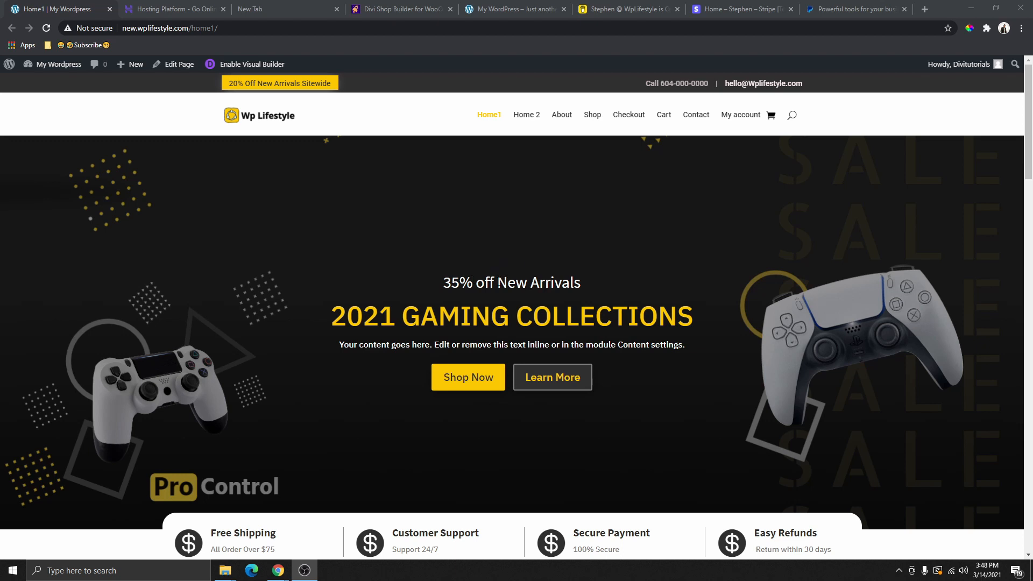
Examine the Home1 page from the hero banner through the featured products and their purchase buttons
scroll(457, 230, "down", 1)
scroll(457, 230, "up", 1)
scroll(506, 231, "down", 5)
scroll(503, 237, "up", 5)
scroll(505, 233, "down", 10)
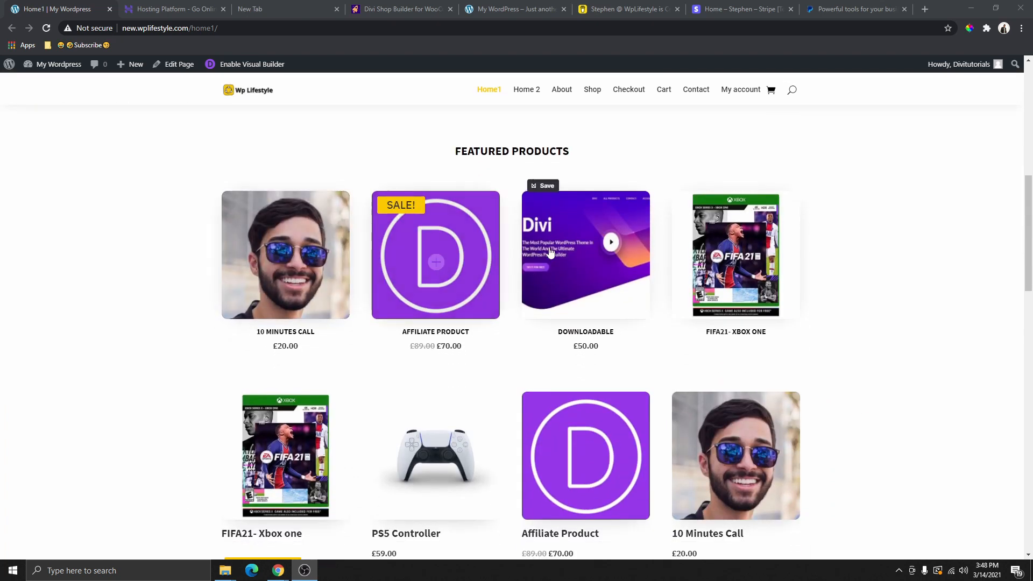
scroll(667, 264, "down", 4)
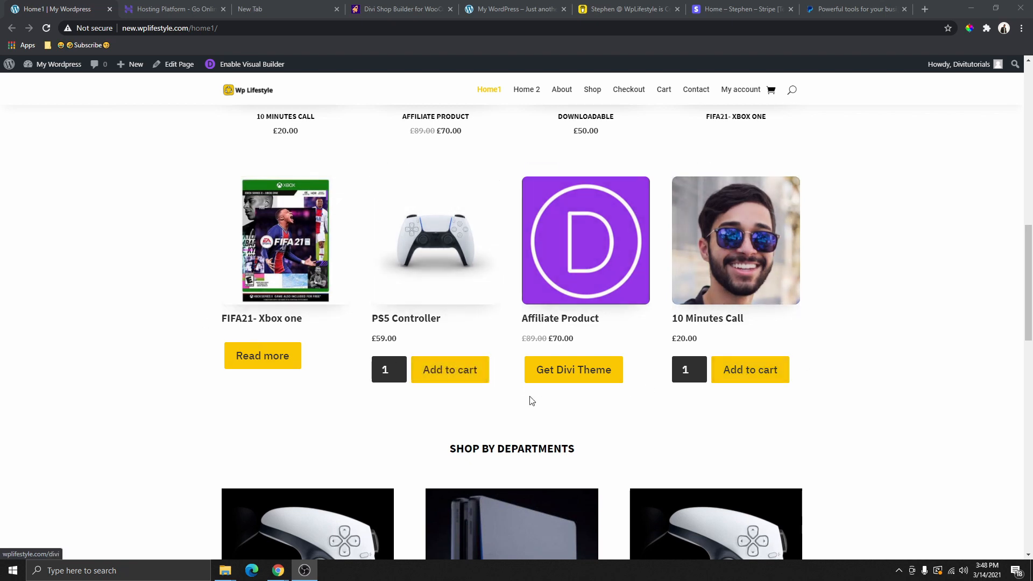
scroll(655, 325, "up", 4)
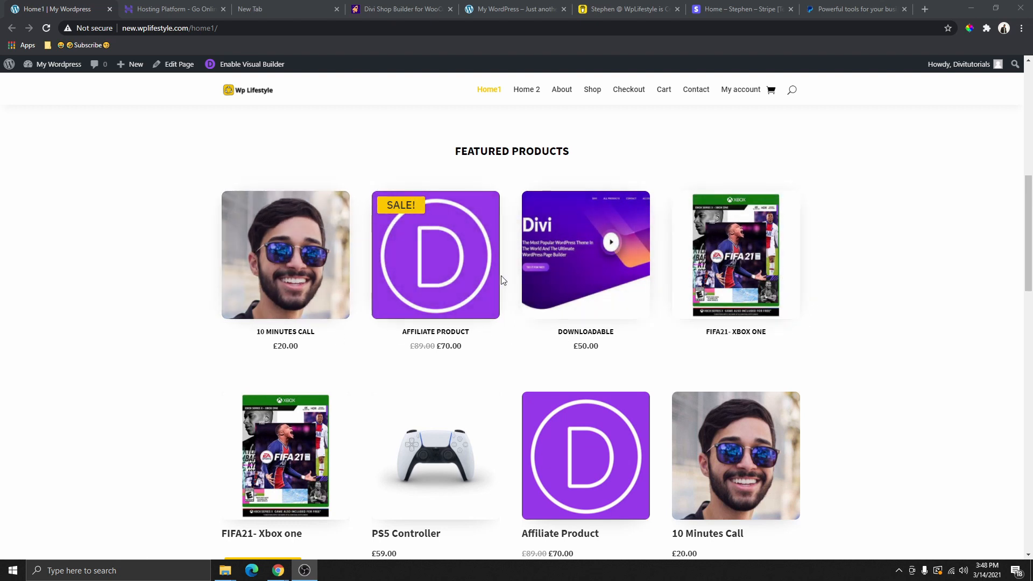
scroll(484, 276, "down", 4)
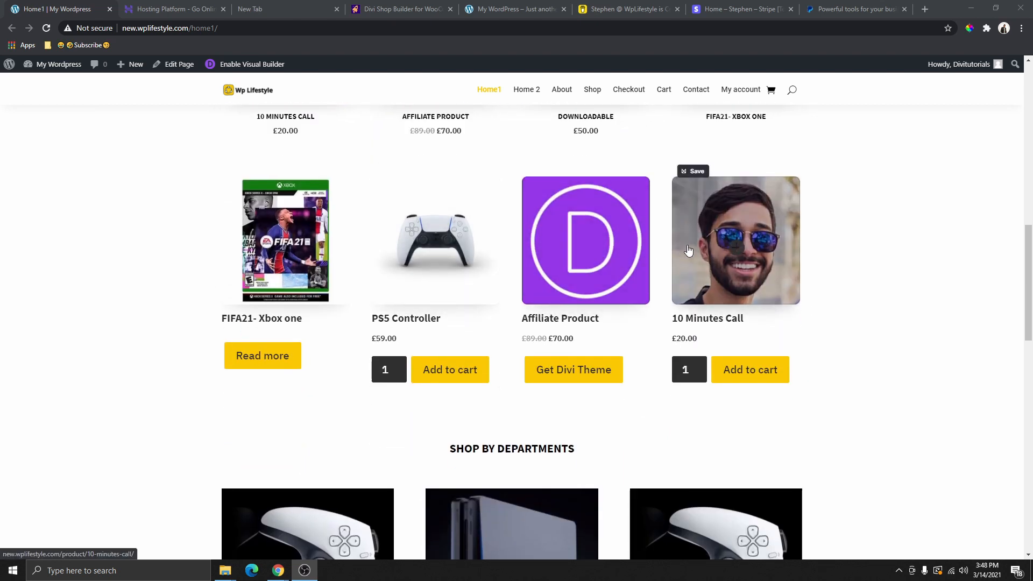
scroll(587, 343, "up", 2)
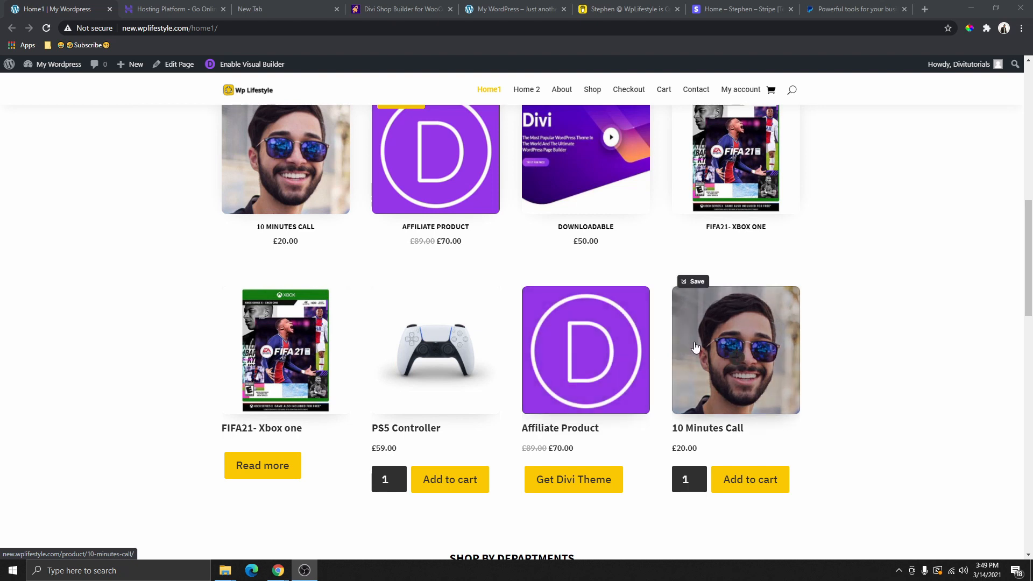
Review the remaining Home1 sections, from Shop by Departments through the newsletter signup to the footer
scroll(694, 347, "down", 7)
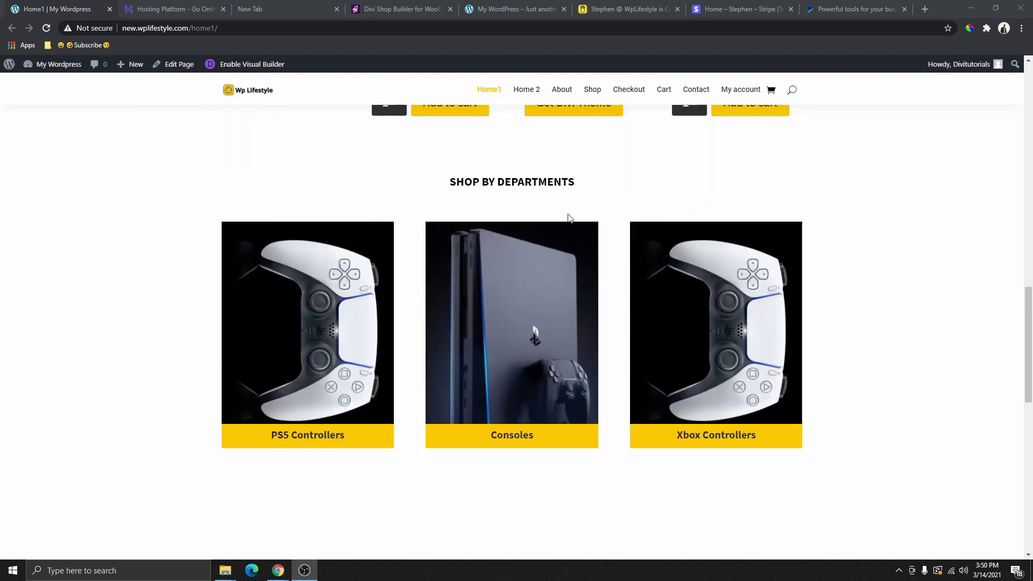
left_click_drag(435, 189, 536, 198)
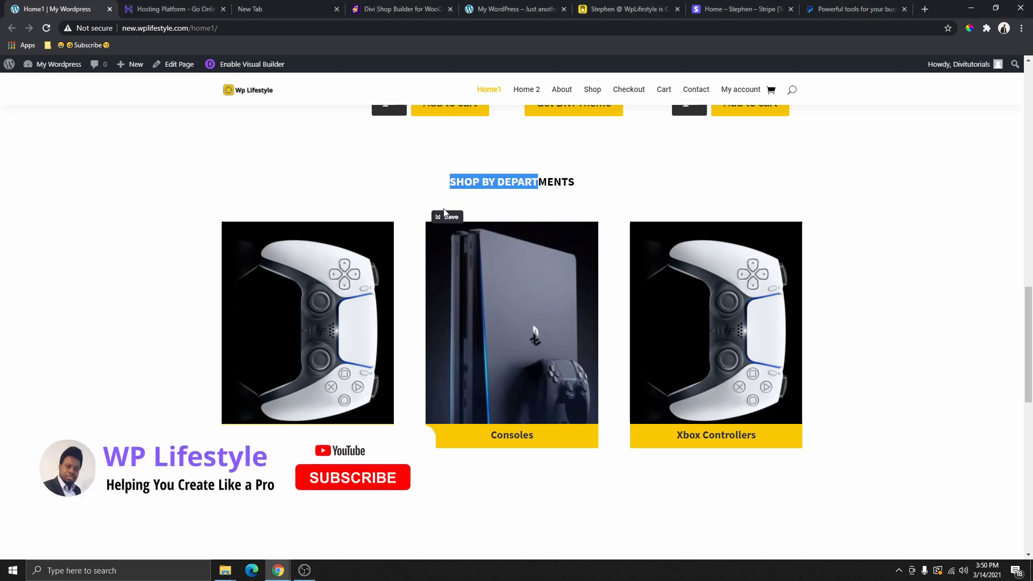
scroll(600, 225, "down", 3)
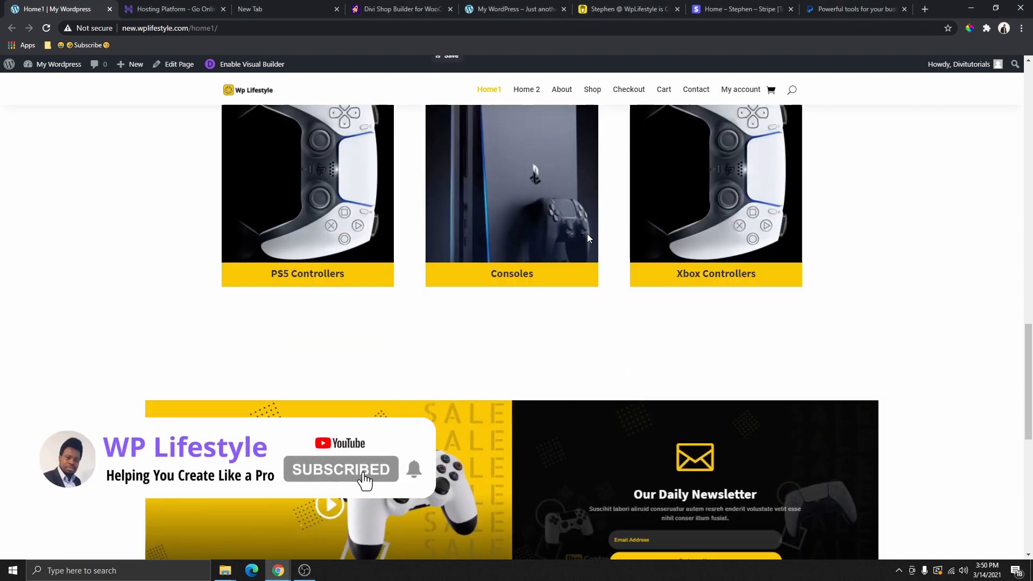
scroll(544, 237, "down", 3)
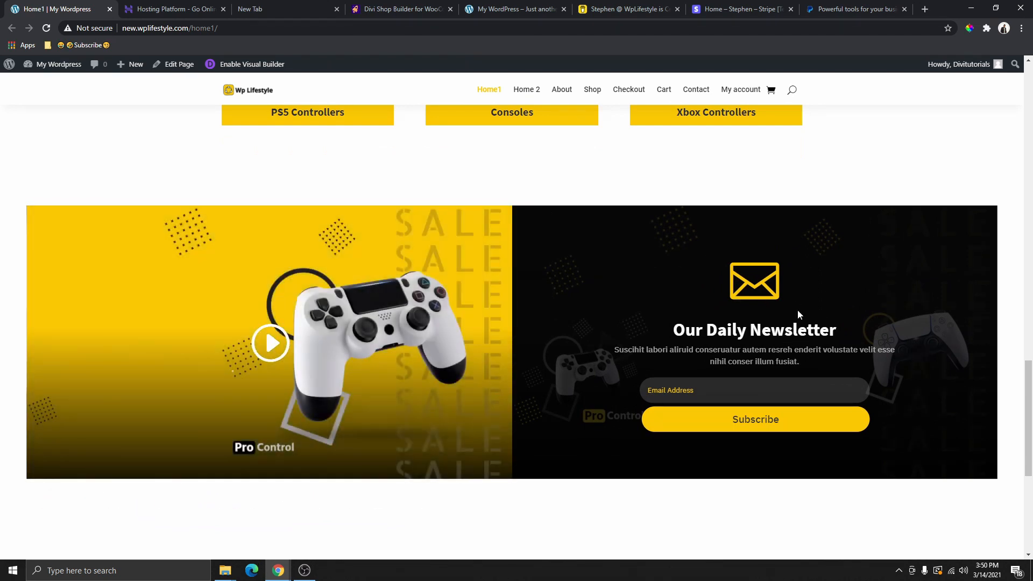
scroll(797, 315, "down", 6)
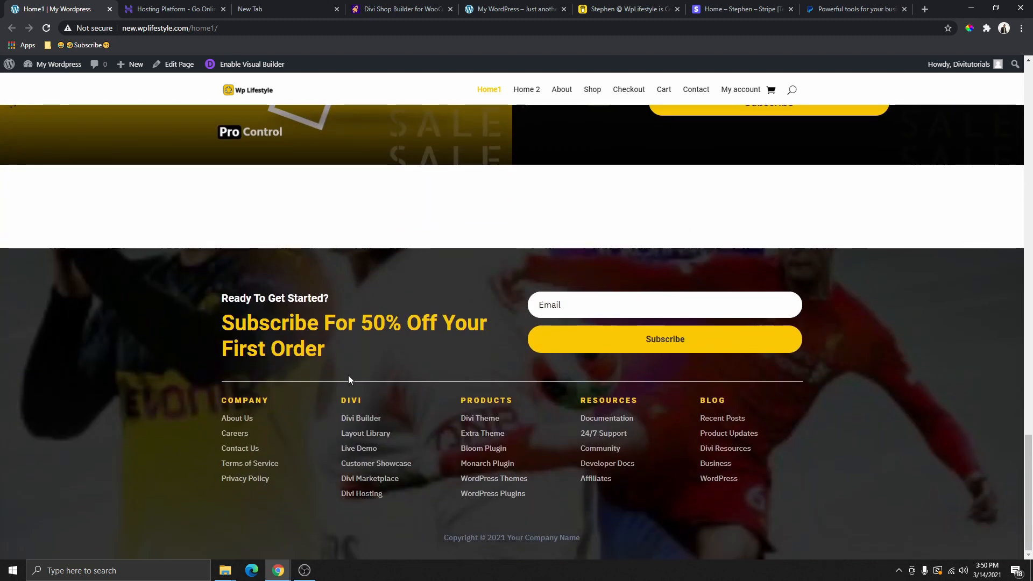
scroll(349, 380, "up", 1)
scroll(388, 364, "down", 2)
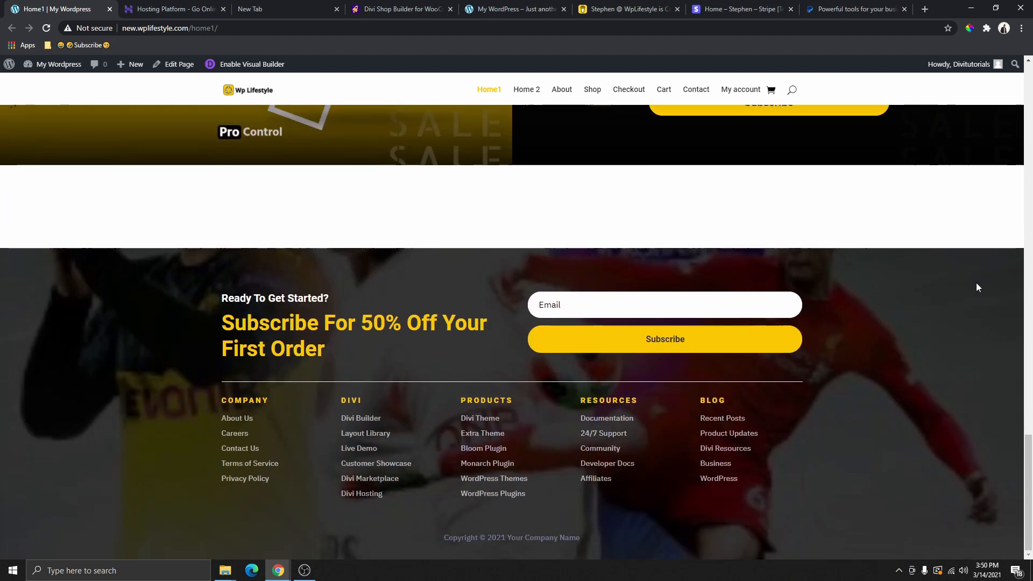
Open the Home 2 page and review its gaming collection, featured products, promotional banners and footer
scroll(503, 265, "up", 15)
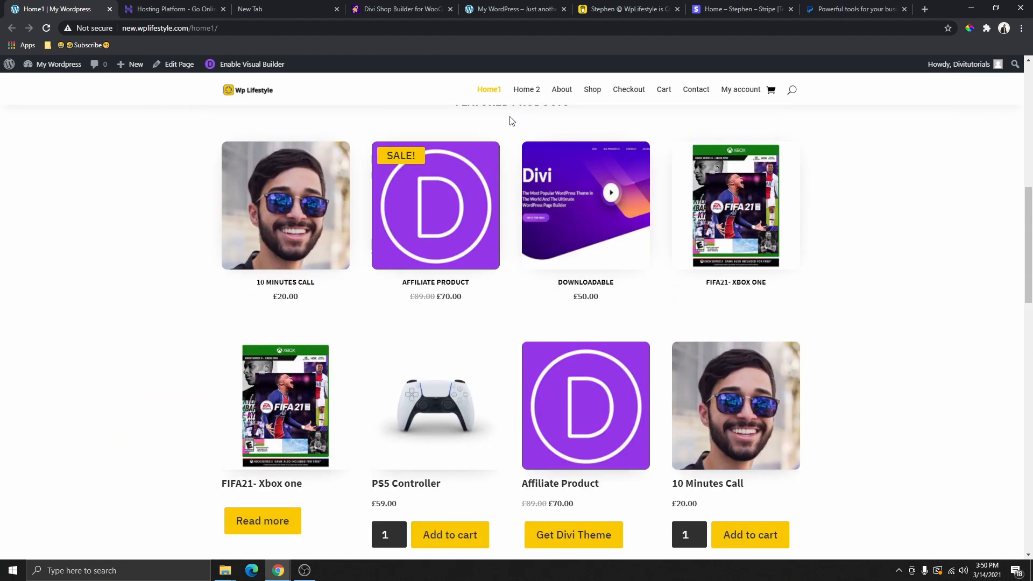
left_click(527, 91)
scroll(513, 162, "down", 8)
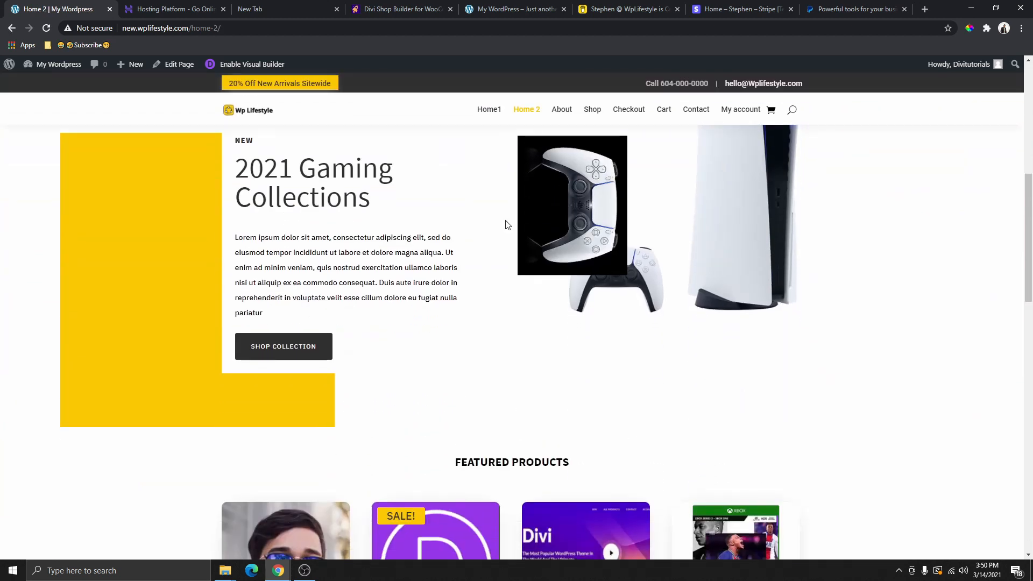
scroll(506, 224, "up", 4)
scroll(504, 294, "down", 2)
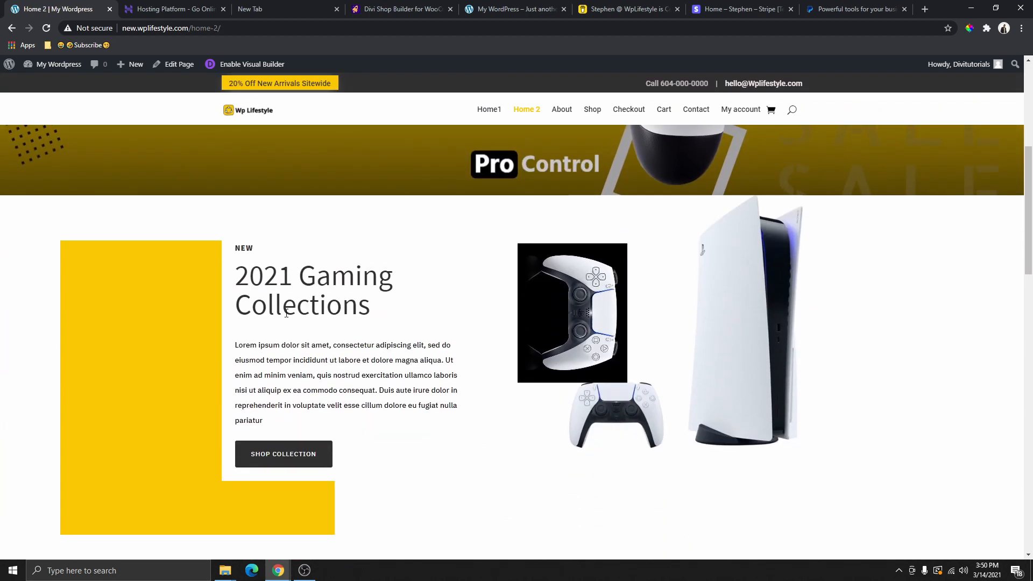
scroll(576, 260, "down", 6)
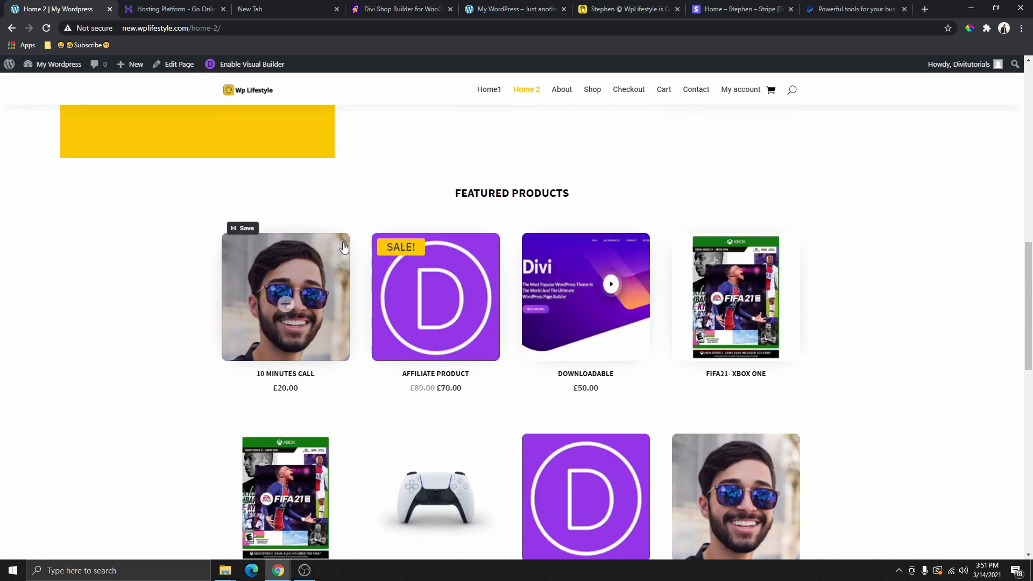
scroll(531, 226, "down", 8)
scroll(489, 281, "down", 2)
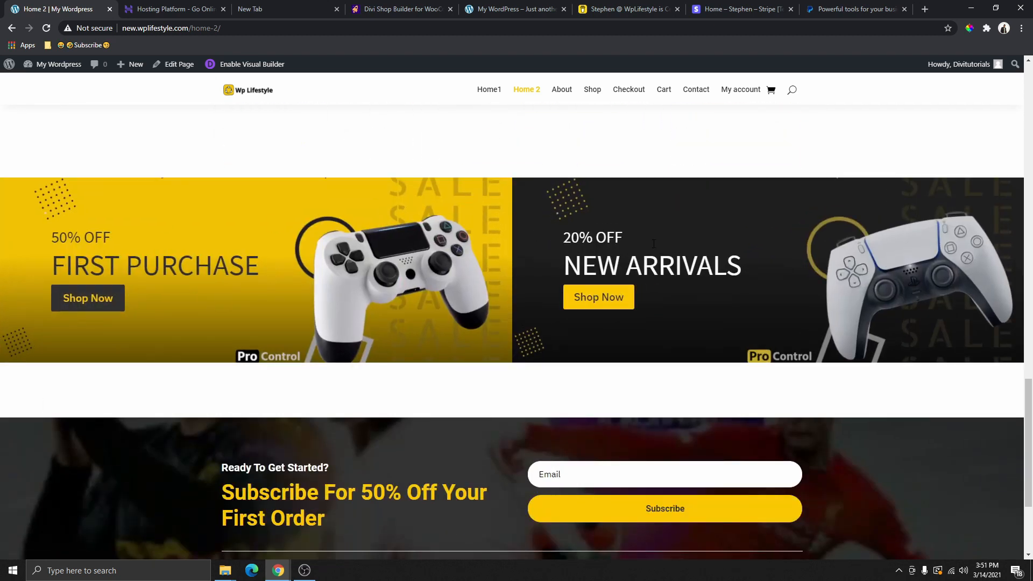
scroll(656, 253, "down", 3)
scroll(665, 275, "up", 3)
scroll(564, 213, "down", 3)
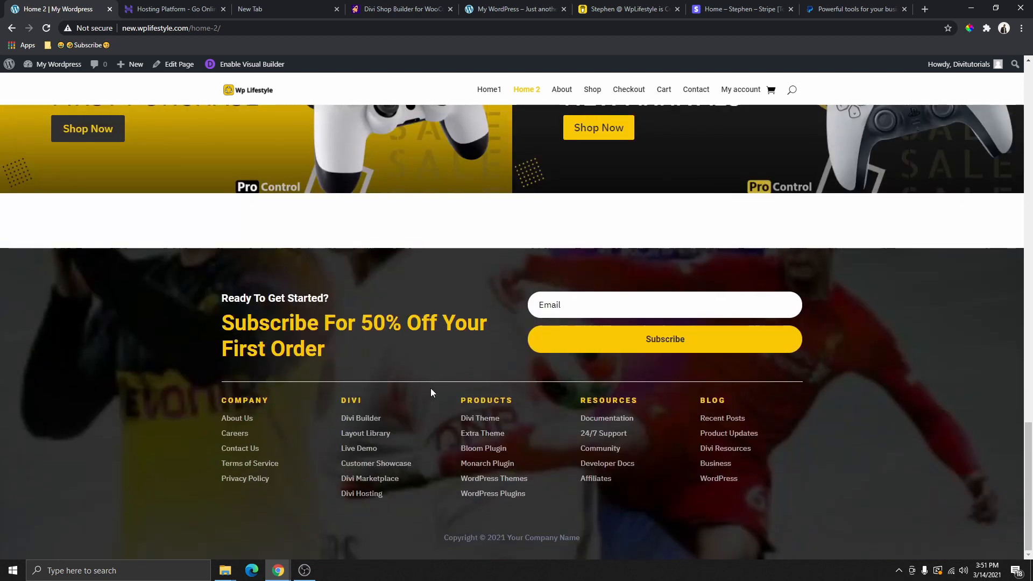
Open the About page and view the About Your Business section with its photo and text
scroll(484, 366, "up", 8)
left_click(561, 90)
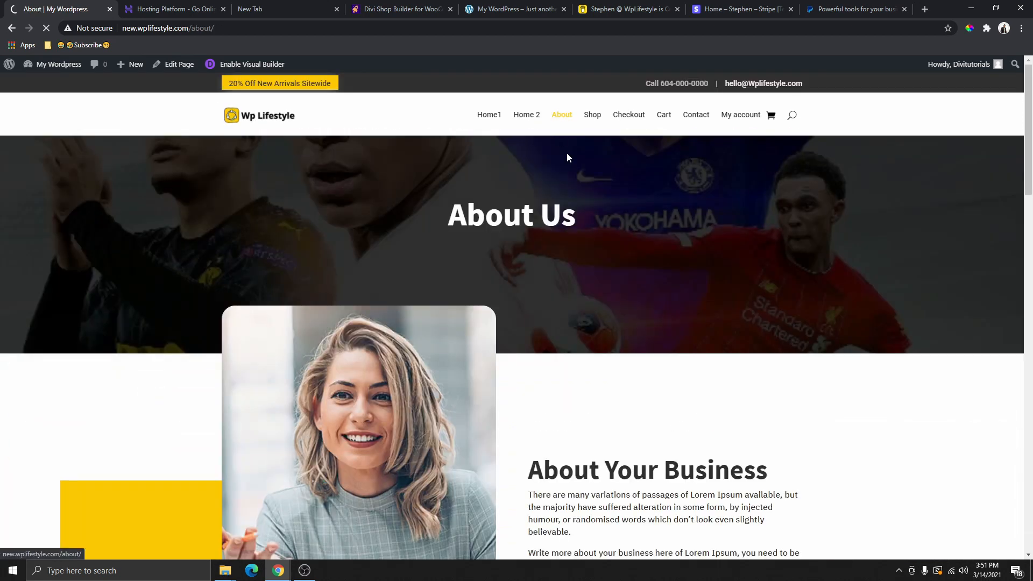
scroll(586, 251, "down", 6)
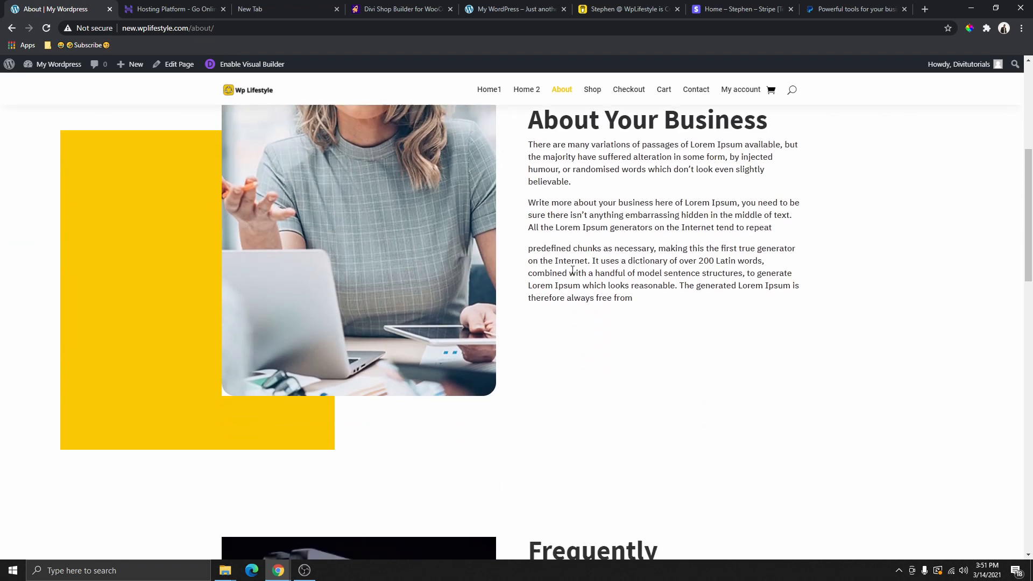
scroll(548, 225, "up", 3)
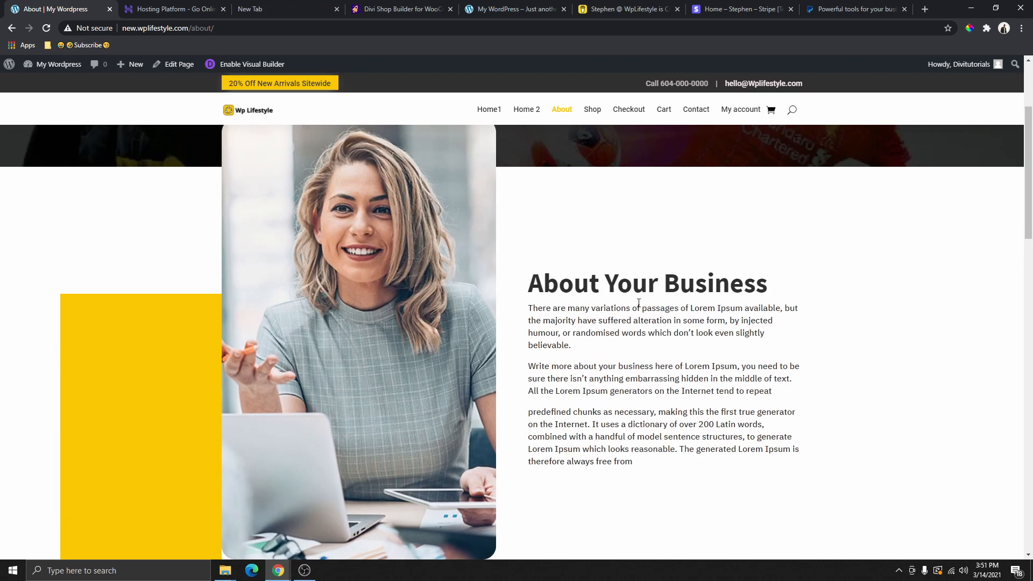
scroll(639, 303, "down", 2)
scroll(637, 299, "up", 3)
scroll(447, 387, "down", 2)
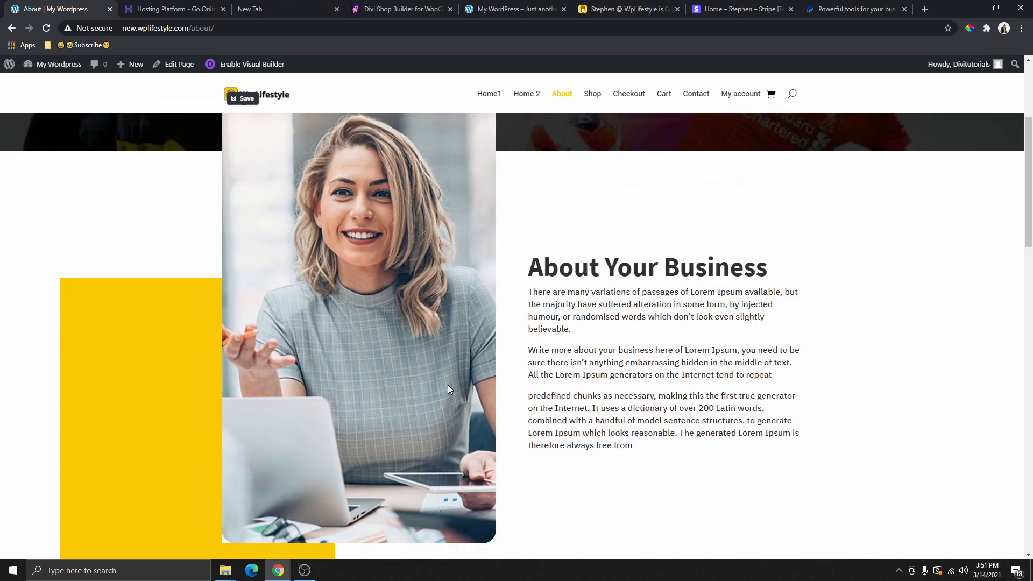
Expand the second and third questions in the About page's Frequently Asked Questions section
scroll(448, 385, "down", 2)
scroll(641, 291, "down", 10)
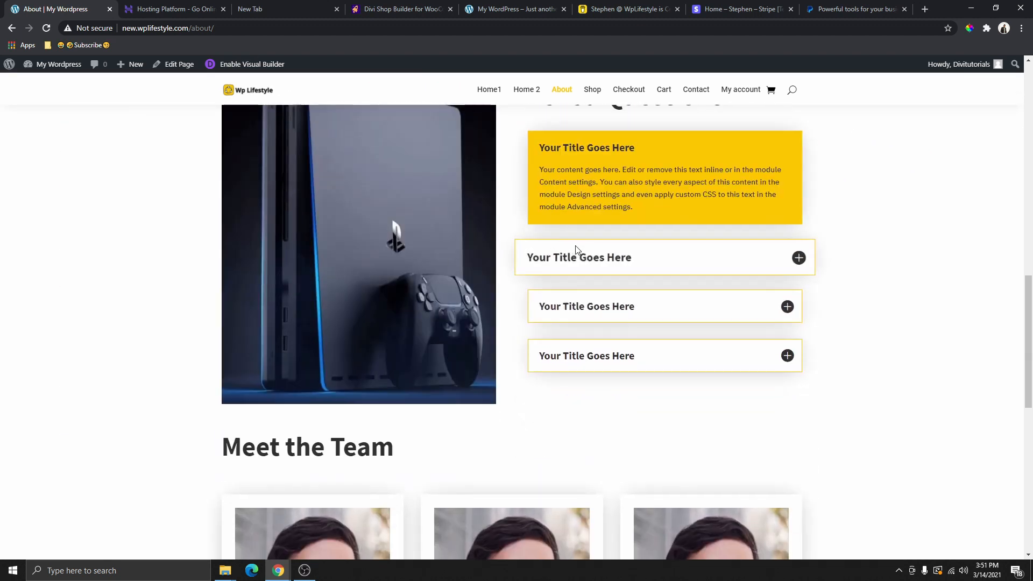
scroll(592, 258, "up", 2)
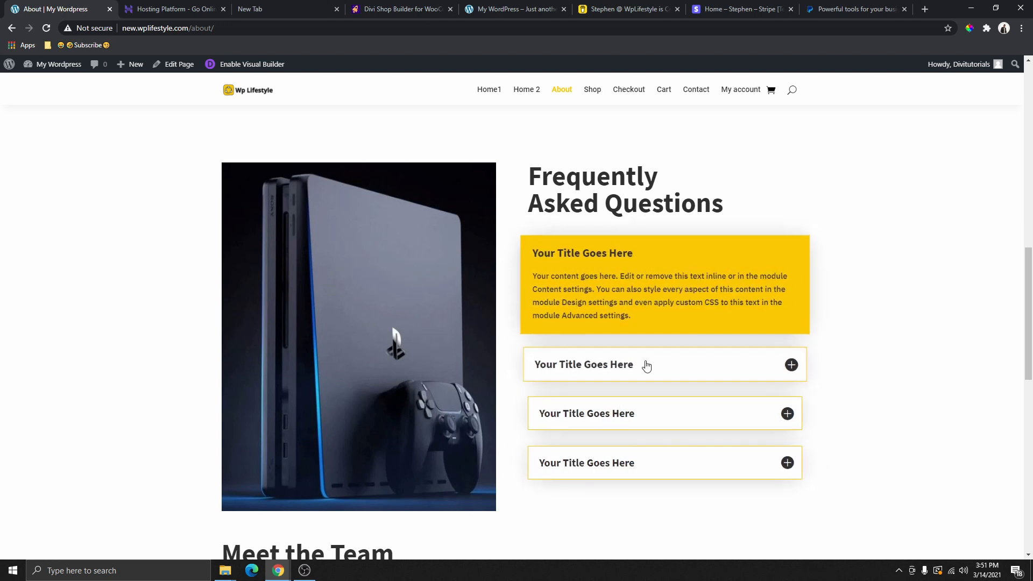
left_click(677, 368)
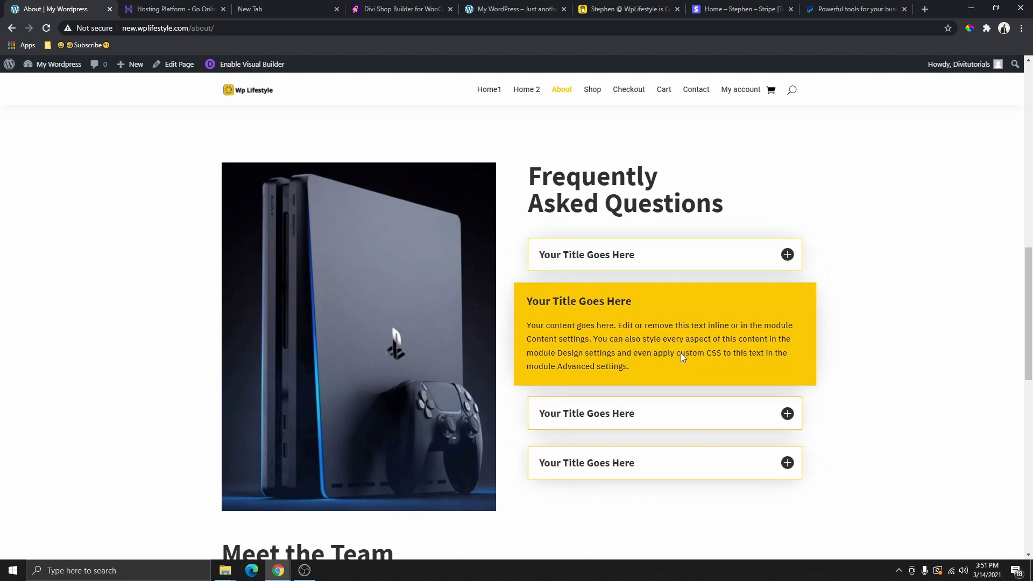
scroll(680, 353, "down", 2)
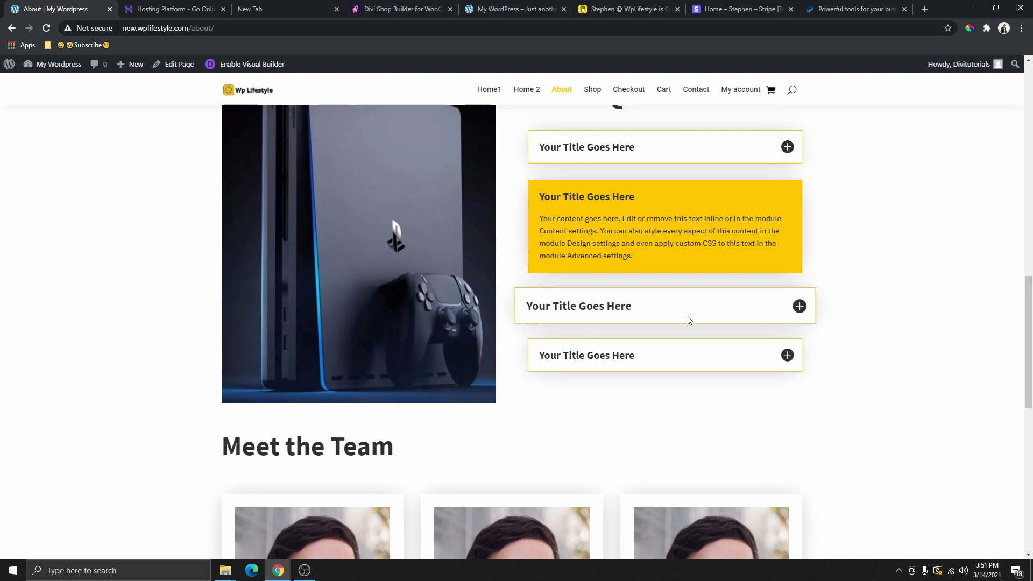
left_click(784, 316)
View the team member cards and their social links in the Meet the Team section
scroll(696, 244, "down", 5)
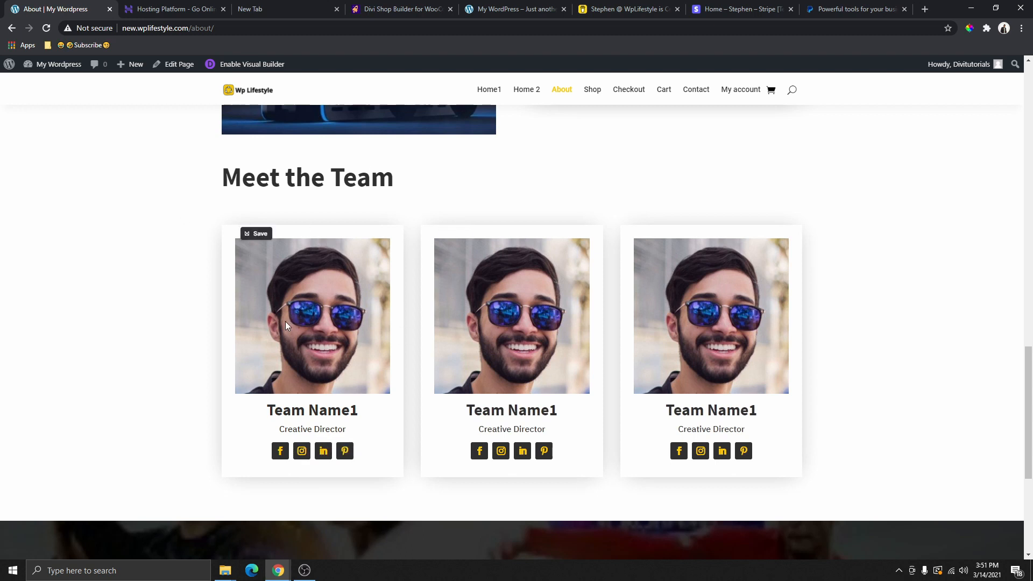
scroll(536, 339, "down", 1)
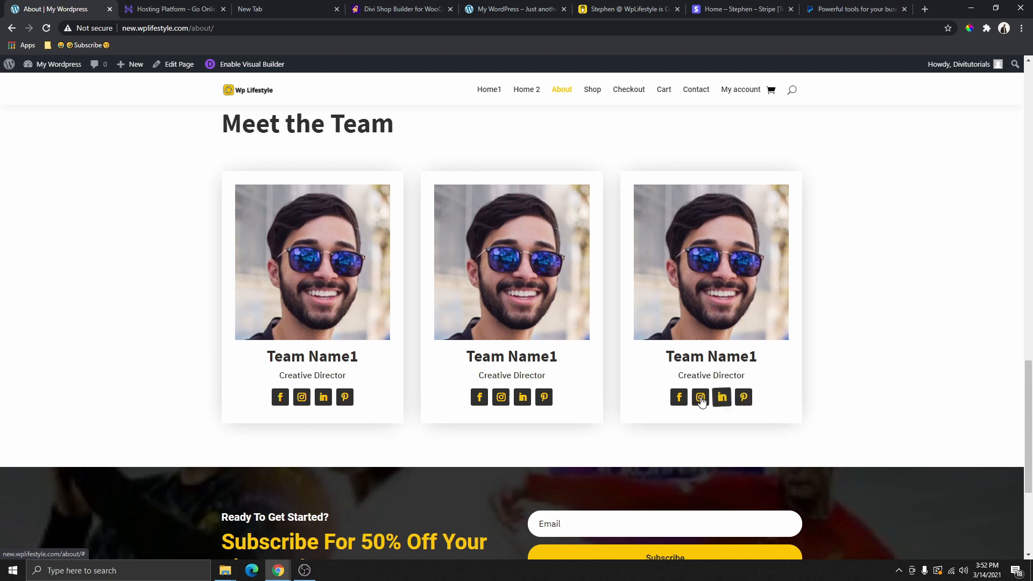
scroll(558, 183, "up", 2)
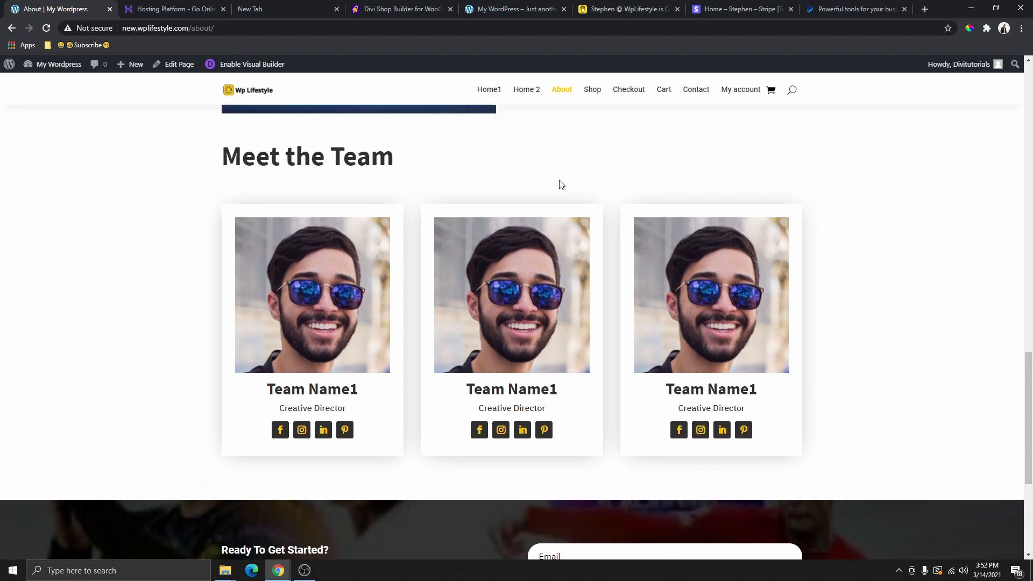
Open the Shop page to browse its product grid, and open the Checkout page to view the billing form
left_click(592, 91)
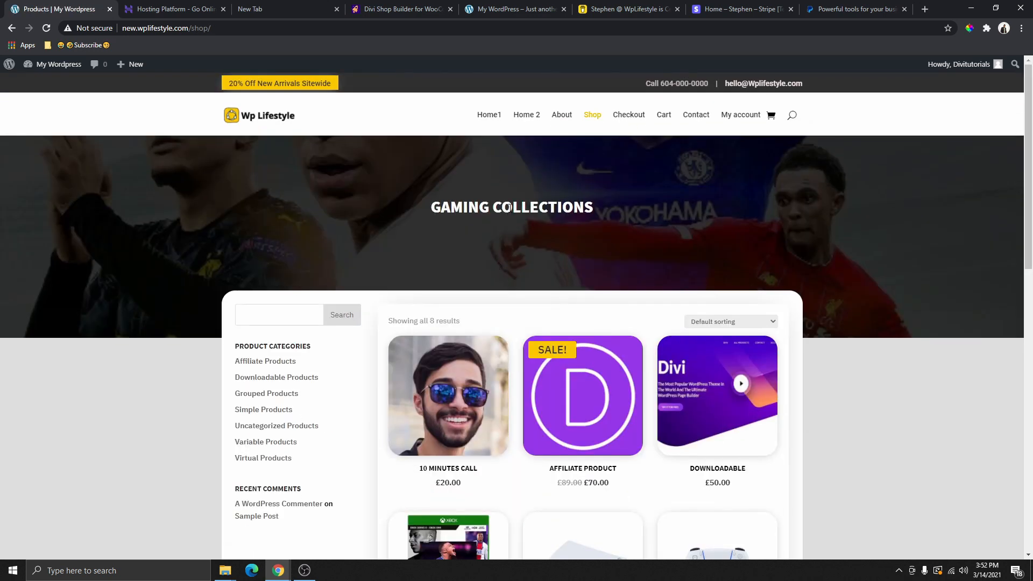
scroll(486, 183, "down", 10)
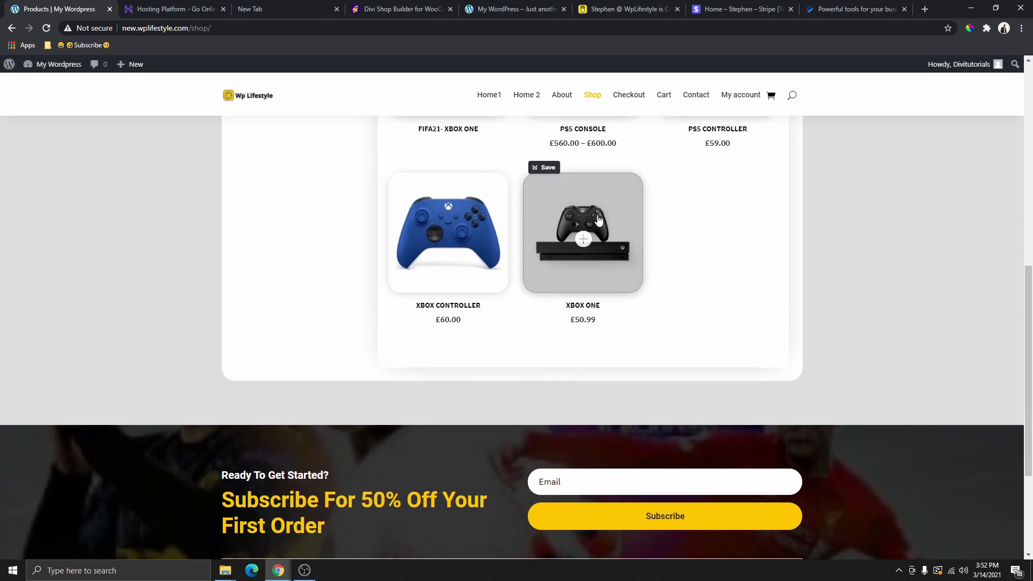
scroll(599, 219, "up", 6)
left_click(628, 116)
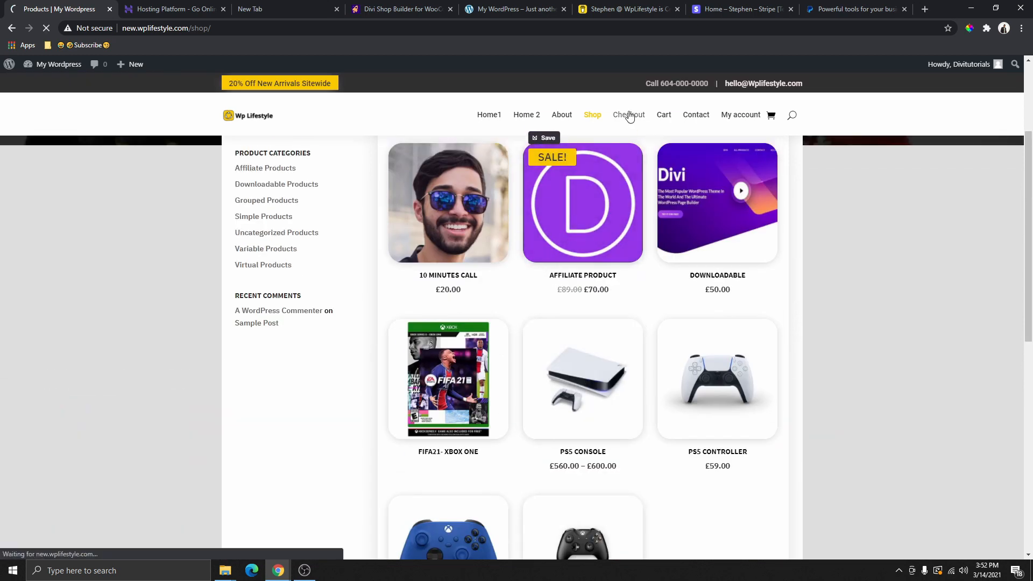
scroll(575, 313, "down", 3)
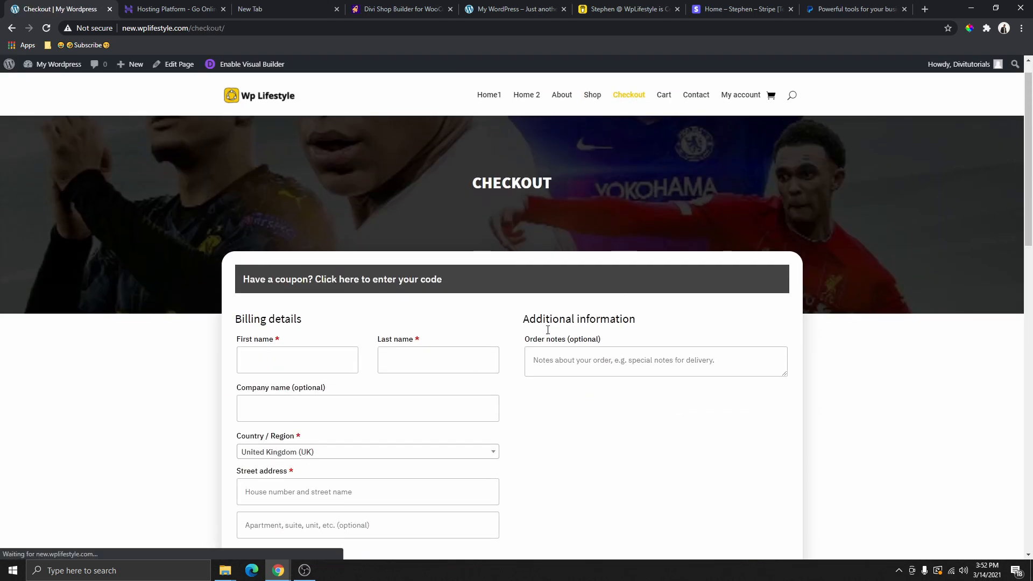
Open the Cart page and review the listed product, coupon field and cart totals
scroll(576, 301, "up", 3)
left_click(663, 122)
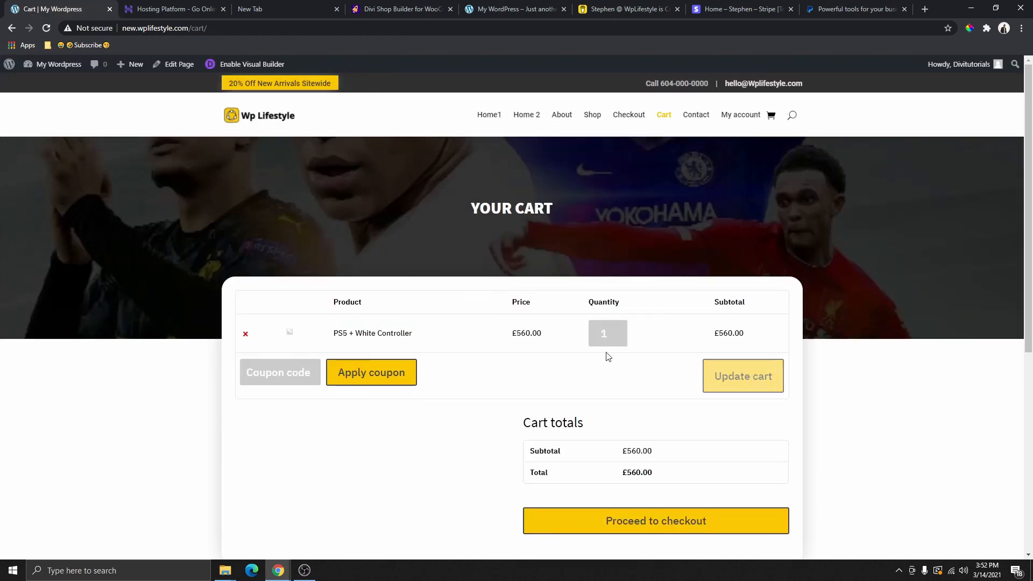
scroll(414, 404, "down", 1)
scroll(486, 346, "up", 1)
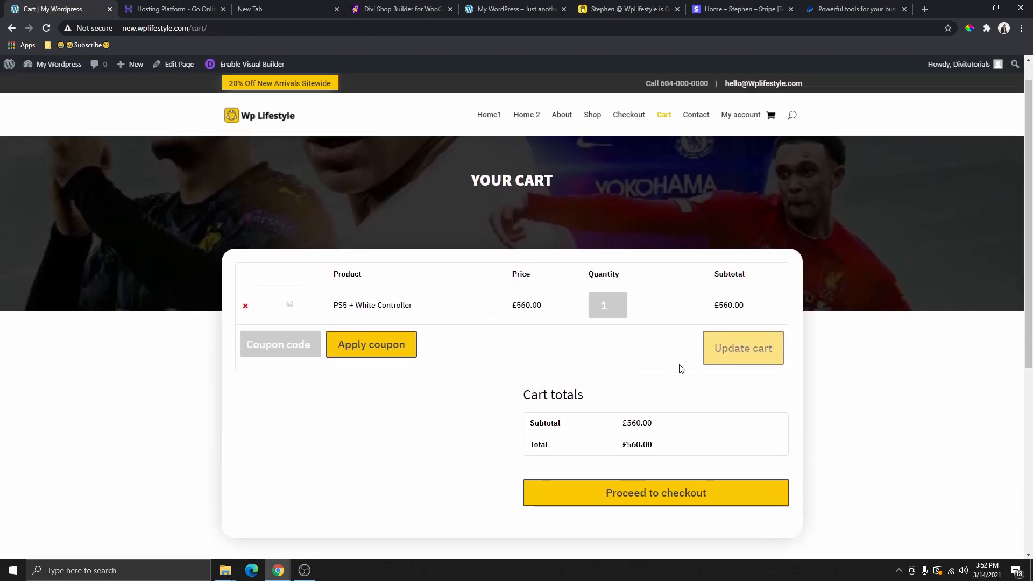
scroll(648, 360, "down", 4)
scroll(689, 296, "up", 4)
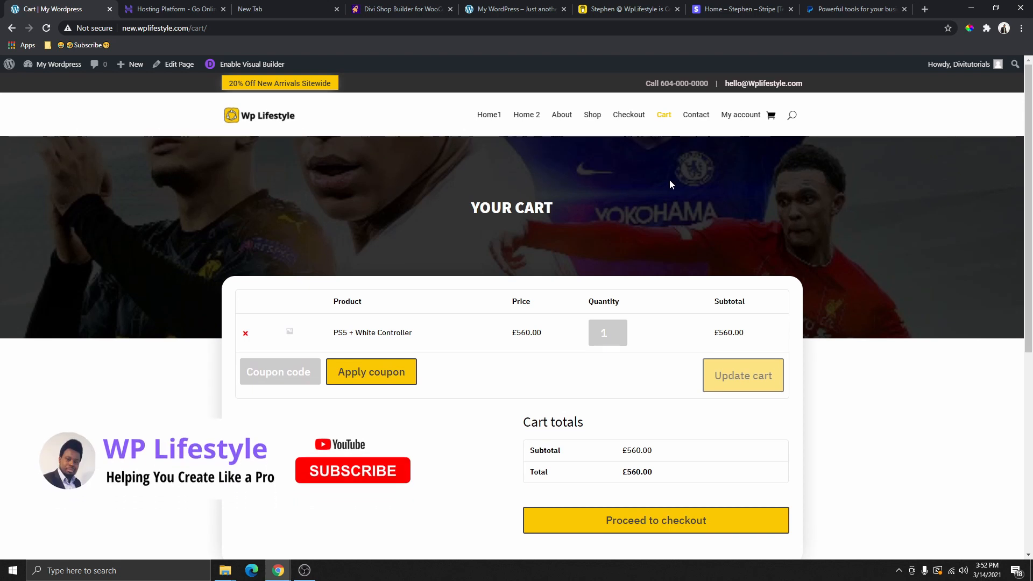
Open the Contact page and review its contact form, phone and email details, and the embedded map
left_click(697, 116)
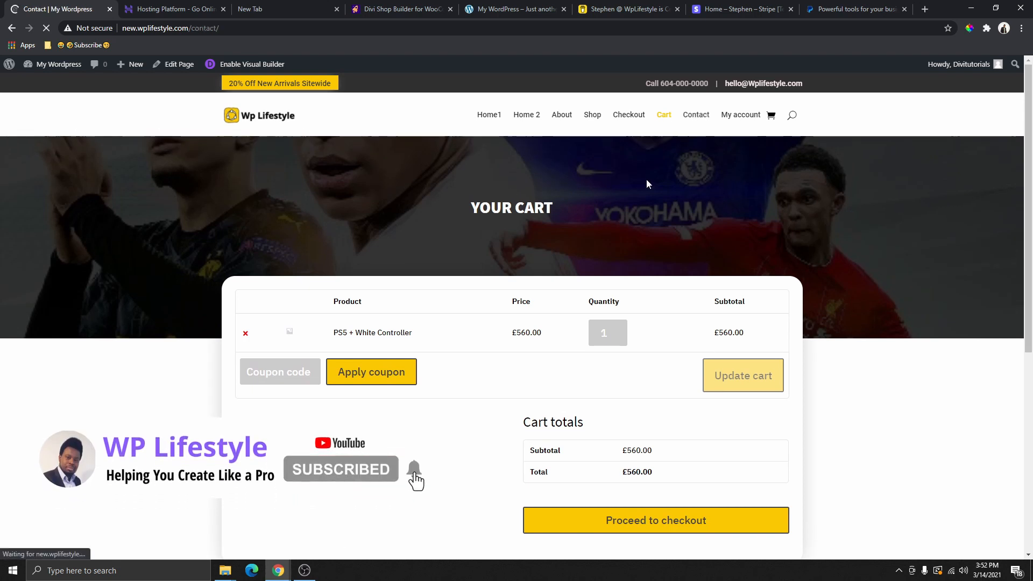
scroll(448, 287, "down", 3)
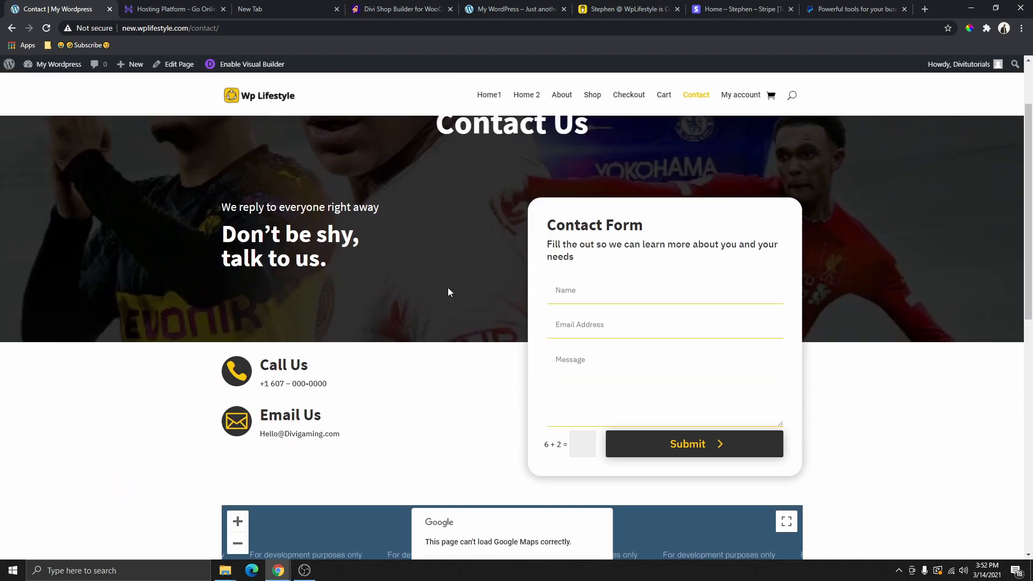
scroll(552, 252, "up", 3)
scroll(493, 292, "down", 4)
scroll(565, 441, "down", 3)
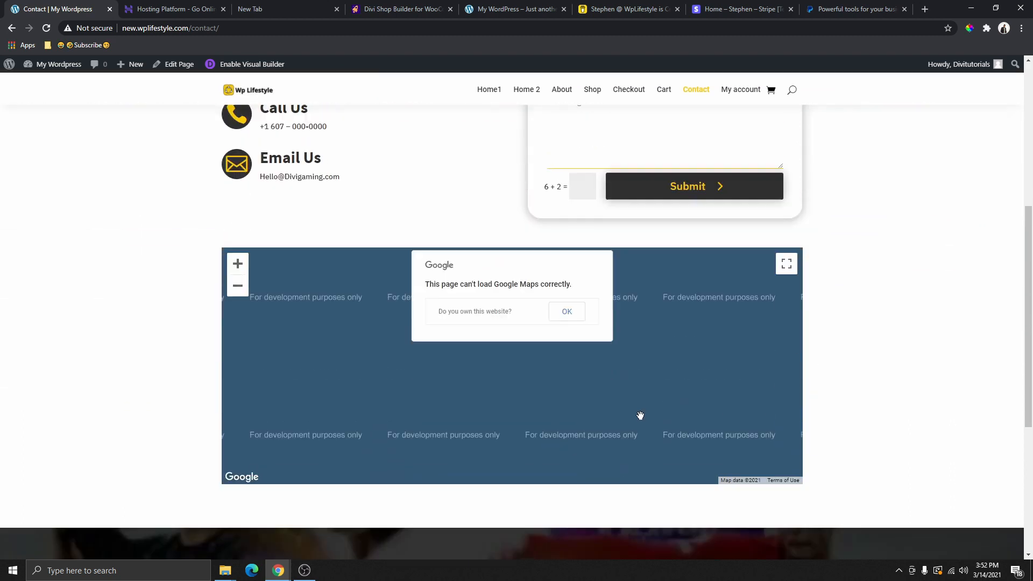
scroll(591, 291, "up", 3)
scroll(591, 226, "up", 4)
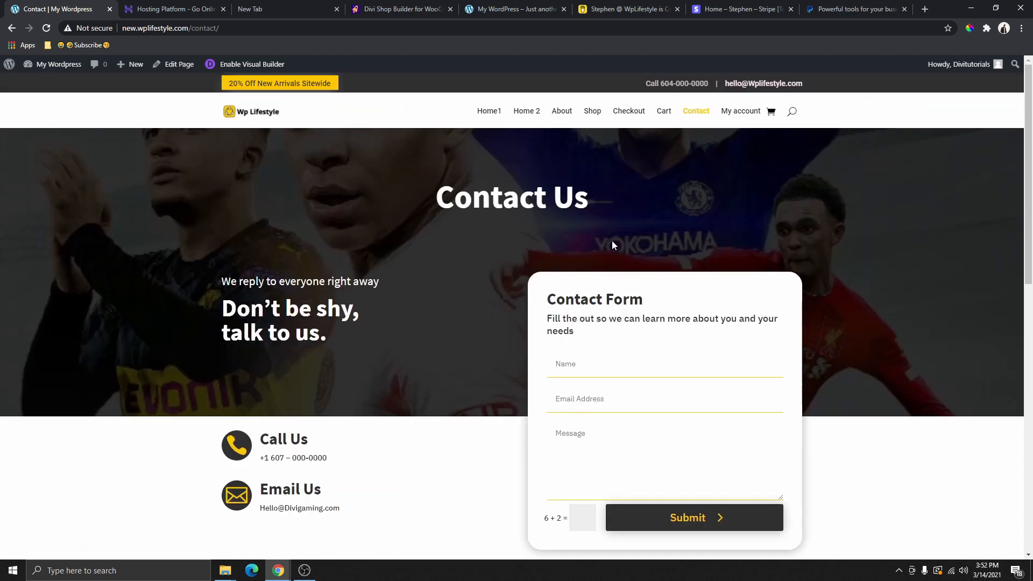
Visit the My account page, and open the Xbox Controller product from the Shop page's product grid
left_click(746, 118)
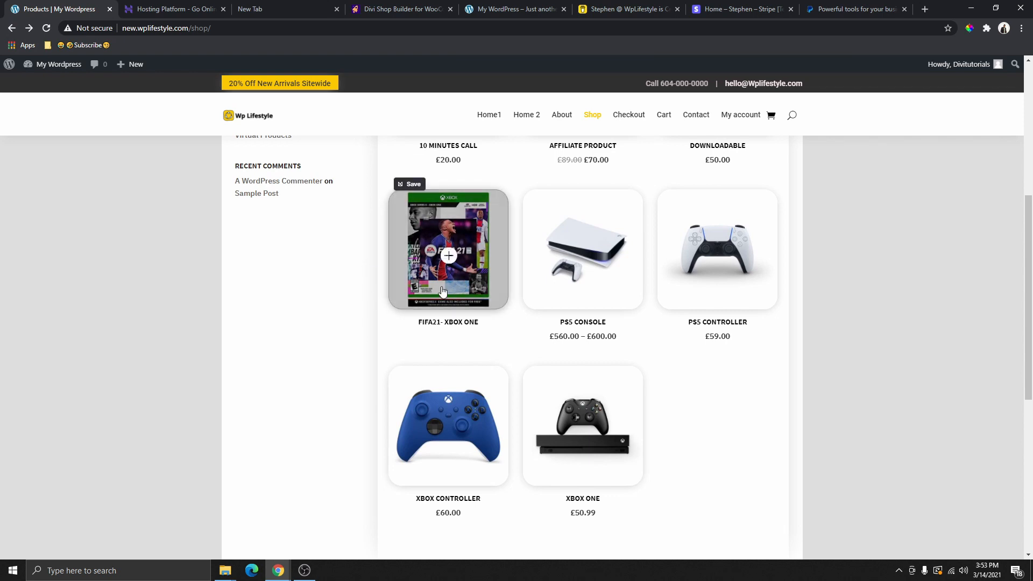
scroll(446, 323, "down", 2)
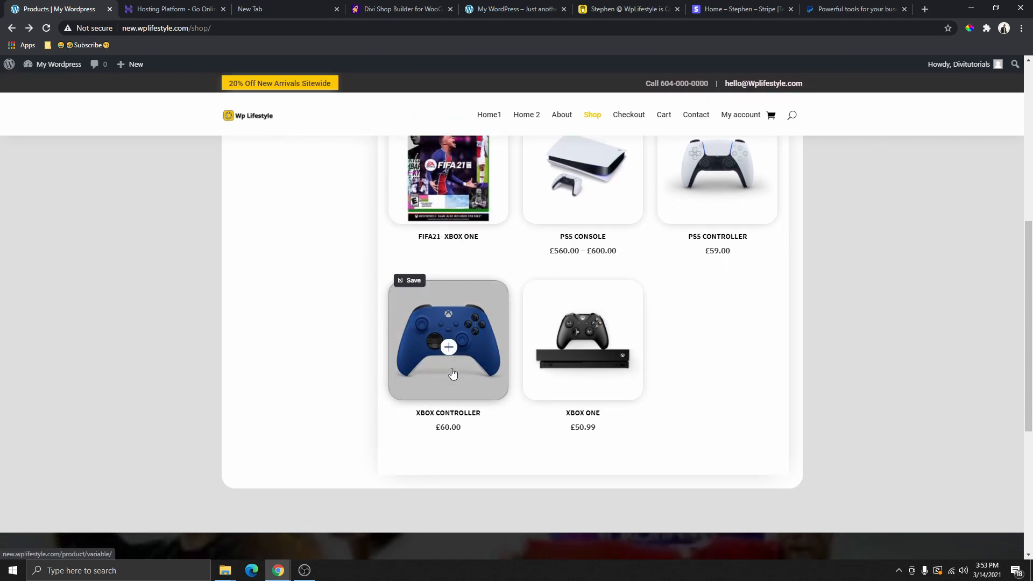
left_click(453, 372)
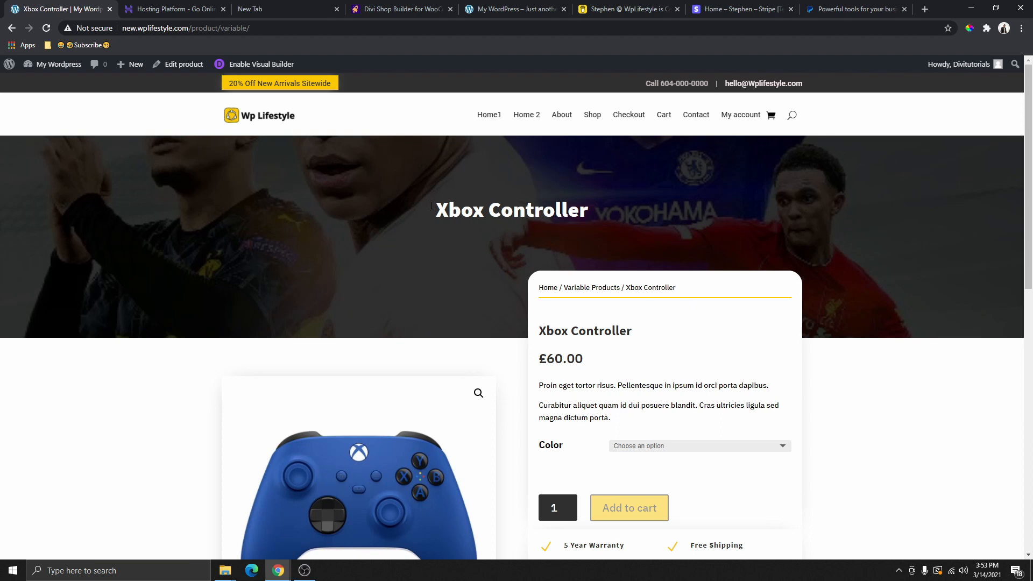
Examine the Xbox Controller product page's title banner, image, price, description and purchase section
left_click_drag(431, 206, 628, 205)
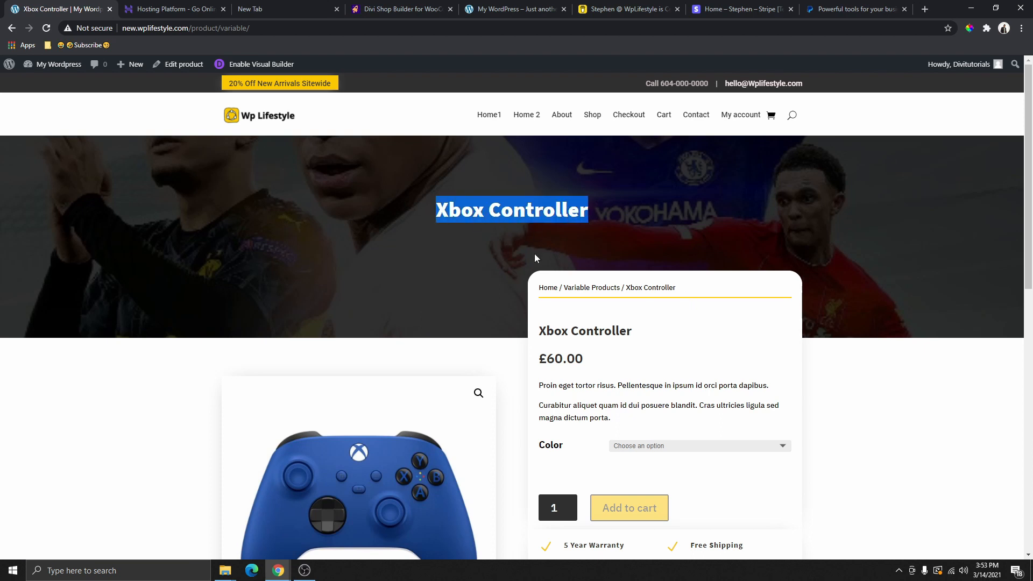
scroll(605, 247, "down", 5)
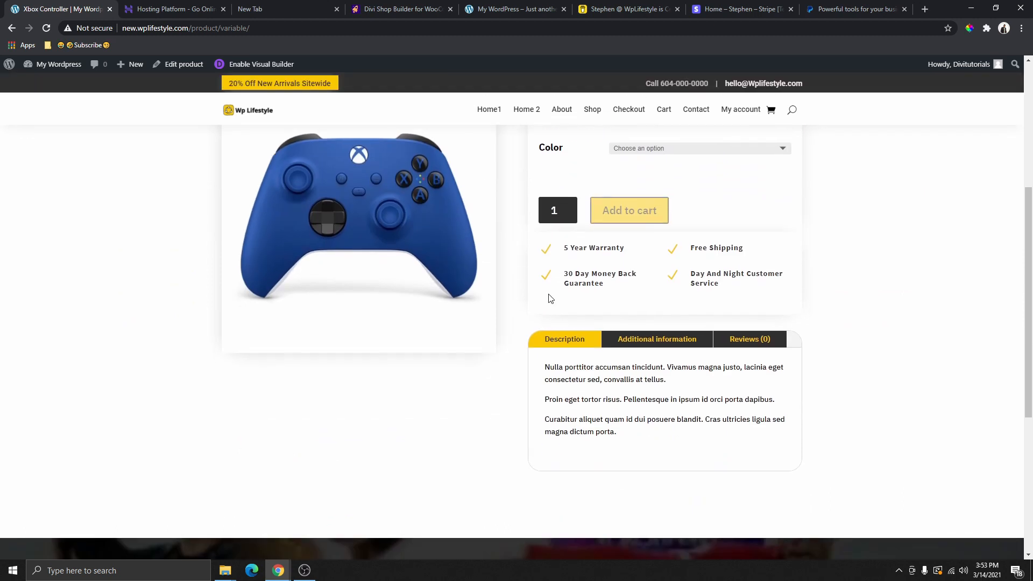
scroll(680, 249, "up", 3)
scroll(653, 255, "down", 6)
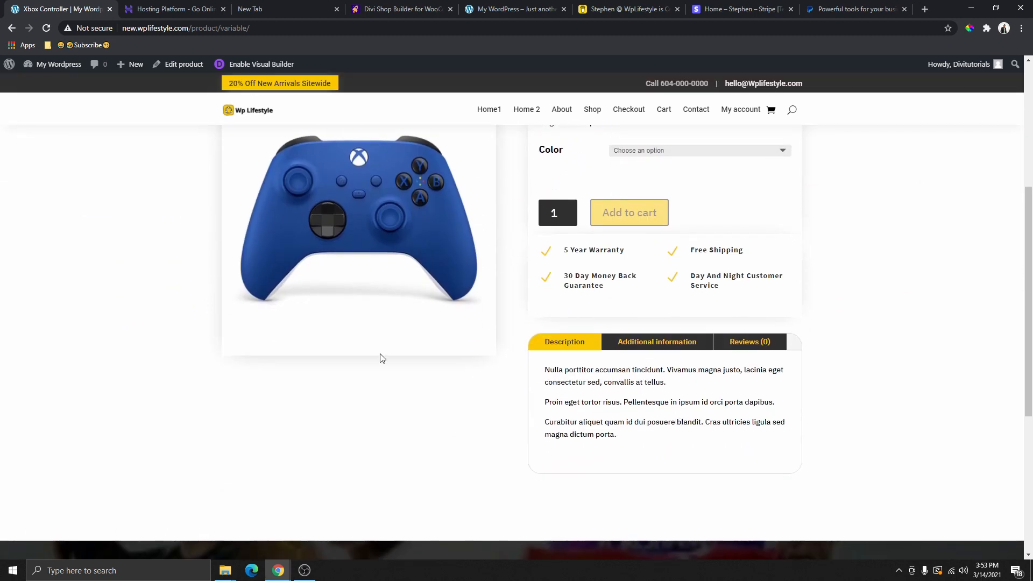
scroll(612, 310, "up", 9)
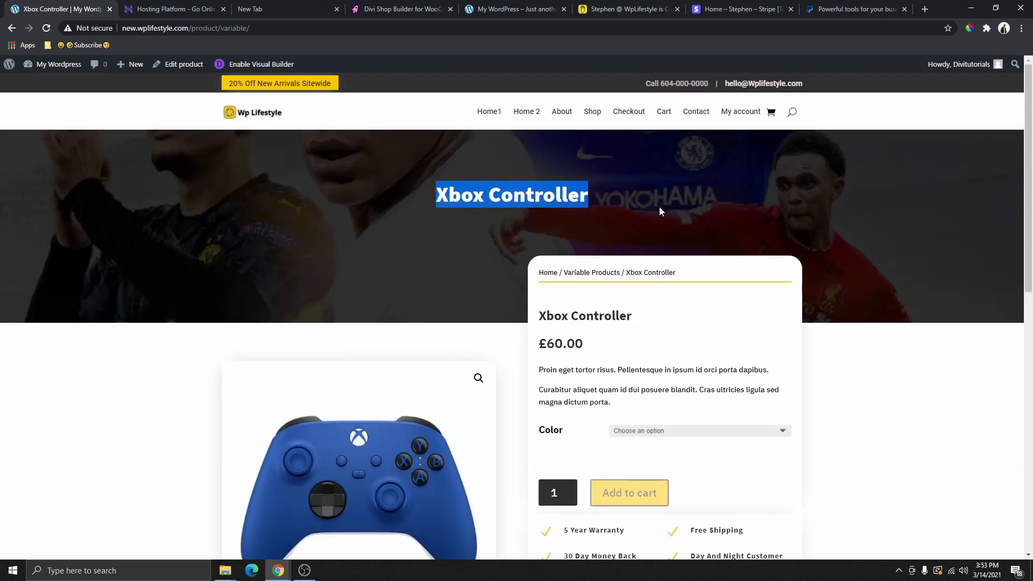
scroll(695, 233, "down", 2)
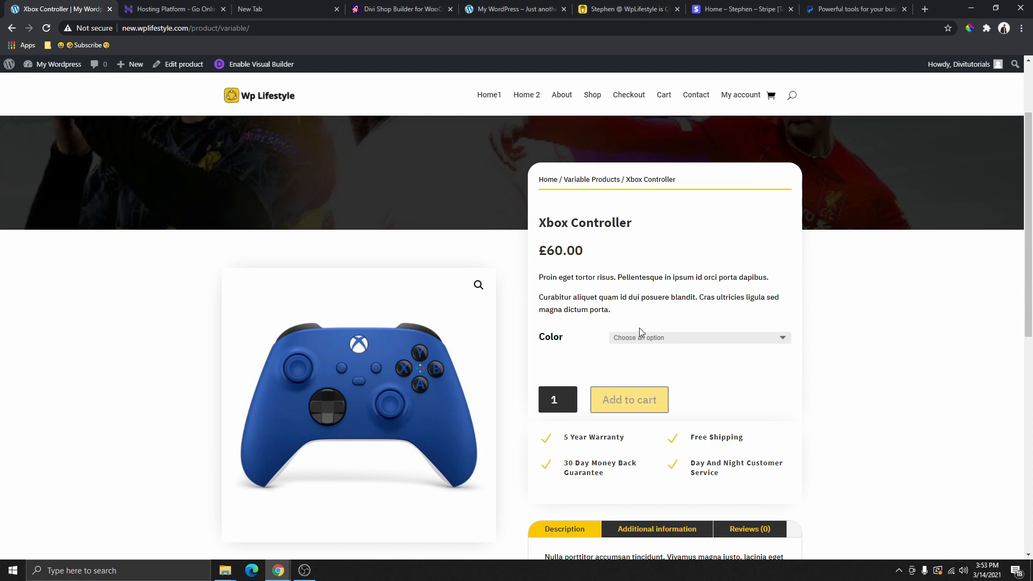
scroll(352, 312, "up", 2)
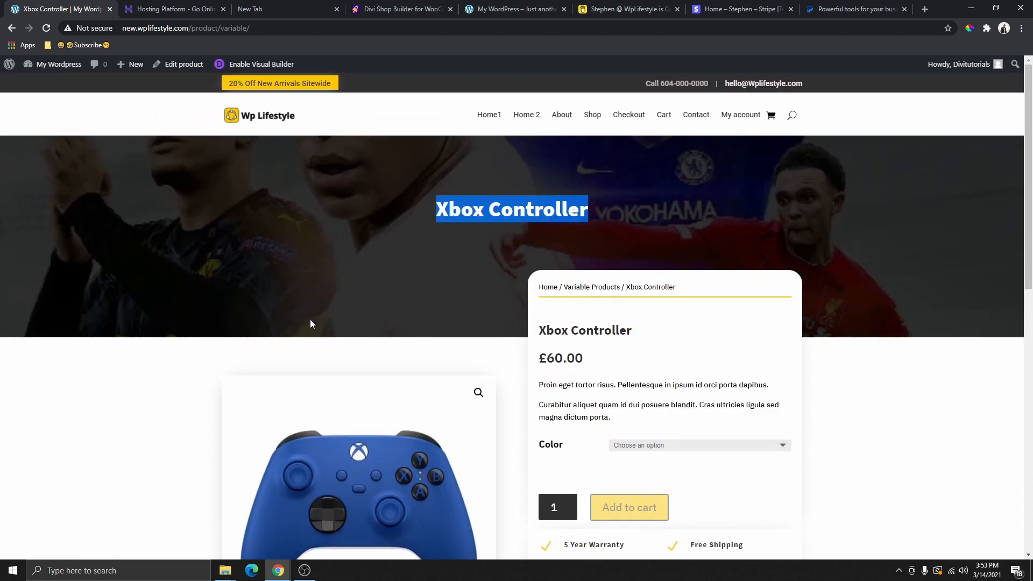
scroll(594, 295, "down", 2)
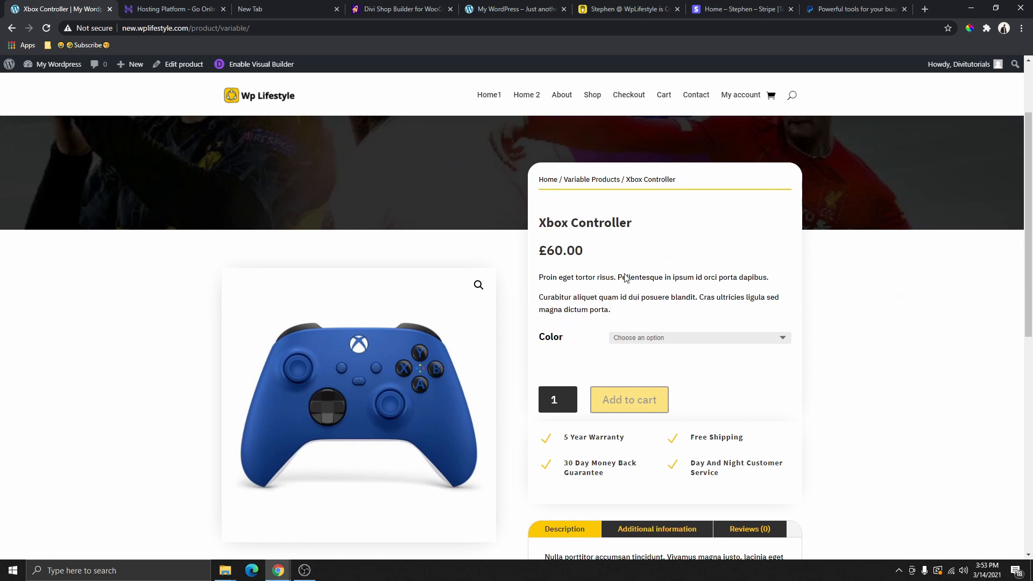
Preview the controller's Color variations by choosing Red, Blue and finally Black
left_click(662, 339)
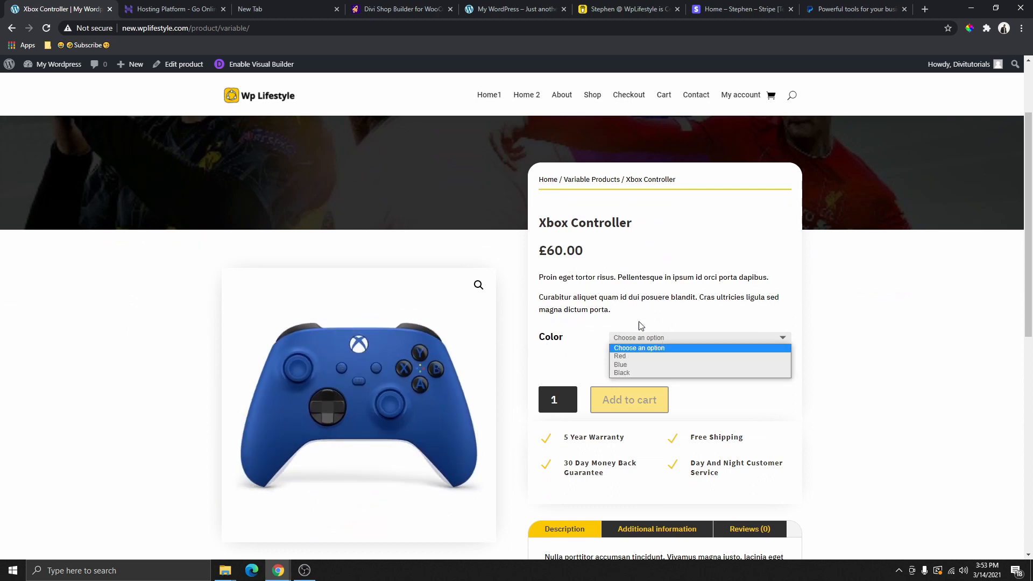
left_click(631, 358)
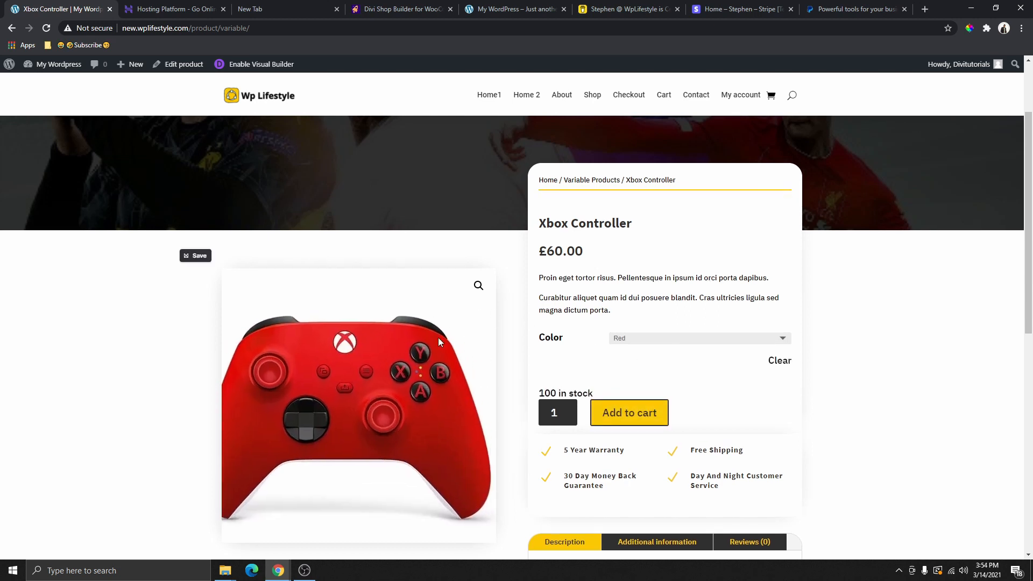
left_click(667, 340)
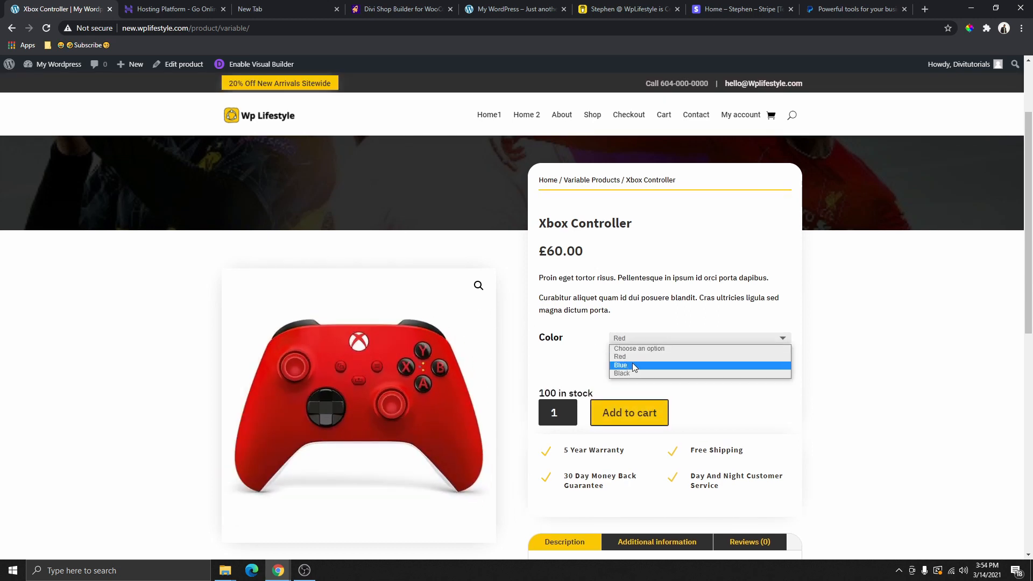
left_click(633, 365)
left_click(664, 339)
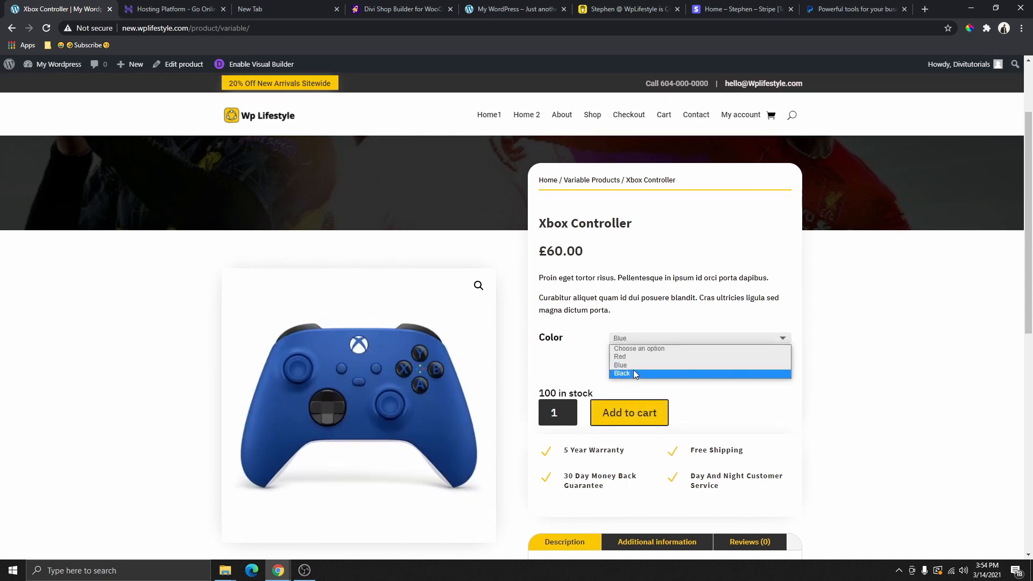
left_click(640, 373)
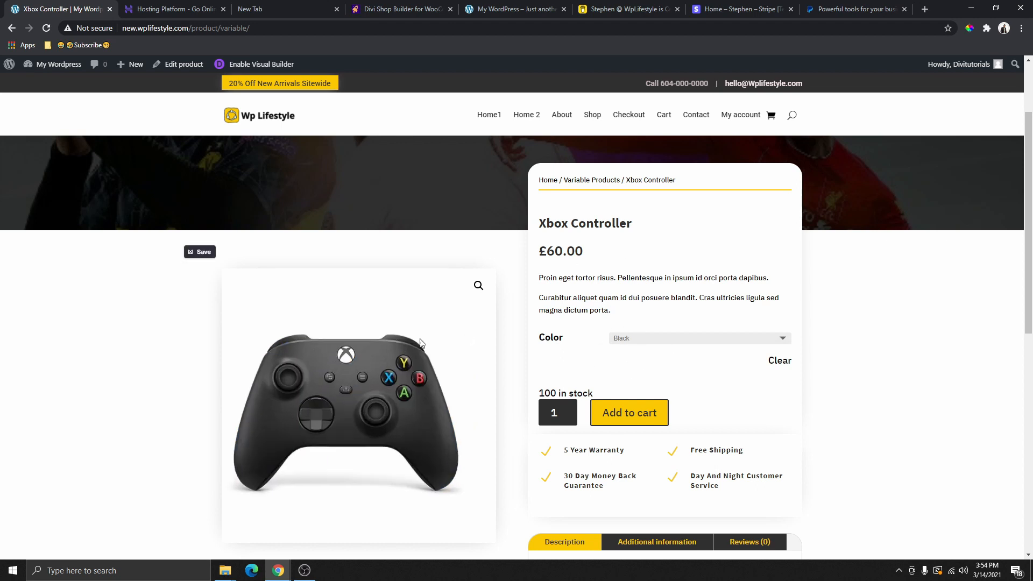
Review the warranty and shipping benefits list and the Additional information section on the product page
scroll(538, 258, "down", 3)
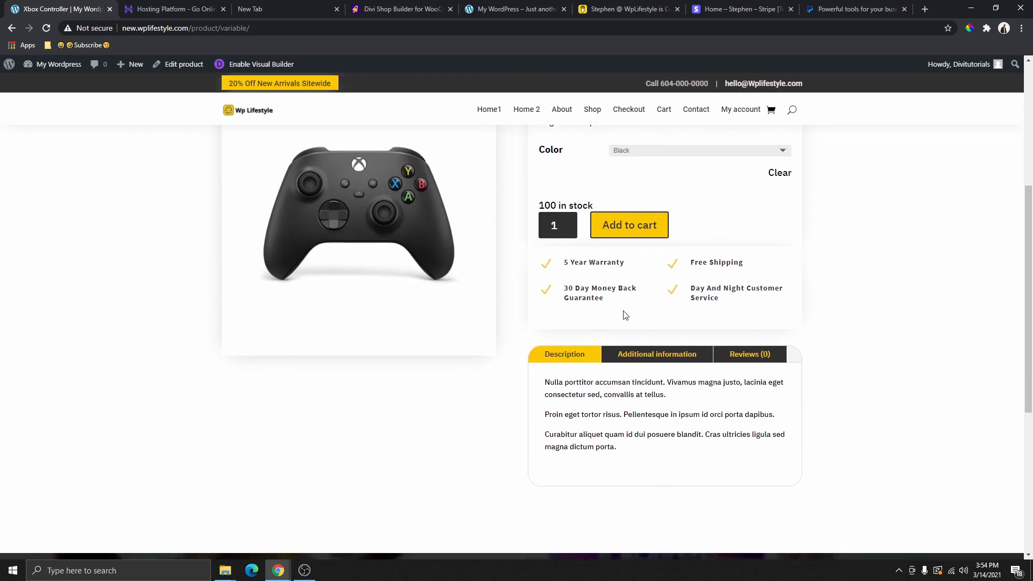
left_click_drag(553, 261, 775, 292)
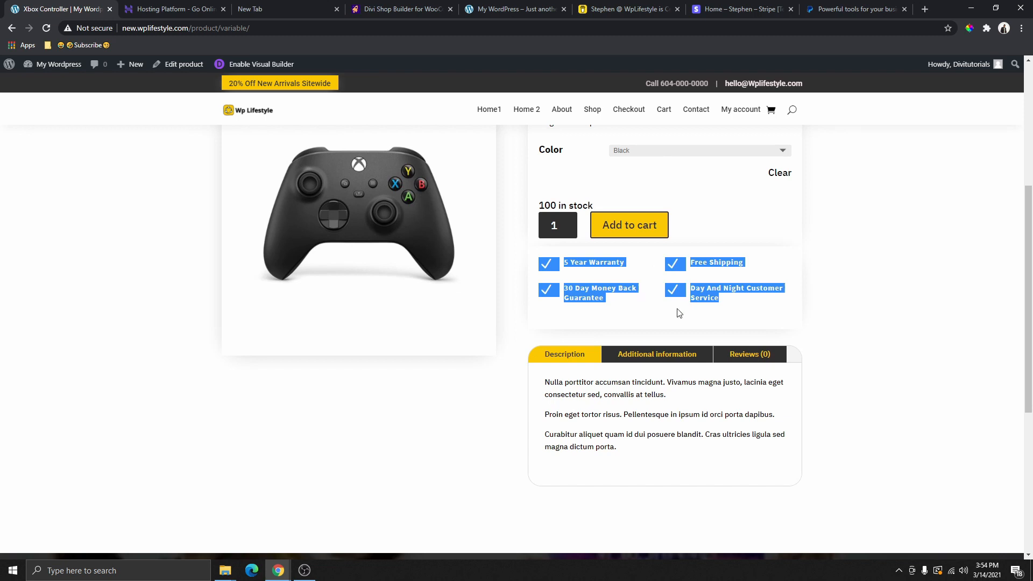
scroll(653, 288, "down", 1)
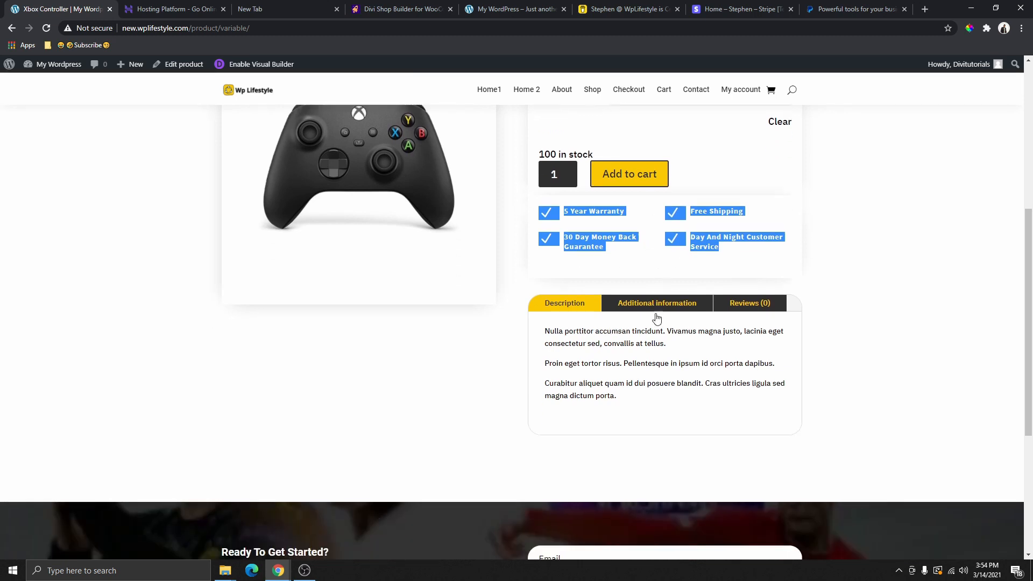
left_click(637, 300)
scroll(741, 312, "up", 1)
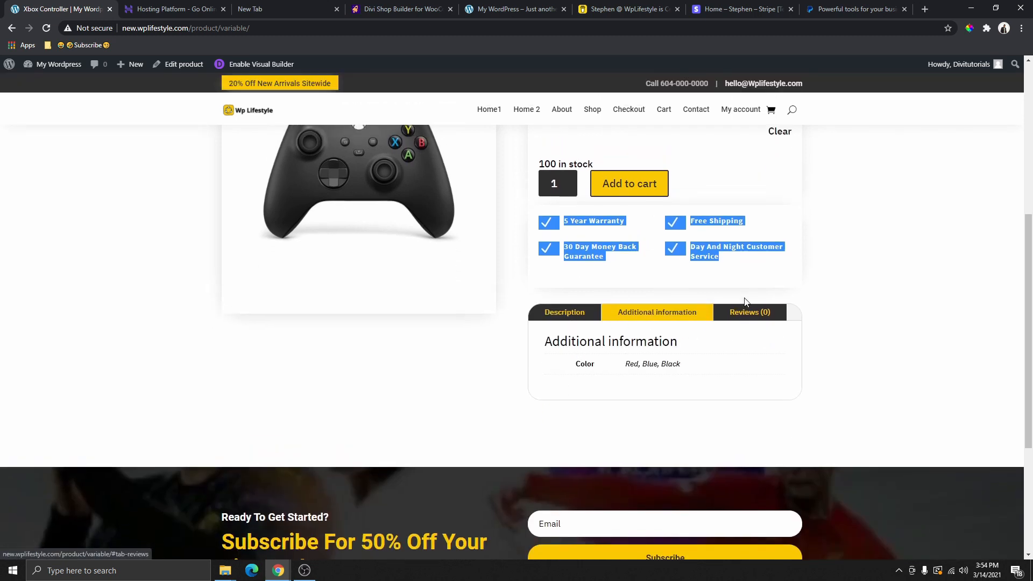
left_click(604, 318)
scroll(476, 222, "up", 6)
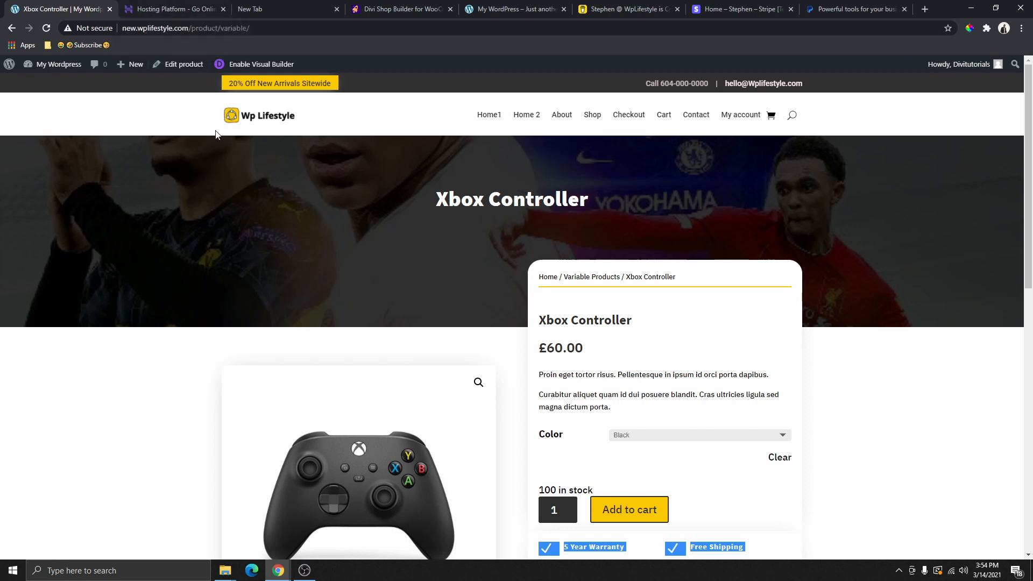
View the Hostinger offer page, and open SiteGround's WordPress hosting page through the footer link on wplifestyle.com
left_click(171, 9)
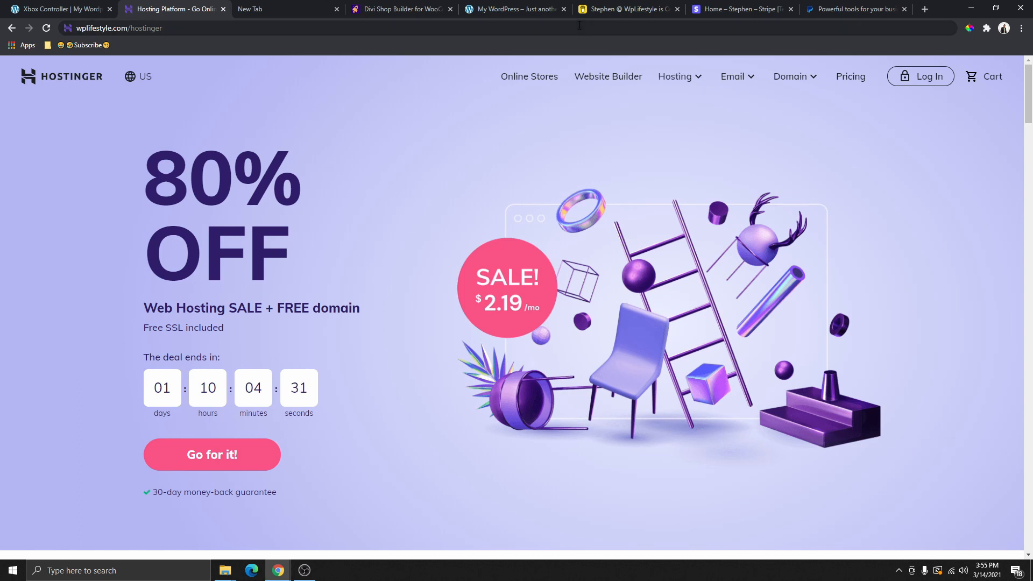
left_click(518, 10)
scroll(1009, 347, "down", 15)
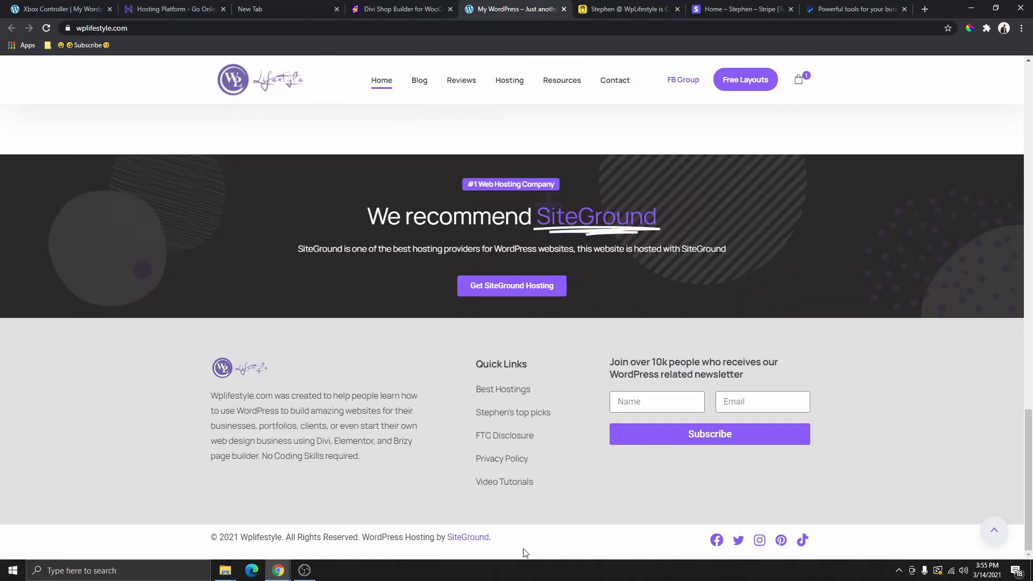
left_click(467, 541)
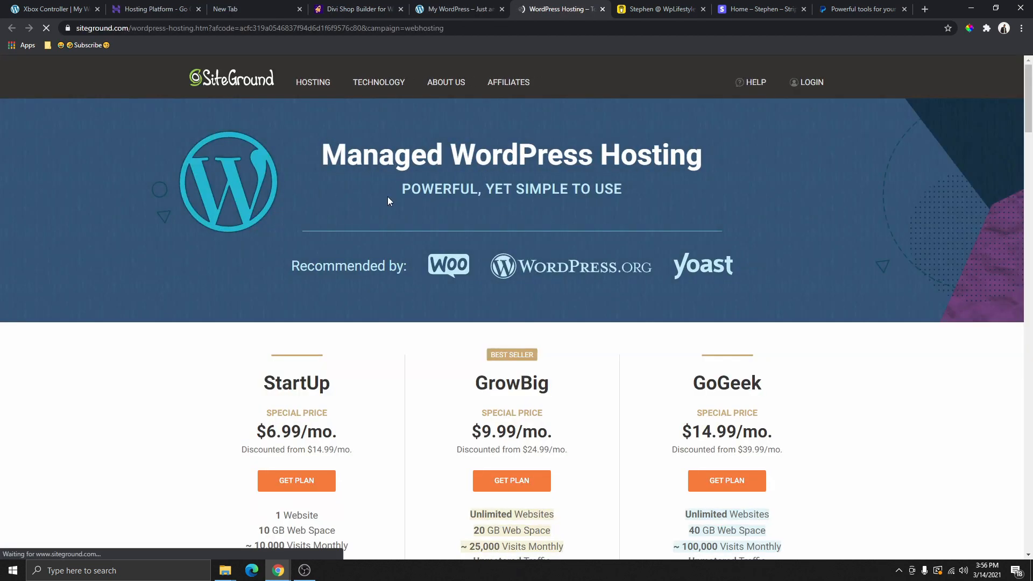
Compare SiteGround's hosting plans, highlighting the GrowBig plan's special monthly price and its regular price
scroll(520, 275, "down", 2)
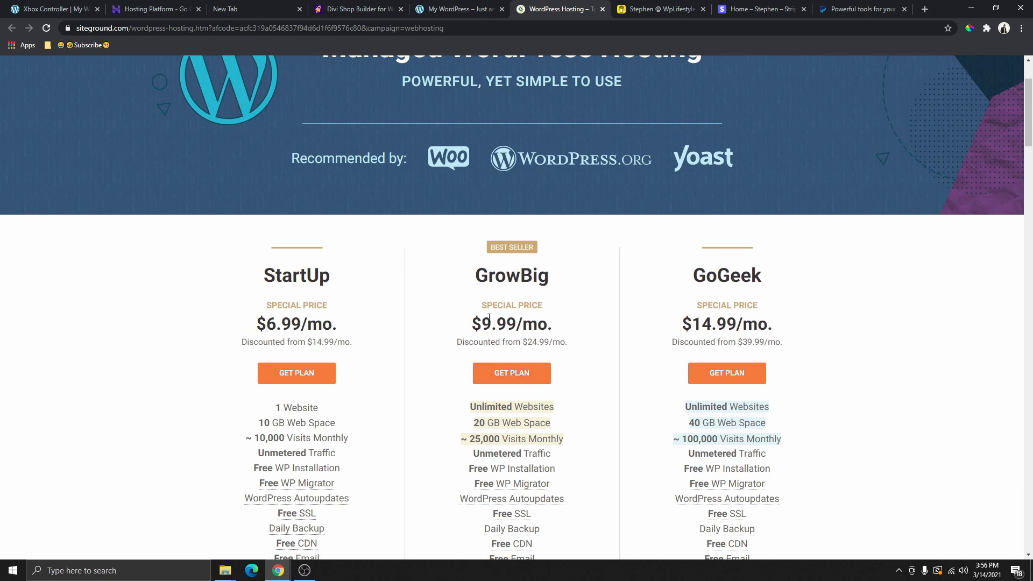
left_click_drag(473, 329, 549, 331)
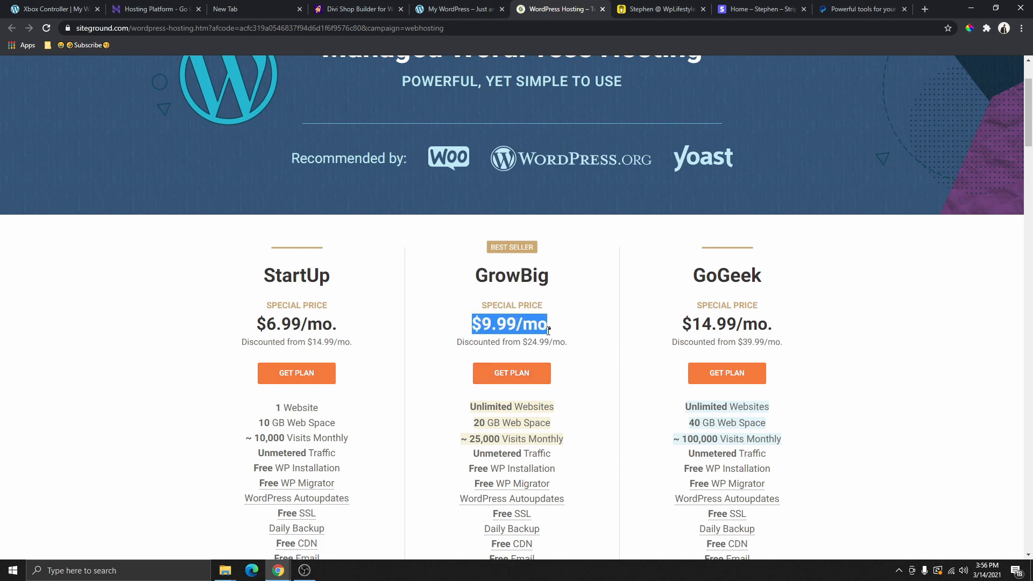
left_click(521, 333)
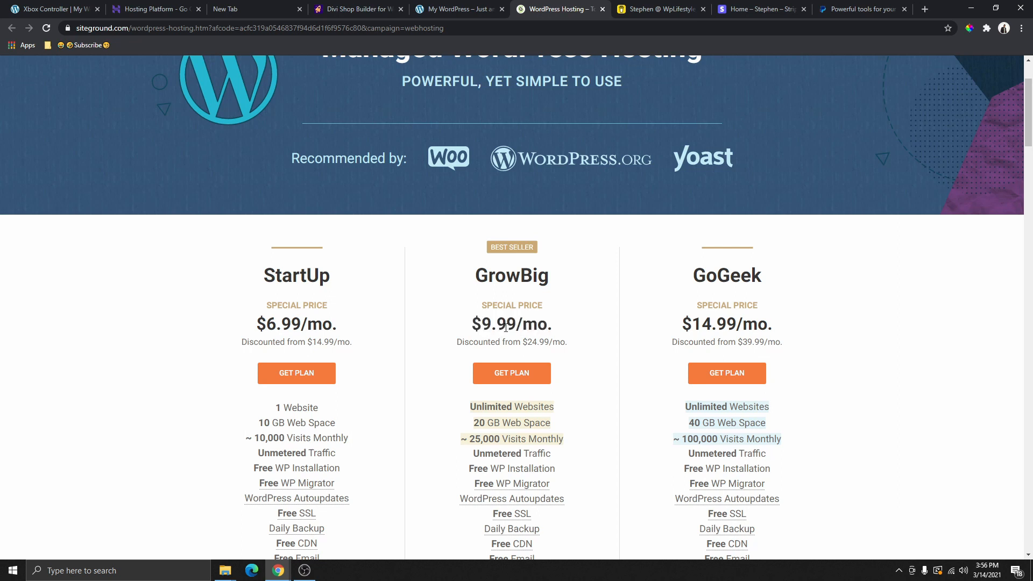
scroll(507, 325, "down", 2)
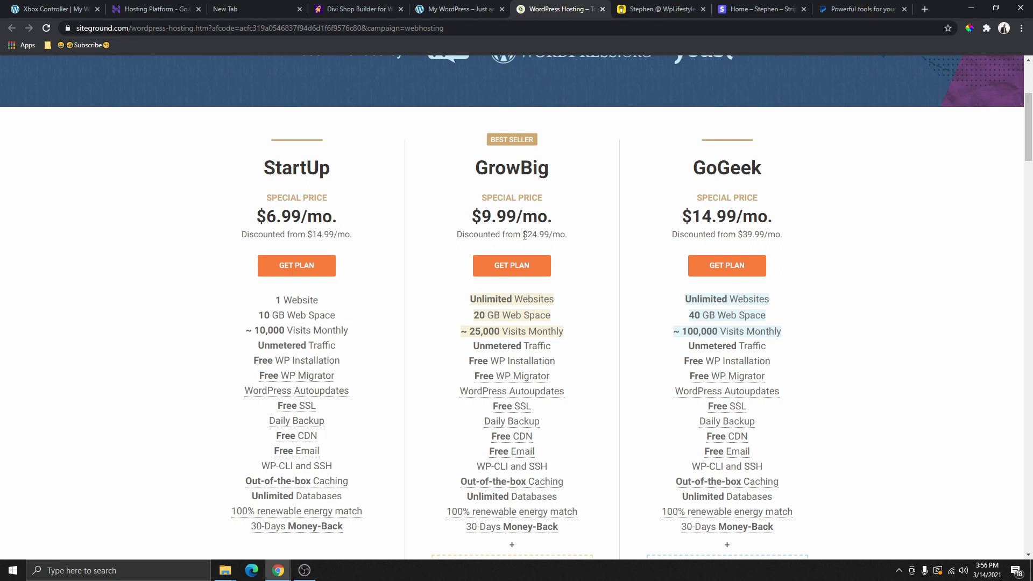
left_click_drag(525, 236, 563, 236)
left_click(526, 236)
left_click_drag(525, 235, 564, 233)
scroll(566, 235, "up", 3)
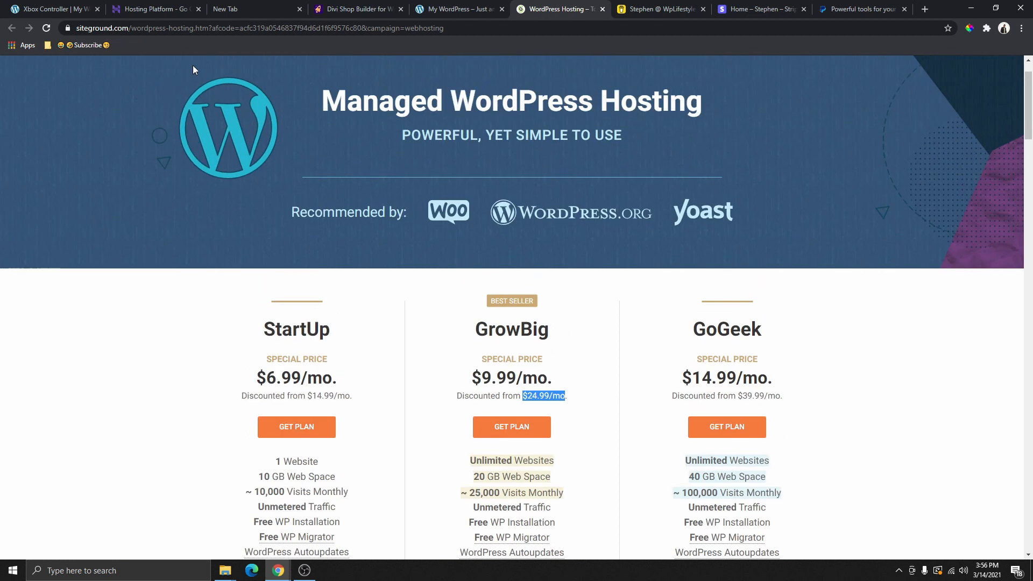
Return to the Hostinger page and compare the prices and features of its shared hosting plans
left_click(151, 11)
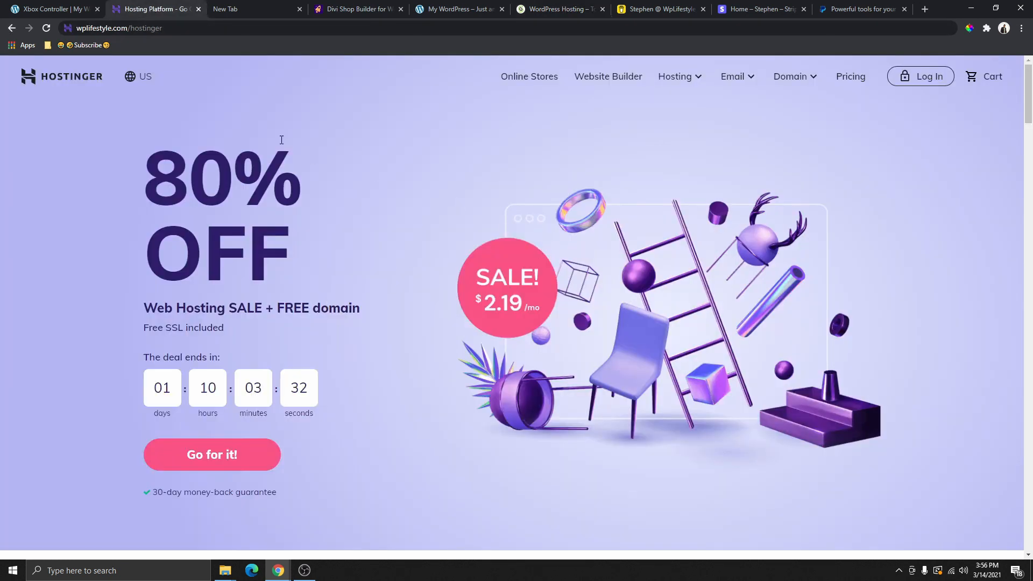
scroll(434, 221, "down", 8)
scroll(438, 236, "down", 3)
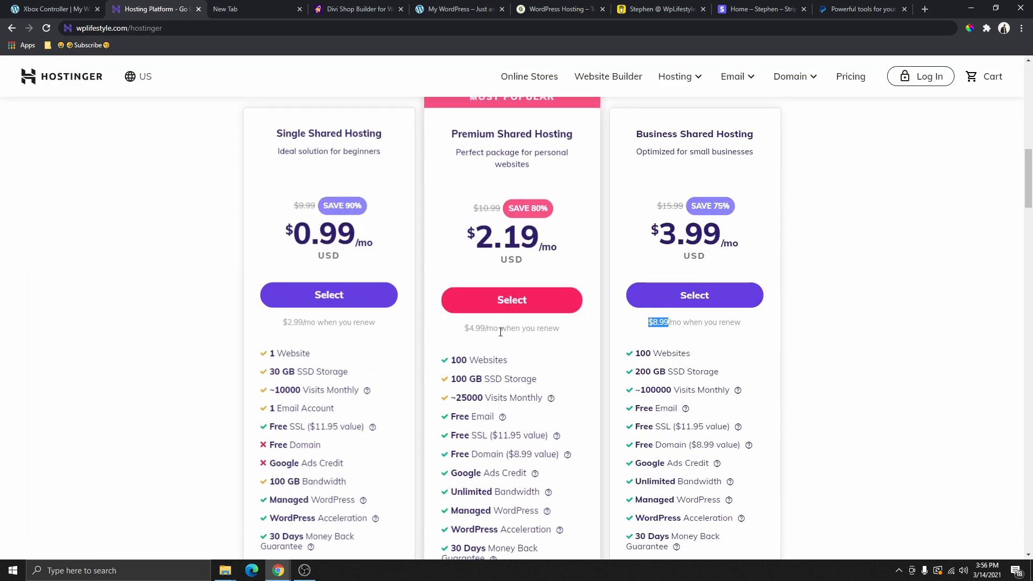
scroll(538, 258, "up", 1)
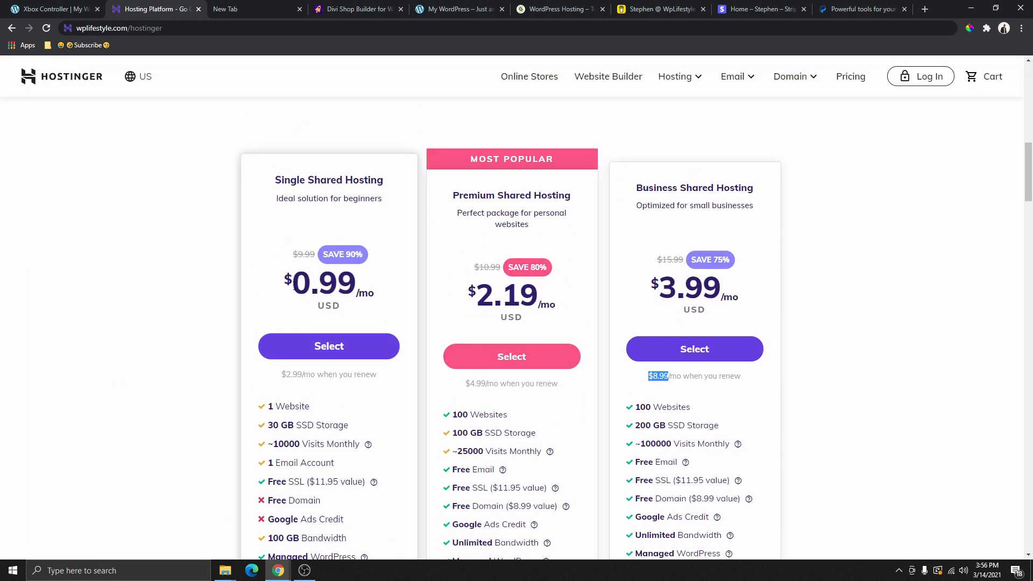
Examine the Single Shared Hosting plan's monthly price, renewal price and included features against the other plans
left_click_drag(293, 284, 379, 292)
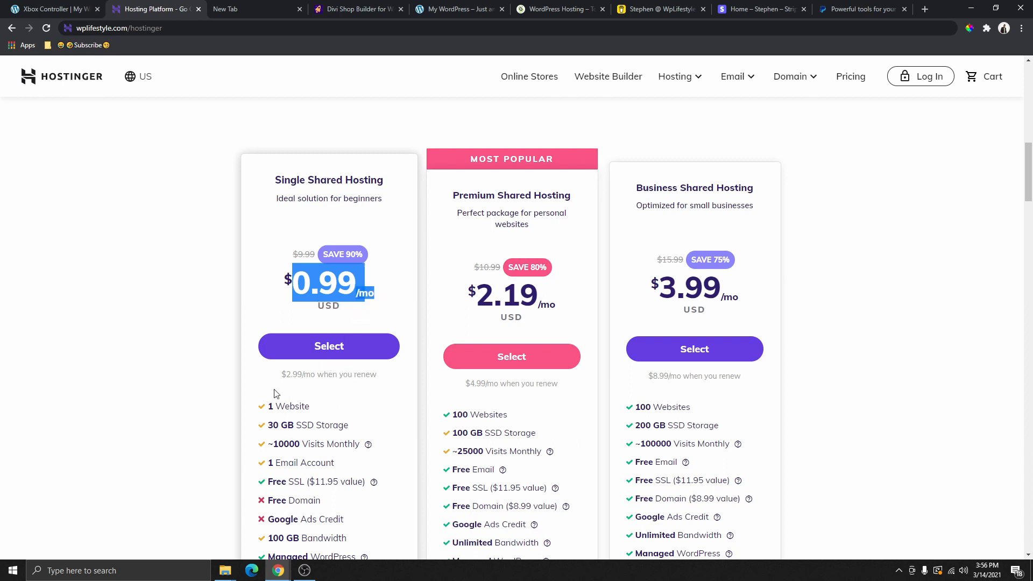
left_click_drag(281, 374, 377, 376)
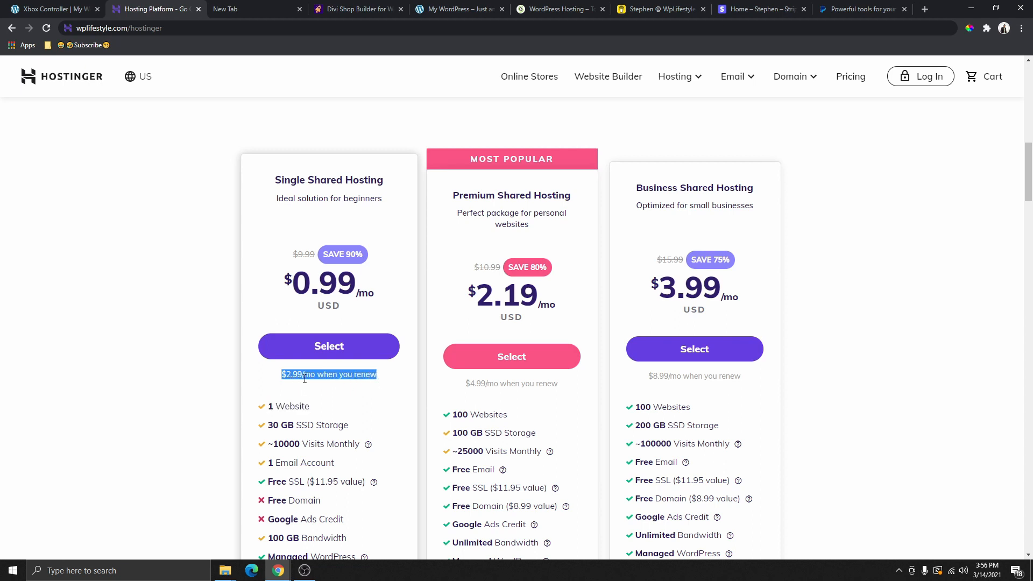
scroll(304, 379, "down", 2)
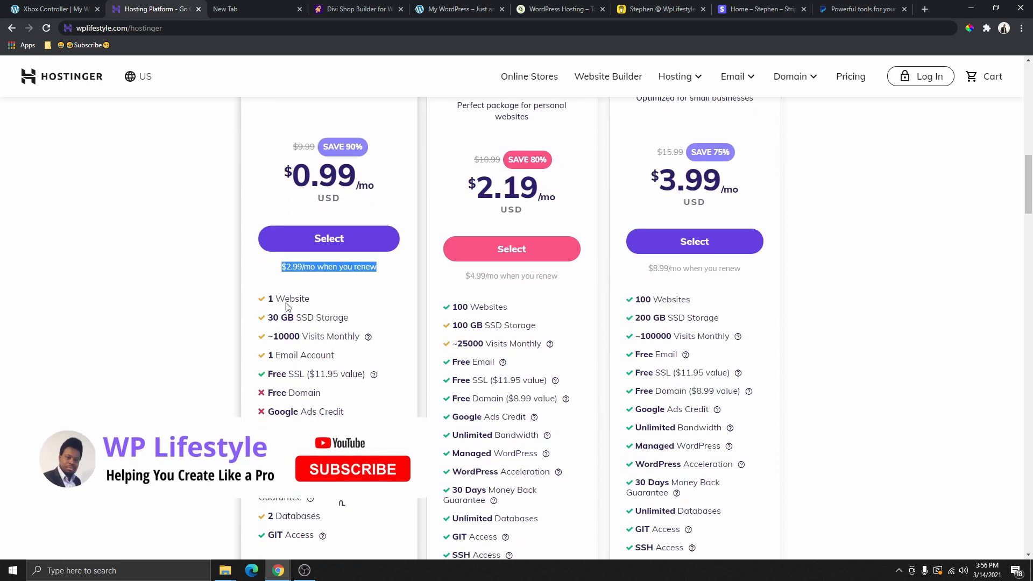
scroll(317, 305, "down", 1)
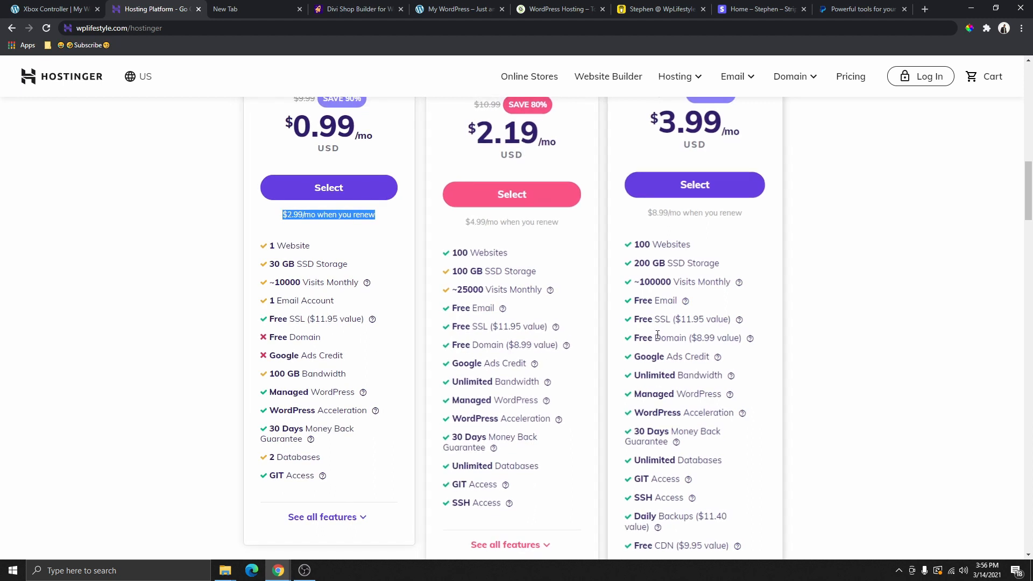
scroll(658, 335, "down", 3)
scroll(670, 247, "up", 4)
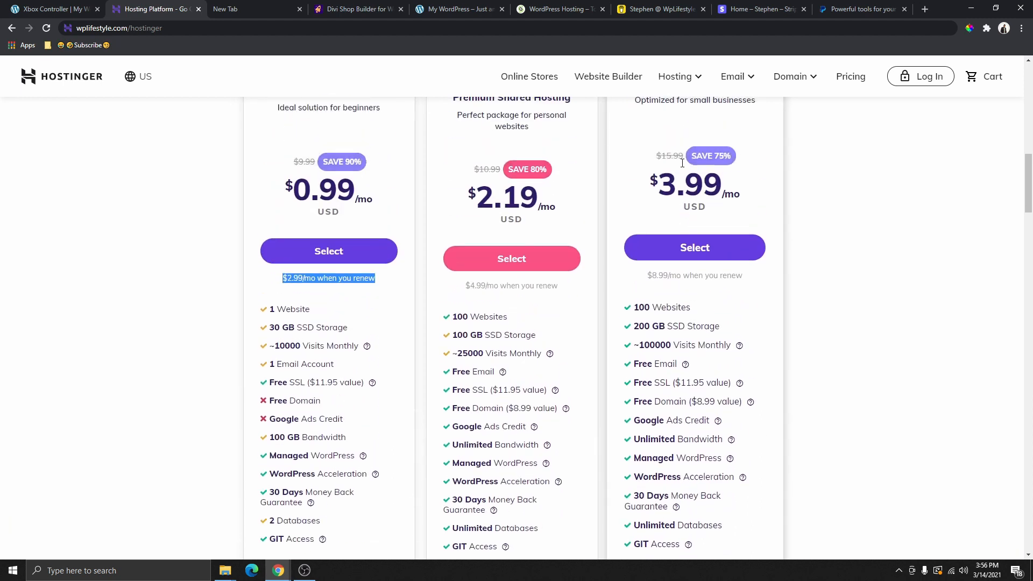
Review the Business Shared Hosting plan's price, website allowance and daily backups explanation, plus the Premium plan's GIT Access explanation
scroll(682, 163, "up", 1)
left_click_drag(657, 226, 743, 239)
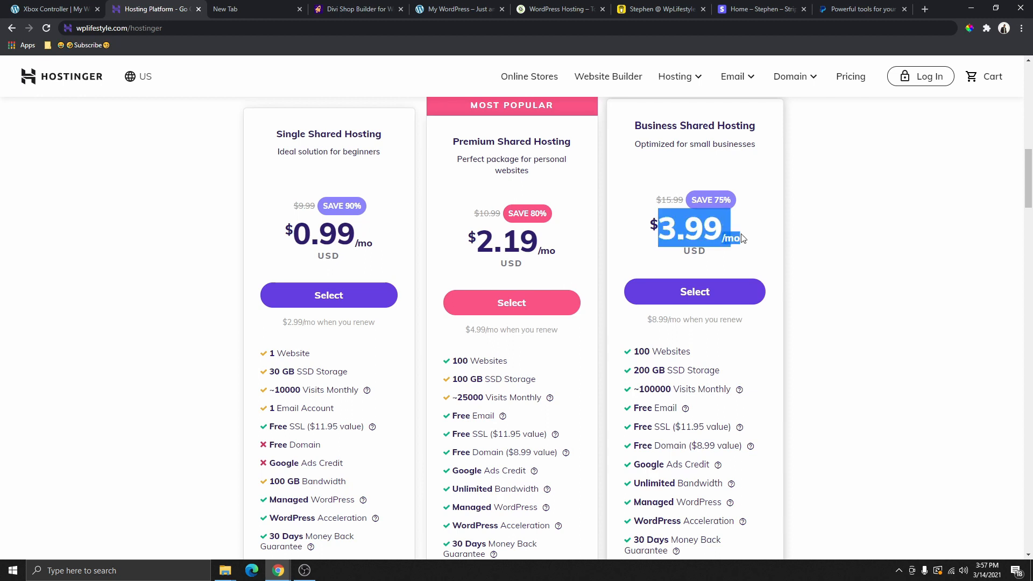
scroll(688, 229, "down", 4)
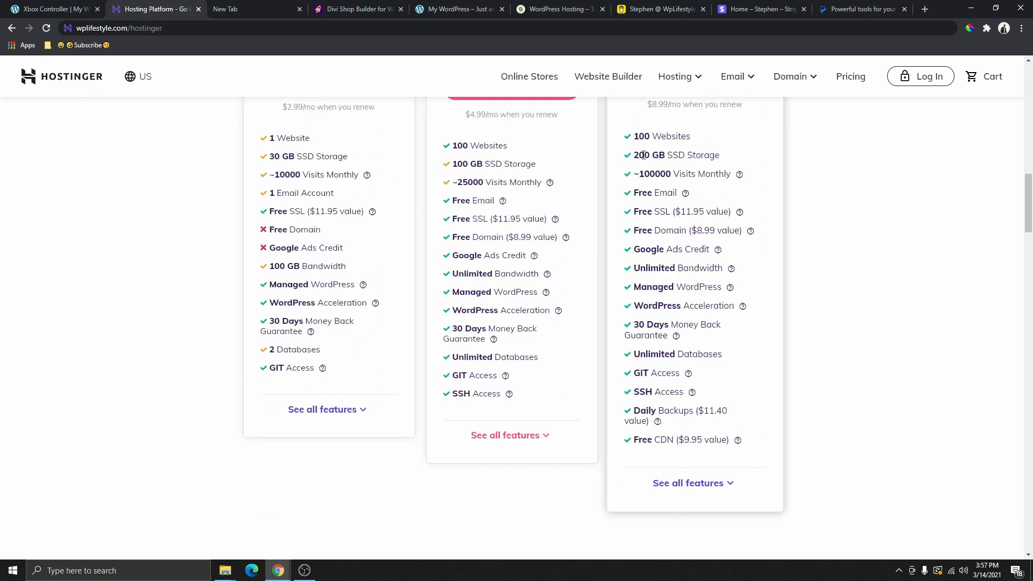
left_click_drag(637, 137, 690, 145)
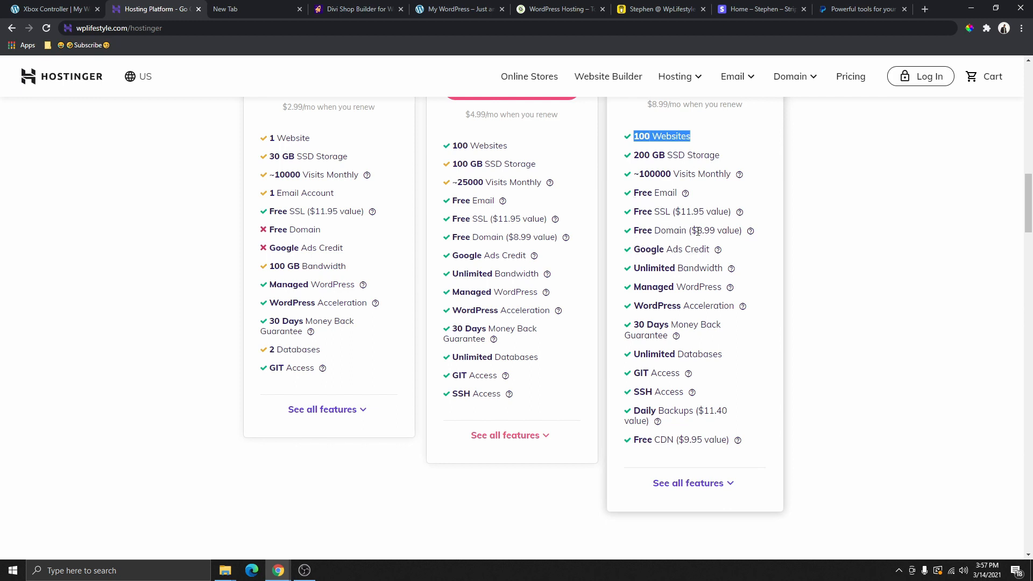
scroll(722, 240, "down", 2)
left_click_drag(723, 293, 728, 319)
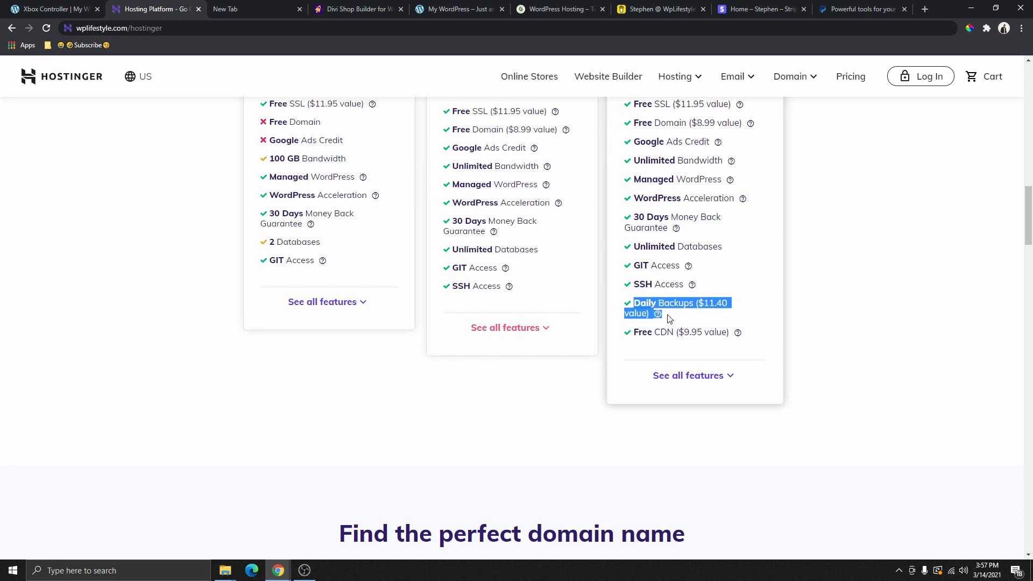
mouse_move(659, 318)
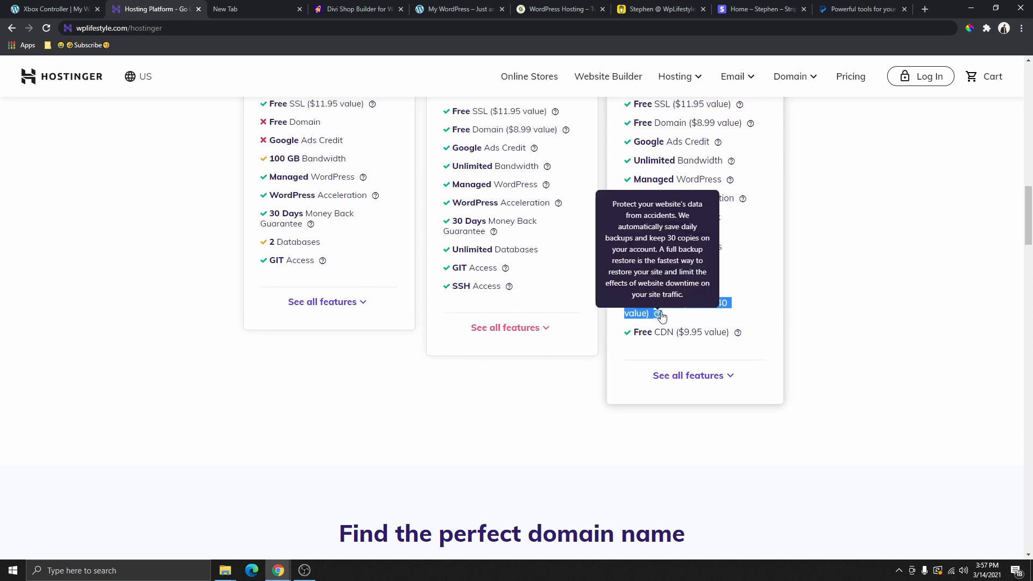
mouse_move(503, 280)
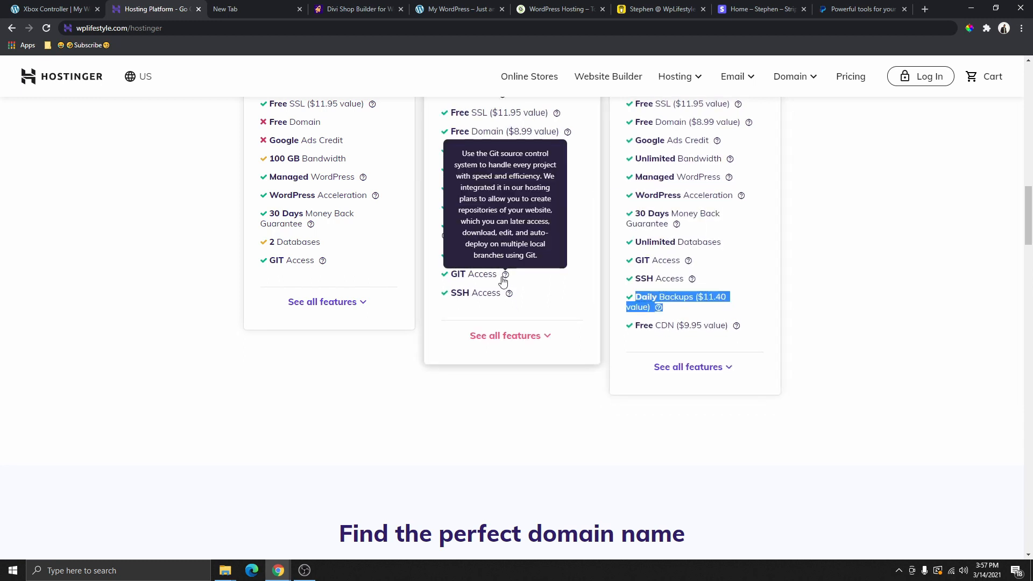
Compare the three shared hosting plans again, highlighting the Business plan's monthly price and renewal price
scroll(372, 302, "up", 3)
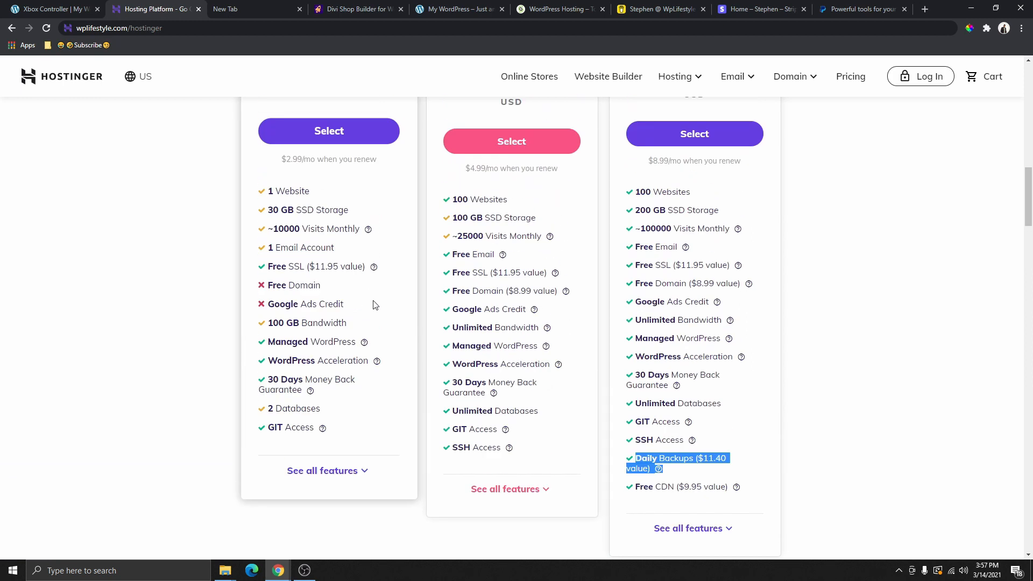
scroll(375, 305, "up", 3)
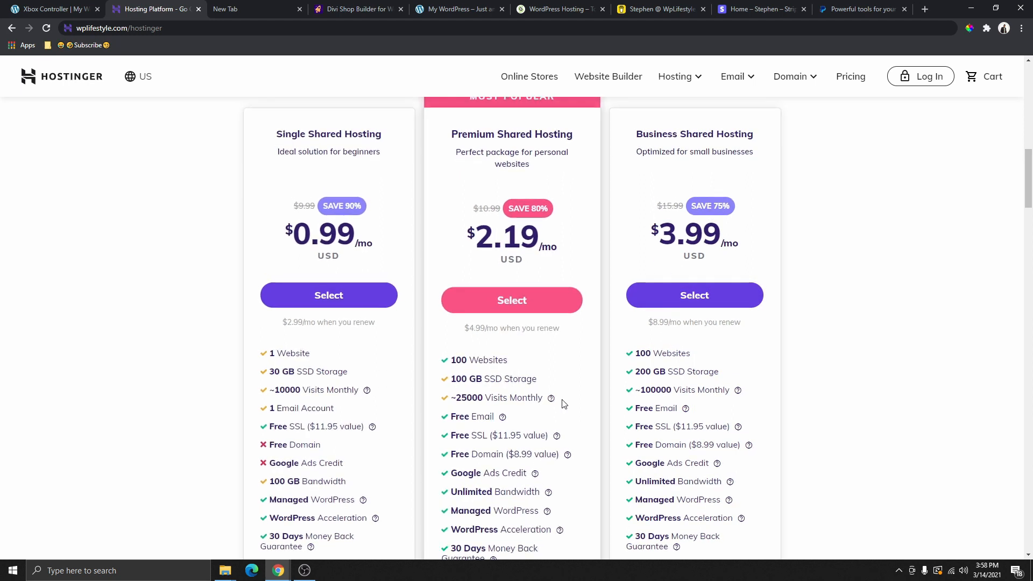
scroll(645, 337, "down", 1)
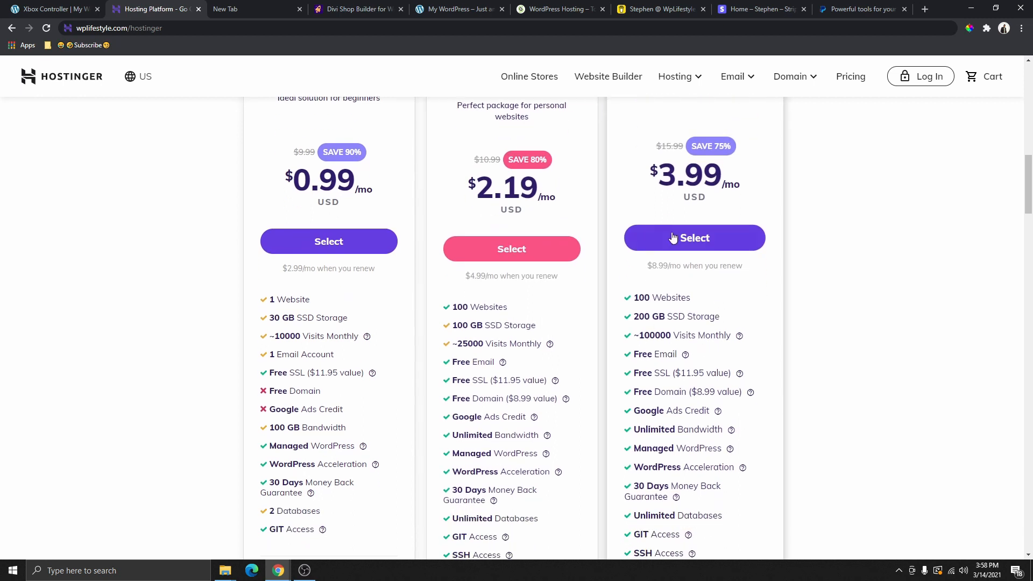
double_click(662, 177)
left_click(737, 200)
left_click_drag(647, 266, 676, 272)
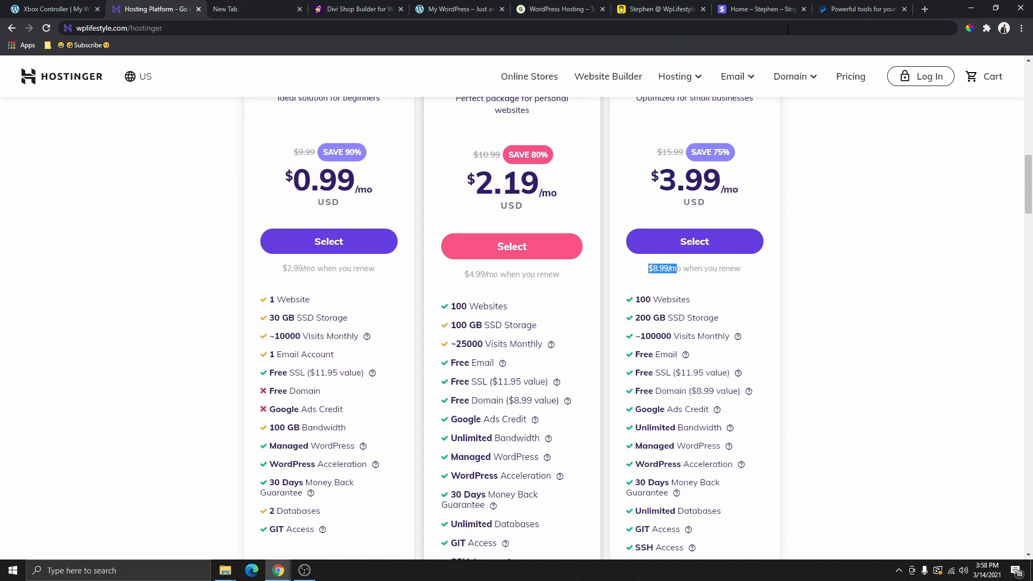
Check SiteGround's managed WordPress plan prices against Hostinger's, and return to the Hostinger pricing table
left_click(559, 9)
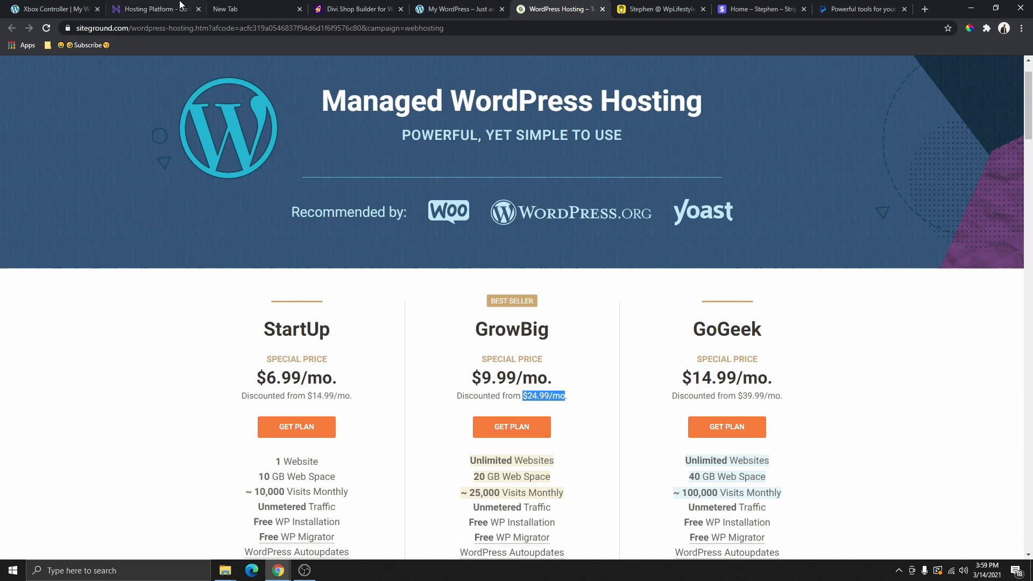
left_click(159, 10)
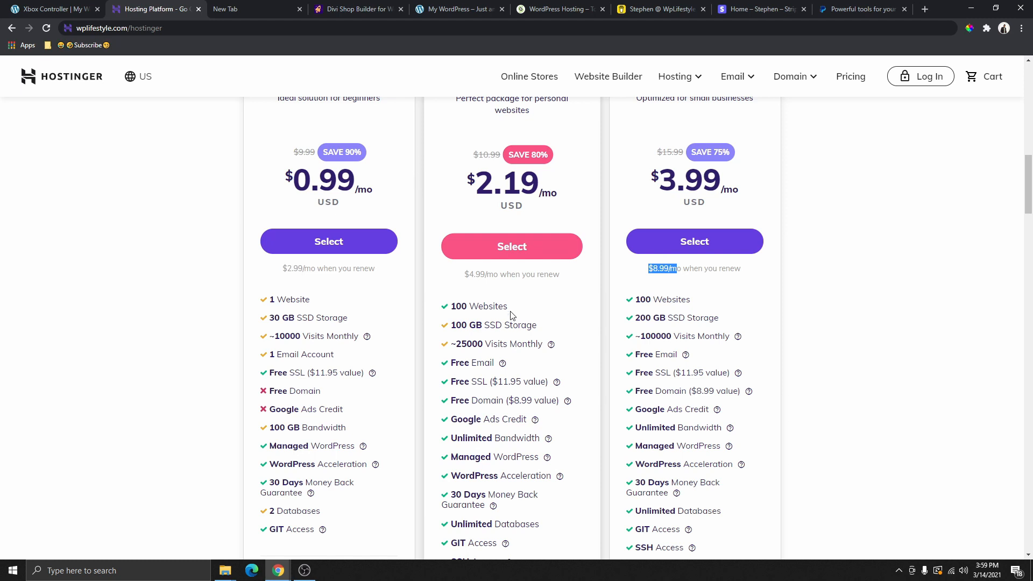
scroll(510, 311, "up", 2)
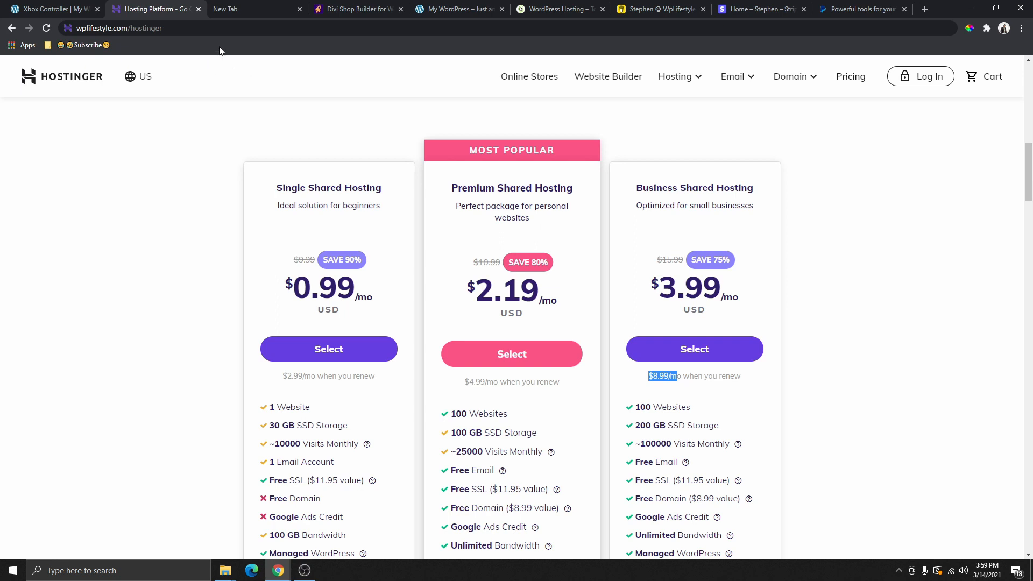
Load the Hostinger offer page from wplifestyle.com/hostinger in the empty browser tab
left_click(250, 8)
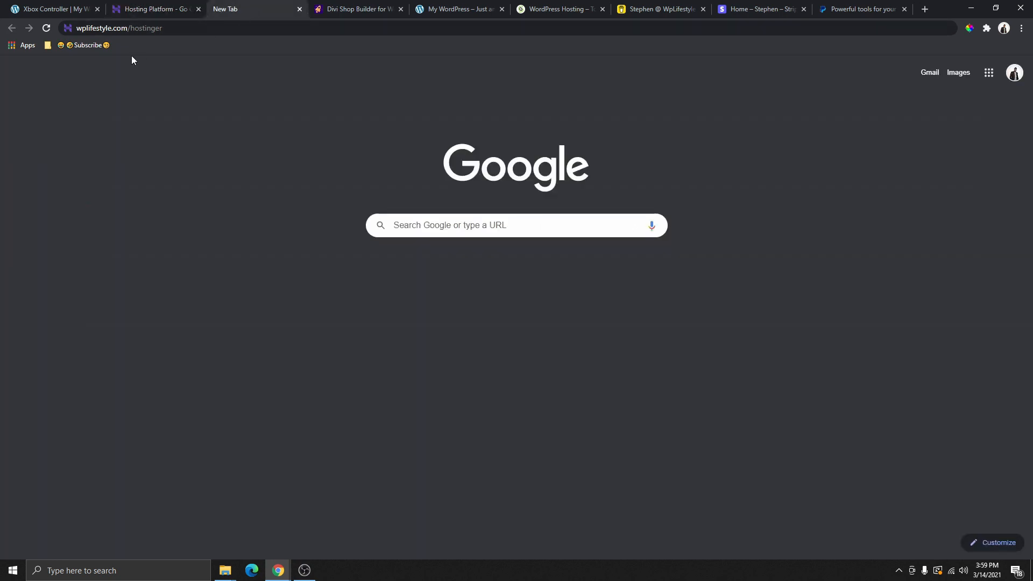
left_click(168, 28)
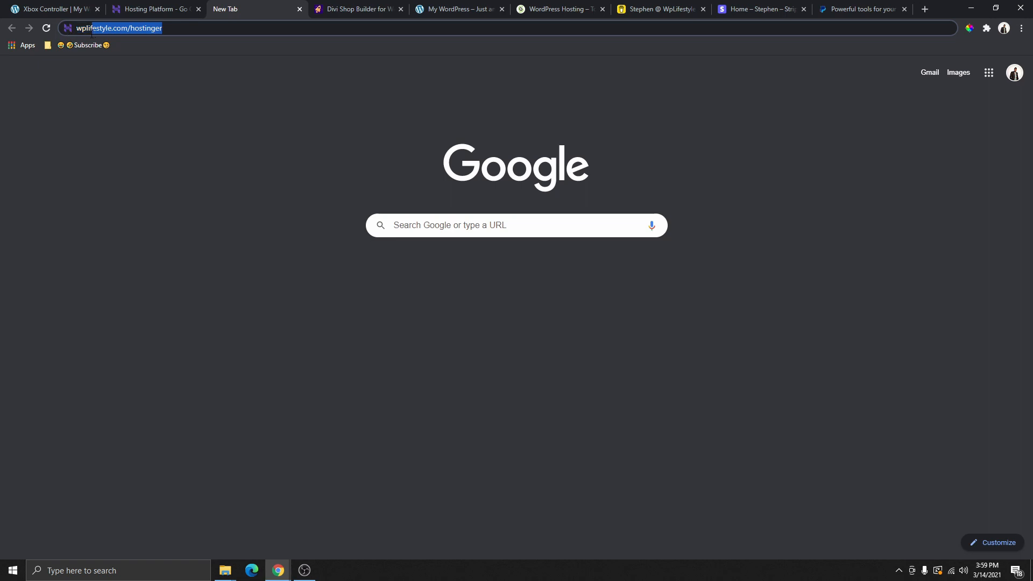
left_click(172, 28)
key("Return")
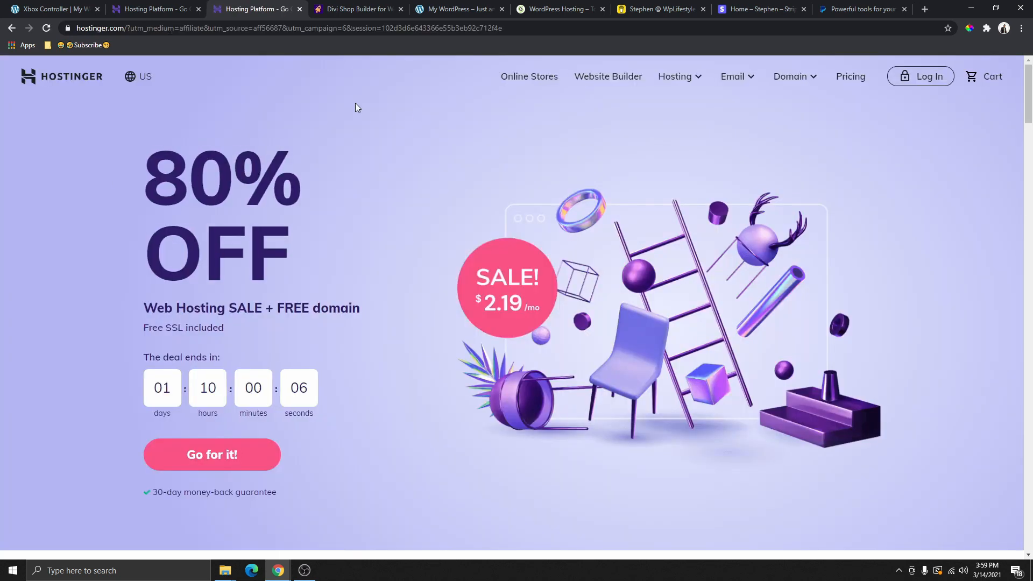
Go from the sale offer to the hosting plans, review their features, and select Business Shared Hosting
left_click(224, 462)
scroll(686, 270, "down", 2)
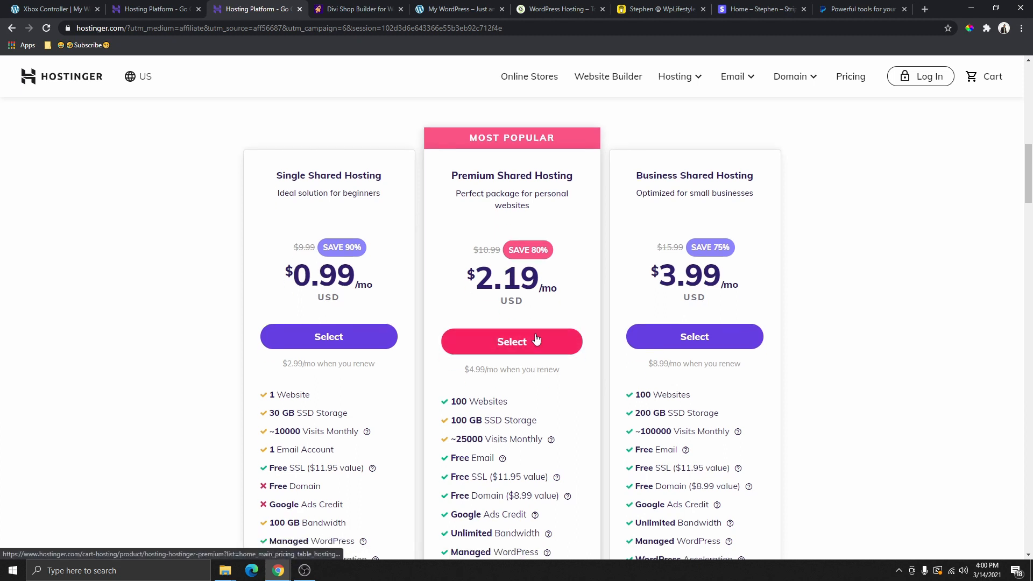
scroll(467, 462, "down", 3)
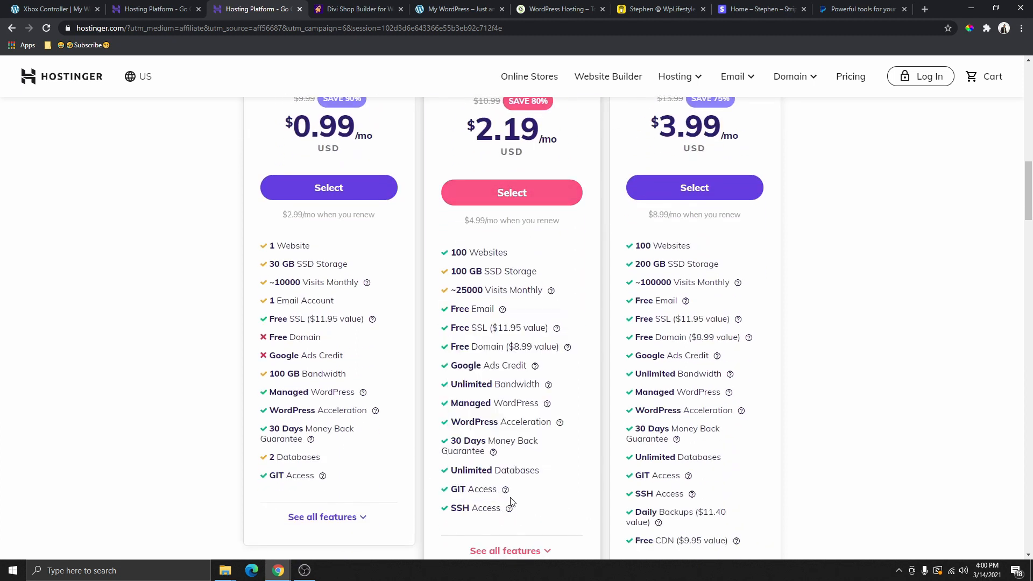
scroll(512, 503, "down", 3)
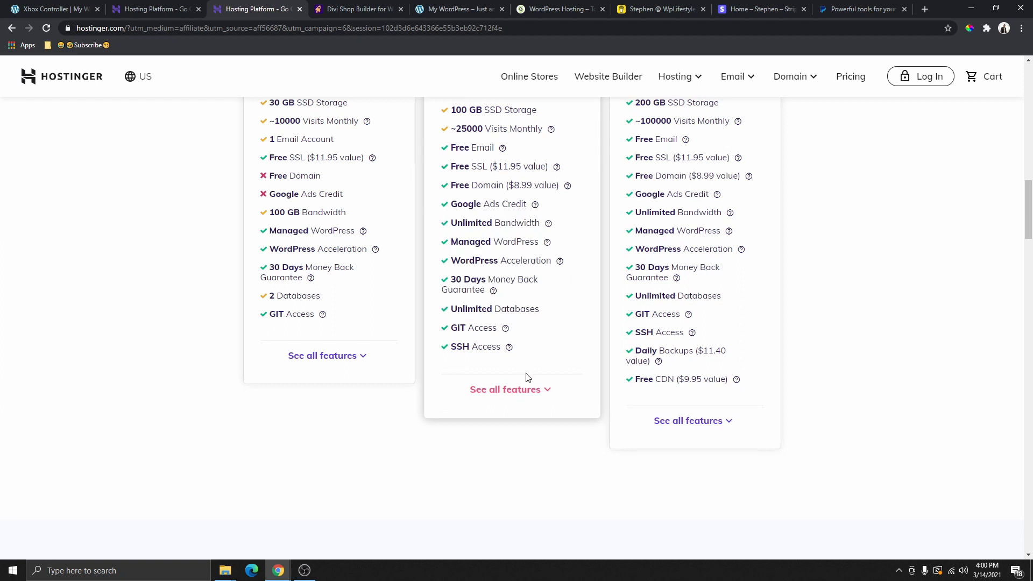
scroll(540, 356, "up", 5)
scroll(680, 293, "down", 2)
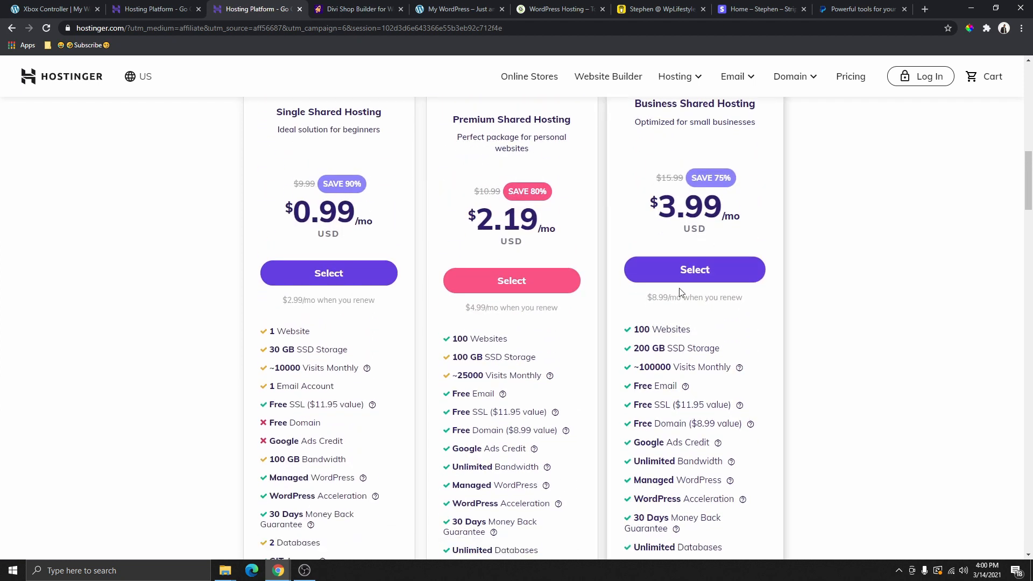
left_click(710, 193)
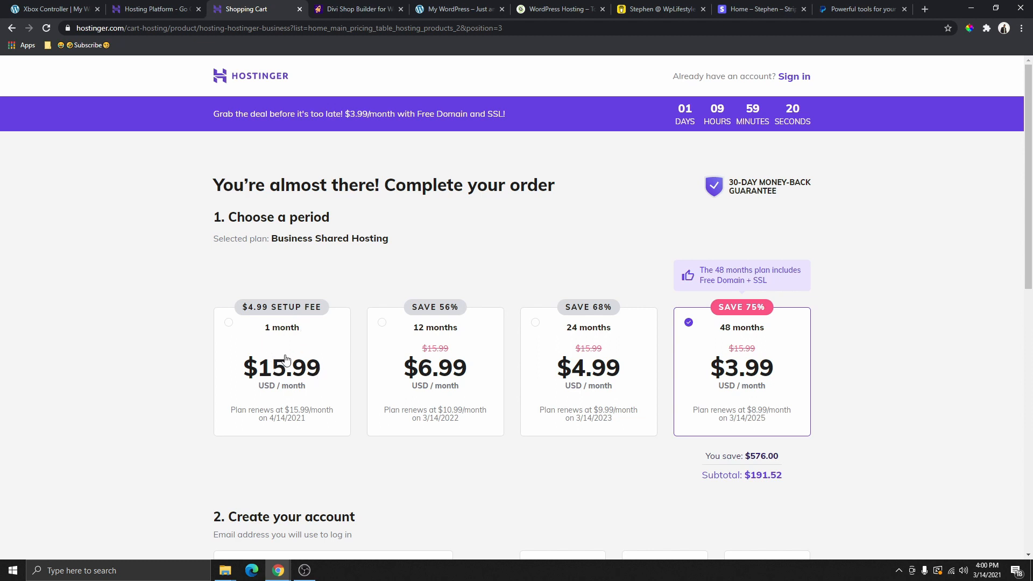
Compare the 1, 12, 24 and 48-month billing periods for the plan, and choose 12 months
left_click(289, 367)
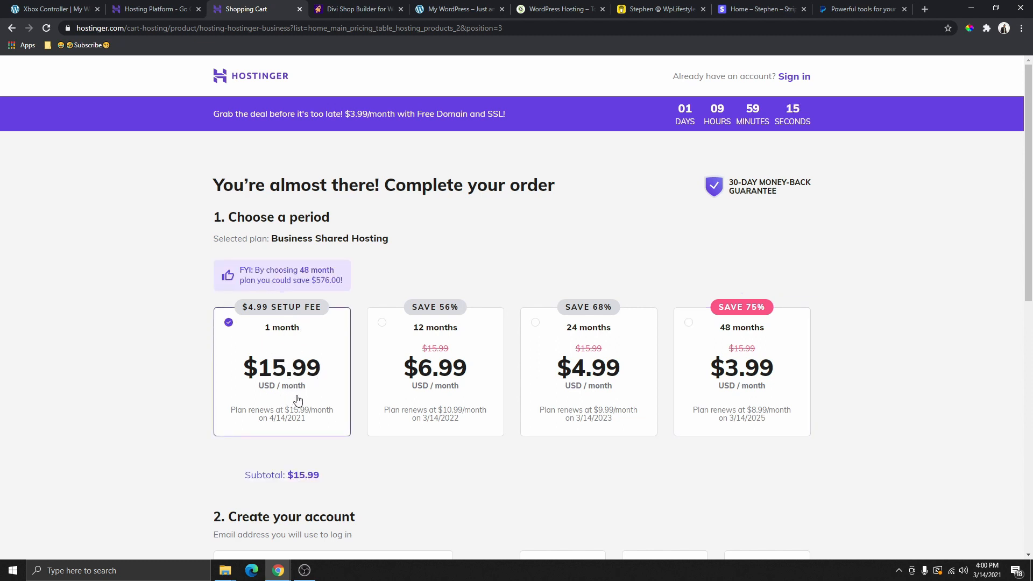
left_click(436, 370)
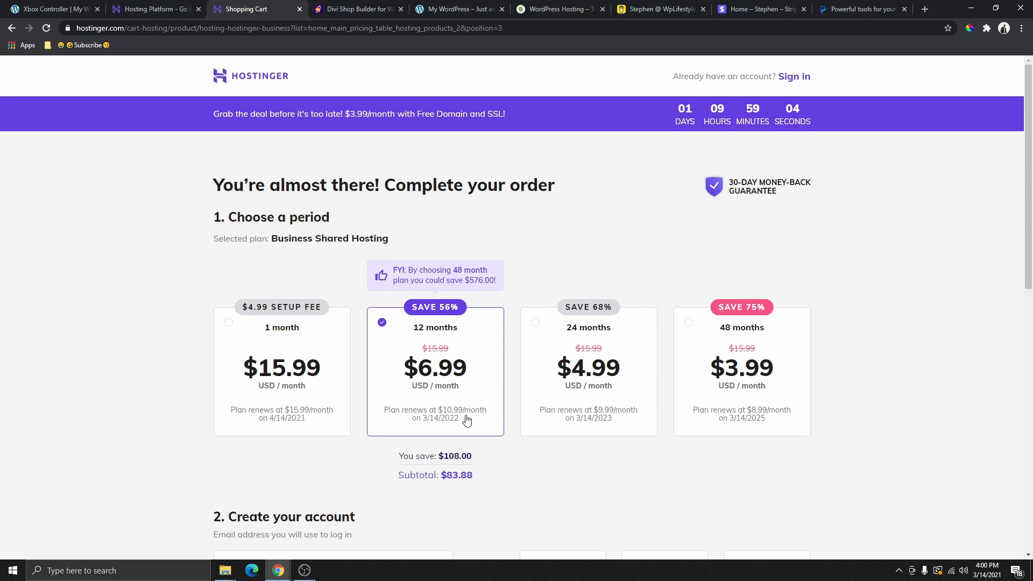
left_click(593, 387)
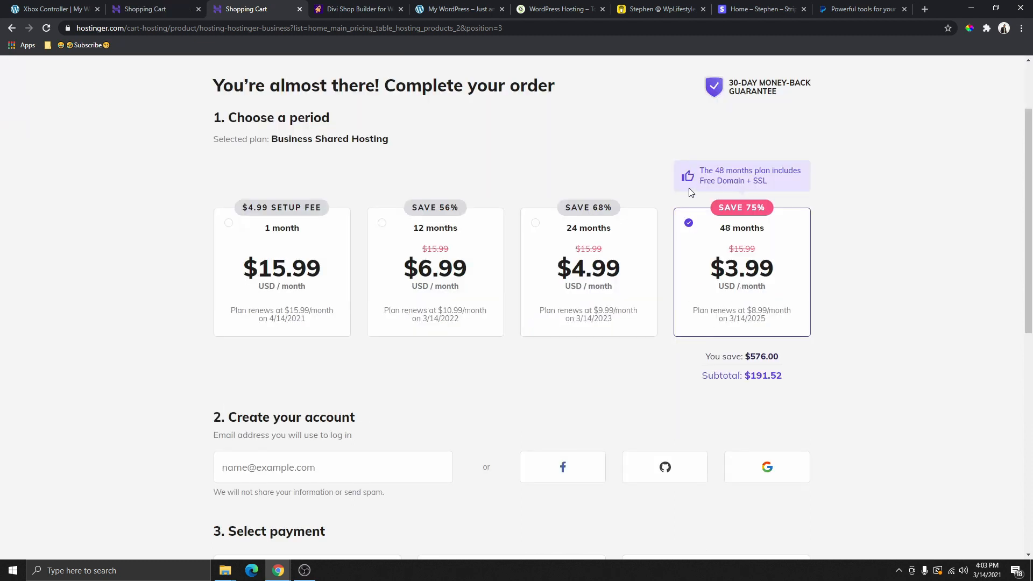
left_click_drag(702, 273, 741, 322)
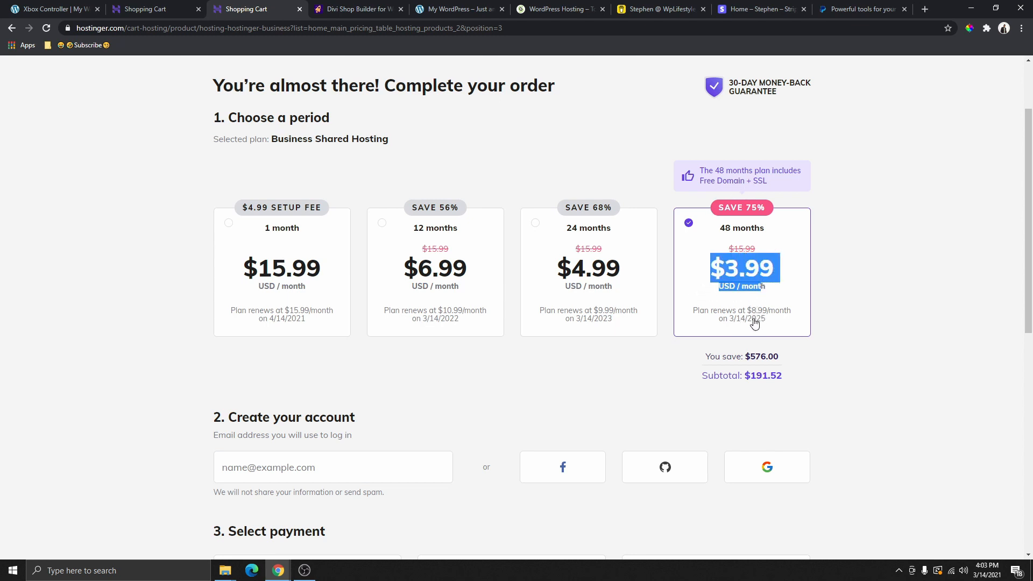
left_click(835, 296)
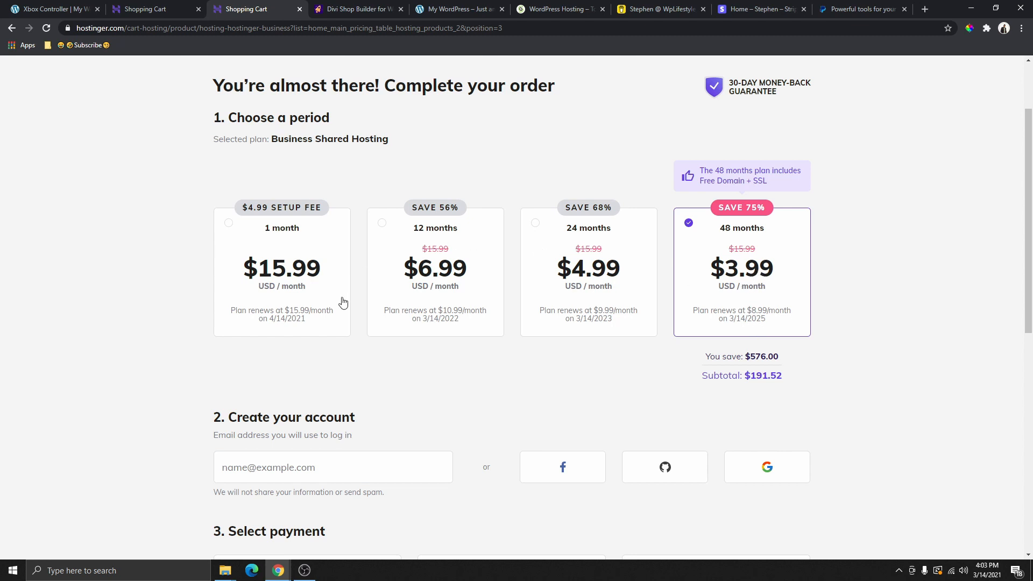
left_click(463, 257)
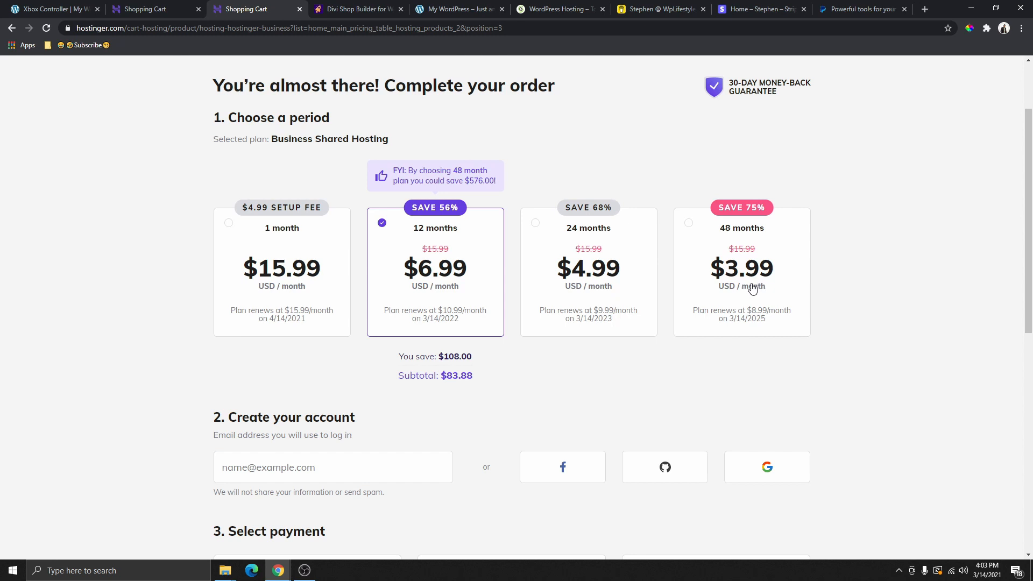
Enter the account's login email address, and view the payment methods and order summary
scroll(500, 250, "down", 2)
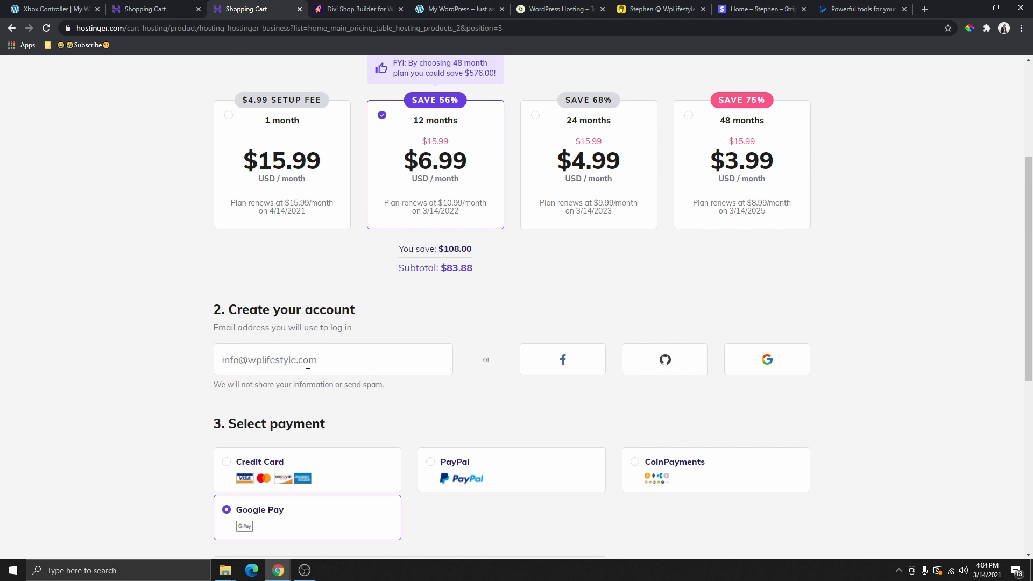
left_click_drag(331, 360, 218, 368)
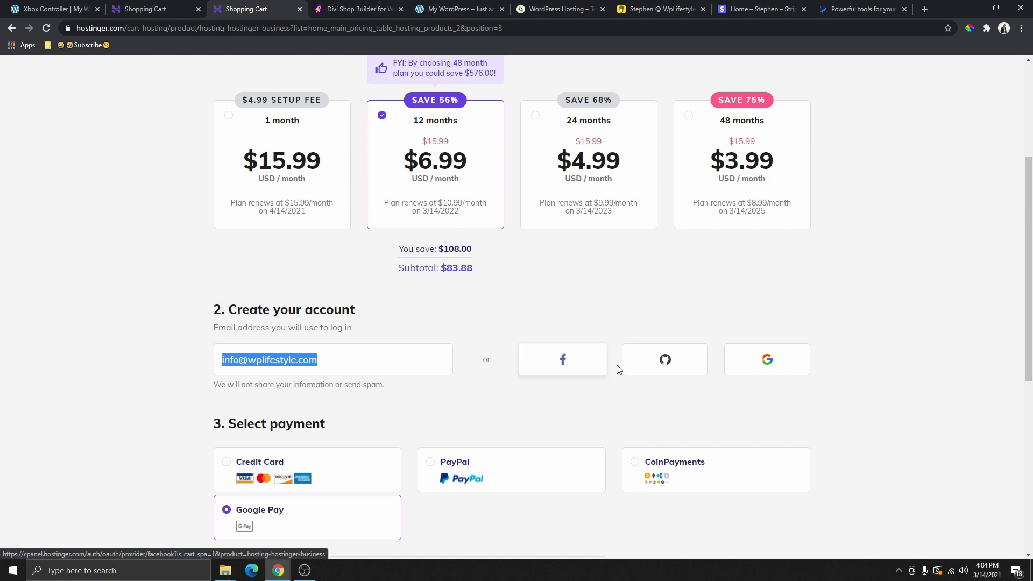
scroll(572, 253, "down", 3)
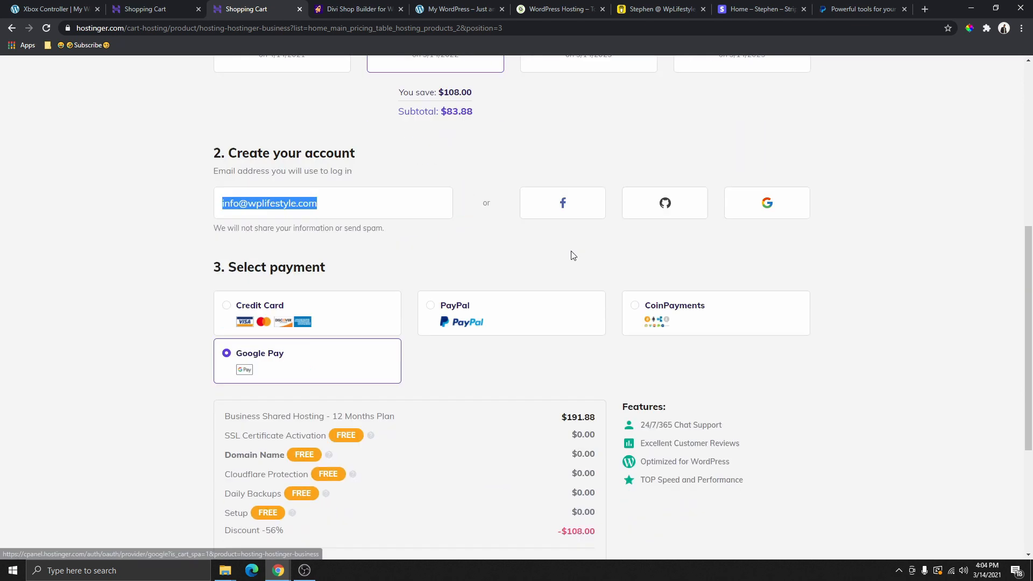
Select PayPal as the payment method for the hosting order
left_click(339, 200)
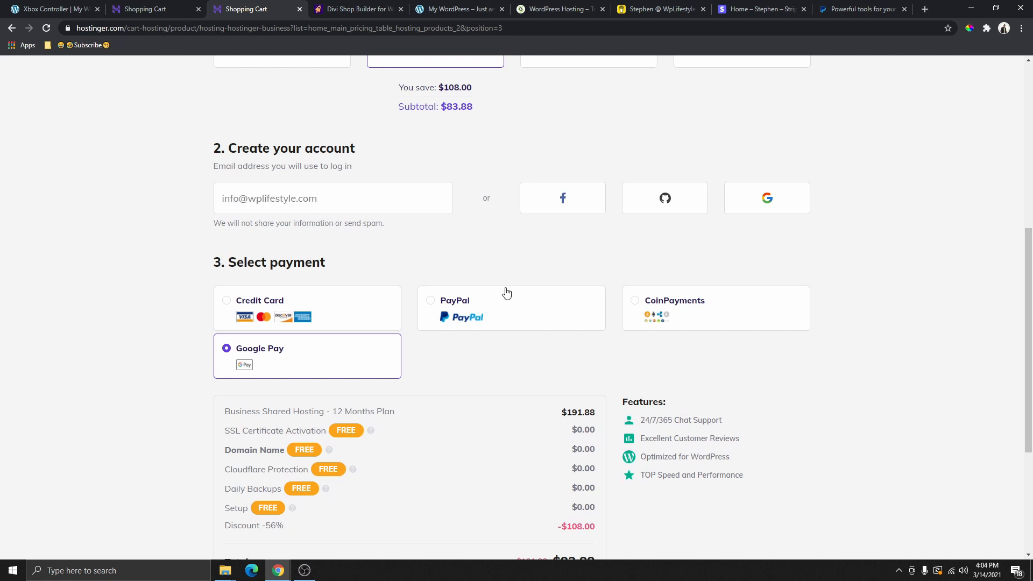
scroll(361, 254, "down", 2)
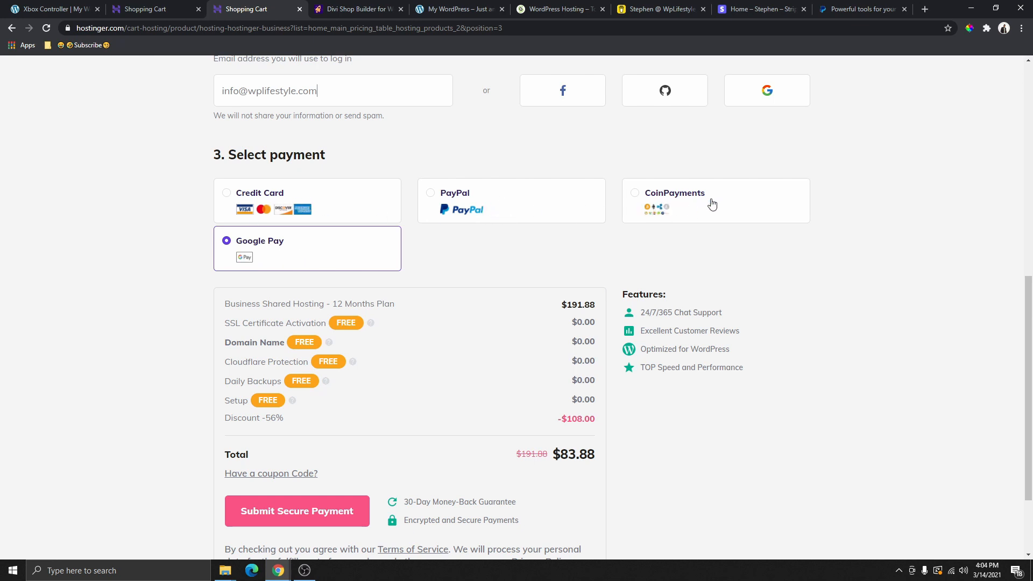
left_click(496, 204)
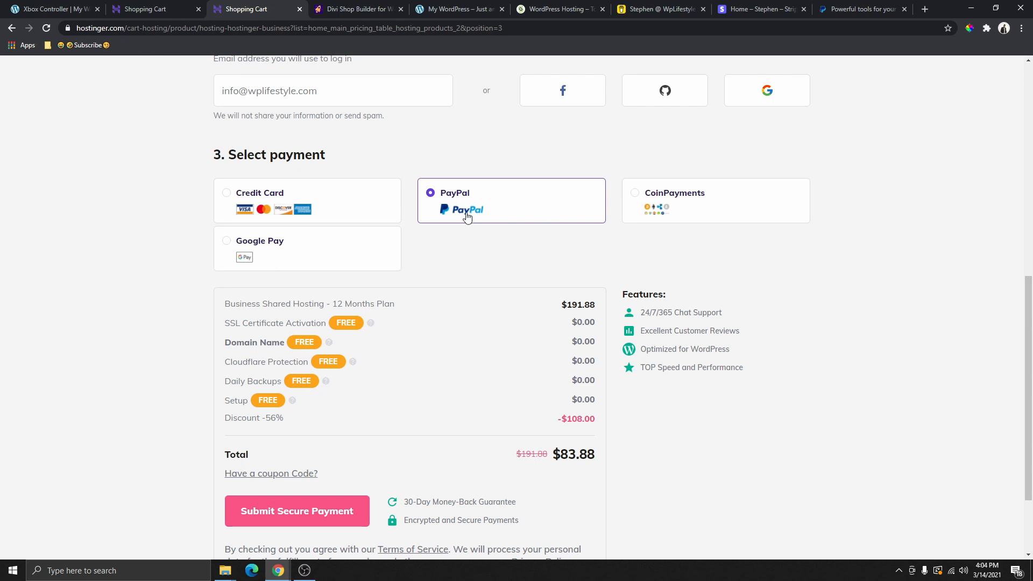
scroll(587, 293, "down", 1)
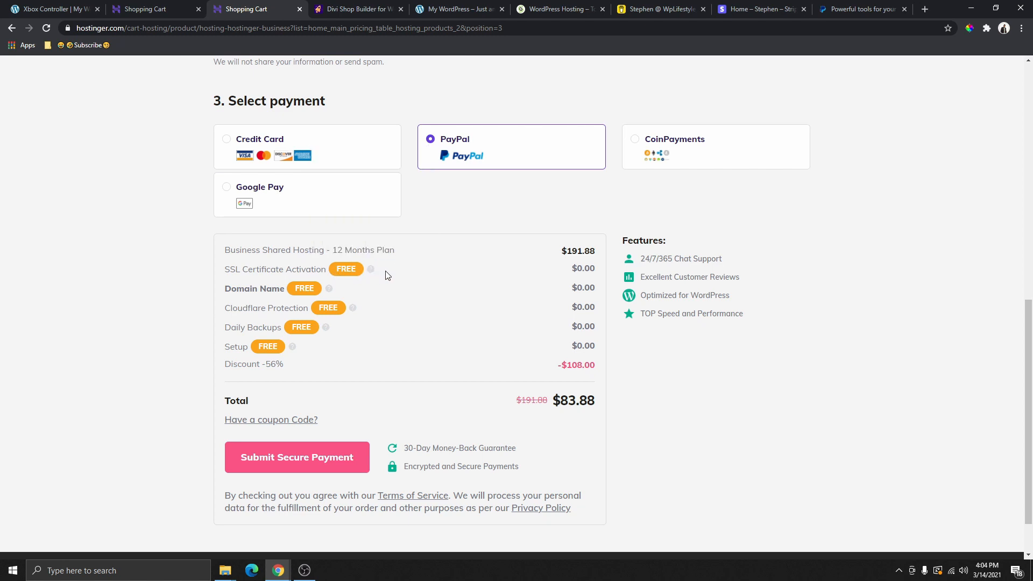
Examine the site's secure connection details and the explanations of the free SSL certificate, domain name and setup items in the order summary
mouse_move(361, 279)
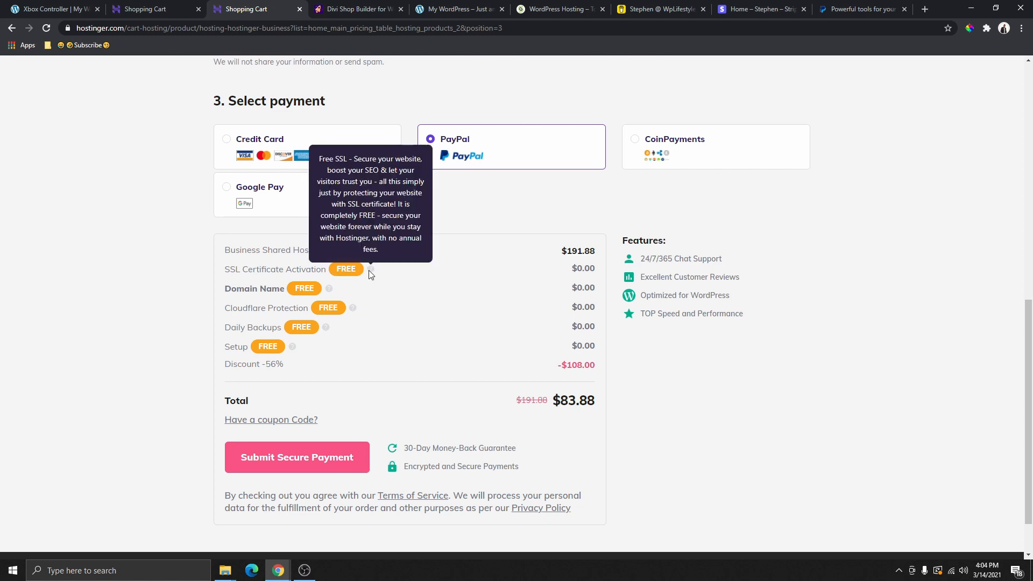
left_click(66, 28)
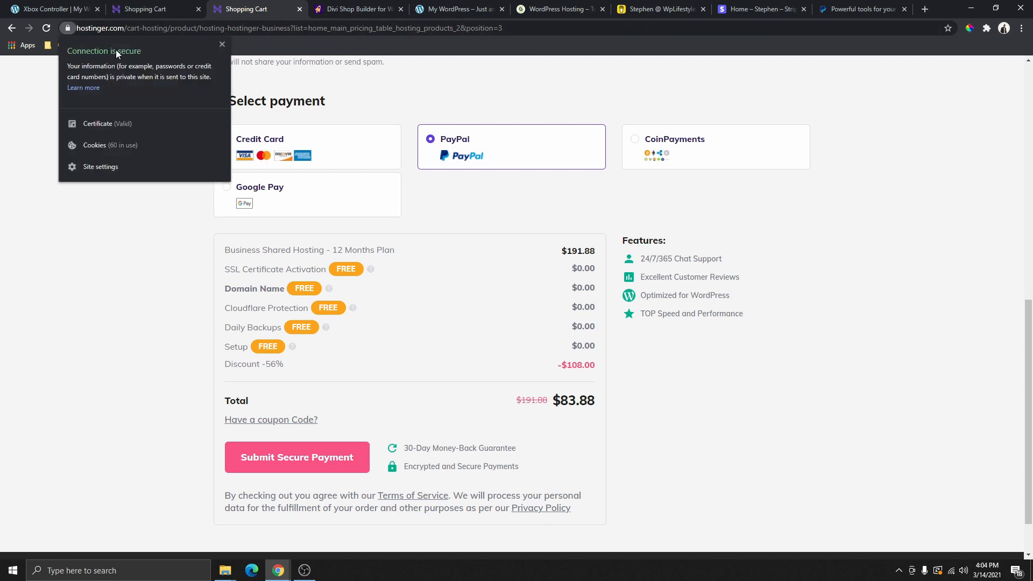
left_click(67, 28)
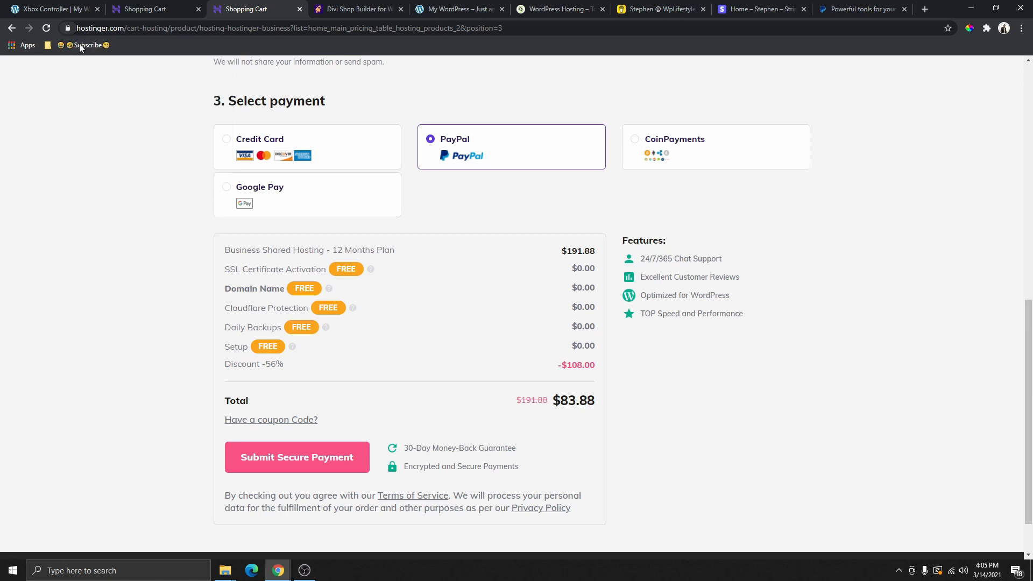
left_click(72, 27)
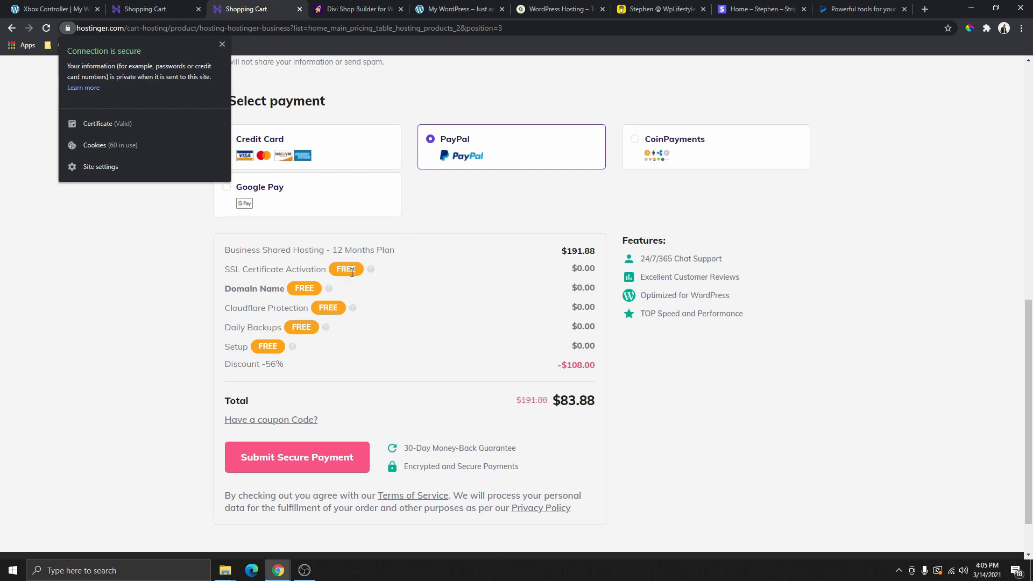
left_click(405, 273)
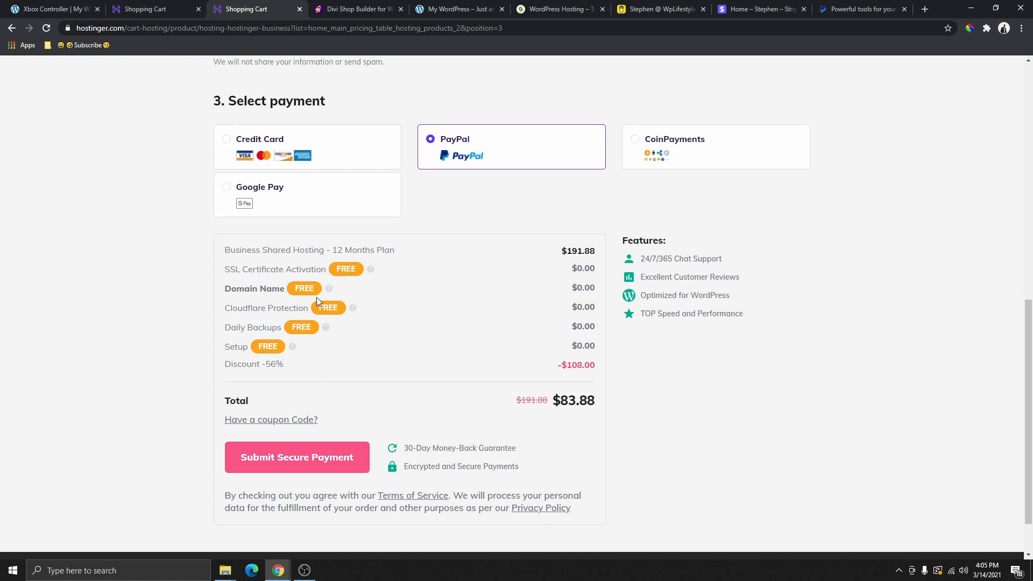
mouse_move(329, 289)
mouse_move(293, 352)
Apply coupon code HA10 to the order, and submit the payment through PayPal checkout
scroll(431, 350, "down", 1)
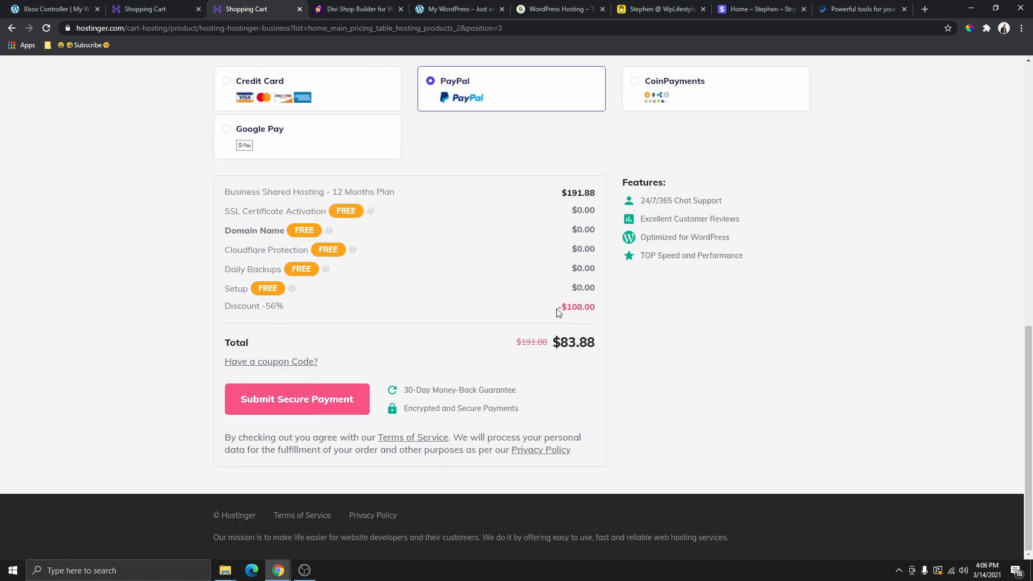
left_click_drag(558, 306, 594, 320)
left_click(307, 362)
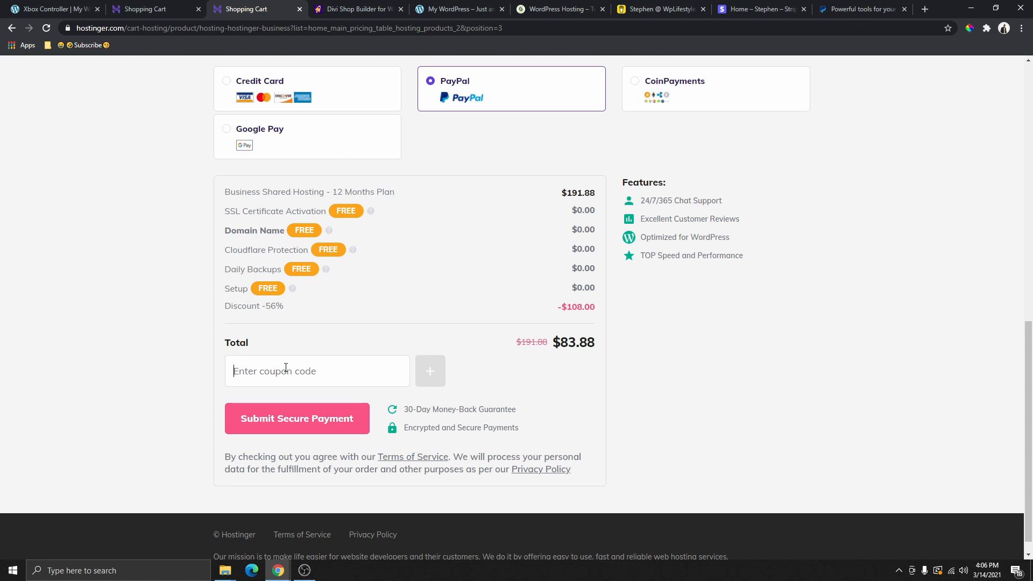
type("HA10")
left_click(427, 366)
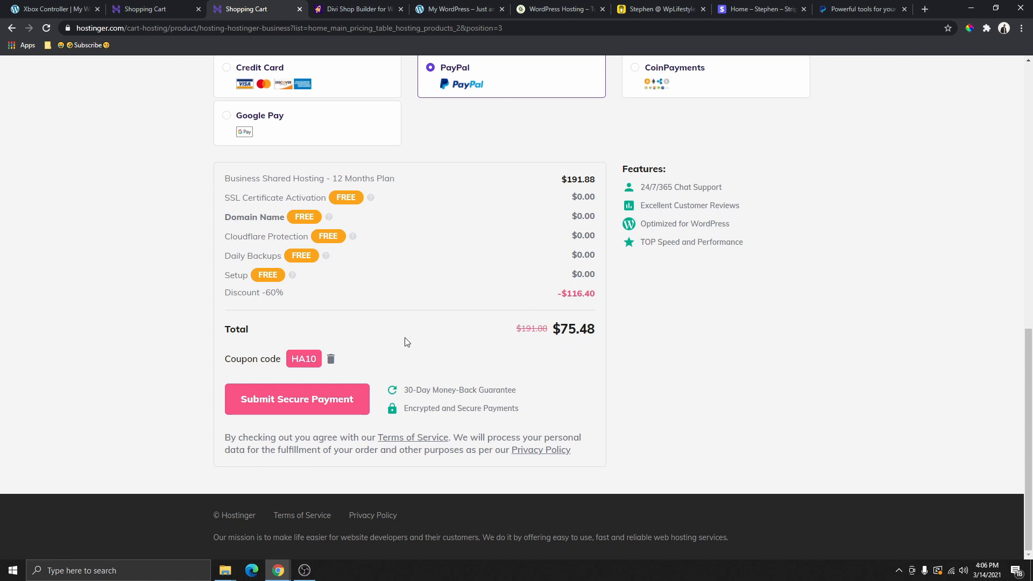
left_click(312, 401)
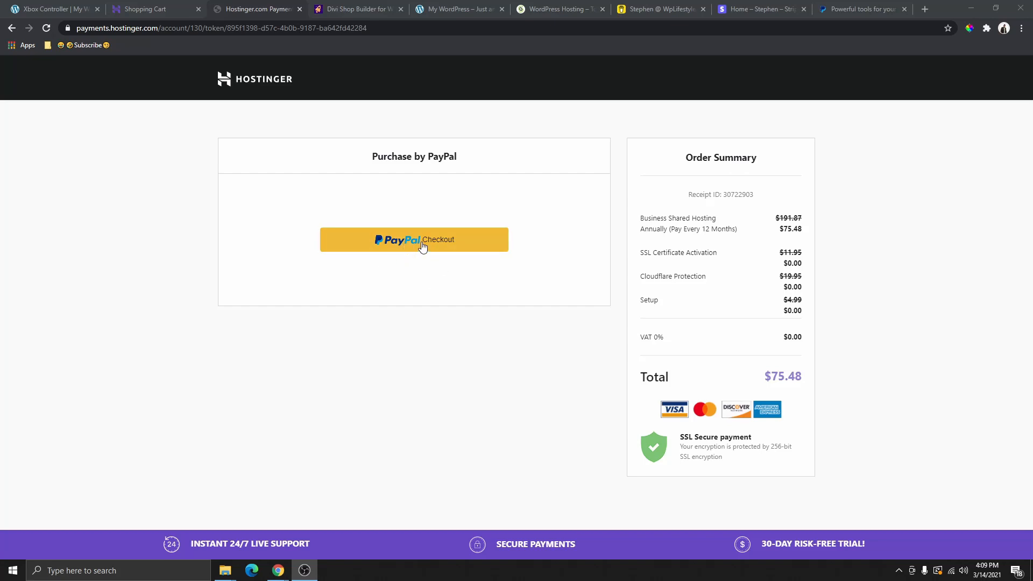
left_click(414, 247)
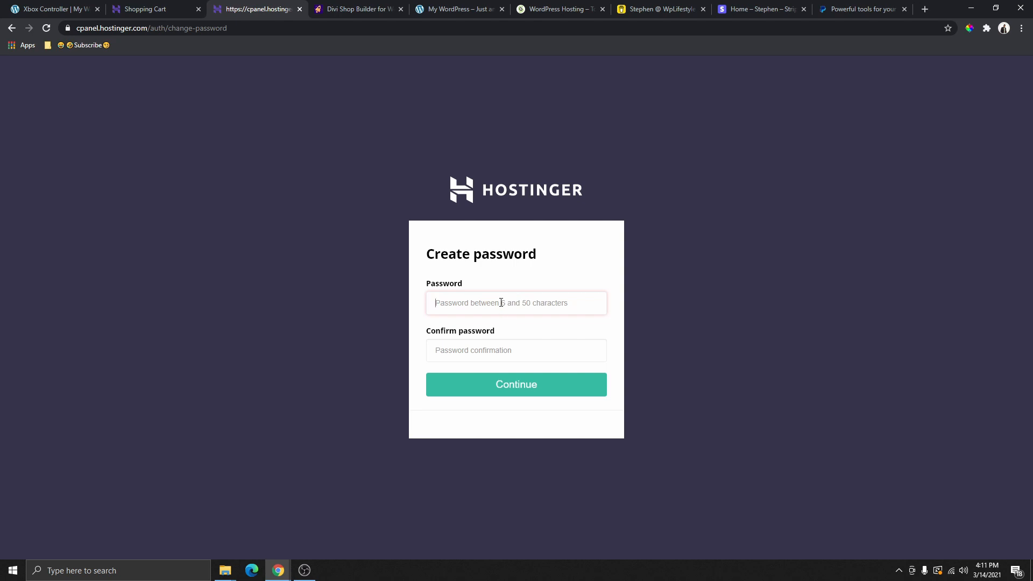
Create and confirm the Hostinger account password, and dismiss the browser's offer to save it
key("ctrl+v")
key("Tab")
key("ctrl+v")
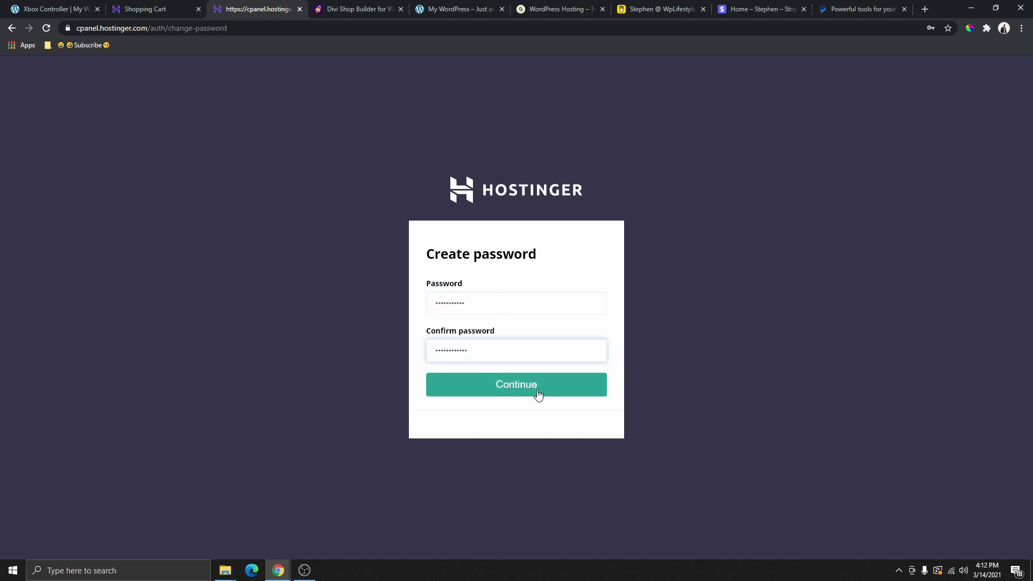
left_click(524, 389)
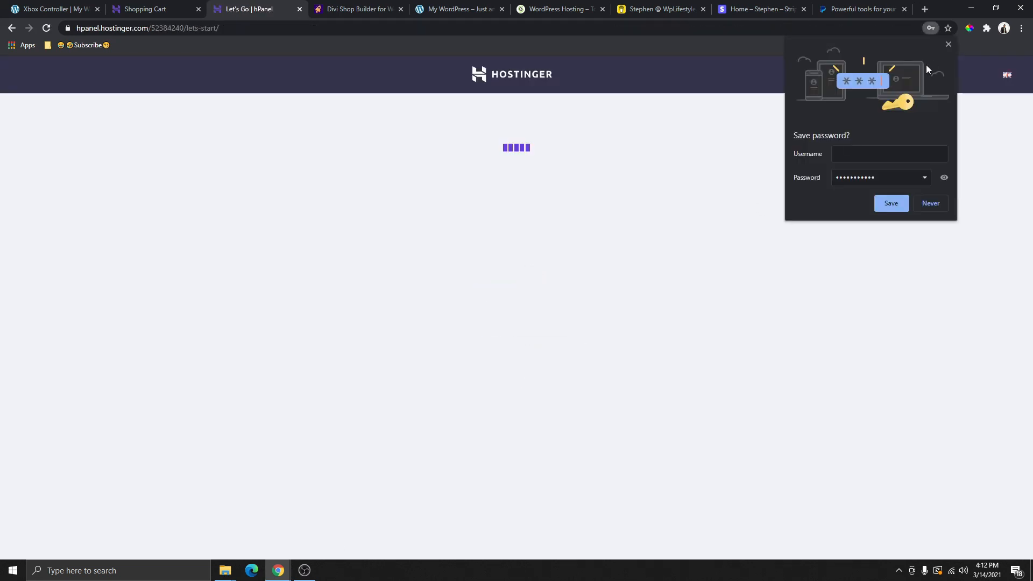
left_click(947, 42)
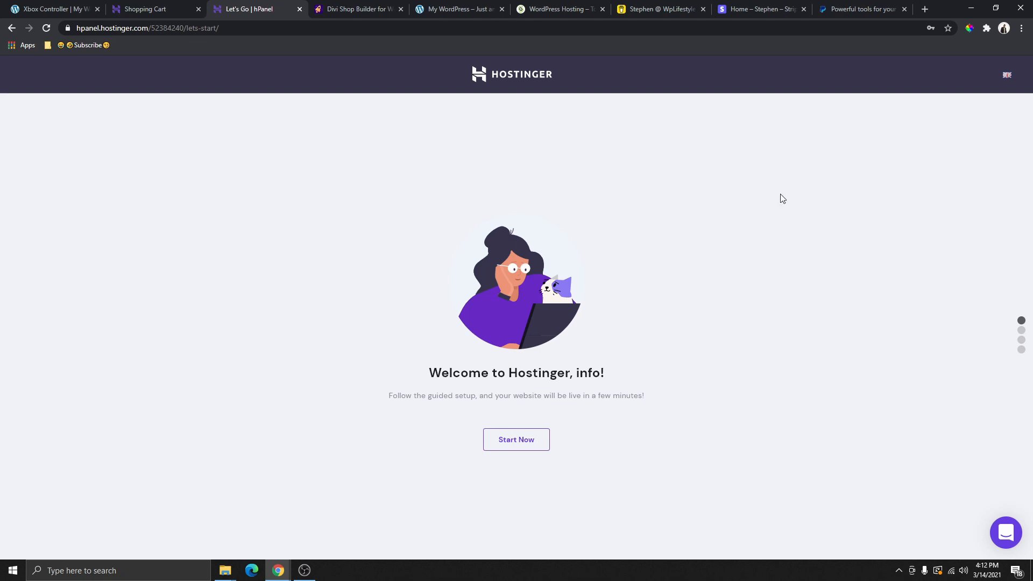
Start the guided setup with the free domain option, and check the availability of facebook with the .com extension
left_click(514, 442)
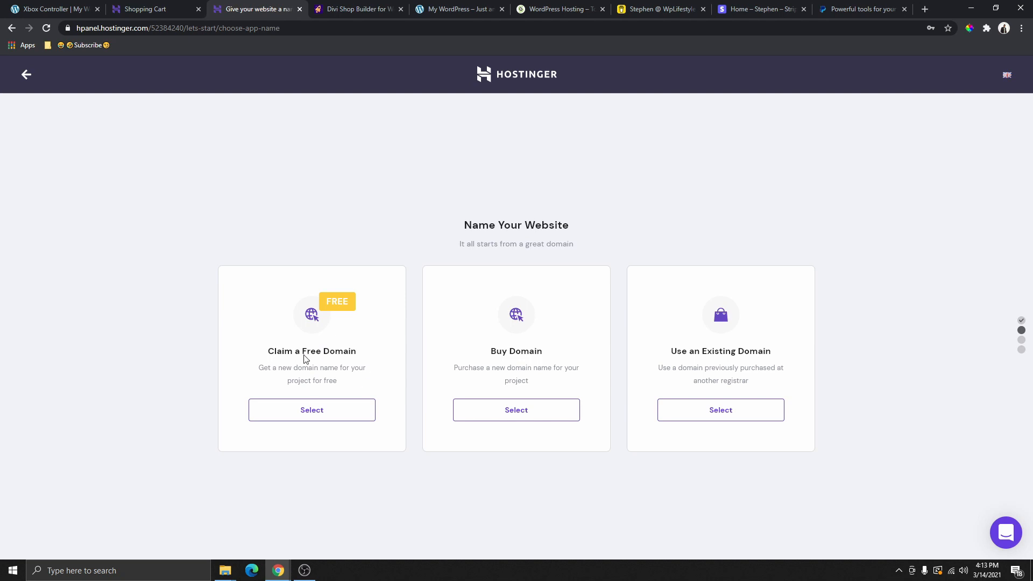
left_click(308, 416)
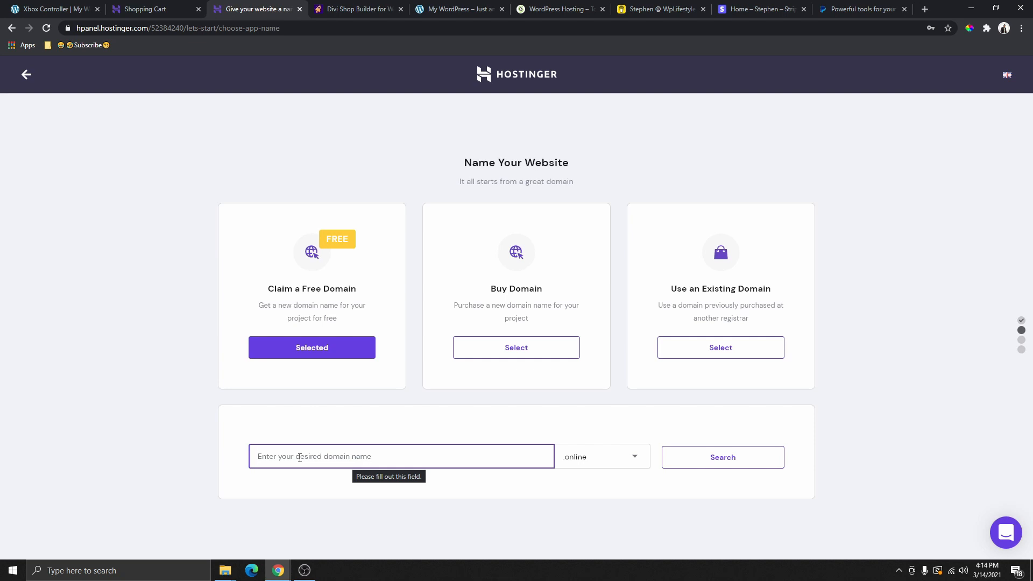
type("facebook")
left_click(635, 456)
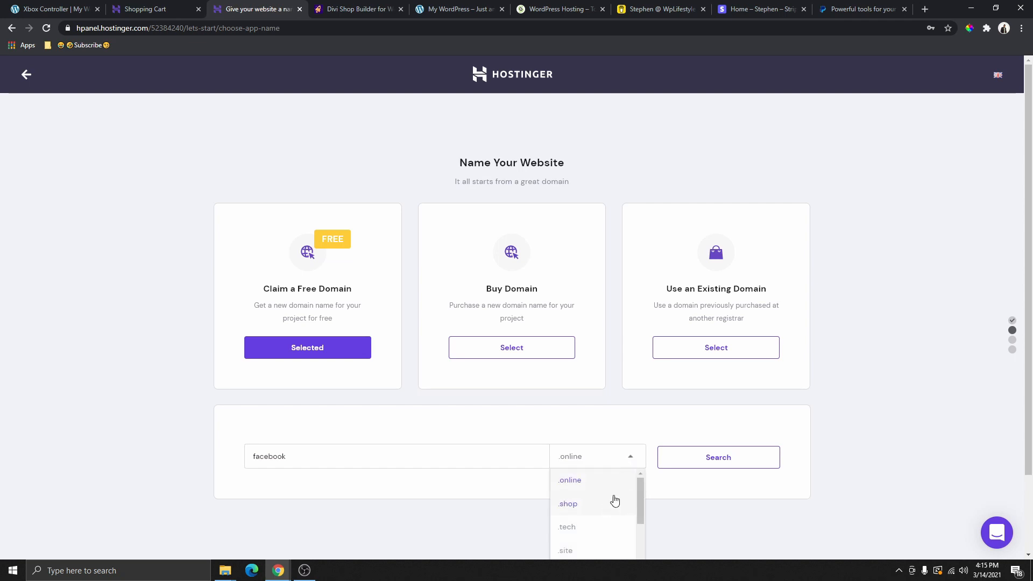
scroll(619, 474, "down", 3)
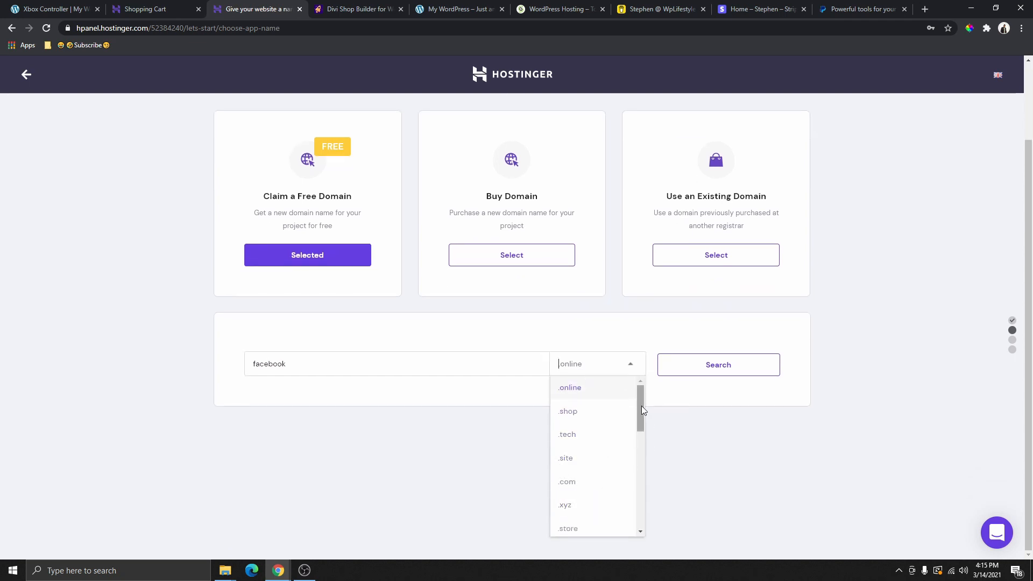
mouse_move(641, 405)
left_mouse_down()
mouse_move(640, 515)
mouse_move(637, 381)
mouse_move(645, 517)
mouse_move(638, 396)
left_mouse_up()
left_click(581, 487)
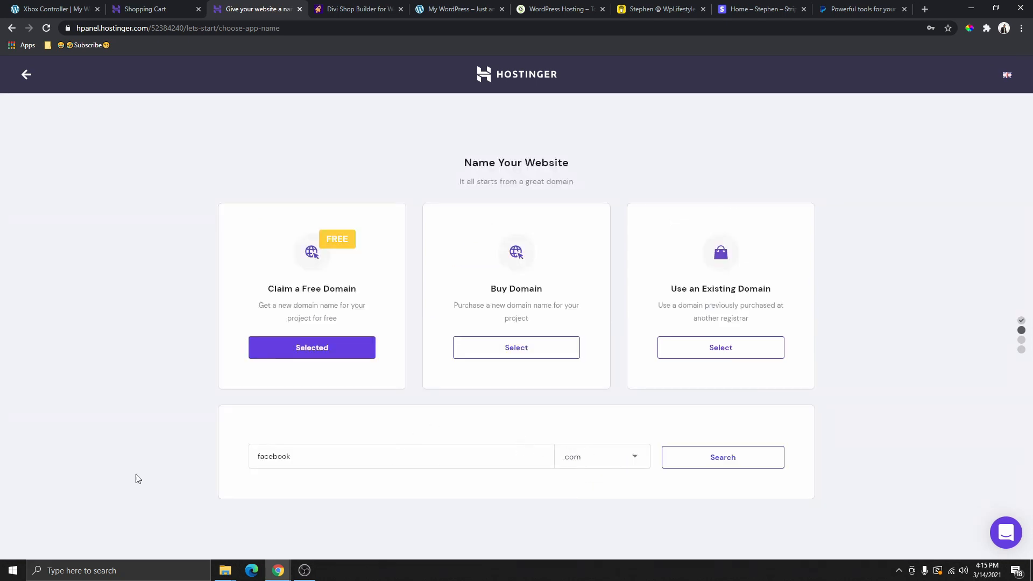
left_click(722, 461)
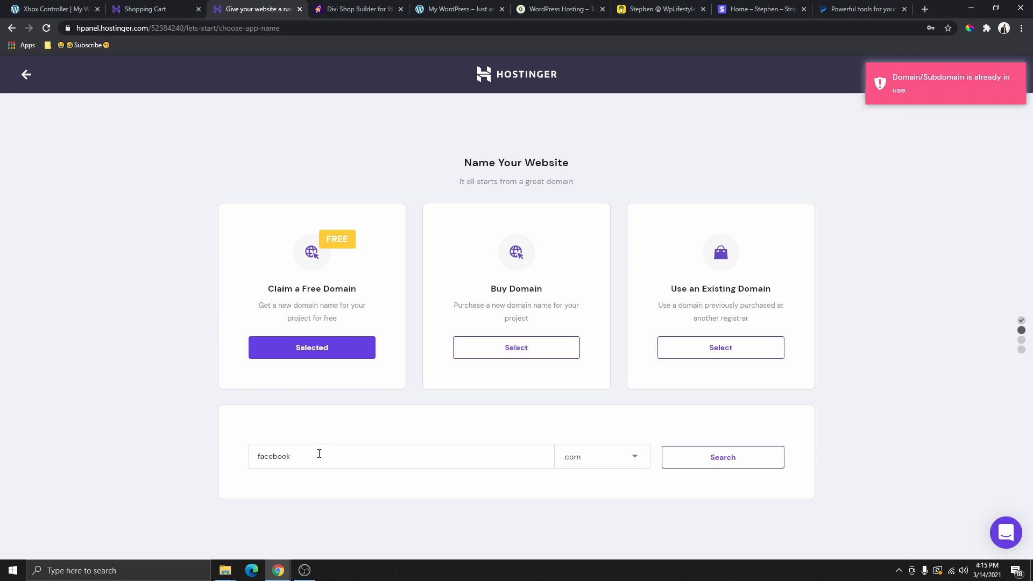
Change the desired domain name to wplifestyle21, search for it with .com, and continue with that domain
double_click(298, 454)
key("BackSpace")
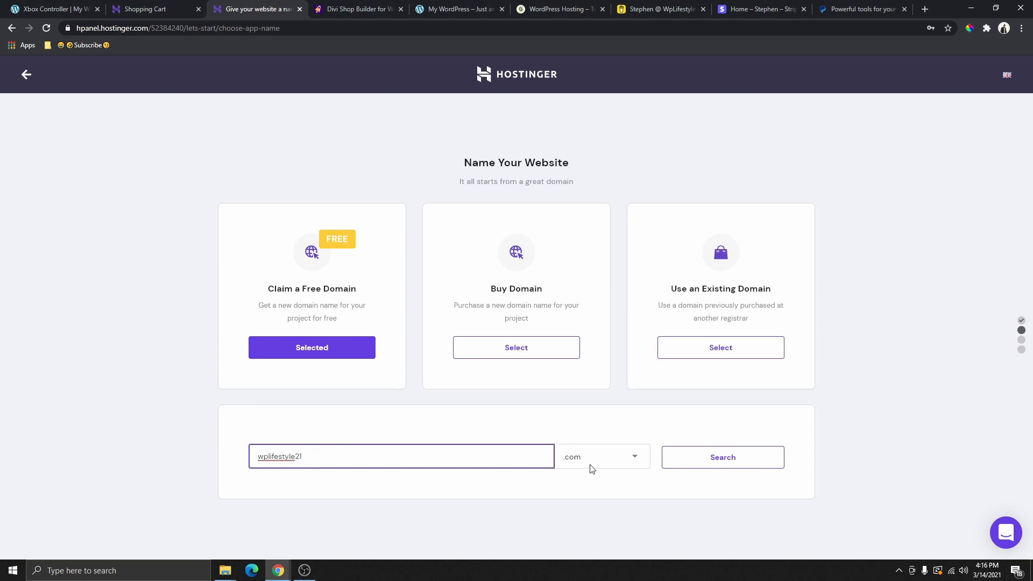
left_click(731, 459)
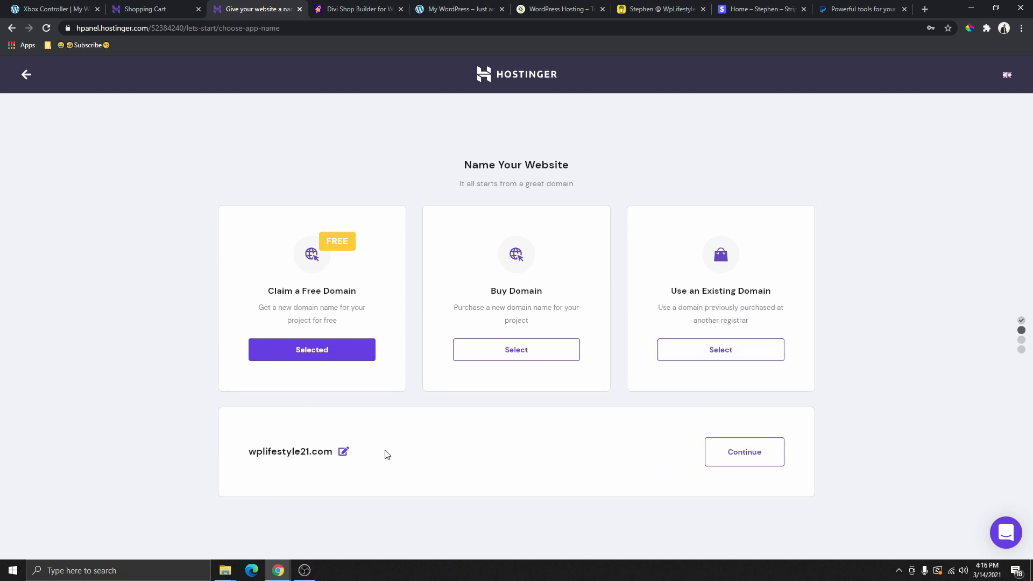
left_click(745, 461)
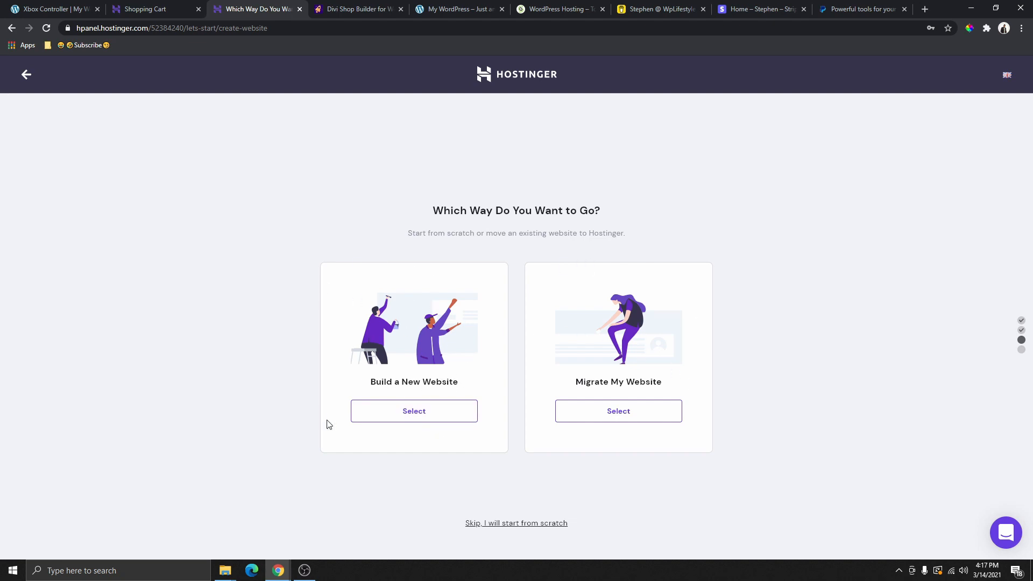
Choose to build a new website as someone with experience, using WooCommerce as the platform
left_click(418, 418)
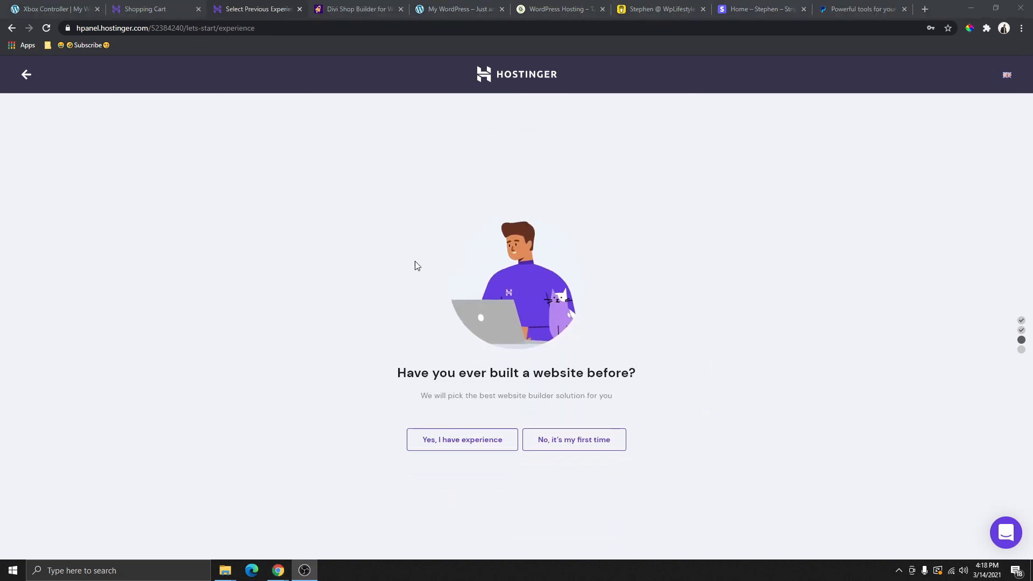
left_click(466, 450)
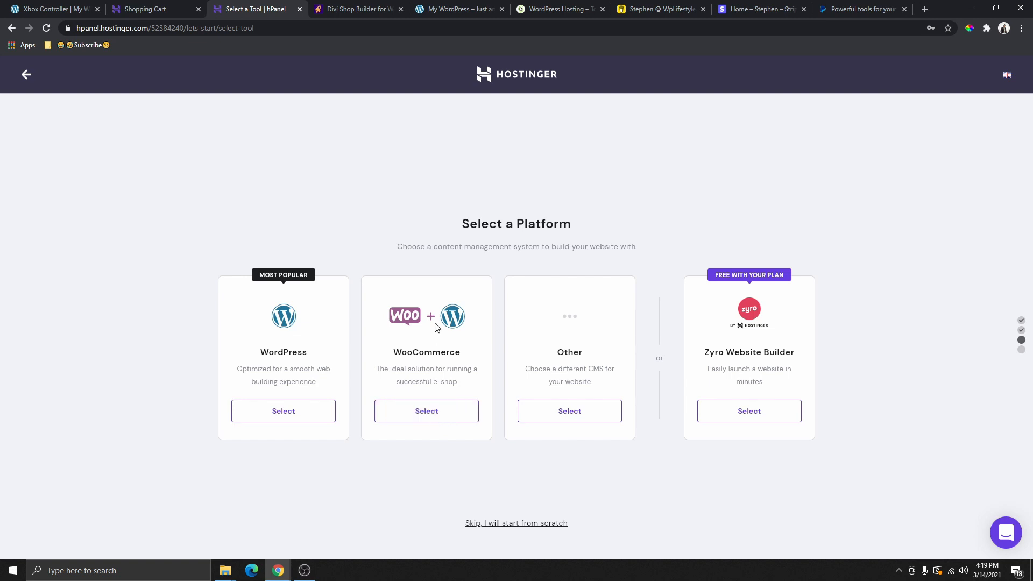
left_click(429, 412)
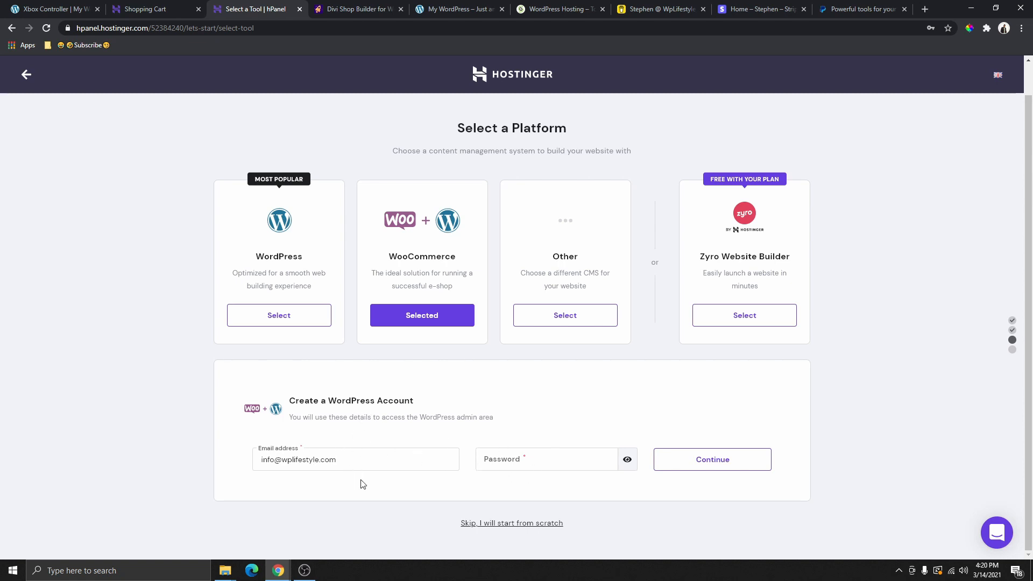
Keep the prefilled email address for the WordPress account, and generate a password for it
left_click_drag(349, 462, 260, 460)
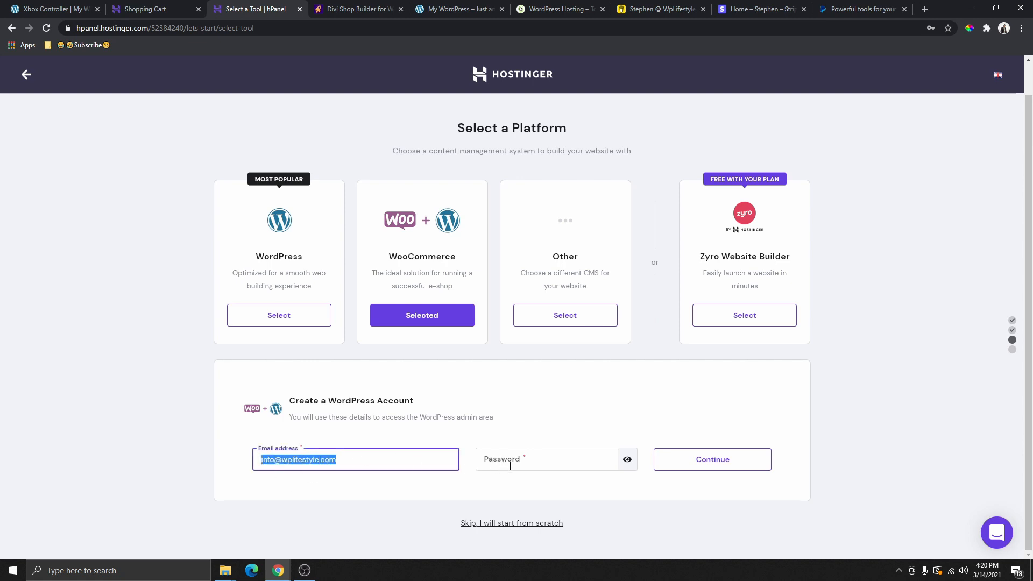
left_click(511, 460)
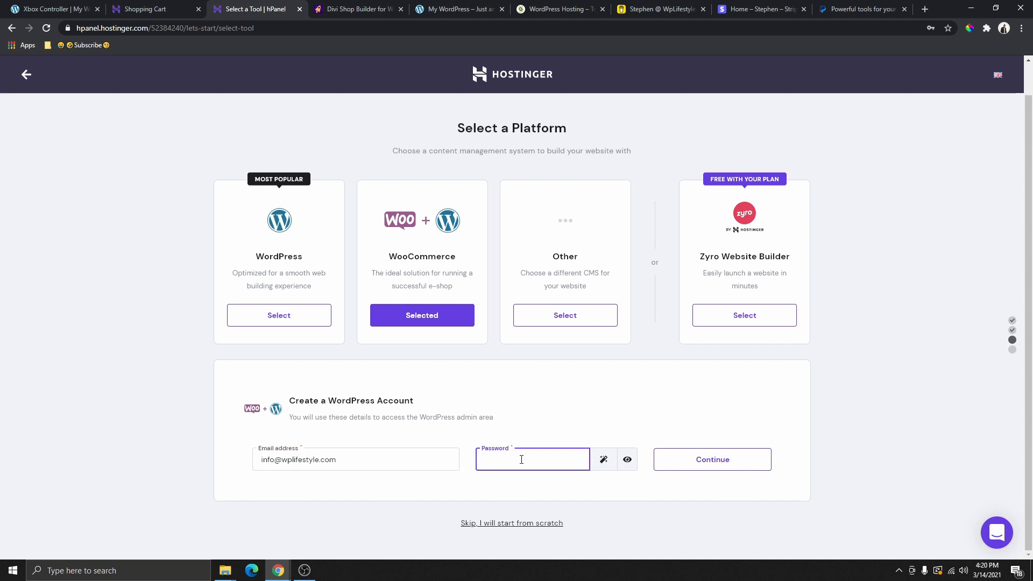
left_click_drag(335, 471, 257, 471)
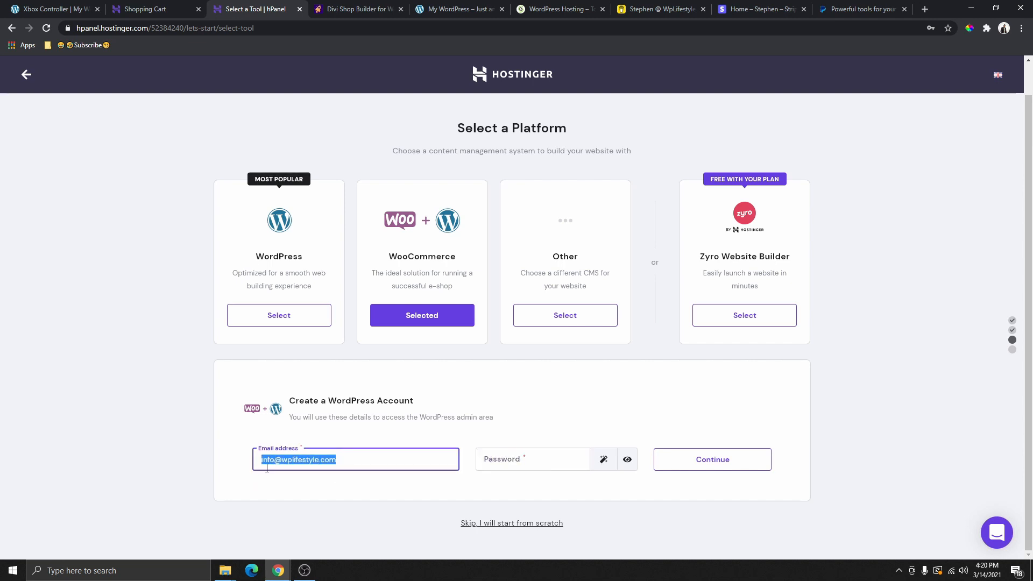
left_click(348, 461)
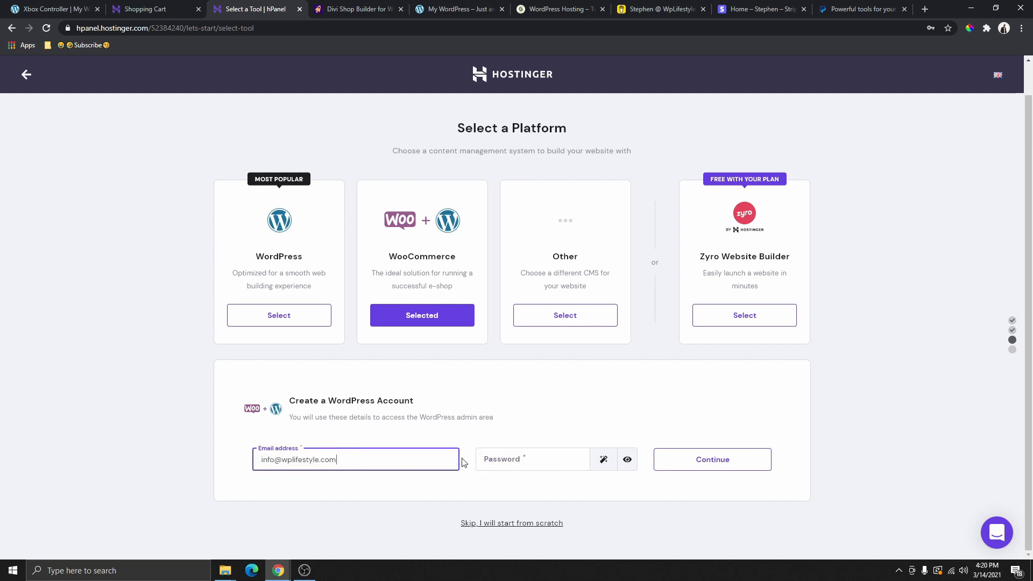
left_click(494, 464)
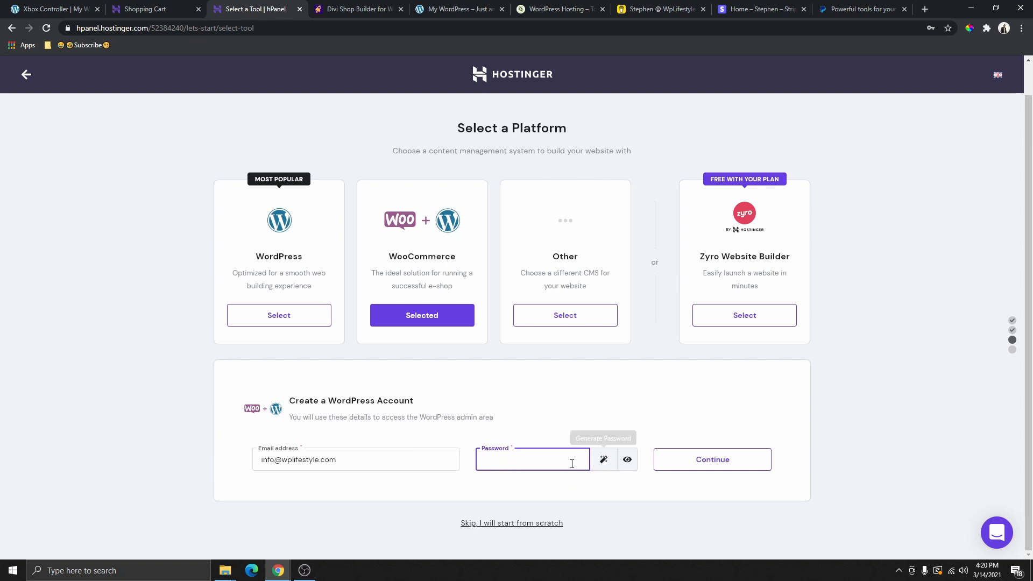
left_click(604, 461)
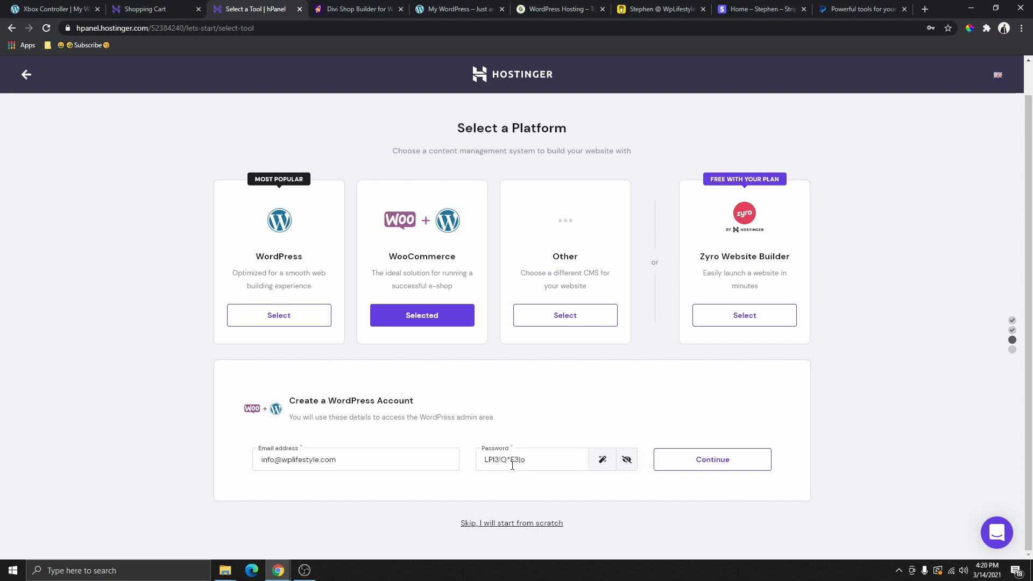
Replace the generated WordPress account password with the account's own password, and continue without a website template
left_click_drag(530, 463, 481, 465)
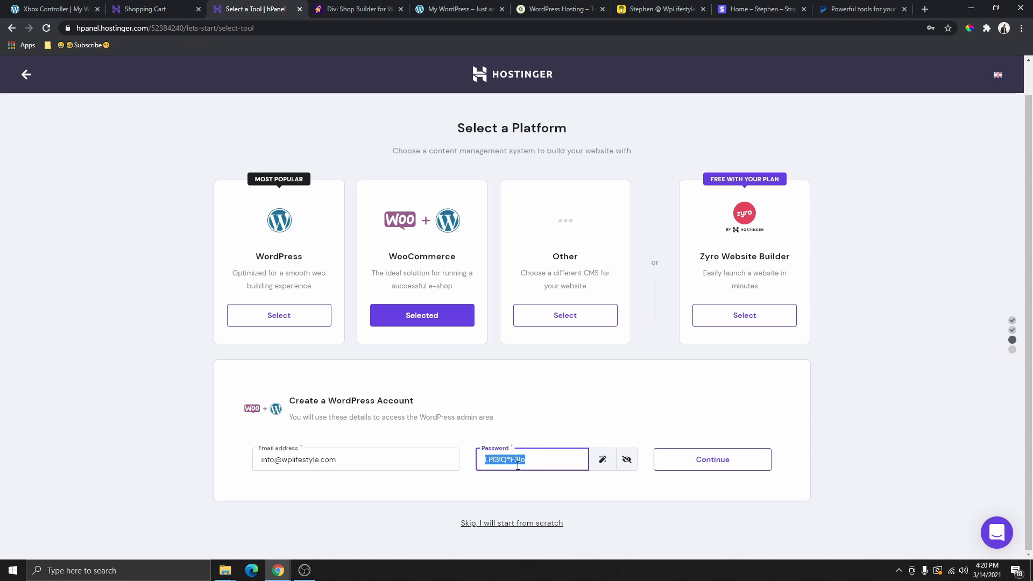
key("BackSpace")
left_click(626, 461)
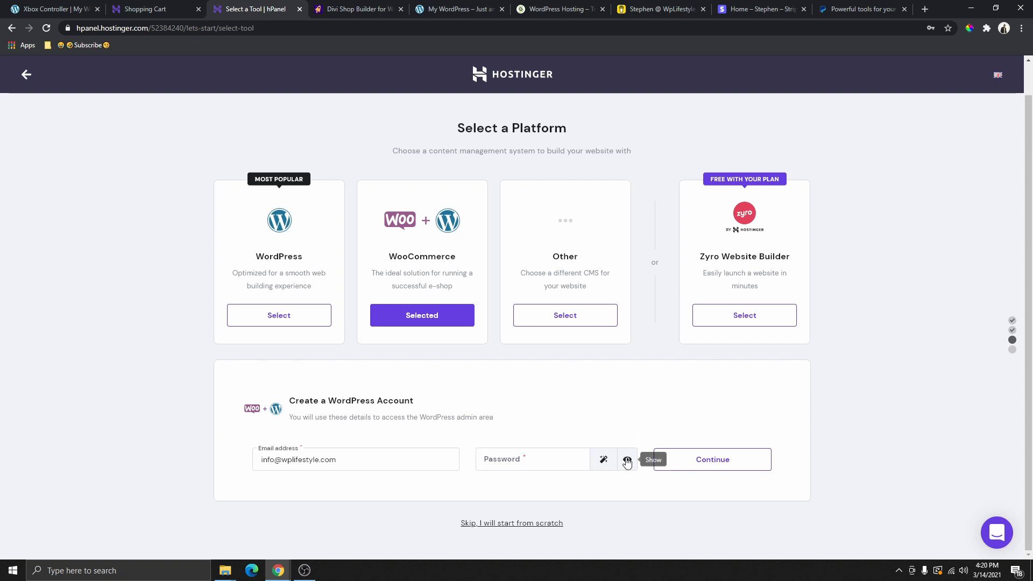
left_click(517, 463)
key("ctrl+v")
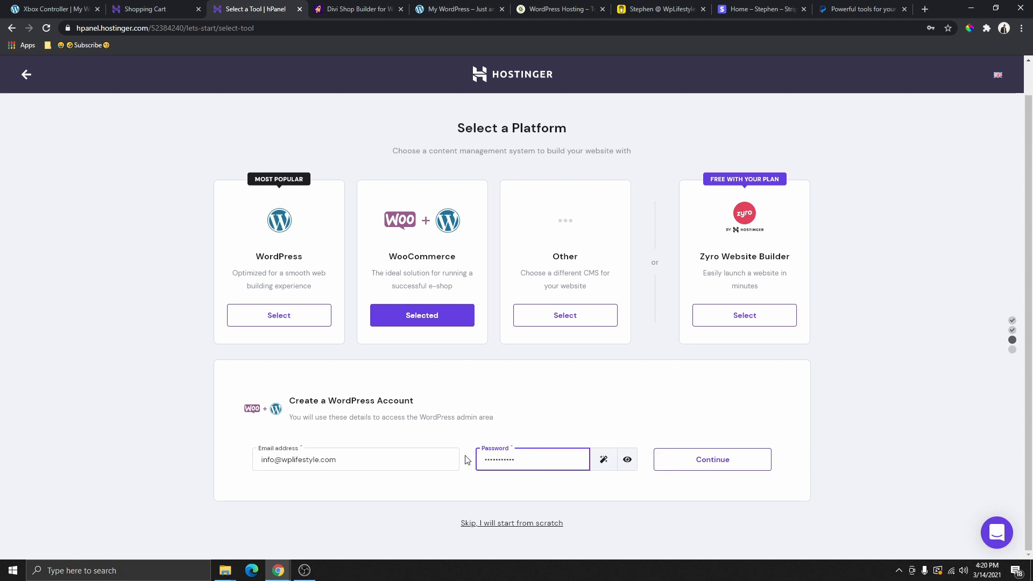
left_click(721, 461)
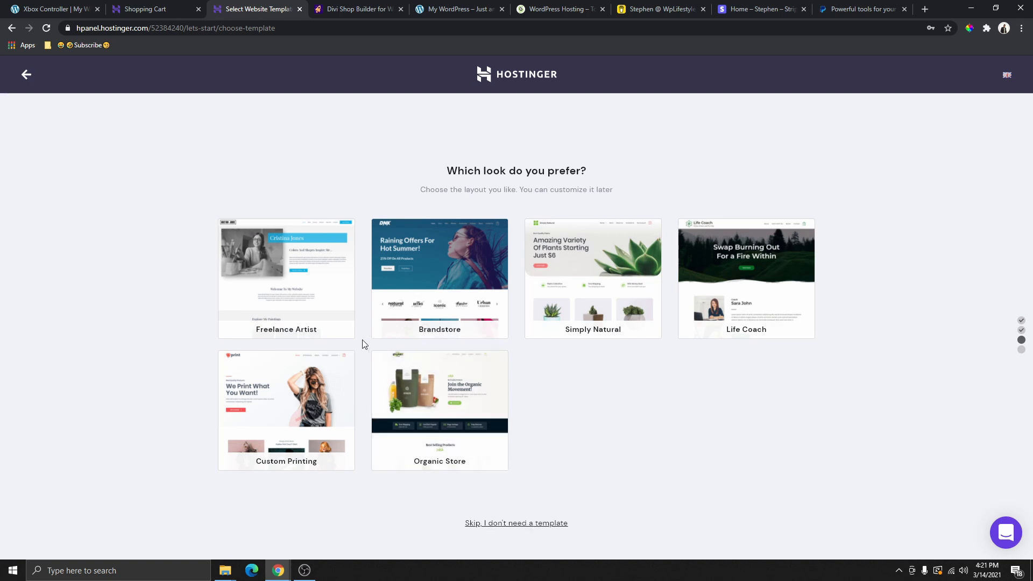
left_click(535, 524)
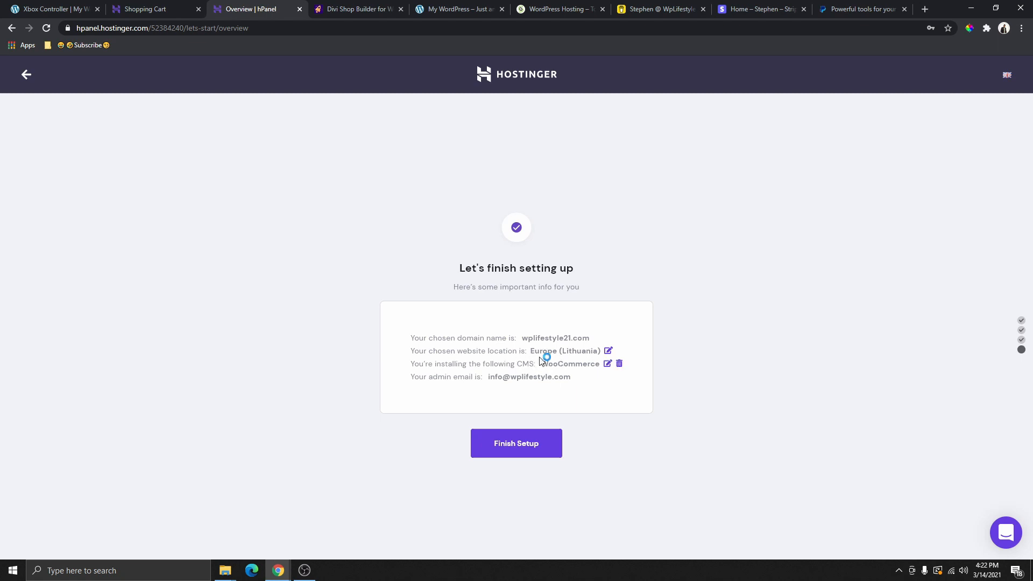
Change the server location to North America (USA) and finish the website setup
left_click(608, 351)
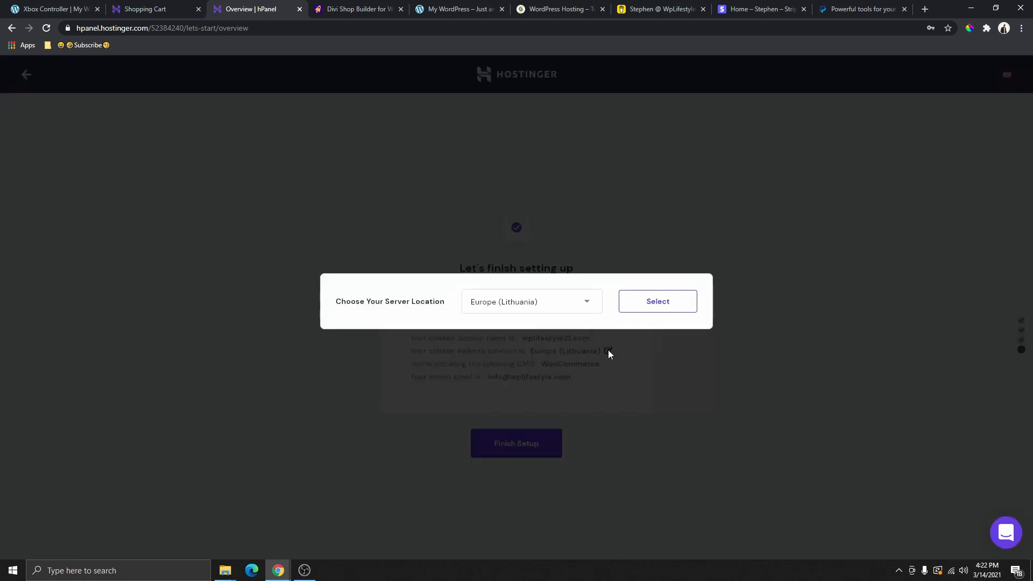
left_click(588, 303)
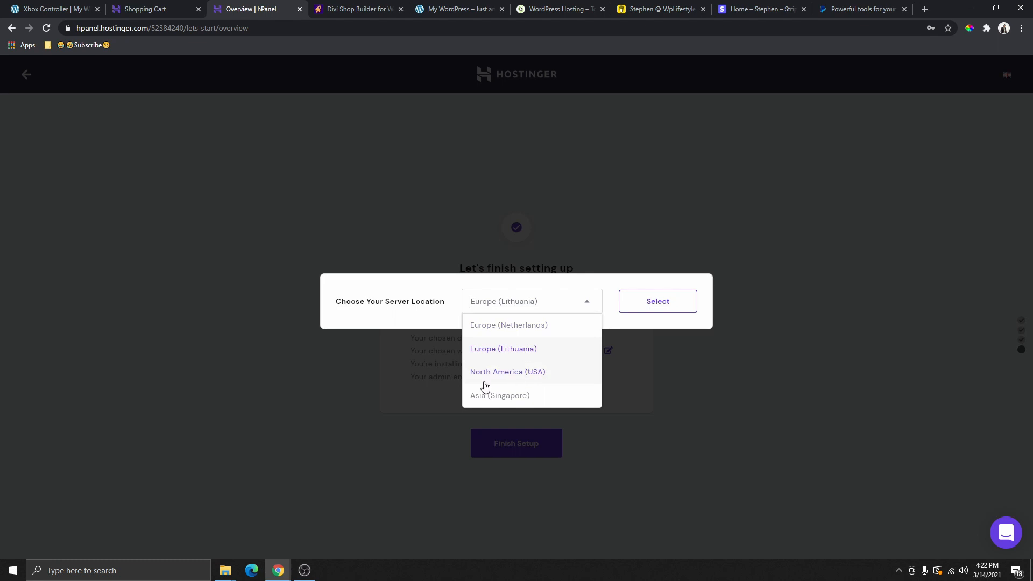
left_click(521, 373)
left_click(658, 301)
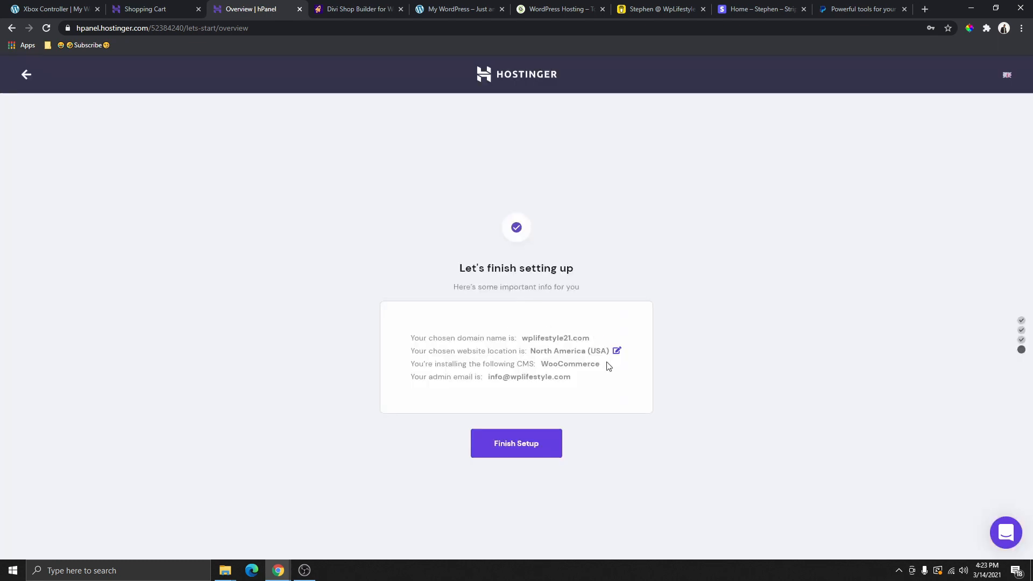
left_click(526, 442)
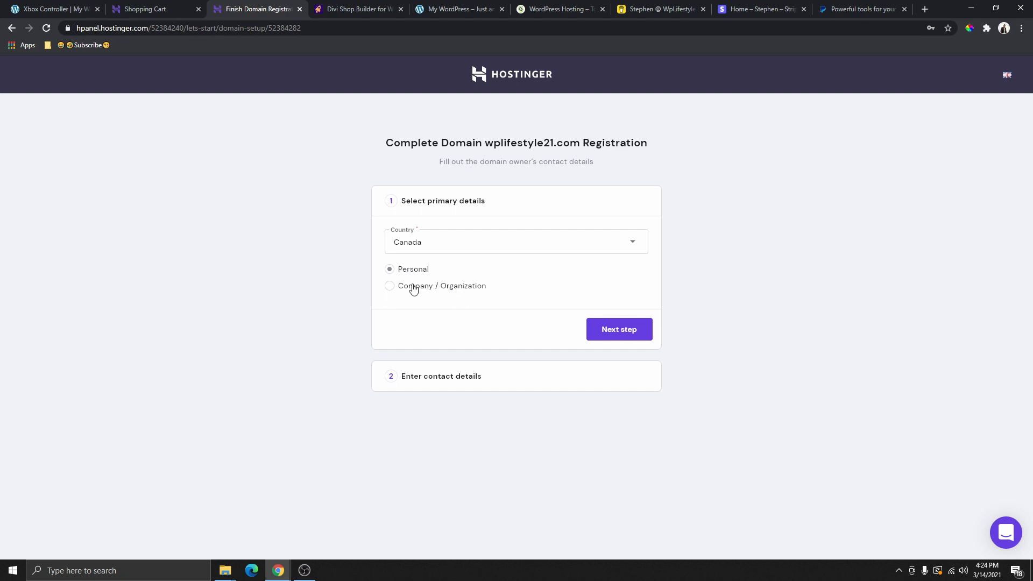
Keep Personal as the domain owner type with Canada as the country, and continue to the contact details
left_click(388, 285)
left_click(409, 272)
left_click(405, 236)
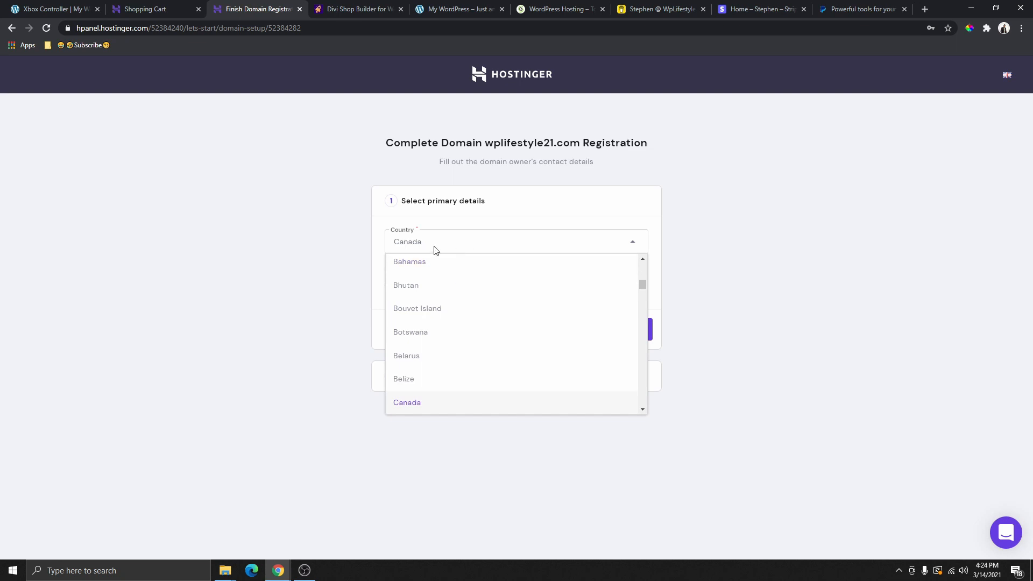
left_click(324, 276)
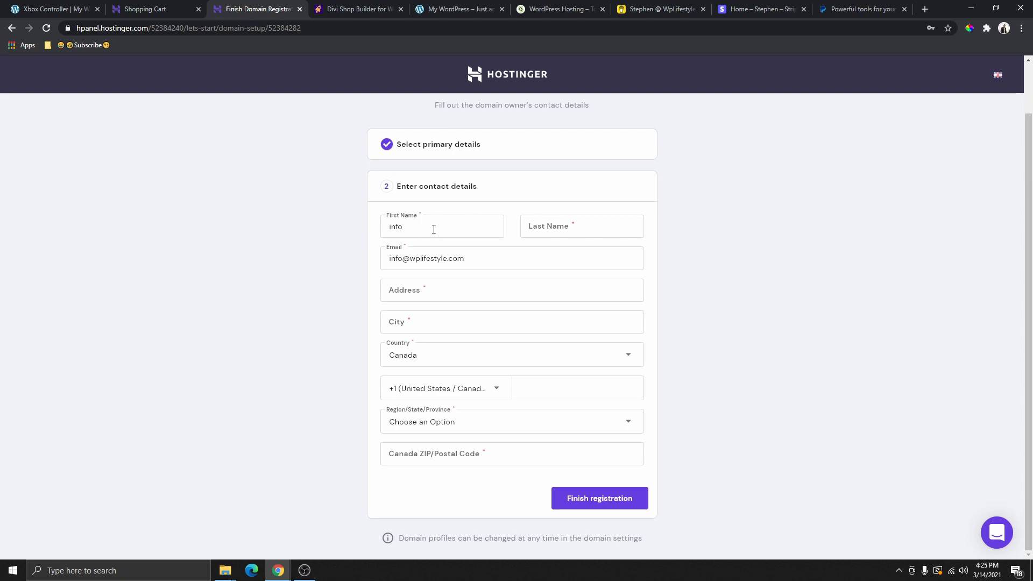
Replace the prefilled first name with the domain owner's first name, and enter the last name
left_click(412, 221)
left_click_drag(423, 223, 377, 223)
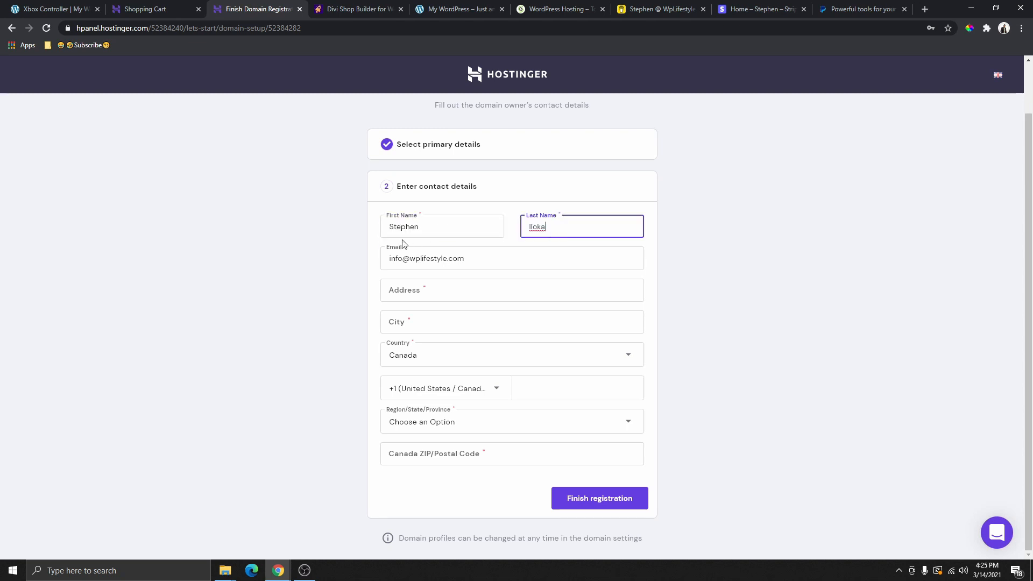
left_click(411, 228)
left_click(554, 227)
Fill in the owner's address, city, province, postal code and phone number with code +1 (United States / Canada), and finish the domain registration
left_click(452, 292)
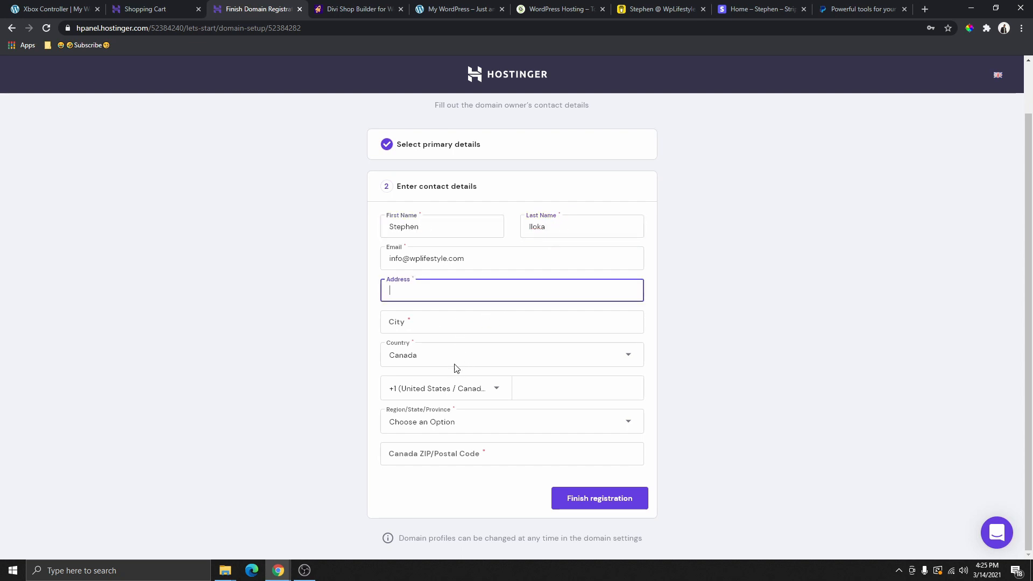
left_click(460, 327)
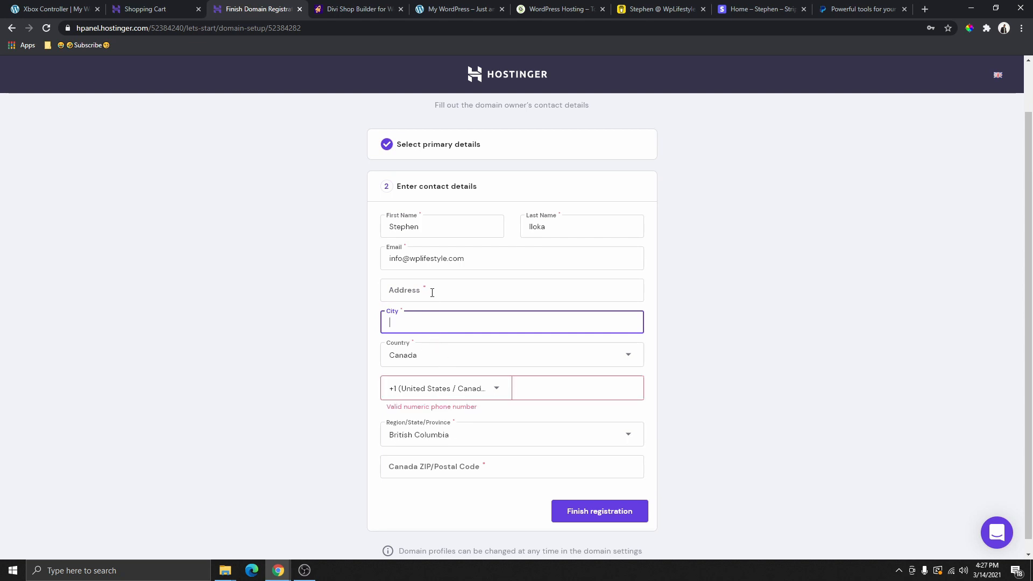
left_click(423, 290)
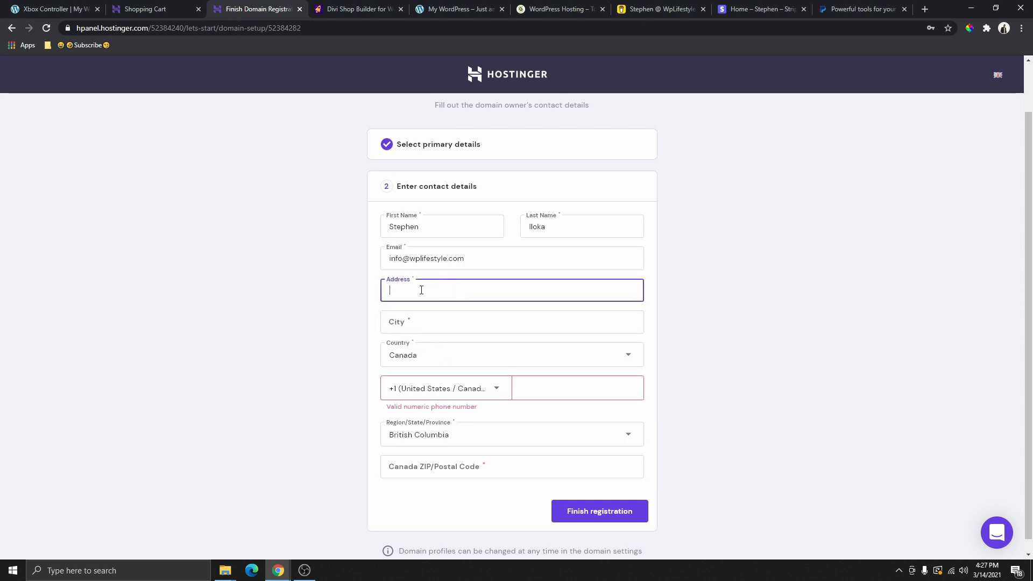
left_click(433, 324)
left_click(549, 387)
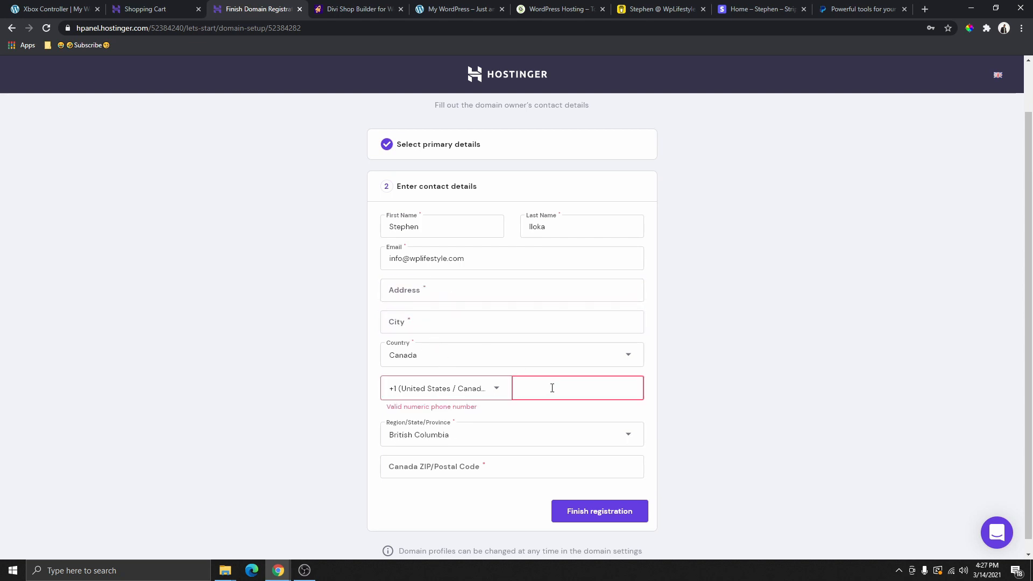
left_click(457, 388)
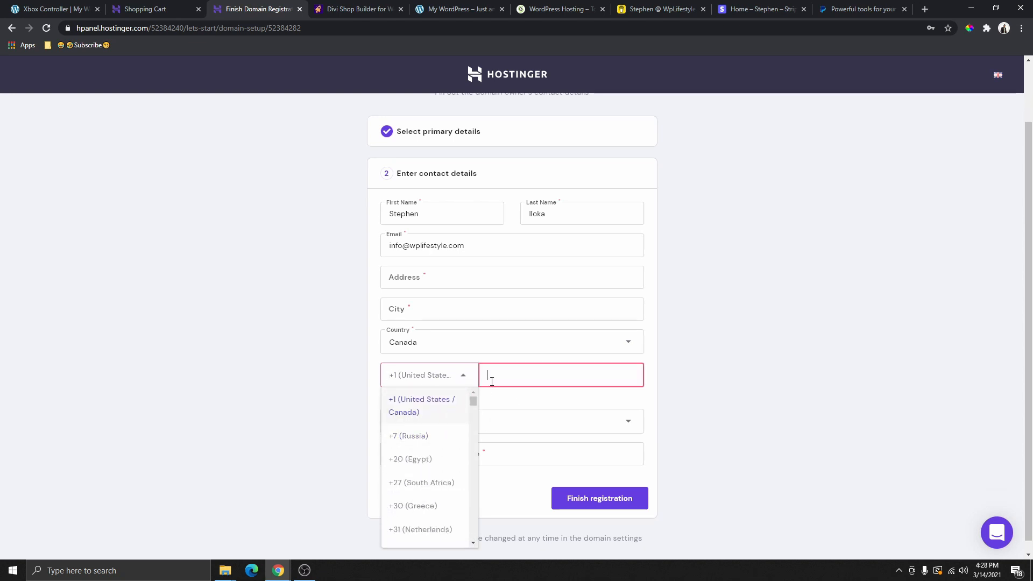
left_click(417, 399)
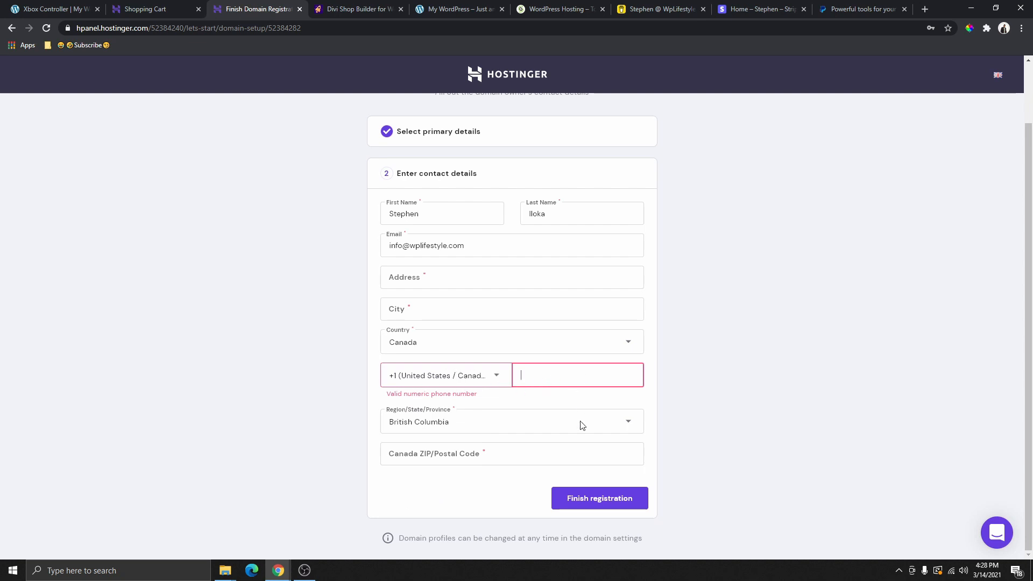
left_click(511, 463)
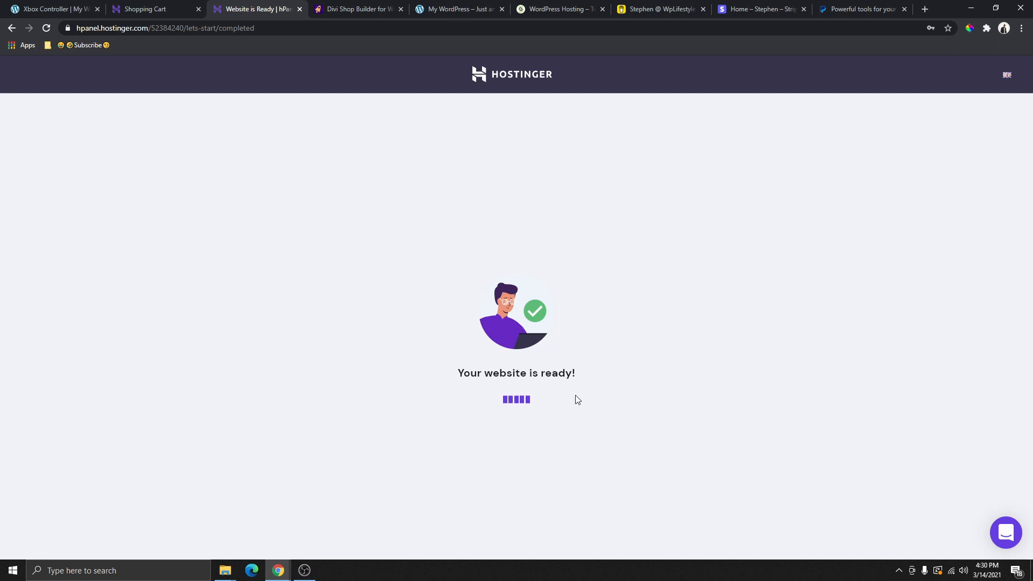
Go to the hosting overview, manage wplifestyle21.com, and open its SSL settings
left_click(534, 445)
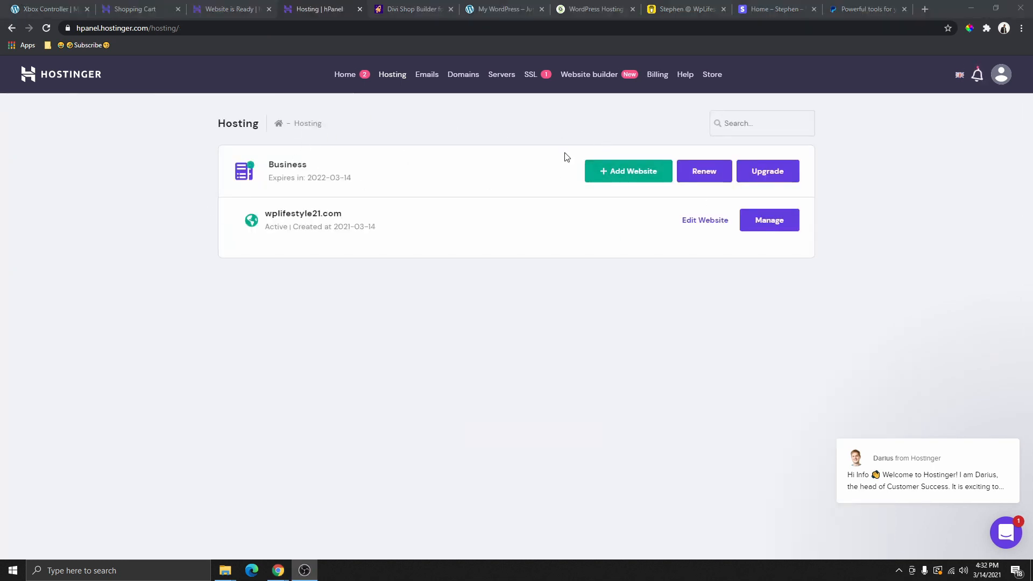
left_click(394, 80)
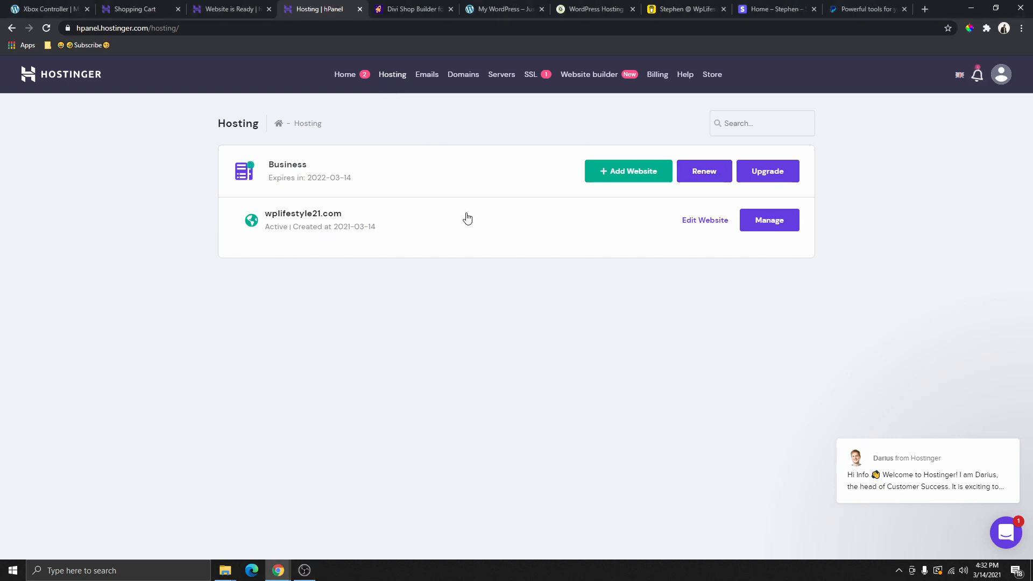
left_click(761, 227)
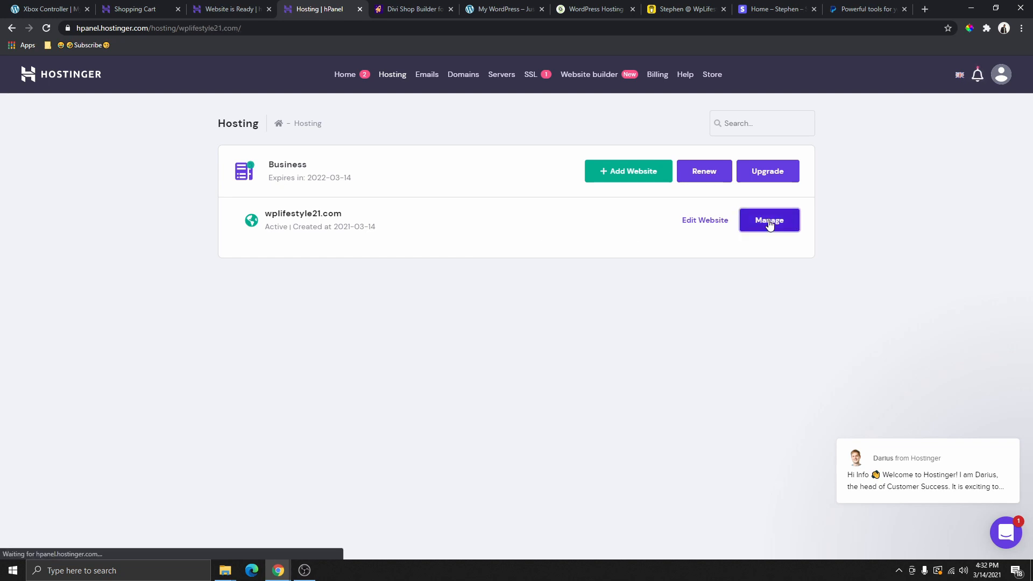
scroll(517, 249, "down", 15)
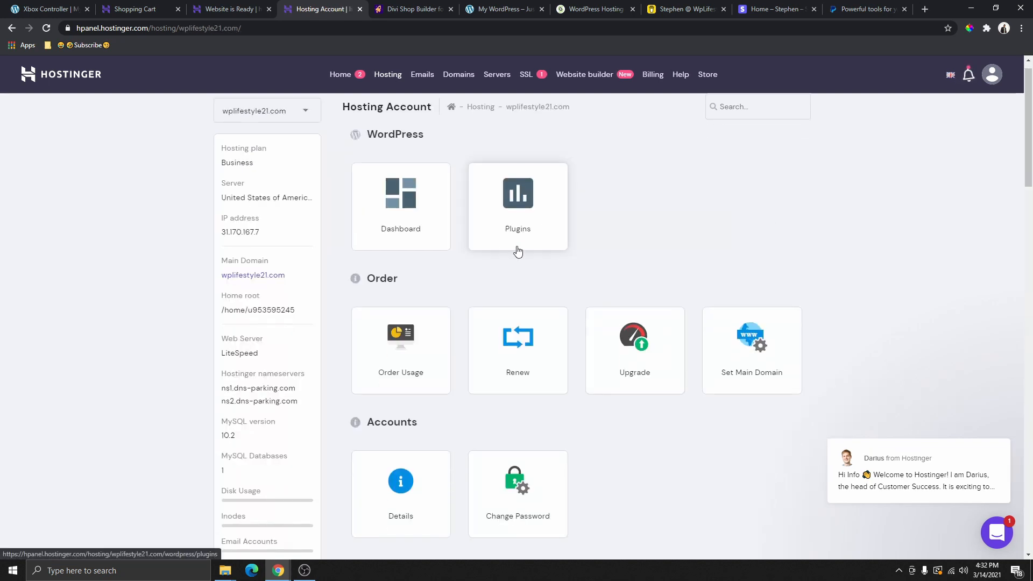
scroll(505, 289, "down", 11)
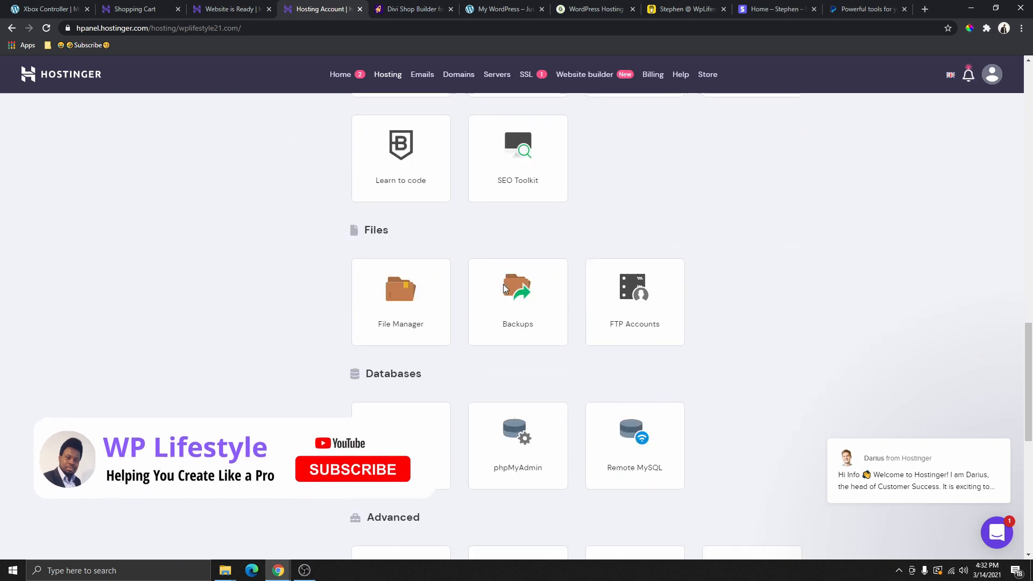
scroll(505, 290, "down", 4)
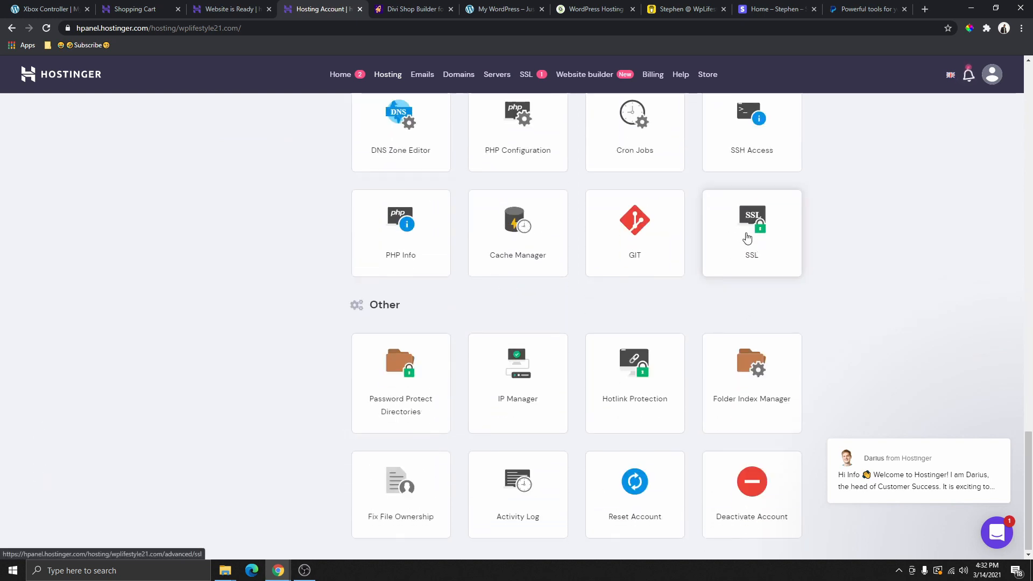
left_click(765, 247)
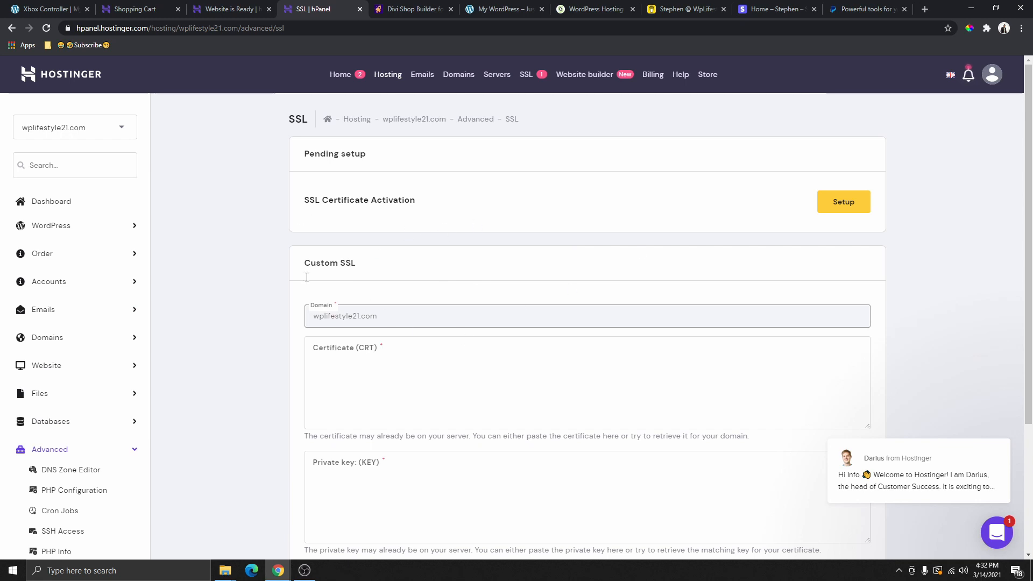
Set up SSL certificate activation by installing the certificate on wplifestyle21.com, and dismiss the confirmation
scroll(555, 347, "down", 4)
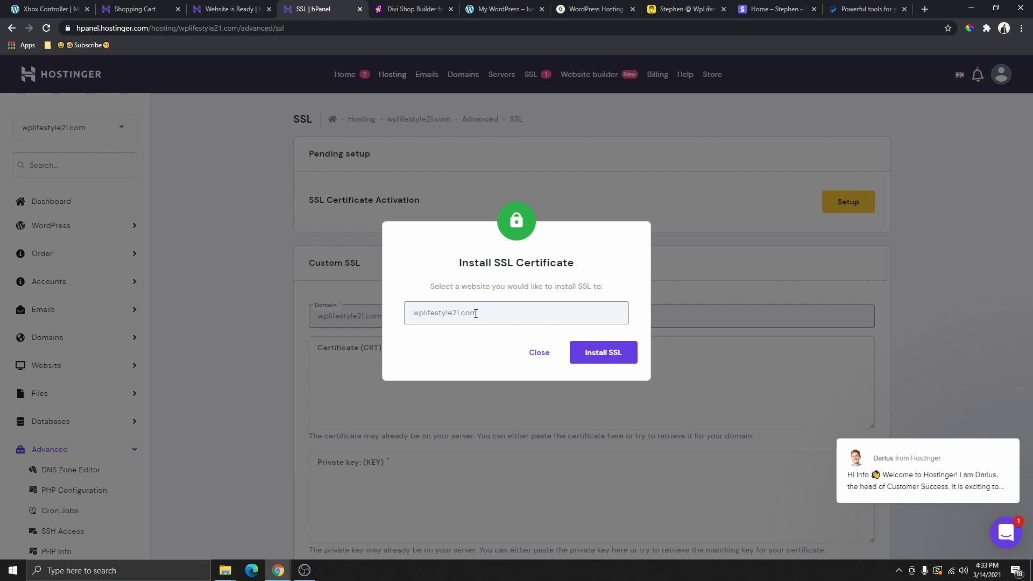
left_click_drag(439, 326, 417, 316)
left_click(600, 355)
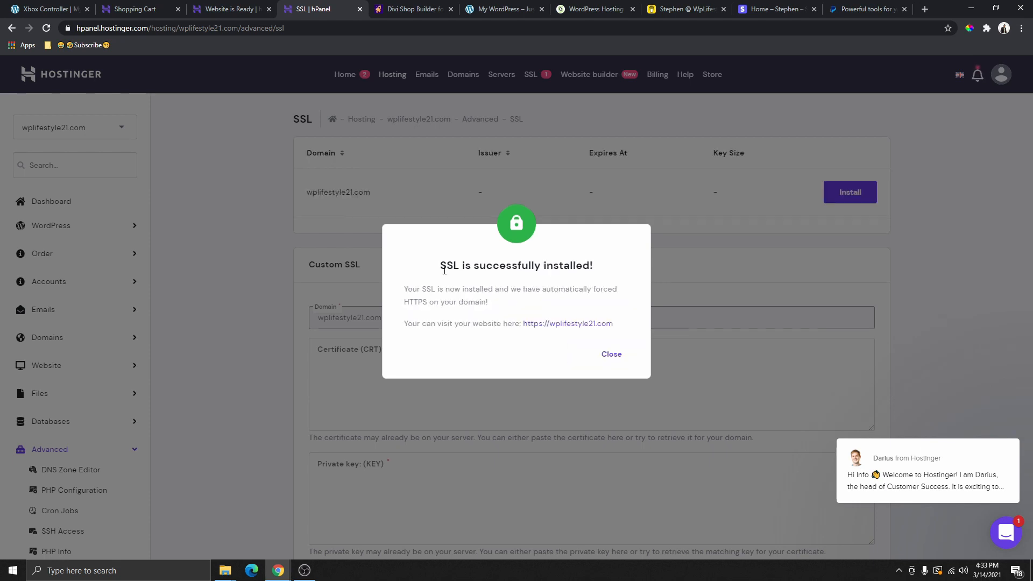
left_click_drag(442, 267, 507, 278)
left_click_drag(550, 277, 598, 275)
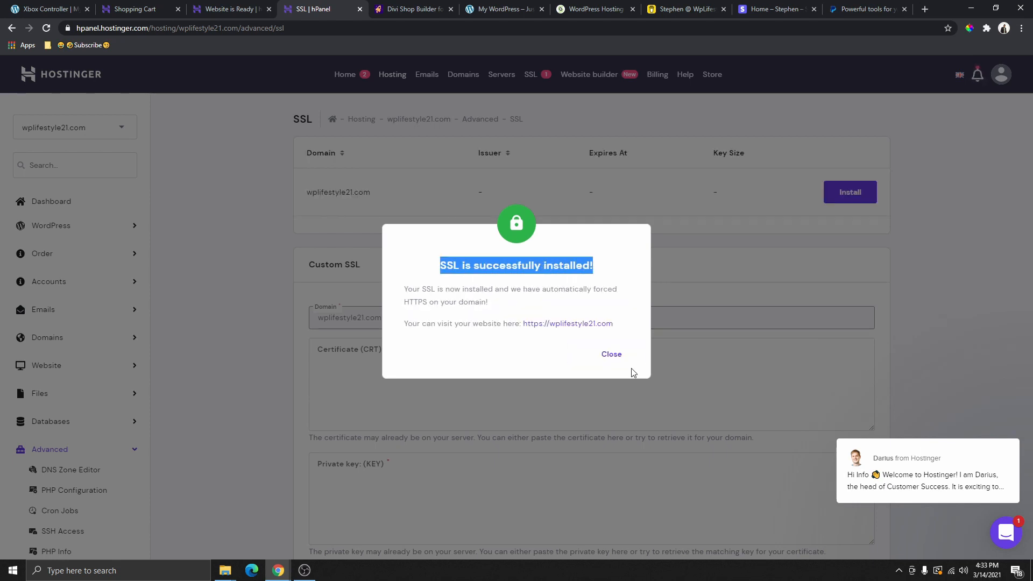
left_click(614, 355)
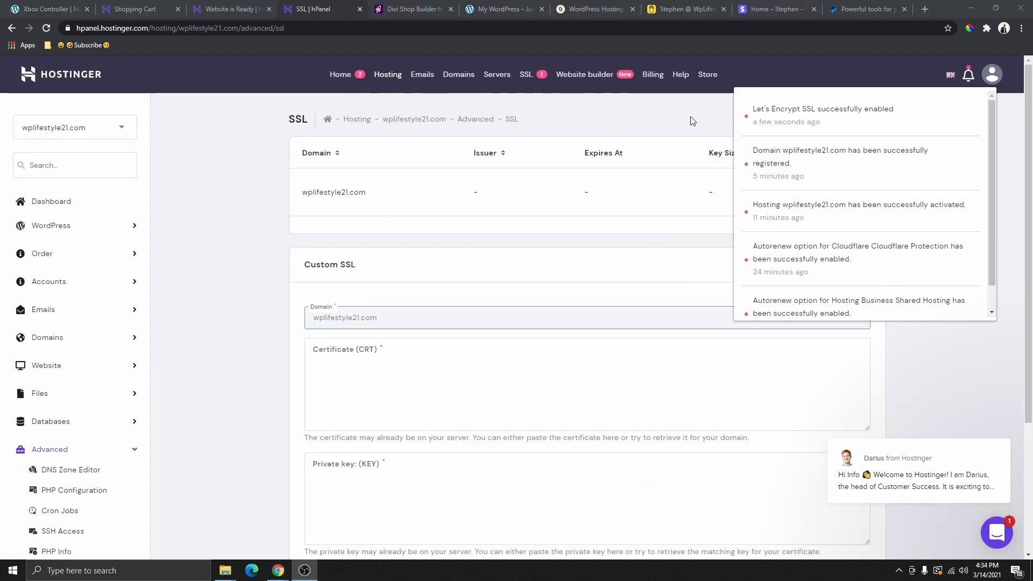
Review the account notifications on SSL, domain registration, hosting activation and autorenewal
left_click(691, 118)
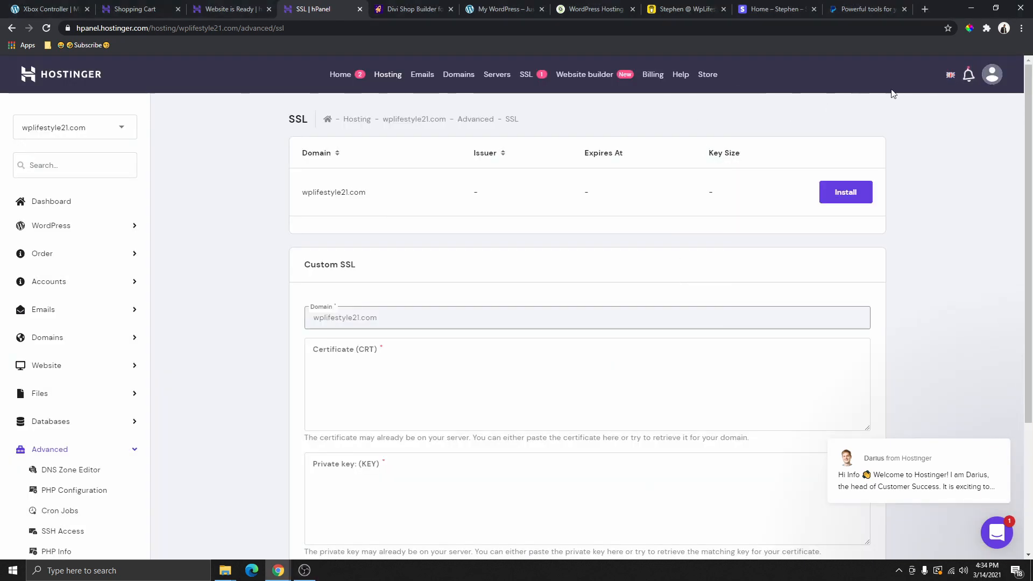
left_click(968, 76)
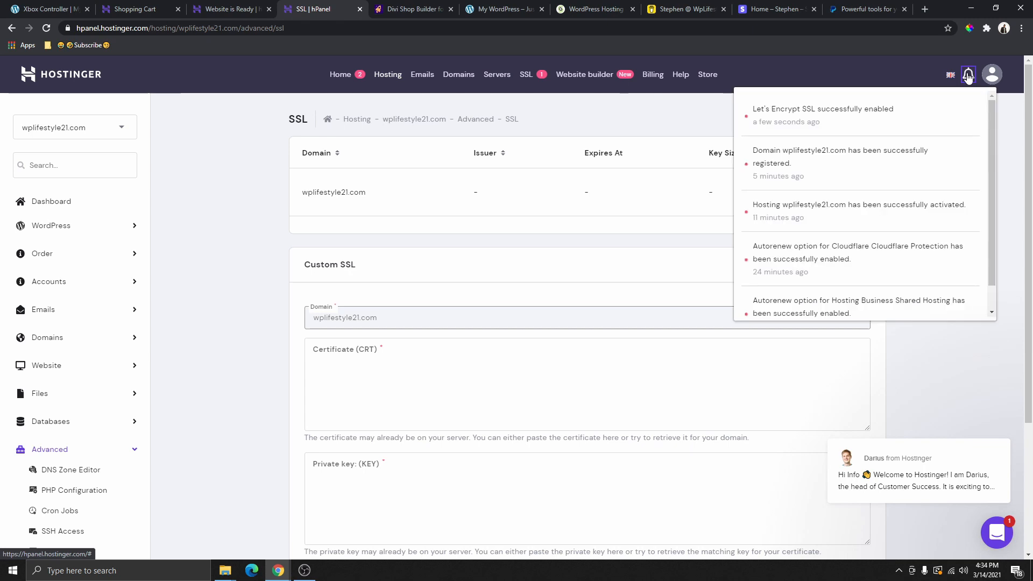
scroll(881, 222, "down", 2)
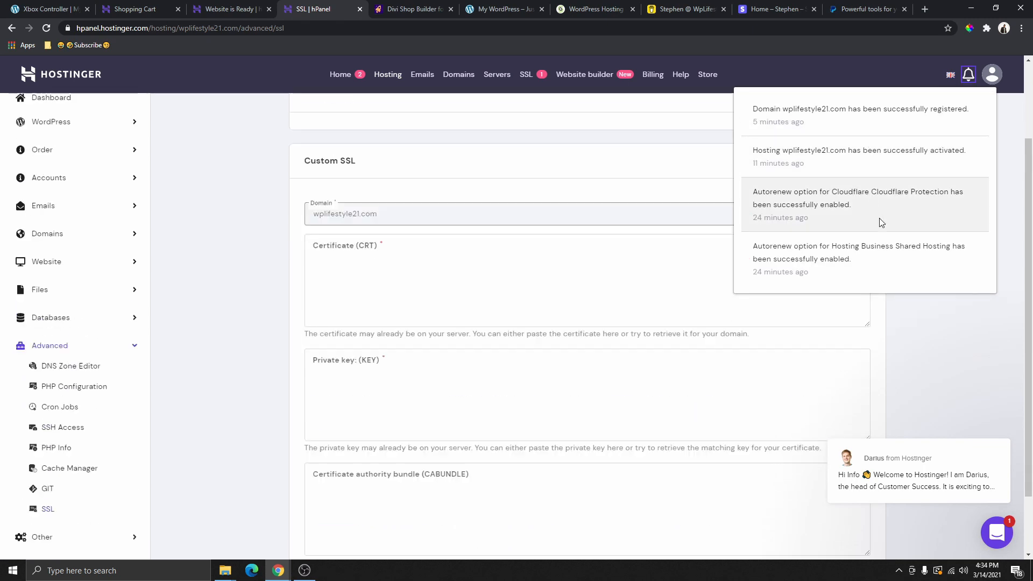
scroll(882, 222, "up", 2)
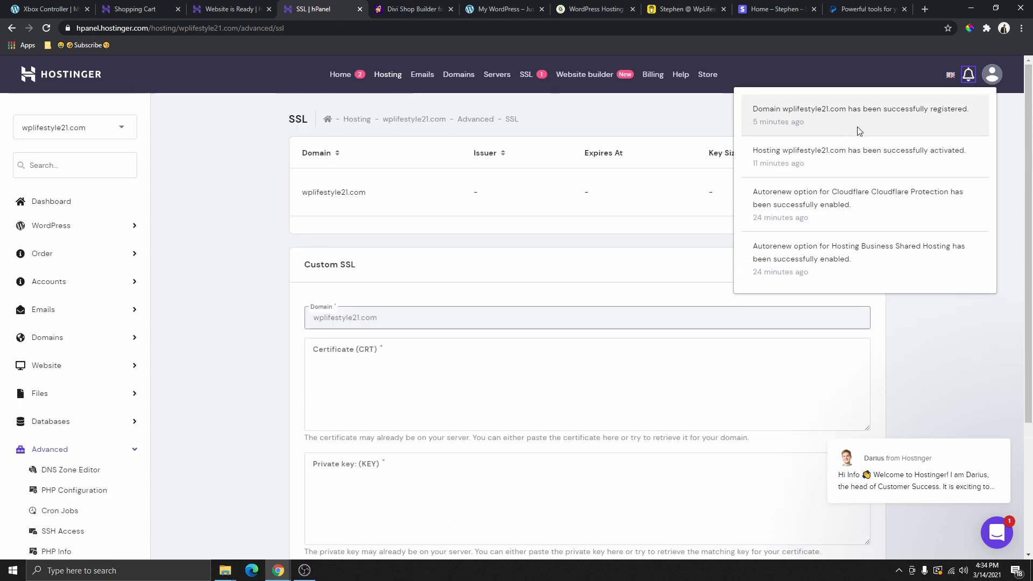
scroll(911, 179, "down", 2)
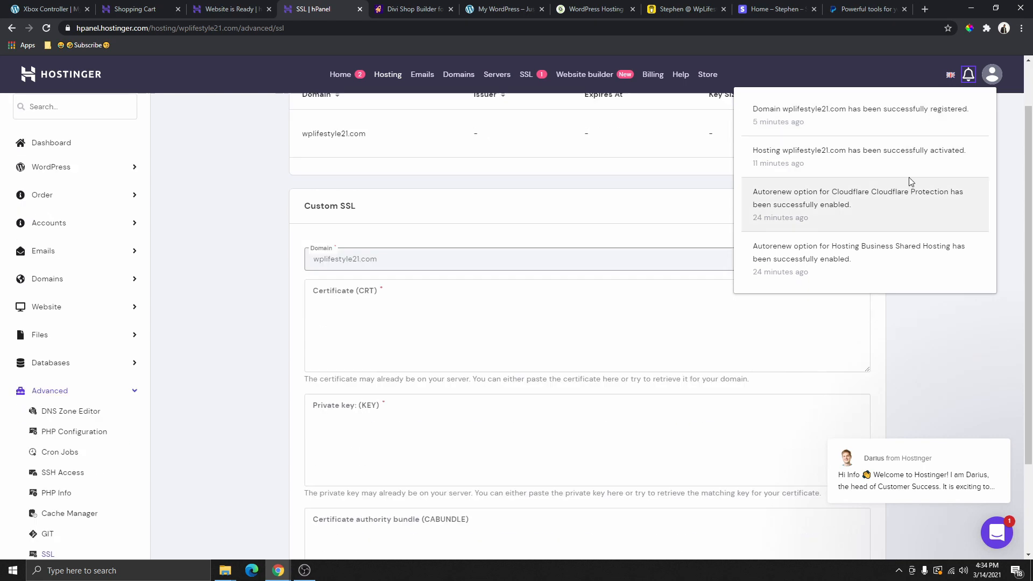
Close the notifications list and go to the hosting account's home page
scroll(870, 230, "up", 2)
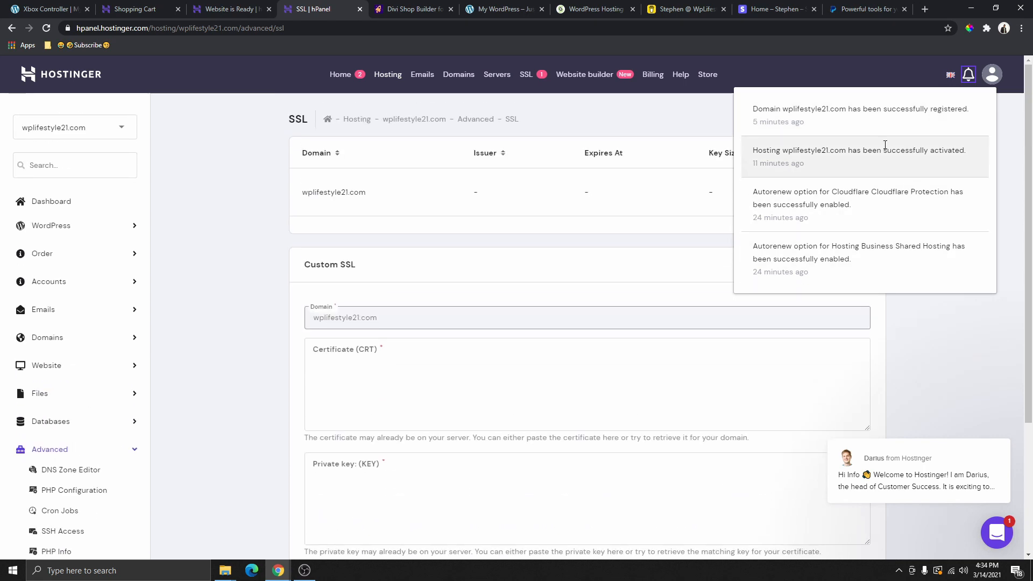
left_click(717, 205)
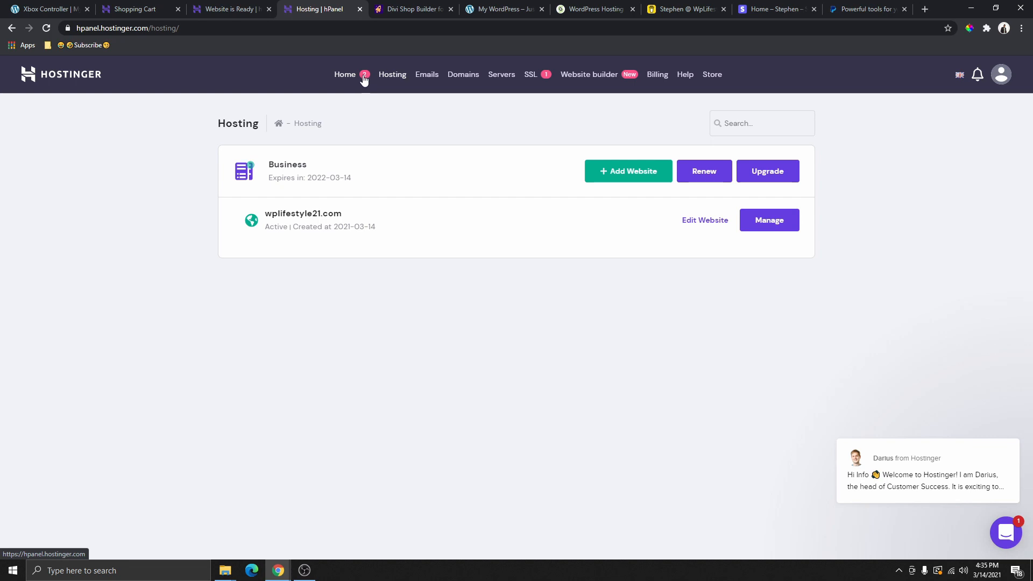
left_click(353, 81)
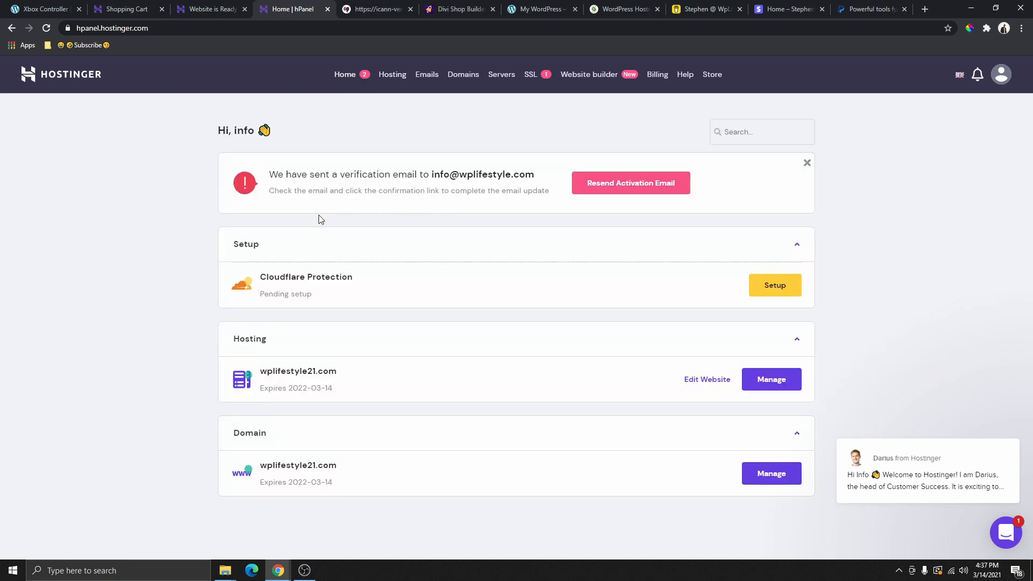
Verify the account's email address on the registrar's confirmation page, and refresh the hosting account's home page
left_click_drag(432, 174, 535, 178)
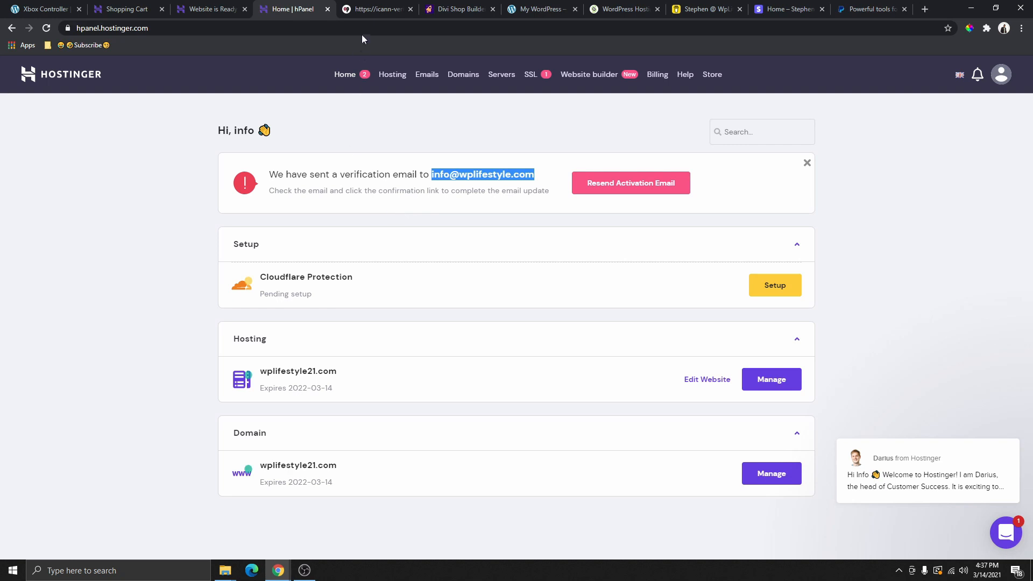
left_click(363, 9)
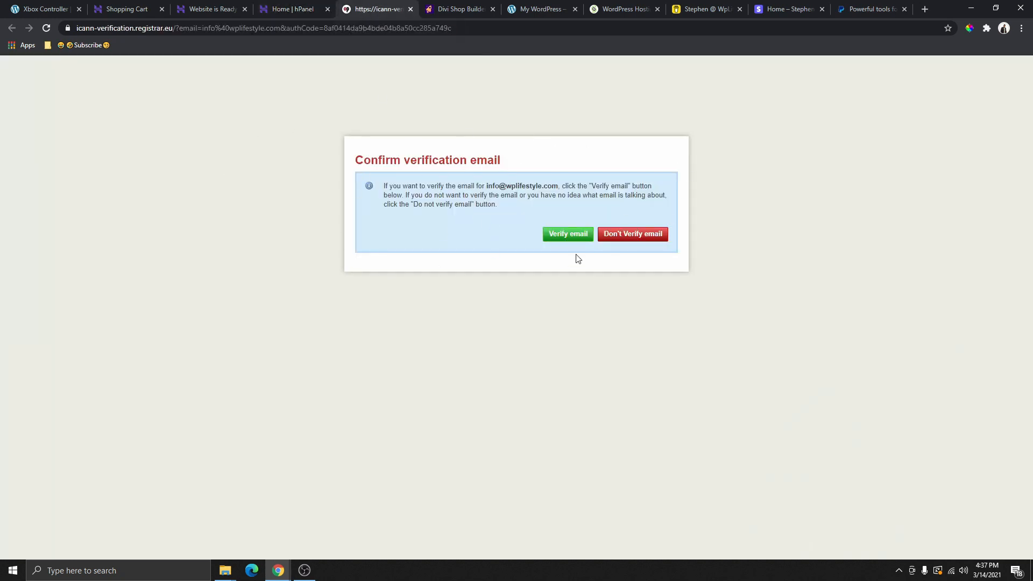
left_click(571, 235)
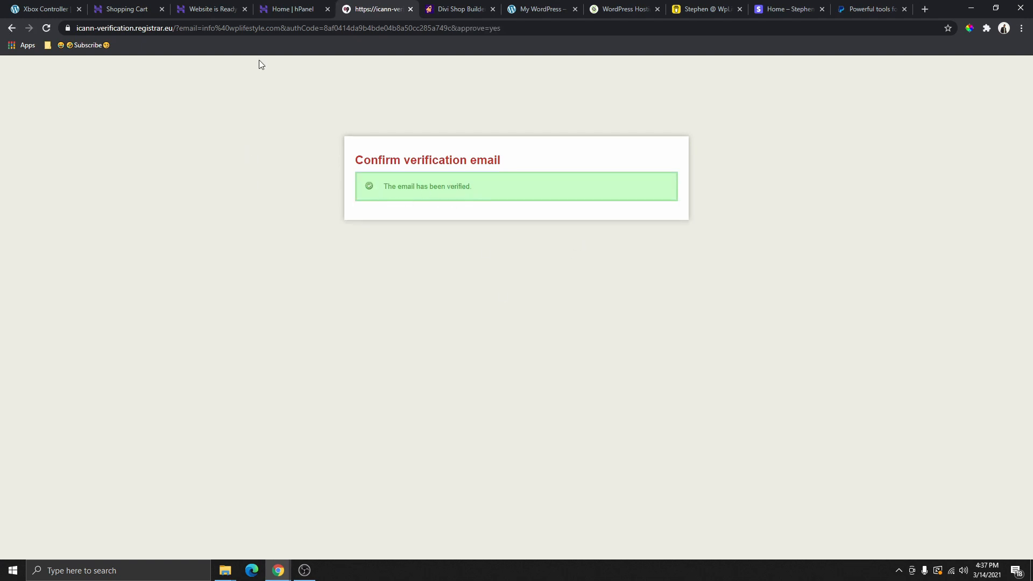
left_click(291, 12)
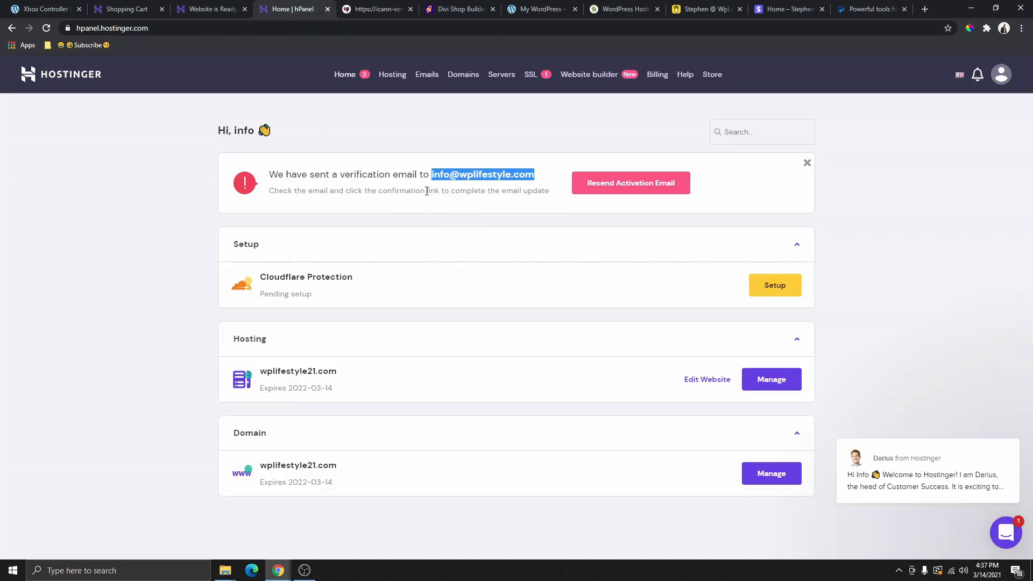
left_click(46, 28)
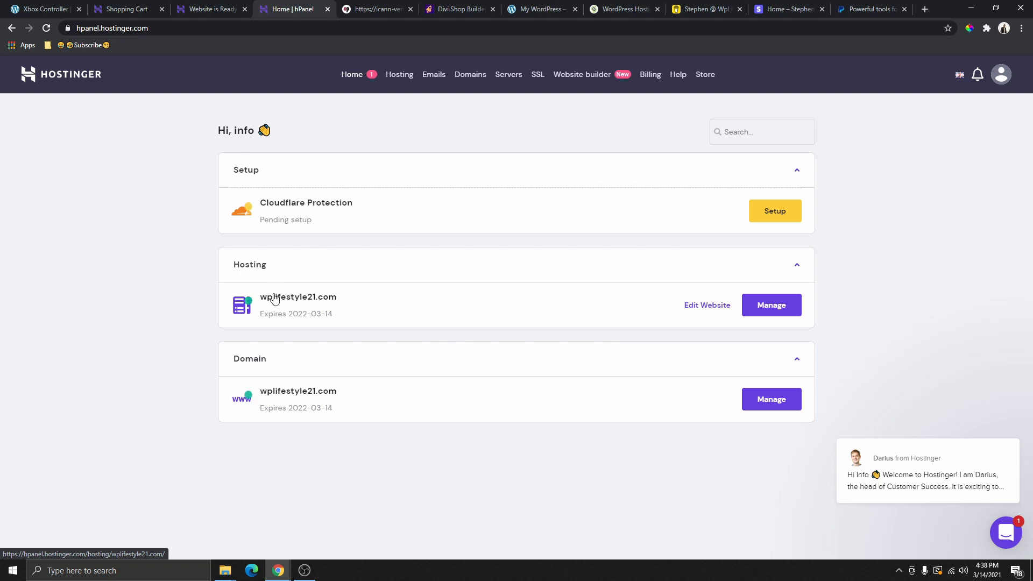
left_click(709, 307)
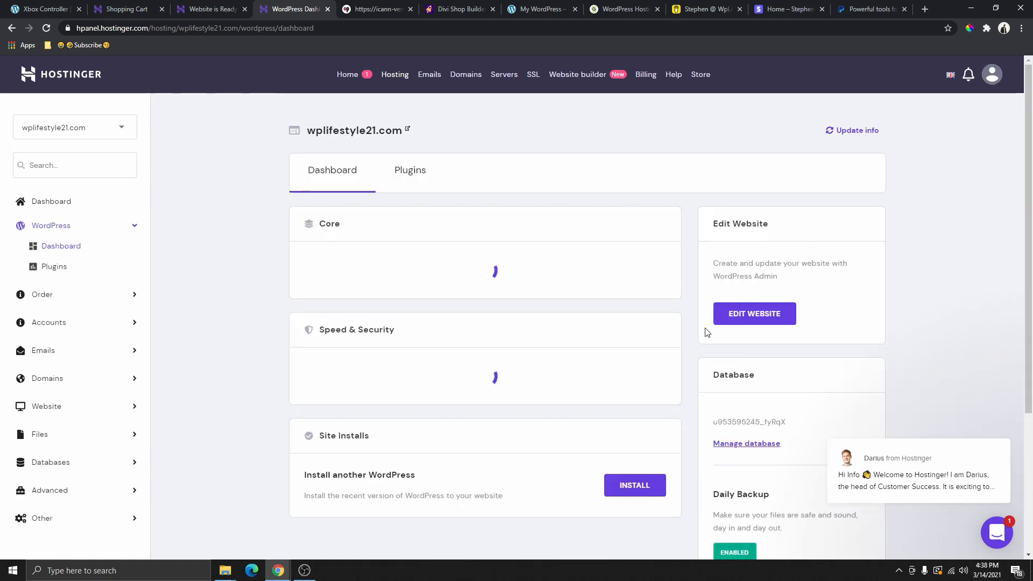
left_click(766, 322)
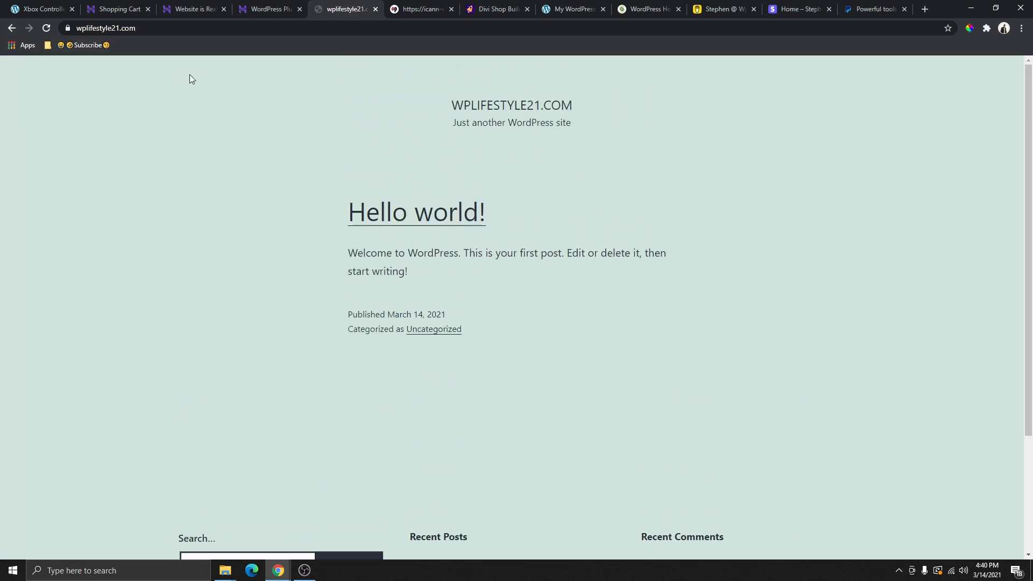
left_click(170, 29)
left_click_drag(145, 29, 164, 42)
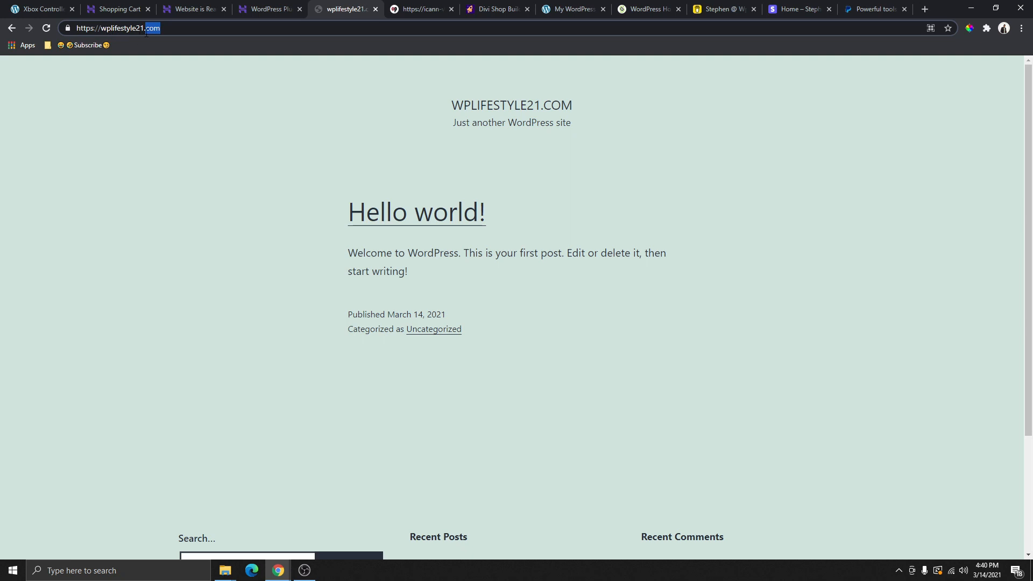
left_click(169, 29)
type("/wp-a")
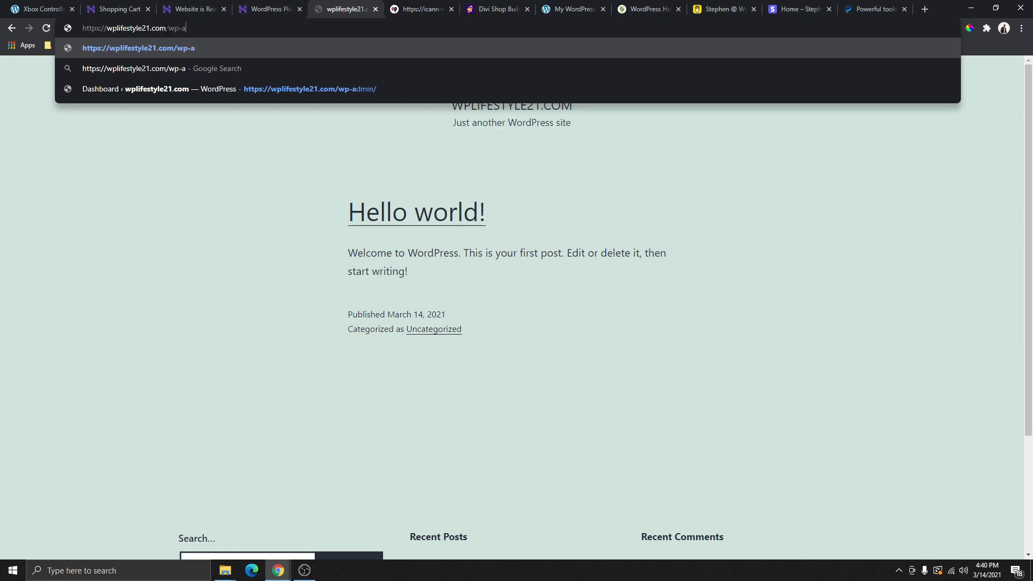
type("dmin")
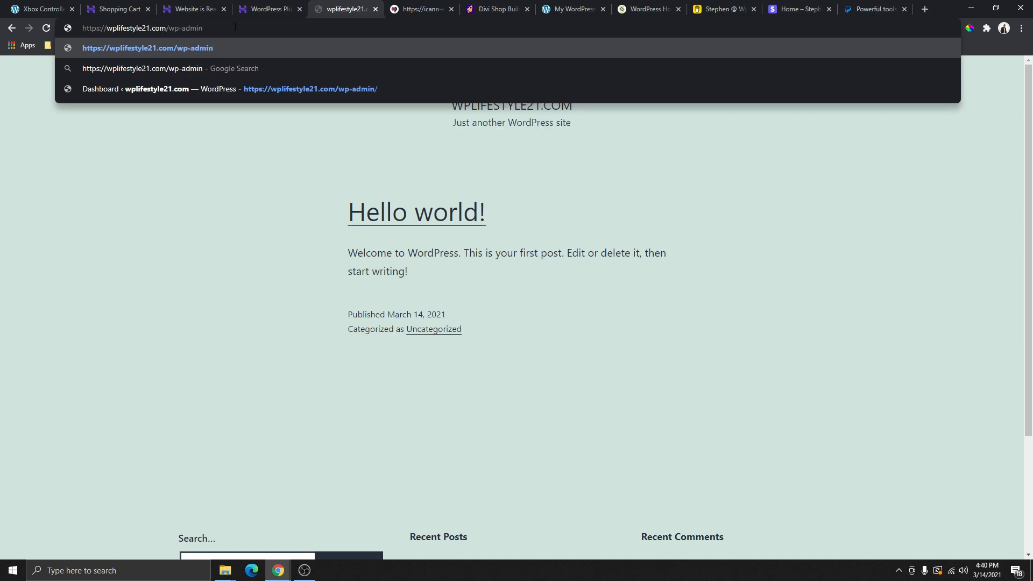
key("Return")
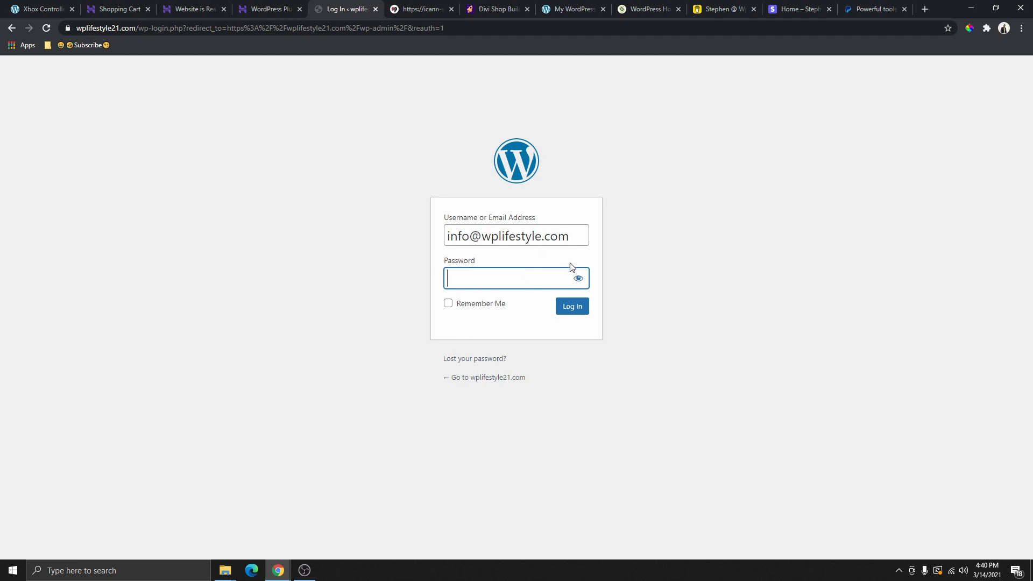
Paste the account password and log in to the WordPress admin area
key("ctrl+v")
left_click_drag(511, 280, 446, 284)
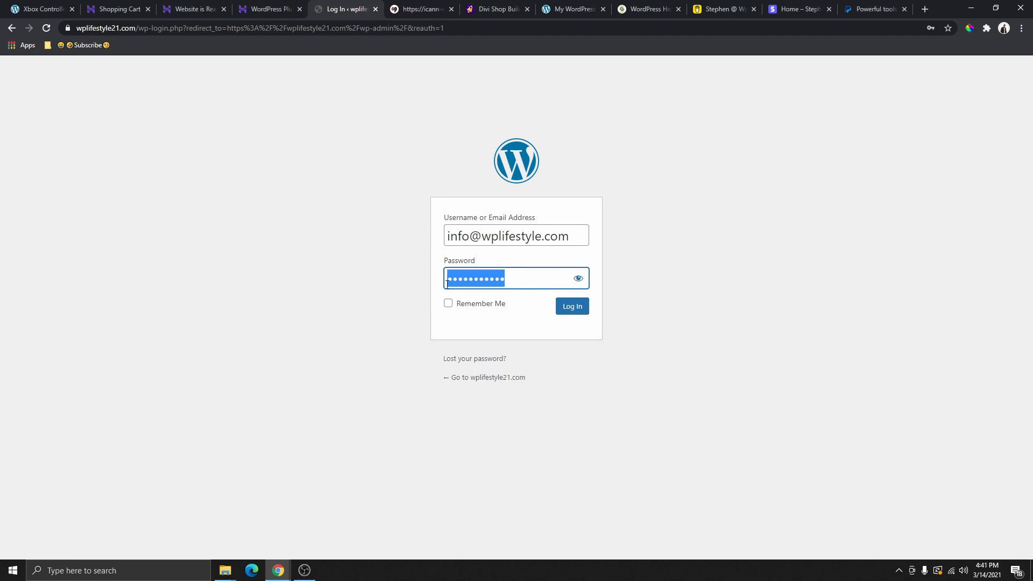
key("ctrl+v")
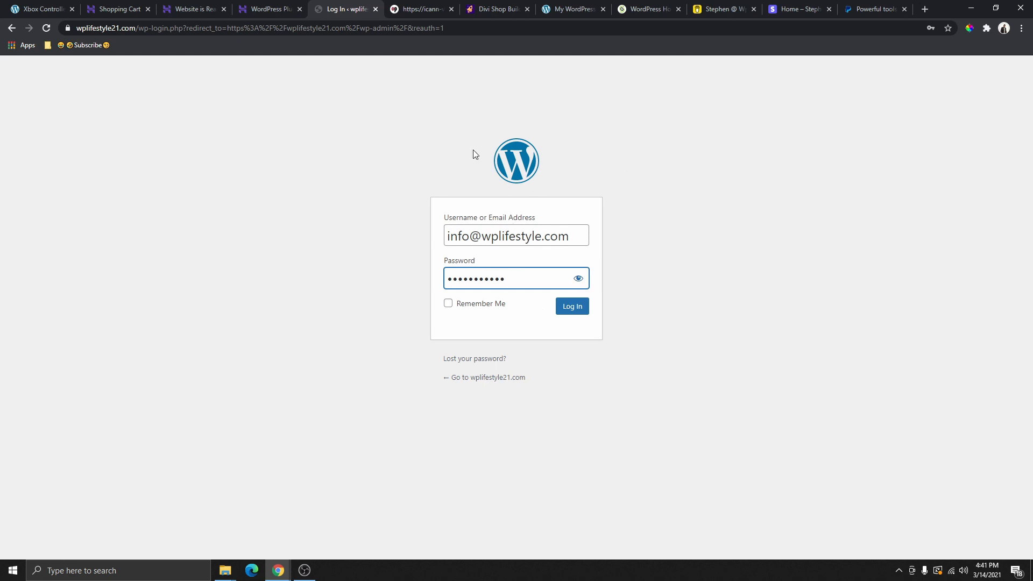
left_click(575, 305)
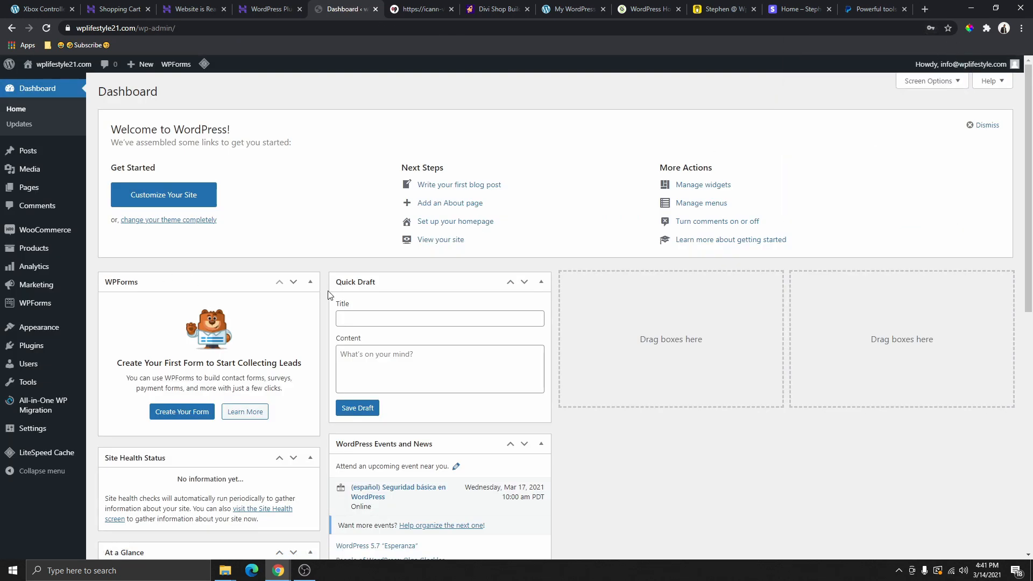
Look over the dashboard, view the store's Shop page in a separate tab, and close that tab
scroll(253, 232, "down", 4)
scroll(285, 333, "up", 4)
mouse_move(62, 67)
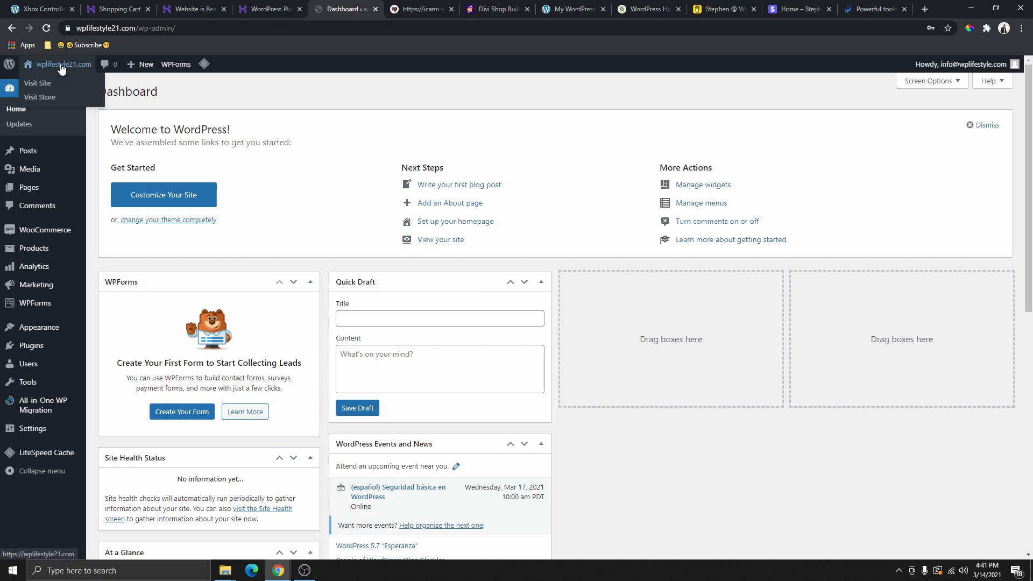
right_click(41, 98)
left_click(86, 105)
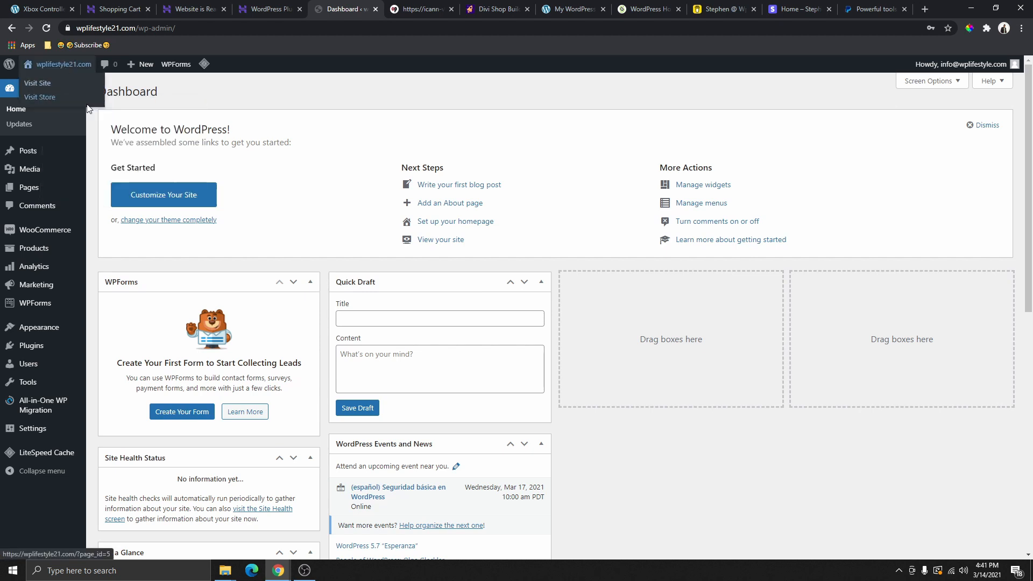
left_click(387, 9)
scroll(410, 350, "down", 4)
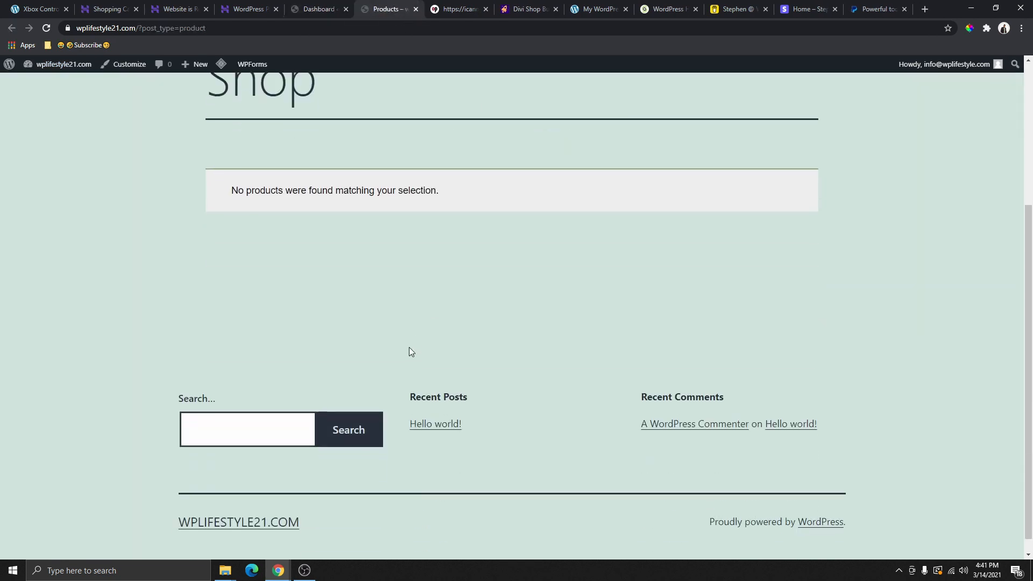
scroll(457, 269, "up", 5)
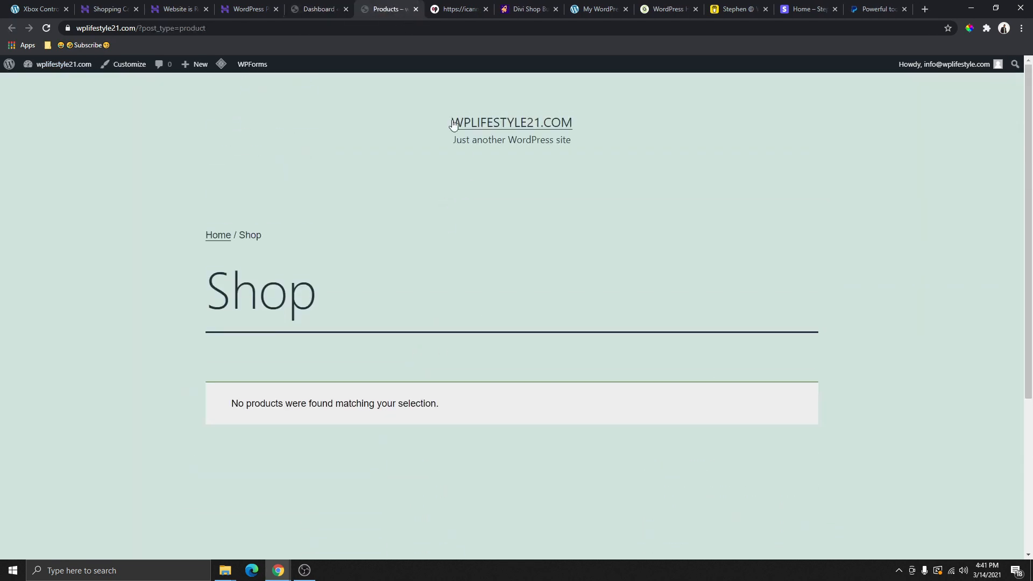
left_click(416, 9)
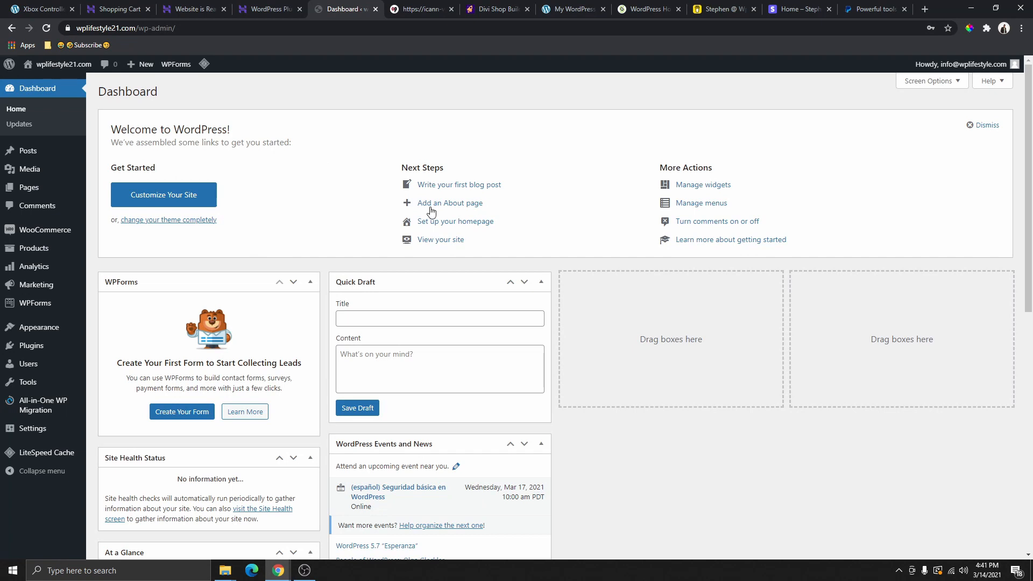
Open the site's general settings and locate the tagline
scroll(533, 301, "down", 5)
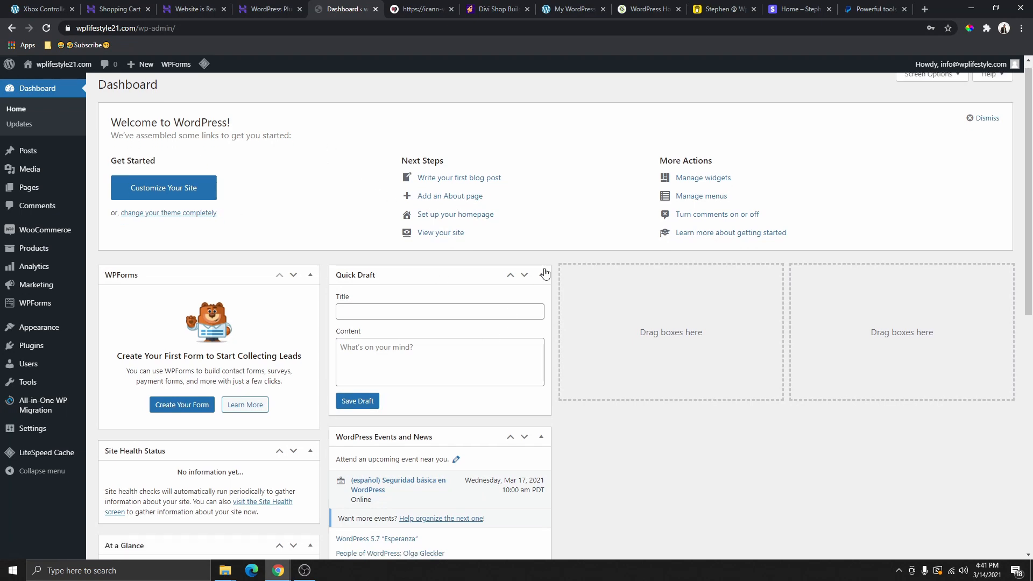
scroll(539, 330, "up", 5)
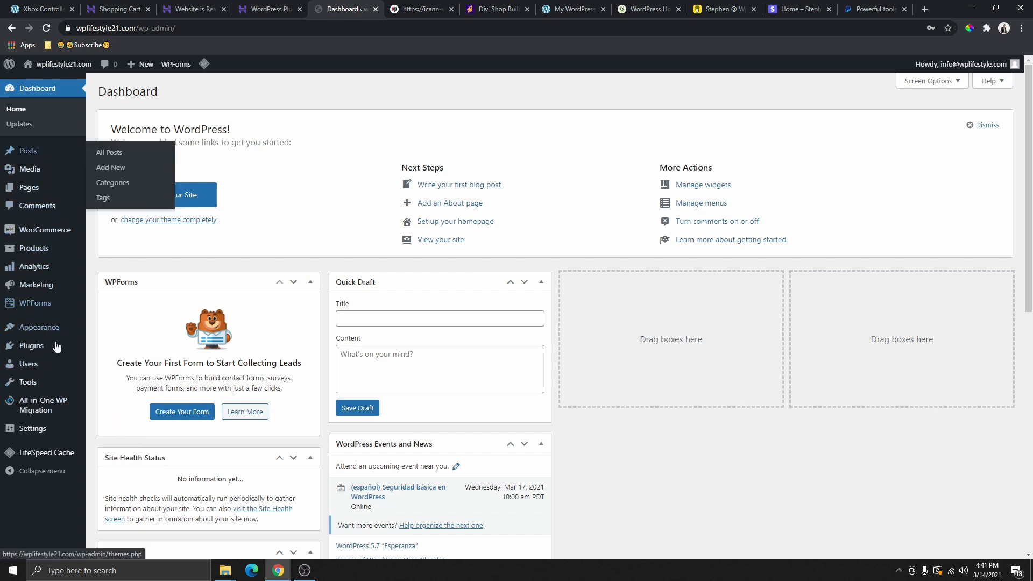
mouse_move(34, 432)
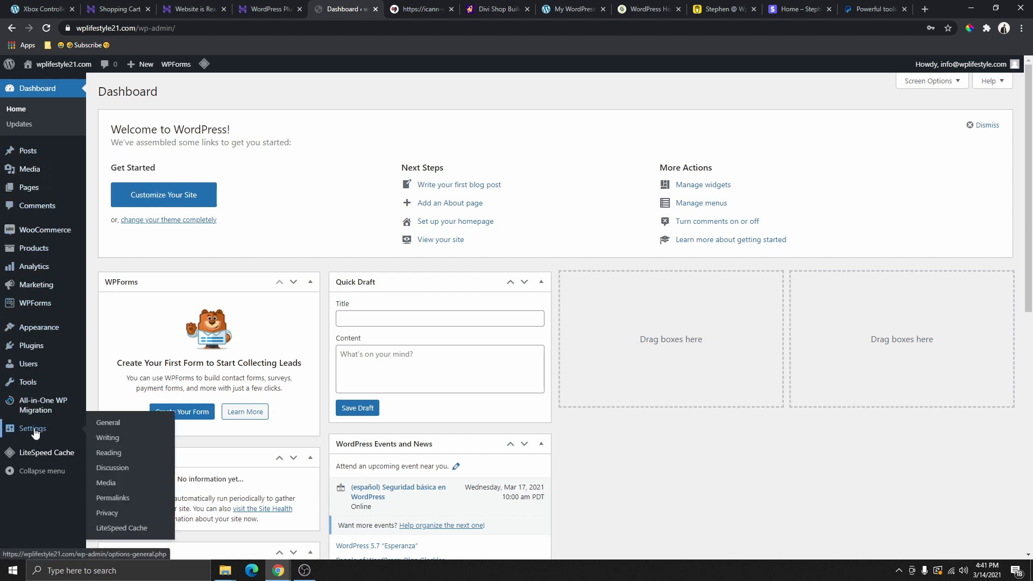
left_click(39, 434)
left_click_drag(314, 153, 222, 166)
left_click(327, 159)
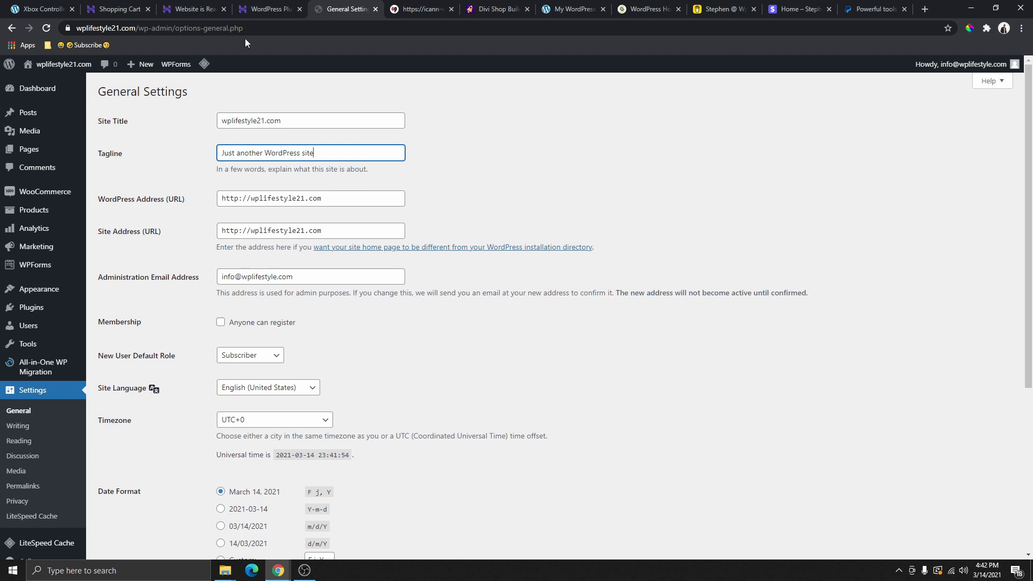
Close the email verification page and view the site's front page in a new tab to examine its tagline
left_click(450, 9)
mouse_move(59, 64)
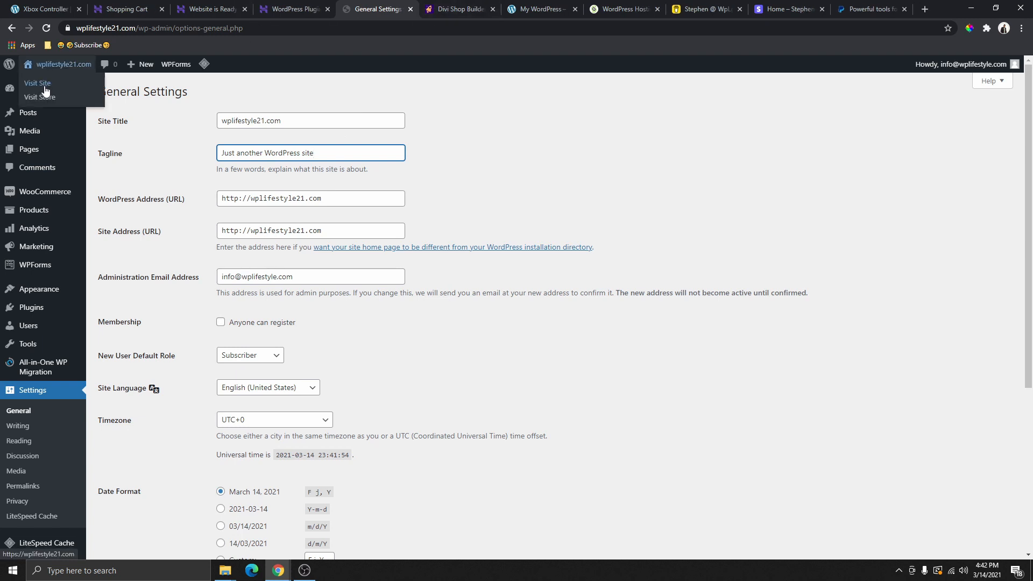
right_click(45, 82)
left_click(64, 87)
left_click(417, 9)
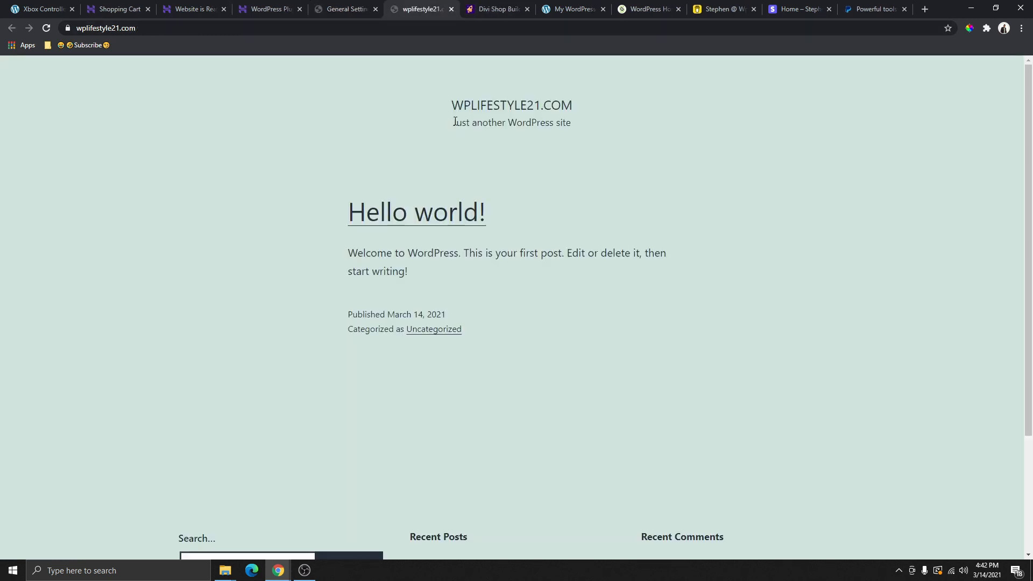
left_click_drag(453, 123, 579, 132)
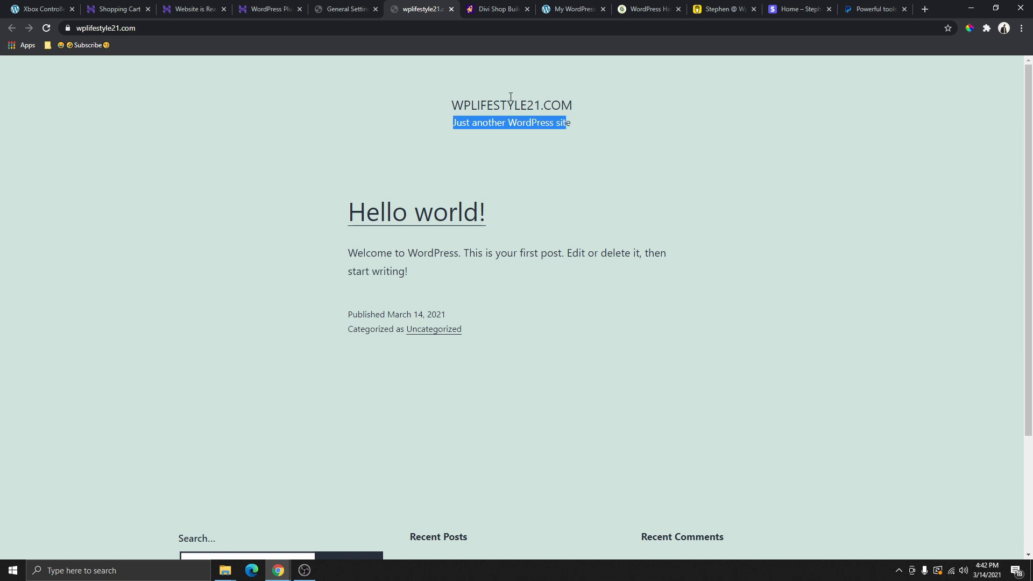
Set the site title to "Ultimate Divi Game Shop" and the tagline to "2021 GAMING COLLECTIONS", and save the general settings
left_click(343, 12)
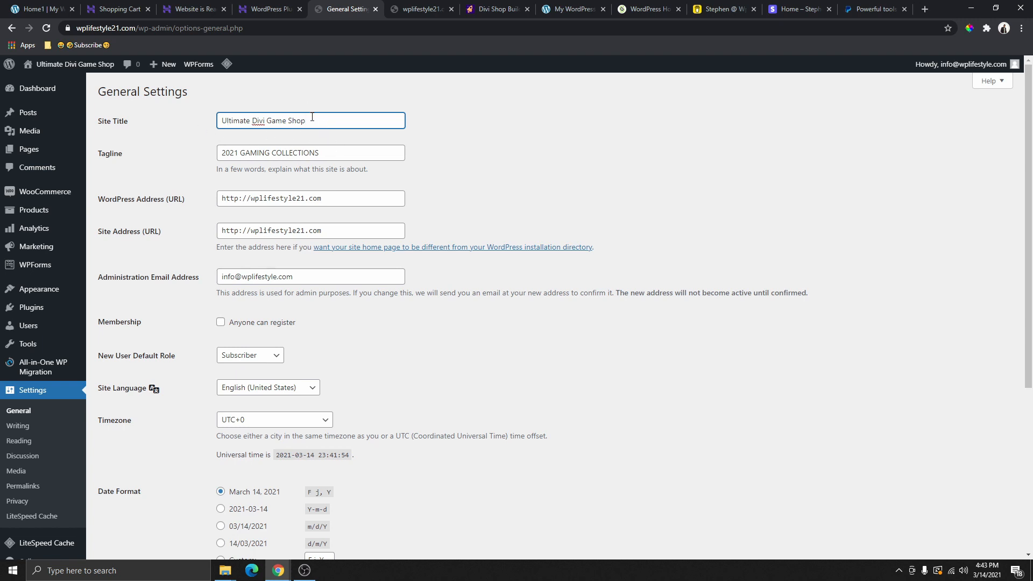
key("Tab")
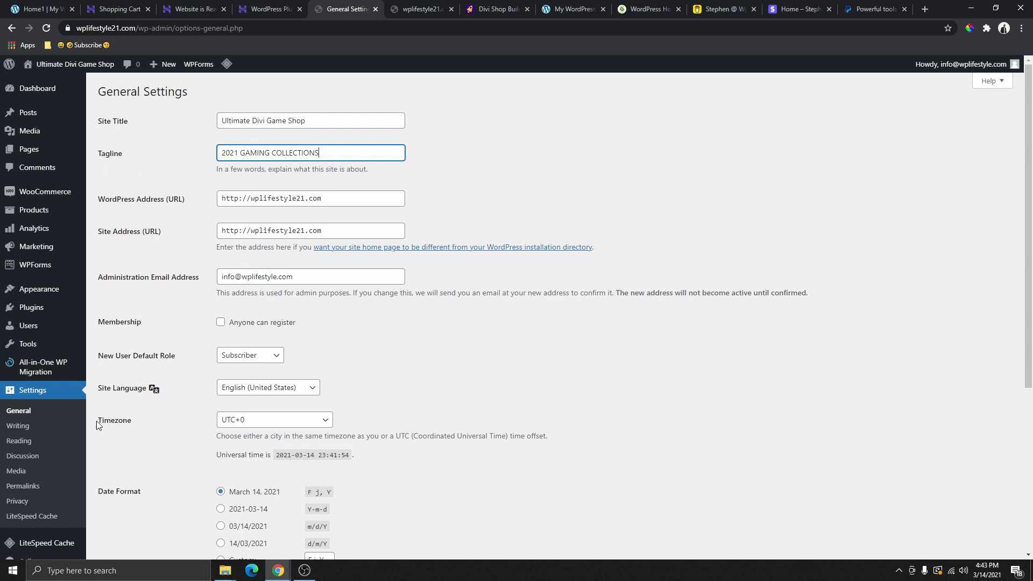
scroll(228, 367, "down", 5)
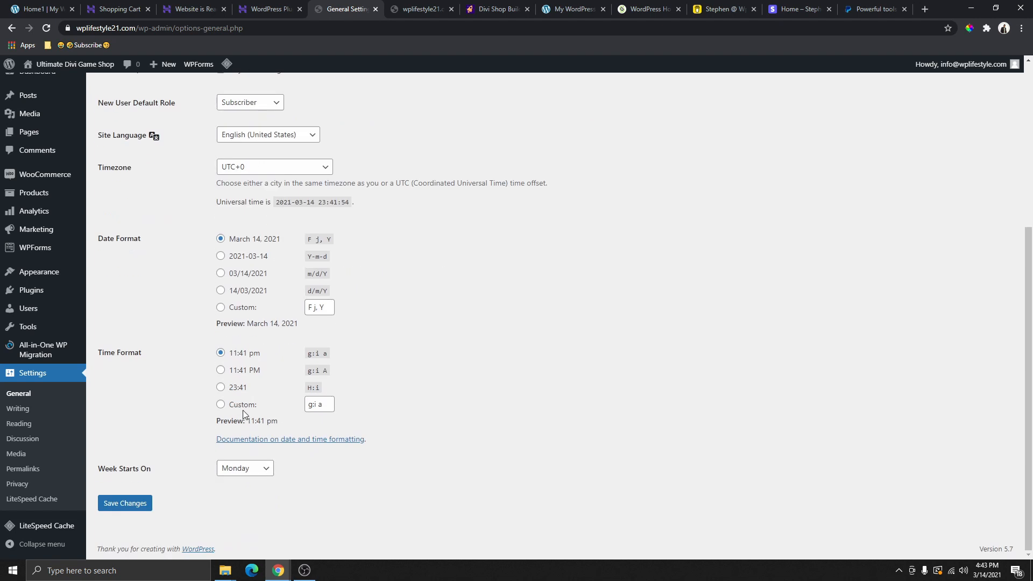
left_click(145, 501)
Refresh the site's front page to check its title and tagline, and return to the general settings
left_click(418, 9)
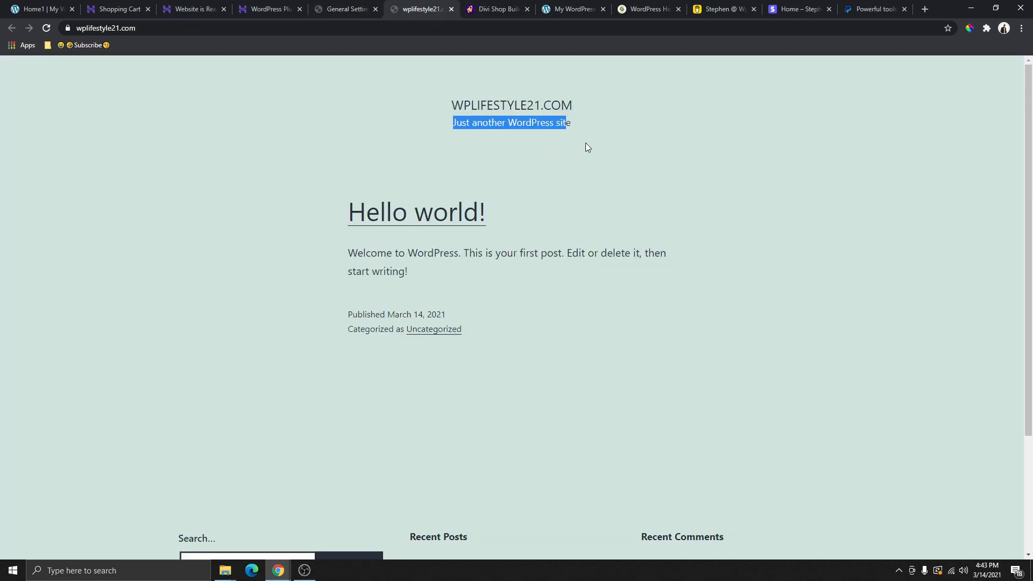
left_click(46, 28)
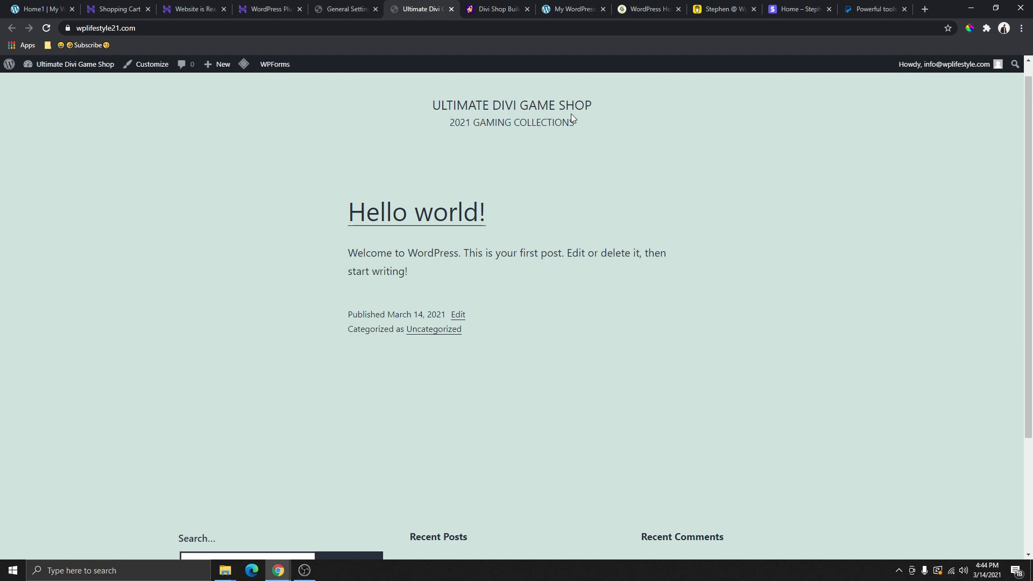
left_click(344, 8)
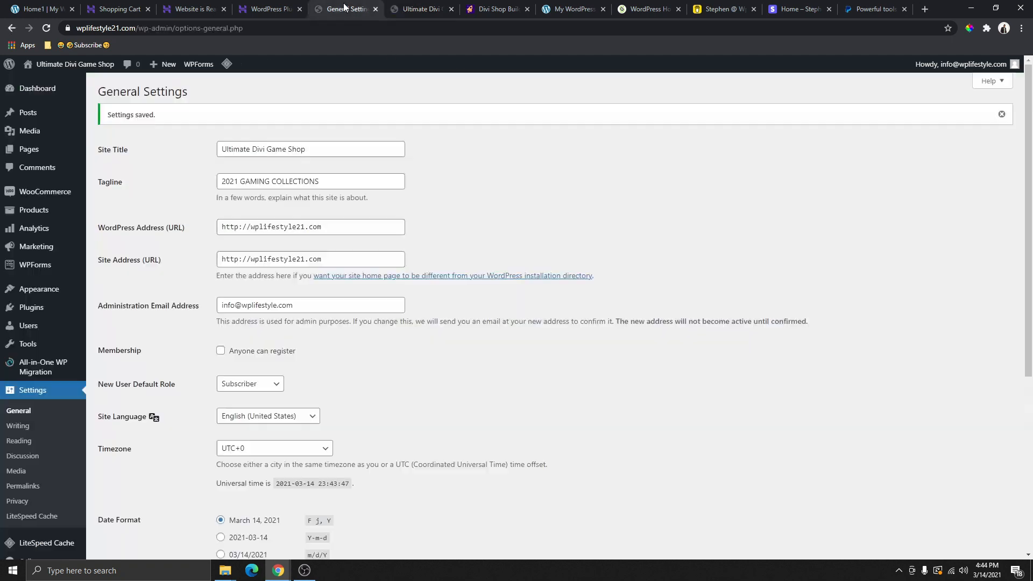
Keep the option to discourage search engines from indexing the site off in the reading settings, and save them
left_click(18, 426)
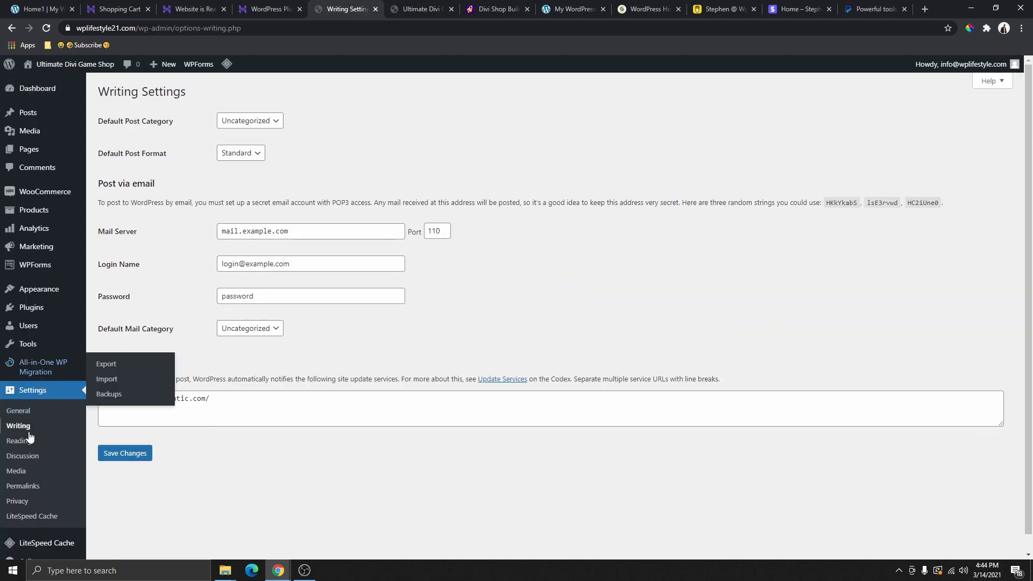
left_click(23, 443)
scroll(94, 364, "down", 1)
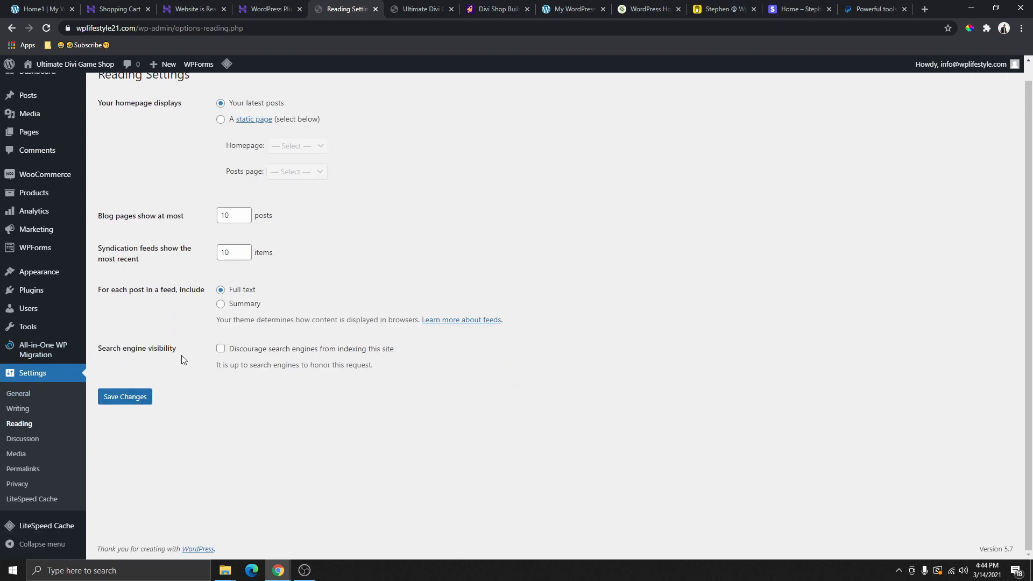
left_click(220, 348)
left_click(220, 350)
key("Return")
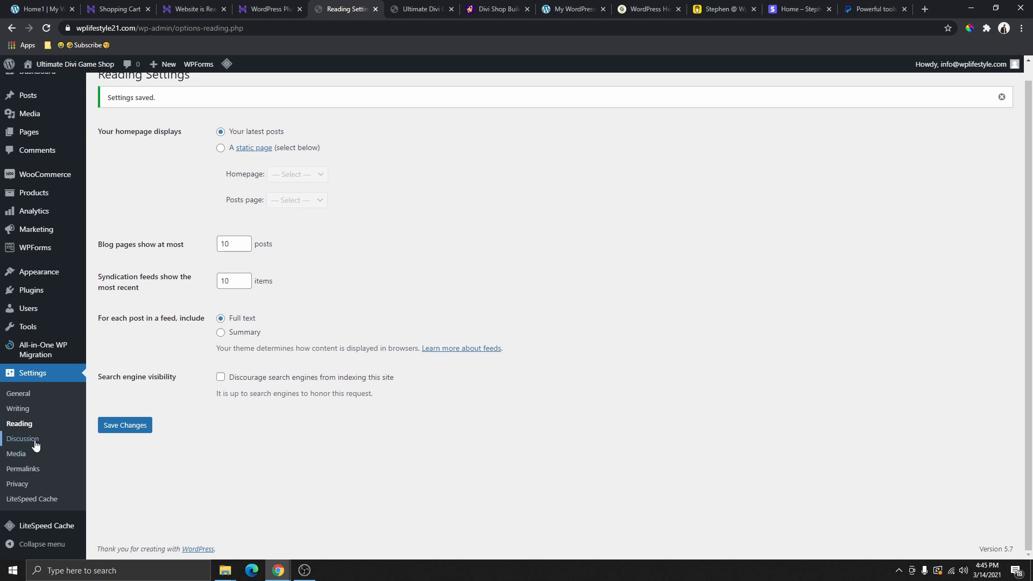
Open the permalink settings, view the Sample Page on the site to examine its plain URL, and return to the permalink settings
left_click(32, 471)
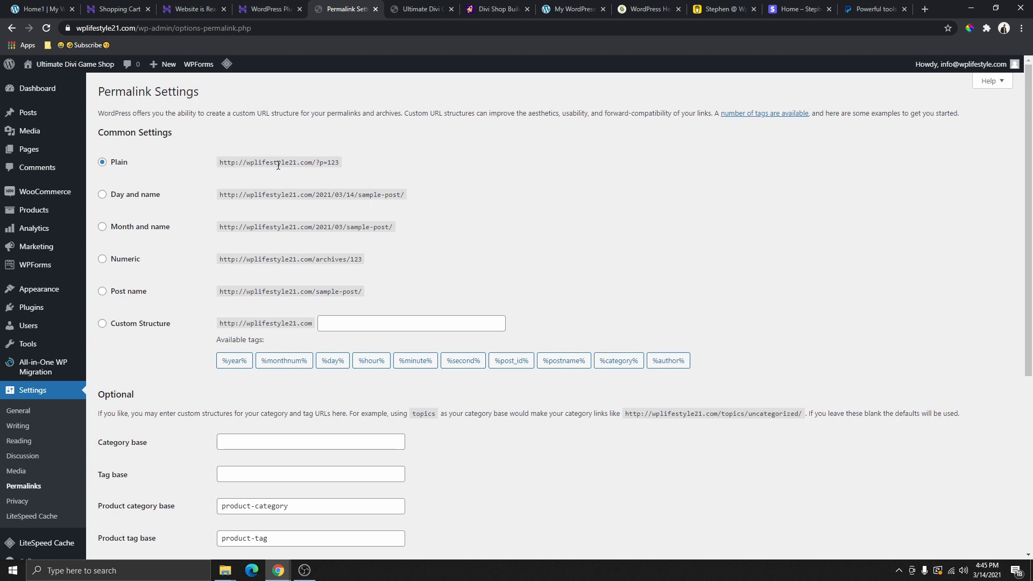
left_click(422, 9)
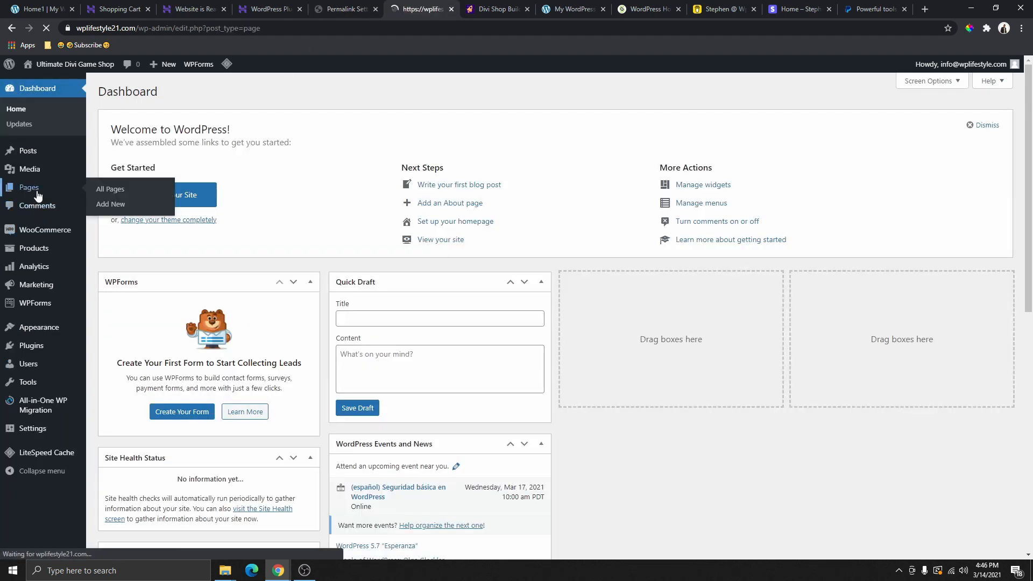
left_click(38, 191)
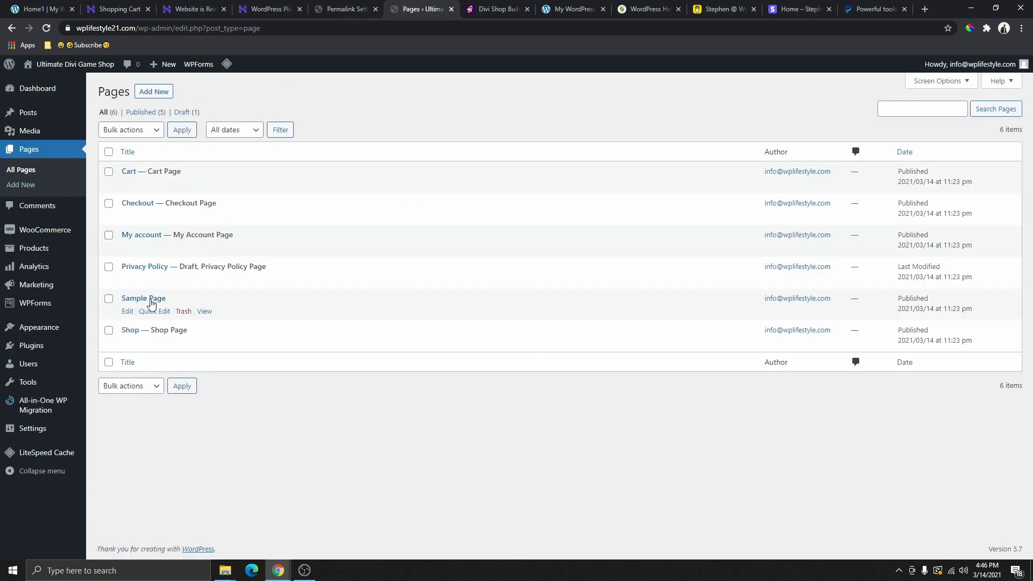
left_click(204, 312)
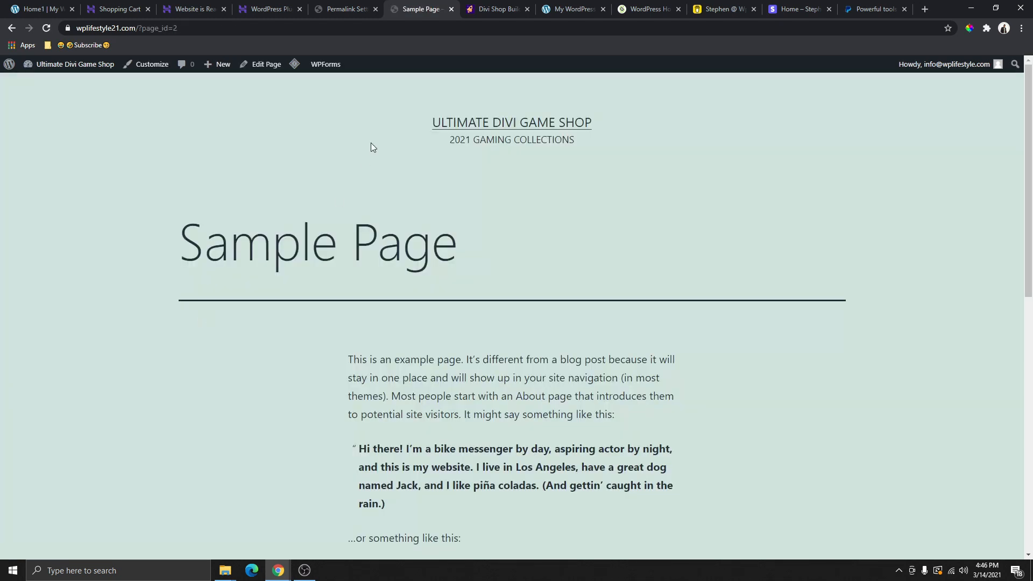
scroll(304, 192, "down", 2)
scroll(382, 215, "up", 2)
left_click(348, 10)
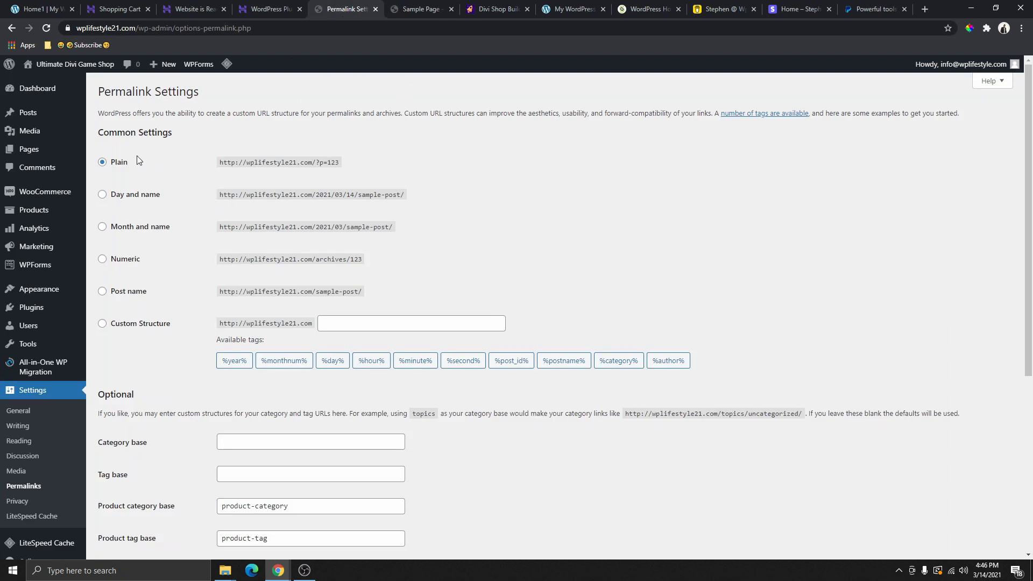
Set the permalink structure to Post name and save the permalink settings
left_click(103, 291)
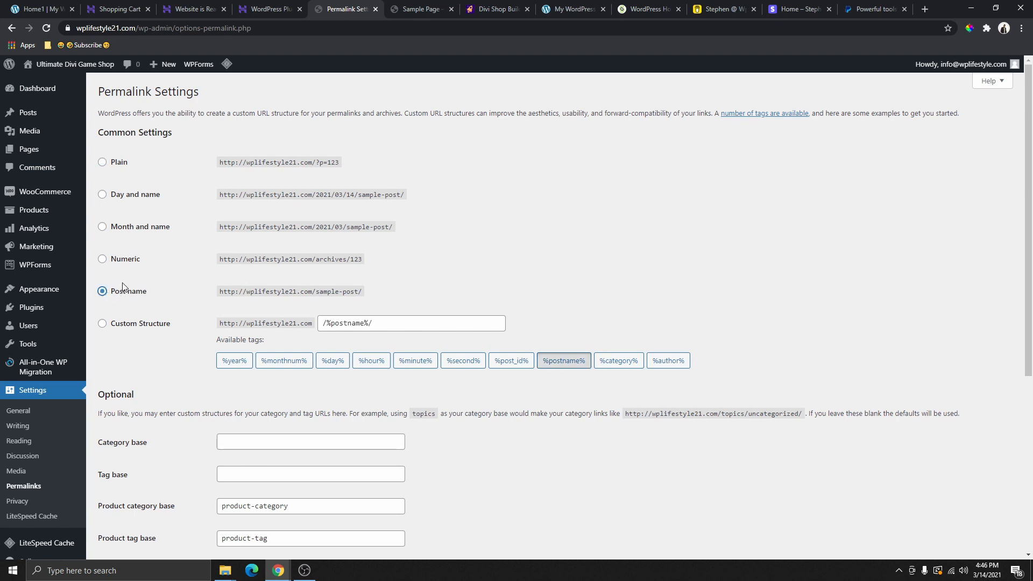
scroll(214, 384, "down", 5)
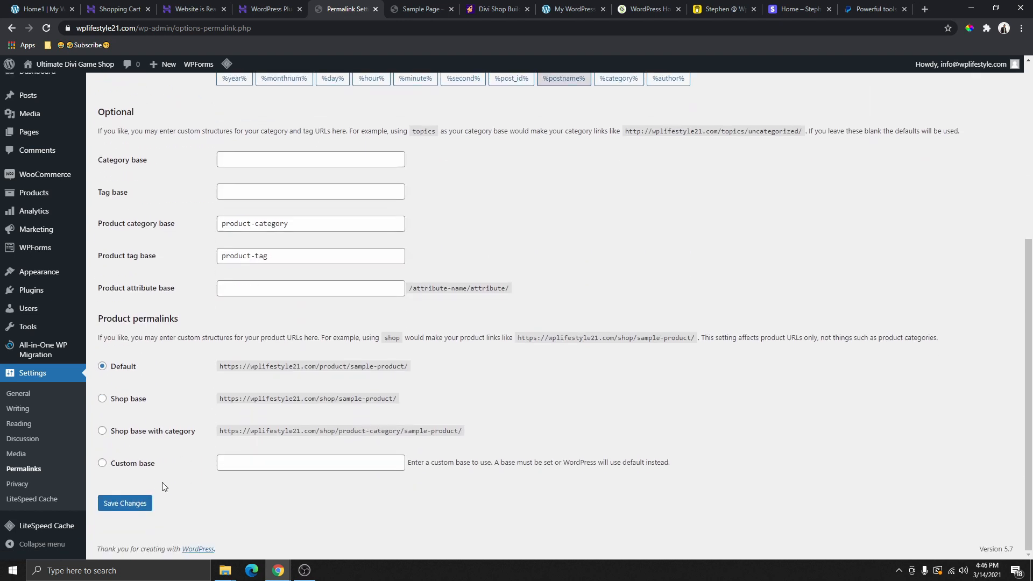
left_click(140, 504)
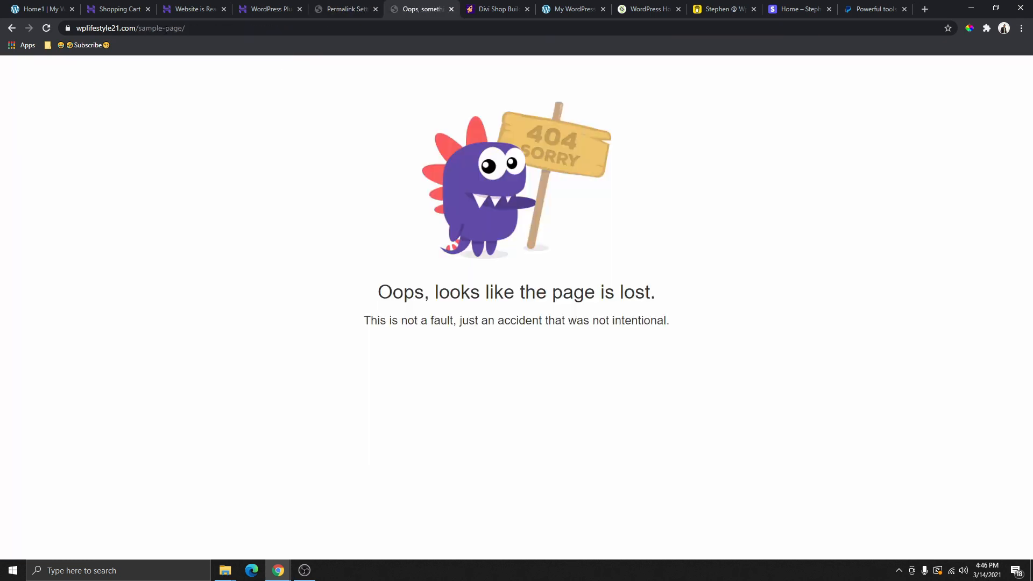
Reload the Sample Page to examine the page-name part of its URL, and return to the site's settings
left_click(47, 29)
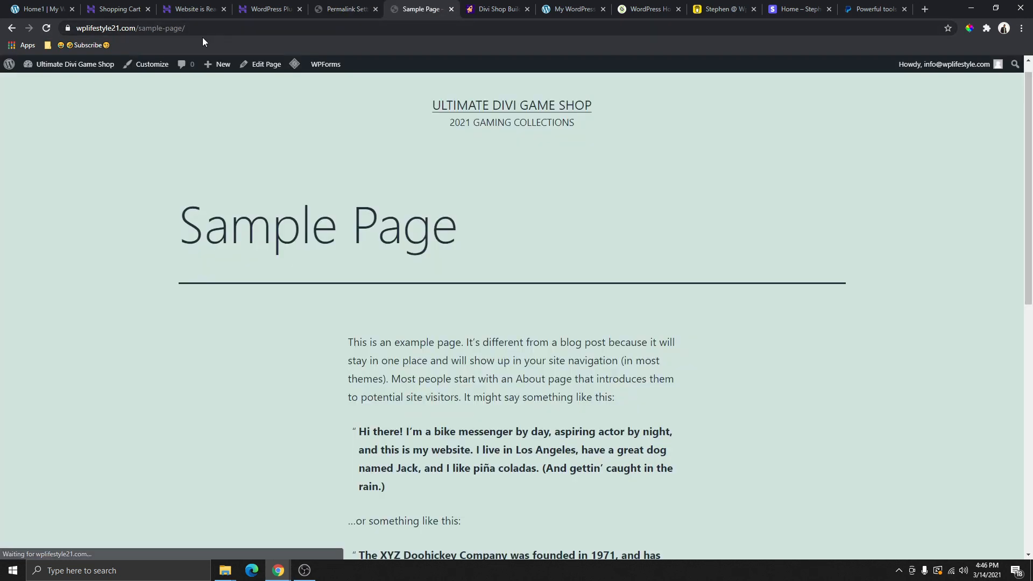
left_click_drag(186, 29, 137, 32)
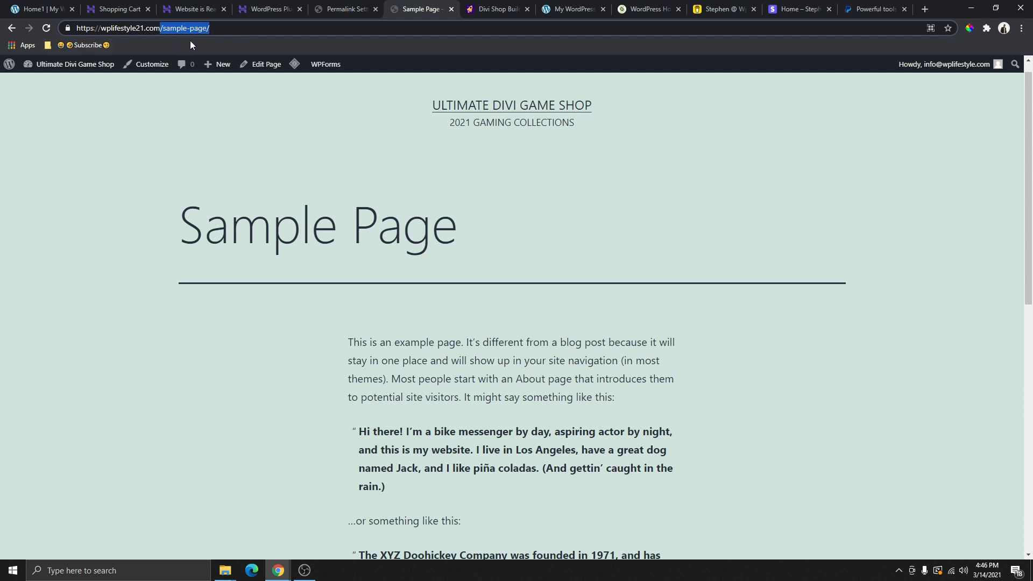
left_click(225, 32)
left_click(344, 10)
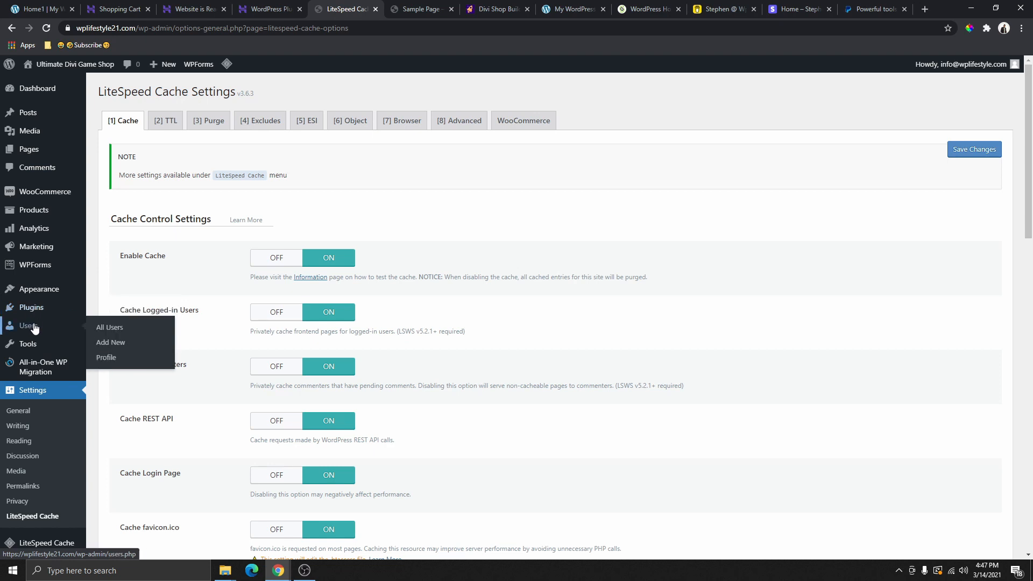
Open the administrator's user profile for editing and set the admin color scheme to Modern
left_click(33, 329)
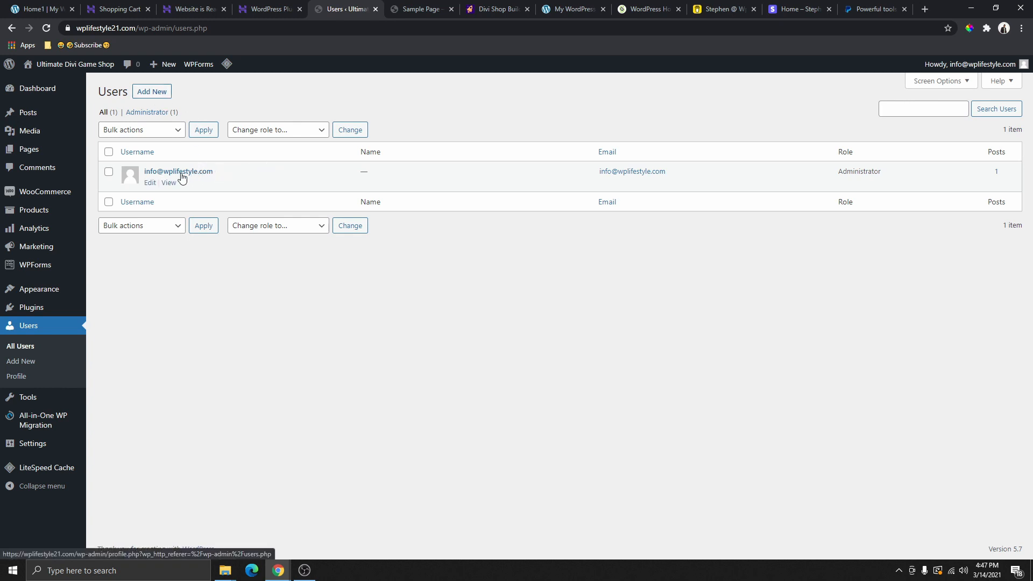
left_click(151, 183)
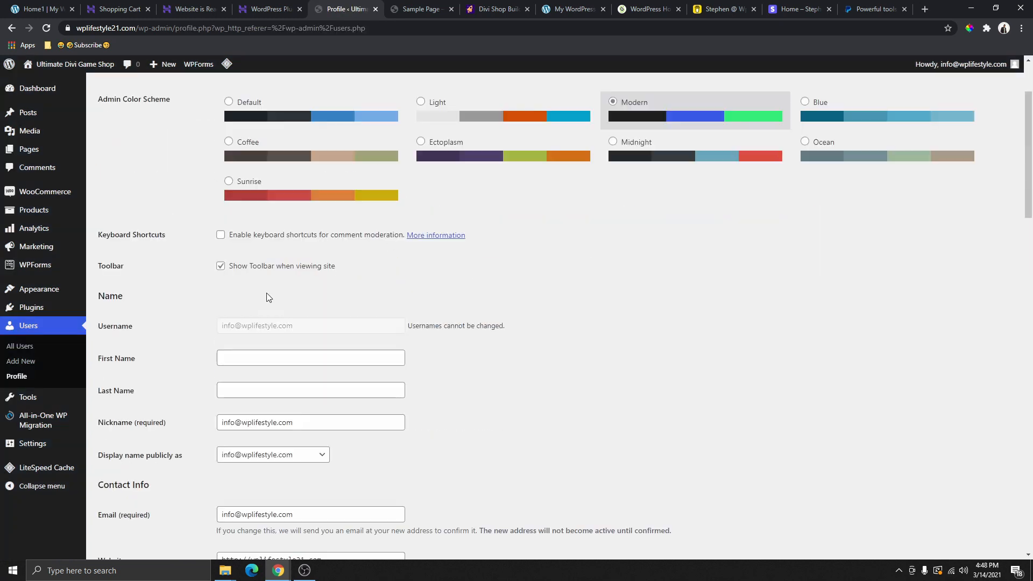
scroll(265, 296, "up", 2)
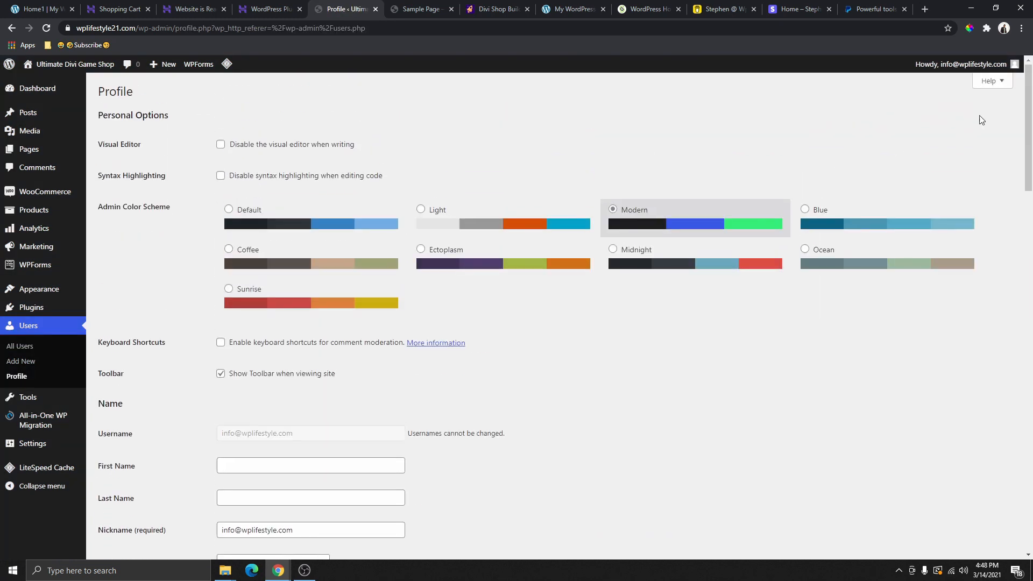
mouse_move(962, 71)
Enter the administrator's first name in the profile, leaving the last name and nickname as they are
scroll(403, 214, "down", 3)
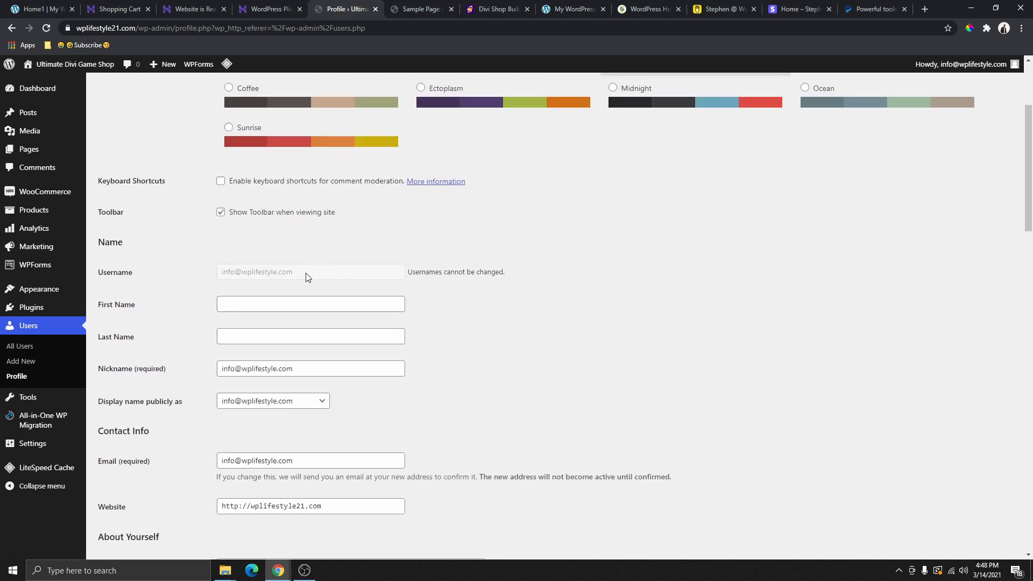
left_click(354, 249)
scroll(127, 203, "down", 2)
left_click(272, 198)
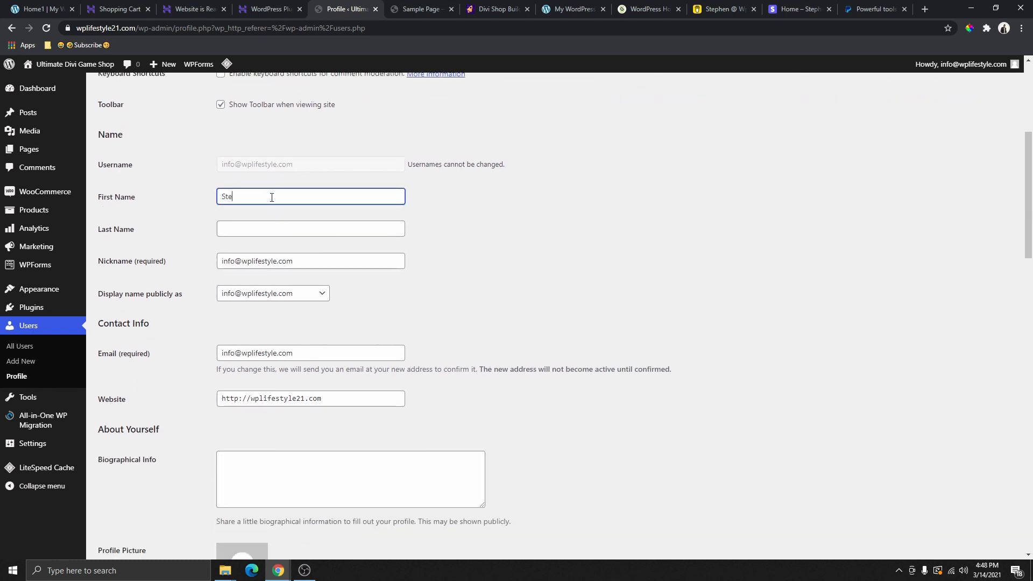
type("Stephen")
left_click(297, 237)
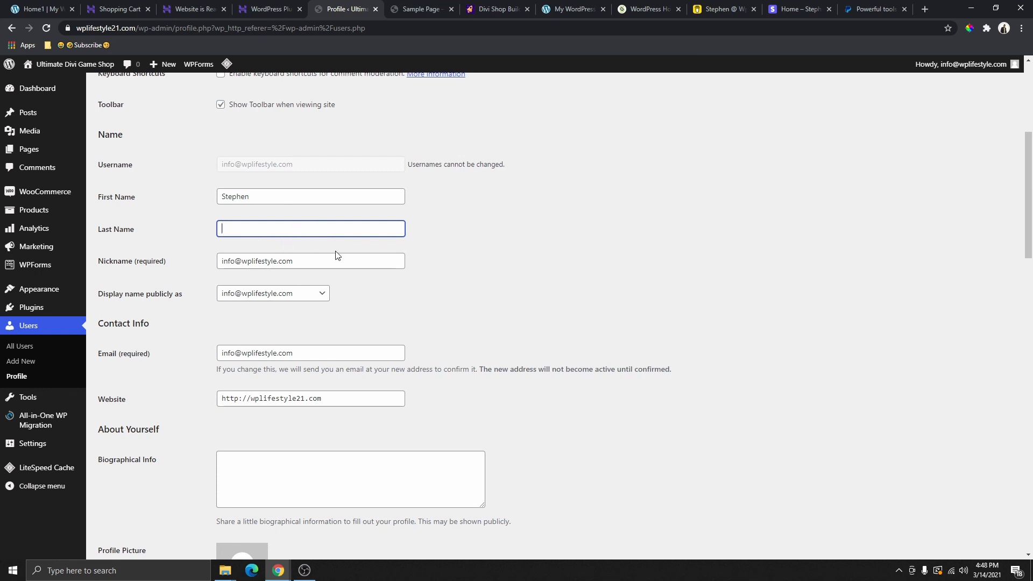
left_click(322, 259)
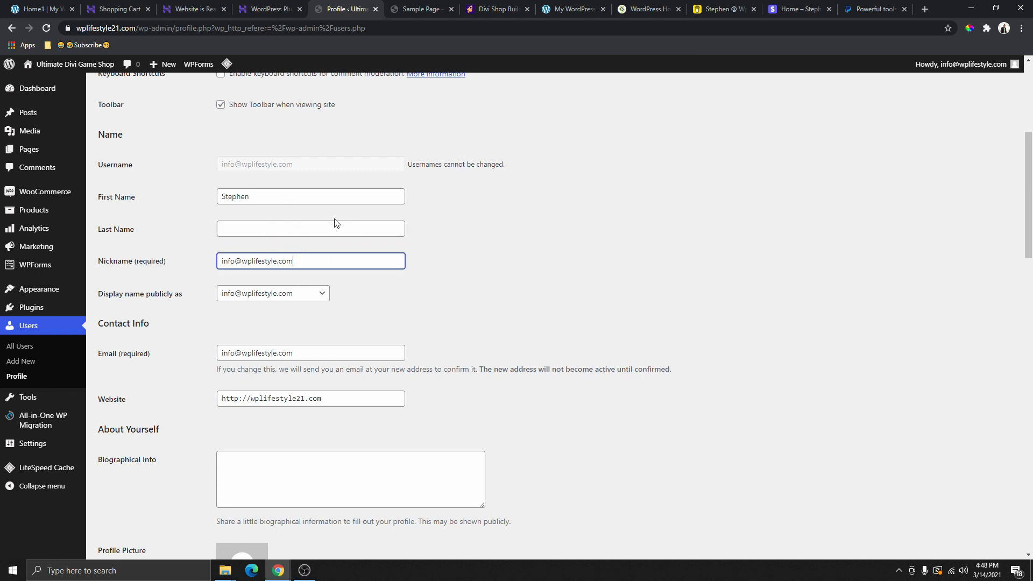
Choose the first name as the administrator's publicly displayed name
scroll(328, 231, "down", 2)
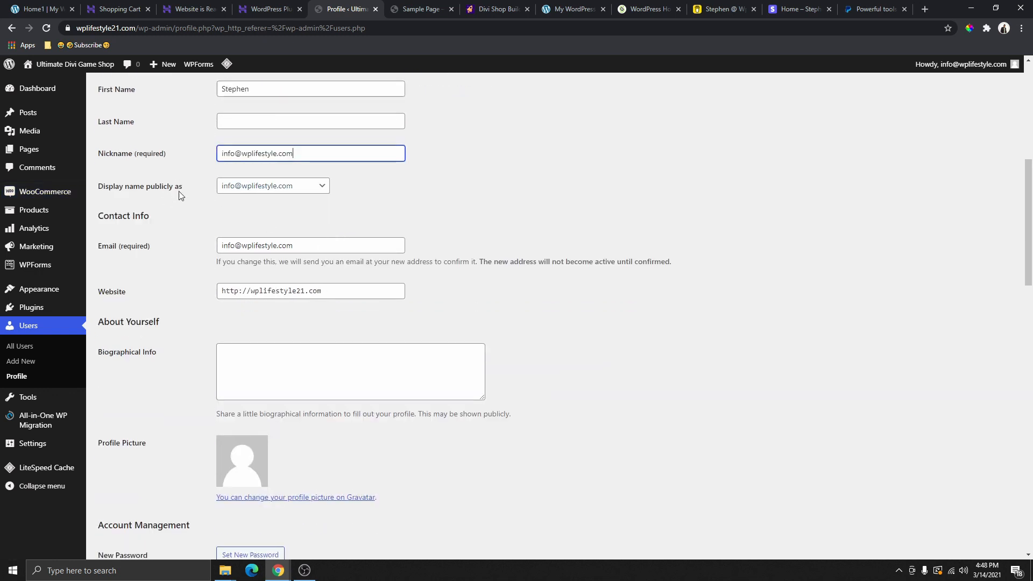
left_click(264, 186)
left_click(312, 209)
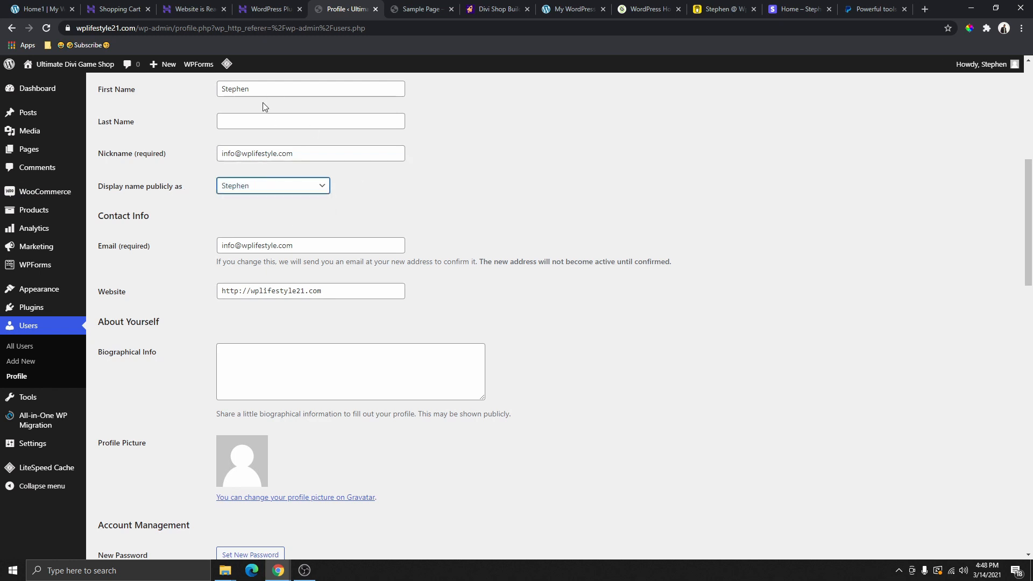
left_click(263, 186)
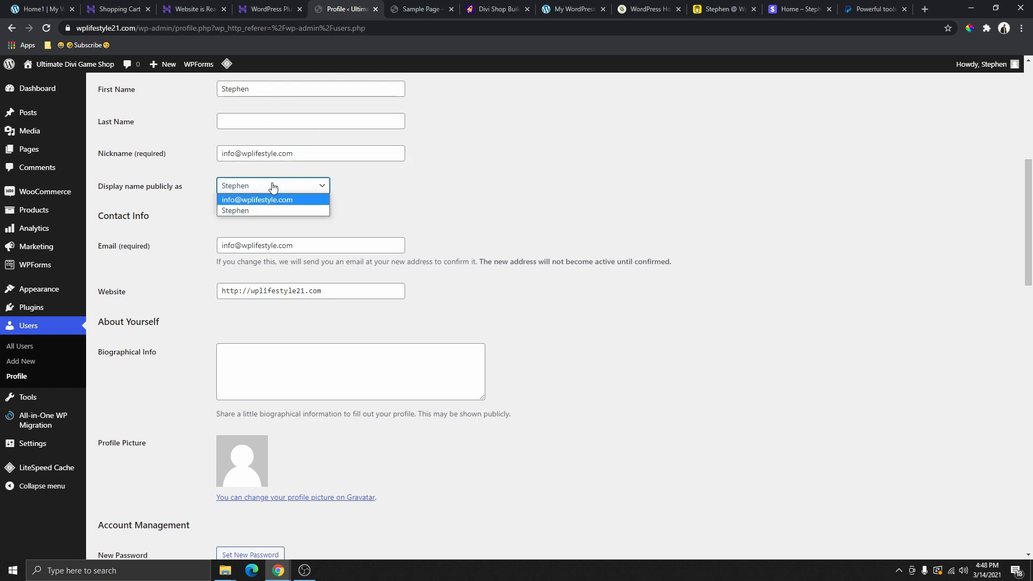
left_click(246, 209)
mouse_move(994, 65)
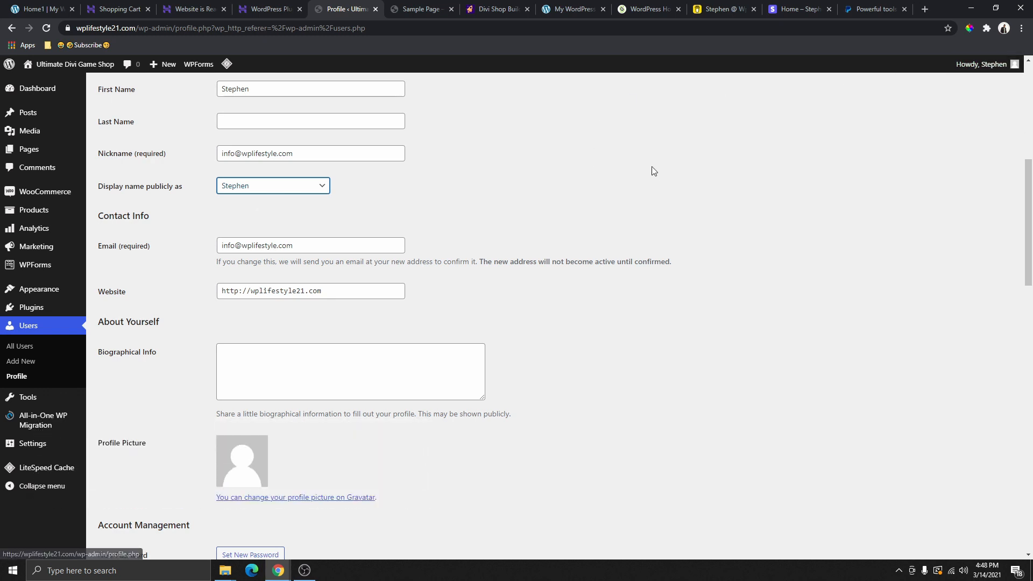
scroll(624, 226, "up", 4)
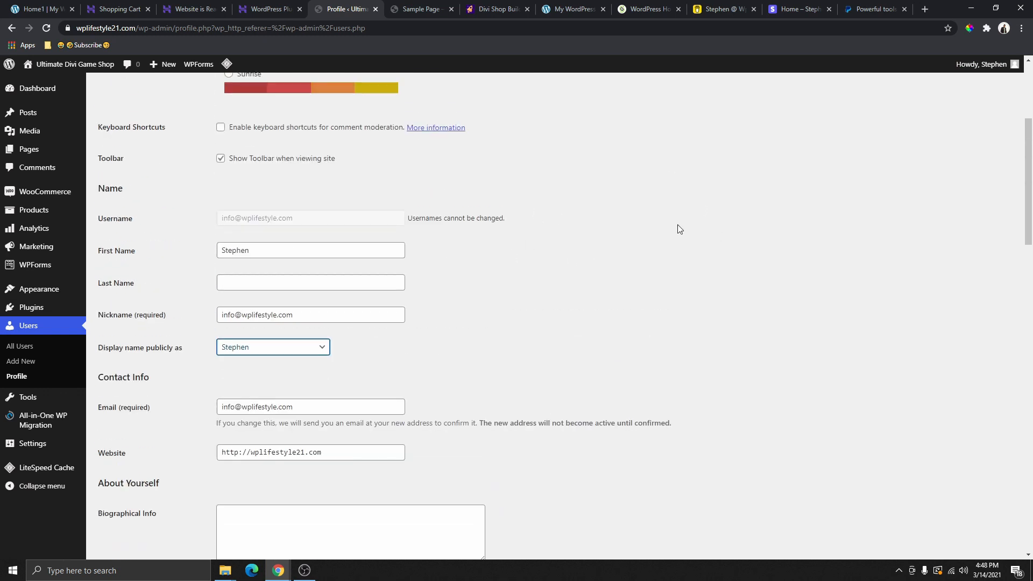
scroll(667, 218, "down", 2)
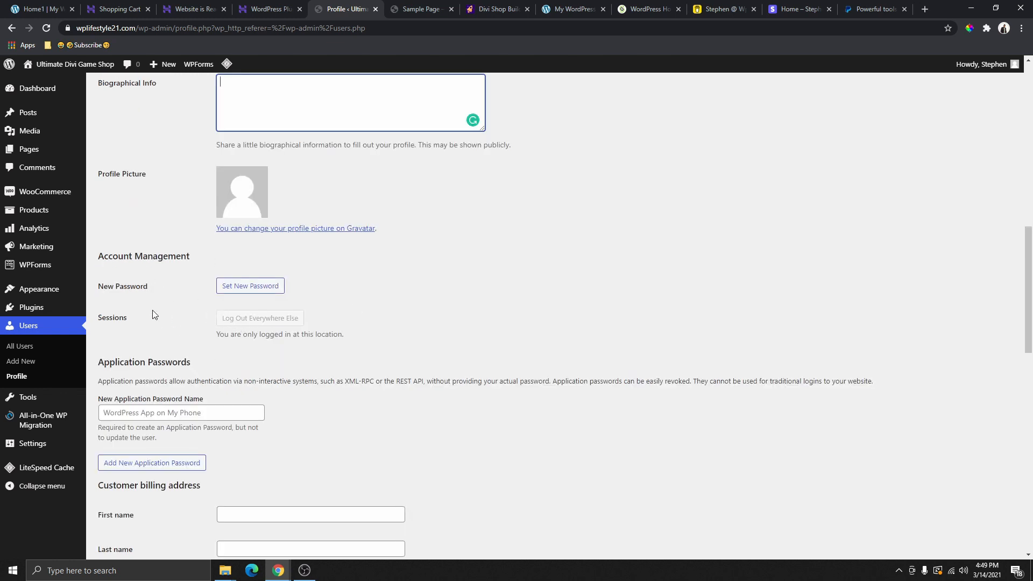
scroll(152, 311, "down", 1)
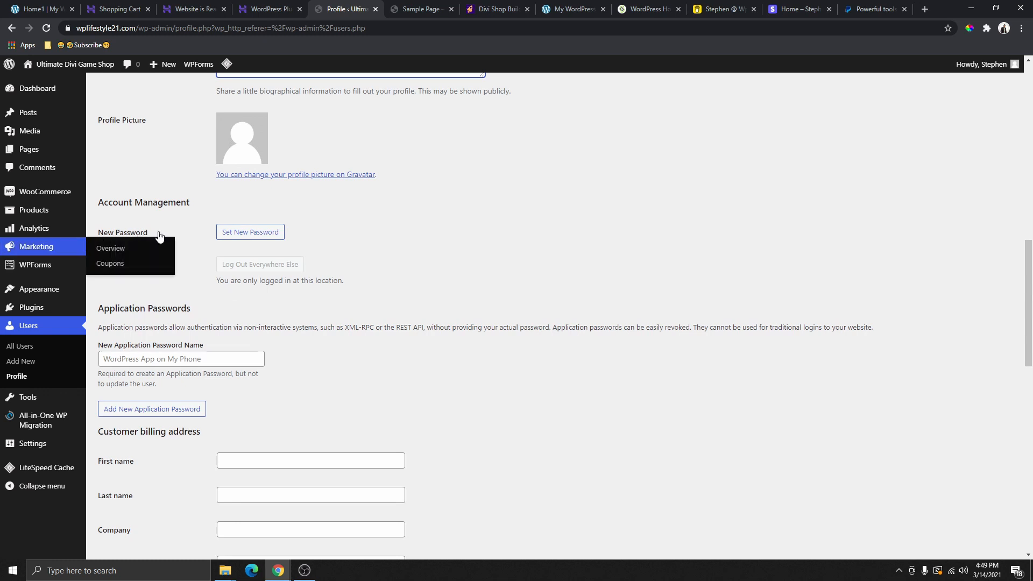
left_click(258, 237)
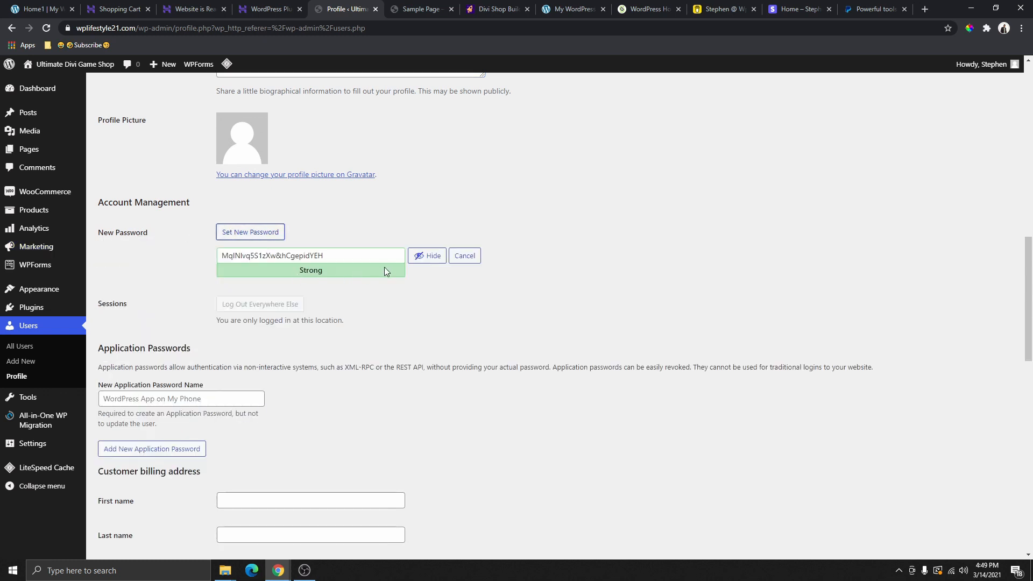
left_click(327, 260)
left_click_drag(327, 260, 210, 268)
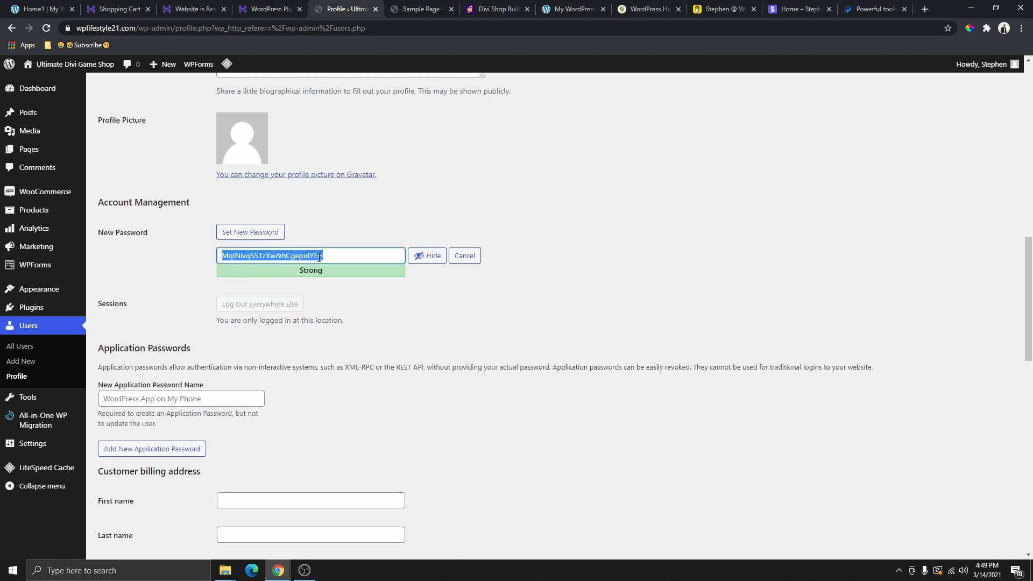
left_click(347, 268)
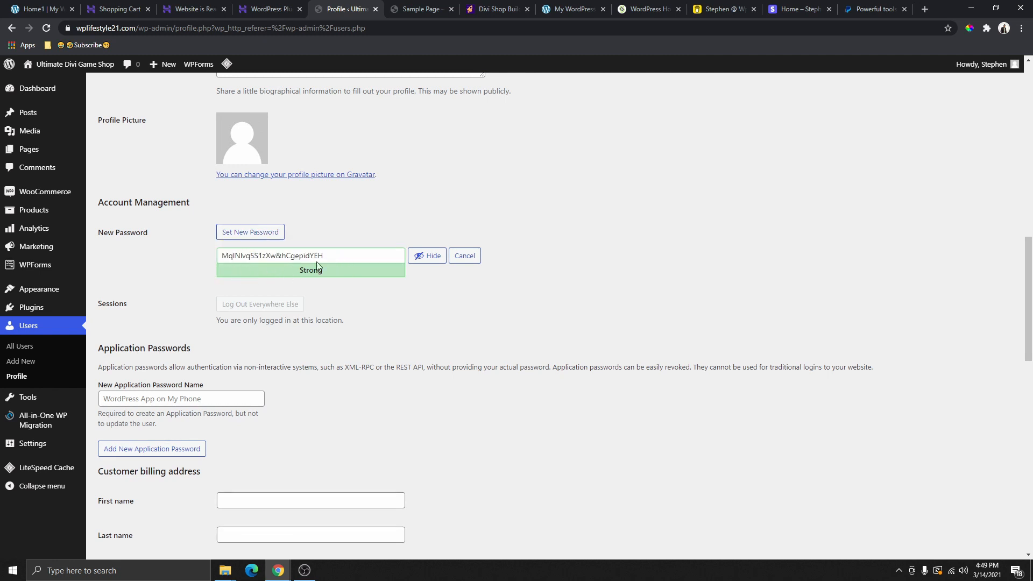
left_click_drag(317, 260, 195, 269)
key("BackSpace")
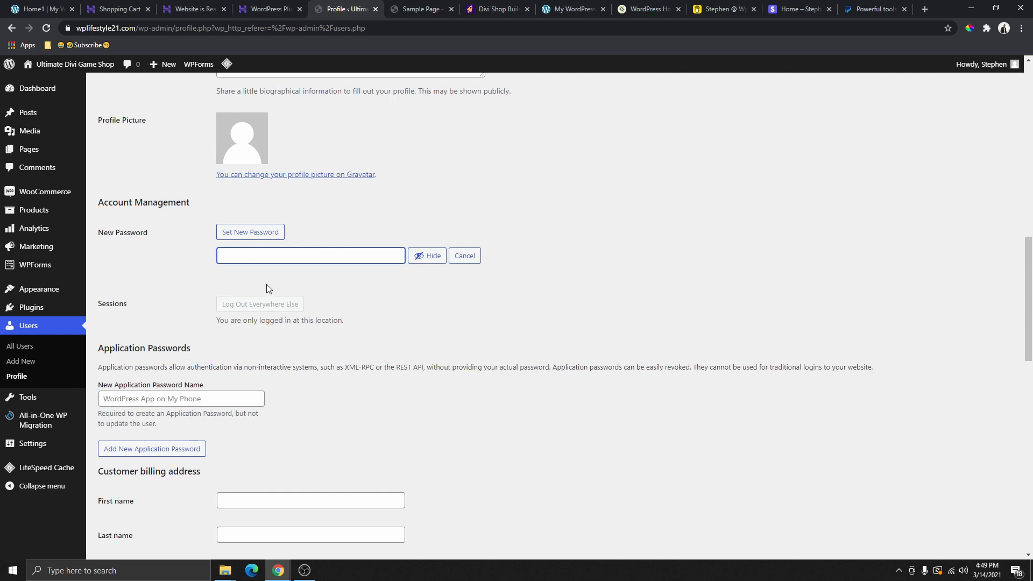
scroll(287, 266, "up", 10)
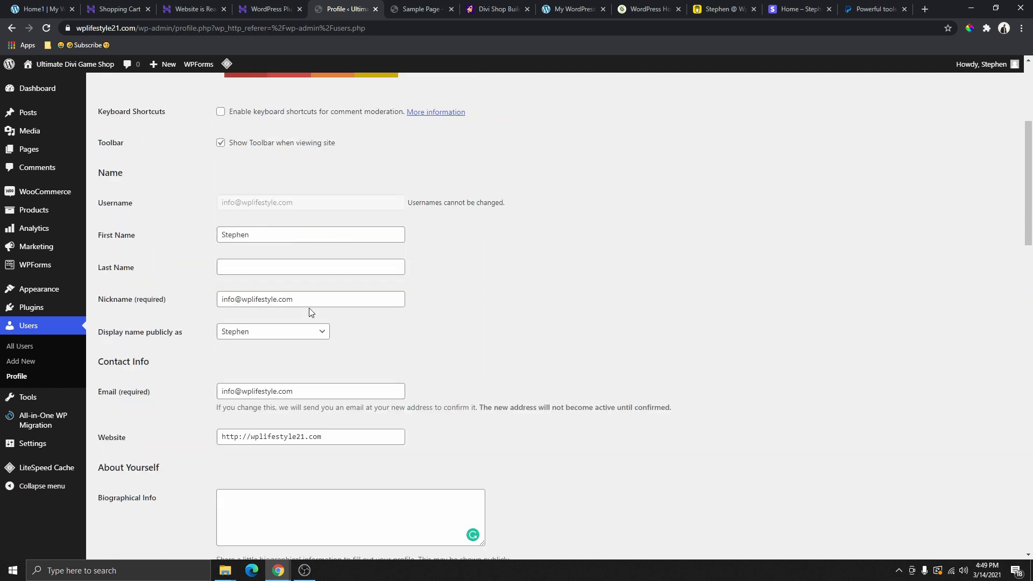
scroll(306, 315, "down", 2)
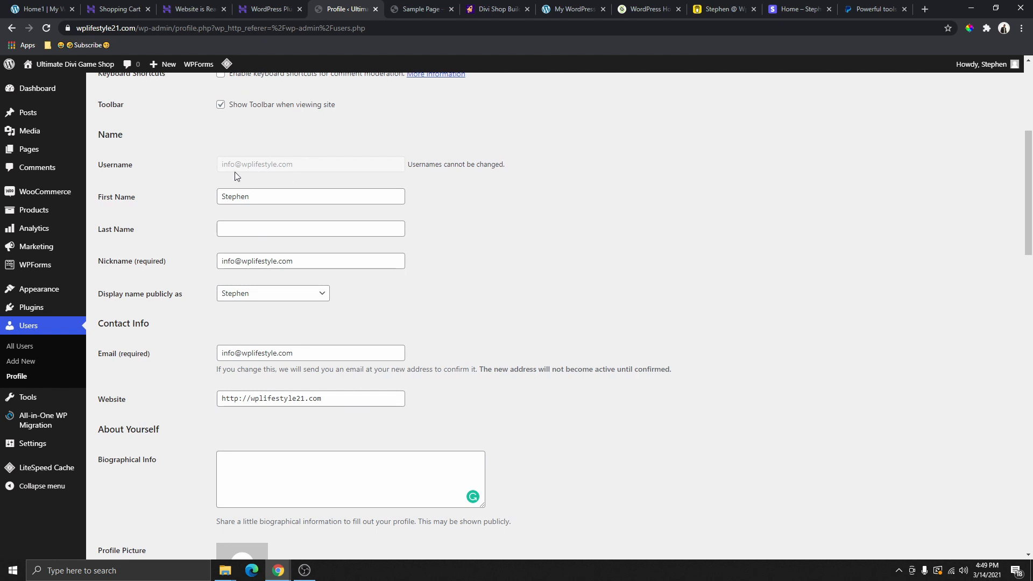
scroll(330, 306, "down", 10)
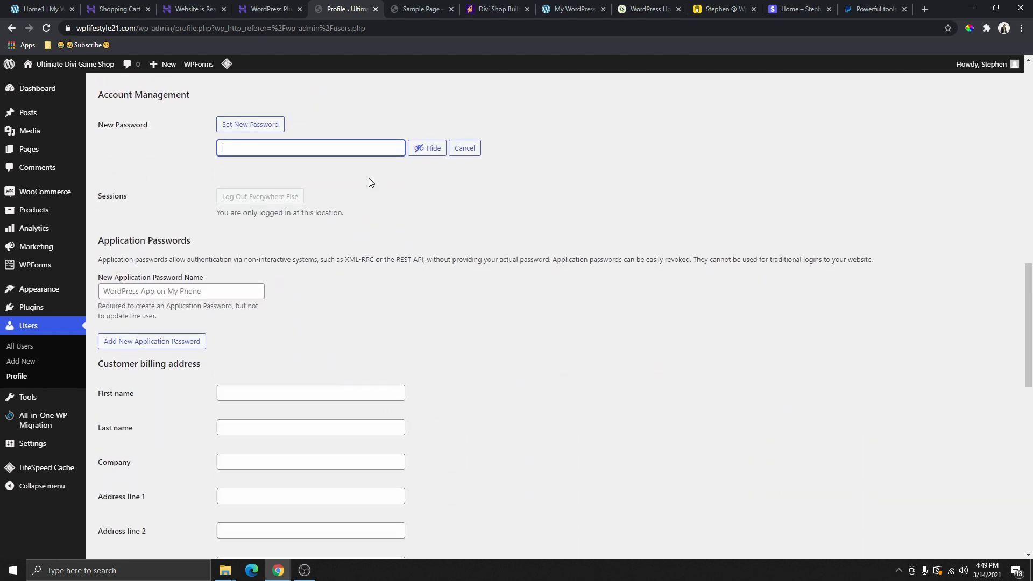
scroll(371, 180, "up", 2)
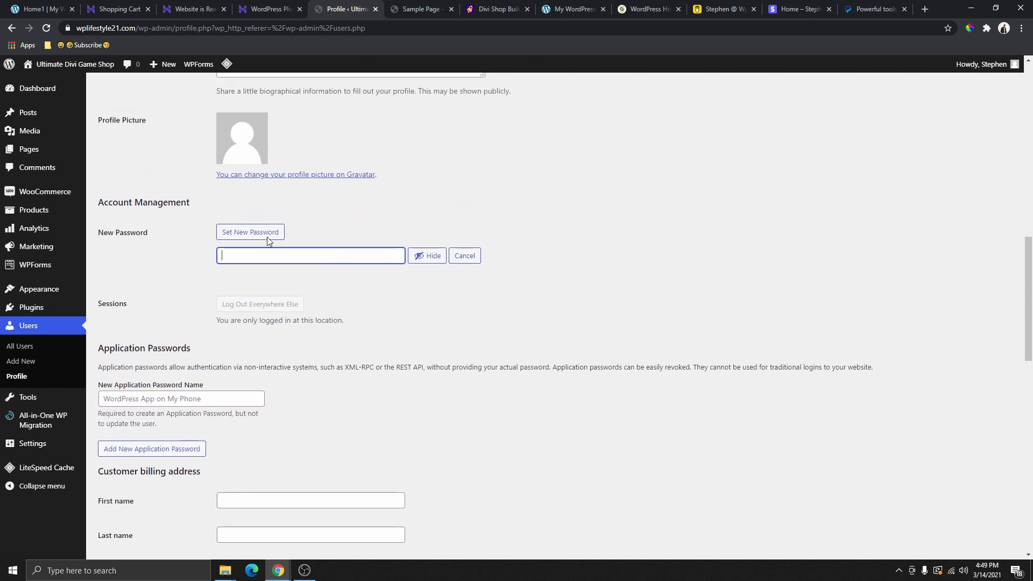
left_click(466, 256)
Save the administrator's updated profile and go to the WordPress dashboard
scroll(329, 293, "down", 13)
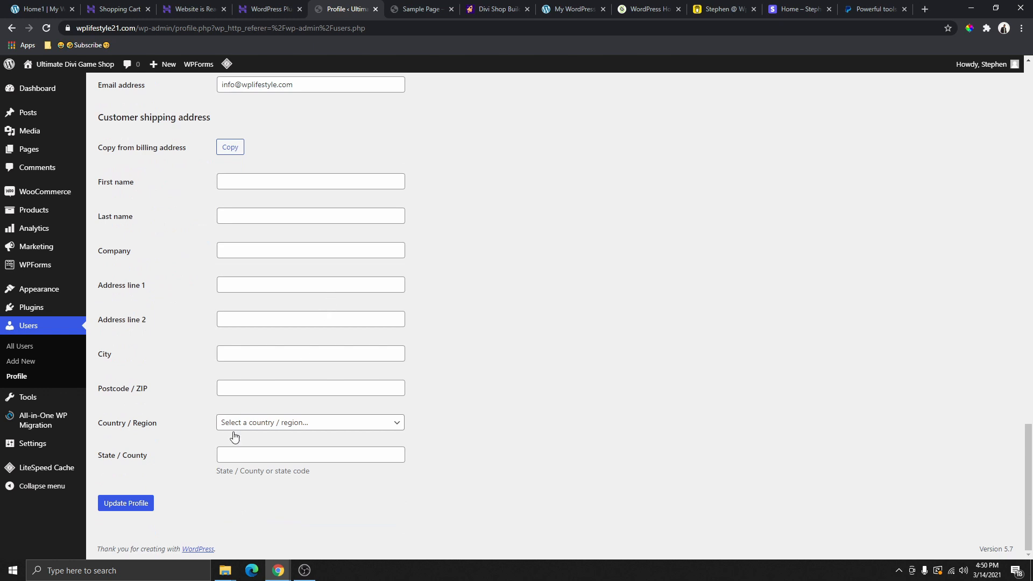
left_click(145, 506)
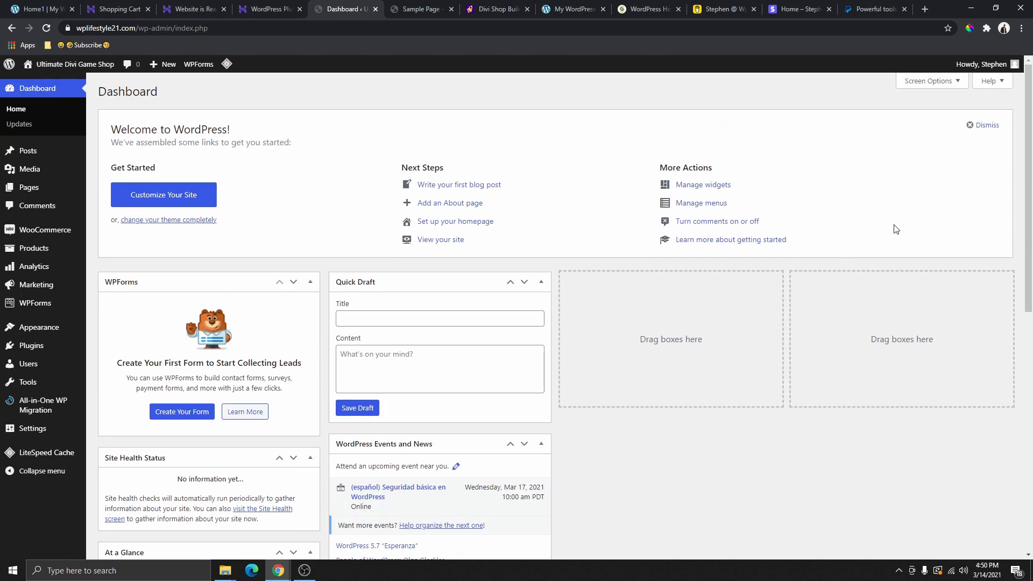
Hide the WPForms, Site Health Status, At a Glance and Activity boxes on the dashboard
left_click(951, 84)
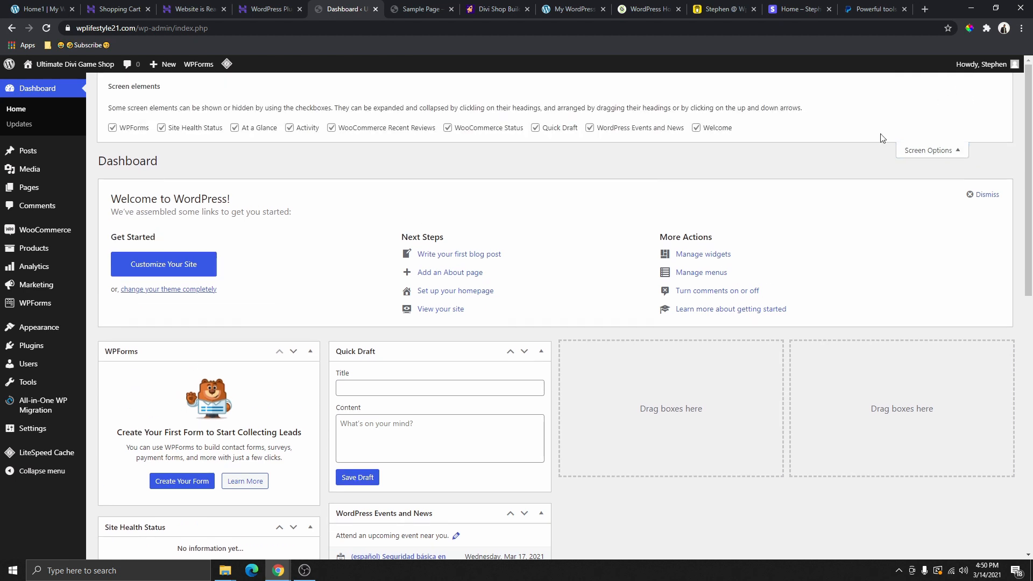
scroll(385, 306, "down", 9)
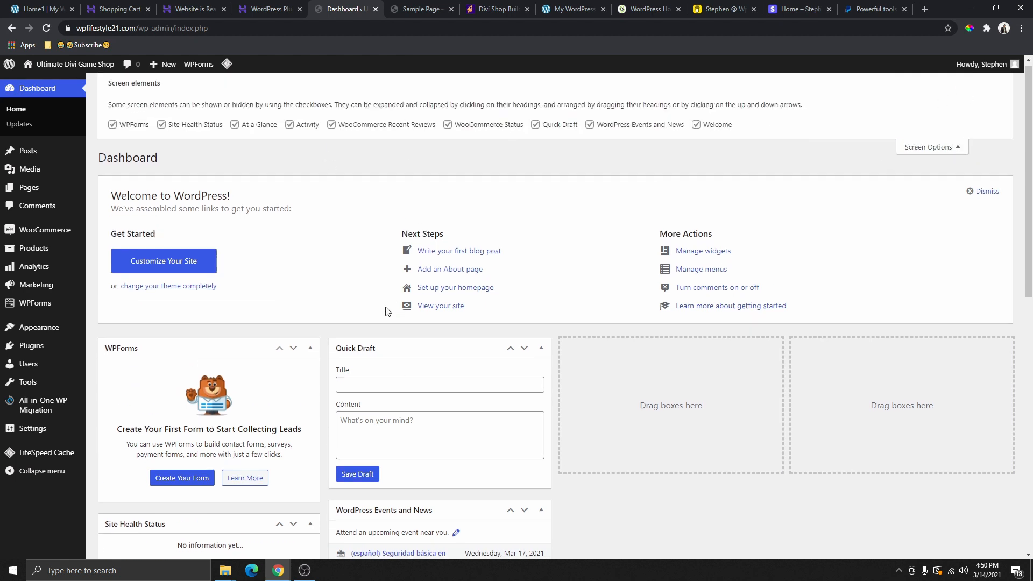
scroll(263, 360, "down", 2)
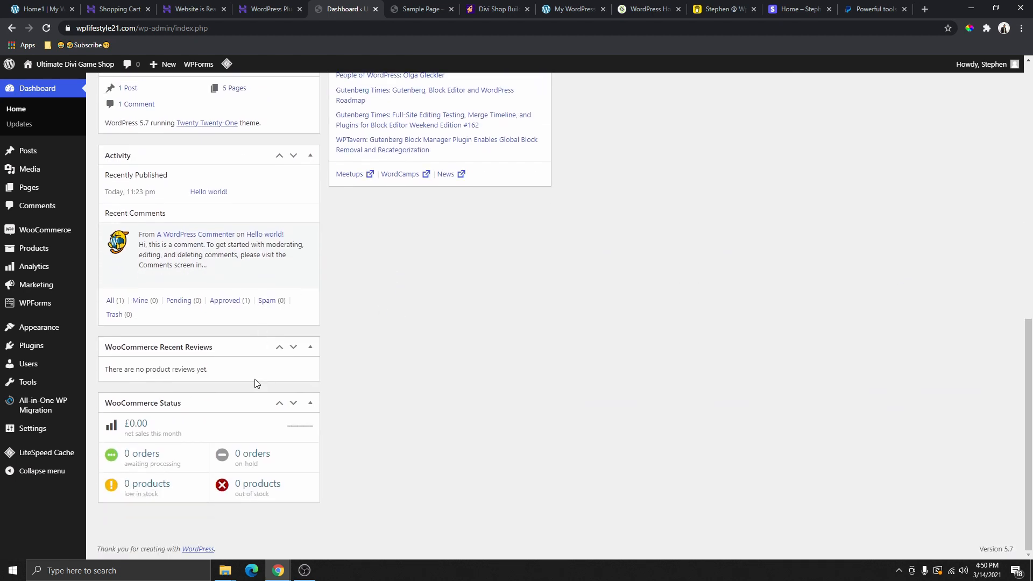
scroll(156, 333, "up", 10)
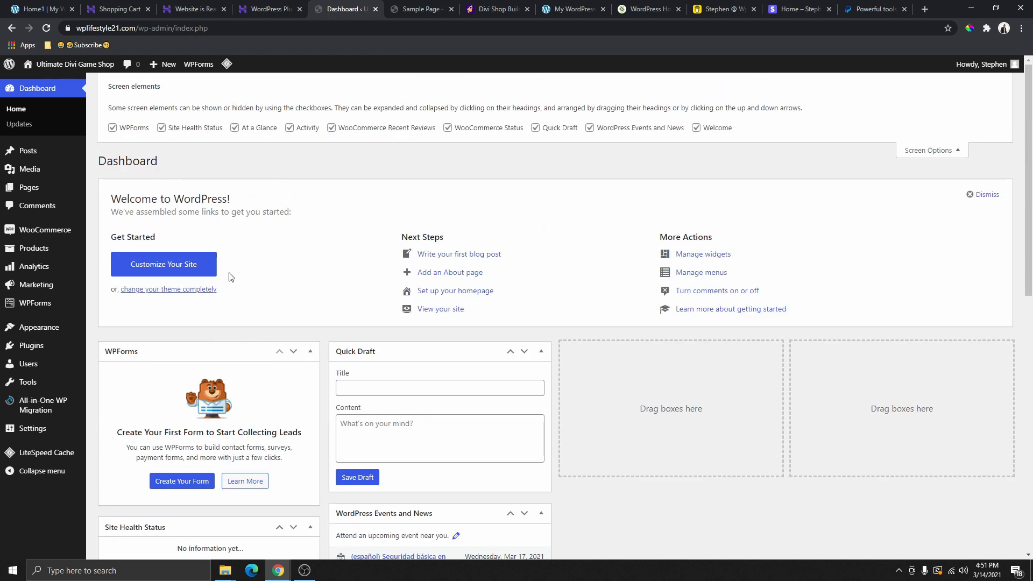
left_click(113, 129)
left_click(163, 130)
left_click(234, 129)
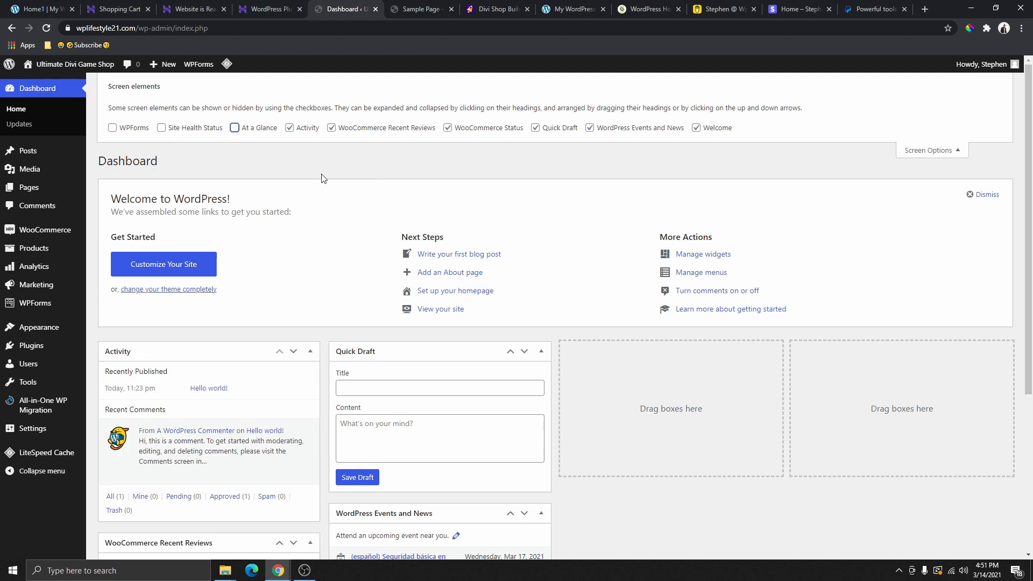
left_click(290, 129)
Hide the Quick Draft, WordPress Events and News and Welcome boxes, keep both WooCommerce boxes, and show Site Health Status again
left_click(332, 129)
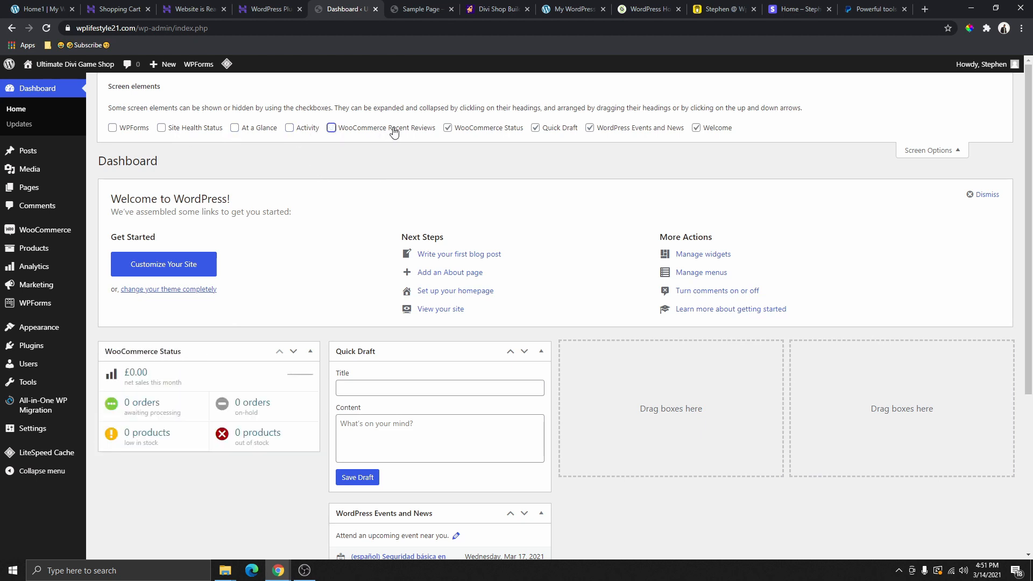
left_click(441, 130)
left_click(535, 128)
left_click(590, 128)
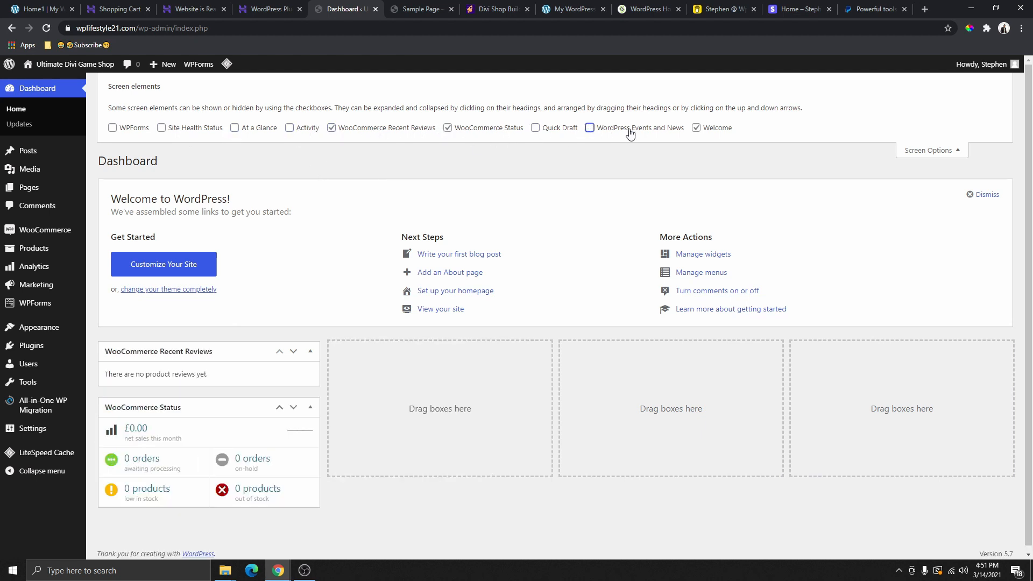
left_click(697, 128)
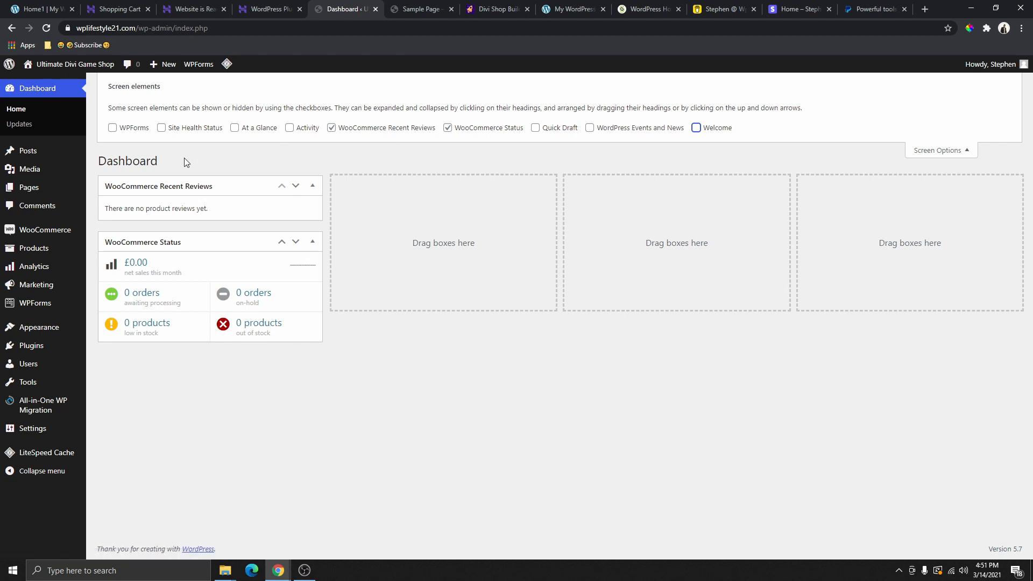
left_click(161, 128)
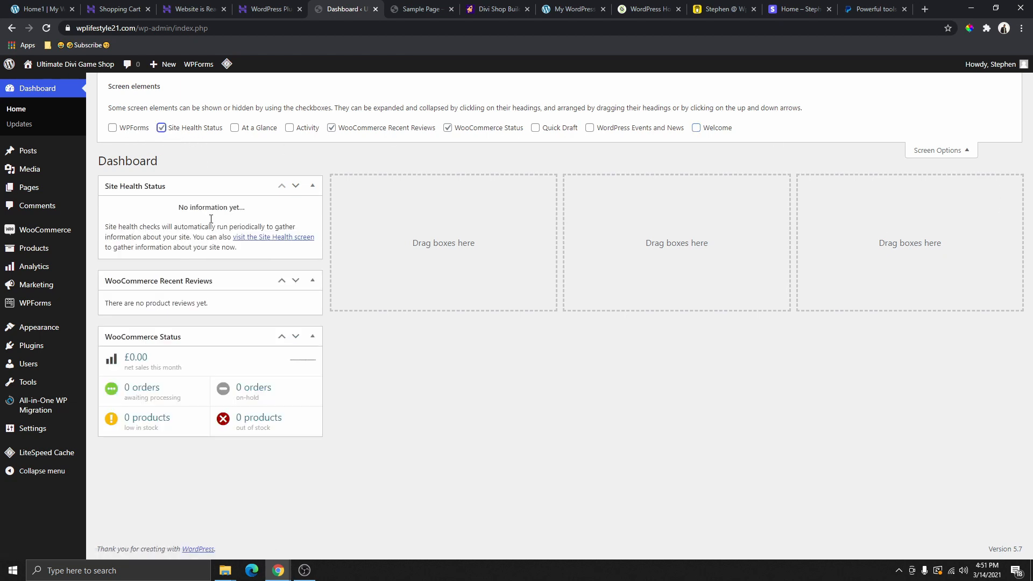
left_click(941, 150)
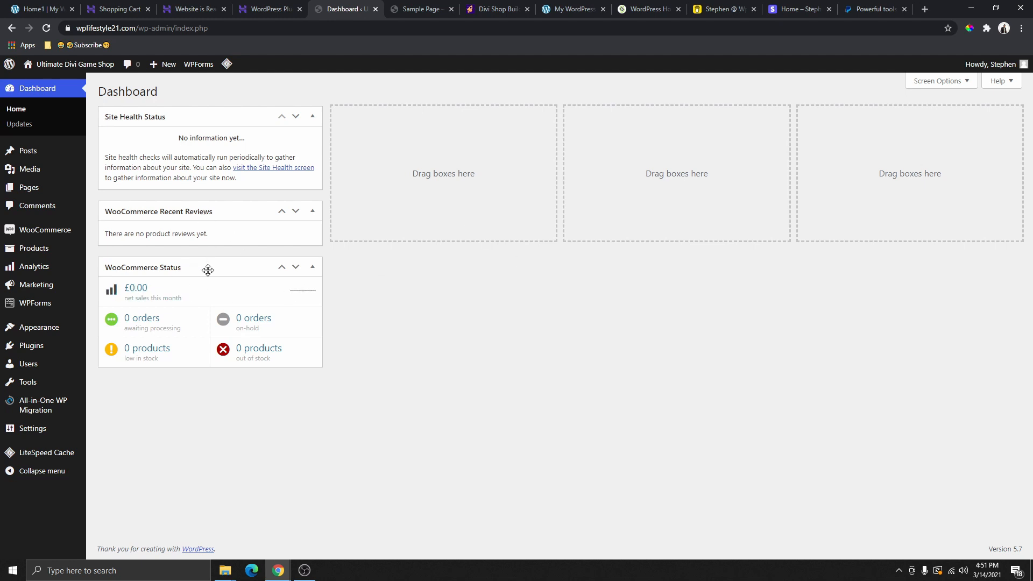
Move the WooCommerce Status box to the dashboard's second column and WooCommerce Recent Reviews to the third
left_click_drag(205, 267, 463, 145)
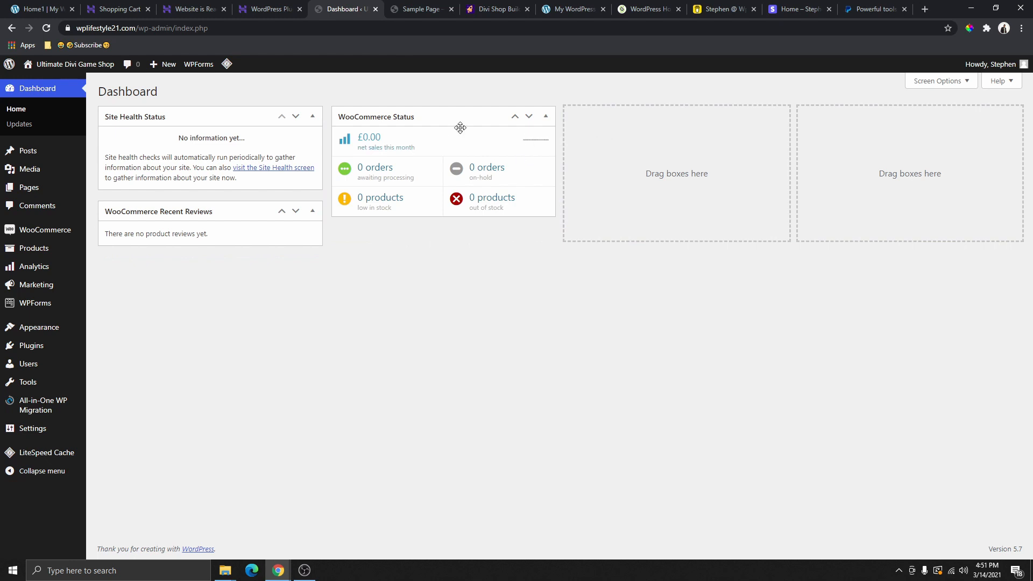
left_click_drag(214, 209, 687, 123)
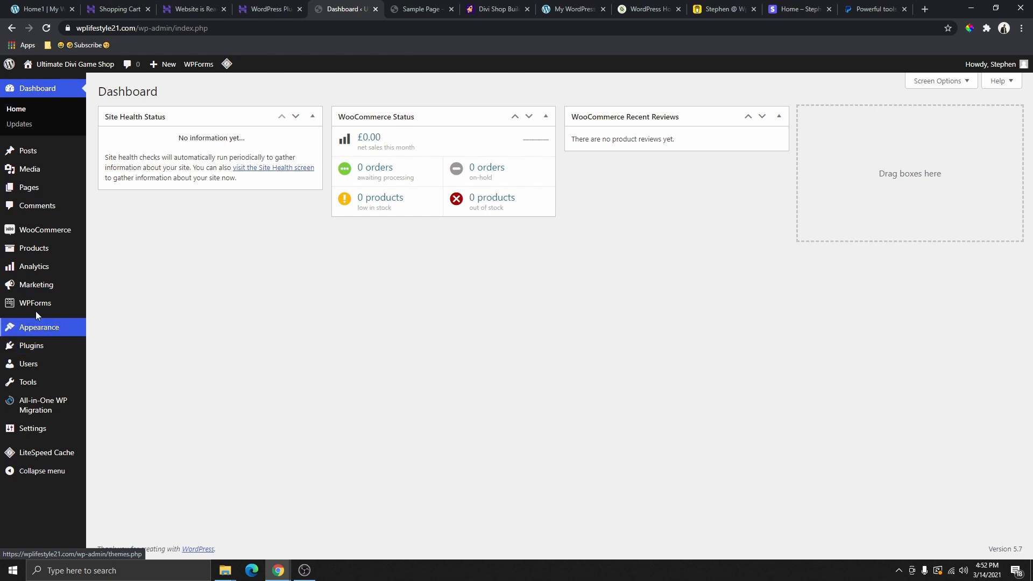
Deactivate the WPForms Lite and All-in-One WP Migration plugins
left_click(36, 345)
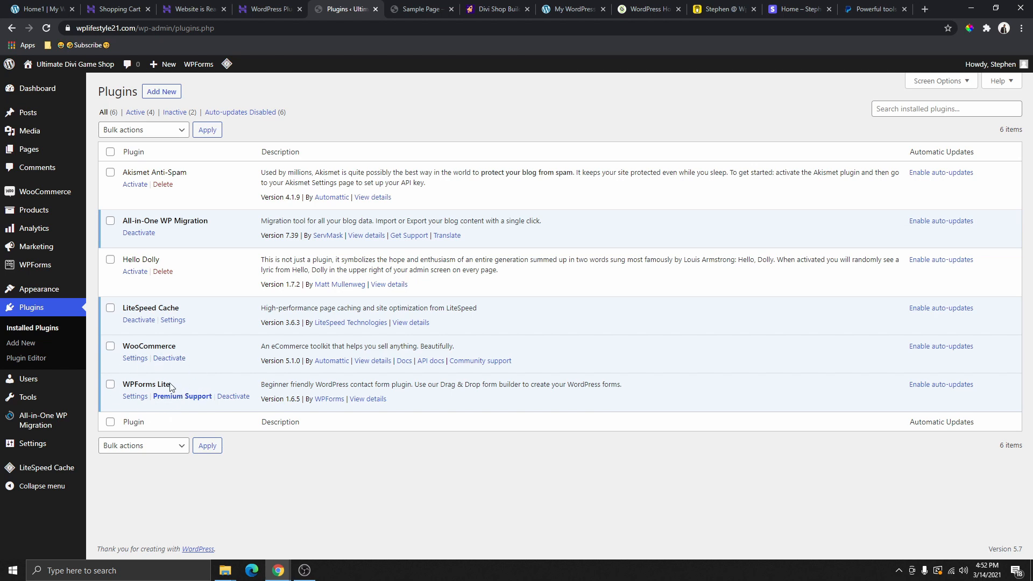
left_click_drag(121, 385, 174, 384)
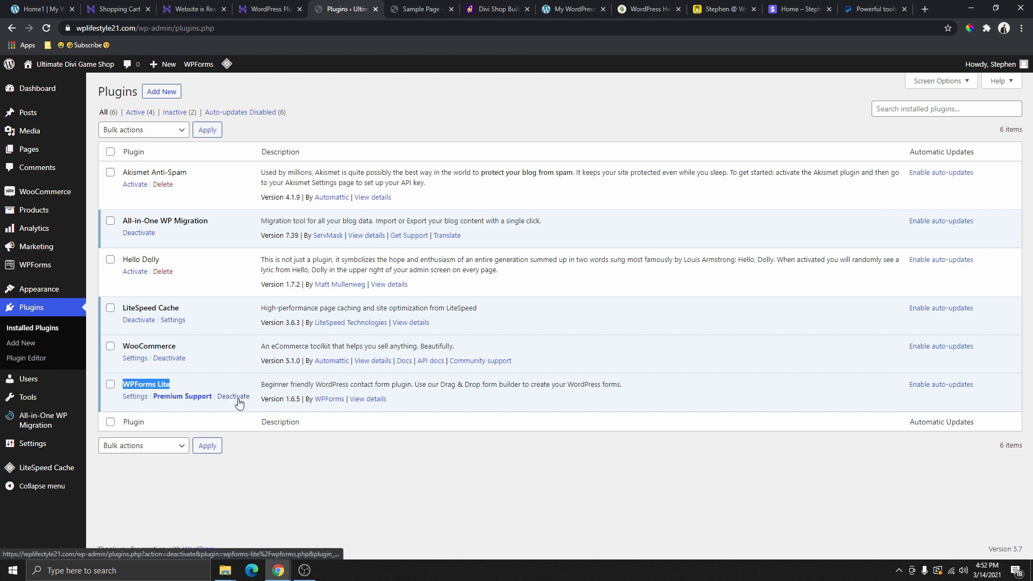
left_click(143, 129)
left_click(130, 172)
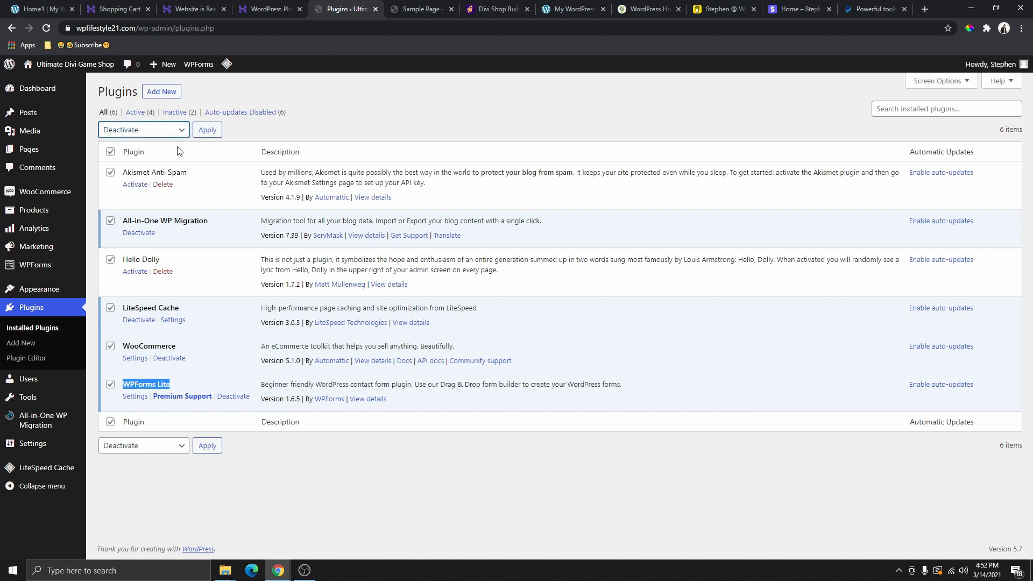
left_click(109, 153)
left_click(111, 385)
left_click(206, 131)
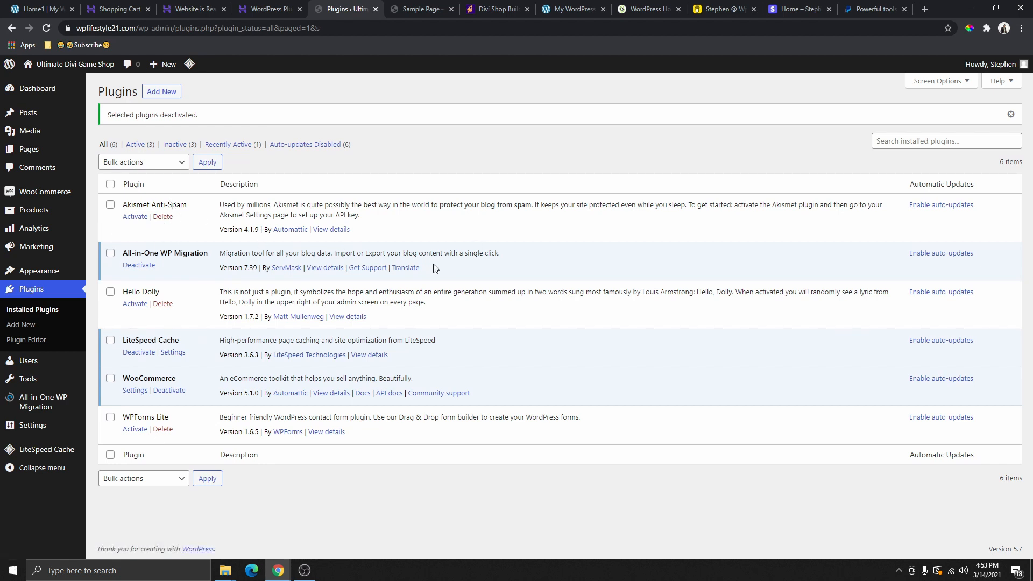
left_click(111, 253)
left_click(141, 266)
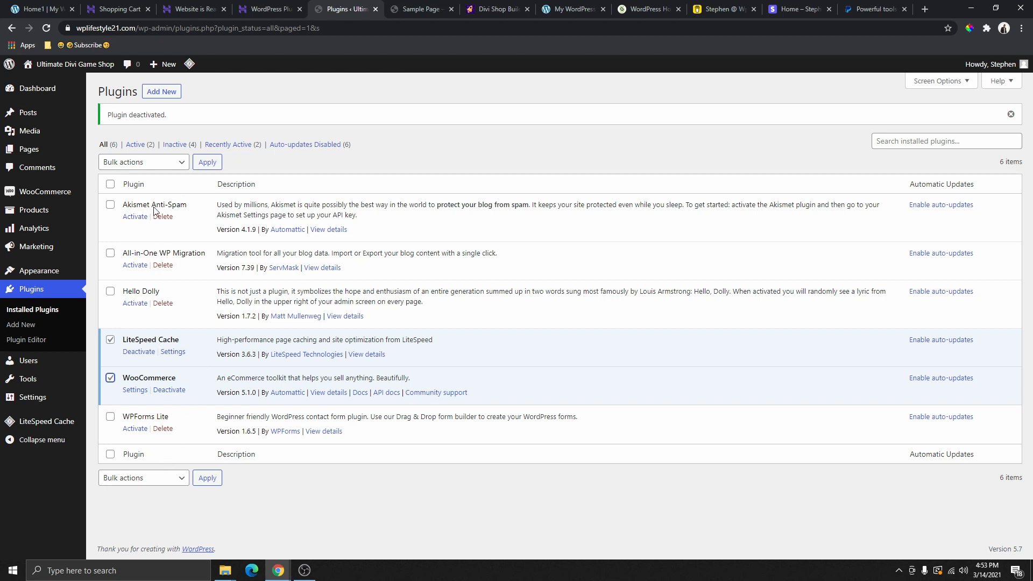
Delete the Akismet Anti-Spam, All-in-One WP Migration, Hello Dolly and WPForms Lite plugins, keeping LiteSpeed Cache and WooCommerce, and reload the plugin list
left_click(110, 184)
left_click(110, 340)
left_click(110, 378)
left_click(173, 165)
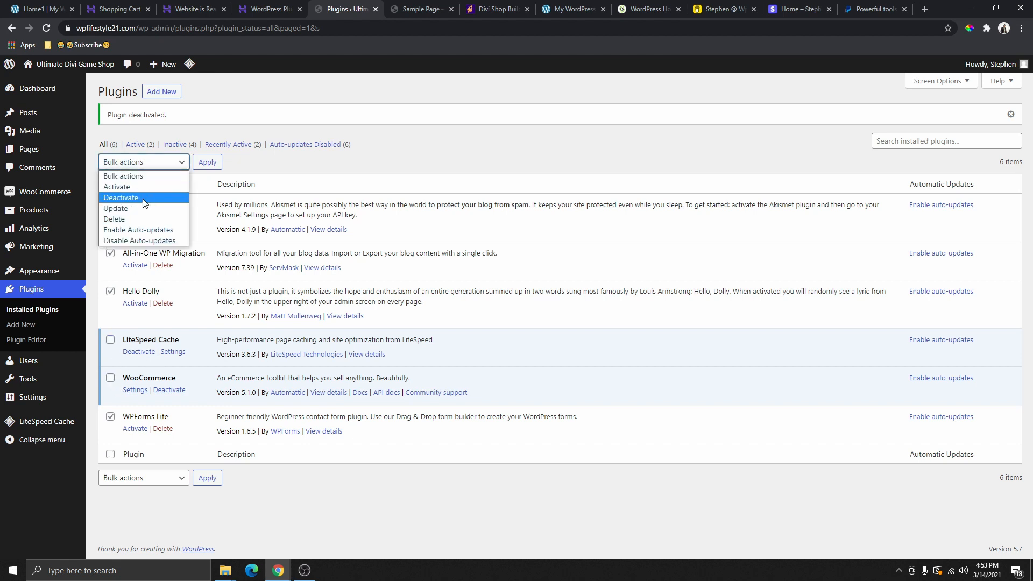
left_click(139, 220)
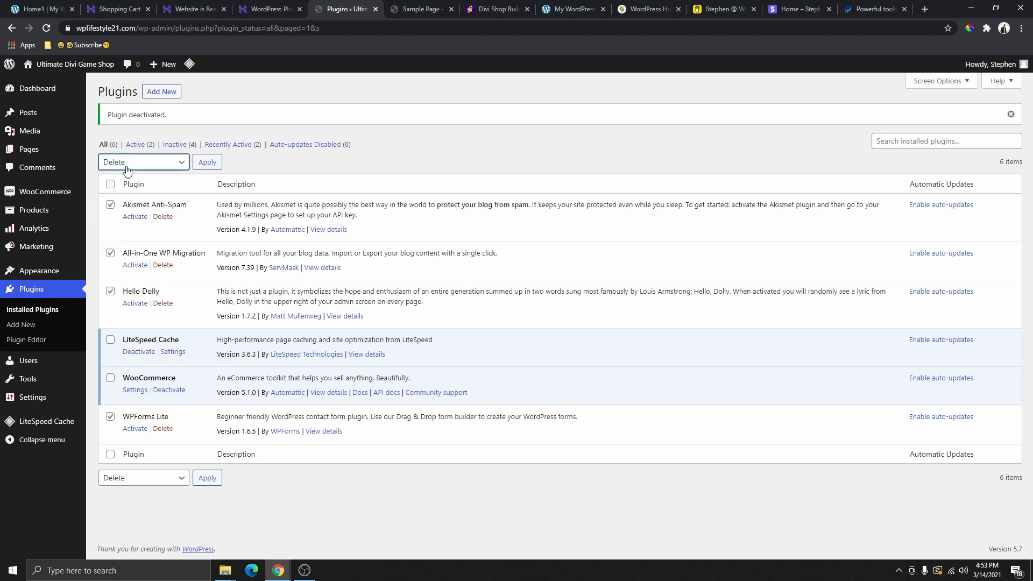
left_click(207, 163)
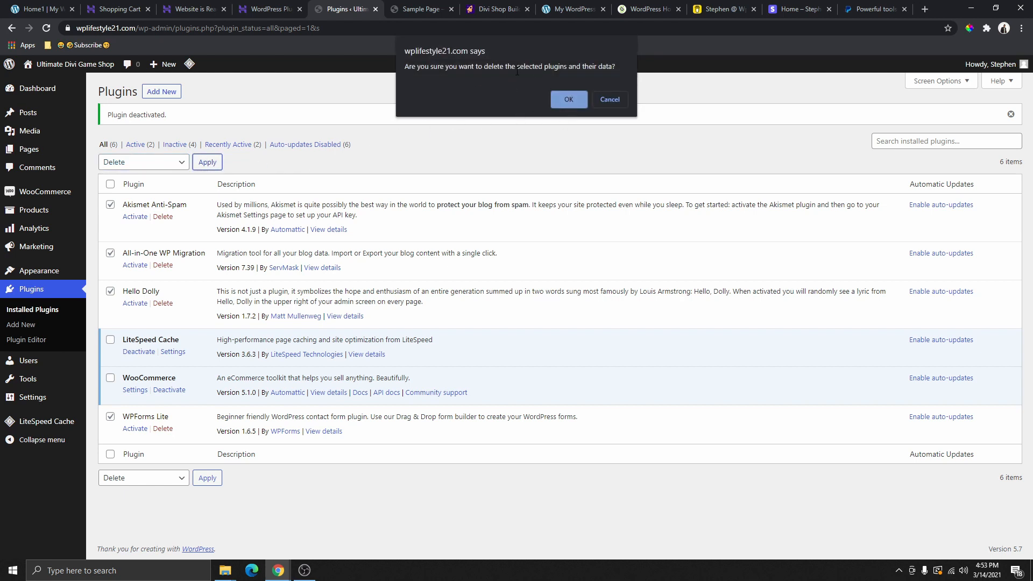
left_click(572, 102)
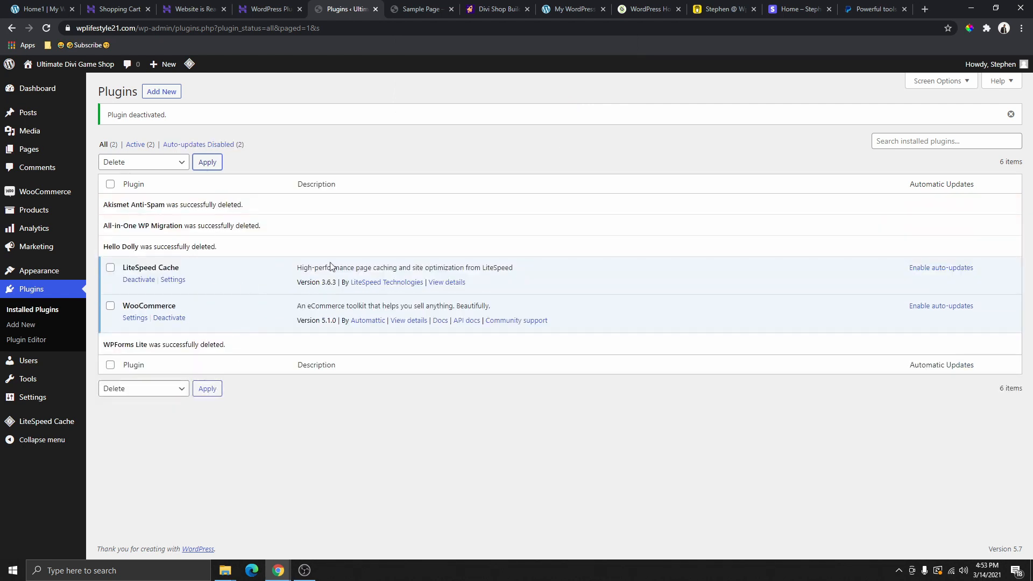
left_click(46, 28)
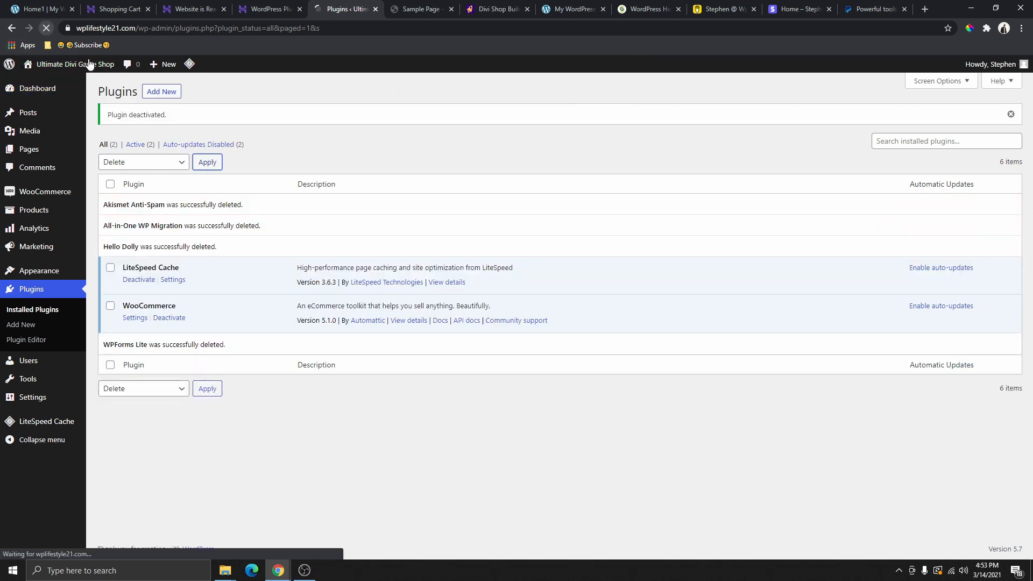
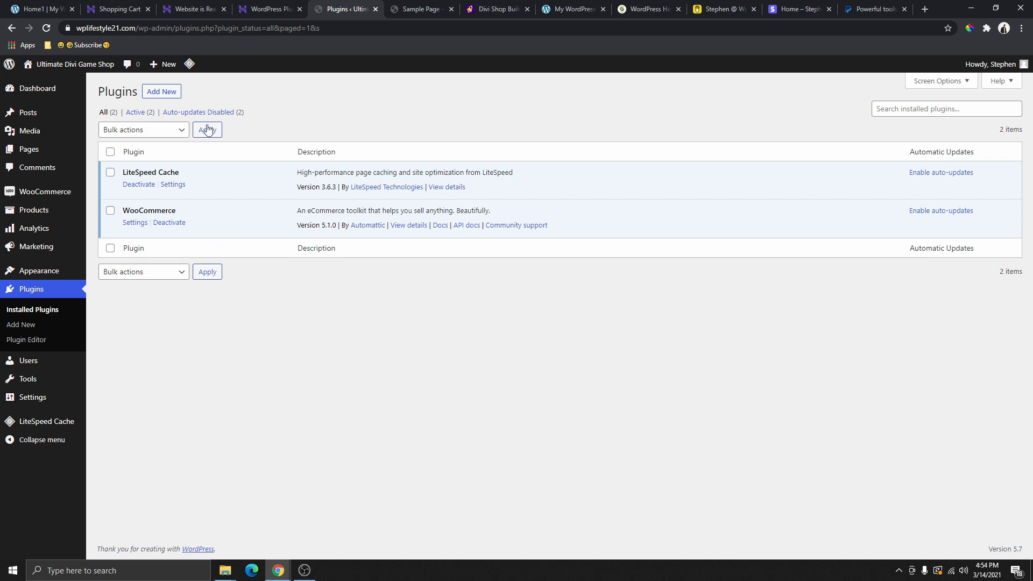
Open the page for adding new plugins and browse the featured and popular plugins
left_click(153, 92)
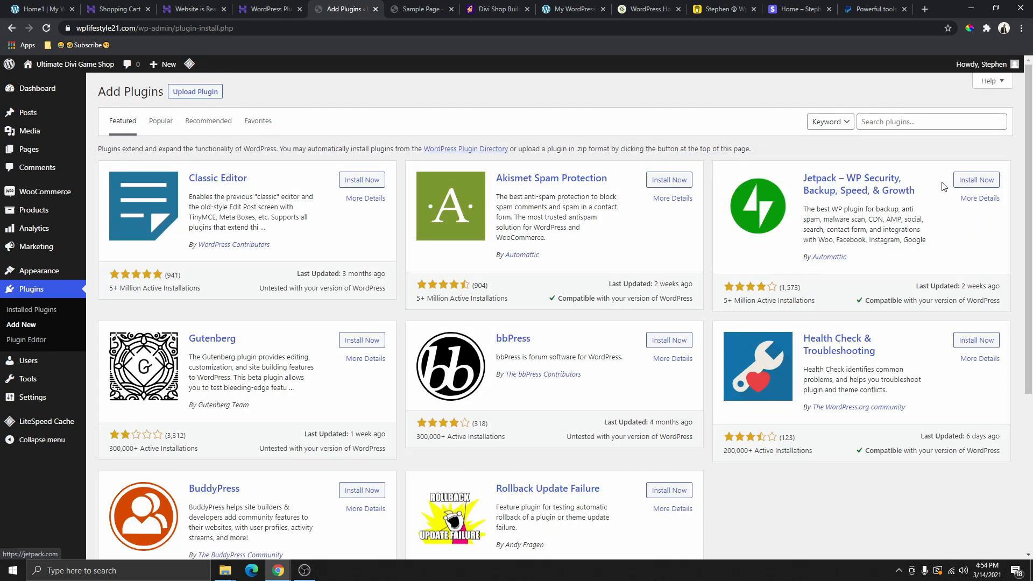
scroll(742, 247, "down", 4)
scroll(604, 310, "up", 4)
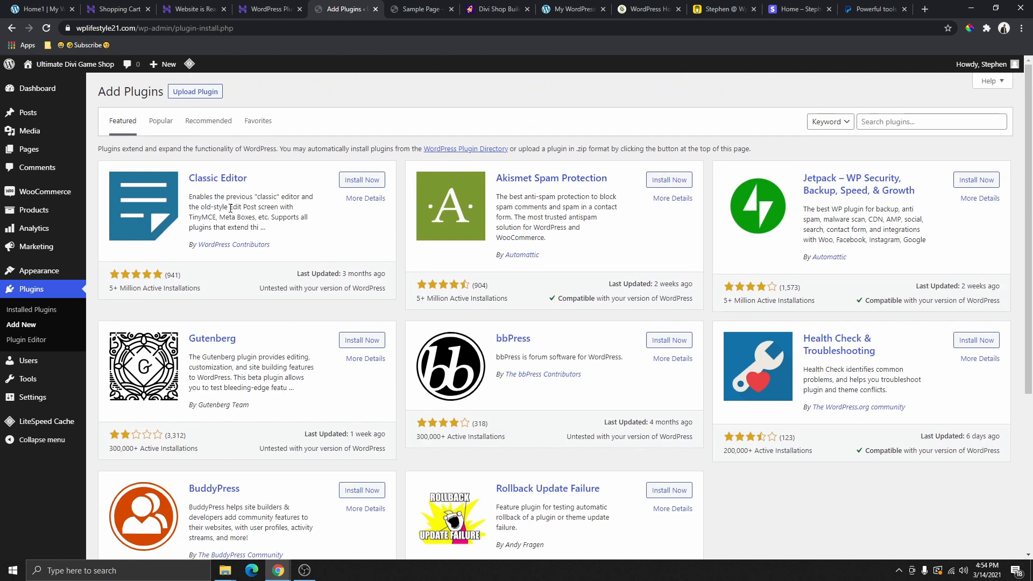
left_click(165, 123)
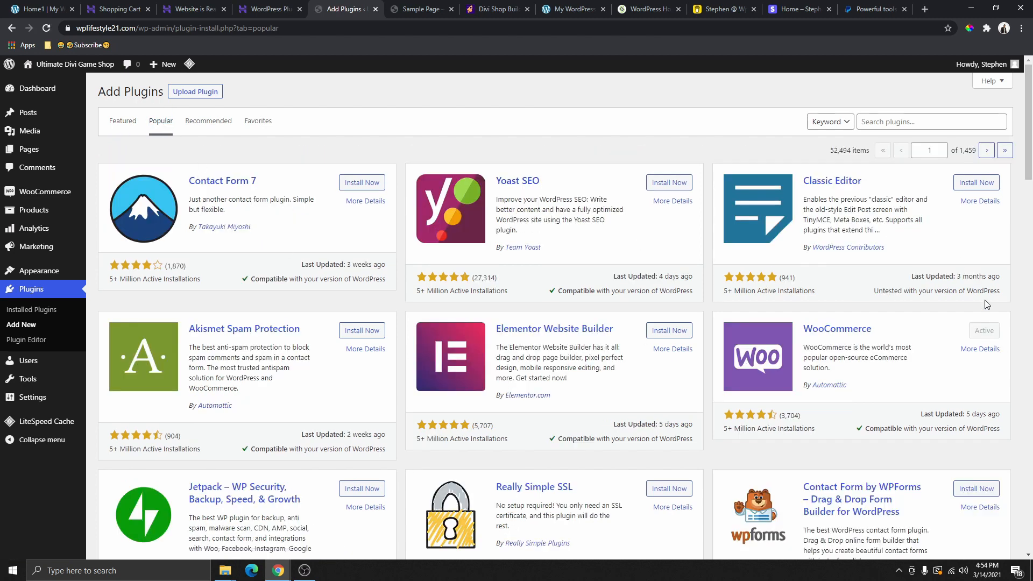
scroll(661, 344, "down", 5)
scroll(661, 344, "down", 5)
scroll(640, 338, "up", 10)
scroll(777, 350, "down", 1)
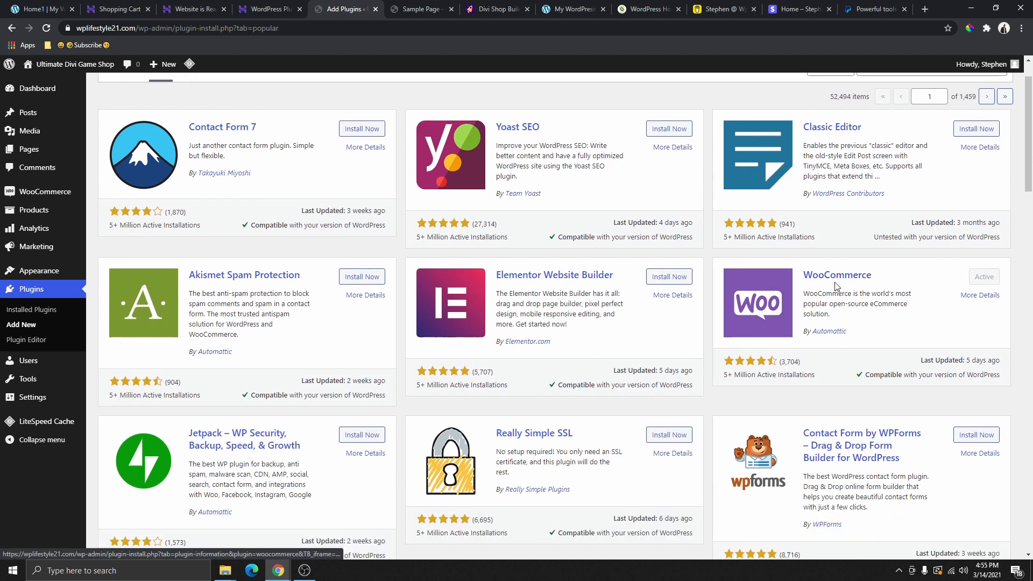
scroll(831, 291, "down", 10)
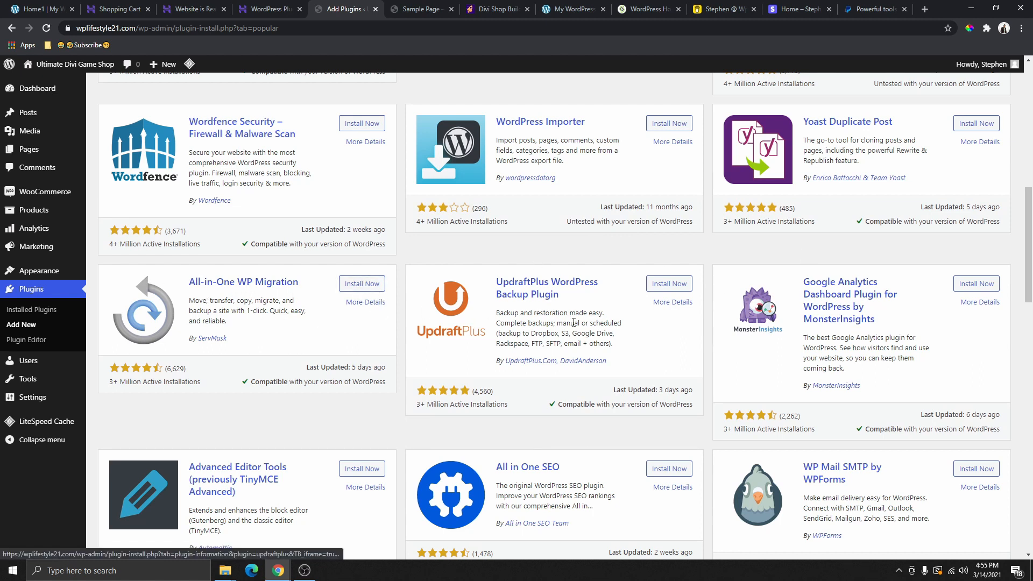
scroll(50, 298, "up", 10)
Open the site's installed themes and look over the Sample Page to see the current theme's design
mouse_move(36, 275)
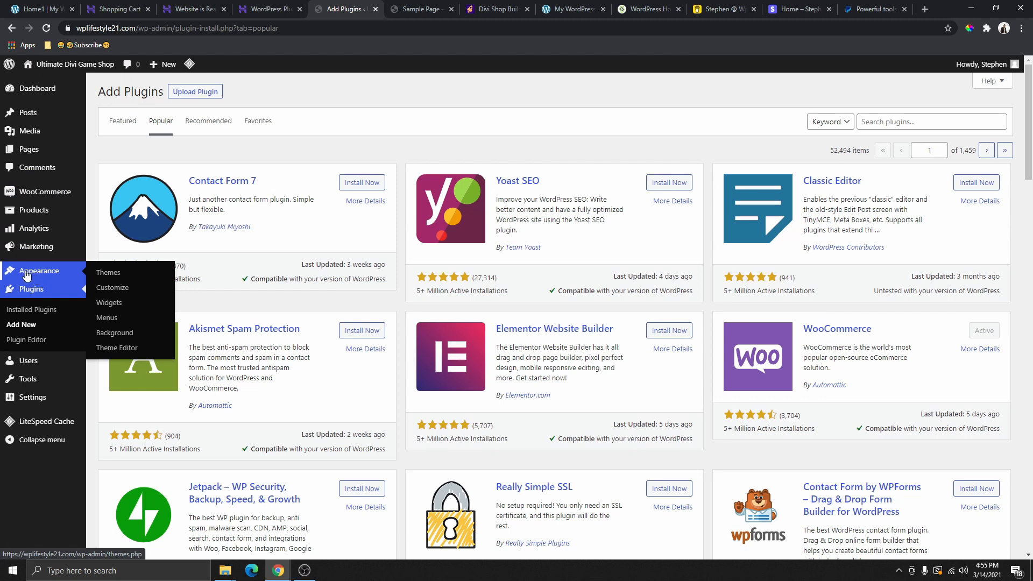
left_click(108, 273)
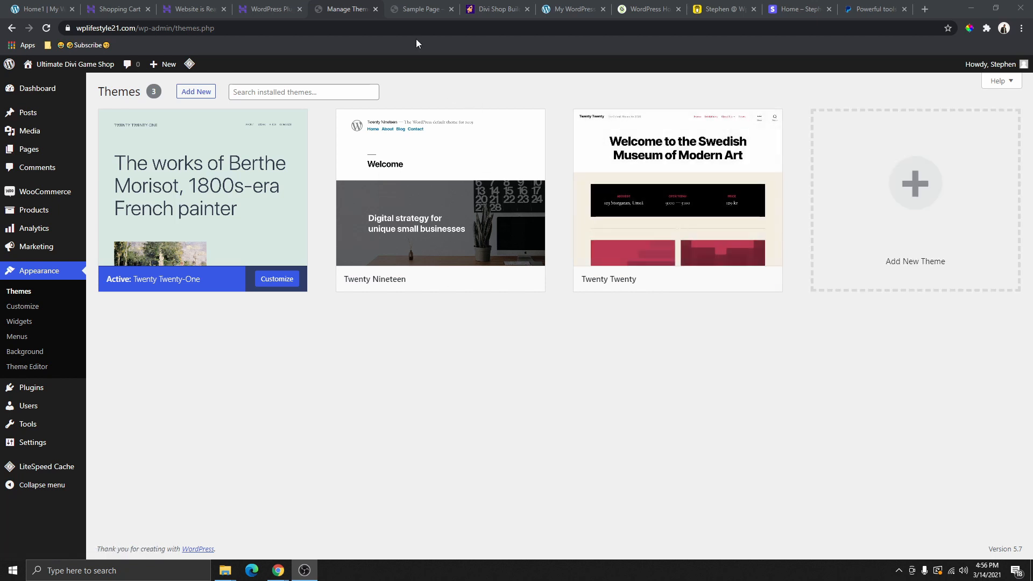
left_click(418, 9)
scroll(471, 253, "down", 10)
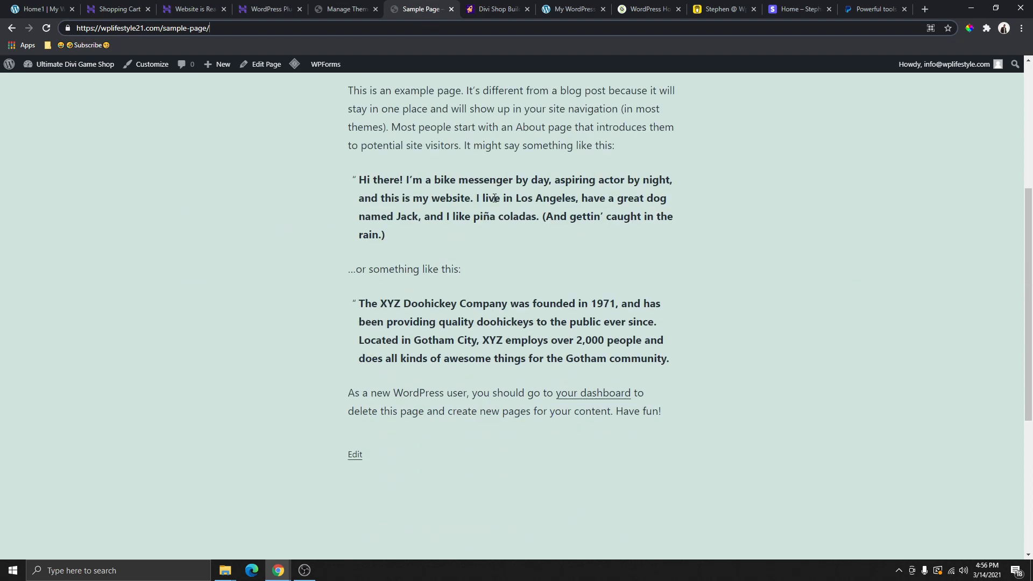
scroll(548, 343, "up", 10)
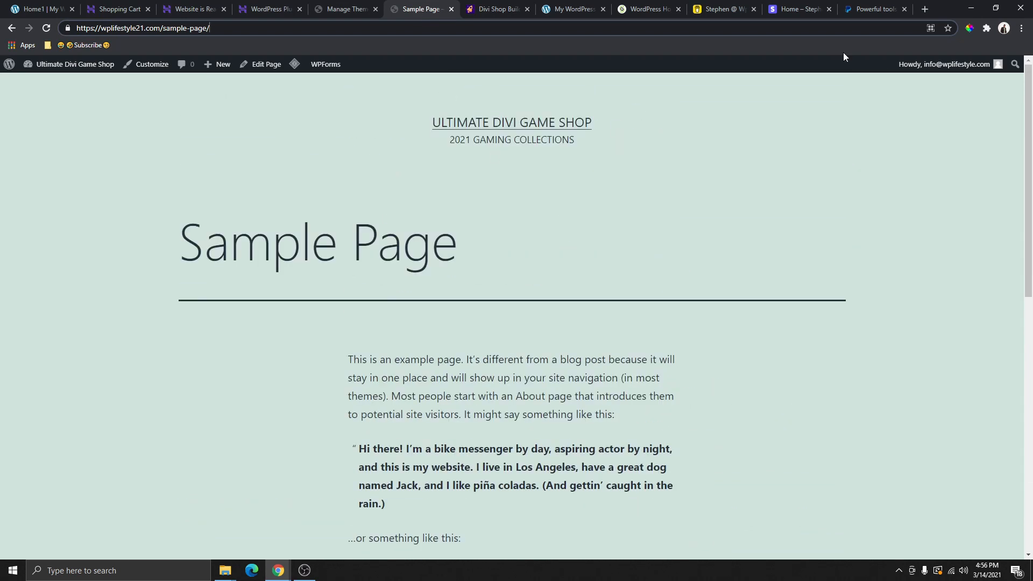
Delete the unused Twenty Nineteen and Twenty Twenty themes, keeping Twenty Twenty-One
left_click(344, 9)
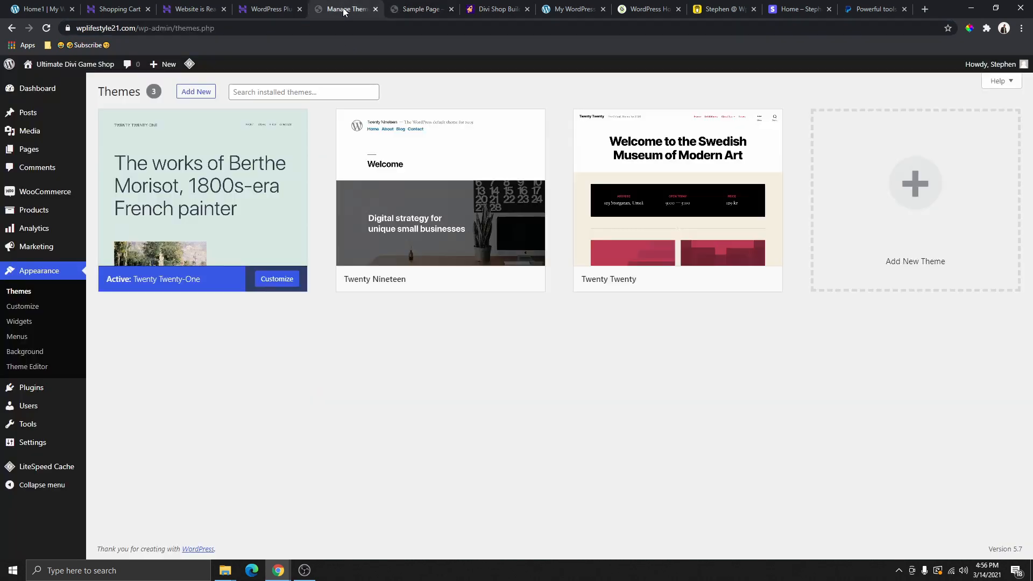
left_click(474, 140)
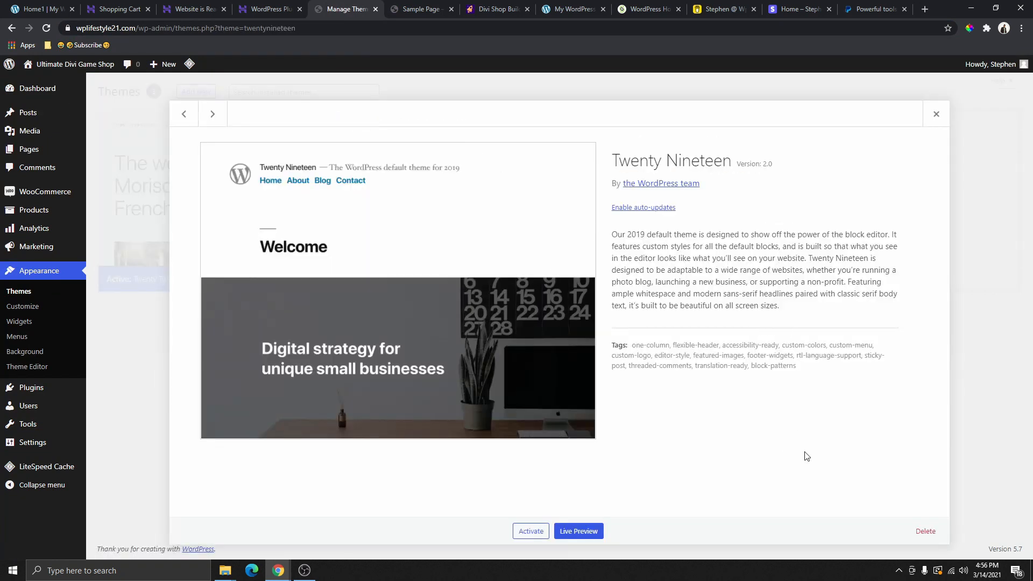
left_click(921, 531)
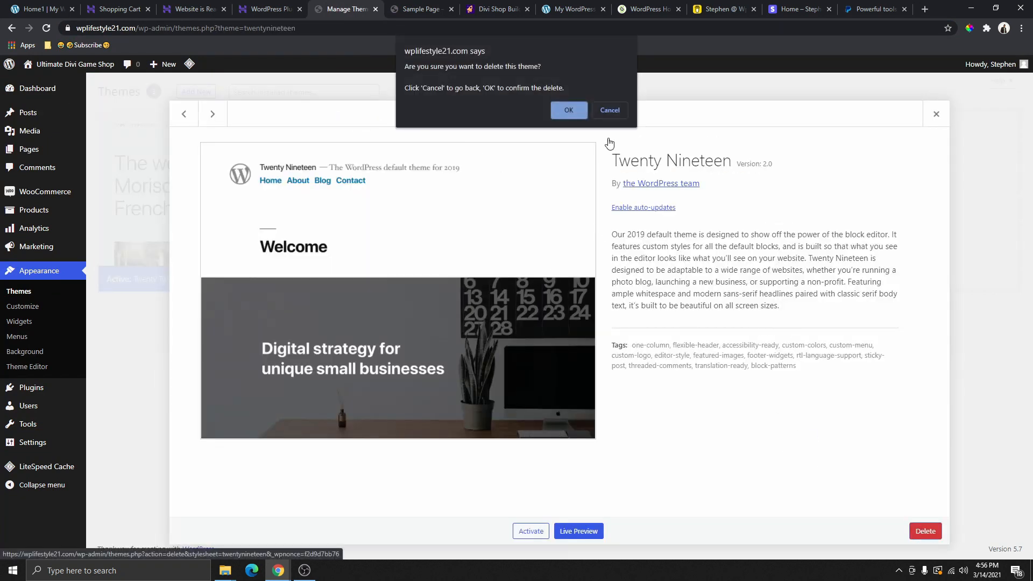
left_click(571, 110)
left_click(458, 160)
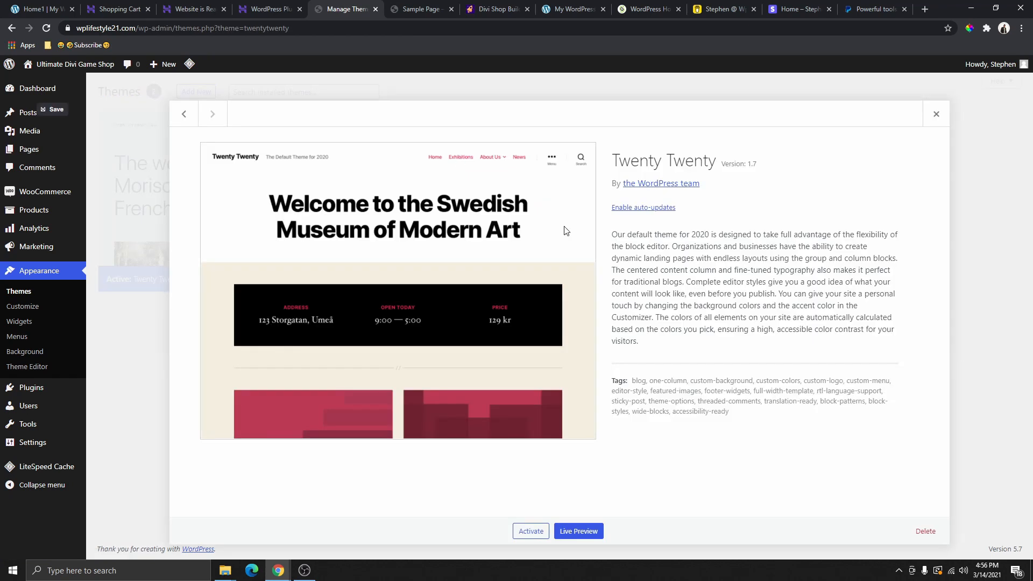
left_click(924, 533)
left_click(570, 111)
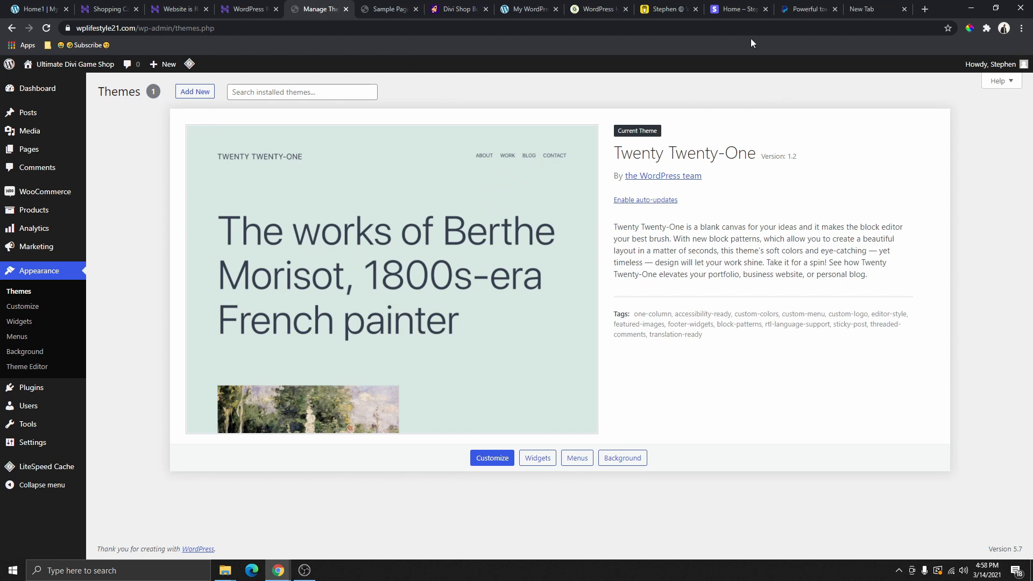
Load wplifestyle.com/divi in the empty browser tab to reach the Elegant Themes website
left_click(861, 11)
left_click(861, 8)
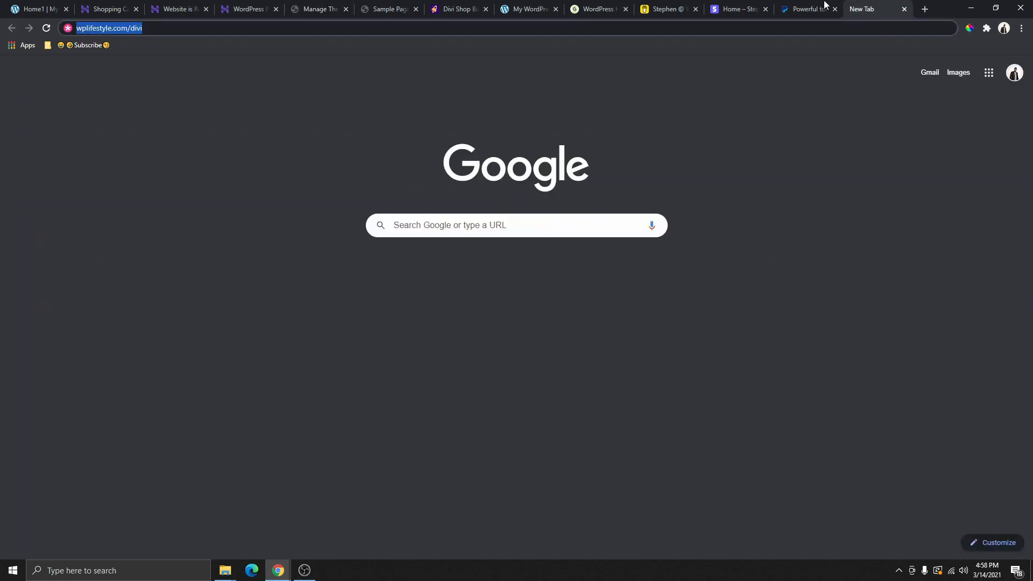
left_click(172, 32)
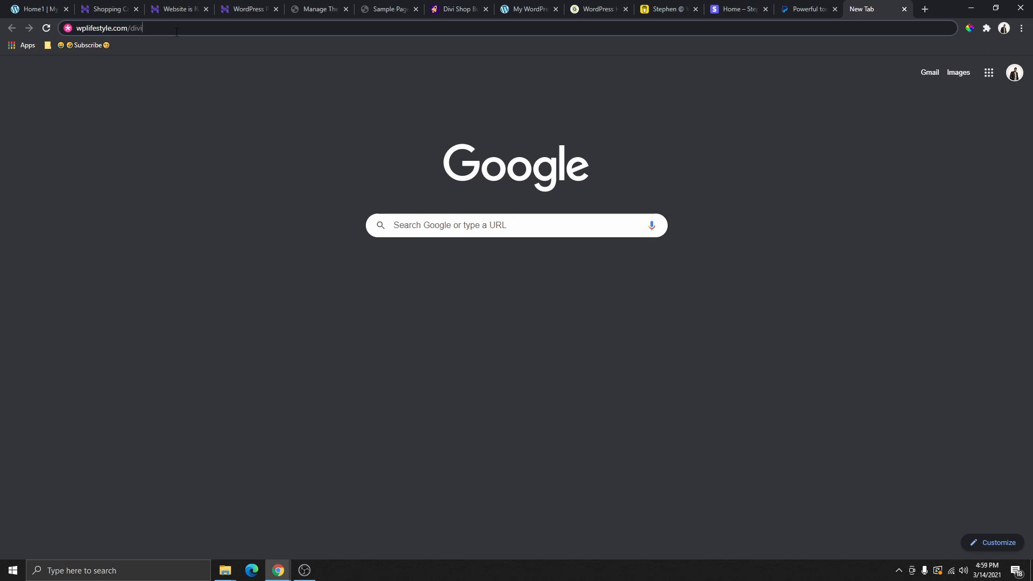
left_click_drag(176, 30, 75, 30)
left_click(160, 30)
key("Return")
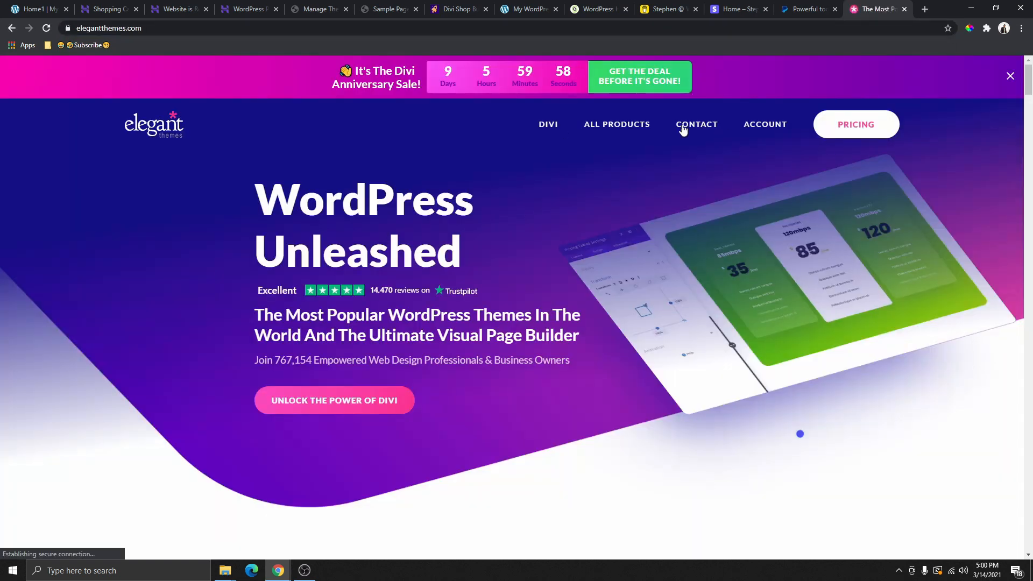
Open the Divi Anniversary Sale deal and view the Yearly Access and Lifetime Access plans
mouse_move(553, 128)
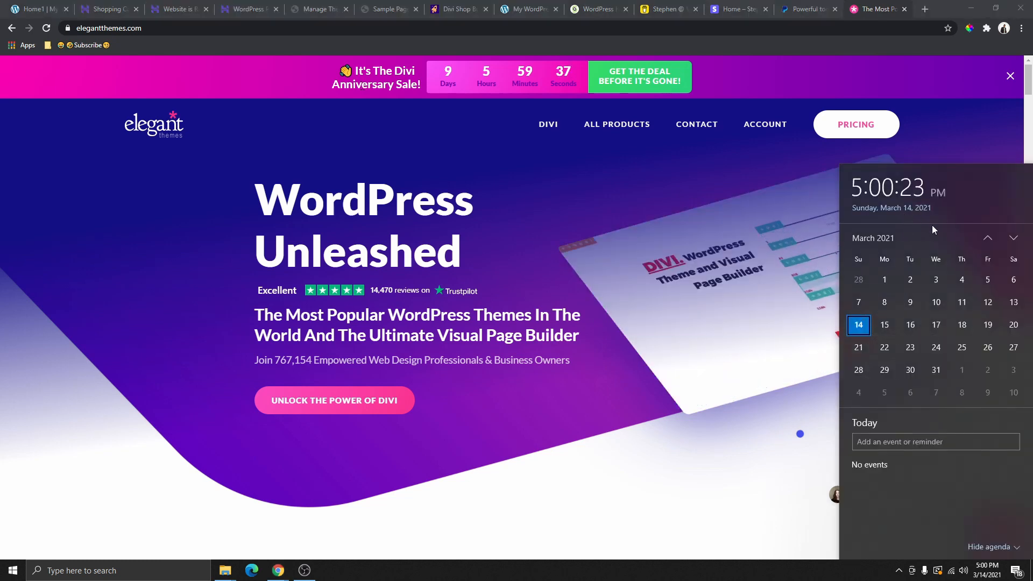
left_click(564, 221)
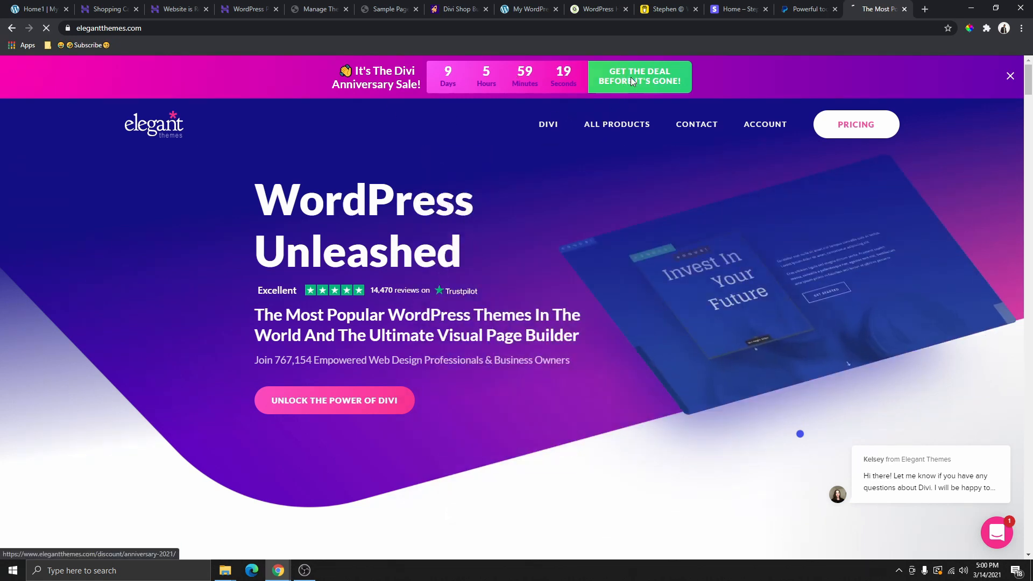
left_click(630, 81)
scroll(602, 268, "down", 6)
scroll(602, 268, "down", 2)
scroll(507, 253, "up", 2)
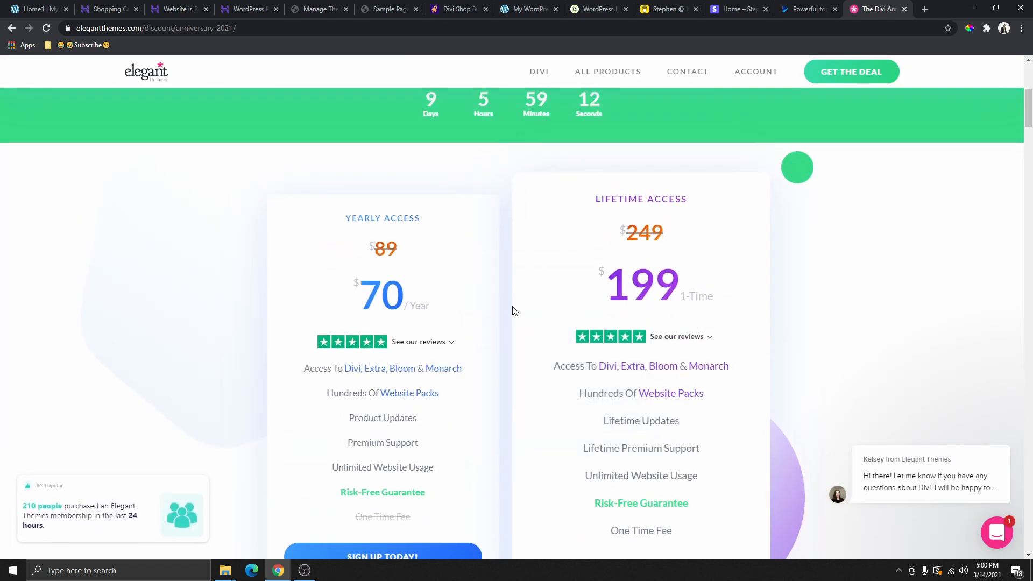
scroll(619, 226, "up", 1)
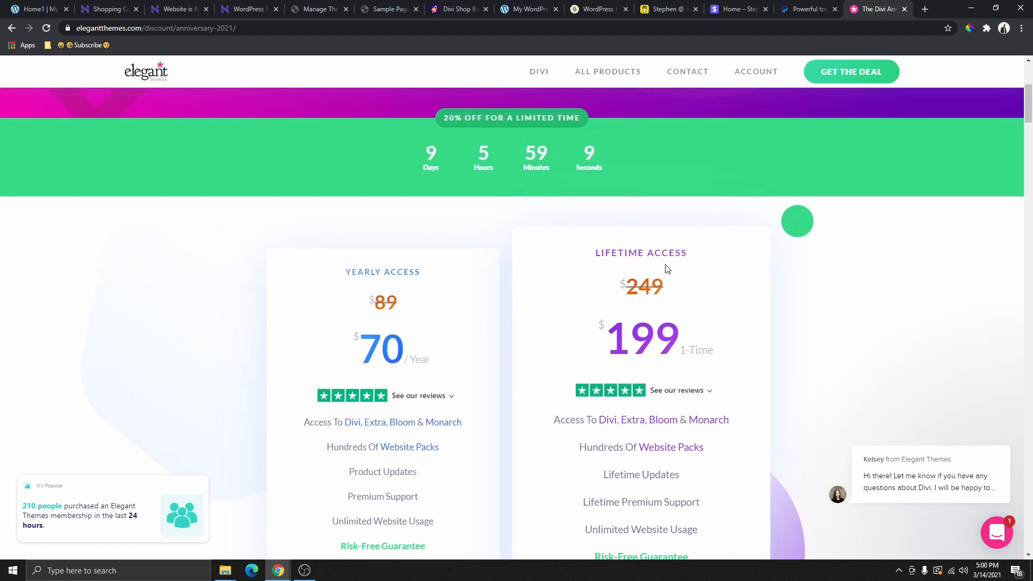
scroll(667, 269, "down", 2)
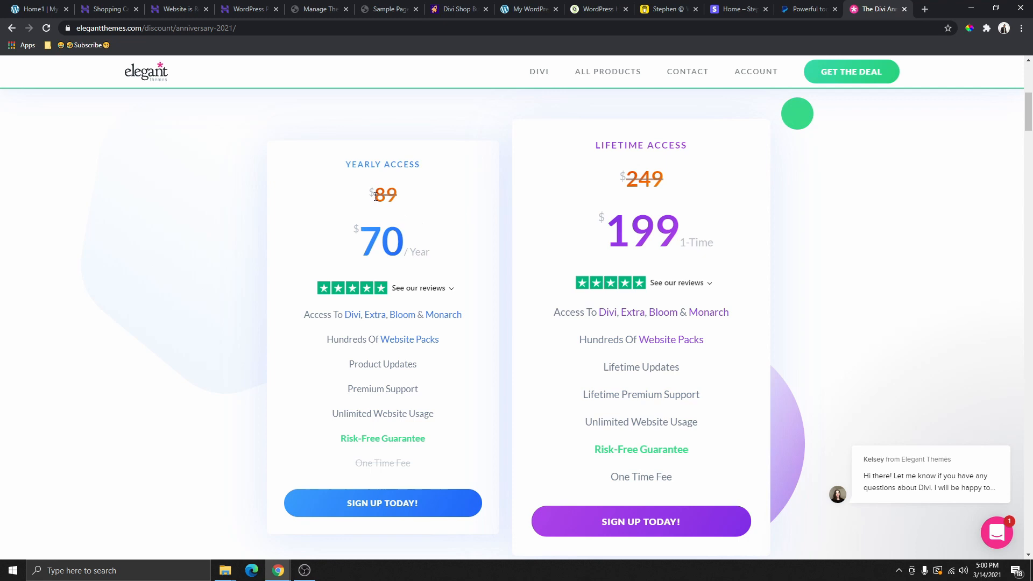
Compare the regular and discounted prices of the Yearly Access and Lifetime Access plans
left_click_drag(375, 196, 396, 200)
double_click(398, 242)
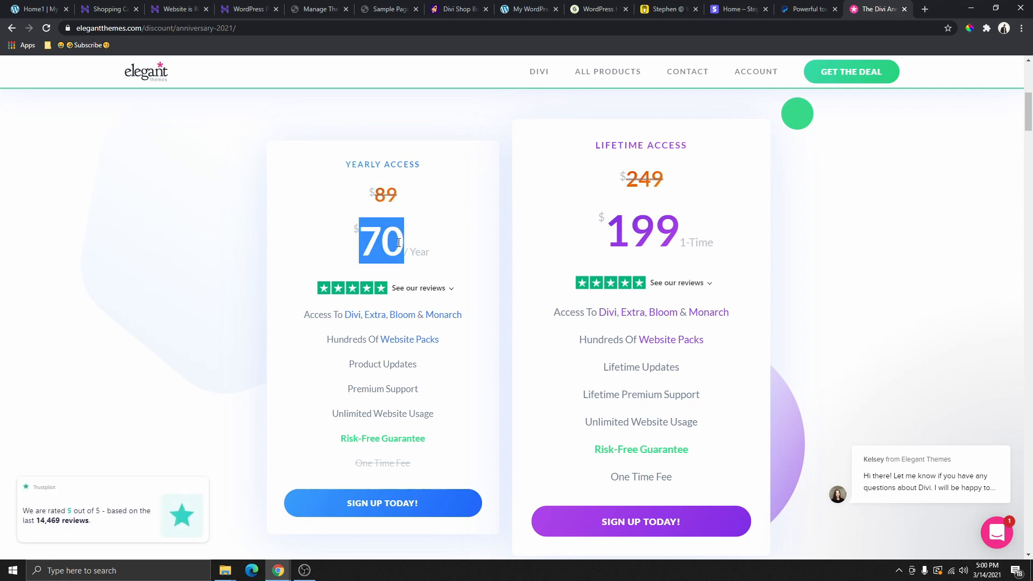
mouse_move(379, 198)
left_mouse_down()
mouse_move(406, 206)
mouse_move(399, 203)
left_mouse_up()
left_click_drag(624, 178, 667, 184)
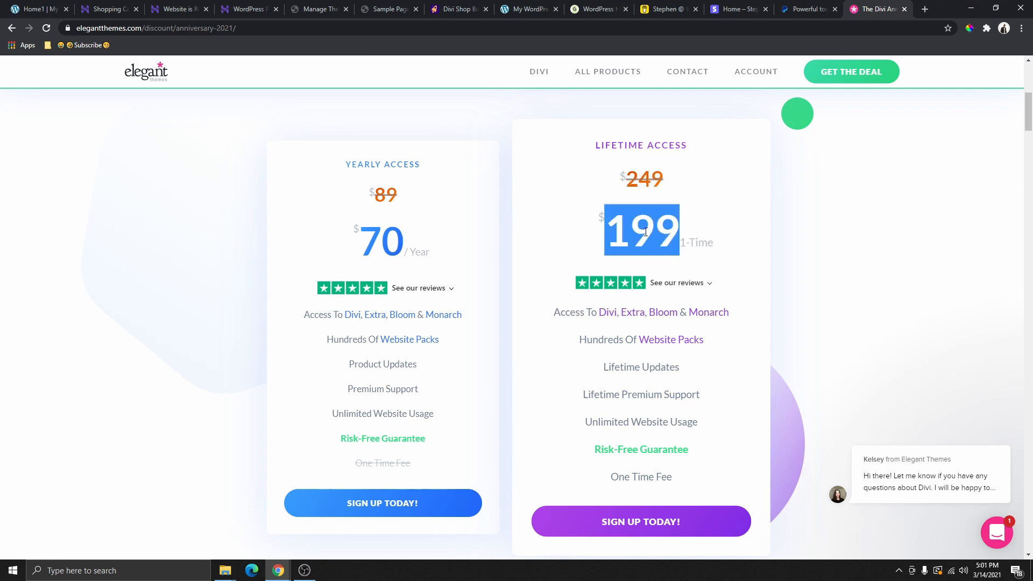
left_click(717, 248)
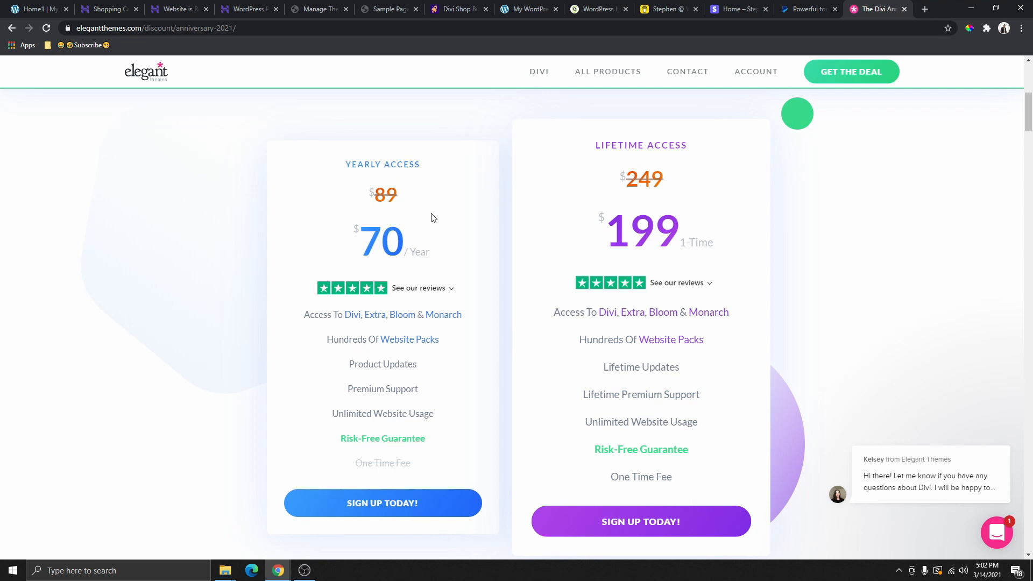
Read the Yearly Access plan's product updates, premium support, unlimited website usage and risk-free guarantee details
scroll(415, 242, "down", 2)
scroll(201, 153, "up", 2)
scroll(422, 265, "down", 1)
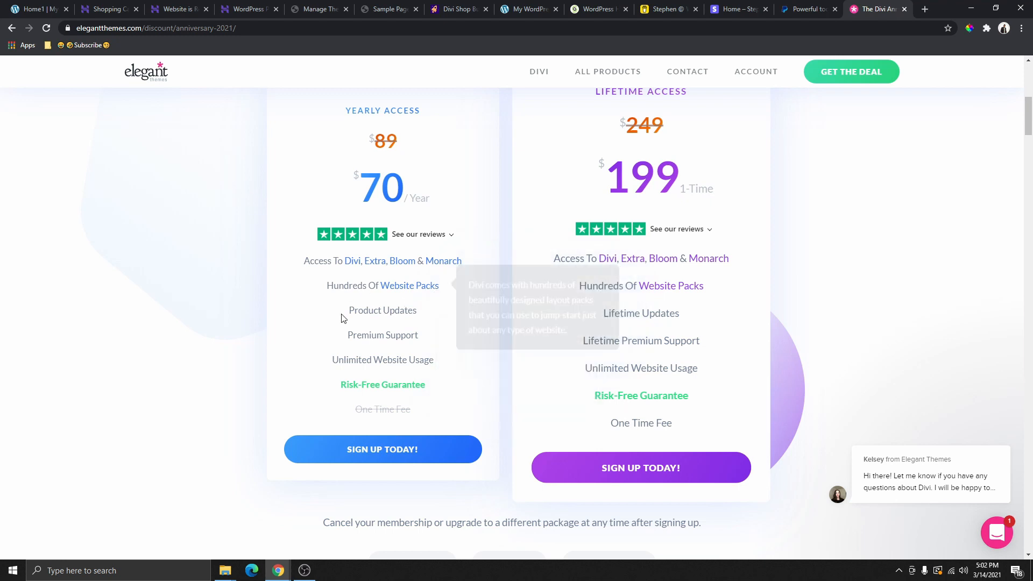
left_click_drag(348, 311, 419, 319)
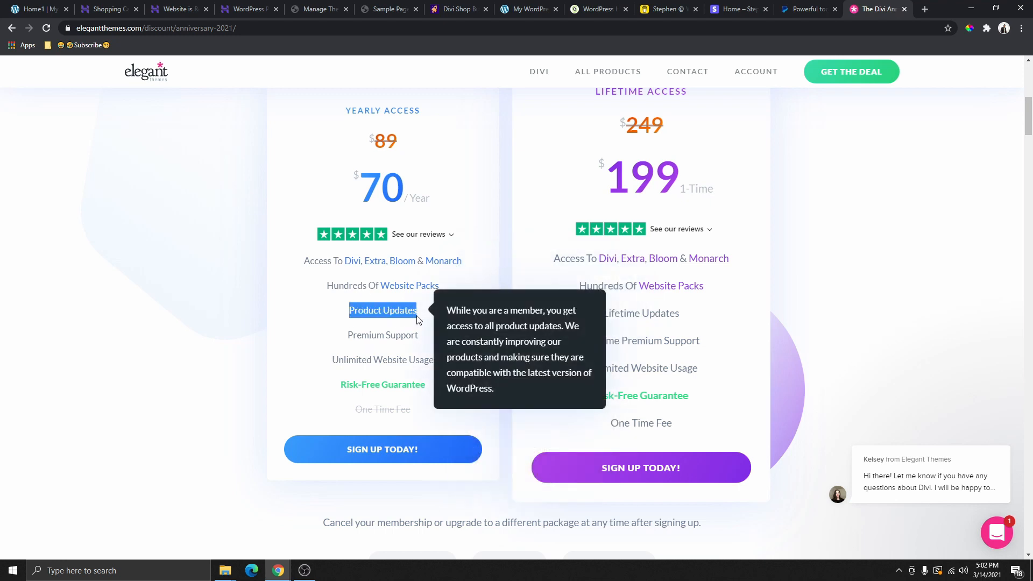
left_click_drag(347, 336, 424, 344)
left_click_drag(332, 359, 437, 365)
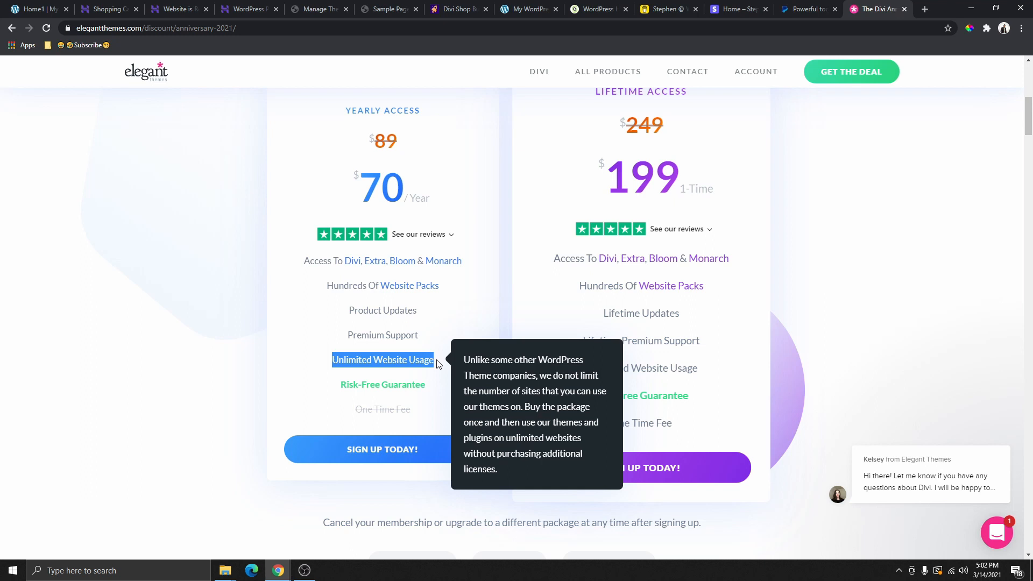
mouse_move(342, 379)
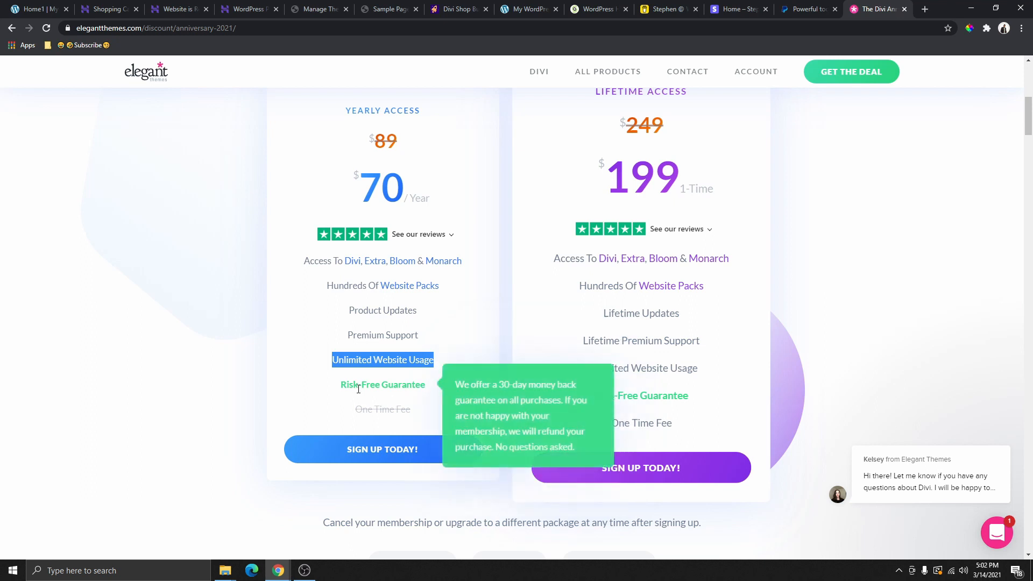
left_click_drag(336, 388, 429, 391)
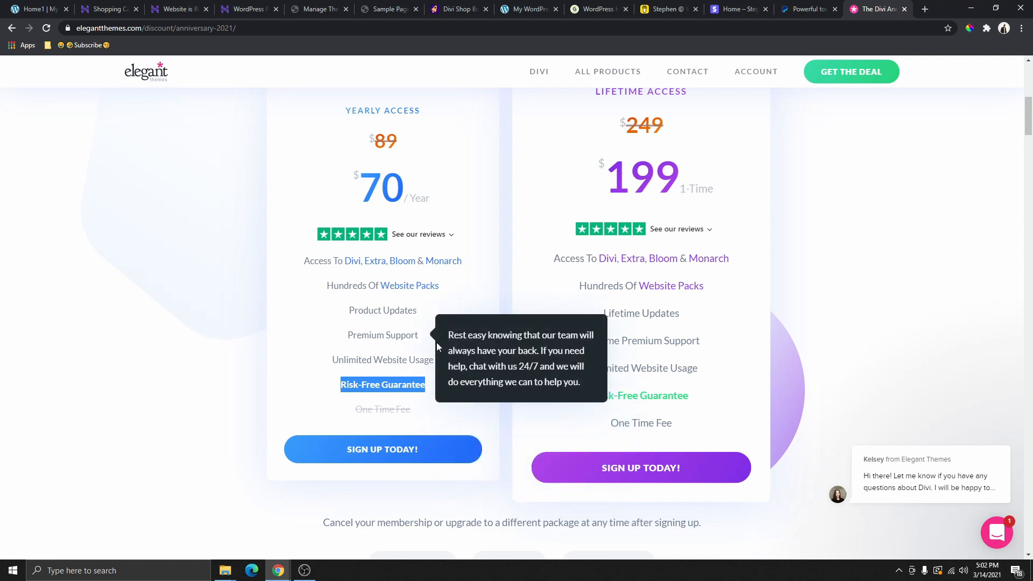
Compare the recurring yearly charge of Yearly Access with the one-time fee of Lifetime Access
left_click_drag(363, 183, 409, 203)
scroll(410, 204, "up", 1)
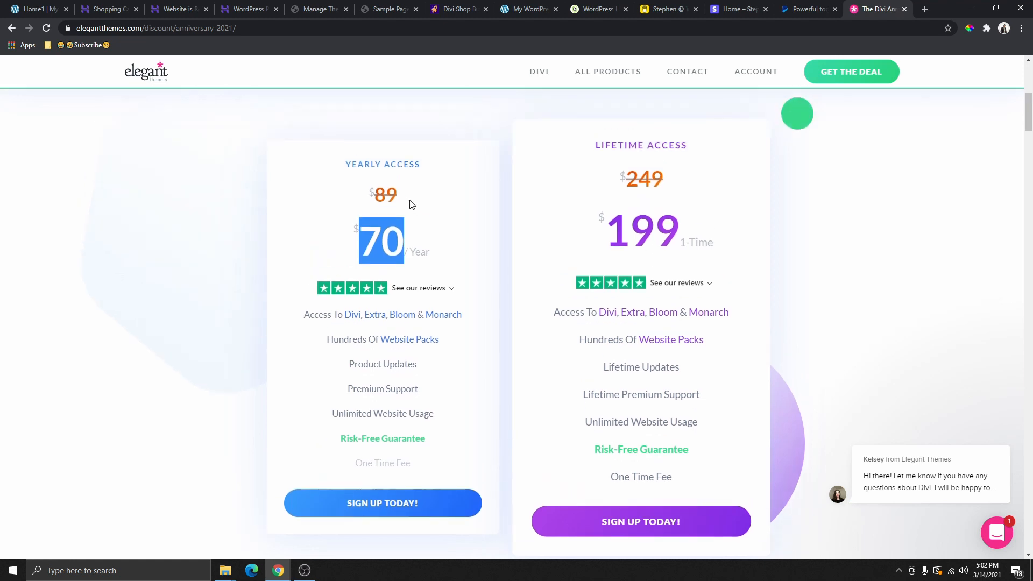
left_click(418, 253)
left_click_drag(350, 231, 397, 237)
left_click(351, 248)
left_click_drag(402, 253, 436, 255)
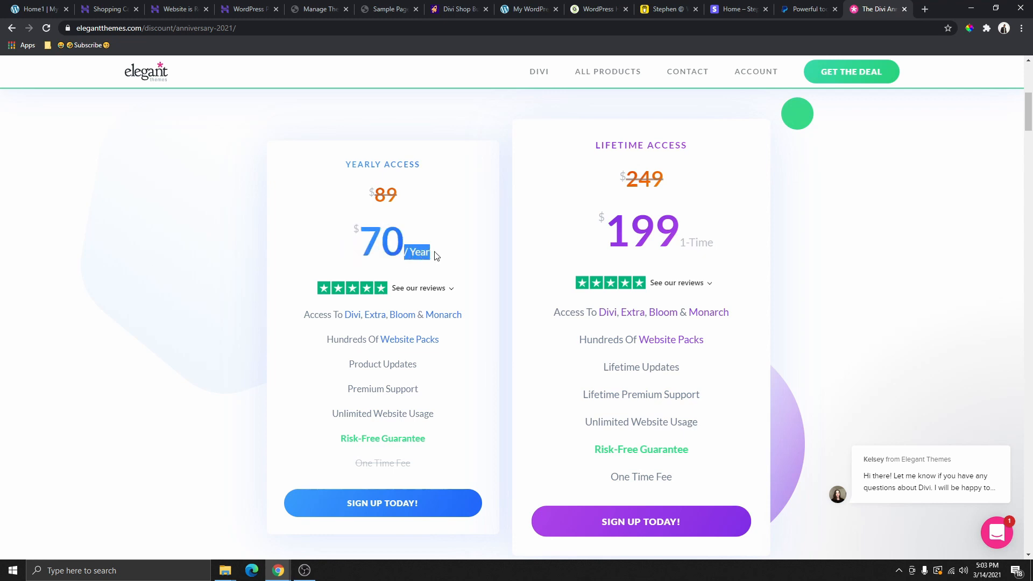
left_click_drag(604, 231, 676, 235)
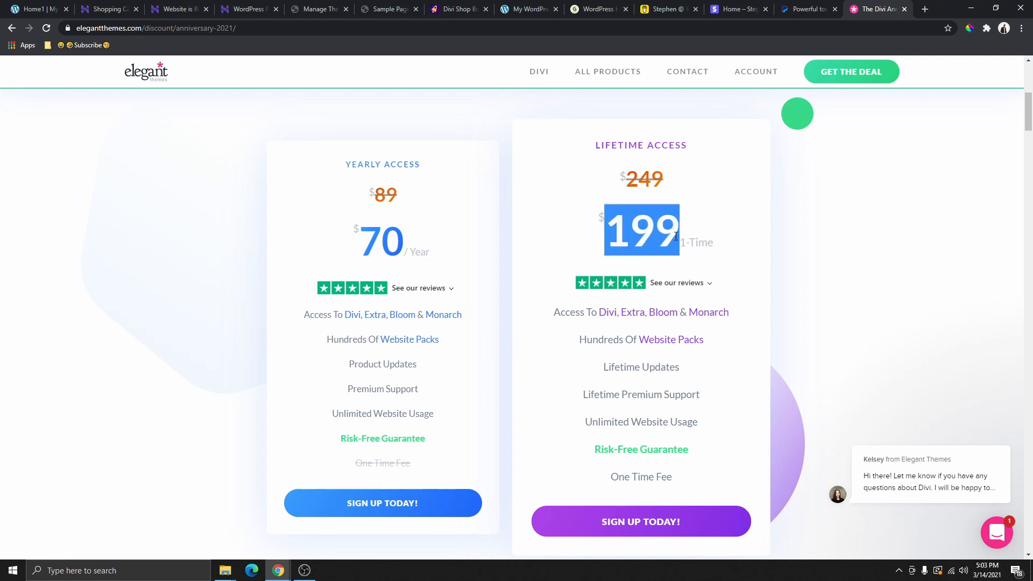
left_click_drag(679, 245, 716, 245)
scroll(702, 292, "down", 2)
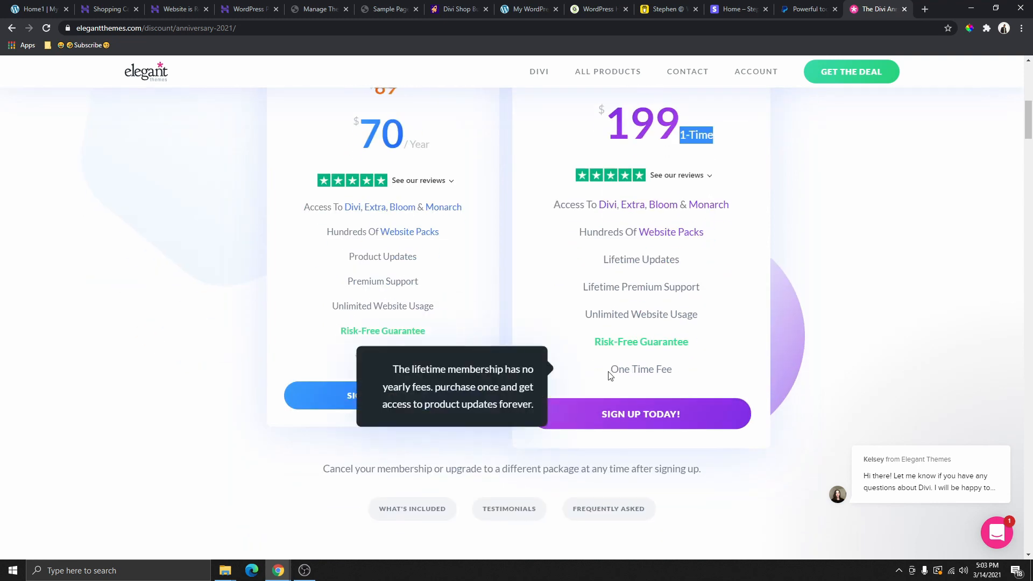
left_click_drag(609, 371, 694, 367)
scroll(682, 350, "up", 1)
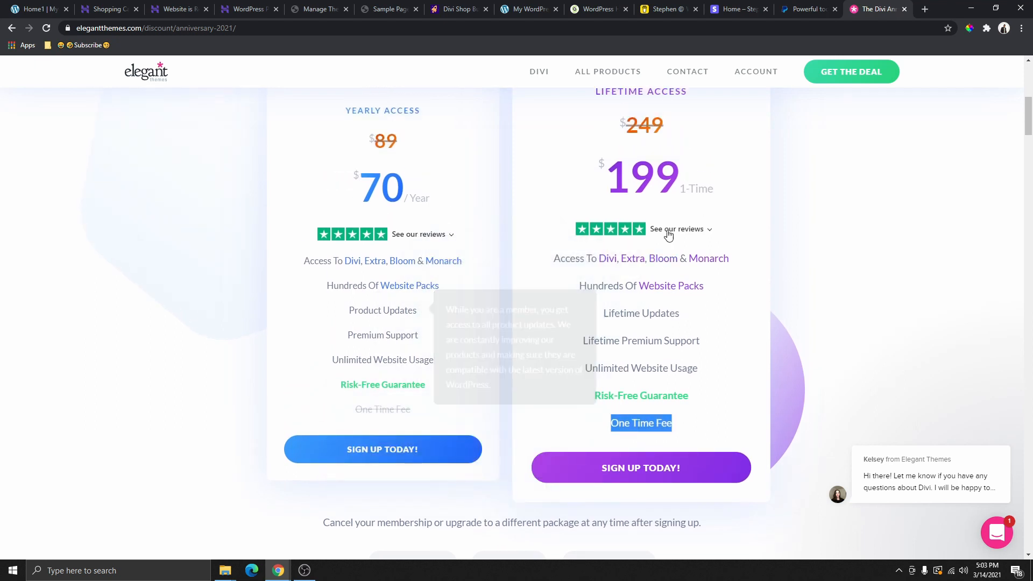
Read the Lifetime Access plan's lifetime updates, lifetime premium support and unlimited website usage benefits
mouse_move(704, 365)
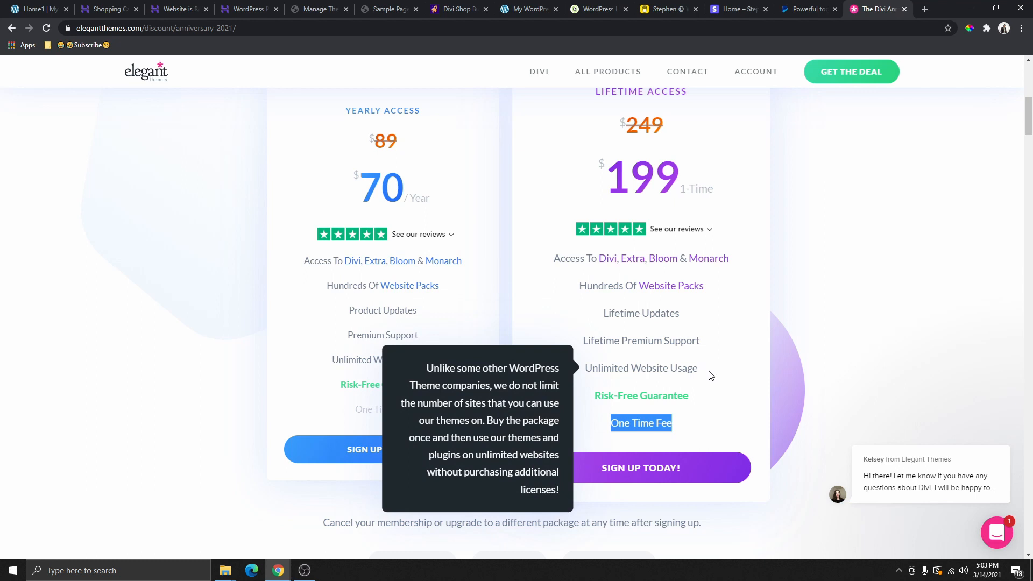
left_click_drag(583, 341, 698, 328)
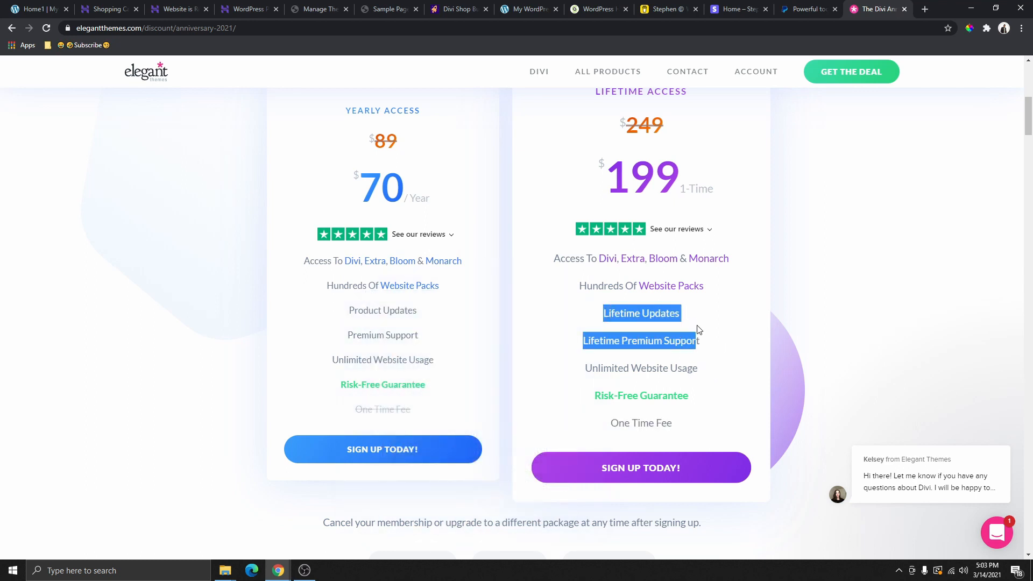
mouse_move(695, 364)
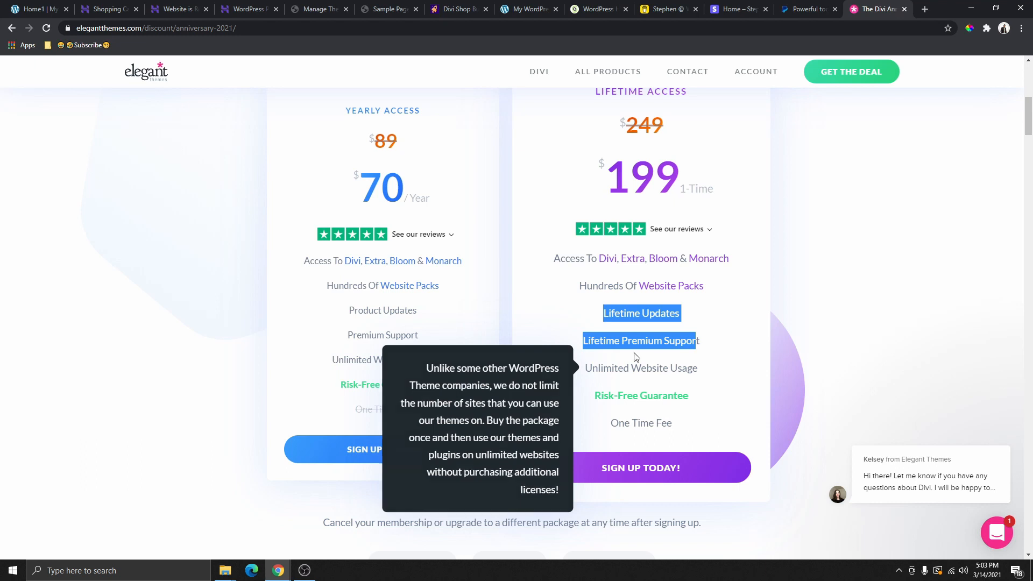
scroll(646, 344, "up", 2)
scroll(646, 377, "down", 3)
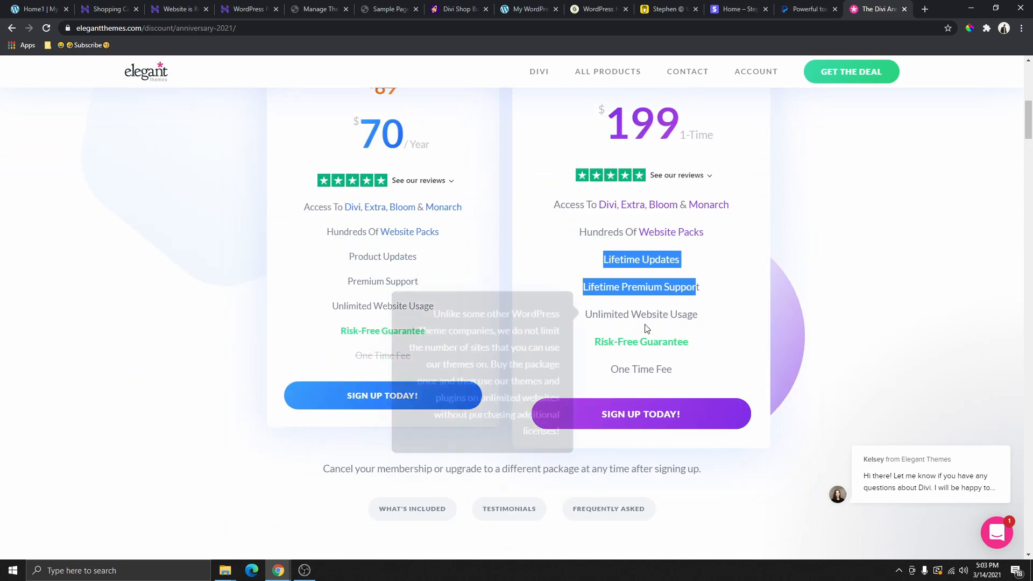
scroll(646, 418, "up", 3)
scroll(644, 387, "up", 1)
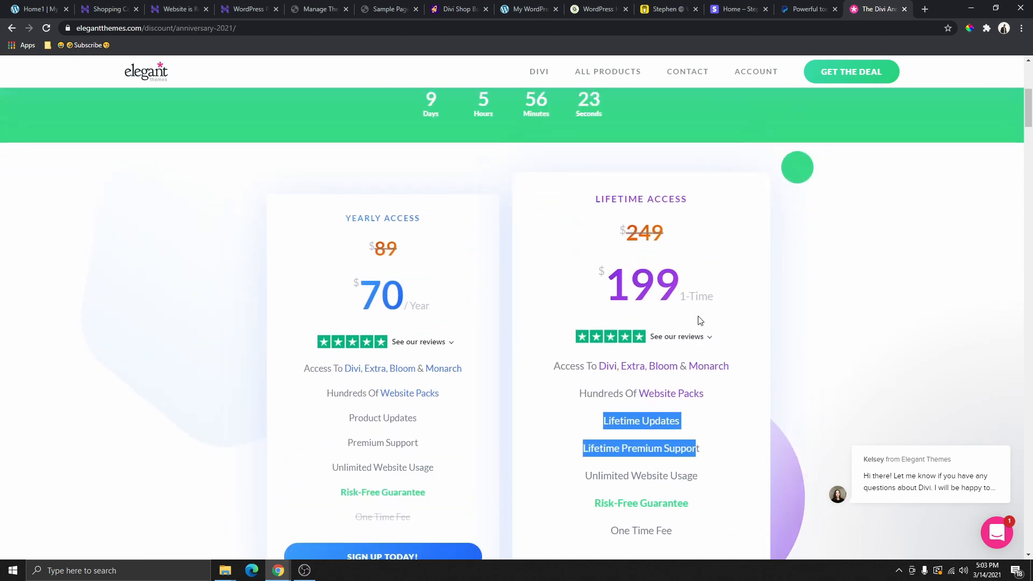
scroll(704, 334, "up", 4)
scroll(727, 321, "up", 2)
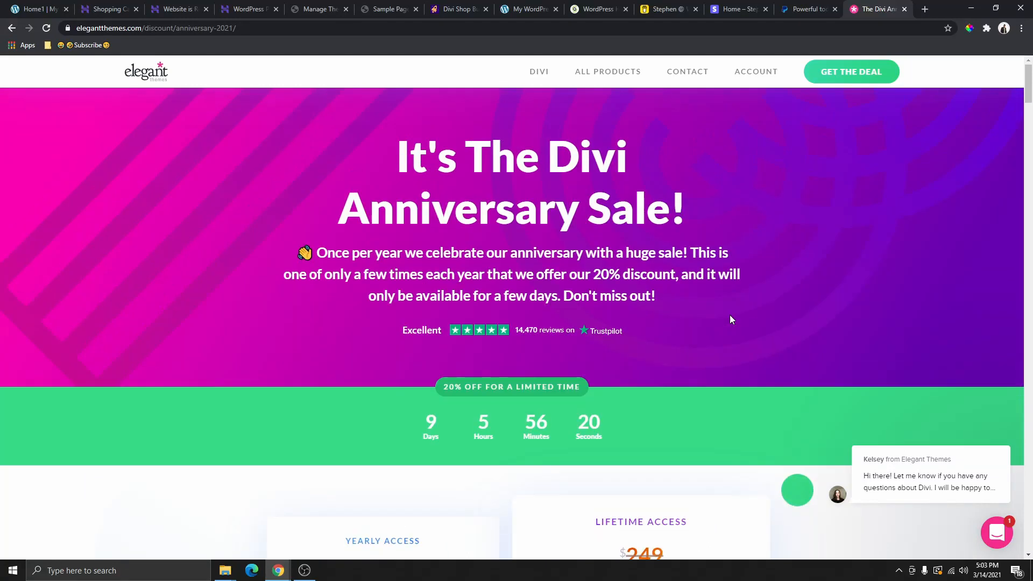
Log in to the Elegant Themes members area and check the greeting above the product downloads
mouse_move(772, 81)
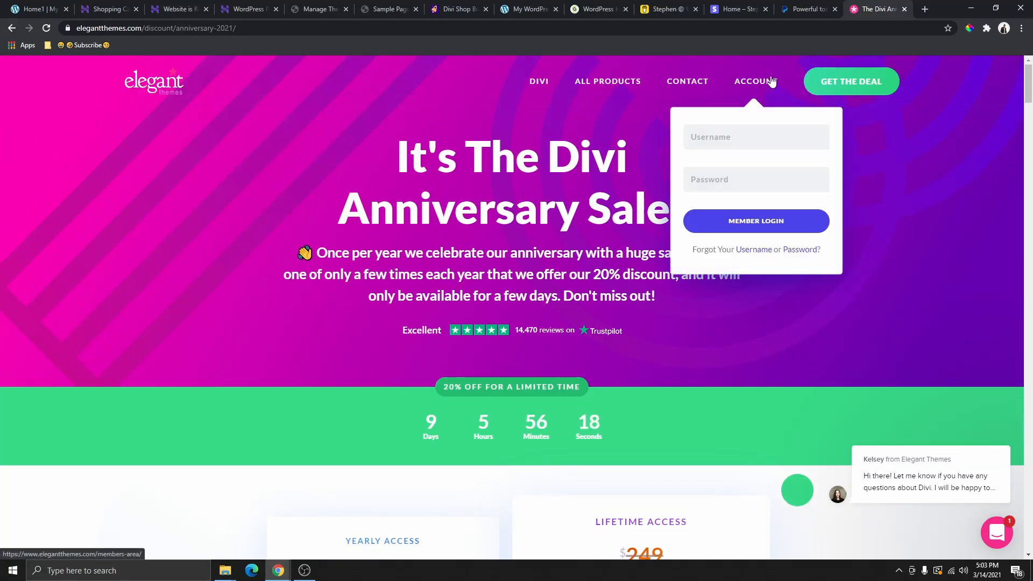
left_click(743, 138)
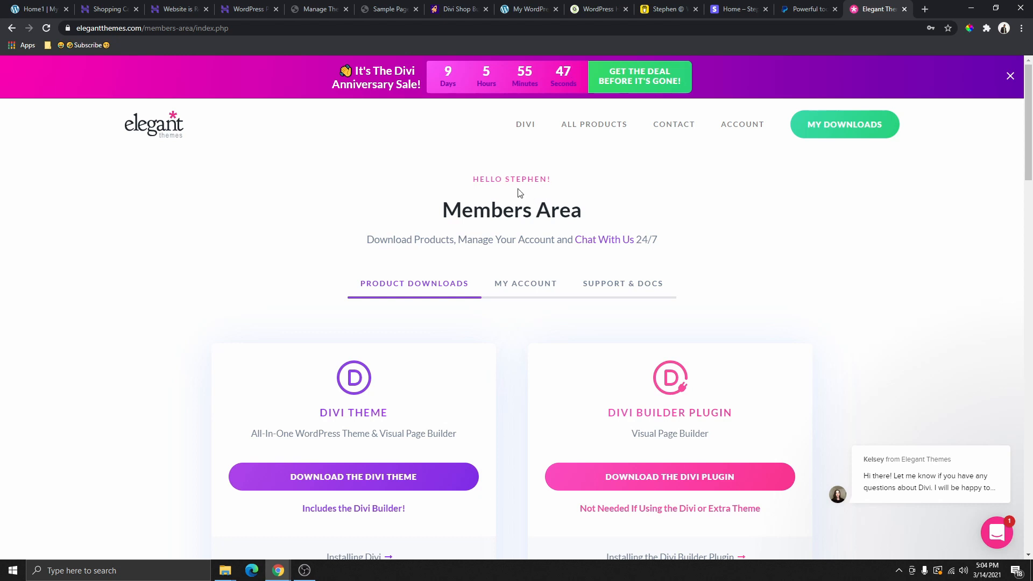
scroll(518, 199, "down", 4)
scroll(521, 226, "up", 4)
left_click_drag(470, 179, 674, 197)
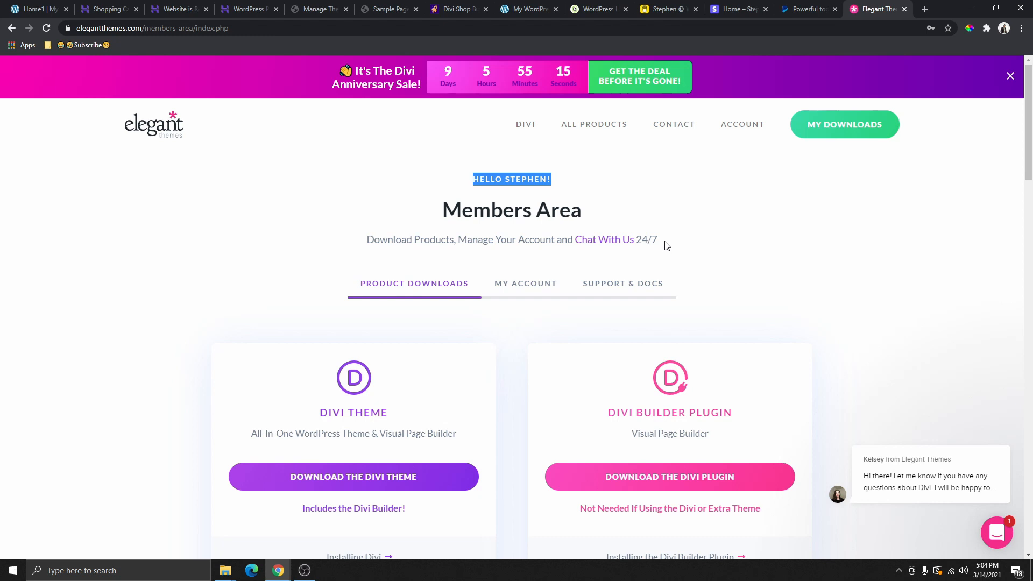
left_click(559, 179)
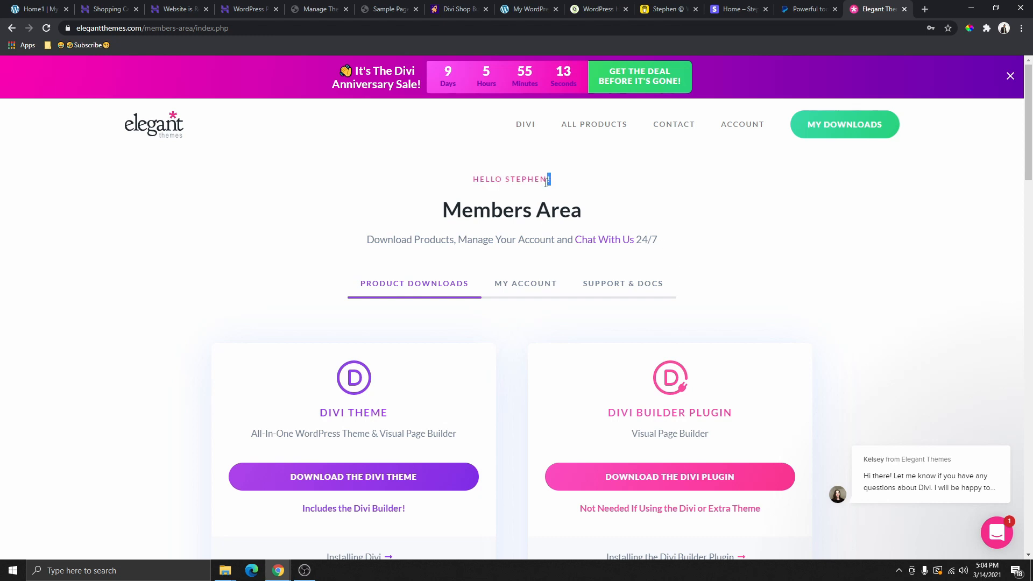
left_click_drag(546, 182, 473, 185)
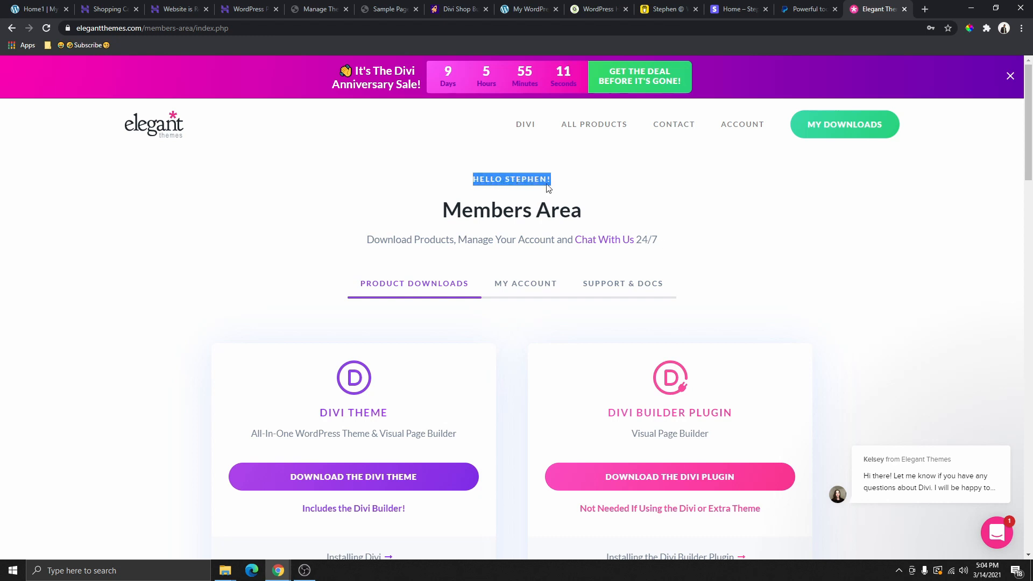
Download the Divi theme from the members area's product downloads
scroll(546, 267, "down", 3)
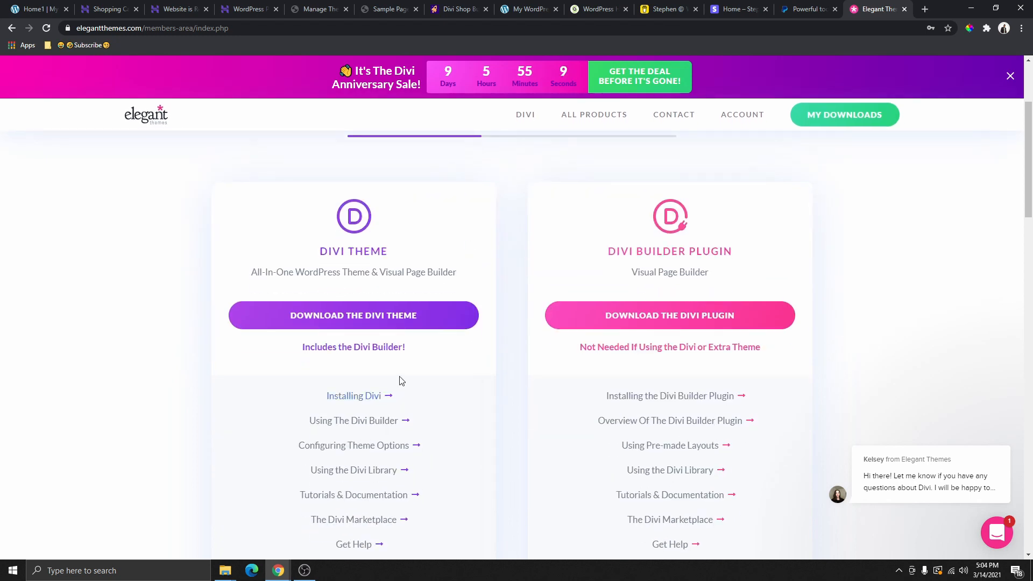
scroll(400, 381, "down", 4)
scroll(362, 401, "up", 4)
scroll(406, 358, "down", 1)
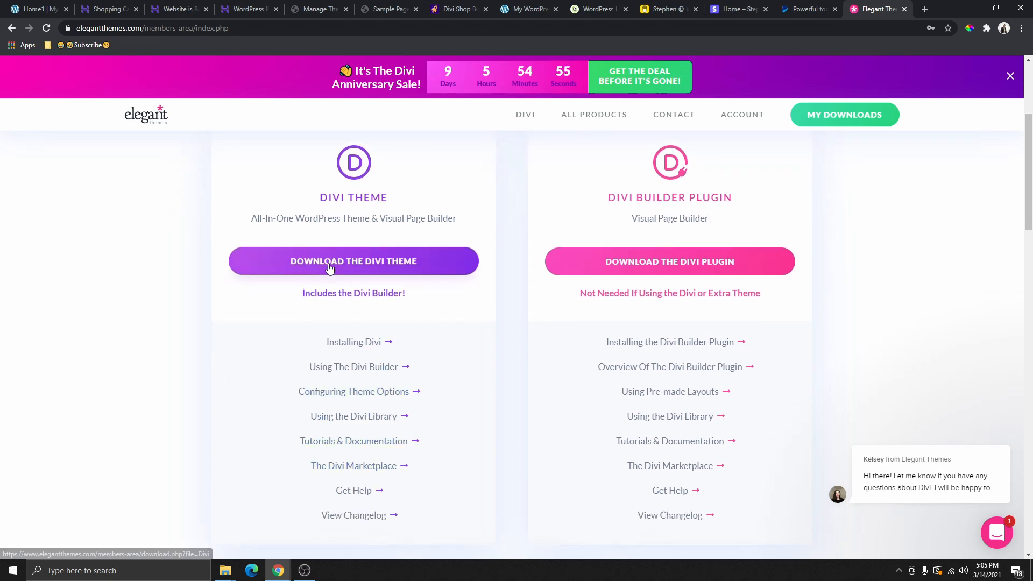
left_click(355, 268)
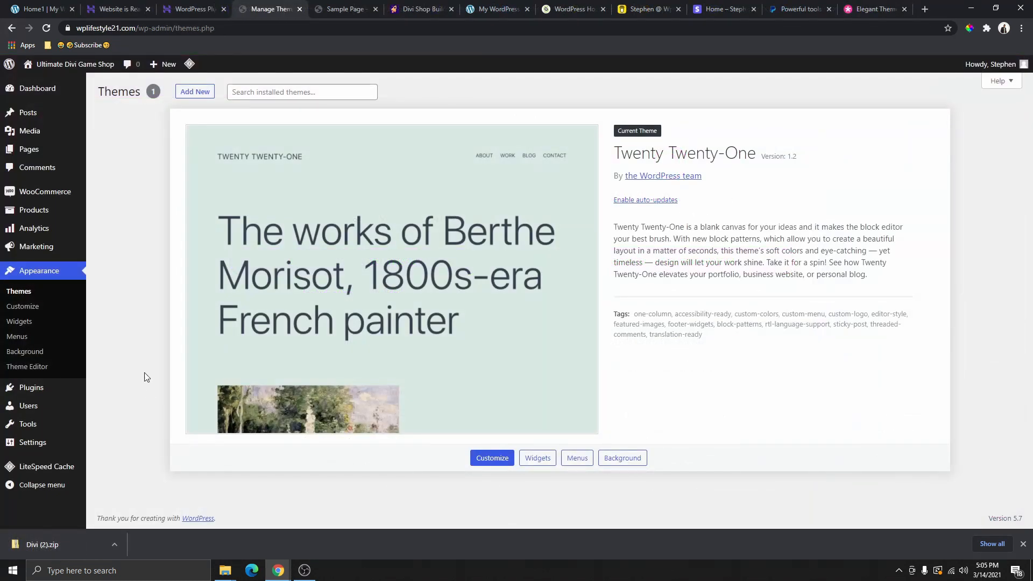
Install the Divi theme on the WordPress site from the downloaded Divi (2).zip file and activate it
left_click(20, 293)
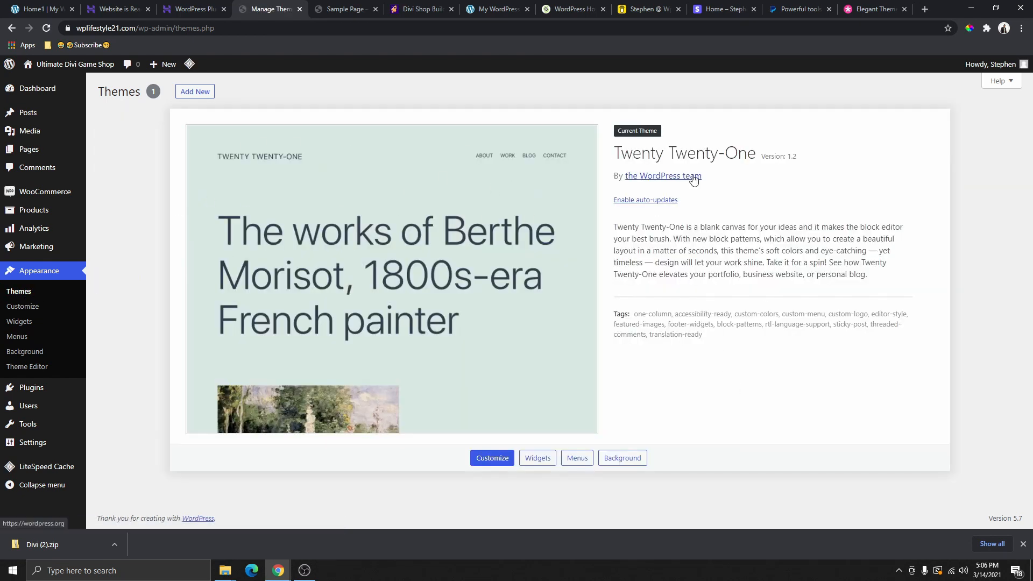
left_click(198, 92)
scroll(583, 281, "down", 4)
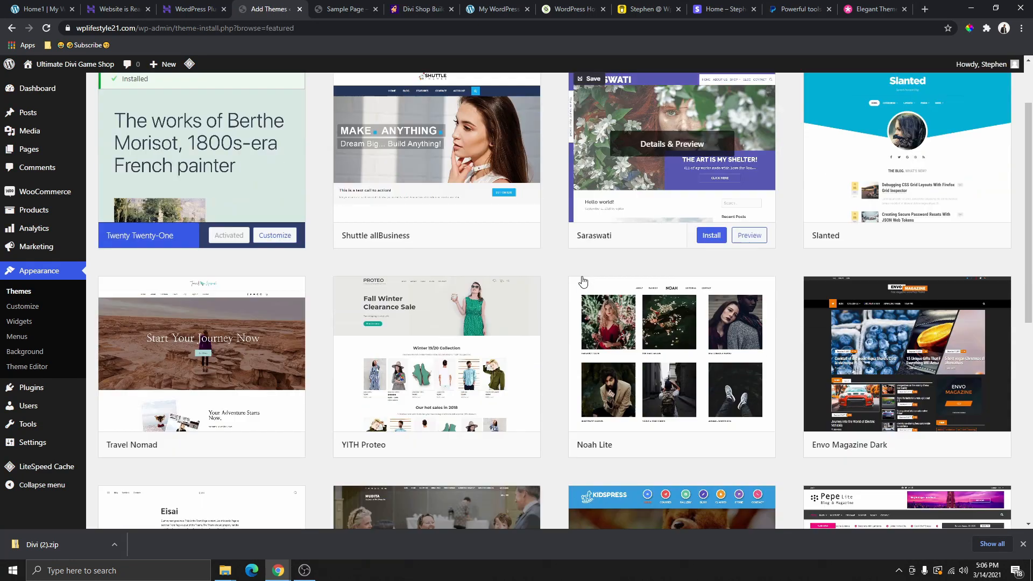
scroll(592, 331, "up", 4)
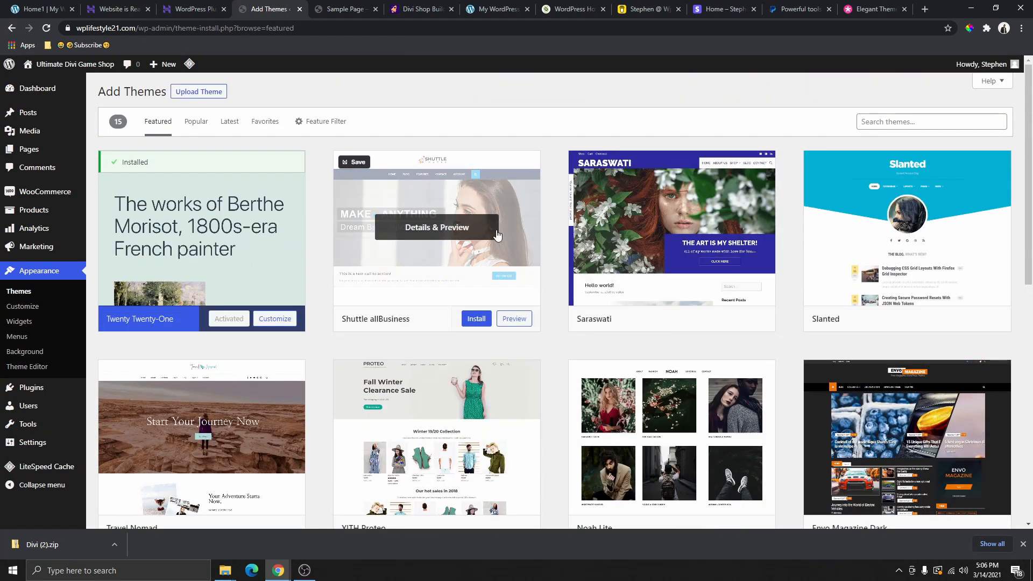
left_click(199, 93)
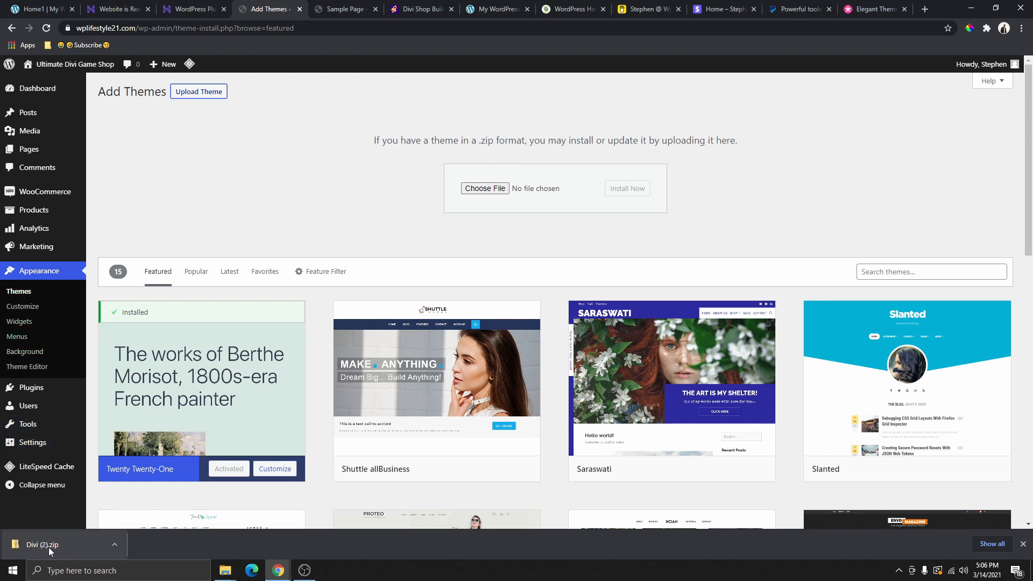
left_click_drag(48, 547, 497, 189)
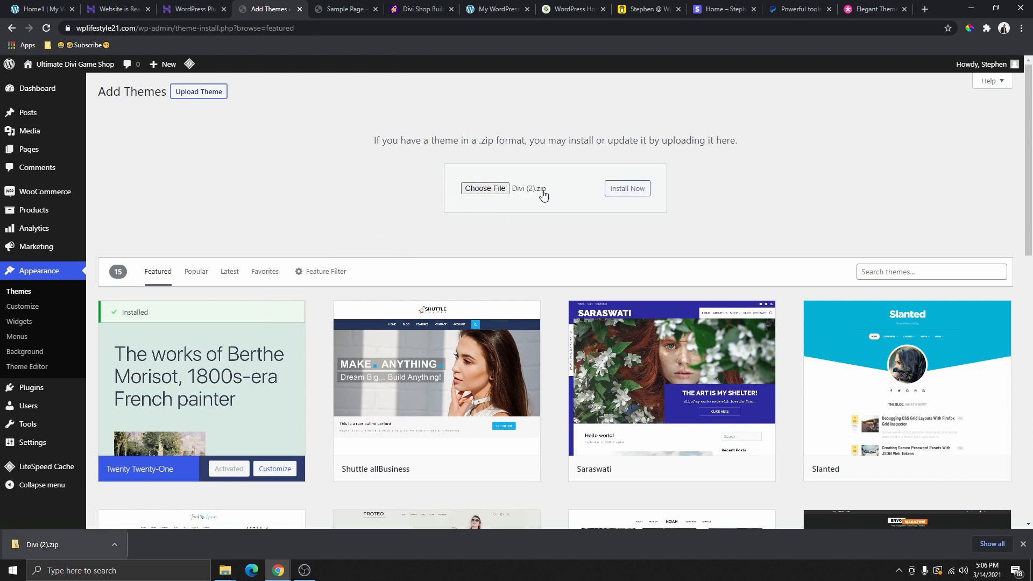
left_click(628, 189)
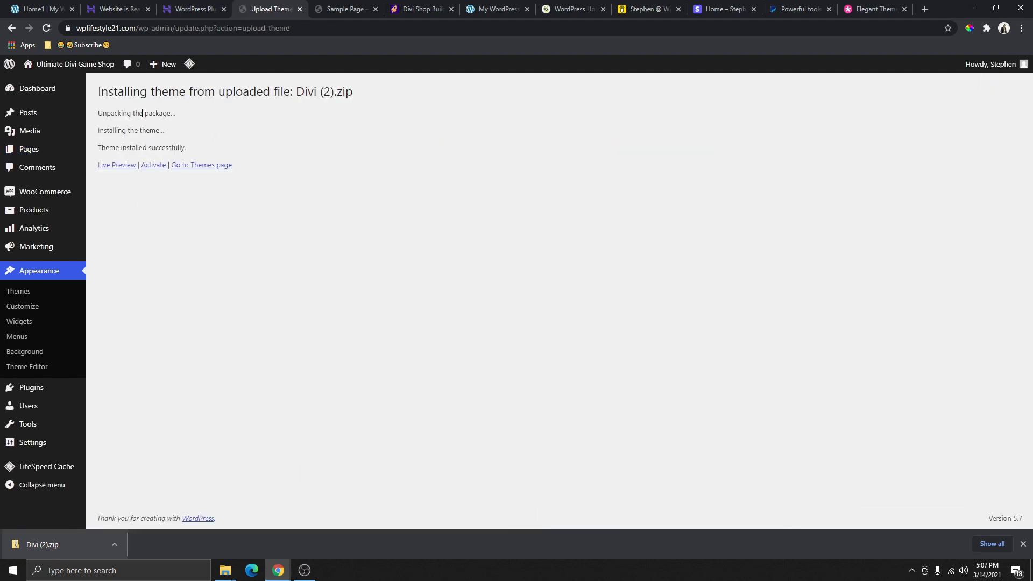
left_click_drag(128, 145, 227, 152)
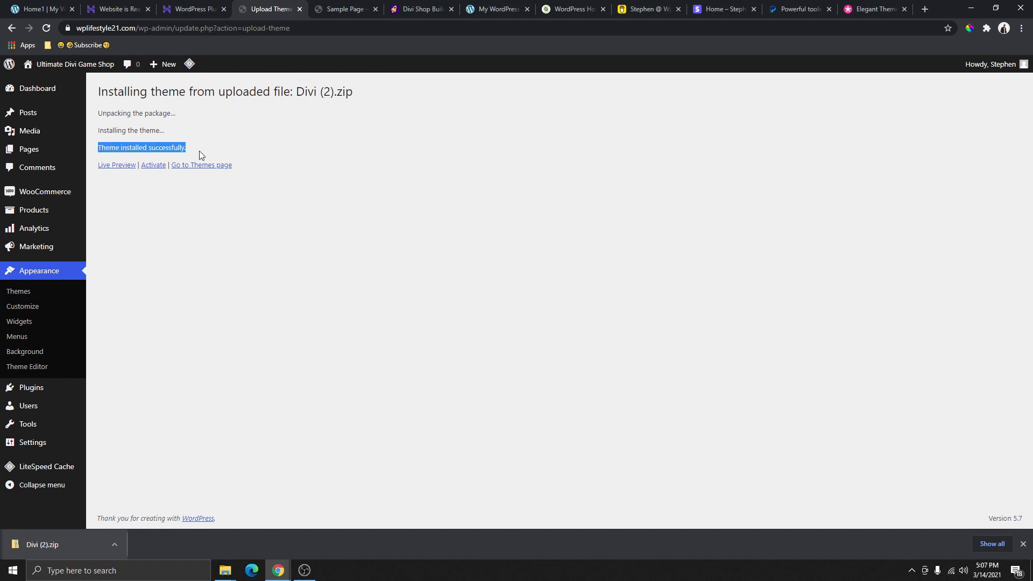
left_click(154, 170)
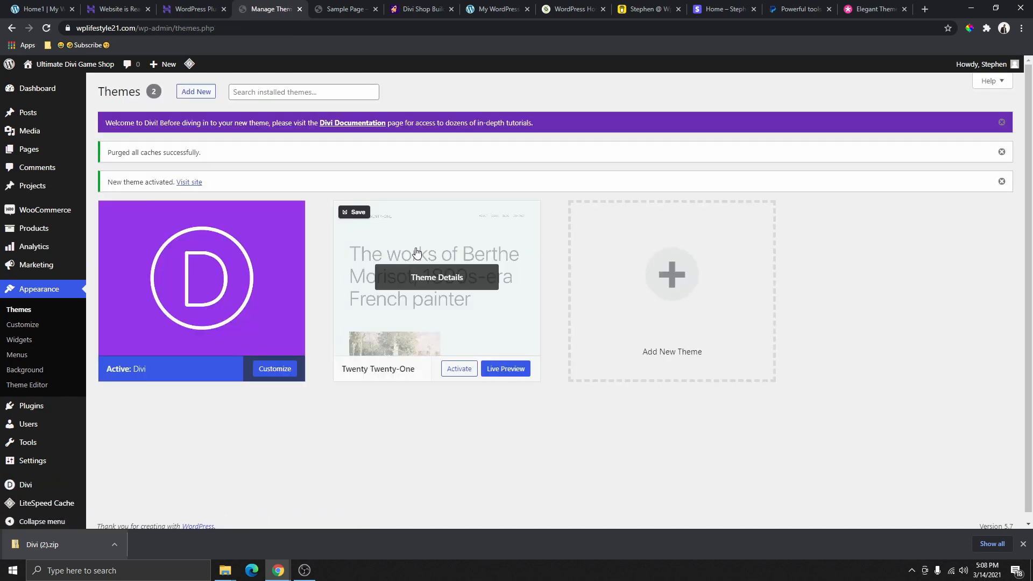
Delete the inactive Twenty Twenty-One theme from the WordPress site
left_click(417, 252)
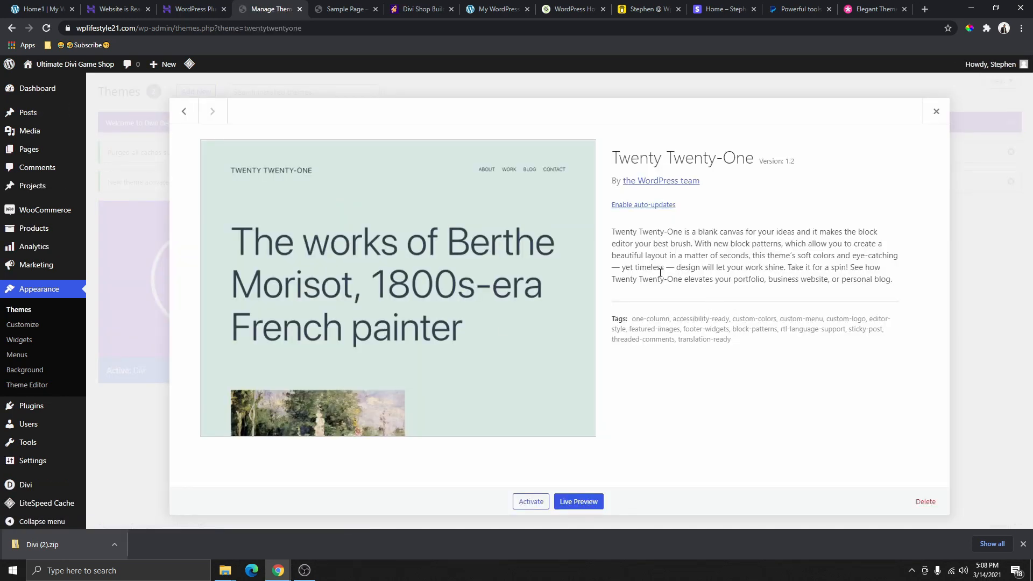
left_click(921, 501)
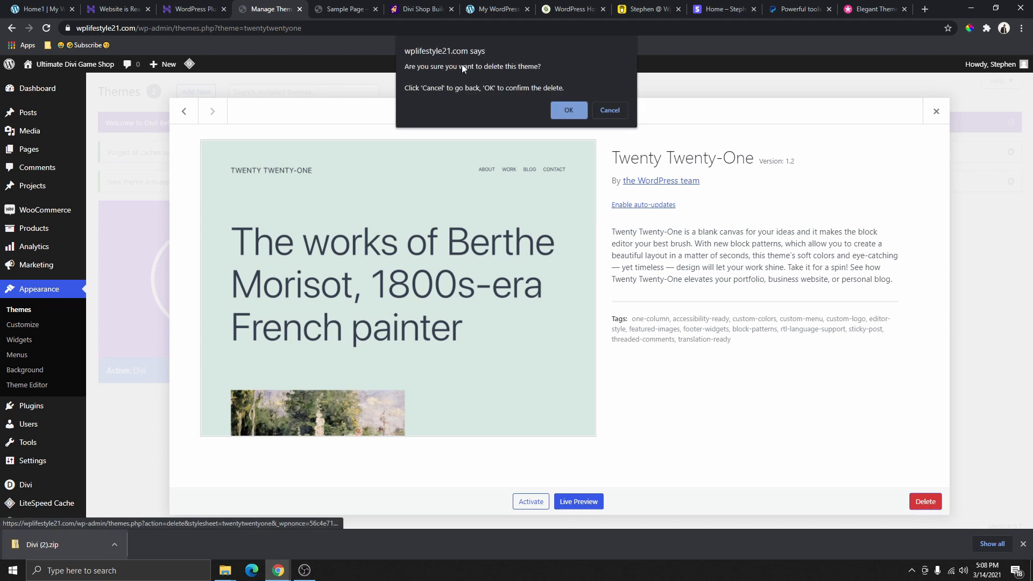
left_click(571, 108)
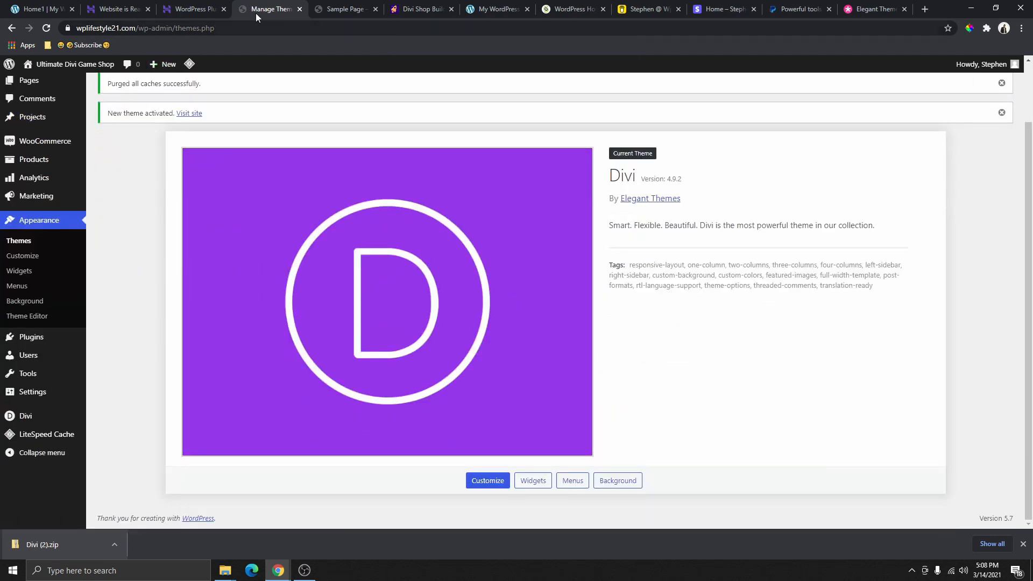
Examine the Sample Page's existing design from its header to the end of its text
left_click(325, 11)
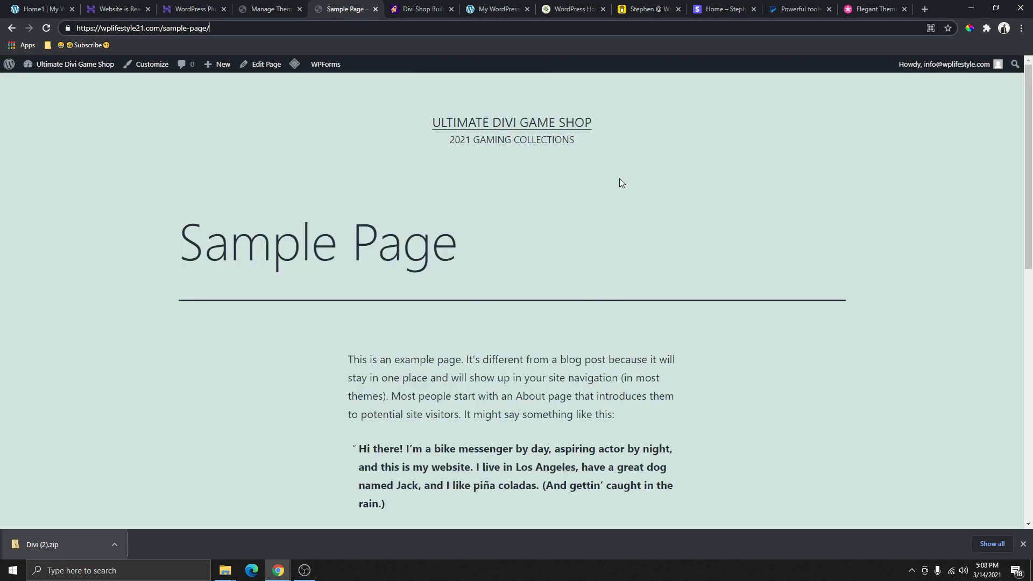
scroll(708, 173, "down", 5)
scroll(625, 236, "up", 5)
scroll(957, 331, "down", 5)
scroll(189, 354, "up", 5)
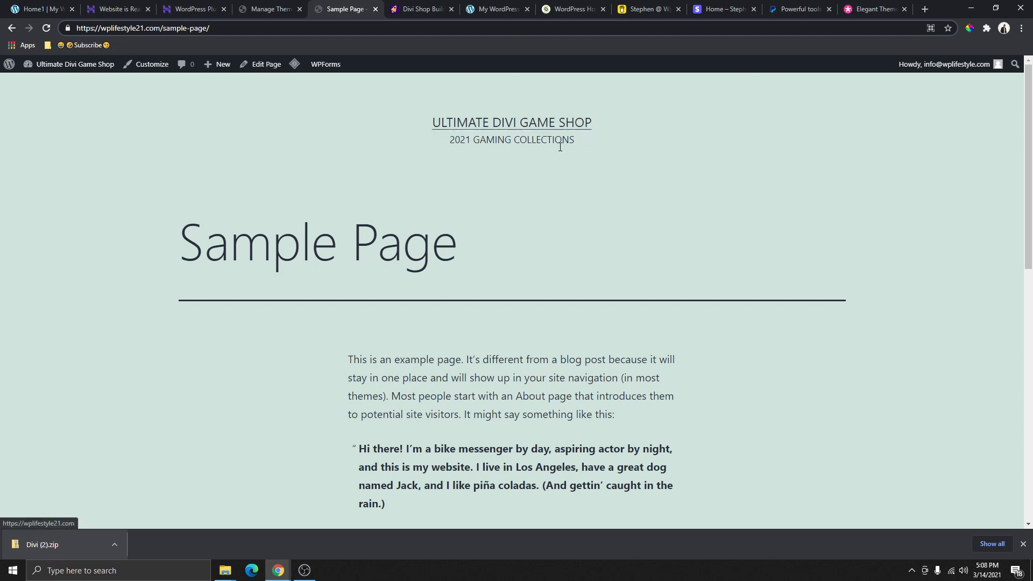
scroll(576, 208, "down", 4)
scroll(576, 216, "down", 2)
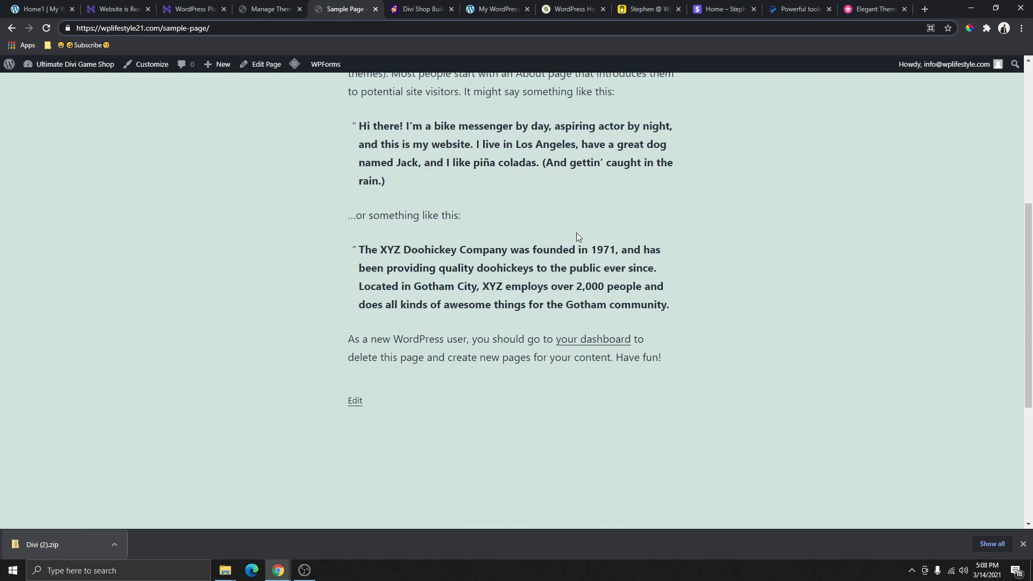
scroll(550, 213, "up", 6)
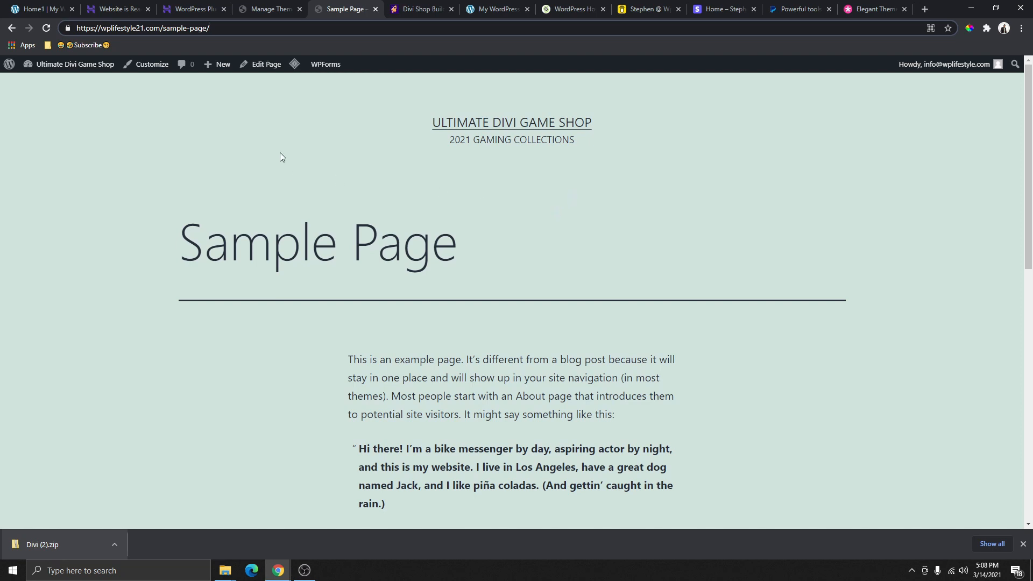
Reload the Sample Page and inspect its header navigation, sidebar and footer under the Divi theme
left_click(46, 28)
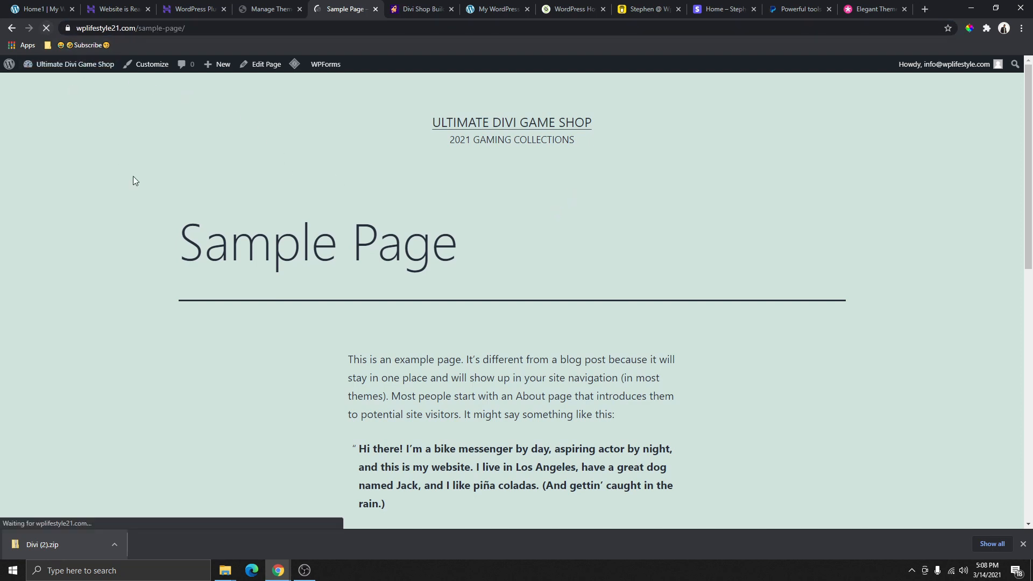
scroll(792, 168, "down", 2)
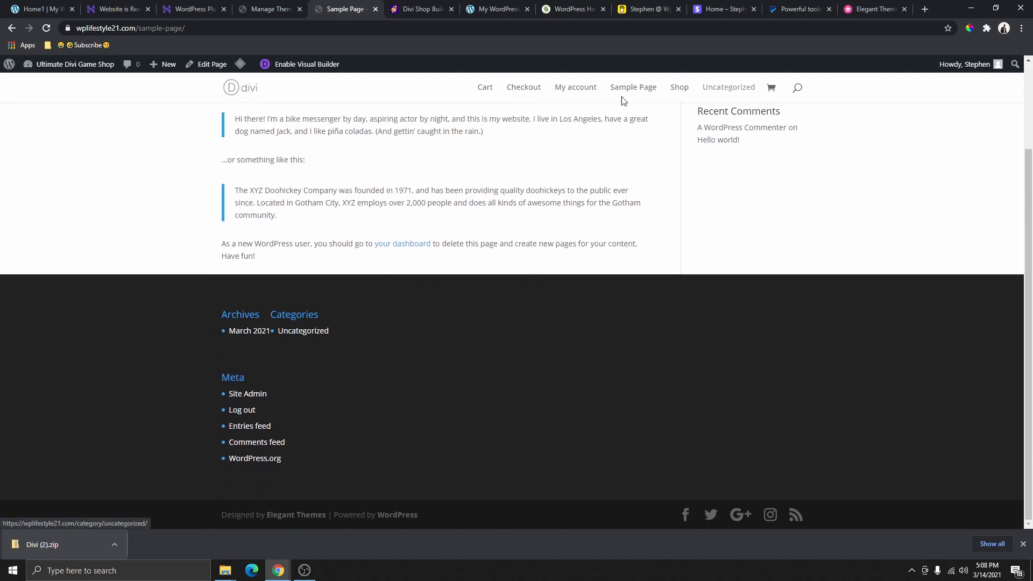
scroll(256, 162, "up", 2)
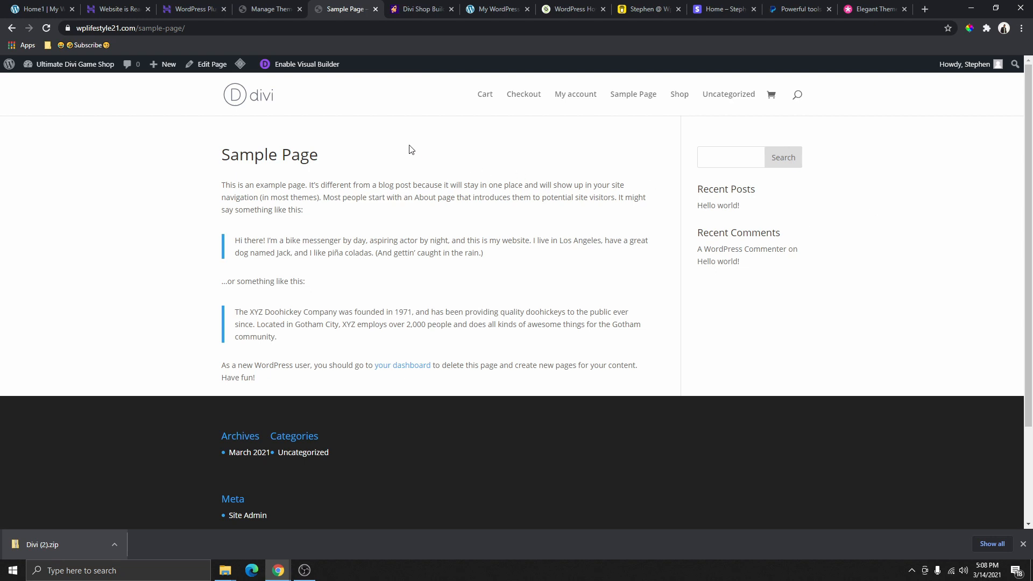
scroll(411, 149, "down", 3)
scroll(474, 177, "up", 1)
Return to the WordPress theme management page and look over the Divi theme's available settings areas
key("ctrl+Page_Up")
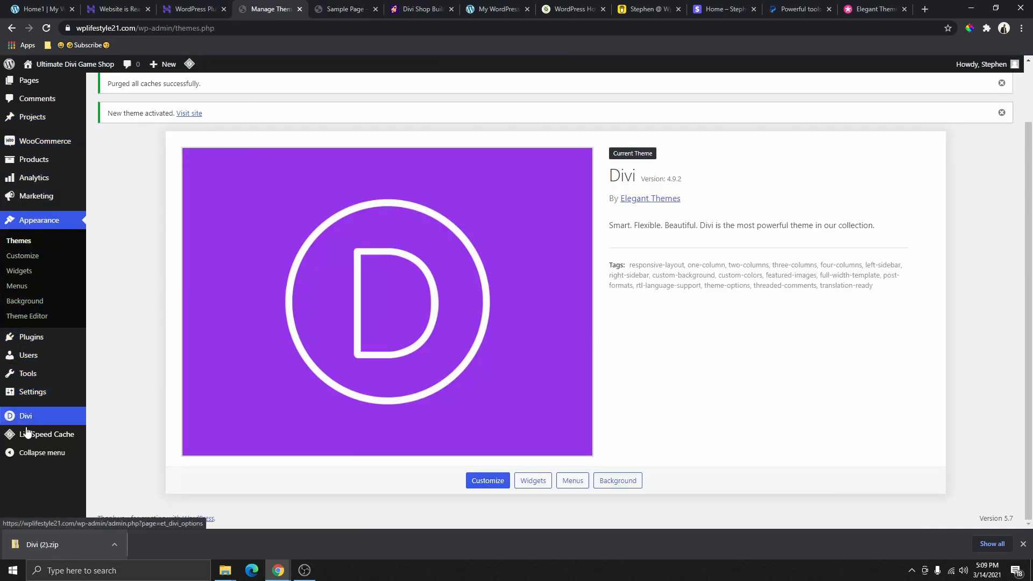
mouse_move(30, 421)
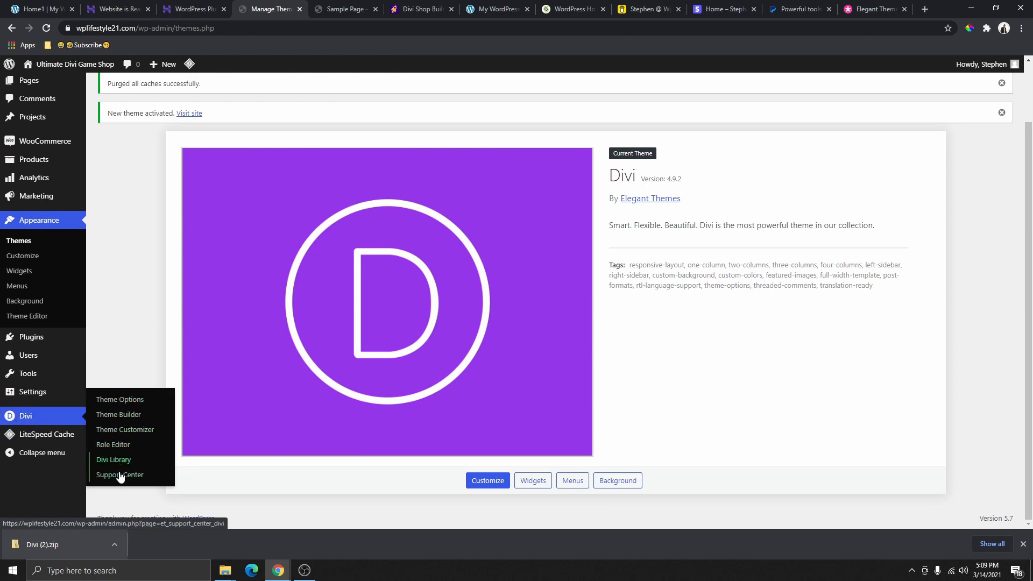
Open the update credentials settings, username and API key, in the Divi Theme Options
left_click(120, 401)
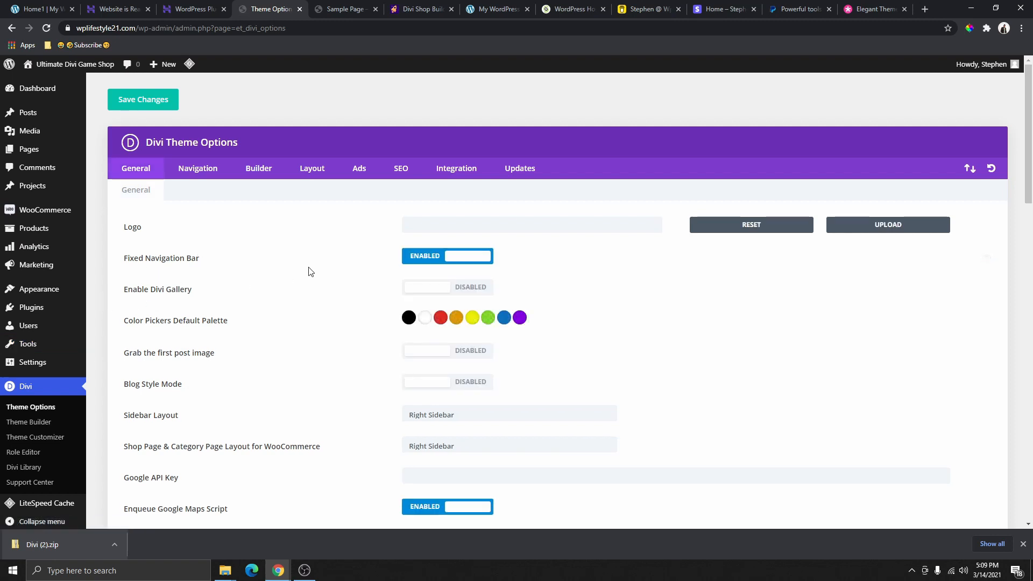
left_click(520, 168)
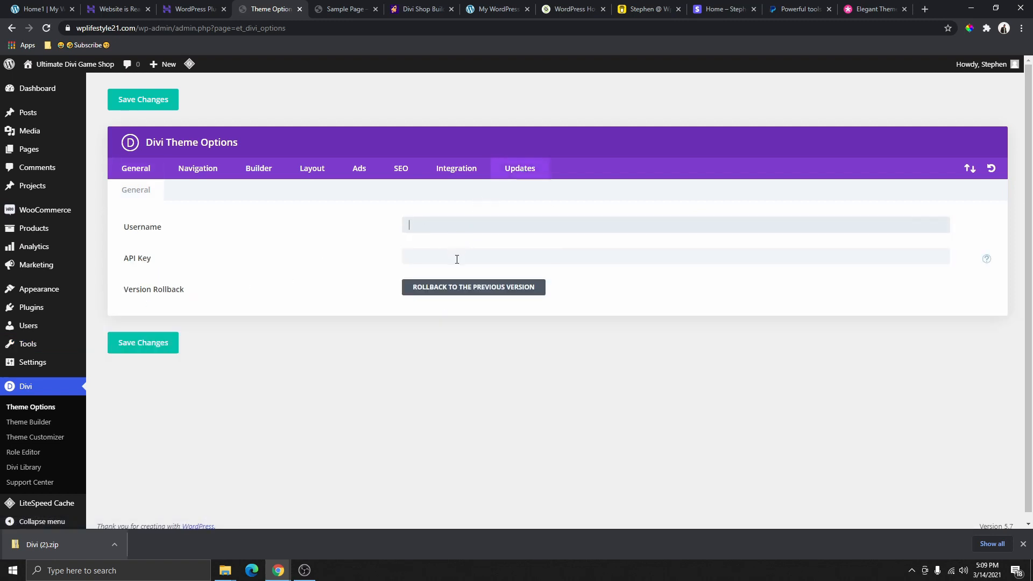
left_click_drag(156, 230, 410, 249)
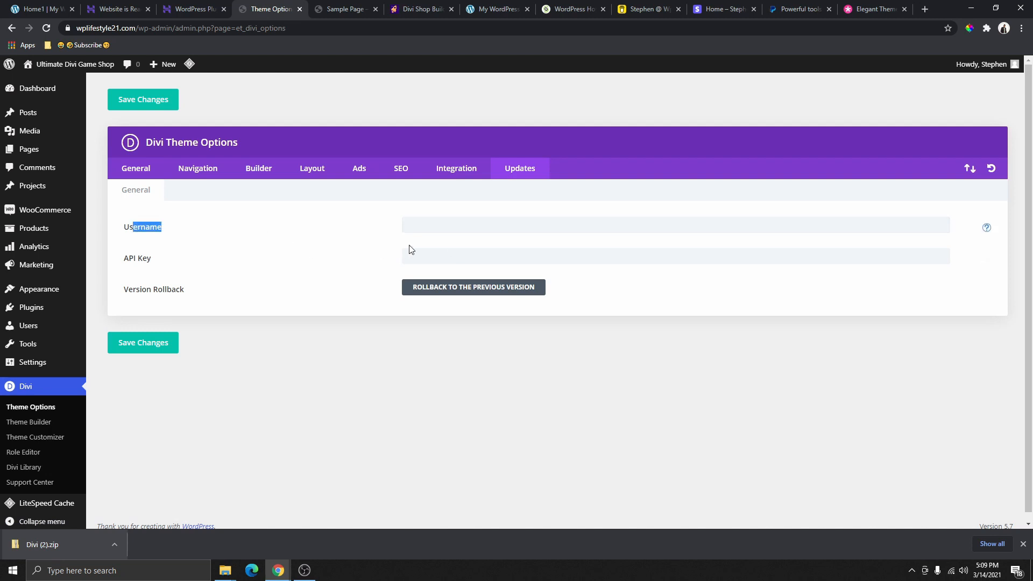
left_click(439, 231)
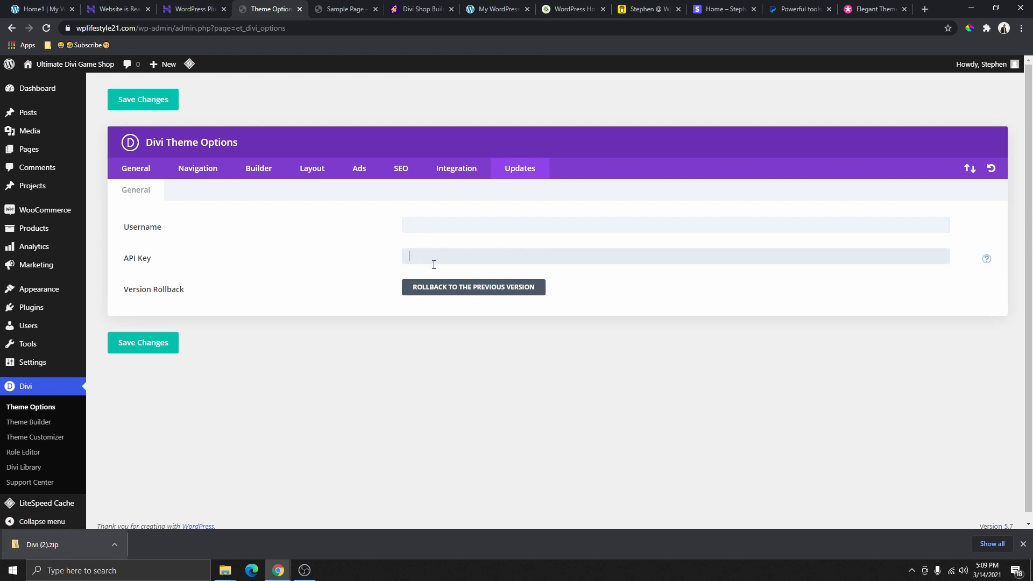
Get the username and API key from the Elegant Themes members area, enter both in the Divi update settings and save the changes
left_click(880, 12)
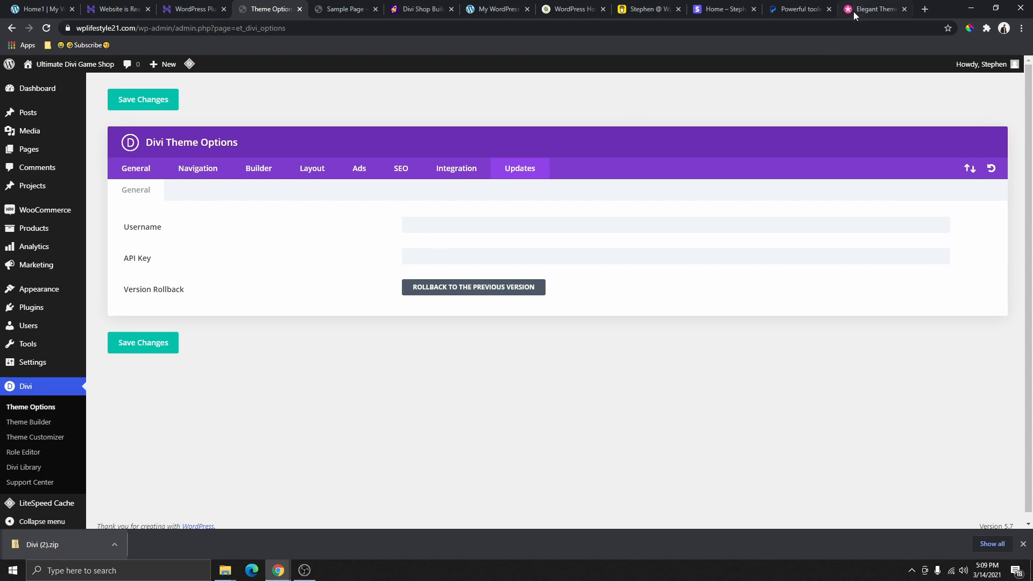
left_click(876, 10)
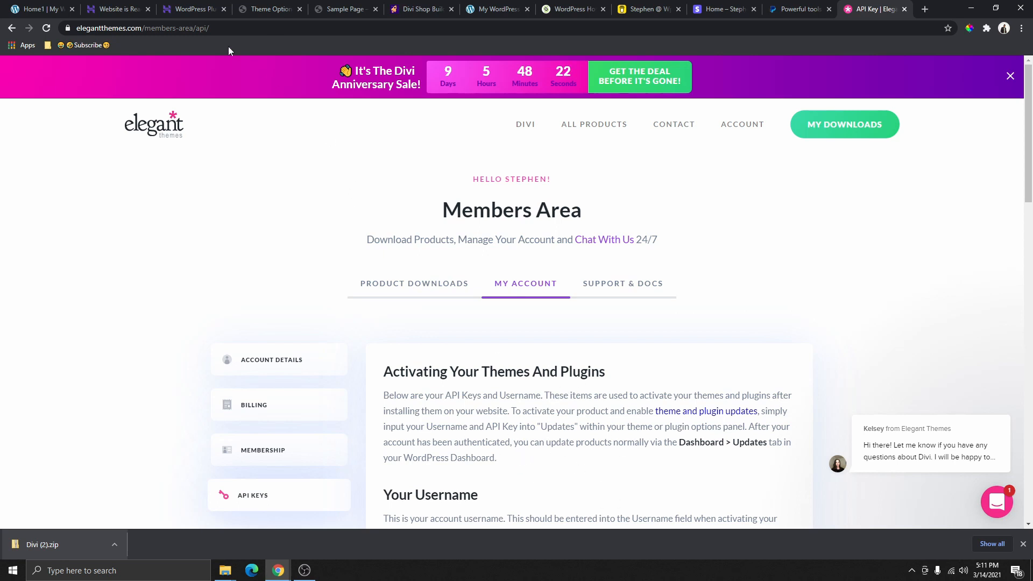
left_click(277, 12)
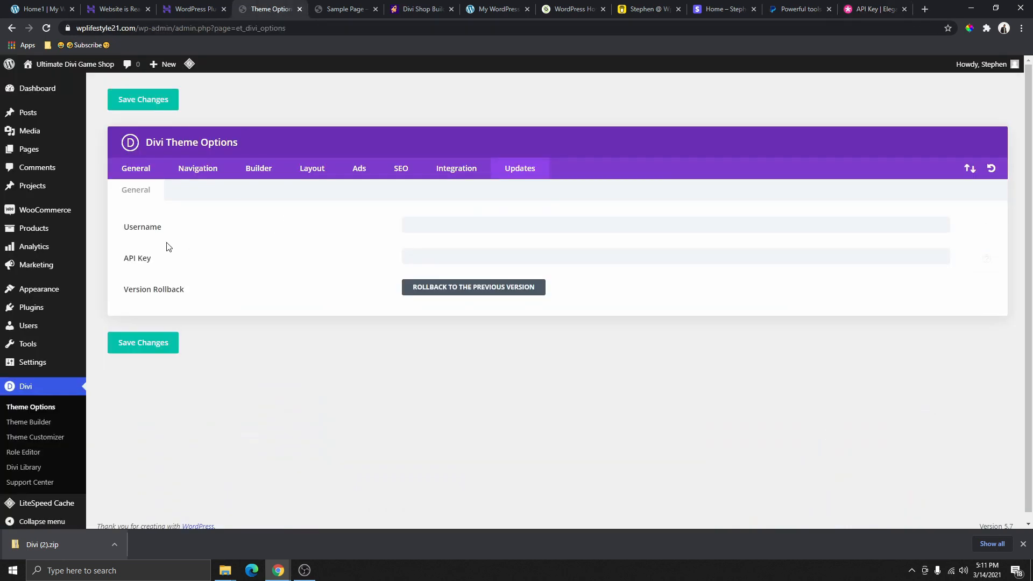
left_click(441, 257)
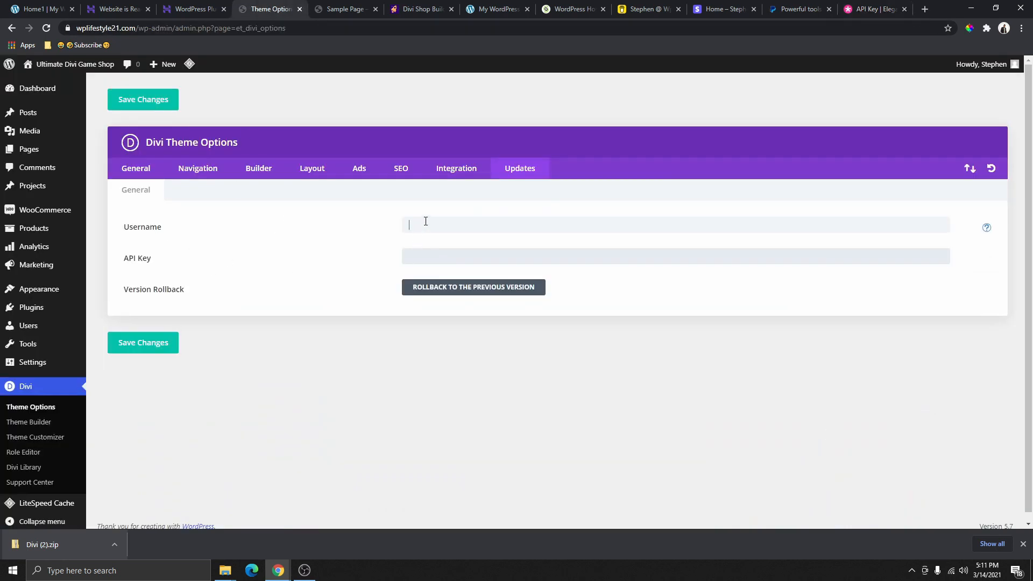
left_click(422, 249)
left_click(144, 346)
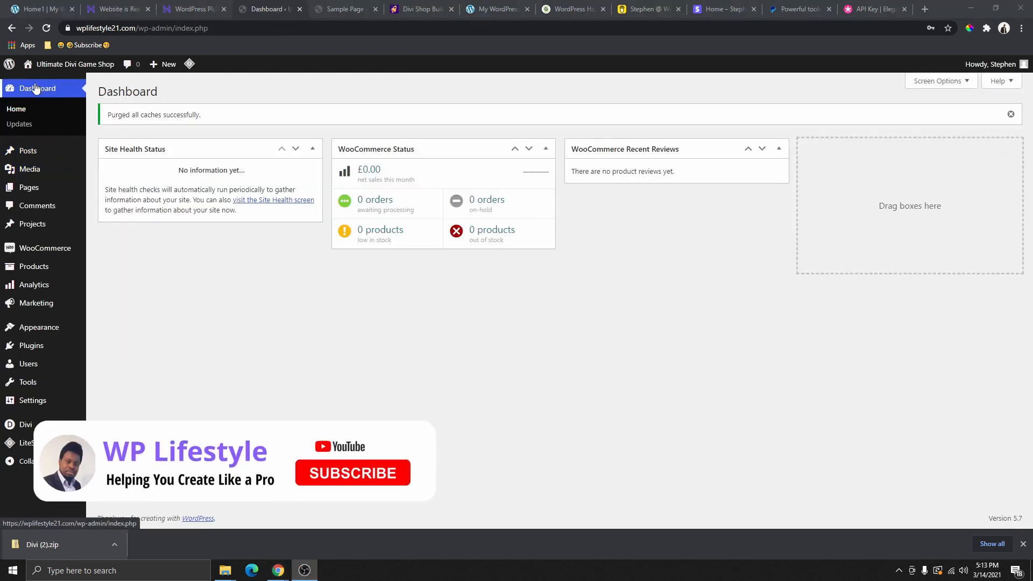
Move the site's Sample Page to the trash and delete it permanently
mouse_move(30, 189)
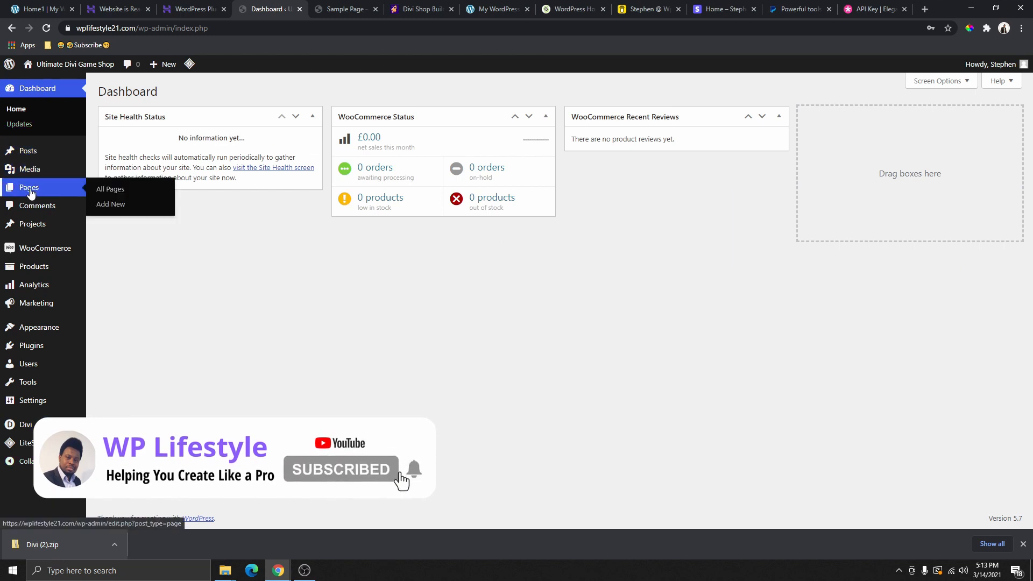
left_click(112, 189)
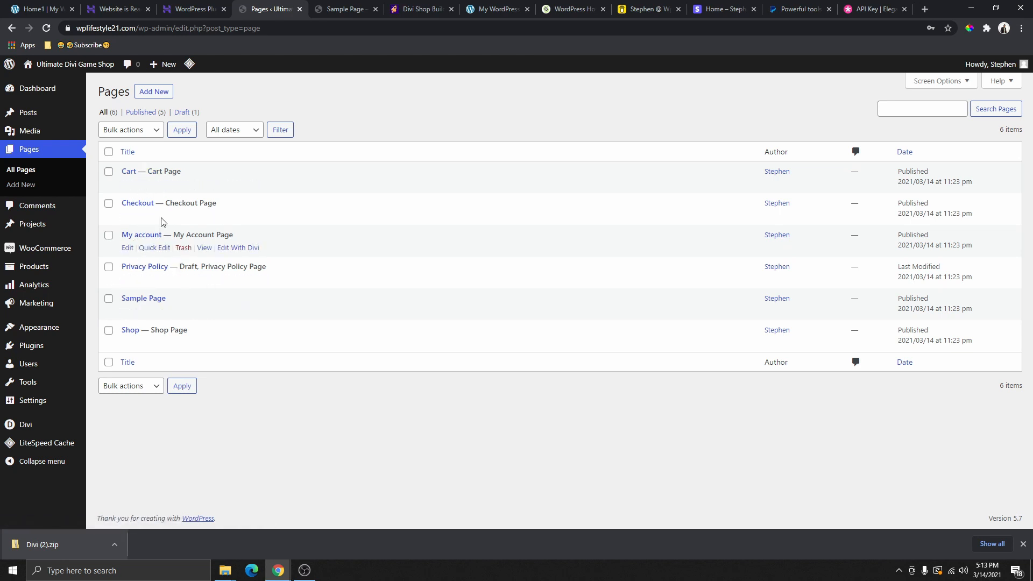
left_click(53, 250)
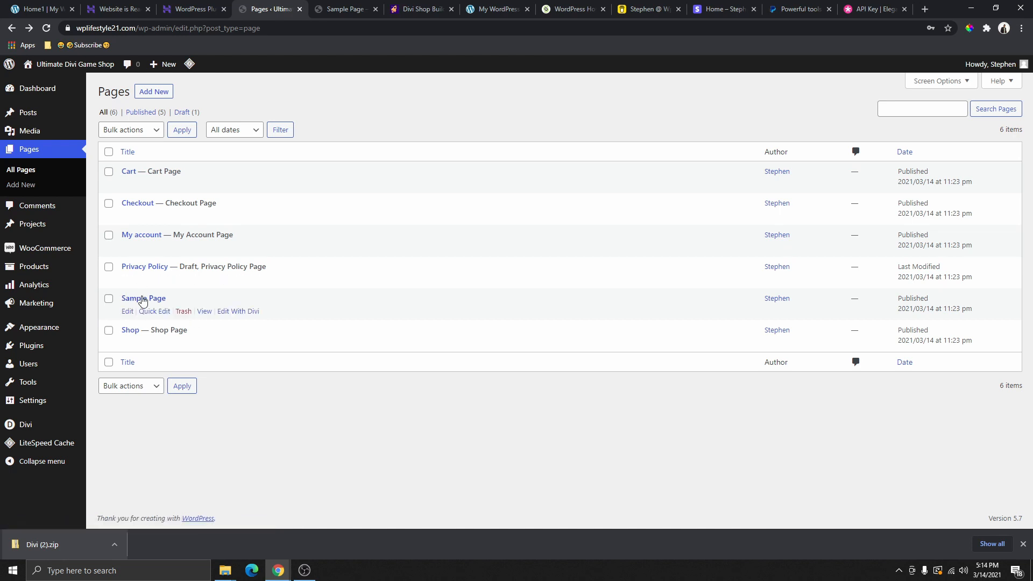
left_click(183, 311)
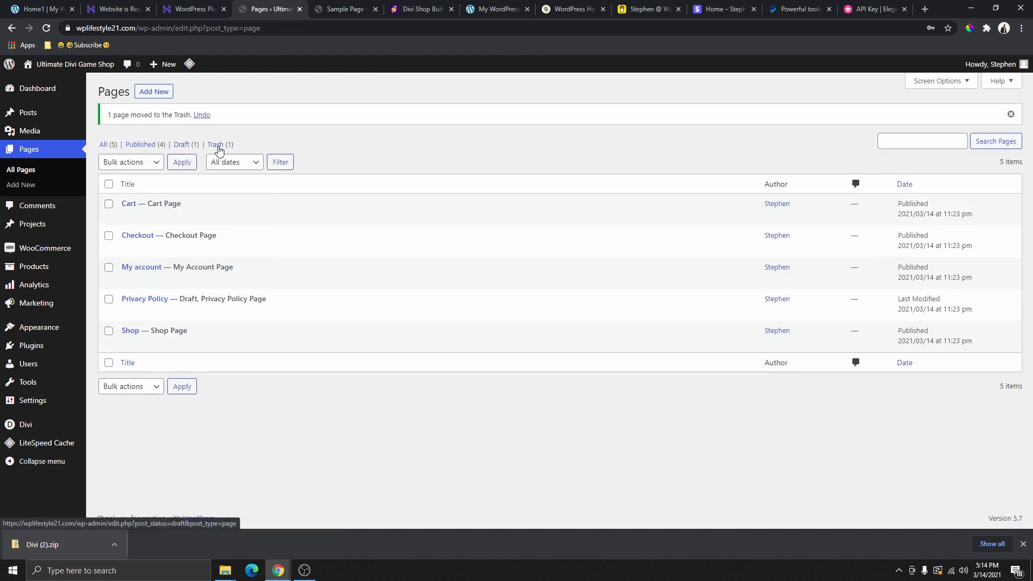
left_click(218, 147)
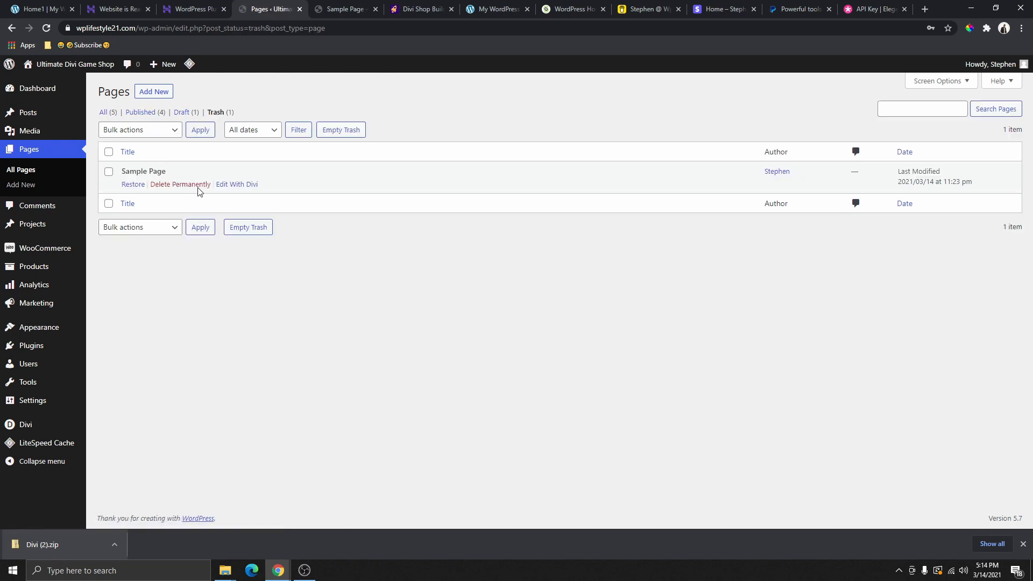
left_click(195, 185)
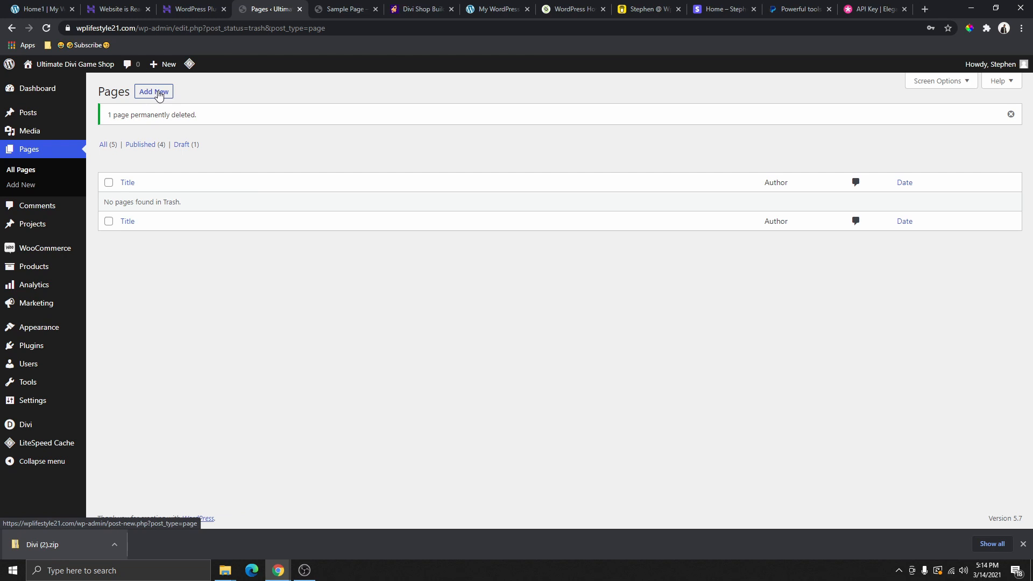
Look over the demo shop's Home1 page and compare its navigation with the new site's published pages
left_click(42, 9)
scroll(297, 261, "down", 5)
scroll(323, 253, "up", 5)
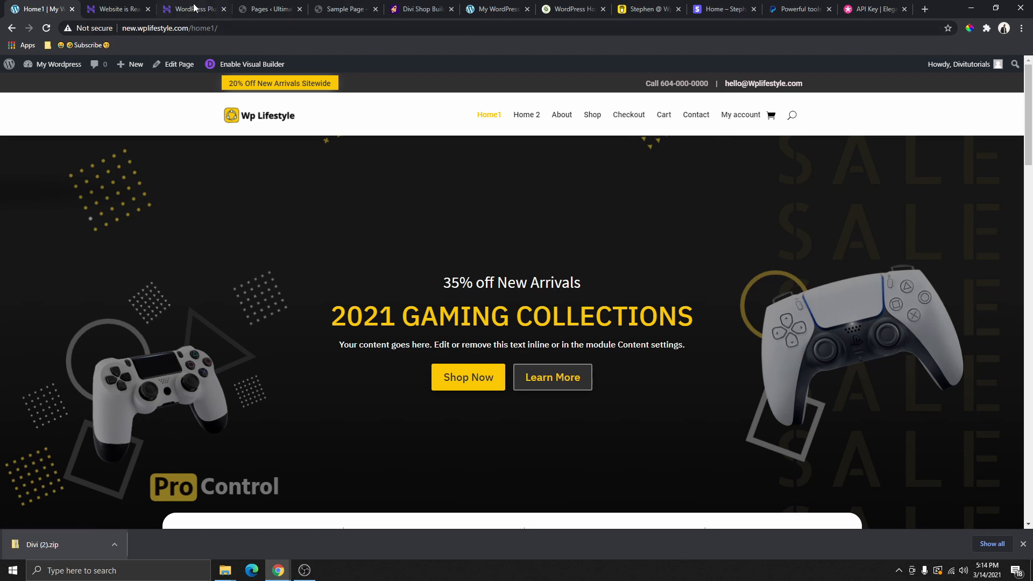
left_click(255, 12)
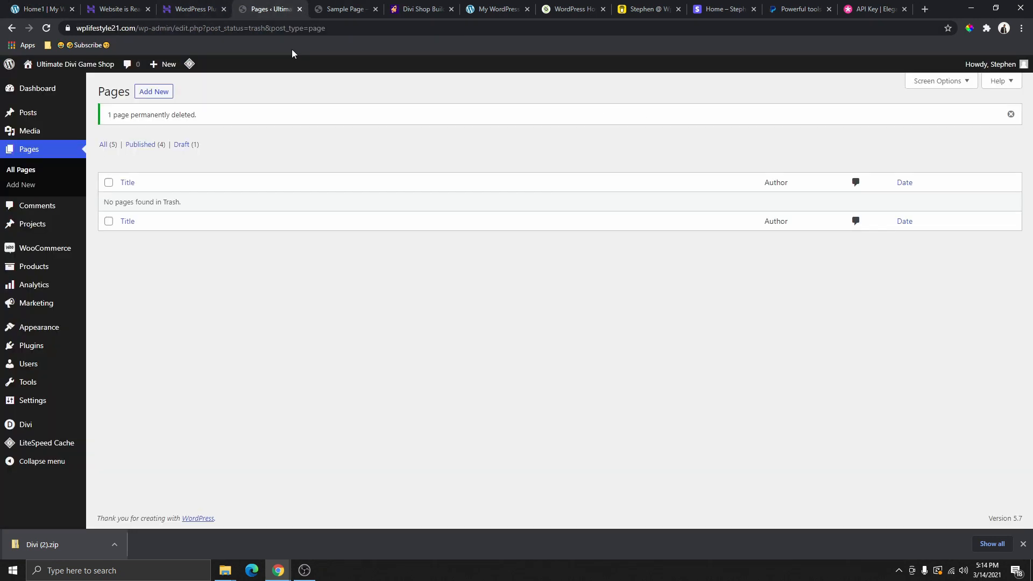
left_click(148, 151)
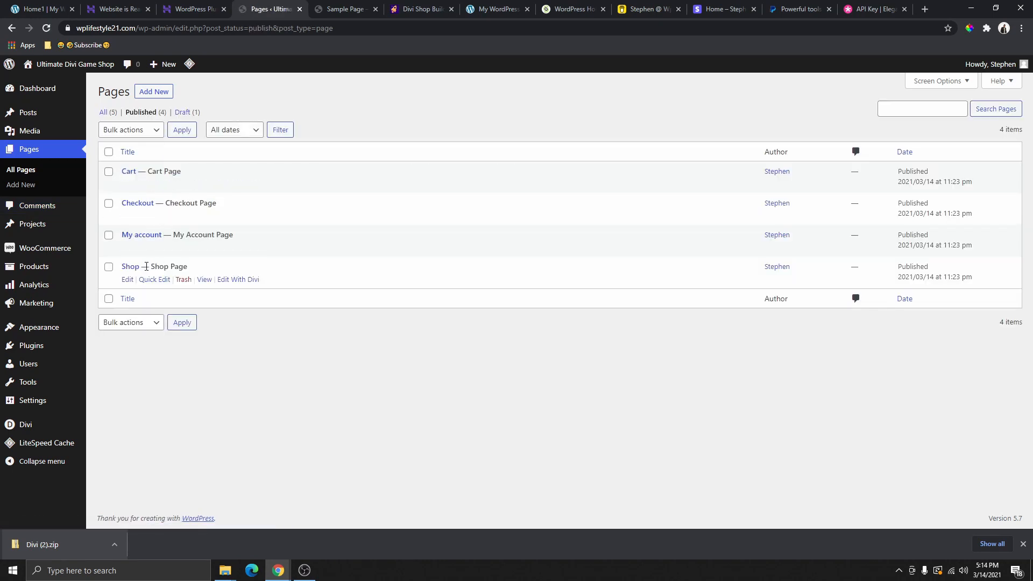
Create a new page titled "Home" and publish it, dismissing the block editor's welcome guide
left_click(159, 92)
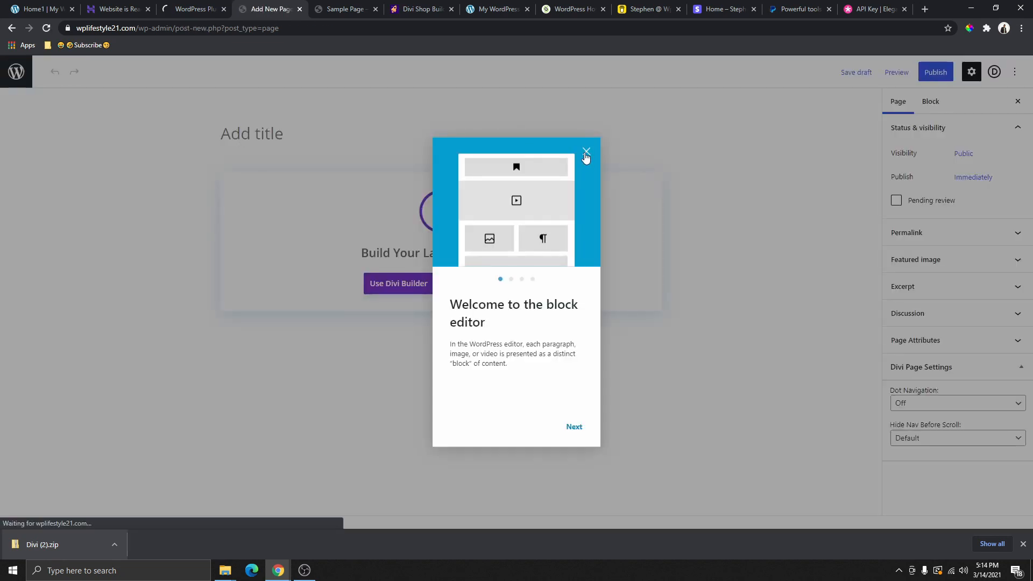
left_click(586, 154)
left_click(305, 133)
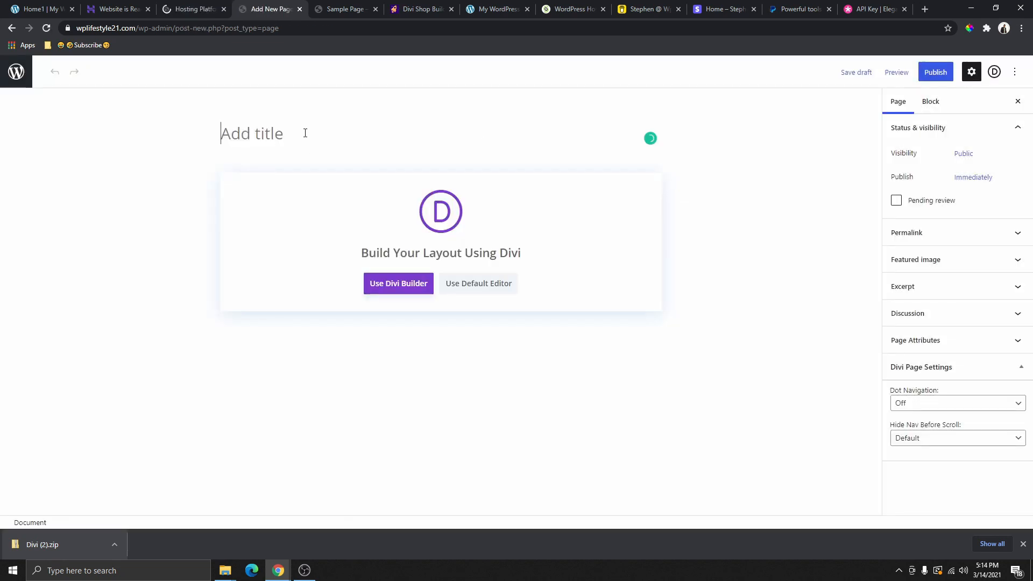
type("Home")
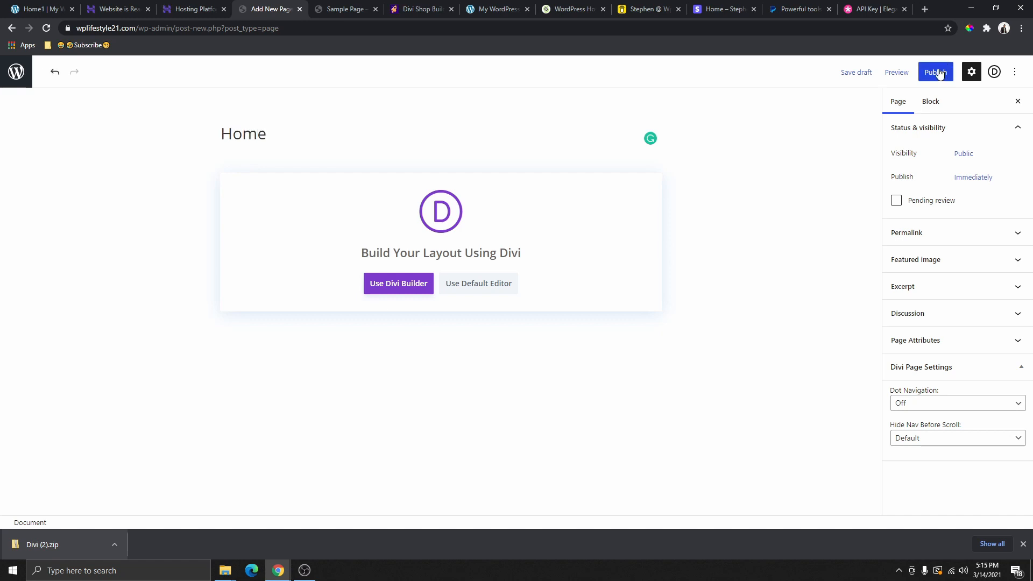
left_click(939, 74)
left_click(924, 73)
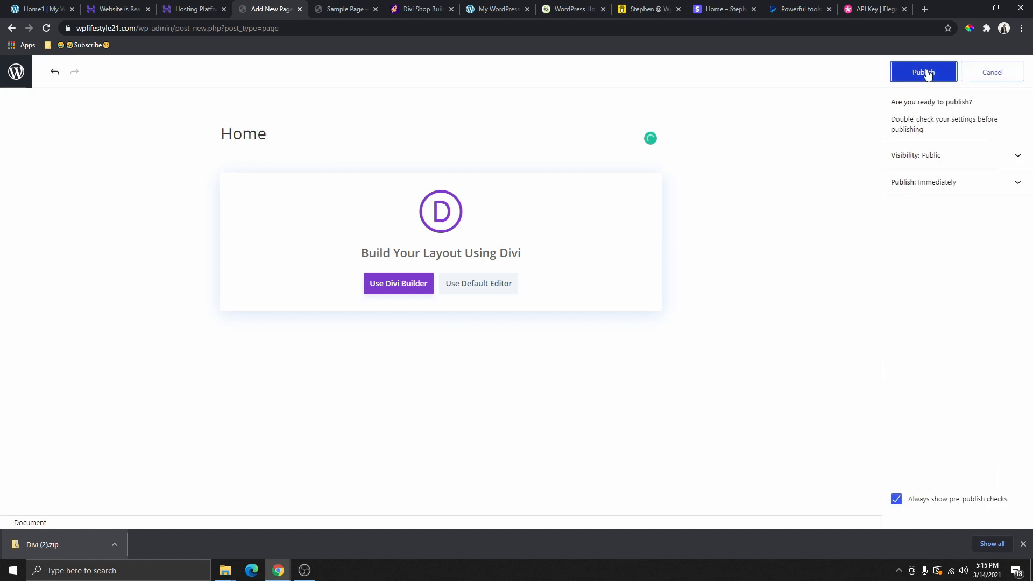
Add another new page titled "About" and publish it
left_click(15, 74)
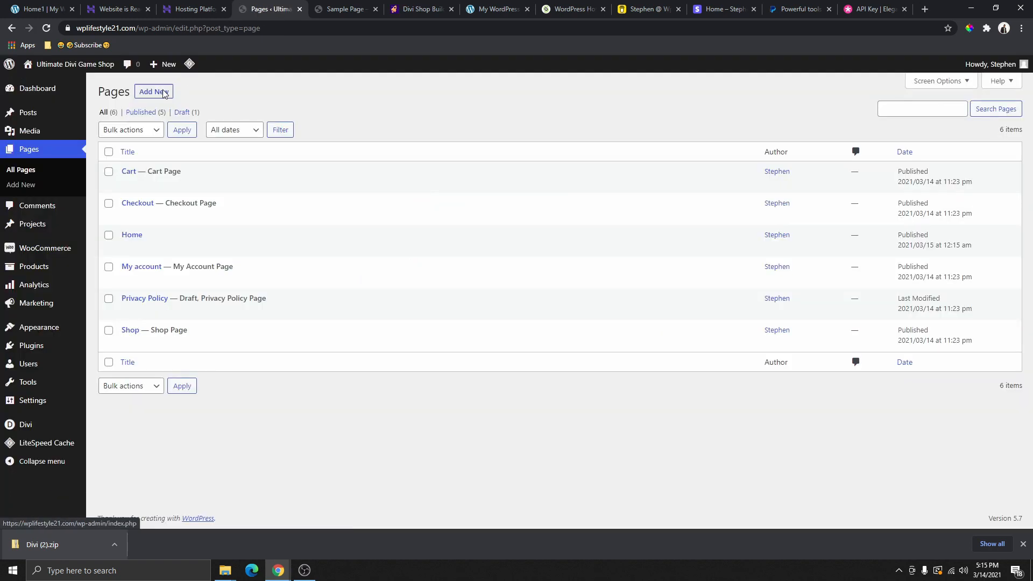
left_click(165, 93)
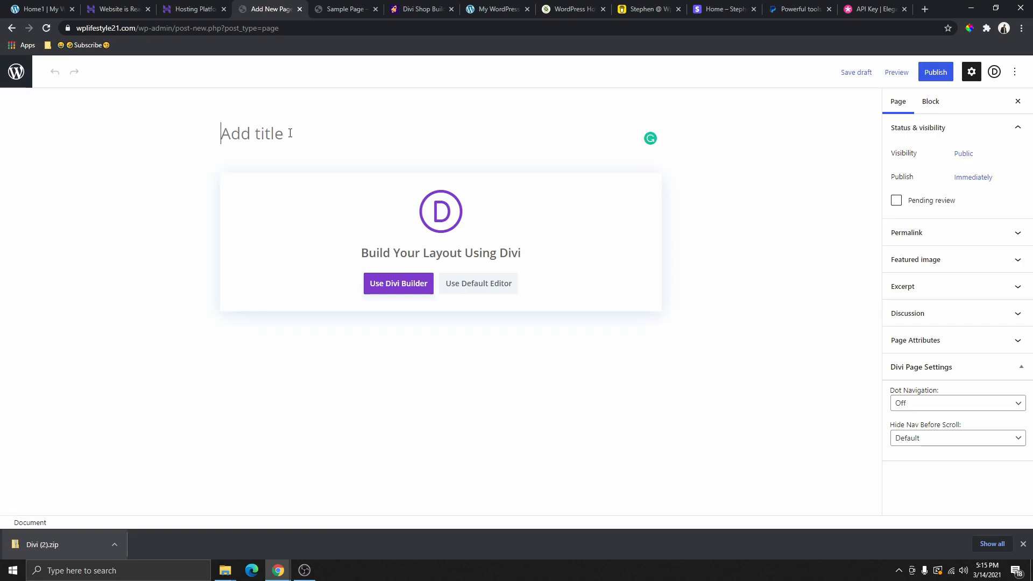
type("About")
left_click(935, 73)
left_click(927, 74)
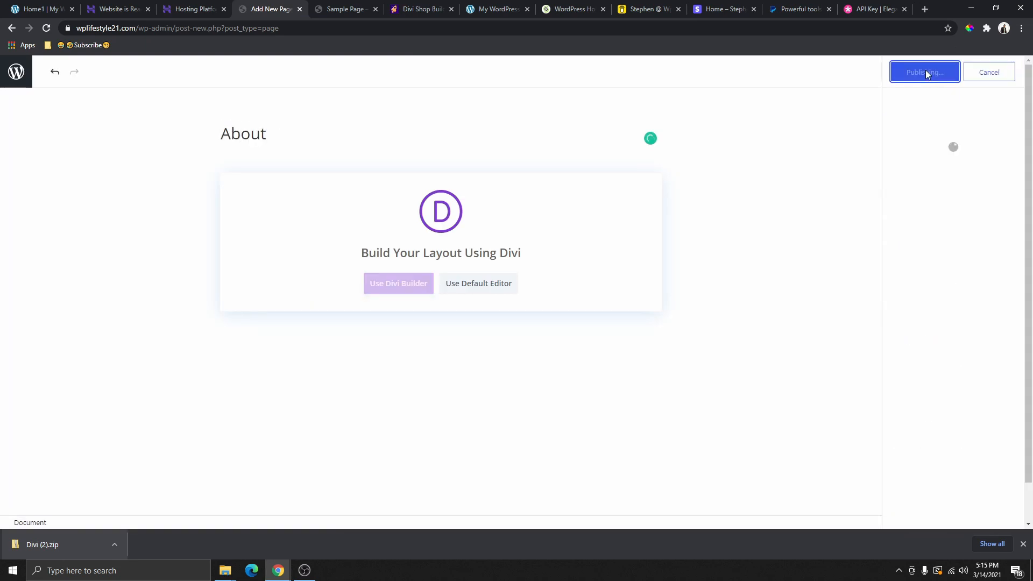
Add another new page titled "Contact" and publish it
left_click(16, 72)
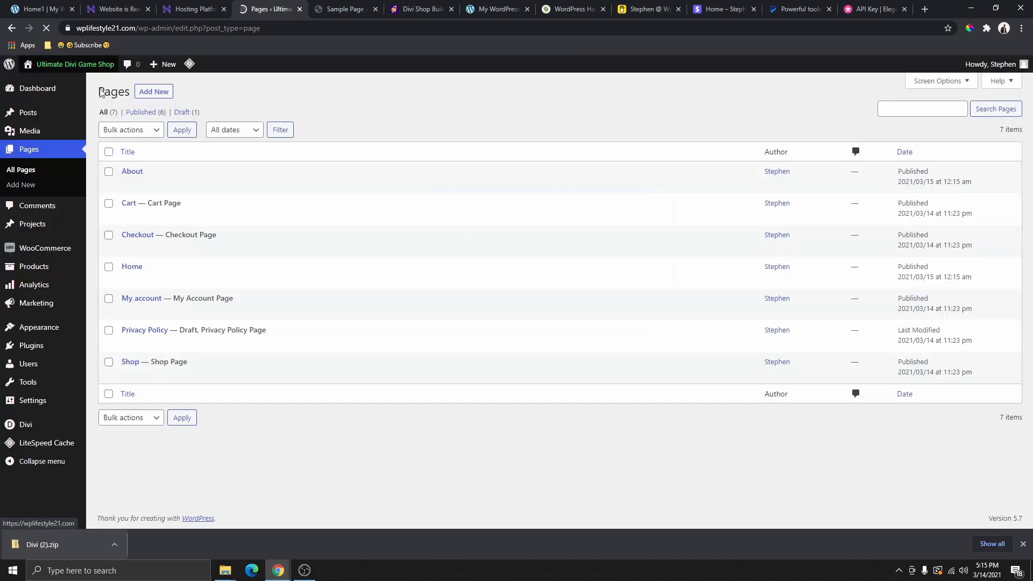
left_click(154, 93)
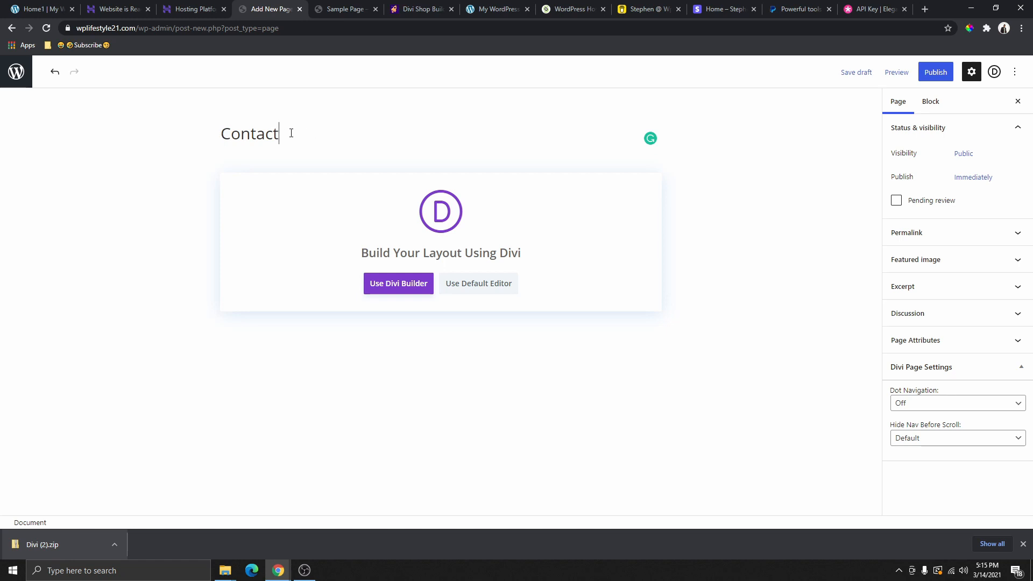
type("Us")
left_click(936, 71)
left_click(929, 76)
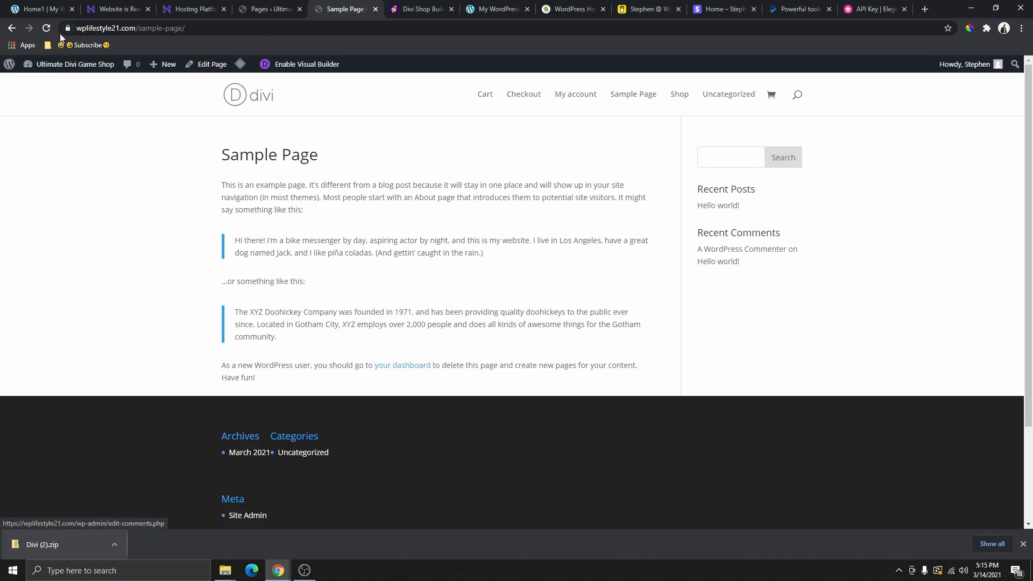
Reload the deleted sample page on the live site, and open the site's home page to examine its navigation and default content
left_click(47, 28)
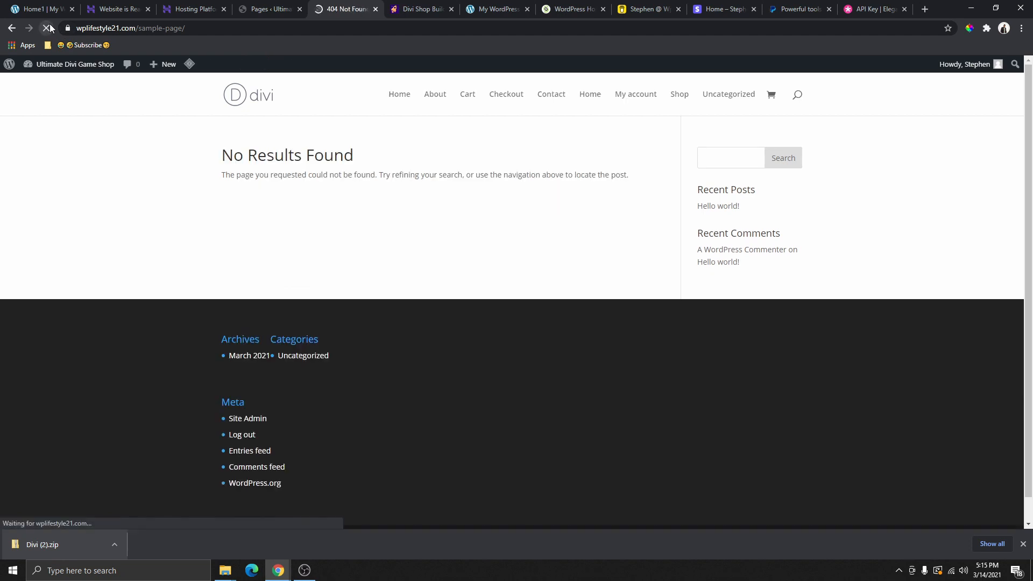
left_click_drag(227, 153, 365, 164)
left_click_drag(139, 28, 190, 33)
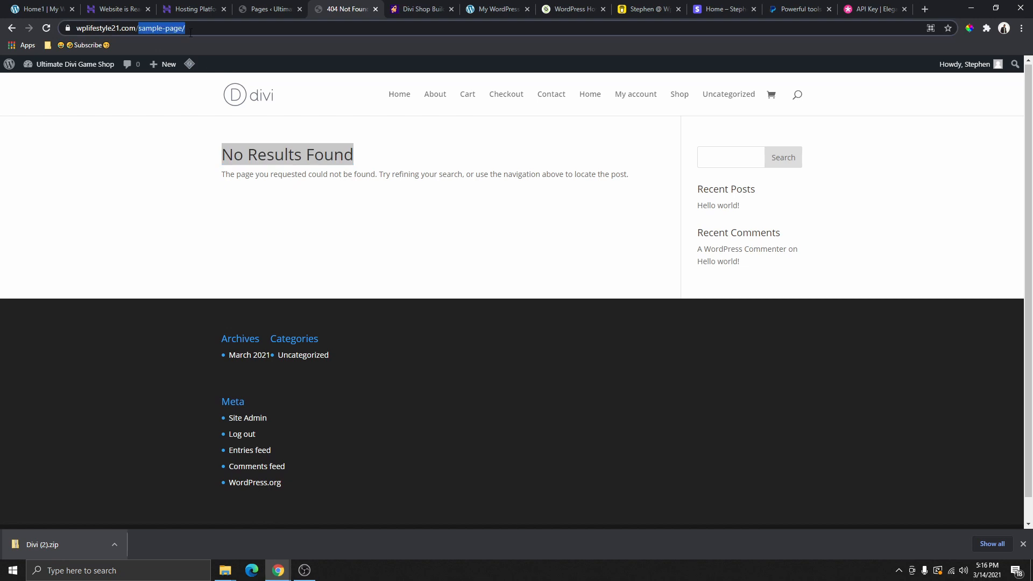
left_click(391, 103)
left_click(391, 100)
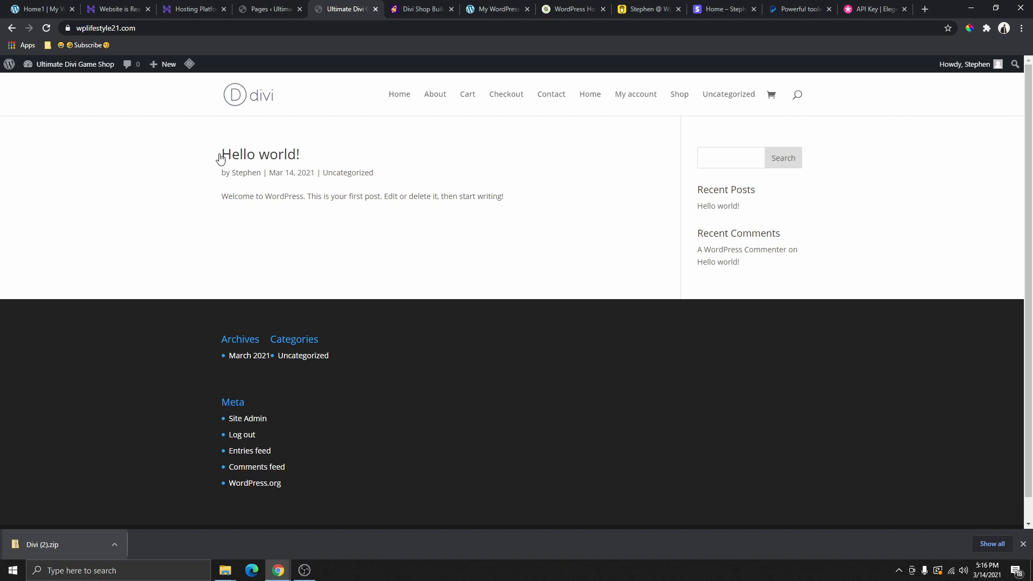
left_click_drag(222, 150, 303, 160)
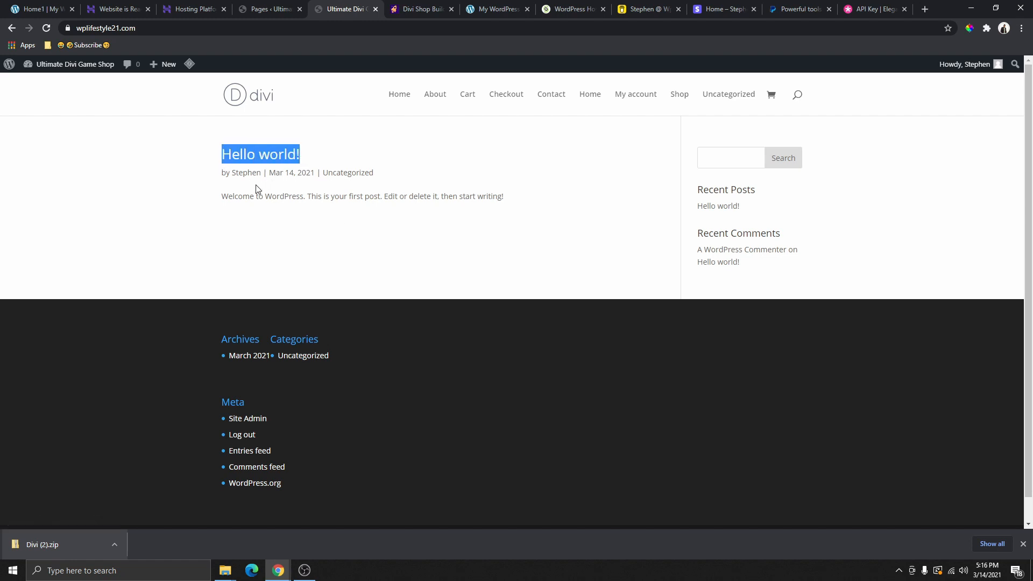
left_click_drag(226, 176, 265, 186)
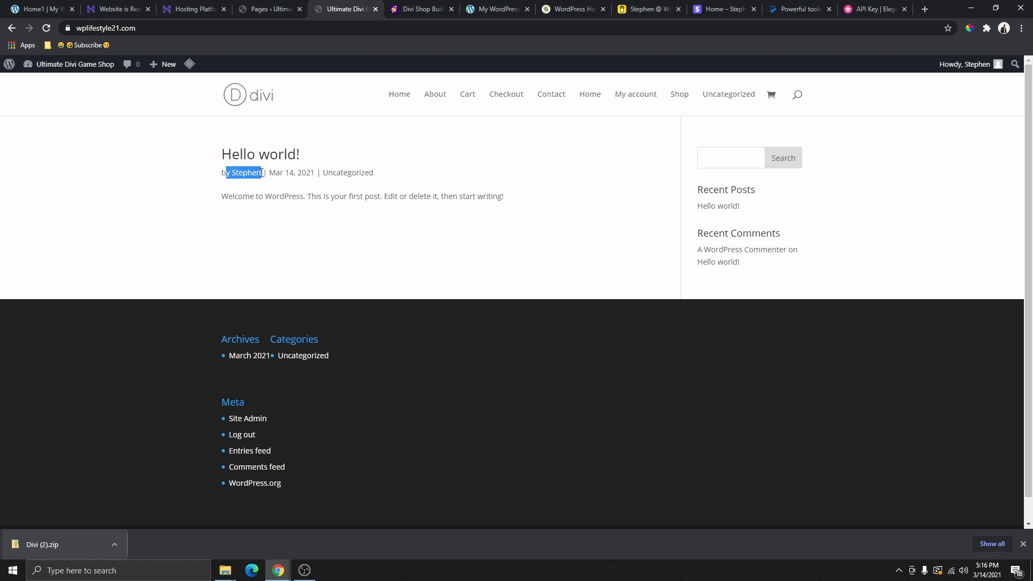
left_click(265, 175)
Create a navigation menu named "Main Menu" in the WordPress admin and assign it to the Primary Menu display location
left_click(252, 12)
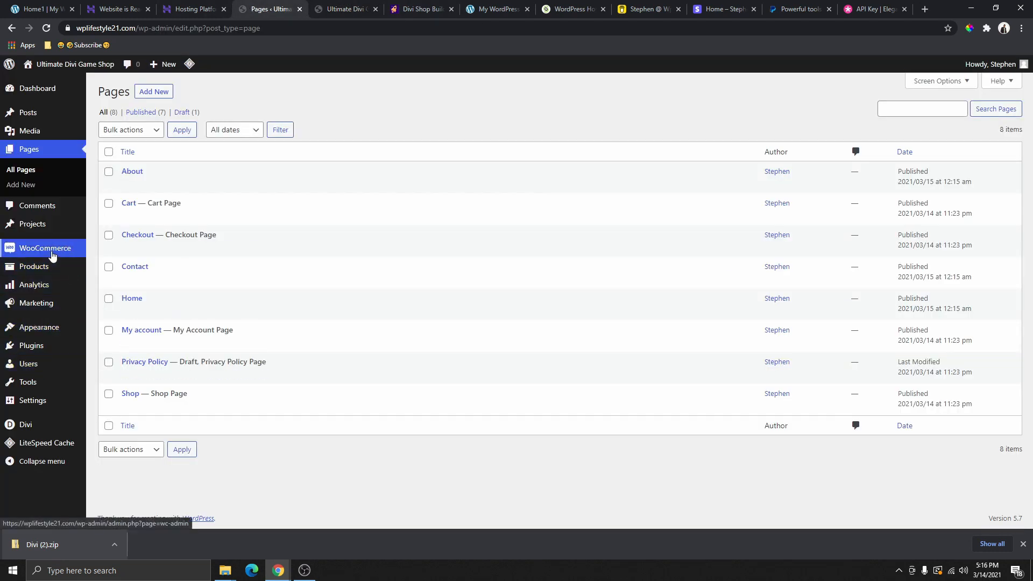
mouse_move(41, 330)
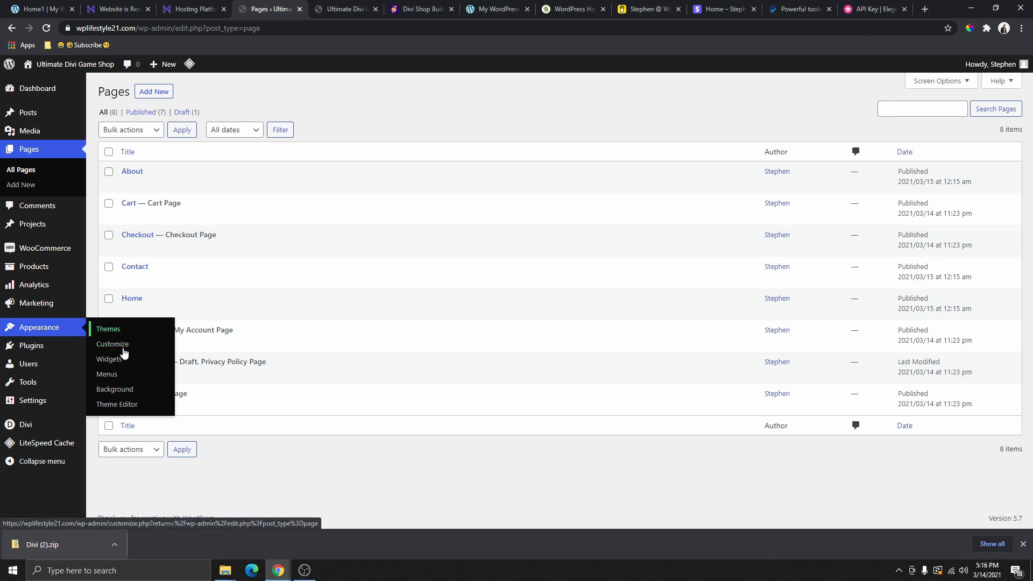
left_click(109, 375)
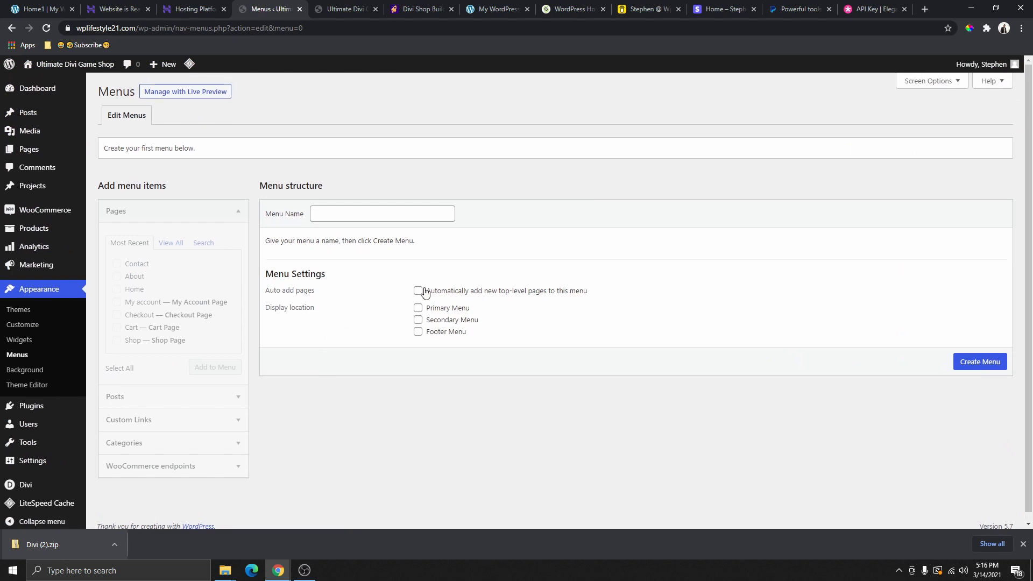
left_click(343, 211)
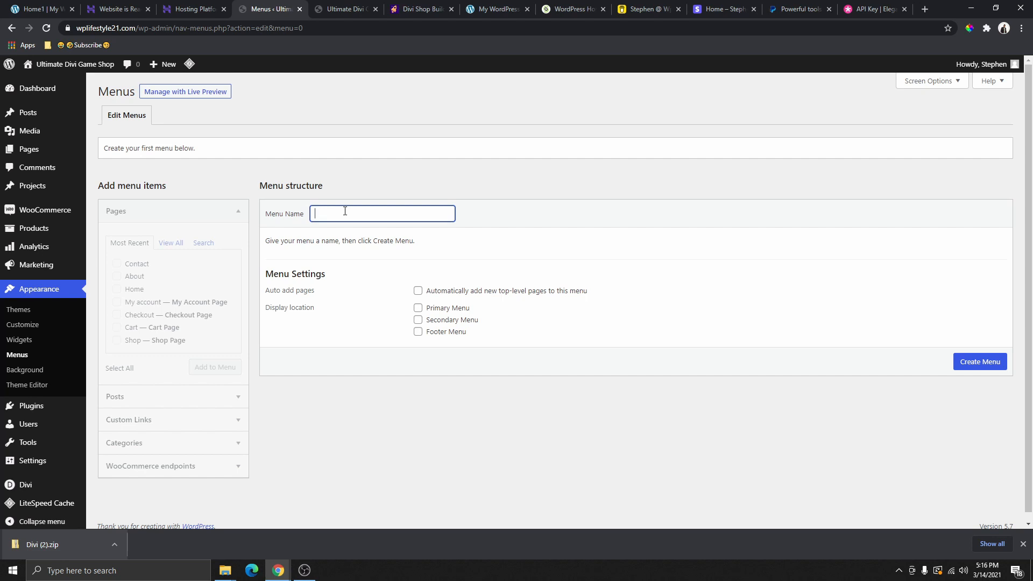
type("Main Menu")
left_click_drag(357, 218, 315, 220)
left_click(418, 310)
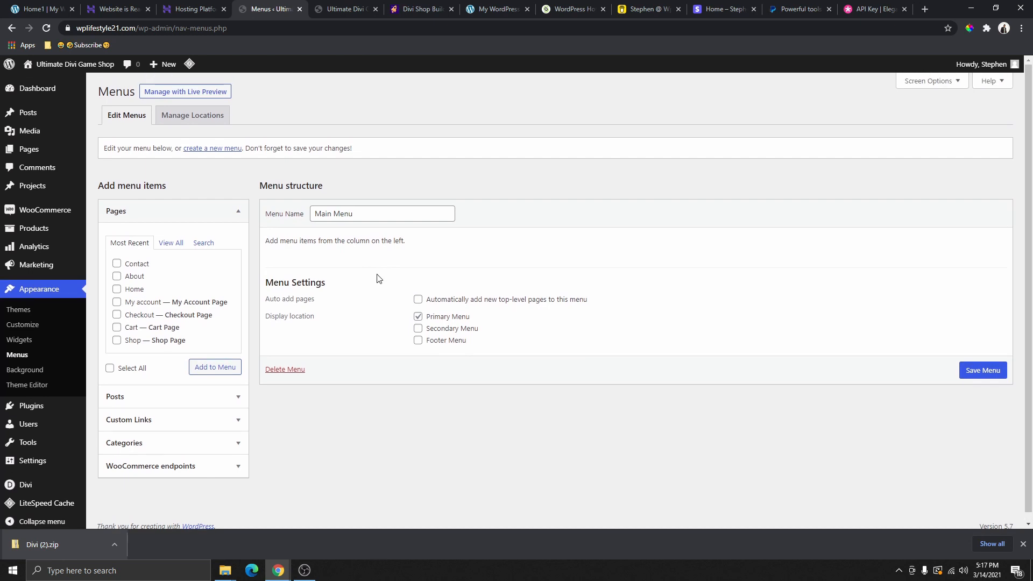
Add the Contact, About, Home, My account, Checkout, Cart and Shop pages to Main Menu, checking the live site's navigation for reference
scroll(145, 288, "down", 1)
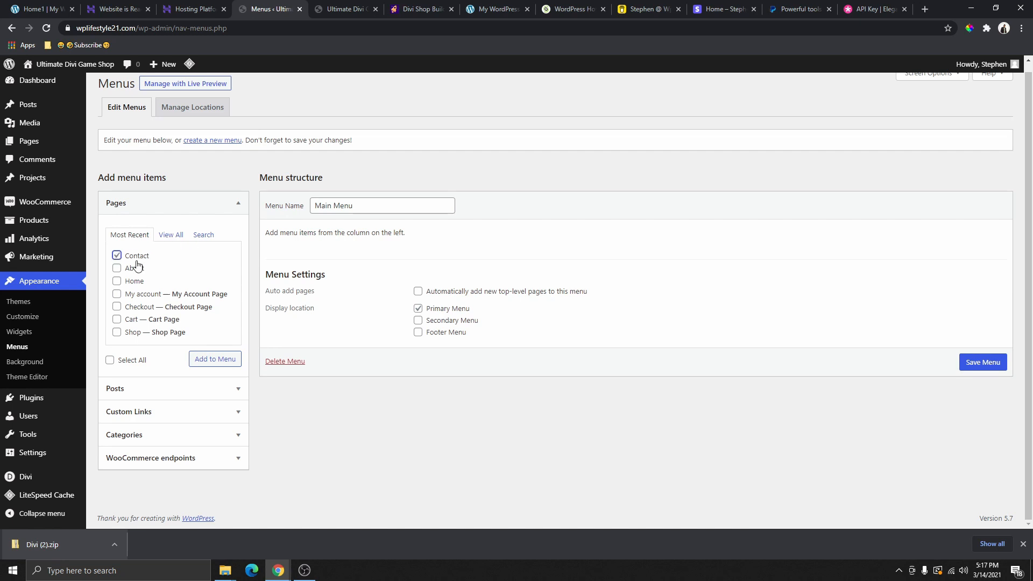
left_click(117, 269)
left_click(117, 281)
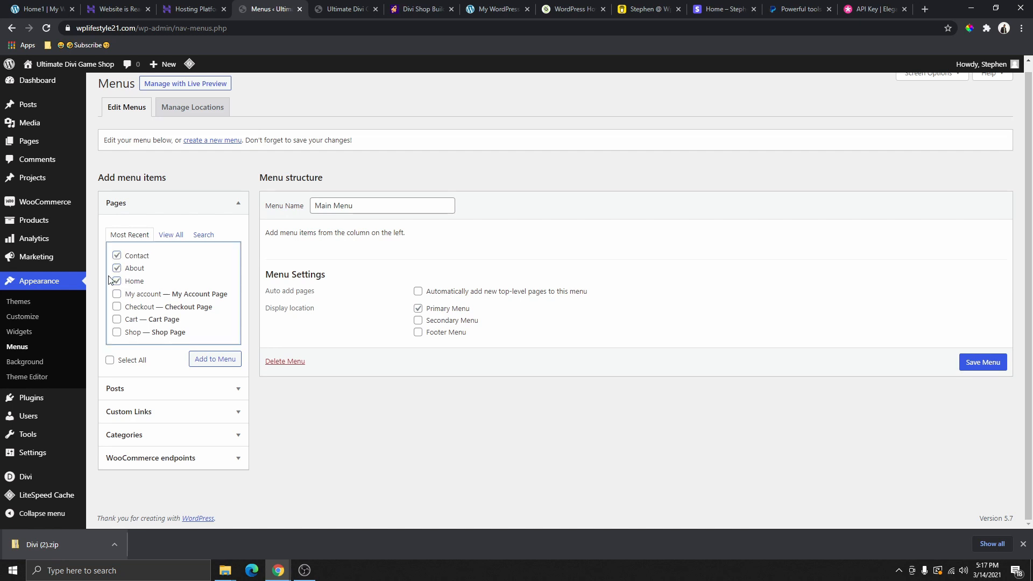
left_click(117, 332)
left_click(335, 15)
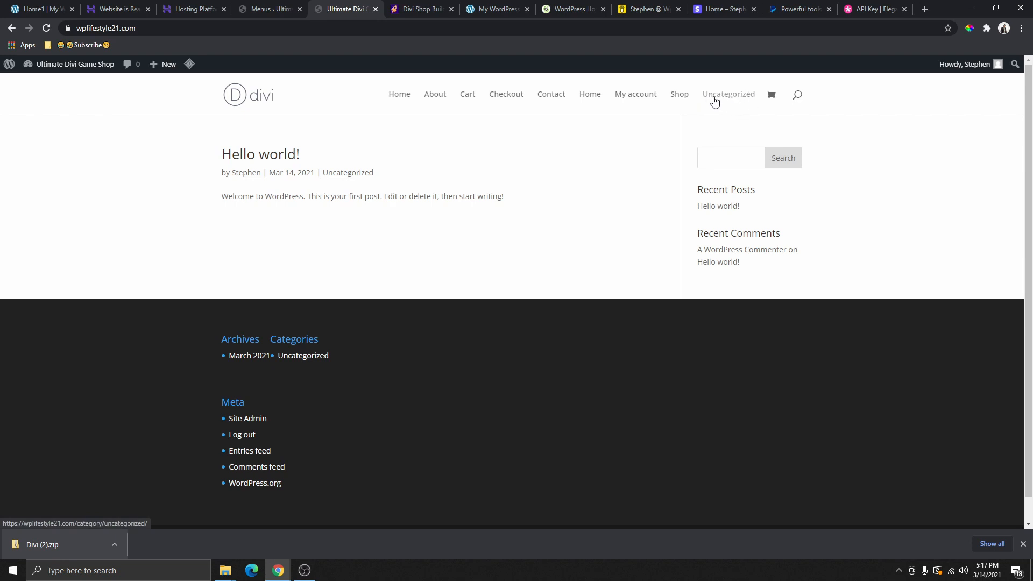
left_click(273, 8)
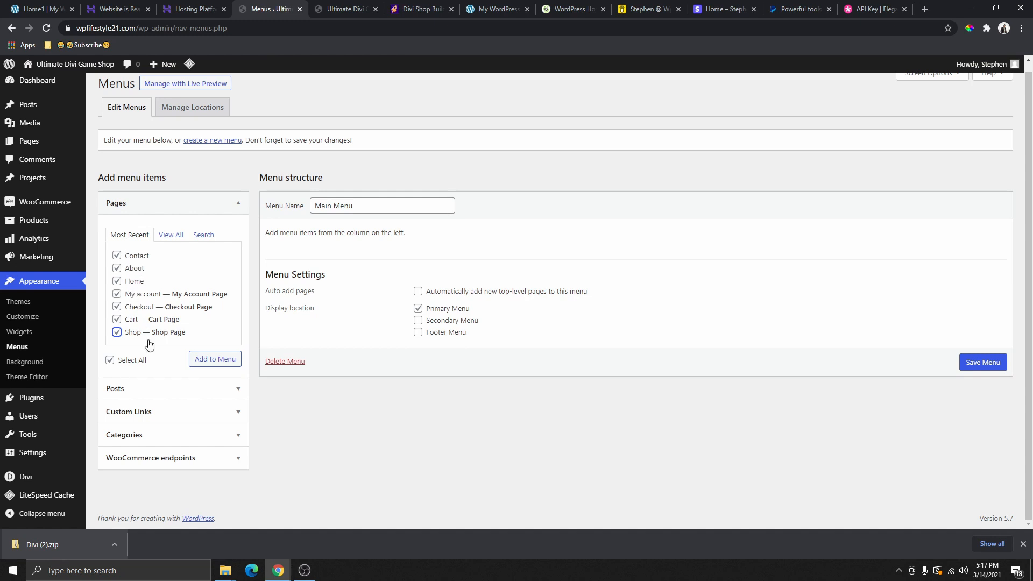
left_click(212, 363)
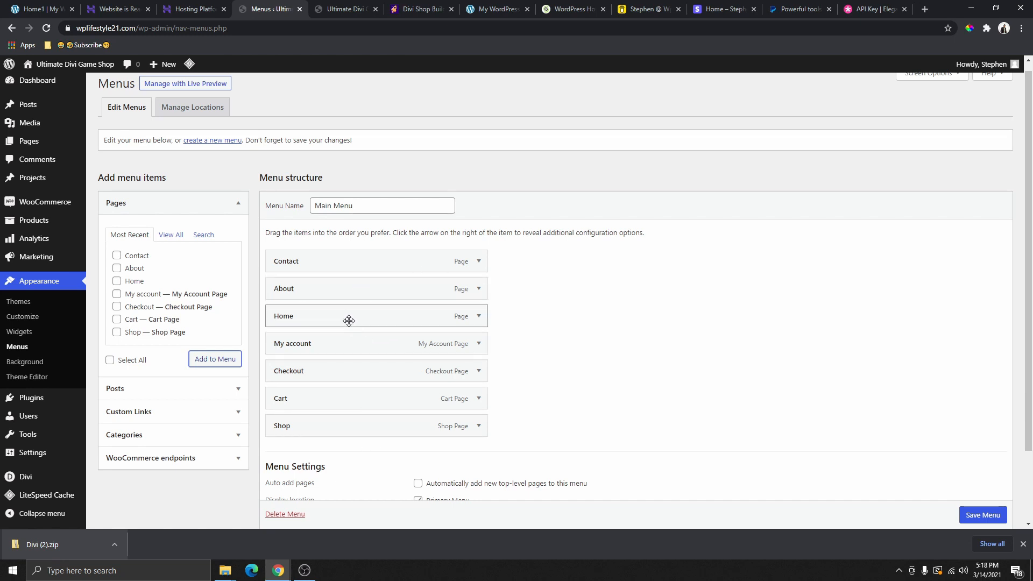
Reorder Main Menu as Home, About, Shop, Contact, Checkout, Cart, My account, and save the menu
left_click_drag(349, 318, 346, 263)
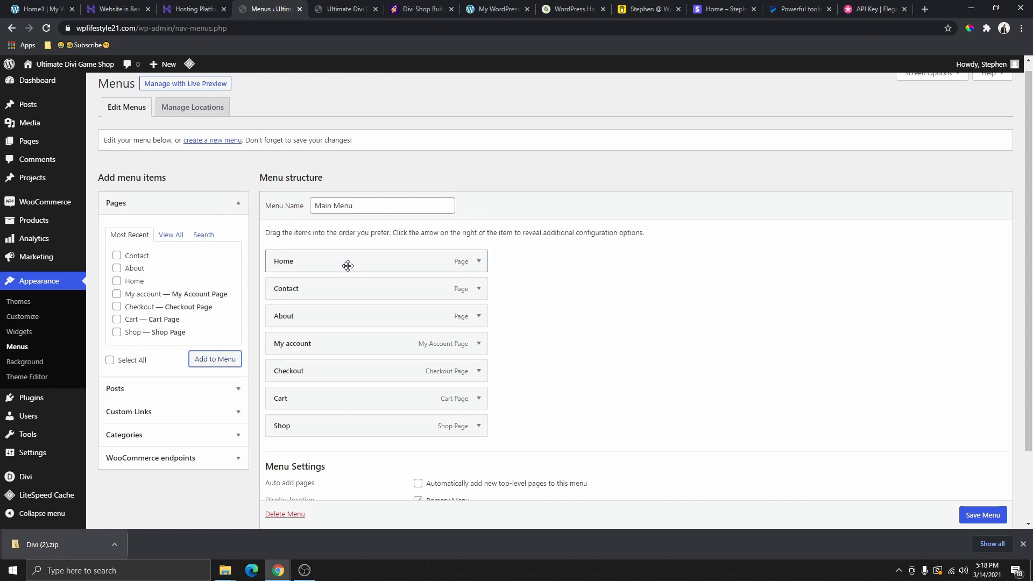
left_click_drag(330, 321, 329, 347)
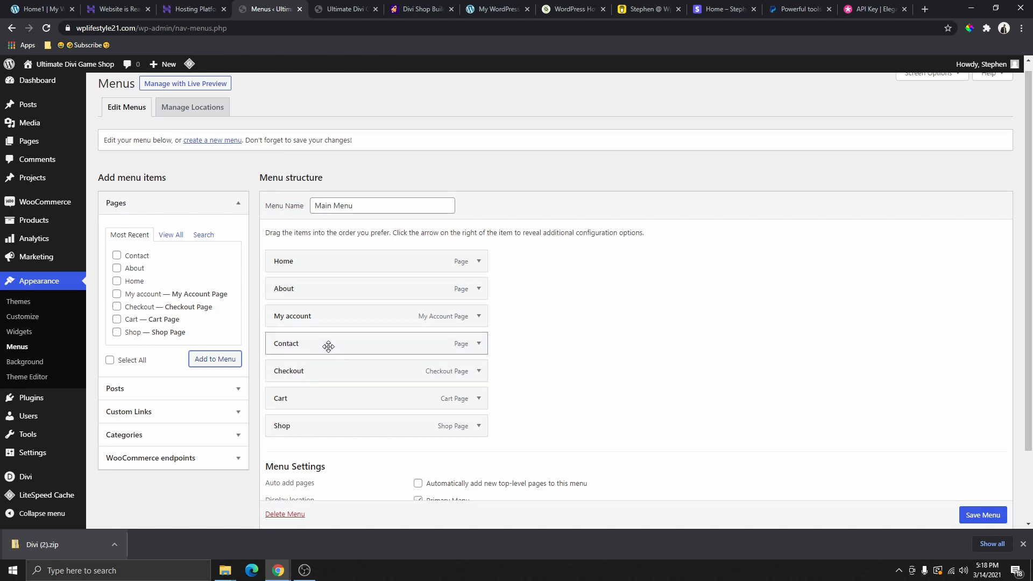
mouse_move(300, 419)
left_mouse_down()
mouse_move(302, 314)
mouse_move(369, 353)
mouse_move(351, 426)
mouse_move(297, 425)
left_mouse_up()
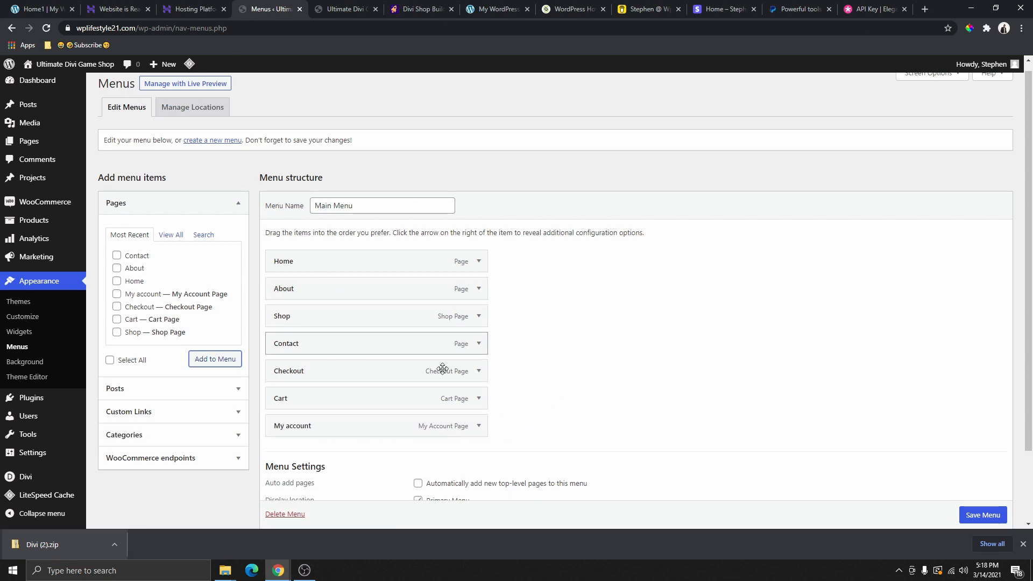
left_click(975, 516)
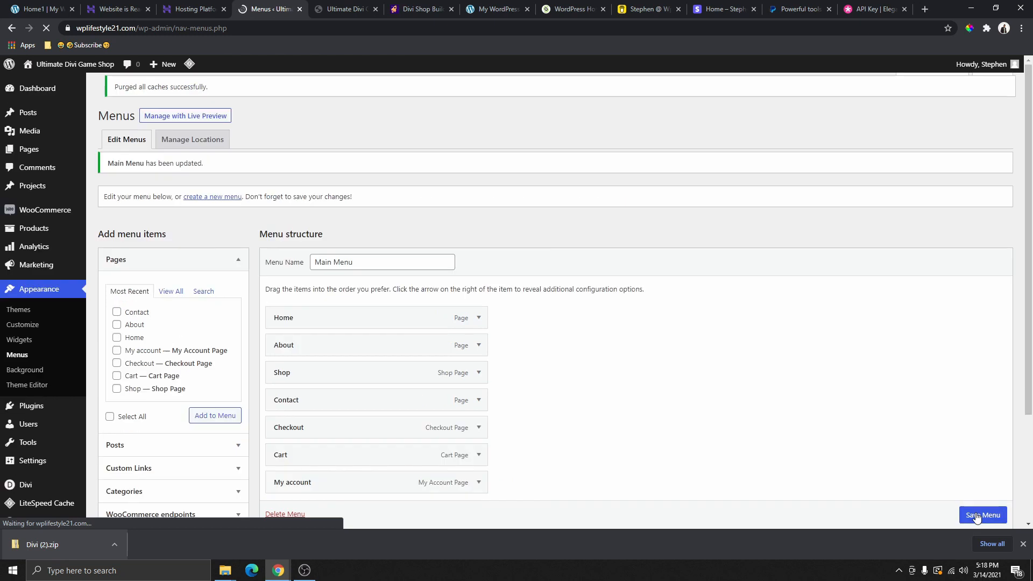
Assign Main Menu to the Primary Menu theme location, save the locations, and reload the live site to check its navigation
left_click(200, 182)
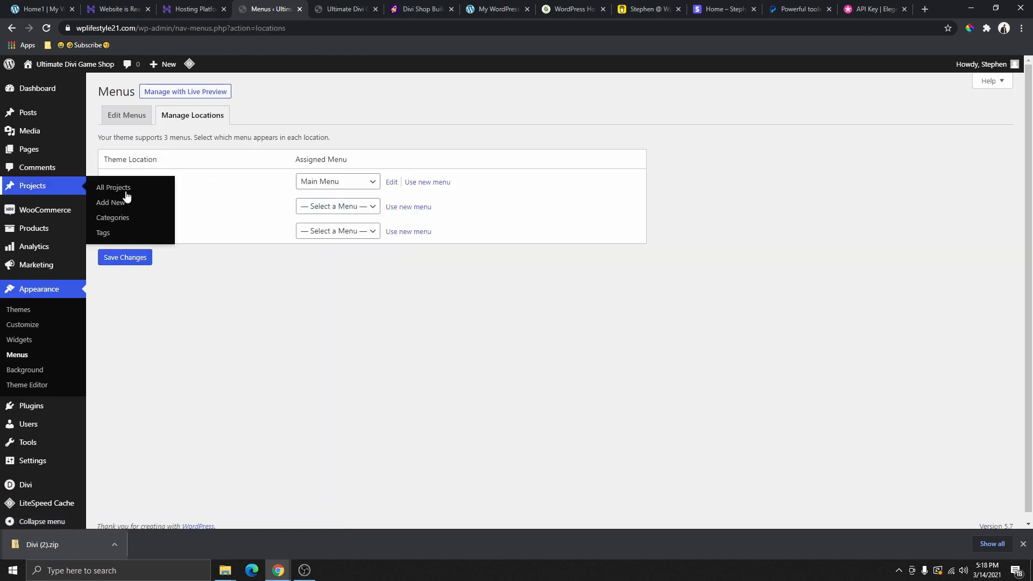
left_click(344, 183)
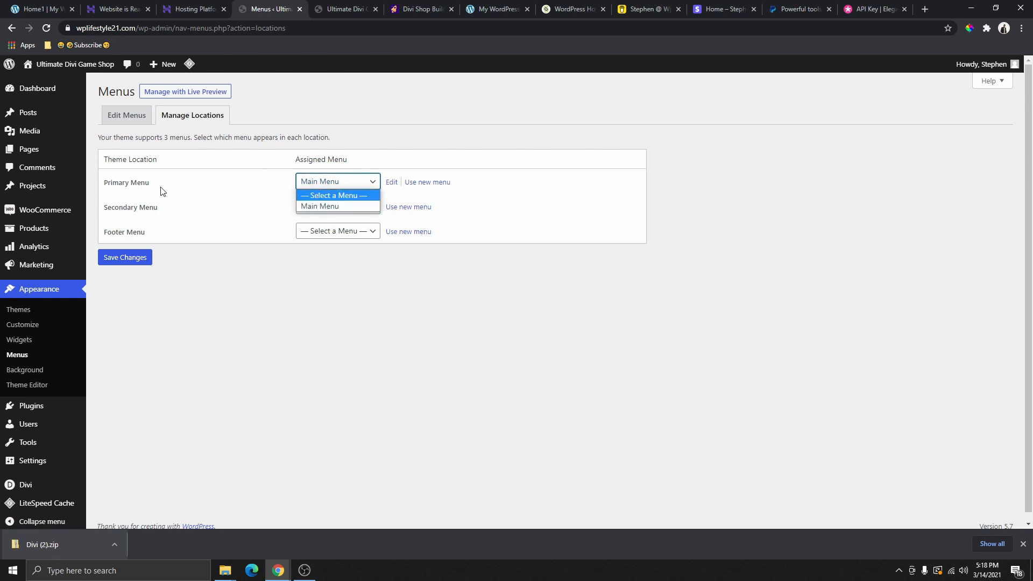
left_click(359, 7)
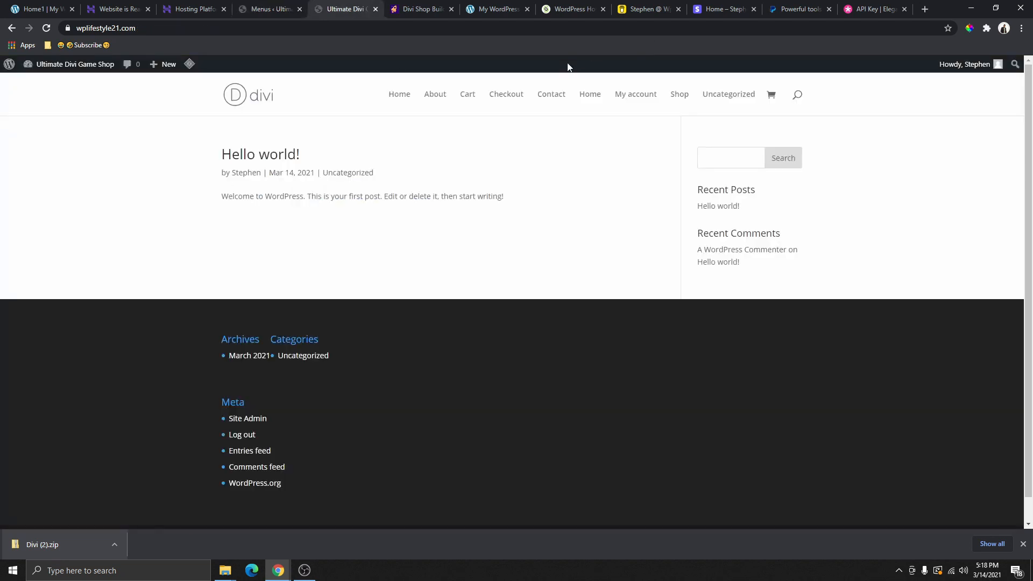
left_click(257, 11)
left_click(326, 184)
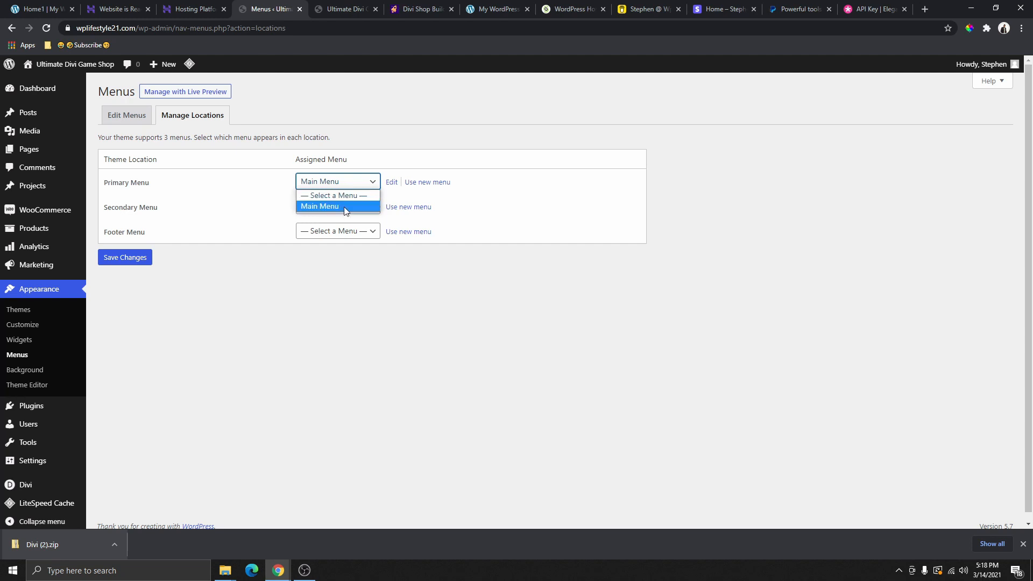
left_click(326, 207)
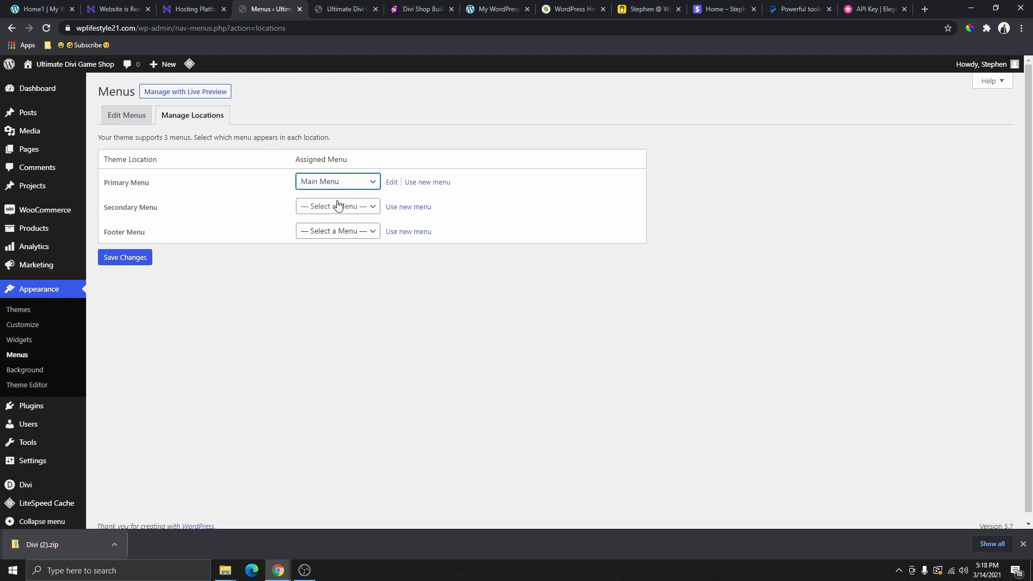
left_click(129, 258)
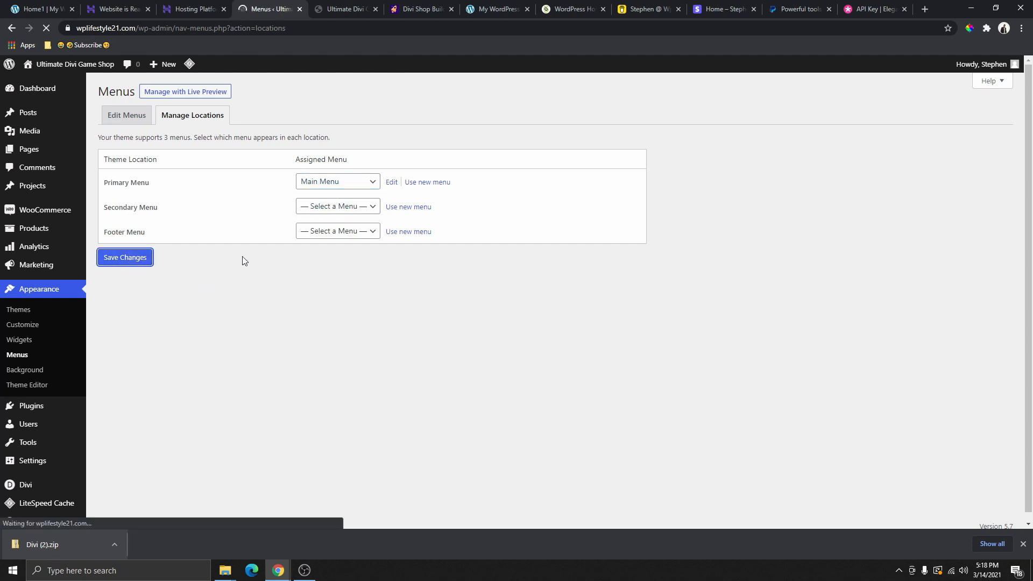
left_click(347, 11)
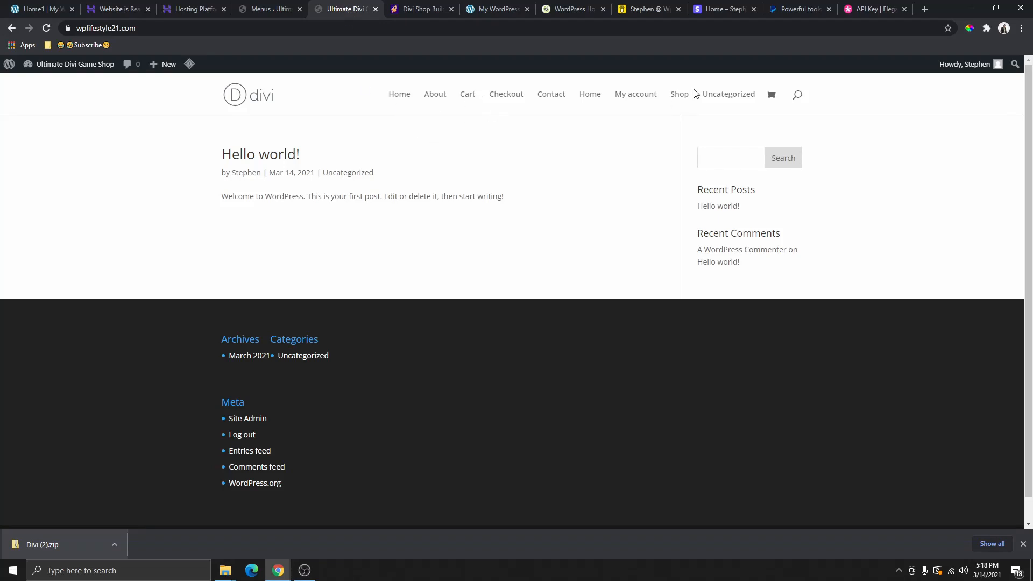
left_click(48, 28)
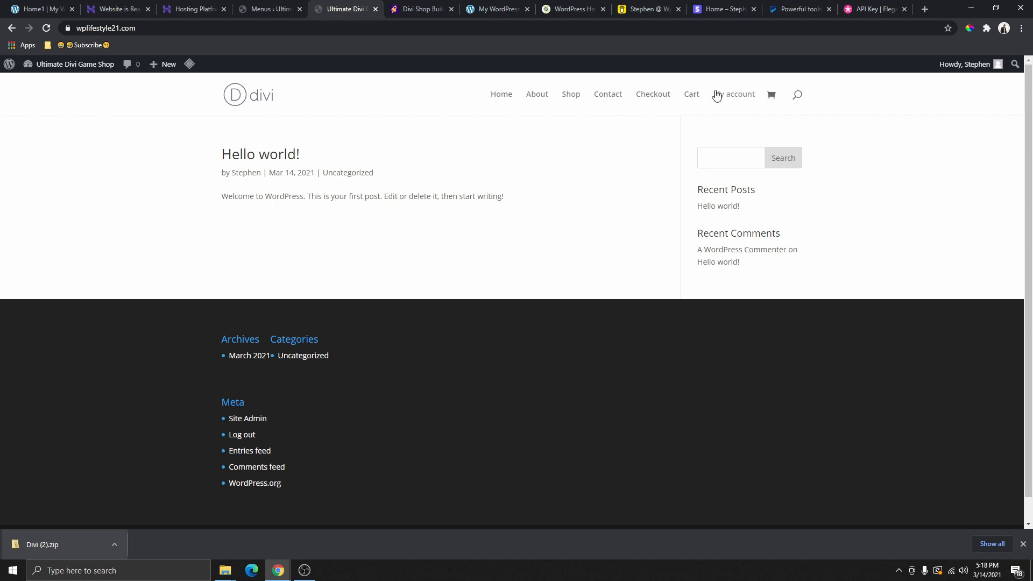
Nest My account as a sub item under Cart in Main Menu and save the menu
left_click(279, 12)
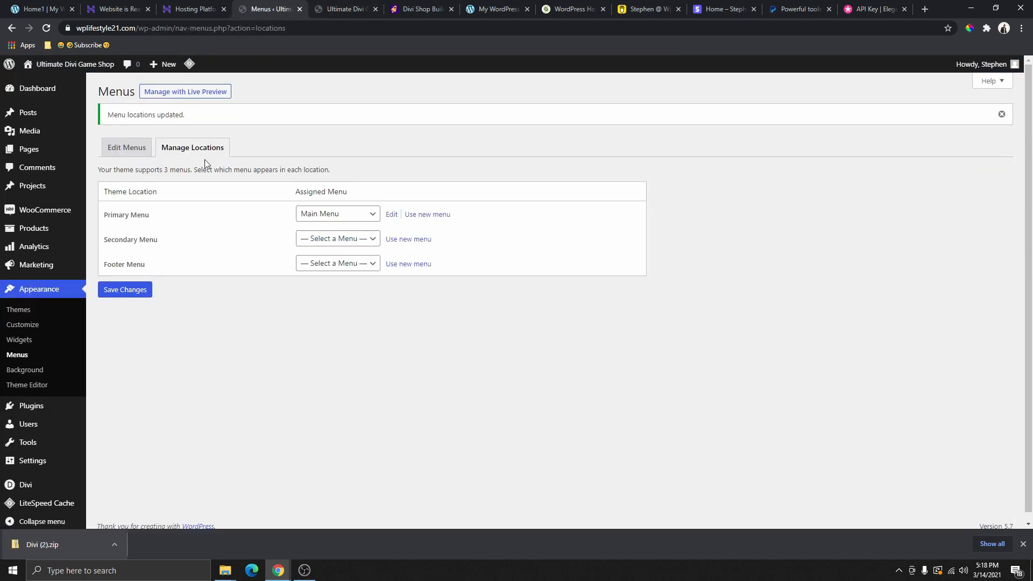
left_click(127, 149)
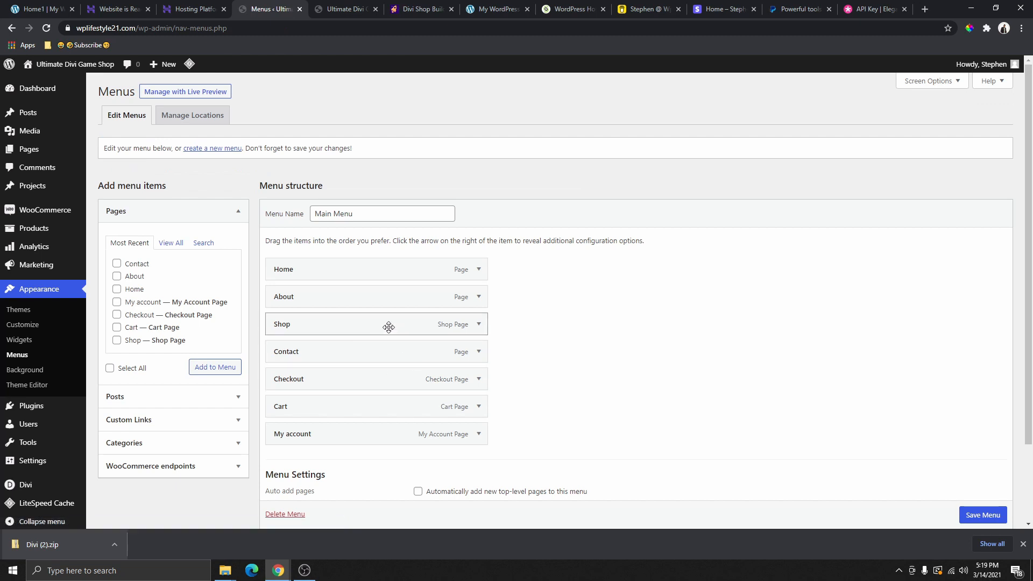
scroll(389, 339, "down", 2)
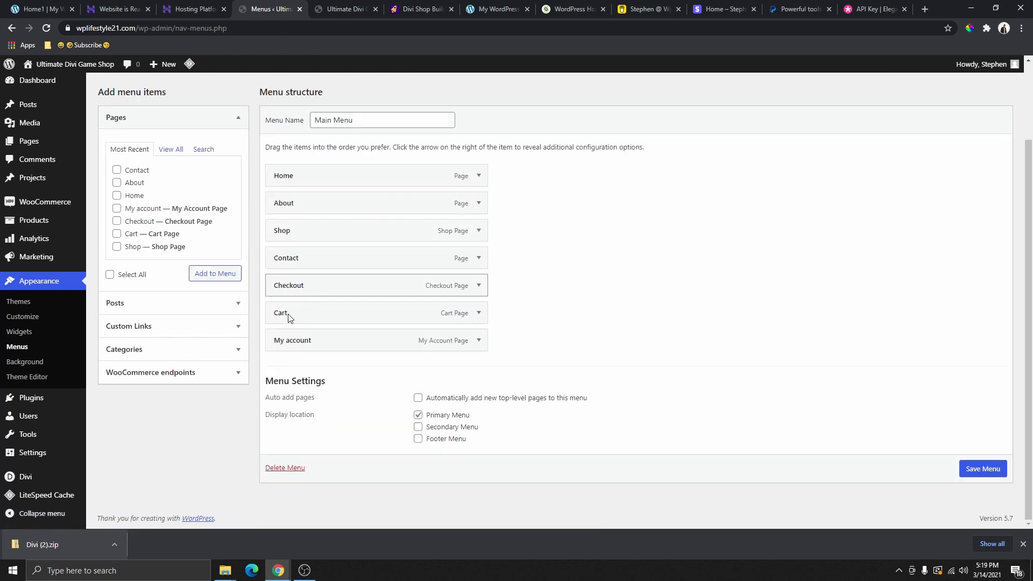
left_click_drag(295, 340, 327, 372)
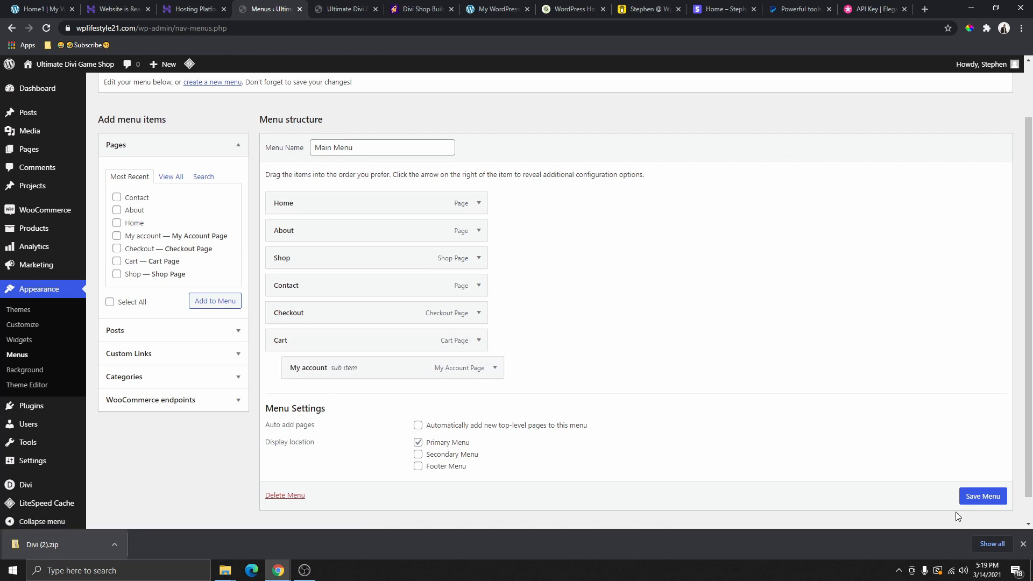
scroll(963, 506, "down", 1)
left_click(984, 485)
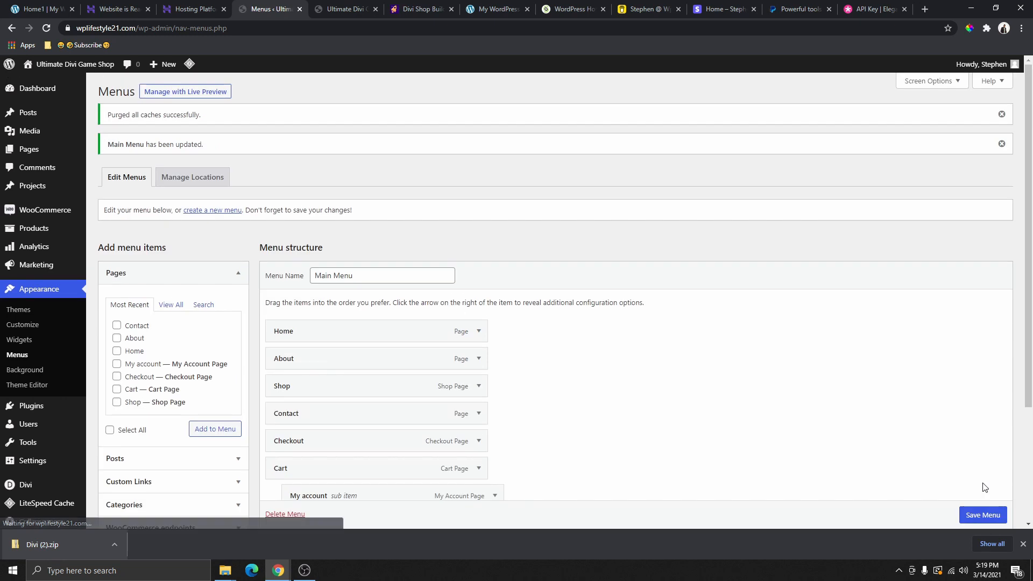
left_click(985, 510)
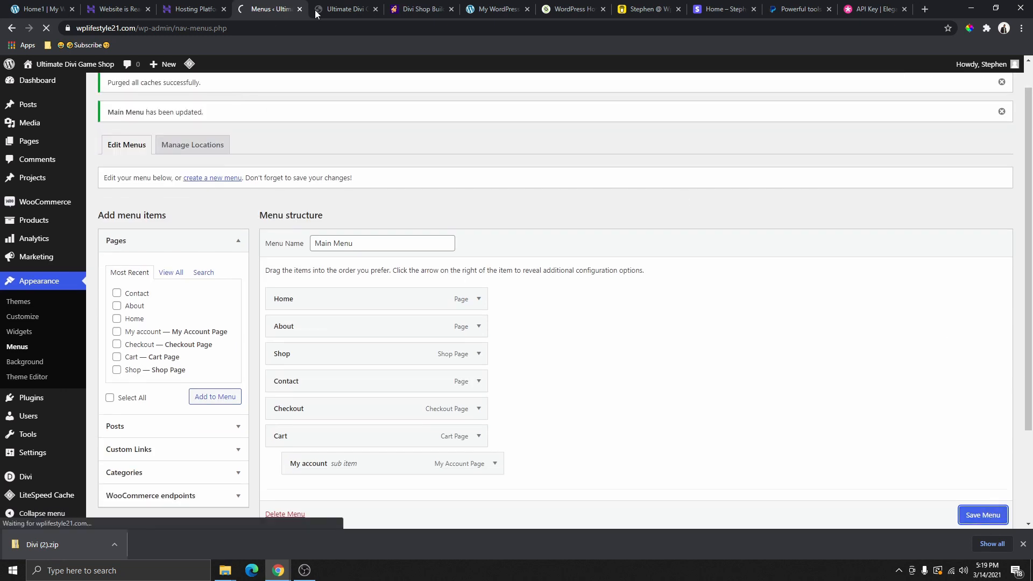
Examine the Cart dropdown in the live site's navigation and open the My account page from it
left_click(335, 10)
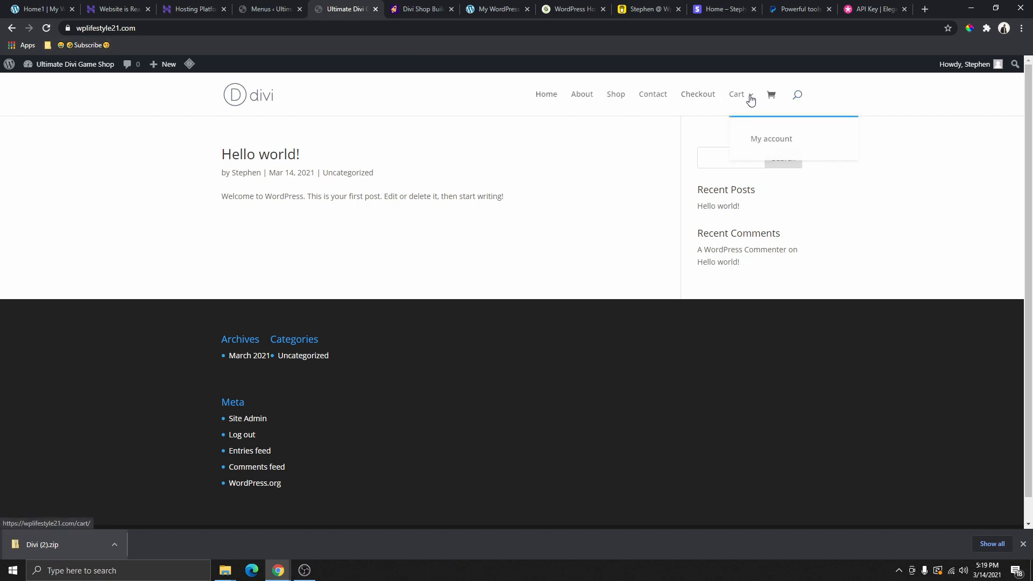
mouse_move(746, 99)
left_click(774, 140)
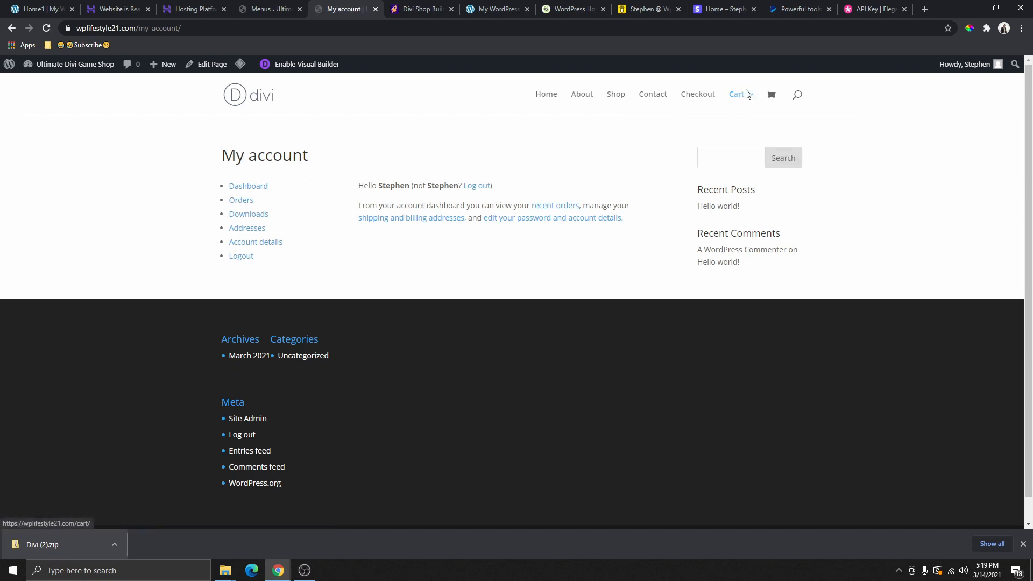
mouse_move(745, 98)
Move My account back out to a top-level item below Cart in Main Menu and save the menu
left_click(276, 11)
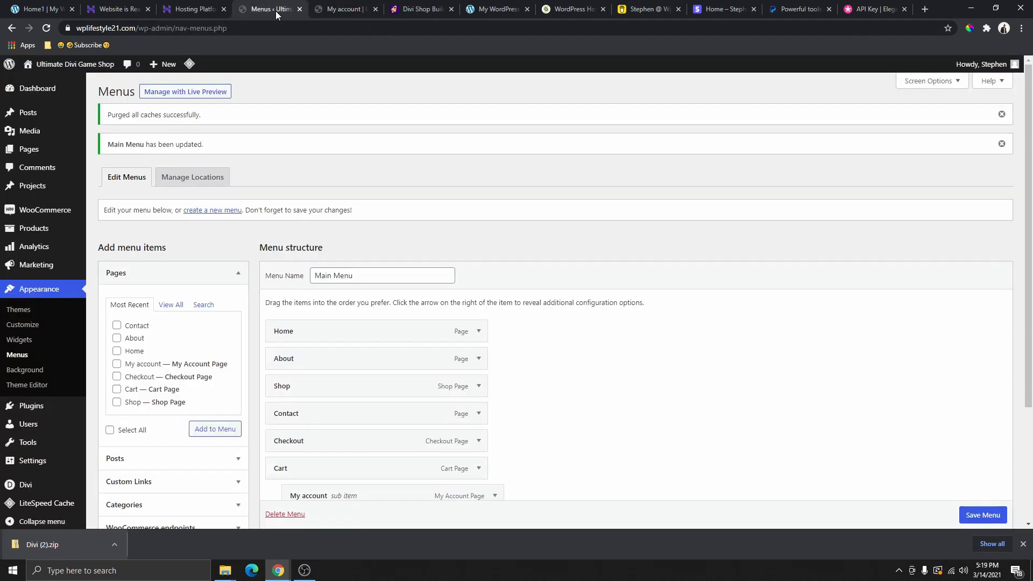
scroll(358, 358, "down", 3)
left_click_drag(325, 343, 306, 364)
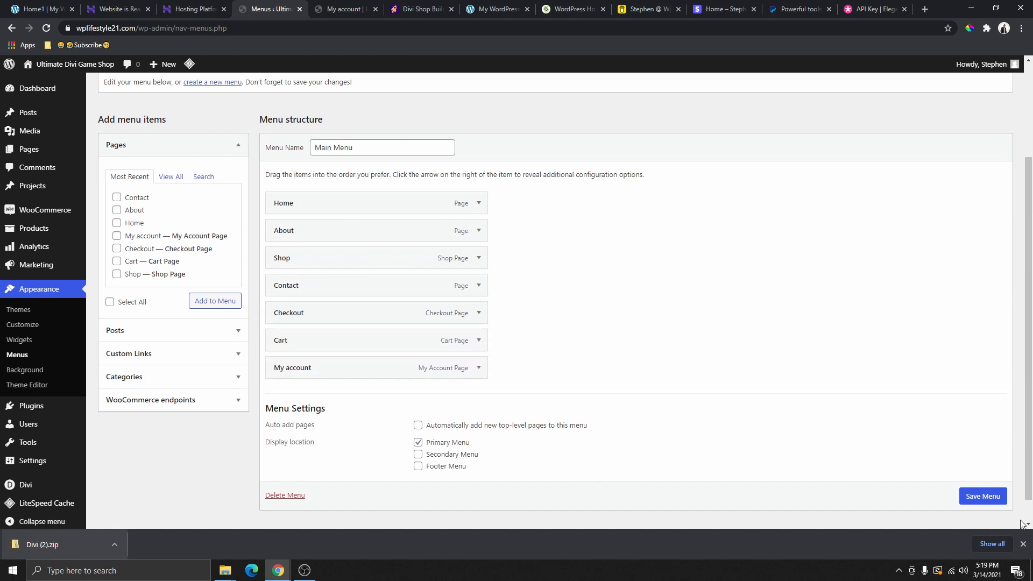
left_click(983, 501)
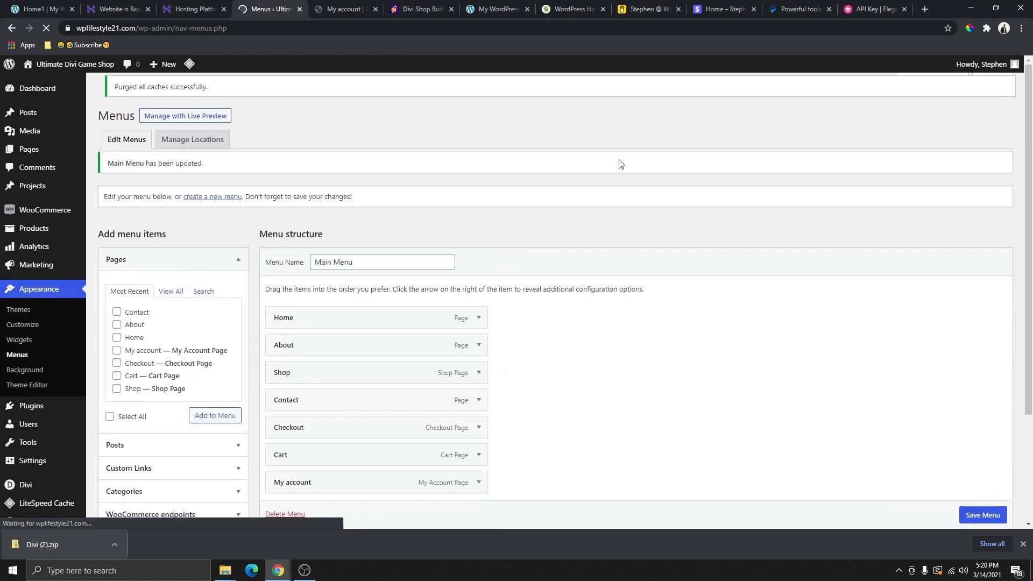
Reload the live My account page to check how the navigation displays the Cart and My account items
left_click(350, 19)
mouse_move(735, 96)
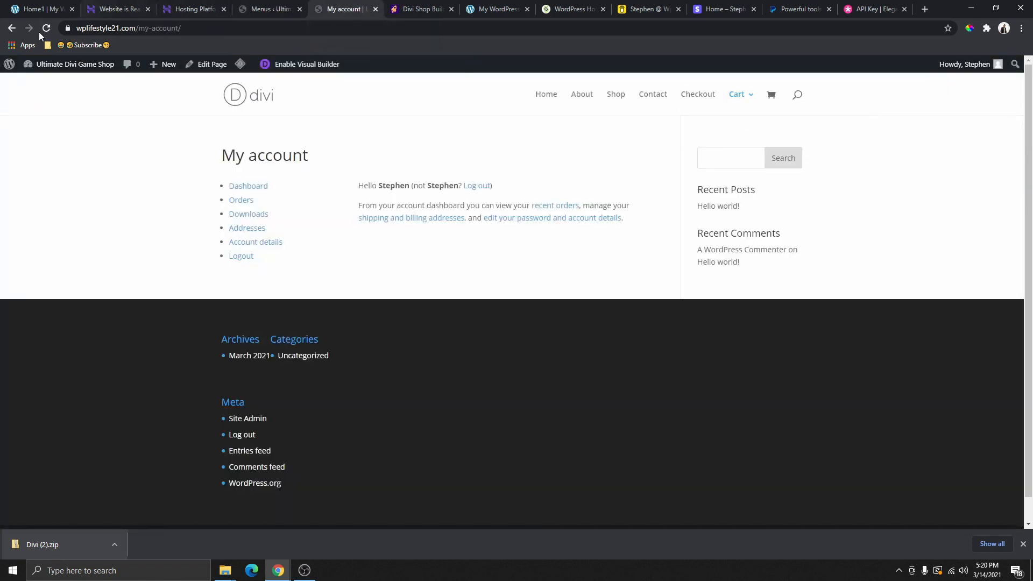
left_click(47, 28)
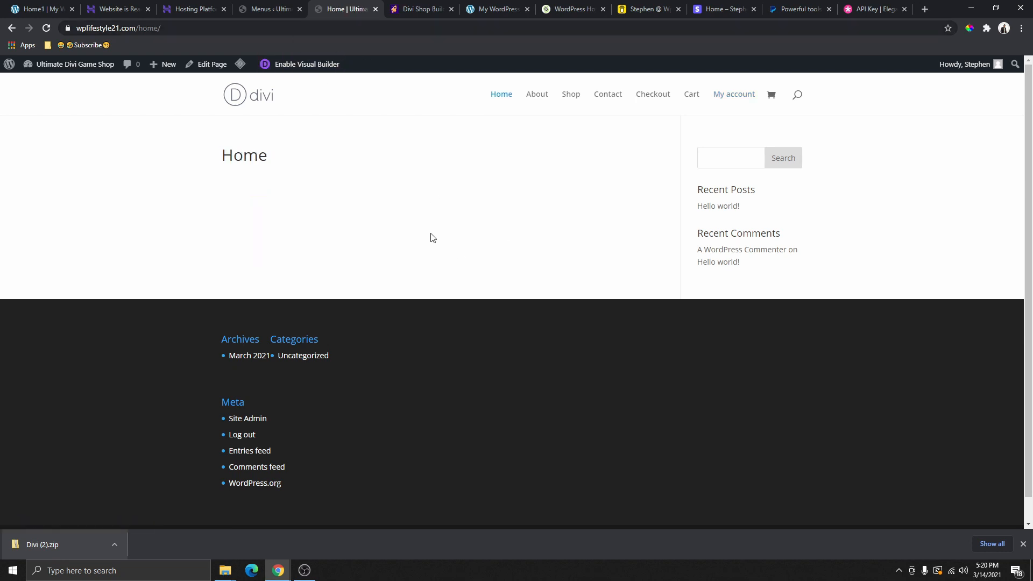
Move the Home1 reference site's browser tab directly beside the live Home page's tab
scroll(531, 179, "down", 1)
scroll(543, 172, "up", 1)
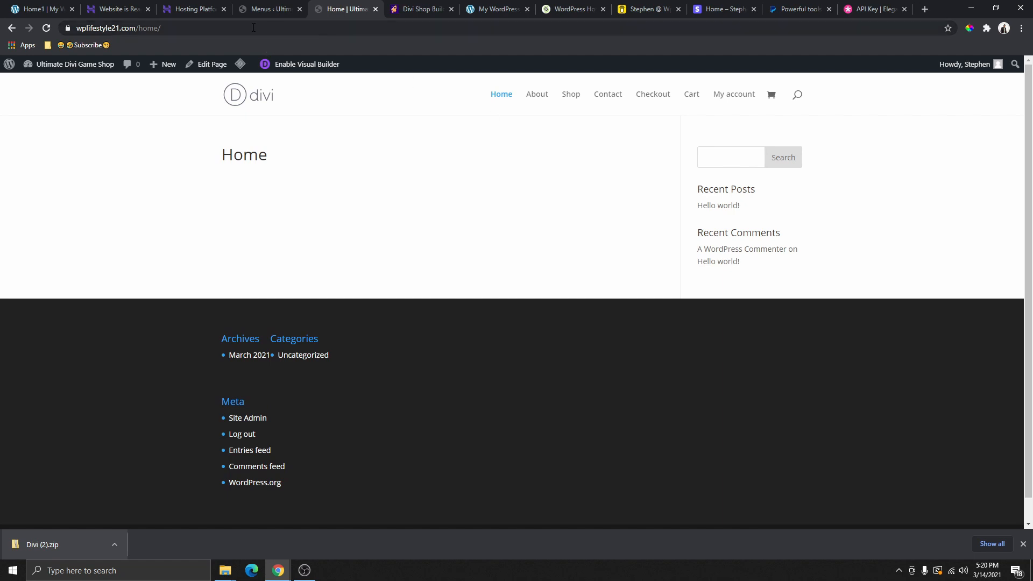
left_click_drag(51, 10, 290, 16)
left_click(335, 9)
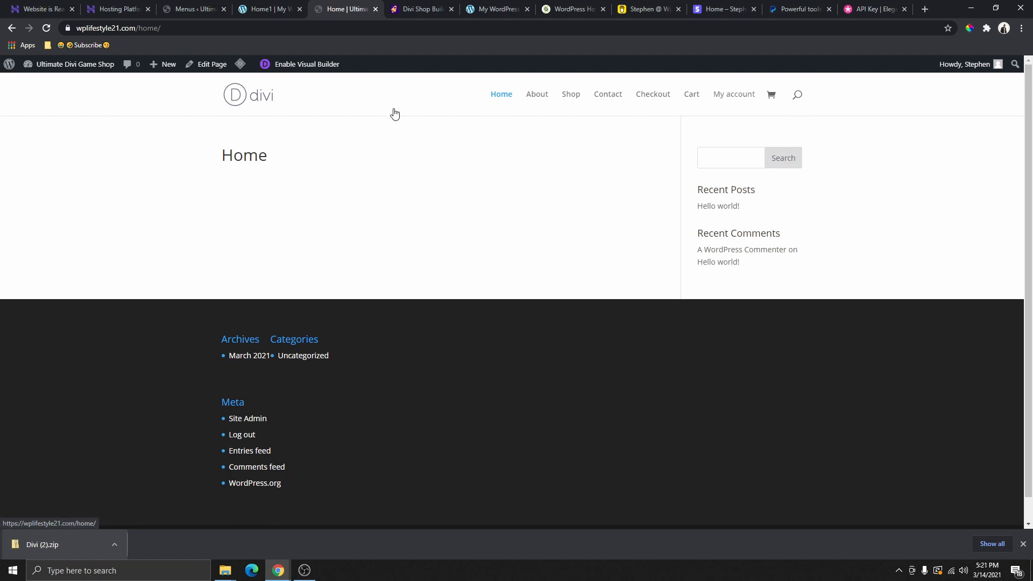
scroll(390, 177, "down", 1)
scroll(450, 172, "up", 1)
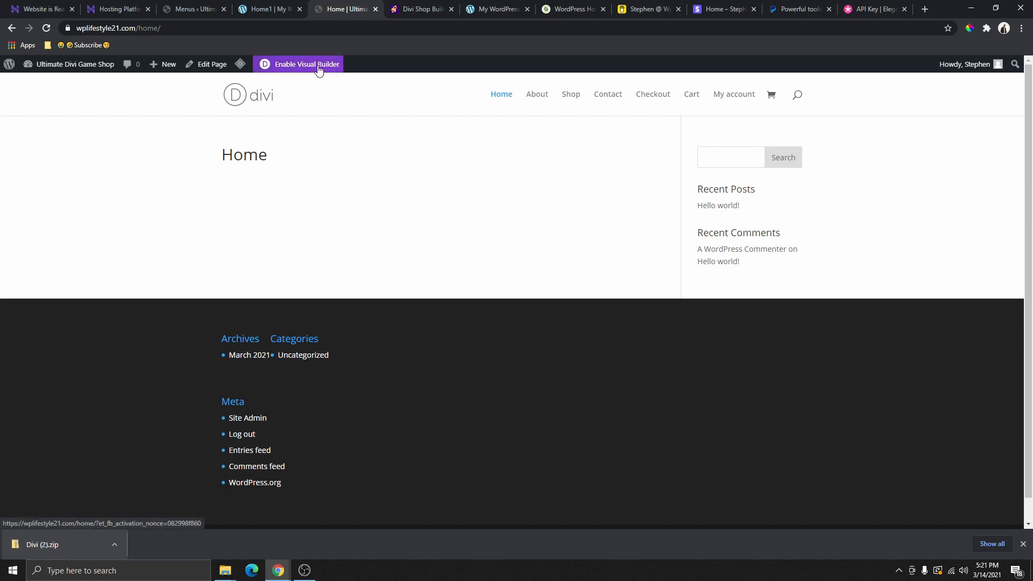
Open the Home page in the WordPress editor from the Pages list to view its Divi Builder option
left_click(213, 10)
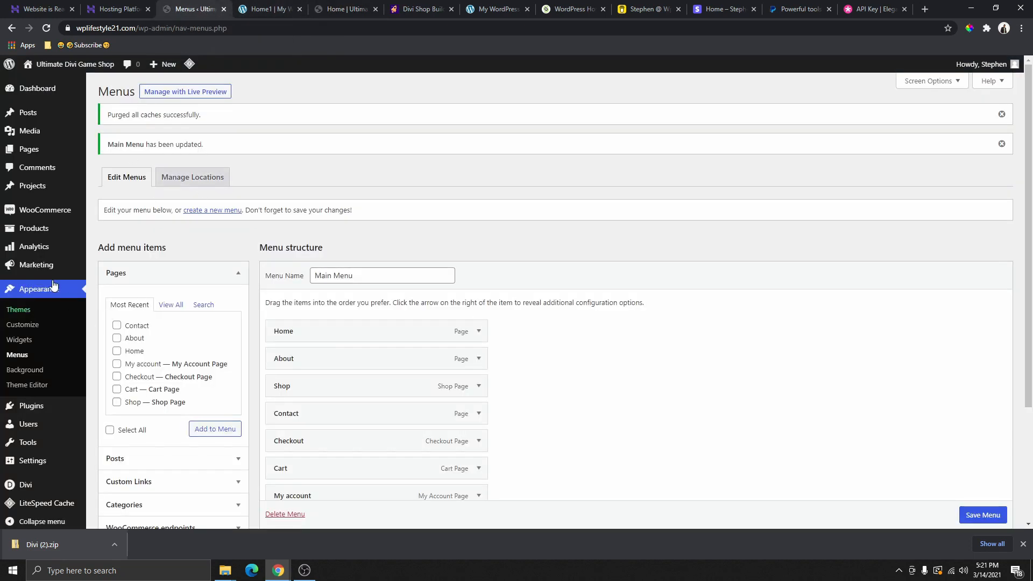
left_click(32, 149)
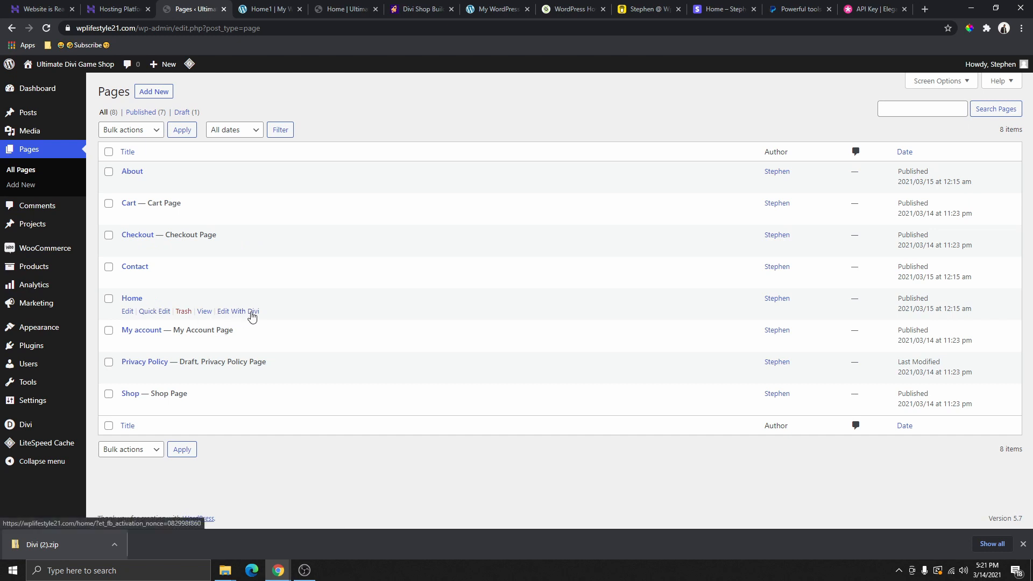
left_click(128, 312)
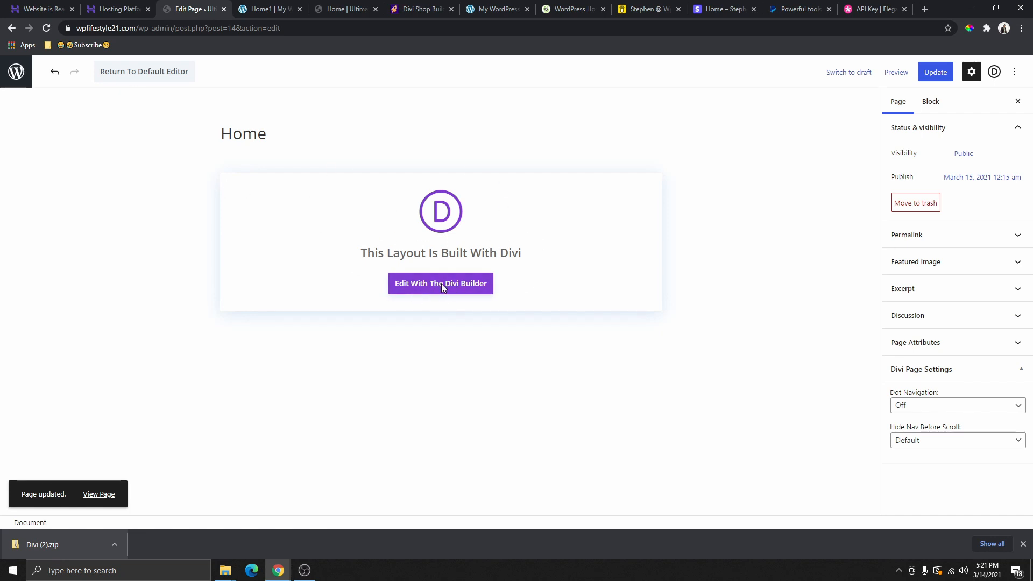
Enable the Visual Builder on the live Home page and choose to start building from the Divi welcome screen
left_click(269, 9)
left_click(350, 11)
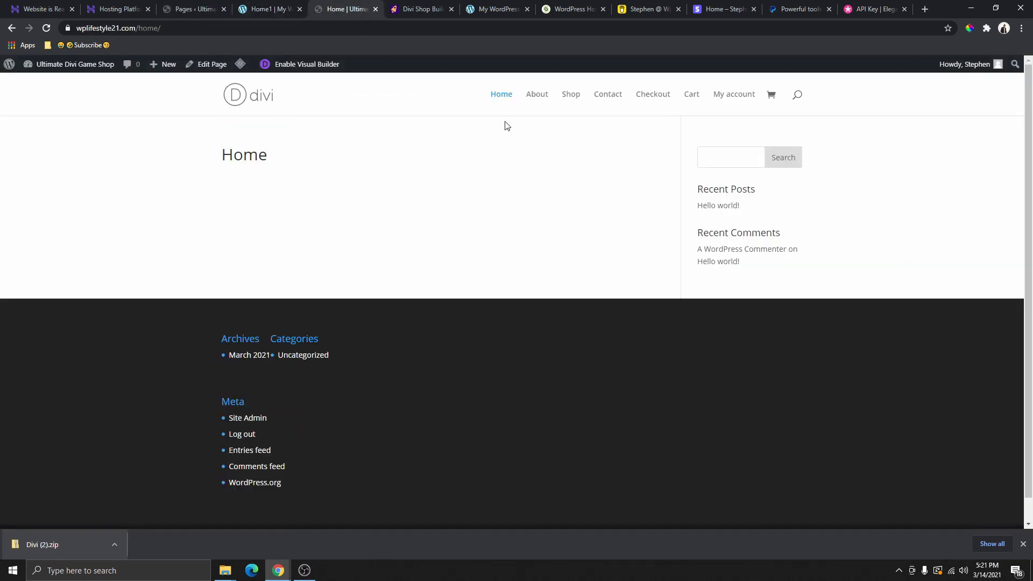
left_click(299, 65)
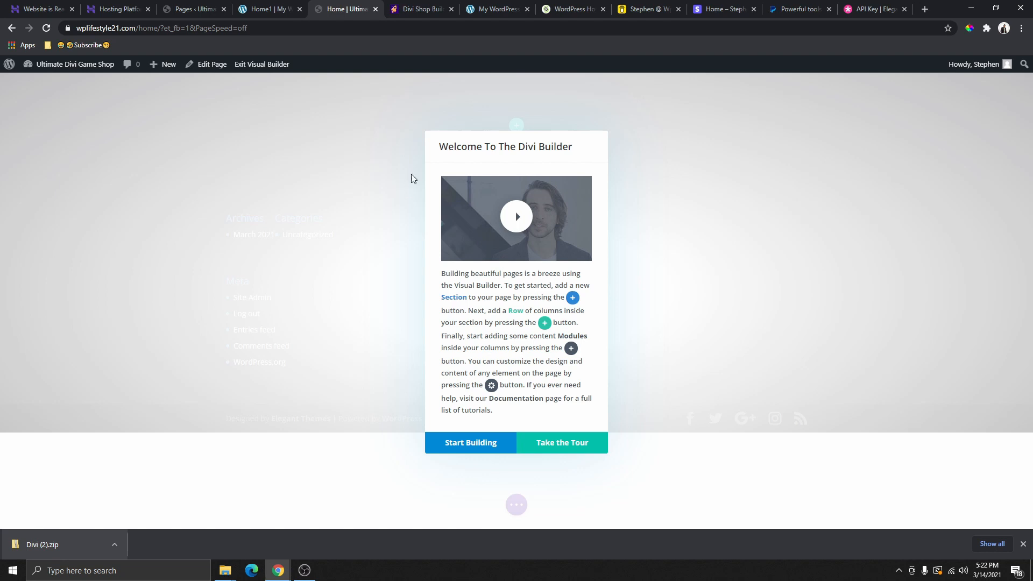
left_click(471, 447)
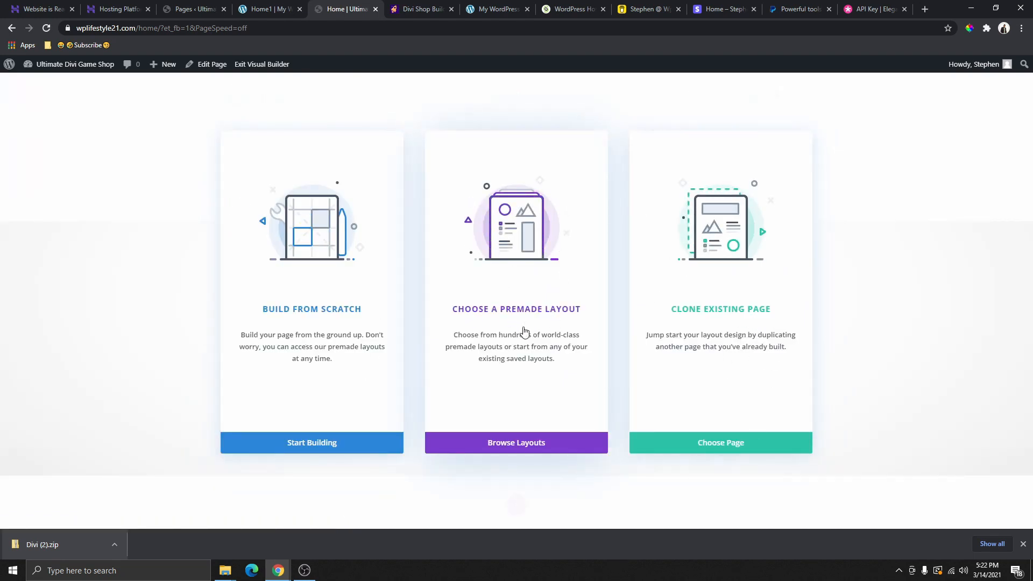
Browse the premade layouts for the Home page and filter them by the Online Store category
left_click(522, 445)
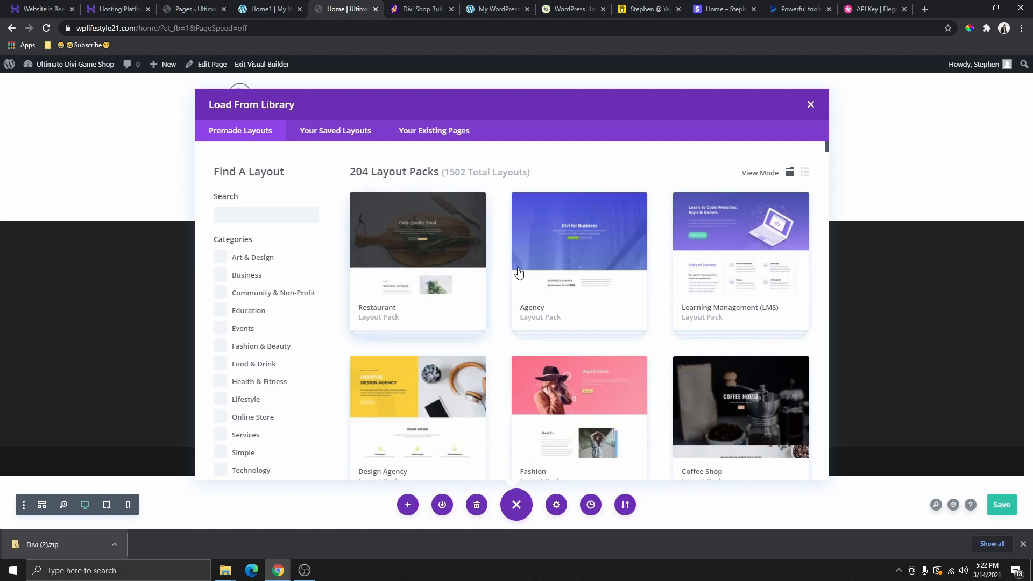
scroll(282, 264, "down", 3)
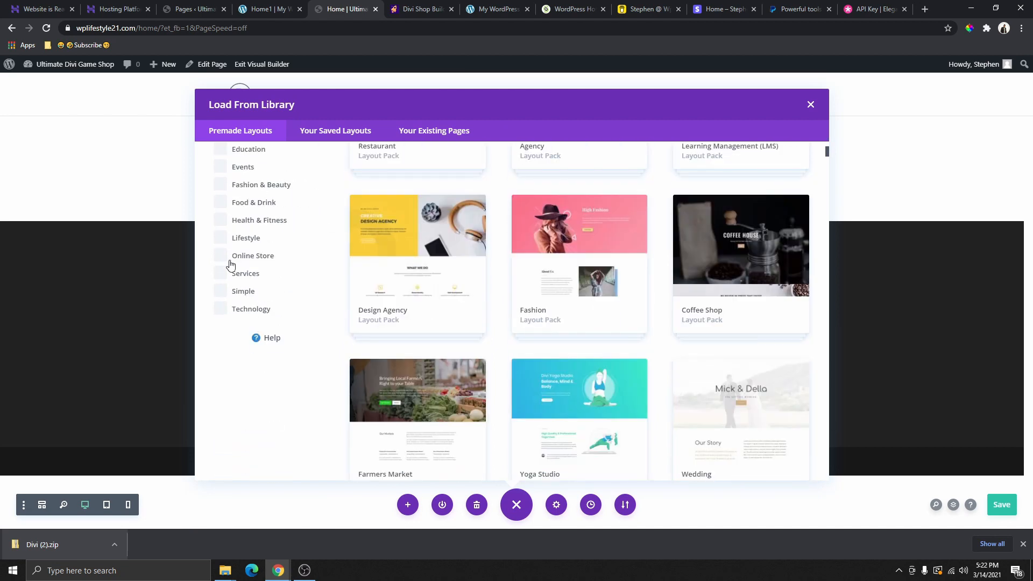
left_click(245, 263)
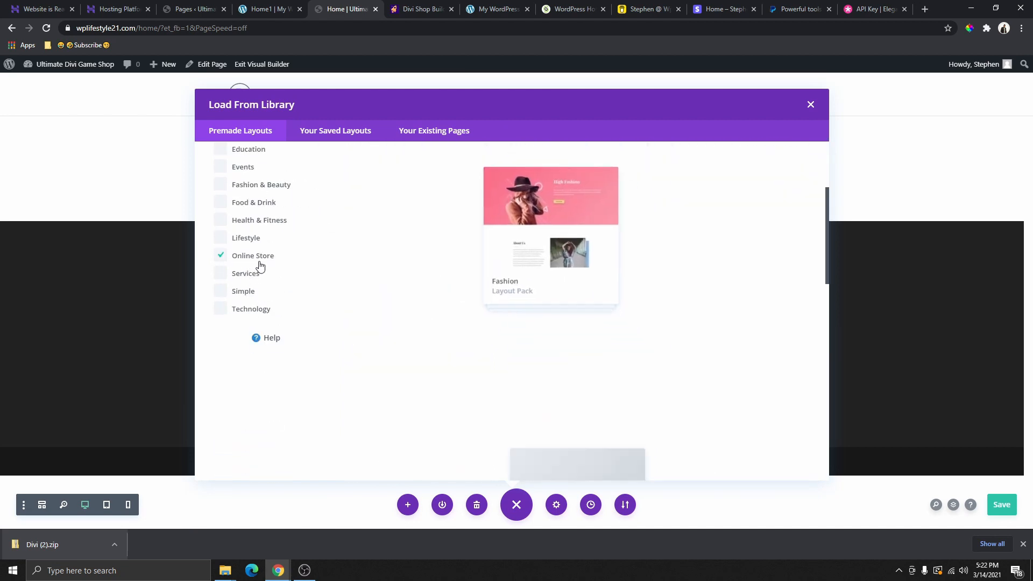
Look through the Online Store layout packs for a design that could suit the shop
scroll(702, 249, "down", 10)
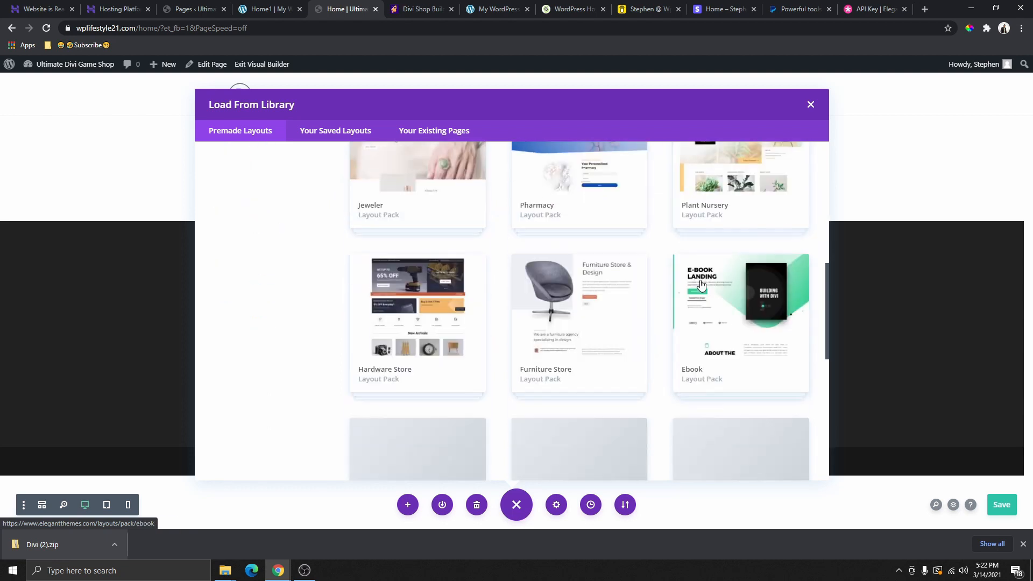
scroll(576, 341, "up", 5)
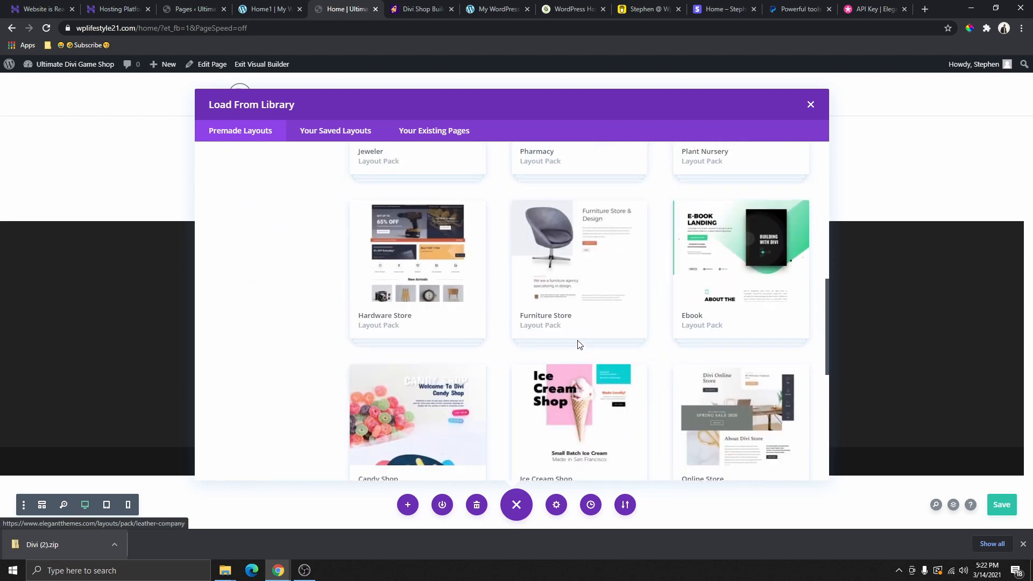
scroll(574, 338, "down", 3)
scroll(680, 317, "down", 4)
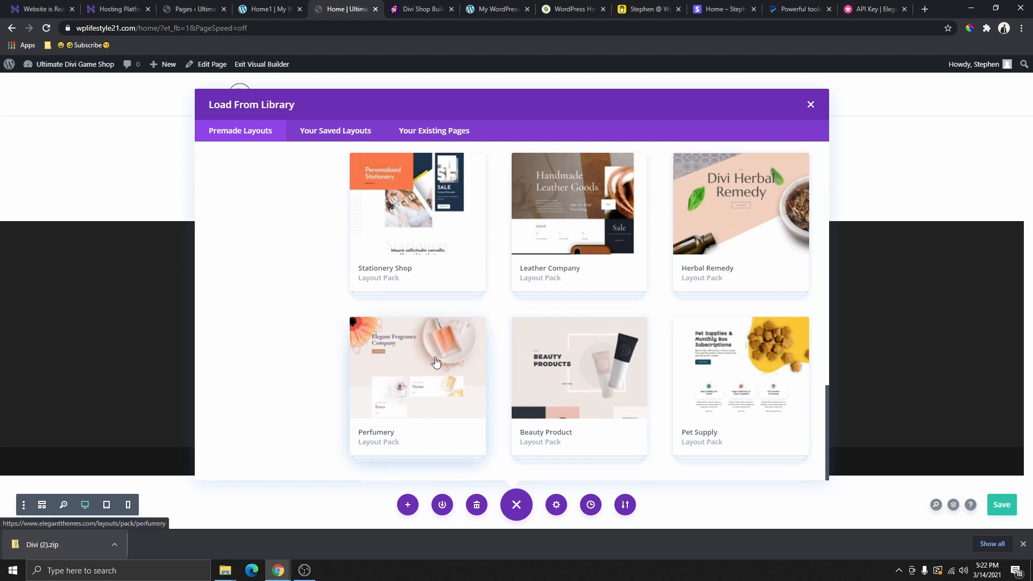
scroll(562, 378, "up", 4)
scroll(578, 382, "up", 4)
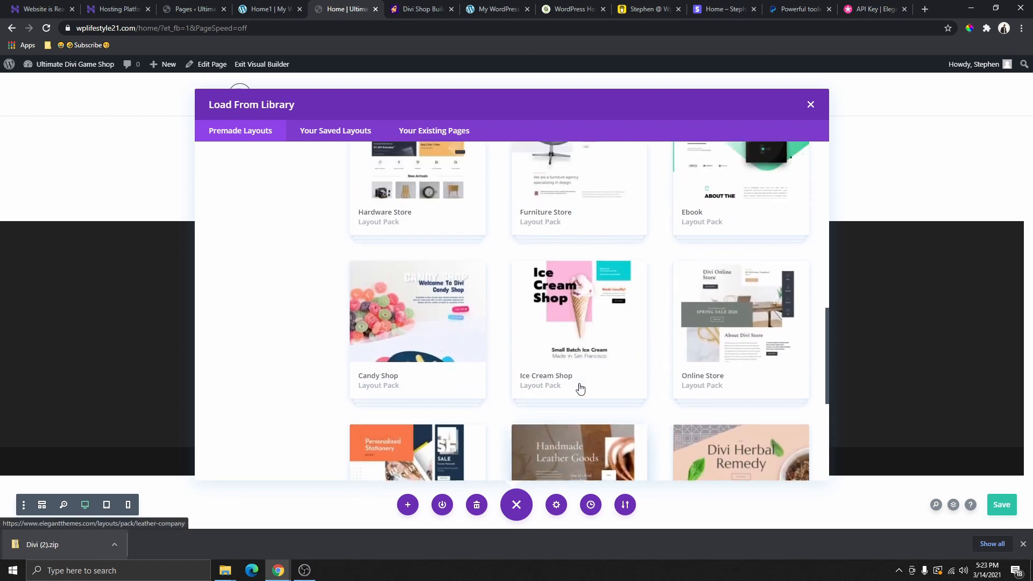
scroll(579, 385, "up", 2)
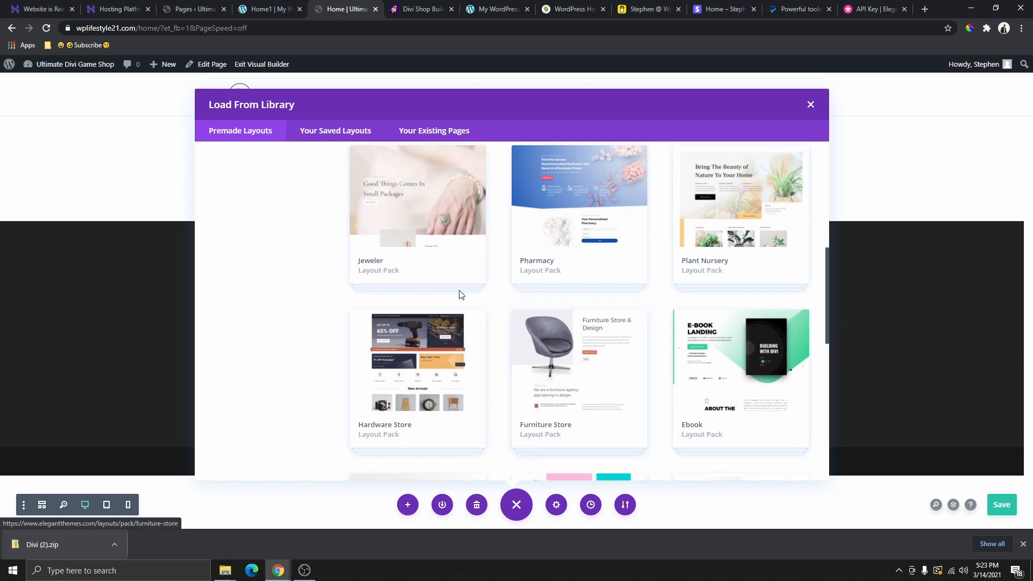
scroll(459, 293, "up", 2)
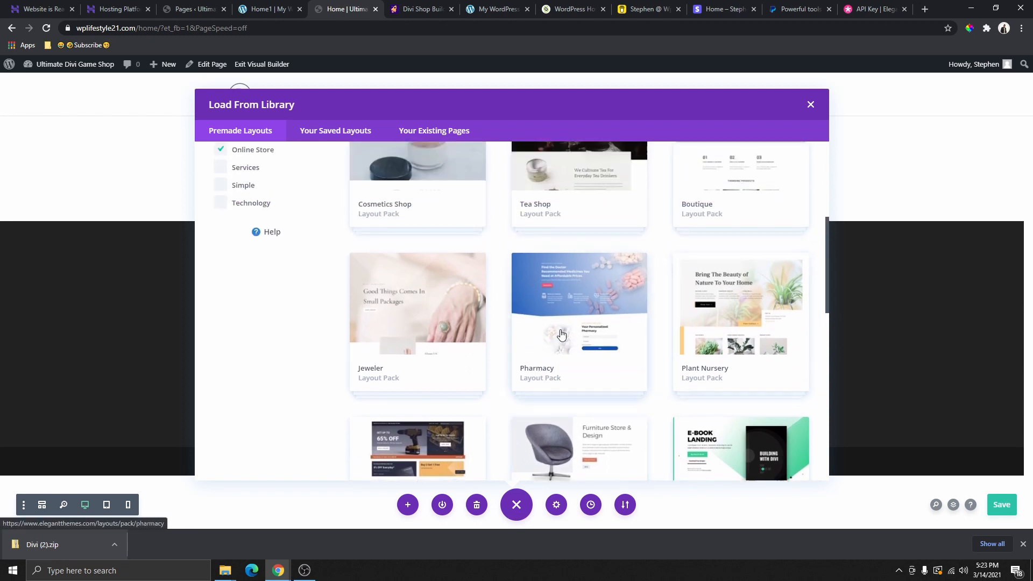
scroll(574, 308, "up", 3)
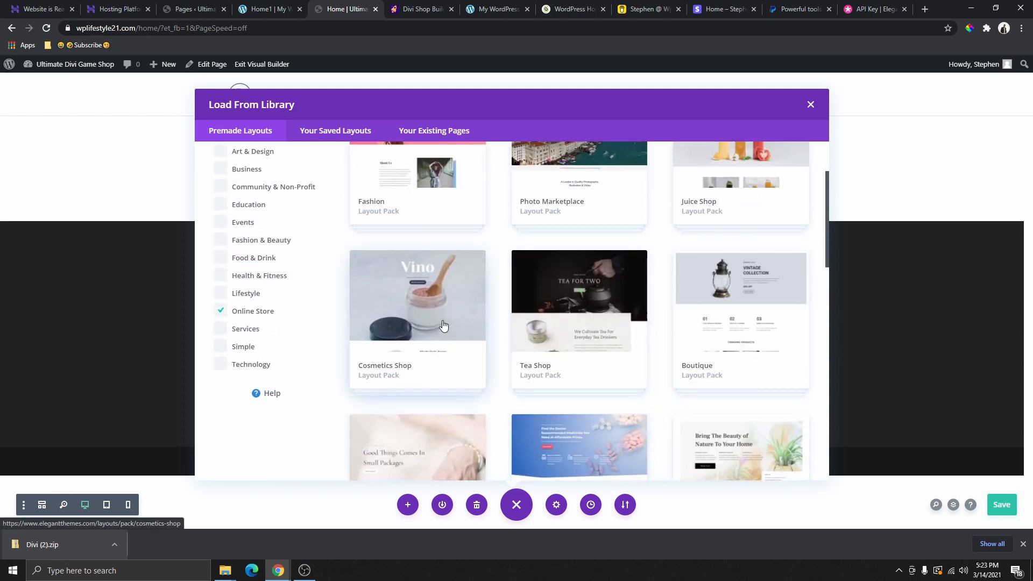
scroll(458, 323, "up", 2)
scroll(676, 274, "down", 2)
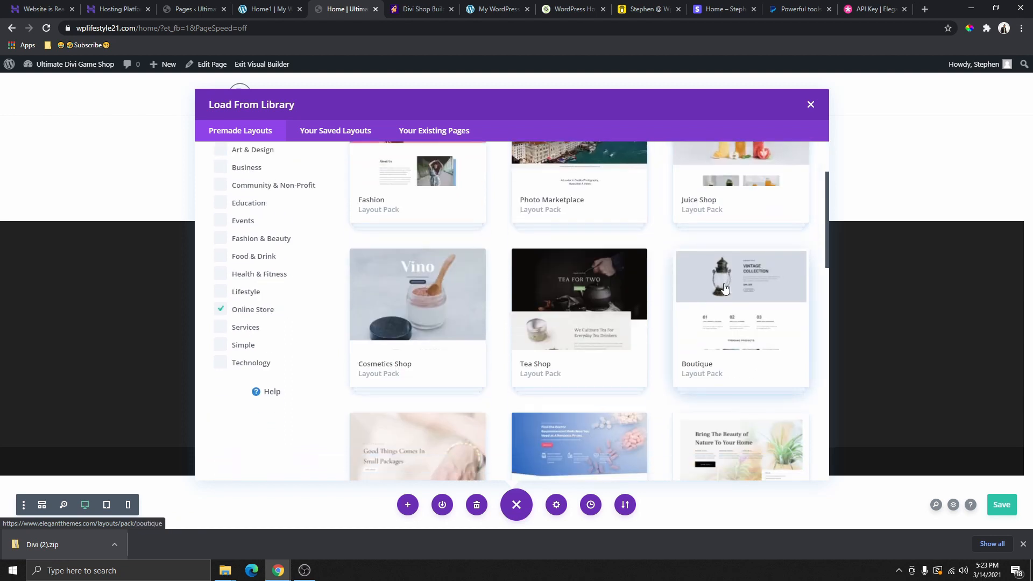
scroll(510, 315, "down", 1)
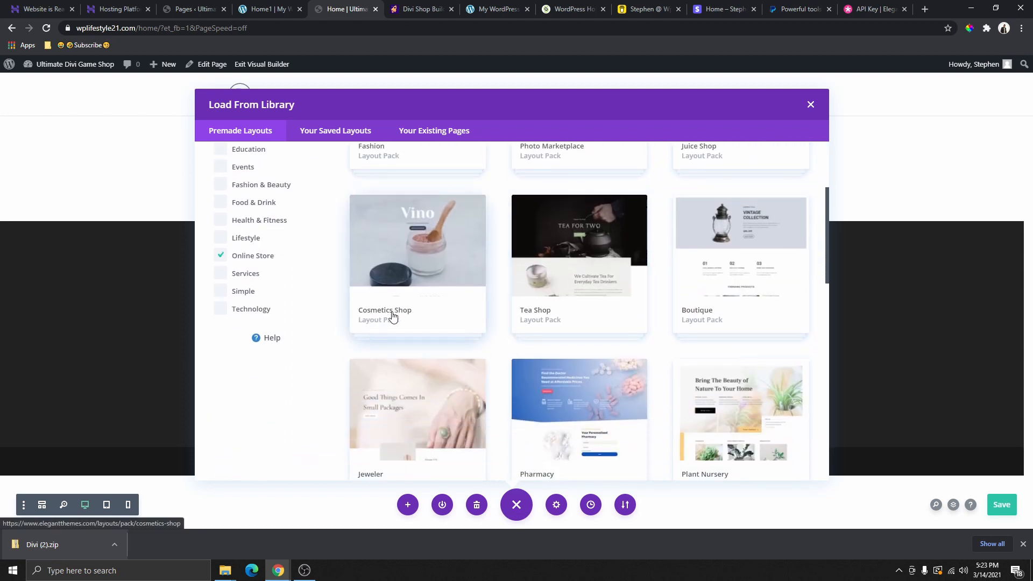
View the live demo of the Cosmetics Shop landing page layout from its layout details, and close it after reviewing
left_click(412, 321)
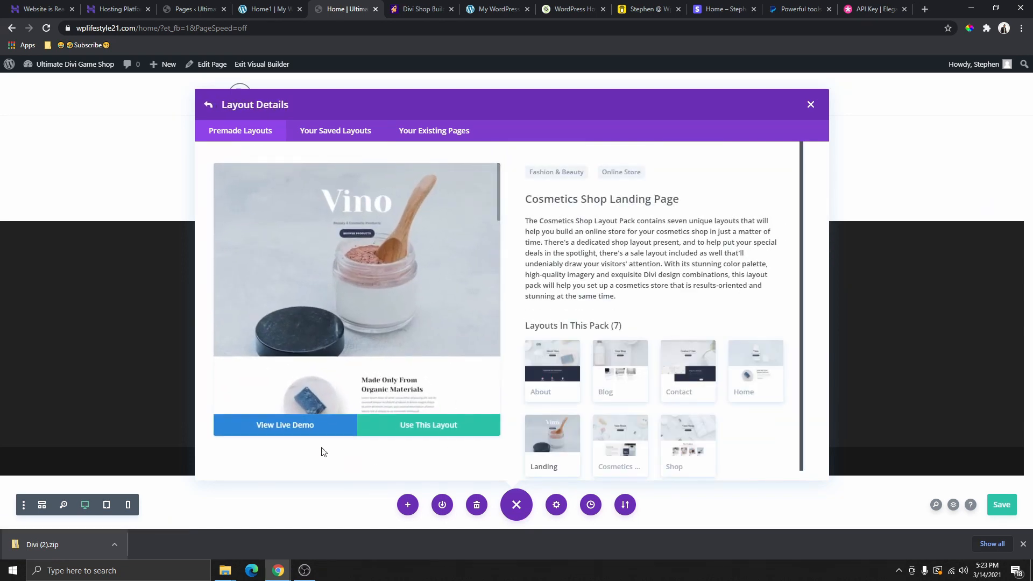
left_click(298, 427)
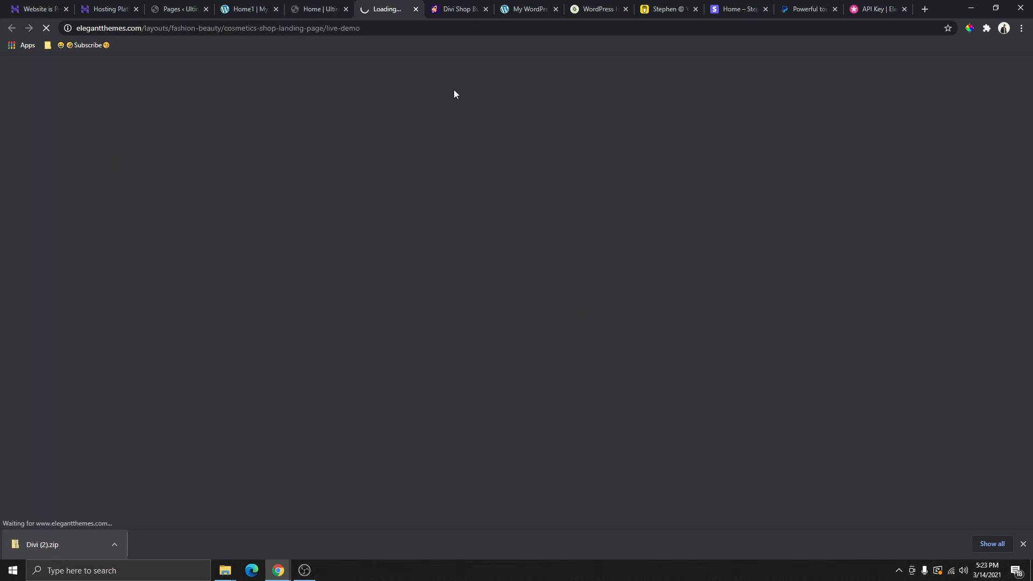
scroll(541, 224, "down", 15)
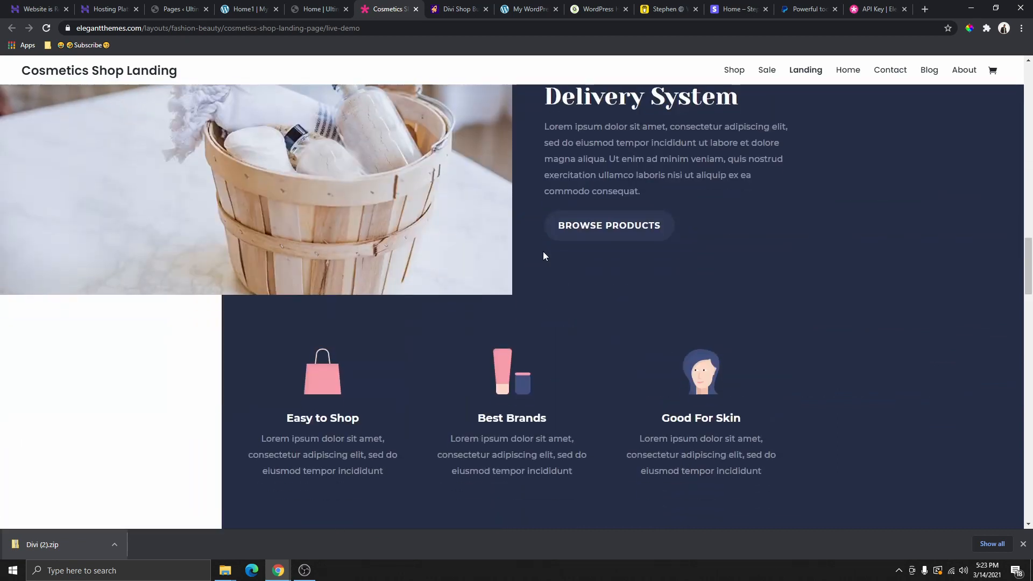
scroll(541, 253, "down", 15)
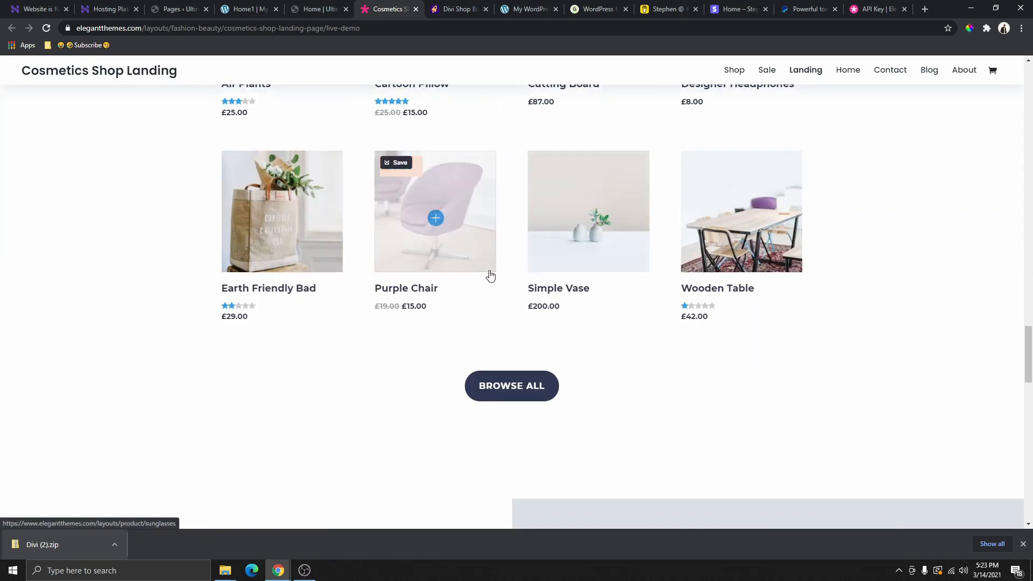
scroll(533, 289, "down", 4)
scroll(537, 295, "up", 20)
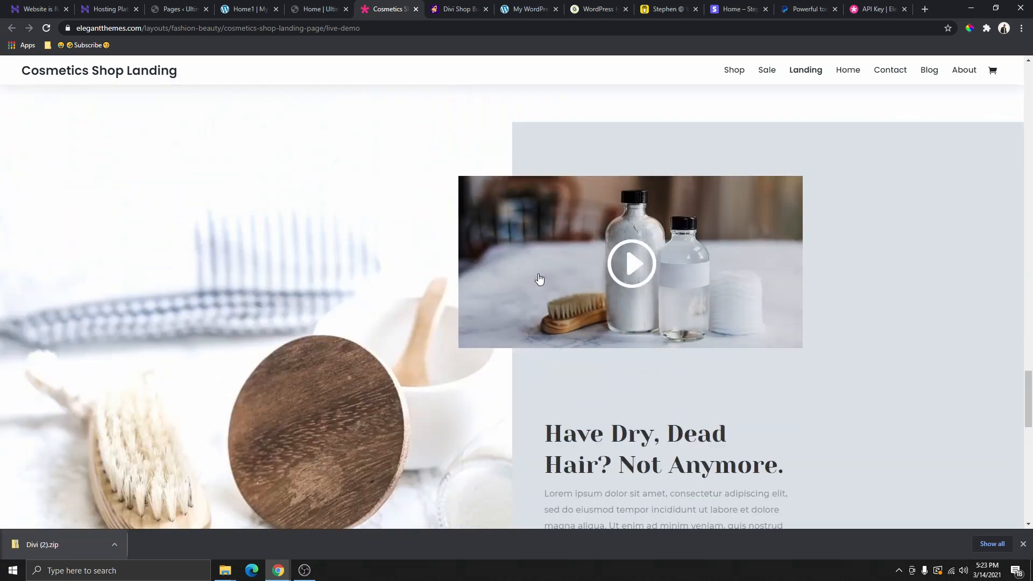
scroll(600, 252, "up", 10)
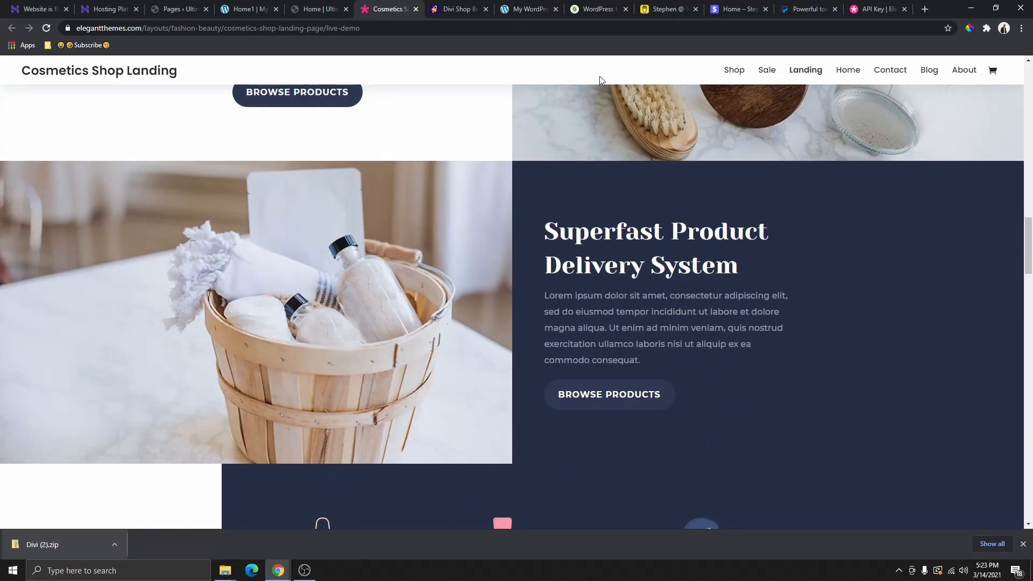
left_click(415, 9)
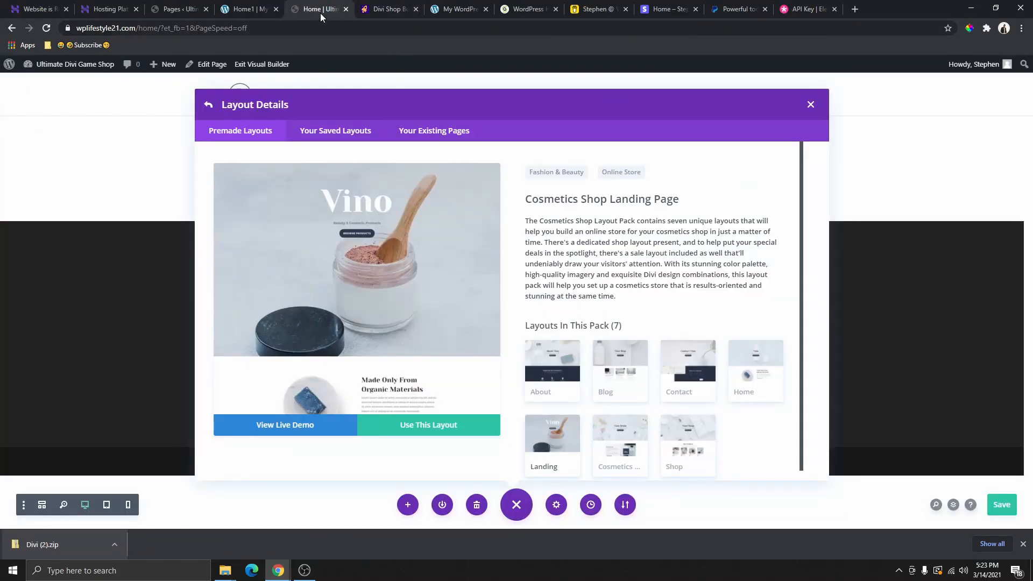
Examine the hero banner, feature row and Featured Products section on the Home1 reference page
left_click(252, 9)
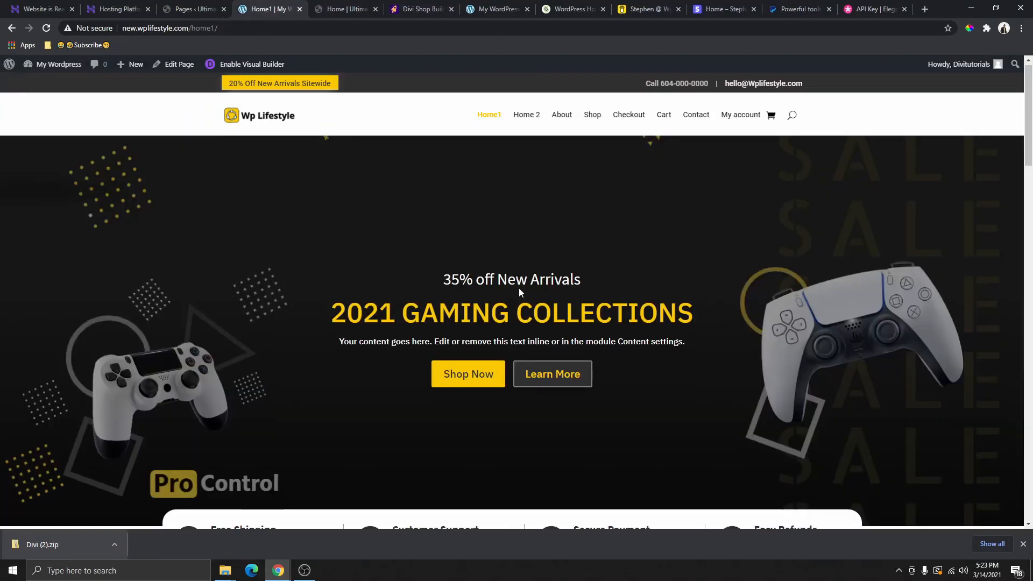
scroll(518, 290, "down", 4)
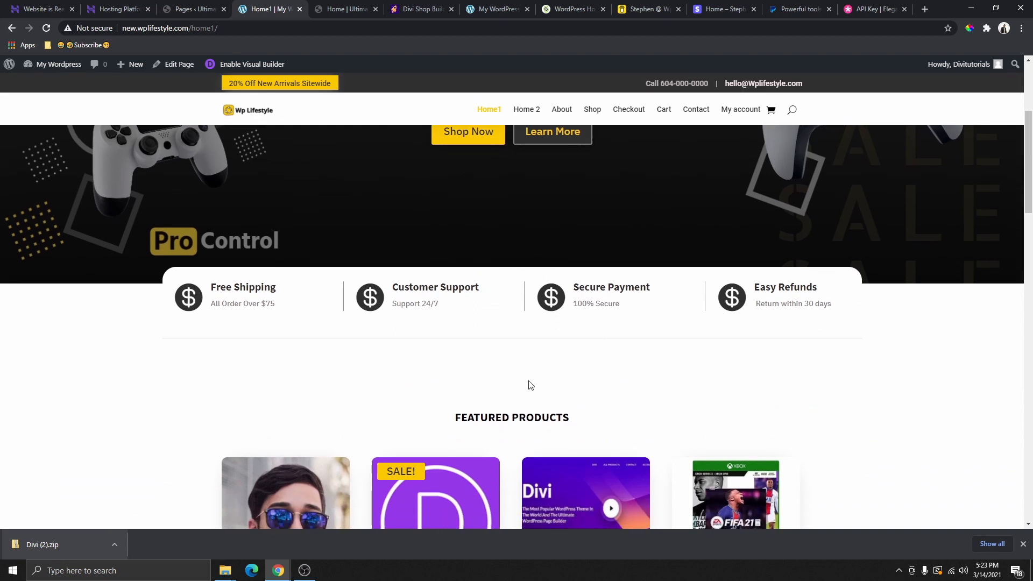
scroll(544, 339, "down", 9)
scroll(321, 259, "up", 8)
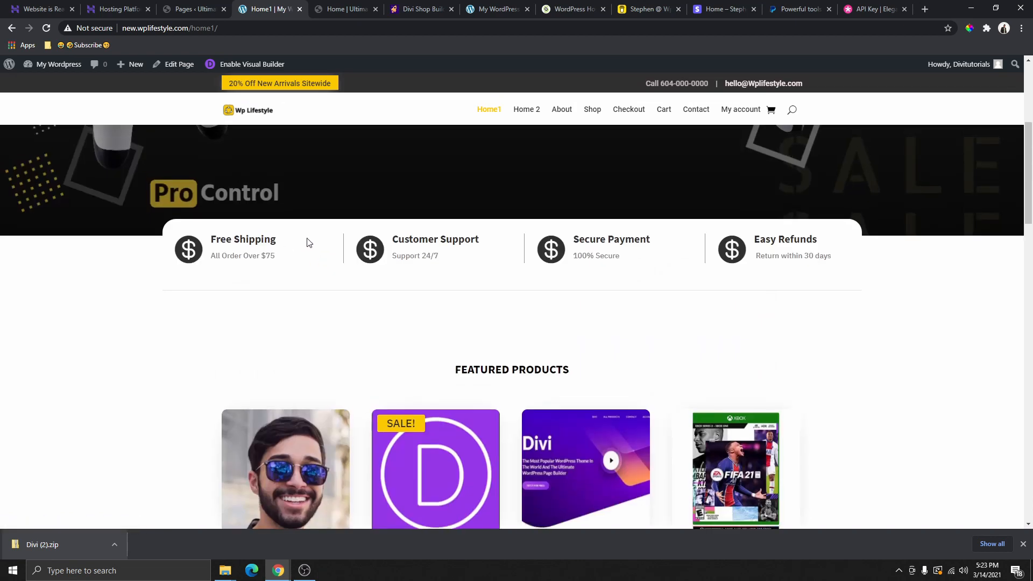
scroll(318, 237, "up", 5)
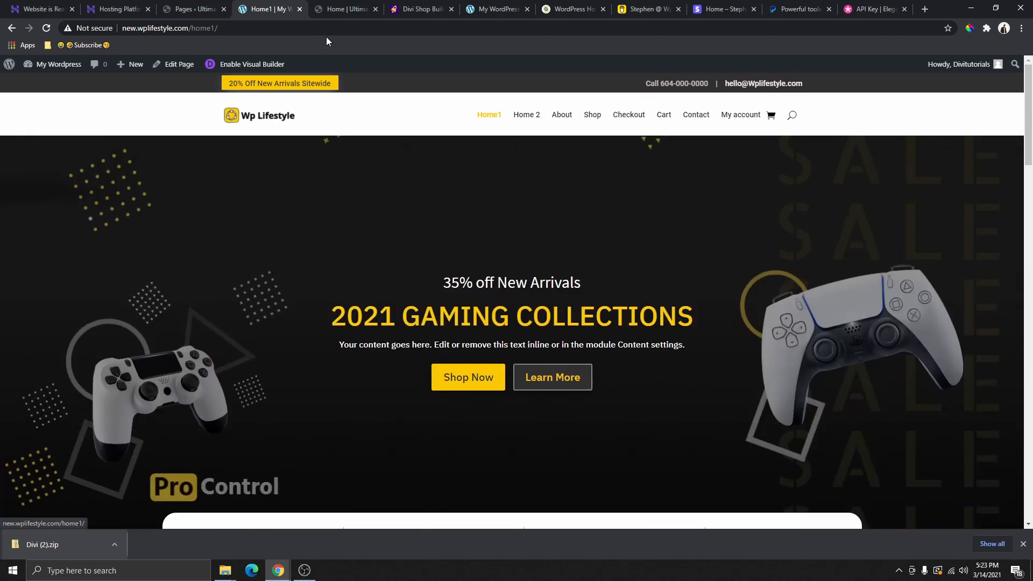
Return to the Home page builder, close the Cosmetics Shop layout details, and reopen the layout library to check saved layouts and existing pages
left_click(331, 10)
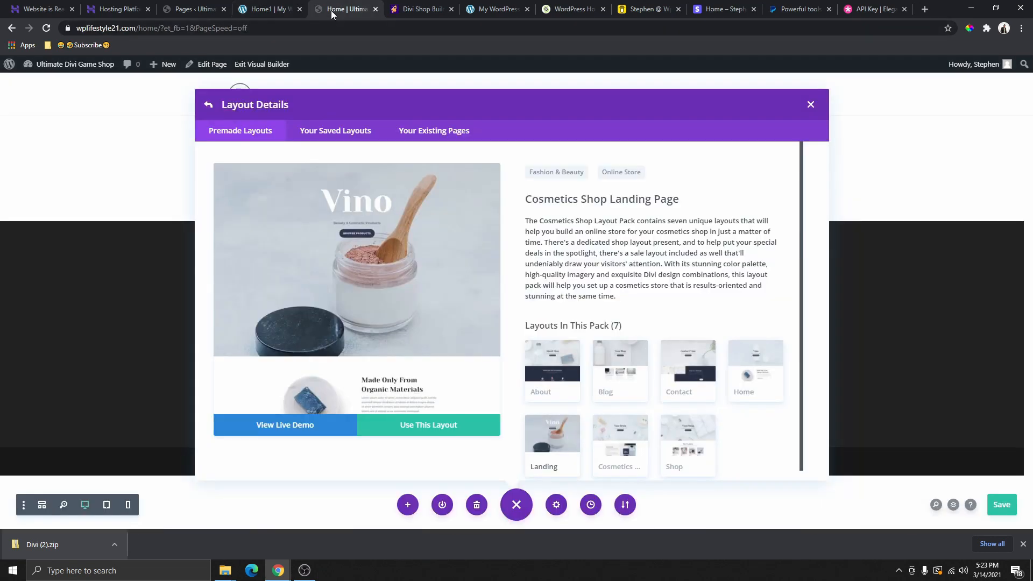
left_click(807, 101)
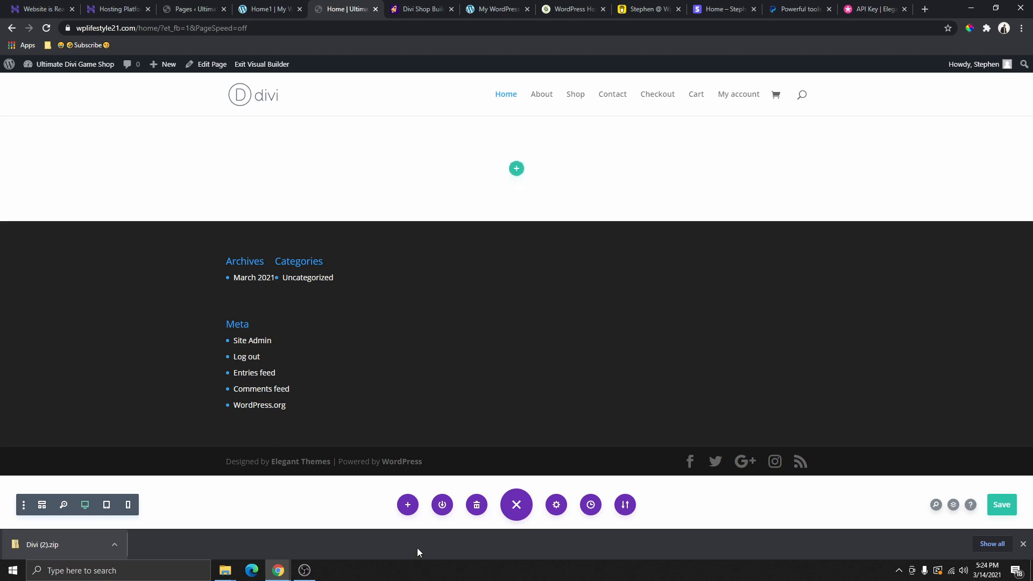
left_click(407, 505)
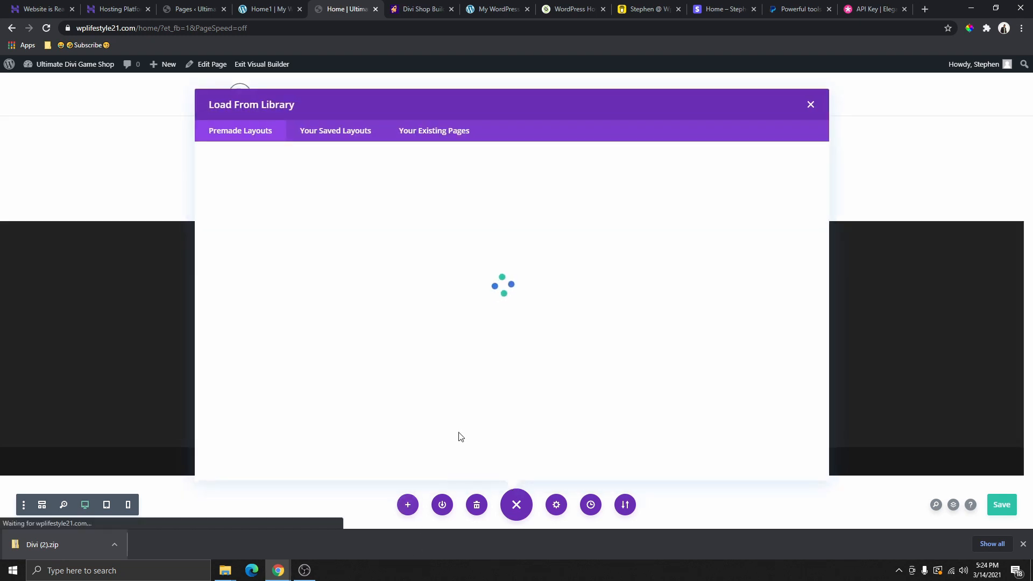
left_click(353, 138)
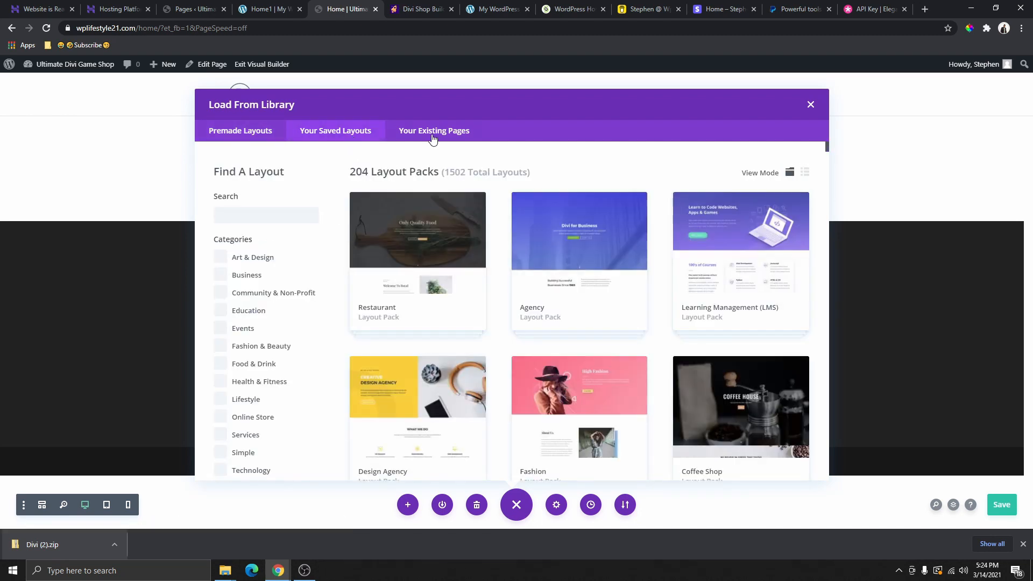
left_click(431, 137)
left_click(346, 137)
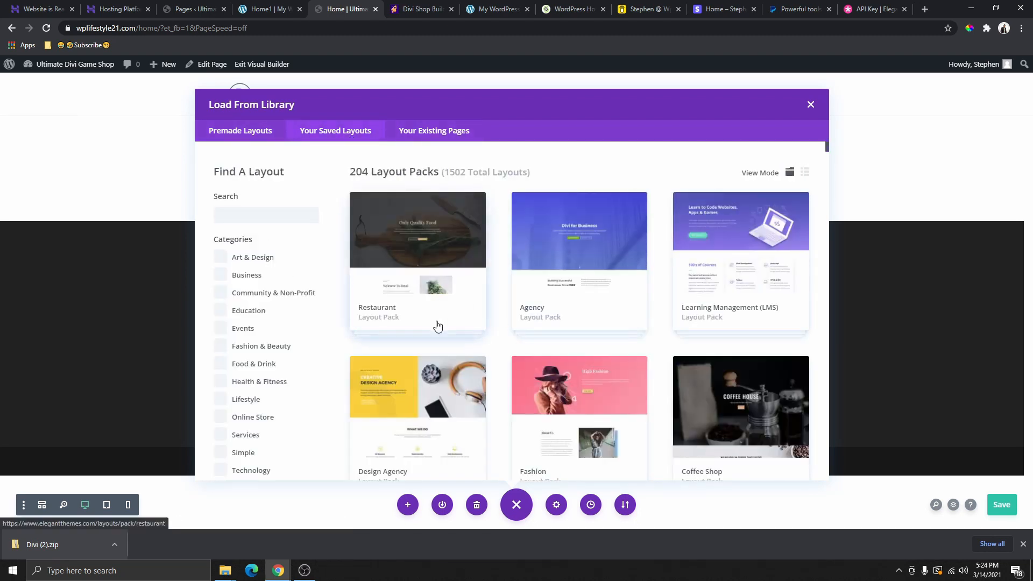
Preview the Blog, About and Home layouts in the Design Agency pack, and close the layout library without using any
left_click(425, 377)
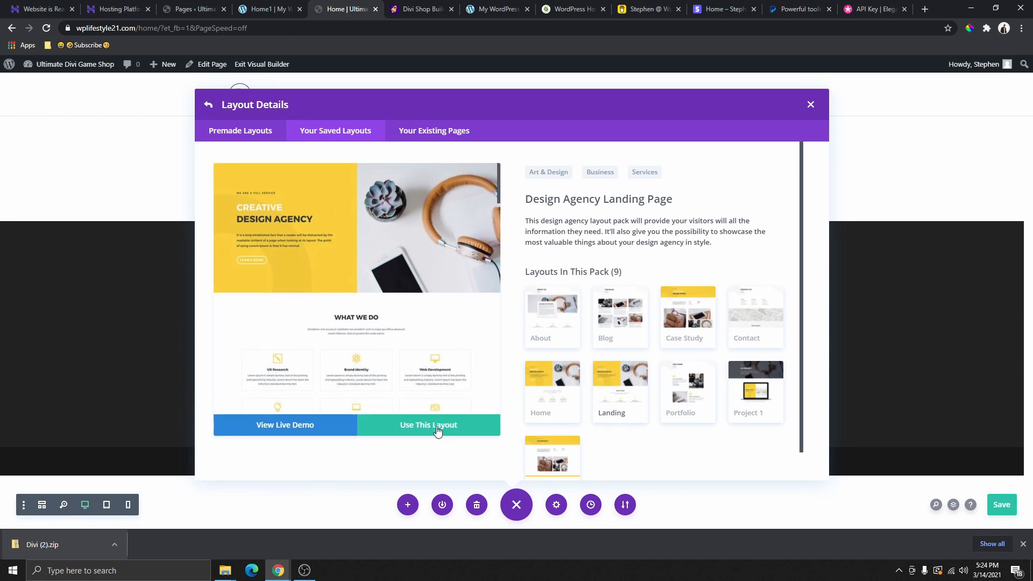
left_click(610, 320)
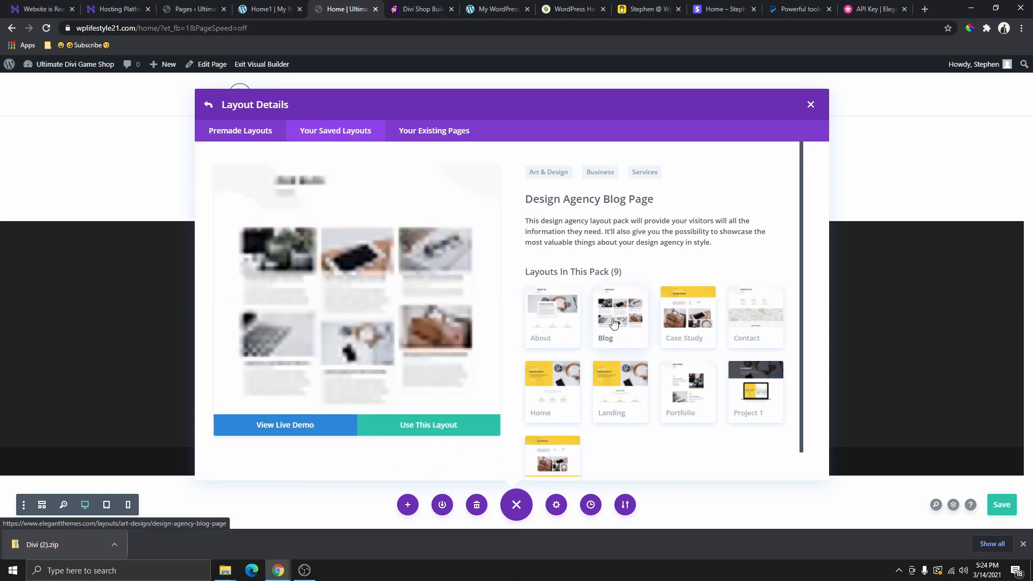
left_click(560, 335)
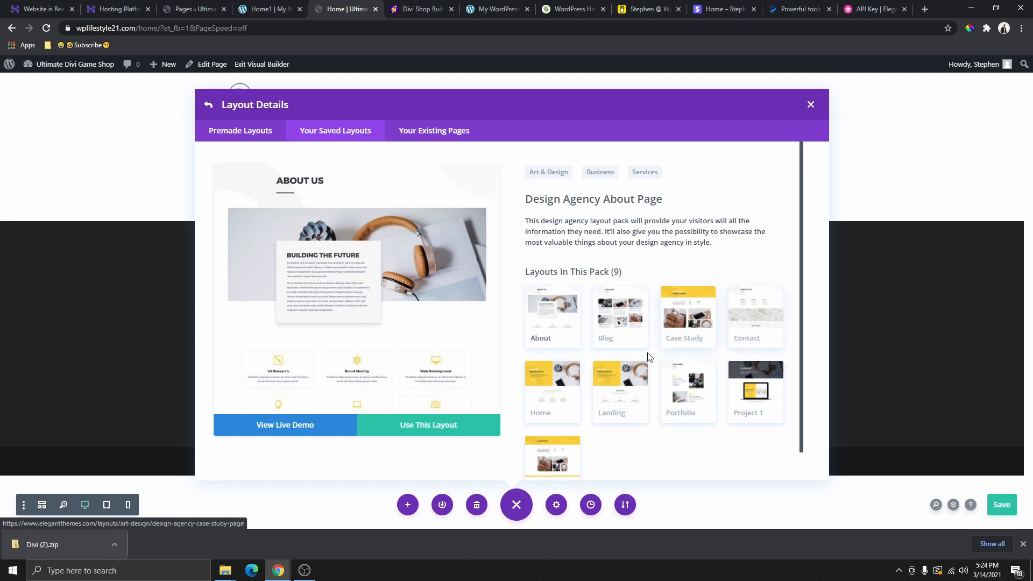
left_click(573, 381)
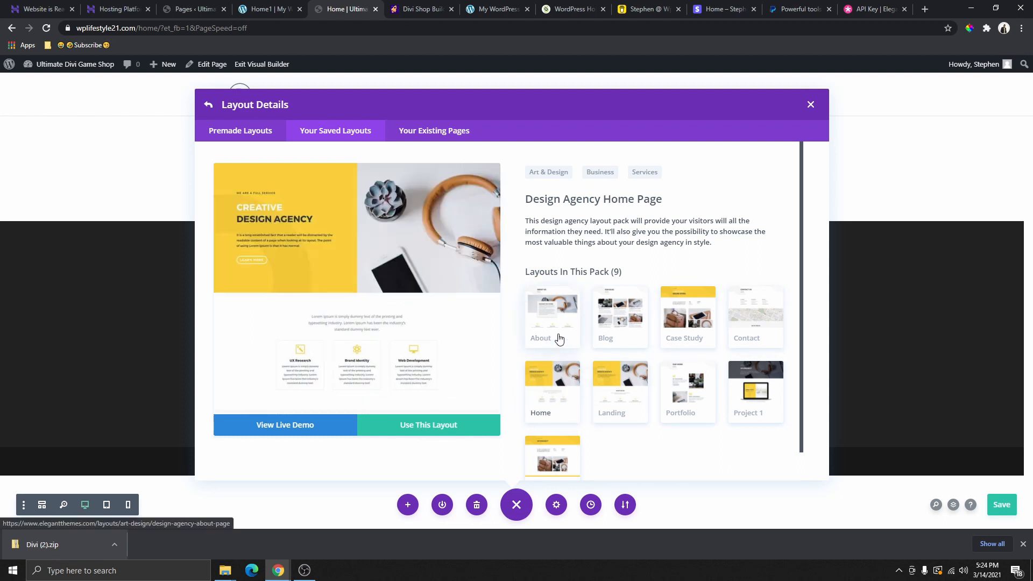
left_click(545, 319)
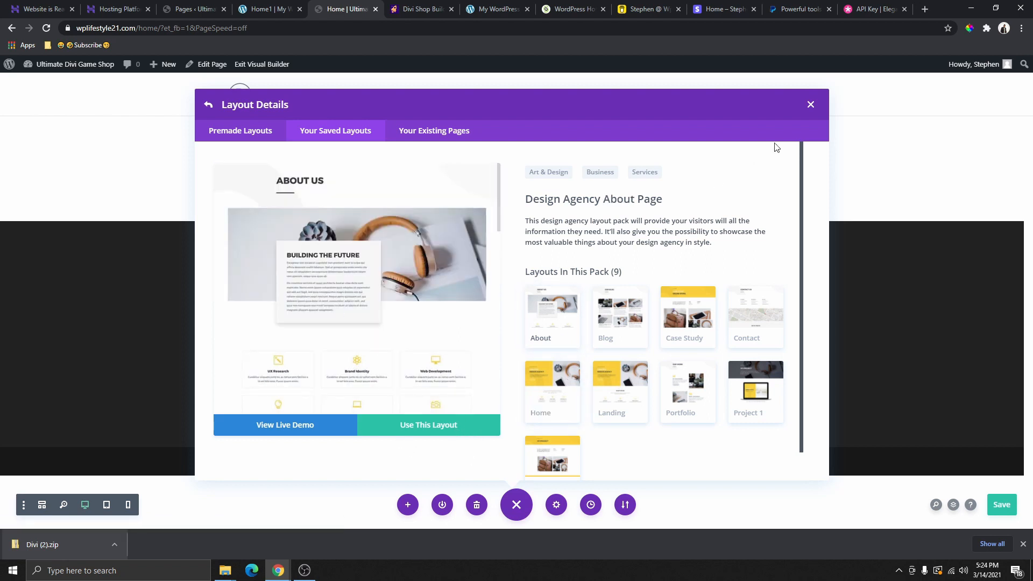
left_click(811, 104)
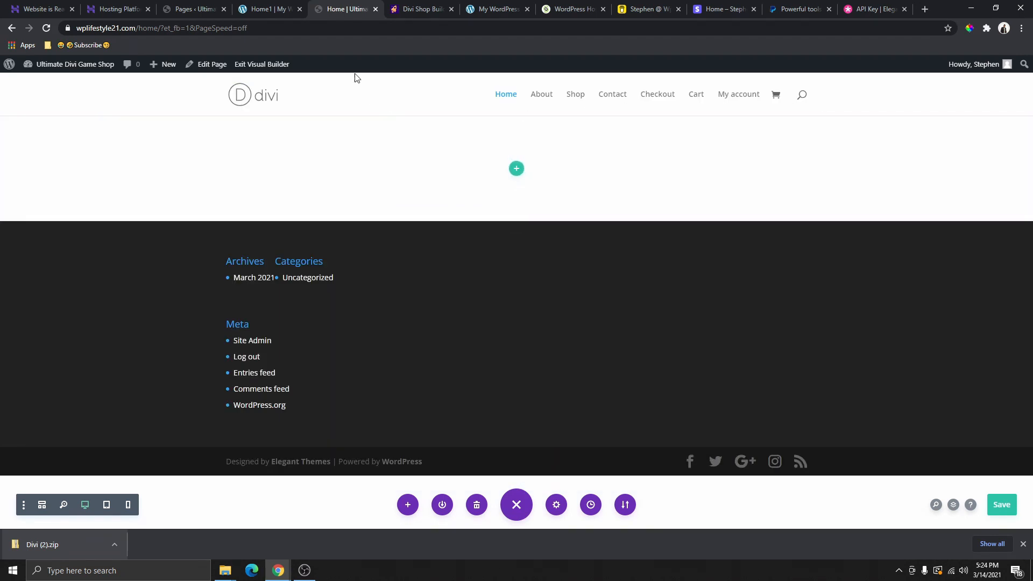
Review the hero banner and the feature row below it on the Home1 reference page
left_click(278, 13)
scroll(449, 205, "down", 3)
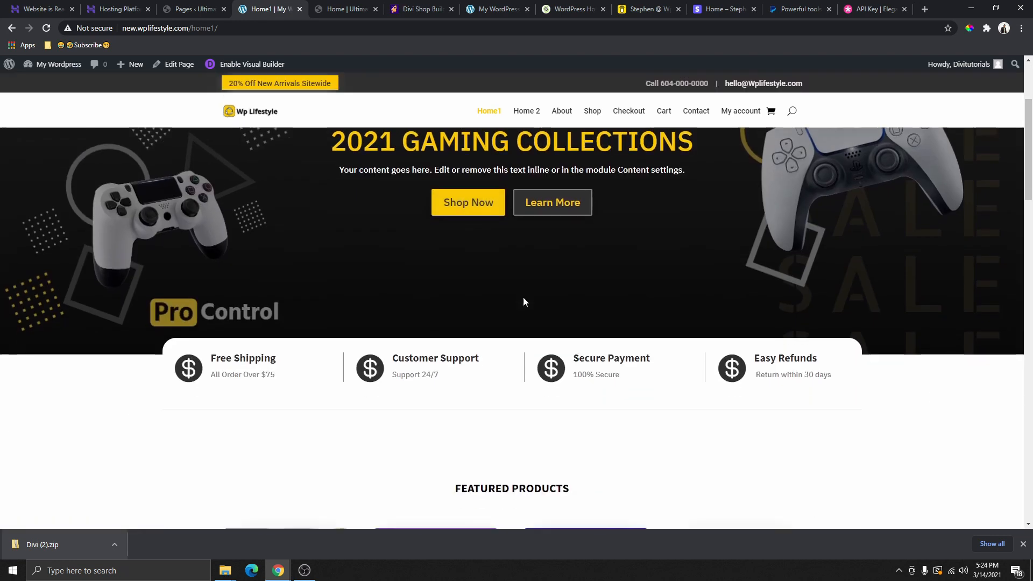
scroll(523, 300, "up", 3)
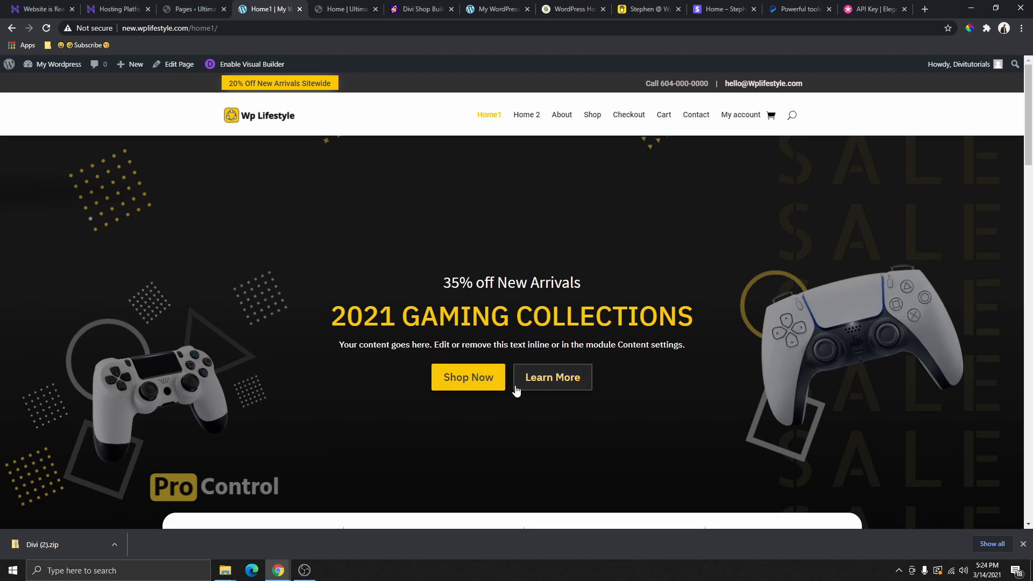
scroll(404, 354, "down", 3)
scroll(377, 269, "up", 4)
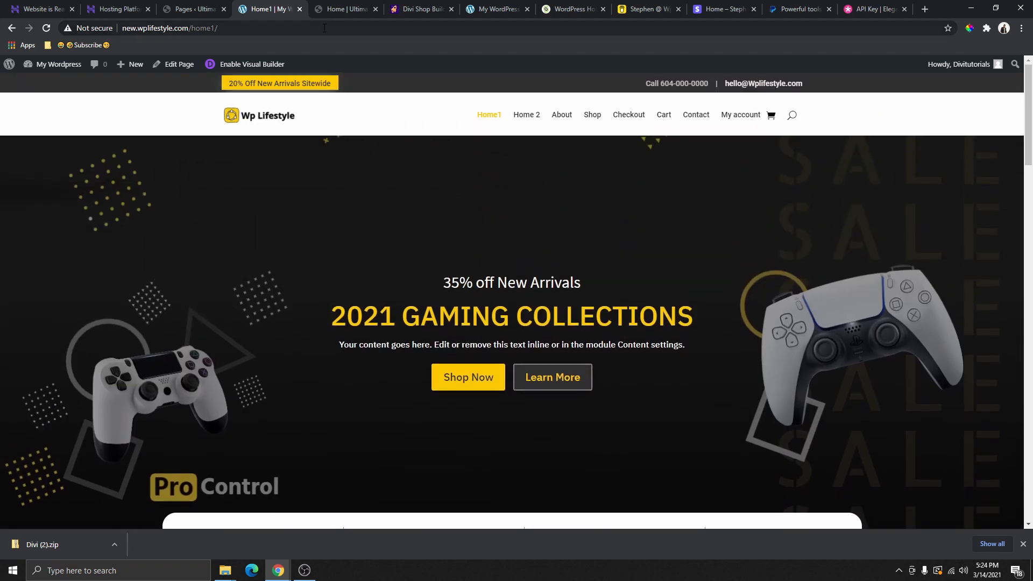
Insert a row with three equal columns in the empty section of the Home page, without adding a module
left_click(342, 11)
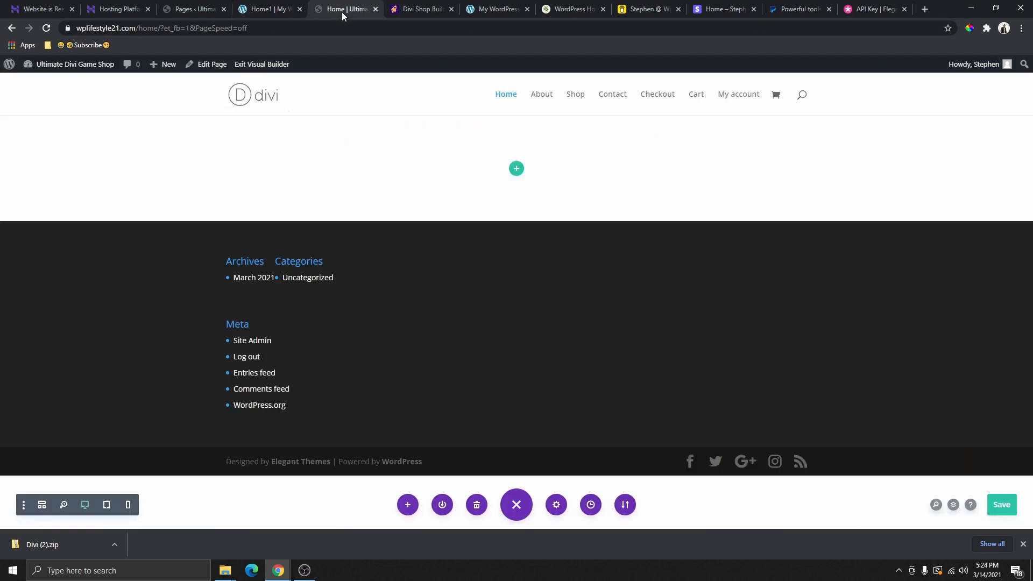
left_click(515, 169)
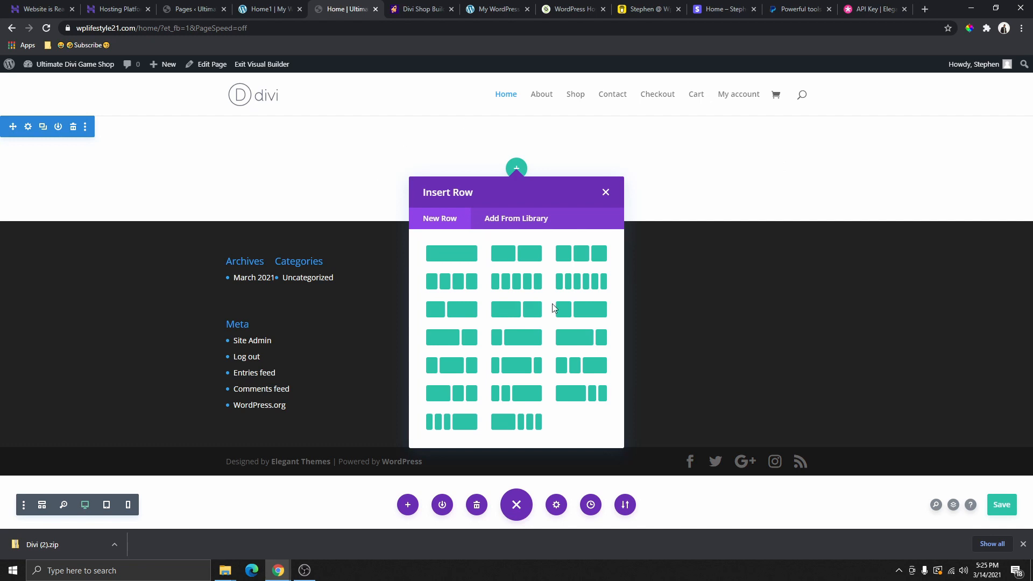
left_click(580, 263)
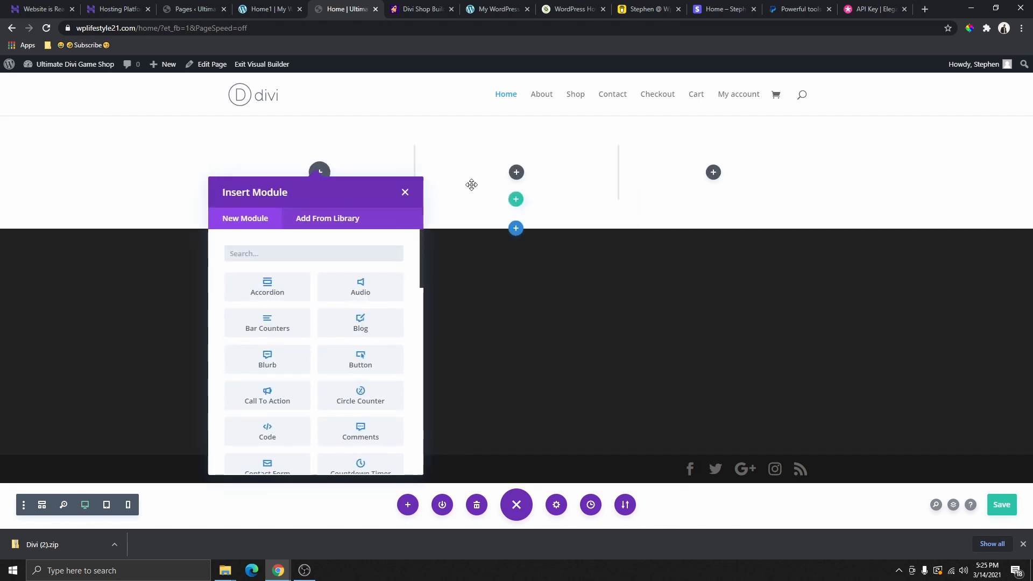
left_click(406, 193)
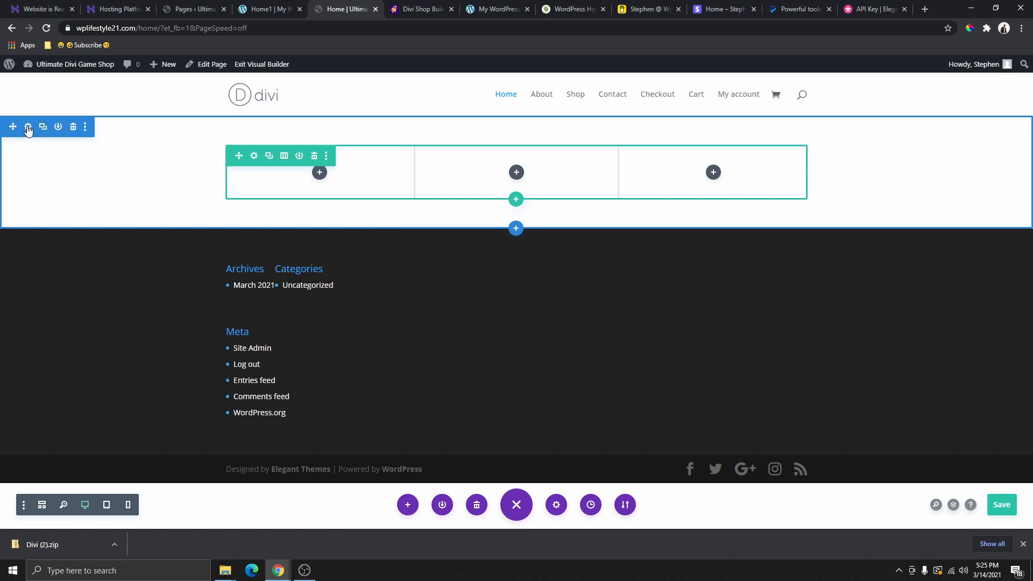
View the settings of the section and of its three-column row, closing each after a look
left_click(27, 127)
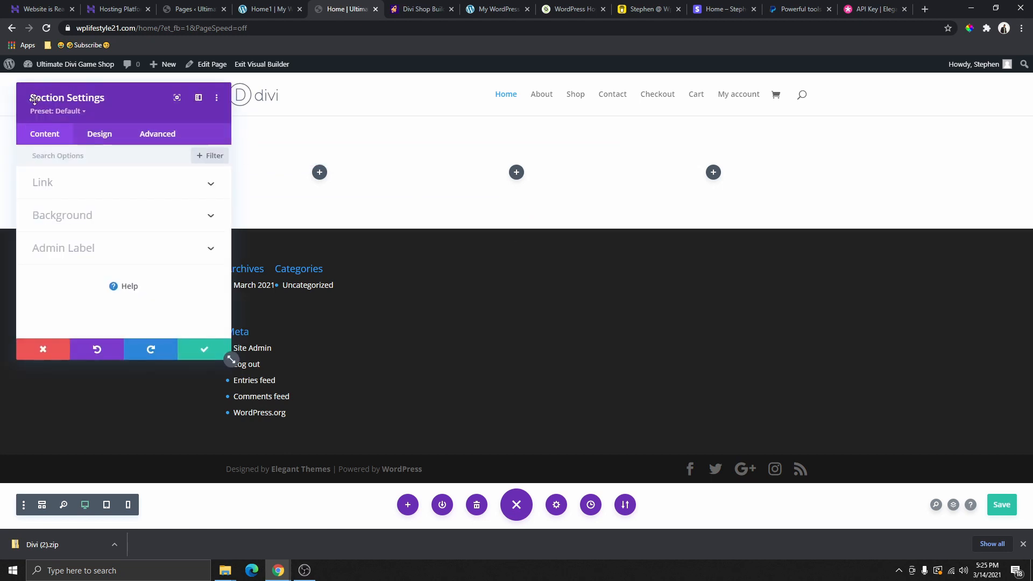
left_click(219, 357)
left_click(254, 156)
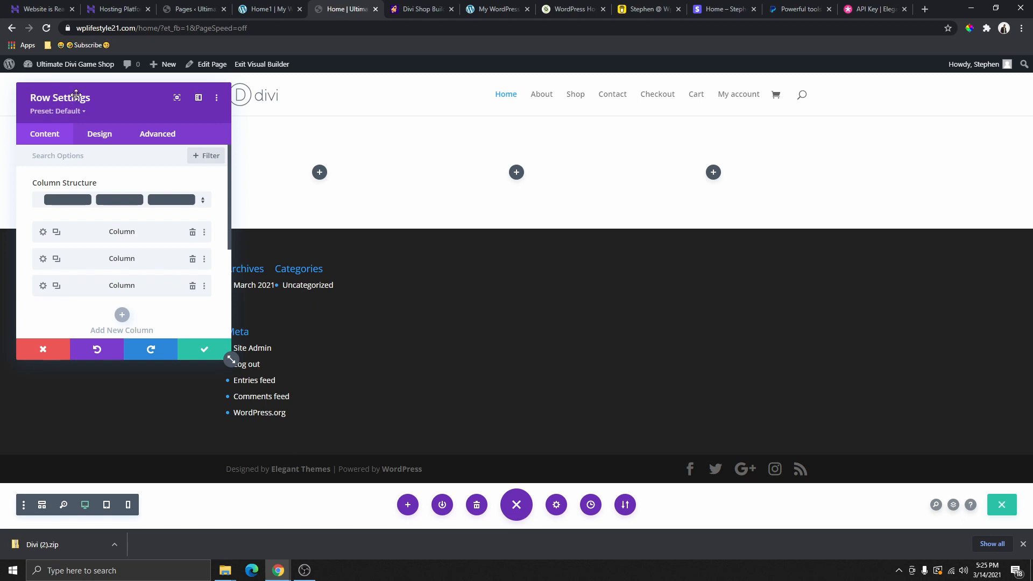
left_click(205, 353)
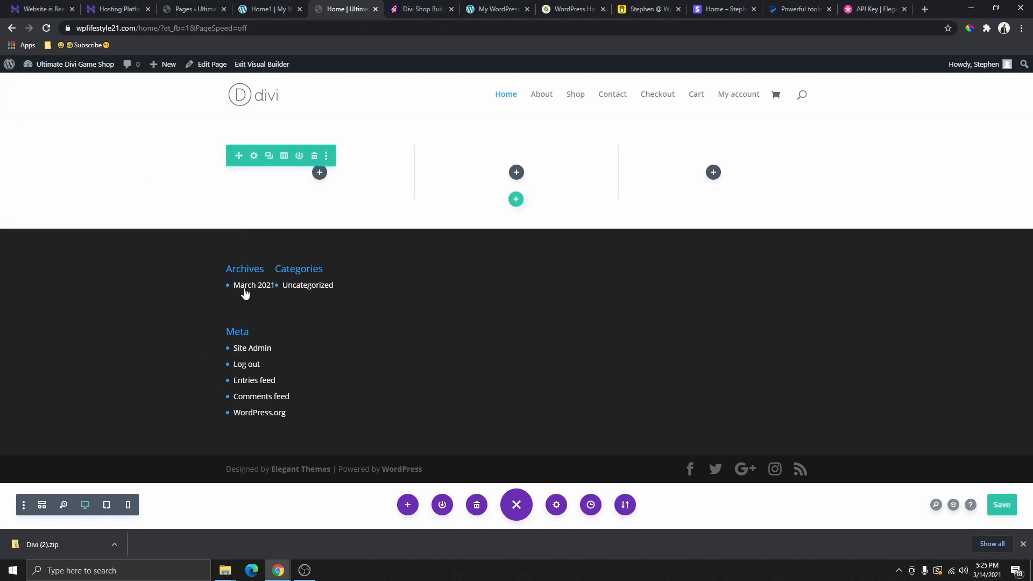
Open the row settings, move them clear of the columns, and give the first column an orange background
left_click(254, 156)
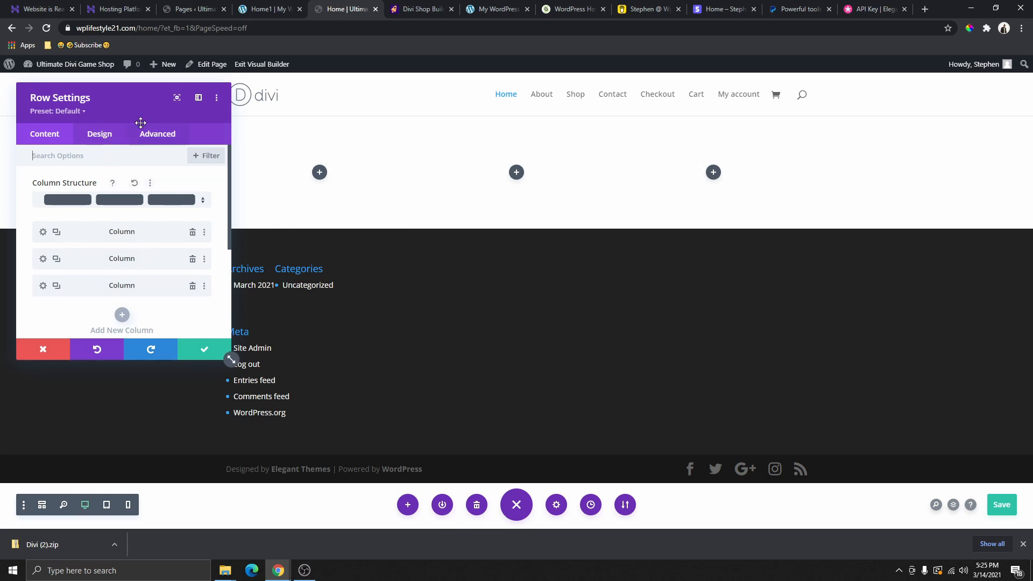
left_click_drag(140, 123, 916, 138)
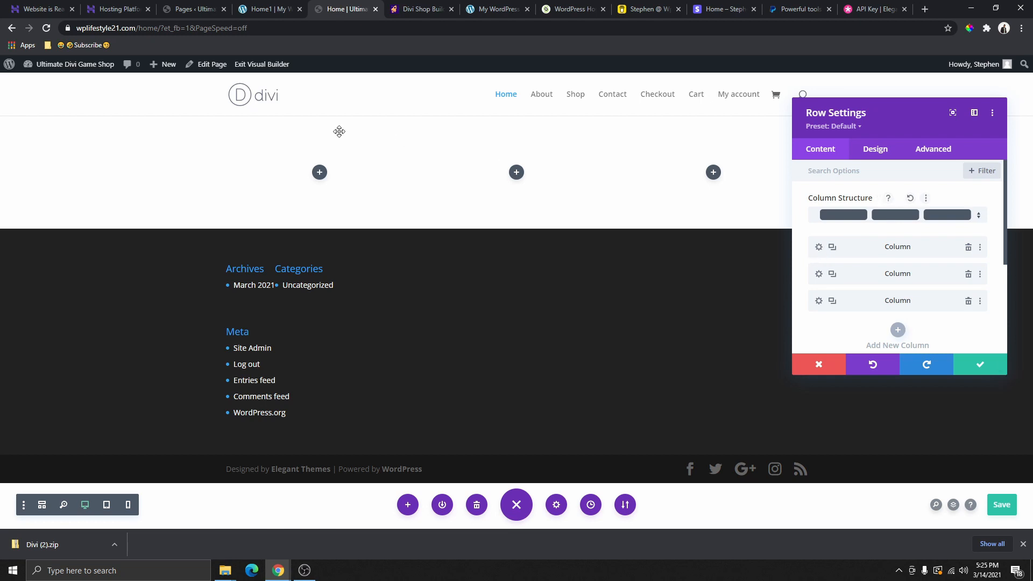
left_click(818, 246)
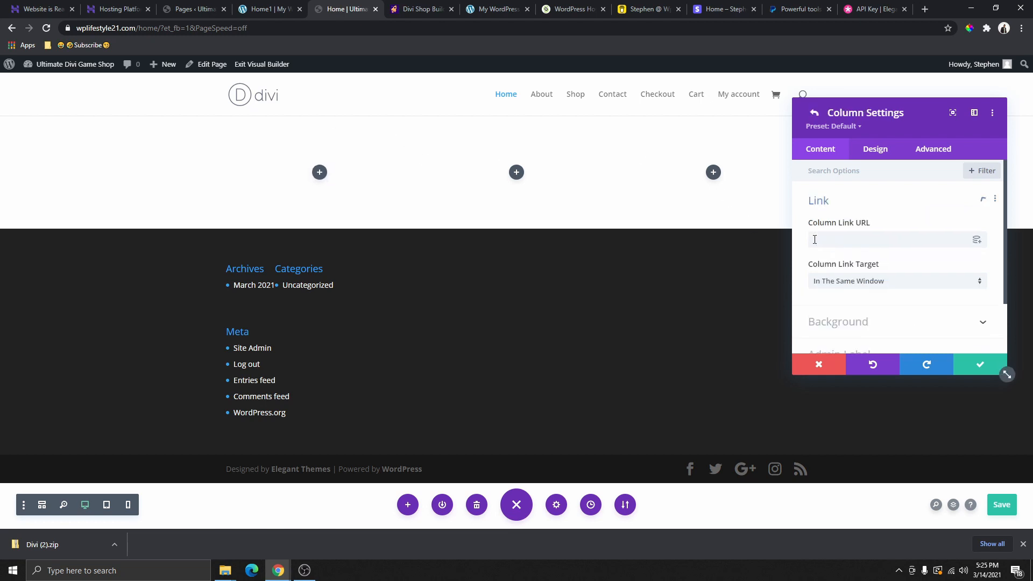
left_click(866, 312)
scroll(903, 273, "down", 2)
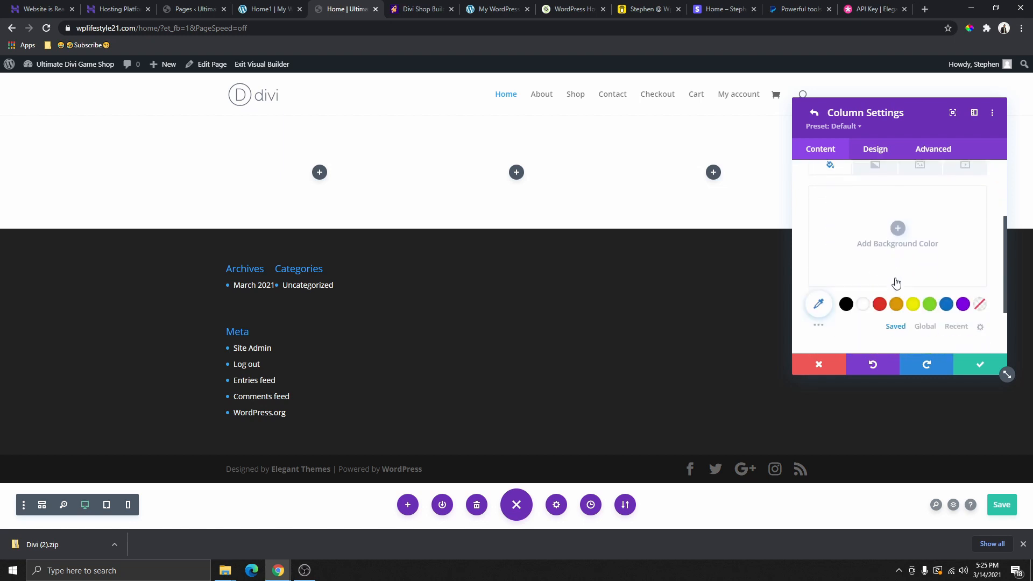
left_click(896, 302)
left_click(814, 114)
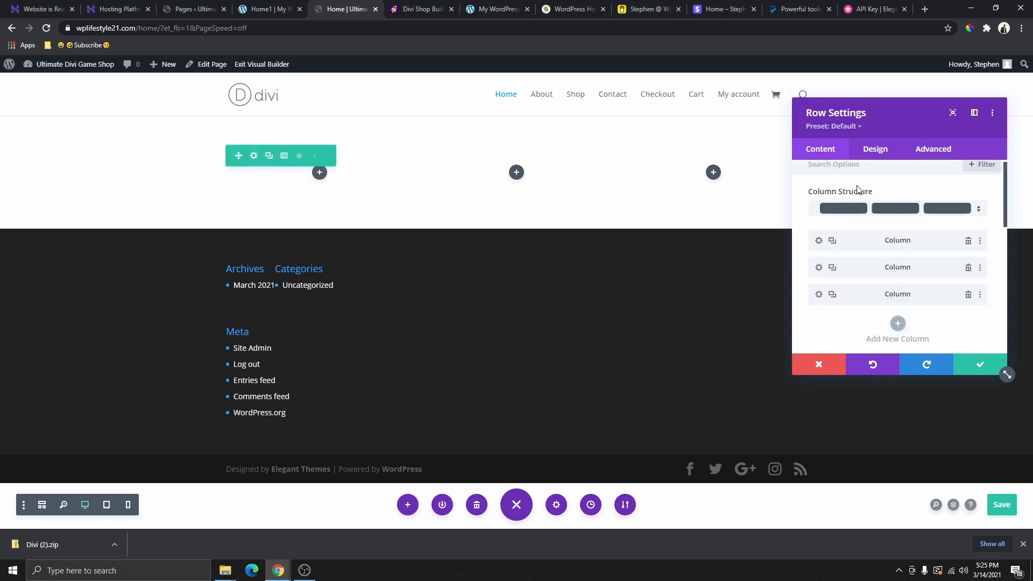
Give the row's second column a red background
left_click(819, 267)
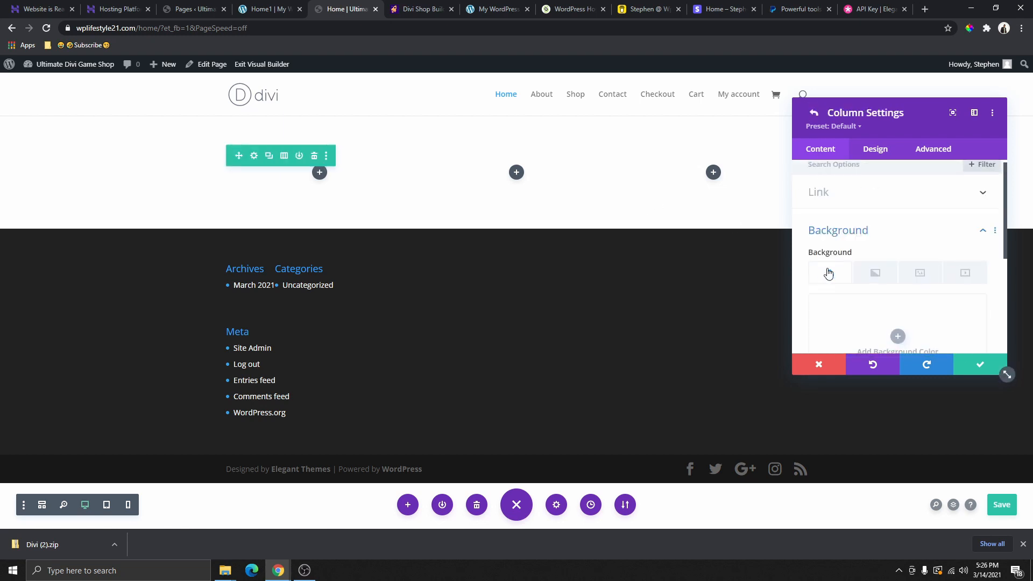
scroll(862, 281, "down", 3)
left_click(880, 251)
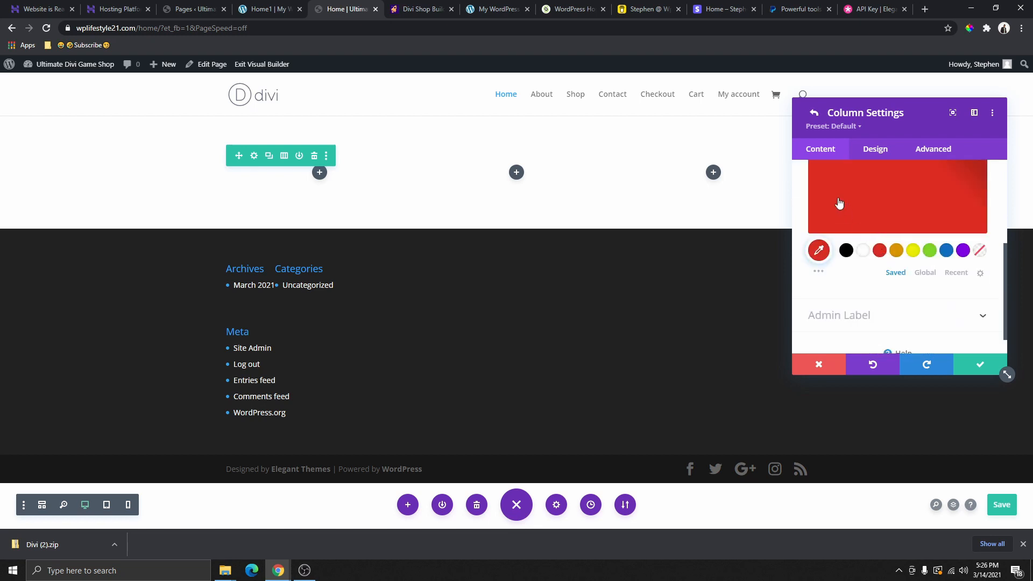
scroll(839, 204, "up", 3)
left_click(813, 113)
Give the row's third column a blue background and save the row settings
scroll(898, 296, "down", 2)
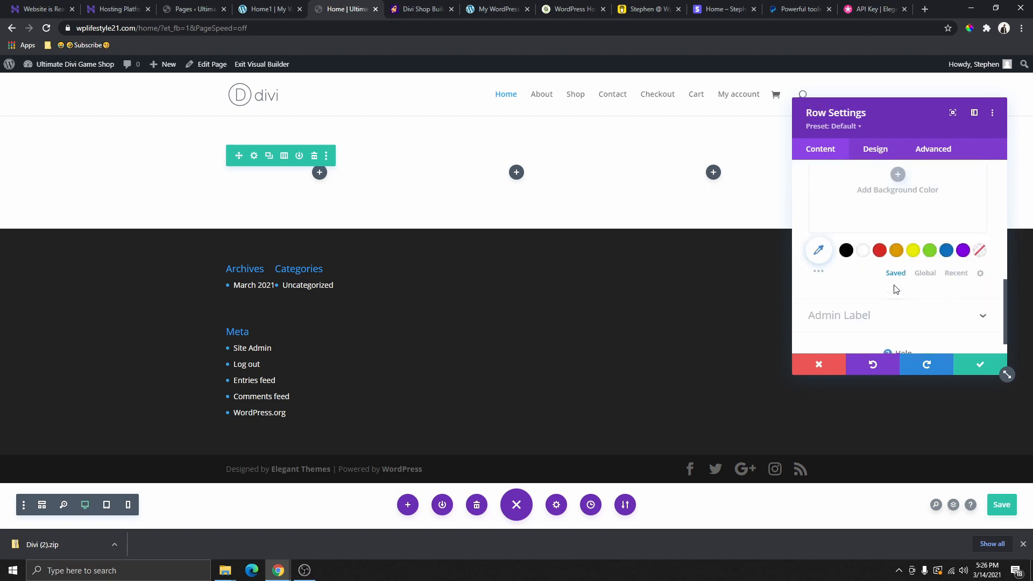
scroll(866, 253, "up", 5)
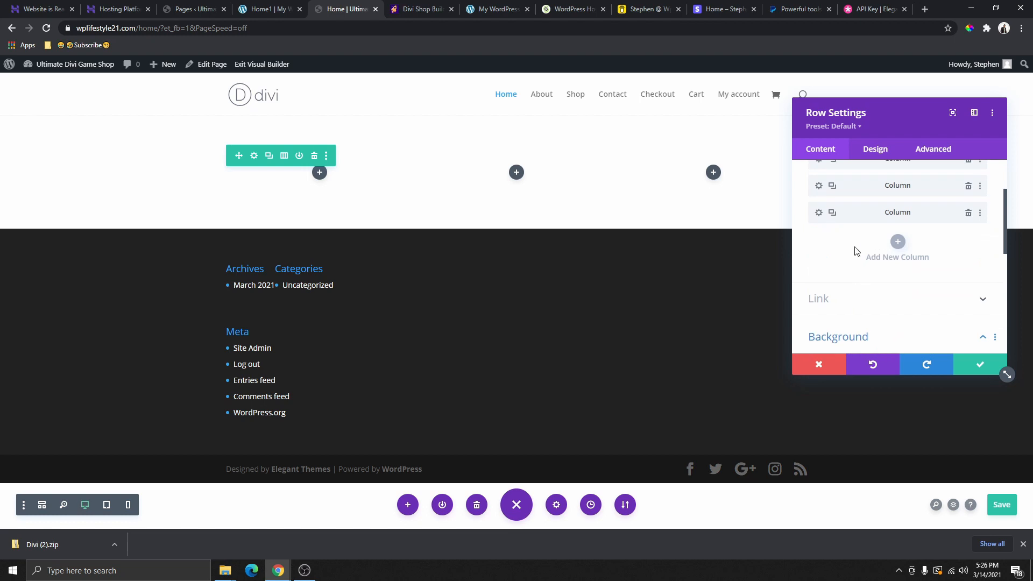
left_click(819, 214)
scroll(924, 257, "down", 1)
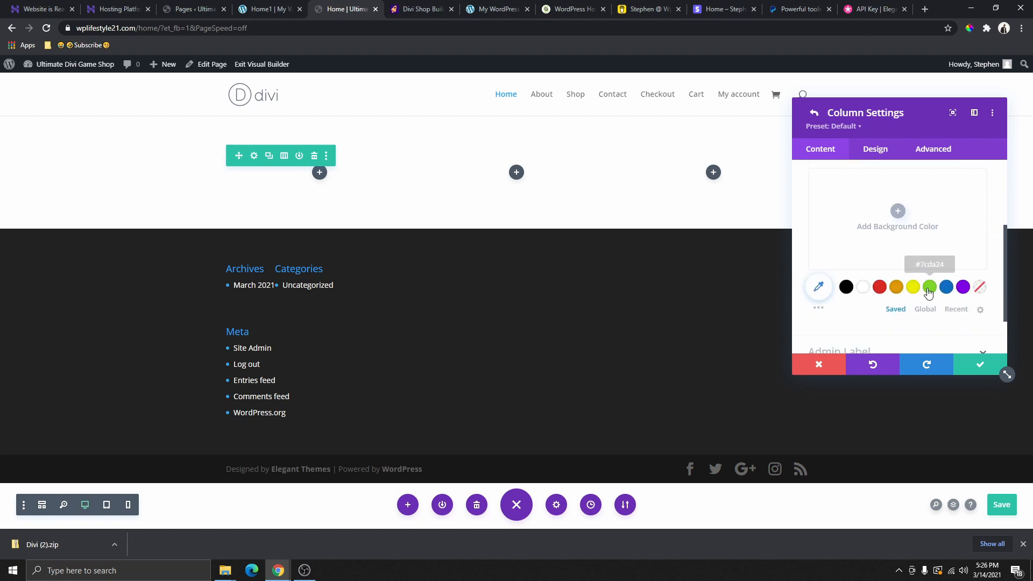
left_click(947, 288)
left_click(975, 370)
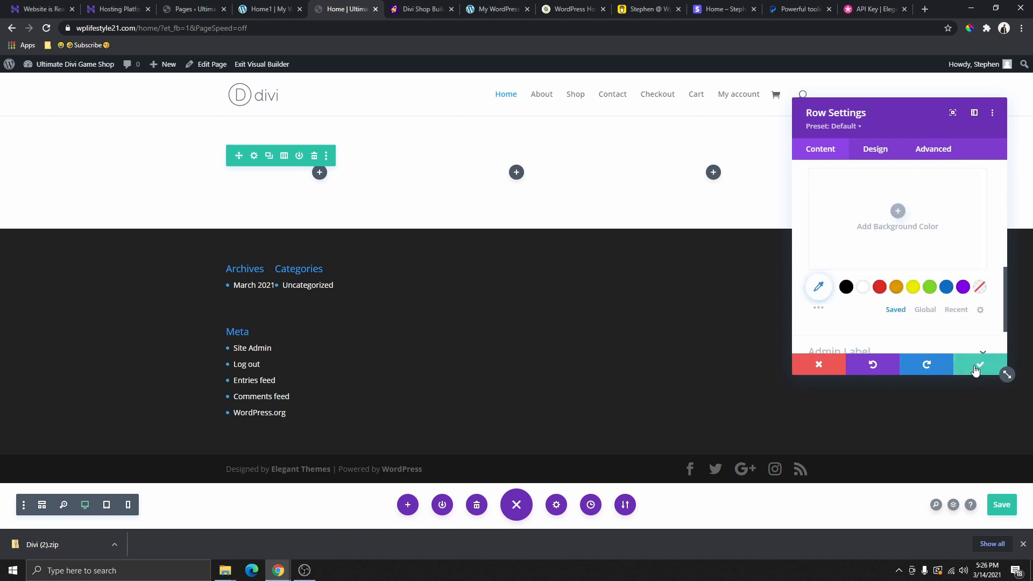
left_click(977, 368)
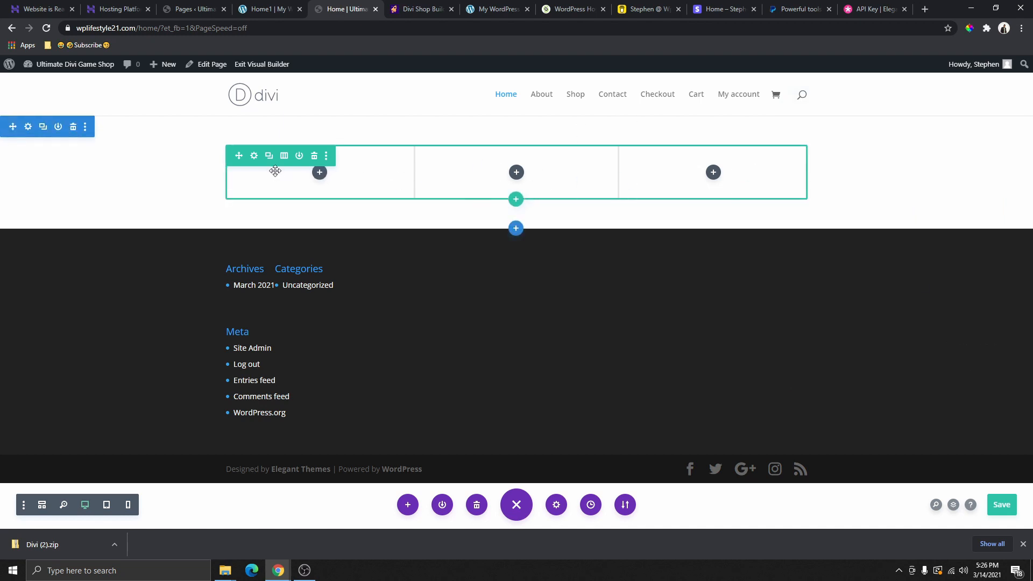
Add an Audio module to the row's first column and close its settings
left_click(320, 172)
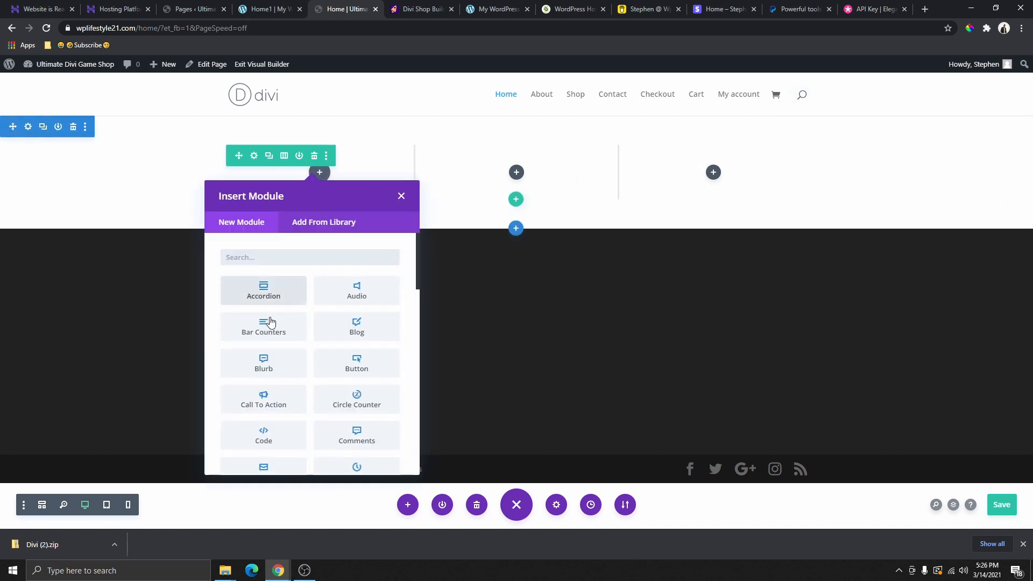
left_click(358, 291)
key("Escape")
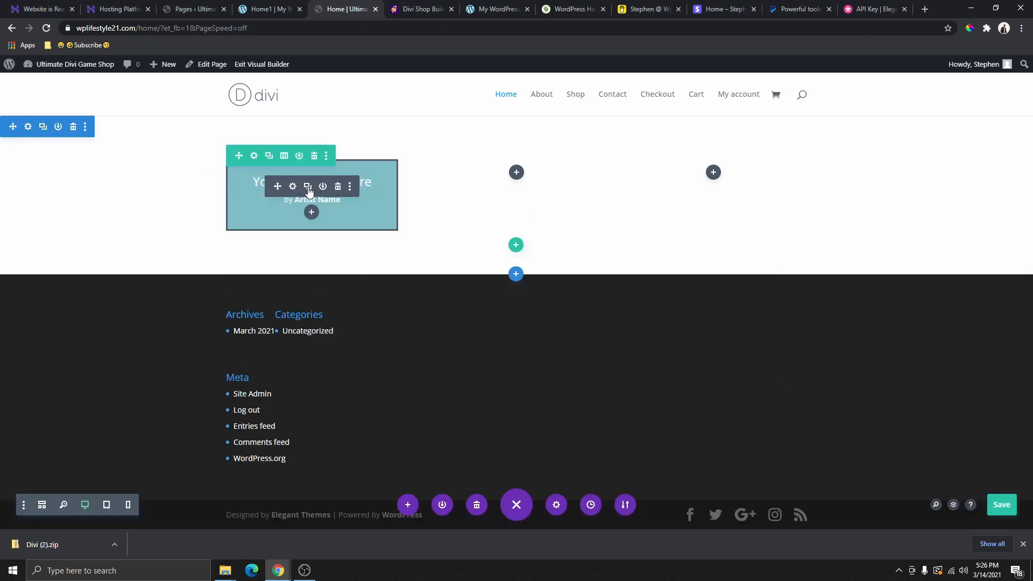
Duplicate the first column's Audio module twice and place the copies in the third and second columns
left_click(308, 187)
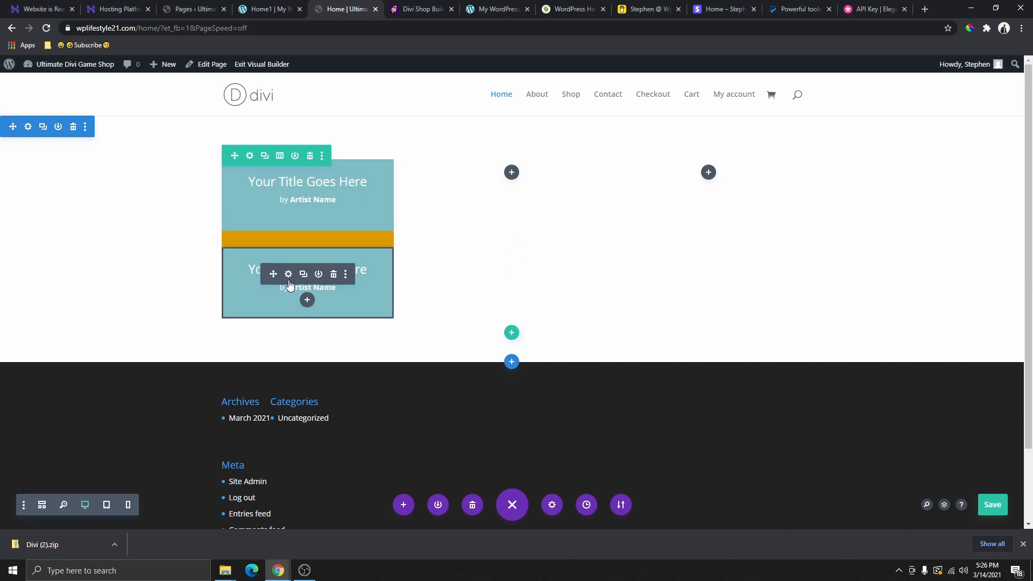
left_click_drag(273, 275, 512, 178)
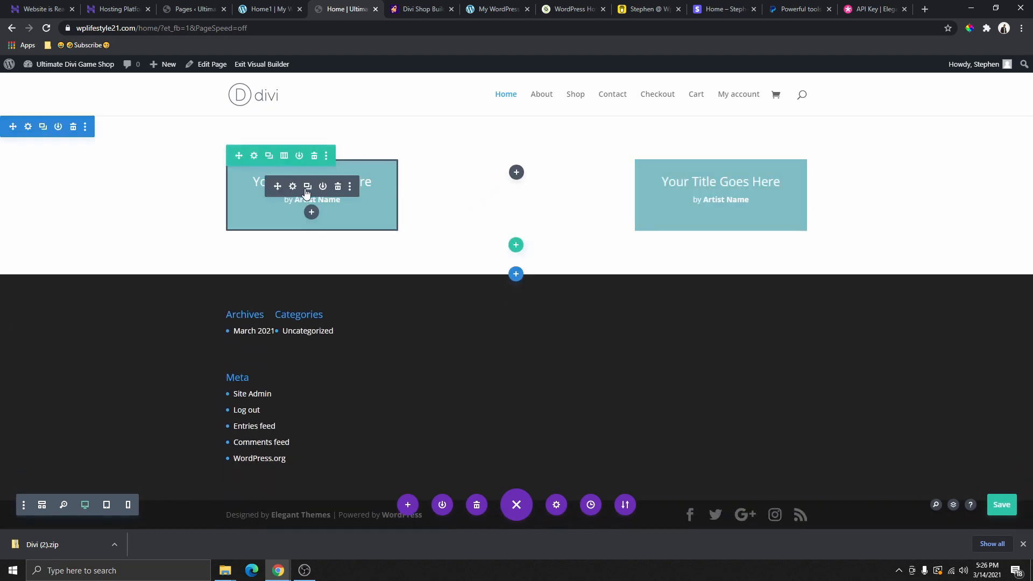
left_click(304, 189)
left_click_drag(273, 186, 500, 170)
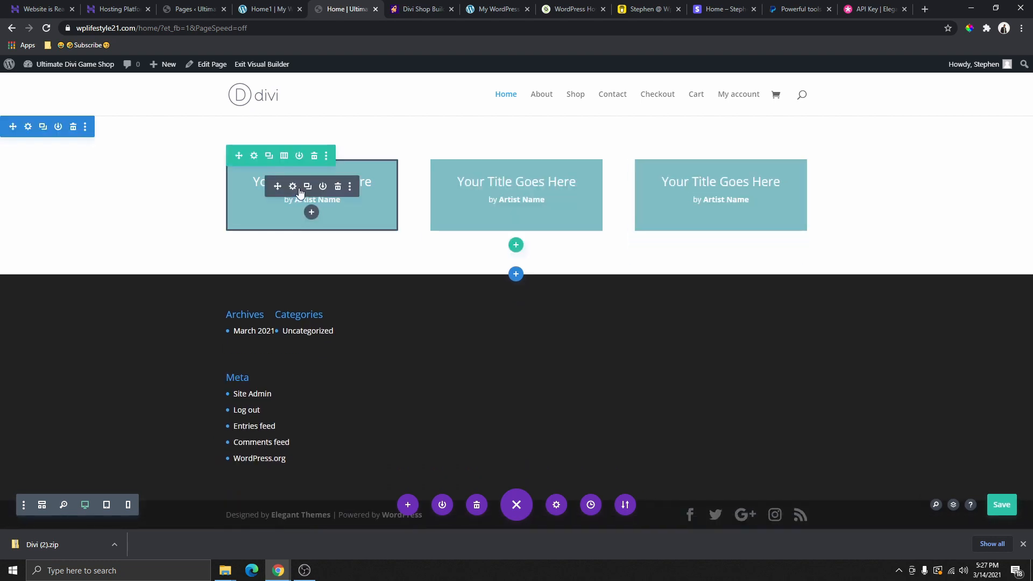
Remove the background color from the first column's Audio module
left_click(297, 188)
scroll(878, 272, "down", 5)
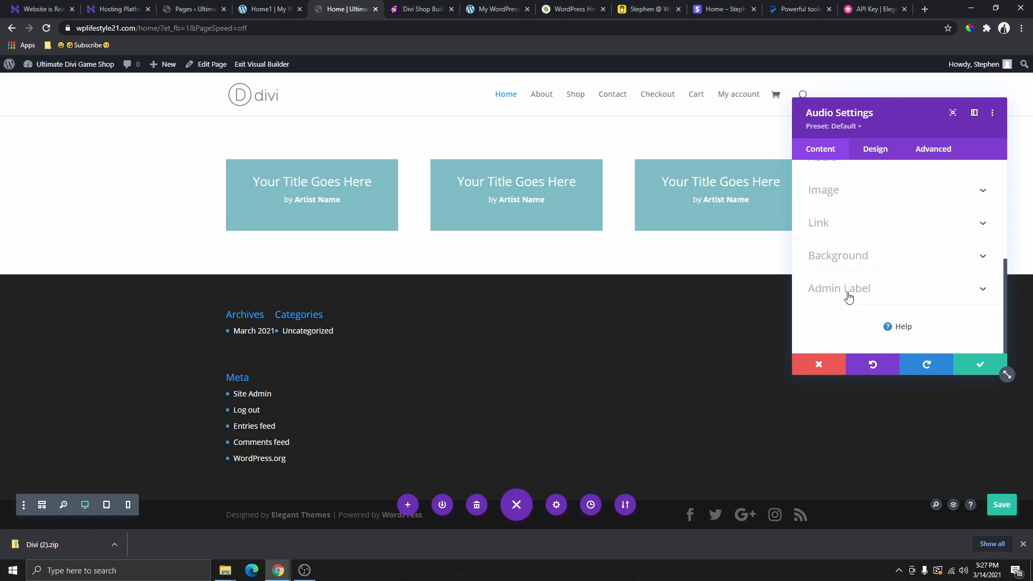
left_click(848, 257)
left_click(971, 255)
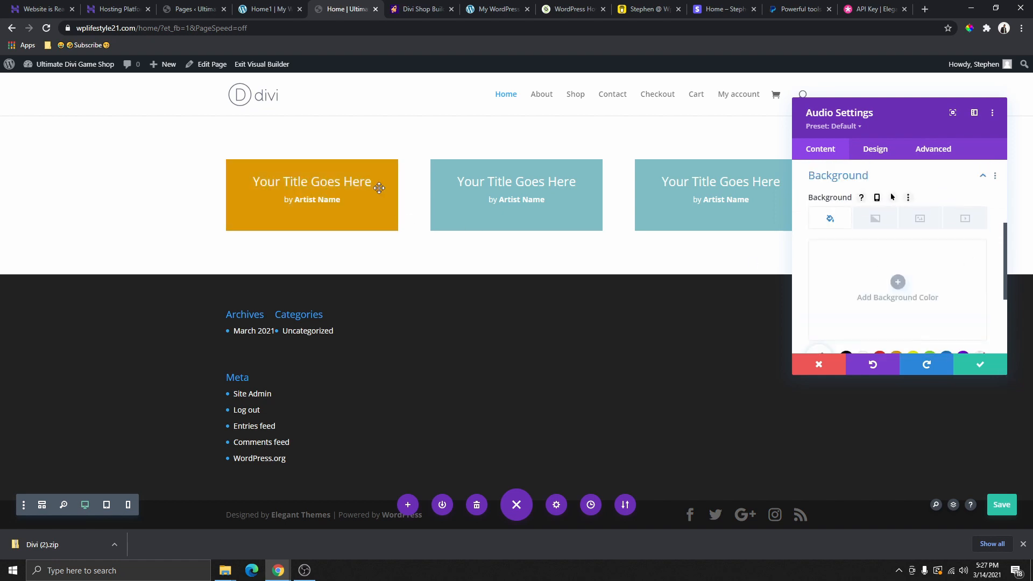
Remove the background color from the second column's Audio module
left_click(487, 193)
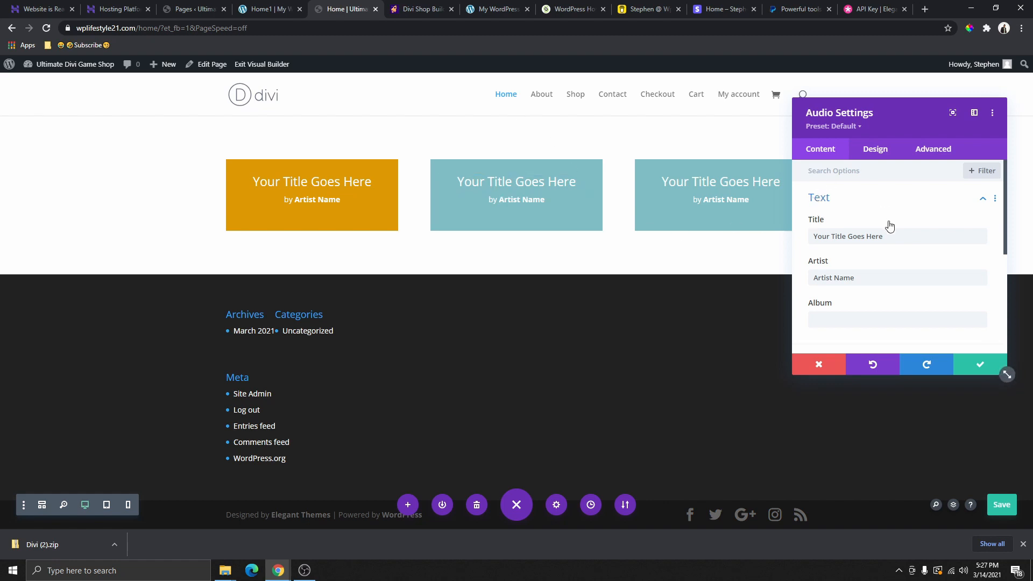
scroll(889, 247, "down", 5)
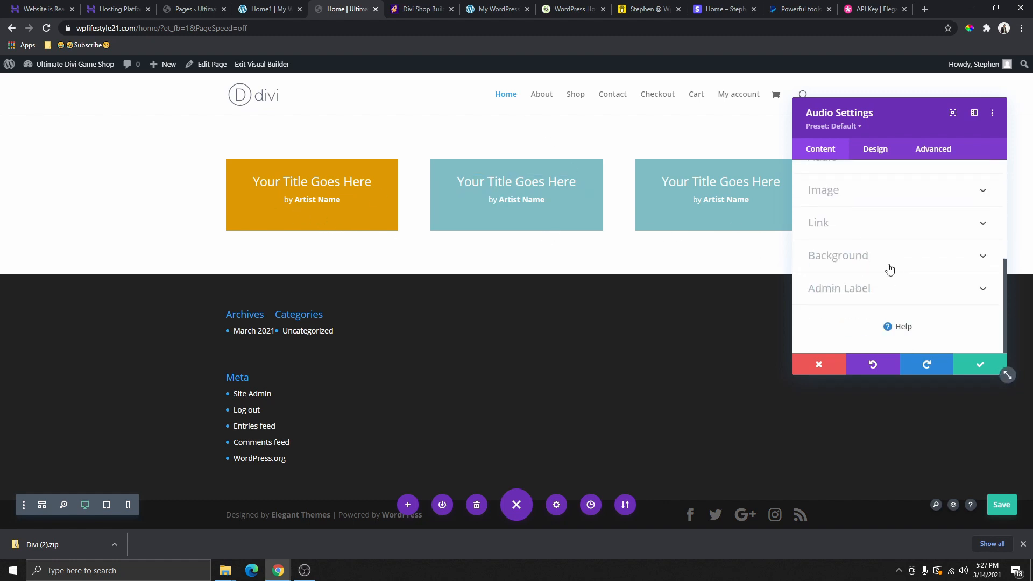
left_click(877, 260)
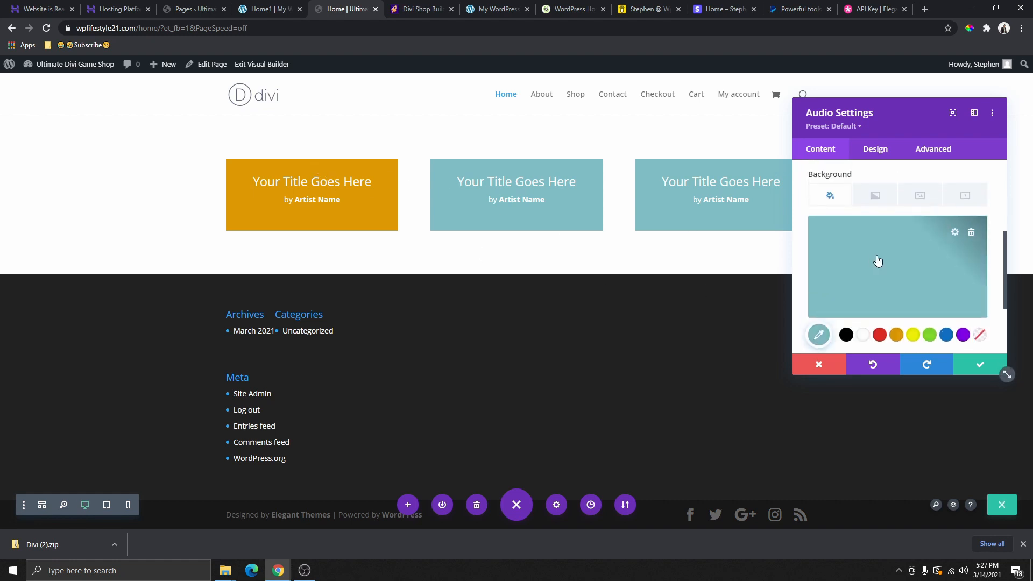
scroll(878, 261, "up", 1)
scroll(915, 262, "down", 2)
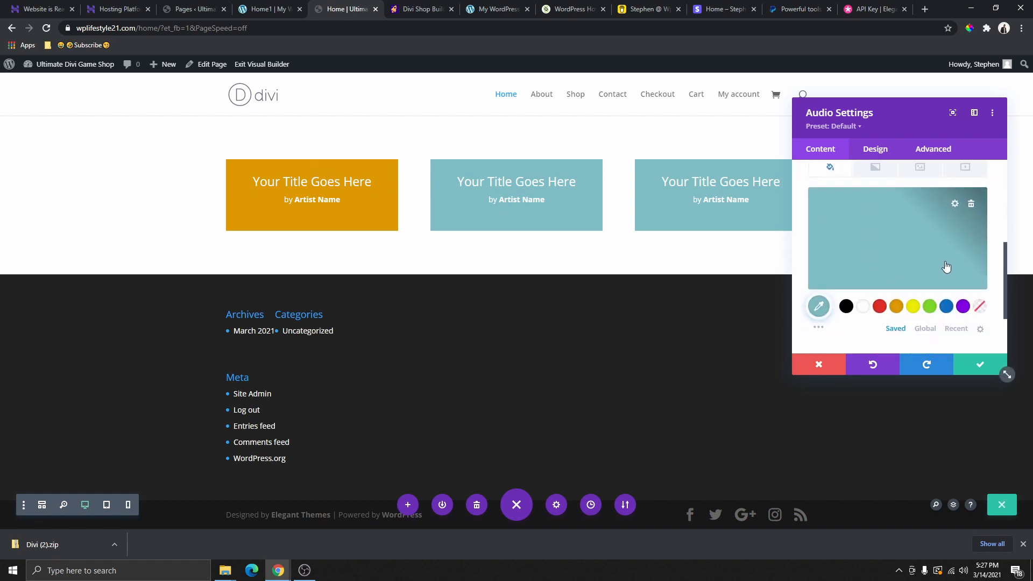
left_click(973, 203)
Remove the background color from the third column's Audio module, accept its settings and save the page
scroll(970, 231, "up", 1)
left_click(965, 260)
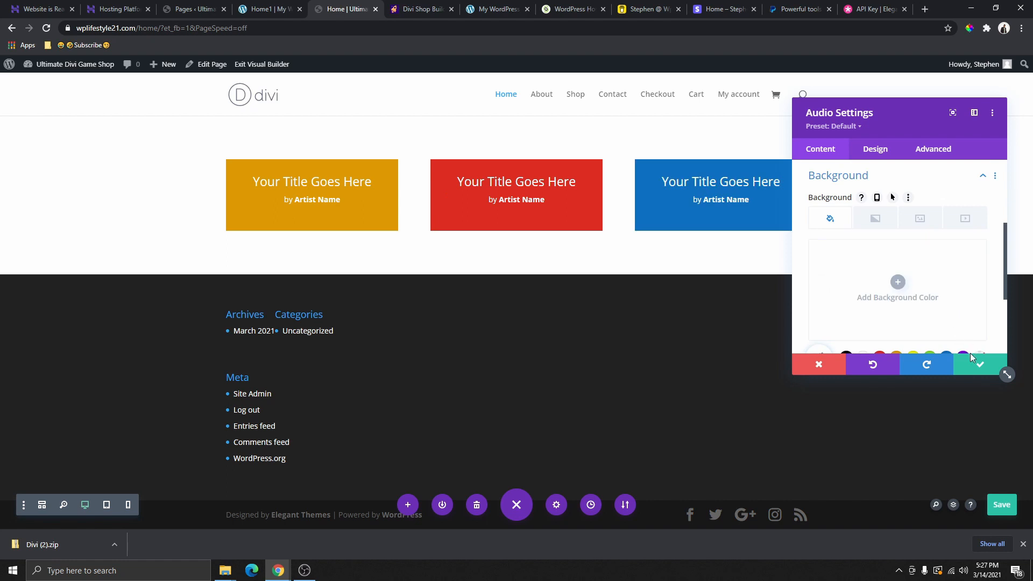
left_click(982, 364)
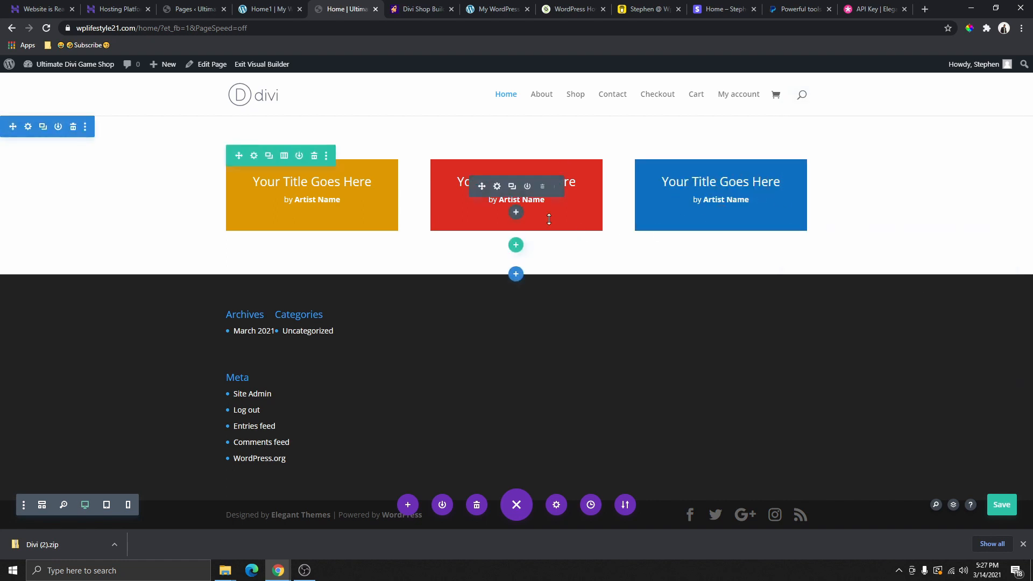
left_click(1001, 505)
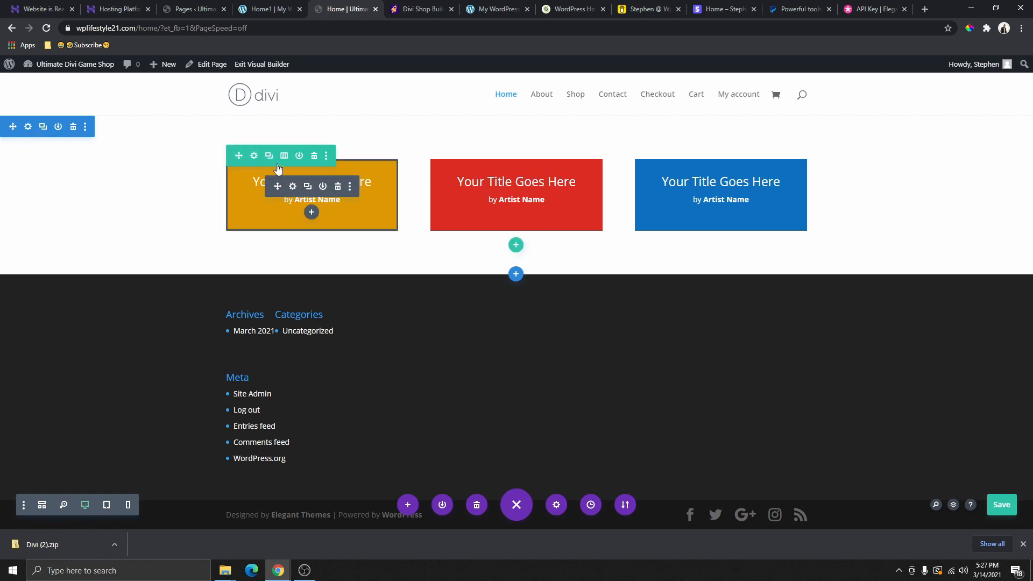
Enable a custom gutter width for the three-column row and set it to 2
left_click(253, 158)
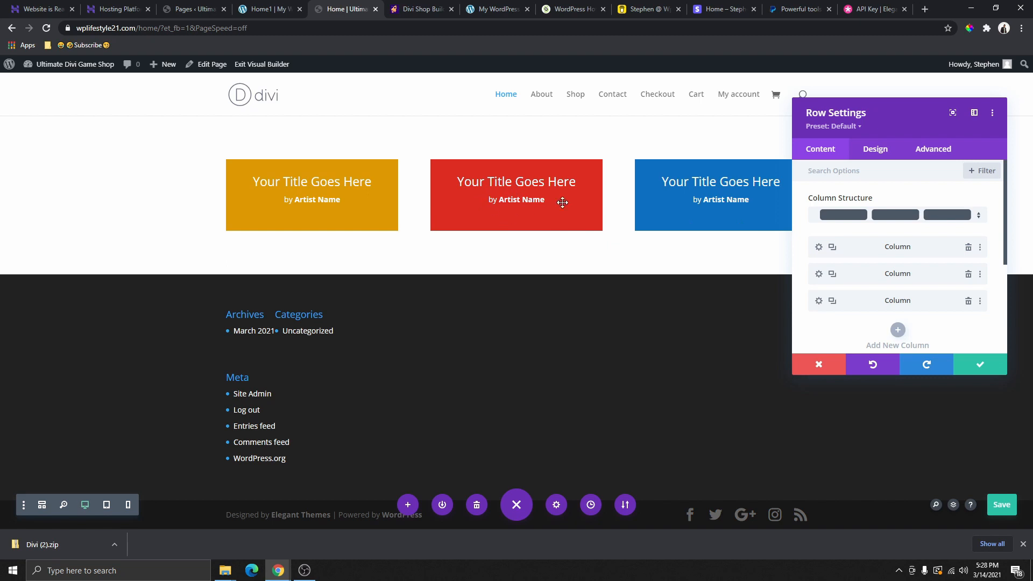
left_click(878, 153)
left_click(855, 209)
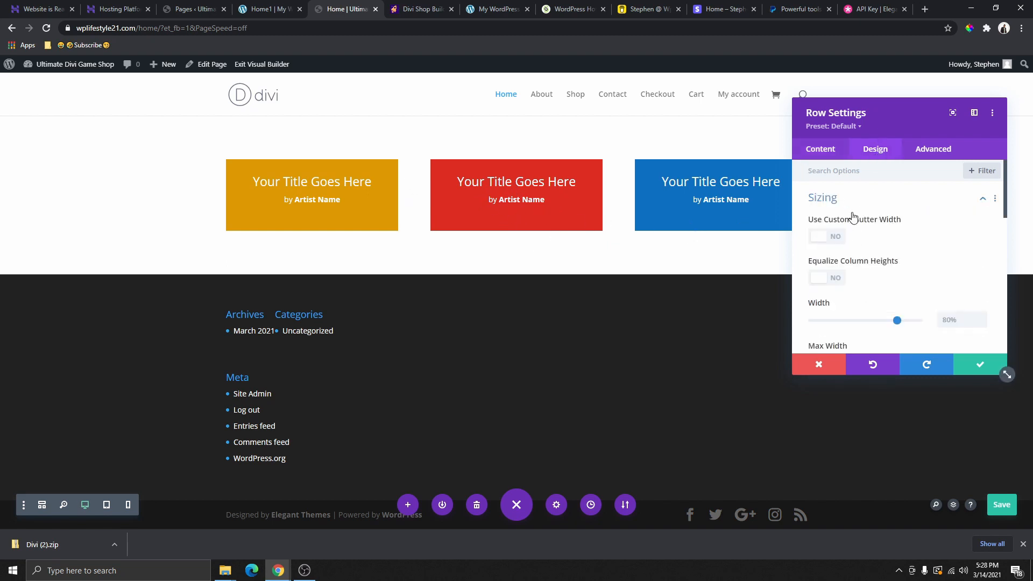
left_click(840, 244)
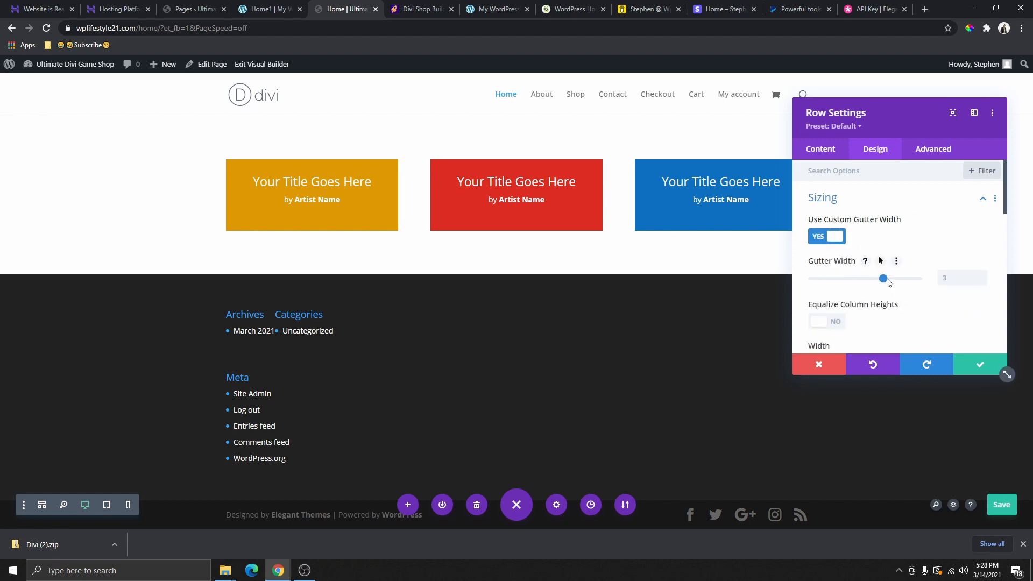
left_click_drag(886, 279, 800, 293)
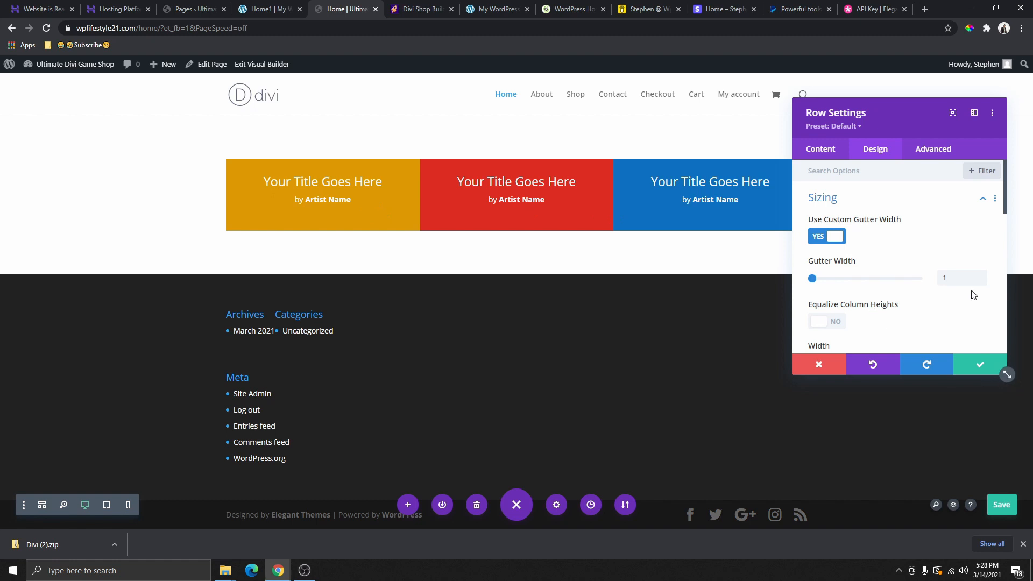
left_click(981, 276)
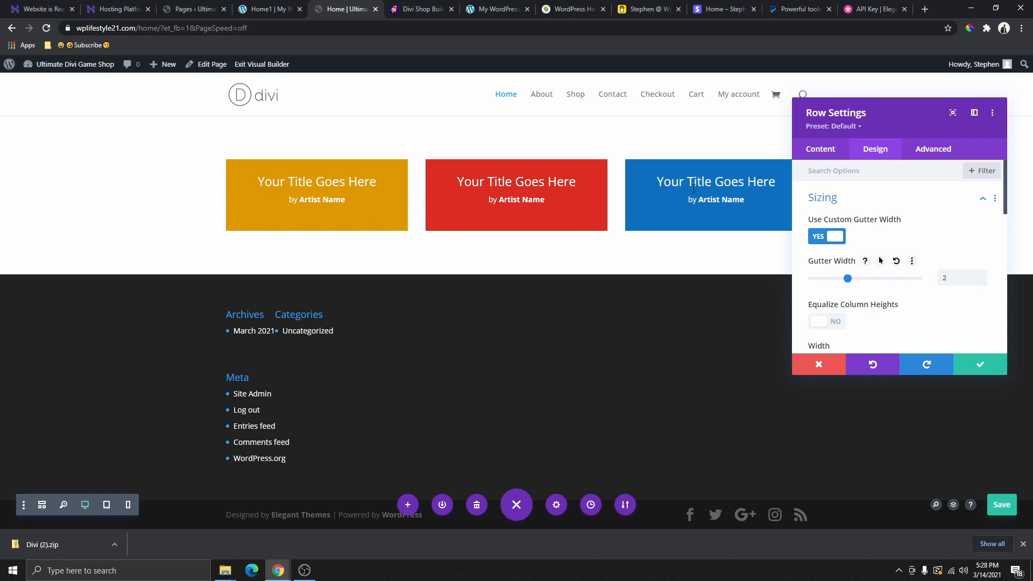
Give the three-column row a black background
left_click(820, 150)
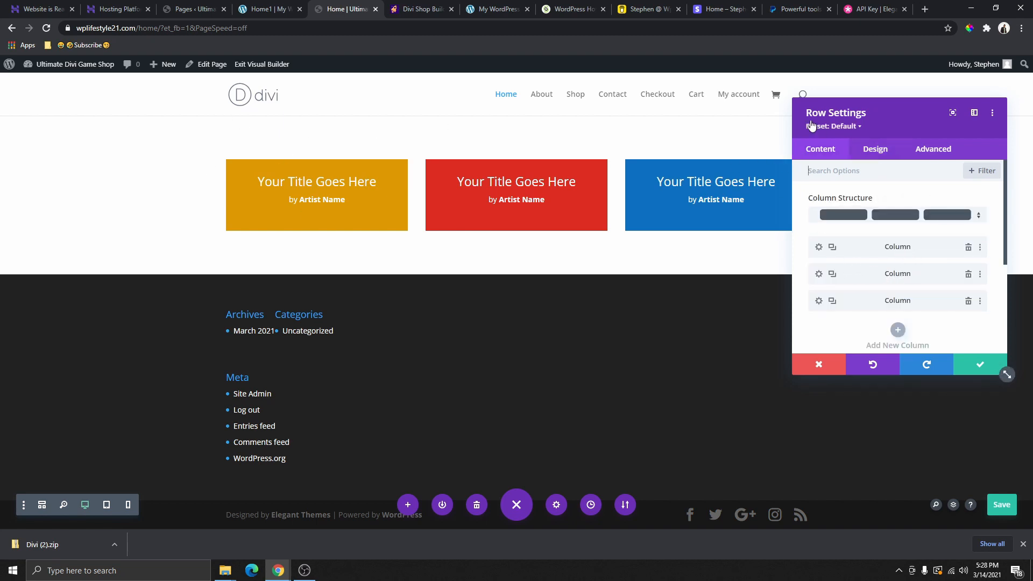
scroll(874, 302, "down", 3)
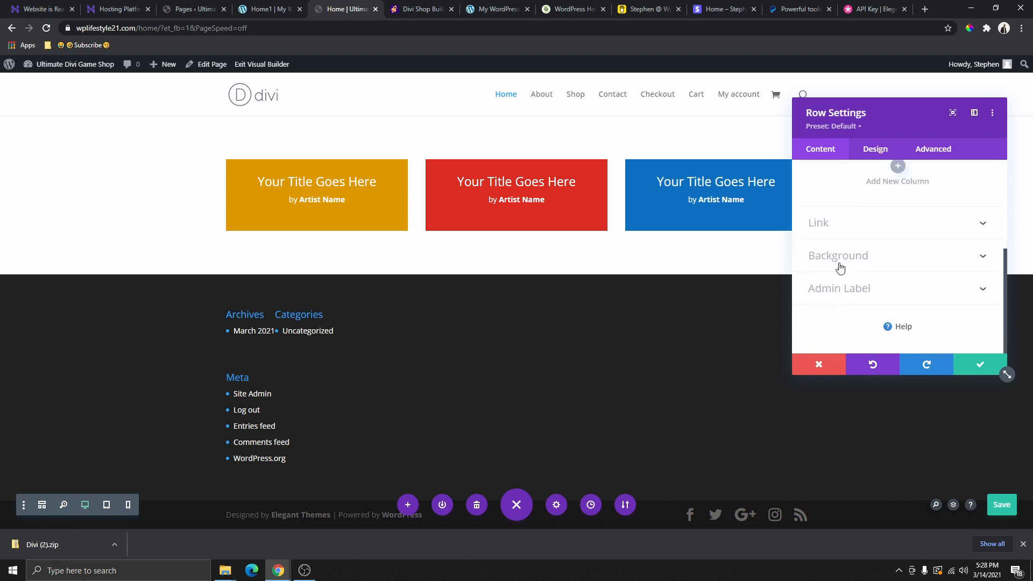
left_click(837, 266)
scroll(871, 287, "down", 2)
scroll(871, 287, "down", 1)
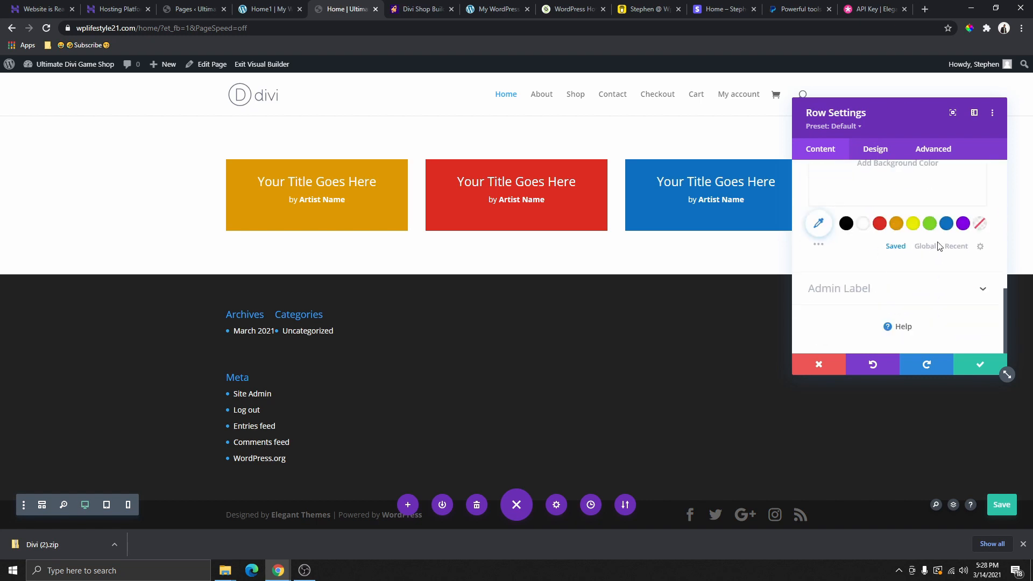
left_click(846, 224)
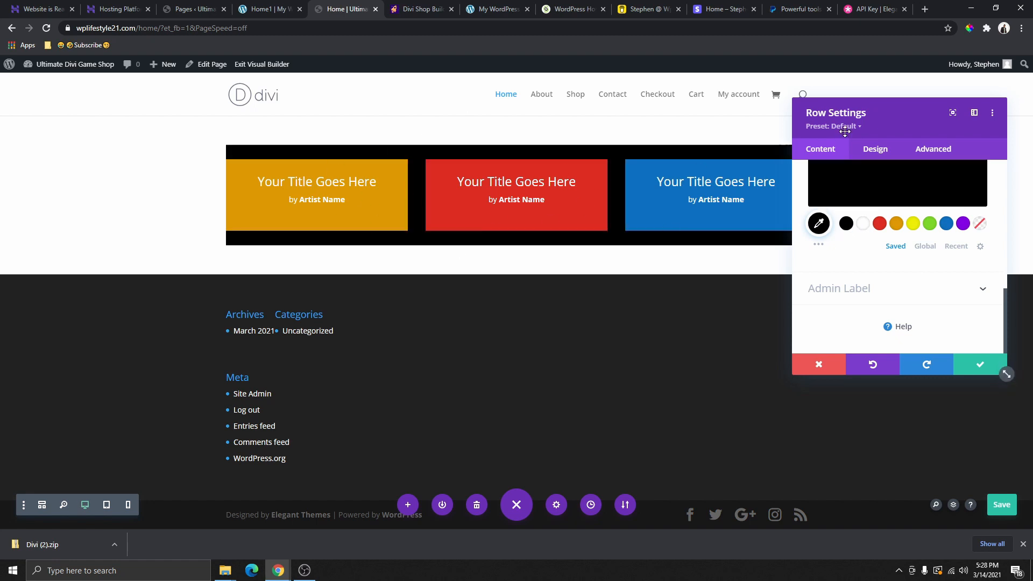
Move the row settings clear of the columns and open the row's spacing options
left_click_drag(863, 117, 895, 156)
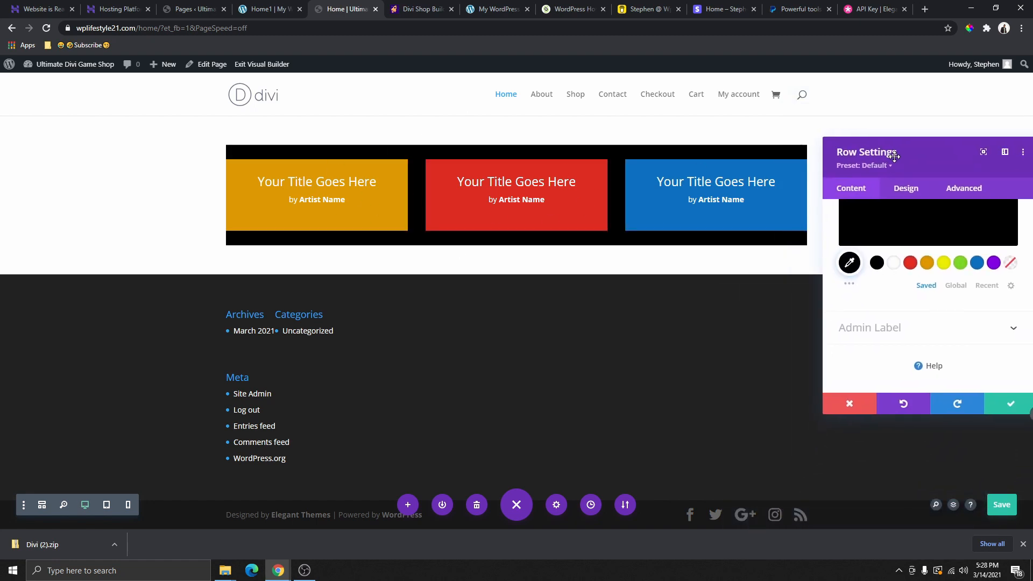
scroll(909, 301, "up", 5)
left_click(906, 188)
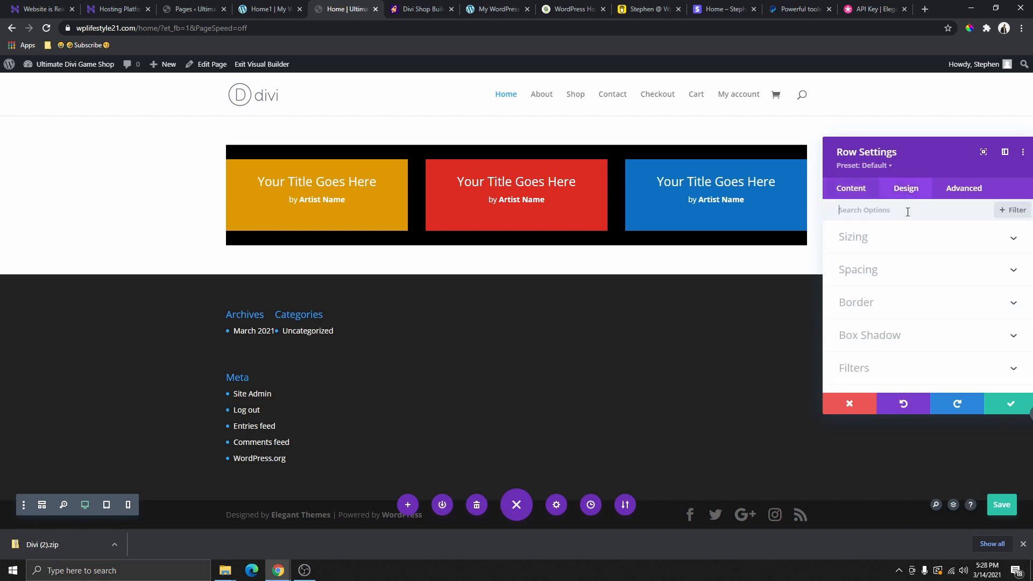
scroll(885, 243, "down", 1)
left_click(871, 218)
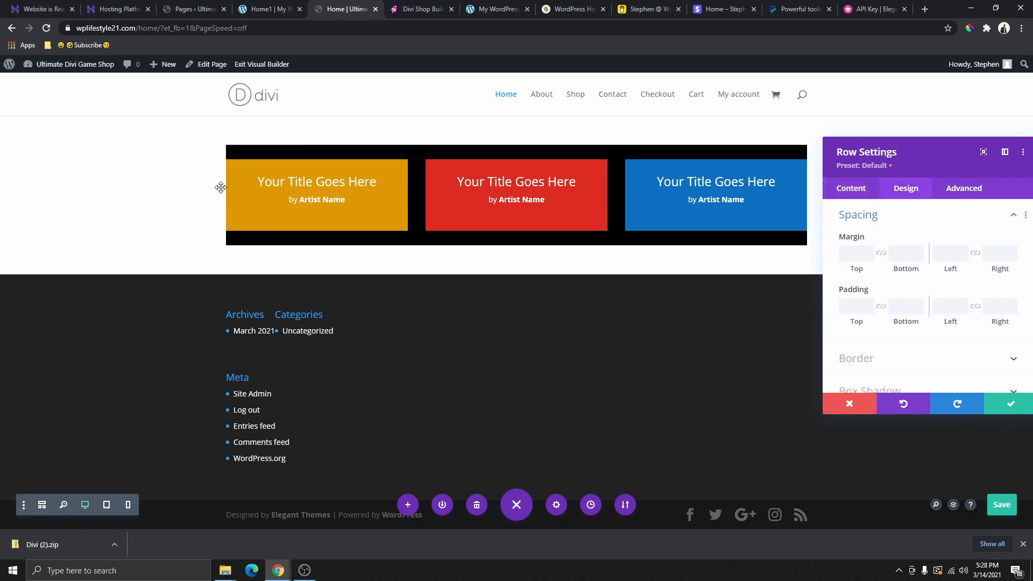
left_click_drag(931, 156, 927, 132)
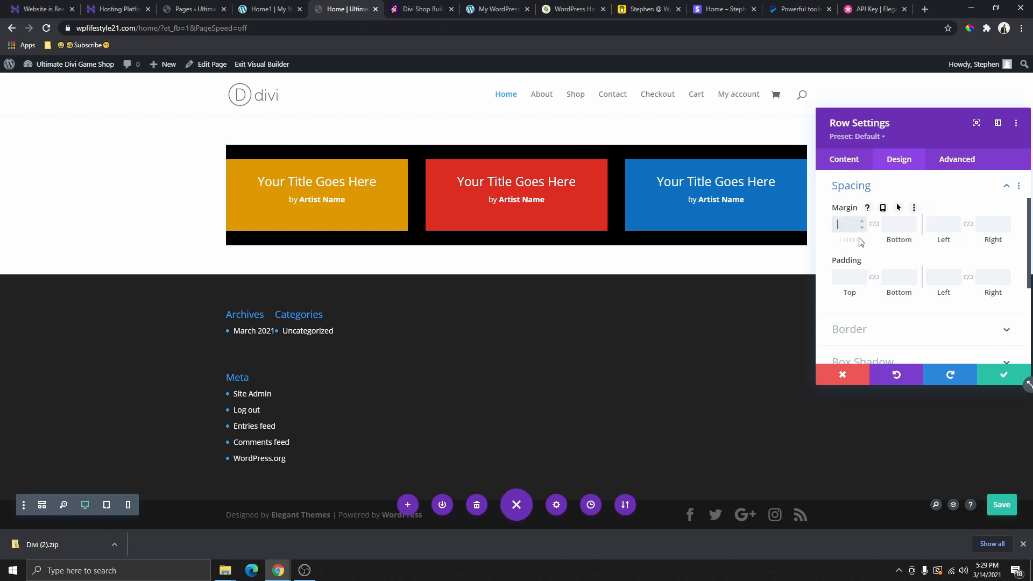
Try custom top, bottom, left and right margins on the row and reset them to default
left_click_drag(849, 238, 920, 277)
left_click_drag(946, 241, 994, 260)
left_click(993, 225)
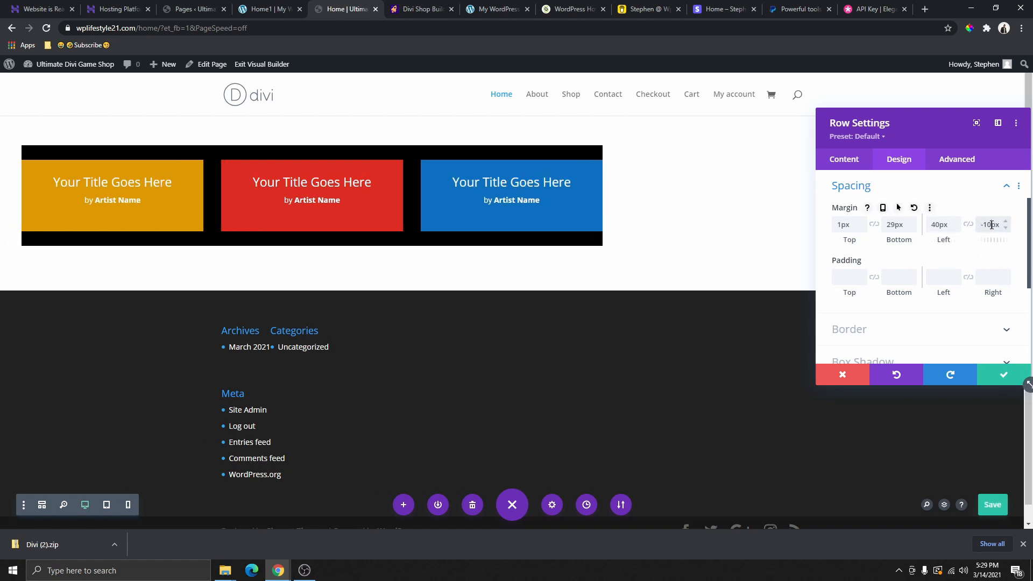
type("0")
left_click(914, 210)
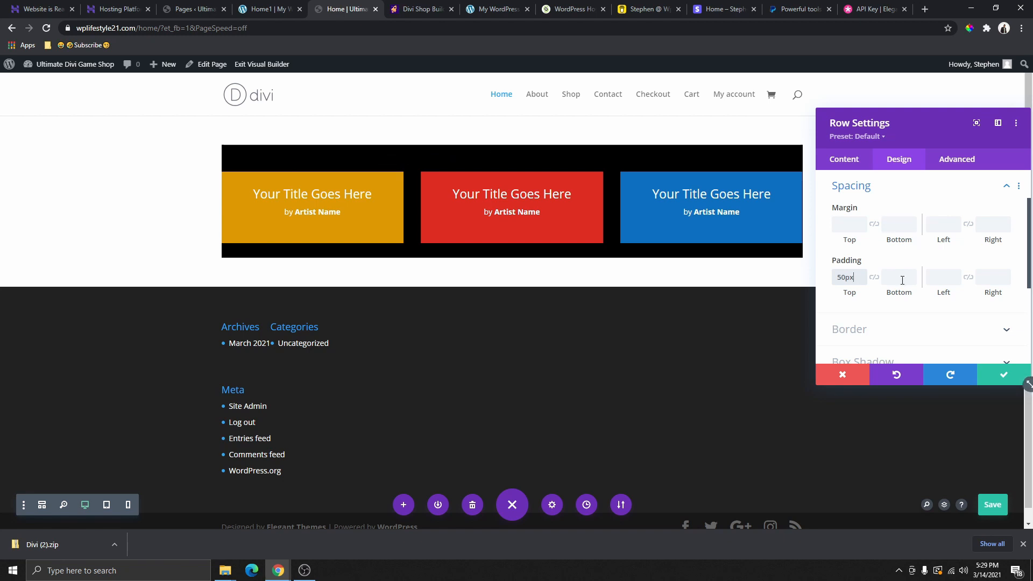
Set the row's linked top and bottom padding to 50px and its linked left and right padding to 25px
left_click(875, 277)
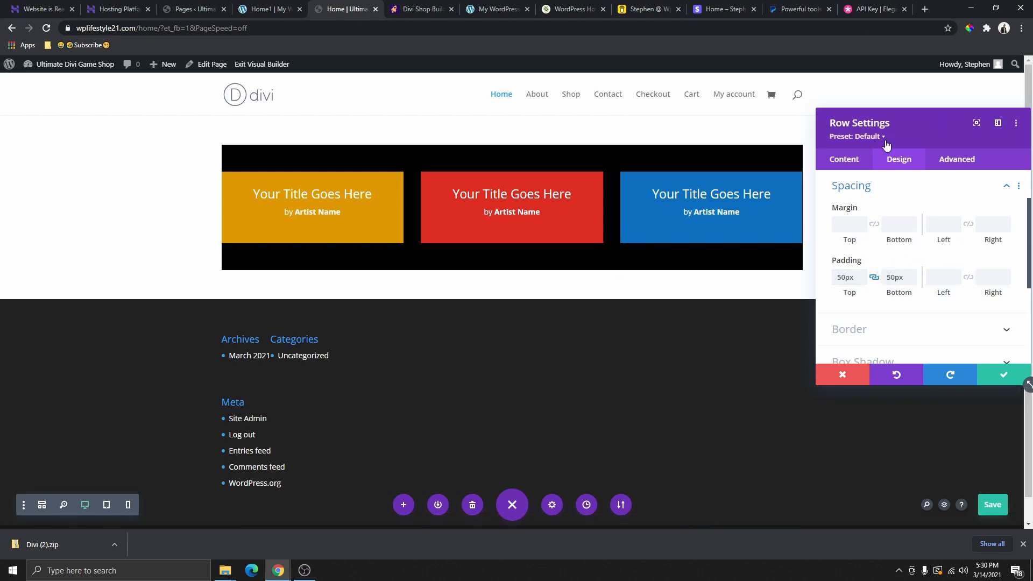
left_click_drag(886, 145, 789, 128)
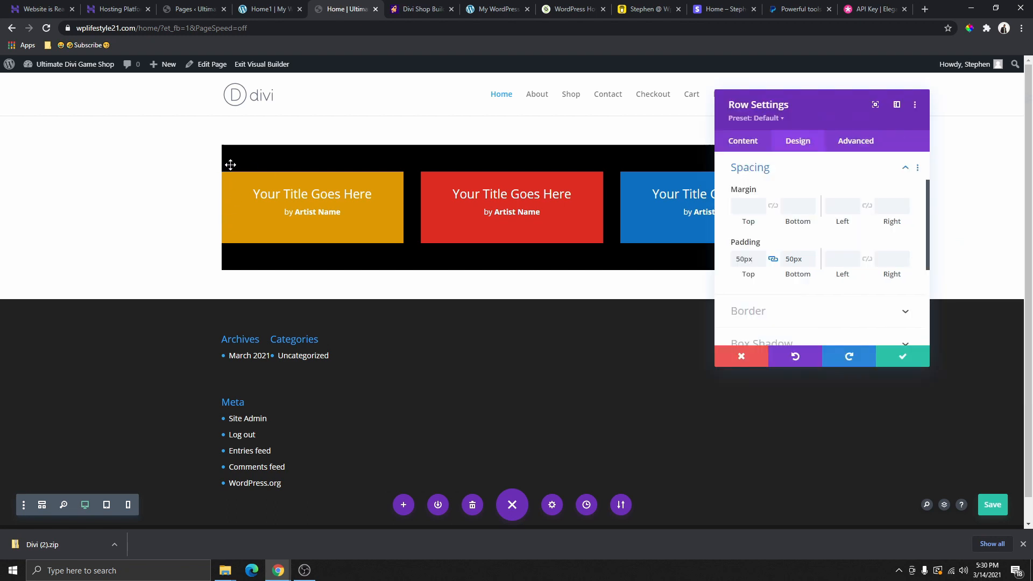
left_click(837, 260)
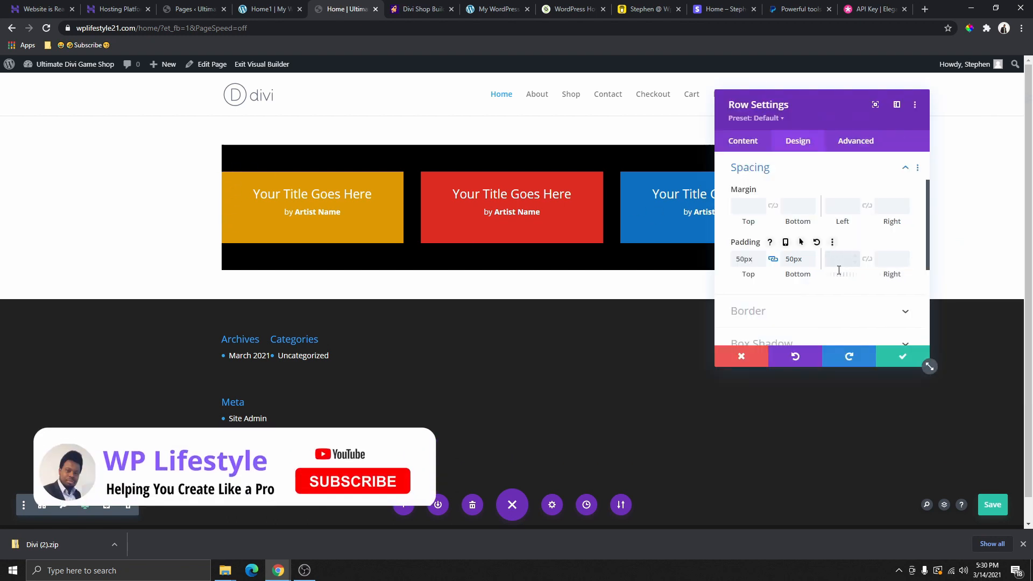
type("25")
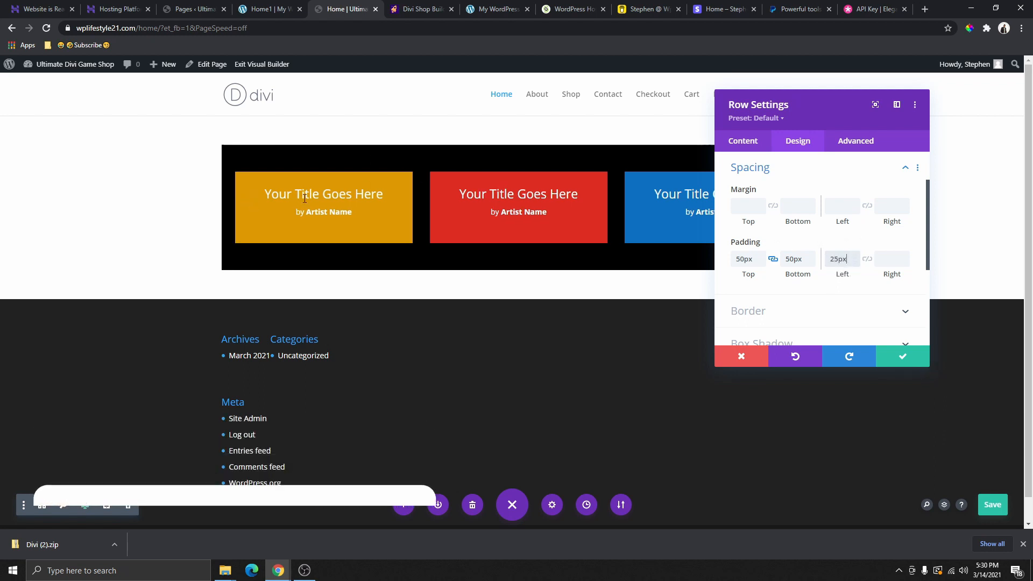
left_click(868, 261)
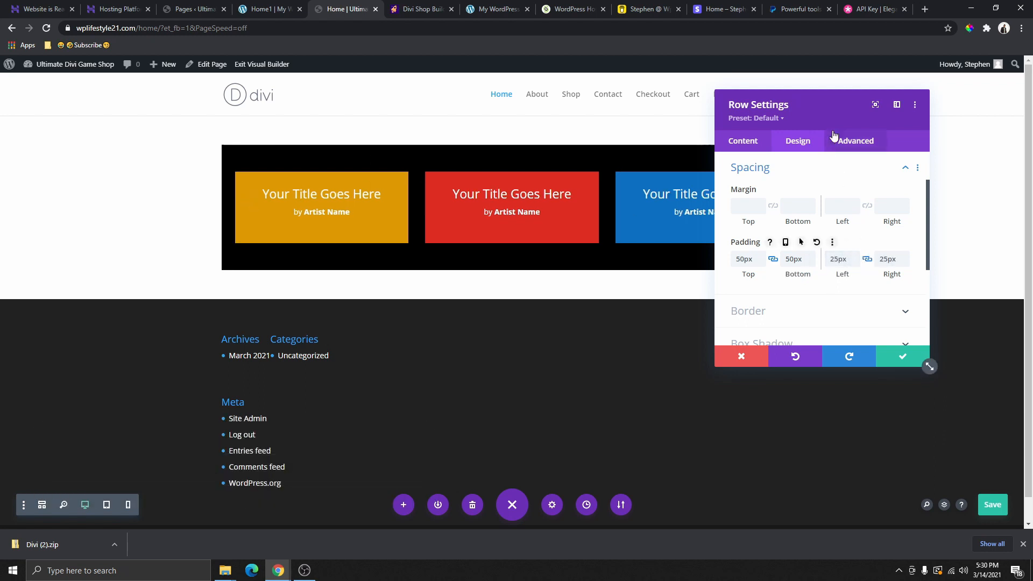
Reposition the row settings clear of the columns and set the row's left and right padding to 50px
left_click_drag(835, 106, 518, 112)
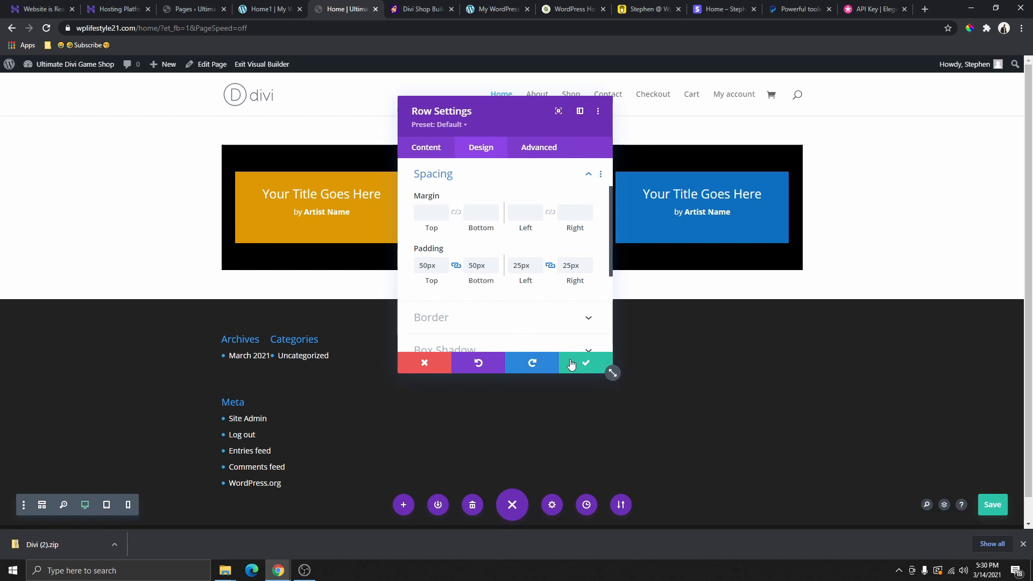
key("ctrl+s")
left_click_drag(529, 115, 923, 101)
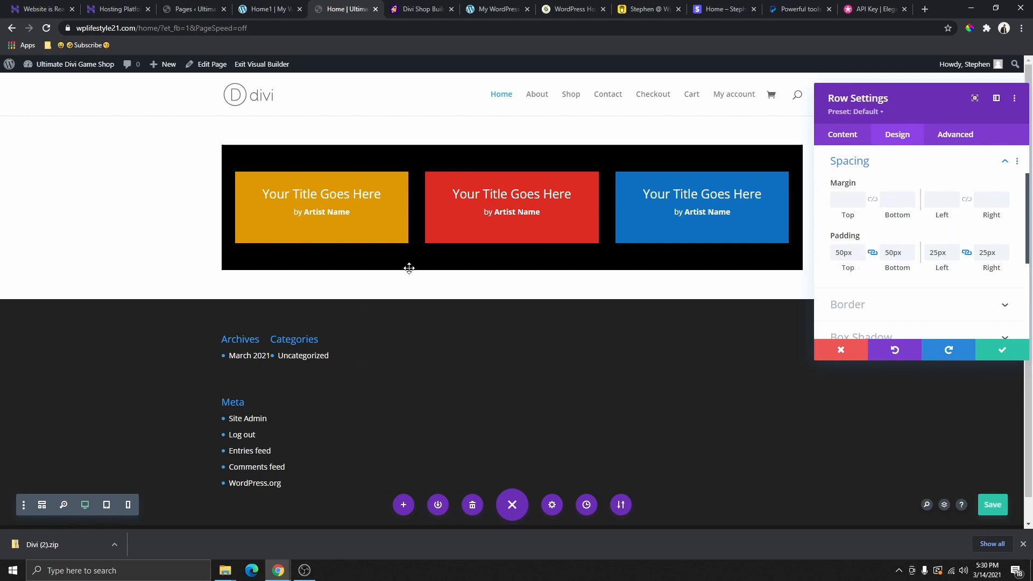
type("px")
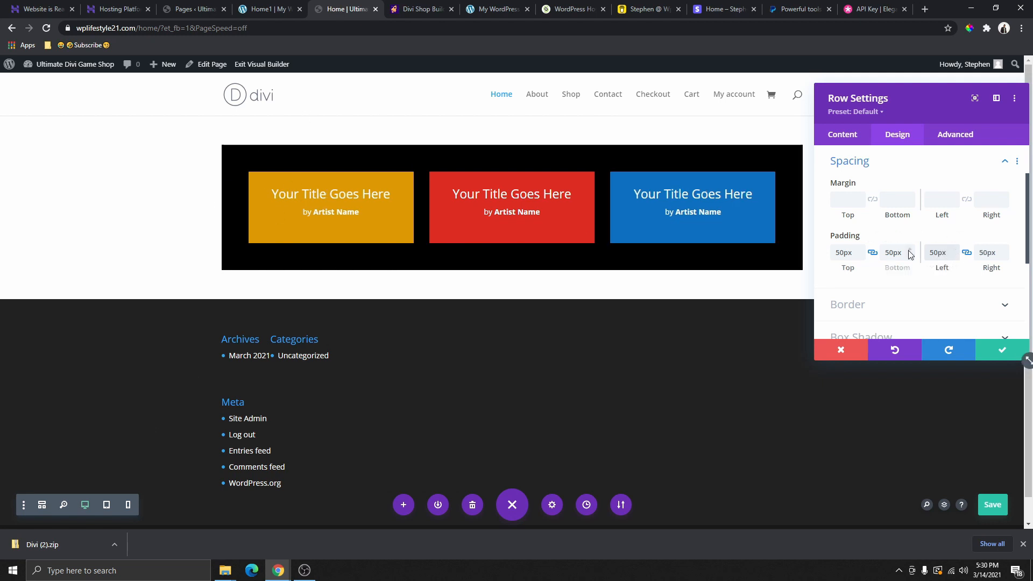
Enable responsive values for the row's padding and set its tablet left and right padding to 100px
mouse_move(898, 246)
left_click(885, 236)
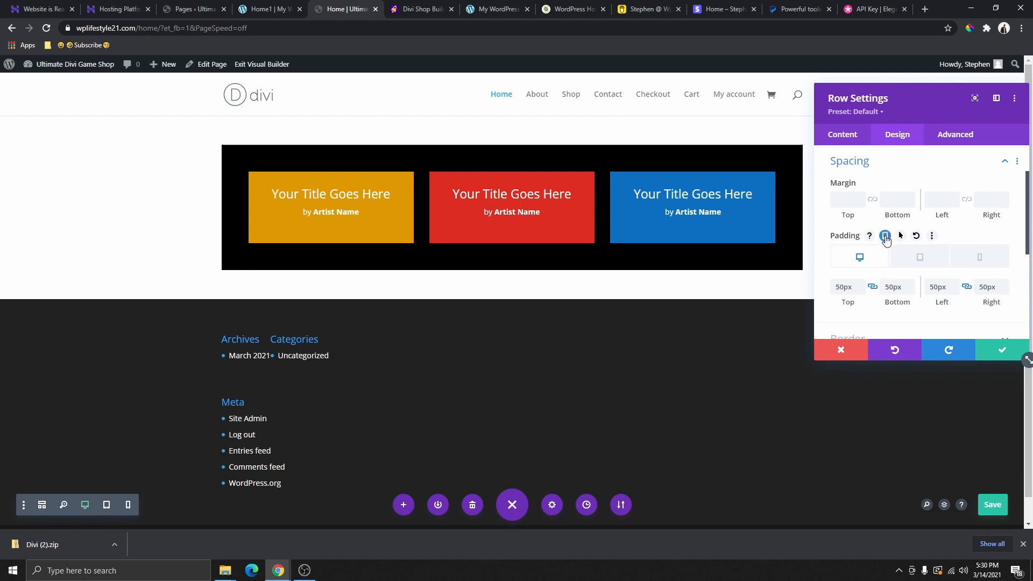
left_click(920, 260)
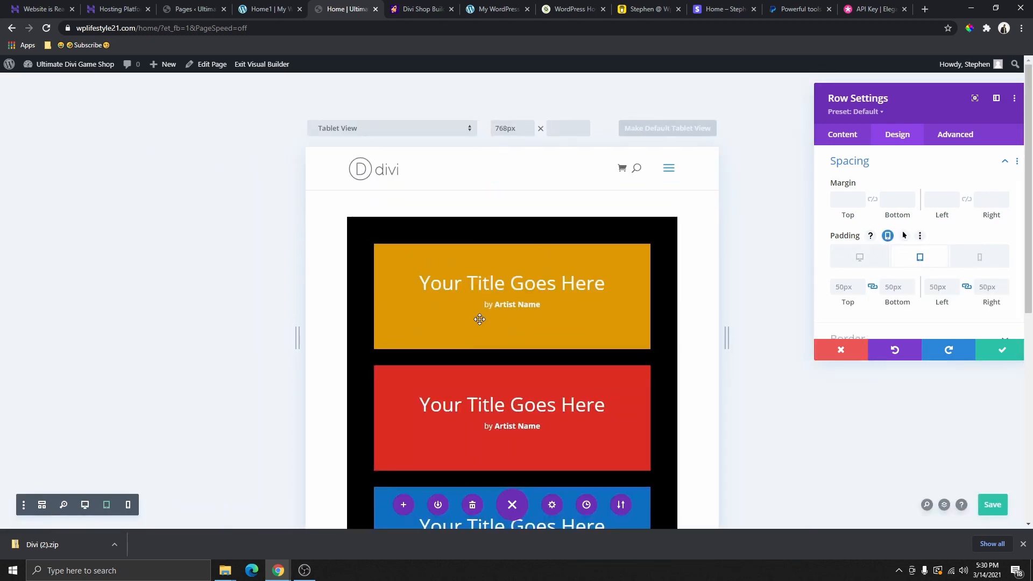
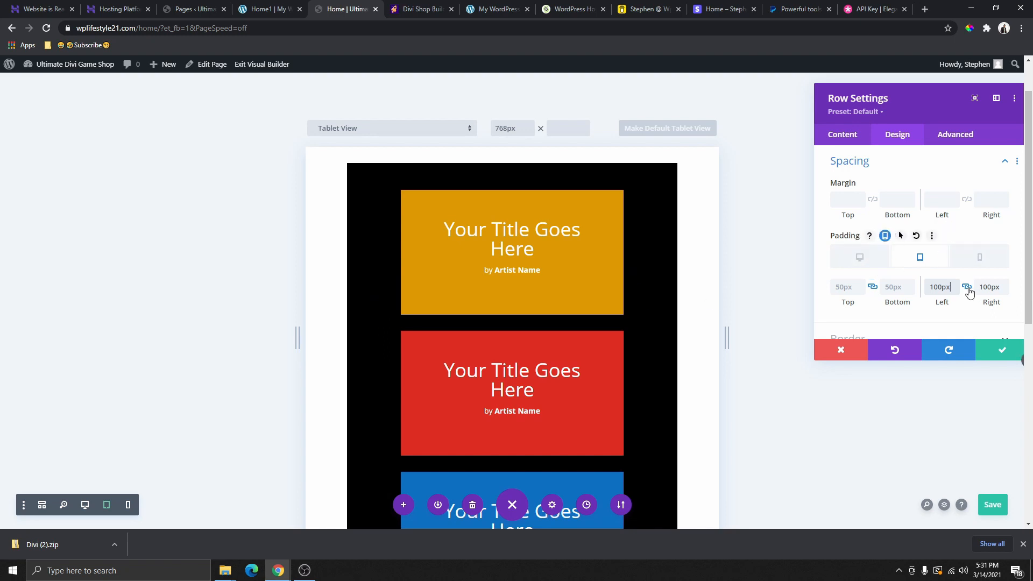
Compare the row's padding values and column layout across the desktop, tablet and phone views
left_click(863, 259)
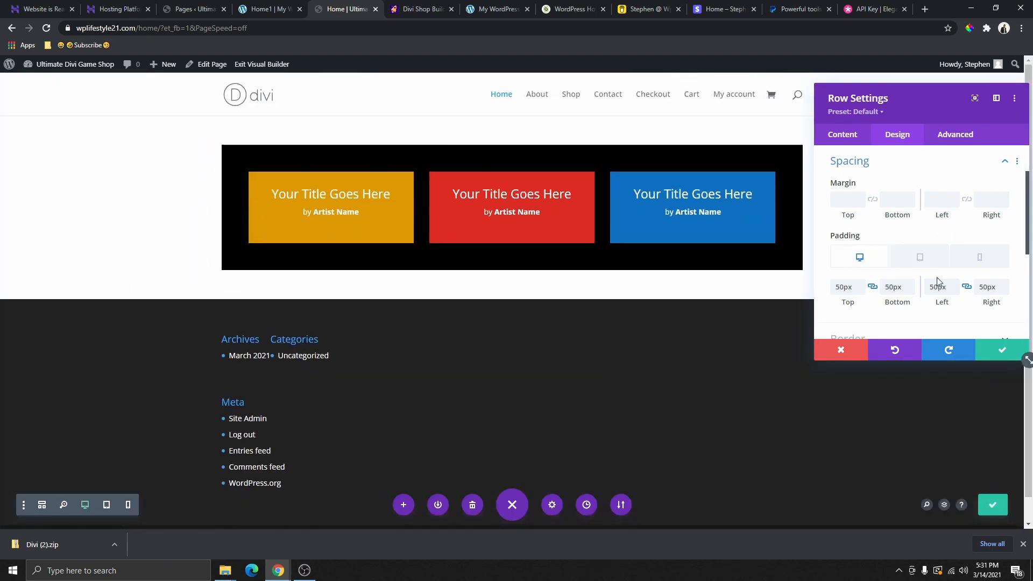
left_click(925, 262)
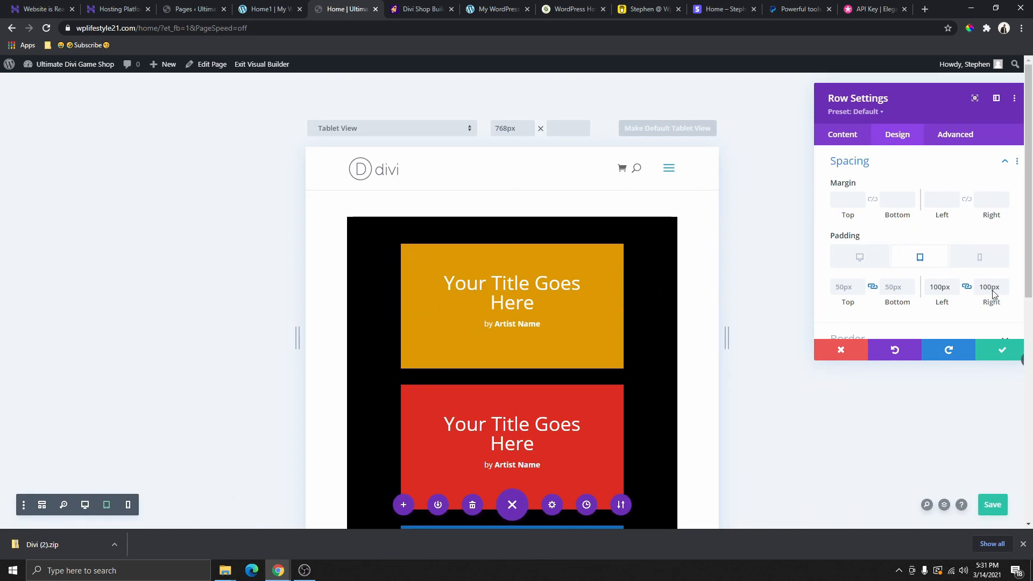
left_click(985, 262)
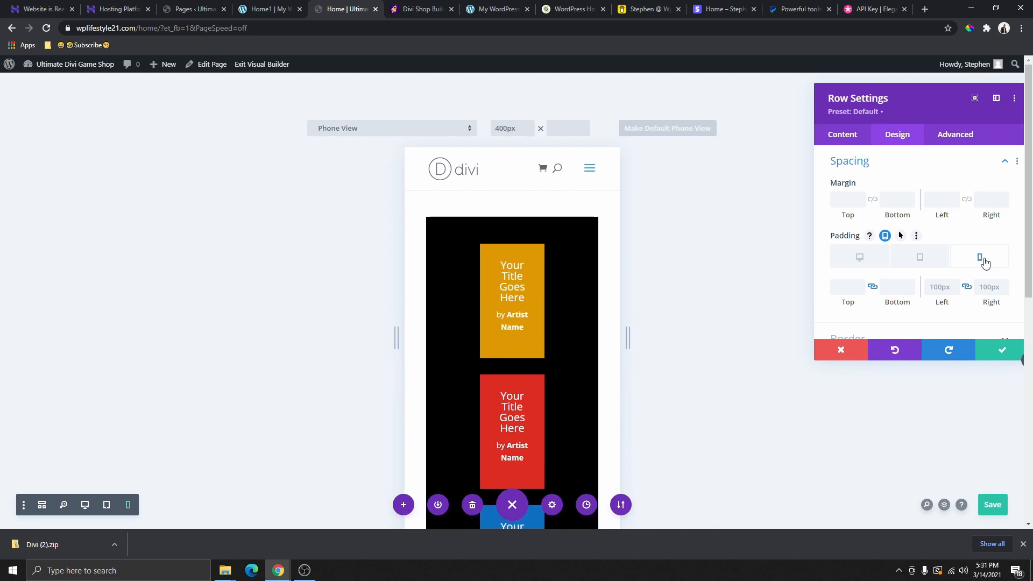
left_click(924, 265)
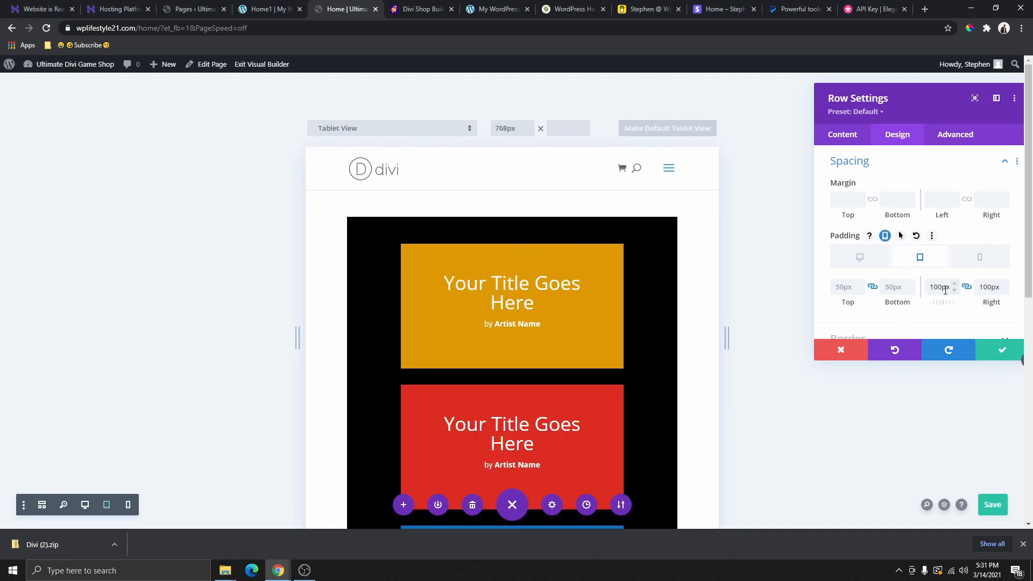
left_click(979, 260)
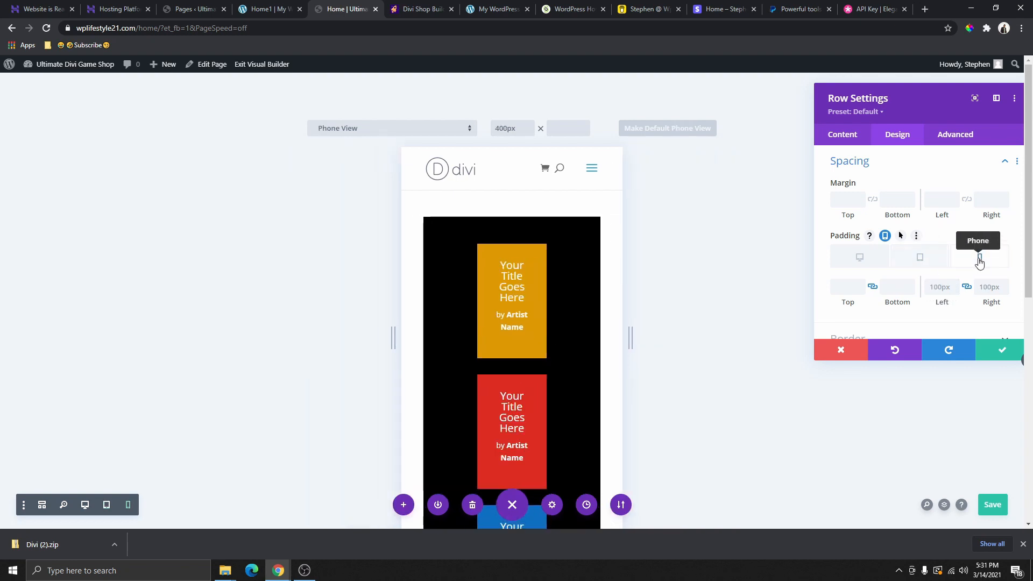
left_click(928, 268)
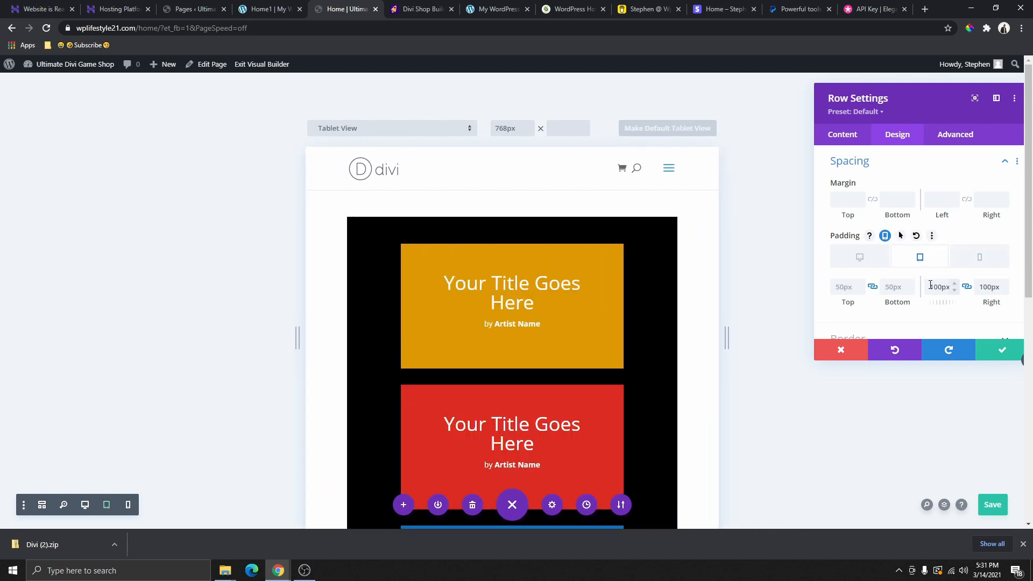
left_click(978, 258)
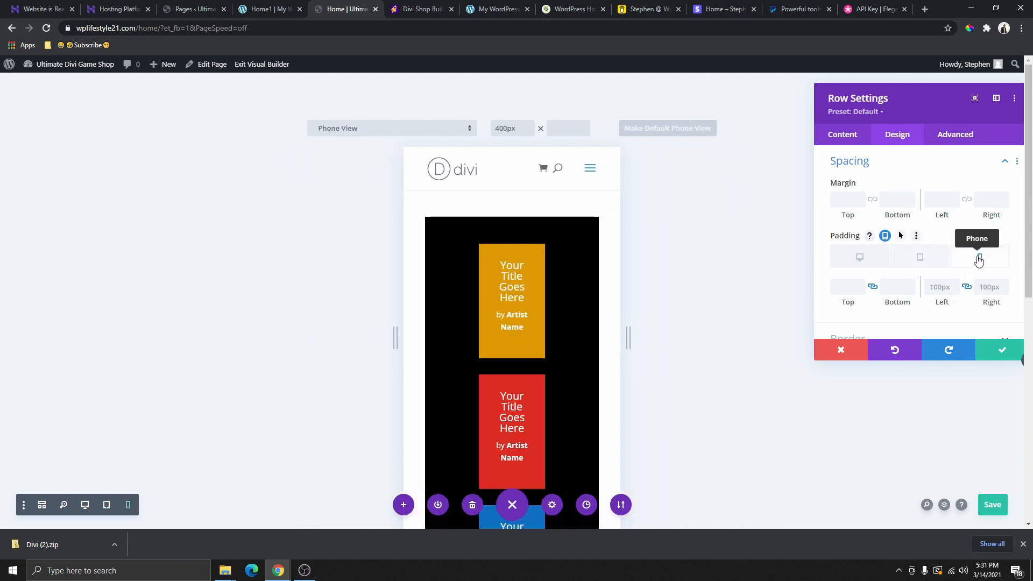
scroll(547, 281, "down", 3)
scroll(527, 373, "up", 3)
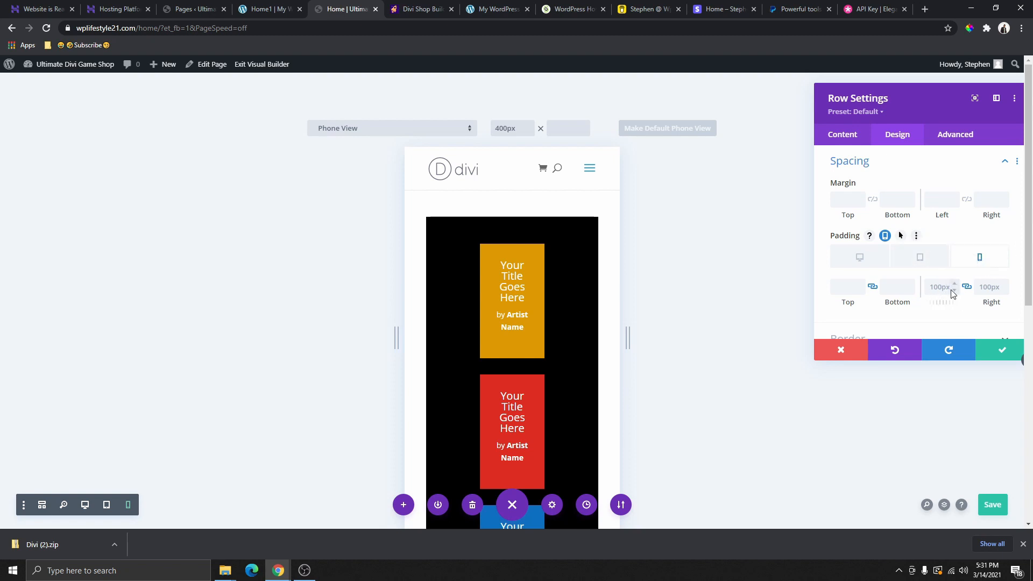
left_click(921, 259)
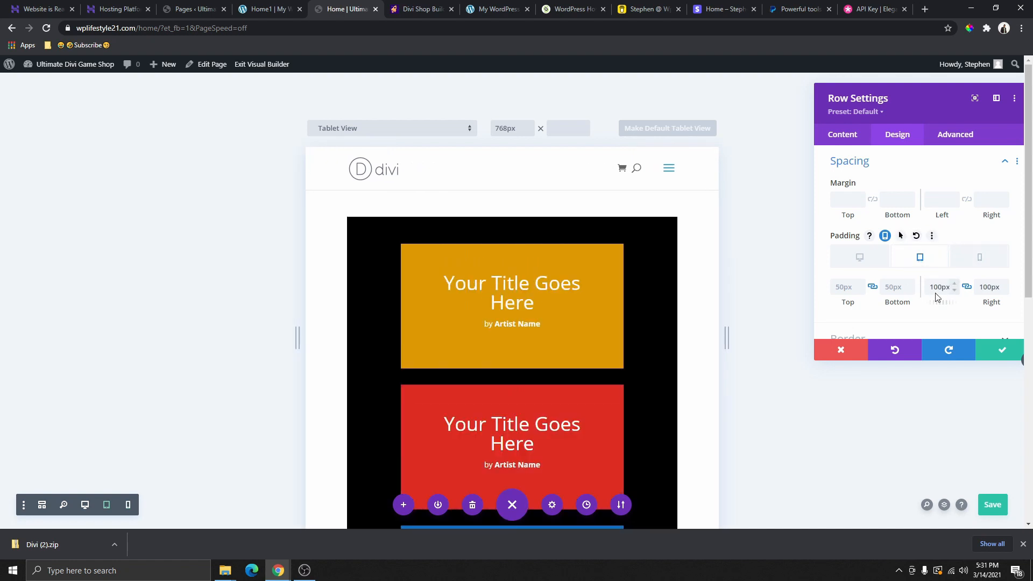
left_click(860, 257)
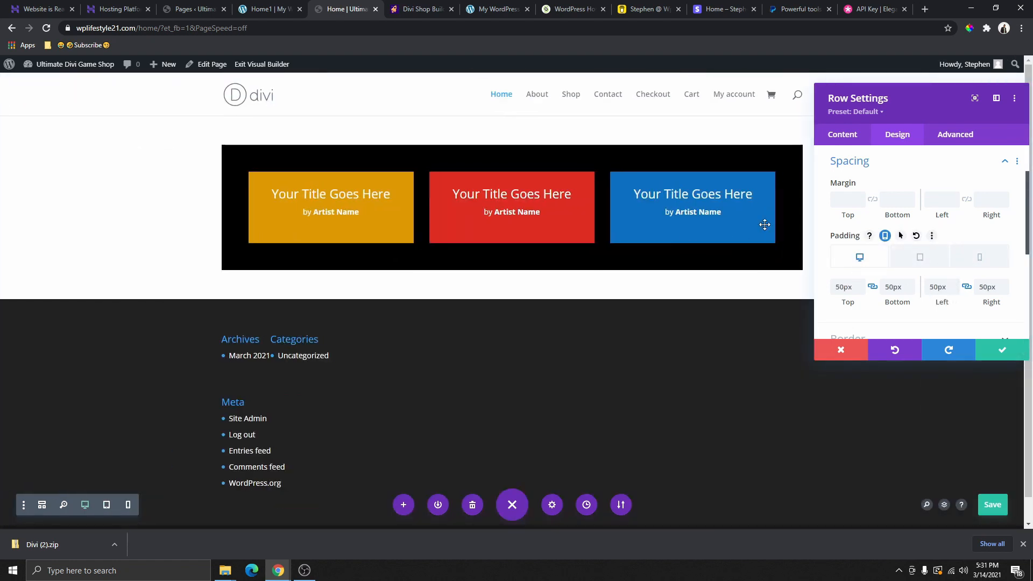
Set the row's phone left and right padding to 15px, raise it to 25px and check the stacked columns
left_click(993, 262)
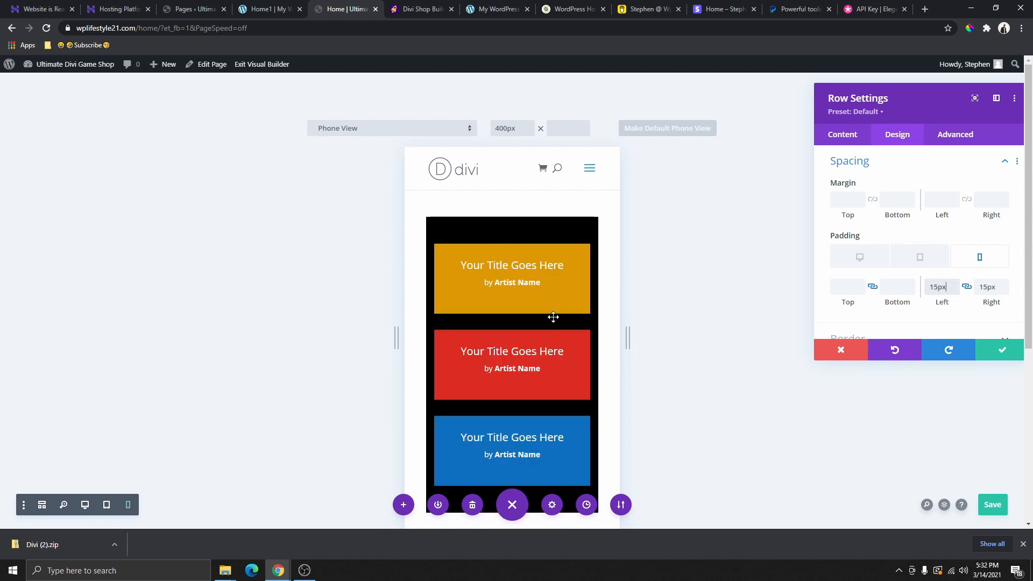
left_click(955, 283)
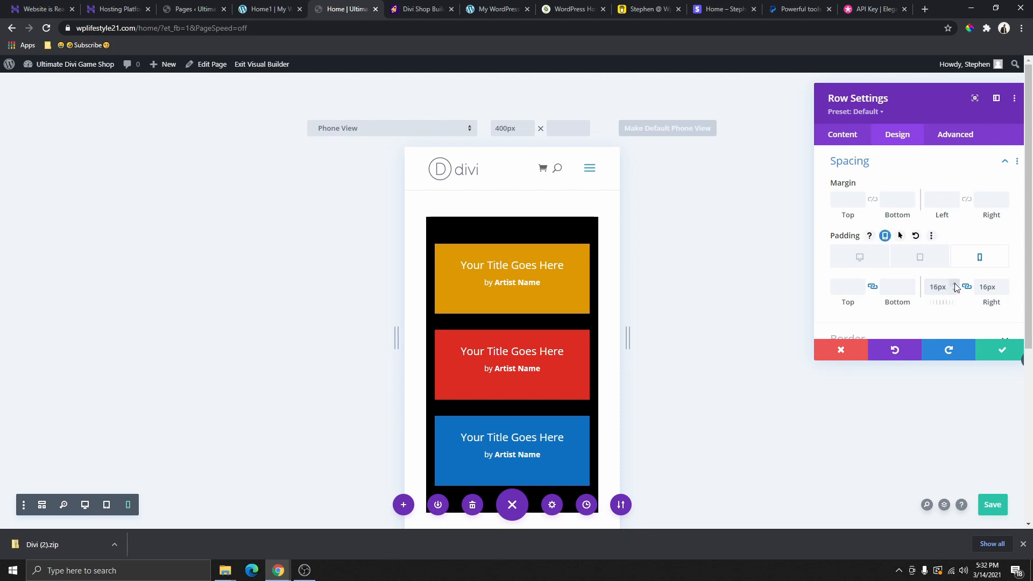
left_click(955, 284)
left_click(955, 284)
left_click(955, 283)
left_click(955, 283)
left_click(955, 284)
left_click(955, 283)
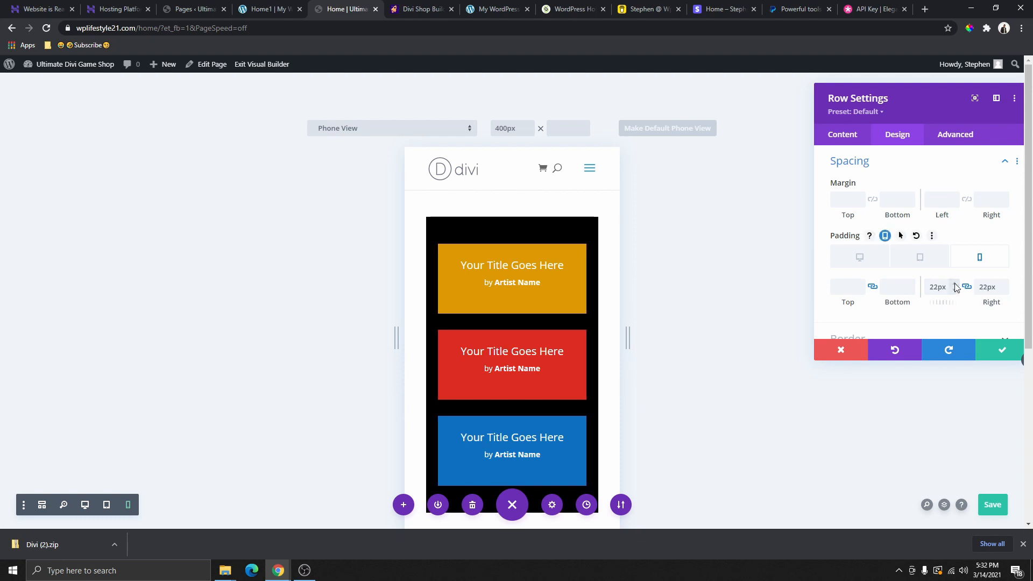
left_click(955, 285)
left_click(955, 284)
left_click(955, 284)
left_click(955, 284)
left_click(956, 290)
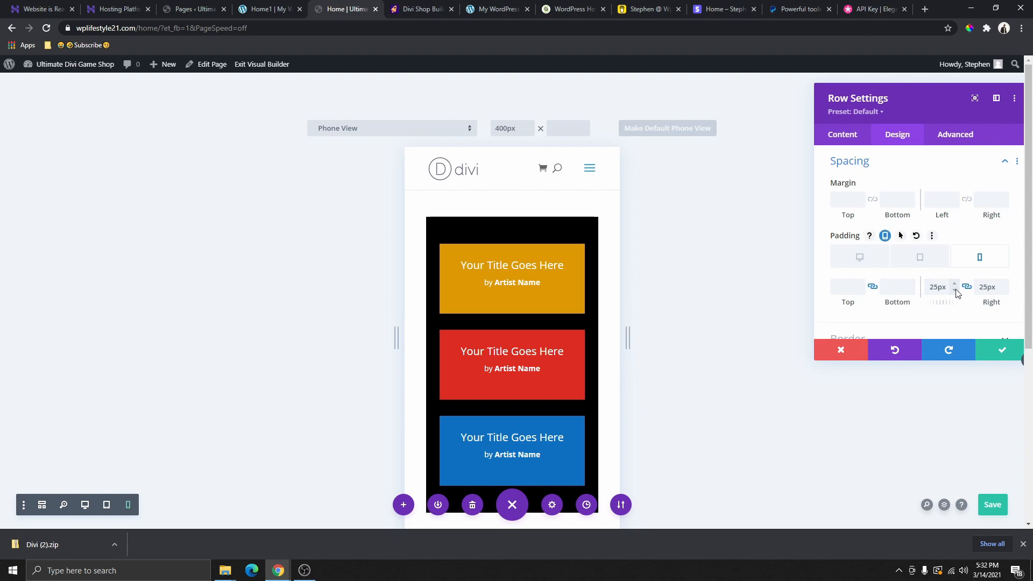
scroll(534, 397, "down", 3)
scroll(534, 398, "up", 3)
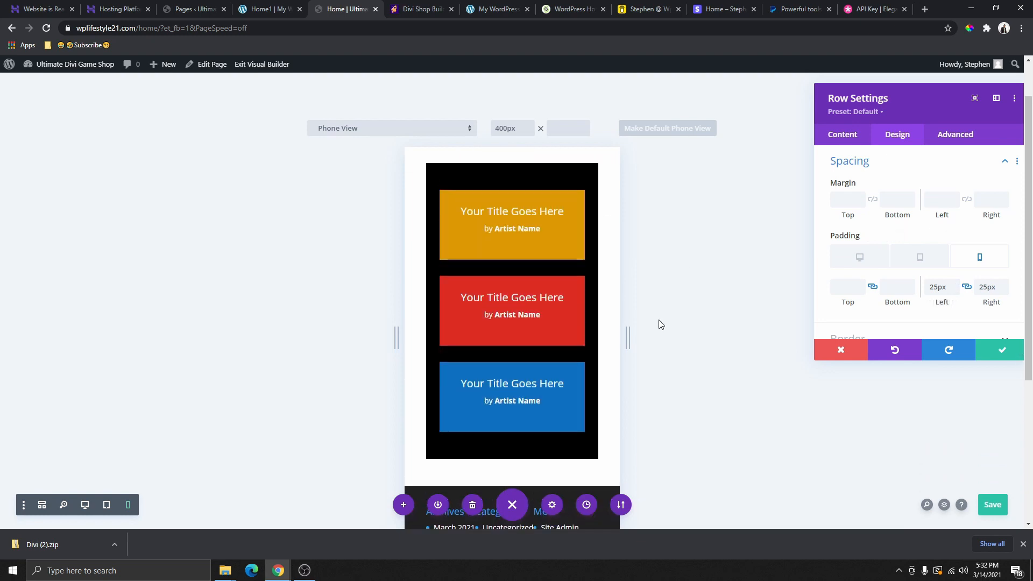
Check the row's tablet and desktop padding, apply the row settings and save the page
left_click(930, 262)
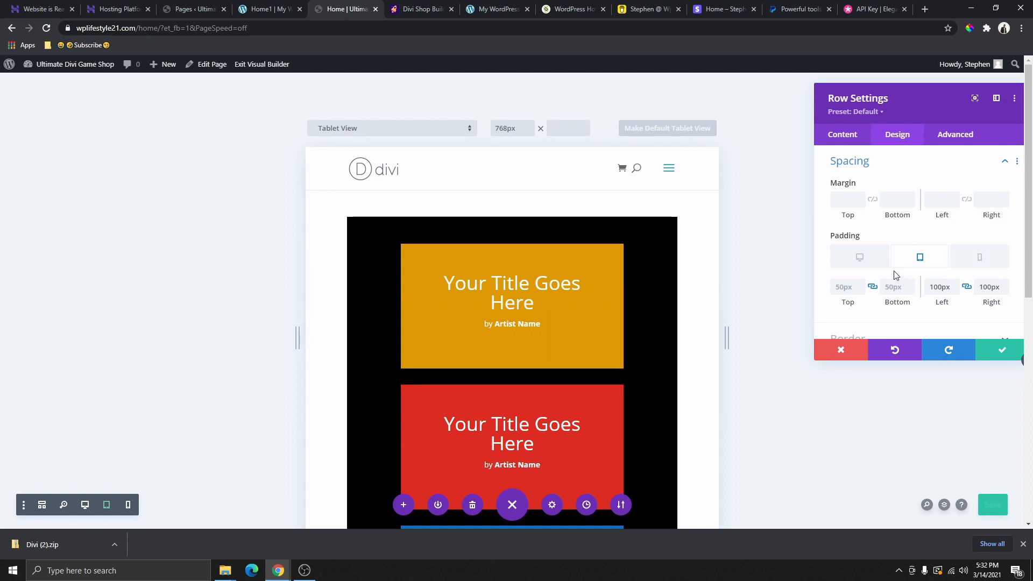
left_click(860, 257)
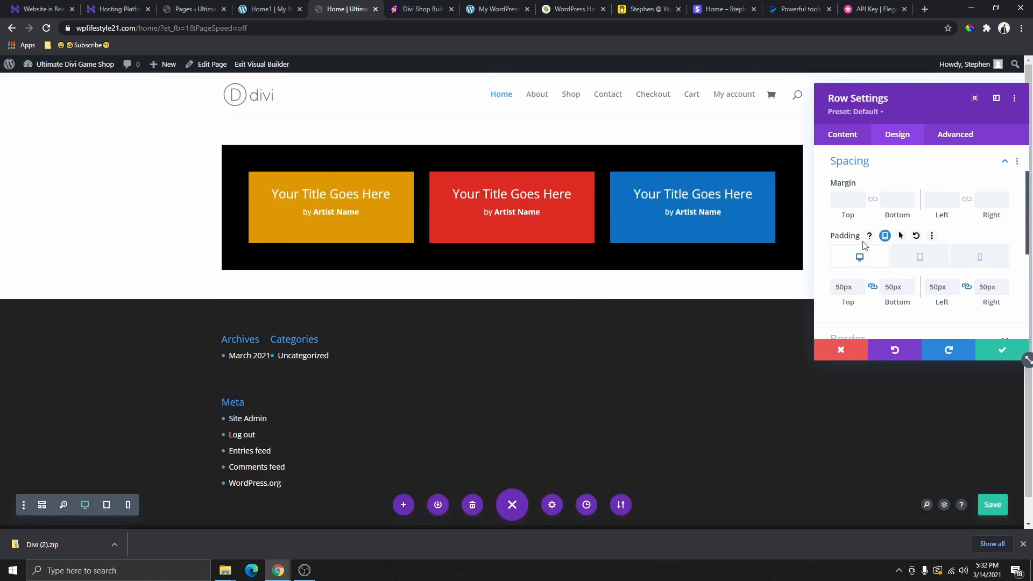
left_click(1000, 353)
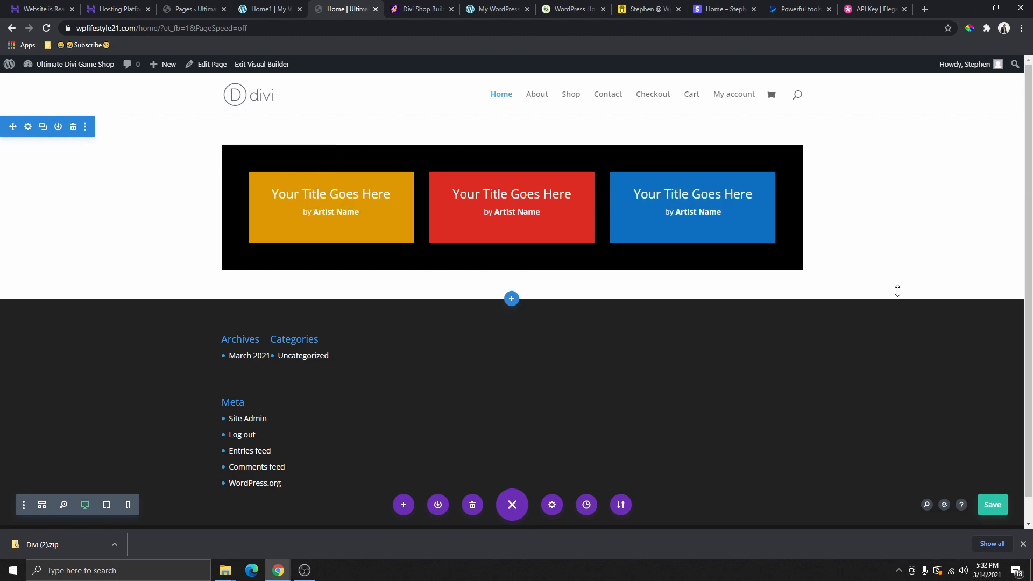
left_click(993, 502)
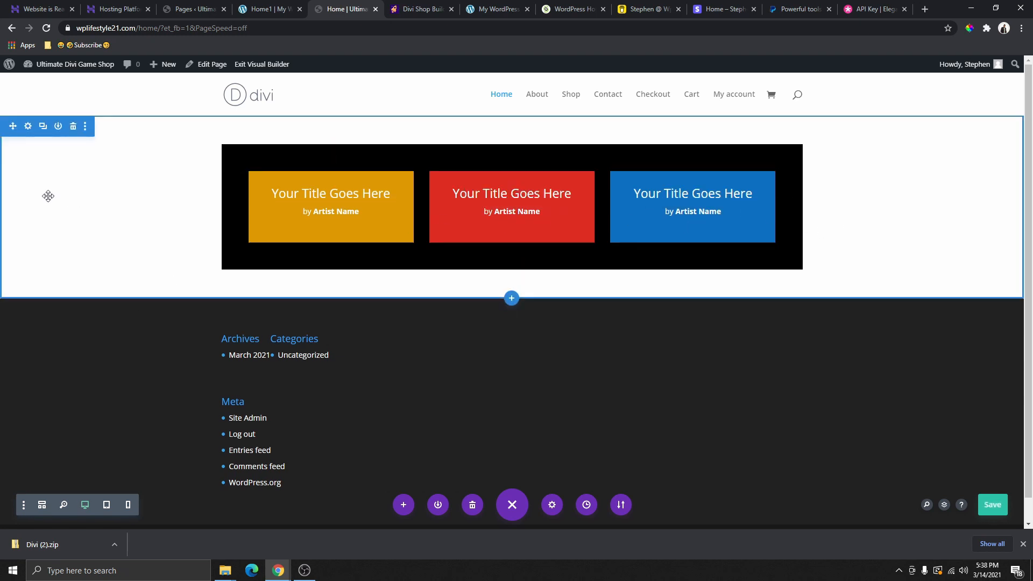
Duplicate the section containing the black three-column row
left_click(43, 127)
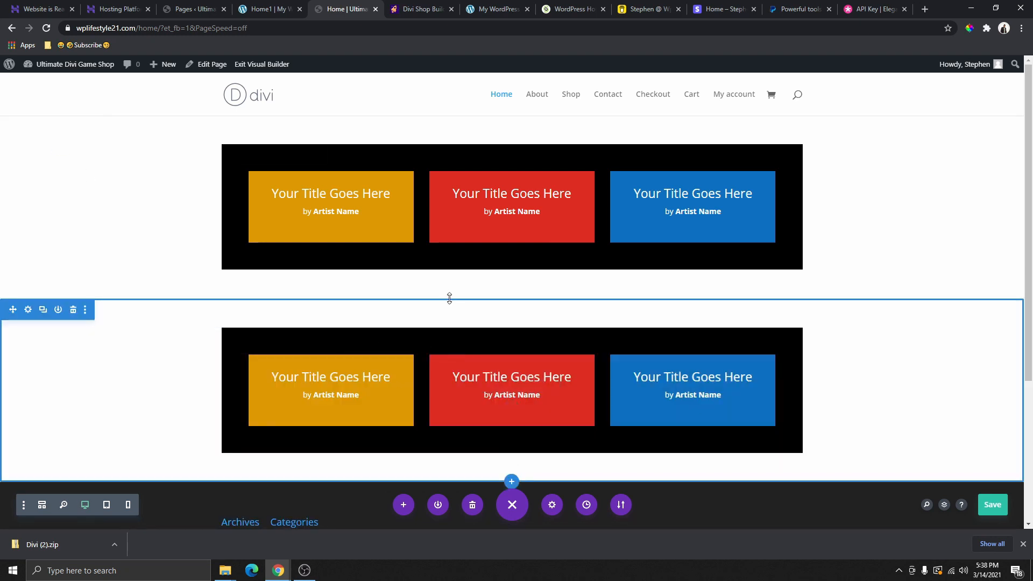
scroll(847, 329, "down", 3)
scroll(846, 330, "up", 3)
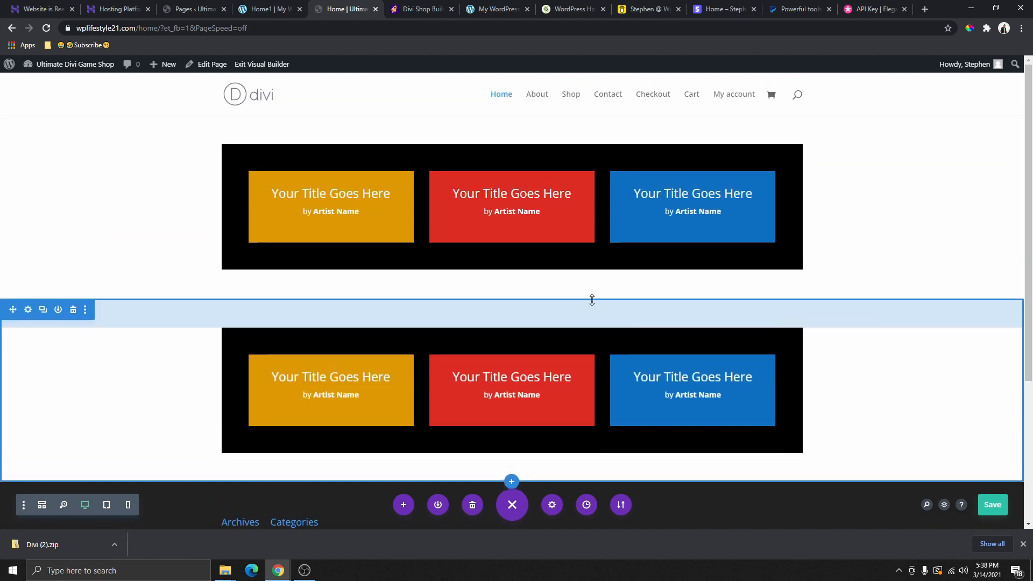
Set the duplicated section's background color to green #7cda24 and apply the section settings
left_click(29, 310)
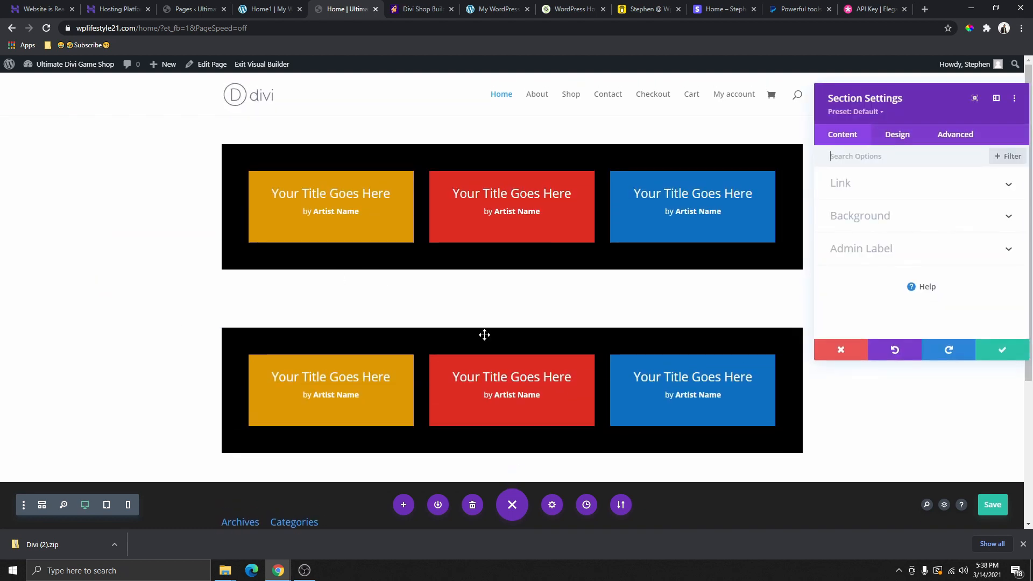
left_click(883, 223)
scroll(893, 253, "down", 2)
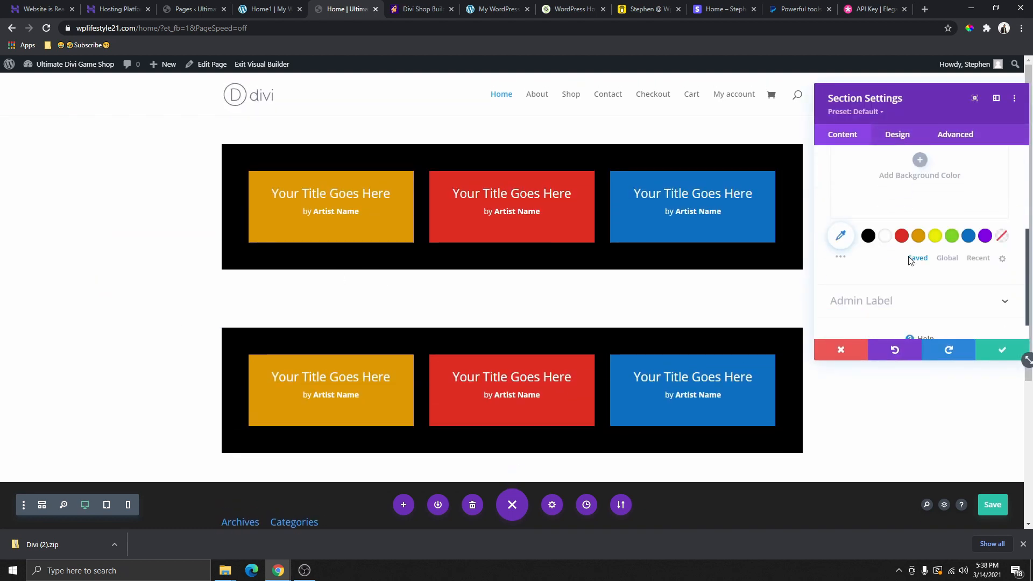
left_click(952, 236)
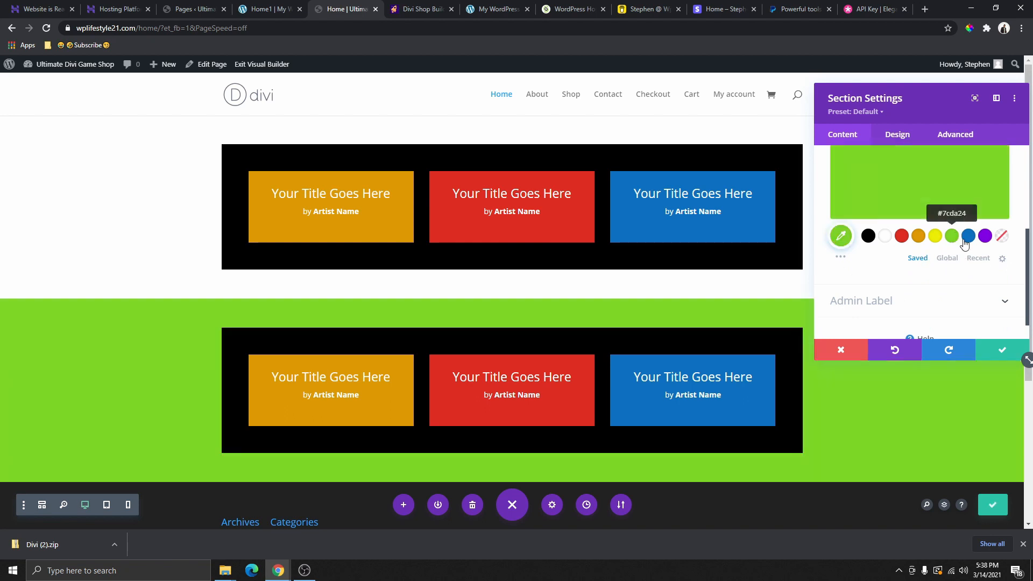
left_click(986, 355)
Open the title text settings of the orange audio module in the green section and set the title text size to 50px
scroll(925, 323, "down", 2)
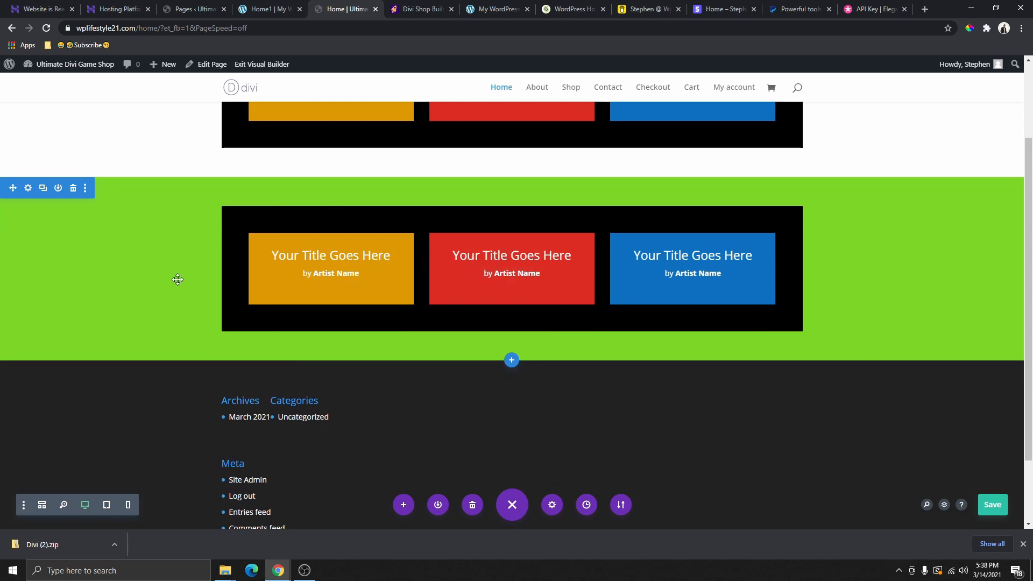
left_click(264, 249)
left_click(264, 250)
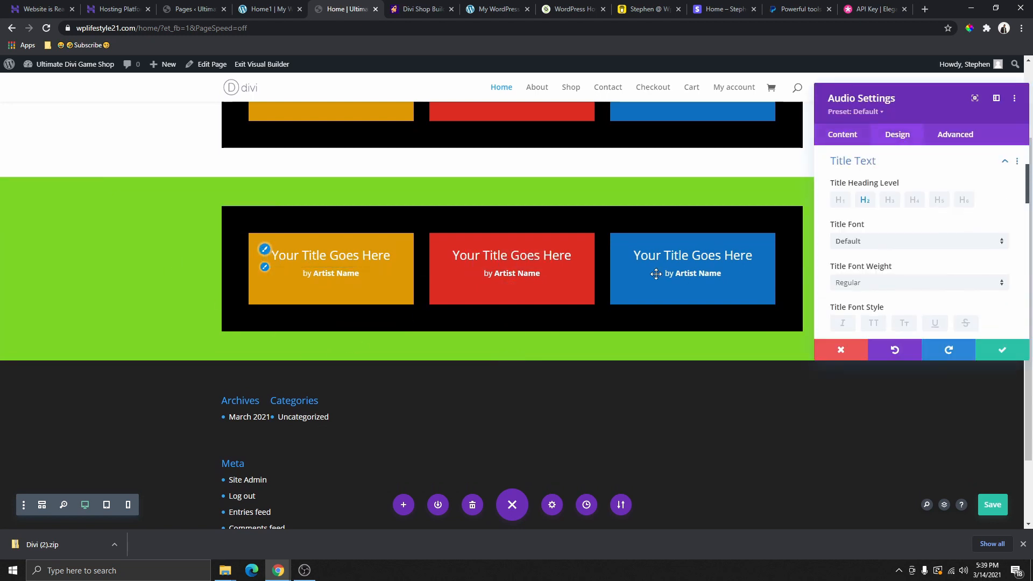
scroll(869, 258, "down", 3)
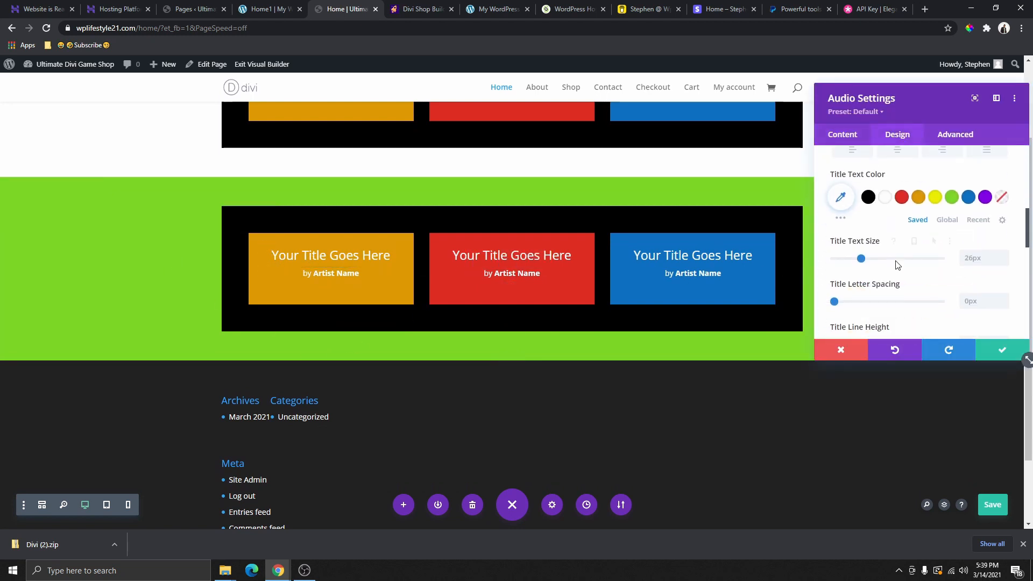
left_click_drag(862, 259, 888, 272)
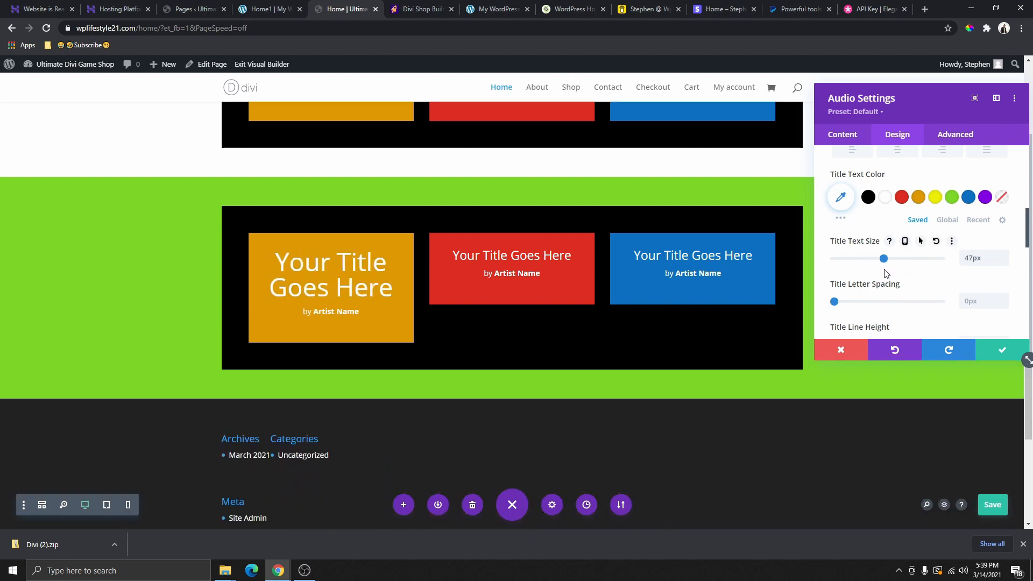
Preview the orange module on tablet and phone, set its title text size to 20px and check it in tablet view
left_click(106, 506)
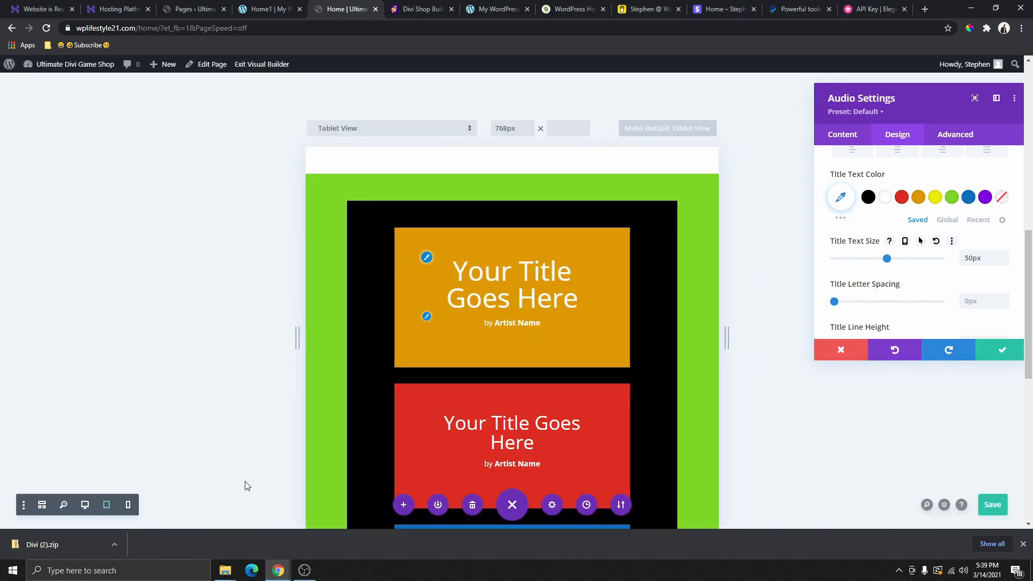
left_click(128, 507)
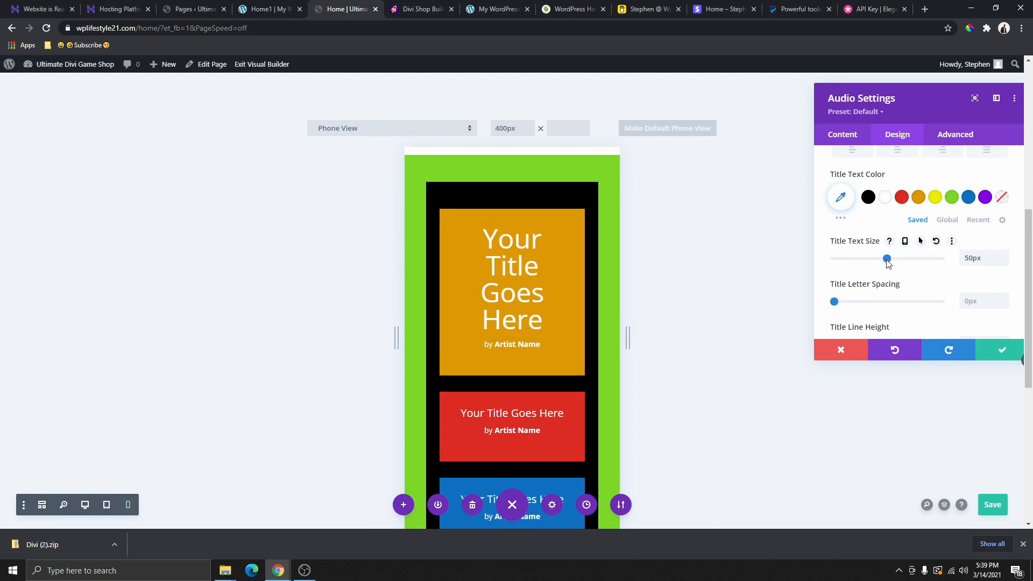
left_click_drag(887, 261, 856, 272)
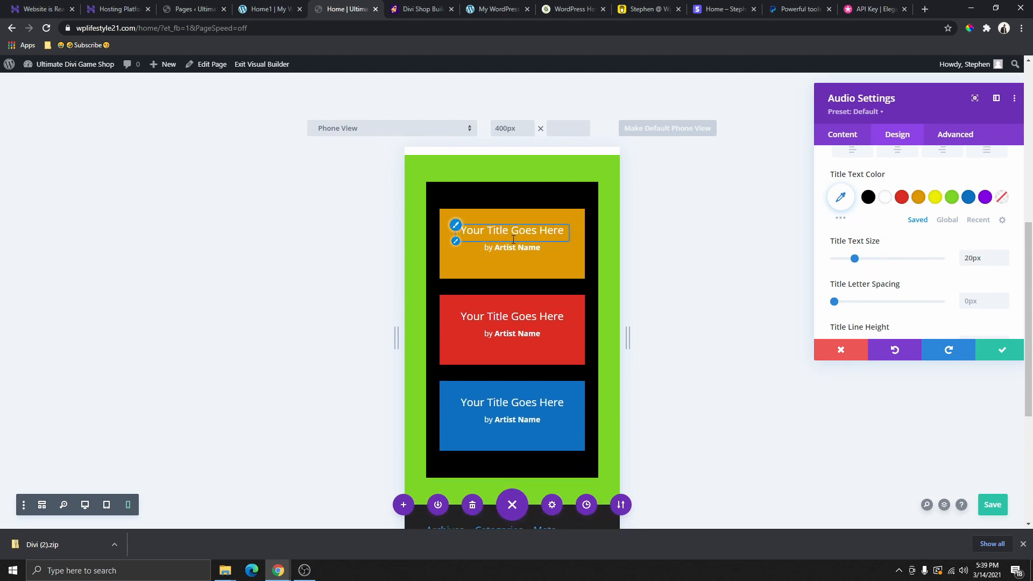
left_click(107, 505)
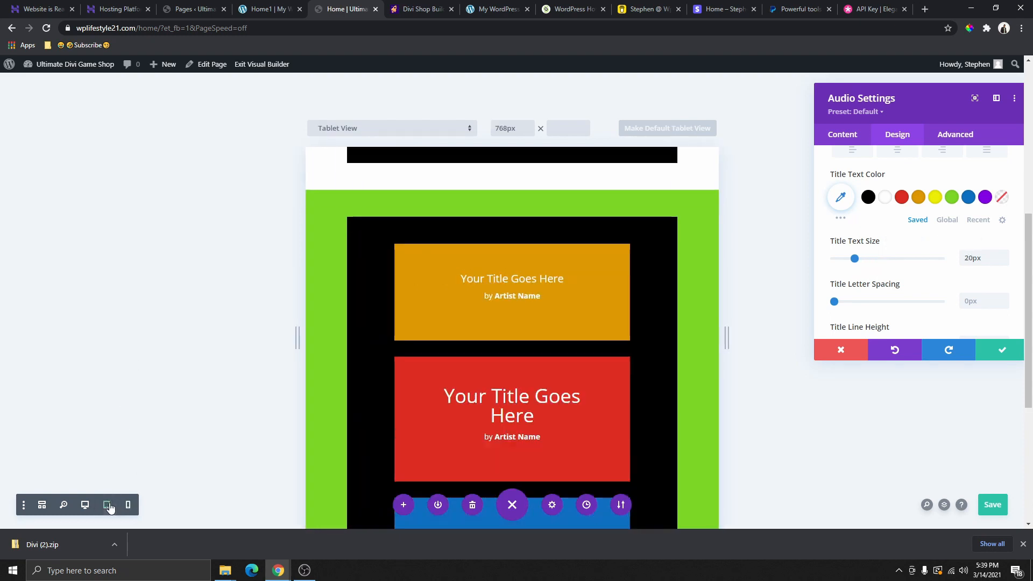
Compare the title sizes of the green section's modules in desktop, tablet and phone views
scroll(411, 311, "down", 3)
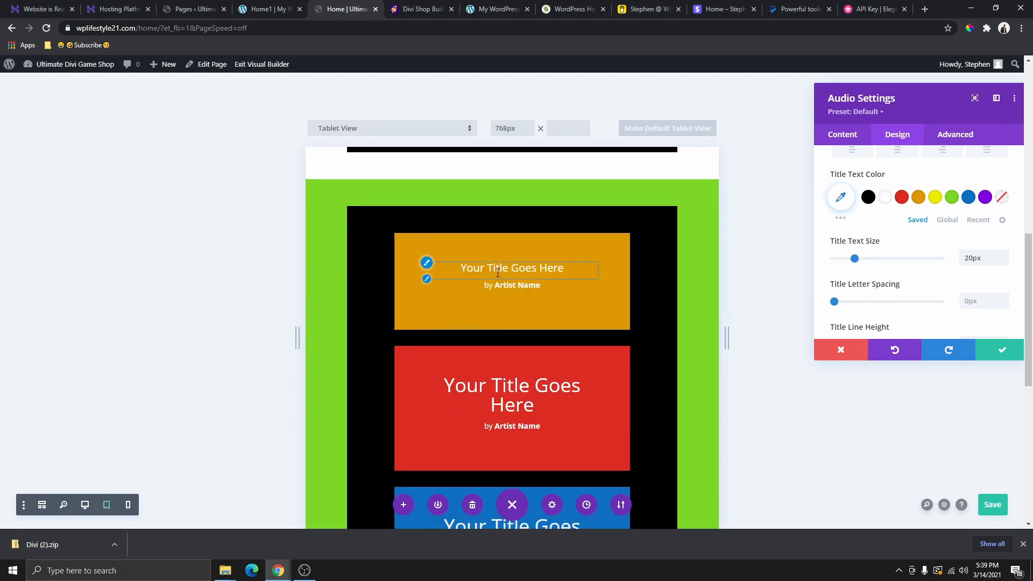
left_click(86, 507)
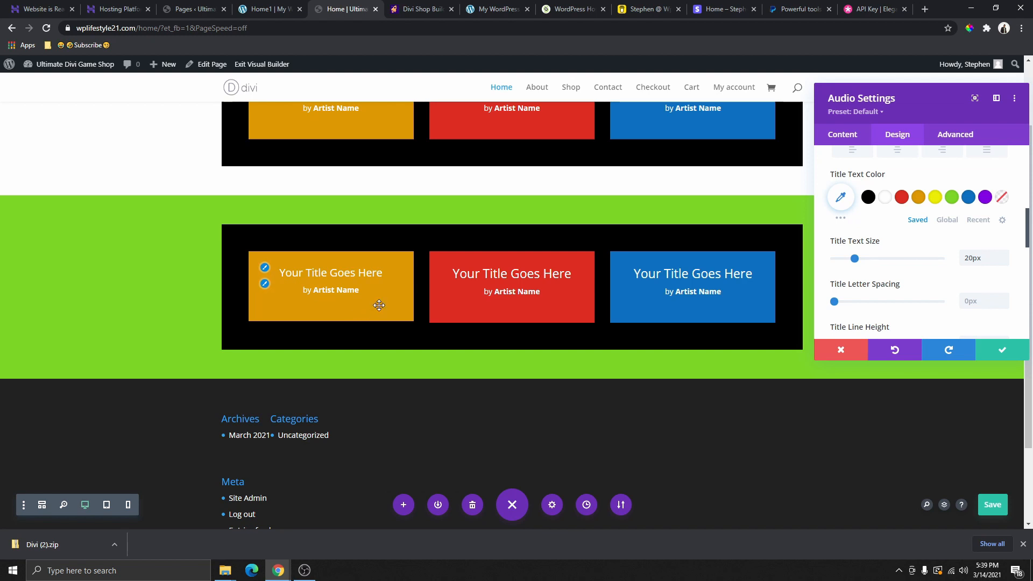
left_click(106, 505)
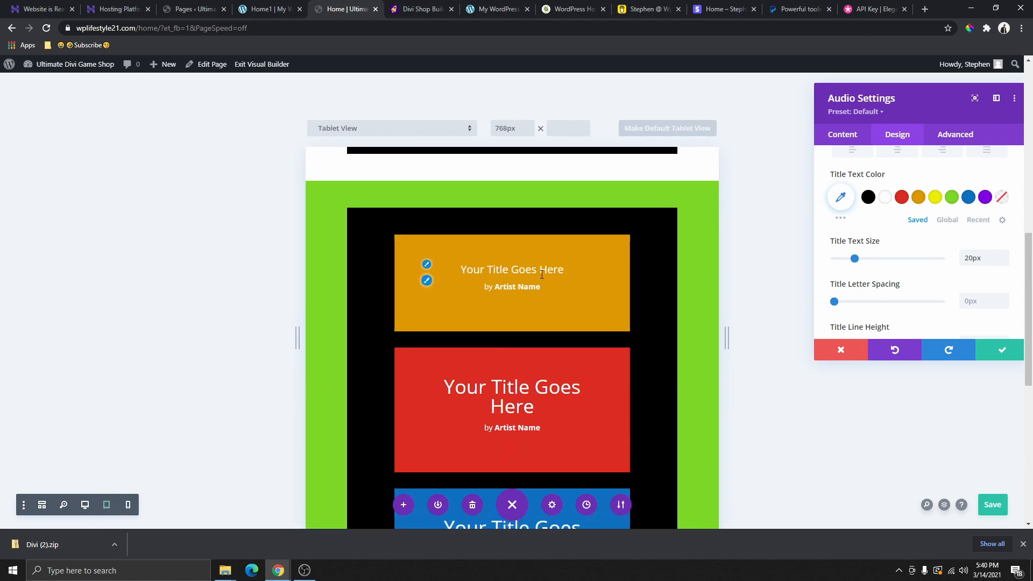
left_click(86, 505)
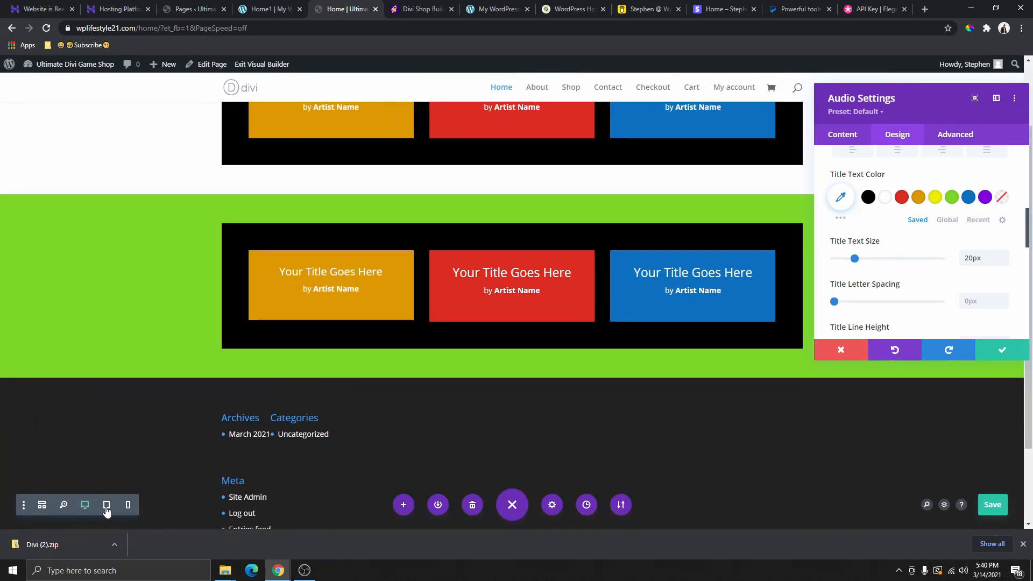
left_click(106, 506)
left_click(128, 506)
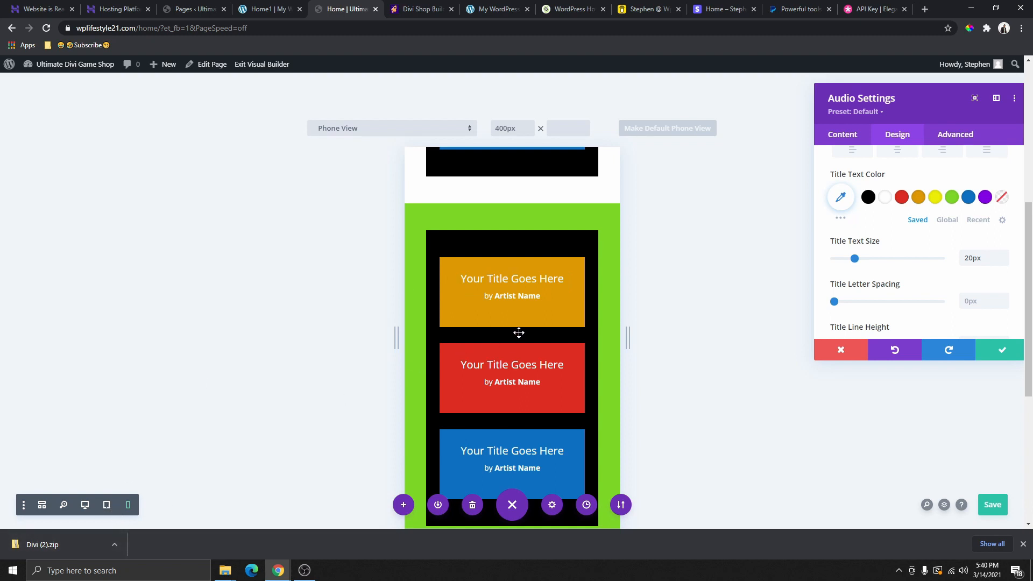
left_click(85, 505)
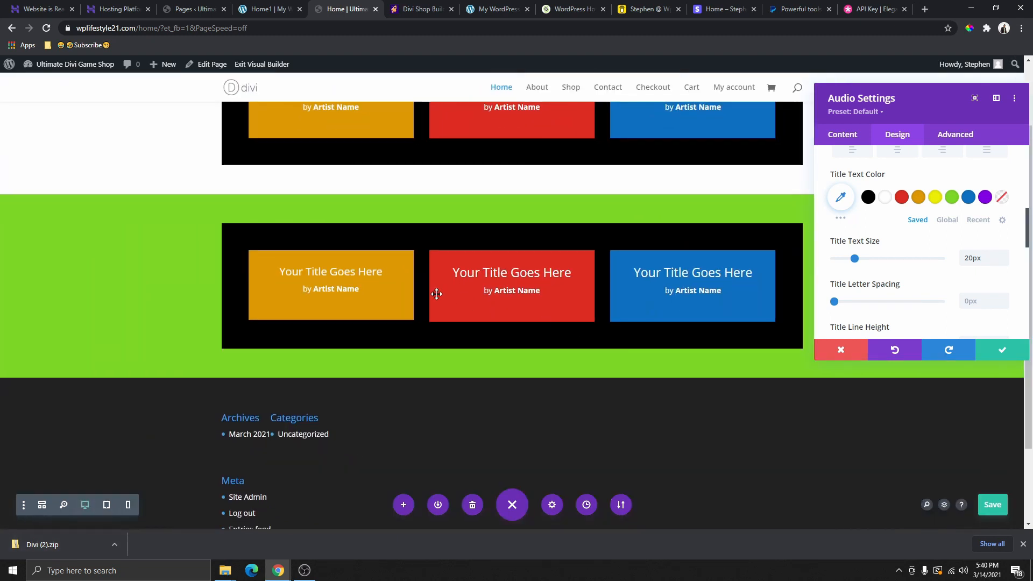
Enable responsive values for the orange audio module's title text size and set the desktop size to 47px
mouse_move(266, 271)
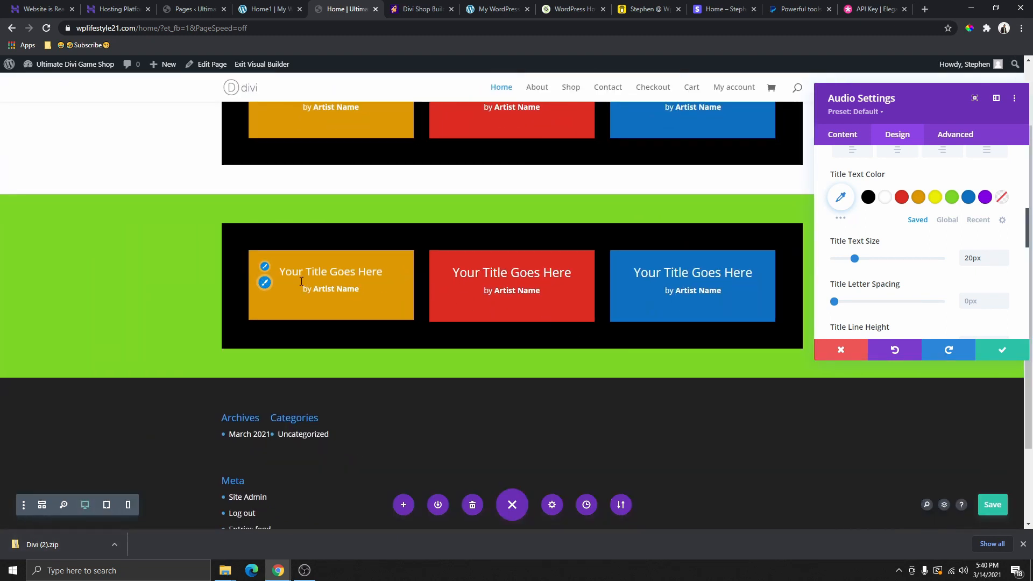
left_click(265, 267)
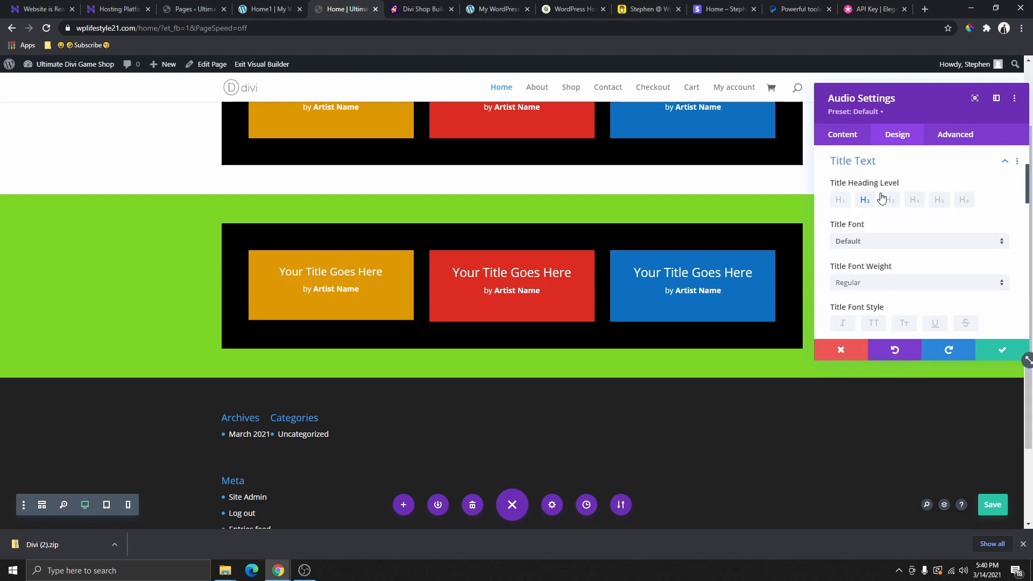
scroll(893, 231, "down", 3)
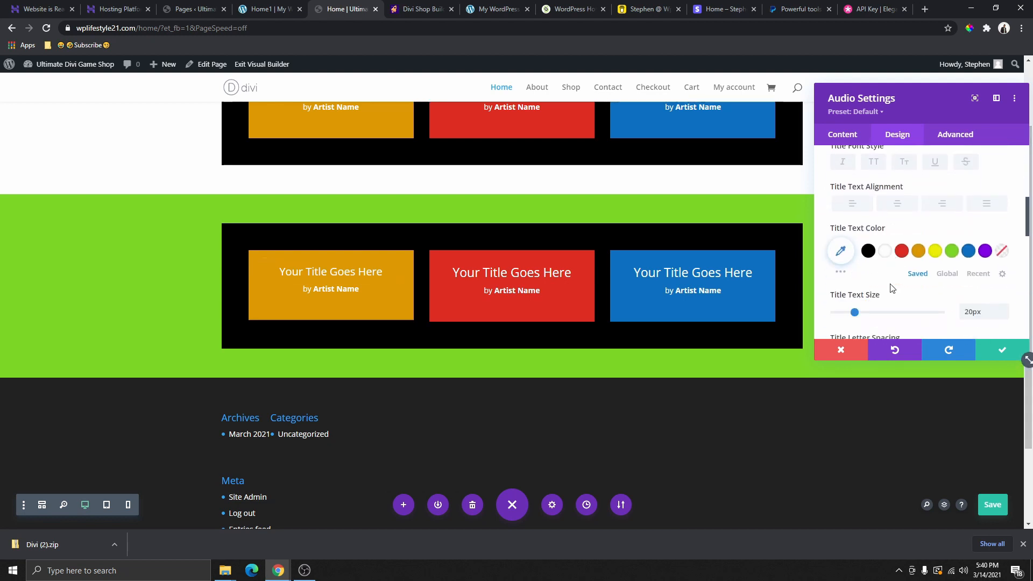
scroll(884, 290, "down", 1)
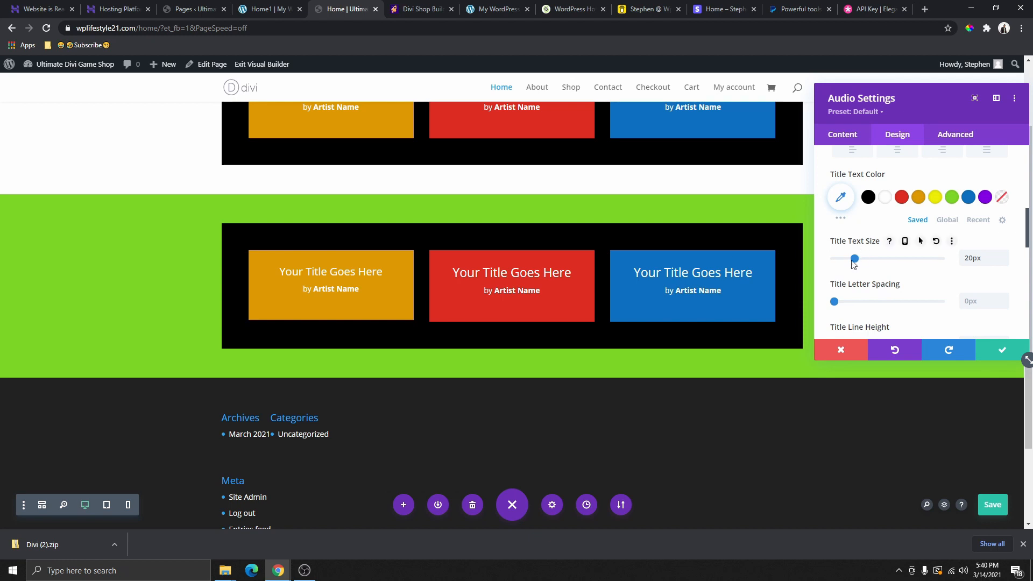
left_click(905, 242)
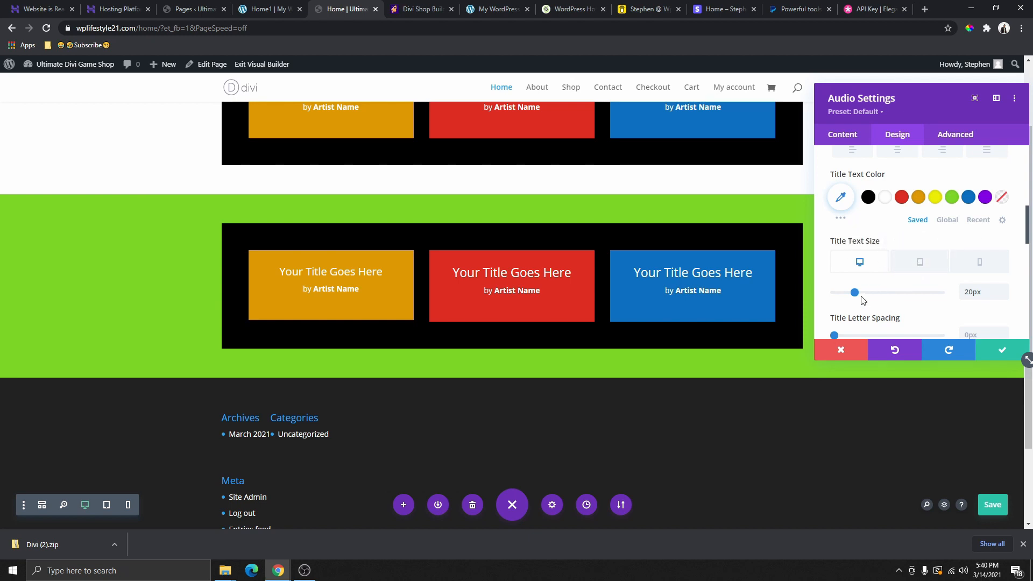
left_click_drag(861, 297, 885, 298)
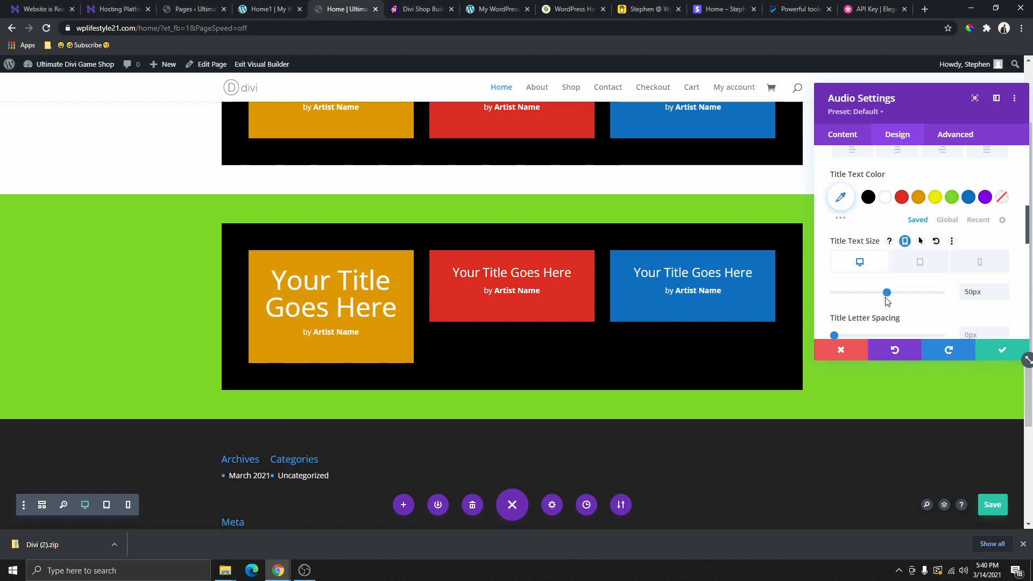
Set the orange module's title text size to 29px for tablet and 20px for phone
left_click(921, 263)
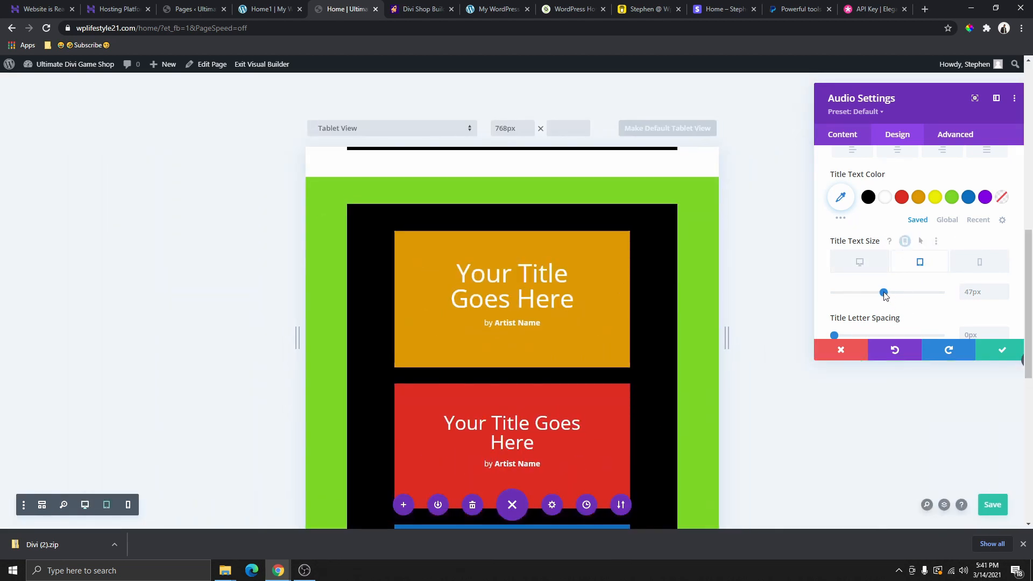
mouse_move(885, 296)
left_mouse_down()
mouse_move(853, 298)
mouse_move(866, 300)
left_mouse_up()
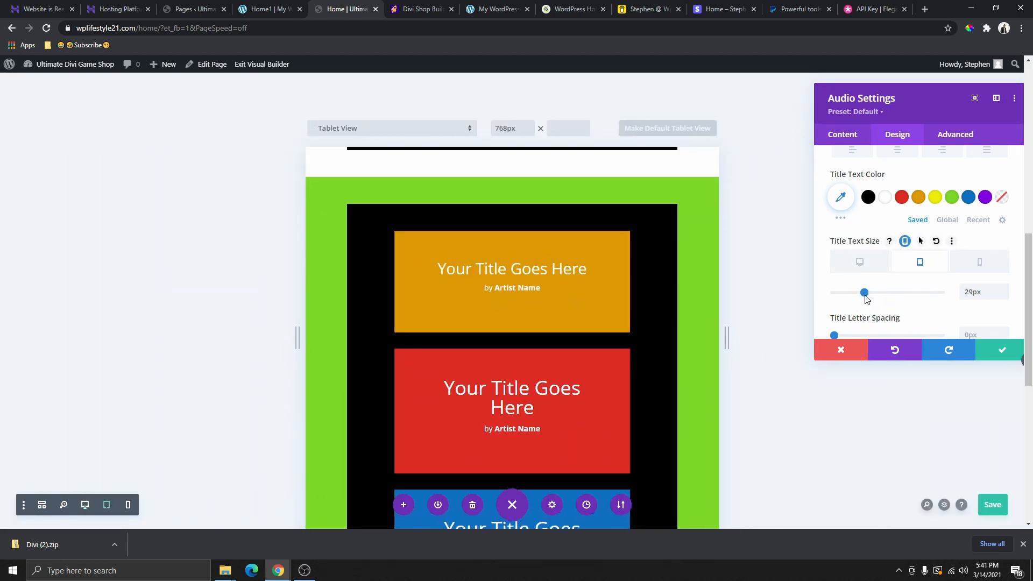
left_click(981, 264)
left_click_drag(864, 295, 857, 299)
scroll(469, 317, "up", 4)
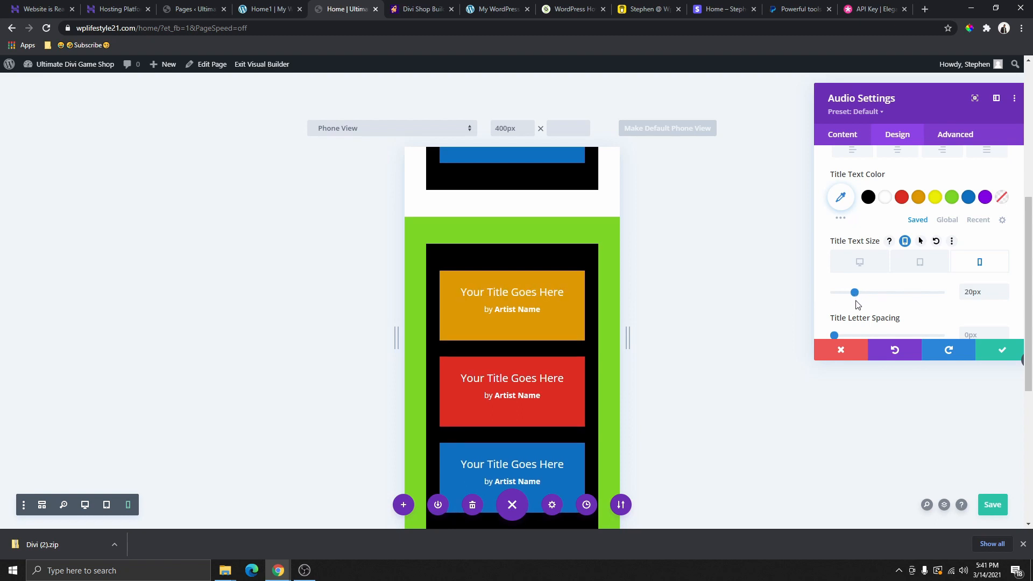
Check the orange module's title size in desktop and tablet views, ending in desktop view
left_click(84, 504)
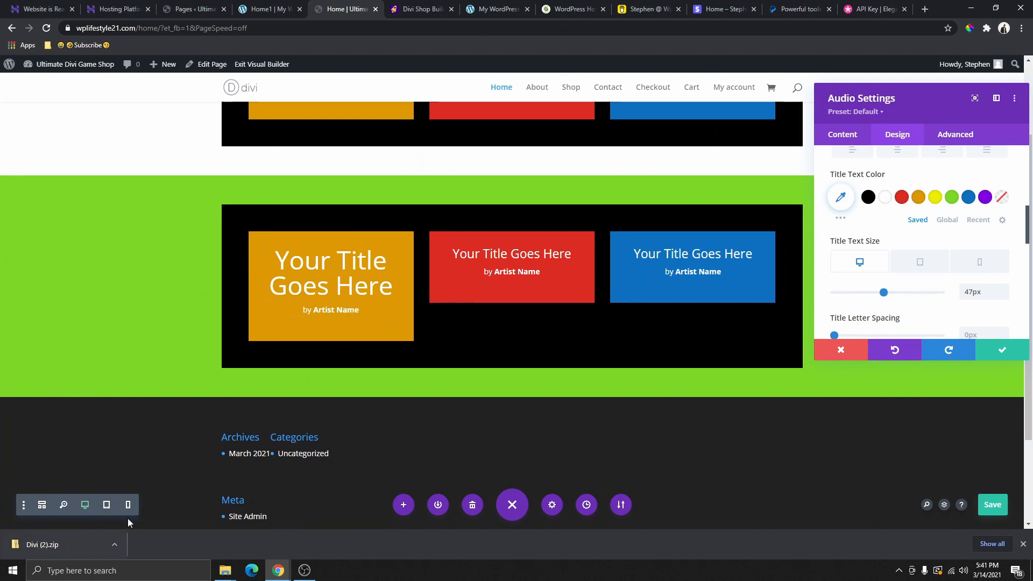
left_click(107, 505)
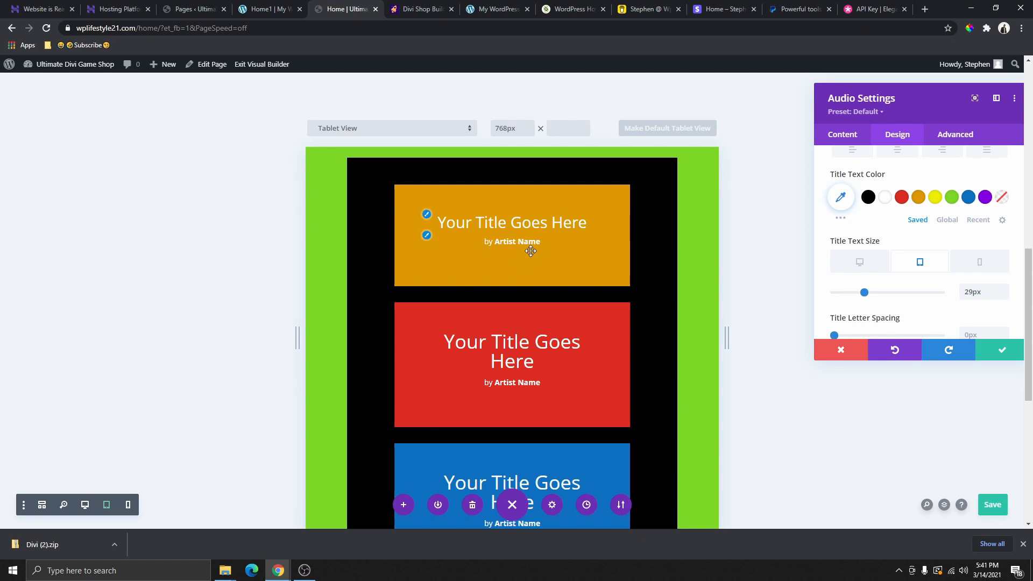
scroll(538, 398, "up", 2)
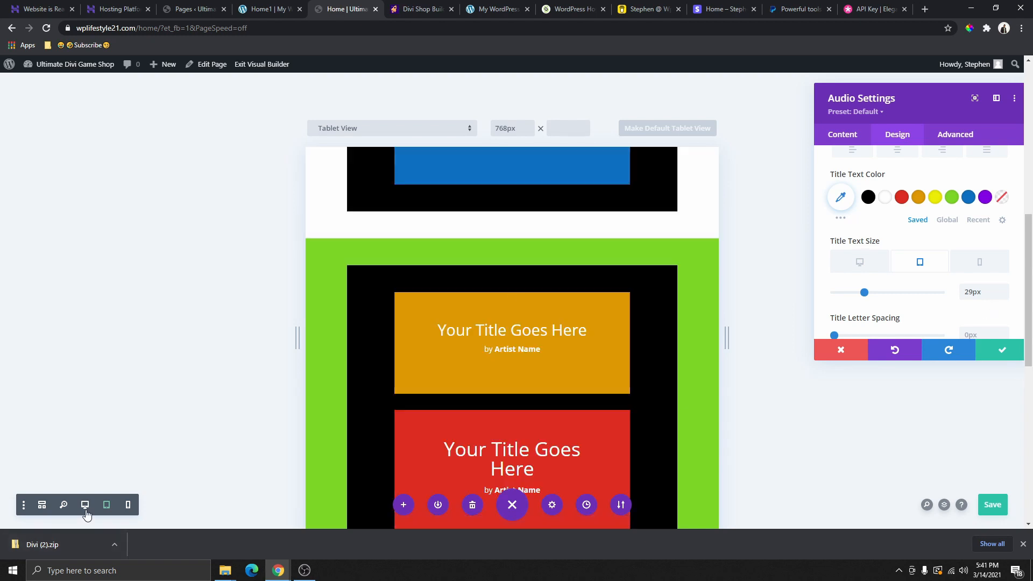
left_click(86, 505)
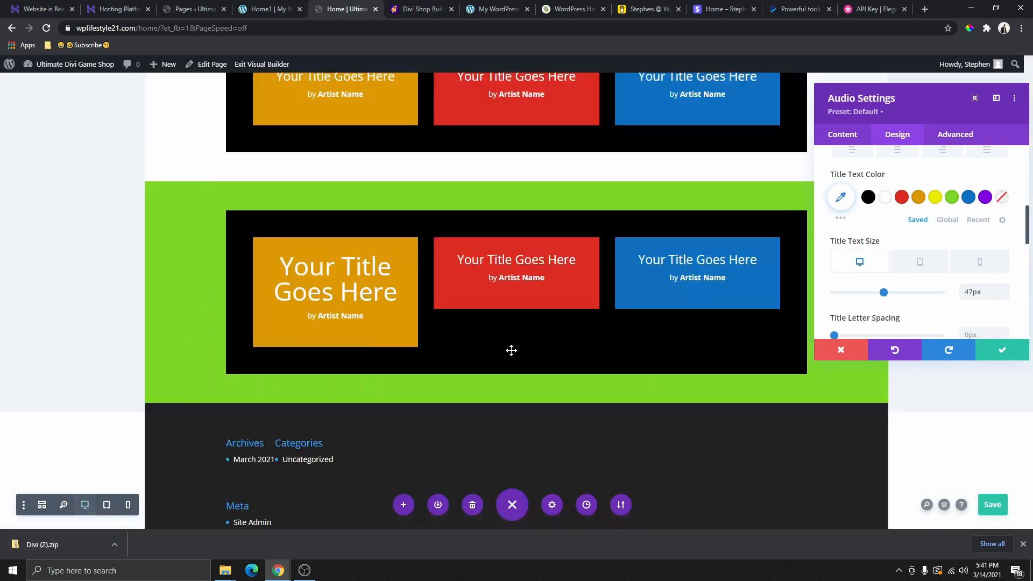
Look at the orange module's background options and apply the audio settings
scroll(898, 269, "up", 5)
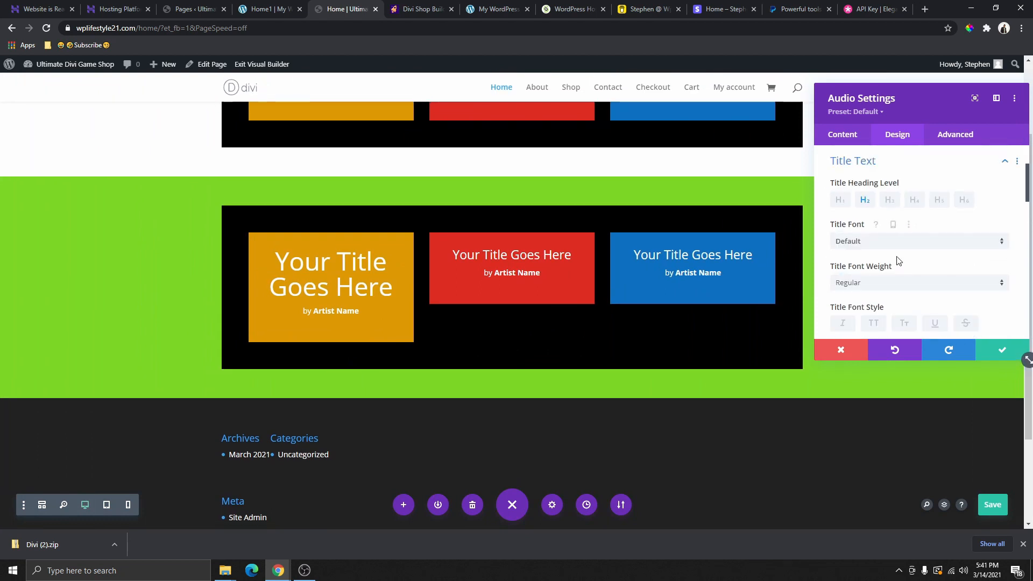
left_click(843, 134)
left_click(866, 242)
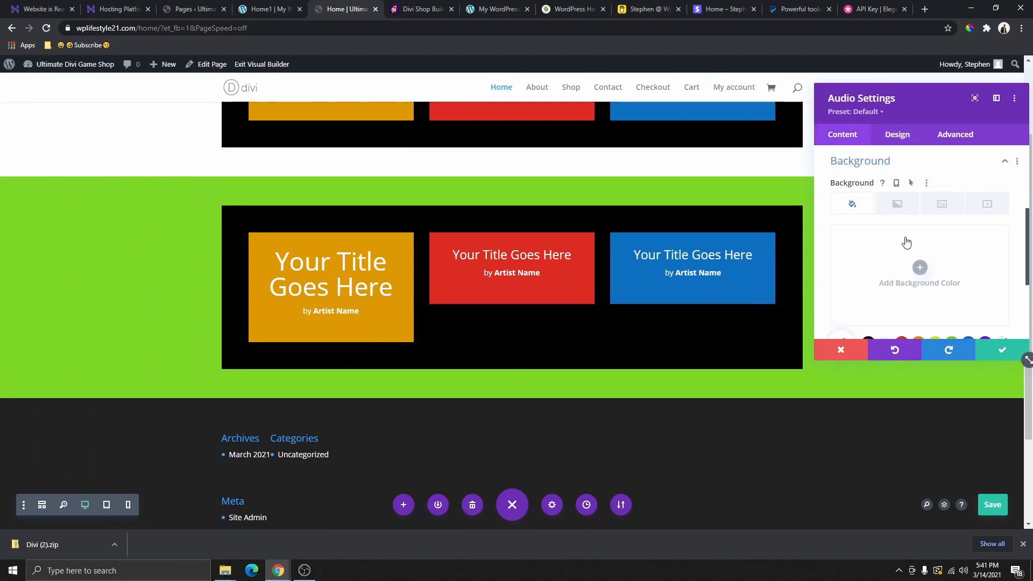
left_click(998, 353)
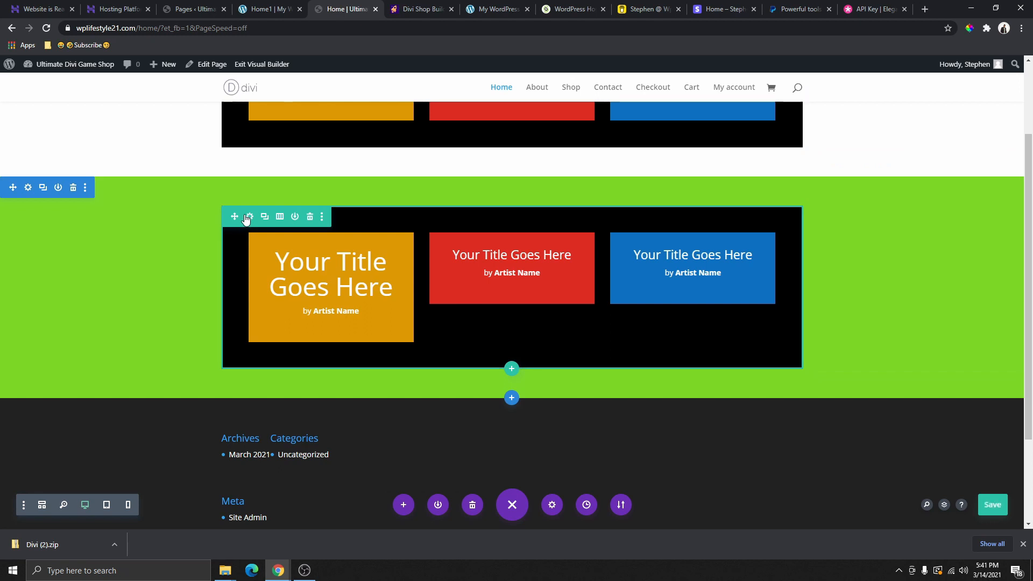
Open the first column's settings in the green section's row and set its background color to green #7cda24
left_click(249, 217)
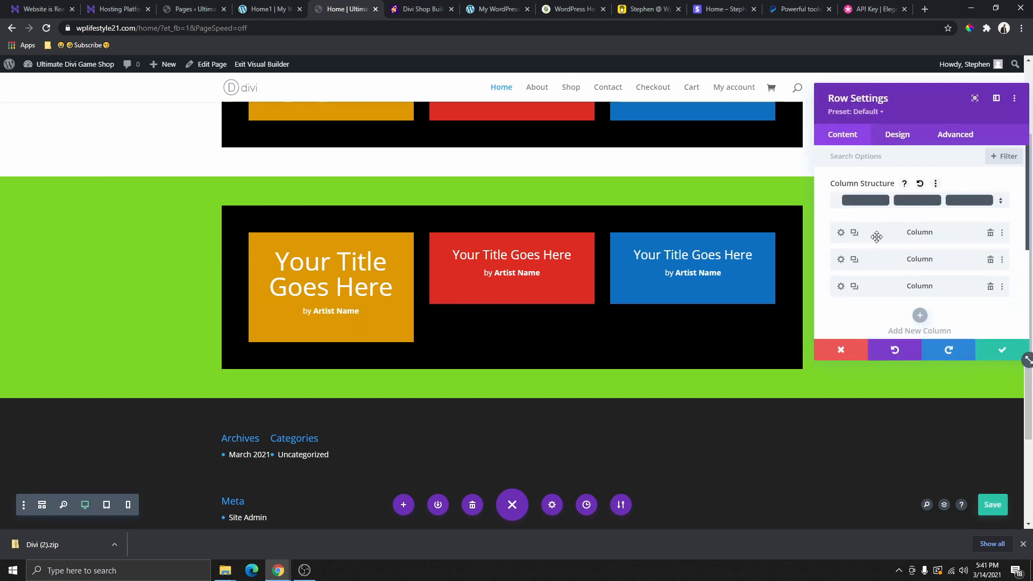
left_click(840, 232)
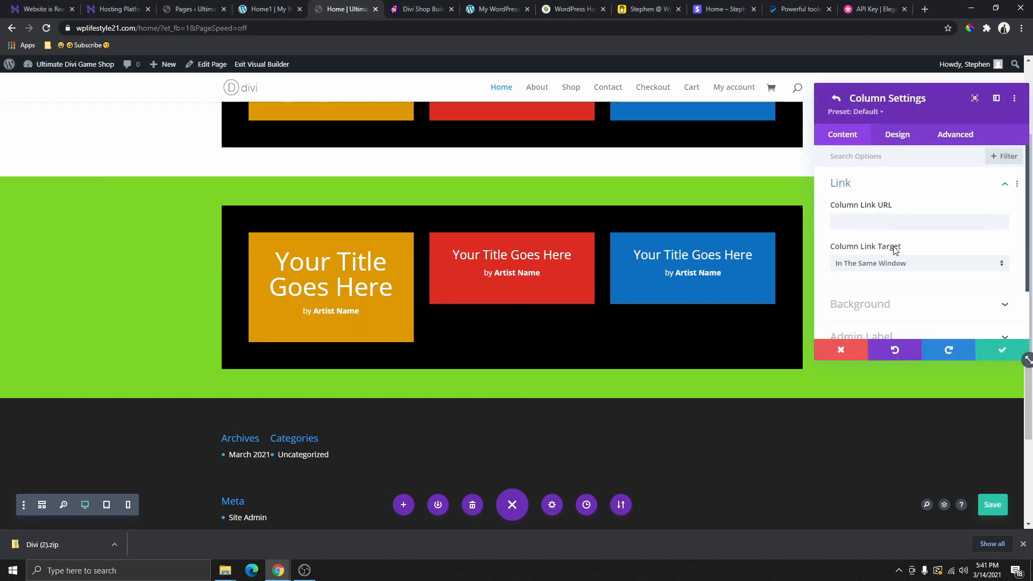
left_click(835, 309)
left_click(913, 284)
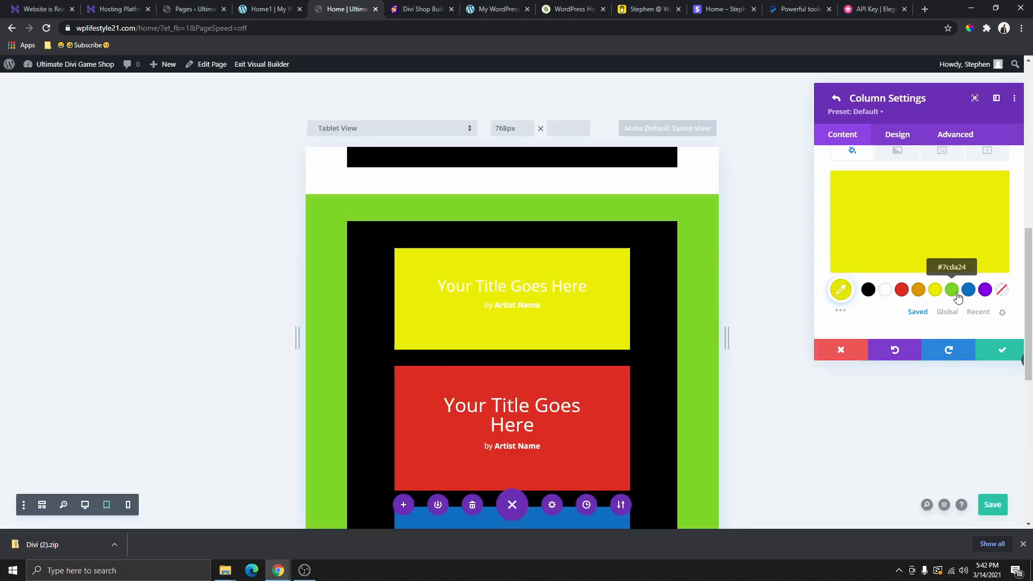
left_click(951, 291)
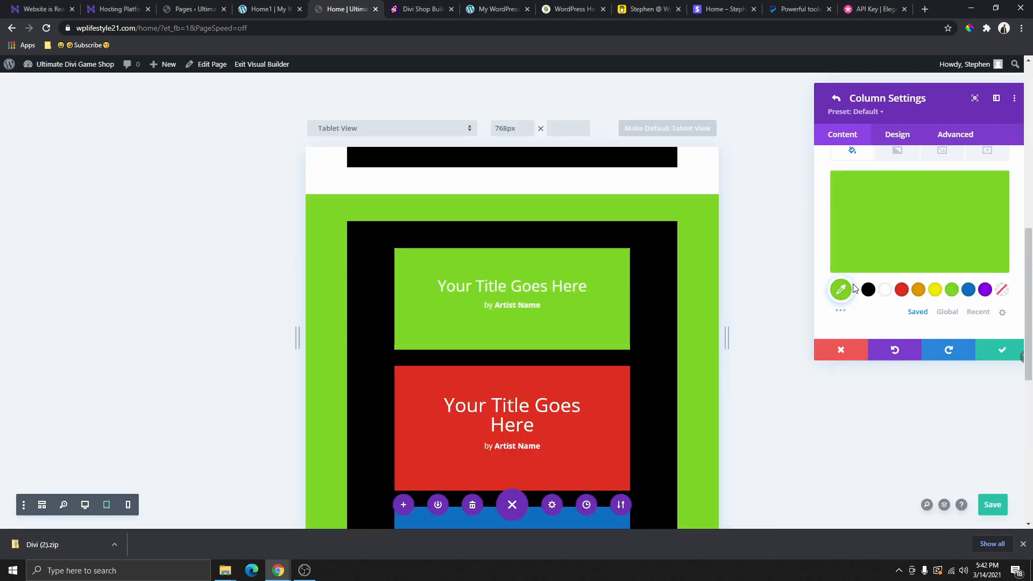
mouse_move(896, 271)
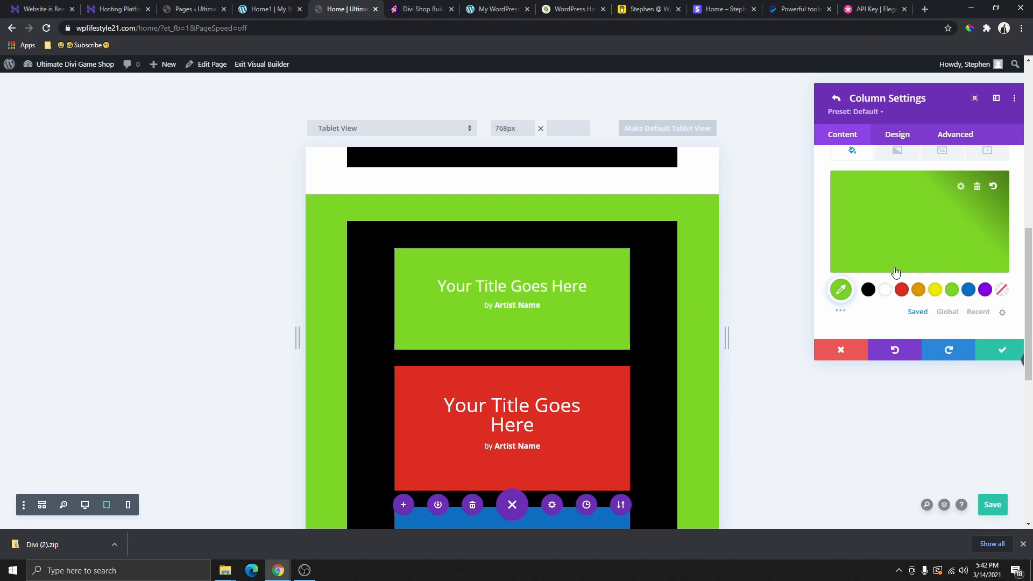
Check the first column's background across desktop, tablet and phone views, ending in desktop view
left_click(84, 505)
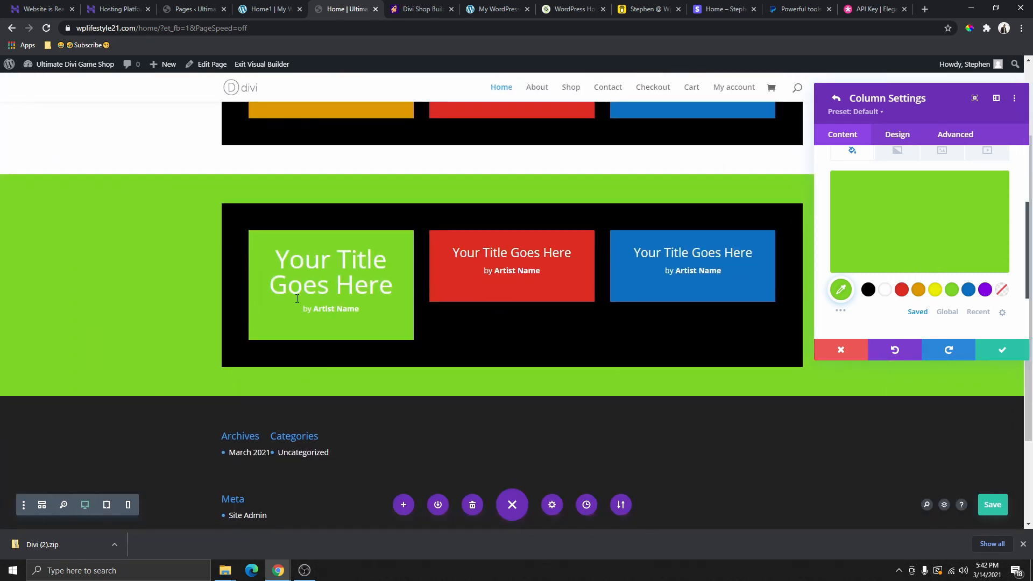
left_click(128, 504)
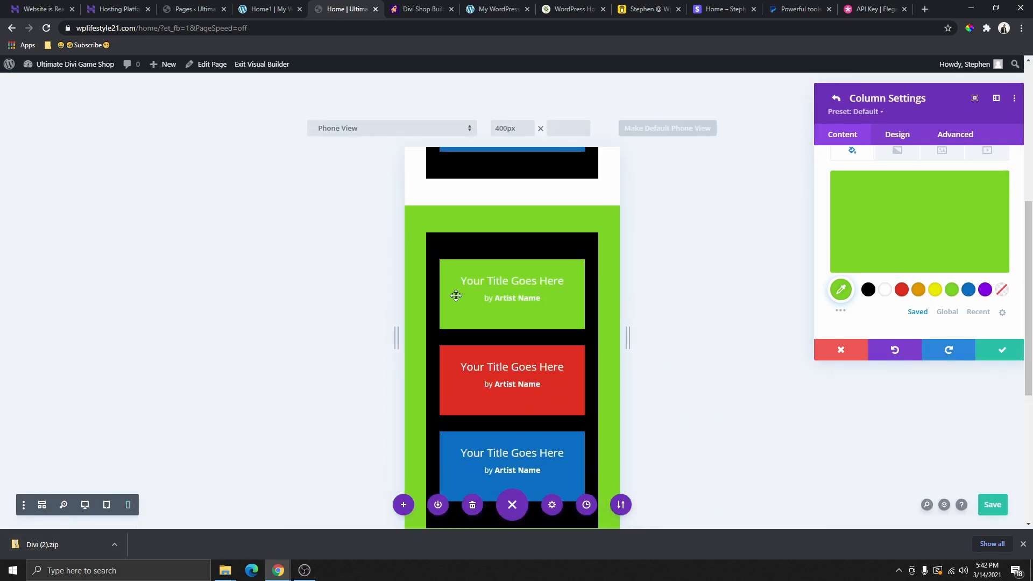
left_click(84, 505)
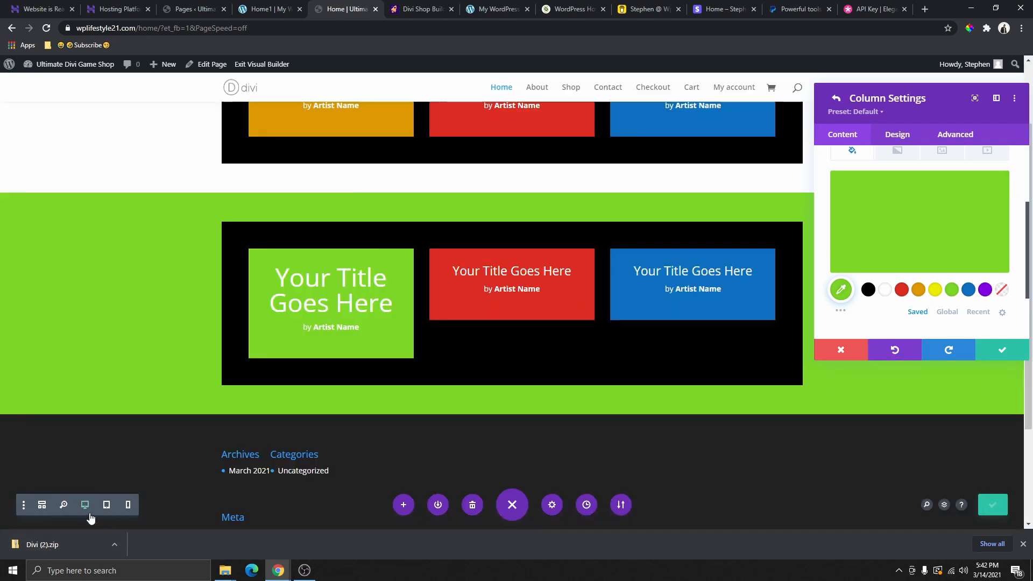
left_click(107, 504)
left_click(127, 505)
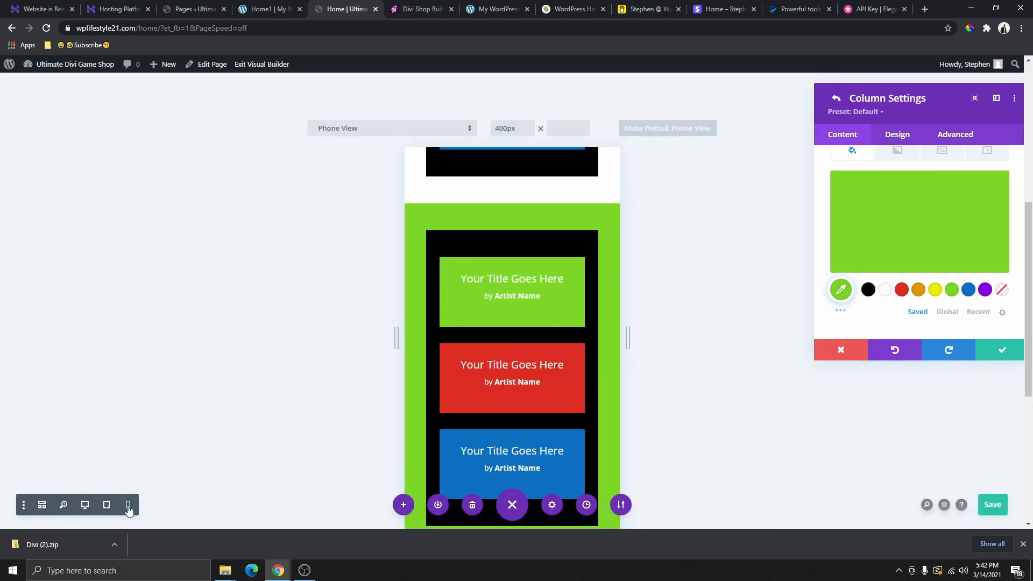
left_click(85, 505)
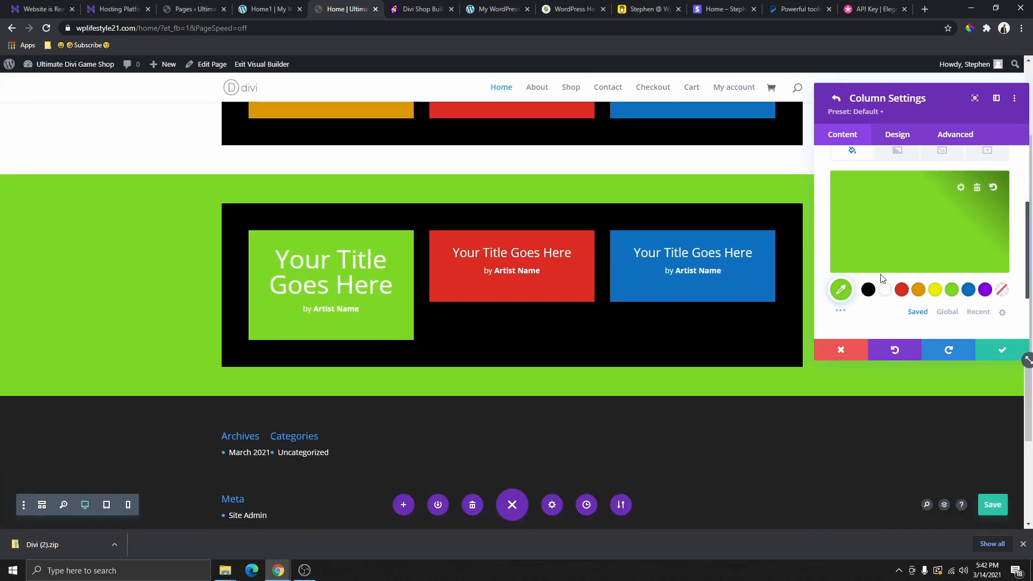
Enable responsive values for the first column's background in the green section and set the tablet background to blue
scroll(888, 253, "up", 1)
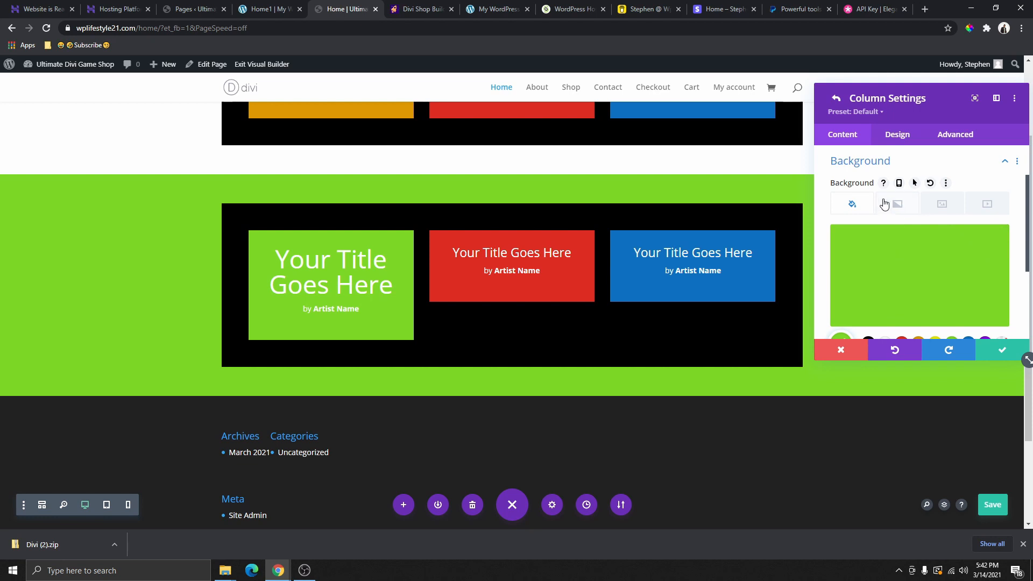
left_click(898, 184)
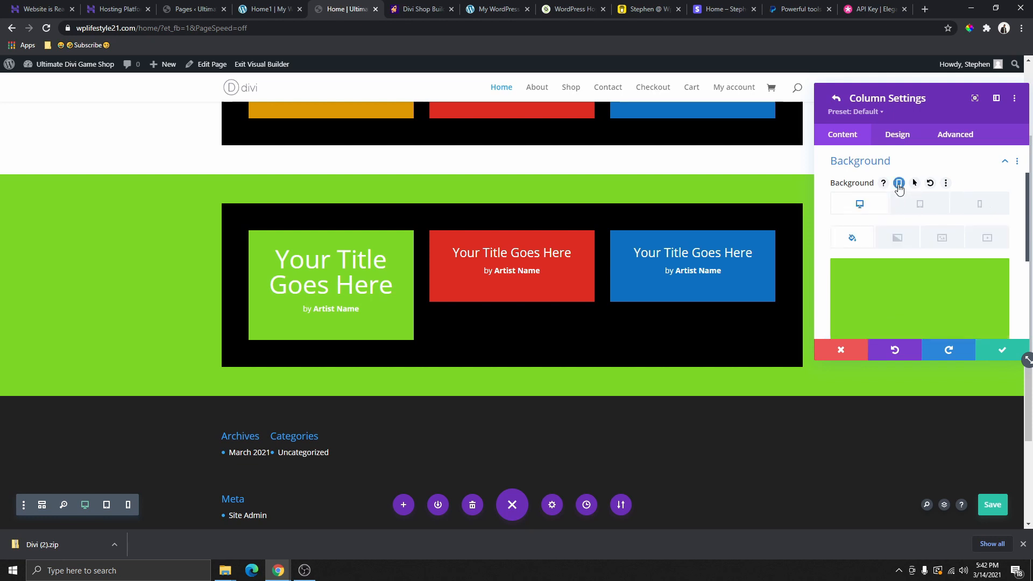
left_click(920, 204)
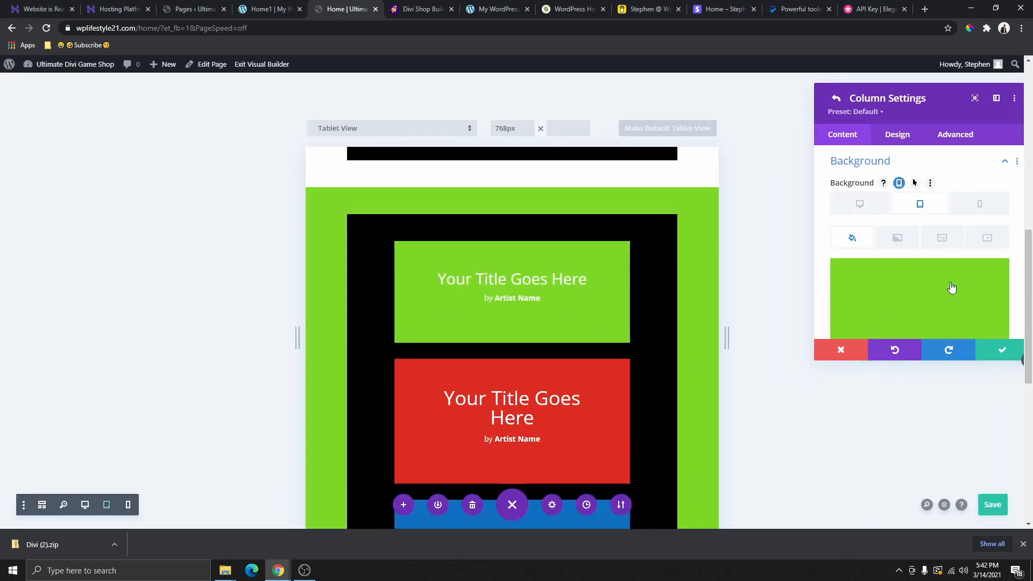
left_click(880, 324)
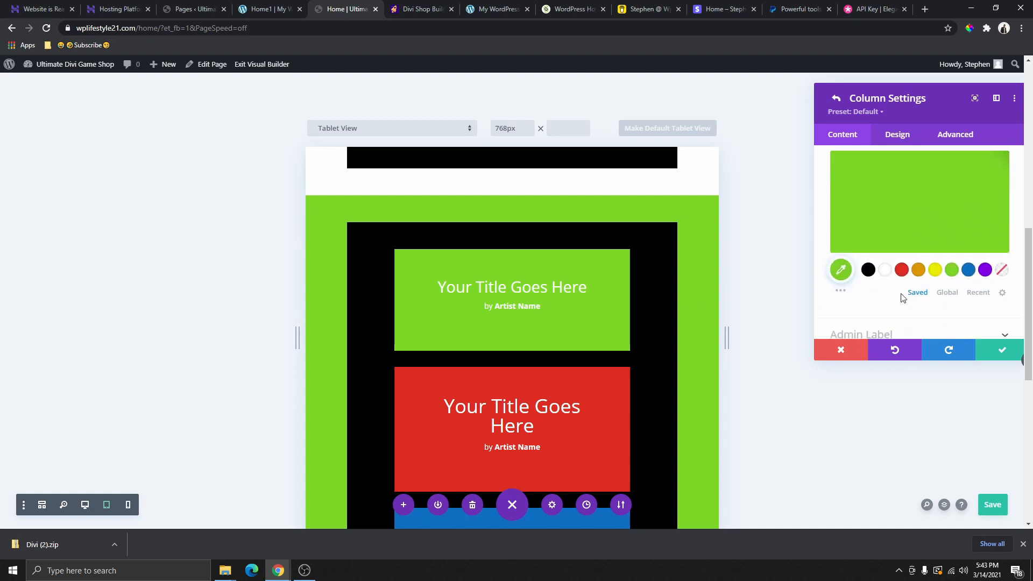
left_click(969, 269)
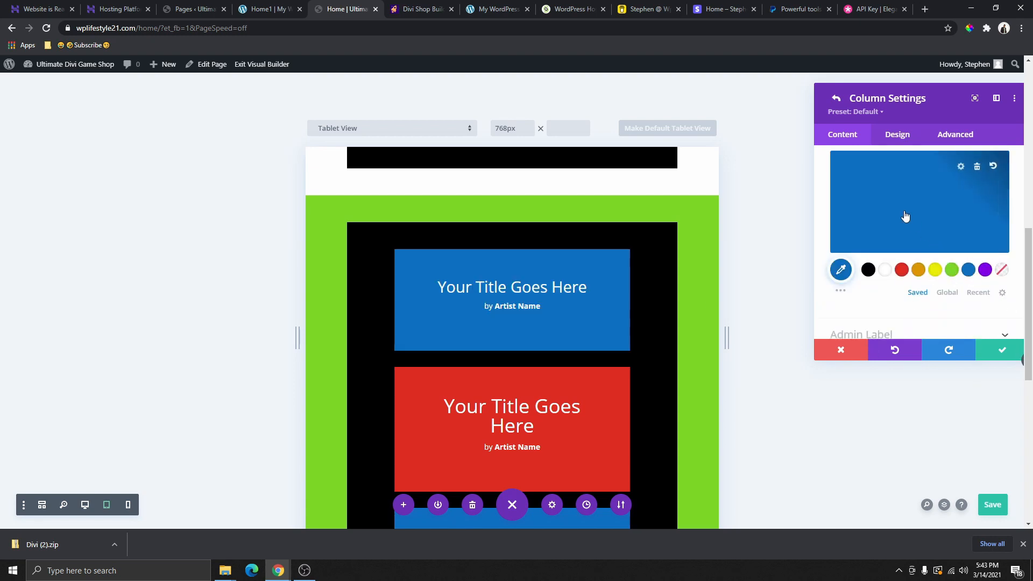
Set the same column's phone background color to purple
scroll(947, 242, "up", 2)
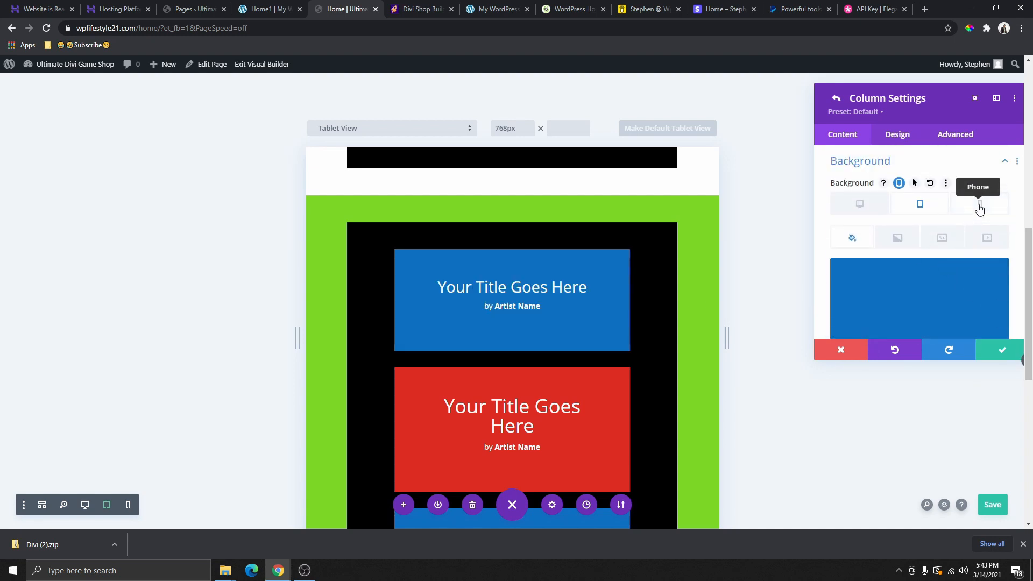
left_click(979, 204)
scroll(949, 242, "down", 1)
left_click(984, 324)
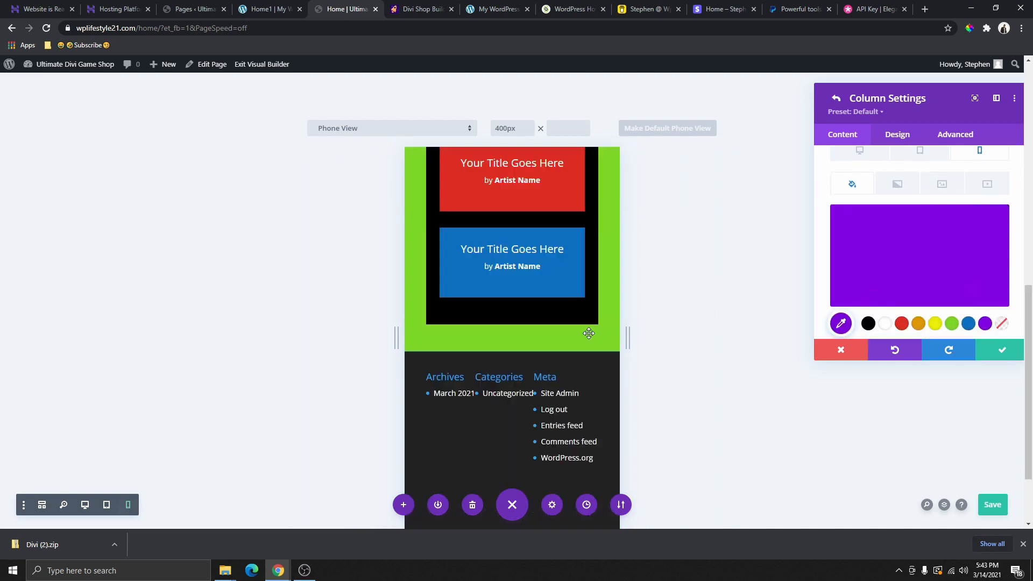
Compare the first column's background in phone, tablet and desktop views, ending in desktop view
scroll(516, 358, "up", 6)
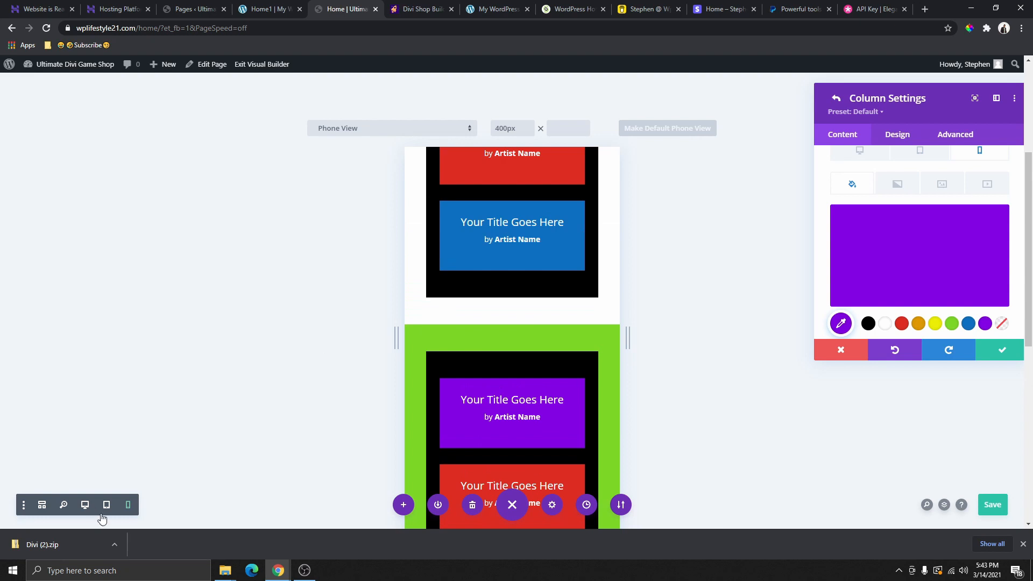
left_click(107, 505)
scroll(570, 334, "down", 3)
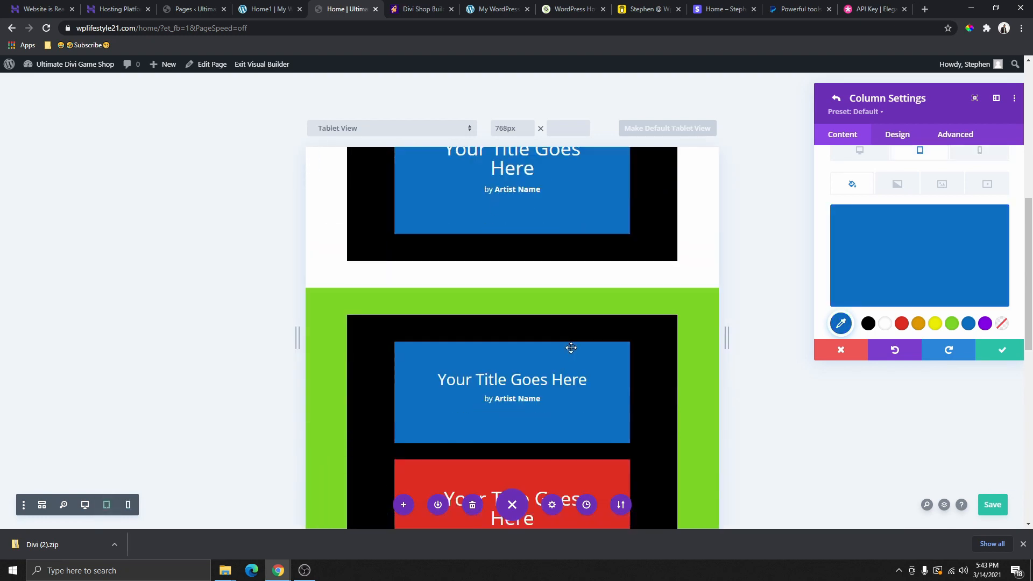
left_click(85, 505)
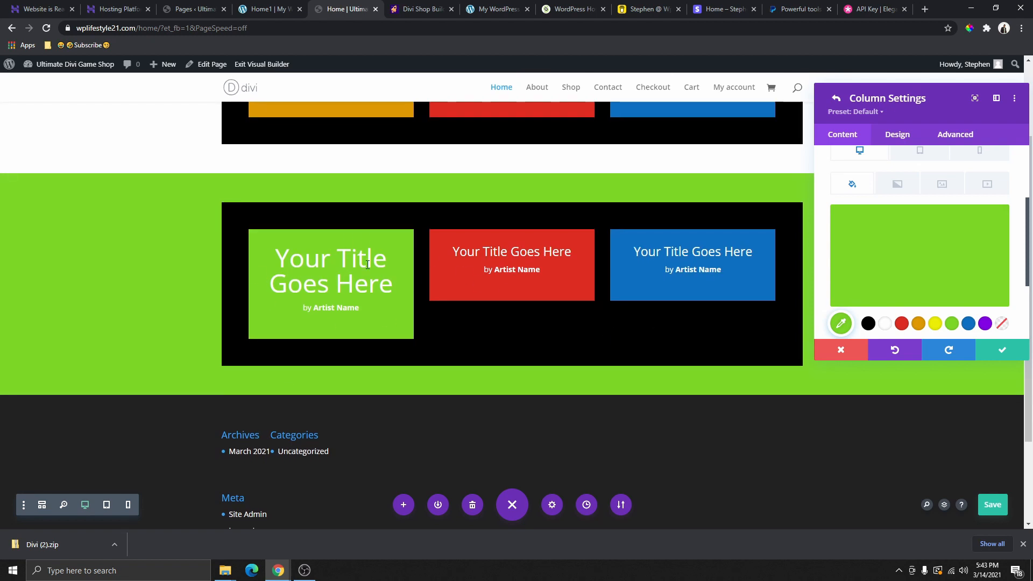
Apply the column and row settings and save the page
left_click(983, 354)
left_click(997, 354)
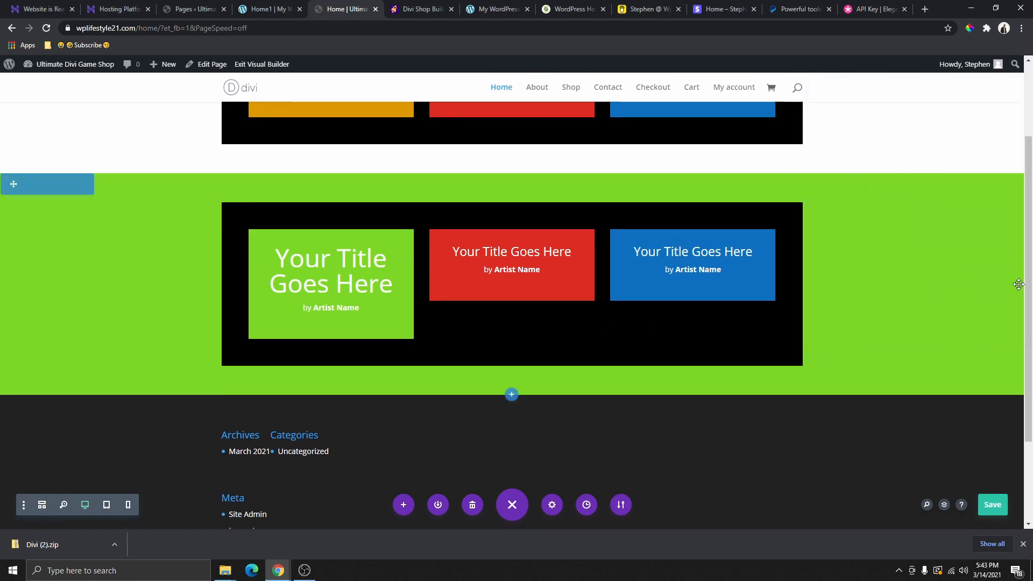
left_click(993, 505)
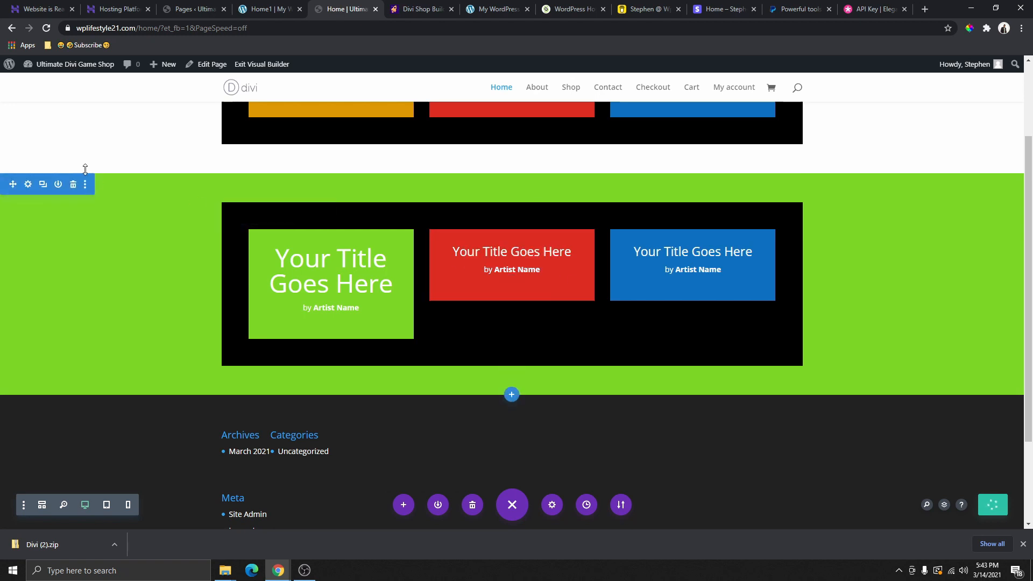
Stretch the green section's padding on the canvas to about 92 px at the top and 82 px at the bottom
left_click_drag(573, 413, 574, 408)
left_click_drag(581, 193, 509, 202)
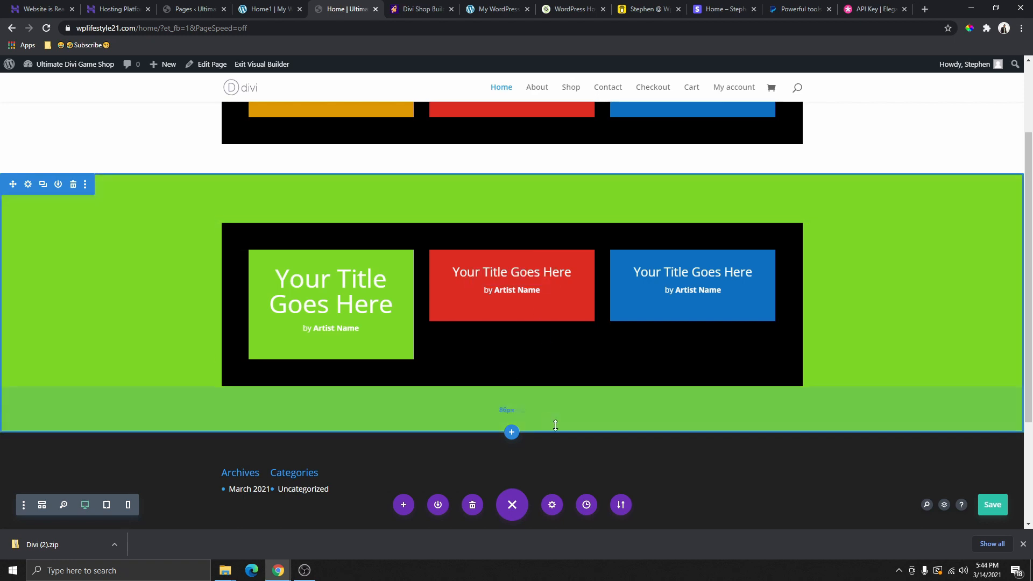
mouse_move(563, 427)
left_mouse_down()
mouse_move(561, 438)
mouse_move(564, 416)
left_mouse_up()
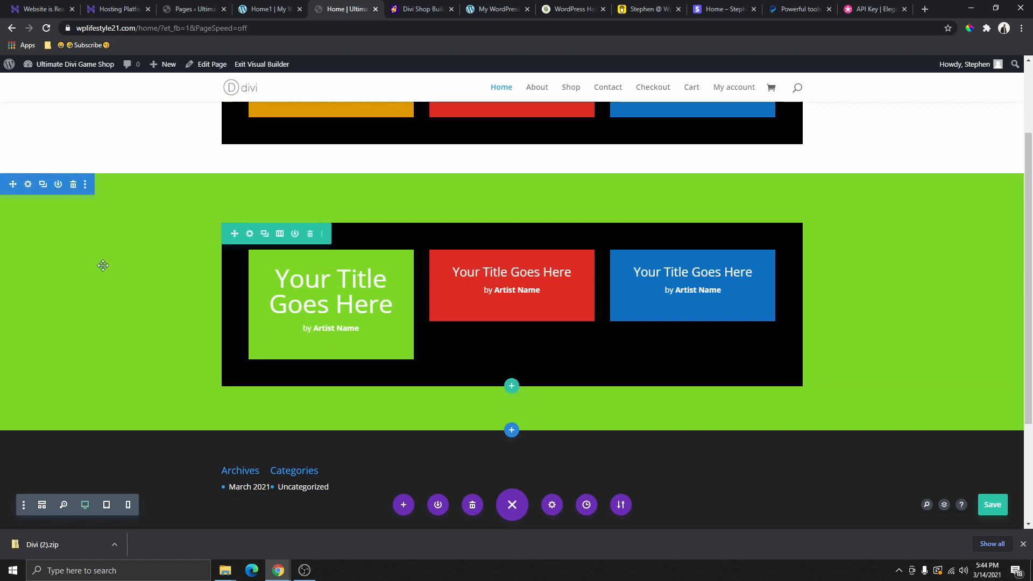
Open the green section's spacing settings, set the top padding to 94px and apply the change
left_click(28, 185)
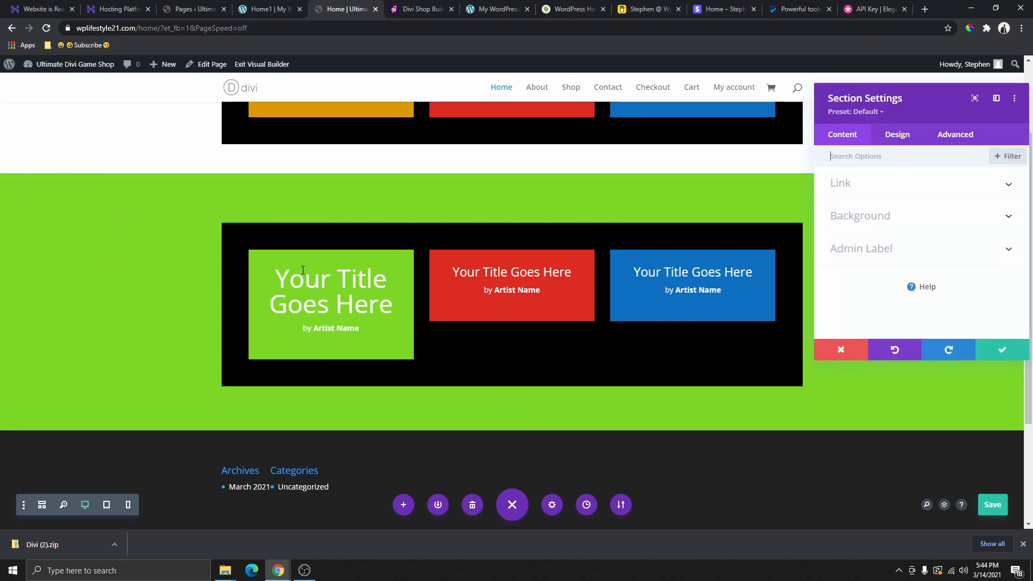
left_click(887, 139)
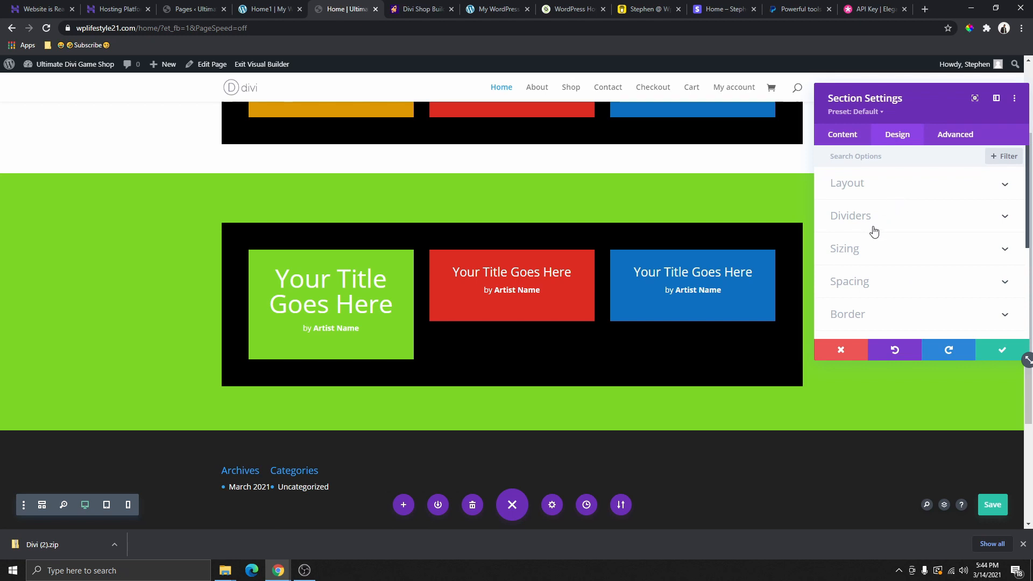
left_click(878, 292)
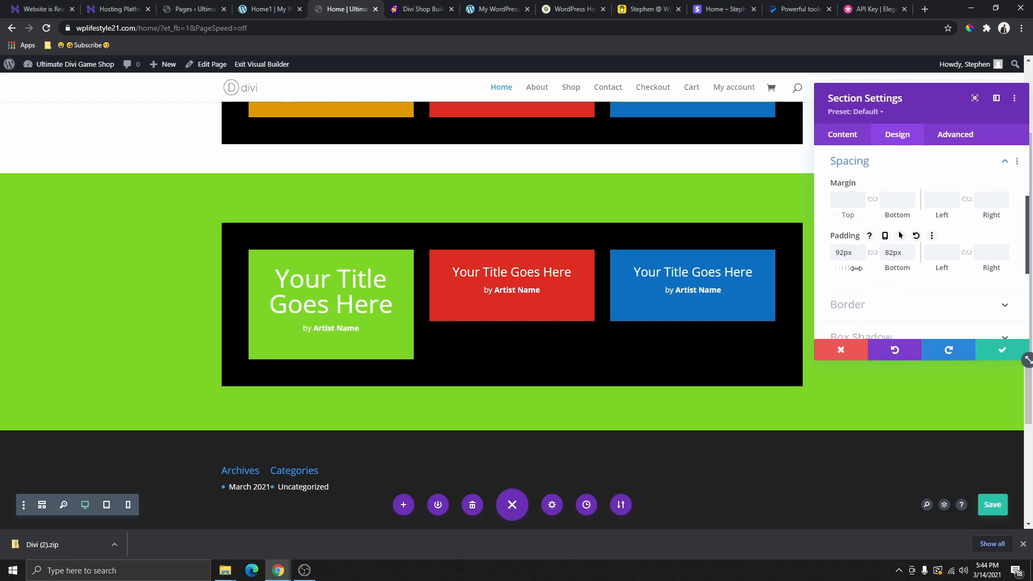
left_click_drag(856, 268, 848, 268)
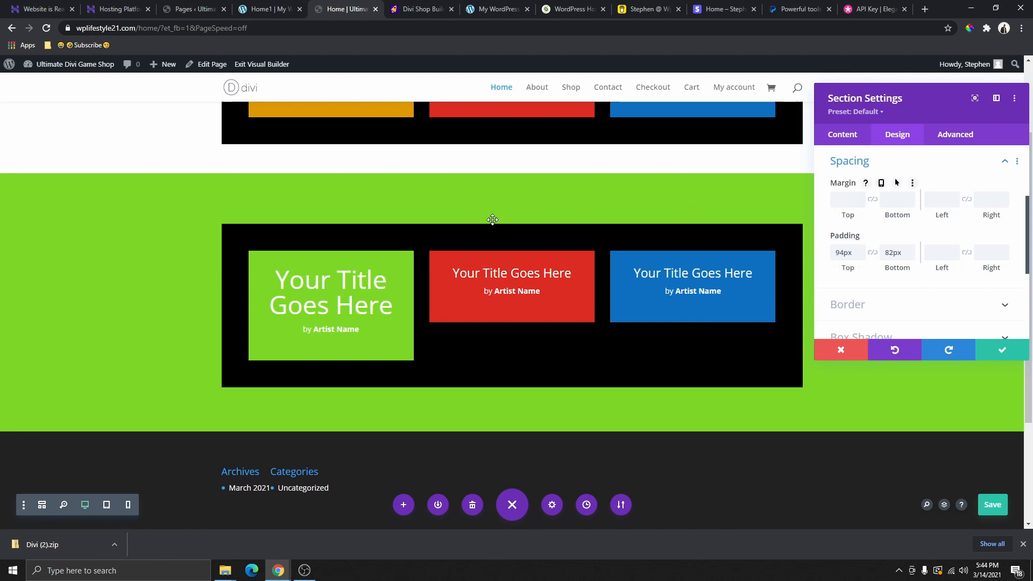
scroll(1004, 348, "down", 3)
left_click(1003, 350)
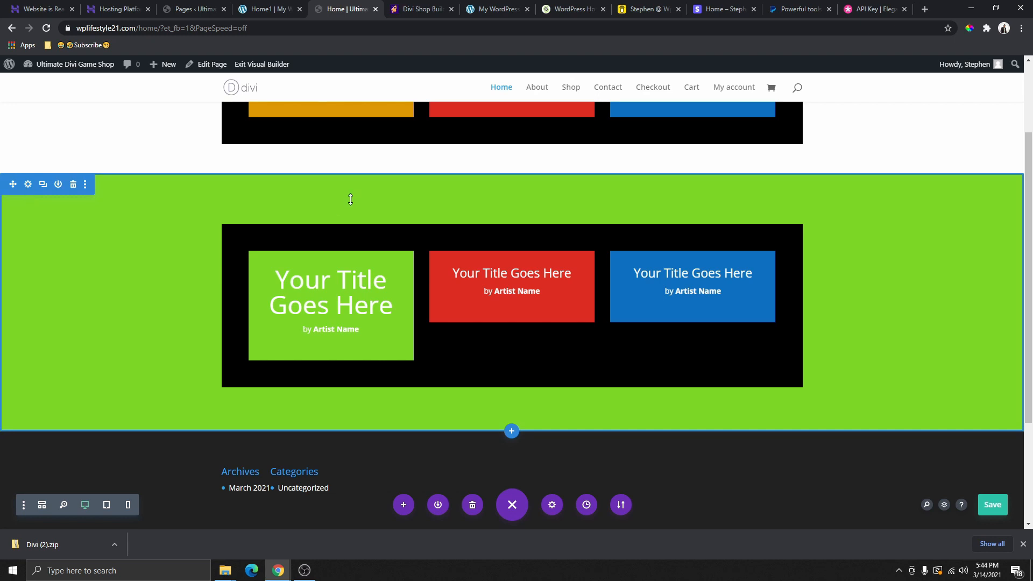
Save the page and delete both existing sections, dismissing the row choices for the blank section
scroll(882, 263, "up", 3)
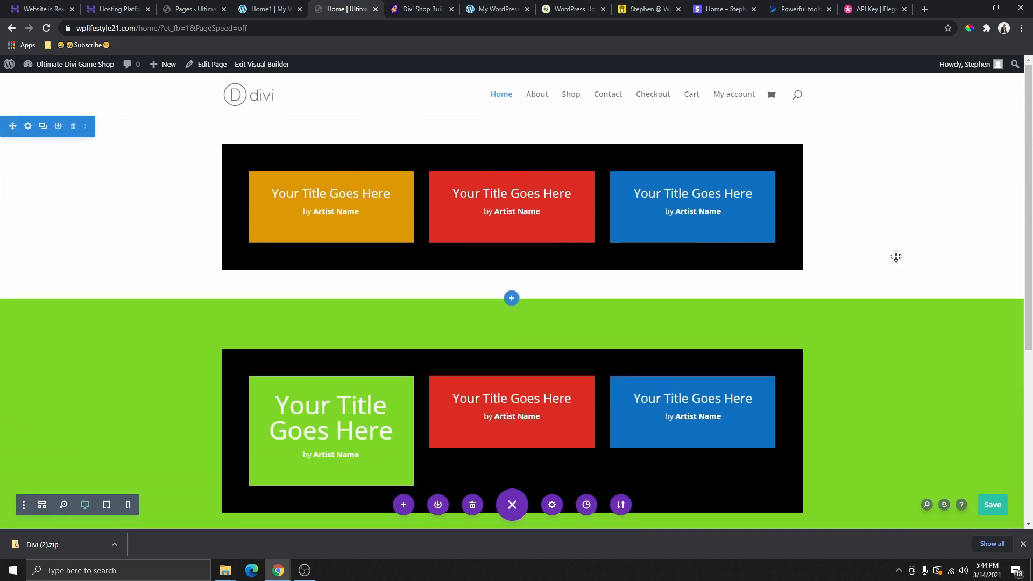
scroll(872, 279, "down", 3)
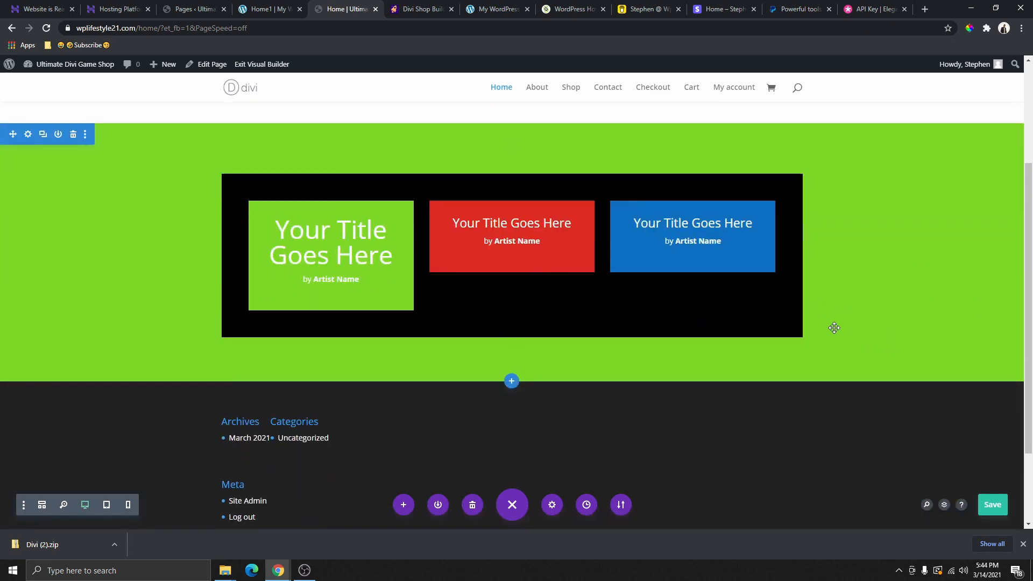
scroll(870, 317, "up", 3)
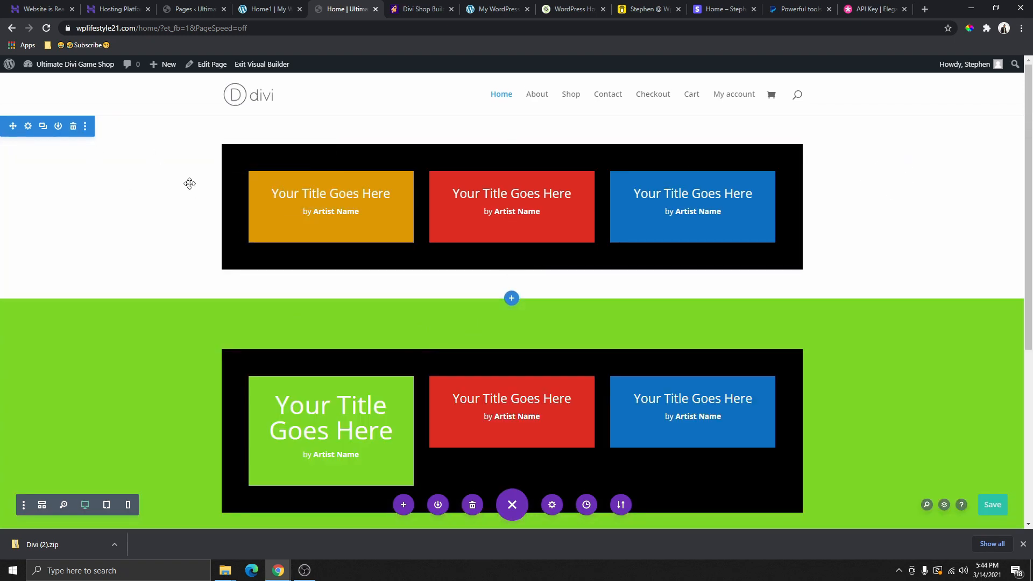
key("ctrl+s")
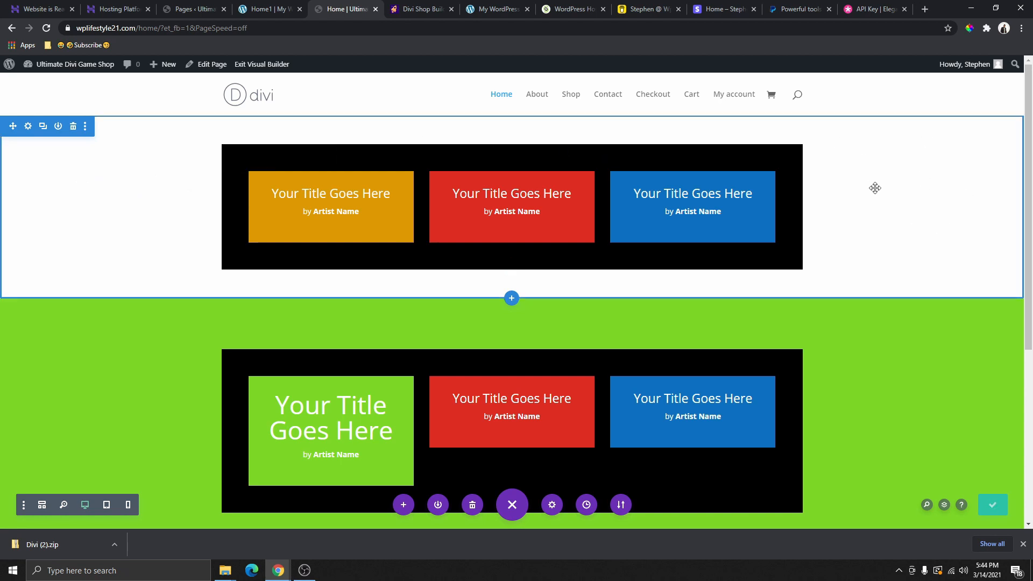
left_click(74, 127)
left_click(73, 127)
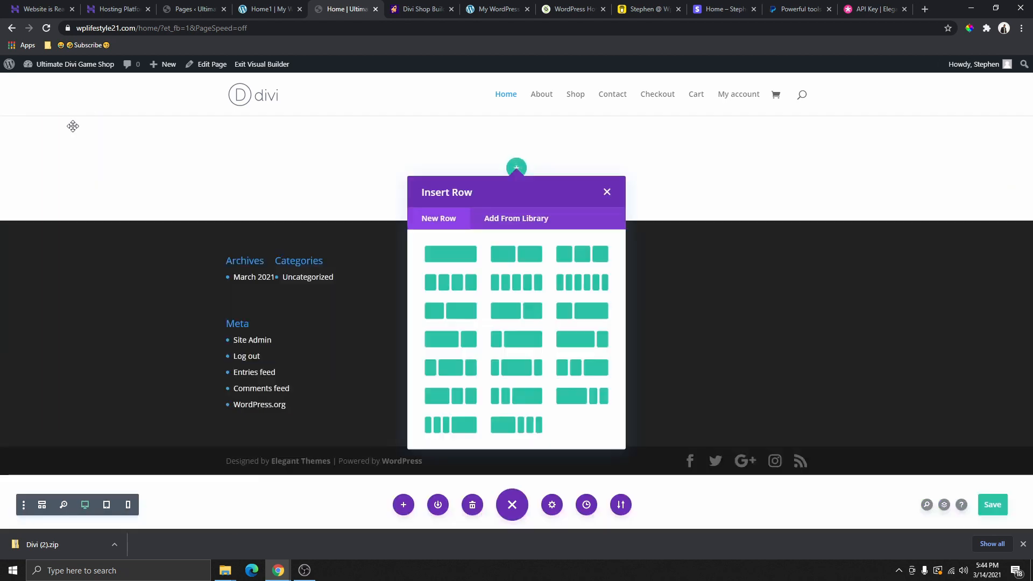
left_click(606, 192)
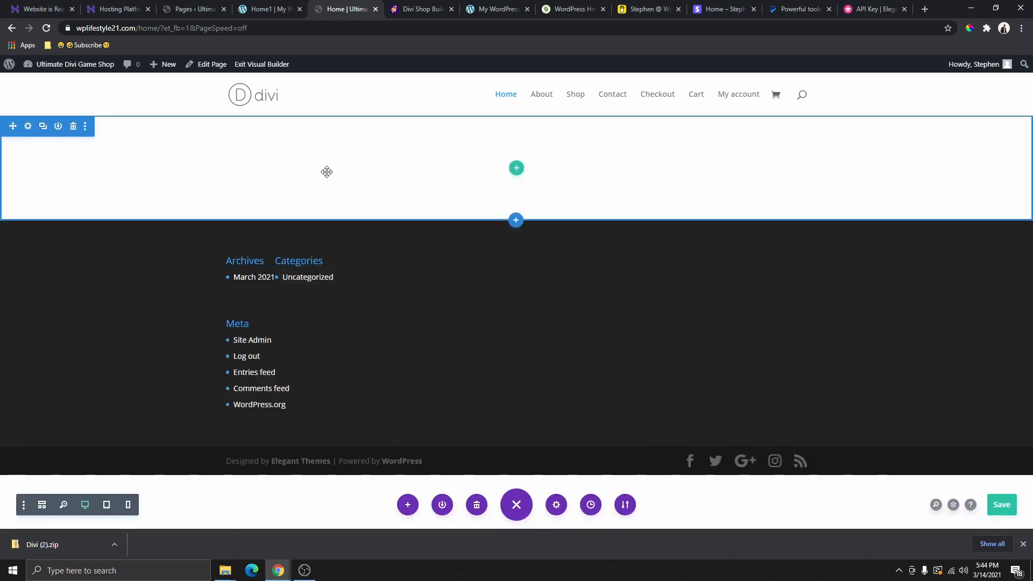
Switch to the finished Home1 demo page and examine its hero header, service features and featured products sections
left_click(274, 9)
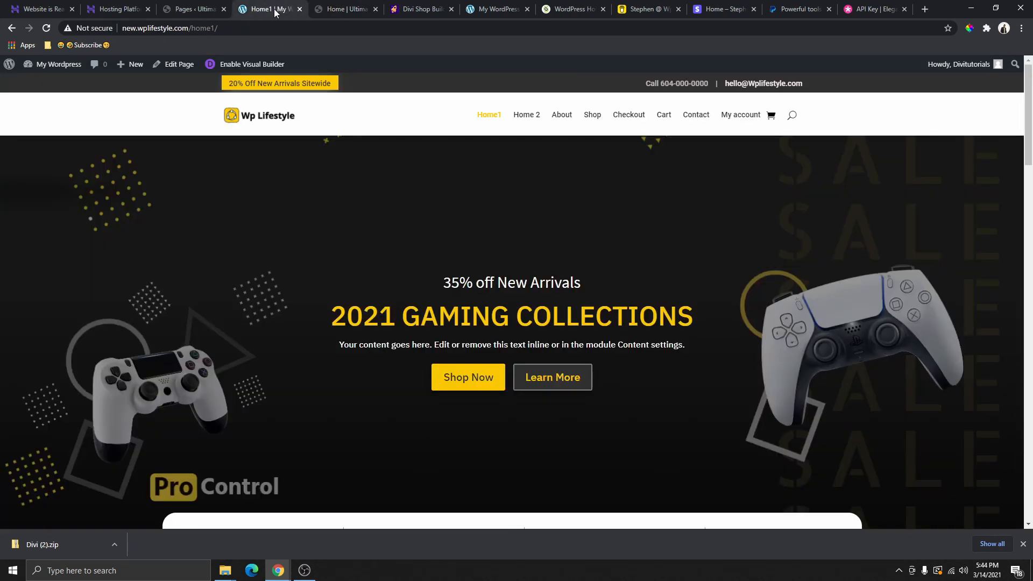
scroll(474, 242, "down", 3)
scroll(476, 259, "up", 2)
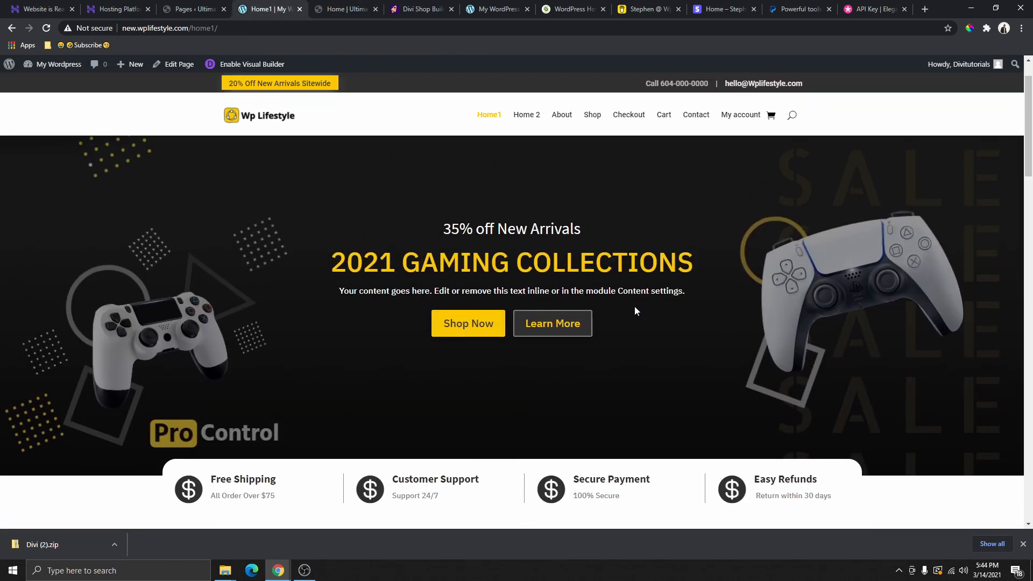
scroll(609, 253, "down", 6)
scroll(377, 287, "up", 3)
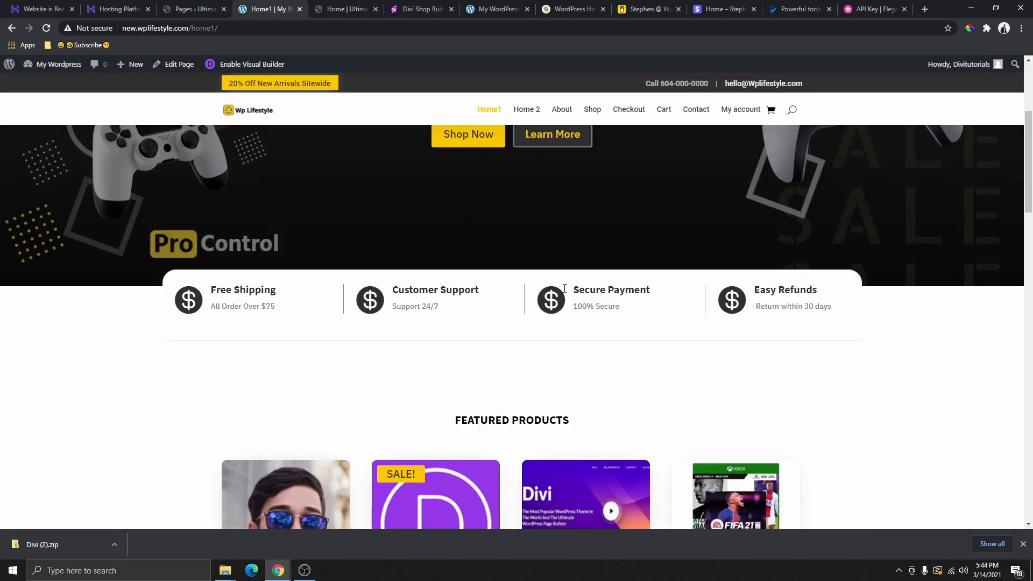
scroll(269, 285, "up", 2)
scroll(433, 364, "up", 2)
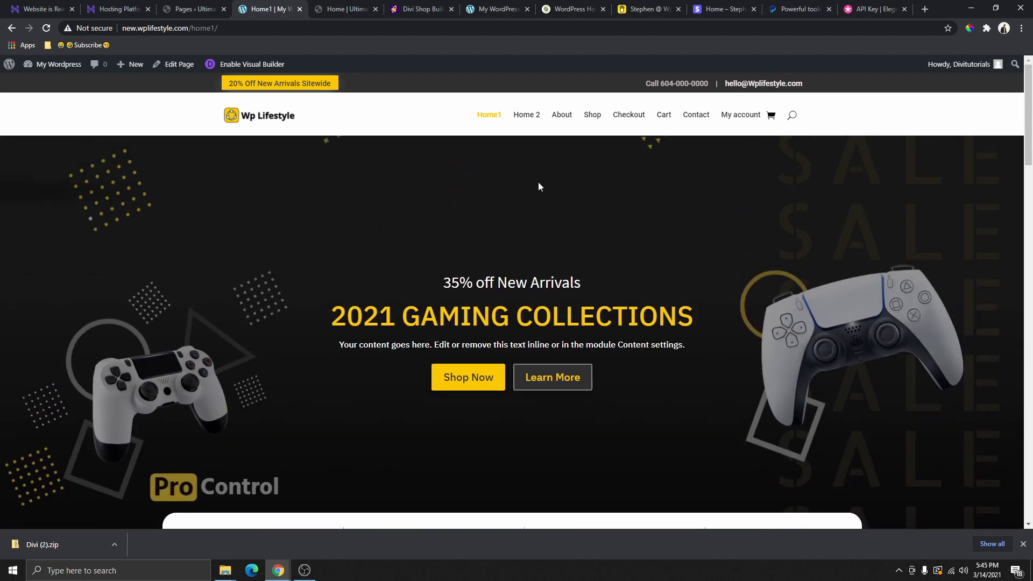
scroll(574, 276, "down", 12)
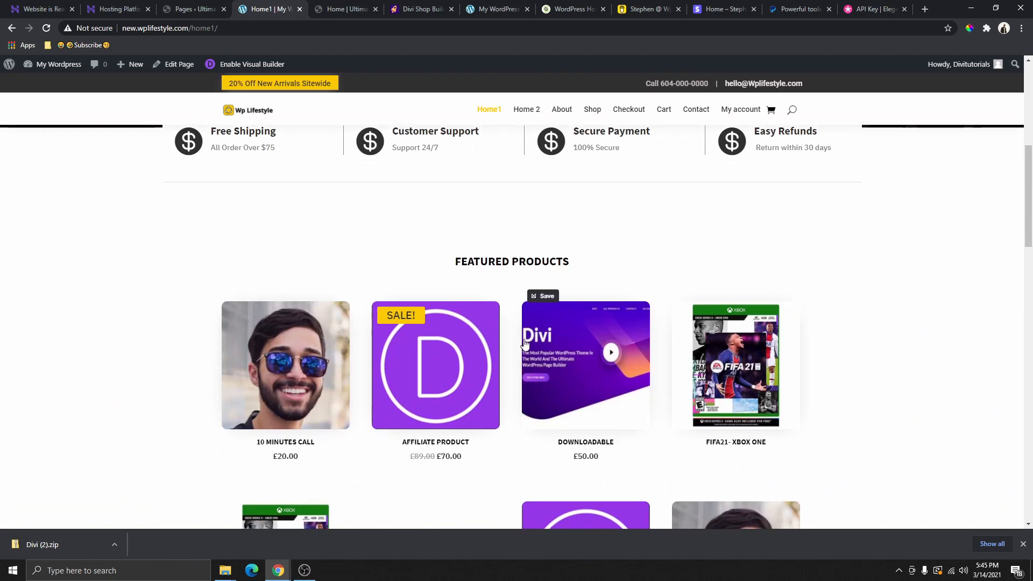
scroll(530, 279, "up", 12)
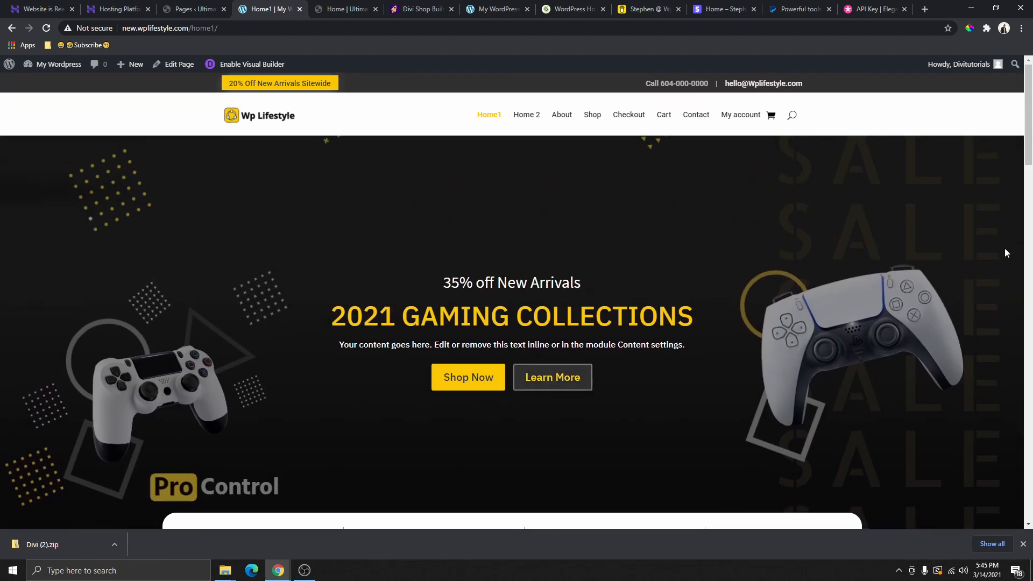
Return to the Home page builder, insert a fullwidth section below the empty one and add a Fullwidth Header module
left_click(345, 9)
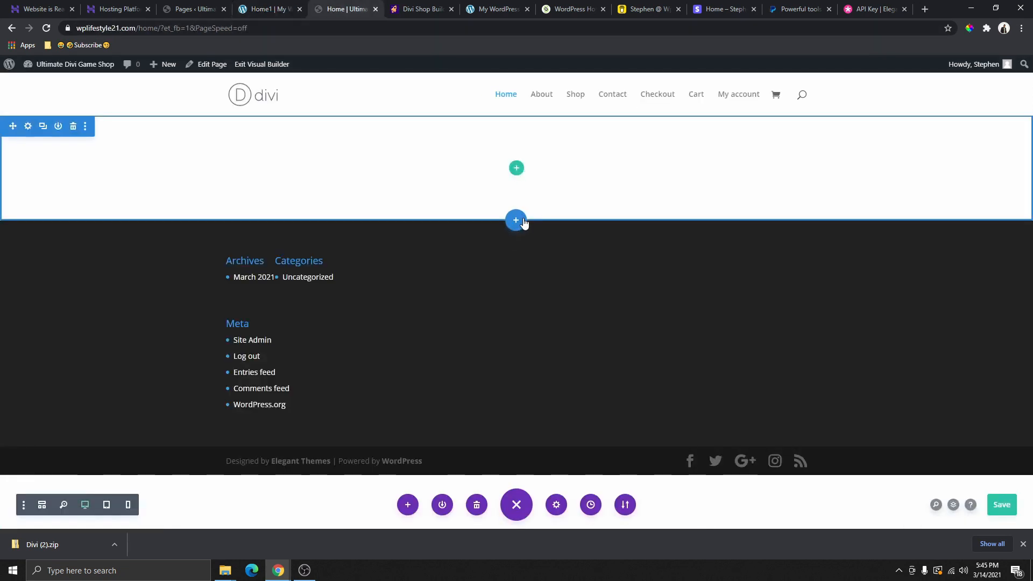
left_click(516, 221)
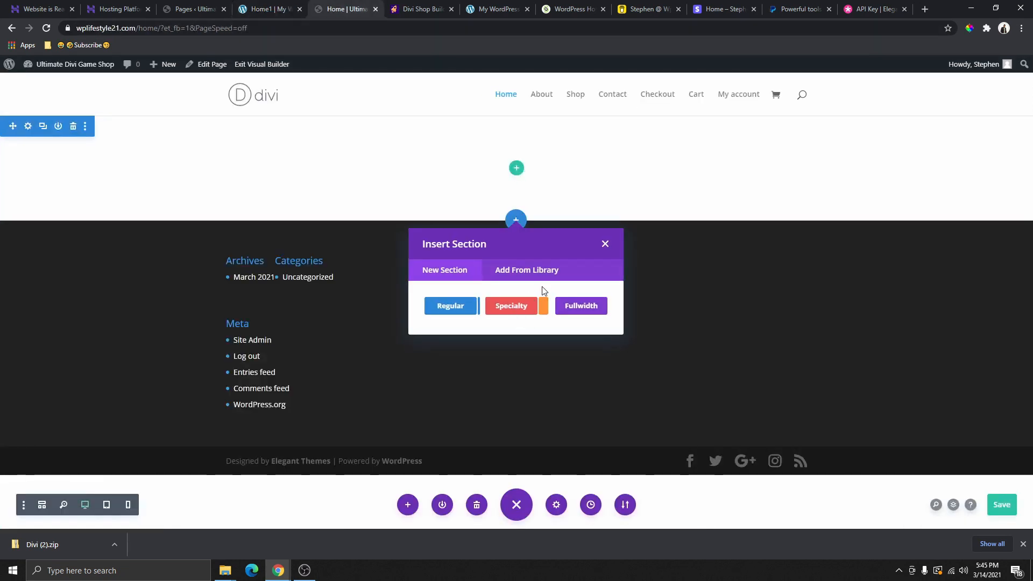
left_click(583, 310)
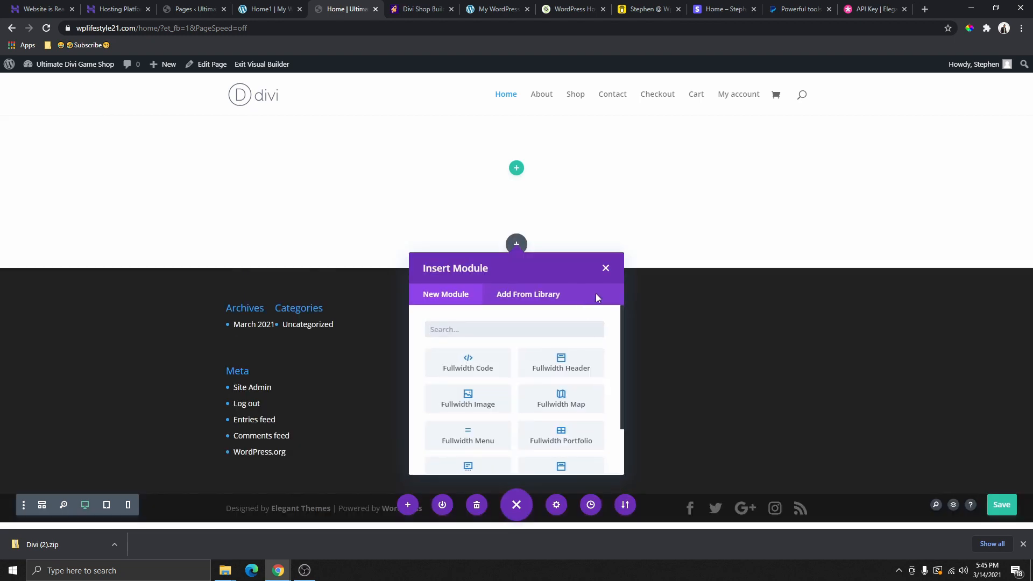
left_click(568, 370)
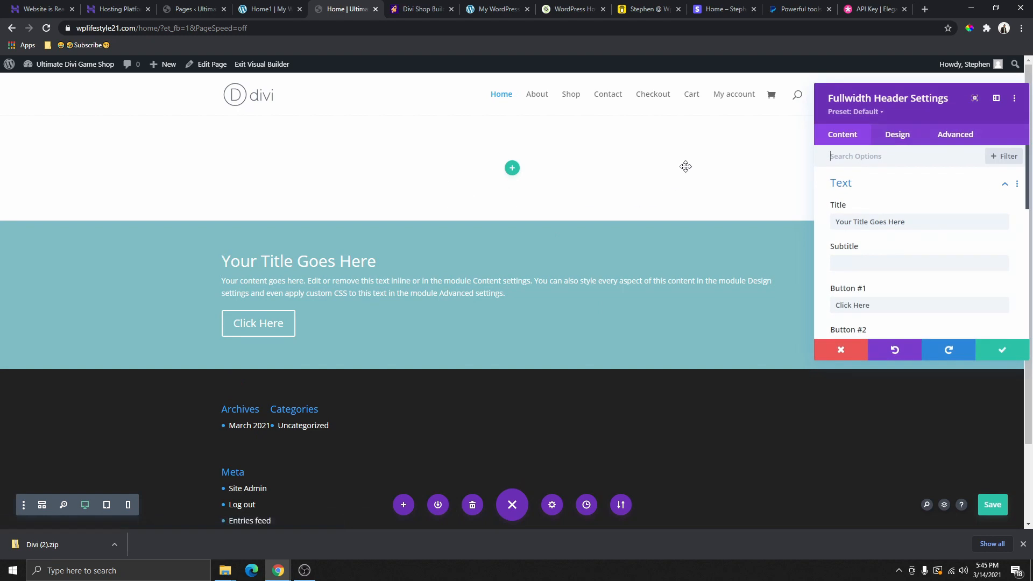
Confirm the Fullwidth Header settings and delete the empty section above the fullwidth section
left_click(1004, 351)
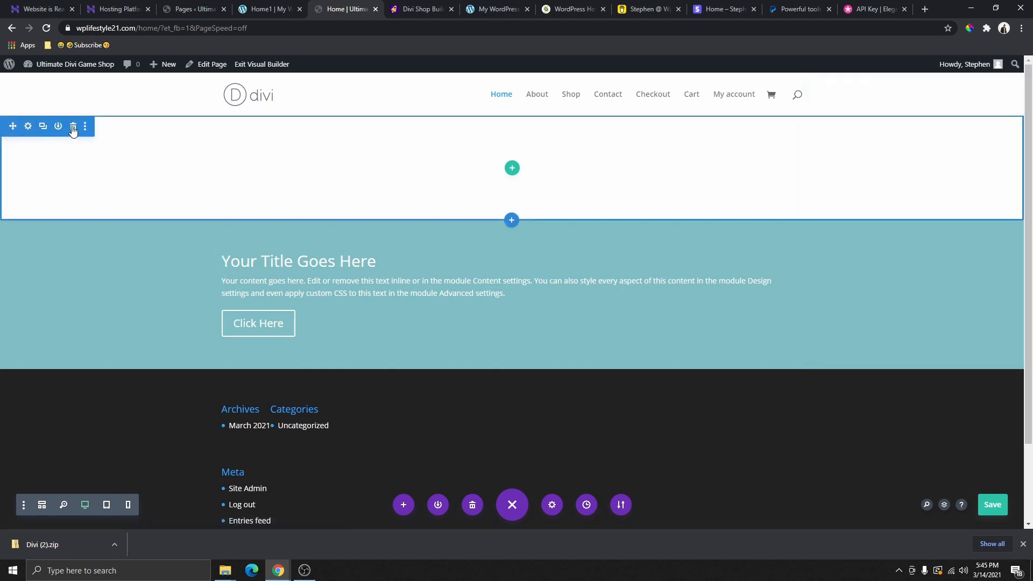
left_click(73, 129)
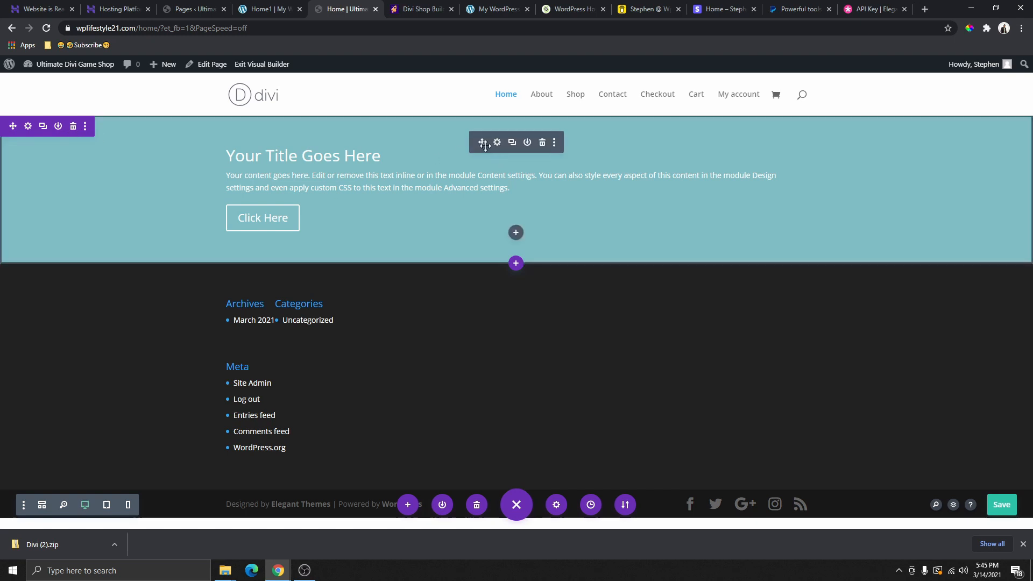
Open the fullwidth section's spacing settings and set linked top and bottom padding to 200px
left_click(28, 127)
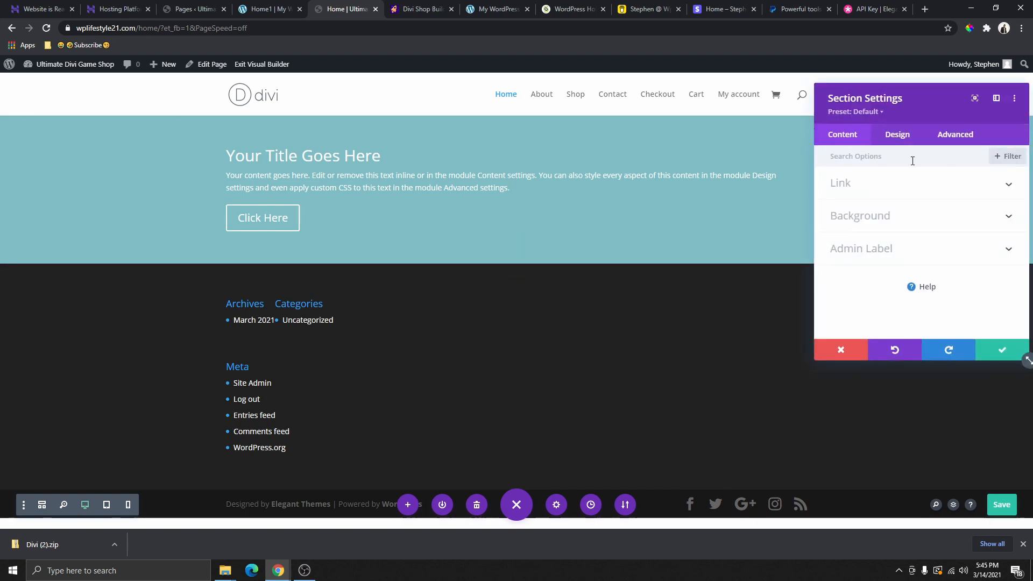
left_click(897, 135)
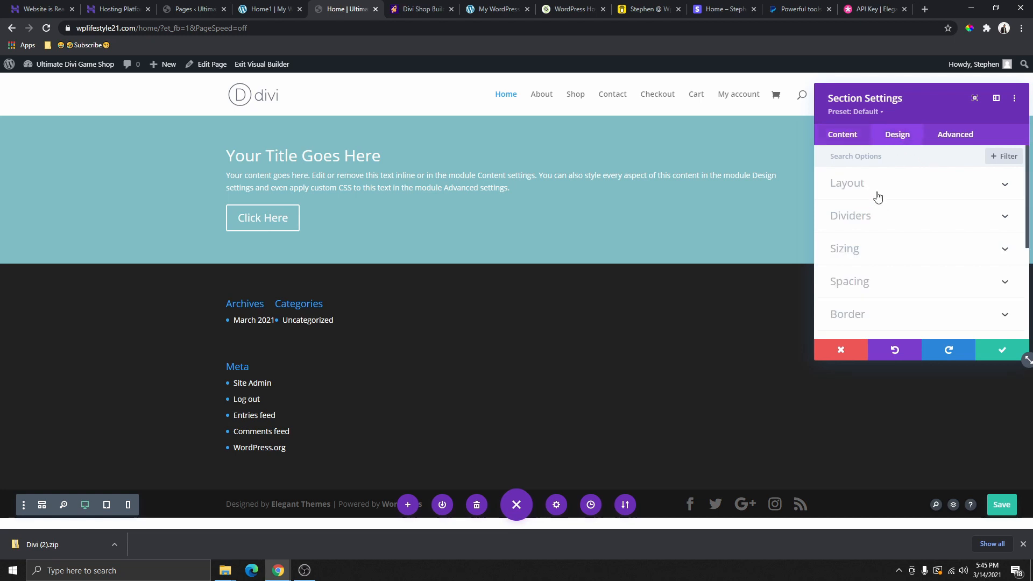
left_click(857, 277)
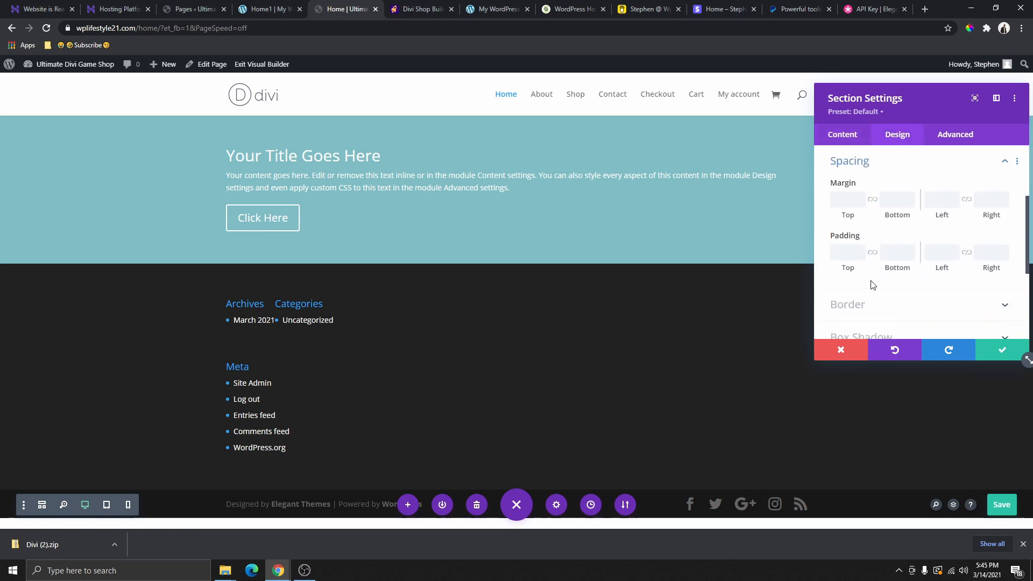
left_click(845, 254)
type("200")
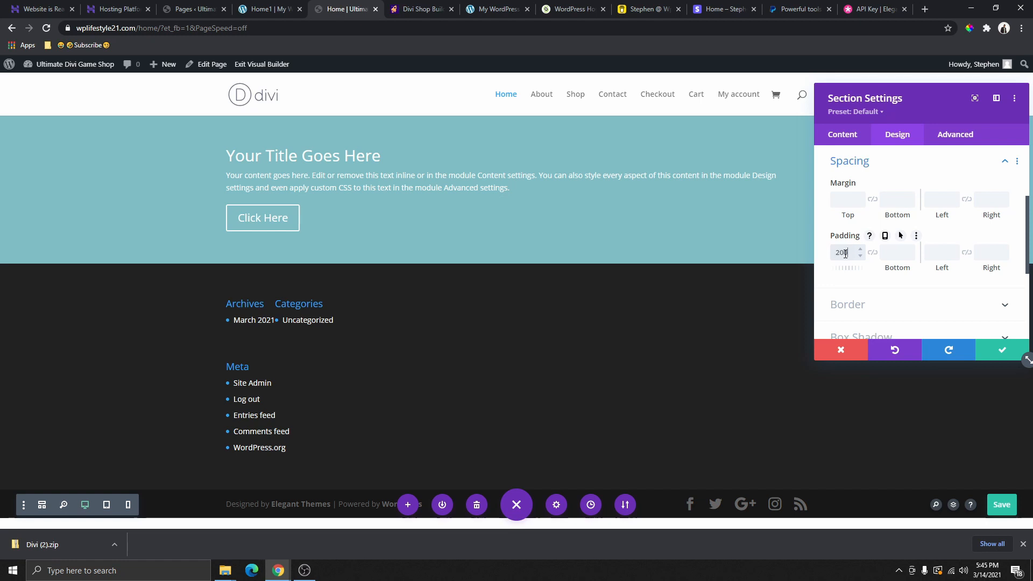
type("px")
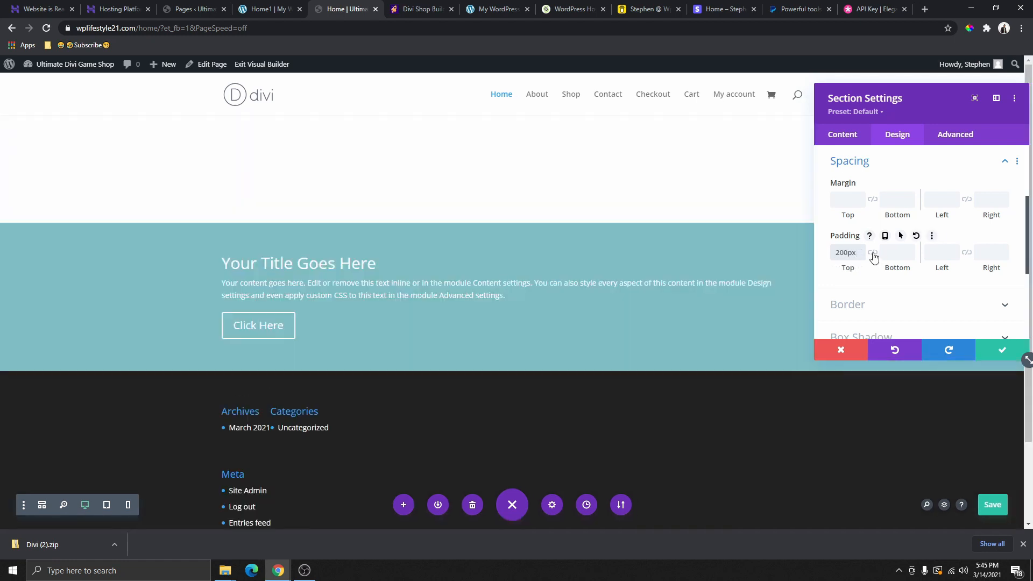
left_click(872, 253)
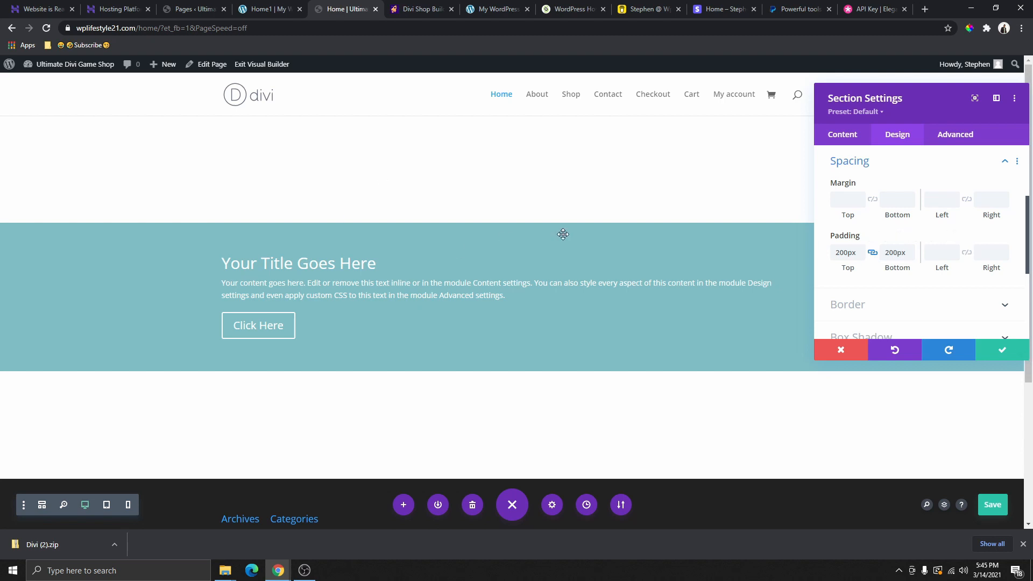
Fill the fullwidth section's background with the saved blue swatch and check it around the header module
left_click(848, 162)
left_click(842, 135)
left_click(887, 228)
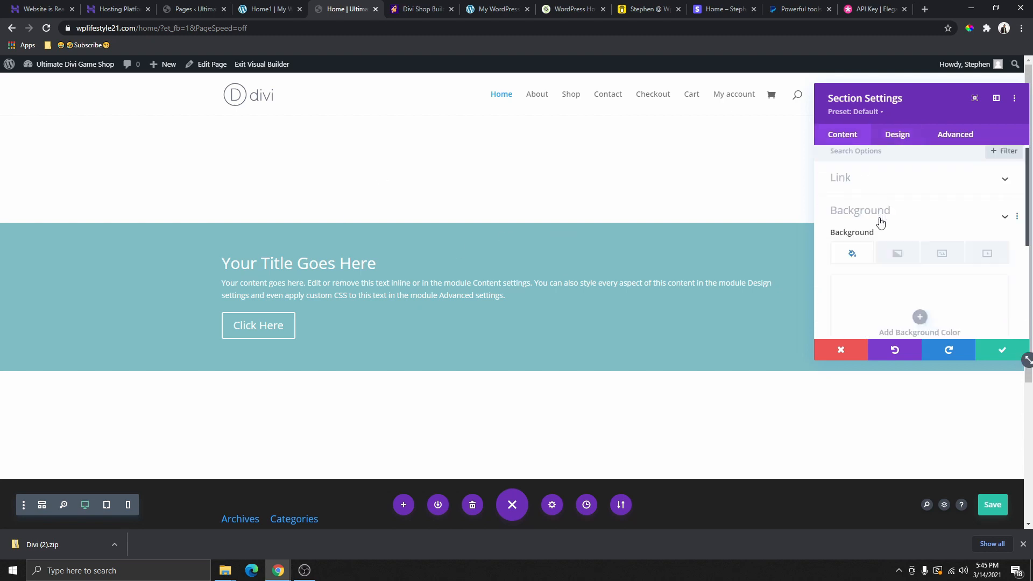
scroll(939, 259, "down", 3)
left_click(968, 237)
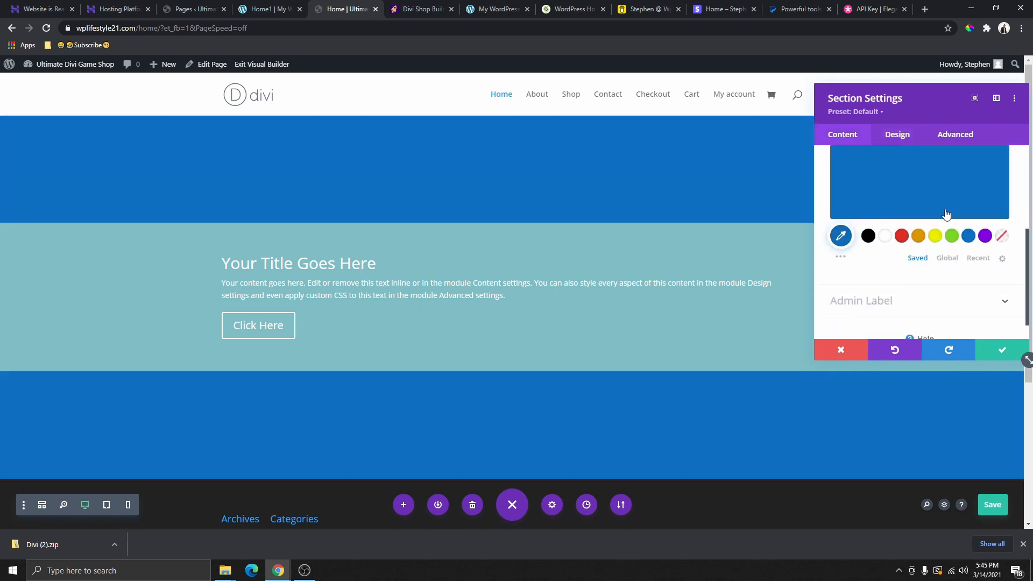
scroll(383, 223, "down", 3)
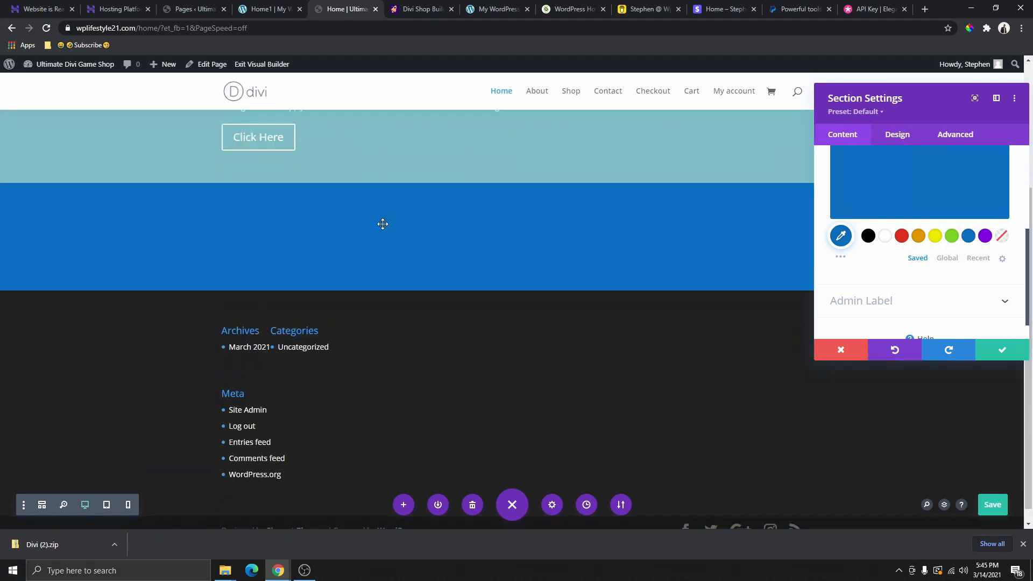
scroll(383, 223, "up", 3)
scroll(934, 226, "up", 1)
scroll(922, 167, "up", 1)
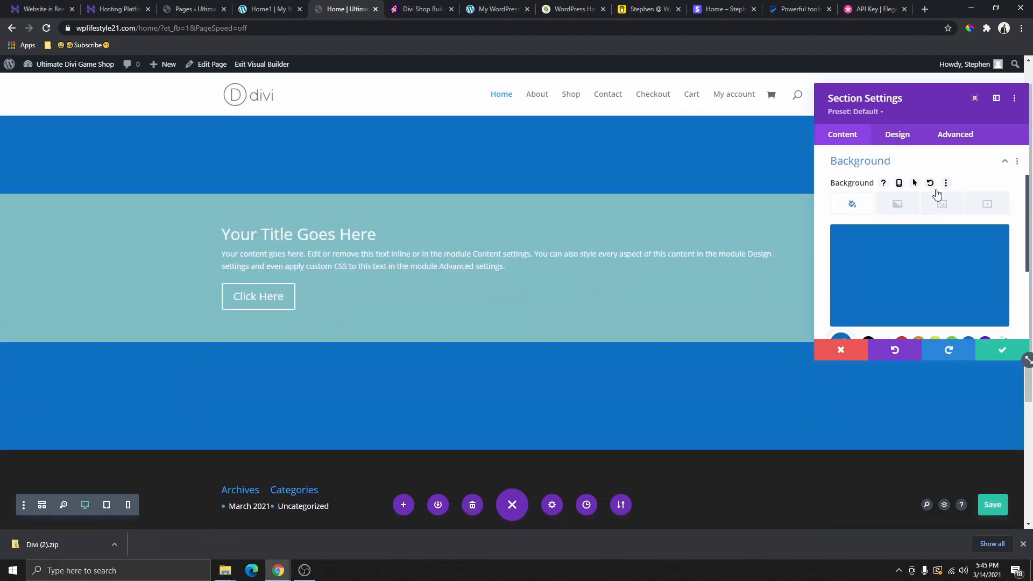
Upload the dark game controller picture from the computer and use it as the fullwidth section's background image
left_click(945, 208)
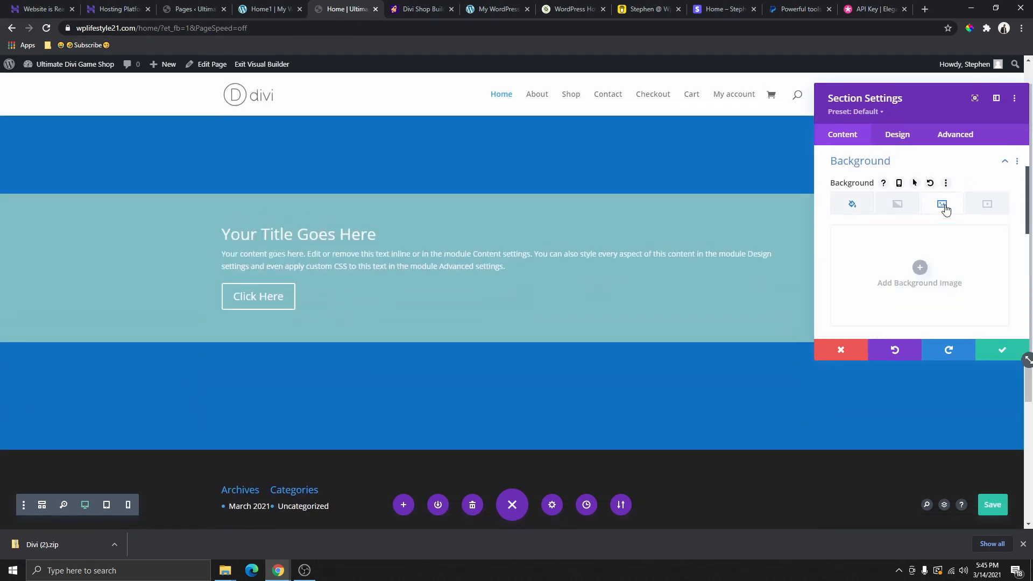
left_click(932, 274)
left_click(204, 108)
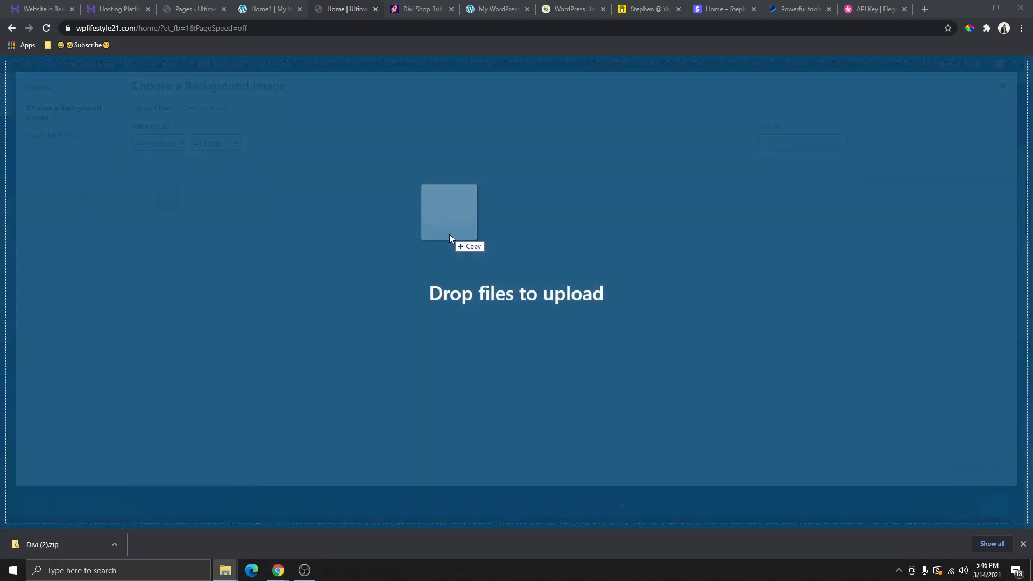
left_click_drag(450, 234, 450, 235)
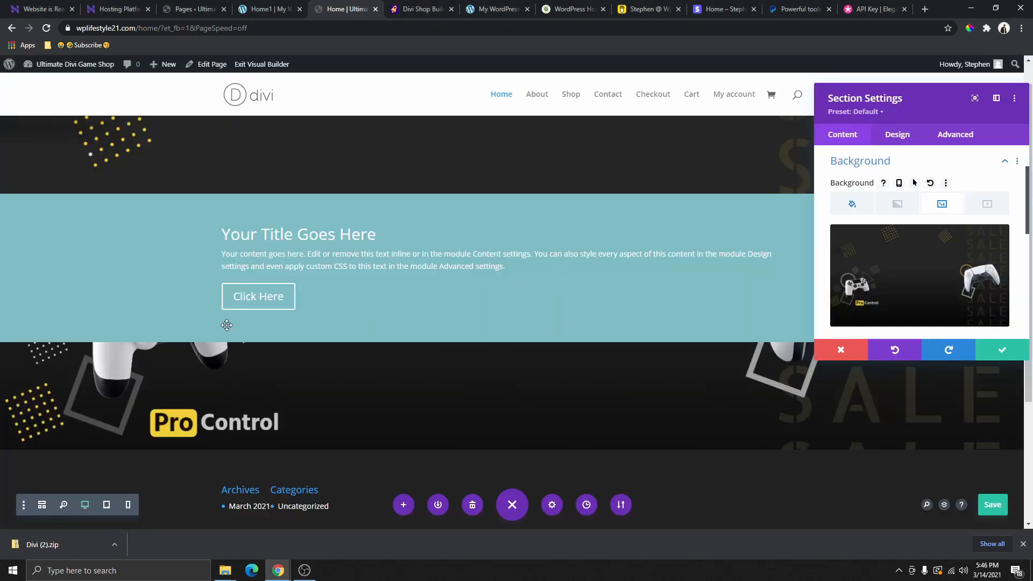
Change the fullwidth section's background color to black, #000000, behind the controller image
left_click(897, 204)
left_click(861, 212)
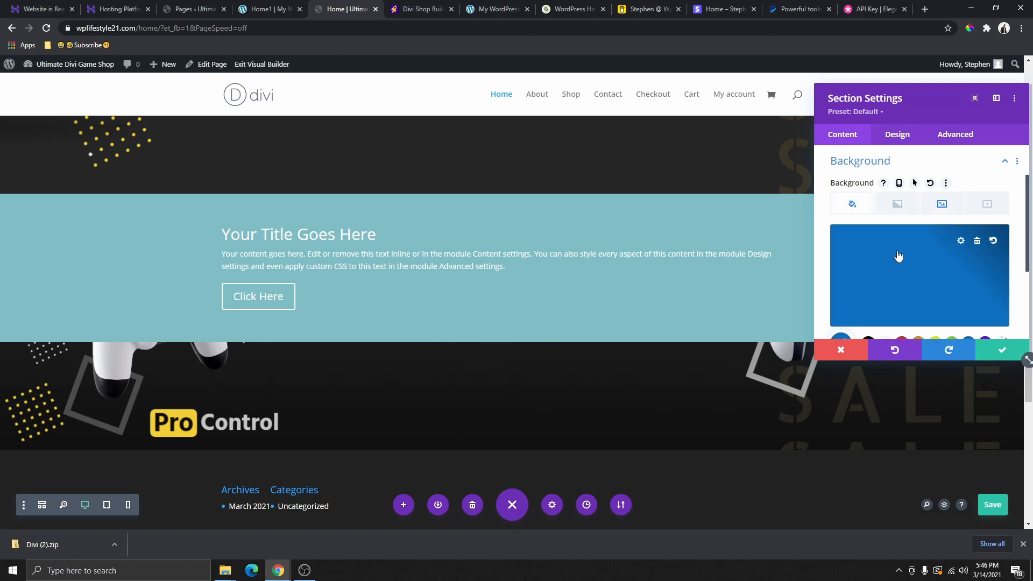
scroll(907, 277, "down", 1)
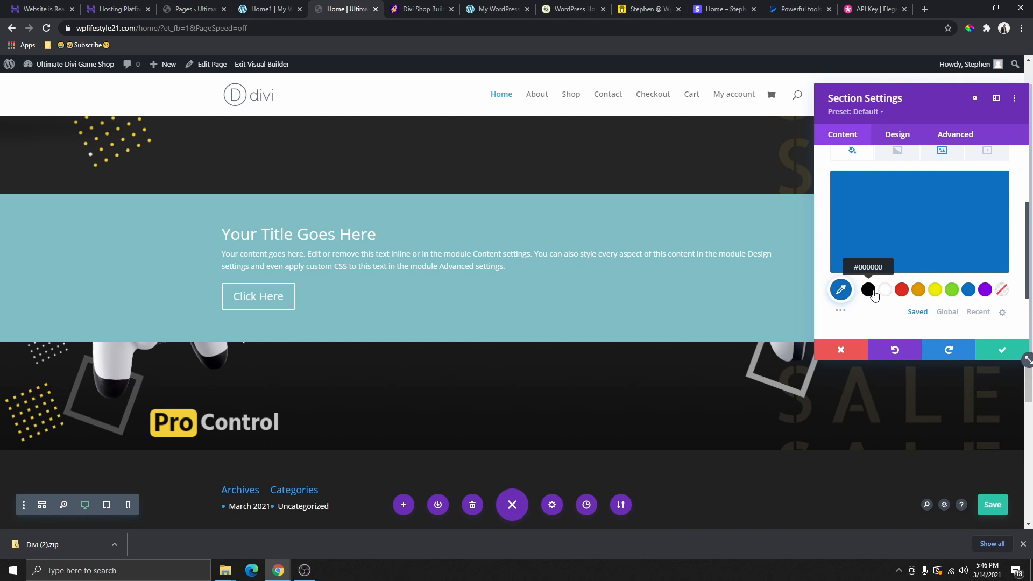
left_click(868, 291)
Set the section's background image blend to Overlay, leaving its size, position and repeat options untouched
left_click(942, 151)
scroll(936, 232, "down", 3)
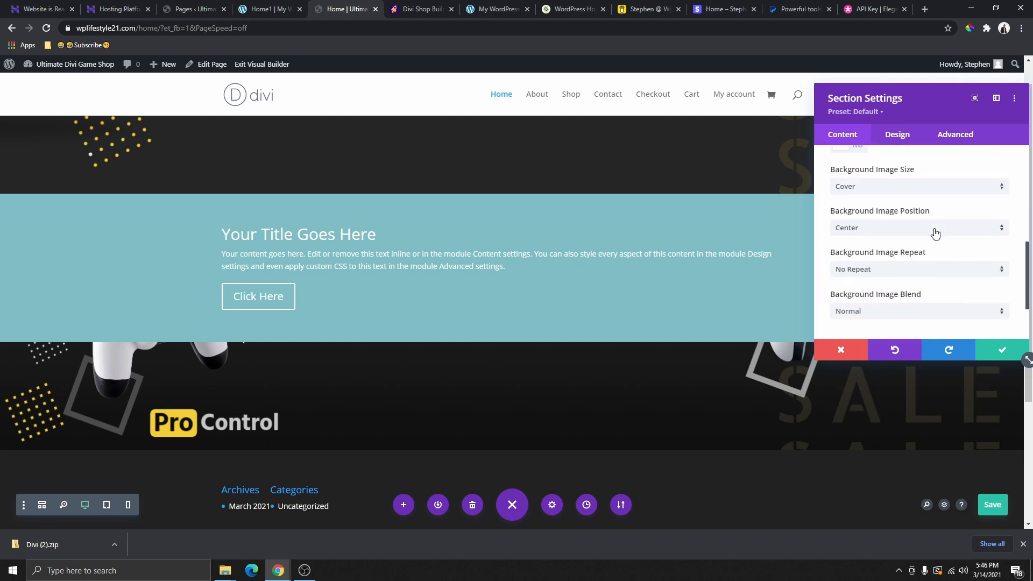
scroll(908, 232, "down", 1)
scroll(898, 215, "up", 1)
scroll(885, 275, "down", 2)
left_click(874, 230)
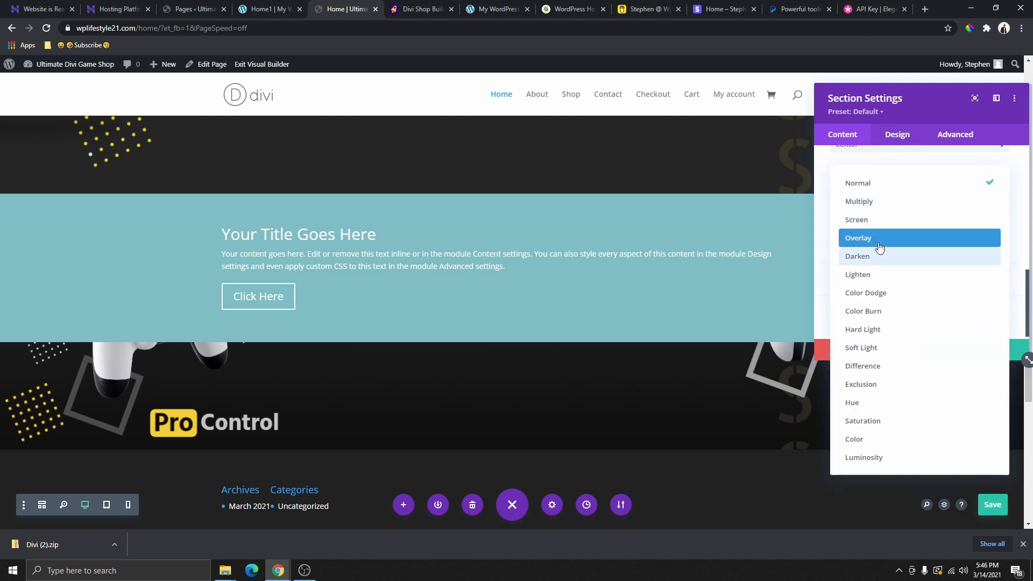
left_click(878, 244)
scroll(860, 209, "up", 5)
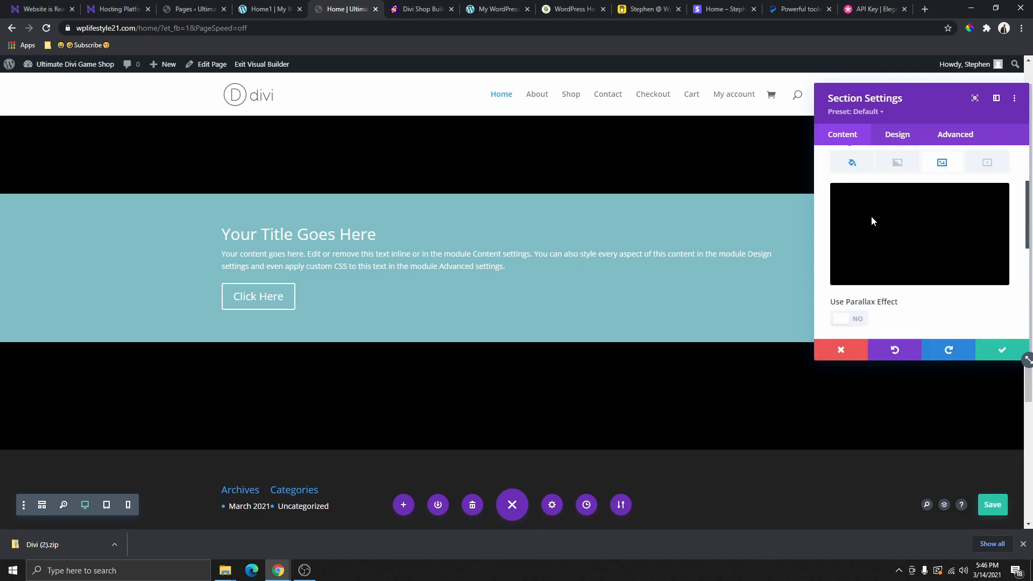
scroll(869, 209, "up", 1)
Lower the black background color's opacity to rgba(0,0,0,0.39) and apply the section settings
left_click(856, 177)
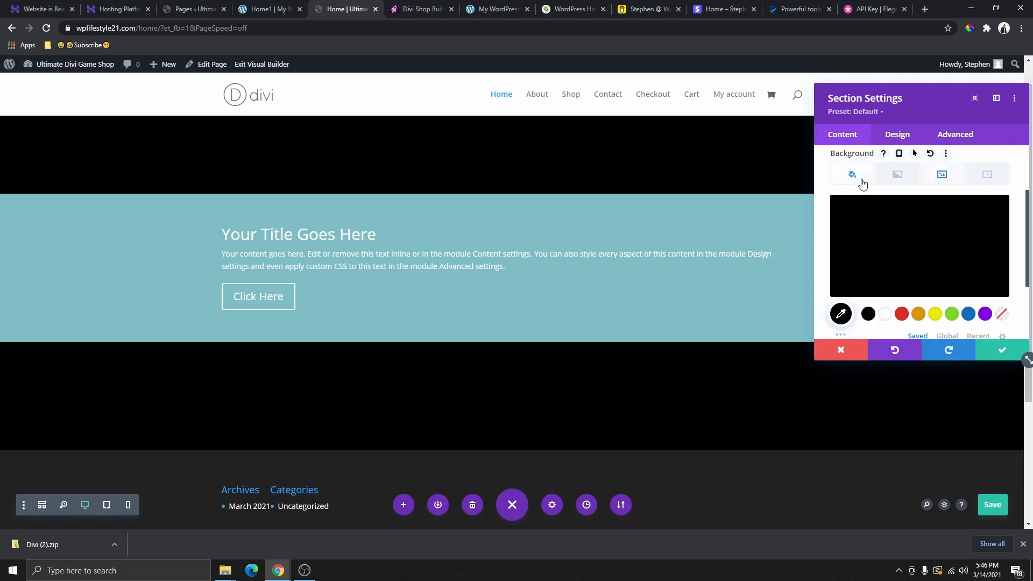
left_click(908, 245)
left_click_drag(1003, 238, 999, 259)
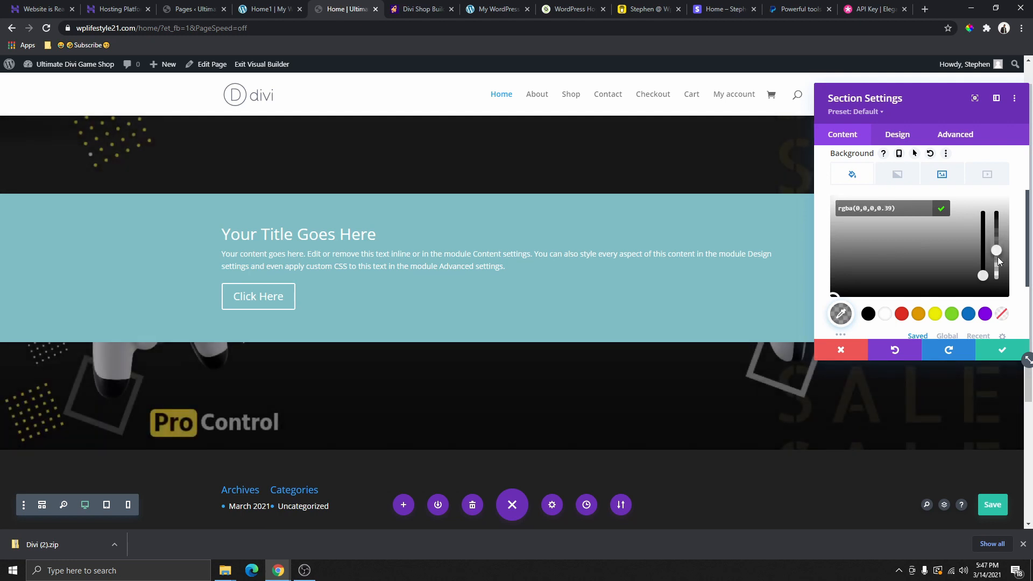
left_click(1001, 349)
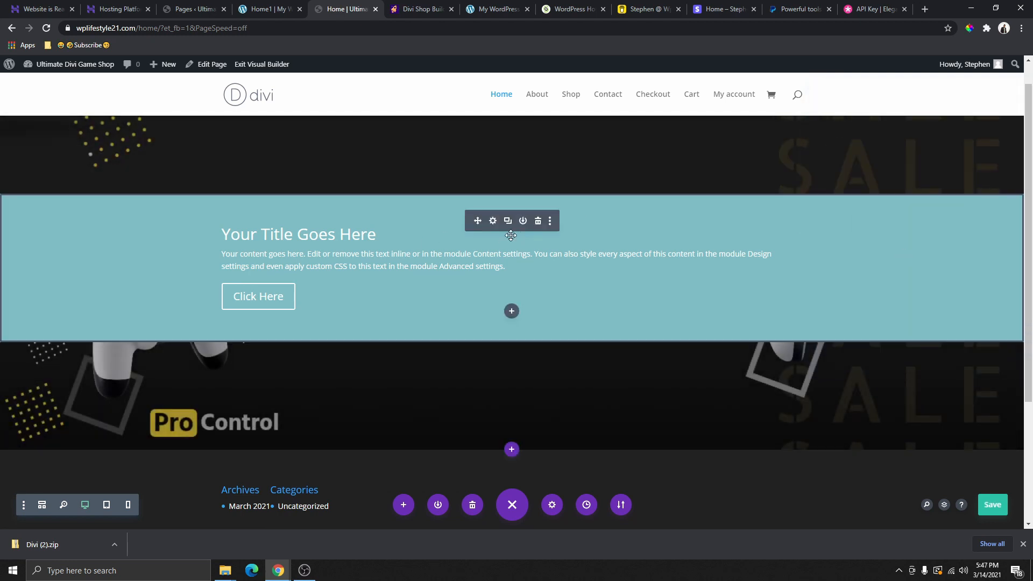
Open the Fullwidth Header module's background settings and remove its teal background color
left_click(493, 221)
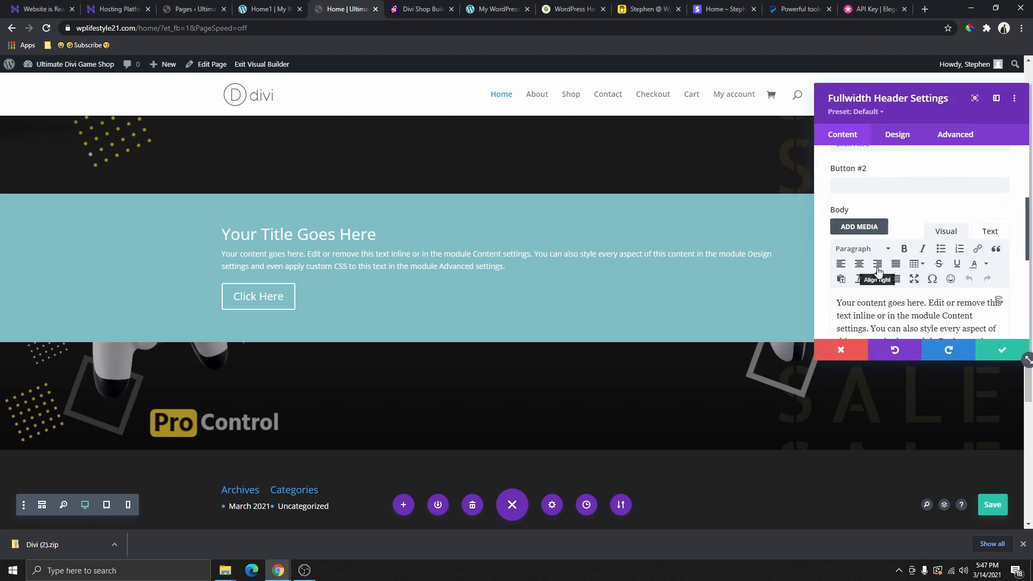
scroll(860, 215, "down", 3)
scroll(871, 194, "down", 2)
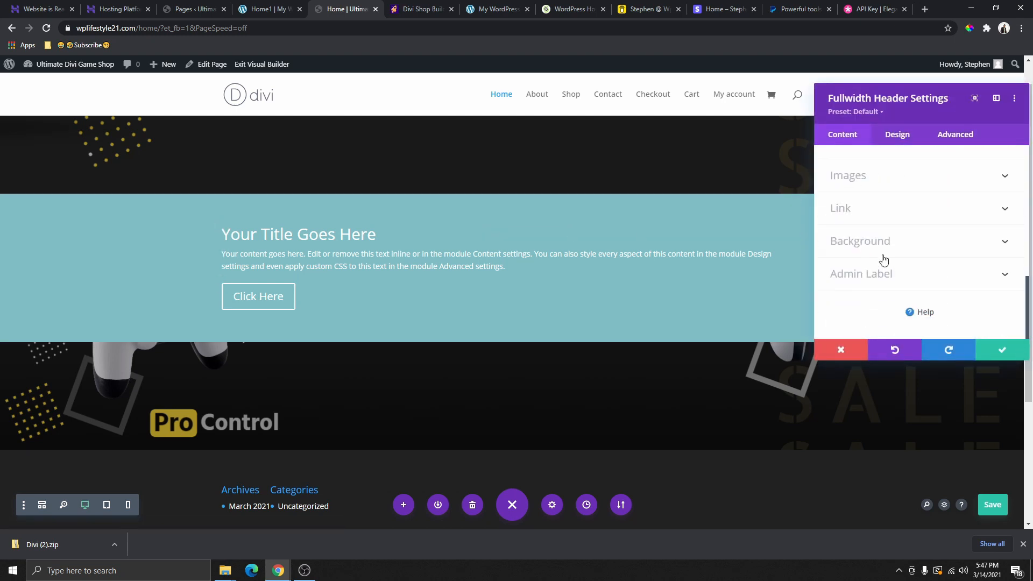
left_click(881, 255)
left_click(993, 241)
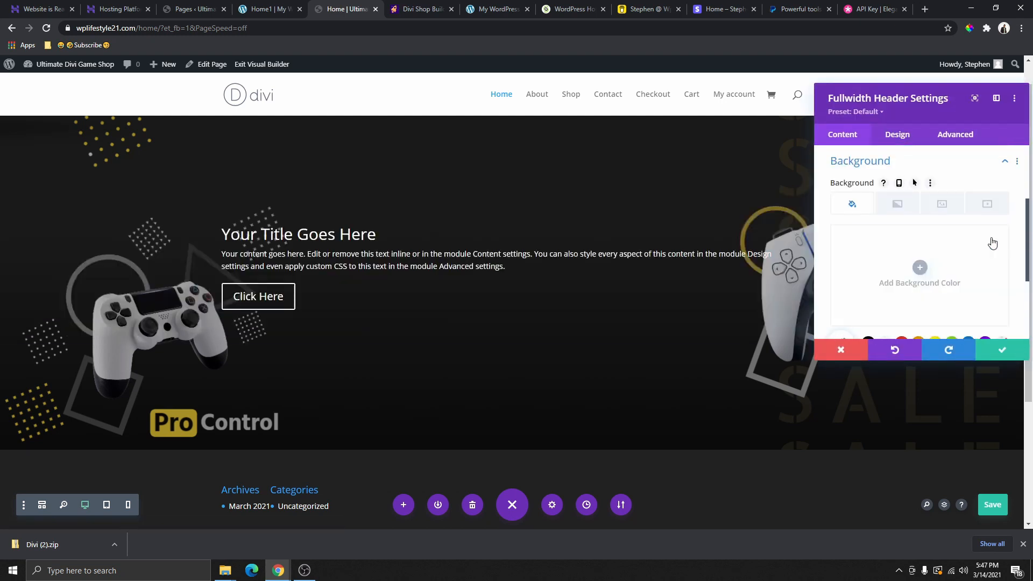
Copy "35% off New Arrivals" from the Home1 demo page and paste it as the Fullwidth Header's title
left_click(277, 9)
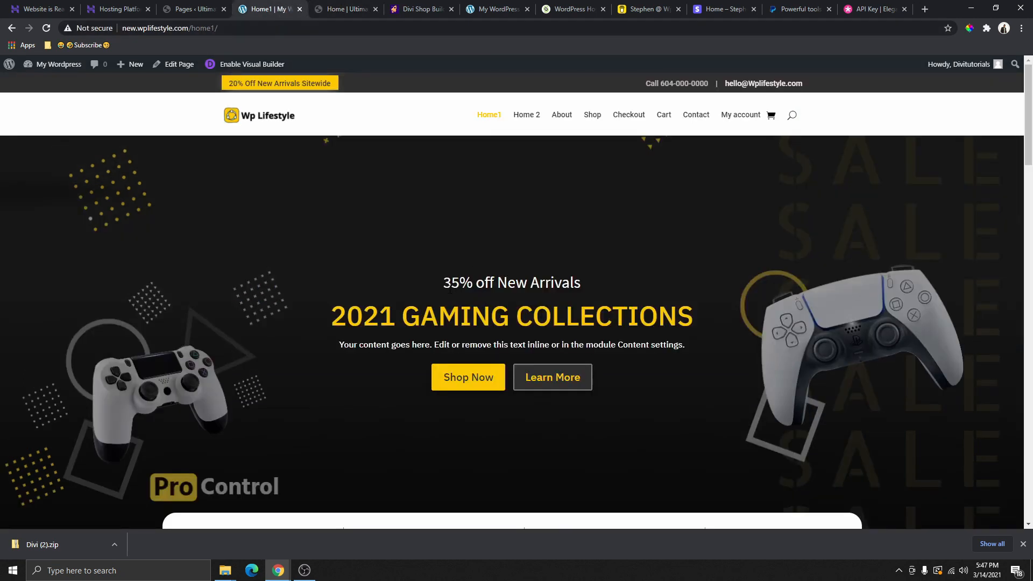
left_click_drag(442, 282, 589, 281)
right_click(532, 283)
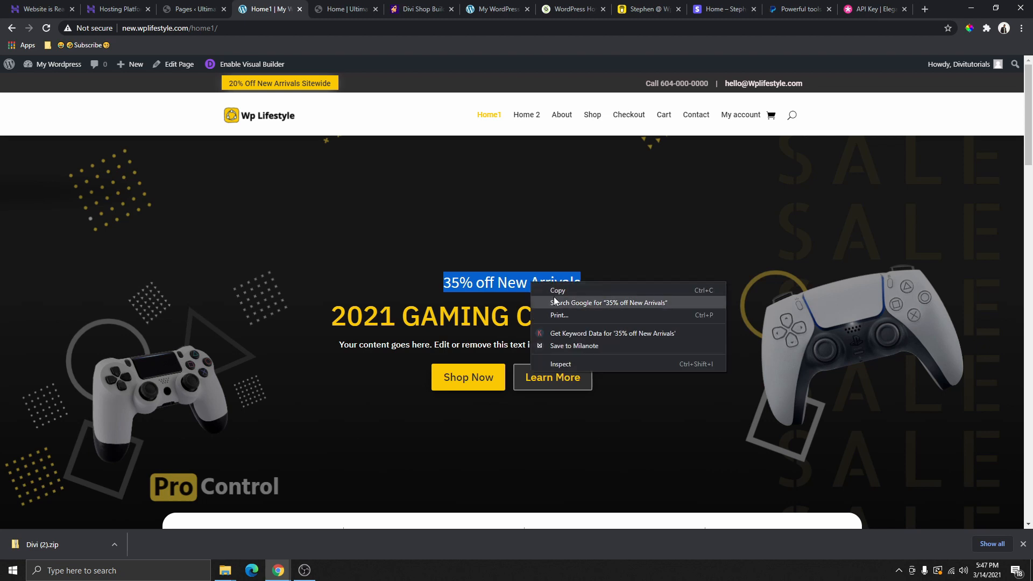
left_click(543, 286)
left_click(345, 9)
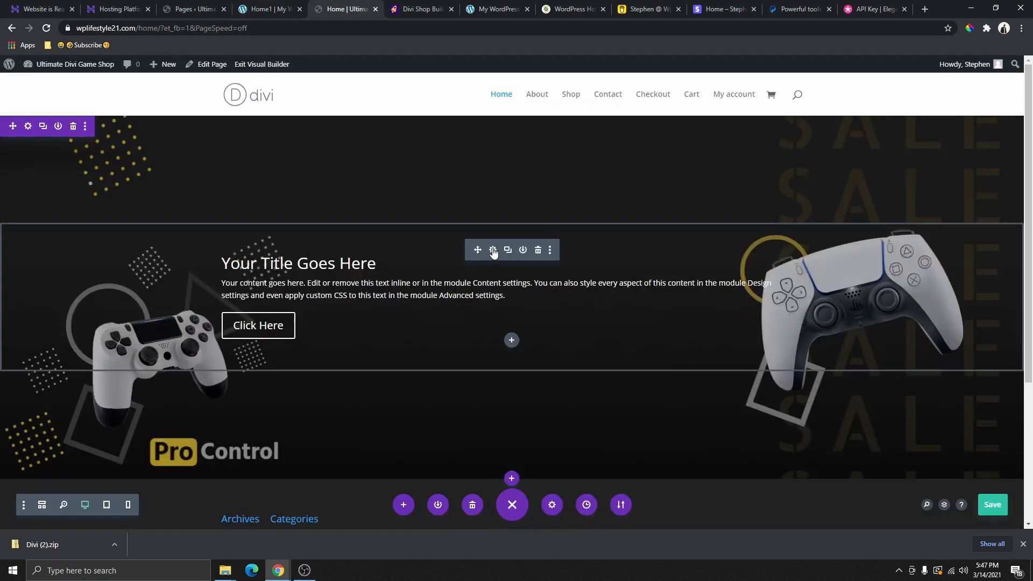
left_click(492, 250)
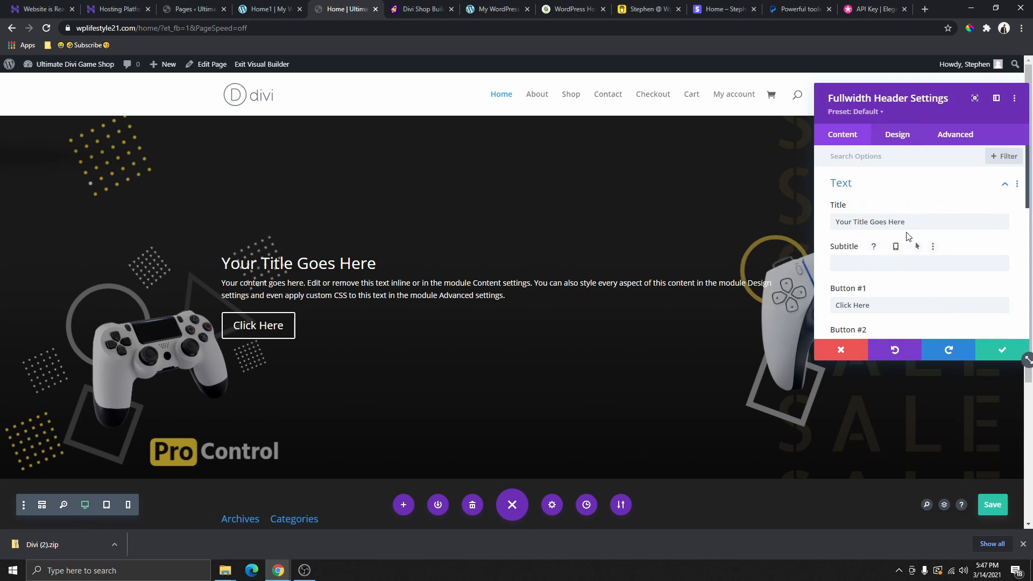
left_click_drag(908, 222, 844, 229)
right_click(845, 227)
left_click(861, 306)
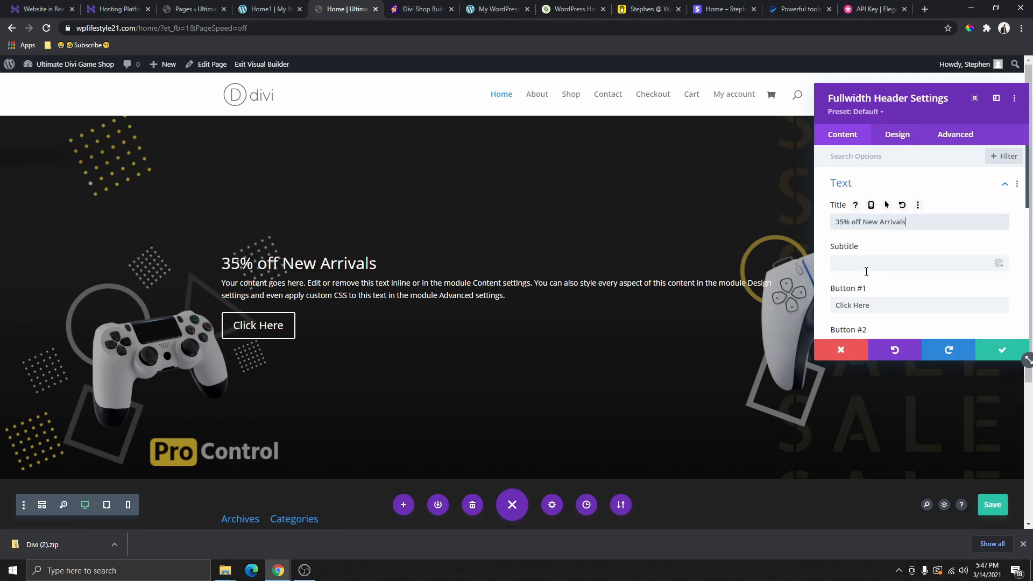
Copy "2021 GAMING COLLECTIONS" from the Home1 demo page and paste it as the Fullwidth Header's subtitle
left_click(278, 9)
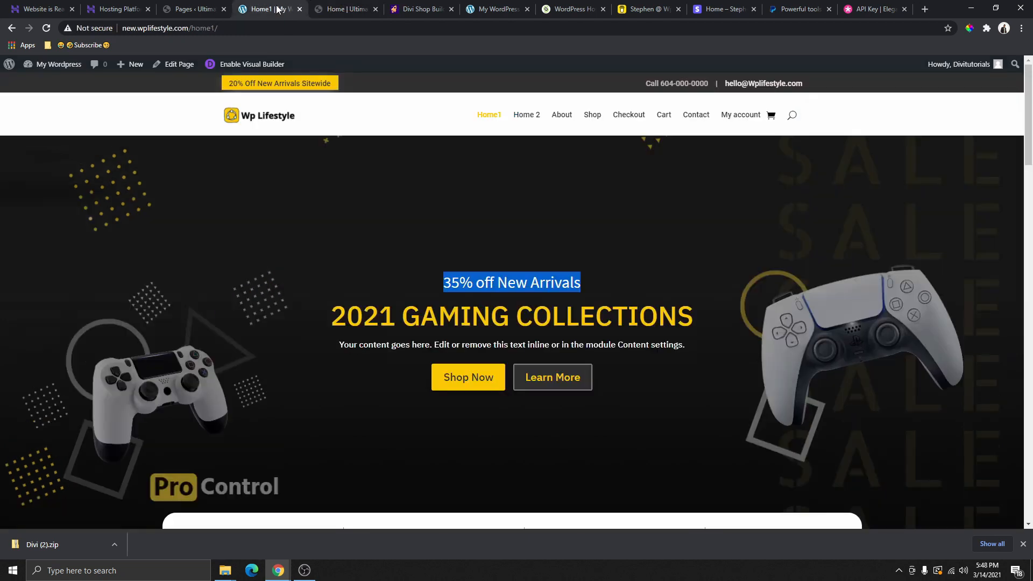
left_click_drag(332, 319, 698, 317)
right_click(639, 303)
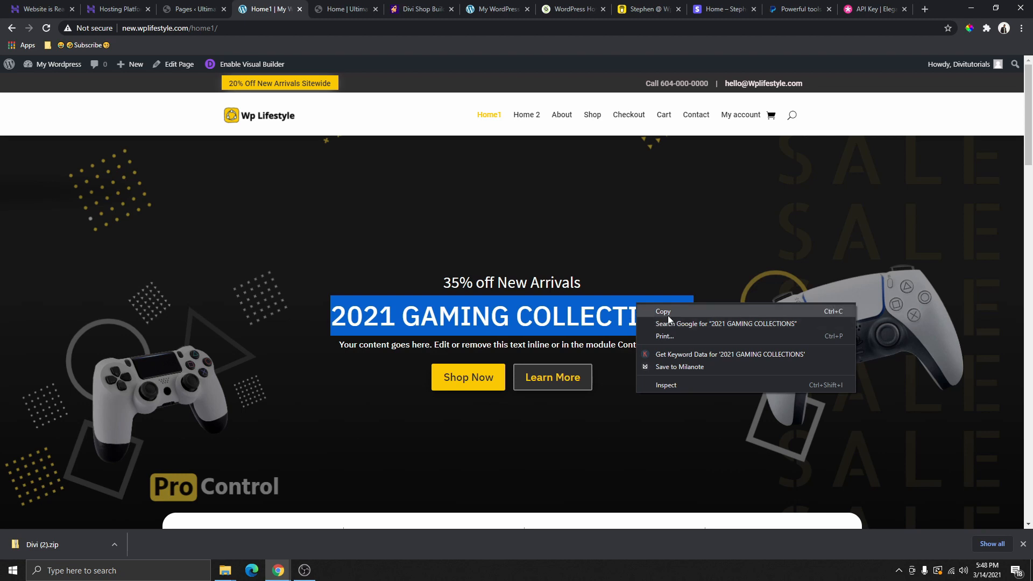
left_click(654, 309)
key("ctrl+Tab")
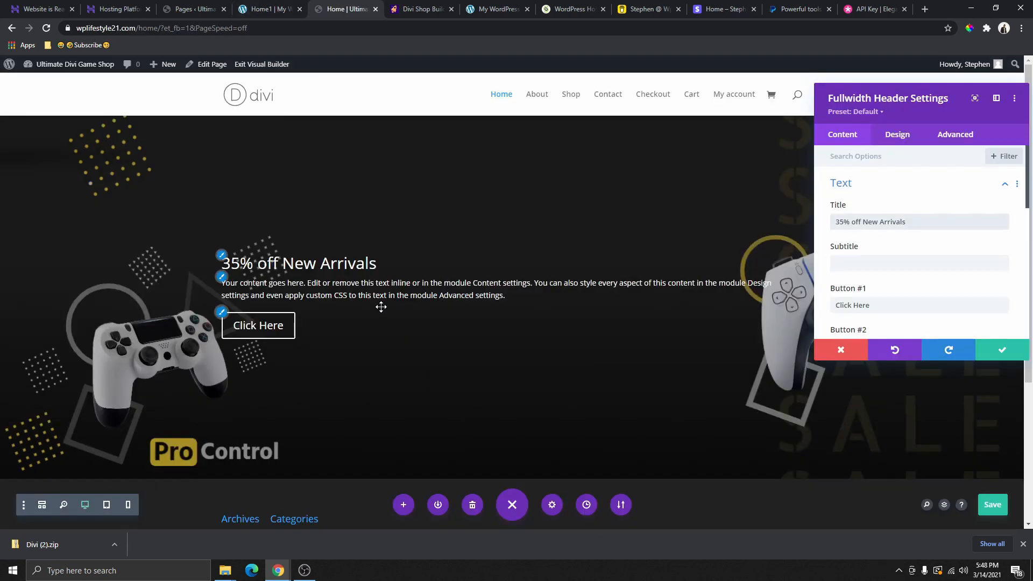
left_click(857, 262)
right_click(857, 262)
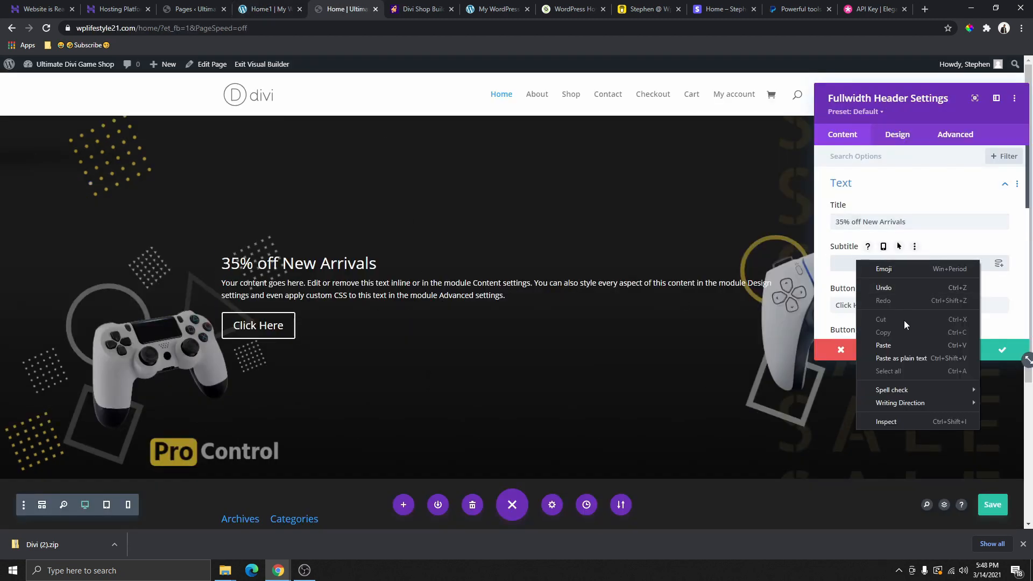
left_click(877, 345)
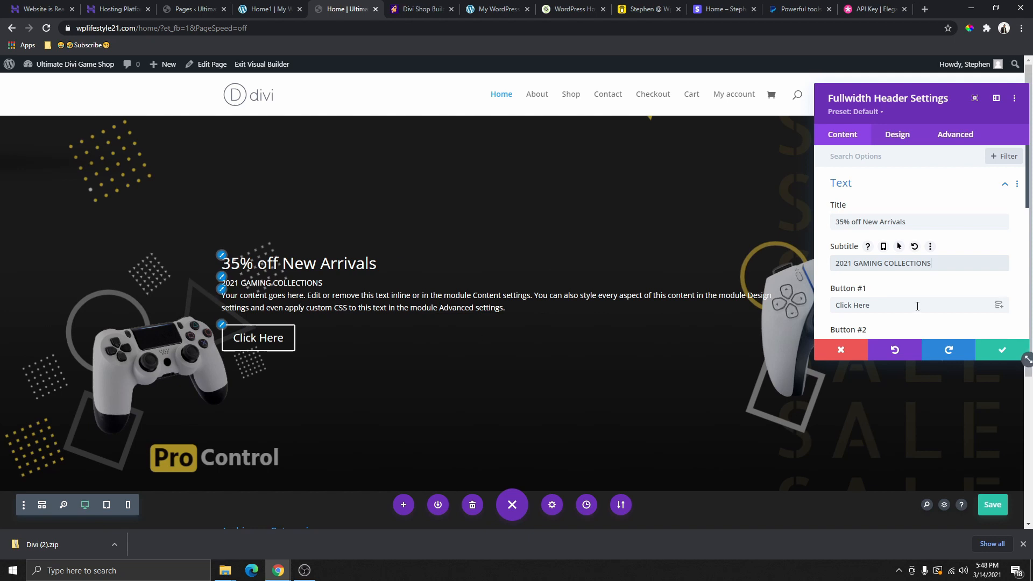
Replace the header's body text with the demo page's sentence "Your content goes here. Edit or remove this text inline or in the module Content settings."
scroll(861, 280, "down", 1)
key("ctrl+shift+Tab")
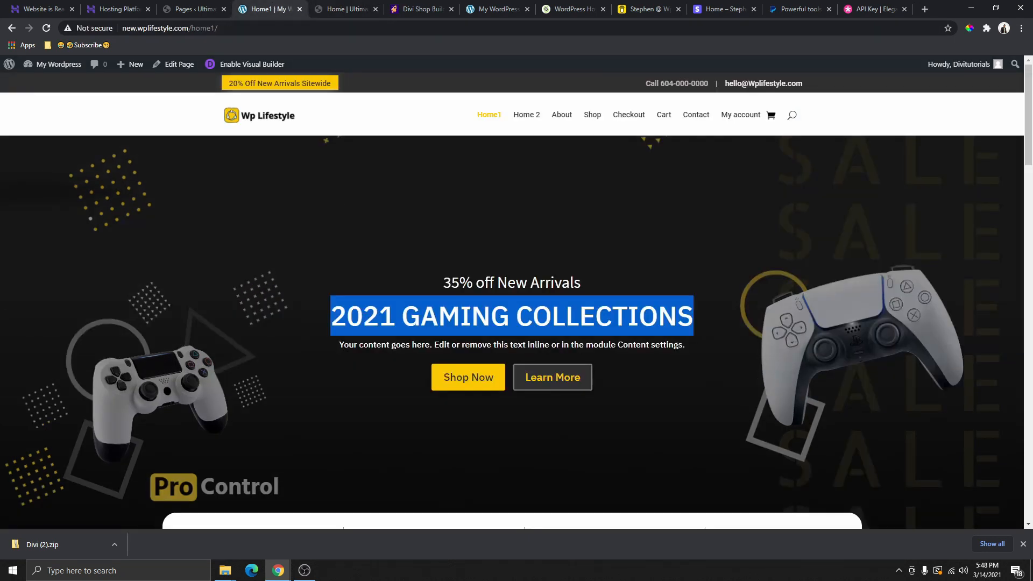
left_click_drag(339, 344, 683, 346)
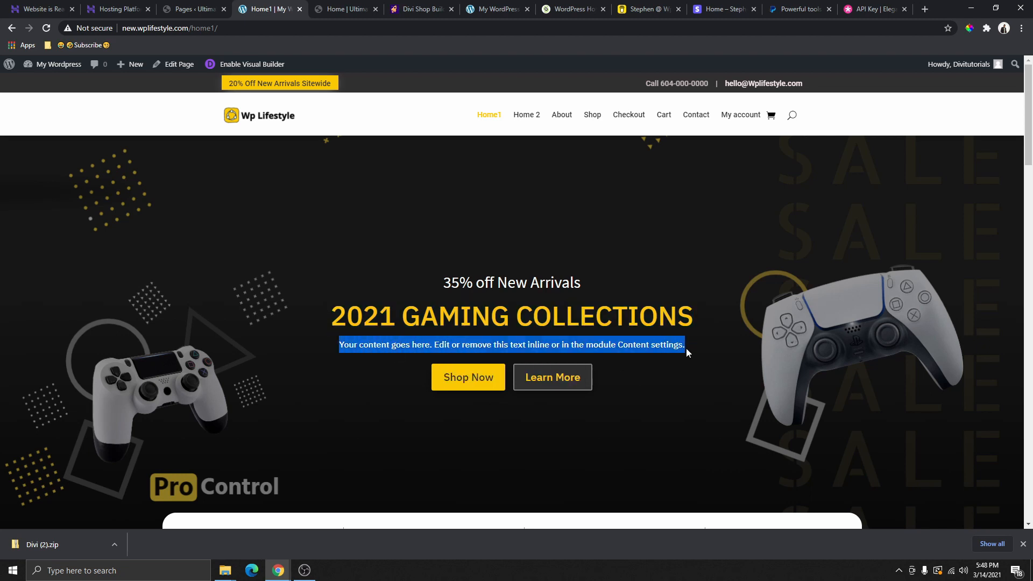
right_click(653, 344)
left_click(694, 350)
left_click(194, 9)
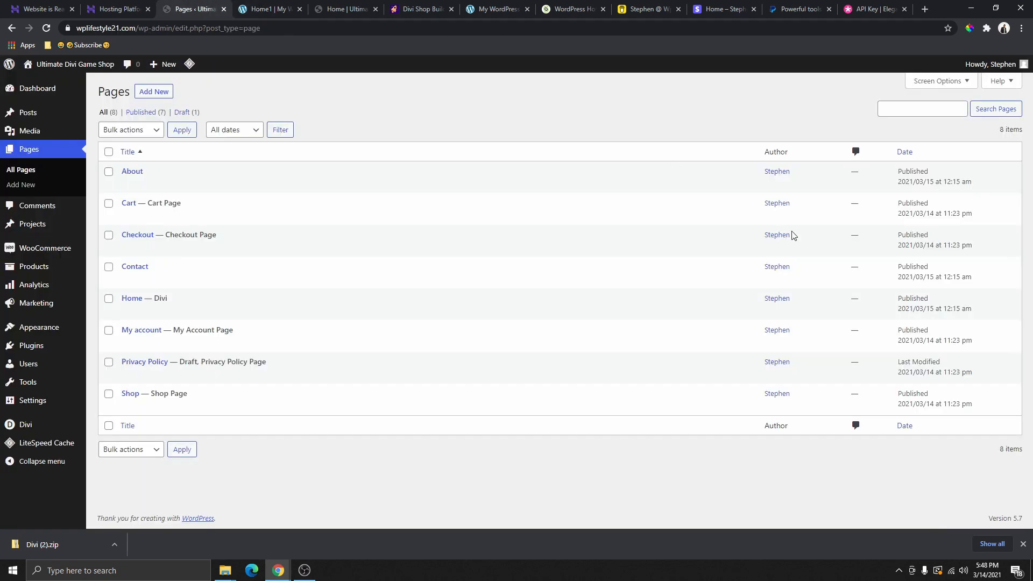
left_click(328, 8)
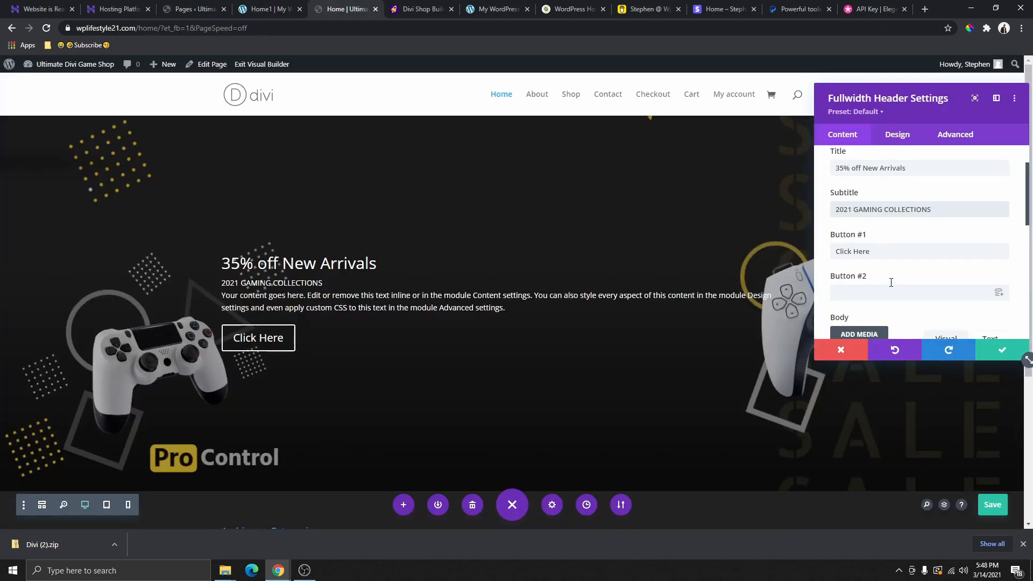
scroll(885, 247, "down", 4)
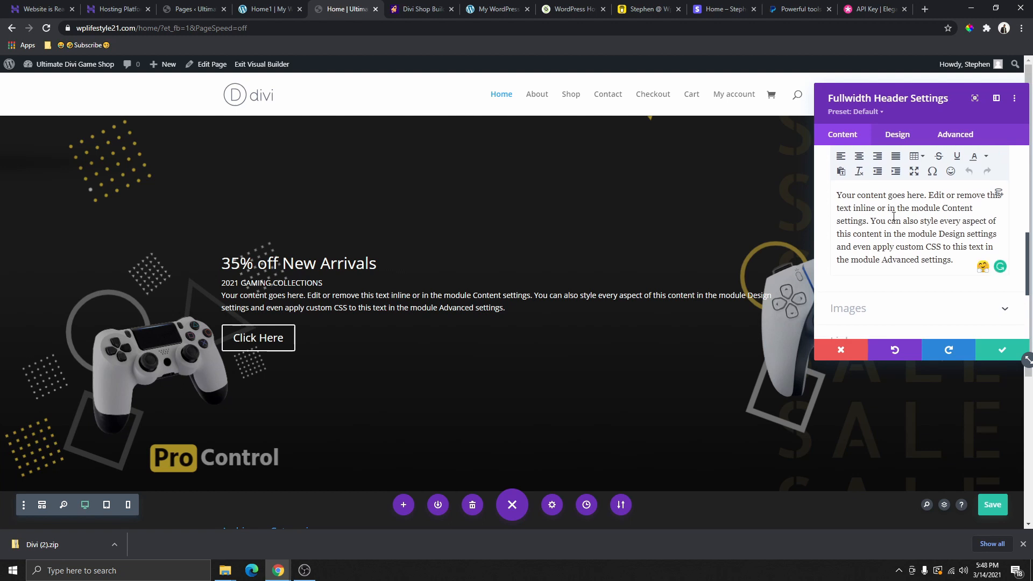
triple_click(894, 216)
key("ctrl+v")
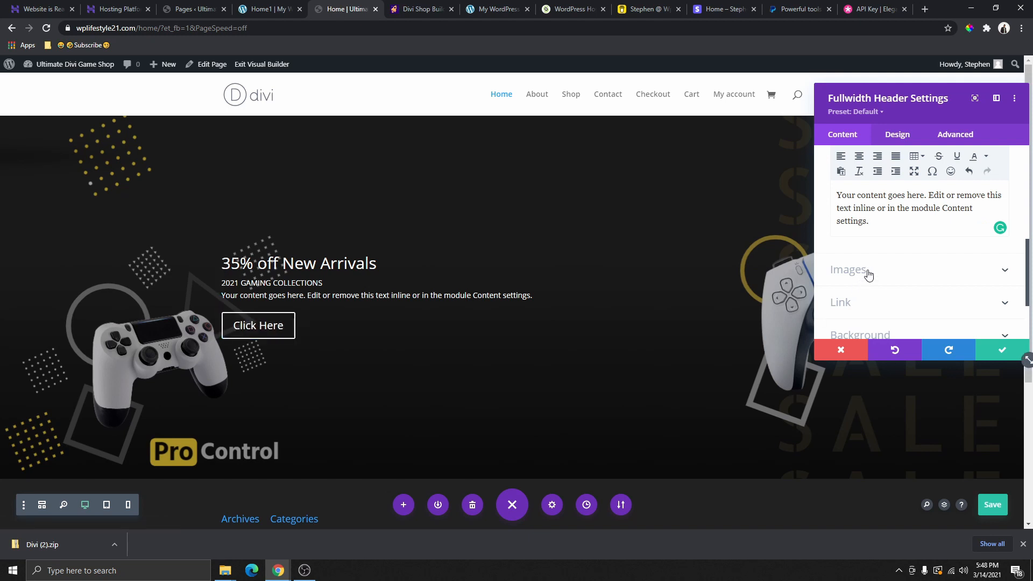
Label the header's second button "Learn More" and its first button "Shop Now"
scroll(865, 274, "down", 1)
scroll(867, 283, "up", 1)
scroll(866, 275, "up", 6)
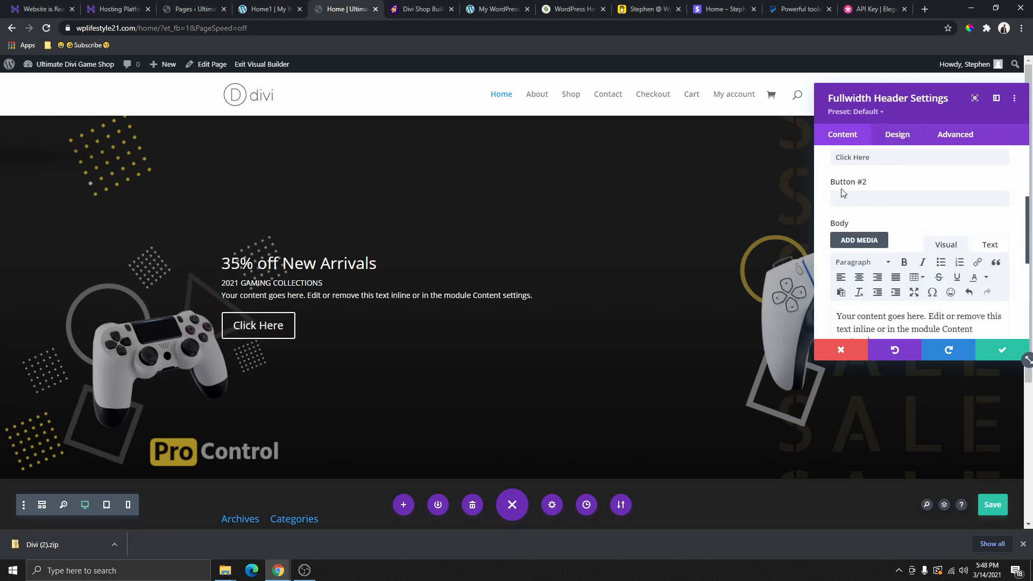
scroll(882, 245, "down", 1)
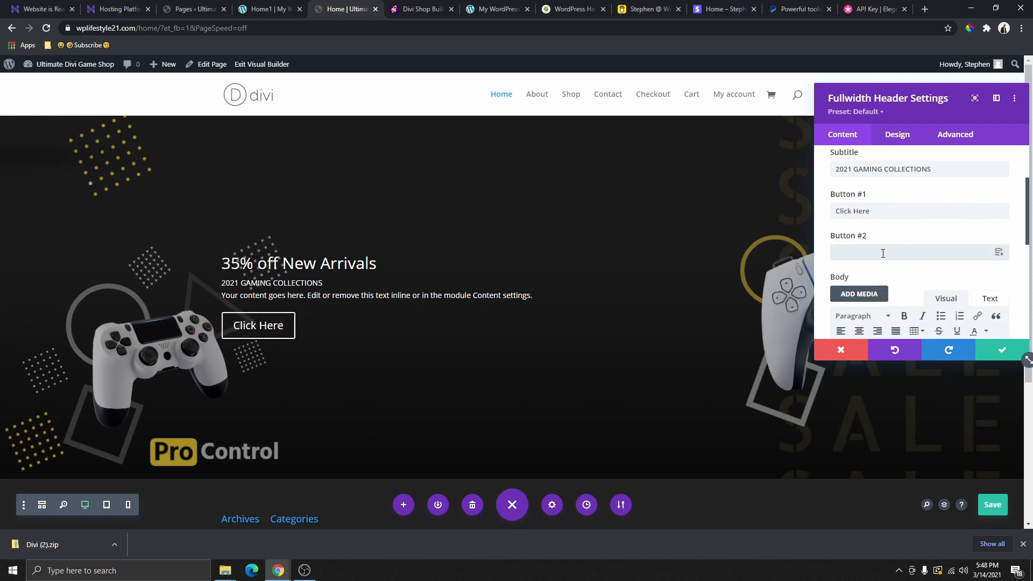
left_click(883, 253)
type("#")
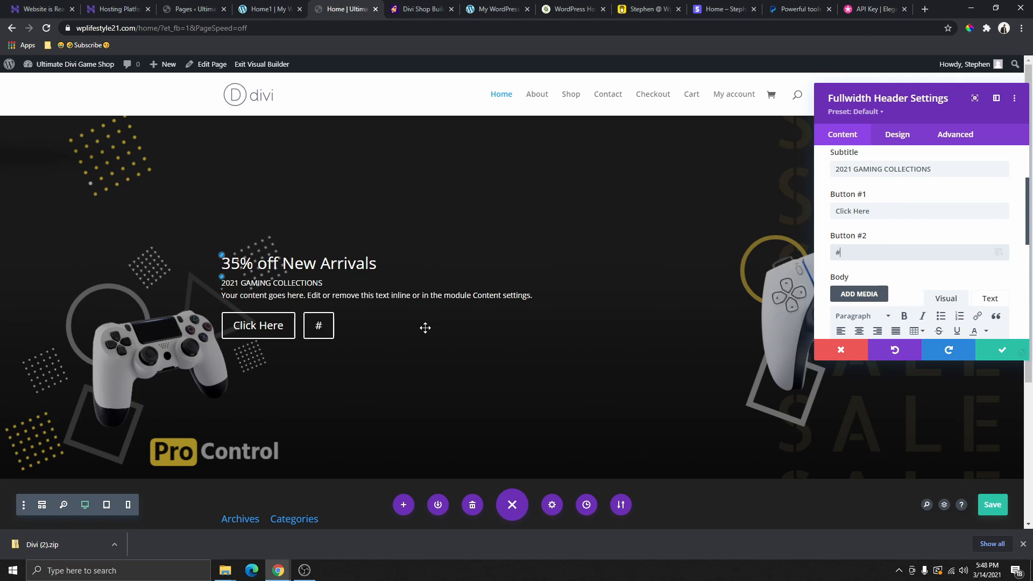
left_click(272, 12)
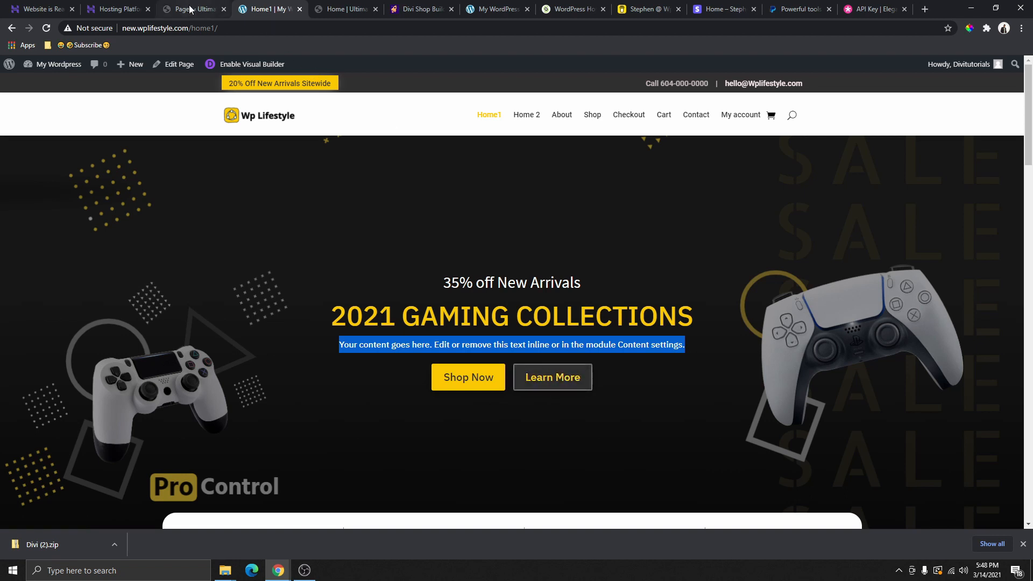
left_click(343, 9)
key("ctrl+v")
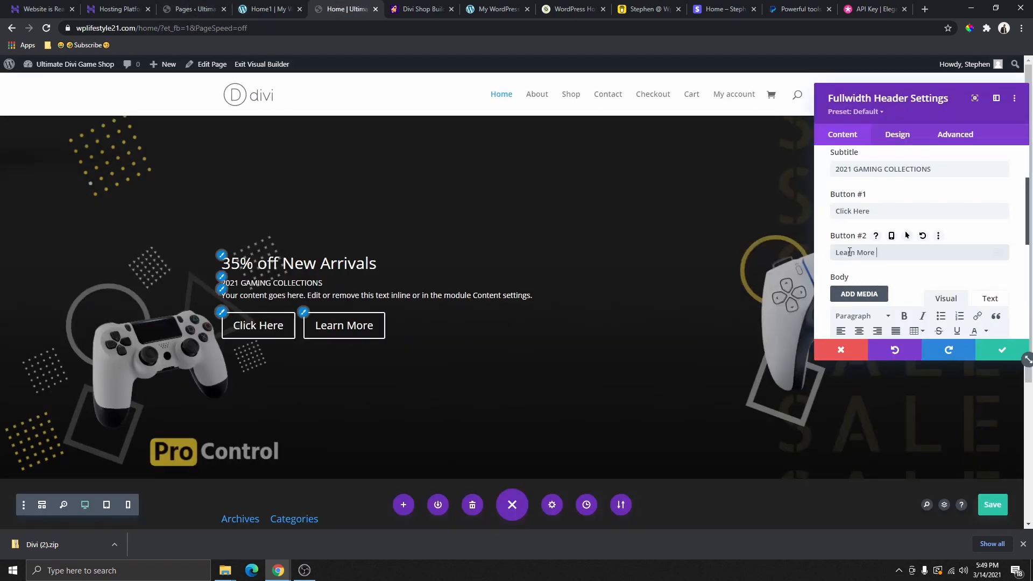
left_click_drag(870, 210, 836, 216)
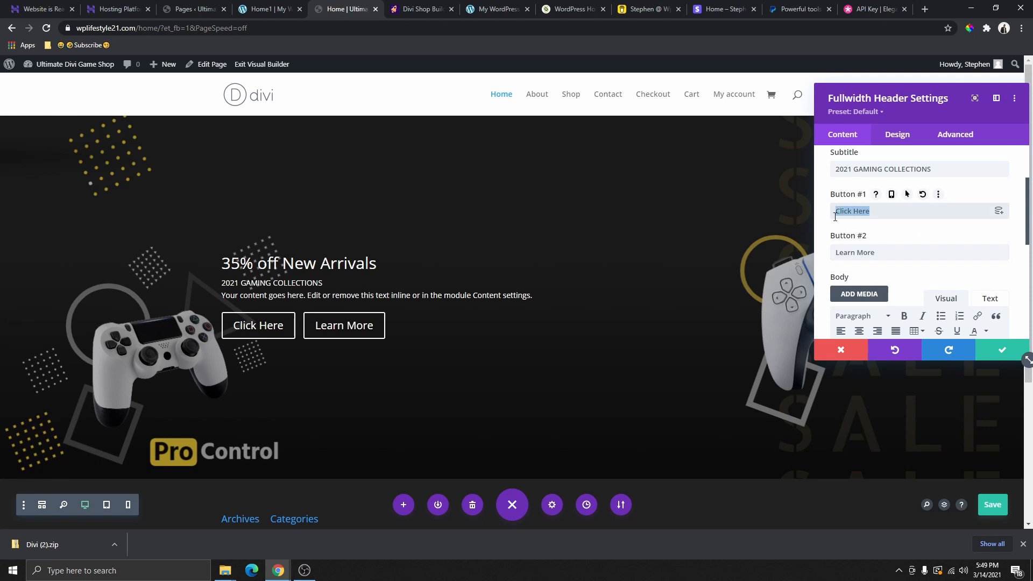
key("ctrl+v")
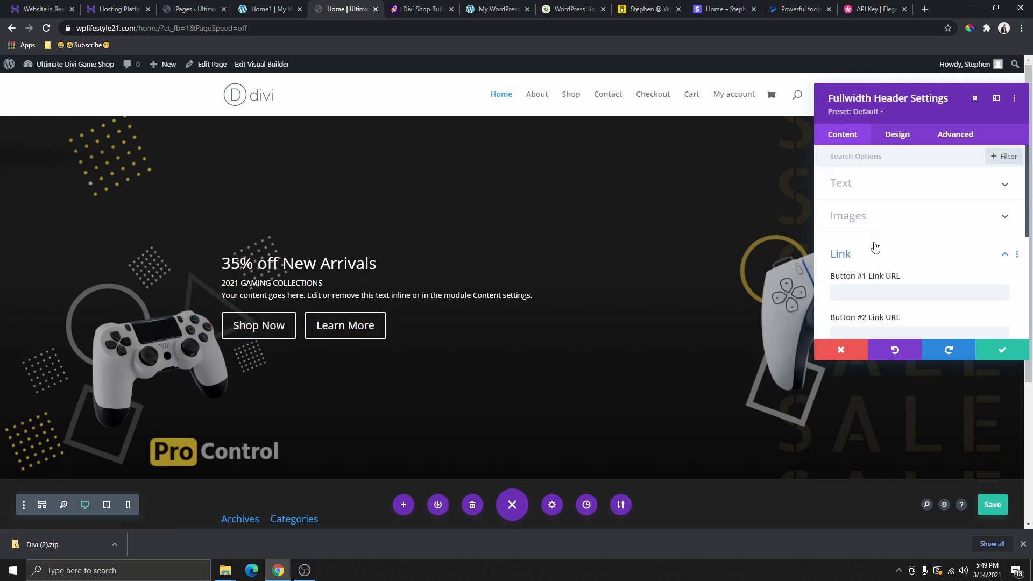
Look over the button link options and center the Fullwidth Header's text and logo alignment
left_click(871, 251)
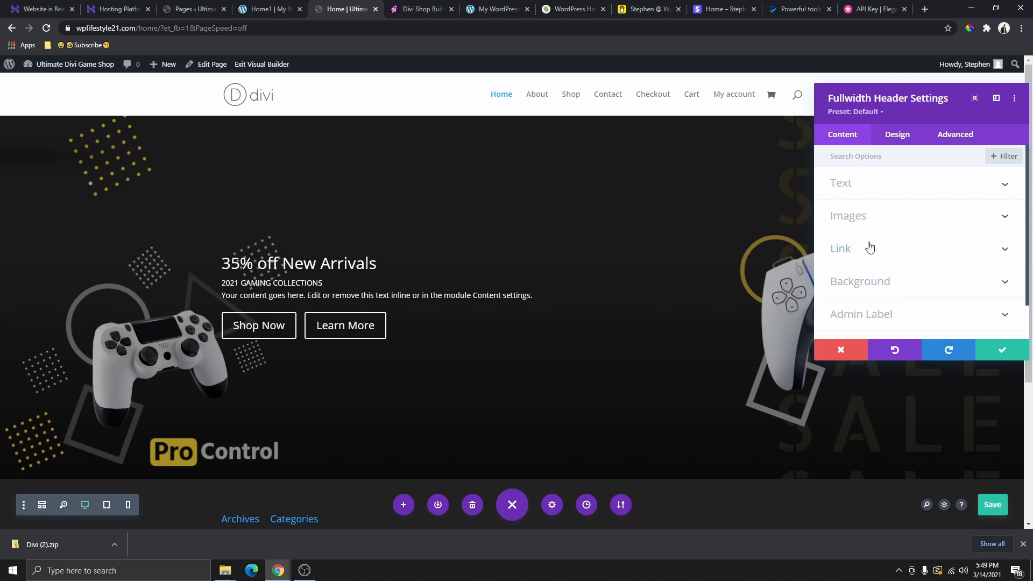
left_click(870, 248)
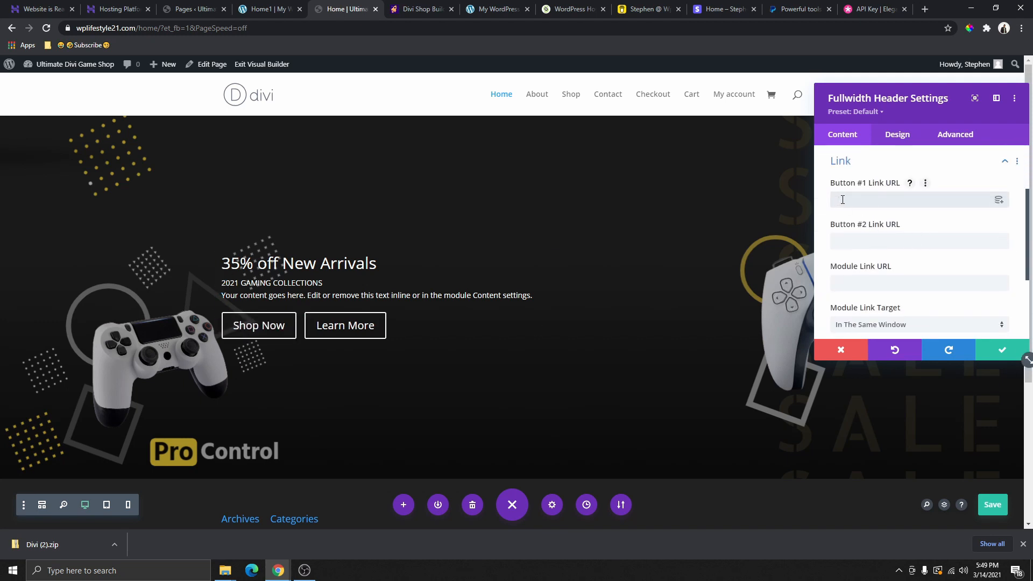
left_click(898, 134)
left_click(859, 186)
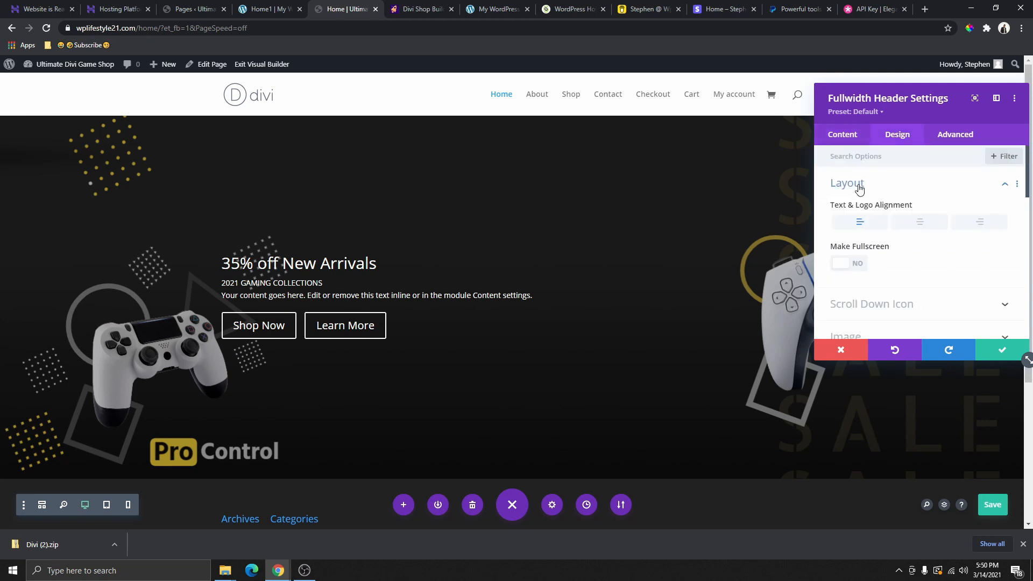
left_click(920, 221)
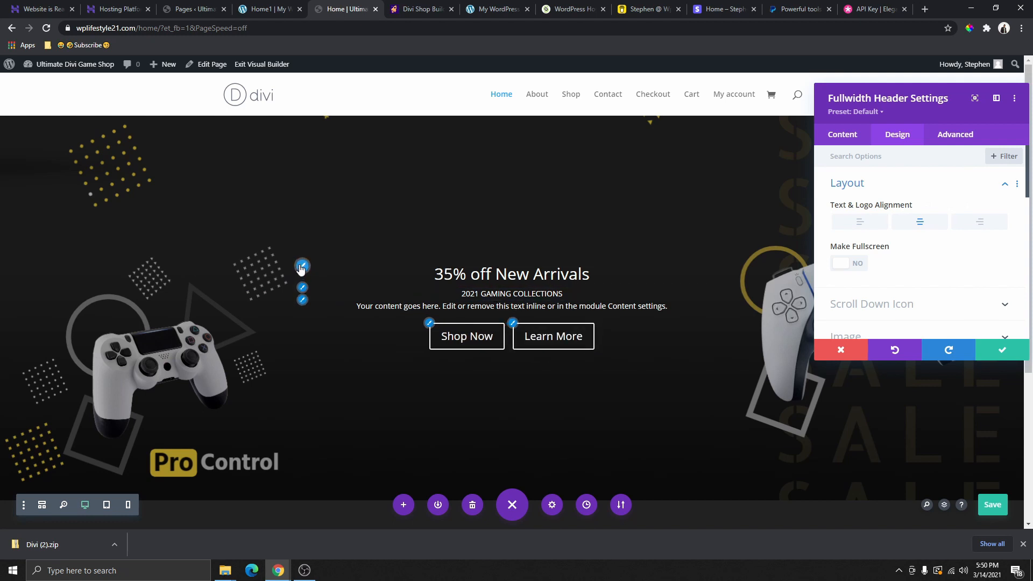
Open the header's title text settings and compare the title's styling with the Home1 demo page
left_click(303, 266)
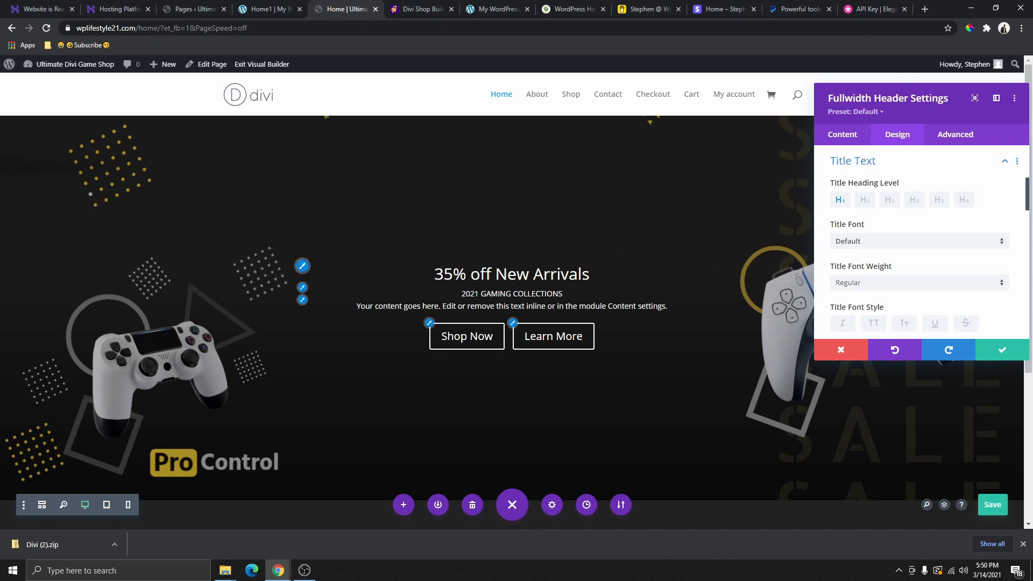
left_click(265, 10)
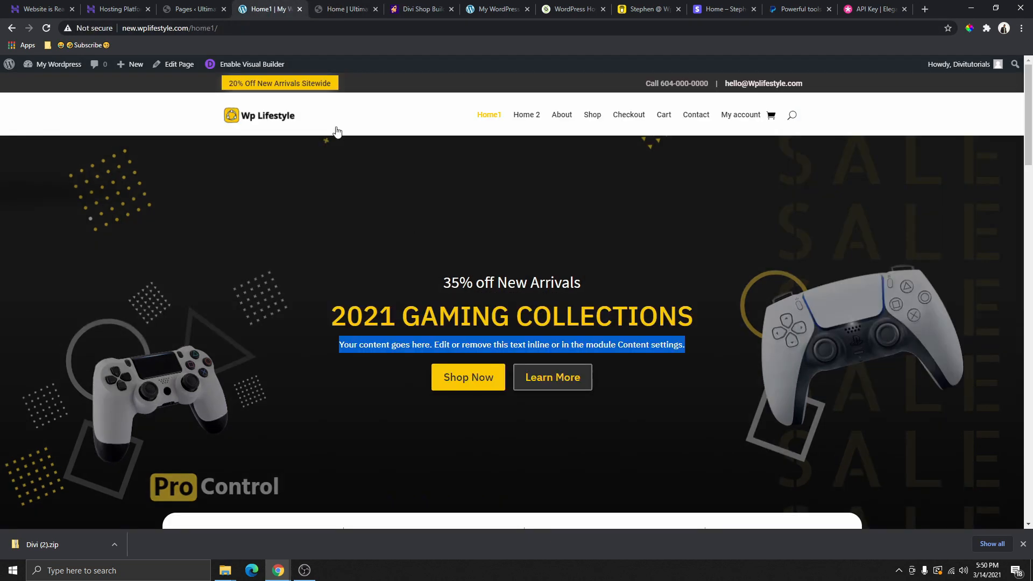
left_click(353, 16)
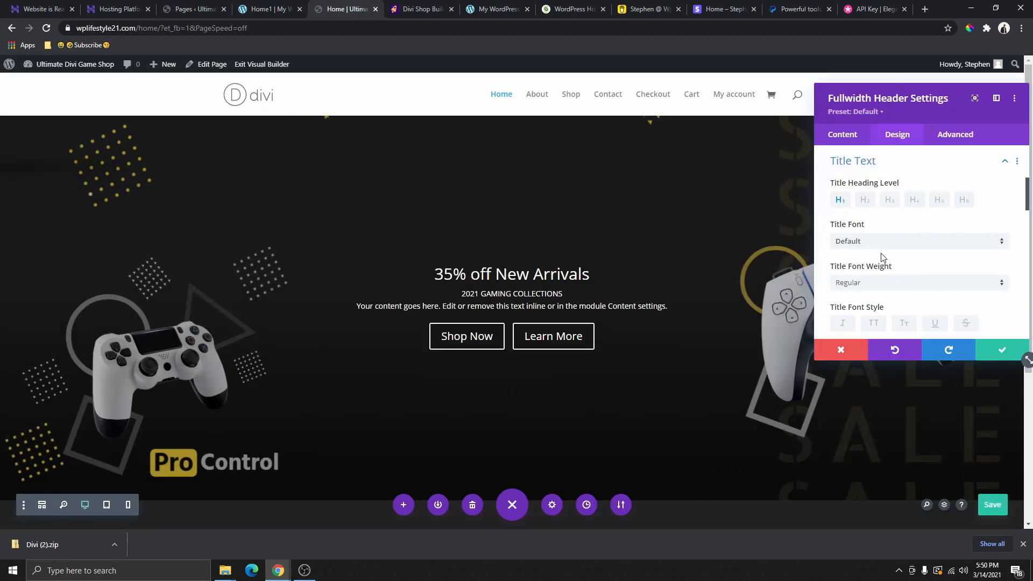
scroll(888, 264, "down", 1)
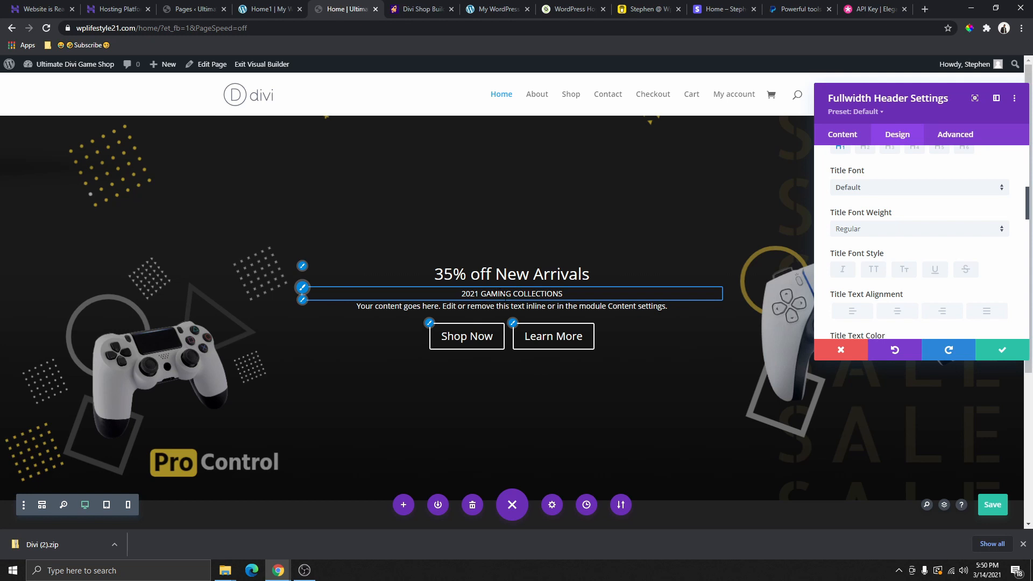
Set the header subtitle's text size to 60px and its line height to 1.3em
left_click(303, 287)
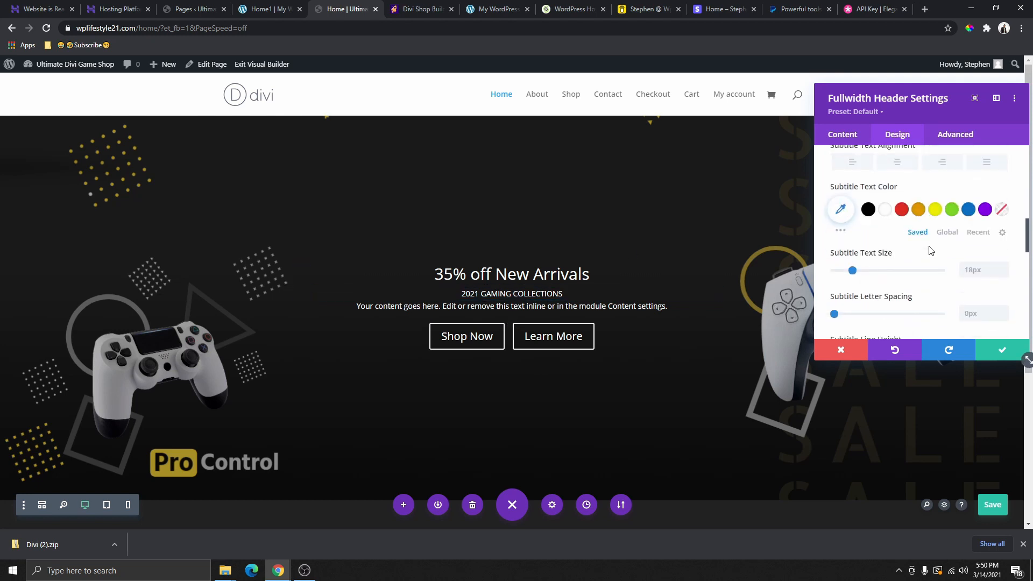
scroll(931, 251, "down", 1)
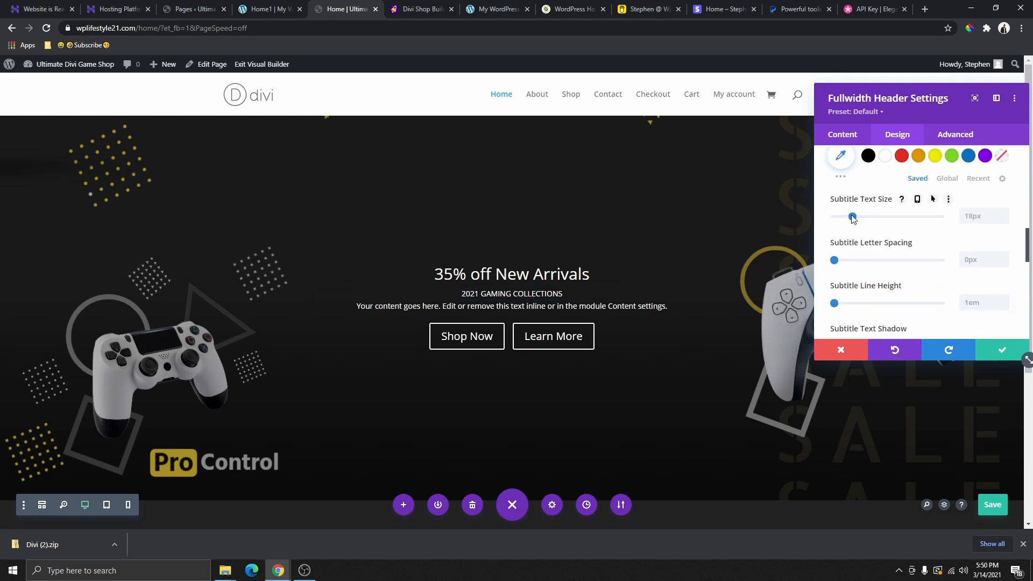
left_click_drag(854, 217, 897, 223)
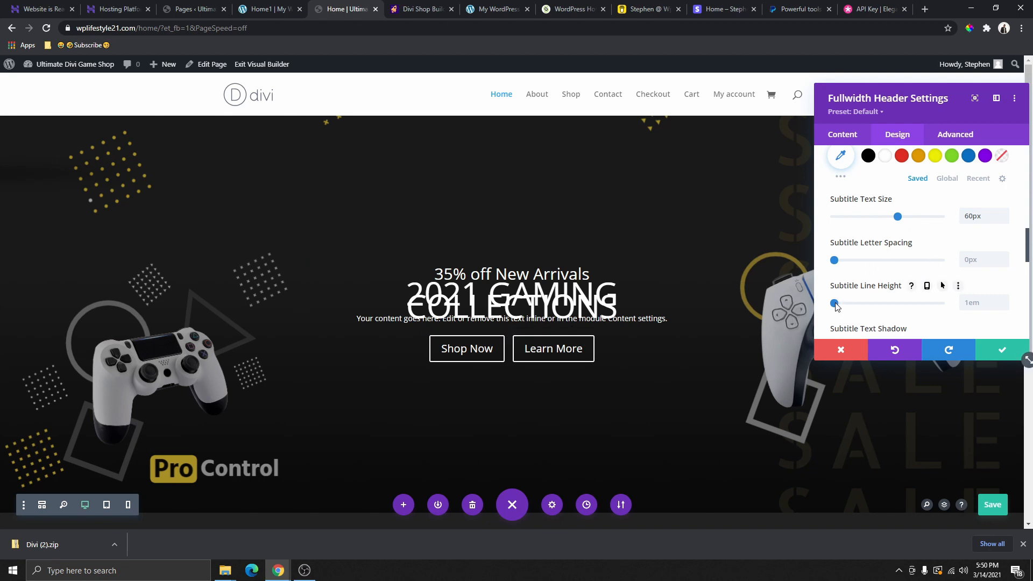
left_click_drag(834, 303, 851, 304)
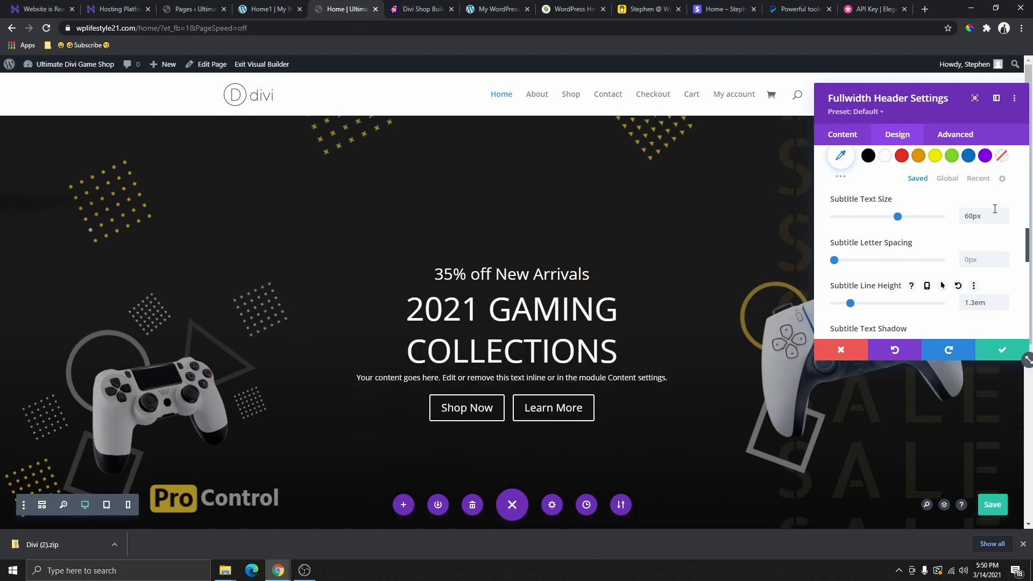
Reduce the subtitle's desktop text size to 50px so it fits on one line
left_click(1004, 213)
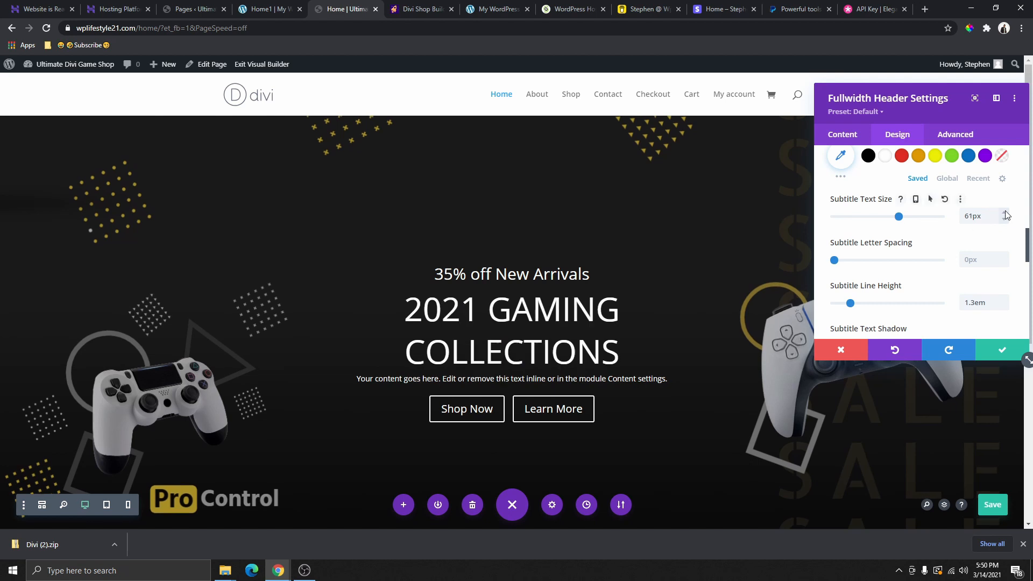
left_click(1003, 220)
left_click(1004, 220)
left_click(1004, 220)
left_click(1003, 220)
left_click(1004, 220)
left_click(1004, 220)
left_click(1004, 220)
left_click(1004, 220)
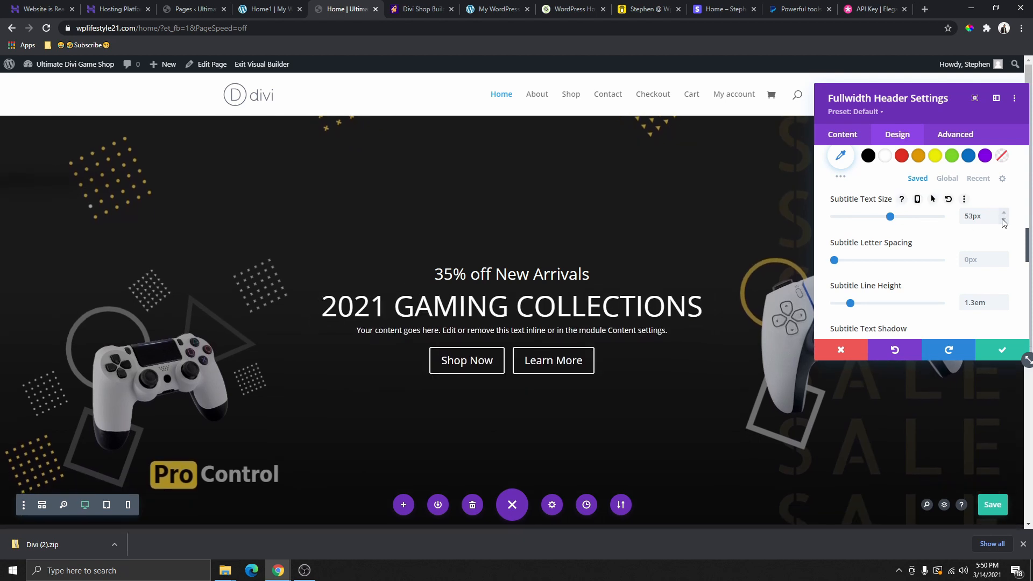
left_click(1003, 220)
left_click(1003, 220)
left_click(1003, 220)
left_click(1004, 220)
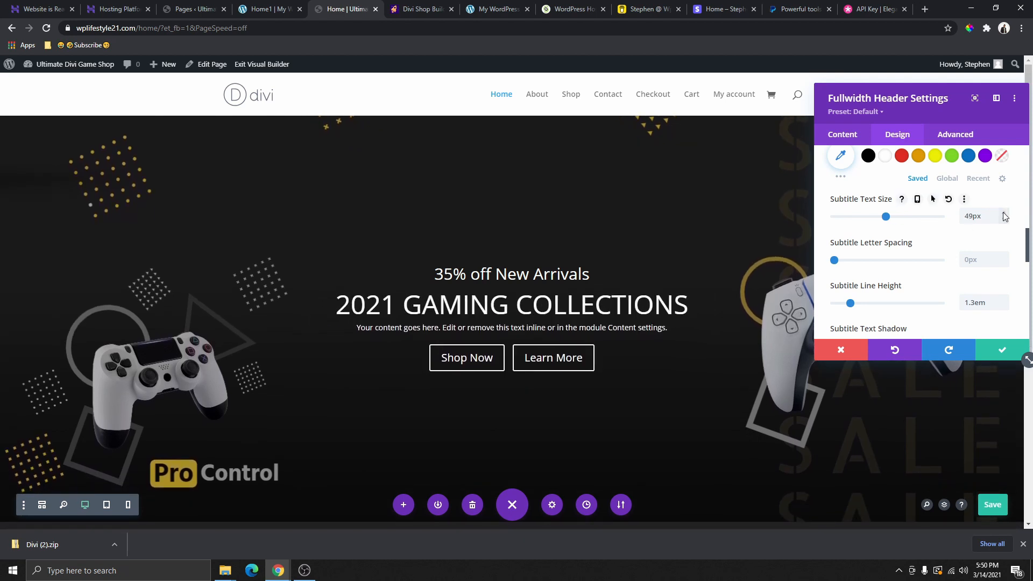
left_click(1004, 213)
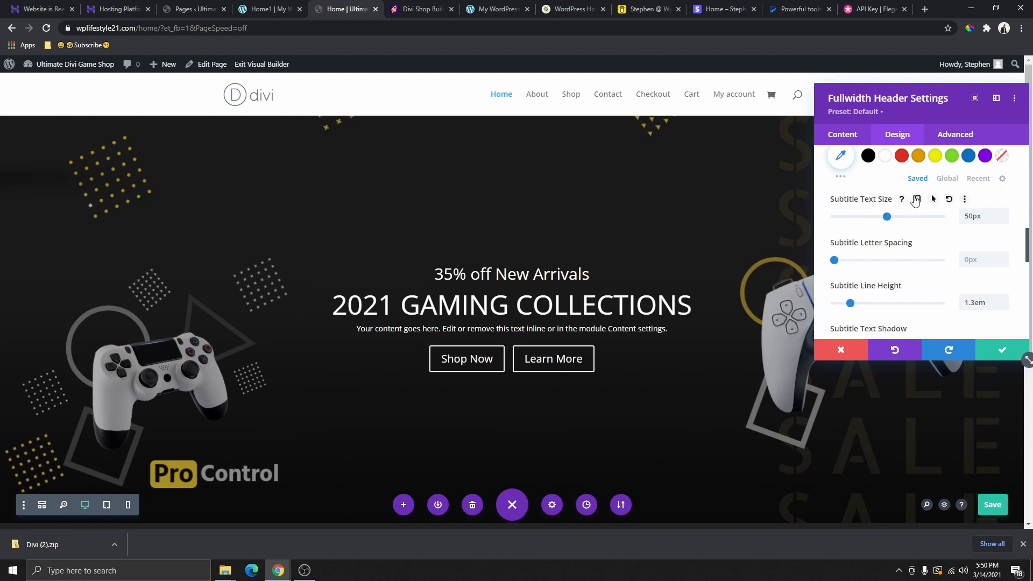
Enable responsive values for the subtitle's text size and set the tablet size to 31px
left_click(916, 200)
left_click(919, 221)
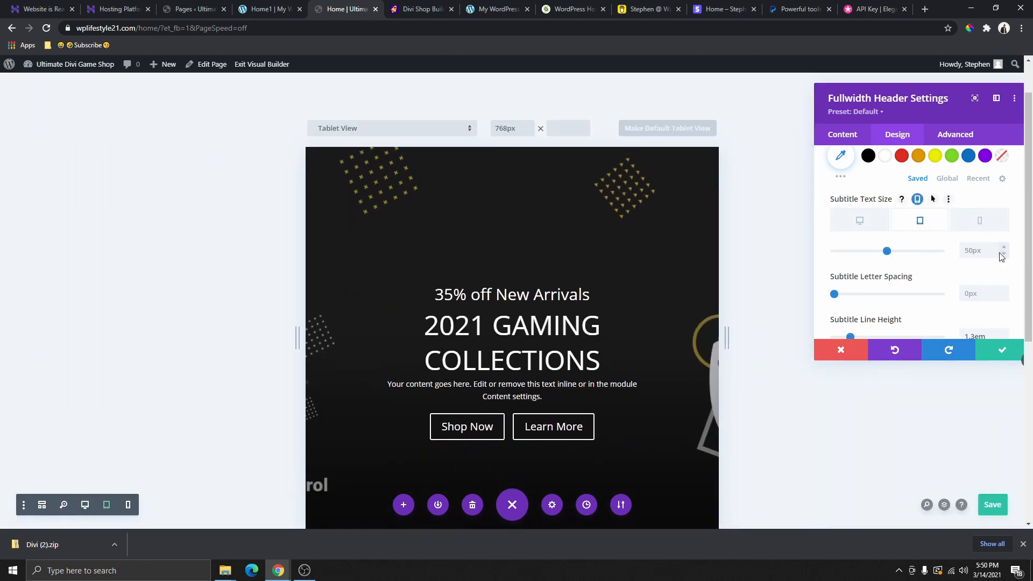
left_click(1003, 257)
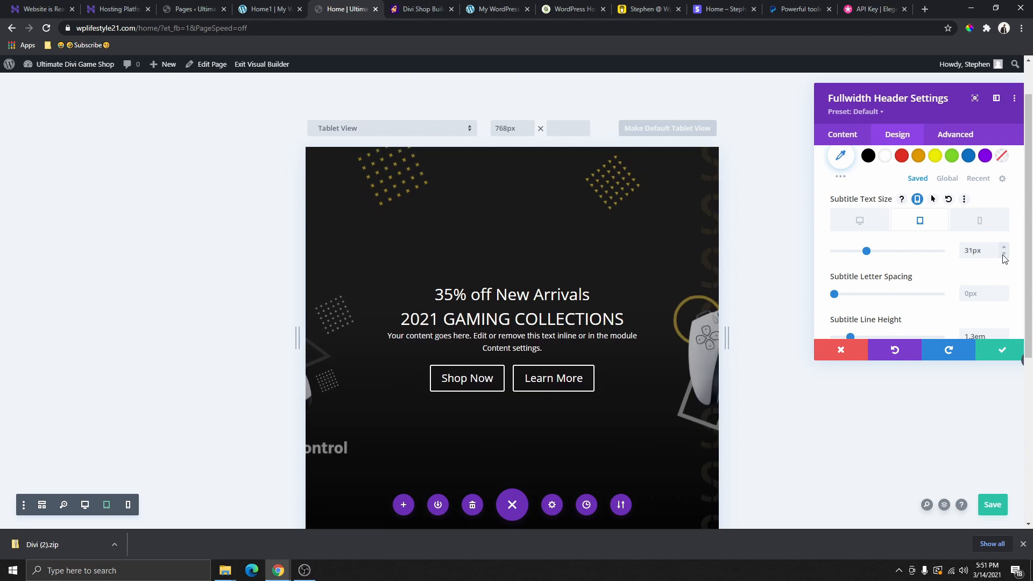
Set the header subtitle's text size to 30px for tablet and 25px for phone, then return to the desktop size
left_click(1003, 257)
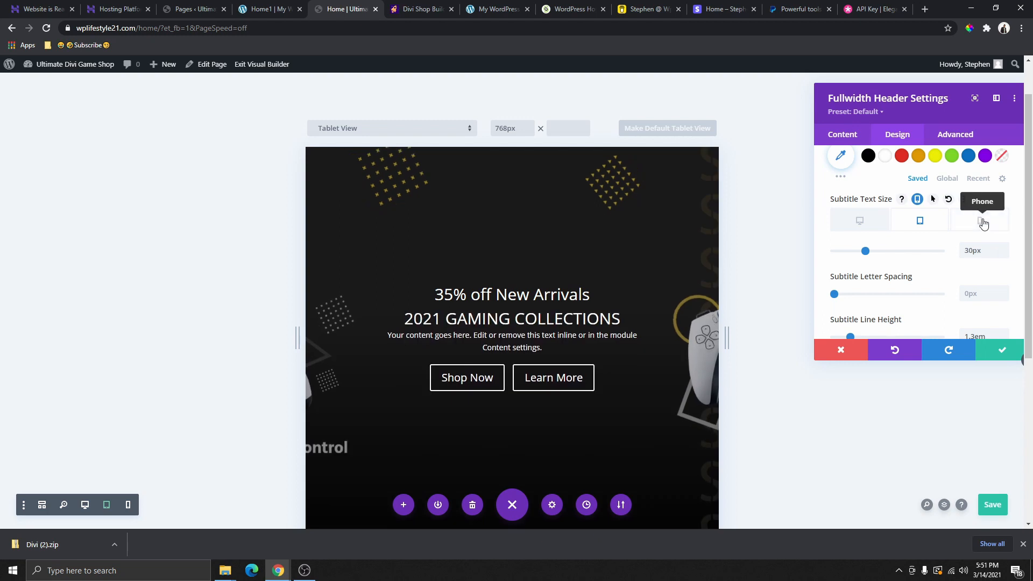
left_click(983, 223)
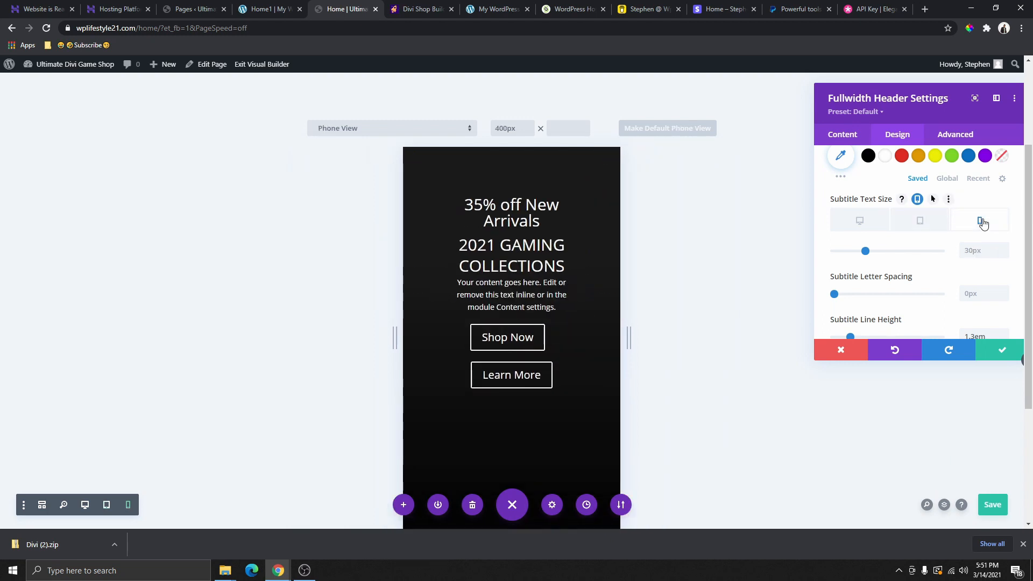
left_click(1004, 255)
left_click(1004, 255)
left_click(1004, 255)
left_click(1004, 255)
left_click(1003, 255)
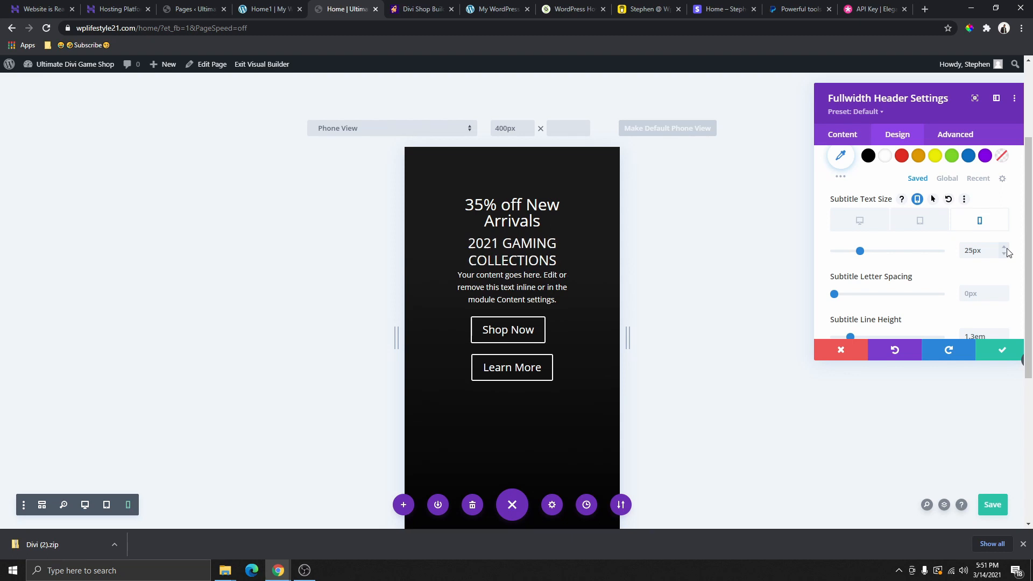
left_click(861, 221)
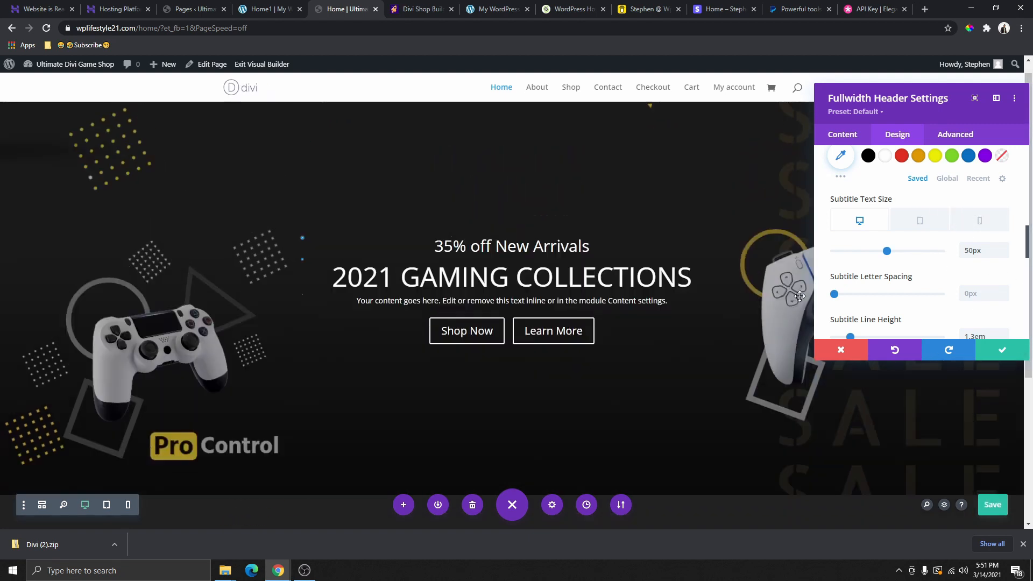
Try blue for the header's subtitle text, then set its colour to yellow
scroll(943, 195, "up", 1)
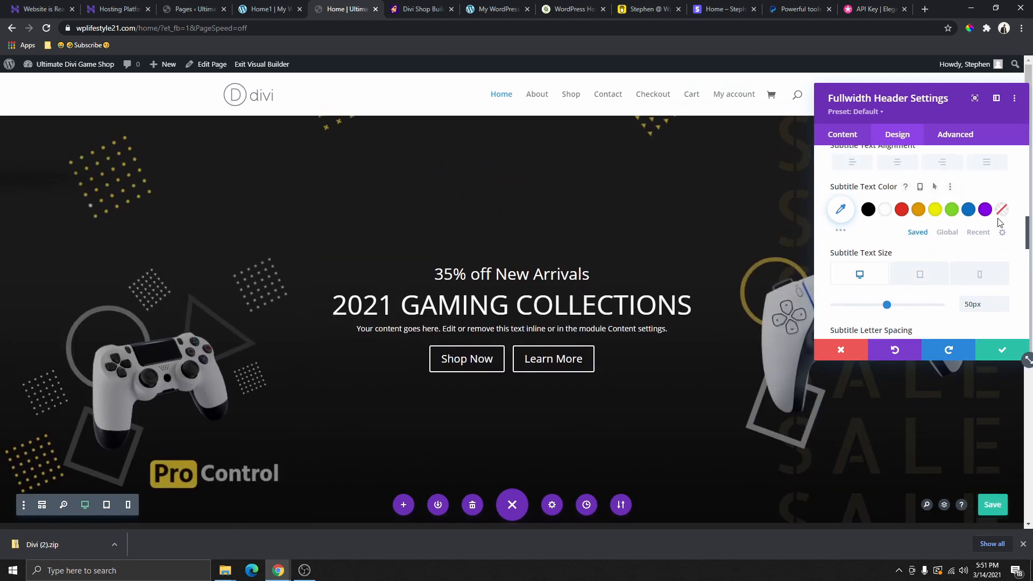
left_click(968, 209)
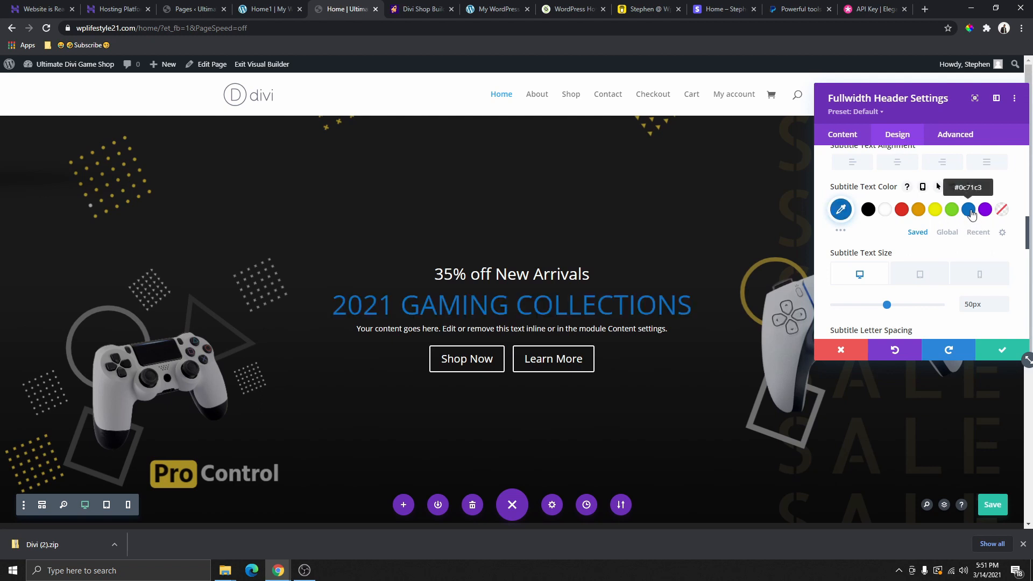
left_click(935, 210)
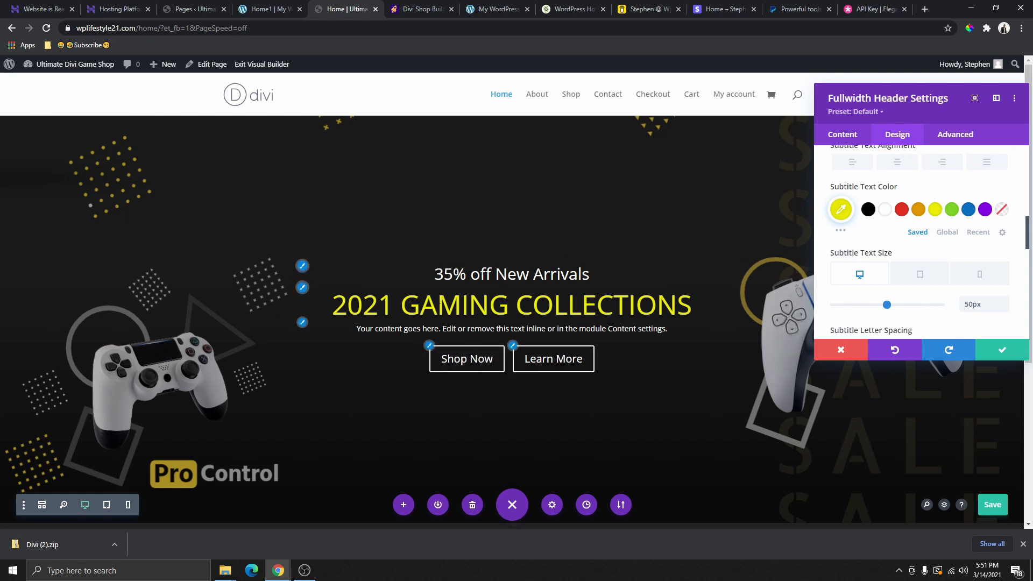
Reduce the header title's phone text size to about 16px and save the page
left_click(302, 266)
scroll(955, 262, "down", 1)
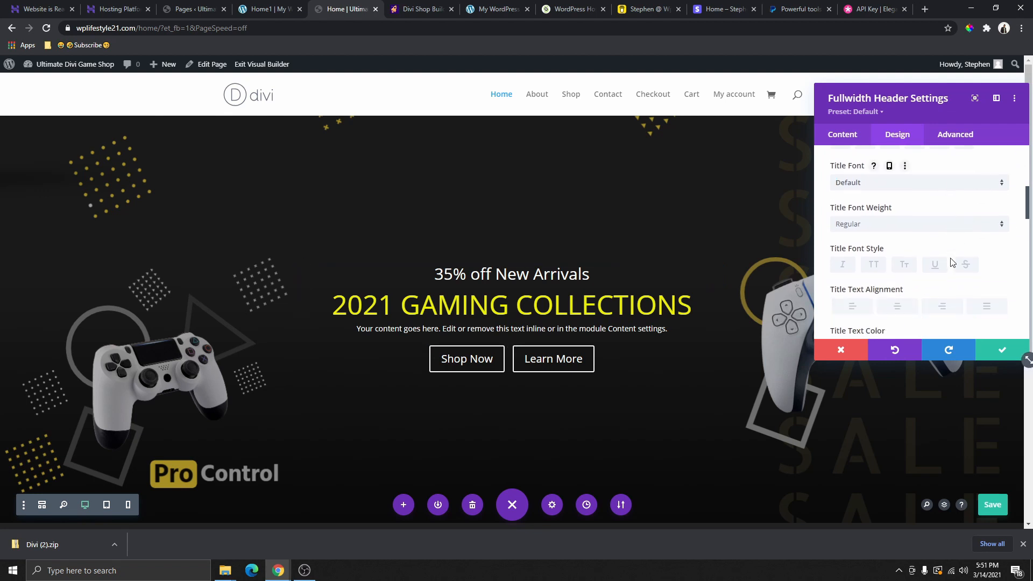
scroll(951, 262, "down", 3)
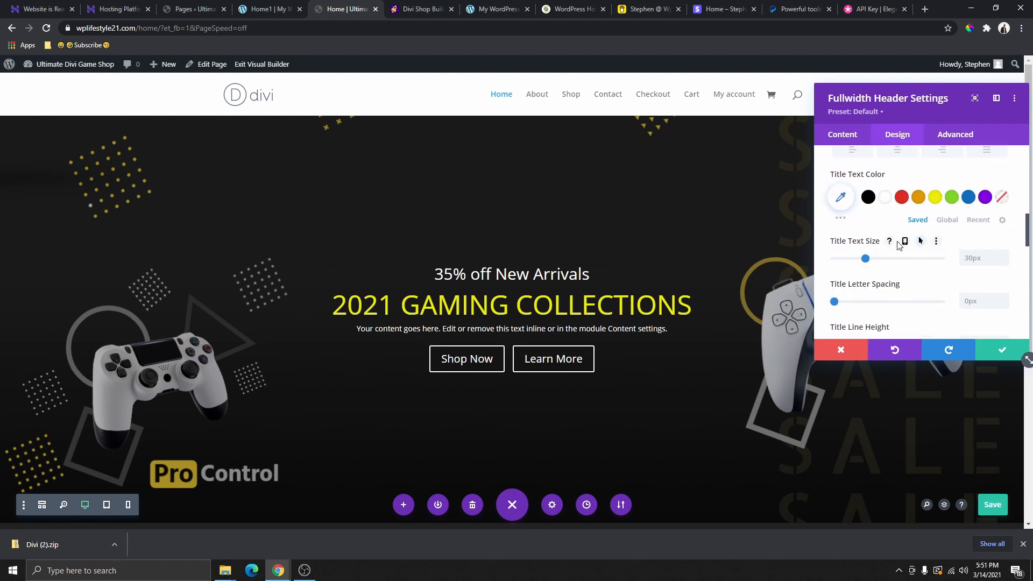
left_click(904, 241)
left_click(919, 261)
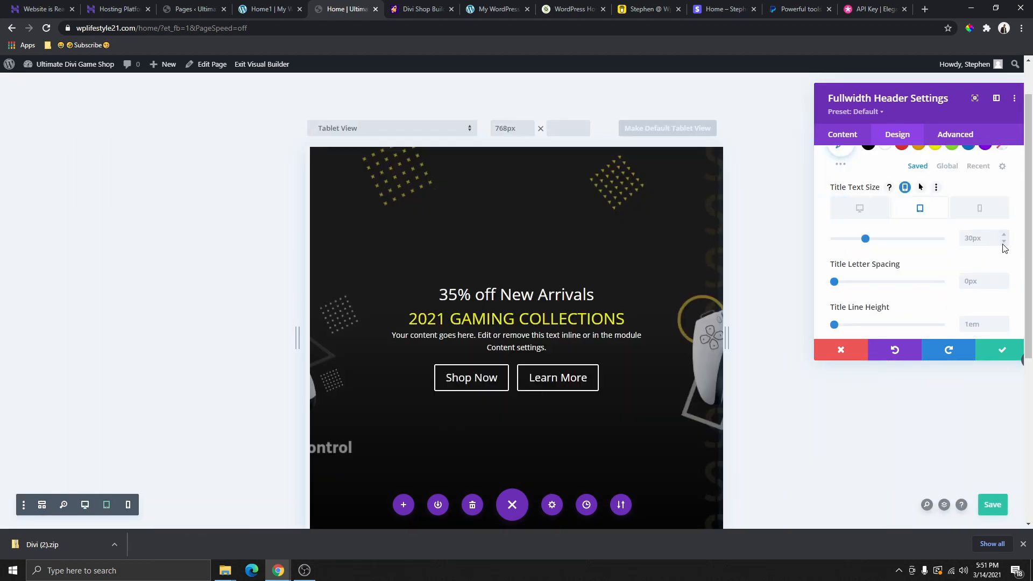
left_click(980, 211)
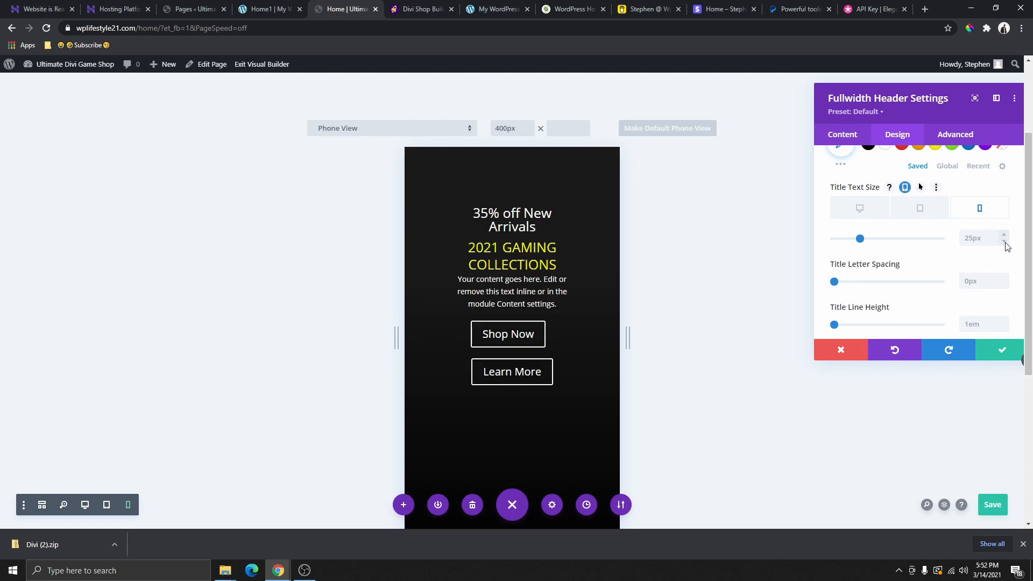
left_click(1003, 242)
left_click(1003, 243)
left_click(1003, 242)
left_click(1003, 241)
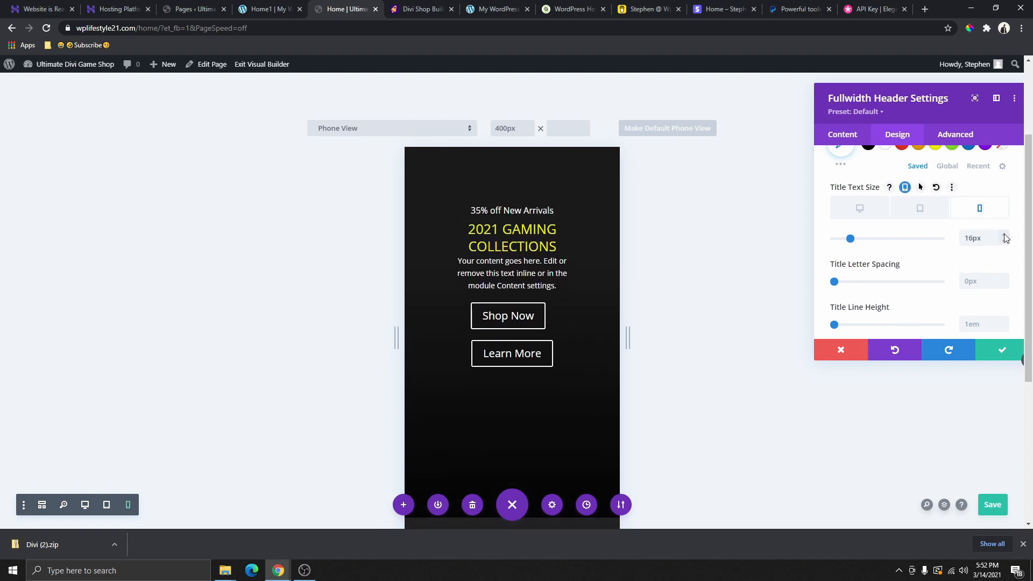
left_click(1004, 241)
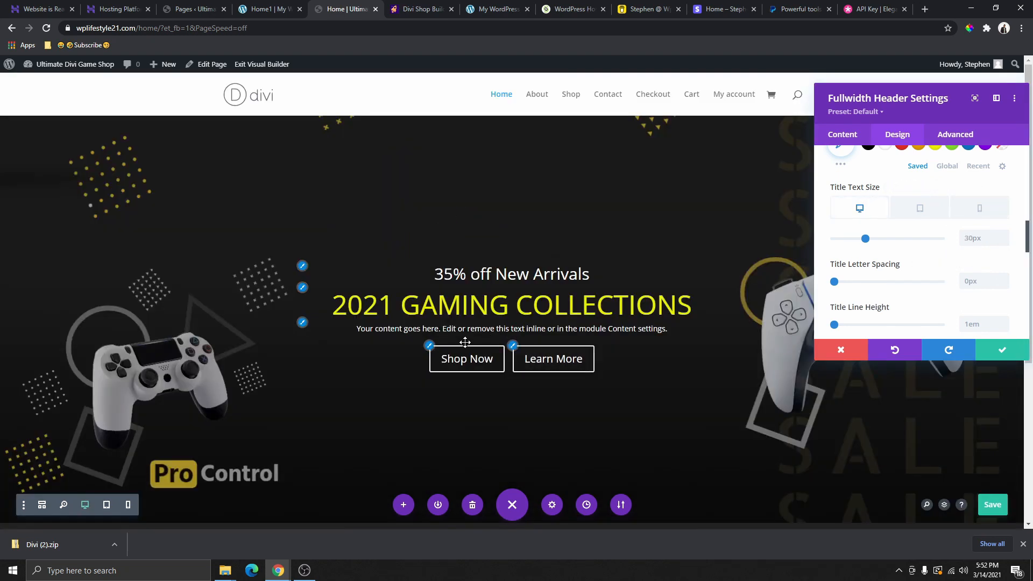
key("ctrl+s")
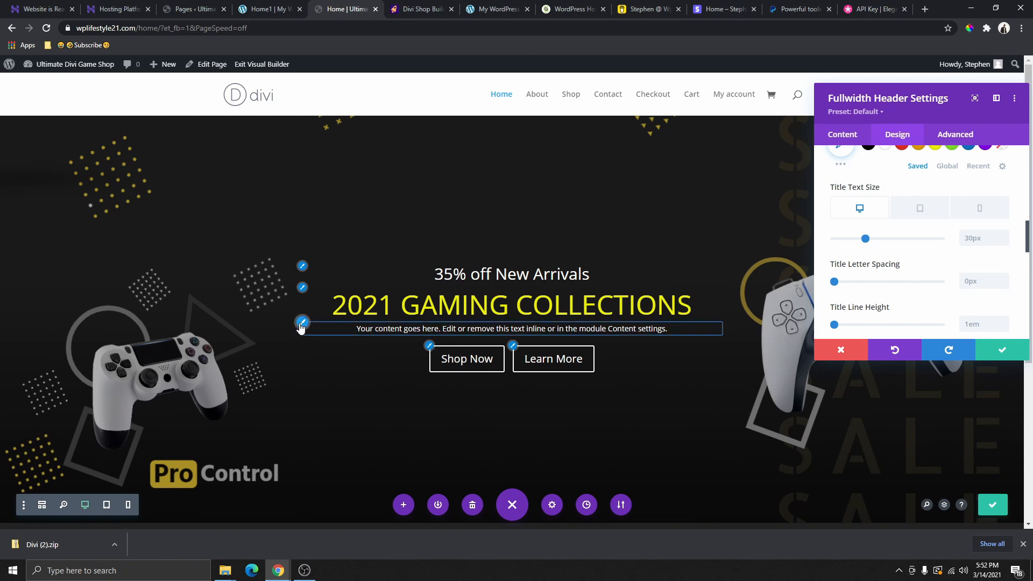
Increase the line height of the header's body text to 2.5em
left_click(339, 330)
scroll(928, 251, "down", 3)
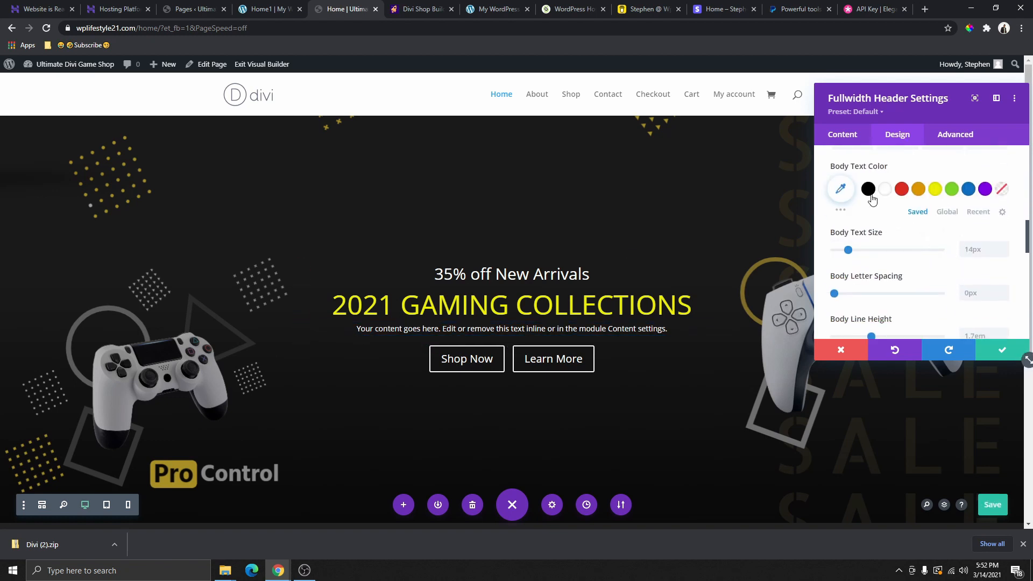
scroll(961, 277, "down", 1)
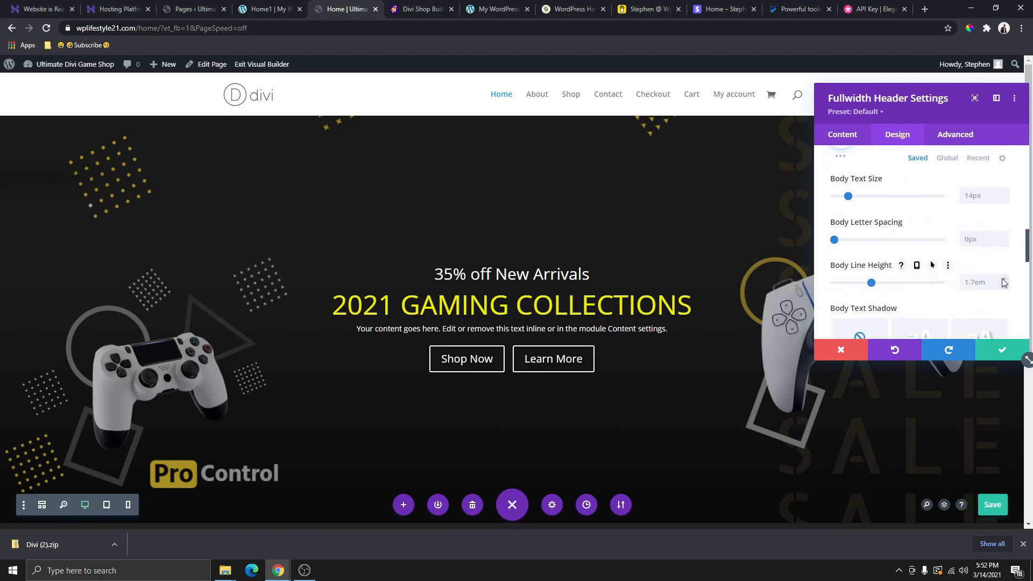
left_click(1003, 279)
left_click(1003, 279)
left_click(1003, 280)
left_click(1003, 280)
left_click(1003, 279)
left_click(1003, 280)
left_click(1002, 280)
left_click(1003, 279)
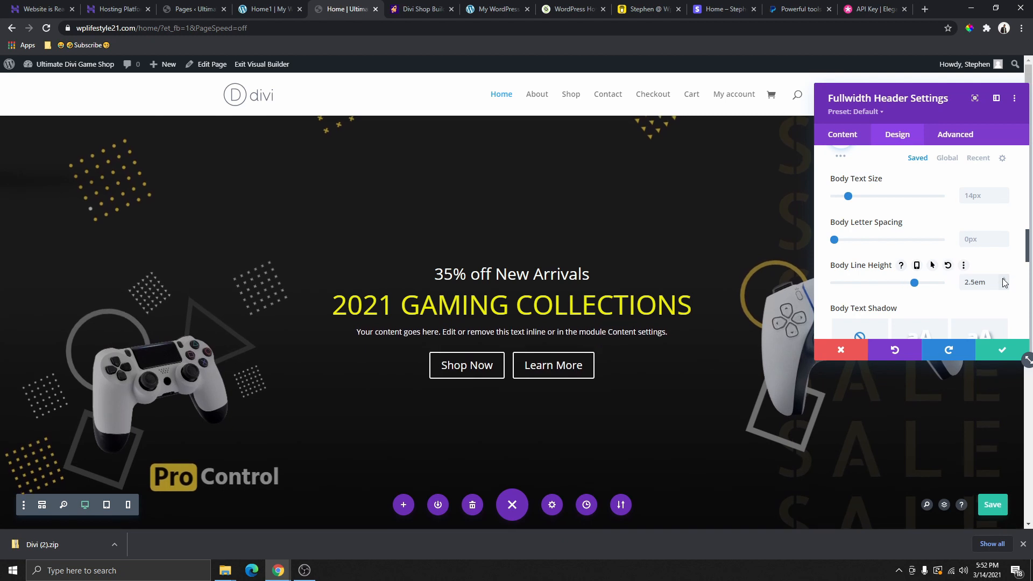
Enable custom styles for the Shop Now button and check the button styling on the reference Home1 page
left_click(435, 359)
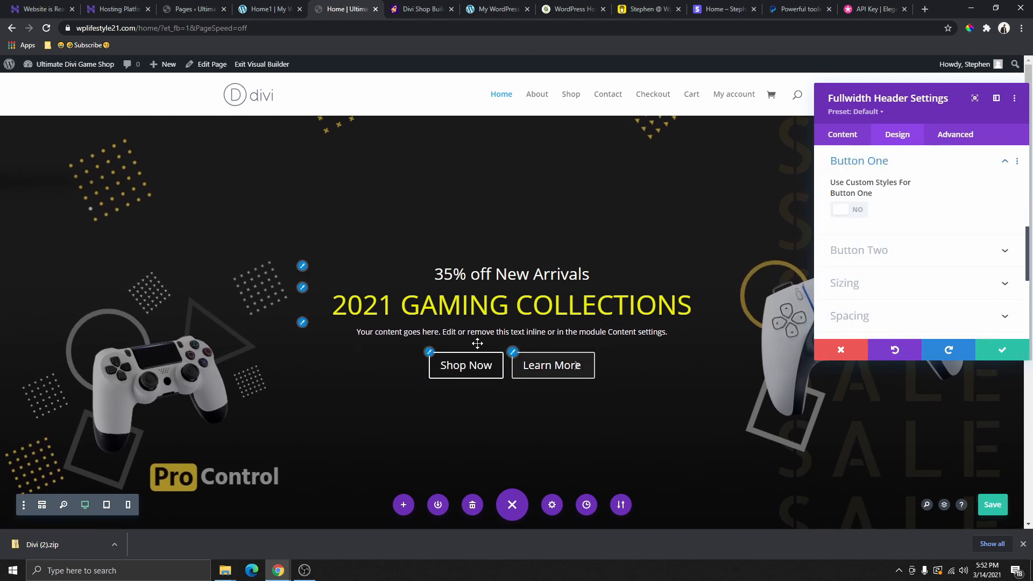
left_click(855, 210)
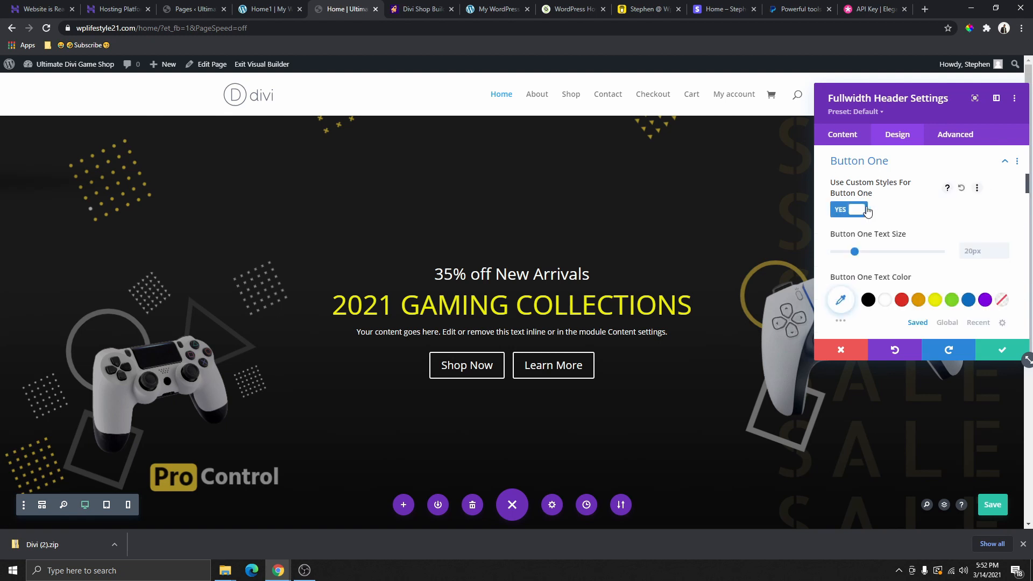
scroll(874, 242, "down", 2)
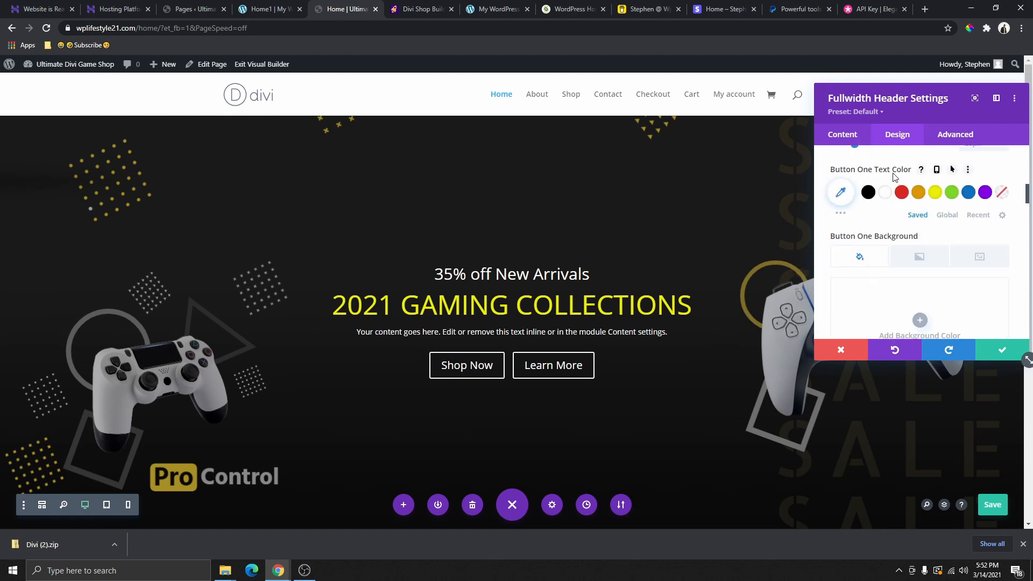
left_click(267, 13)
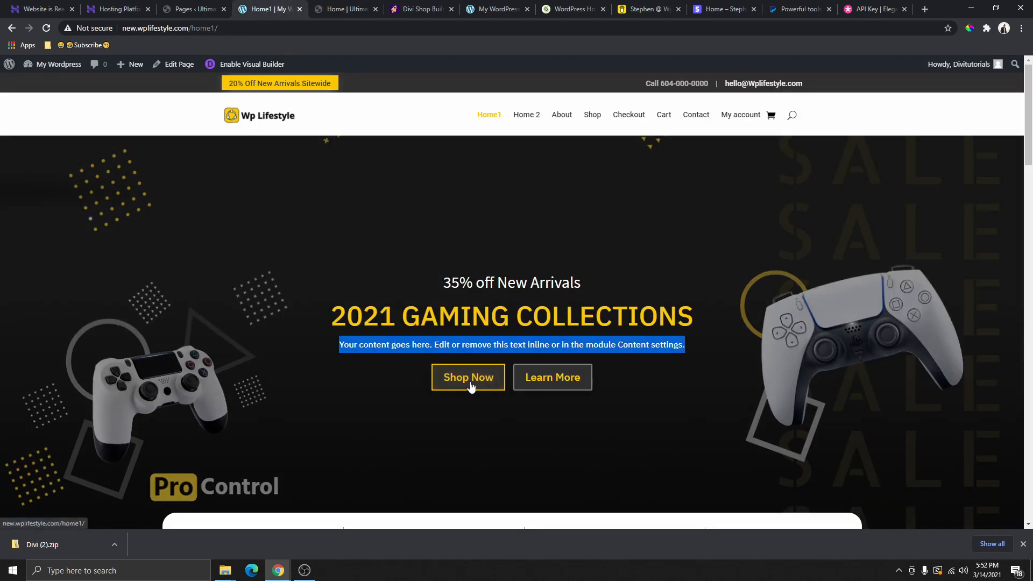
left_click(323, 7)
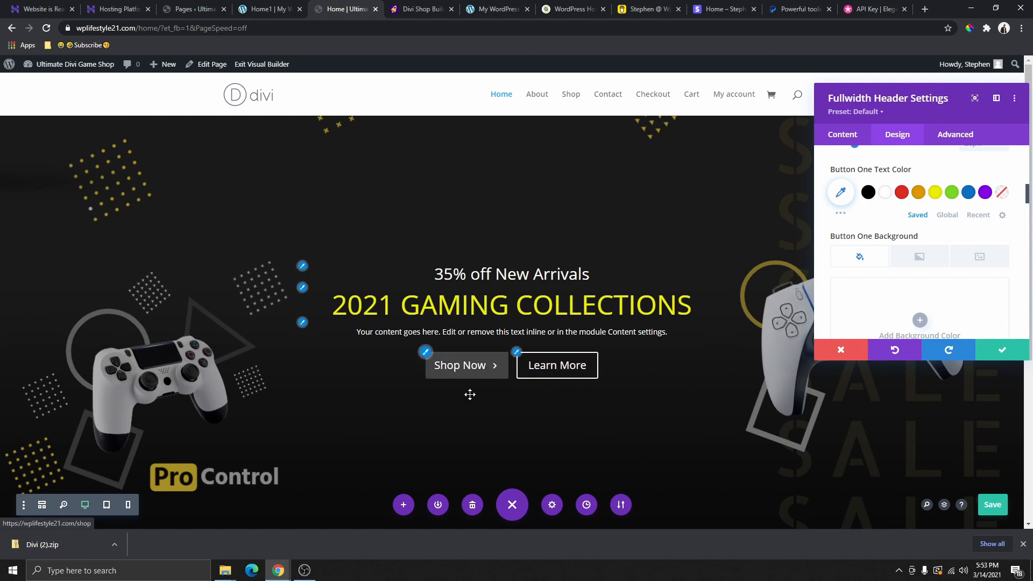
Style the Shop Now button with black text, a yellow background and a yellow border
left_click(868, 194)
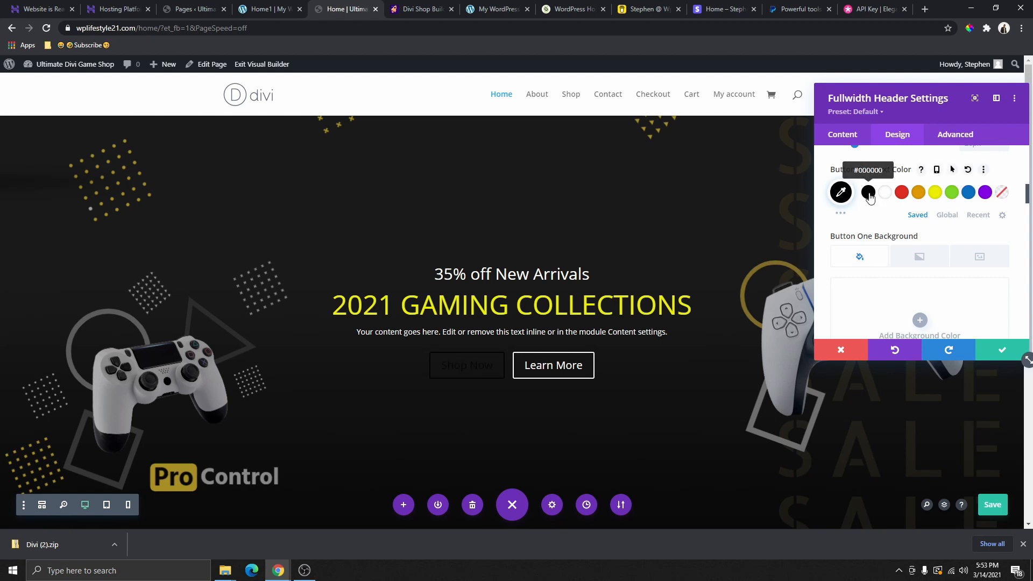
scroll(896, 228, "down", 3)
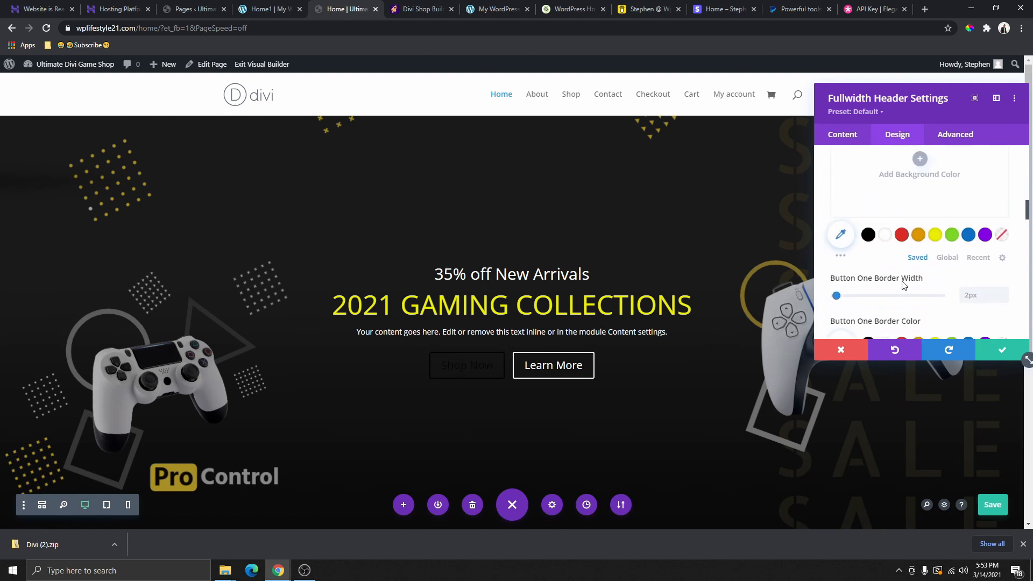
left_click(935, 236)
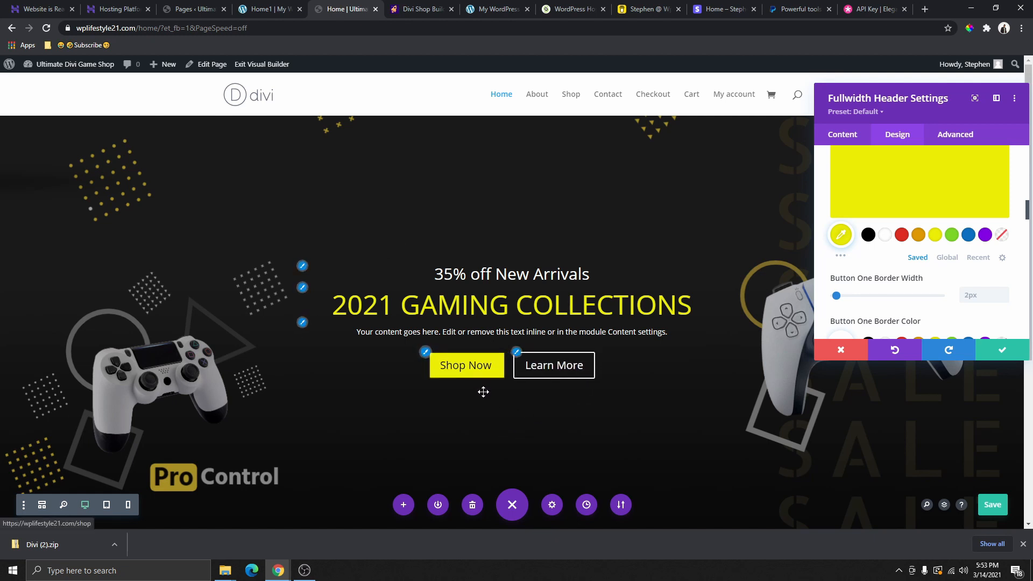
scroll(878, 221, "down", 2)
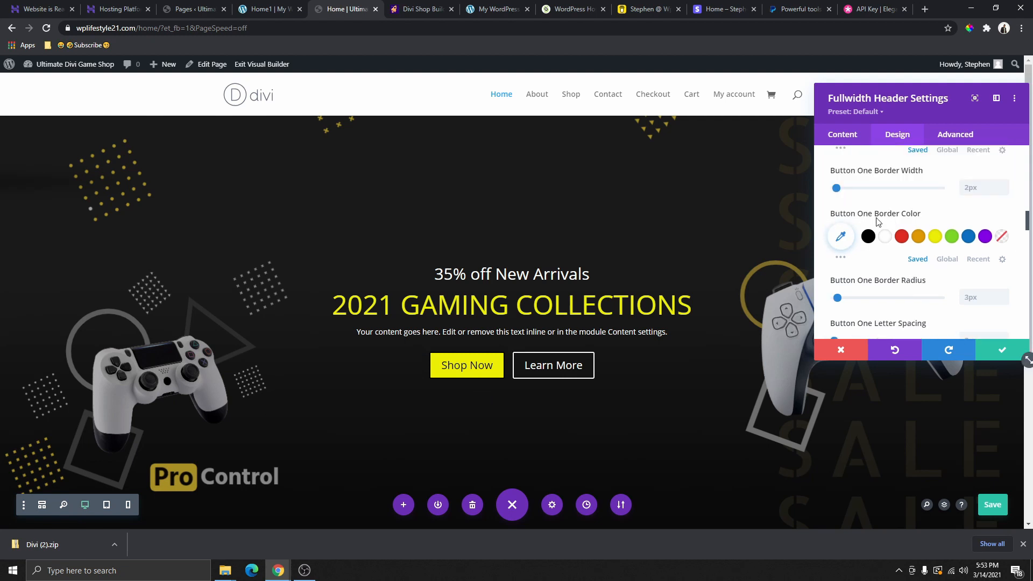
left_click(934, 242)
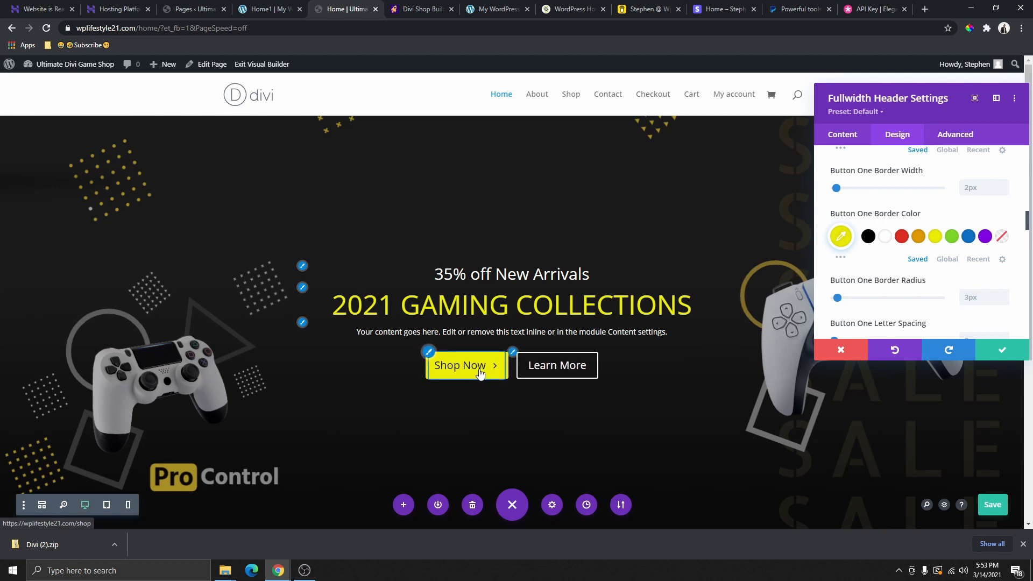
Give the Shop Now button a white background for its hover state
scroll(973, 229, "up", 2)
scroll(968, 231, "up", 3)
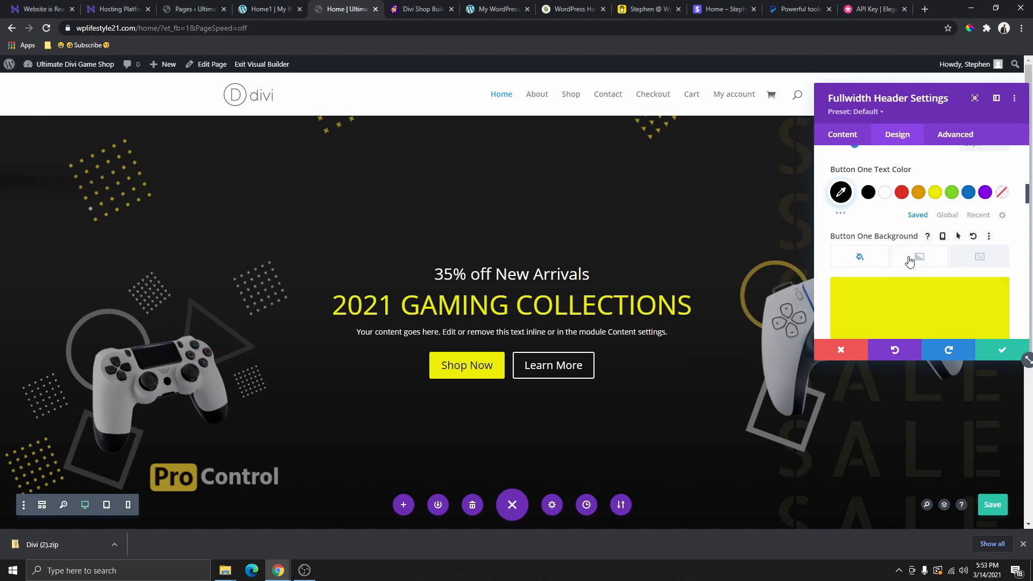
scroll(909, 260, "down", 1)
left_click(959, 183)
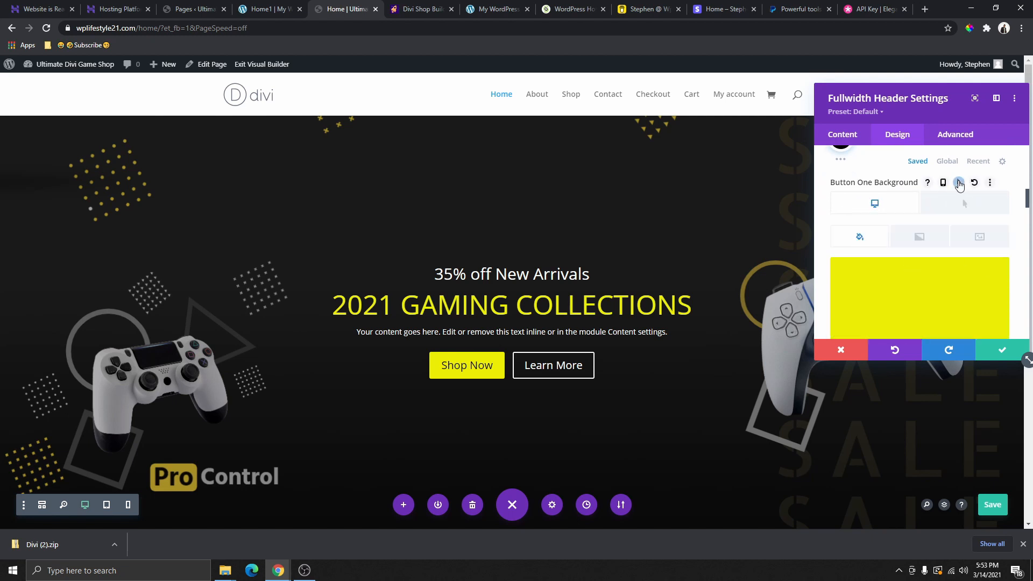
left_click(965, 208)
scroll(936, 242, "down", 1)
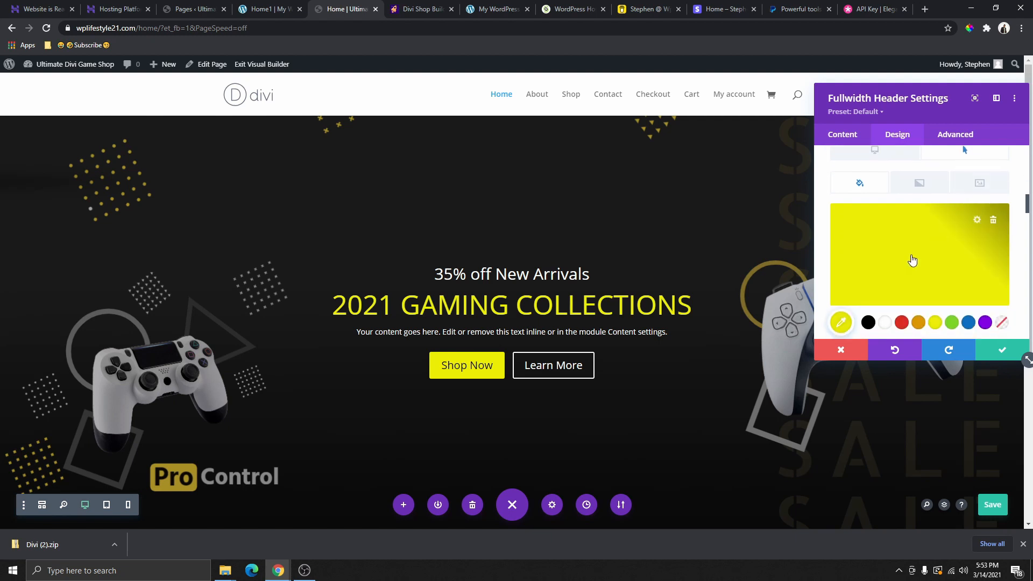
left_click(885, 323)
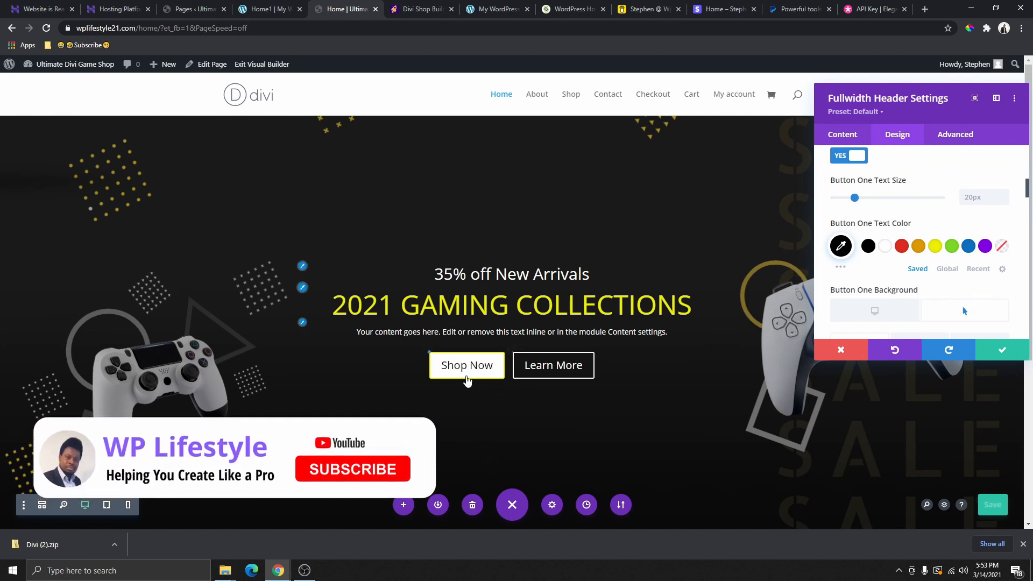
Return the Shop Now button's background to its desktop state and turn off the button's icon
scroll(920, 245, "down", 2)
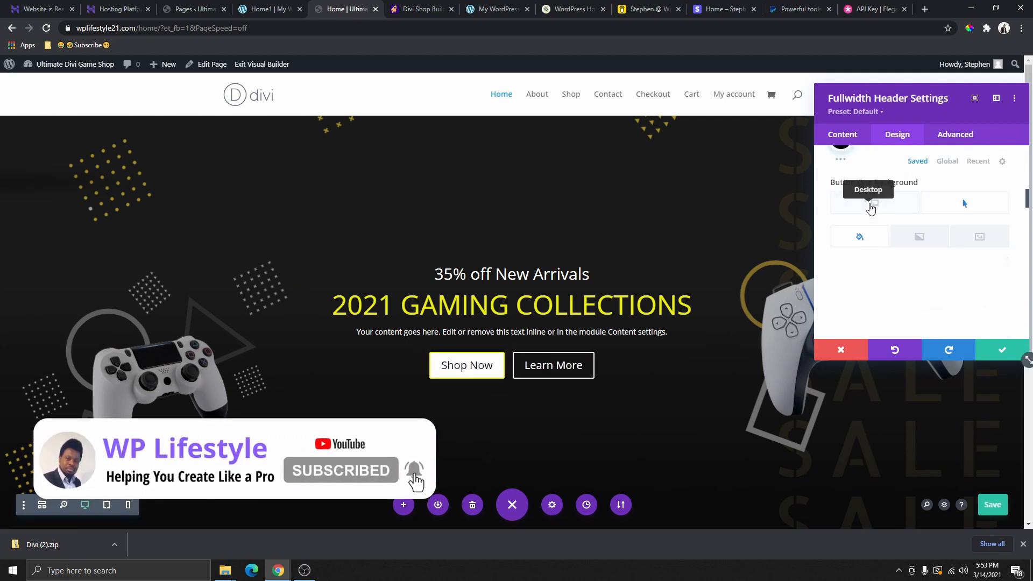
left_click(871, 205)
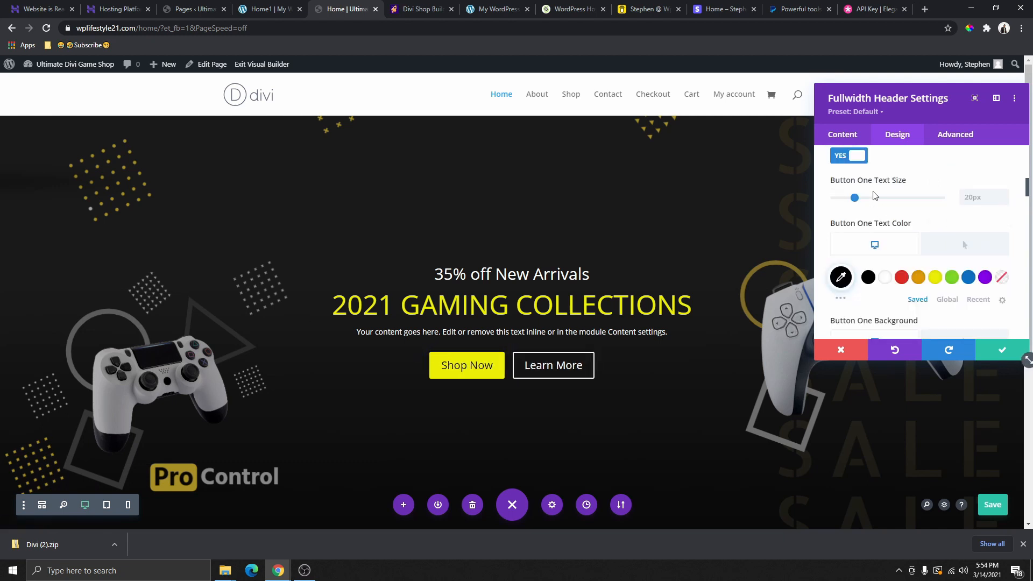
scroll(869, 226, "down", 6)
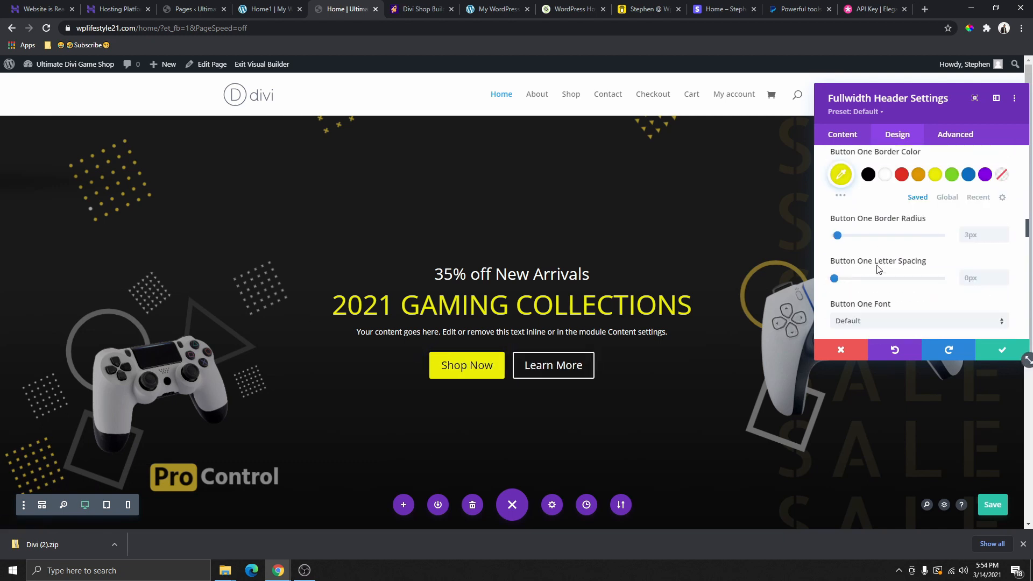
scroll(877, 266, "down", 5)
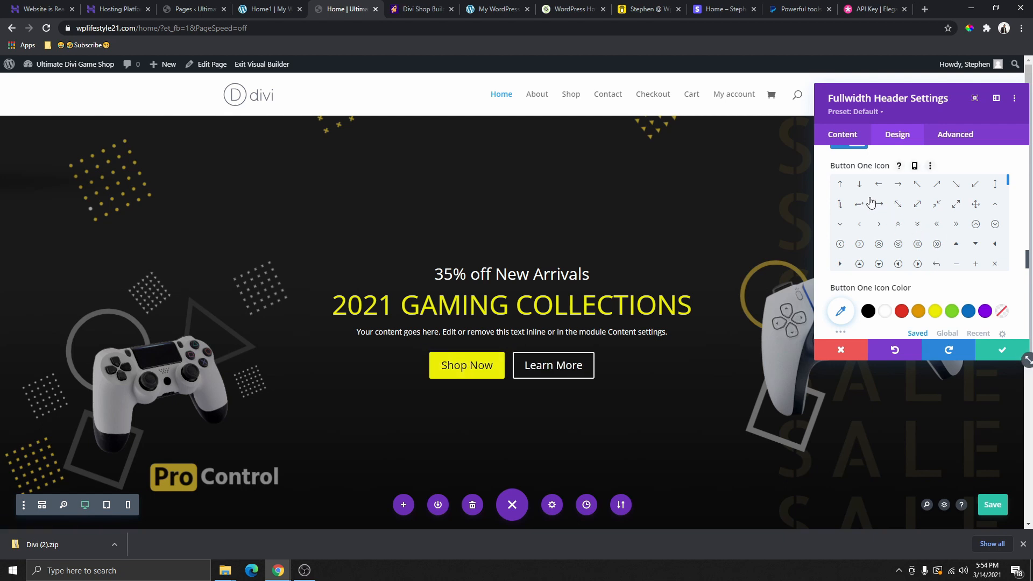
scroll(937, 178, "up", 2)
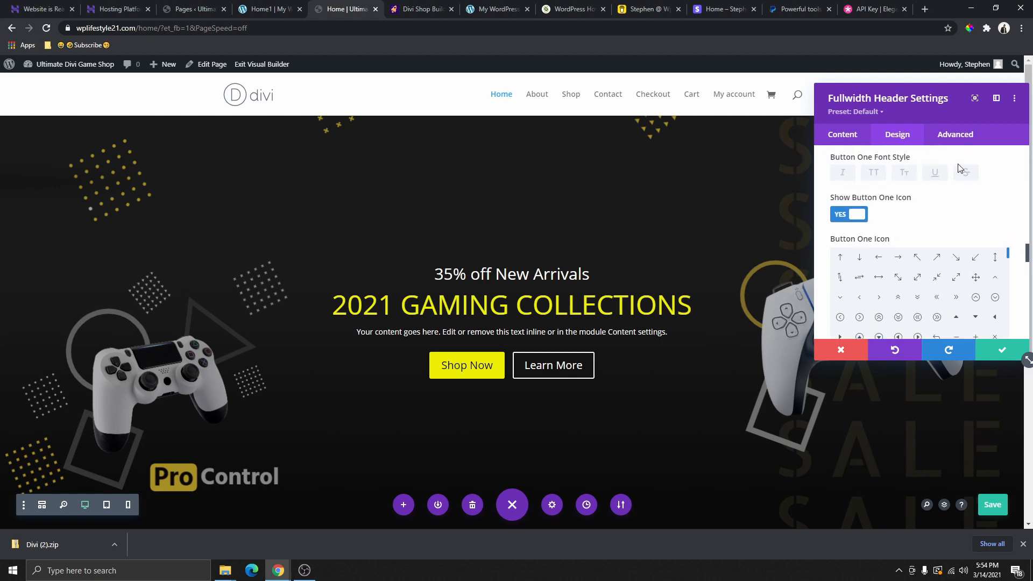
left_click(833, 254)
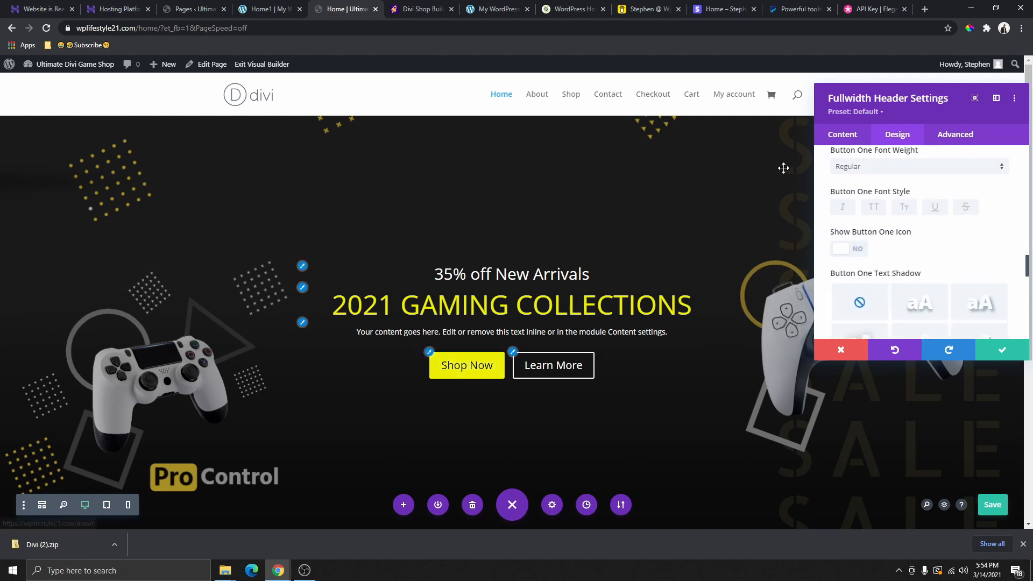
Enable custom styles for the Learn More button with a yellow border, and save the page
scroll(877, 267, "down", 5)
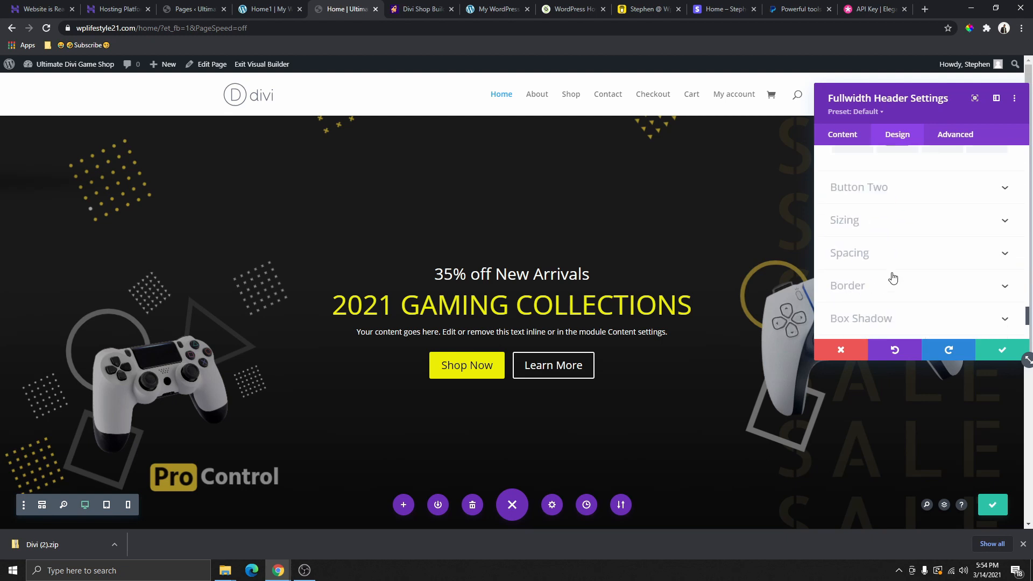
left_click(854, 187)
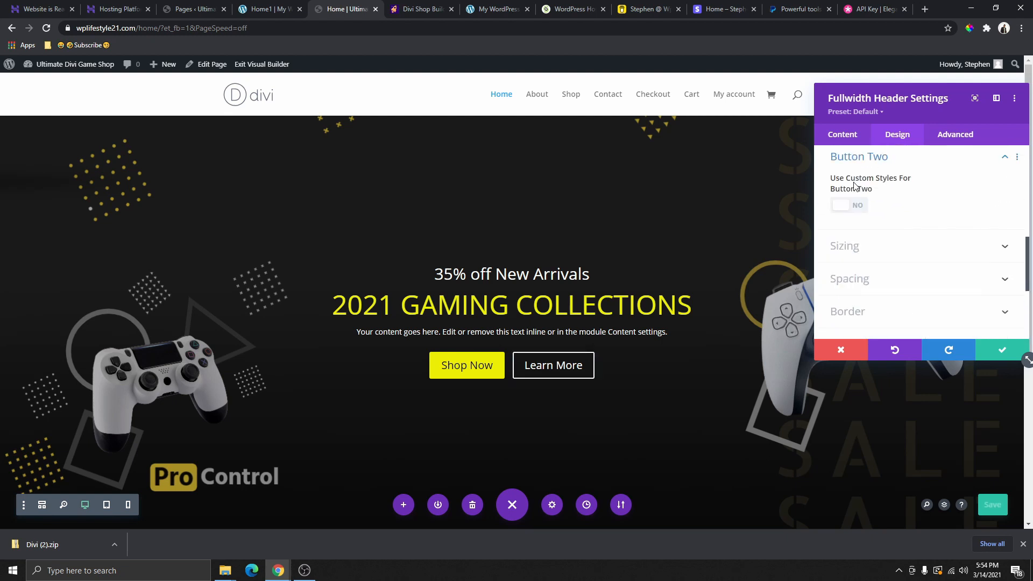
left_click(857, 212)
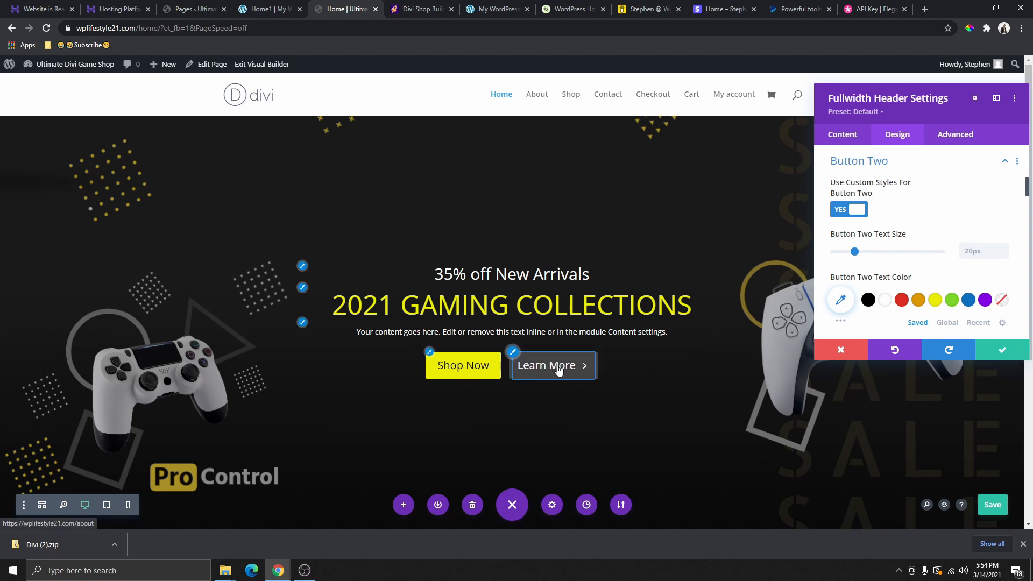
scroll(903, 229, "down", 4)
scroll(902, 229, "up", 1)
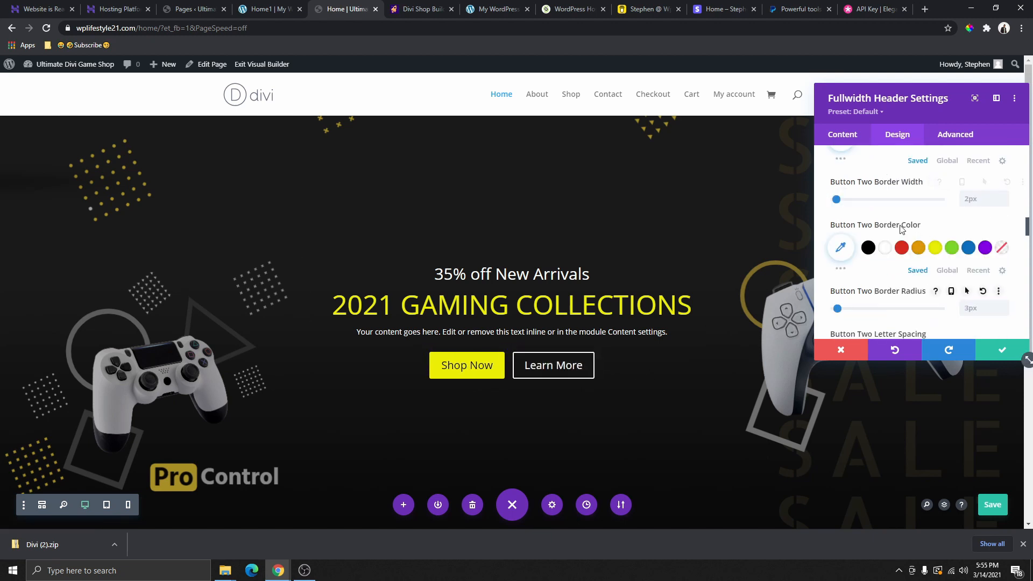
left_click(935, 247)
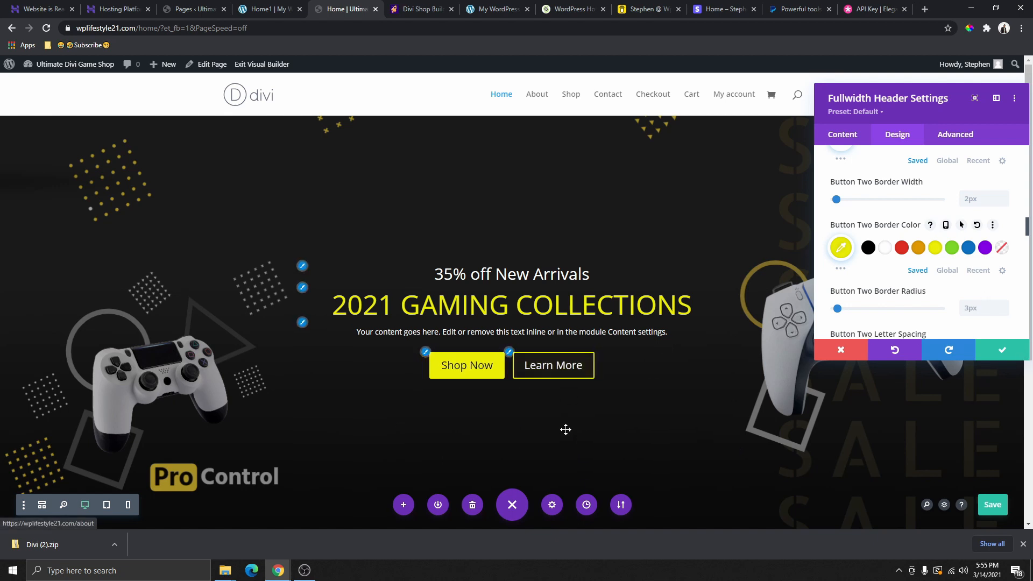
left_click(990, 506)
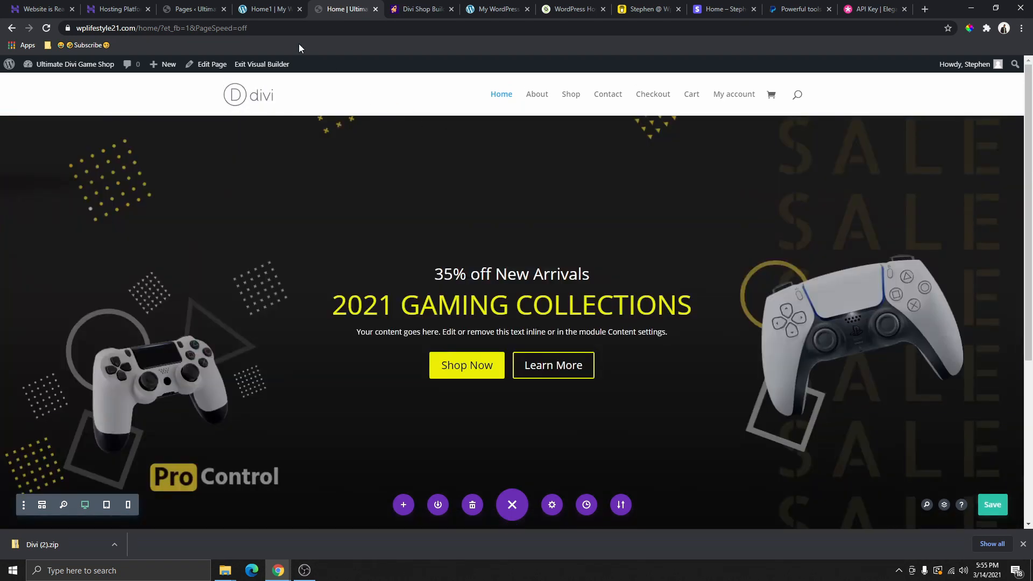
Compare the header with the reference Home1 page and examine the feature row below its header
left_click(267, 10)
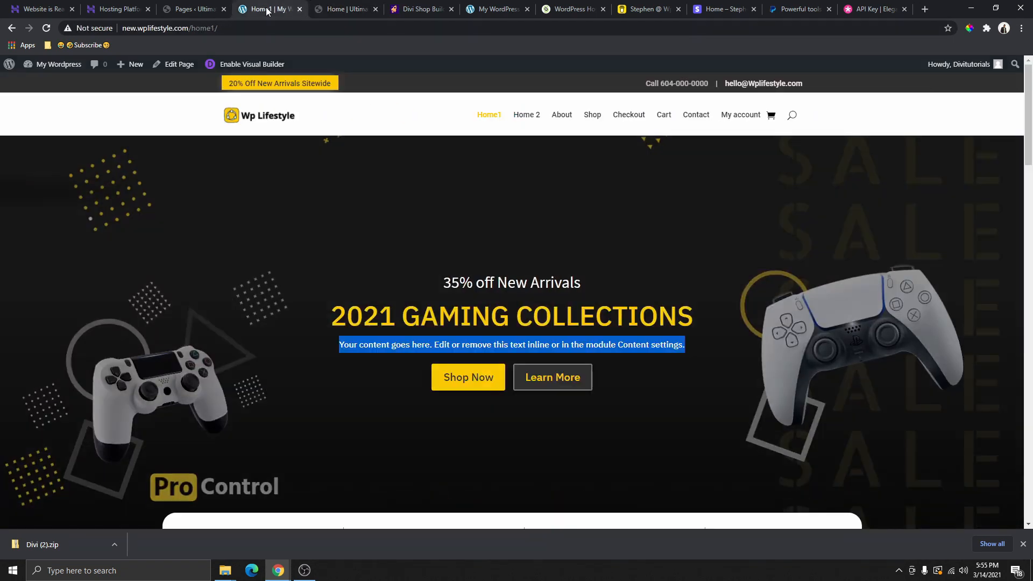
left_click(505, 407)
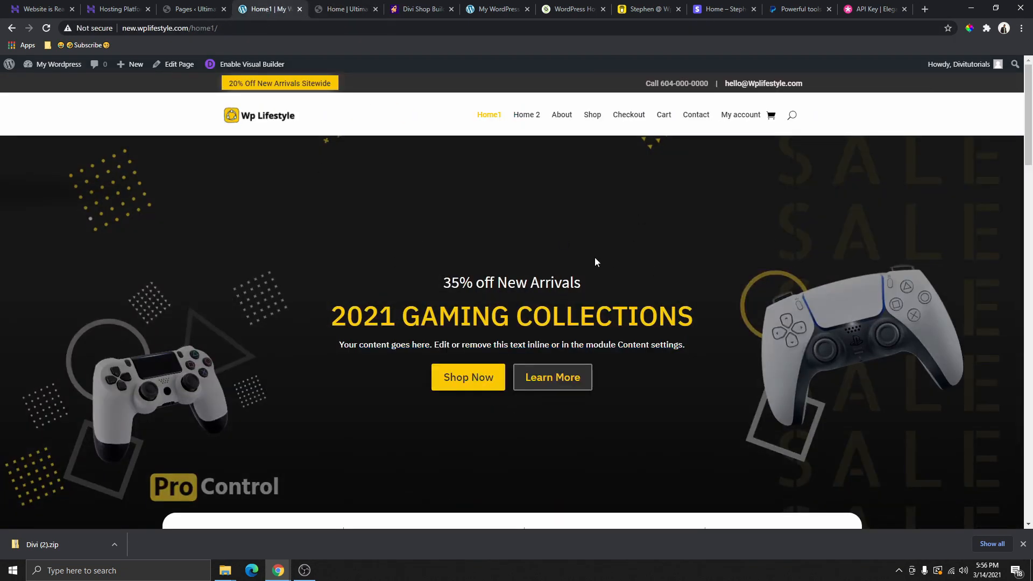
key("ctrl+Tab")
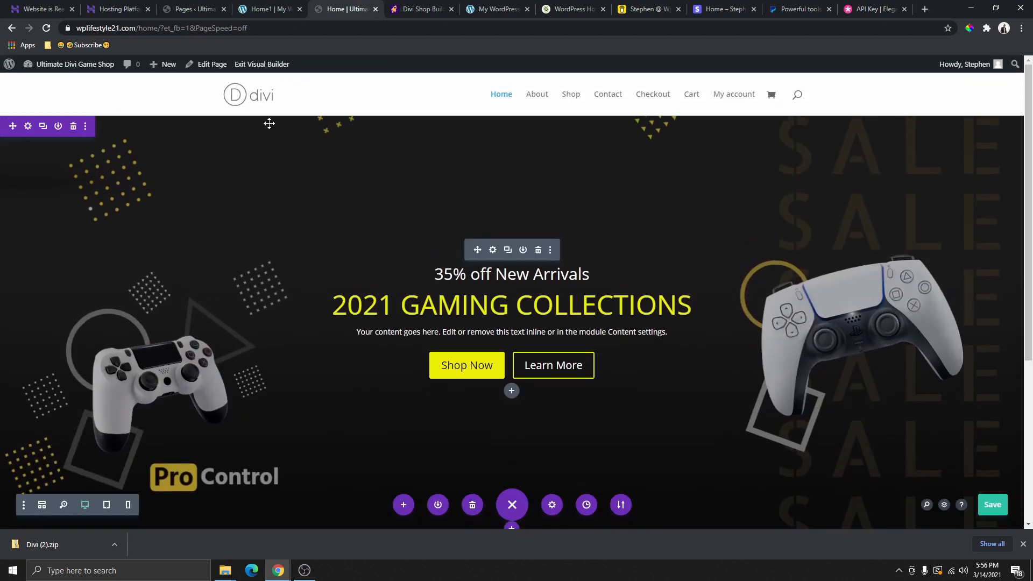
left_click(269, 9)
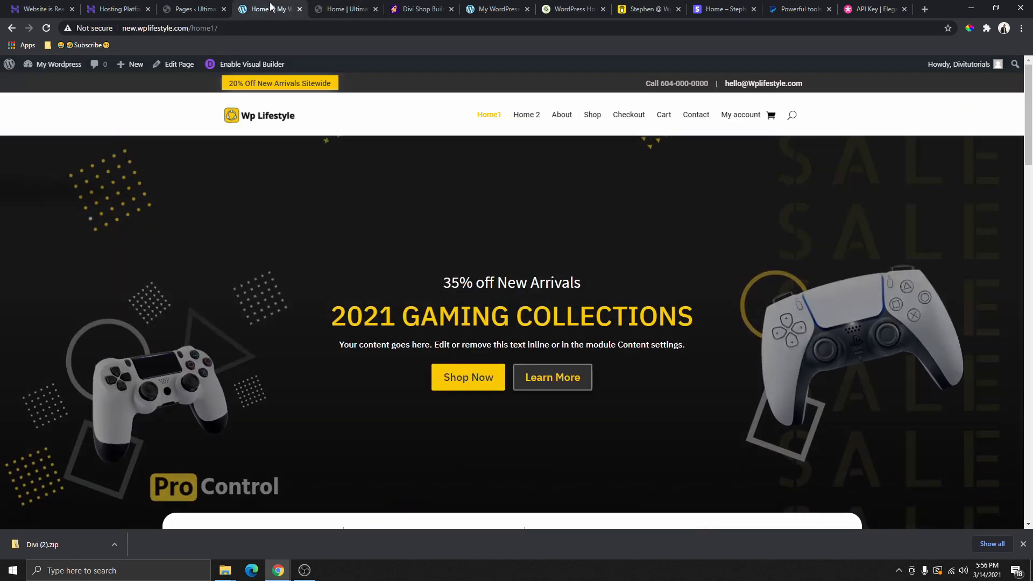
scroll(222, 332, "down", 3)
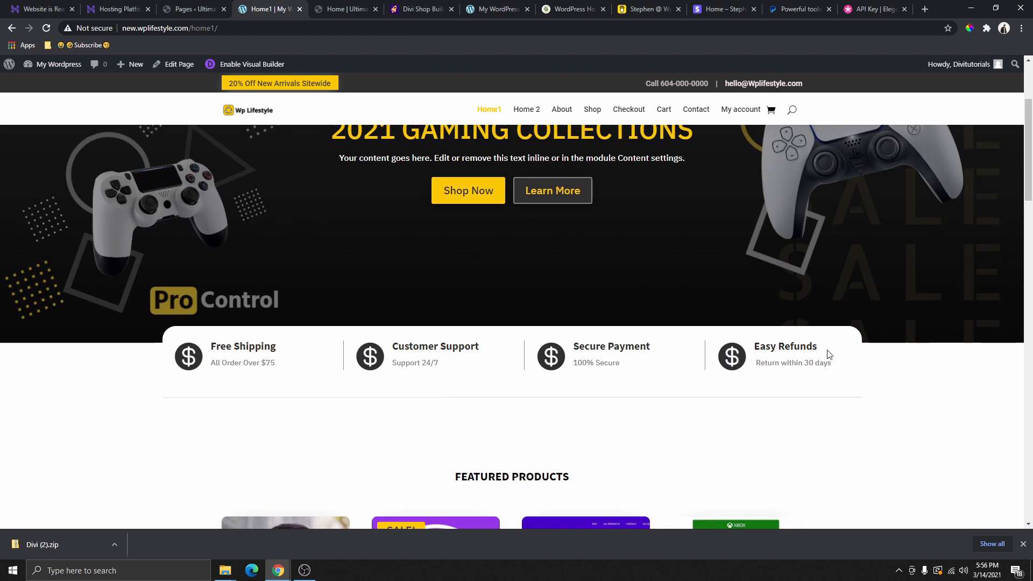
Add a regular section with a four-column row below the header on the game shop home page
key("ctrl+Tab")
scroll(495, 237, "down", 2)
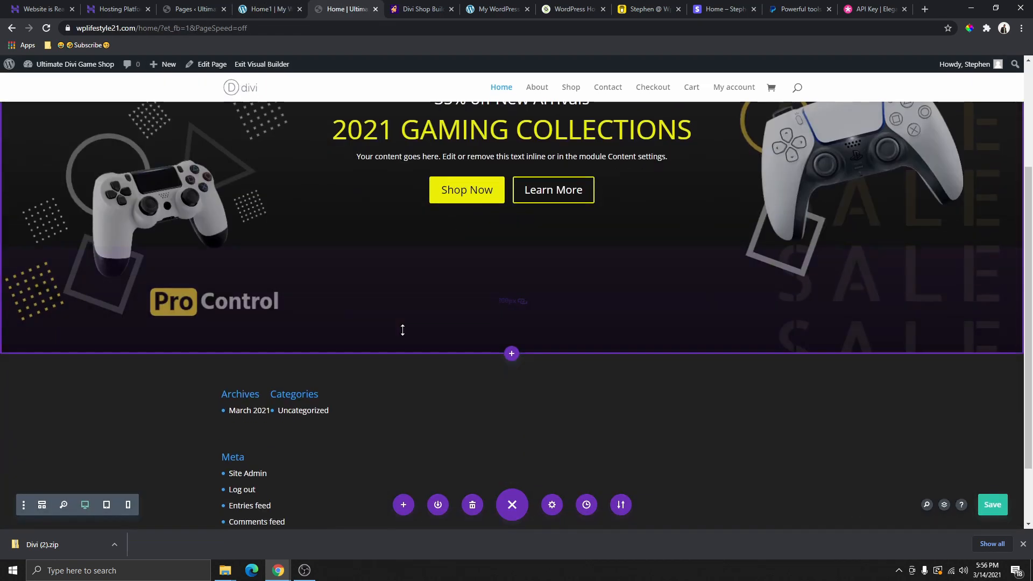
left_click(512, 354)
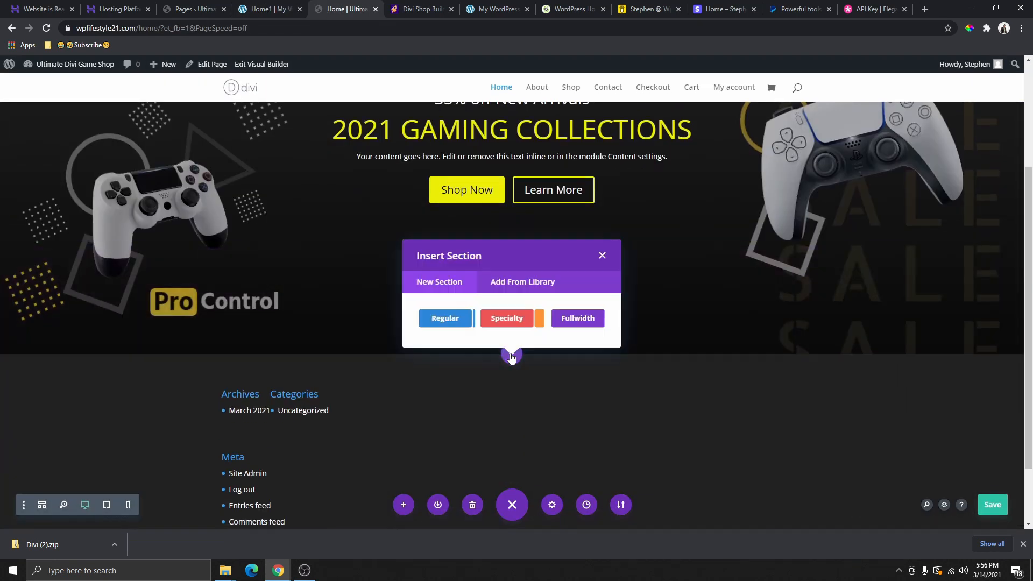
left_click(446, 318)
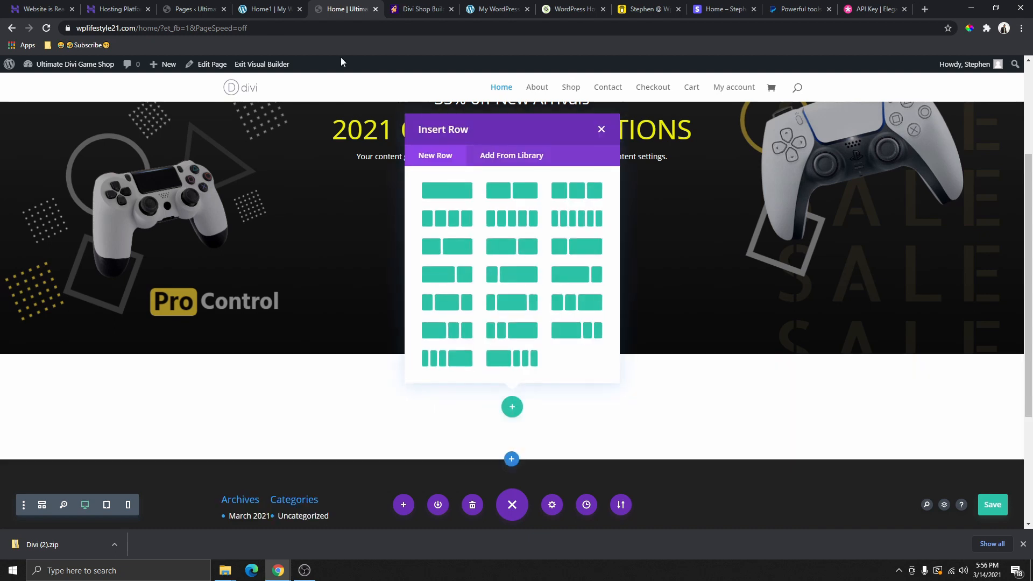
left_click(255, 10)
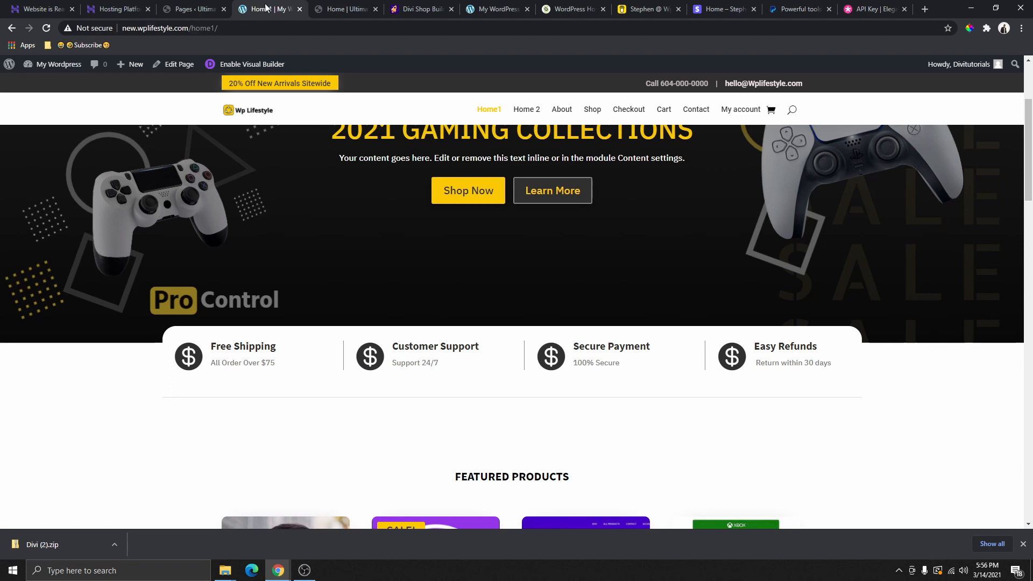
left_click(336, 9)
left_click(433, 219)
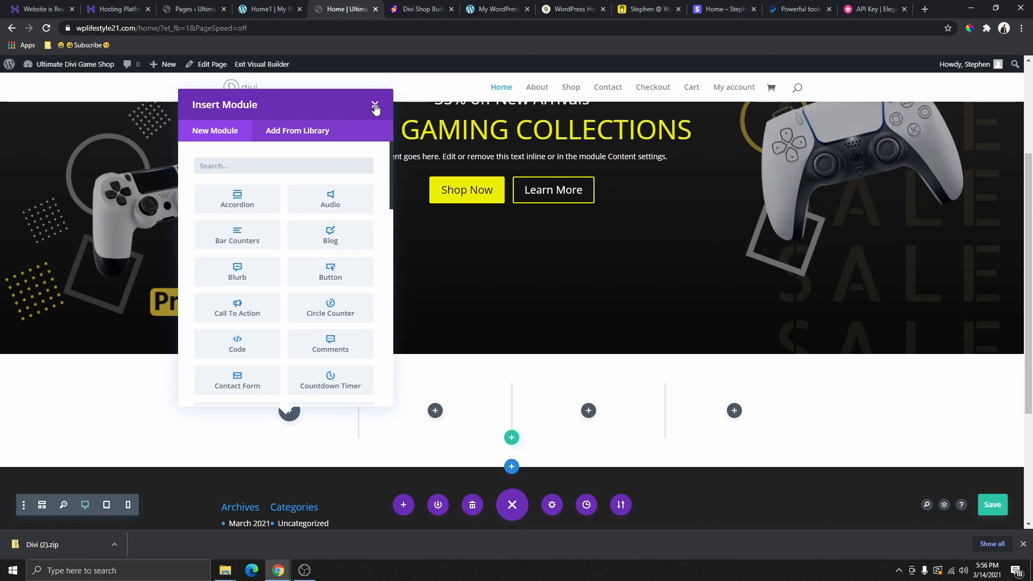
Insert a Blurb module with its default content in the first column of the new row
left_click(237, 272)
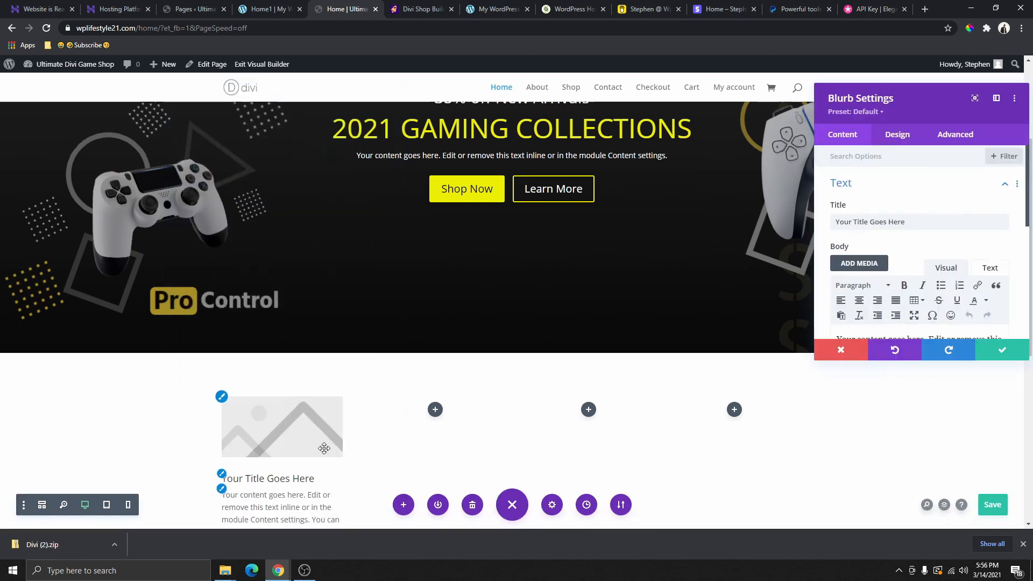
scroll(287, 372, "down", 3)
left_click(1002, 350)
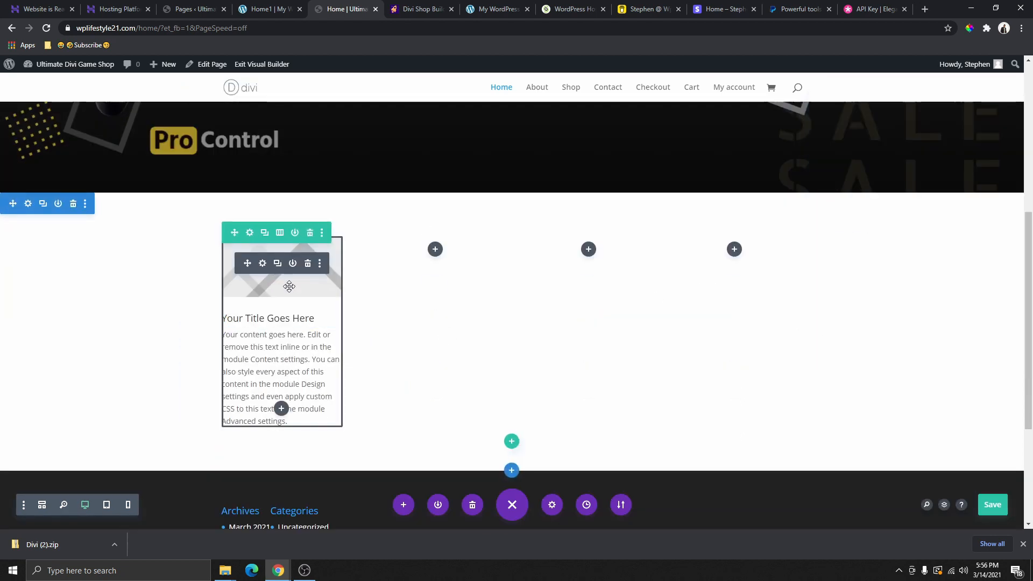
Set the blurb's image/icon placement to Left
left_click(262, 263)
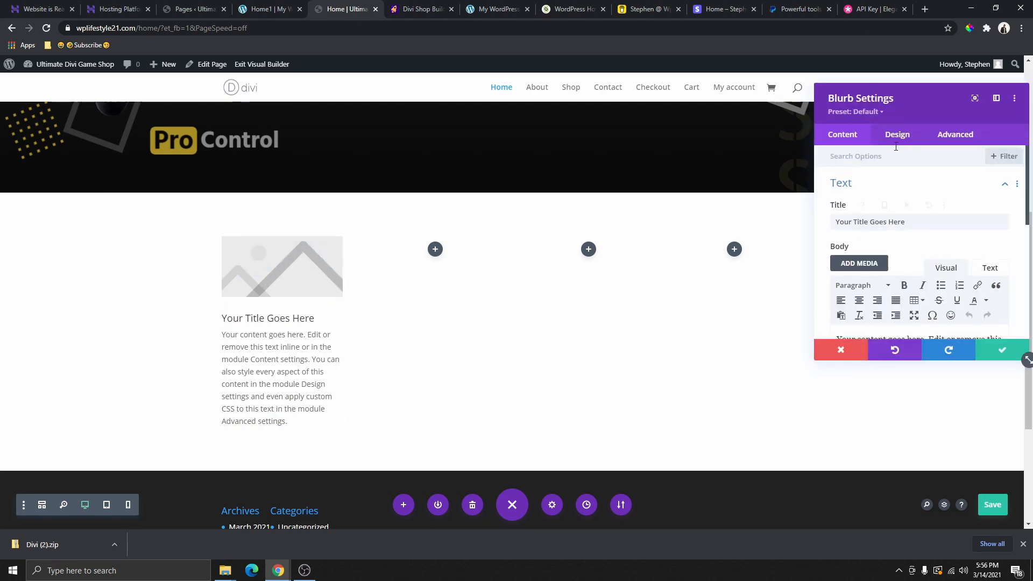
left_click(897, 136)
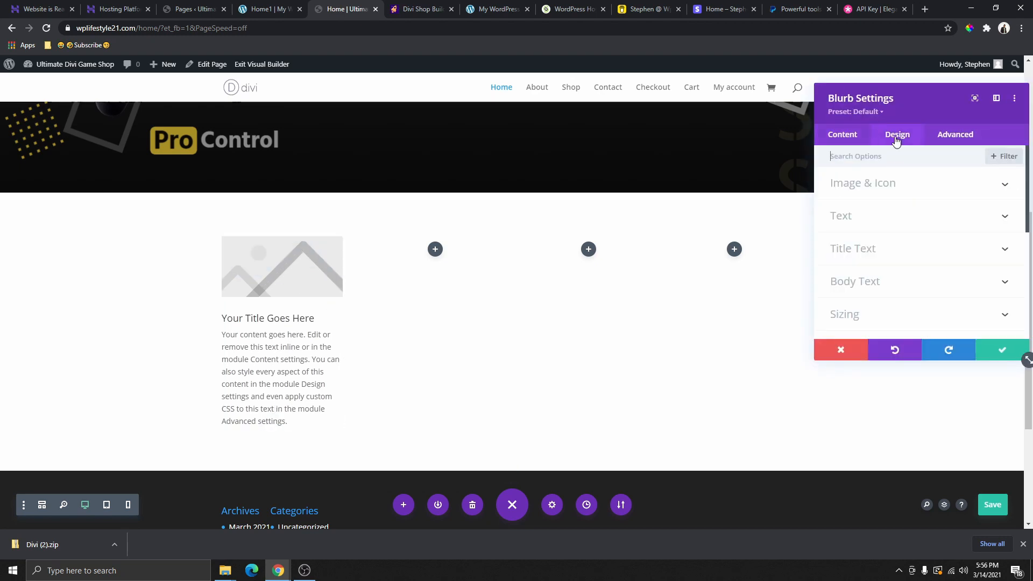
left_click(881, 187)
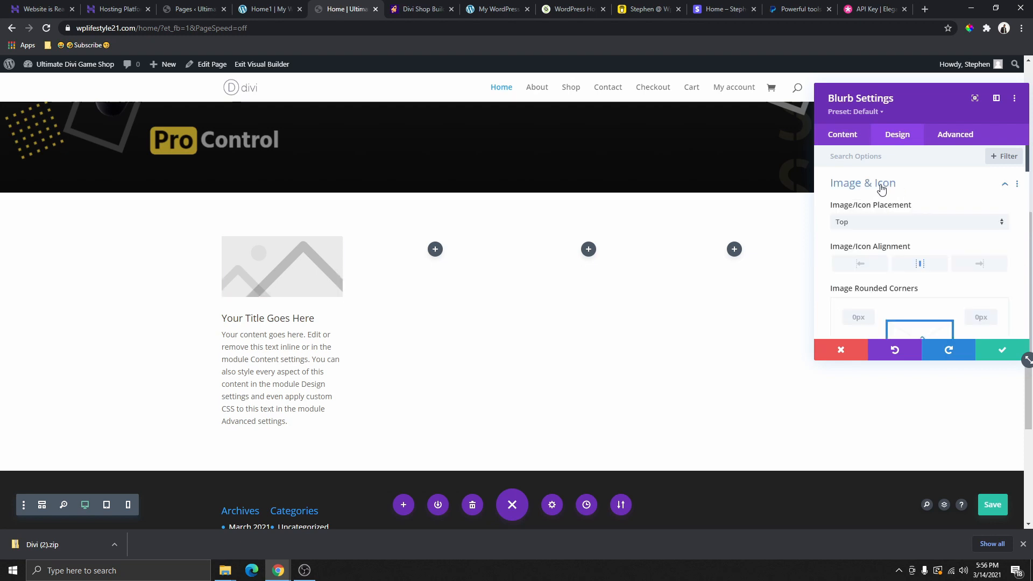
left_click(875, 225)
left_click(850, 249)
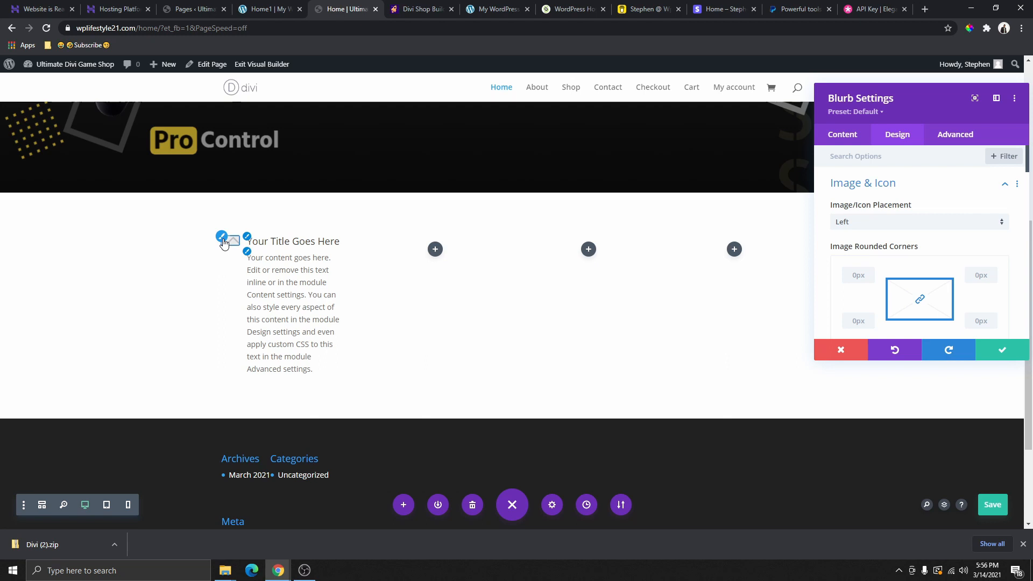
Use an icon instead of the image in the blurb and choose the circled right-pointing triangle
left_click(842, 135)
left_click(876, 218)
scroll(909, 259, "down", 1)
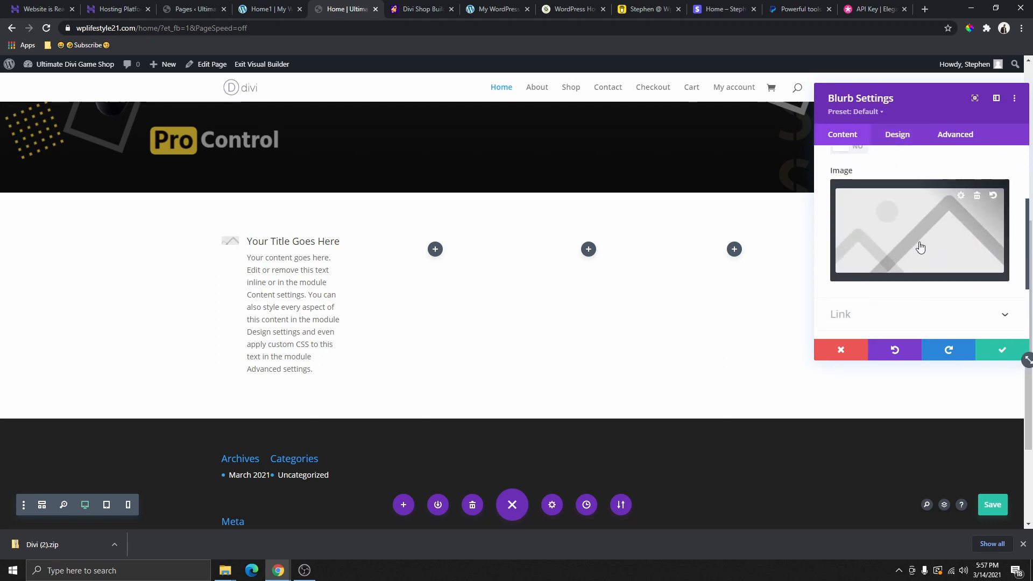
scroll(926, 237, "down", 1)
scroll(876, 233, "up", 2)
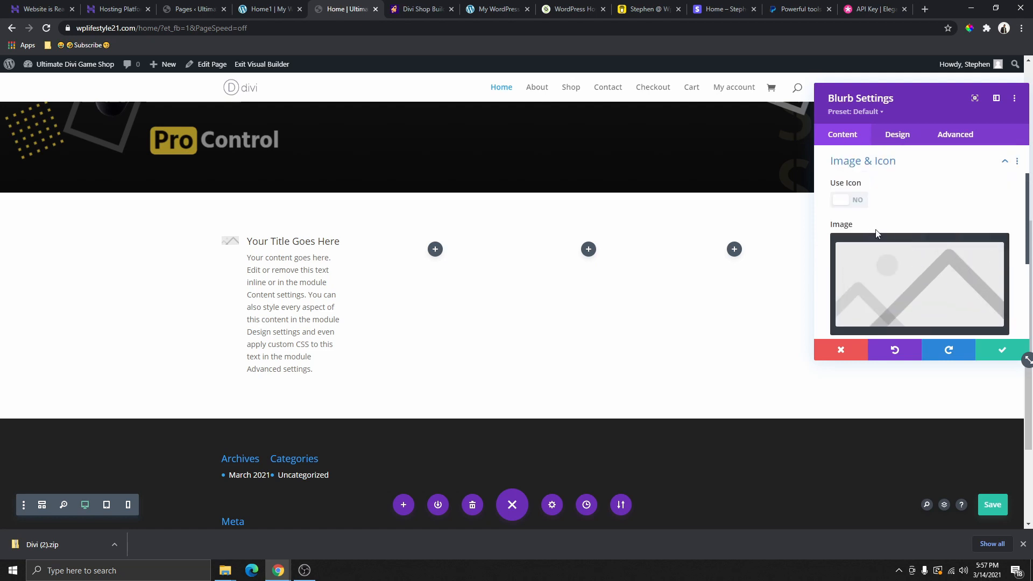
left_click(852, 204)
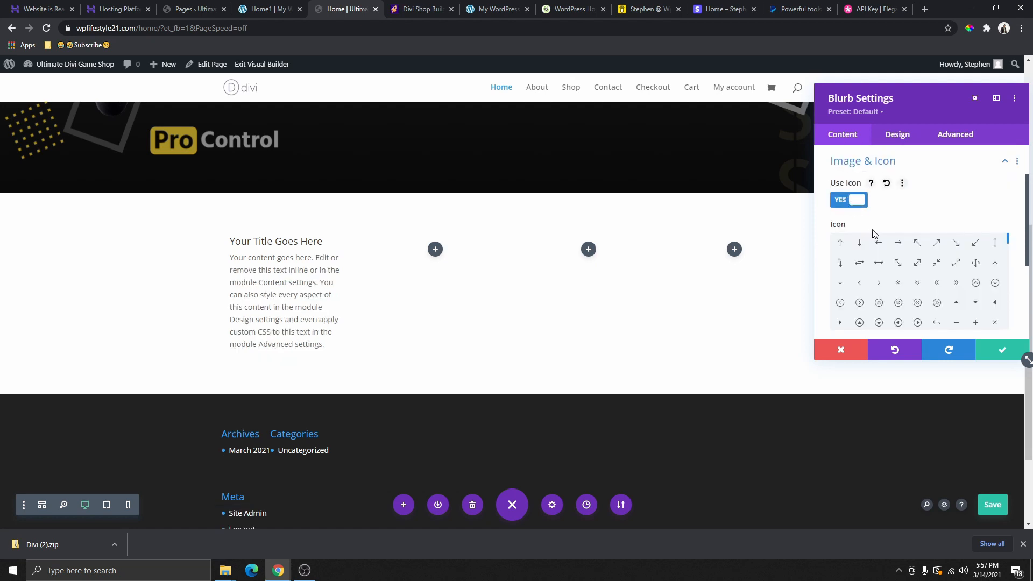
left_click(917, 322)
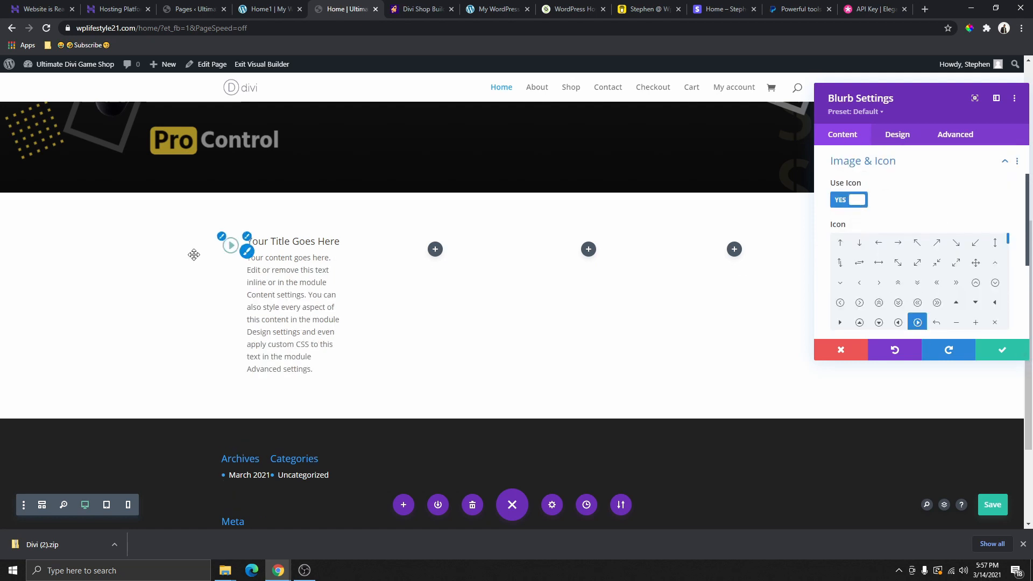
Try a black background color (#000000) on the blurb and clear it again
scroll(882, 215, "down", 5)
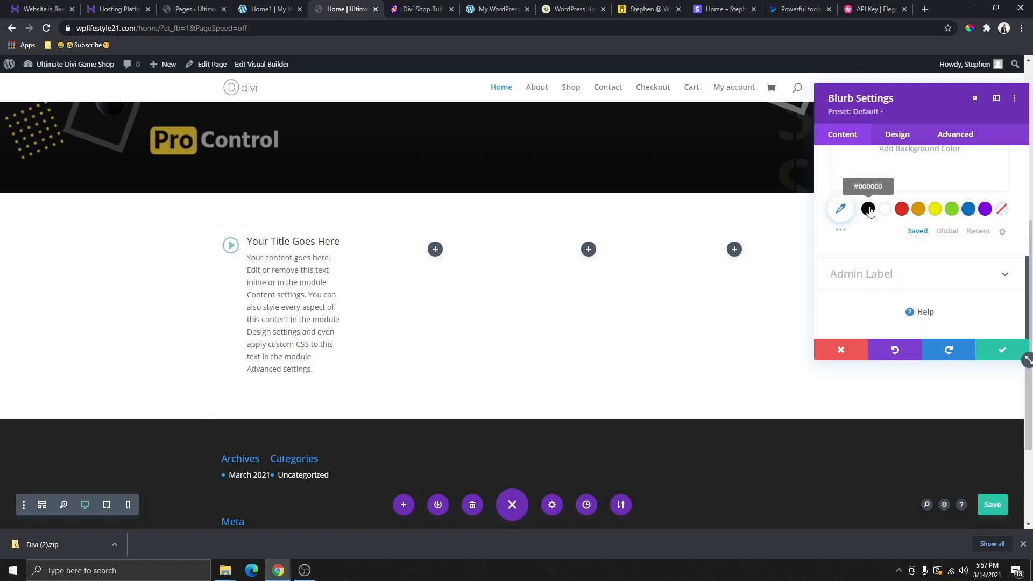
left_click(868, 209)
scroll(939, 215, "up", 2)
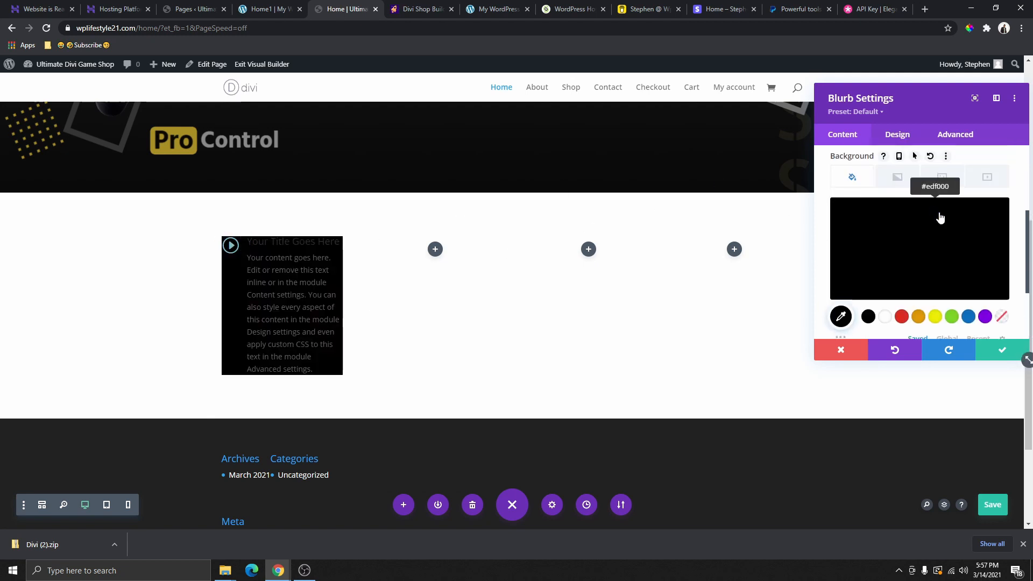
left_click(980, 214)
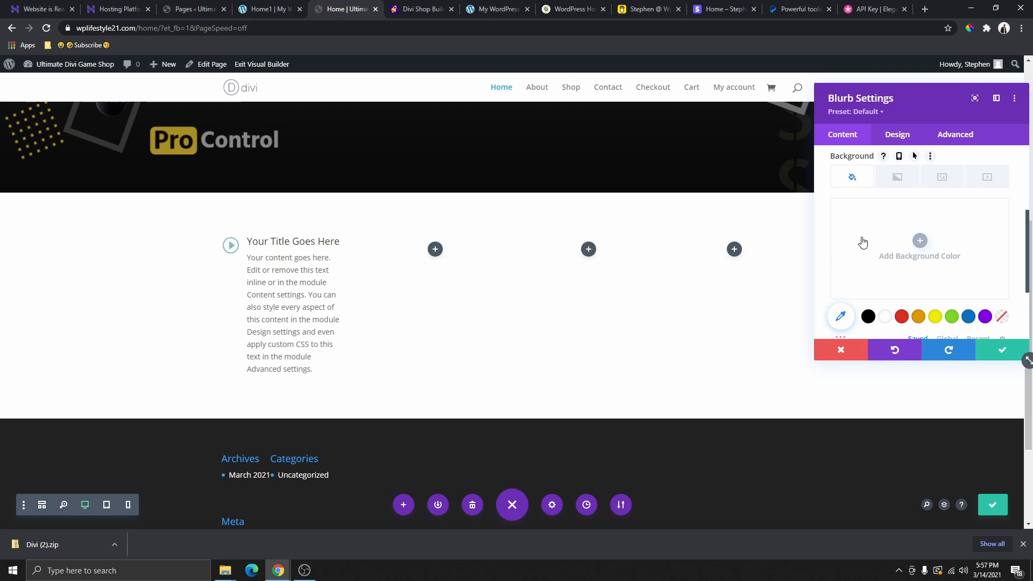
Replace the blurb's title with "Free Shipping" from the reference page
left_click(284, 12)
left_click(347, 9)
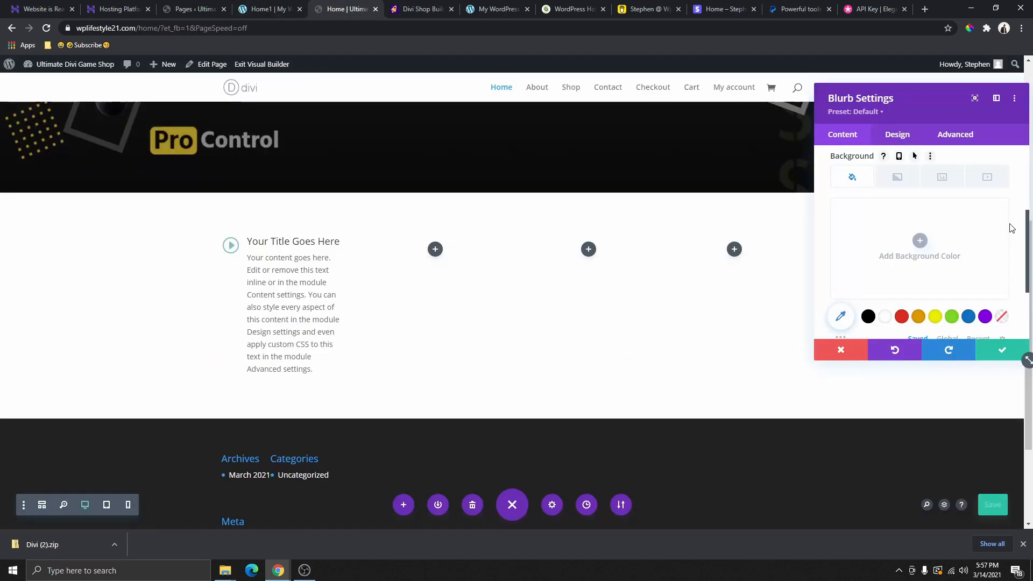
scroll(910, 242, "up", 3)
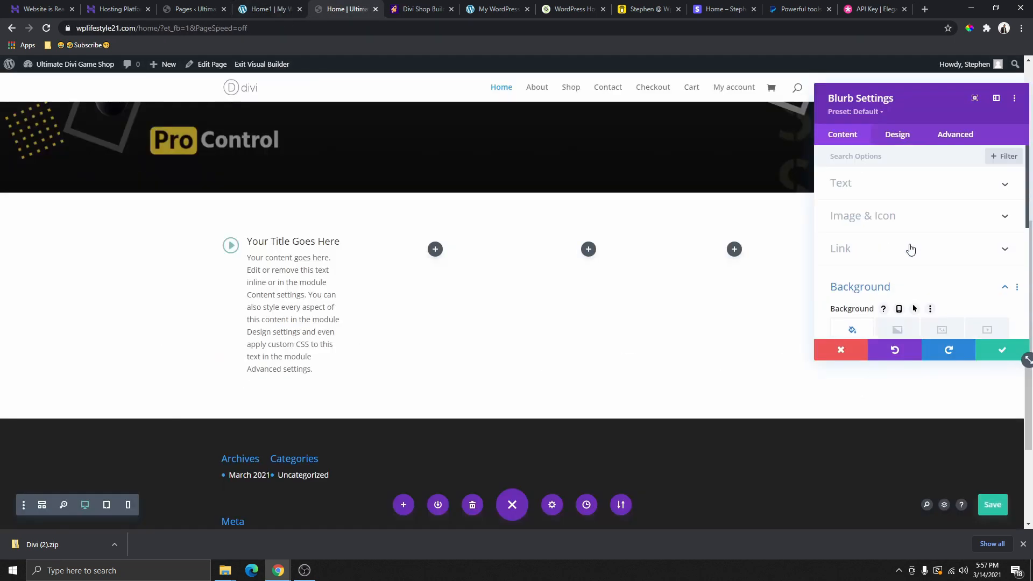
left_click(866, 183)
right_click(844, 222)
left_click(877, 279)
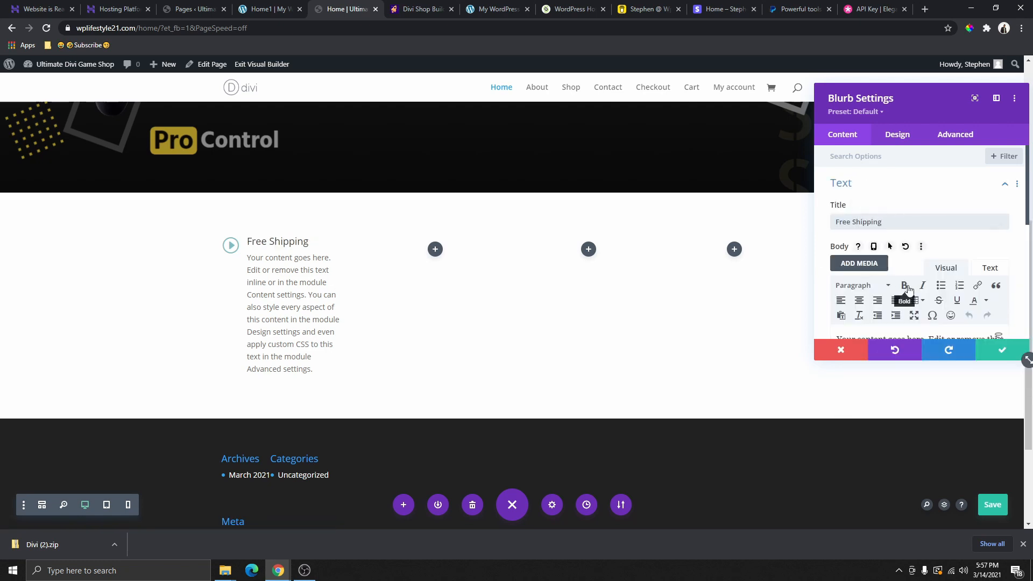
Copy "All Order Over $75" from the reference page and replace the blurb's default body text with it
scroll(910, 285, "down", 2)
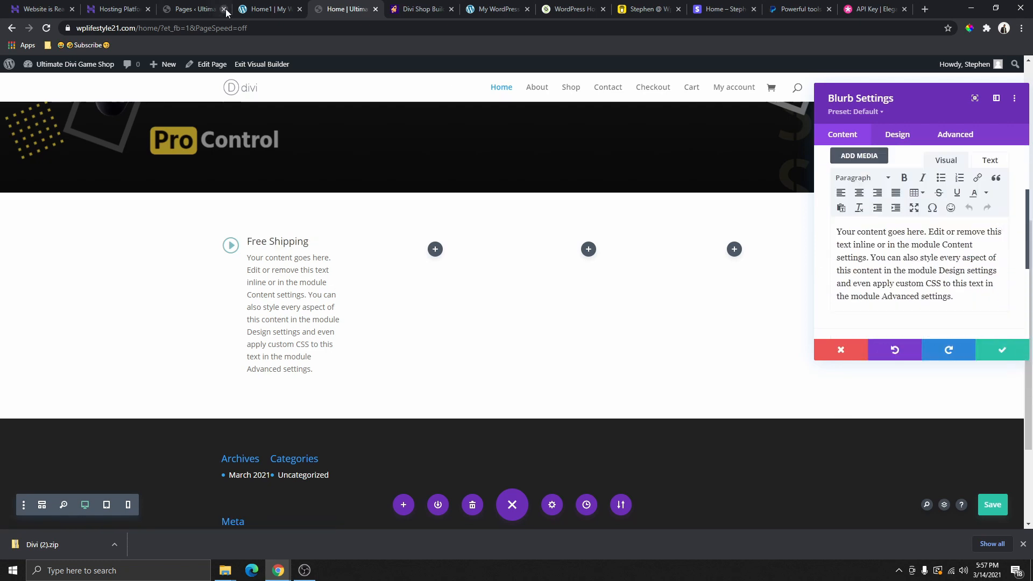
left_click(269, 9)
left_click_drag(281, 368, 214, 365)
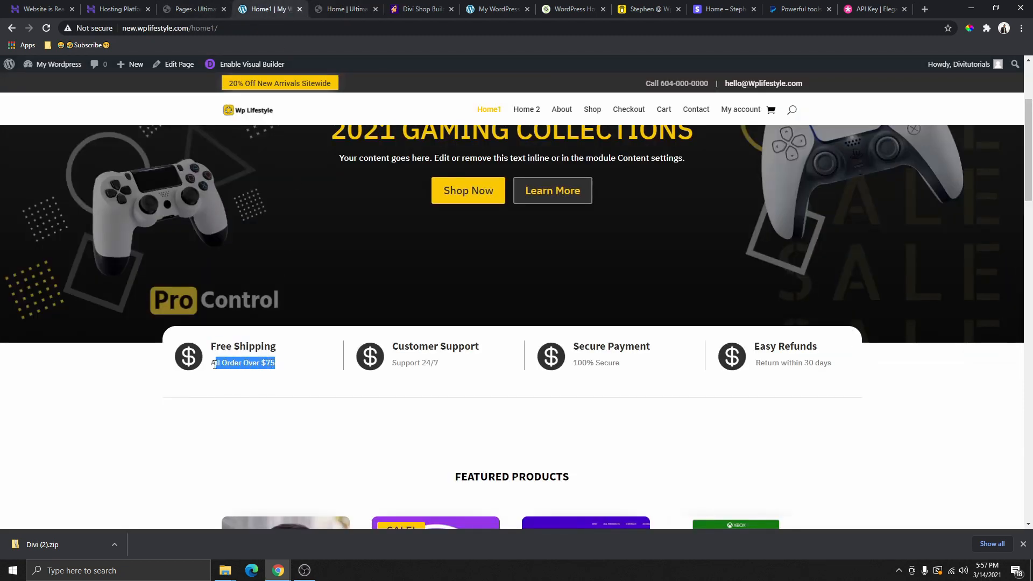
right_click(238, 359)
left_click(258, 369)
left_click(346, 11)
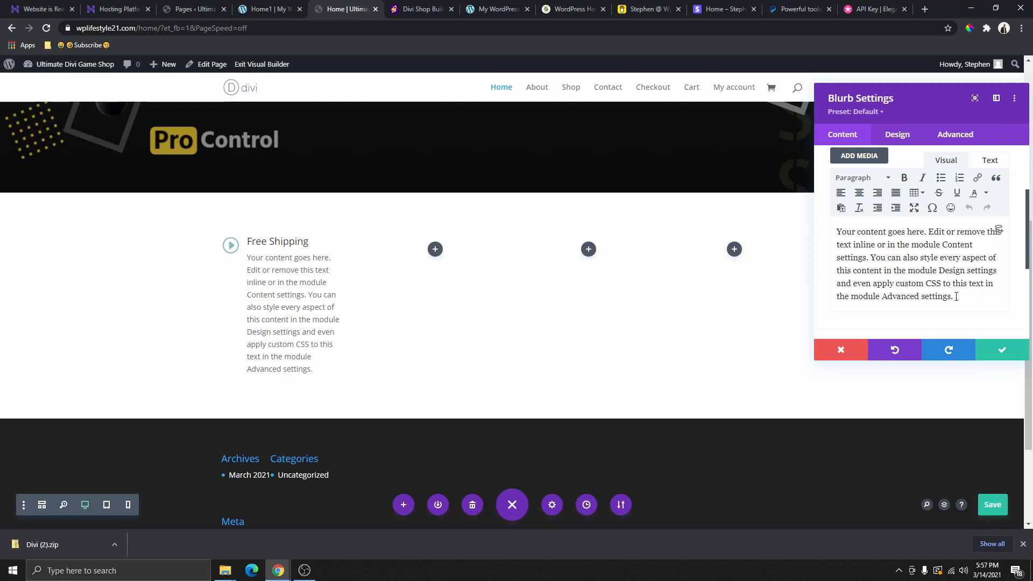
left_click_drag(956, 296, 858, 223)
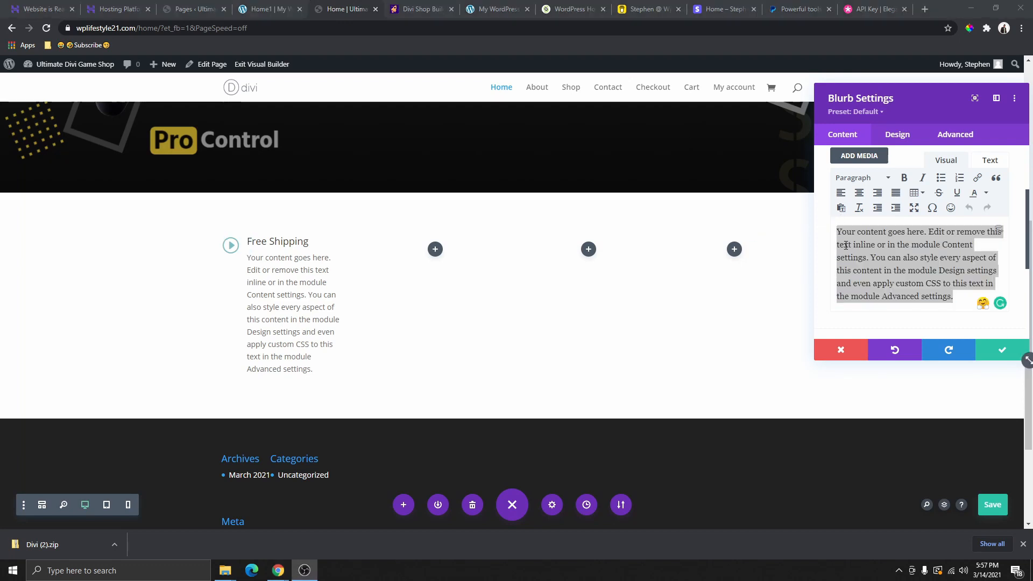
right_click(888, 239)
left_click(784, 292)
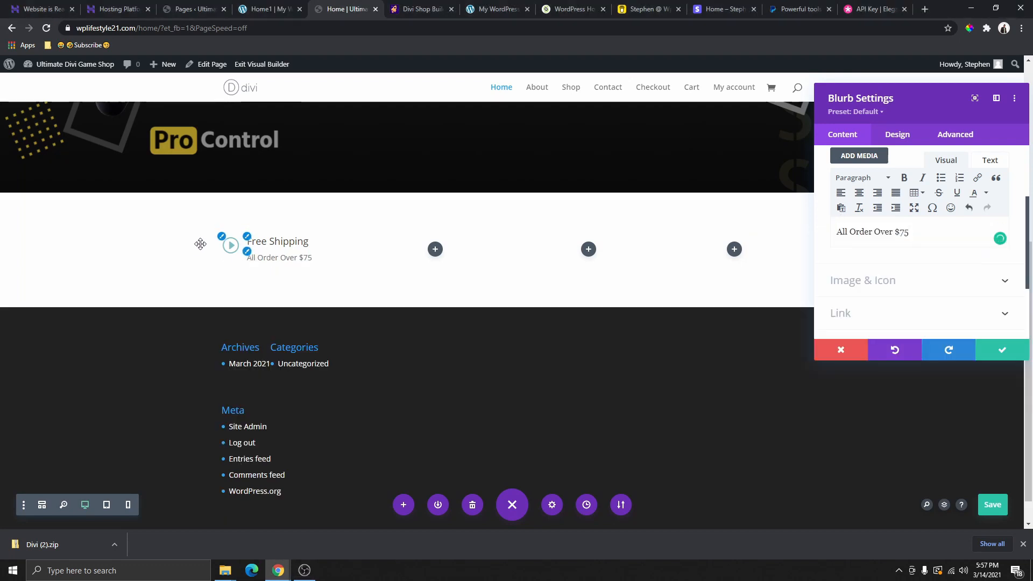
Color the blurb's icon black and choose the circled dollar sign to match the reference page
left_click(226, 241)
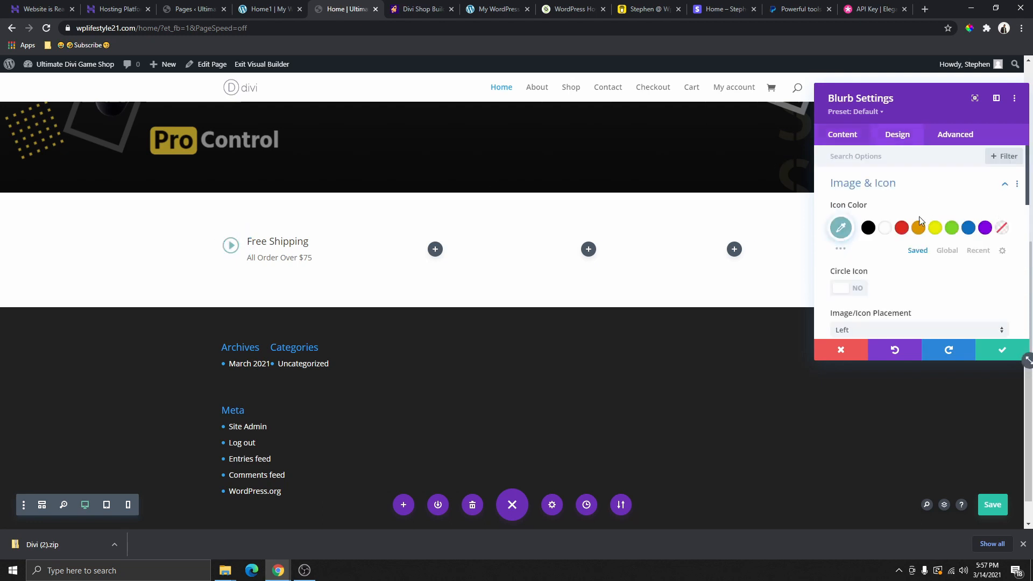
left_click(867, 228)
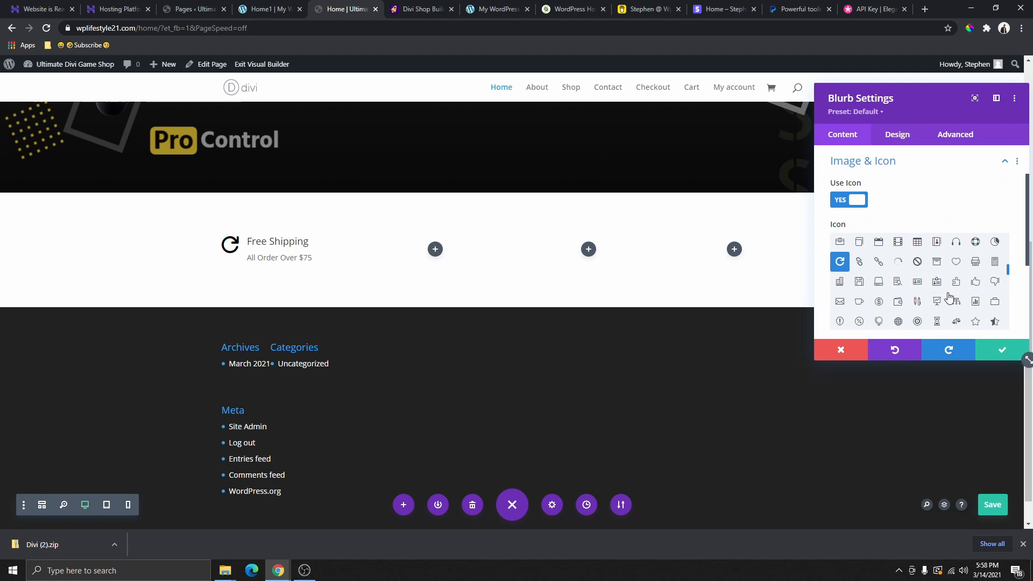
left_click(258, 9)
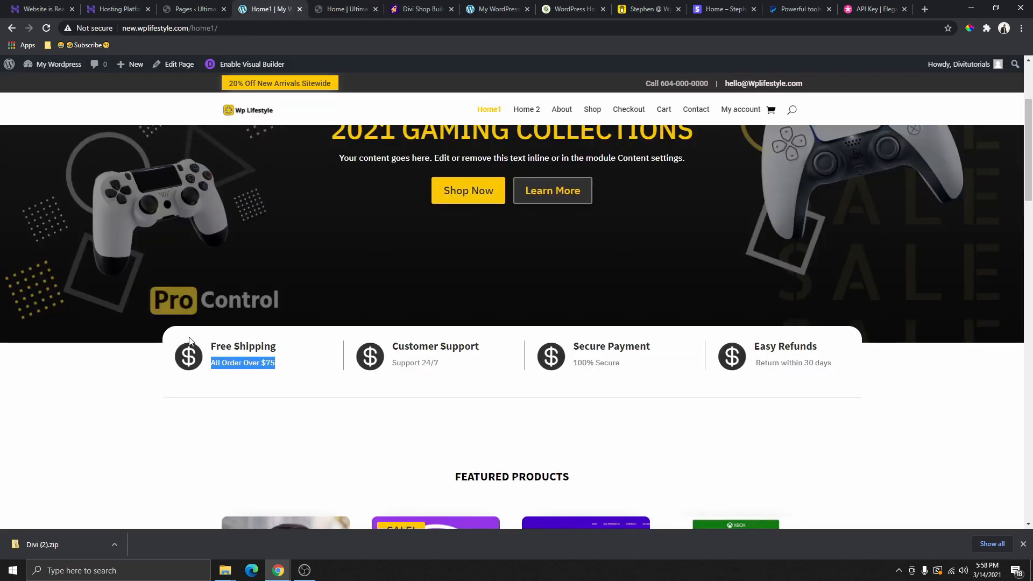
left_click(350, 12)
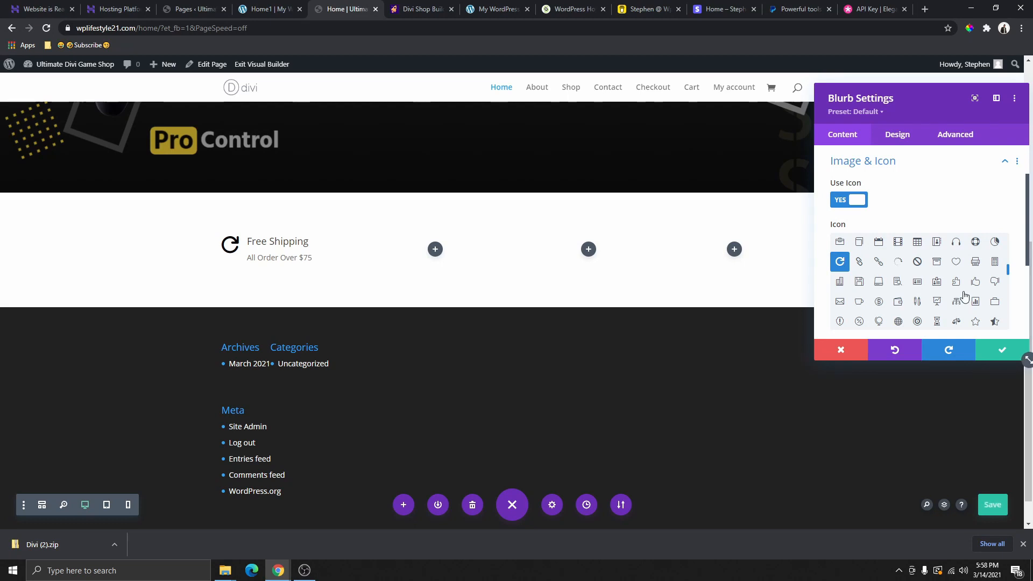
left_click(879, 301)
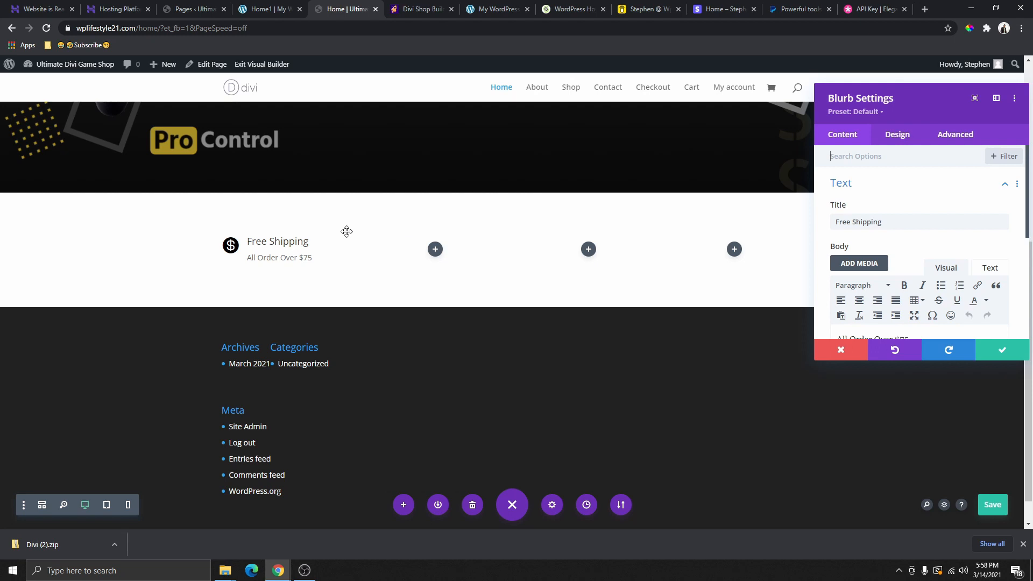
Try blue (#0c71c3) and yellow as the blurb's icon color, then restore black
left_click(226, 241)
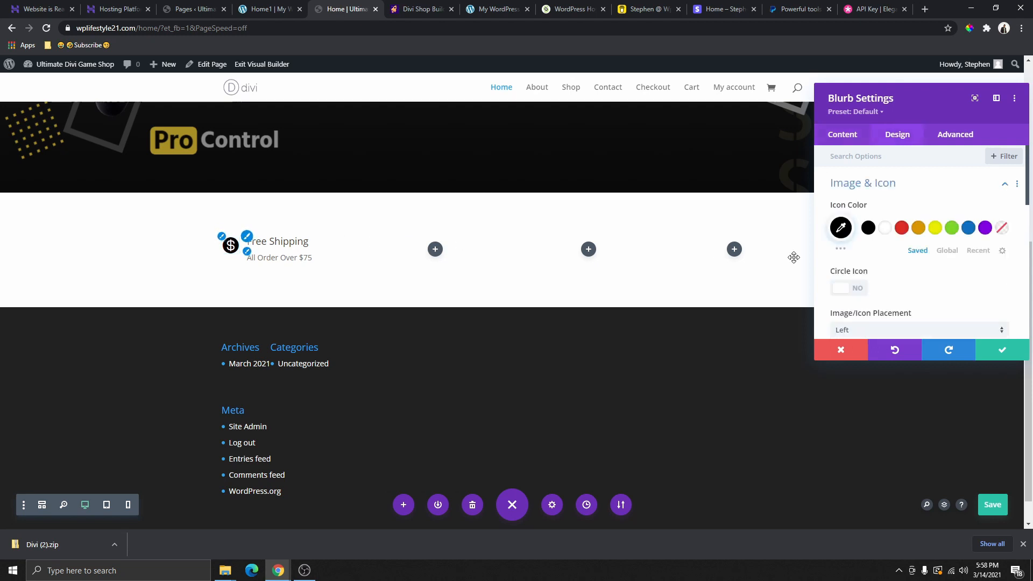
left_click(968, 227)
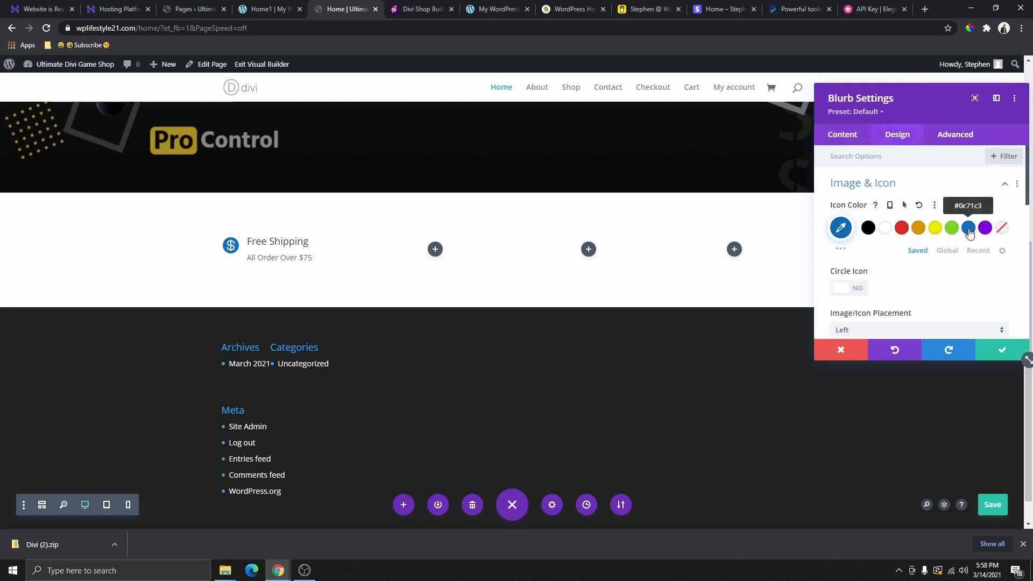
left_click(936, 228)
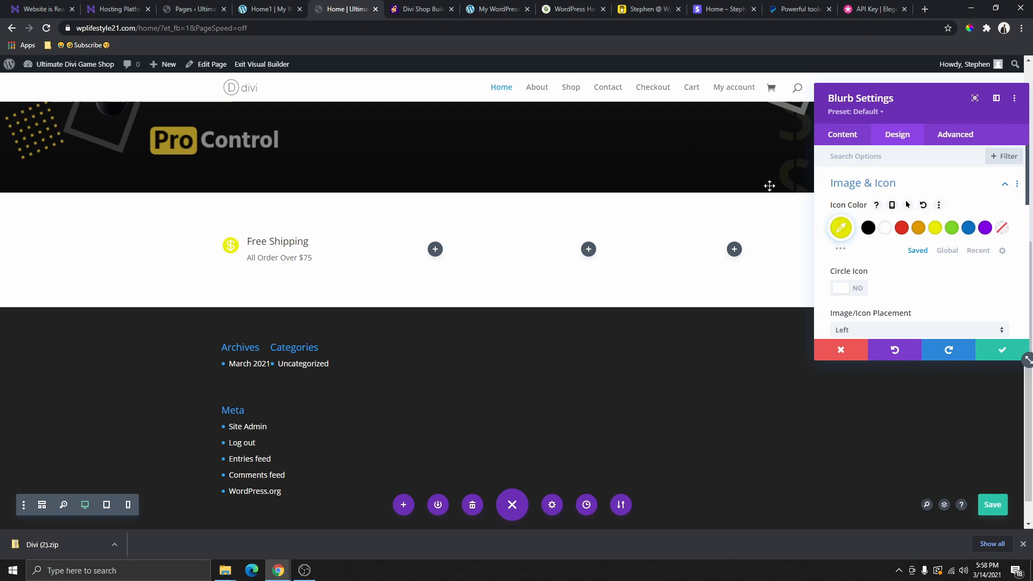
left_click(868, 227)
Enable a custom icon font size for the blurb and set it to 50px
scroll(953, 286, "down", 3)
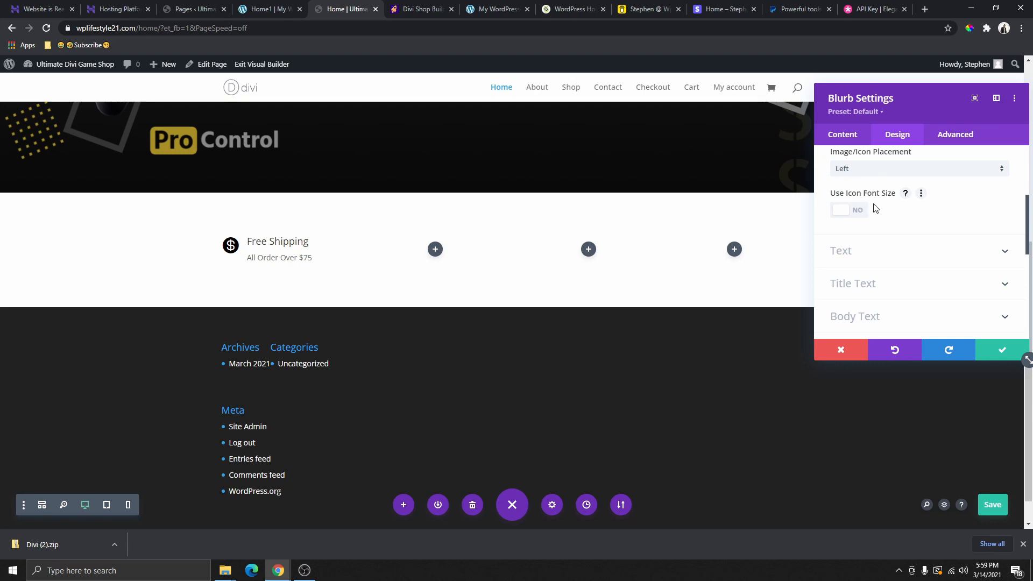
left_click(860, 210)
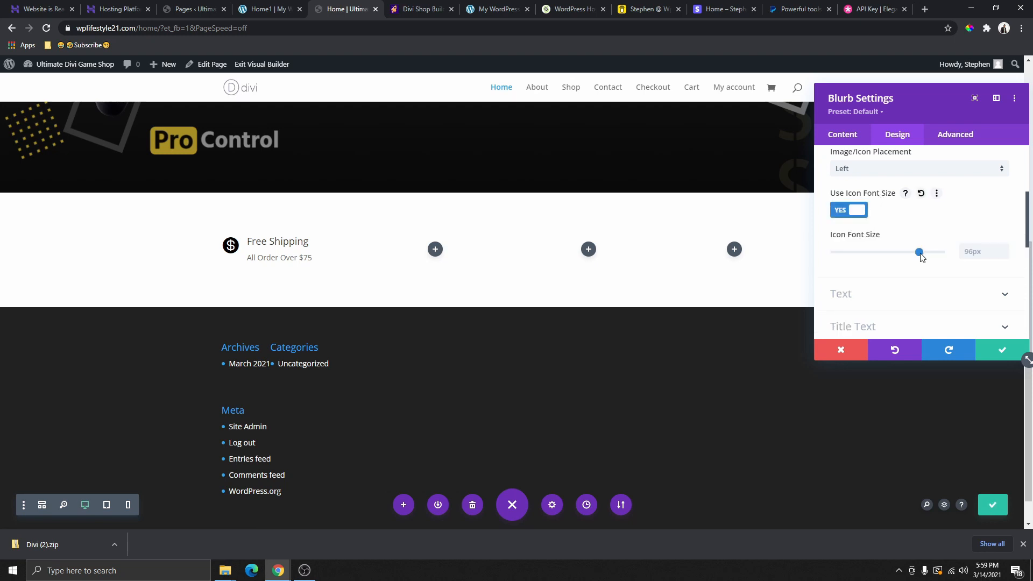
left_click_drag(920, 257, 891, 256)
left_click(1002, 256)
left_click(1001, 256)
left_click(1001, 255)
left_click(1001, 256)
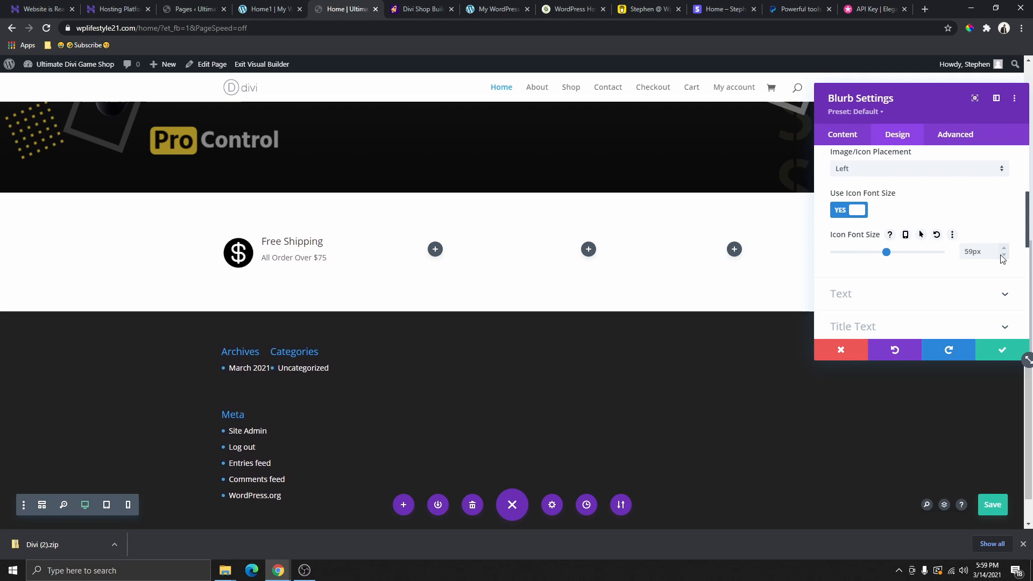
Try the circle around the blurb's icon and turn it off again
scroll(883, 226, "up", 3)
scroll(858, 244, "down", 1)
left_click(855, 237)
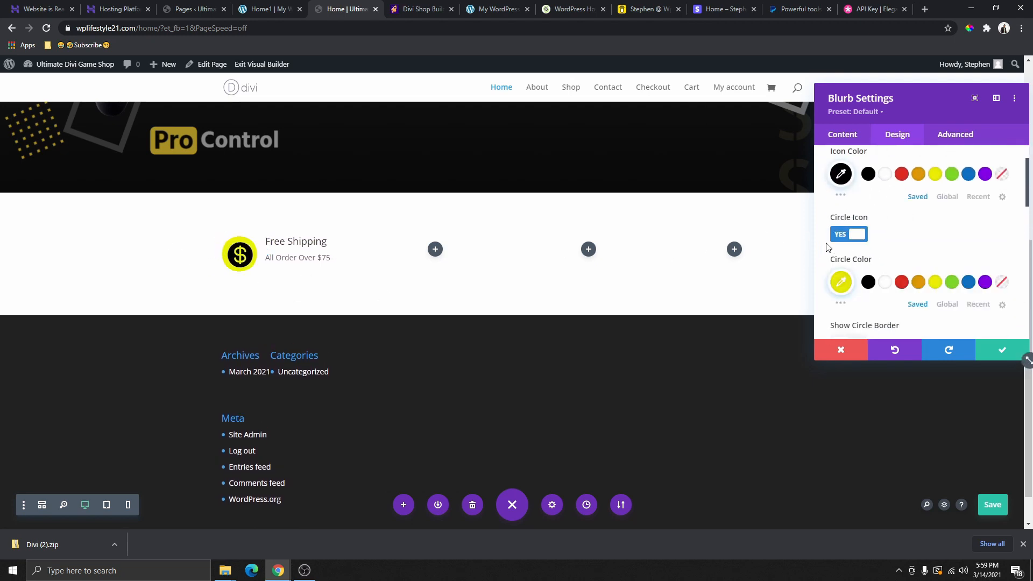
left_click(842, 236)
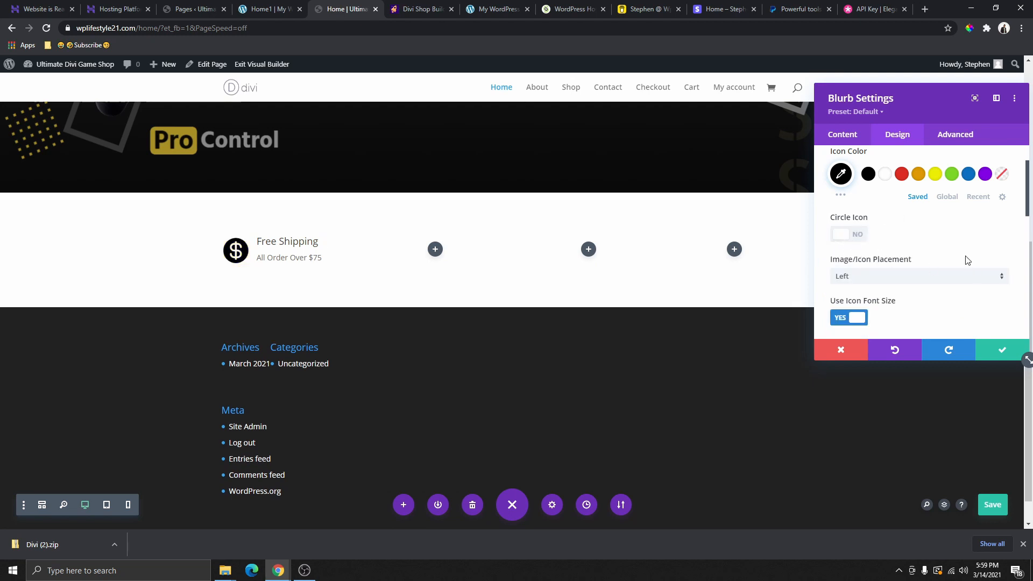
Try yellow (#edf000) on the blurb's title text and settle on black
left_click(257, 240)
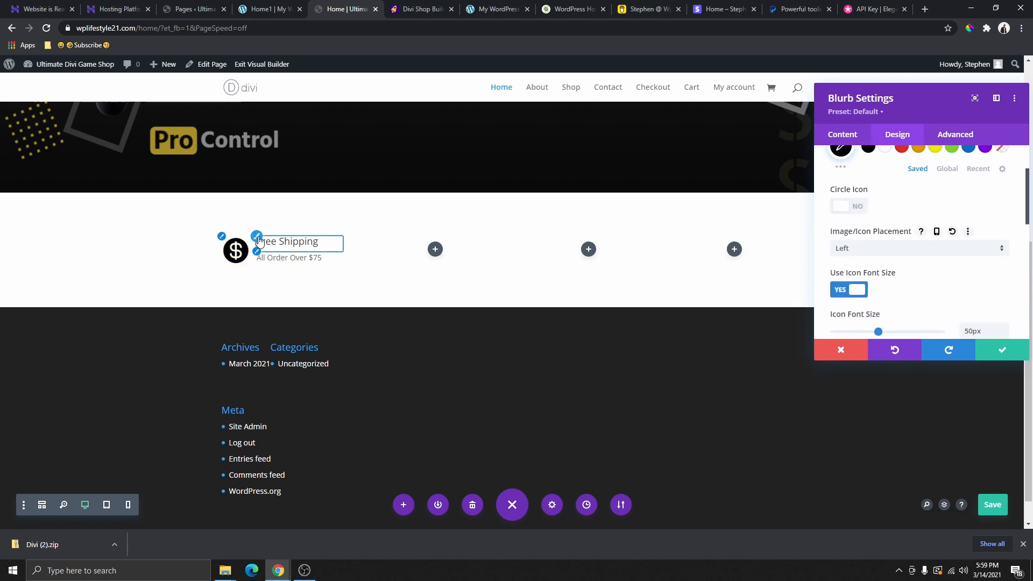
scroll(882, 253, "down", 2)
scroll(903, 273, "down", 2)
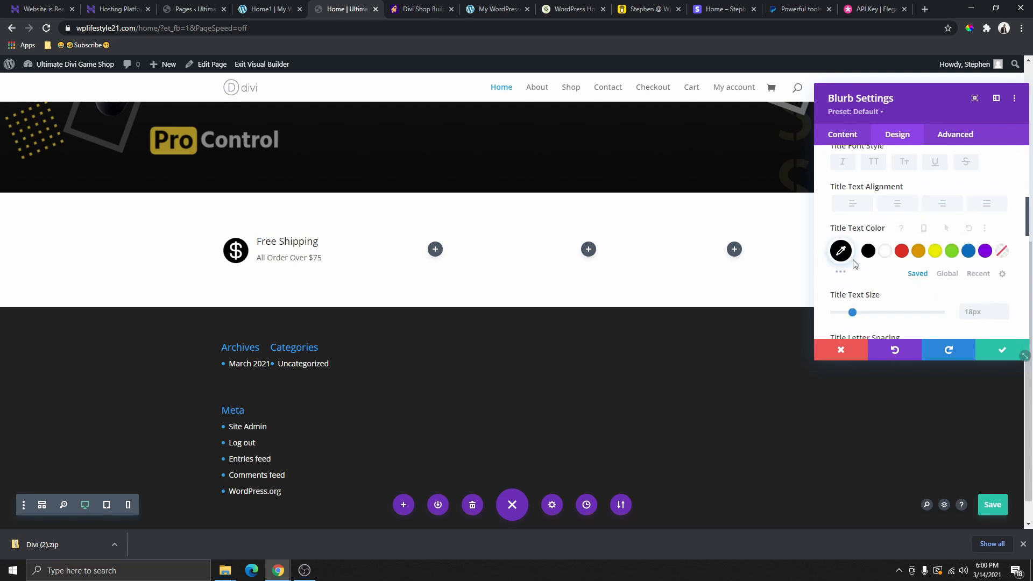
left_click(935, 251)
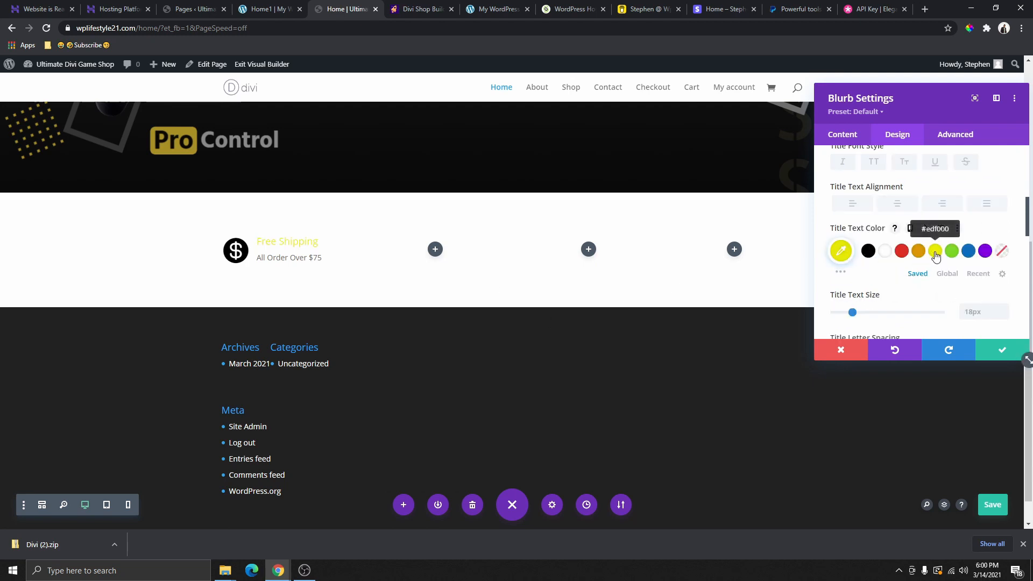
left_click(869, 250)
Set the blurb's title font weight to Bold, then save the blurb settings and the page
scroll(894, 258, "down", 5)
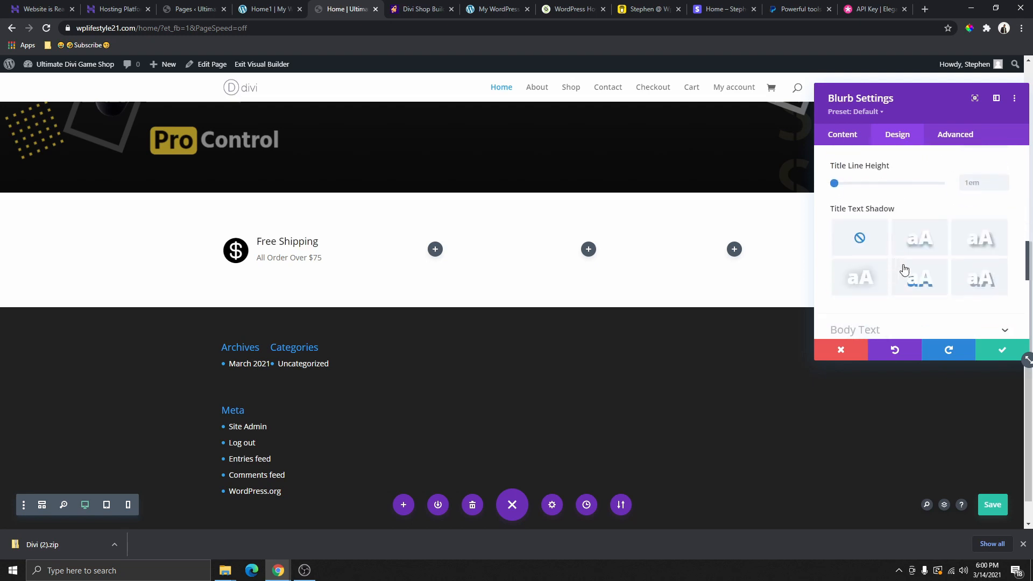
scroll(877, 247, "down", 3)
scroll(890, 261, "up", 5)
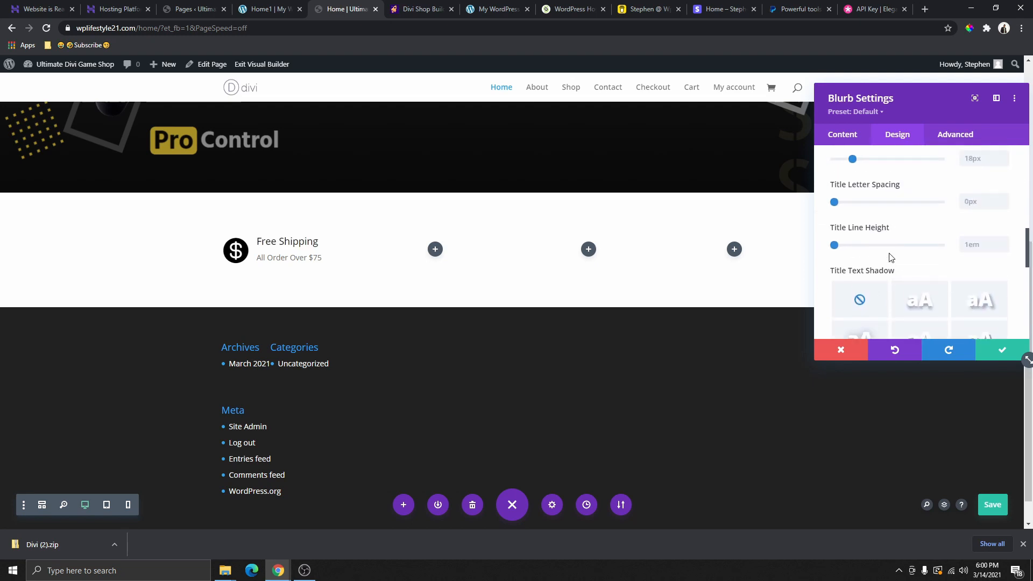
scroll(903, 277, "up", 3)
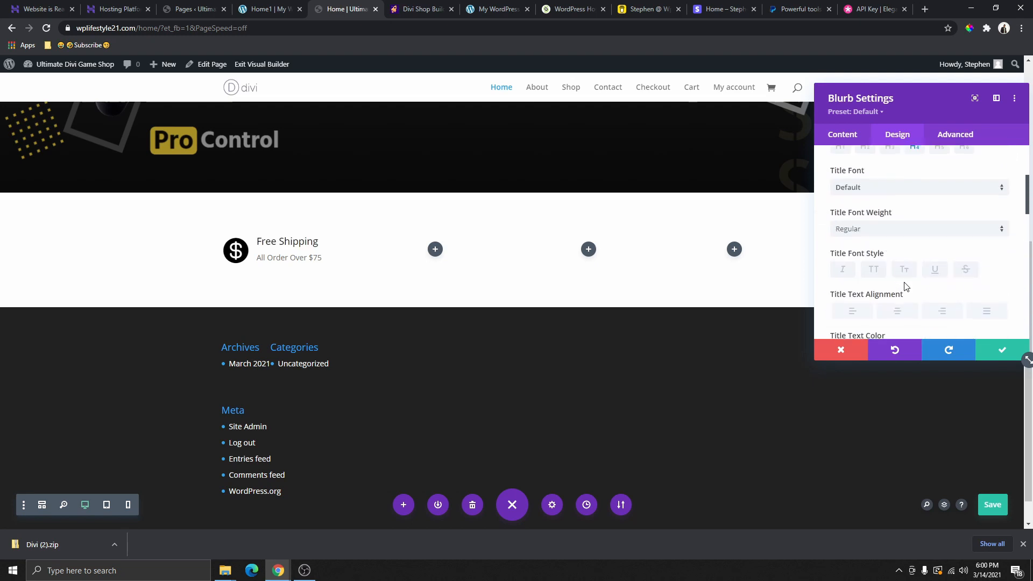
left_click(877, 234)
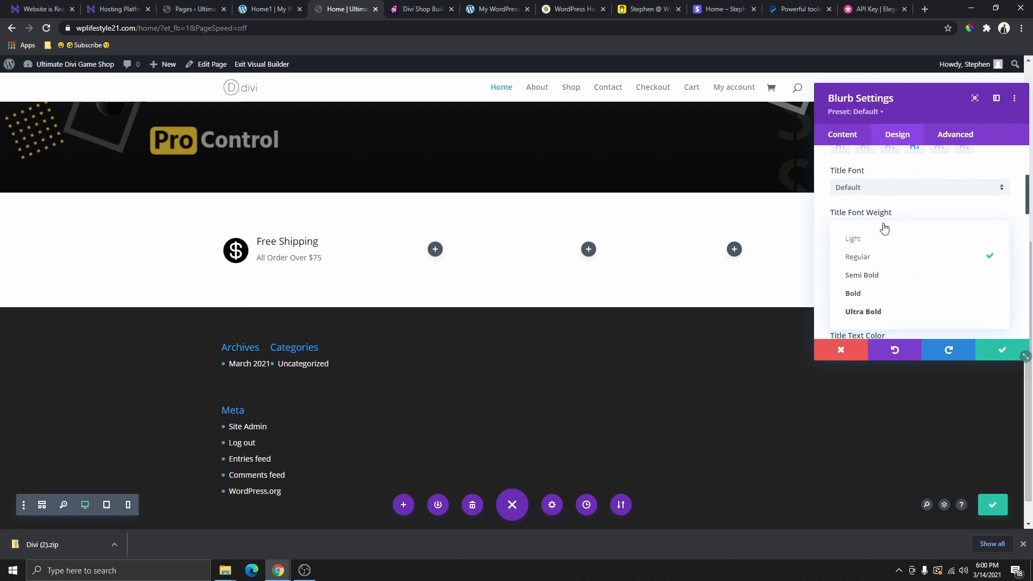
left_click(859, 293)
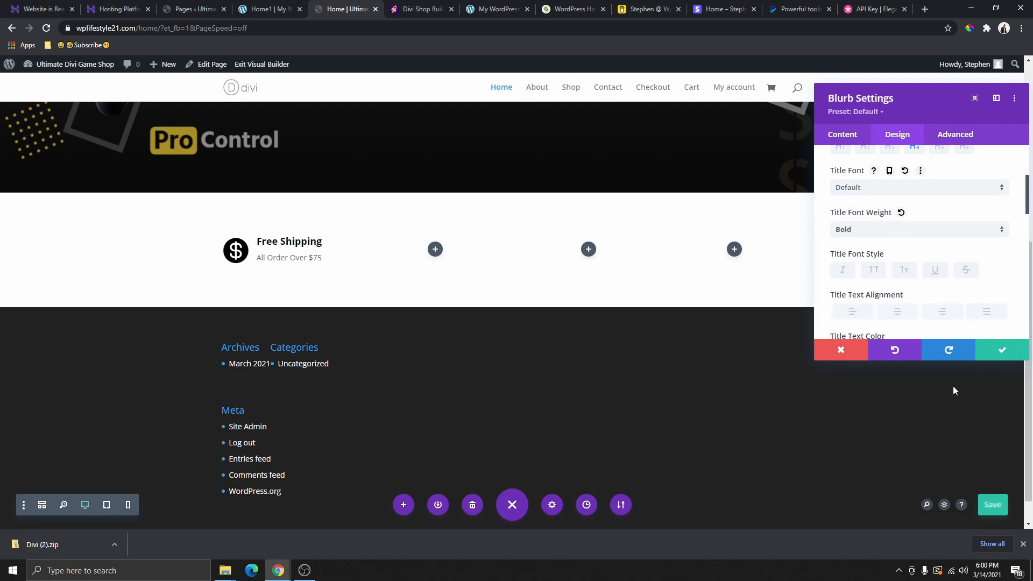
left_click(1001, 350)
key("ctrl+s")
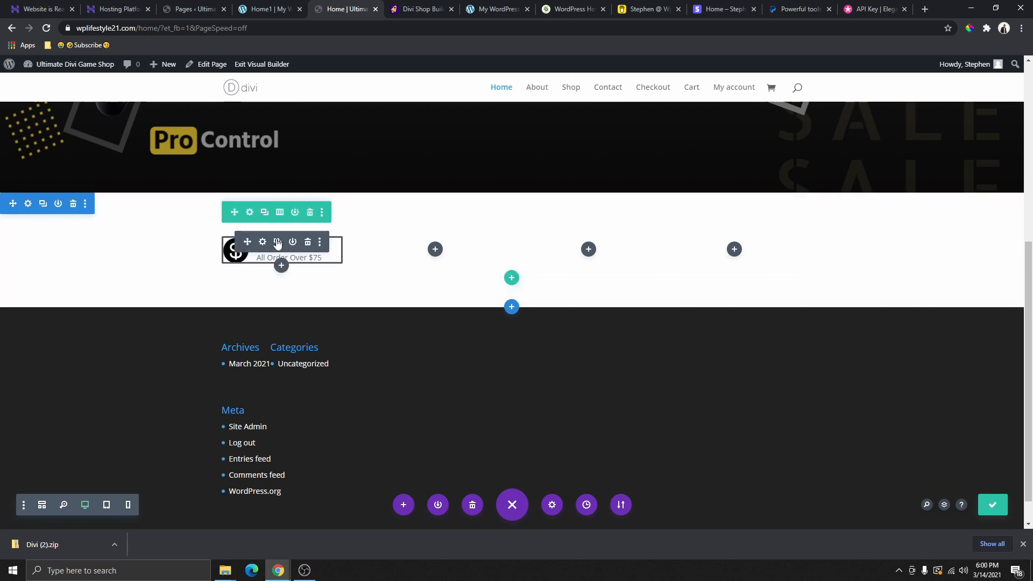
Duplicate the Free Shipping blurb three times and place one copy in each of the other three columns
left_click(278, 244)
left_click(277, 243)
left_click_drag(252, 286, 432, 251)
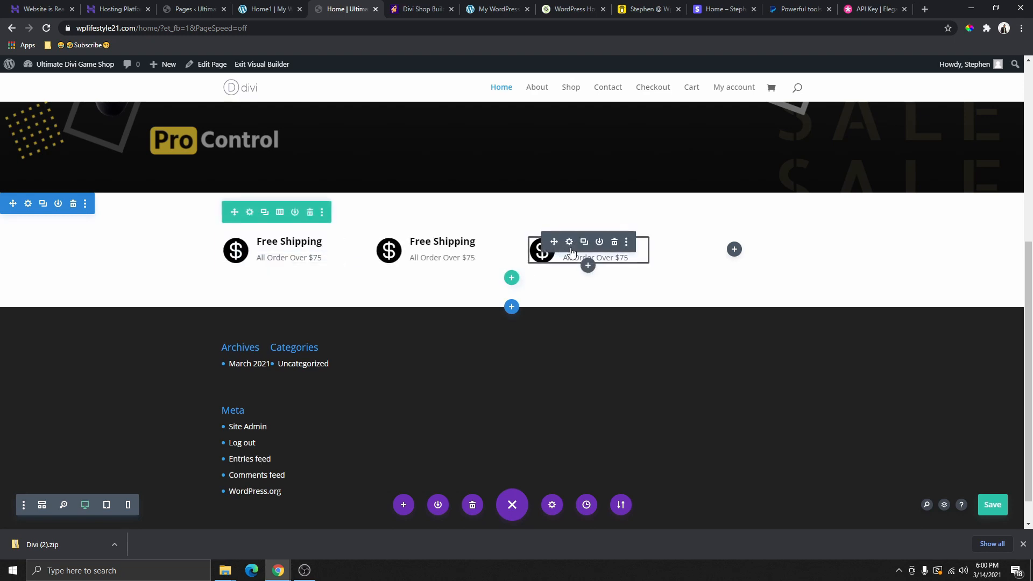
left_click(589, 243)
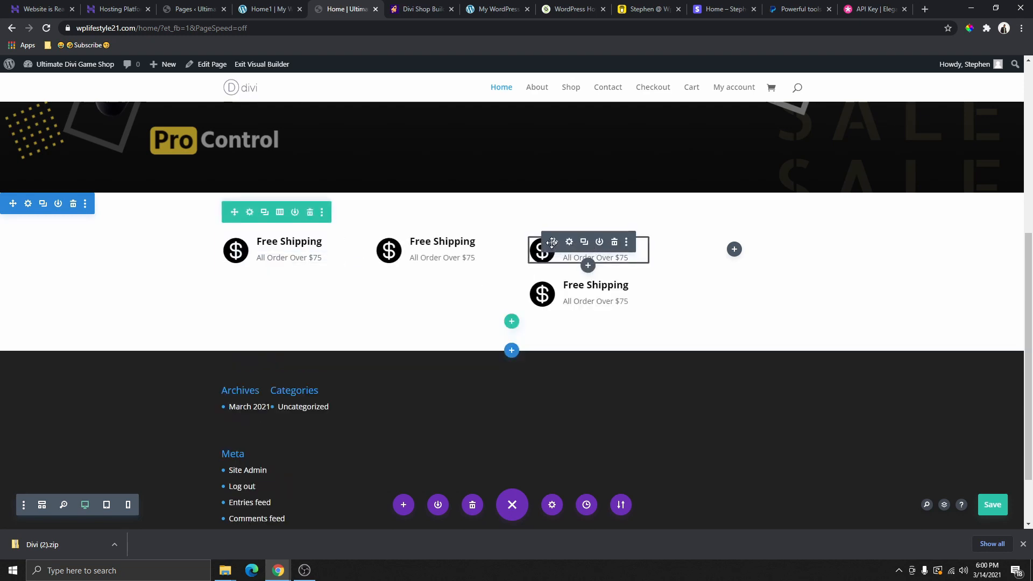
left_click_drag(552, 243, 736, 236)
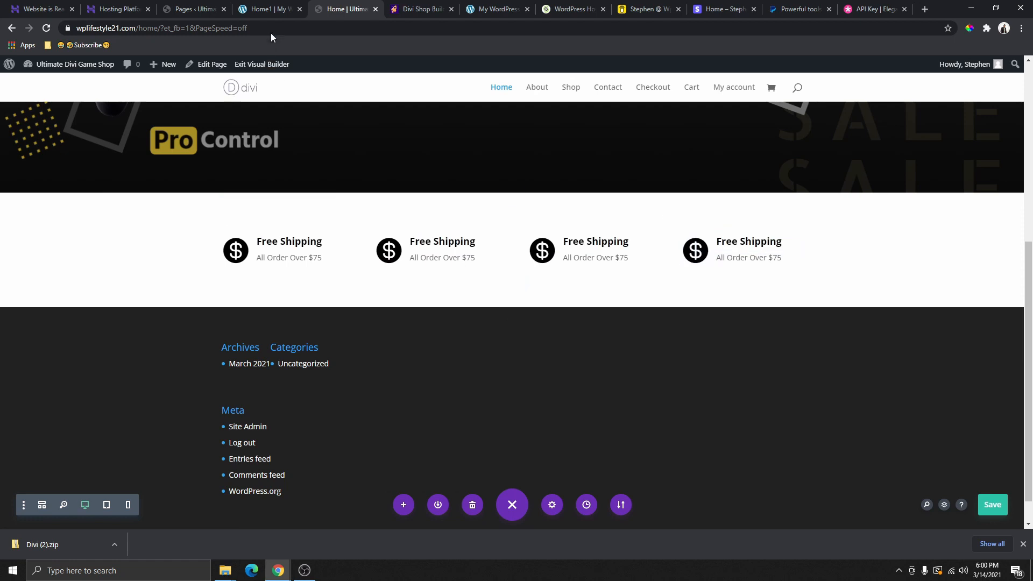
Check the reference layout and pull the blurb row upward so it overlaps the header's lower edge
left_click(269, 10)
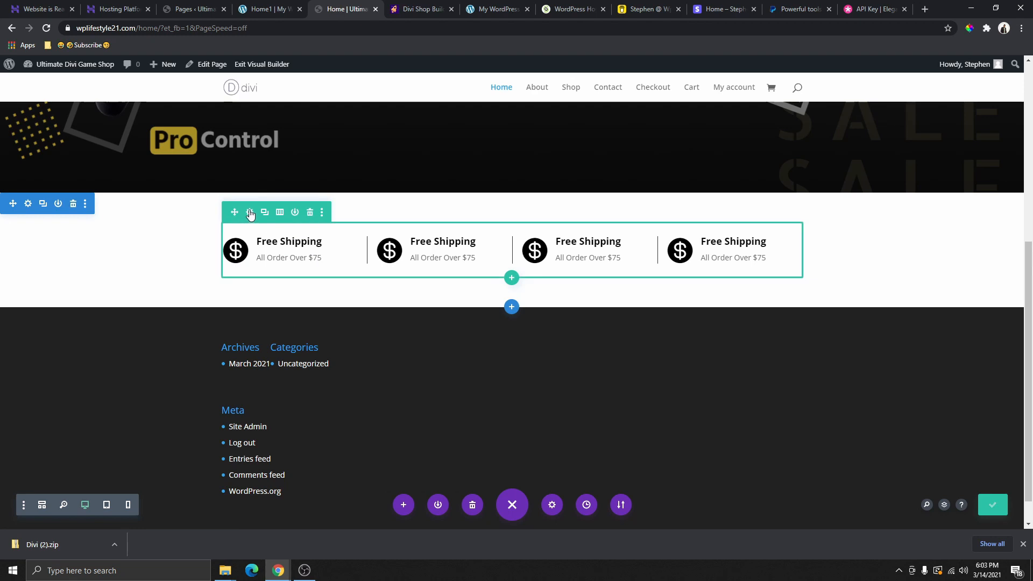
left_click_drag(432, 216, 435, 171)
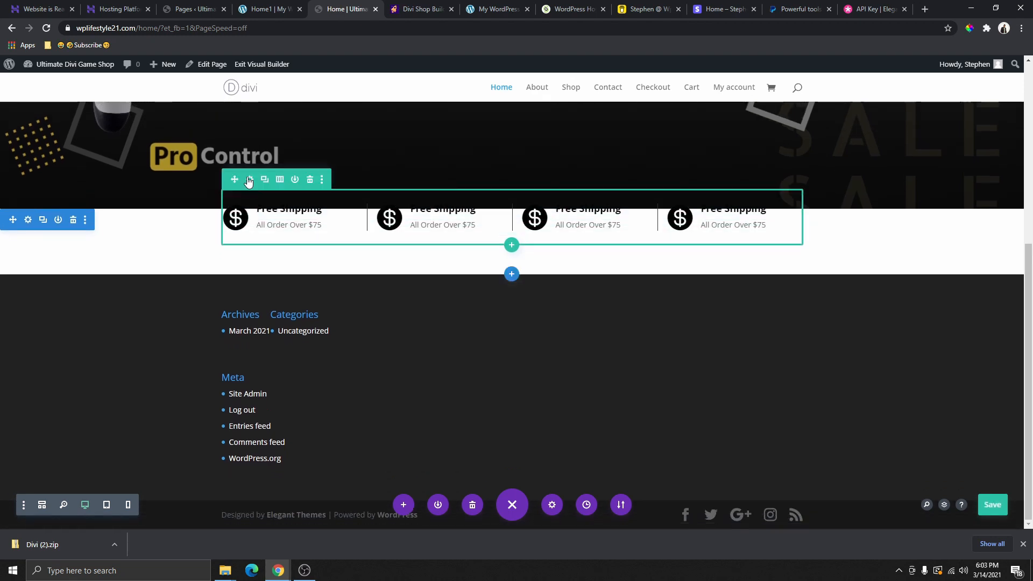
Set the blurb row's top margin to -90px in its spacing settings
left_click(250, 181)
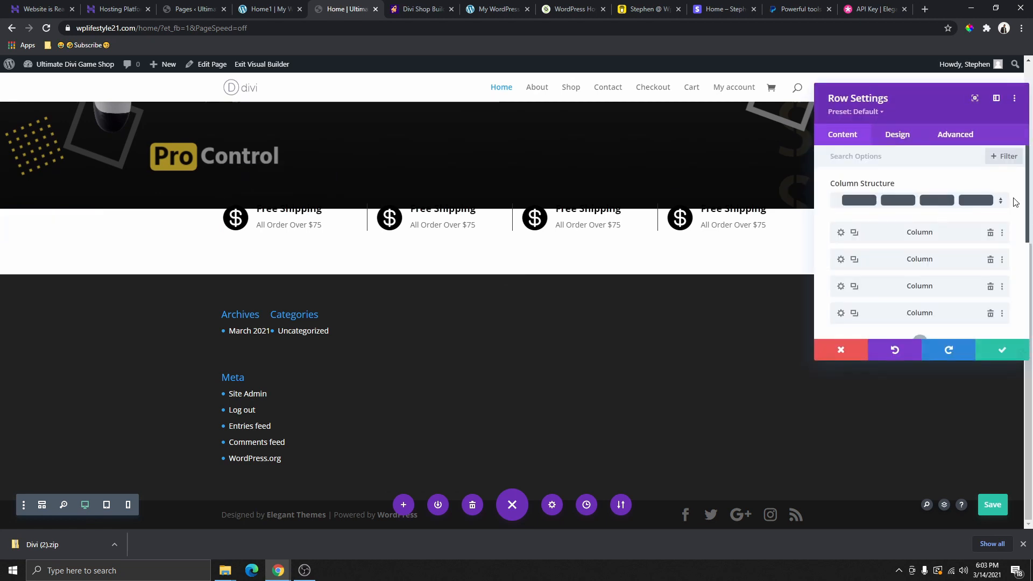
left_click(915, 141)
left_click(869, 218)
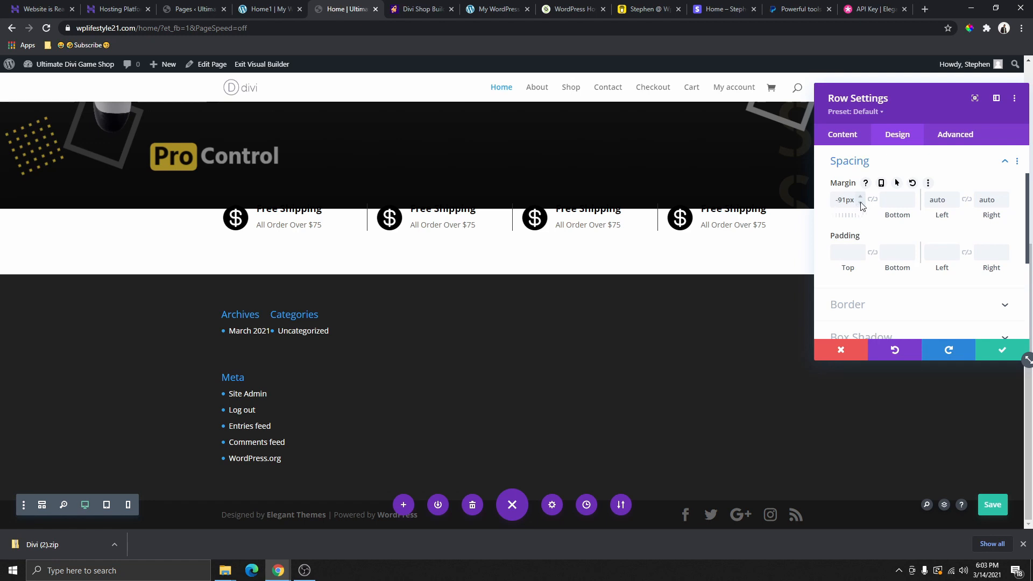
left_click(860, 198)
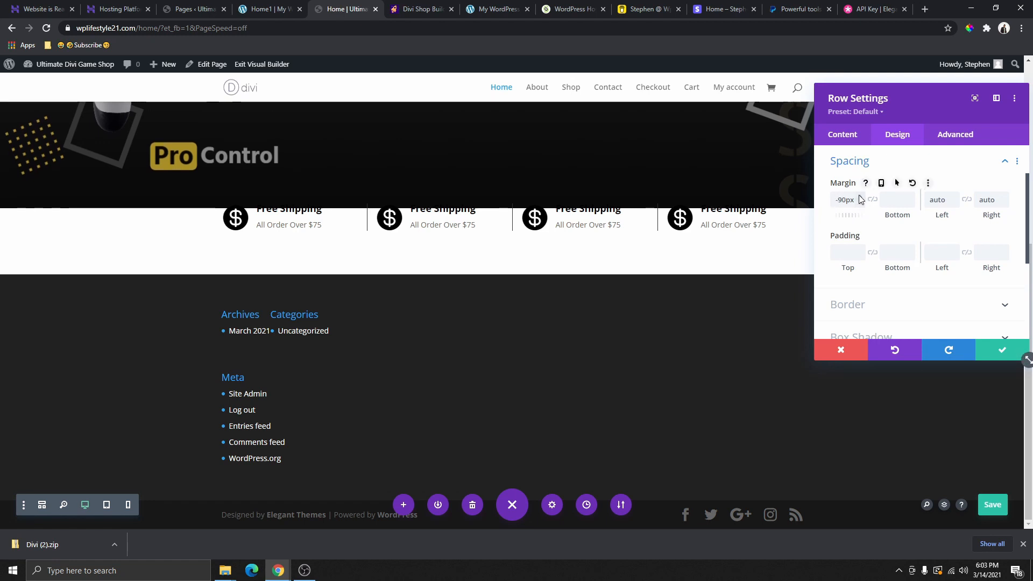
left_click(849, 157)
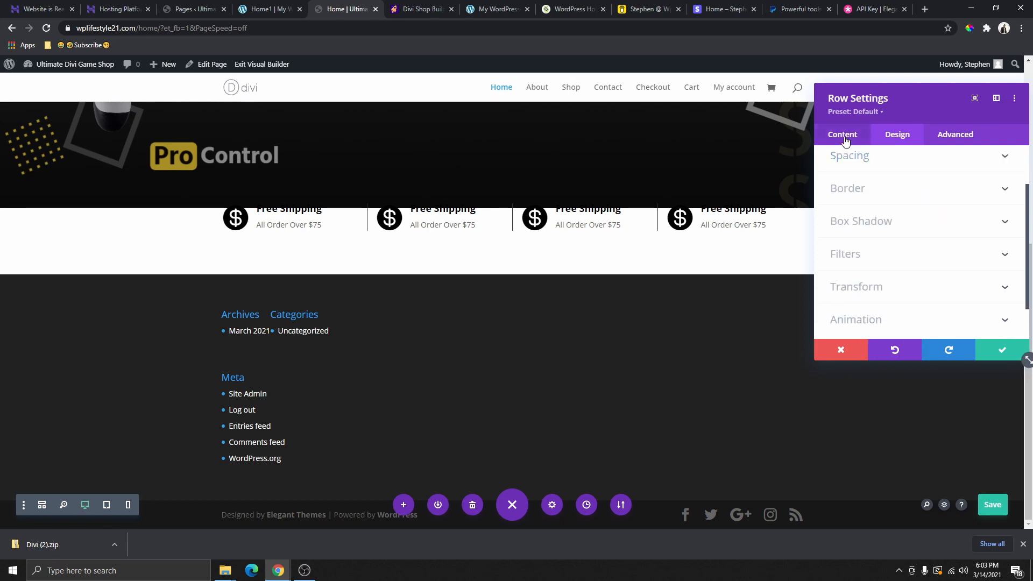
Apply the first box shadow preset, an even shadow around all edges, to the blurb row
scroll(883, 285, "down", 1)
left_click(867, 182)
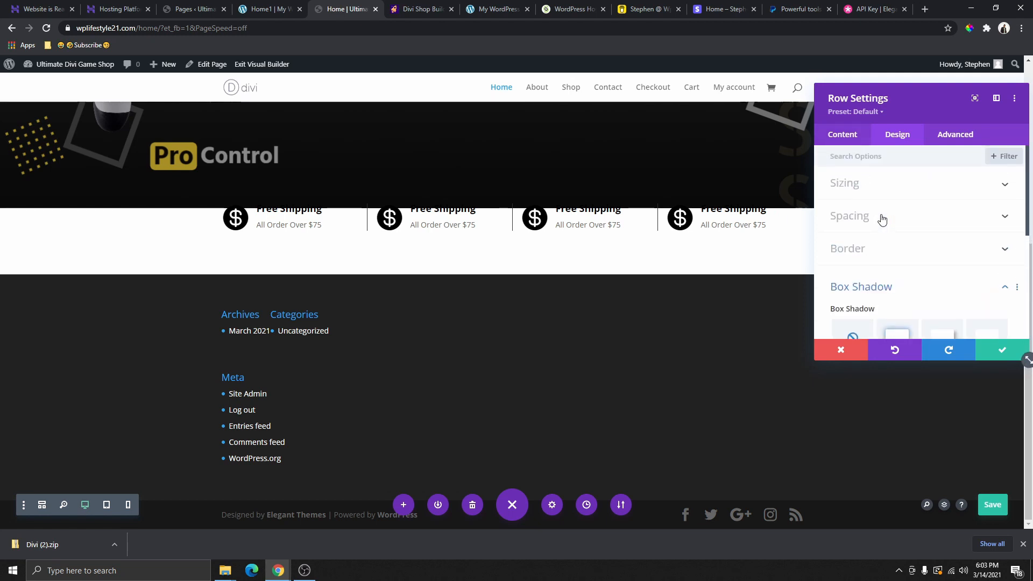
left_click(903, 237)
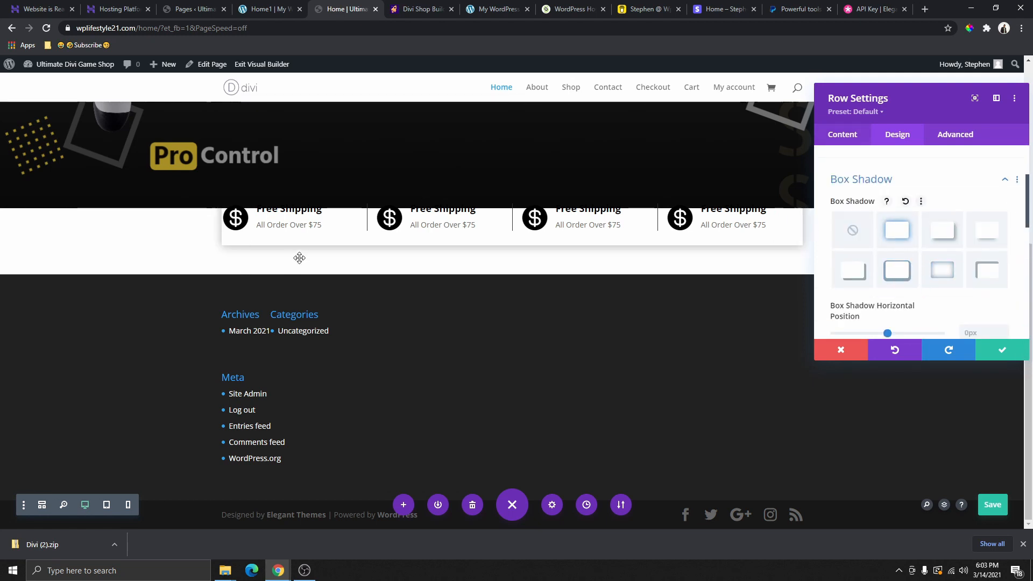
scroll(282, 260, "up", 2)
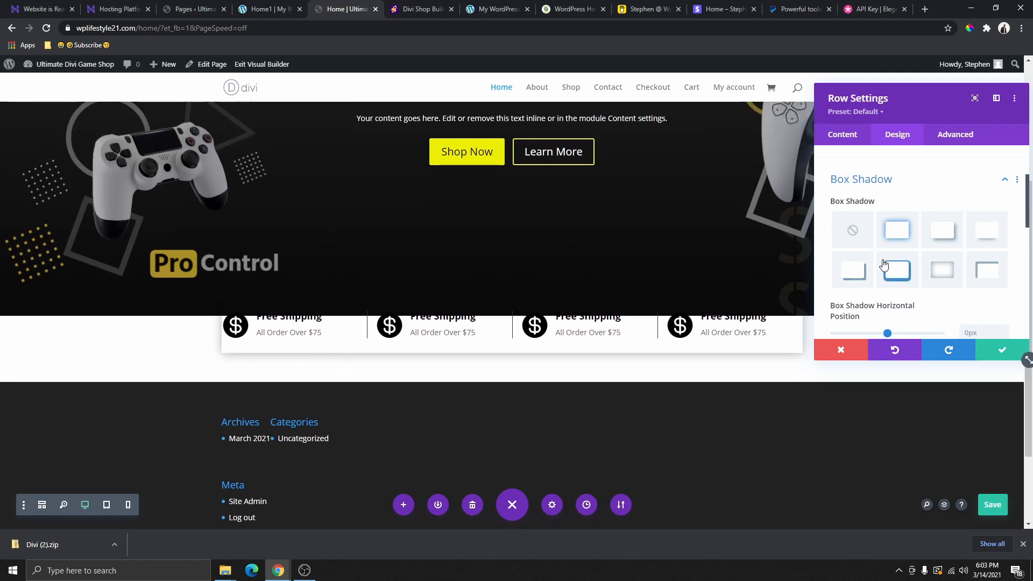
Give the blurb row a white background color
left_click(842, 134)
scroll(882, 267, "down", 4)
scroll(885, 258, "down", 2)
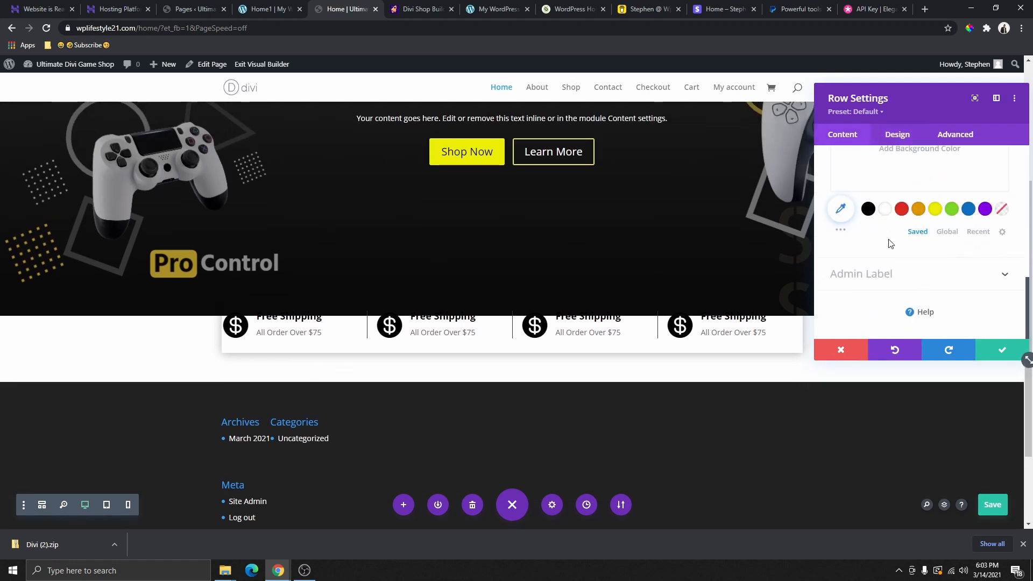
left_click(885, 209)
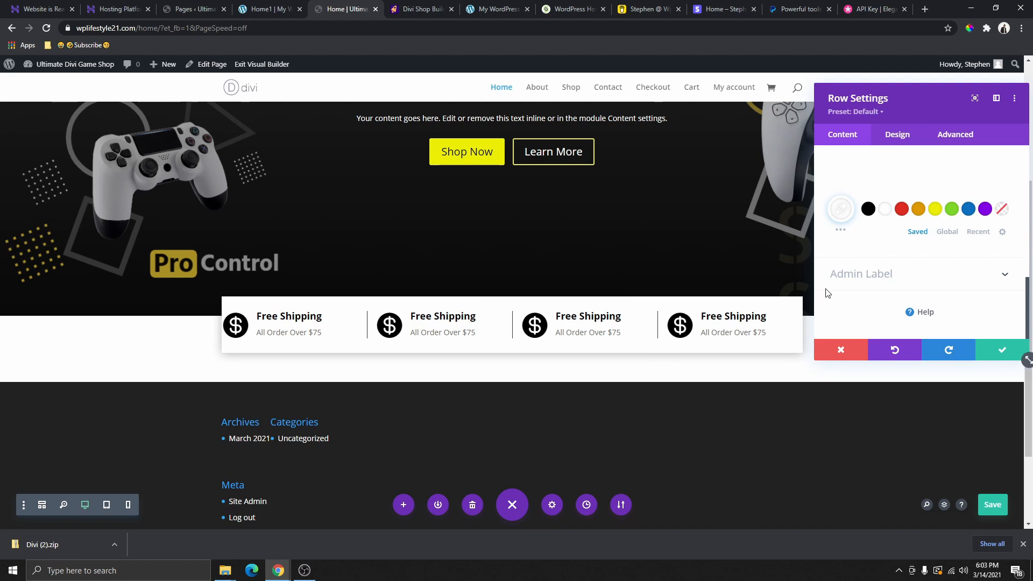
Set the blurb row's left padding to 15px and link it so the right padding matches
left_click(902, 138)
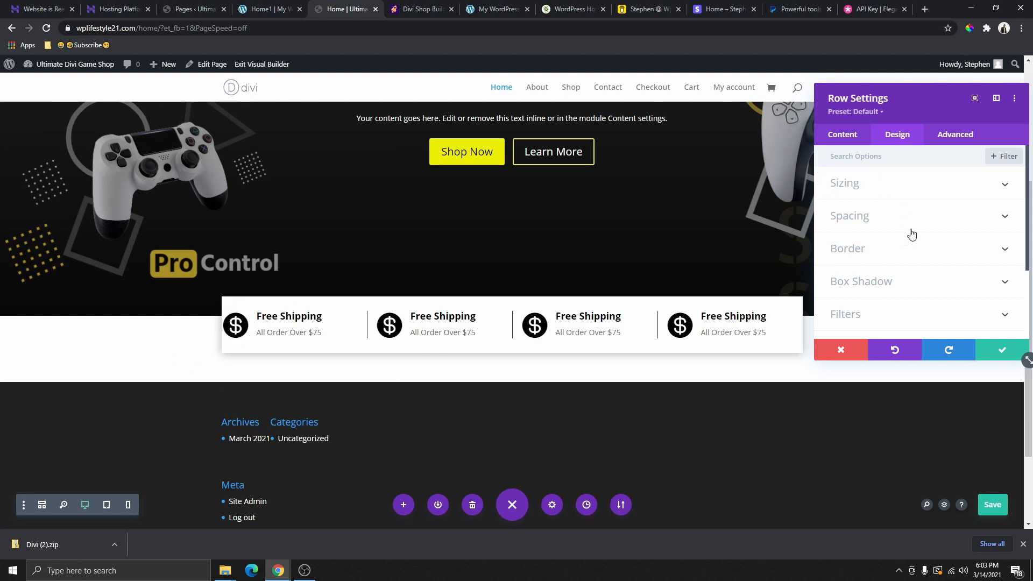
left_click(863, 222)
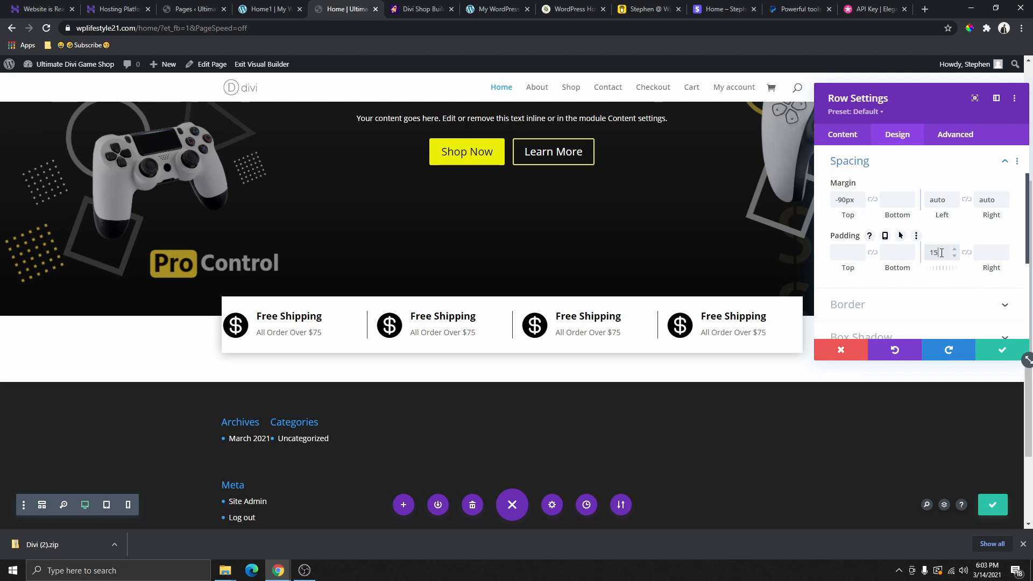
type("px")
left_click(966, 253)
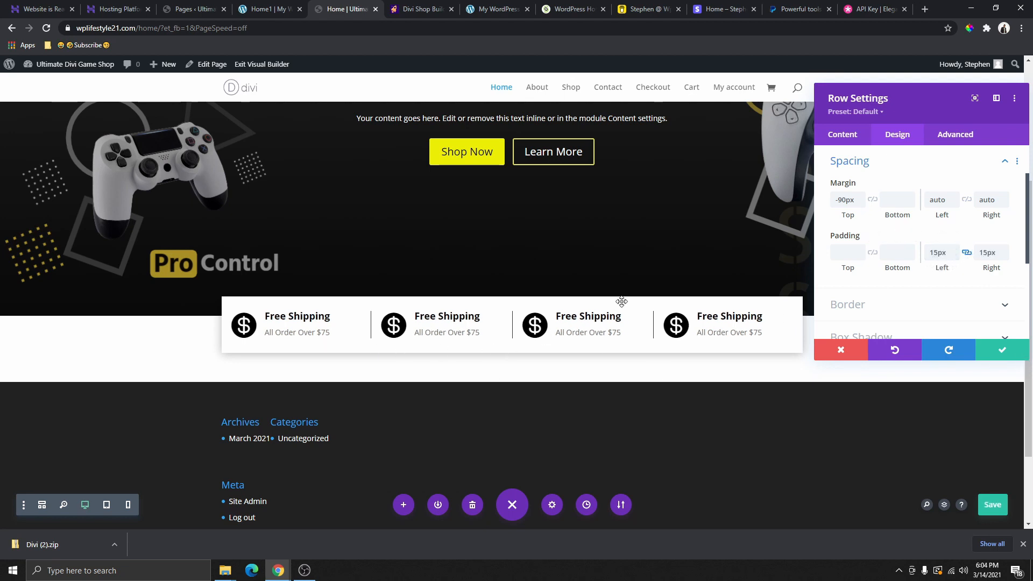
Try a blur strength of 40px and a spread strength of -15px on the row's box shadow
scroll(903, 259, "down", 2)
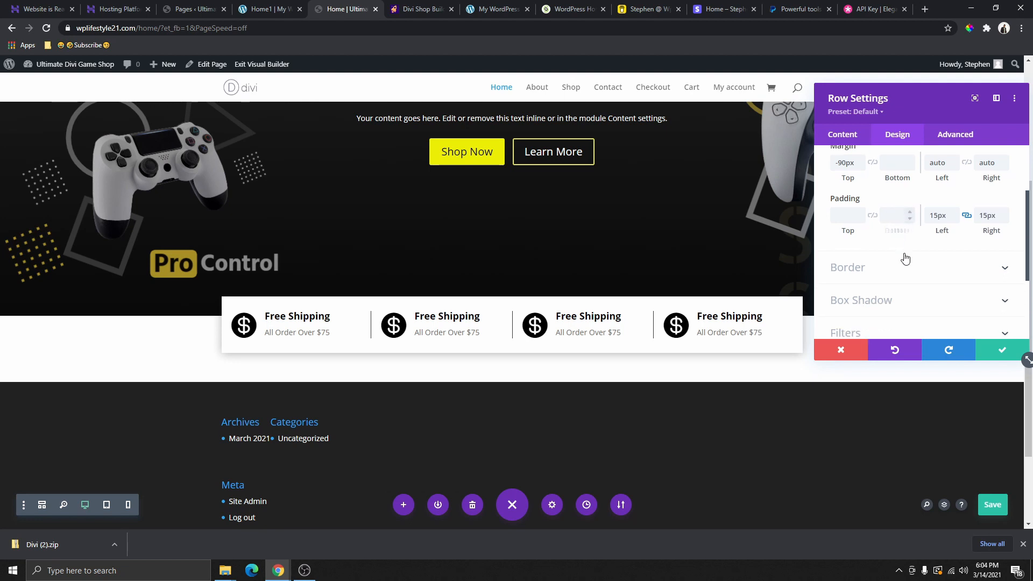
left_click(888, 286)
scroll(887, 242, "down", 3)
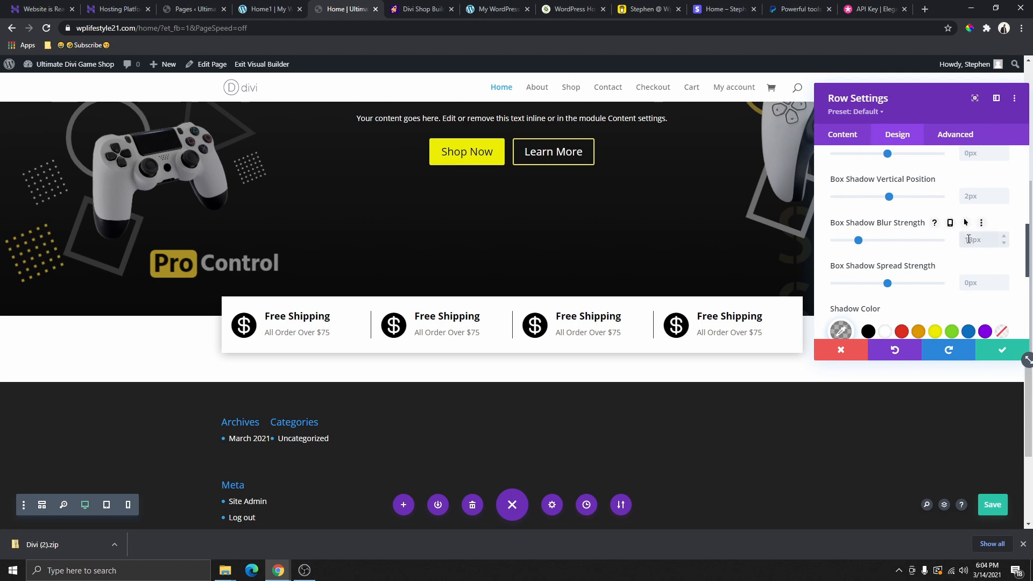
type("0")
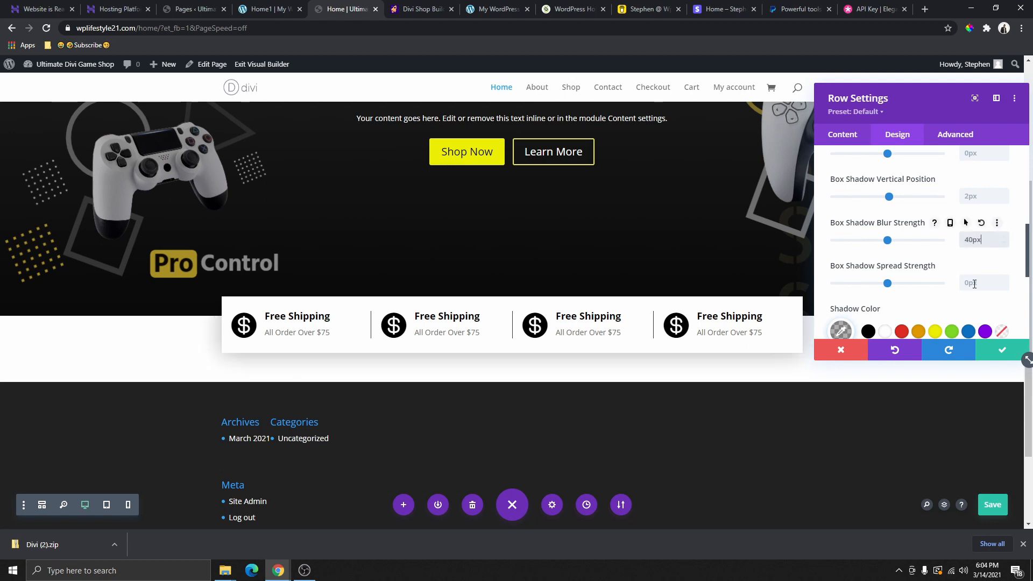
left_click(969, 285)
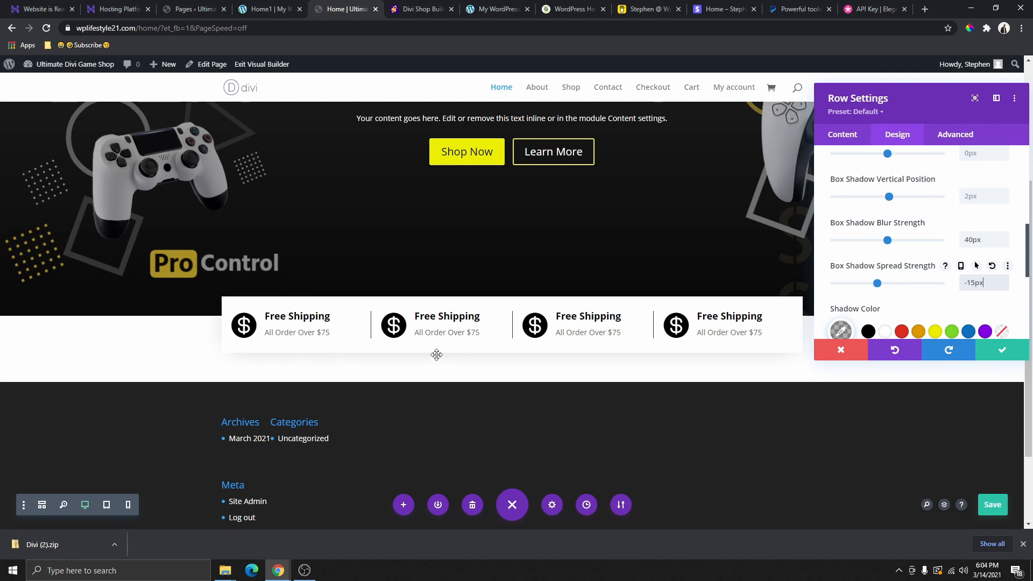
scroll(526, 314, "down", 2)
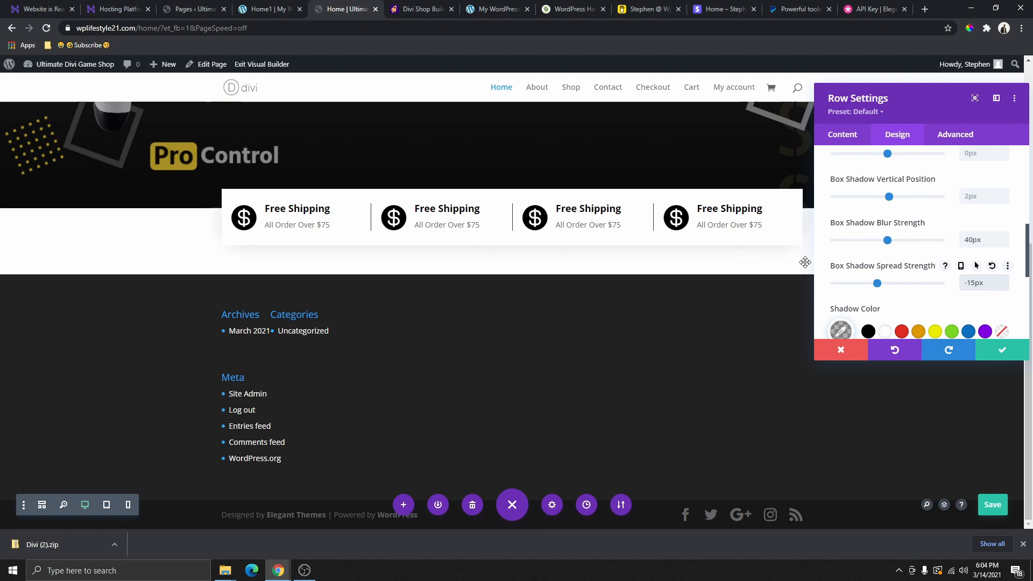
Try a shadow spread strength of -5px, and reset the shadow's blur and spread strengths to their defaults
left_click(994, 268)
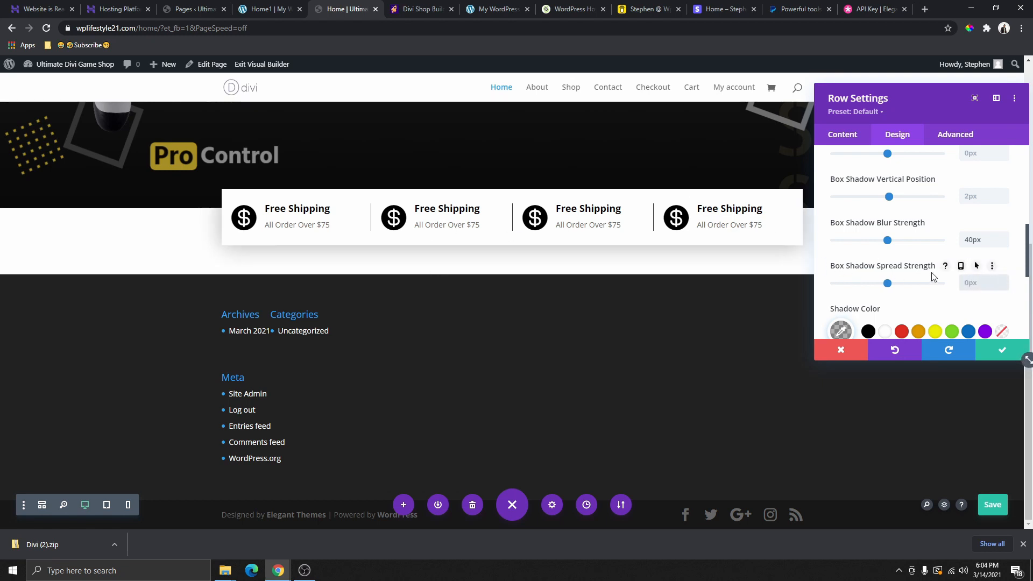
type("5")
type("-5px")
mouse_move(969, 230)
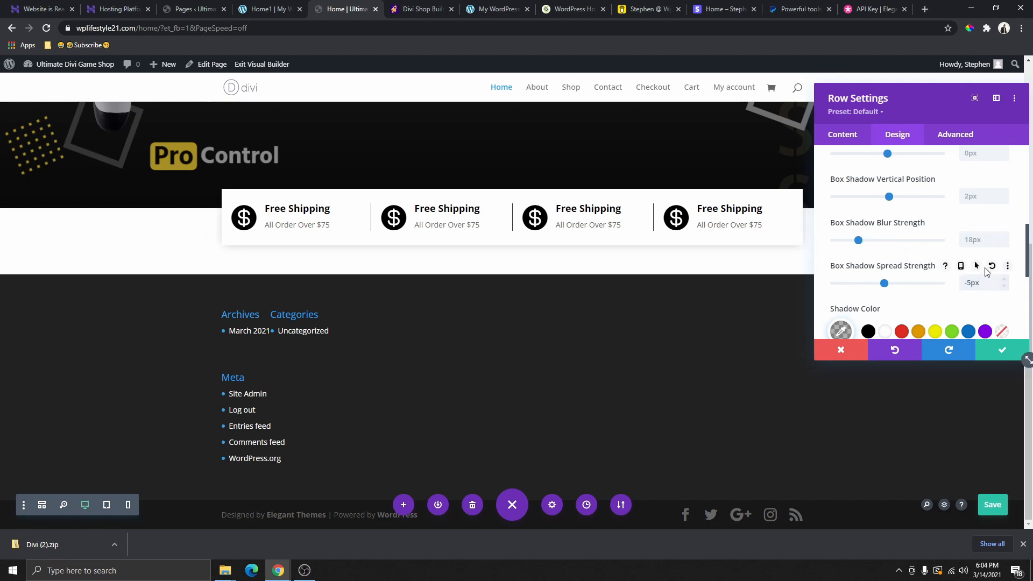
left_click(961, 266)
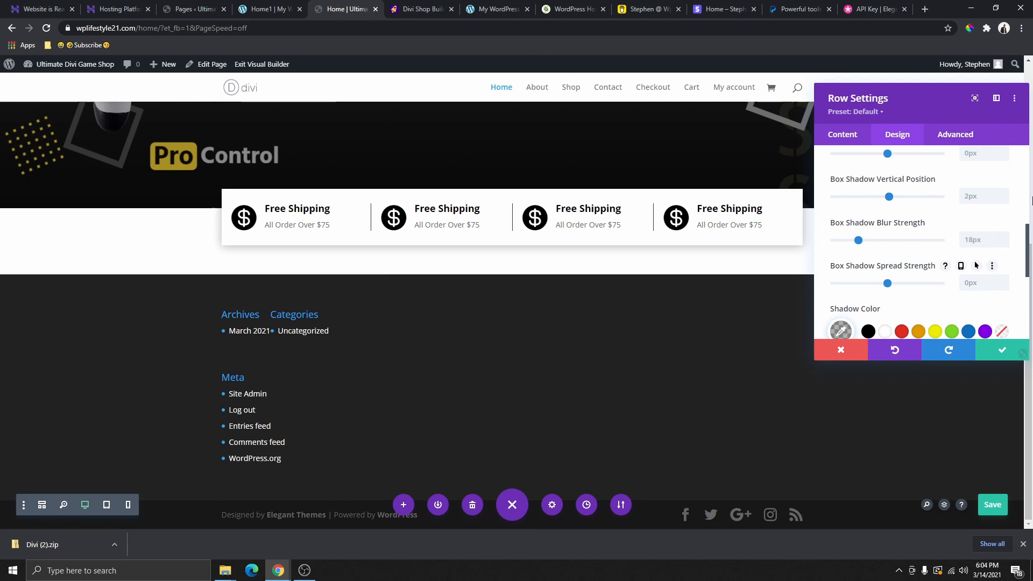
Check the reference page's blurb row, round the row's two upper corners to 25px, and save the row settings
scroll(906, 286, "up", 5)
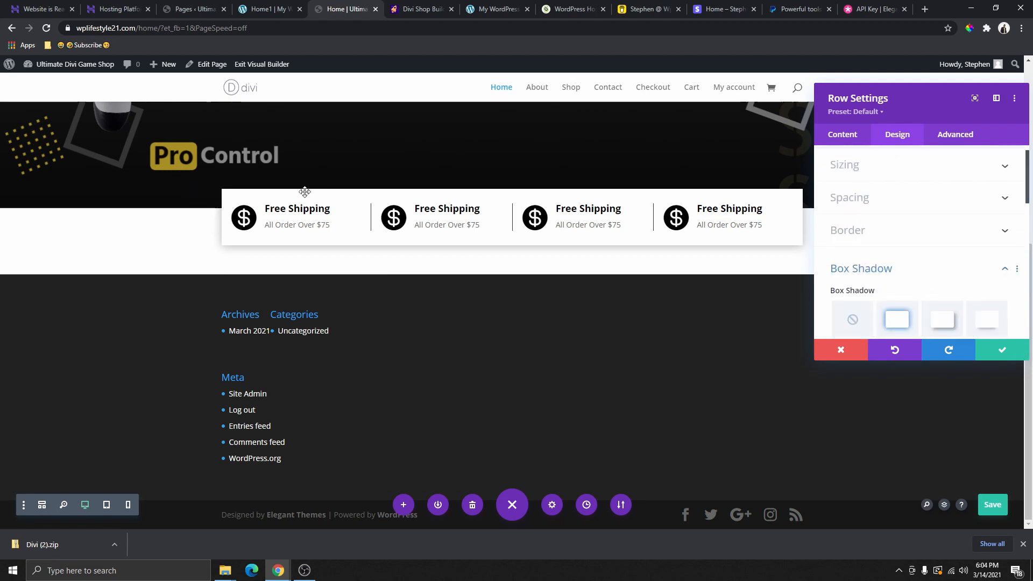
left_click(269, 10)
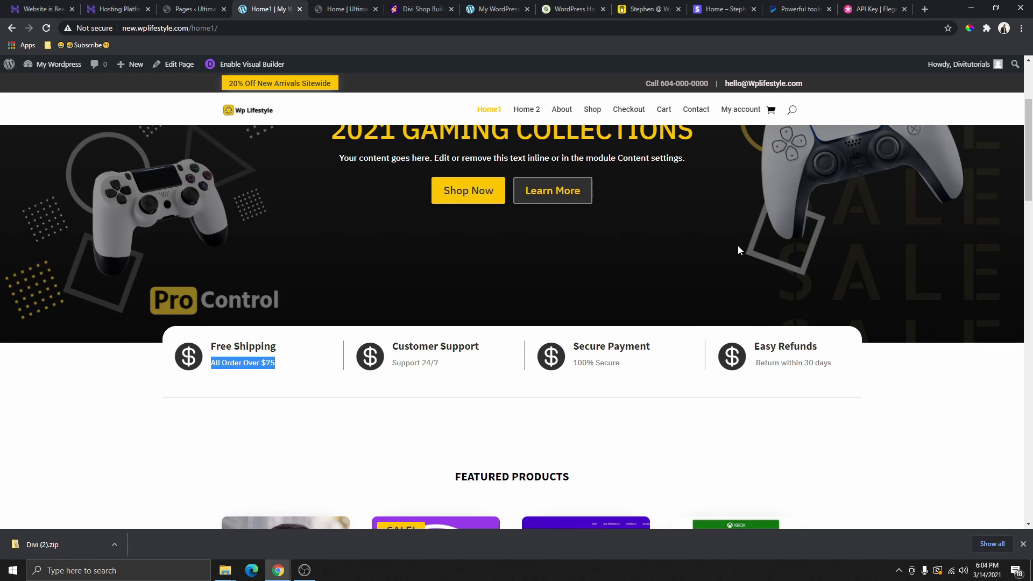
left_click(348, 11)
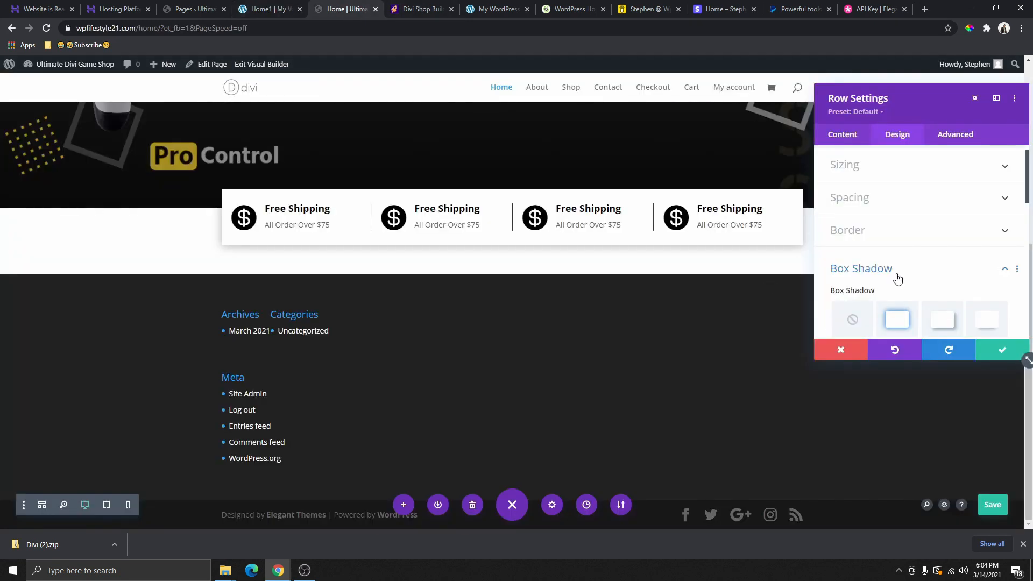
scroll(865, 223, "down", 1)
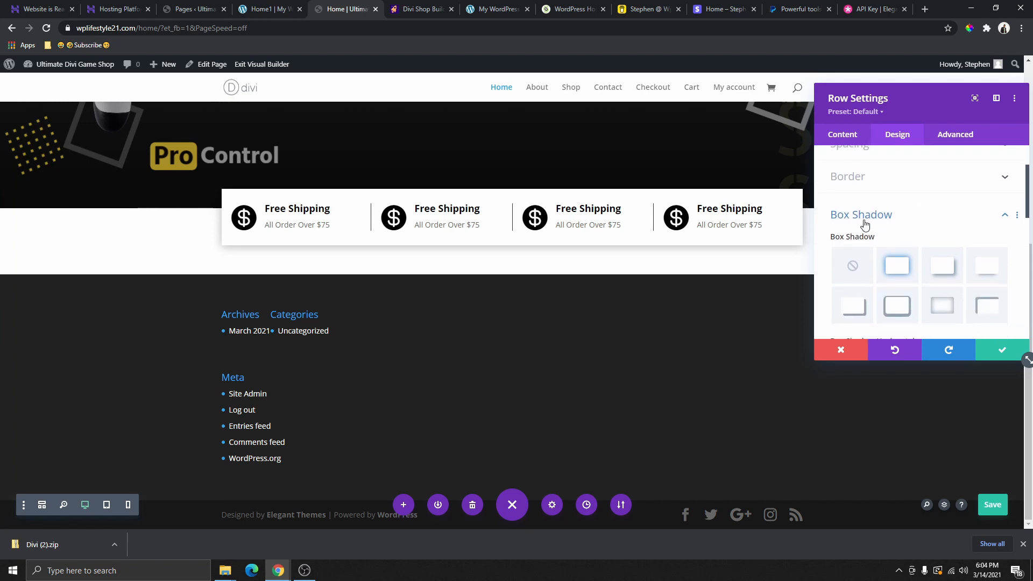
left_click(854, 178)
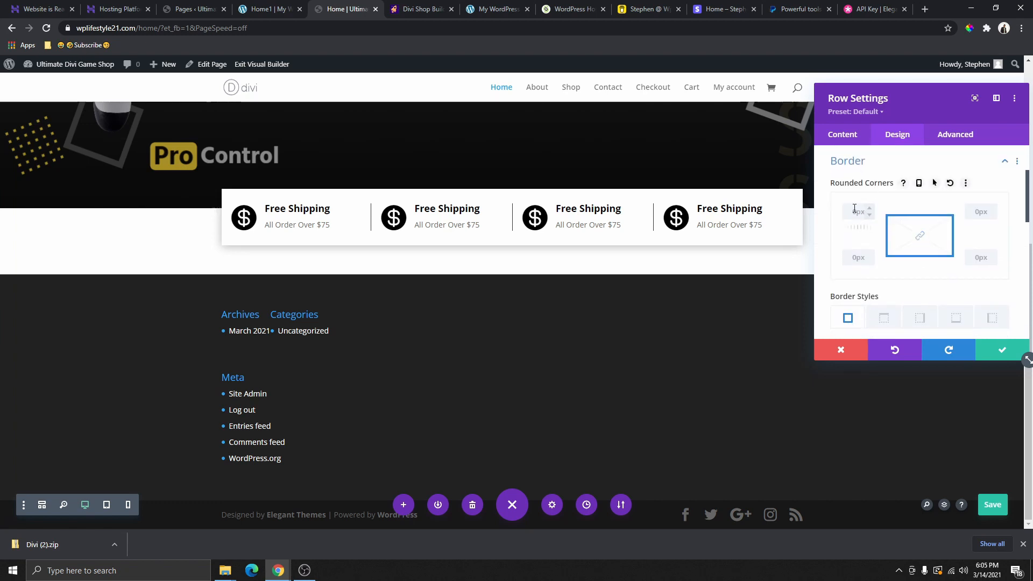
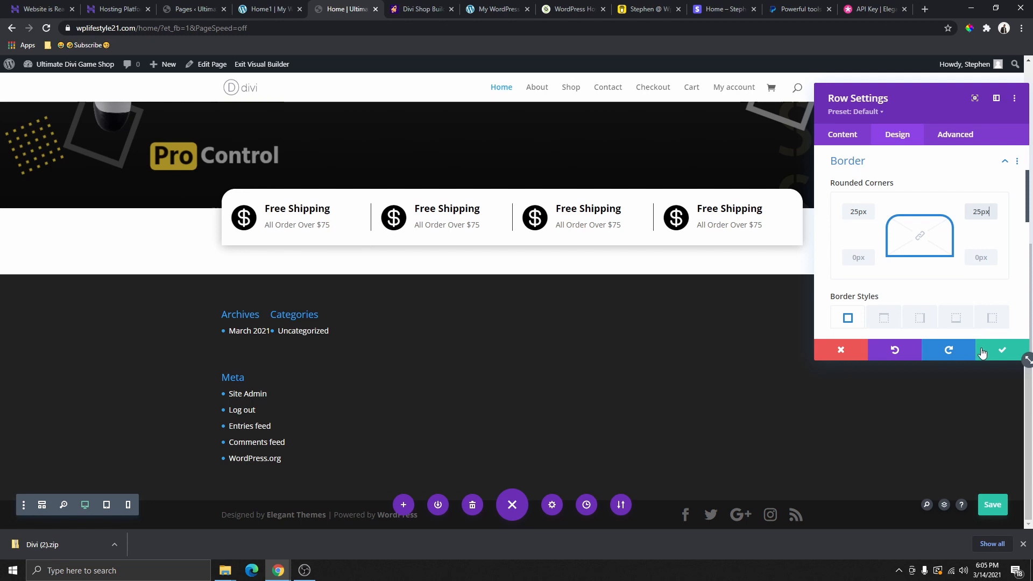
left_click(1003, 350)
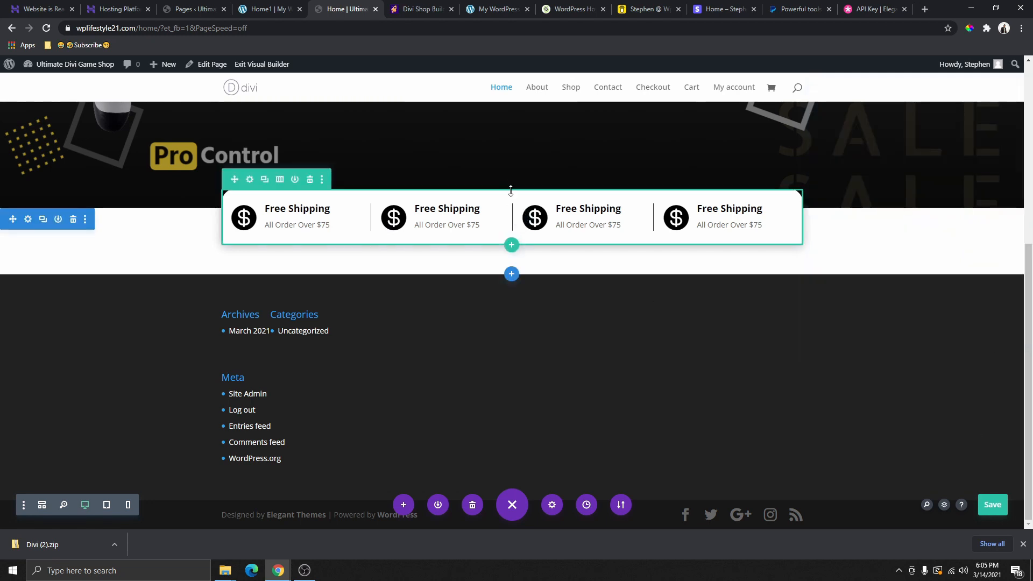
Add a single-column row below the blurb row and insert a Text module in it
left_click(512, 245)
left_click(456, 332)
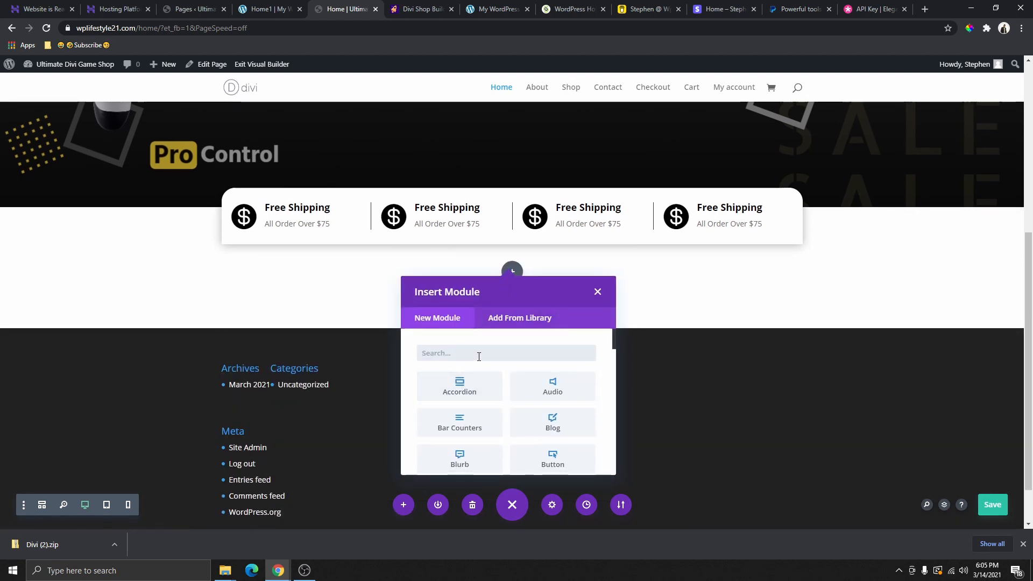
type("text")
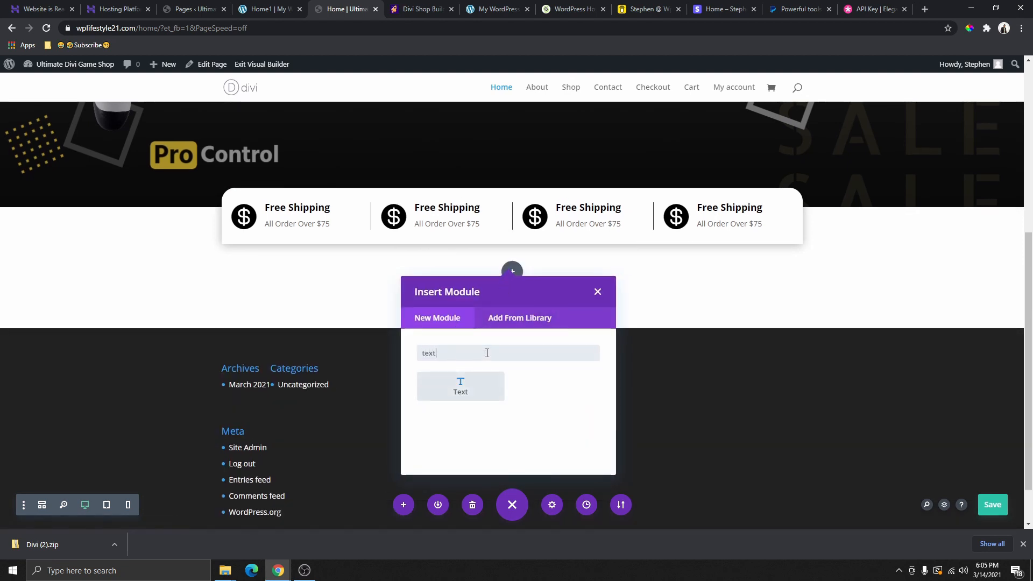
left_click(477, 382)
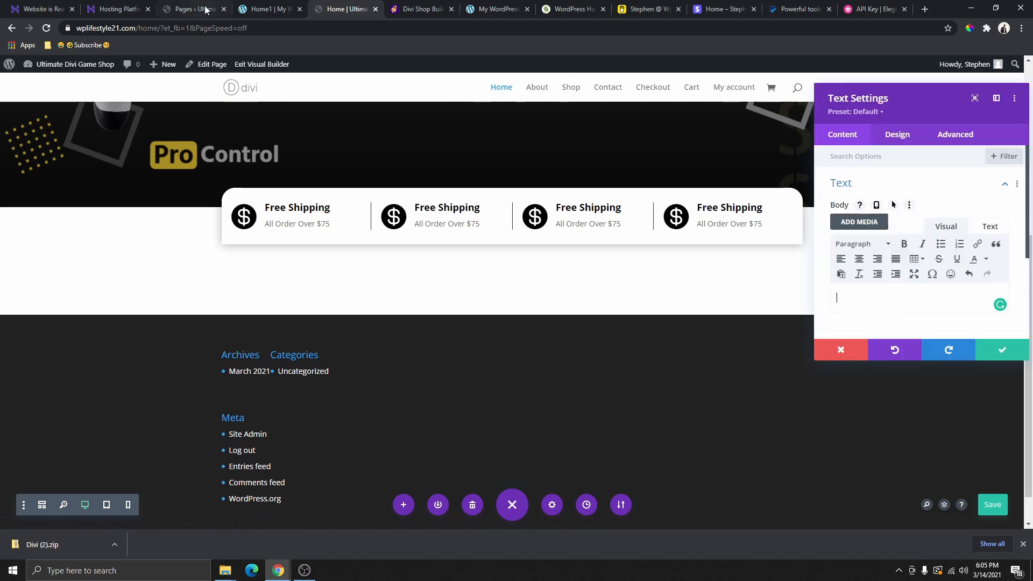
Copy the FEATURED PRODUCTS heading from the reference page into the new Text module's body
left_click(268, 9)
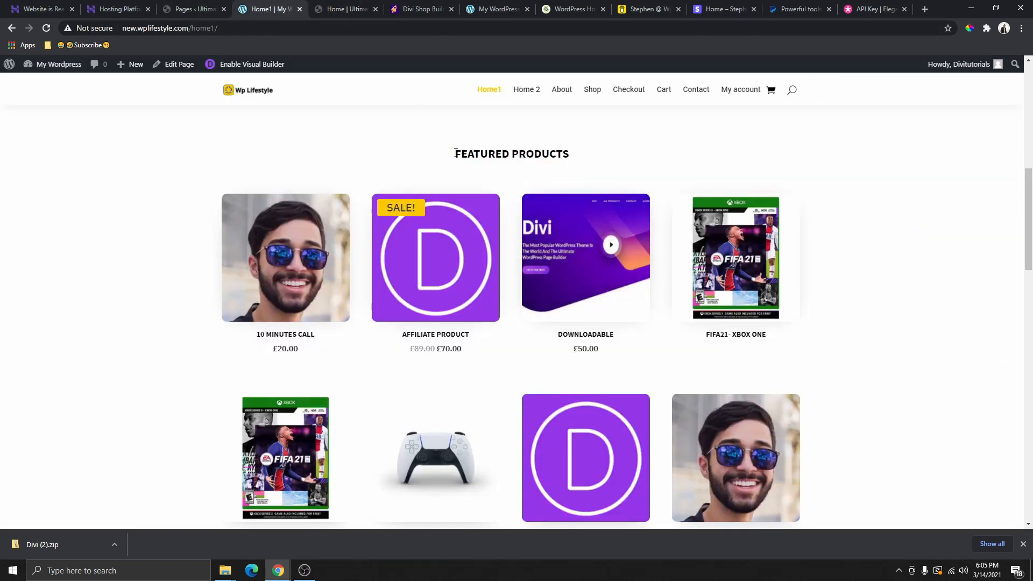
left_click_drag(456, 153, 578, 158)
right_click(564, 153)
left_click(581, 154)
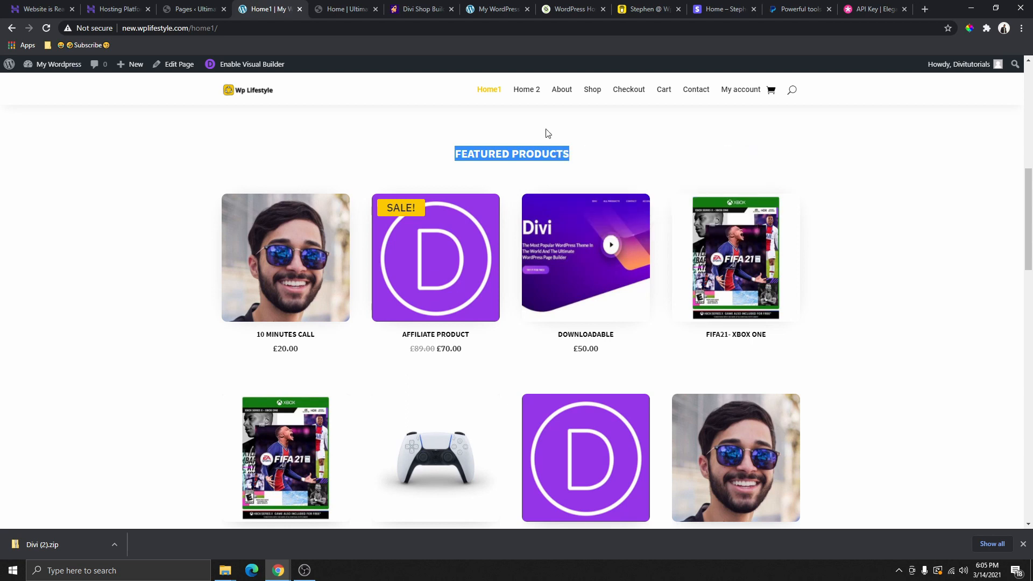
left_click(349, 11)
right_click(861, 305)
left_click(895, 388)
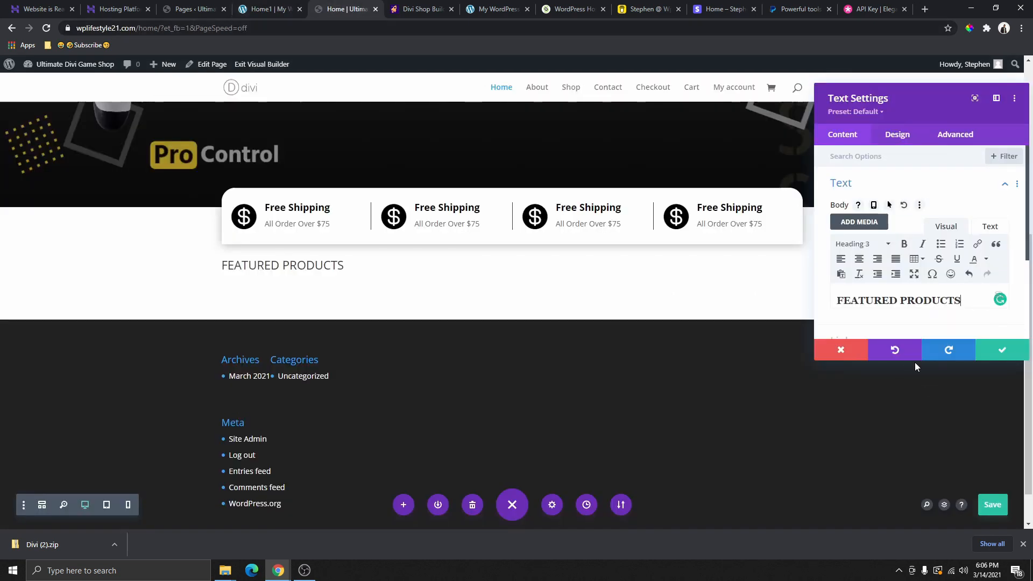
Set the FEATURED PRODUCTS heading's Heading 3 font weight to Semi Bold and center its text
left_click(221, 259)
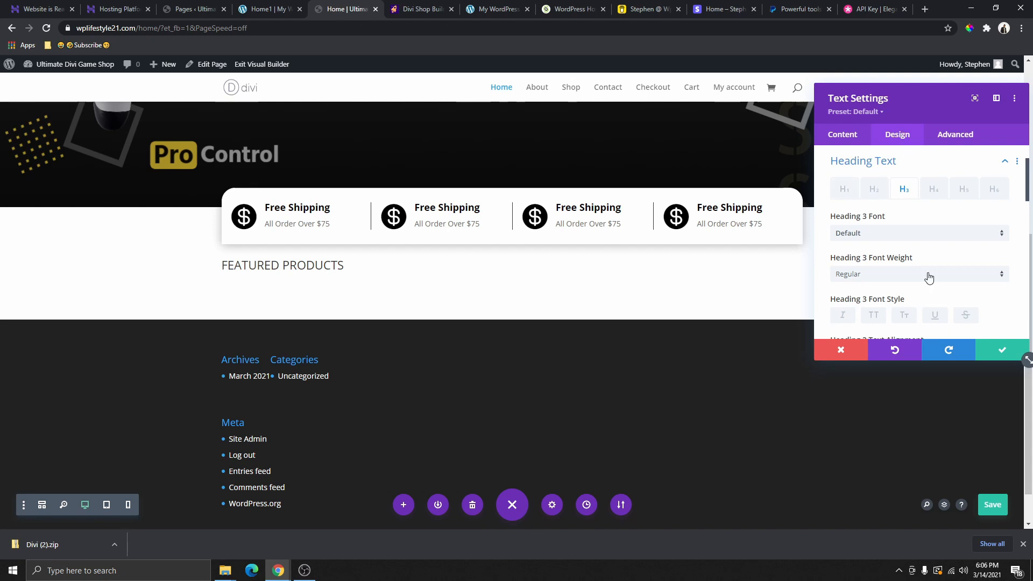
left_click(892, 275)
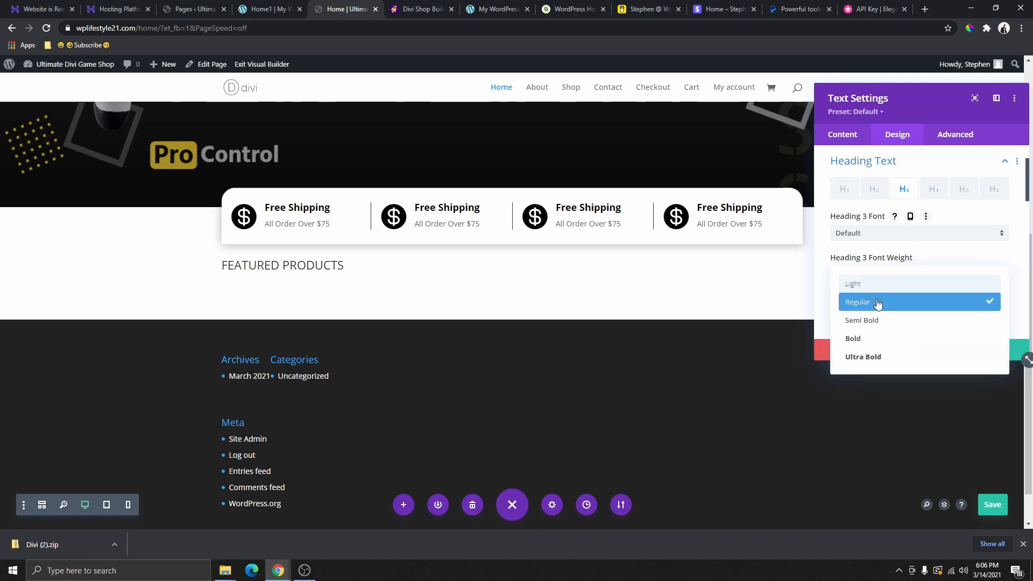
left_click(884, 322)
scroll(926, 282, "down", 3)
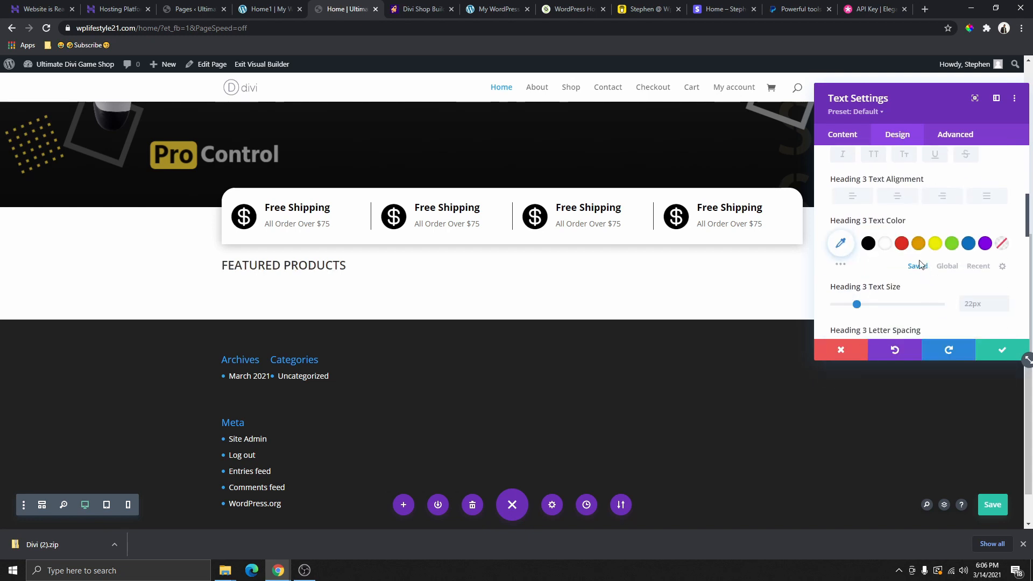
left_click(897, 196)
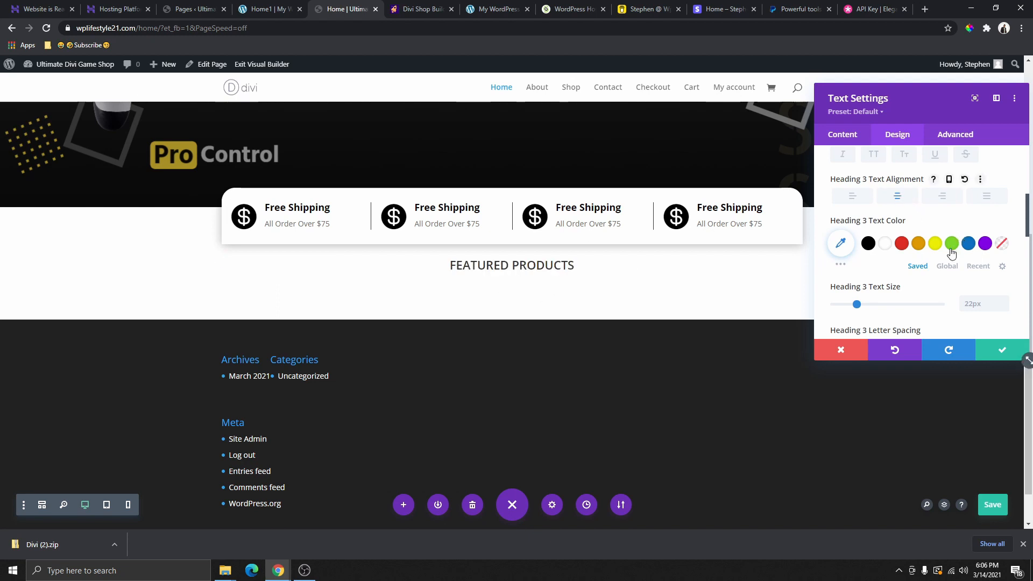
scroll(883, 259, "down", 2)
scroll(878, 253, "up", 4)
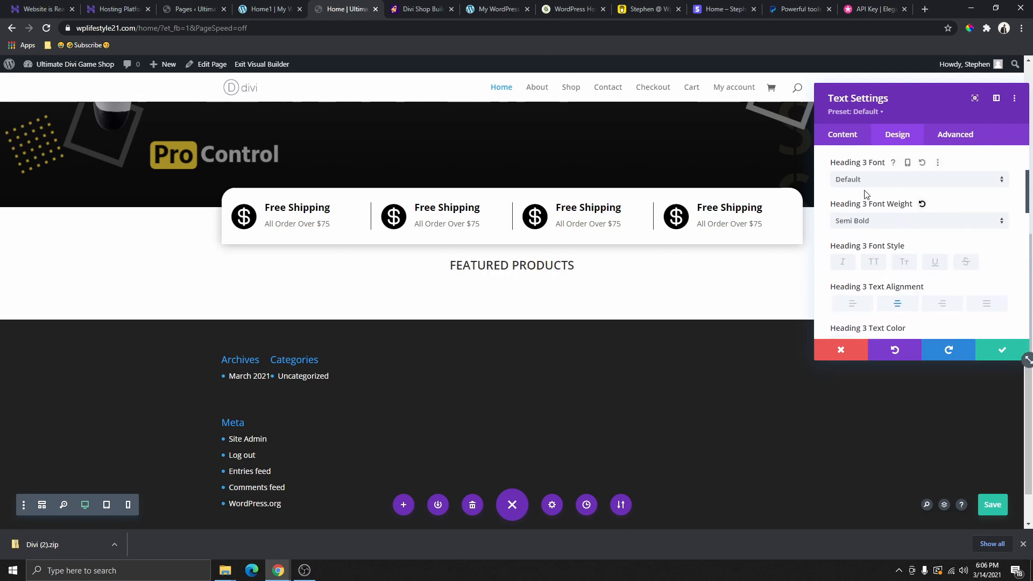
Insert a Shop module below the FEATURED PRODUCTS heading and save its settings
left_click(868, 217)
left_click(872, 281)
left_click(852, 252)
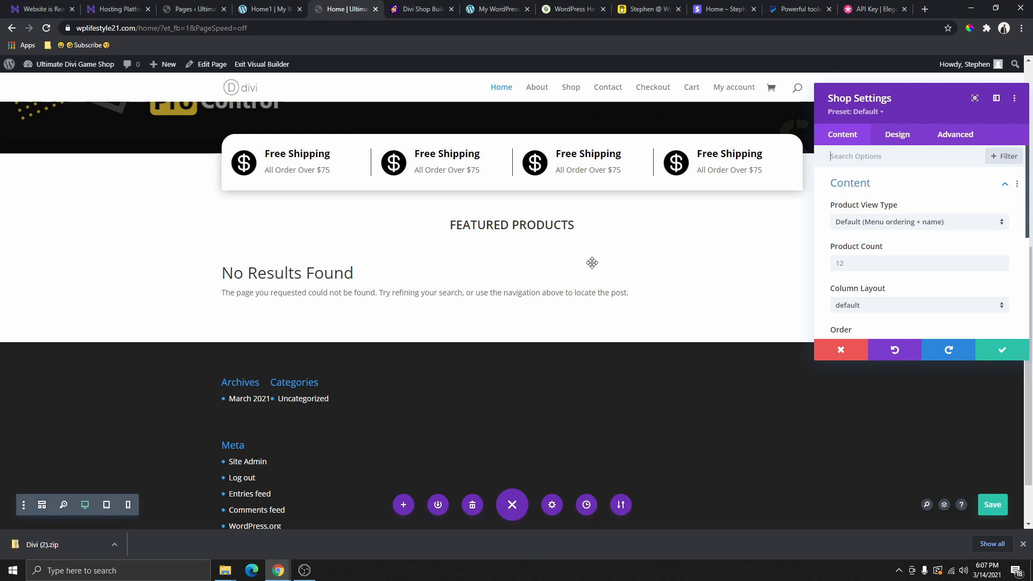
scroll(630, 228, "up", 2)
left_click(999, 355)
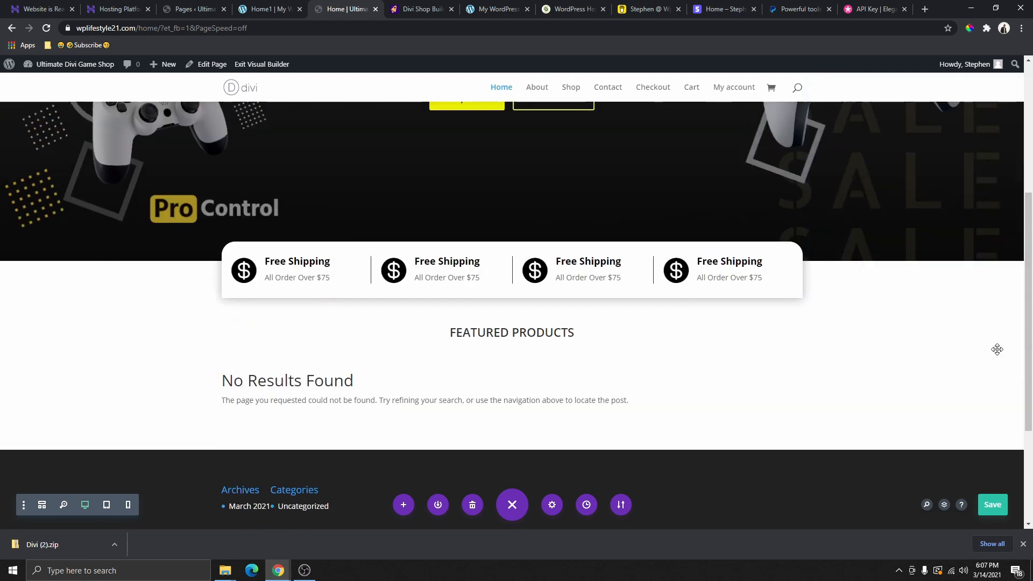
Examine the reference page's featured products, Shop by Departments, newsletter and subscribe sections
scroll(528, 166, "up", 4)
left_click(269, 9)
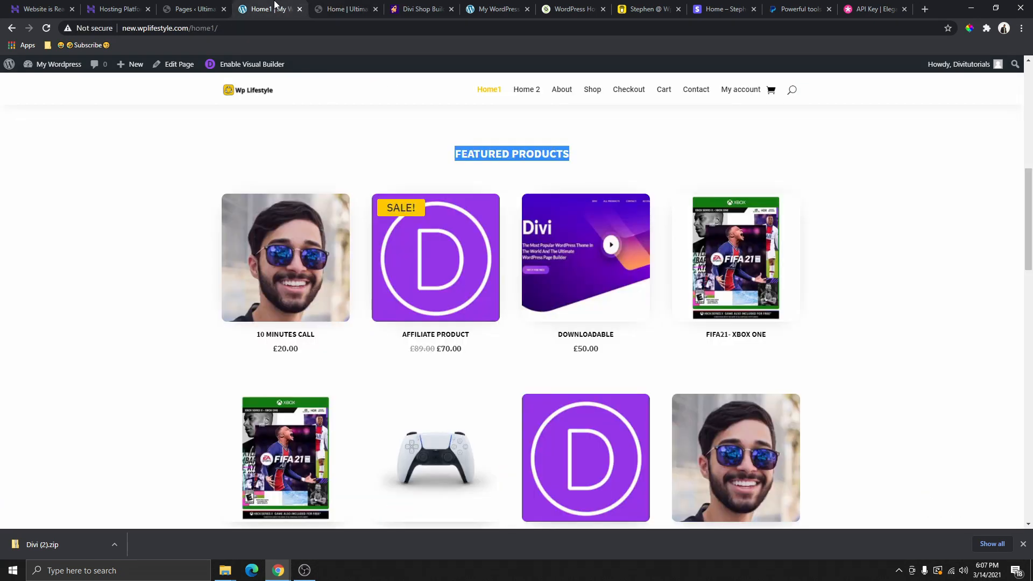
scroll(479, 264, "down", 7)
scroll(470, 294, "down", 2)
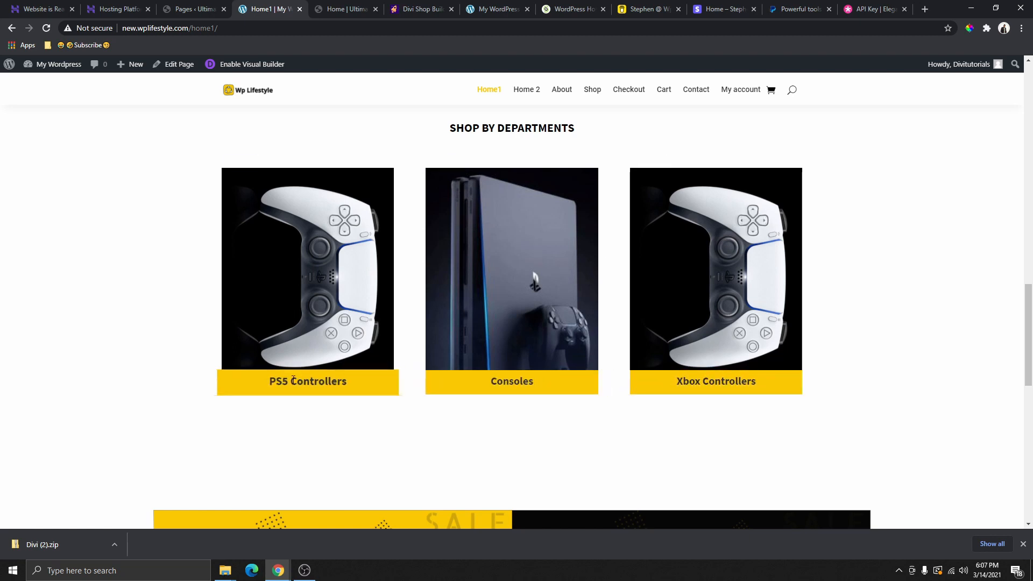
scroll(399, 334, "down", 3)
scroll(551, 327, "down", 3)
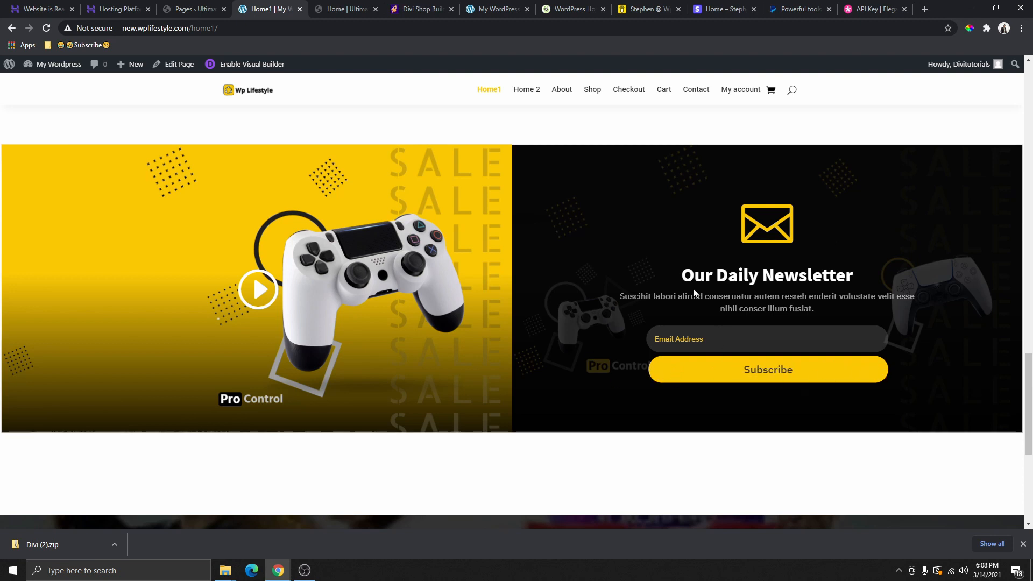
scroll(621, 242, "up", 10)
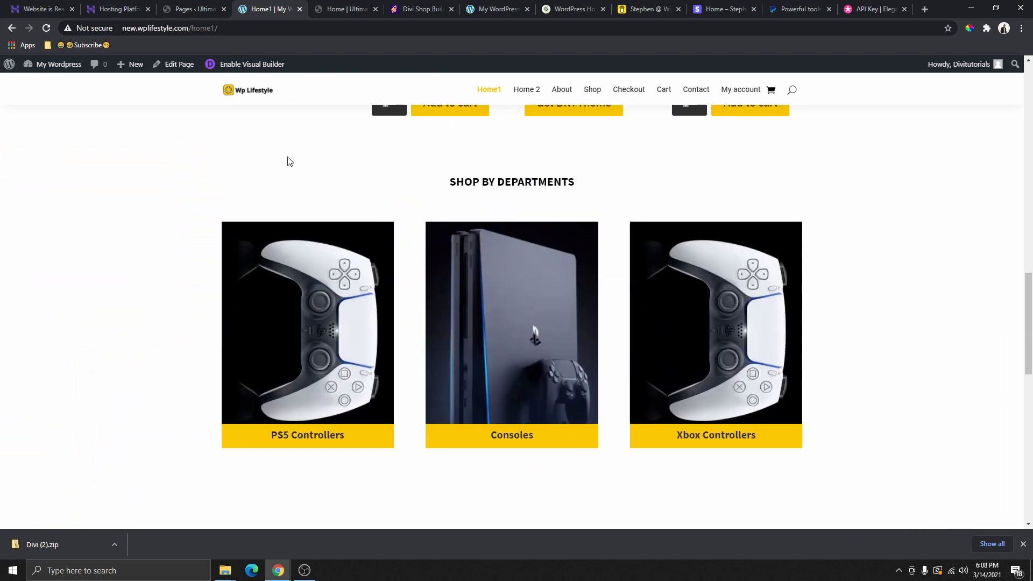
scroll(512, 225, "down", 6)
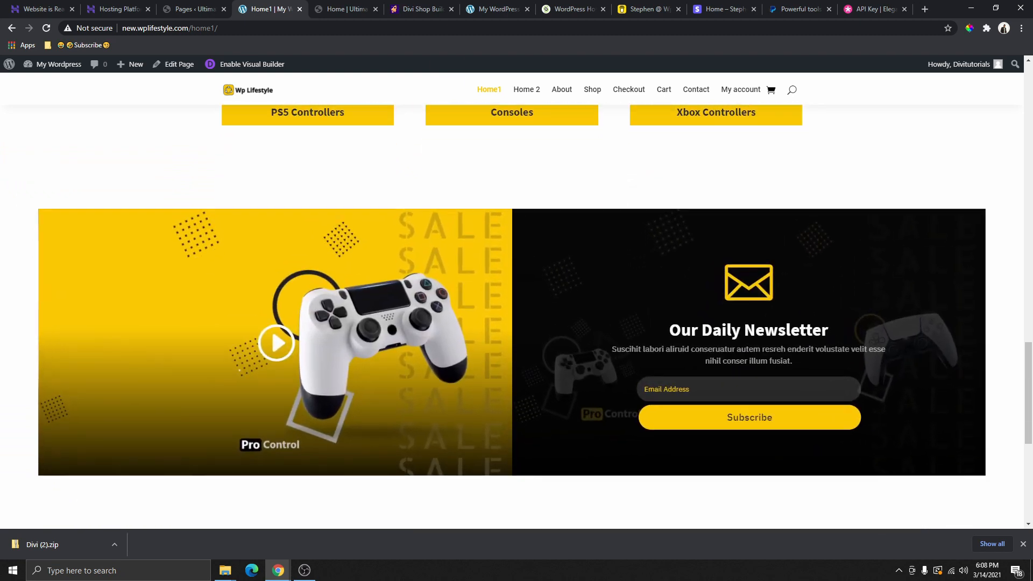
scroll(582, 267, "down", 3)
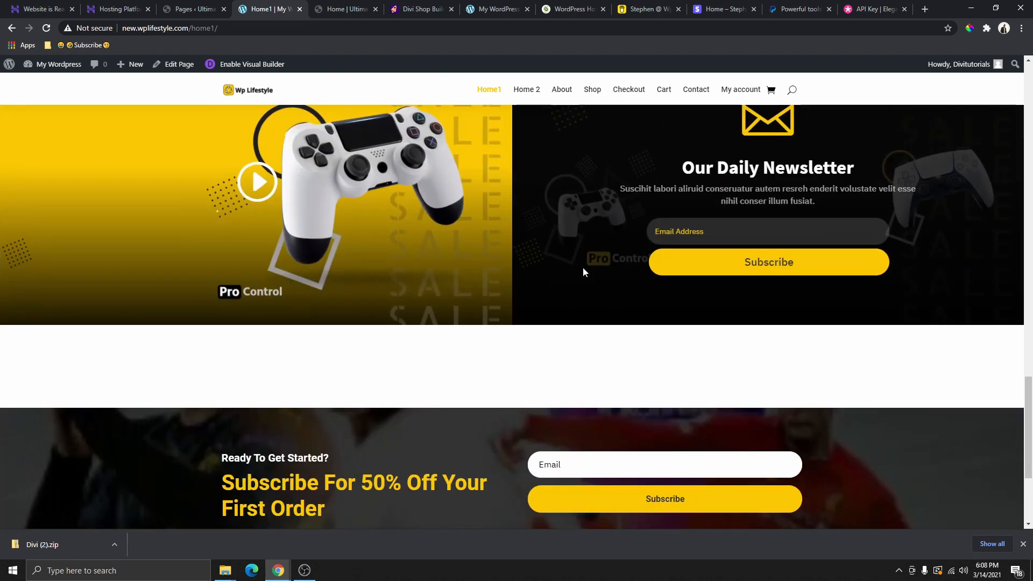
scroll(583, 267, "up", 12)
scroll(559, 273, "up", 8)
scroll(484, 293, "down", 3)
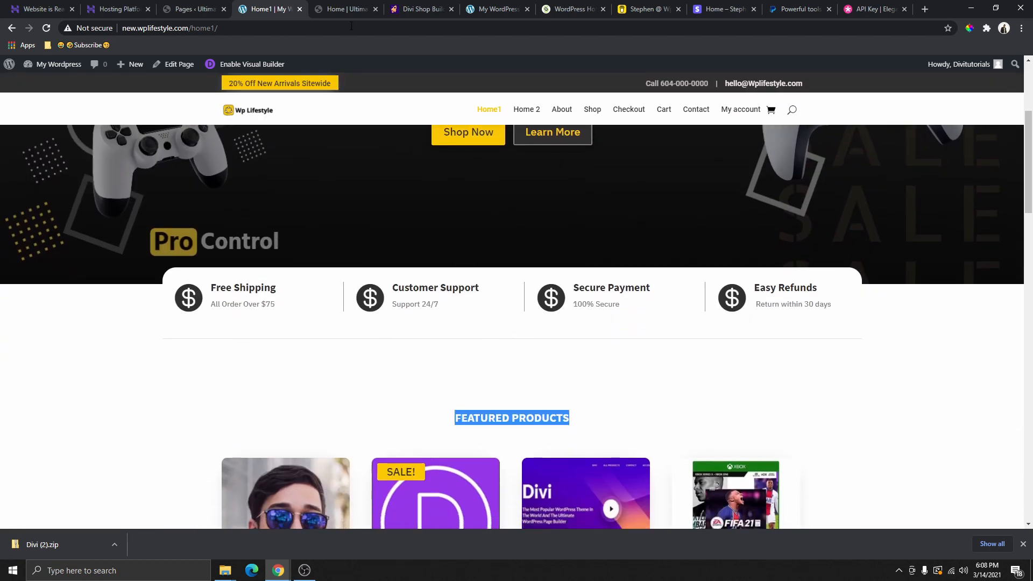
Return to the game shop home page, review its sections, save the page, and exit the Visual Builder
left_click(347, 9)
scroll(601, 328, "down", 2)
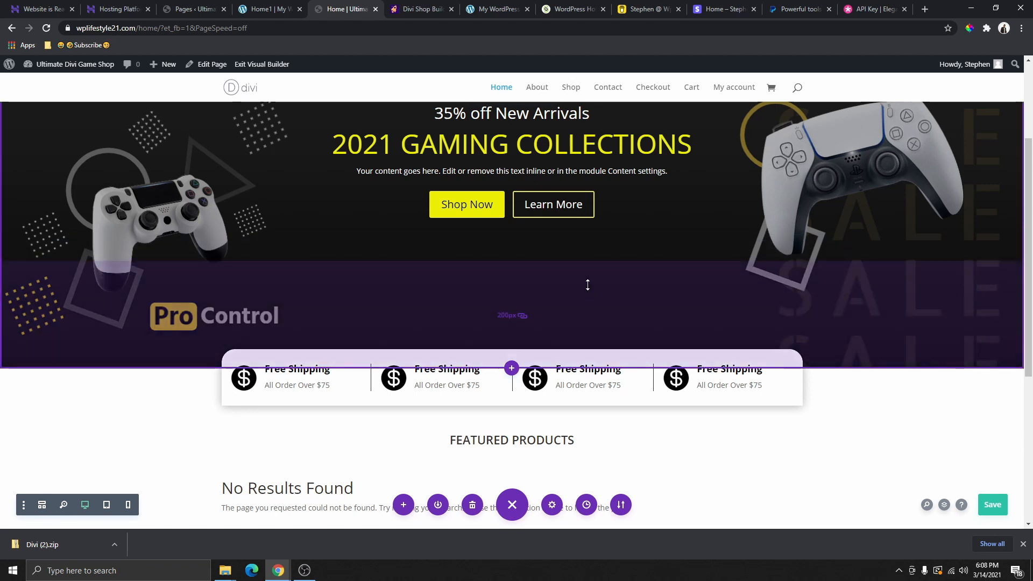
scroll(586, 287, "down", 2)
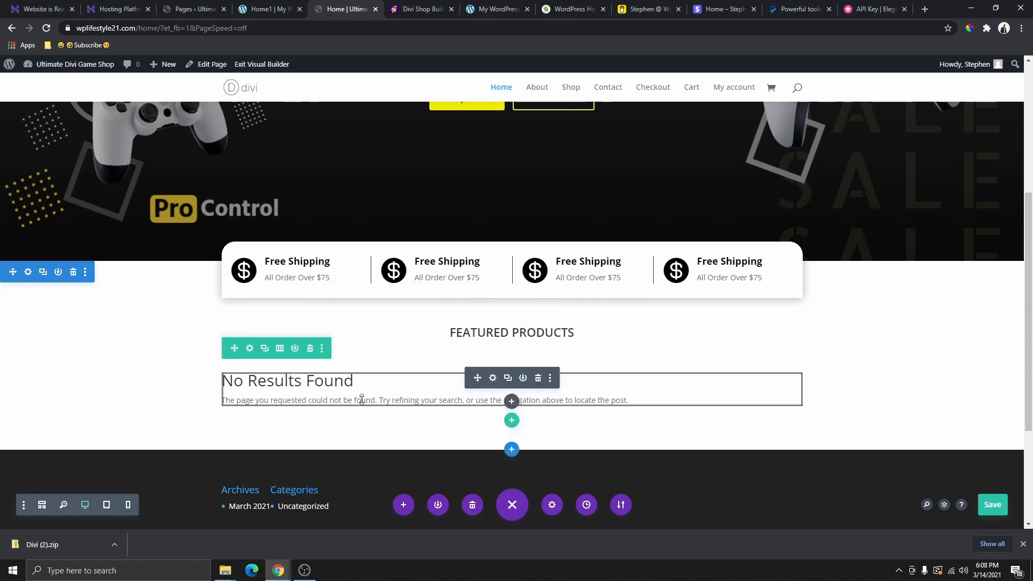
scroll(357, 396, "down", 2)
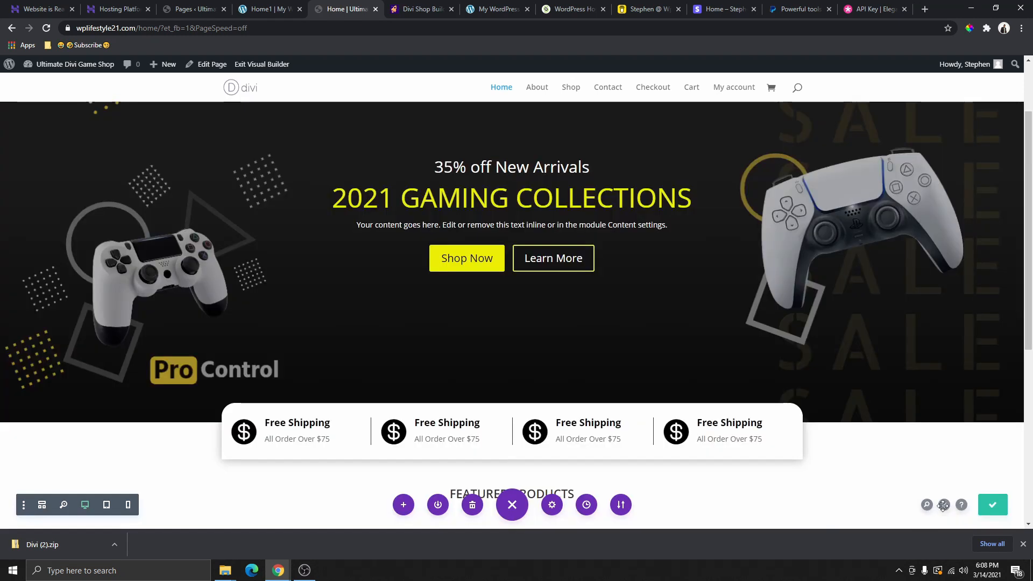
left_click(997, 512)
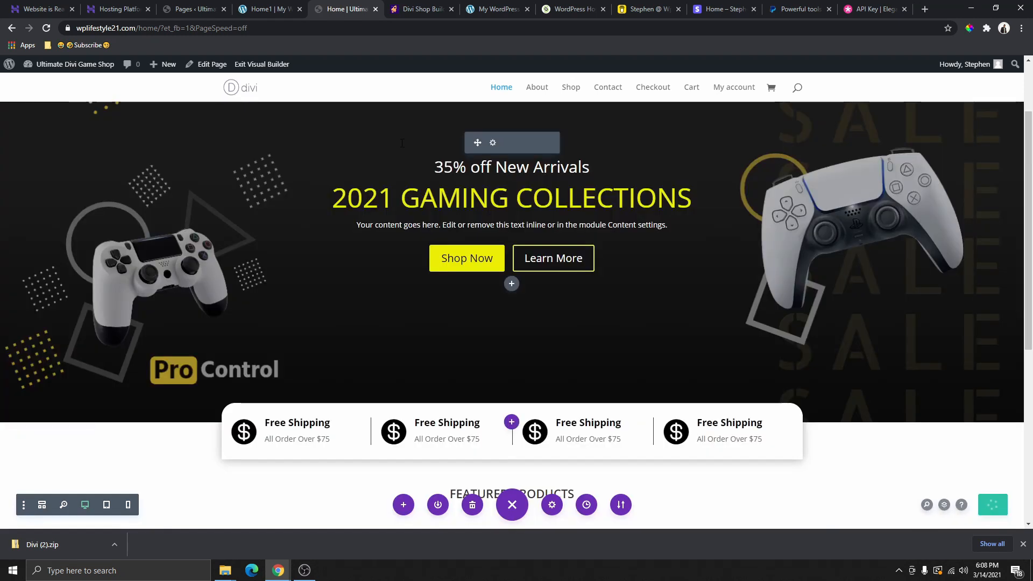
left_click(263, 71)
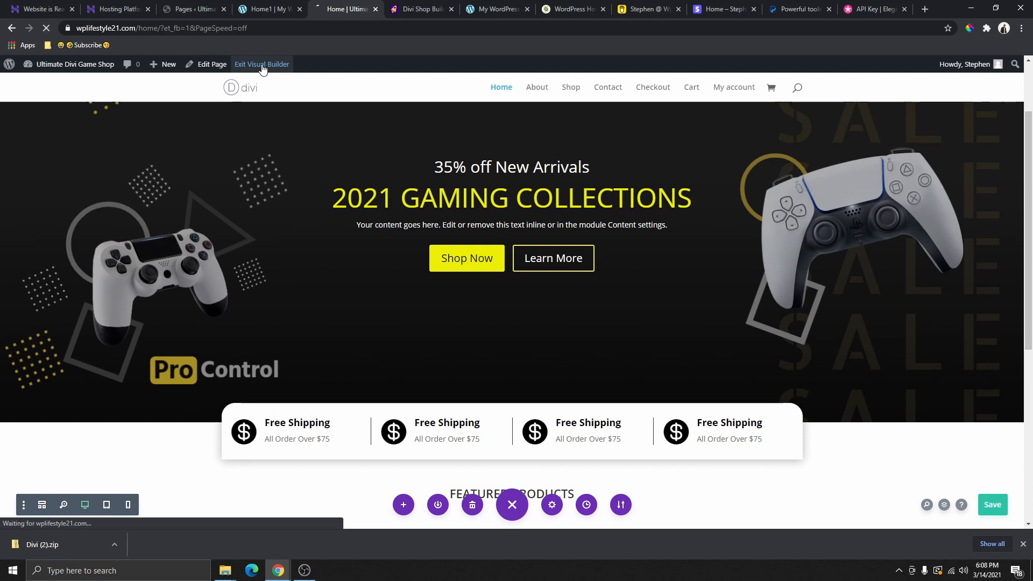
Compare the published home page's hero, blurb row and featured products area with the reference page
left_click(270, 9)
scroll(350, 260, "up", 6)
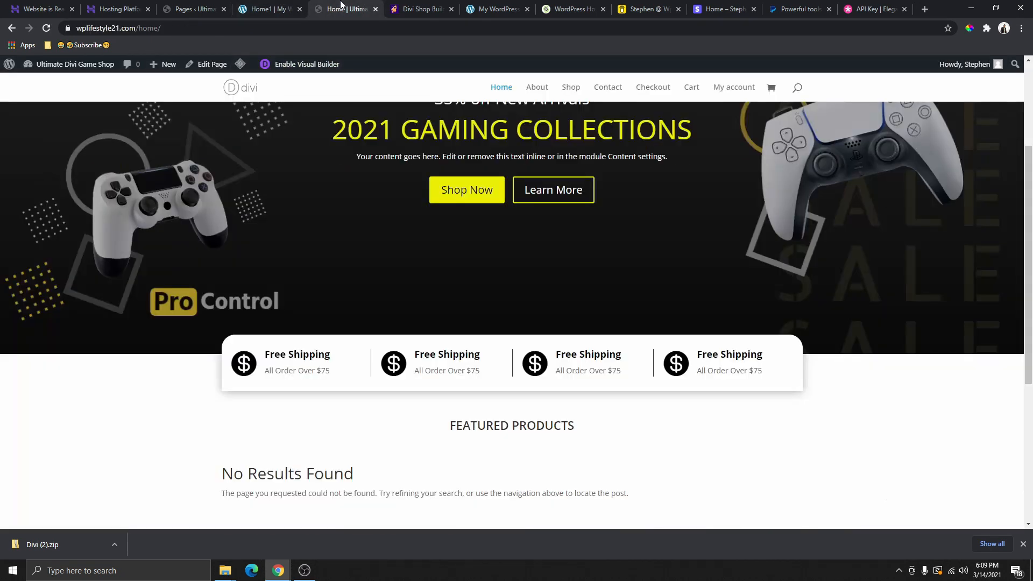
left_click(333, 9)
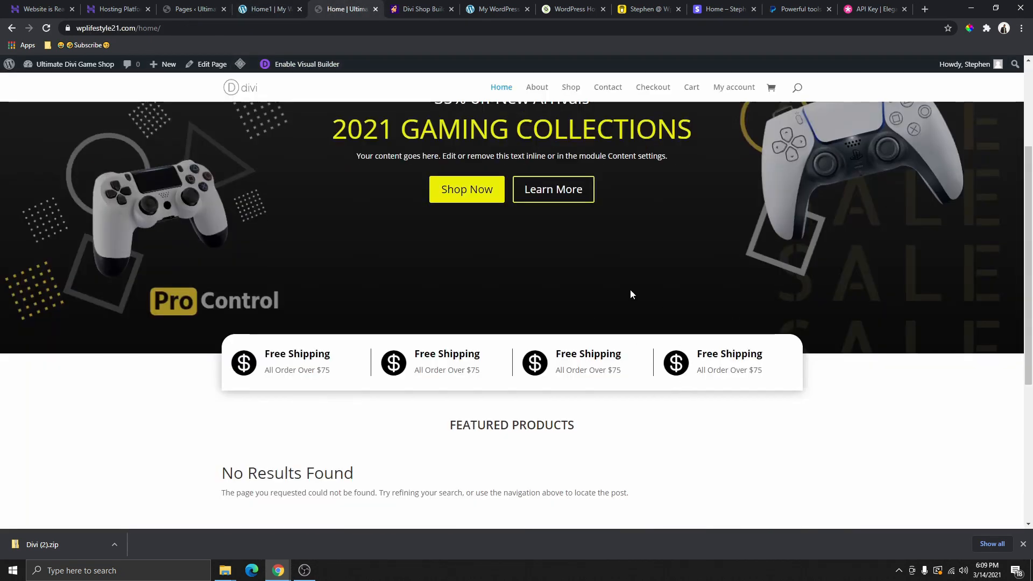
scroll(631, 289, "down", 5)
scroll(592, 320, "up", 8)
scroll(555, 398, "down", 4)
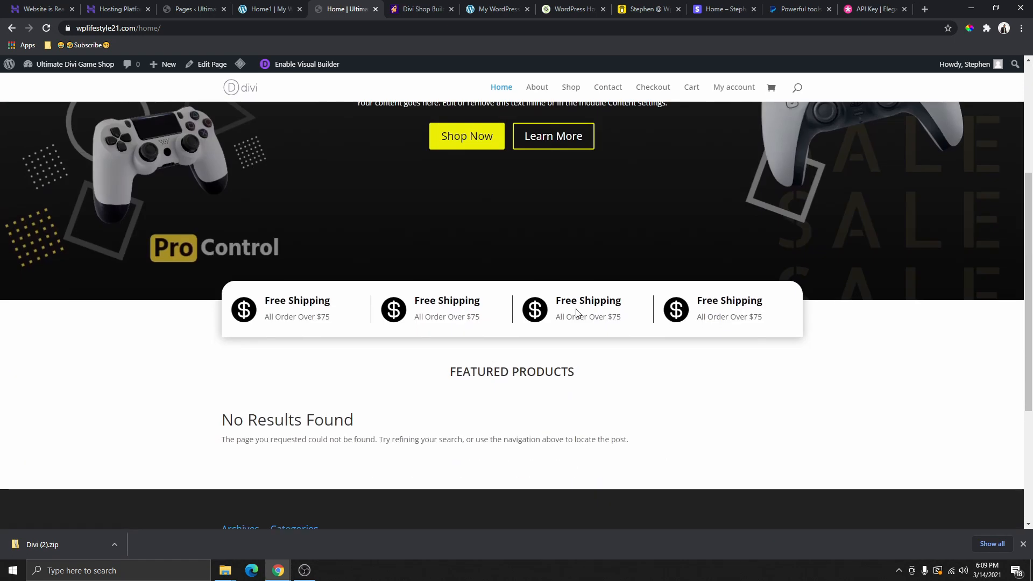
scroll(816, 338, "up", 4)
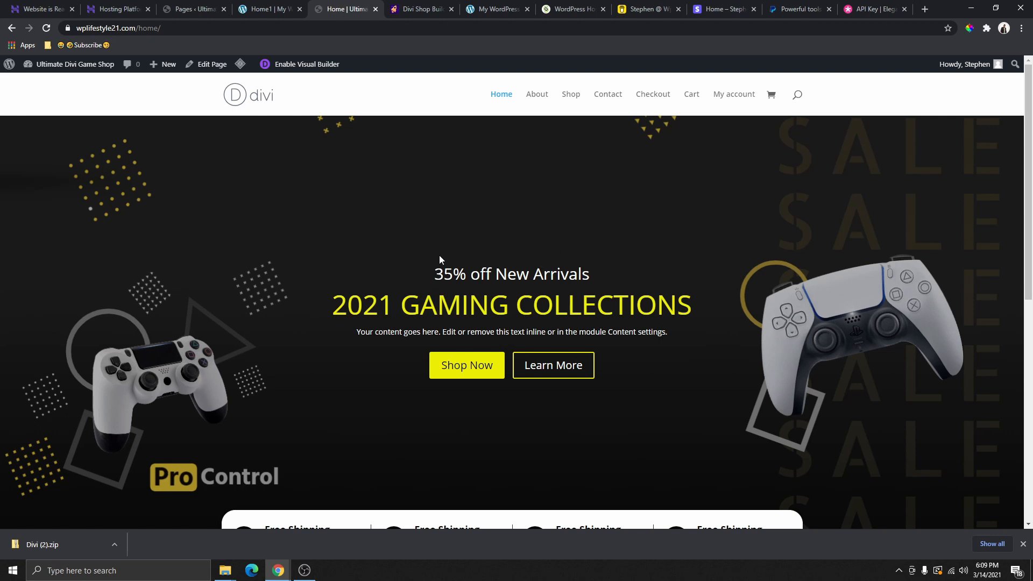
Switch to the Buy Me a Coffee page and read the Extras description of Divi Theme Woocomerce Templates (Full Website)
left_click(651, 11)
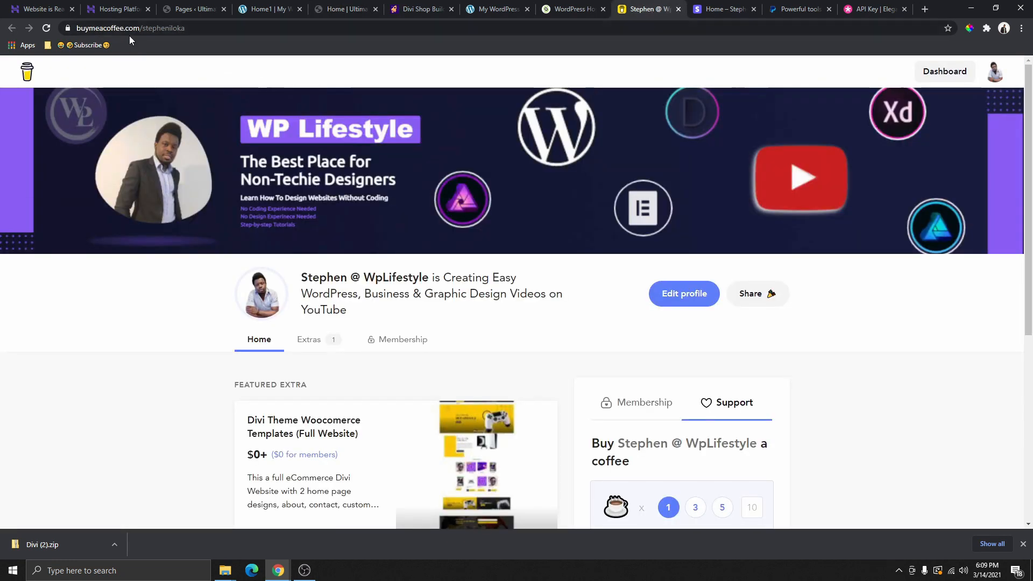
left_click_drag(186, 29, 140, 29)
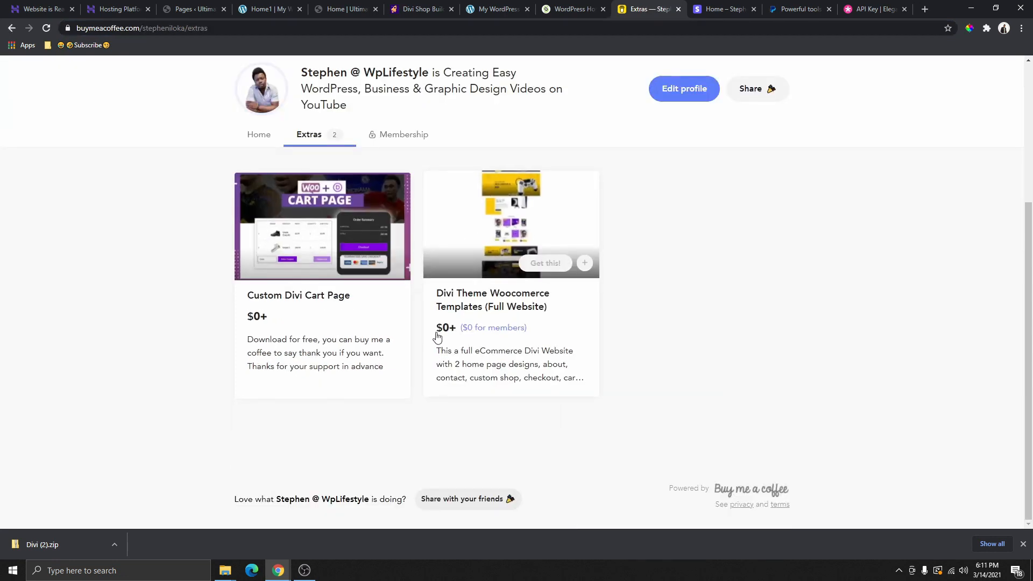
left_click(510, 364)
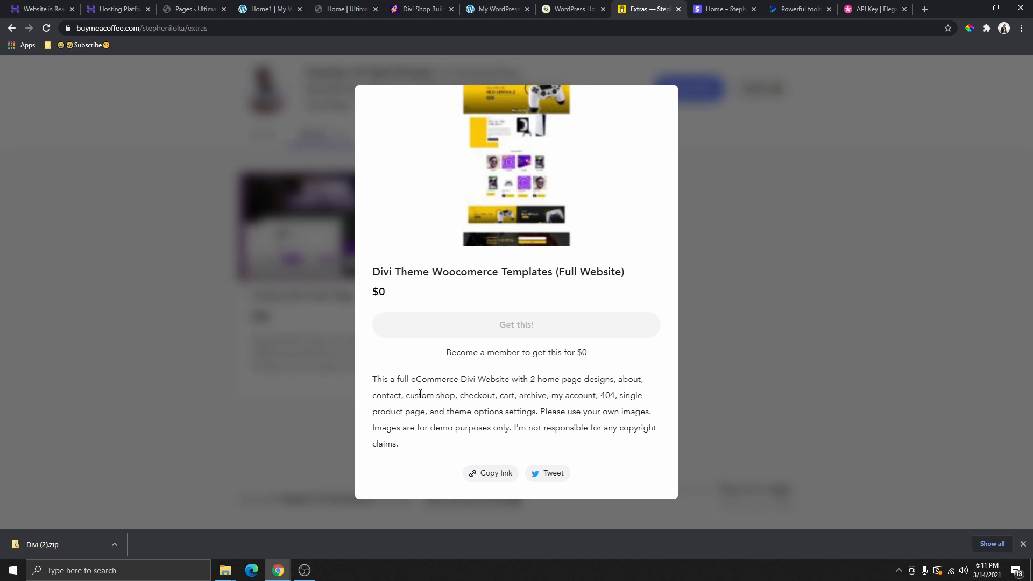
left_click_drag(373, 382, 633, 451)
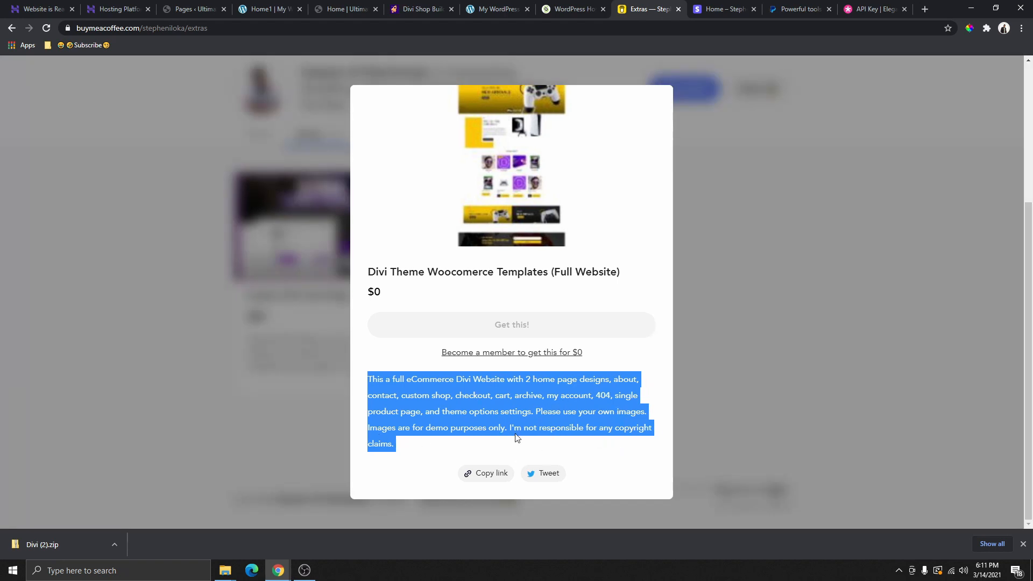
left_click(436, 397)
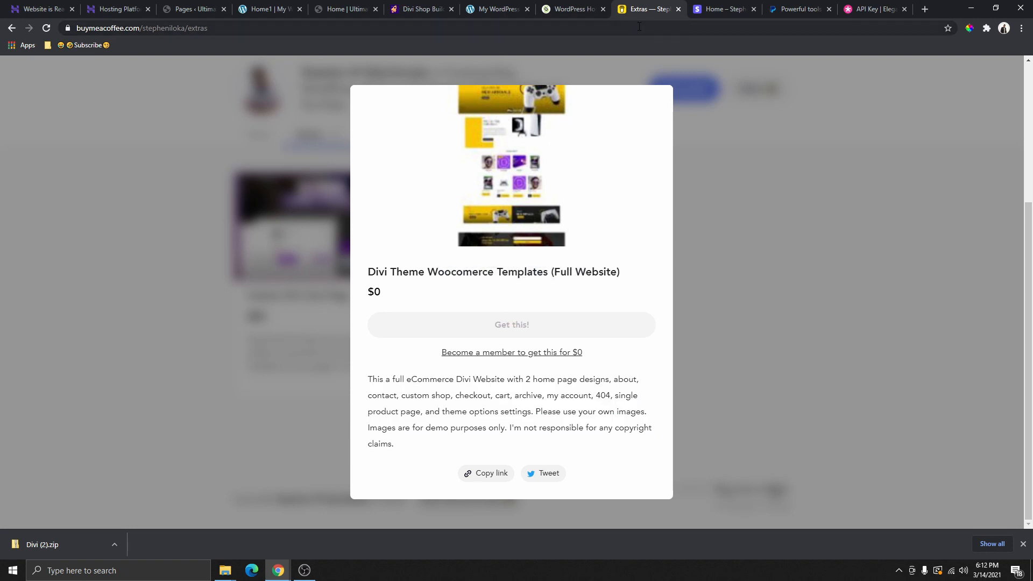
left_click(128, 195)
scroll(344, 216, "up", 4)
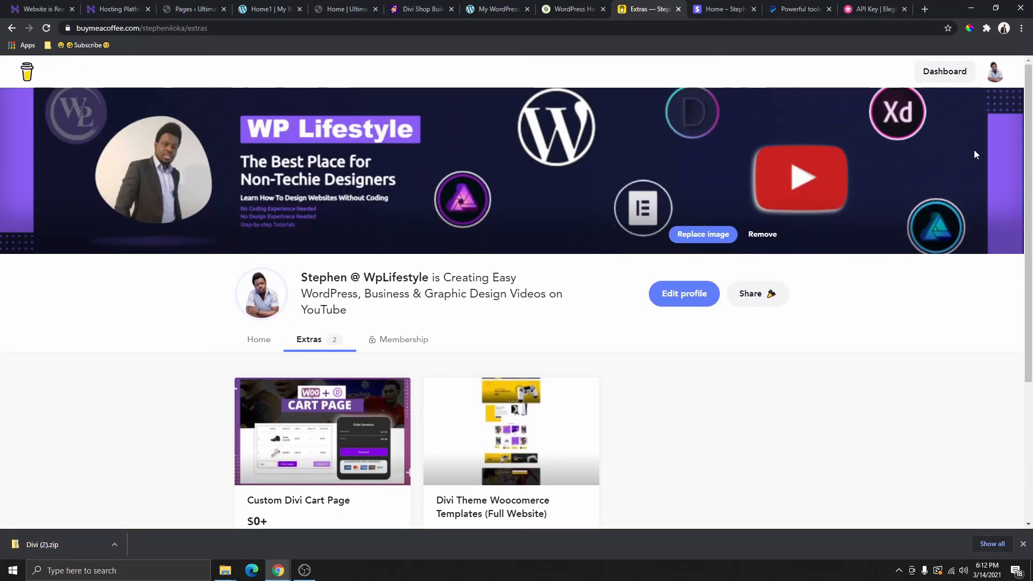
Log out of the Buy Me a Coffee account and view the creator's public page as a visitor
left_click(993, 76)
left_click(919, 177)
scroll(527, 294, "down", 3)
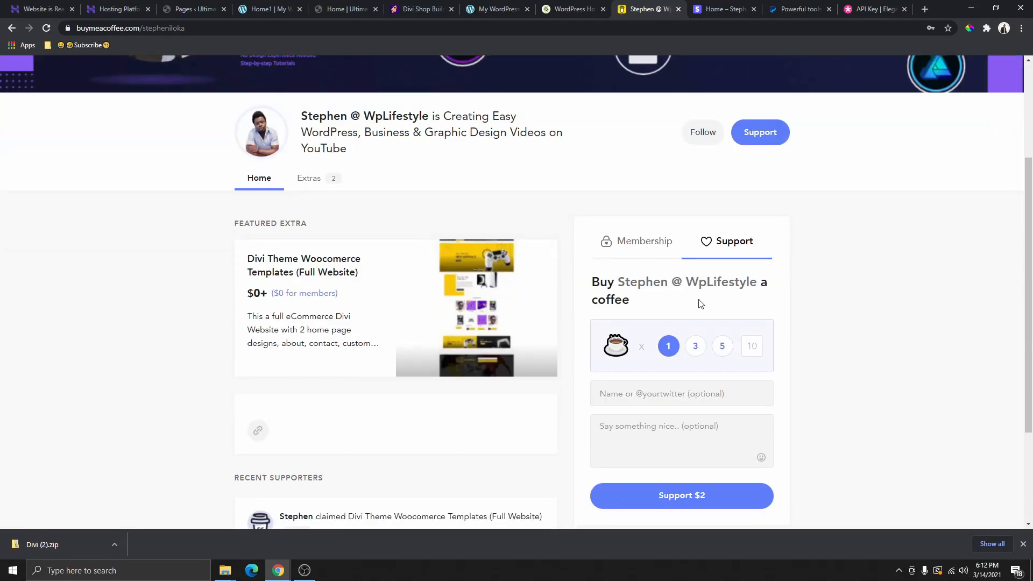
scroll(702, 259, "up", 2)
scroll(456, 256, "down", 3)
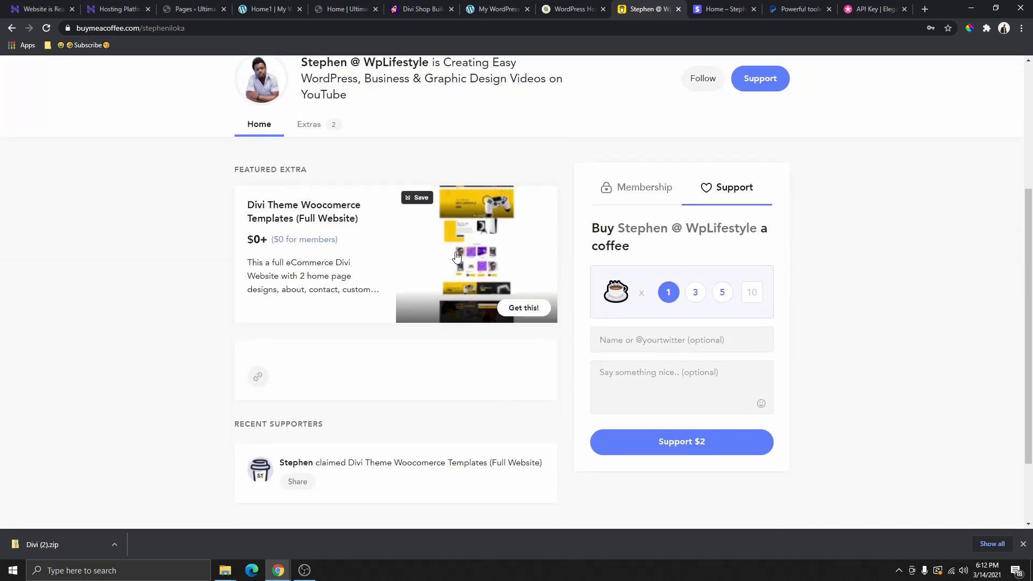
Open the Divi Theme Woocomerce Templates (Full Website) extra, start claiming it, and set the fair price to $0
left_click(461, 253)
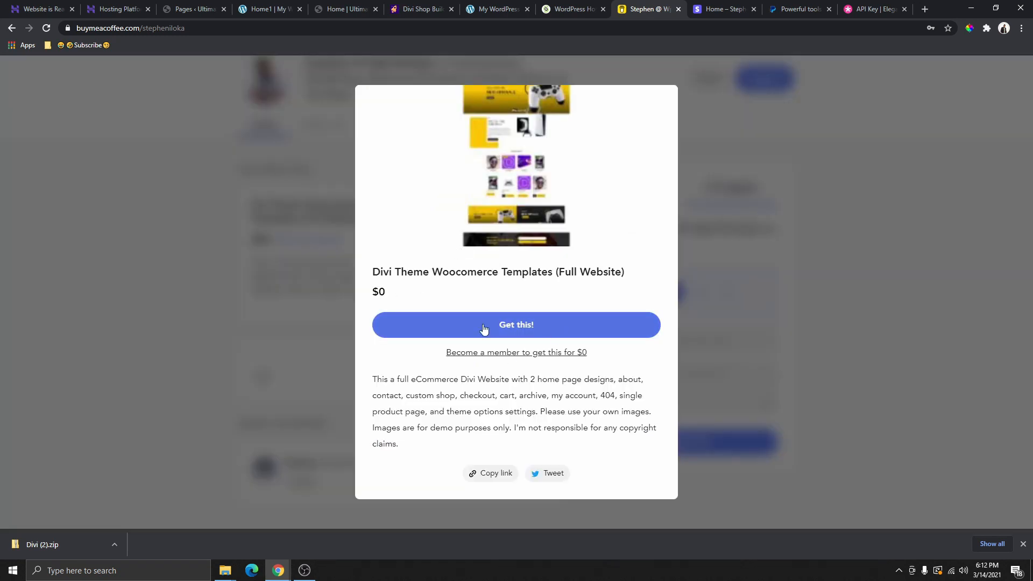
left_click(531, 327)
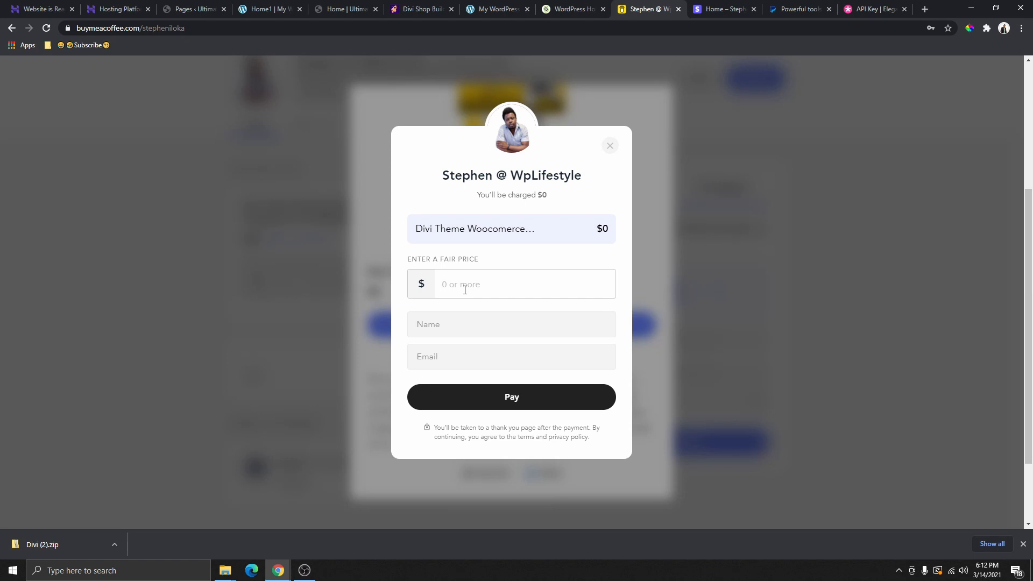
left_click_drag(409, 260, 490, 261)
left_click(486, 266)
type("0")
left_click(479, 332)
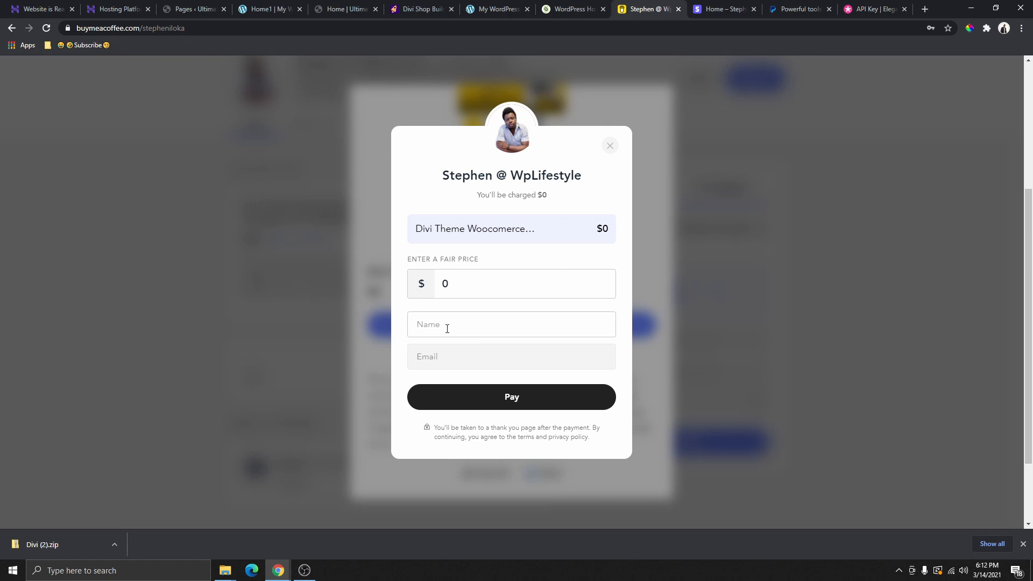
left_click(460, 283)
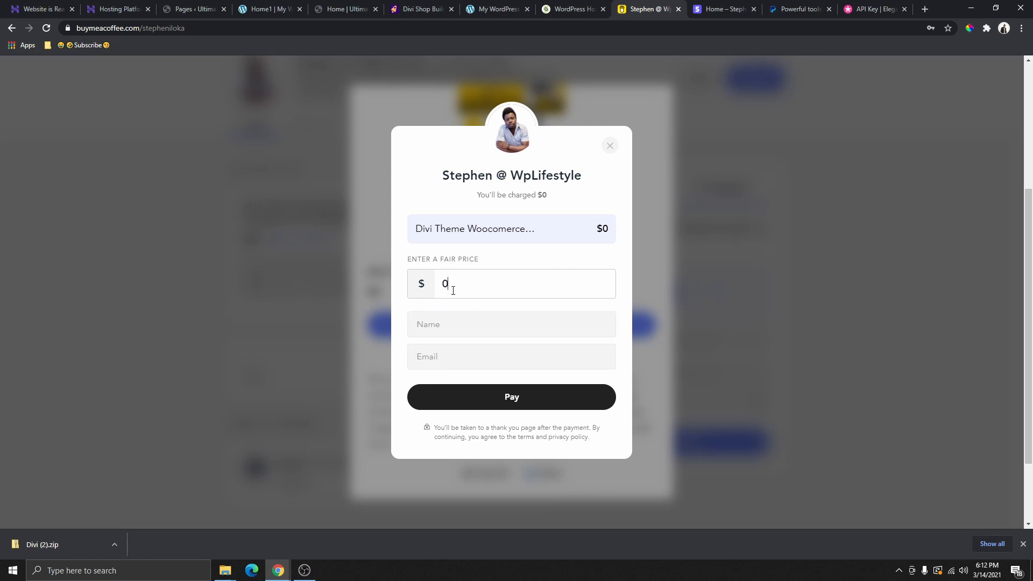
left_click_drag(476, 198, 547, 195)
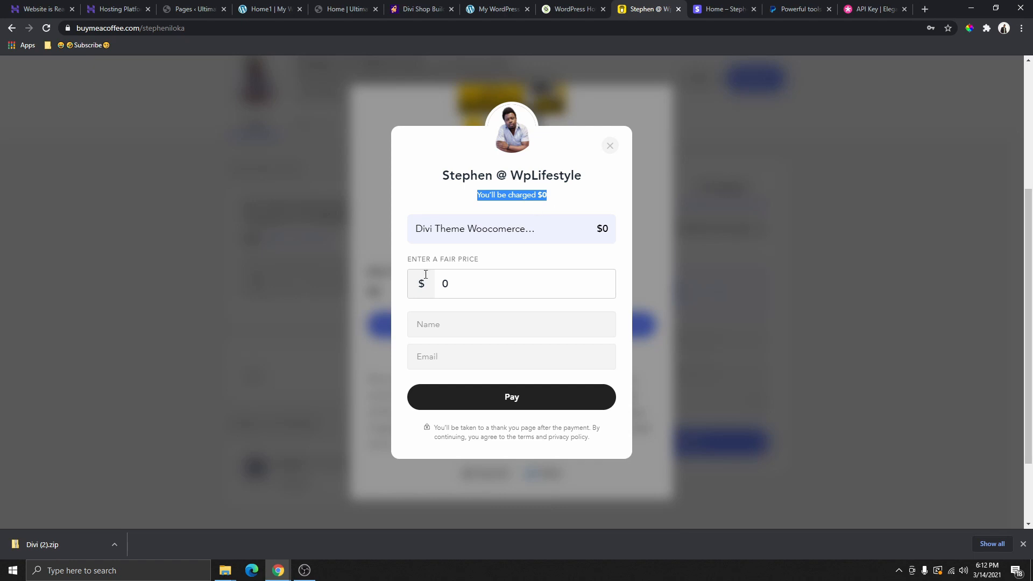
left_click_drag(479, 259, 413, 258)
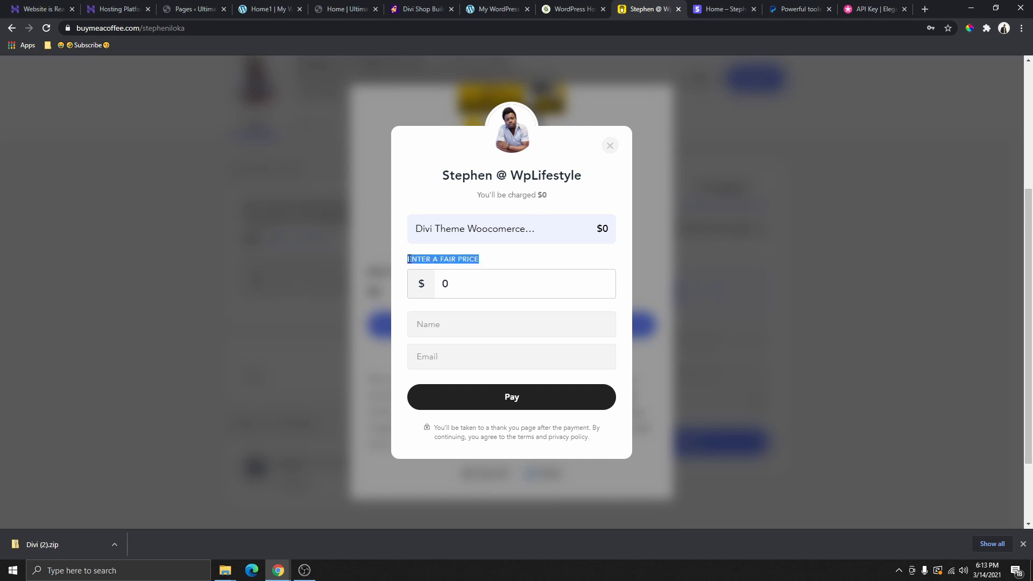
left_click(499, 260)
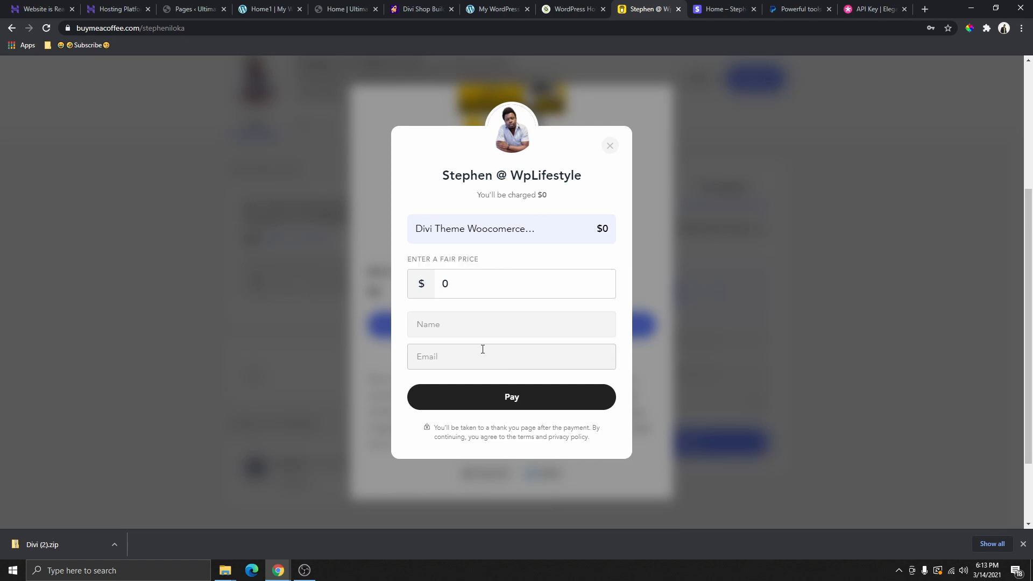
Fill in the claimant's name and email, complete the free claim, and download the Divi_Theme_Options archive
left_click(492, 334)
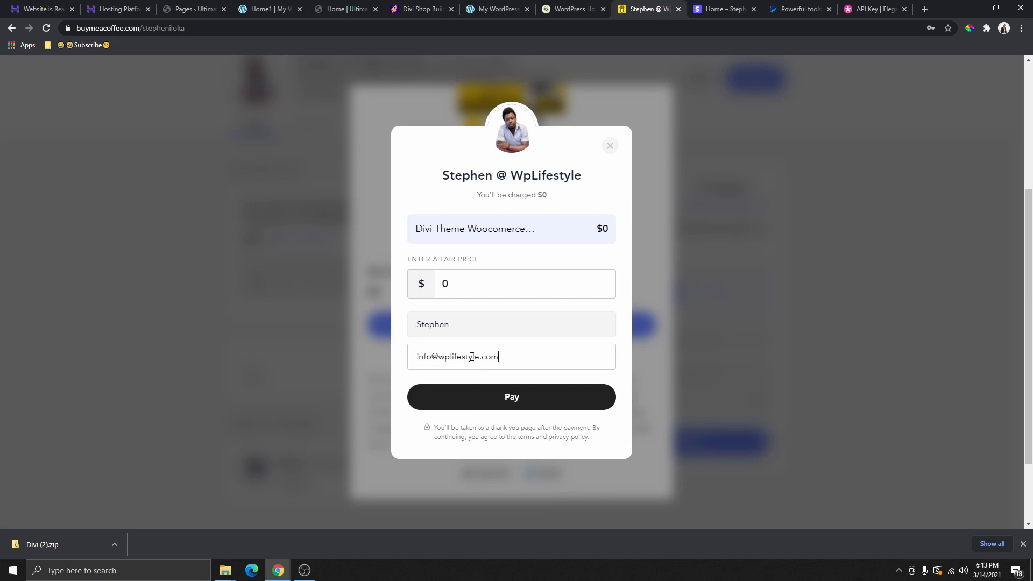
left_click(517, 399)
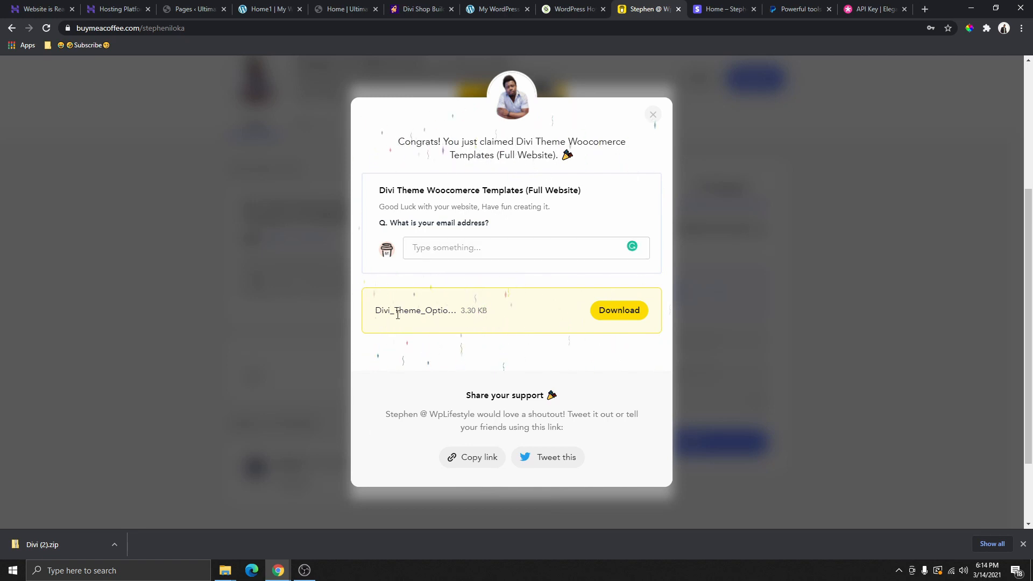
left_click(625, 312)
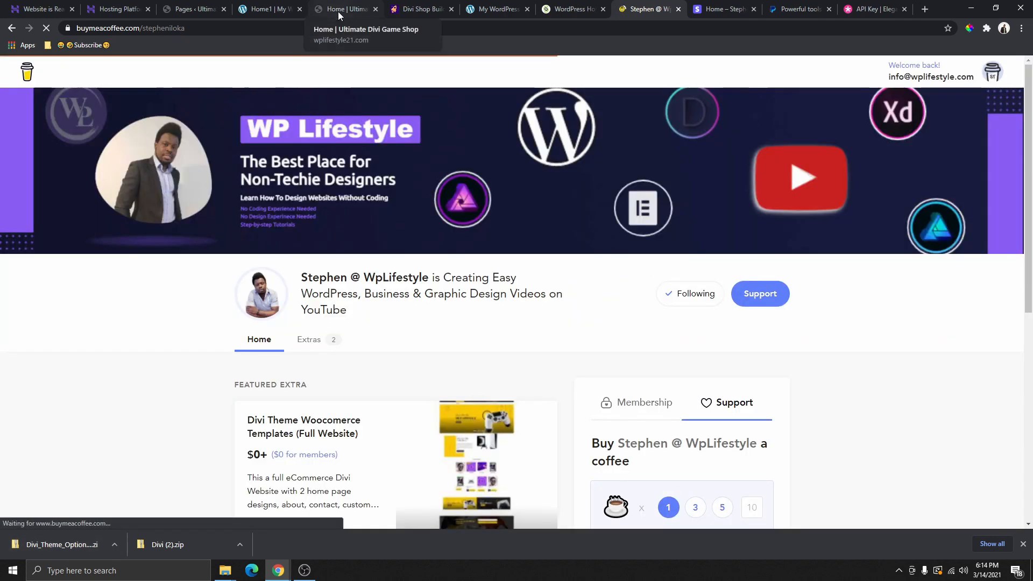
Return to the game shop's WordPress dashboard and open the layout import options of the Divi Library
left_click(338, 11)
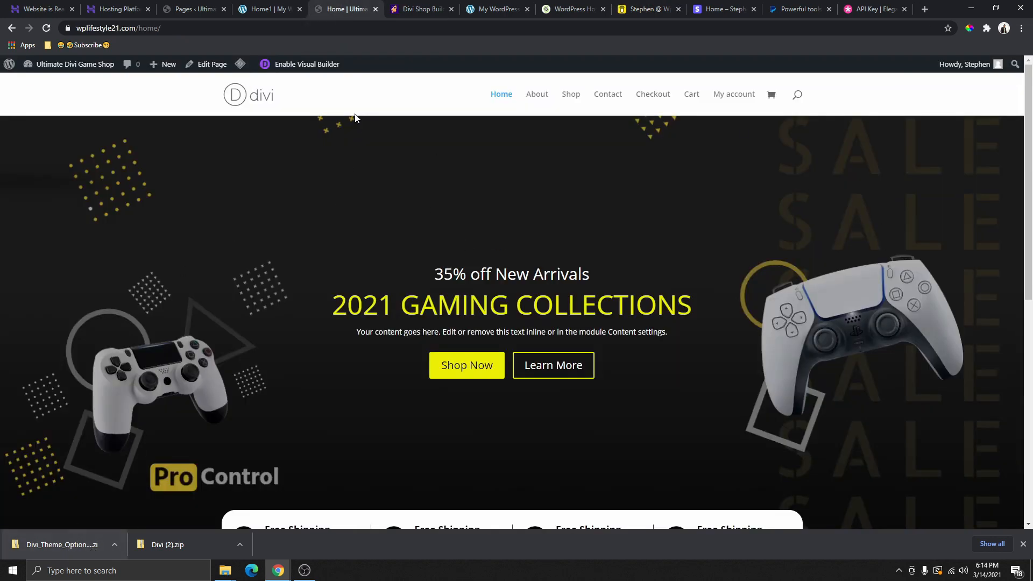
left_click(268, 9)
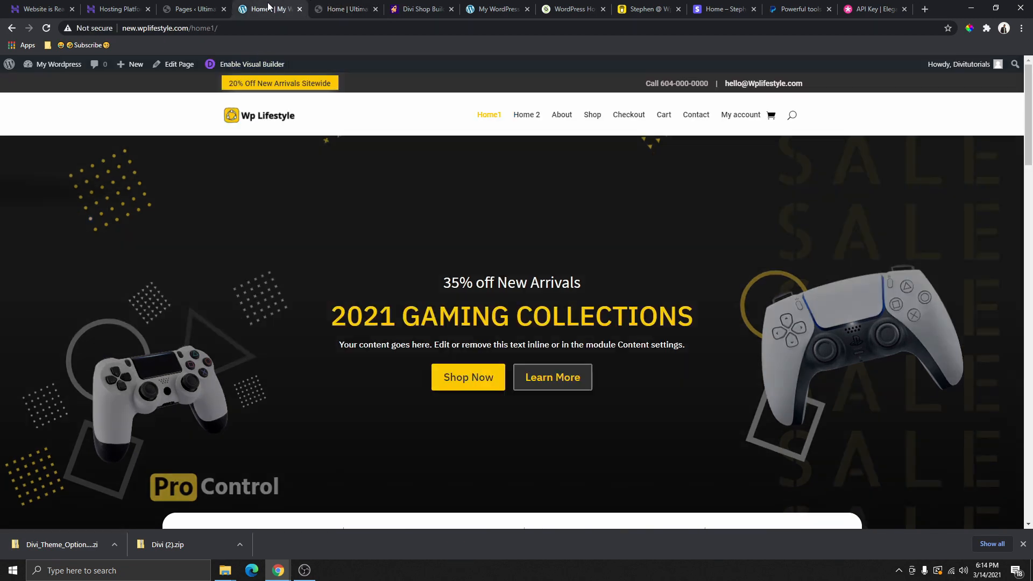
left_click(188, 10)
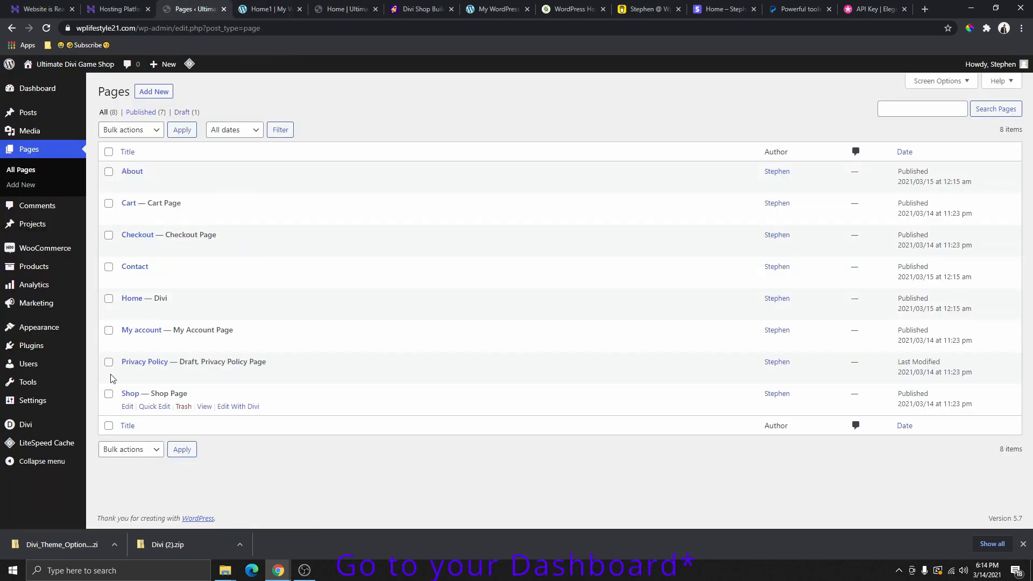
mouse_move(32, 429)
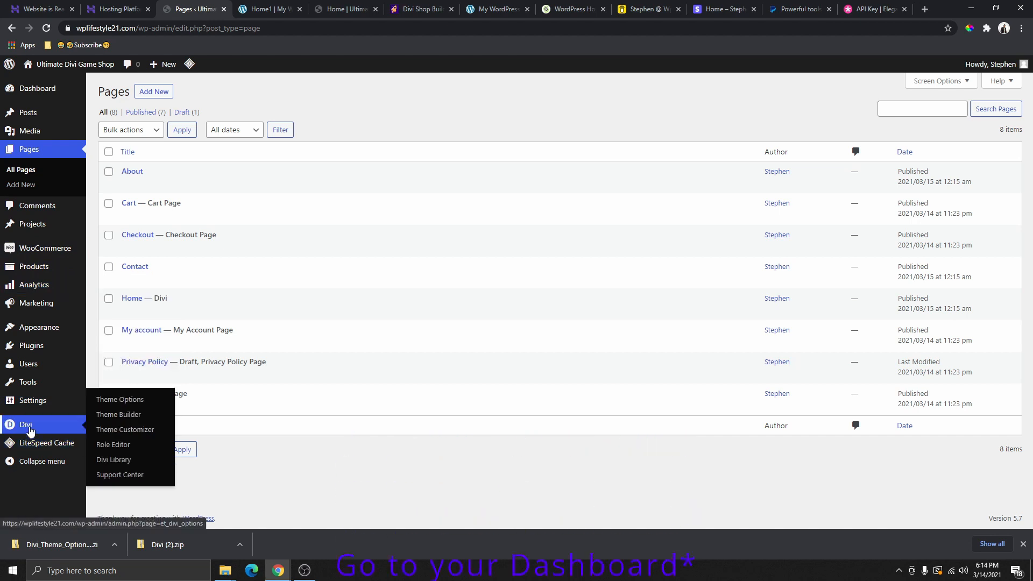
left_click(120, 461)
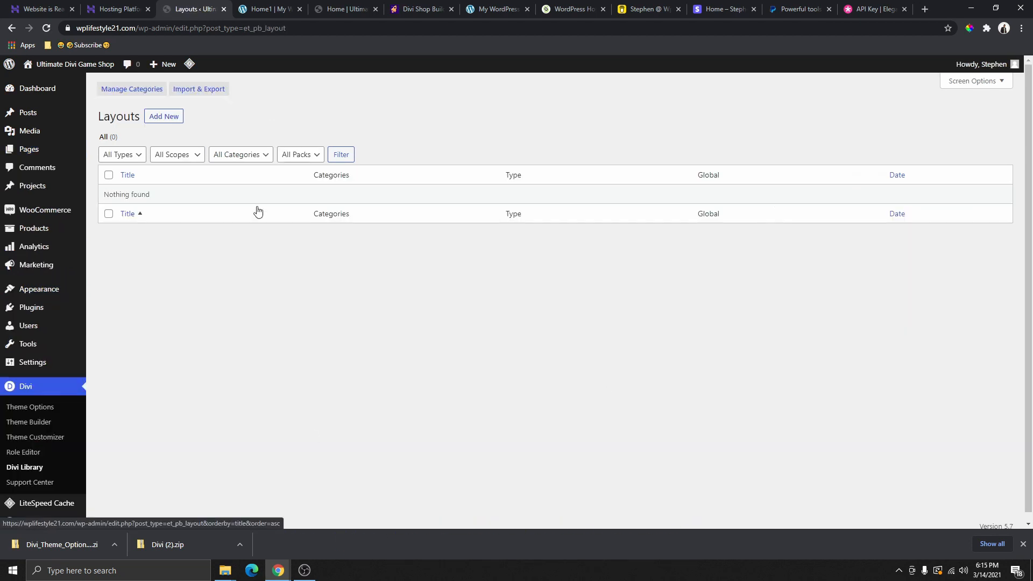
left_click(202, 88)
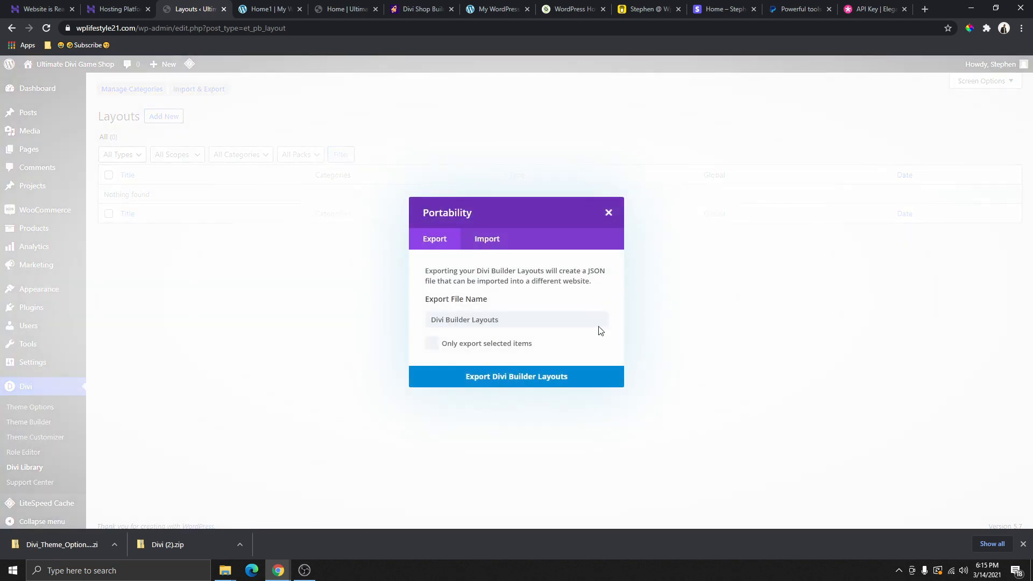
left_click(490, 240)
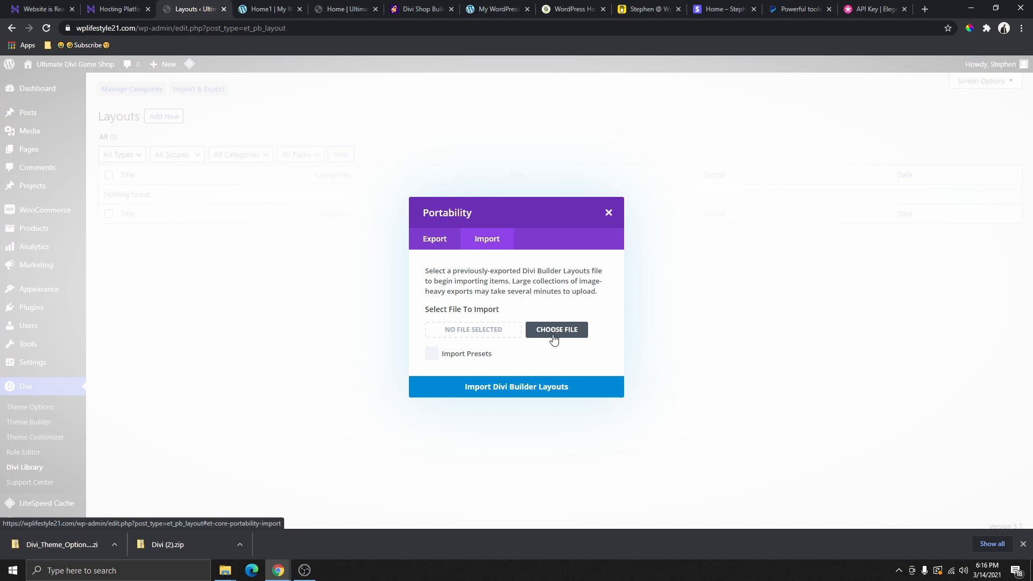
Extract the Divi_Theme_Options (1) zip archive on the desktop into a folder of the same name
left_click(973, 9)
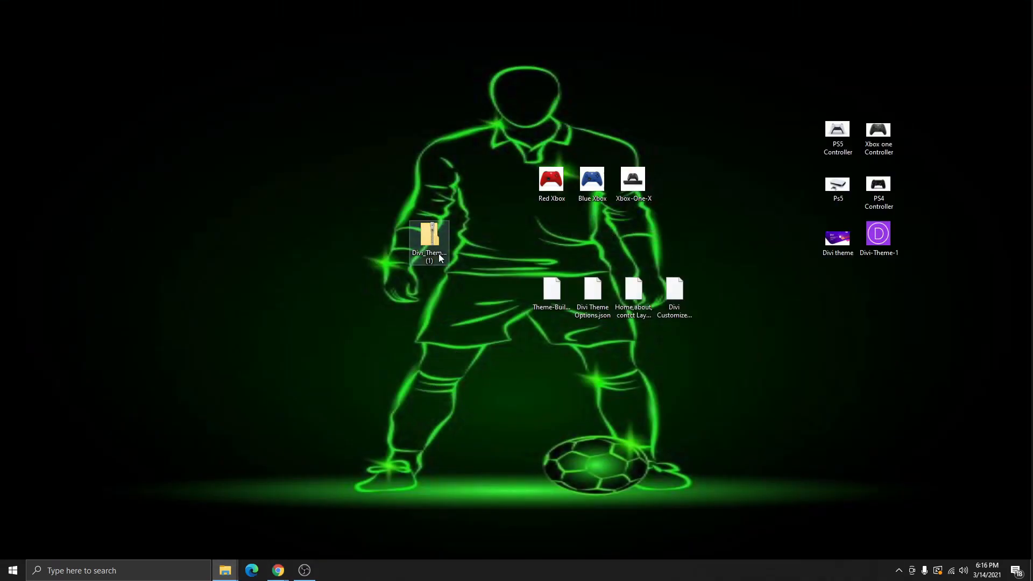
left_click(418, 245)
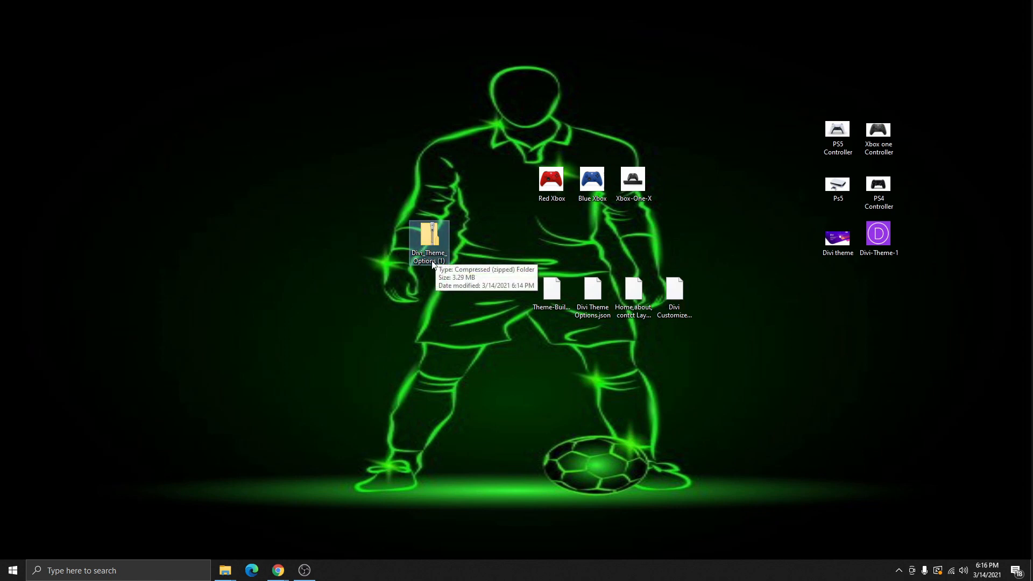
right_click(425, 227)
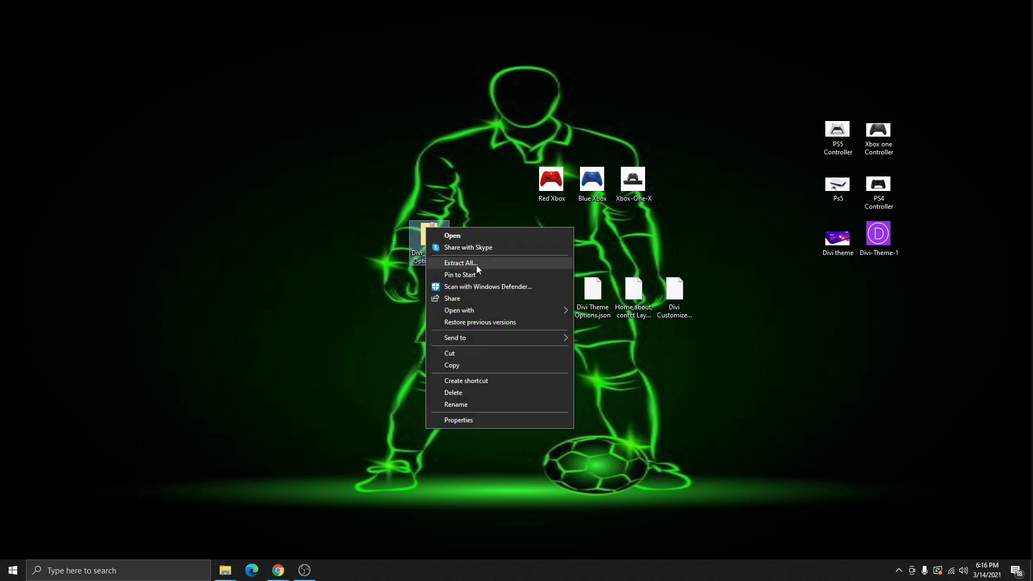
left_click(461, 263)
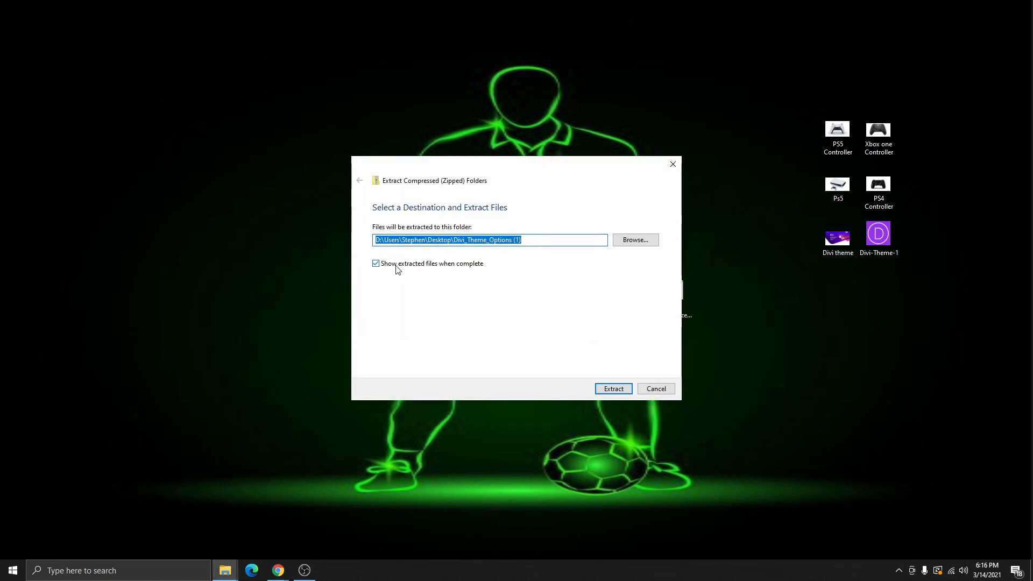
left_click(614, 388)
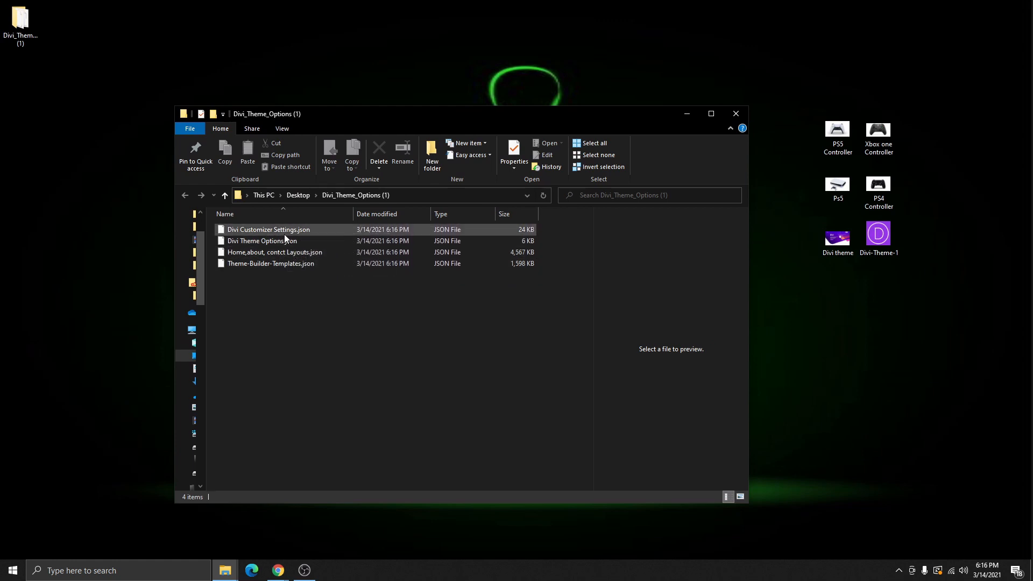
Look through the extracted JSON files for the Divi customizer settings, theme options, page layouts and Theme Builder templates
left_click(286, 229)
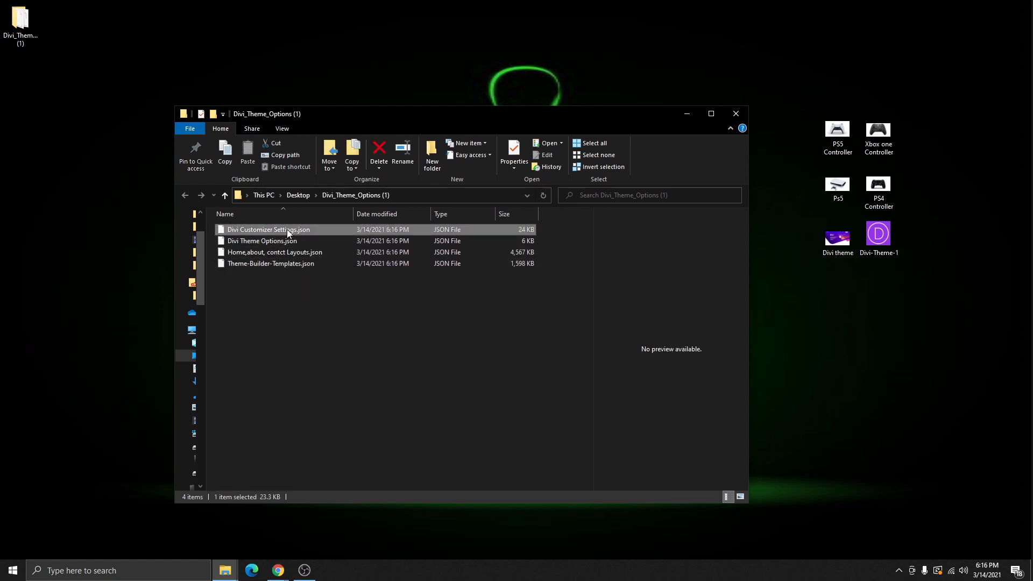
left_click(240, 242)
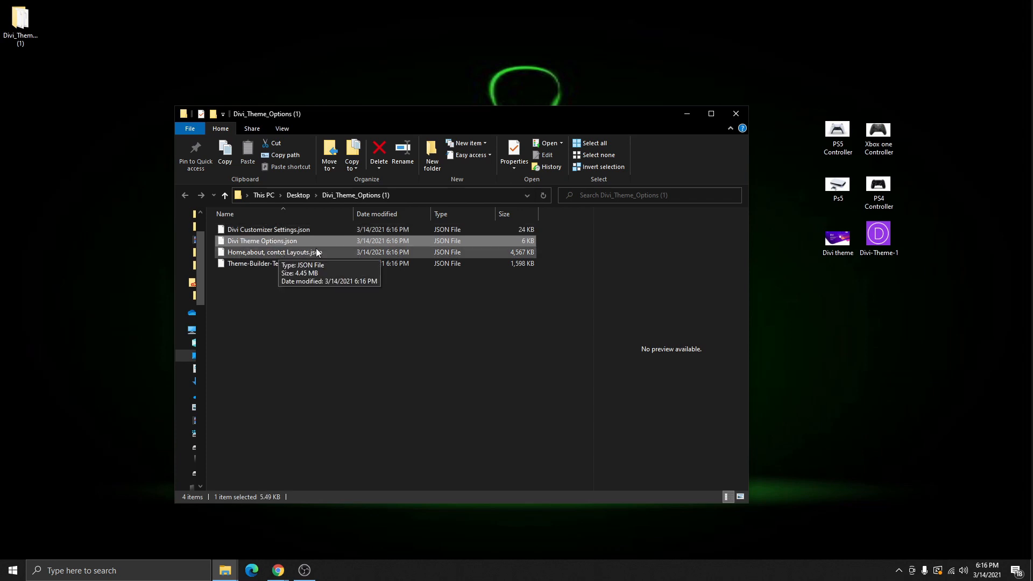
left_click(237, 254)
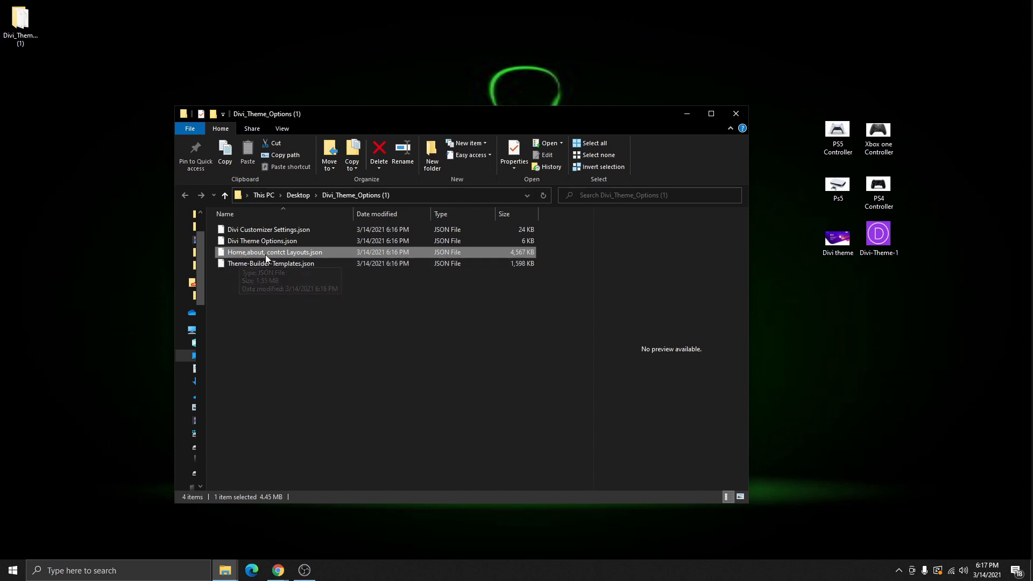
left_click(283, 263)
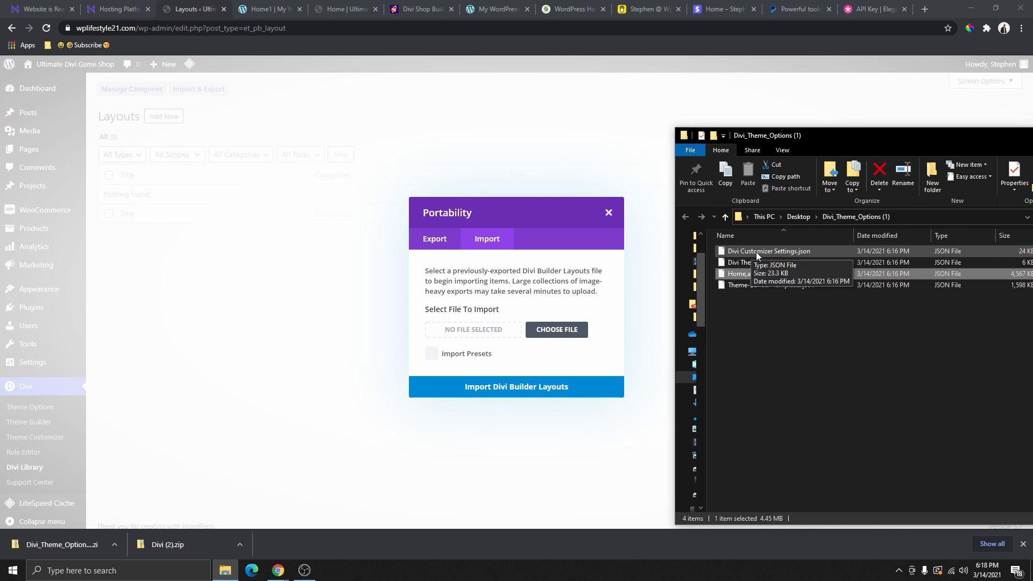
Try to import Divi Customizer Settings.json into the Divi Library
left_click_drag(757, 252, 461, 329)
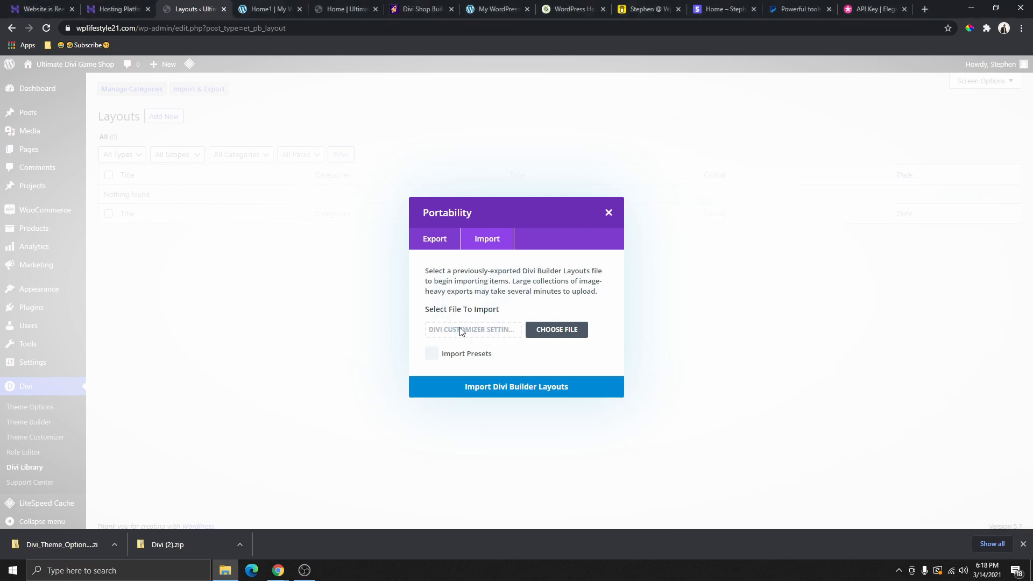
left_click(511, 392)
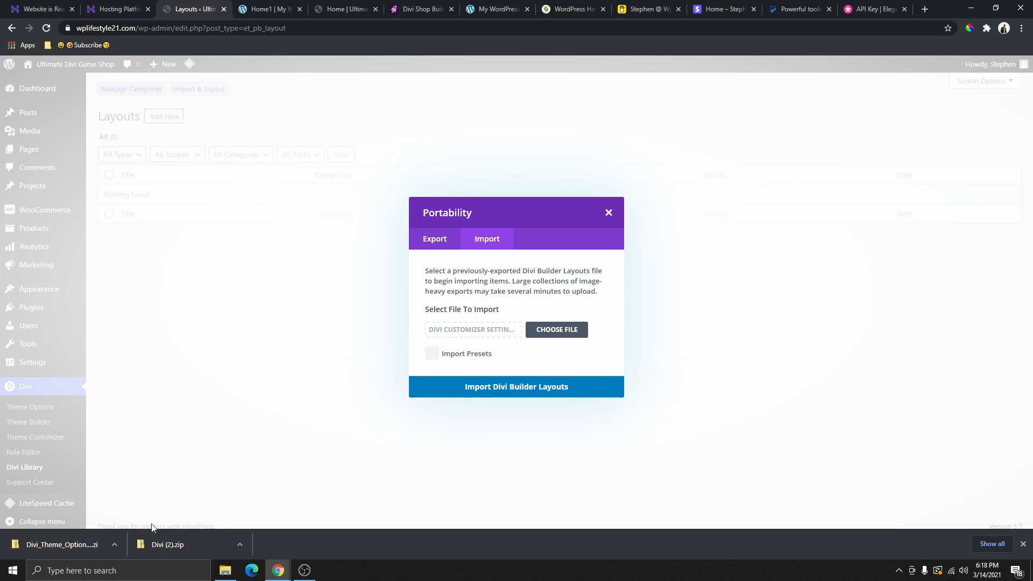
Import the Home,about, contct Layouts.json file into the Divi Library
left_click(225, 570)
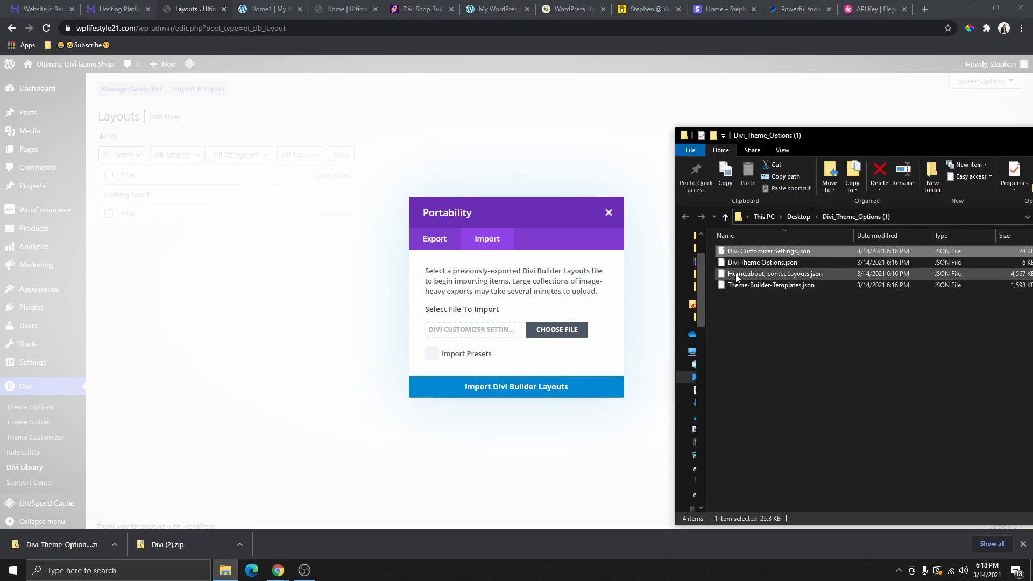
left_click_drag(773, 275, 453, 327)
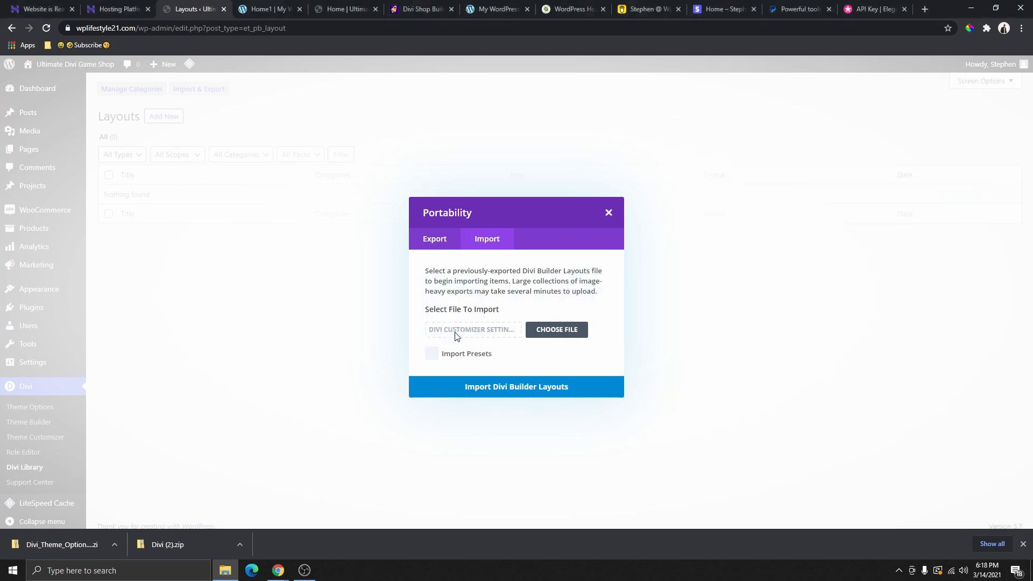
left_click(510, 392)
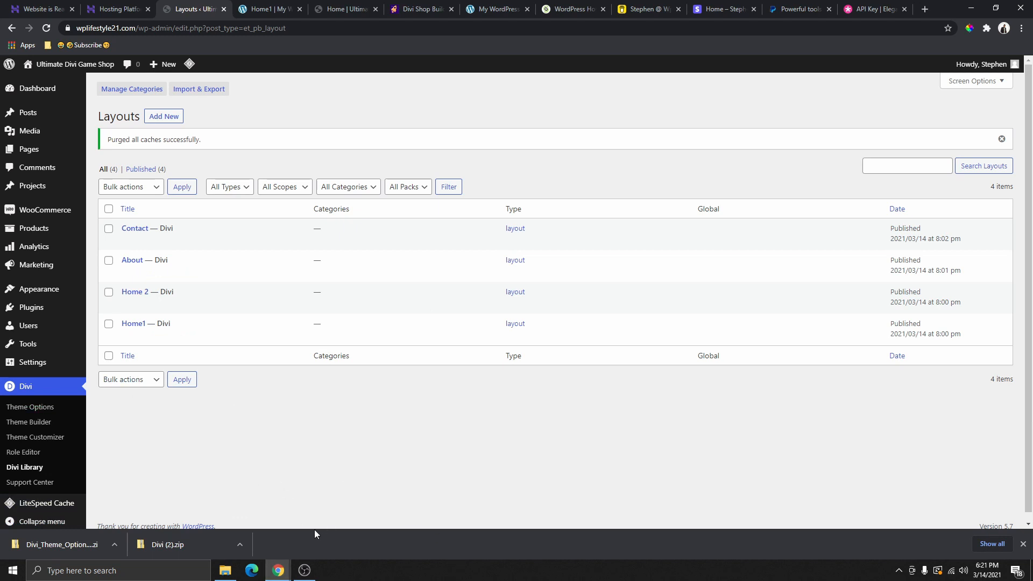
Open the Divi Theme Builder and look over the Home1 demo page for reference
left_click(225, 570)
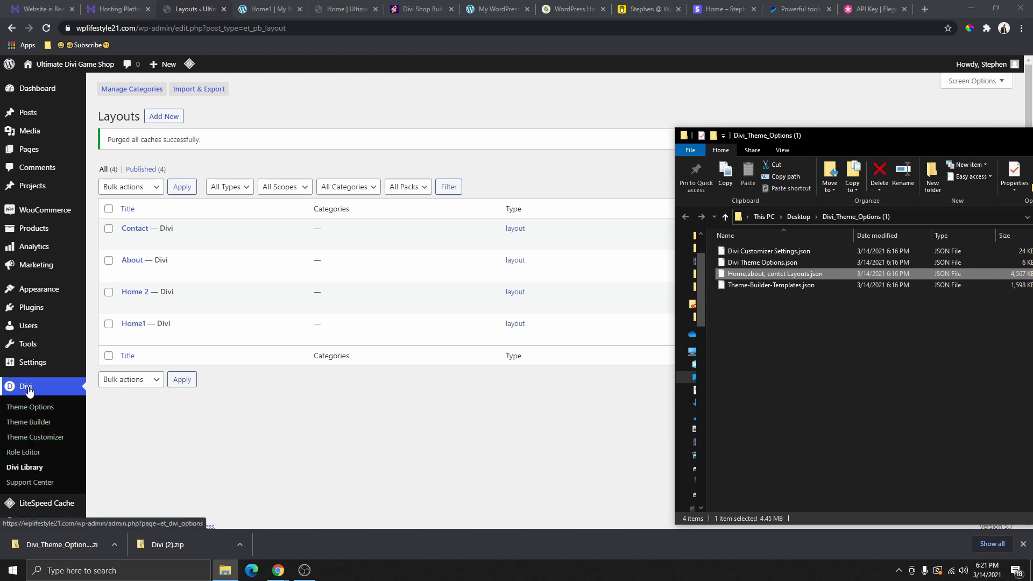
left_click(32, 424)
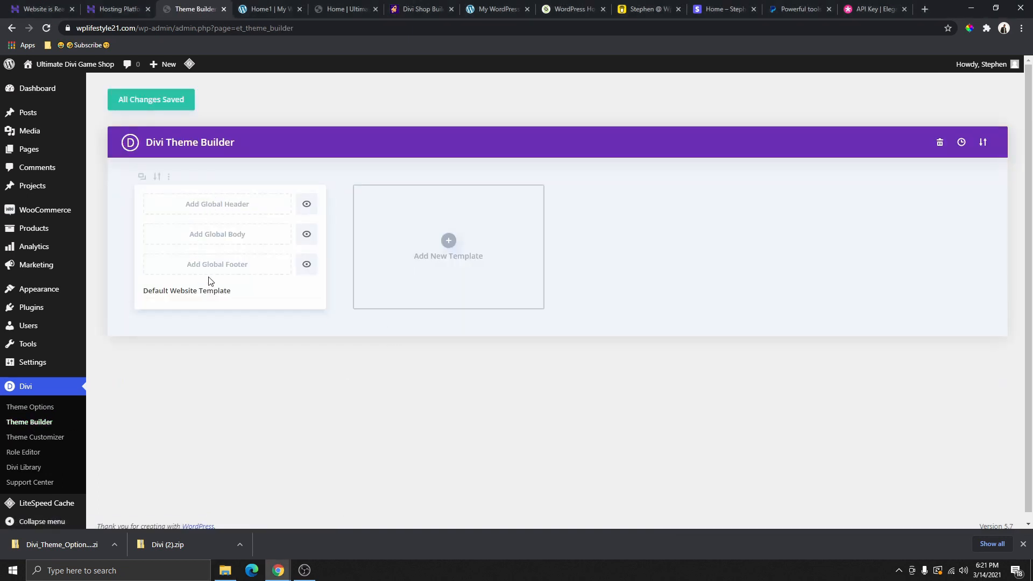
left_click(260, 14)
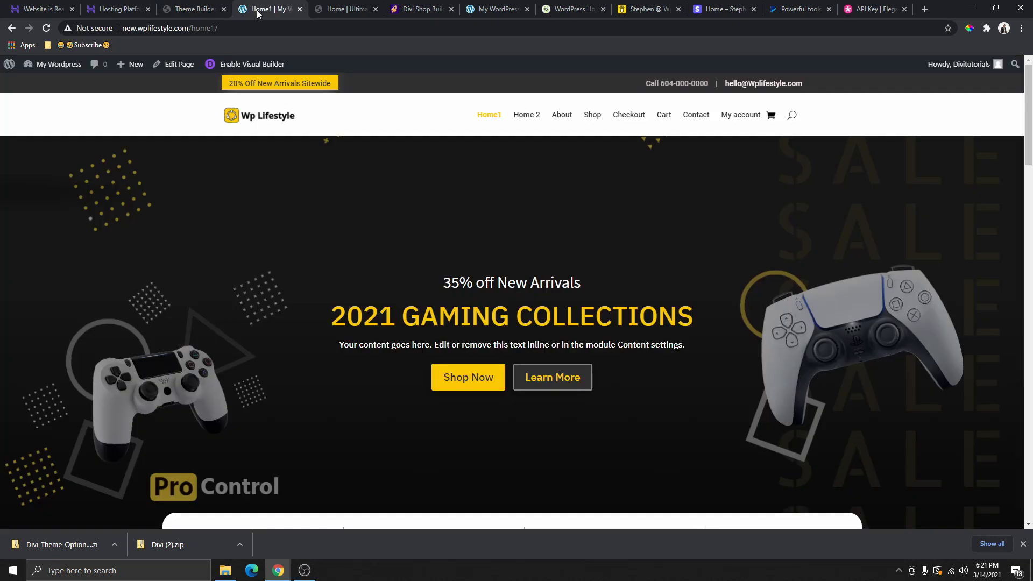
scroll(745, 129, "down", 10)
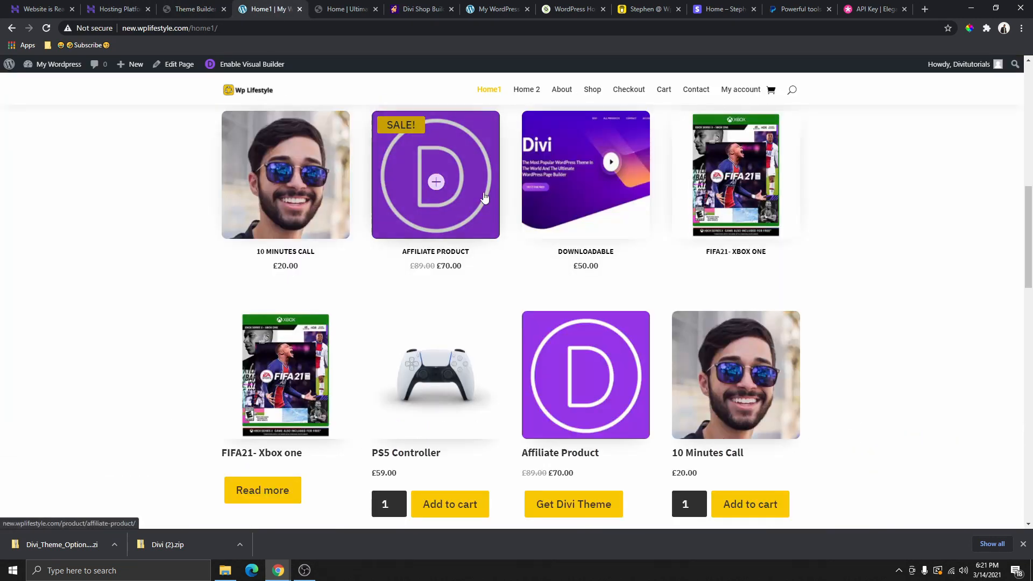
left_click(191, 9)
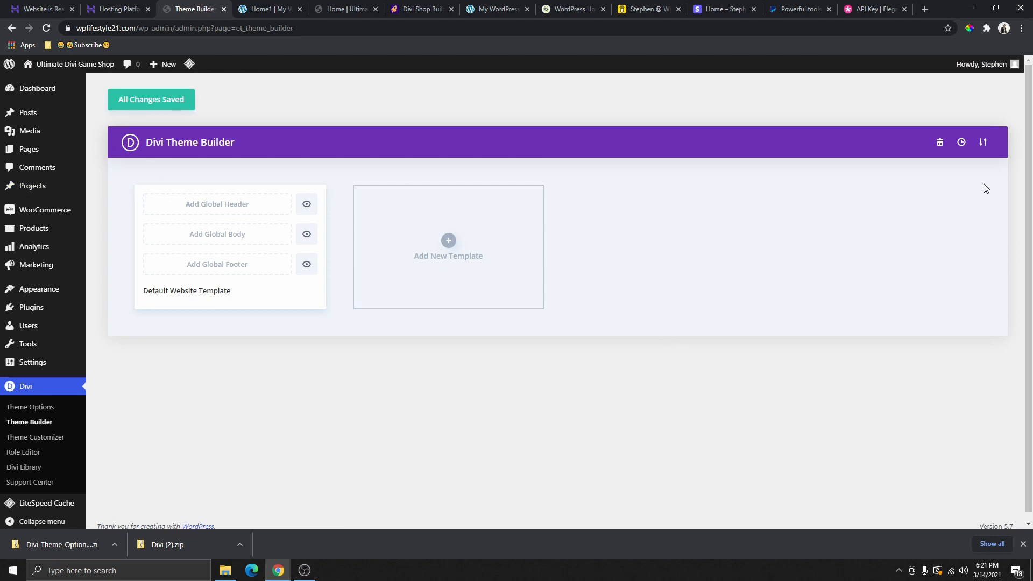
Import Theme-Builder-Templates.json into the Theme Builder, overriding the default website template and existing assignments, without downloading a backup
left_click(983, 143)
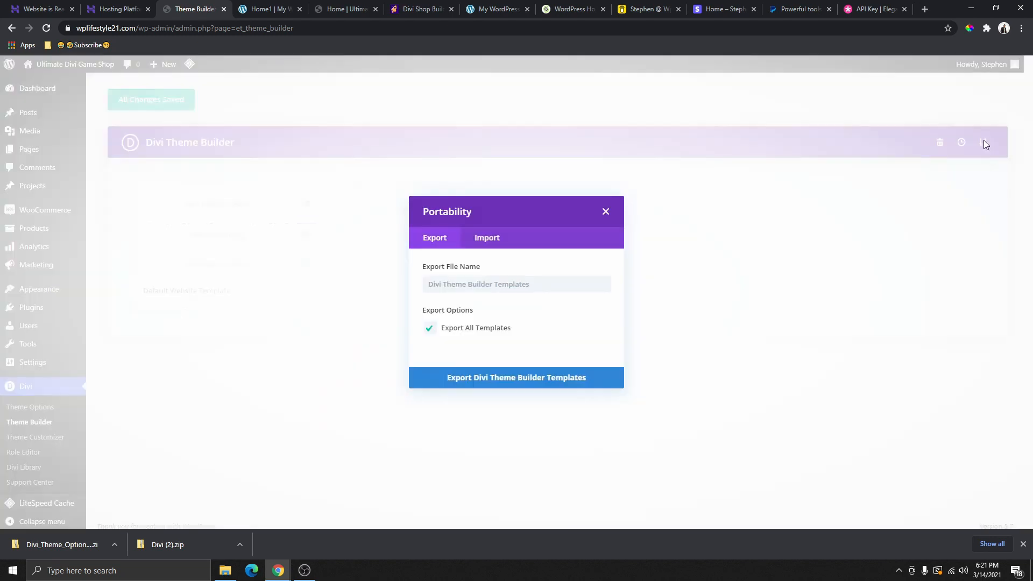
left_click(492, 240)
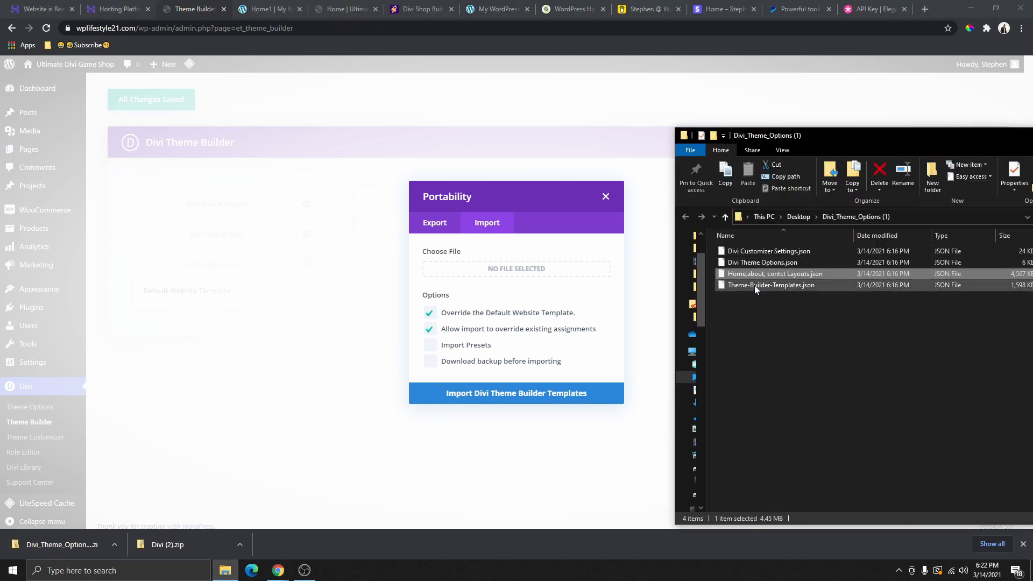
left_click(766, 288)
left_click_drag(771, 286, 492, 273)
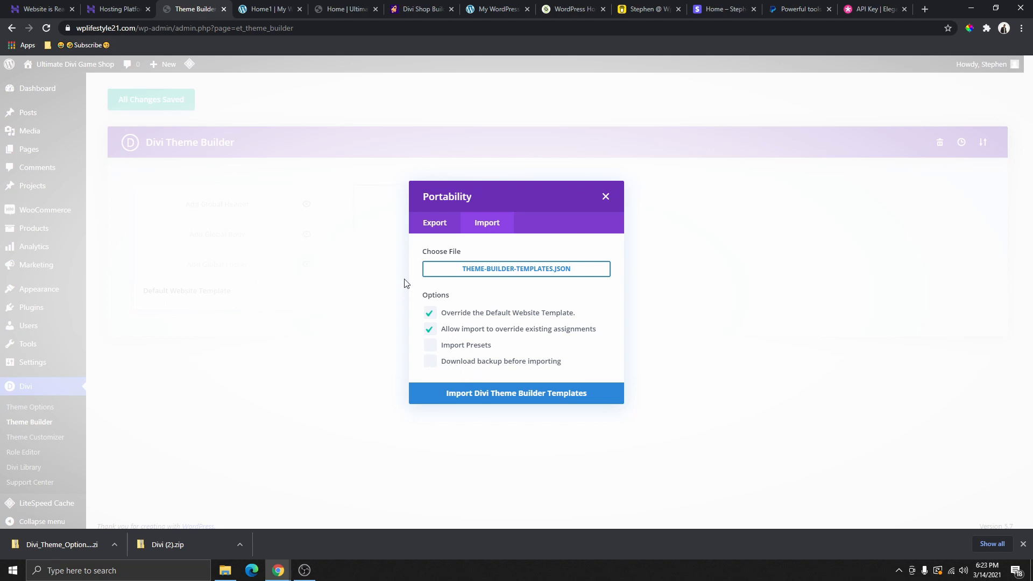
left_click(436, 363)
left_click(431, 362)
left_click(509, 397)
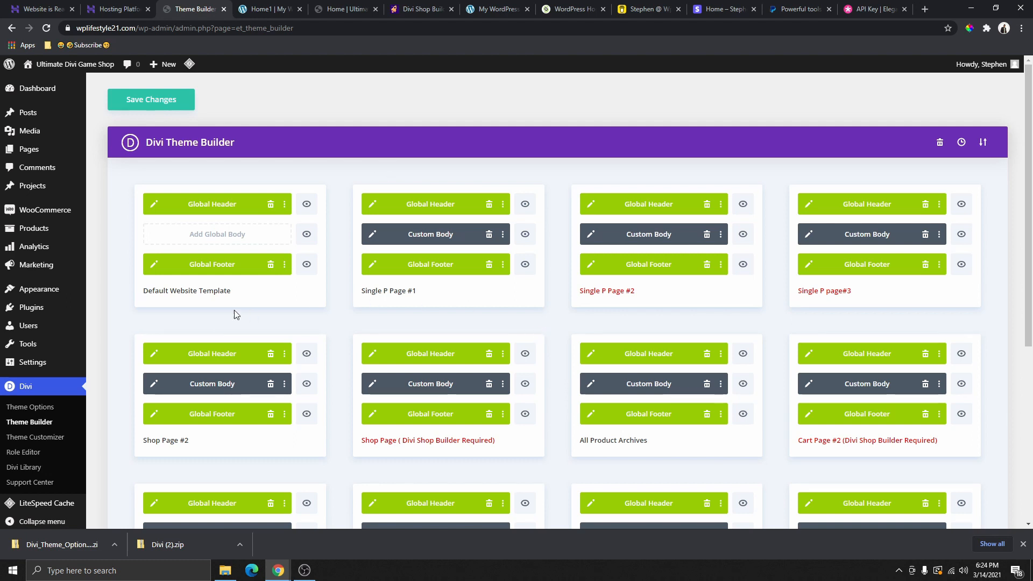
Look through the imported Theme Builder templates, checking which shop, cart and checkout templates require Divi Shop Builder
scroll(766, 258, "down", 4)
scroll(695, 345, "up", 4)
scroll(861, 298, "down", 4)
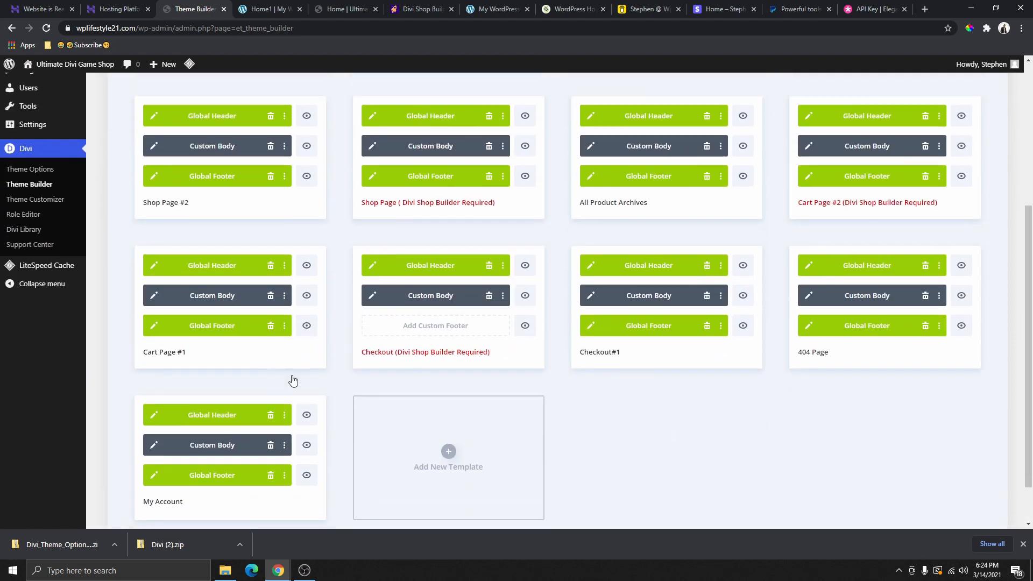
scroll(293, 380, "up", 4)
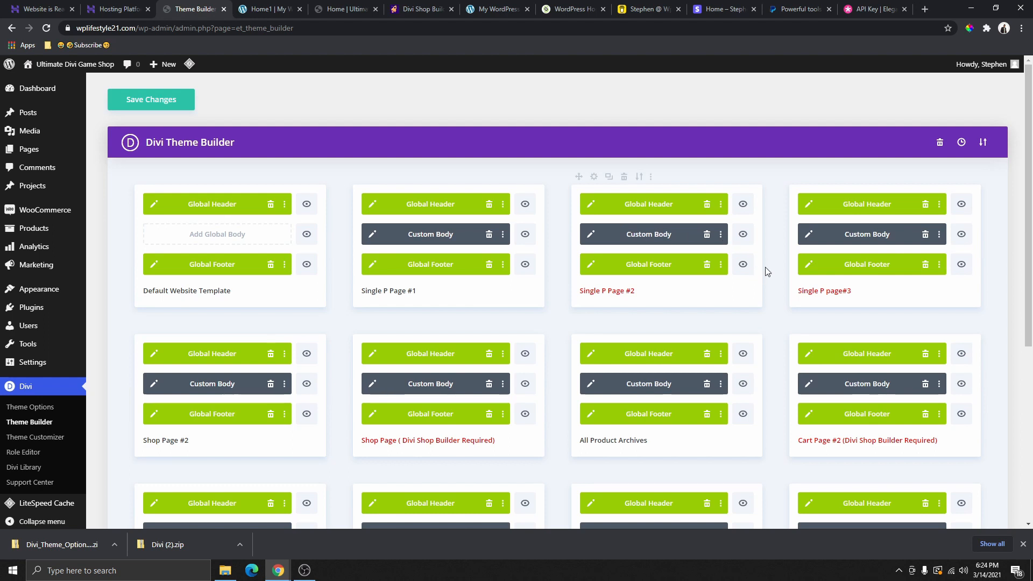
scroll(488, 147, "down", 4)
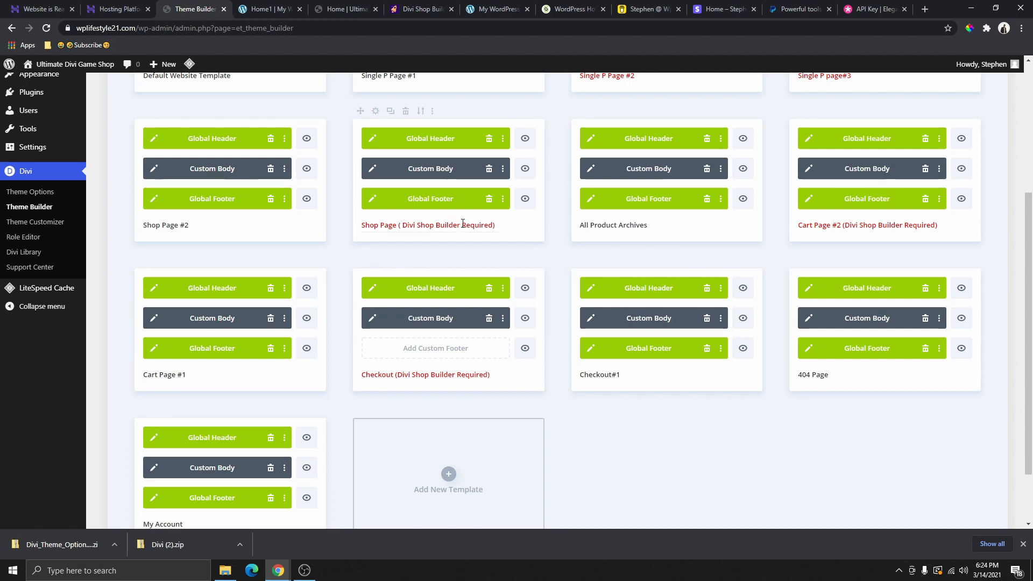
scroll(463, 223, "up", 1)
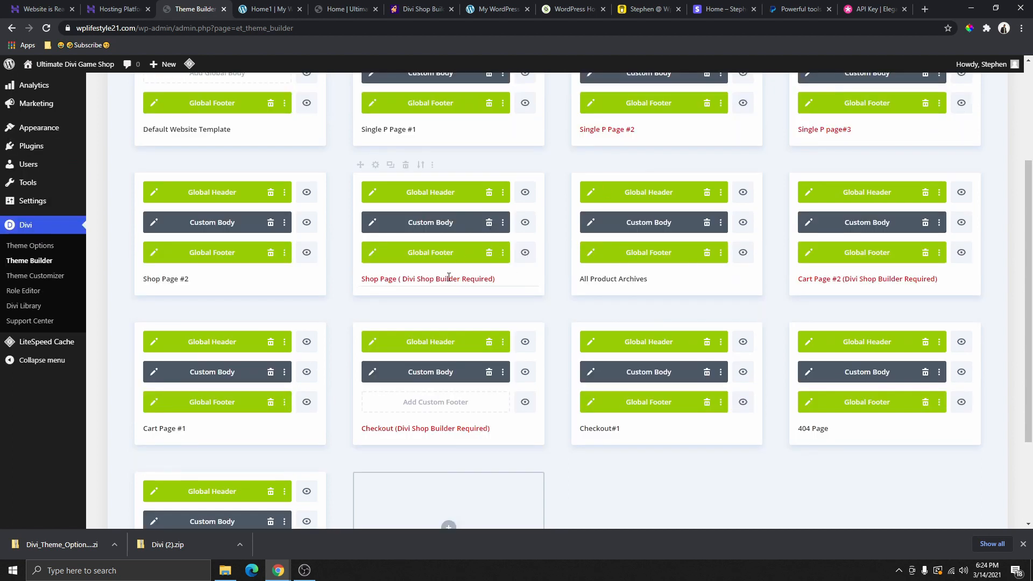
scroll(465, 280, "down", 1)
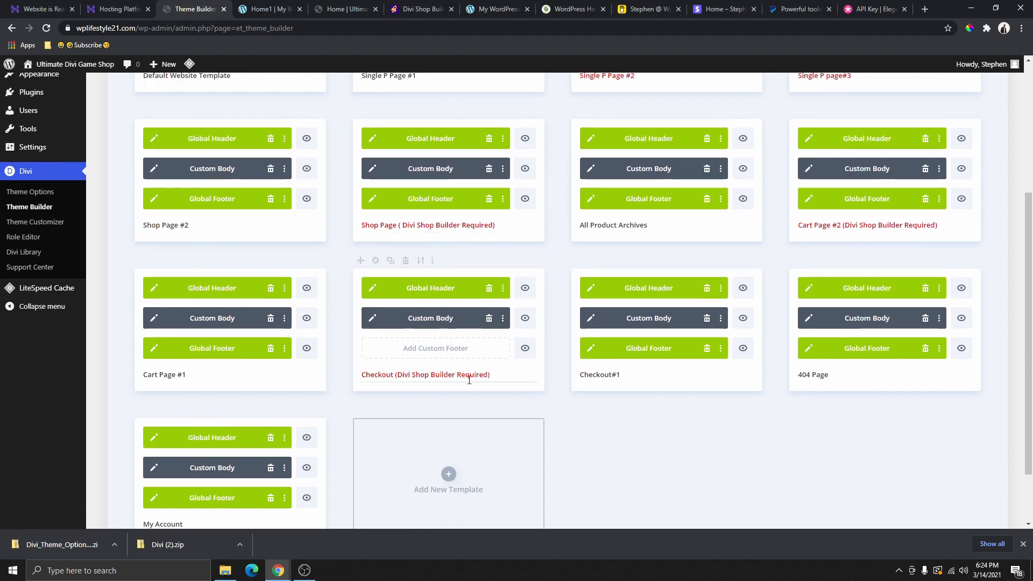
scroll(403, 272, "up", 1)
Check the Divi Shop Builder product page and the Home1 demo products, and save the imported Theme Builder templates
left_click(424, 9)
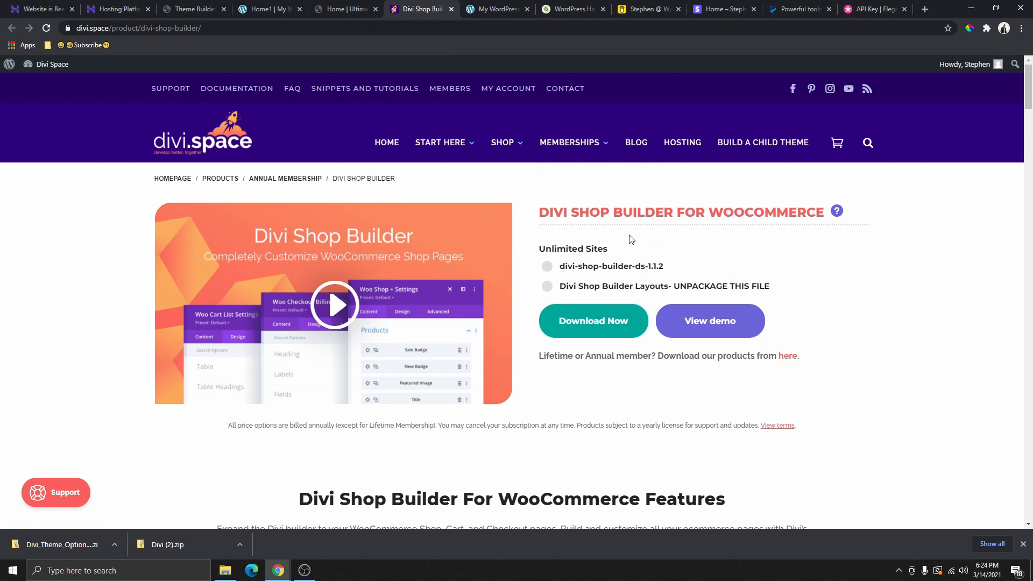
left_click(349, 10)
left_click(269, 9)
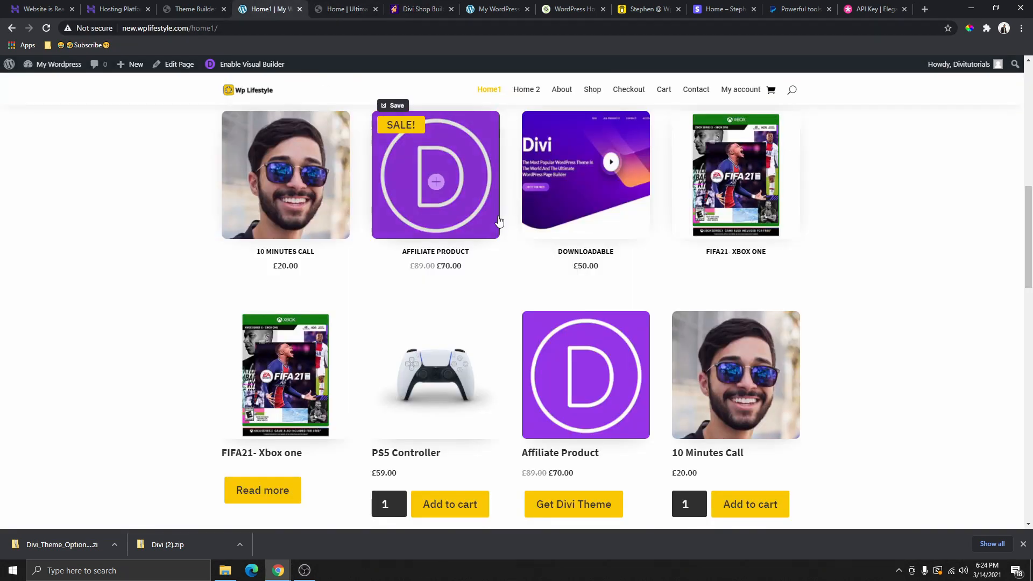
left_click(195, 8)
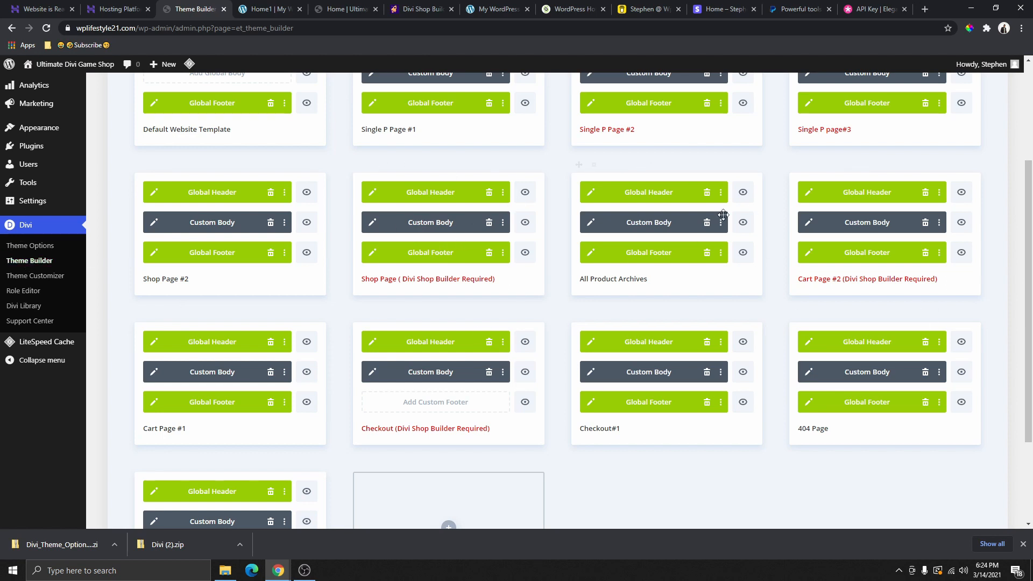
scroll(446, 339, "down", 3)
scroll(395, 328, "up", 2)
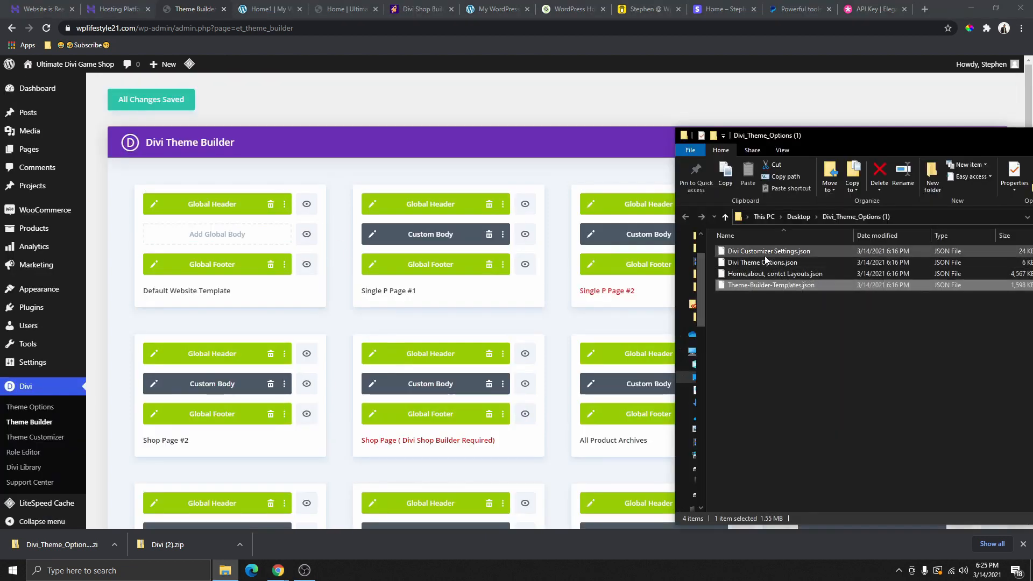
Open the Divi Theme Customizer and its Additional CSS section
left_click(754, 252)
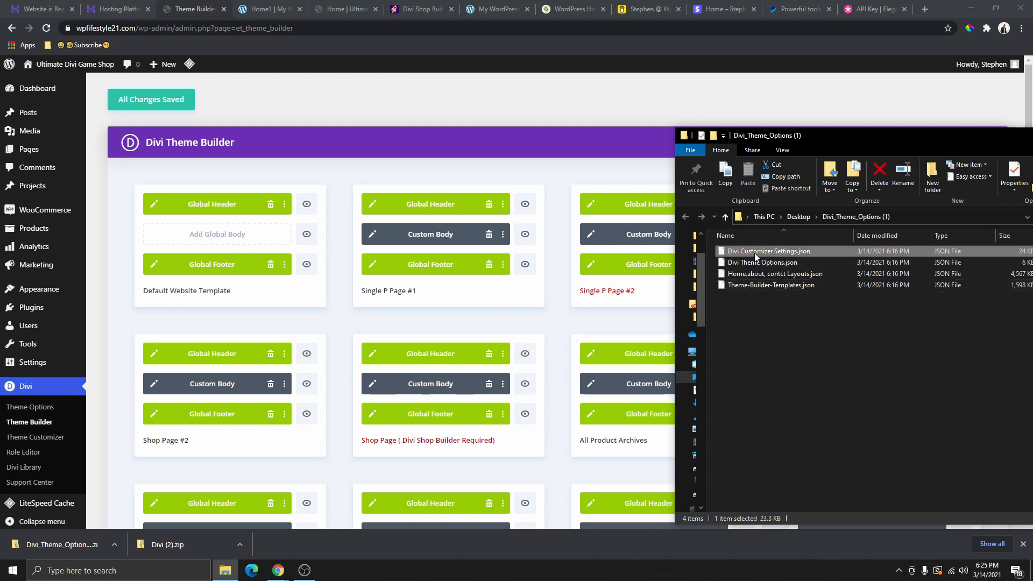
left_click(38, 438)
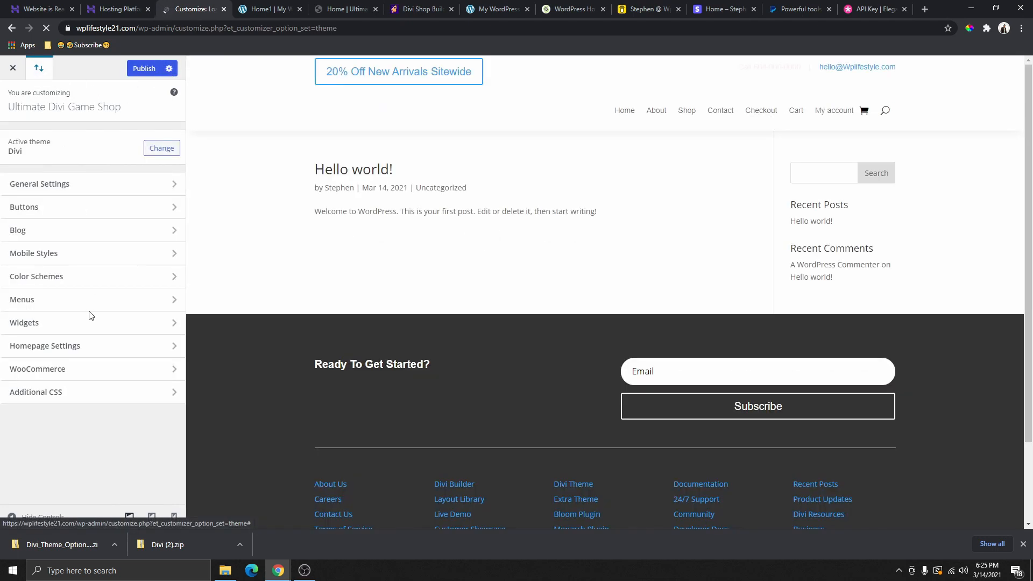
right_click(91, 331)
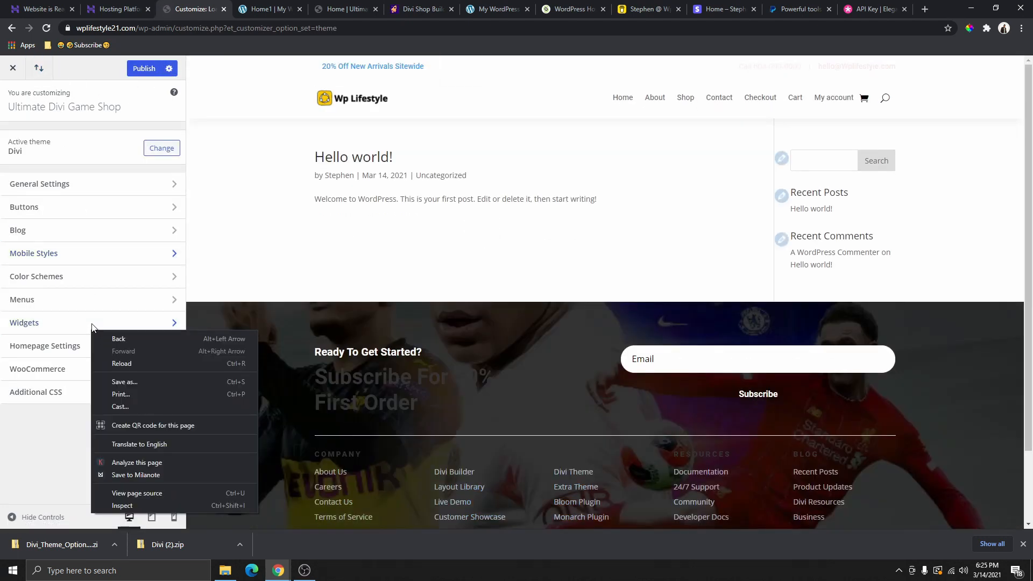
left_click(64, 422)
left_click(63, 392)
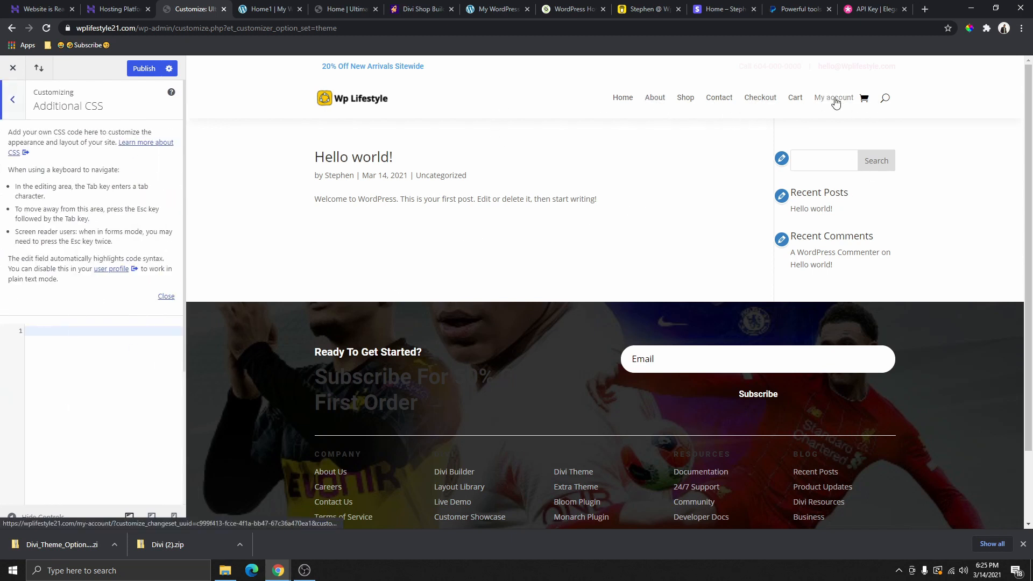
Preview the site's Cart page in the customizer to examine its button and text styling
left_click(799, 98)
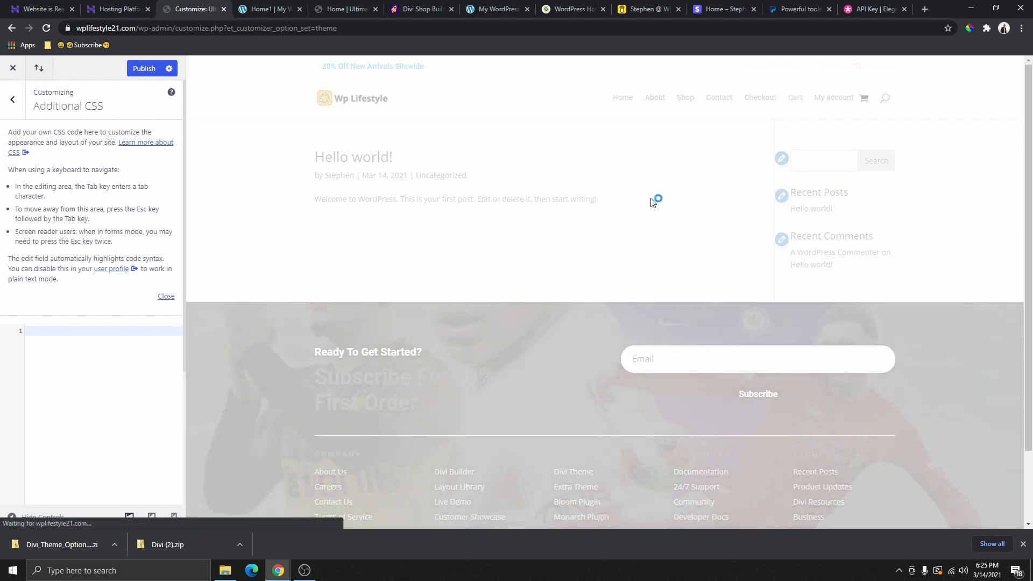
scroll(718, 269, "down", 2)
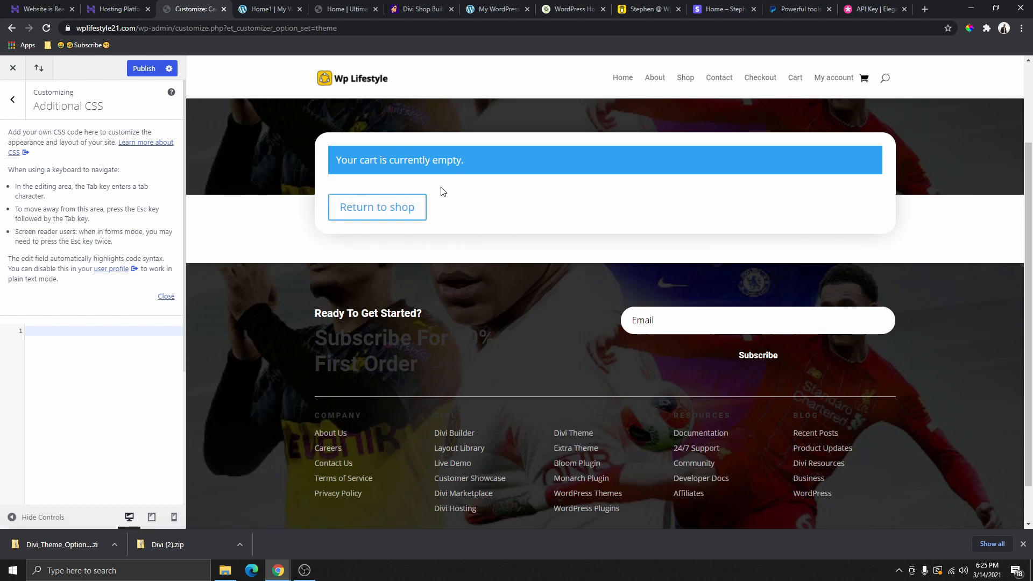
scroll(473, 199, "up", 2)
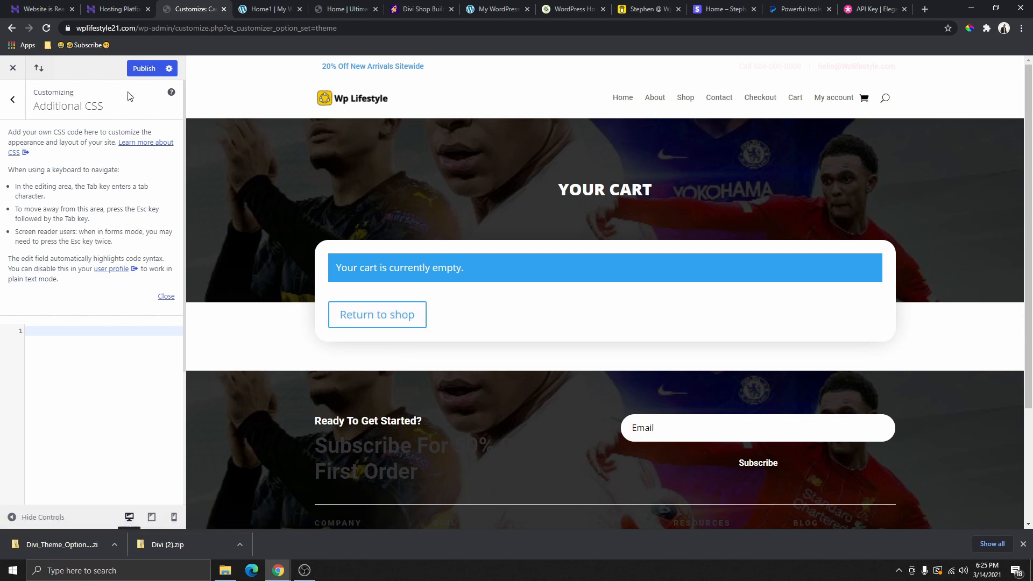
Import Divi Customizer Settings.json into the Theme Customizer without downloading a backup
left_click(38, 69)
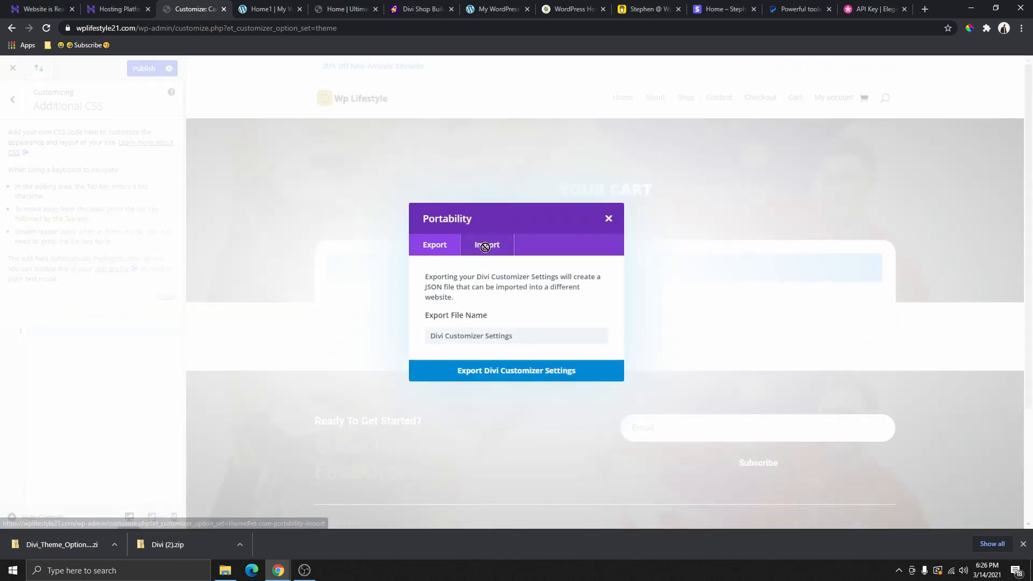
left_click(487, 247)
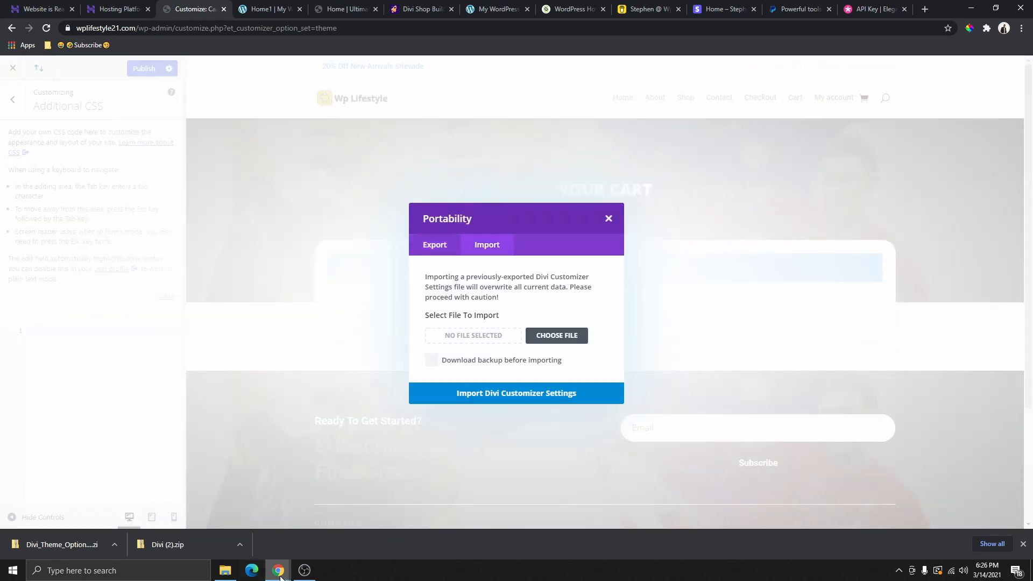
left_click(225, 570)
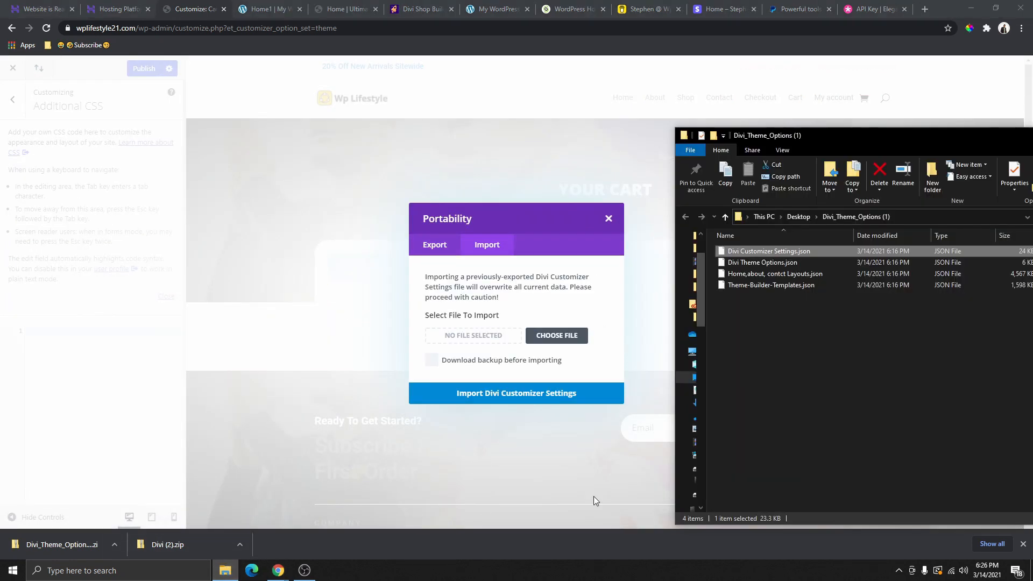
left_click_drag(769, 250, 523, 406)
left_click(525, 398)
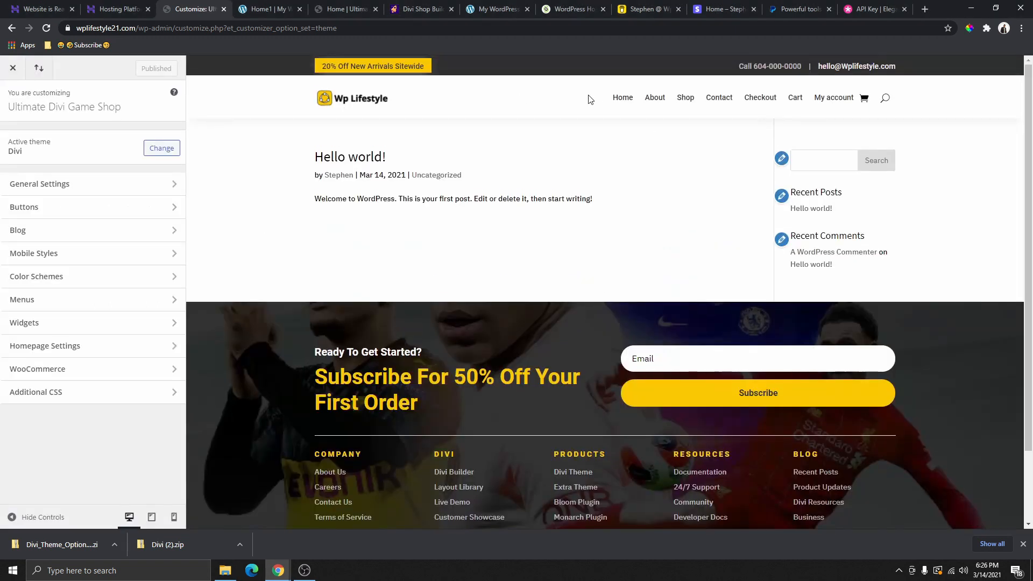
Preview the Checkout page down to the order summary to examine its styling
left_click(763, 100)
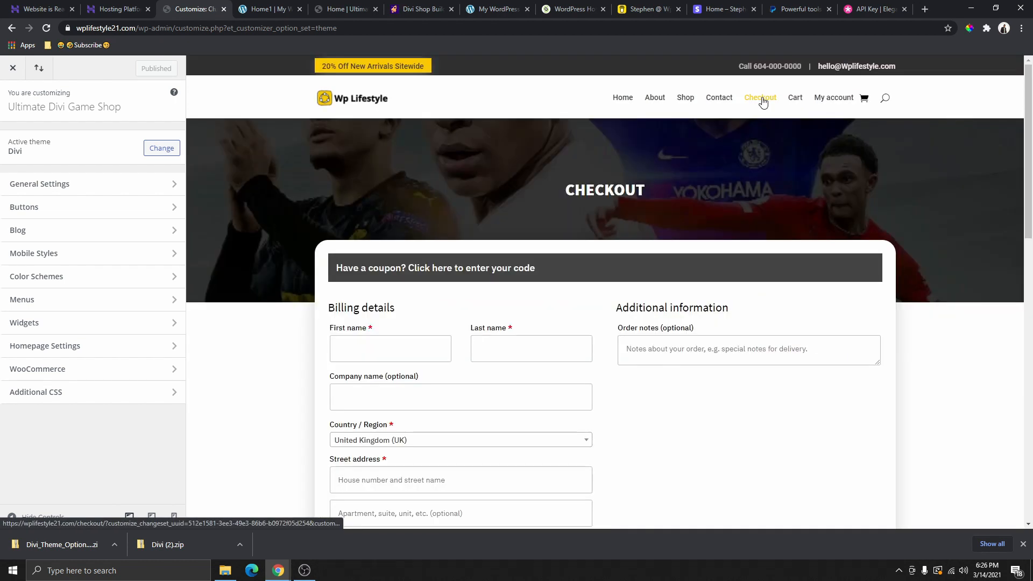
scroll(522, 290, "down", 15)
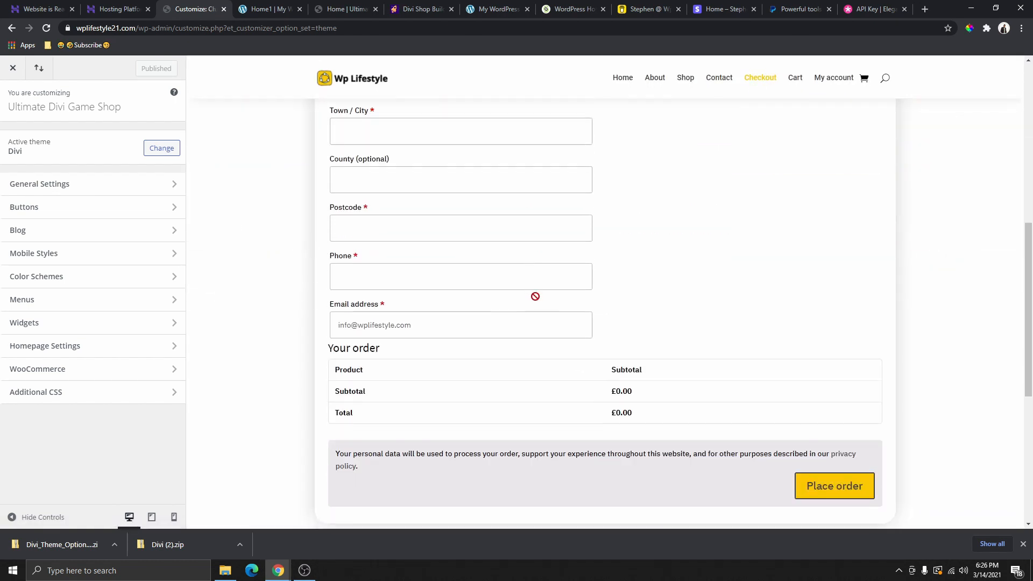
scroll(786, 191, "up", 3)
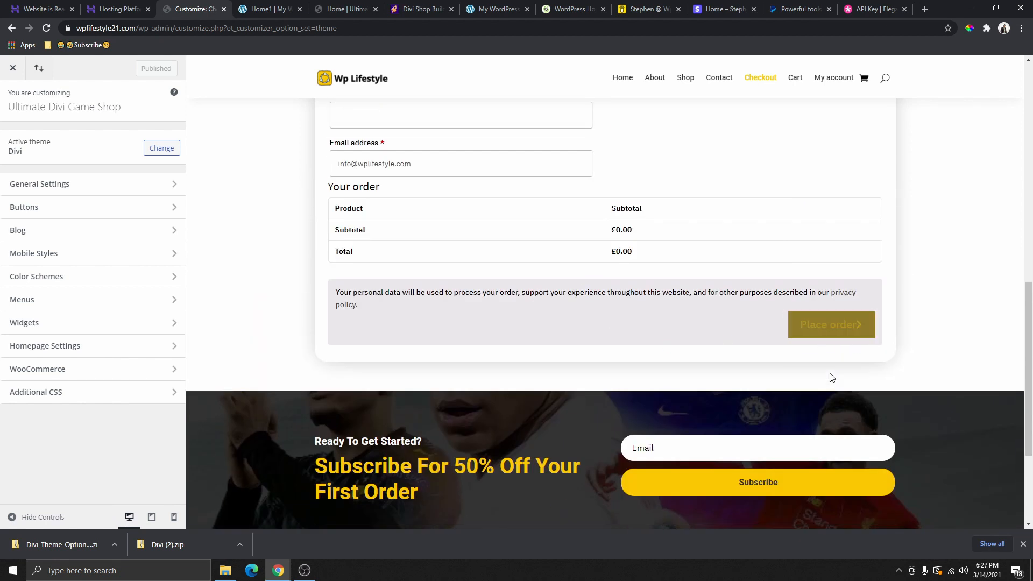
Review the imported Additional CSS for the WooCommerce cart and checkout buttons
left_click(66, 397)
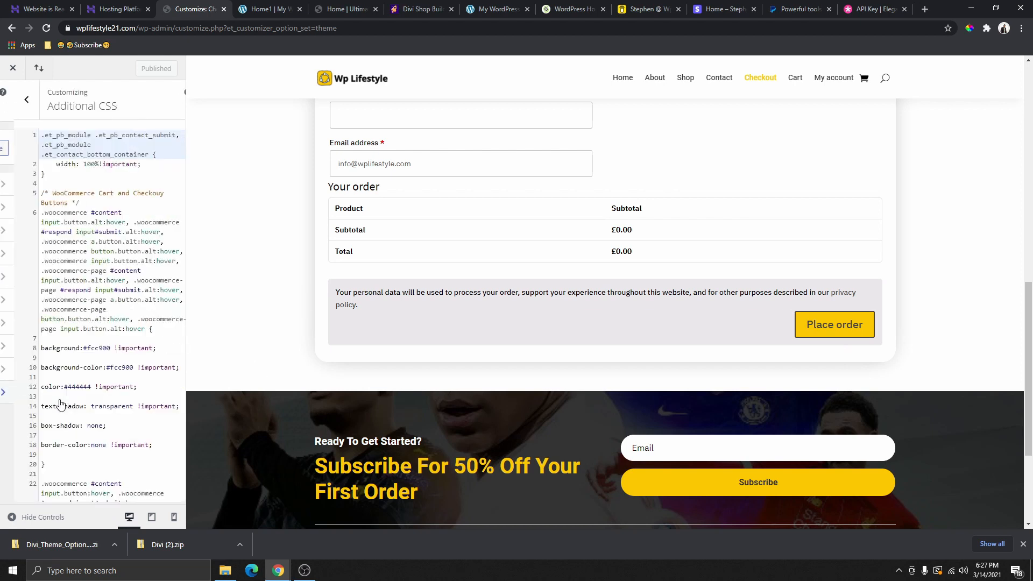
scroll(81, 366, "down", 10)
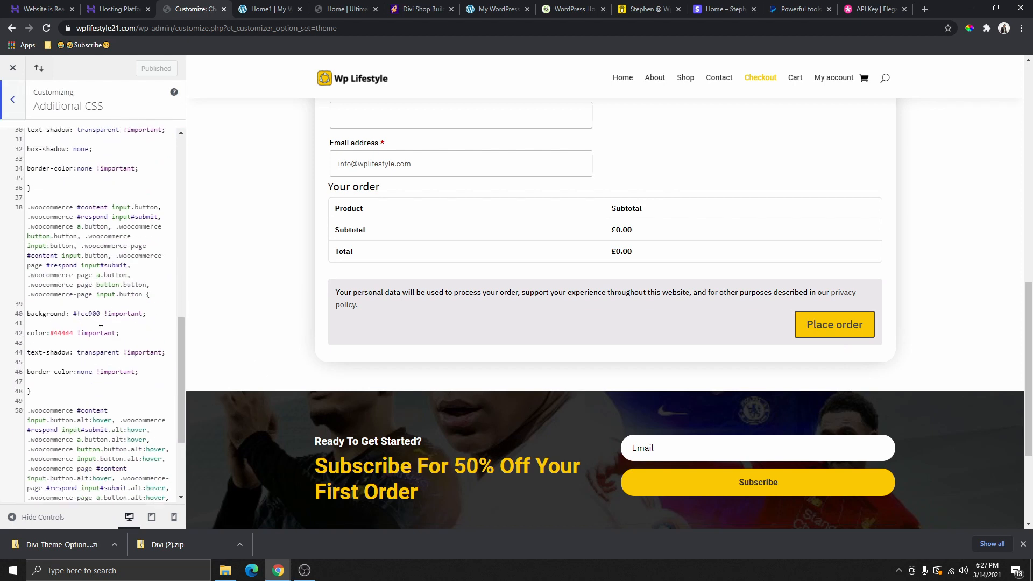
scroll(98, 318, "up", 4)
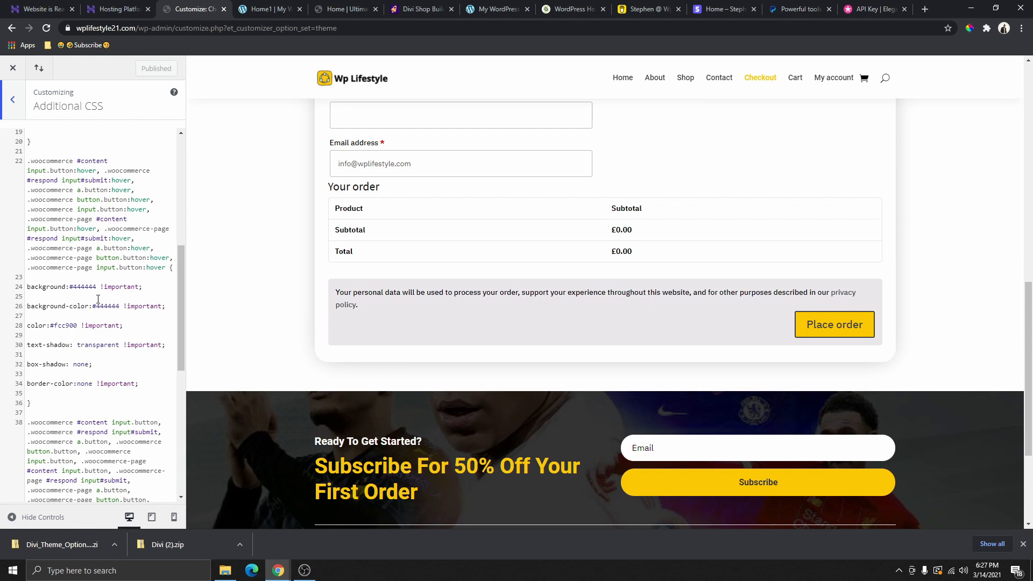
Correct the text color to #444444 in the Additional CSS rule for the standard, non-hover WooCommerce buttons
scroll(97, 299, "down", 2)
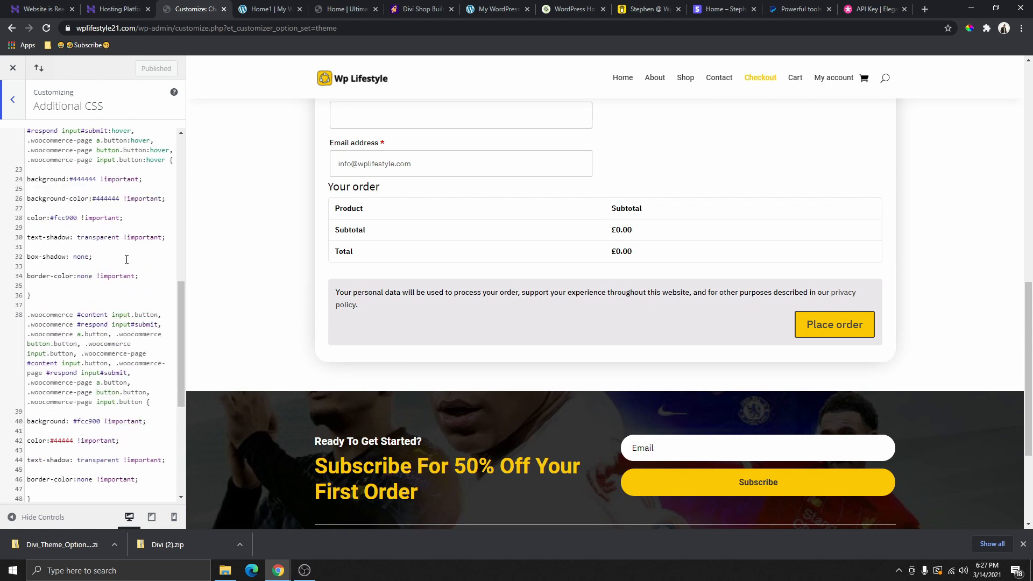
scroll(126, 260, "down", 5)
scroll(671, 270, "down", 3)
scroll(670, 274, "up", 2)
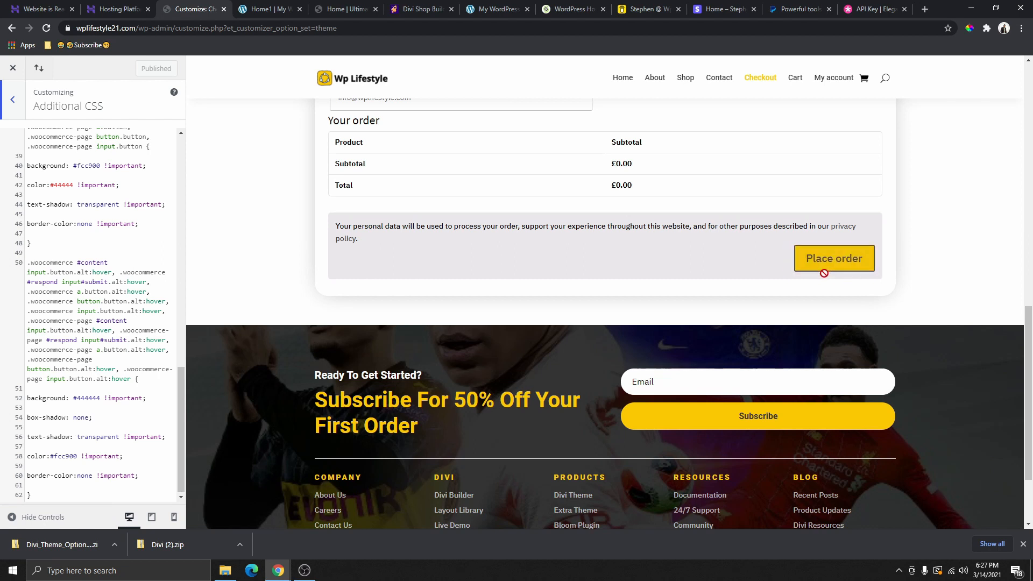
left_click(75, 457)
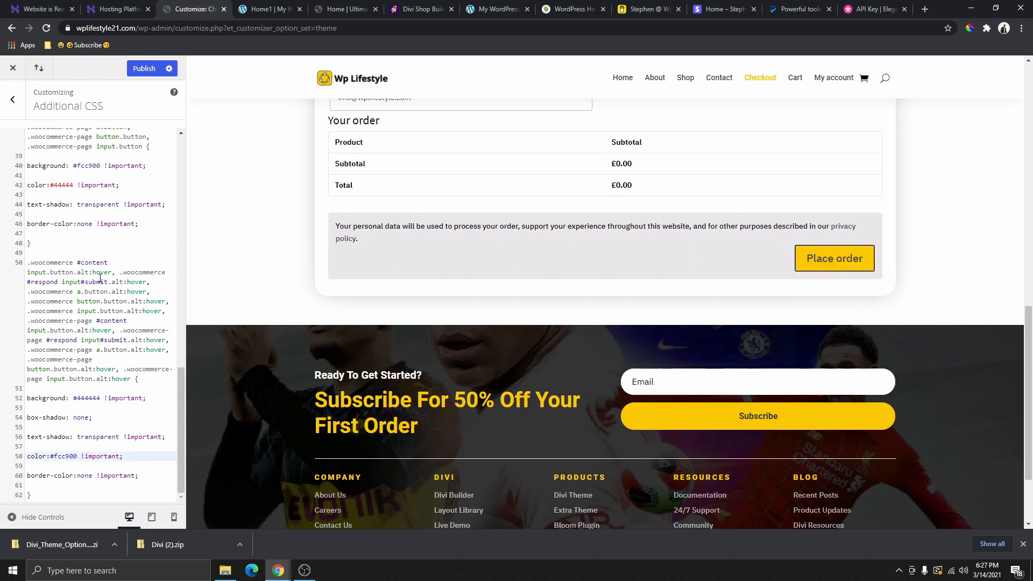
scroll(100, 277, "up", 2)
left_click(76, 294)
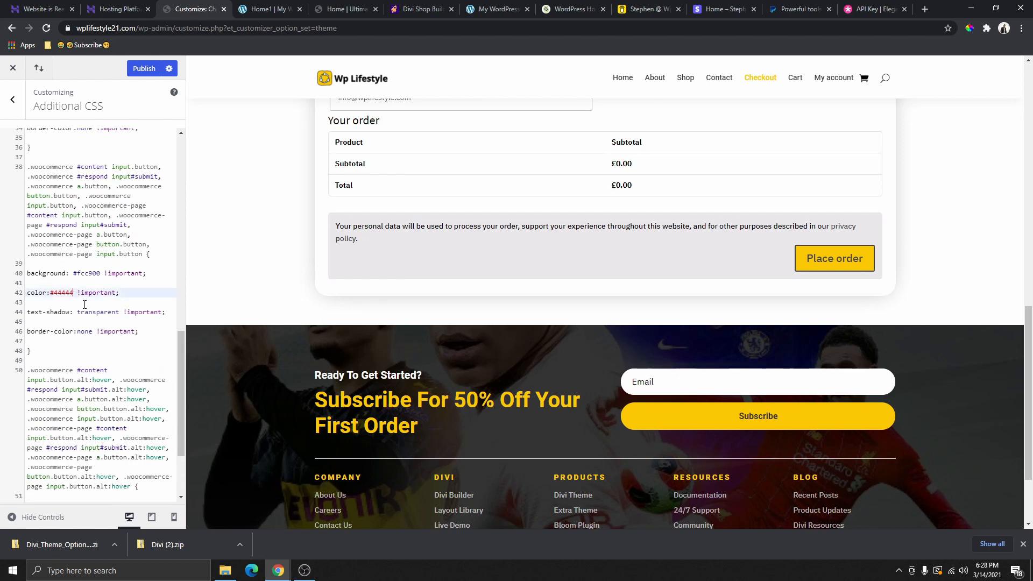
type("4")
left_click(84, 323)
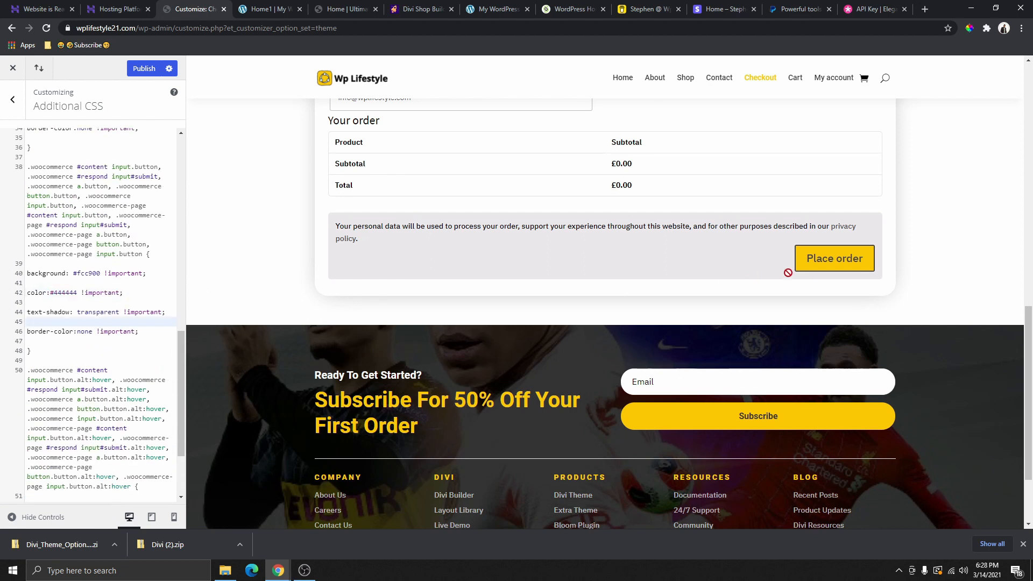
Examine the background and text color values in the WooCommerce button hover rules of the Additional CSS
scroll(83, 297, "down", 2)
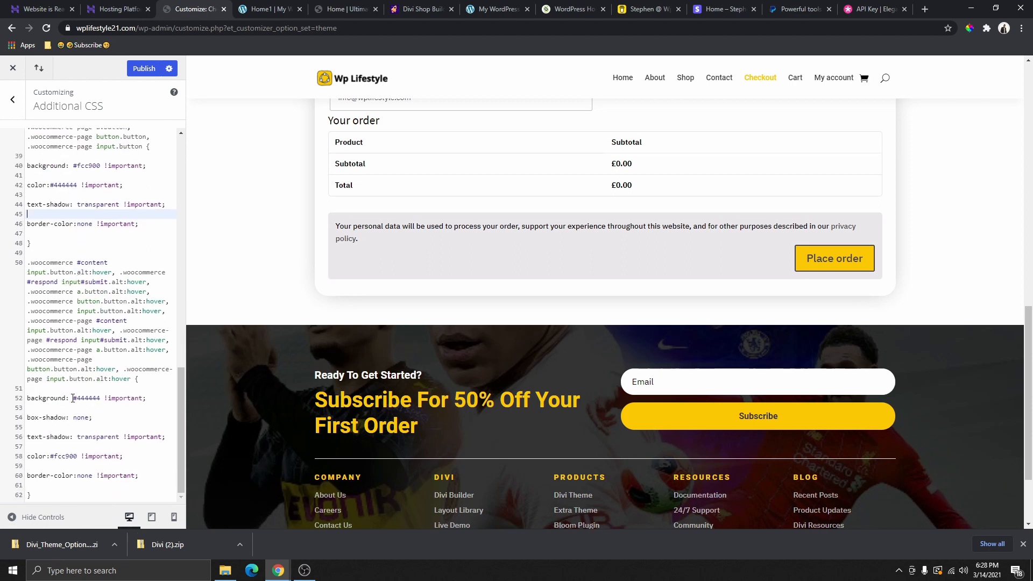
double_click(95, 400)
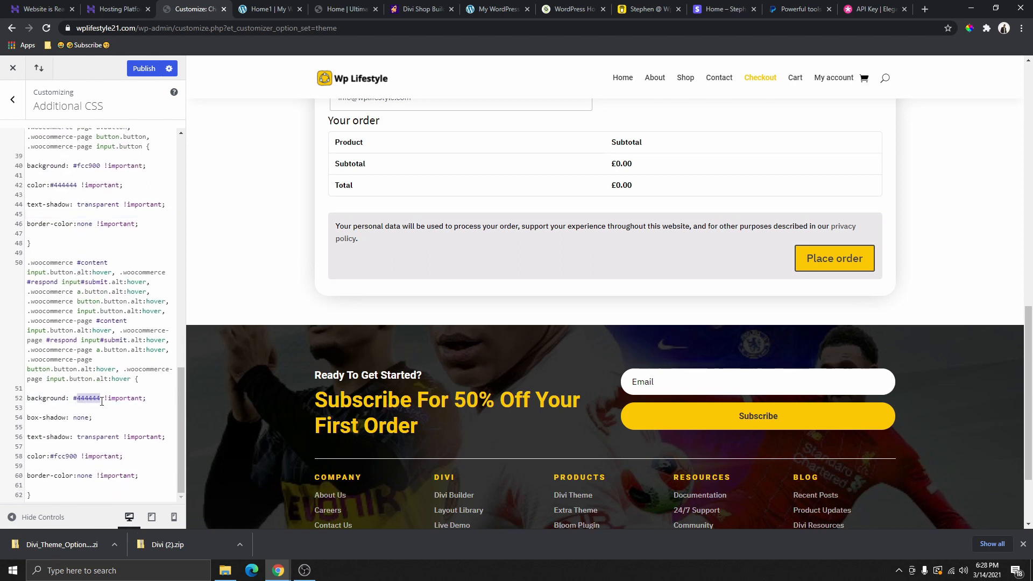
left_click(78, 458)
left_click_drag(77, 457, 52, 461)
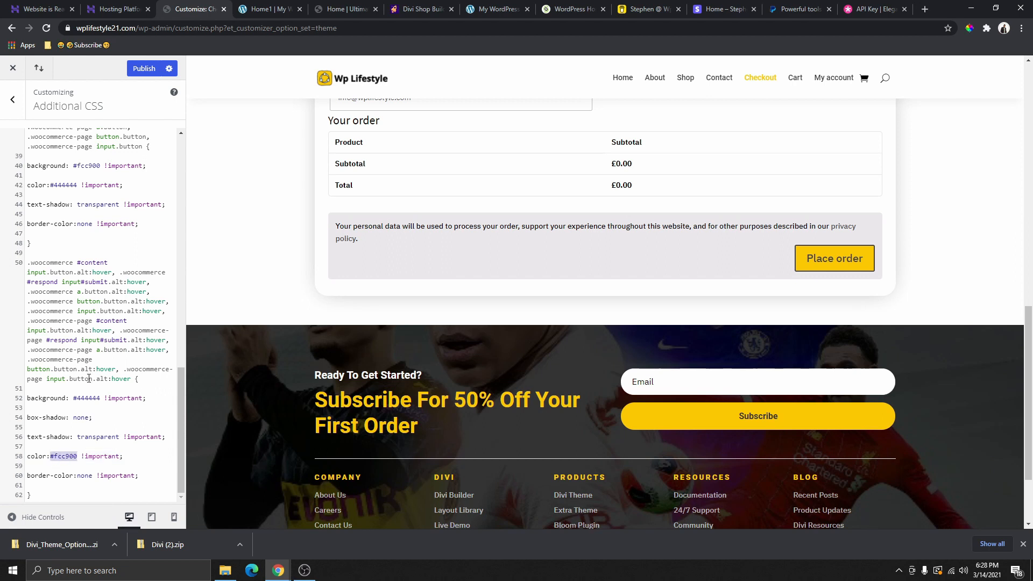
scroll(89, 379, "up", 3)
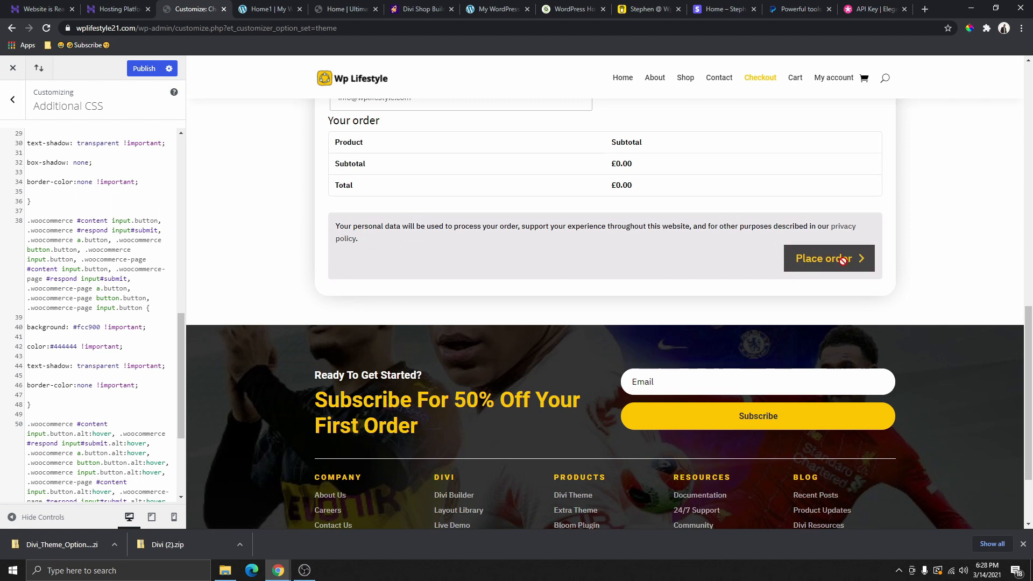
scroll(108, 288, "up", 3)
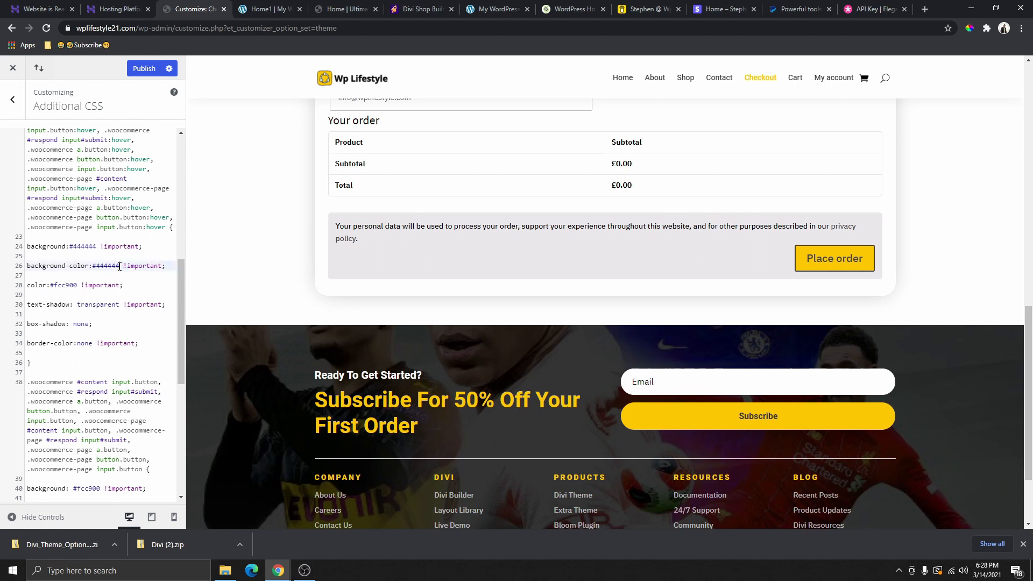
left_click_drag(120, 267, 72, 248)
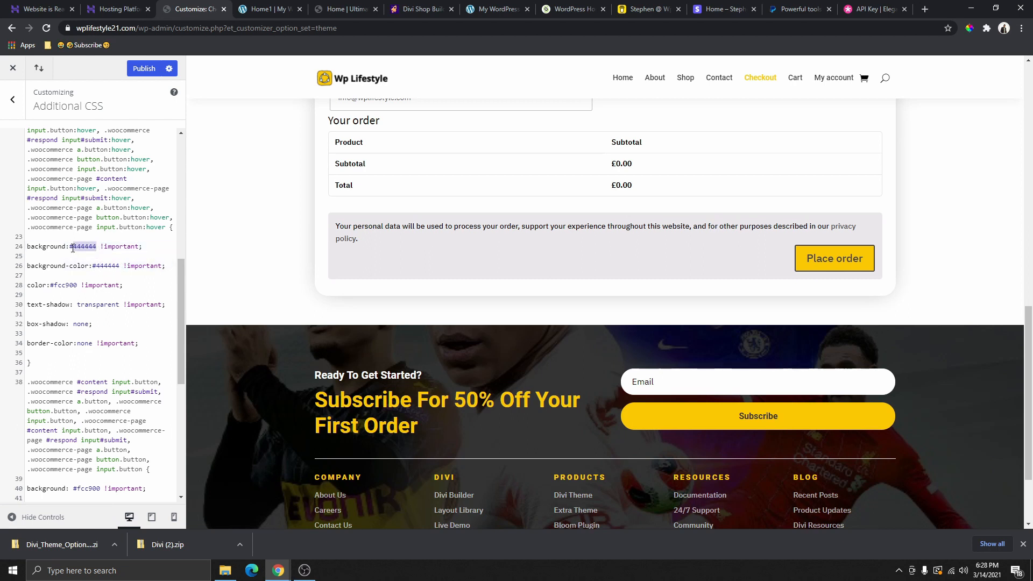
scroll(107, 289, "up", 6)
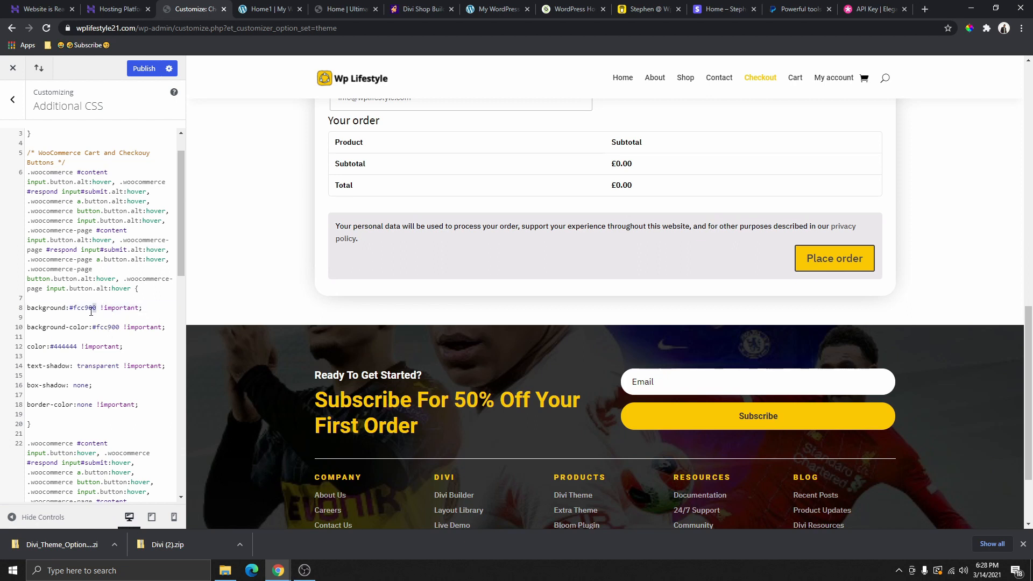
left_click_drag(81, 346, 56, 346)
key("BackSpace")
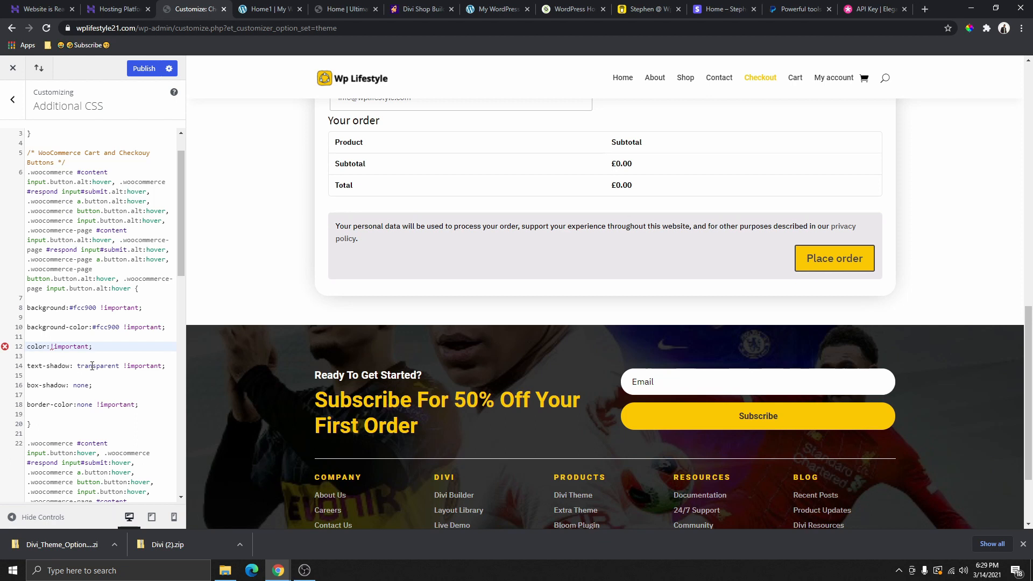
key("ctrl+z")
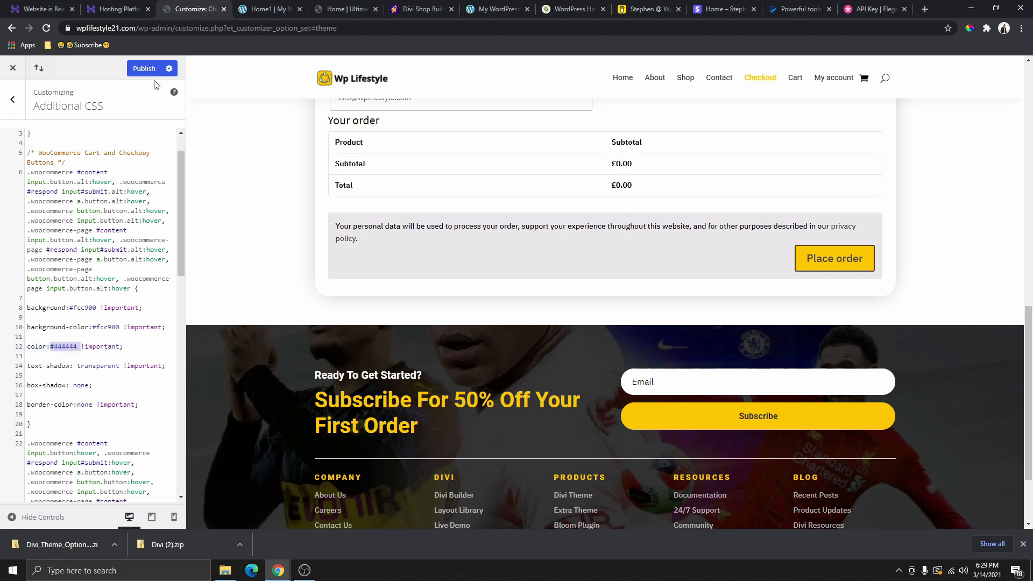
Publish the Additional CSS changes, locate Divi Theme Options.json in the template folder, and close the customizer
left_click(153, 70)
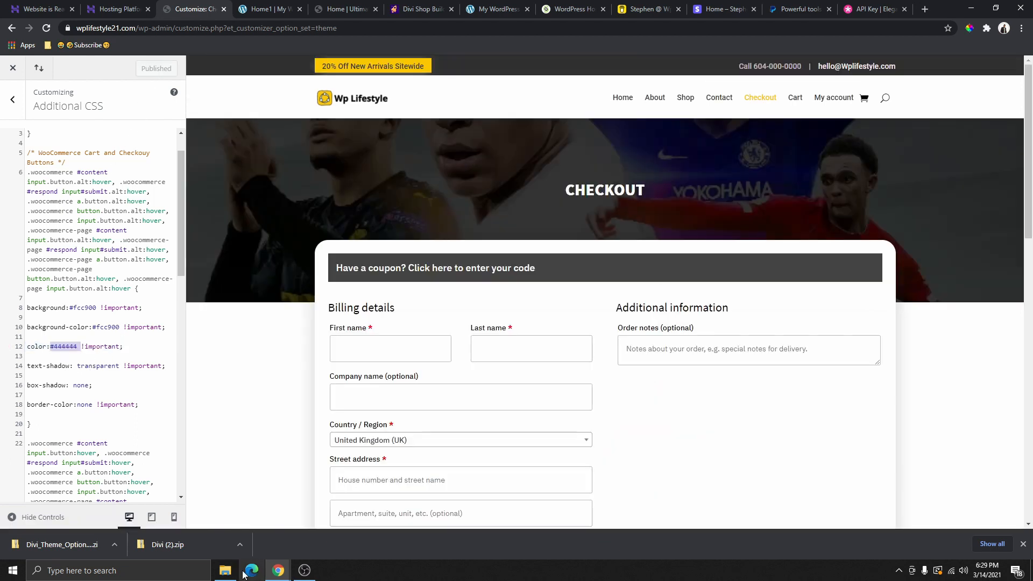
left_click(225, 570)
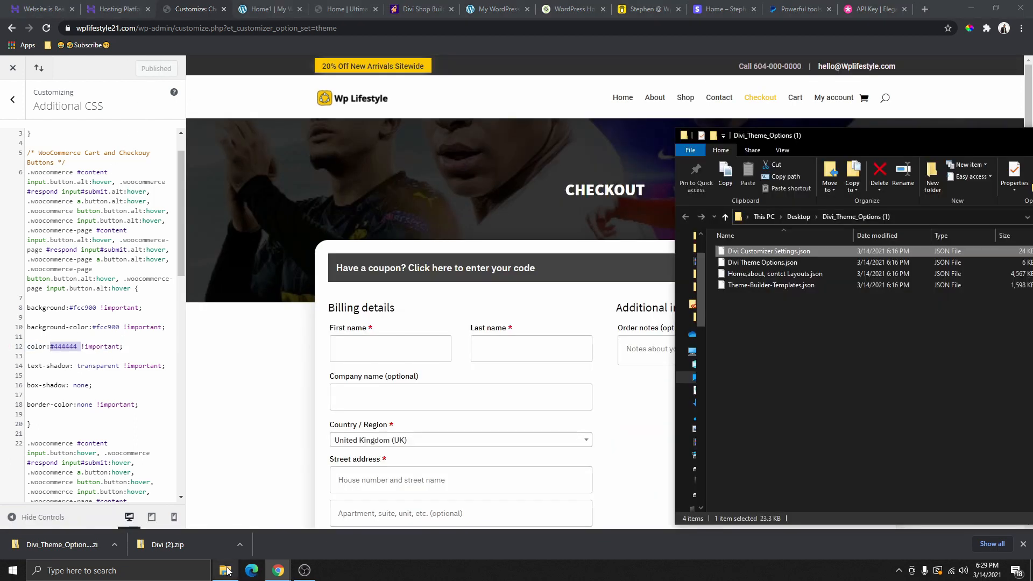
left_click(766, 266)
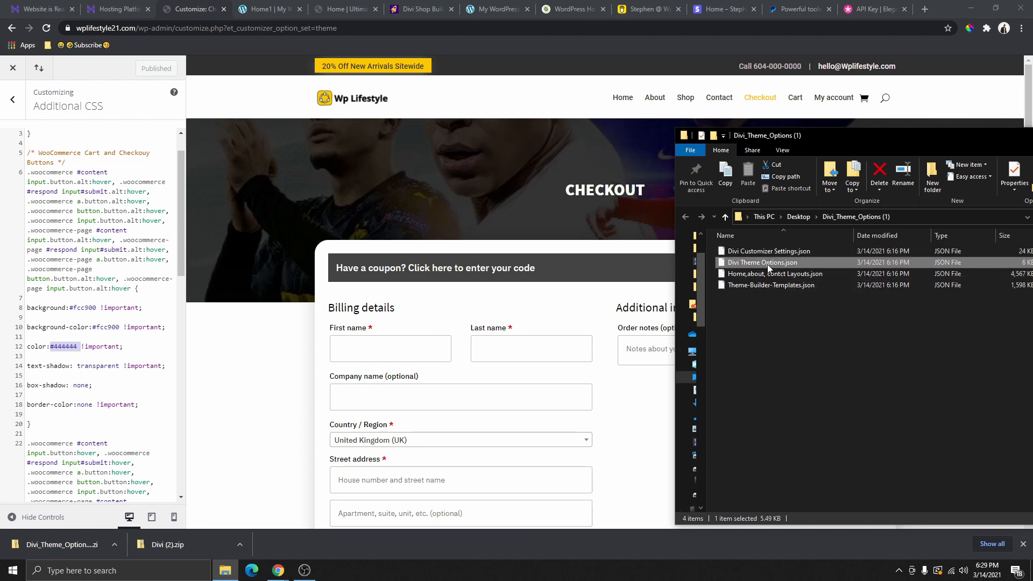
left_click(12, 68)
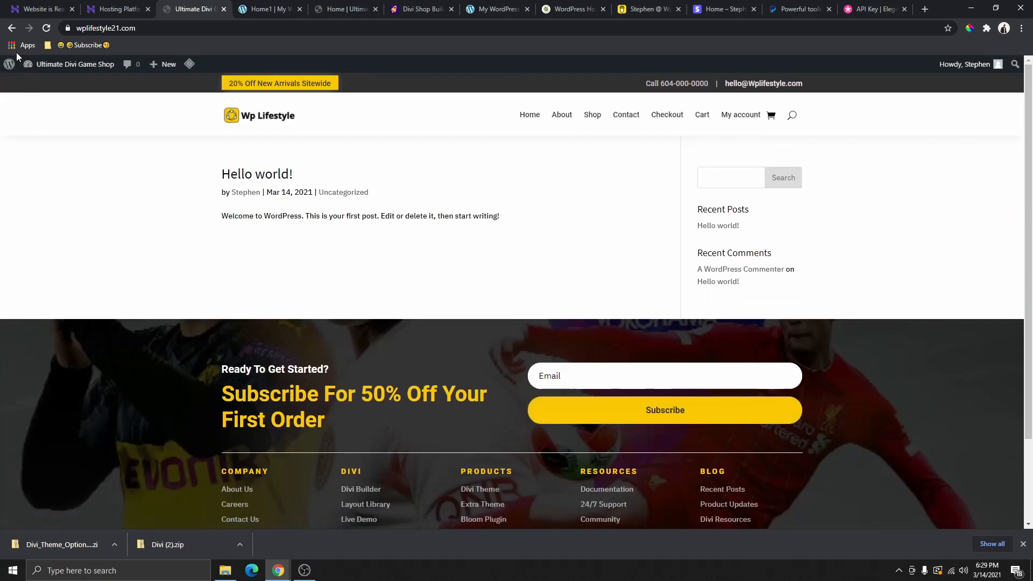
Import Divi Theme Options.json into Divi's Theme Options without downloading a backup, and check the imported options down to the Custom CSS
mouse_move(9, 66)
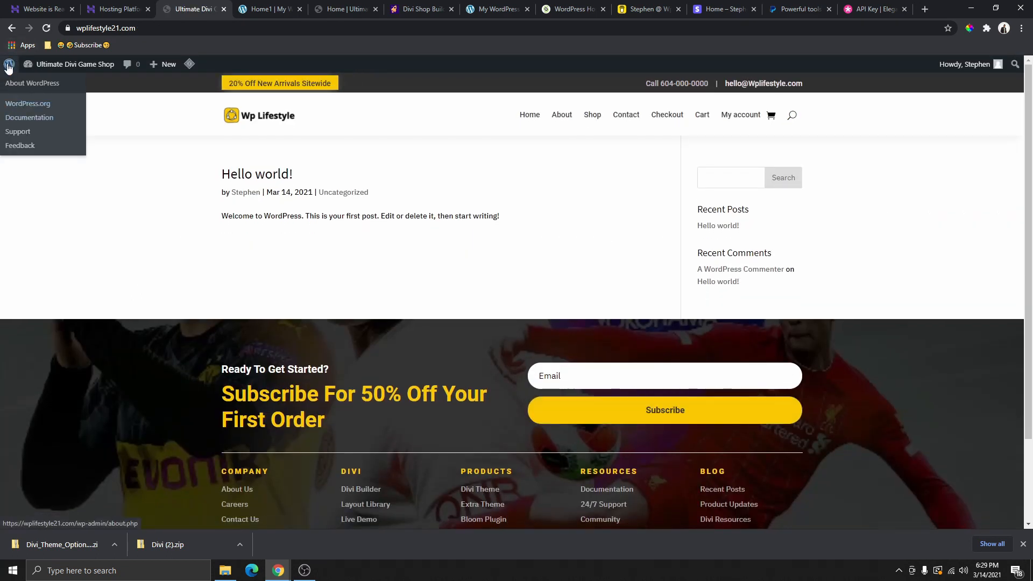
left_click(9, 66)
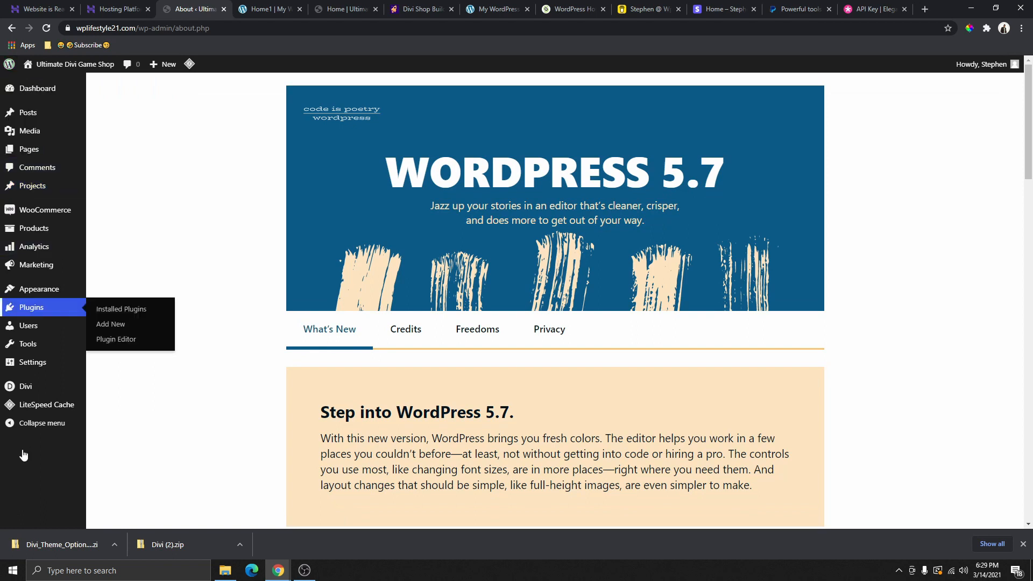
mouse_move(36, 392)
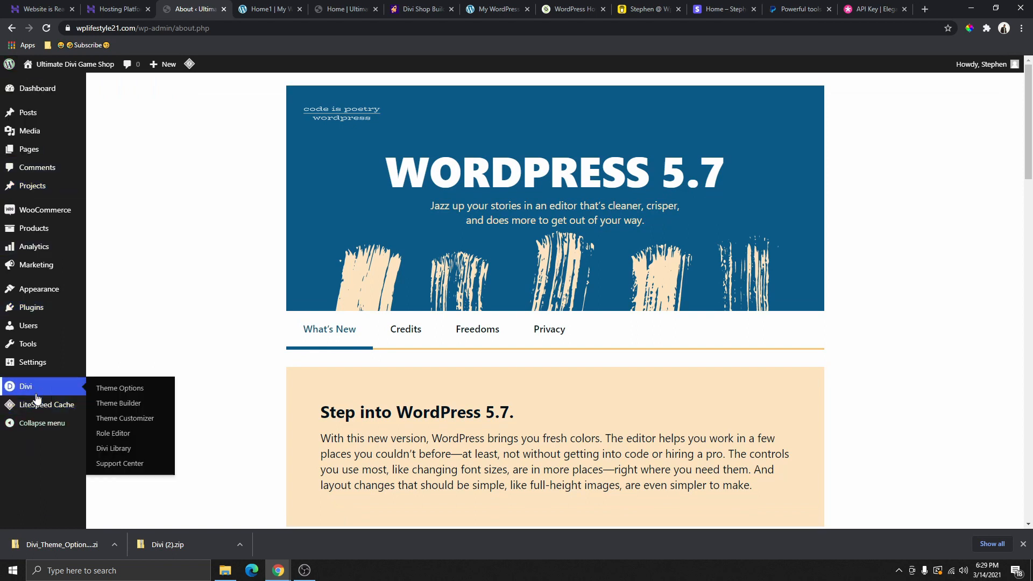
left_click(121, 388)
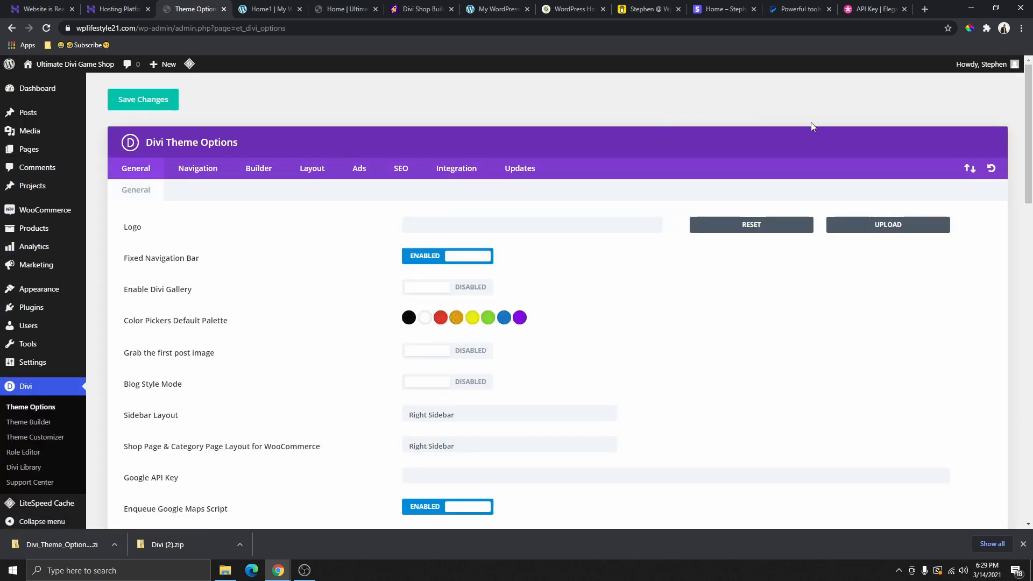
left_click(970, 170)
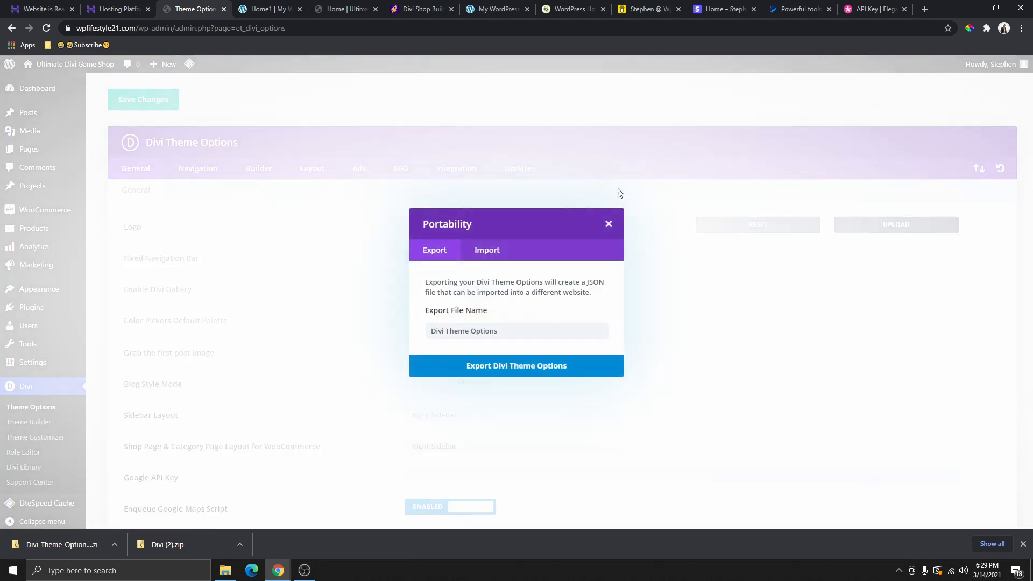
left_click(484, 251)
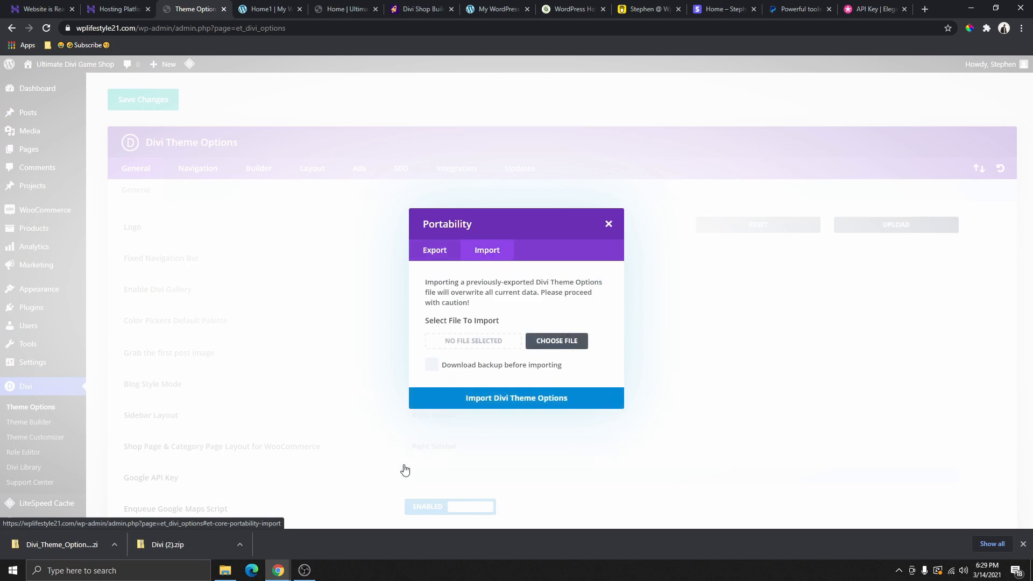
left_click(225, 571)
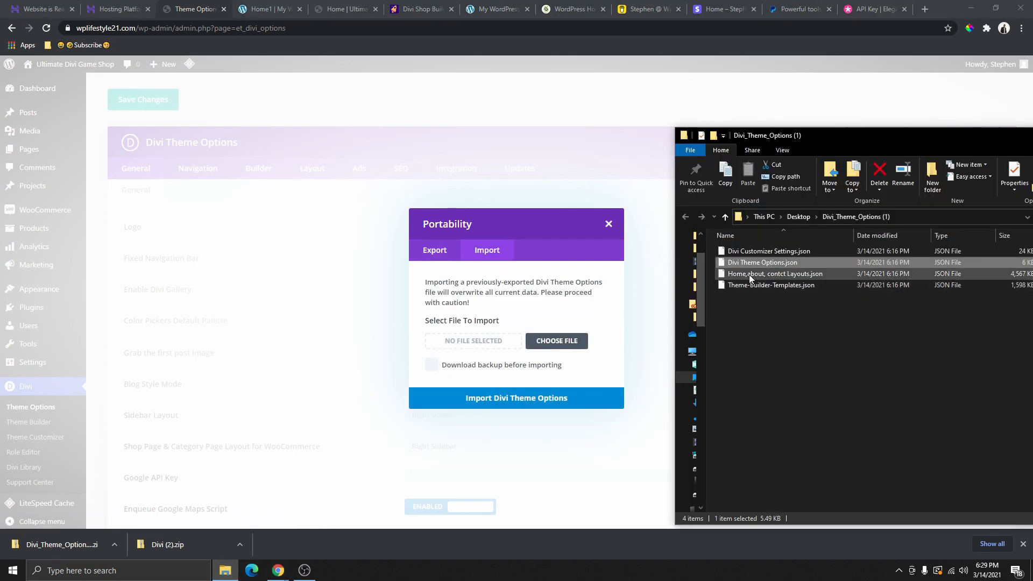
left_click_drag(771, 262, 473, 345)
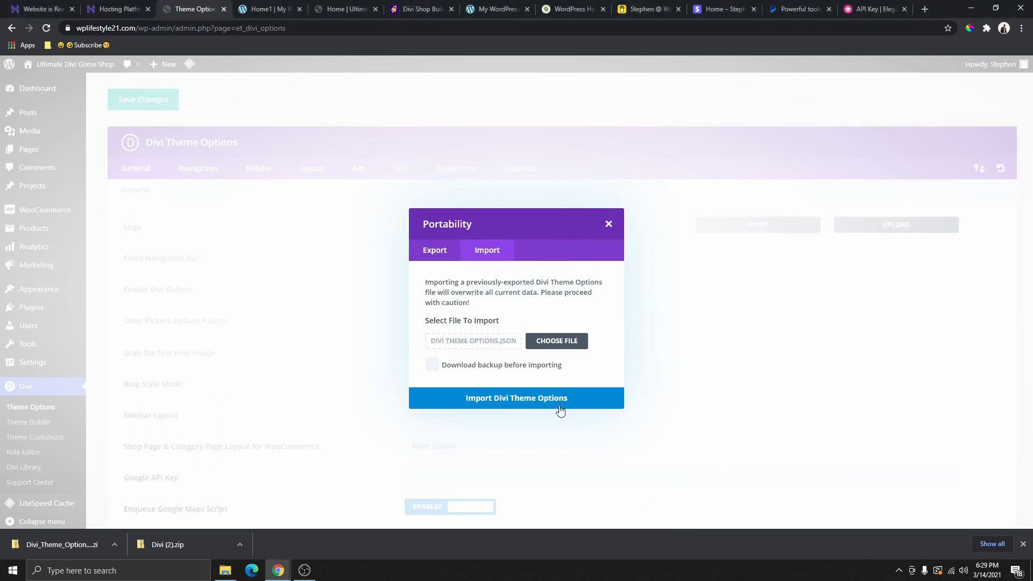
left_click(537, 410)
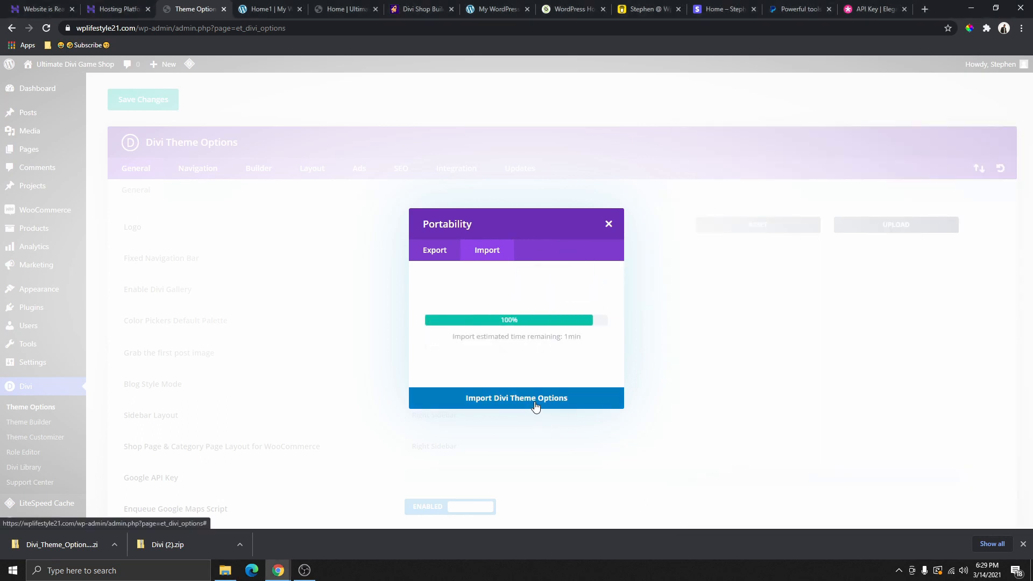
scroll(341, 305, "down", 14)
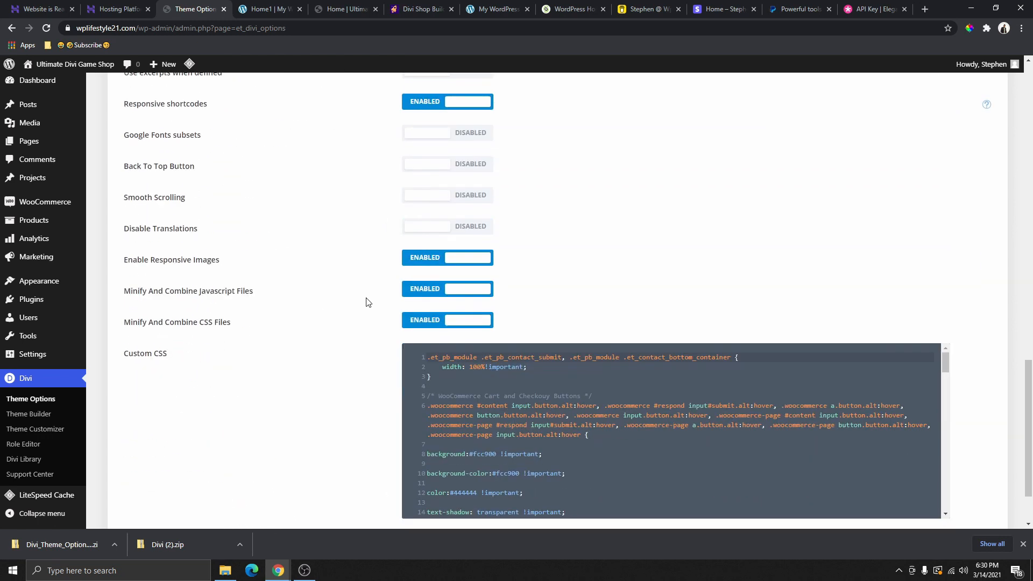
scroll(355, 219, "up", 15)
scroll(355, 220, "up", 4)
Reload the Ultimate Divi Game Shop's Home page and examine its header, content and footer with the imported design
left_click(273, 9)
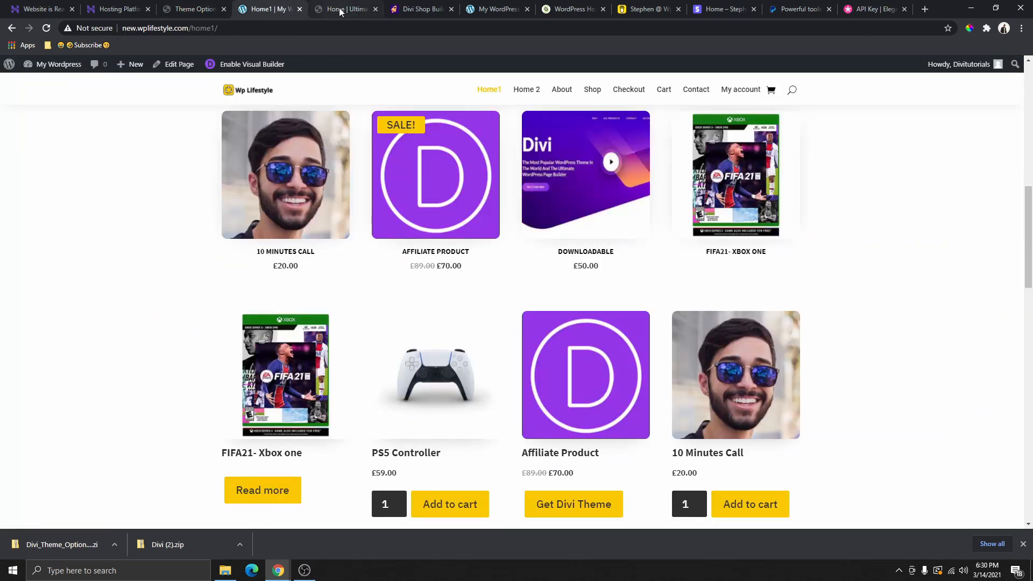
left_click(342, 10)
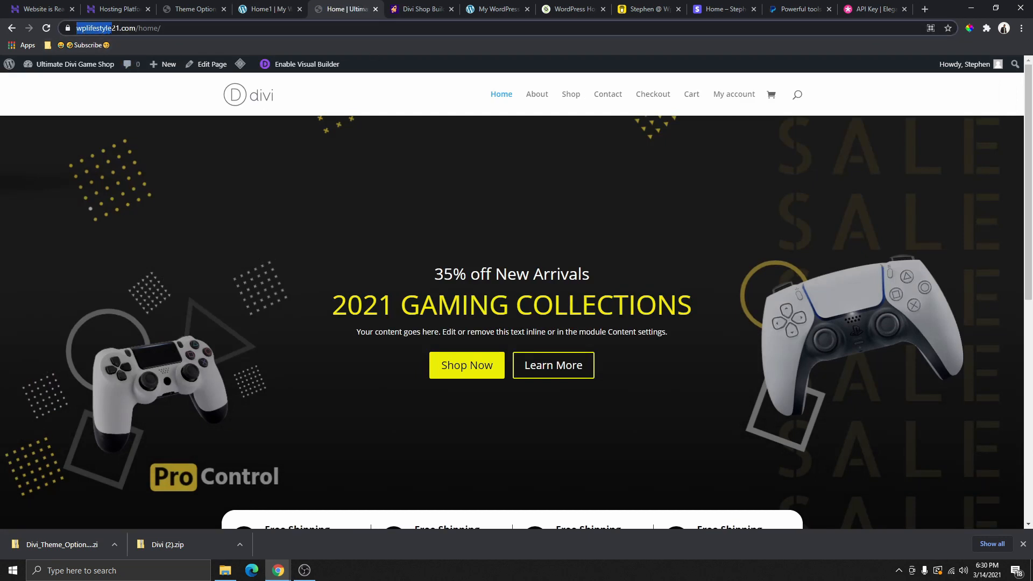
left_click_drag(125, 28, 160, 28)
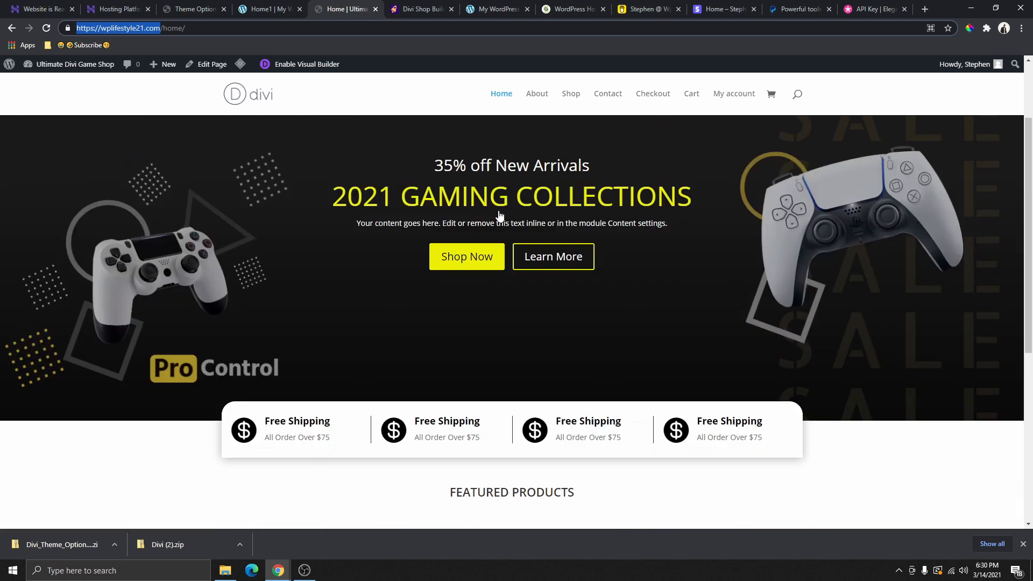
scroll(518, 255, "down", 8)
scroll(518, 255, "up", 3)
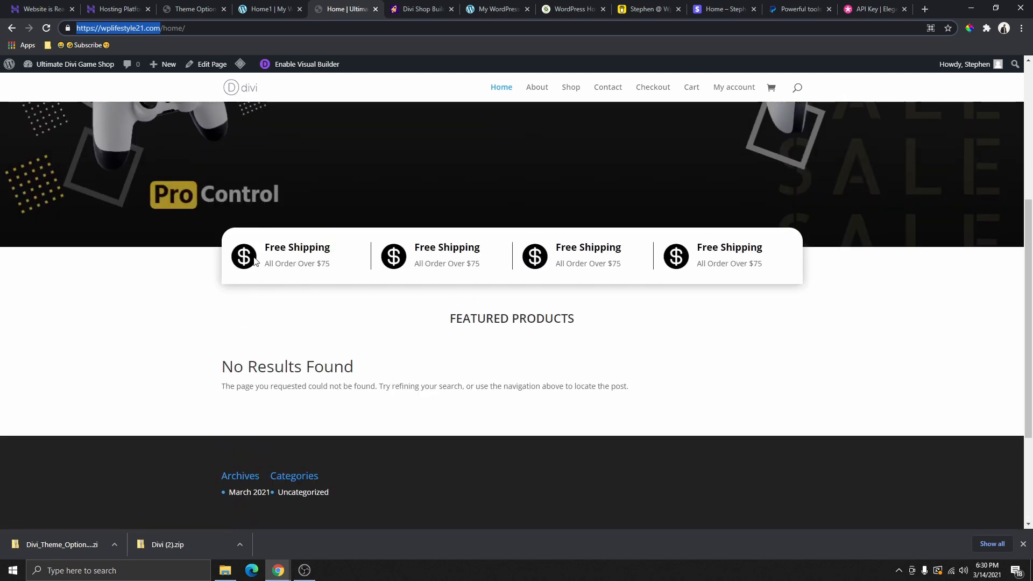
scroll(512, 226, "up", 4)
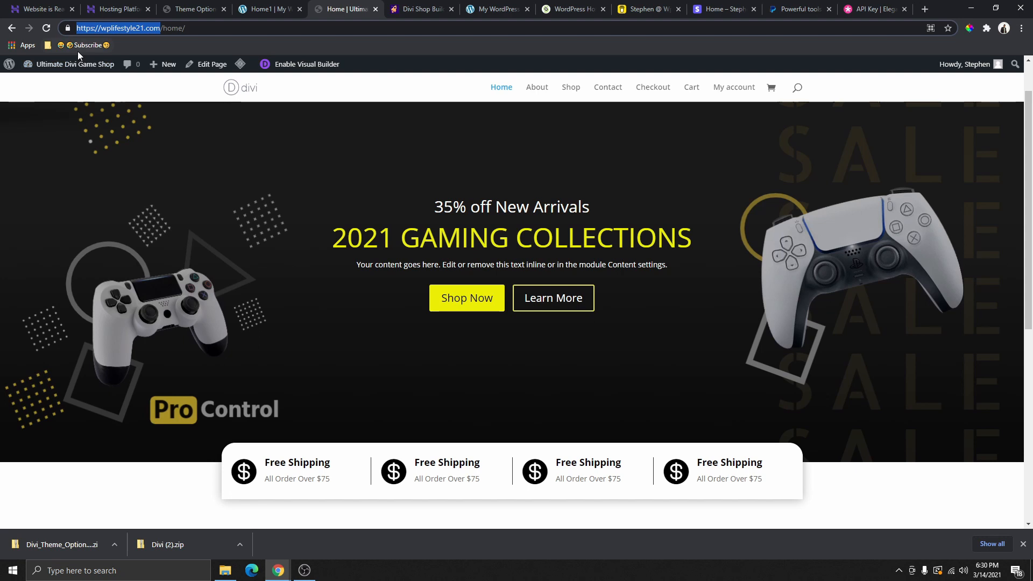
left_click(46, 29)
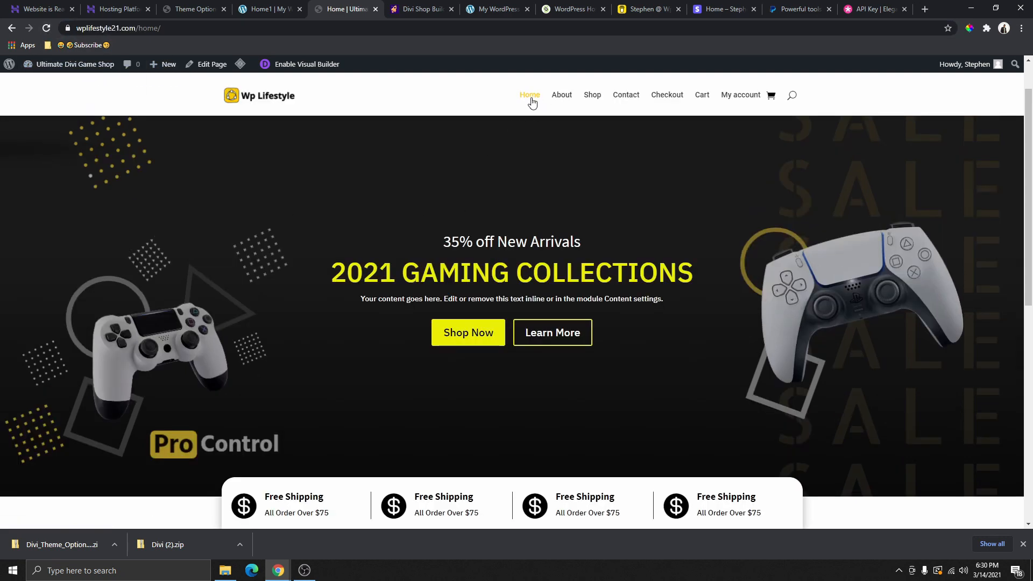
scroll(337, 125, "down", 8)
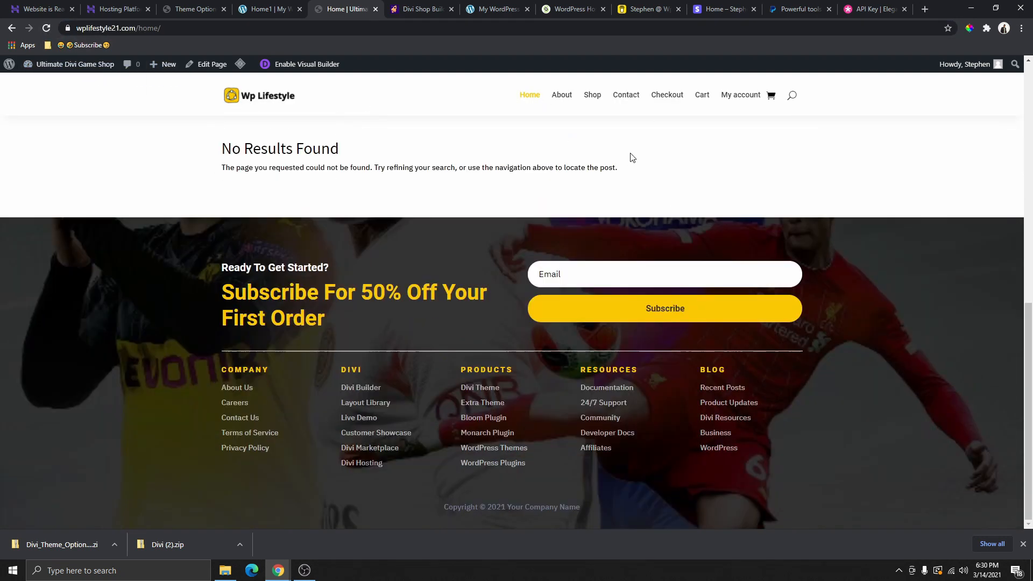
Examine the published Home page from the hero through the featured products area to the footer
scroll(630, 153, "up", 9)
scroll(889, 314, "down", 10)
scroll(515, 369, "up", 10)
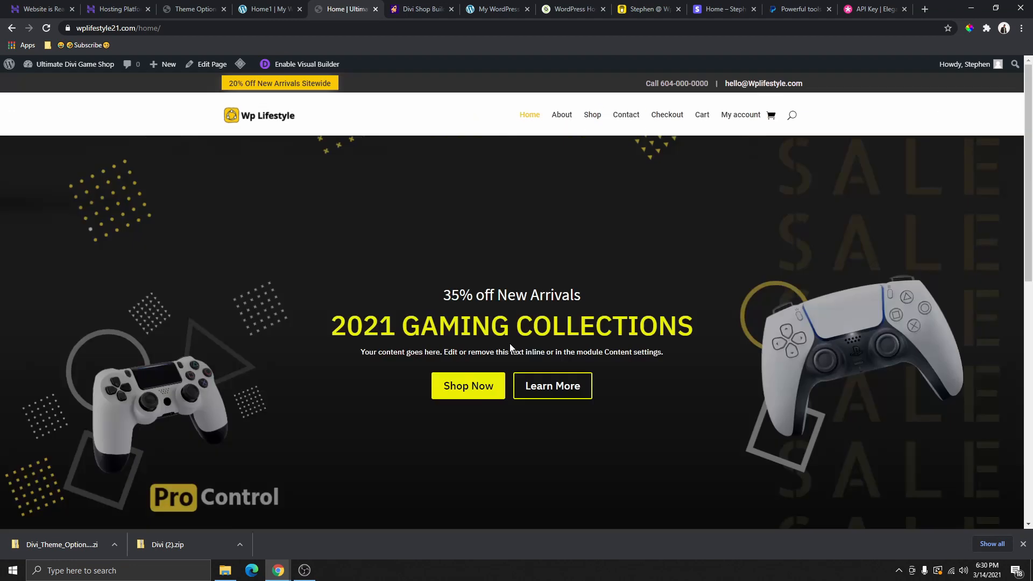
scroll(532, 221, "down", 10)
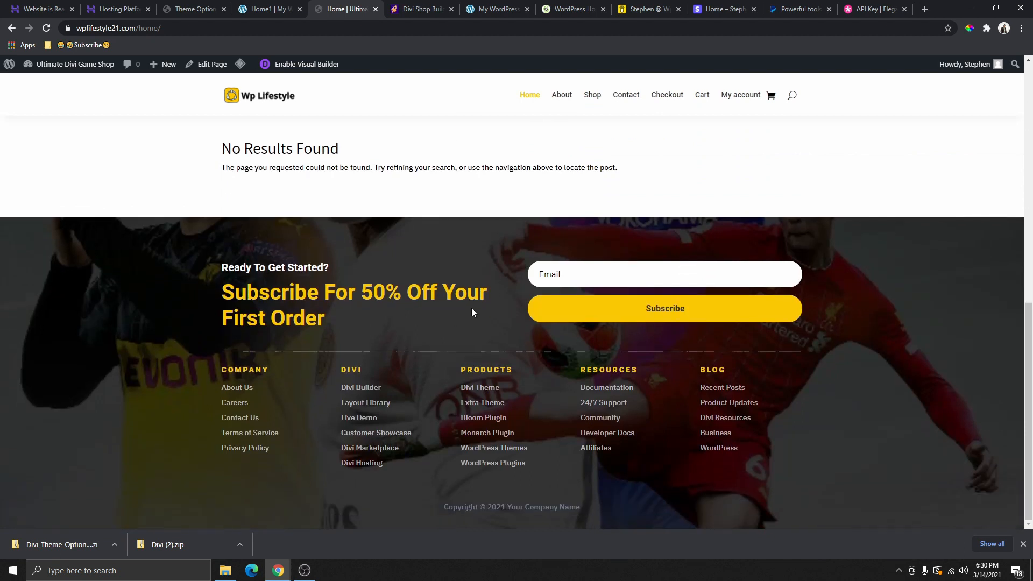
scroll(474, 307, "up", 6)
scroll(482, 311, "up", 3)
scroll(515, 293, "down", 4)
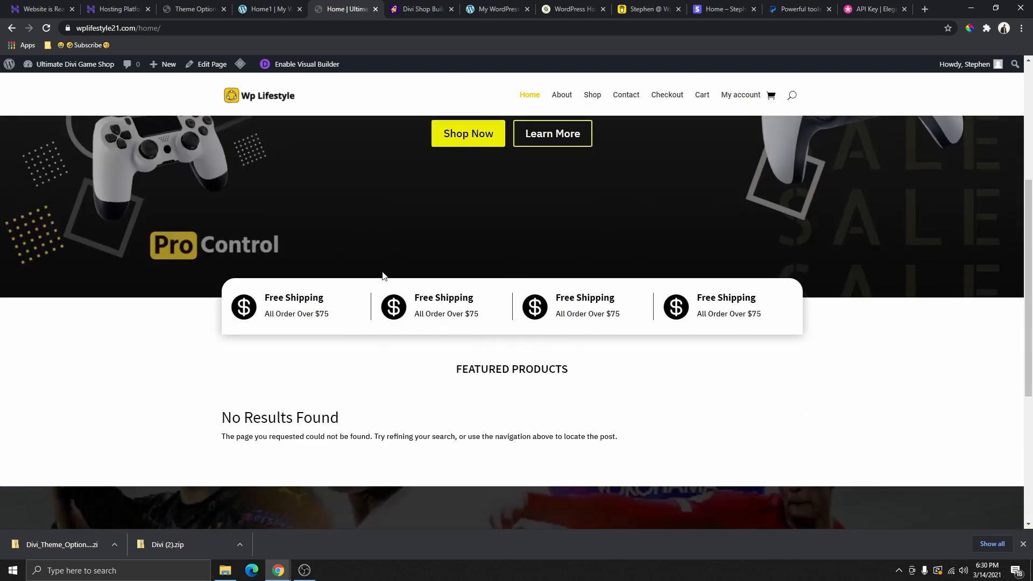
scroll(383, 275, "up", 5)
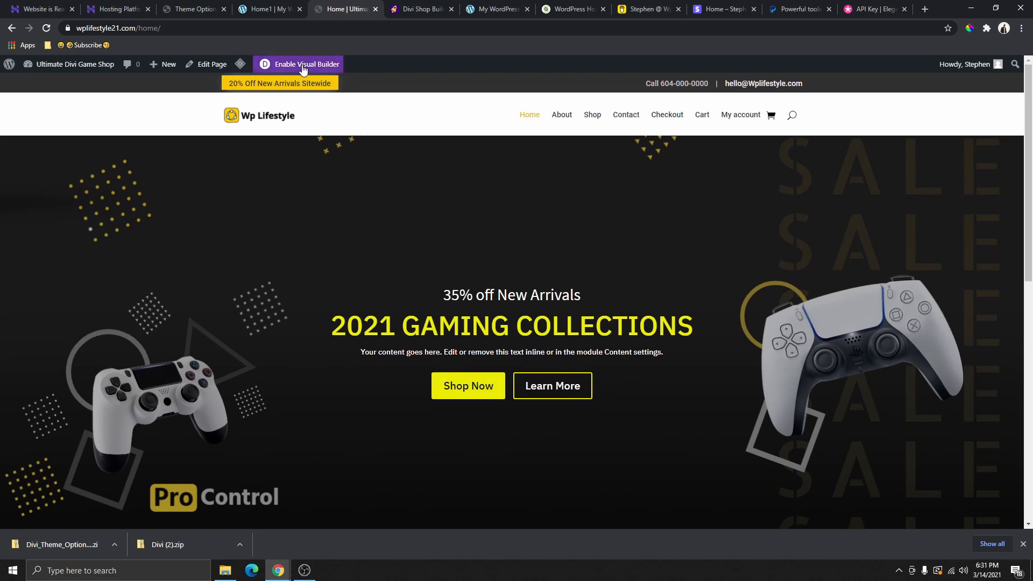
Open the Home page in the Visual Builder and bring up the saved layouts in the layout library
left_click(301, 64)
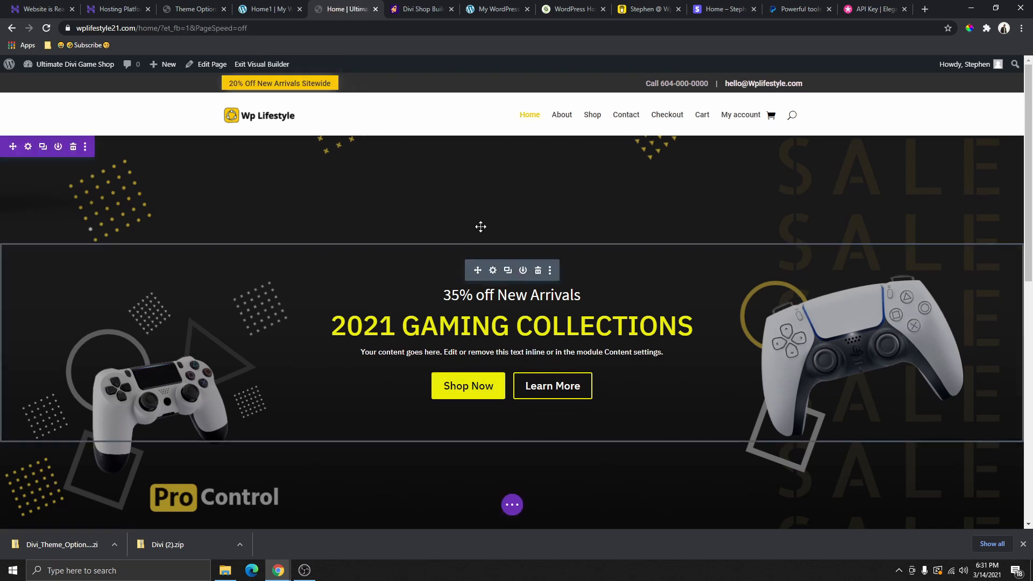
scroll(504, 356, "down", 2)
scroll(503, 357, "down", 2)
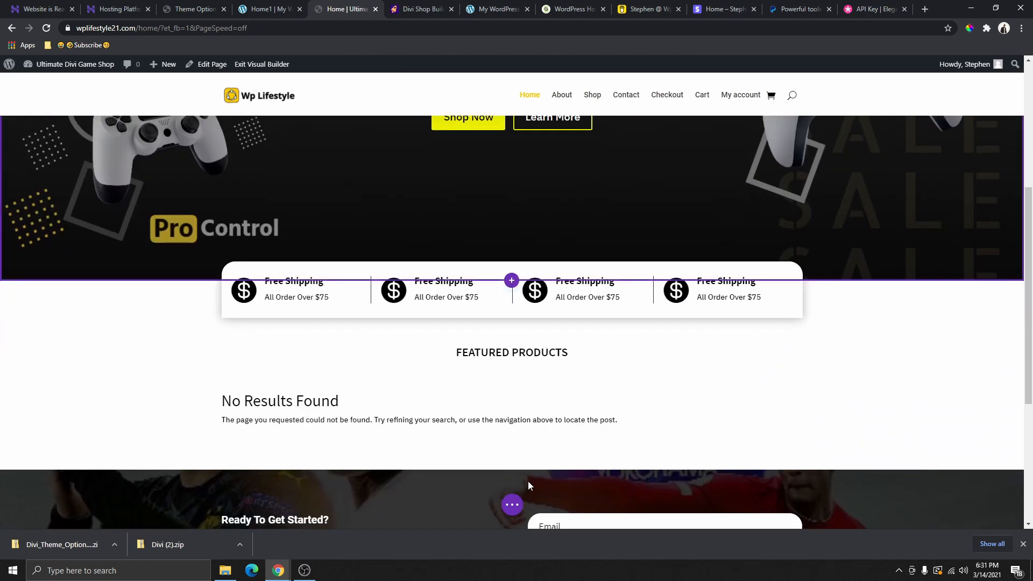
left_click(512, 504)
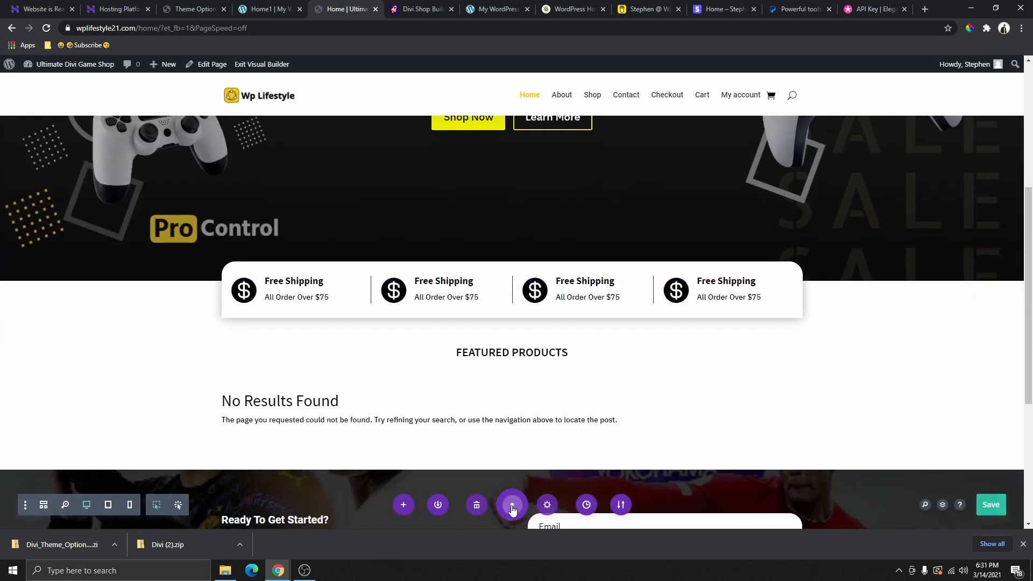
left_click(512, 506)
left_click(512, 506)
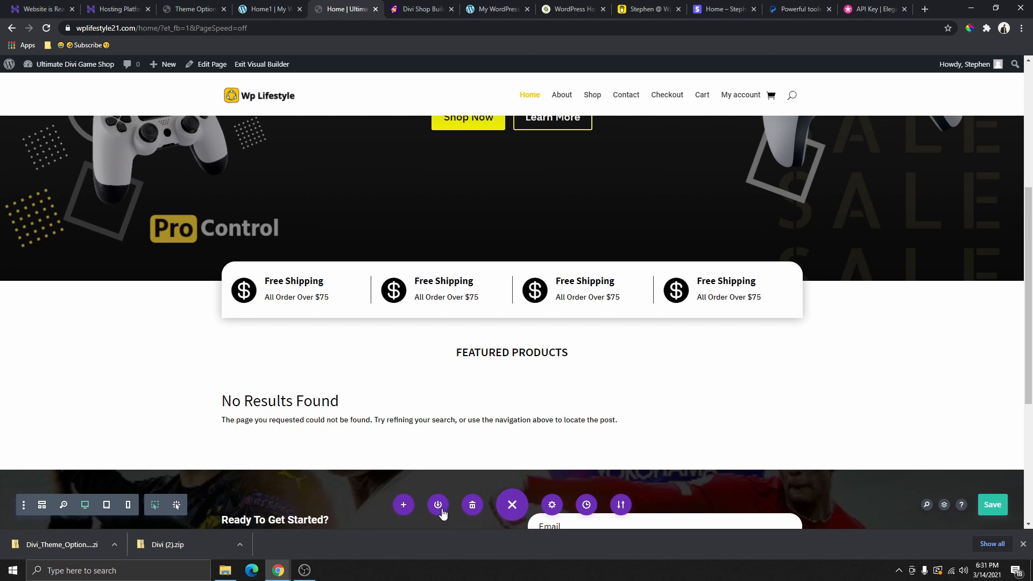
left_click(403, 506)
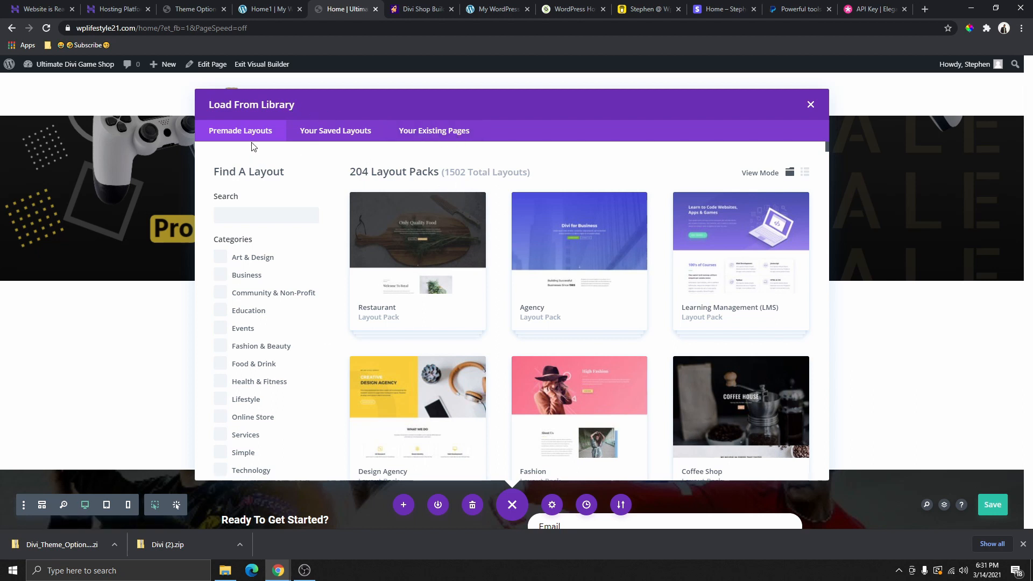
left_click(299, 134)
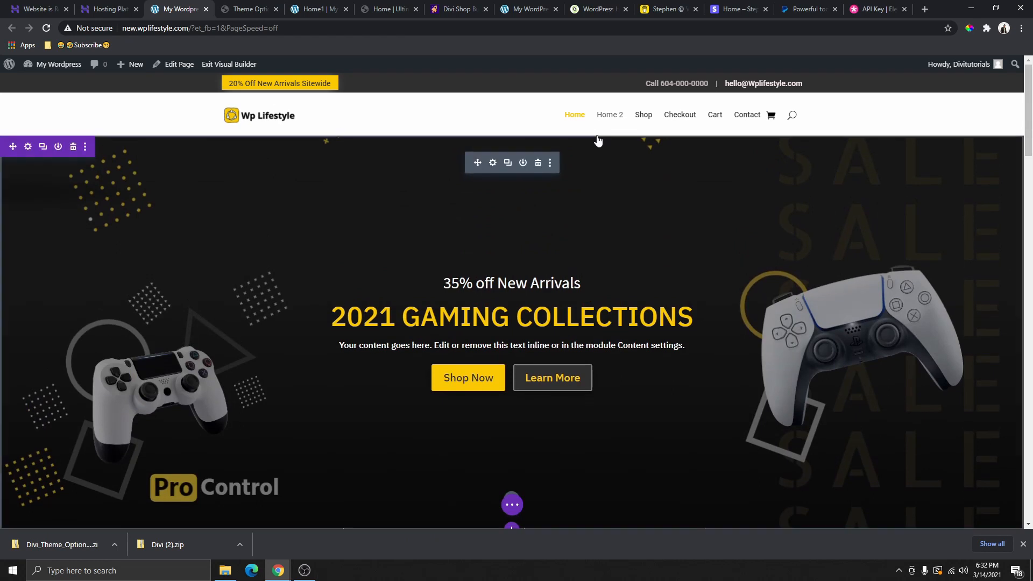
Exit the Visual Builder on the demo site and examine its first home page design down to the footer
left_click(229, 64)
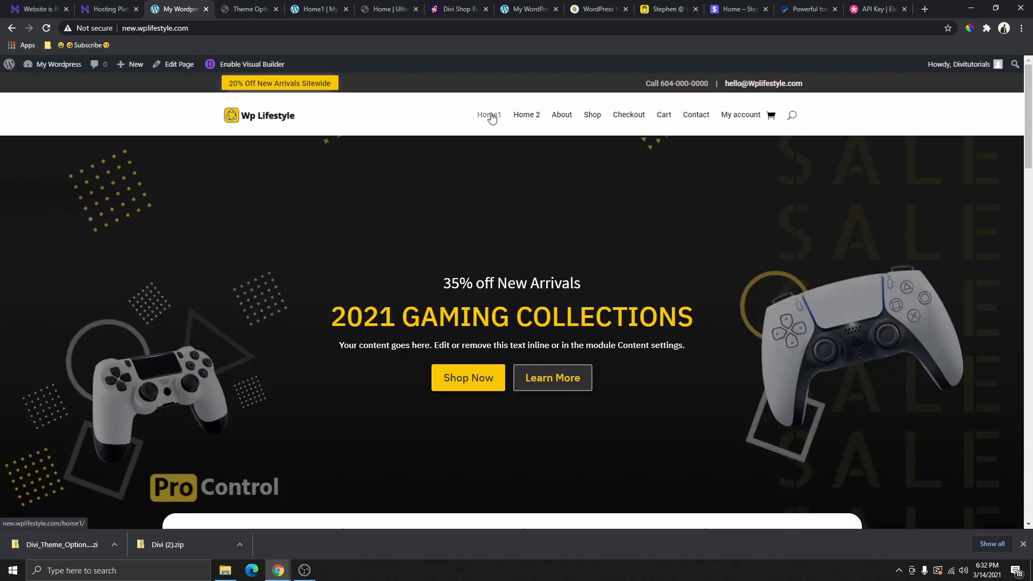
scroll(500, 187, "down", 15)
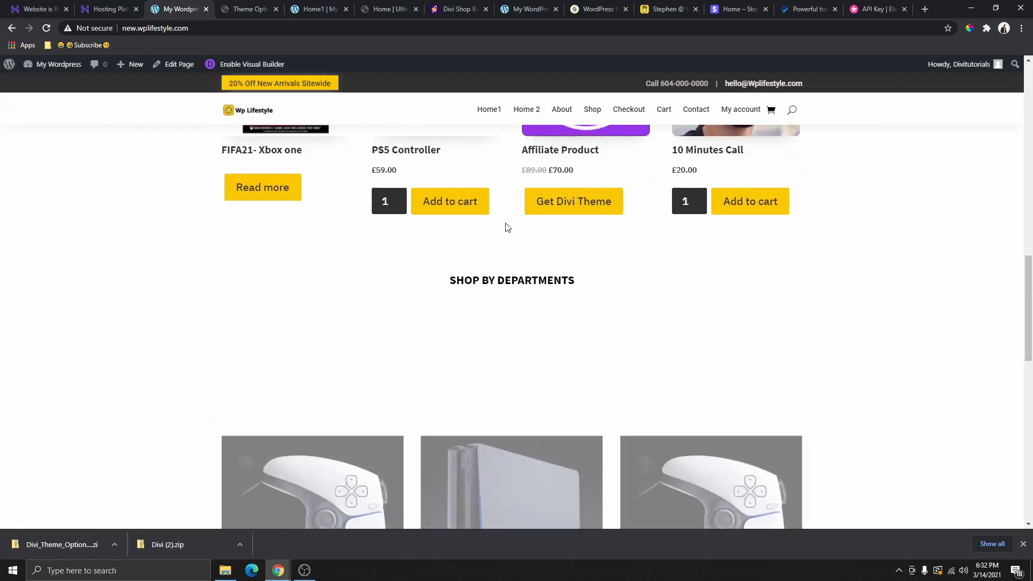
scroll(505, 224, "down", 10)
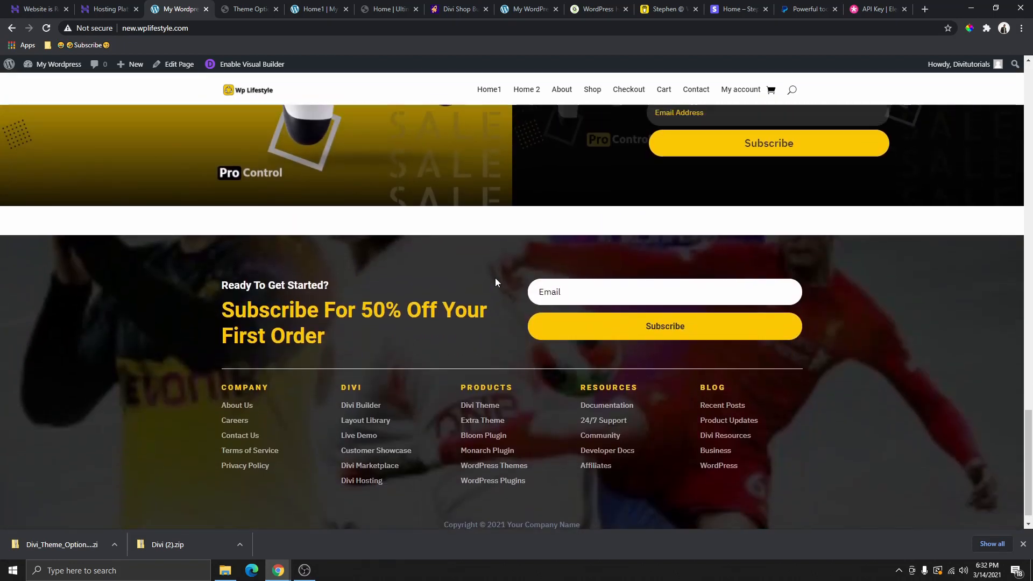
scroll(495, 277, "up", 9)
scroll(497, 281, "up", 10)
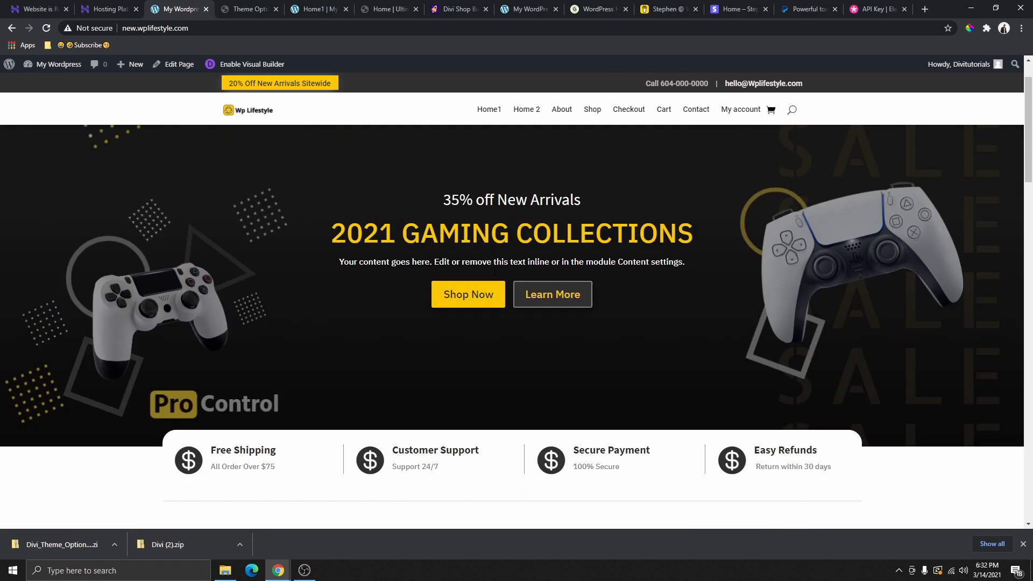
Open the demo site's Home 2 page and examine its hero, collection section, promotional banners and footer
left_click(526, 115)
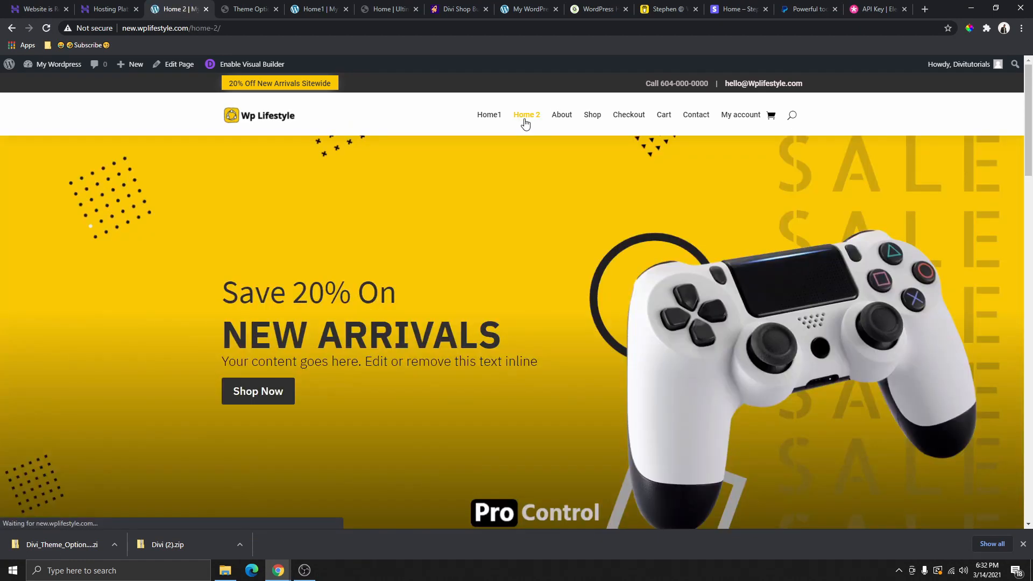
scroll(474, 225, "down", 4)
scroll(474, 225, "down", 4)
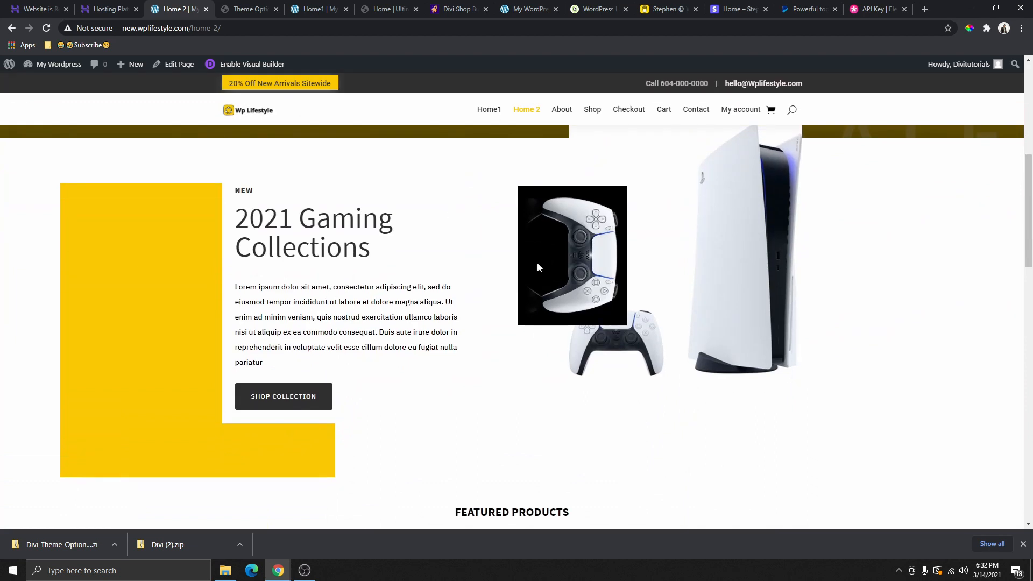
scroll(538, 253, "down", 5)
scroll(501, 285, "down", 13)
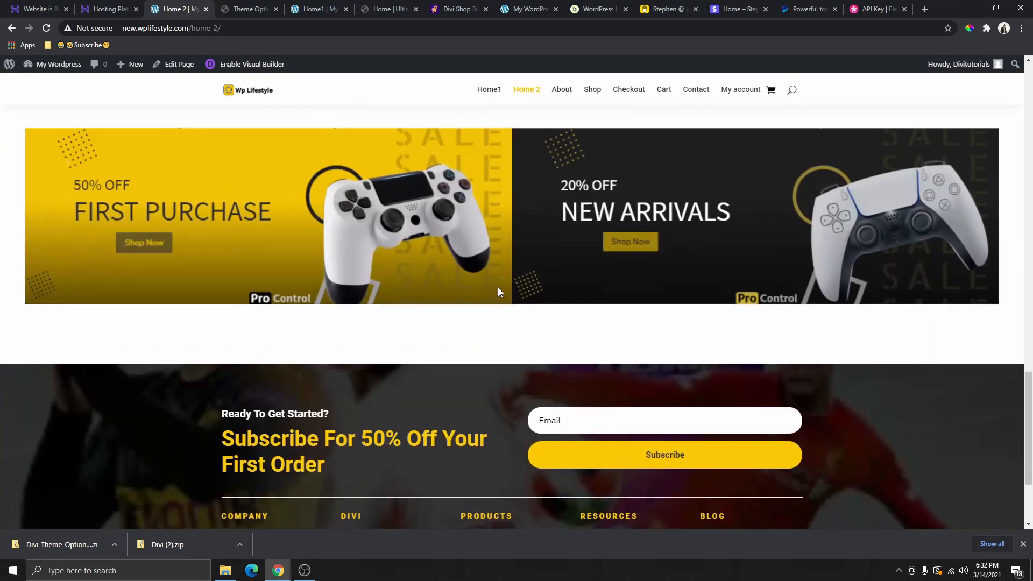
scroll(499, 289, "up", 5)
scroll(497, 281, "up", 15)
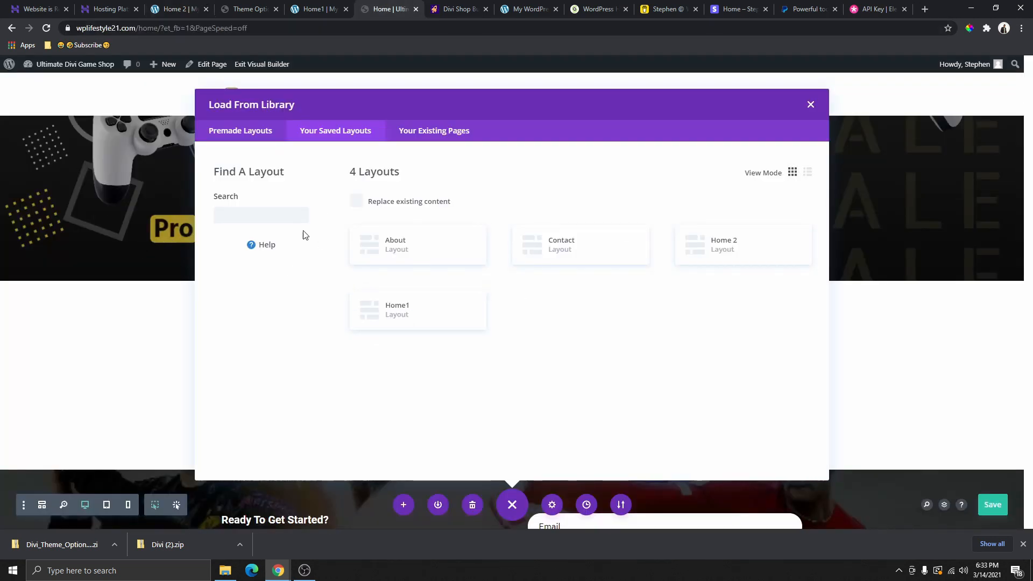
Load the saved Home1 layout alongside the Home page's existing content and try to delete the original hero section
left_click(405, 313)
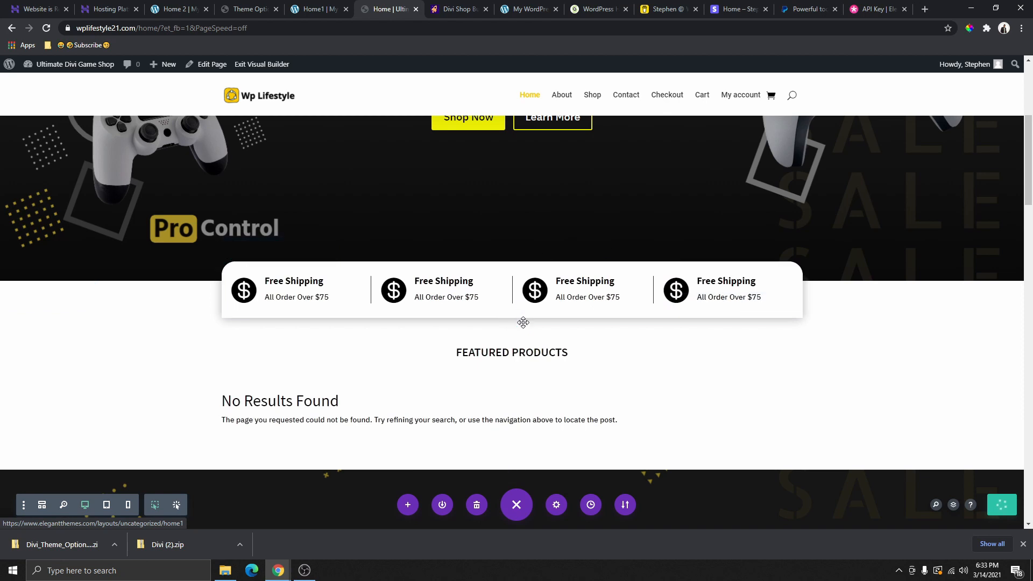
scroll(522, 345, "down", 4)
scroll(484, 360, "up", 9)
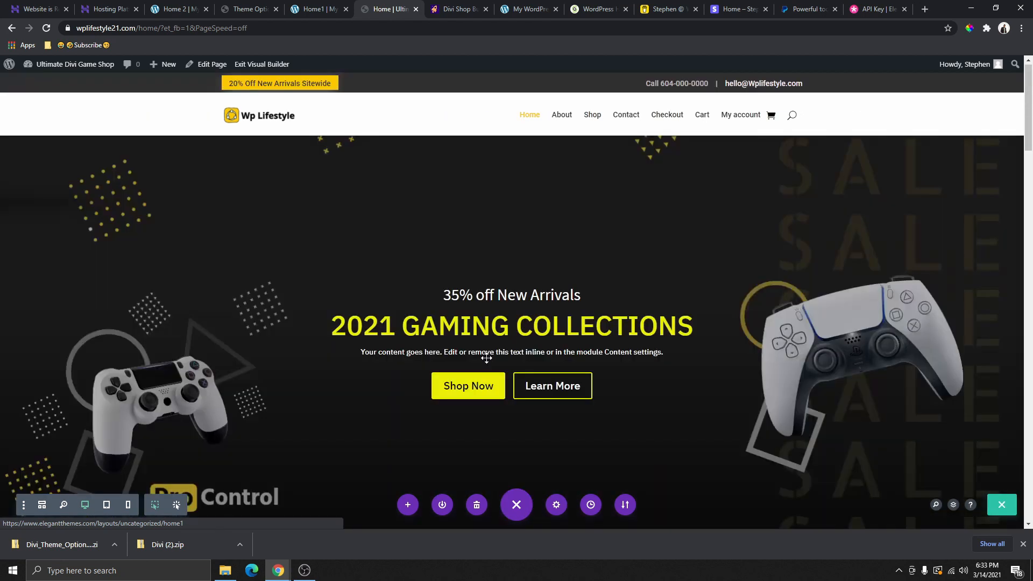
scroll(467, 299, "down", 9)
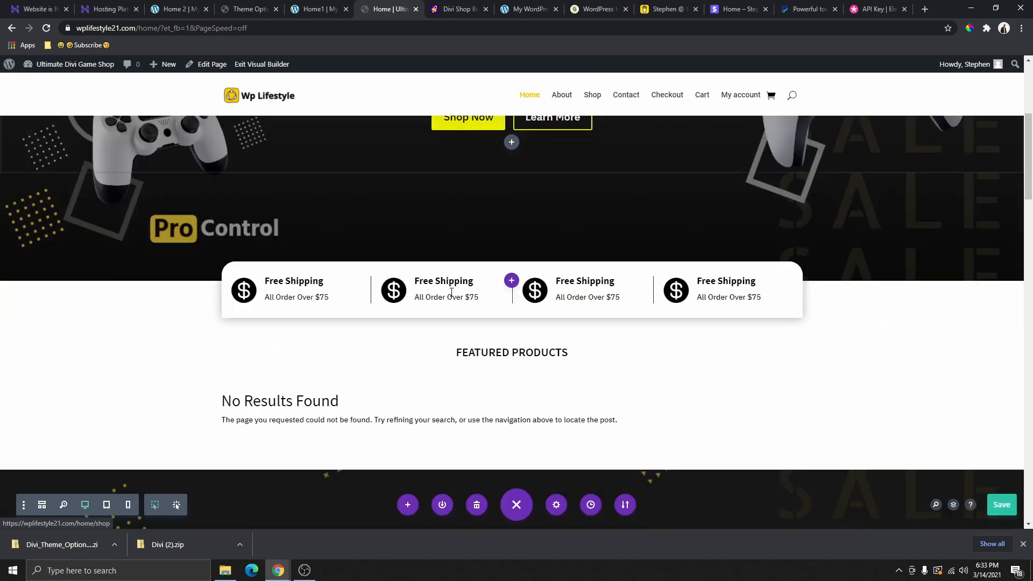
scroll(533, 291, "down", 3)
scroll(549, 359, "down", 3)
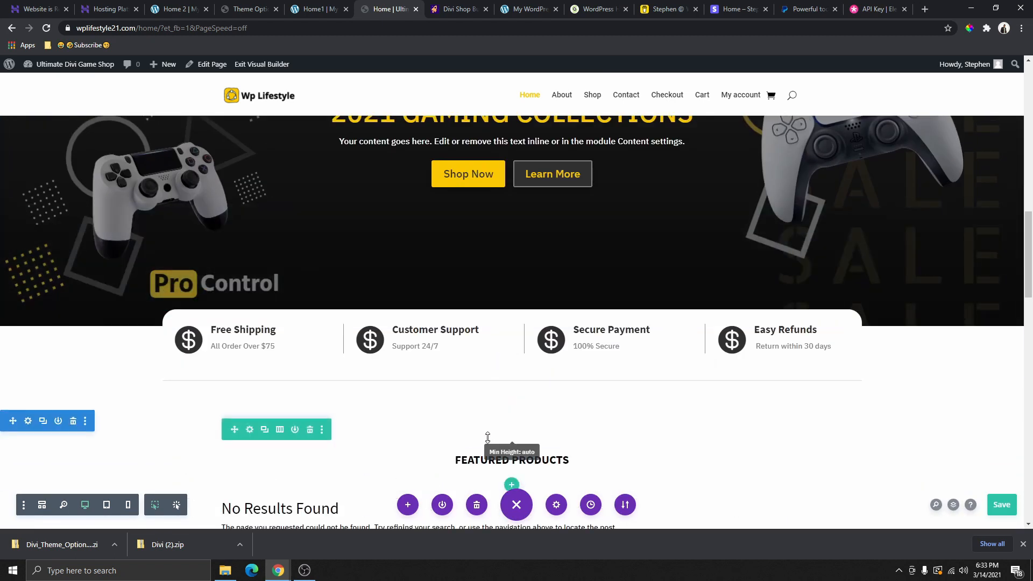
scroll(452, 306, "up", 15)
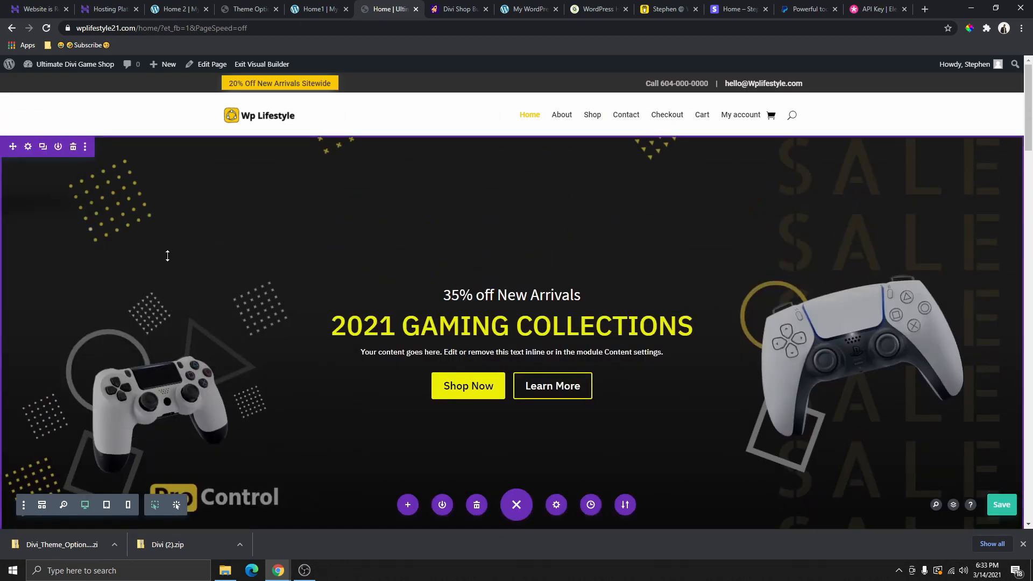
left_click(74, 147)
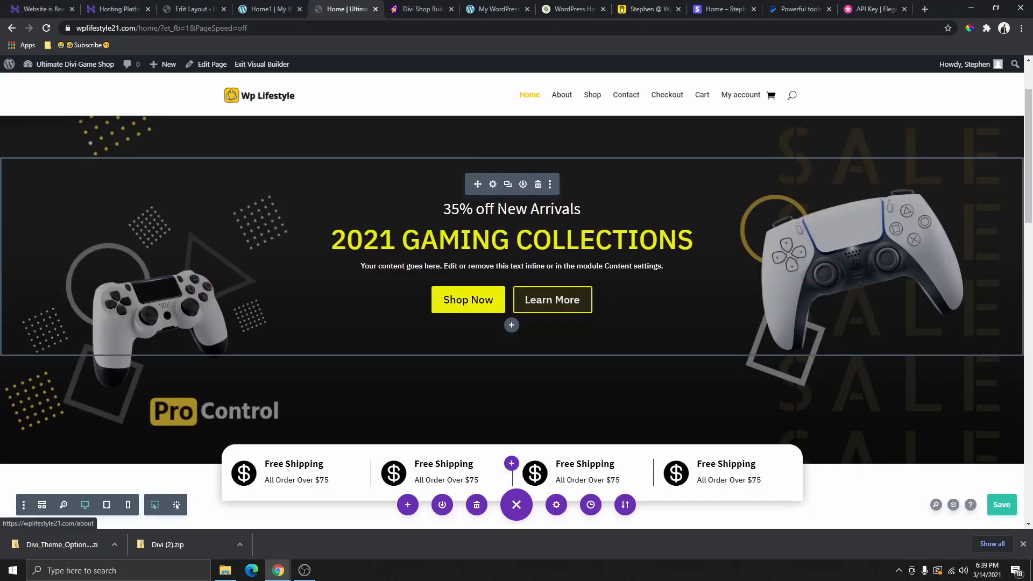
Examine the Home page sections in the Visual Builder, from the hero and gaming collections to the promotional banners
scroll(538, 253, "down", 4)
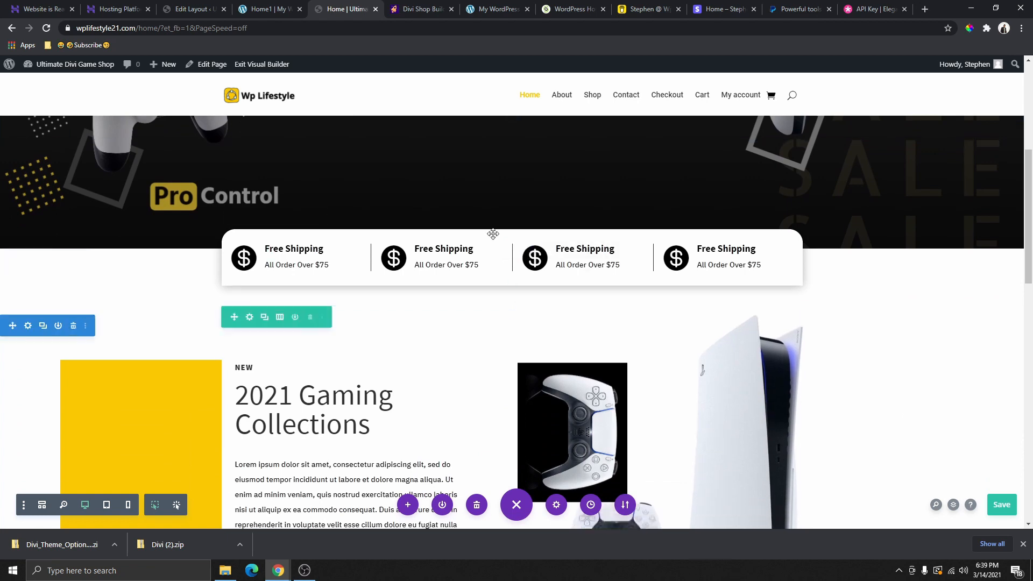
scroll(492, 233, "down", 5)
scroll(411, 282, "up", 2)
scroll(411, 282, "up", 1)
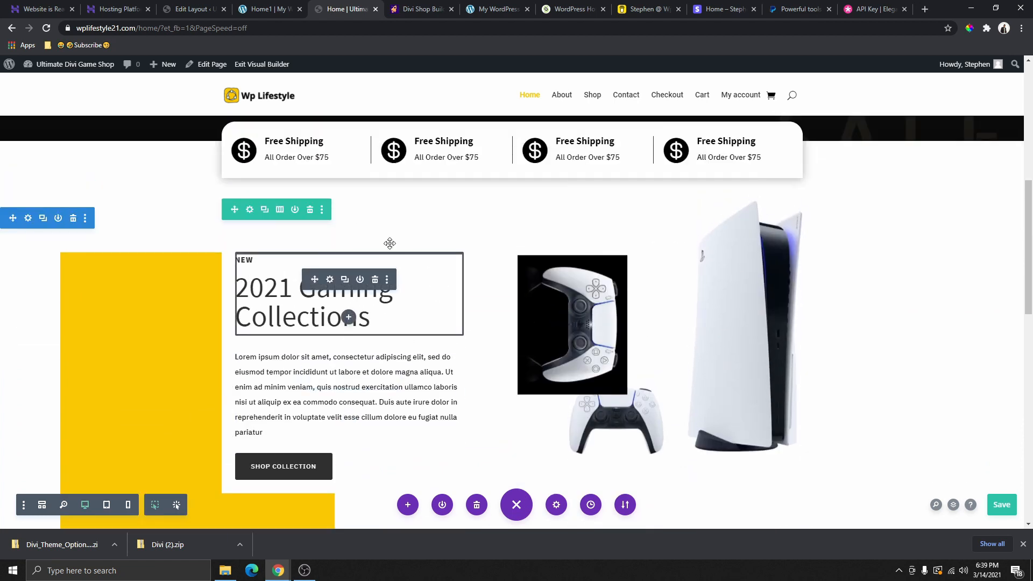
scroll(453, 210, "up", 5)
scroll(453, 211, "up", 3)
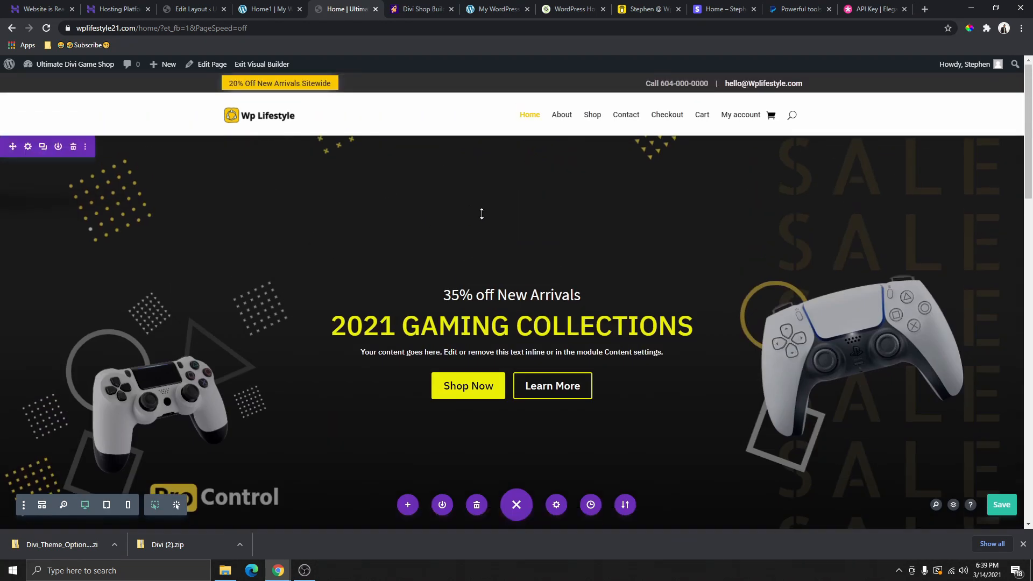
scroll(671, 261, "down", 8)
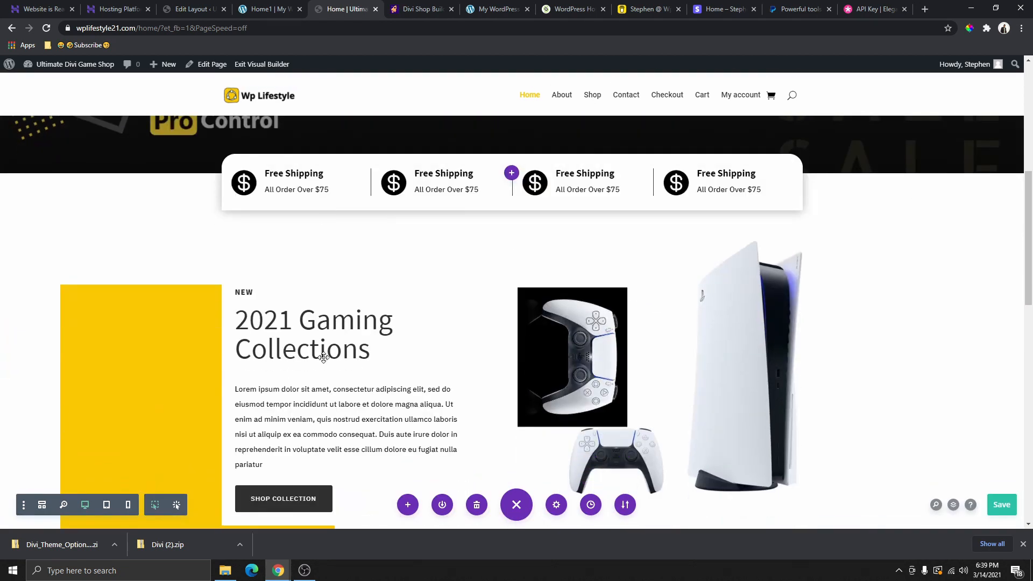
scroll(334, 323, "down", 3)
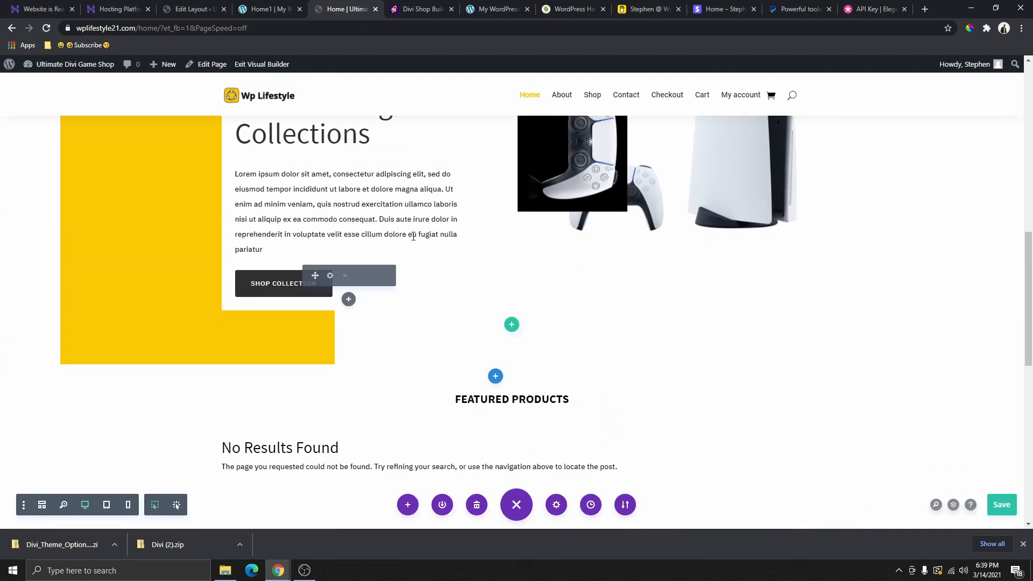
scroll(495, 241, "down", 2)
scroll(488, 245, "down", 1)
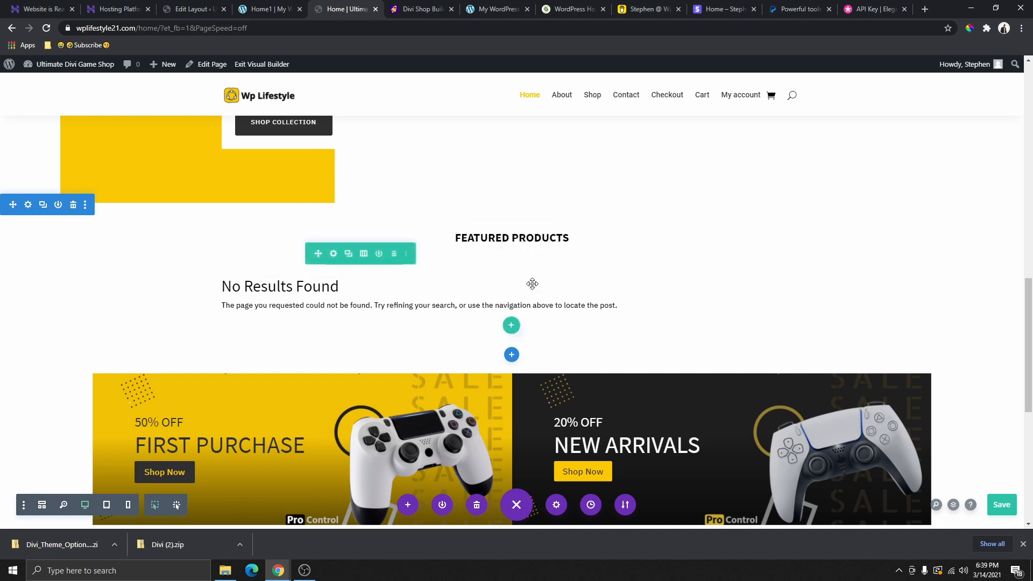
scroll(511, 274, "down", 4)
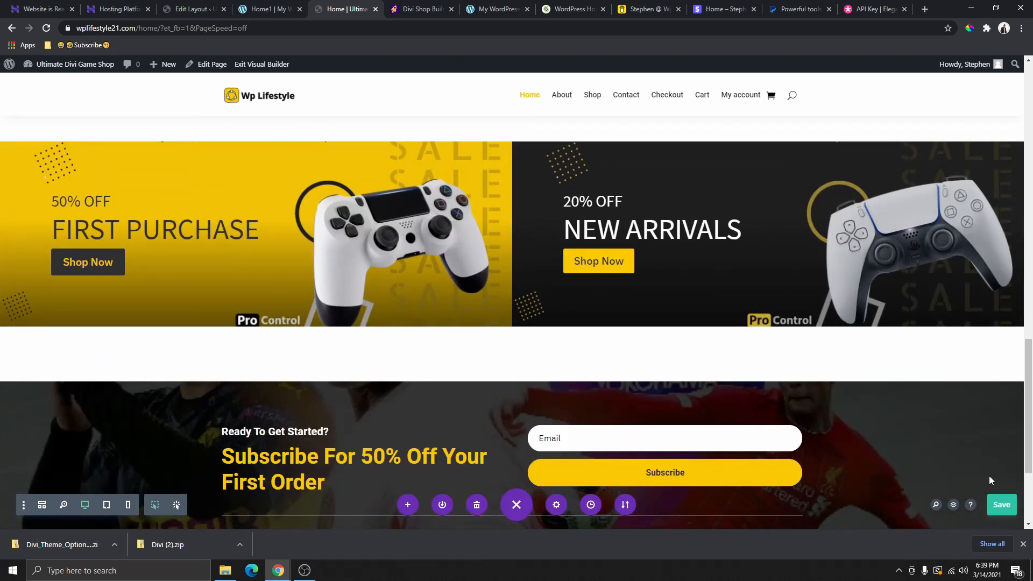
Save the Home page, exit the Visual Builder and check the published sections
left_click(999, 508)
left_click(261, 64)
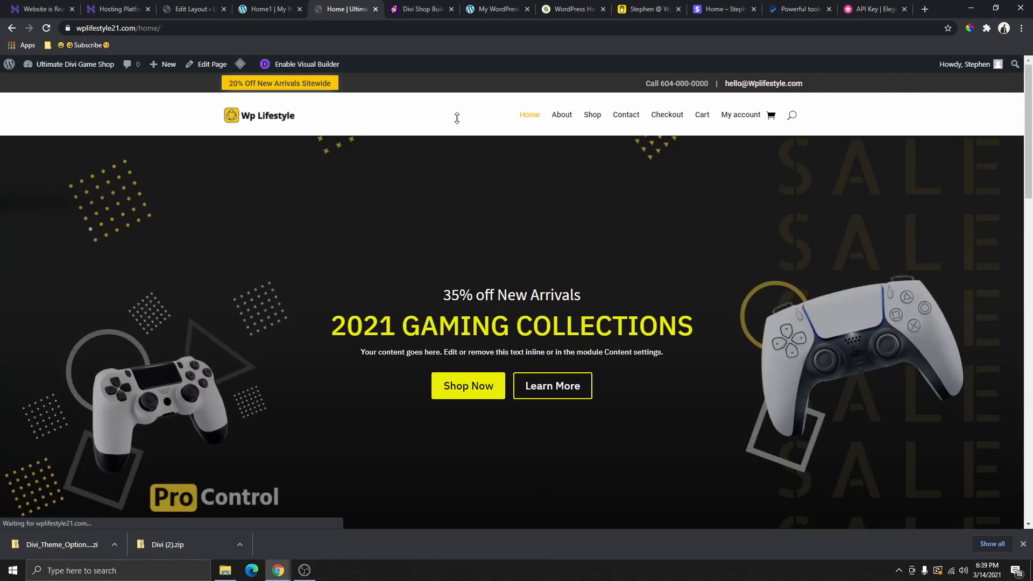
scroll(485, 180, "down", 5)
scroll(488, 209, "down", 5)
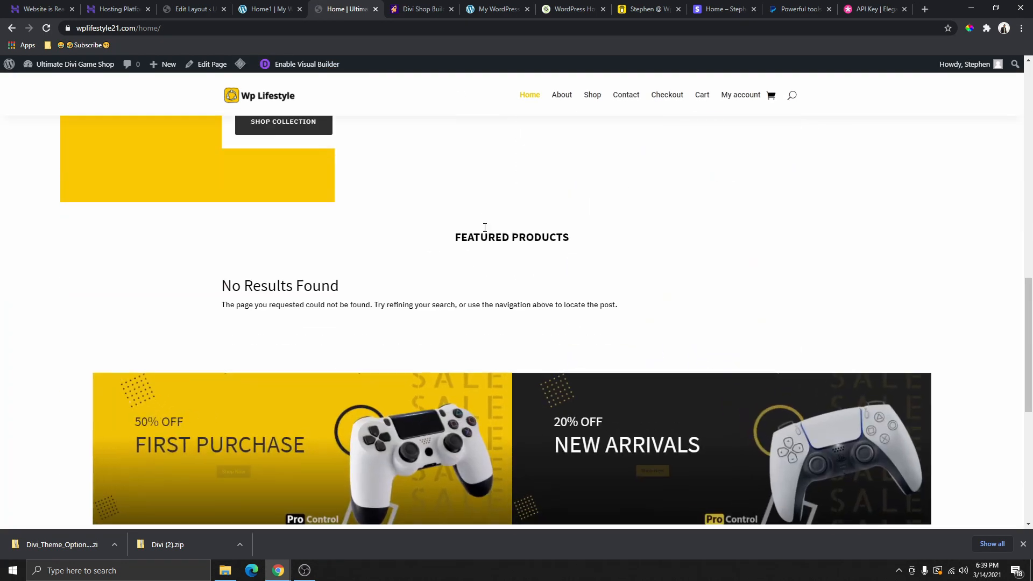
scroll(491, 242, "up", 3)
scroll(508, 258, "up", 5)
scroll(508, 259, "up", 4)
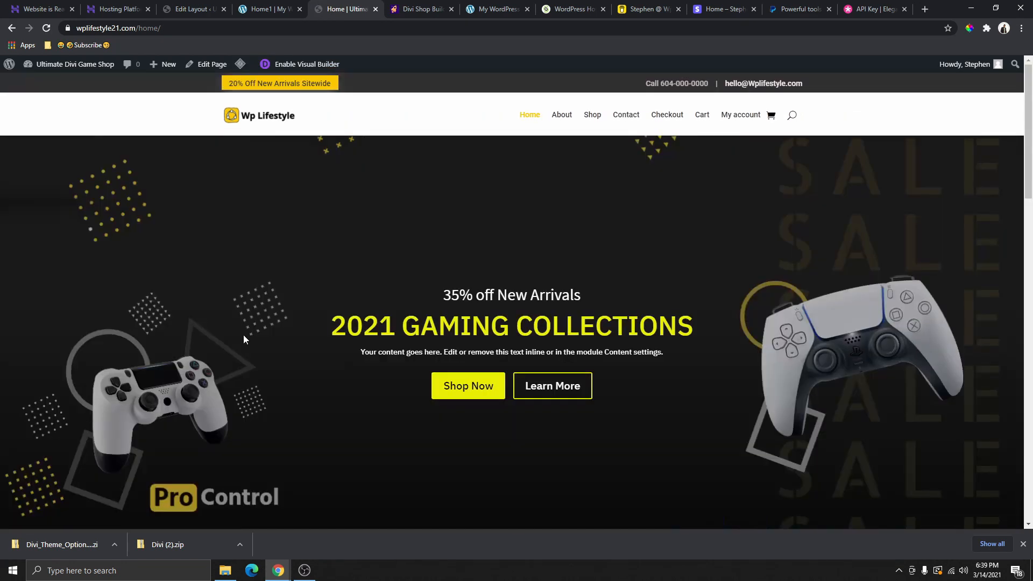
scroll(426, 265, "down", 8)
scroll(486, 205, "up", 2)
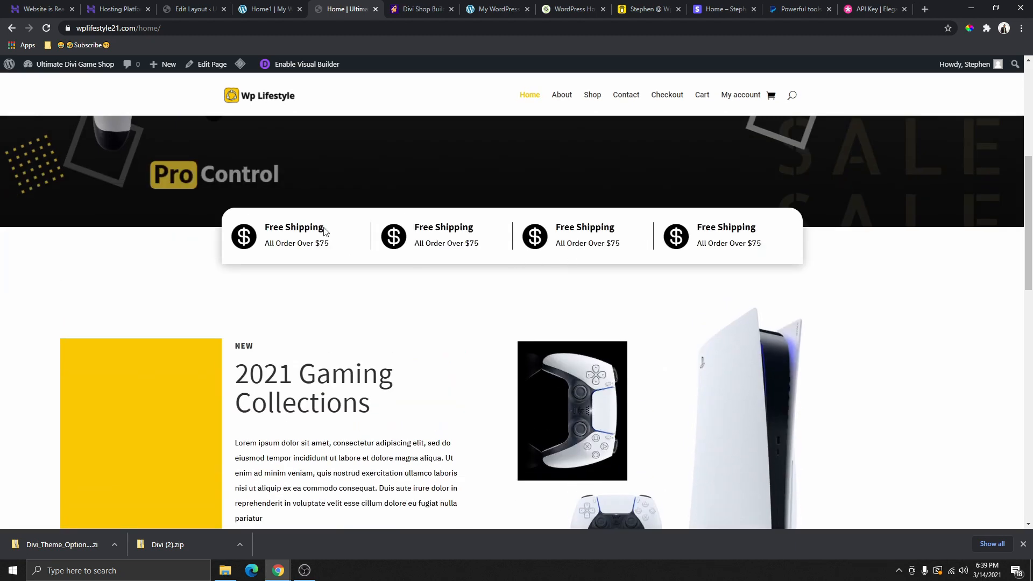
Open the About page and load the saved About layout into it
scroll(439, 217, "down", 1)
scroll(439, 216, "up", 7)
left_click(564, 117)
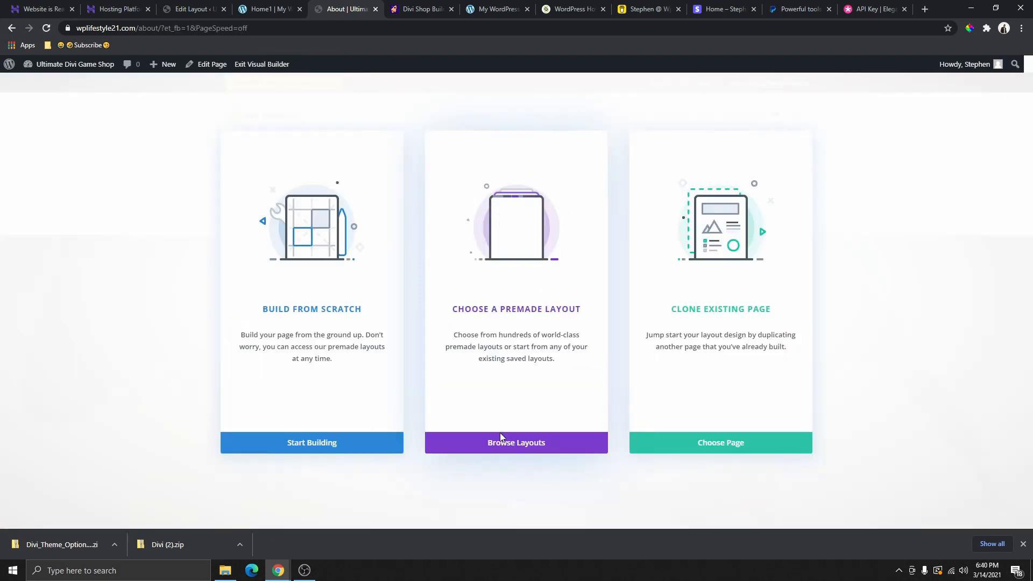
left_click(528, 447)
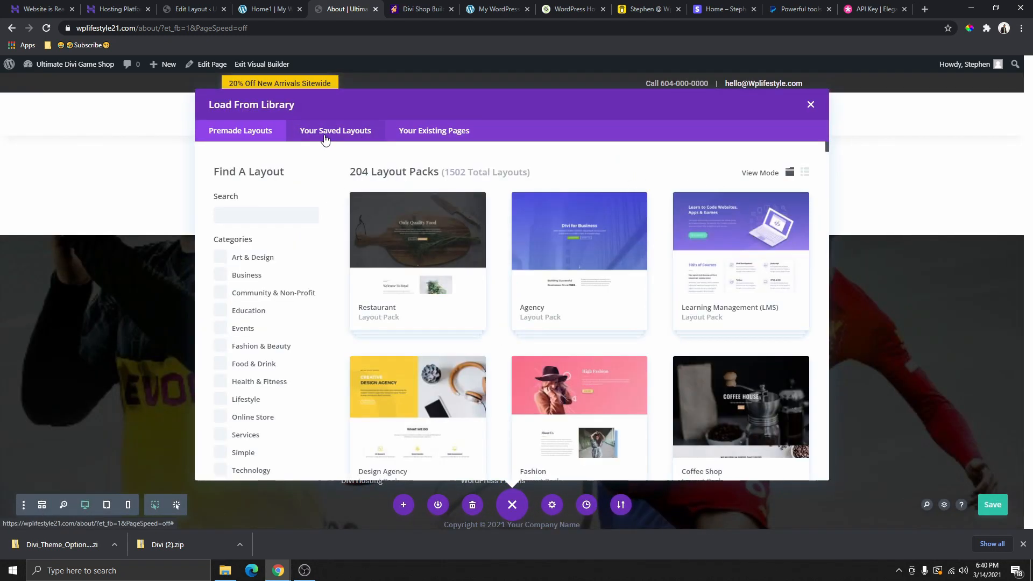
left_click(330, 137)
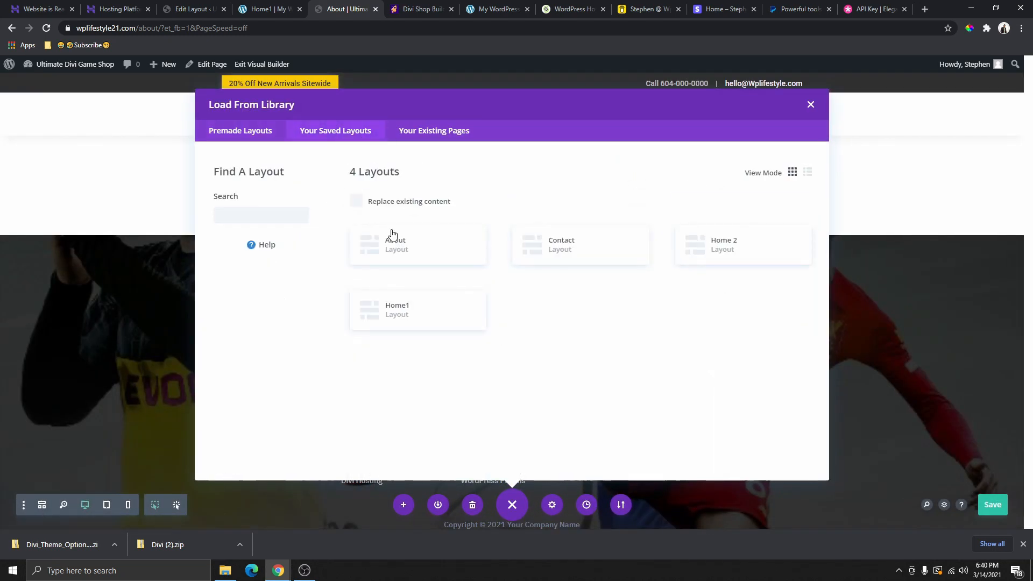
left_click(423, 259)
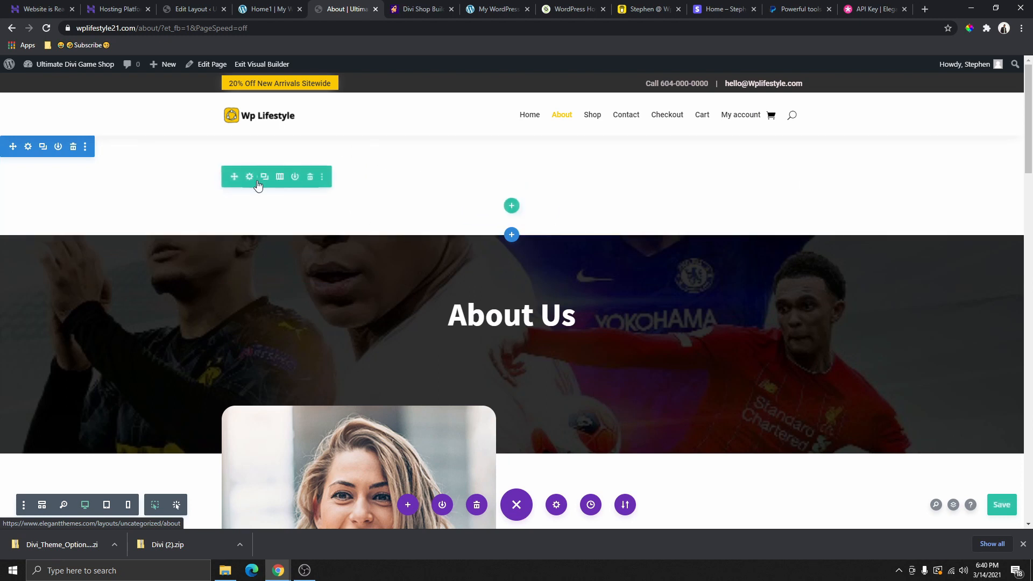
Delete the empty section above the About Us hero, save the About page and exit the Visual Builder
left_click(73, 147)
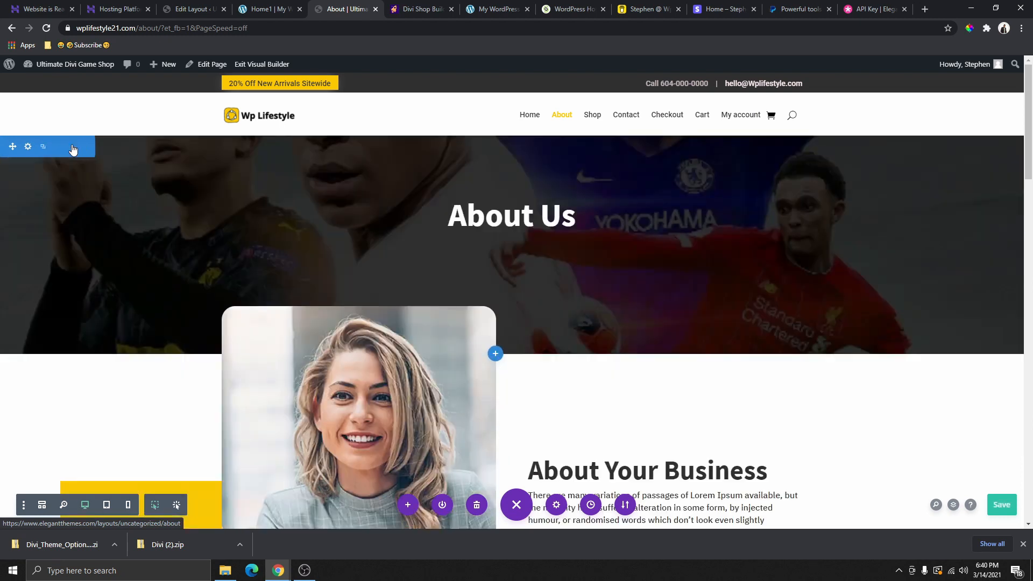
scroll(775, 307, "down", 3)
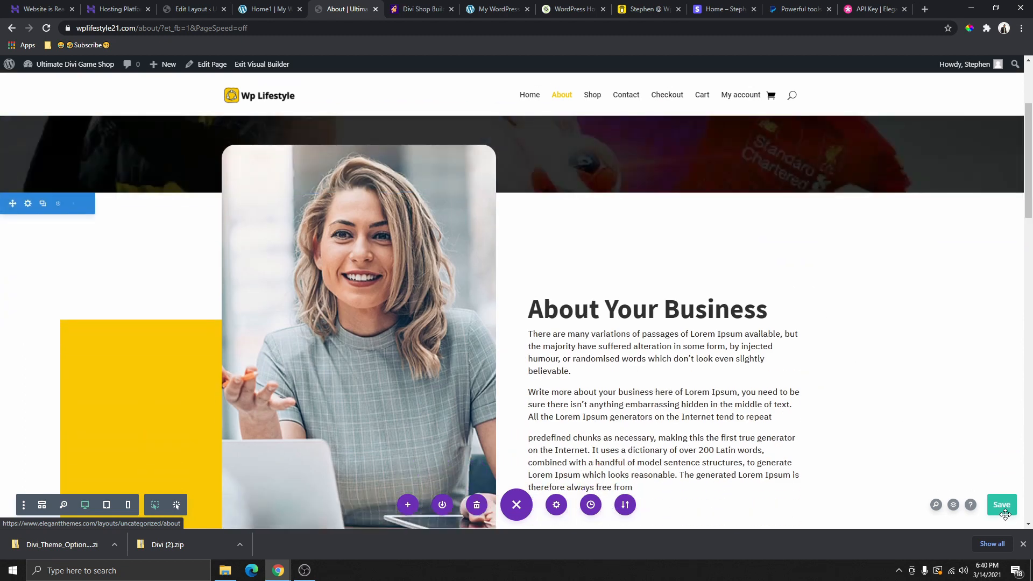
left_click(1004, 515)
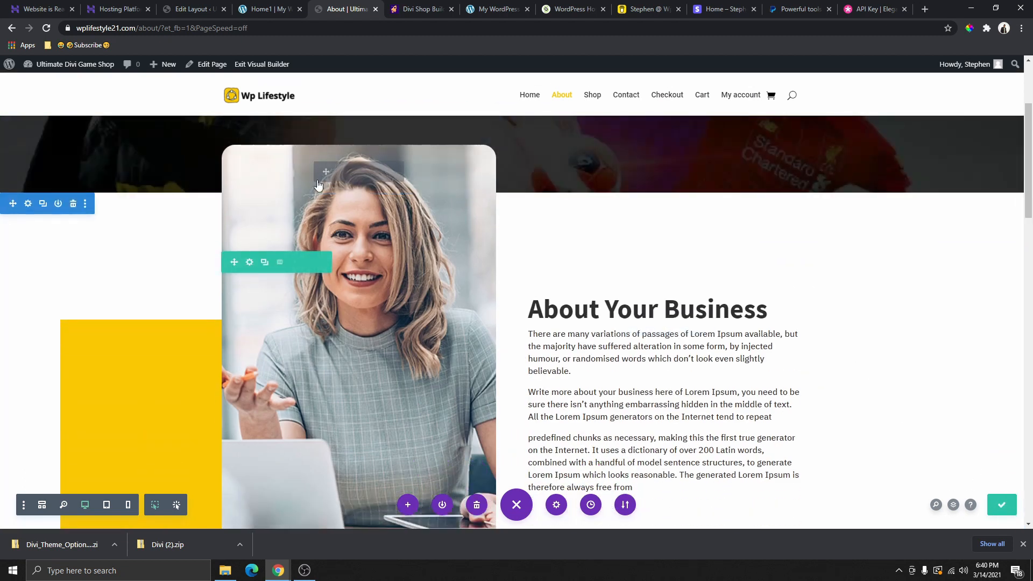
left_click(259, 66)
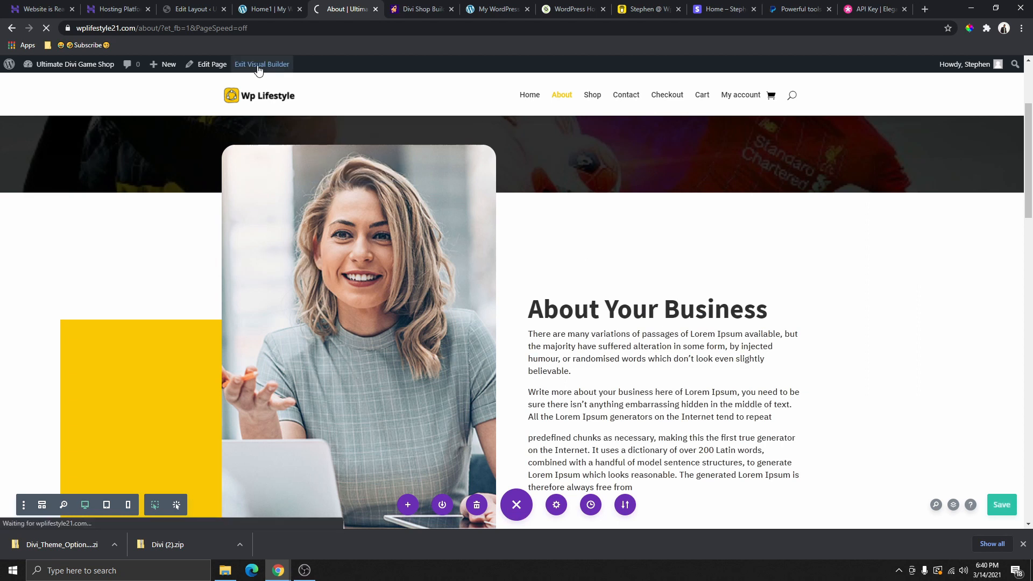
Examine the published About page from the business introduction through the team cards and back
scroll(457, 279, "down", 5)
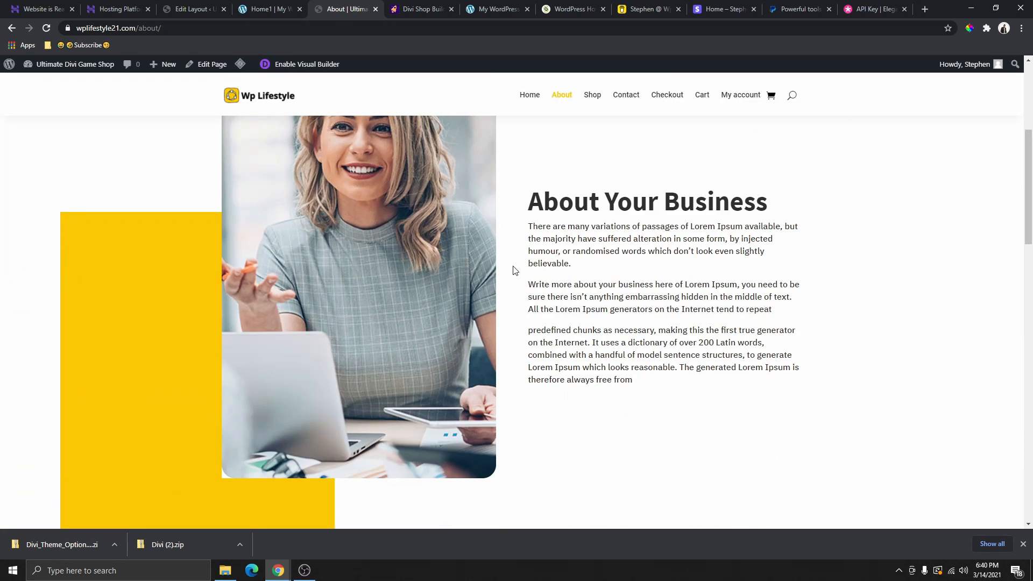
scroll(515, 270, "down", 15)
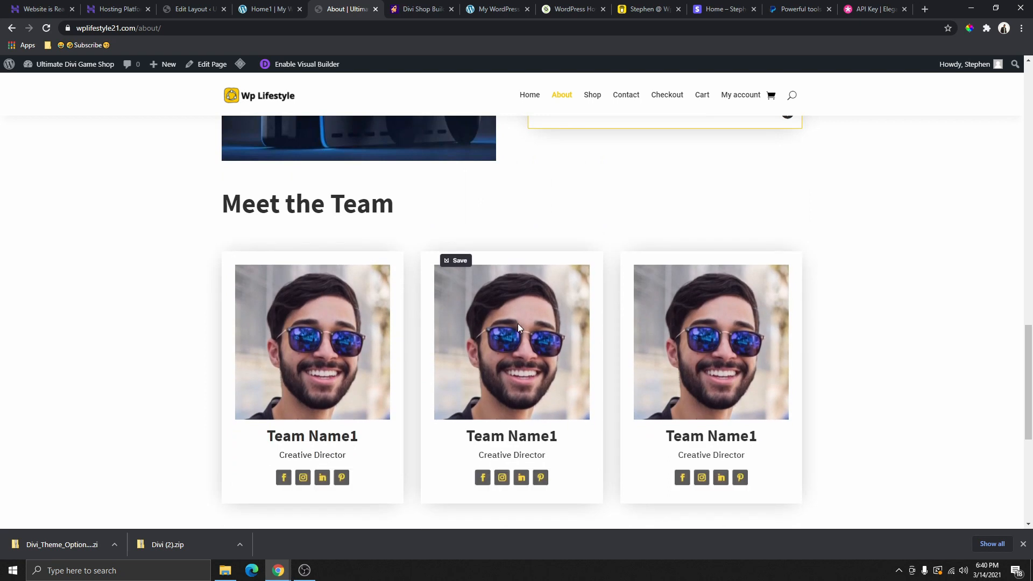
scroll(517, 325, "down", 7)
scroll(514, 325, "up", 18)
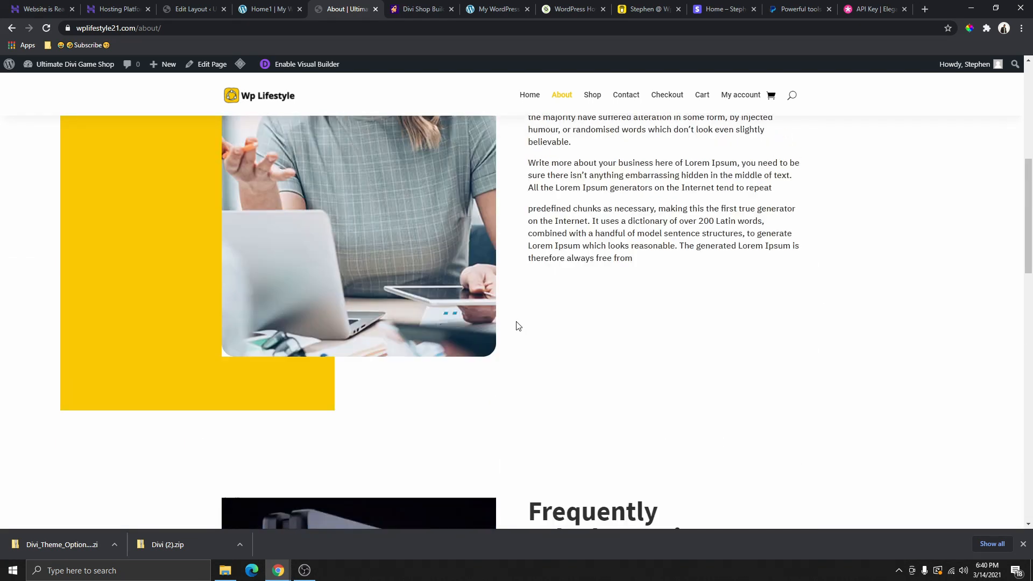
scroll(530, 309, "up", 6)
scroll(559, 285, "down", 3)
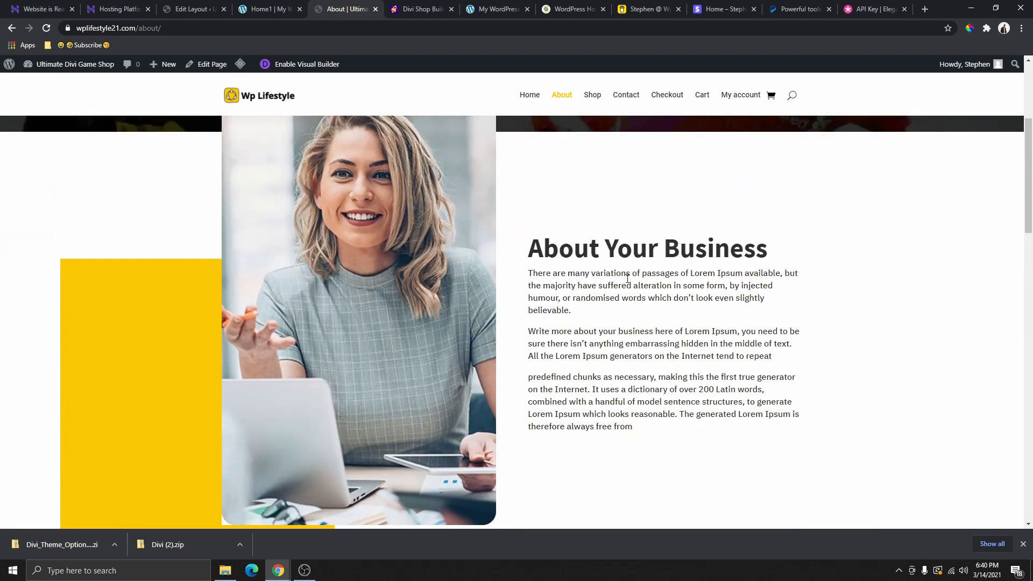
scroll(627, 279, "down", 1)
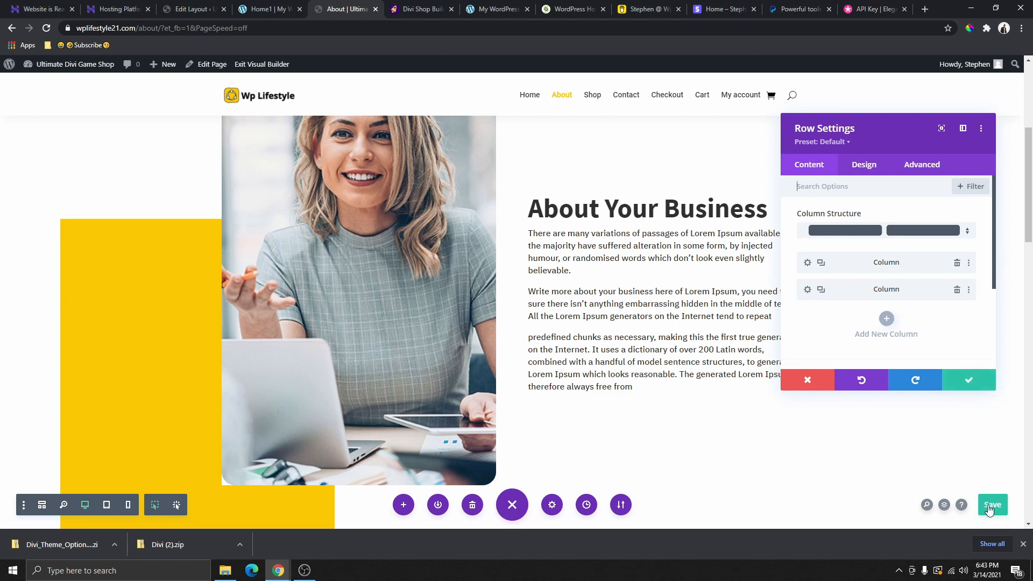
Save the About page and look through the About Your Business row's design settings, including the Box Shadow presets
left_click(989, 508)
scroll(403, 342, "down", 2)
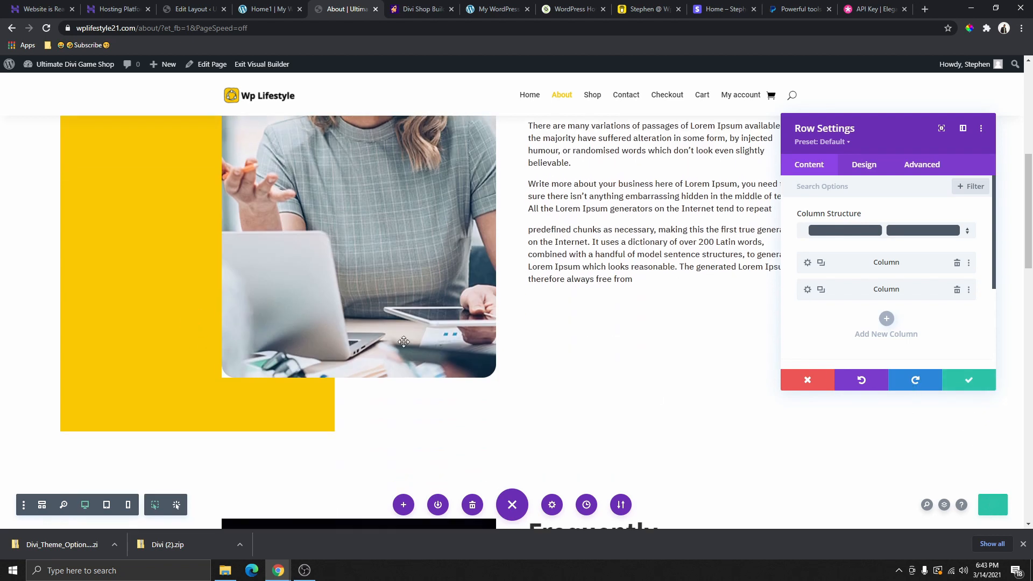
scroll(527, 299, "up", 3)
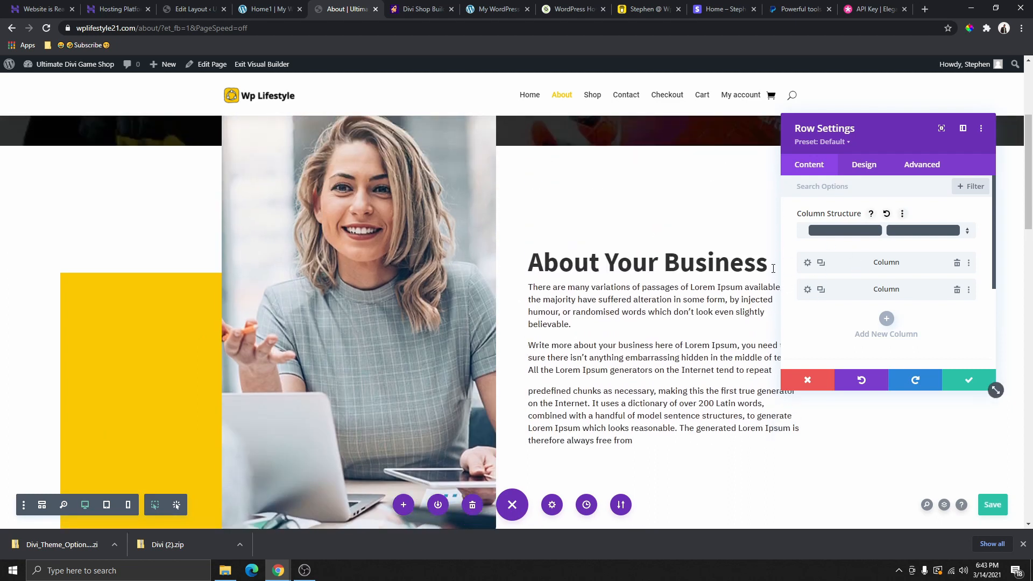
scroll(705, 240, "down", 1)
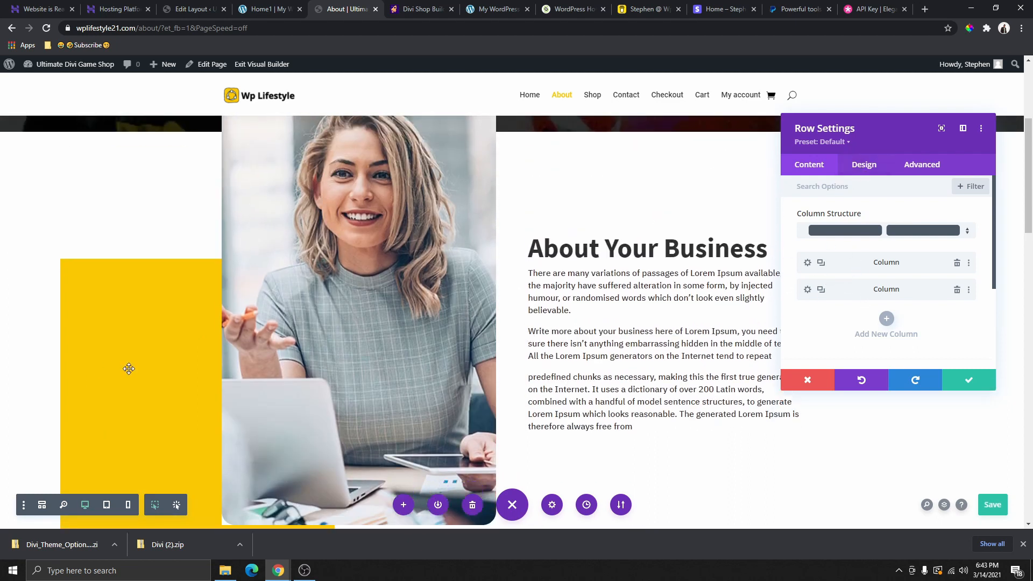
left_click(861, 168)
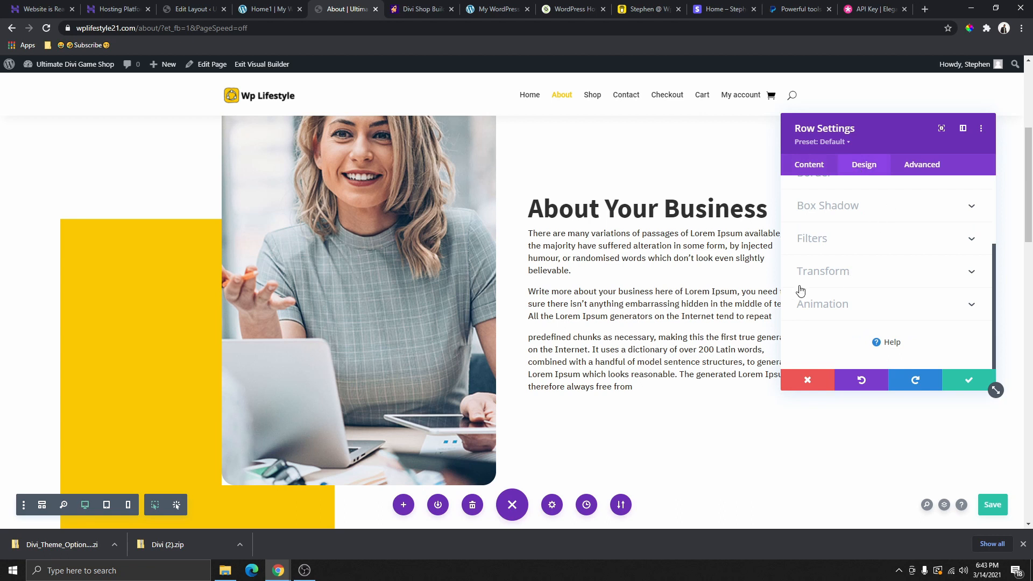
left_click(845, 210)
scroll(883, 261, "down", 1)
scroll(861, 226, "up", 1)
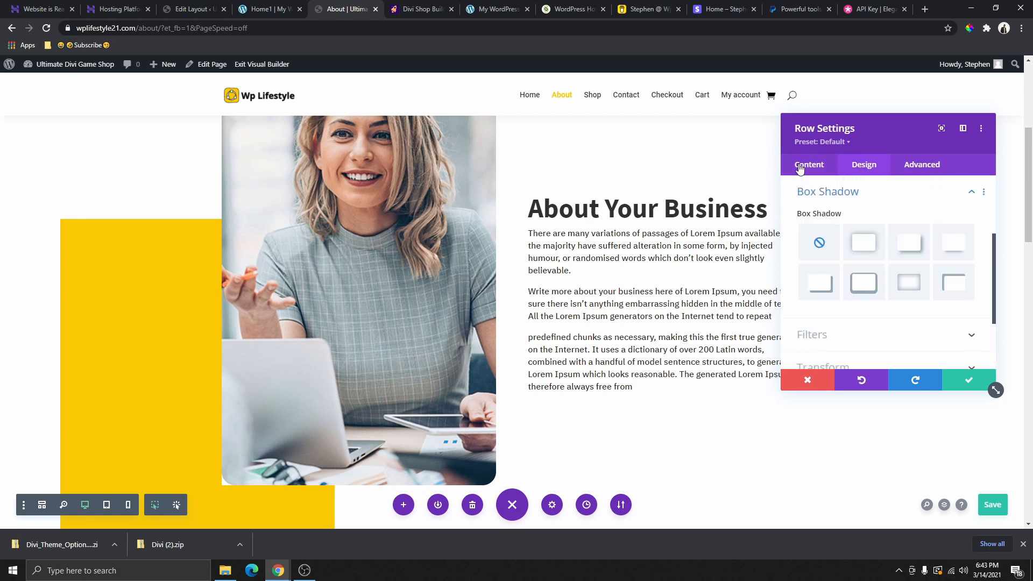
Set the background of the About Your Business row's first column to the global yellow #fcc900
left_click(807, 165)
left_click(807, 263)
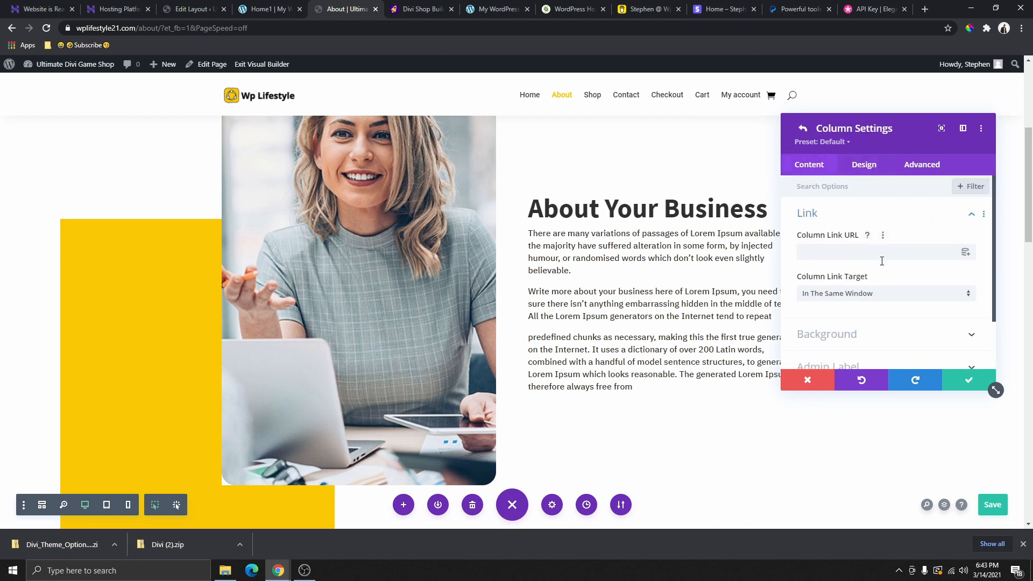
scroll(860, 269, "down", 1)
left_click(831, 271)
scroll(890, 289, "down", 1)
scroll(890, 289, "down", 1)
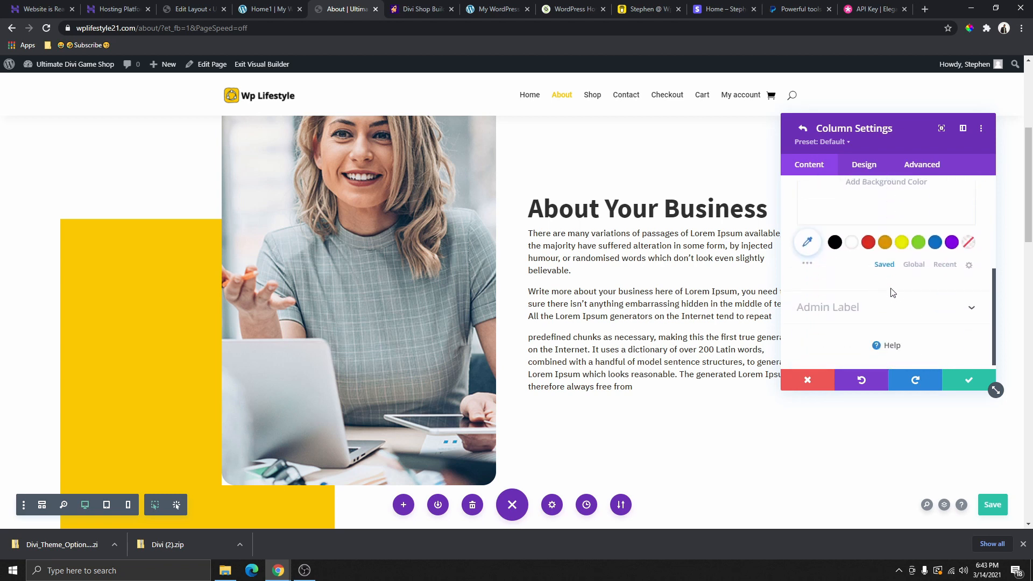
left_click(915, 263)
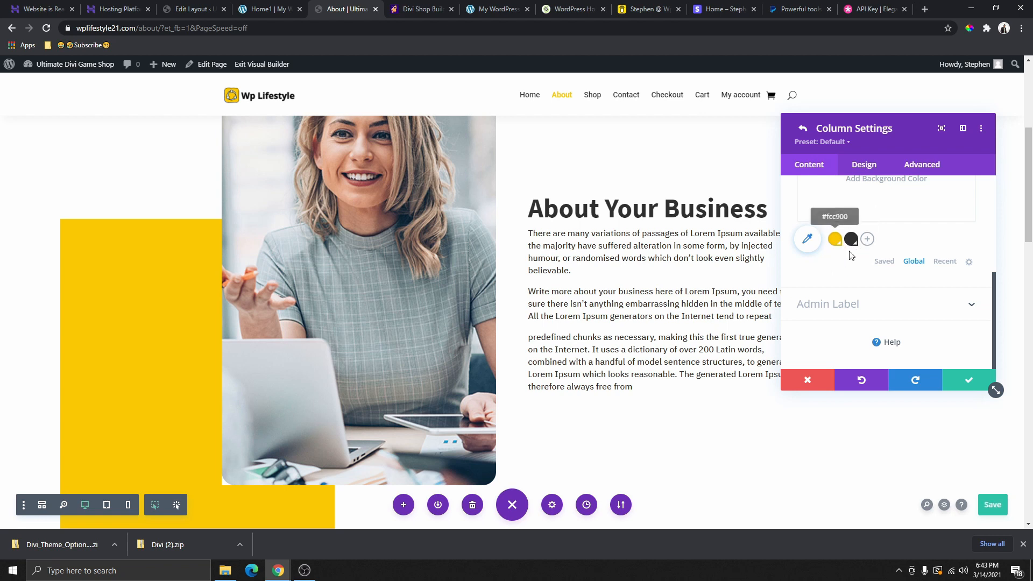
left_click(836, 240)
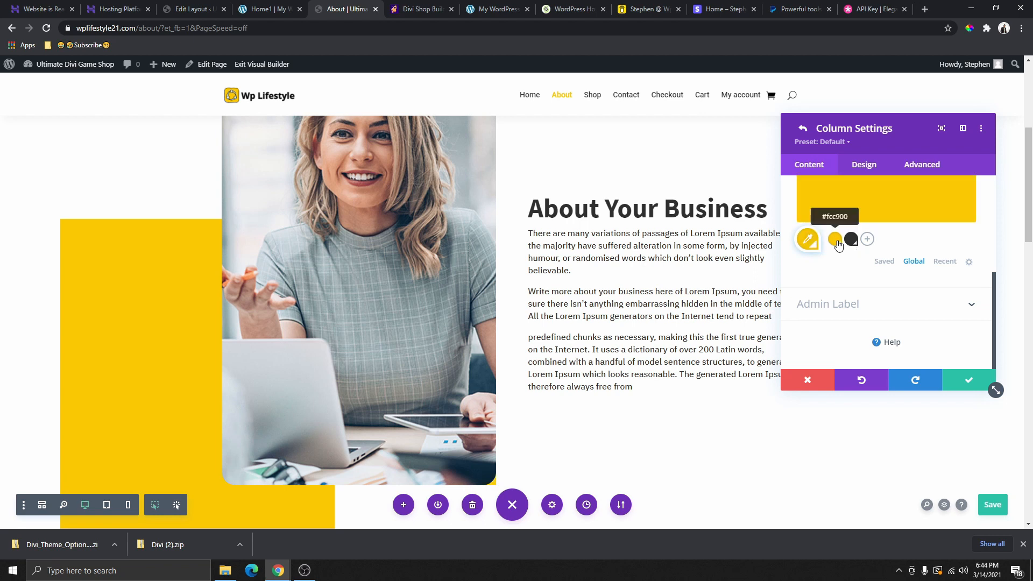
Change the global yellow colour #fcc900 to a blue shade using the column's background colour picker
left_click(809, 240)
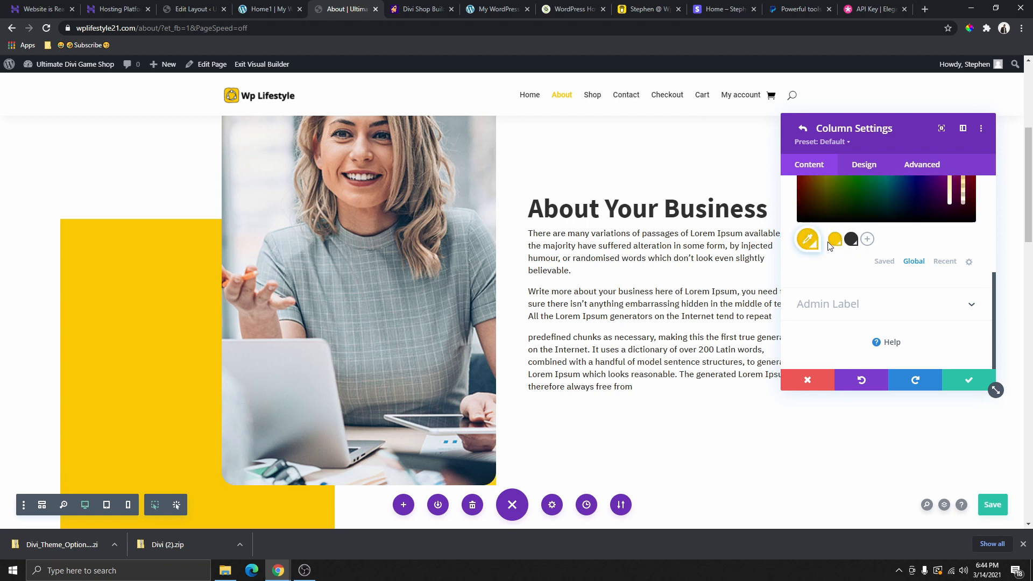
scroll(862, 283, "up", 2)
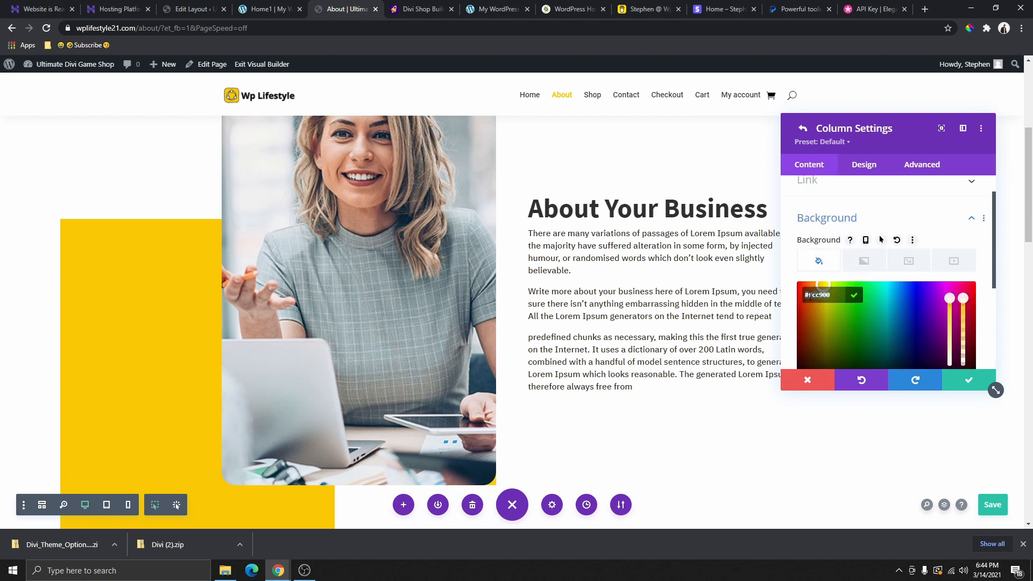
right_click(810, 296)
left_click(847, 333)
scroll(899, 304, "down", 2)
left_click(853, 208)
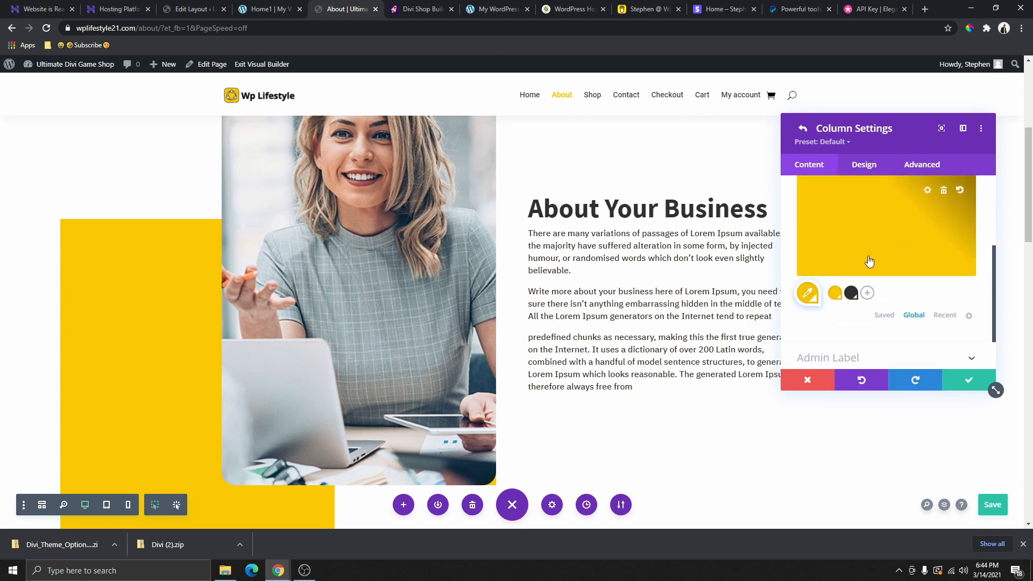
left_click(931, 220)
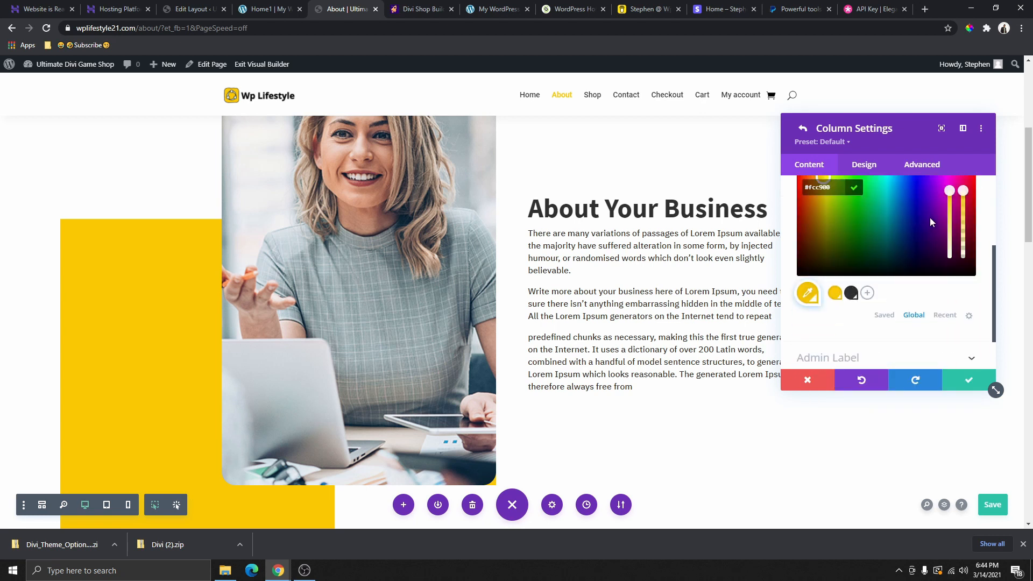
left_click(906, 208)
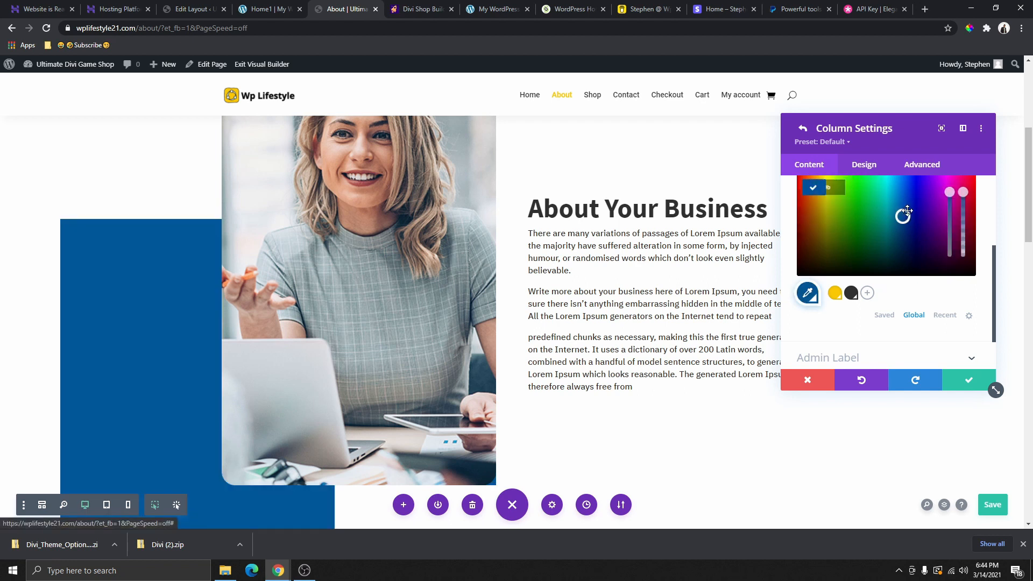
Confirm the global colour change for the entire site, save the About page and exit the Visual Builder
left_click(968, 383)
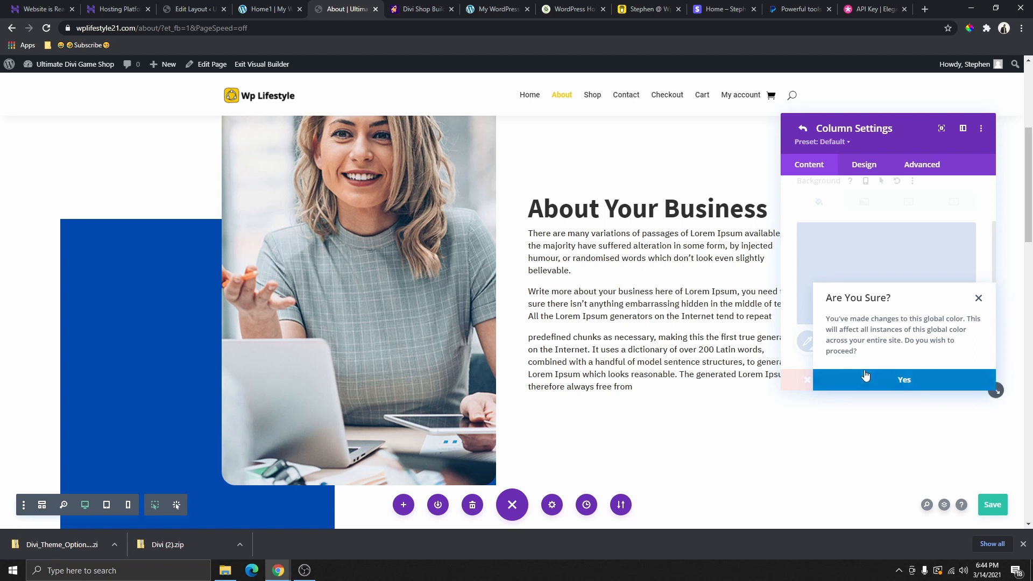
left_click(906, 381)
left_click(959, 381)
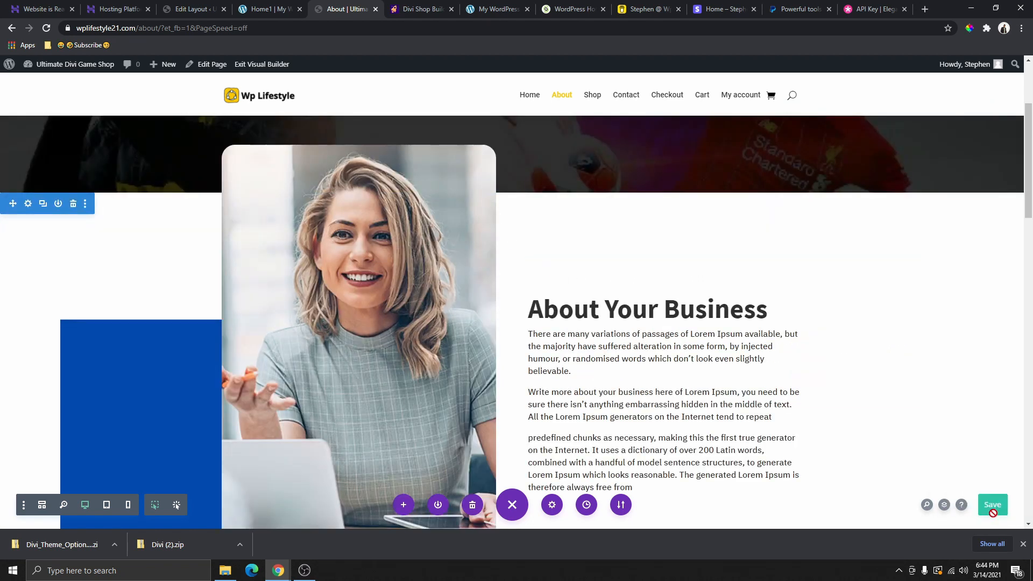
left_click(255, 65)
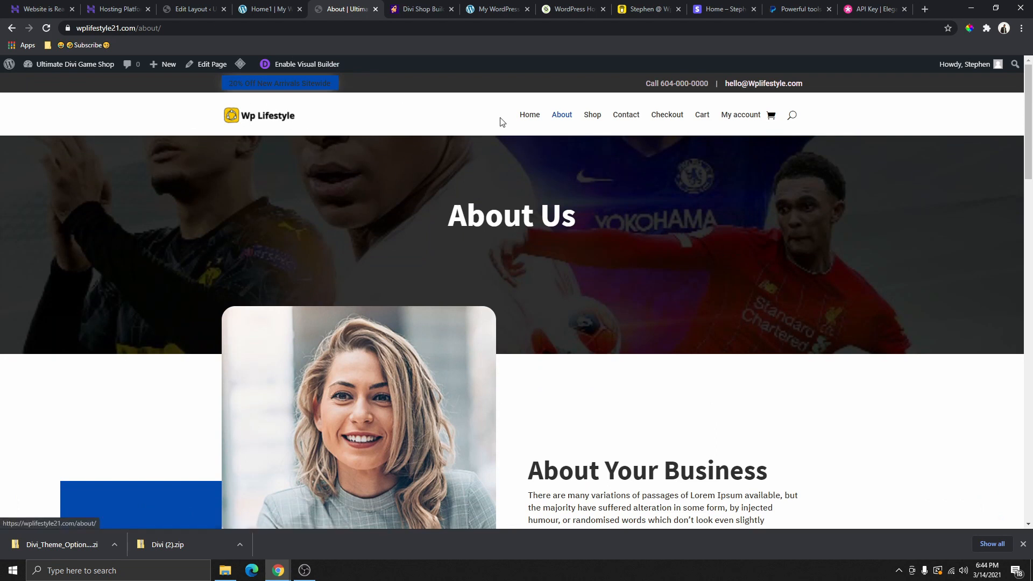
Check the global colour on the published About page's FAQ, team cards, subscribe section and header
scroll(316, 103, "down", 3)
scroll(331, 134, "up", 3)
scroll(601, 206, "down", 10)
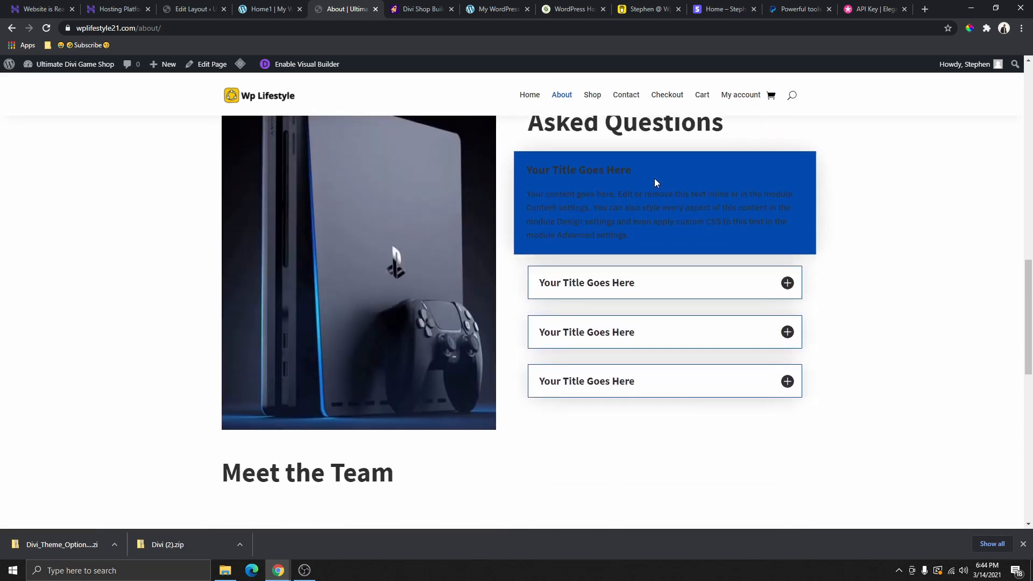
scroll(654, 183, "down", 8)
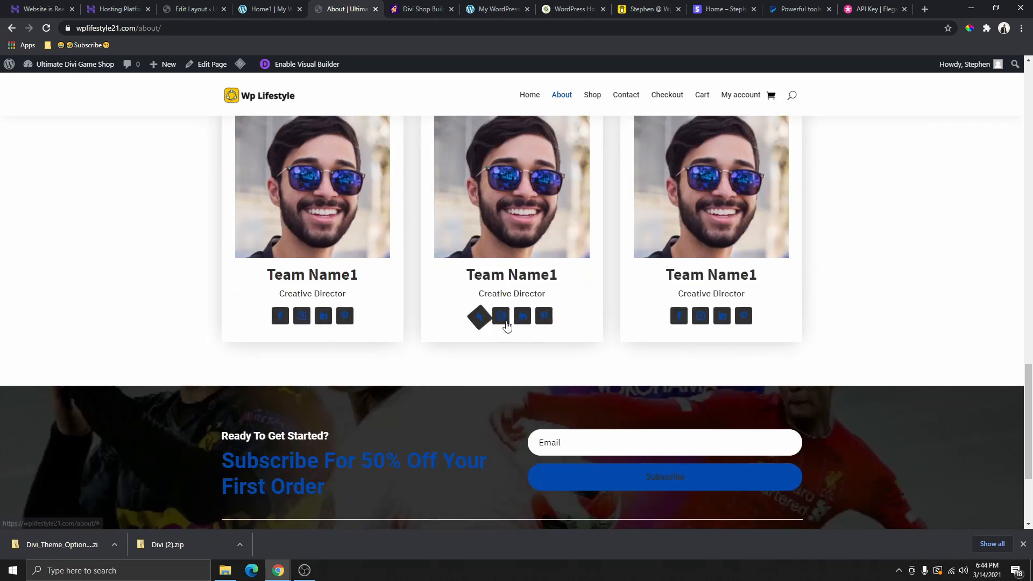
scroll(700, 399, "up", 3)
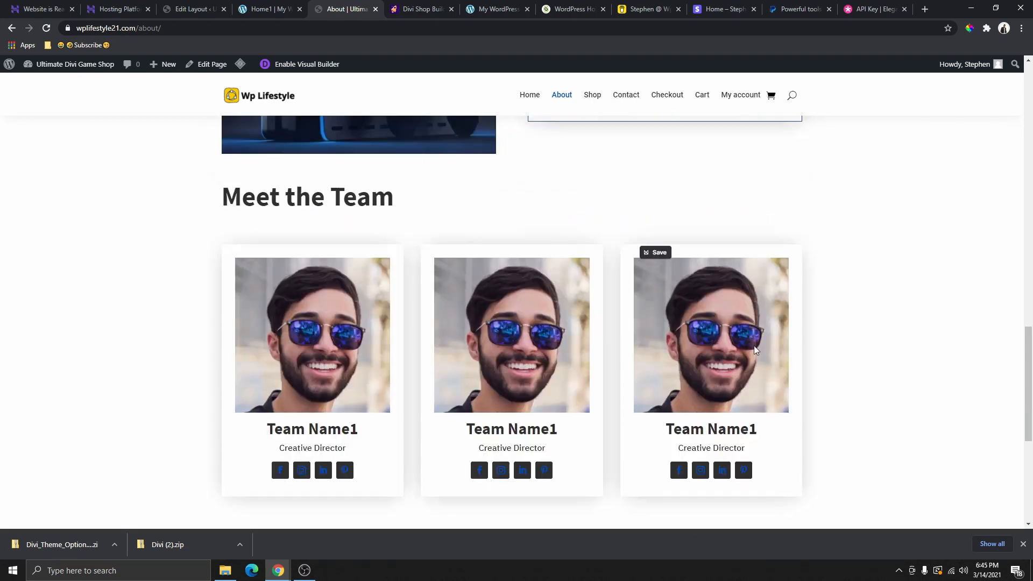
scroll(754, 348, "up", 15)
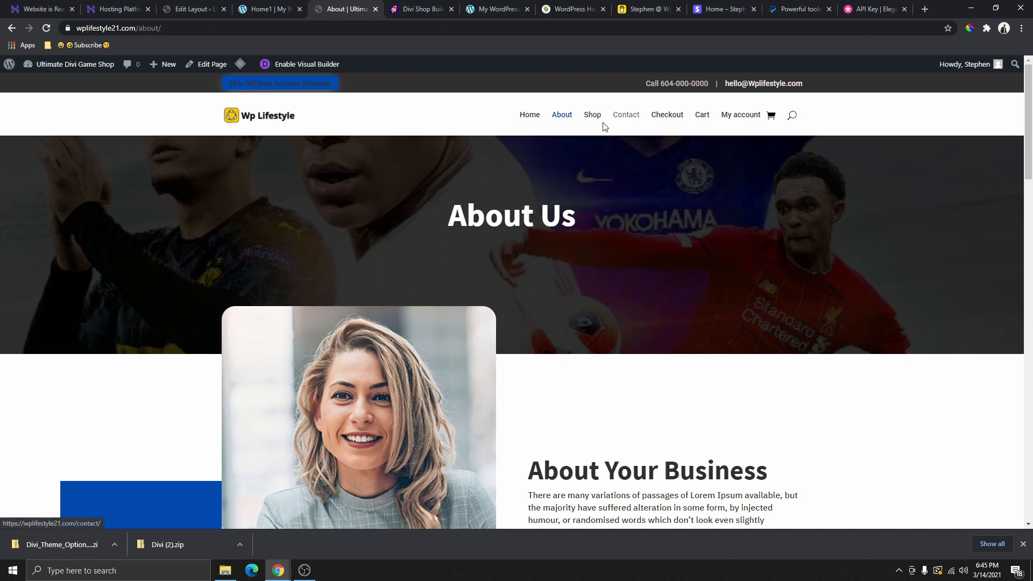
Open the Contact page, load the saved Contact layout into it and review the contact form and map
left_click(627, 116)
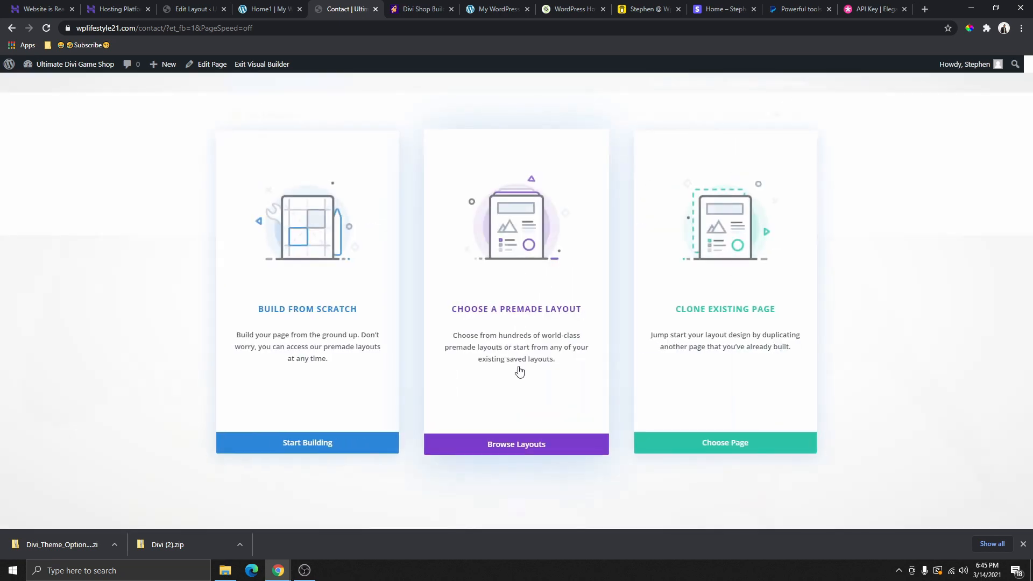
left_click(505, 445)
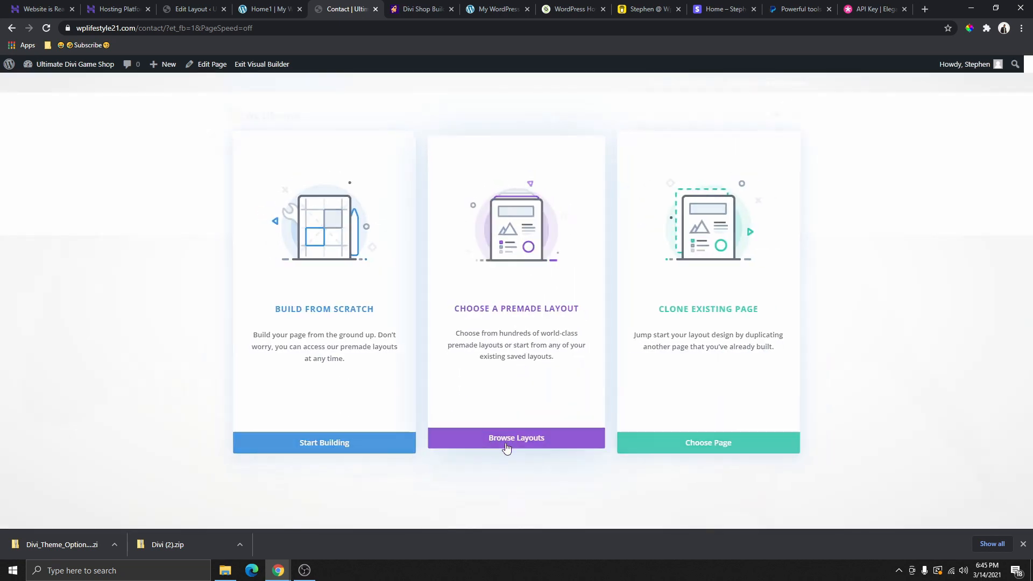
left_click(355, 137)
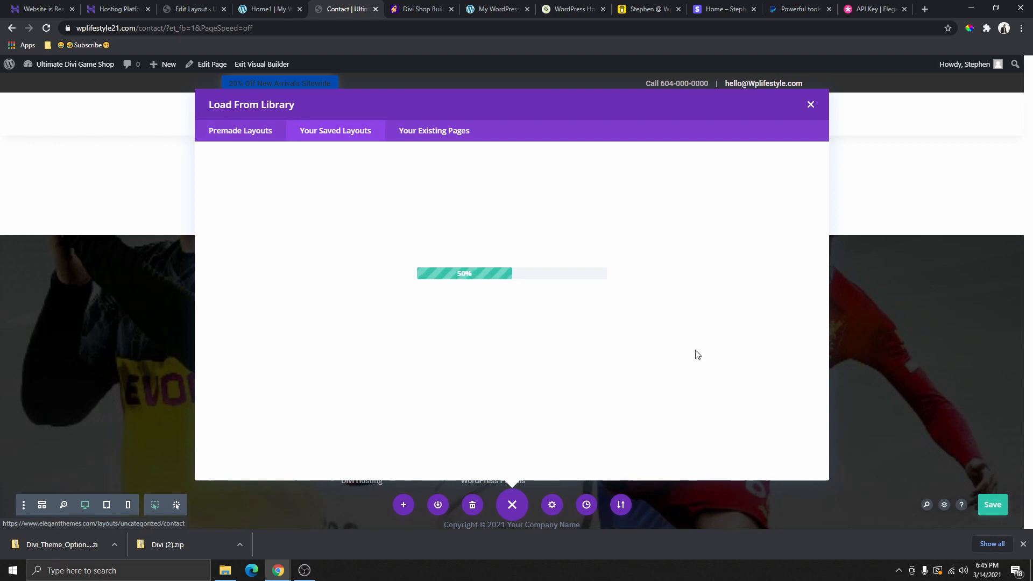
scroll(666, 229, "down", 6)
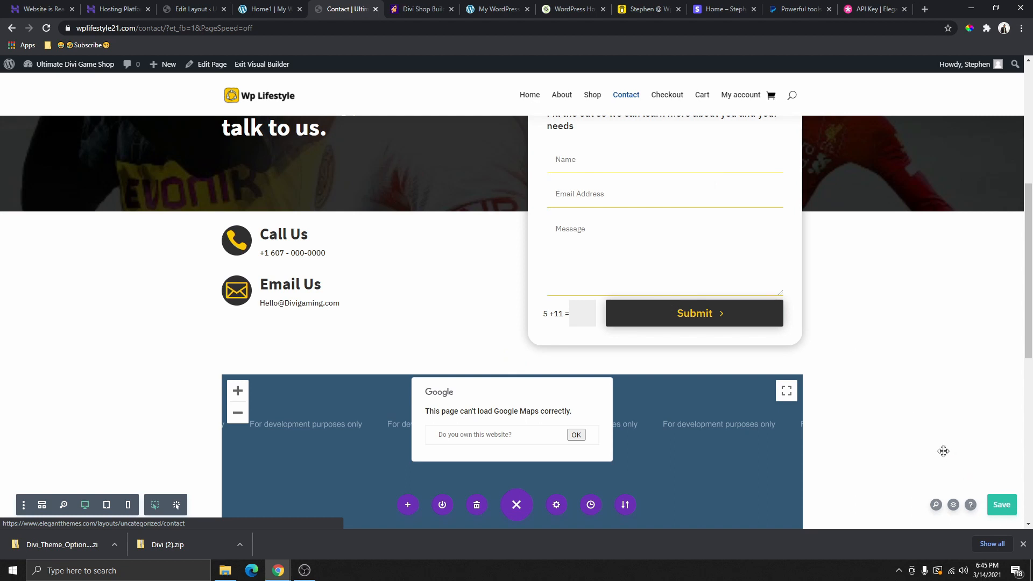
scroll(944, 451, "up", 3)
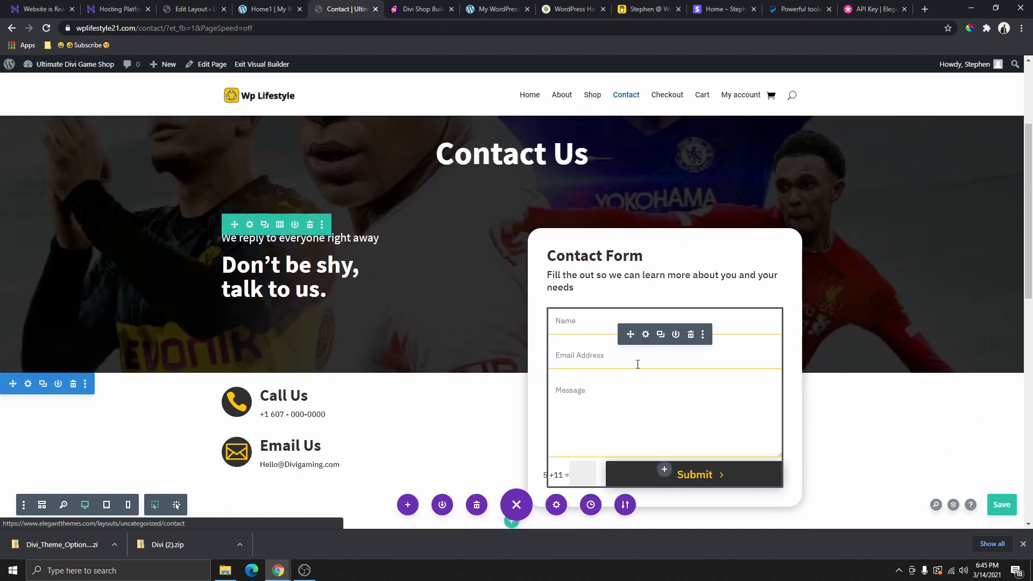
Set the Call Us blurb's icon colour to the blue global colour #0049af
left_click(646, 335)
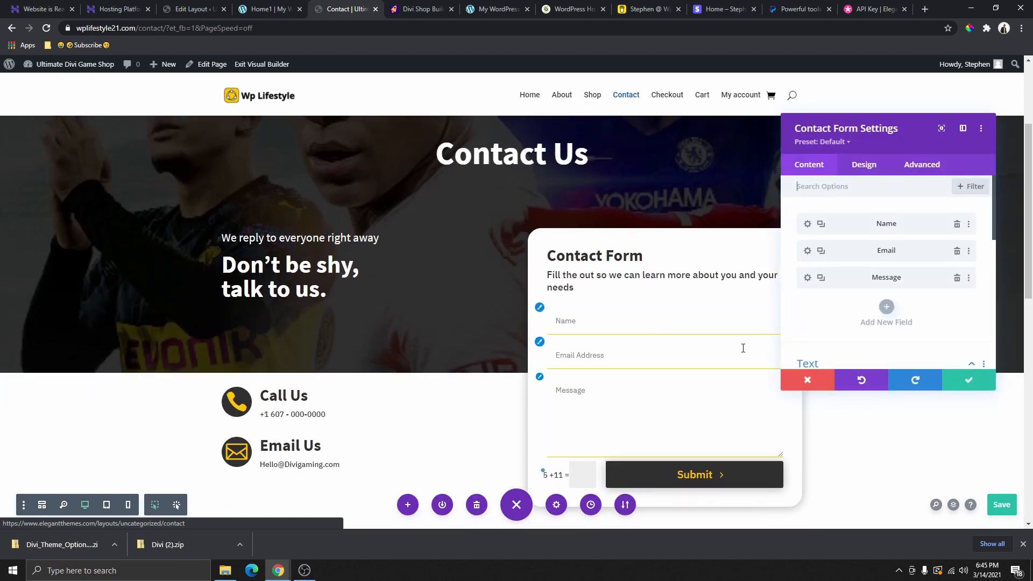
left_click(946, 382)
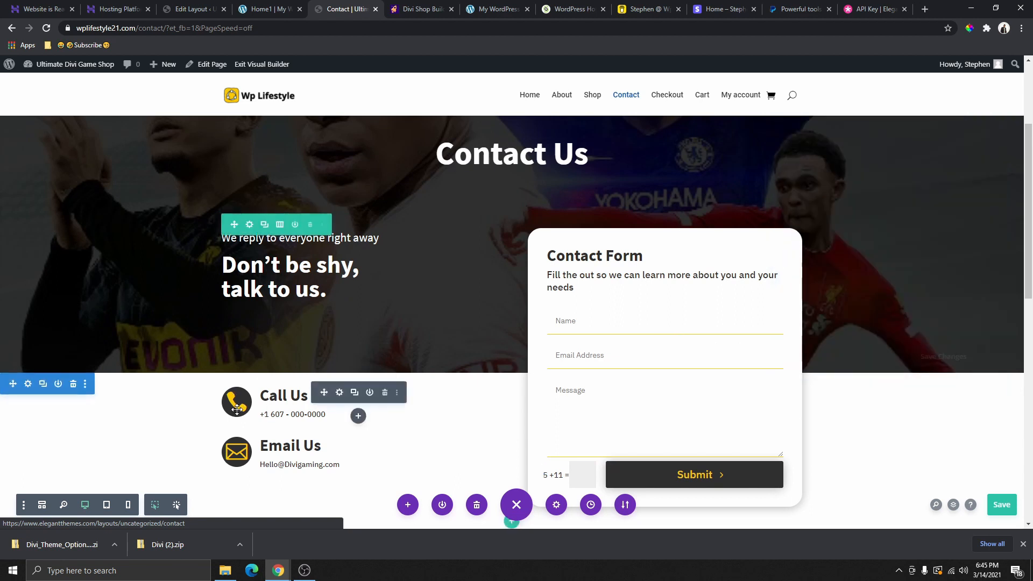
left_click(339, 394)
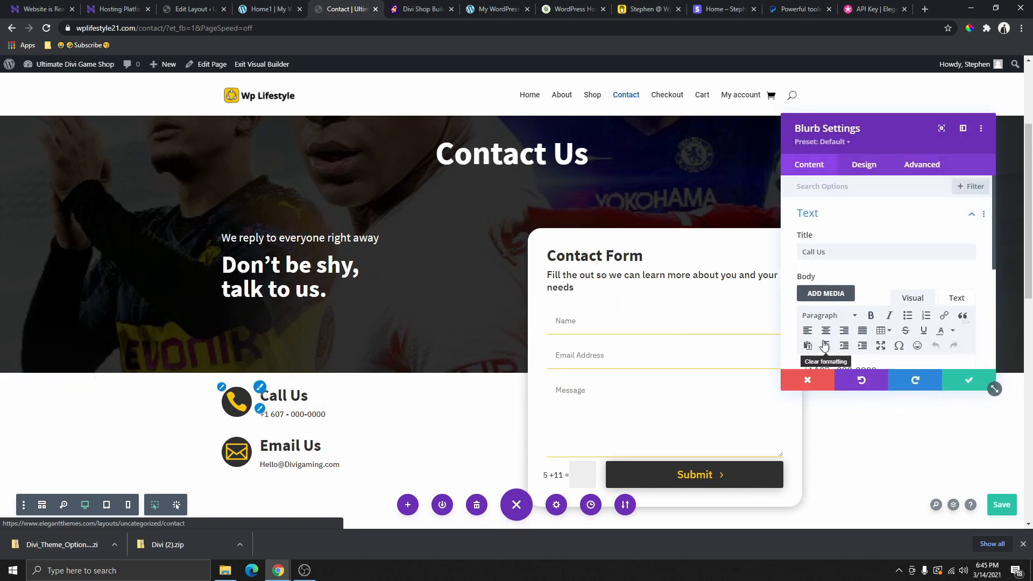
left_click(226, 396)
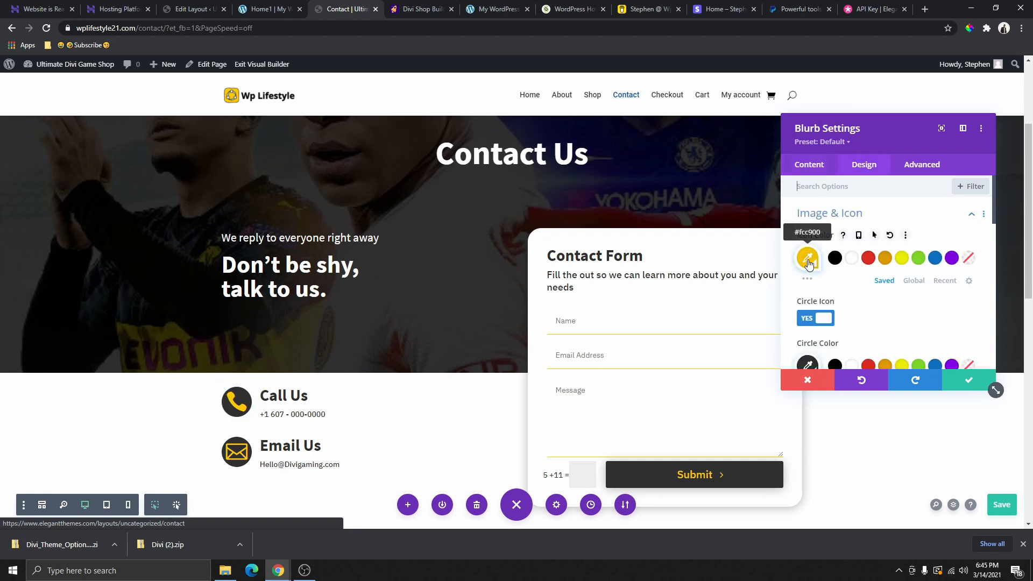
left_click(913, 280)
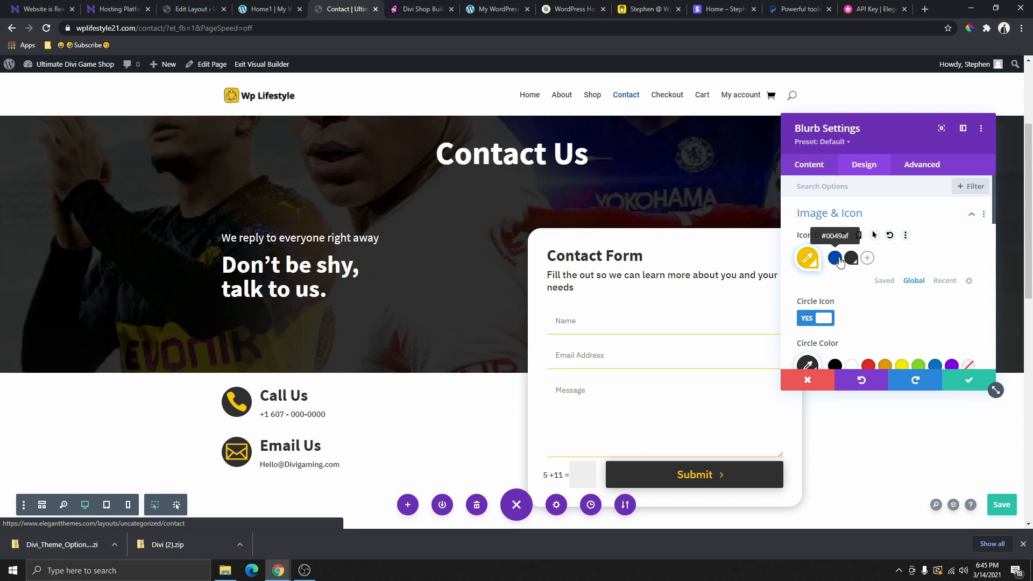
left_click(840, 261)
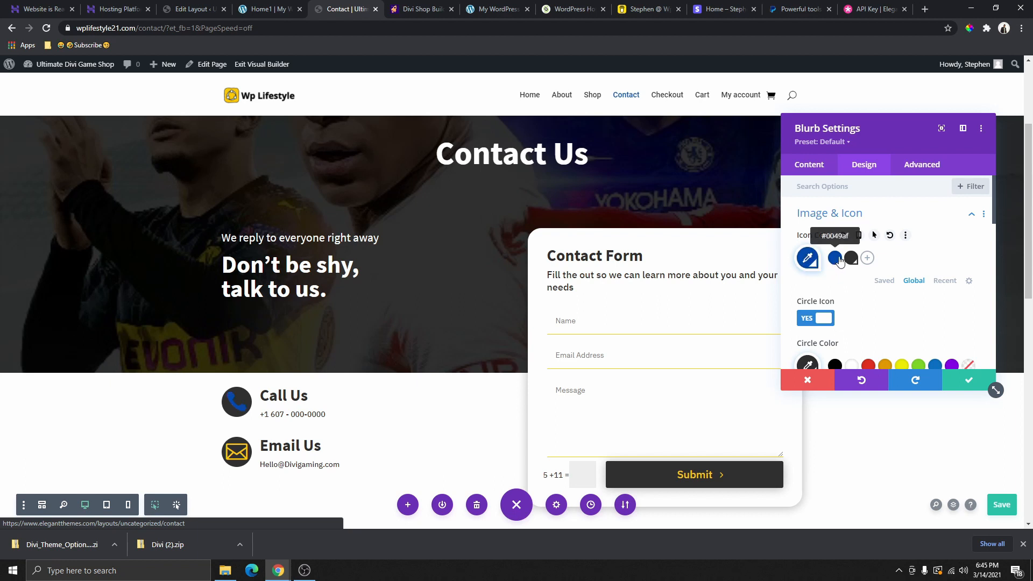
Redefine the global colour used by the Call Us icon as #fcc900 and keep the blurb changes
left_click(808, 259)
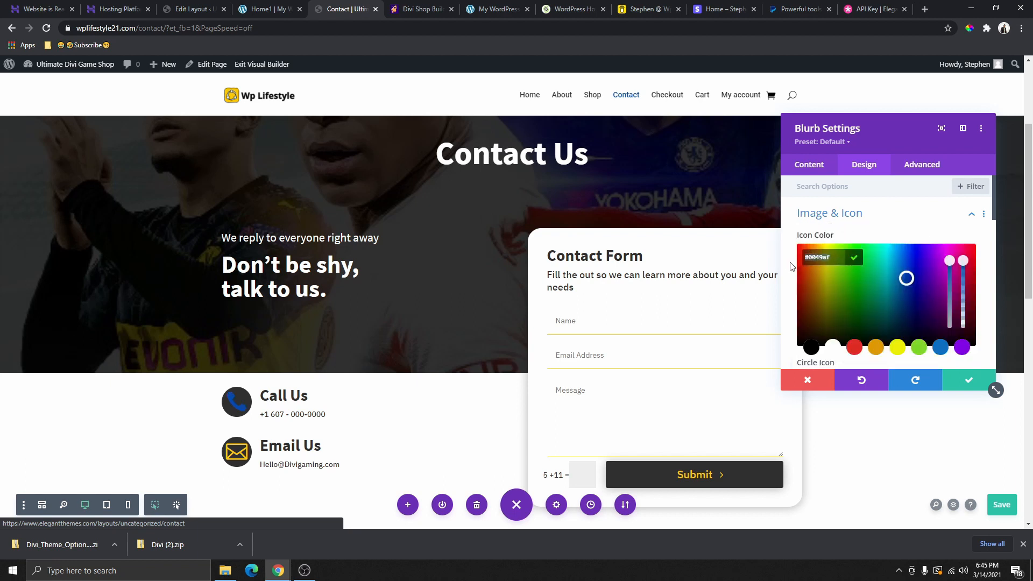
left_click(855, 258)
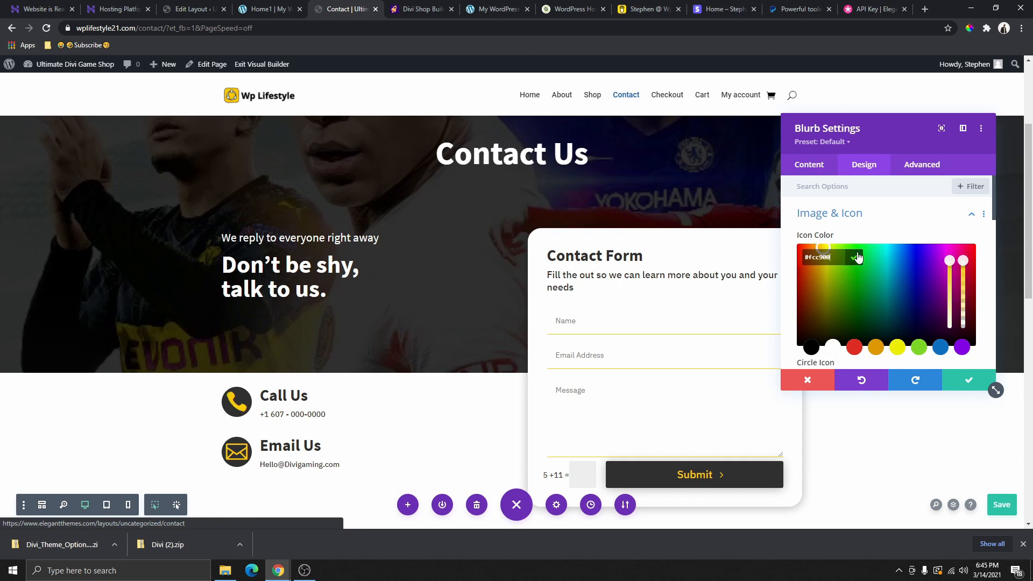
left_click(856, 256)
left_click(886, 383)
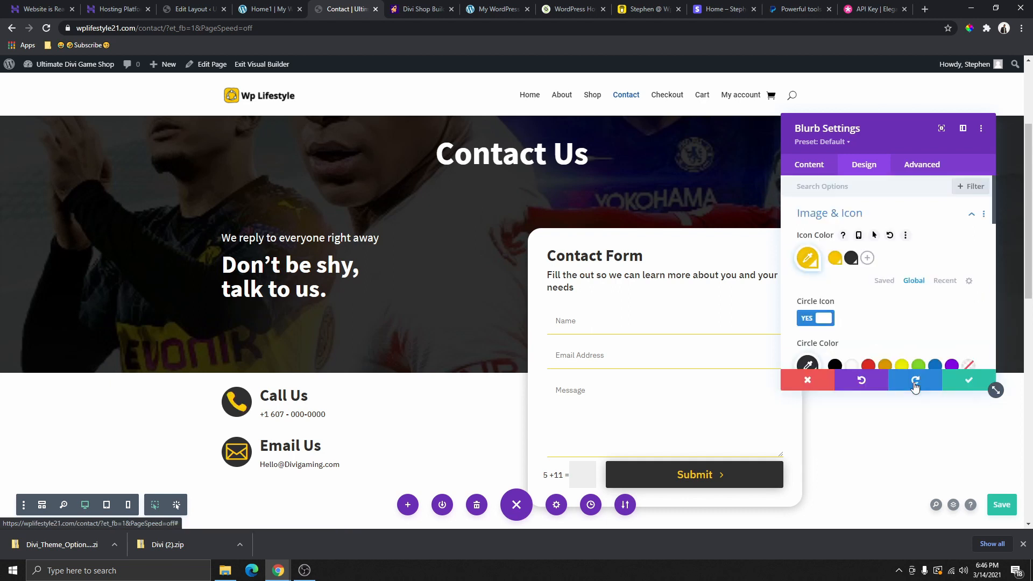
left_click(969, 383)
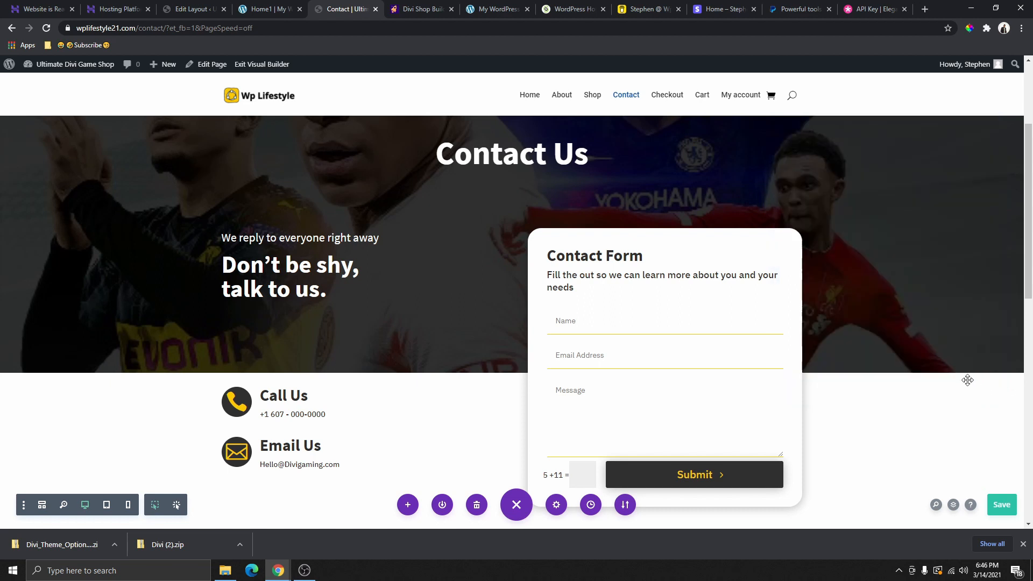
Save the Contact page, exit the visual builder and check the reloaded live page
left_click(1002, 506)
left_click(262, 64)
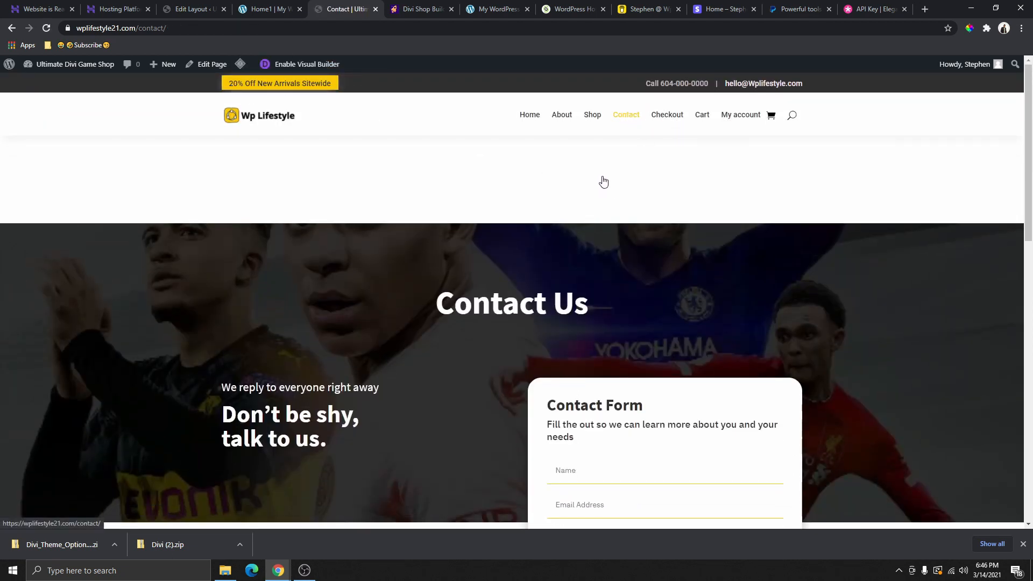
scroll(624, 193, "down", 2)
scroll(624, 188, "up", 2)
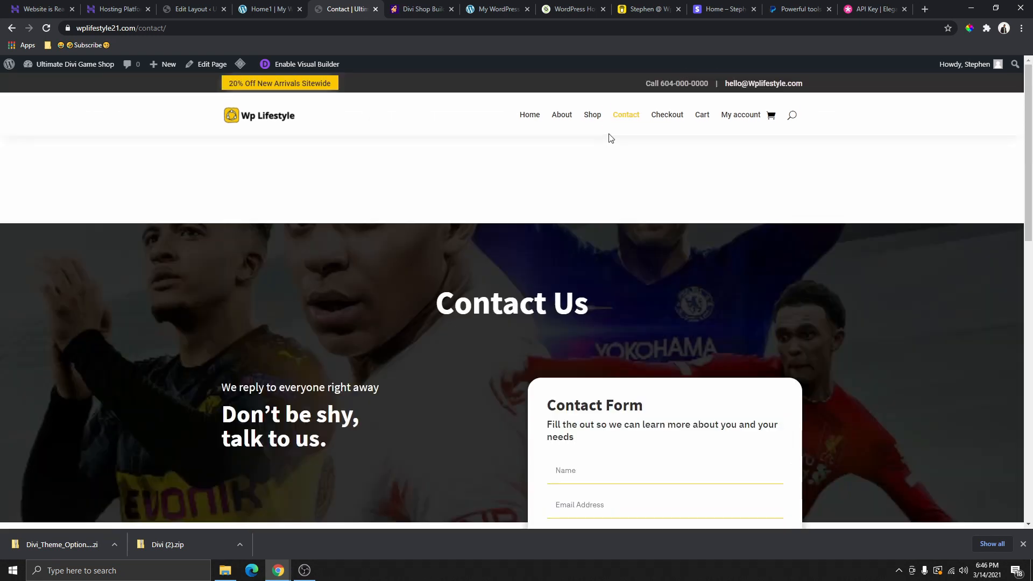
left_click(46, 28)
left_click(628, 115)
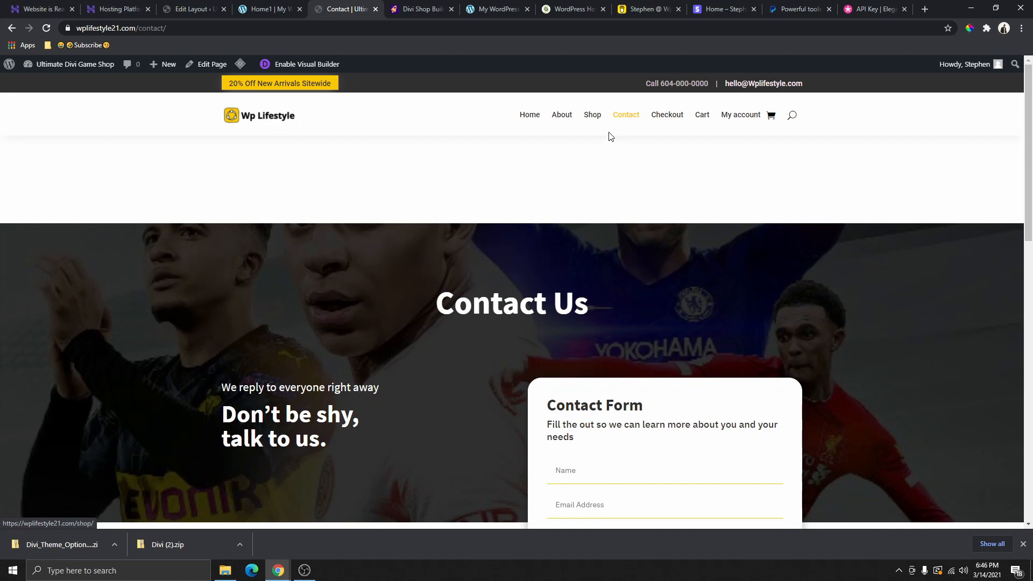
scroll(565, 188, "down", 3)
scroll(563, 195, "up", 3)
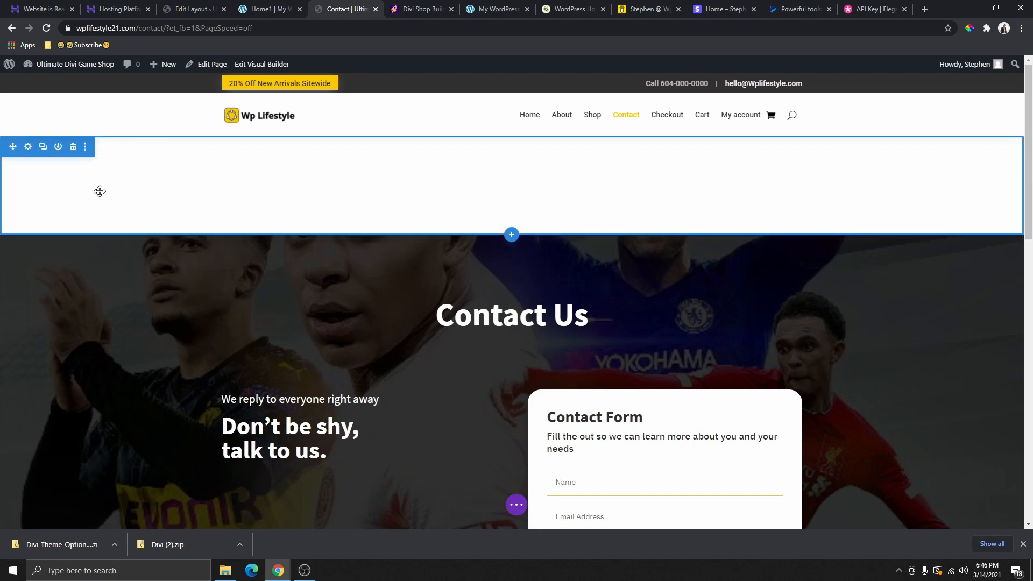
Delete the empty section above the Contact Us banner, save the page and exit the visual builder
left_click(74, 147)
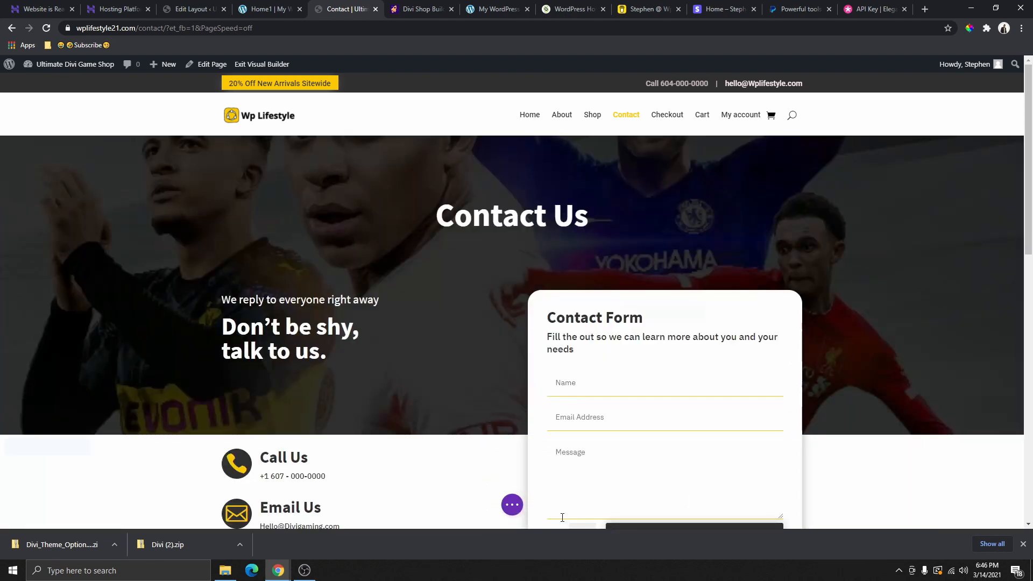
left_click(508, 506)
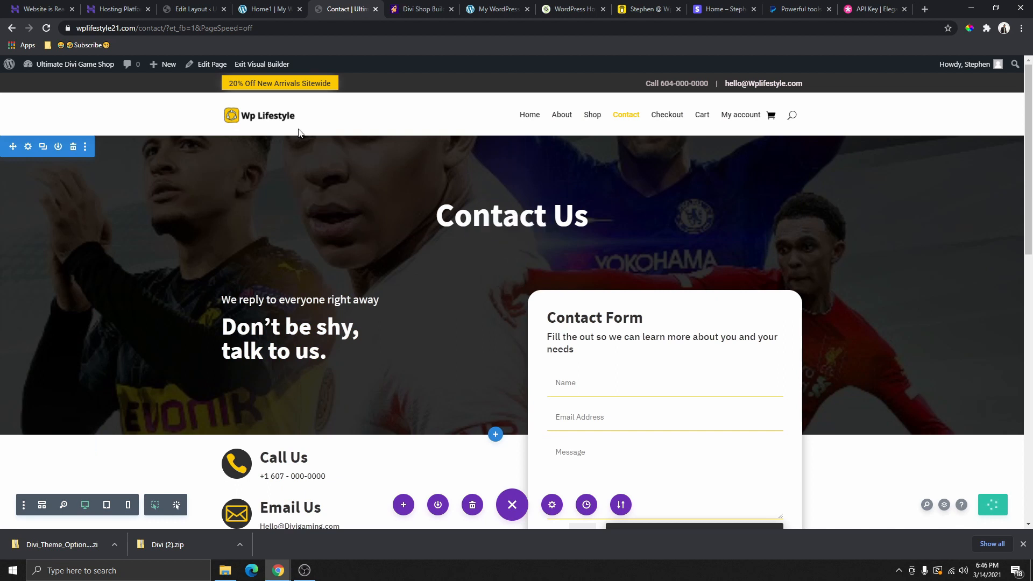
left_click(257, 66)
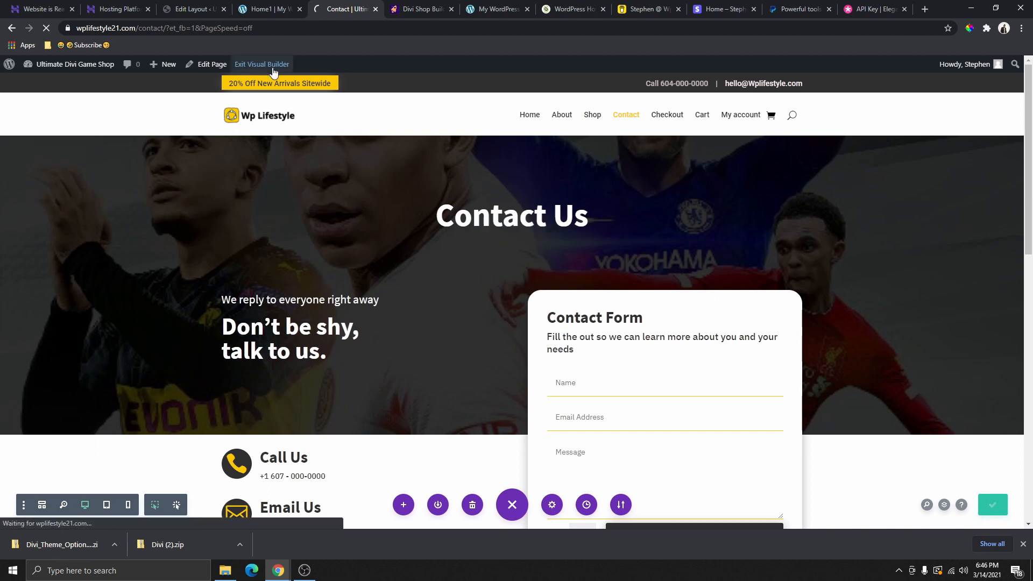
Review the live Home page from the hero banner to the featured products and promo sections
left_click(536, 115)
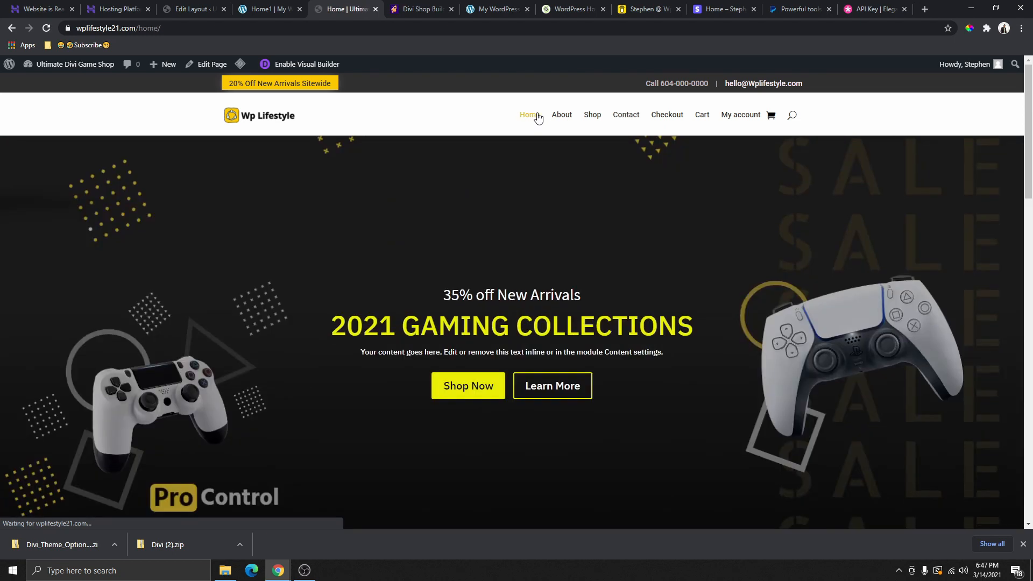
scroll(612, 200, "down", 2)
scroll(611, 200, "down", 15)
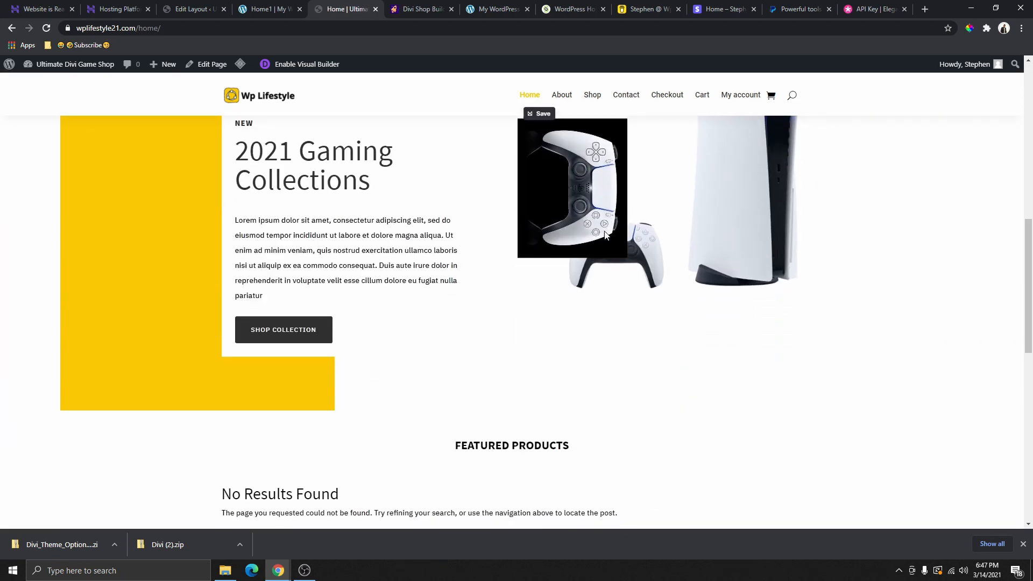
scroll(602, 240, "up", 12)
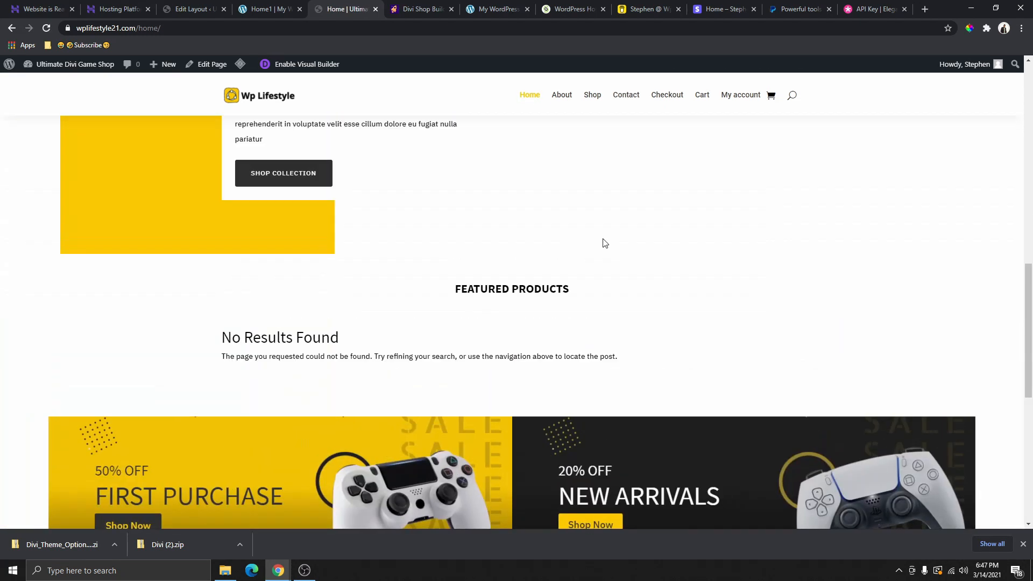
Check the live About page in the Pixel 2 XL mobile preview, then return it to desktop view
left_click(569, 100)
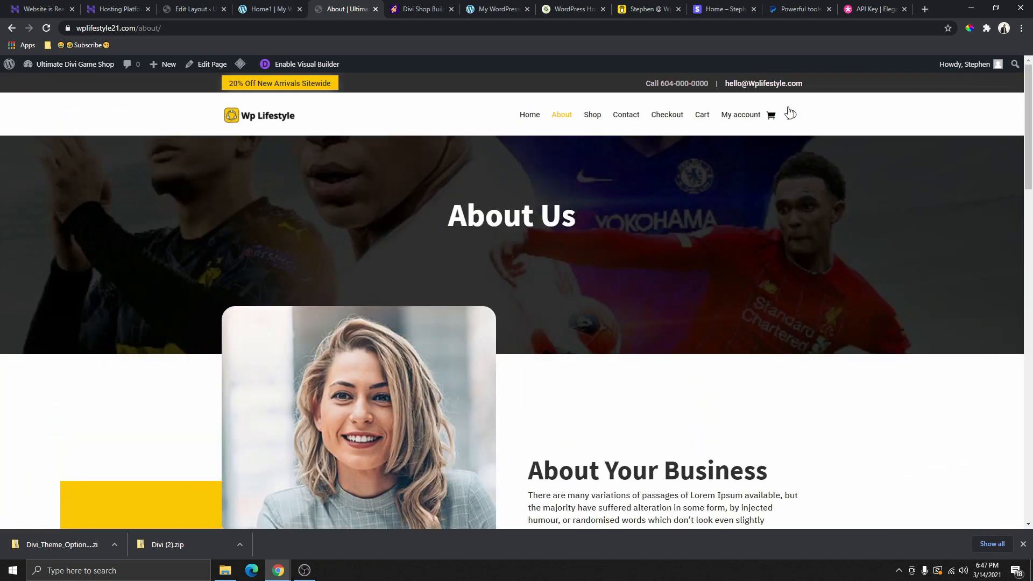
key("ctrl+shift+i")
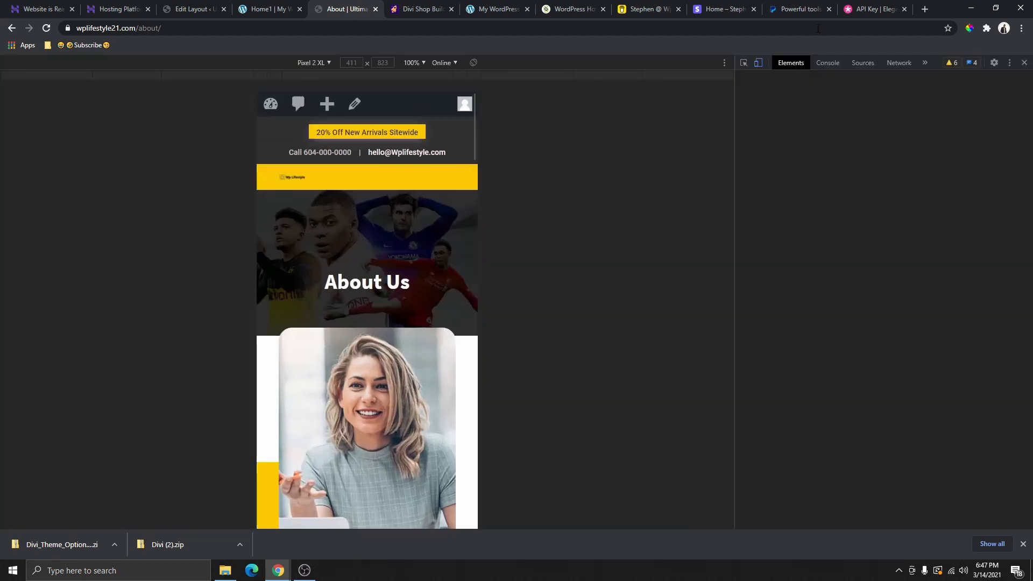
scroll(374, 222, "down", 2)
scroll(374, 221, "down", 15)
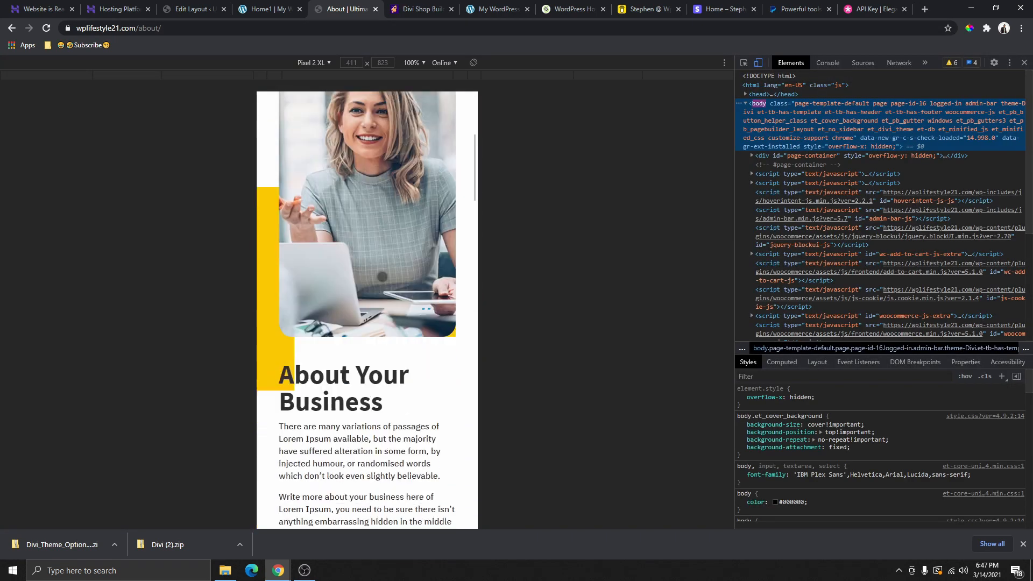
scroll(380, 281, "up", 12)
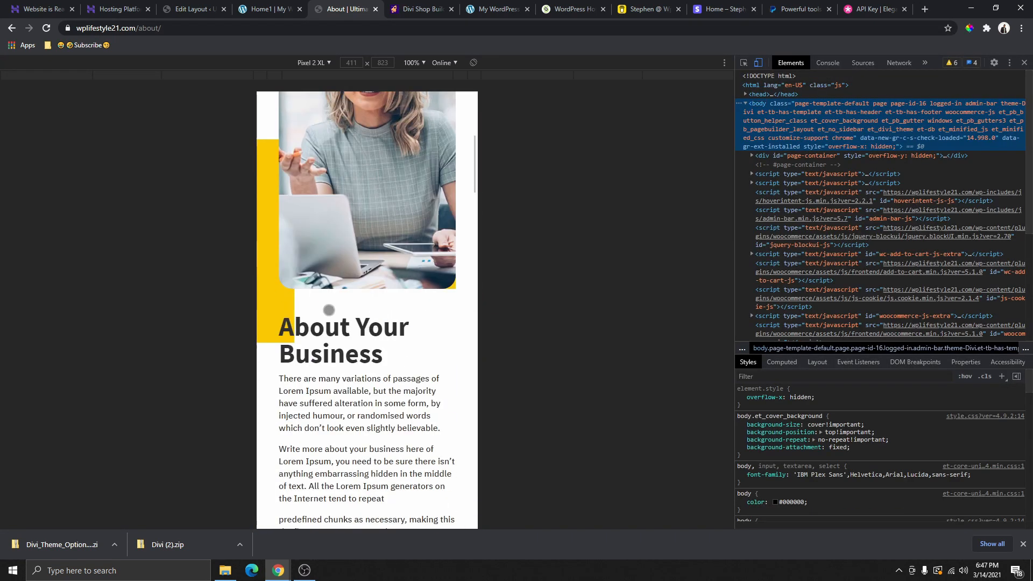
scroll(330, 307, "down", 7)
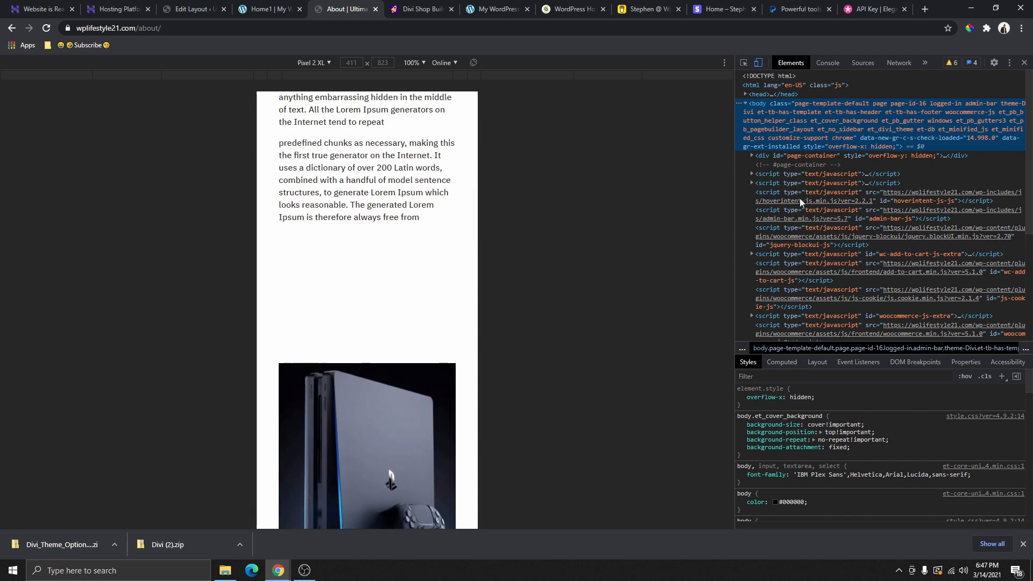
left_click(1024, 63)
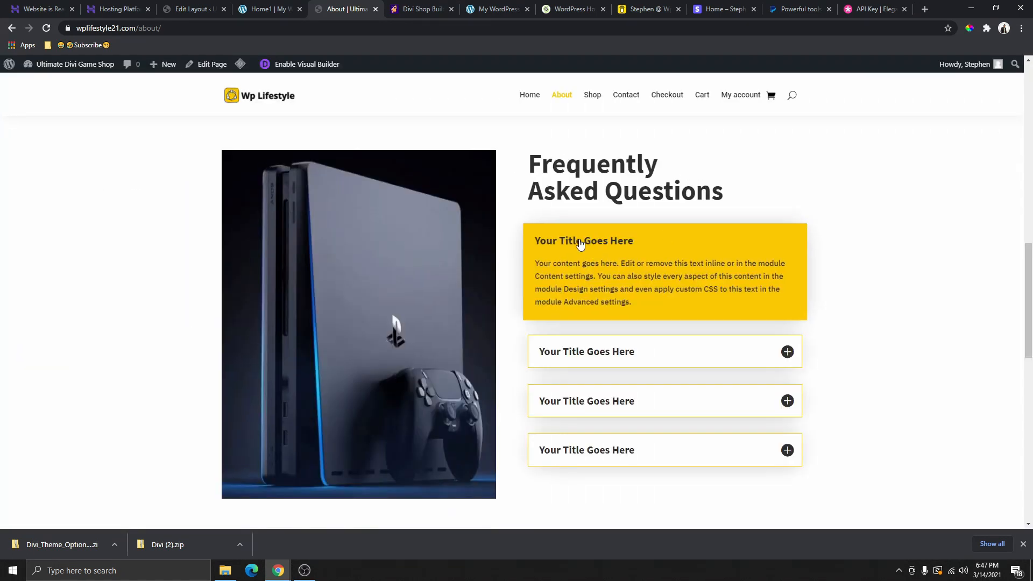
scroll(596, 214, "up", 15)
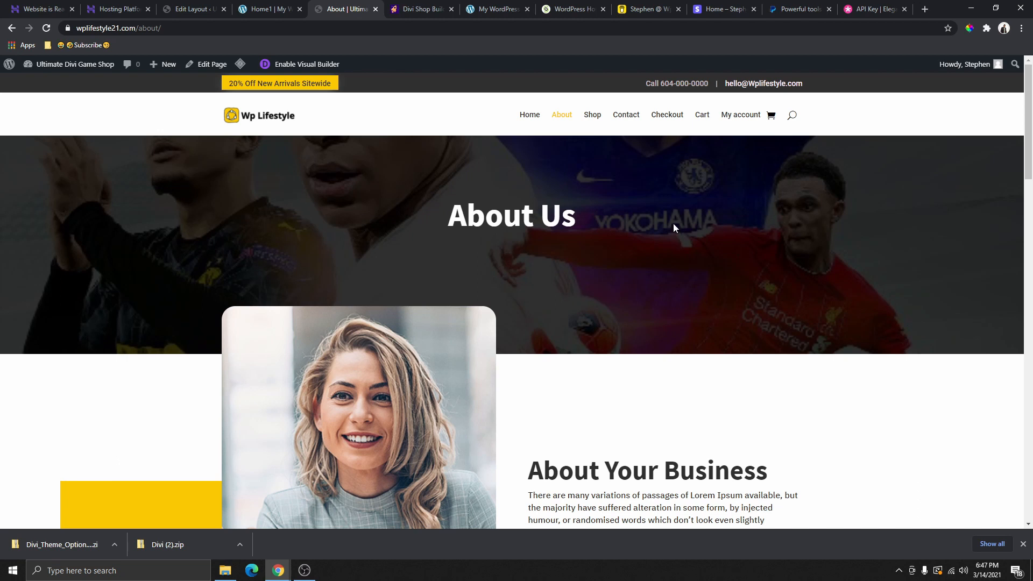
Revisit the live Home page and examine the product listing area on the Shop page
left_click(530, 116)
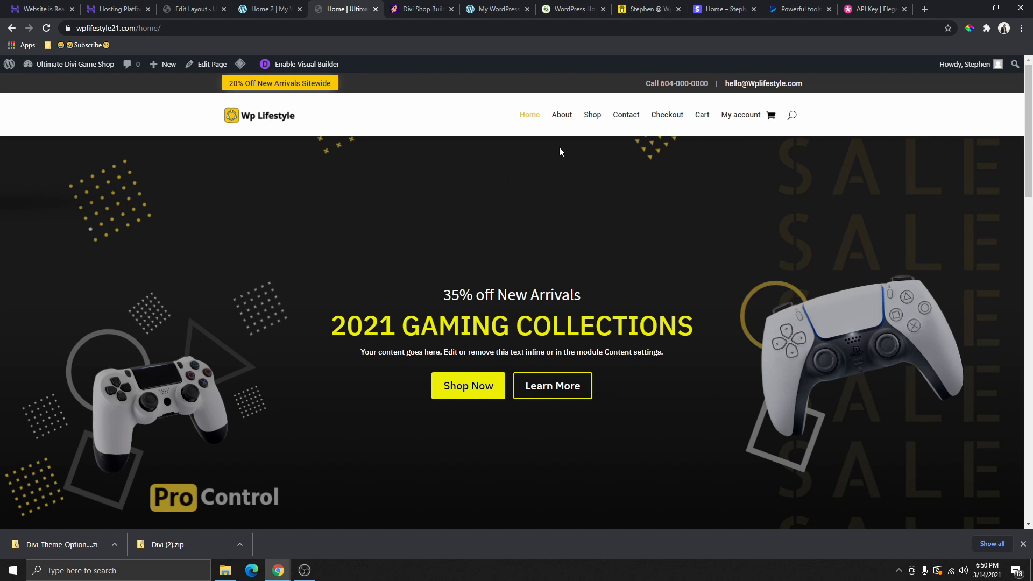
left_click(592, 115)
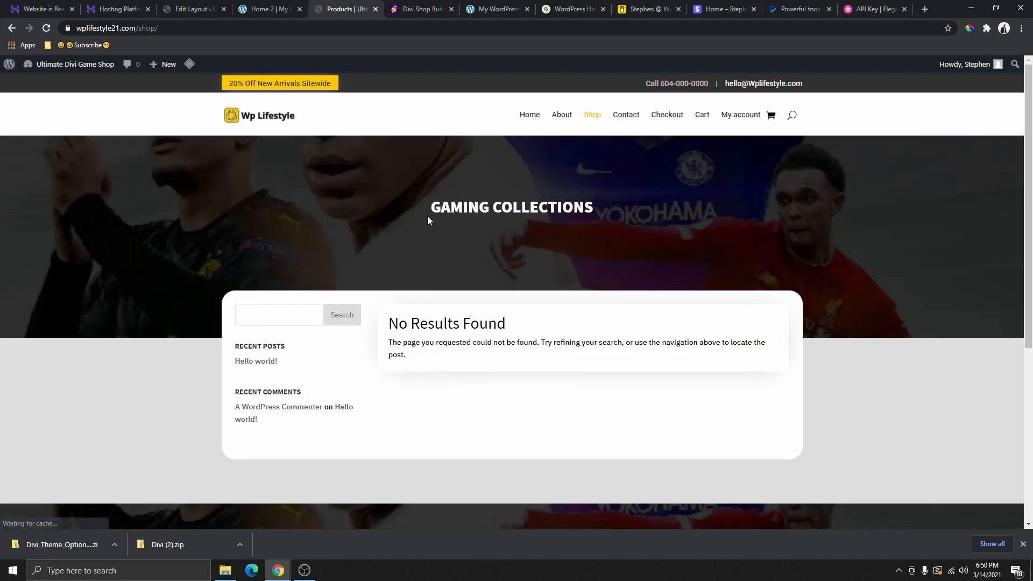
scroll(428, 220, "down", 4)
scroll(546, 293, "up", 4)
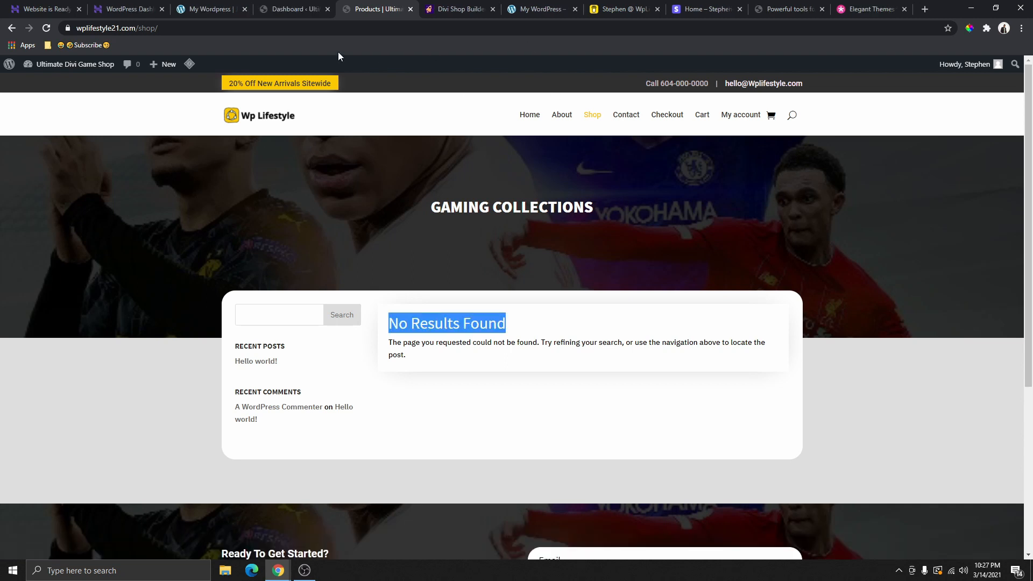
Switch to the WordPress dashboard and open the WooCommerce setup wizard
left_click(294, 10)
mouse_move(69, 64)
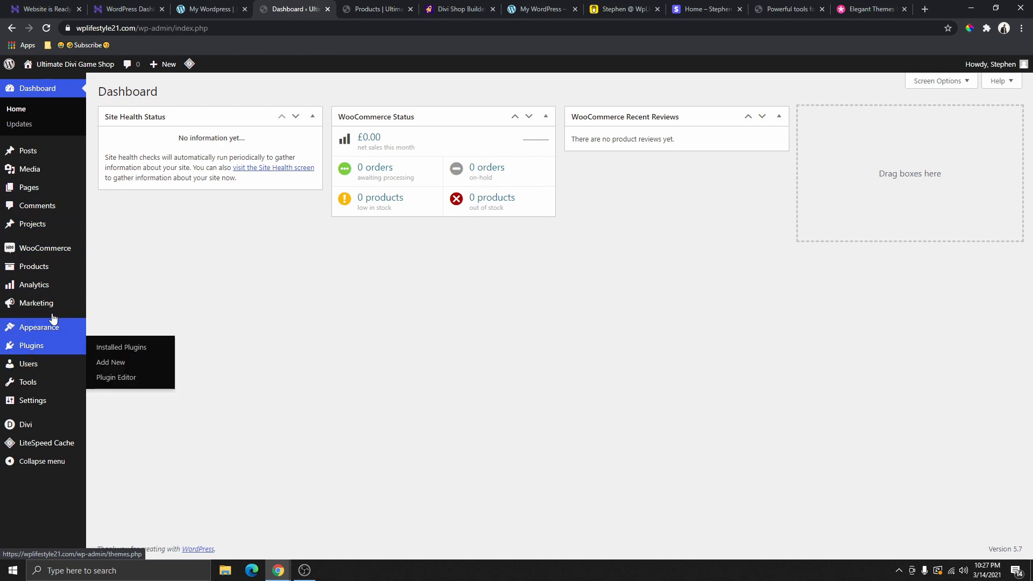
mouse_move(42, 253)
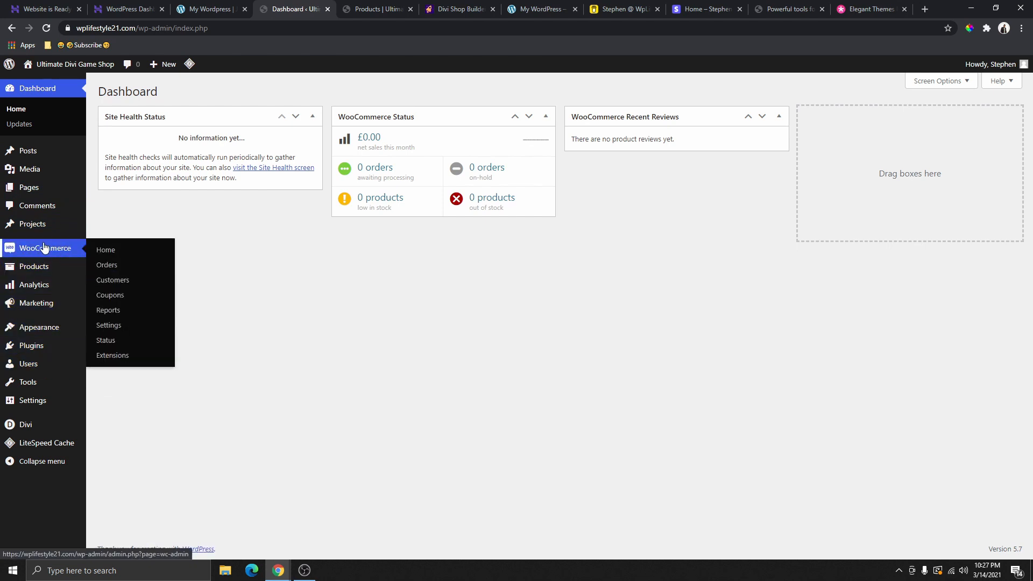
left_click(50, 251)
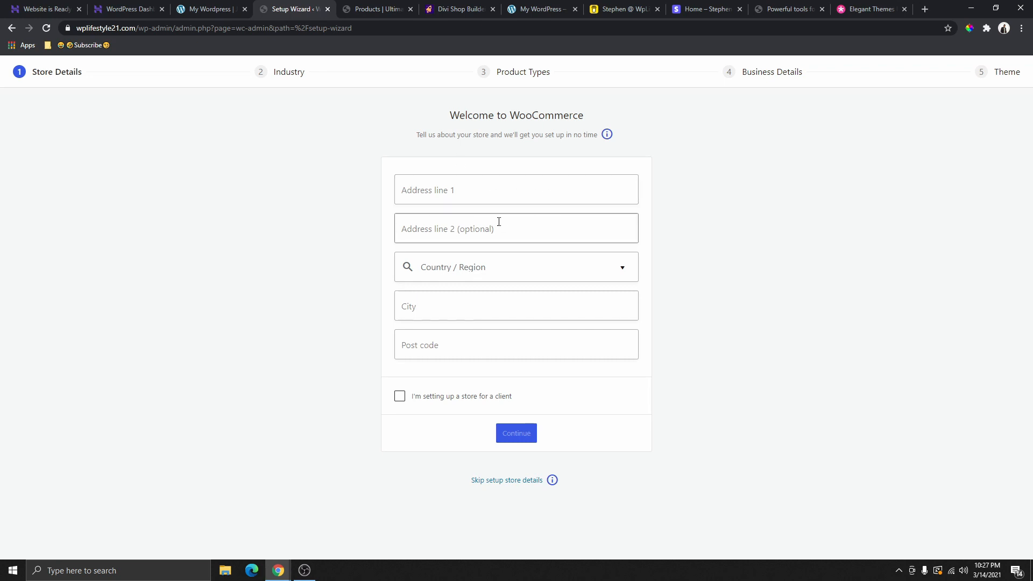
Look over the setup wizard's store address, country and city fields and try the option for setting up a client's store
left_click(462, 196)
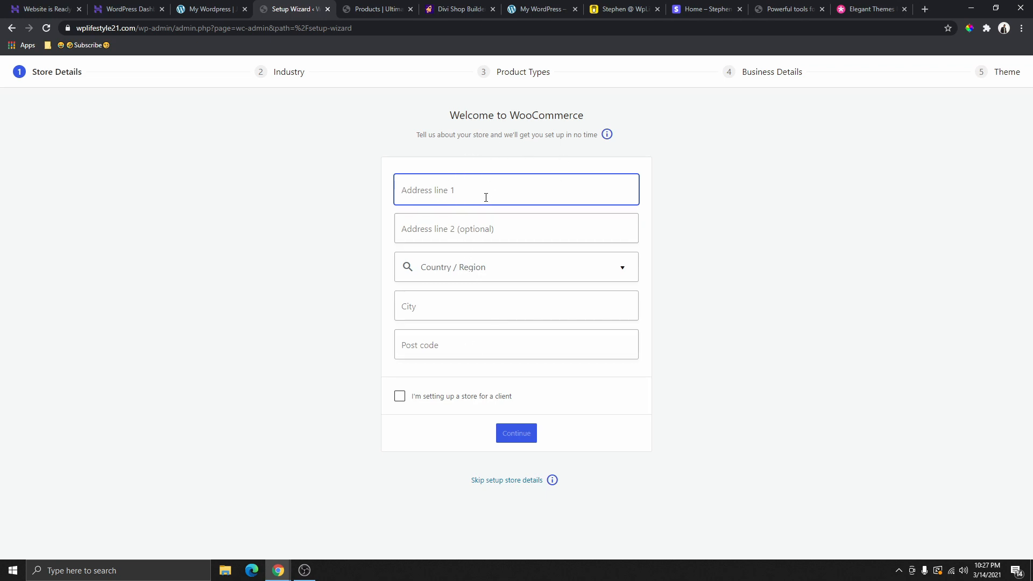
left_click(467, 273)
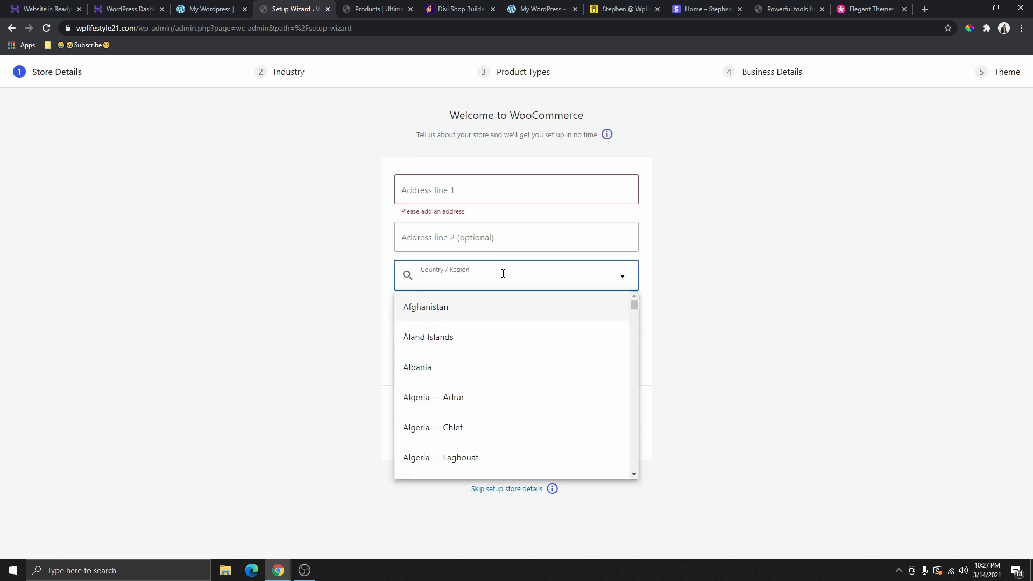
left_click(361, 318)
left_click(456, 326)
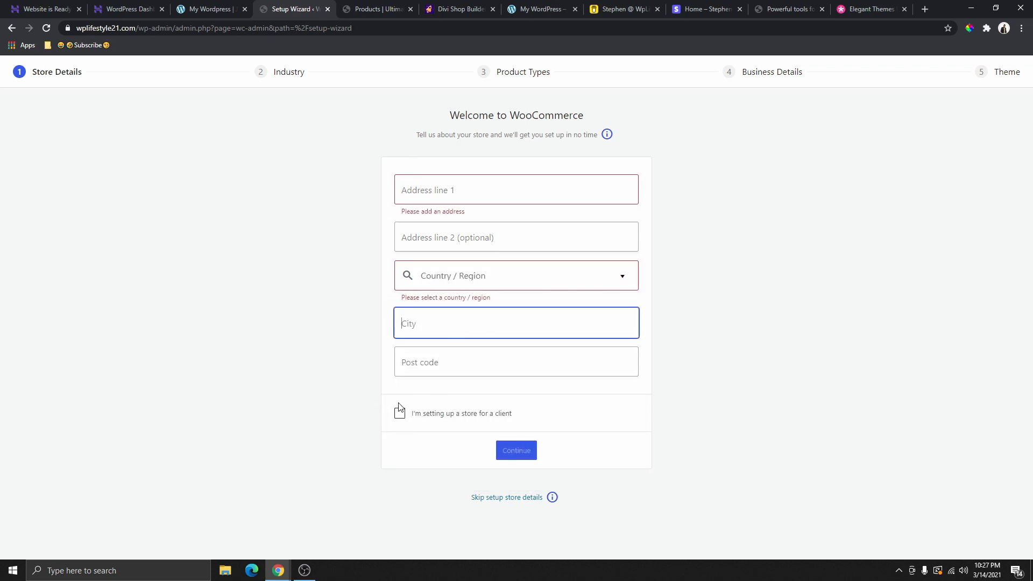
left_click(401, 418)
left_click(400, 423)
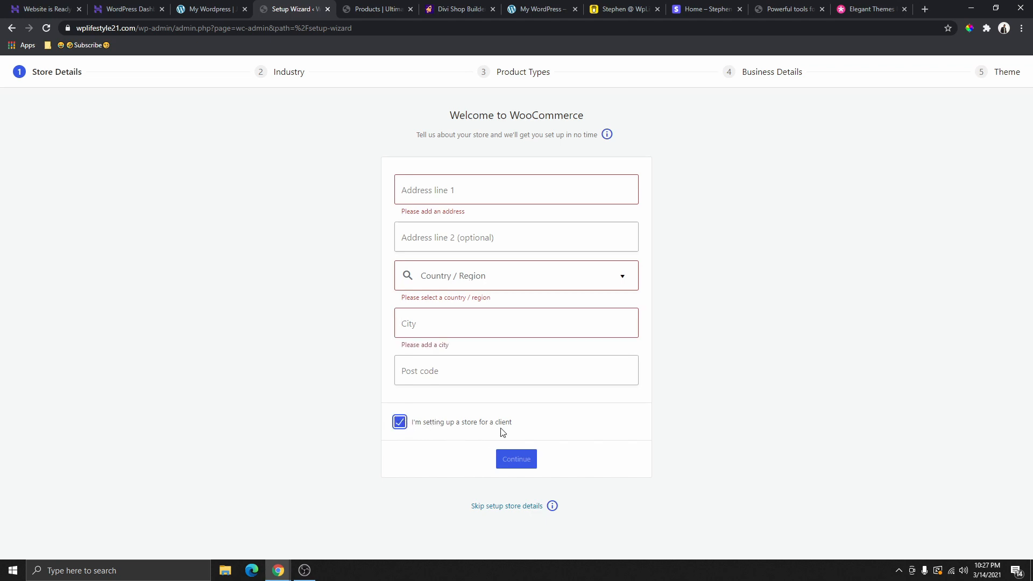
left_click(414, 424)
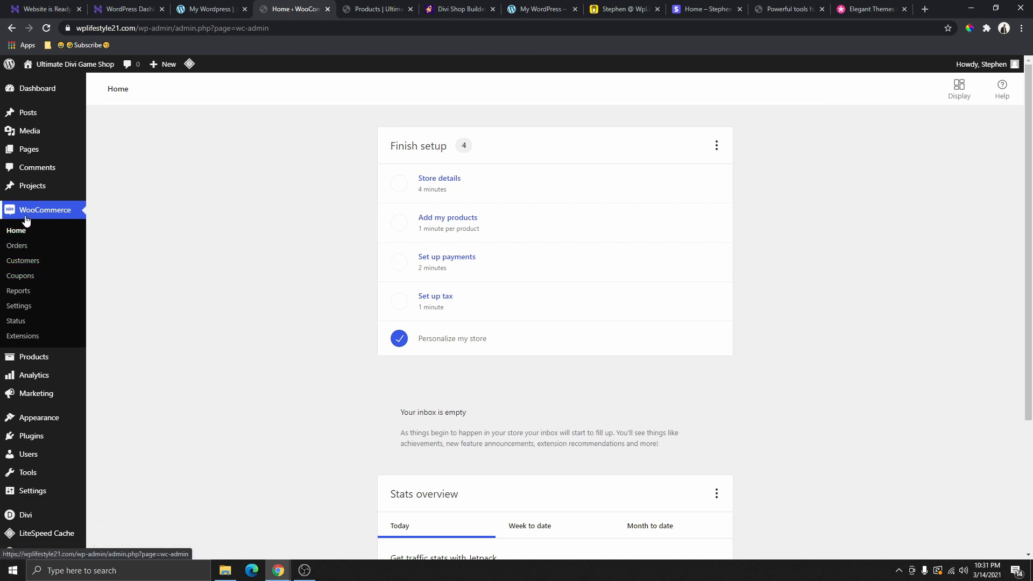
Open the WooCommerce Orders page and examine the order area and the suggested store tools
left_click(17, 249)
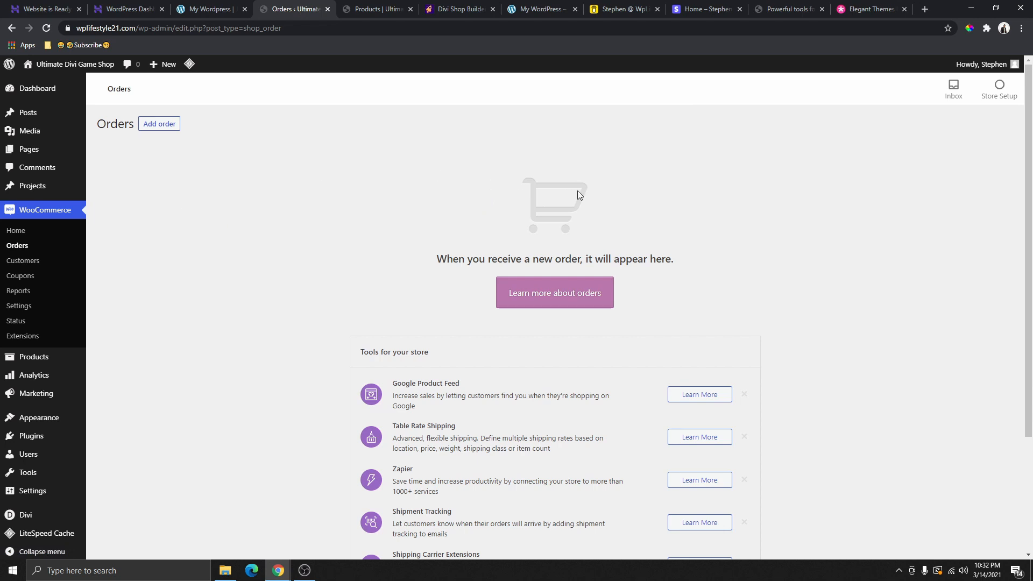
scroll(577, 191, "down", 3)
scroll(595, 221, "up", 3)
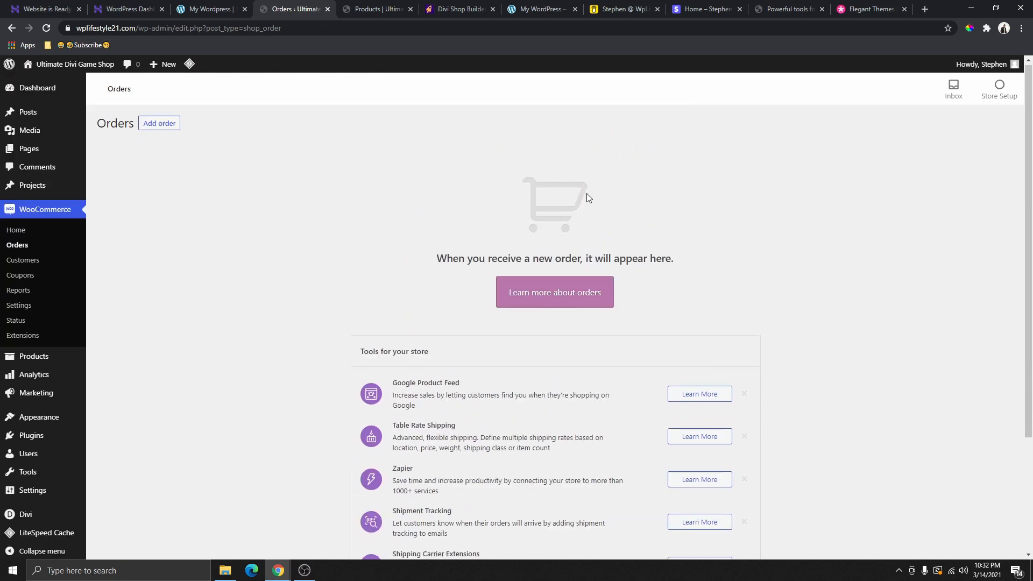
scroll(597, 242, "down", 3)
scroll(549, 336, "up", 3)
scroll(592, 242, "down", 2)
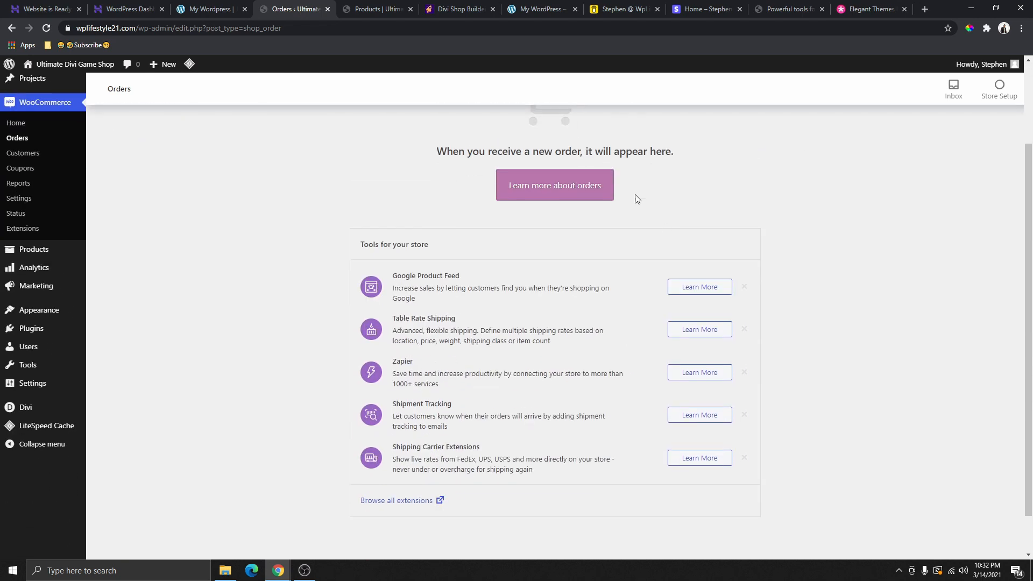
scroll(590, 255, "up", 2)
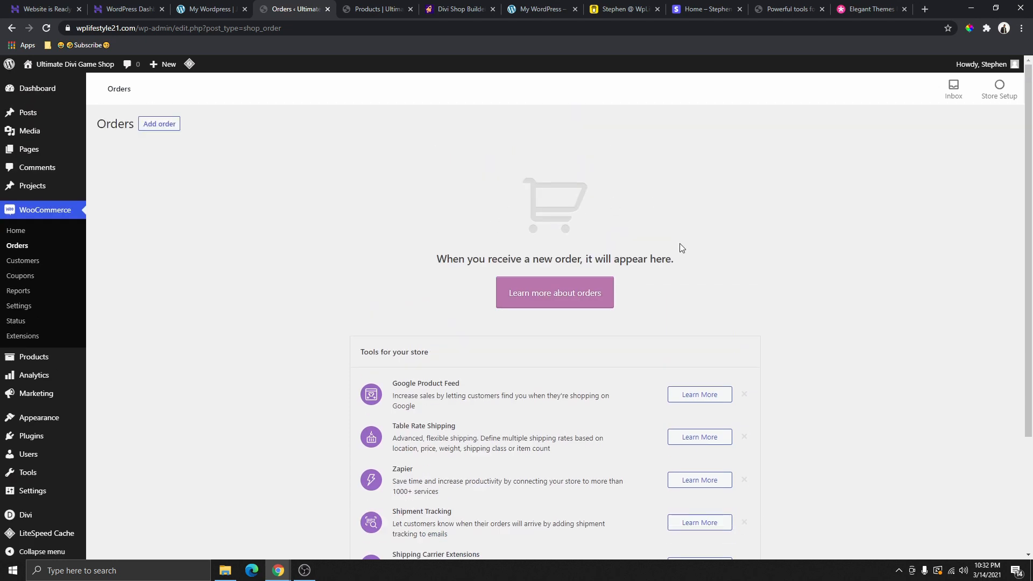
Check the WooCommerce Customers table and open the Coupons page
left_click(23, 260)
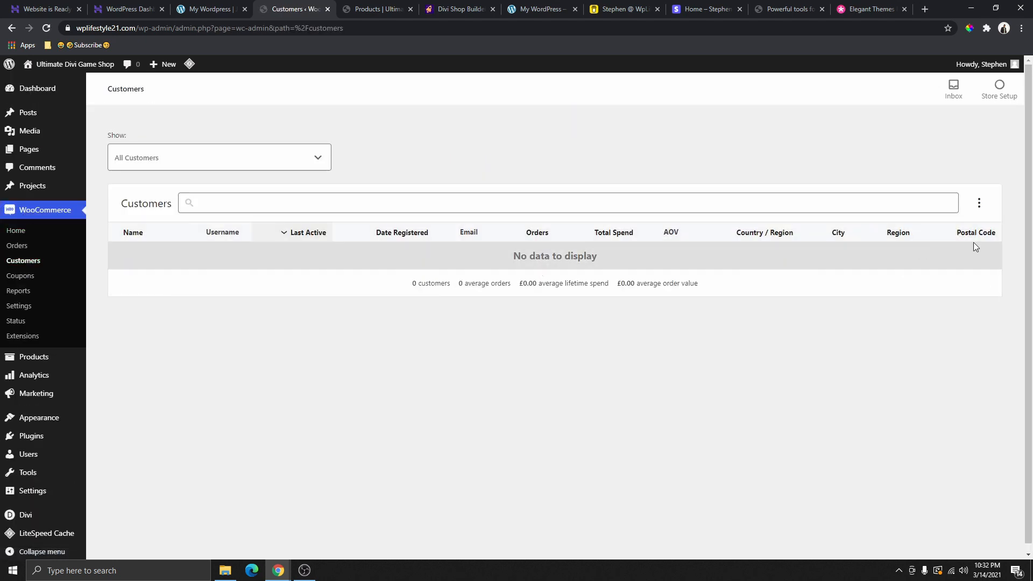
scroll(968, 243, "down", 1)
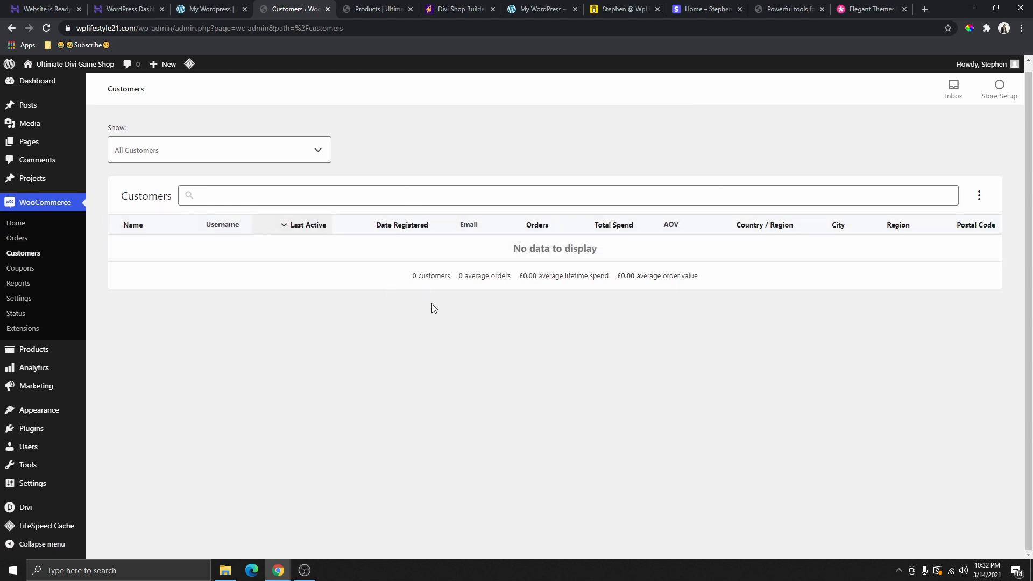
left_click(25, 269)
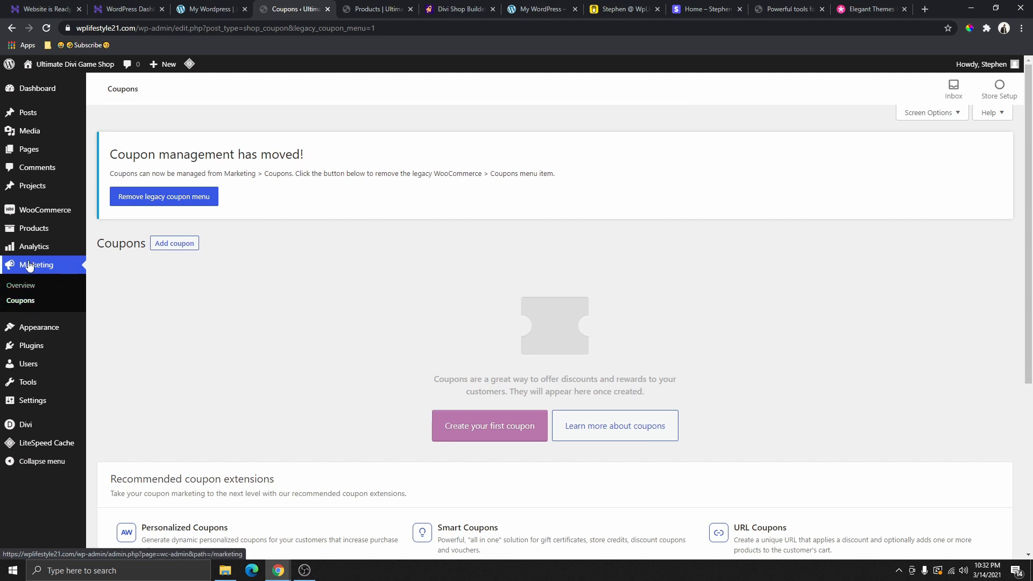
Open the All Products page and look over its product creation, import and product type options
mouse_move(26, 248)
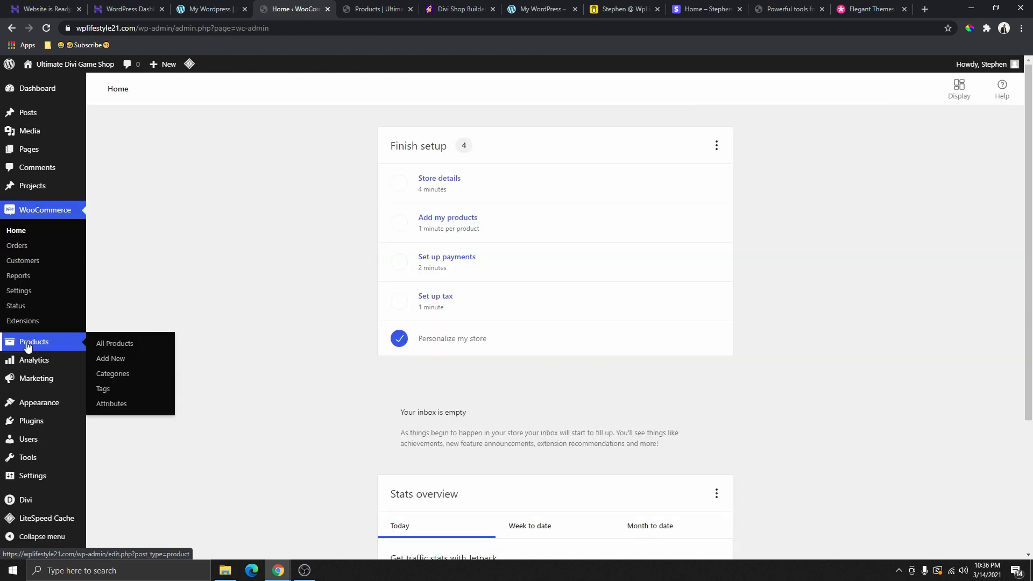
left_click(102, 345)
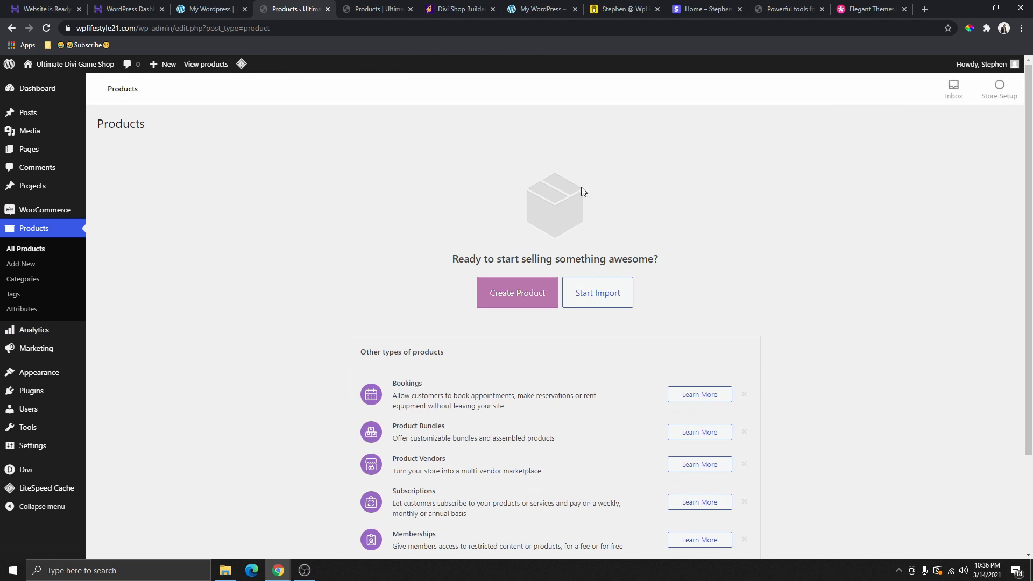
scroll(482, 311, "down", 2)
scroll(586, 404, "up", 2)
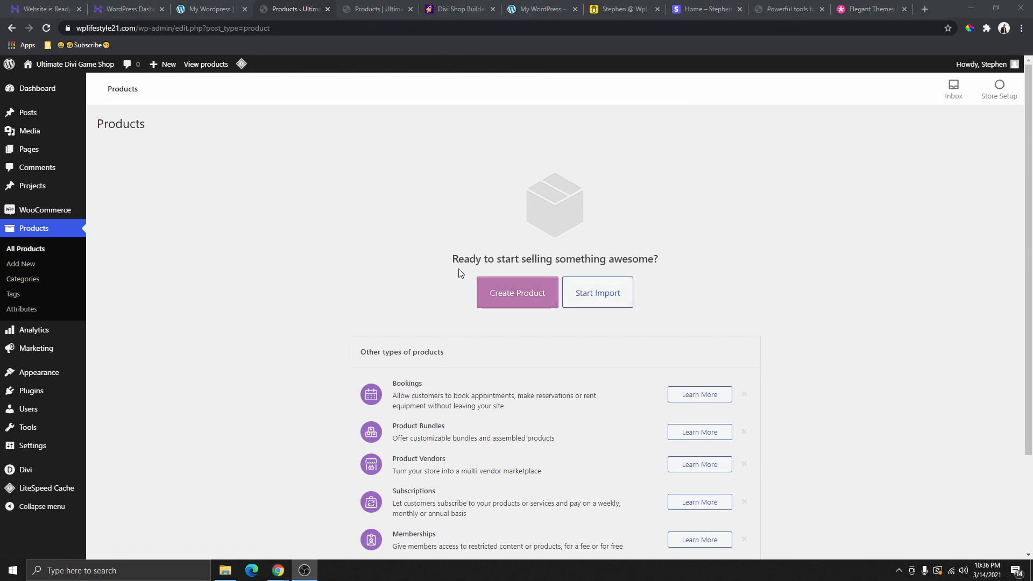
Switch to the Wp Lifestyle demo site and view the Shop page's product categories and listings
left_click(210, 9)
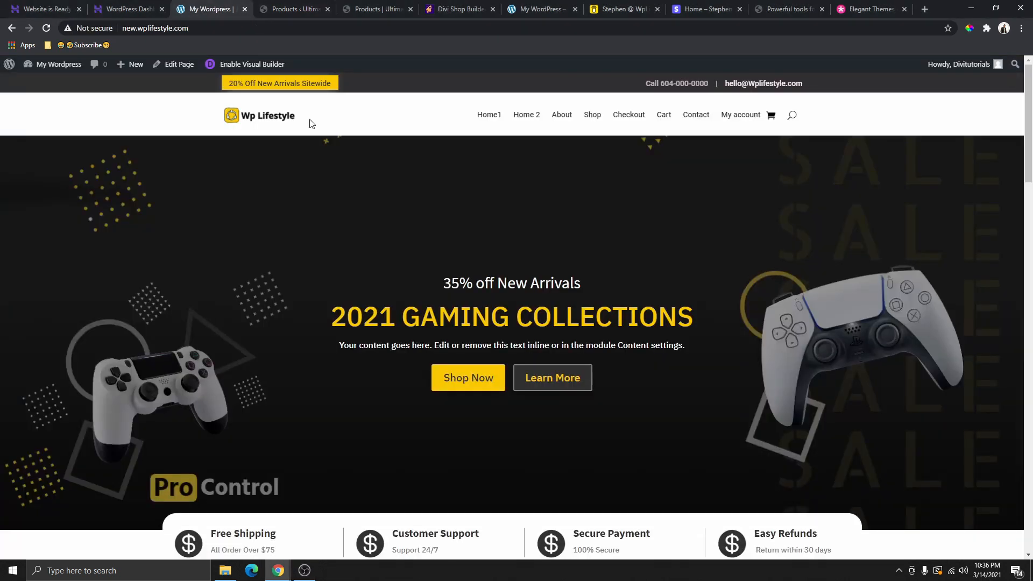
left_click(594, 120)
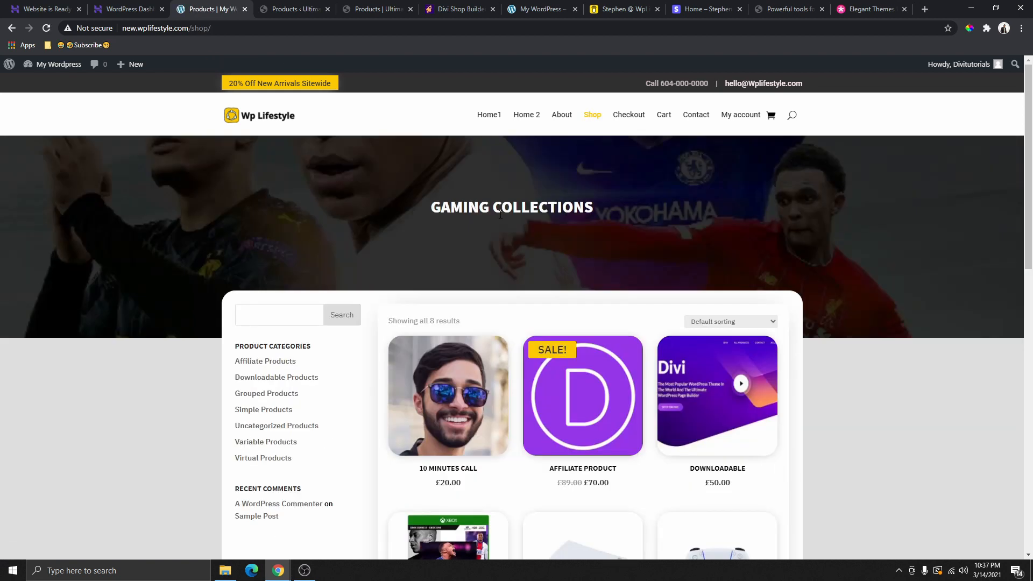
scroll(407, 263, "down", 3)
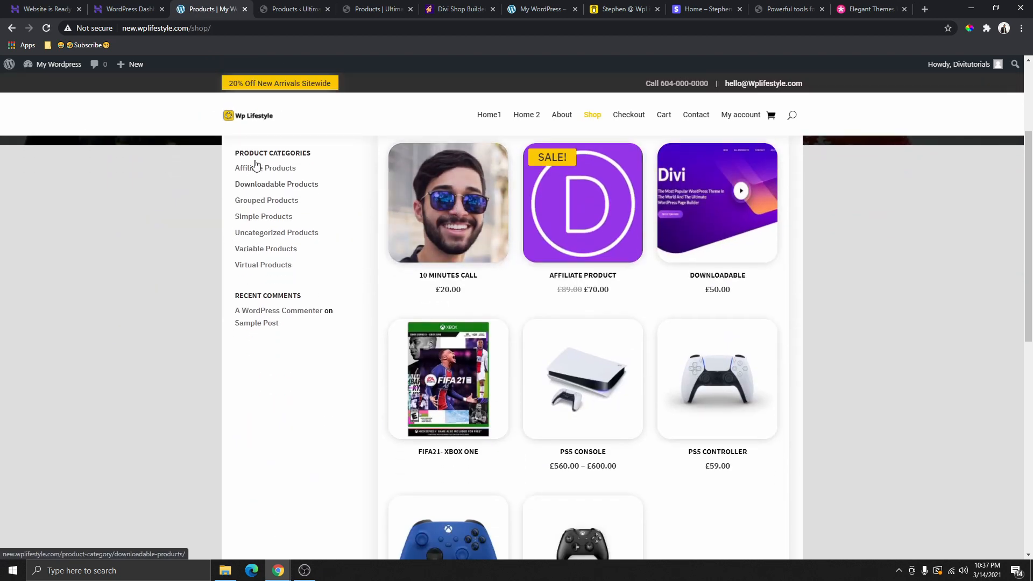
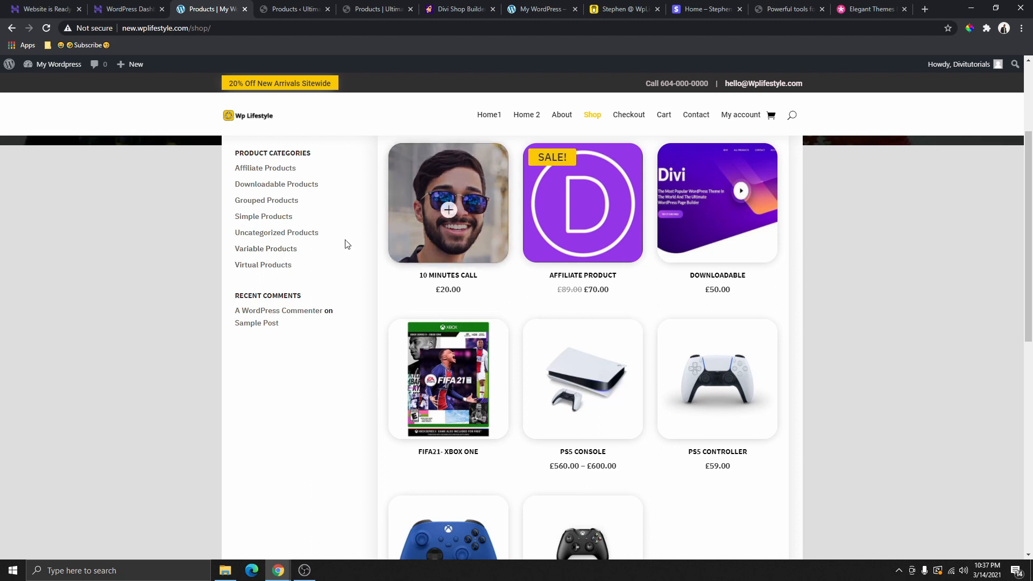
Open Affiliate Product from the Affiliate Products category, examine its details and follow its Get Divi Theme link
left_click(260, 168)
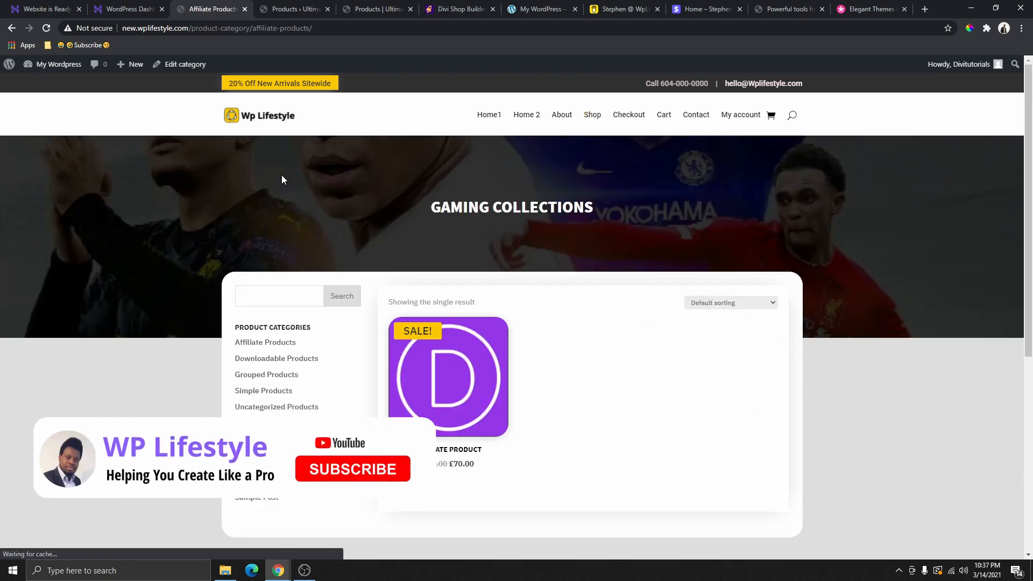
scroll(282, 178, "down", 2)
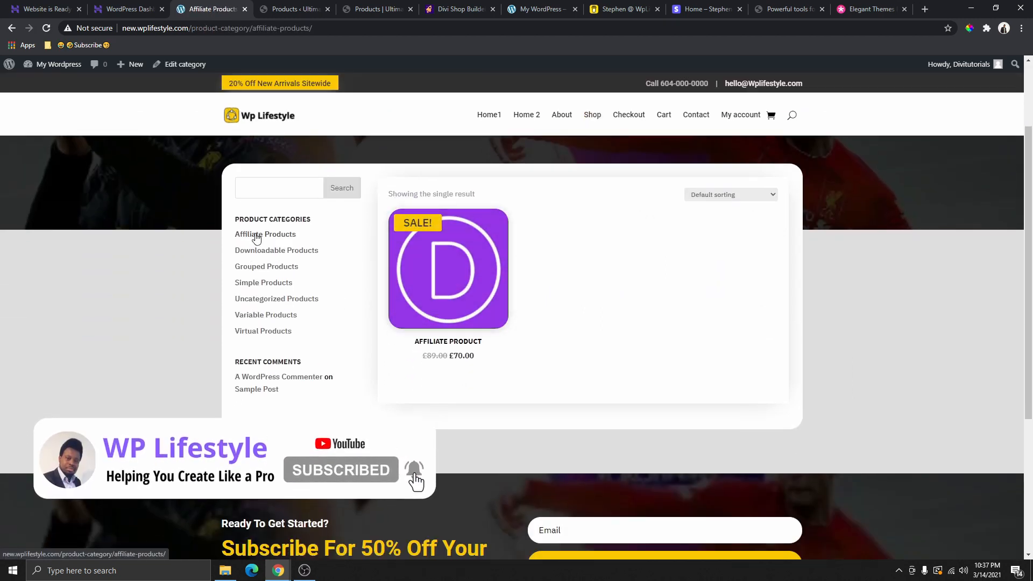
left_click(454, 346)
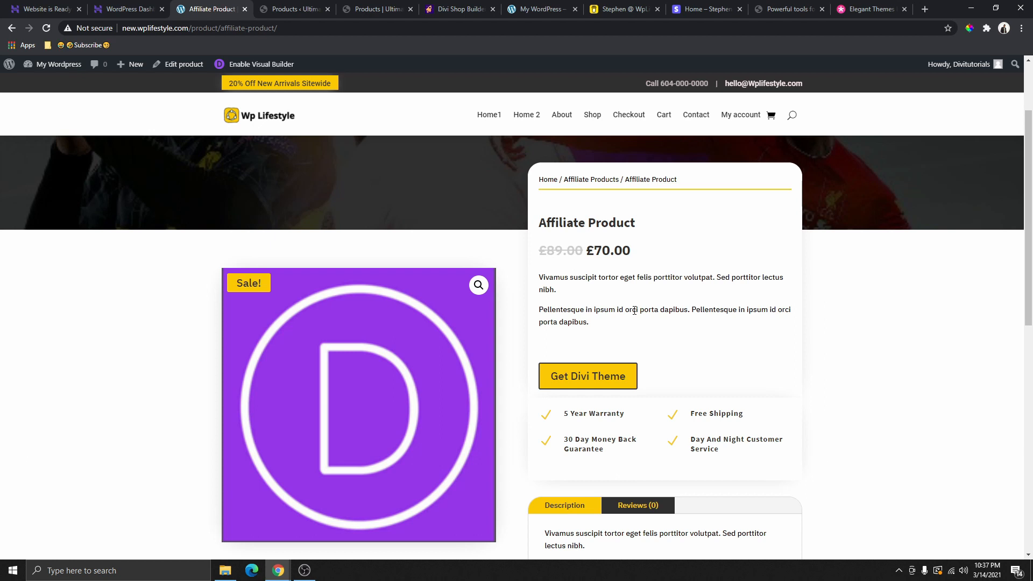
scroll(470, 315, "up", 2)
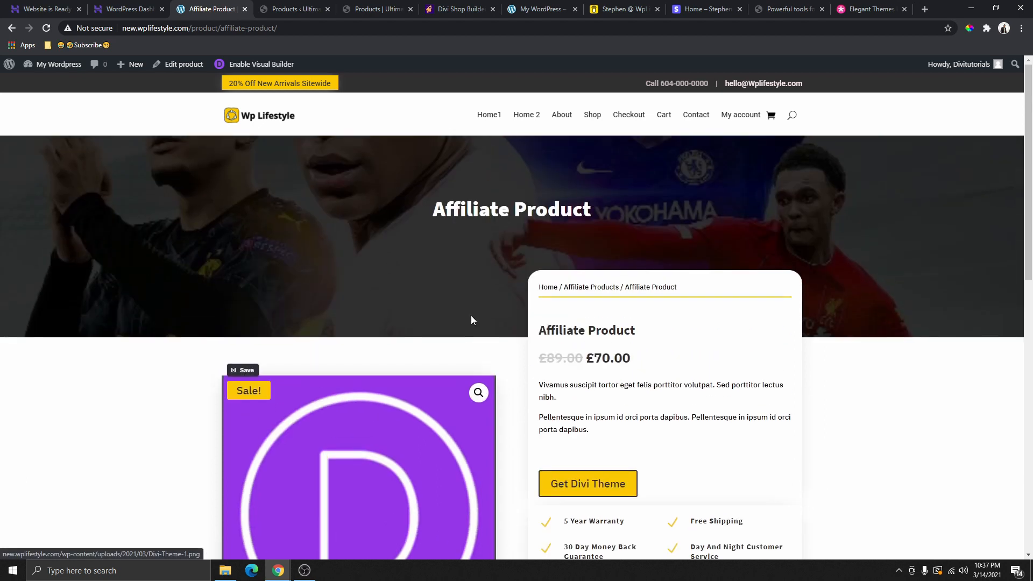
scroll(470, 315, "down", 2)
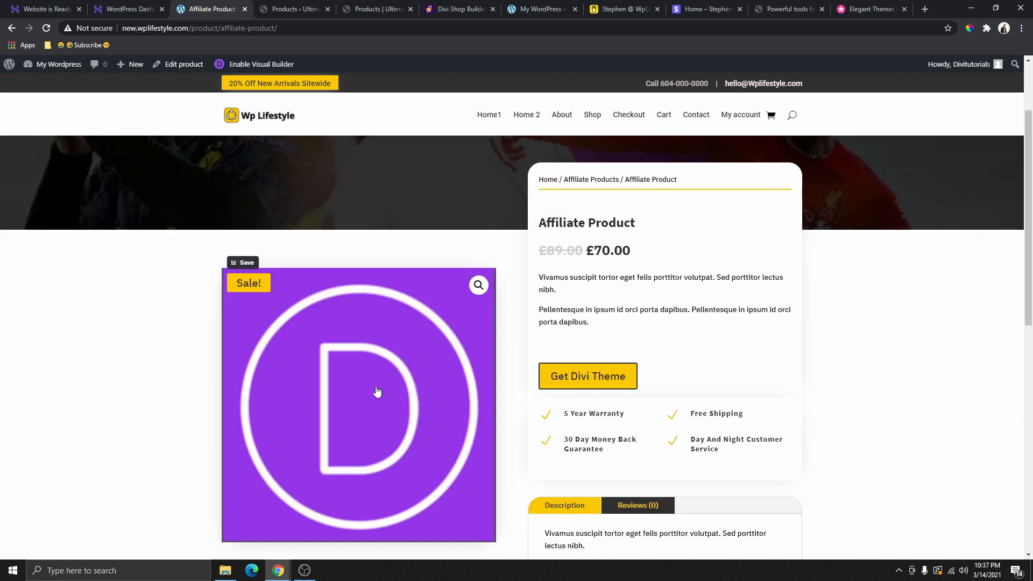
scroll(620, 292, "down", 2)
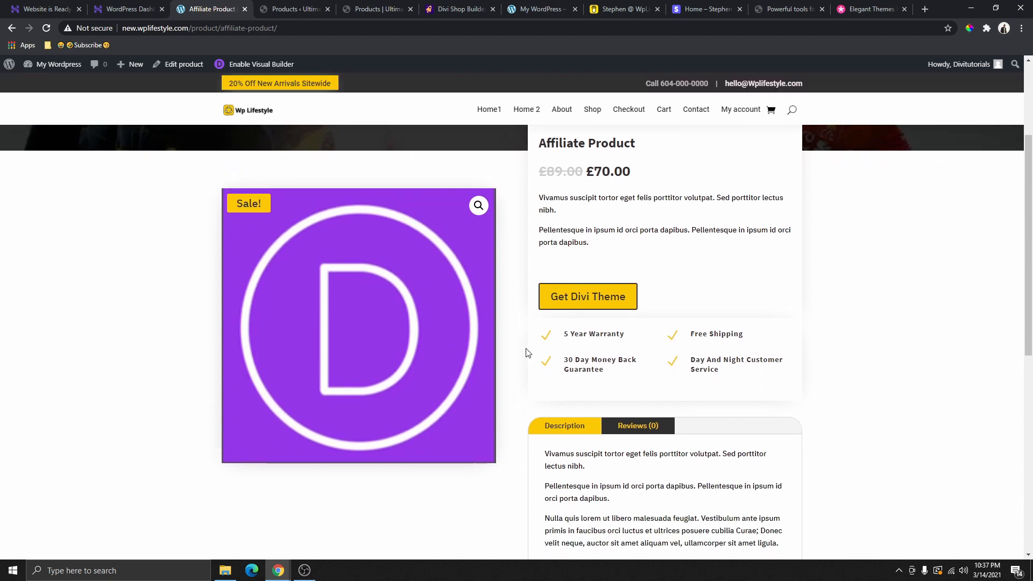
scroll(603, 305, "up", 2)
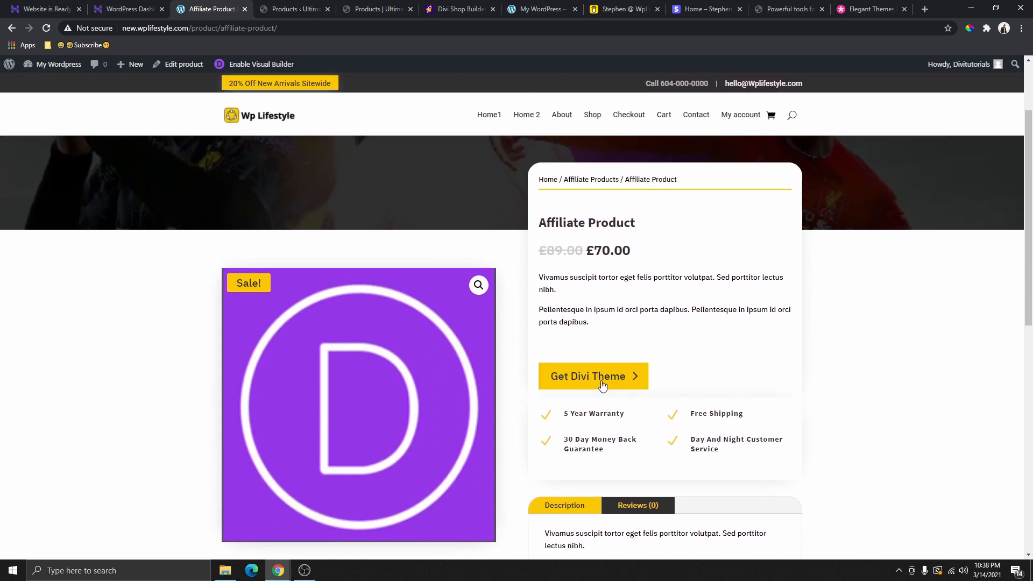
left_click(603, 382)
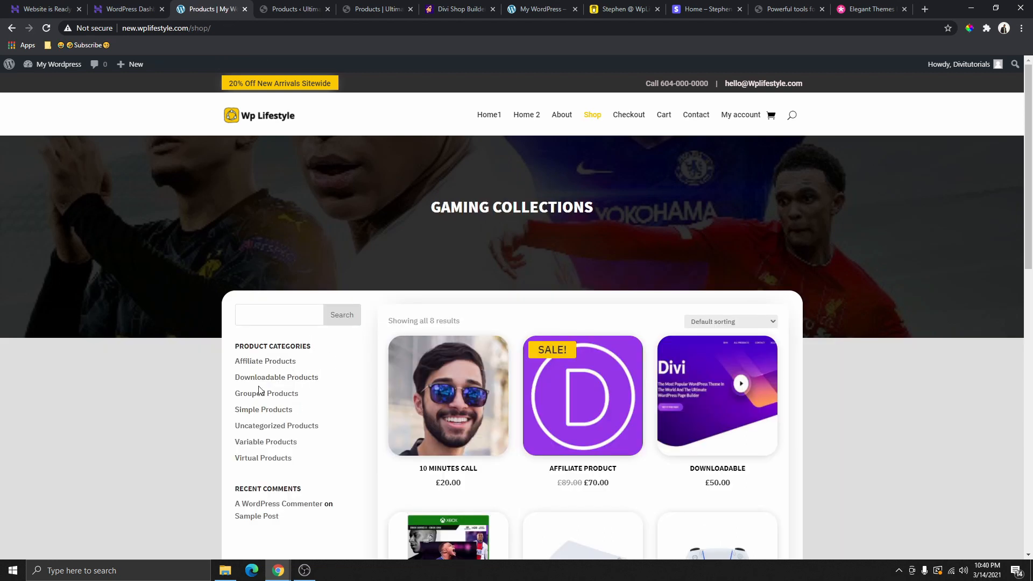
Open the Downloadable product from the Downloadable Products category and examine its description and purchase options
left_click(292, 383)
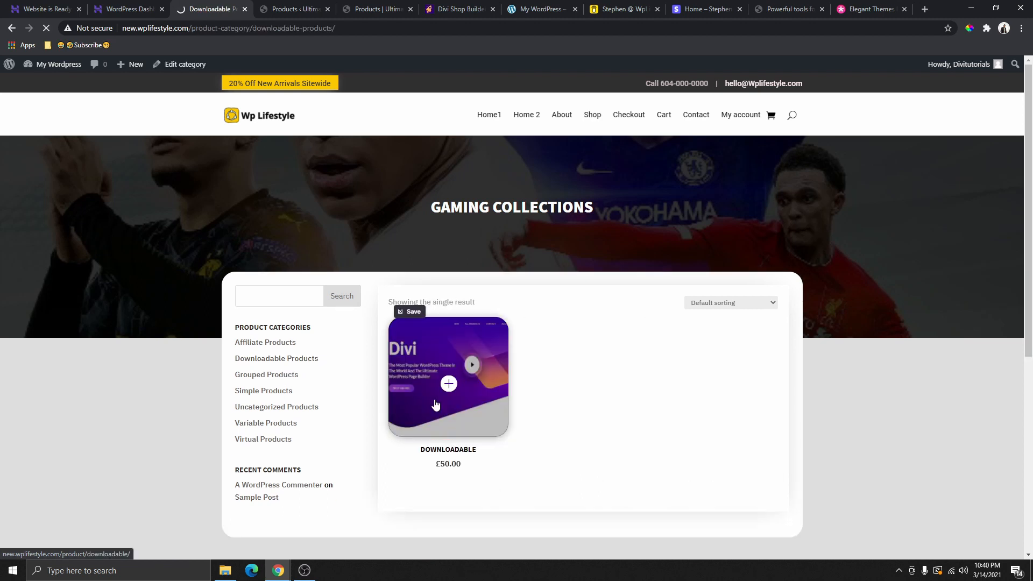
left_click(436, 405)
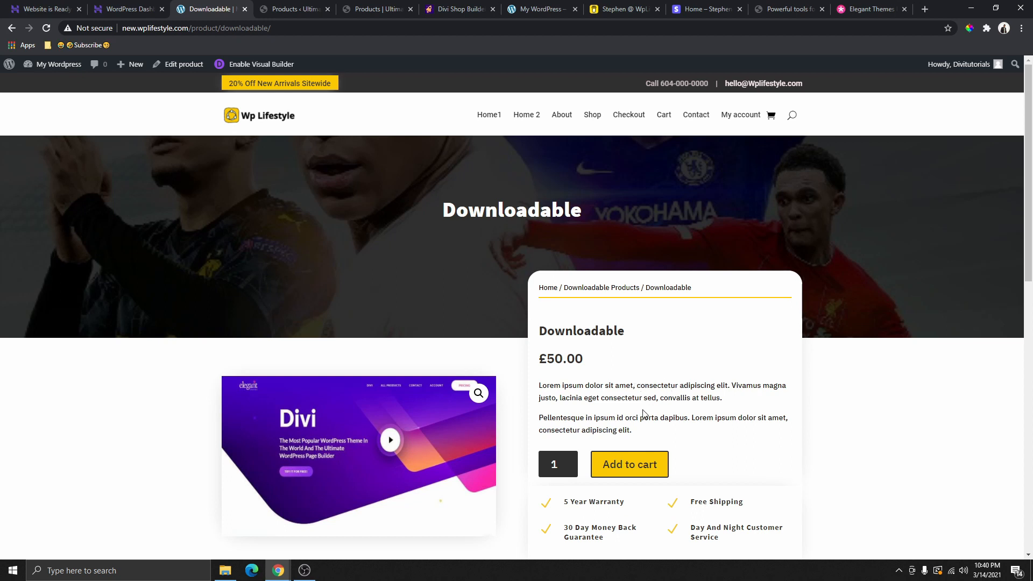
scroll(600, 358, "down", 1)
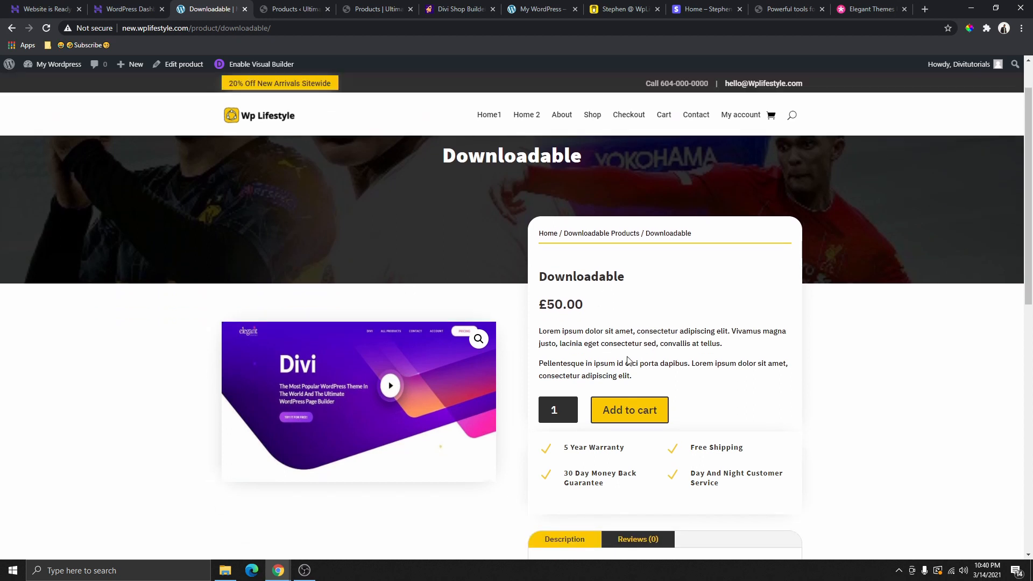
scroll(649, 333, "down", 1)
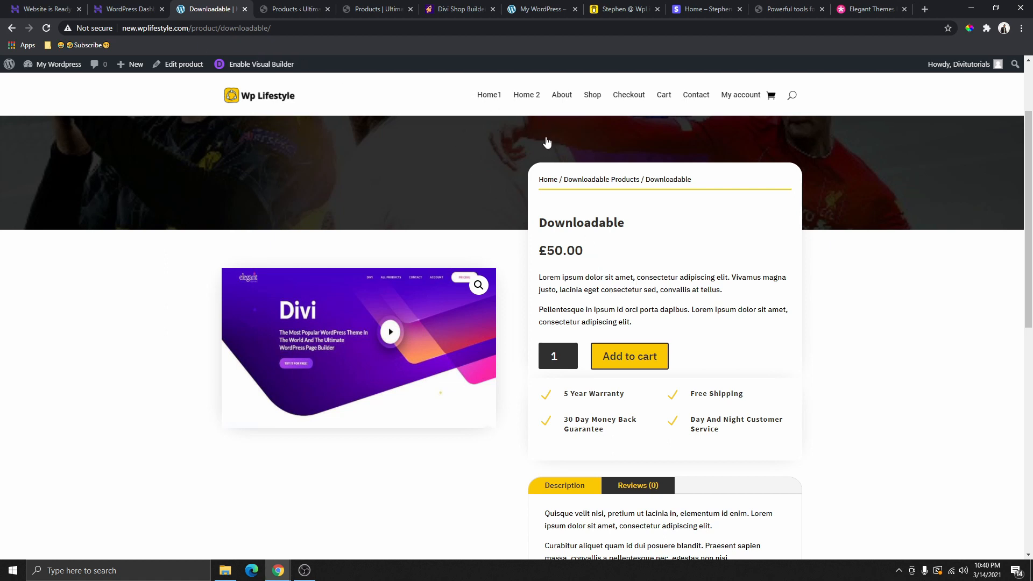
Return to the demo Shop page and open the PS5 Console from the Grouped Products category
left_click(593, 97)
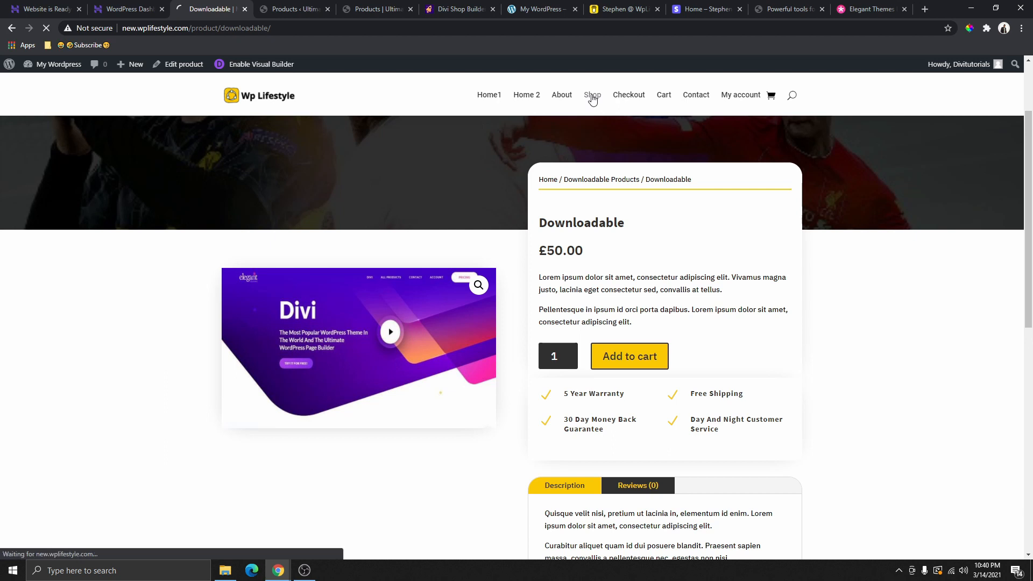
scroll(323, 344, "down", 3)
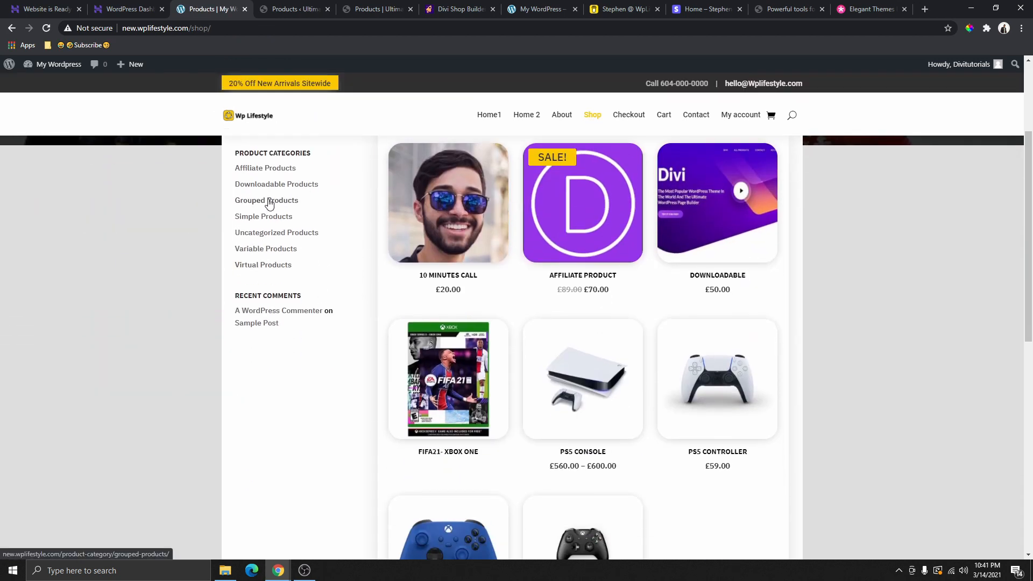
left_click(274, 202)
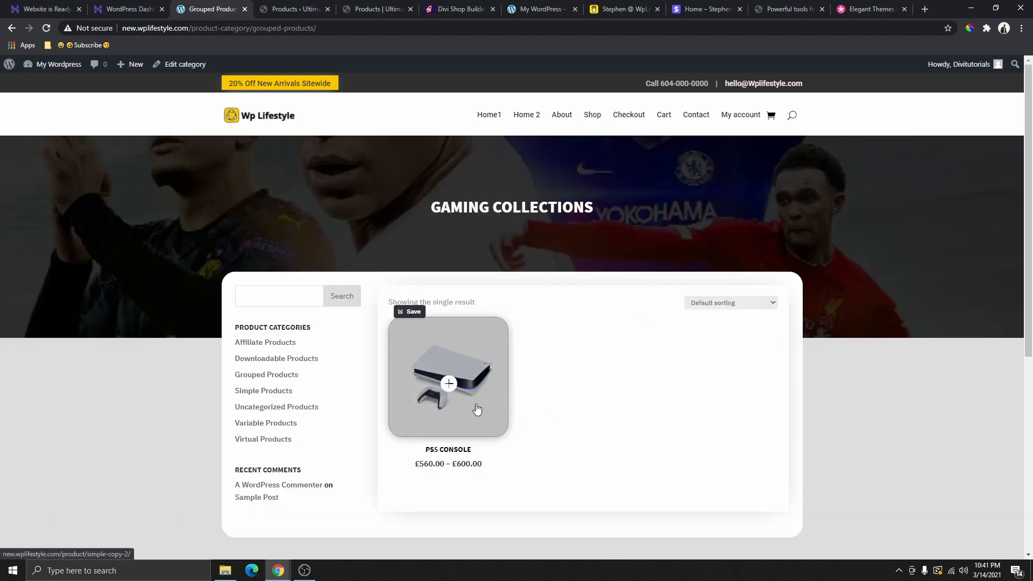
left_click(458, 430)
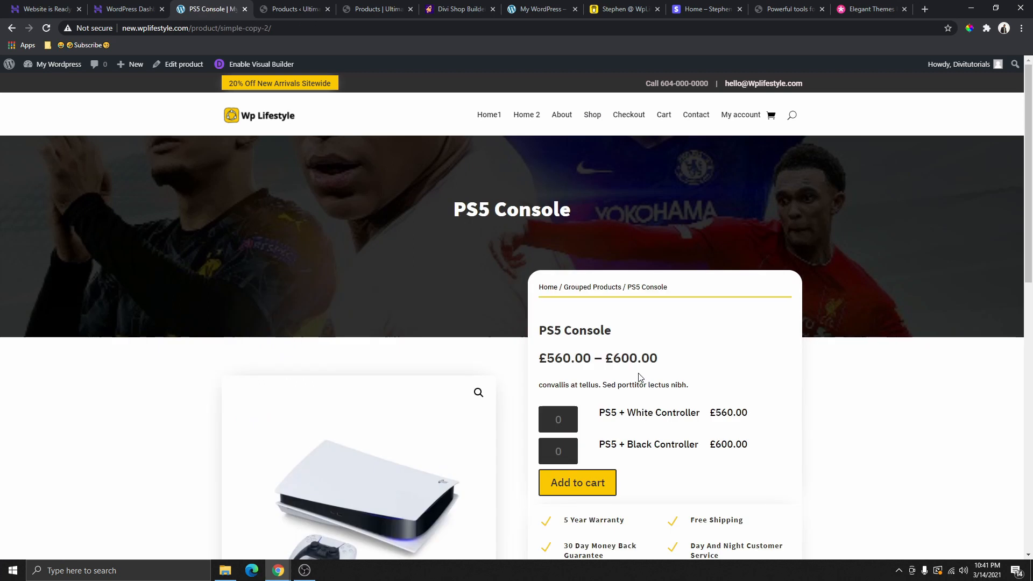
Examine the PS5 Console's grouped white and black controller bundles, including their individual prices and quantity fields
scroll(638, 409, "down", 1)
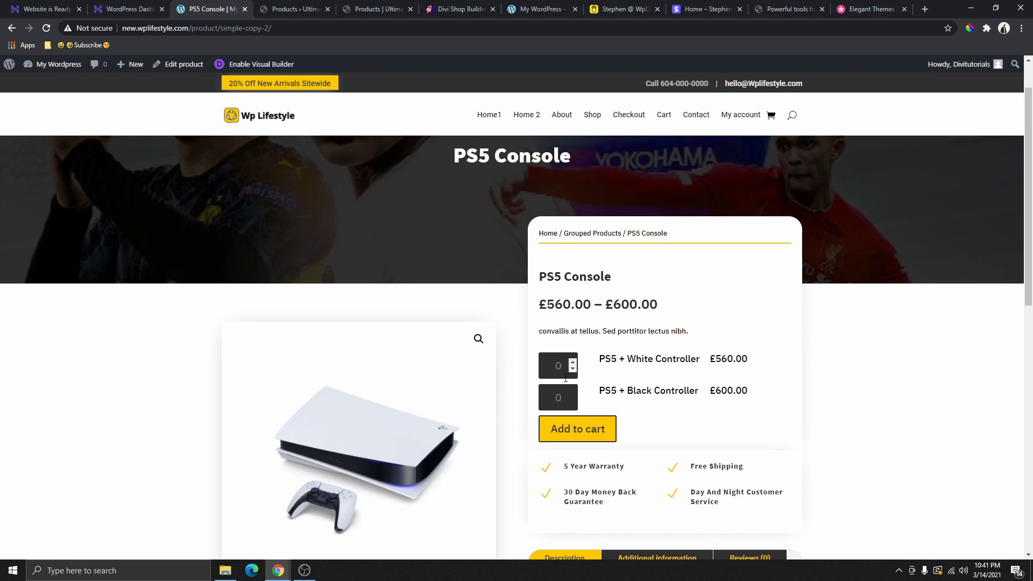
scroll(577, 371, "down", 1)
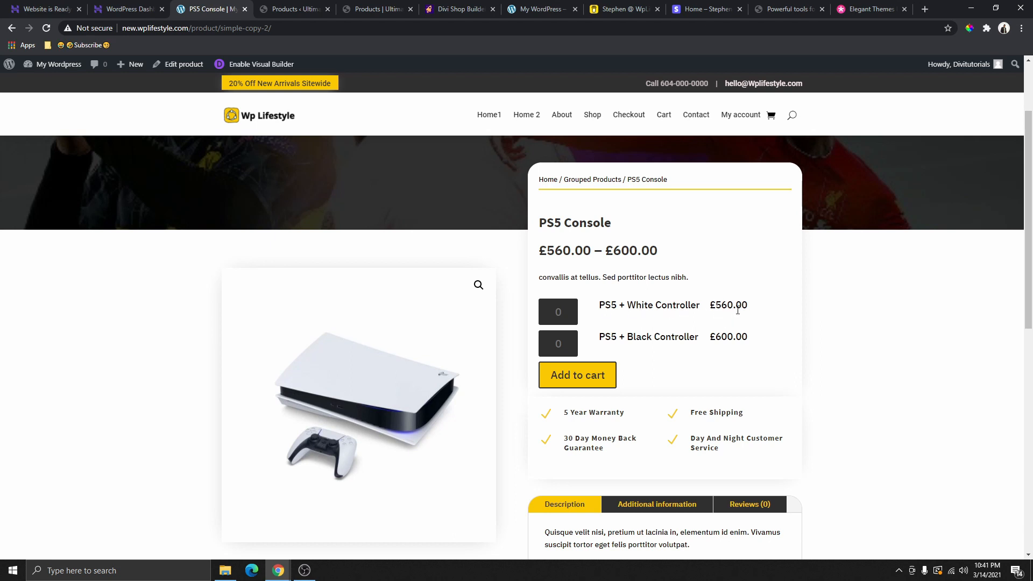
mouse_move(573, 349)
scroll(698, 337, "down", 2)
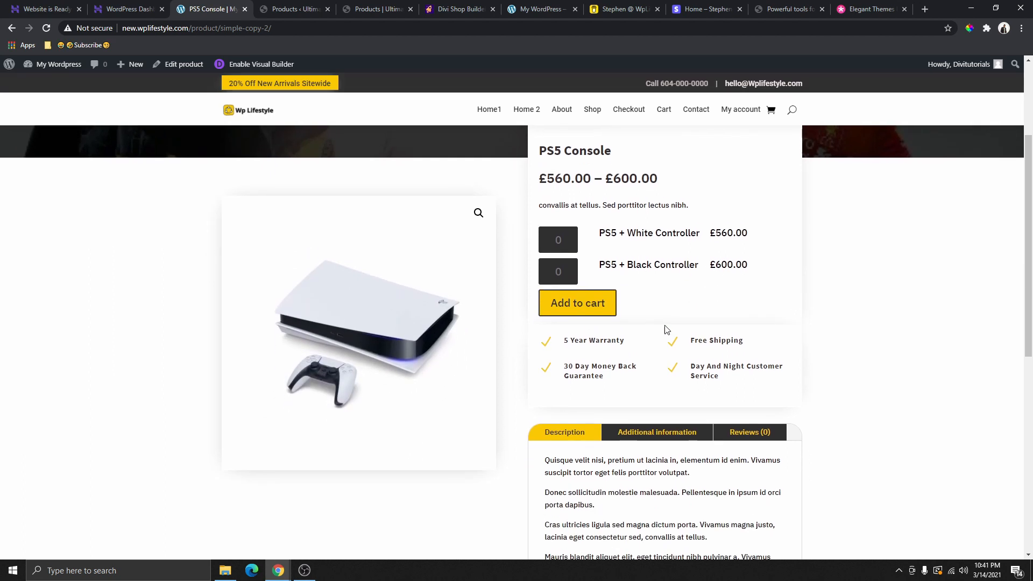
scroll(619, 271, "up", 3)
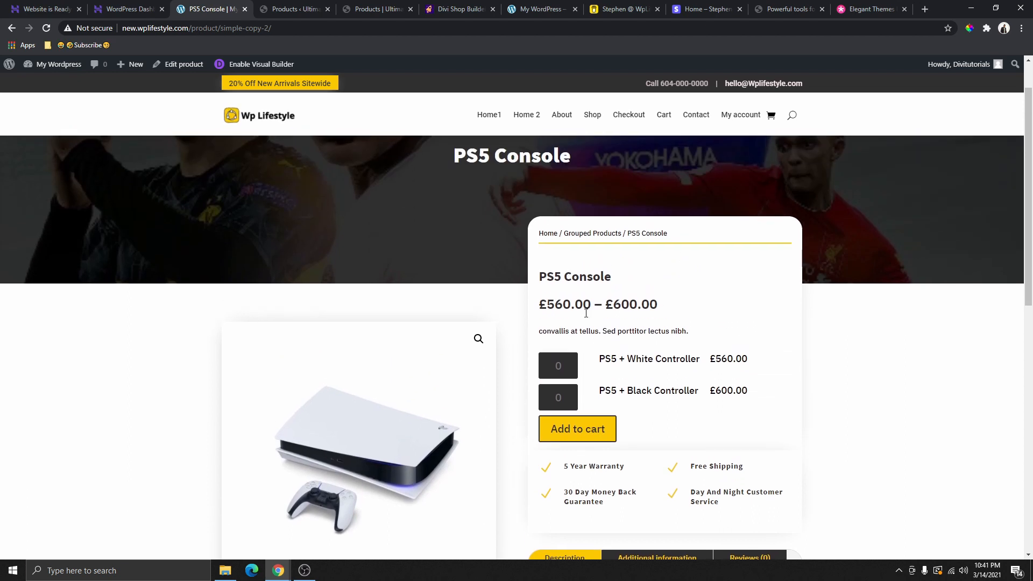
mouse_move(565, 370)
scroll(621, 353, "down", 1)
left_click(573, 316)
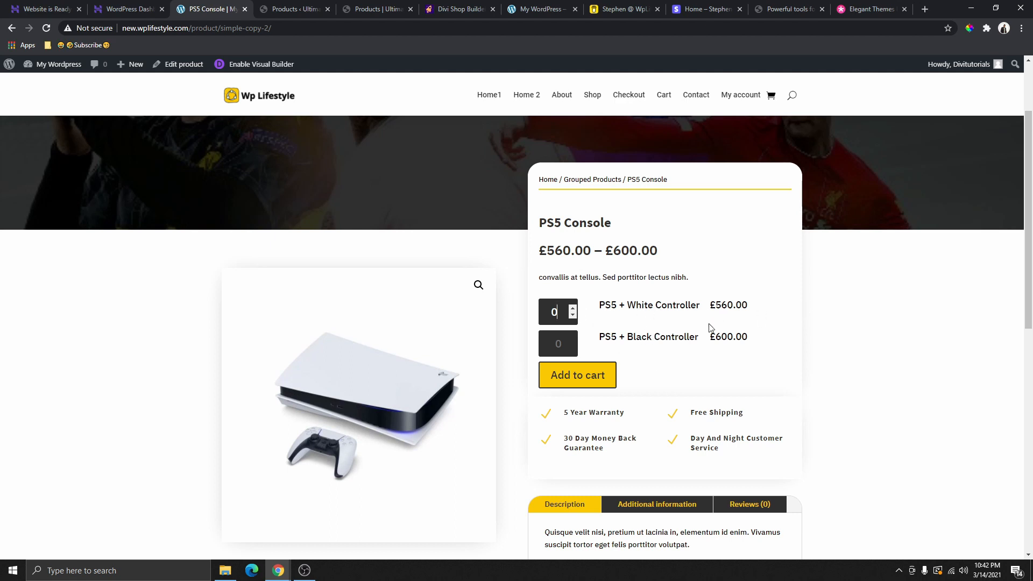
scroll(663, 309, "up", 3)
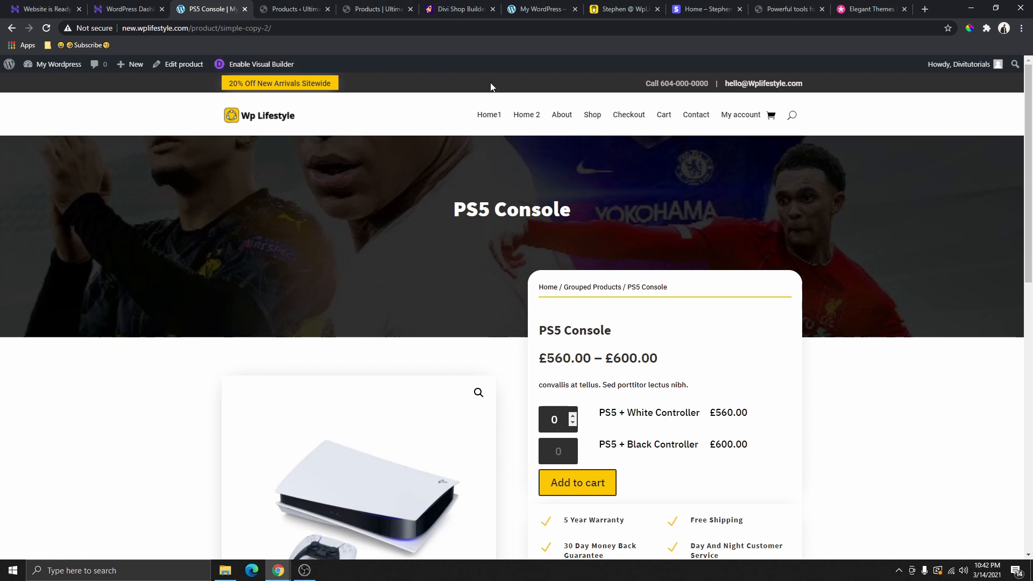
Return to the demo Shop page, check the Uncategorized Products category and go back to the shop listing
left_click(530, 113)
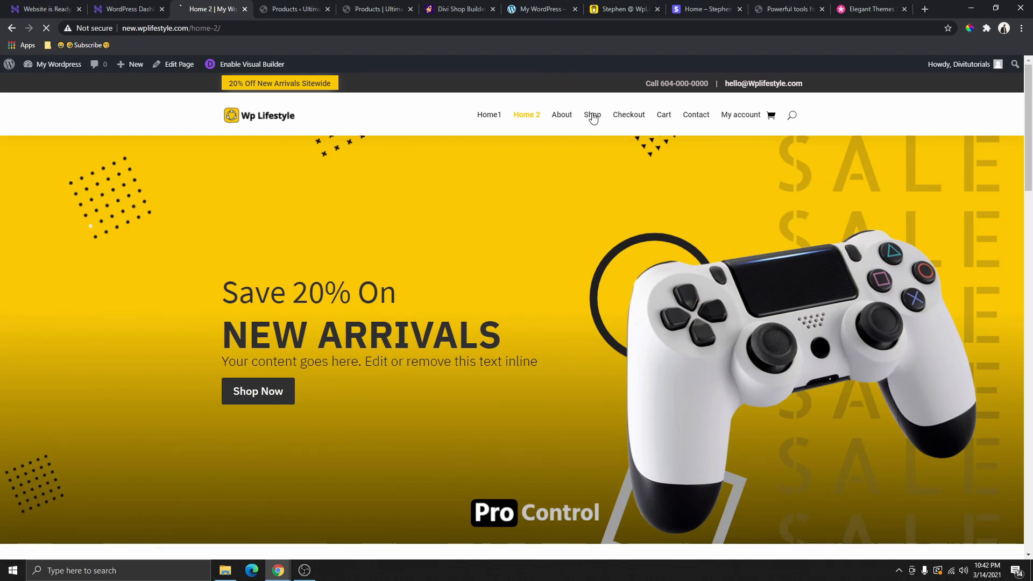
left_click(592, 114)
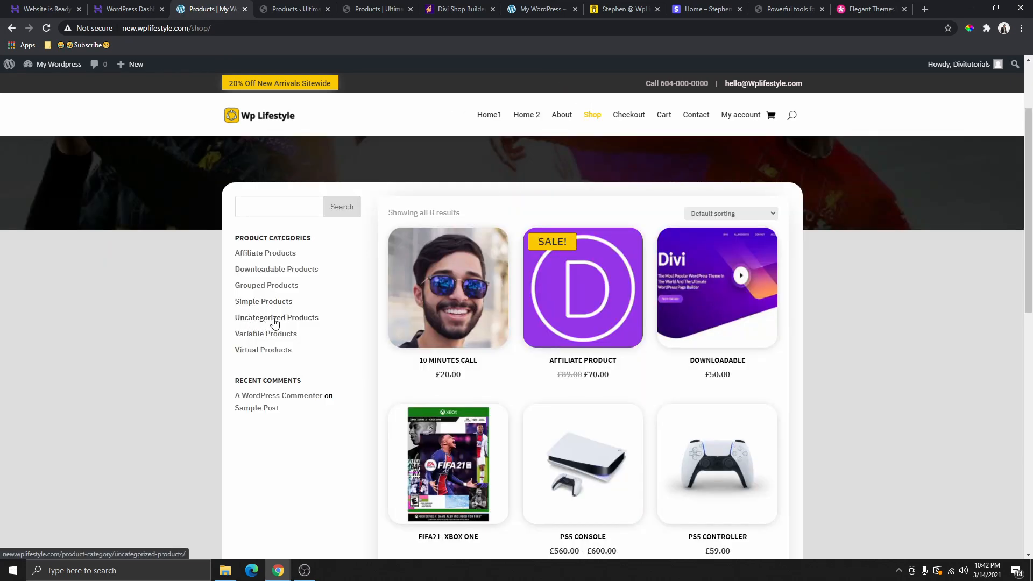
left_click(315, 322)
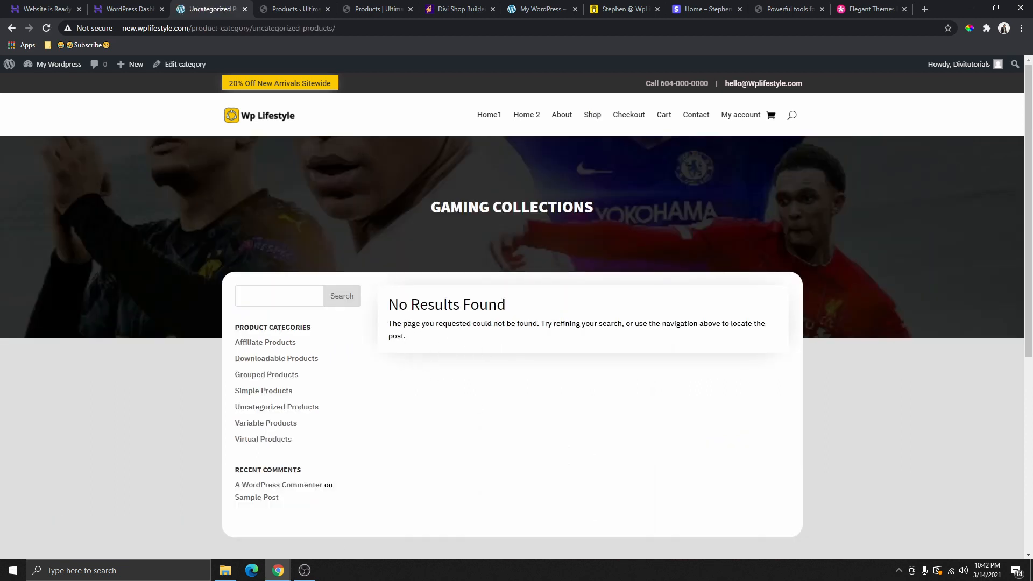
left_click(11, 28)
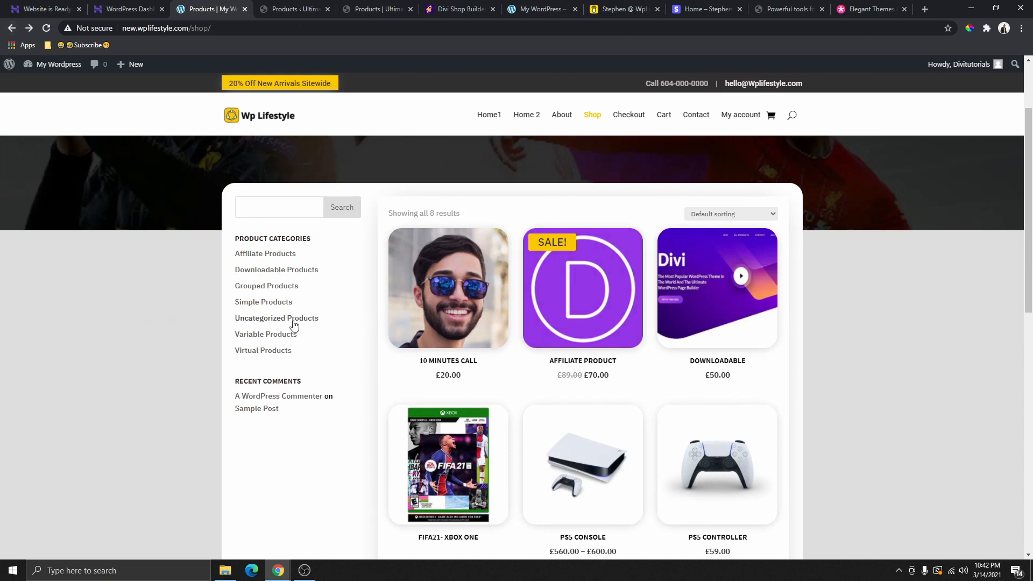
Open the Xbox Controller from the Variable Products category and examine its color option, purchase controls and description
left_click(269, 338)
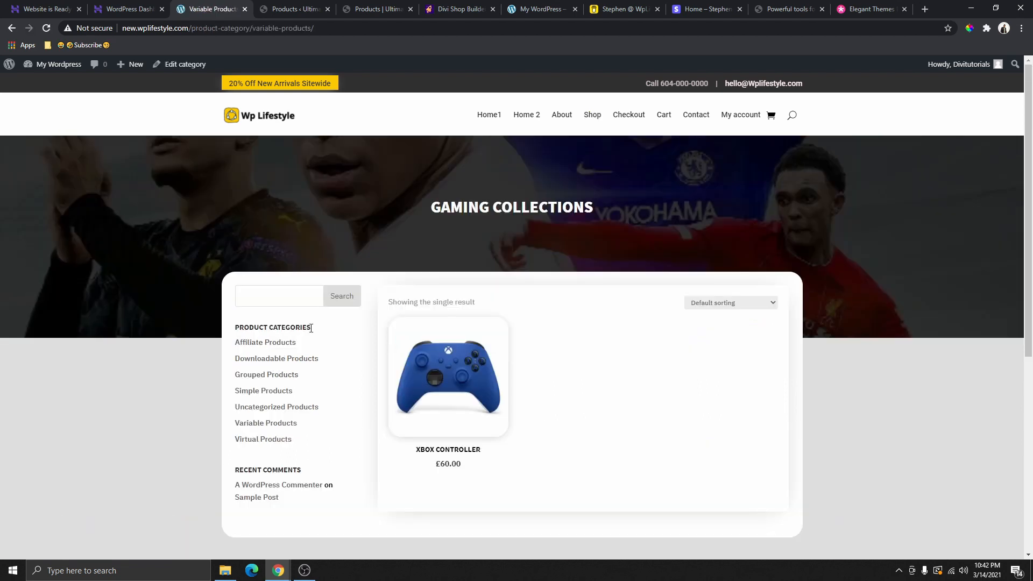
left_click(431, 396)
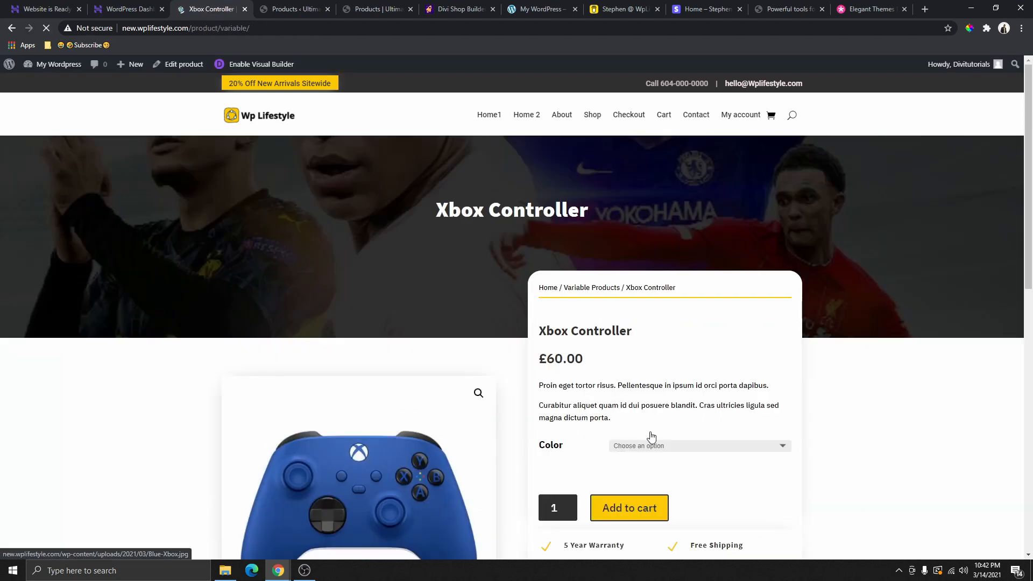
scroll(694, 458, "down", 1)
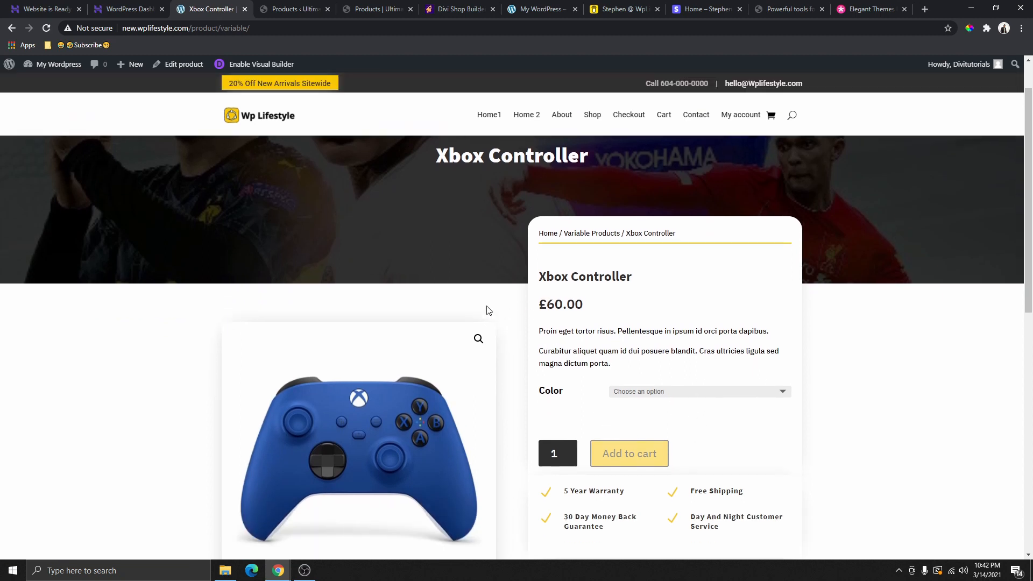
scroll(580, 232, "down", 1)
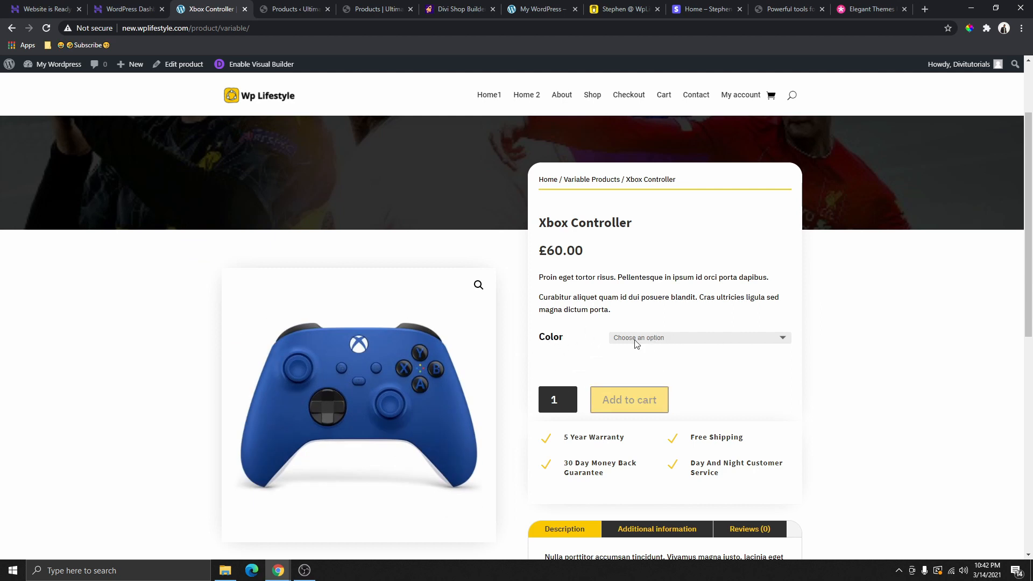
scroll(650, 347, "down", 3)
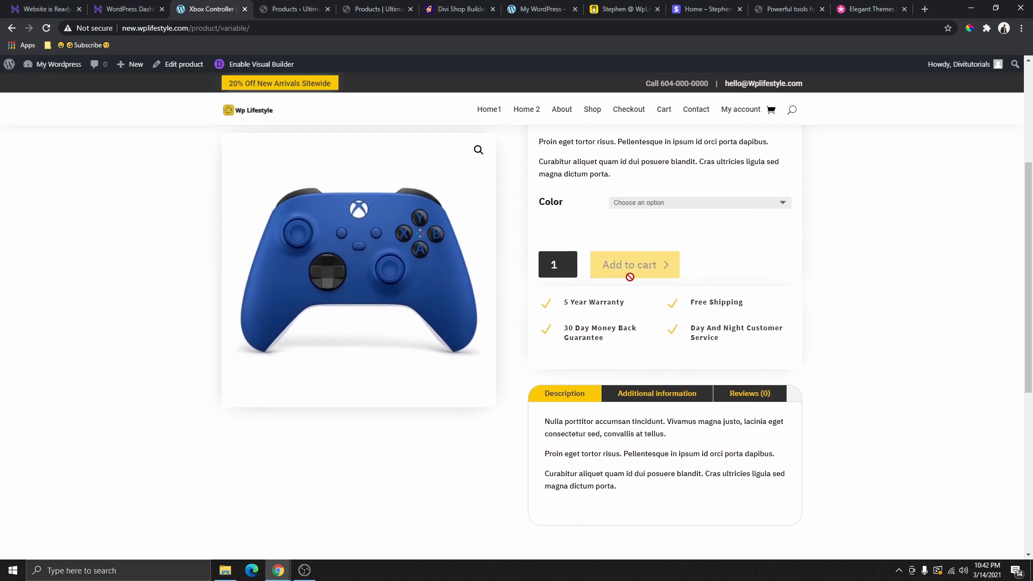
scroll(654, 295, "up", 1)
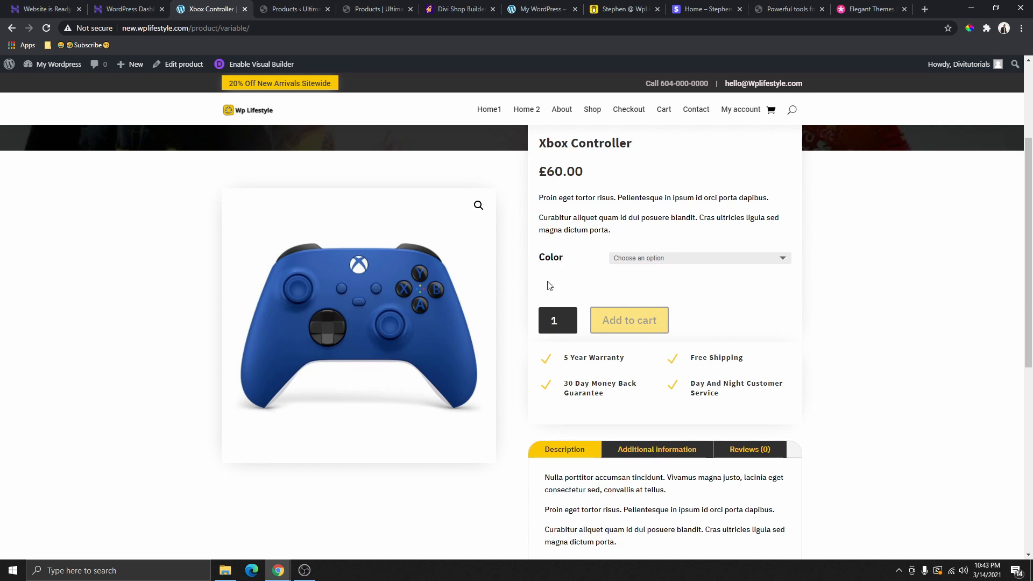
Preview the Xbox Controller's Red variation, switch the color to Blue and add one to the cart
left_click(693, 259)
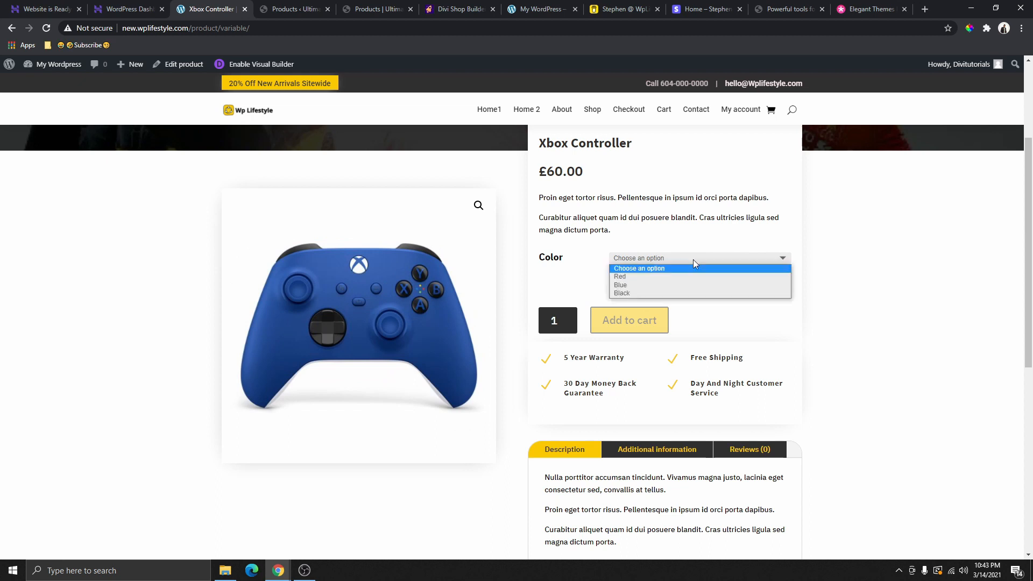
left_click(629, 276)
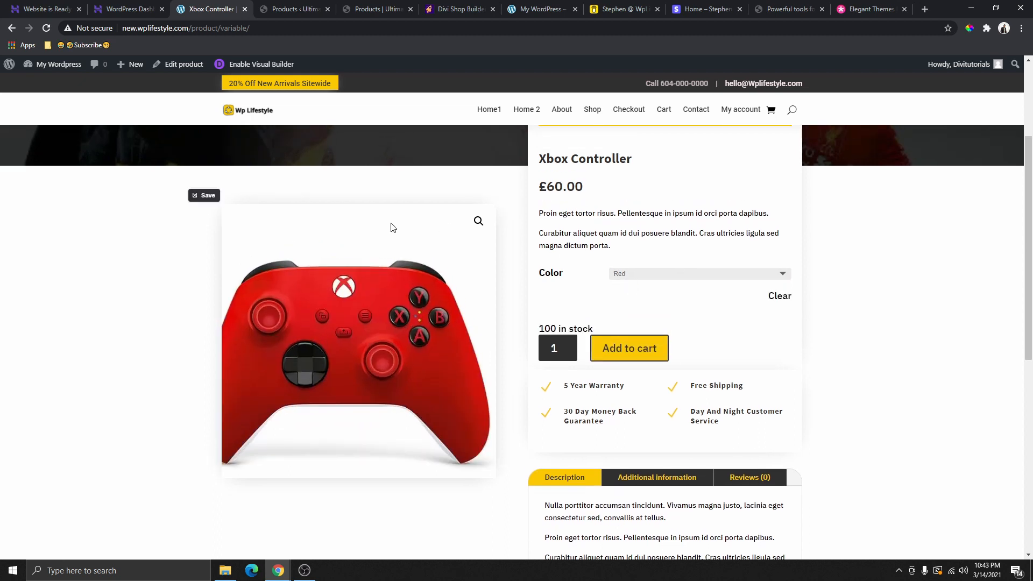
left_click(673, 274)
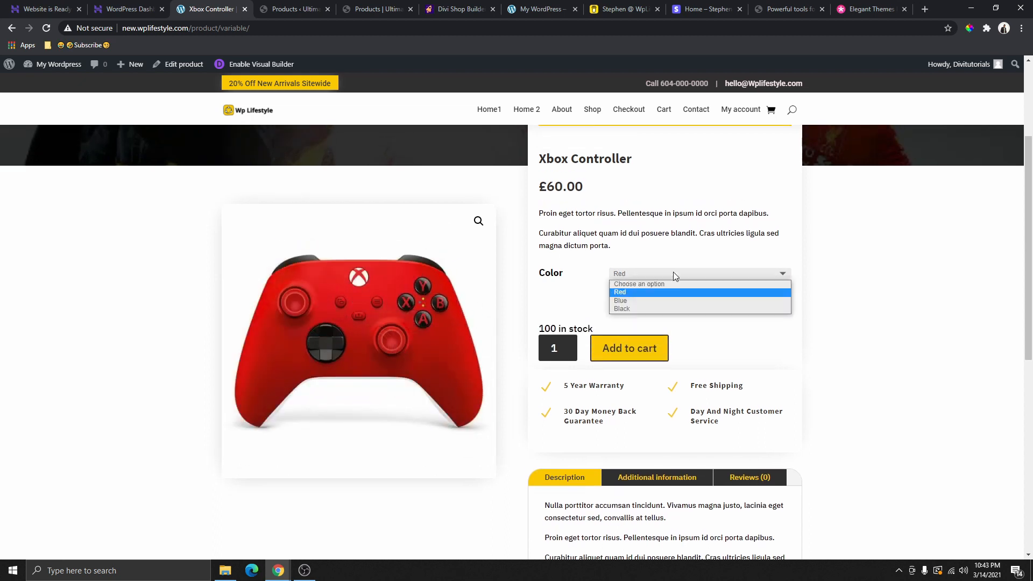
left_click(627, 300)
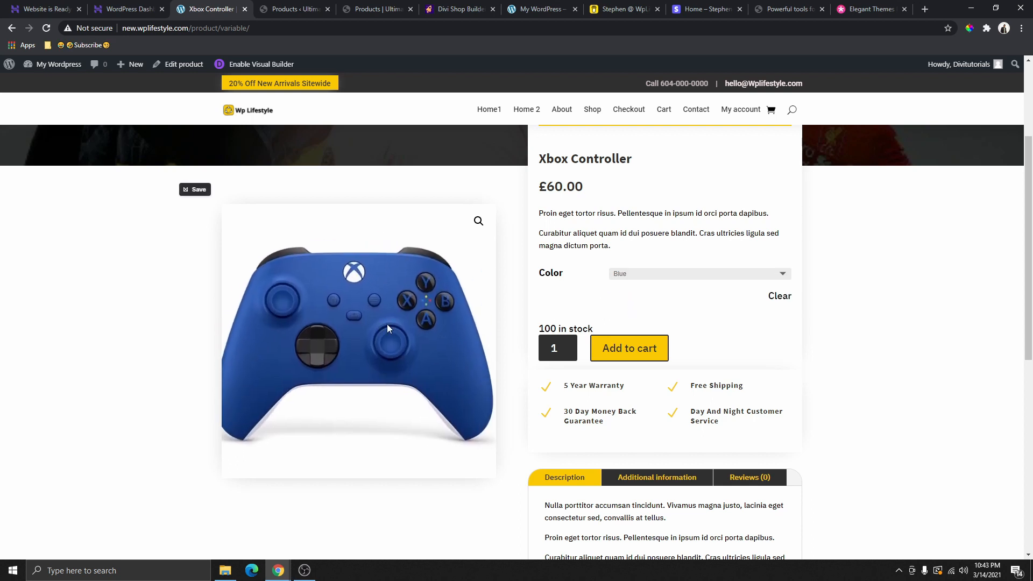
left_click(626, 350)
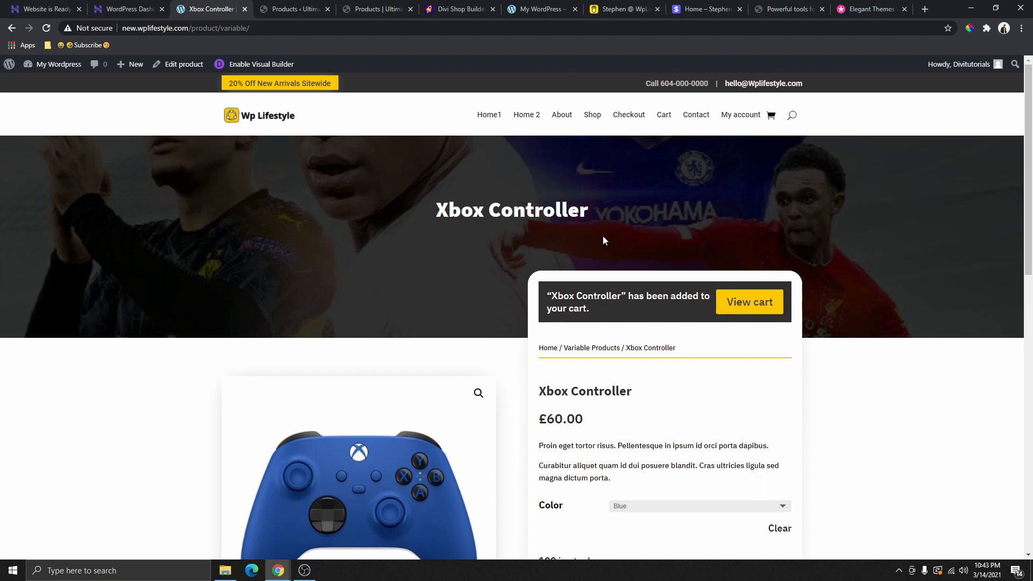
Return to the demo Shop page, open 10 Minutes Call from the Virtual Products category and examine its details
left_click(586, 118)
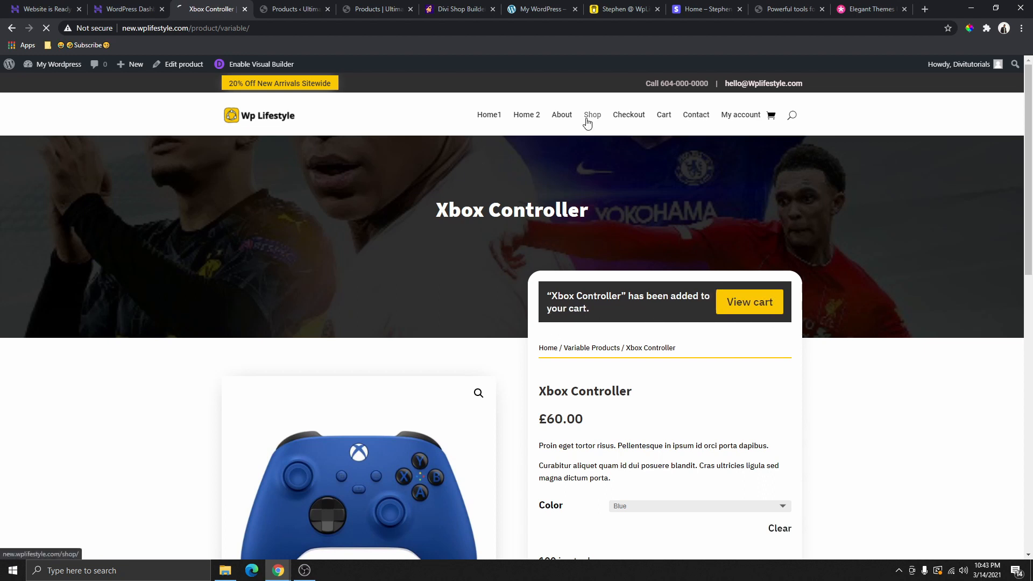
scroll(376, 283, "down", 3)
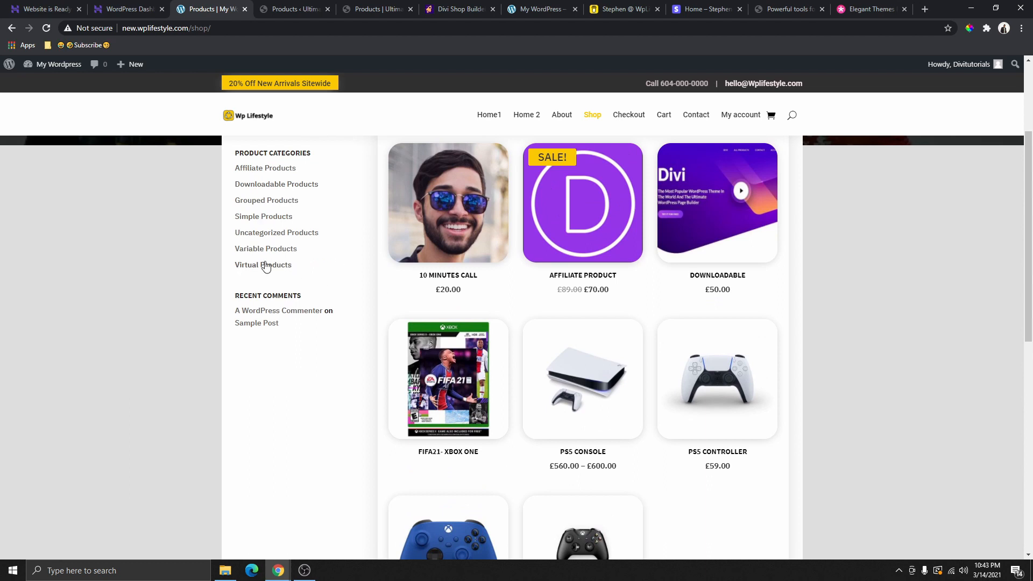
left_click(265, 266)
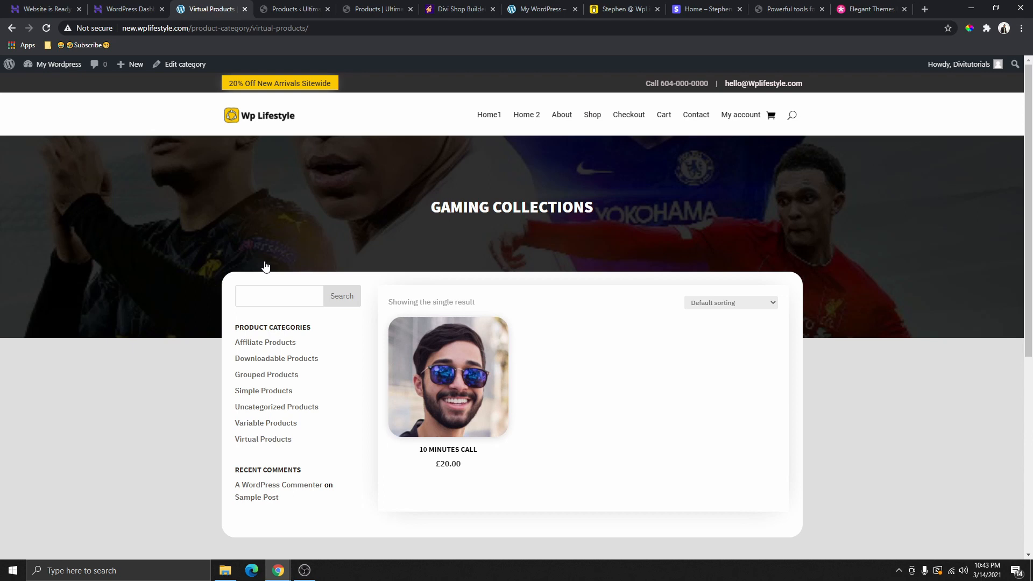
left_click(436, 407)
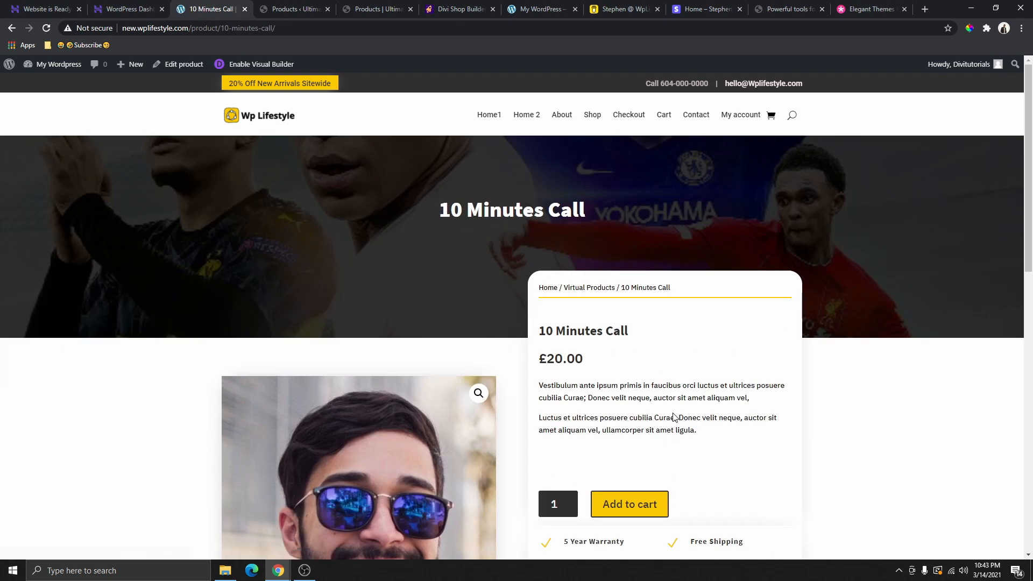
scroll(673, 413, "down", 1)
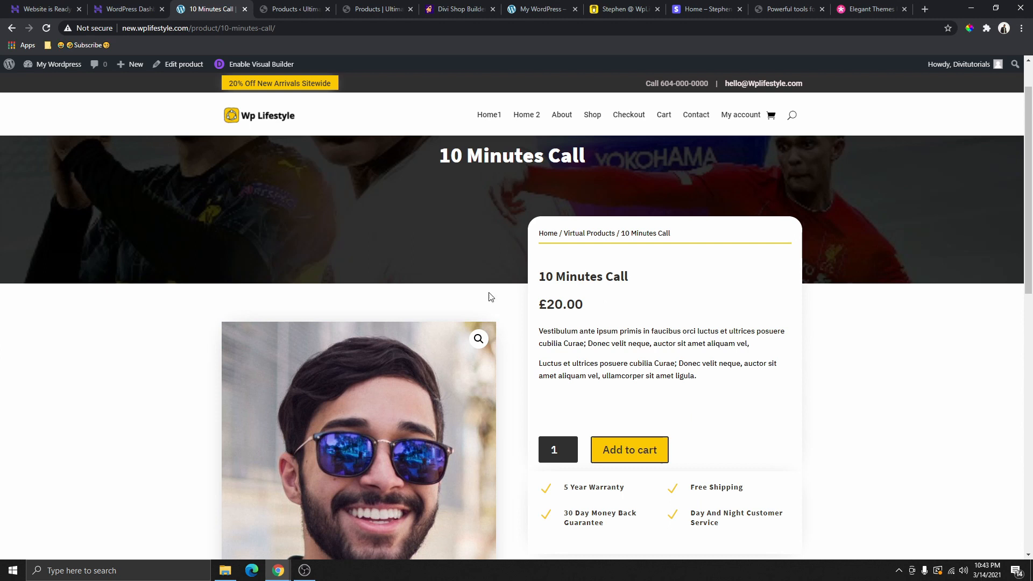
scroll(657, 401, "down", 3)
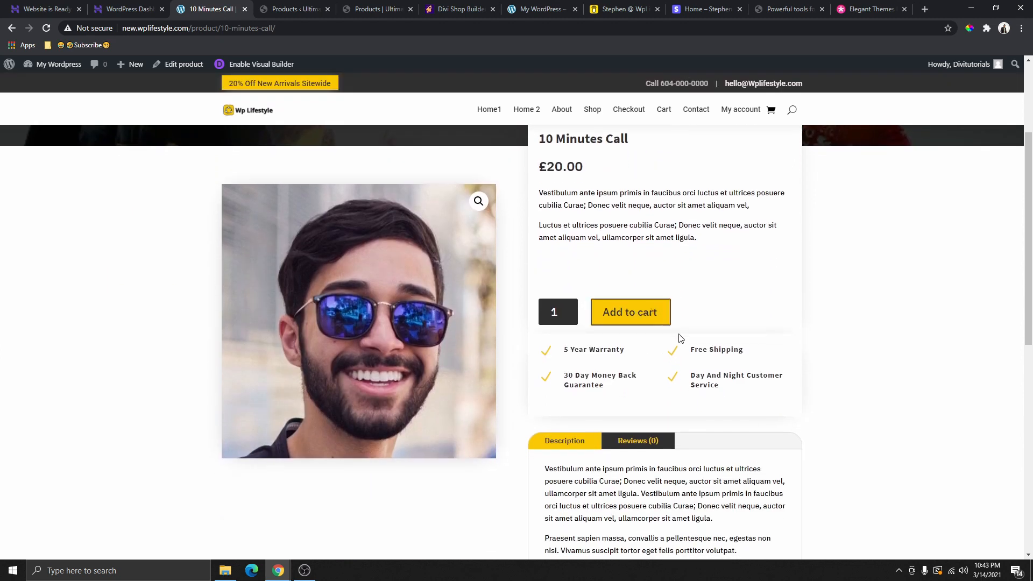
scroll(699, 368, "down", 1)
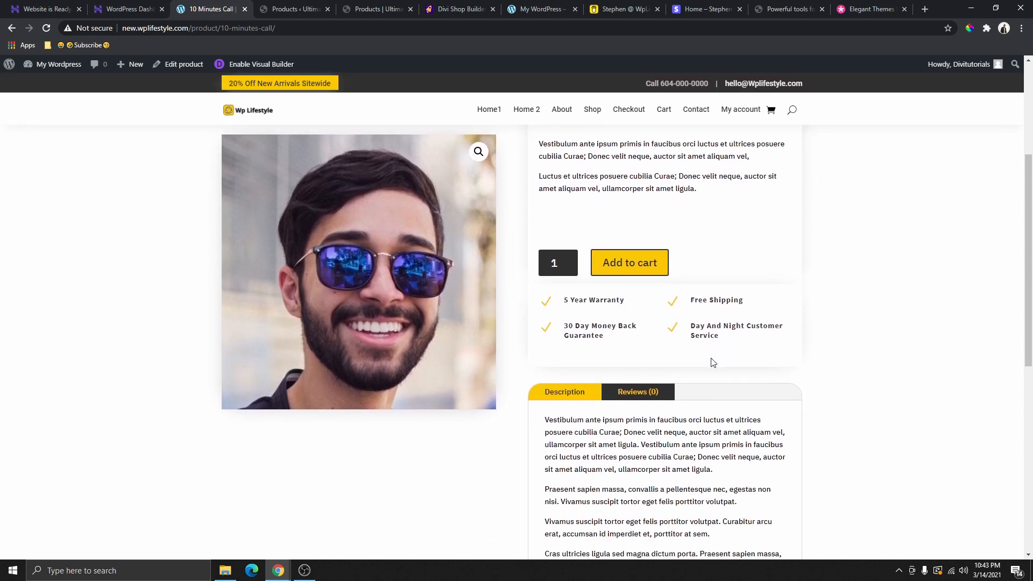
scroll(700, 371, "up", 5)
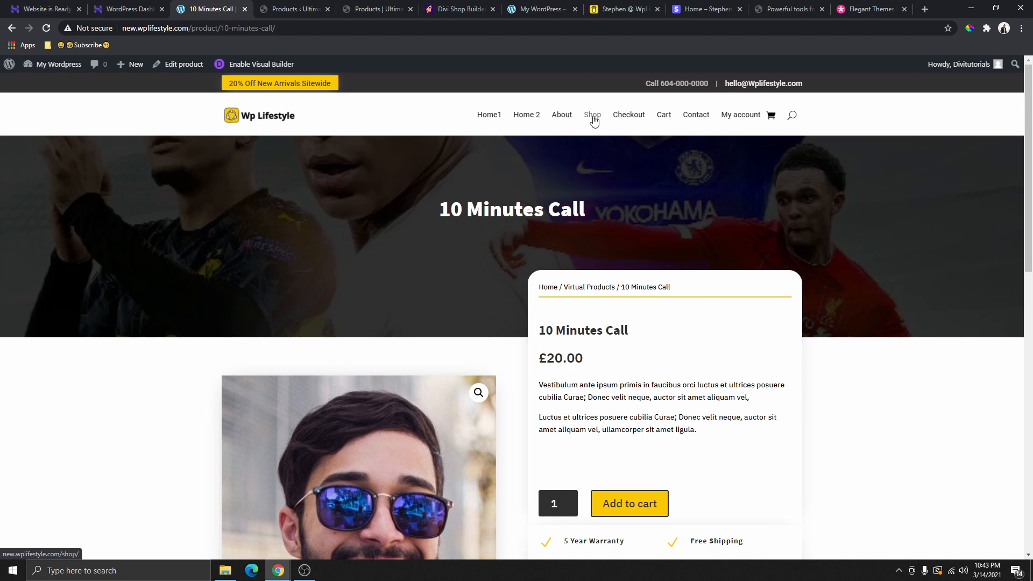
Compare the Ultimate Divi Game Shop's Shop page with the demo Shop page and review its Products admin page
left_click(309, 9)
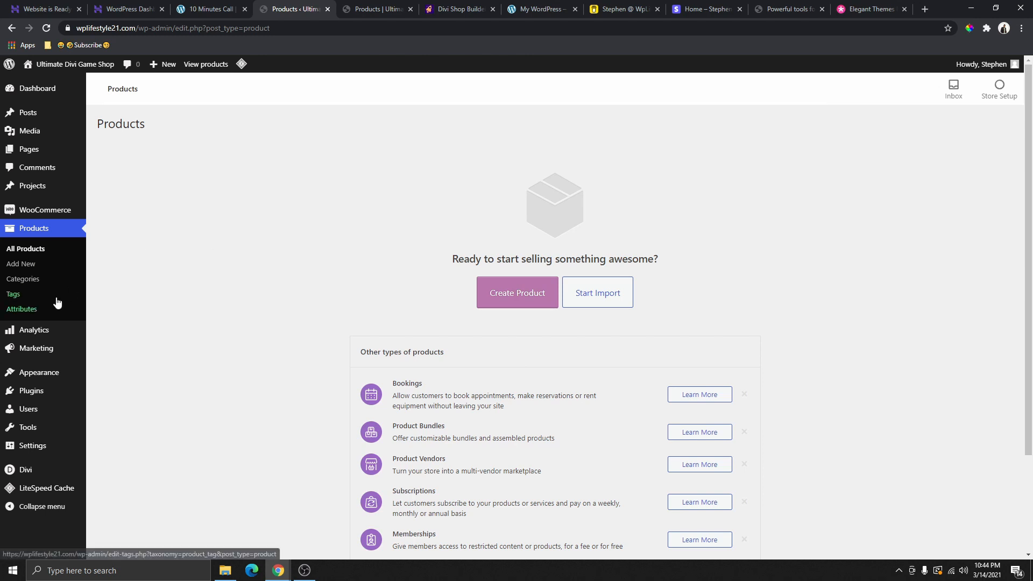
left_click(370, 9)
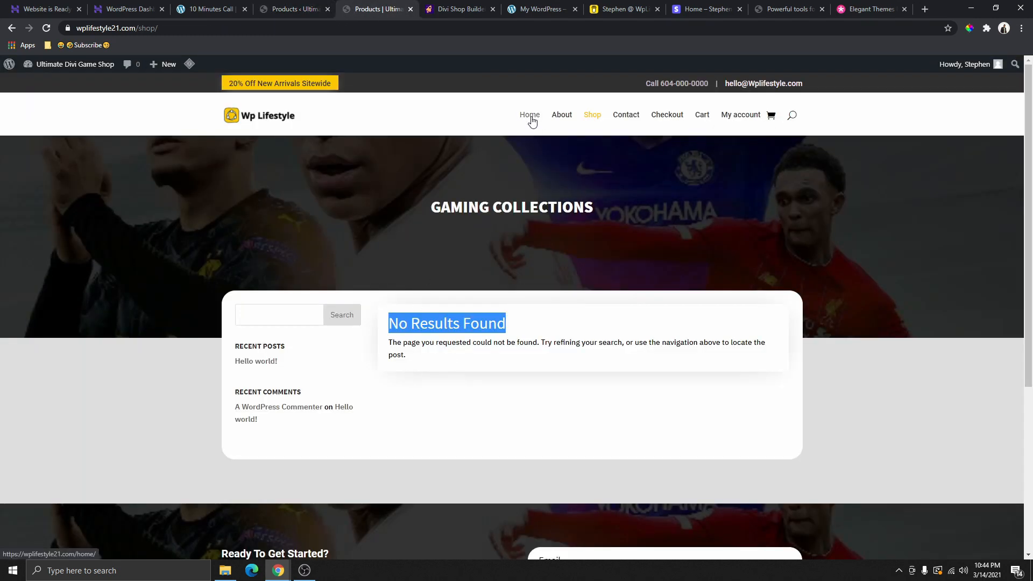
left_click(589, 114)
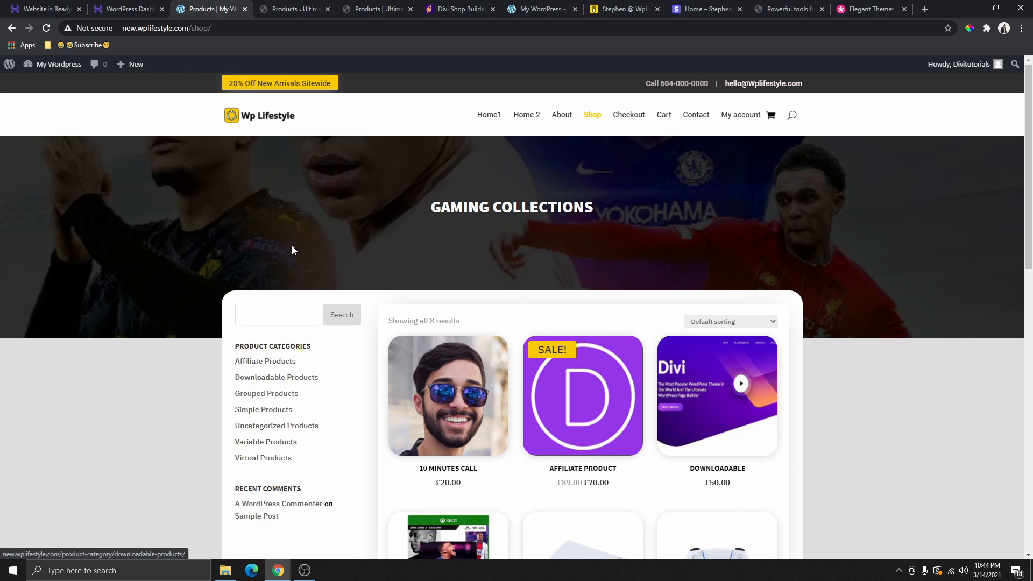
left_click(291, 8)
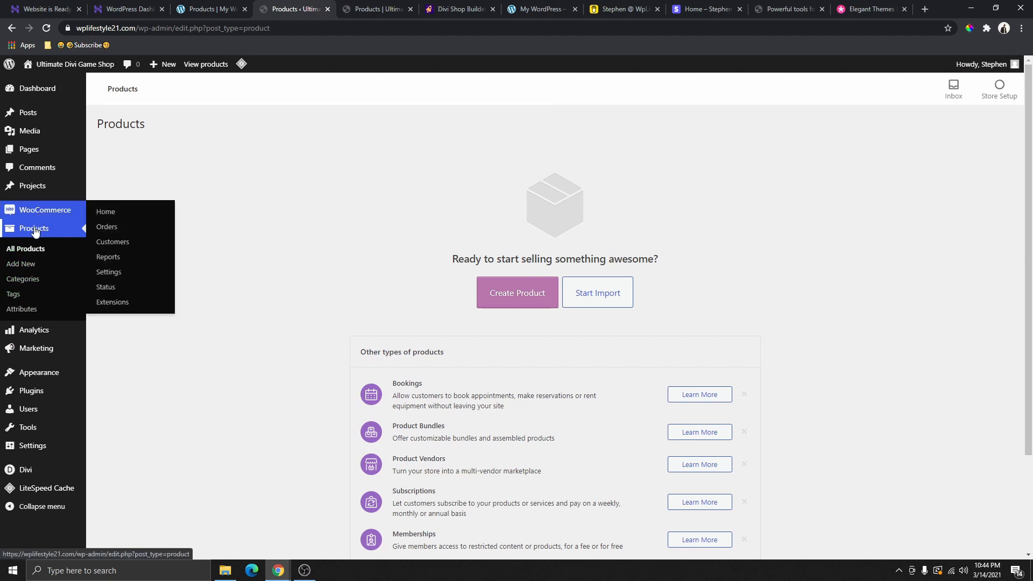
mouse_move(38, 218)
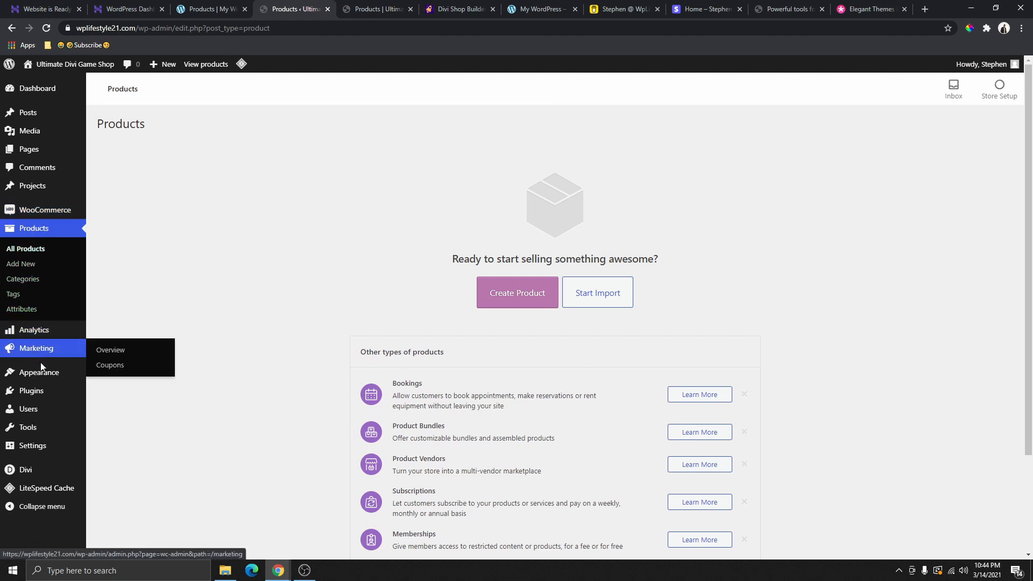
scroll(38, 377, "down", 3)
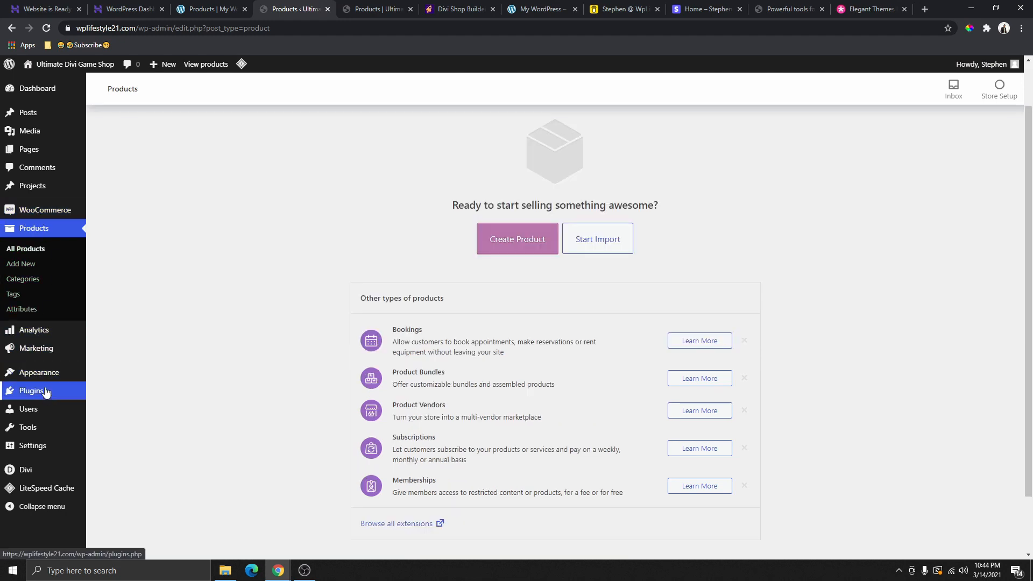
Open the product categories page and add an Affiliate Products category, copying the name from the demo shop's category list
left_click(25, 282)
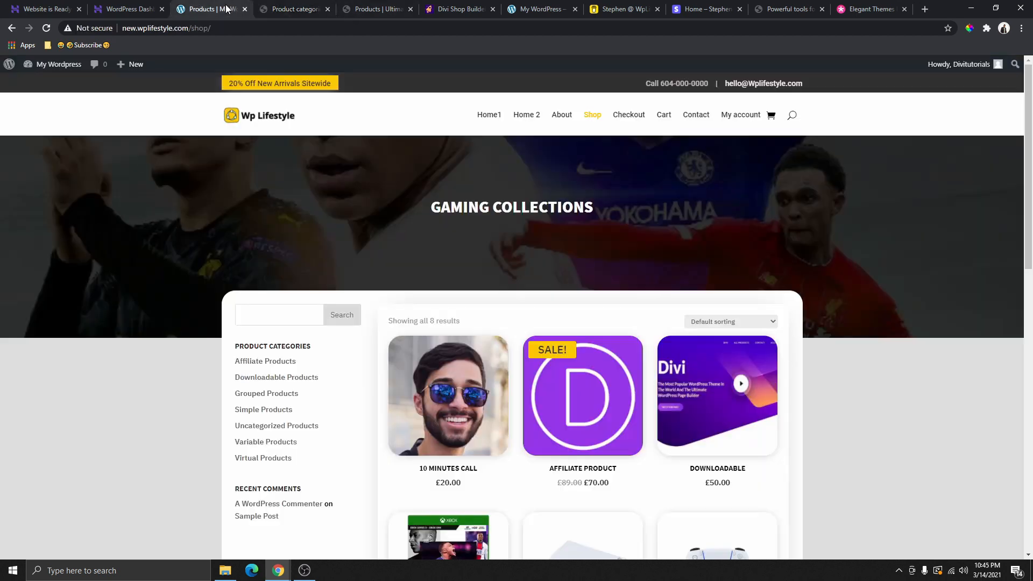
left_click(237, 9)
left_click_drag(297, 361, 236, 362)
right_click(255, 366)
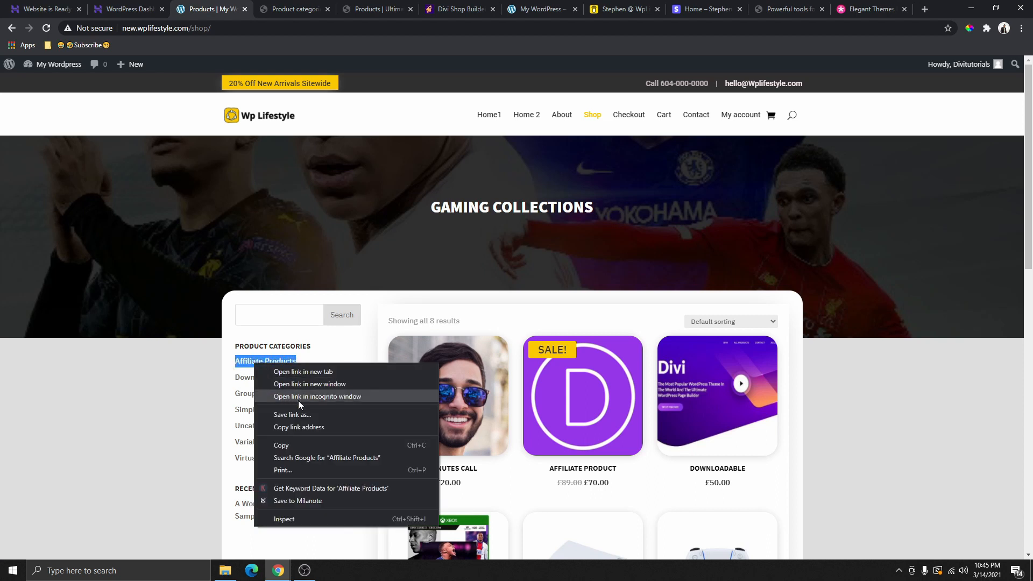
left_click(293, 443)
key("ctrl+Tab")
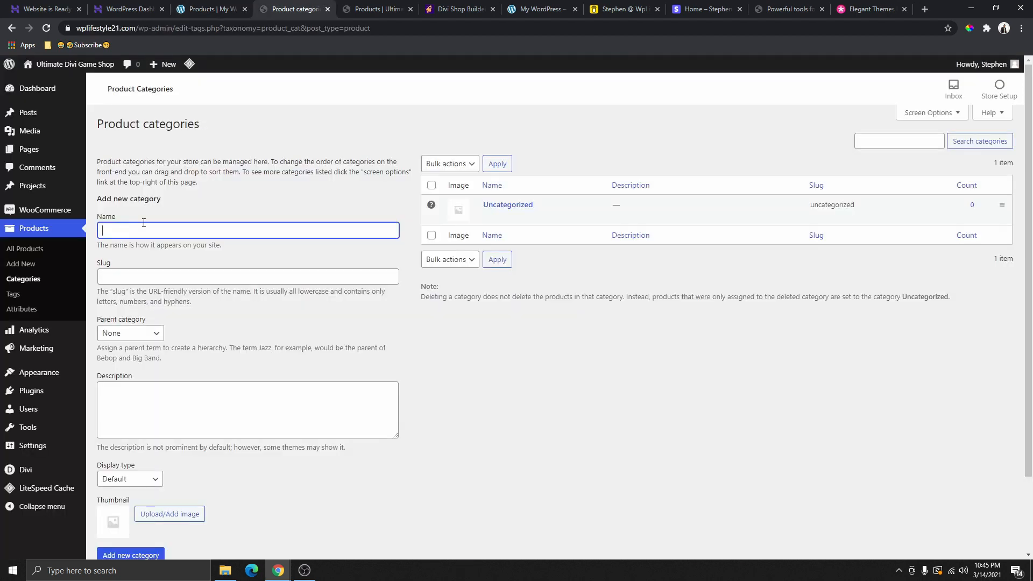
key("ctrl+v")
scroll(183, 493, "down", 2)
left_click(141, 467)
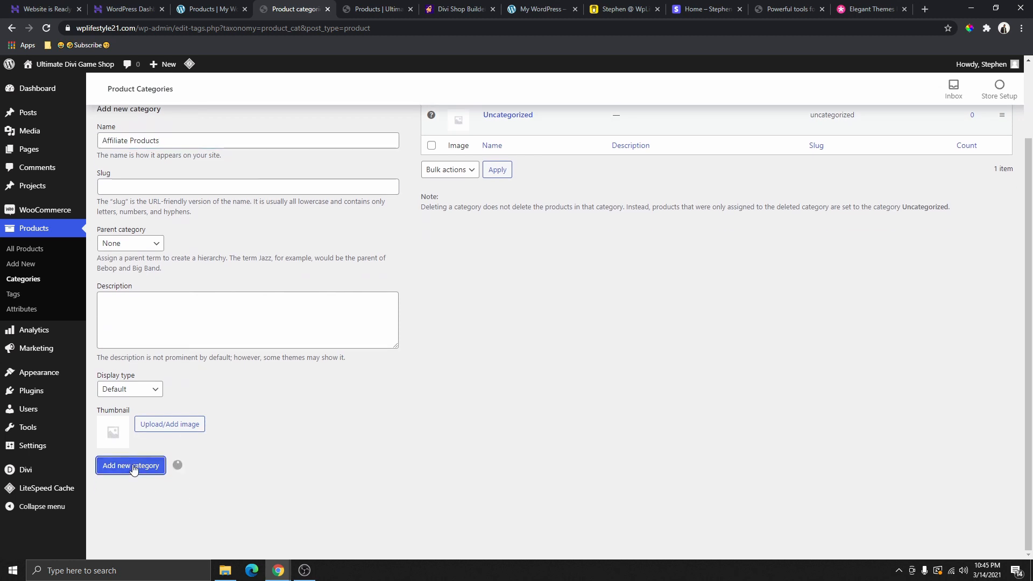
scroll(492, 210, "up", 2)
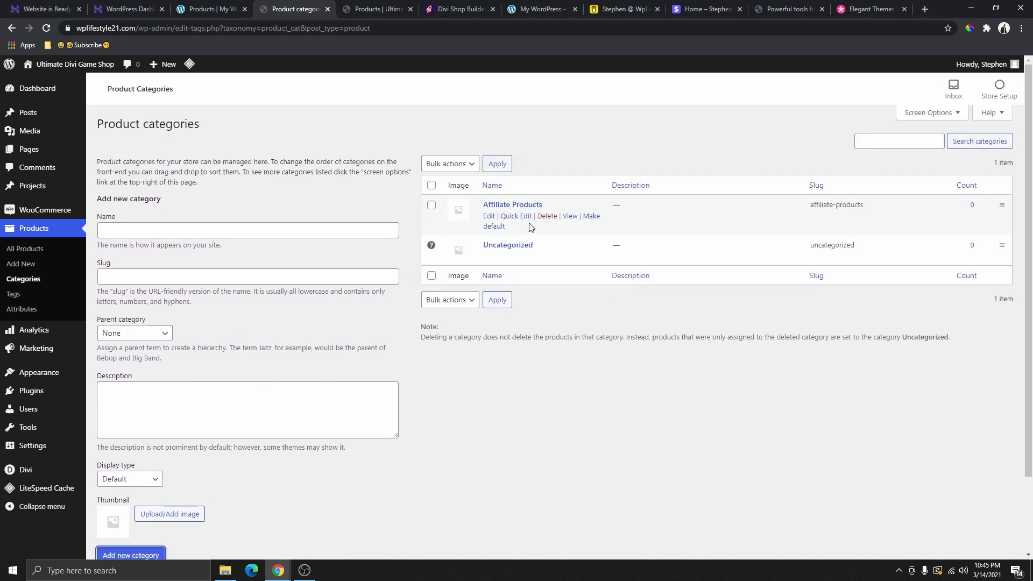
Add a Downloadable Products category, copying its name from the demo shop's category list
key("ctrl+shift+Tab")
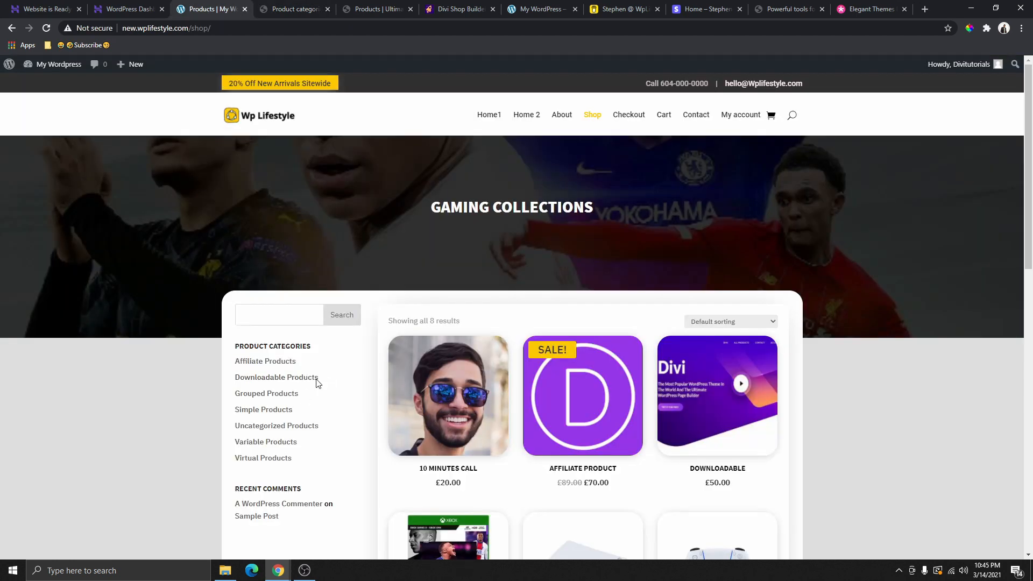
left_click_drag(238, 389, 320, 378)
right_click(251, 377)
key("ctrl+c")
key("ctrl+Tab")
left_click(141, 230)
key("ctrl+v")
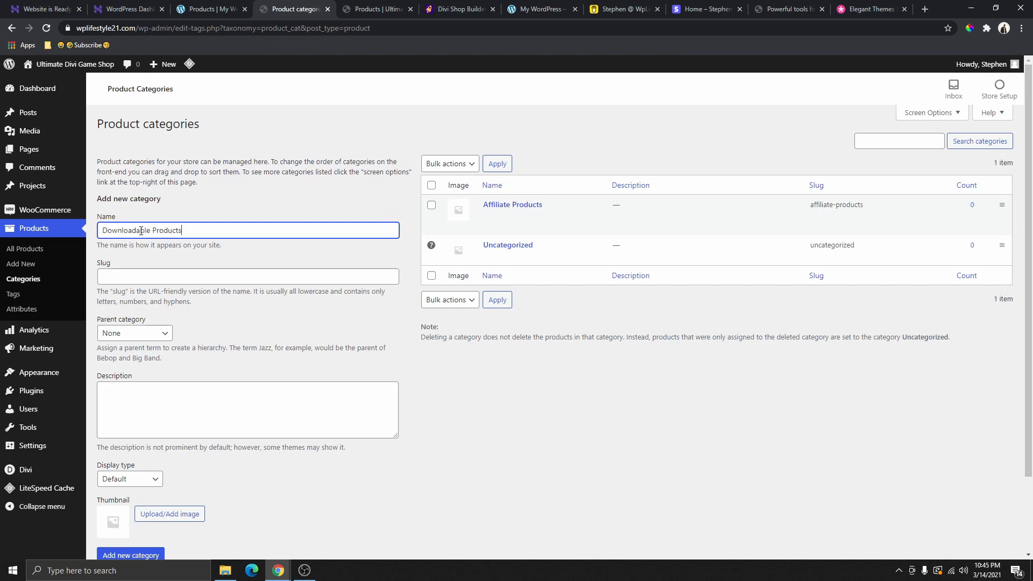
left_click(124, 555)
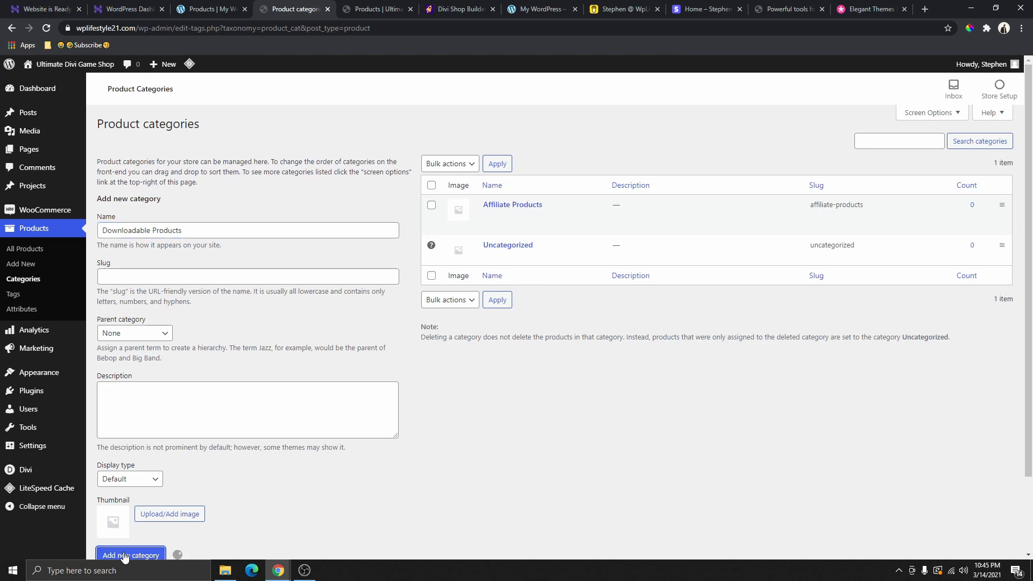
Copy the Grouped Products name from the demo shop and add it as a new product category
left_click(230, 10)
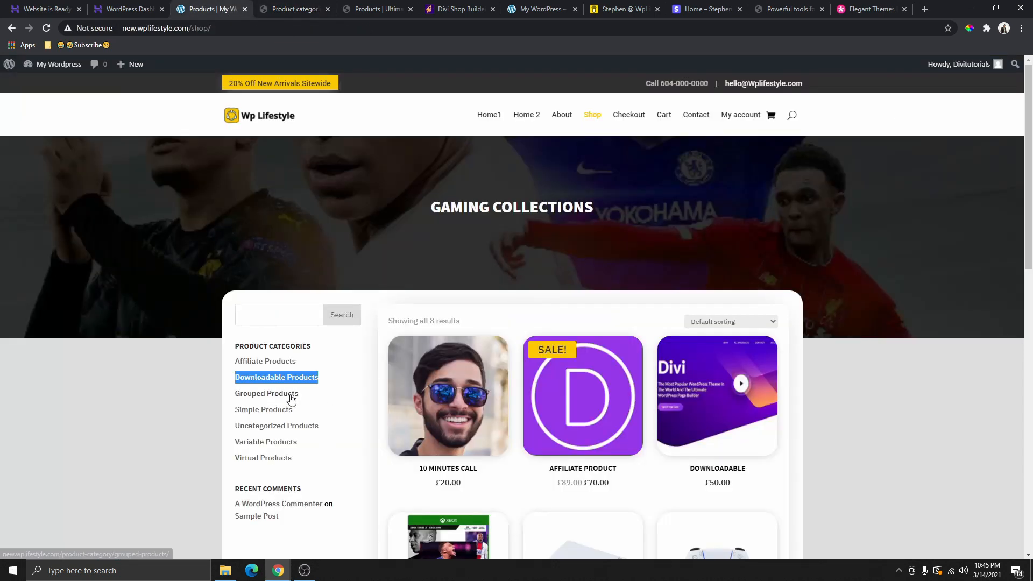
left_click_drag(291, 398, 232, 398)
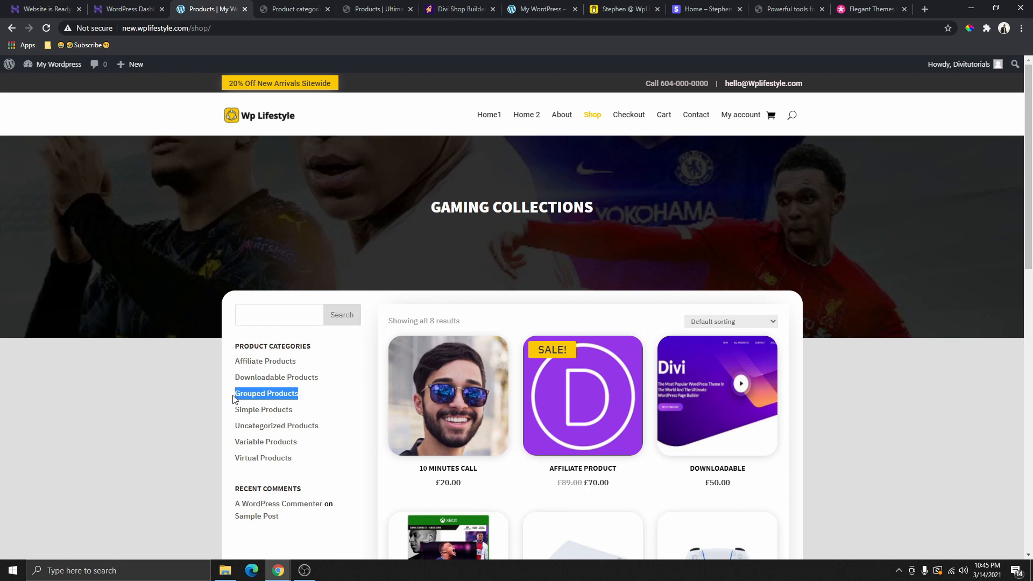
left_click(293, 9)
left_click(145, 226)
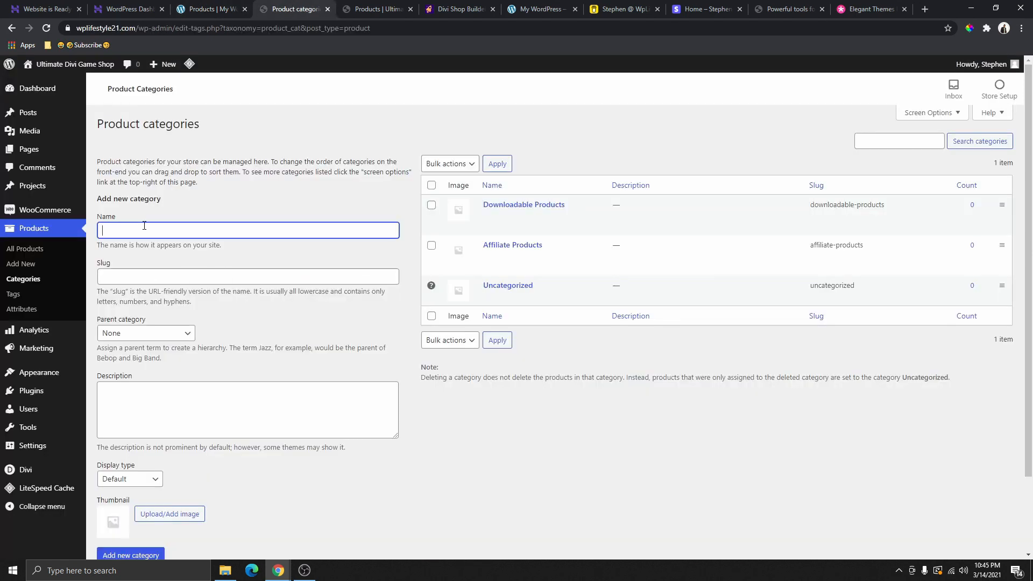
key("ctrl+v")
left_click(141, 555)
left_click(192, 15)
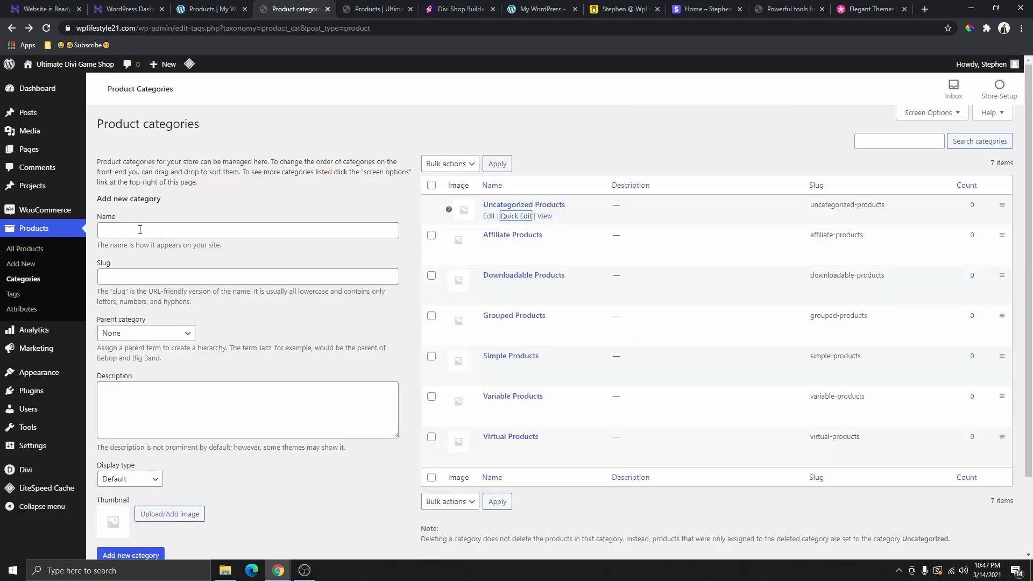
Return to the product list and start a new product
left_click(27, 231)
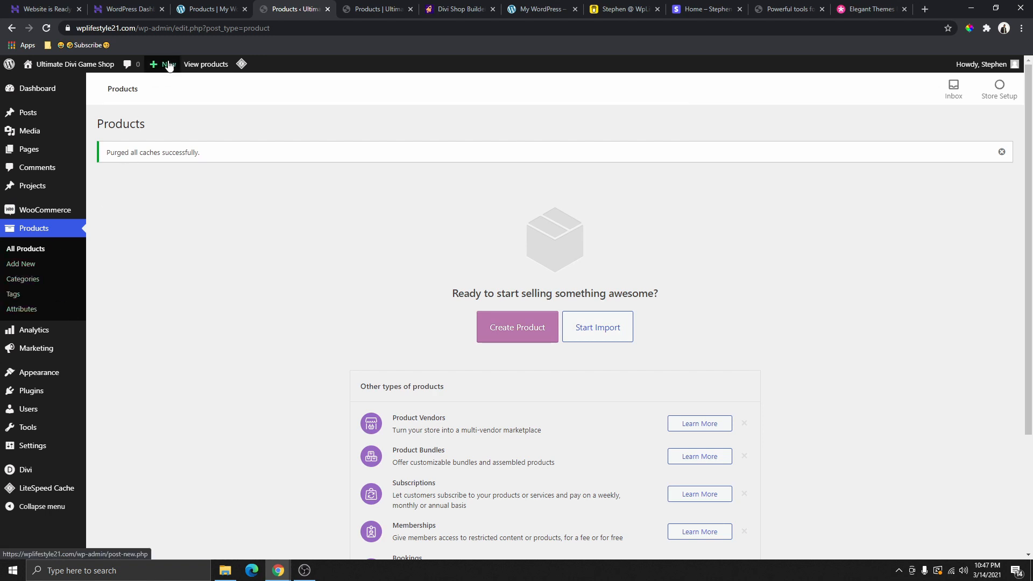
mouse_move(163, 67)
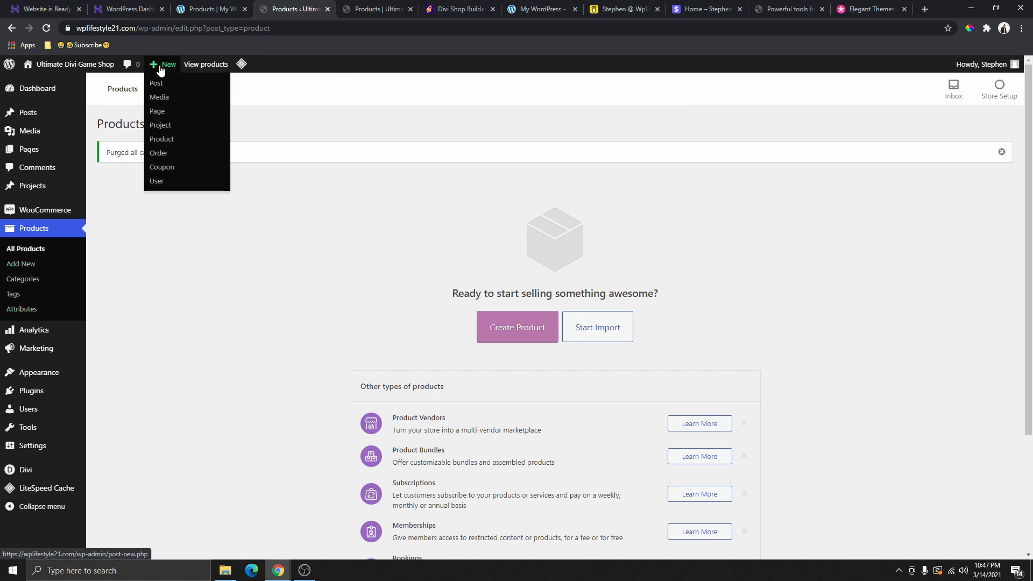
left_click(161, 140)
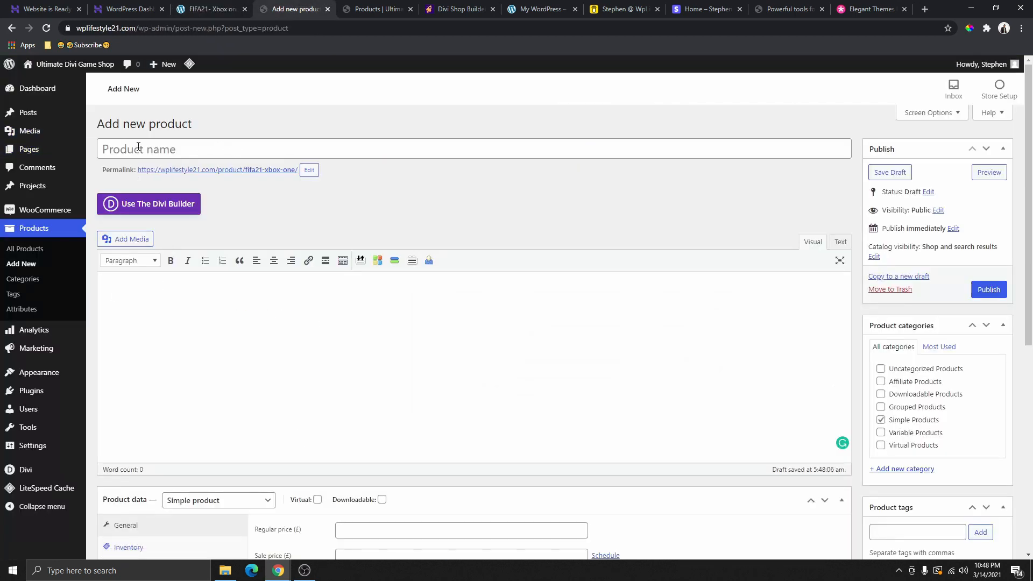
Name the new product Simple Products, reusing the category's name, and keep it assigned to the Simple Products category
left_click(149, 148)
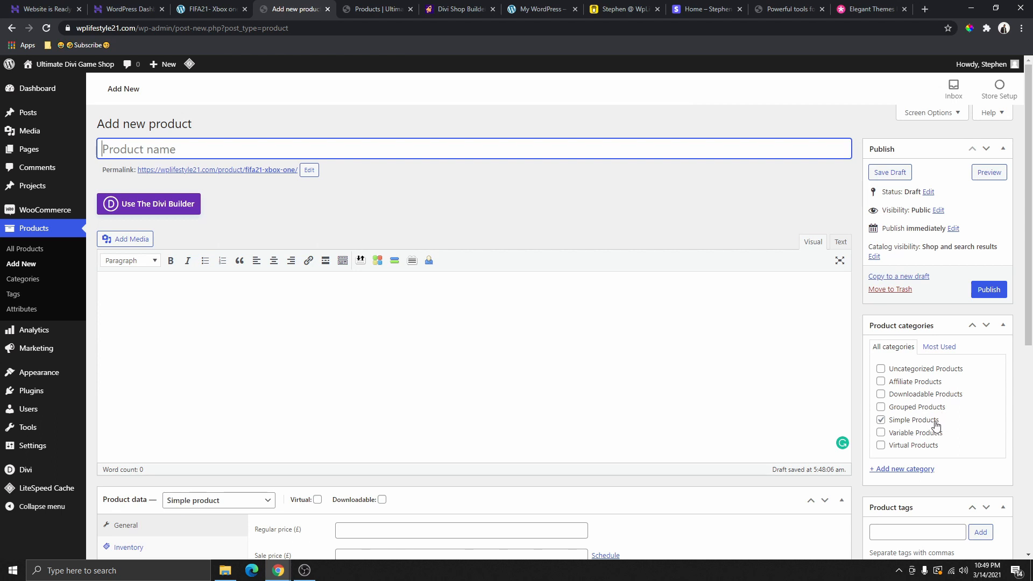
left_click_drag(945, 424, 887, 422)
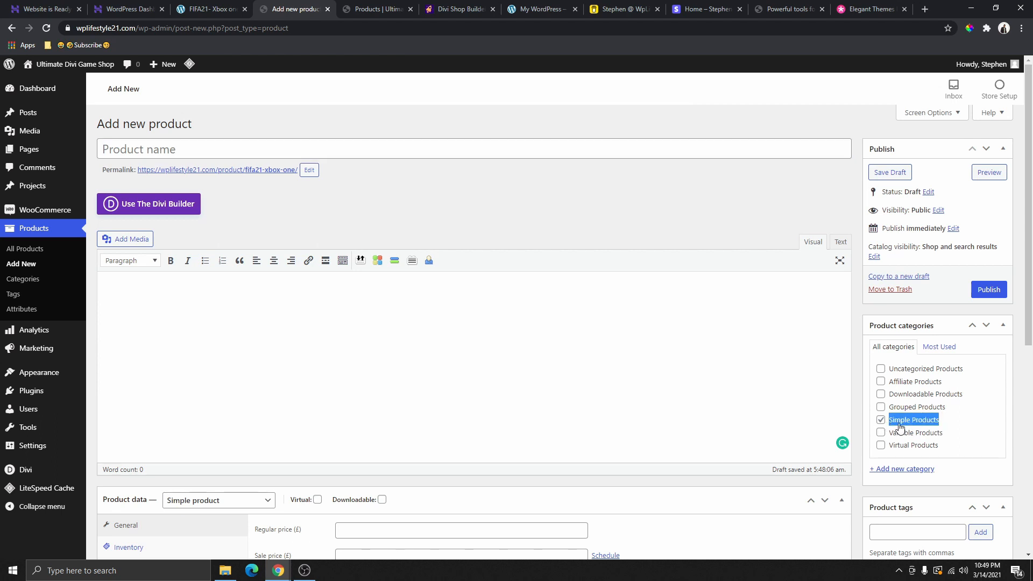
right_click(925, 420)
left_click(905, 428)
left_click(180, 158)
right_click(161, 146)
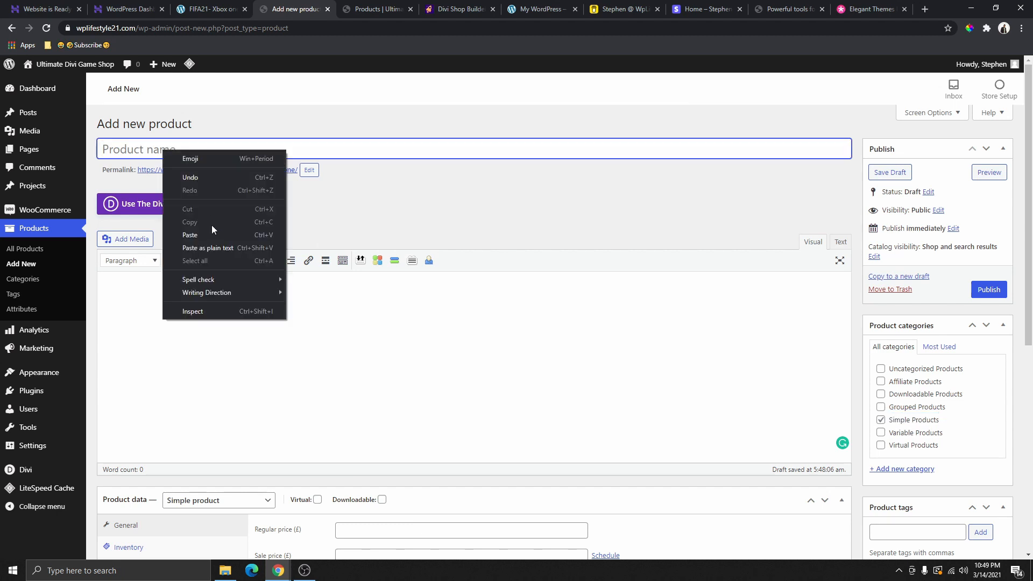
left_click(209, 235)
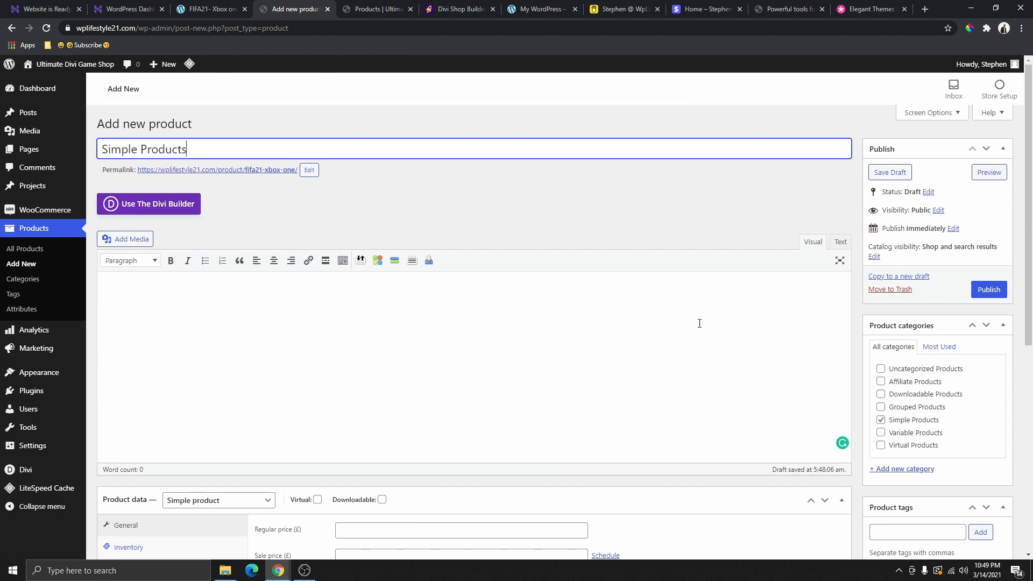
left_click(881, 420)
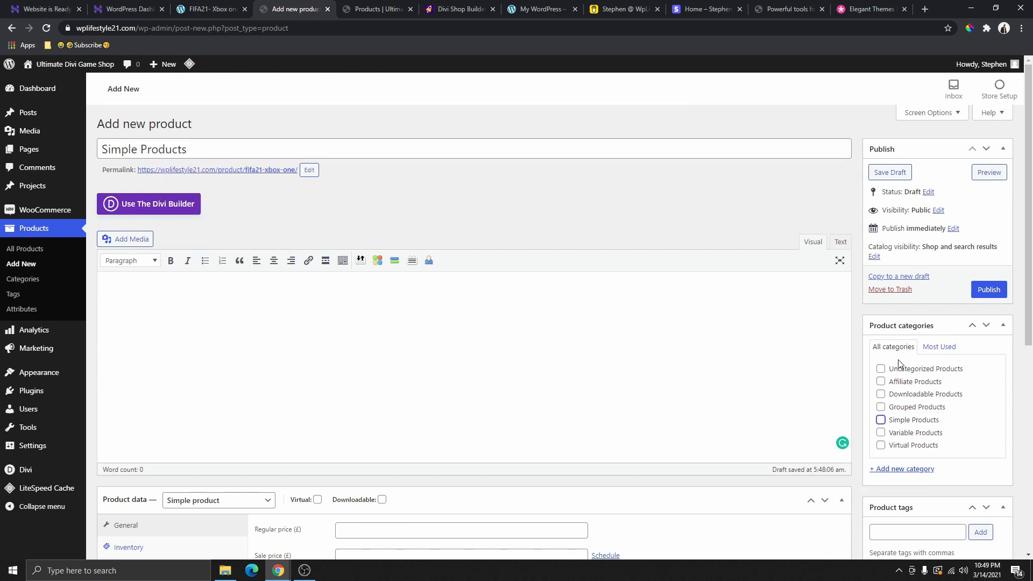
left_click(881, 419)
Add Simple Products as a product tag
scroll(918, 421, "down", 3)
left_click(921, 371)
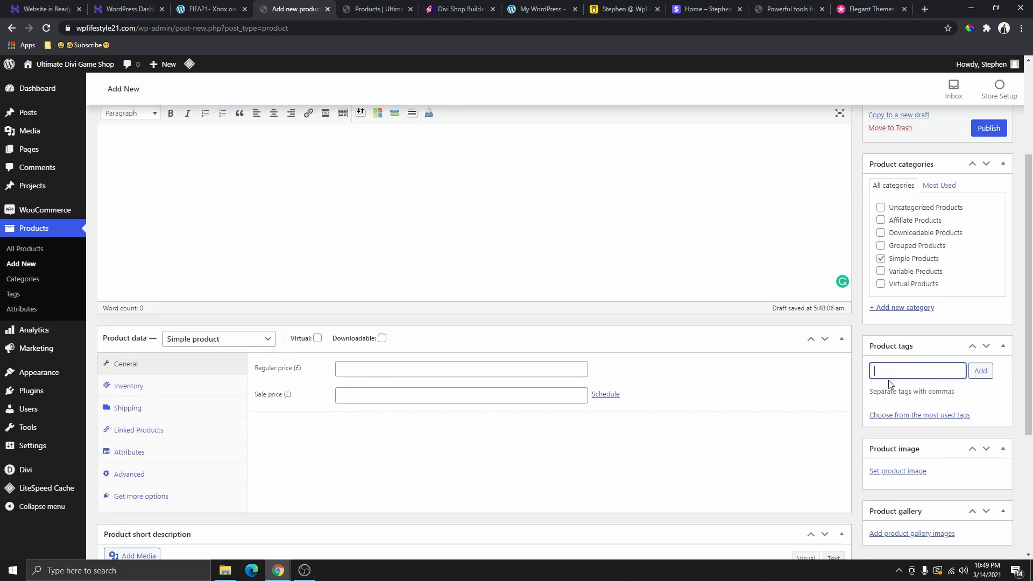
scroll(415, 234, "up", 3)
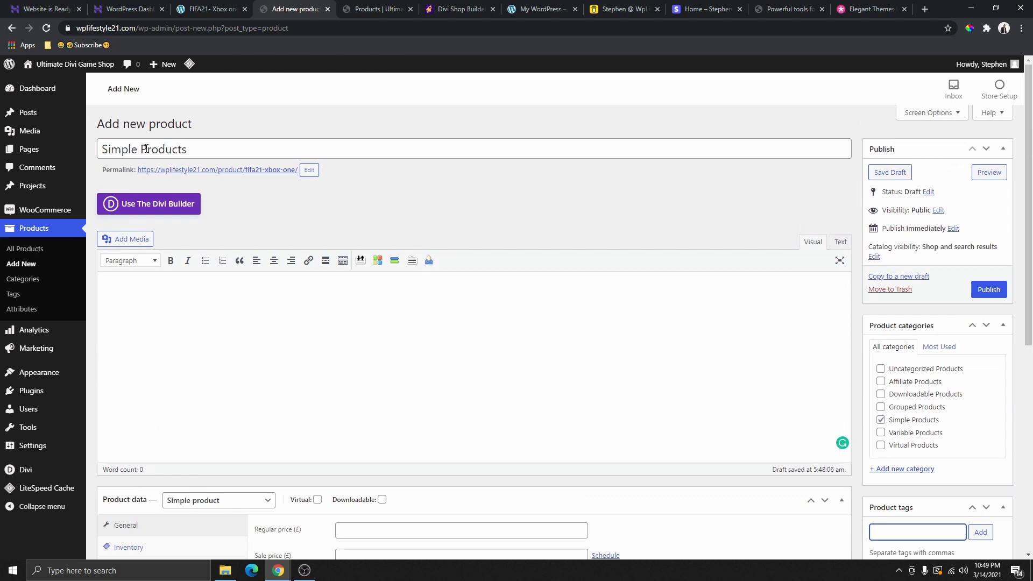
scroll(700, 290, "down", 3)
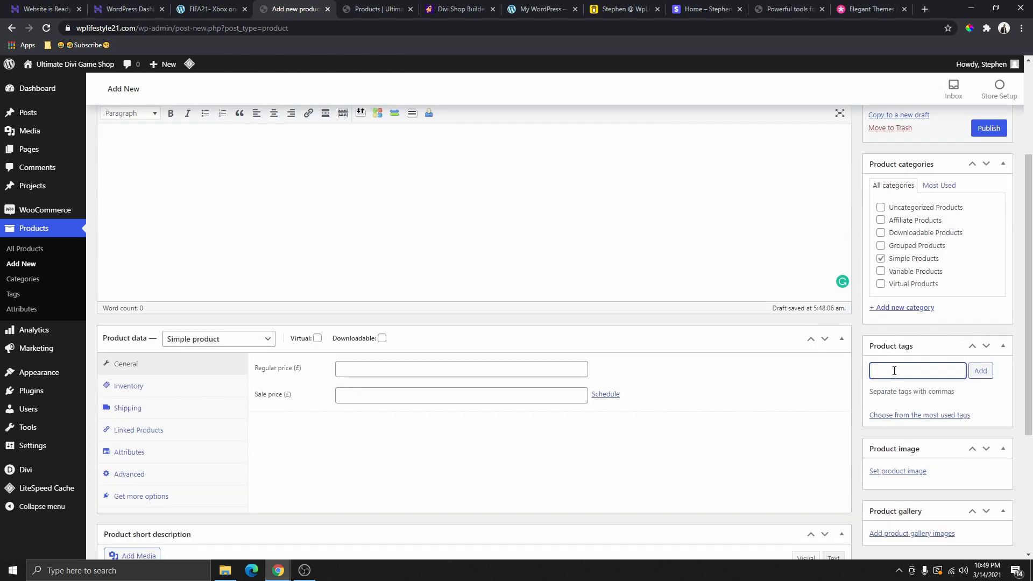
right_click(893, 370)
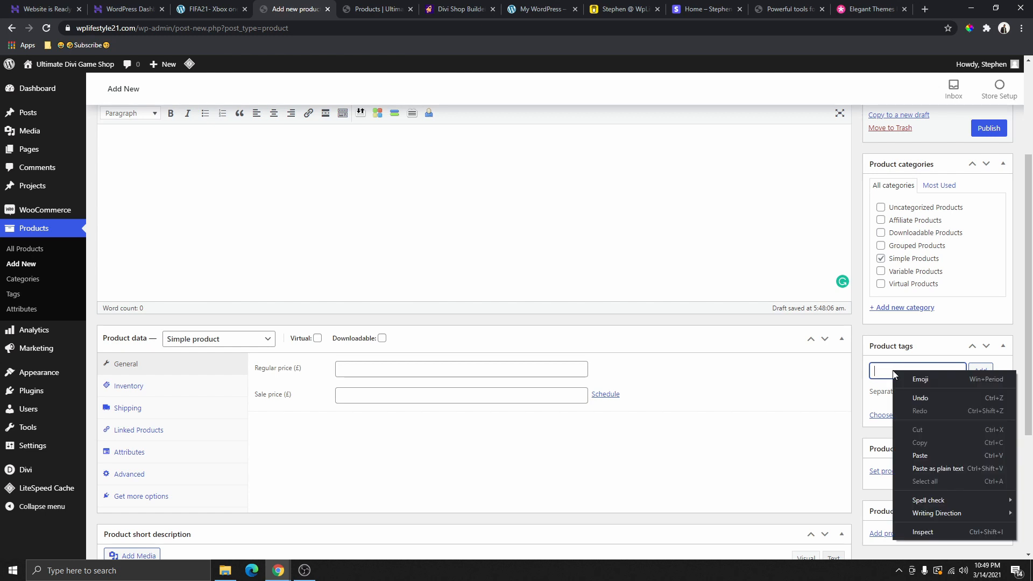
left_click(935, 455)
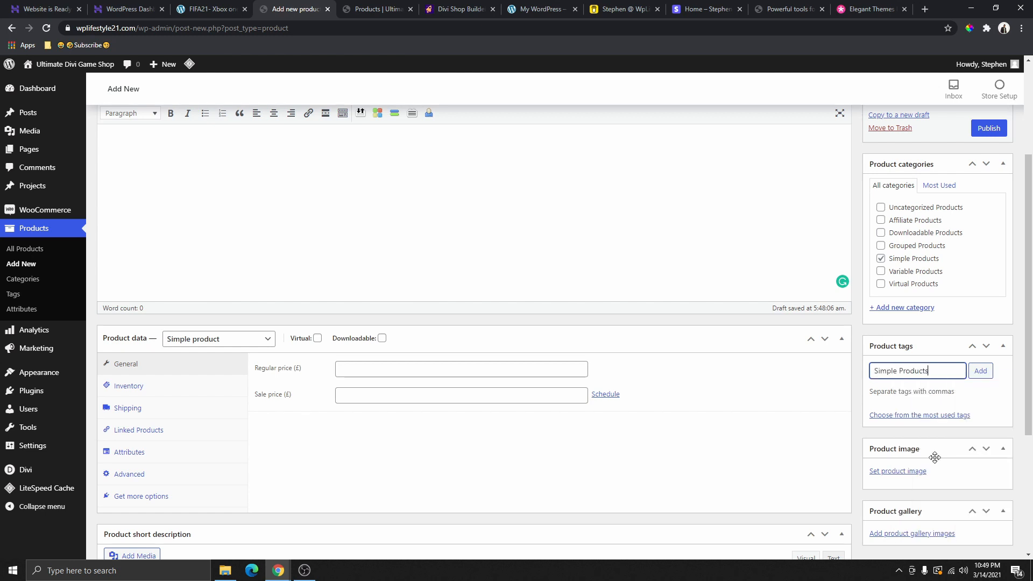
left_click(979, 372)
Set the product image to the dark picture of a game console with a controller
scroll(976, 377, "down", 2)
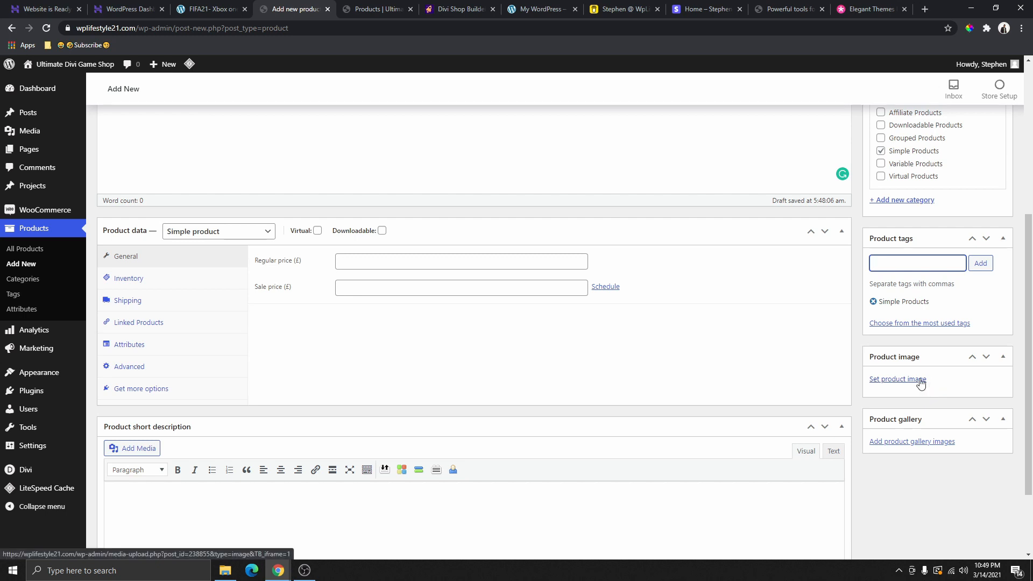
left_click(921, 381)
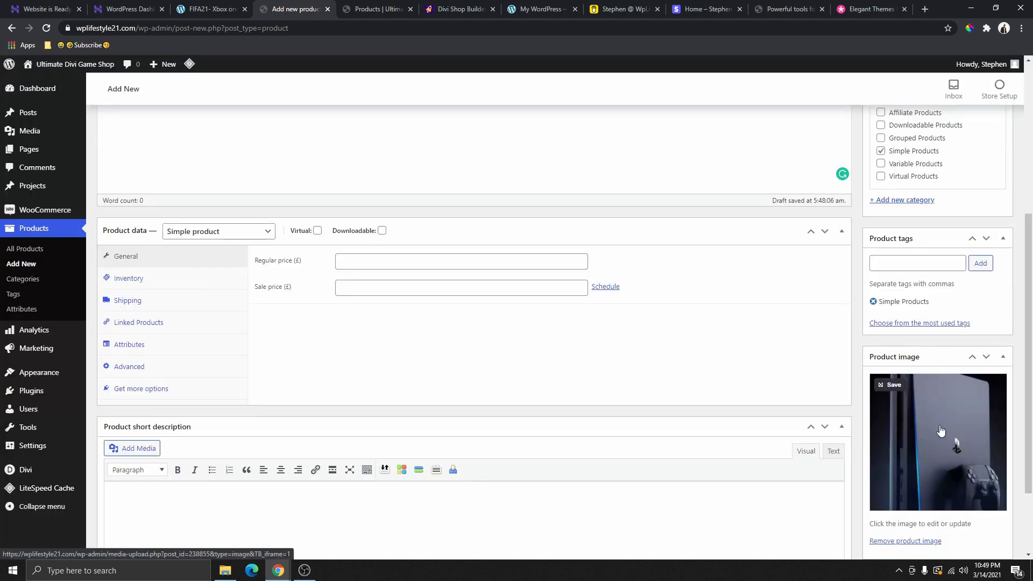
scroll(940, 431, "down", 1)
scroll(572, 380, "down", 1)
Set the product's regular price to £25 and its sale price to £20
scroll(224, 295, "up", 7)
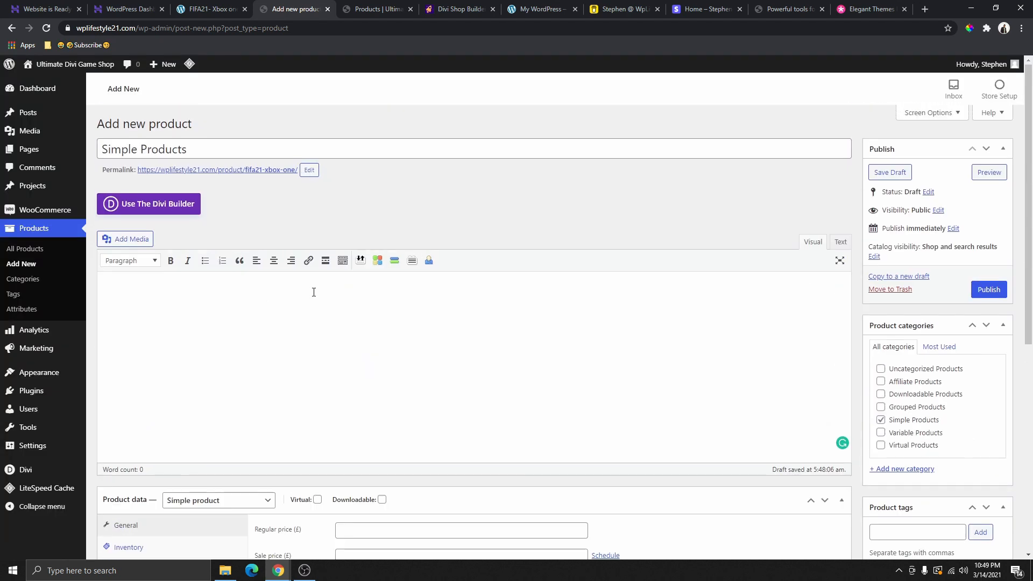
scroll(447, 360, "down", 3)
left_click(365, 372)
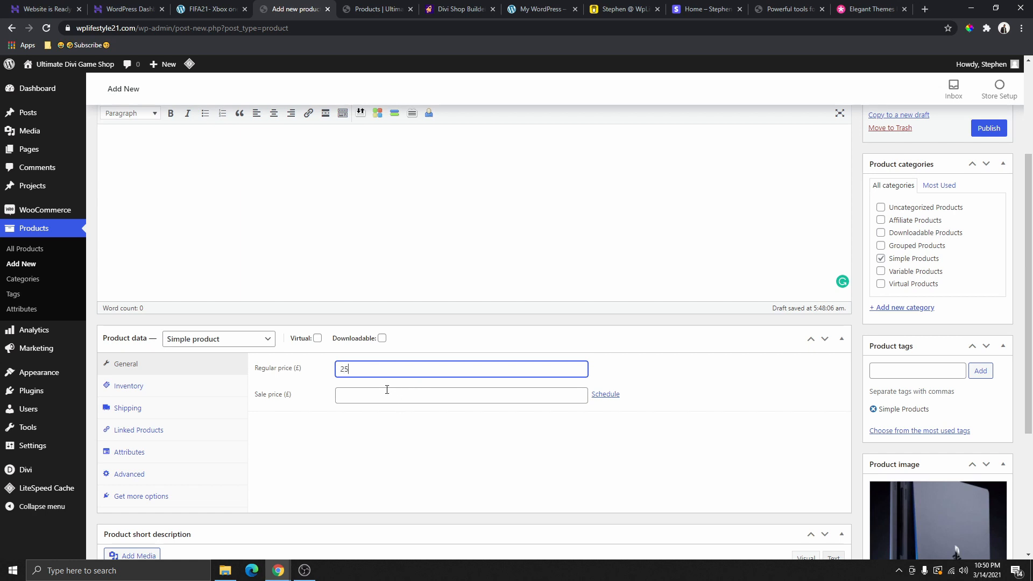
left_click(364, 392)
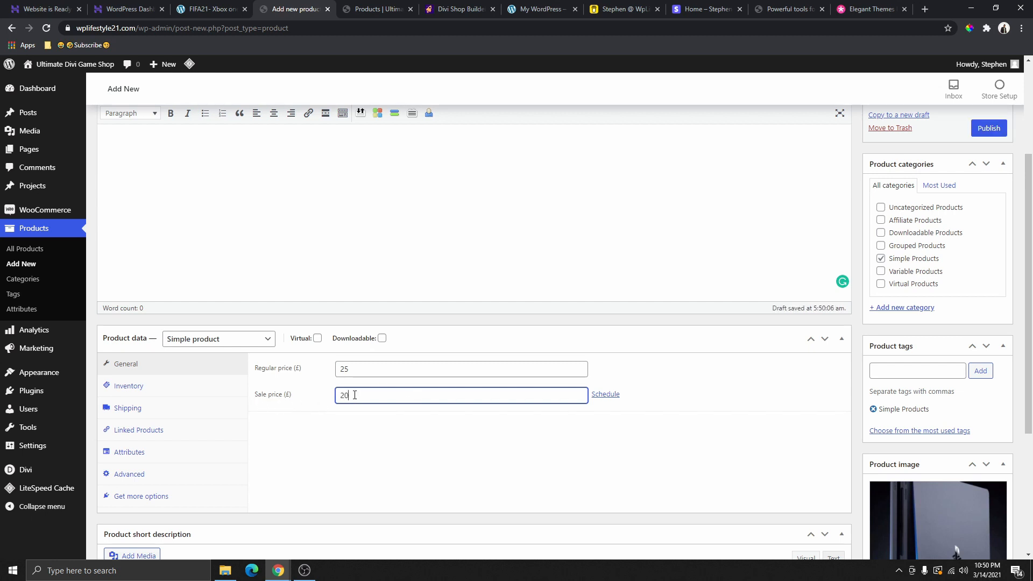
Show the sale price schedule and examine its start and end date calendars and the £20 sale price
left_click(605, 395)
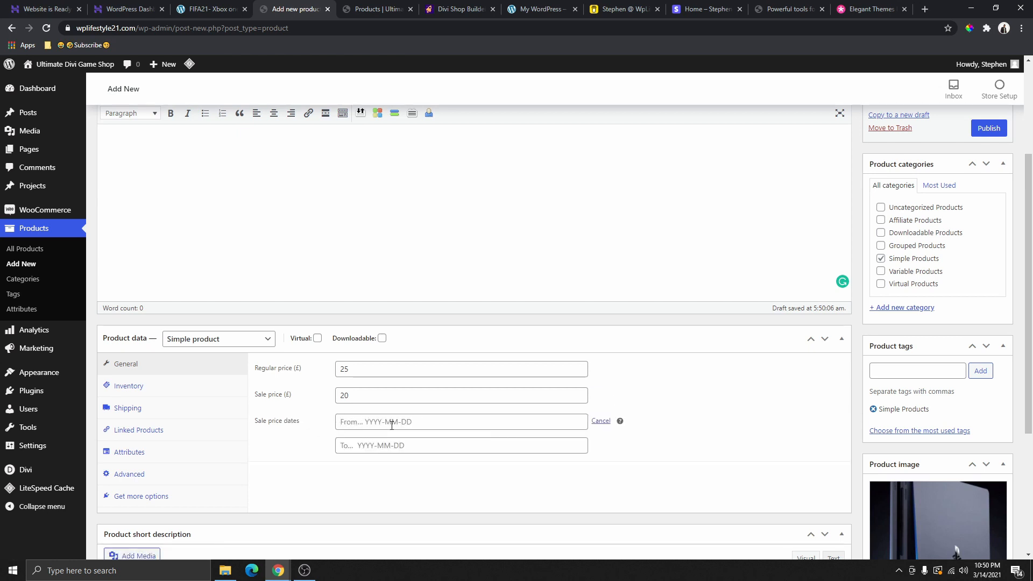
left_click(416, 424)
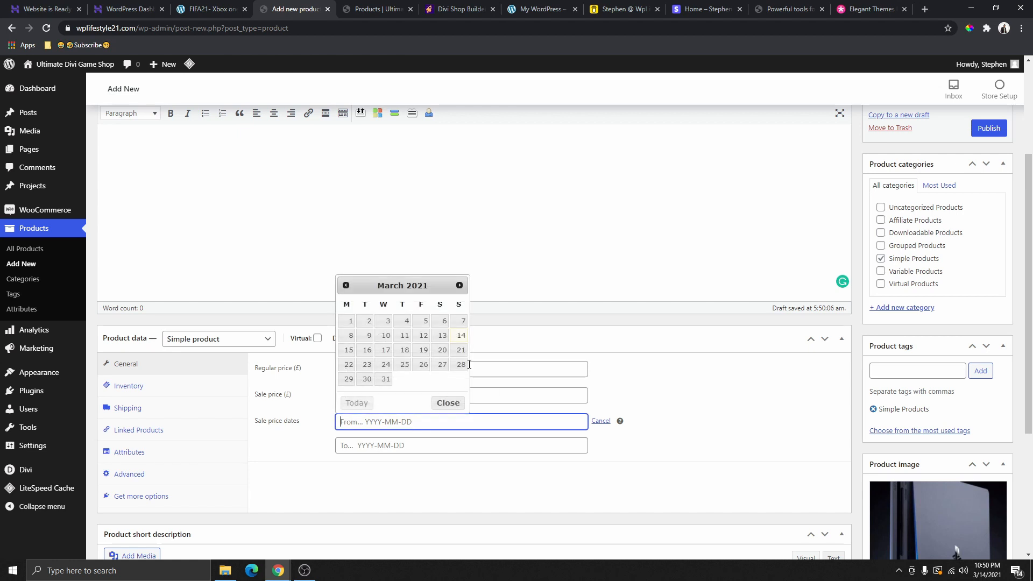
left_click(399, 449)
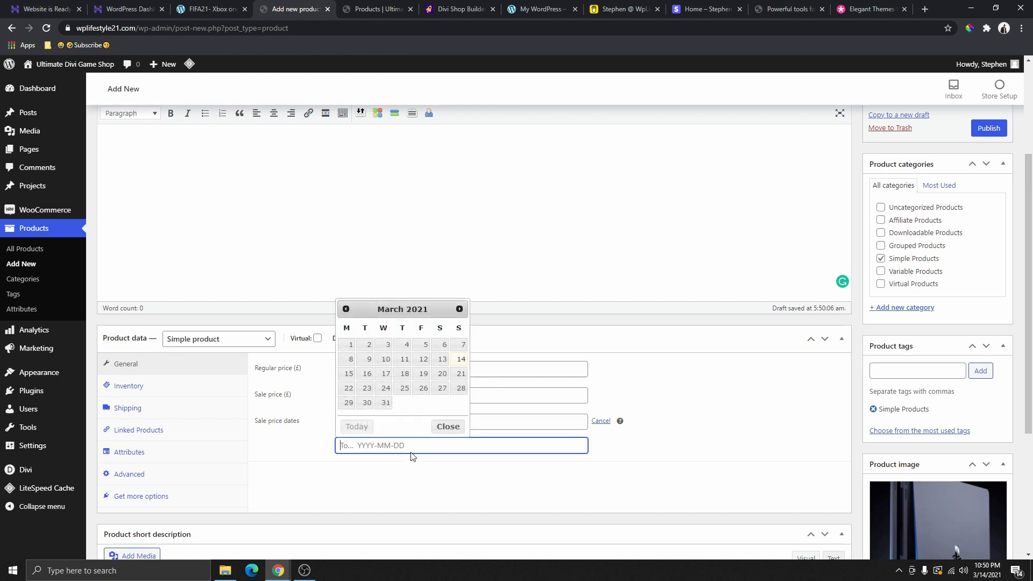
left_click(616, 449)
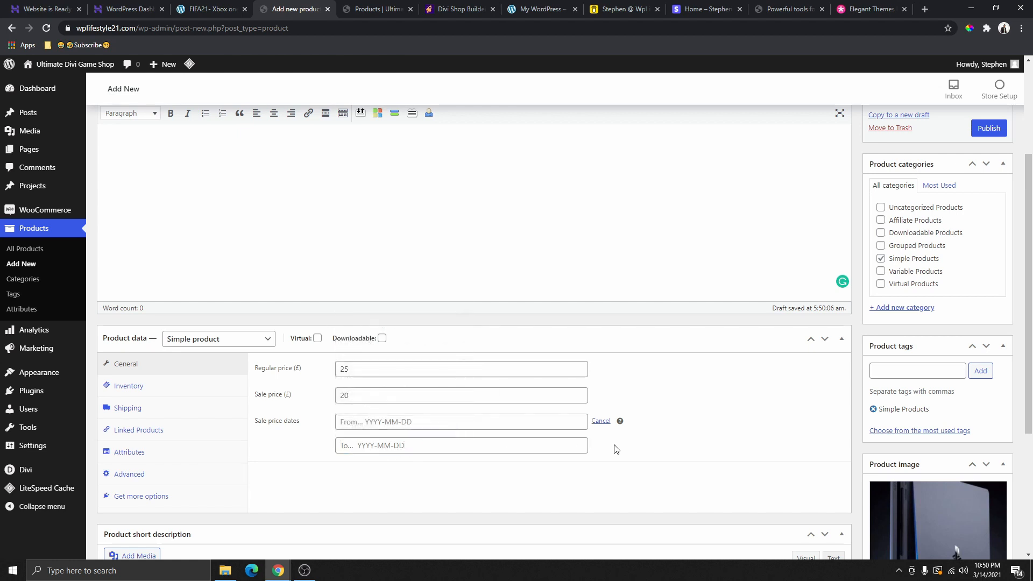
left_click_drag(358, 368, 340, 397)
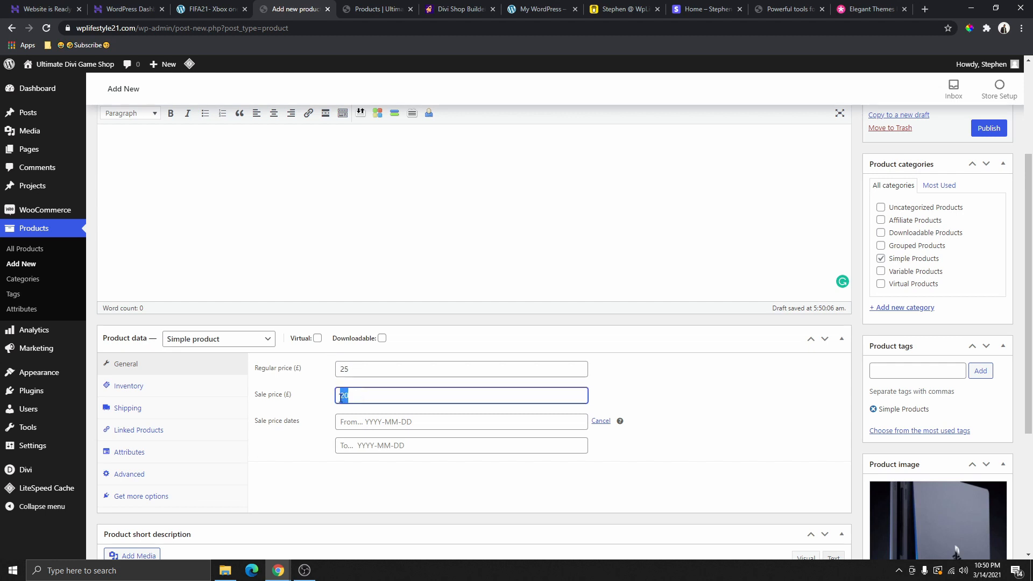
Clear the product's sale price
key("BackSpace")
scroll(308, 387, "down", 2)
Set the product's SKU to 0001 and enable stock management with a stock quantity of 50
left_click(108, 285)
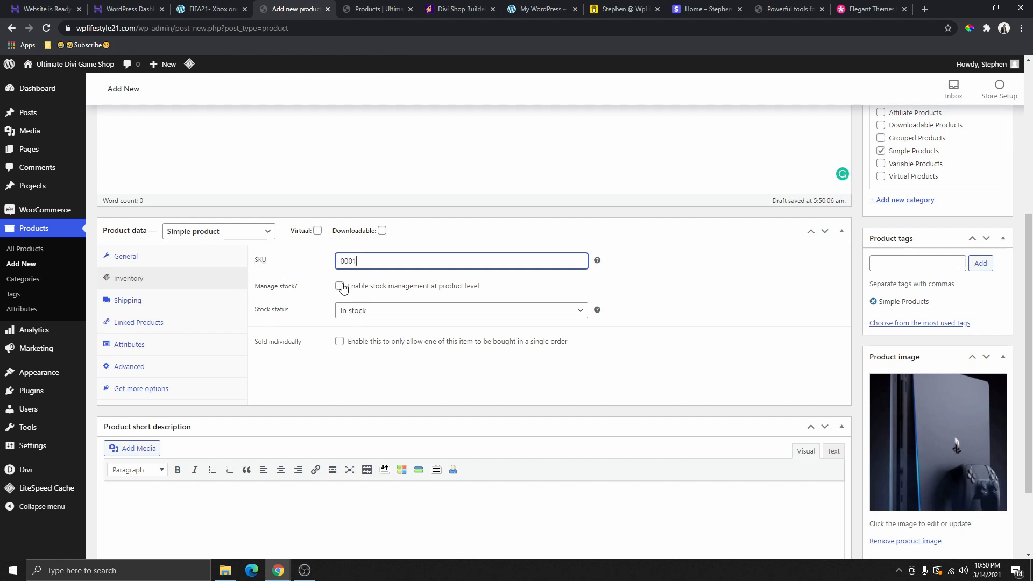
left_click(339, 285)
key("Tab")
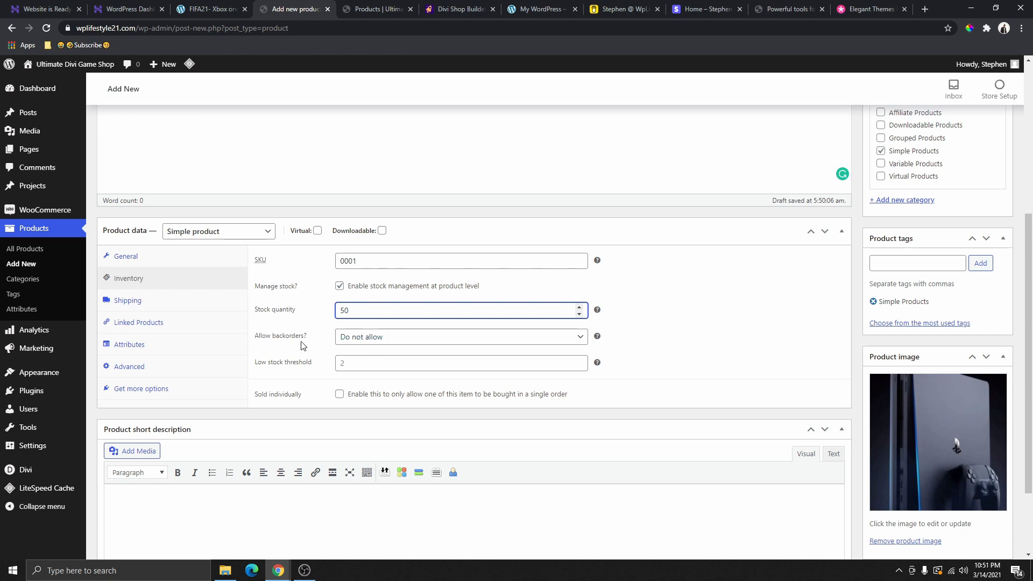
Try the backorder option "Allow, but notify customer" and return the setting to "Do not allow"
left_click(393, 339)
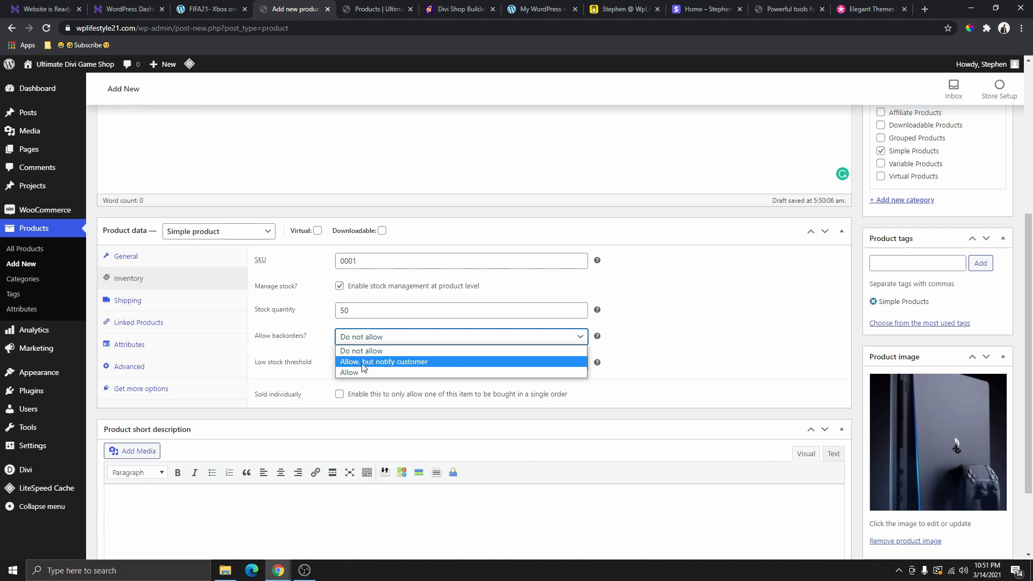
left_click(375, 363)
left_click(410, 337)
left_click(388, 352)
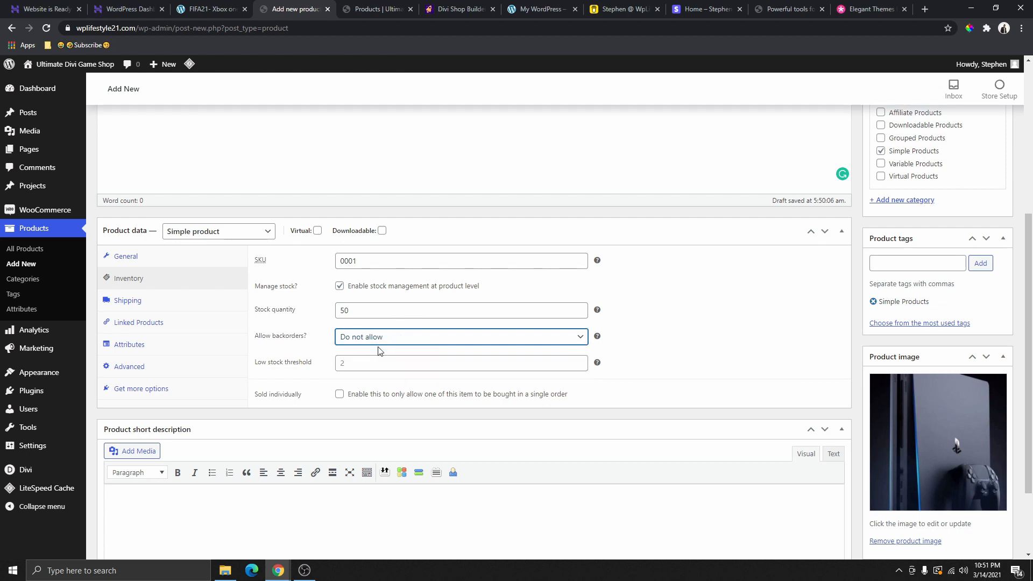
Set the low stock threshold to 10 and leave the sold-individually limit disabled
left_click(338, 365)
type("10")
scroll(263, 355, "down", 1)
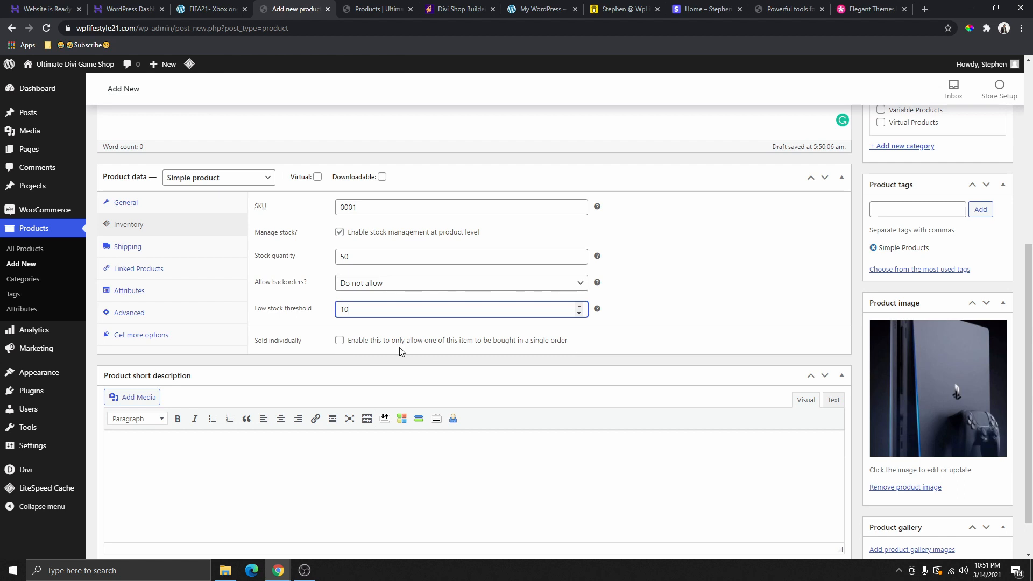
left_click(339, 341)
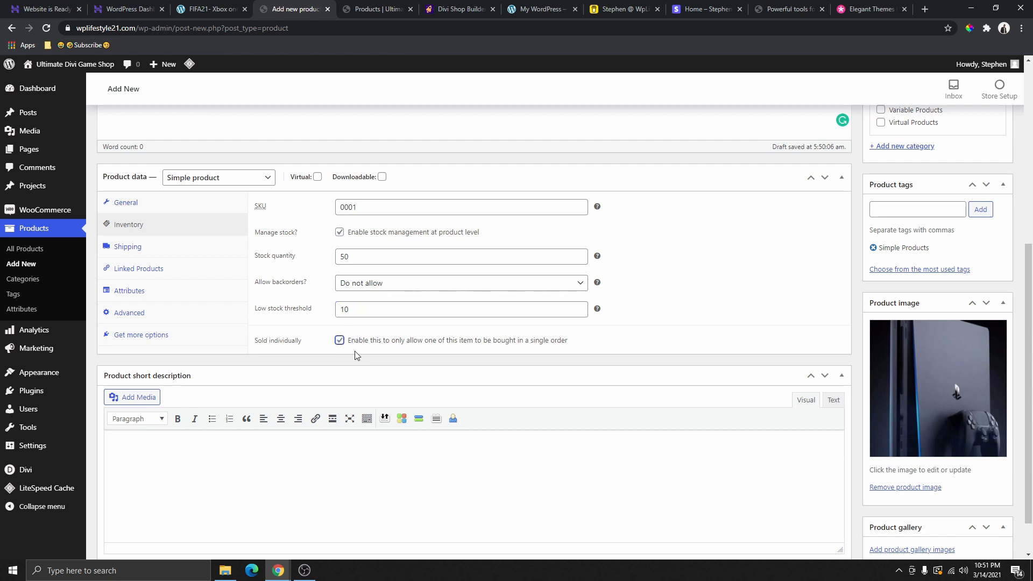
left_click(339, 342)
Examine the product's shipping settings: weight, length, width, height and the available shipping classes
left_click(127, 251)
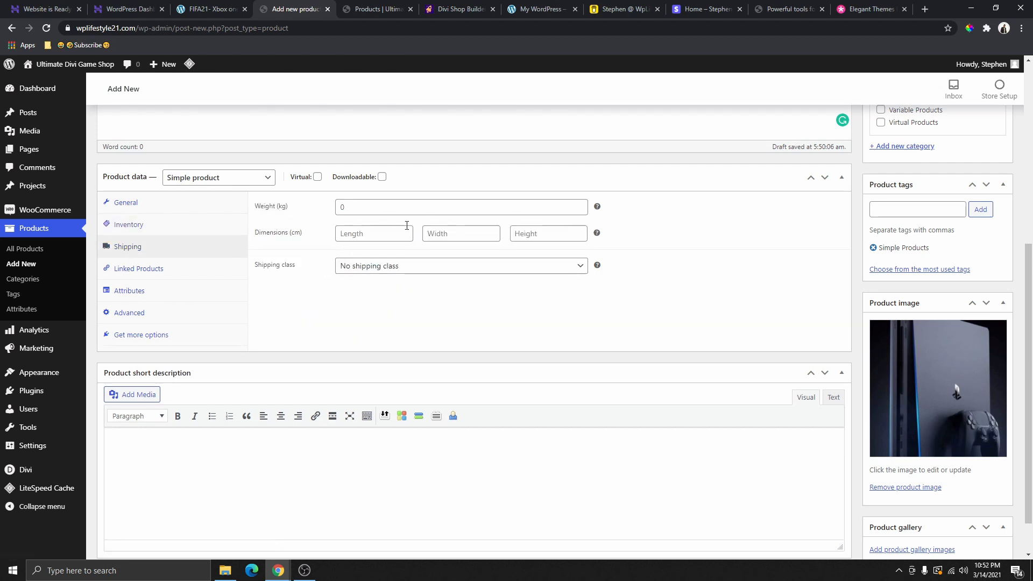
left_click(423, 267)
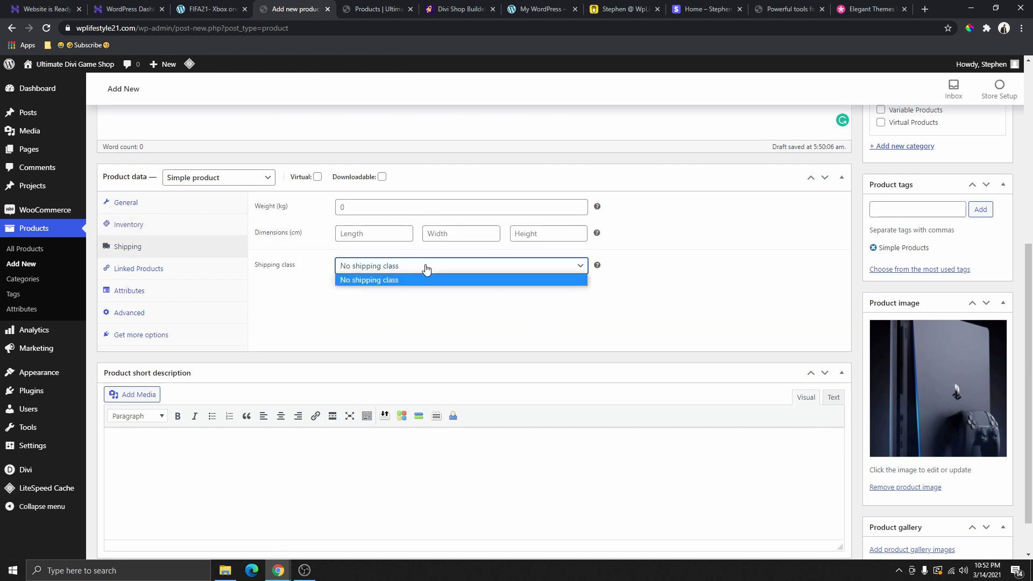
left_click(405, 313)
left_click(358, 206)
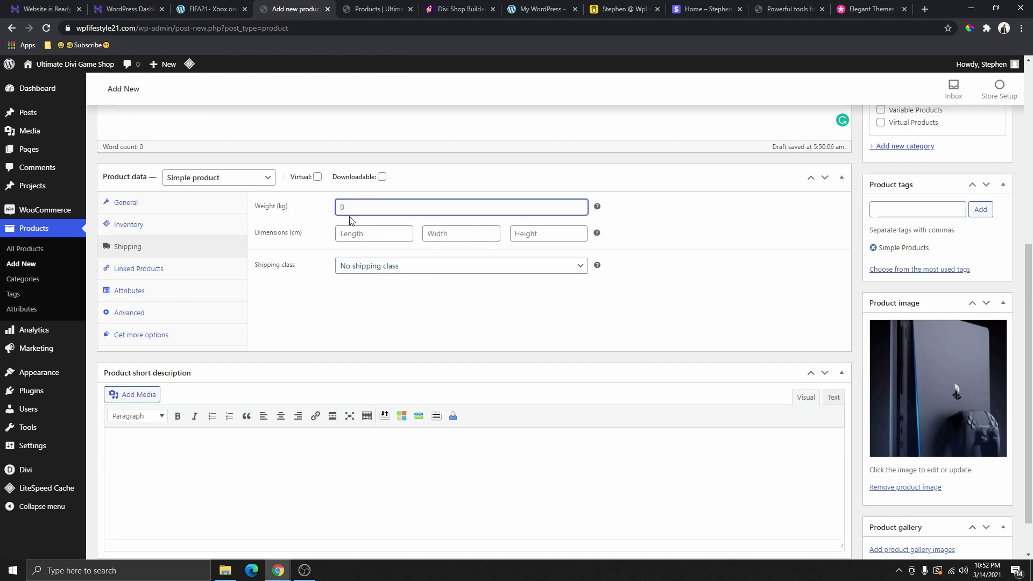
left_click(370, 235)
left_click(531, 235)
left_click(491, 233)
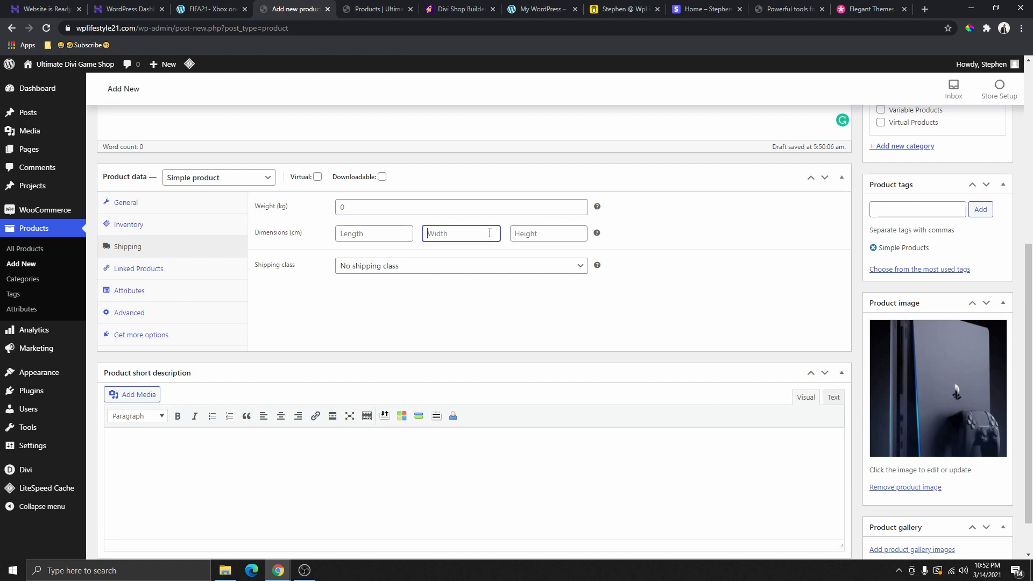
left_click(468, 211)
left_click(432, 265)
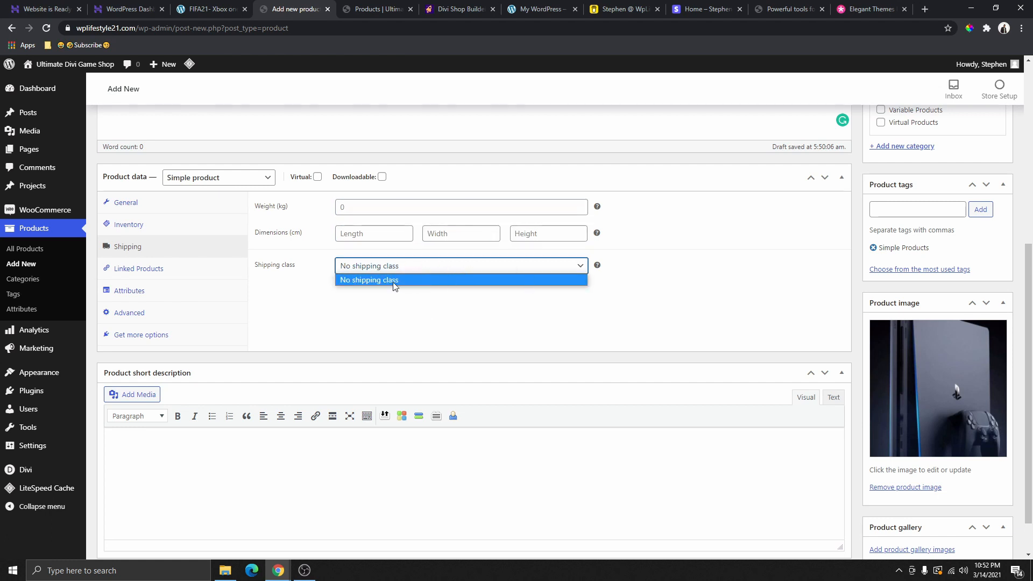
left_click(361, 280)
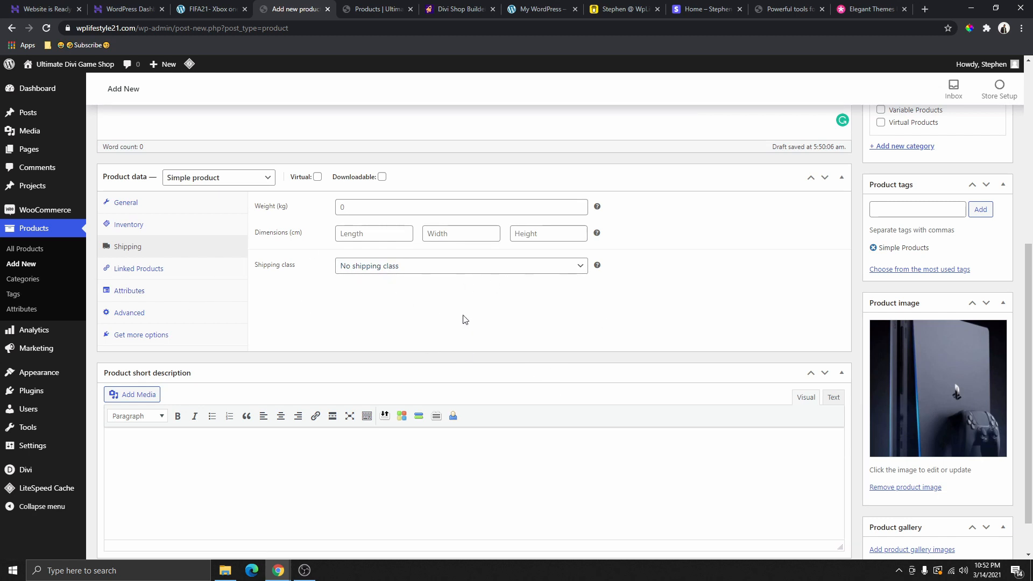
Examine the product's attribute settings and the editors for its main description and short description
left_click(127, 291)
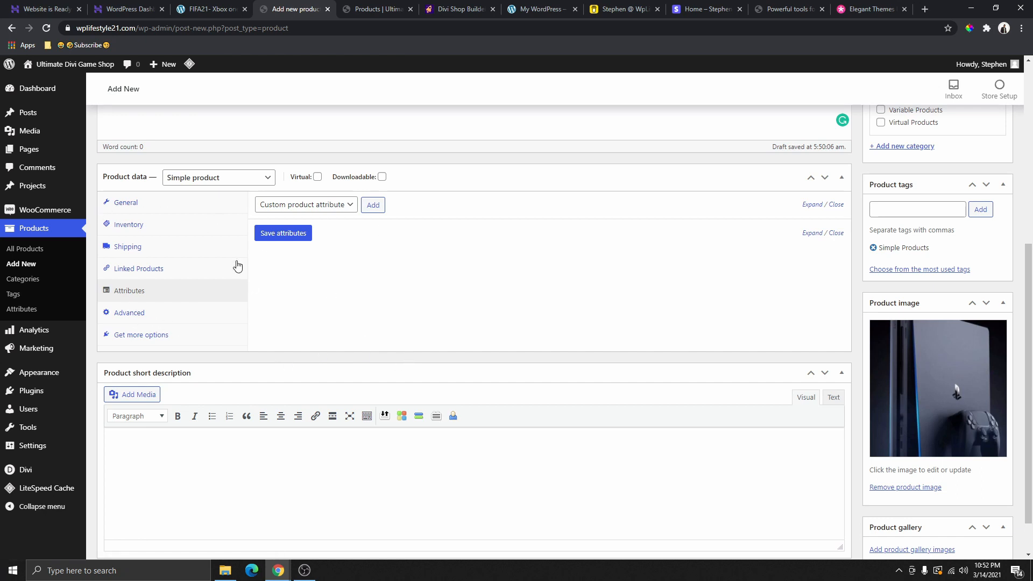
scroll(415, 224, "up", 1)
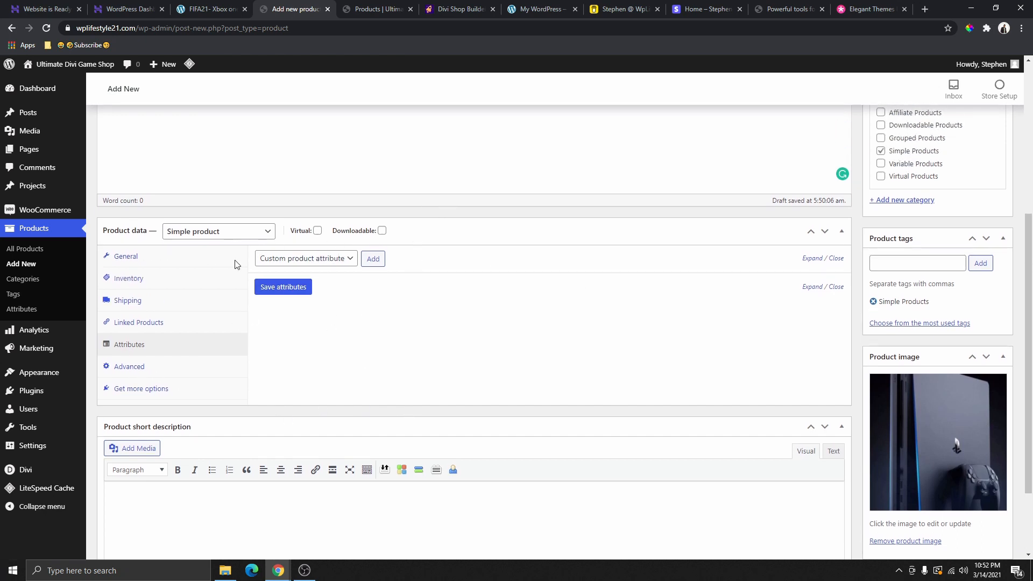
scroll(233, 264, "down", 2)
scroll(445, 309, "up", 7)
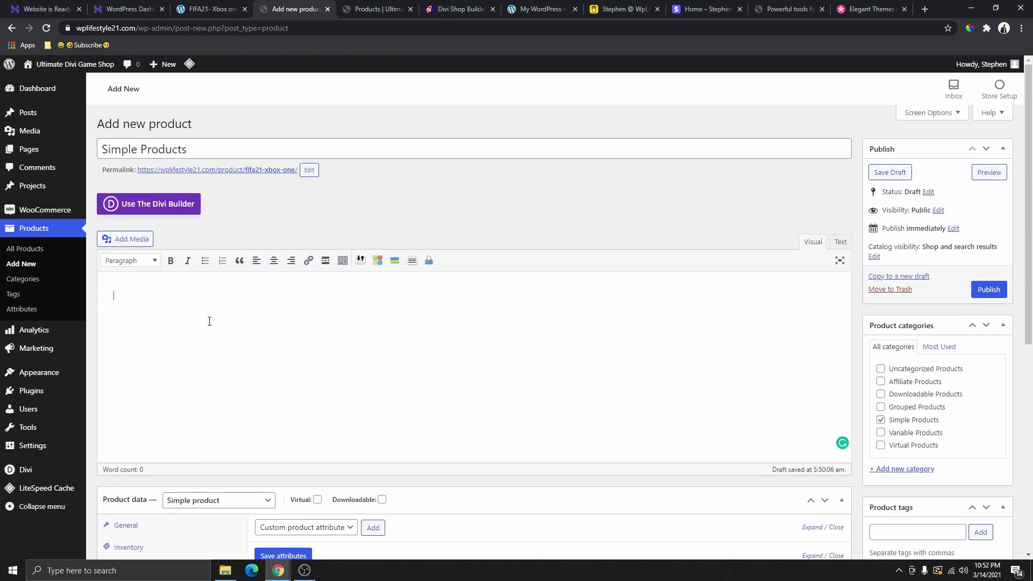
scroll(219, 320, "down", 1)
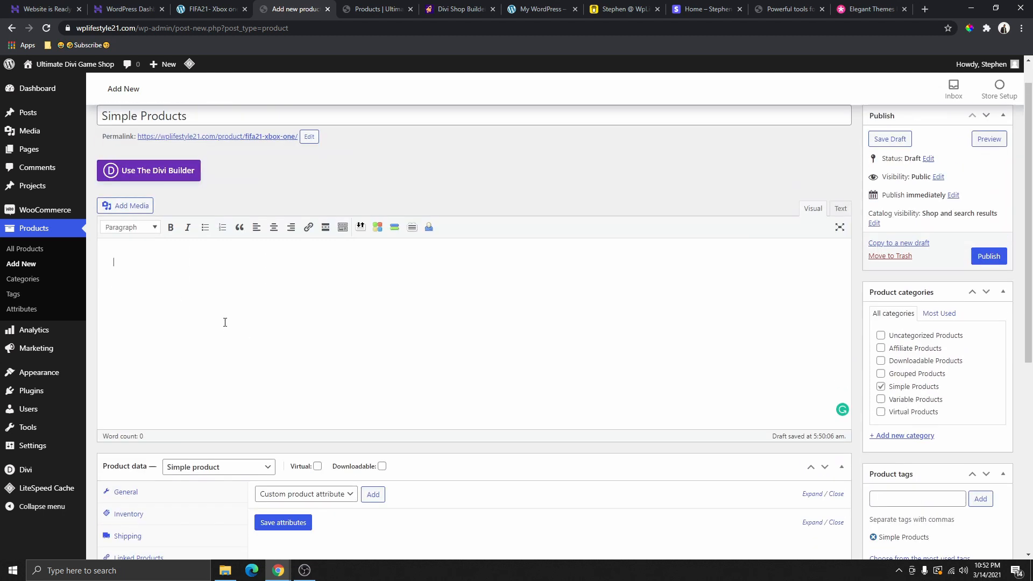
scroll(274, 343, "up", 1)
scroll(162, 264, "down", 1)
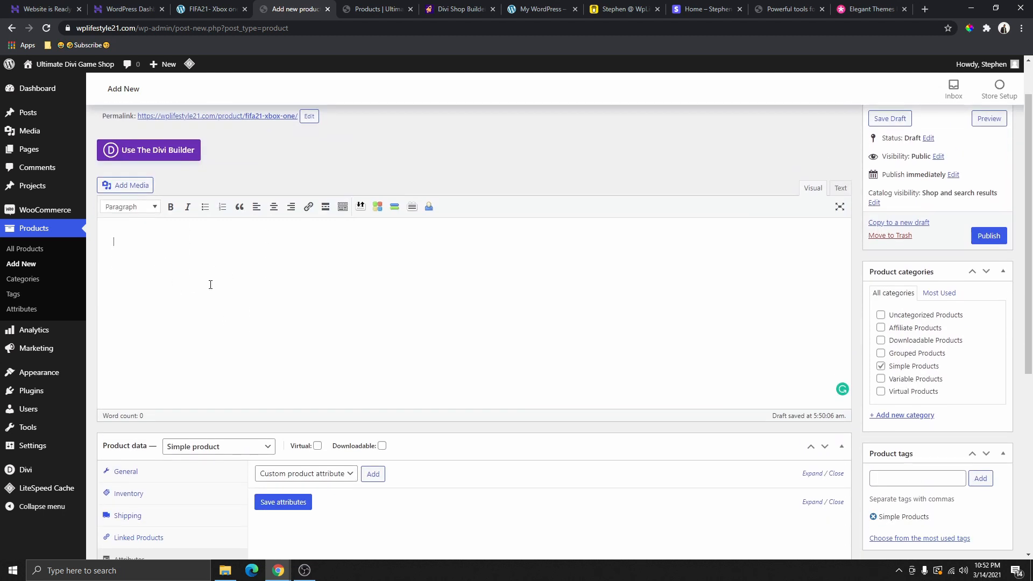
scroll(218, 252, "down", 2)
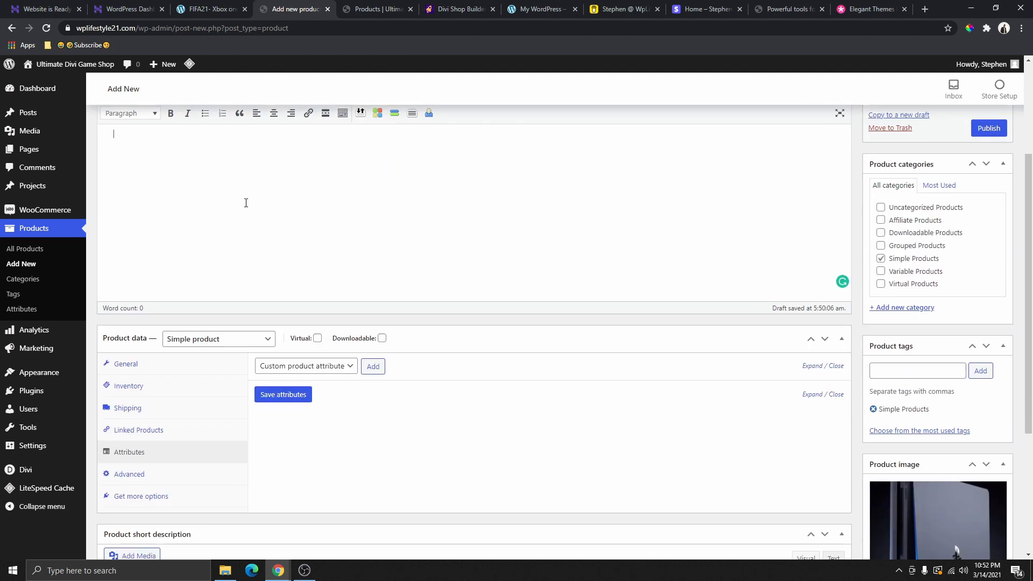
scroll(246, 203, "down", 4)
left_click(222, 404)
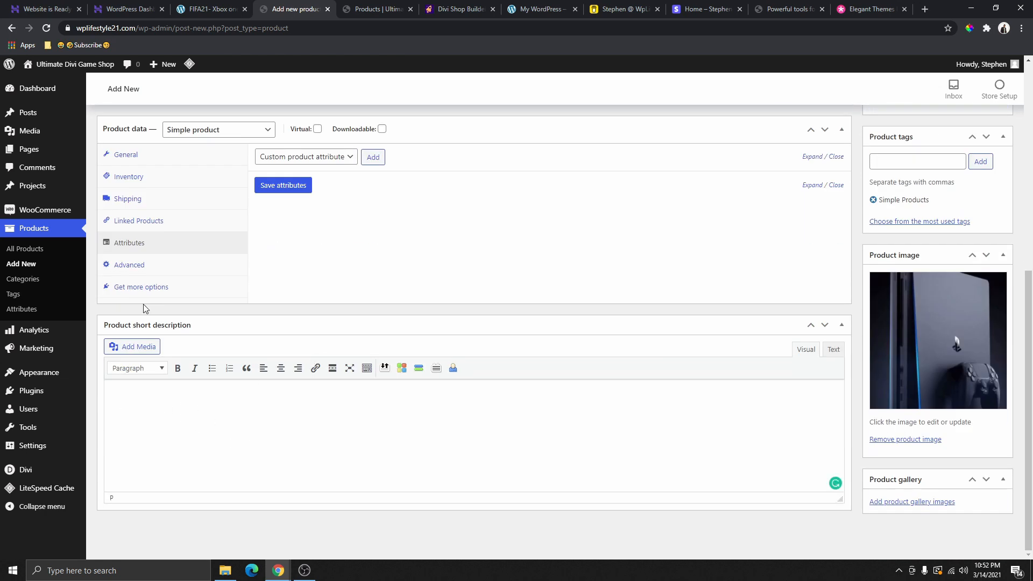
scroll(143, 305, "up", 5)
left_click(242, 238)
scroll(294, 261, "up", 2)
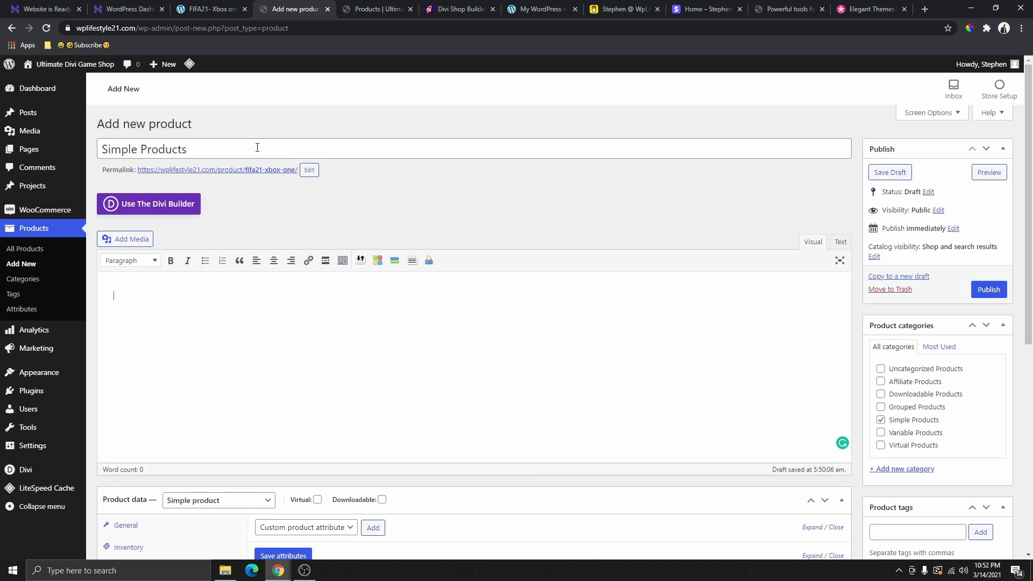
Copy the two short description paragraphs from the demo shop's FIFA21- Xbox one product page
left_click(214, 8)
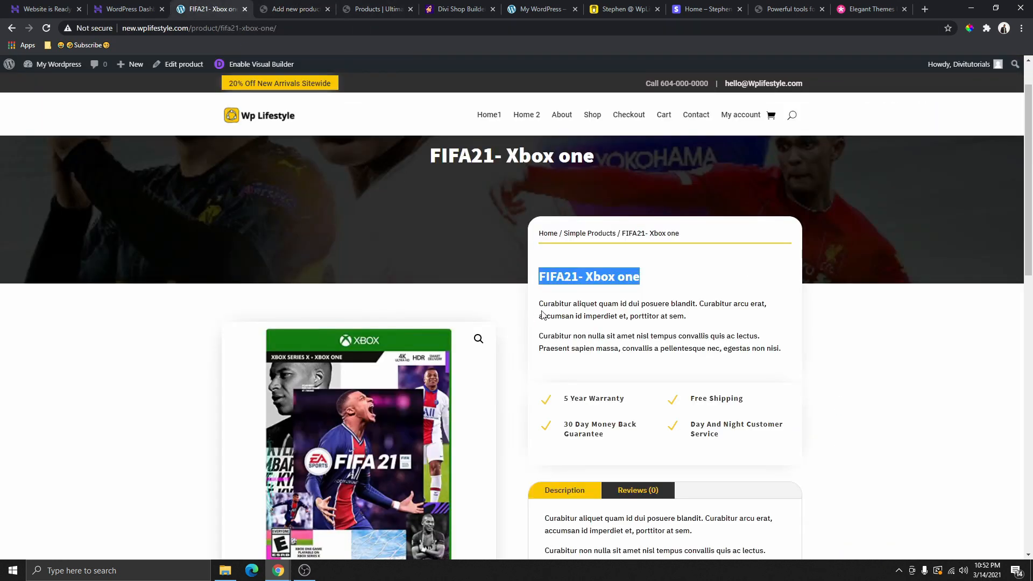
left_click_drag(539, 305, 774, 351)
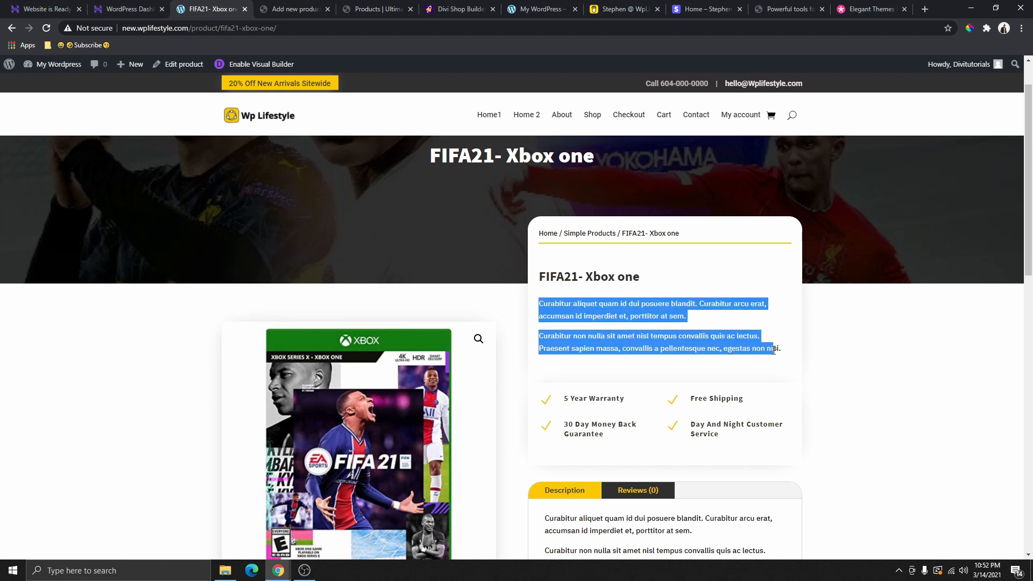
right_click(656, 310)
left_click(694, 320)
Examine the demo product page's description and reviews sections and compare them with the short description under the title
scroll(679, 355, "down", 4)
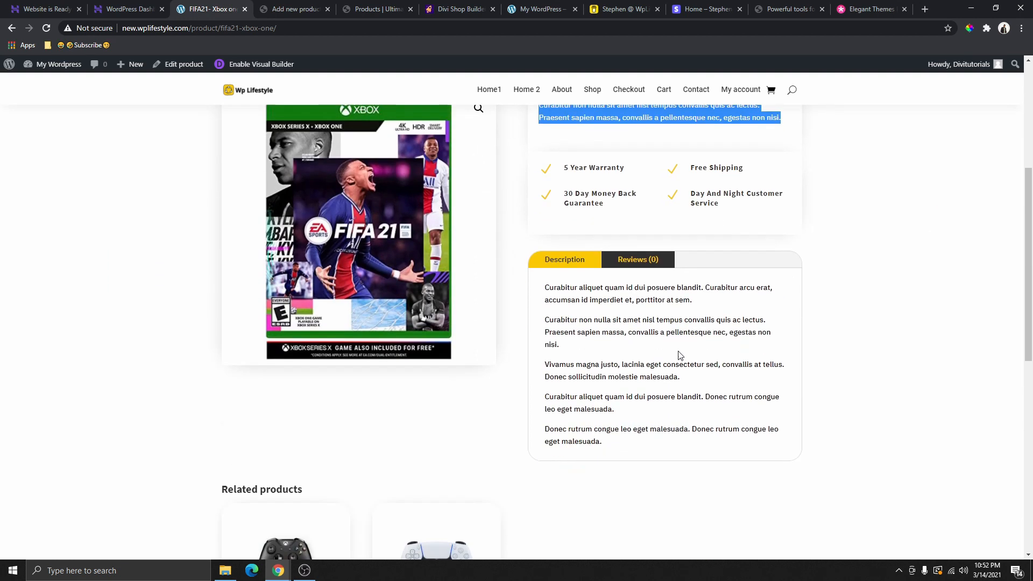
scroll(598, 323, "up", 2)
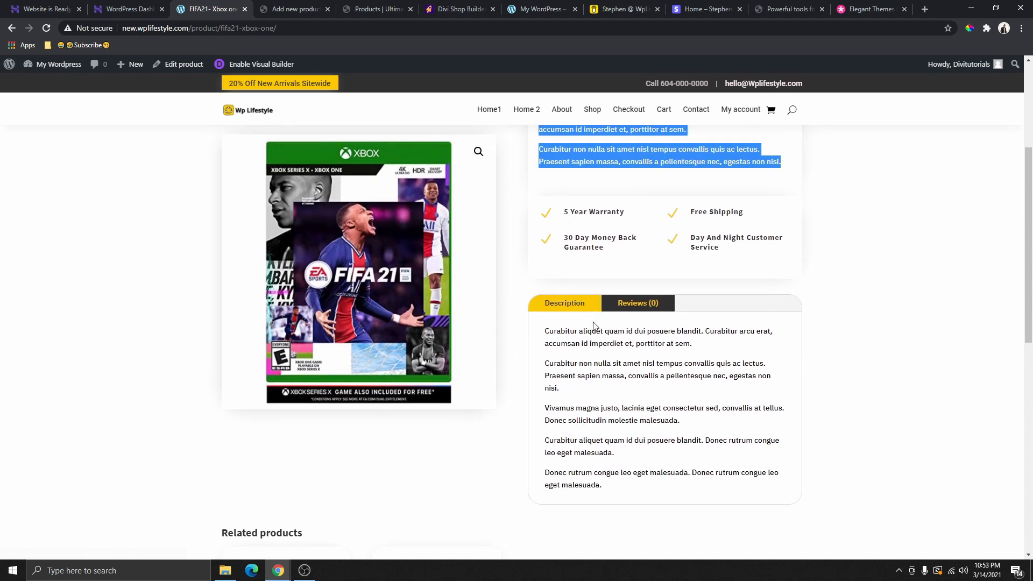
left_click(627, 307)
scroll(574, 306, "up", 1)
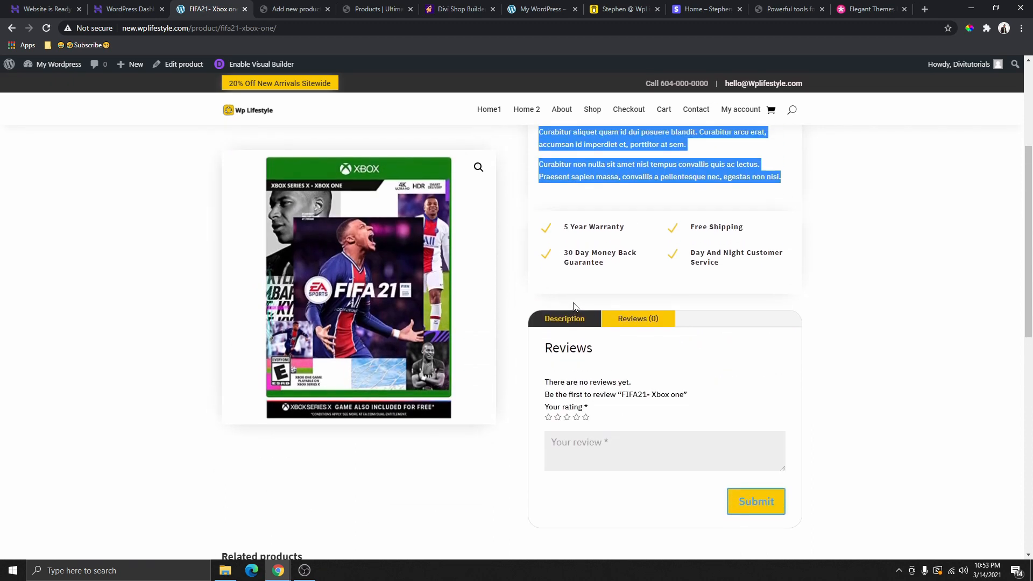
left_click(570, 317)
scroll(673, 323, "down", 2)
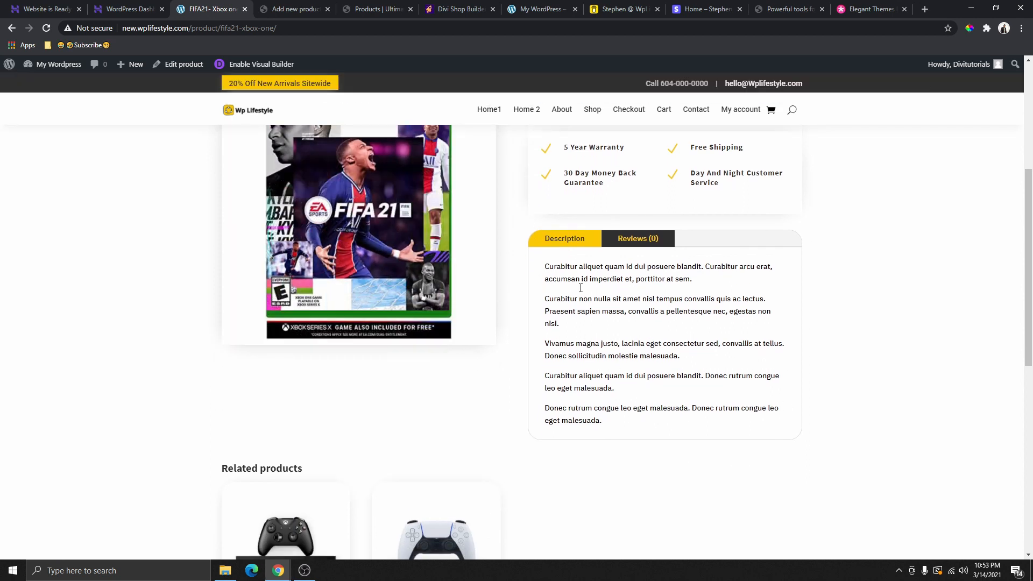
scroll(710, 318, "up", 2)
scroll(546, 349, "down", 1)
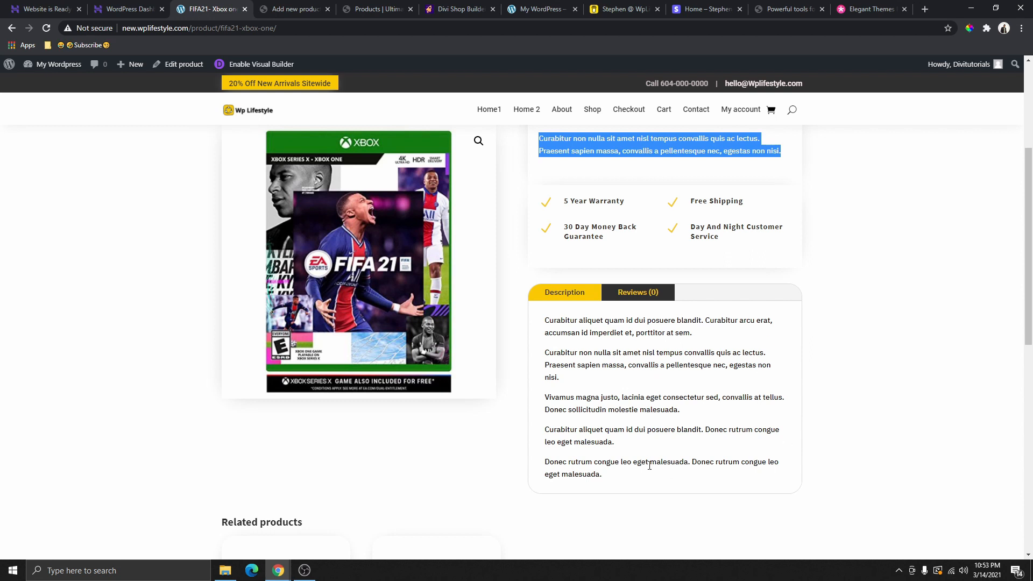
scroll(621, 400, "up", 1)
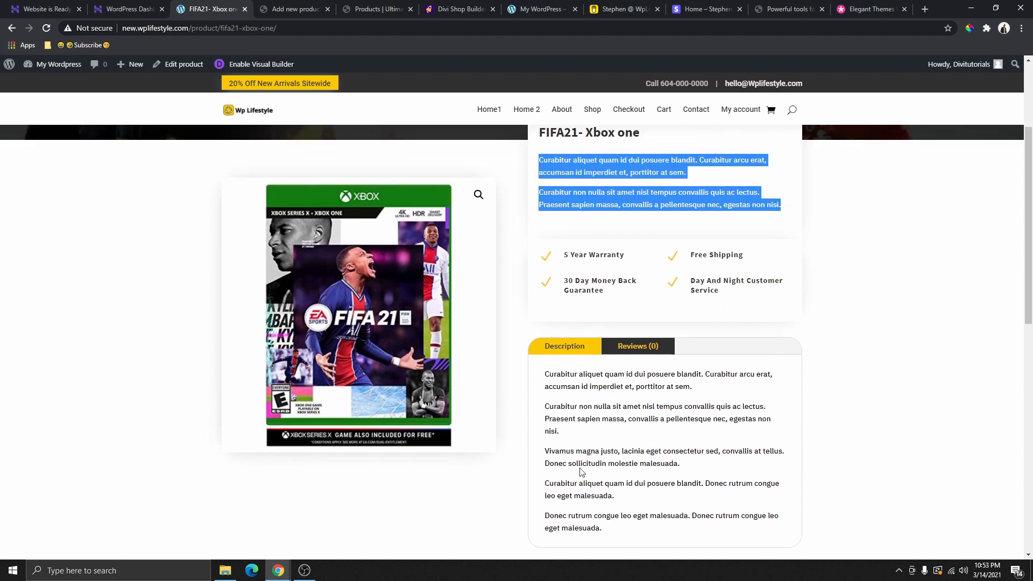
scroll(595, 410, "up", 3)
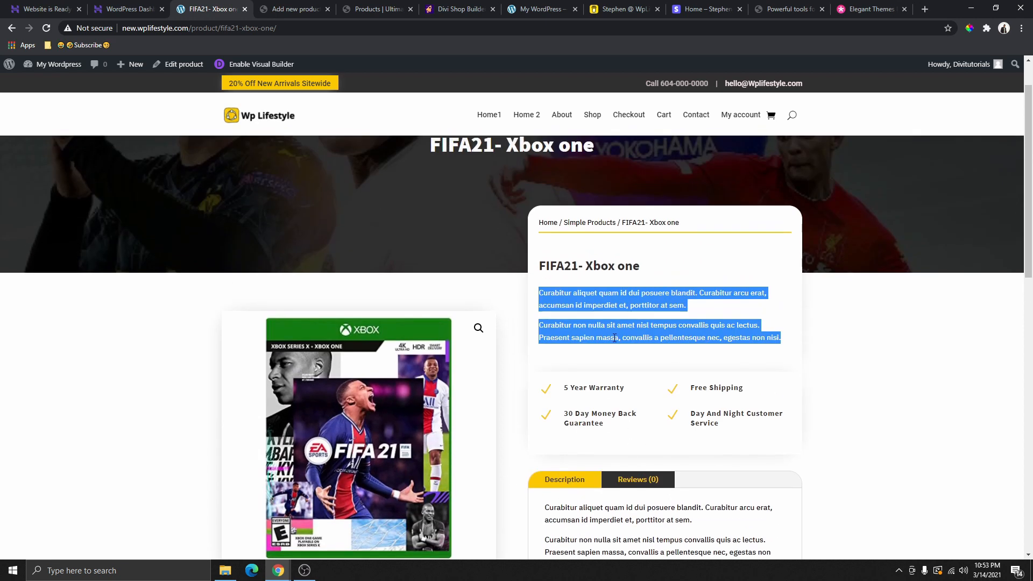
Paste the copied paragraphs twice into the new product's main description
left_click(289, 10)
right_click(149, 290)
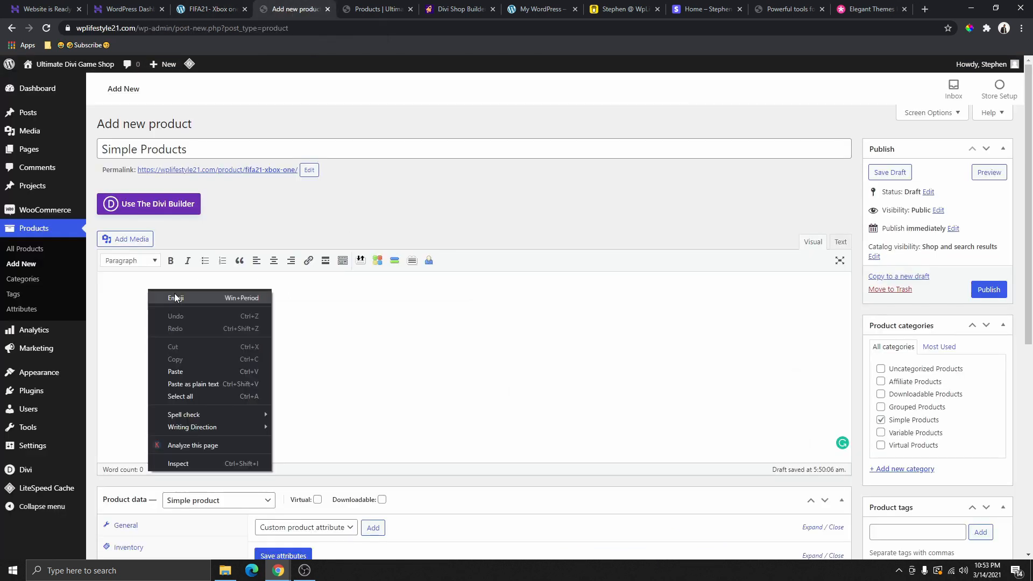
left_click(195, 370)
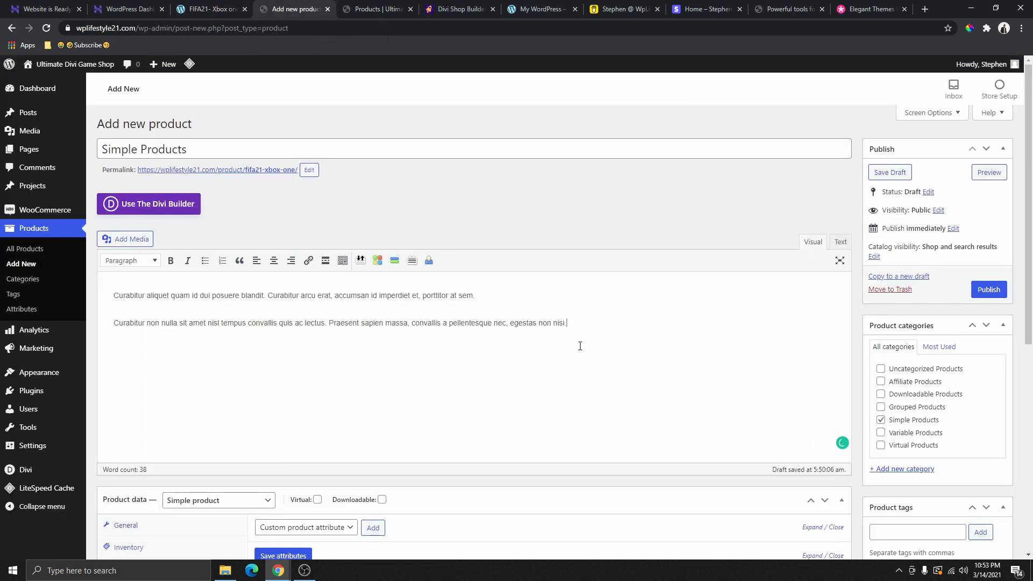
key("ctrl+v")
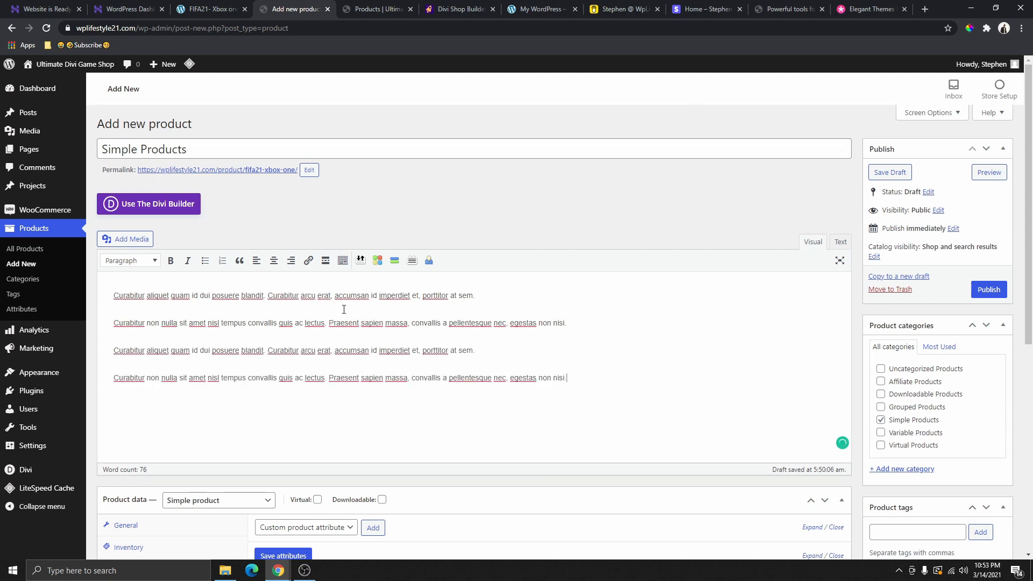
Paste the copied paragraphs once into the product short description
scroll(146, 288, "down", 2)
scroll(246, 259, "down", 5)
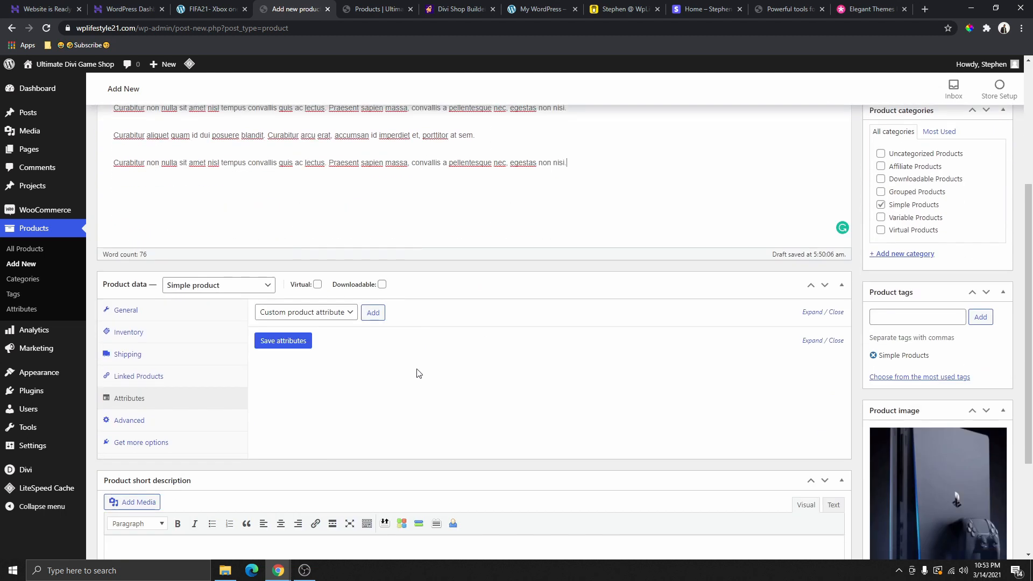
key("ctrl+v")
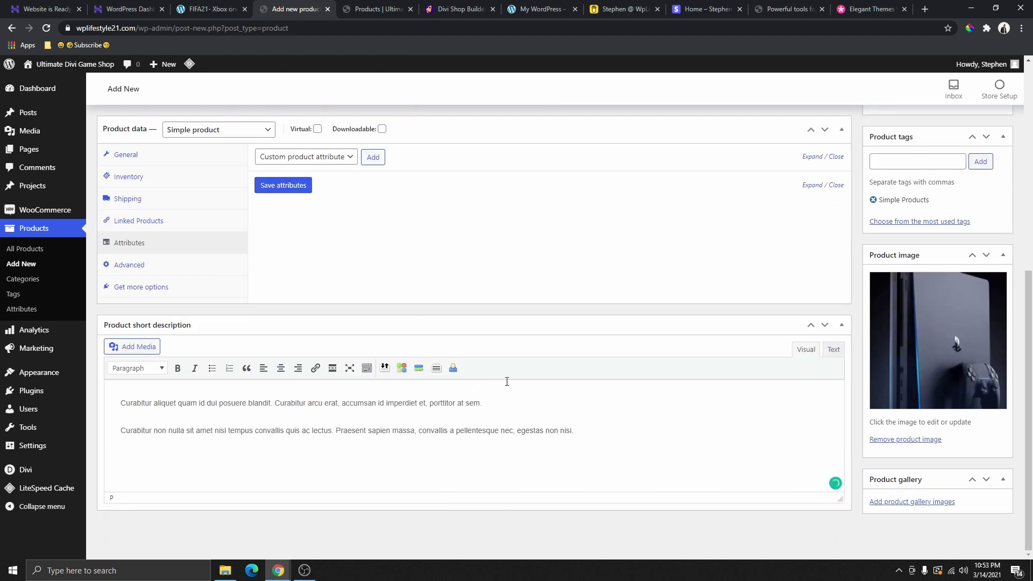
scroll(896, 341, "up", 6)
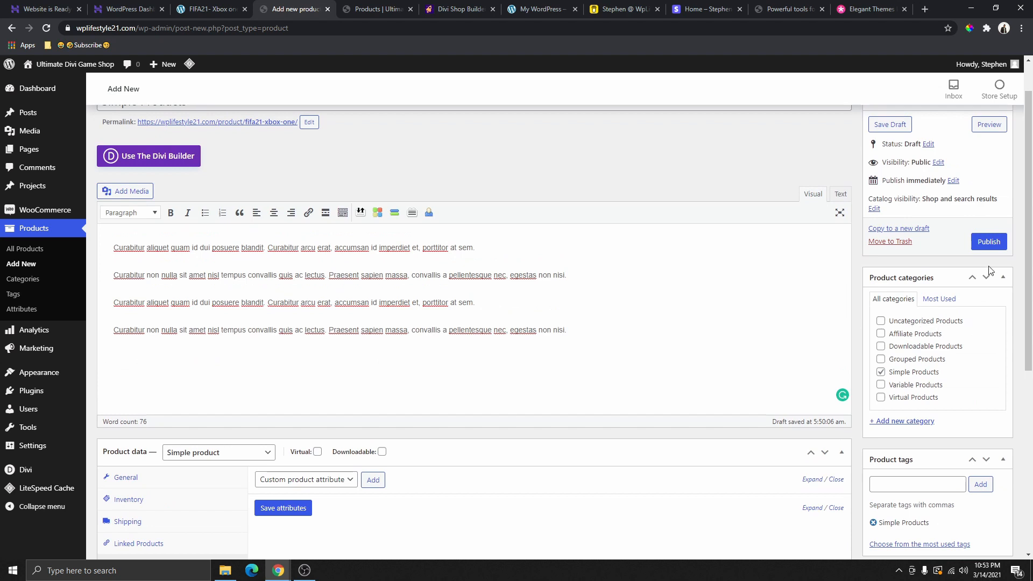
Publish the Simple Products product
left_click(989, 242)
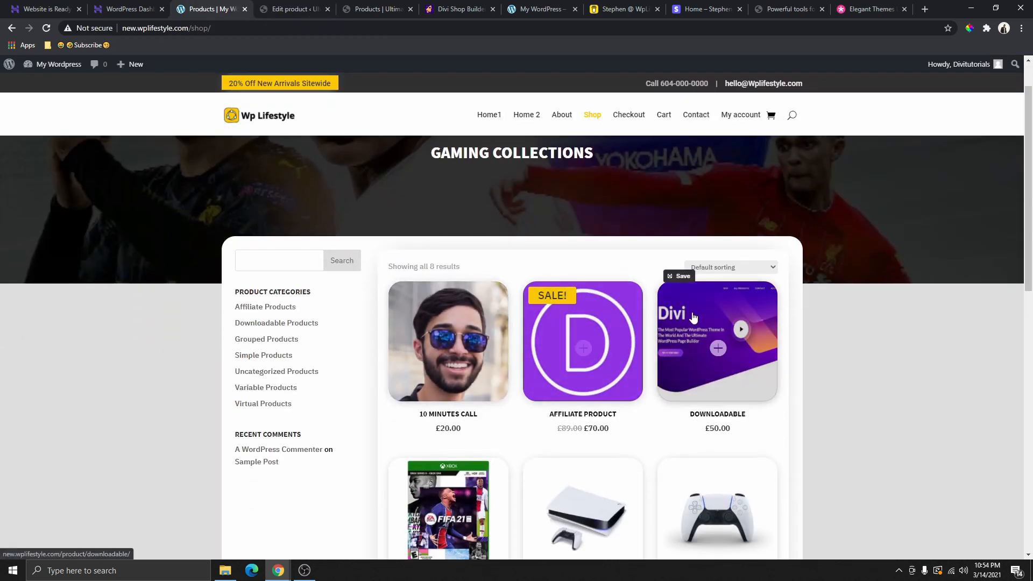
Review the product grid on the demo shop page, comparing the different product types and how their prices are shown
scroll(742, 449, "down", 3)
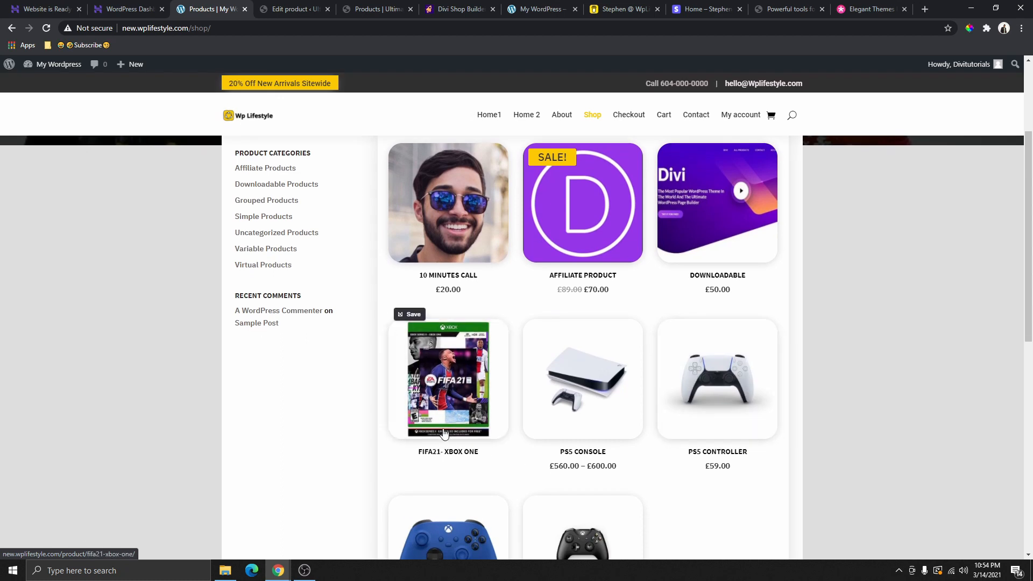
scroll(595, 396, "down", 3)
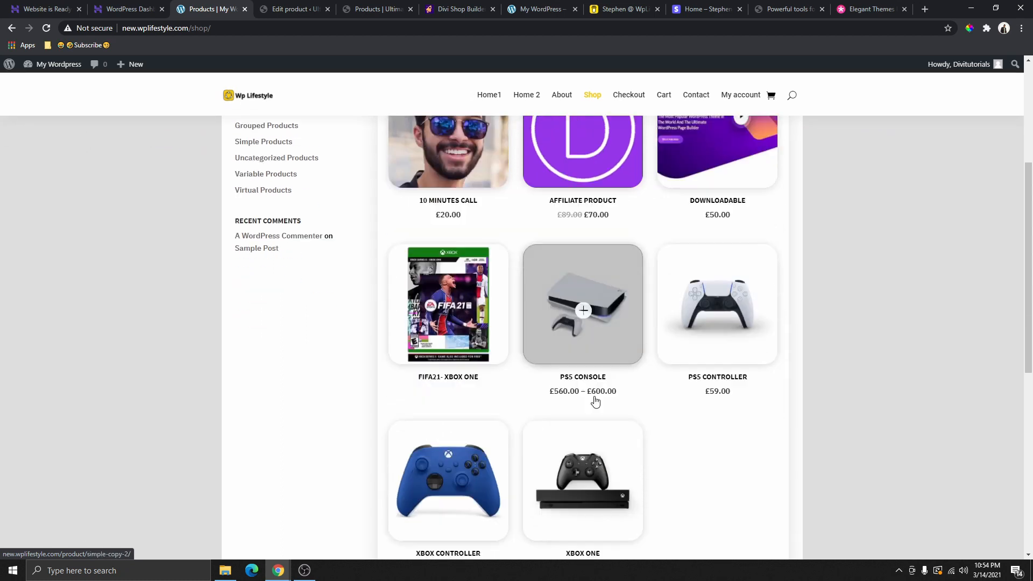
scroll(535, 473, "up", 1)
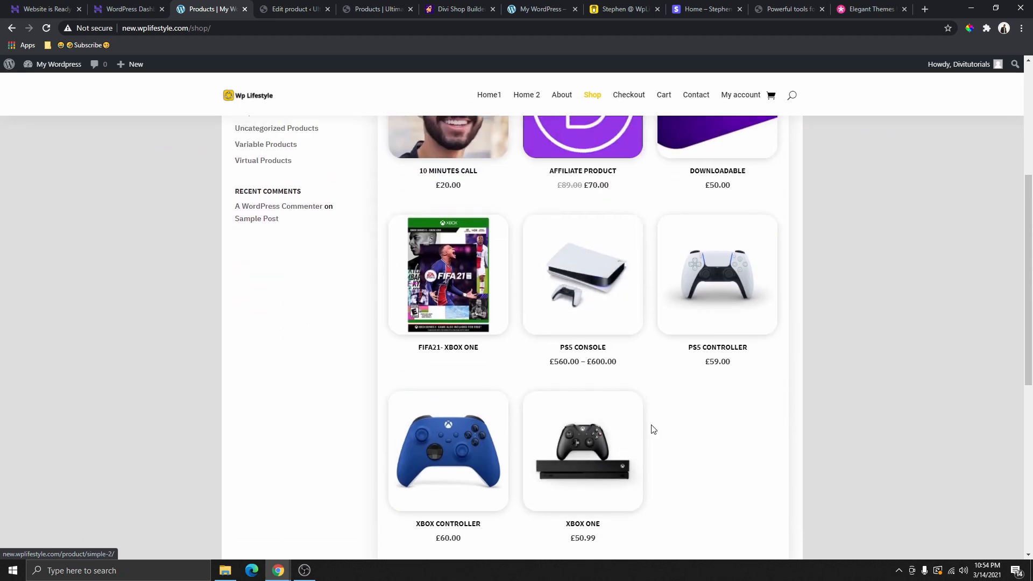
scroll(608, 388, "up", 5)
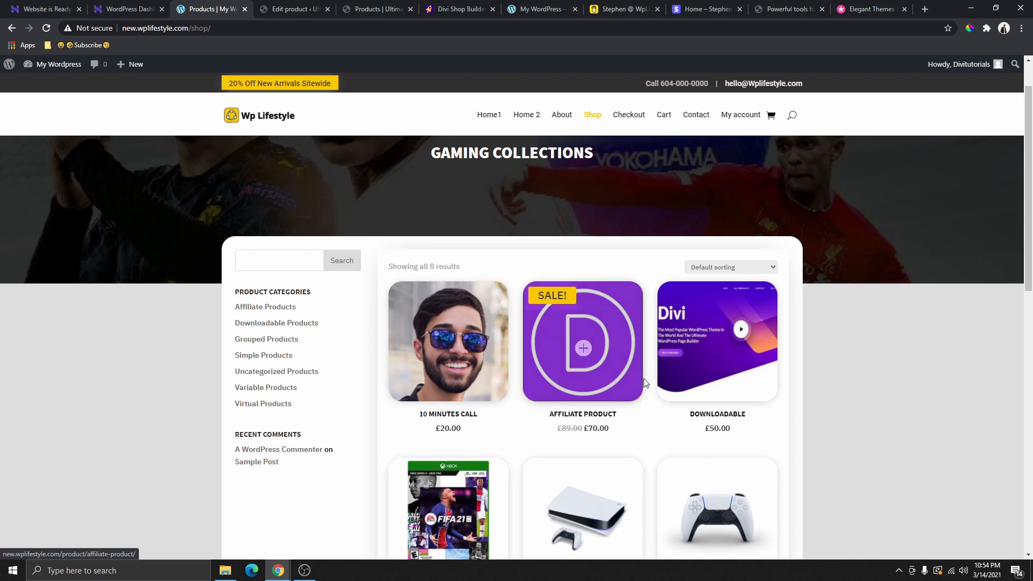
scroll(391, 189, "down", 1)
scroll(392, 188, "up", 1)
scroll(544, 267, "down", 1)
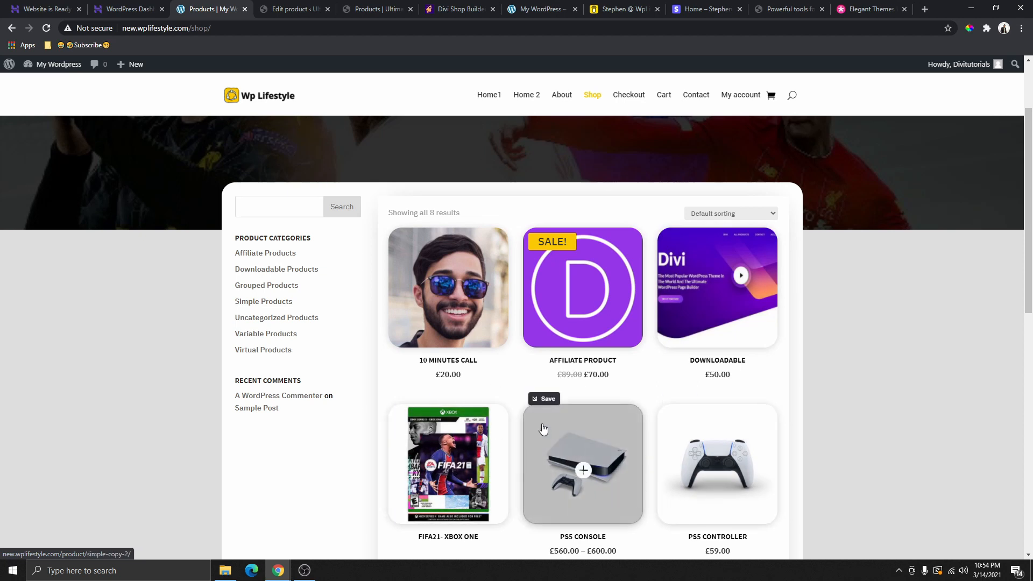
Start another new product in the Ultimate Divi Game Shop and name it Variable Products, copying the text from the category name
key("ctrl+Tab")
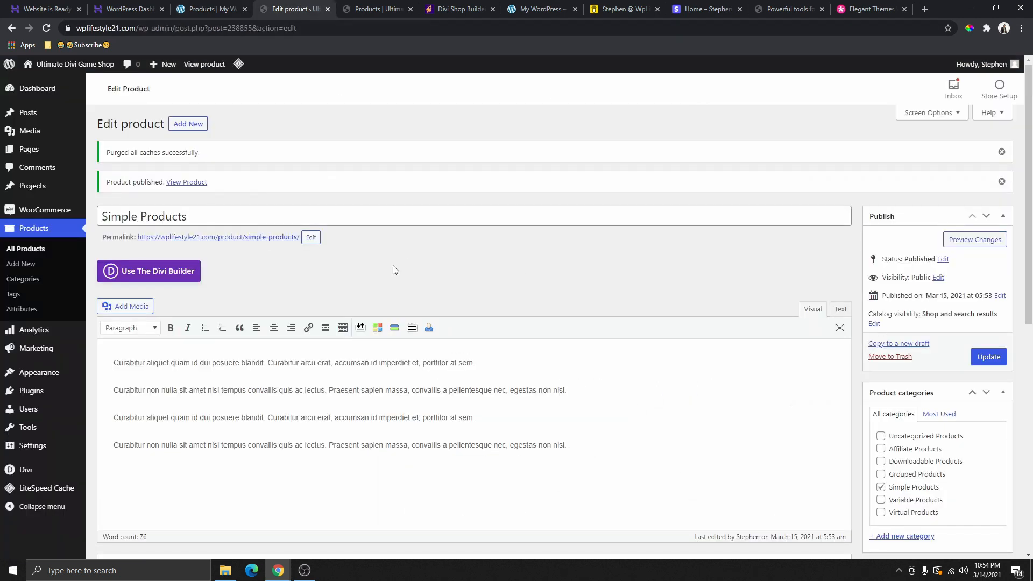
left_click(191, 125)
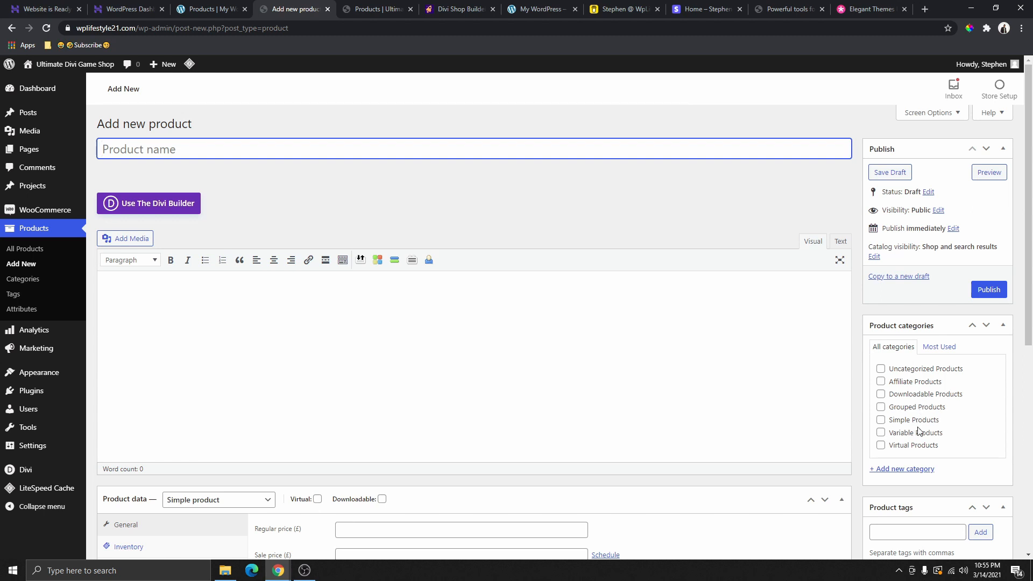
left_click_drag(945, 434, 888, 432)
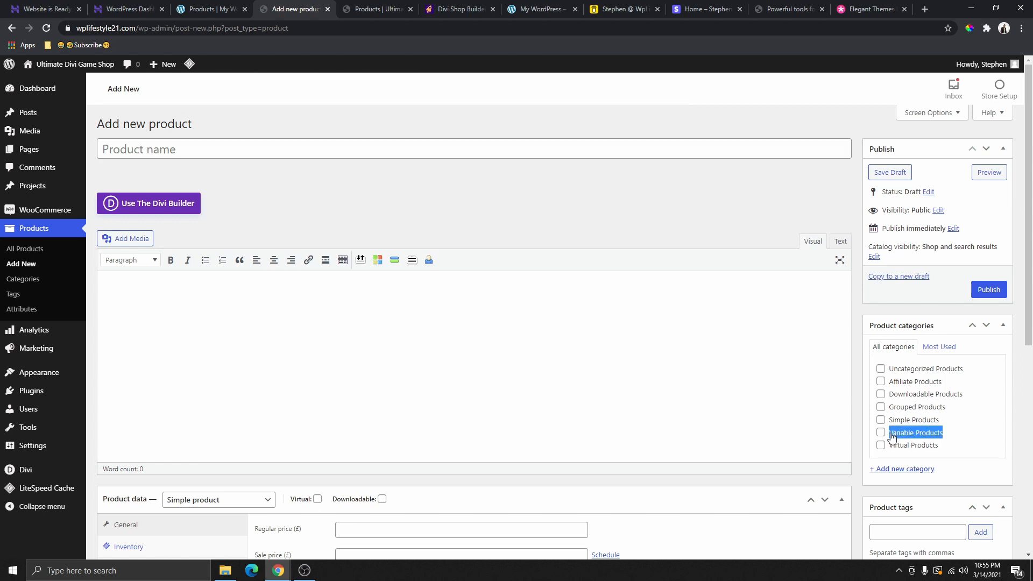
right_click(910, 429)
left_click(902, 440)
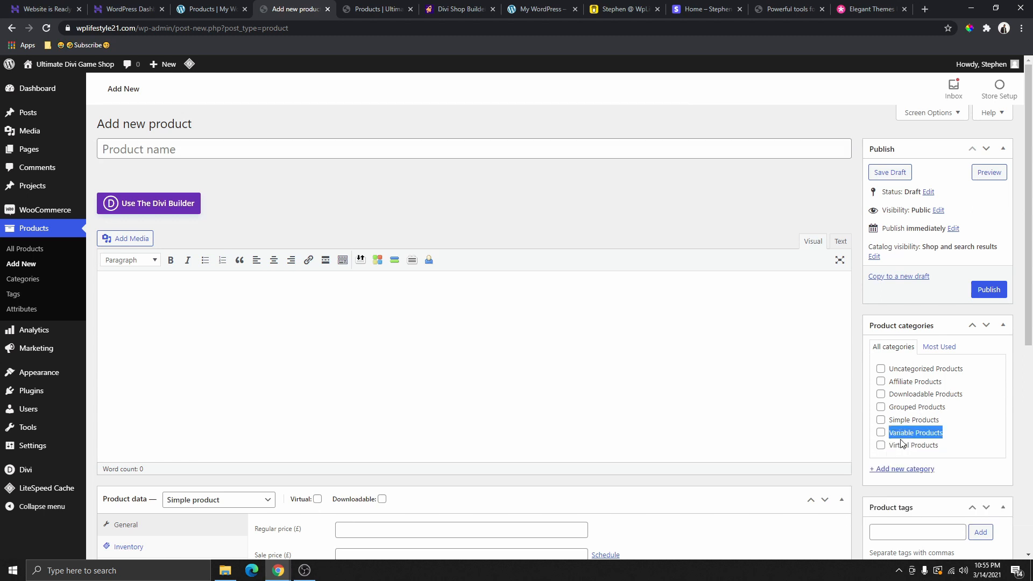
left_click(202, 149)
right_click(201, 148)
left_click(255, 234)
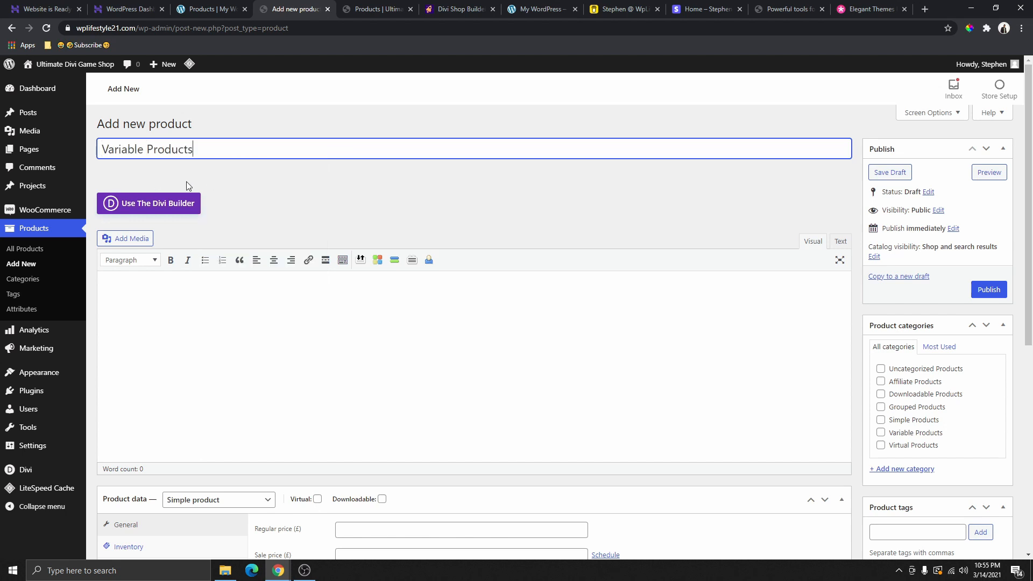
Assign the new product to the Variable Products category and add the tag Variable Products
scroll(350, 253, "down", 1)
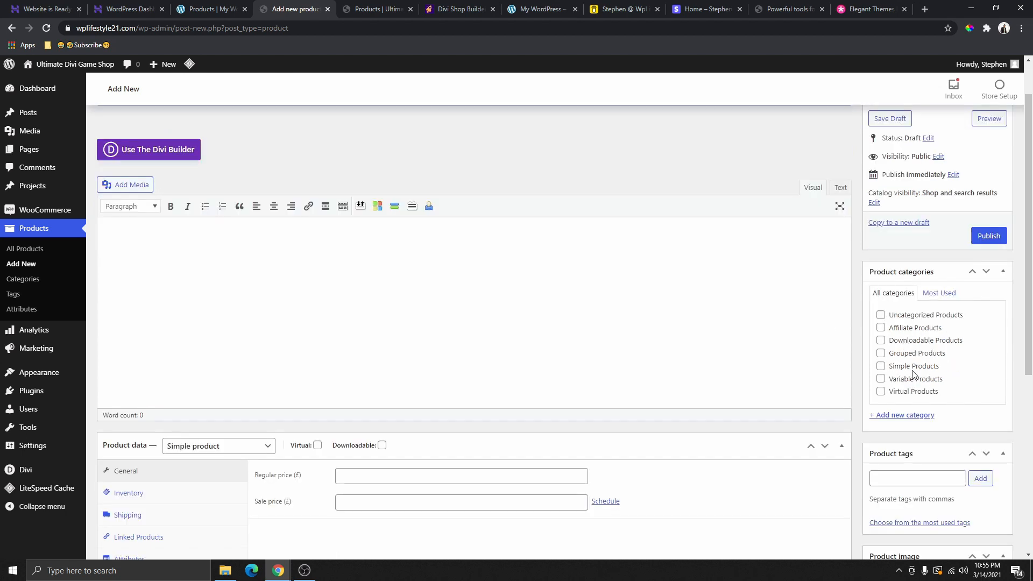
left_click(881, 378)
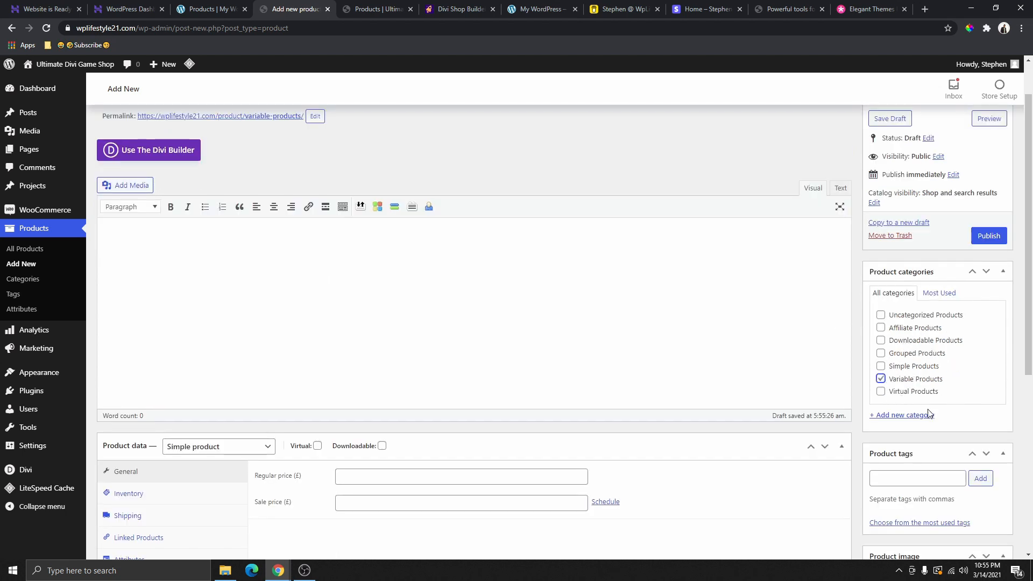
scroll(909, 388, "down", 2)
left_click(909, 371)
right_click(909, 373)
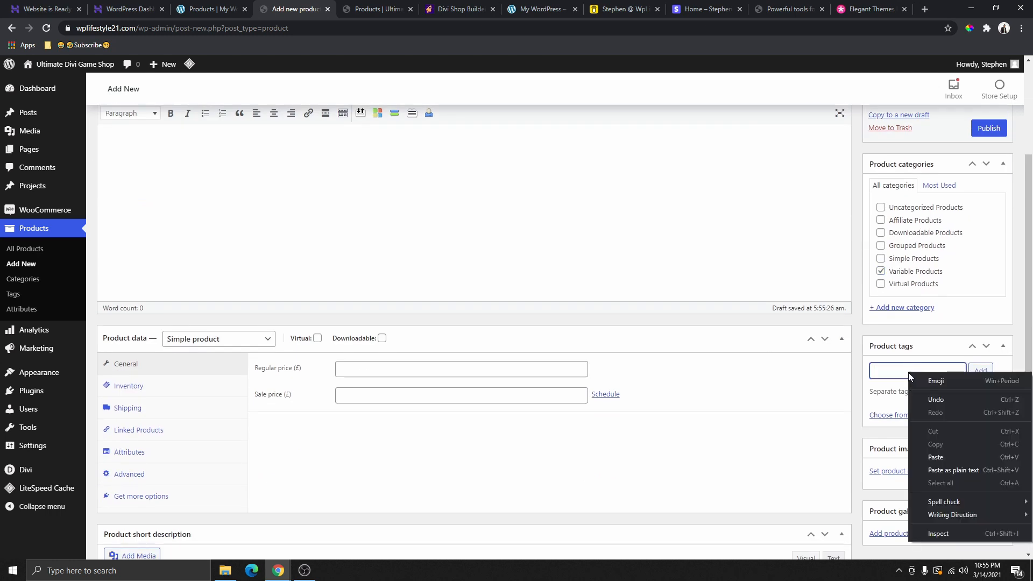
left_click(948, 456)
left_click(974, 377)
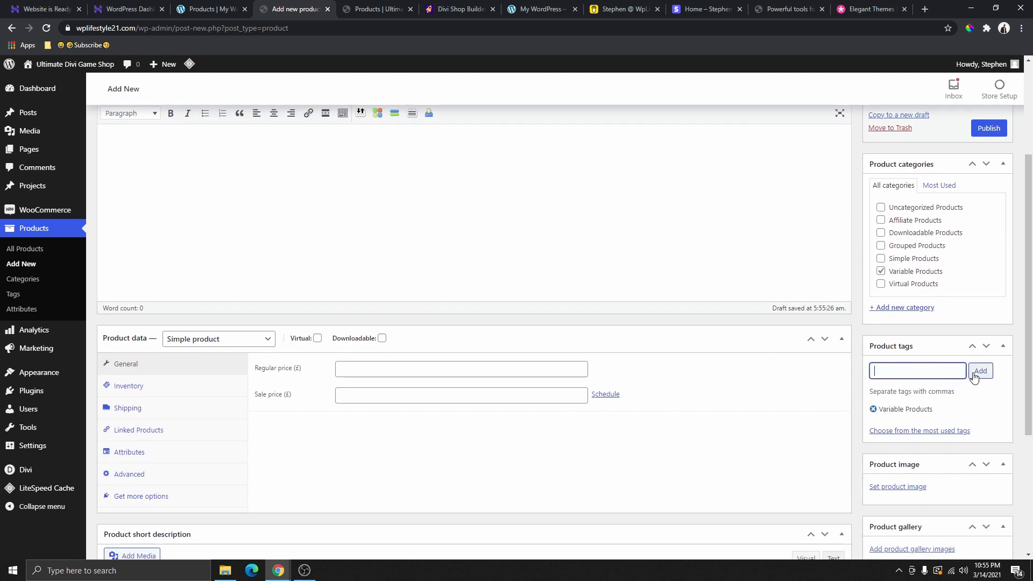
Set the HD-Banner-3 picture from the media library as the product image
scroll(979, 380, "down", 2)
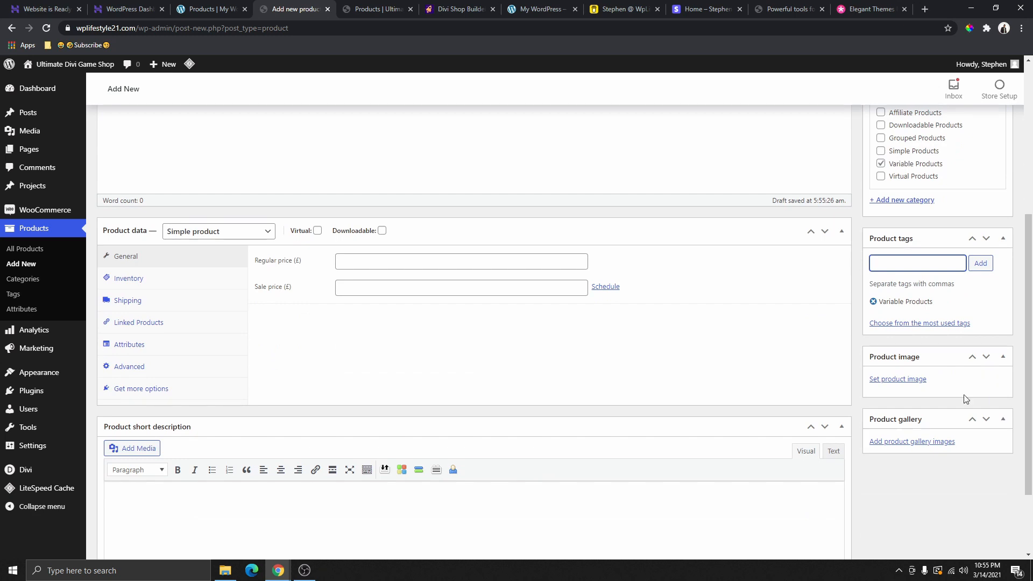
left_click(916, 380)
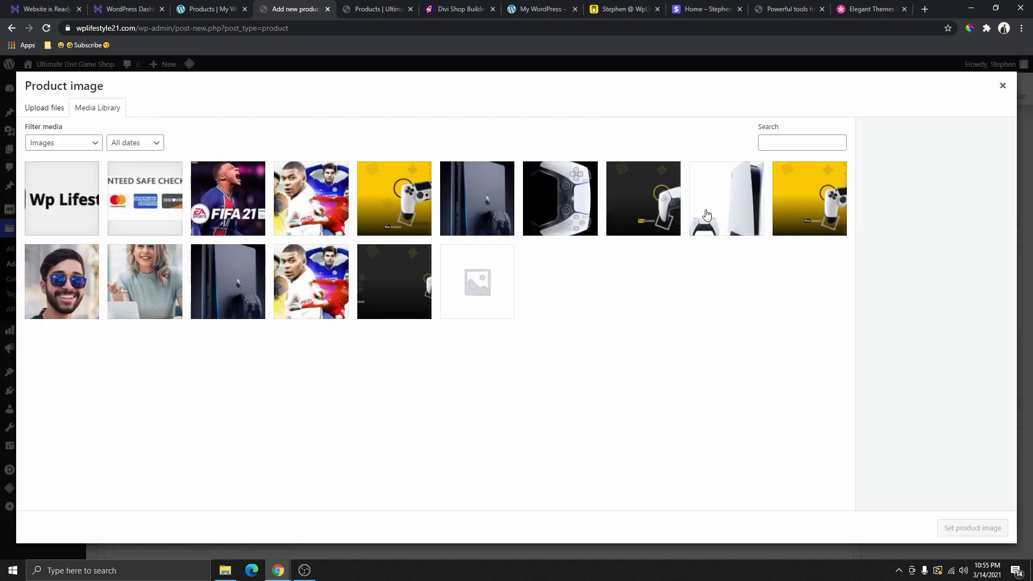
left_click(661, 193)
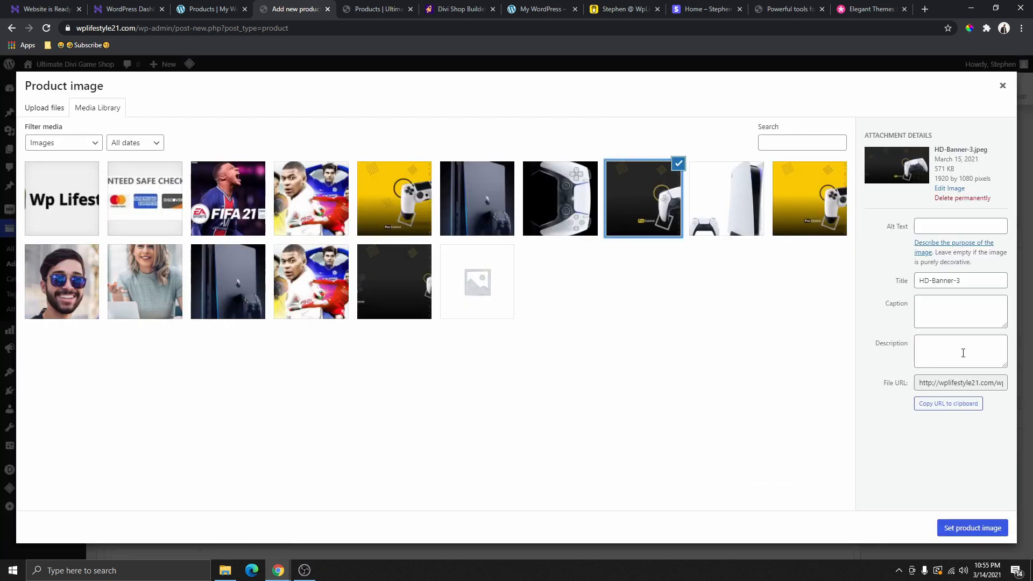
left_click(973, 527)
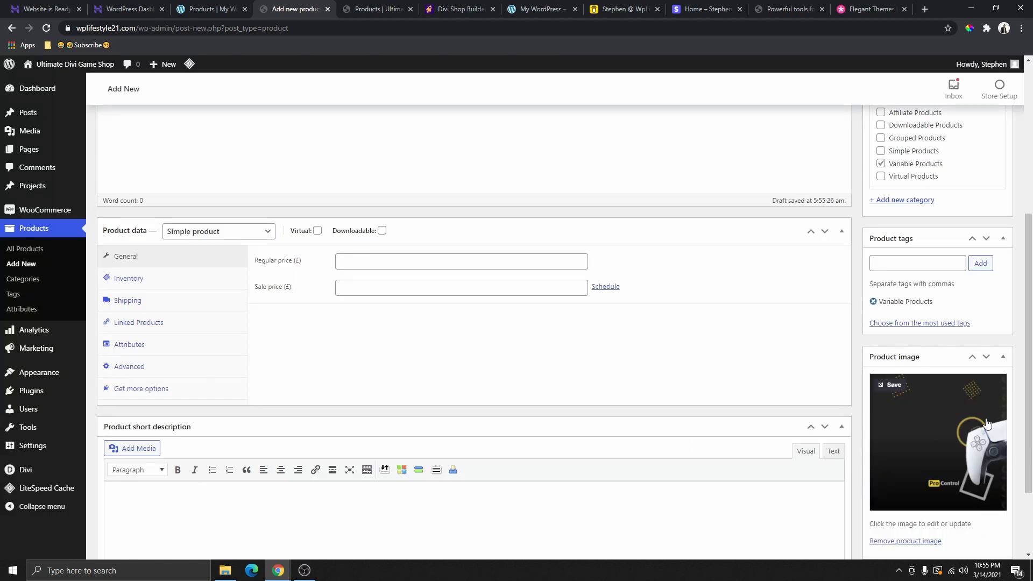
Fill the main product description with five two-sentence placeholder paragraphs taken from the lorem ipsum generator extension
scroll(944, 337, "up", 2)
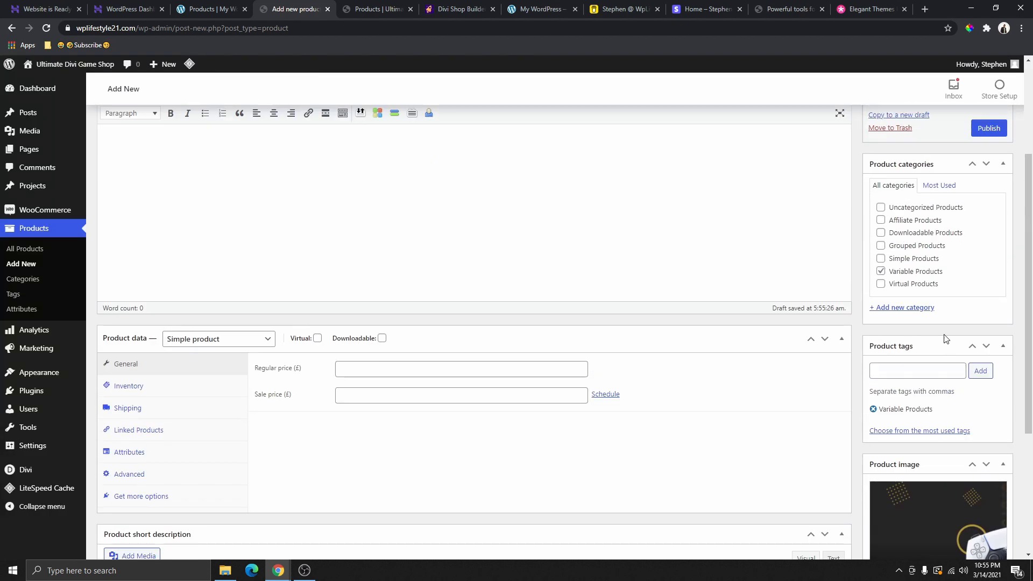
scroll(945, 340, "up", 3)
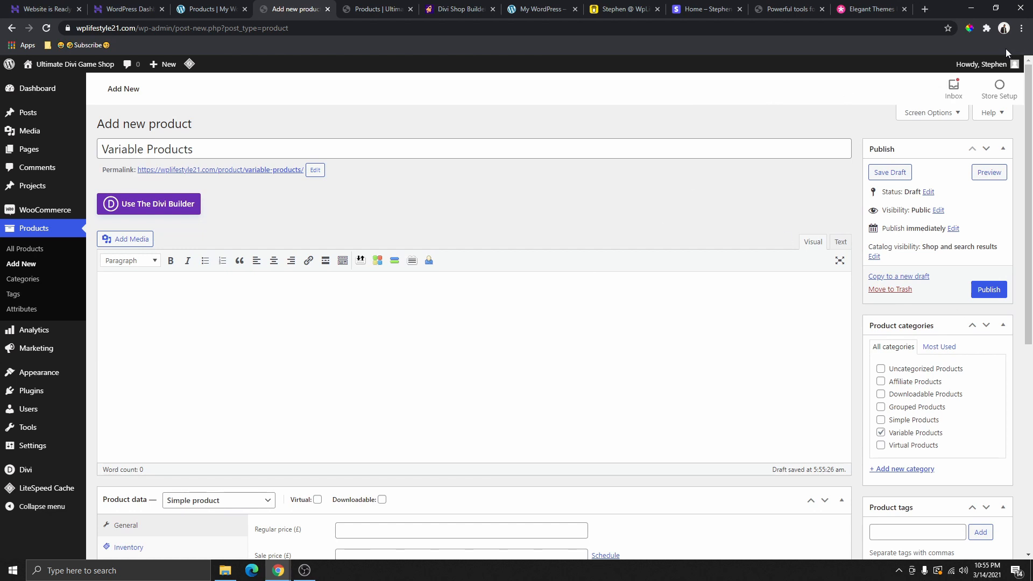
left_click(987, 28)
scroll(890, 228, "down", 3)
left_click(889, 228)
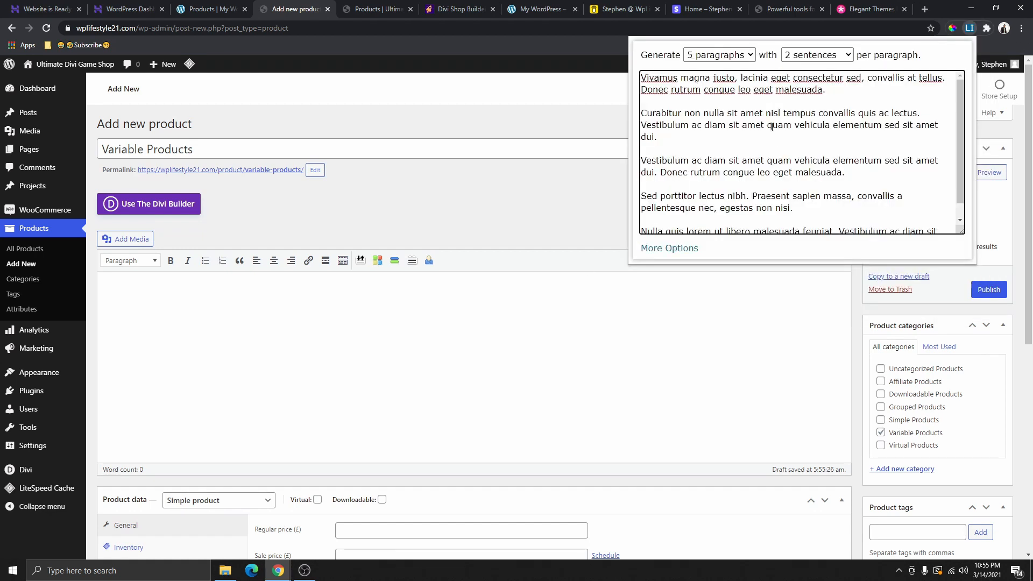
right_click(772, 125)
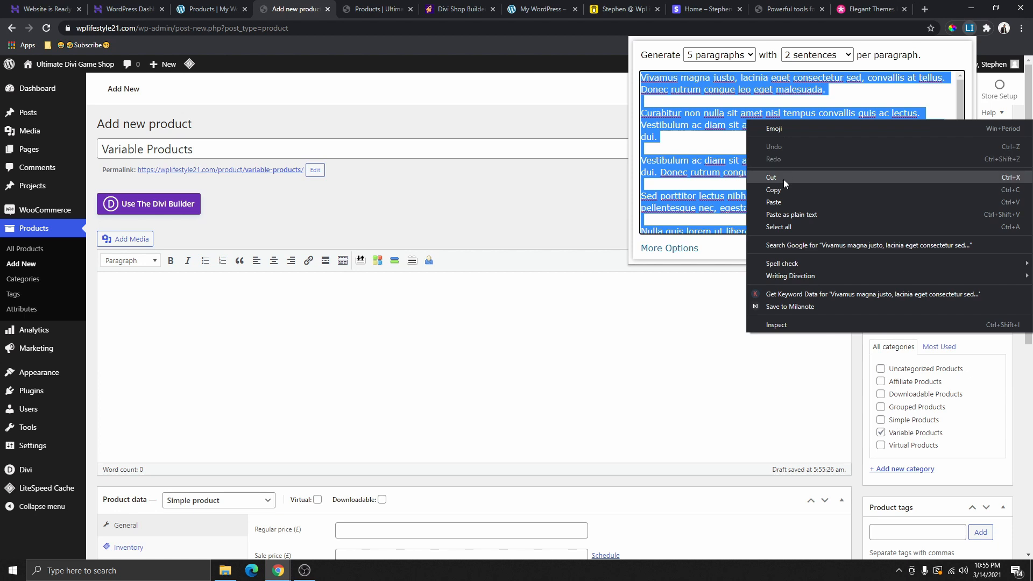
left_click(783, 182)
left_click(662, 311)
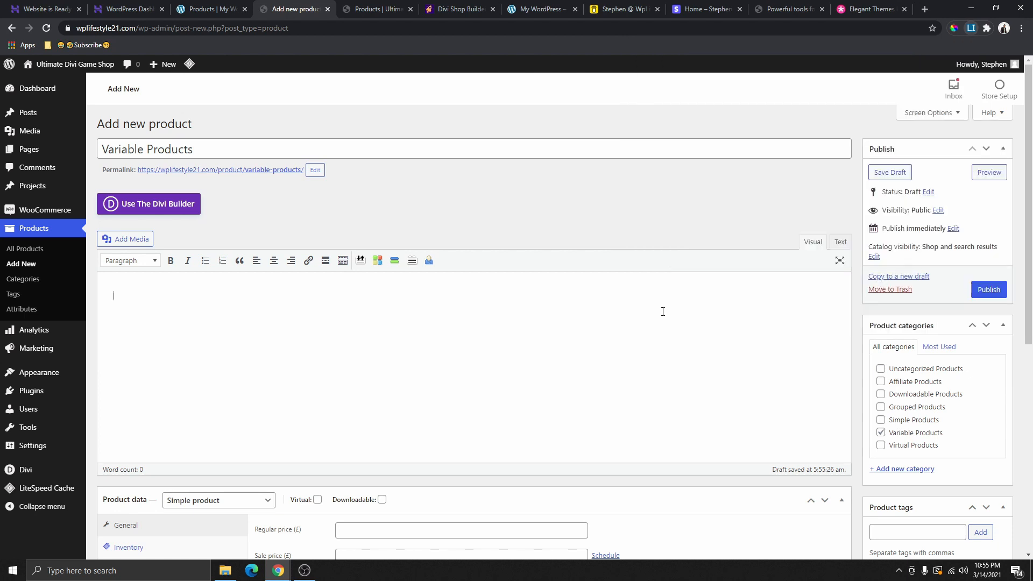
right_click(148, 307)
left_click(192, 391)
Paste the placeholder text into the product short description and remove its last three paragraphs
scroll(387, 339, "down", 7)
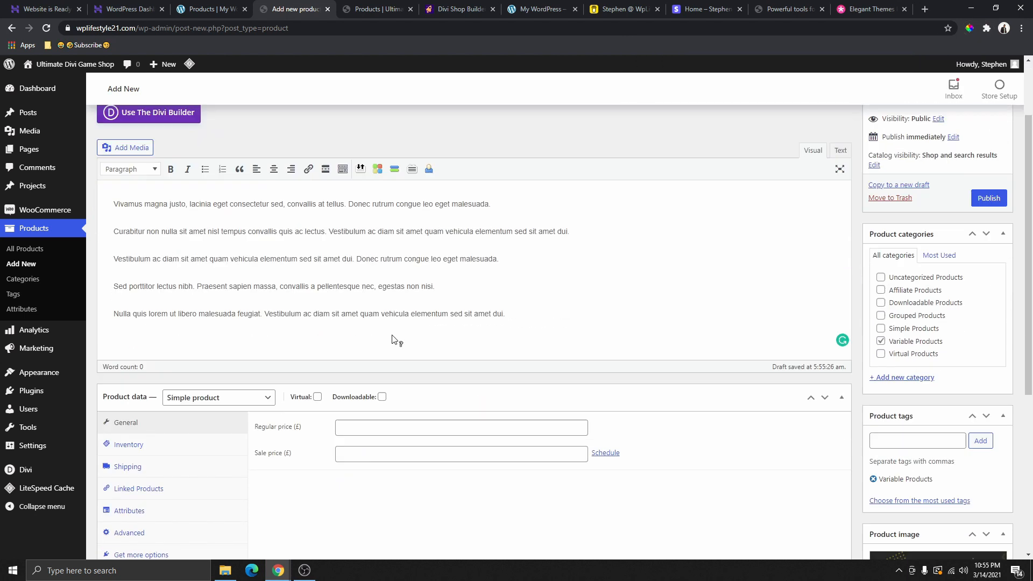
left_click(248, 416)
right_click(257, 409)
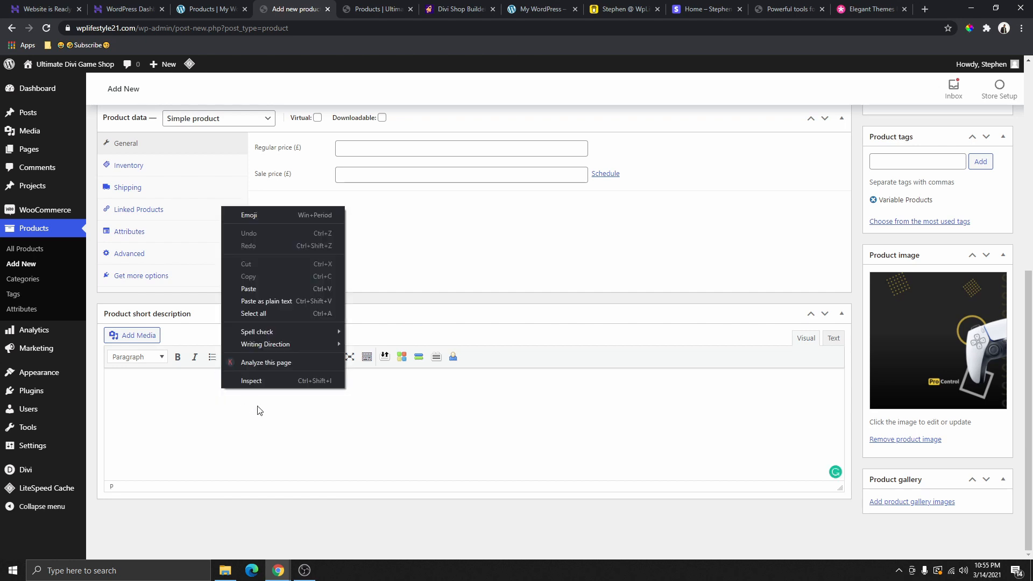
left_click(258, 299)
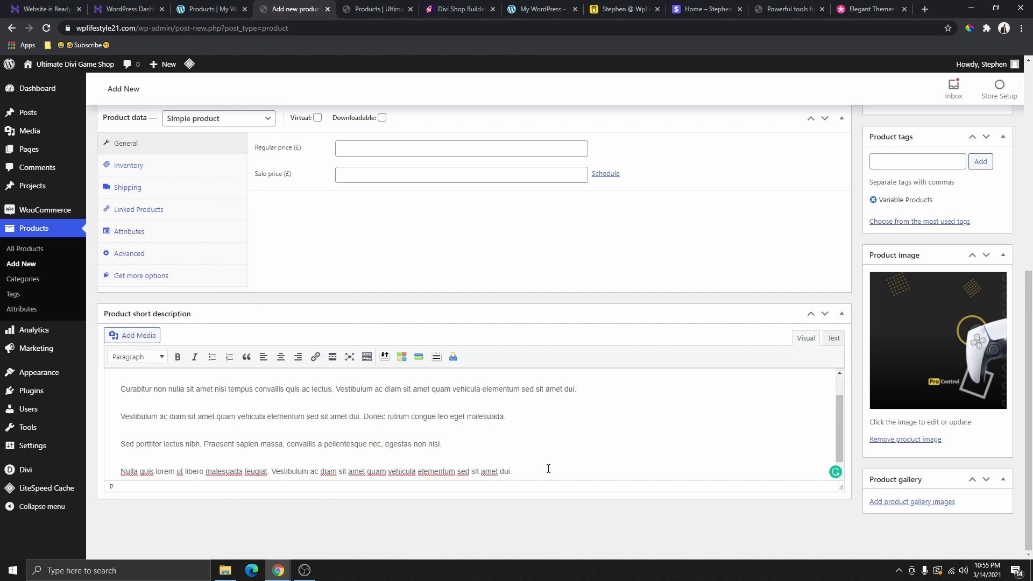
left_click_drag(549, 469, 115, 412)
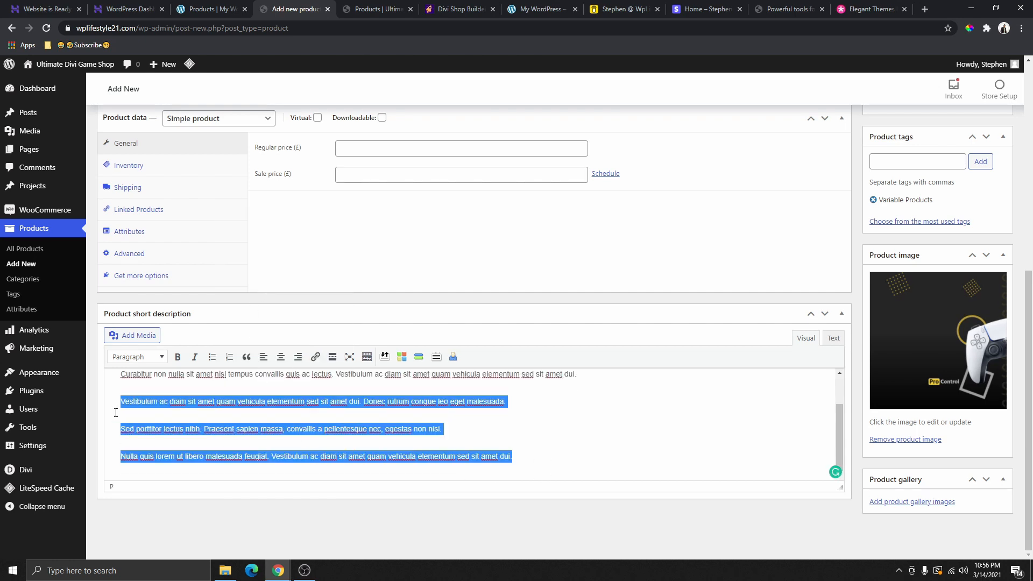
Change the product data type to Variable product
scroll(120, 411, "up", 5)
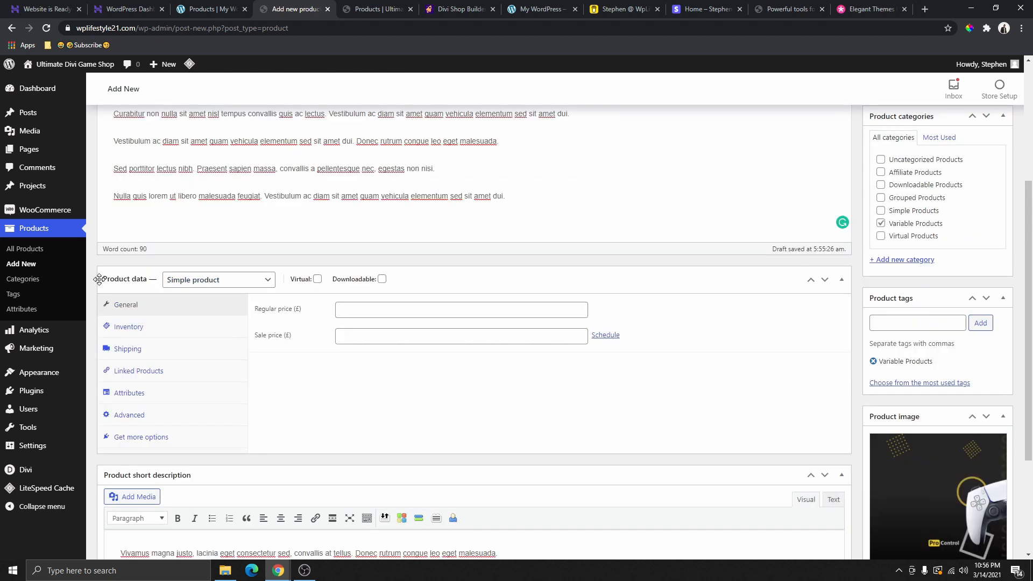
left_click(219, 285)
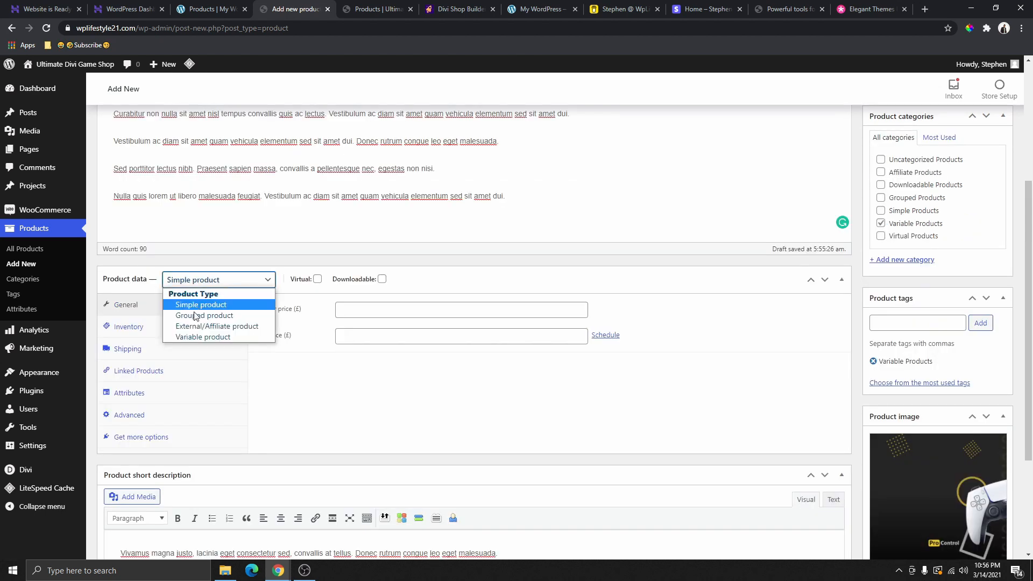
left_click(205, 337)
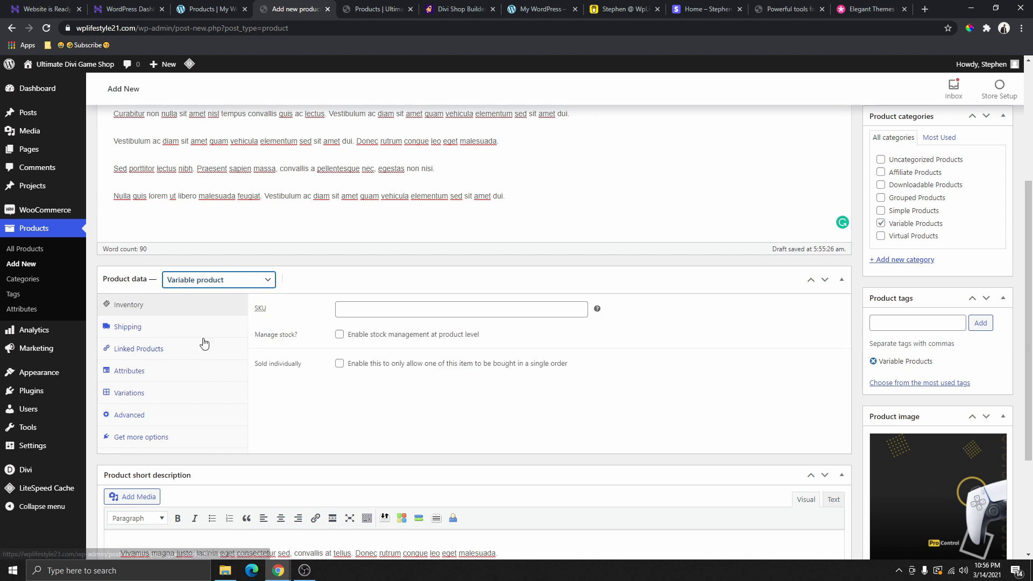
Set the product's SKU to 0001 and turn product-level stock management on and back off
left_click(370, 315)
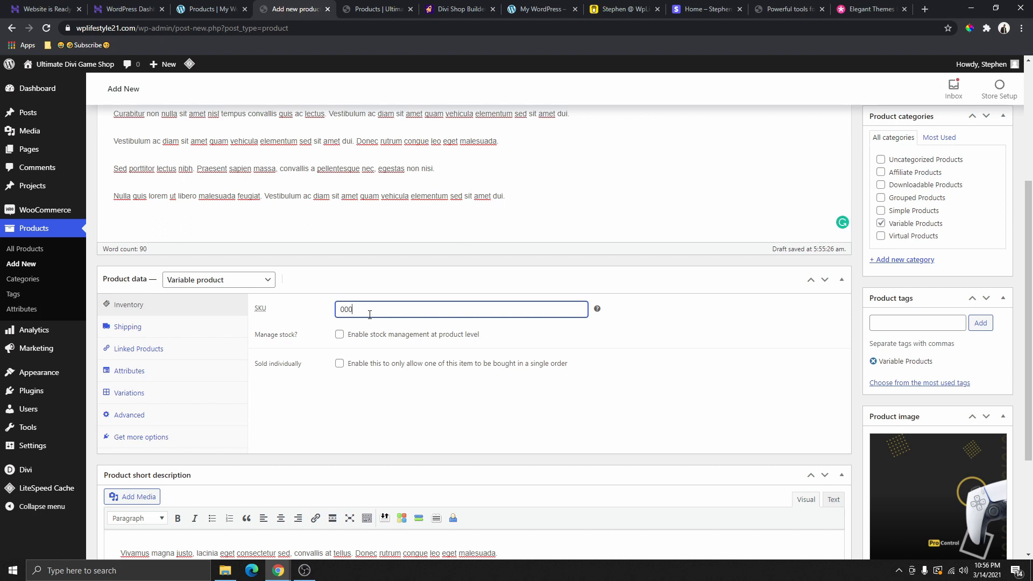
left_click(340, 334)
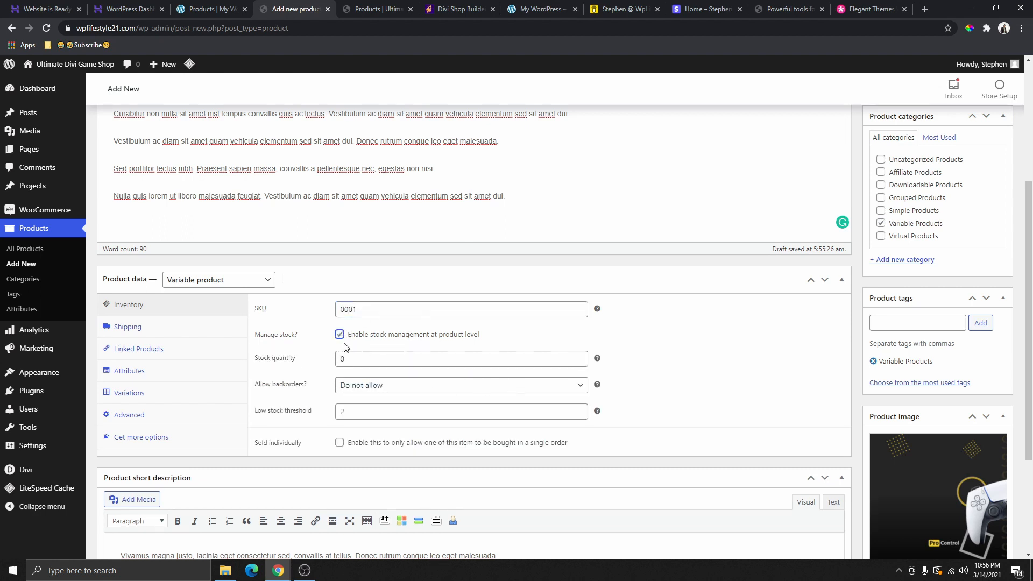
left_click(340, 335)
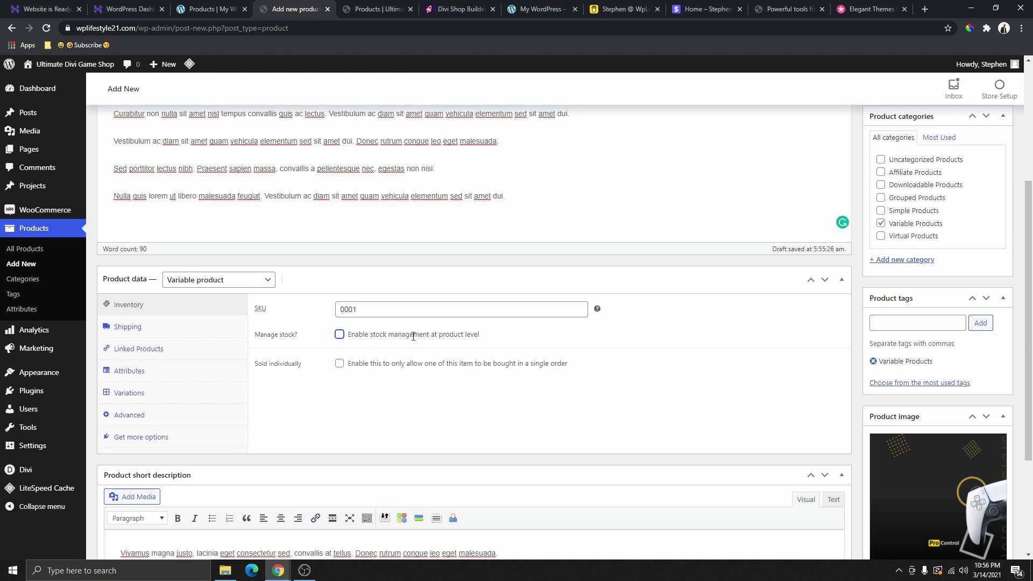
scroll(322, 322, "down", 1)
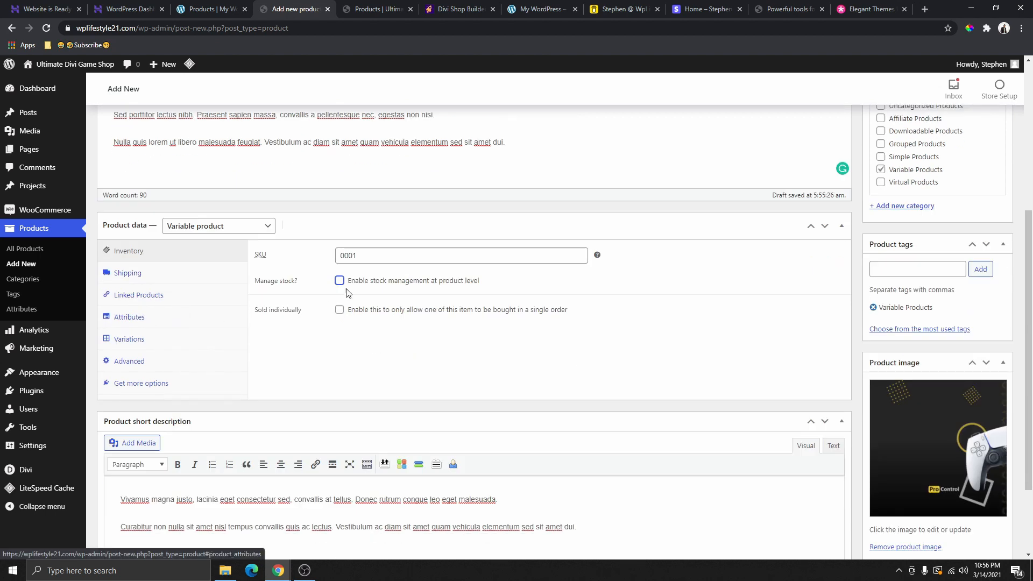
Add a custom product attribute named Color to the variable product
scroll(345, 344, "down", 1)
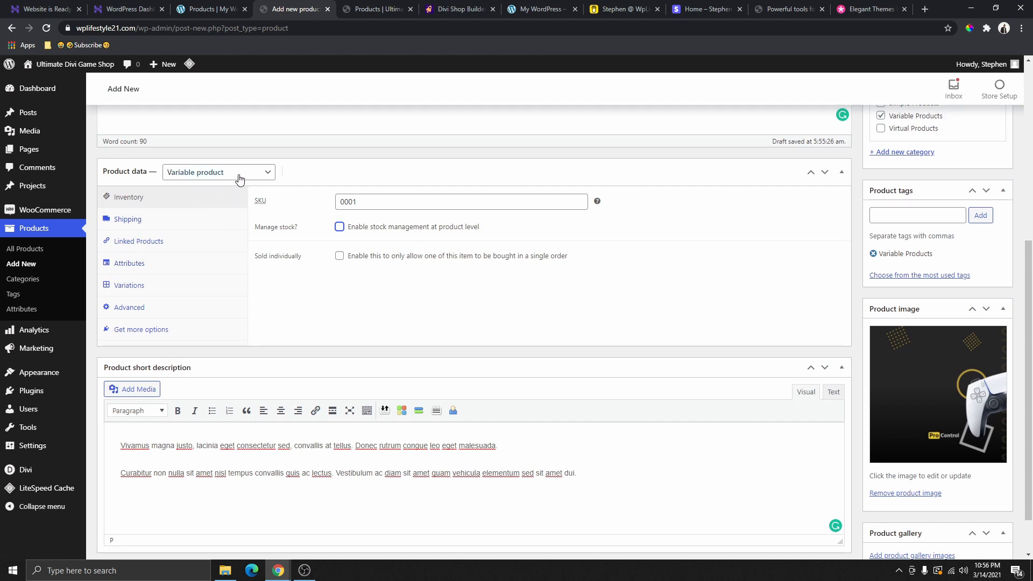
left_click(138, 273)
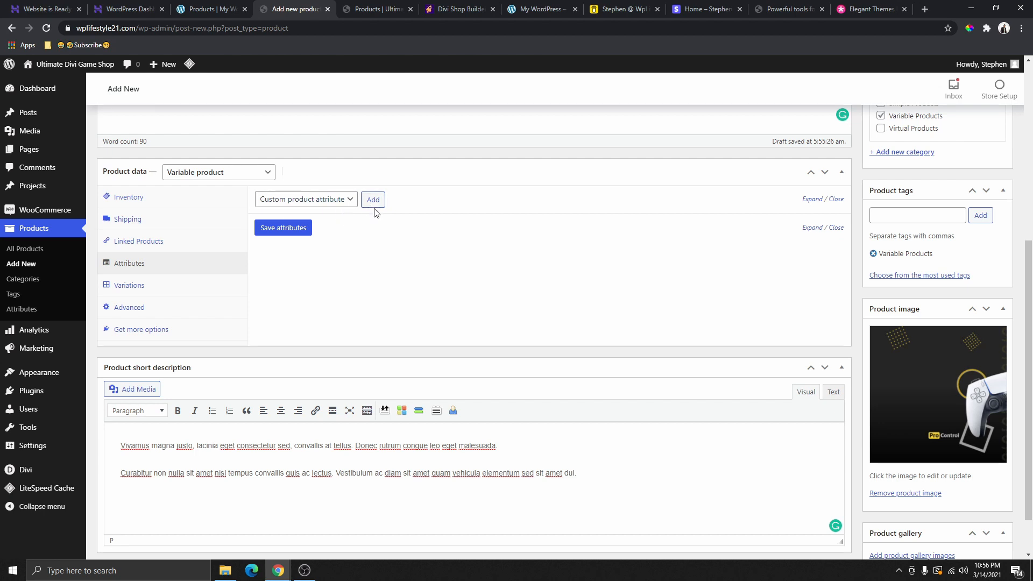
left_click(332, 200)
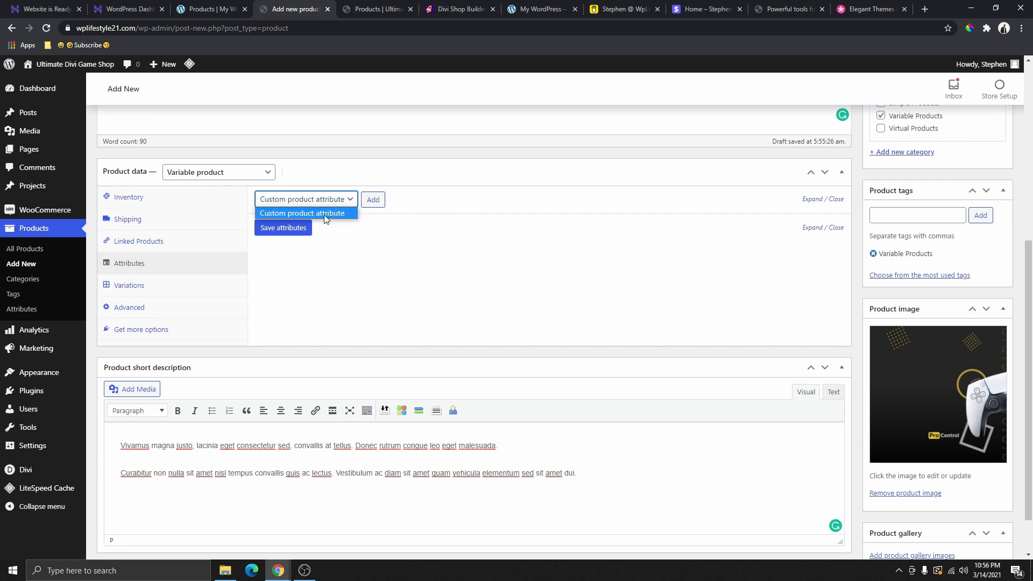
left_click(325, 215)
left_click(373, 200)
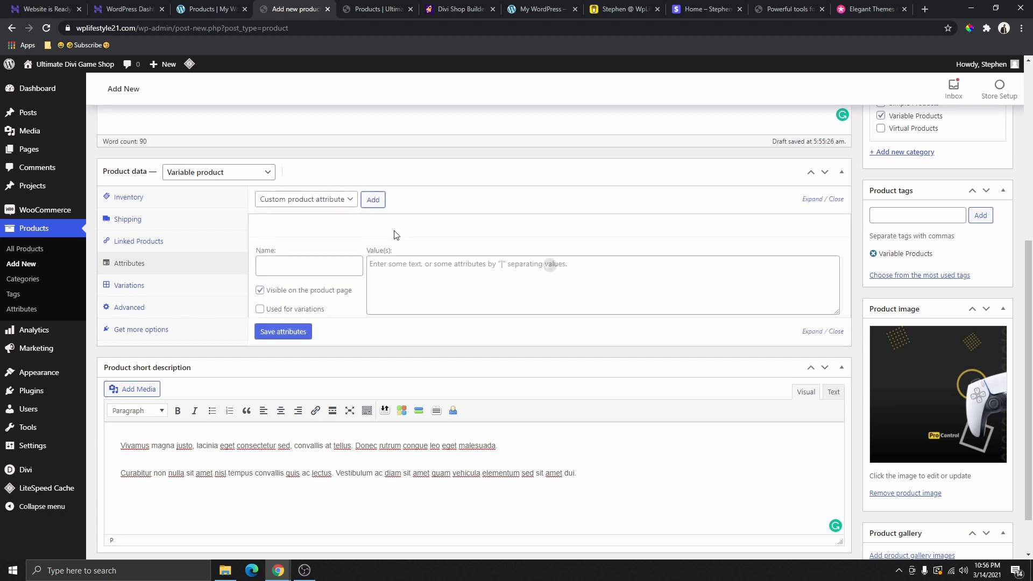
left_click(270, 268)
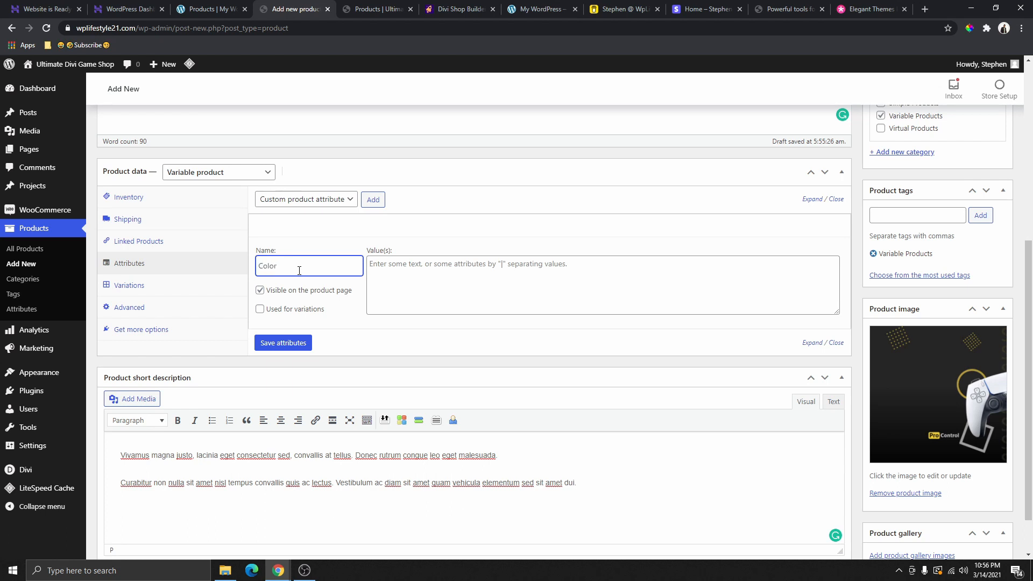
Give the Color attribute the values Black | Blue | Red, enable it for variations and save the attributes
left_click(377, 266)
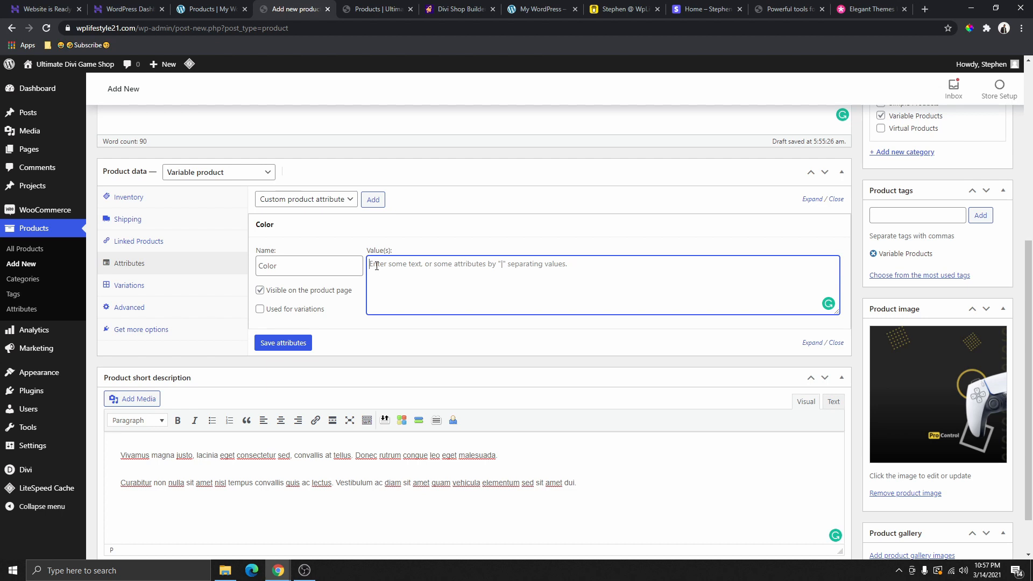
type("Black | Blue | Red")
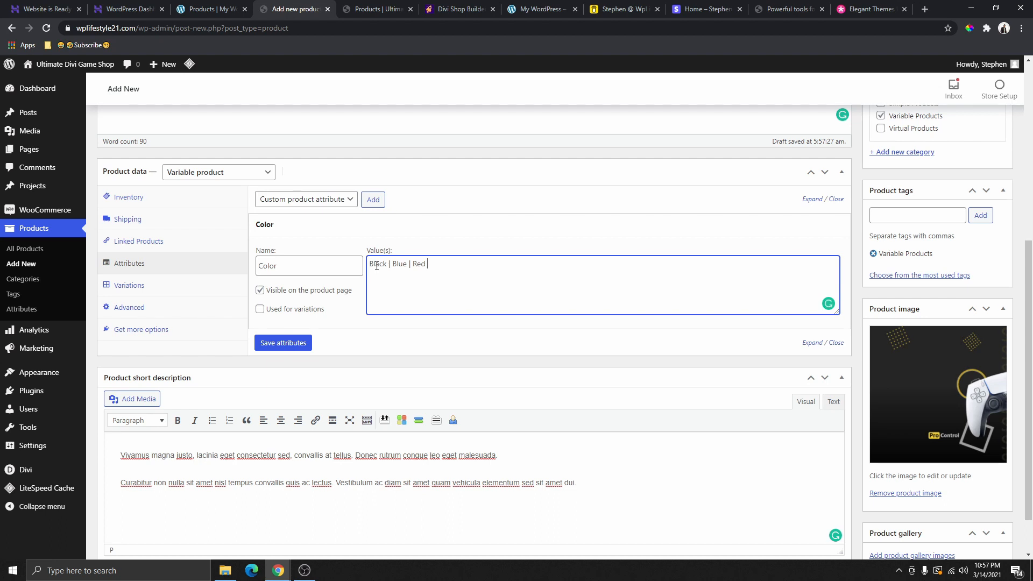
left_click(260, 309)
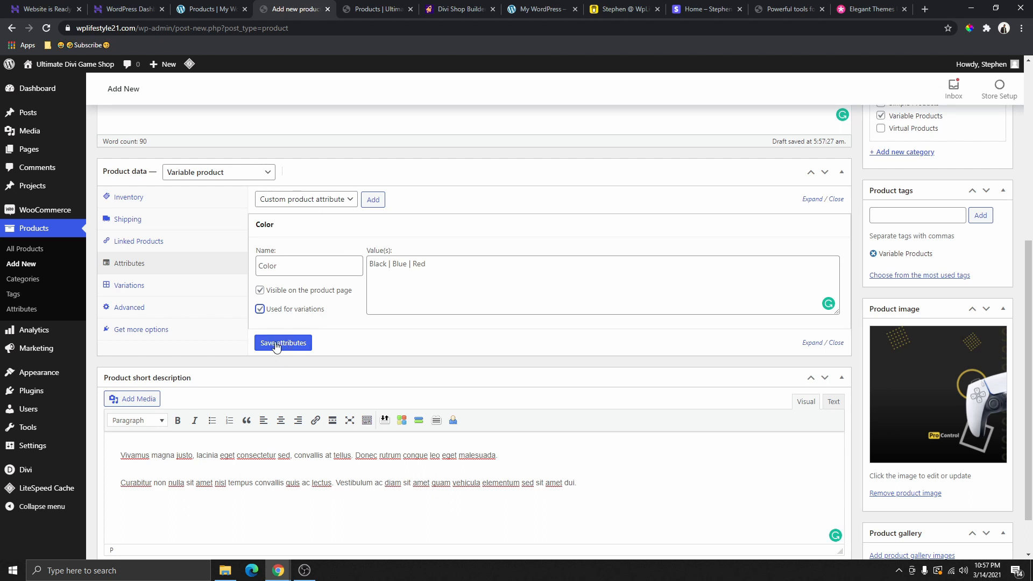
left_click(283, 343)
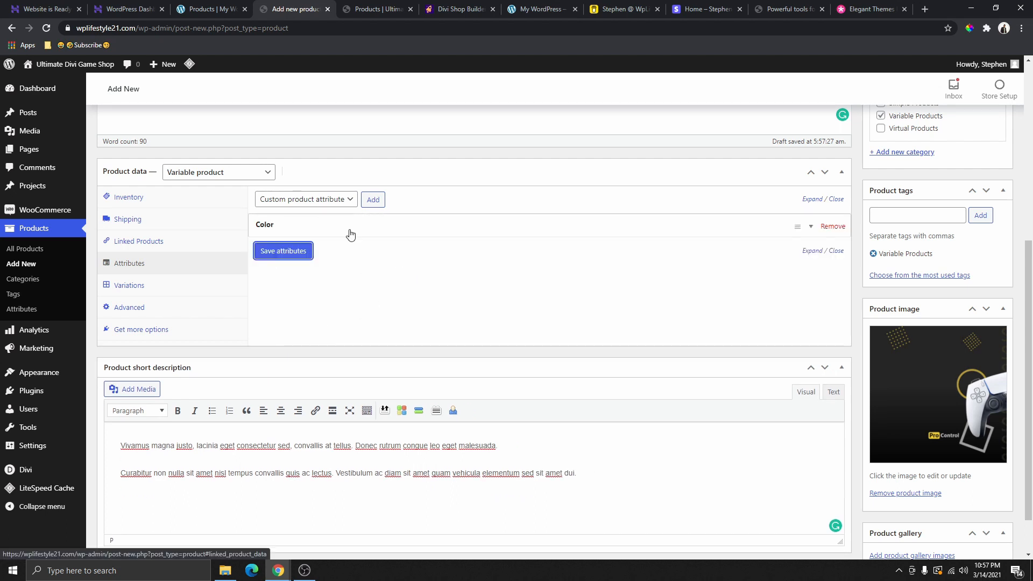
Create variations from all attributes for the product and confirm linking them
left_click(130, 288)
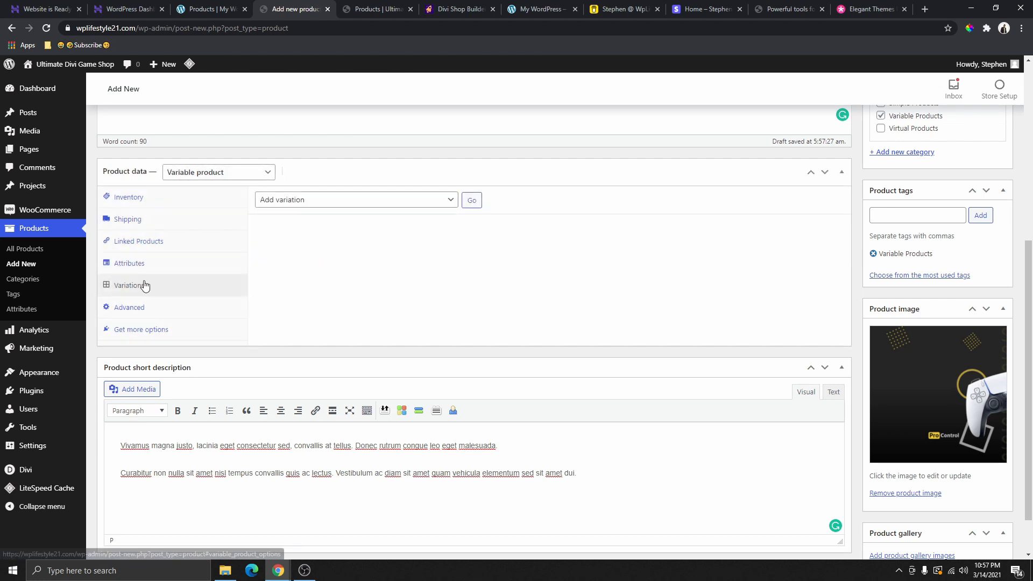
left_click(451, 201)
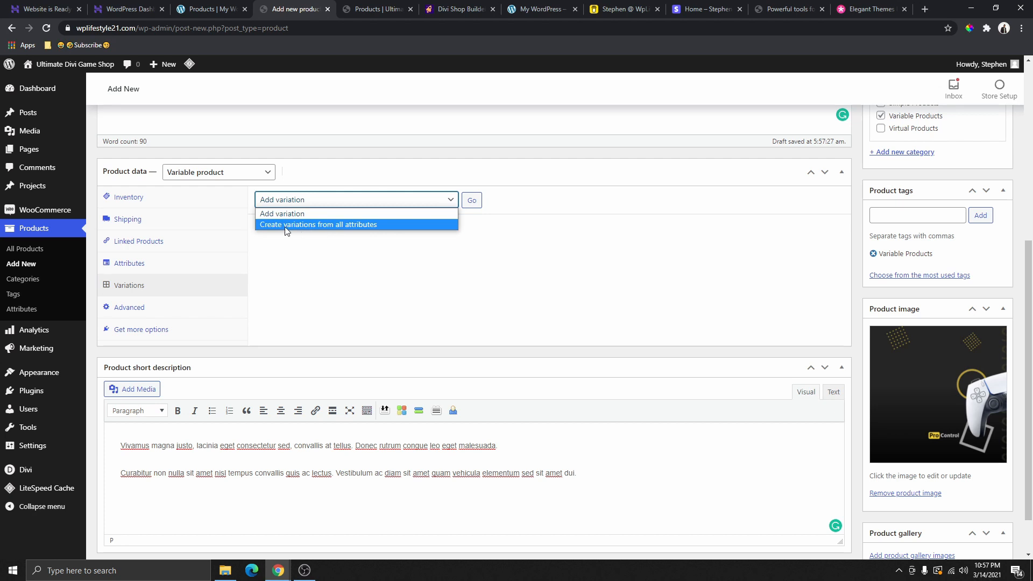
left_click(313, 225)
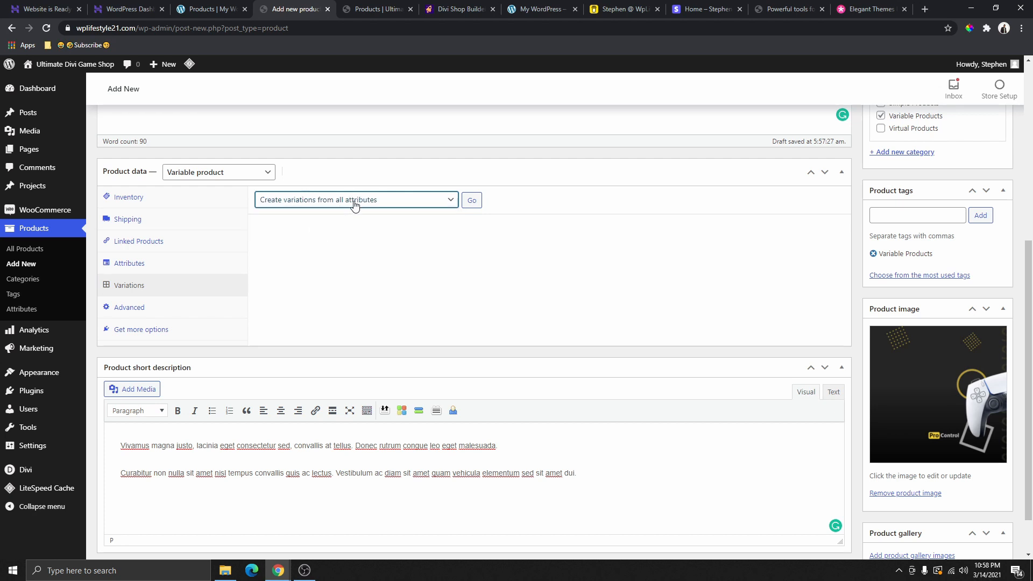
left_click(472, 201)
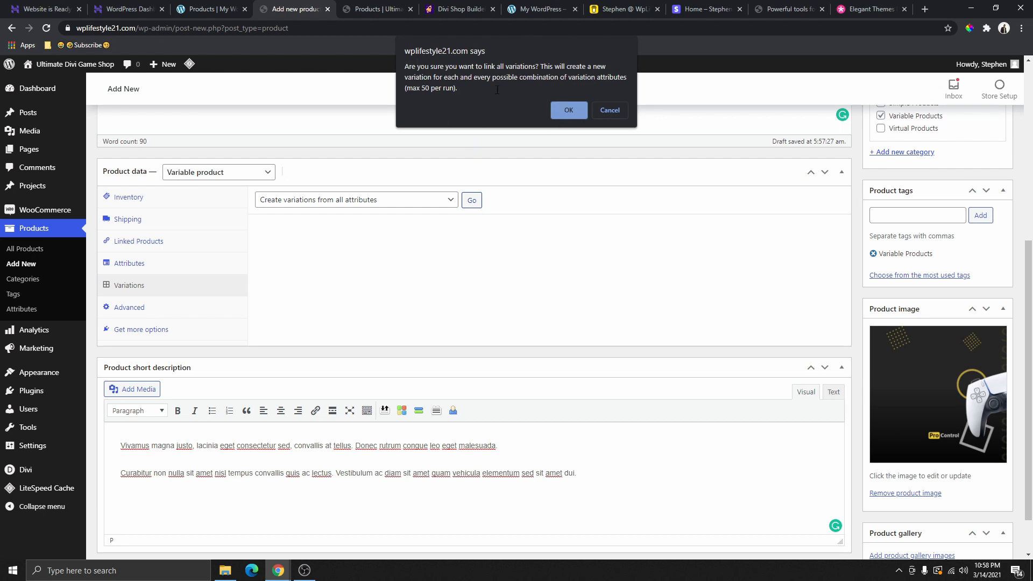
left_click(567, 112)
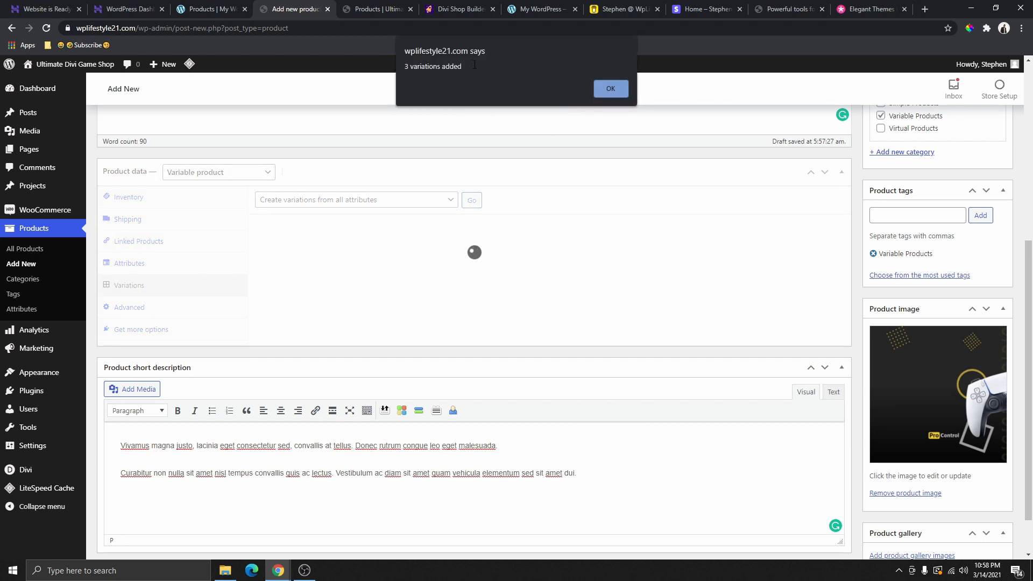
left_click(610, 89)
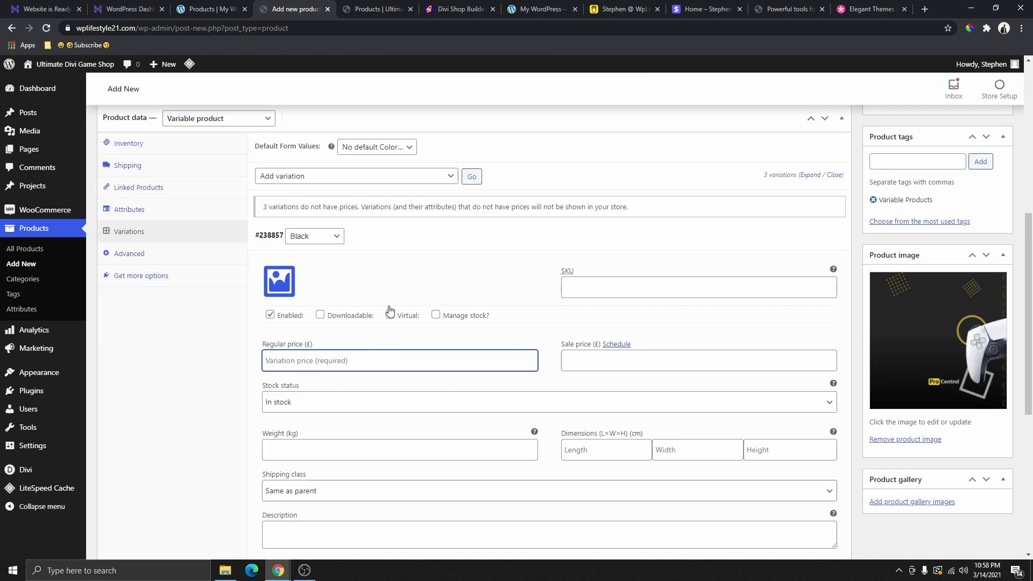
Examine the Black variation's price, stock, weight, dimensions and shipping fields
left_click(369, 241)
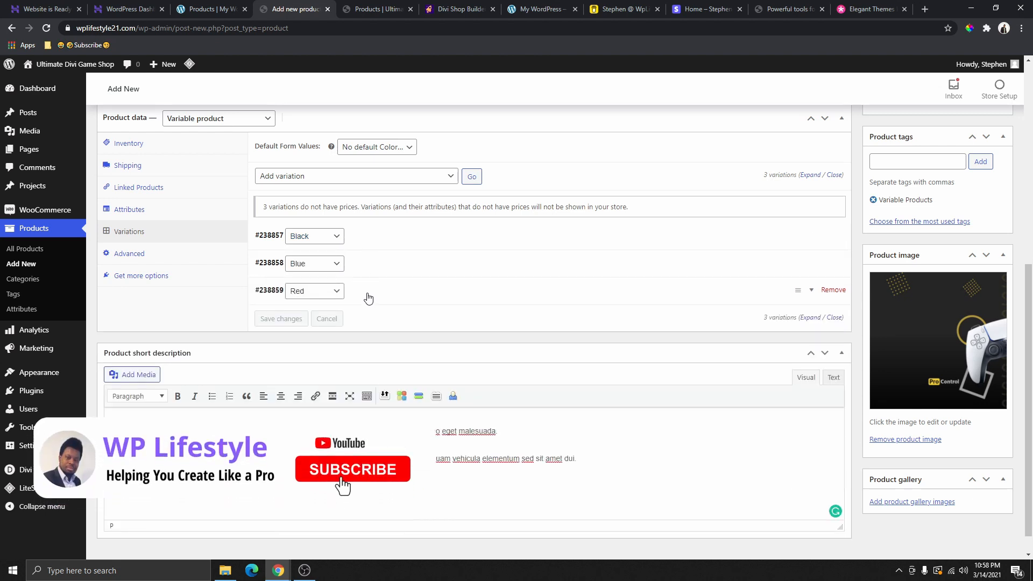
left_click(362, 240)
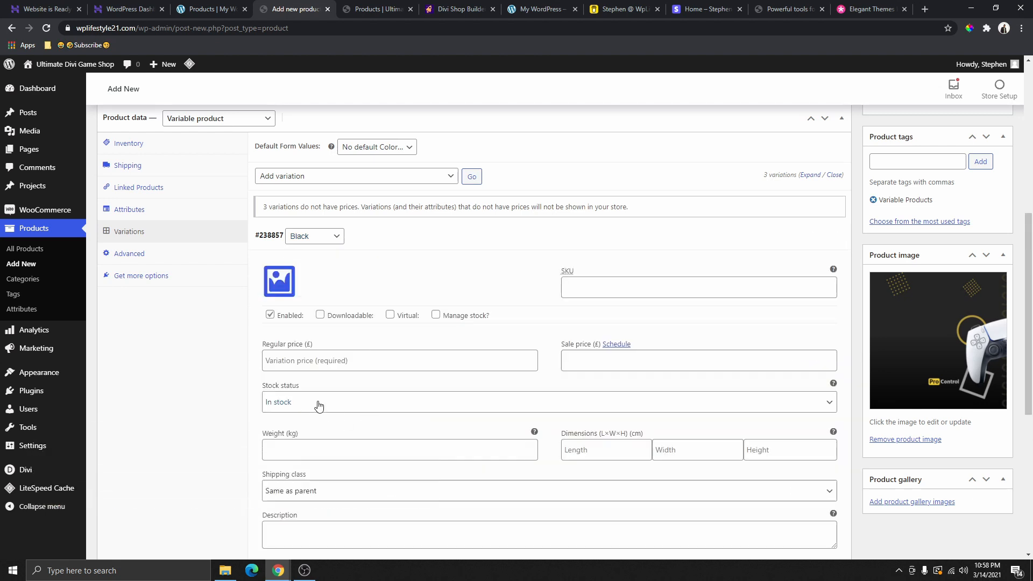
scroll(318, 406, "down", 2)
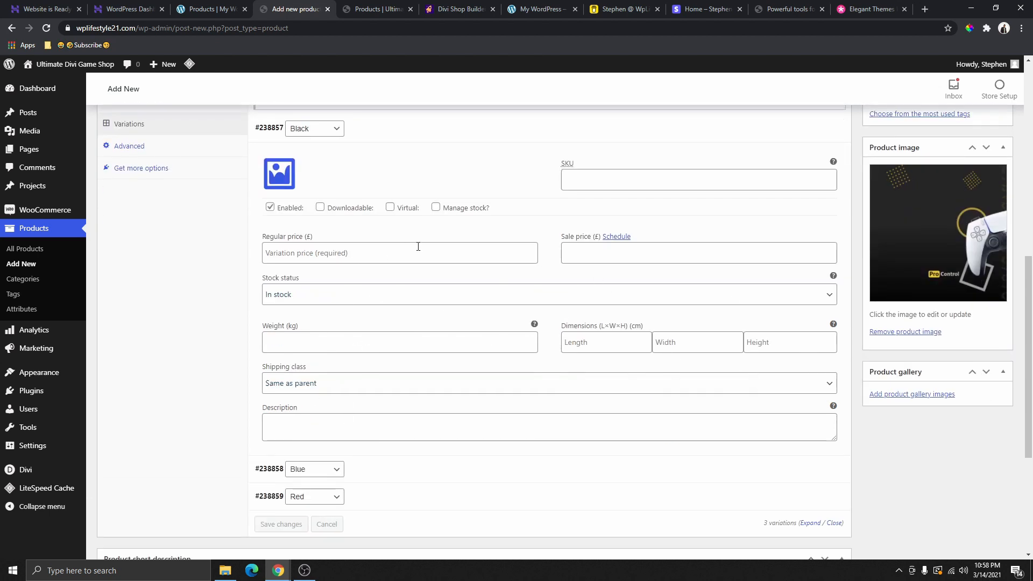
scroll(363, 246, "up", 2)
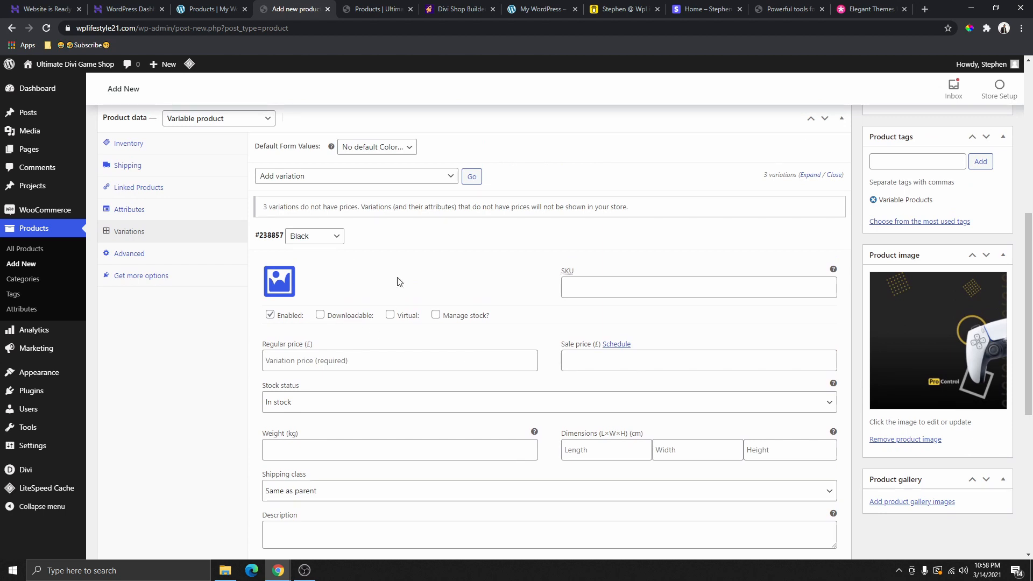
left_click(365, 243)
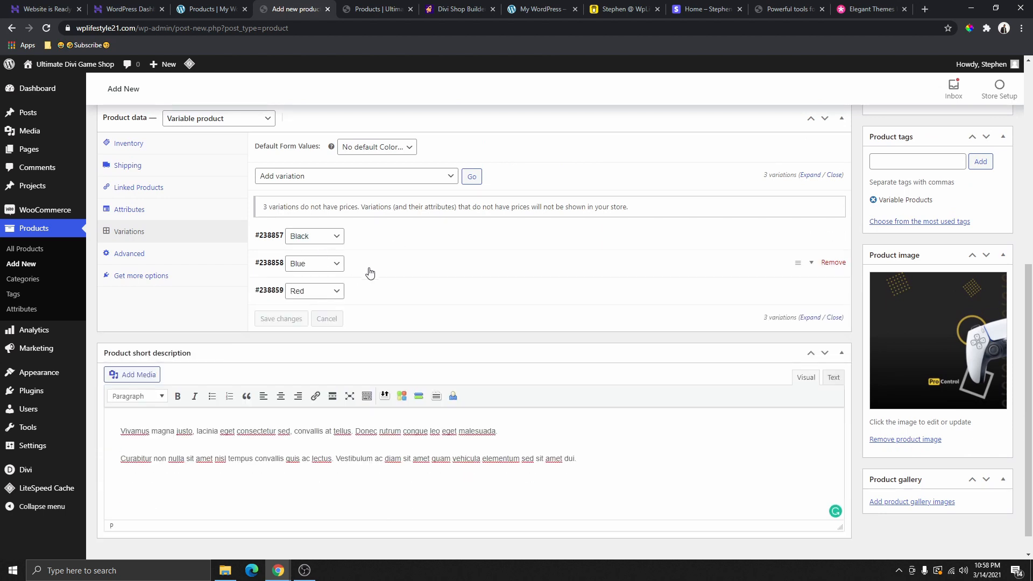
left_click(360, 235)
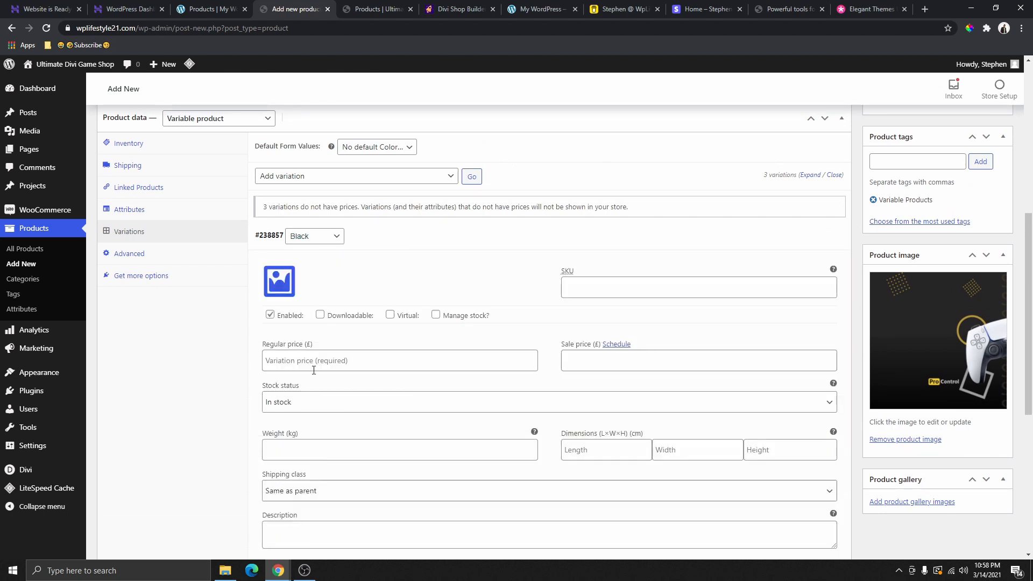
left_click(366, 244)
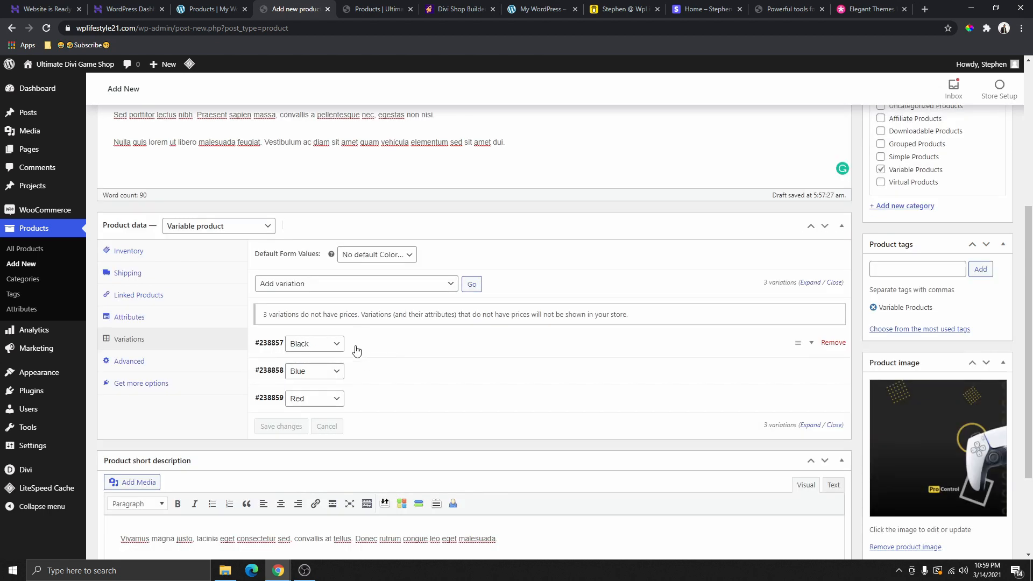
left_click(358, 351)
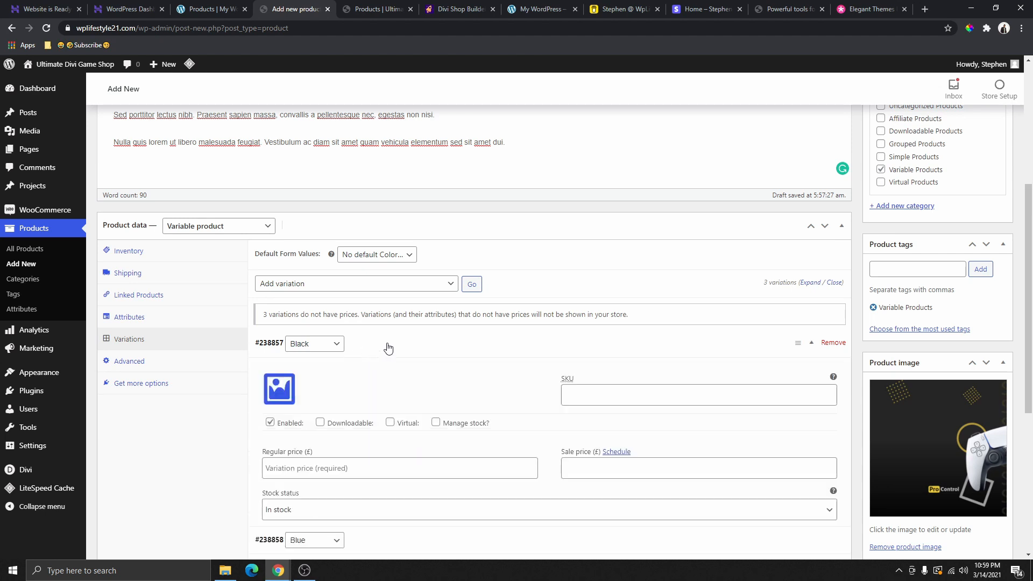
scroll(377, 349, "down", 3)
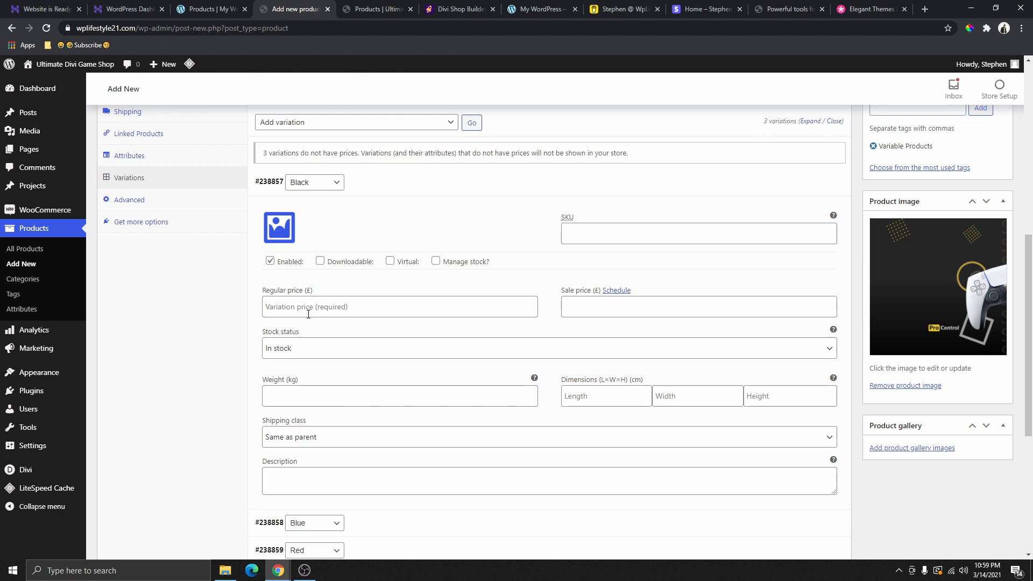
left_click(370, 188)
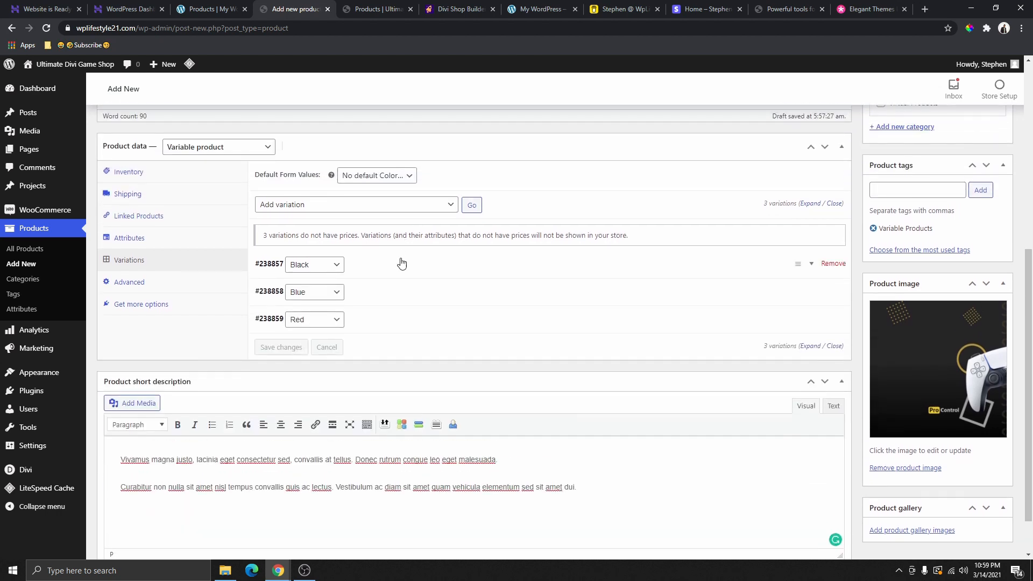
Set the regular price of all variations to 59 in one bulk action
left_click(434, 205)
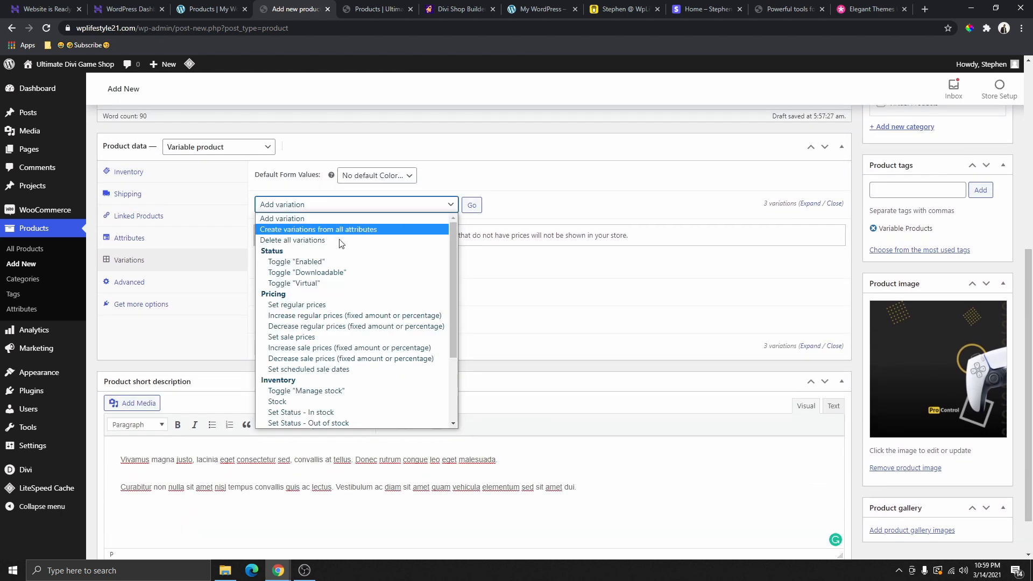
left_click(314, 306)
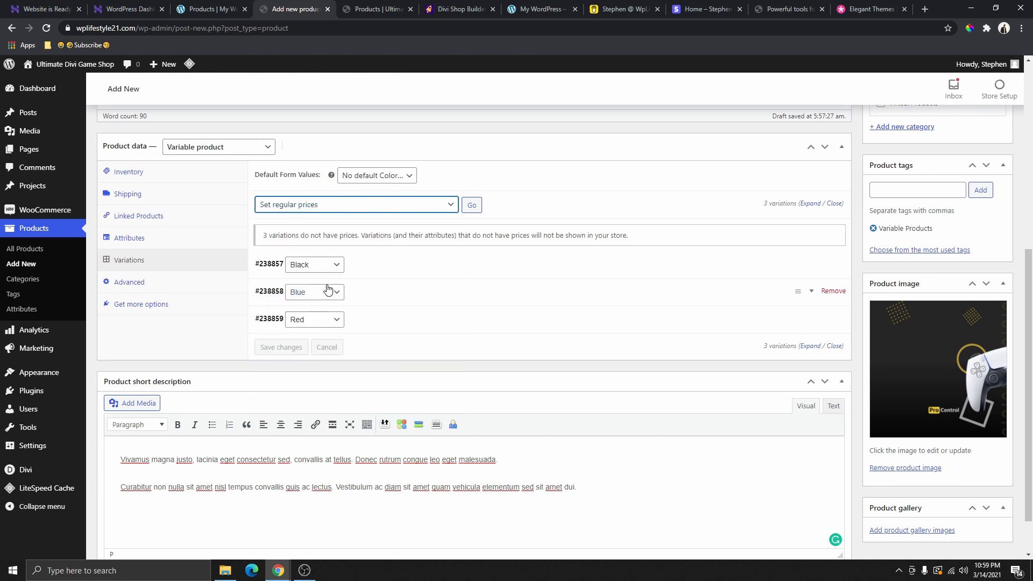
left_click(471, 206)
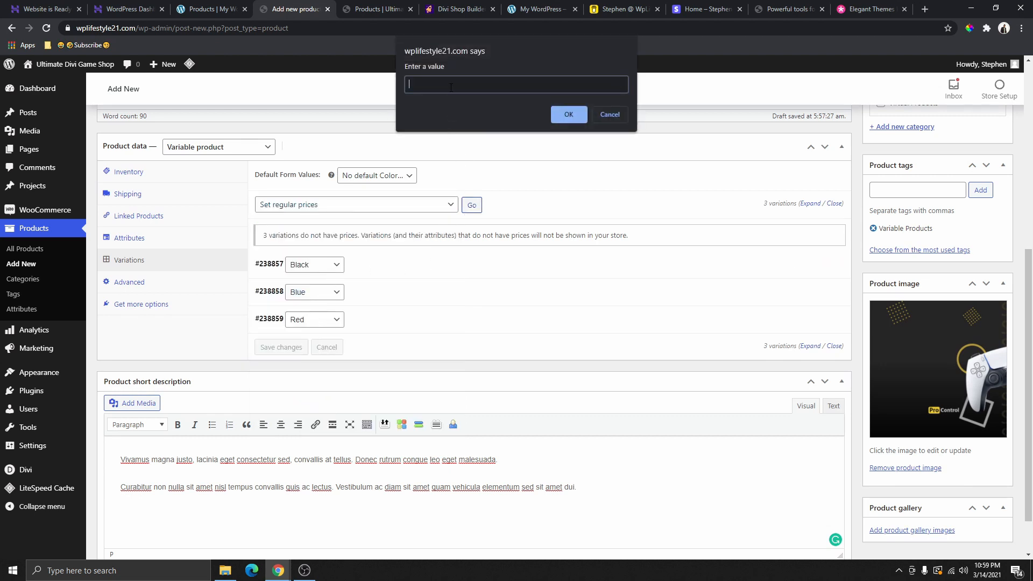
left_click(568, 114)
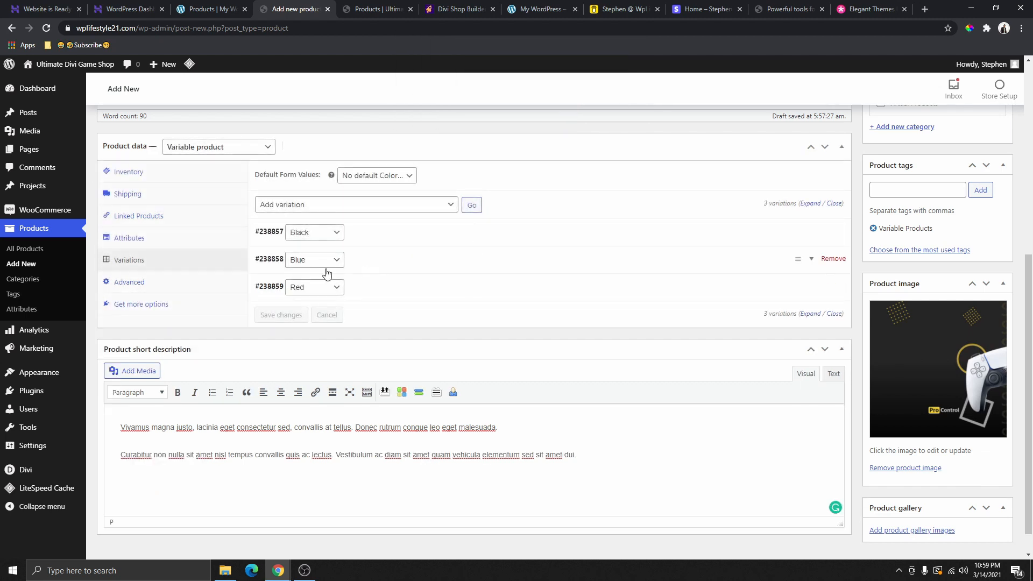
Check the regular price inside the Black and Blue variations, leaving both collapsed
left_click(369, 238)
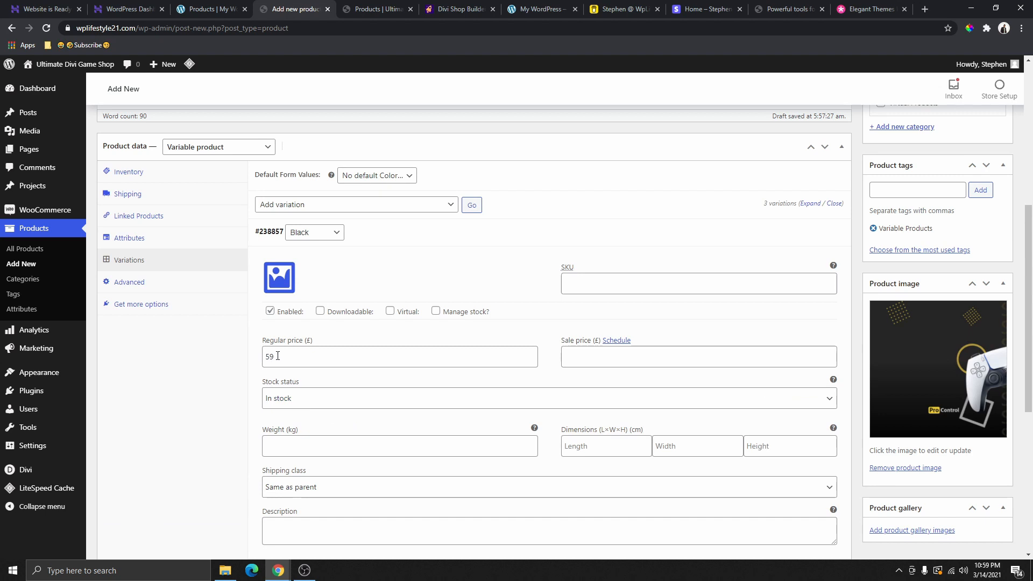
left_click(366, 240)
left_click(354, 266)
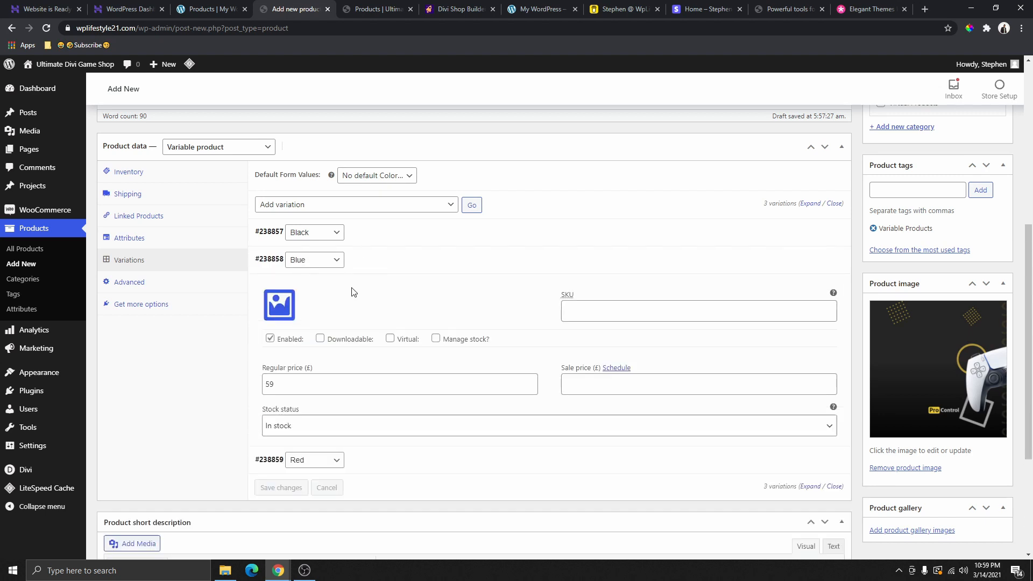
left_click(371, 238)
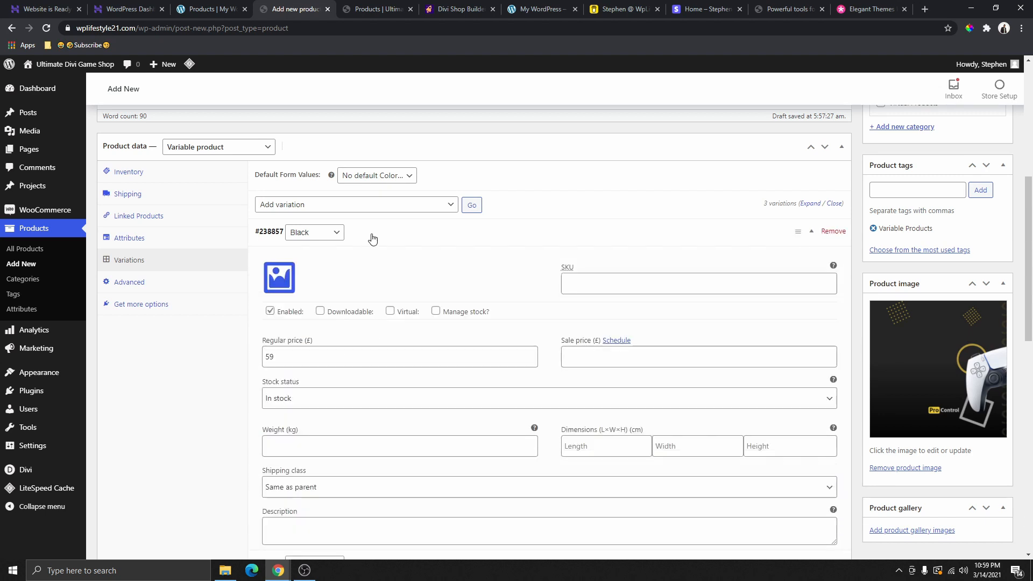
left_click(371, 238)
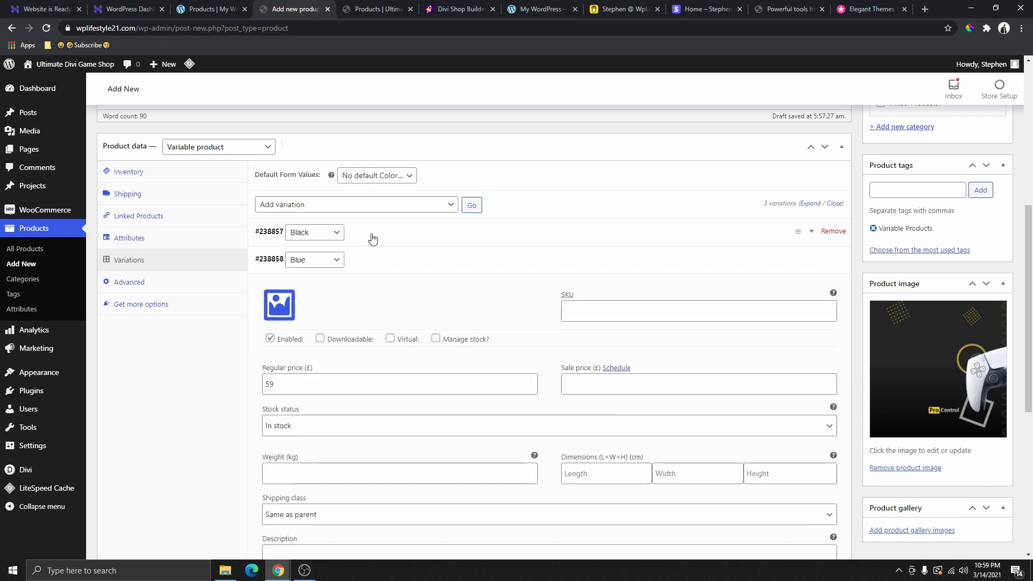
left_click(372, 266)
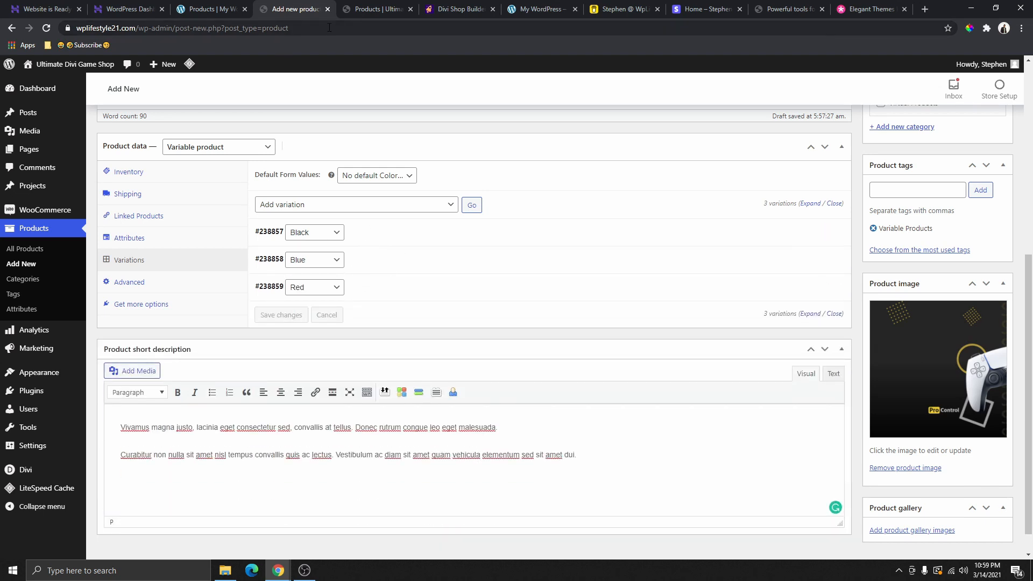
View the Xbox Controller in the demo shop and compare its product image for the Red and Blue color options
left_click(213, 9)
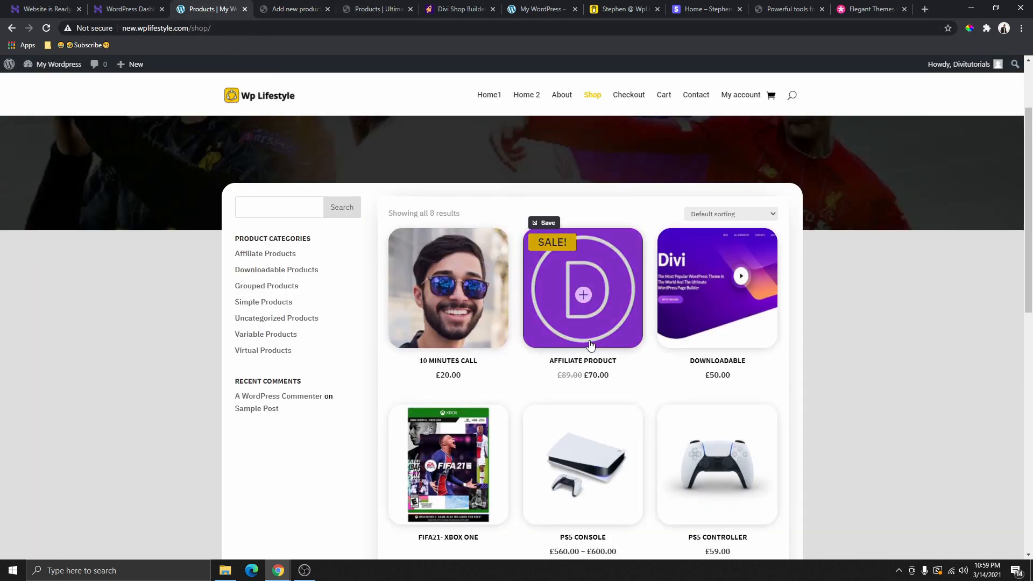
scroll(527, 348, "down", 5)
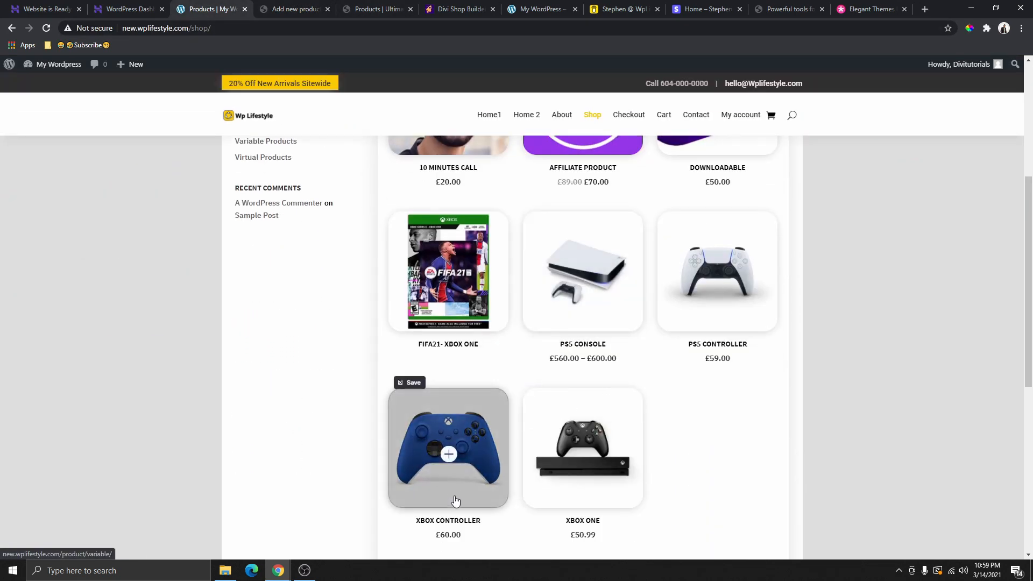
left_click(454, 493)
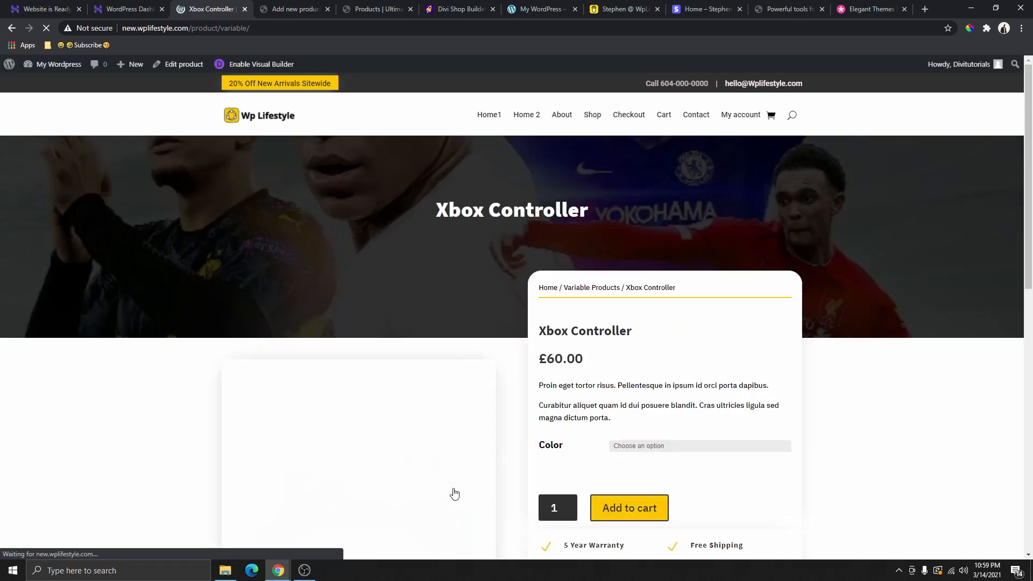
scroll(661, 323, "down", 3)
left_click(670, 261)
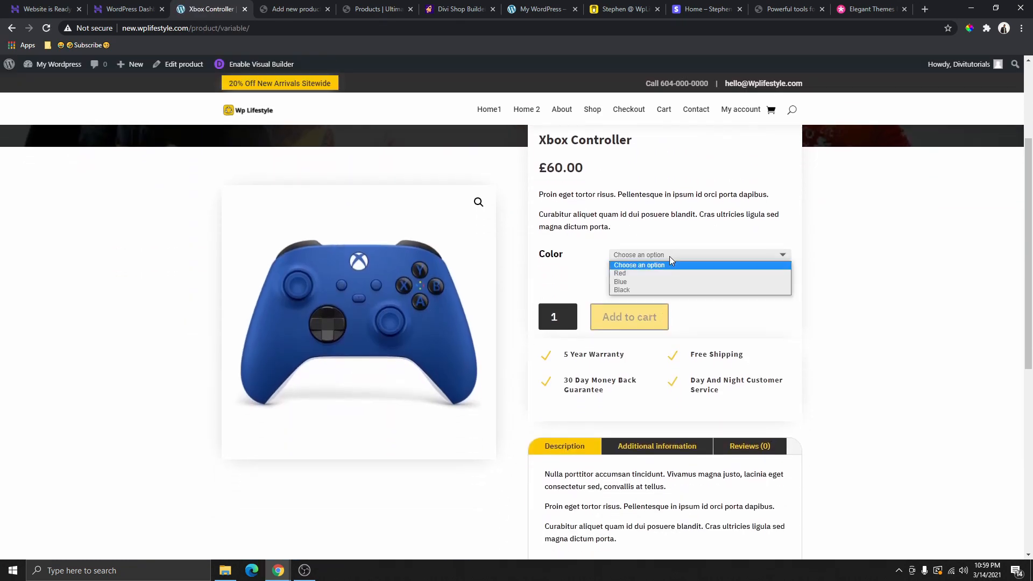
left_click(626, 273)
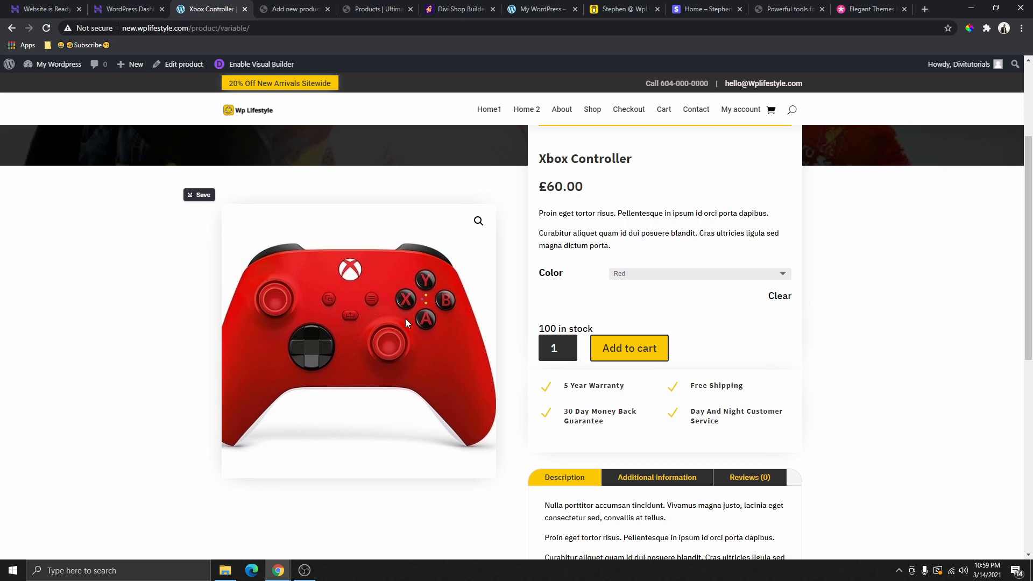
left_click(643, 274)
left_click(631, 301)
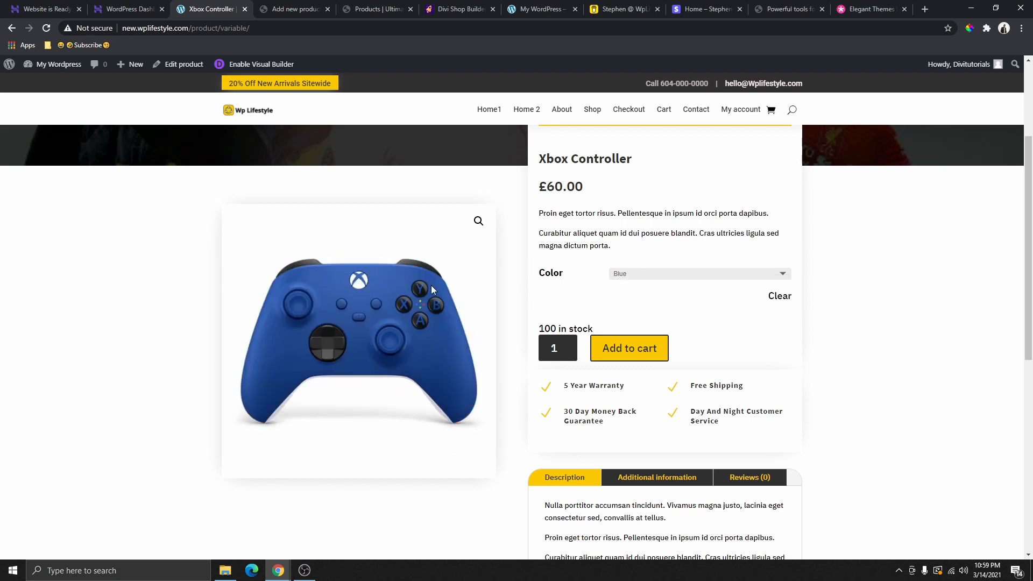
Return to the new variable product and examine the image fields of the Black and Blue variations, leaving both collapsed
left_click(286, 8)
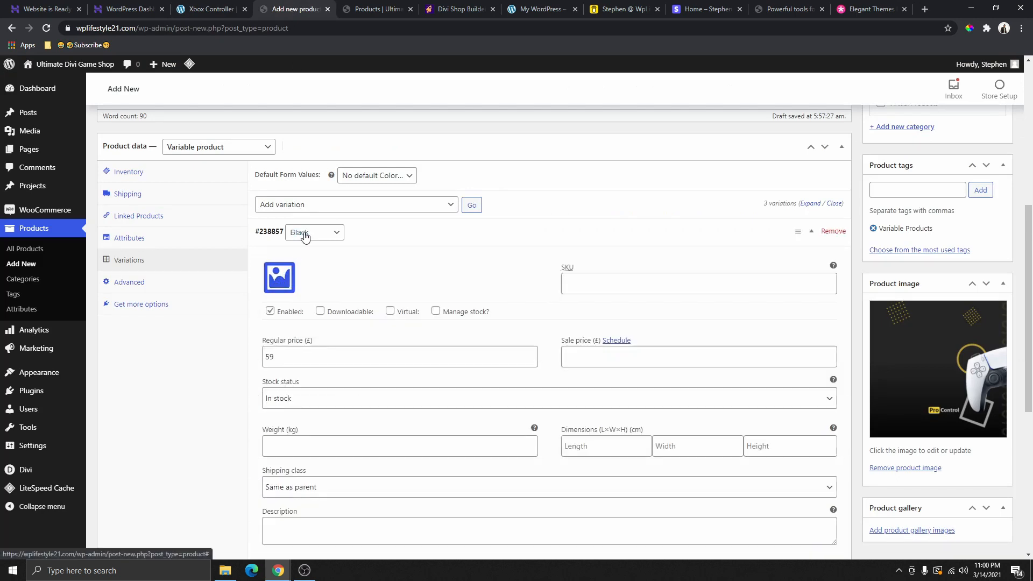
left_click(369, 235)
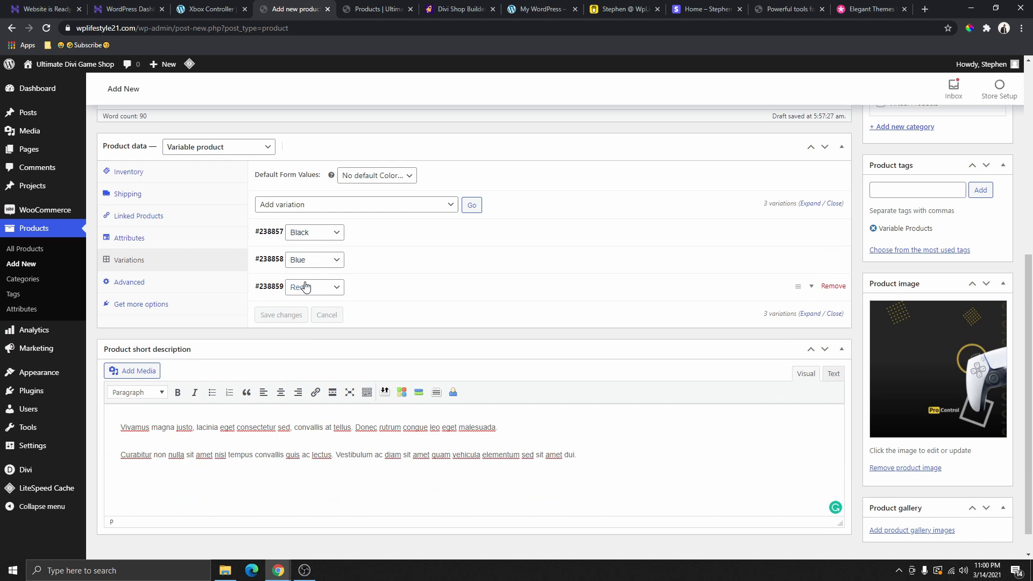
left_click(357, 260)
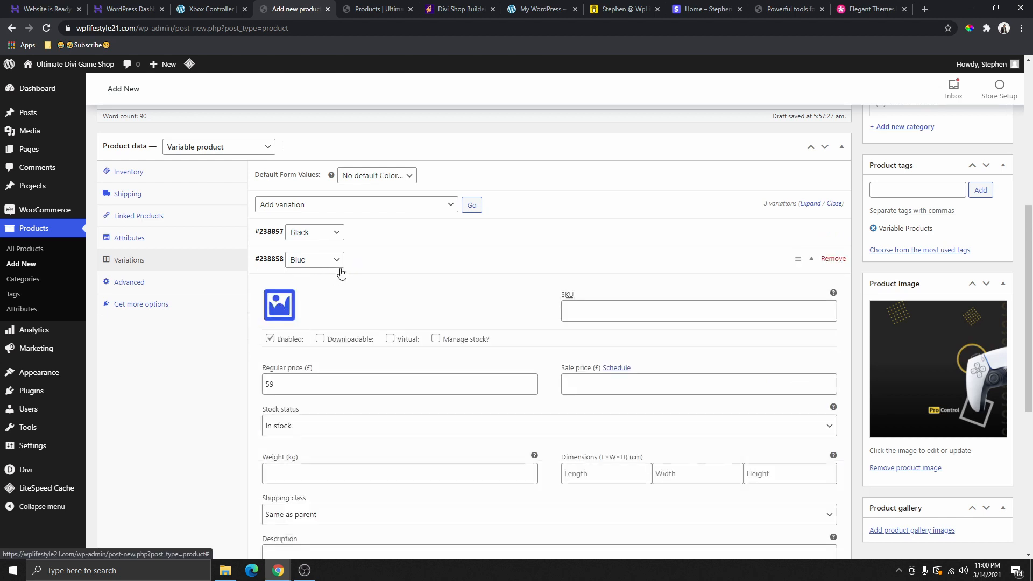
left_click(362, 260)
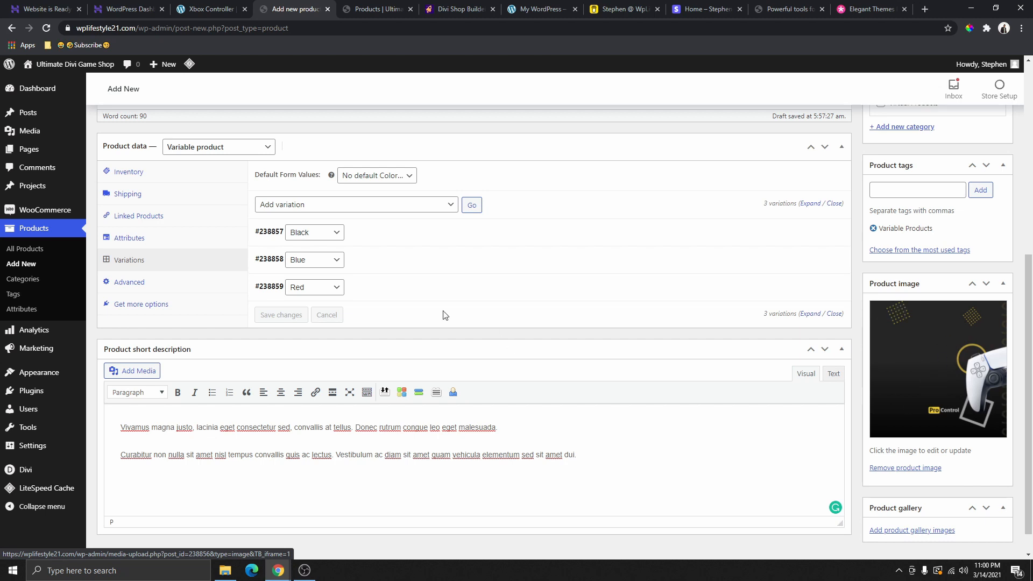
left_click(369, 239)
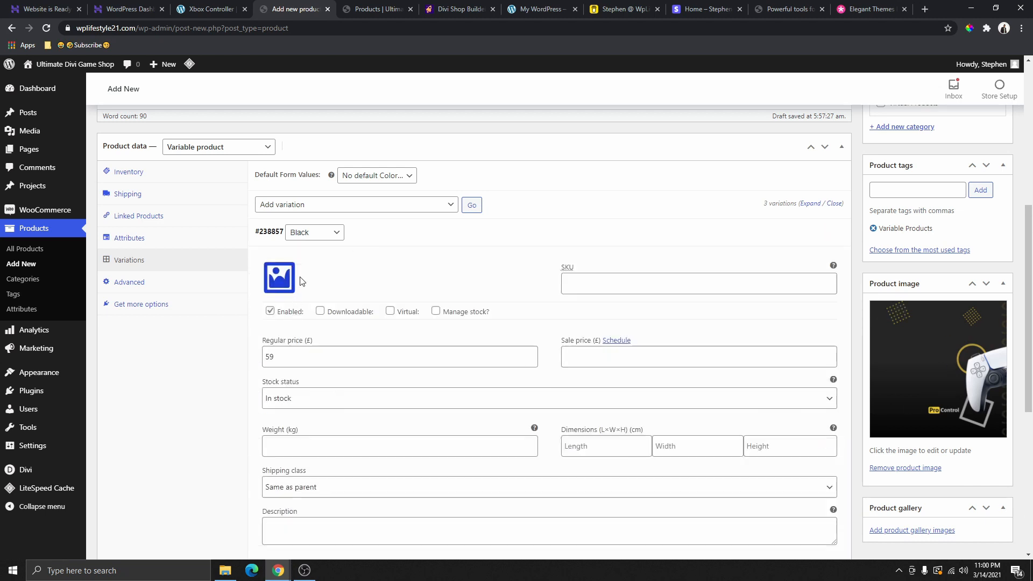
left_click(348, 237)
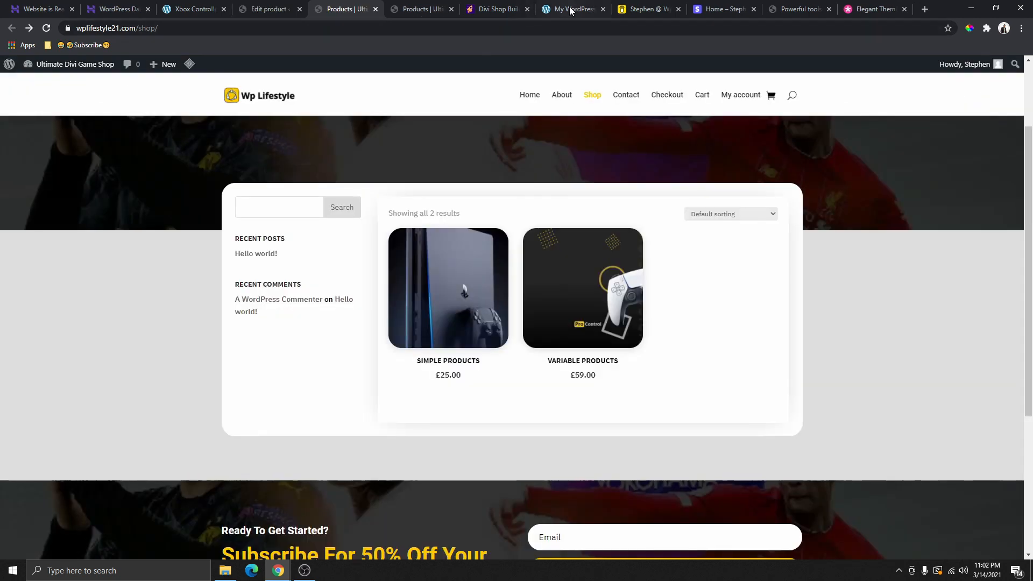
Find Bulk Resize Photos among the Designer Resources on wplifestyle.com and open its website
left_click(574, 12)
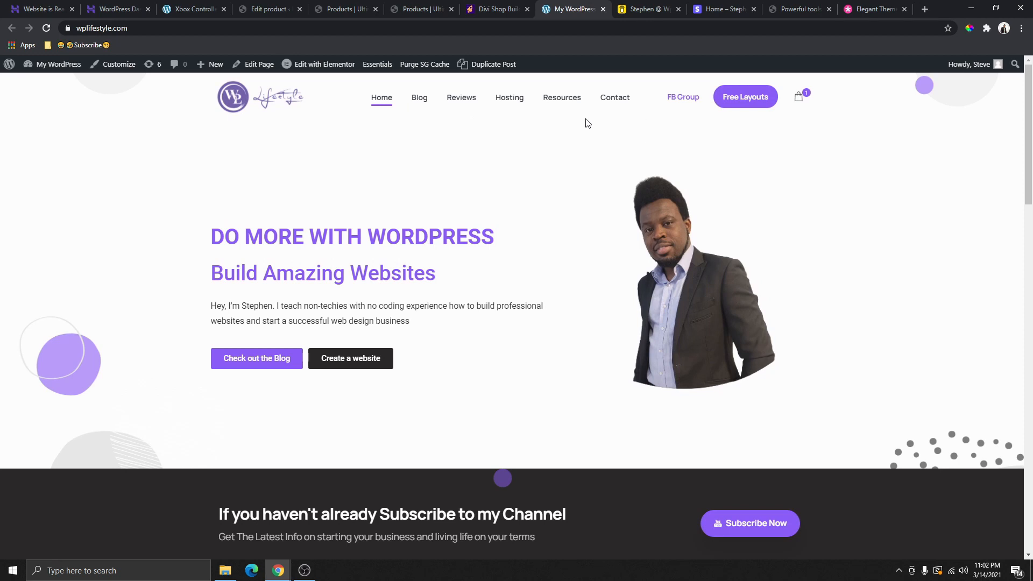
left_click(556, 102)
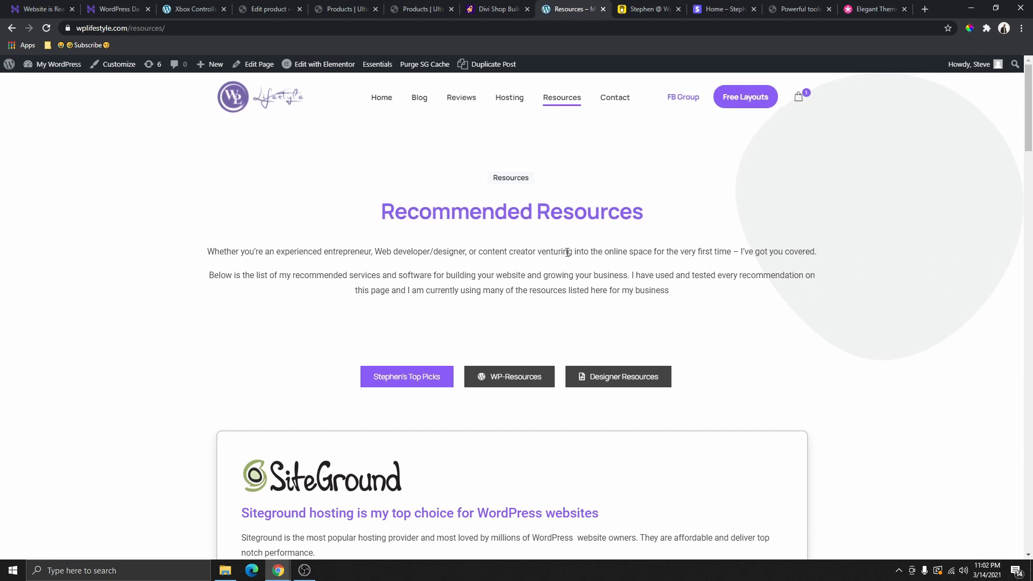
left_click(615, 384)
scroll(619, 377, "down", 10)
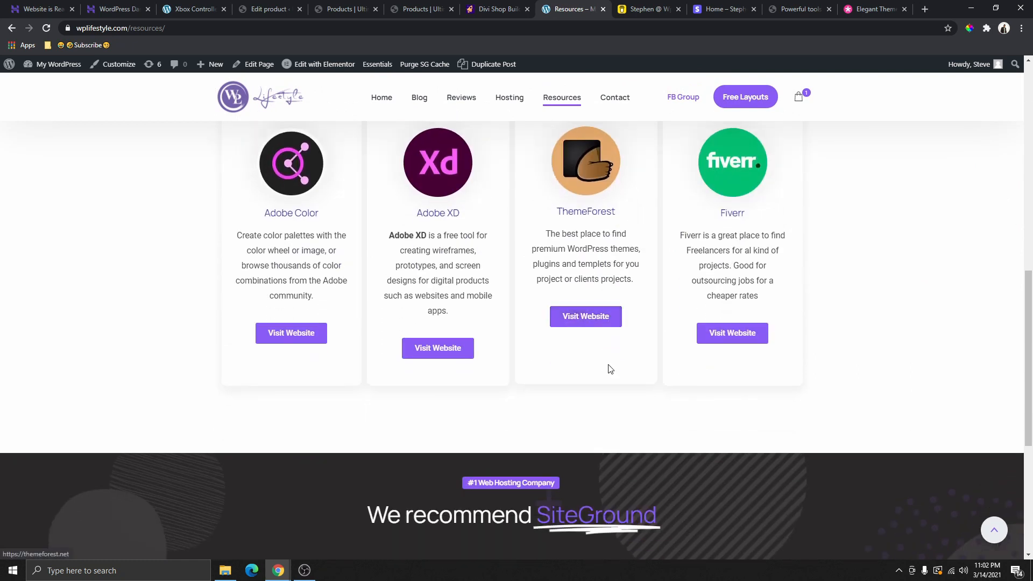
scroll(609, 369, "up", 8)
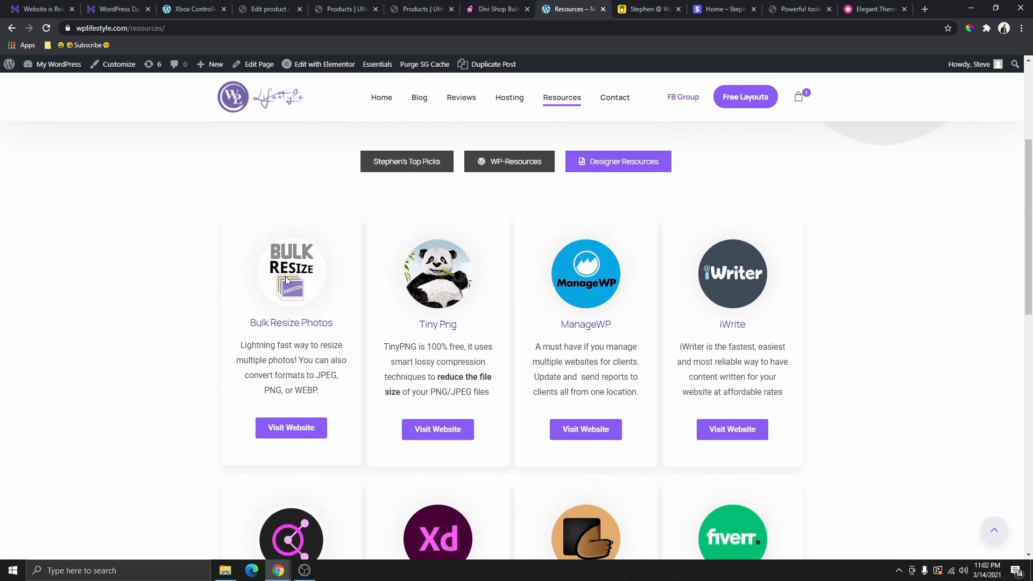
left_click_drag(251, 326, 334, 323)
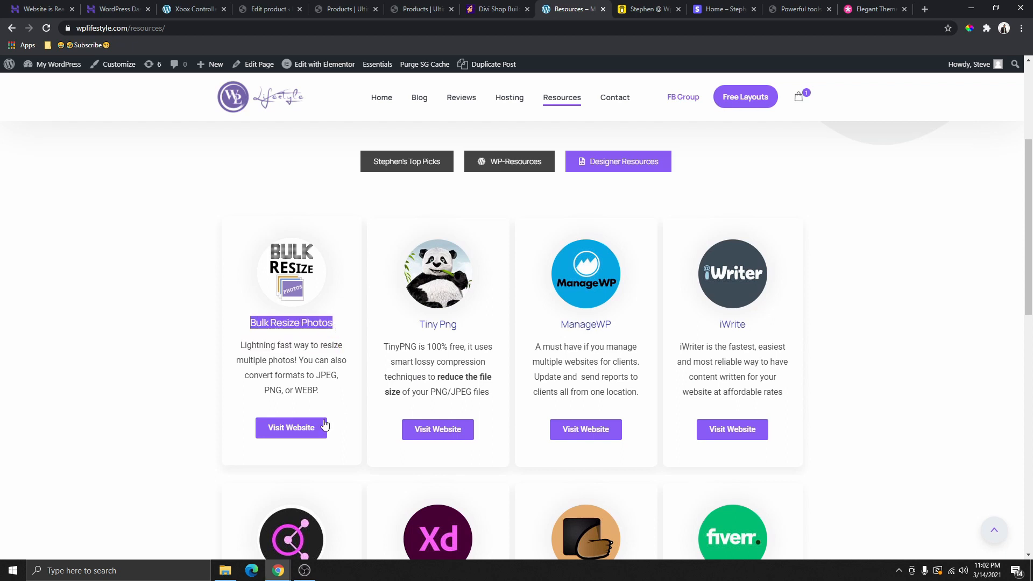
left_click(297, 426)
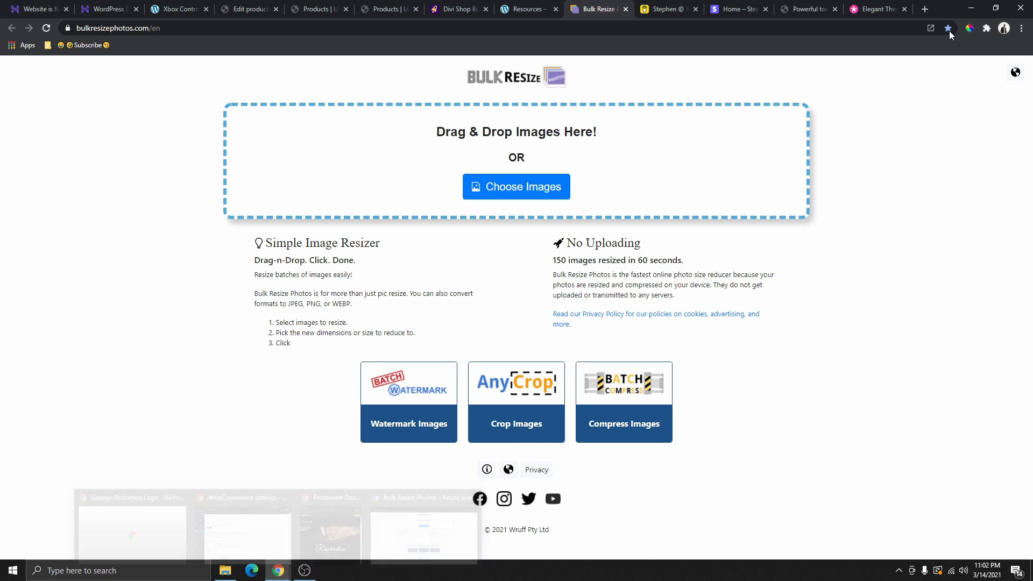
Shrink the browser window to expose the desktop and load the six controller, console and Divi images into Bulk Resize Photos
left_click_drag(947, 13, 482, 35)
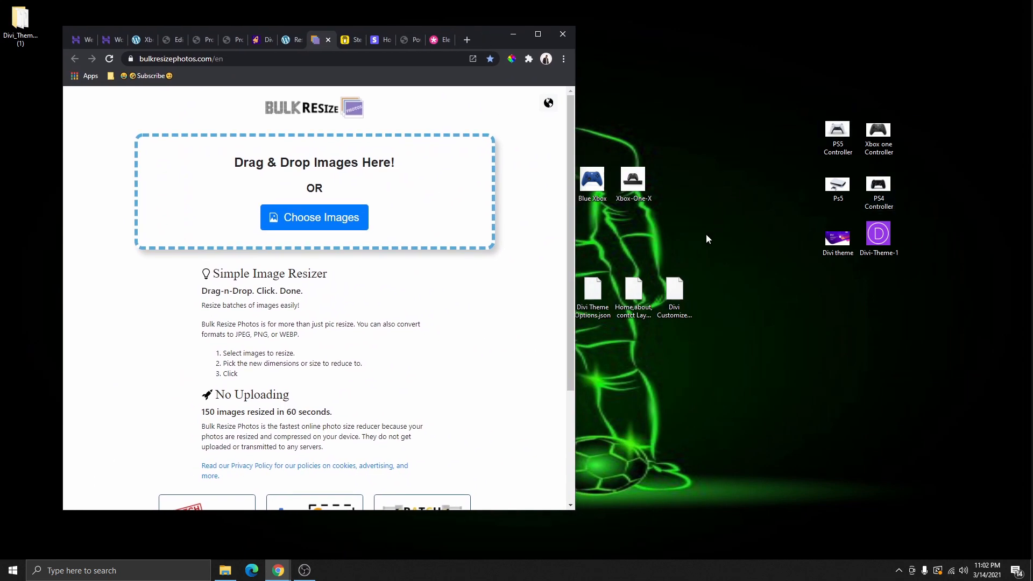
left_click_drag(803, 101, 920, 270)
left_click_drag(878, 186, 350, 225)
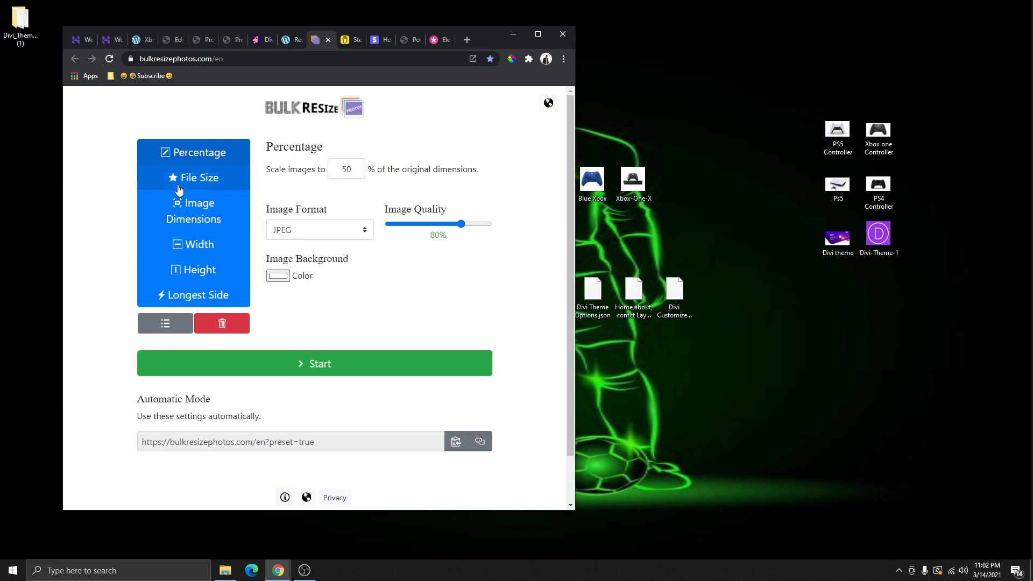
Resize by exact image dimensions of 600 × 600, keeping padding enabled to avoid stretching
left_click(193, 220)
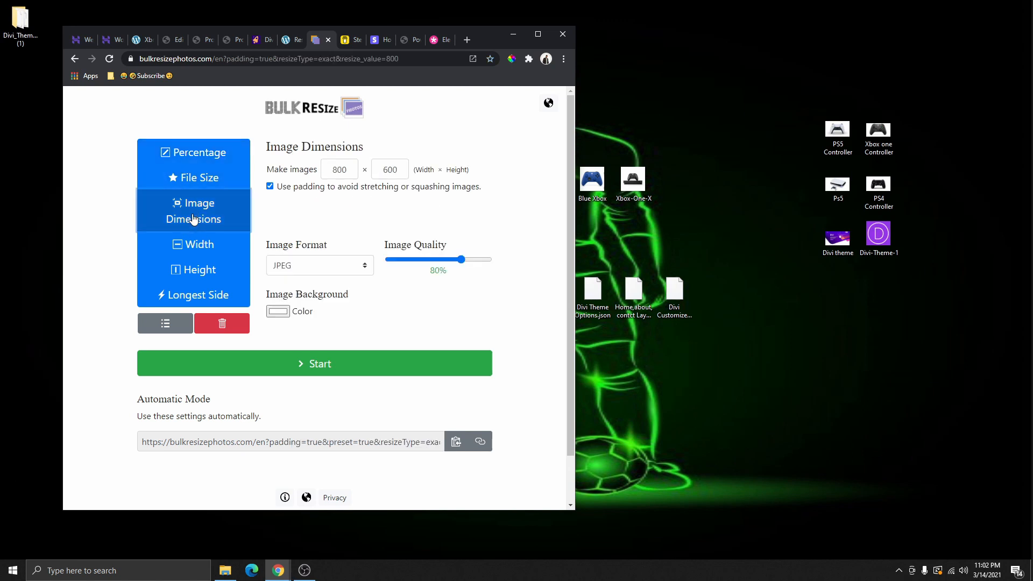
left_click_drag(345, 177, 328, 174)
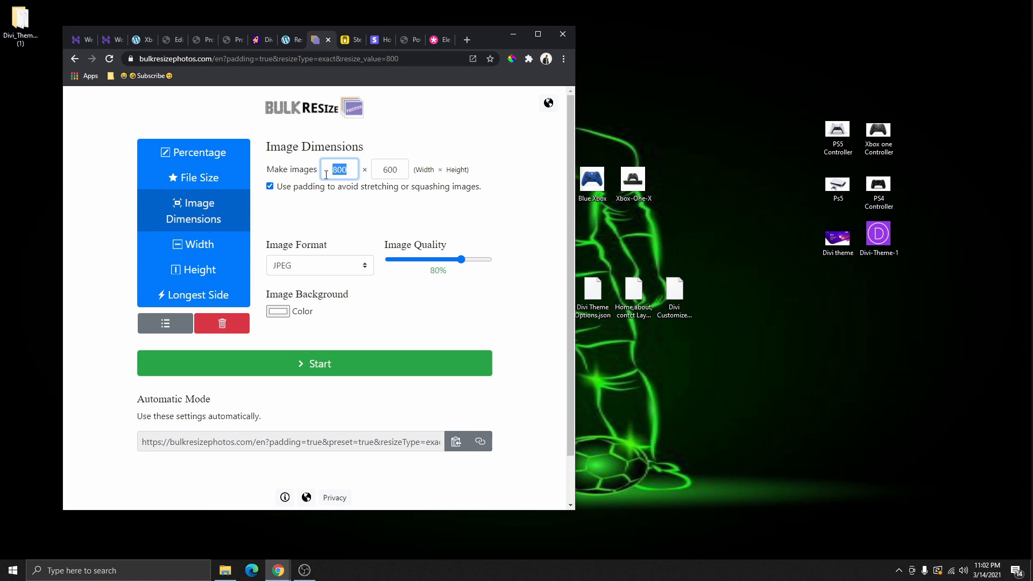
type("6")
left_click(271, 187)
left_click(270, 186)
Examine the image background color options and leave the color as it is
left_click(278, 312)
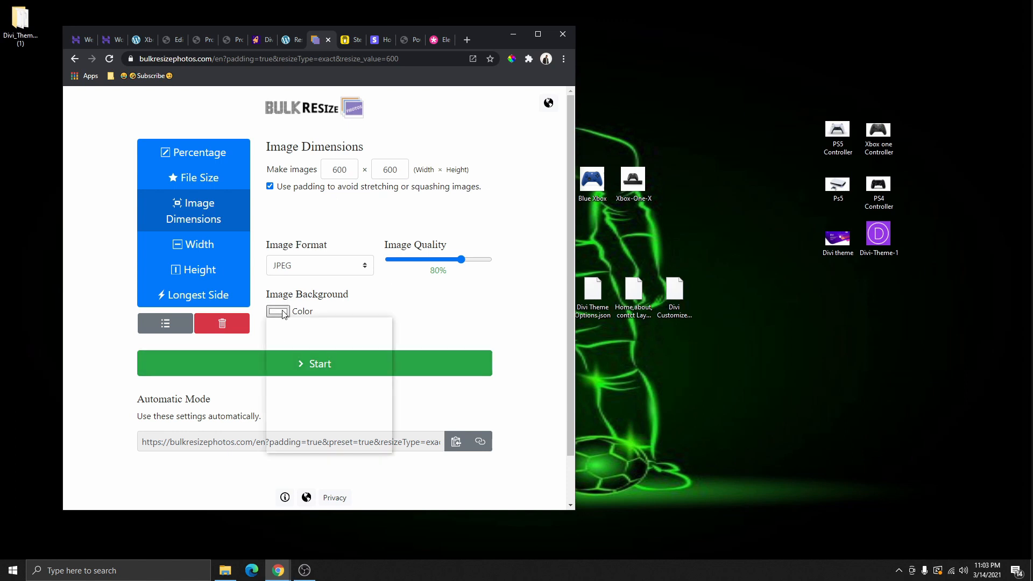
left_click(319, 307)
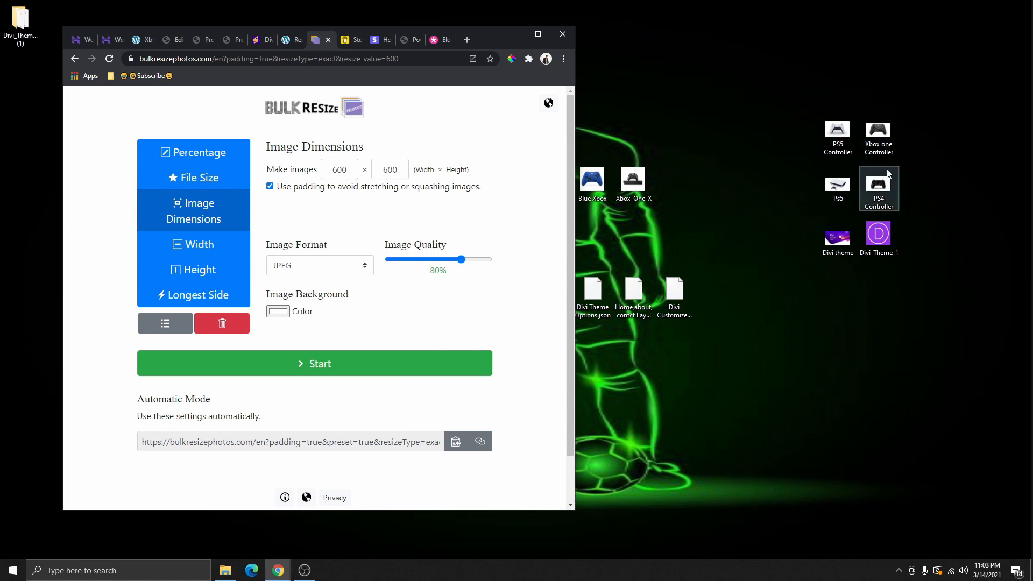
left_click(281, 313)
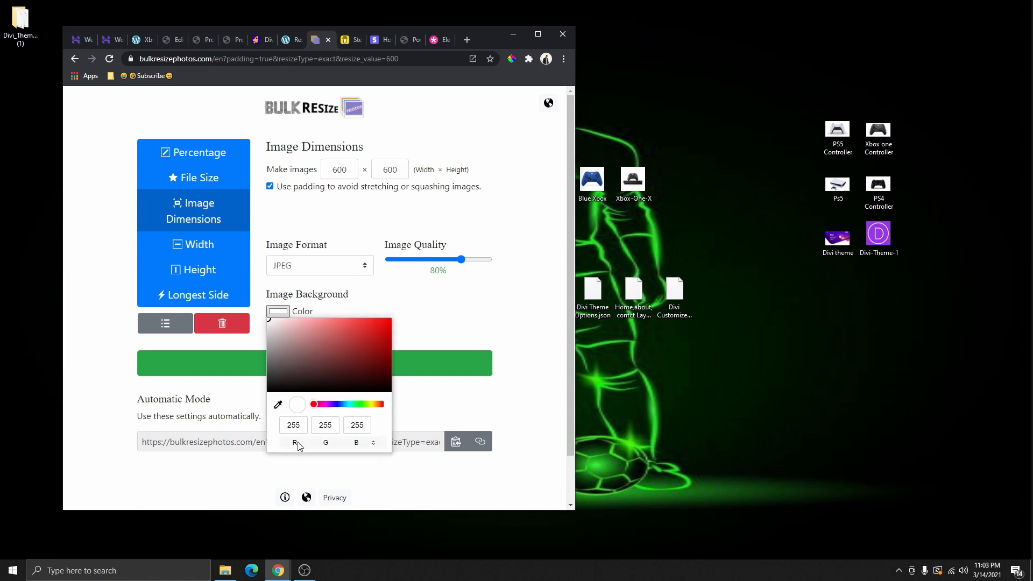
left_click(400, 311)
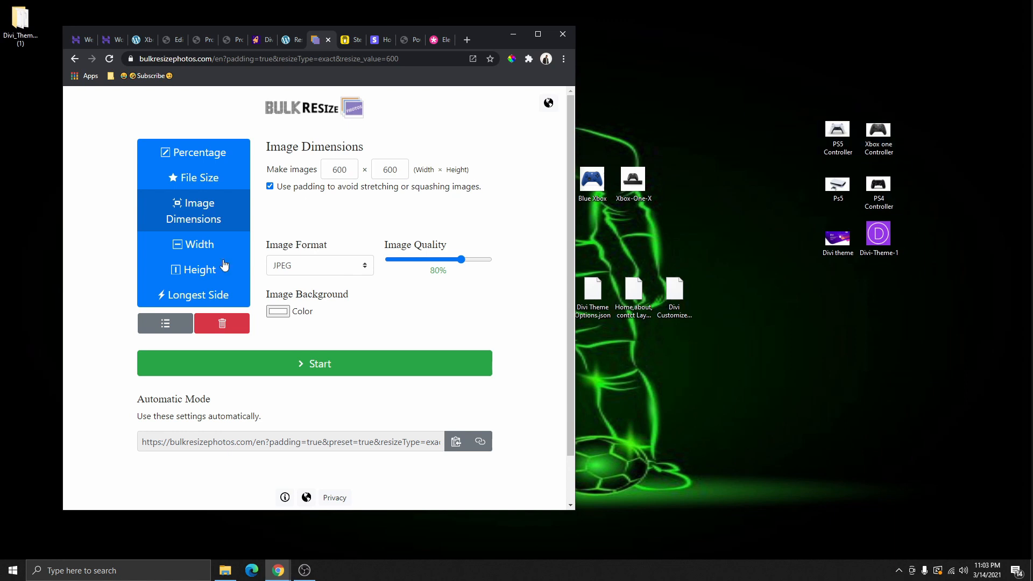
Run the bulk resize to download the images as a zip, restore the browser to full size and close the resizer page
left_click(322, 361)
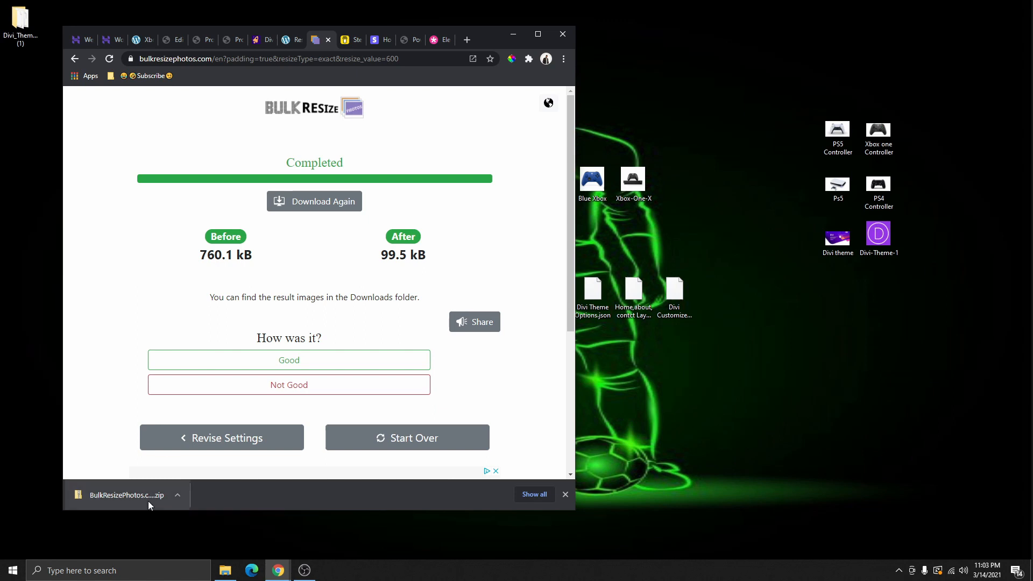
left_click(538, 34)
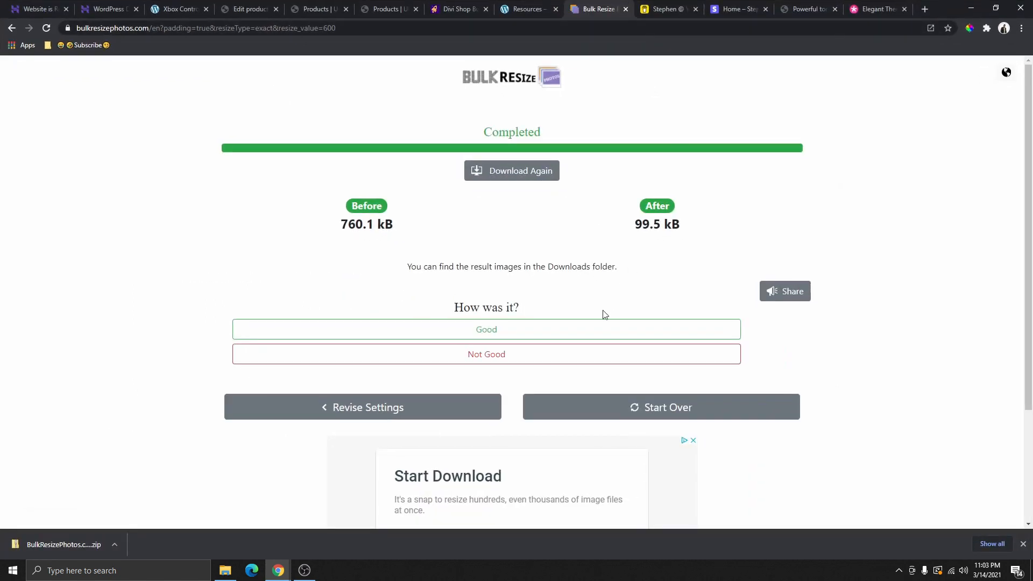
left_click(626, 10)
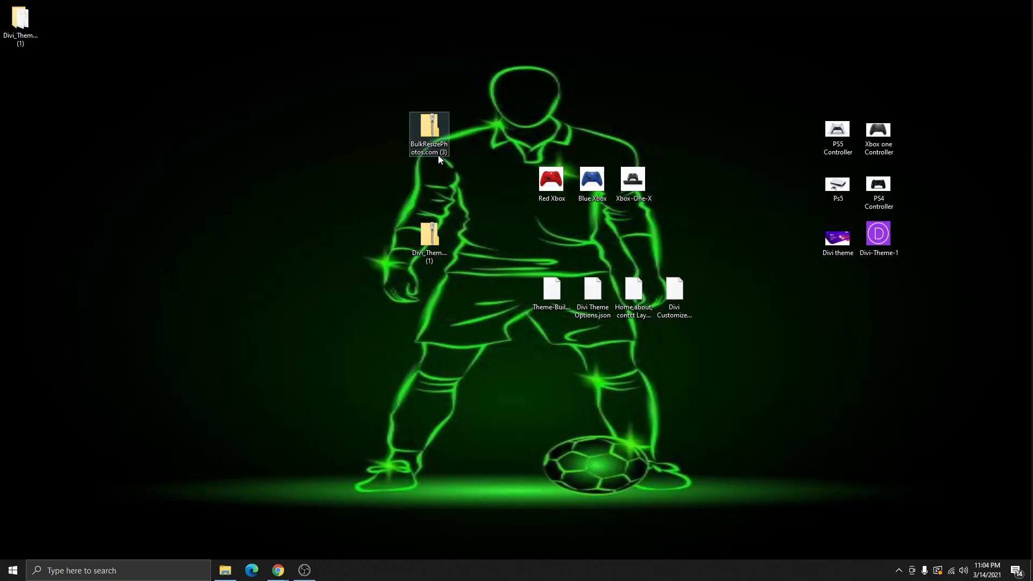
Extract the BulkResizePhotos.com (3) zip on the desktop into a folder of the same name
left_click(430, 140)
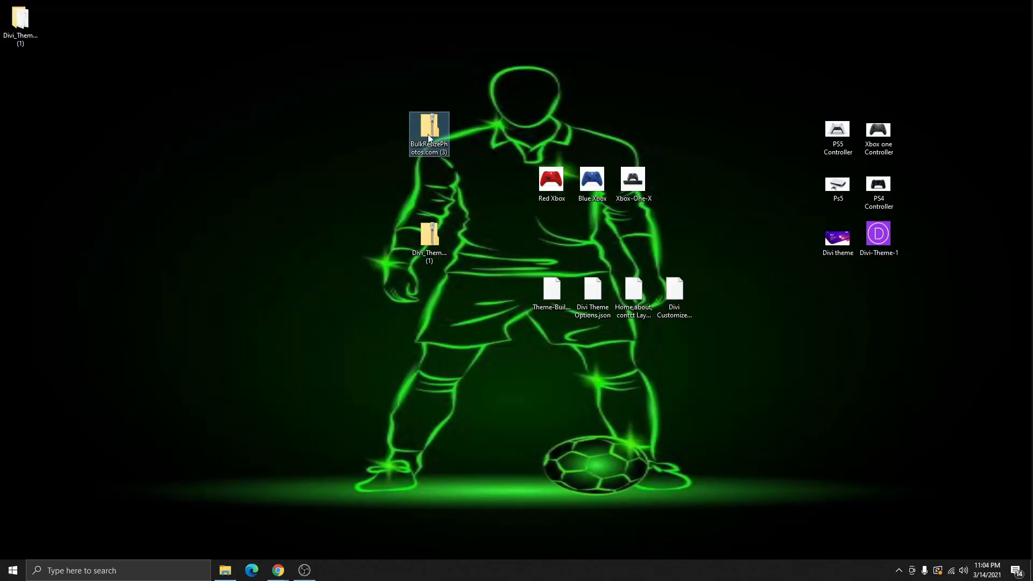
right_click(427, 134)
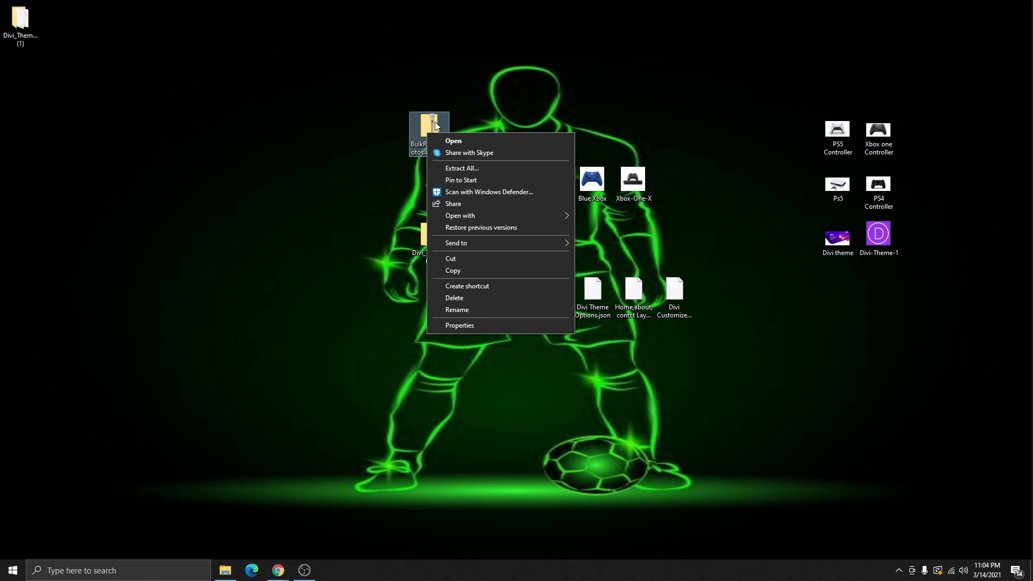
left_click(458, 169)
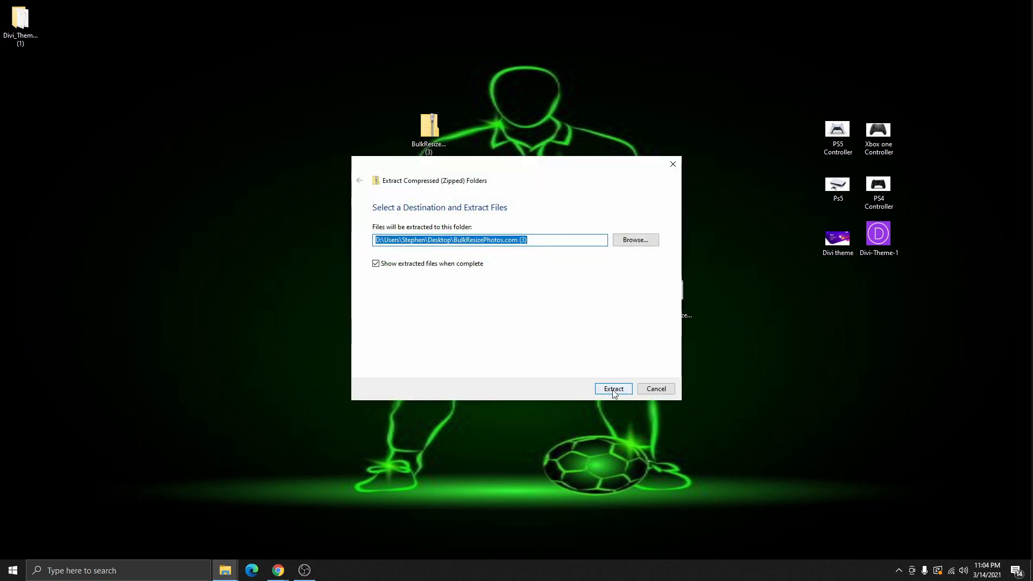
left_click(614, 389)
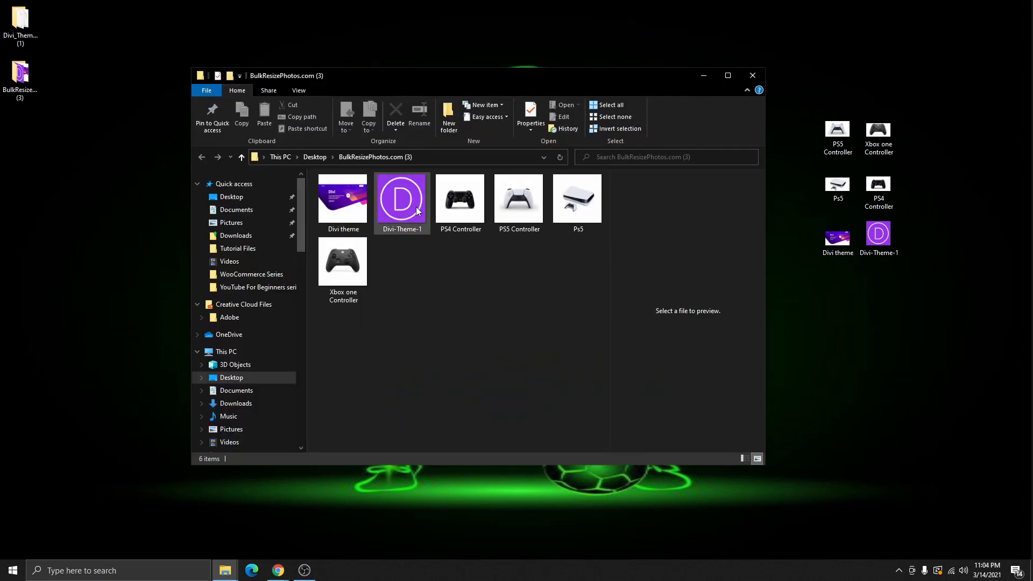
Preview the resized Ps5, PS5 Controller, PS4 Controller and Divi-Theme-1 images in the extracted folder
left_click(585, 198)
key("Left")
key("Left")
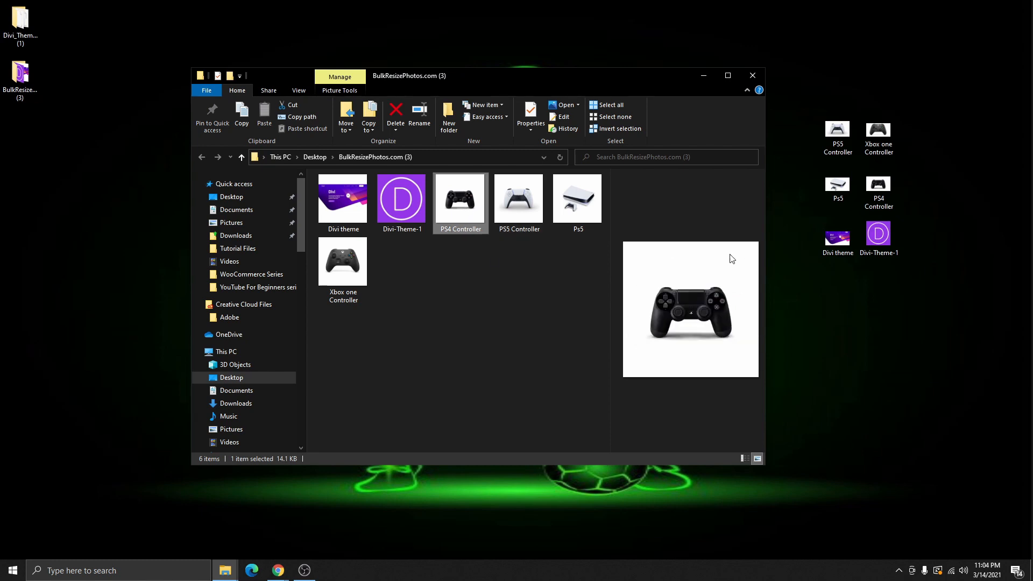
left_click(405, 200)
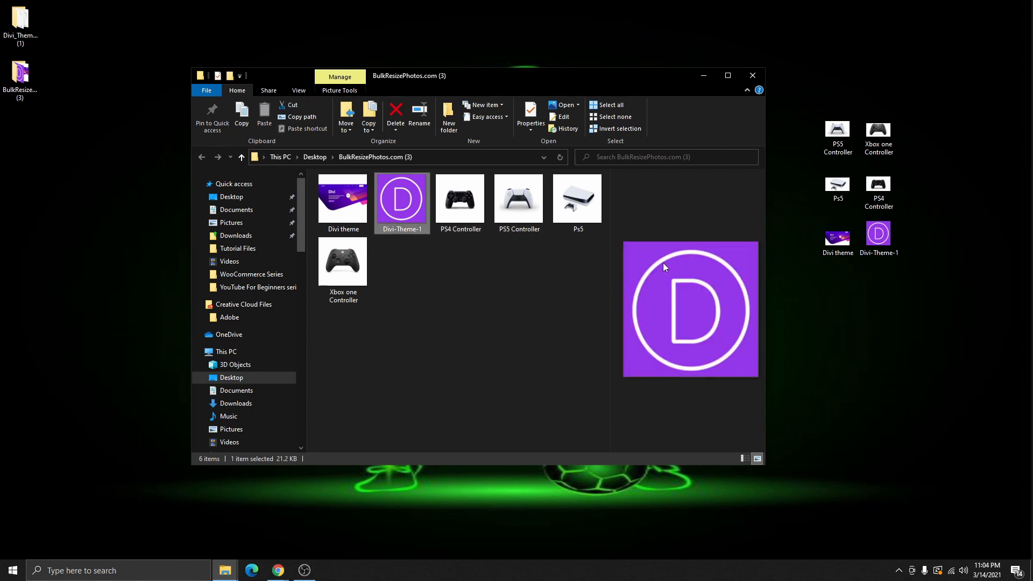
Preview the resized Xbox one Controller image in the extracted folder
key("Left")
key("Down")
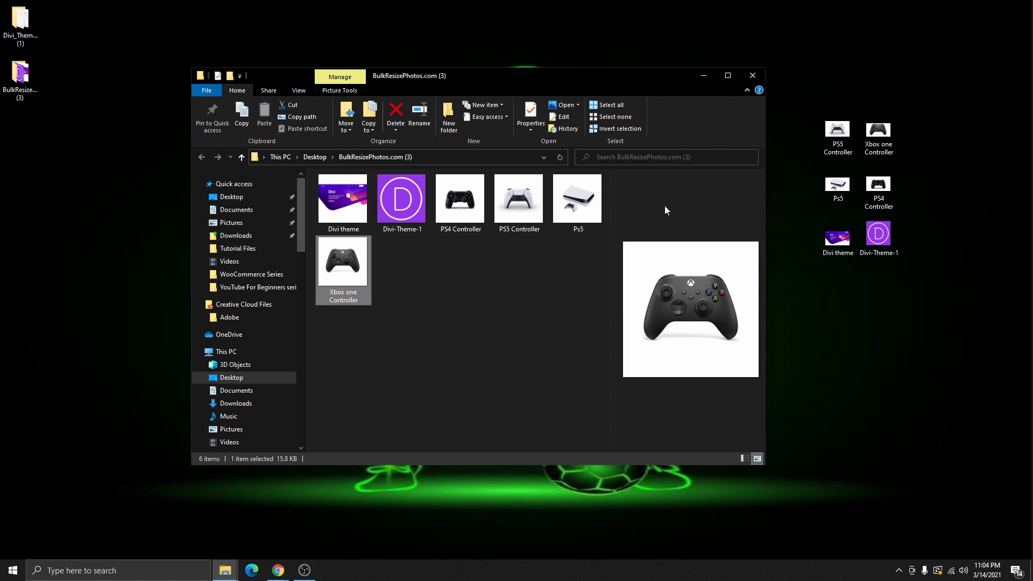
Upload the six resized images from the extracted folder to the media library and set Xbox-one-Controller.jpg as the product image
left_click_drag(584, 86, 0, 145)
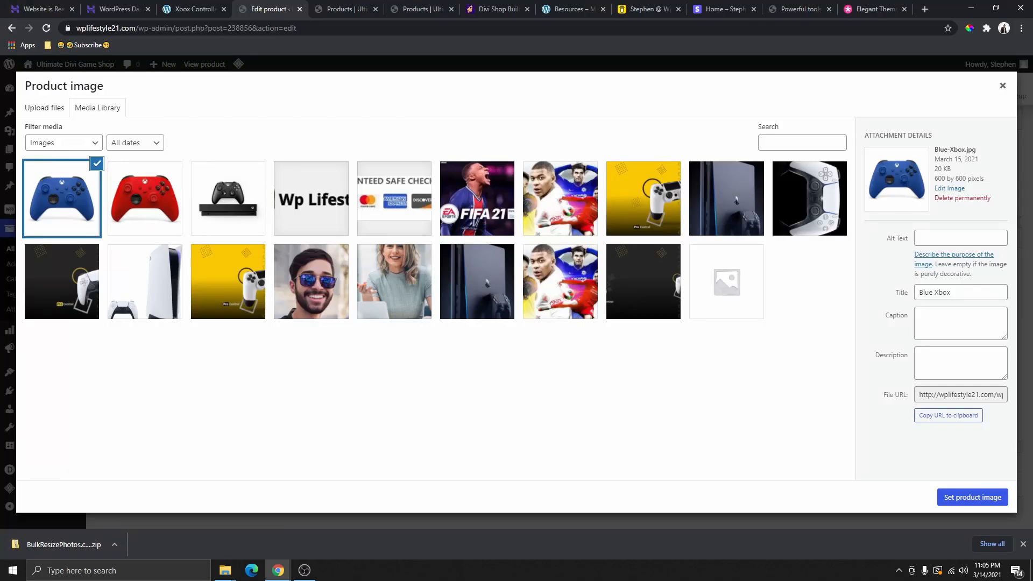
key("alt+Tab")
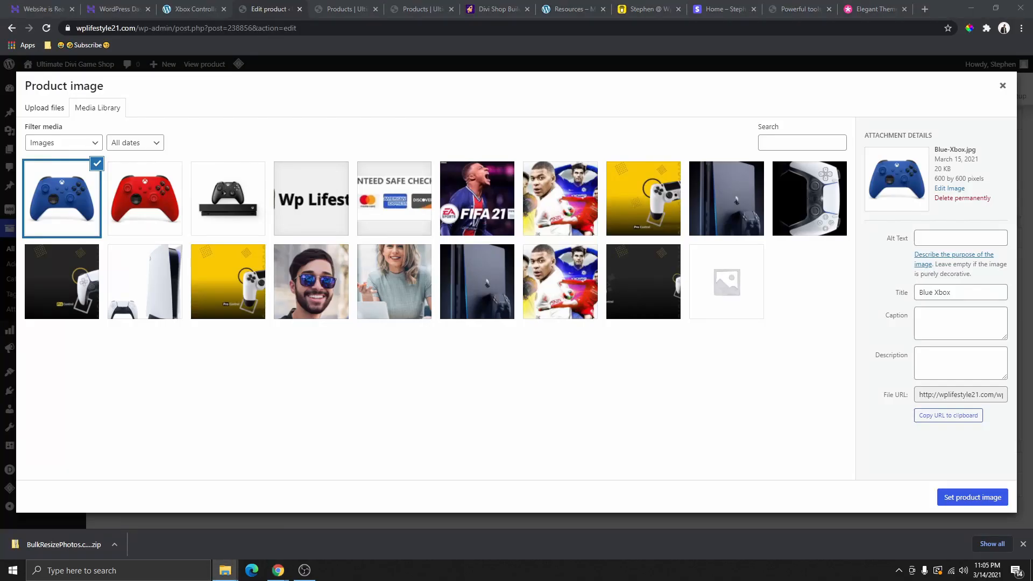
left_click_drag(0, 449, 569, 304)
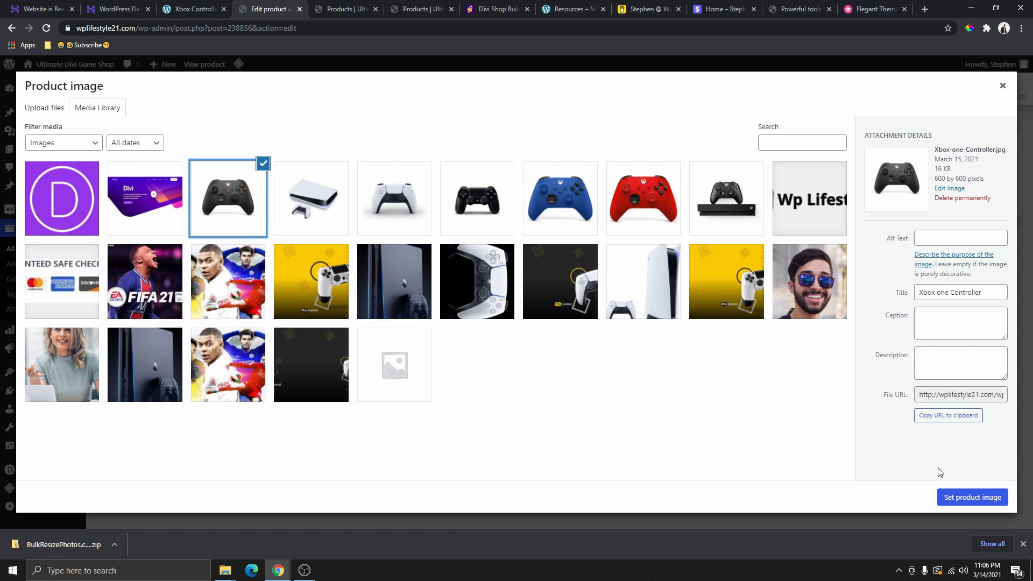
left_click(981, 497)
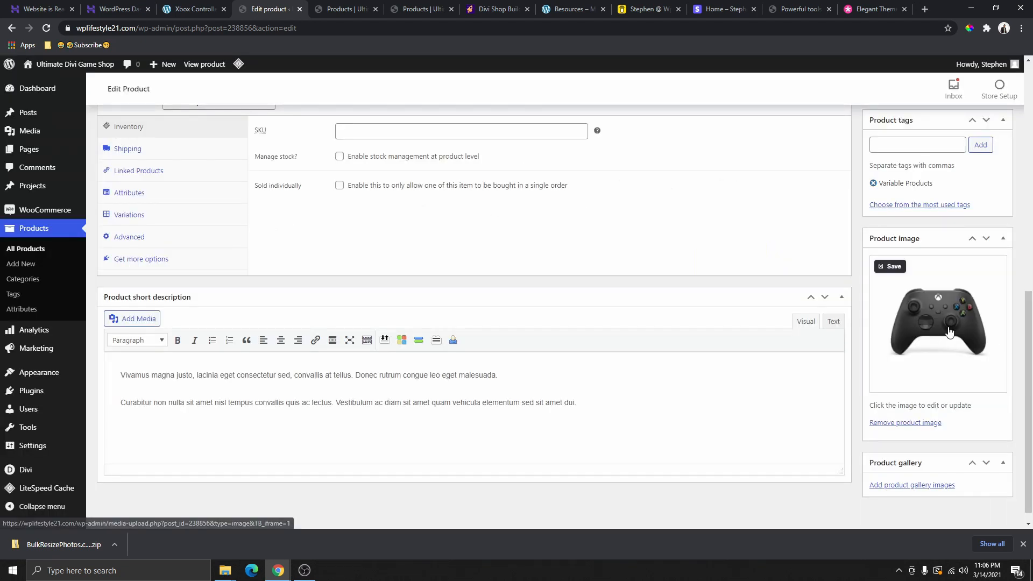
Set the Black variation's image to Xbox-one-Controller.jpg from the media library
scroll(323, 312, "up", 4)
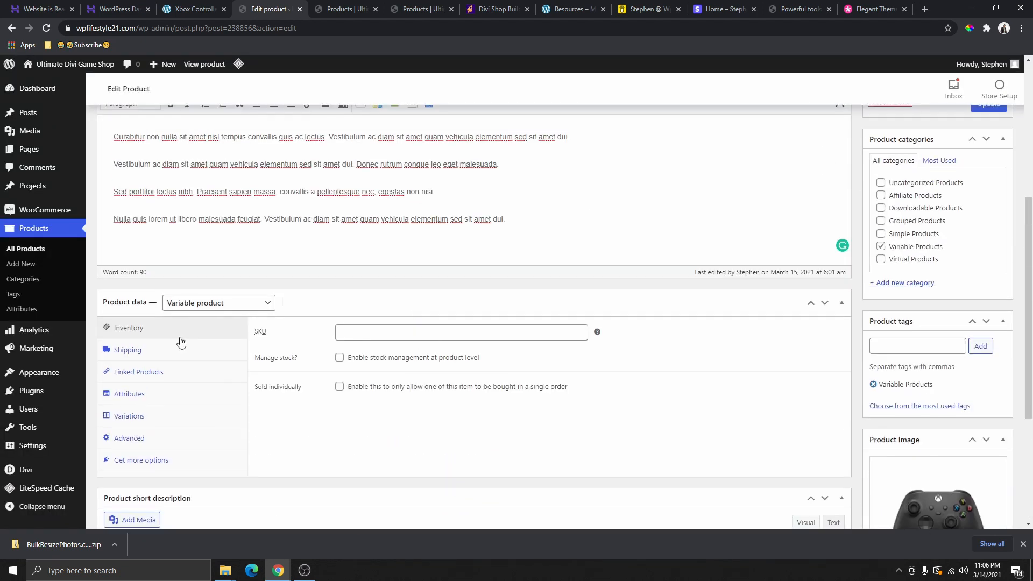
scroll(181, 342, "down", 2)
left_click(134, 307)
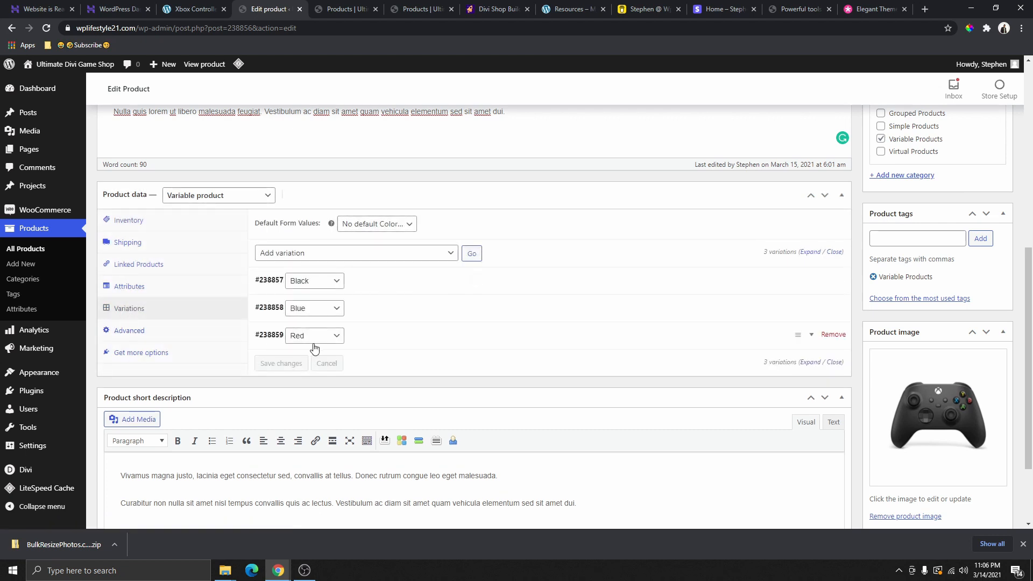
left_click(362, 289)
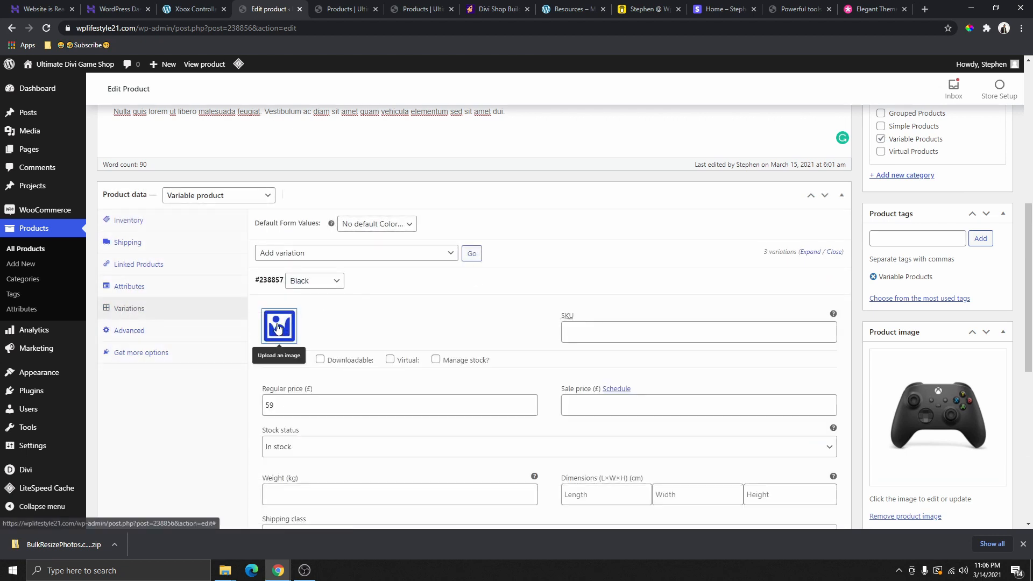
left_click(277, 327)
left_click(230, 203)
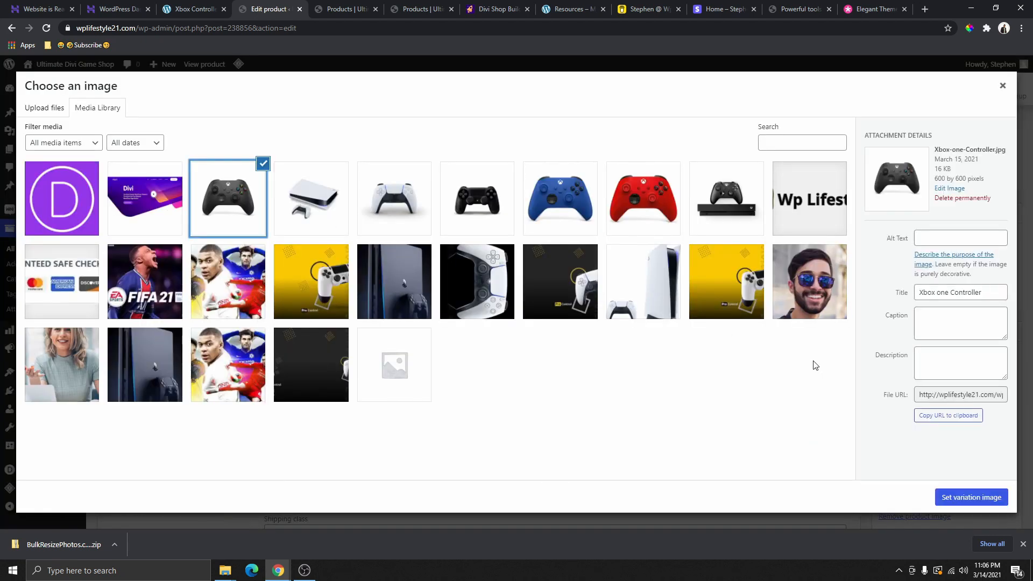
left_click(960, 505)
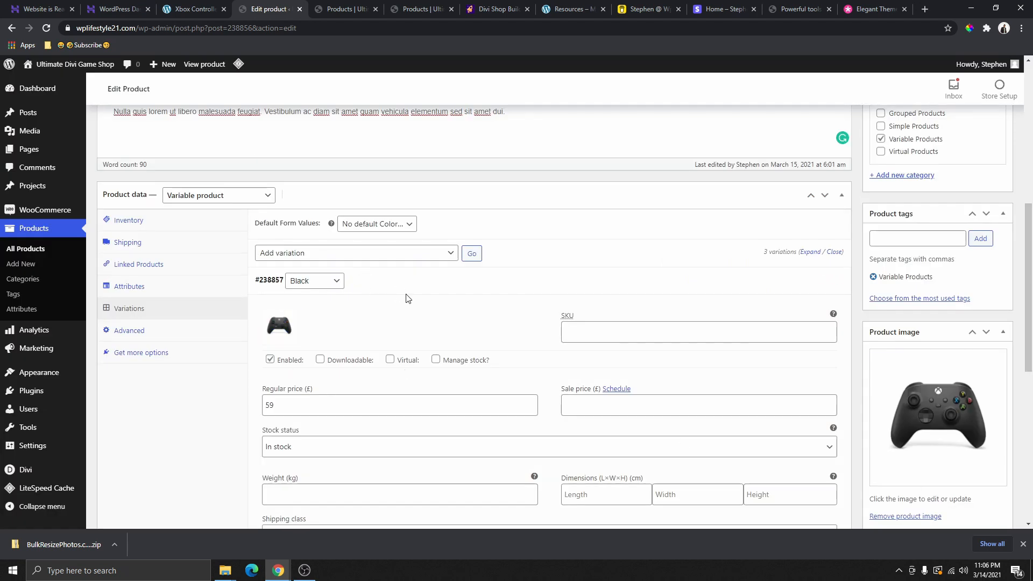
Set the Blue variation's image to Blue-Xbox.jpg from the media library
left_click(382, 290)
left_click(397, 313)
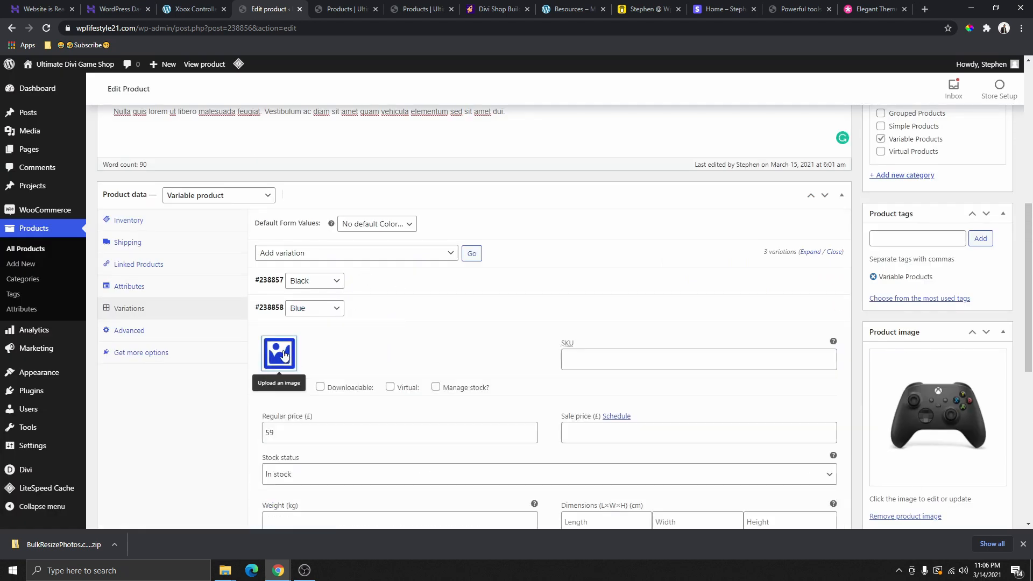
left_click(284, 355)
left_click(590, 209)
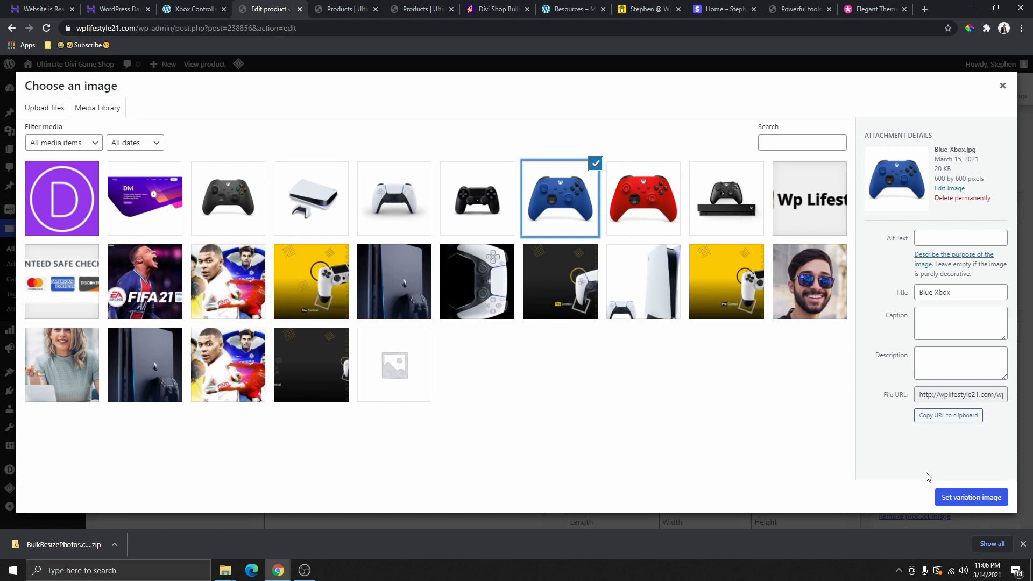
left_click(963, 496)
Set the Red variation's image to the red Xbox controller picture from the media library
scroll(369, 346, "down", 2)
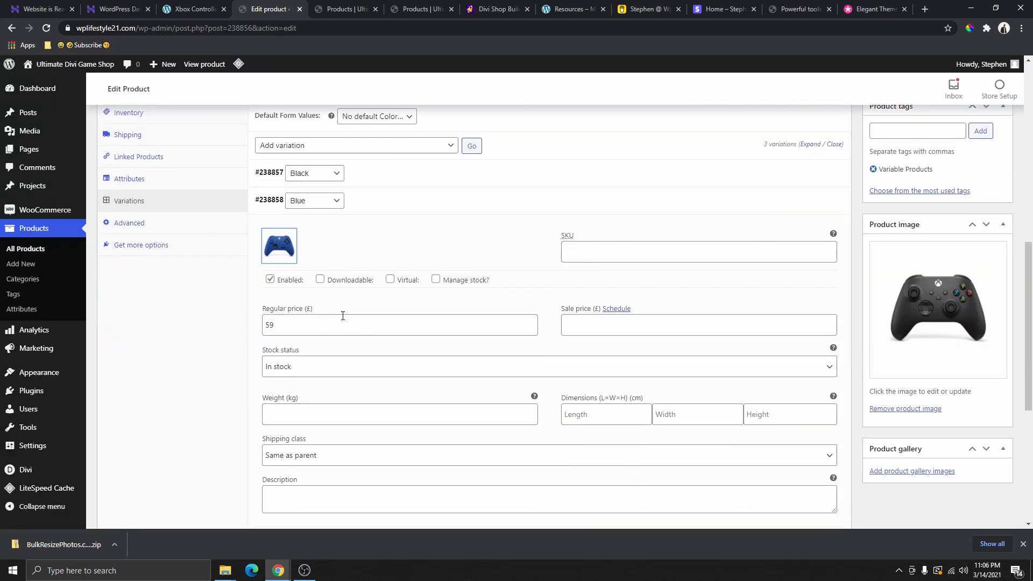
left_click(359, 199)
left_click(360, 237)
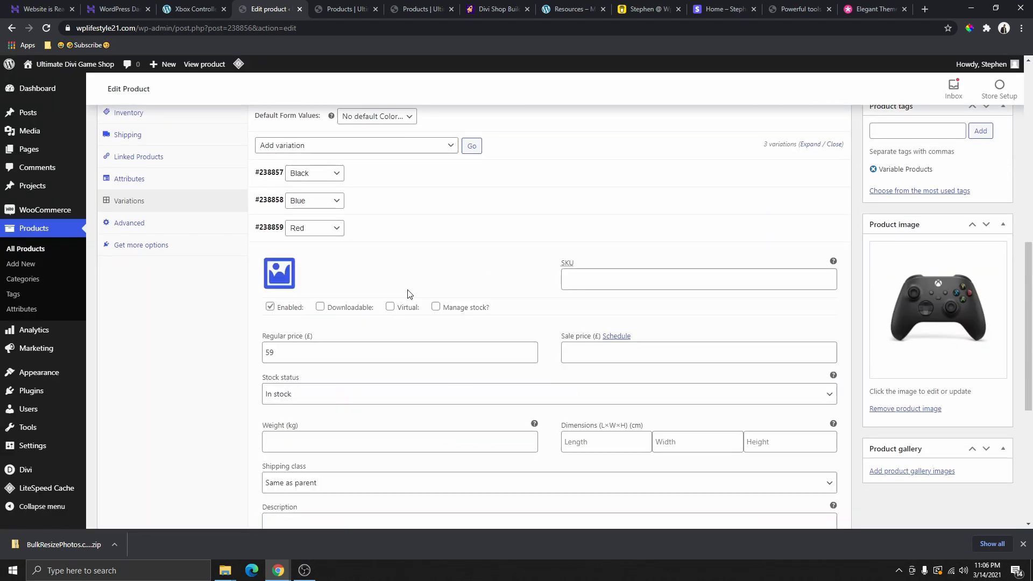
left_click(284, 277)
left_click(644, 199)
left_click(968, 496)
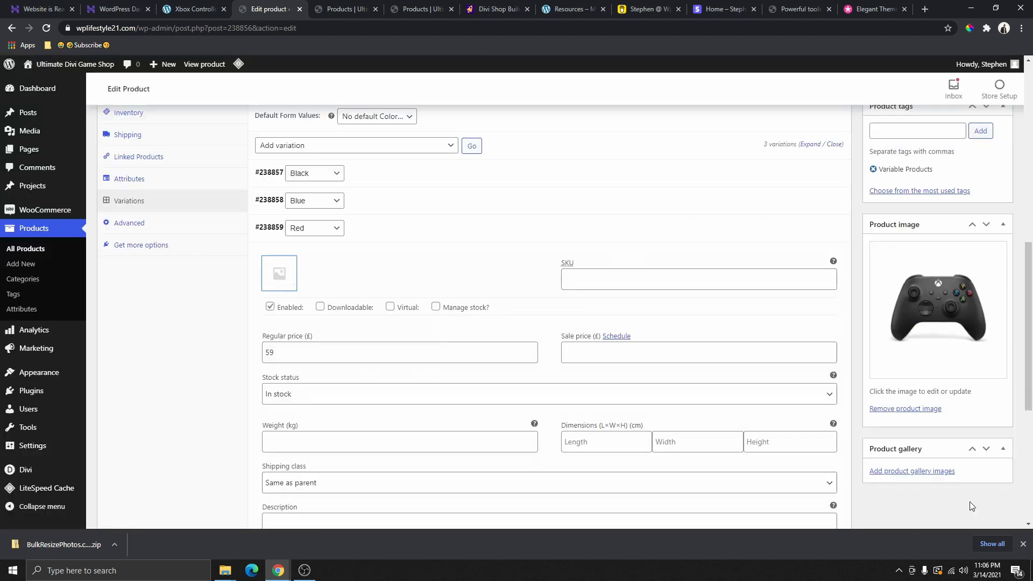
Update the Variable Products product to save its new product and variation images
scroll(930, 293, "up", 10)
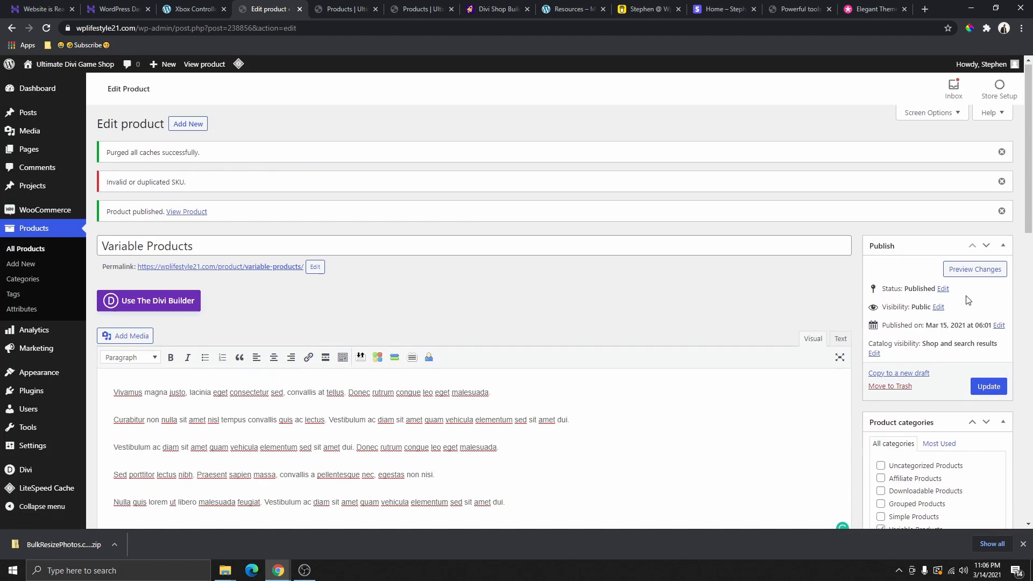
scroll(969, 299, "down", 3)
scroll(955, 329, "up", 3)
scroll(941, 306, "down", 1)
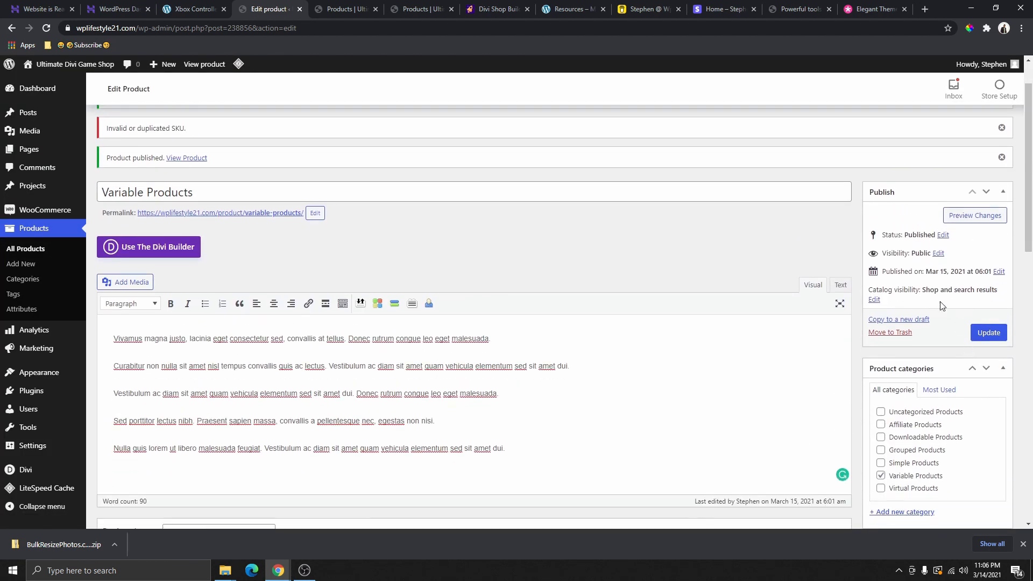
left_click(991, 336)
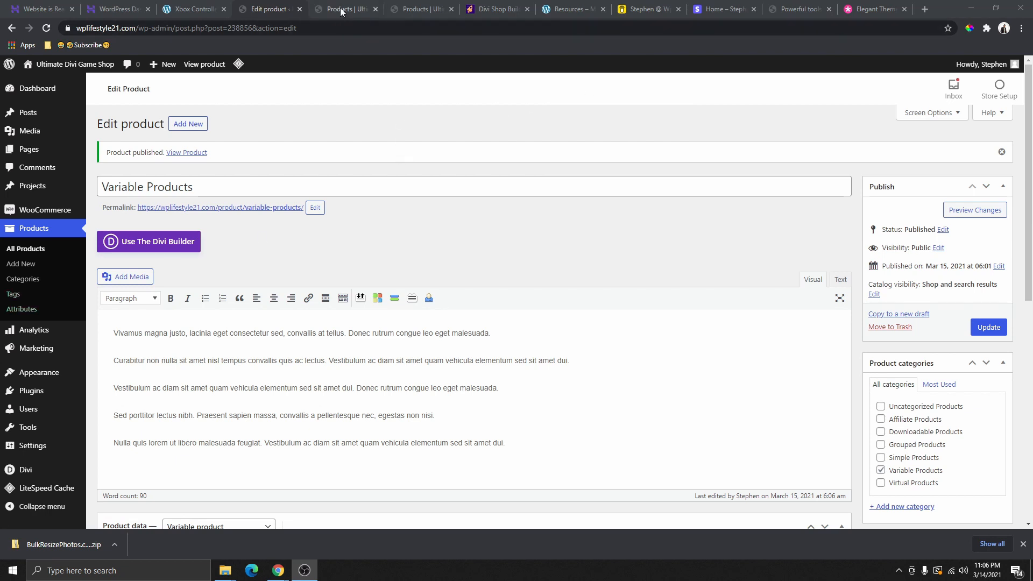
Check the Variable Products page in the shop with the Black, Blue and Red color options, and return to the shop page
left_click(340, 8)
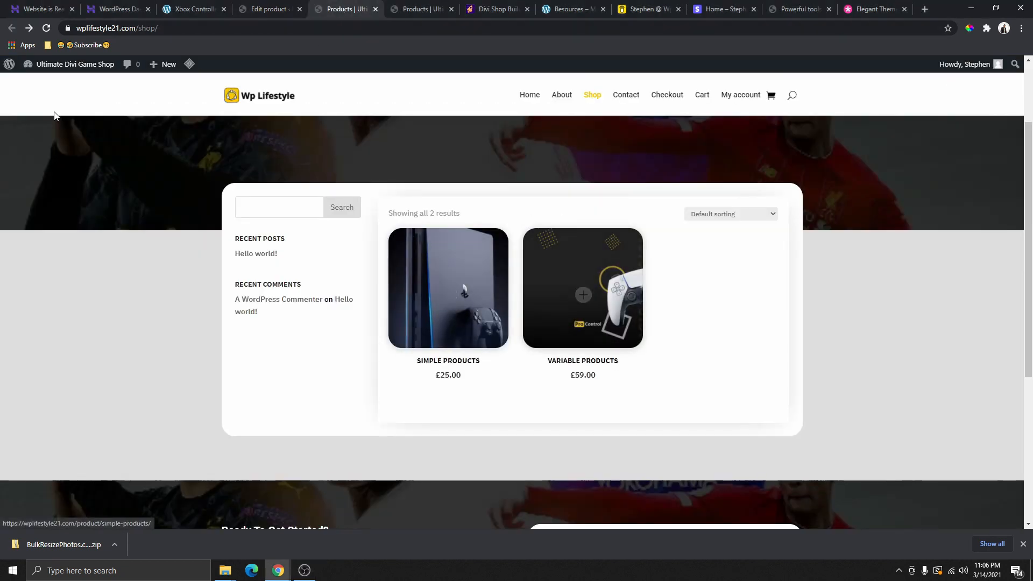
left_click(516, 380)
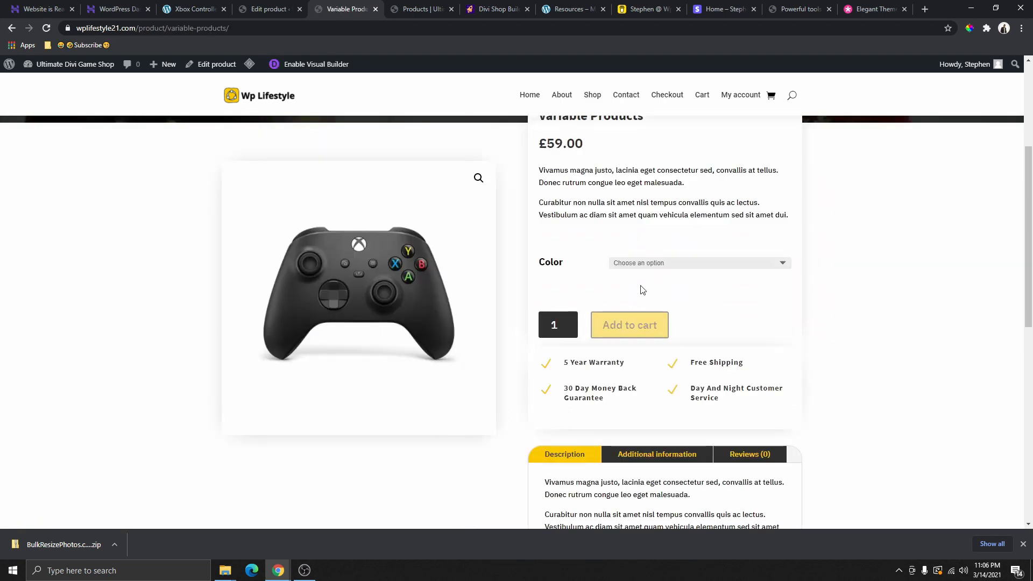
left_click(667, 264)
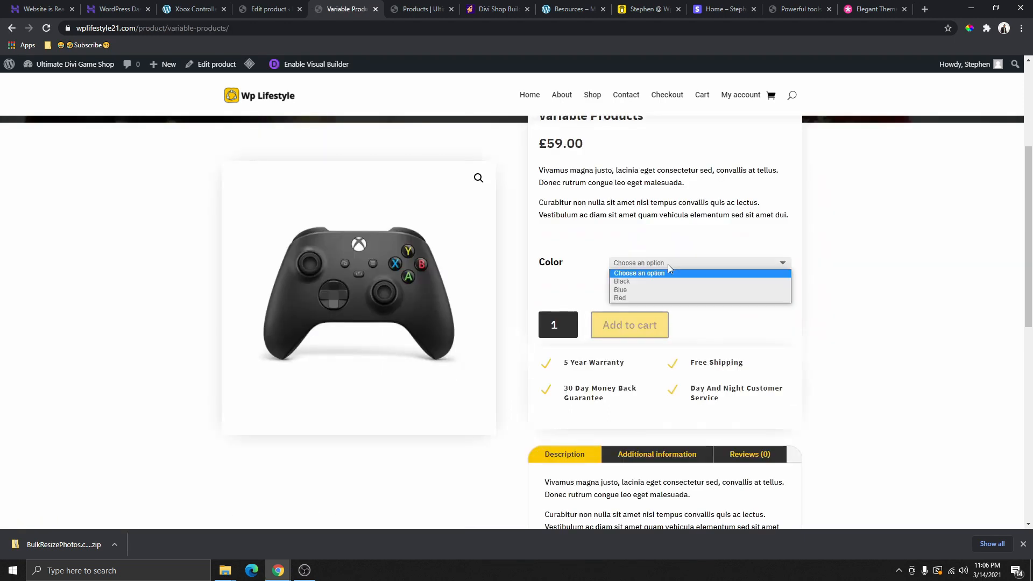
left_click(651, 281)
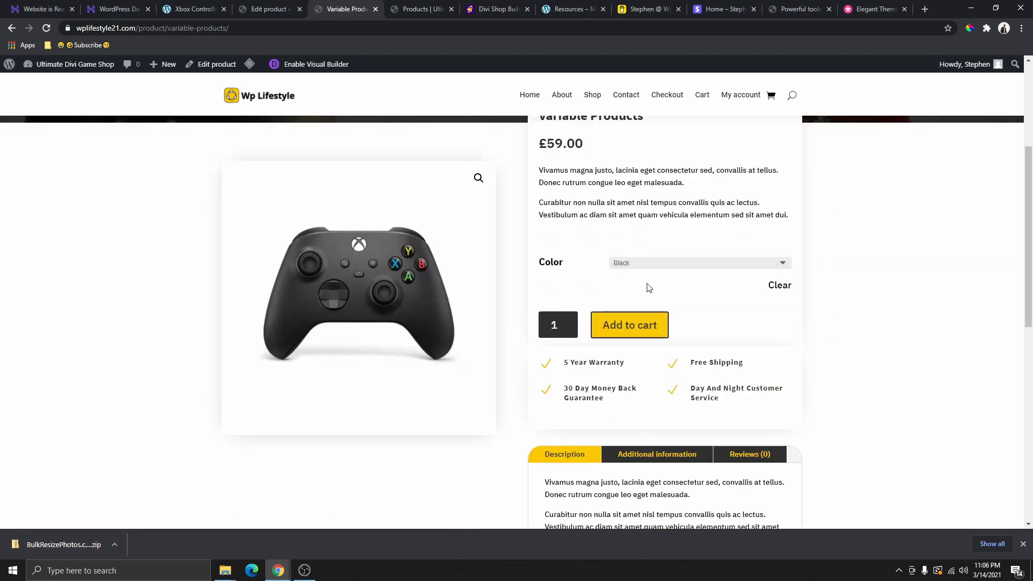
left_click(645, 263)
left_click(641, 289)
left_click(637, 263)
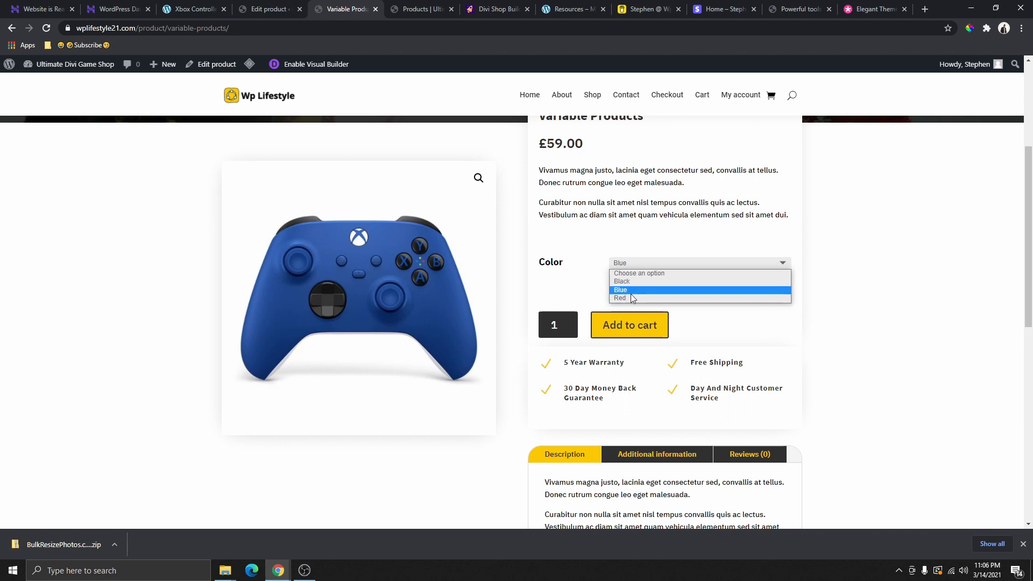
left_click(631, 296)
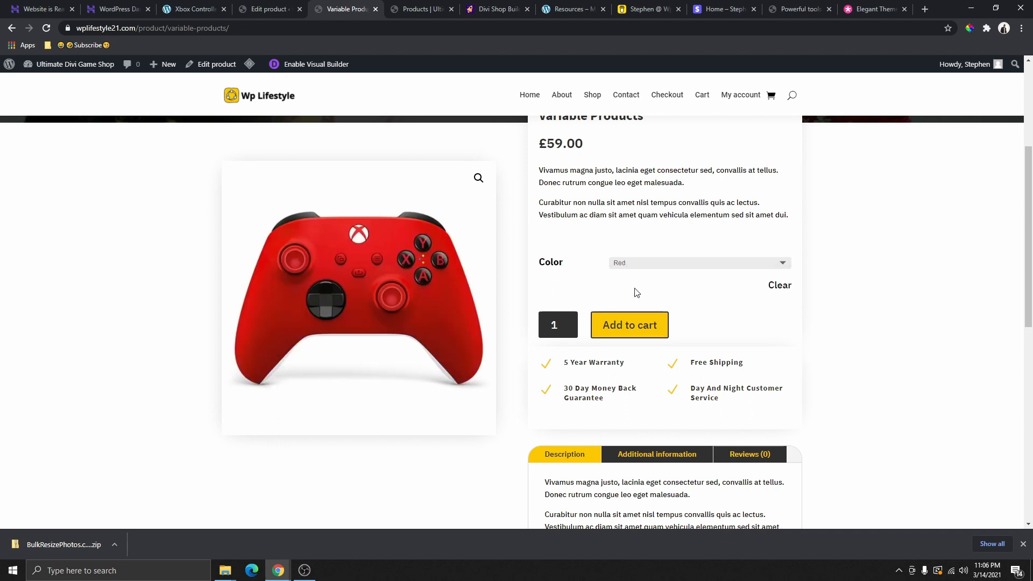
left_click(602, 97)
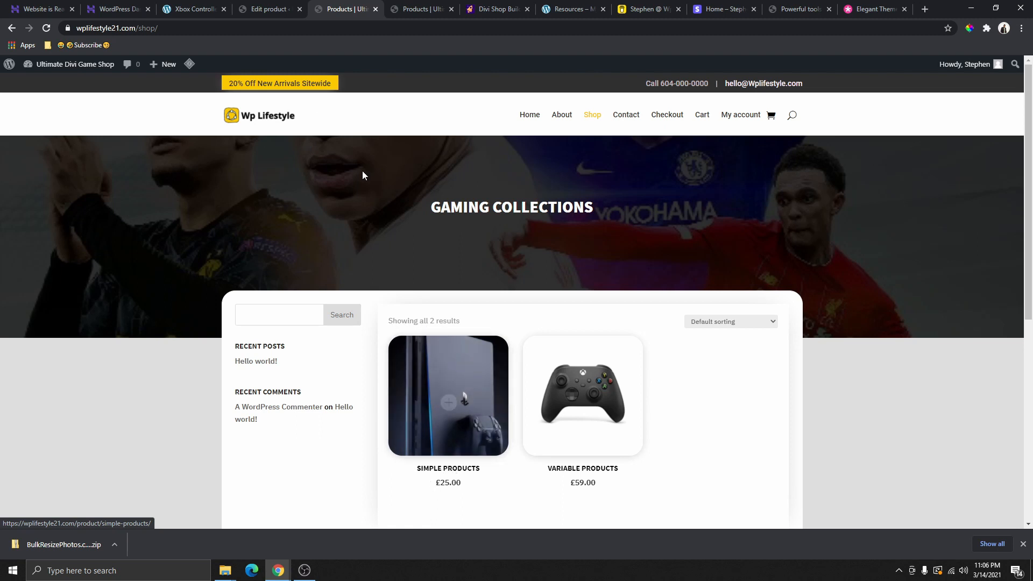
Replace the Simple Products product's image with the black Xbox console and controller picture and update the product
left_click(282, 8)
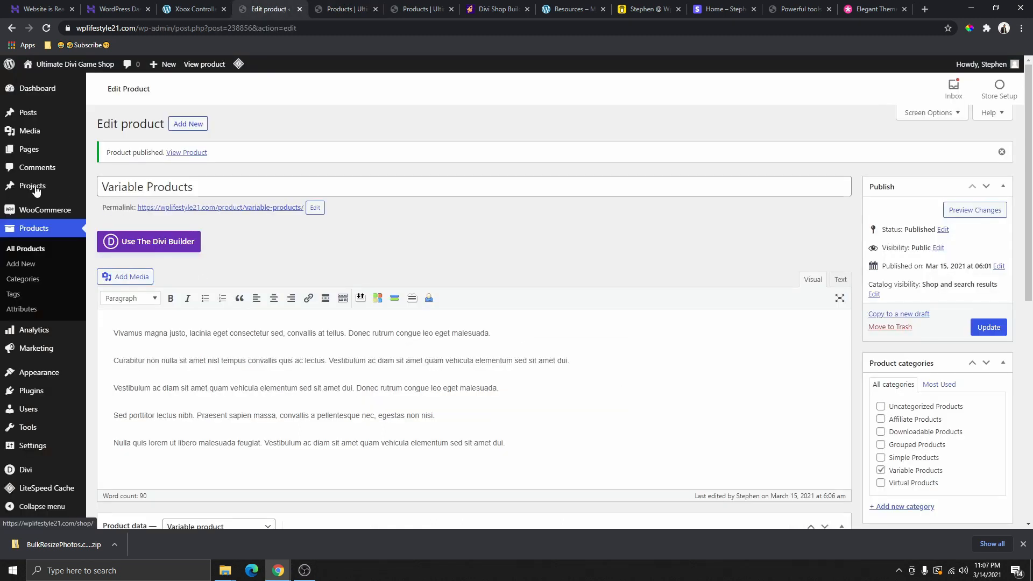
left_click(35, 230)
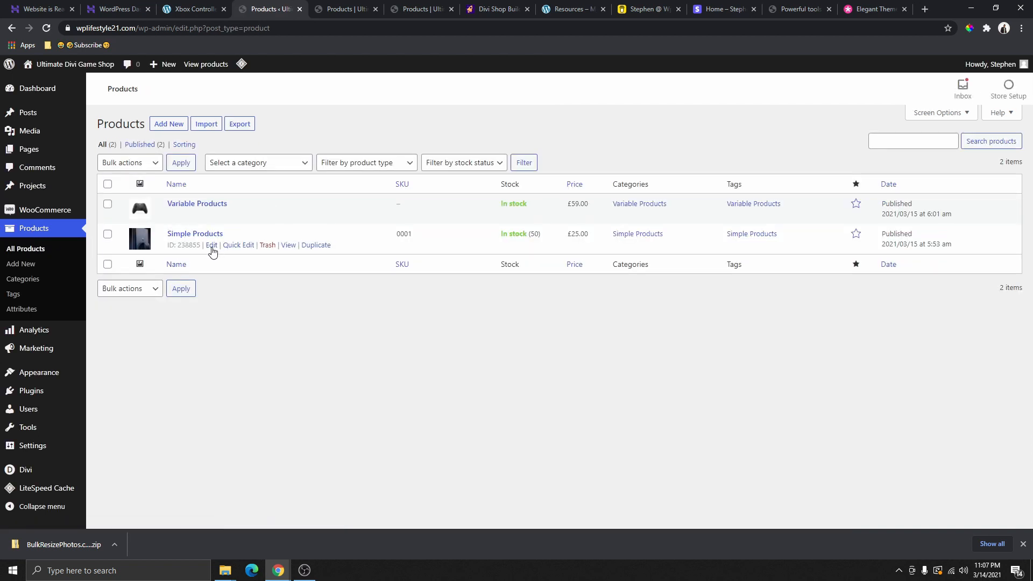
left_click(212, 246)
scroll(938, 350, "down", 7)
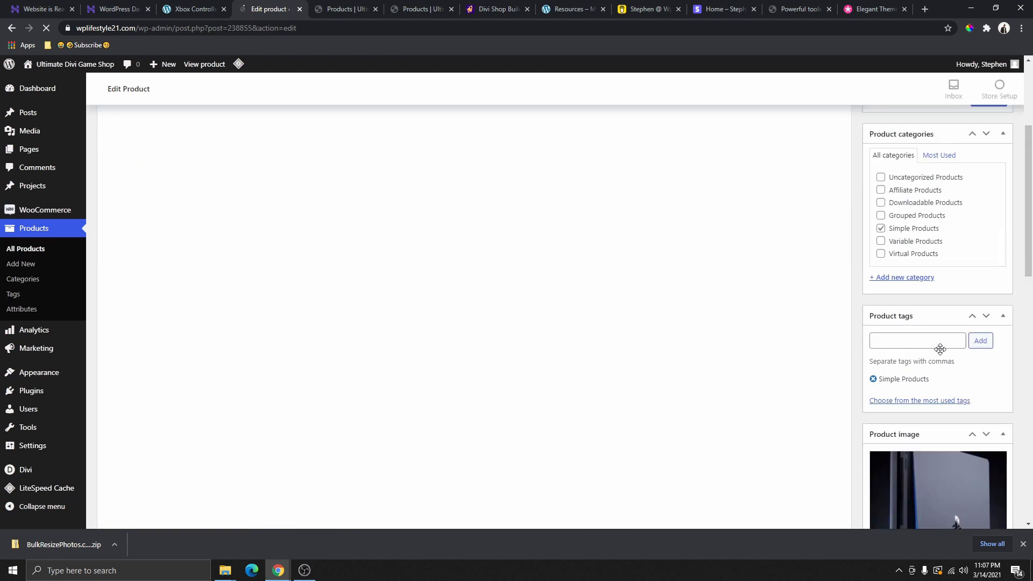
left_click(938, 356)
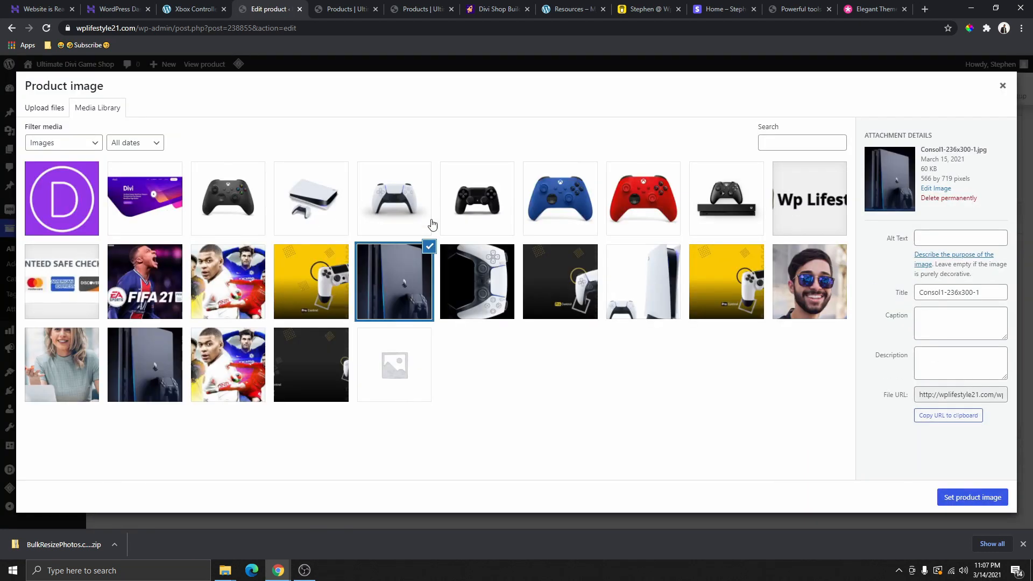
left_click(709, 215)
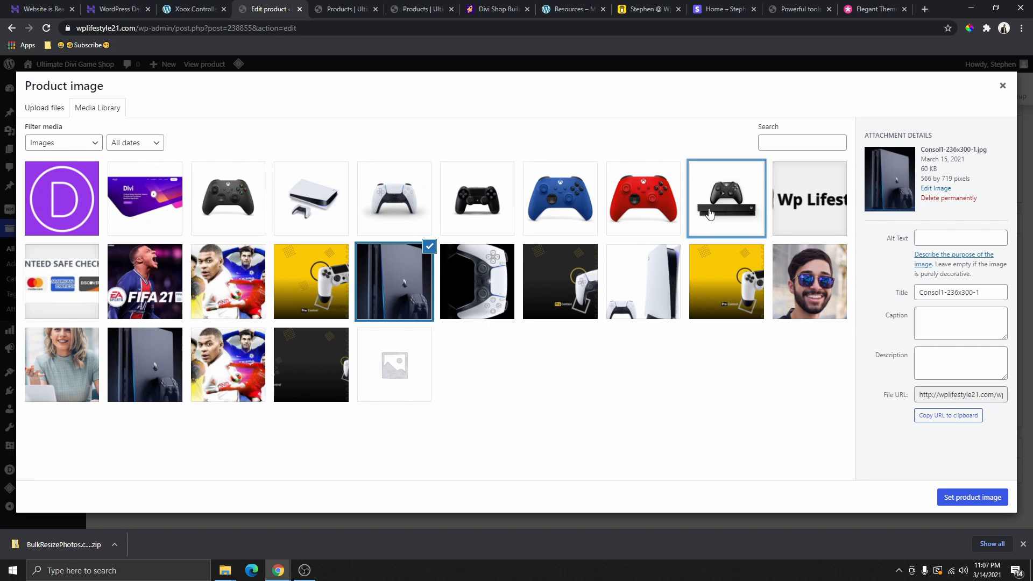
left_click(972, 497)
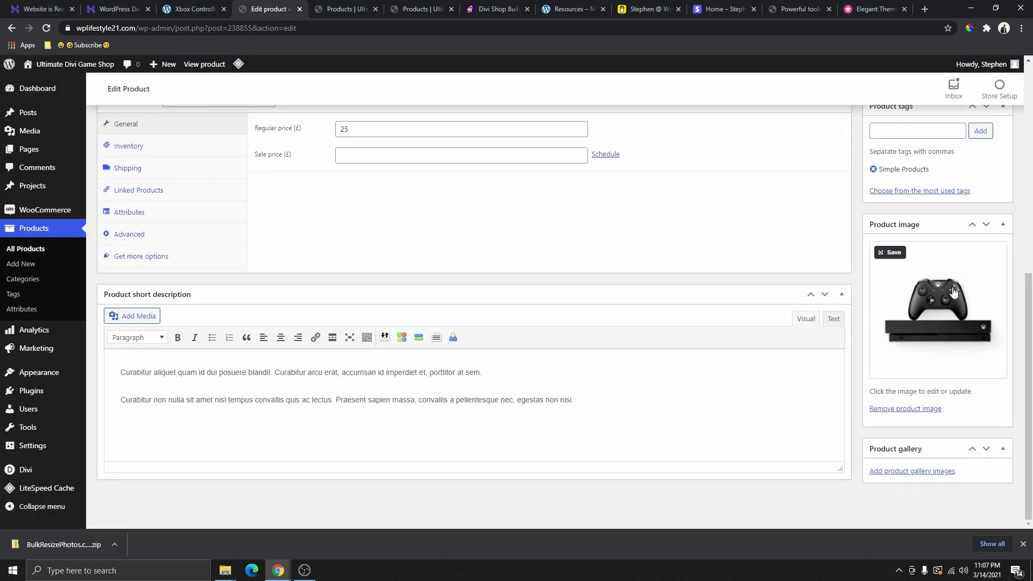
scroll(887, 194, "up", 7)
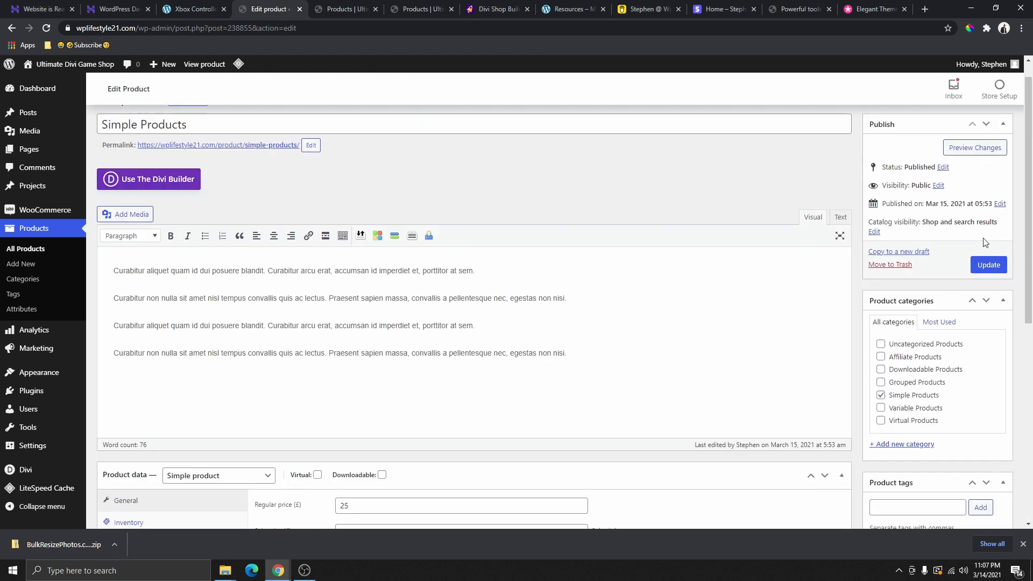
left_click(986, 265)
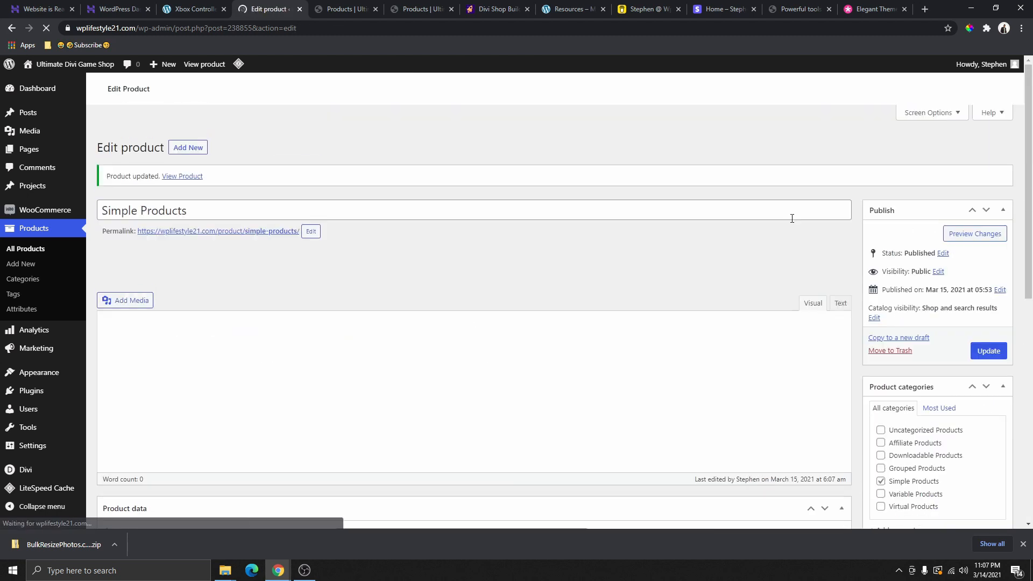
Start a new product and highlight the Downloadable Products category name
mouse_move(164, 64)
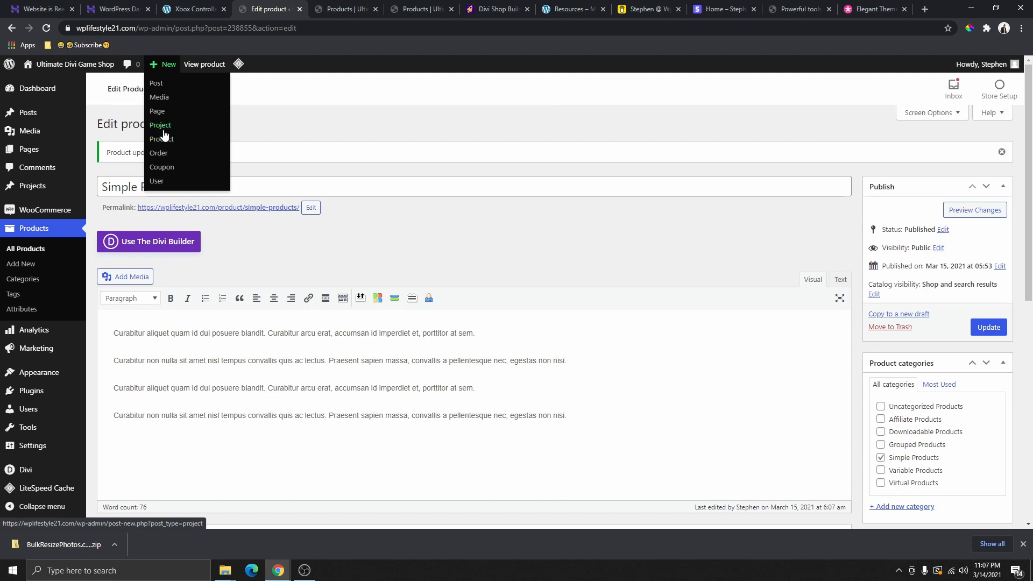
left_click(163, 140)
left_click_drag(963, 396, 891, 397)
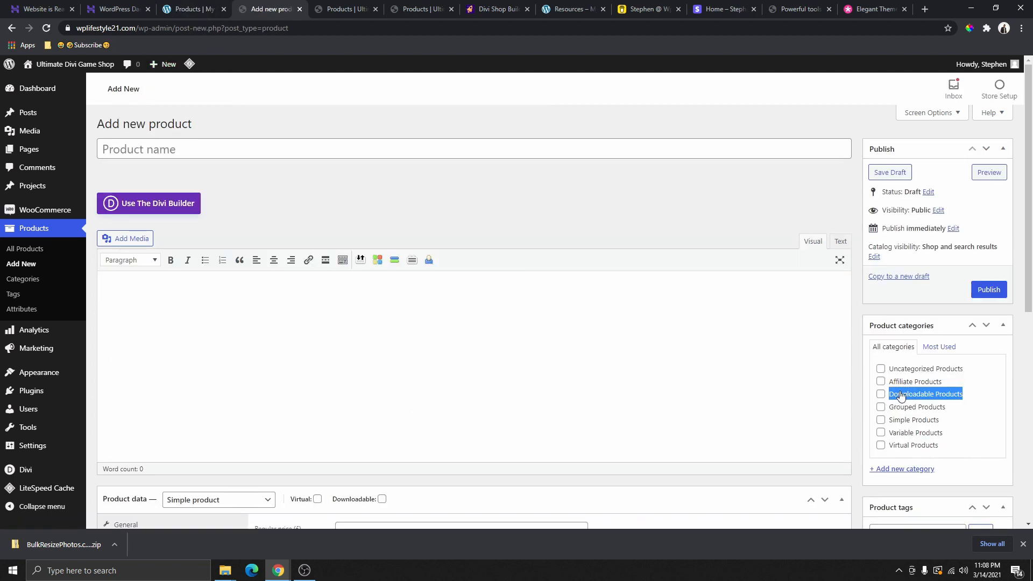
Copy the Downloadable Products category name and paste it as the new product's name
right_click(903, 394)
left_click(879, 402)
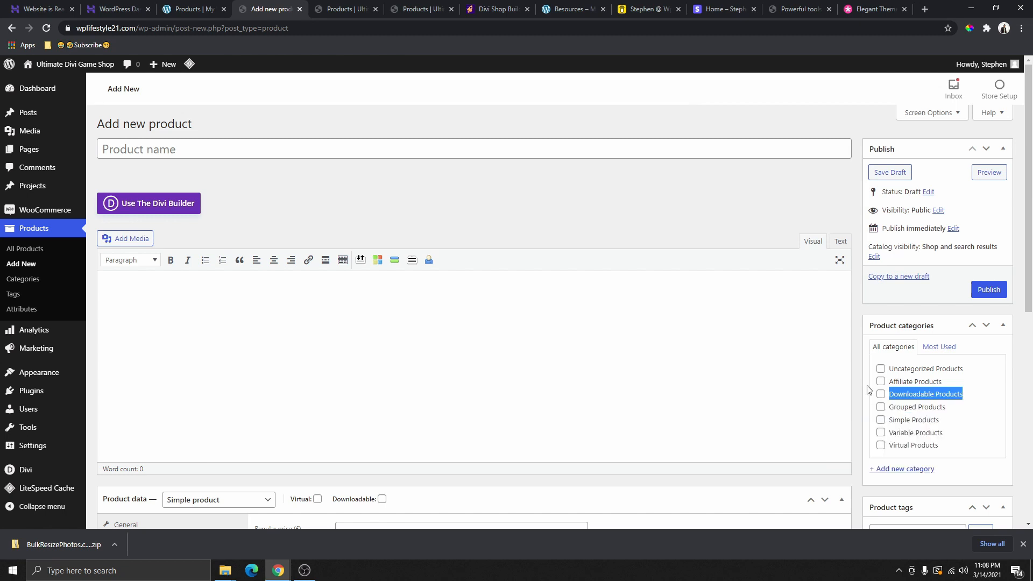
right_click(173, 150)
left_click(218, 234)
Add the product tag Downloadable Products to the new product
scroll(502, 332, "down", 2)
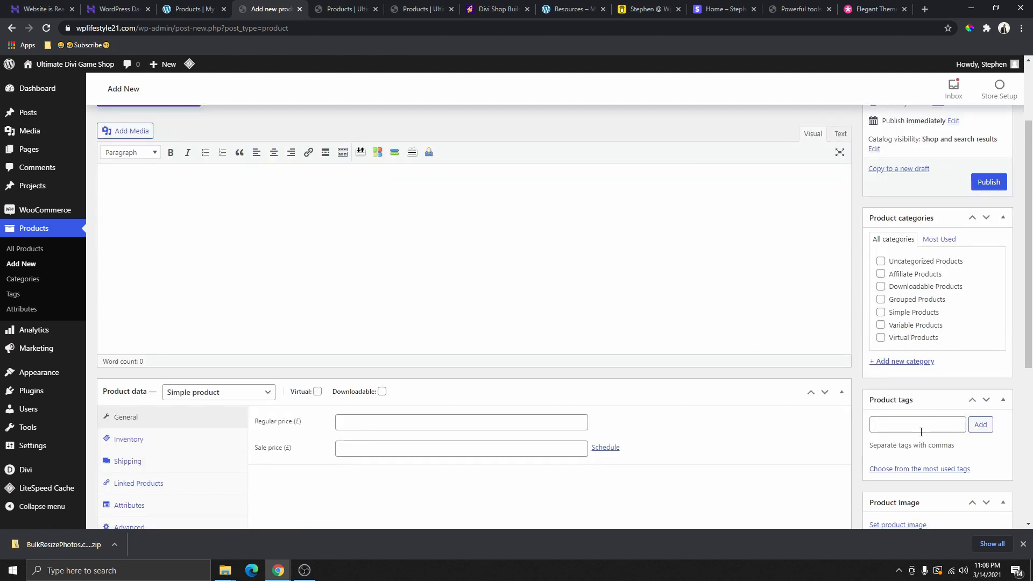
left_click(923, 429)
right_click(923, 428)
left_click(929, 360)
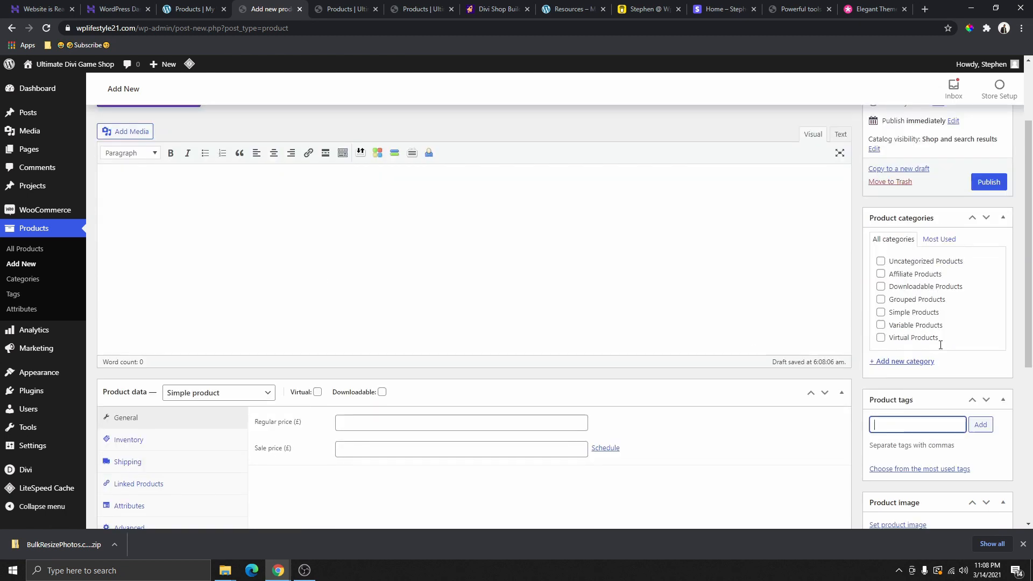
left_click(981, 418)
Set the purple Divi logo image Divi-Theme-1.jpg from the media library as the product image
scroll(915, 373, "down", 1)
scroll(915, 372, "down", 3)
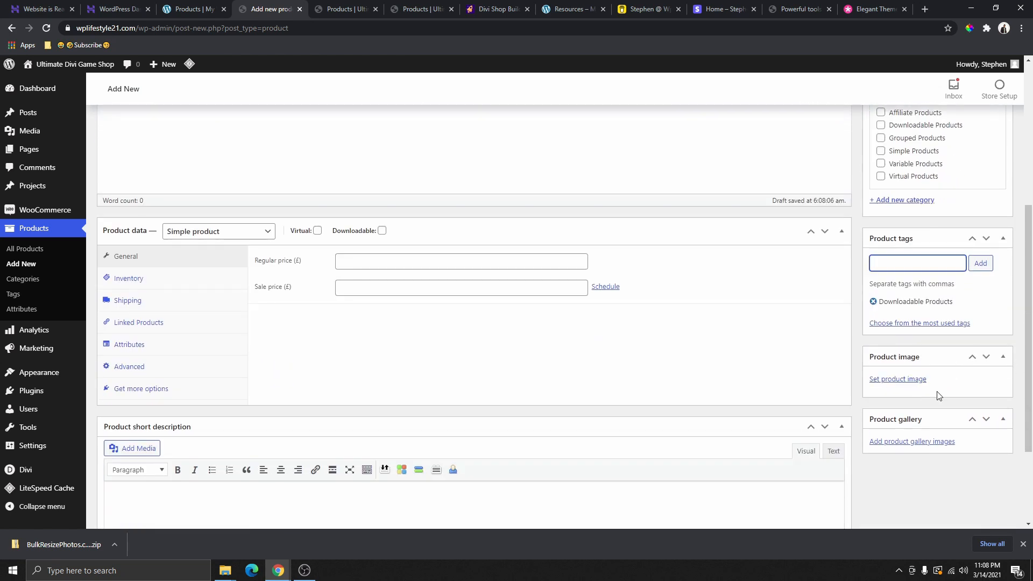
left_click(916, 381)
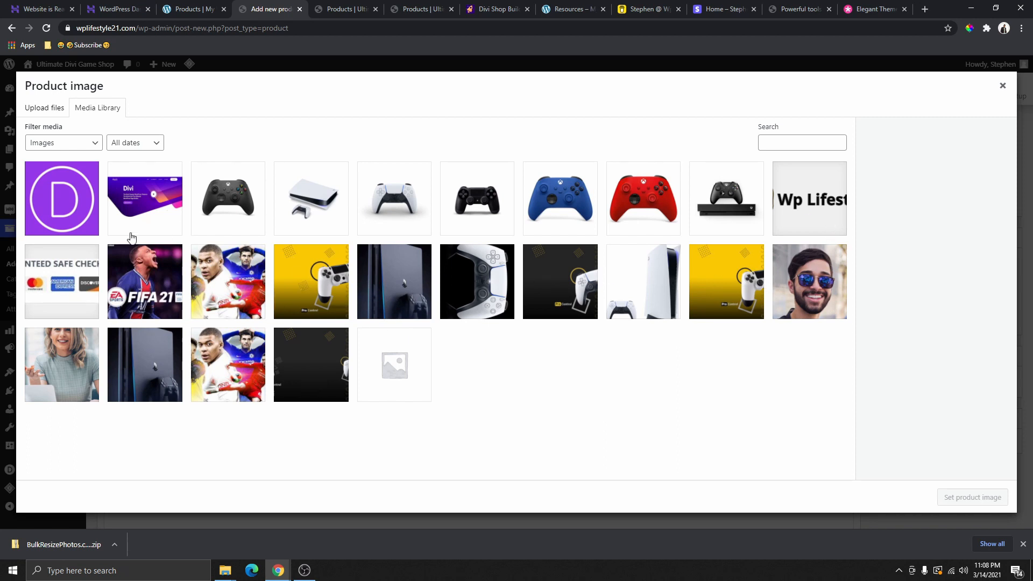
left_click(79, 218)
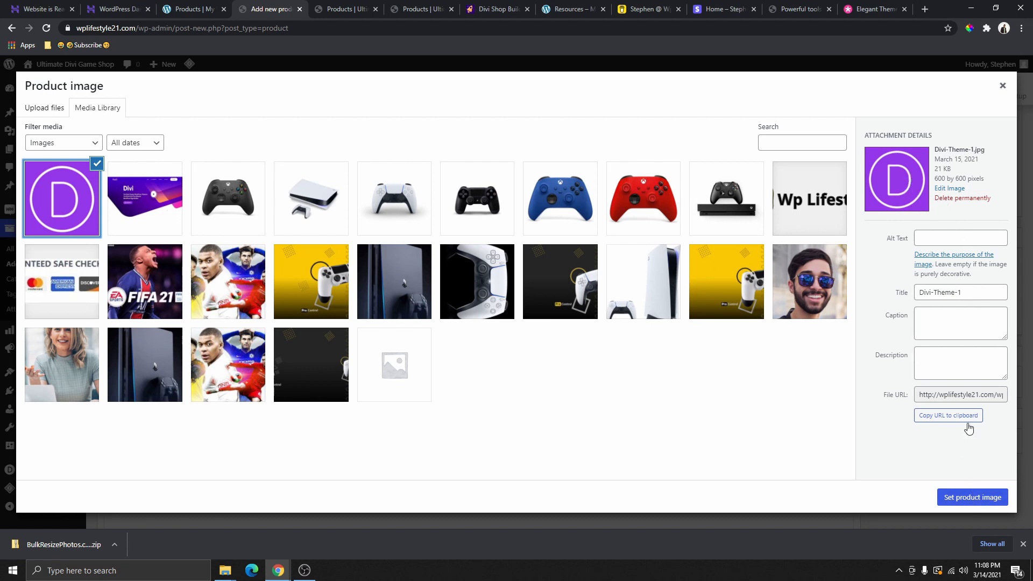
left_click(969, 496)
Switch to the Buy Me a Coffee page and copy the full description of the Divi Theme Woocomerce Templates (Full Website) extra
scroll(352, 334, "up", 2)
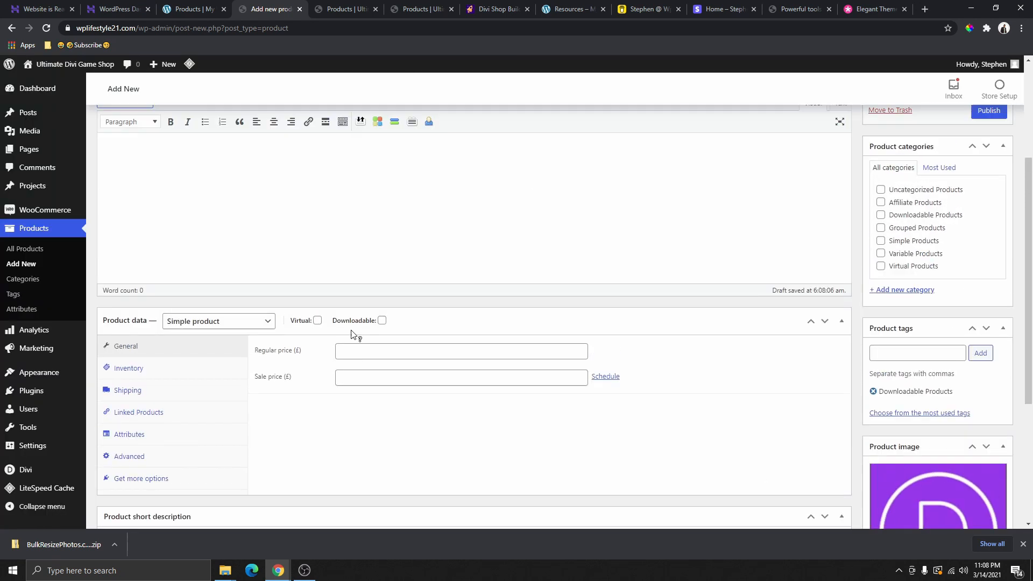
scroll(355, 307, "up", 3)
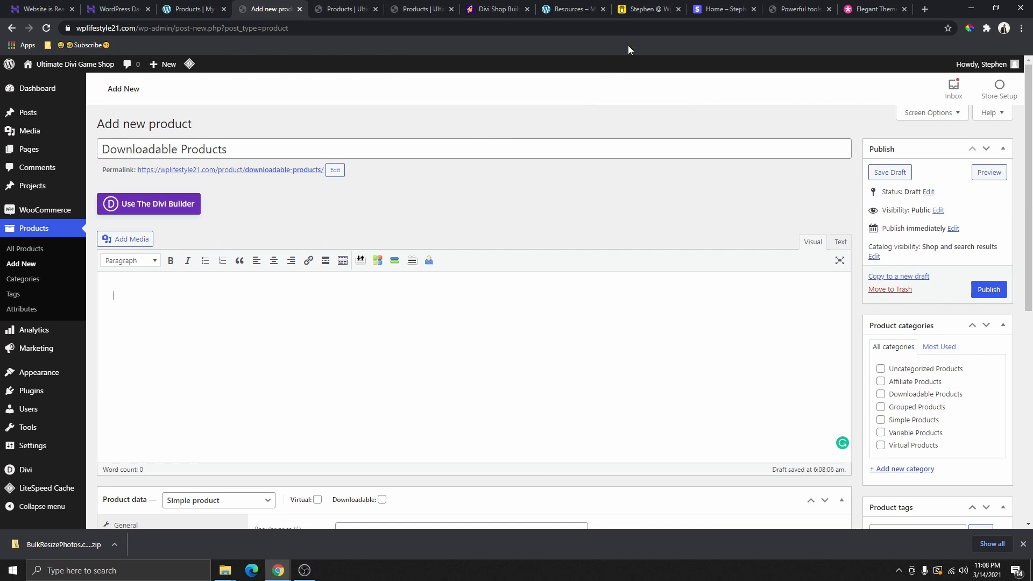
left_click(641, 11)
scroll(567, 323, "up", 3)
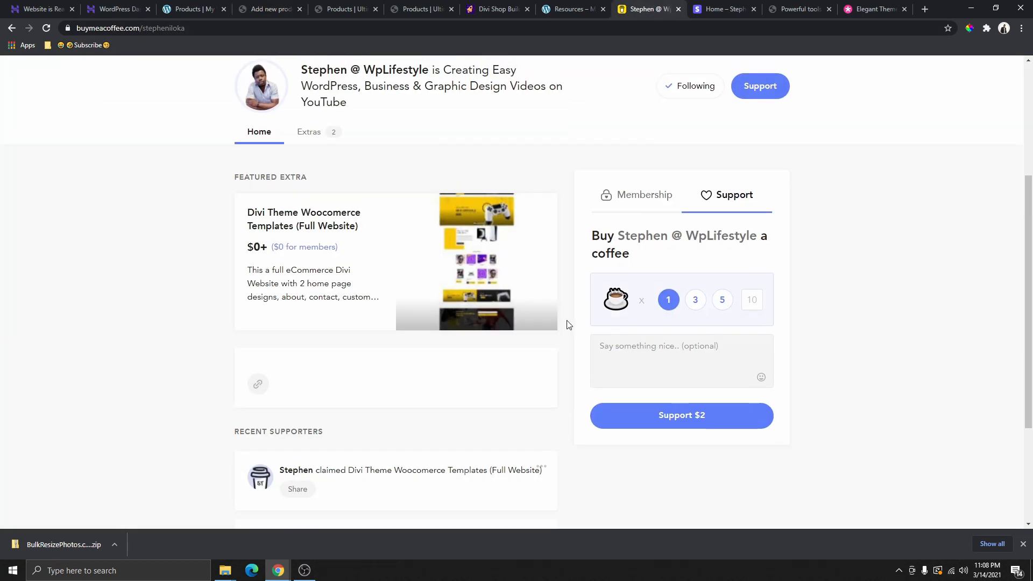
scroll(634, 330, "down", 2)
mouse_move(469, 356)
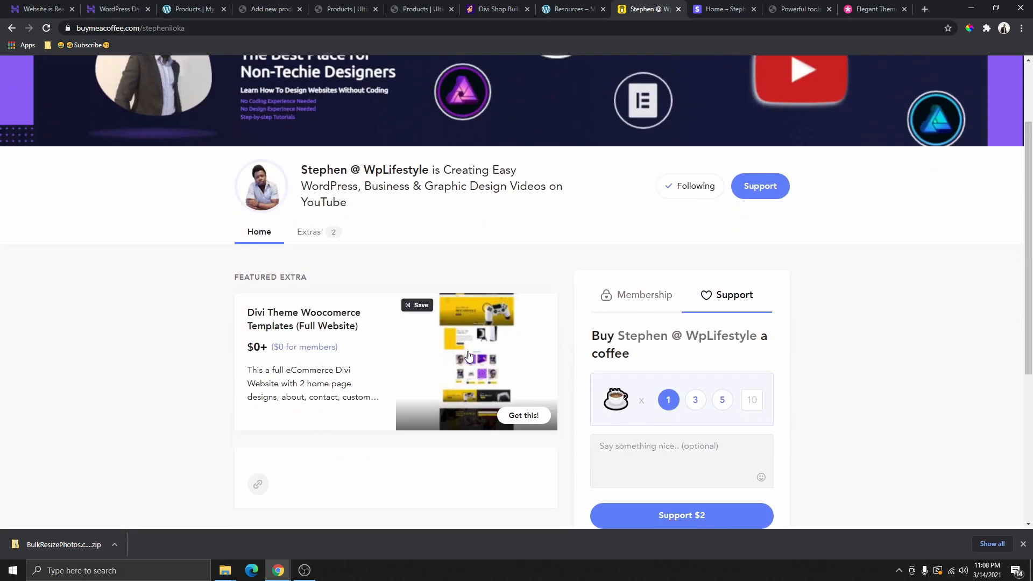
left_click(486, 373)
scroll(485, 373, "down", 2)
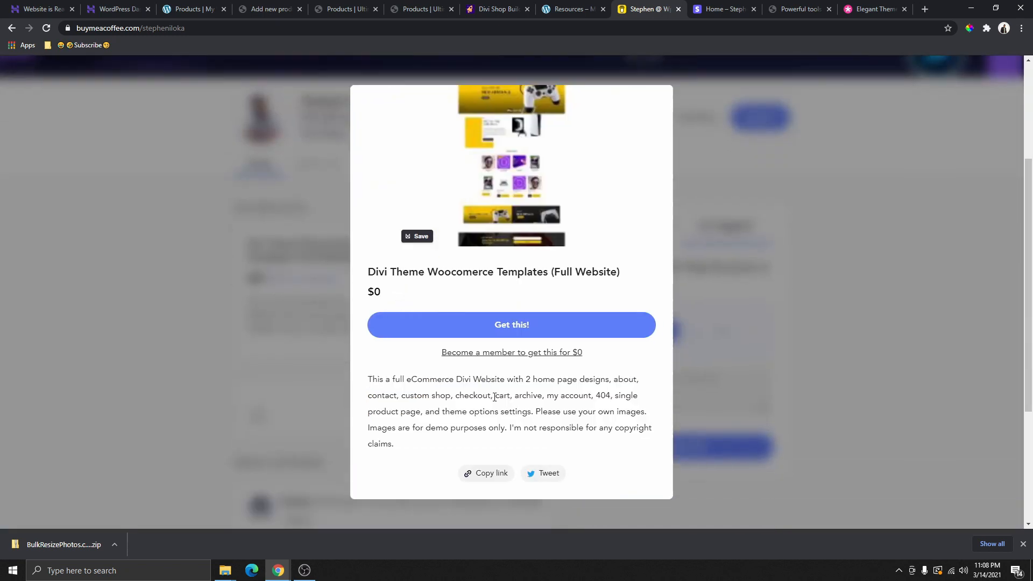
left_click_drag(411, 451, 360, 382)
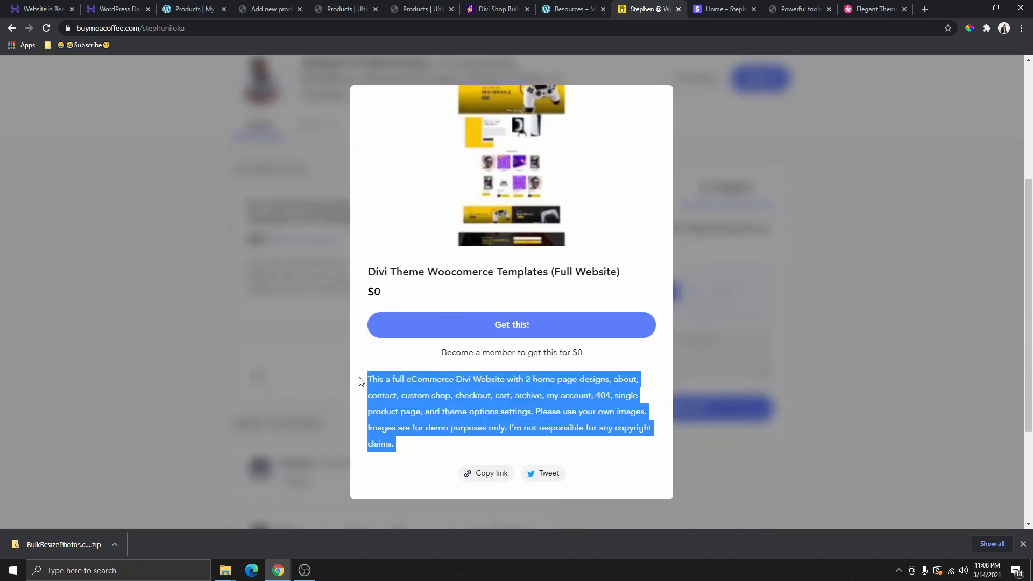
right_click(397, 397)
left_click(424, 404)
Return to the new product and paste the copied template text as its main description
left_click(265, 10)
right_click(141, 316)
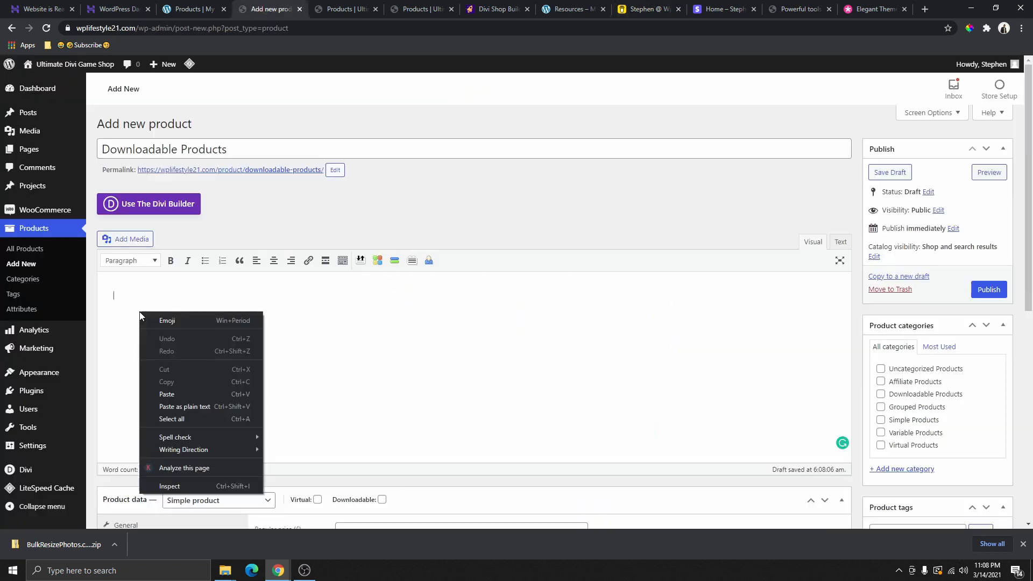
left_click(177, 393)
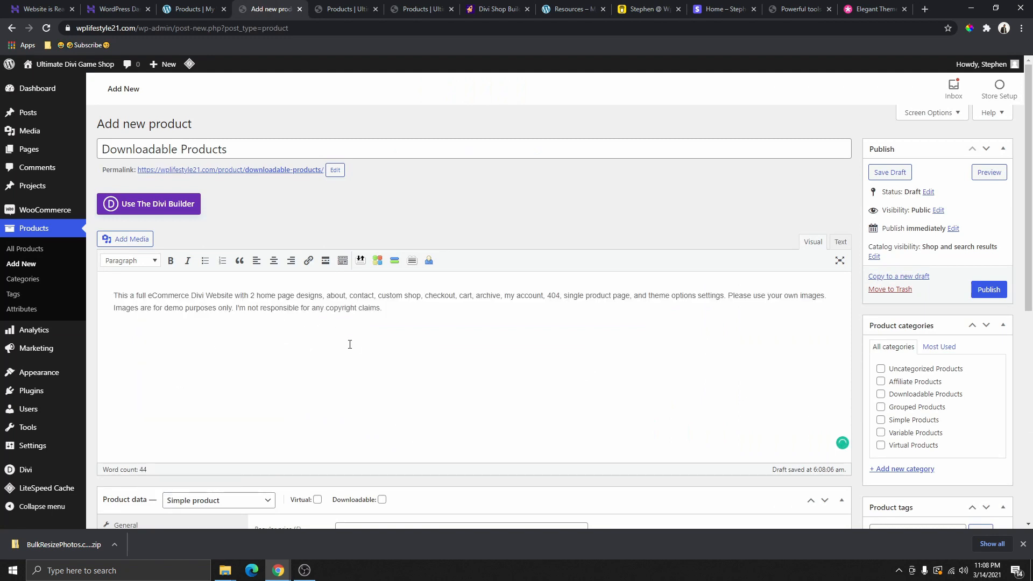
Paste the same template text into the product short description and cut it off after "archive,"
scroll(350, 333, "down", 7)
left_click(216, 375)
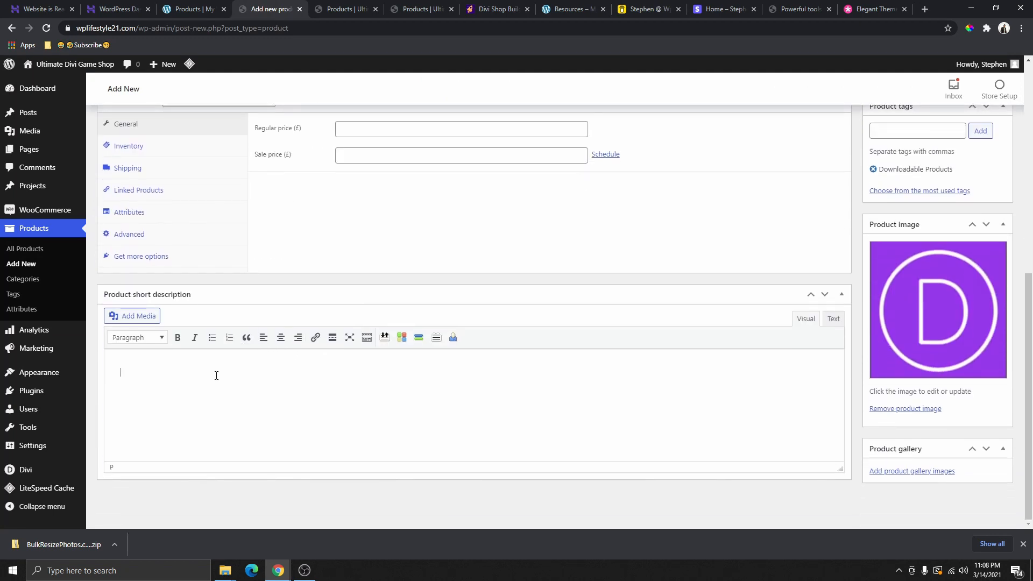
right_click(216, 375)
left_click(256, 459)
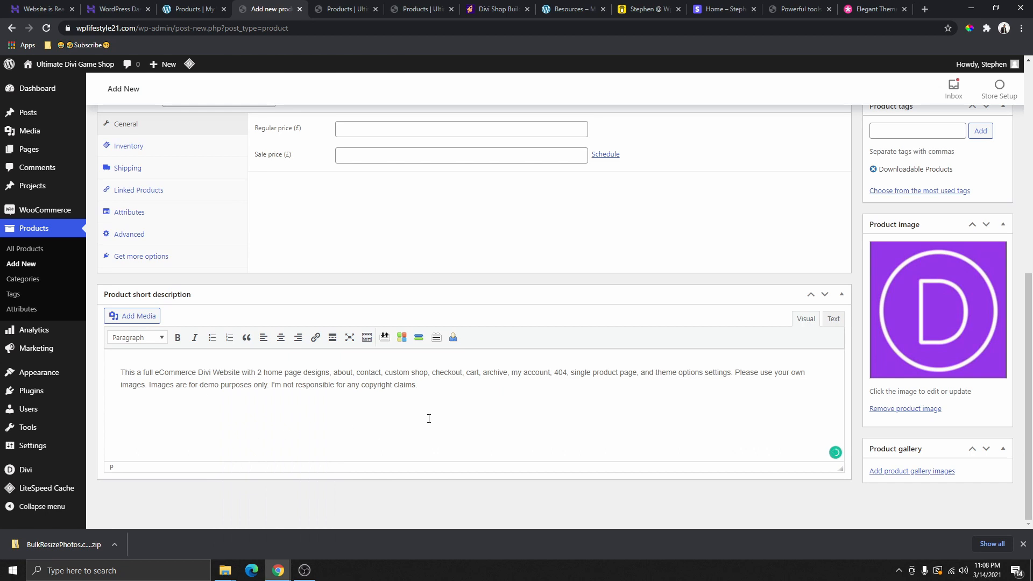
Mark the product as Virtual and Downloadable and set its regular price to 0
scroll(434, 375, "up", 3)
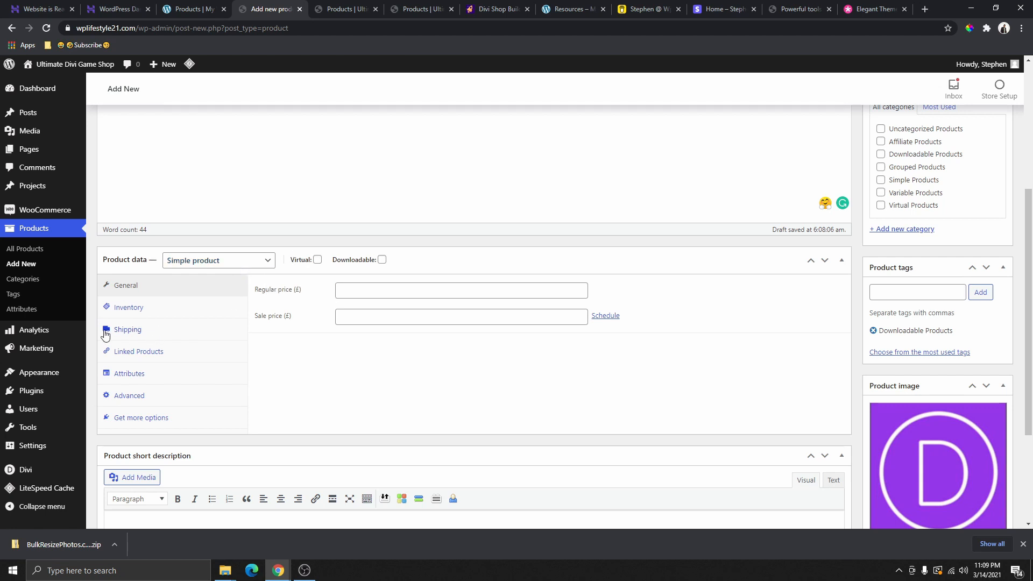
left_click(317, 260)
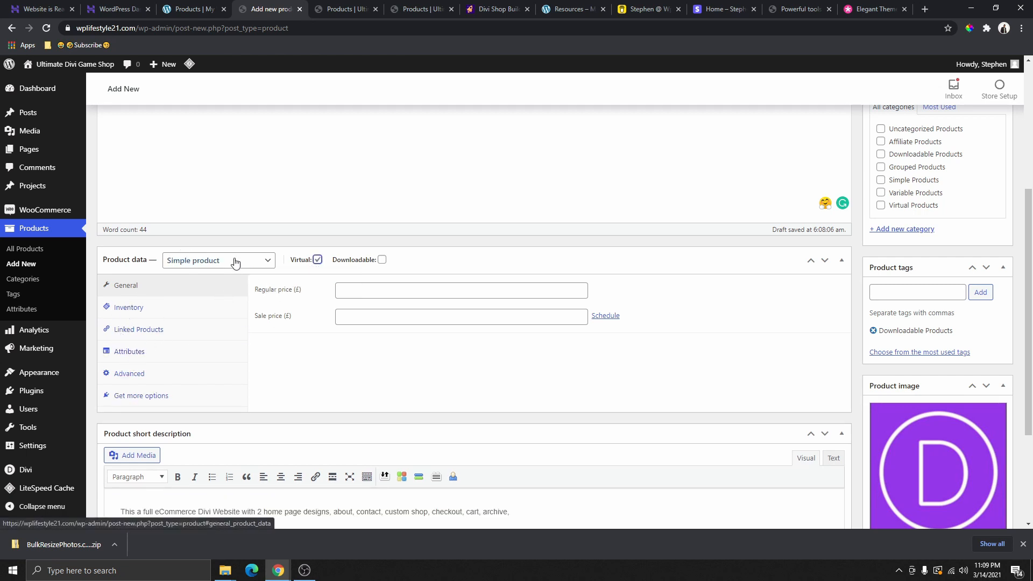
left_click(382, 261)
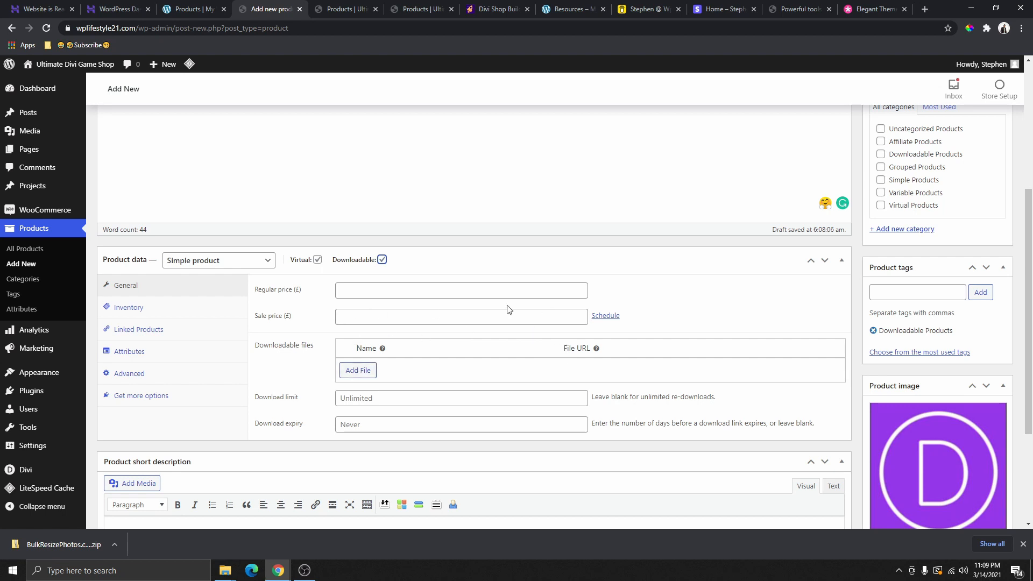
left_click(407, 293)
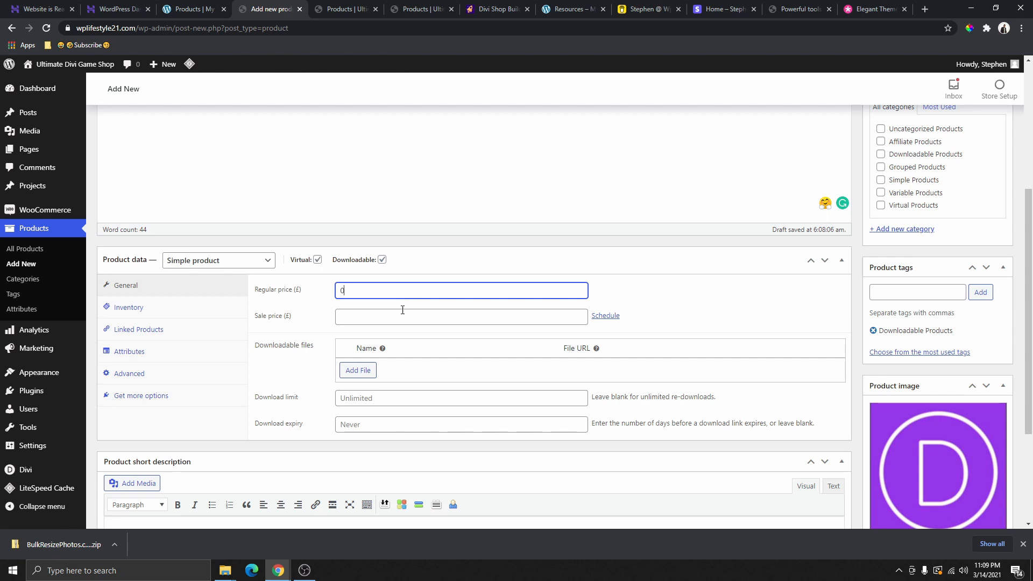
left_click(425, 352)
Add a downloadable file entry named Divi Layouts to the product data
scroll(425, 352, "down", 2)
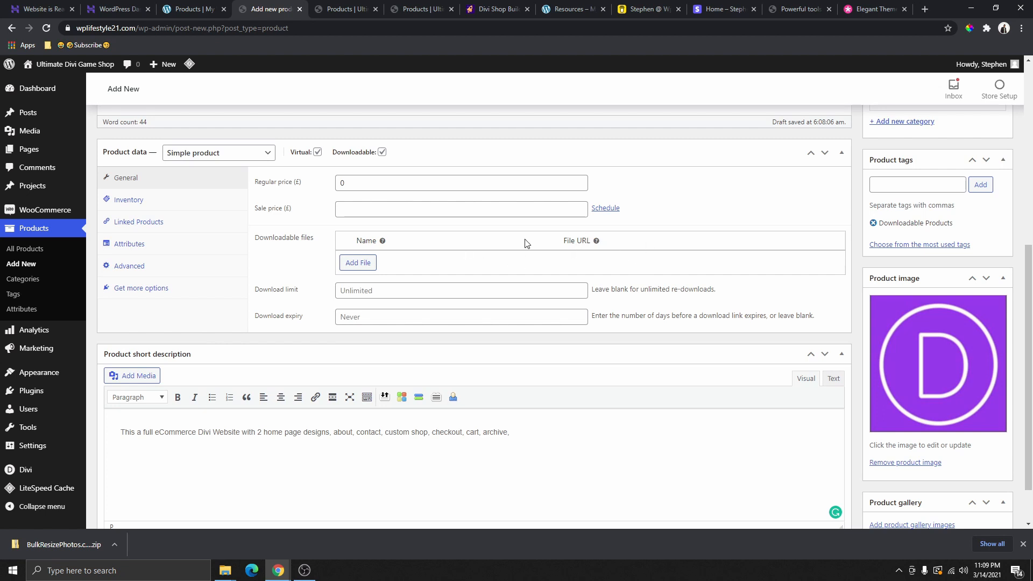
scroll(525, 243, "down", 1)
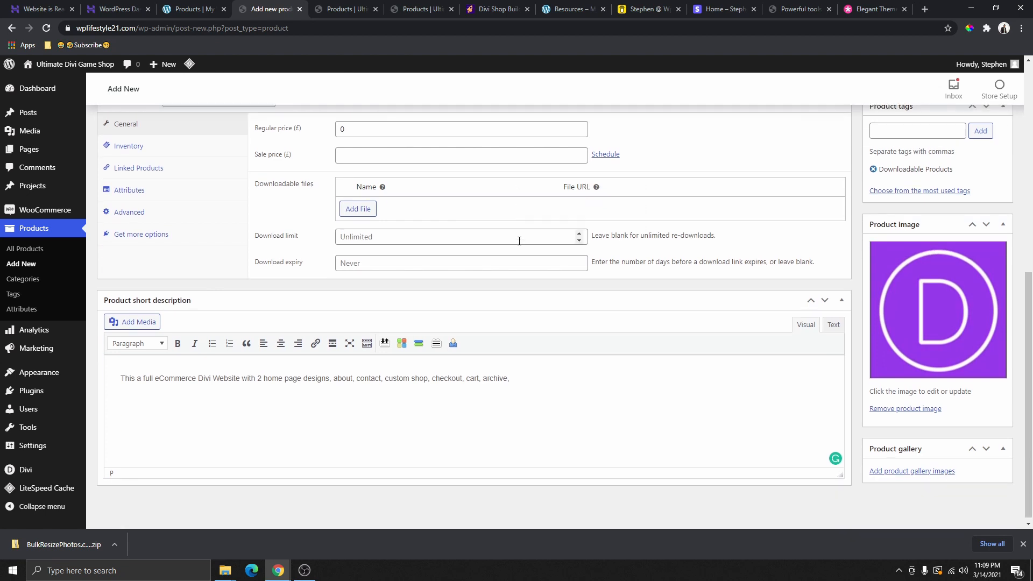
left_click(361, 215)
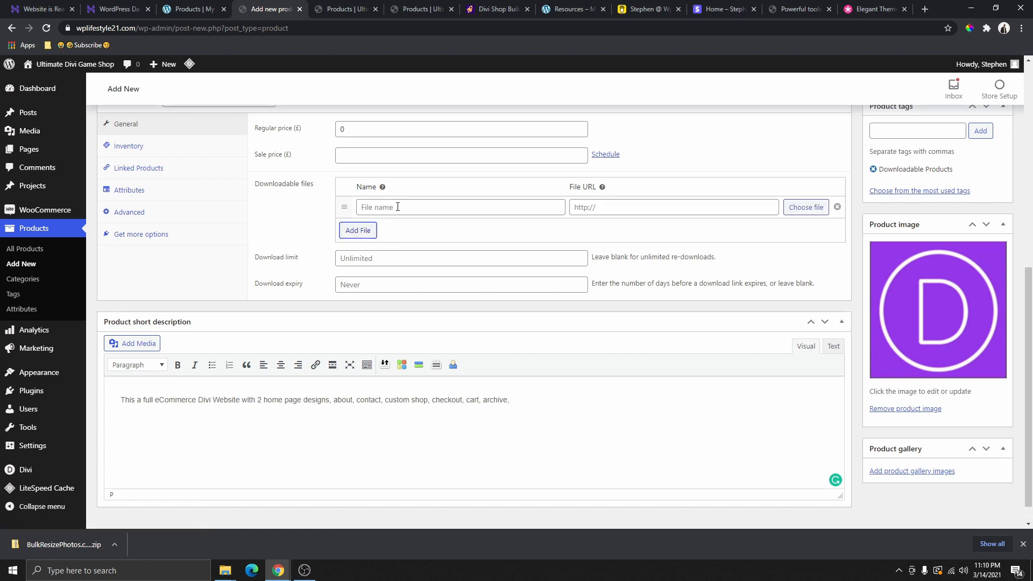
left_click(398, 207)
type("Divi Layouts")
left_click(647, 211)
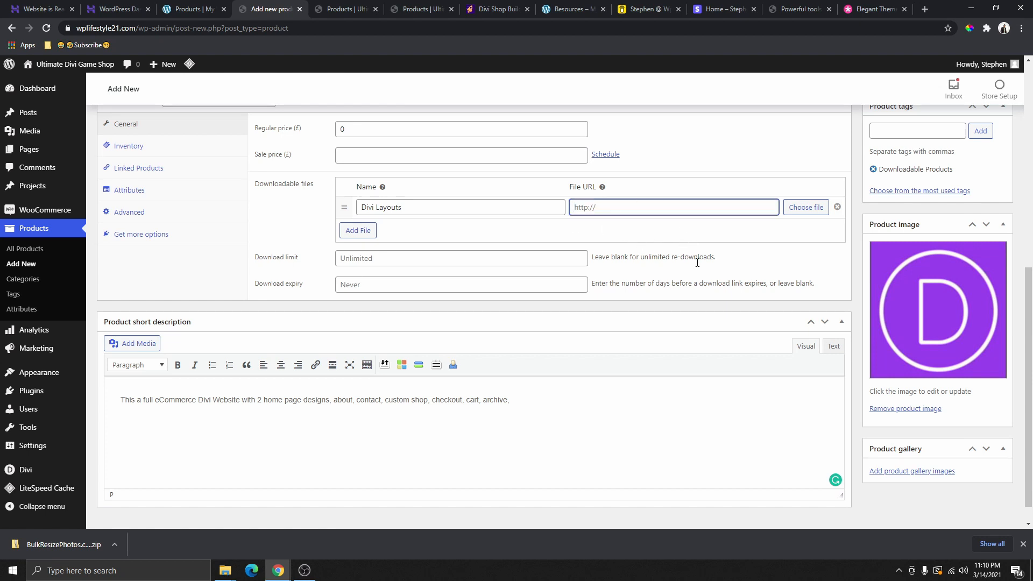
Copy the file URL of the Divi-Theme-1 product image and close the image picker without changing the image
left_click(904, 269)
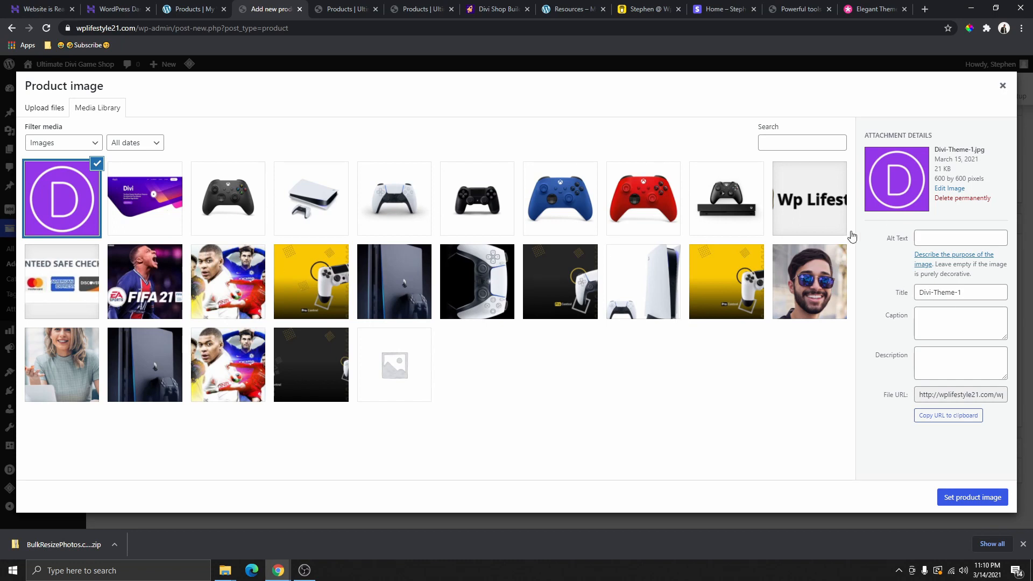
left_click(935, 398)
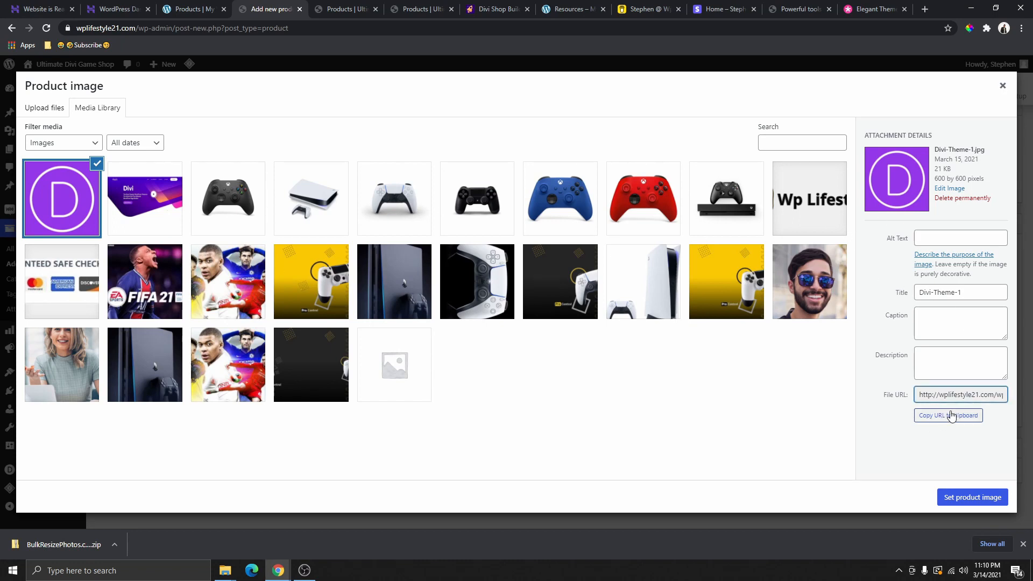
left_click(947, 417)
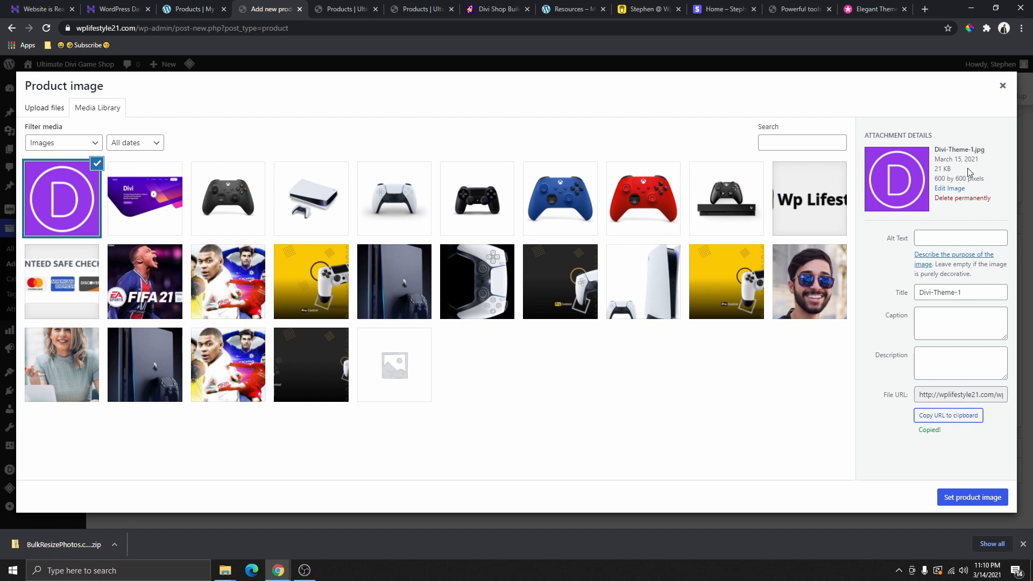
left_click(1002, 88)
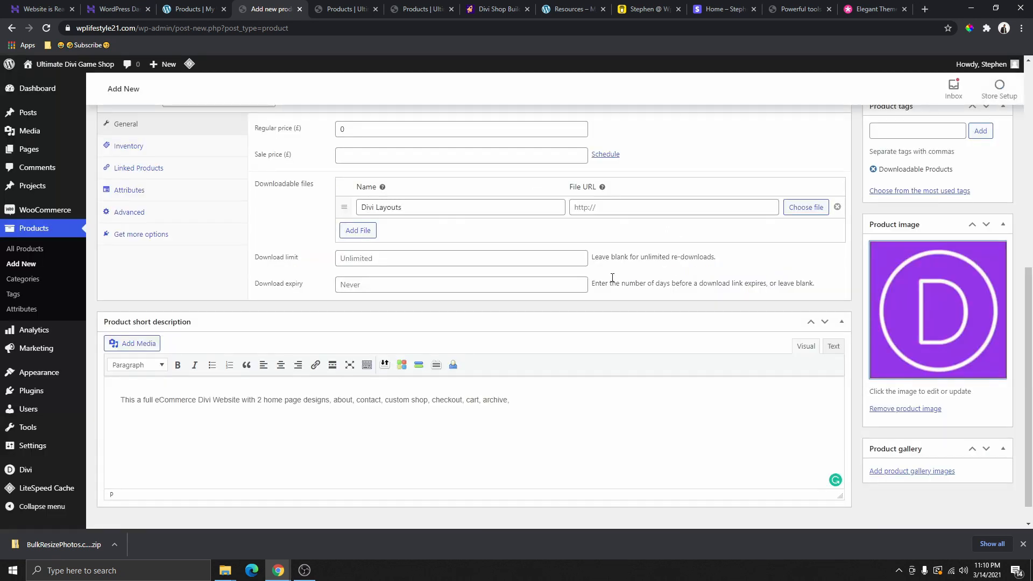
Paste the Divi-Theme-1.jpg address as the file URL of the Divi Layouts download
left_click(604, 214)
right_click(603, 215)
left_click(638, 290)
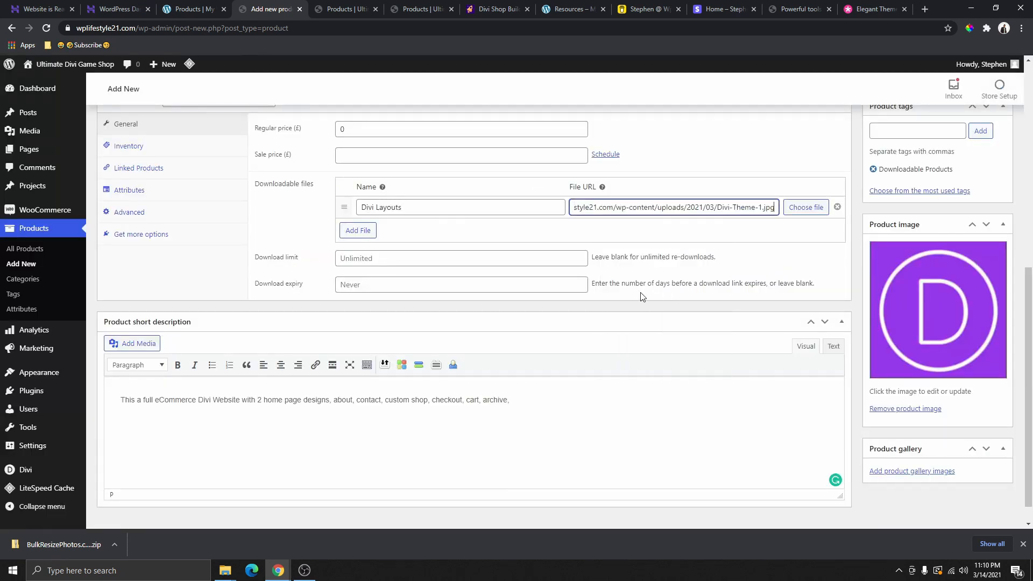
Try the Xbox one Controller image from the media library as the downloadable file, and remove that file entry
left_click(805, 212)
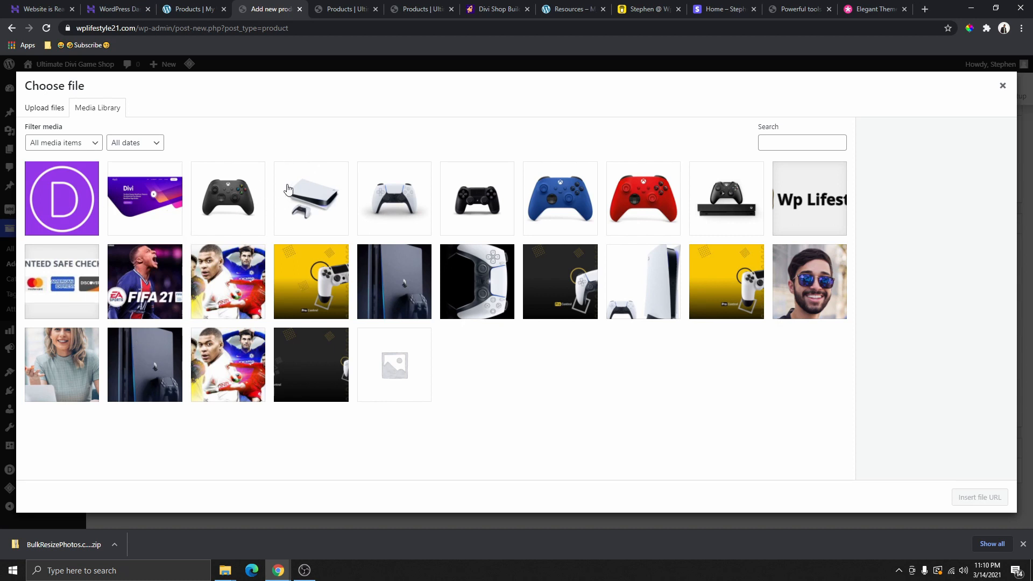
left_click(237, 210)
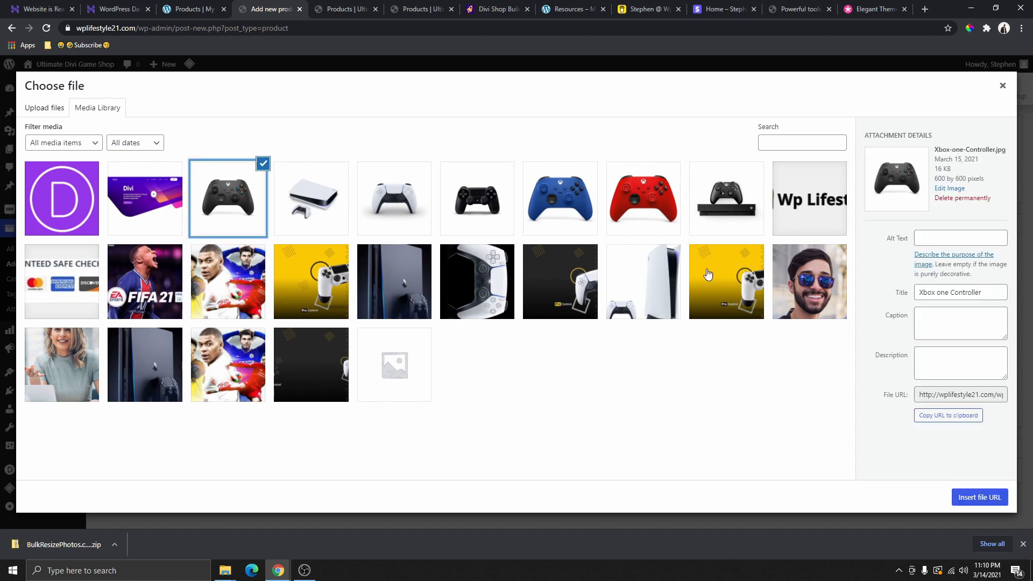
left_click(979, 496)
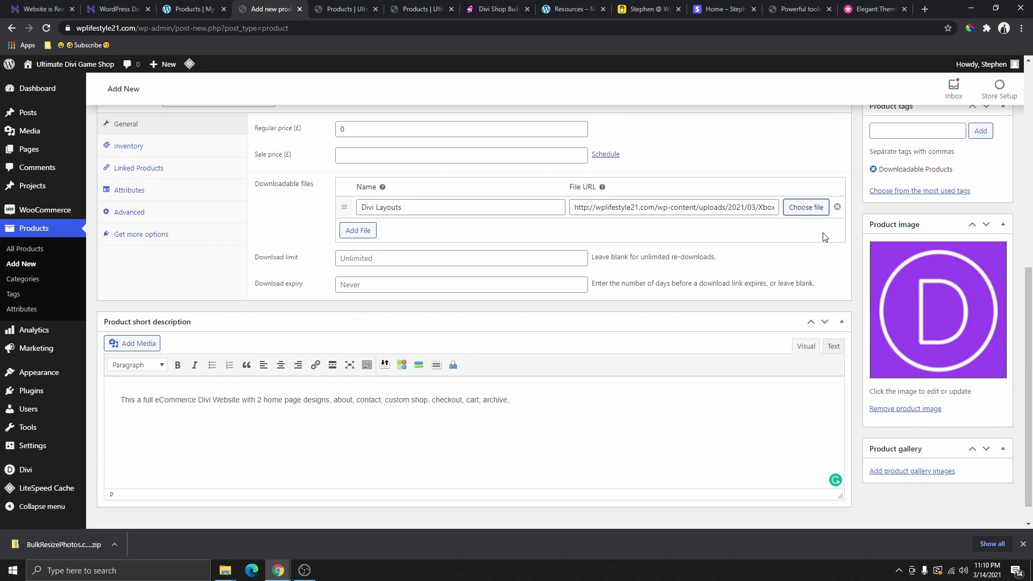
left_click(836, 207)
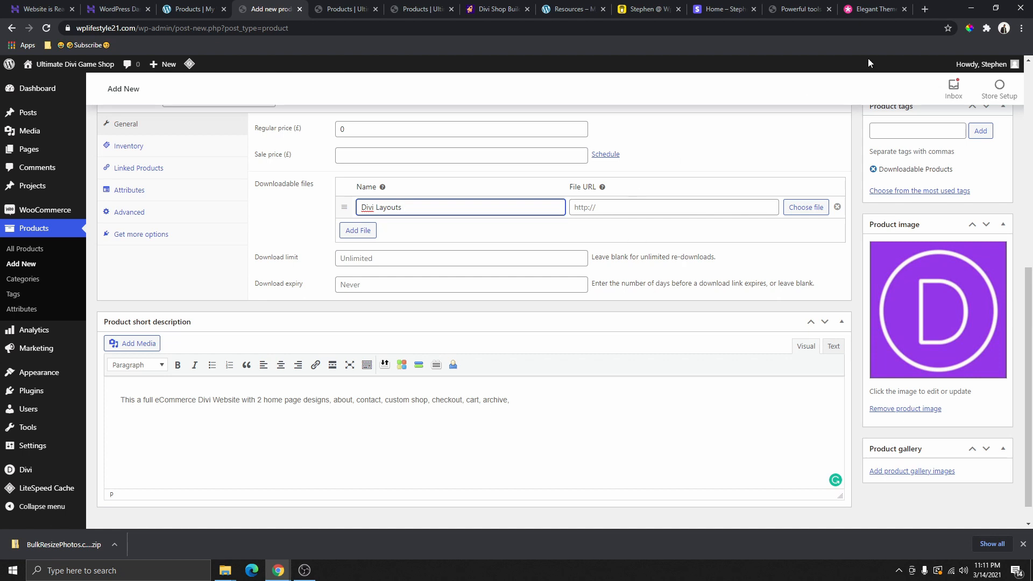
Compress the four Divi JSON files on the desktop into one zip archive, keeping the suggested name
left_click(968, 9)
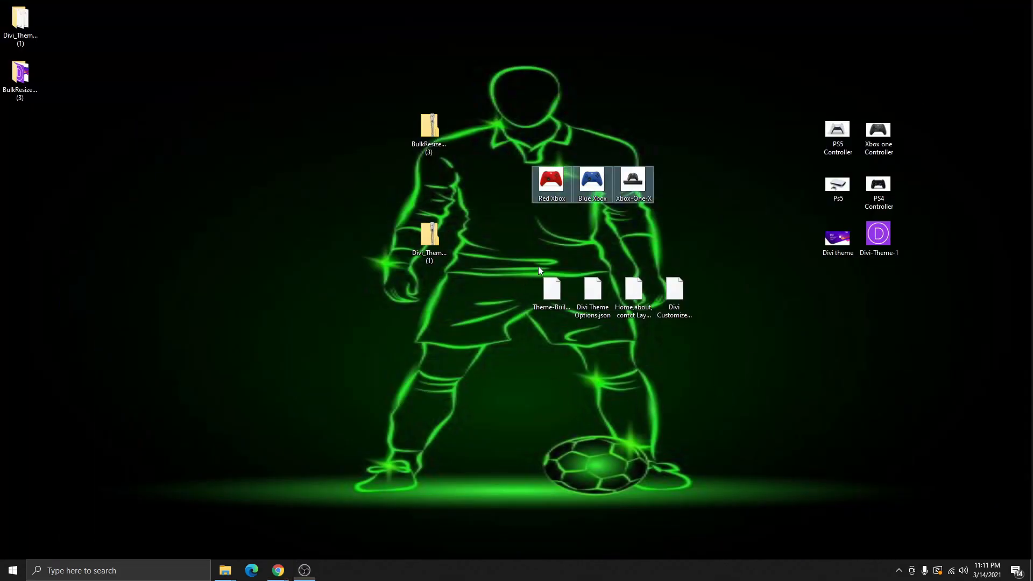
left_click_drag(532, 263, 738, 317)
left_click(738, 315)
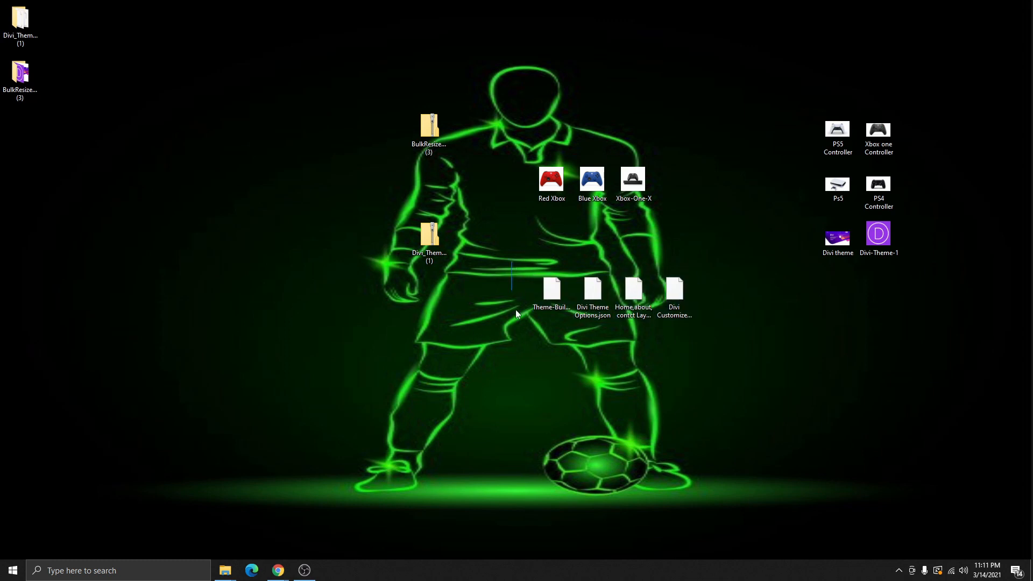
left_click_drag(515, 310, 718, 336)
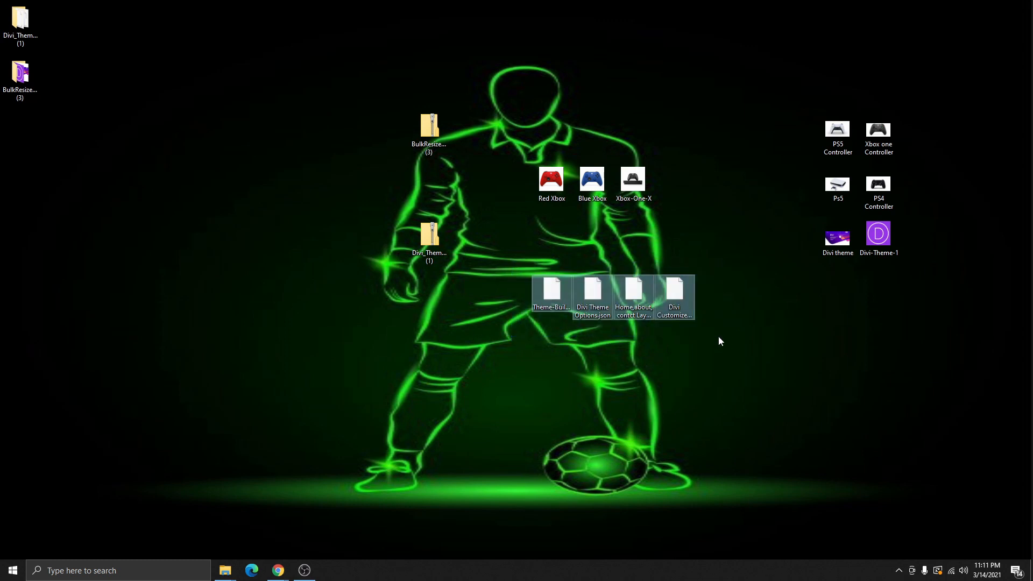
left_click(715, 359)
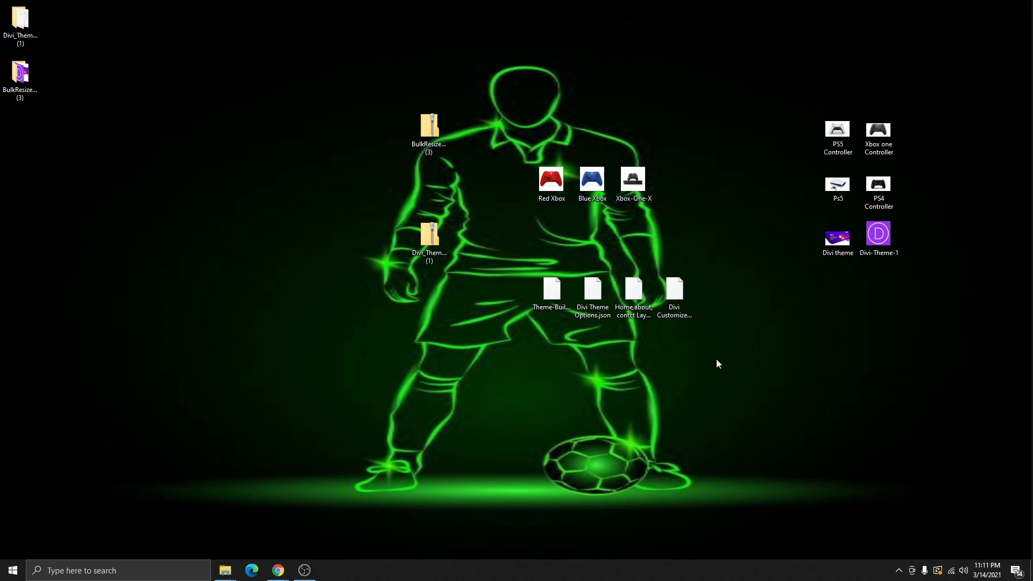
left_click_drag(522, 282, 716, 331)
right_click(641, 293)
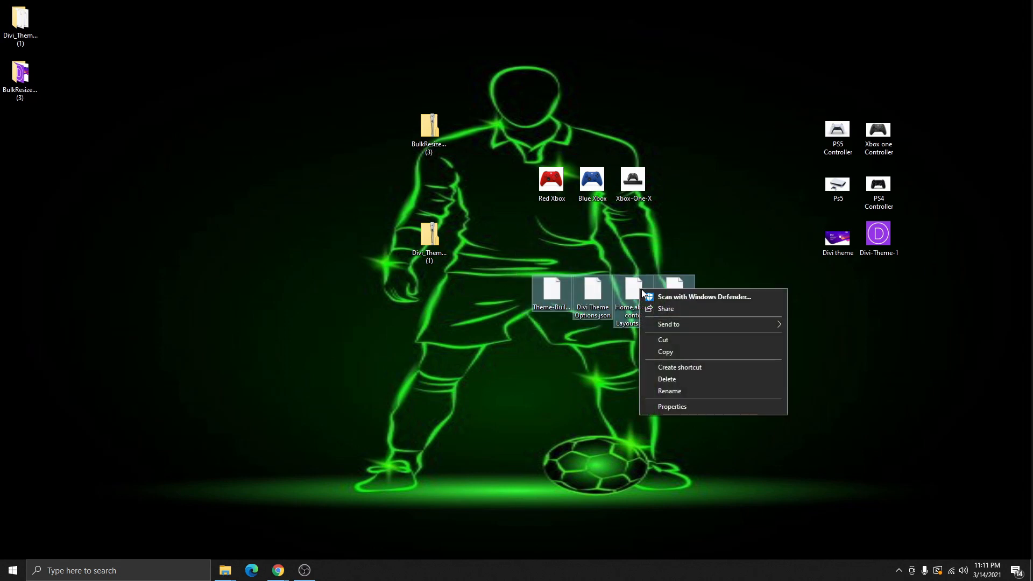
mouse_move(676, 325)
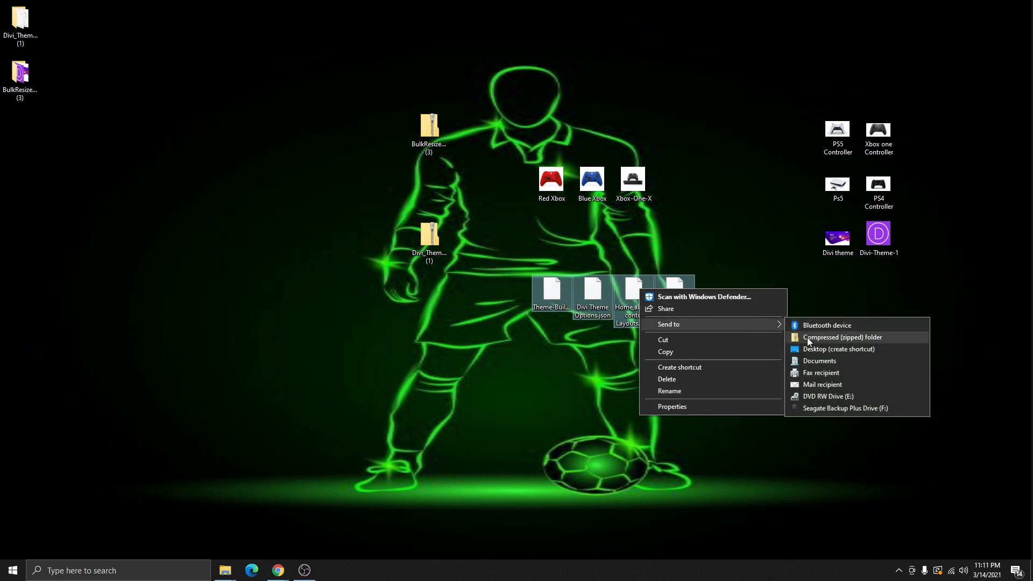
left_click(855, 337)
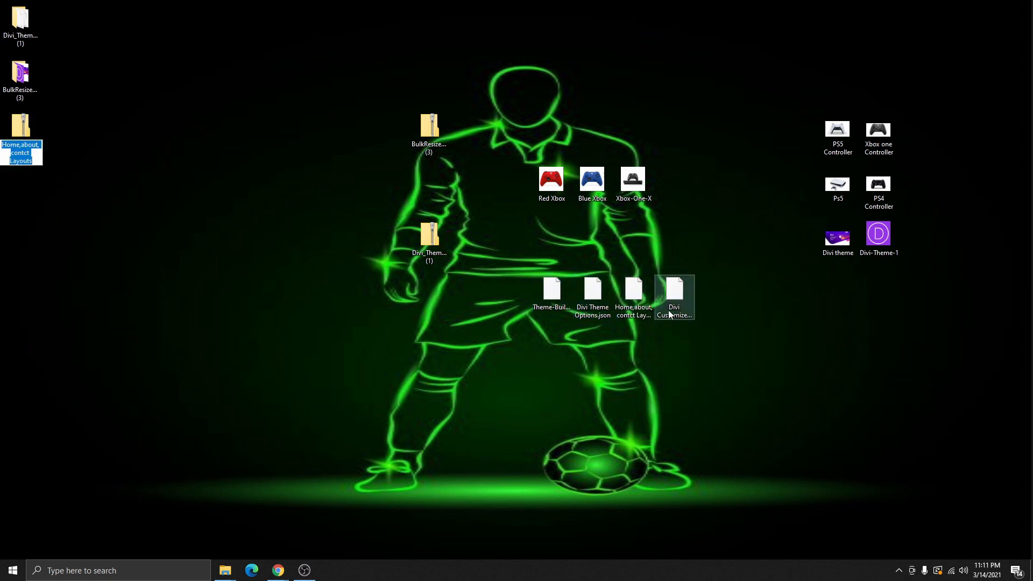
key("Return")
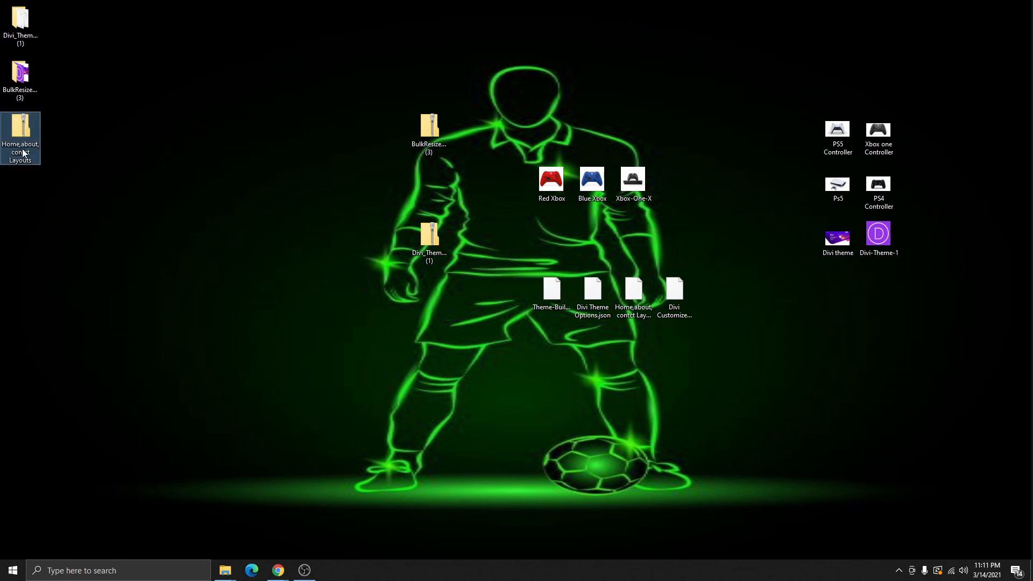
Move the new layouts zip archive to an empty area of the desktop and check the files inside it
left_click_drag(23, 153, 222, 188)
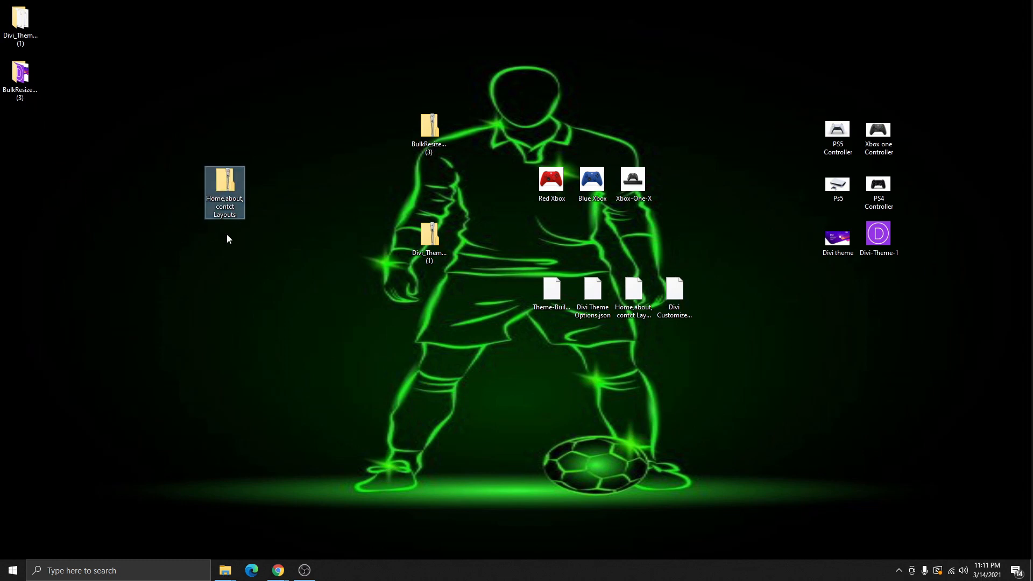
double_click(227, 189)
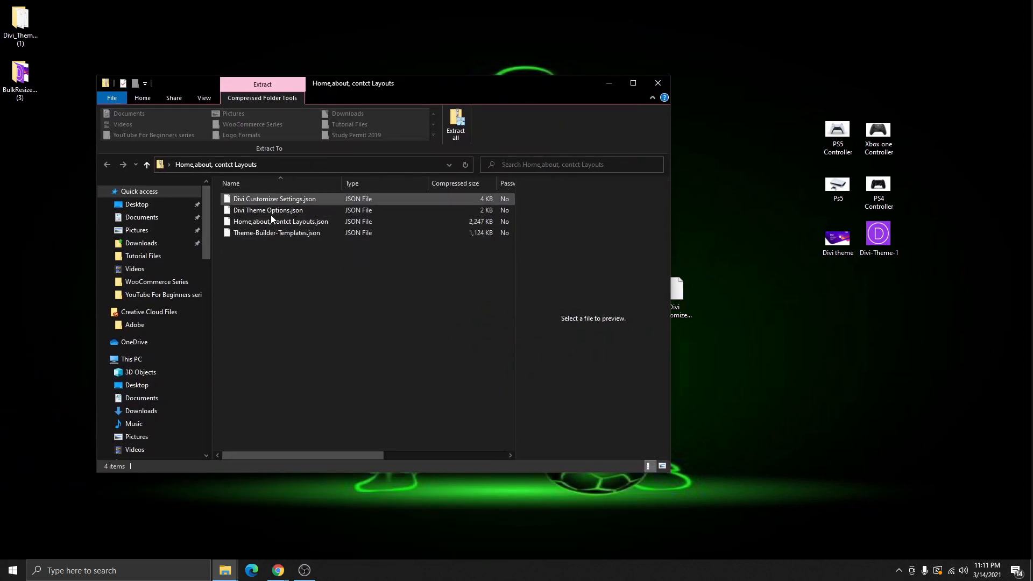
left_click(657, 81)
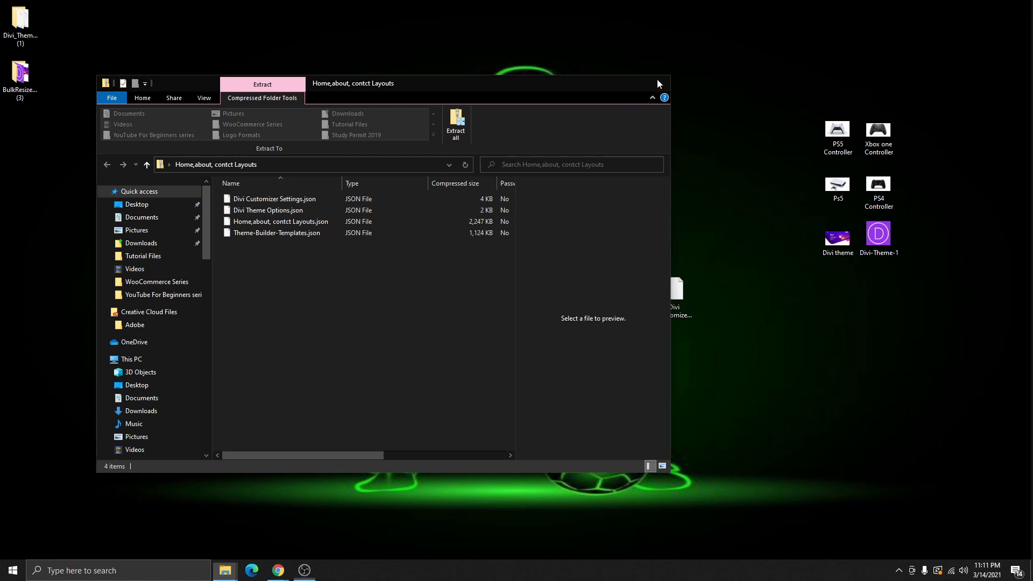
left_click(237, 209)
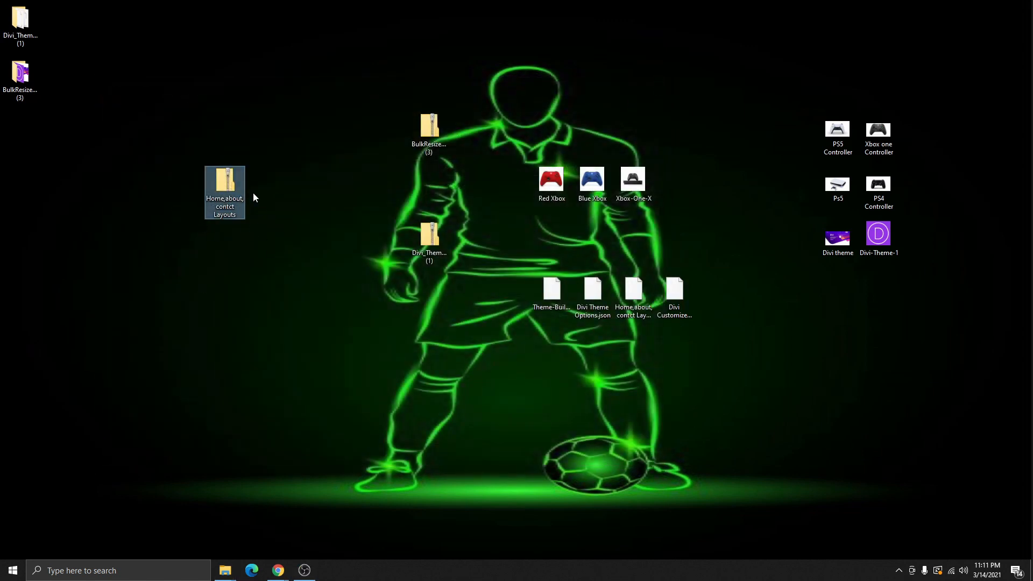
Back in Chrome, upload the layouts zip from the desktop to the media library and insert it as the Divi Layouts file URL
left_click(278, 570)
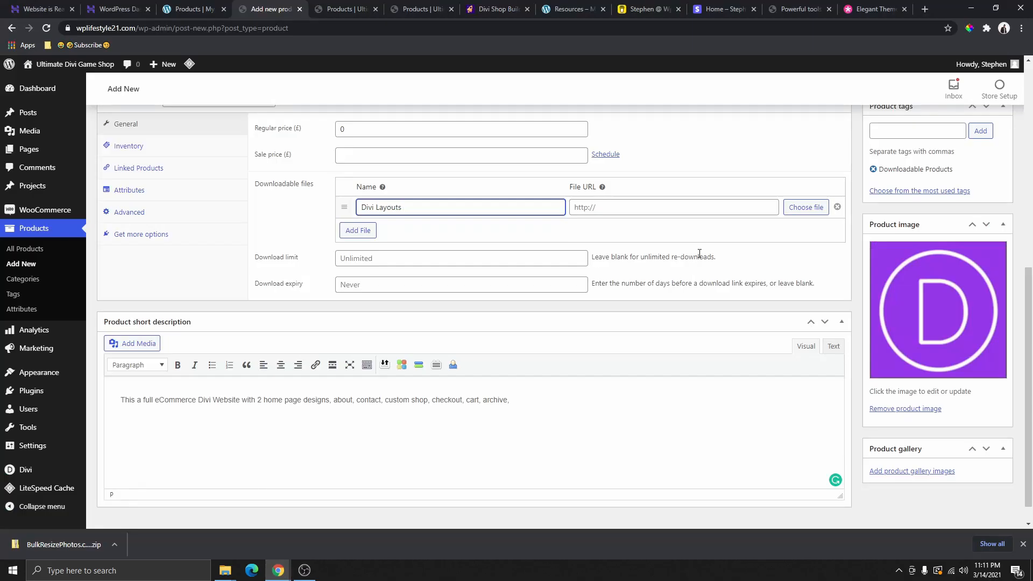
left_click(805, 208)
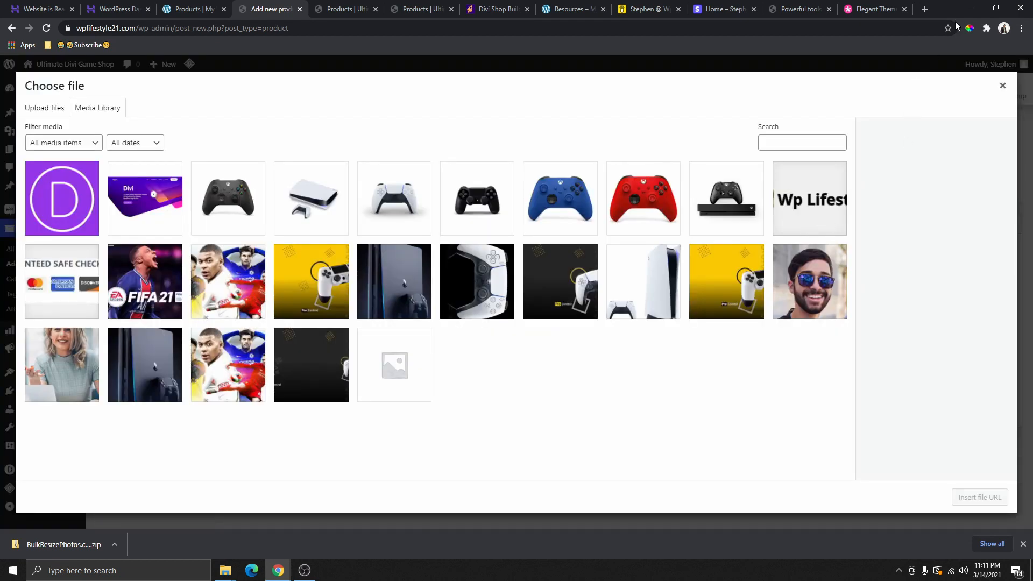
left_click(996, 8)
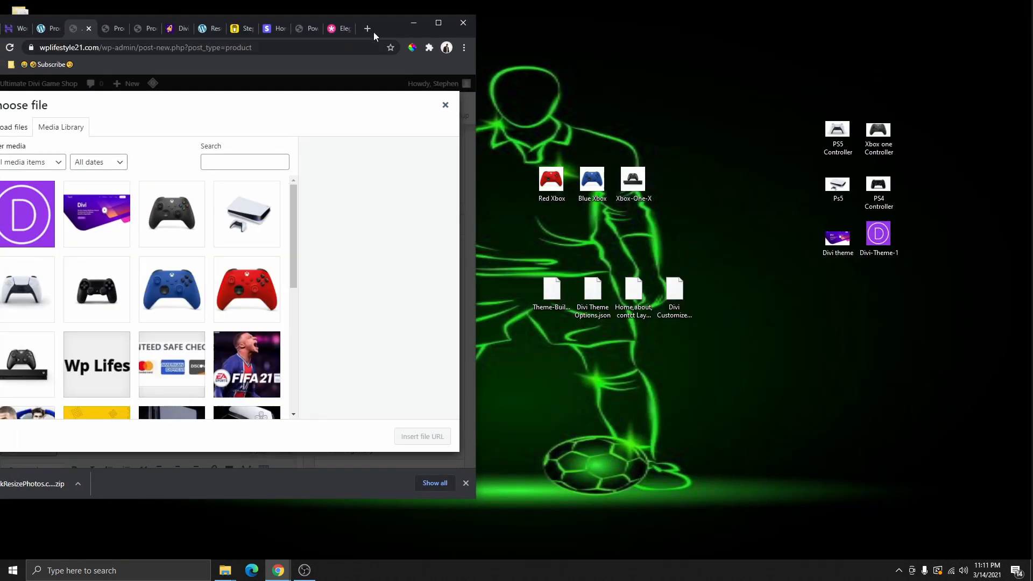
left_click_drag(393, 19, 908, 24)
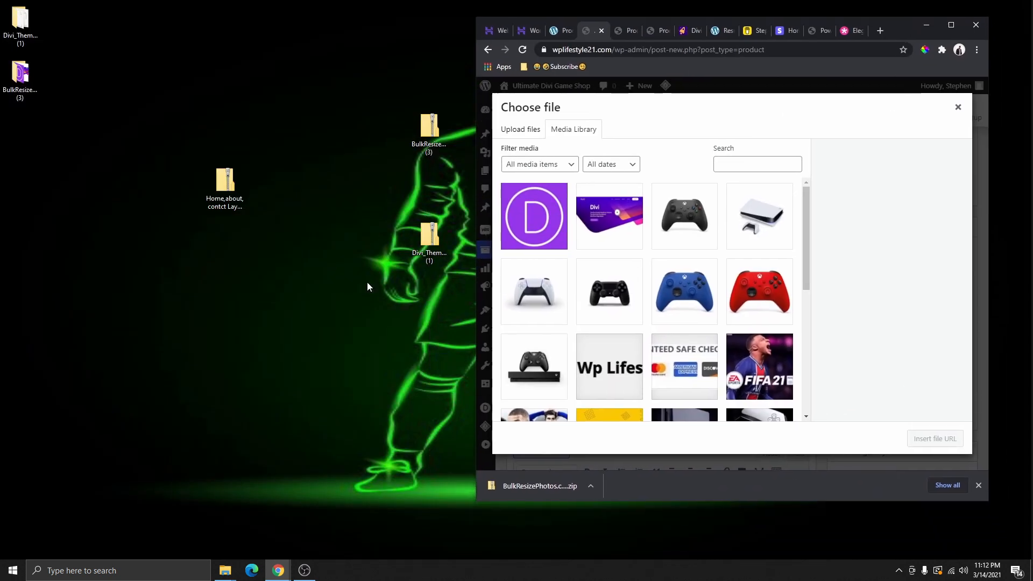
left_click(237, 194)
left_click_drag(226, 185, 753, 237)
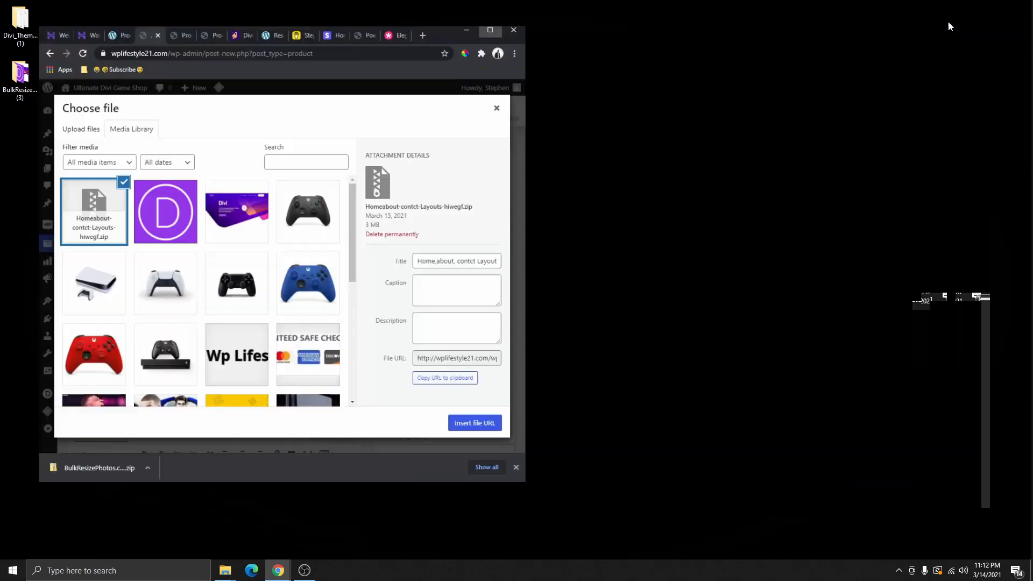
left_click(949, 25)
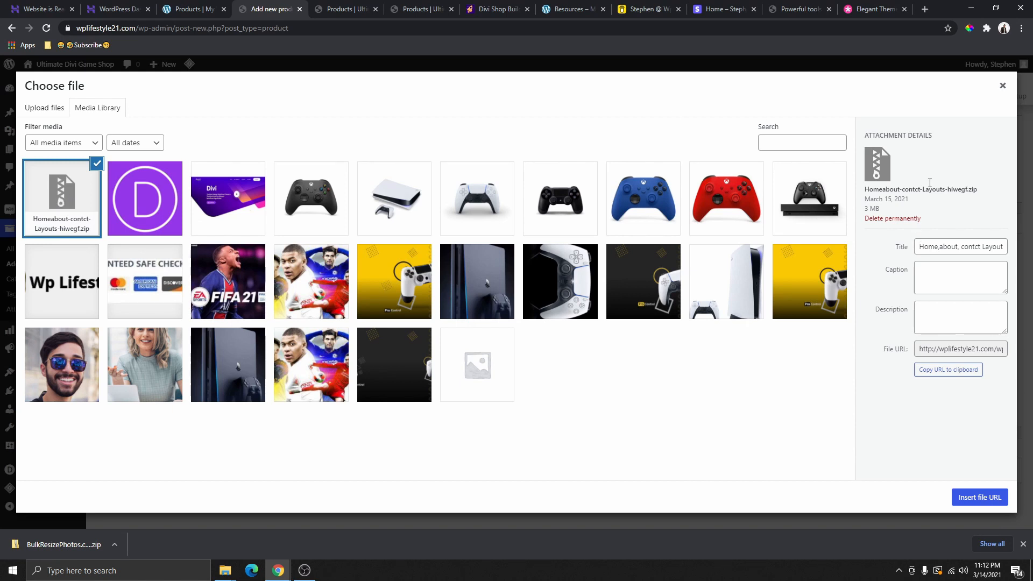
left_click(968, 503)
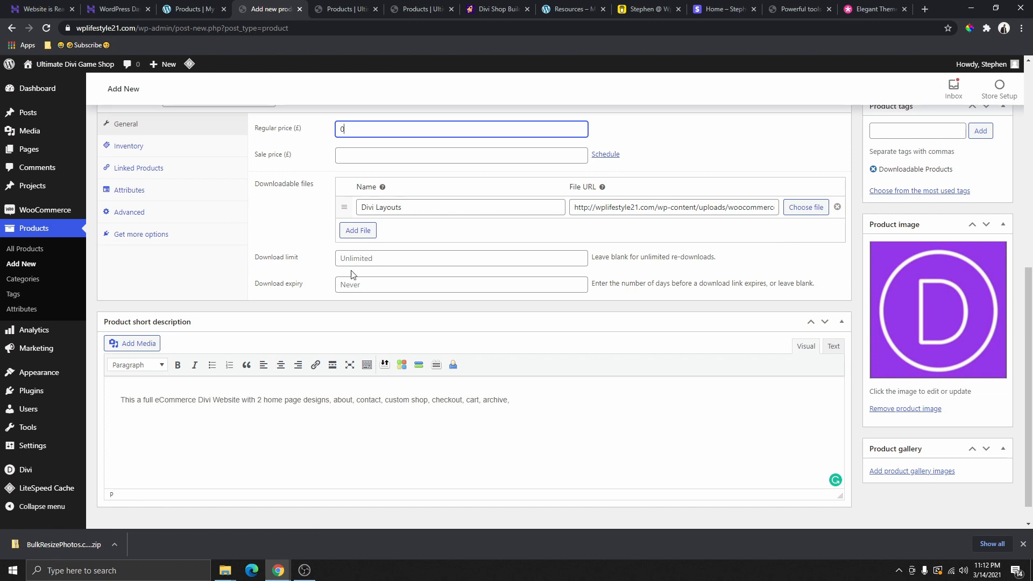
Try a download limit of 1 and clear the limit again
left_click(579, 256)
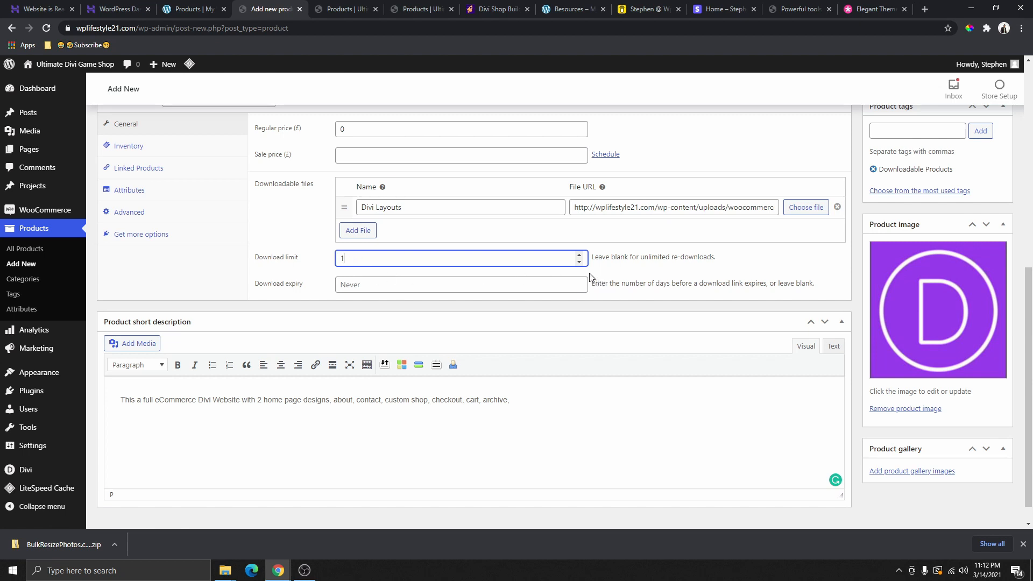
left_click(580, 262)
left_click_drag(365, 263, 327, 272)
key("BackSpace")
Publish the Downloadable Products product
scroll(803, 258, "down", 1)
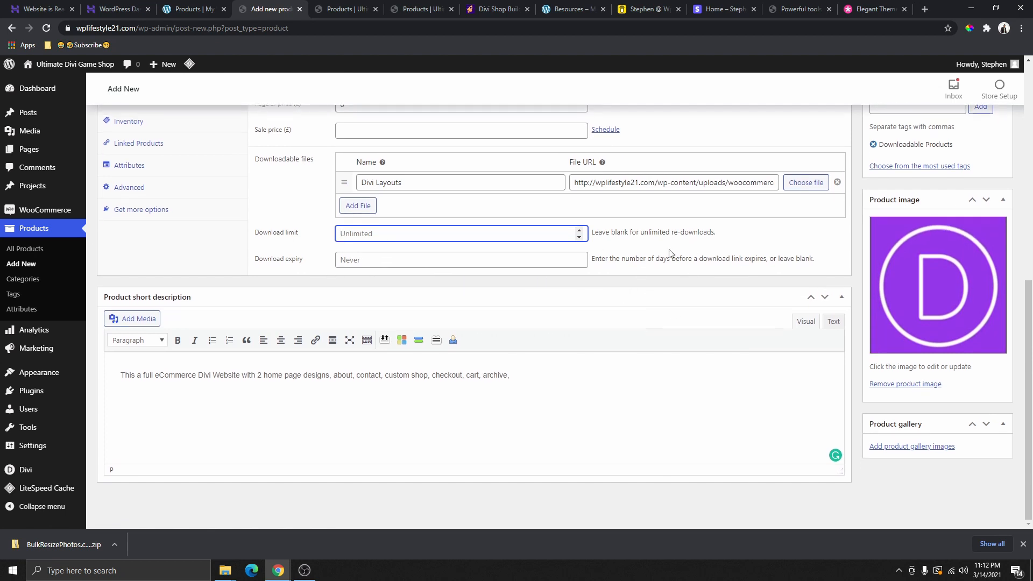
scroll(640, 392, "up", 8)
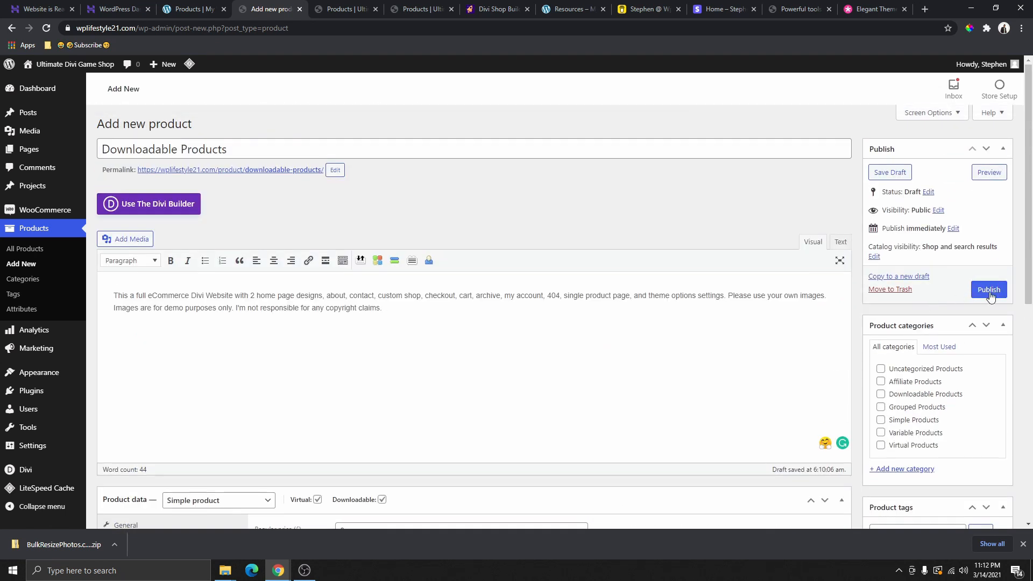
left_click(996, 292)
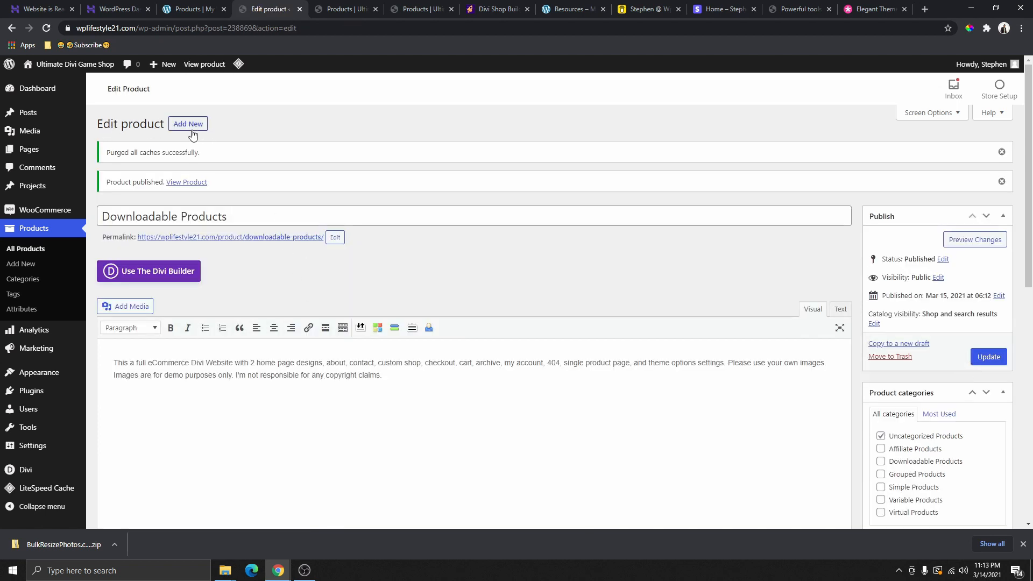
Start a new product and name it Grouped Products, copying the name from the matching product category
left_click(192, 124)
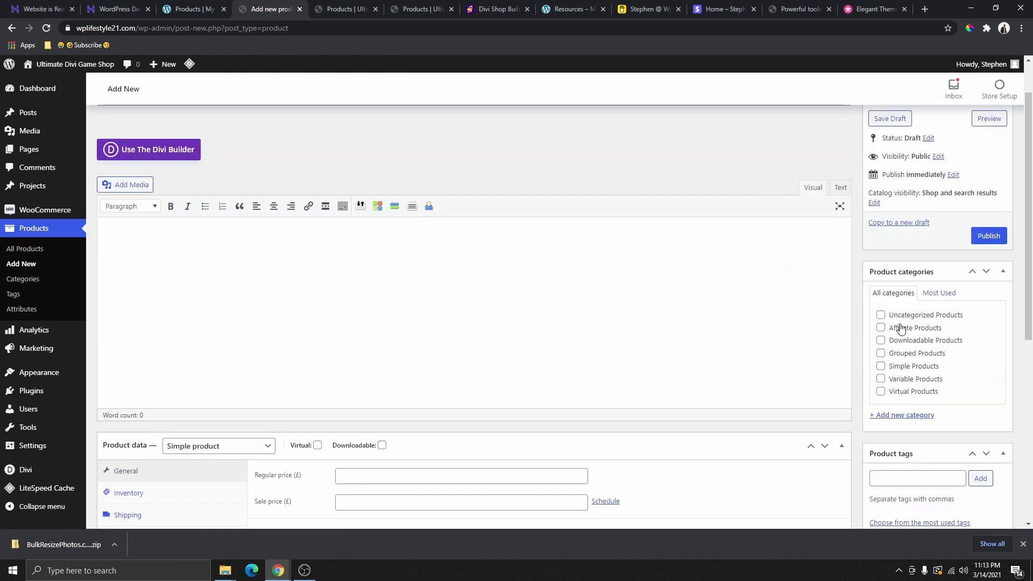
left_click_drag(956, 356, 887, 358)
key("ctrl+c")
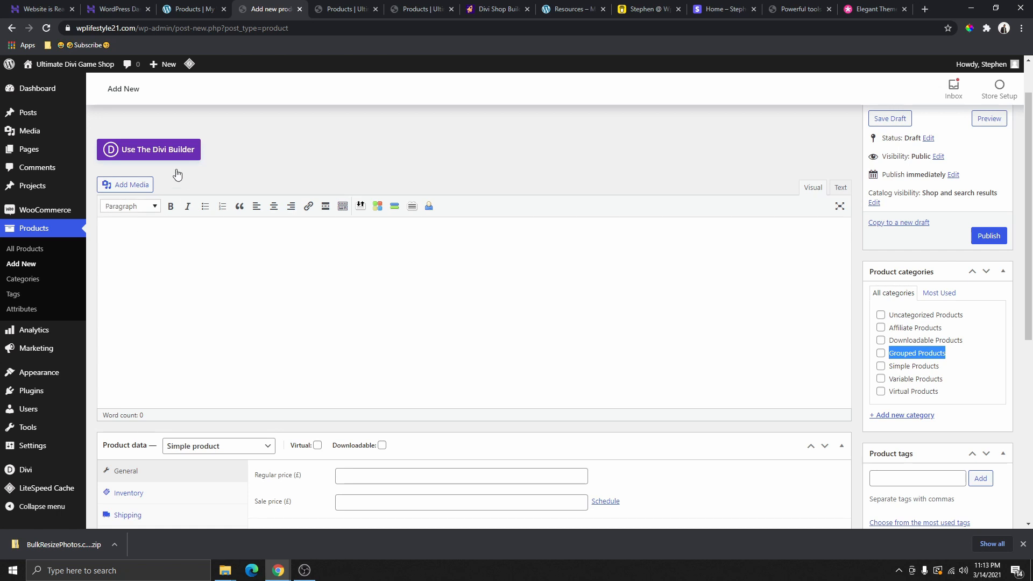
scroll(226, 196, "up", 1)
right_click(171, 149)
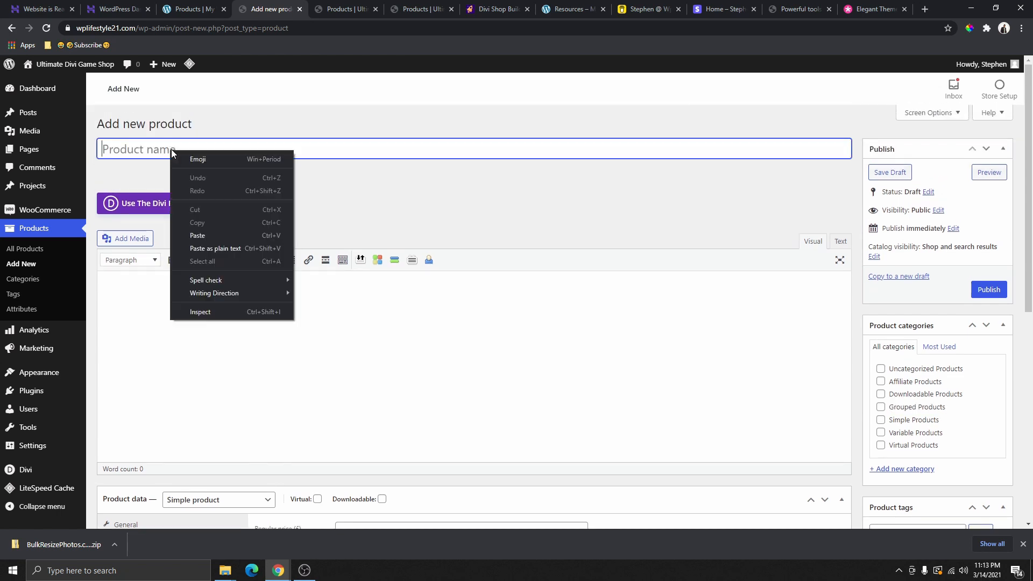
left_click(199, 235)
Add the product tag Grouped Products
scroll(959, 425, "down", 3)
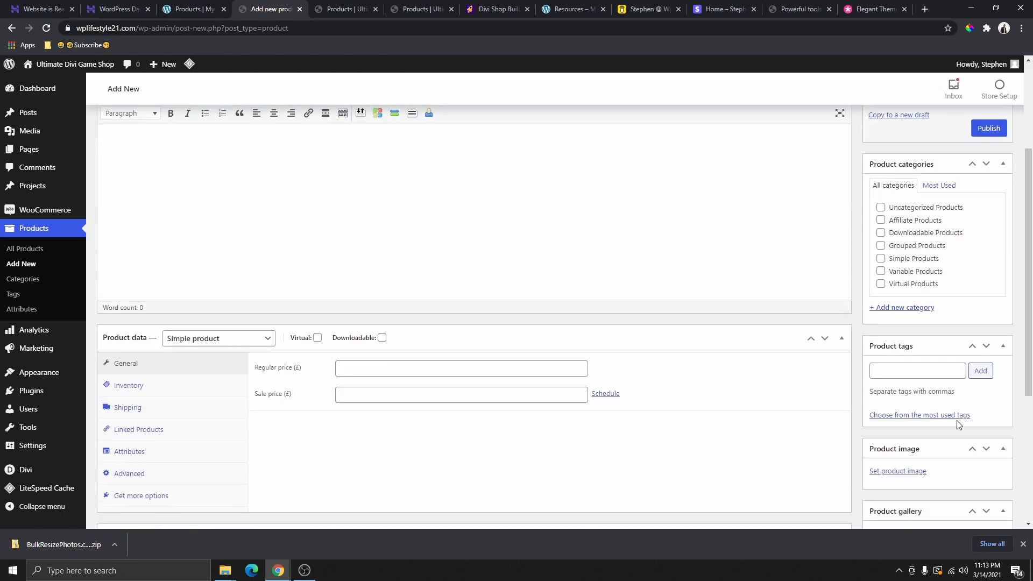
right_click(910, 370)
left_click(943, 449)
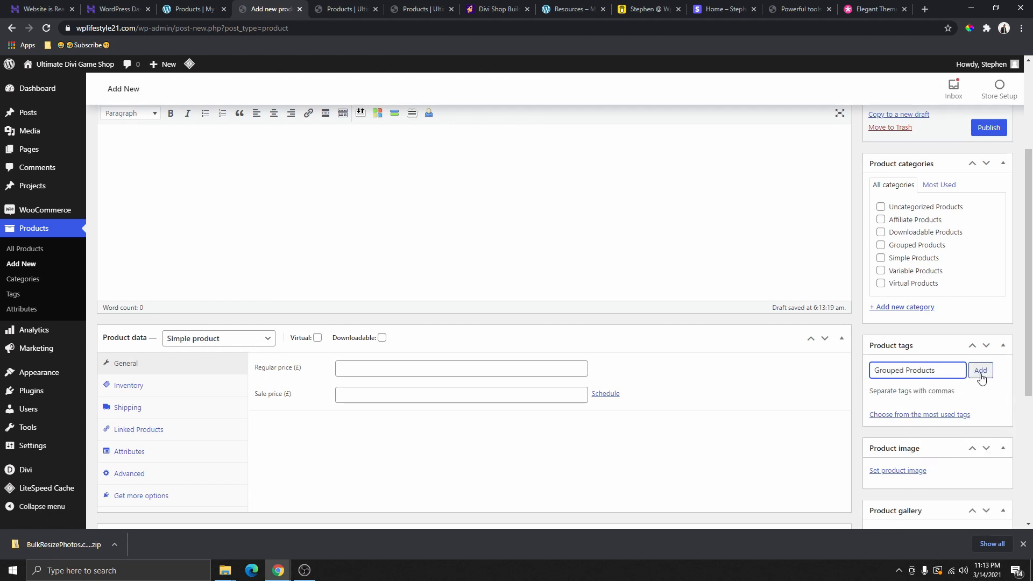
left_click(981, 370)
Set Ps5.jpg from the media library as the product image
scroll(954, 355, "down", 2)
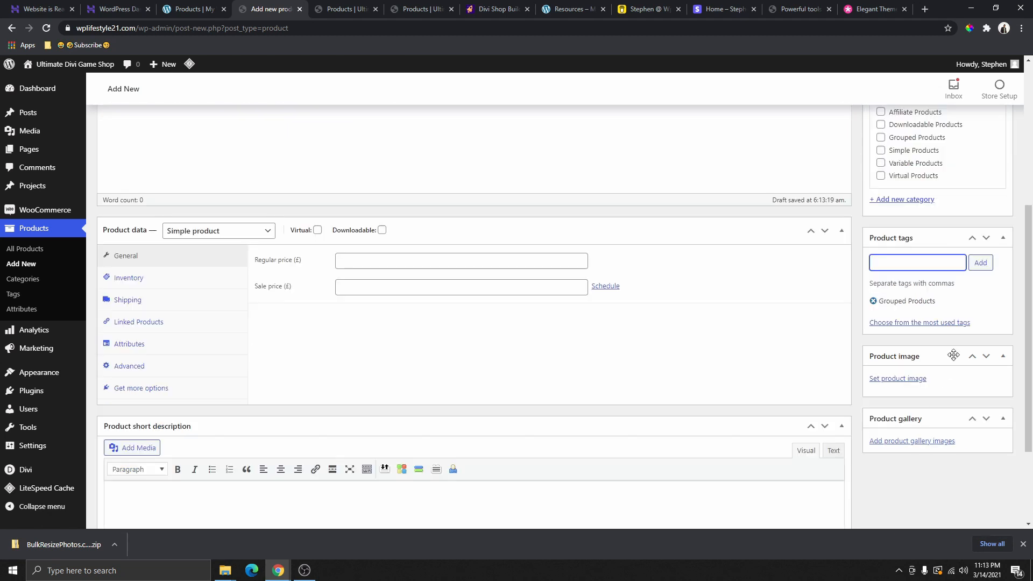
left_click(910, 381)
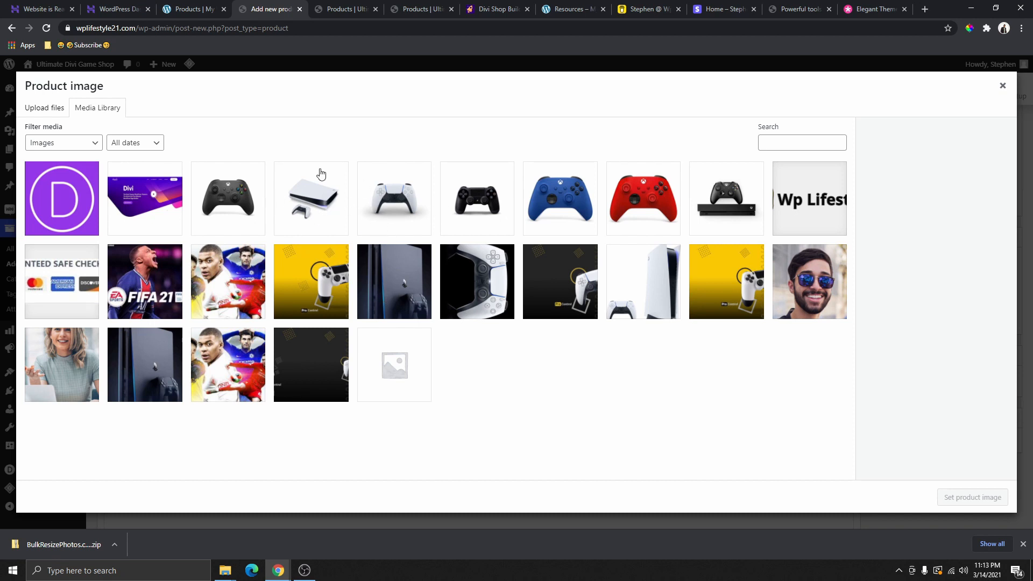
left_click(309, 206)
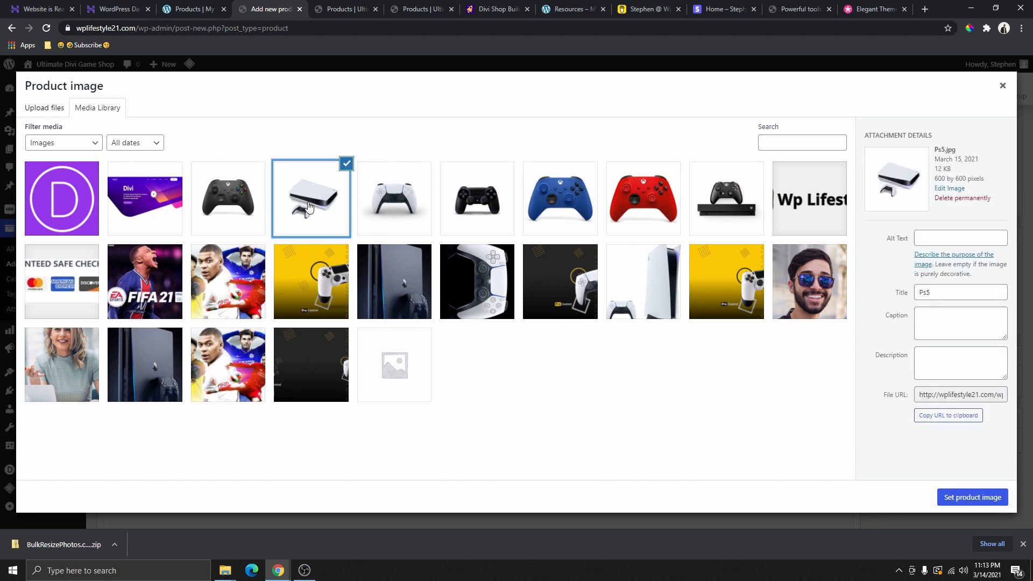
left_click(986, 497)
Change the product type from simple to Grouped product
scroll(484, 344, "up", 1)
left_click(259, 338)
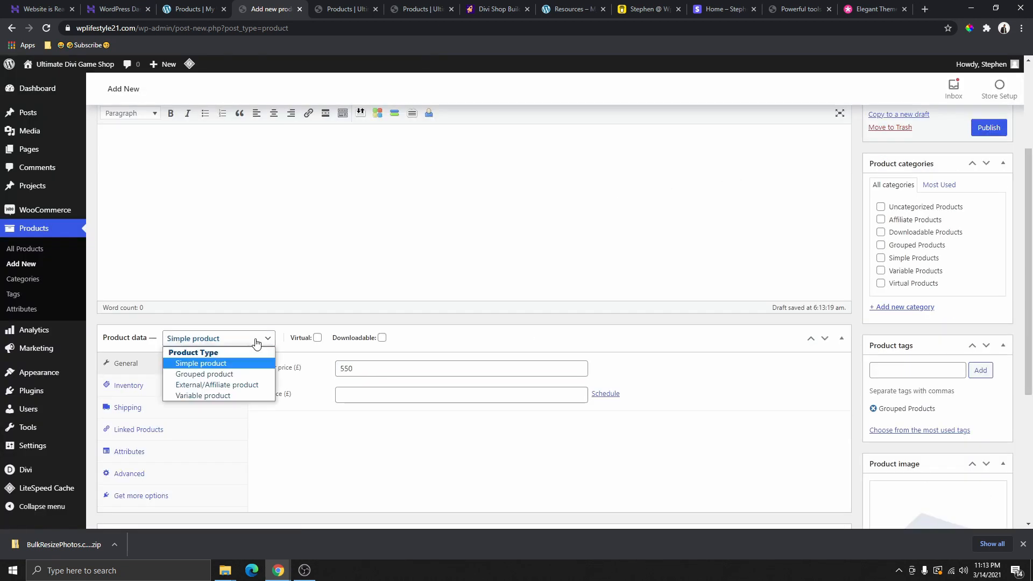
left_click(212, 375)
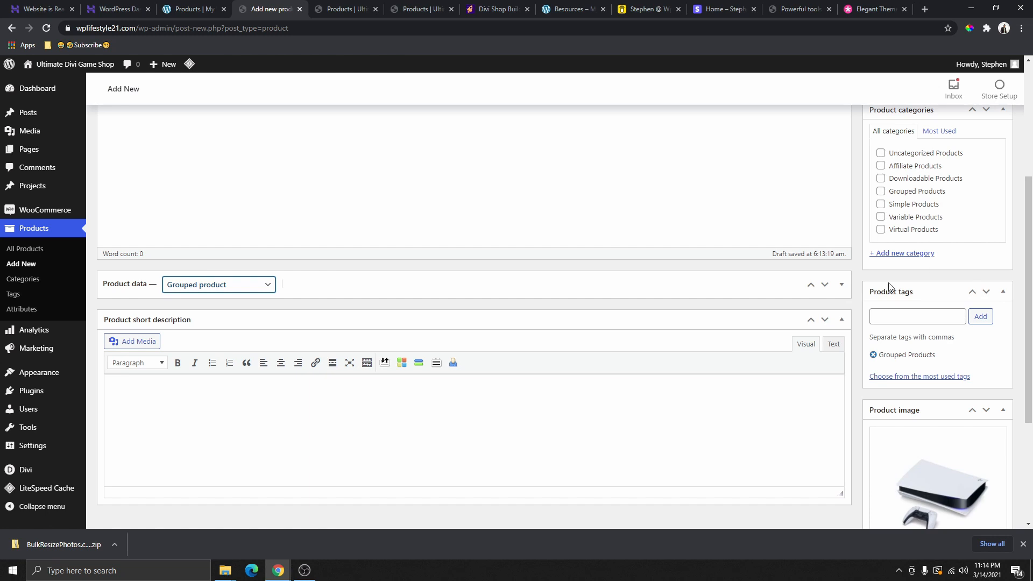
scroll(937, 313, "down", 2)
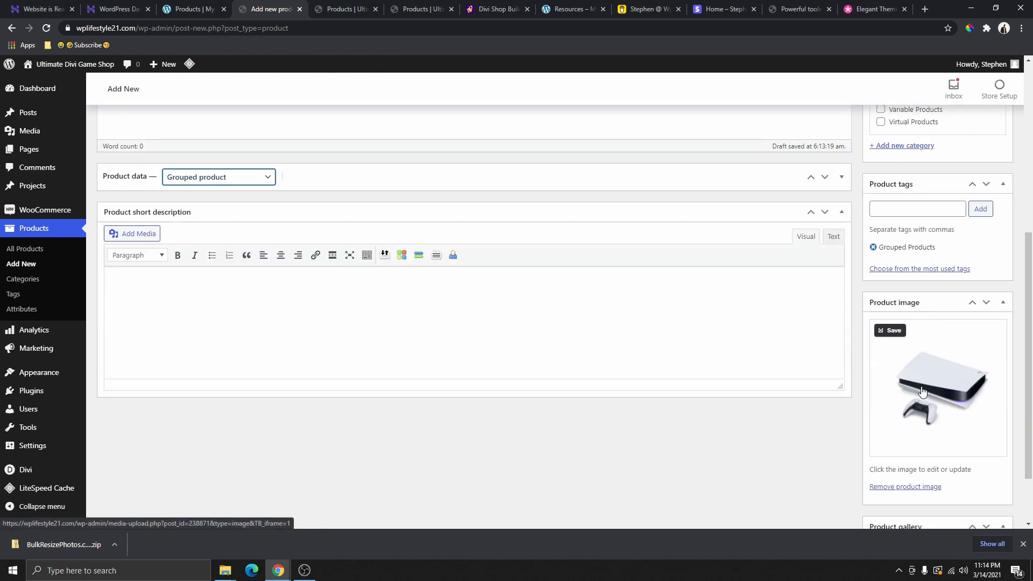
scroll(913, 401, "up", 1)
scroll(635, 238, "up", 5)
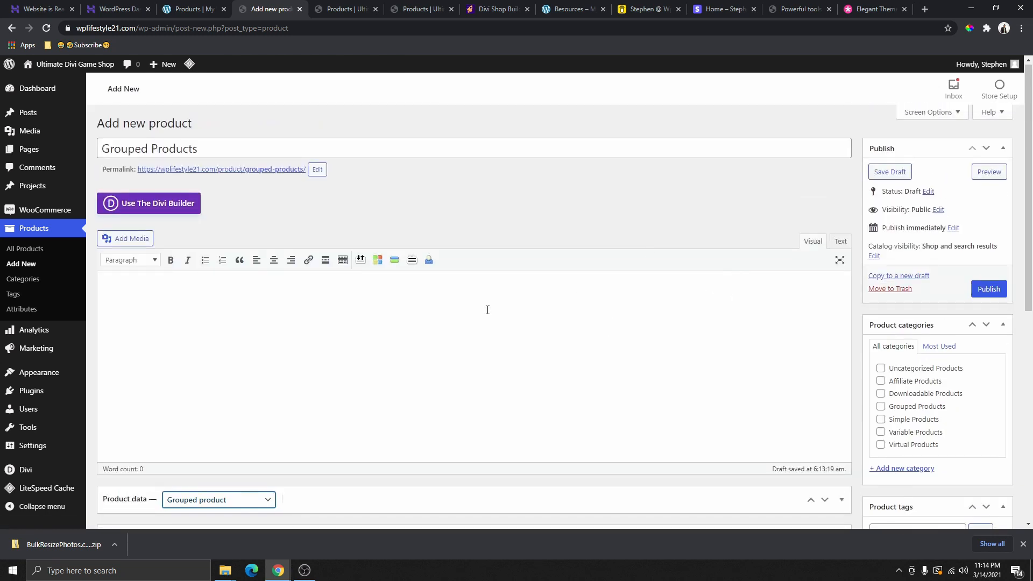
Generate five paragraphs of lorem ipsum with the browser extension and paste them into the product's main description
left_click(987, 28)
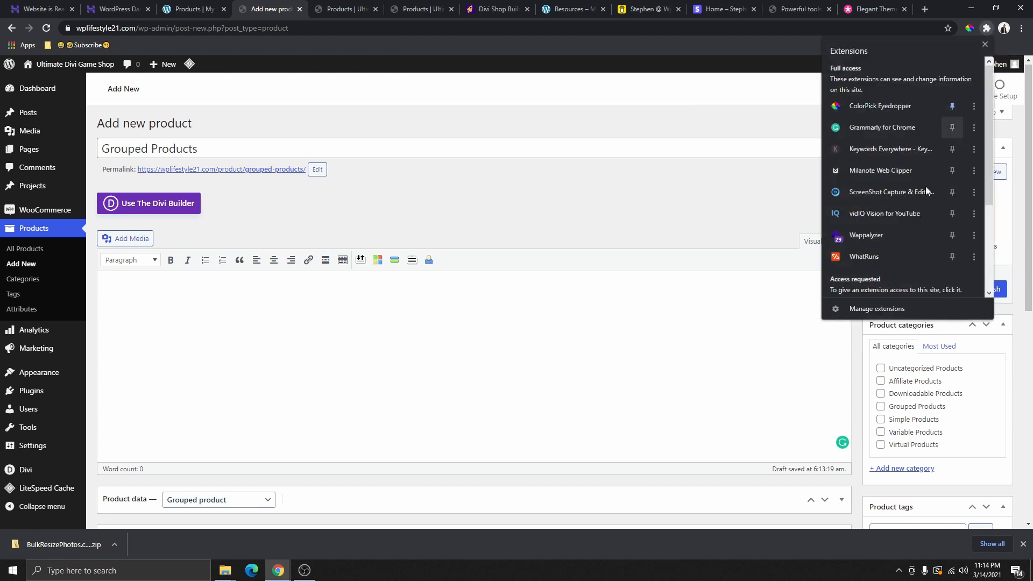
scroll(883, 249, "down", 3)
left_click(878, 265)
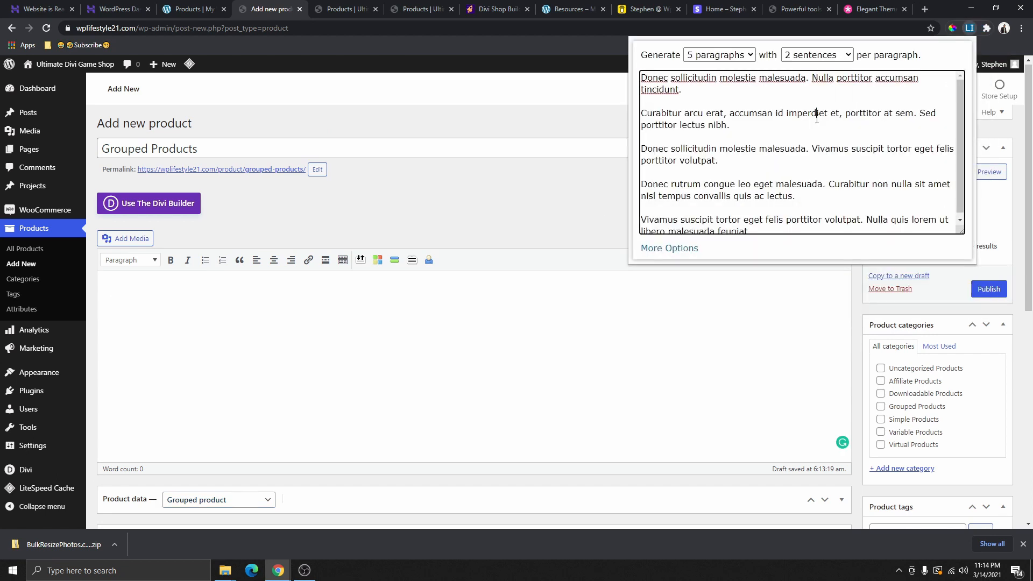
key("ctrl+a")
key("ctrl+c")
left_click(401, 327)
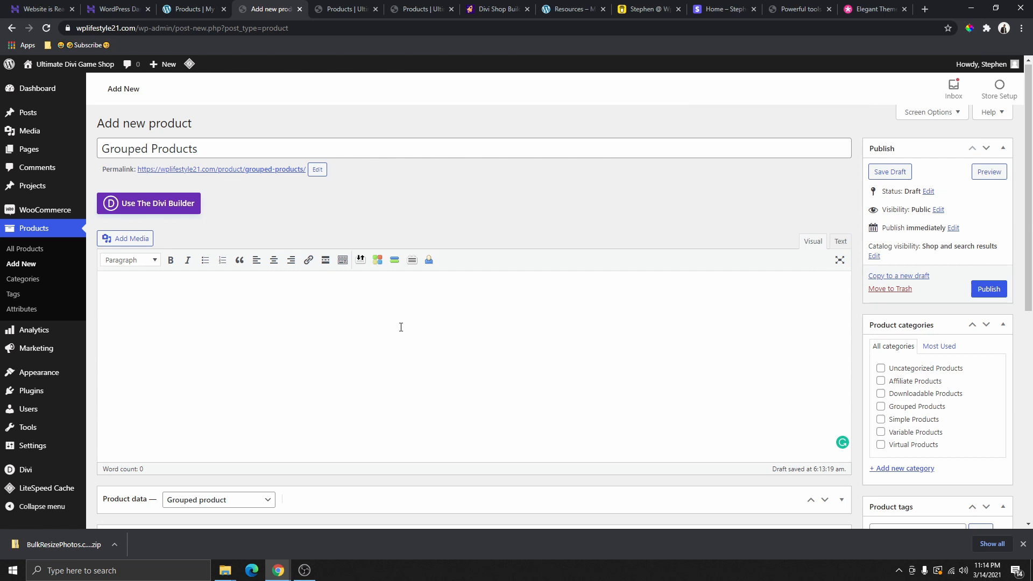
key("ctrl+v")
Fill the product short description with the first two paragraphs of the copied placeholder text and publish the Grouped Products product
scroll(404, 316, "down", 7)
left_click(304, 231)
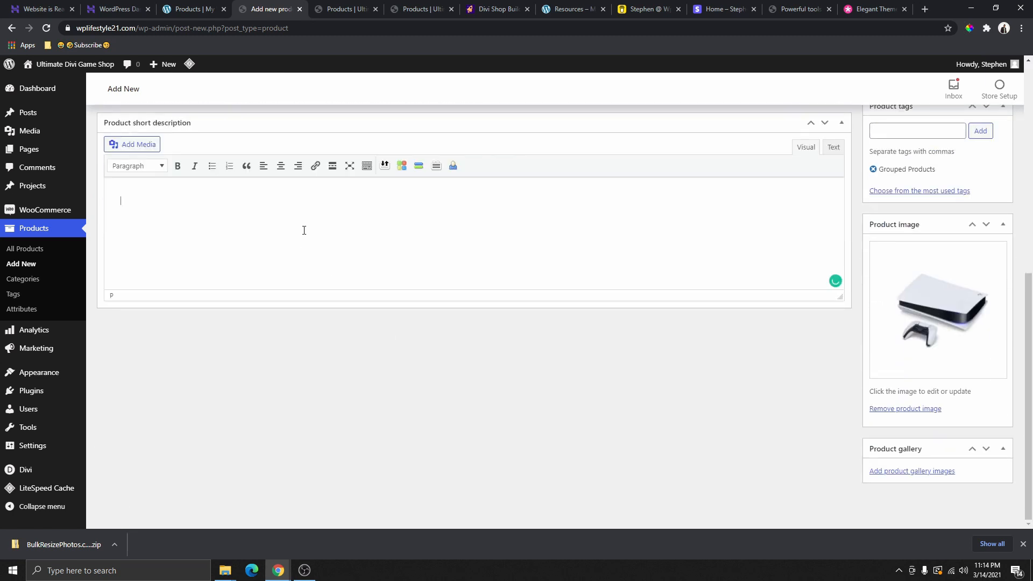
right_click(304, 230)
left_click(247, 219)
key("ctrl+v")
left_click_drag(441, 281, 107, 209)
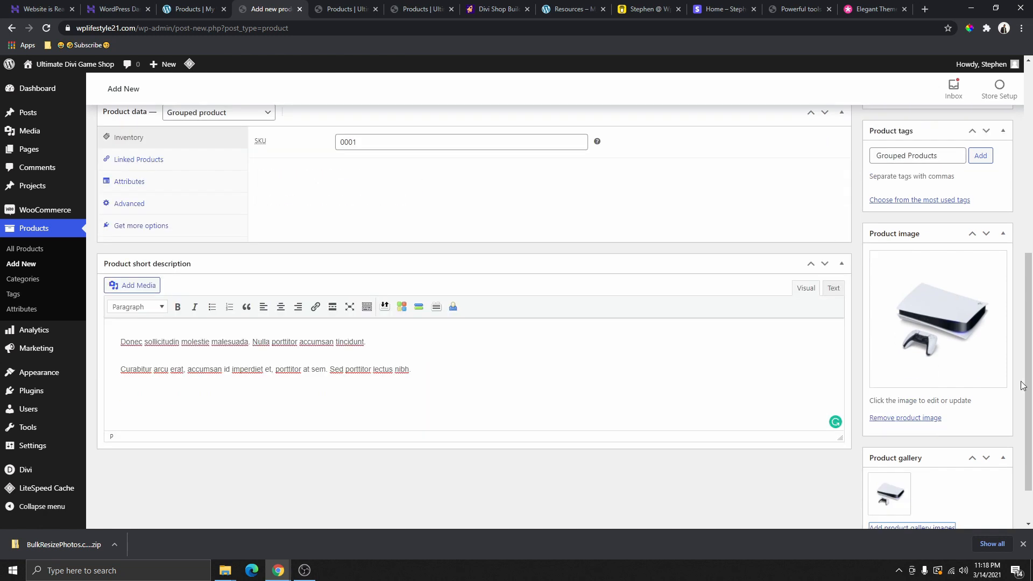
scroll(963, 365, "up", 7)
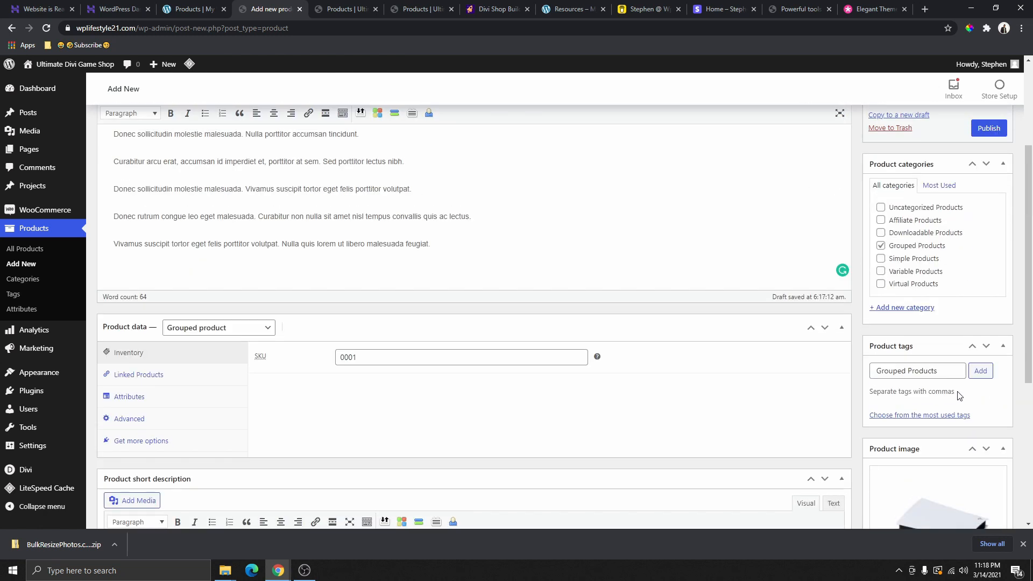
left_click(982, 291)
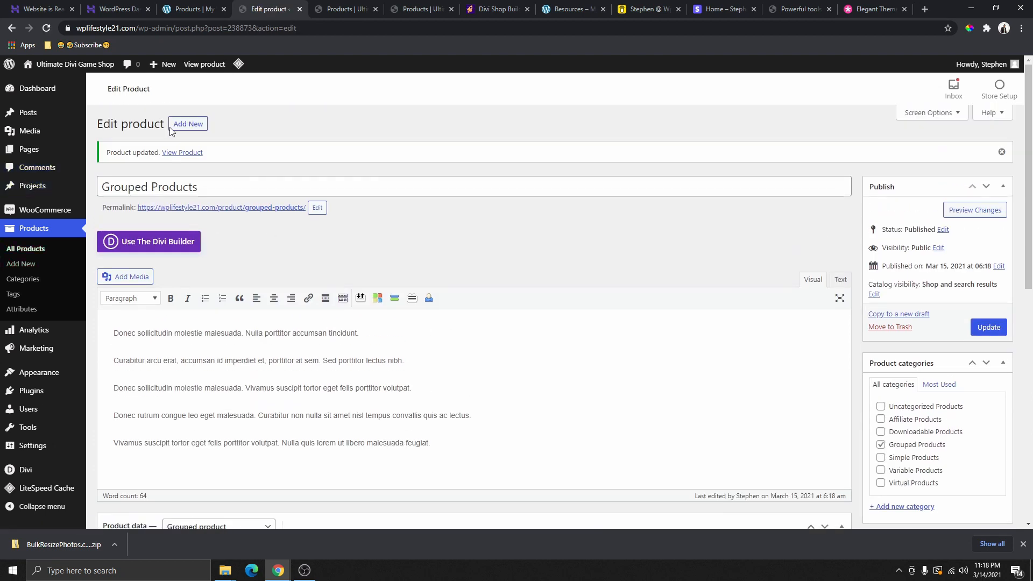
Start a new product and name it Grouped Products + Black, copying the first part from the matching product category
left_click(188, 124)
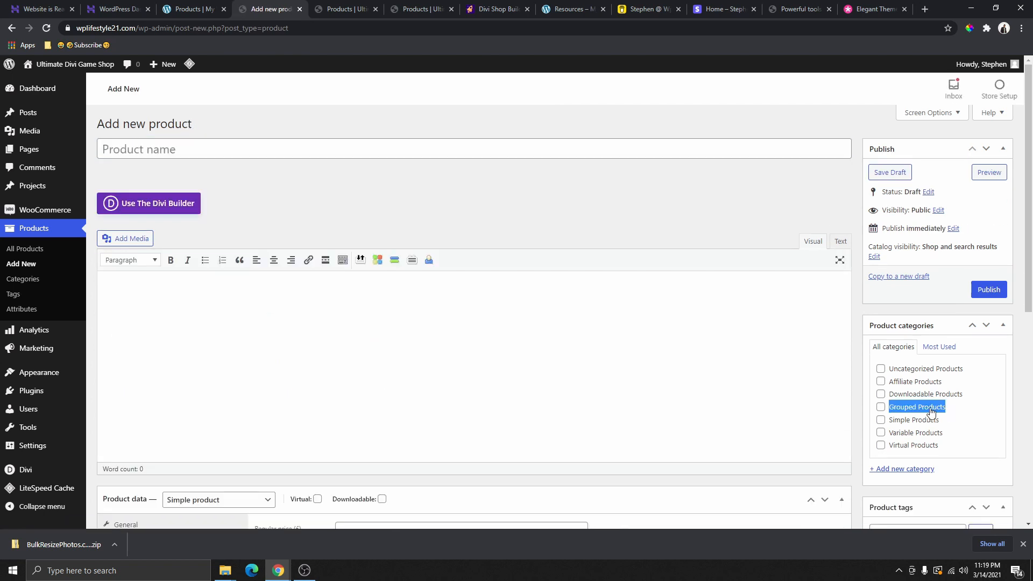
right_click(930, 409)
left_click(915, 419)
left_click(175, 151)
right_click(168, 150)
left_click(194, 232)
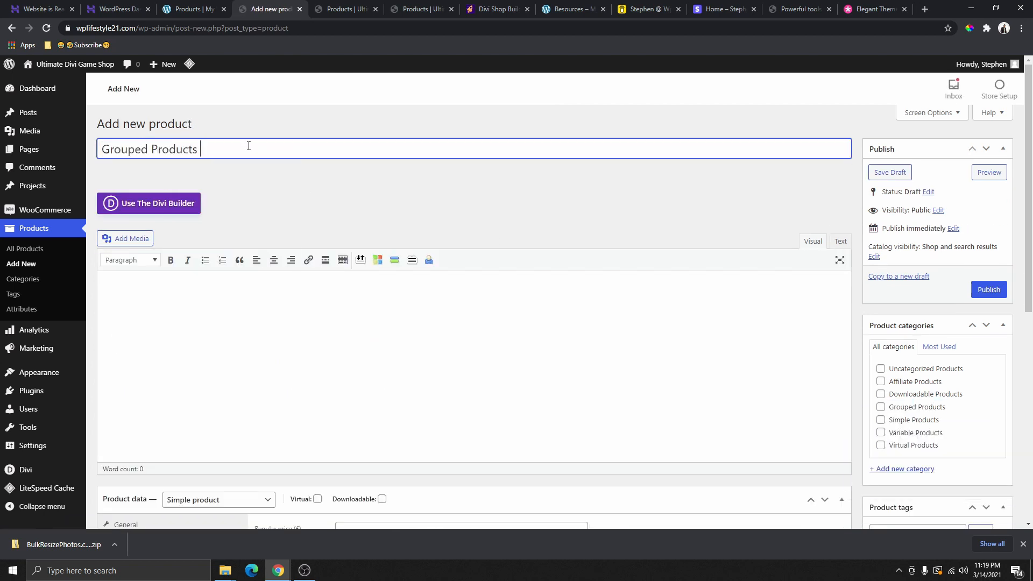
type("+ Black")
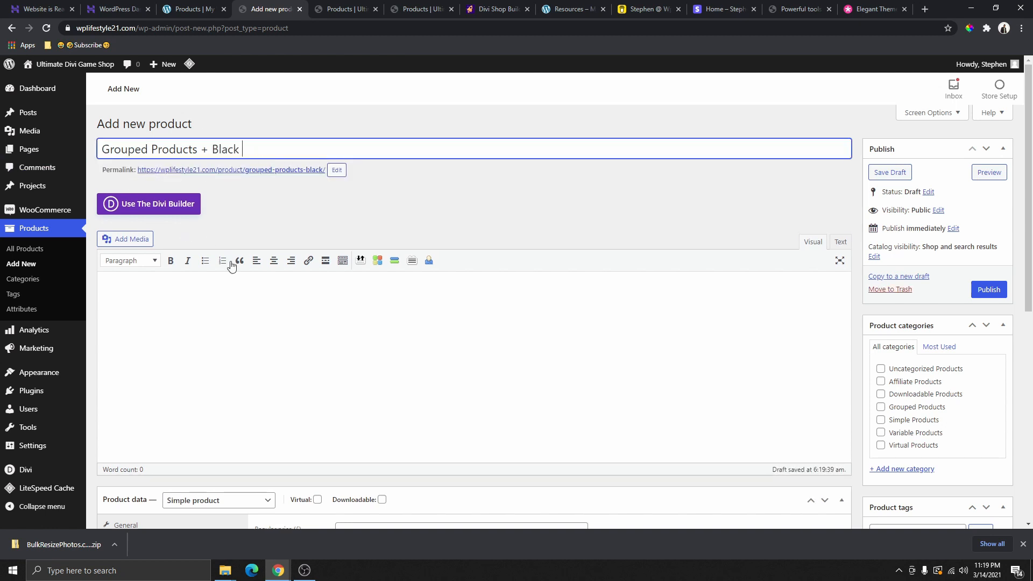
Set the catalog visibility of the Grouped Products + Black product to Hidden
scroll(214, 281, "down", 1)
scroll(325, 281, "down", 5)
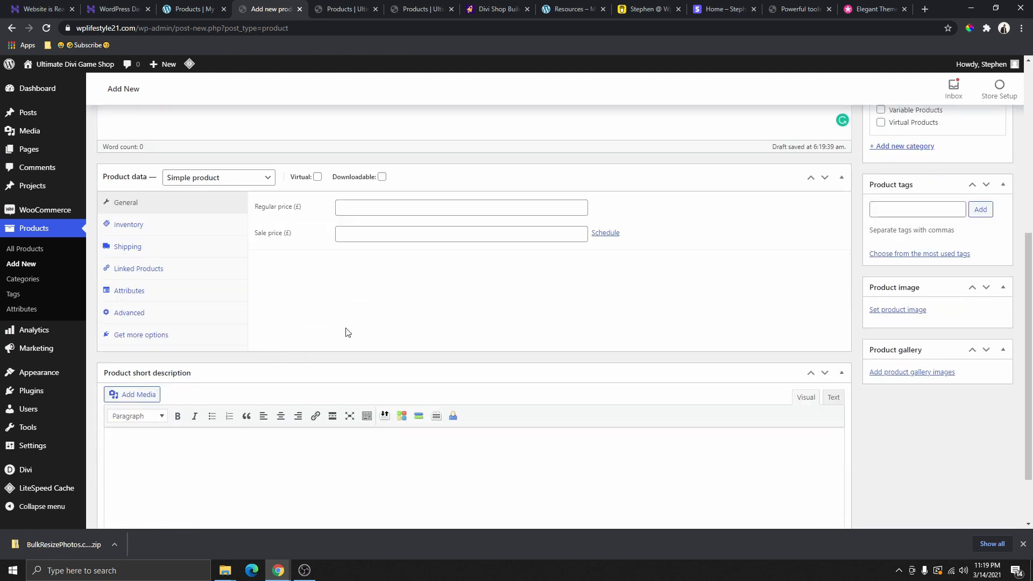
scroll(346, 332, "up", 5)
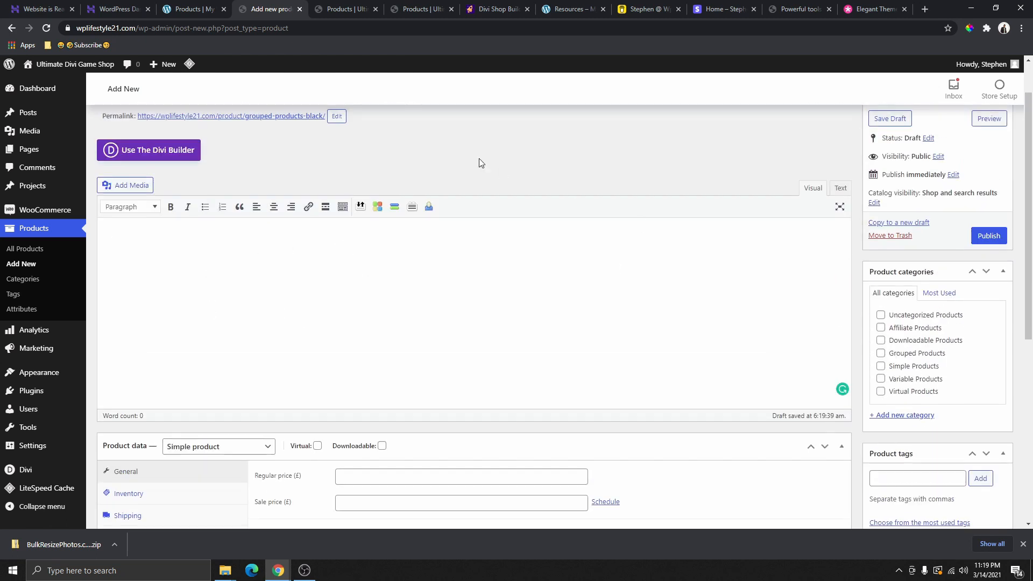
left_click(355, 260)
scroll(275, 299, "up", 1)
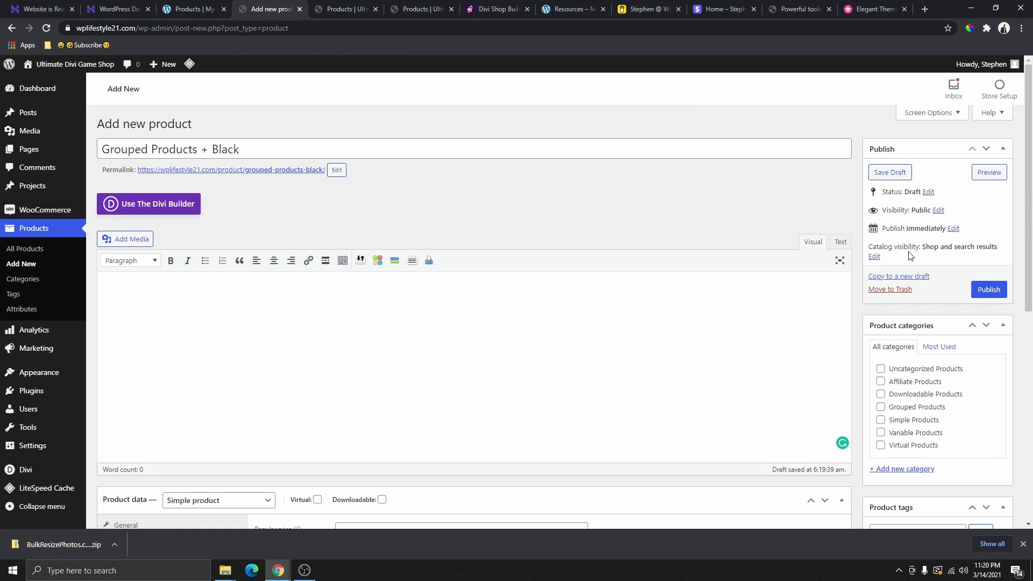
left_click(874, 257)
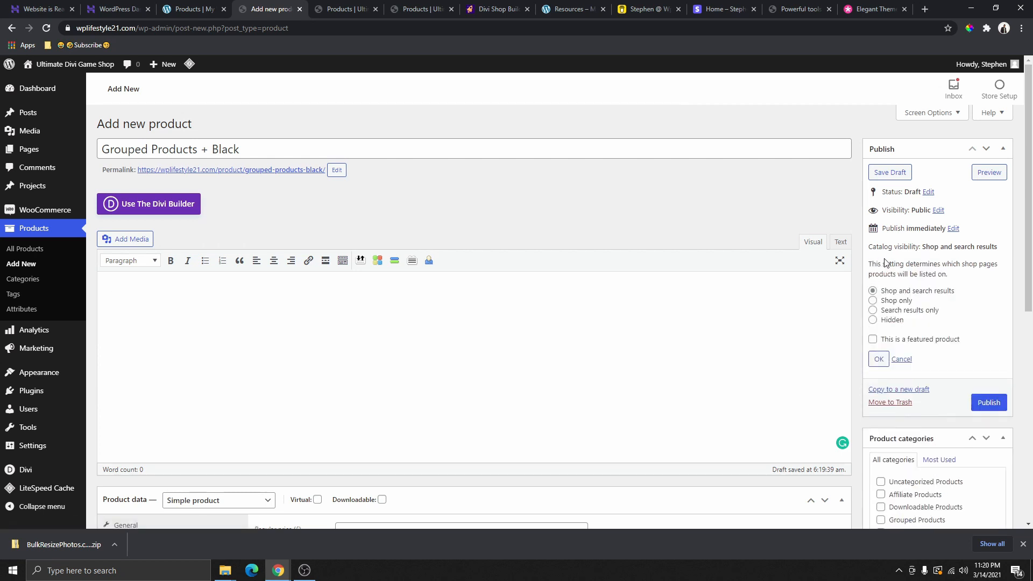
left_click(874, 320)
left_click(878, 360)
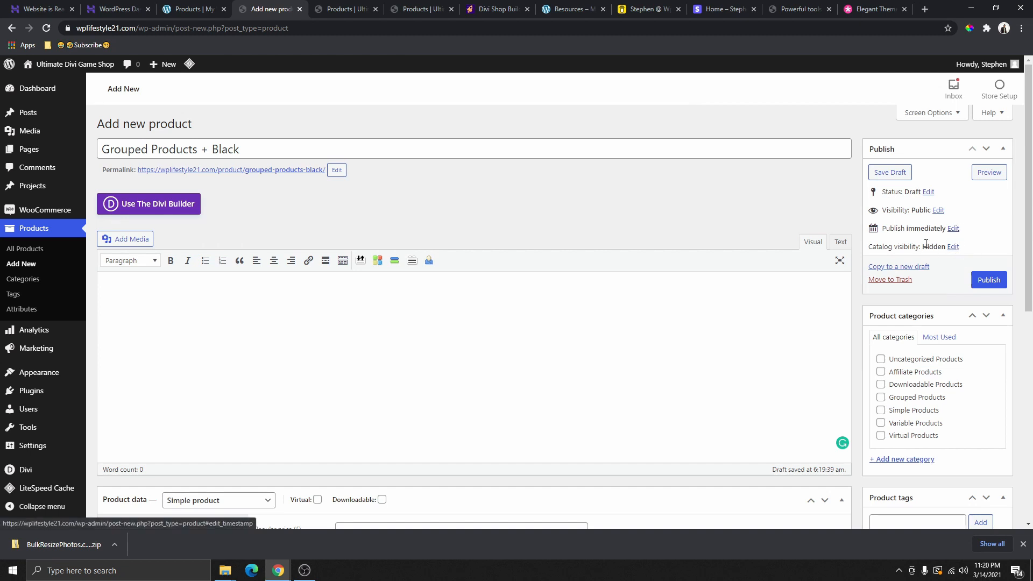
Set PS5-Controller.jpg from the media library as the image of the Grouped Products + Black product
scroll(931, 312, "down", 2)
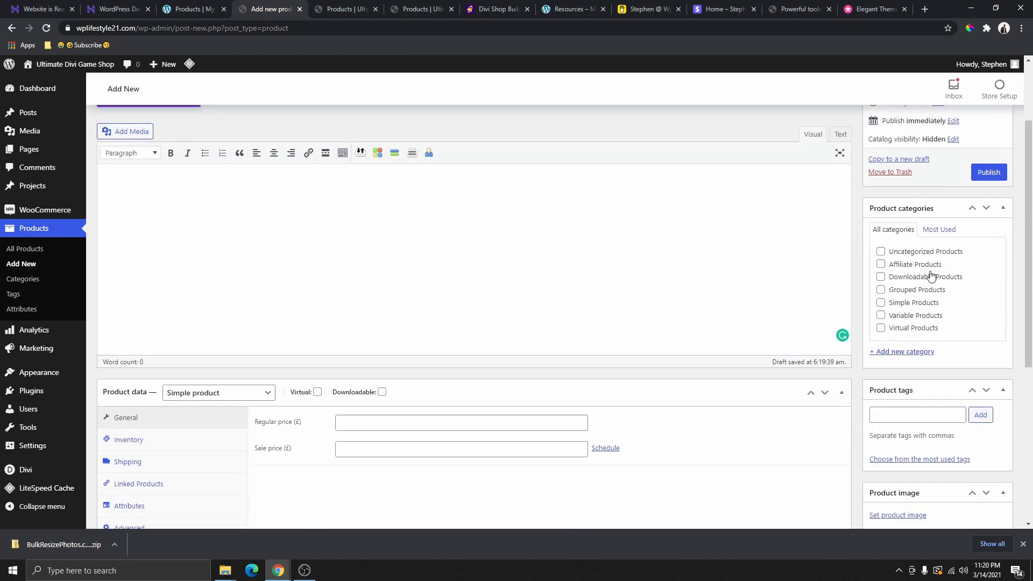
scroll(915, 302, "down", 2)
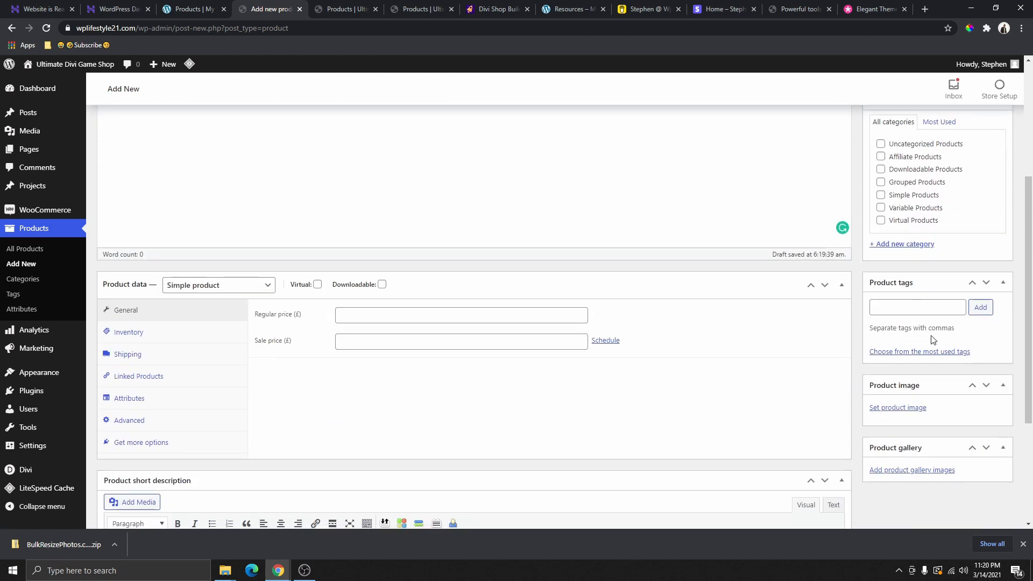
scroll(922, 344, "down", 3)
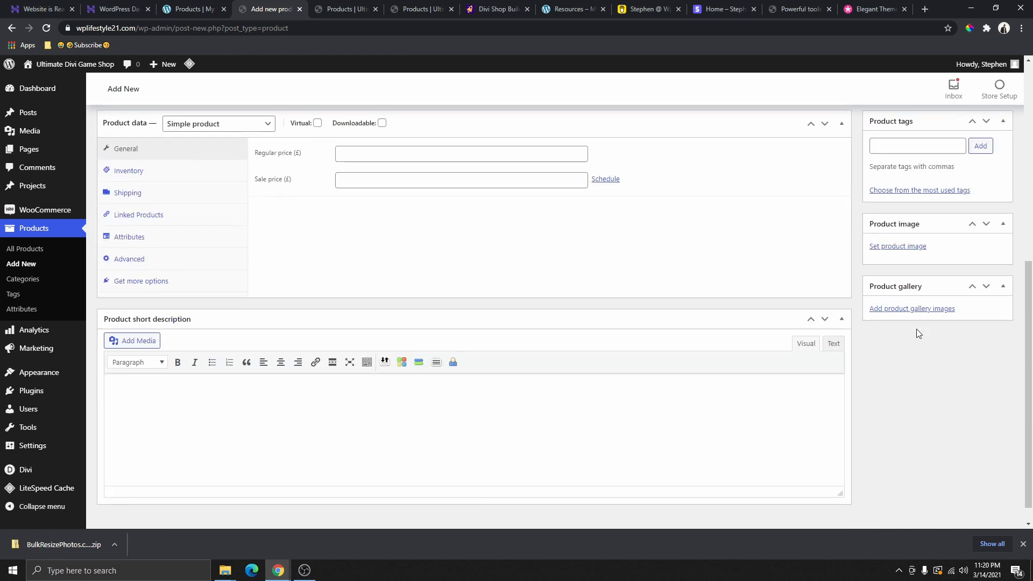
scroll(917, 333, "up", 2)
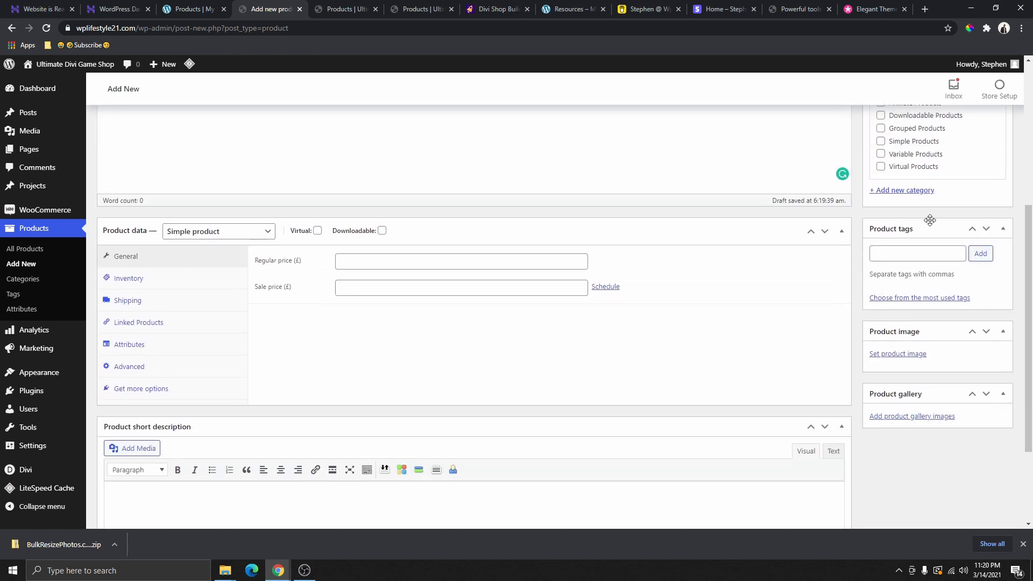
left_click(913, 355)
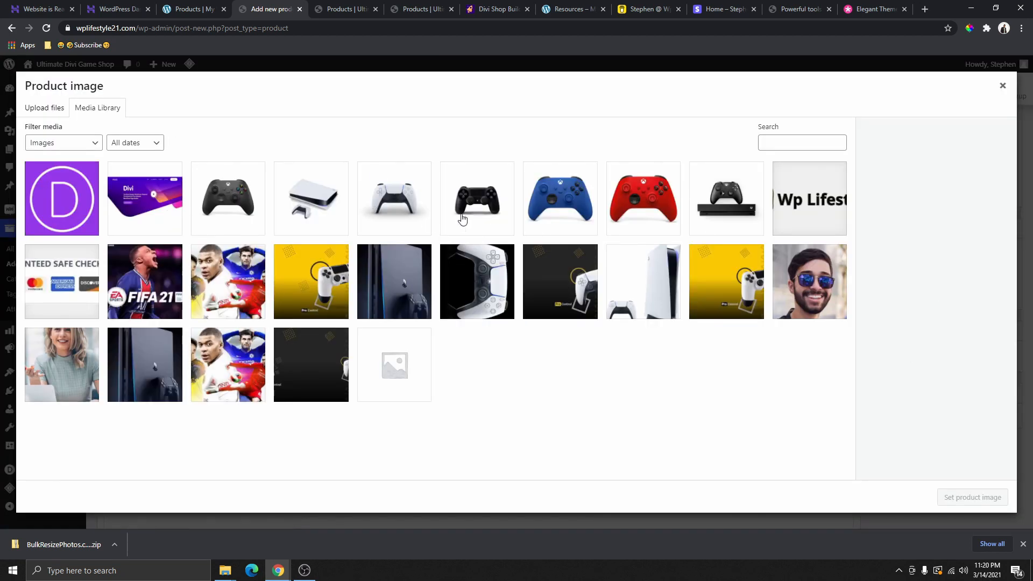
left_click(398, 201)
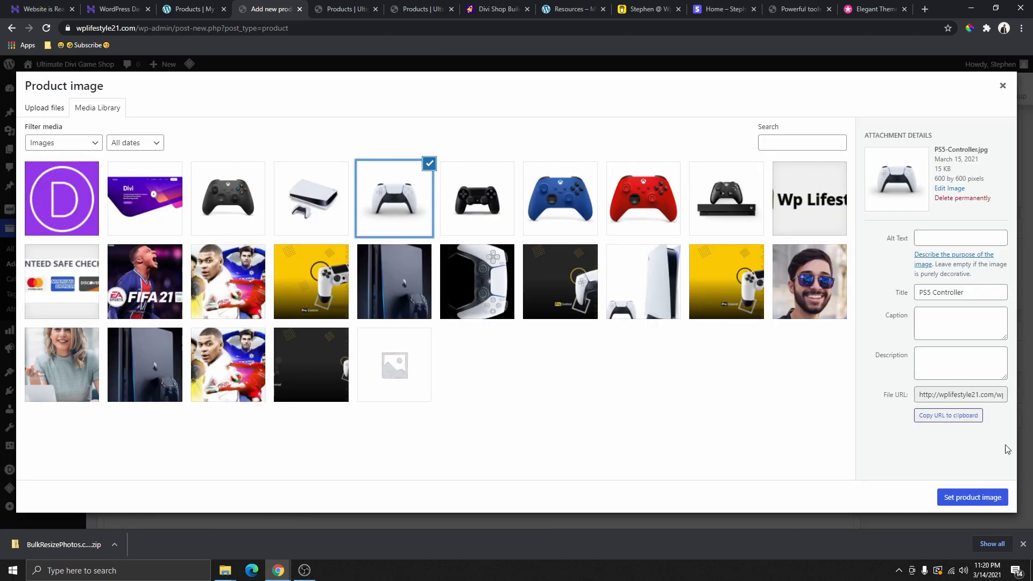
left_click(972, 497)
Open the regular price for entry and update the Grouped Products + Black product
scroll(963, 314, "down", 2)
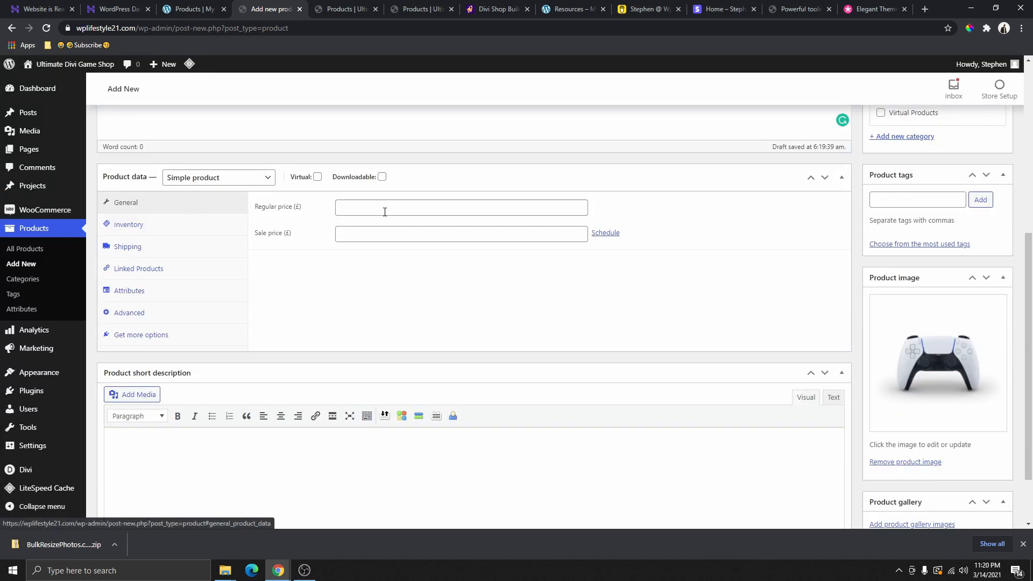
left_click(389, 208)
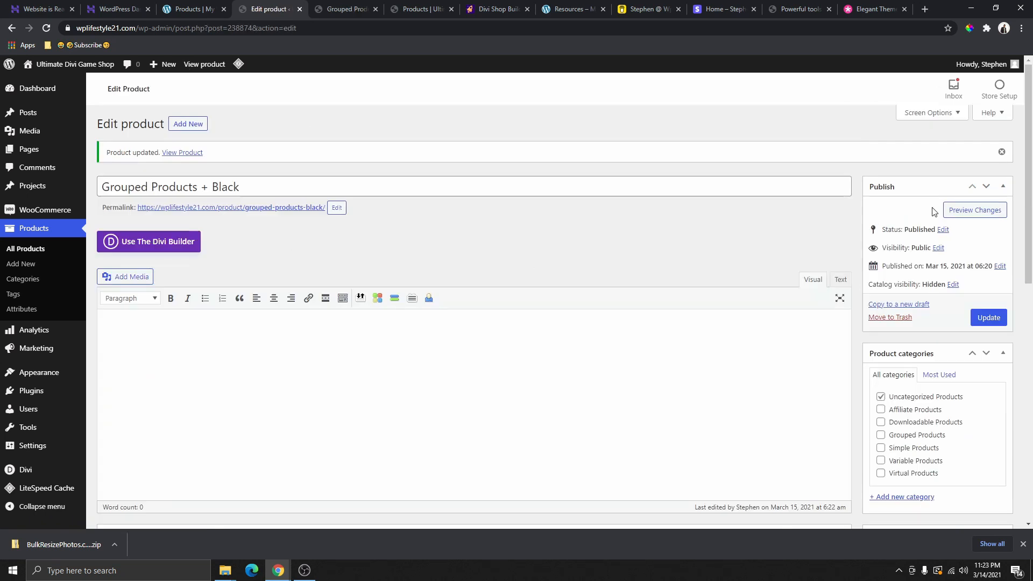
left_click(1003, 319)
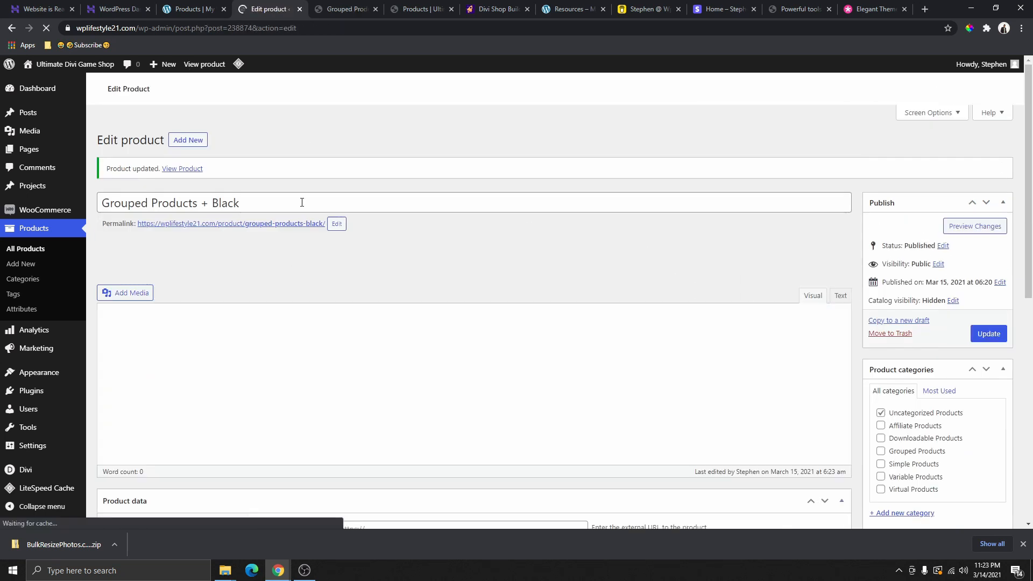
Start another product named Grouped Products + Red by copying the current product's name and replacing Black with Red
left_click_drag(242, 186, 104, 188)
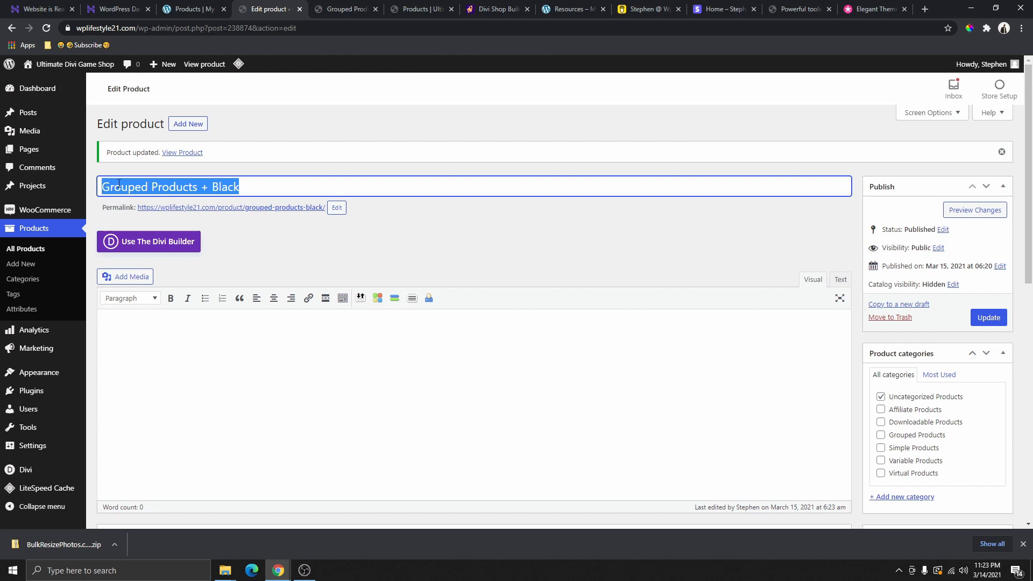
right_click(119, 184)
left_click(154, 227)
left_click(188, 124)
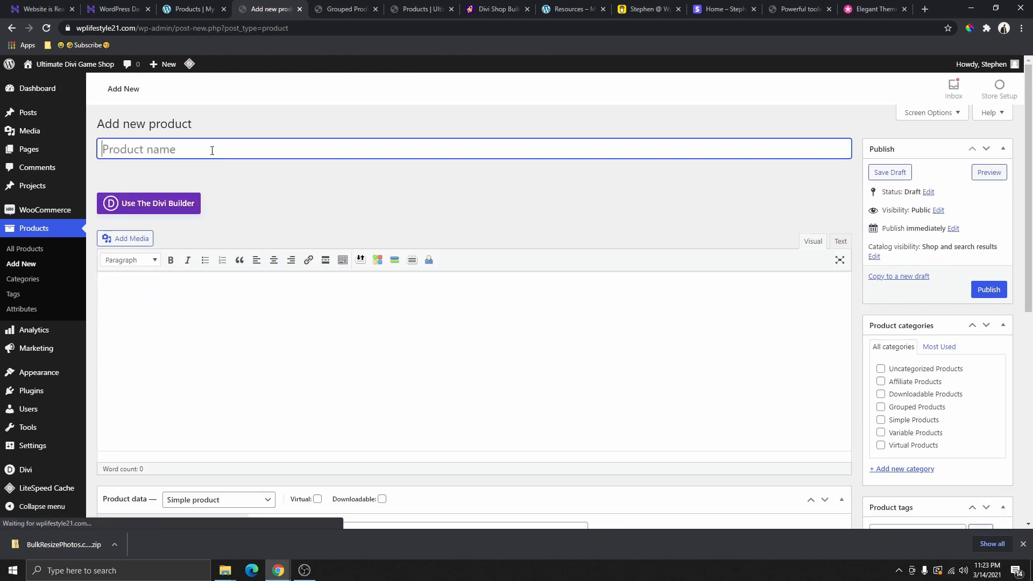
right_click(212, 150)
left_click(240, 237)
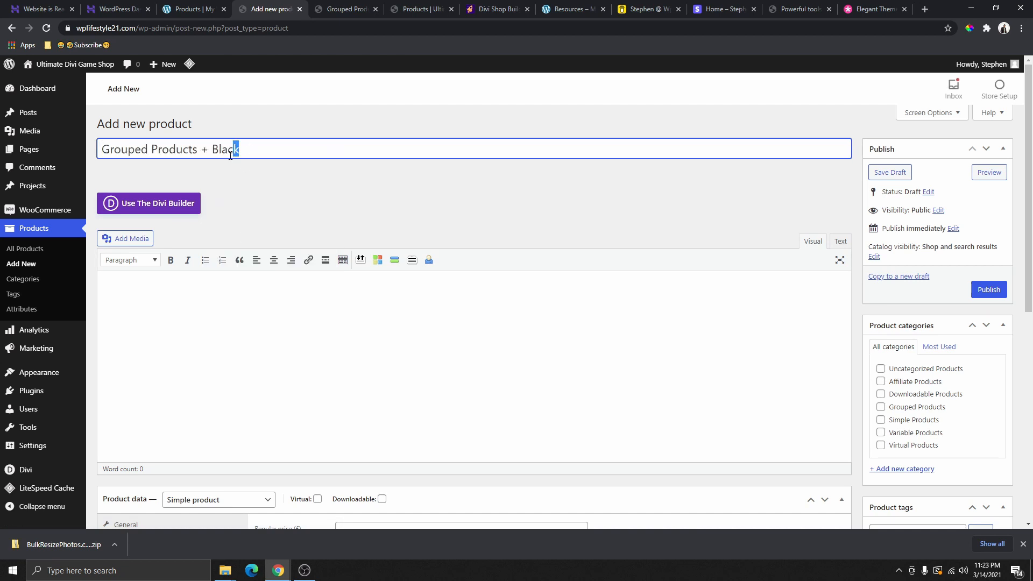
left_click_drag(230, 155, 214, 154)
type("Red")
scroll(385, 318, "down", 4)
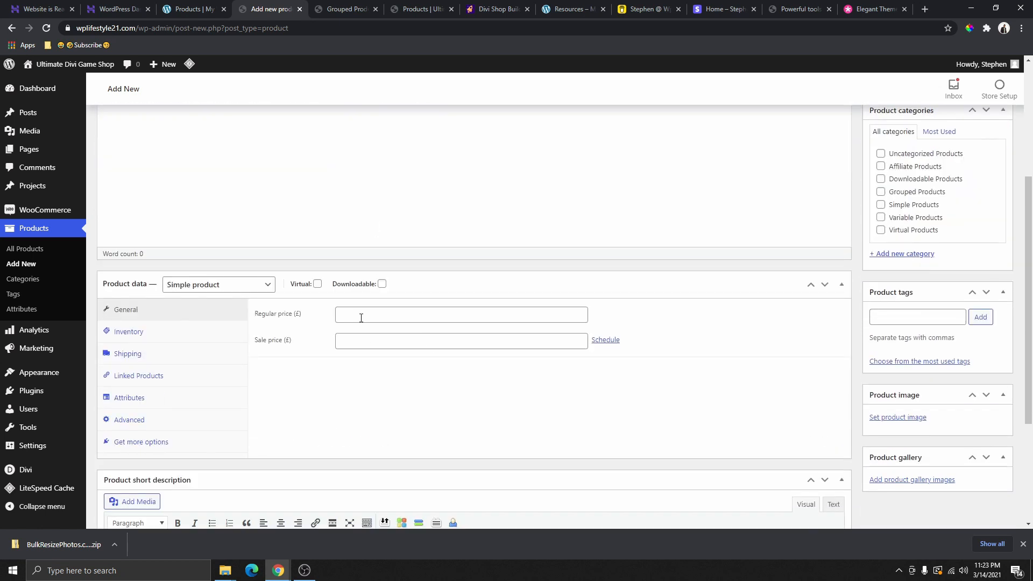
Set the regular price of the Grouped Products + Red product to 500
left_click(361, 318)
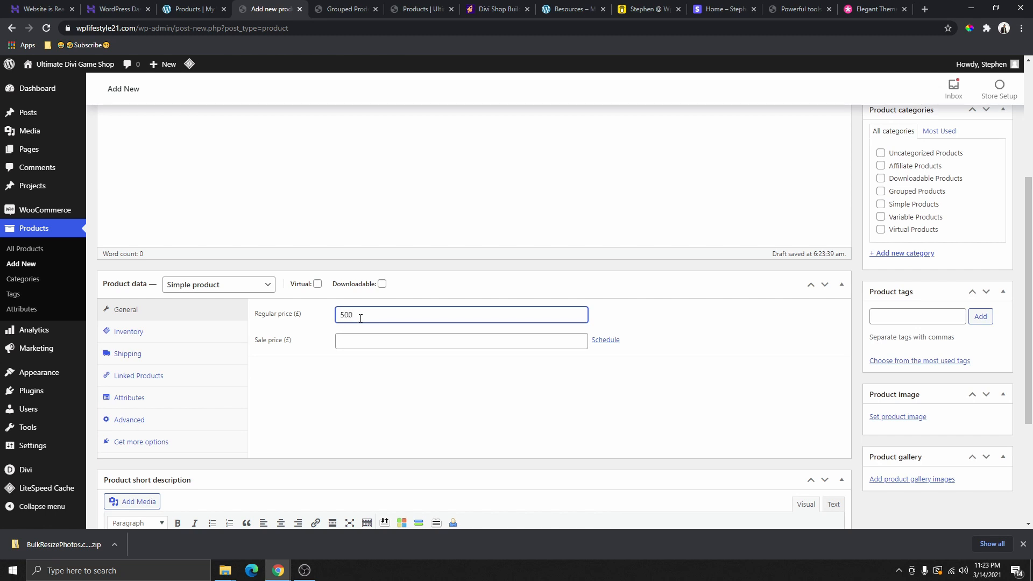
scroll(796, 323, "down", 2)
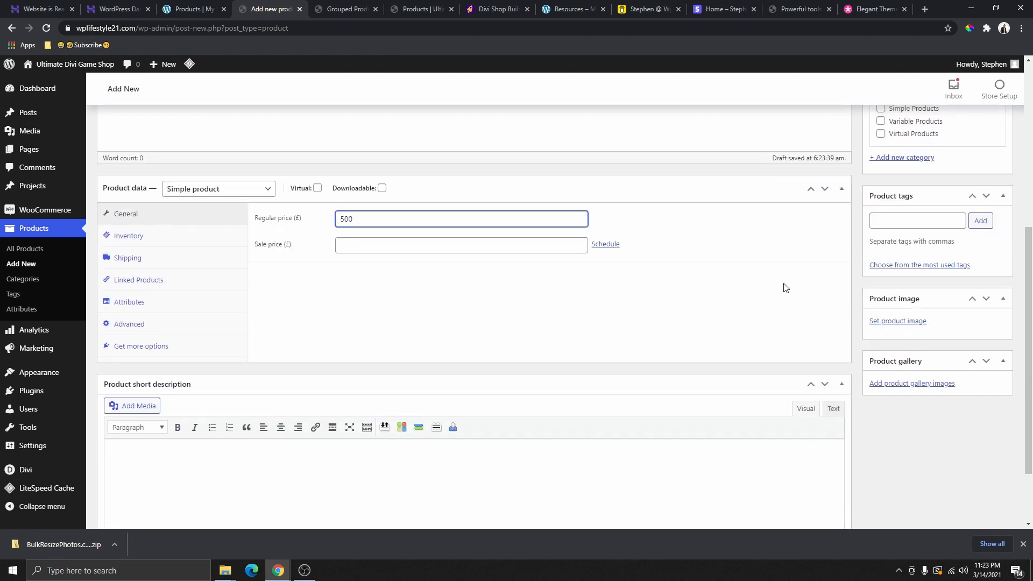
Set the catalog visibility of Grouped Products + Red to Hidden and publish the product
scroll(516, 312, "up", 3)
scroll(871, 376, "up", 4)
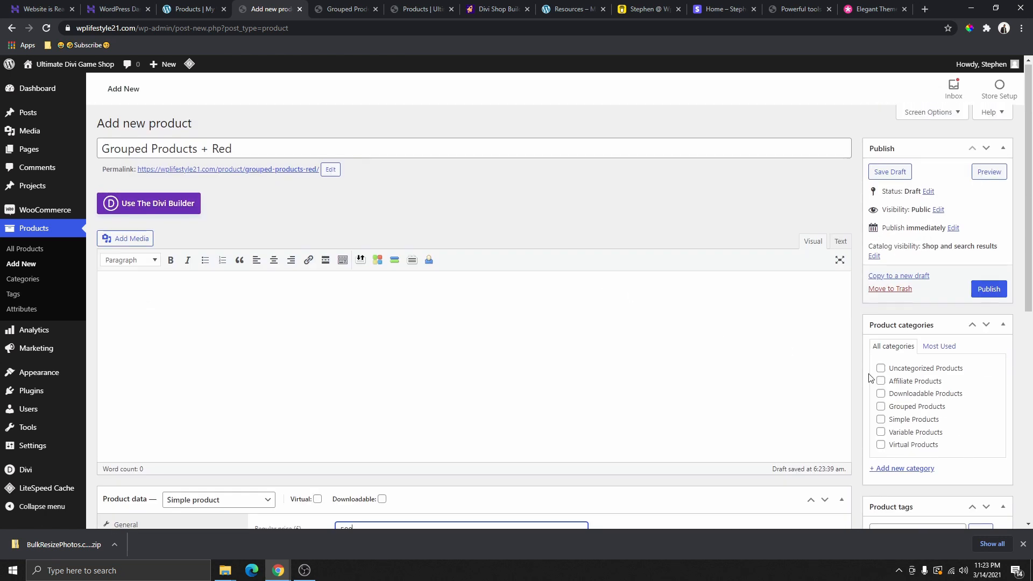
scroll(917, 362, "down", 2)
scroll(914, 345, "up", 2)
left_click(875, 257)
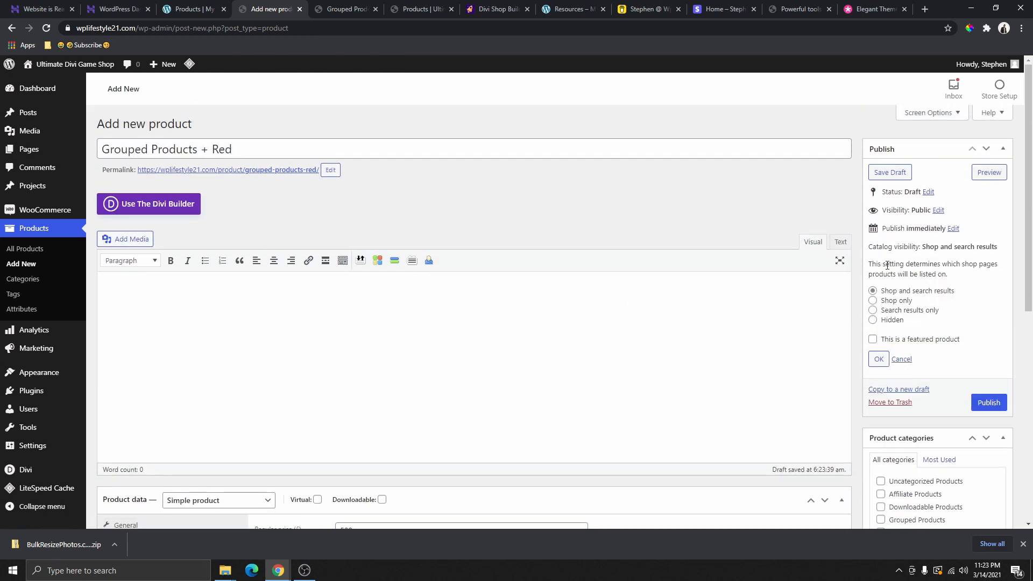
left_click(872, 319)
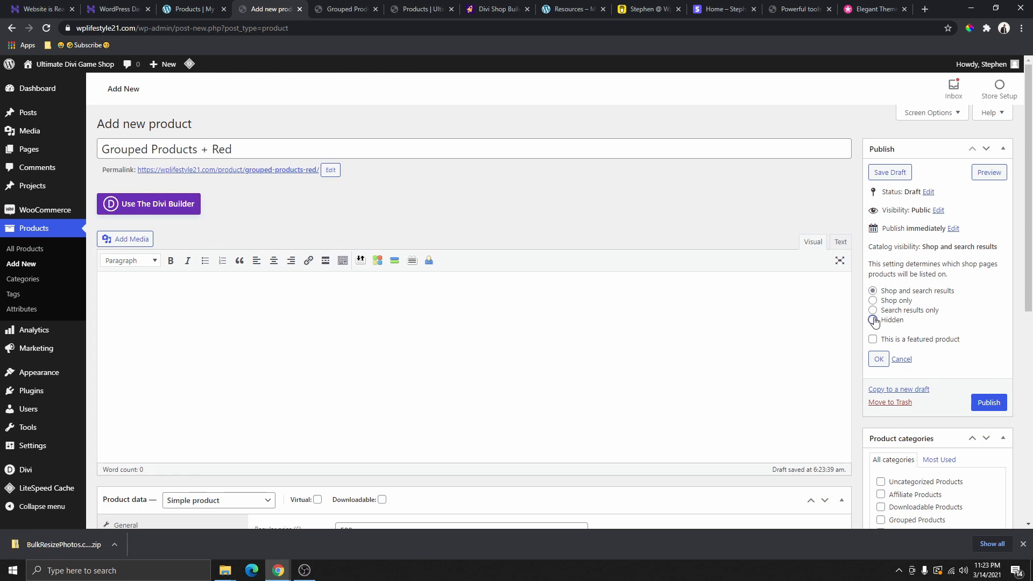
left_click(878, 360)
left_click(986, 280)
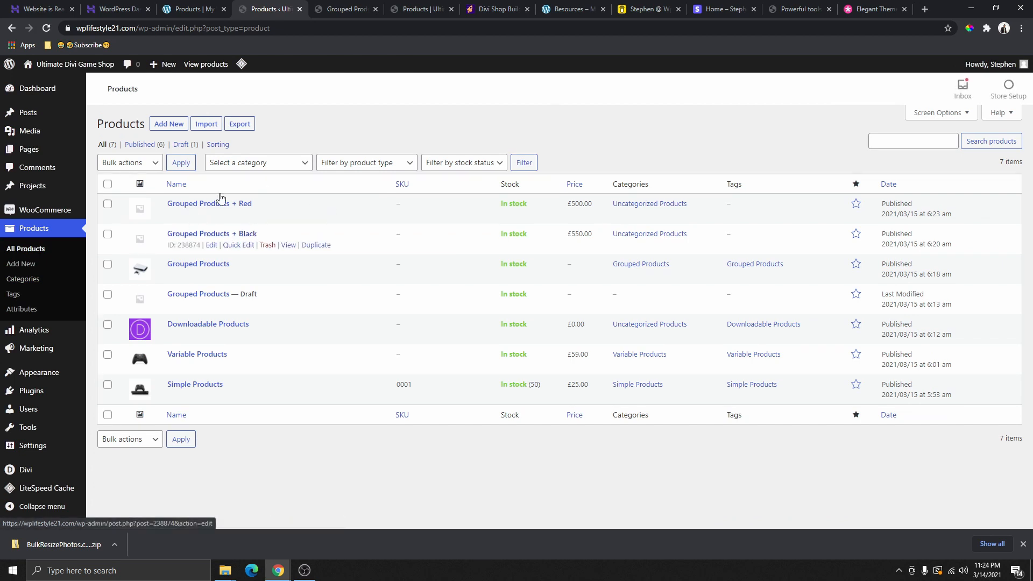
Open the Grouped Products item from the shop page and examine its layout, description and purchase options
left_click(334, 9)
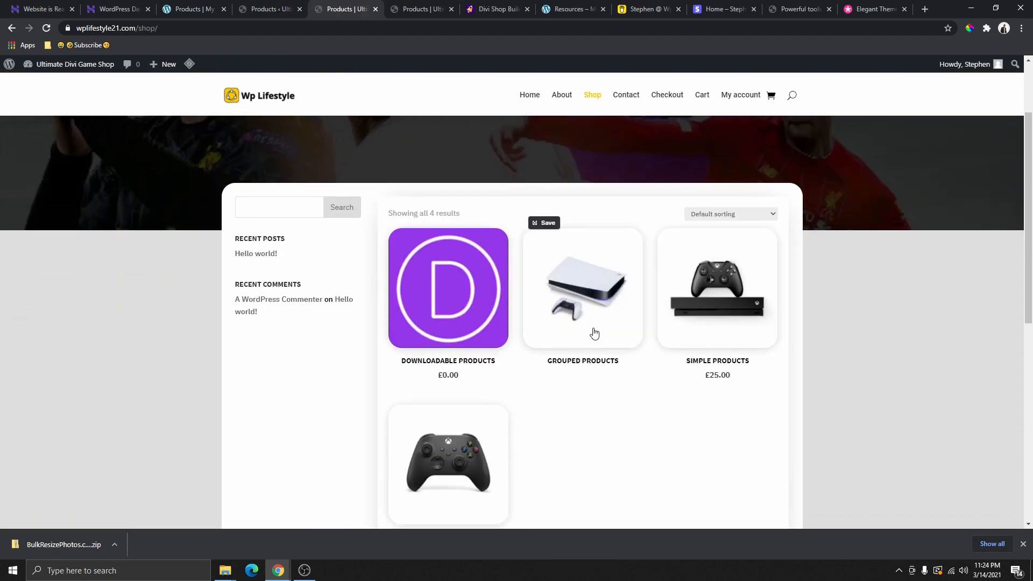
left_click(595, 332)
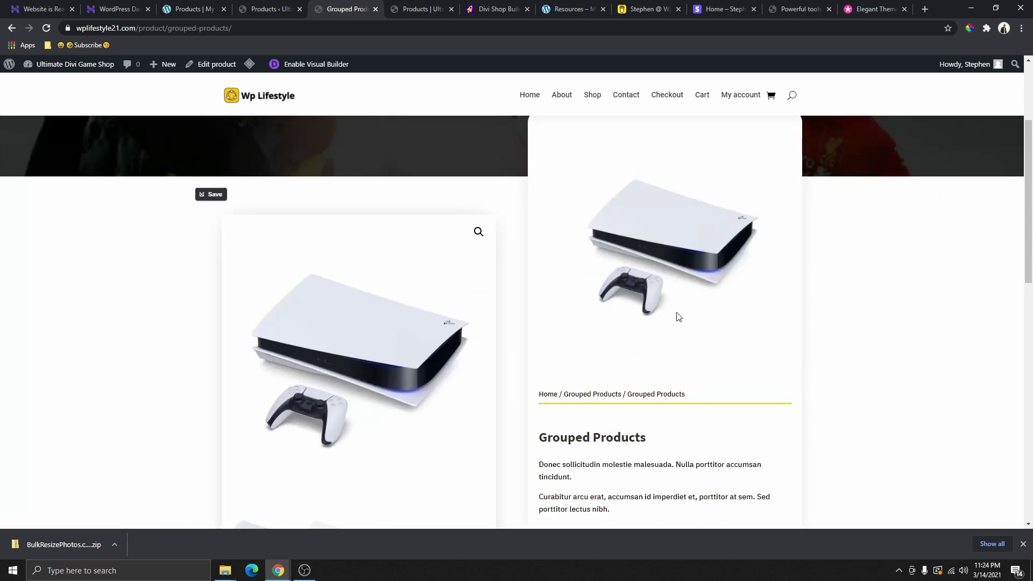
scroll(659, 266, "up", 3)
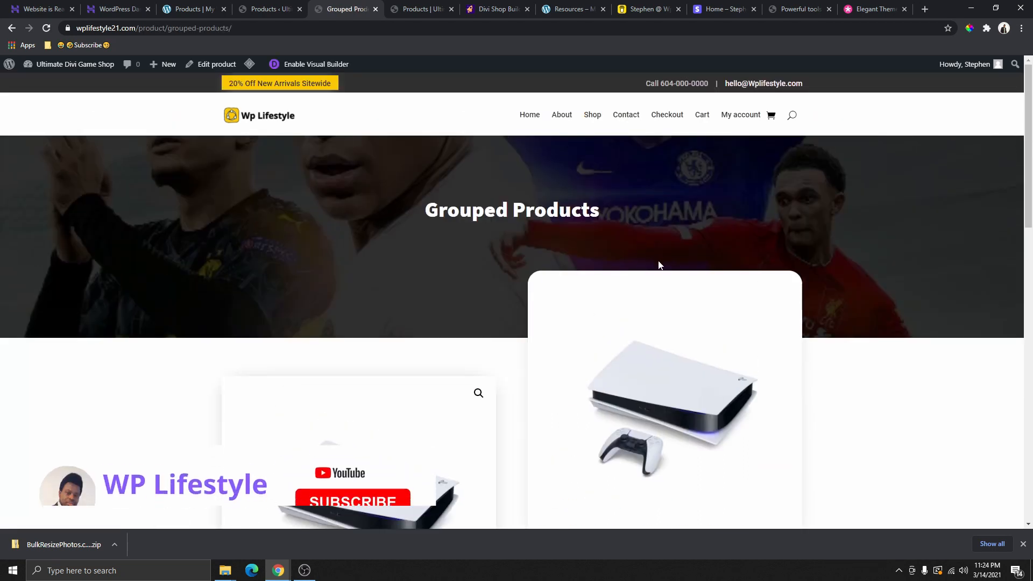
scroll(659, 265, "down", 4)
scroll(637, 318, "down", 5)
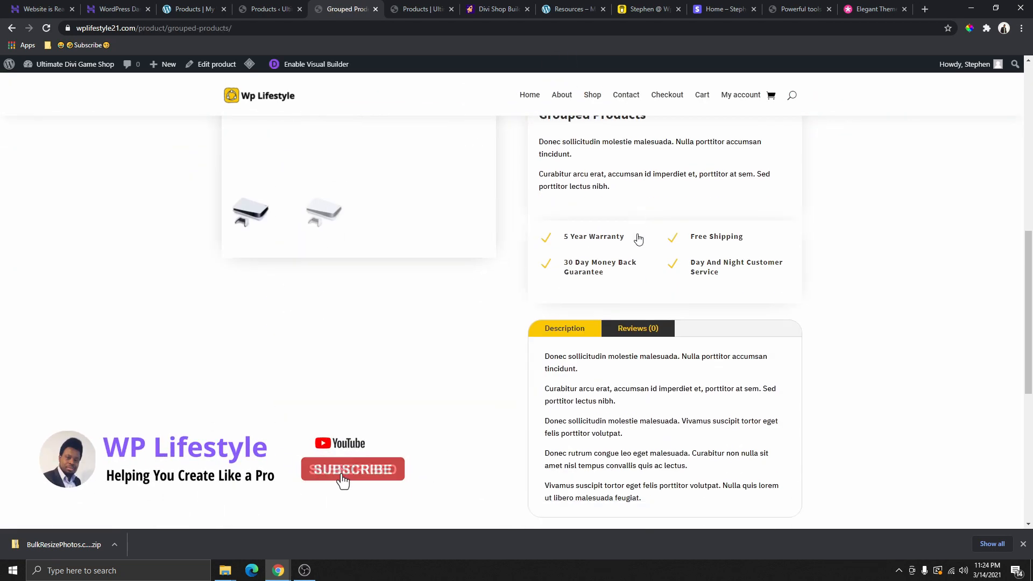
scroll(643, 245, "up", 8)
scroll(630, 297, "down", 3)
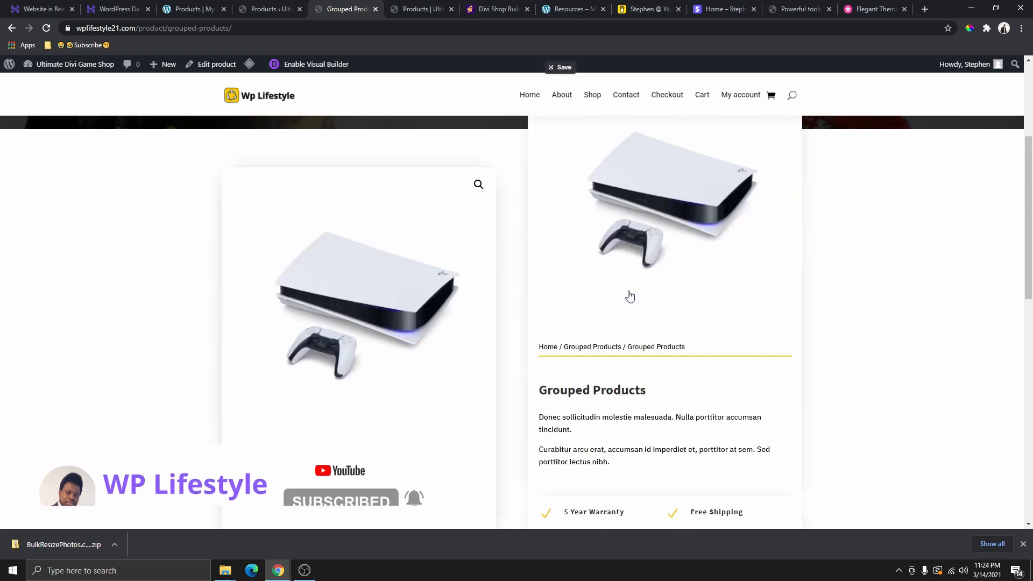
scroll(630, 296, "down", 5)
scroll(635, 253, "up", 4)
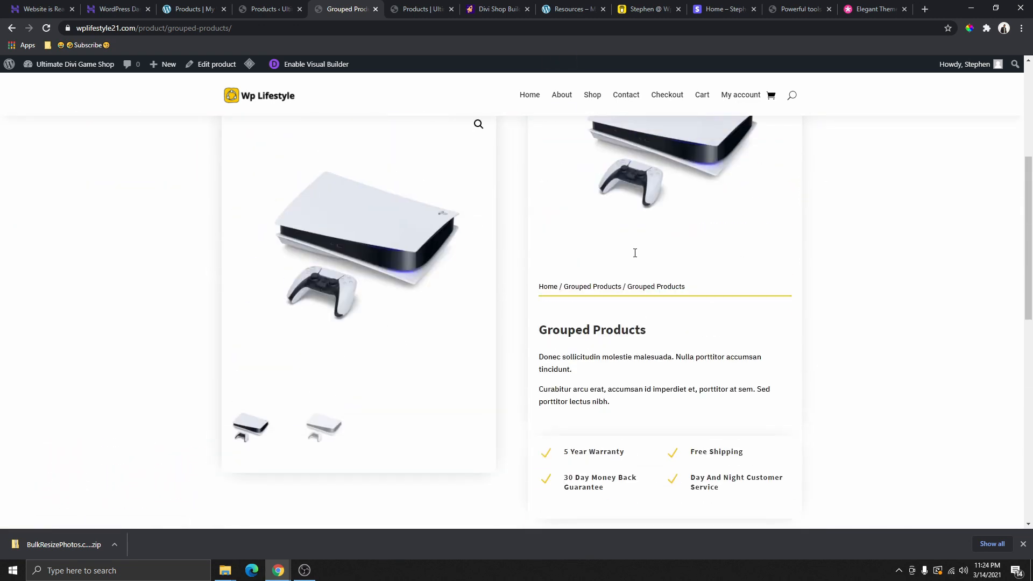
scroll(632, 255, "up", 5)
scroll(414, 253, "down", 2)
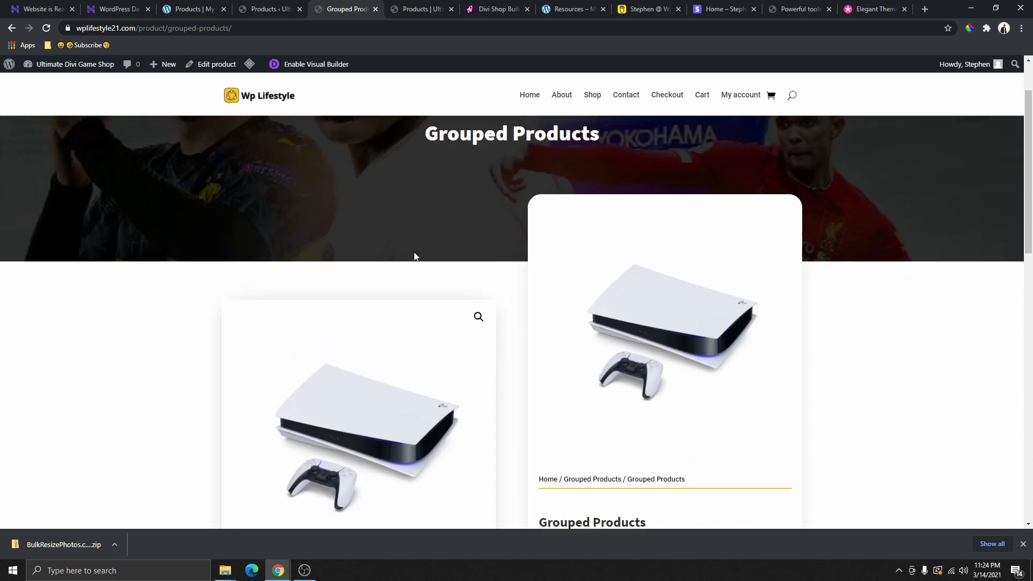
scroll(658, 353, "up", 2)
scroll(635, 333, "down", 4)
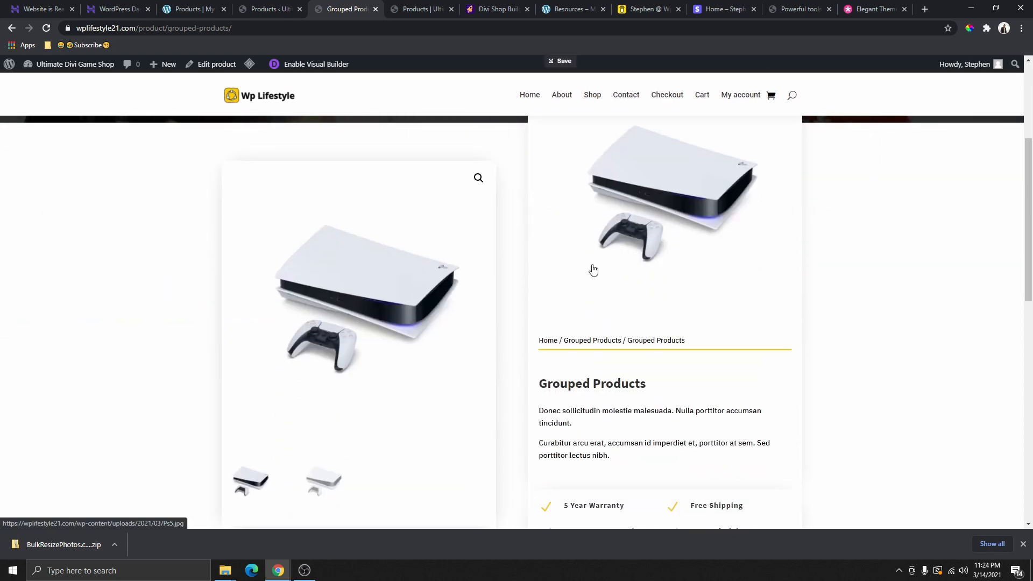
scroll(586, 304, "up", 3)
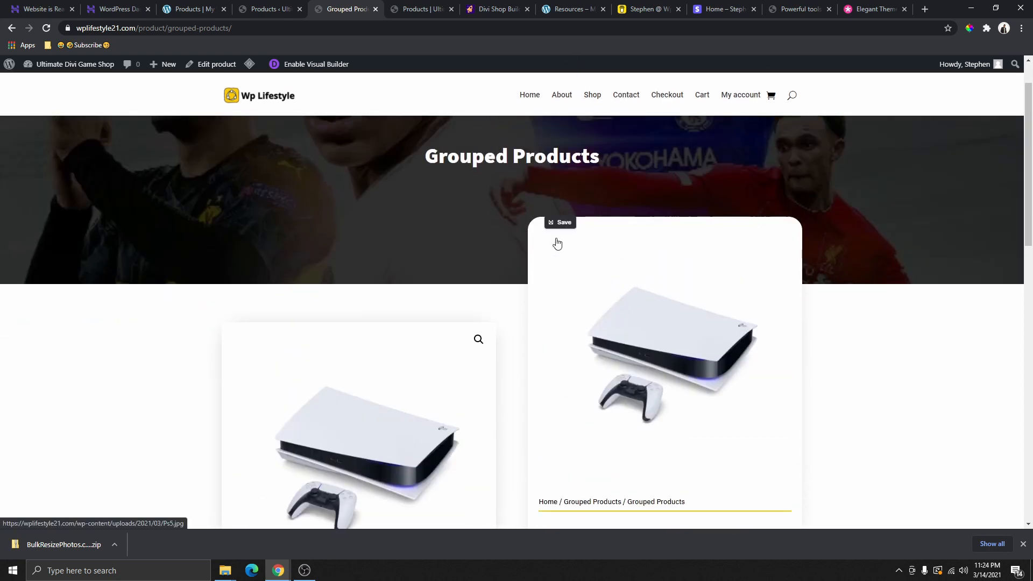
Open the main Grouped Products product for editing and show its linked products settings
left_click(258, 7)
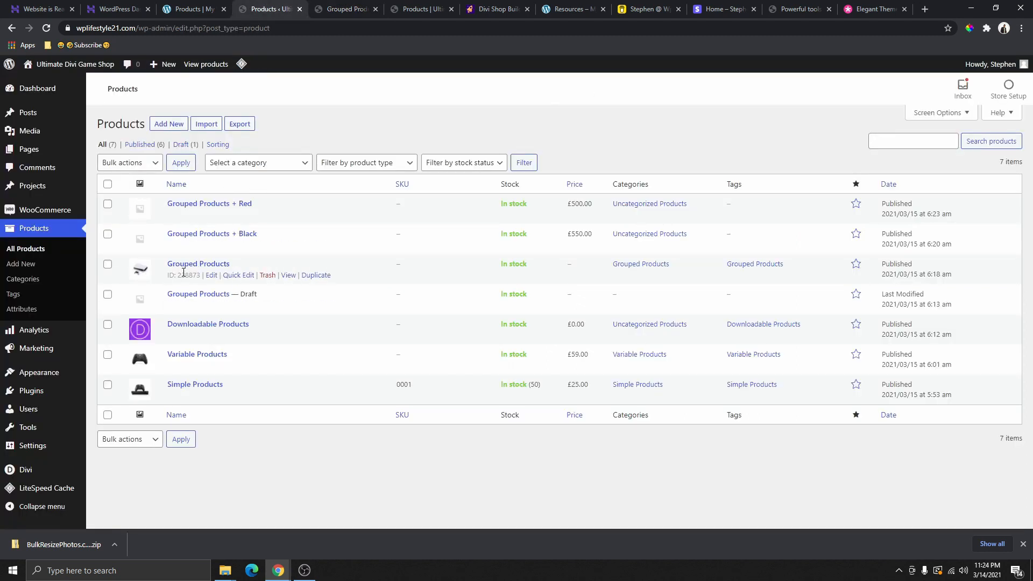
left_click(214, 275)
scroll(404, 261, "down", 5)
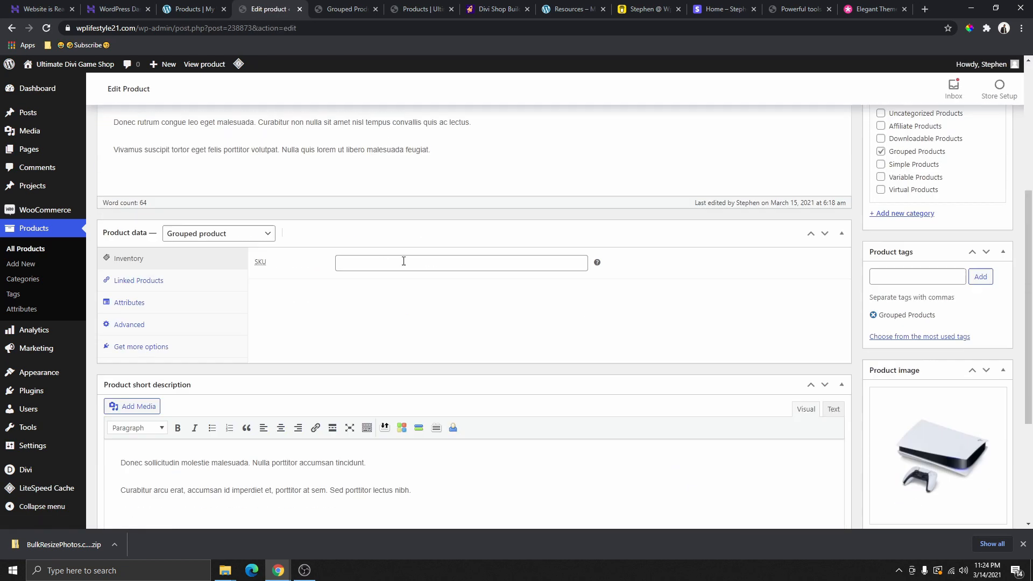
left_click(127, 272)
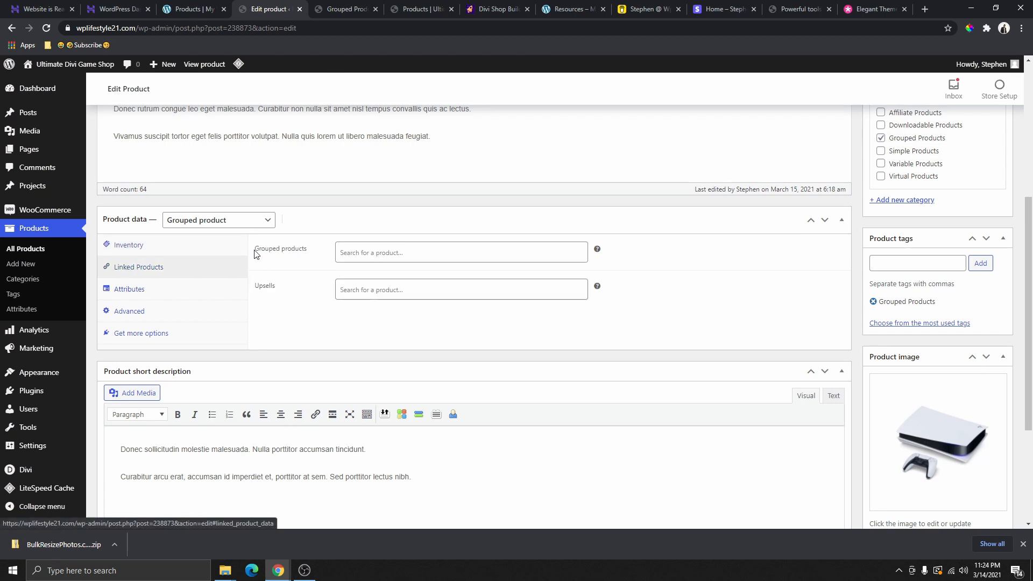
mouse_move(255, 251)
left_mouse_down()
mouse_move(280, 253)
mouse_move(259, 252)
left_mouse_up()
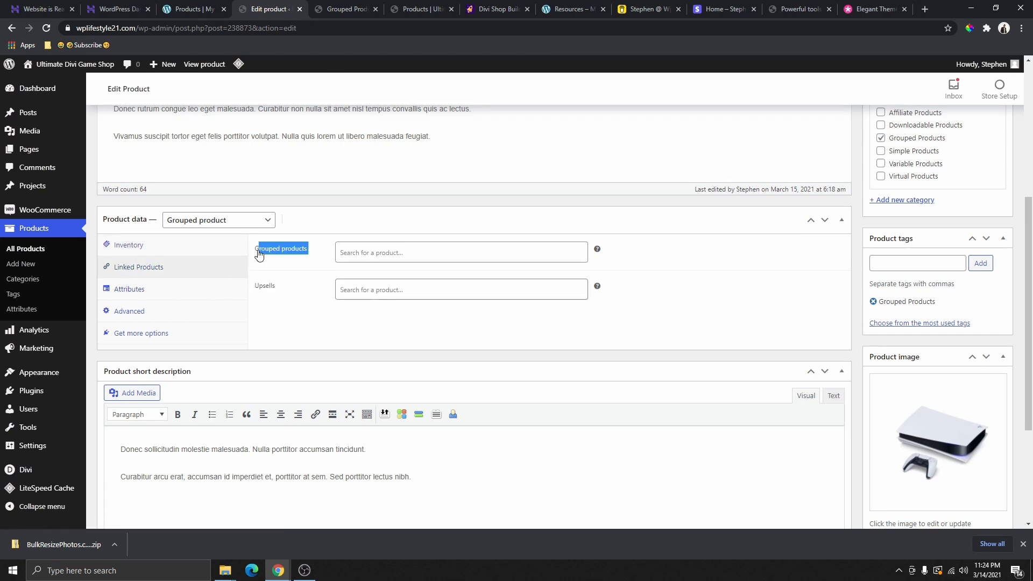
Add Grouped Products + Black to the product's grouped products
left_click(358, 254)
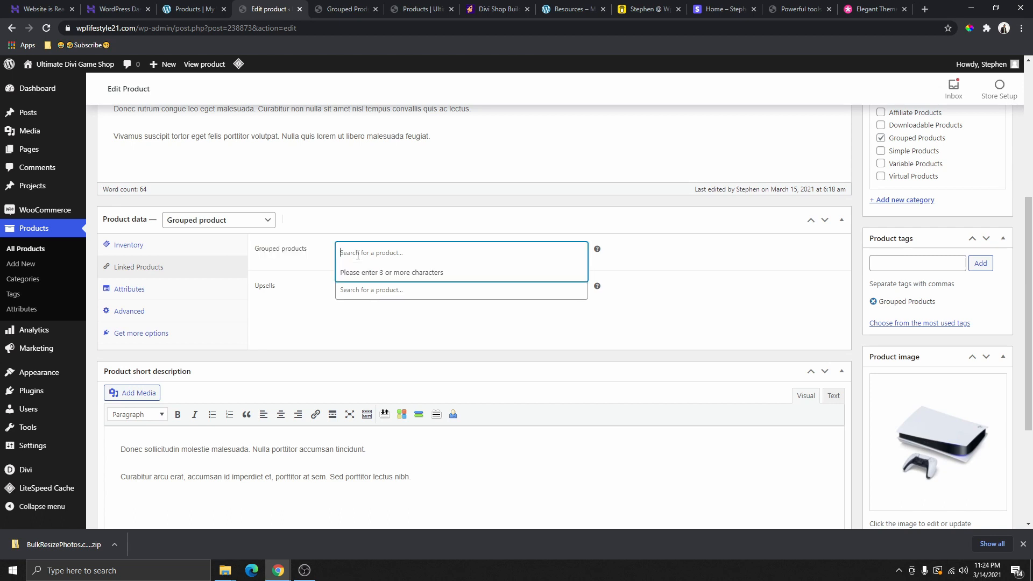
type("Grouped Products + Black")
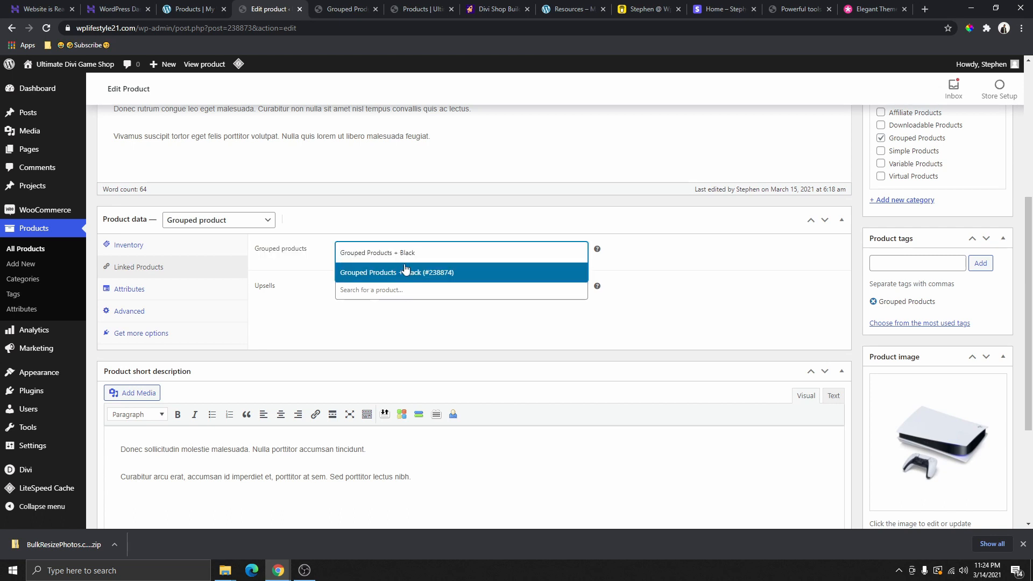
left_click(426, 275)
Add Grouped Products + Red as a second item in the grouped products
left_click(480, 253)
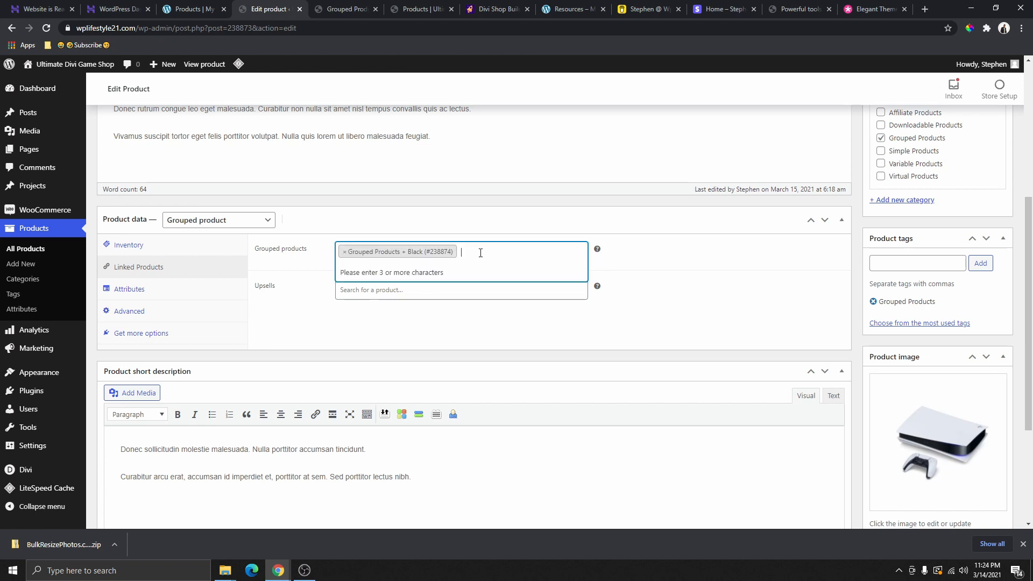
type("Grouped Products + Black")
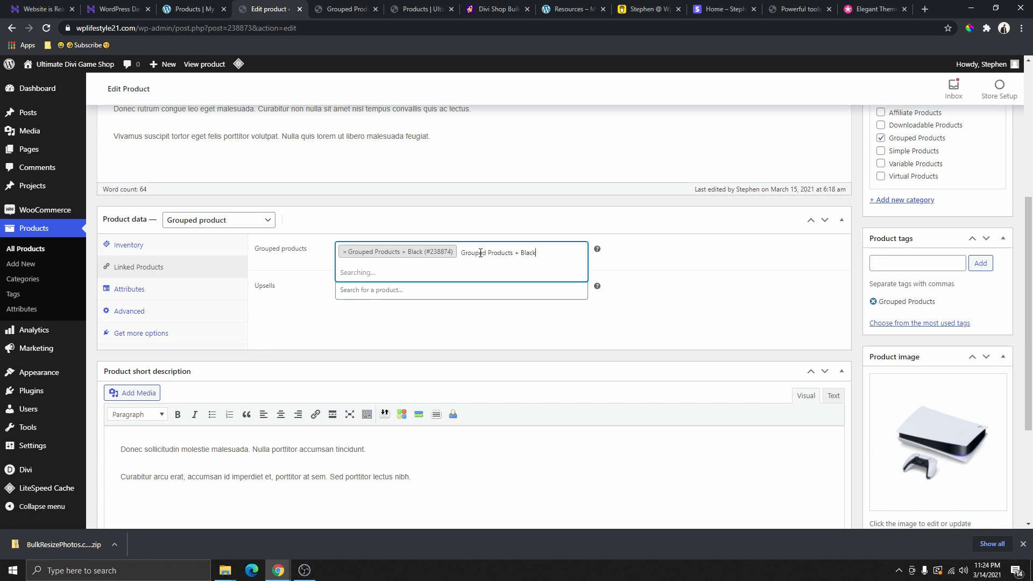
key("BackSpace")
key("BackSpace")
key("BackSpace")
key("BackSpace")
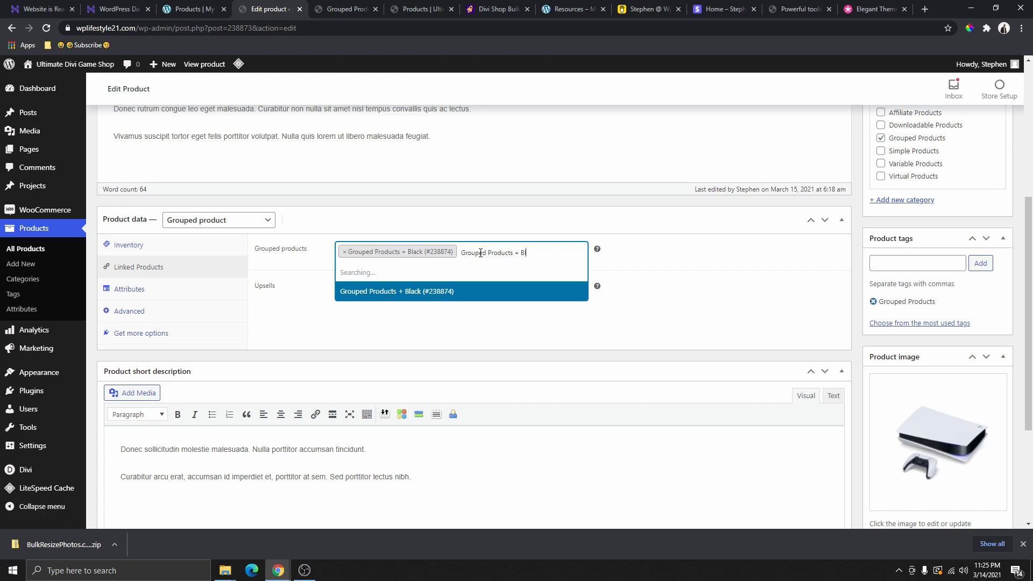
key("BackSpace")
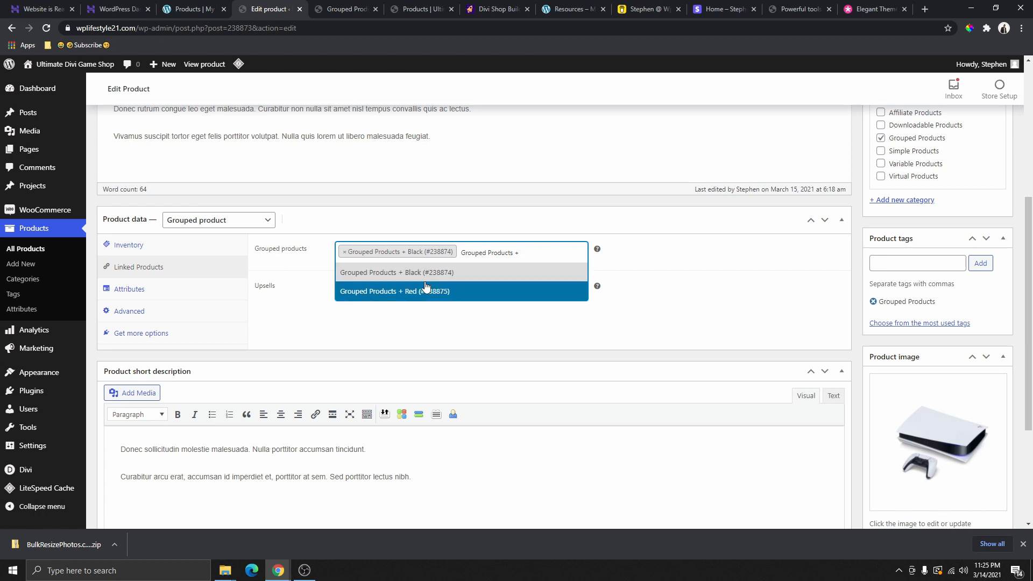
left_click(418, 291)
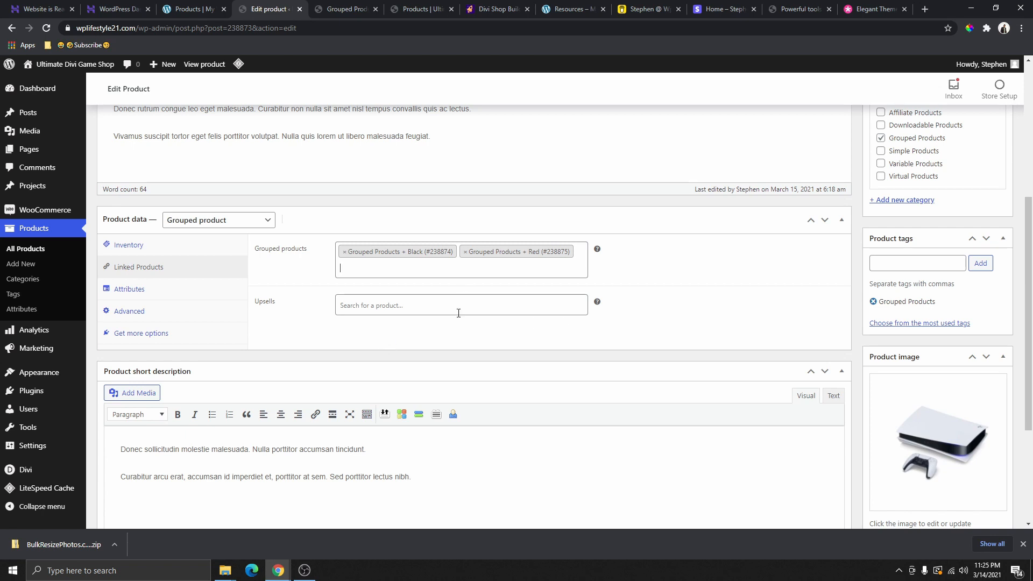
Update the main Grouped Products product to save its linked items
scroll(892, 255, "down", 1)
scroll(891, 255, "down", 1)
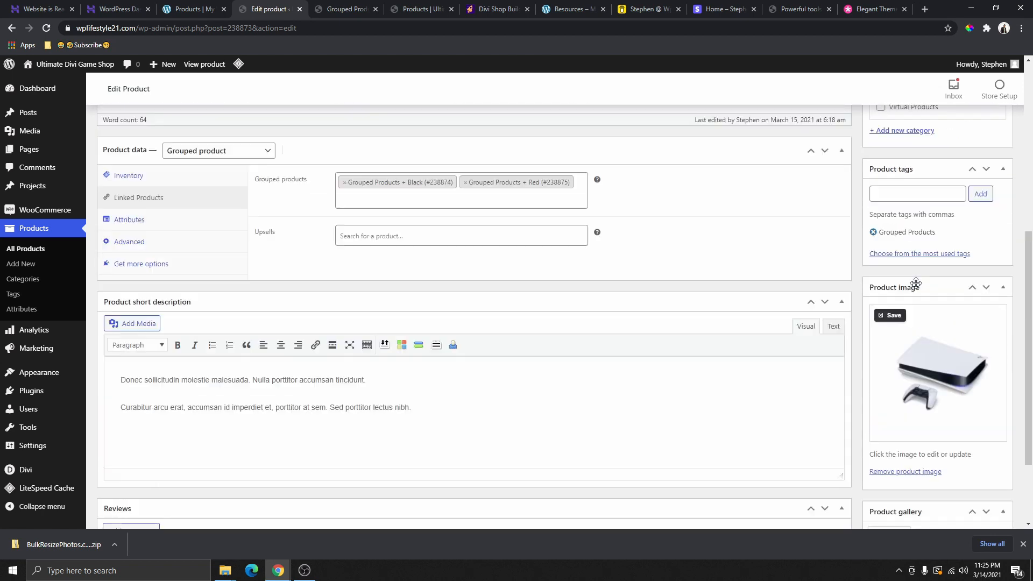
scroll(915, 281, "up", 4)
left_click(989, 162)
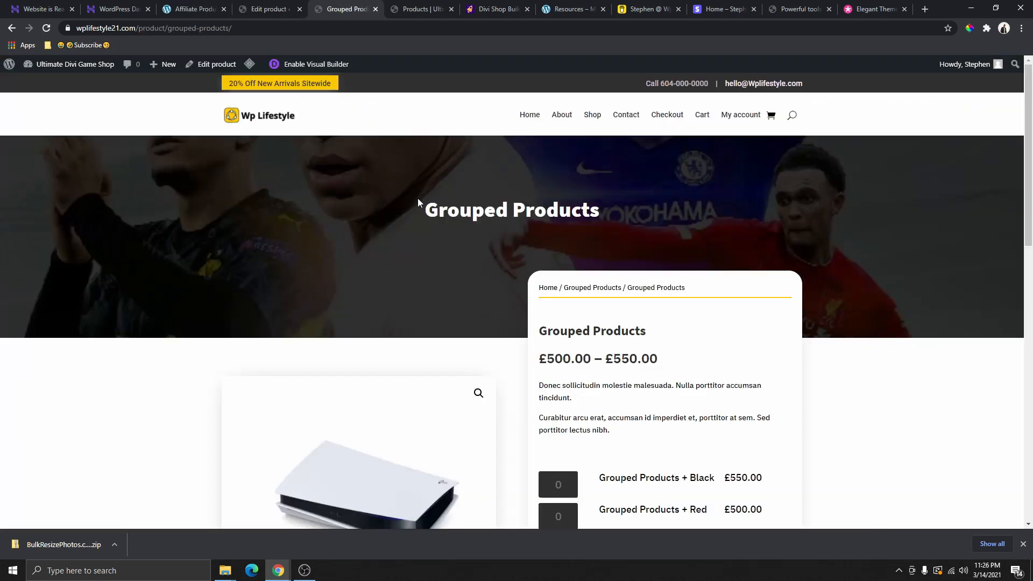
Reload the Grouped Products shop page and examine the names and prices of its Black and Red child products
scroll(581, 226, "down", 3)
scroll(581, 226, "up", 3)
left_click(45, 31)
scroll(695, 238, "down", 2)
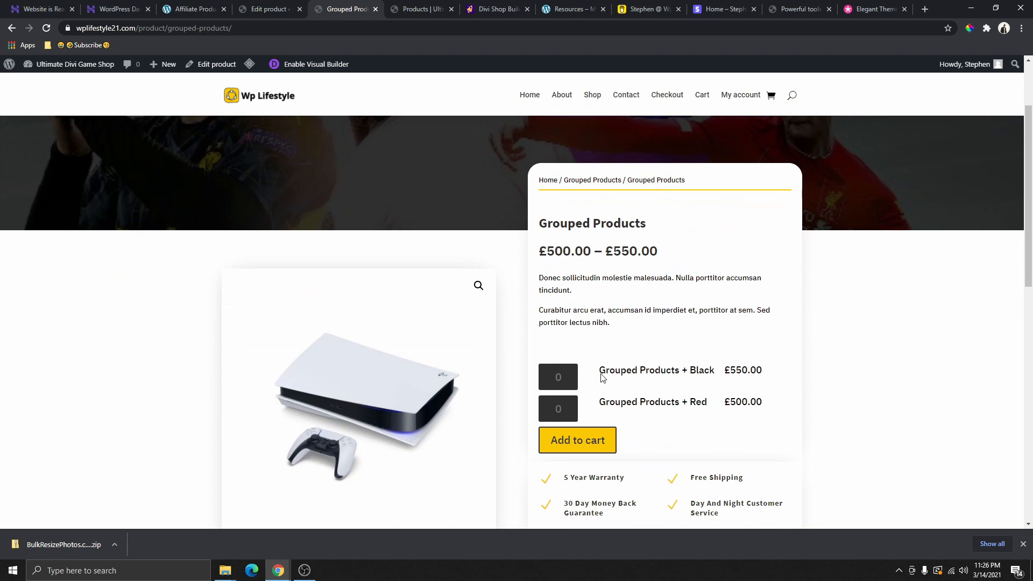
left_click_drag(602, 376, 721, 380)
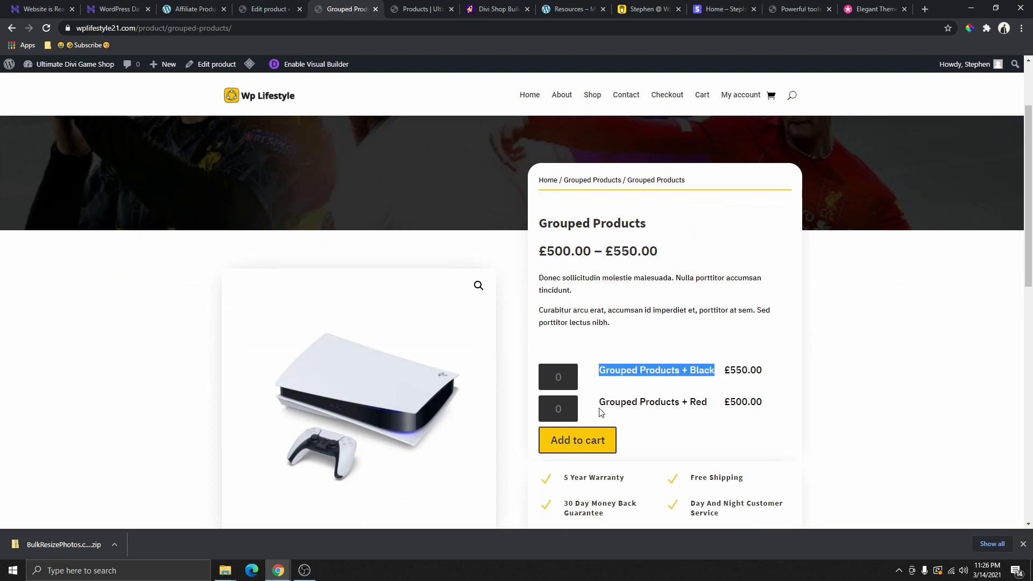
left_click_drag(600, 403, 714, 401)
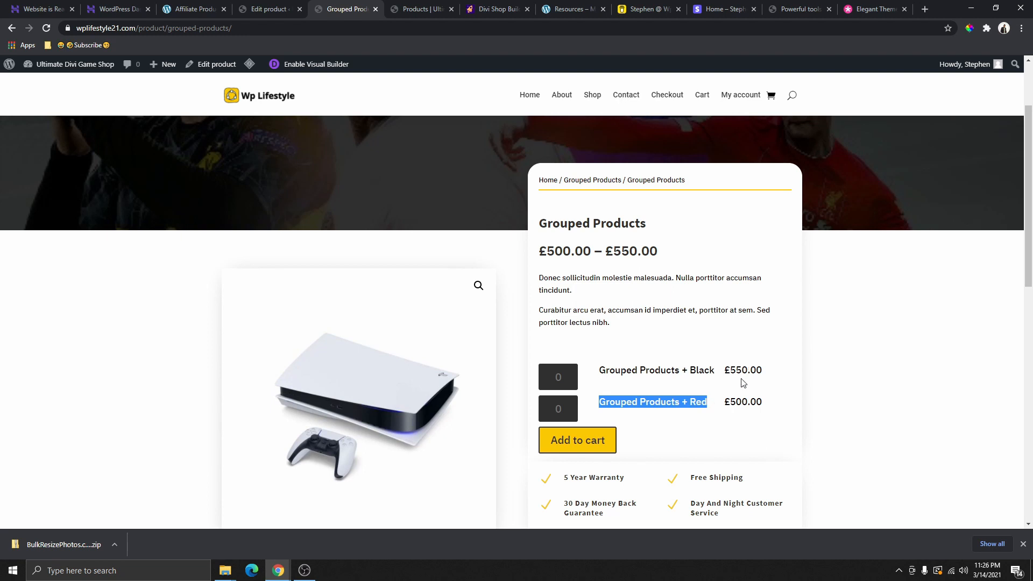
Set the quantity of Grouped Products + Red to 1 on the product page
scroll(699, 377, "down", 2)
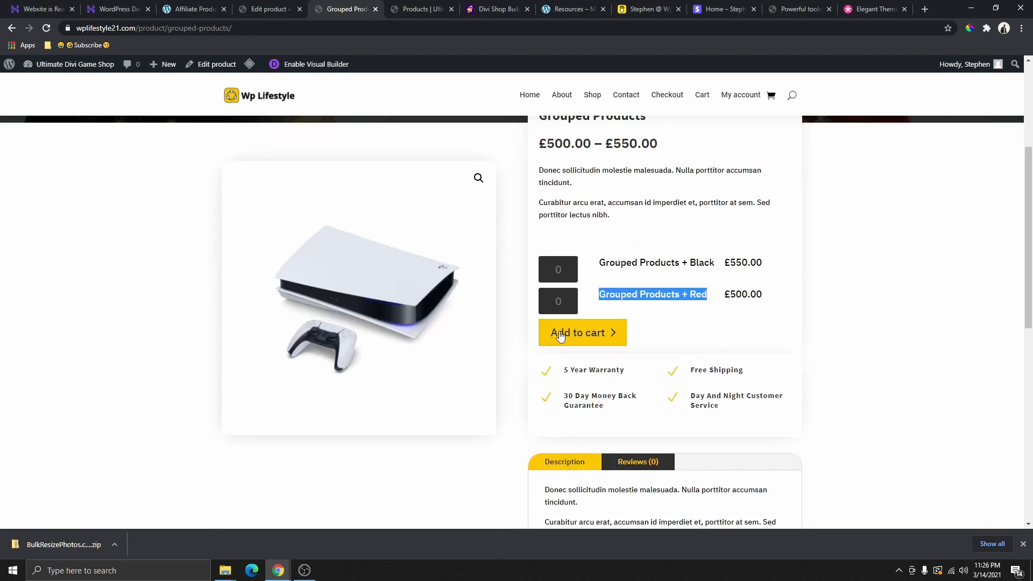
left_click(573, 299)
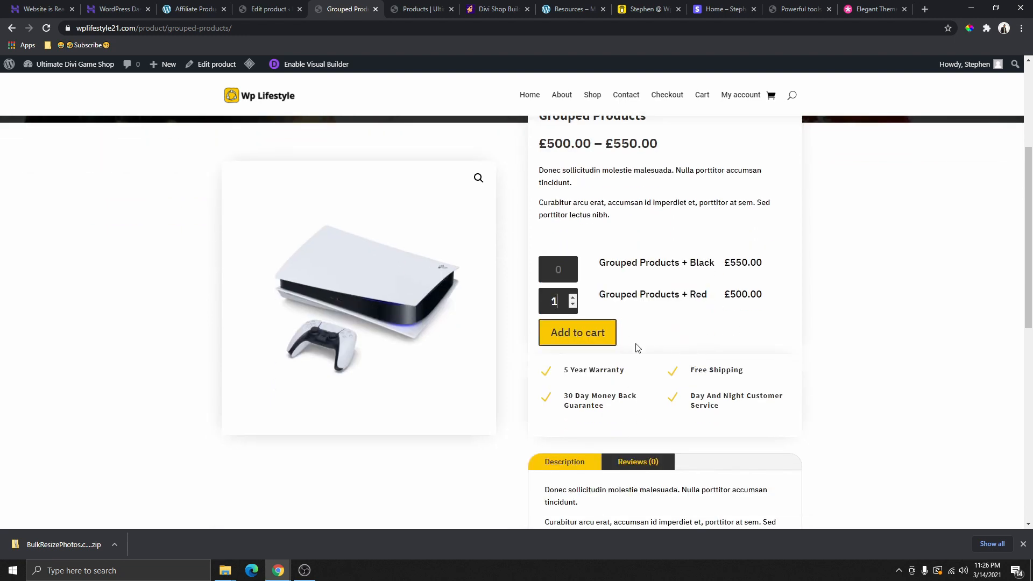
scroll(639, 348, "up", 5)
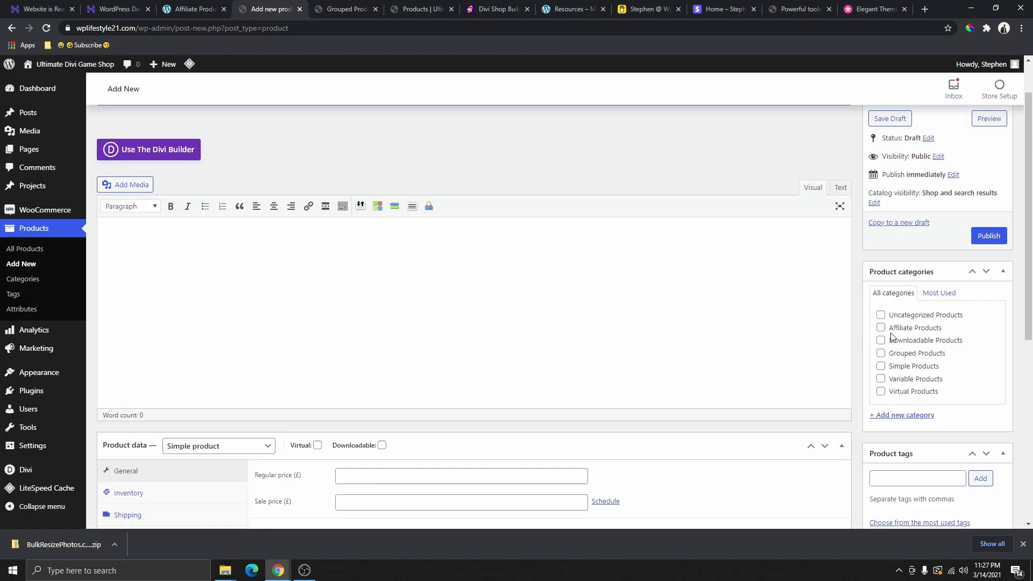
Highlight the Affiliate Products category name in the new product's category list
left_click_drag(893, 329, 952, 333)
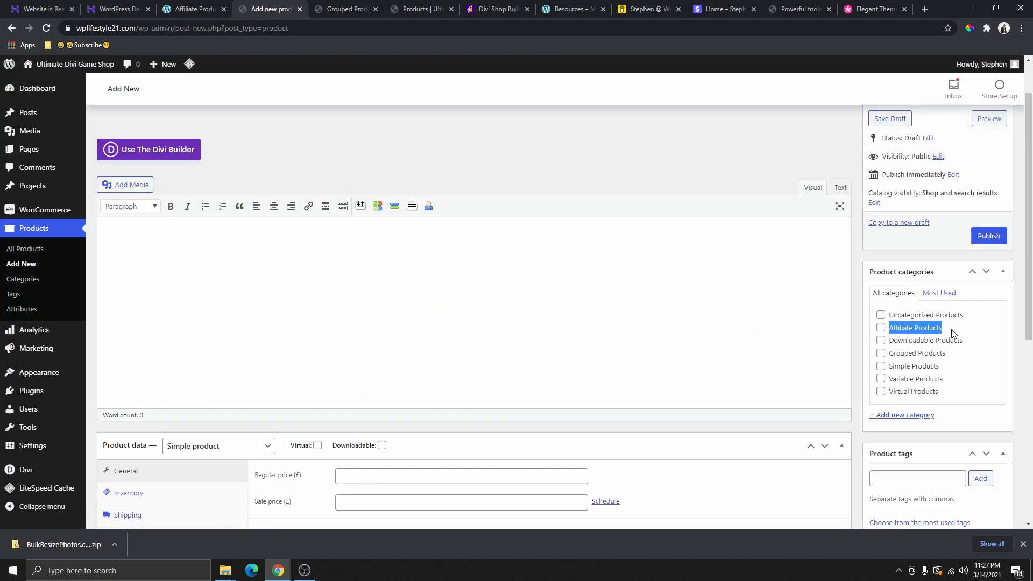
Copy the Affiliate Products category name and paste it as the new product's name
right_click(911, 337)
left_click(925, 337)
scroll(287, 224, "up", 1)
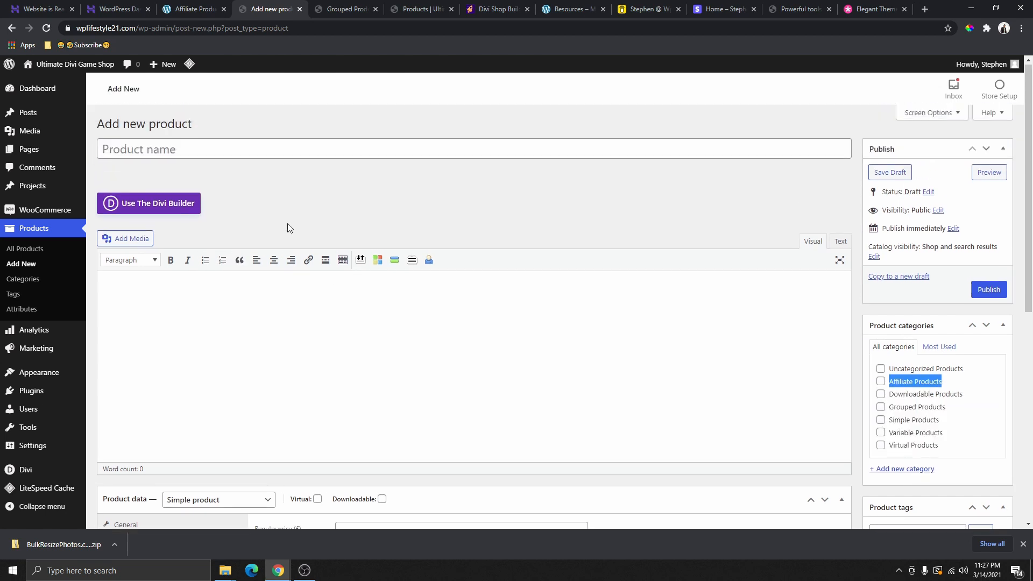
left_click(123, 153)
right_click(135, 147)
left_click(182, 233)
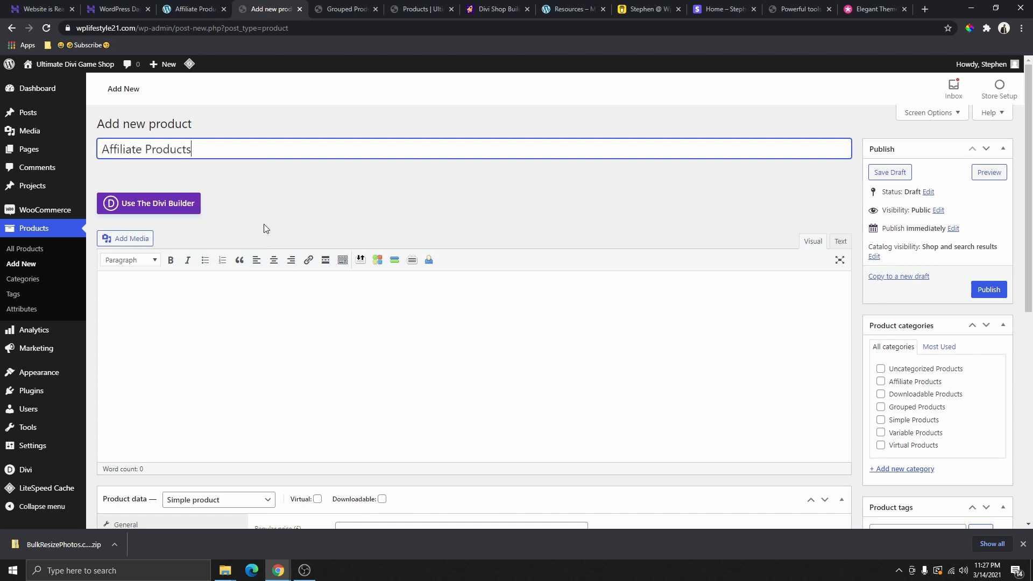
Enter Affiliate Products as the product's tag text
scroll(874, 321, "down", 3)
left_click(913, 371)
right_click(909, 373)
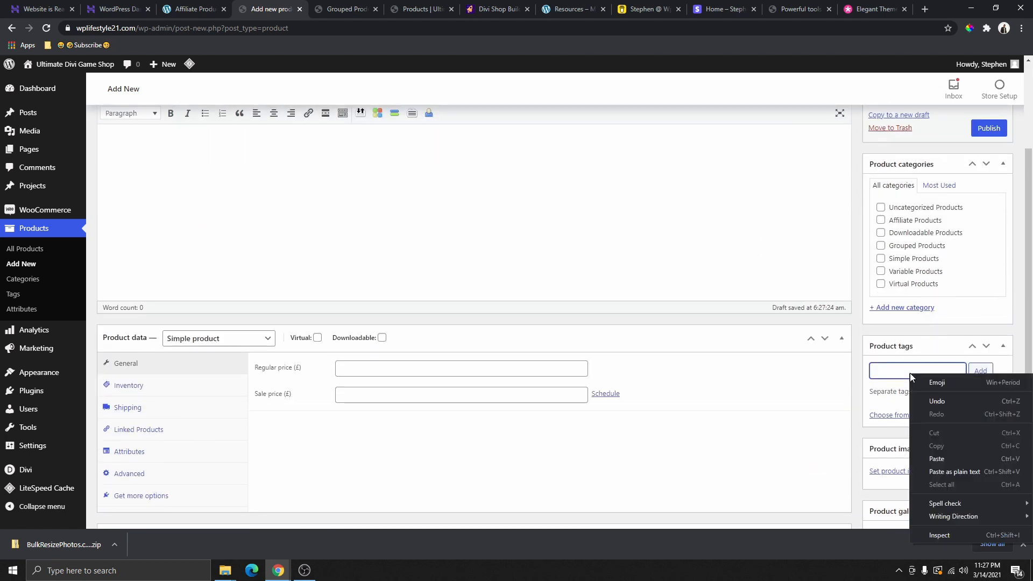
left_click(953, 457)
Set the regular price to 89 and the type to External/Affiliate product with the button text "Get Divi"
scroll(870, 221, "down", 3)
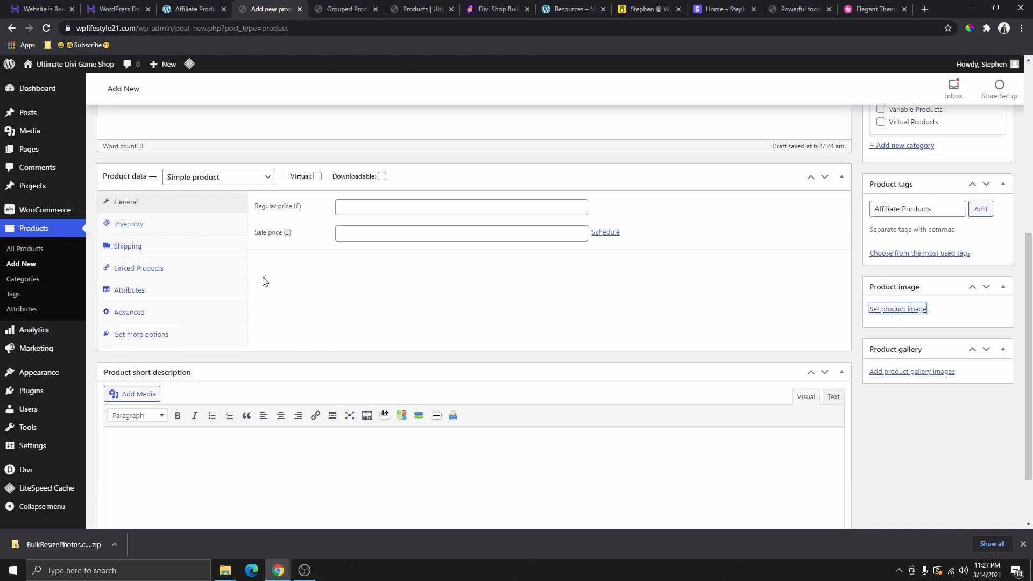
left_click(371, 208)
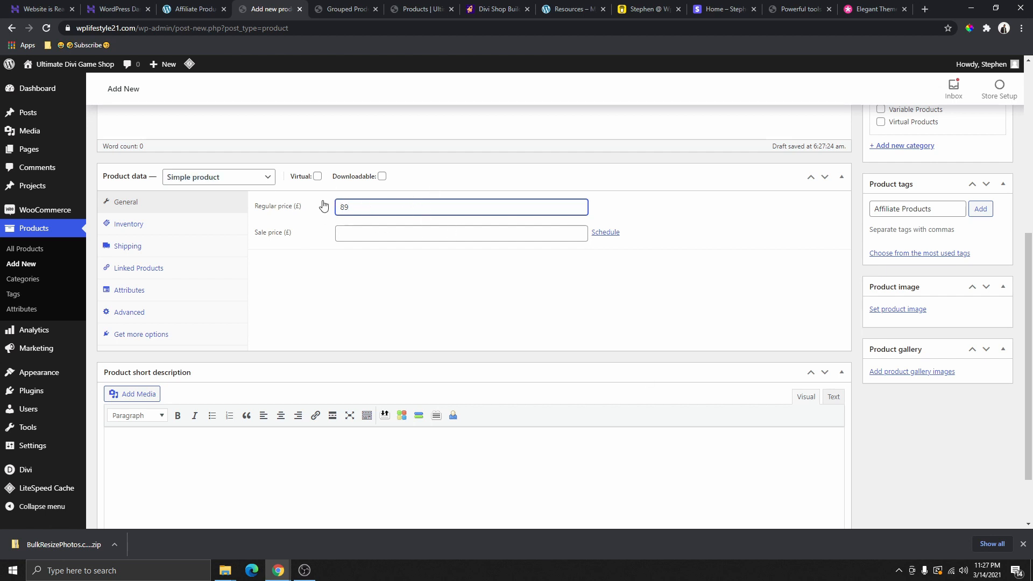
left_click(266, 177)
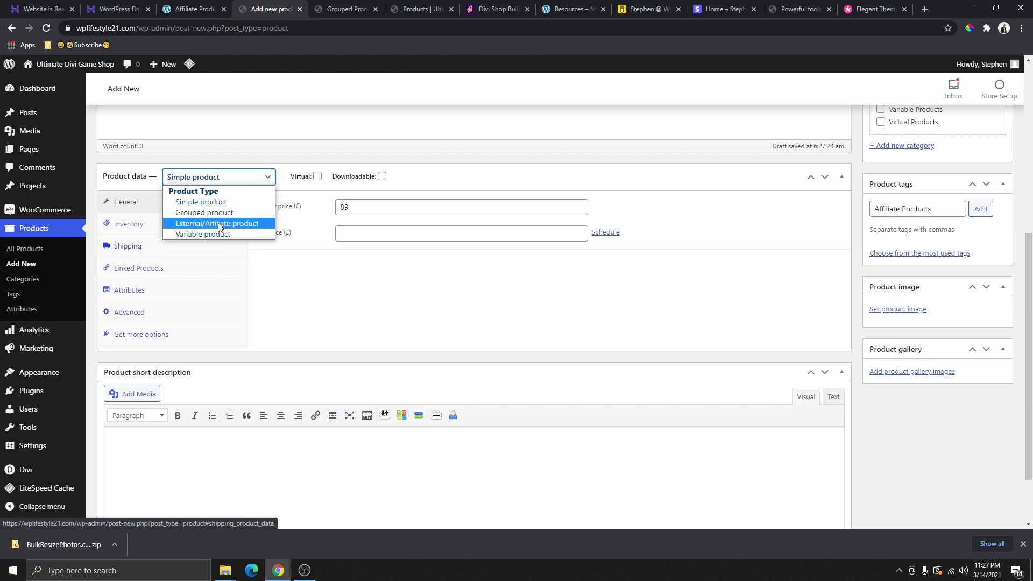
left_click(218, 224)
left_click(365, 234)
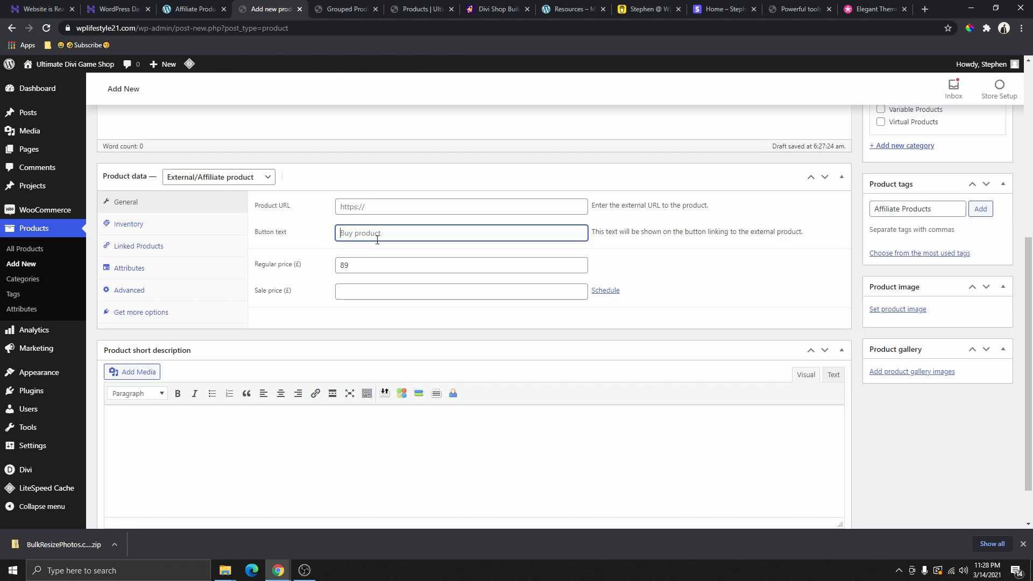
type("Get Divi")
Open the Divi page on the Elegant Themes site and copy its address, elegantthemes.com/gallery/divi/
left_click(404, 209)
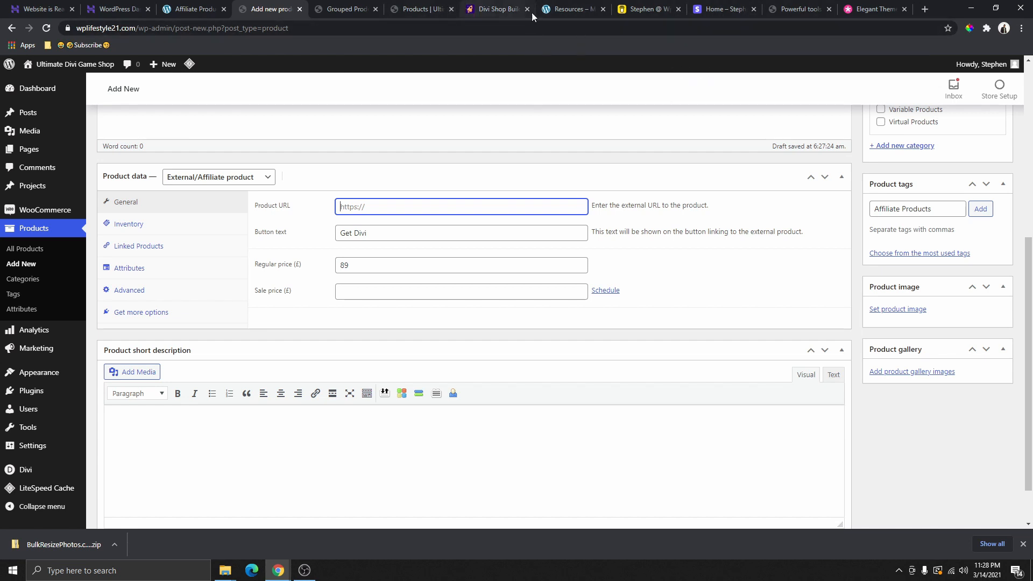
left_click(860, 11)
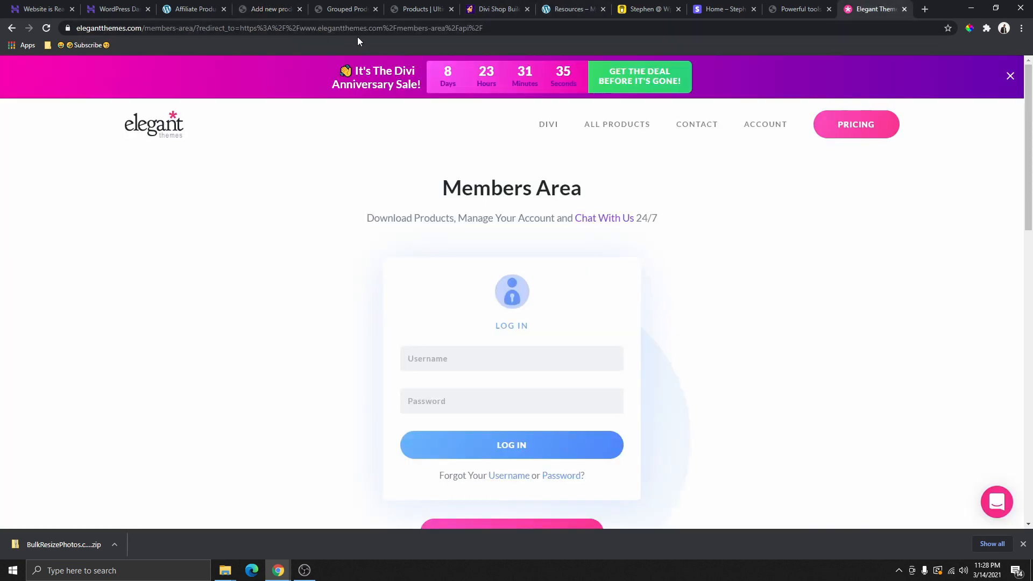
key("ctrl+l")
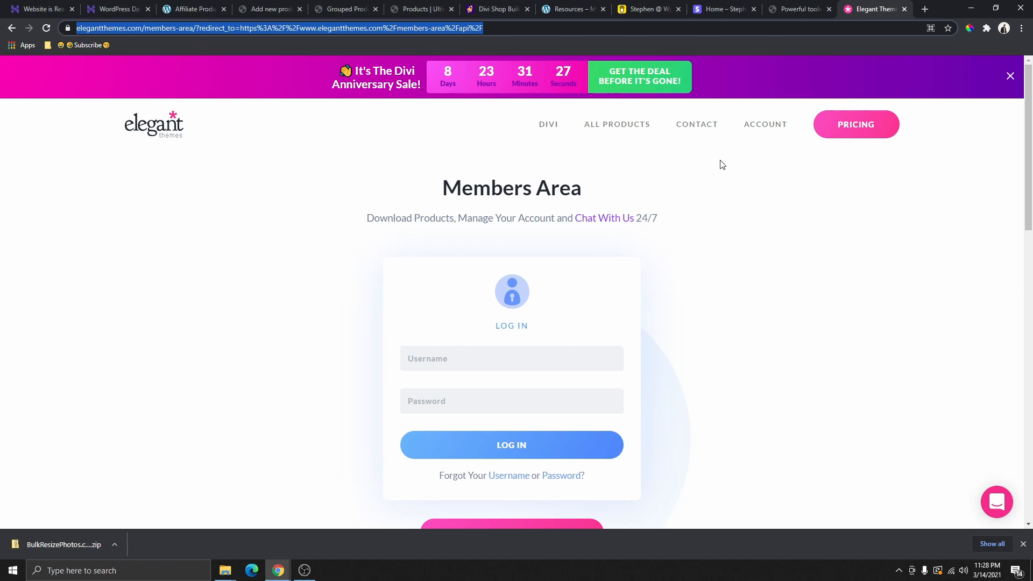
left_click(549, 129)
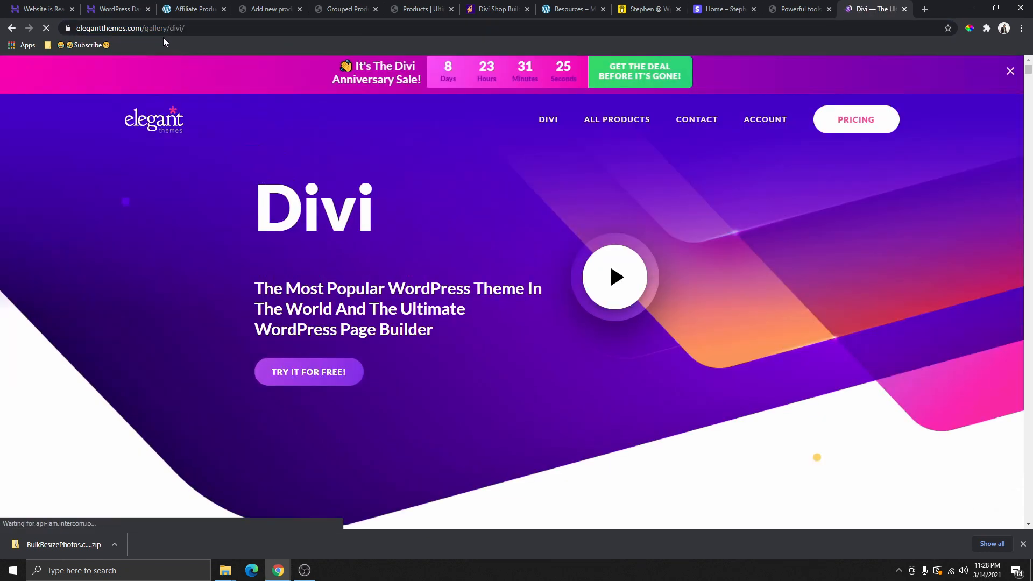
right_click(98, 29)
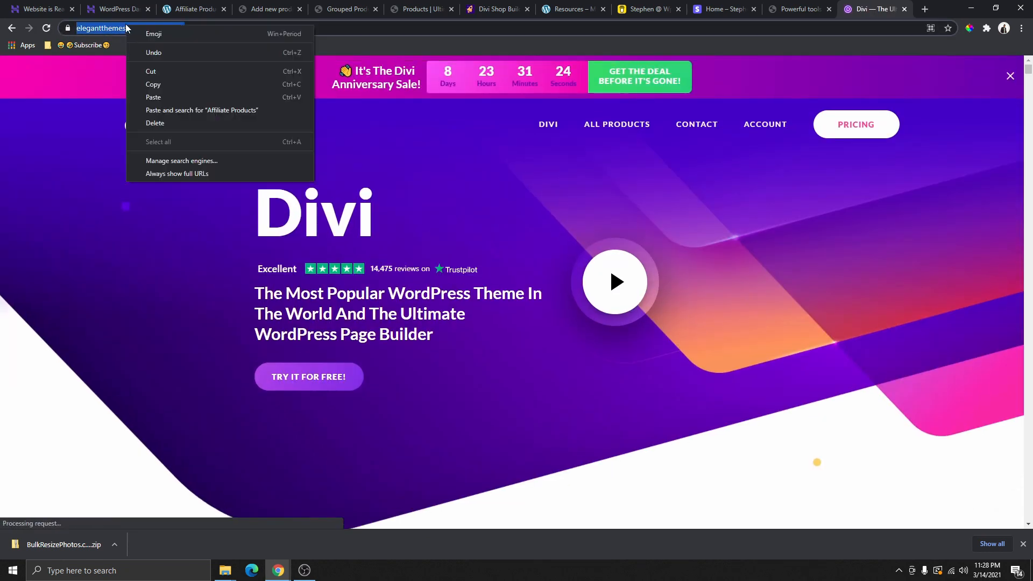
left_click(131, 88)
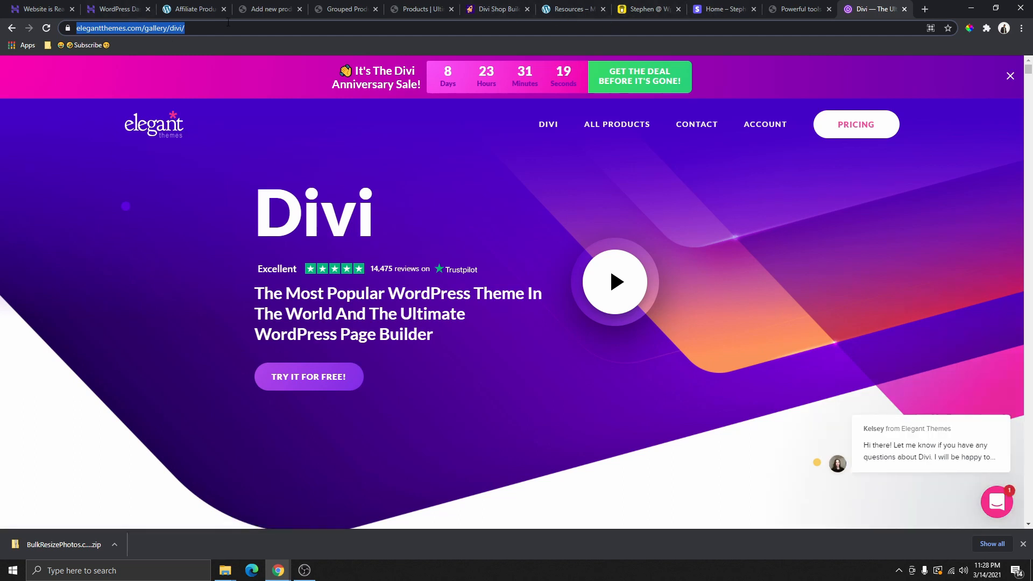
Return to the new product and paste the copied Divi address as its product URL
left_click(200, 9)
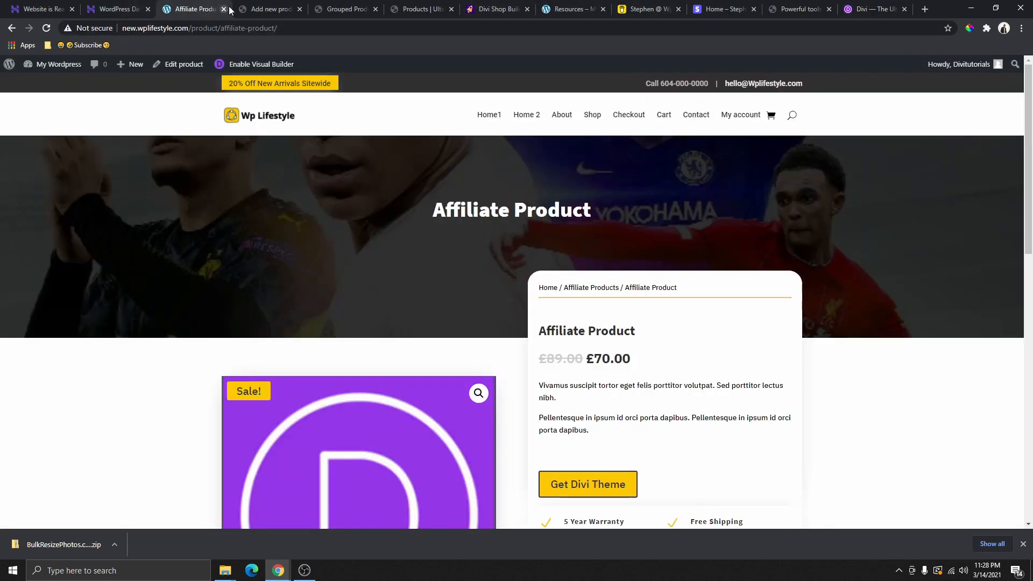
left_click(259, 9)
right_click(380, 209)
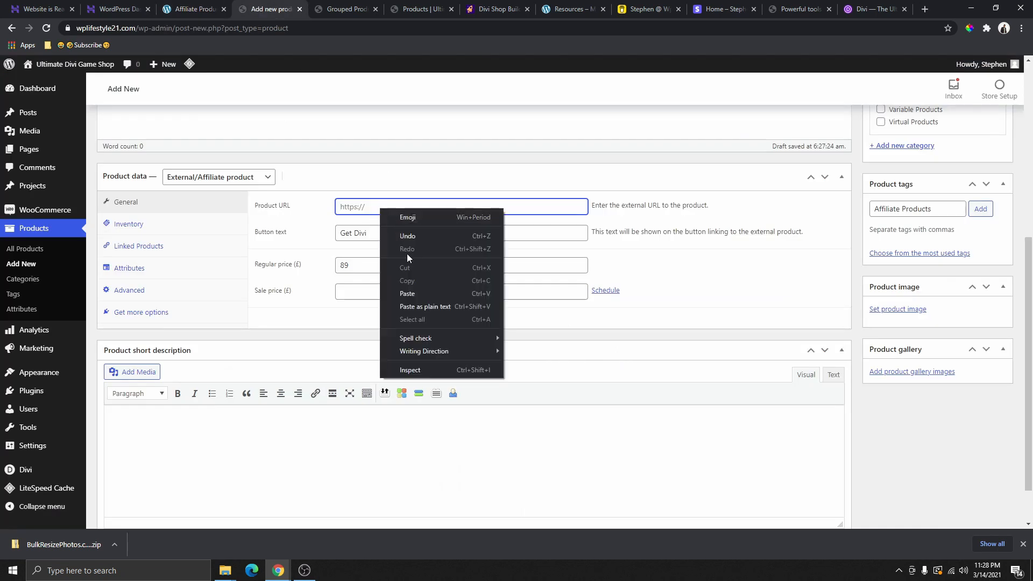
left_click(421, 295)
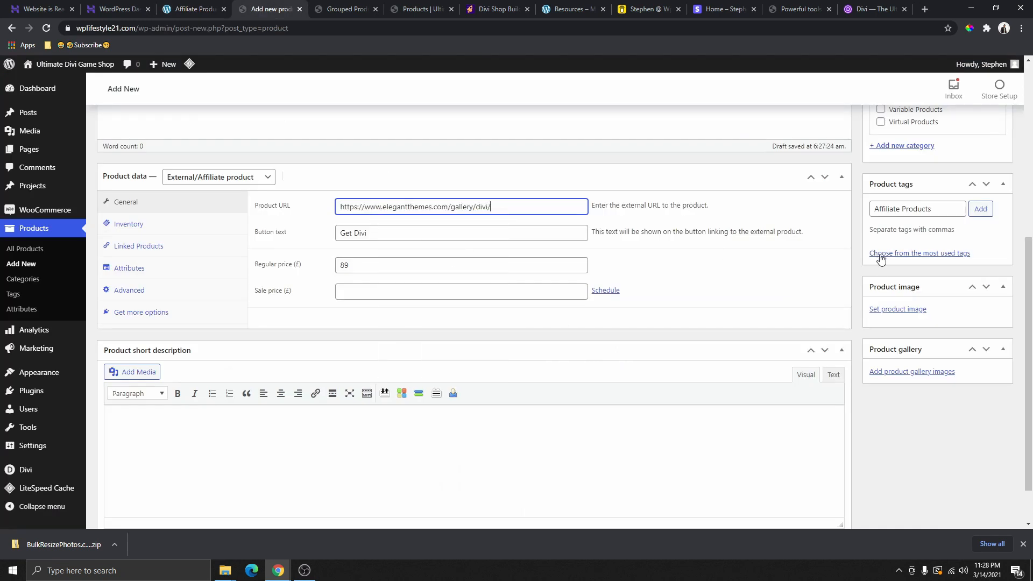
Set Divi-theme.jpg from the media library as the product image
scroll(935, 219, "up", 2)
scroll(945, 296, "down", 2)
left_click(926, 312)
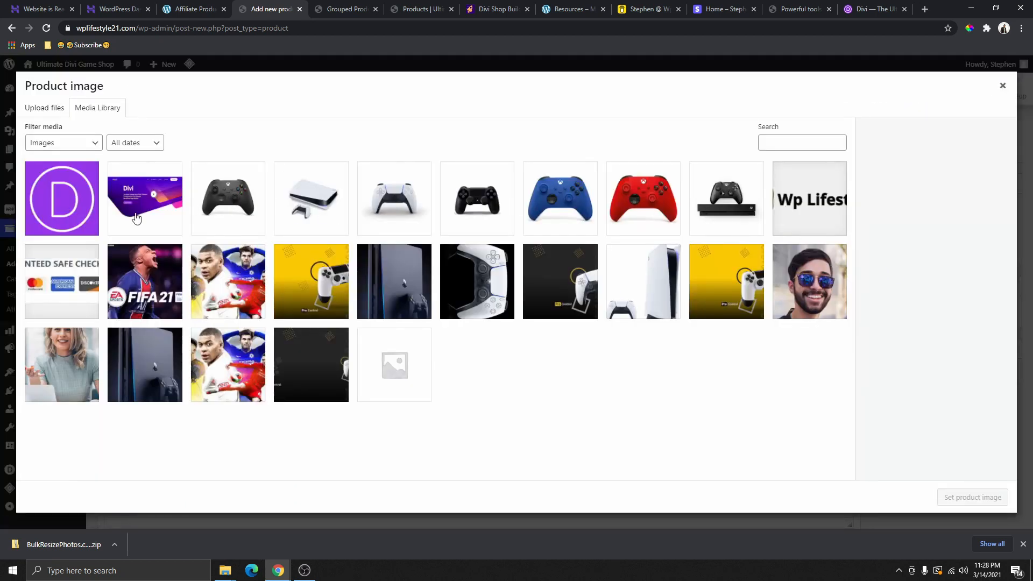
left_click(61, 211)
left_click(131, 210)
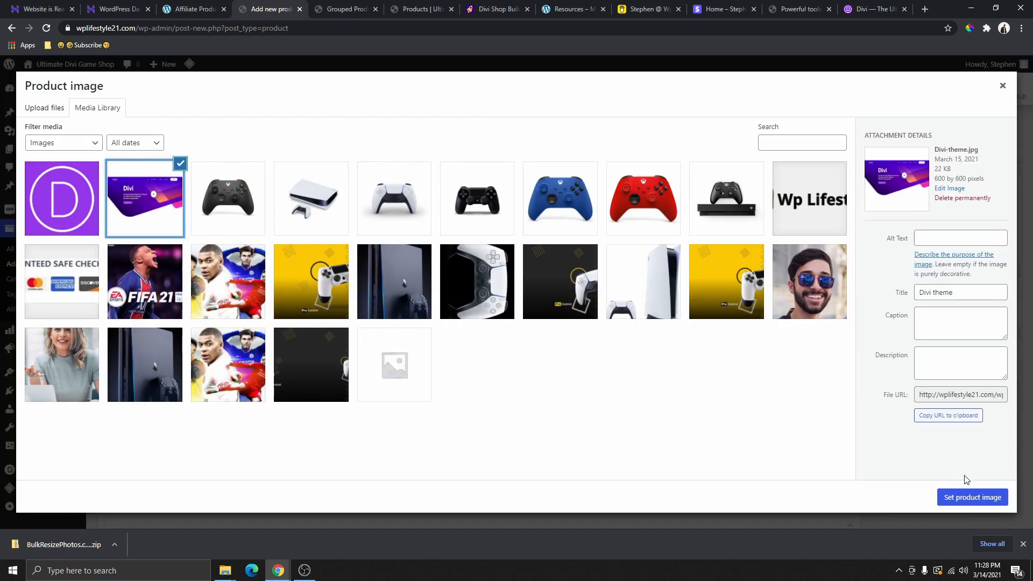
left_click(967, 491)
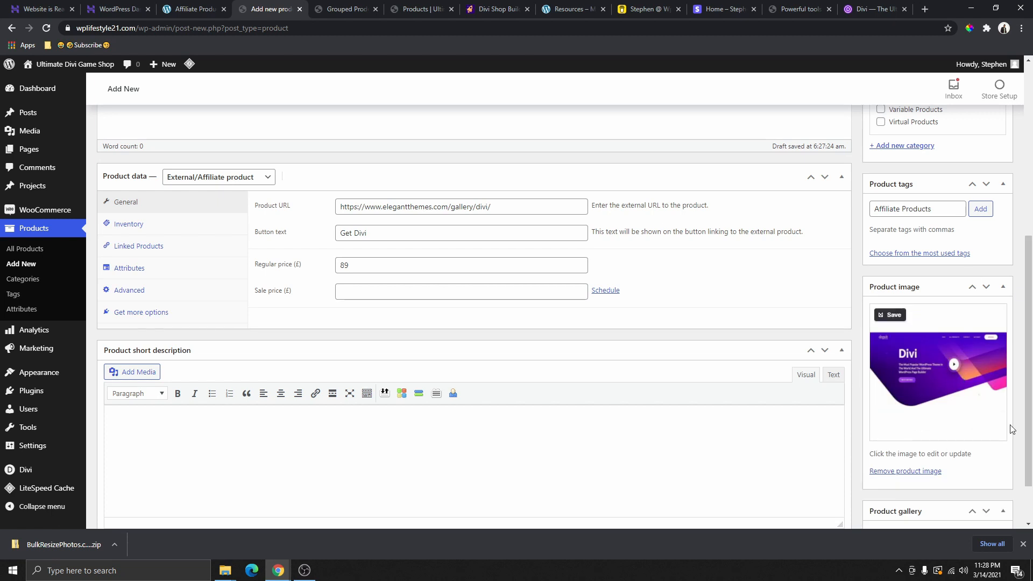
Generate five two-sentence paragraphs of lorem ipsum and paste them into the product's main description
scroll(392, 330, "down", 2)
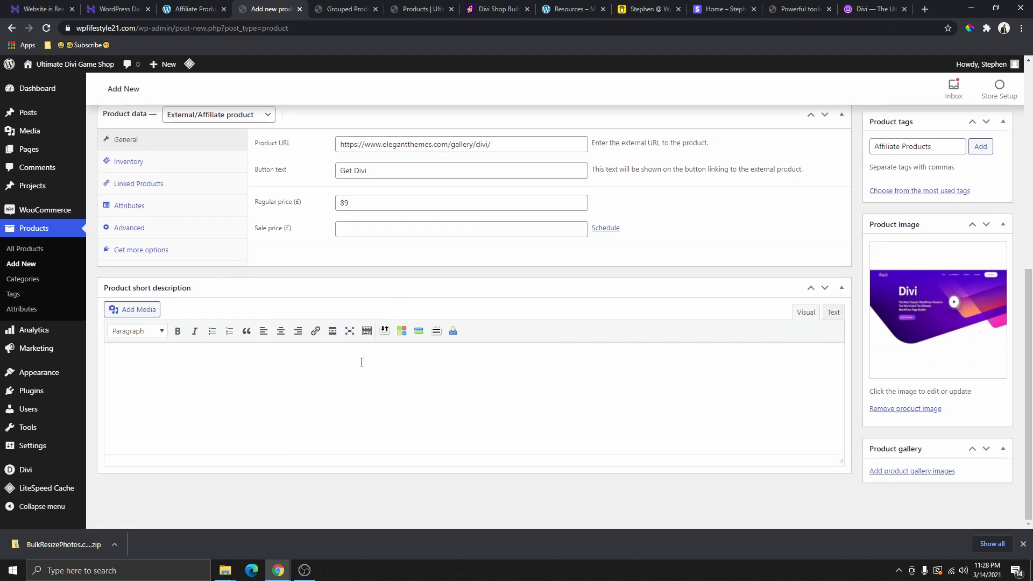
scroll(377, 366, "up", 6)
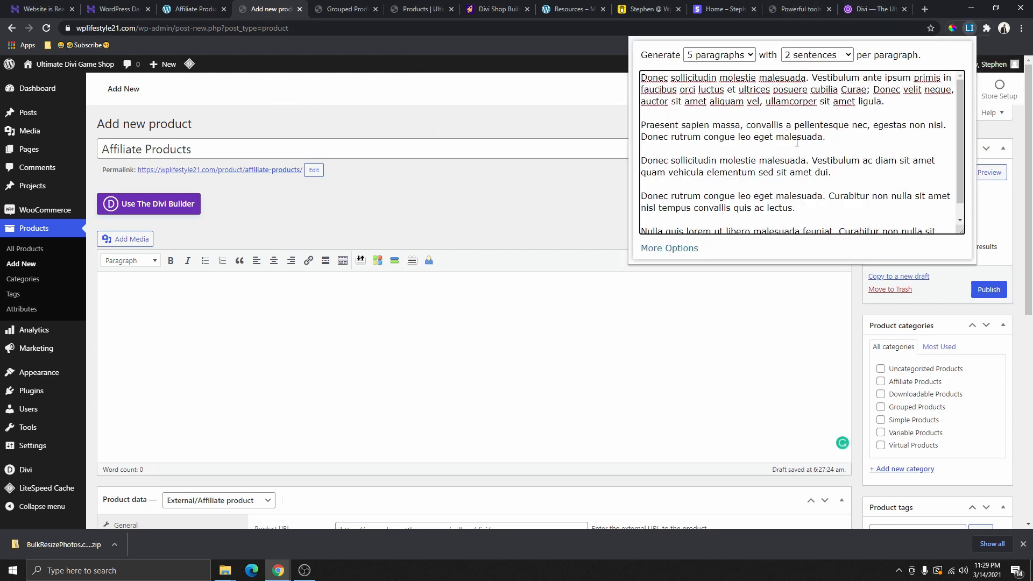
key("ctrl+a")
right_click(758, 133)
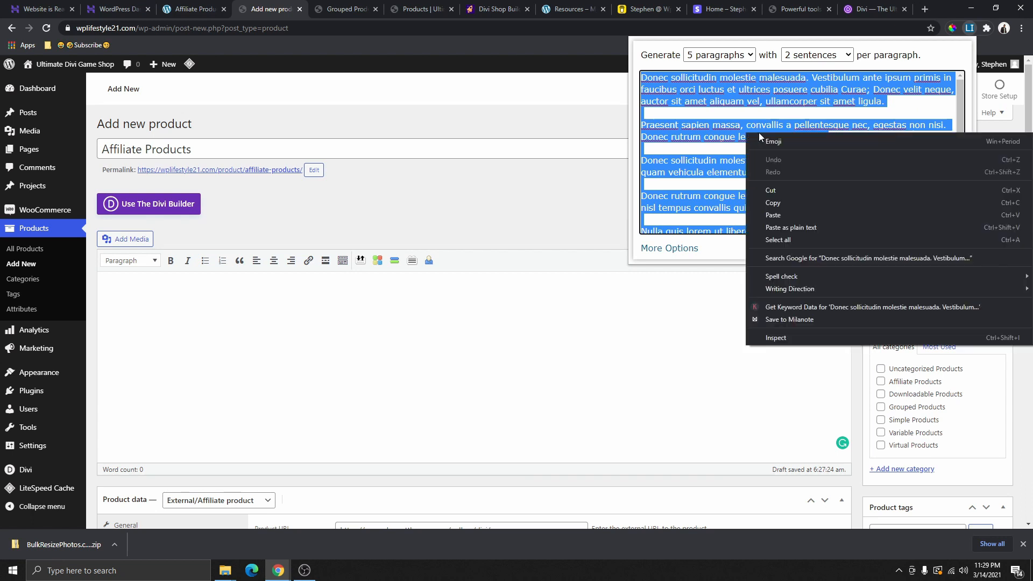
left_click(782, 203)
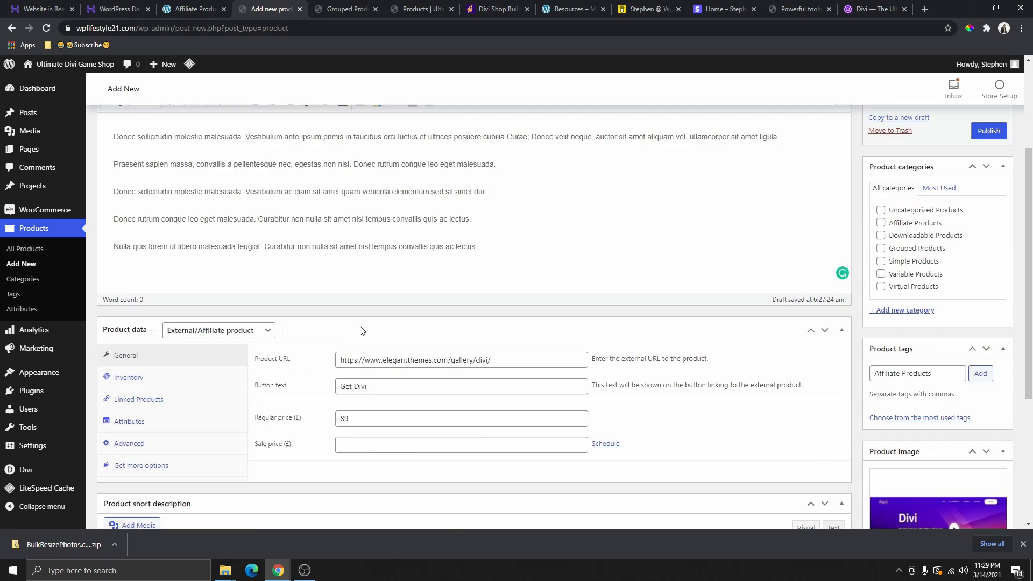
Paste the placeholder text into the product short description and delete its last three paragraphs
scroll(308, 374, "down", 4)
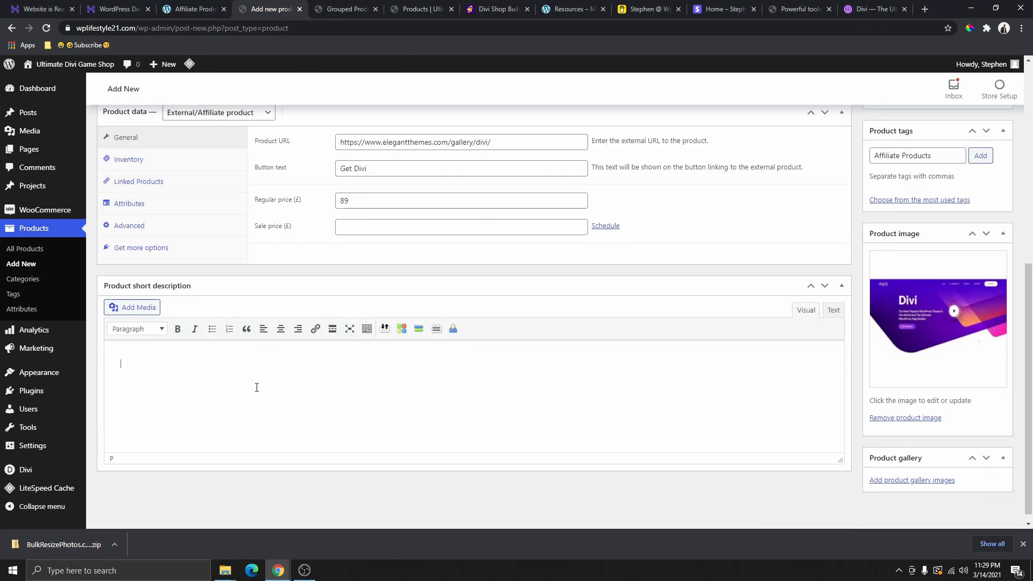
right_click(277, 377)
left_click(299, 451)
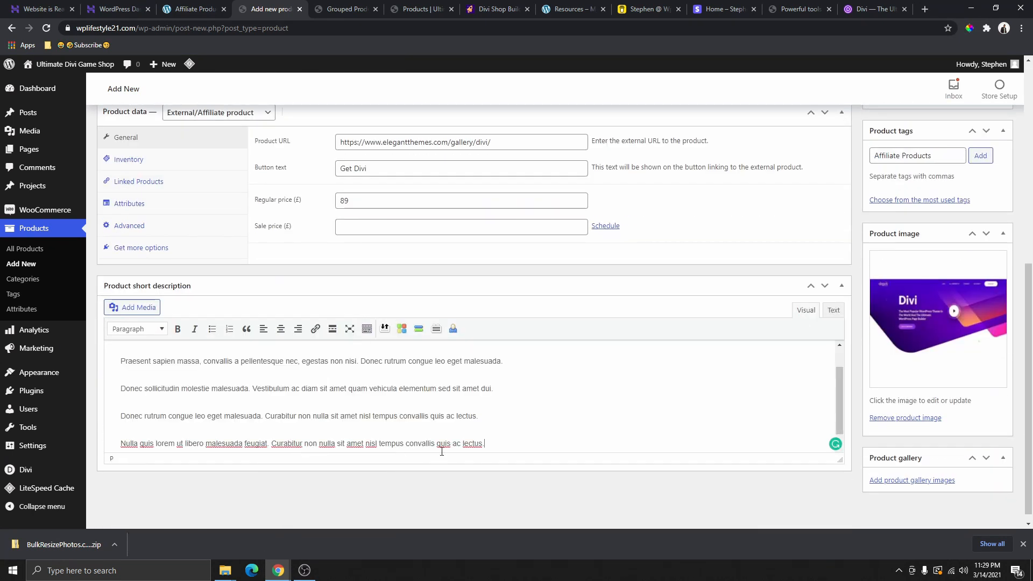
left_click_drag(484, 444, 120, 388)
key("BackSpace")
Publish the Affiliate Products product
scroll(888, 373, "up", 4)
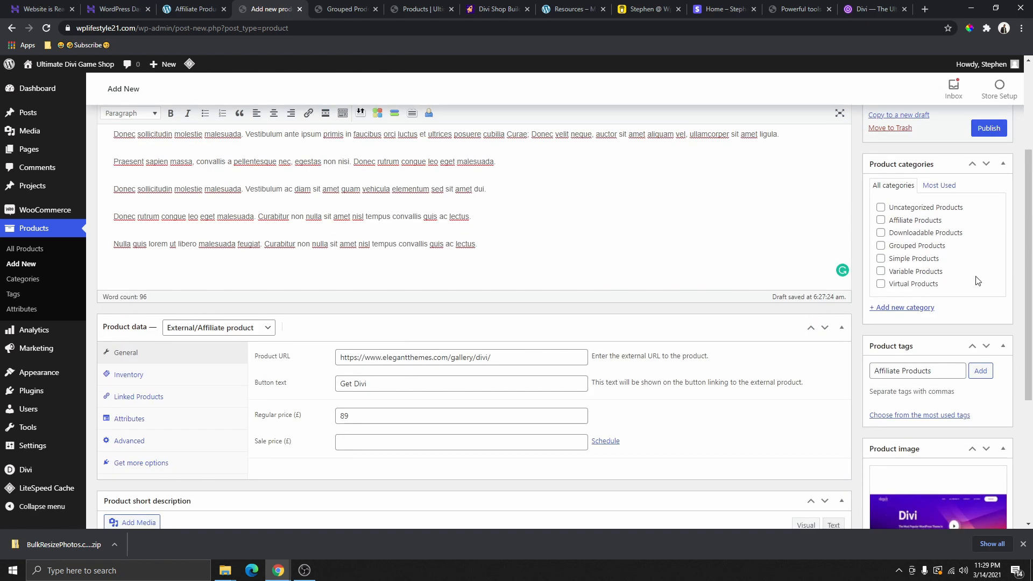
left_click(988, 129)
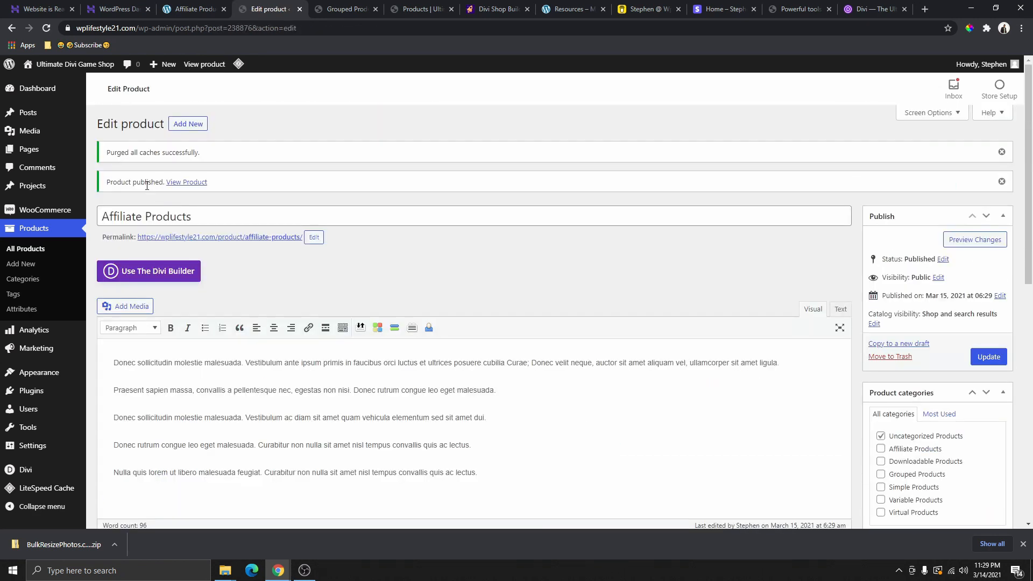
Copy the Virtual Products category name, add another new product and paste the text as its name
scroll(915, 350, "down", 4)
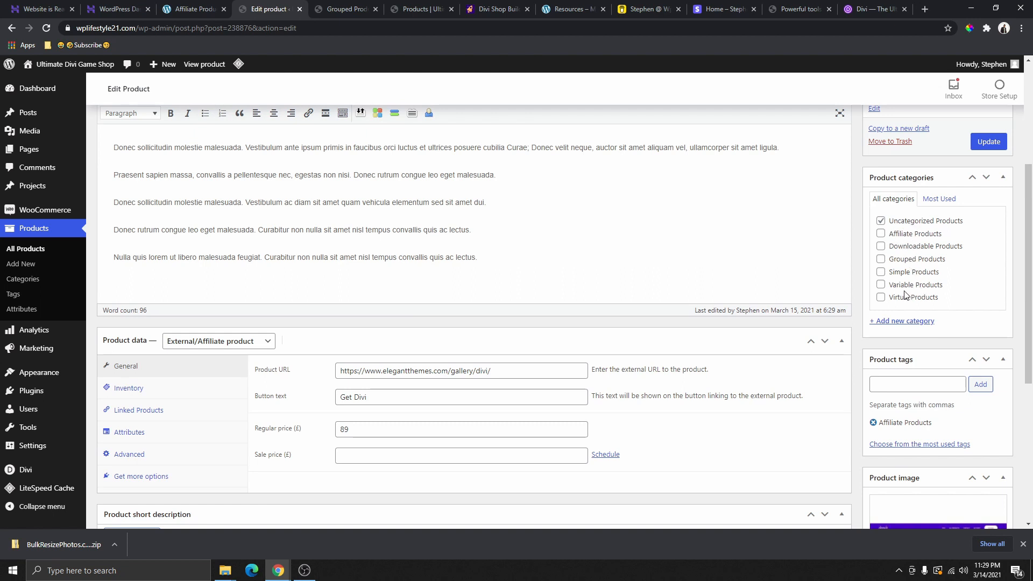
left_click_drag(943, 299, 890, 303)
right_click(897, 302)
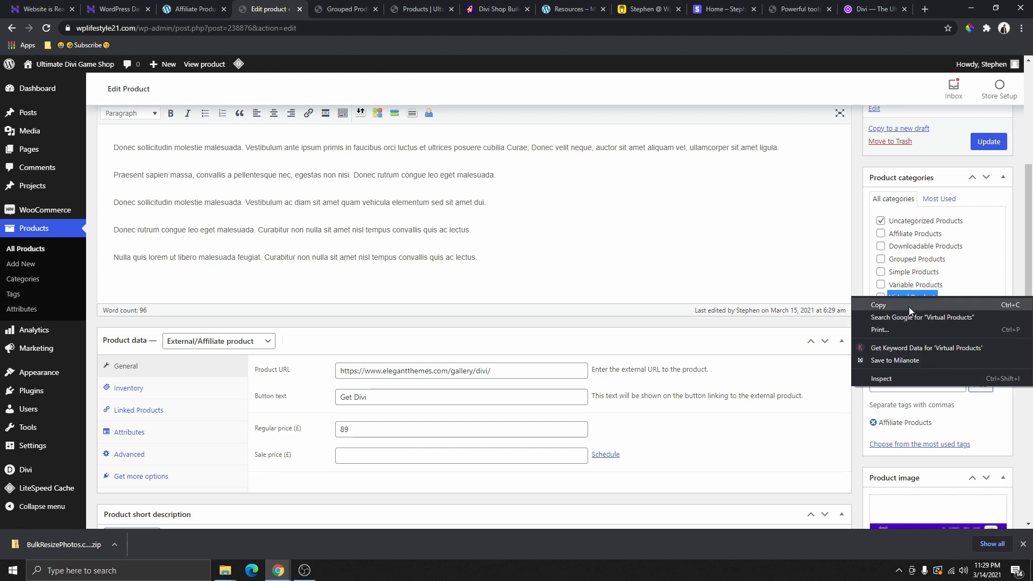
left_click(915, 311)
scroll(224, 214, "up", 4)
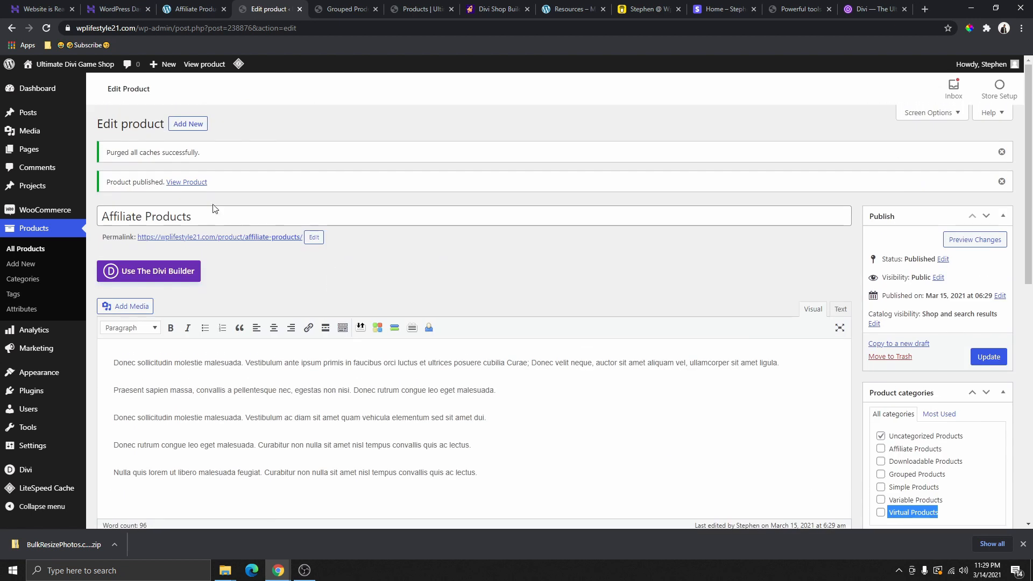
left_click(187, 125)
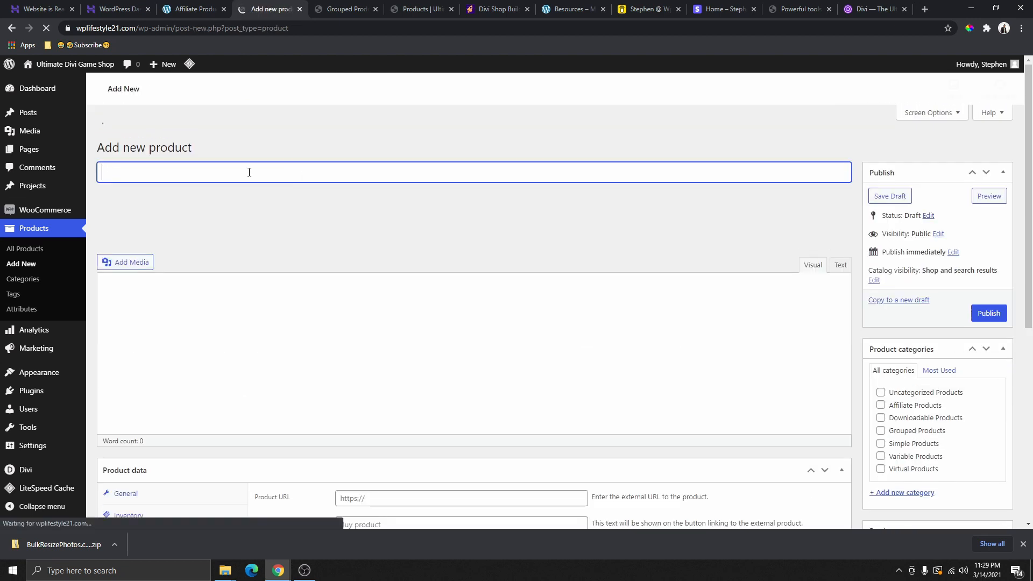
right_click(221, 150)
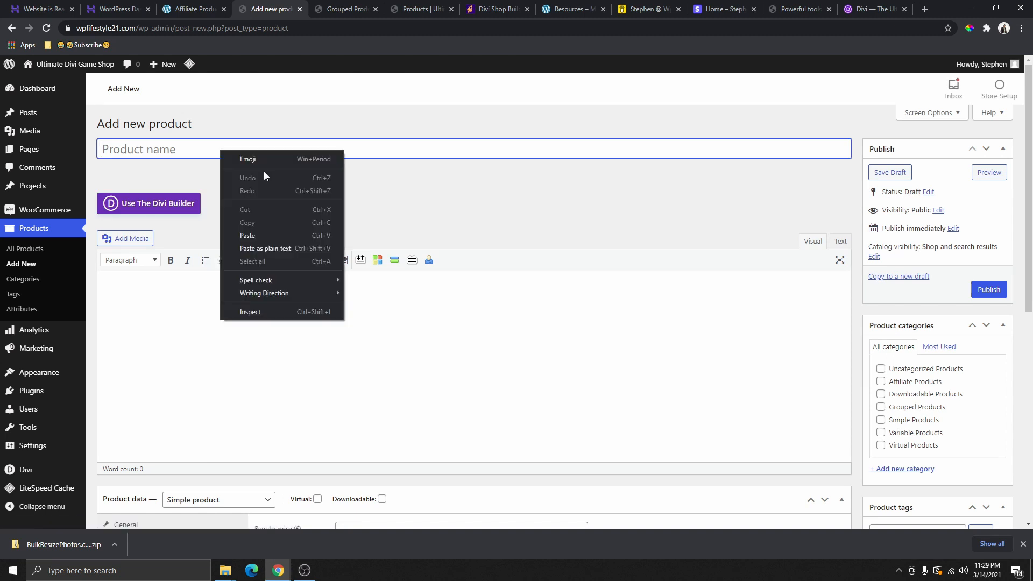
left_click(261, 234)
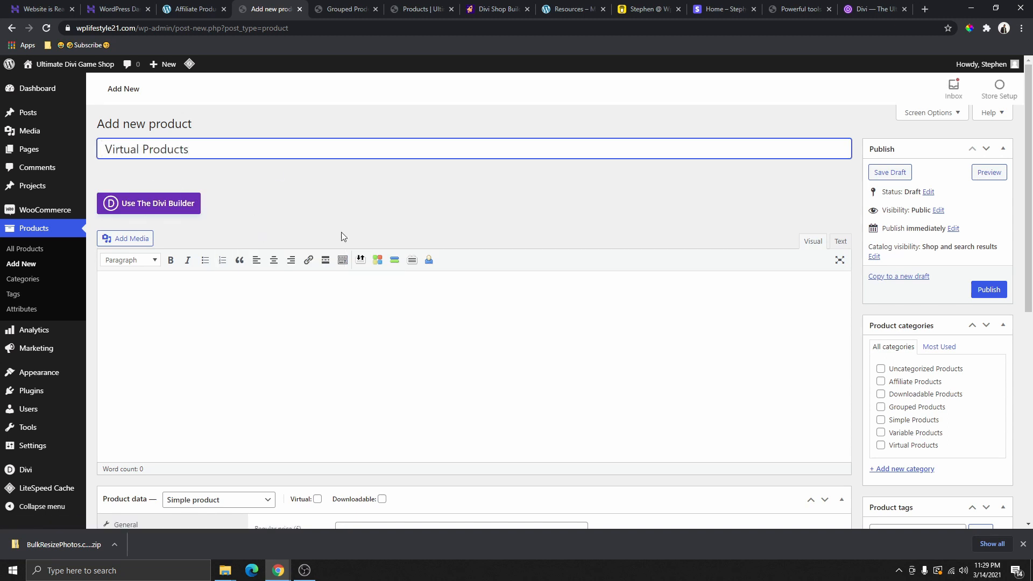
left_click(180, 302)
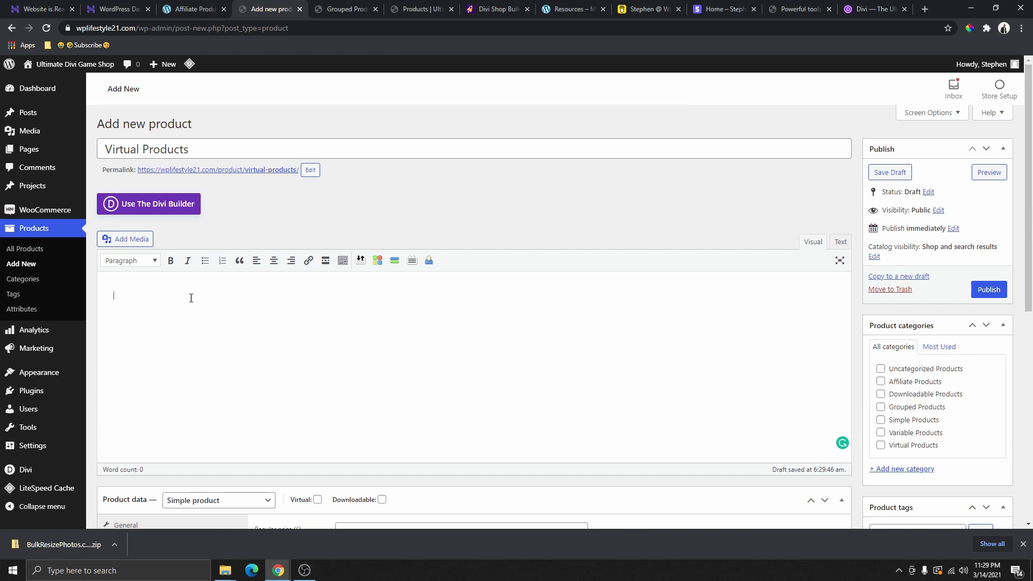
scroll(947, 364, "down", 4)
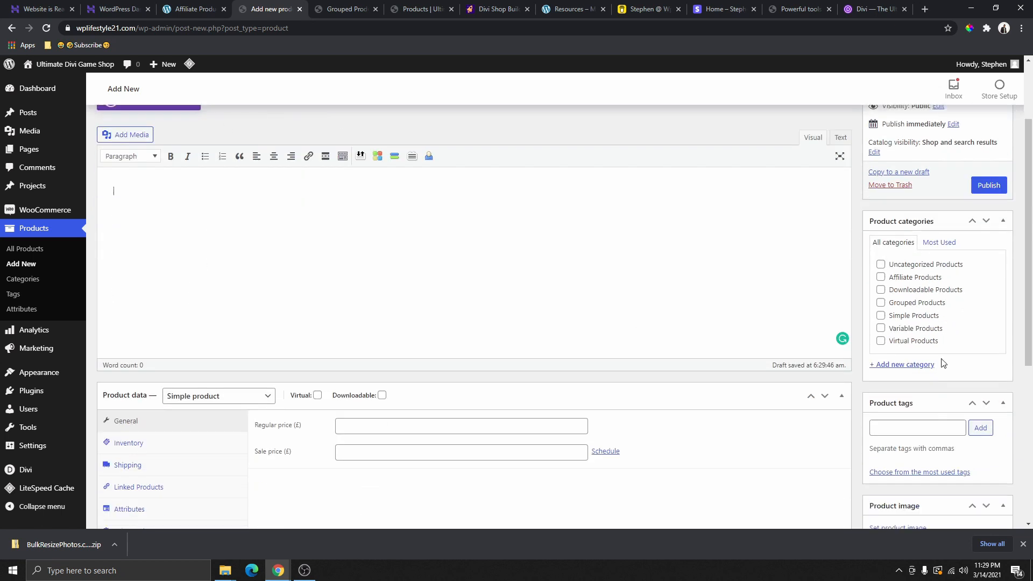
Assign the Virtual Products category and tag, and set the medical25-300x300-1.jpg portrait as the product image
left_click(881, 218)
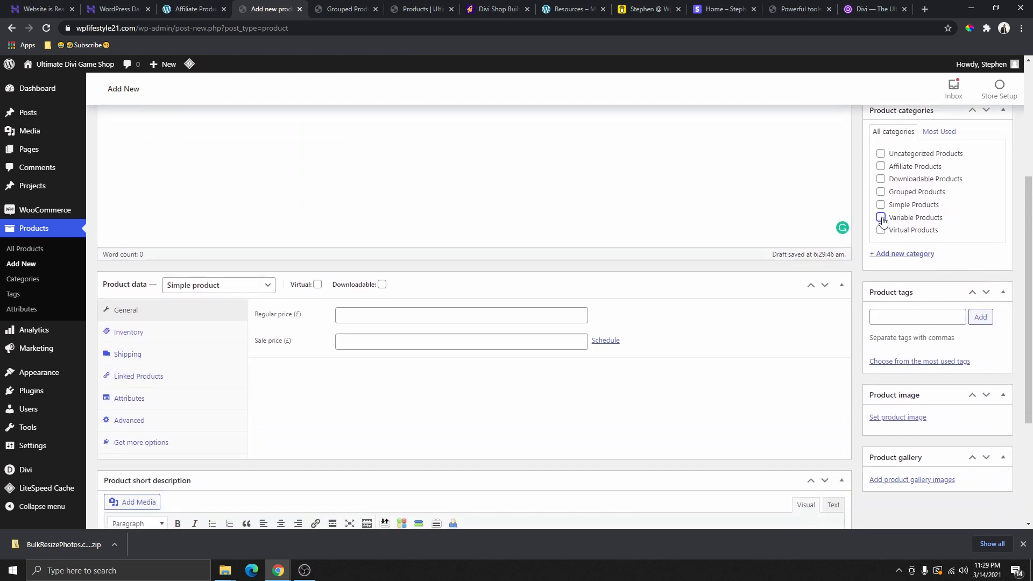
left_click(897, 417)
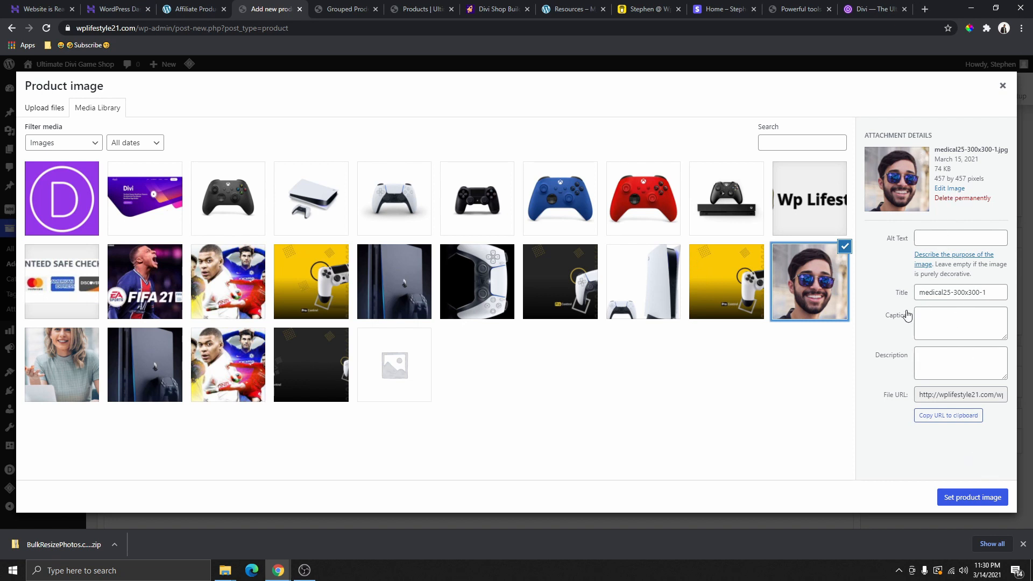
left_click(972, 497)
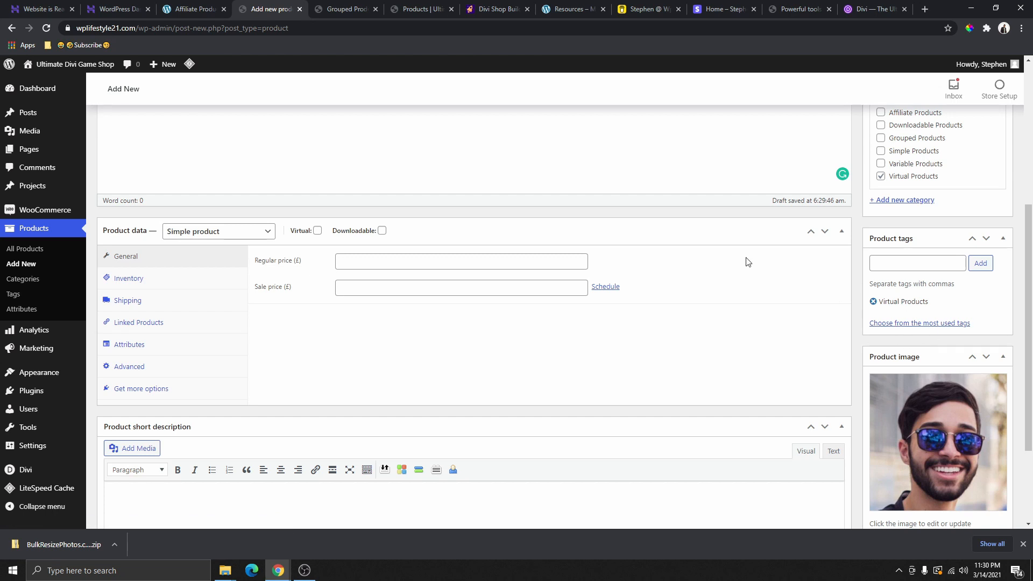
Mark the simple product as virtual and set its regular price to £25
left_click(369, 263)
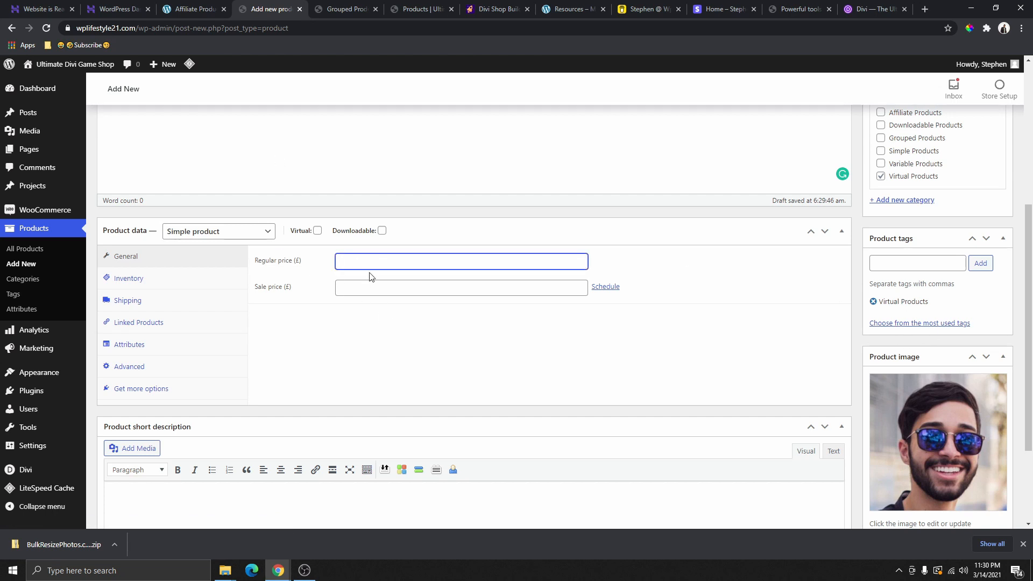
left_click(232, 232)
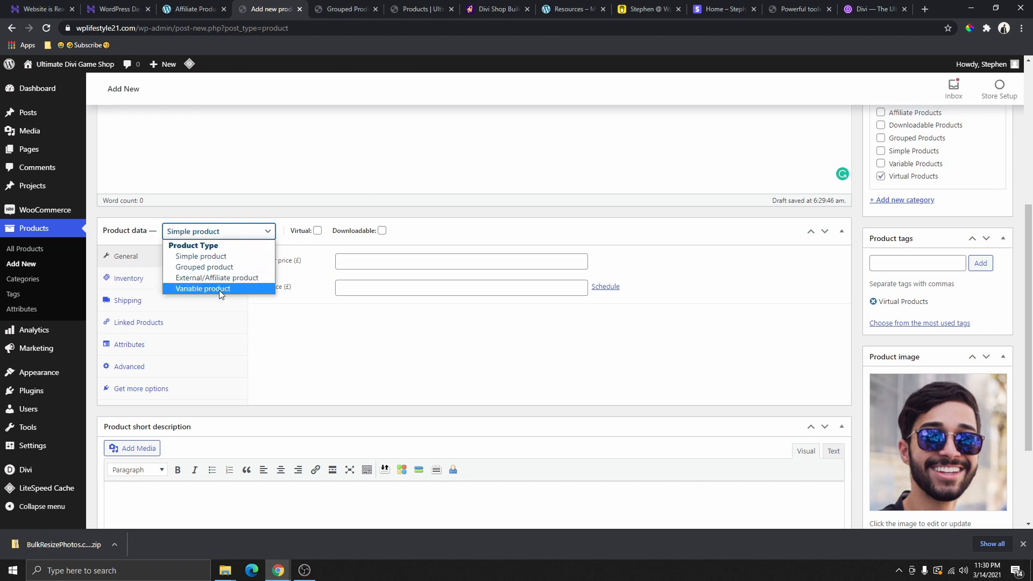
left_click(317, 231)
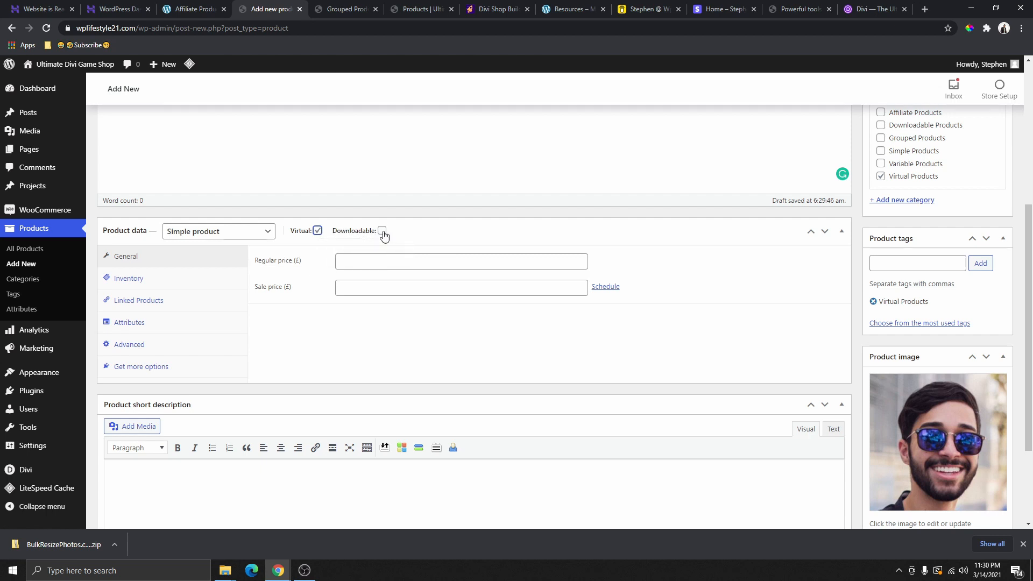
left_click(366, 263)
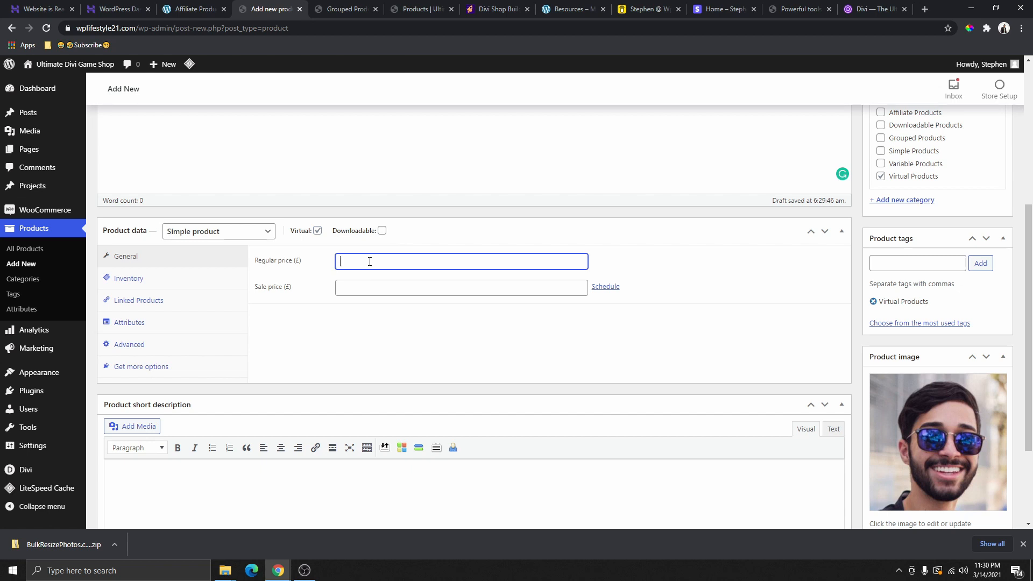
scroll(334, 301, "down", 3)
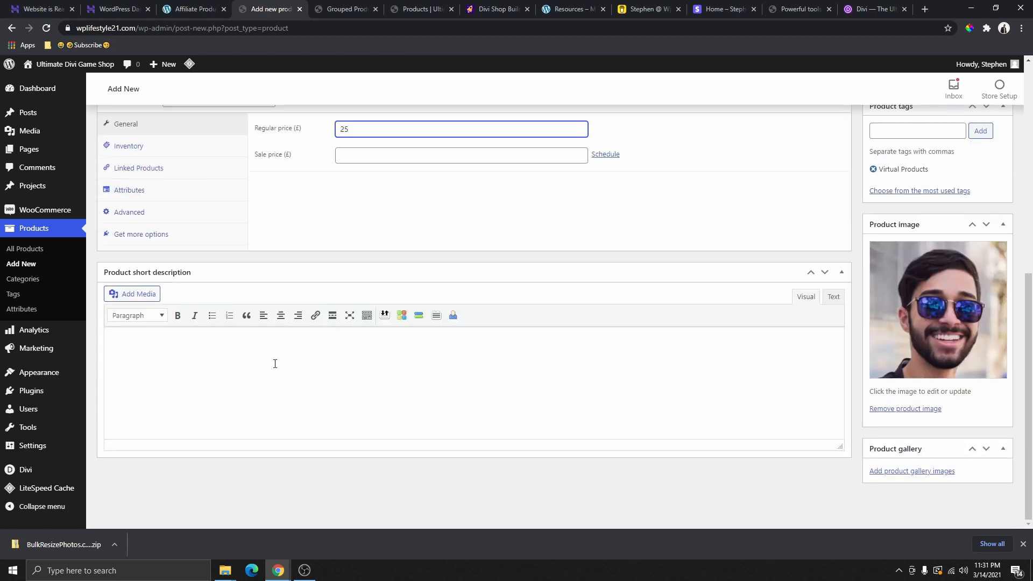
Paste five two-sentence lorem ipsum paragraphs into the product's main and short descriptions and publish it
scroll(494, 342, "up", 6)
scroll(656, 331, "up", 1)
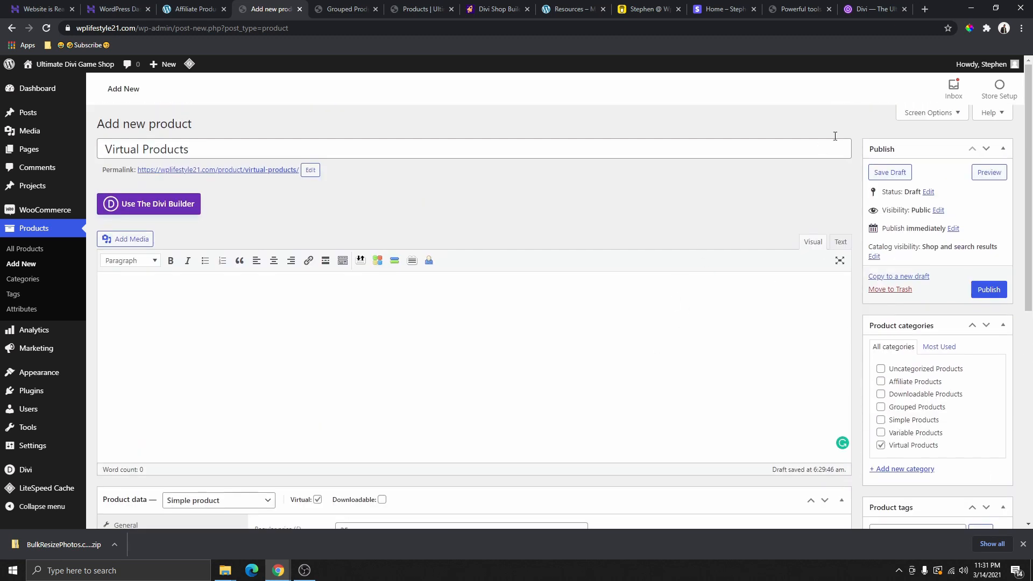
left_click(987, 28)
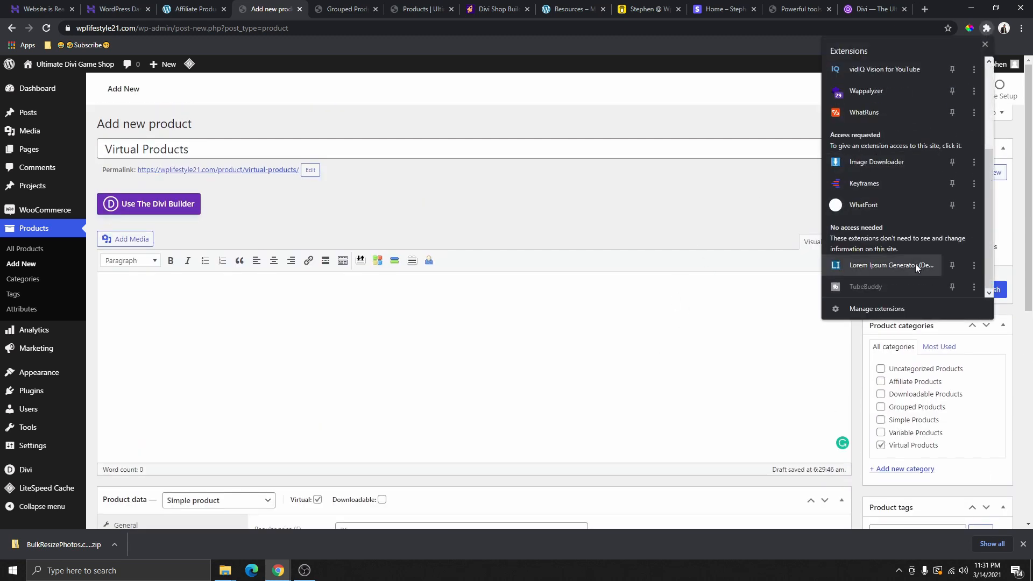
left_click(915, 264)
right_click(761, 135)
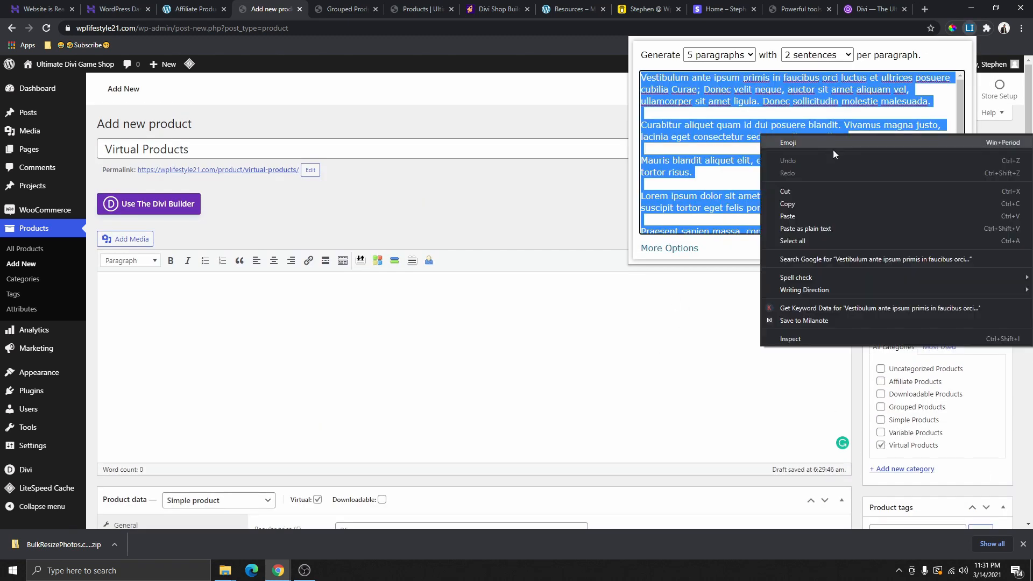
left_click(812, 203)
left_click(398, 339)
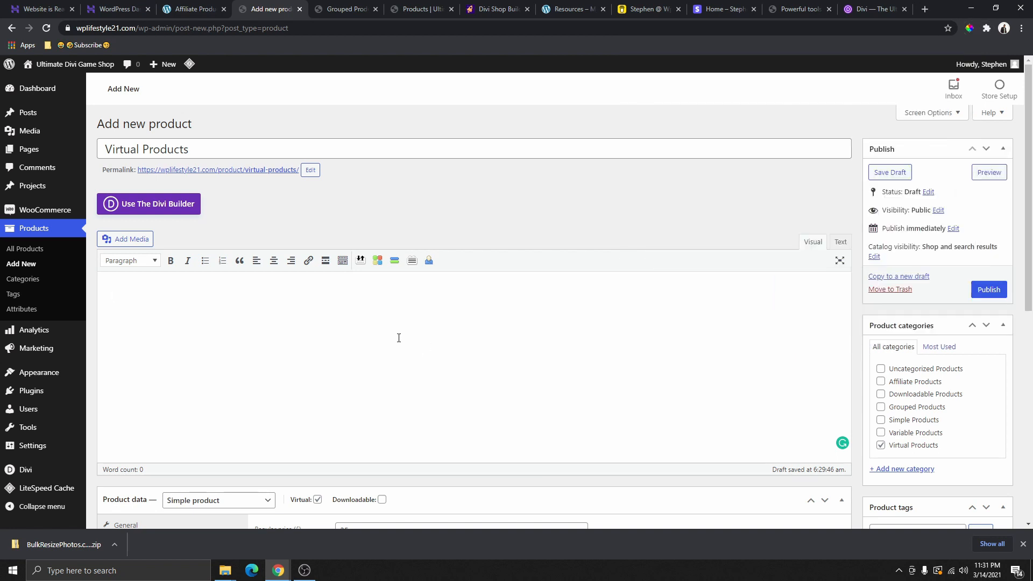
key("ctrl+v")
scroll(305, 393, "down", 8)
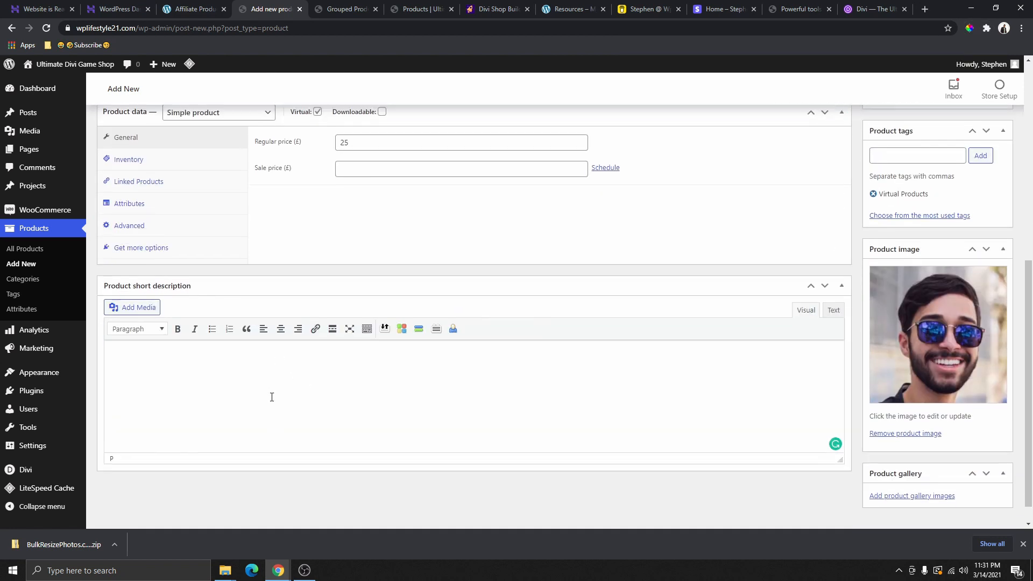
key("ctrl+v")
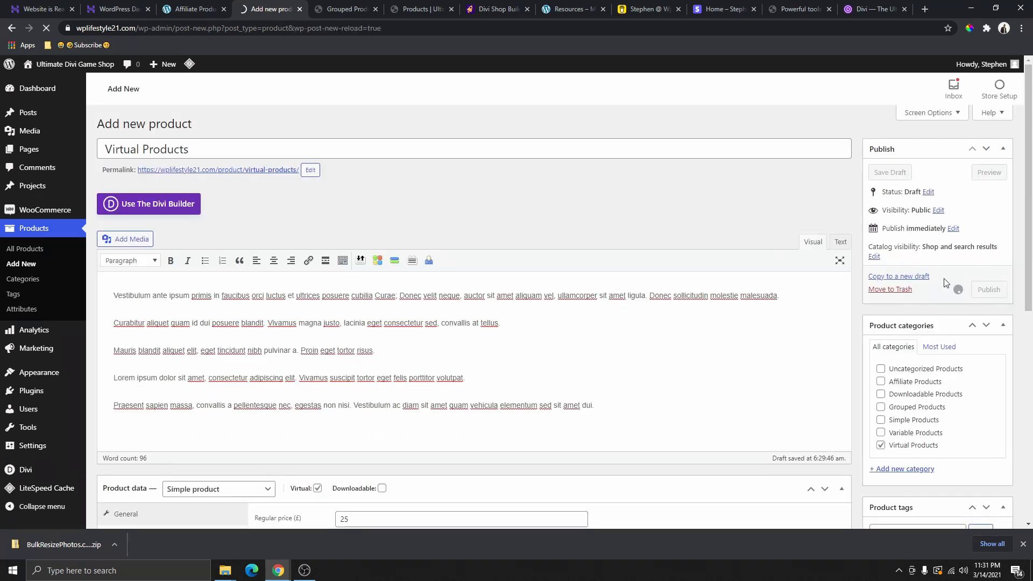
Open the store's shop page and look over the product listing and its sidebar
left_click(348, 9)
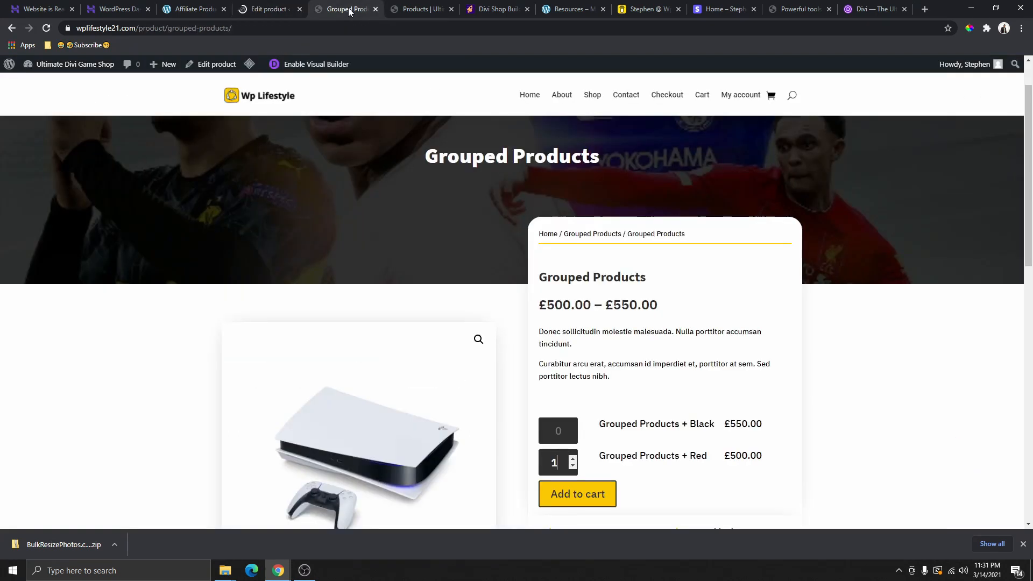
left_click(592, 96)
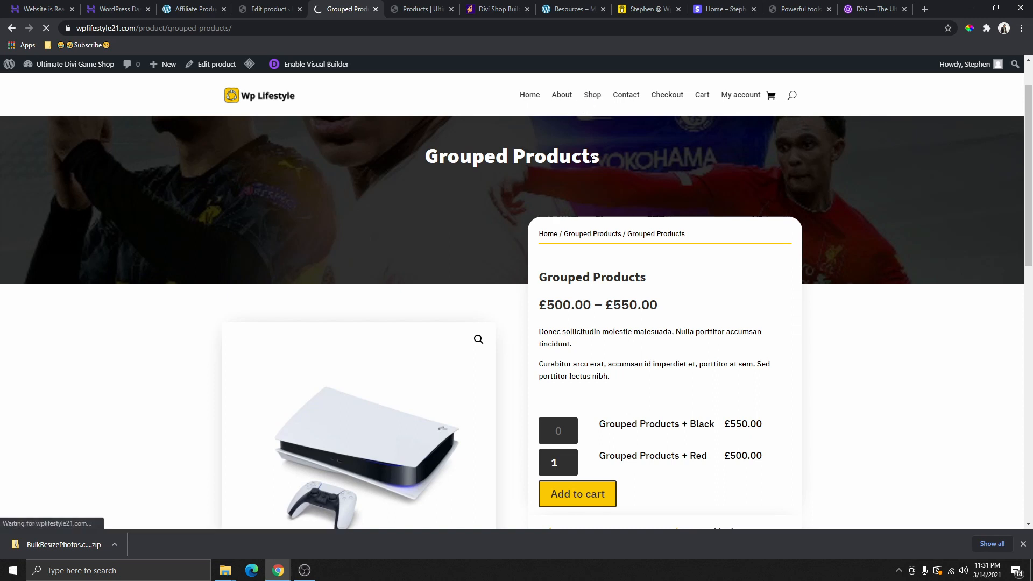
scroll(611, 272, "down", 4)
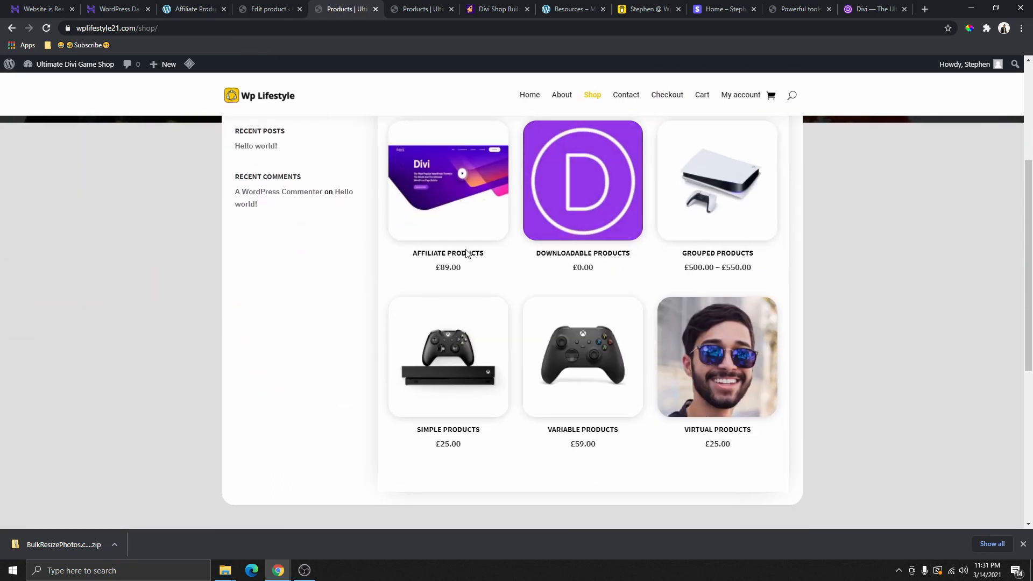
scroll(434, 246, "up", 2)
scroll(434, 246, "up", 3)
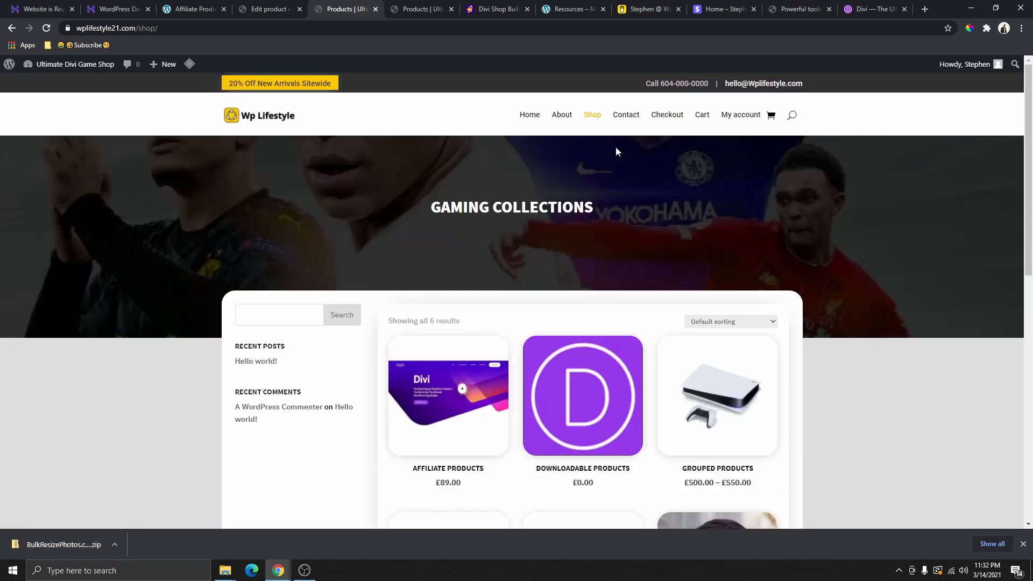
scroll(615, 146, "down", 3)
scroll(577, 188, "up", 3)
scroll(311, 334, "down", 1)
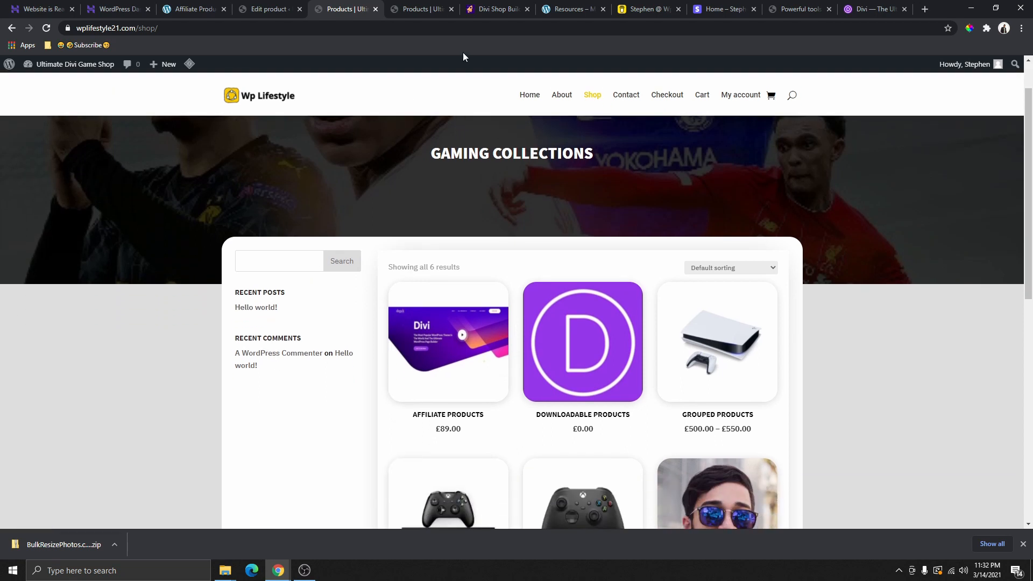
Browse the demo site's shop page and its Affiliate Products and Downloadable Products categories through the sidebar
left_click(195, 9)
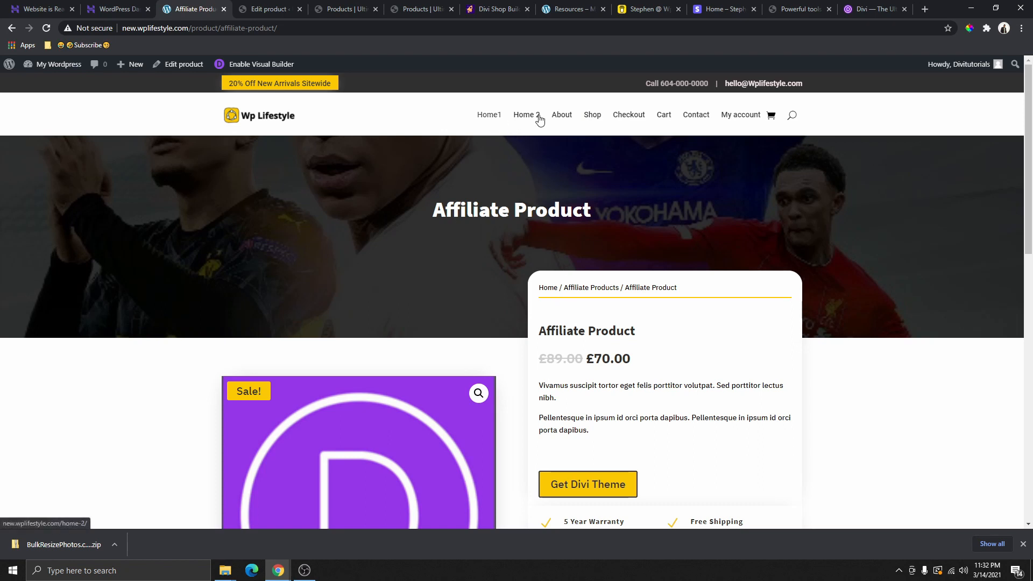
left_click(592, 115)
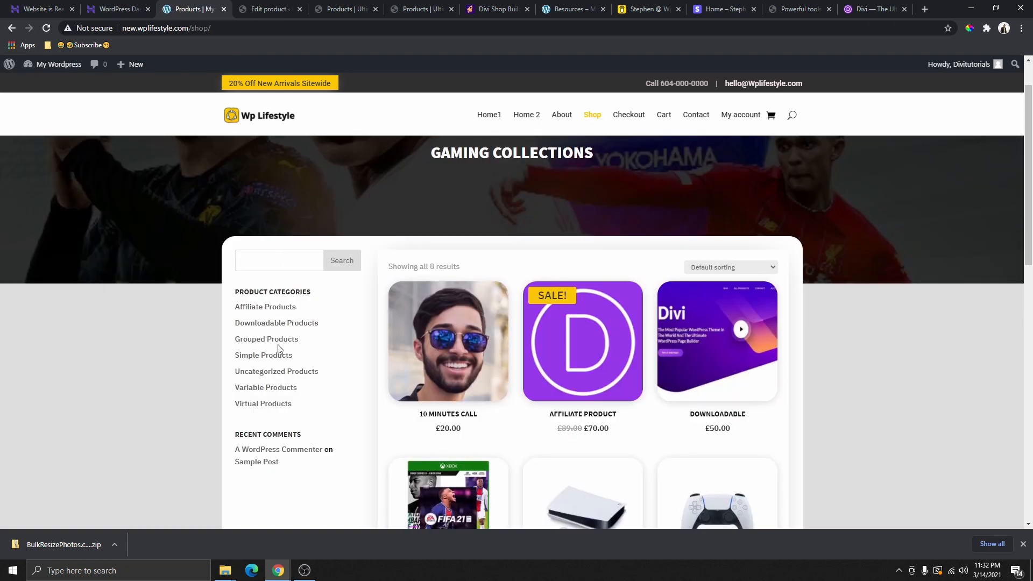
left_click(267, 309)
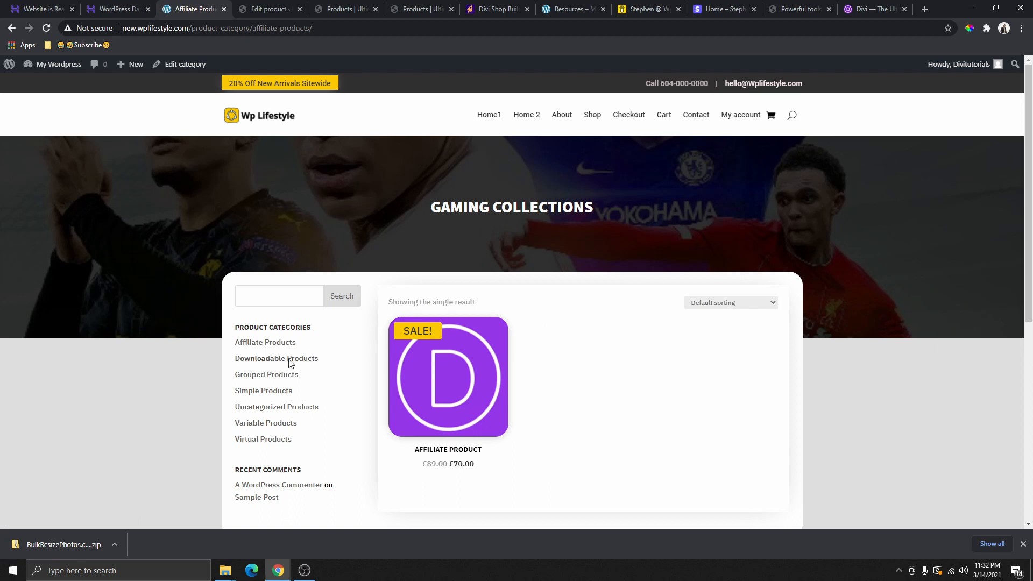
left_click(265, 359)
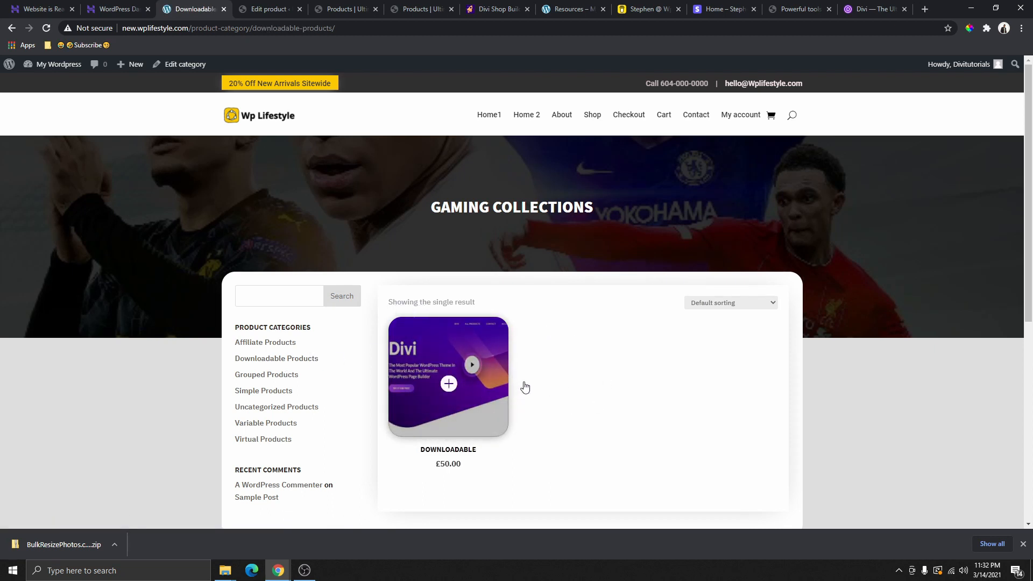
left_click(592, 118)
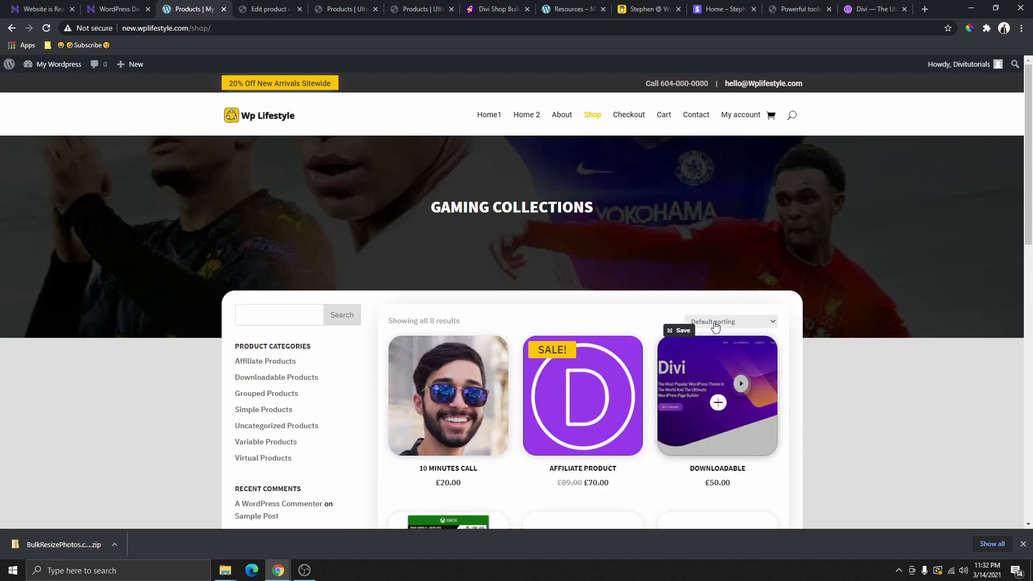
scroll(713, 327, "down", 3)
scroll(698, 330, "up", 3)
Open the widget settings of Ultimate Divi Game Shop and delete the Recent Posts widget from the Sidebar area
left_click(279, 11)
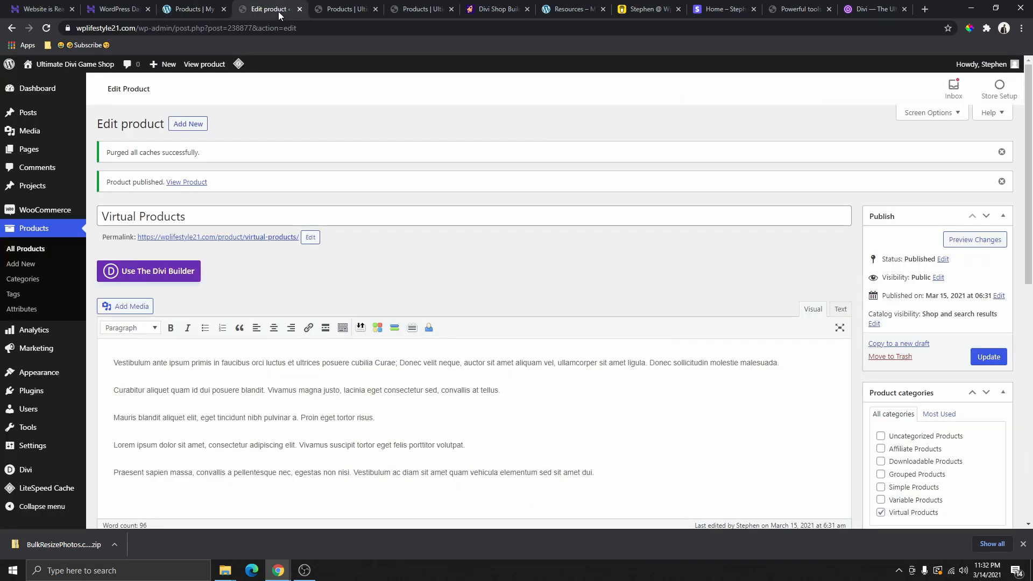
left_click(333, 4)
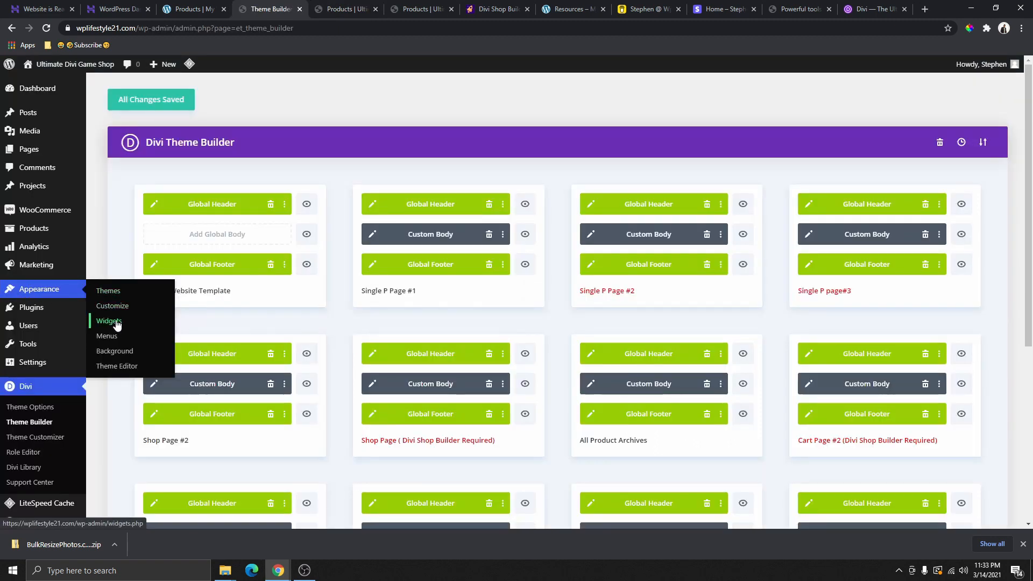
left_click(116, 323)
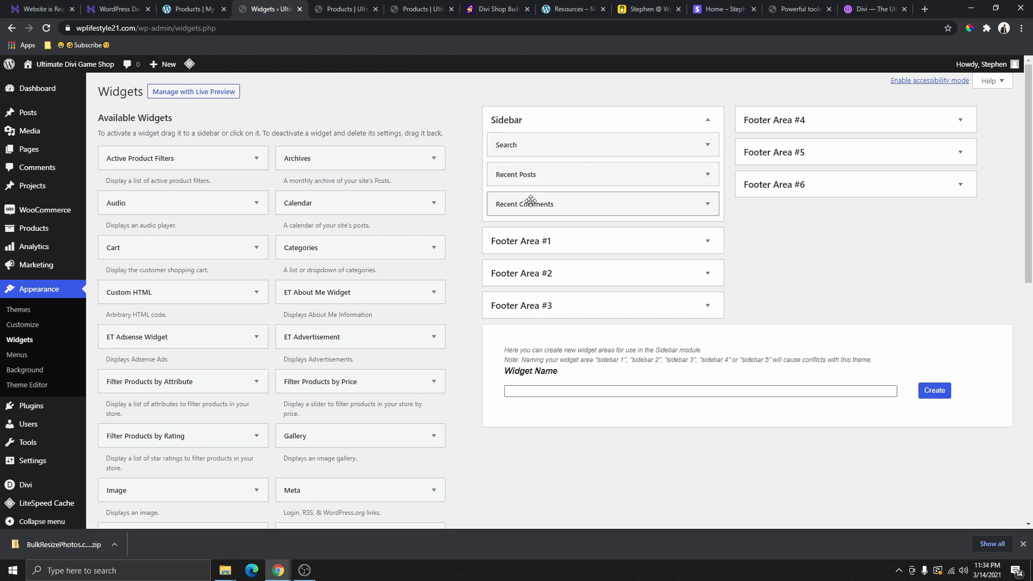
left_click(347, 10)
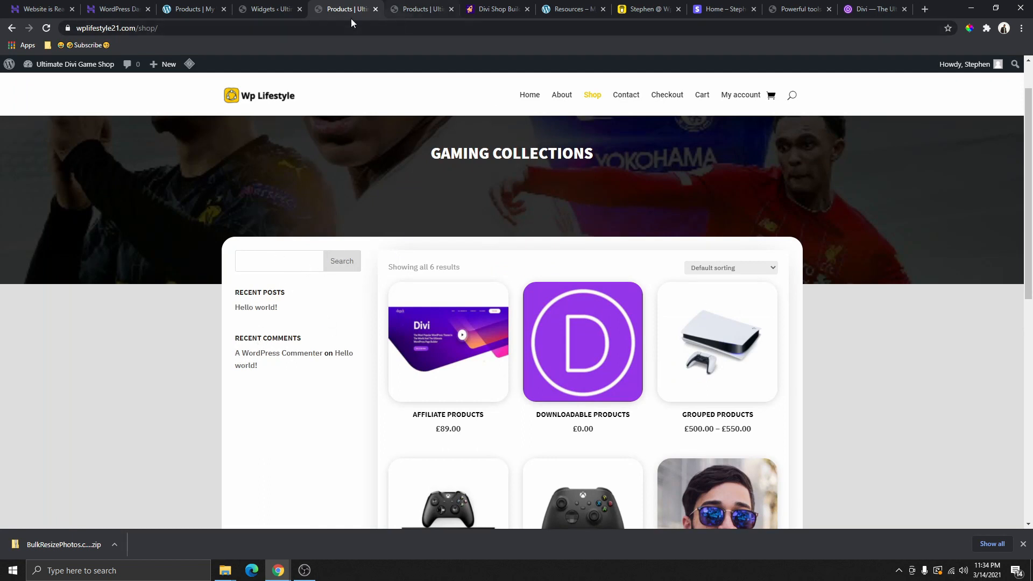
left_click(283, 9)
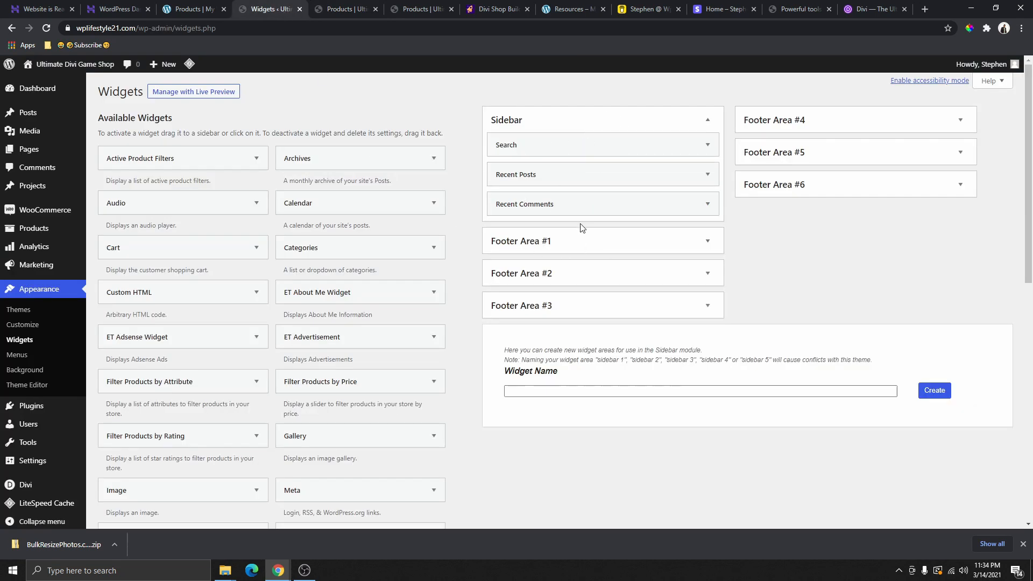
left_click(707, 173)
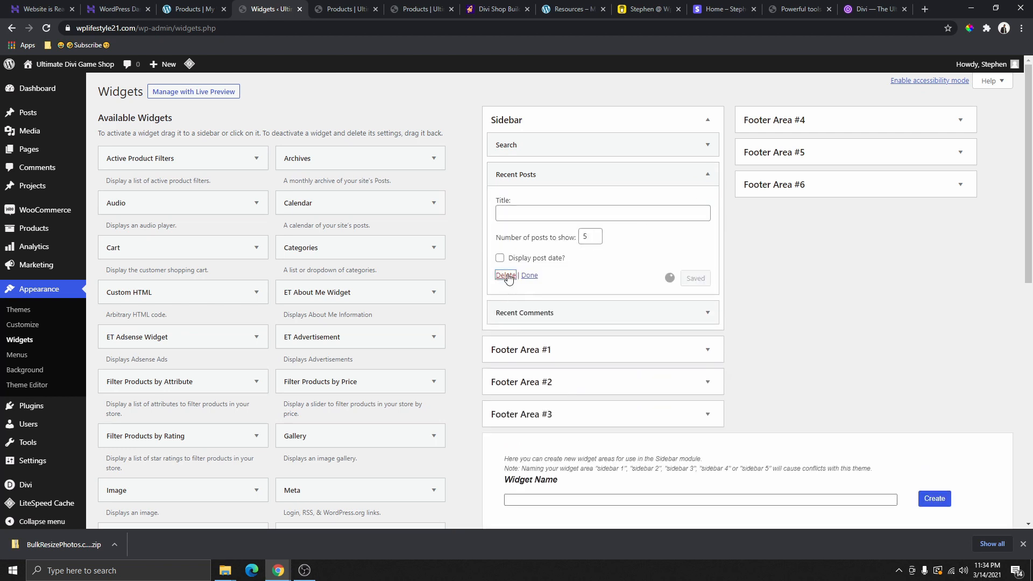
left_click(505, 275)
Add the Product Categories widget to the Sidebar above Recent Comments, and place Filter Products by Price directly below Search
scroll(226, 333, "down", 3)
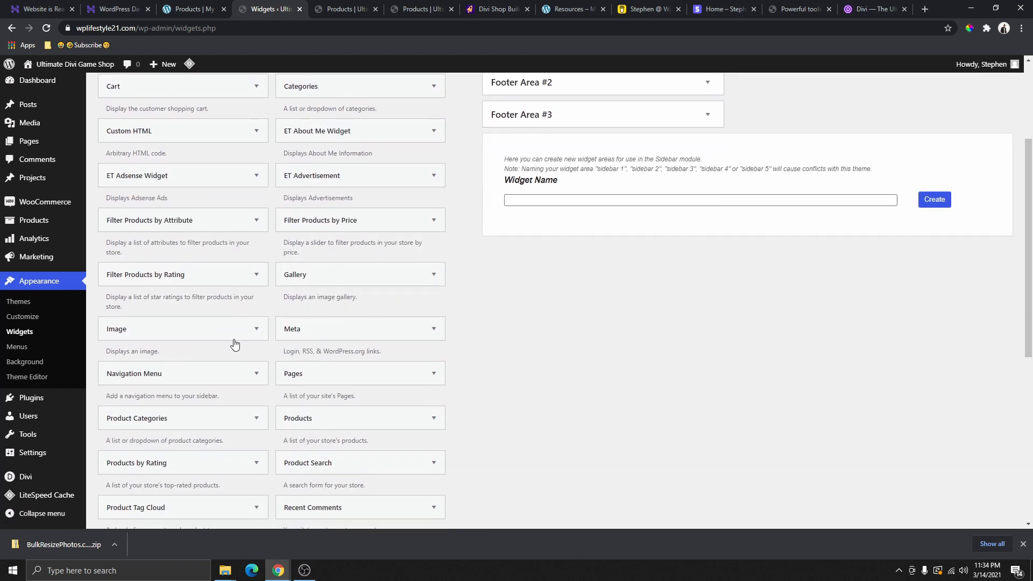
scroll(185, 365, "down", 1)
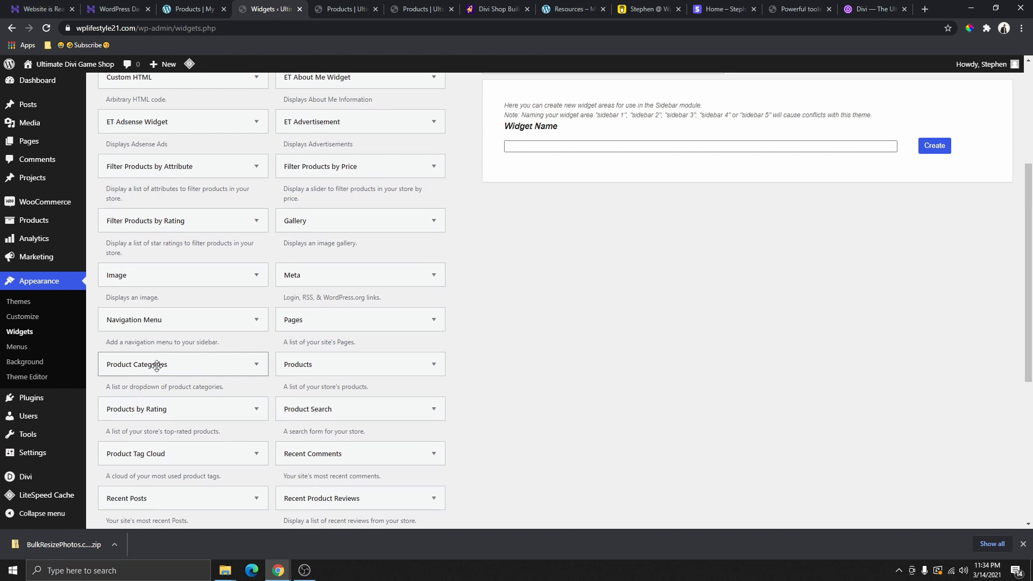
left_click_drag(152, 366, 559, 101)
scroll(602, 248, "up", 4)
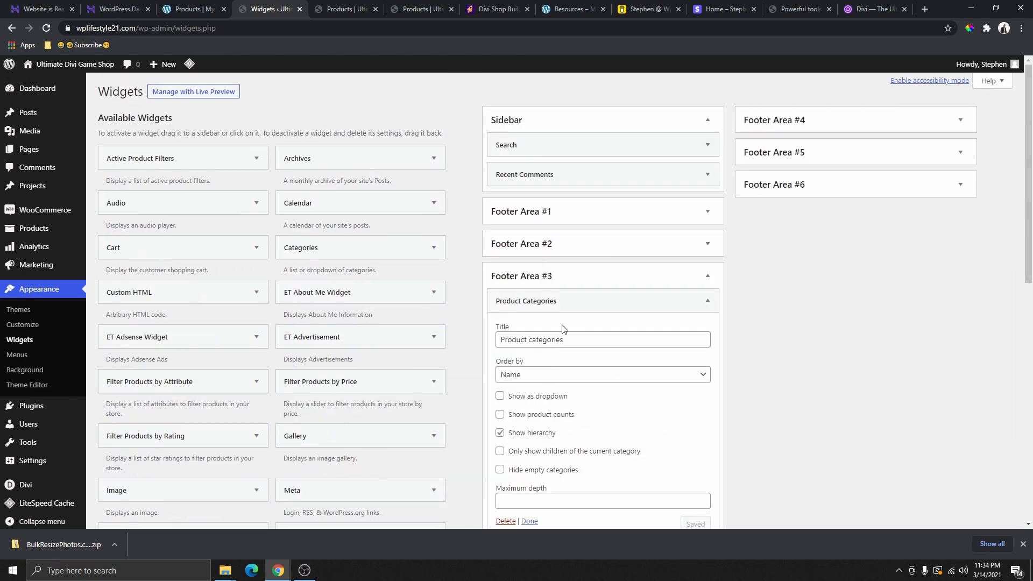
left_click_drag(560, 299, 538, 206)
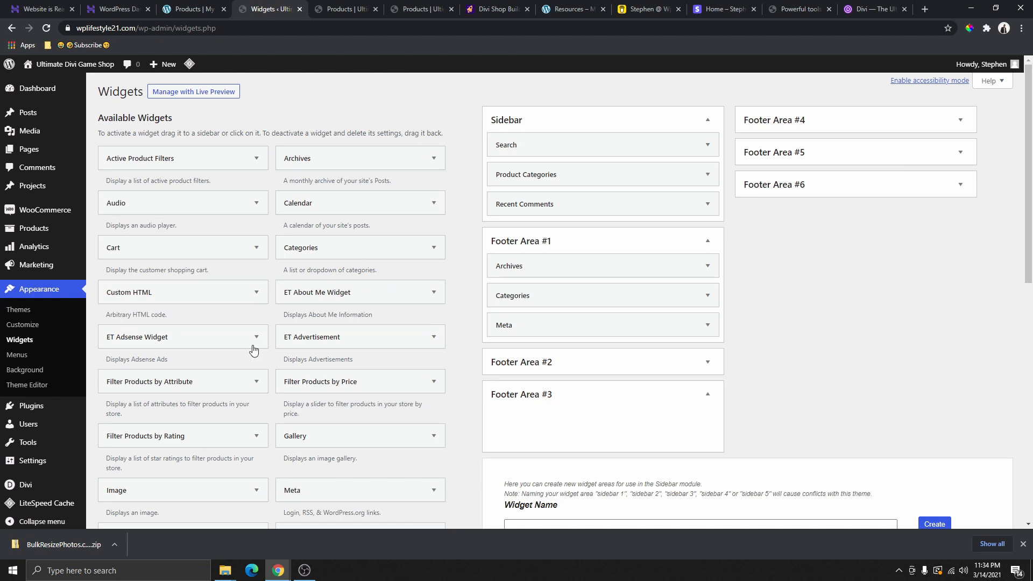
left_click_drag(318, 387, 532, 175)
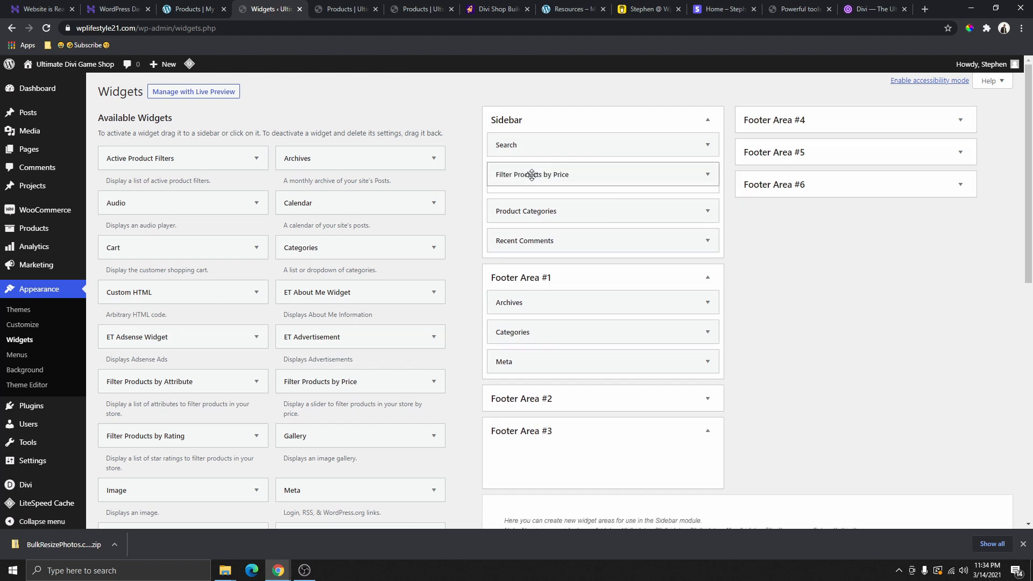
Reload the store's shop page and look over the price filter and product categories in its sidebar
left_click(528, 234)
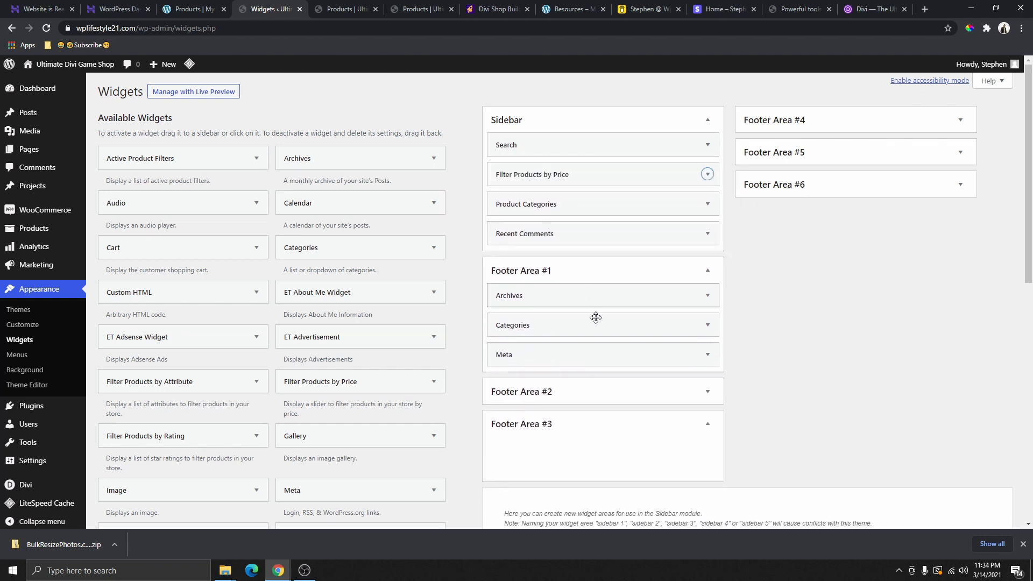
scroll(595, 318, "down", 4)
scroll(634, 253, "up", 6)
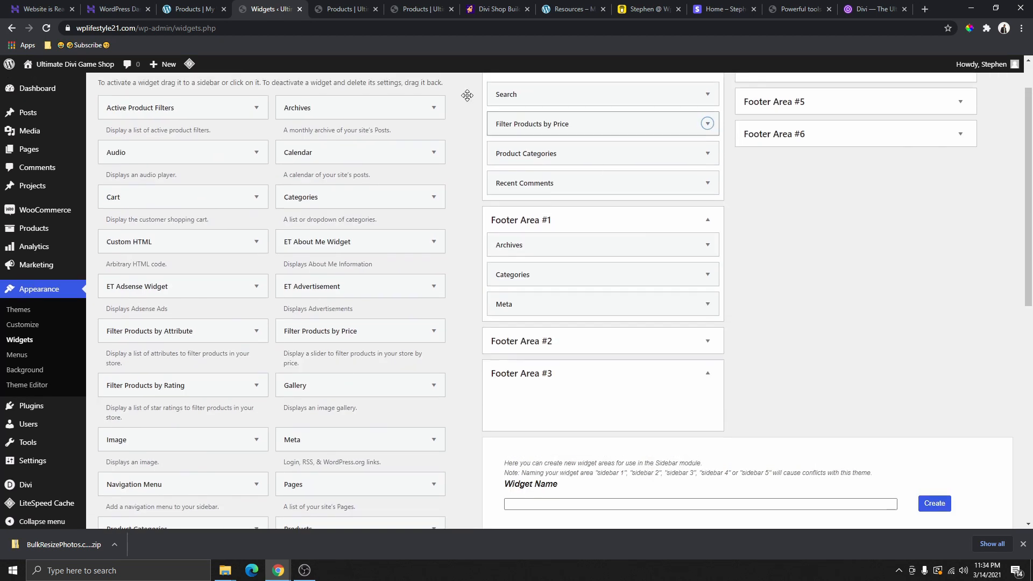
key("ctrl+Tab")
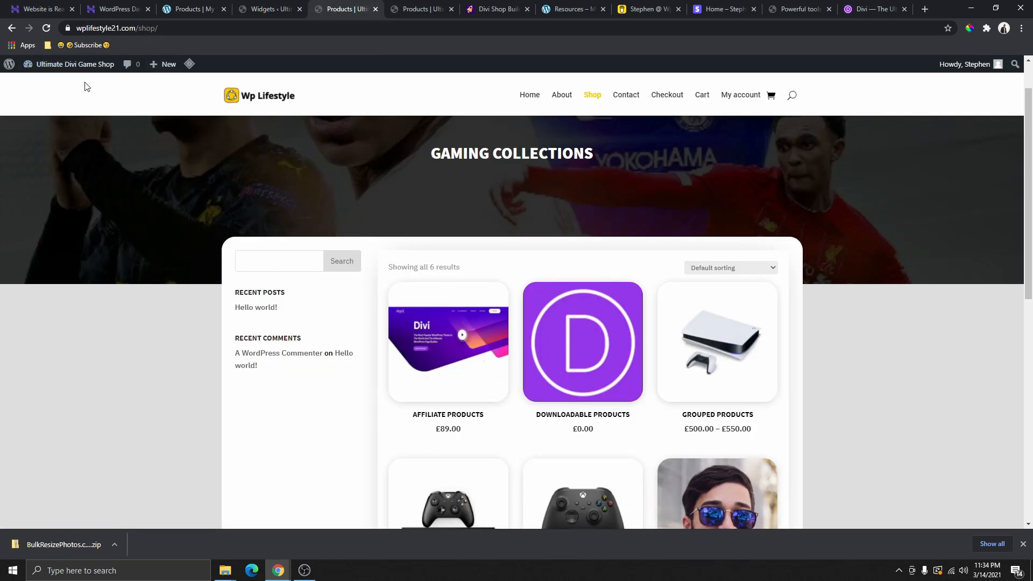
left_click(47, 31)
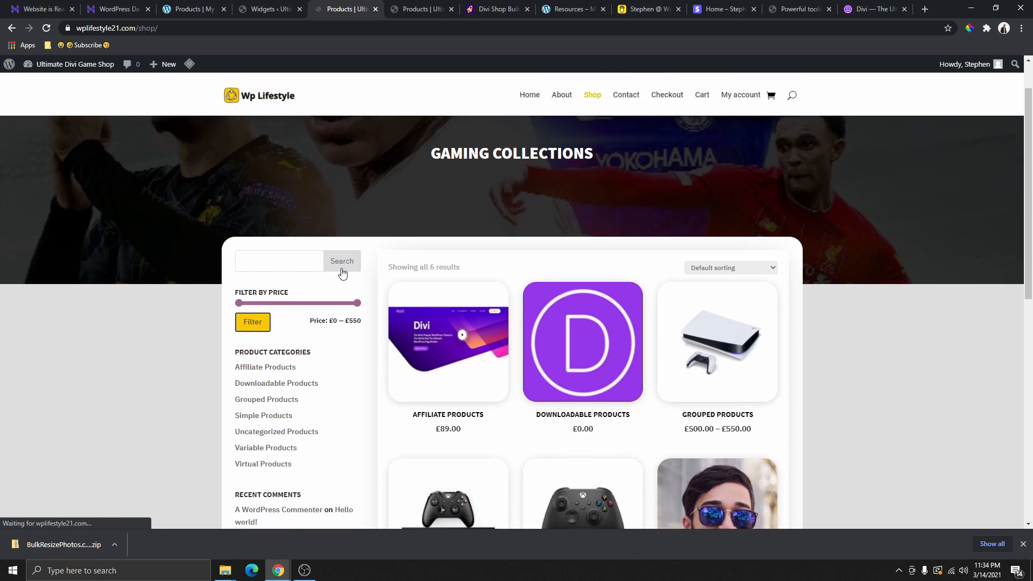
scroll(291, 327, "down", 2)
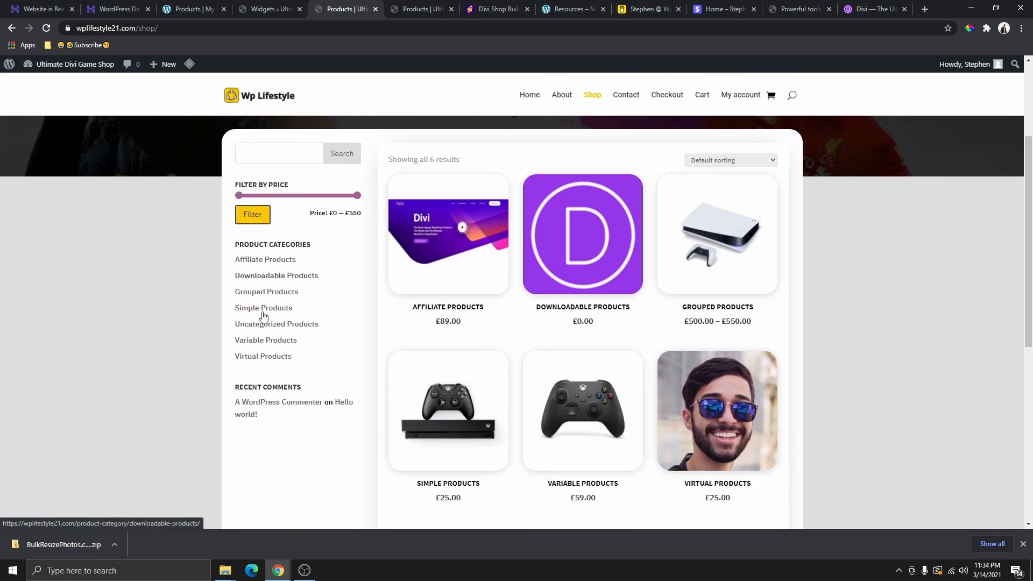
scroll(261, 323, "up", 1)
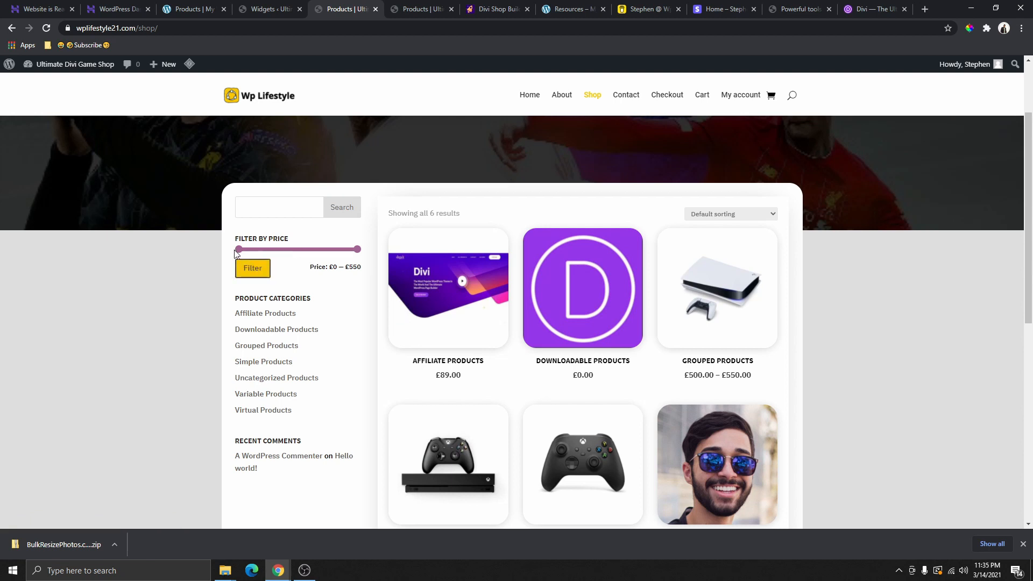
Filter the shop products to a price range of £0 to £190 and look over the filtered listing
left_click_drag(341, 251, 279, 257)
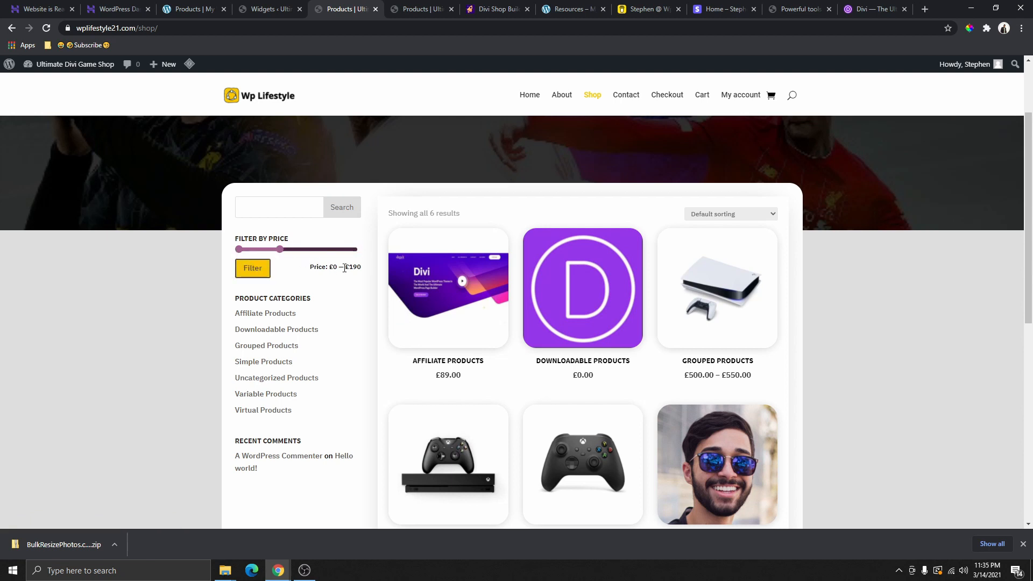
left_click(257, 272)
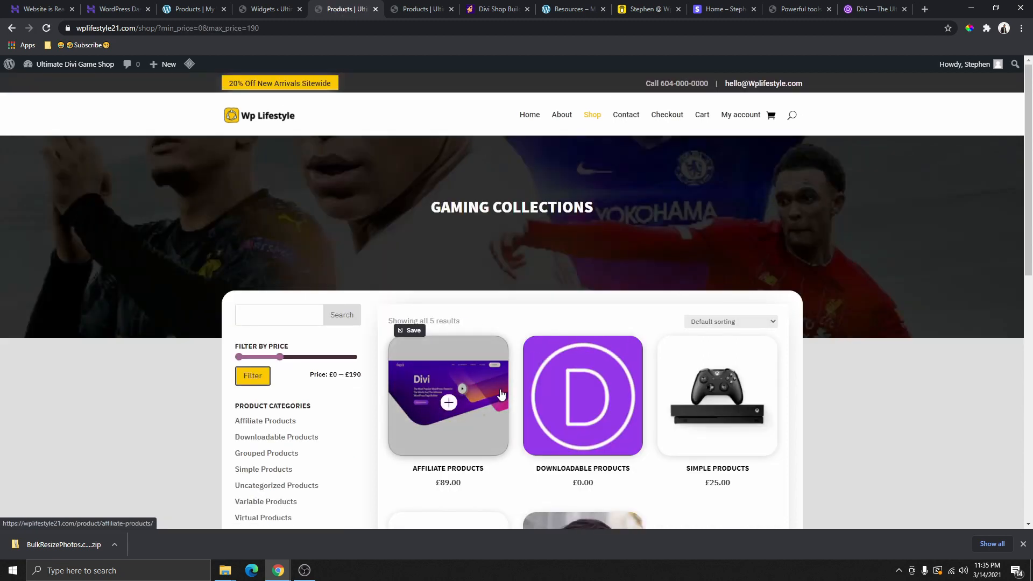
scroll(409, 350, "down", 2)
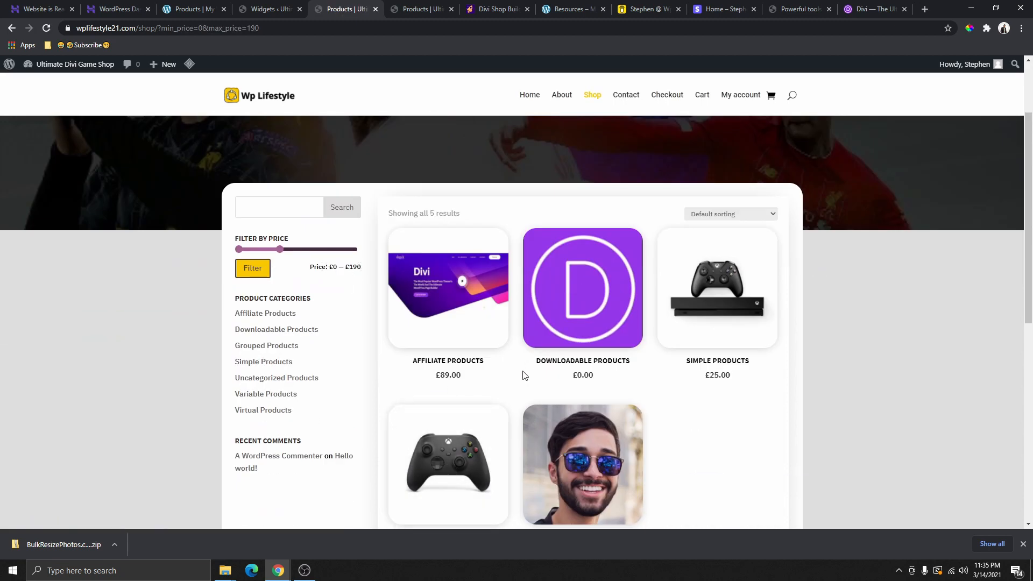
scroll(350, 238, "up", 2)
scroll(334, 382, "down", 2)
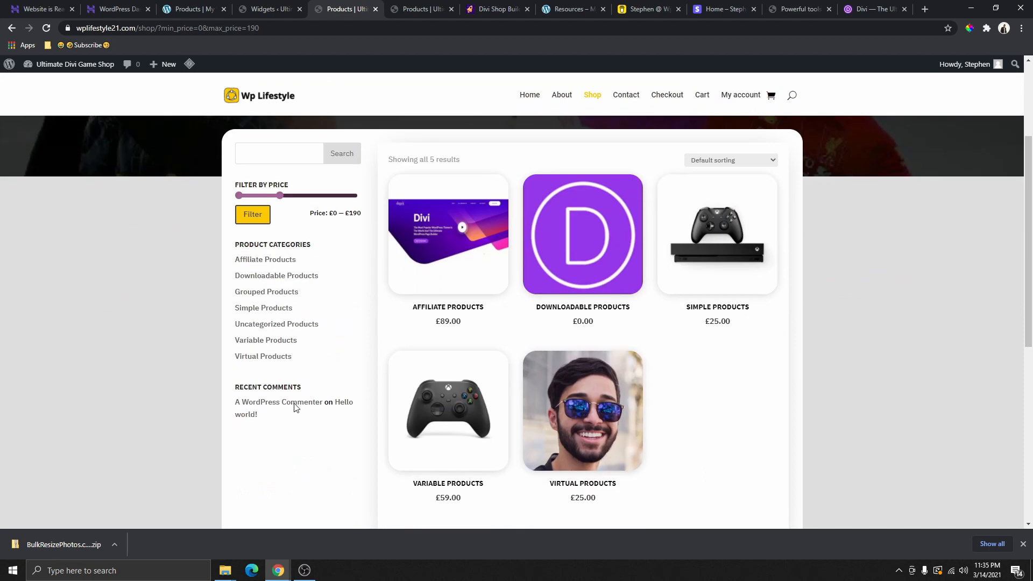
scroll(365, 201, "up", 3)
Return to the widget settings and look through the list of available widgets
left_click(272, 10)
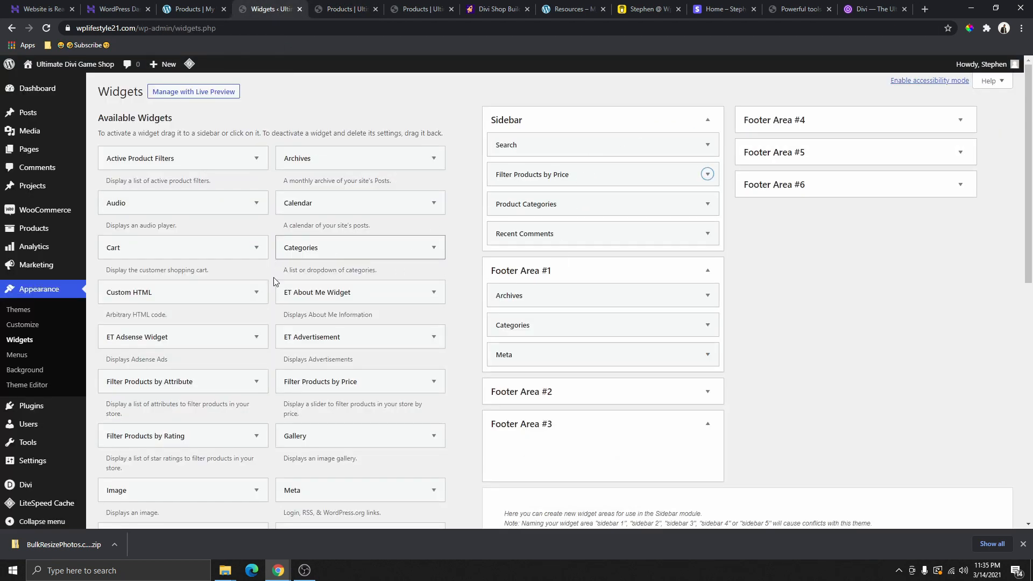
scroll(275, 281, "down", 2)
scroll(325, 406, "down", 1)
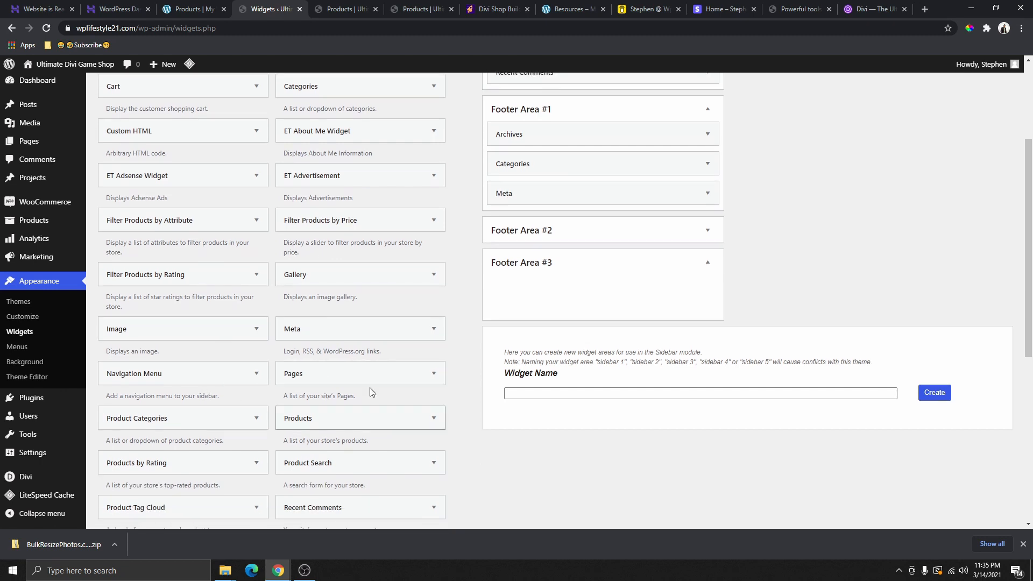
scroll(341, 399, "down", 3)
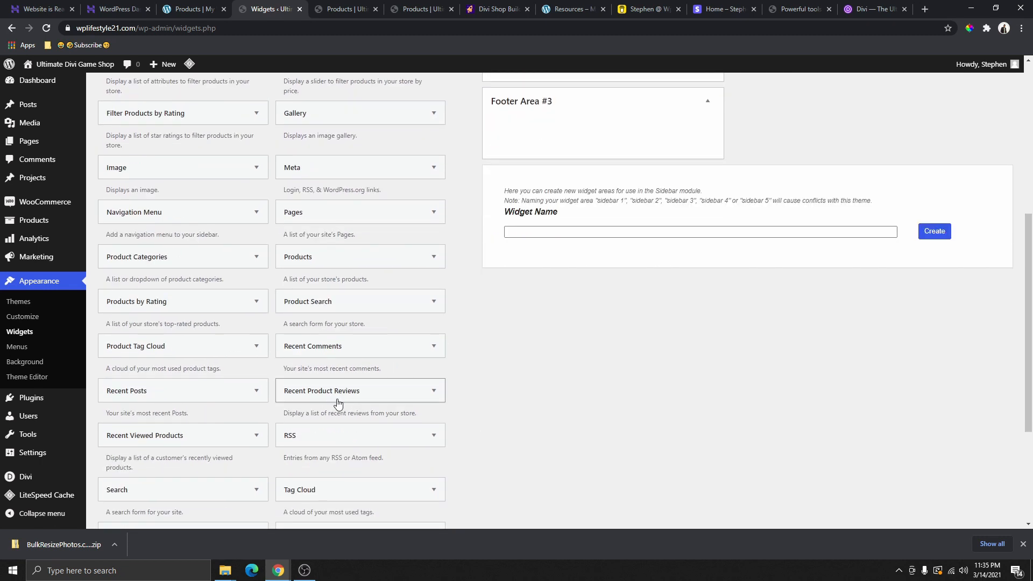
scroll(345, 369, "up", 6)
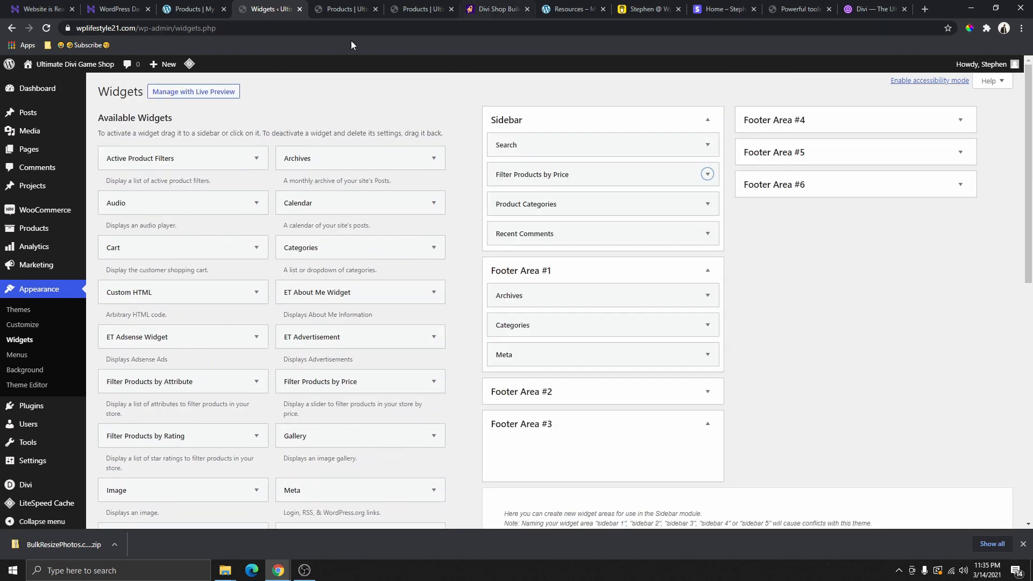
Open the Downloadable Products item from the shop page and examine its single product page layout
left_click(348, 11)
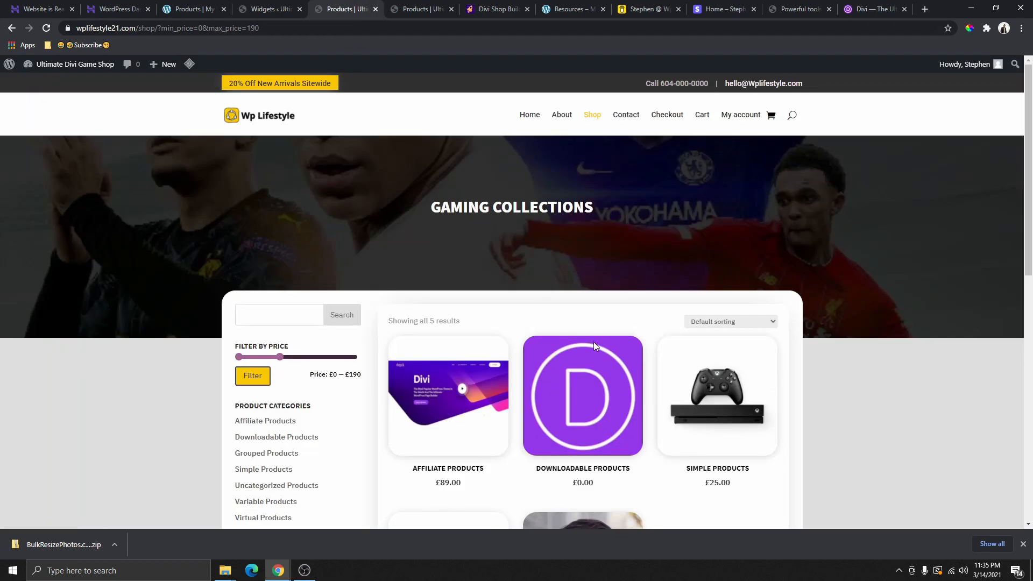
left_click(627, 427)
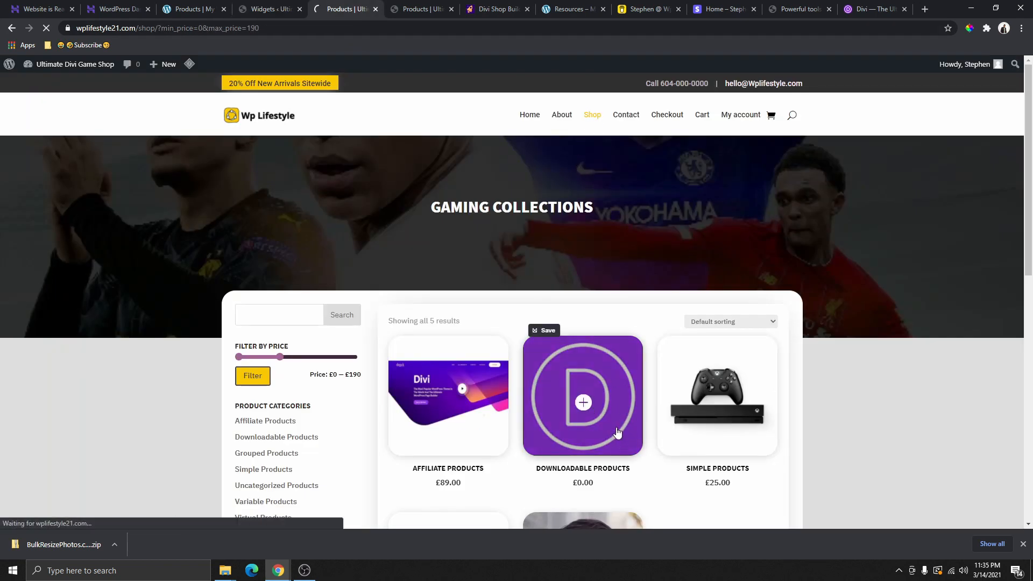
scroll(604, 260, "down", 3)
scroll(619, 307, "up", 3)
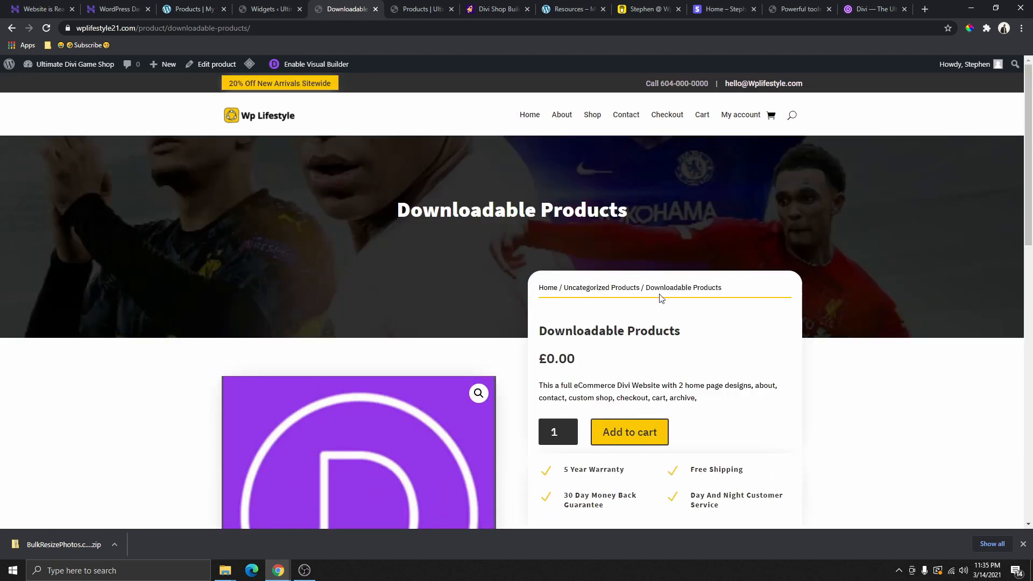
scroll(666, 357, "down", 2)
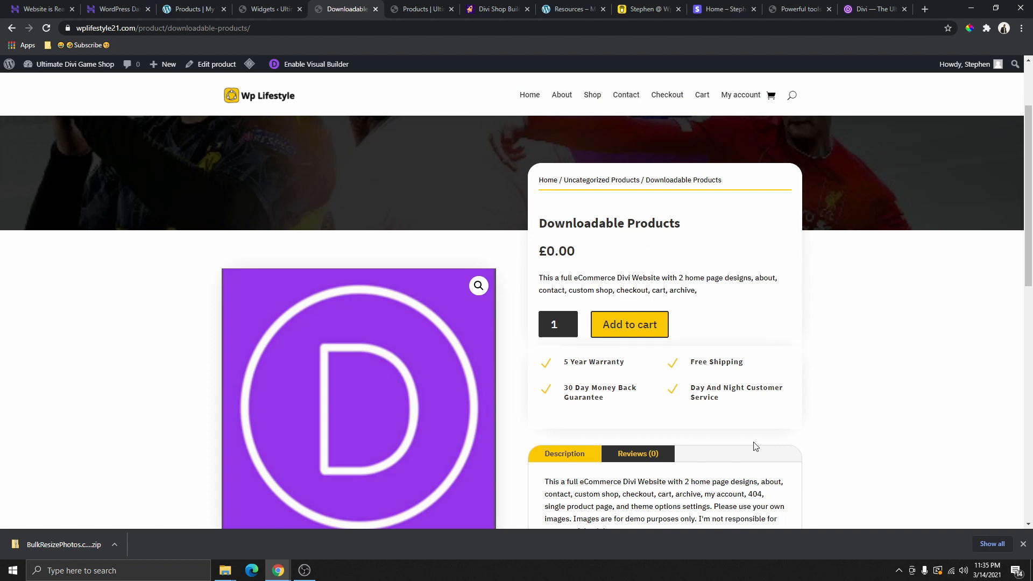
Open the Divi Theme Builder from the site admin and look over its page templates
left_click(251, 10)
scroll(251, 156, "down", 8)
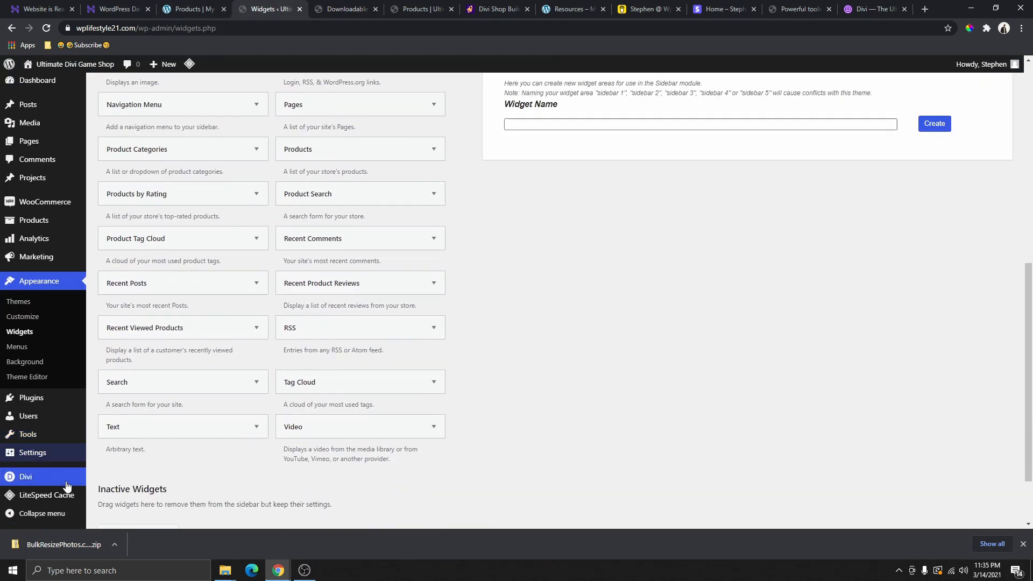
mouse_move(62, 477)
left_click(121, 436)
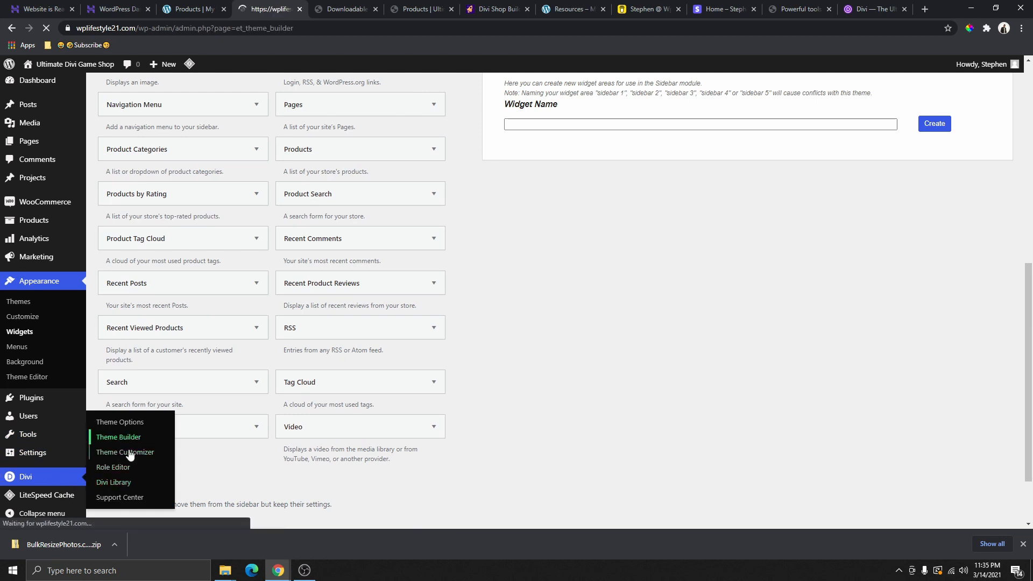
scroll(595, 233, "down", 2)
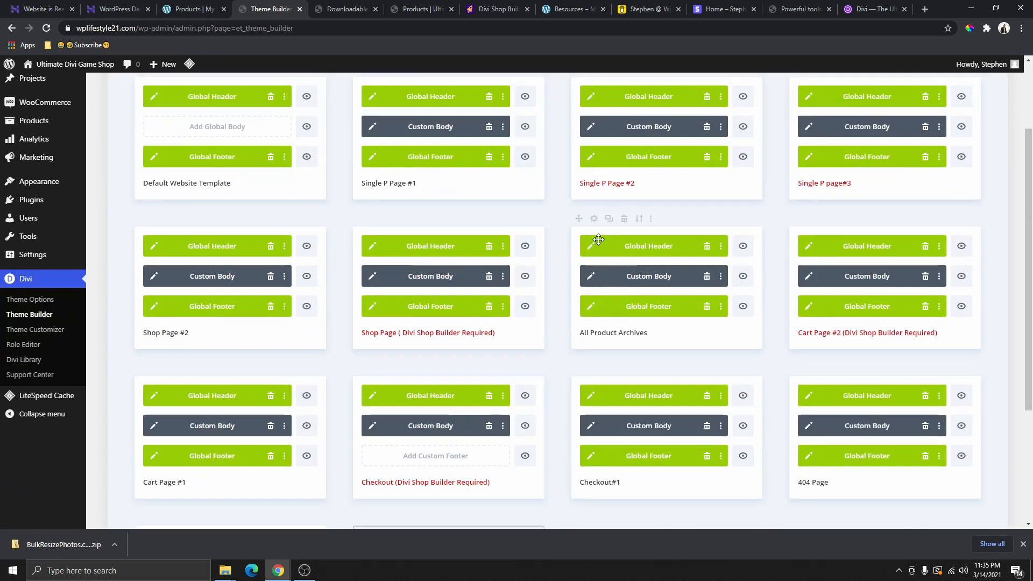
scroll(595, 233, "up", 2)
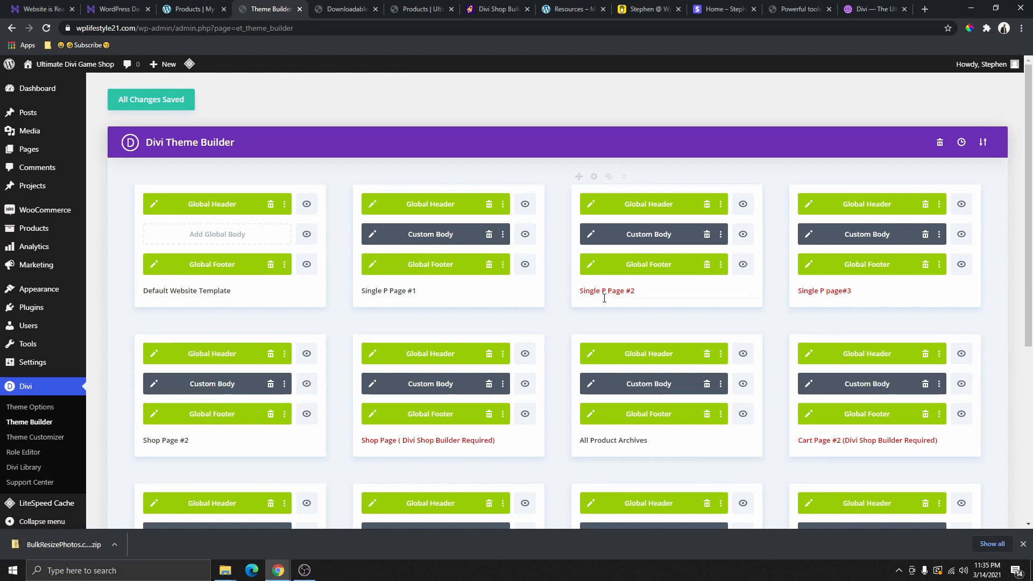
Check the product assignment in the Single P Page #1 template settings and save them
left_click(593, 178)
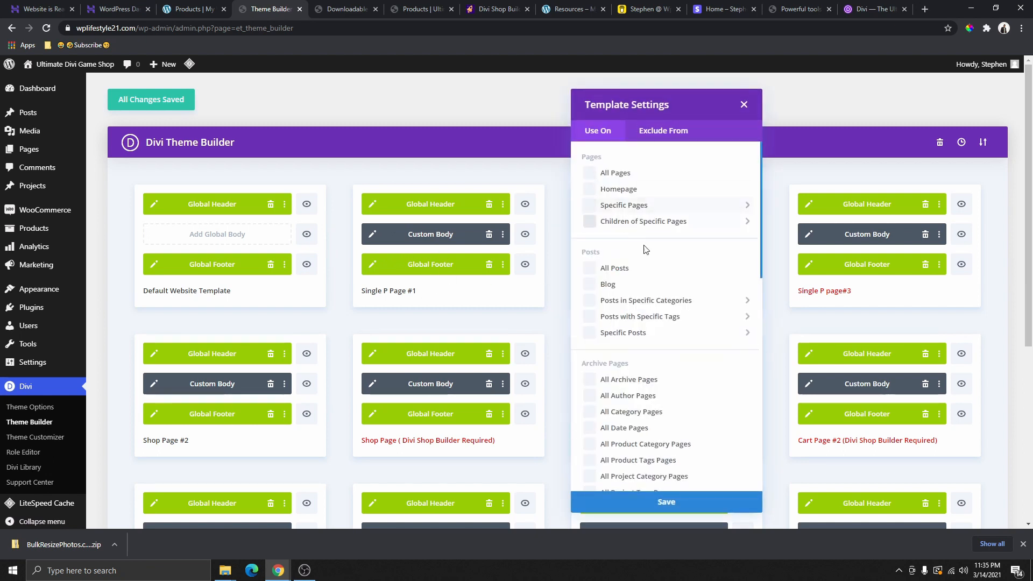
left_click(375, 177)
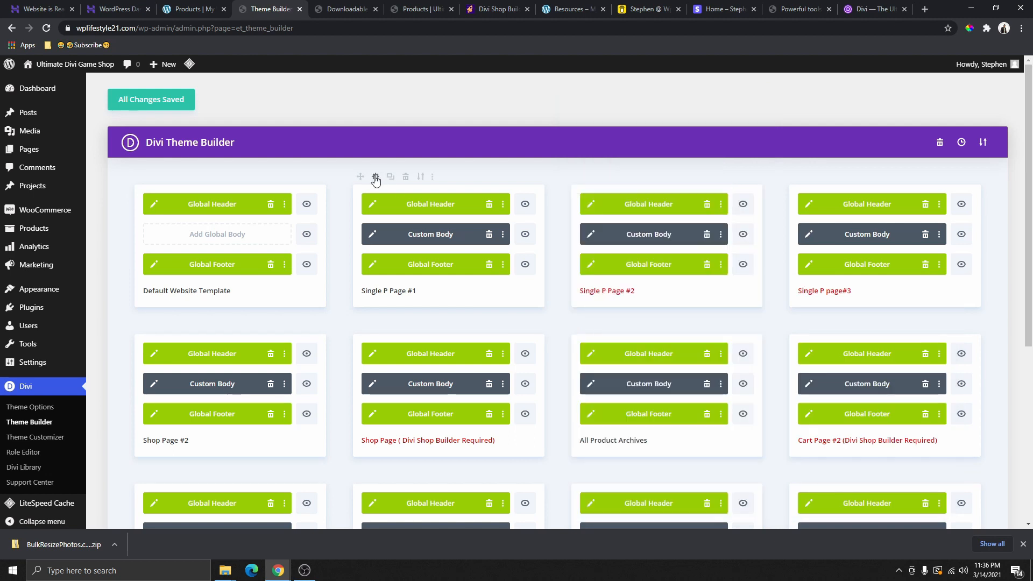
scroll(439, 301, "down", 6)
scroll(439, 323, "down", 3)
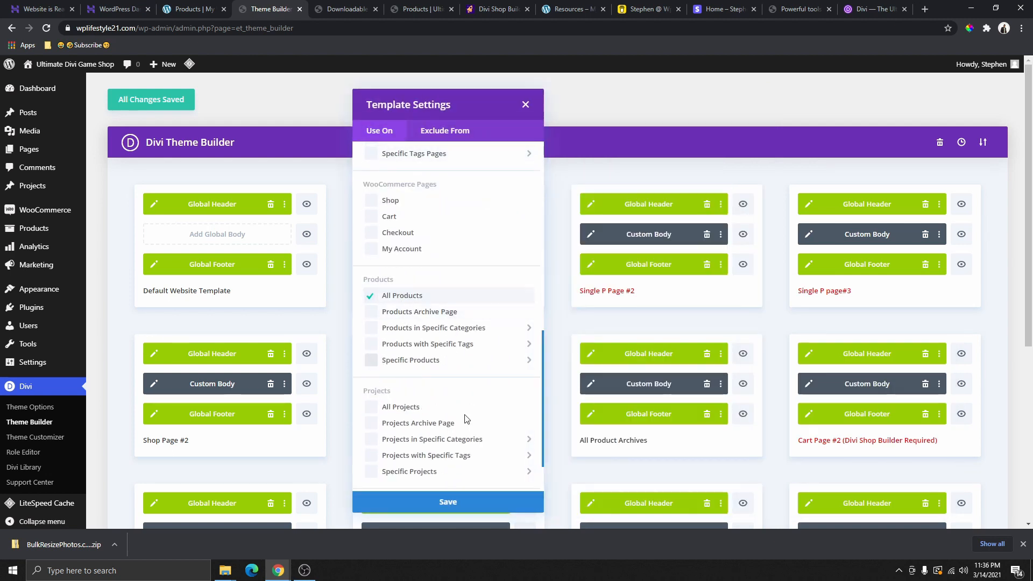
left_click(448, 501)
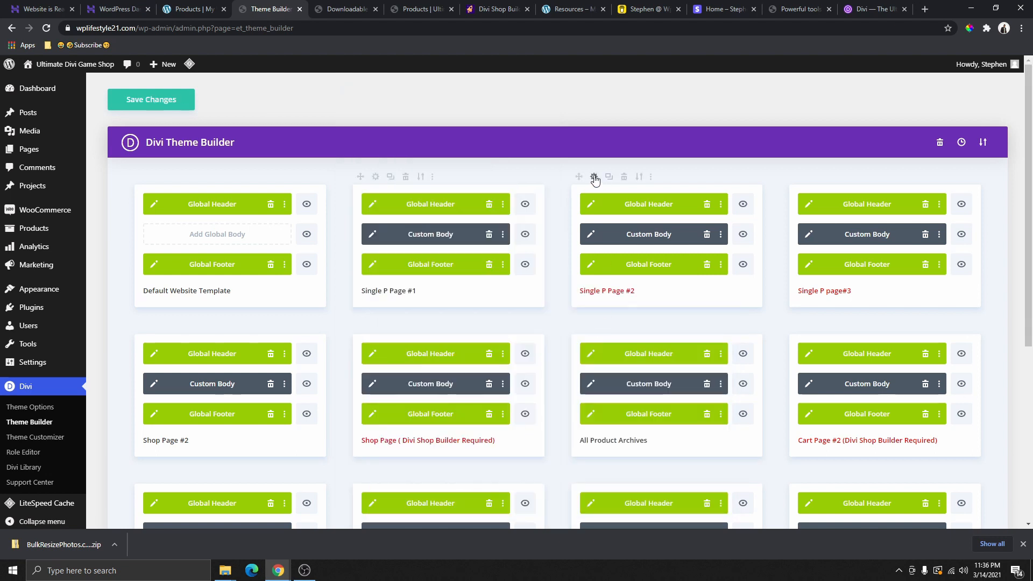
Assign the Single P Page #2 template to All Products and save the Theme Builder changes
left_click(594, 177)
scroll(627, 350, "down", 8)
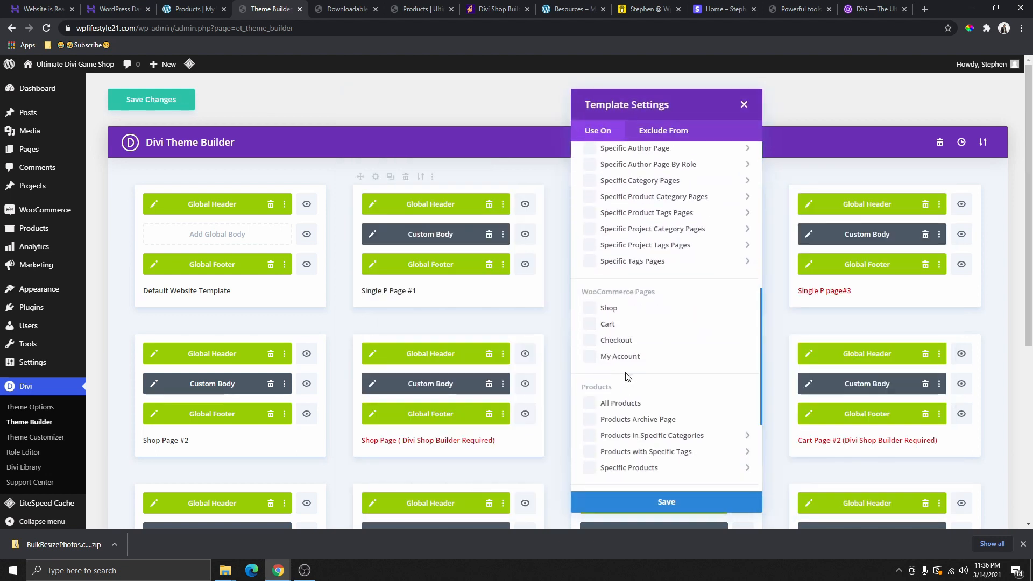
left_click(613, 403)
scroll(657, 379, "down", 3)
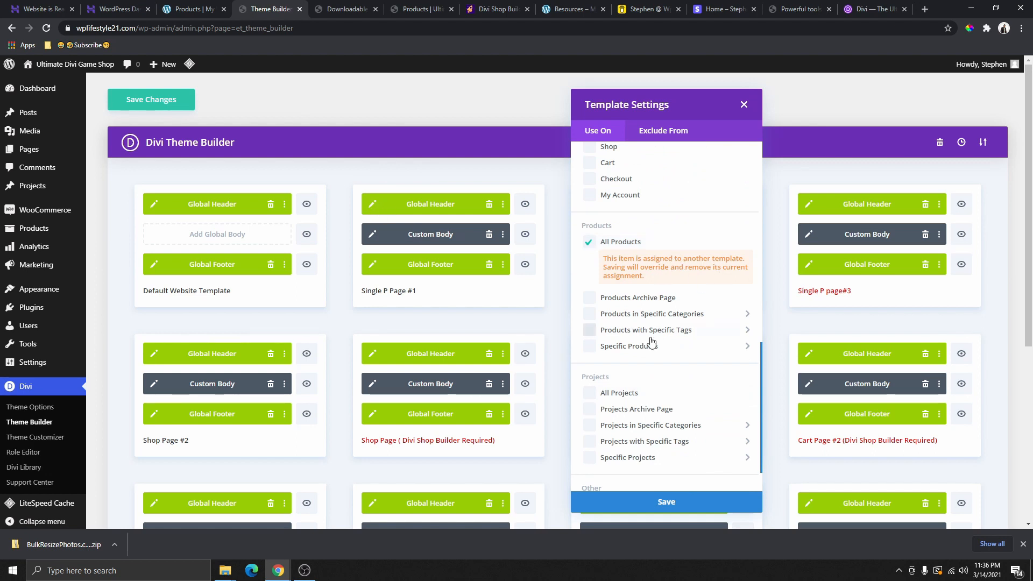
left_click(667, 501)
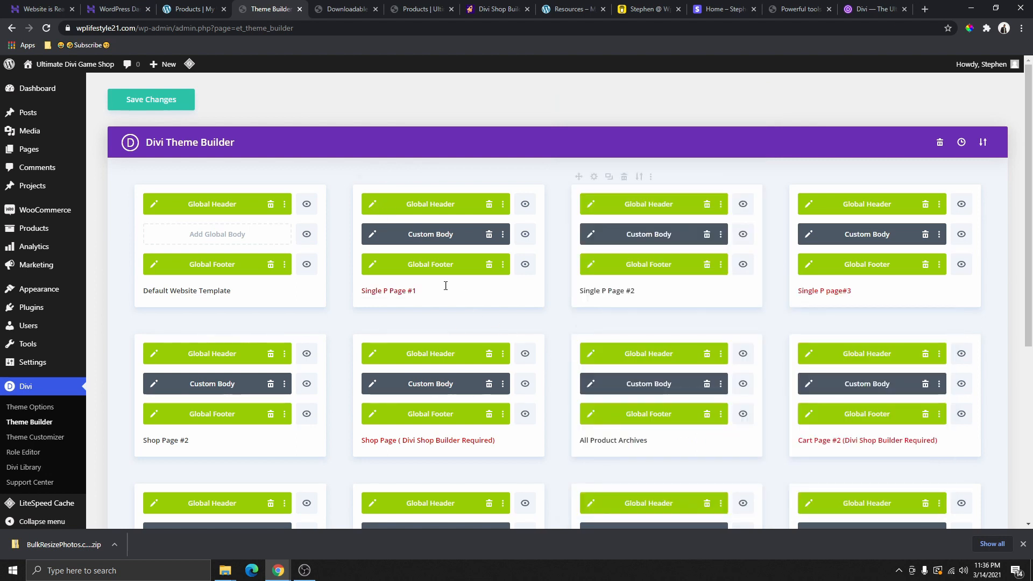
left_click(144, 102)
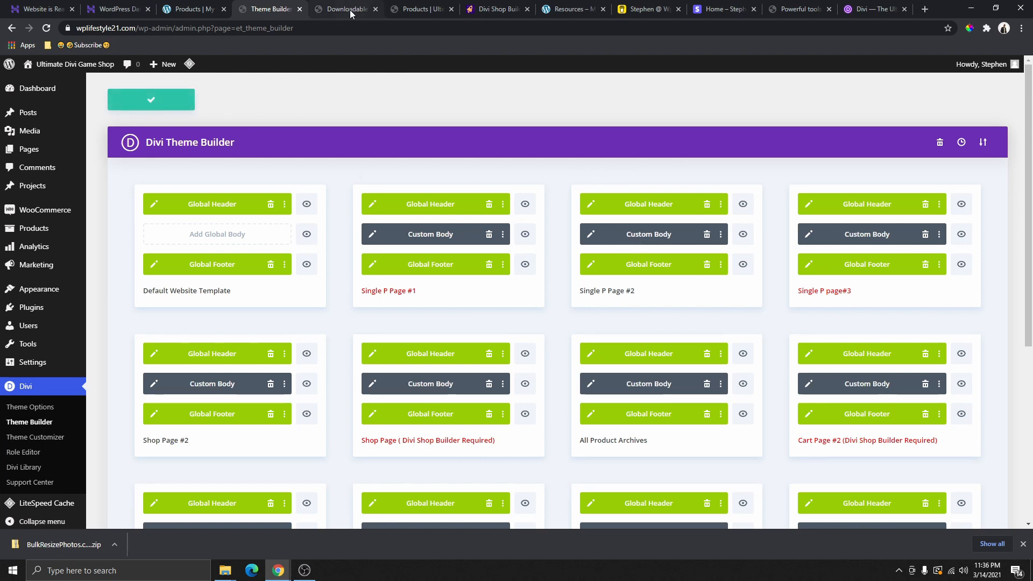
Reload the Downloadable Products page and examine its new layout, description and related products
left_click(350, 10)
left_click(46, 28)
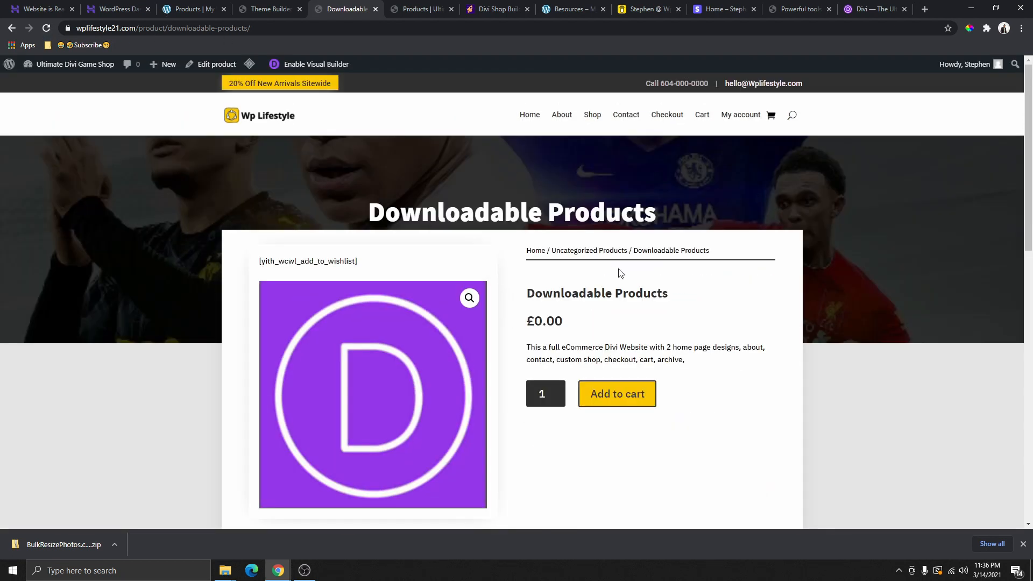
scroll(518, 339, "down", 3)
scroll(518, 339, "up", 3)
scroll(588, 316, "down", 1)
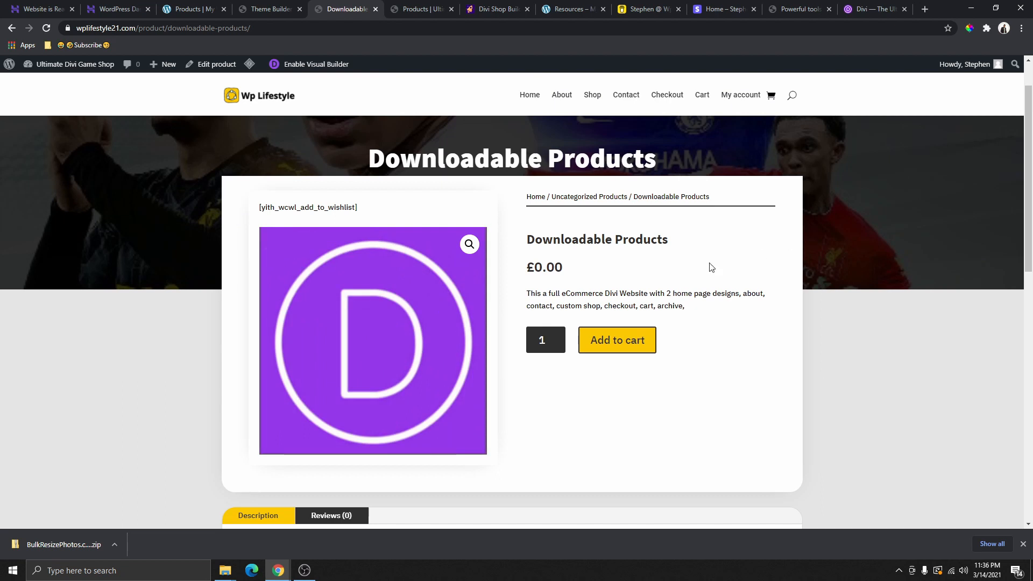
scroll(656, 253, "up", 1)
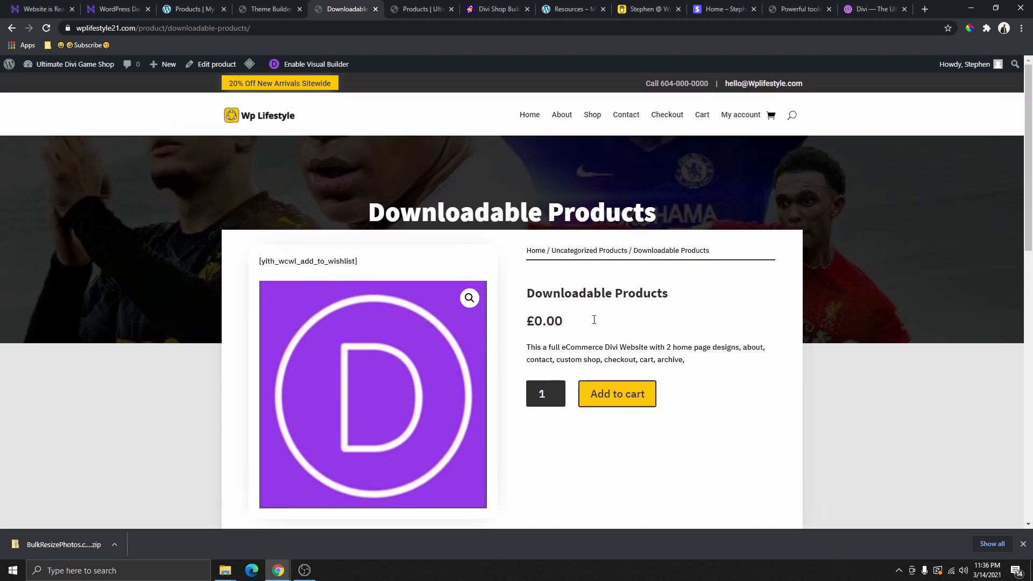
scroll(594, 320, "down", 8)
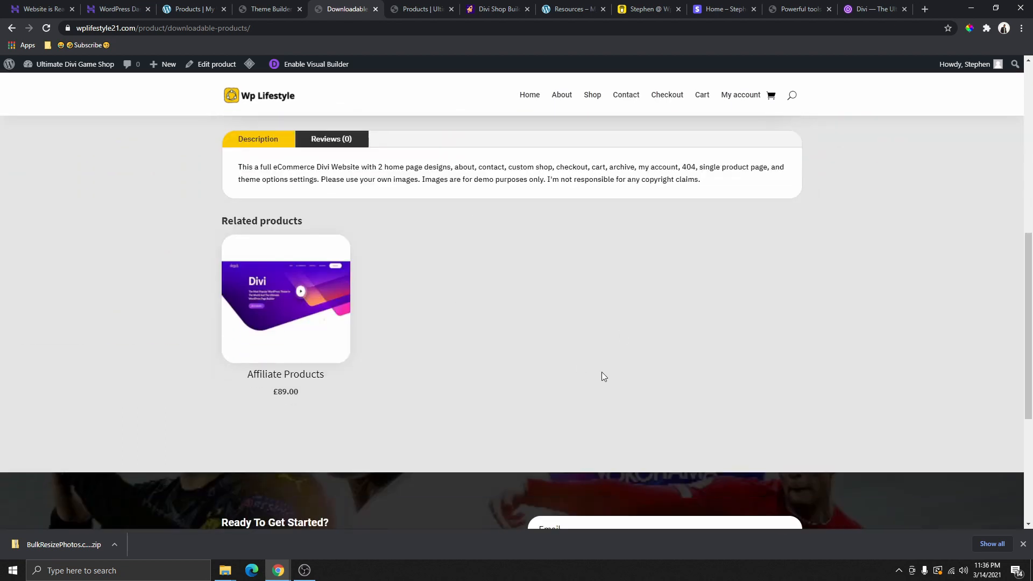
scroll(601, 376, "up", 8)
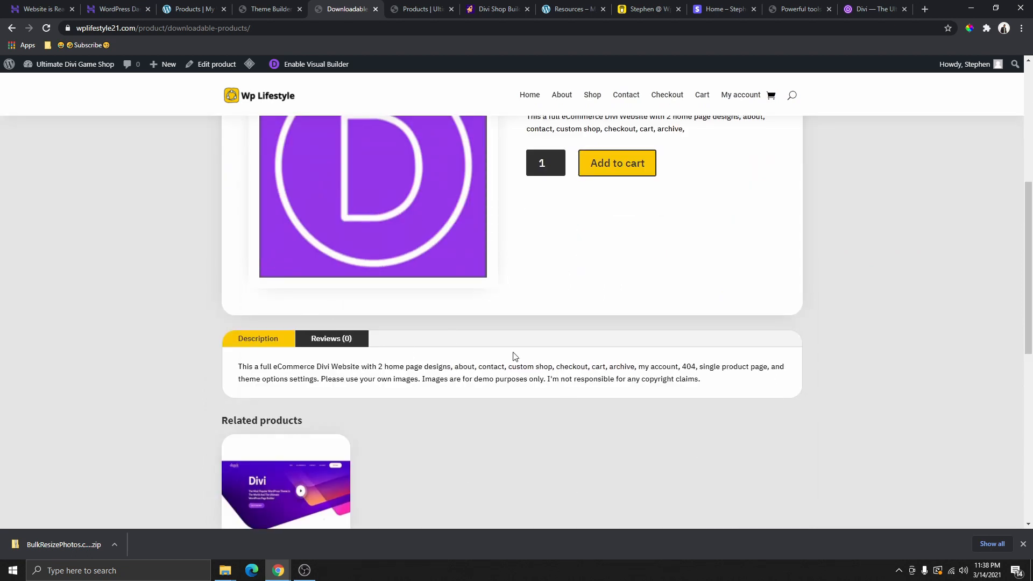
Assign the Single P page#3 template to All Products and save the Theme Builder changes
scroll(672, 302, "up", 6)
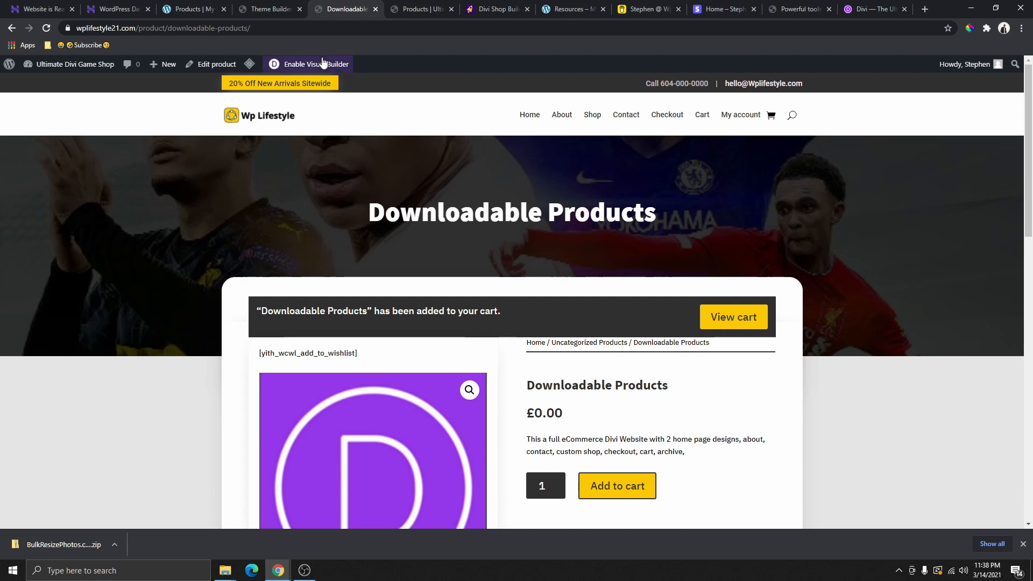
left_click(269, 10)
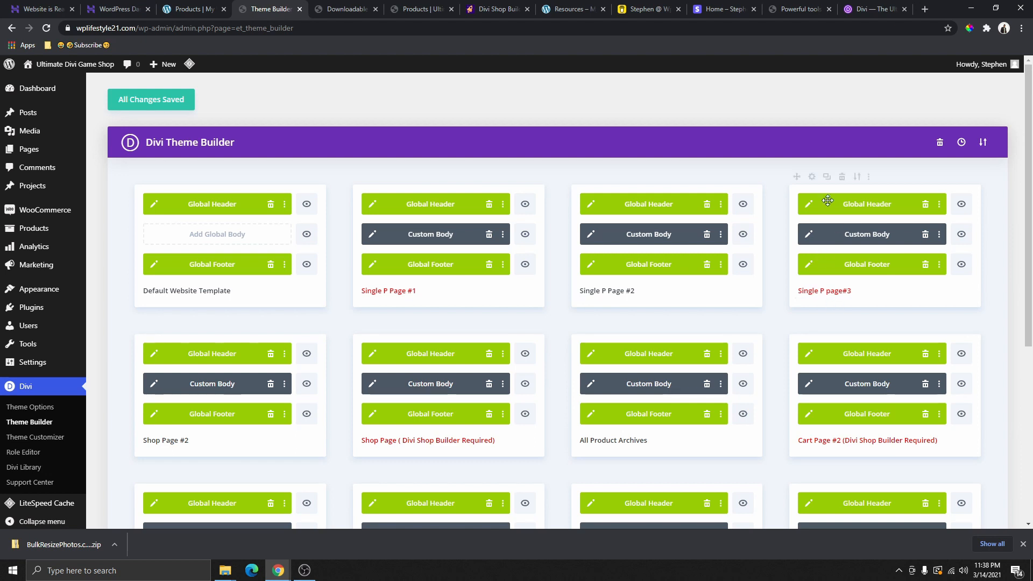
left_click(813, 178)
scroll(853, 376, "down", 10)
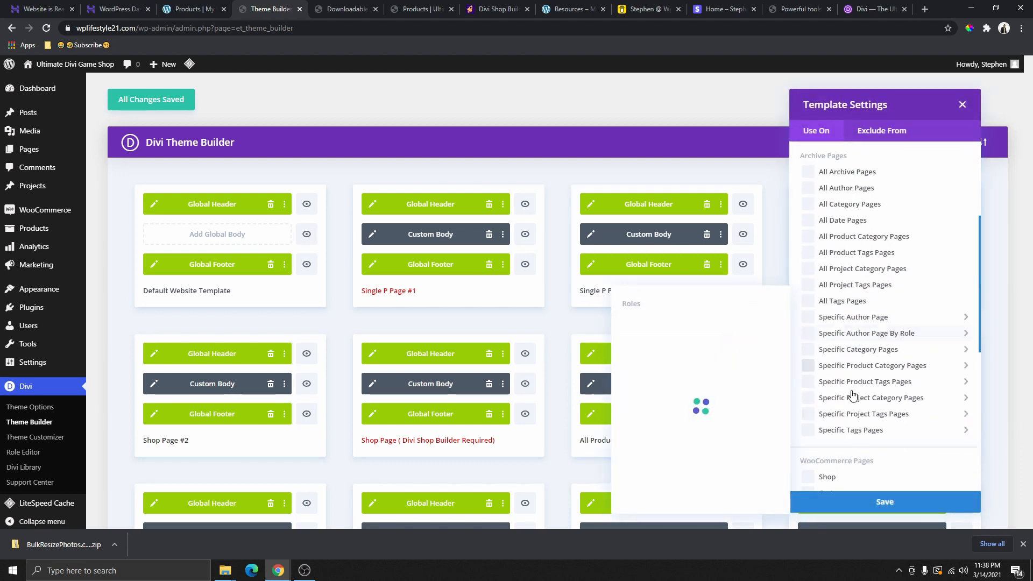
scroll(853, 376, "down", 2)
left_click(845, 296)
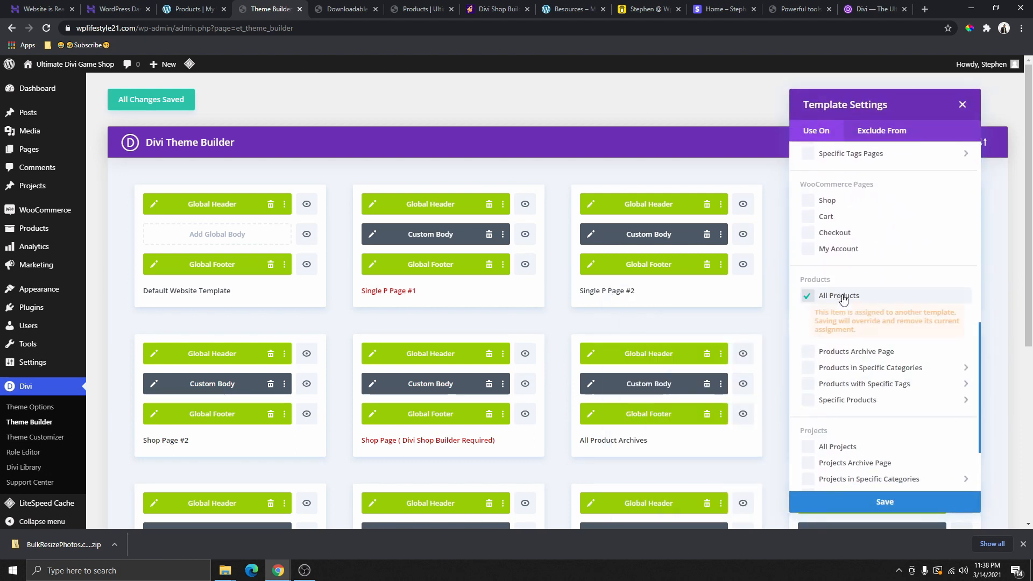
left_click(878, 499)
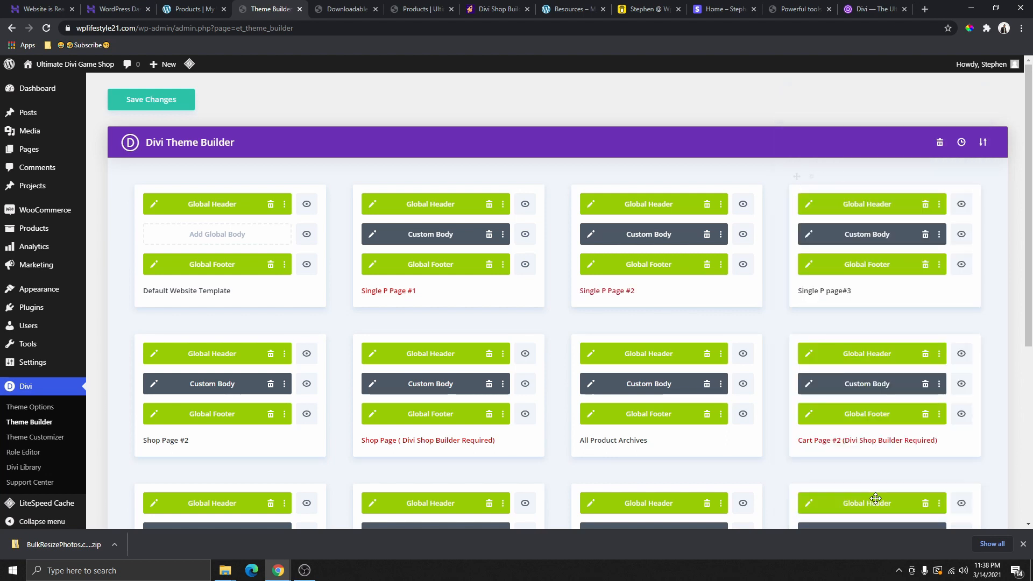
left_click(163, 101)
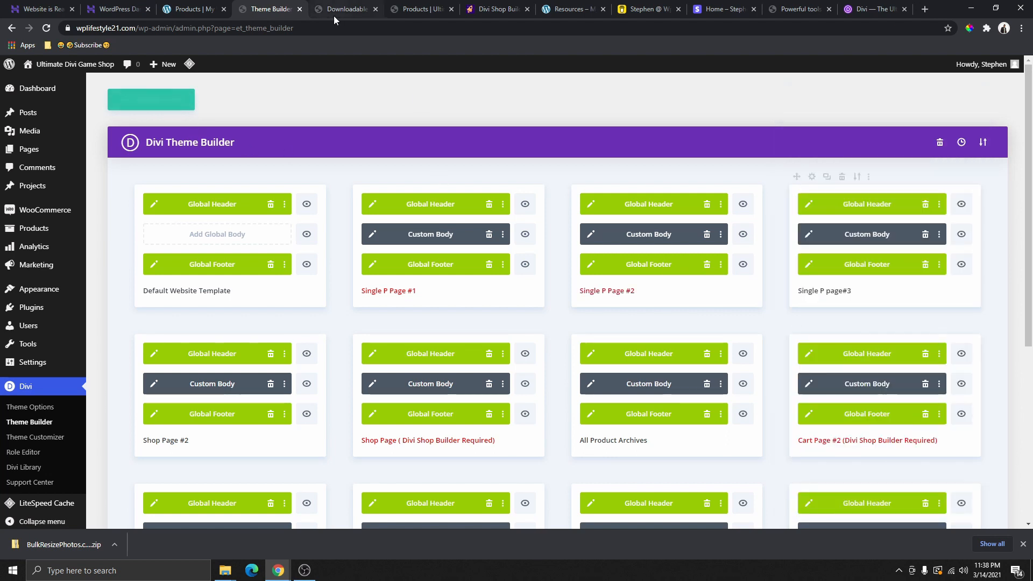
View the Variable Products page on the site and examine its new product layout from header to footer
left_click(333, 13)
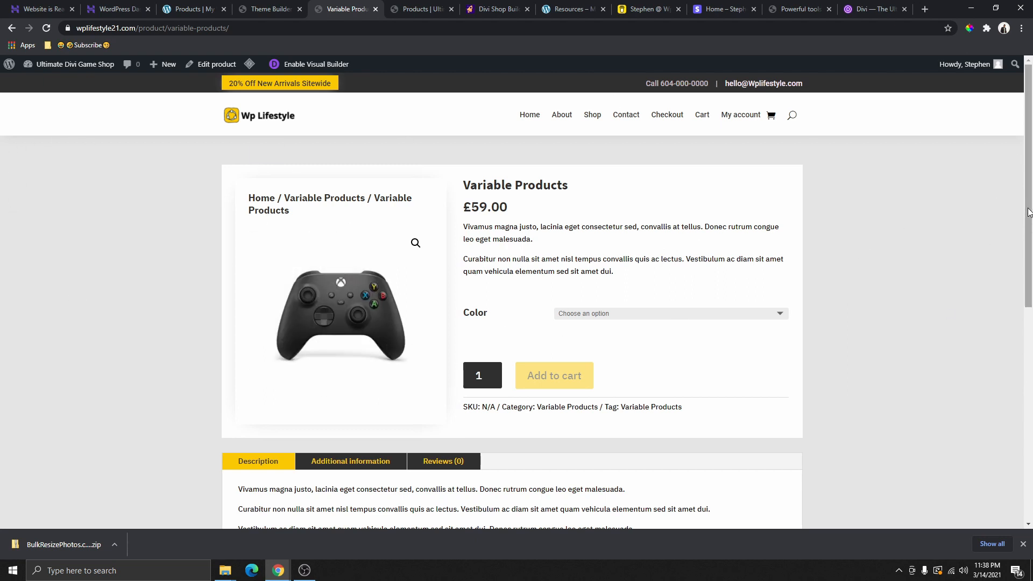
scroll(738, 313, "down", 4)
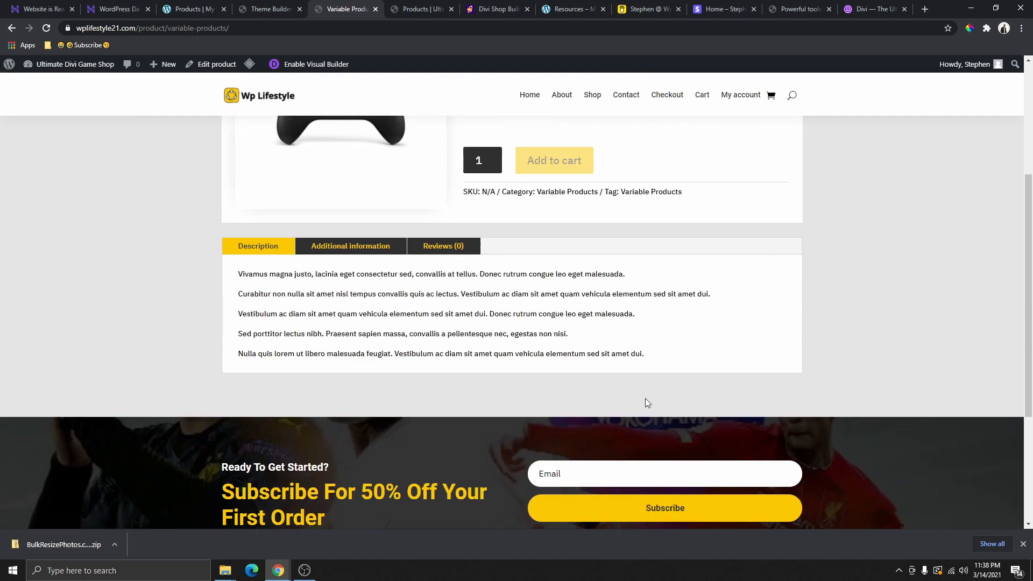
scroll(647, 398, "up", 4)
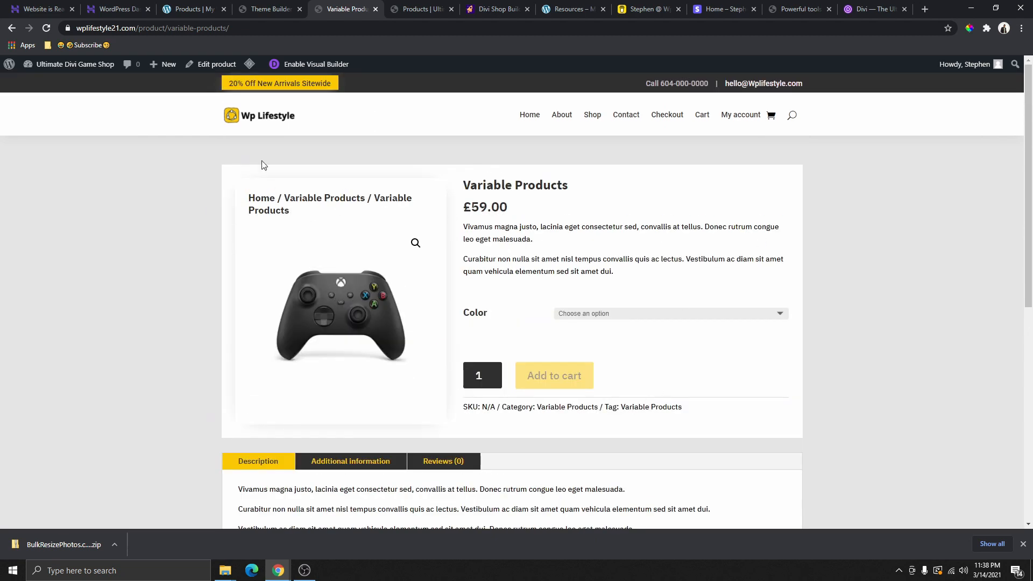
scroll(668, 230, "down", 6)
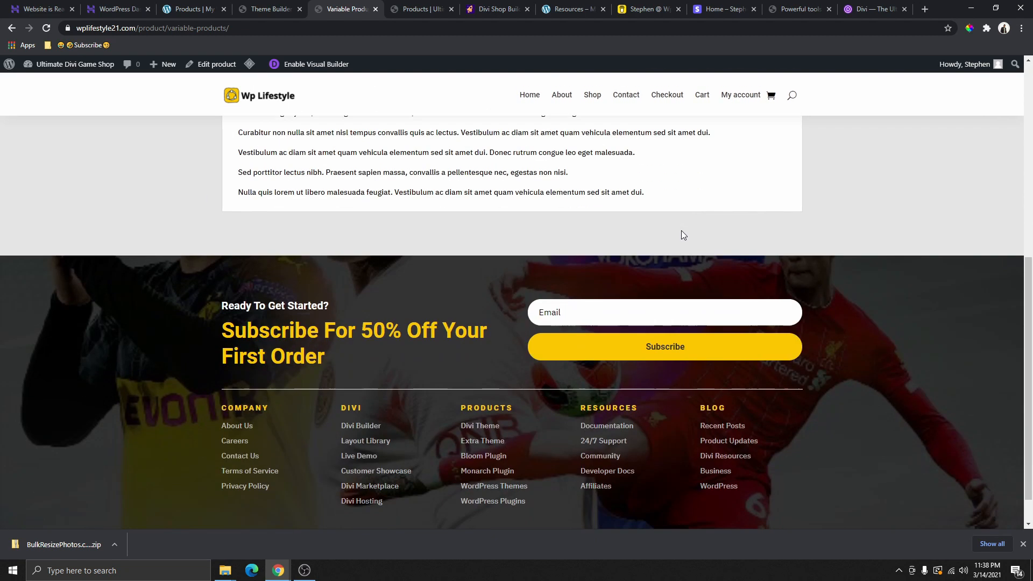
scroll(671, 224, "up", 6)
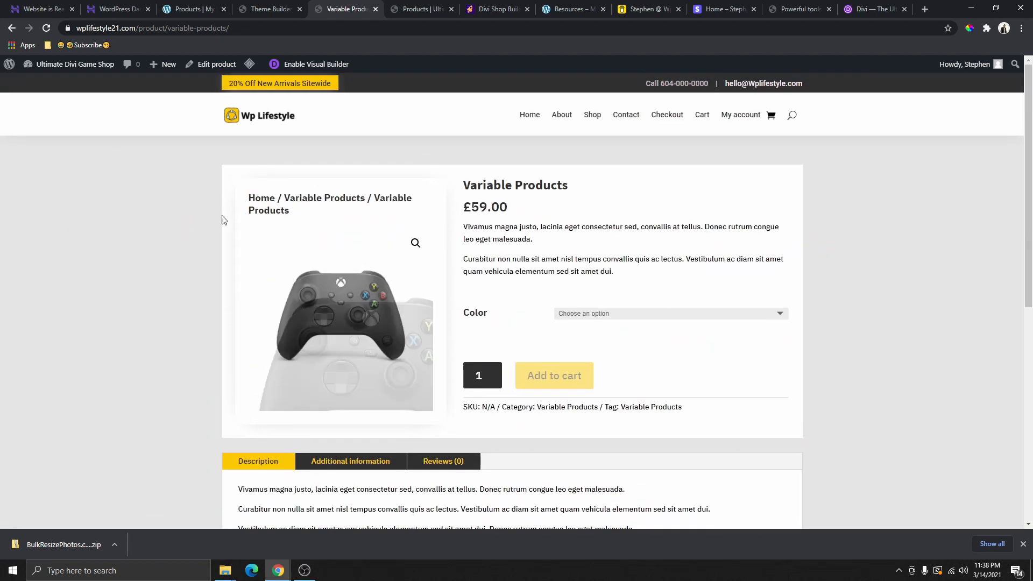
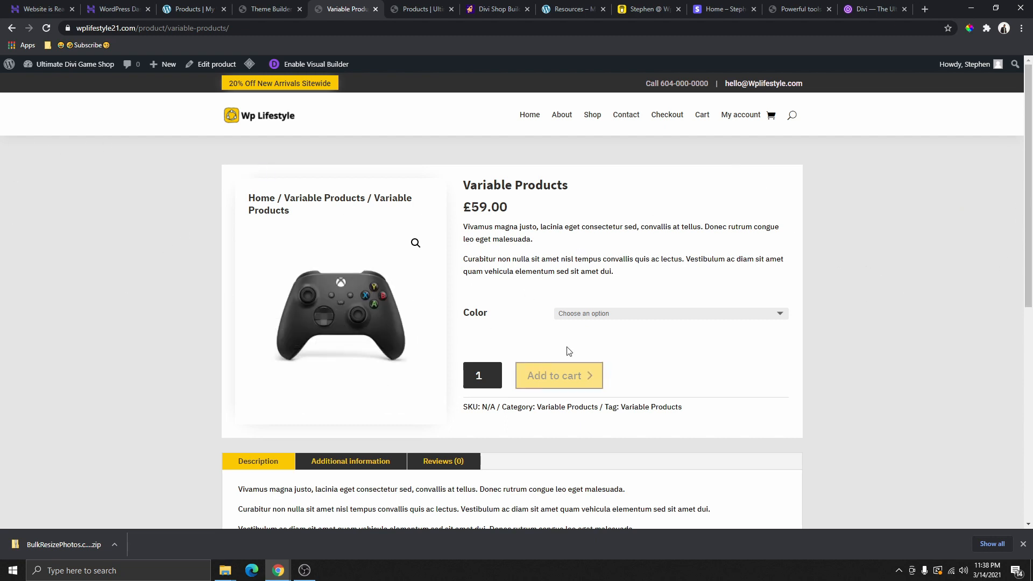
Choose the Black color for the variable product and add it to the cart
left_click(576, 314)
left_click(568, 332)
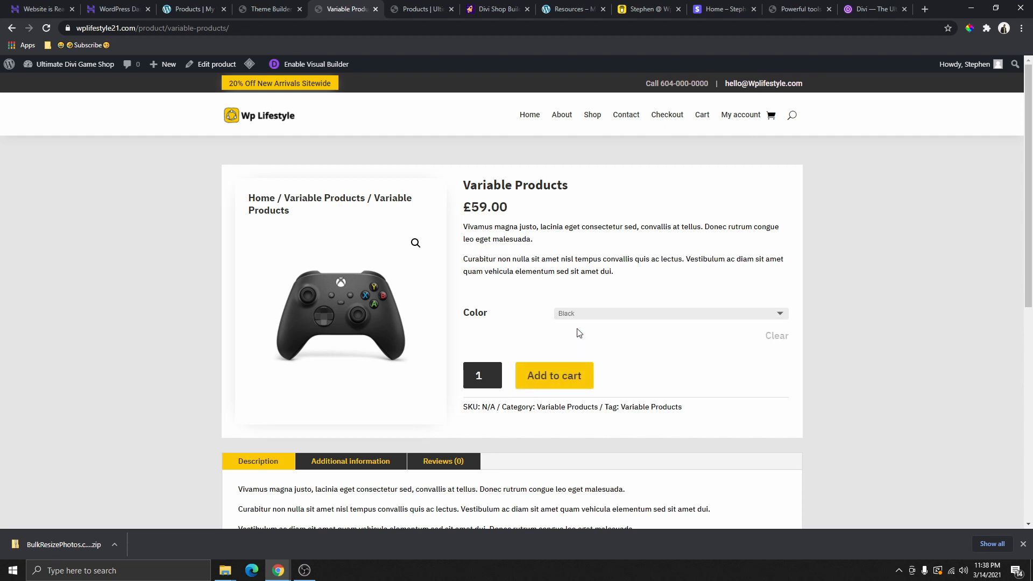
left_click(564, 377)
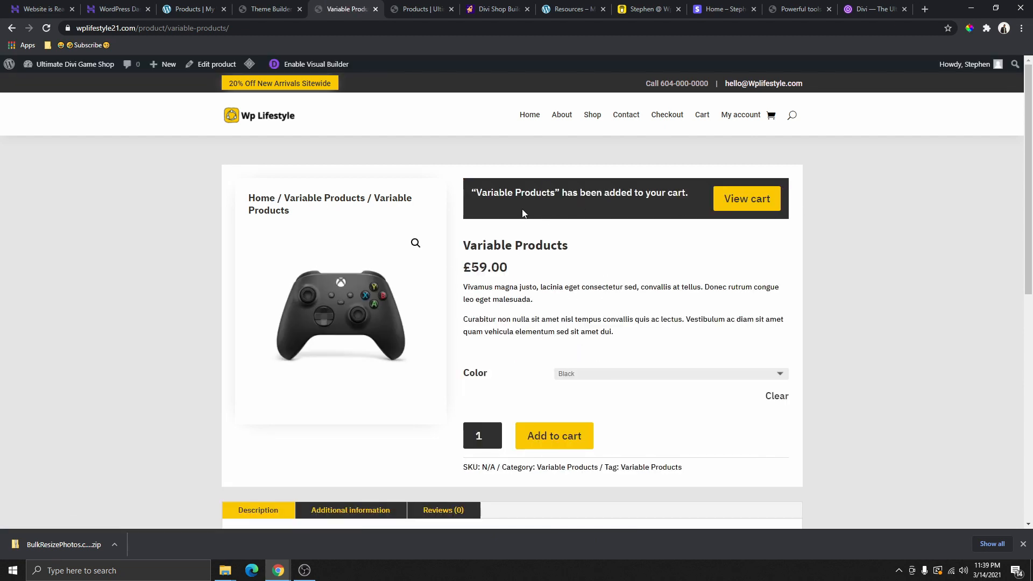
Glance over the cart templates in the Theme Builder, and open the cart page to examine its current layout
key("ctrl+shift+Tab")
scroll(744, 360, "down", 2)
scroll(807, 344, "up", 2)
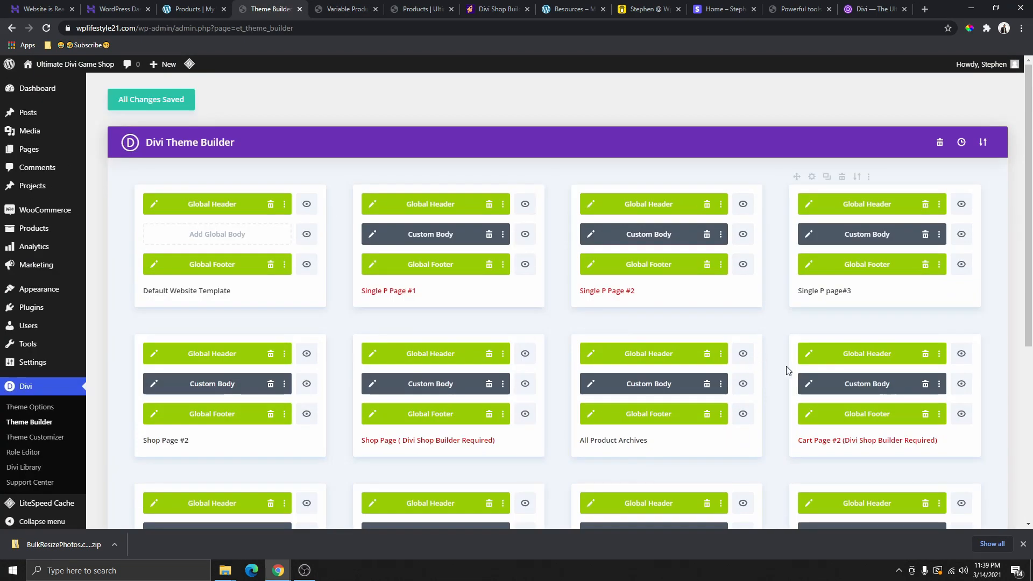
scroll(869, 324, "down", 1)
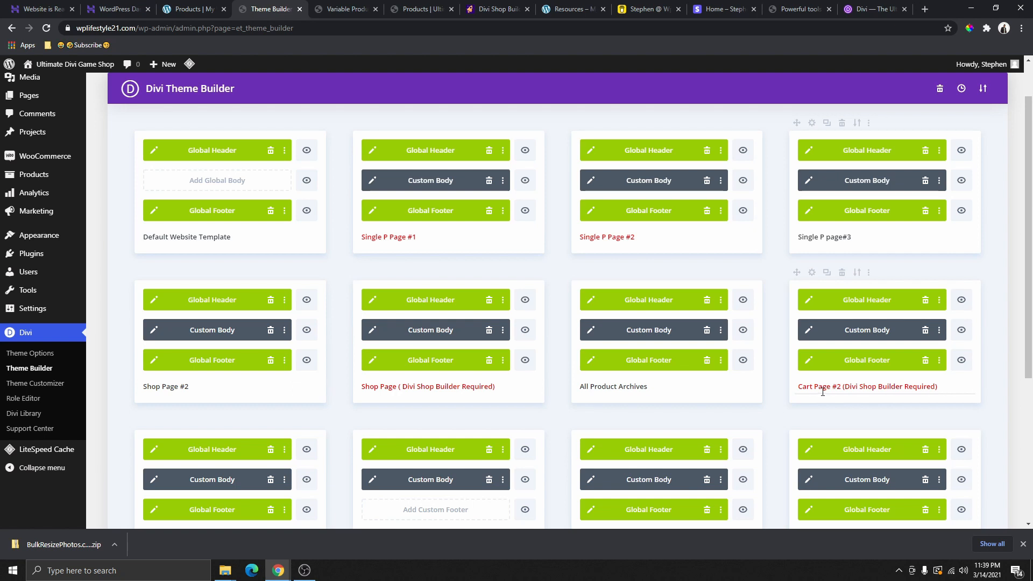
key("ctrl+Tab")
left_click(730, 206)
scroll(242, 300, "down", 1)
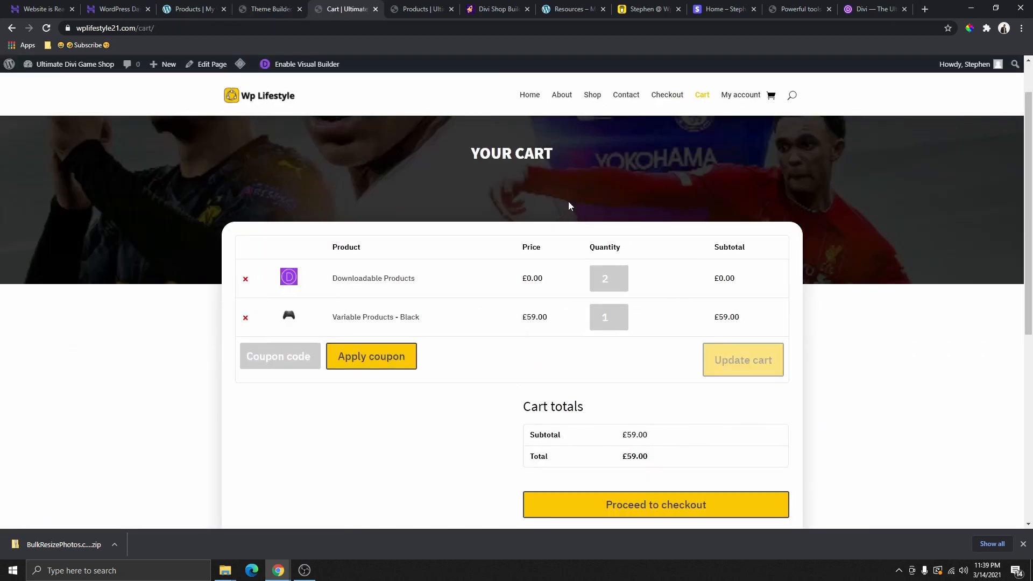
scroll(510, 316, "up", 1)
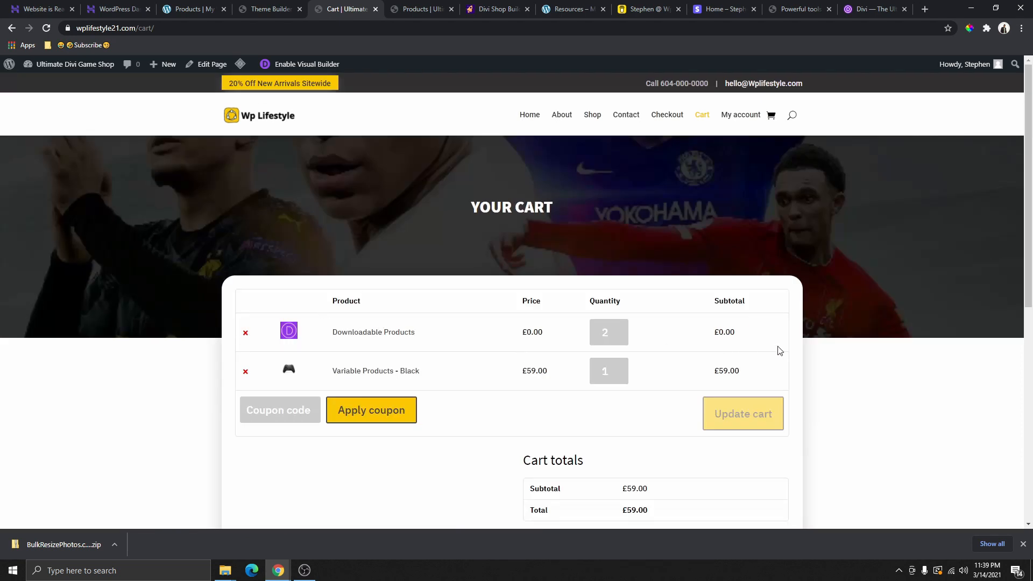
scroll(780, 350, "down", 2)
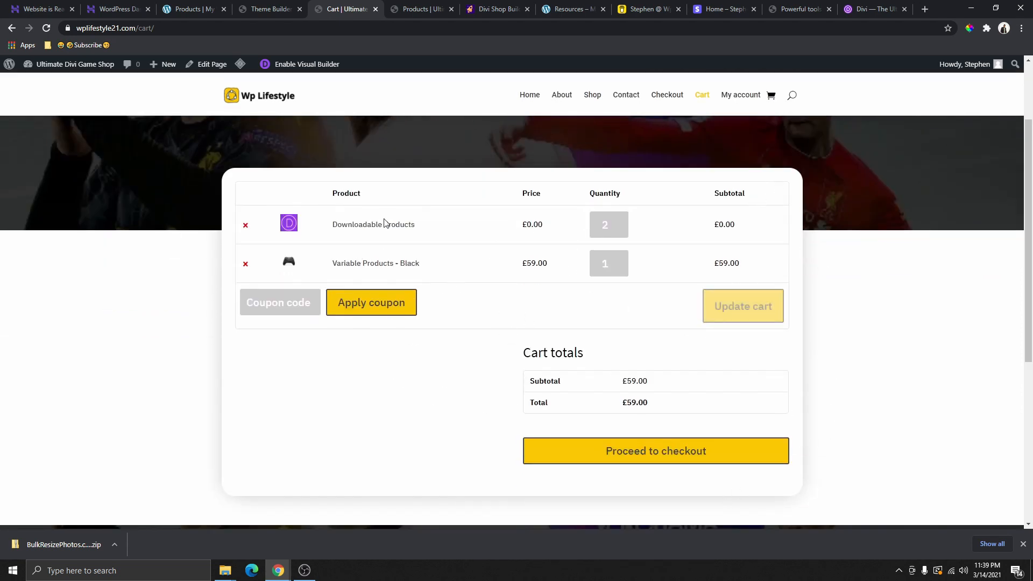
scroll(125, 210, "up", 2)
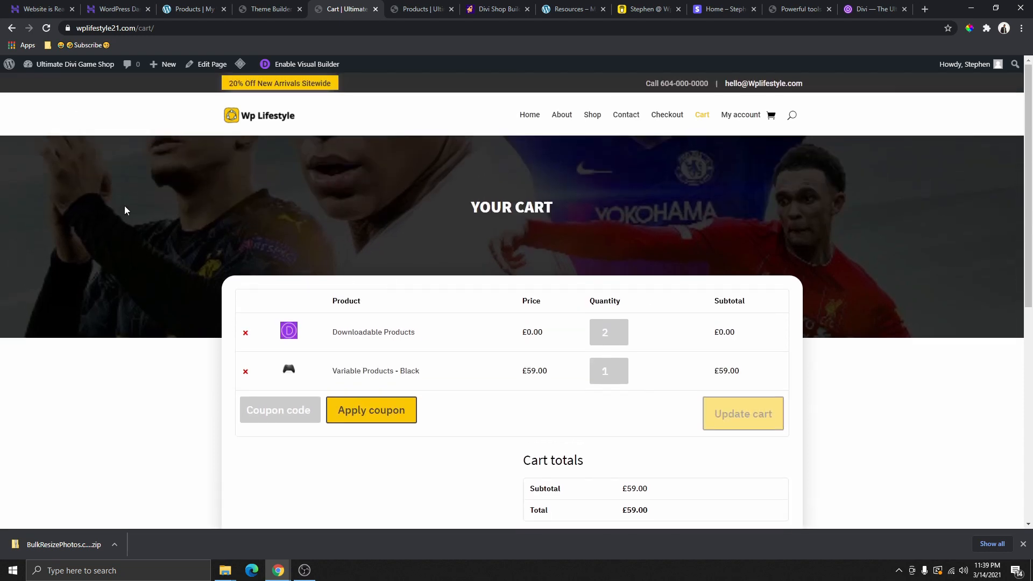
scroll(813, 259, "down", 2)
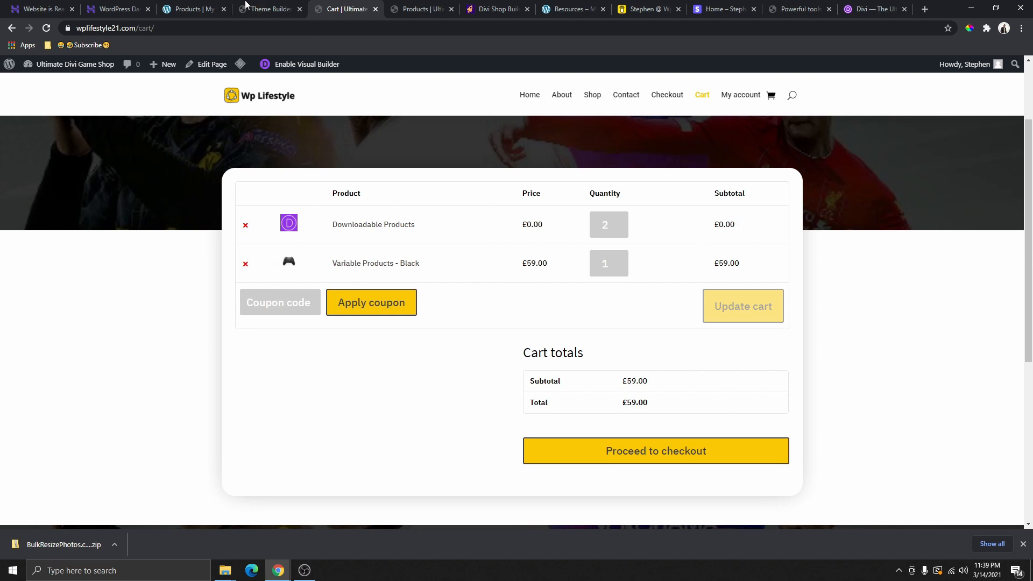
Check the plugin requirement in the Cart Page #2 template name against the Divi Shop Builder product page on divi.space
left_click(269, 9)
scroll(783, 328, "down", 1)
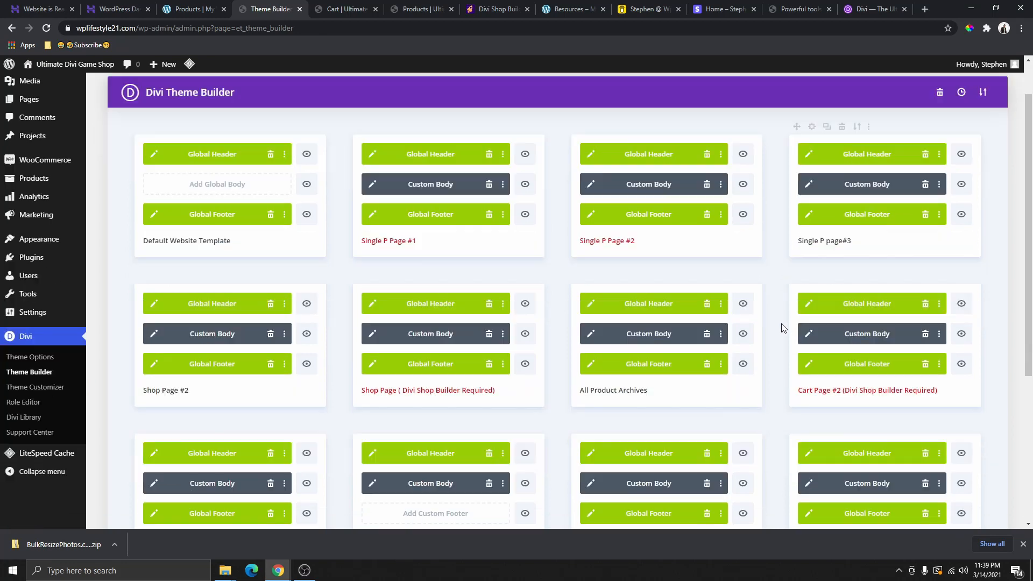
scroll(783, 328, "down", 1)
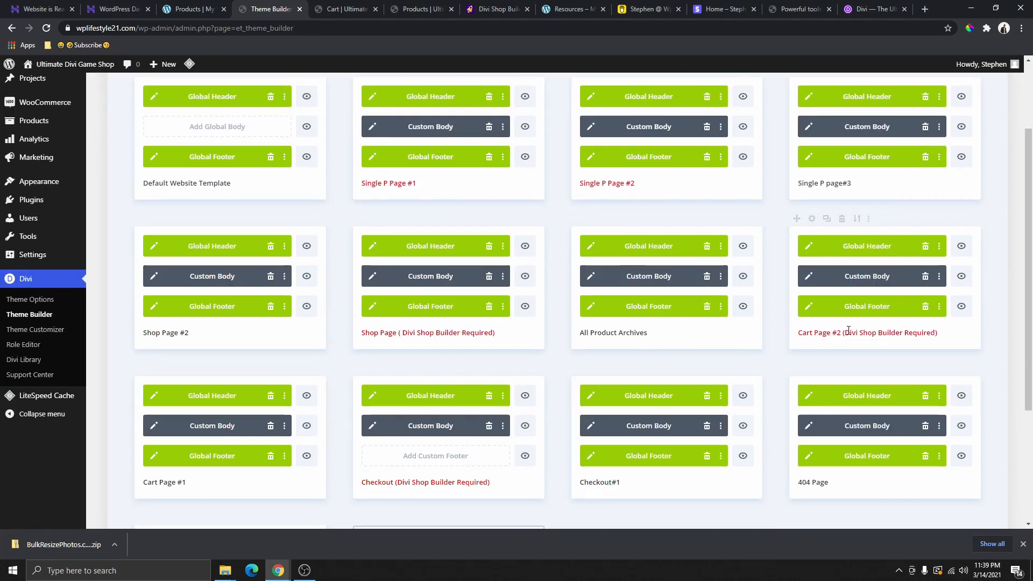
left_click_drag(843, 333, 924, 339)
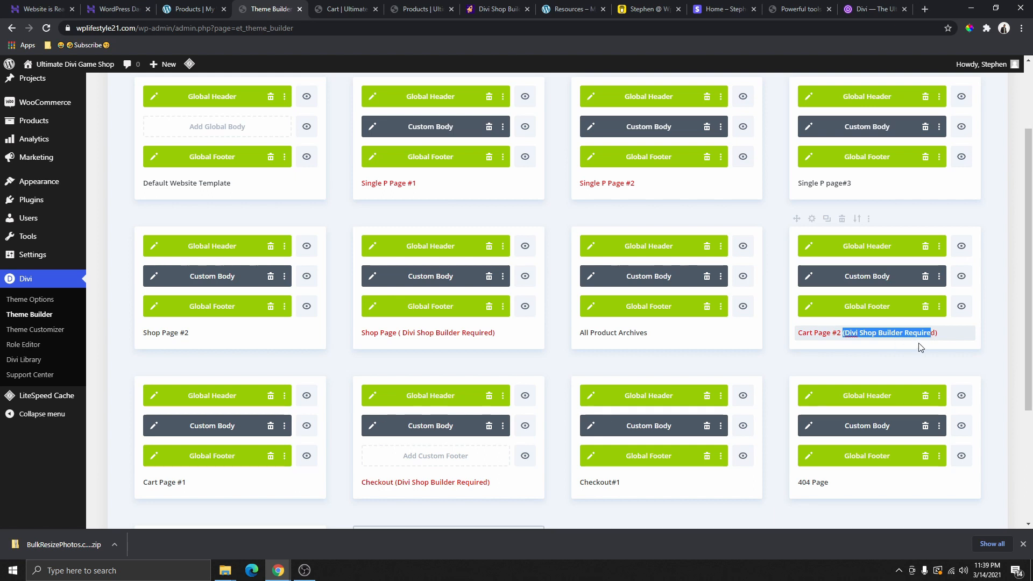
left_click(493, 9)
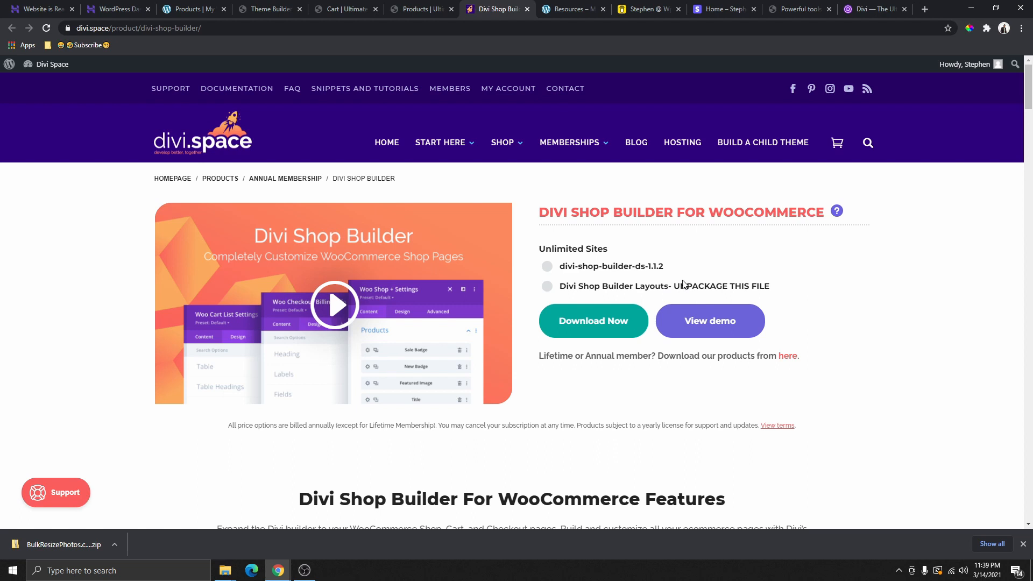
left_click(282, 13)
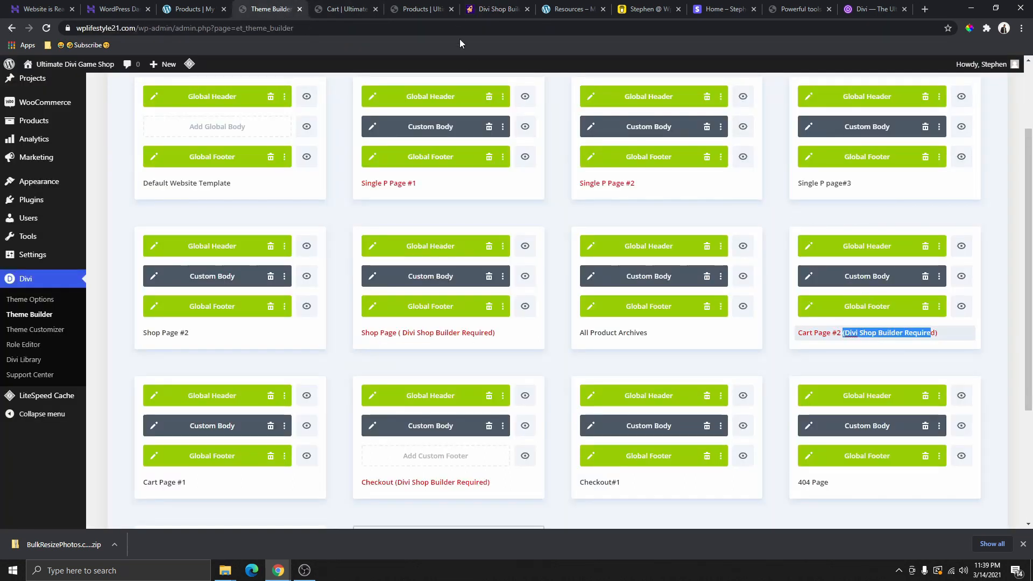
left_click(476, 6)
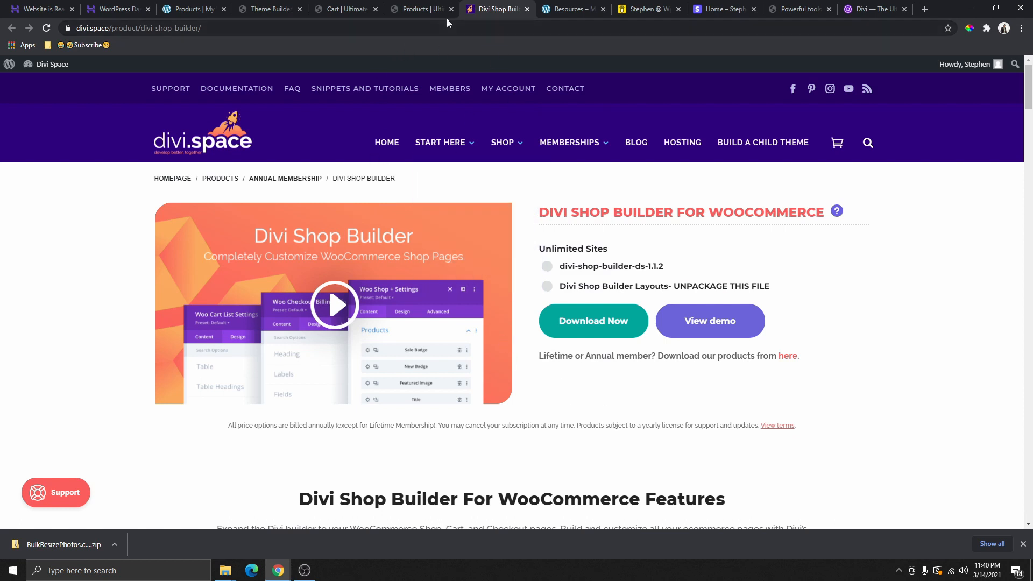
left_click(346, 11)
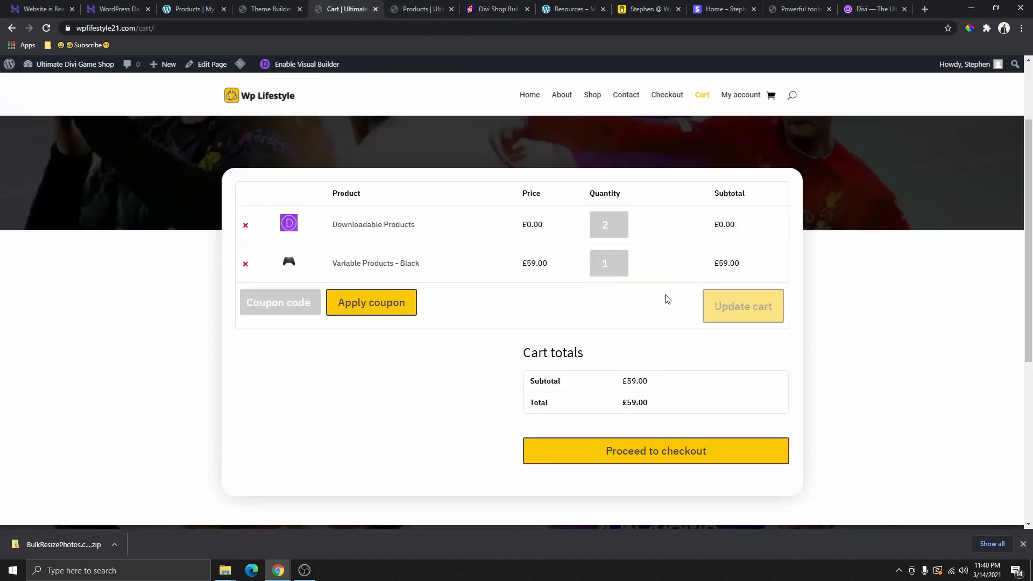
Assign the Cart Page #2 (Divi Shop Builder Required) template to the WooCommerce Cart page and save its settings
left_click(280, 15)
left_click(888, 332)
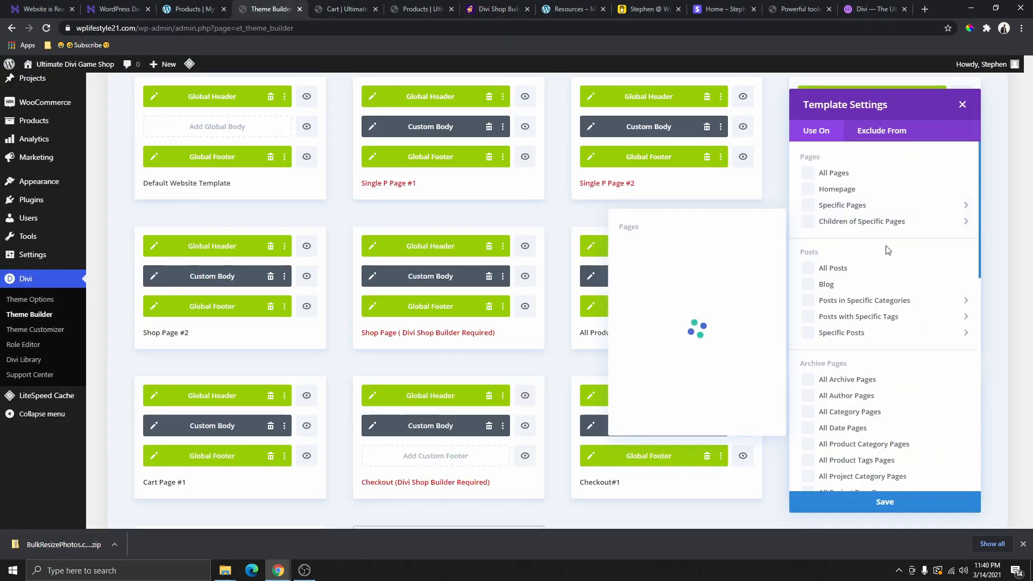
scroll(887, 253, "down", 10)
left_click(891, 271)
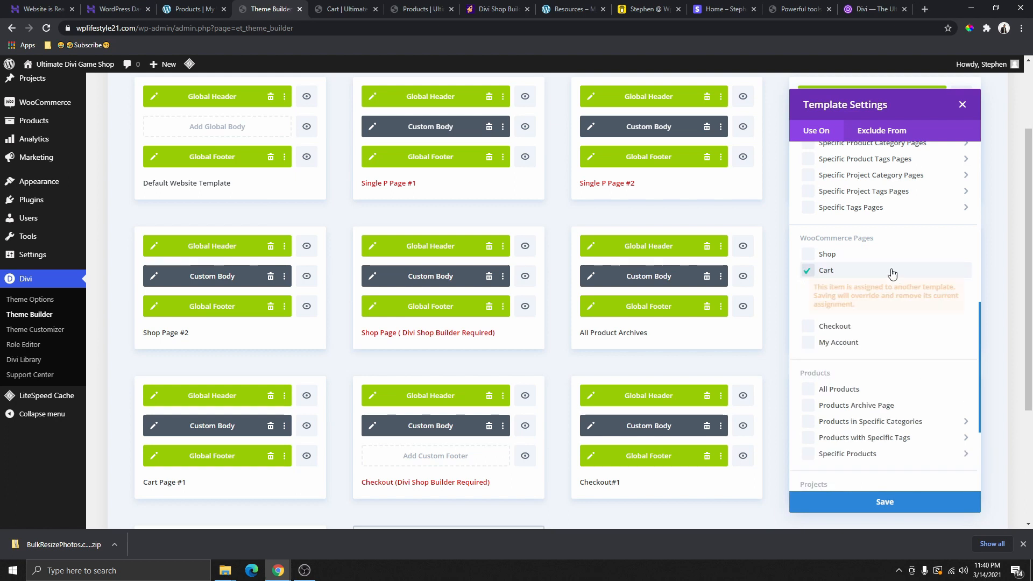
left_click(898, 506)
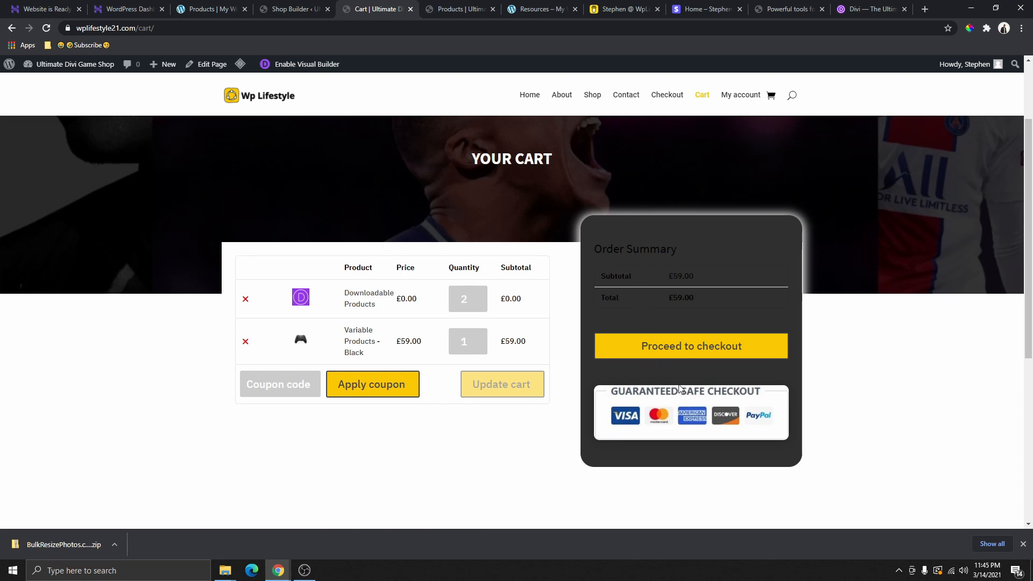
Examine the new cart page layout with its order summary and safe checkout badges
scroll(689, 390, "down", 2)
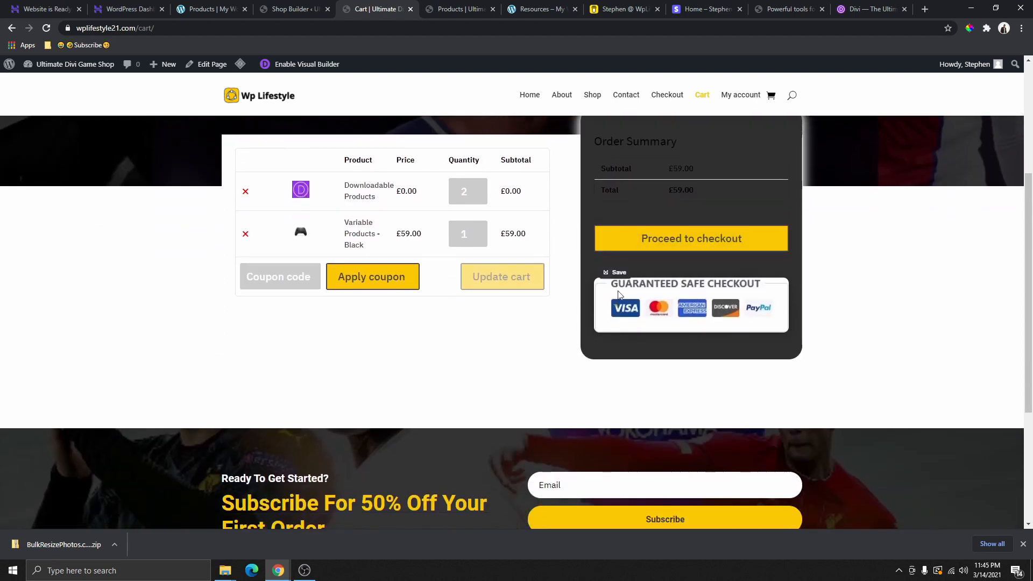
scroll(680, 387, "up", 2)
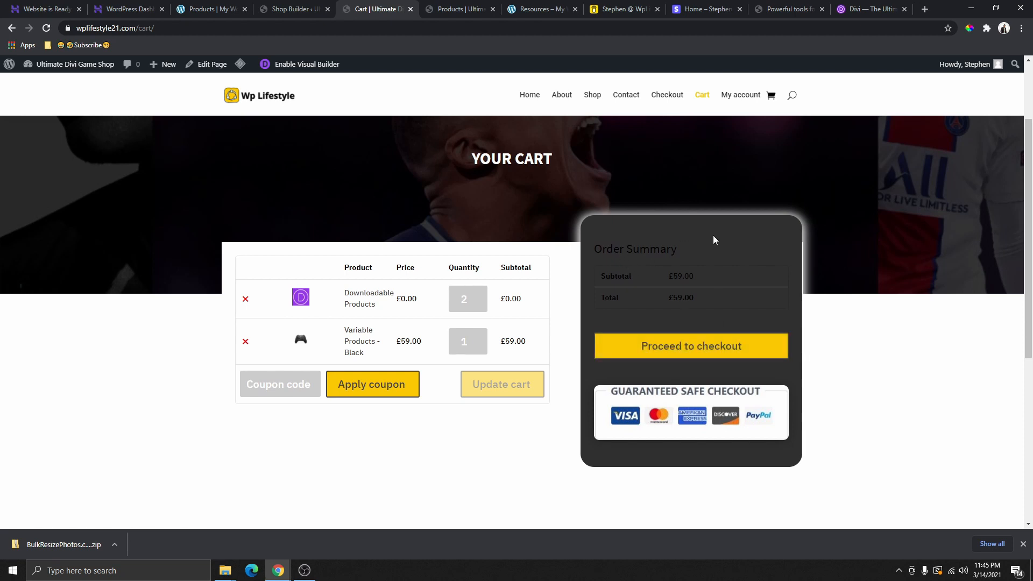
scroll(712, 245, "down", 3)
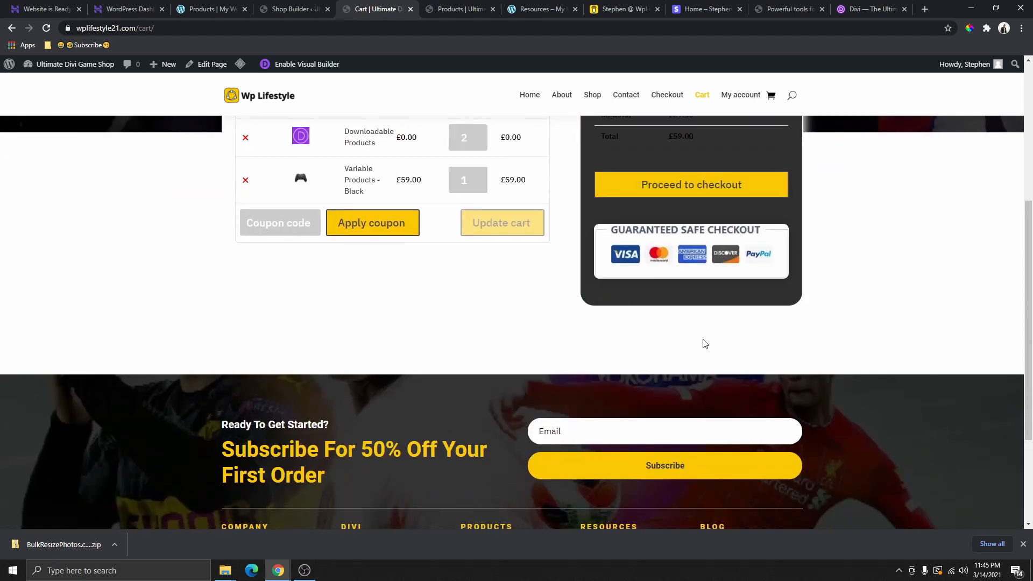
scroll(704, 344, "up", 3)
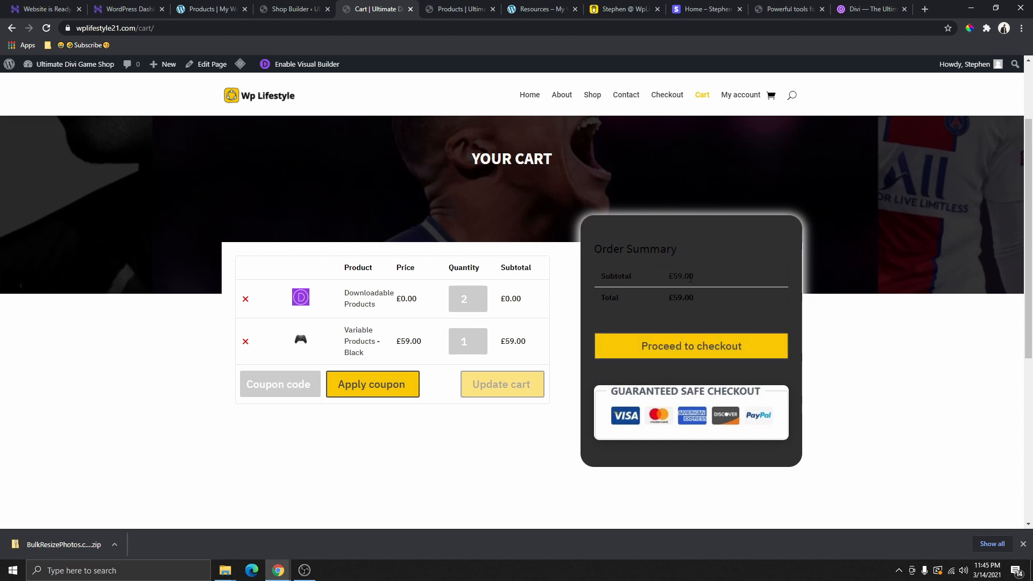
Open the custom body of the Cart Page #2 (Divi Shop Builder Required) template for editing in the Theme Builder
left_click(285, 10)
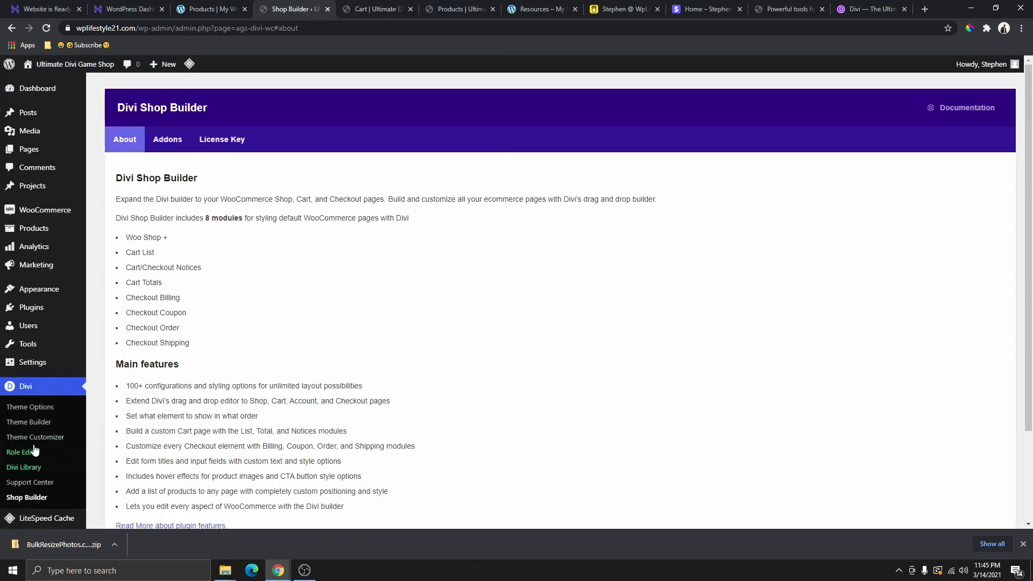
left_click(32, 423)
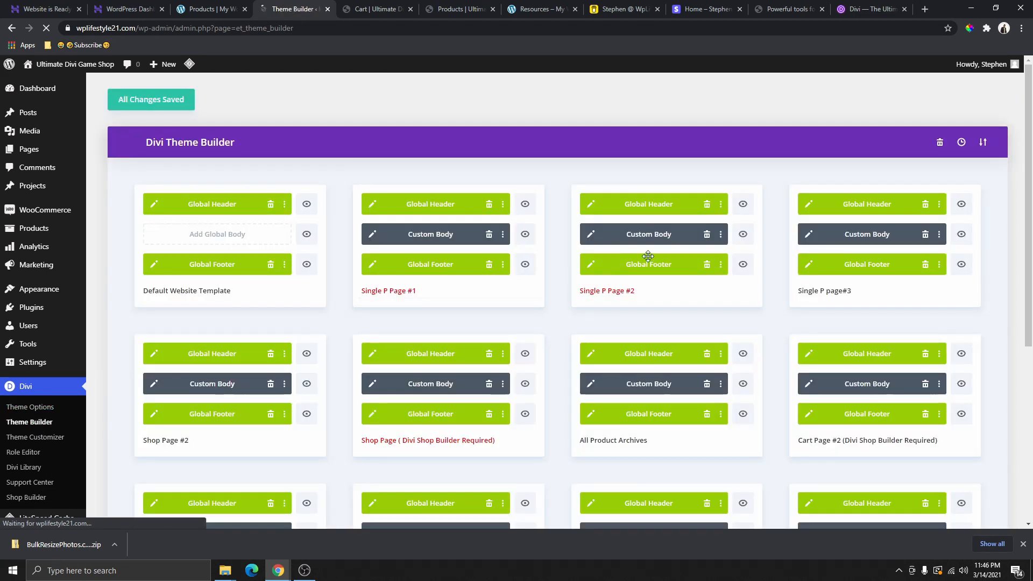
scroll(856, 312, "down", 3)
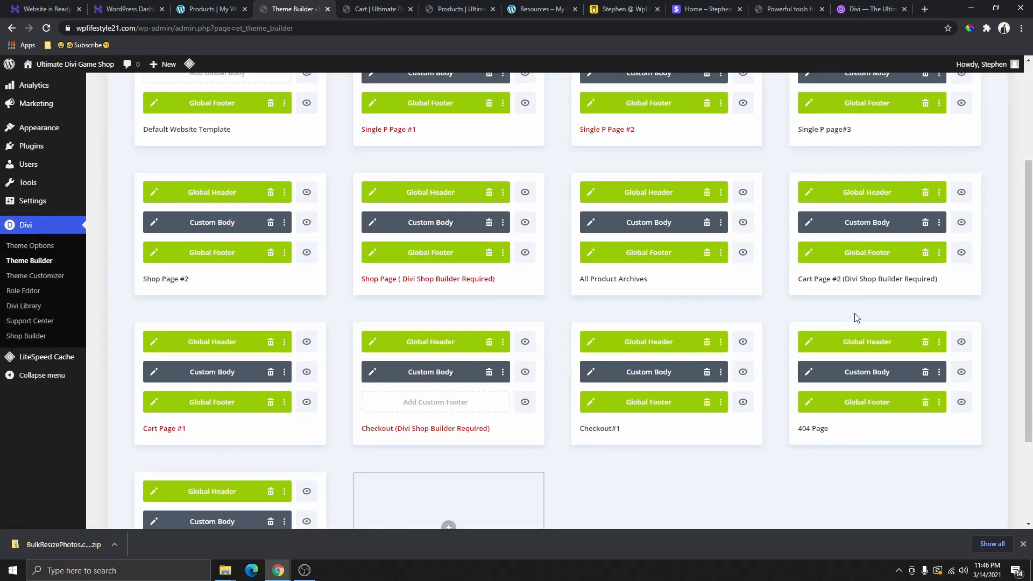
left_click(810, 223)
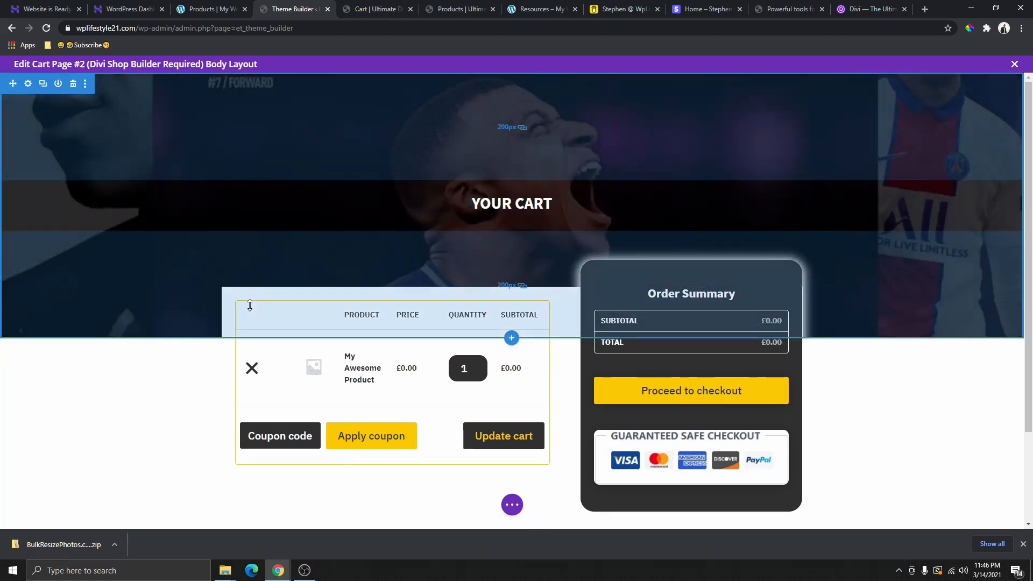
Set the background colour of the cart row's second column, which holds the order summary, to black and save the row settings
mouse_move(263, 367)
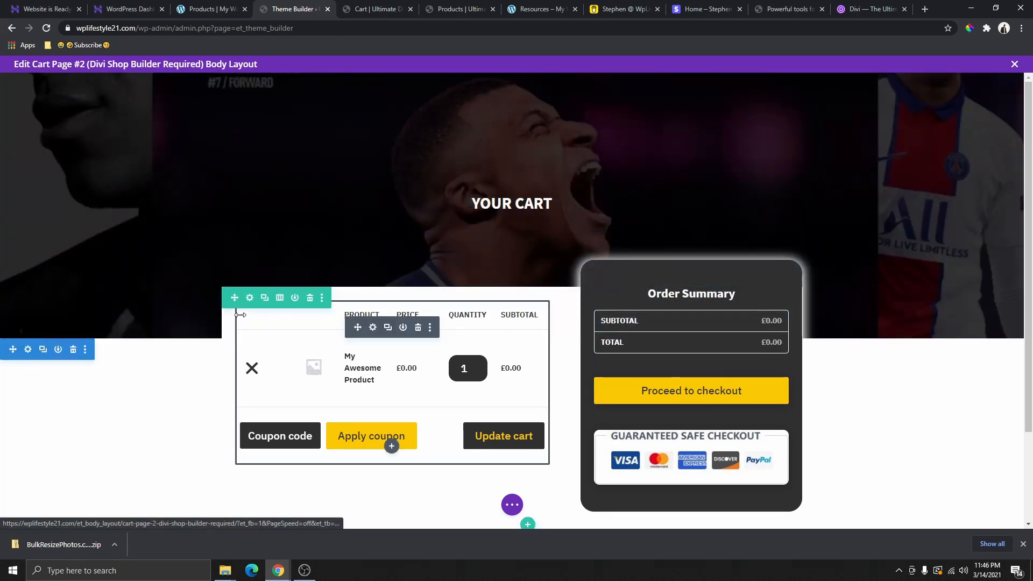
left_click(250, 298)
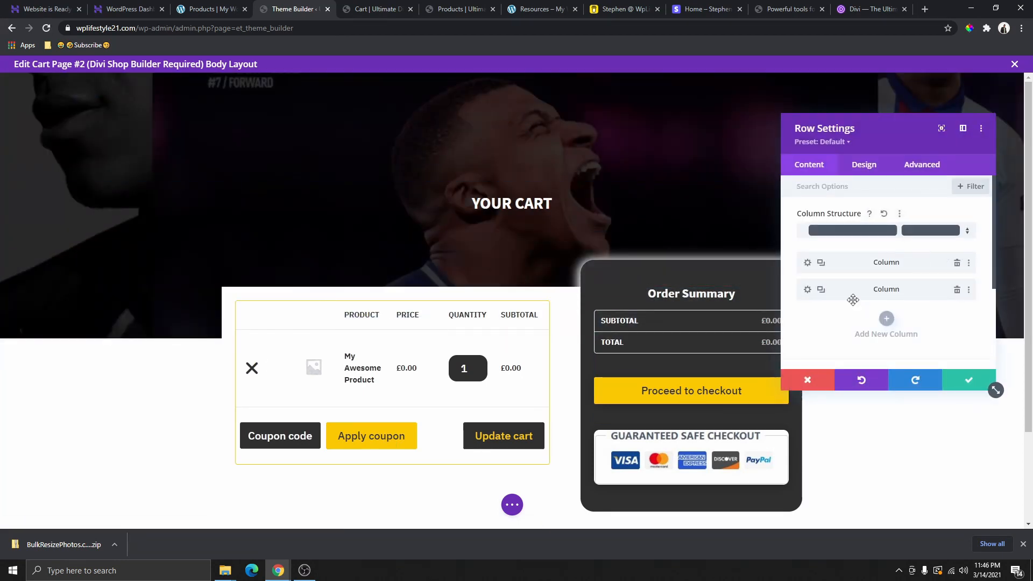
left_click(807, 290)
scroll(863, 312, "down", 1)
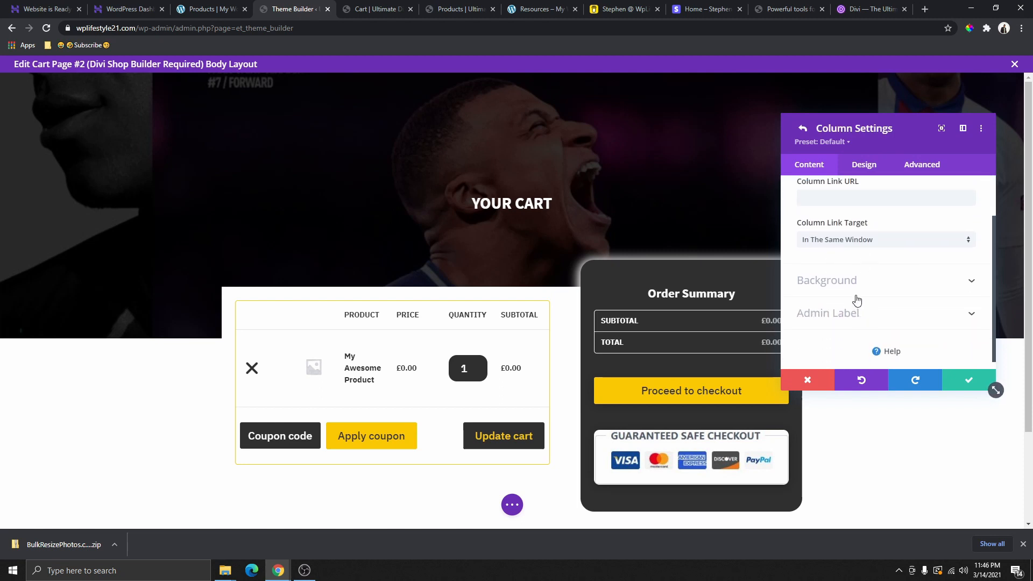
left_click(853, 289)
left_click(891, 316)
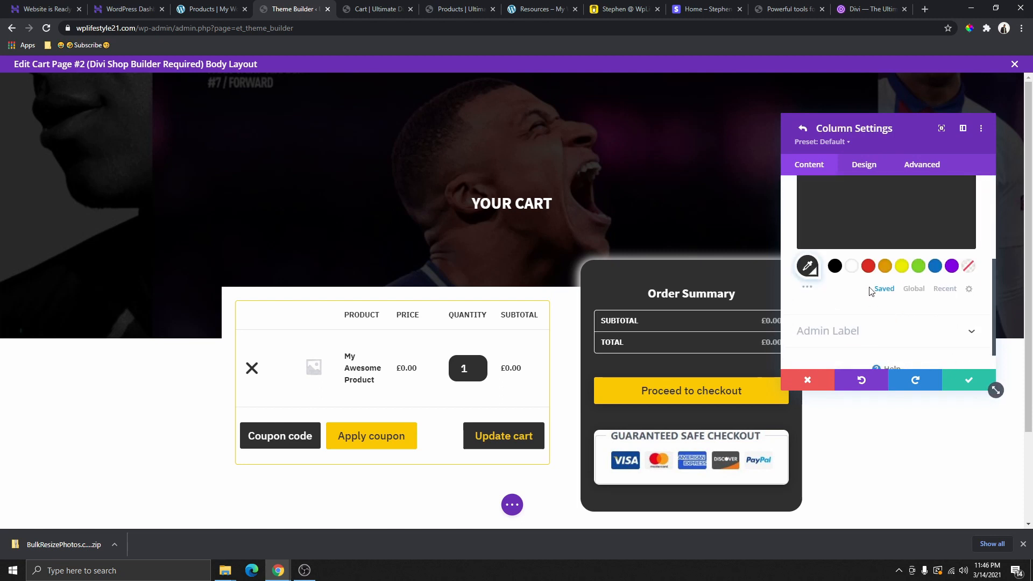
left_click(836, 266)
left_click(968, 380)
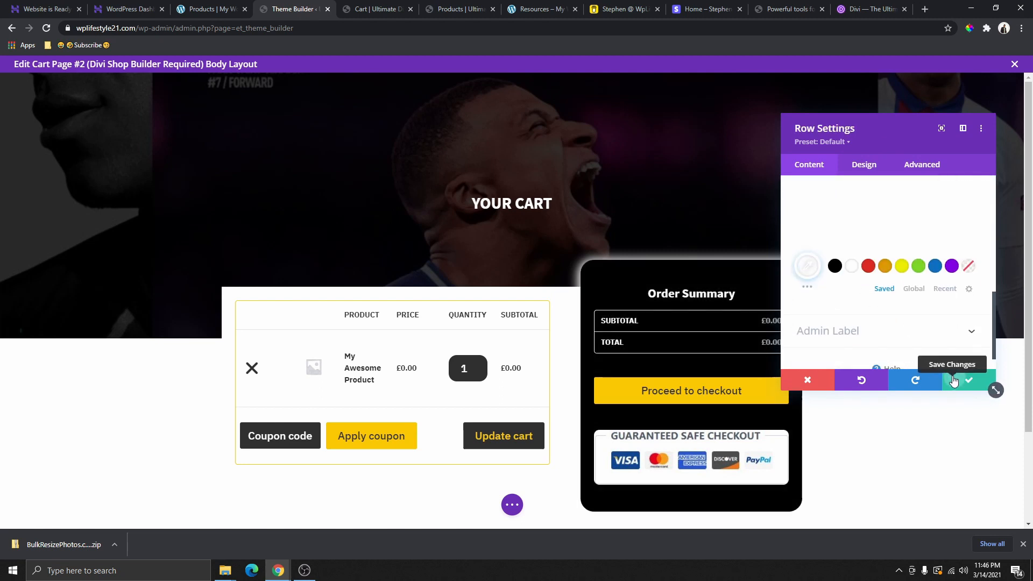
left_click(968, 379)
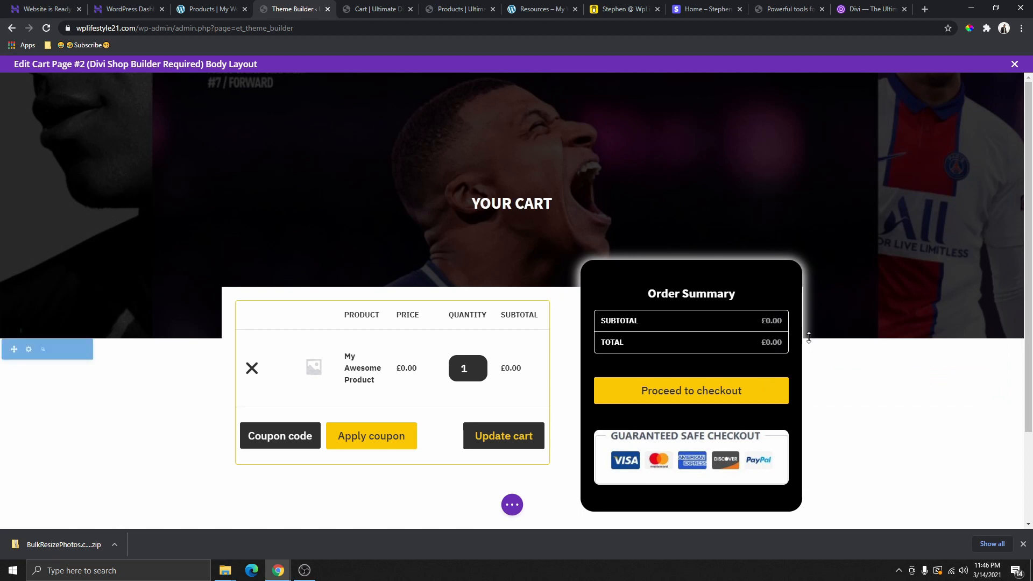
Save the cart body layout and reload the live cart page to check the order summary's background
left_click(511, 505)
left_click(979, 504)
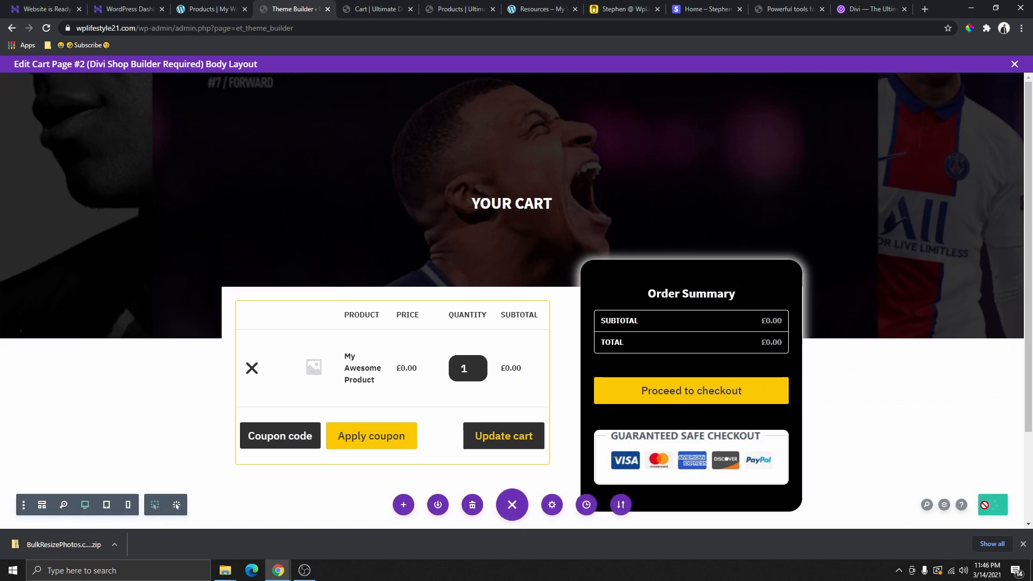
left_click(375, 9)
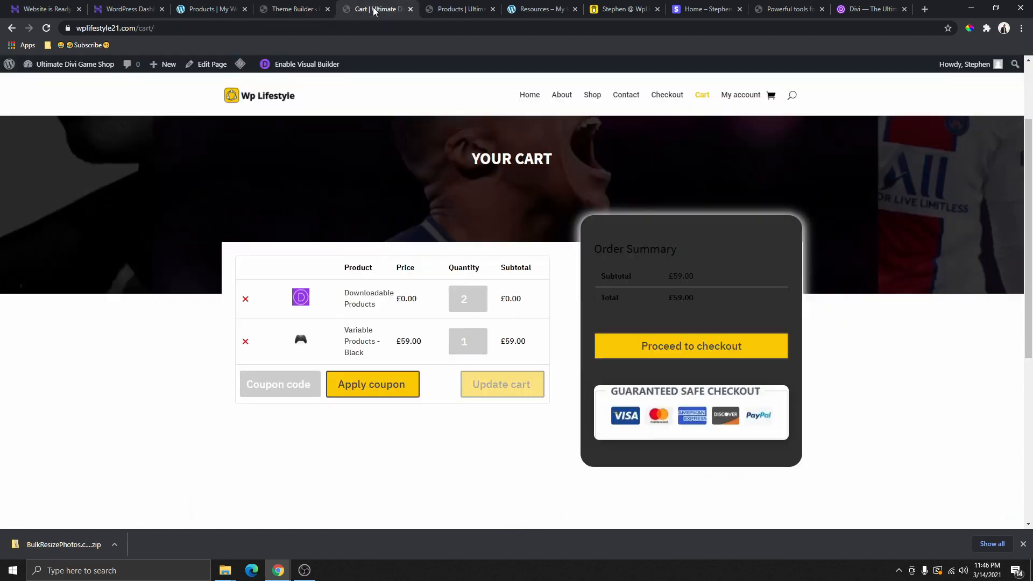
left_click(46, 28)
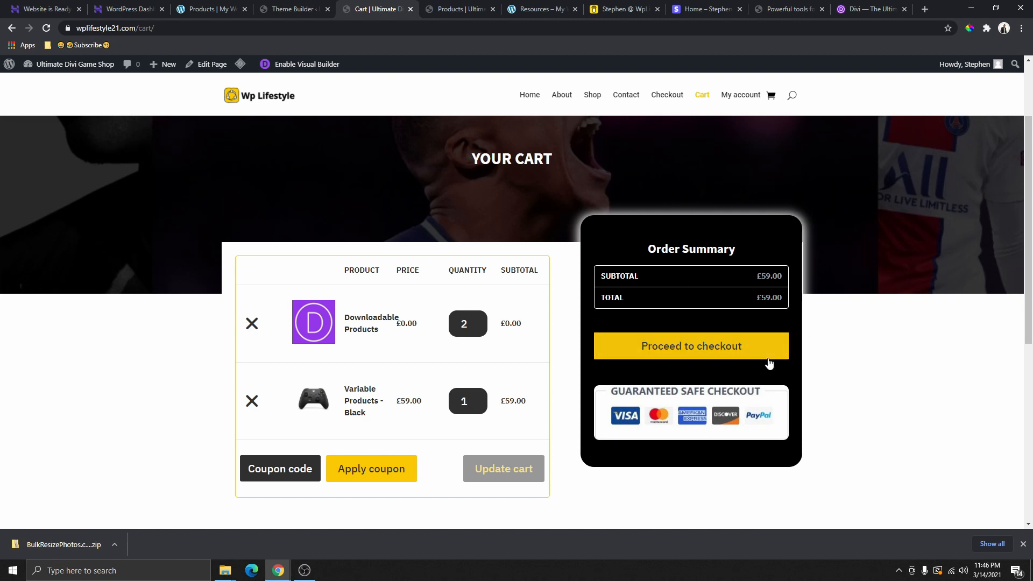
scroll(802, 170, "up", 2)
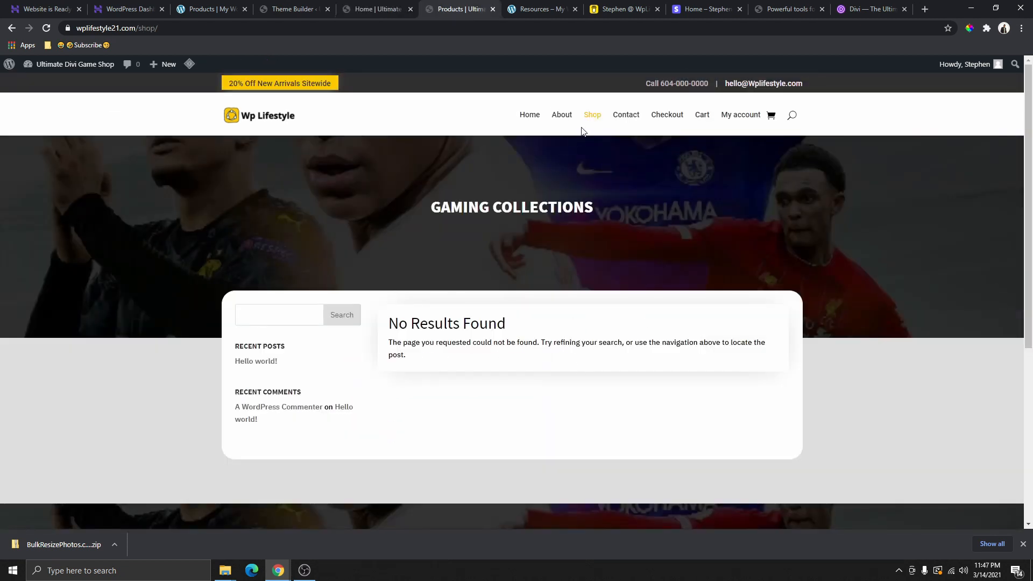
Reload the live shop page and look over its product grid and sidebar filters
left_click(47, 28)
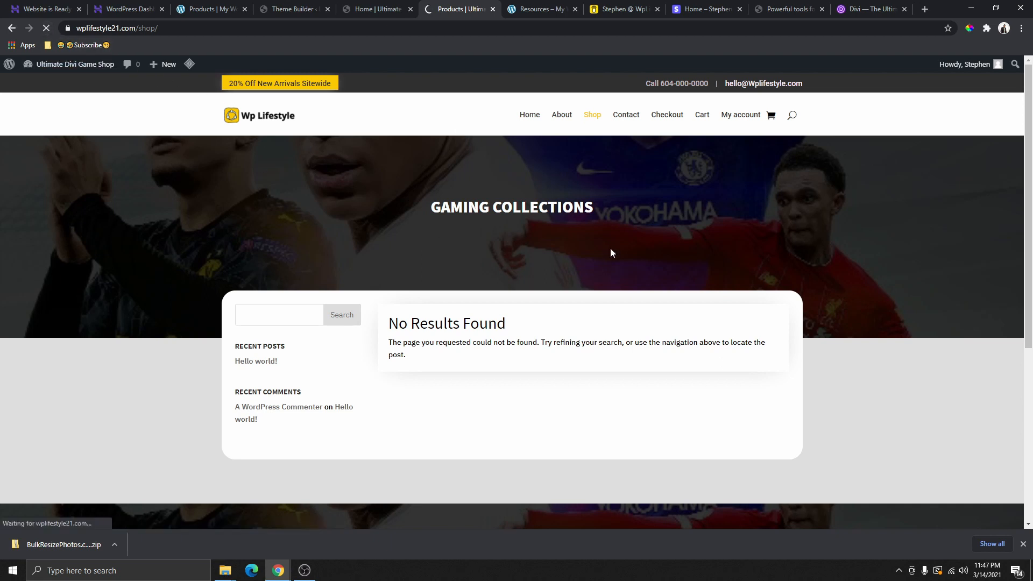
scroll(537, 387, "down", 4)
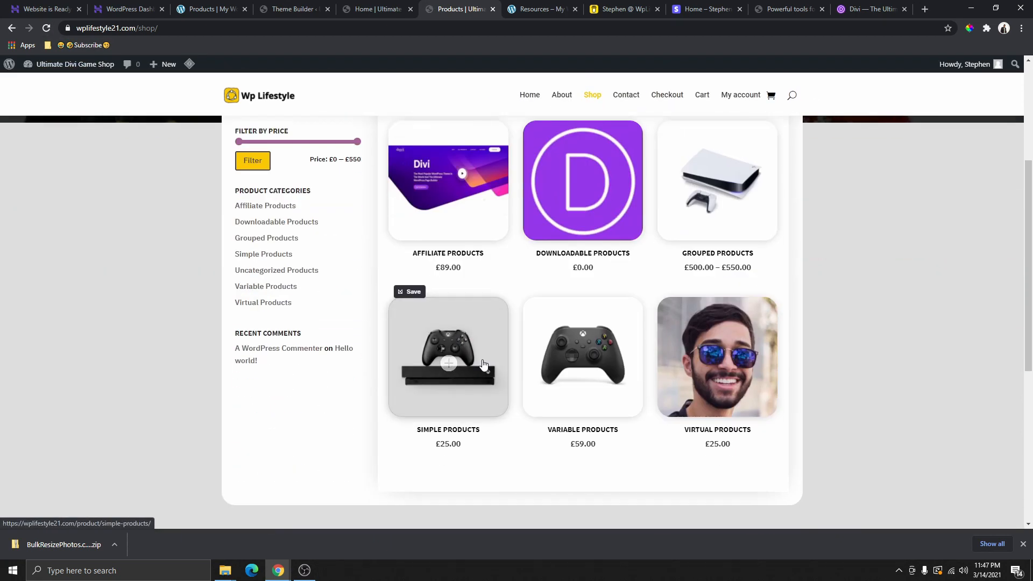
scroll(537, 388, "up", 4)
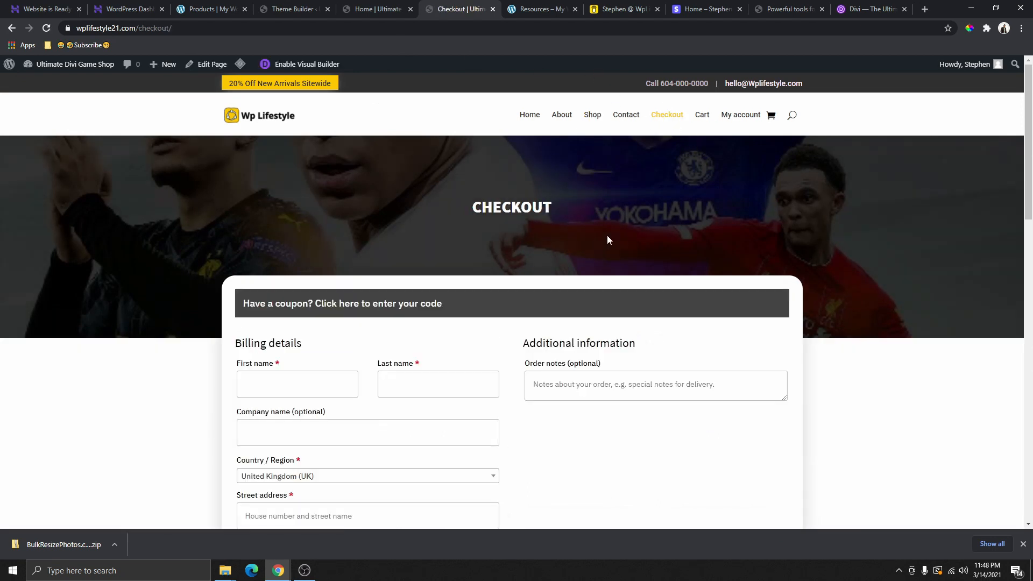
Examine the current layout of the live checkout page, including its billing form
scroll(607, 237, "down", 3)
scroll(541, 291, "up", 3)
scroll(573, 336, "down", 1)
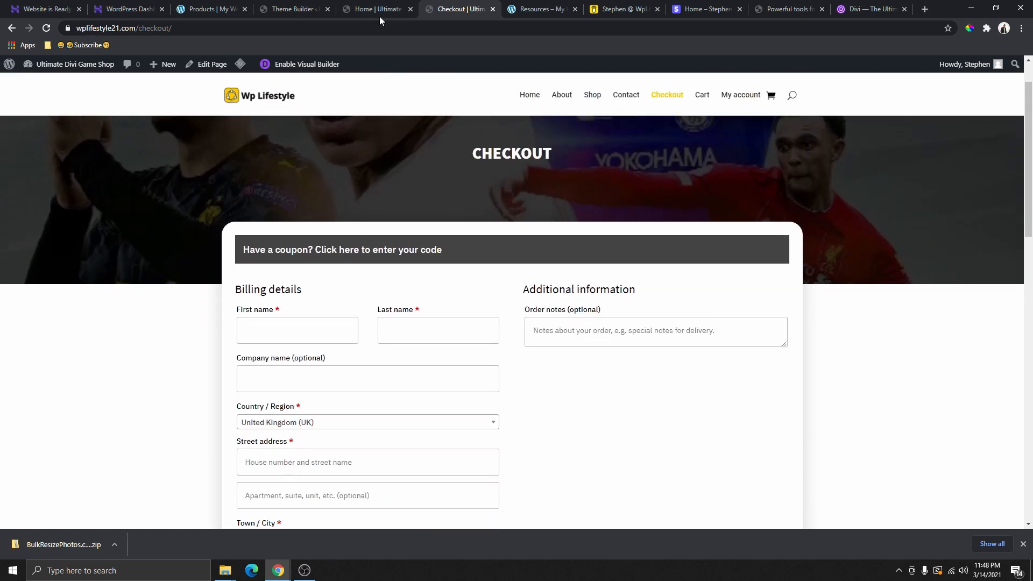
Assign the Checkout (Divi Shop Builder Required) template to the WooCommerce Checkout page and save the Theme Builder changes
left_click(377, 11)
left_click(289, 10)
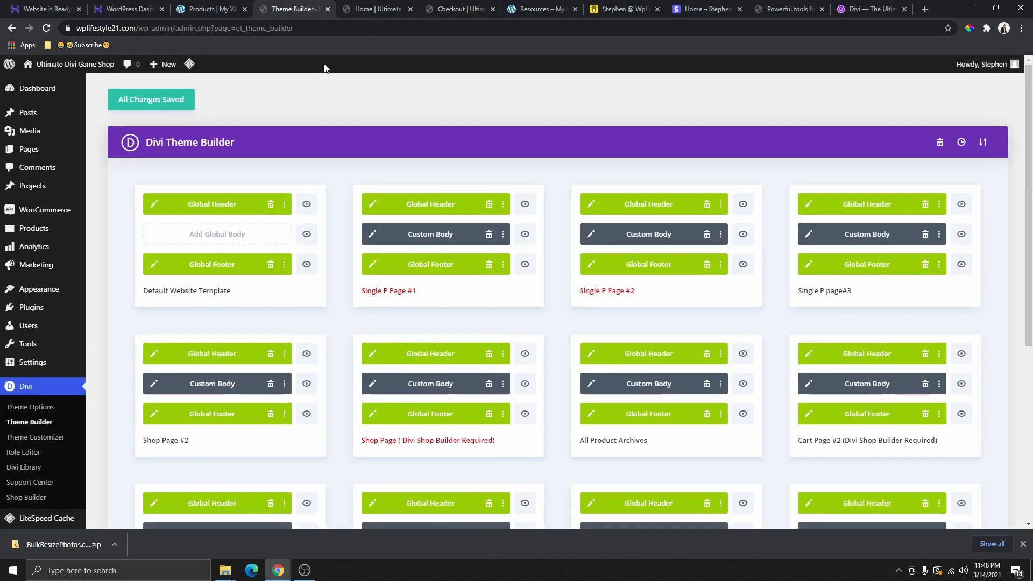
scroll(601, 366, "down", 2)
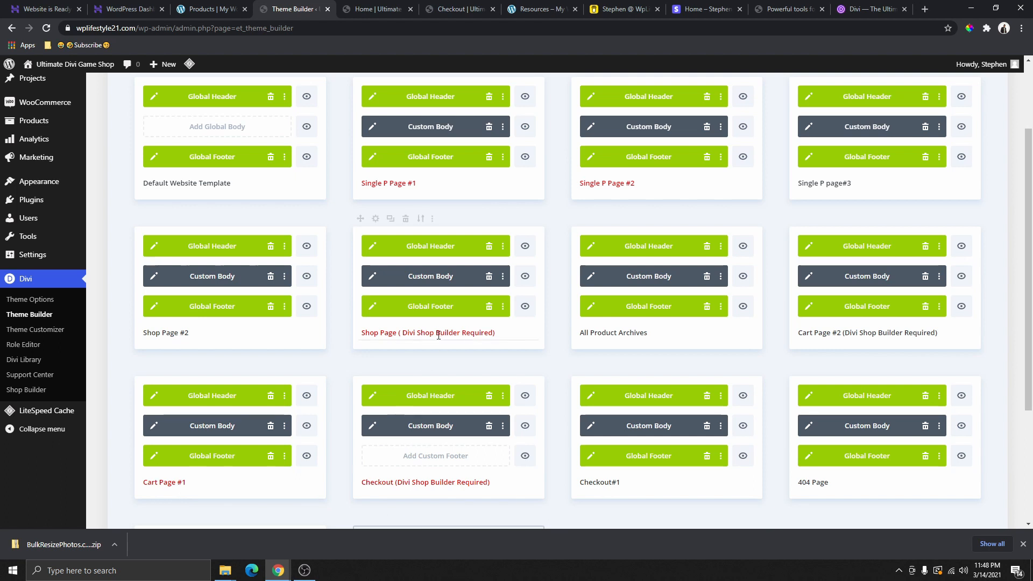
scroll(387, 367, "down", 2)
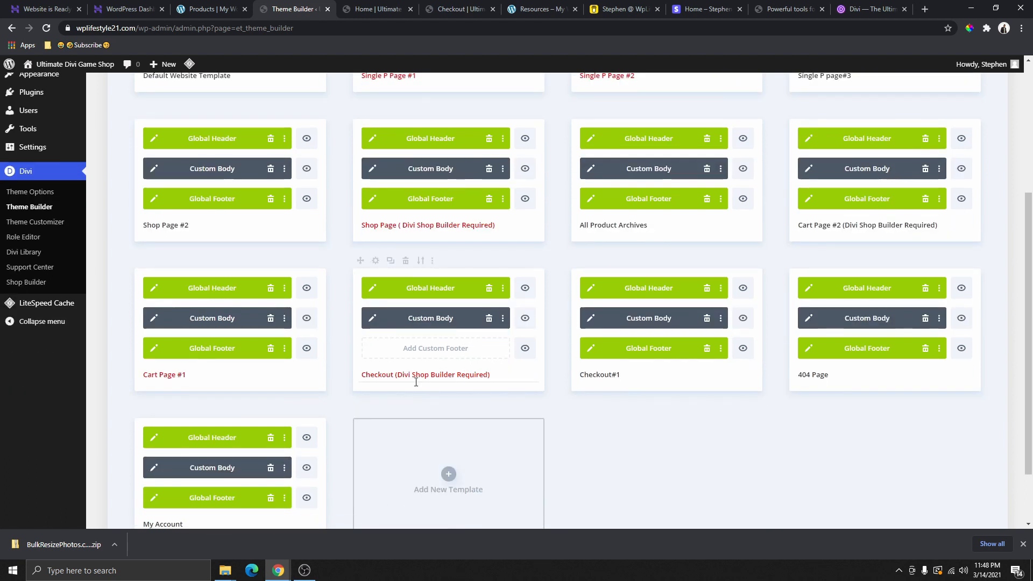
left_click(375, 260)
scroll(430, 302, "down", 6)
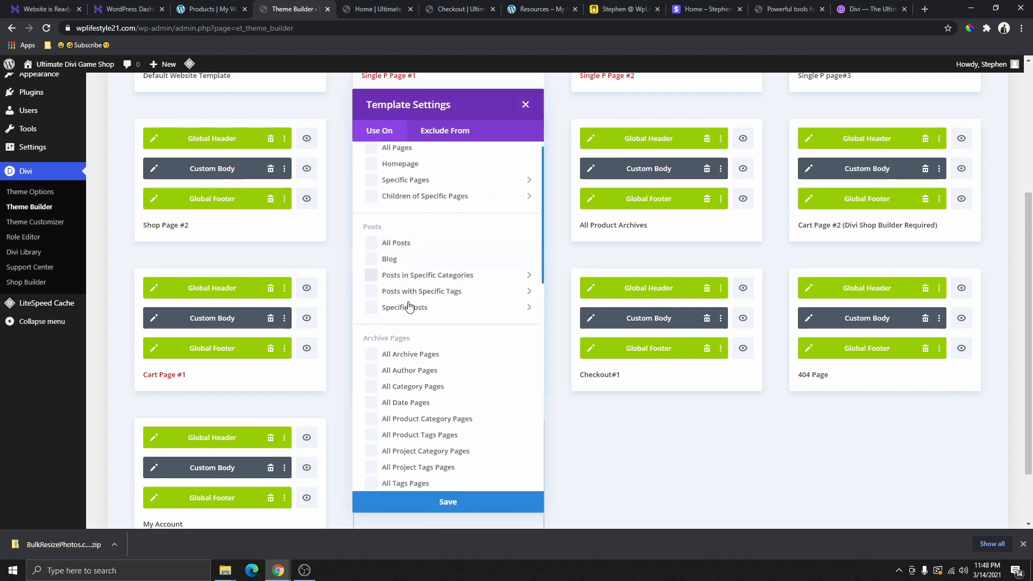
mouse_move(407, 341)
scroll(407, 344, "down", 2)
left_click(393, 340)
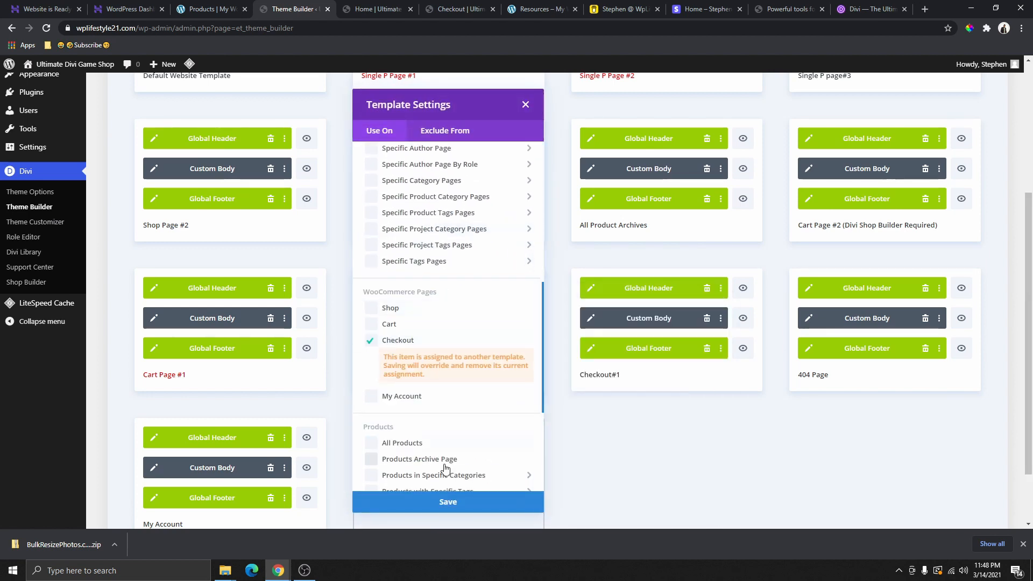
left_click(453, 511)
scroll(415, 319, "up", 4)
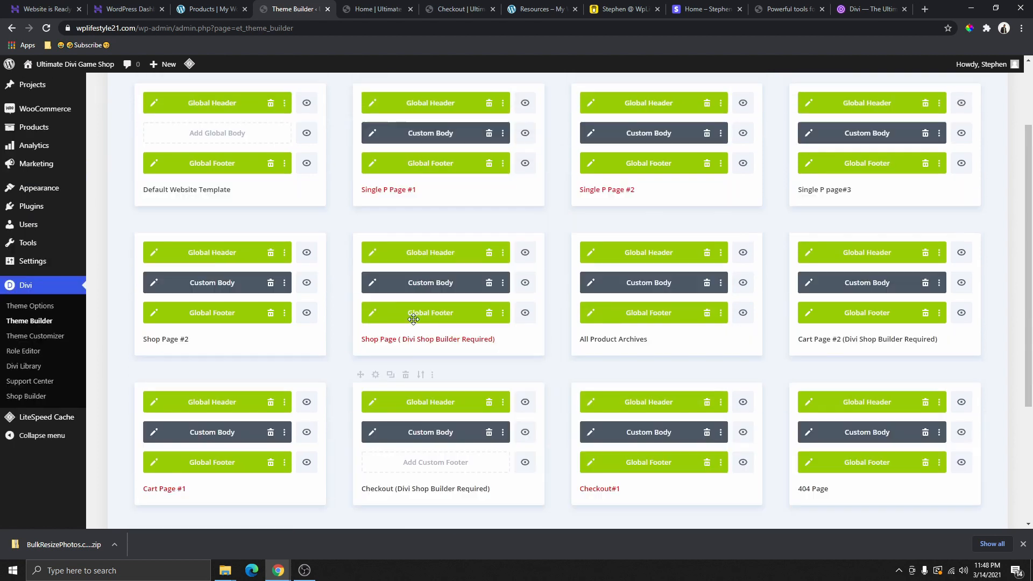
left_click(155, 106)
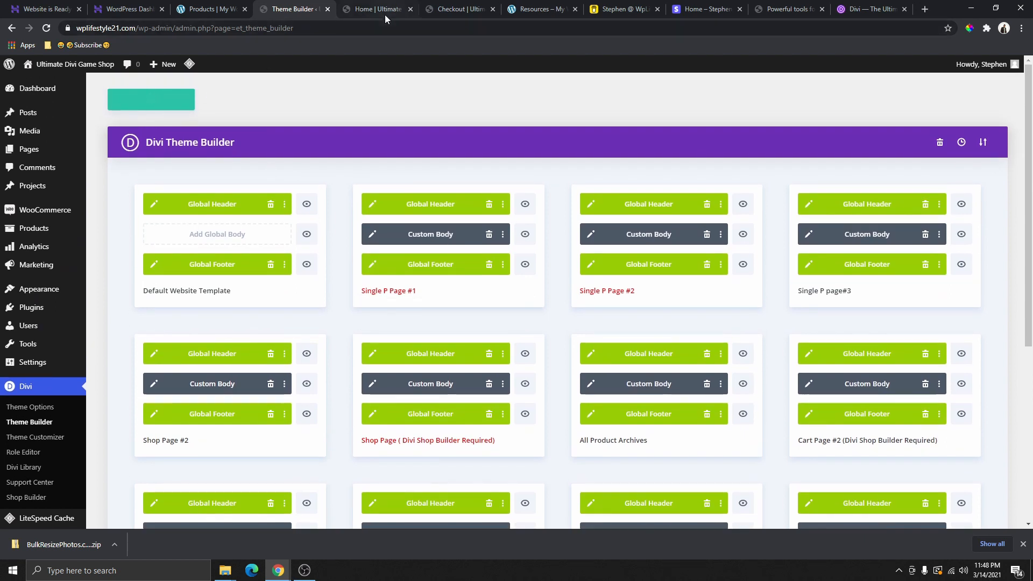
Reload the live checkout page to examine its header, coupon, billing and order sections, and glance at the home page
left_click(379, 9)
scroll(461, 135, "up", 5)
left_click(447, 10)
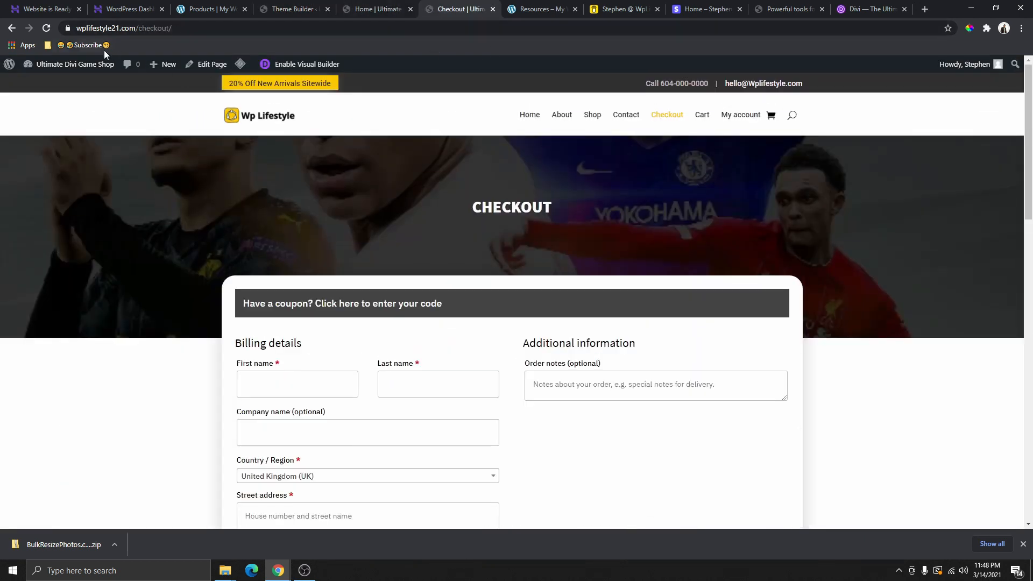
left_click(48, 28)
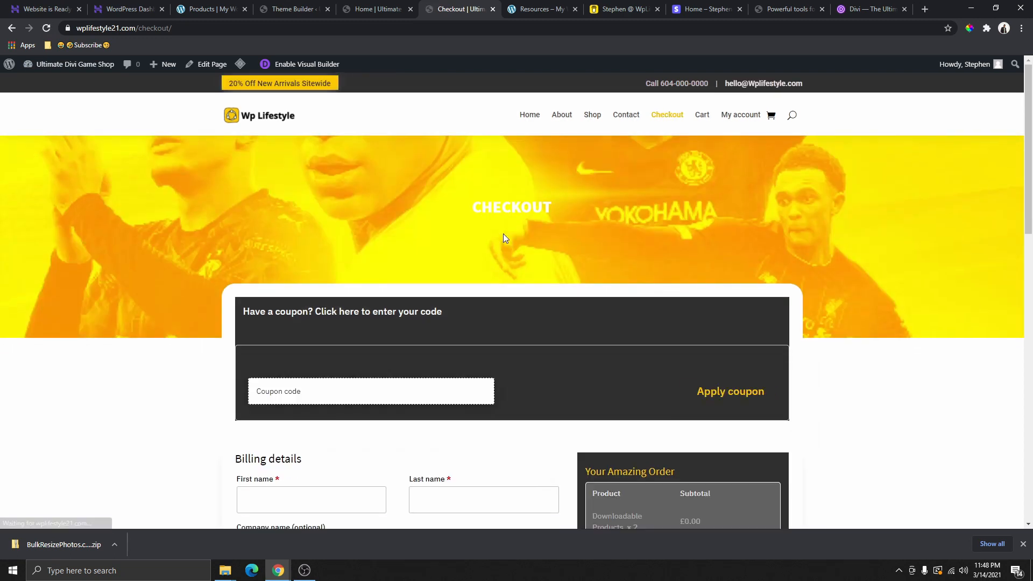
scroll(667, 253, "down", 4)
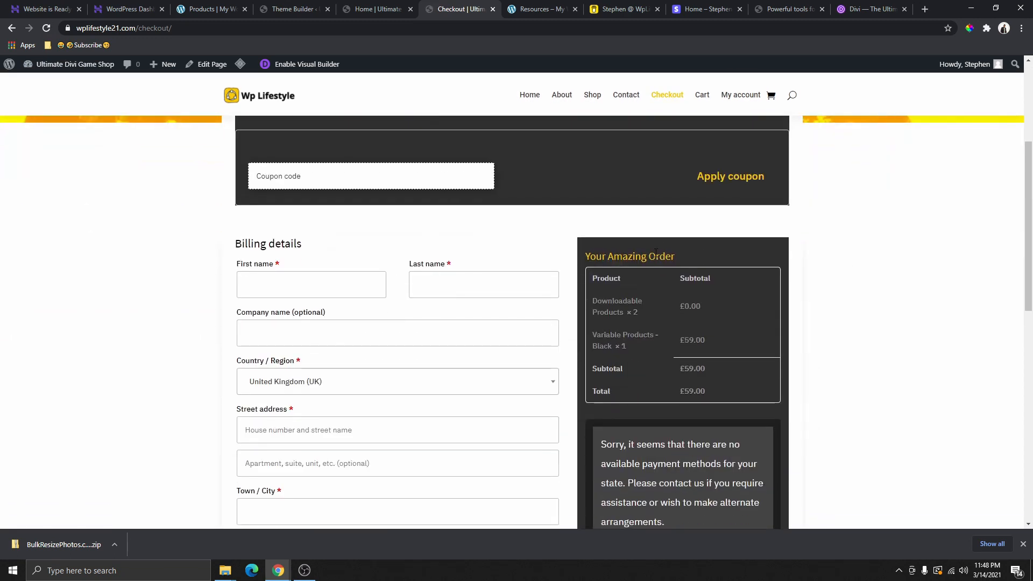
scroll(656, 252, "down", 7)
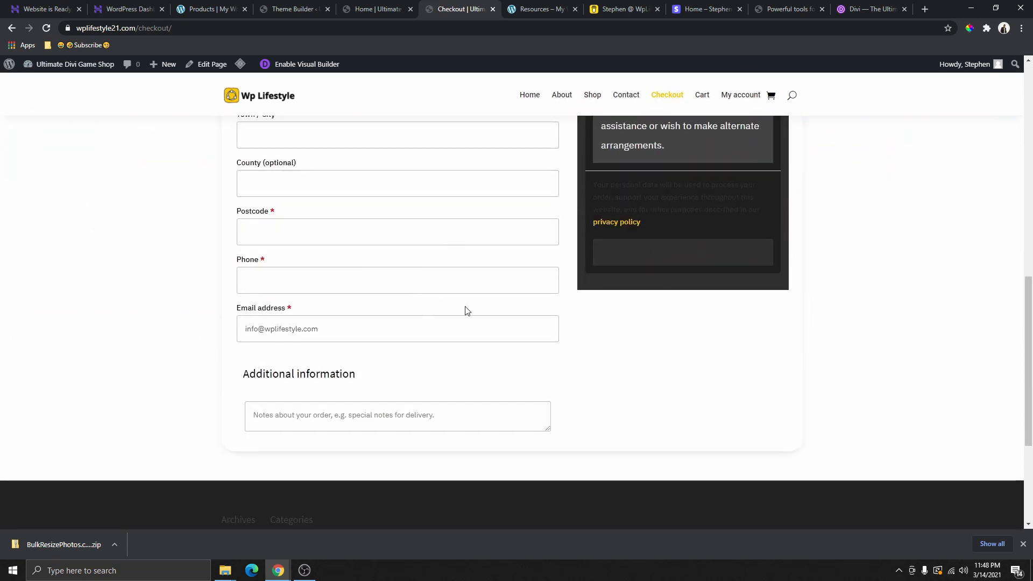
scroll(463, 307, "up", 11)
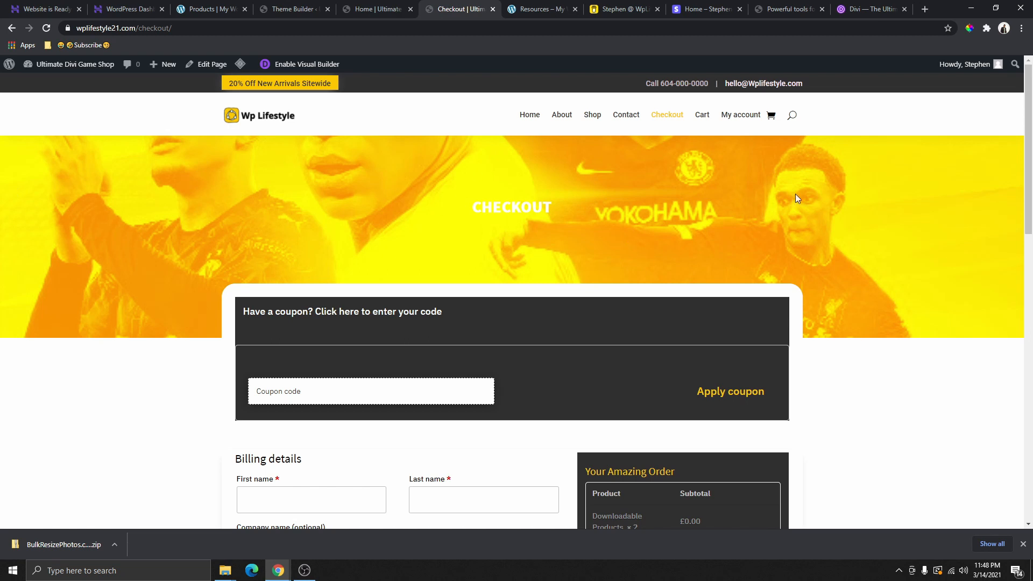
left_click(372, 9)
scroll(343, 247, "up", 7)
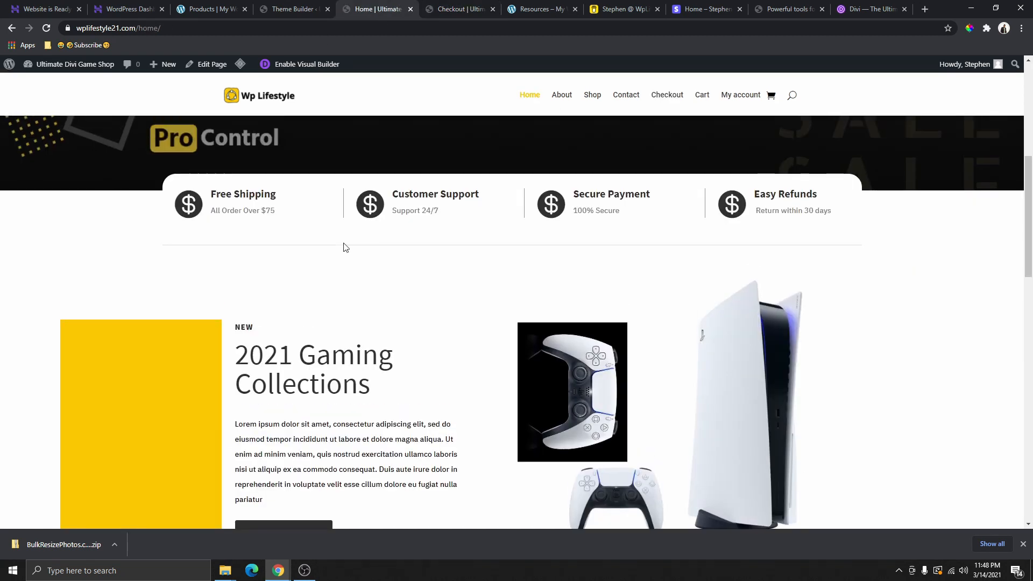
Open the body layout of the Checkout (Divi Shop Builder Required) template and set the banner section's background color to black (#000000)
left_click(293, 9)
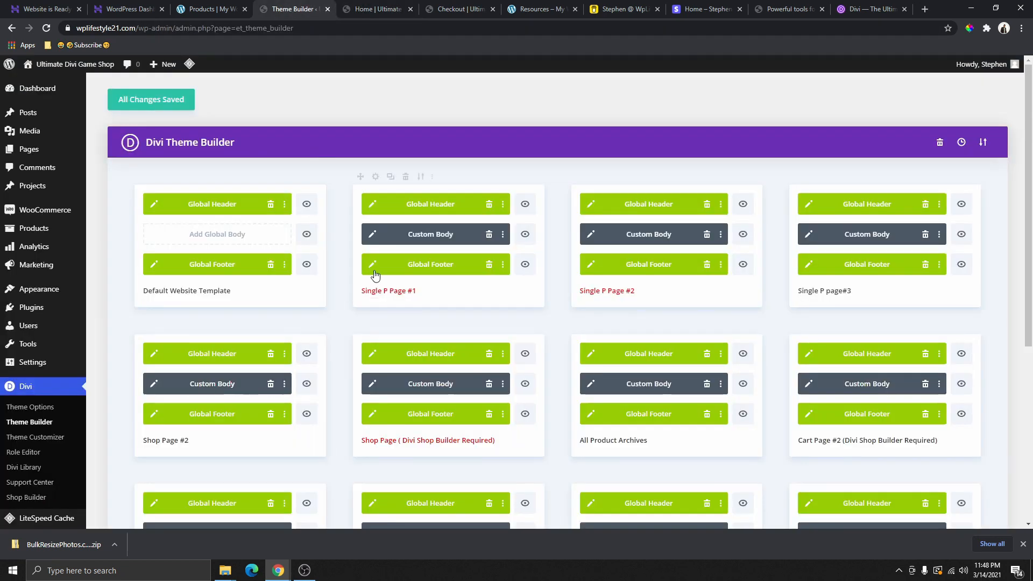
scroll(375, 276, "down", 3)
scroll(436, 395, "down", 2)
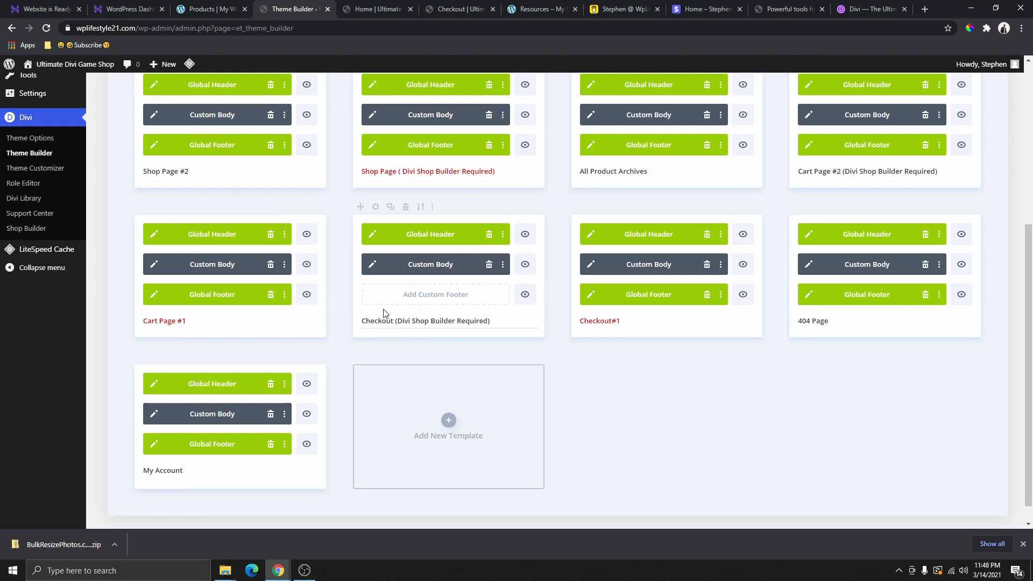
left_click(372, 265)
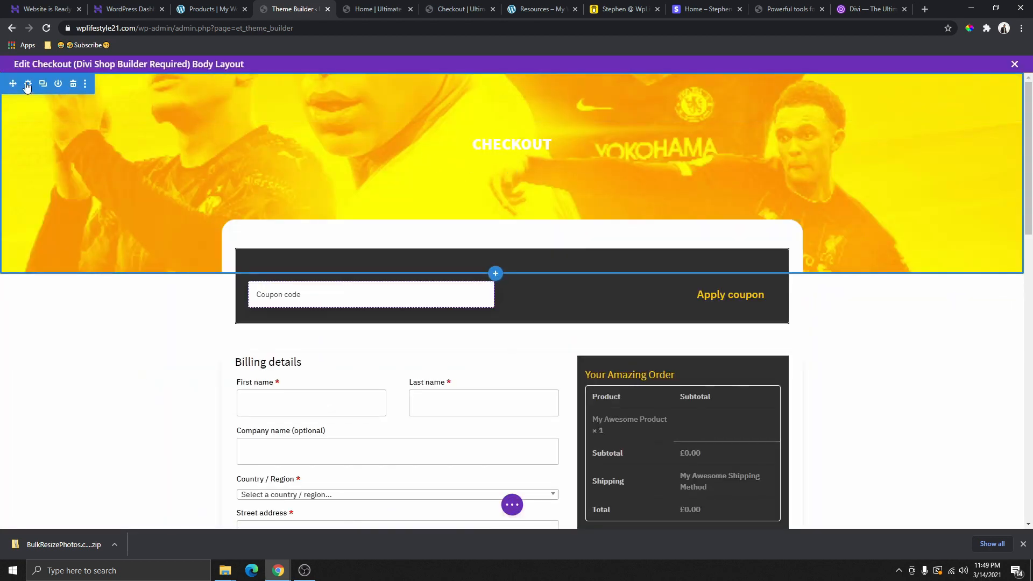
left_click(27, 84)
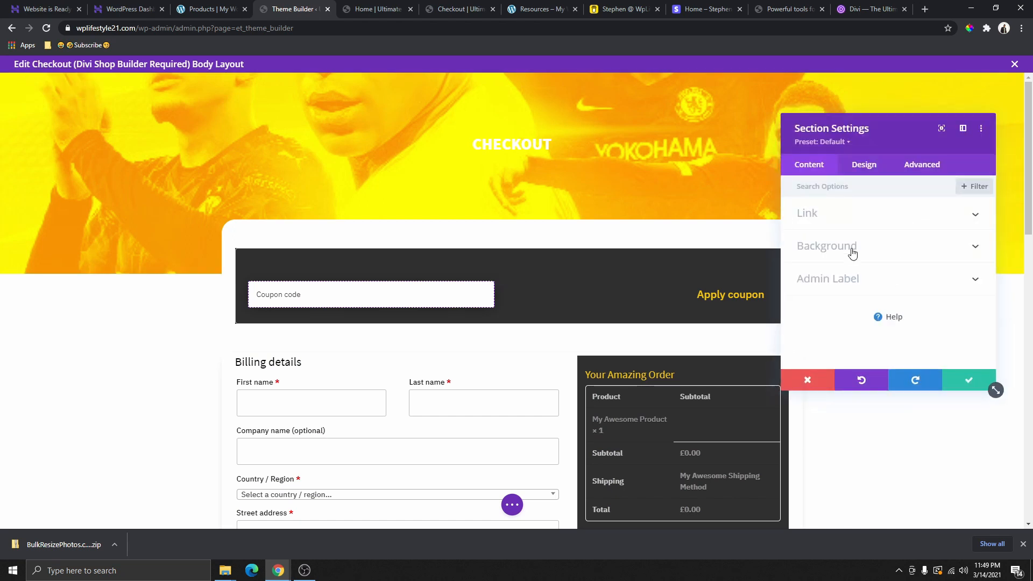
left_click(843, 247)
scroll(861, 293, "down", 3)
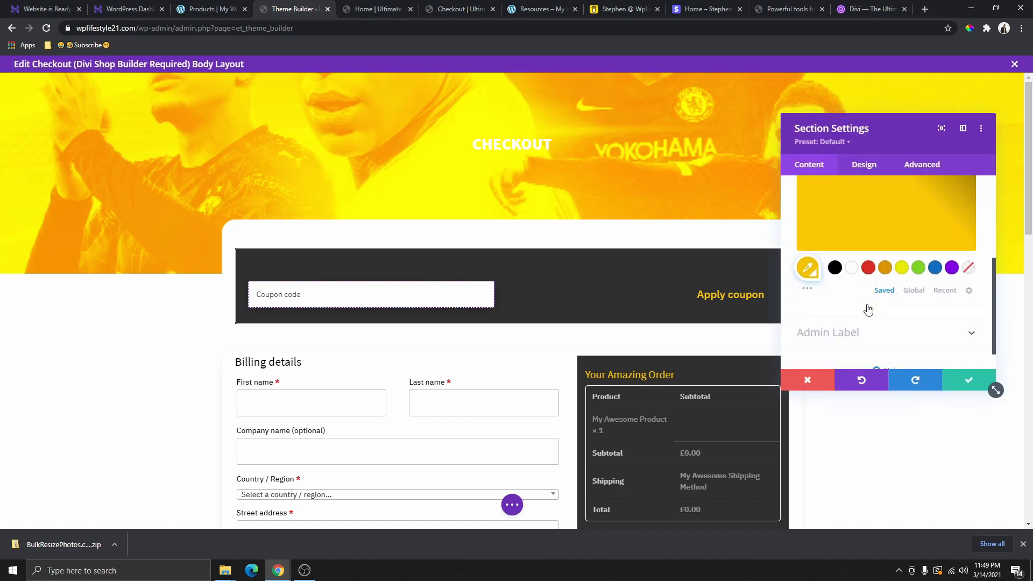
left_click(835, 266)
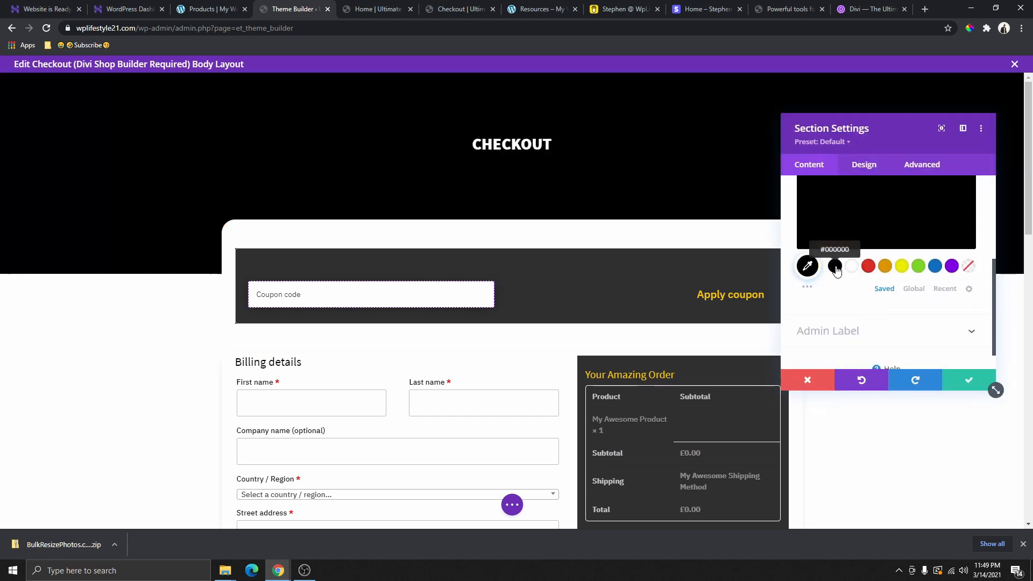
Reduce the banner section's black background to 0.75 opacity, then save the checkout body layout and return to the template overview
left_click_drag(993, 390, 522, 492)
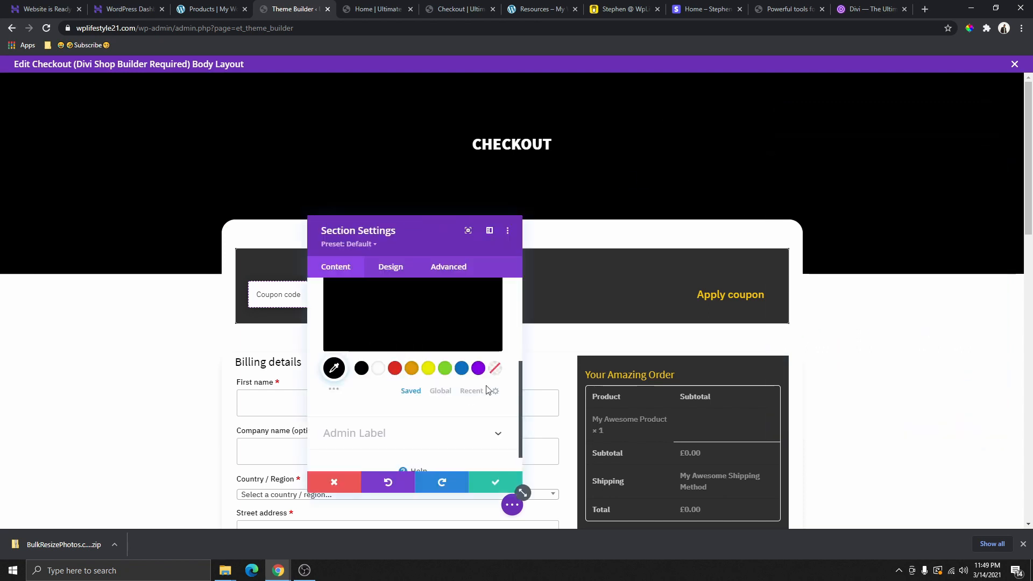
scroll(421, 308, "up", 3)
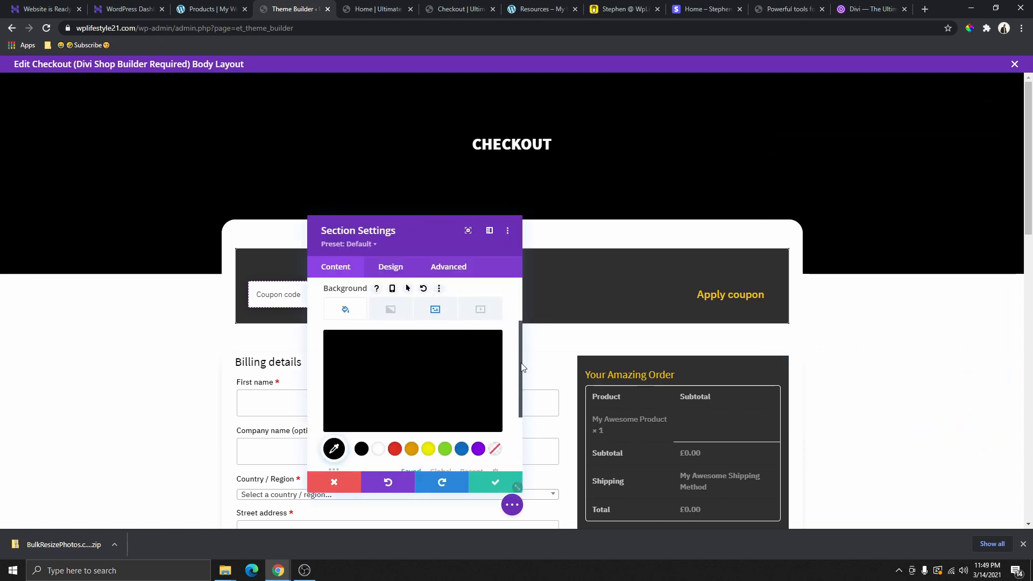
left_click(452, 365)
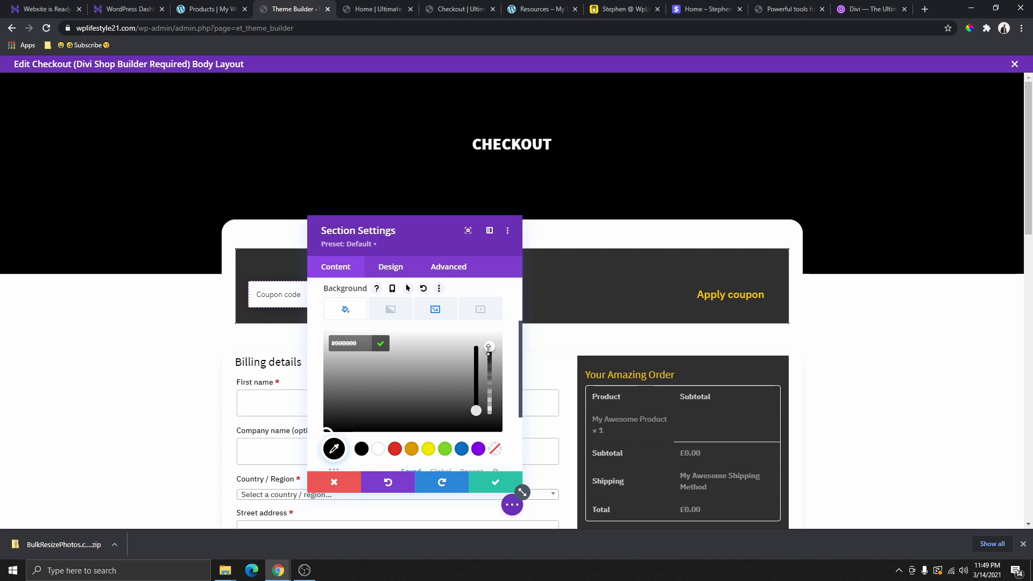
left_click_drag(489, 350, 490, 376)
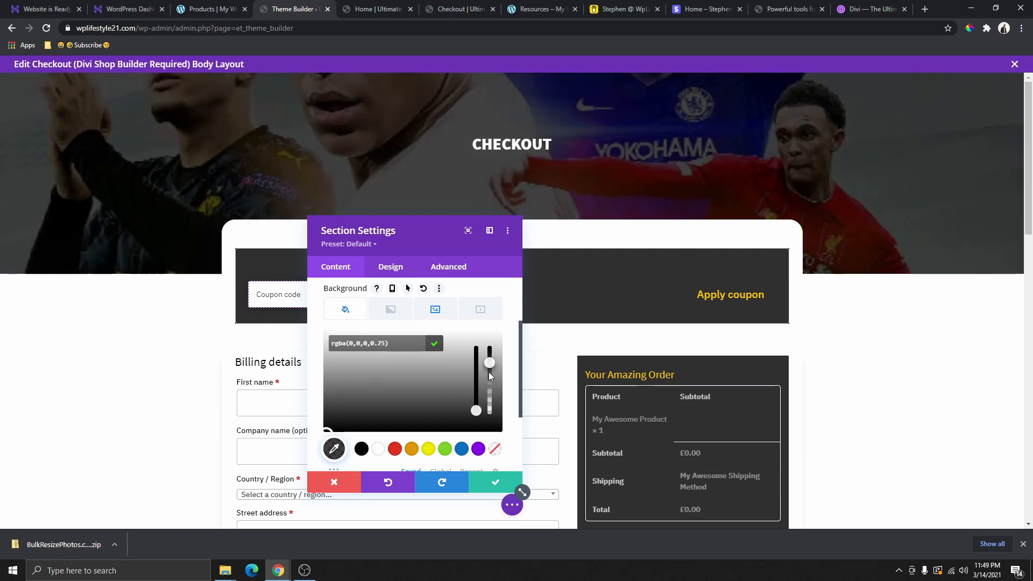
left_click(496, 484)
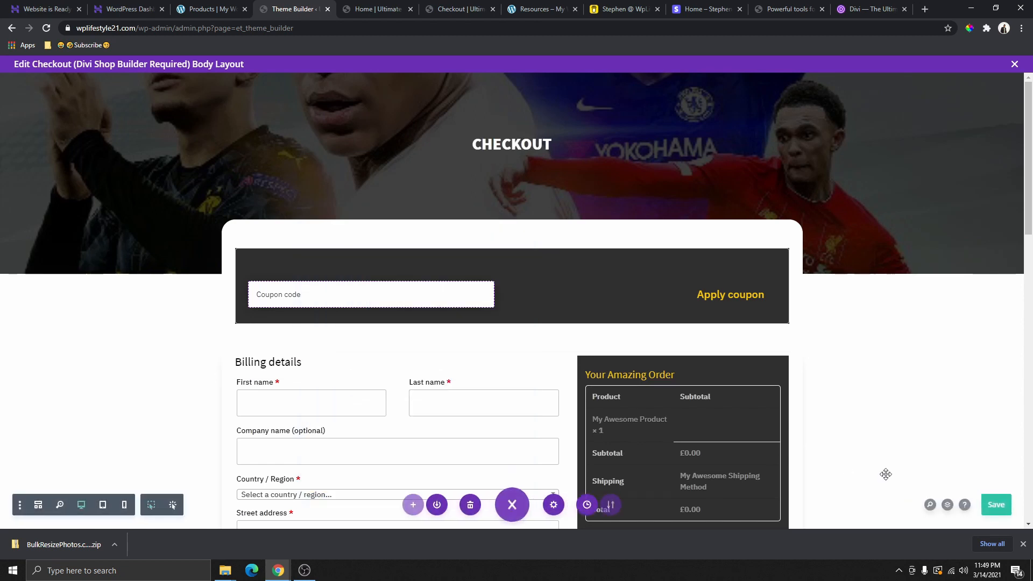
left_click(1014, 64)
scroll(127, 154, "up", 5)
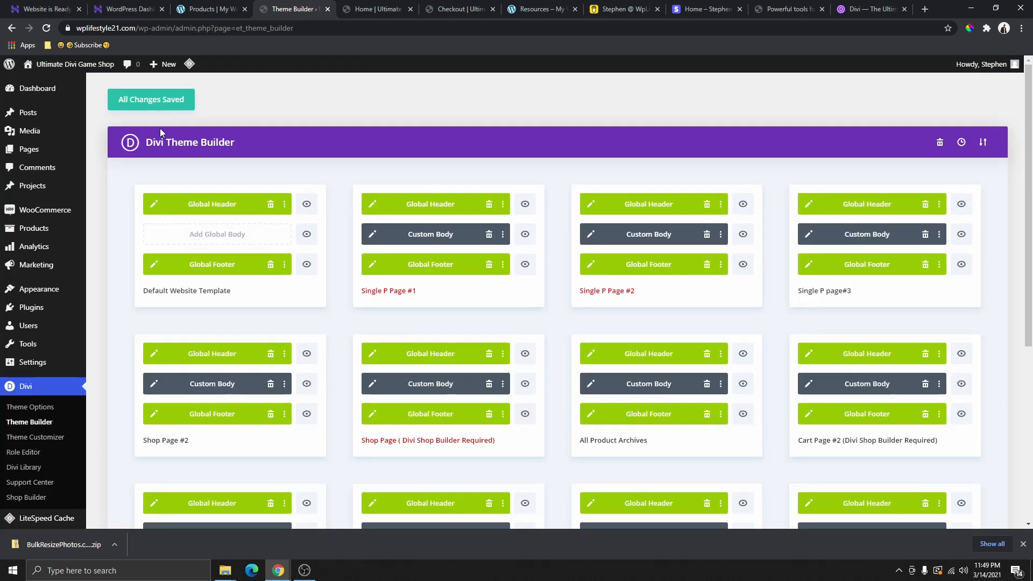
left_click(156, 103)
Reload the live checkout page and examine its banner, coupon area, billing form, order summary and footer
left_click(376, 10)
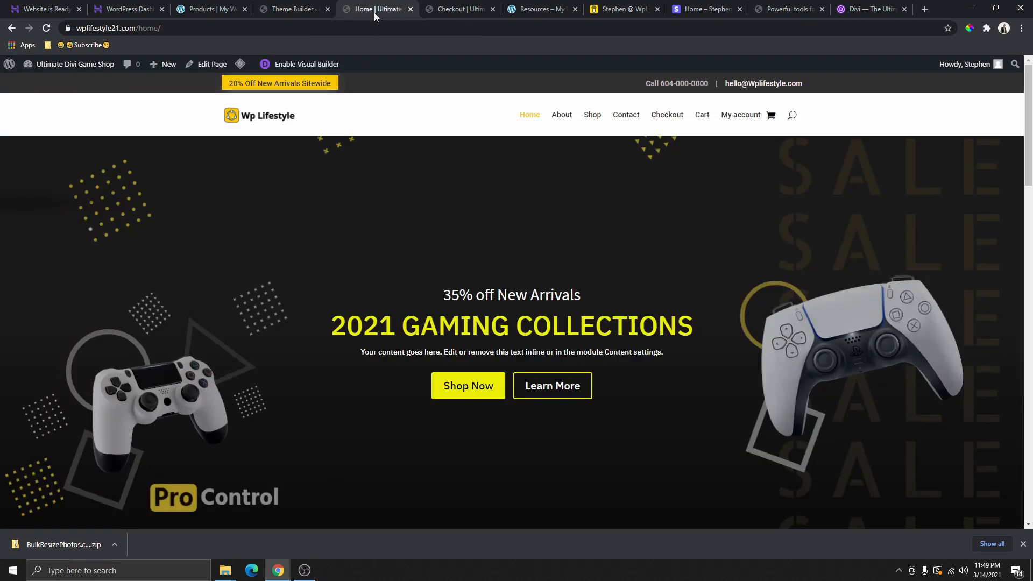
left_click(452, 11)
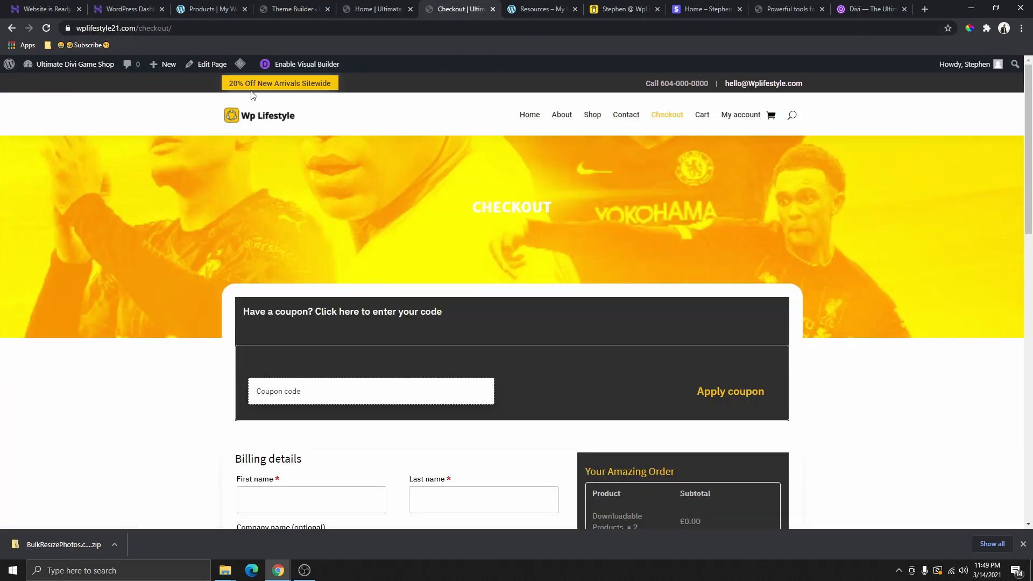
left_click(46, 28)
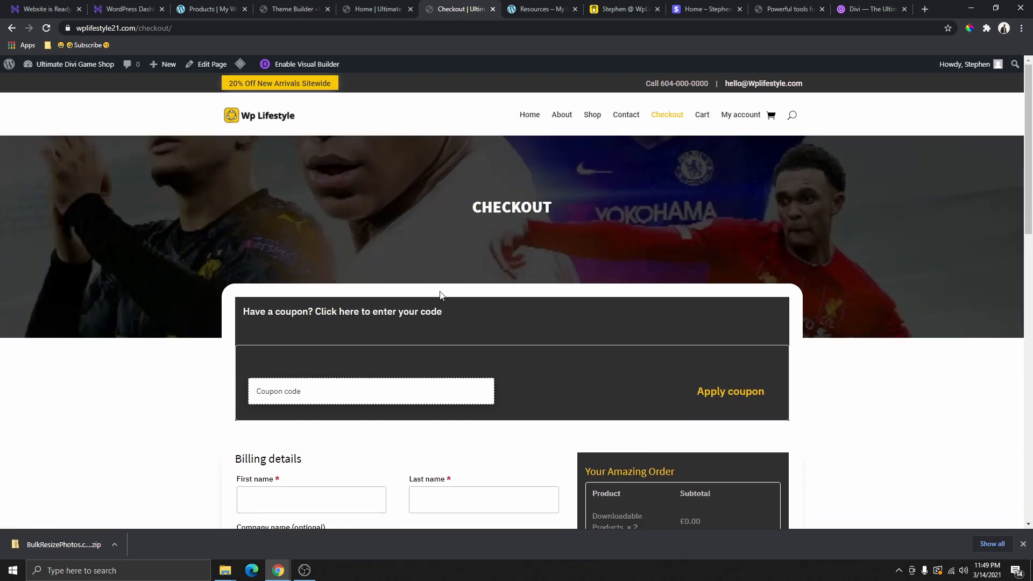
scroll(440, 295, "down", 5)
scroll(465, 336, "down", 6)
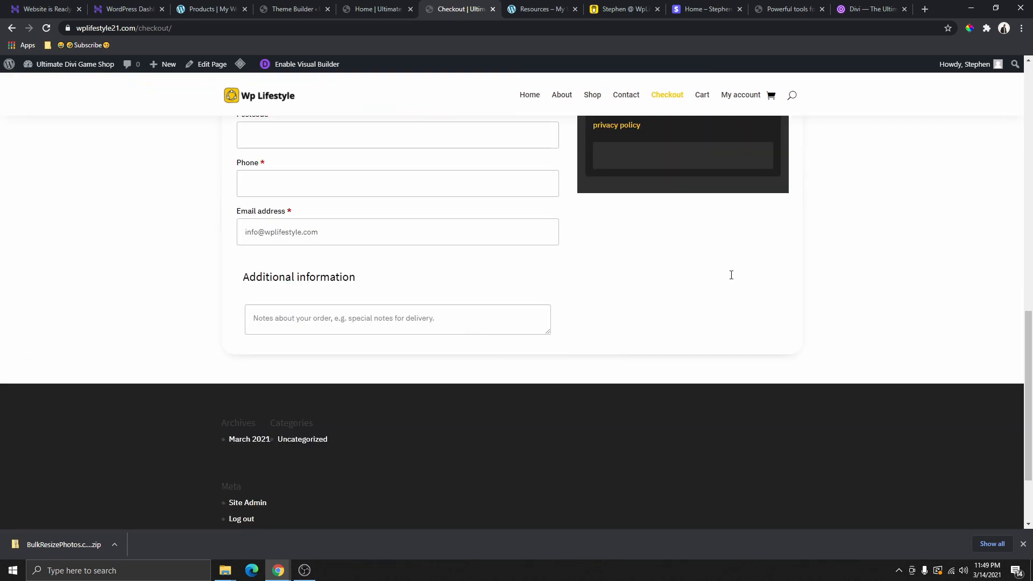
scroll(595, 273, "up", 4)
scroll(470, 382, "up", 4)
scroll(469, 382, "up", 4)
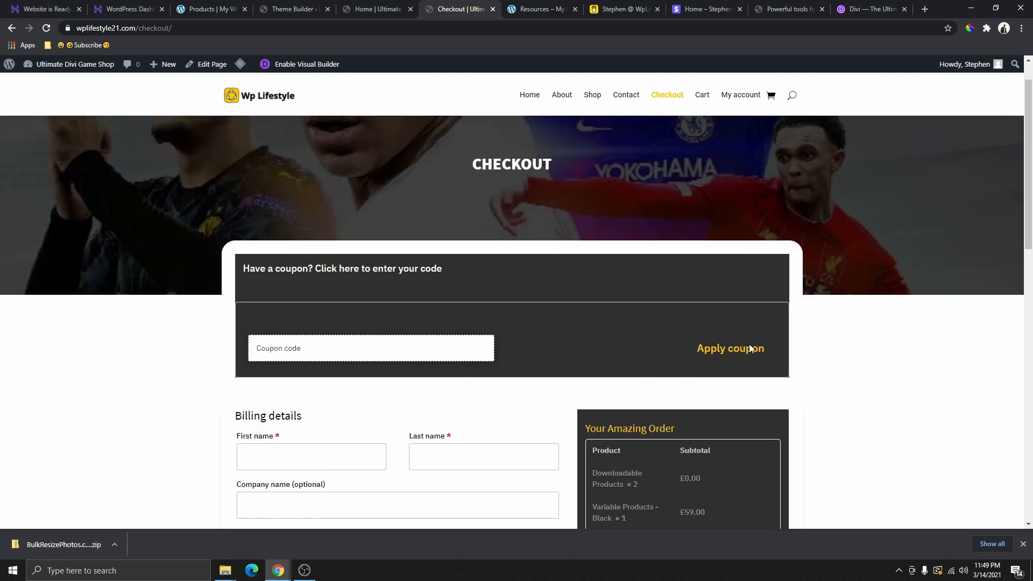
scroll(394, 296, "down", 7)
scroll(394, 295, "up", 7)
scroll(418, 284, "down", 3)
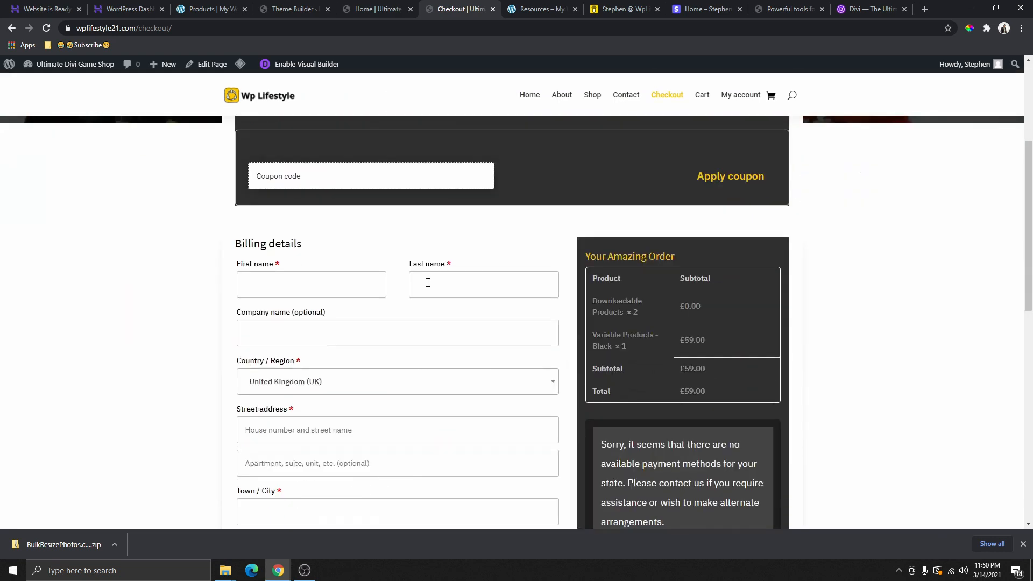
scroll(435, 301, "down", 10)
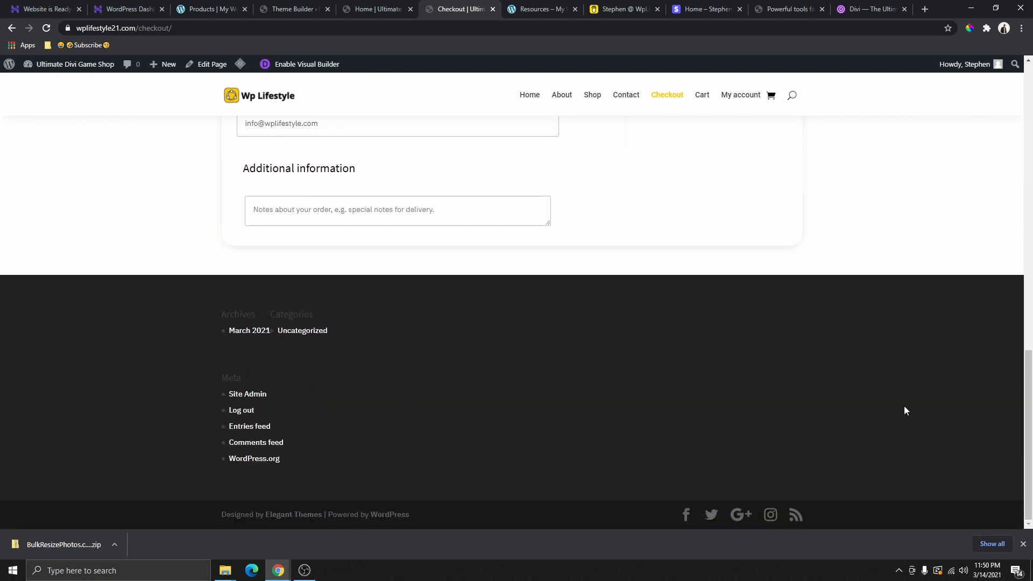
Assign the global footer to the Checkout (Divi Shop Builder Required) template and save the Theme Builder changes
left_click(363, 8)
left_click(293, 8)
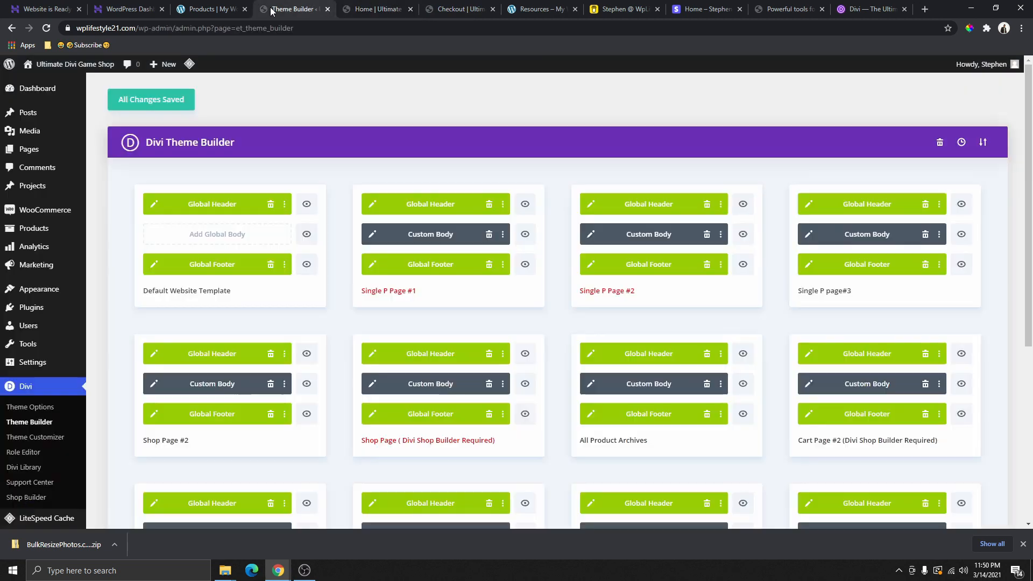
scroll(437, 316, "down", 3)
scroll(427, 226, "up", 1)
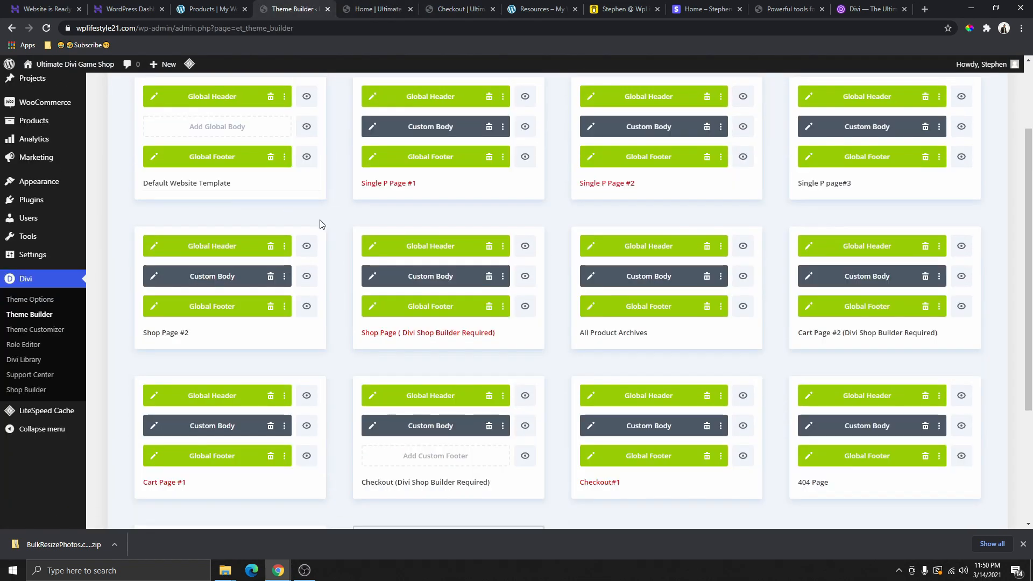
scroll(904, 292, "down", 2)
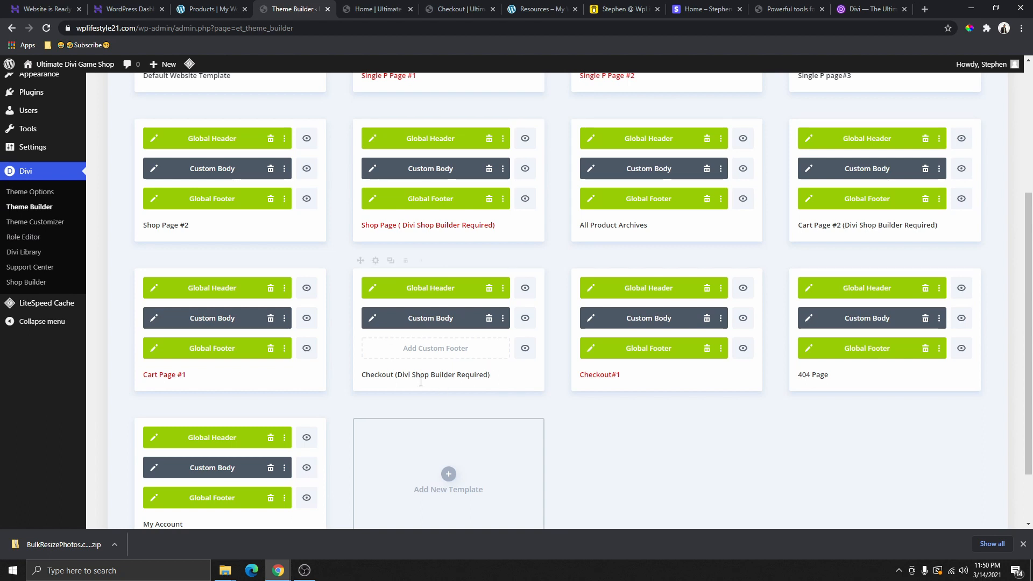
left_click(423, 349)
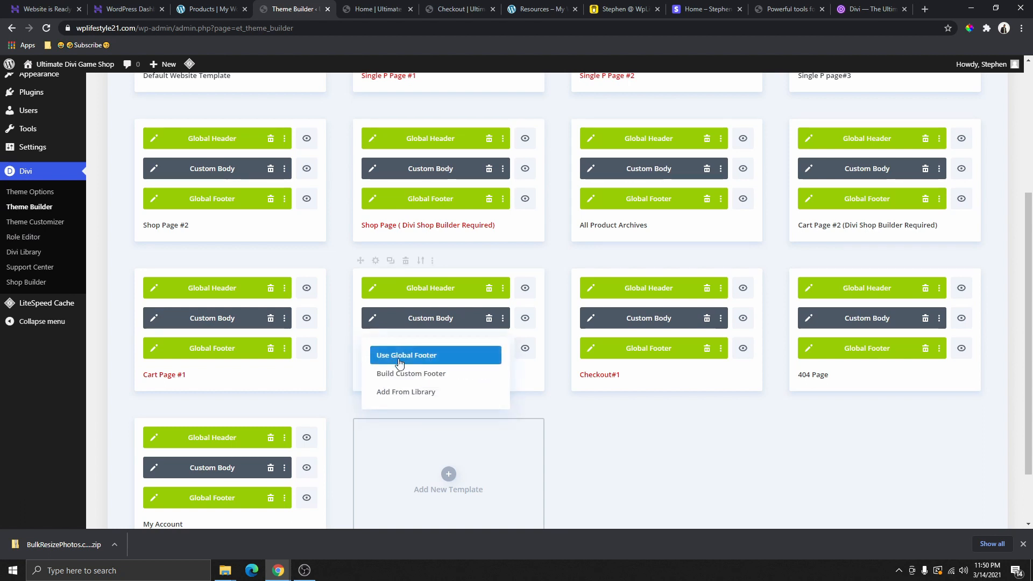
left_click(413, 355)
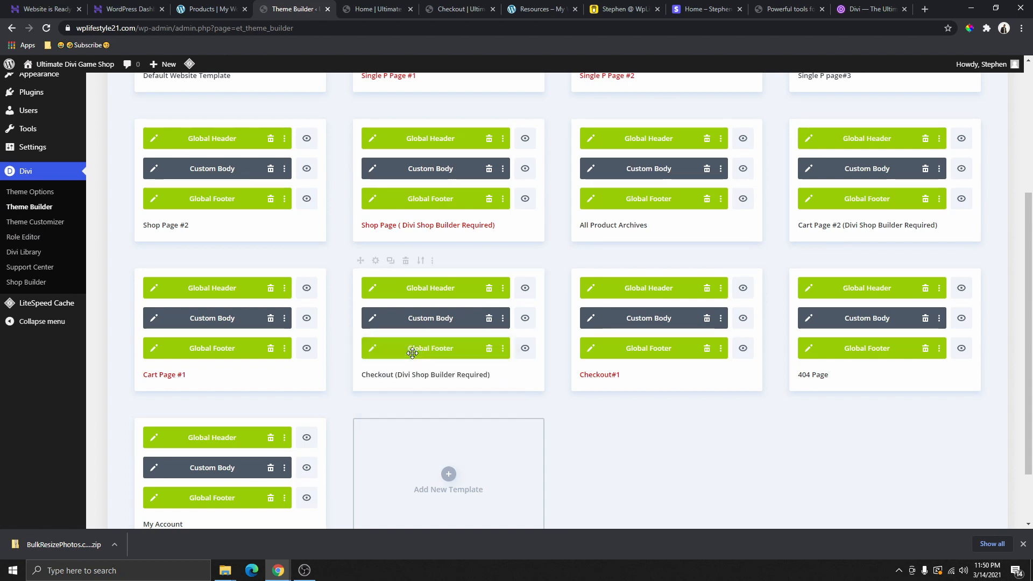
scroll(129, 129, "up", 4)
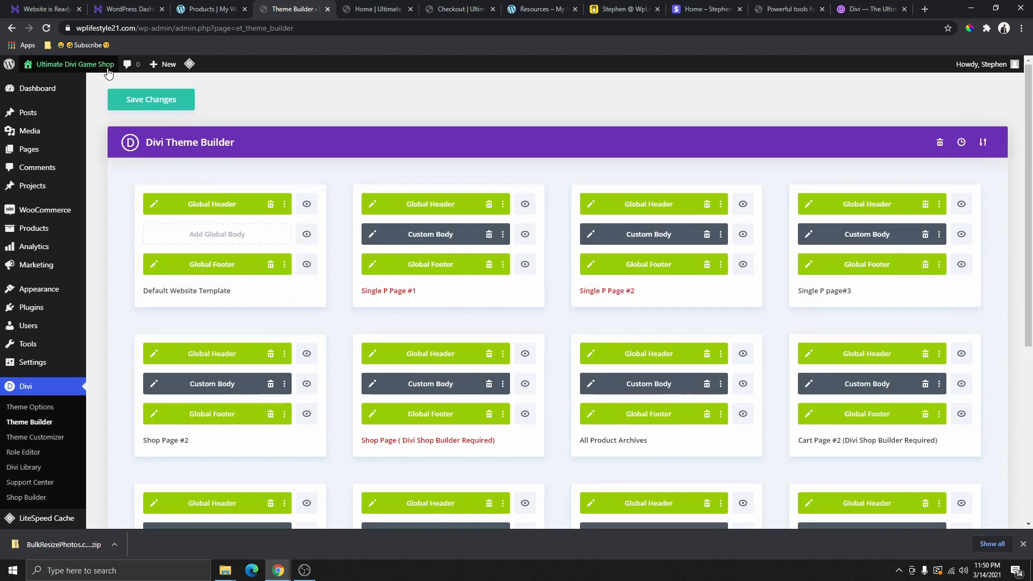
left_click(135, 101)
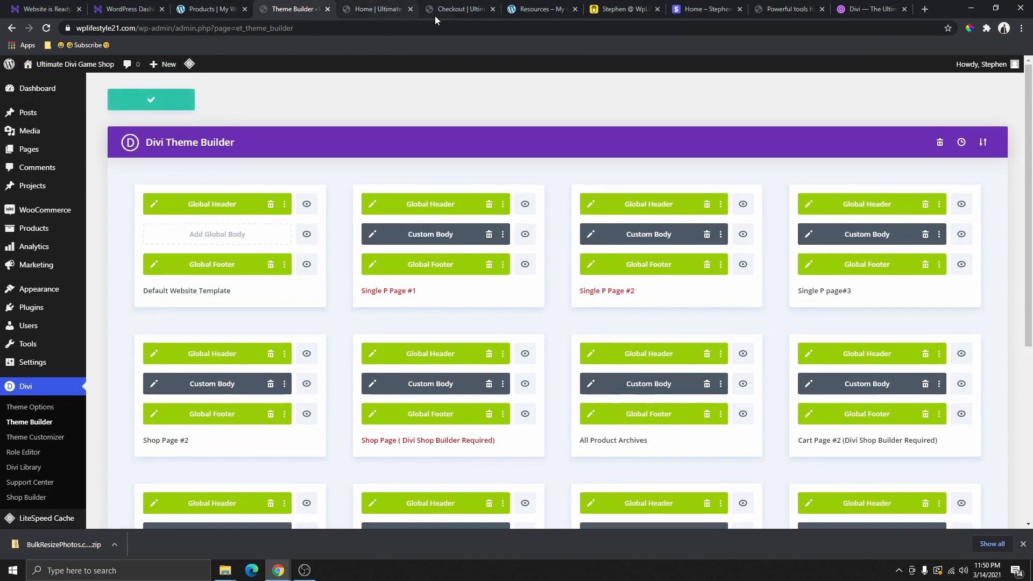
Reload the live checkout page to check its footer and banner, and glance at the home page
left_click(462, 10)
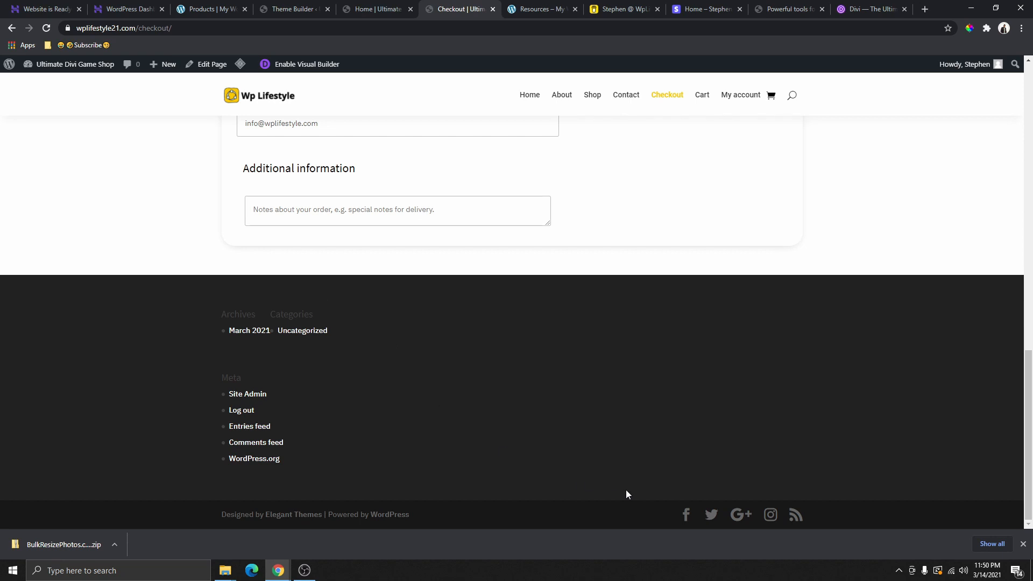
left_click(46, 28)
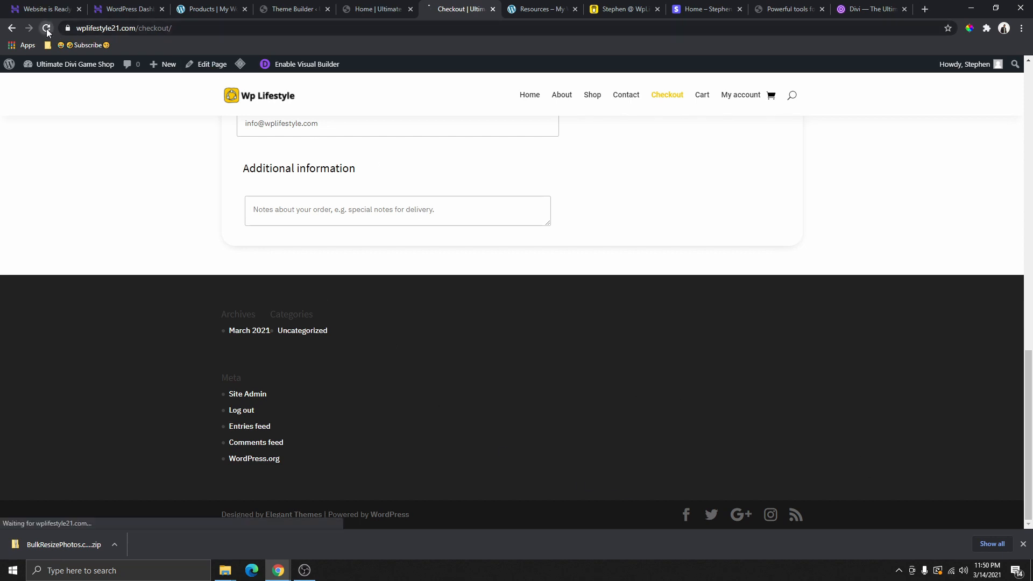
scroll(574, 226, "down", 2)
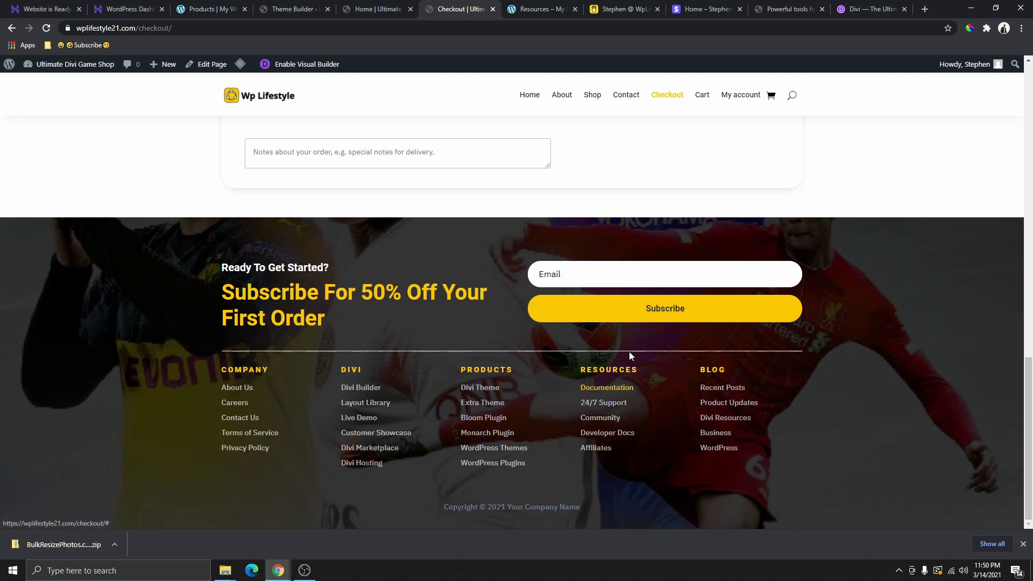
scroll(629, 351, "up", 10)
scroll(561, 208, "up", 4)
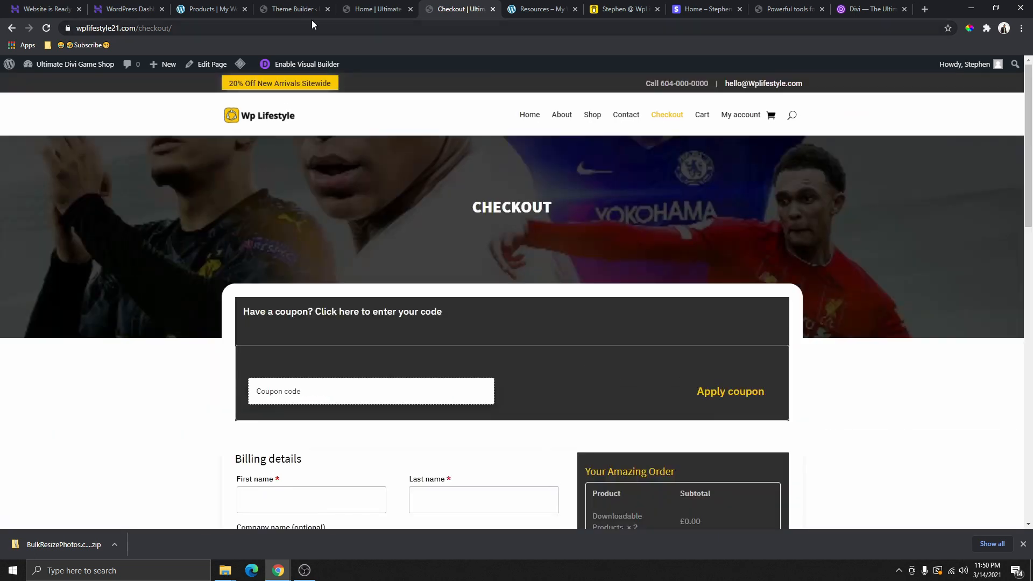
left_click(376, 11)
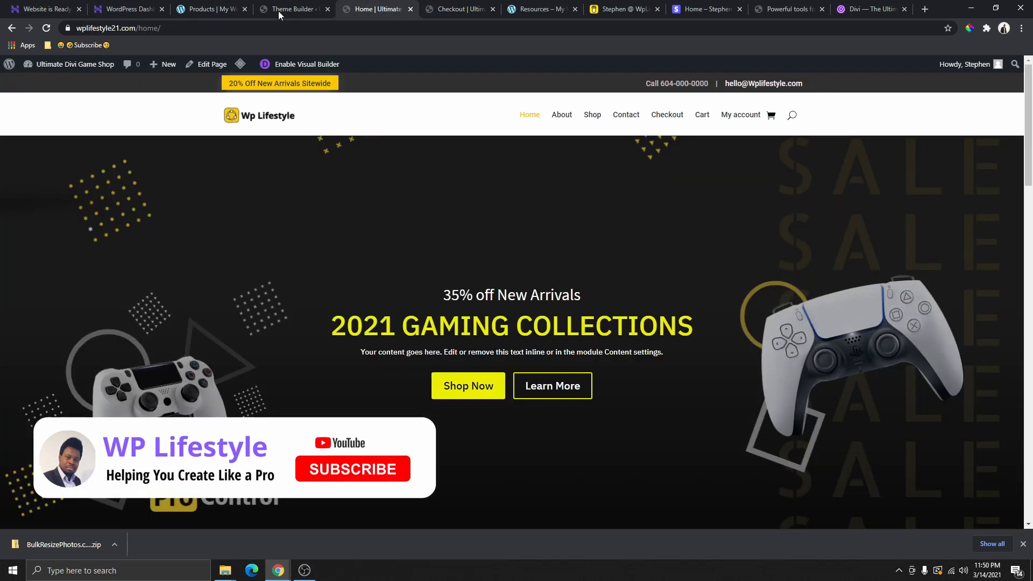
Change the "Subscribe For 50% Off Your First Order" heading in the Global Footer layout to white, save the layout and close it
left_click(278, 11)
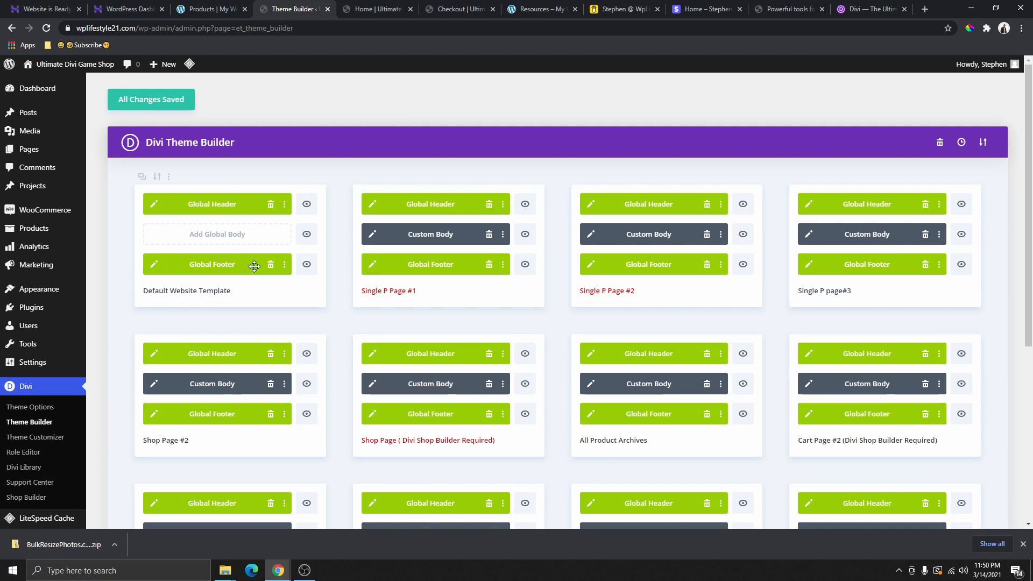
left_click(154, 268)
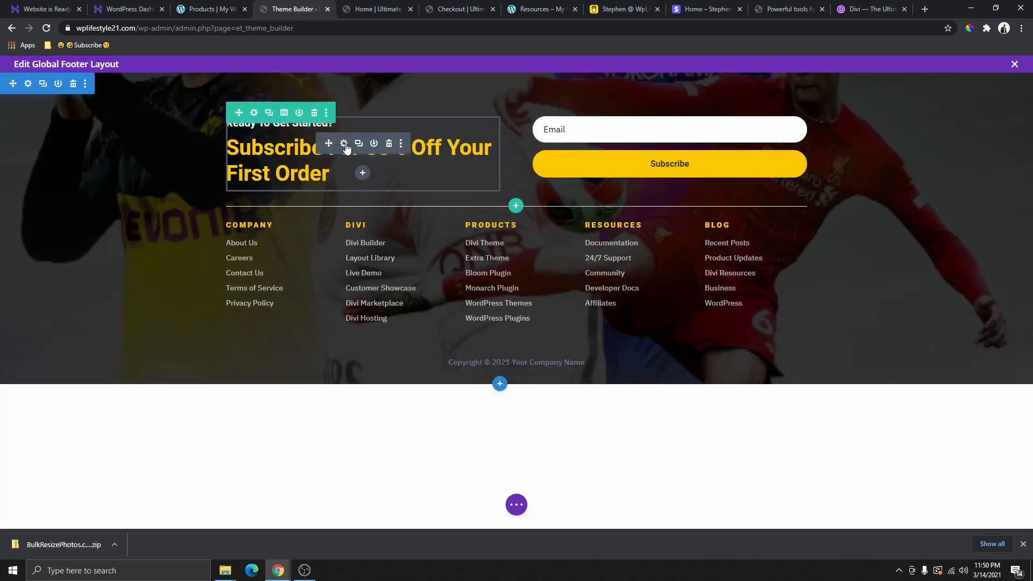
left_click(344, 143)
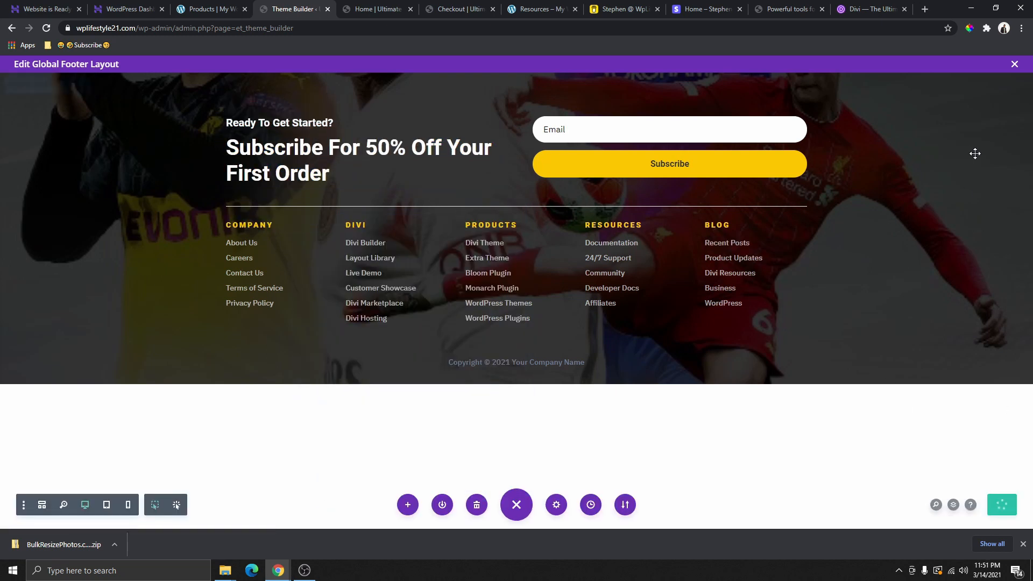
left_click(1015, 64)
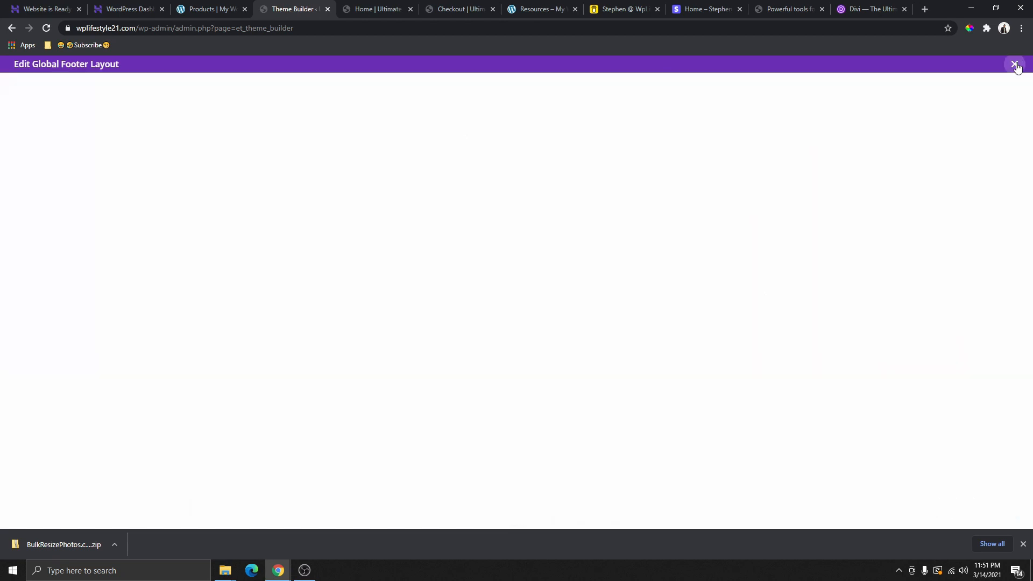
Reload the live checkout page and check the subscribe heading in its footer
left_click(371, 10)
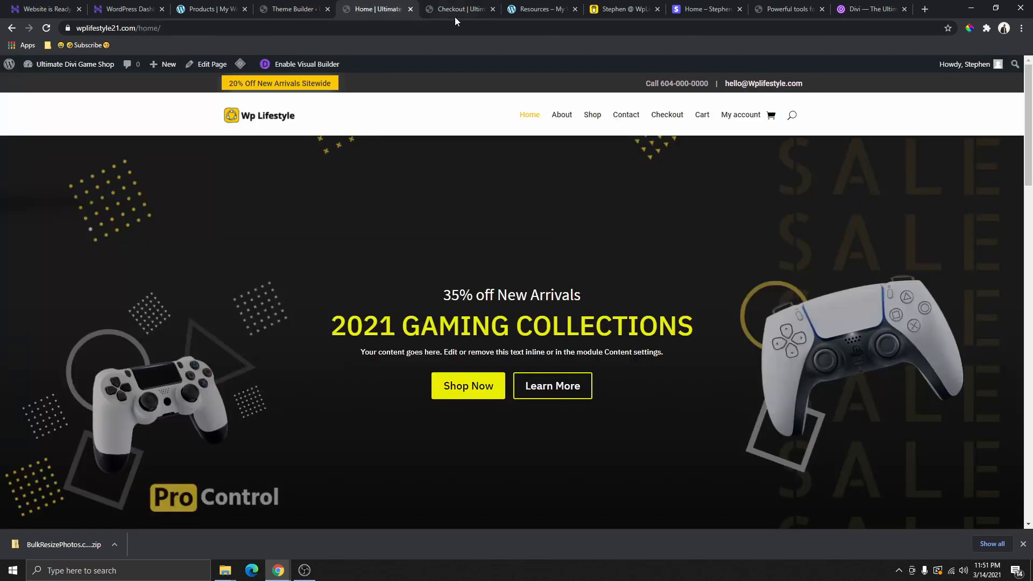
left_click(458, 11)
scroll(485, 269, "down", 7)
scroll(498, 374, "down", 7)
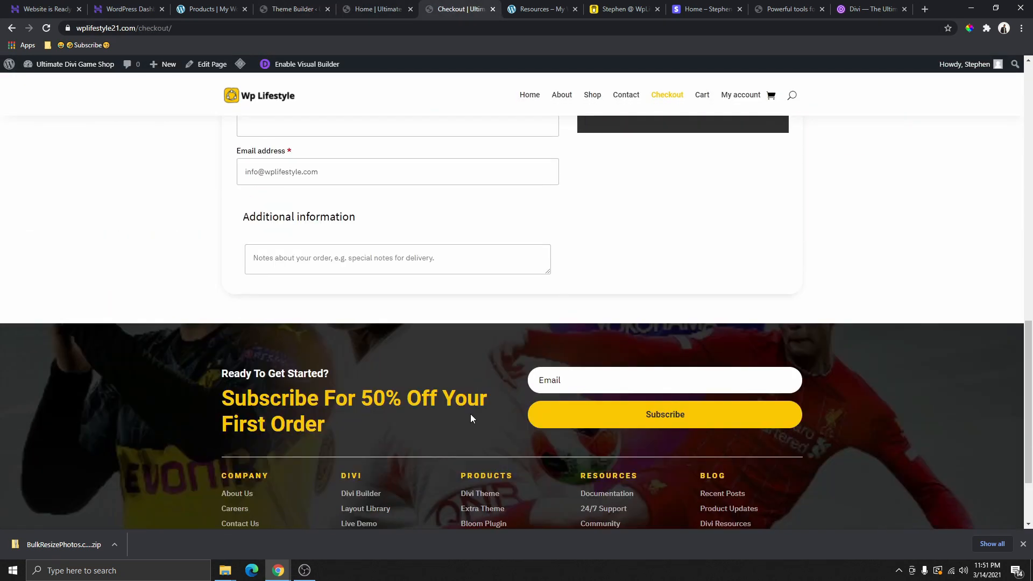
left_click(48, 29)
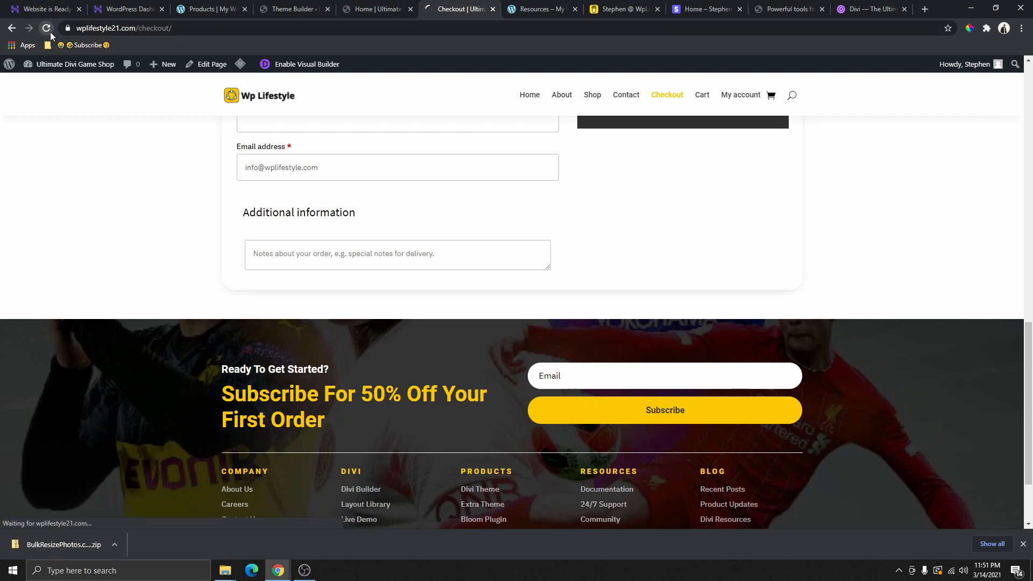
scroll(344, 344, "down", 3)
scroll(355, 373, "down", 9)
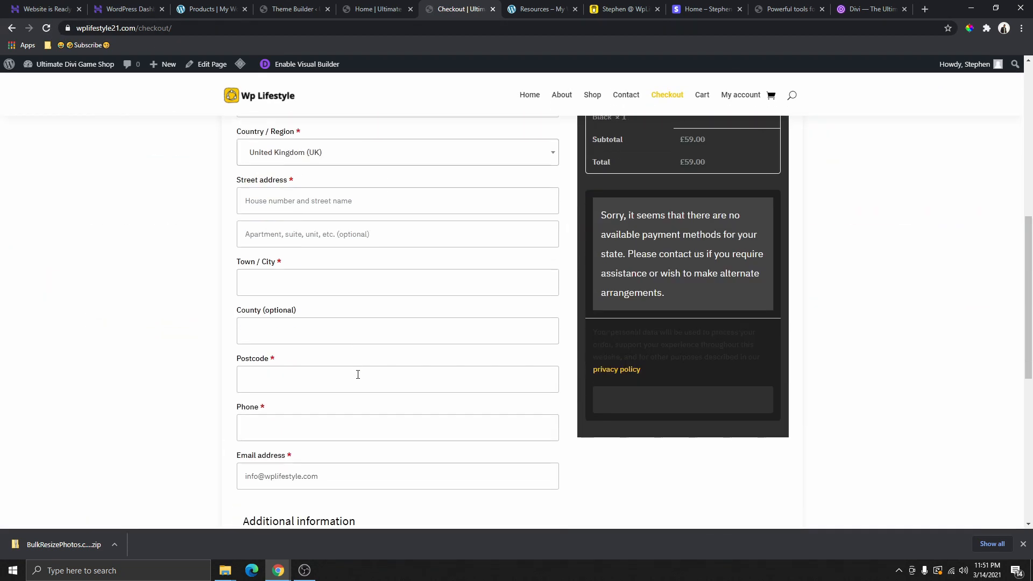
Return to Theme Builder and review the shop, cart and checkout templates
left_click(296, 9)
scroll(355, 215, "down", 4)
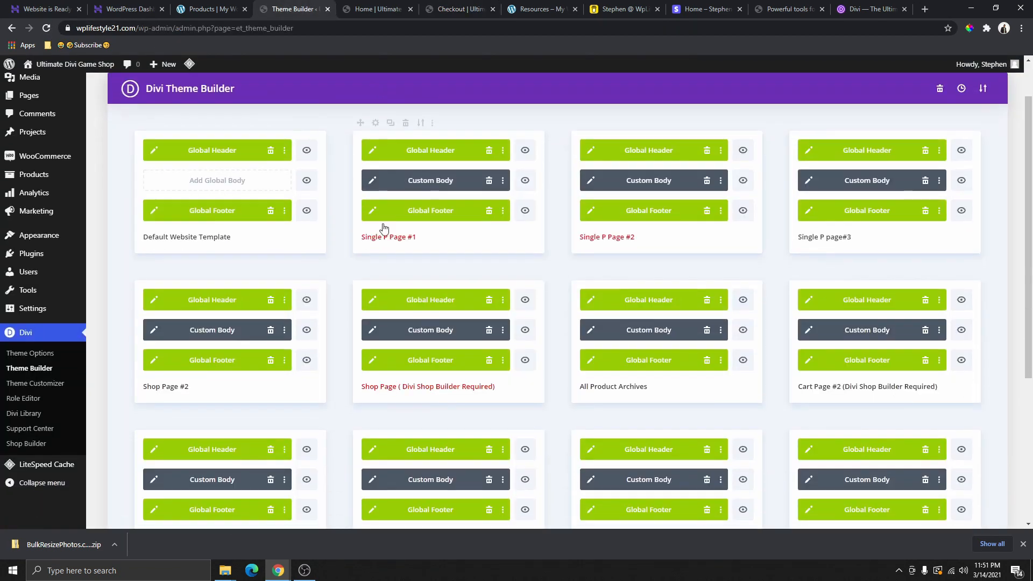
scroll(344, 333, "down", 1)
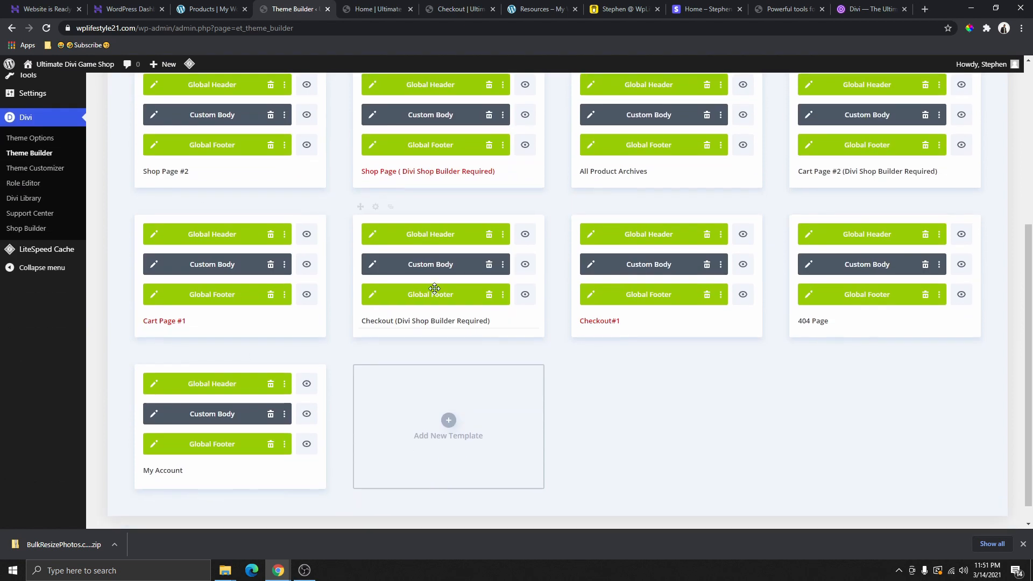
scroll(436, 172, "up", 2)
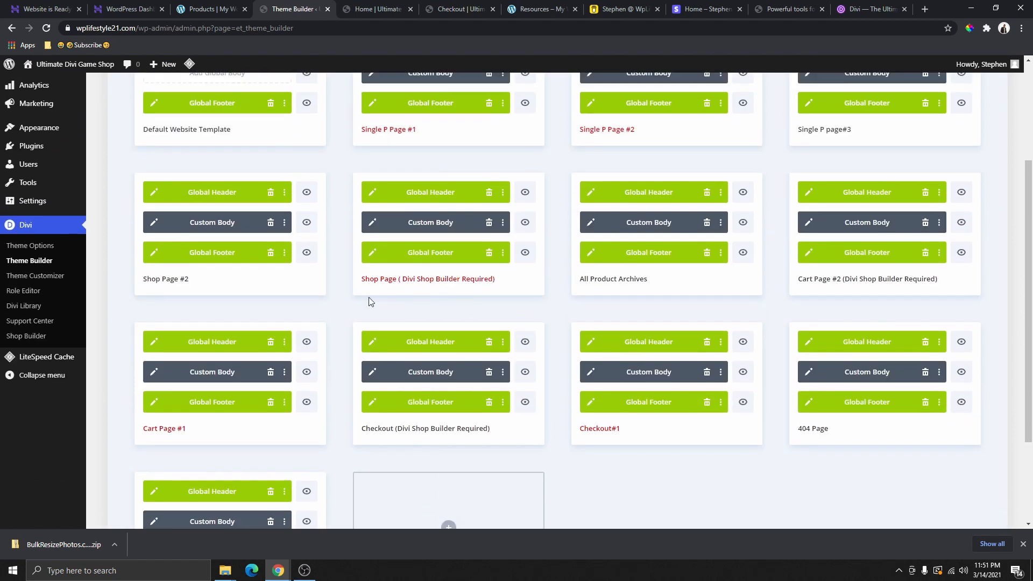
Open the live shop page from the site's home page and examine its product grid, prices and filter sidebar
left_click(449, 10)
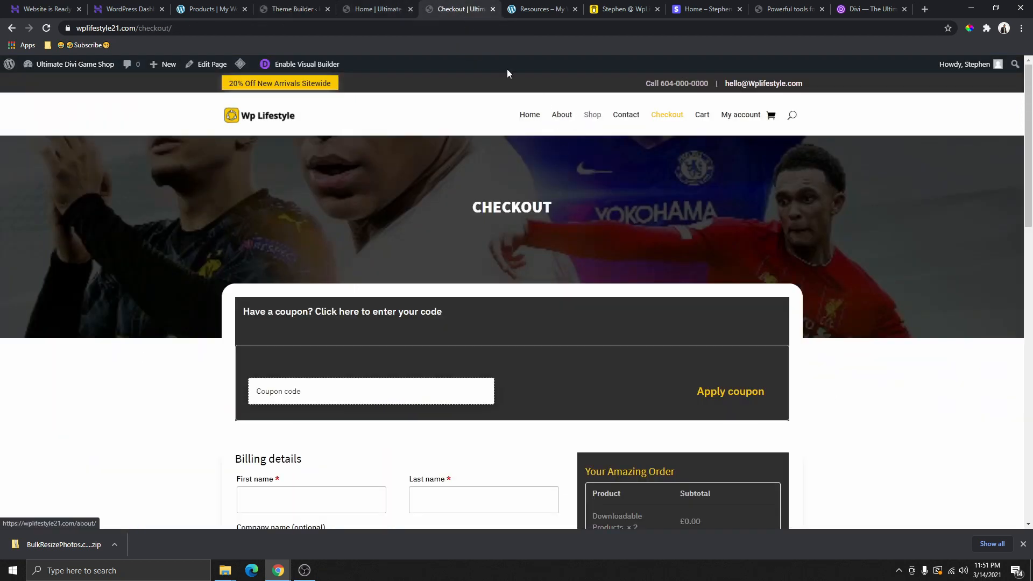
left_click(374, 10)
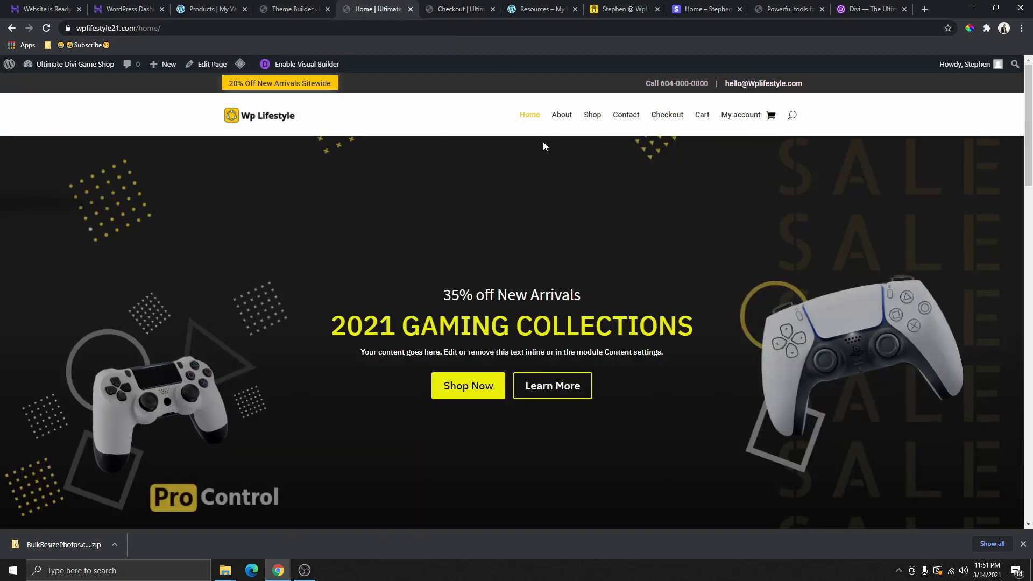
left_click(593, 119)
scroll(582, 244, "down", 2)
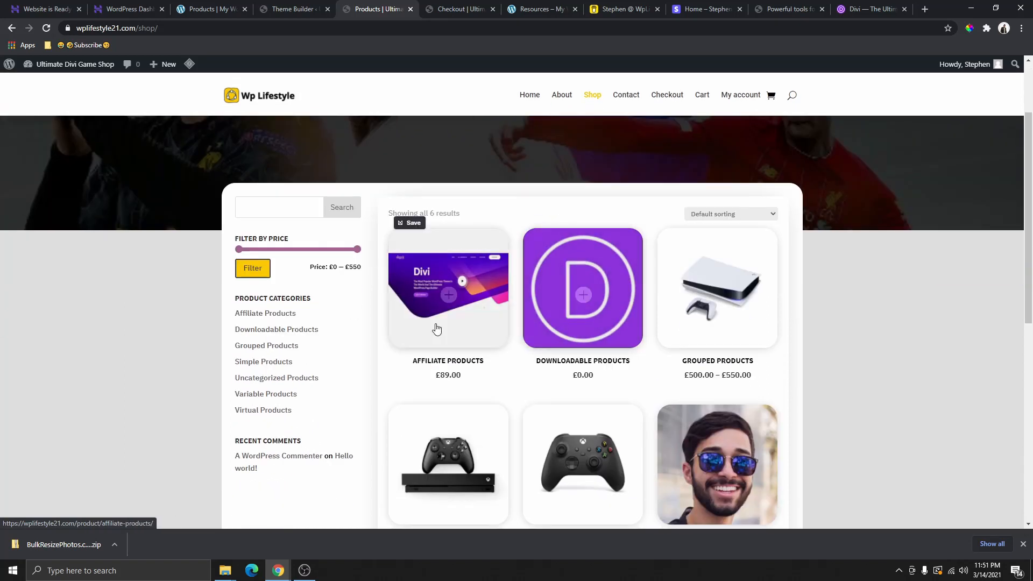
scroll(670, 245, "down", 3)
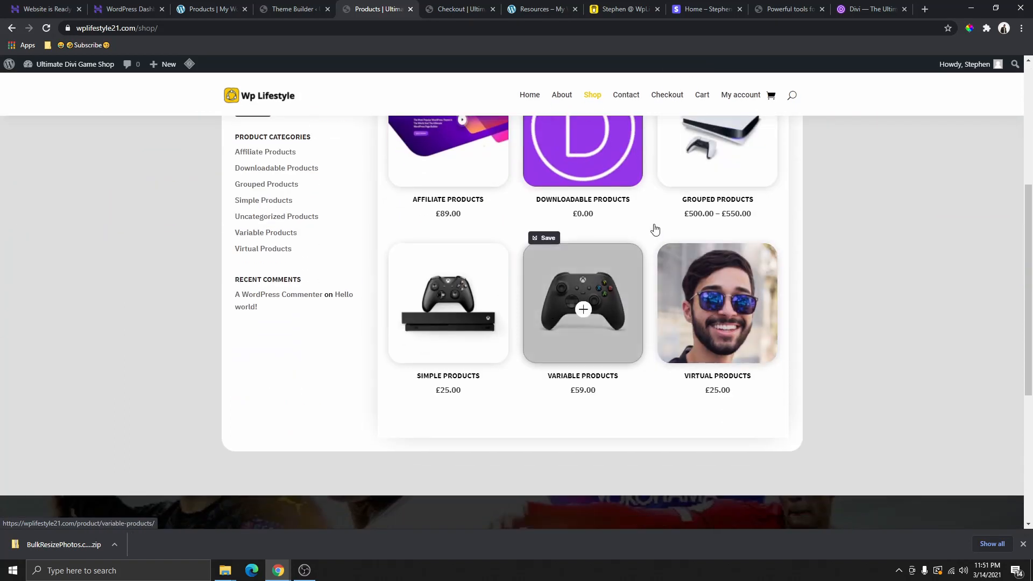
scroll(497, 221, "up", 5)
scroll(536, 325, "down", 2)
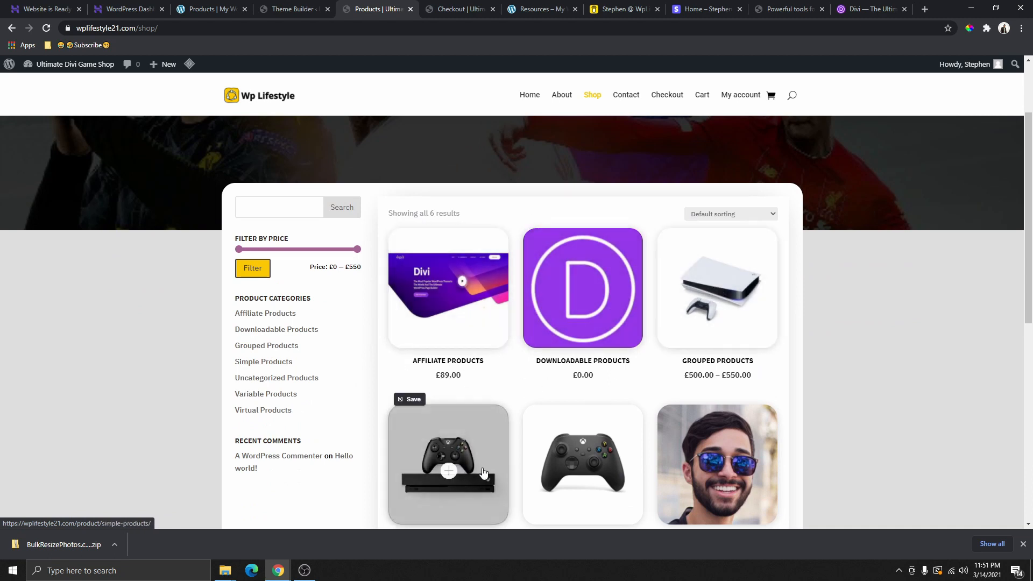
scroll(585, 473, "down", 2)
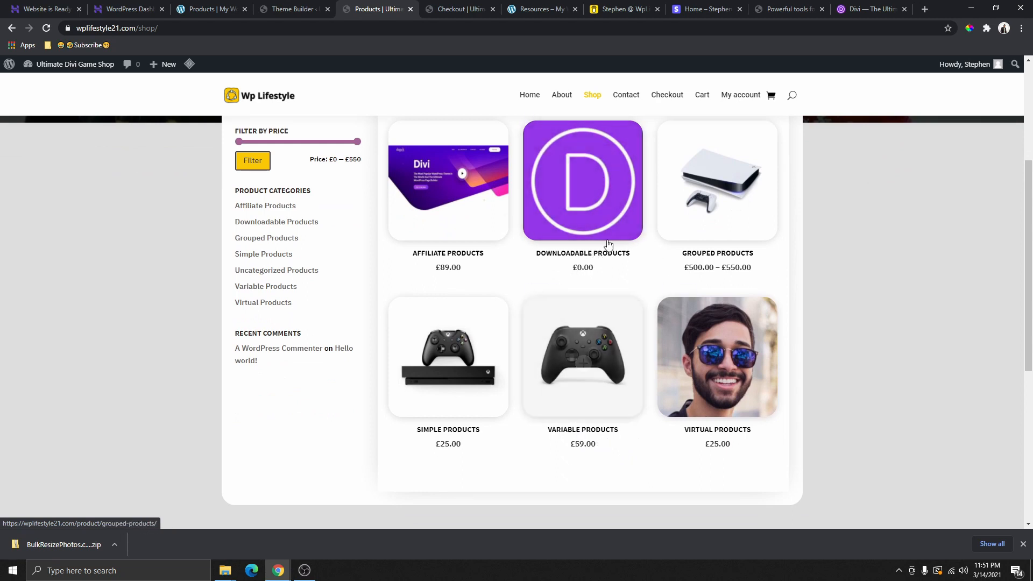
Open the Variable Products page from the shop and try its Color selection
left_click(594, 368)
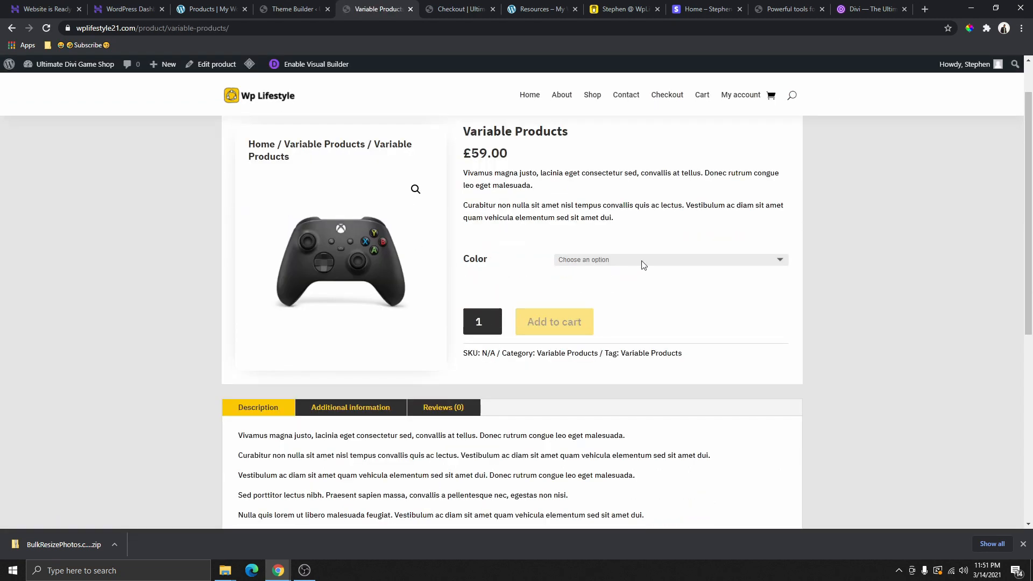
left_click(608, 261)
left_click(597, 278)
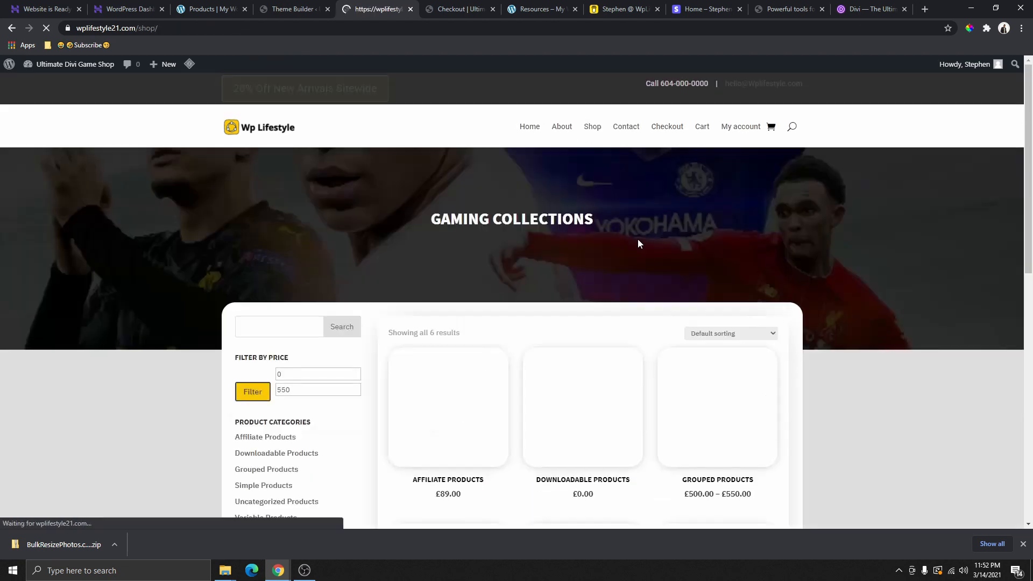
View the Downloadable Products page from the shop grid and return to the shop page
scroll(472, 406, "down", 3)
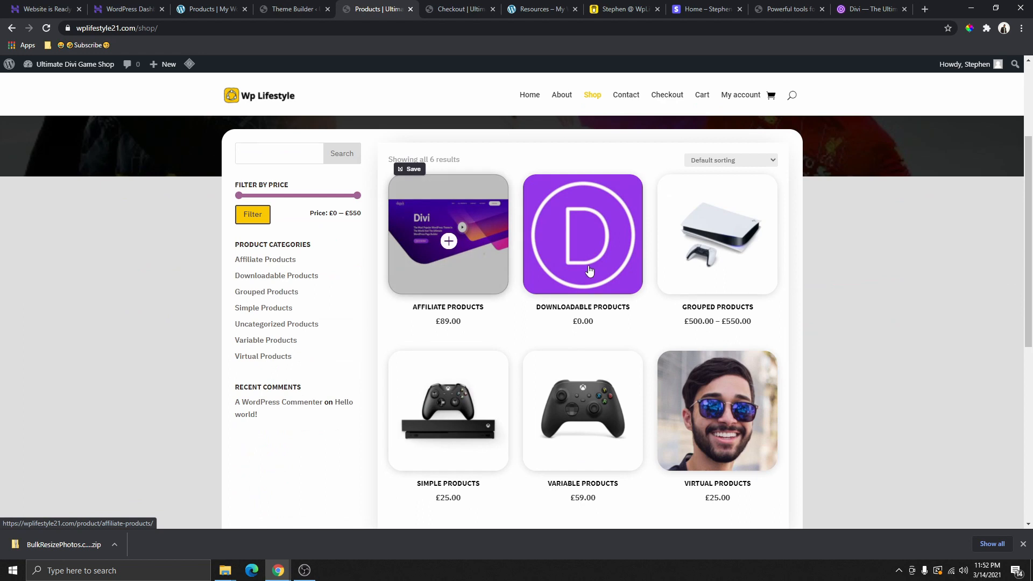
left_click(591, 281)
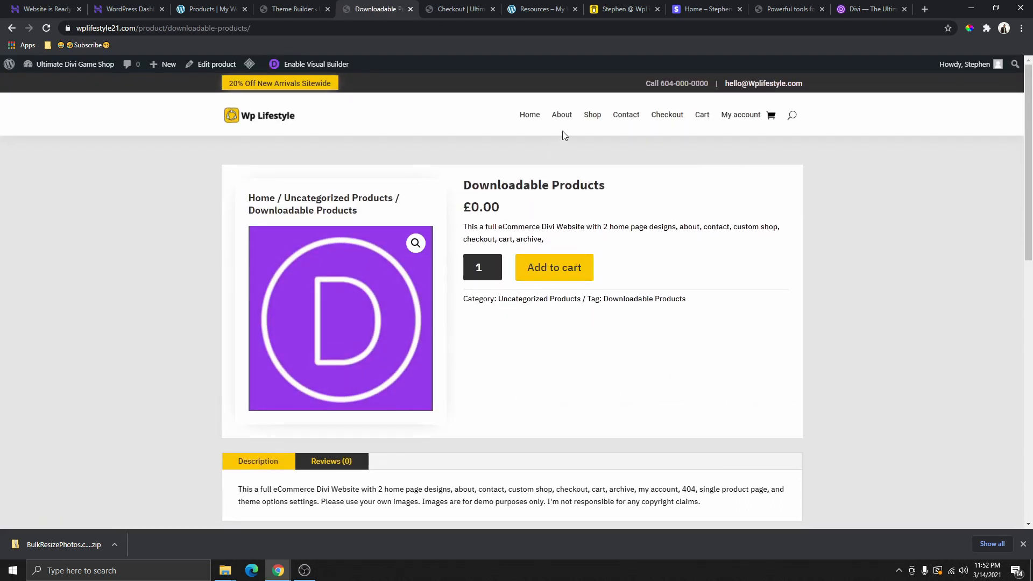
left_click(592, 115)
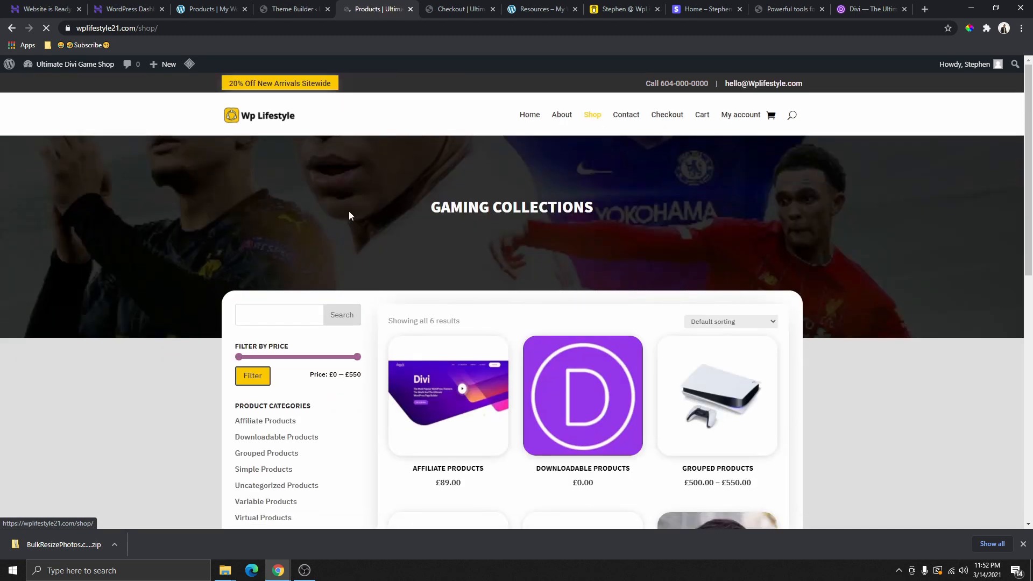
scroll(470, 429, "down", 2)
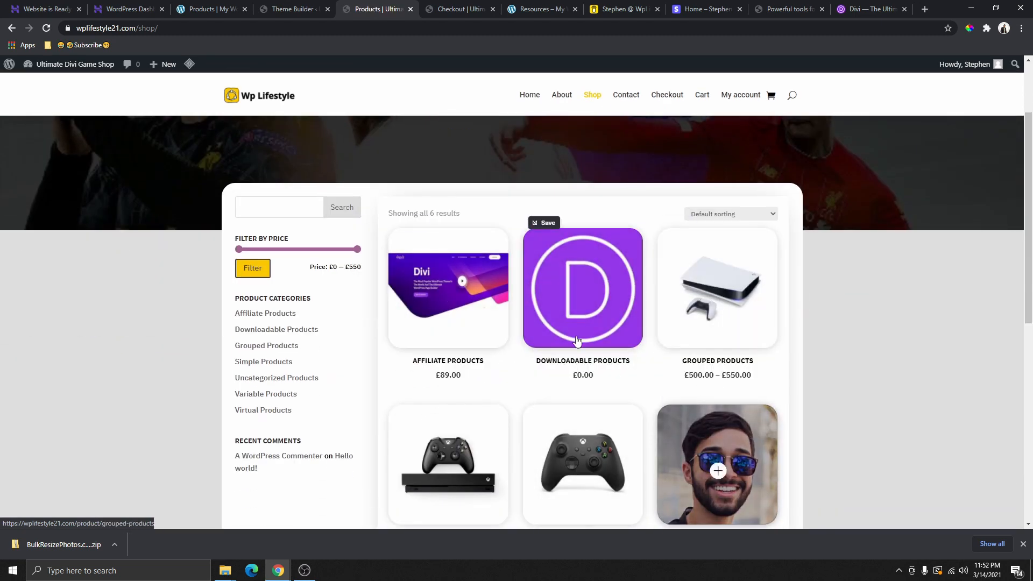
Assign the Shop Page (Divi Shop Builder Required) template to the WooCommerce Shop page and save the Theme Builder changes
left_click(295, 10)
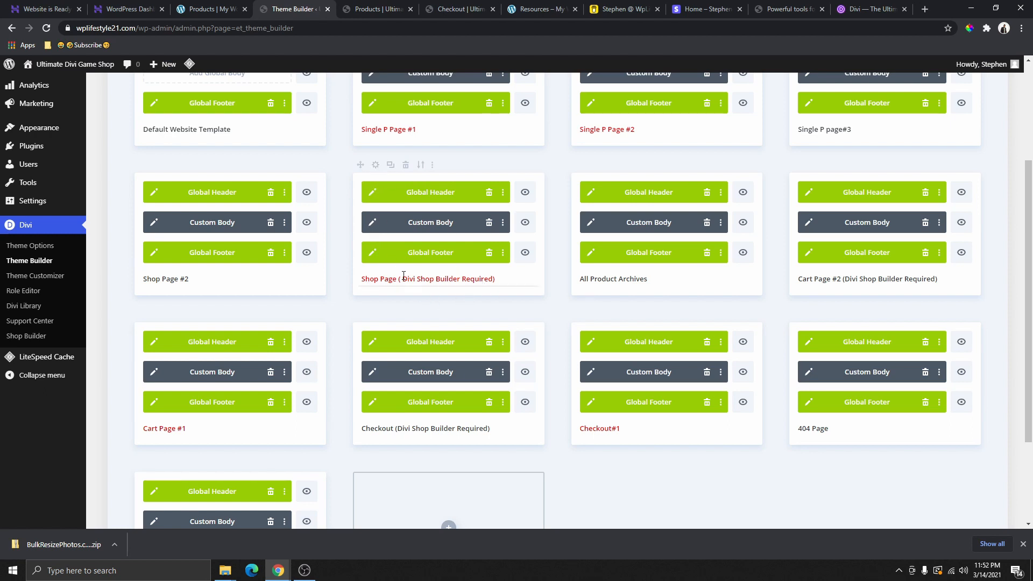
left_click(376, 166)
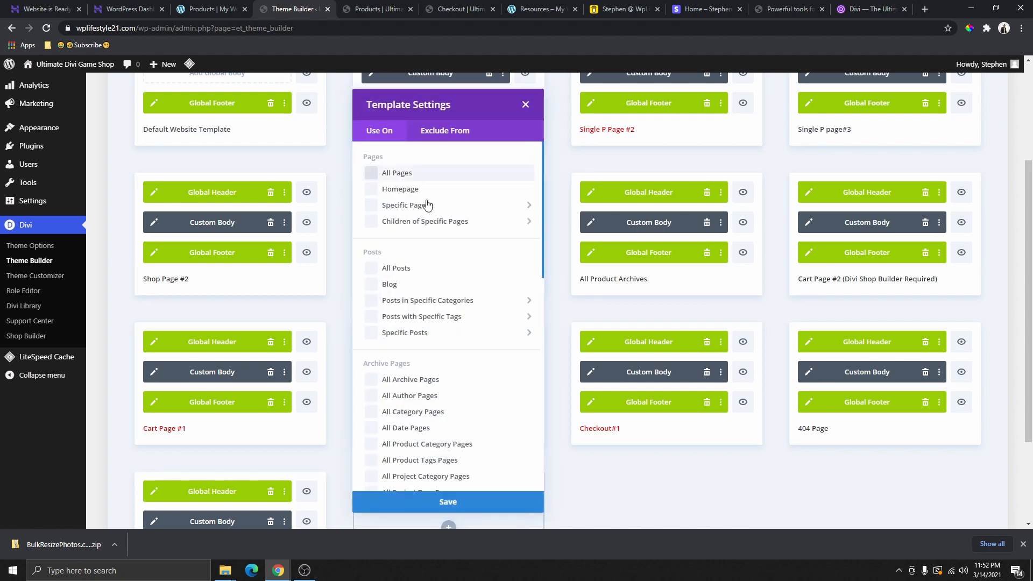
scroll(427, 371, "down", 8)
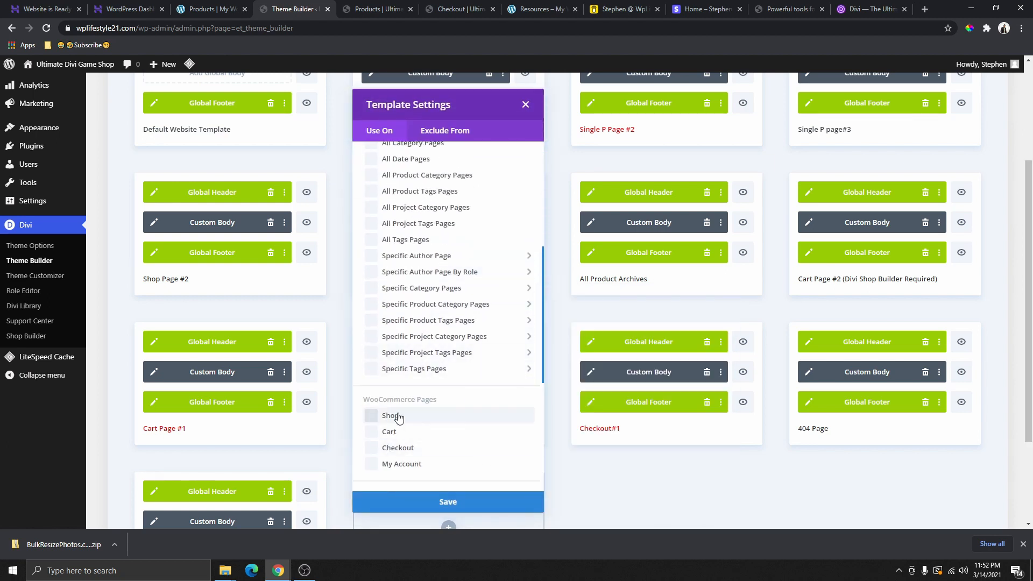
left_click(388, 415)
left_click(448, 502)
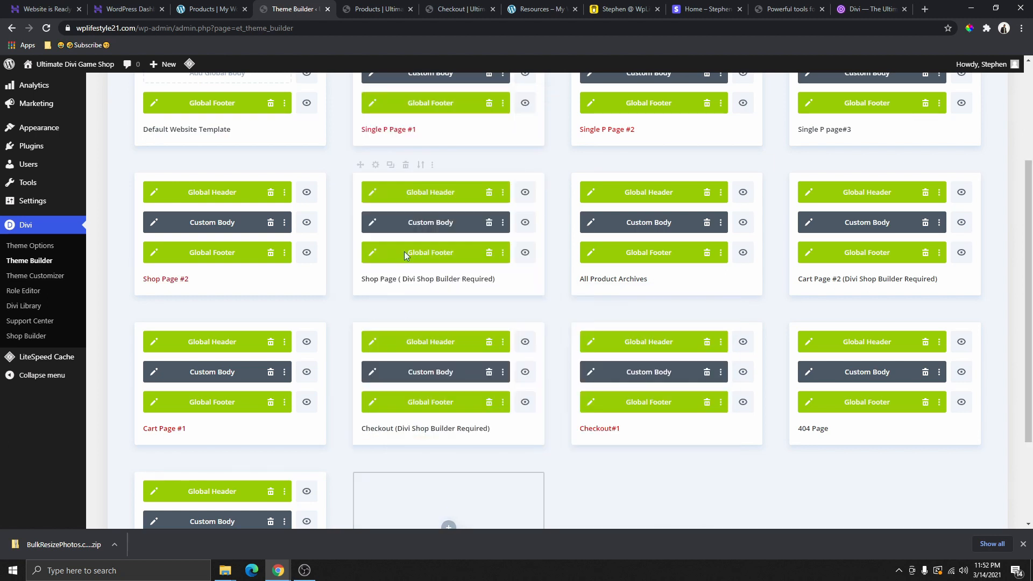
scroll(447, 511, "up", 3)
left_click(154, 108)
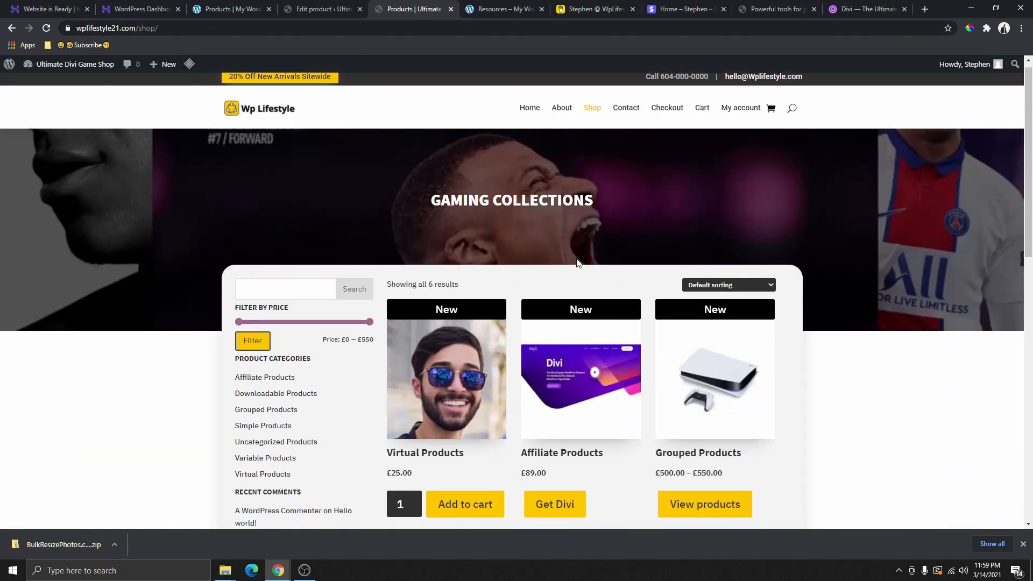
Examine the live shop page's banner, filter sidebar and product grid with its New badges and cart buttons
scroll(631, 381, "down", 3)
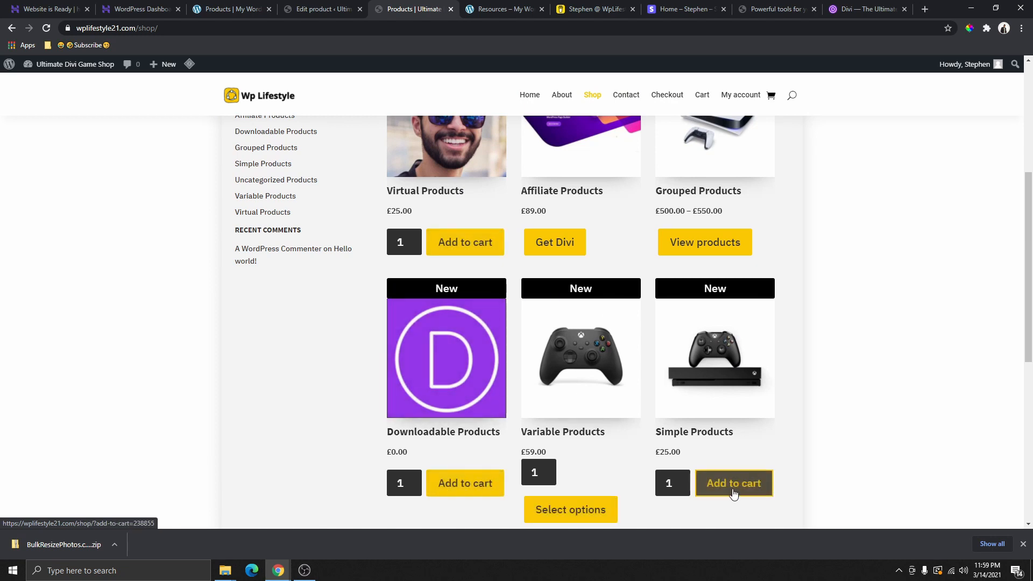
scroll(560, 323, "down", 2)
scroll(562, 342, "up", 7)
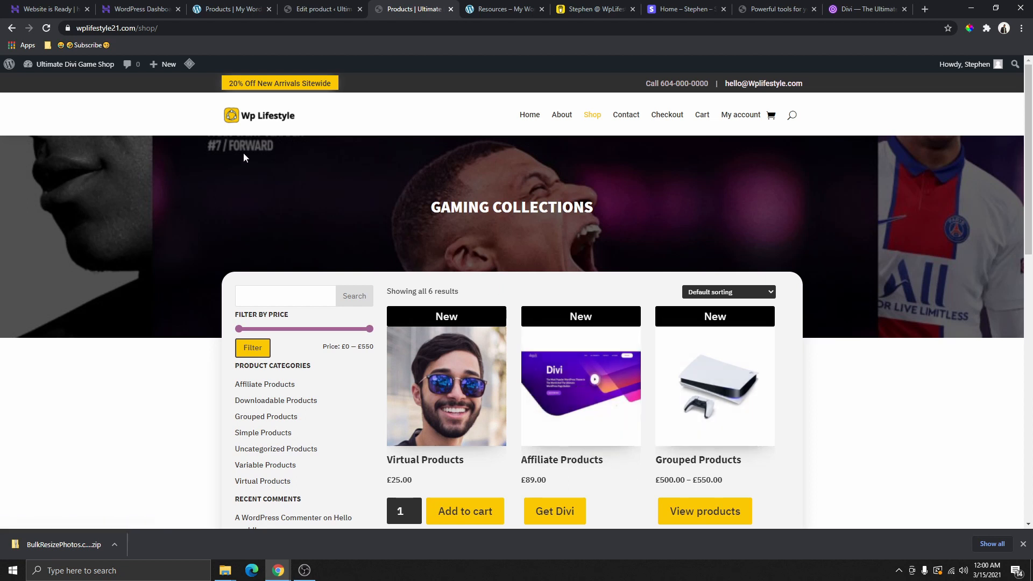
scroll(530, 260, "down", 1)
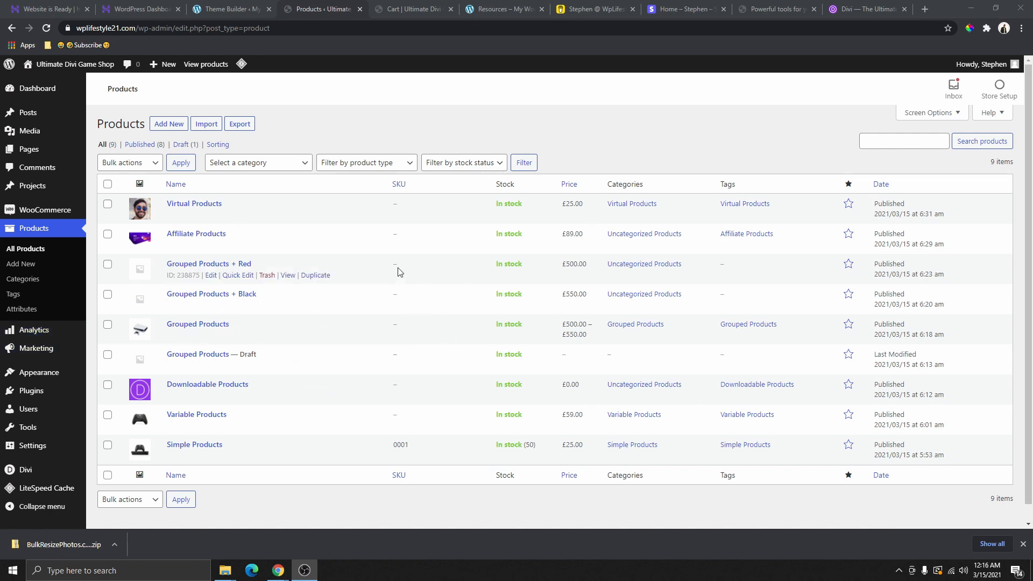
Open the page for adding new plugins in the WordPress admin
mouse_move(57, 331)
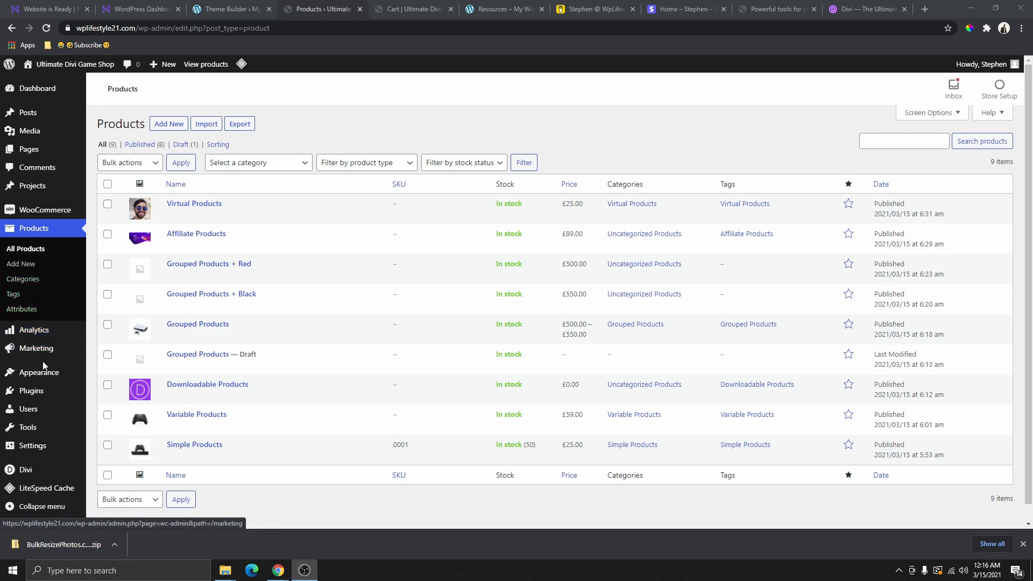
mouse_move(43, 393)
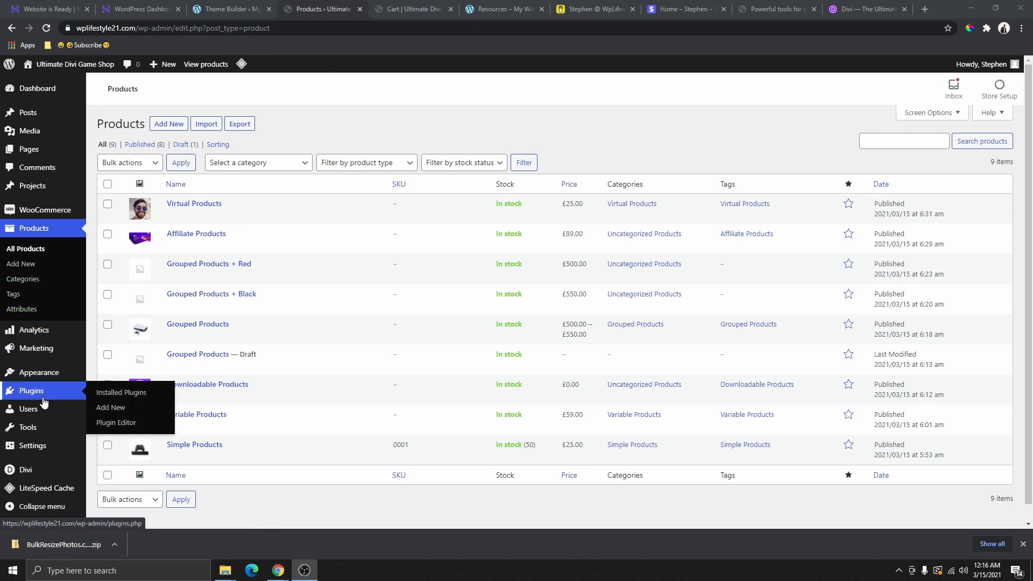
left_click(116, 409)
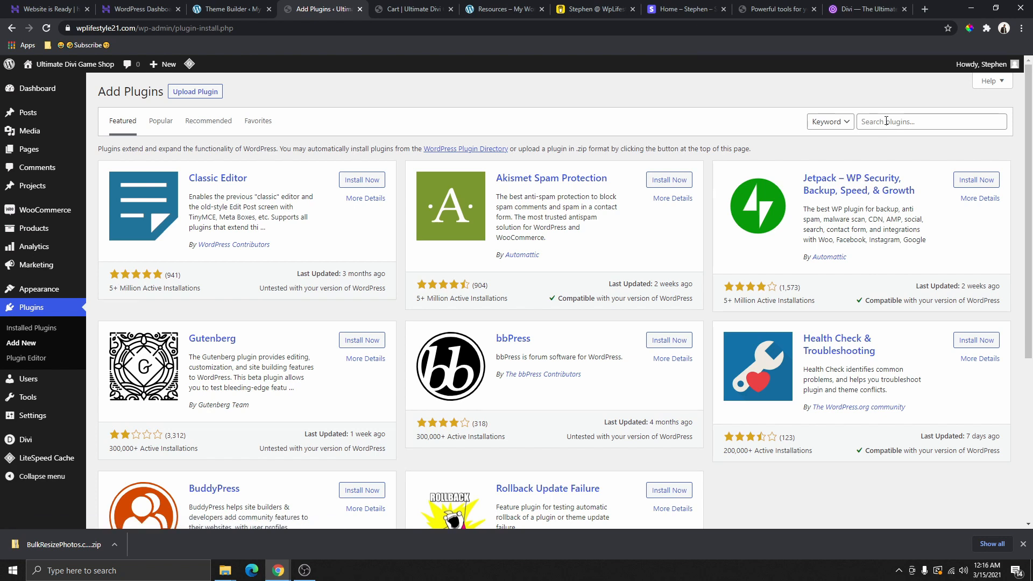
Find the WooCommerce Shipping & Tax plugin by searching for "woocommerce tax", and install and activate it
type("woocommerce tax")
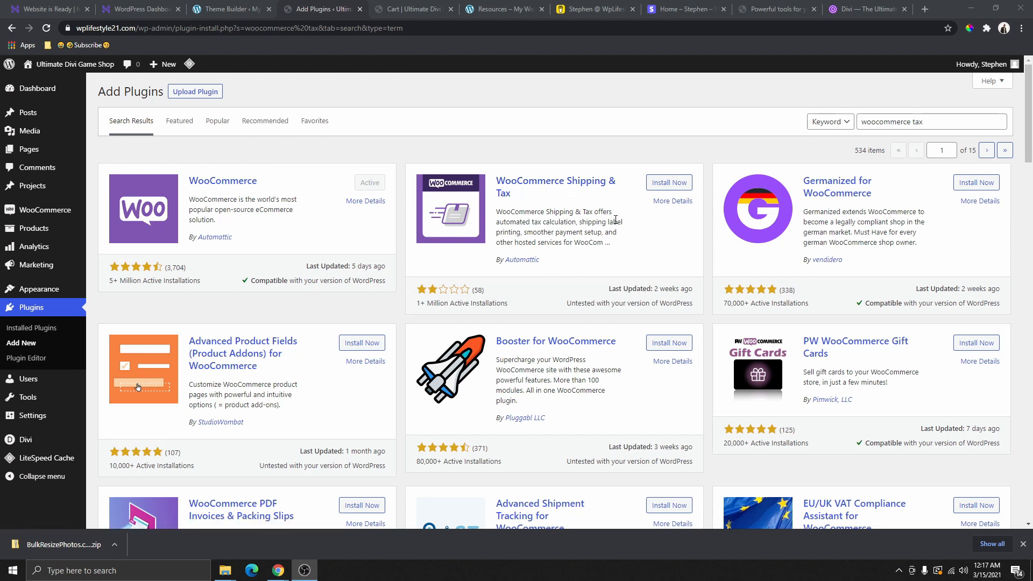
left_click(665, 183)
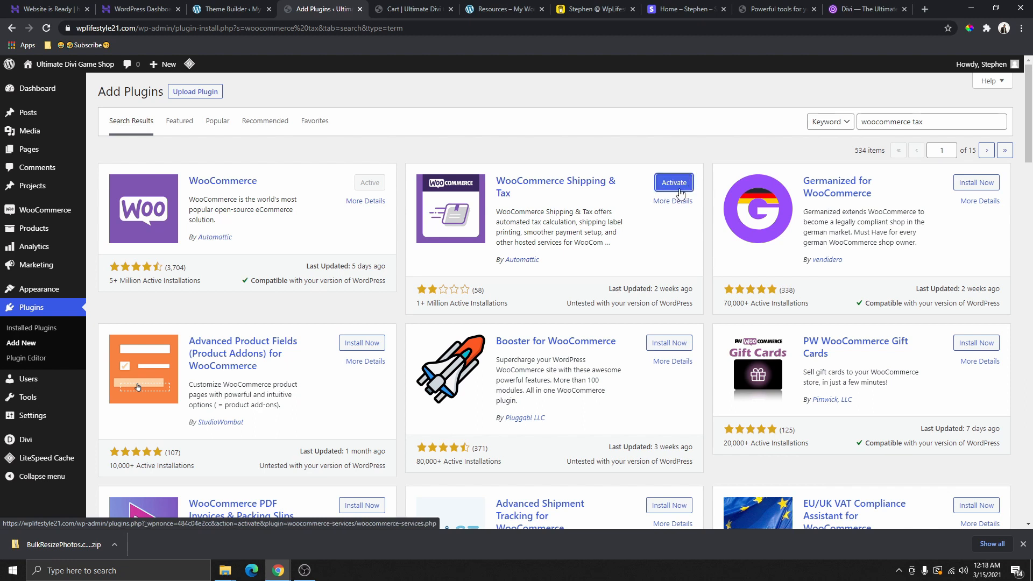
left_click(674, 184)
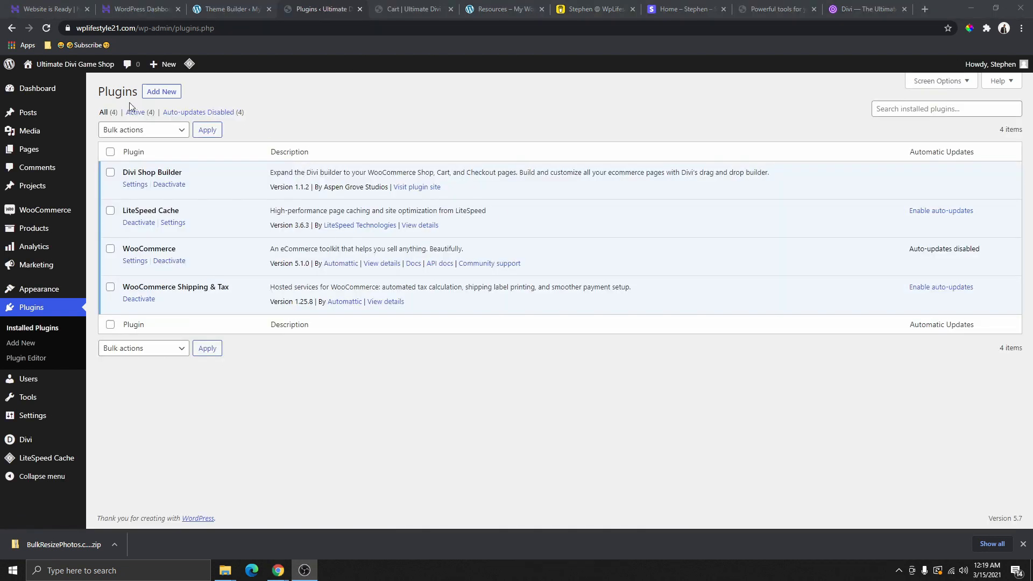
Add the Jetpack – WP Security, Backup, Speed, & Growth plugin to the site and activate it
left_click(155, 97)
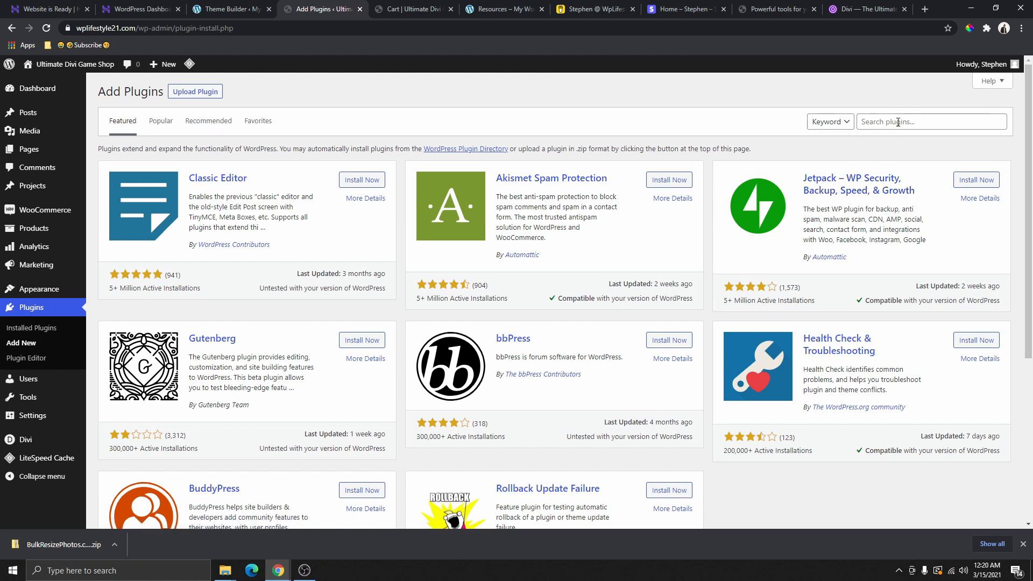
left_click(980, 181)
left_click(977, 184)
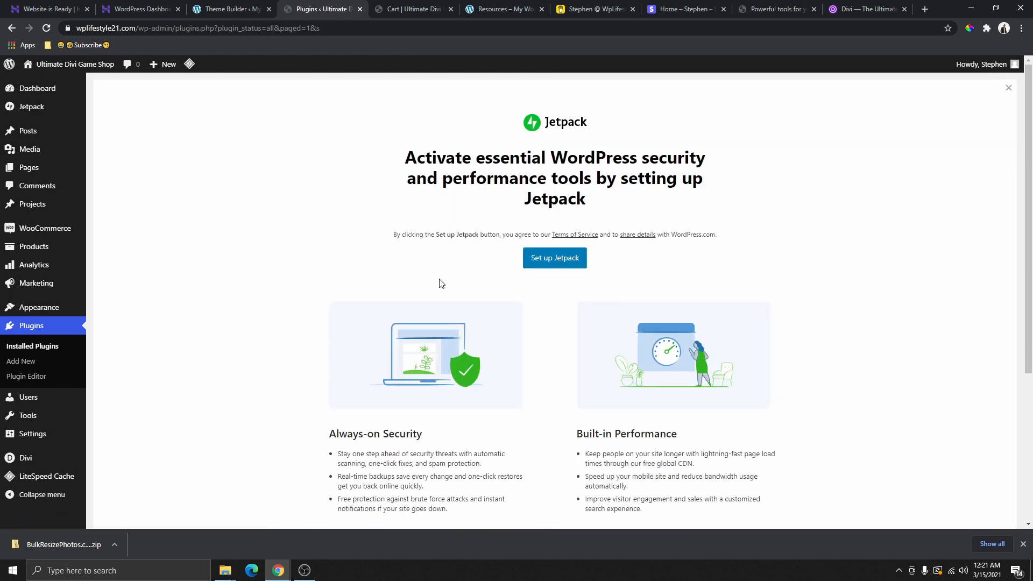
Look over the Jetpack welcome page and start the Jetpack setup
scroll(534, 276, "down", 4)
scroll(606, 296, "up", 4)
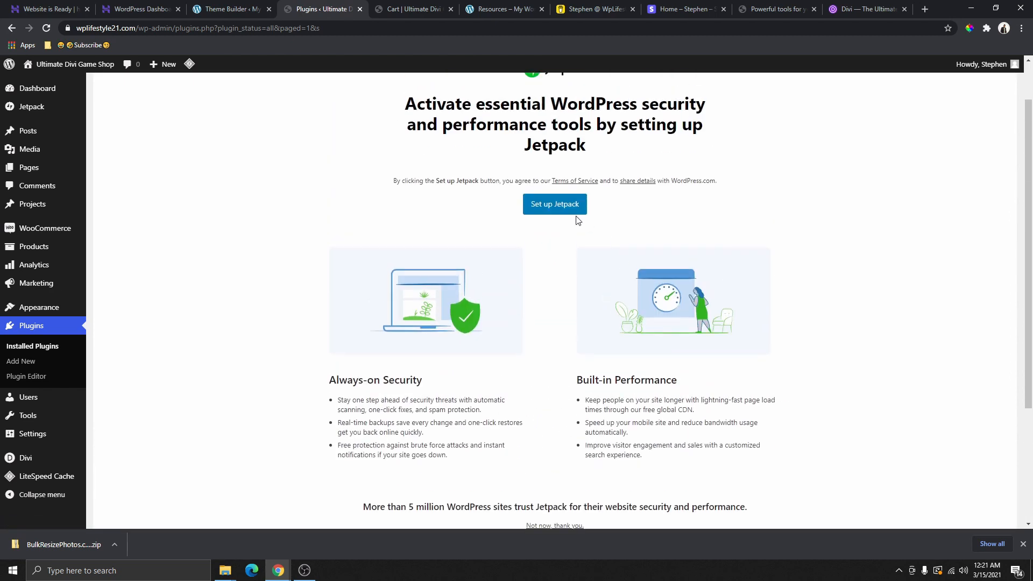
scroll(577, 221, "down", 1)
scroll(558, 230, "up", 1)
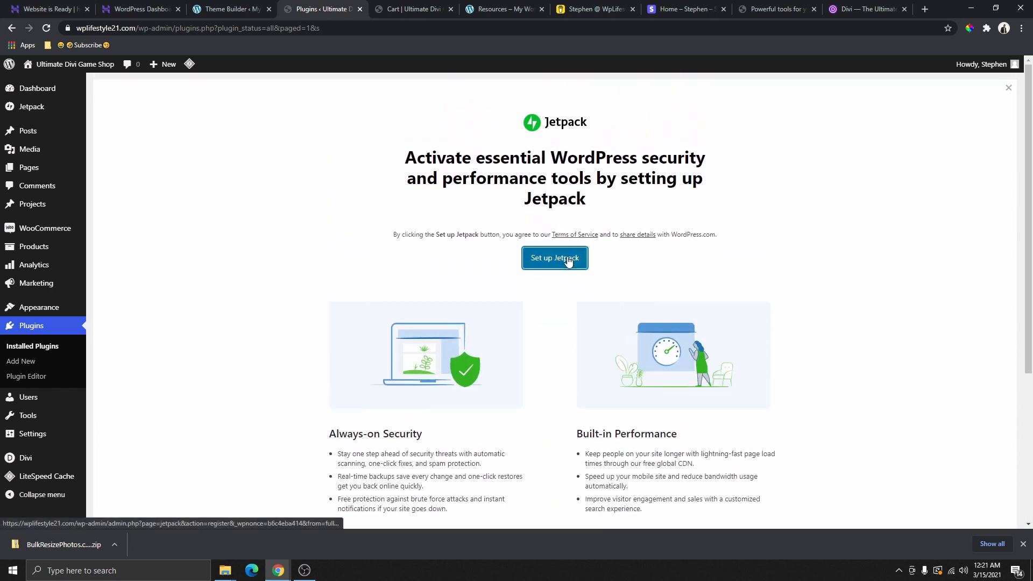
left_click(566, 259)
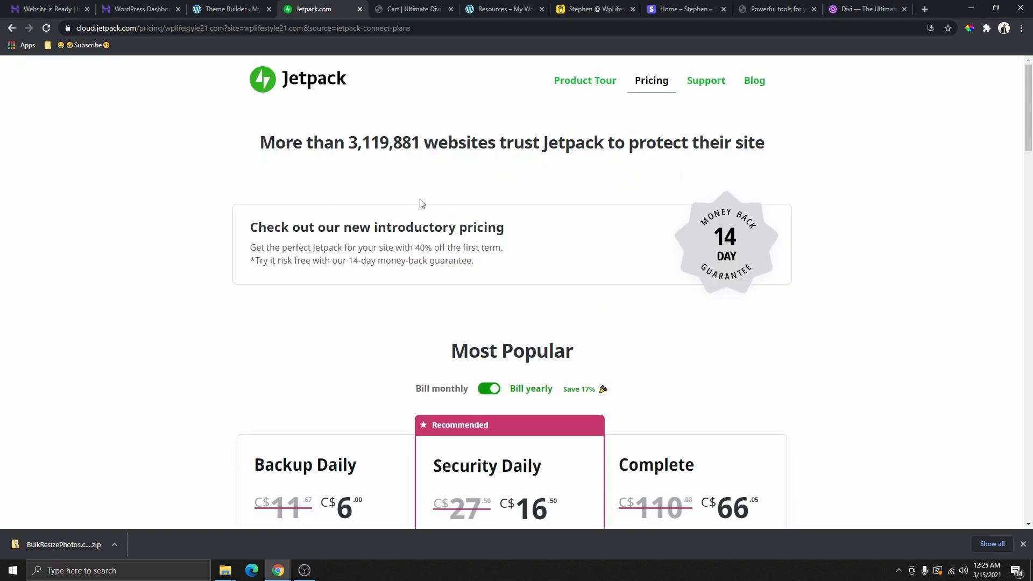
Review Jetpack's introductory pricing and most popular plans, and close the pricing page
scroll(374, 168, "down", 5)
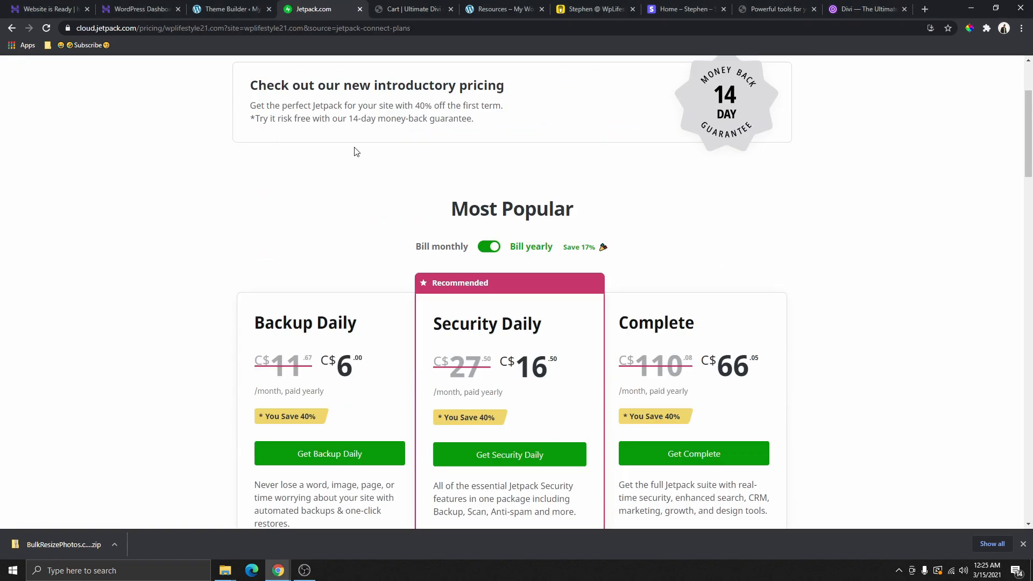
scroll(551, 277, "up", 4)
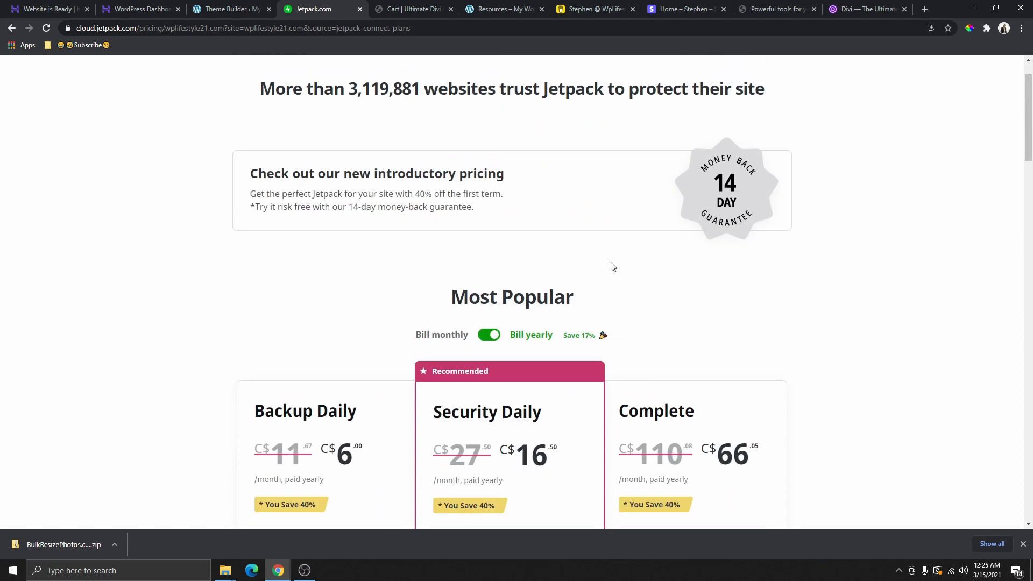
scroll(376, 73, "up", 1)
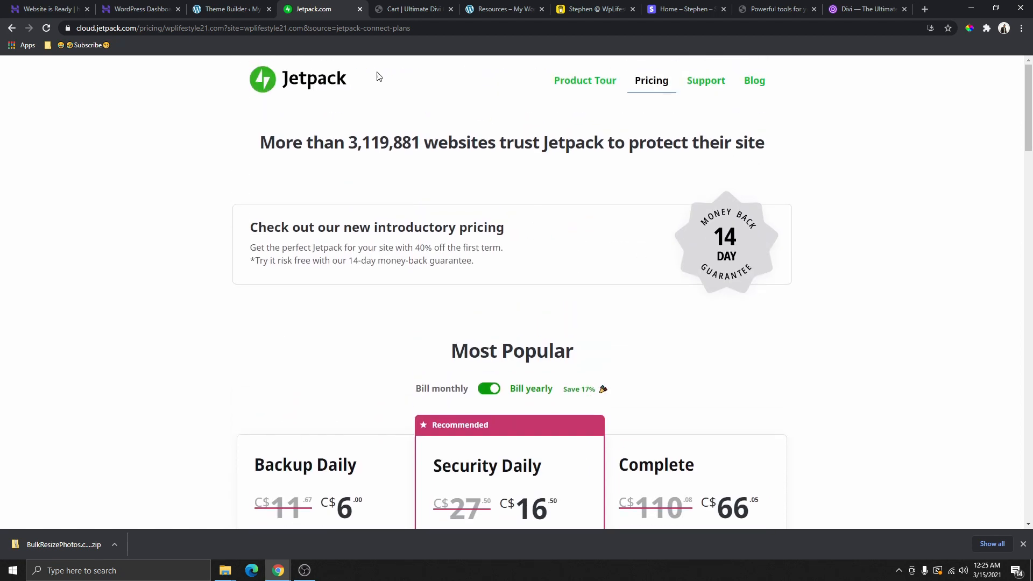
left_click(361, 10)
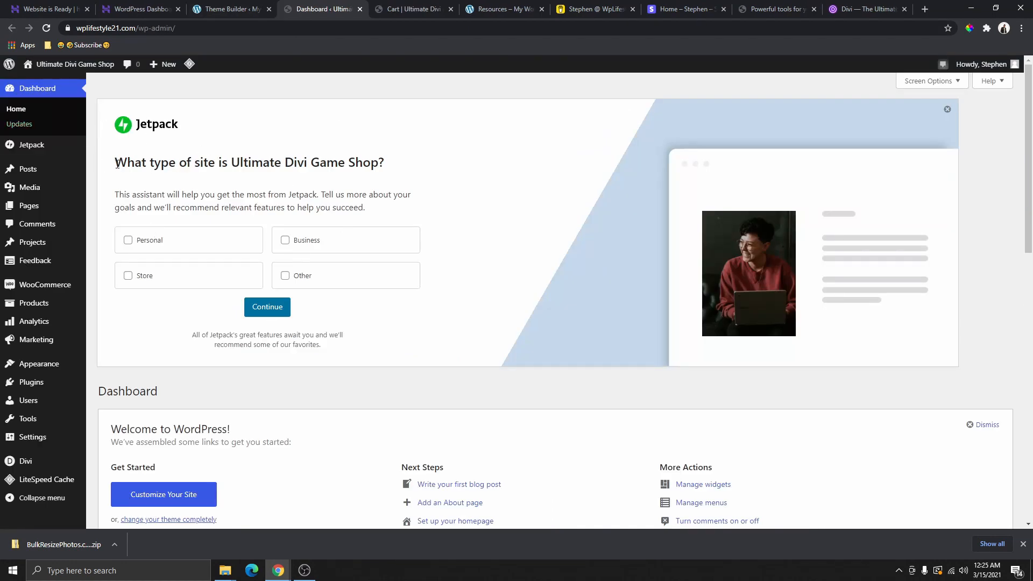
Answer the Jetpack assistant's site type question with Store and continue to the recommendations
left_click_drag(117, 163, 411, 171)
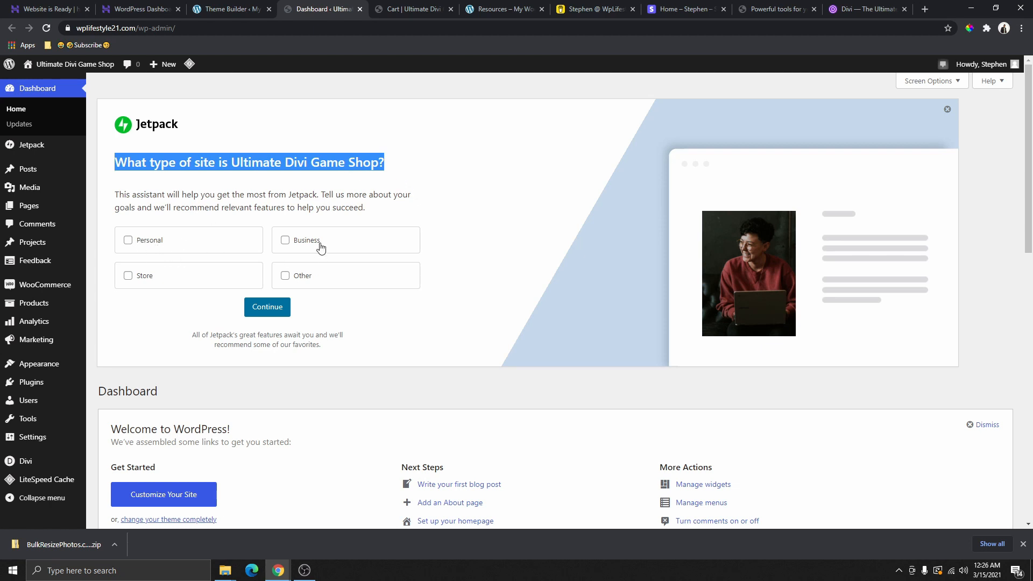
left_click(138, 286)
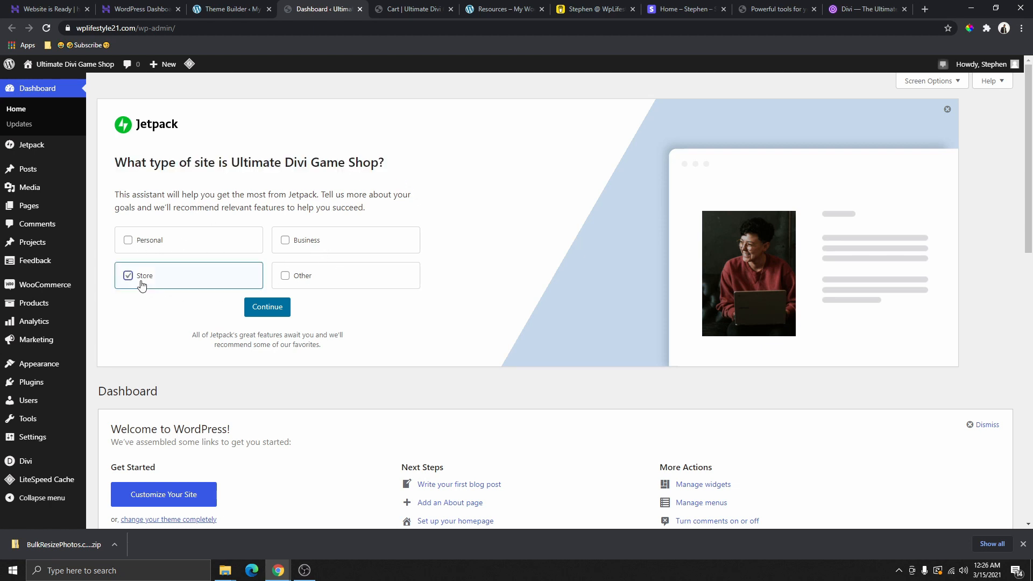
left_click(274, 311)
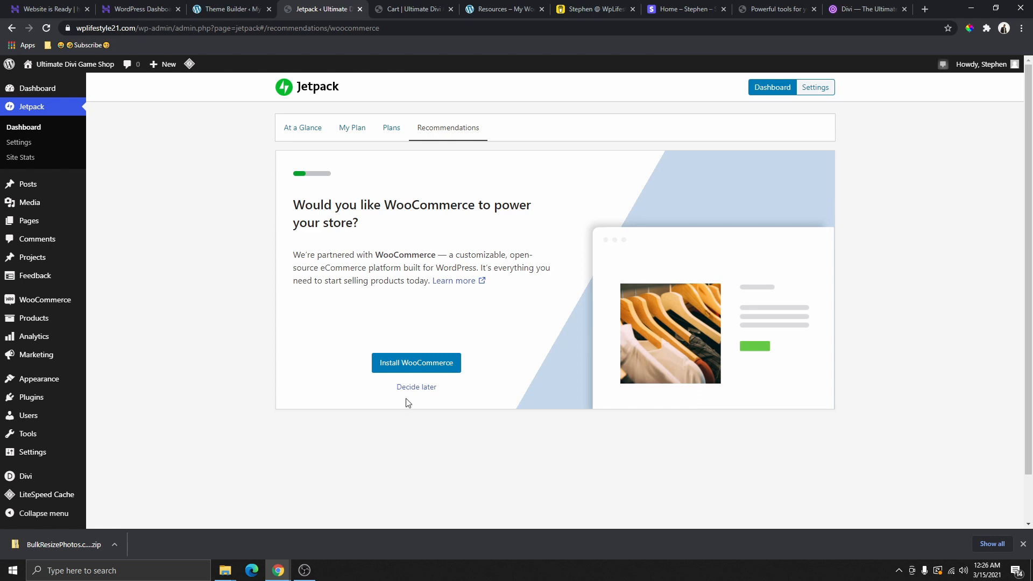
Defer Jetpack's WooCommerce and Downtime Monitoring recommendations without enabling them
left_click(416, 388)
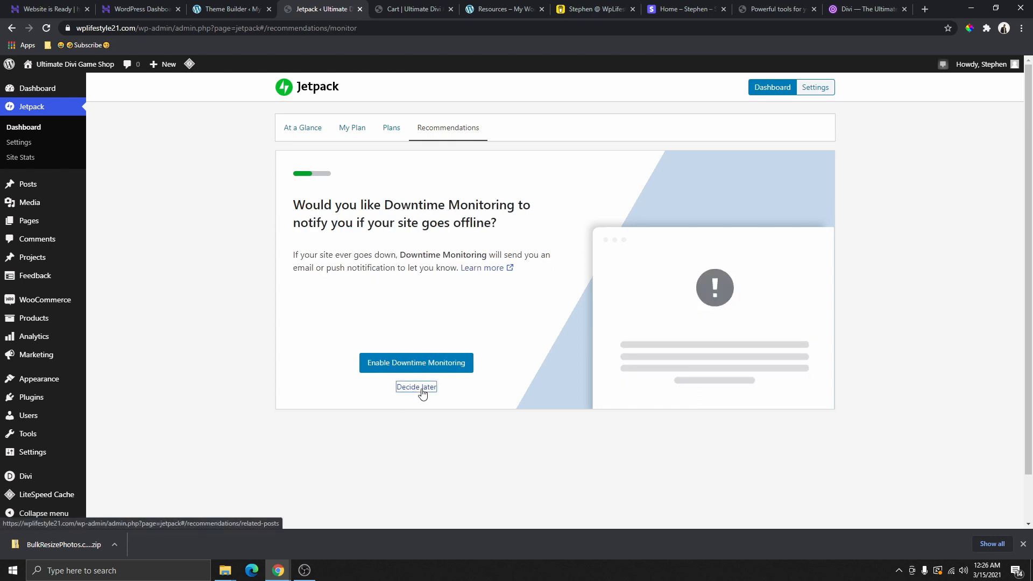
left_click(422, 389)
scroll(506, 272, "down", 3)
scroll(474, 261, "up", 3)
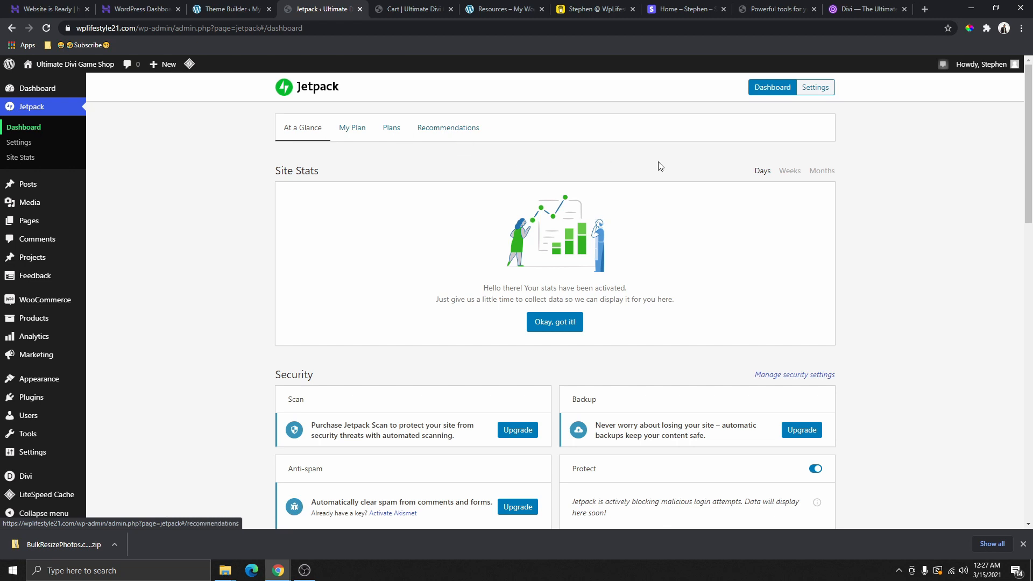
Check the site's current Jetpack plan and the paid plans on offer, and close the pricing page
left_click(352, 133)
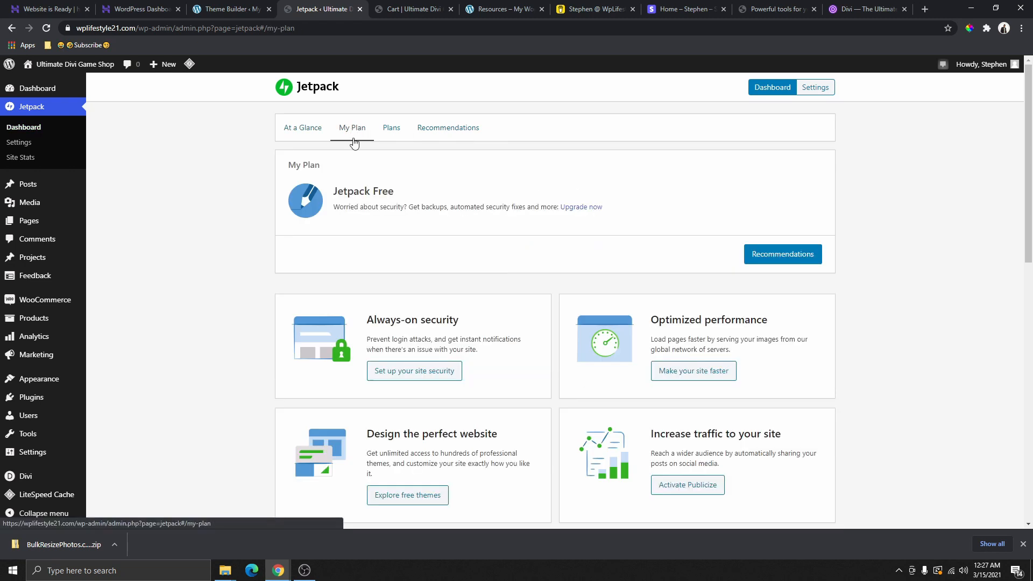
scroll(437, 217, "down", 2)
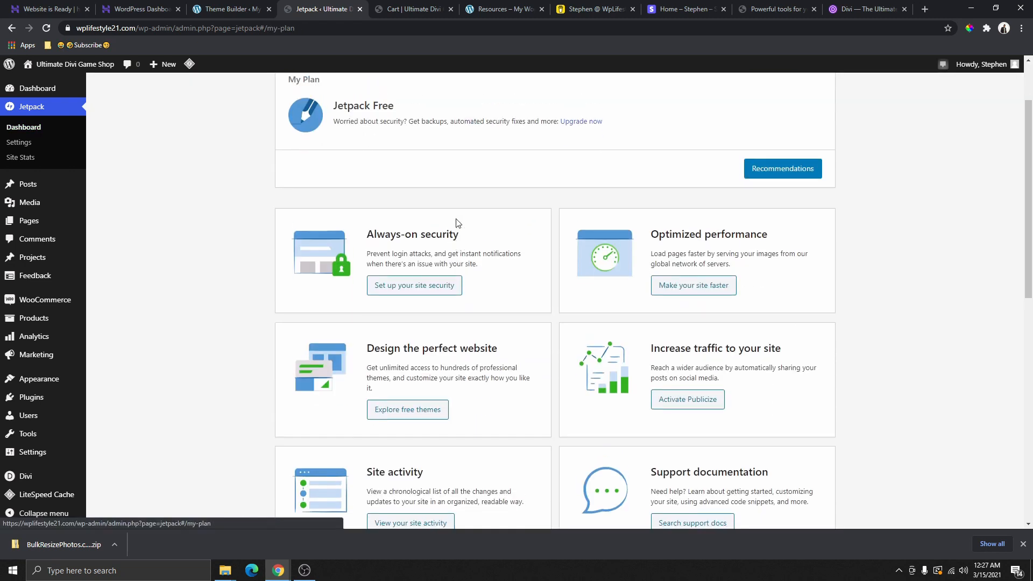
scroll(437, 217, "up", 2)
left_click_drag(334, 191, 398, 192)
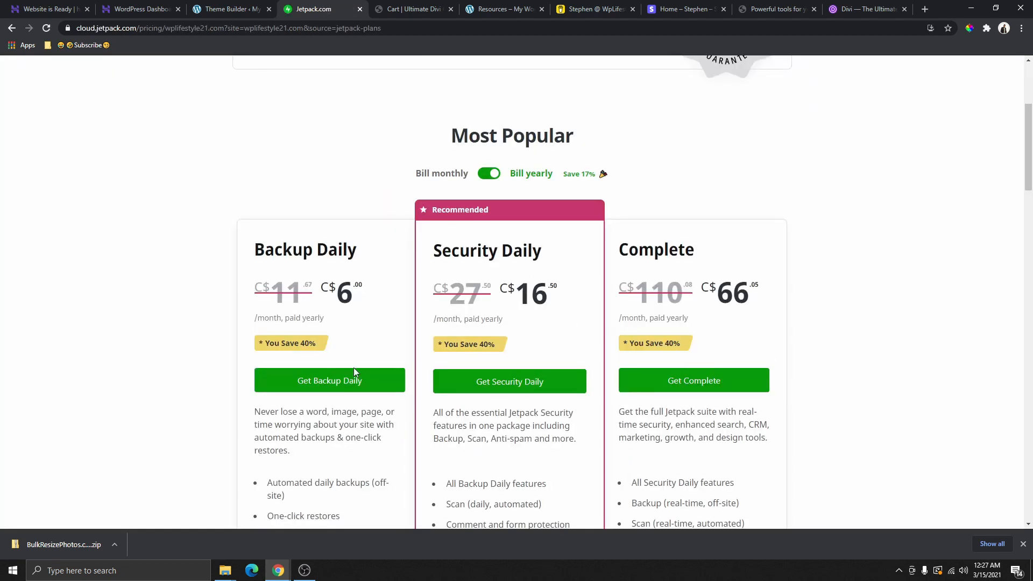
left_click(360, 9)
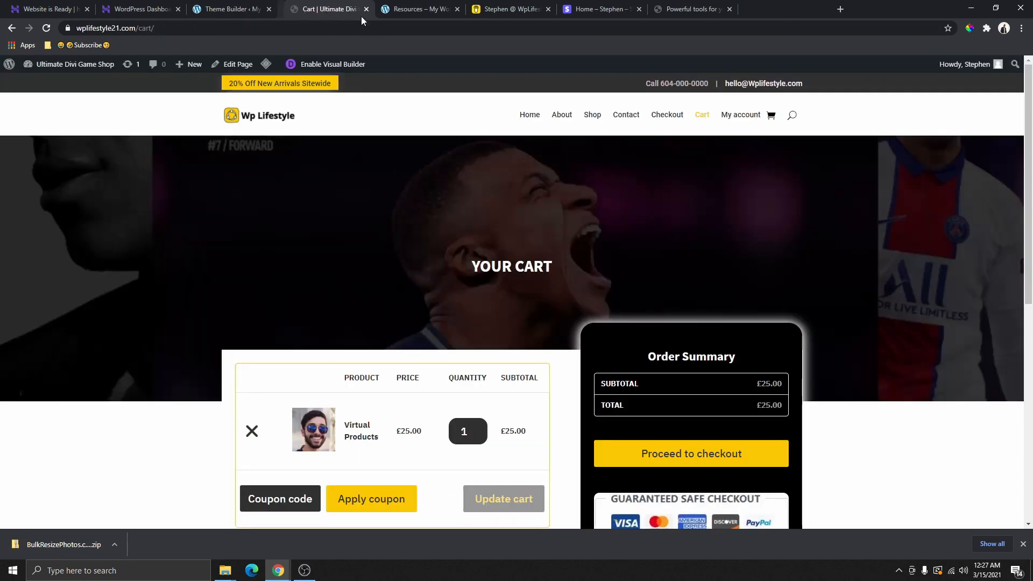
left_click(255, 9)
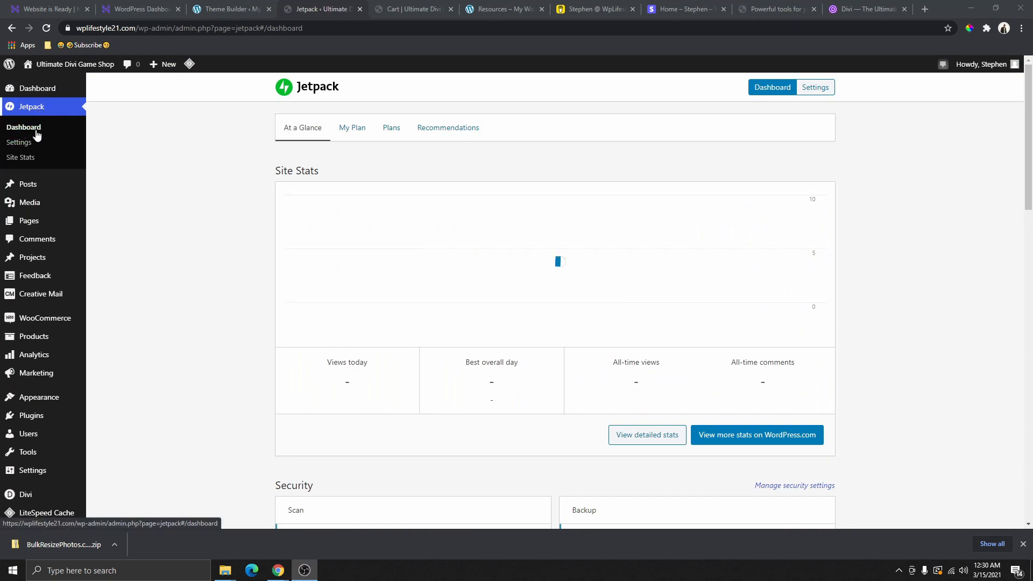
Browse the Jetpack settings, including the Security and Writing options
left_click(20, 142)
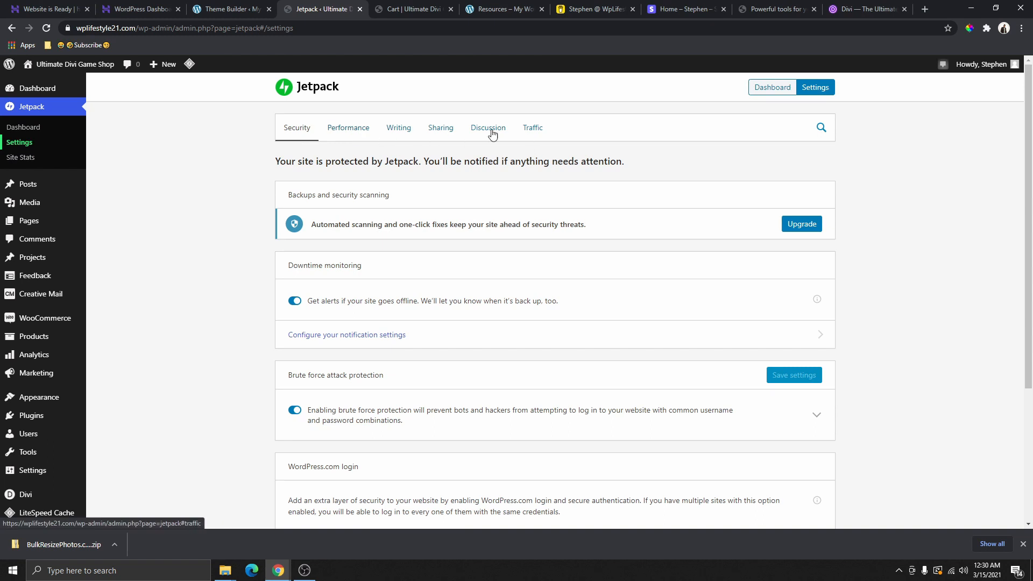
scroll(442, 225, "down", 3)
scroll(438, 232, "up", 4)
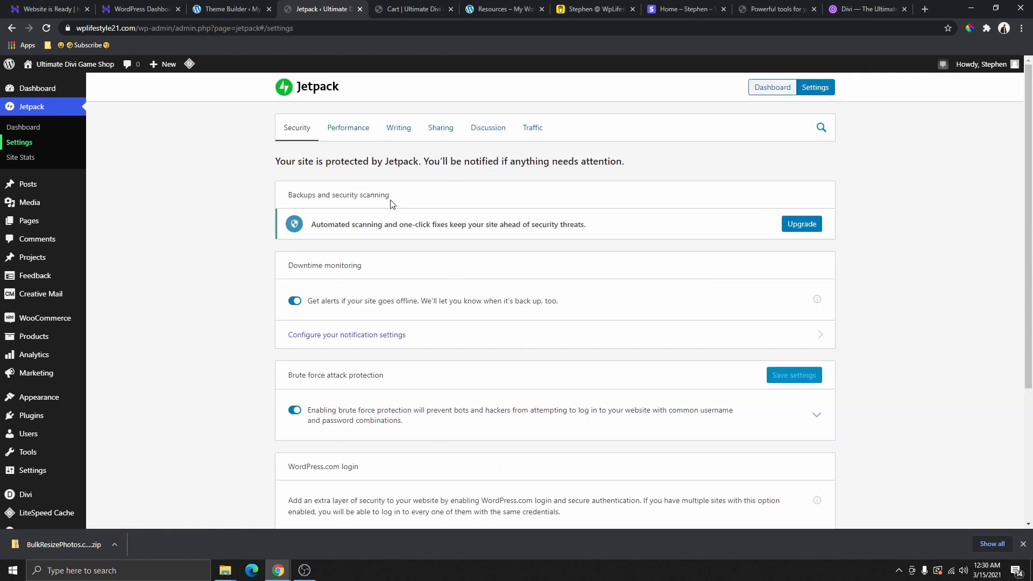
scroll(406, 222, "down", 4)
scroll(420, 348, "up", 3)
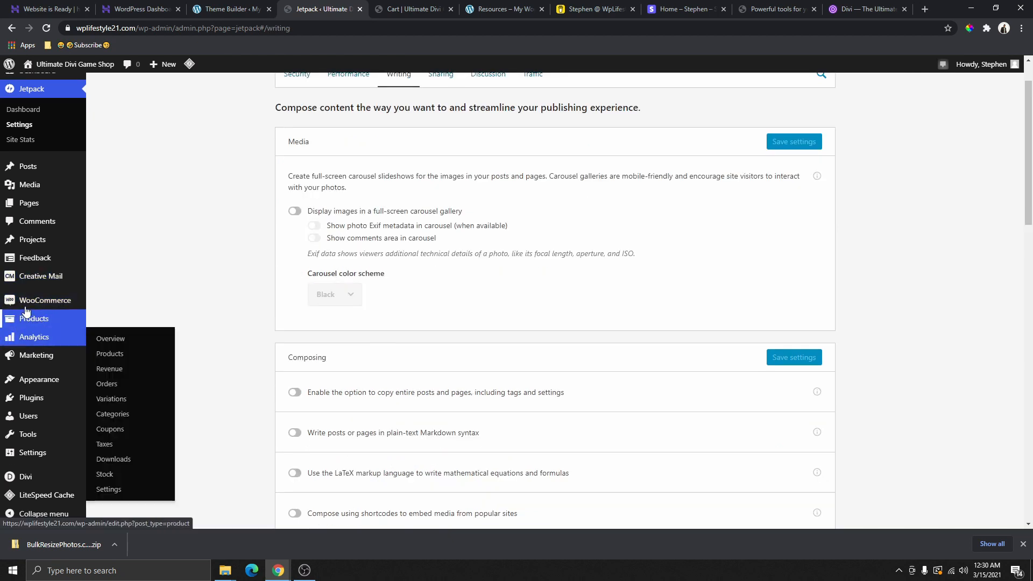
Open the WooCommerce general settings and read what the store address is used for
mouse_move(45, 305)
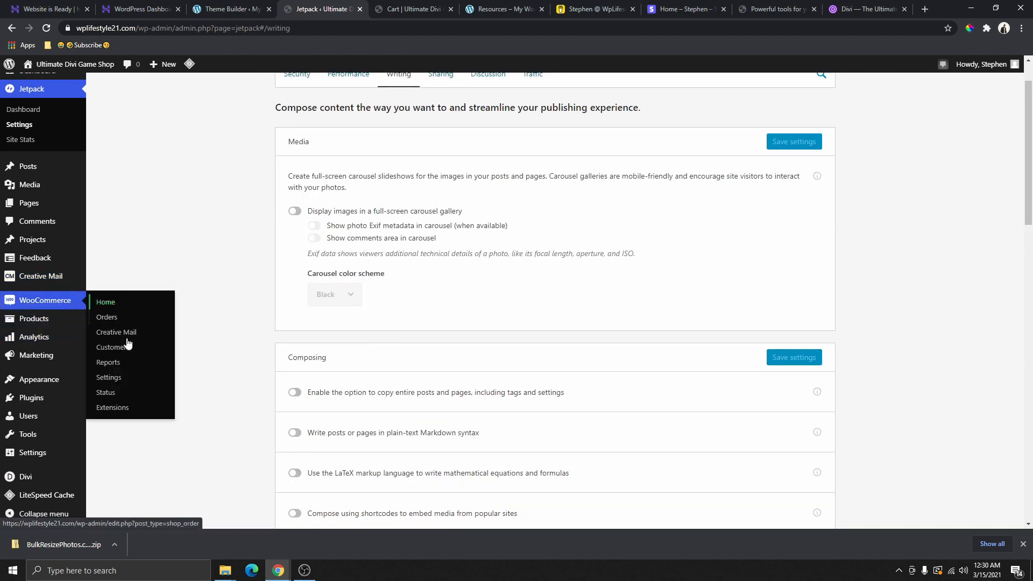
left_click(114, 379)
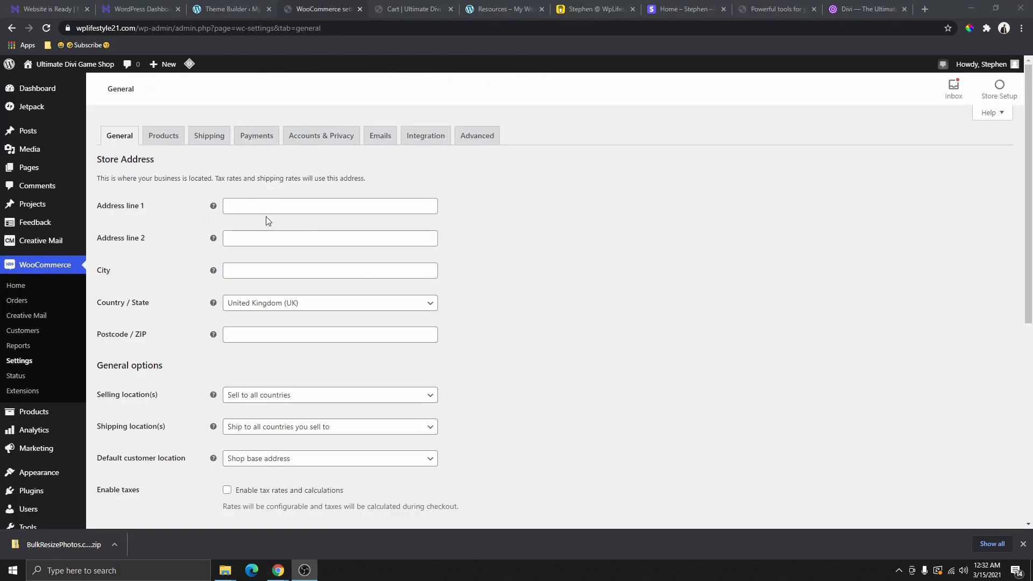
left_click(228, 204)
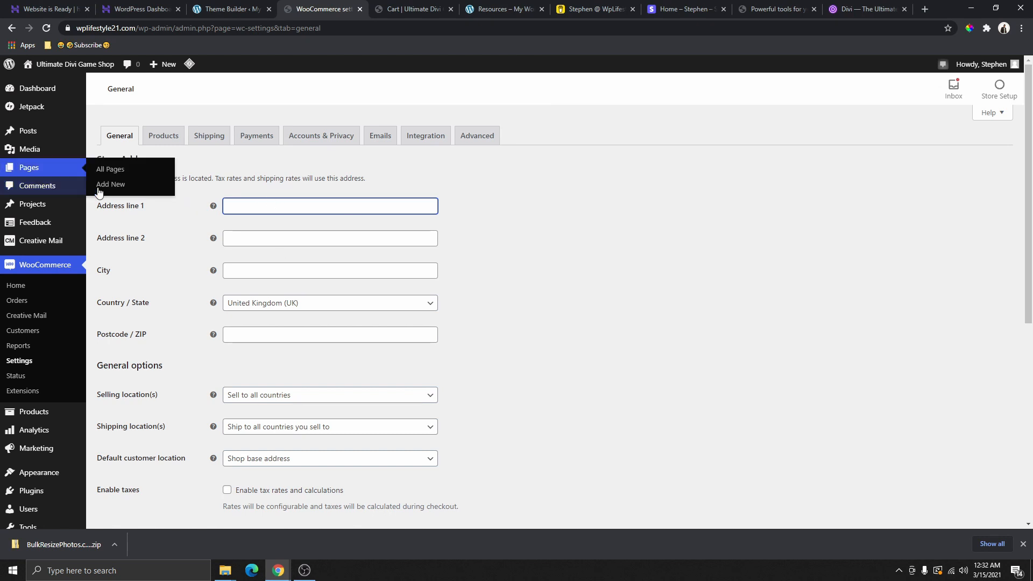
left_click_drag(98, 180, 356, 181)
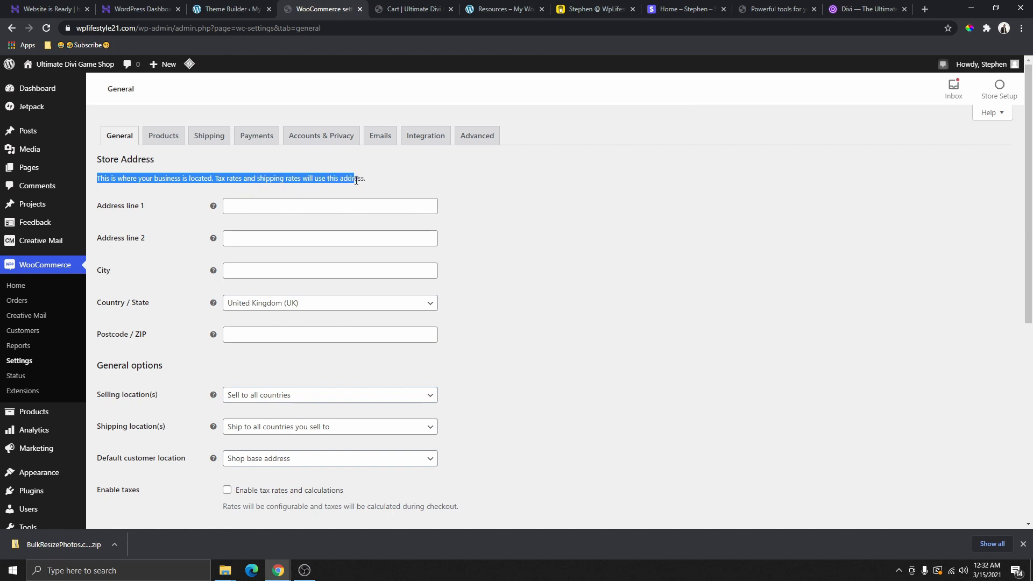
Set the store address's country and state to Canada — British Columbia, leaving the postcode empty
left_click(309, 303)
left_click(309, 303)
left_click(306, 304)
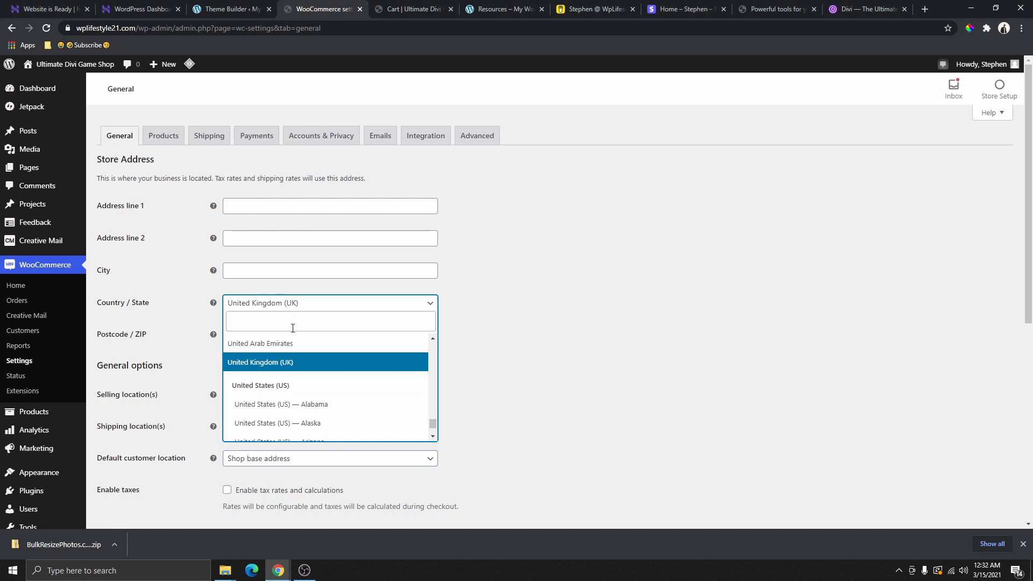
type("canada")
left_click(303, 385)
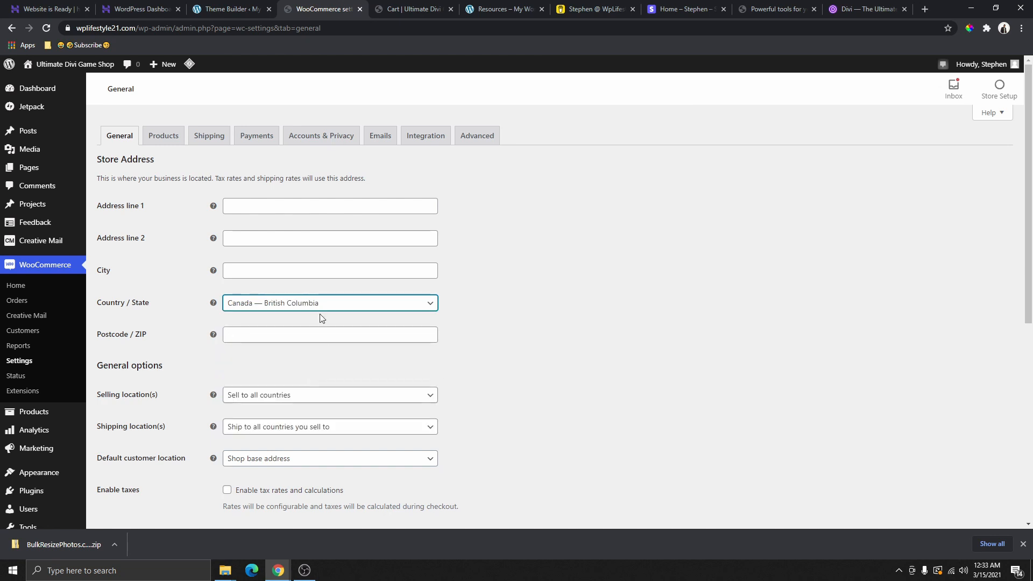
left_click(265, 334)
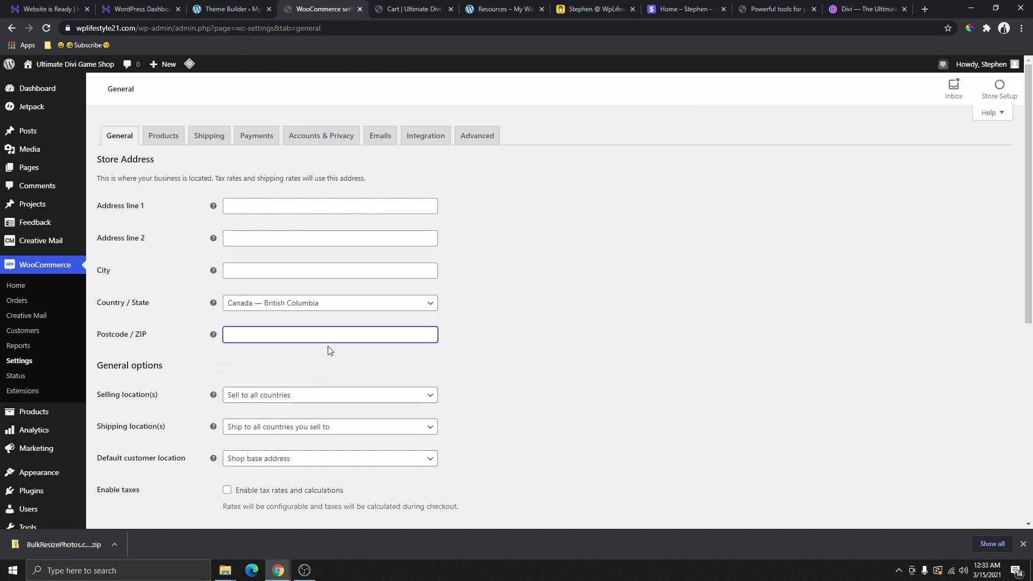
Restrict the store's selling locations to the option Sell to specific countries
scroll(330, 350, "down", 2)
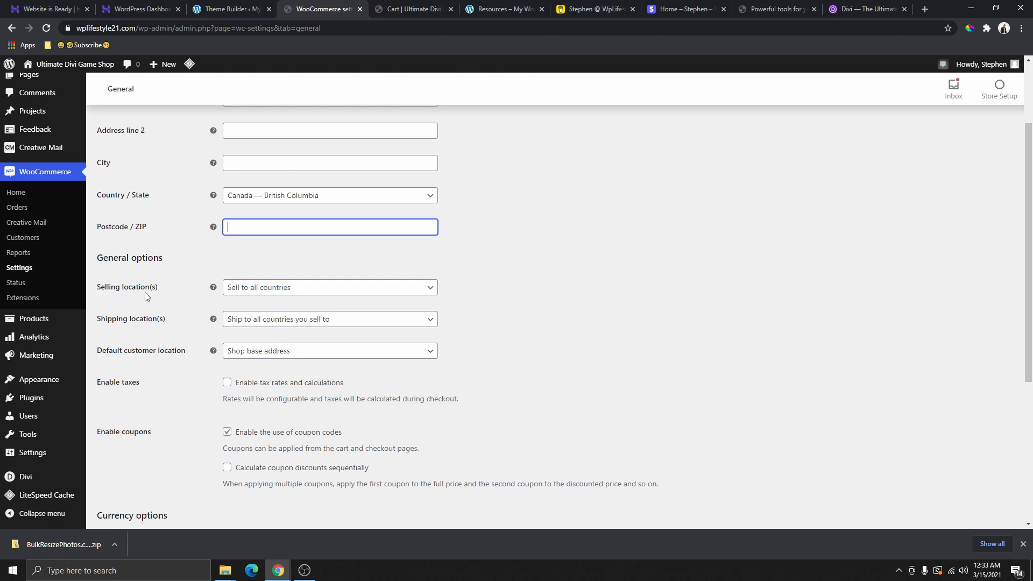
left_click(314, 293)
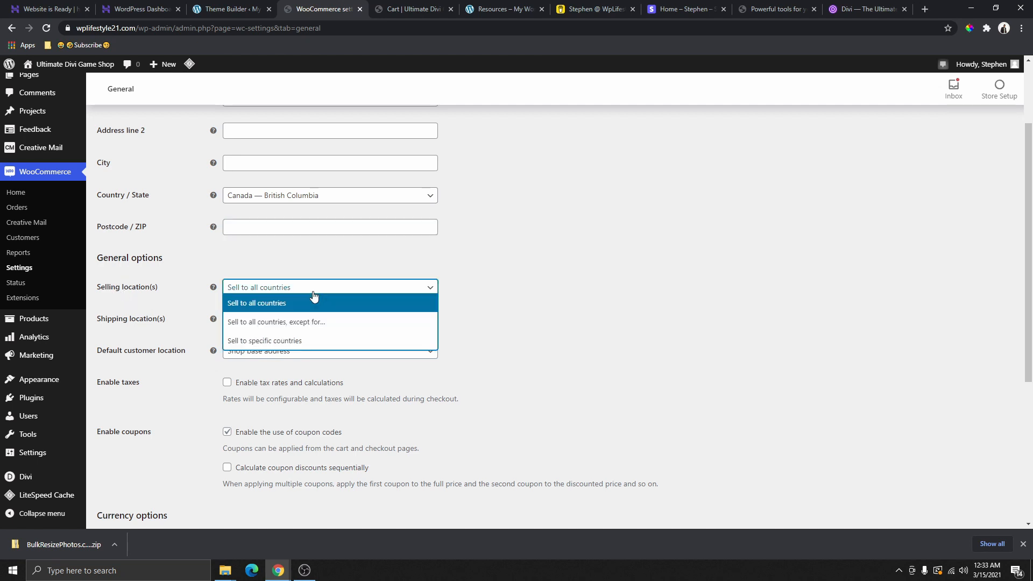
left_click(286, 343)
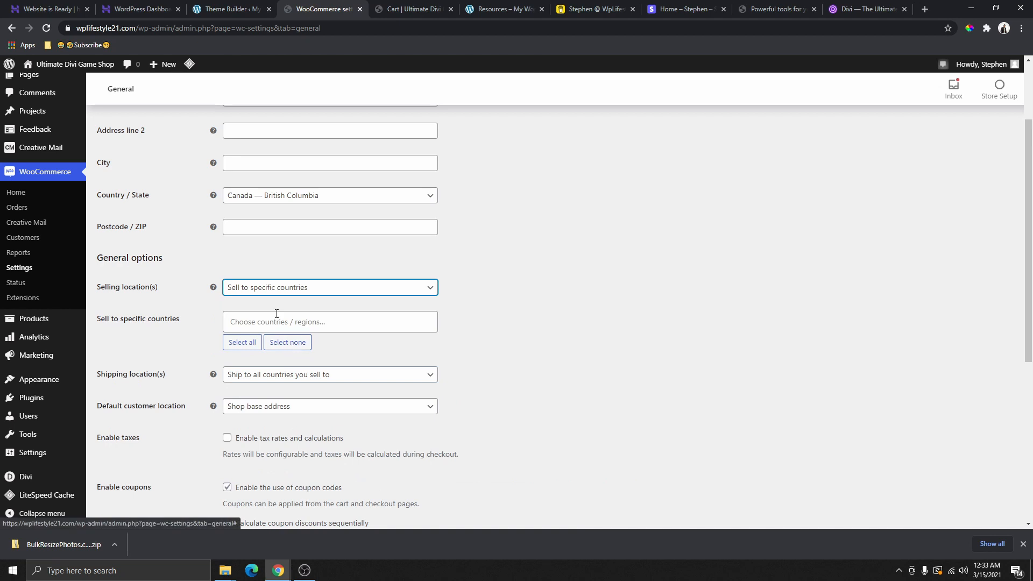
Add United States (US), United Kingdom (UK) and Germany to the specific countries the store sells to
left_click(290, 321)
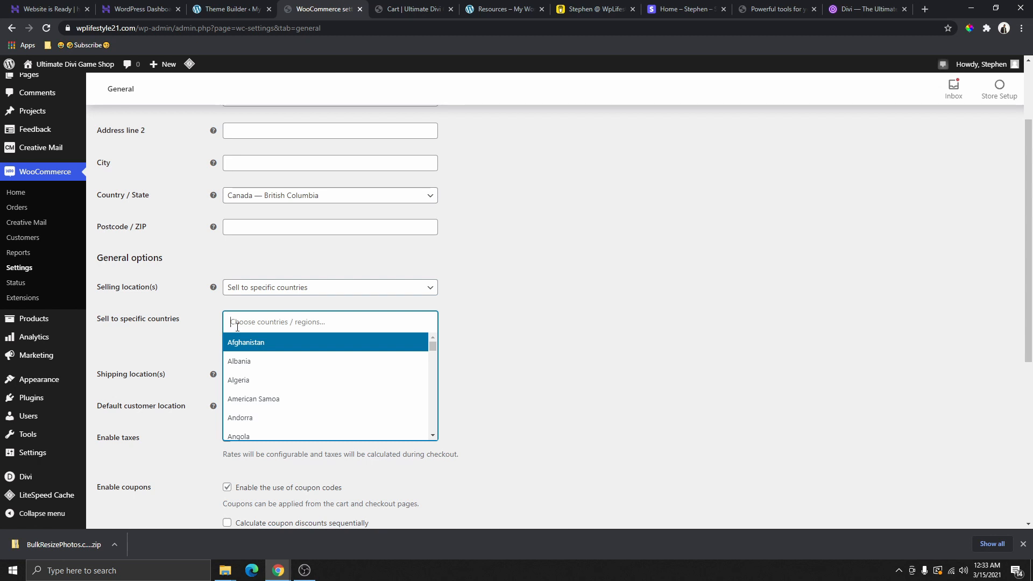
type("unit")
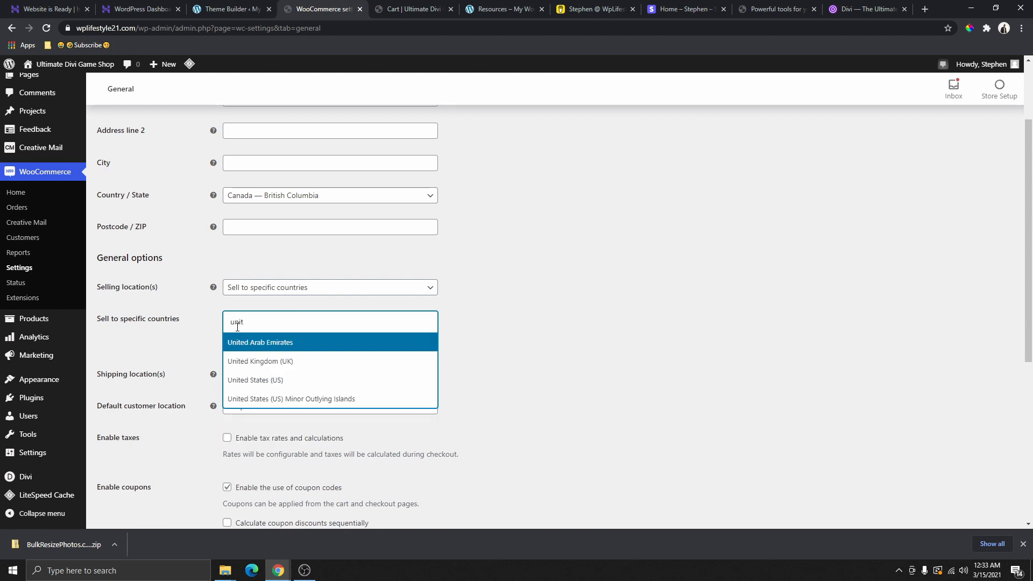
left_click(274, 381)
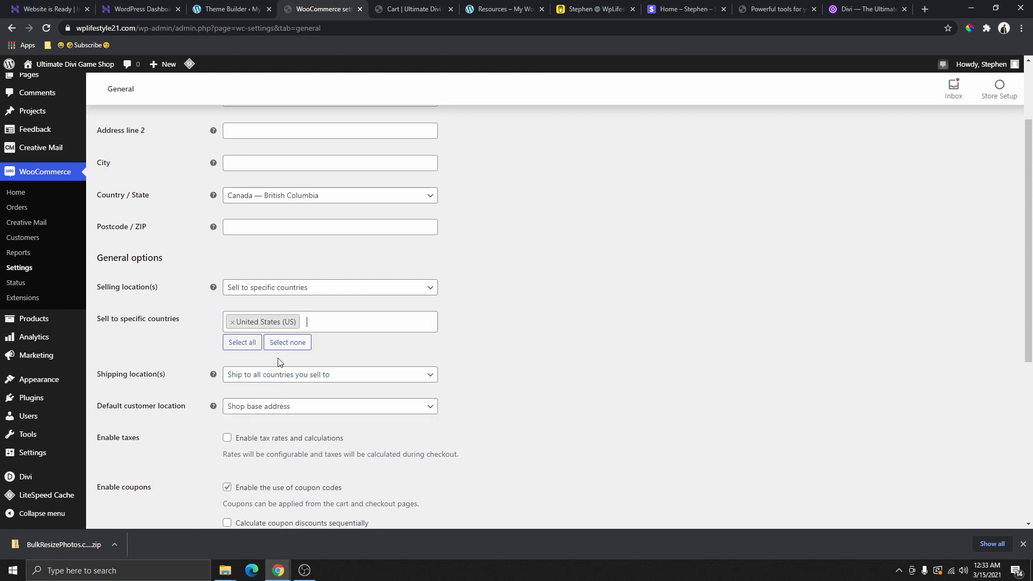
type("u")
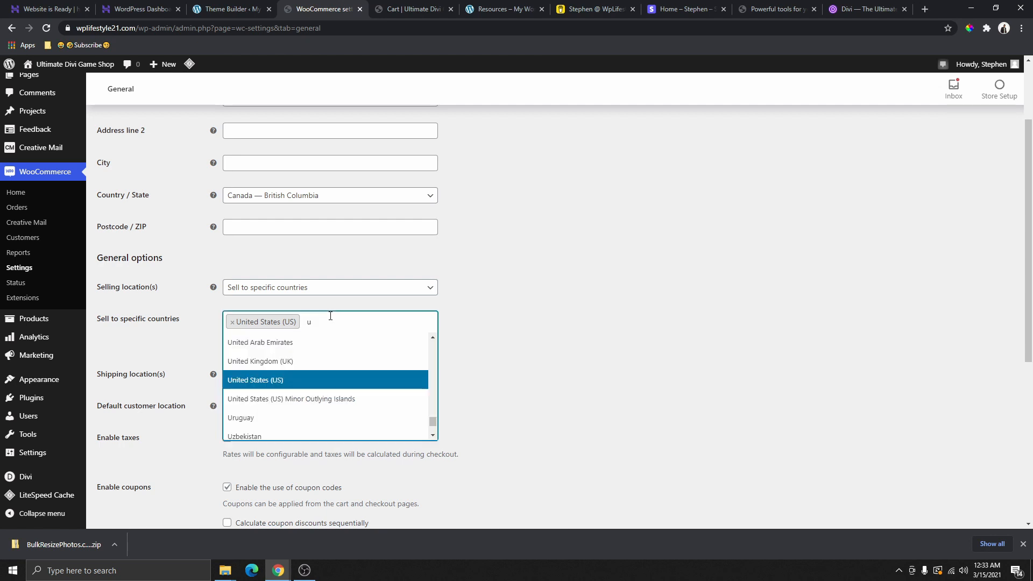
type("n")
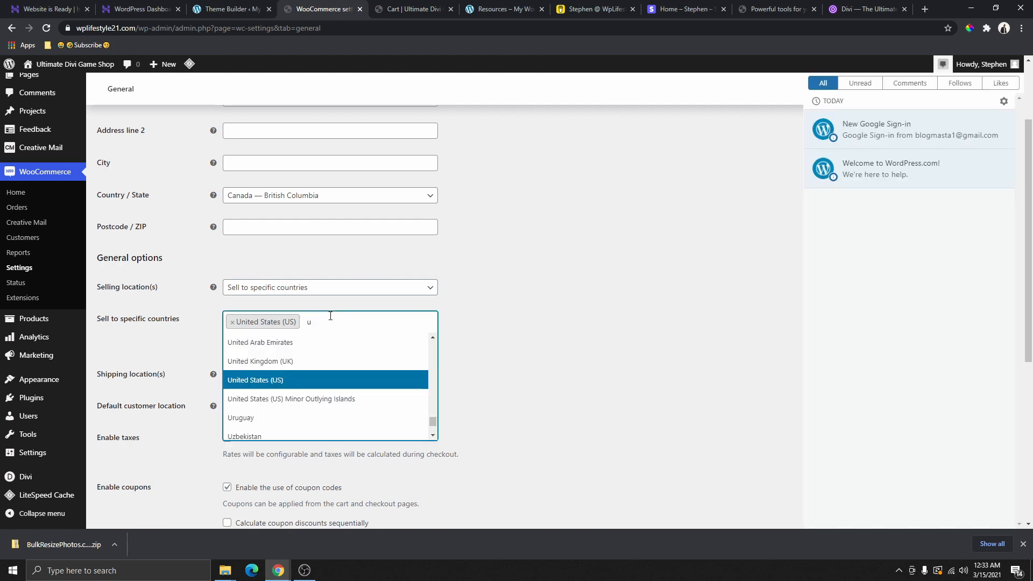
left_click(275, 361)
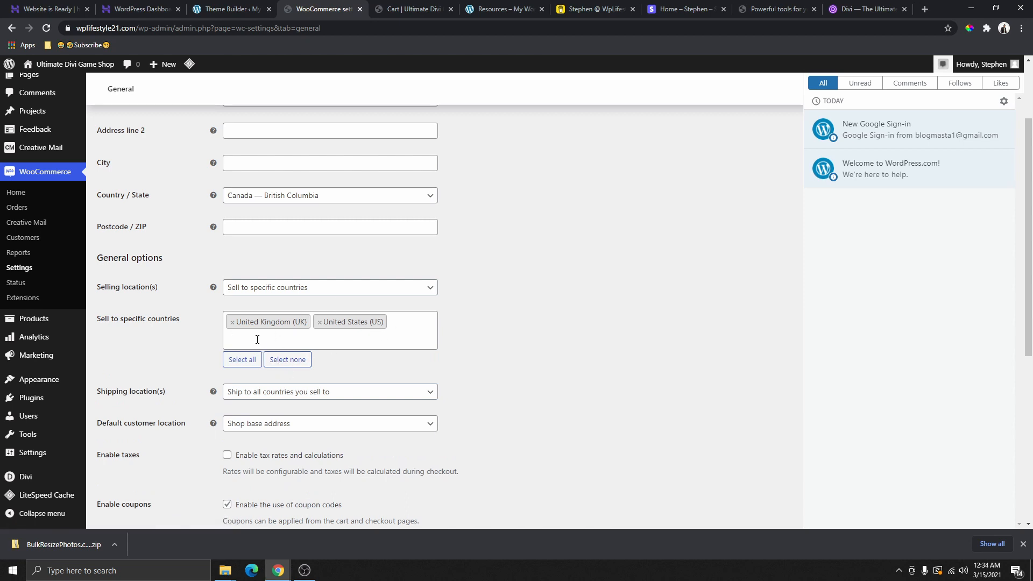
type("germ")
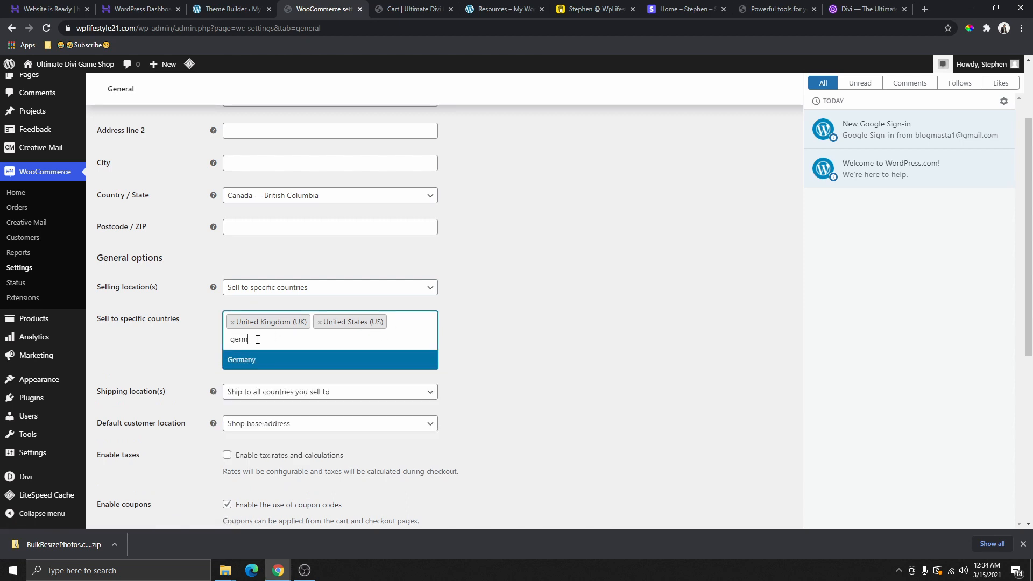
left_click(273, 368)
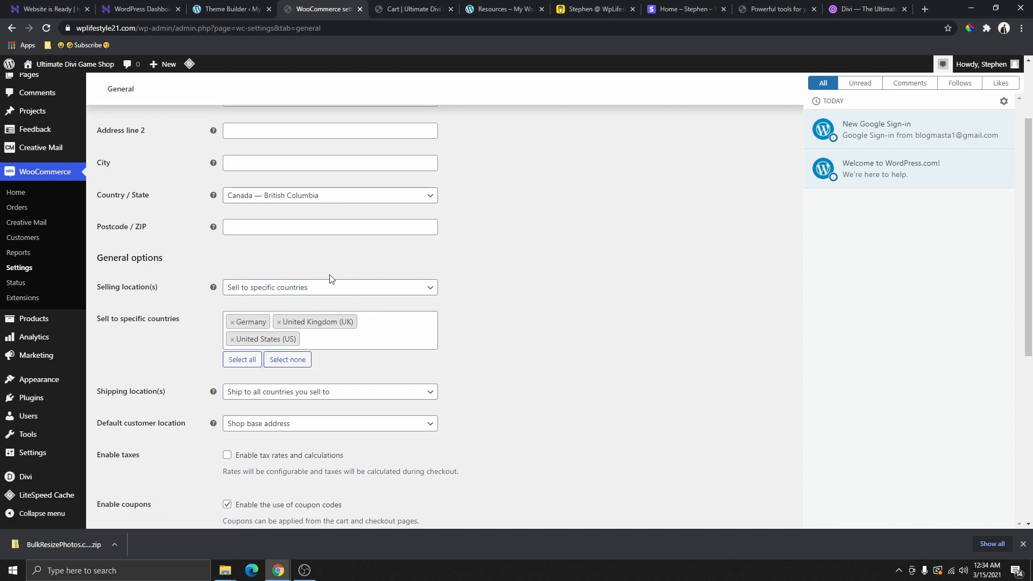
scroll(307, 254, "down", 3)
scroll(284, 217, "up", 2)
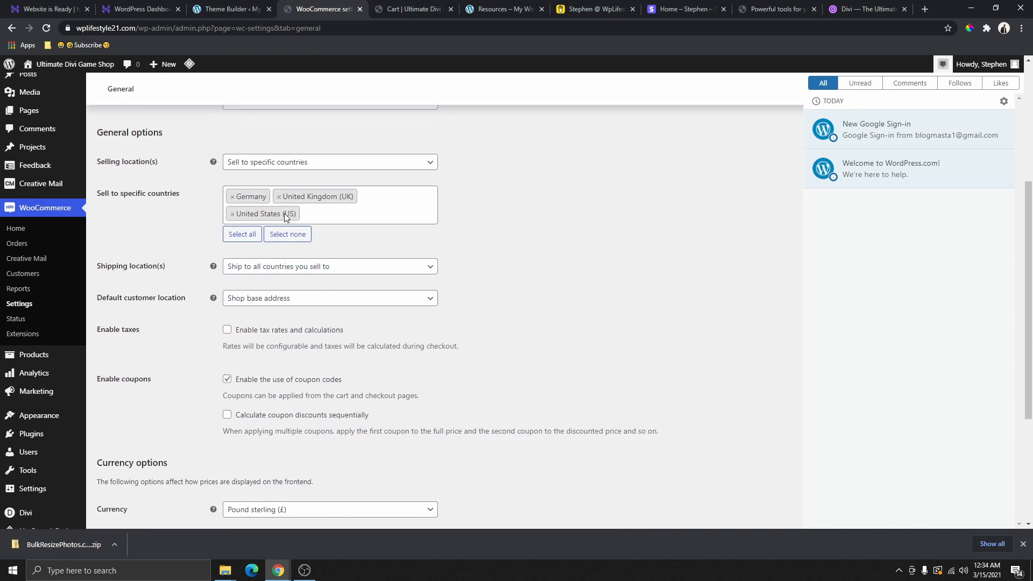
left_click(137, 343)
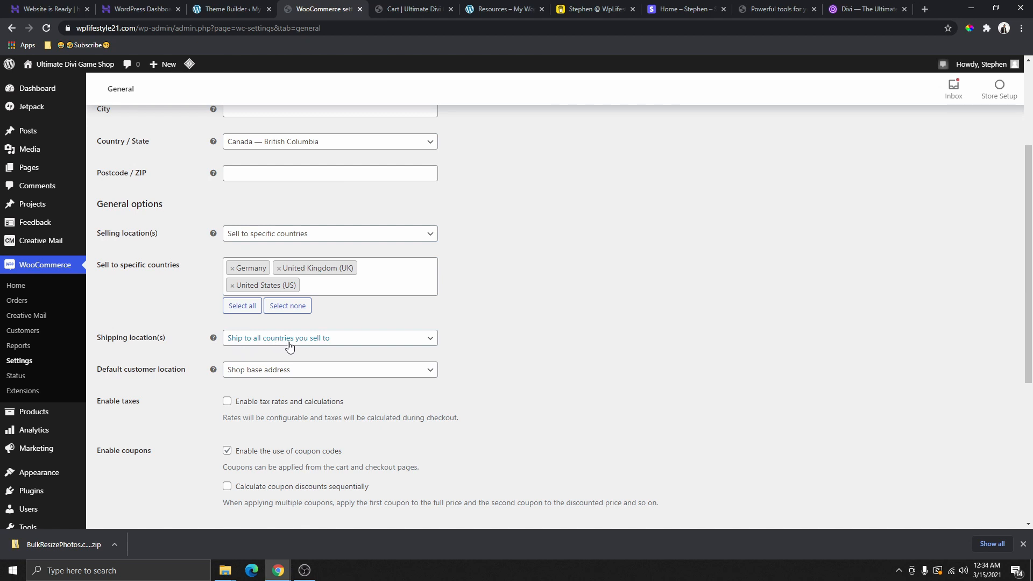
Review the available choices for the shipping locations and the default customer location without changing either setting
left_click(340, 347)
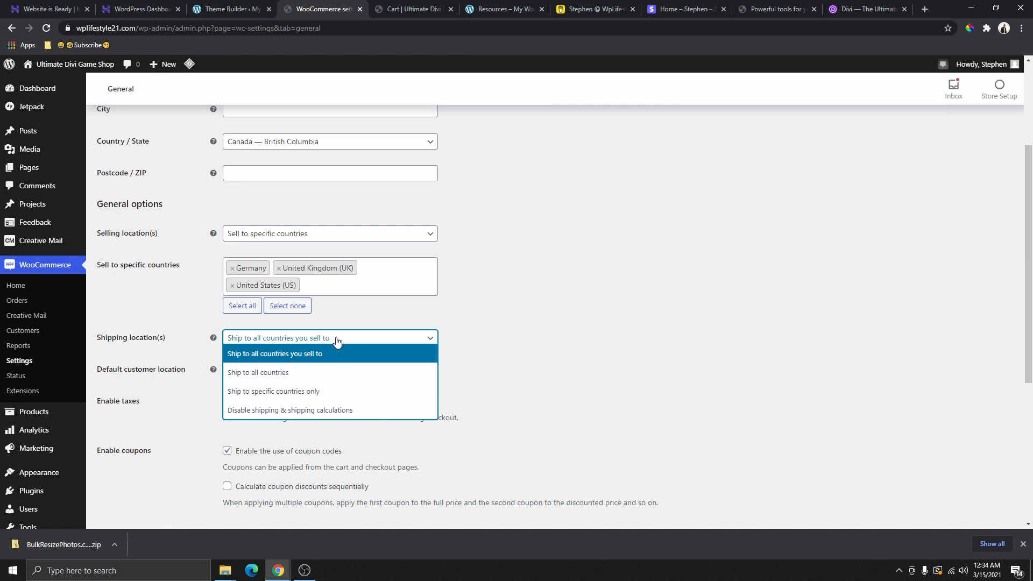
left_click(372, 317)
scroll(276, 347, "down", 1)
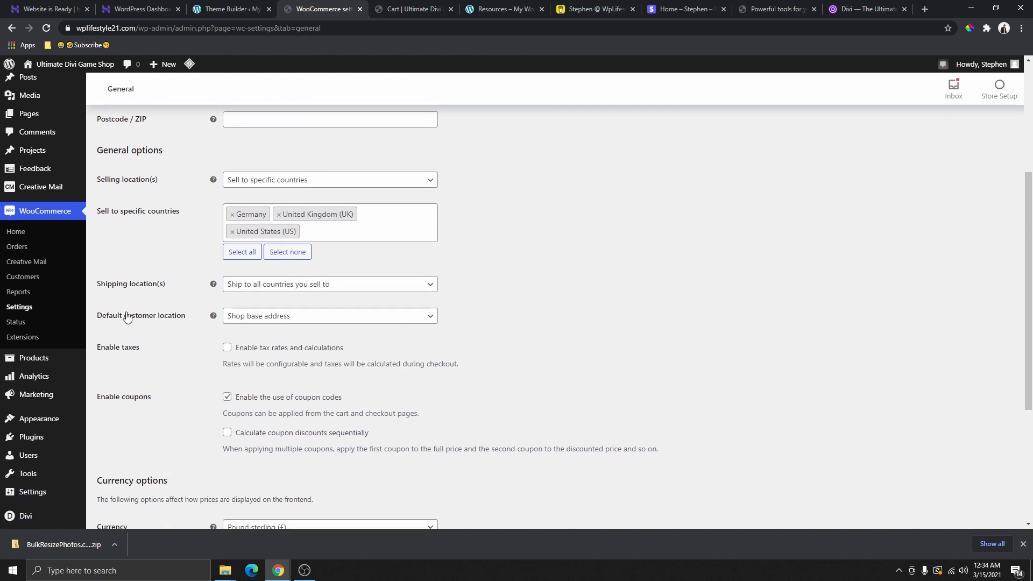
left_click(257, 318)
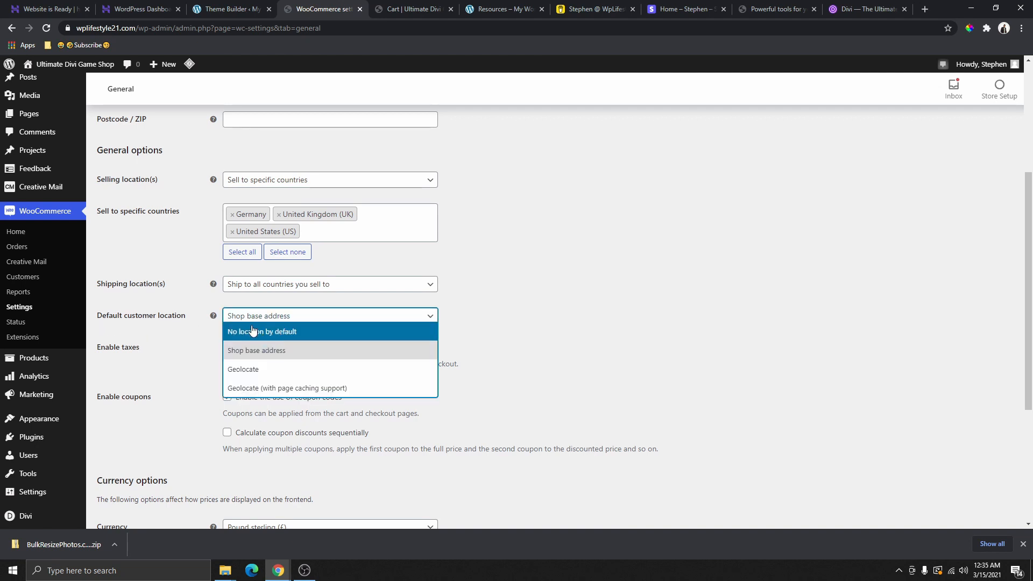
left_click(205, 350)
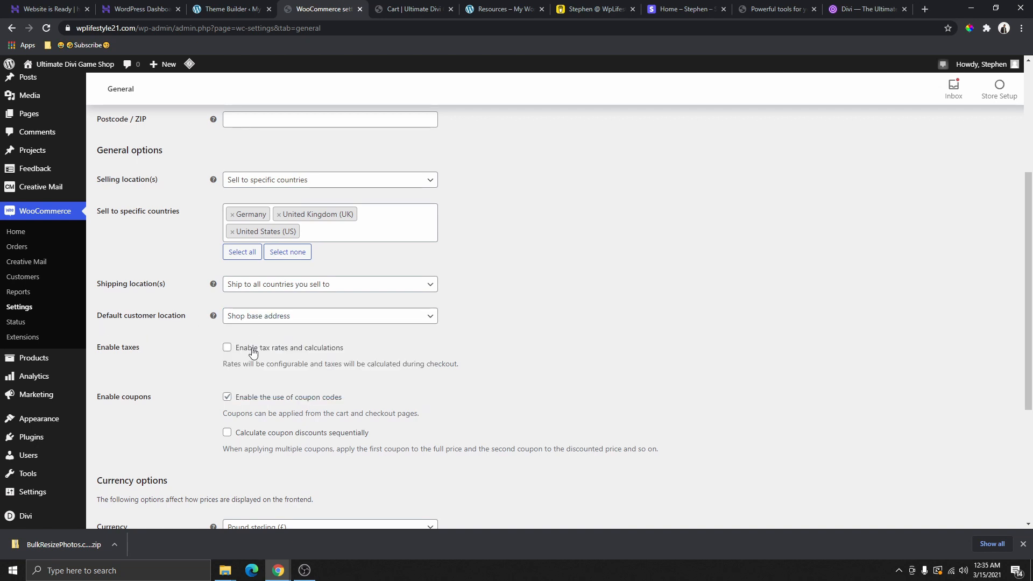
Enable tax rates and calculations for the store in the general options
scroll(215, 296, "down", 3)
scroll(165, 246, "up", 1)
scroll(166, 246, "up", 2)
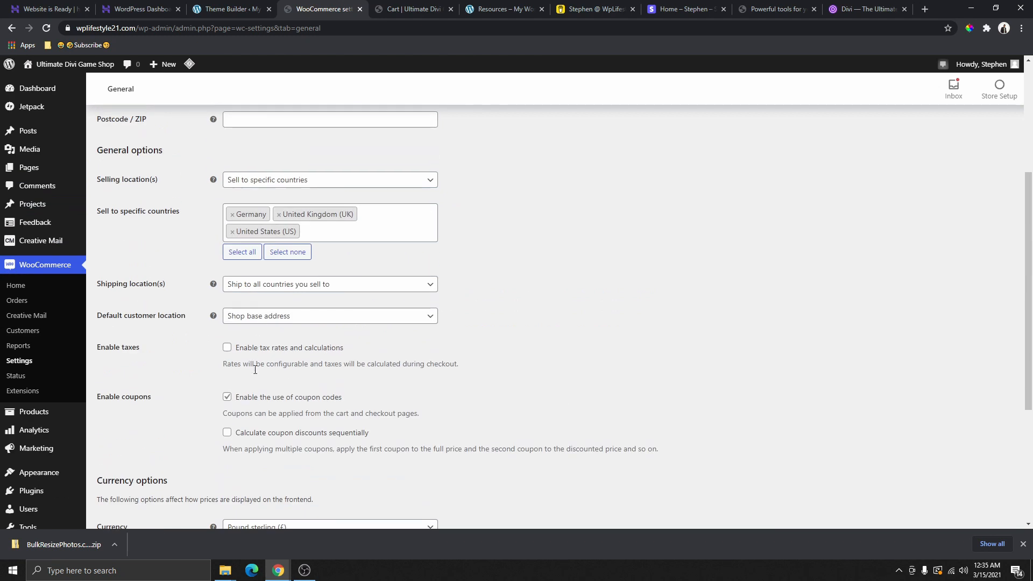
left_click(227, 348)
scroll(265, 360, "up", 3)
scroll(288, 358, "down", 3)
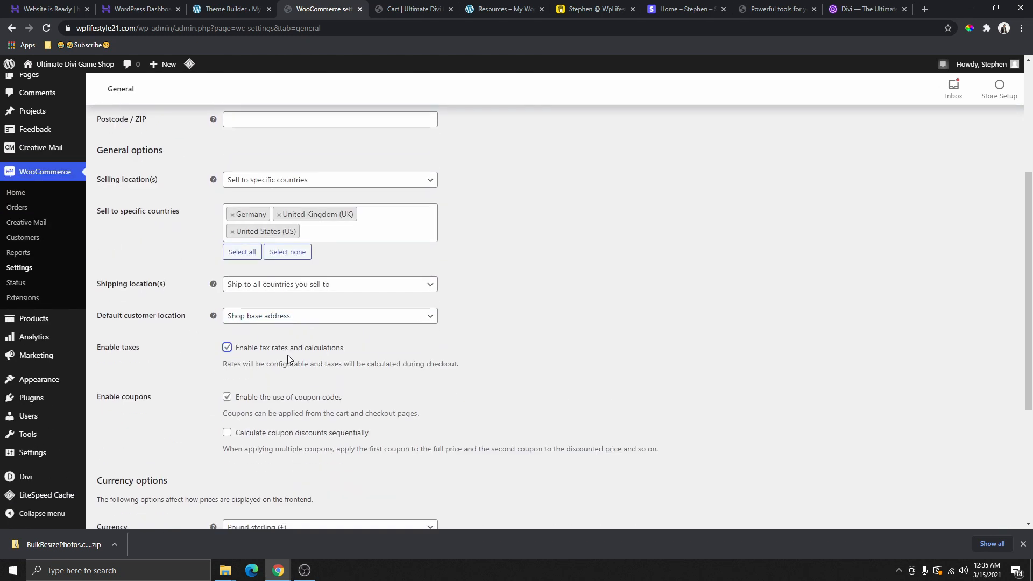
Set the store's currency to United States (US) dollar ($) in the currency options
scroll(276, 358, "down", 2)
scroll(307, 310, "down", 2)
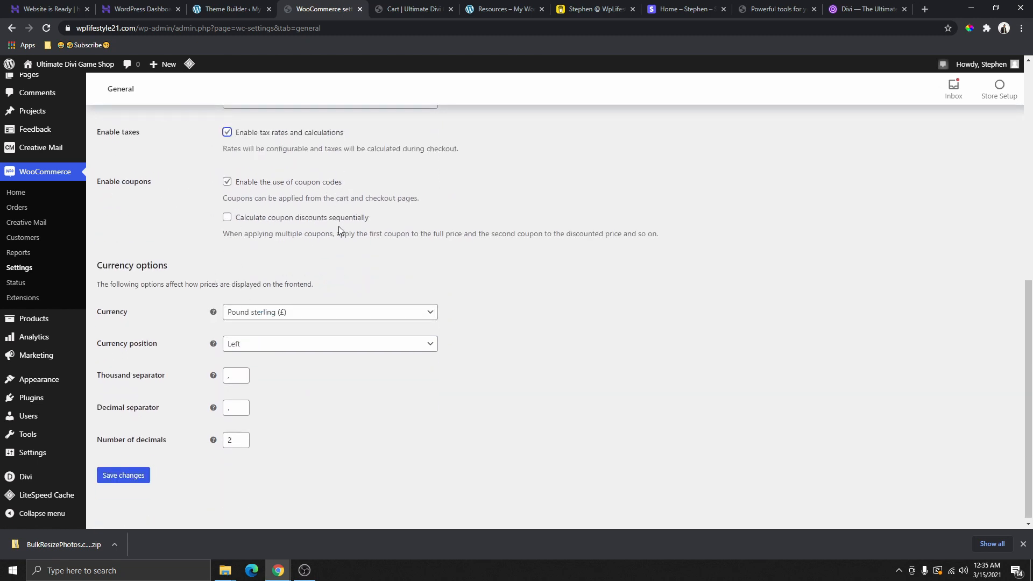
key("Tab")
left_click(258, 319)
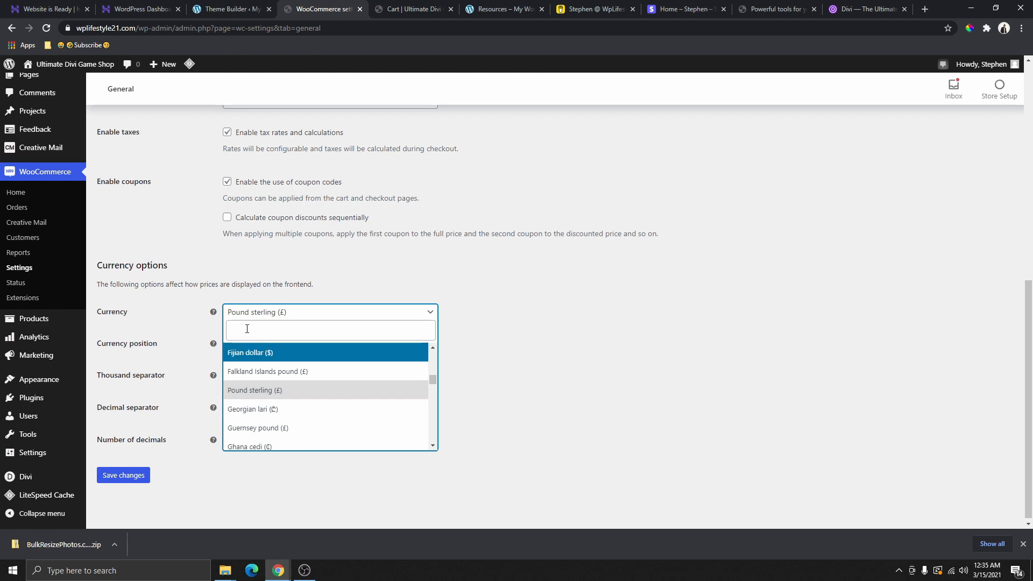
left_click(252, 333)
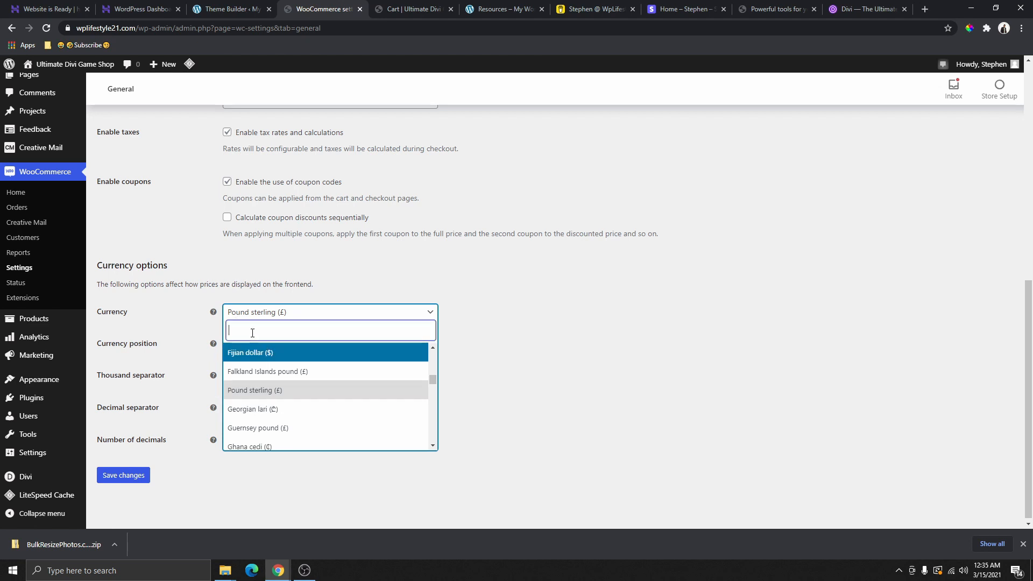
type("u")
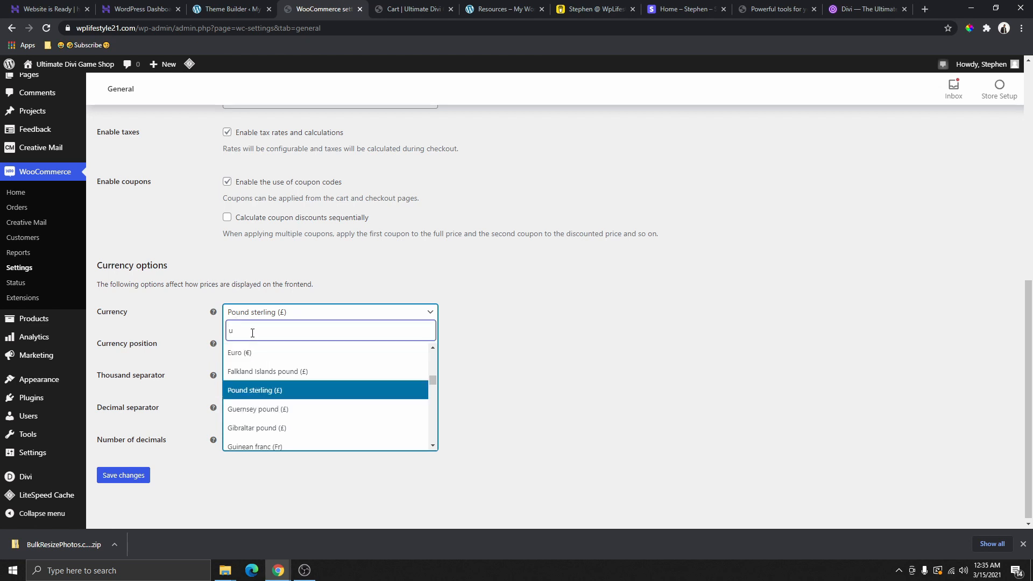
type("sd")
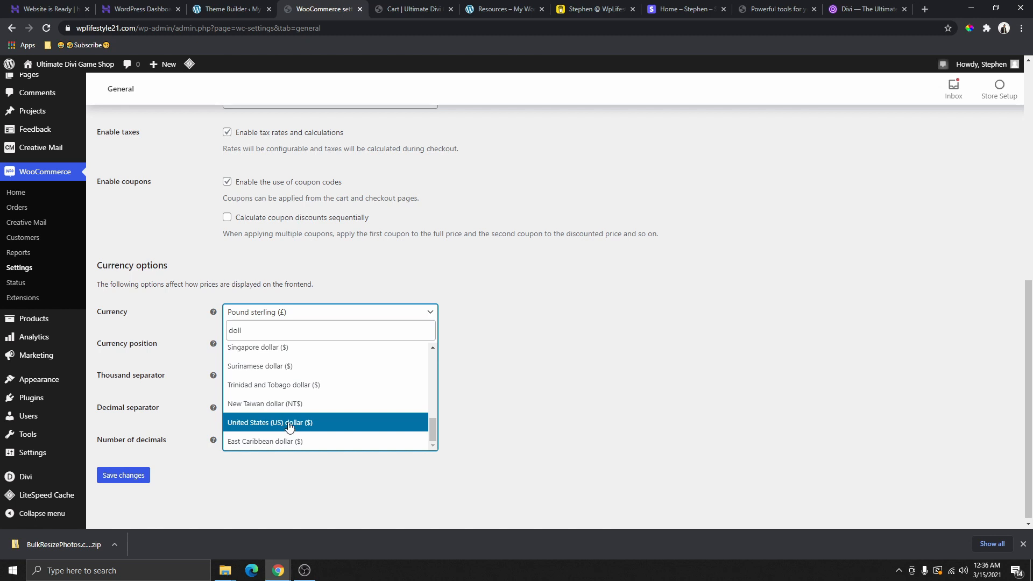
left_click(289, 424)
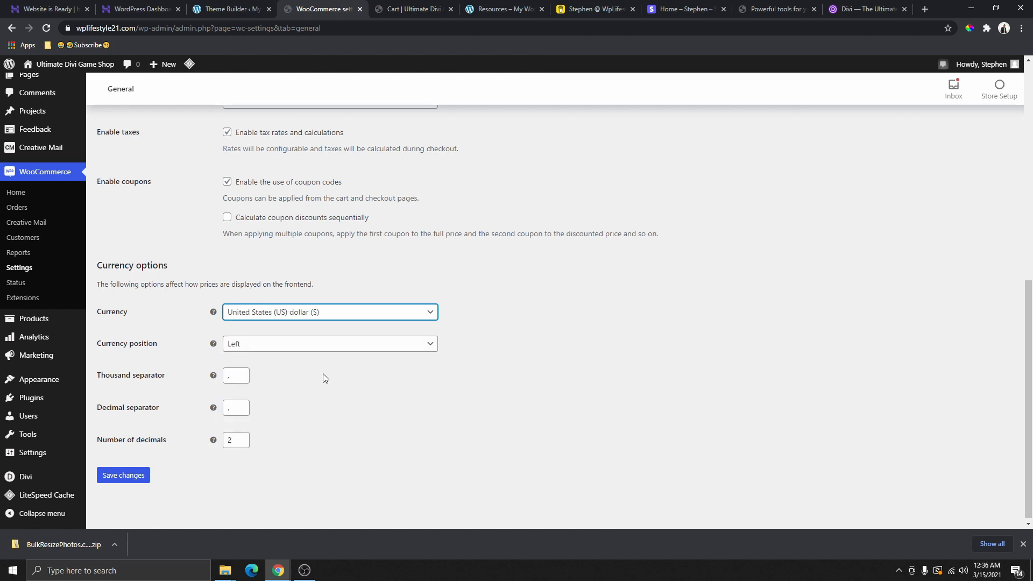
Choose Left as the currency position, save the general settings and review the saved page
left_click(268, 350)
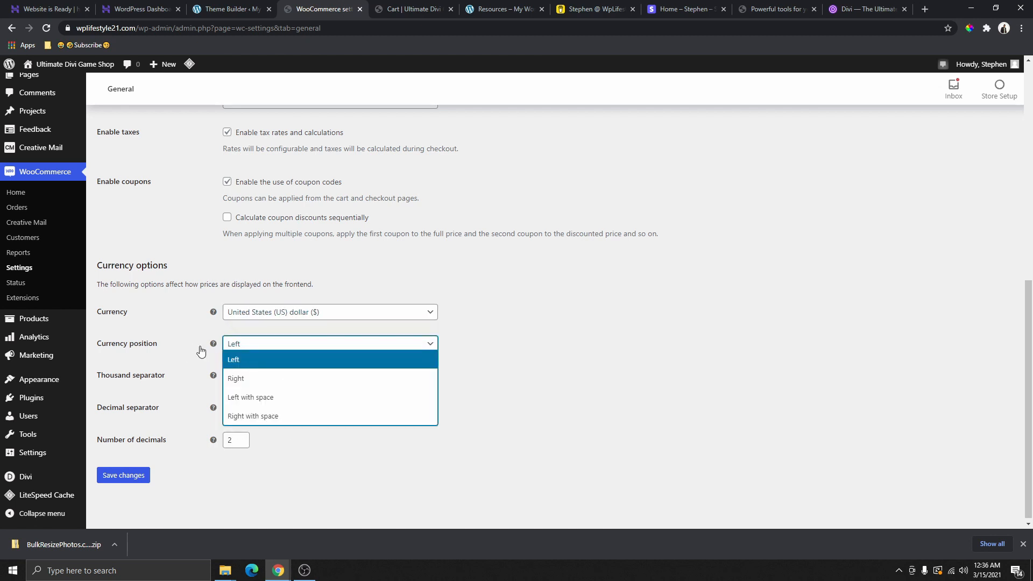
left_click(243, 356)
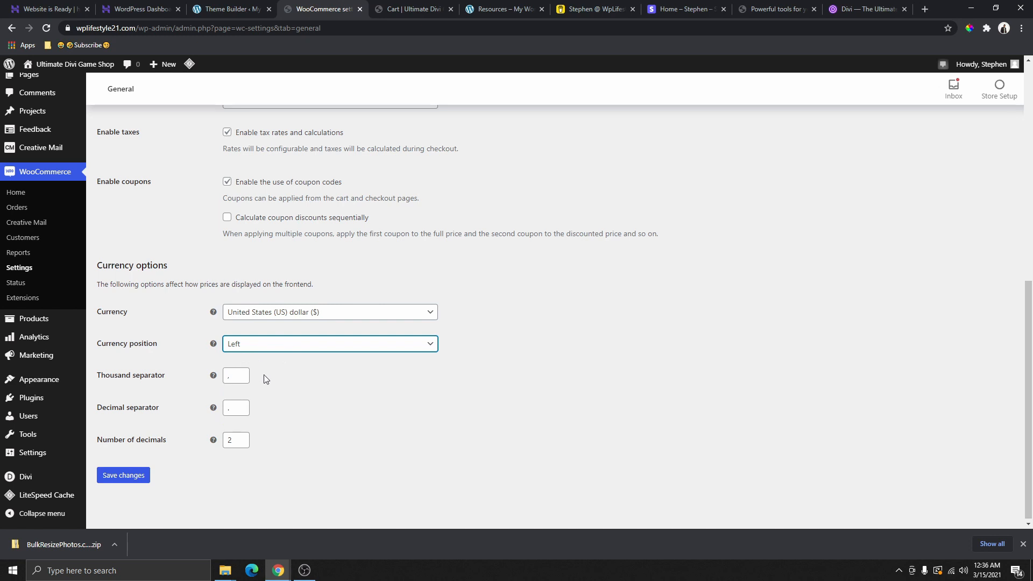
left_click(134, 470)
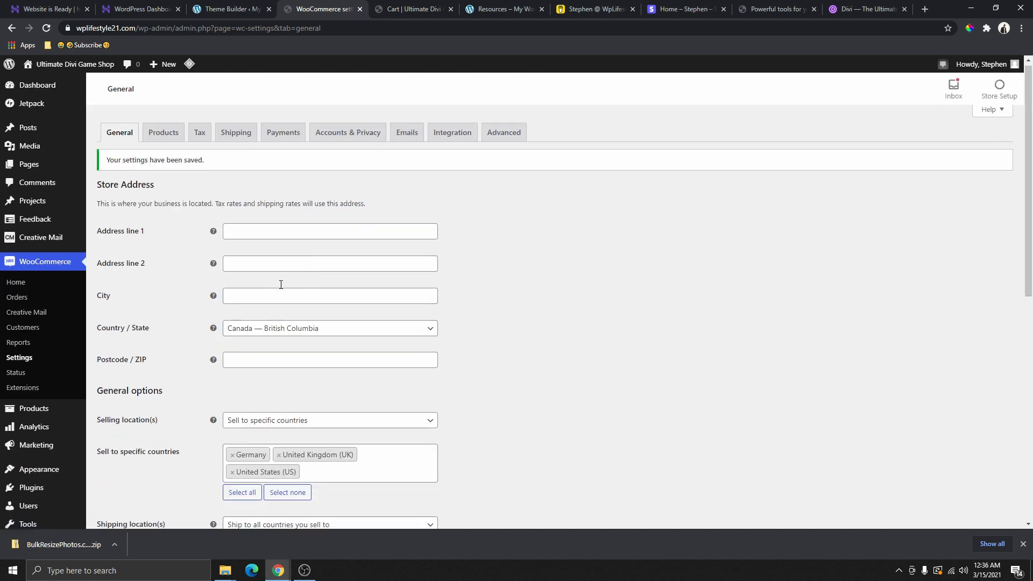
scroll(281, 284, "down", 7)
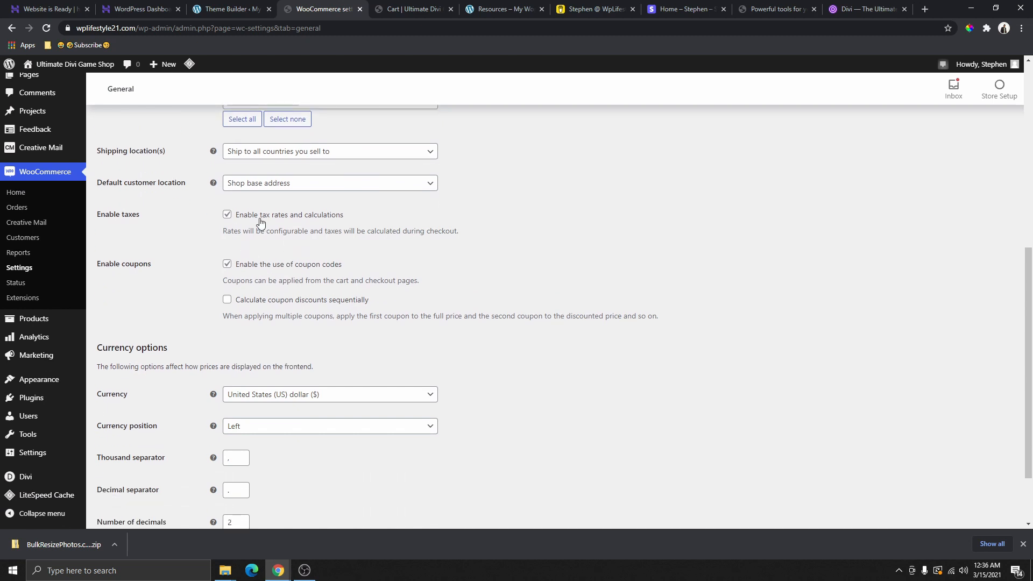
scroll(322, 234, "up", 7)
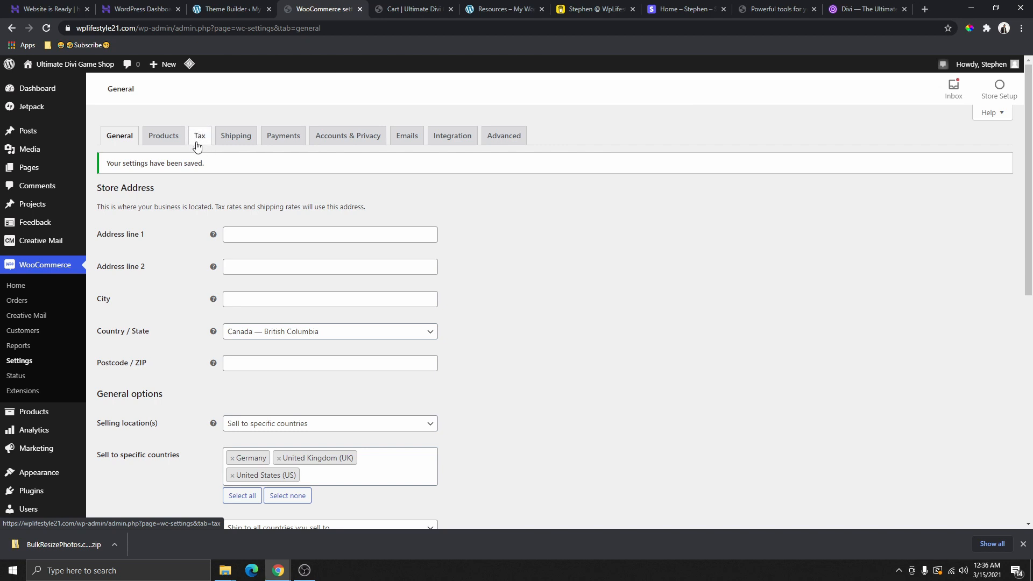
Open the store's tax settings and set Automated taxes to Enable automated taxes
left_click(198, 139)
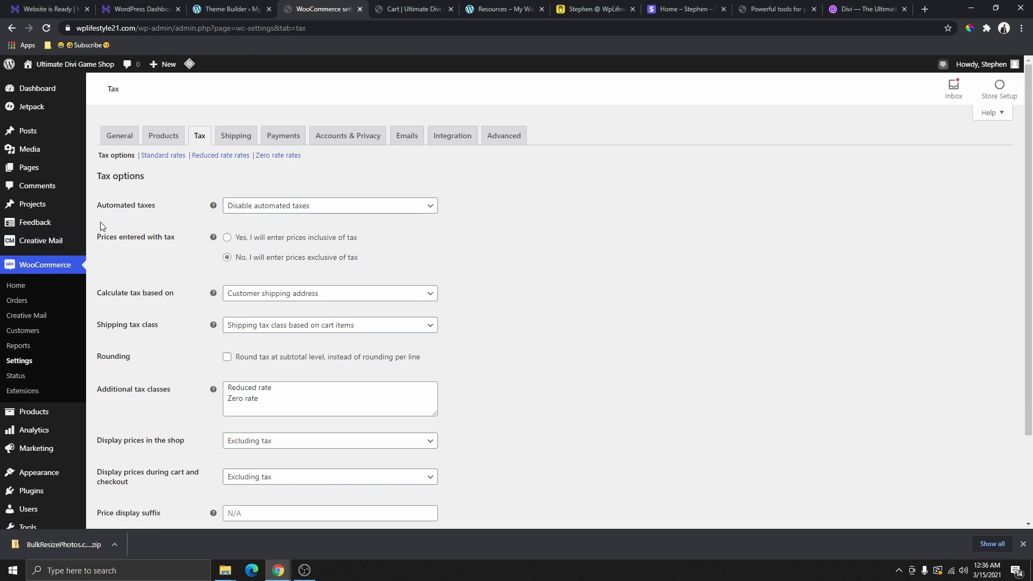
left_click_drag(98, 205, 161, 213)
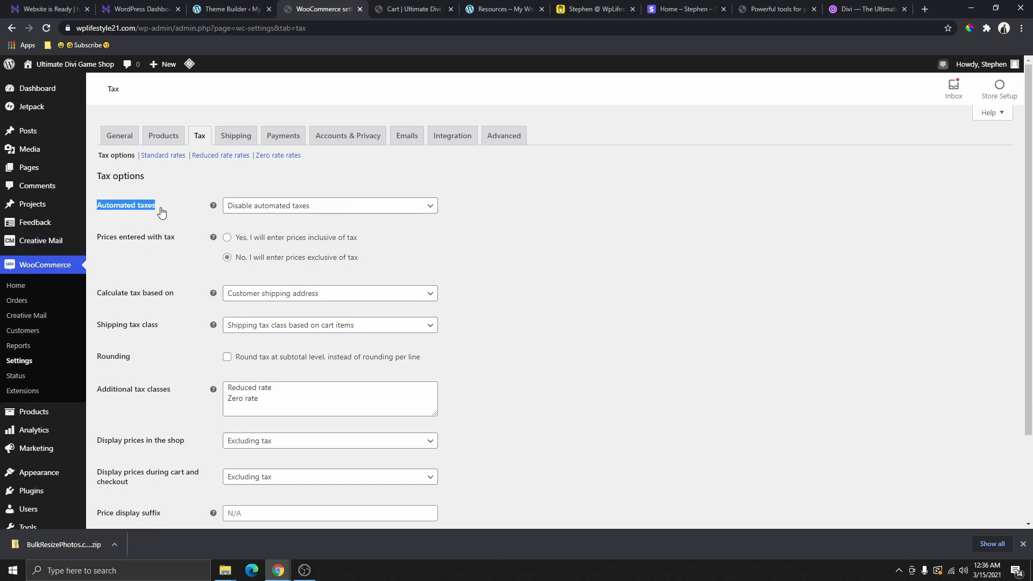
left_click(300, 206)
left_click(291, 243)
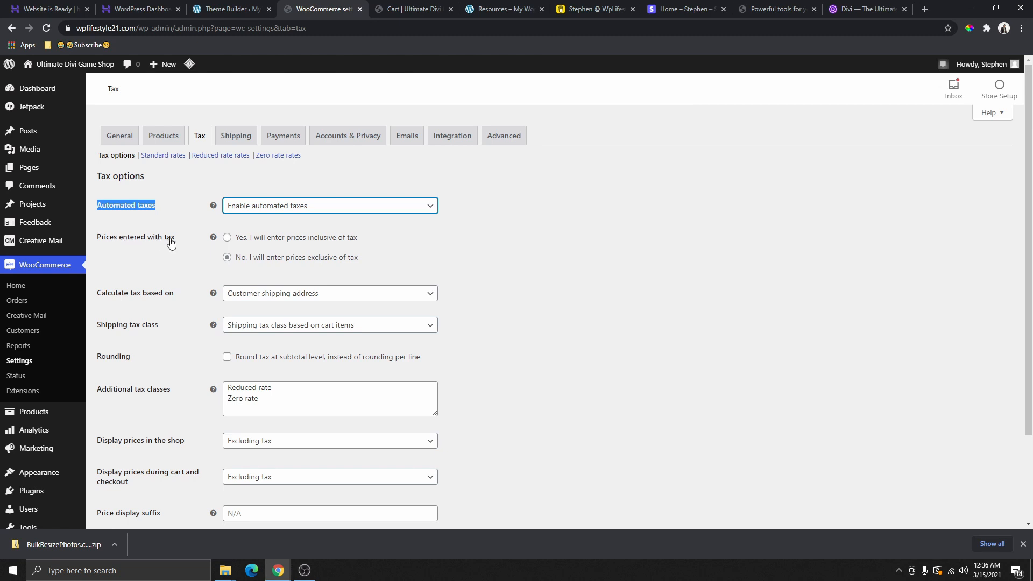
Try entering prices inclusive of tax, and return the choice to No, I will enter prices exclusive of tax
left_click(240, 244)
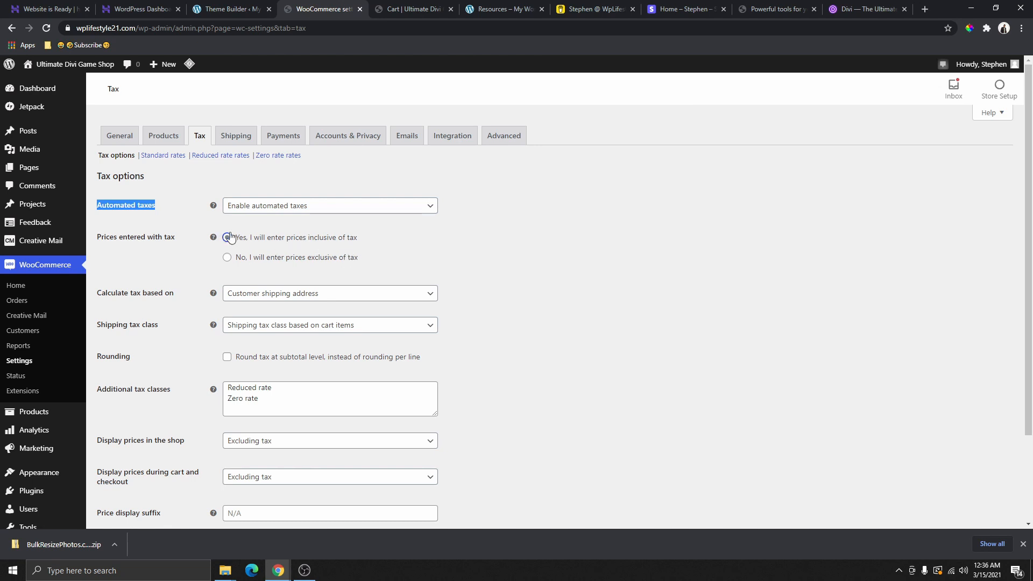
left_click(228, 260)
left_click(206, 252)
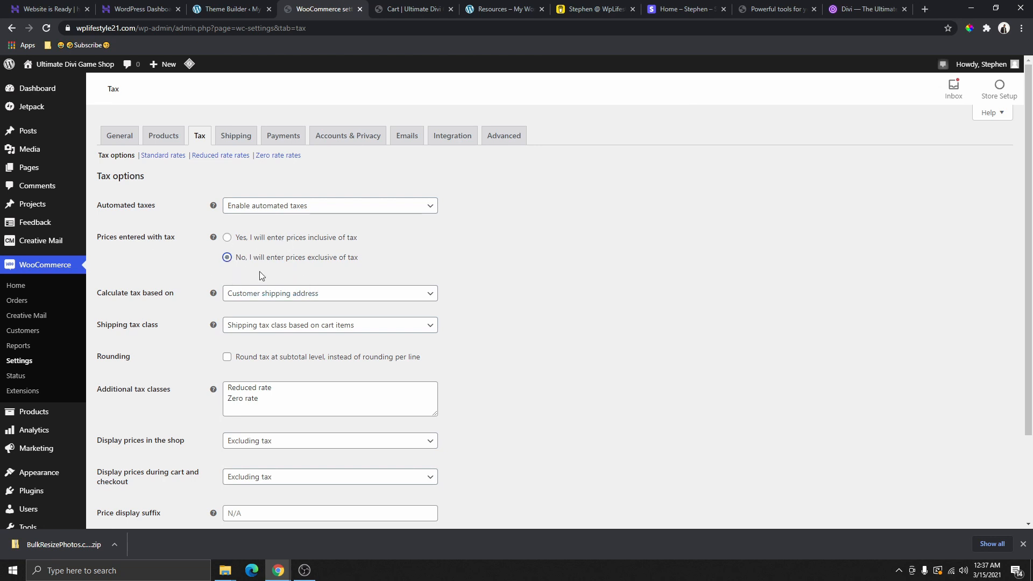
Set the tax calculation to be based on the Shop base address
scroll(128, 199, "down", 2)
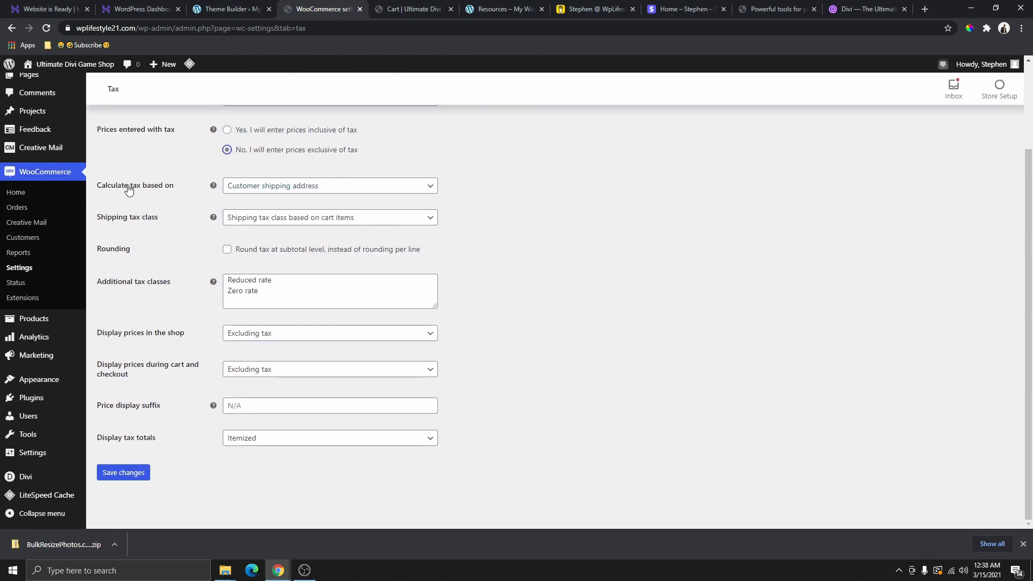
left_click(284, 187)
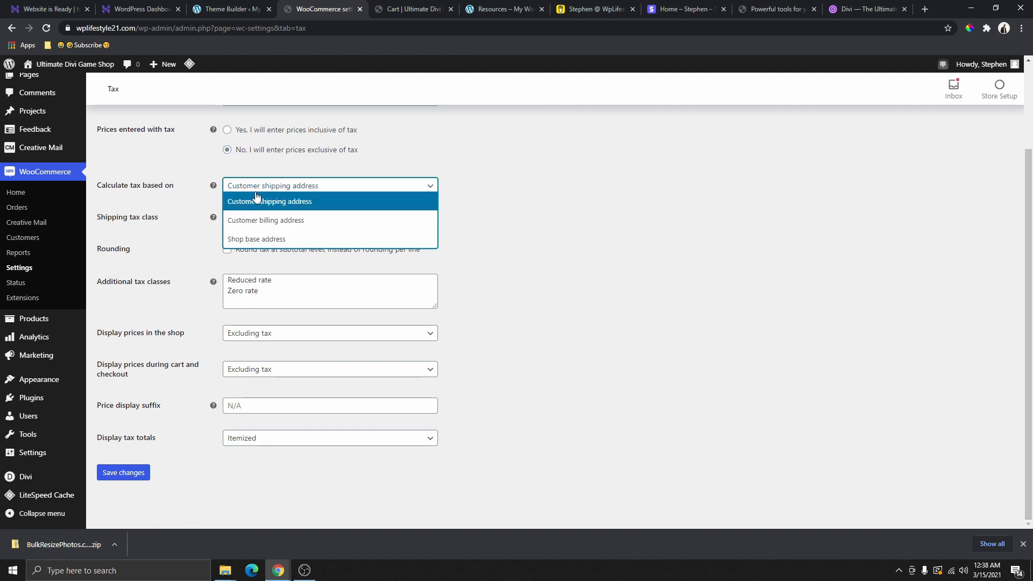
left_click(294, 245)
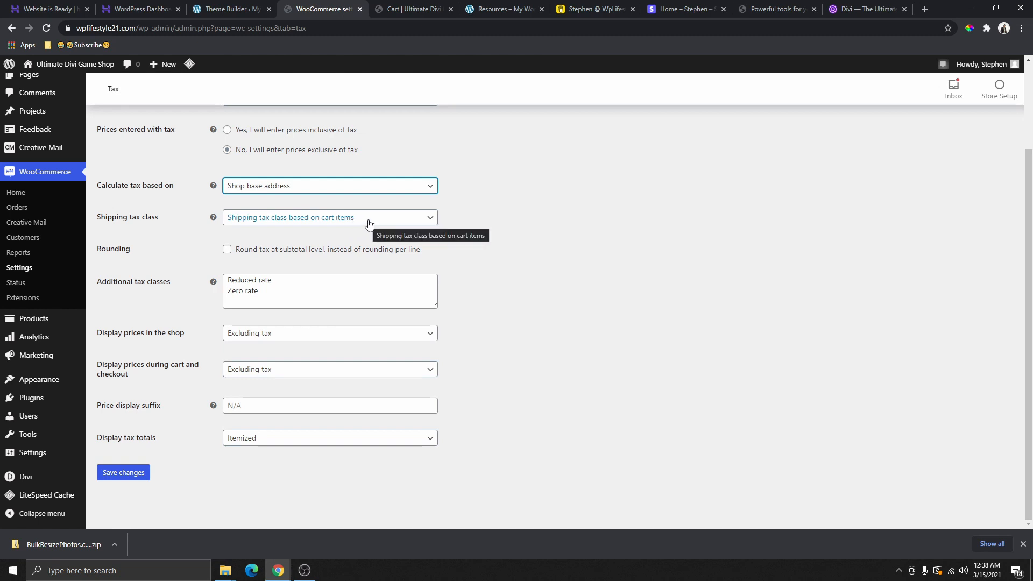
scroll(365, 213, "up", 1)
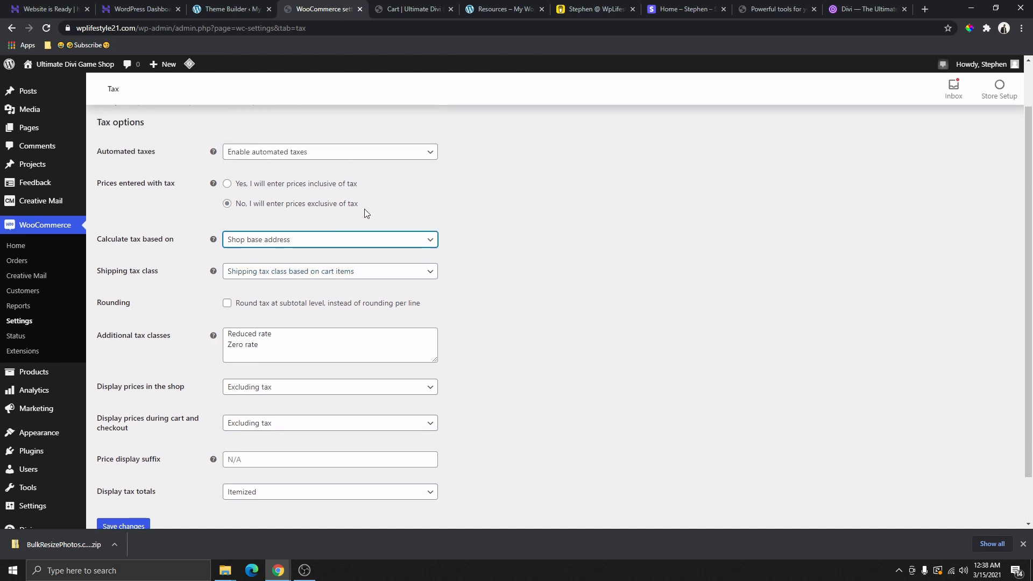
left_click(304, 240)
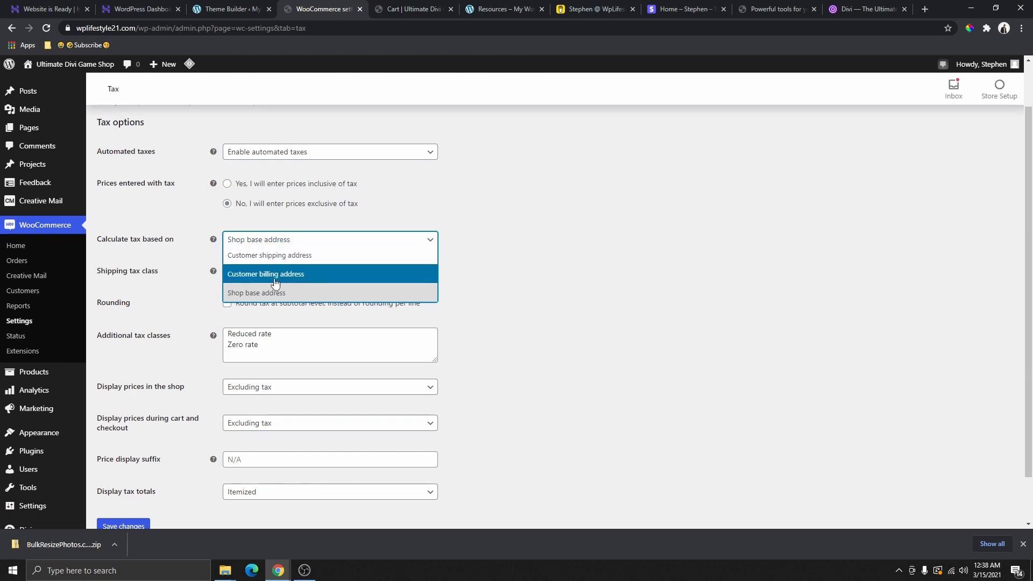
left_click(200, 262)
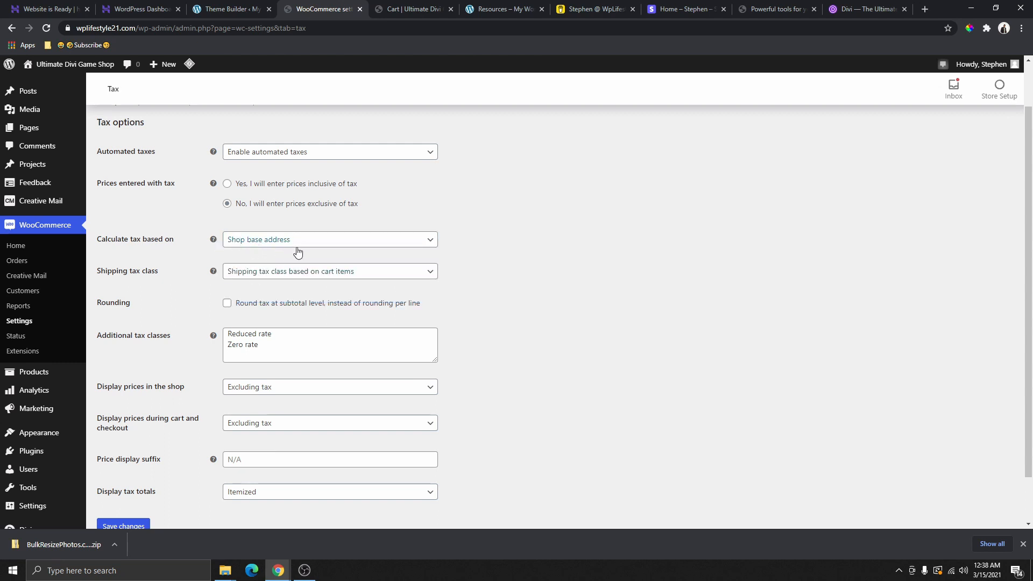
Set the shipping tax class to Standard and save the tax settings
left_click(291, 273)
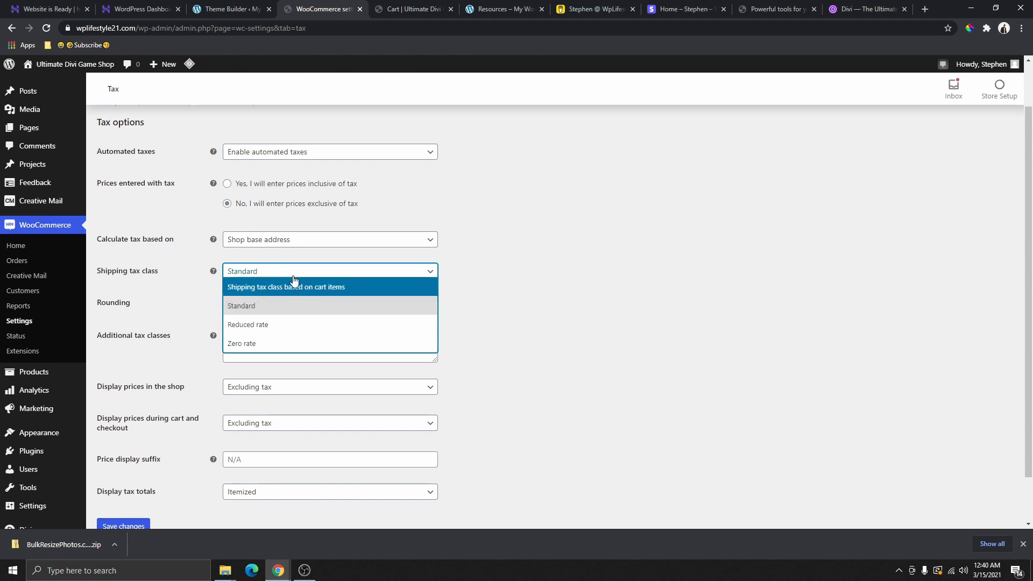
left_click(268, 314)
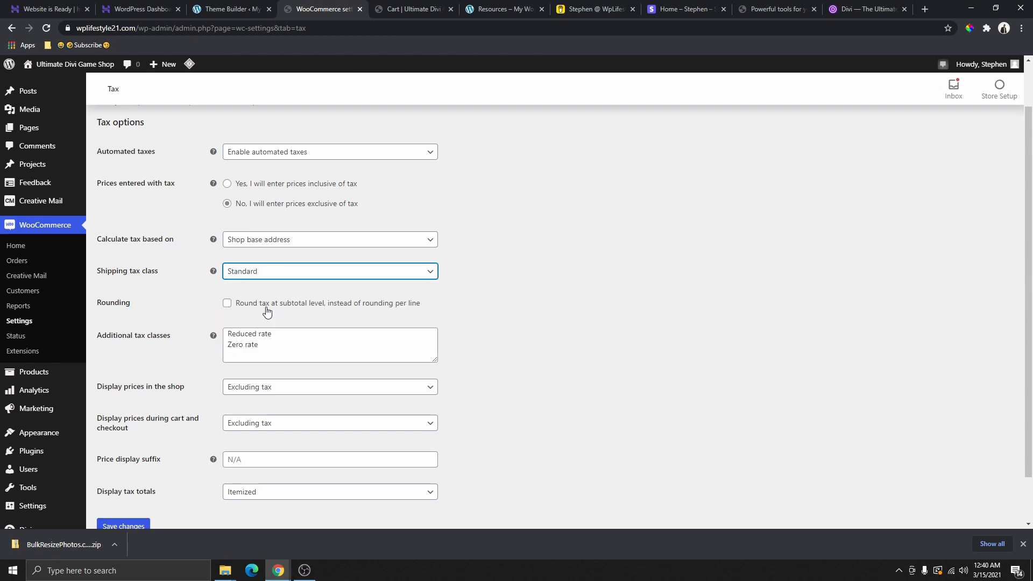
scroll(288, 284, "down", 1)
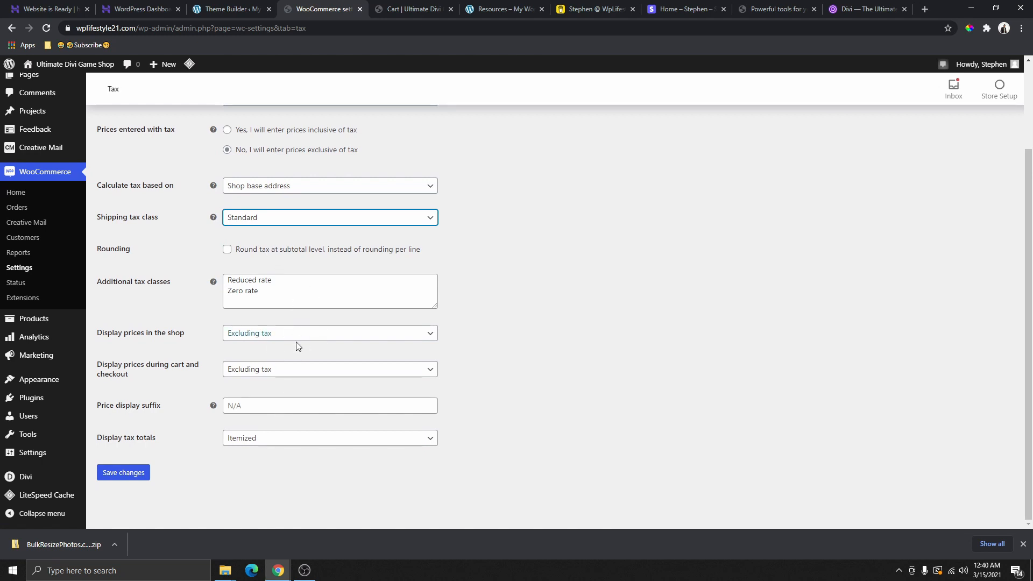
left_click(123, 473)
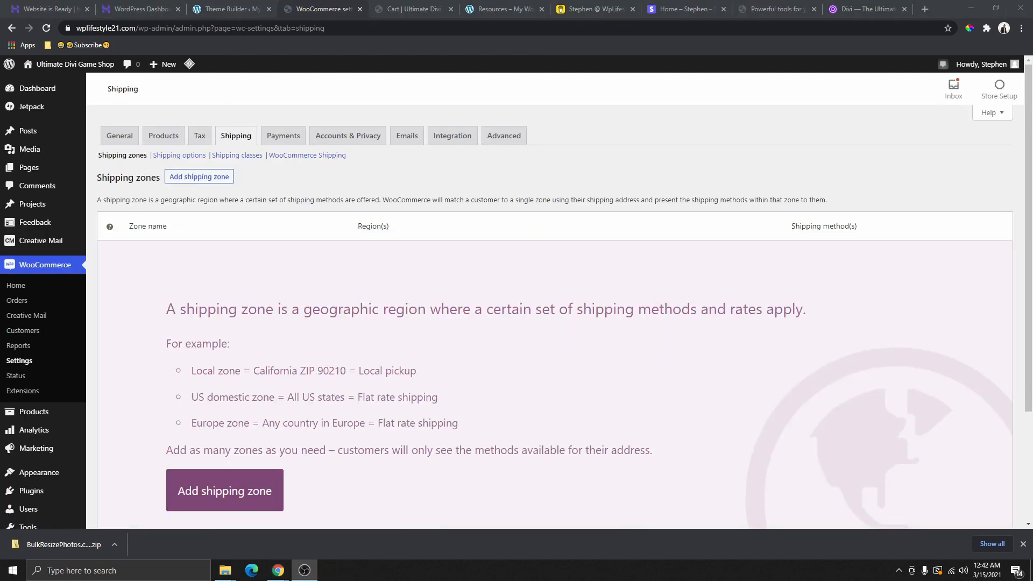
Add a new shipping zone in the store's shipping settings and name it Canada
left_click(231, 134)
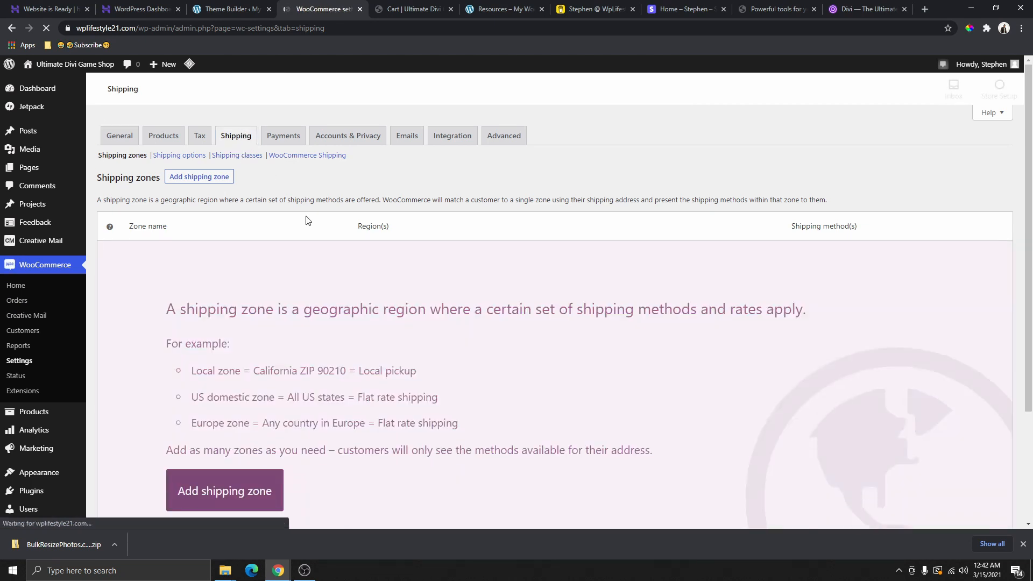
scroll(240, 302, "down", 3)
scroll(215, 247, "up", 2)
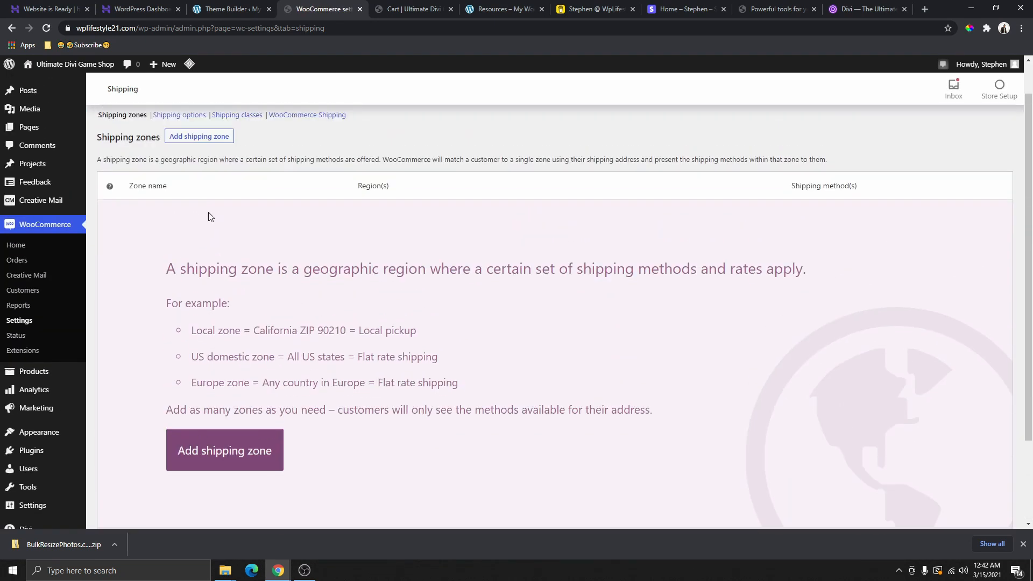
scroll(417, 242, "down", 2)
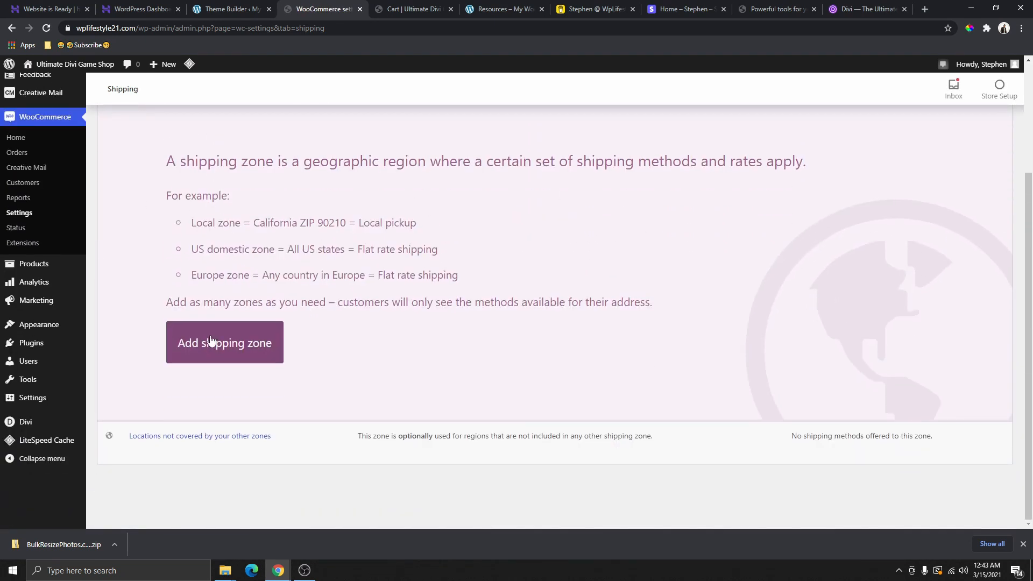
left_click(220, 342)
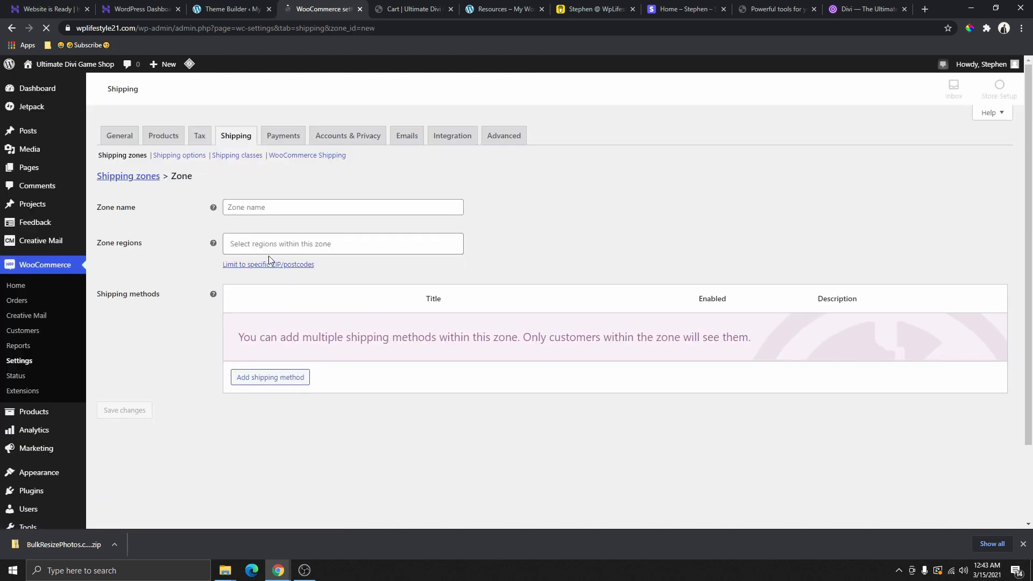
left_click(268, 208)
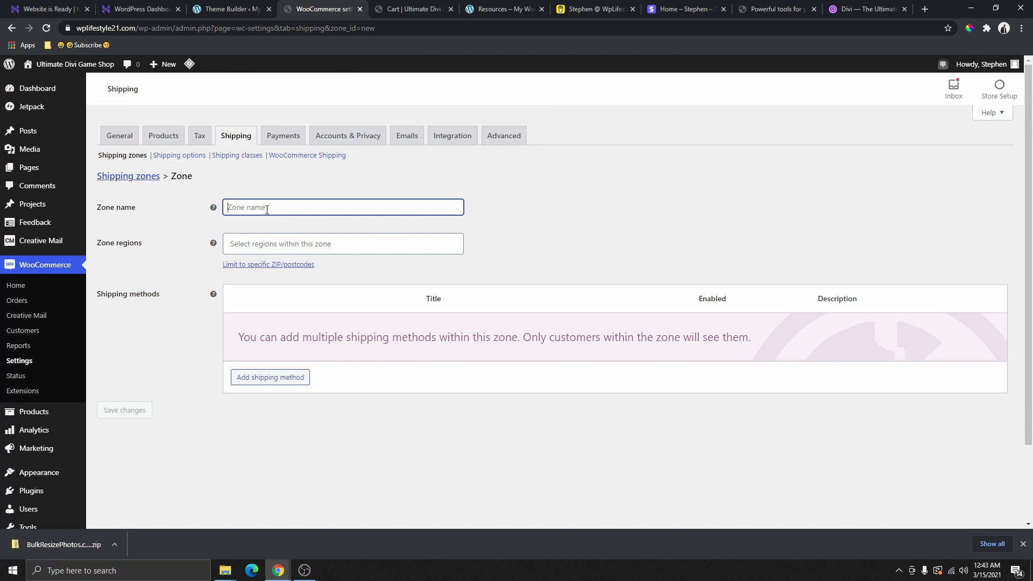
type("Canada")
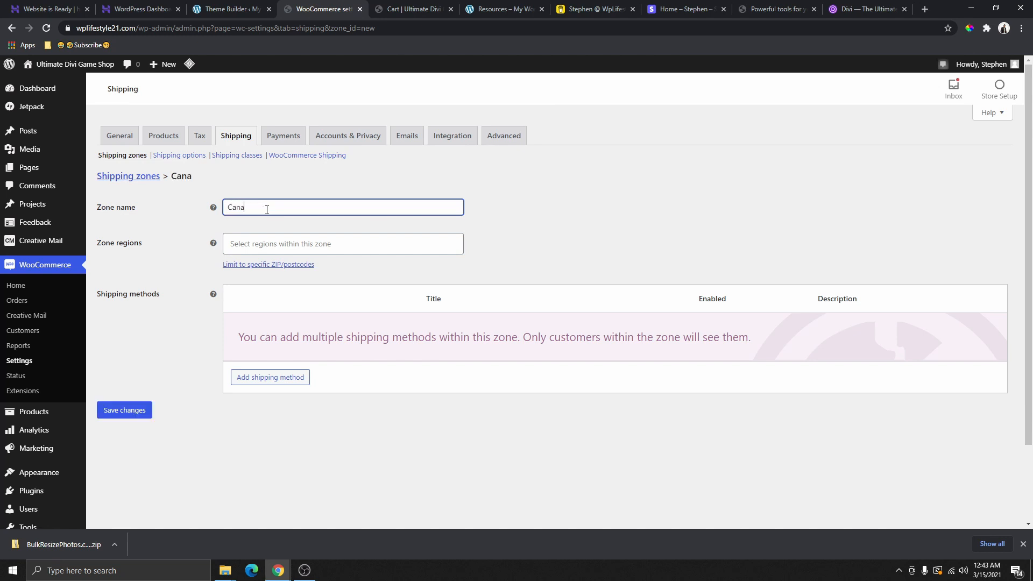
Find Canada among the zone regions and assign the whole country to the zone
left_click(281, 245)
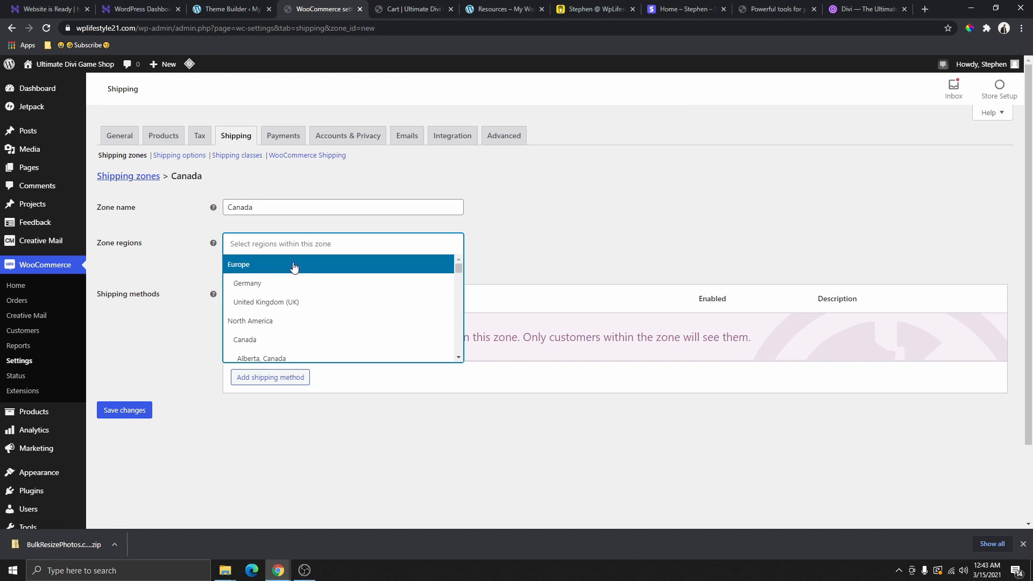
left_click(286, 245)
left_click(285, 245)
type("ca")
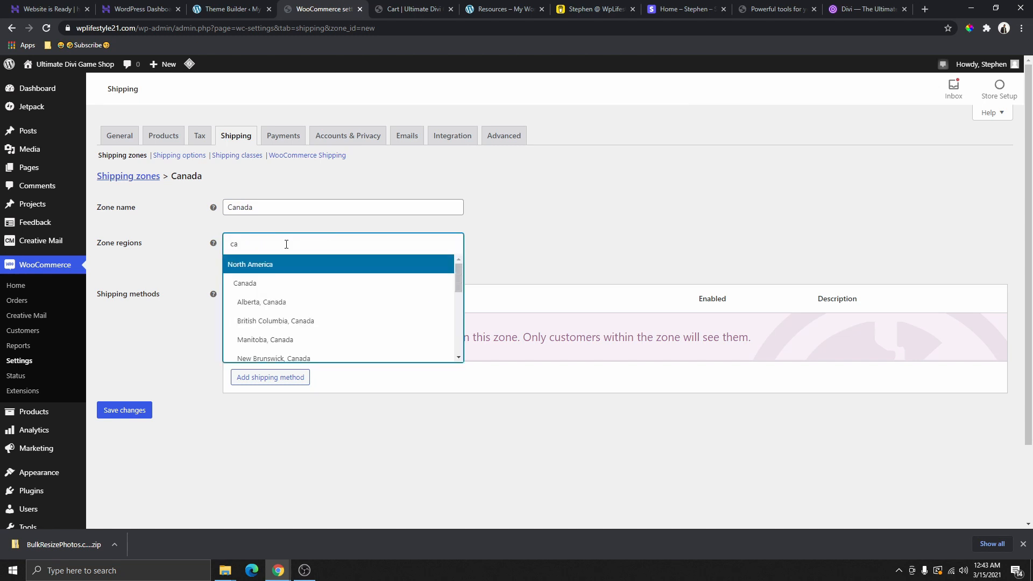
type("nada")
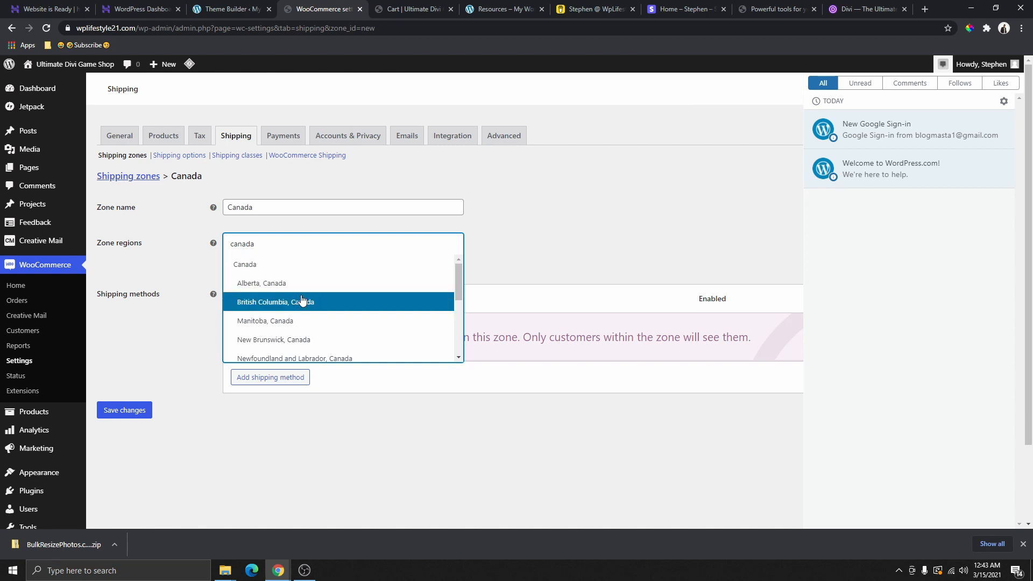
scroll(301, 300, "down", 2)
scroll(307, 282, "up", 2)
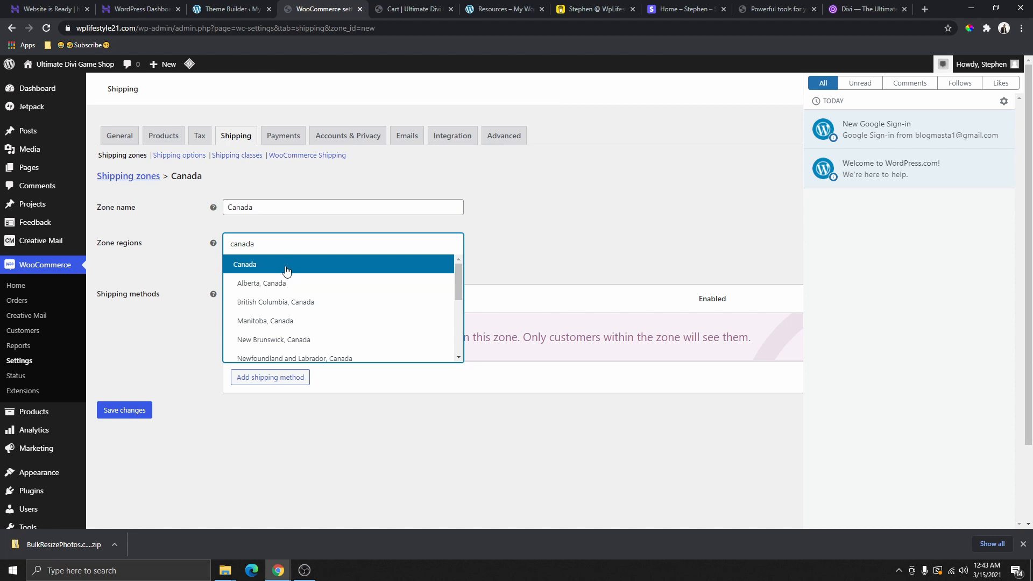
scroll(304, 323, "down", 3)
scroll(308, 342, "up", 3)
left_click(268, 269)
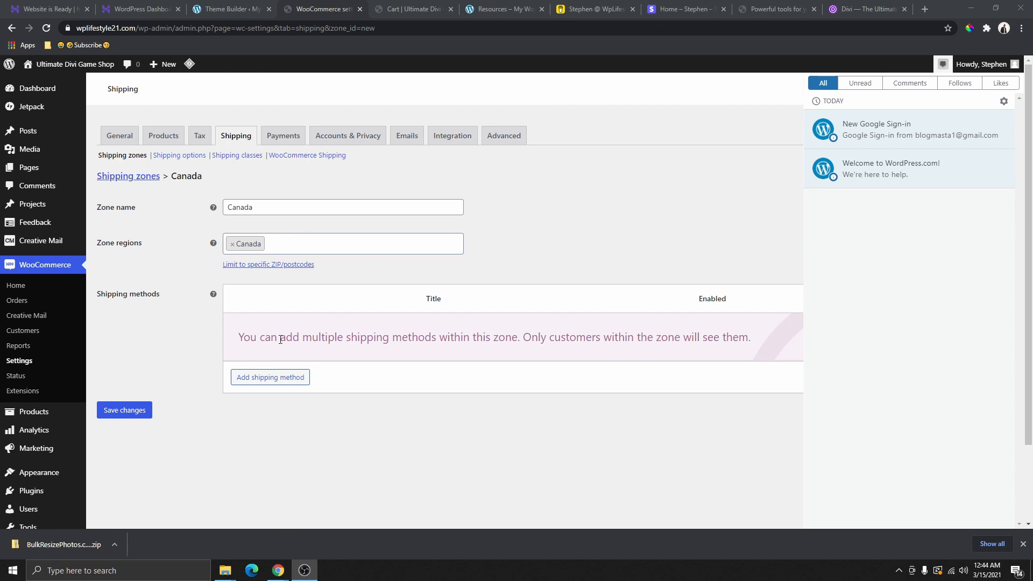
Add a Flat rate shipping method to the Canada zone
left_click(276, 378)
left_click(524, 298)
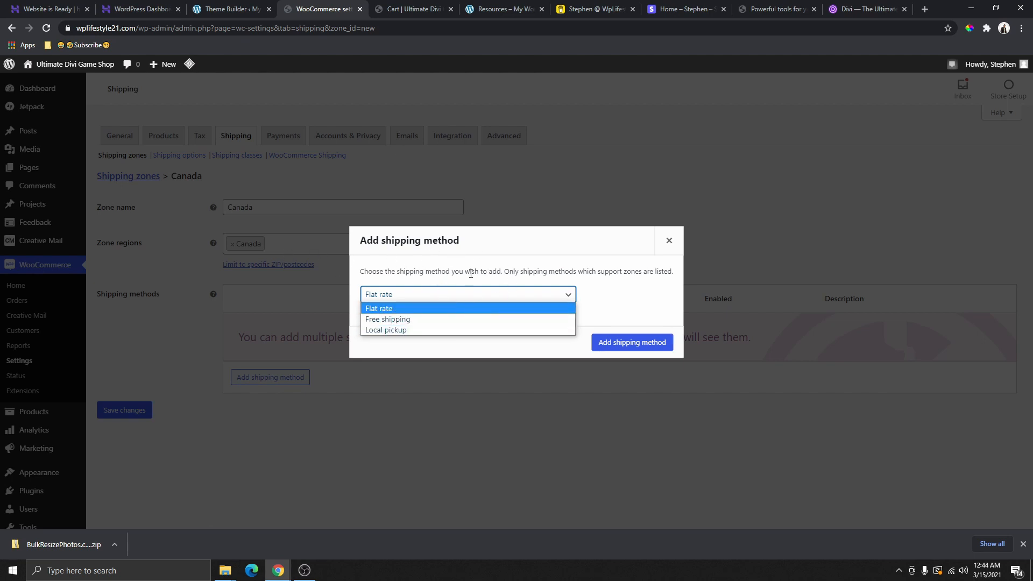
left_click(393, 309)
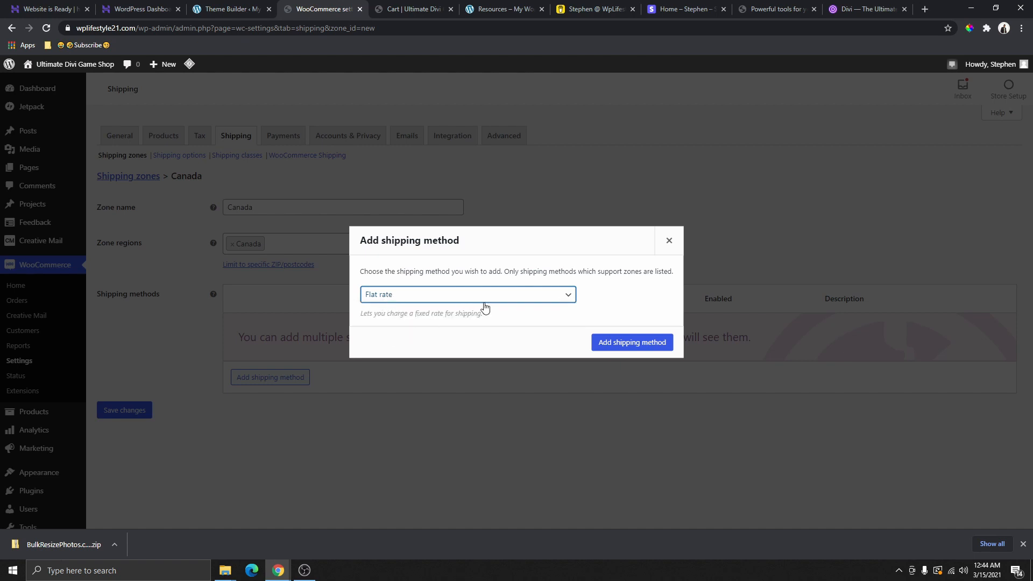
left_click(632, 342)
Set the Flat rate method's tax status to None and its cost to 10, and save its settings
mouse_move(266, 342)
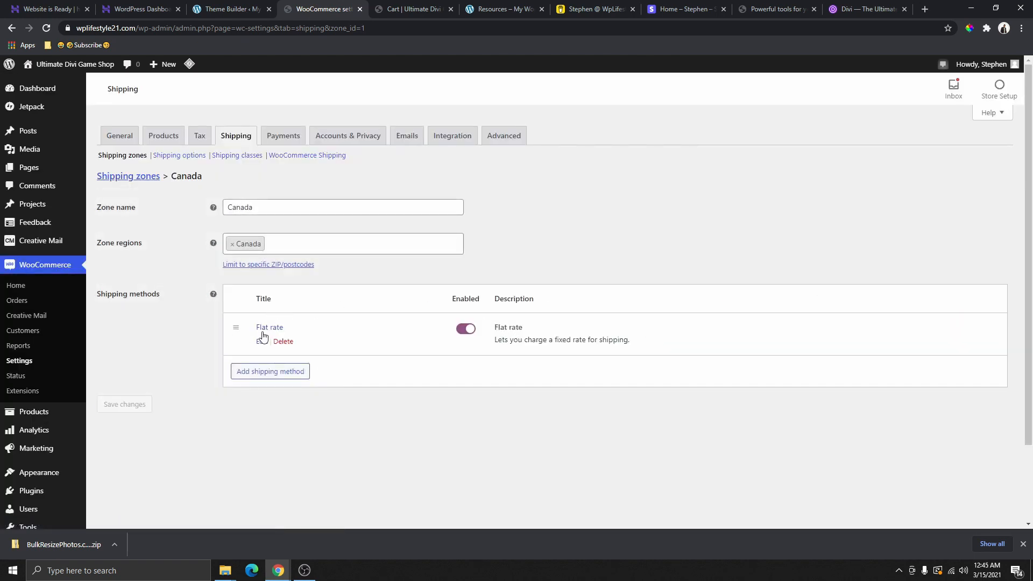
left_click(262, 344)
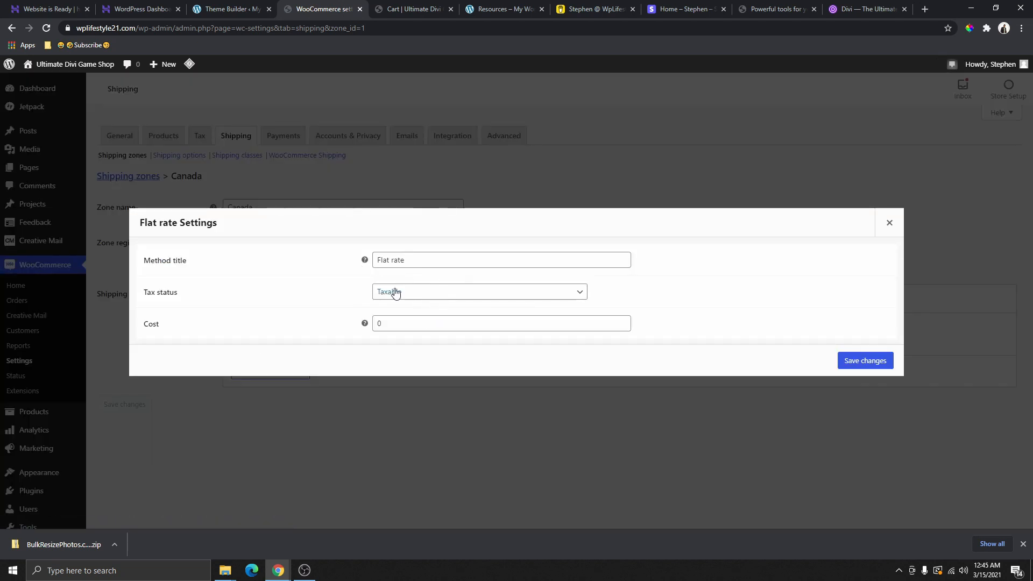
left_click(434, 293)
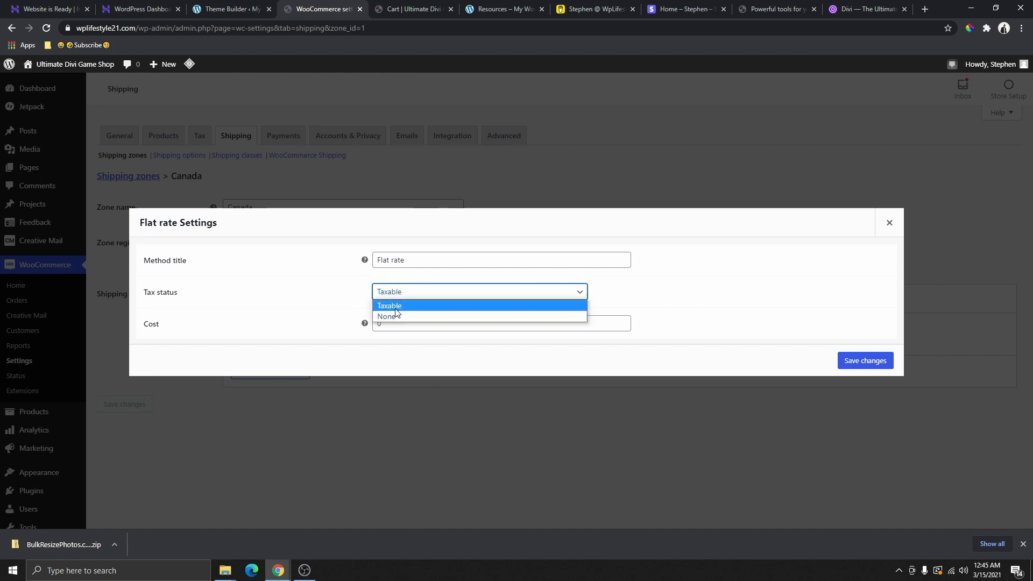
left_click(408, 317)
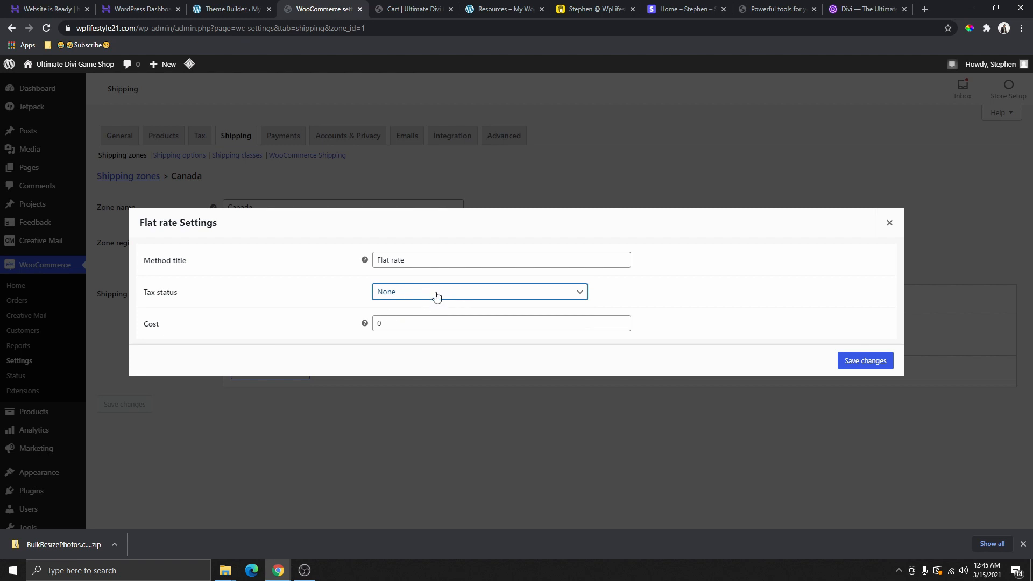
left_click_drag(397, 325, 377, 324)
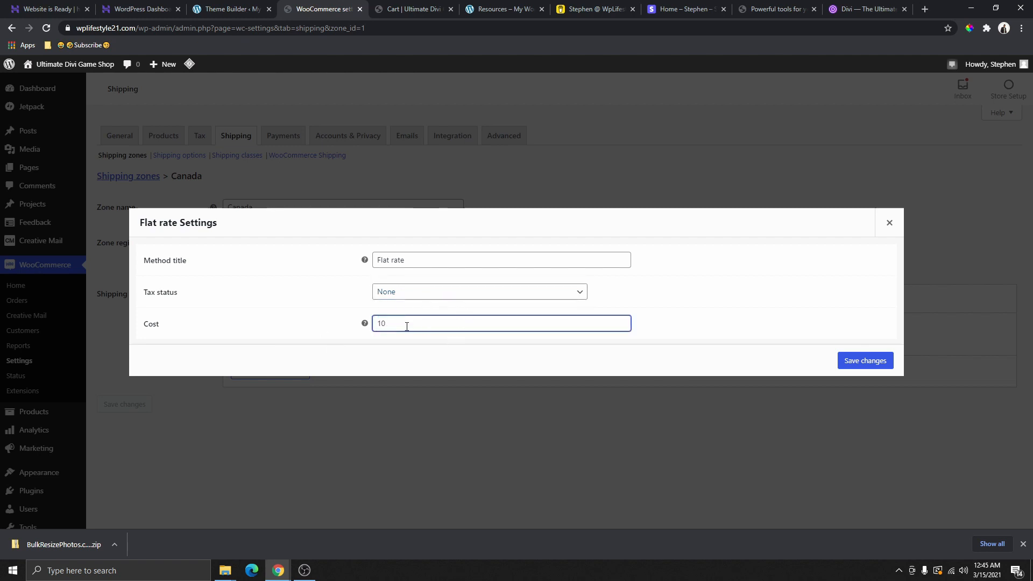
left_click(865, 361)
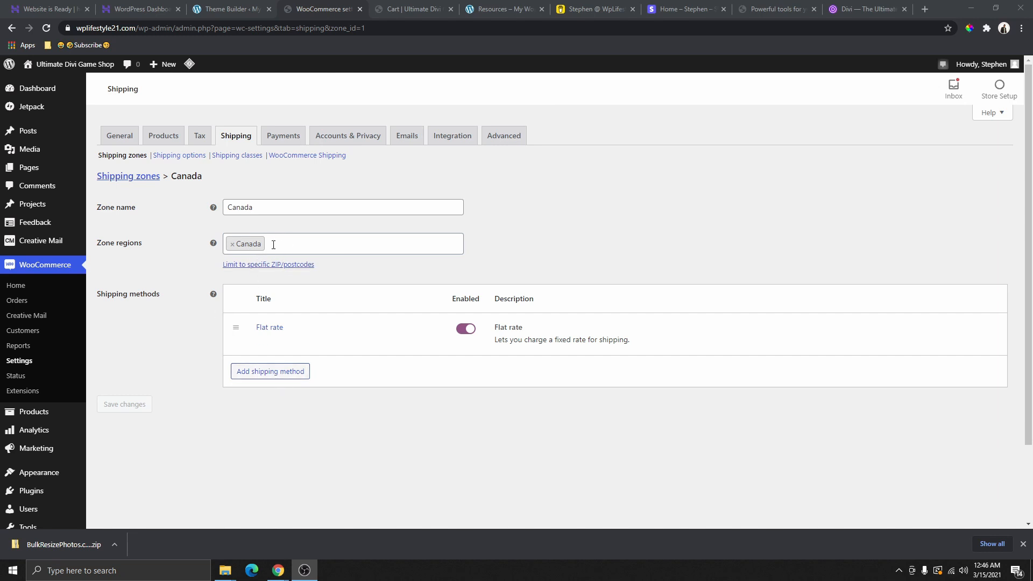
Add a Free shipping method to the Canada zone
left_click(284, 372)
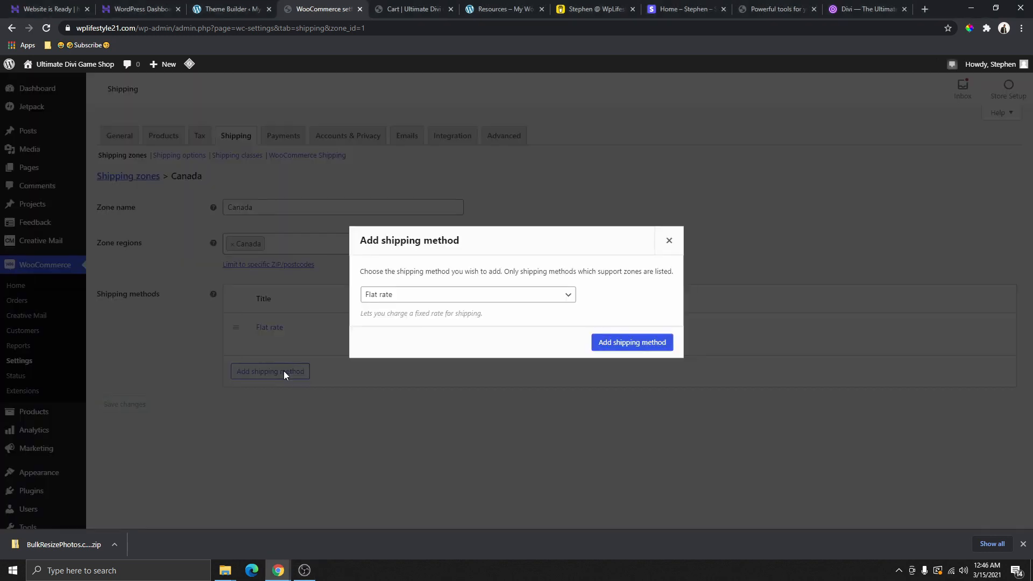
left_click(471, 294)
left_click(408, 320)
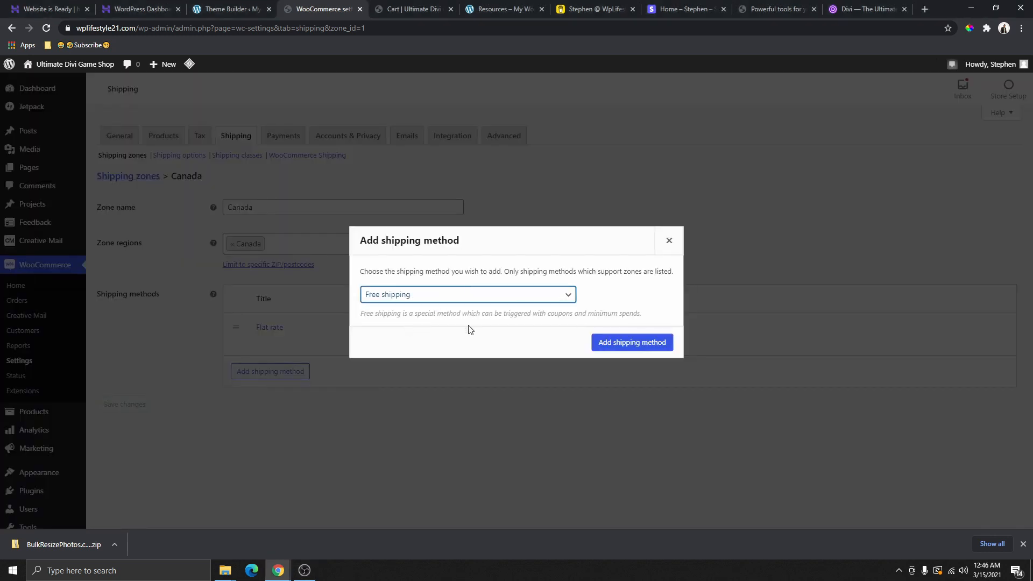
left_click(642, 347)
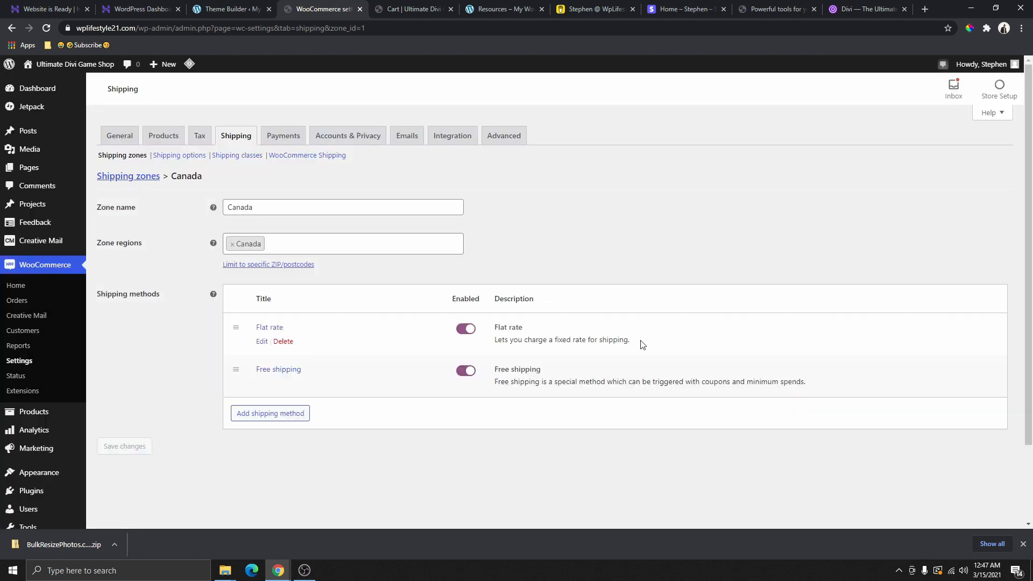
Make Free shipping require a minimum order amount of 100 and apply the minimum order rule before coupon discount
left_click(262, 383)
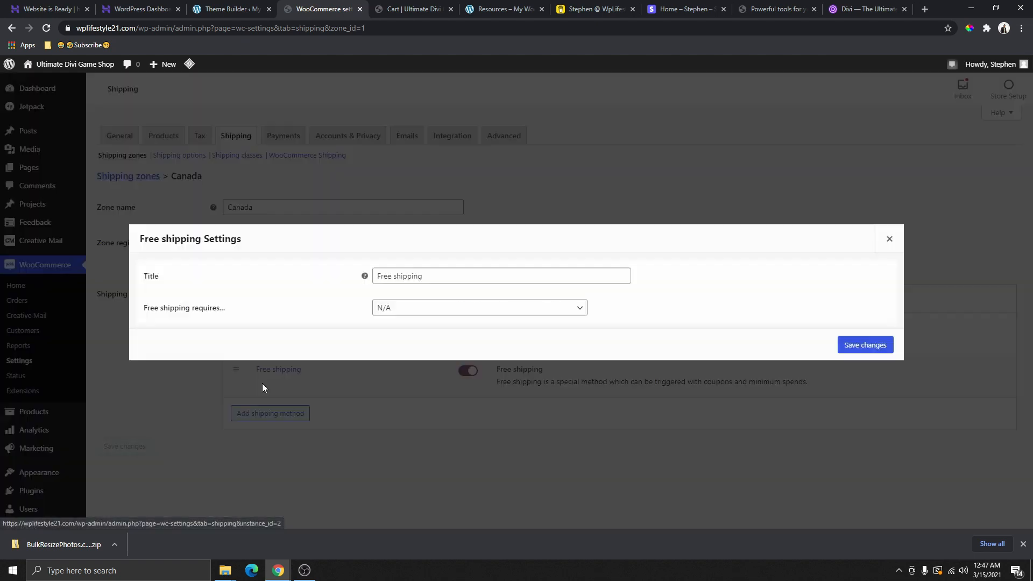
left_click(430, 270)
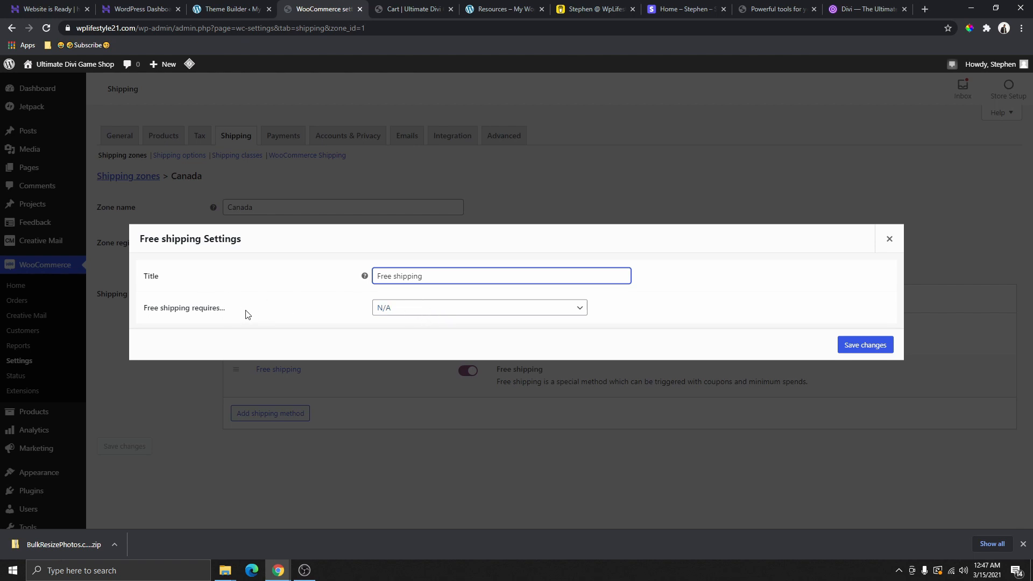
left_click(421, 312)
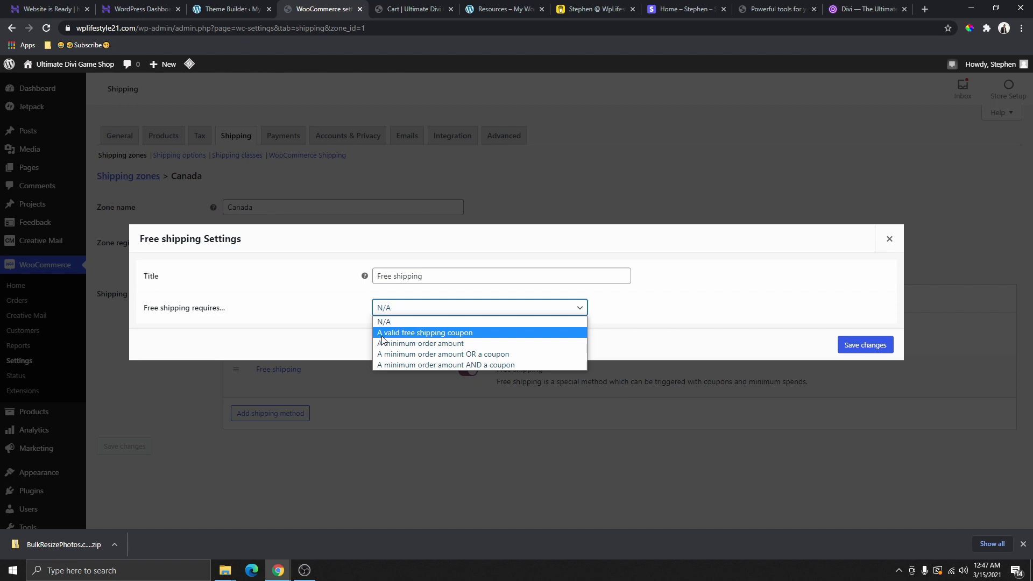
left_click(440, 344)
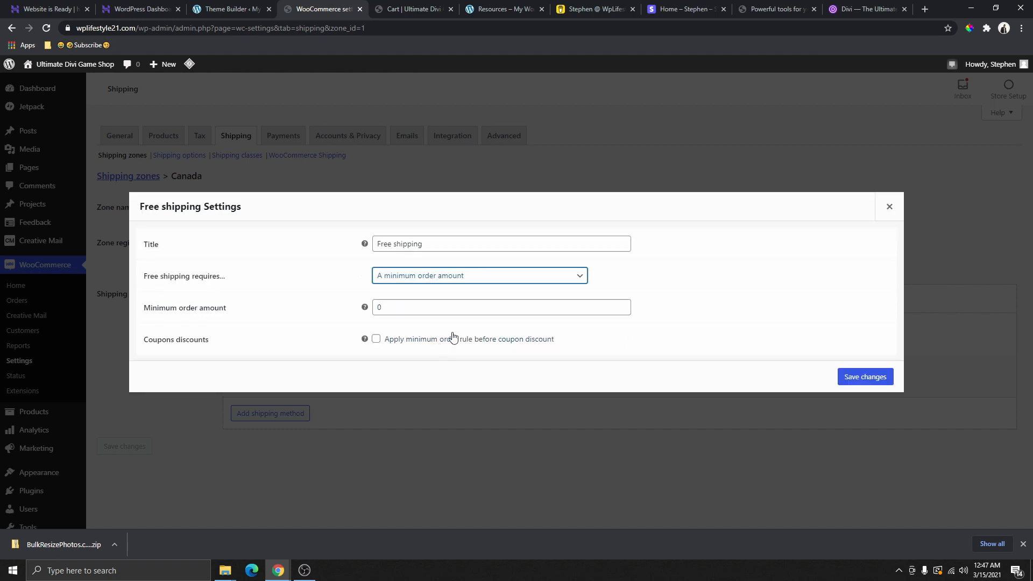
left_click_drag(398, 307, 375, 320)
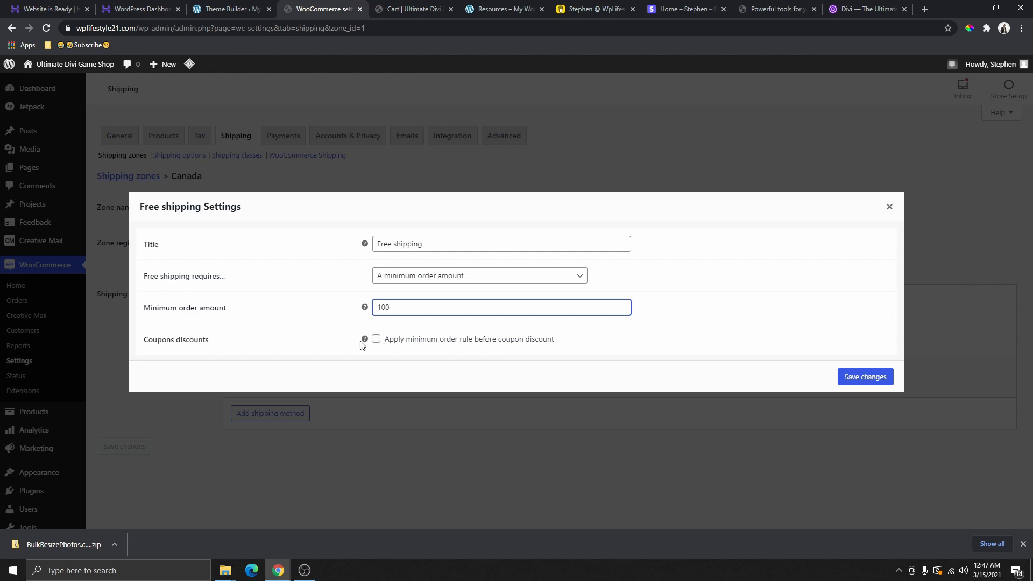
left_click(376, 339)
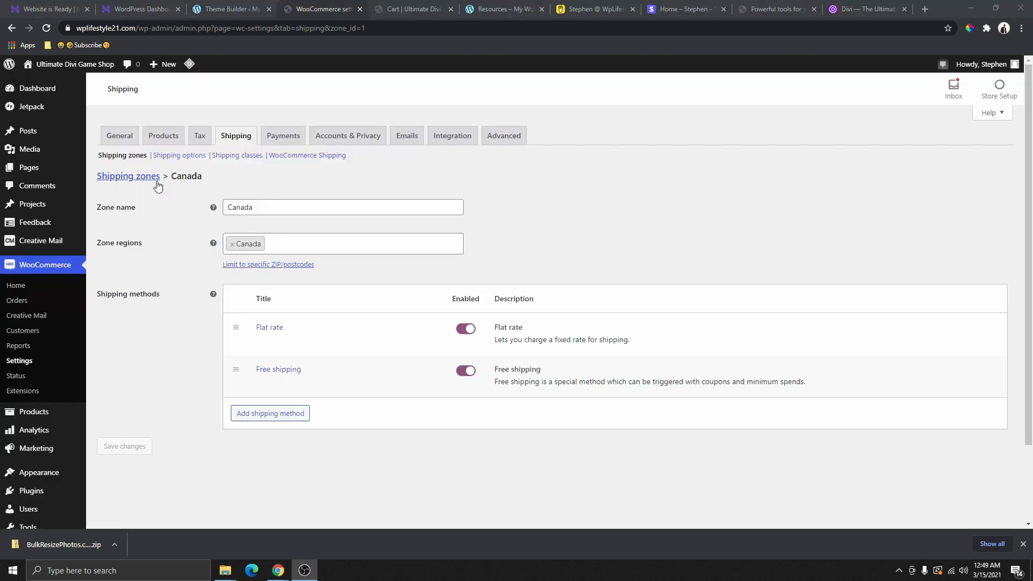
Create a new shipping zone named USA covering the region United States (US)
left_click(123, 181)
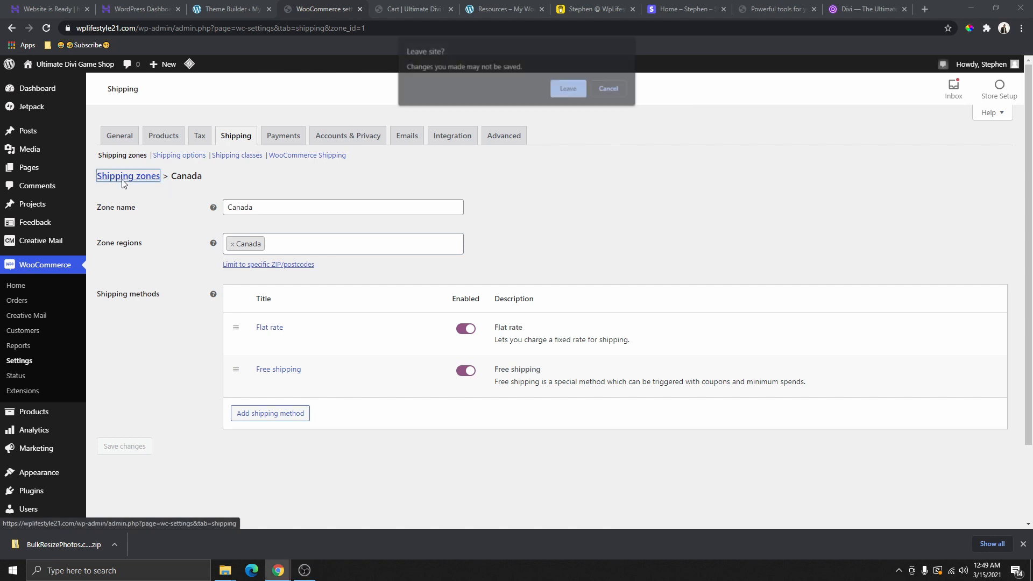
left_click(571, 87)
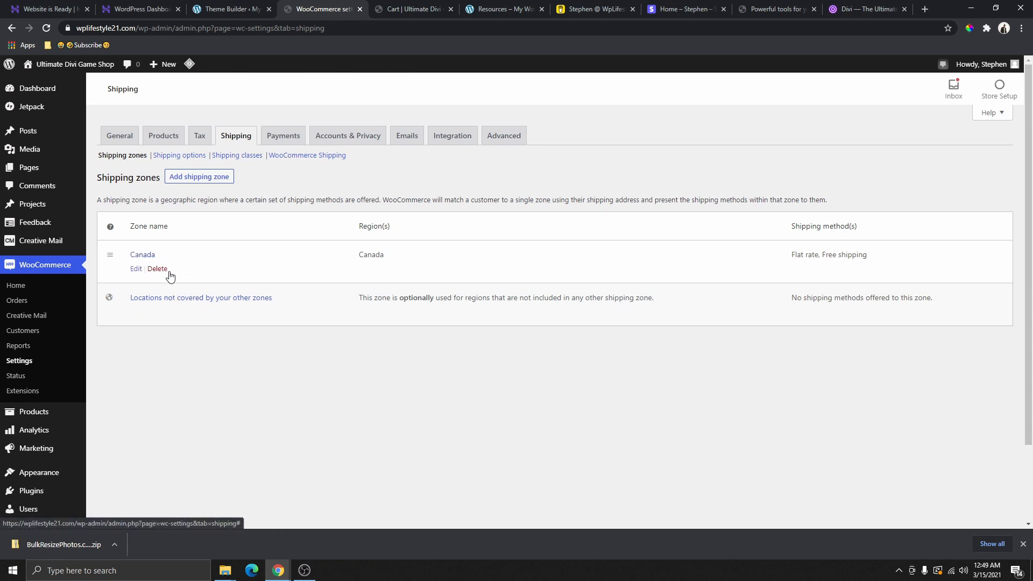
left_click(191, 176)
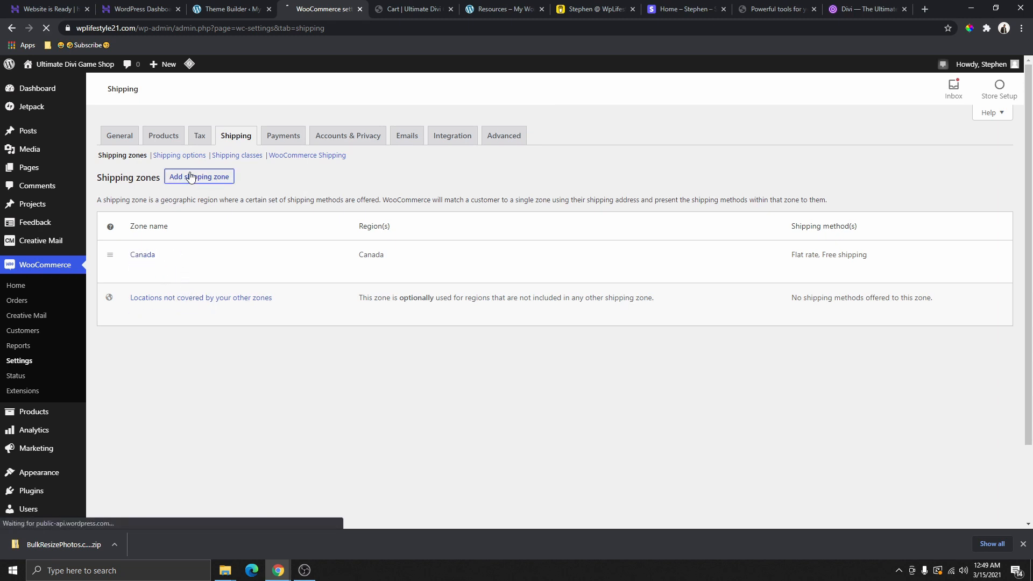
left_click(286, 208)
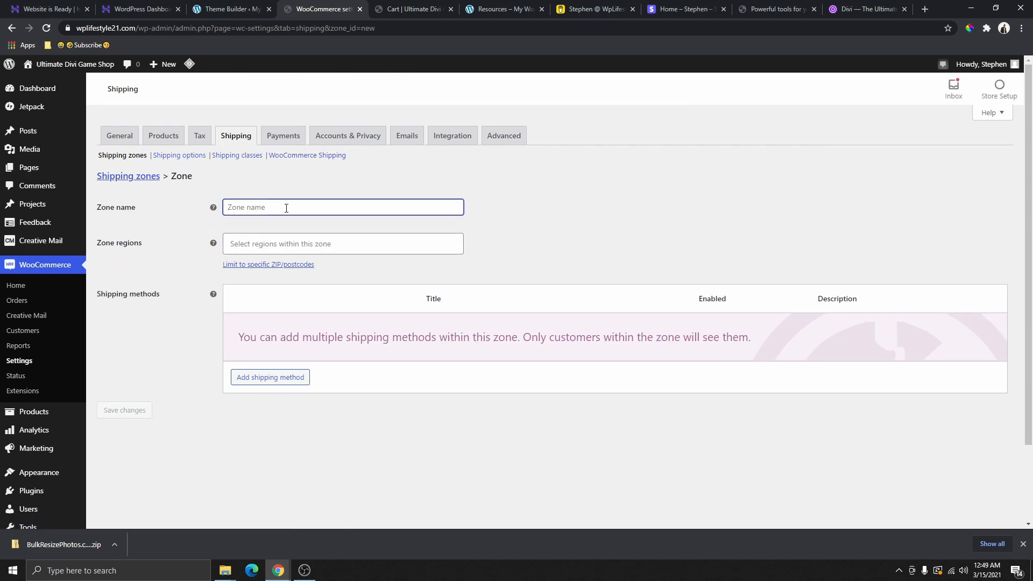
type("uni")
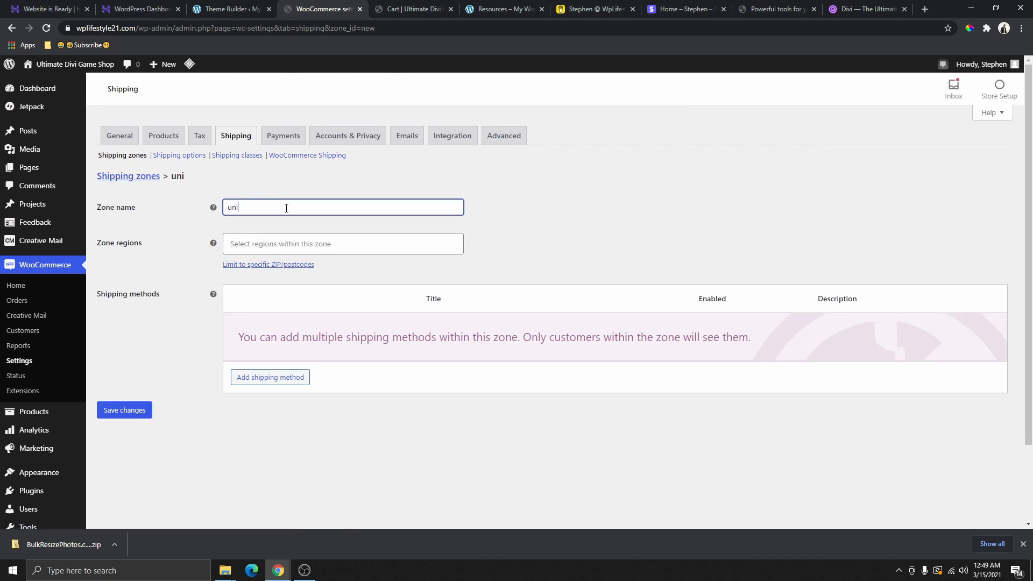
key("BackSpace")
key("BackSpace")
key("BackSpace")
type("U")
left_click(292, 243)
type("Uni")
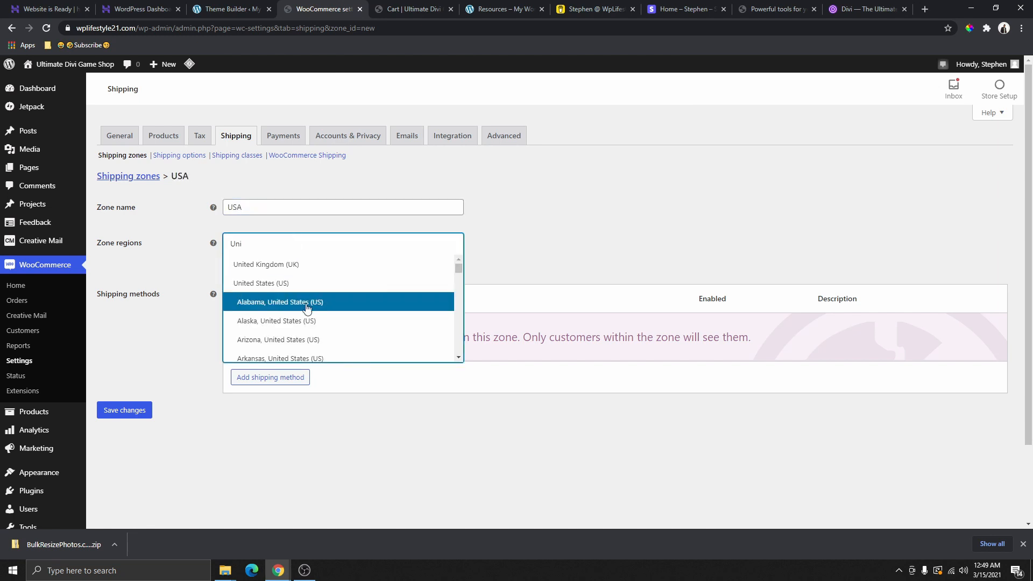
left_click(289, 284)
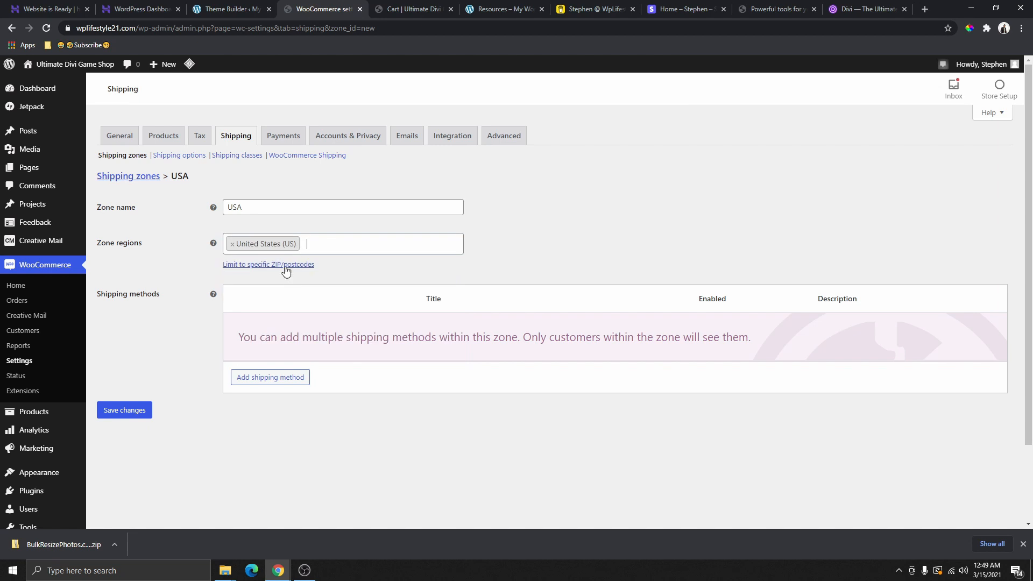
Add a Flat rate shipping method to the USA zone with tax status None and cost 25, and save its settings
left_click(284, 380)
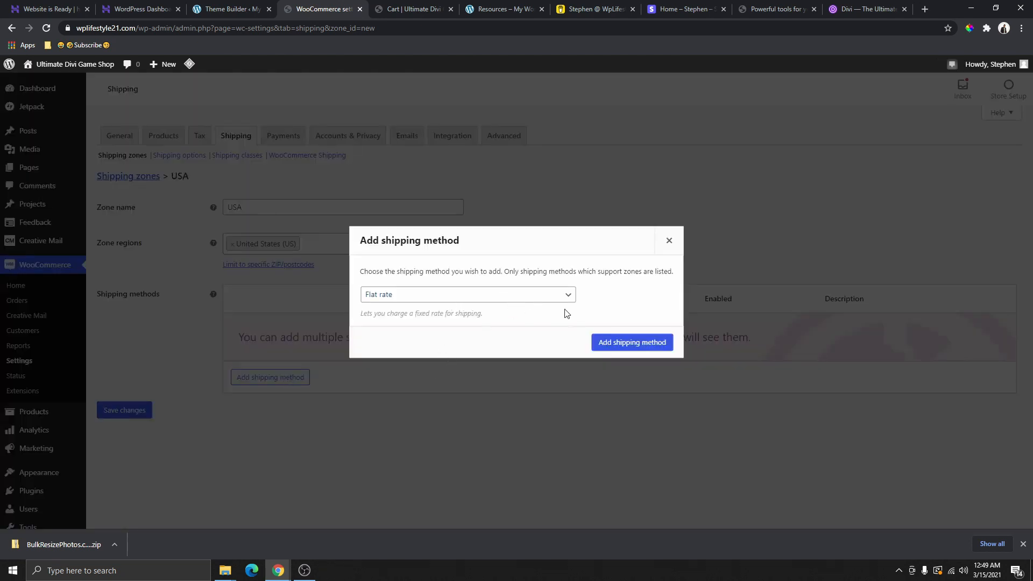
left_click(634, 344)
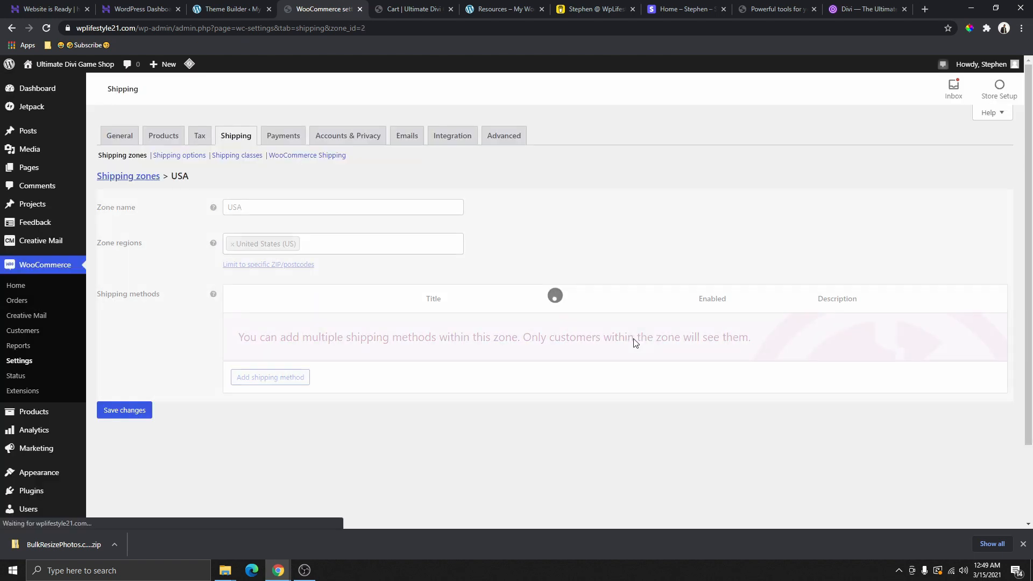
left_click(263, 343)
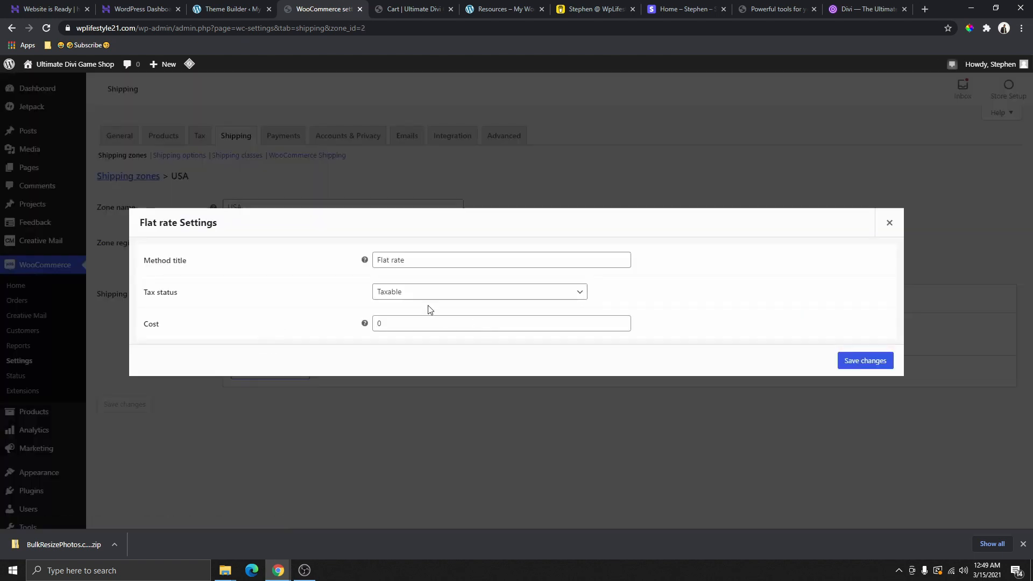
left_click(464, 295)
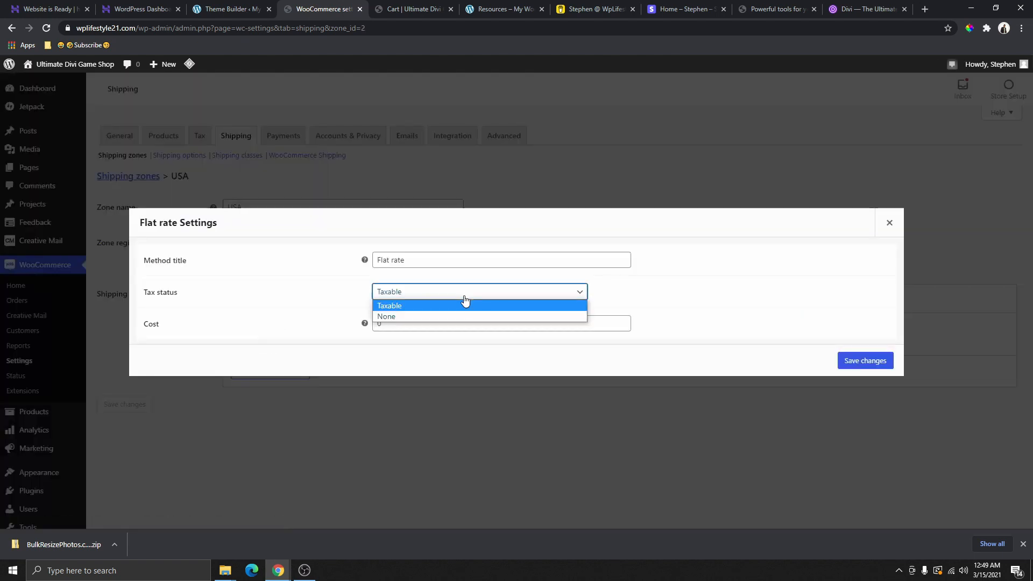
left_click(425, 315)
left_click_drag(411, 323, 375, 330)
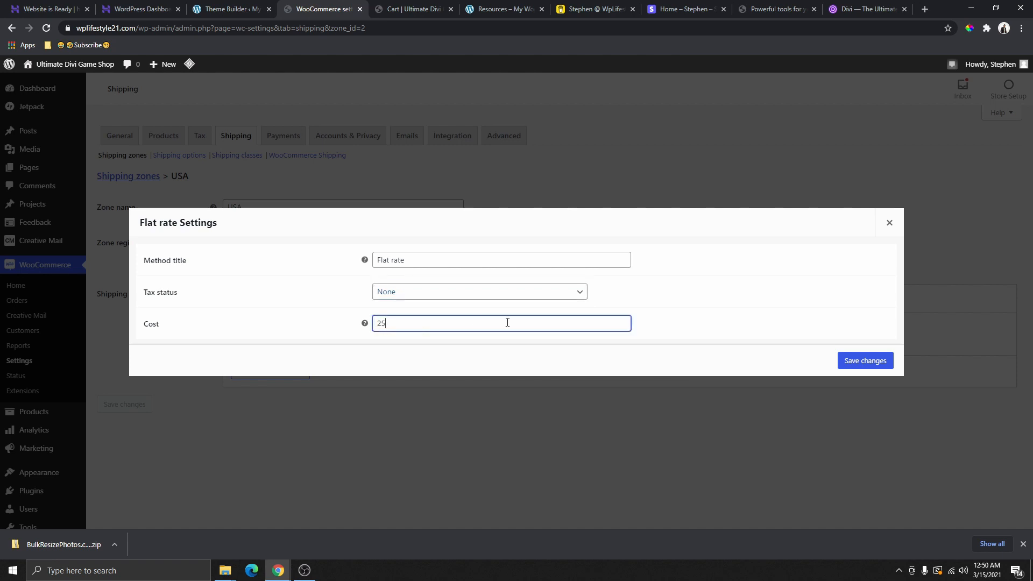
left_click(858, 360)
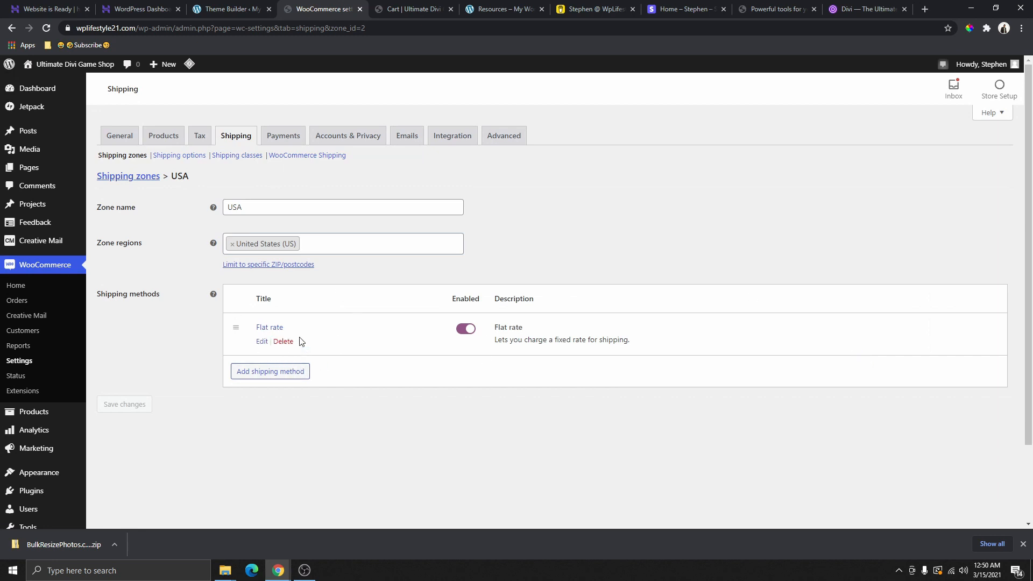
Create another shipping zone named BC covering the region British Columbia, Canada
left_click(112, 179)
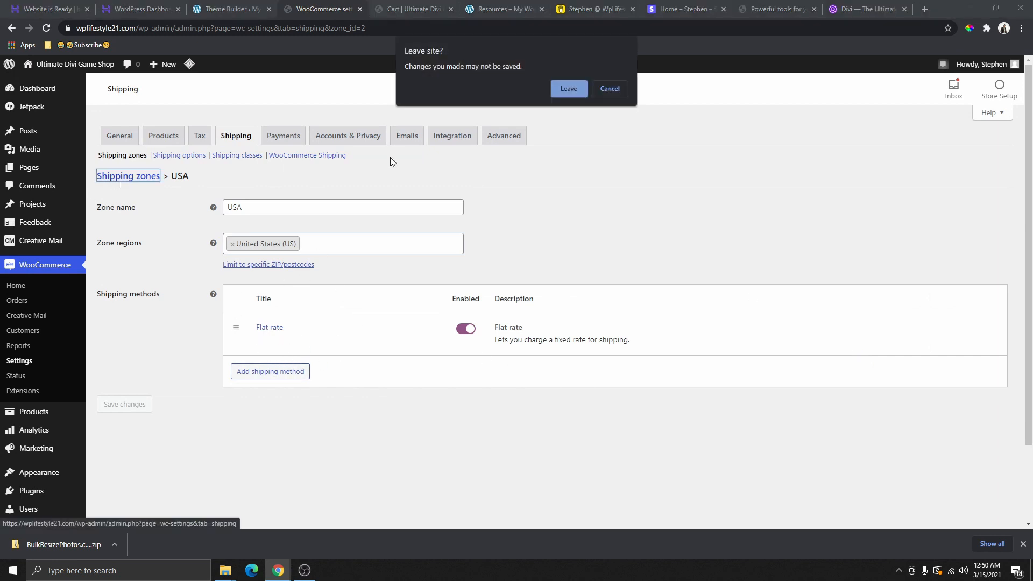
left_click(569, 89)
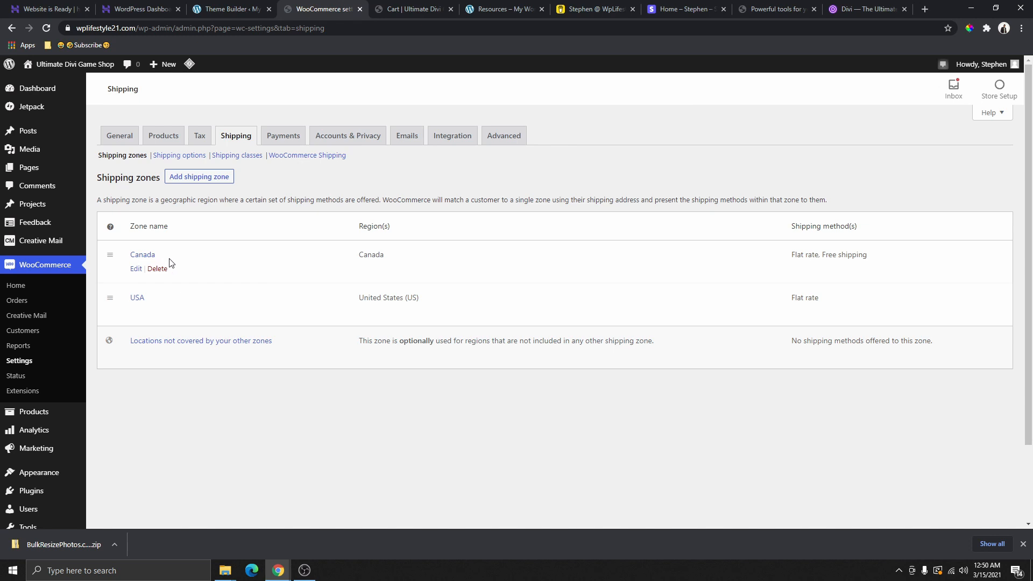
left_click(202, 177)
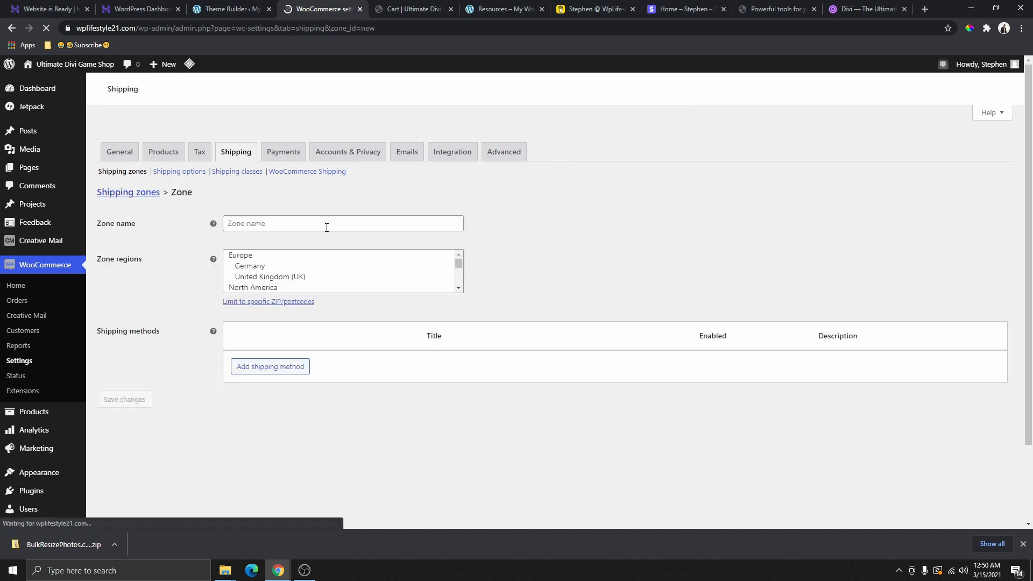
left_click(273, 209)
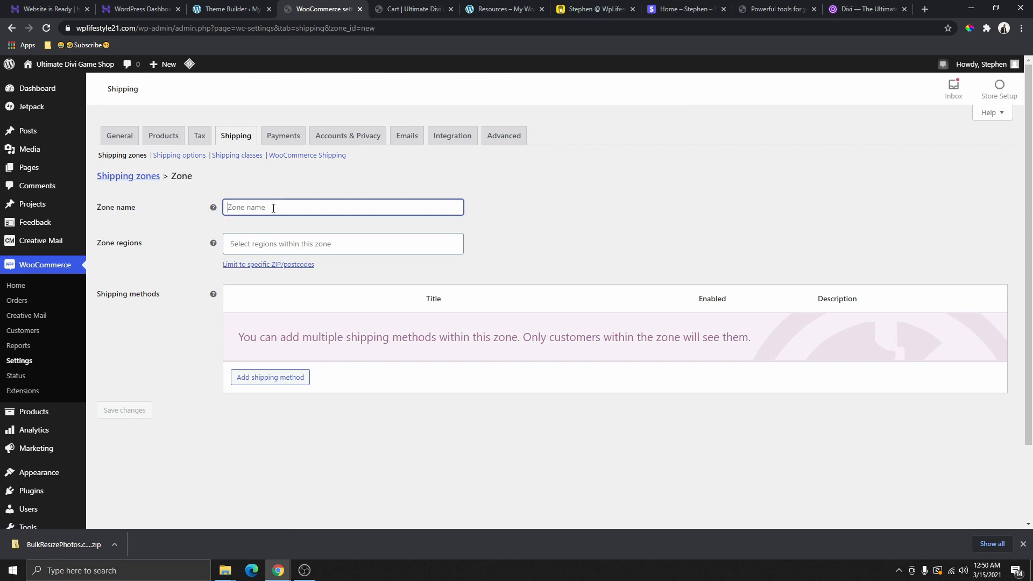
type("BC")
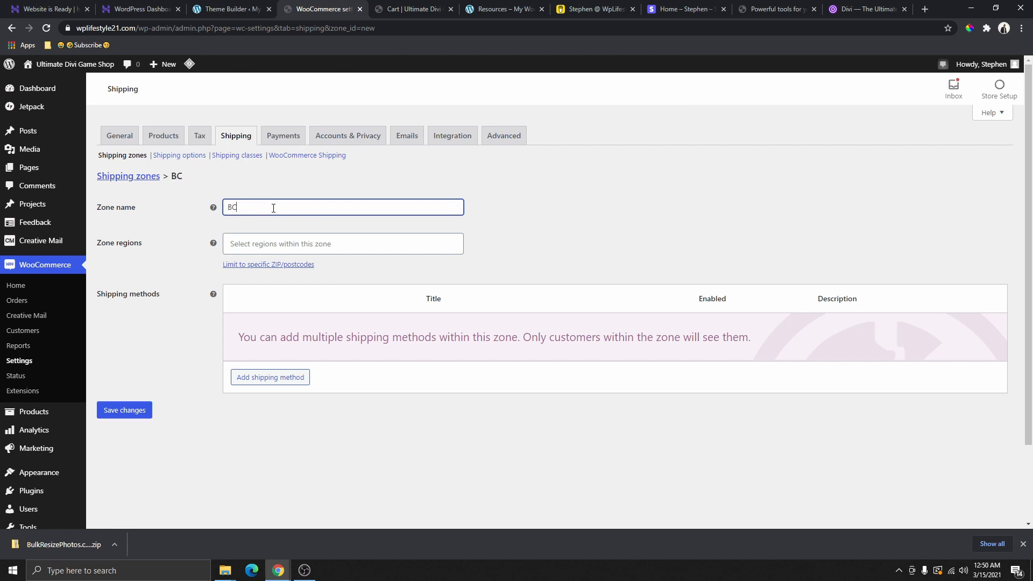
left_click(293, 236)
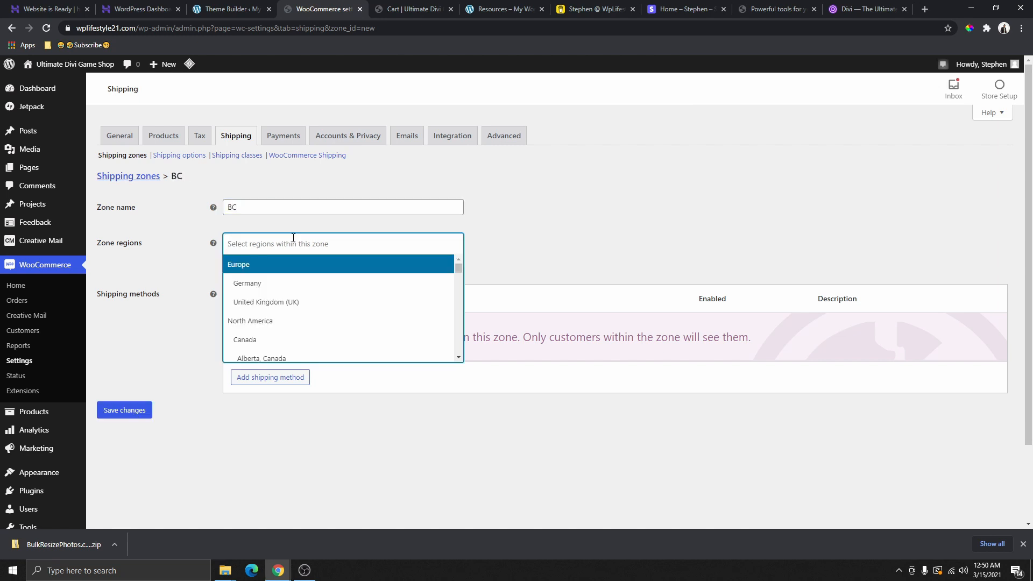
type("Canada")
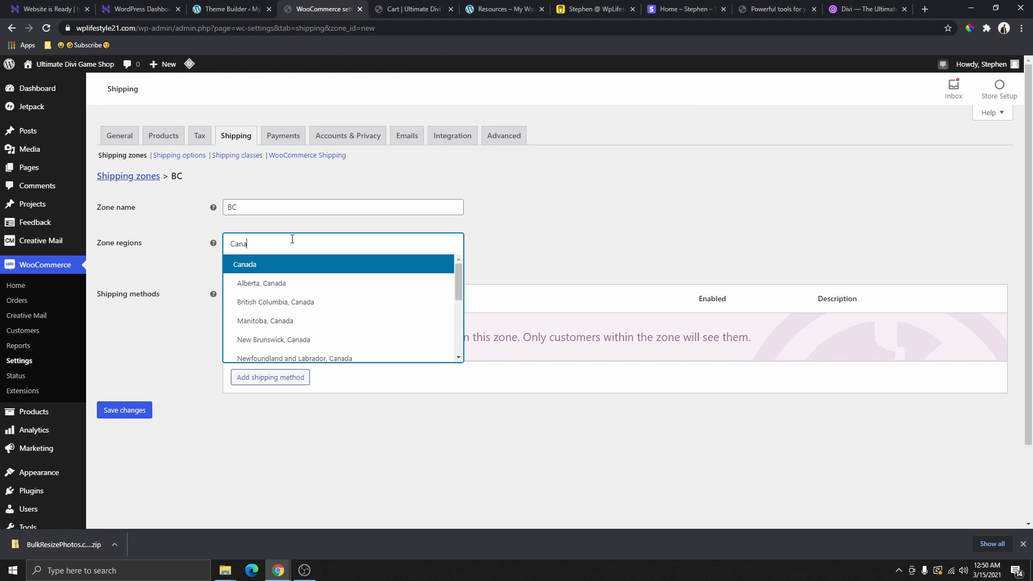
left_click(276, 305)
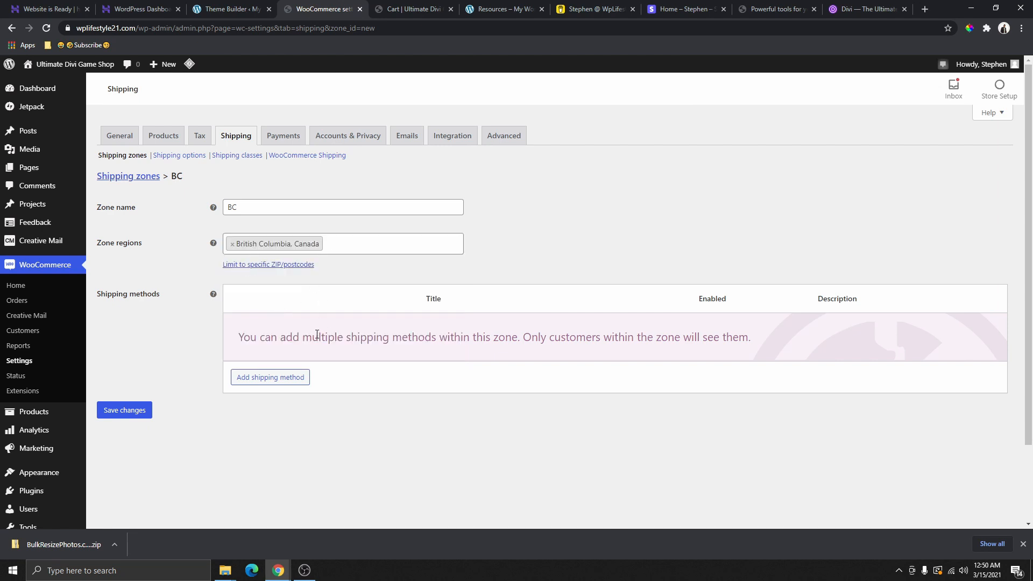
Add a Free shipping method to the BC zone
left_click(272, 379)
left_click(504, 297)
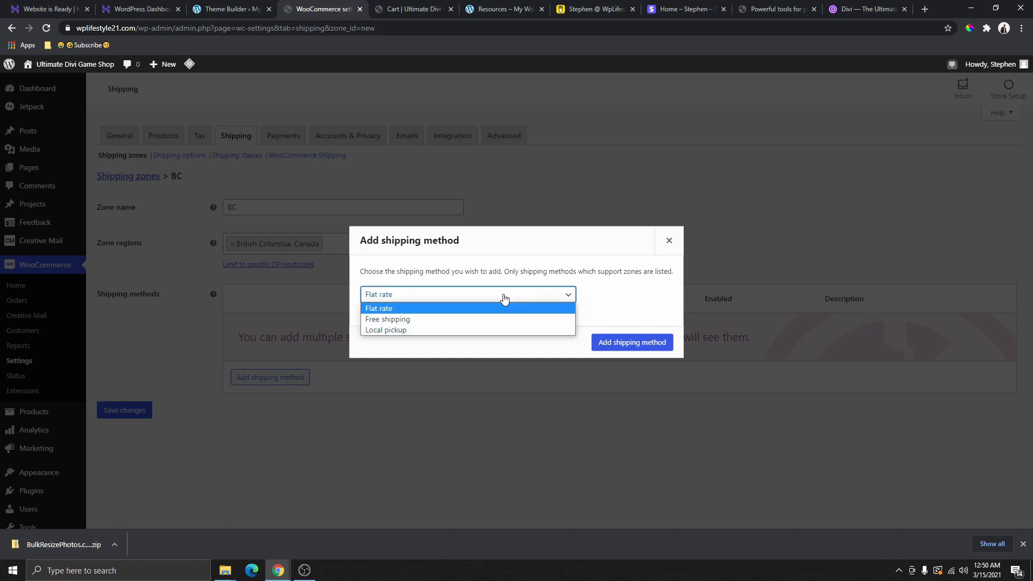
left_click(416, 318)
left_click(619, 343)
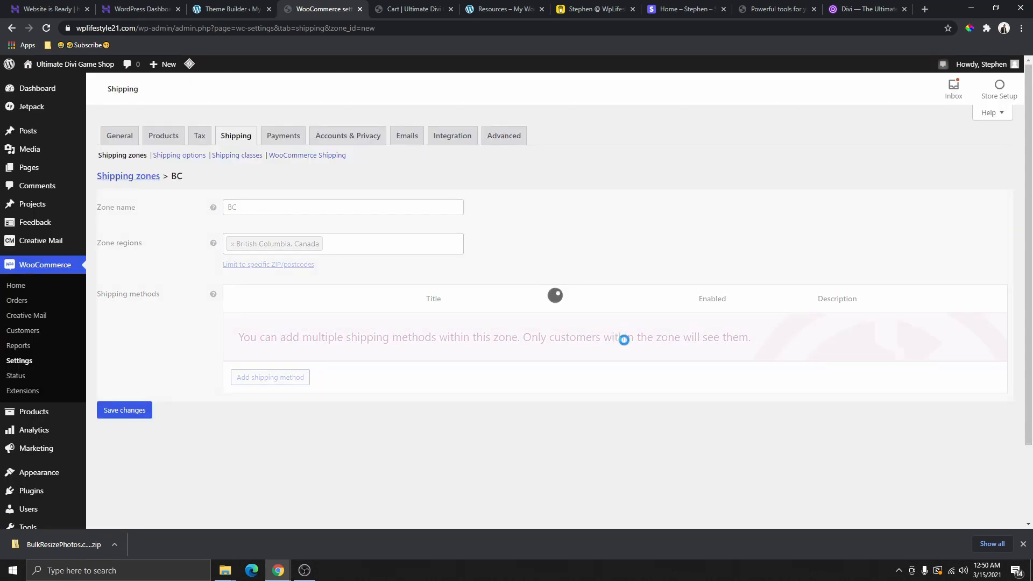
Save the BC zone's Free shipping method with its requirement kept at N/A, and return to the shipping zones list
left_click(262, 342)
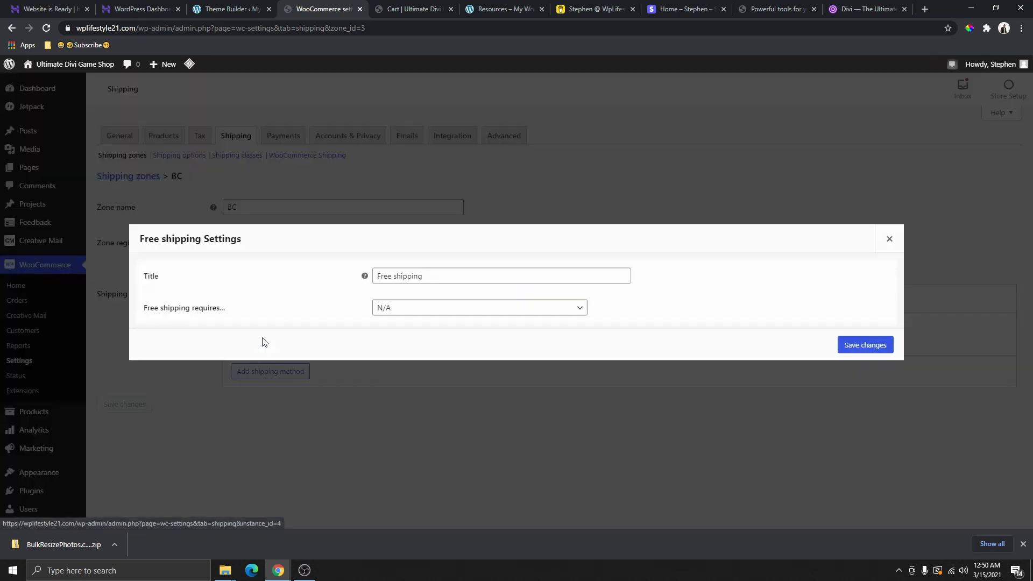
left_click(445, 310)
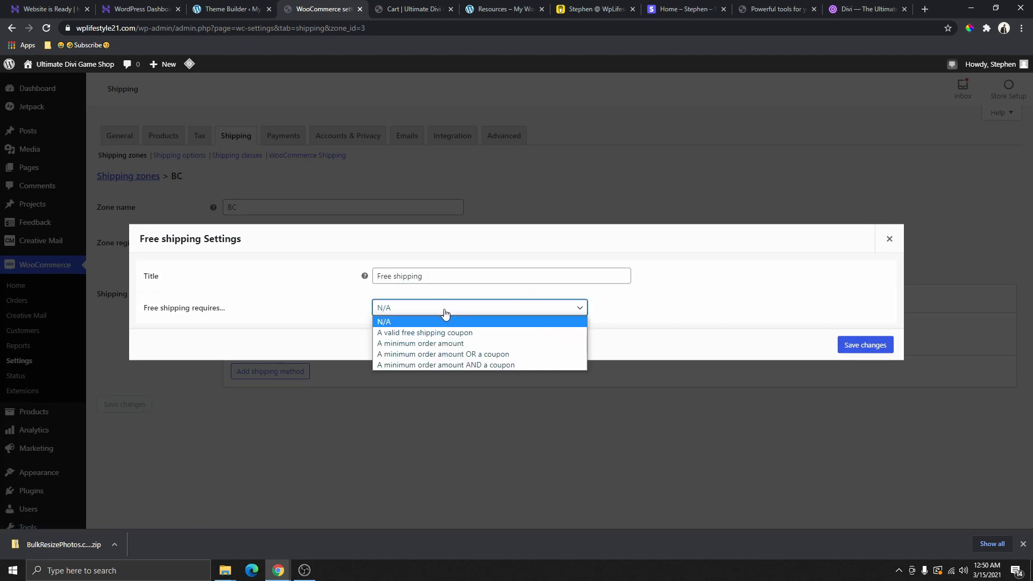
left_click(358, 322)
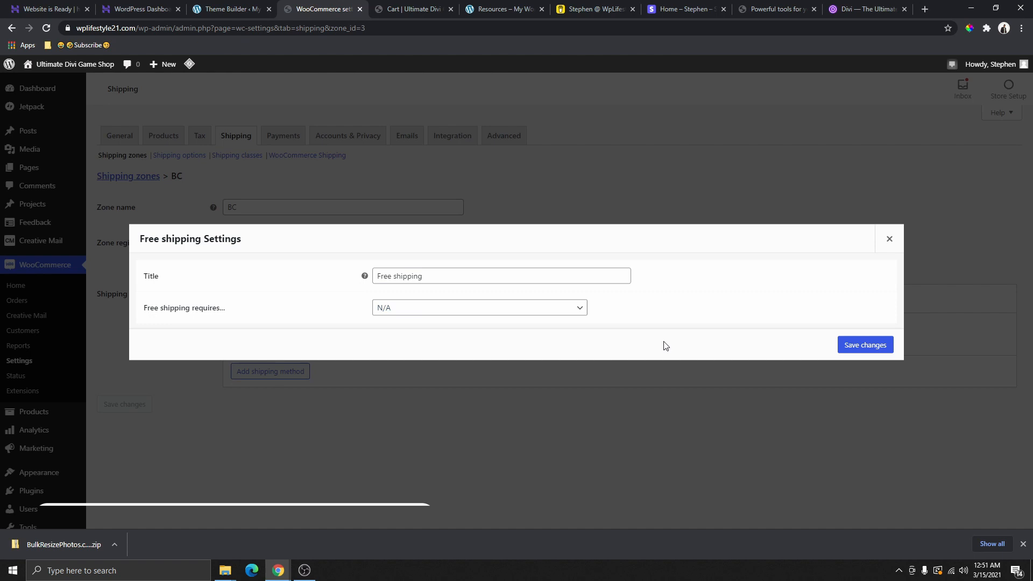
left_click(863, 346)
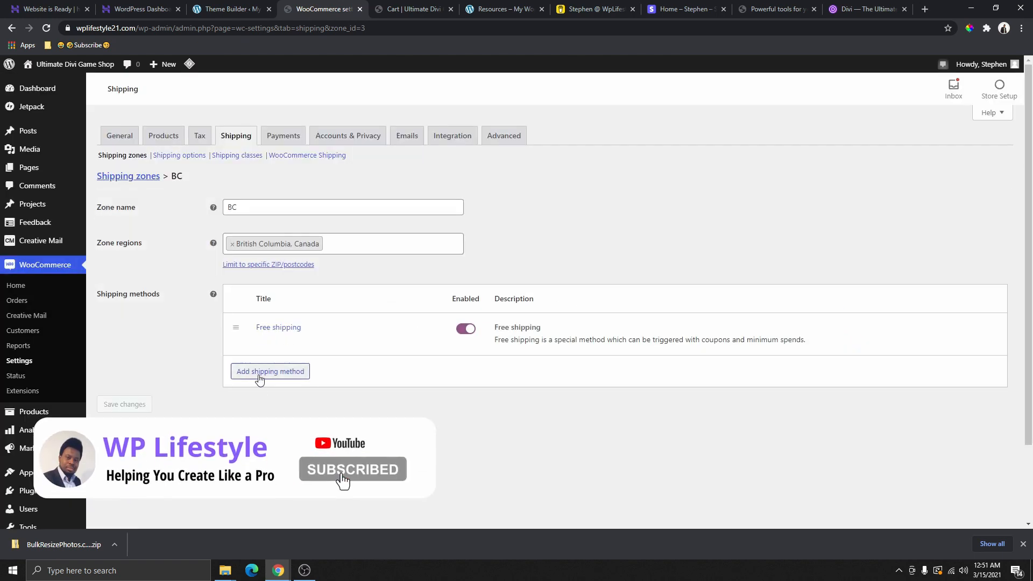
left_click(121, 177)
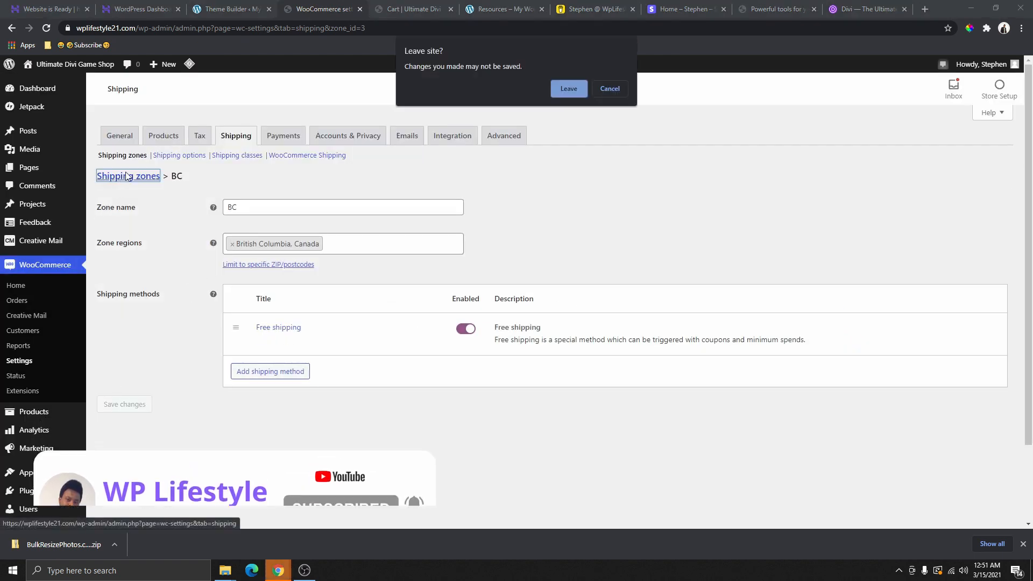
left_click(566, 89)
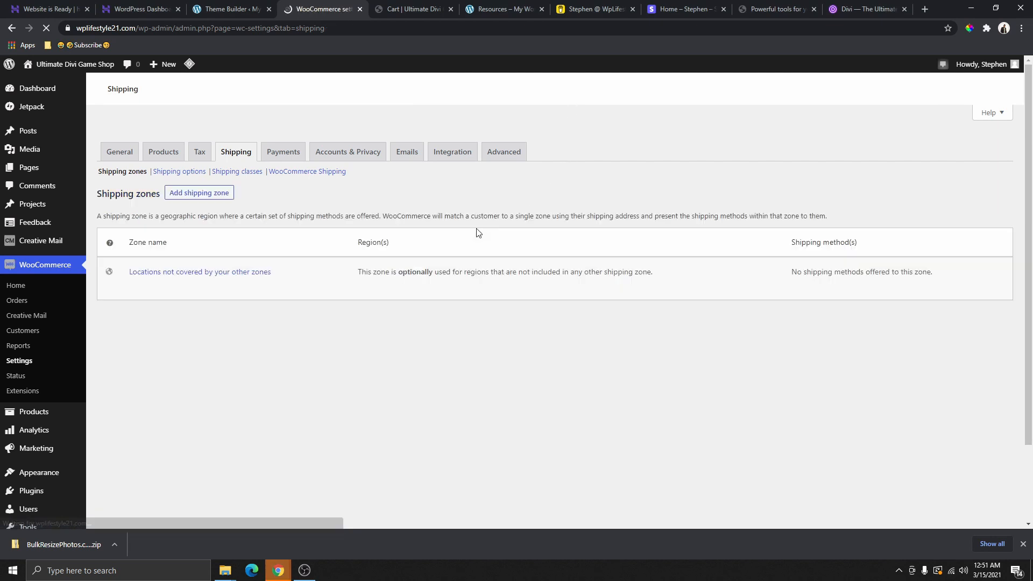
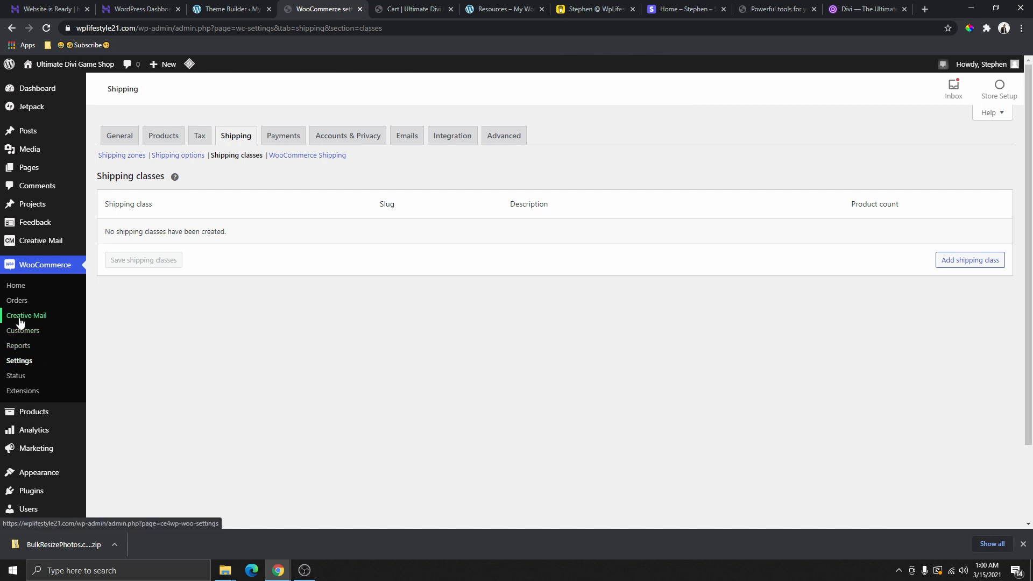
Start the store's first coupon with the code First Time Orders, leaving its description empty
scroll(71, 272, "down", 2)
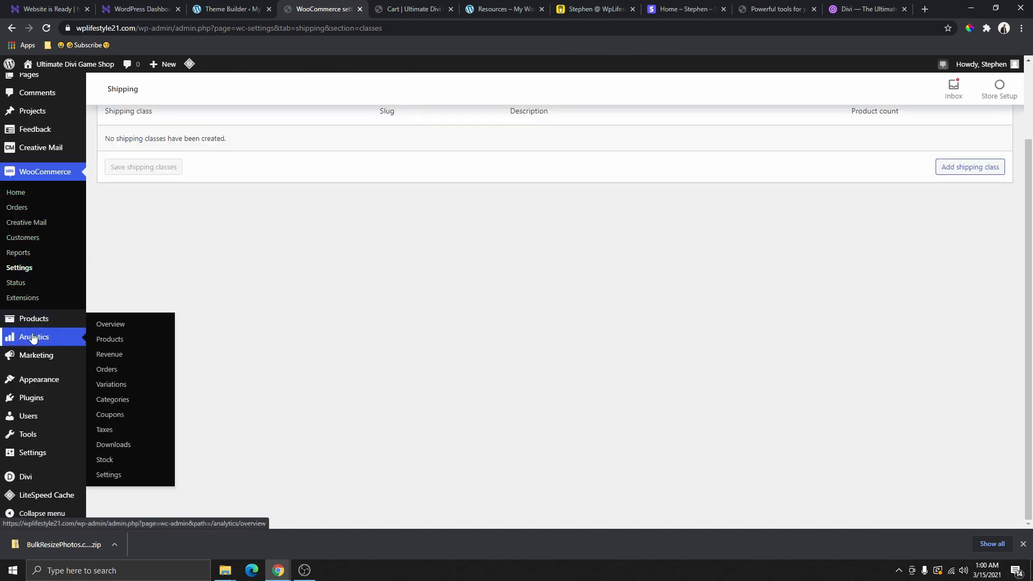
mouse_move(36, 357)
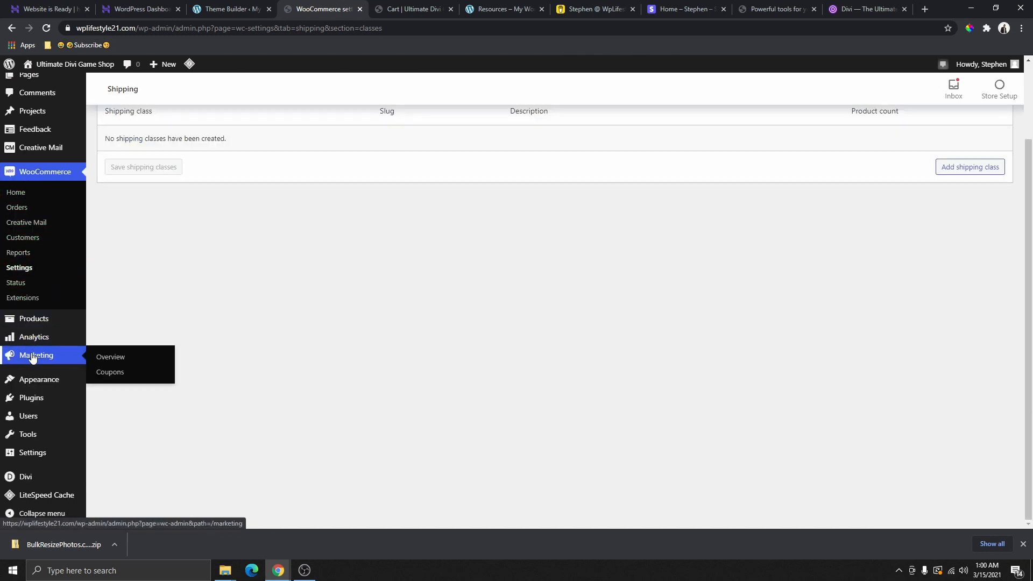
left_click(111, 377)
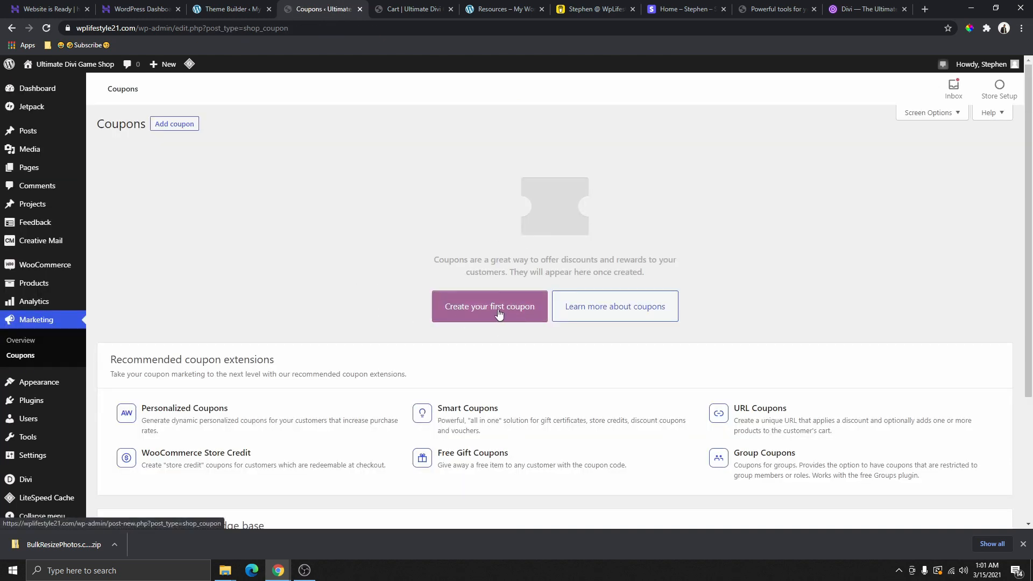
left_click(499, 314)
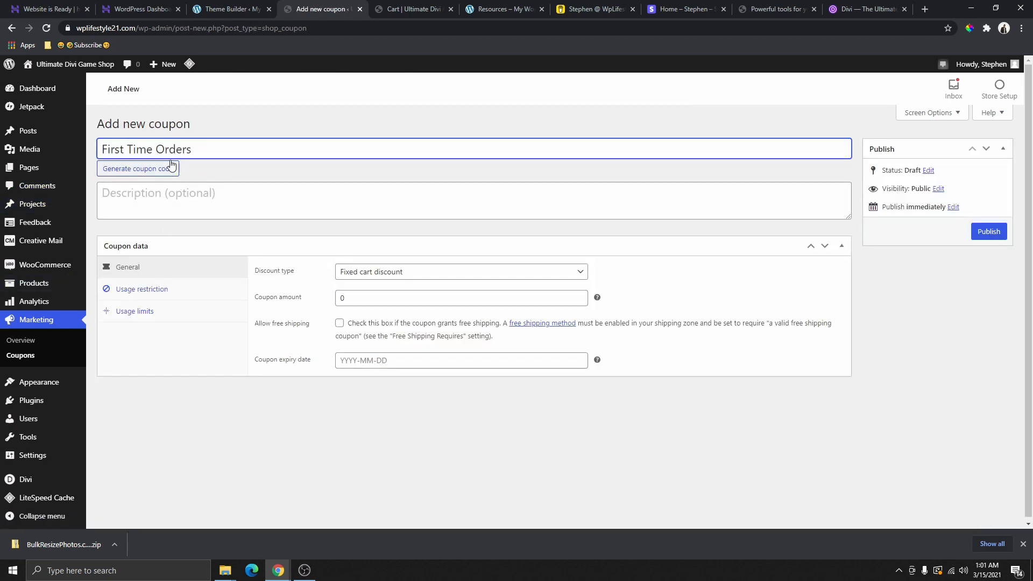
left_click_drag(192, 150, 94, 163)
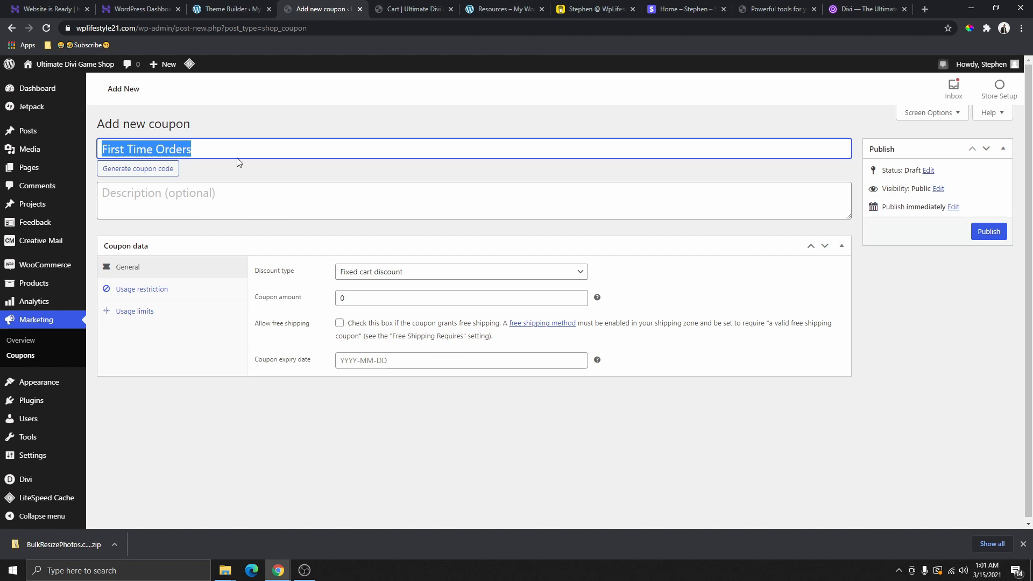
left_click(183, 196)
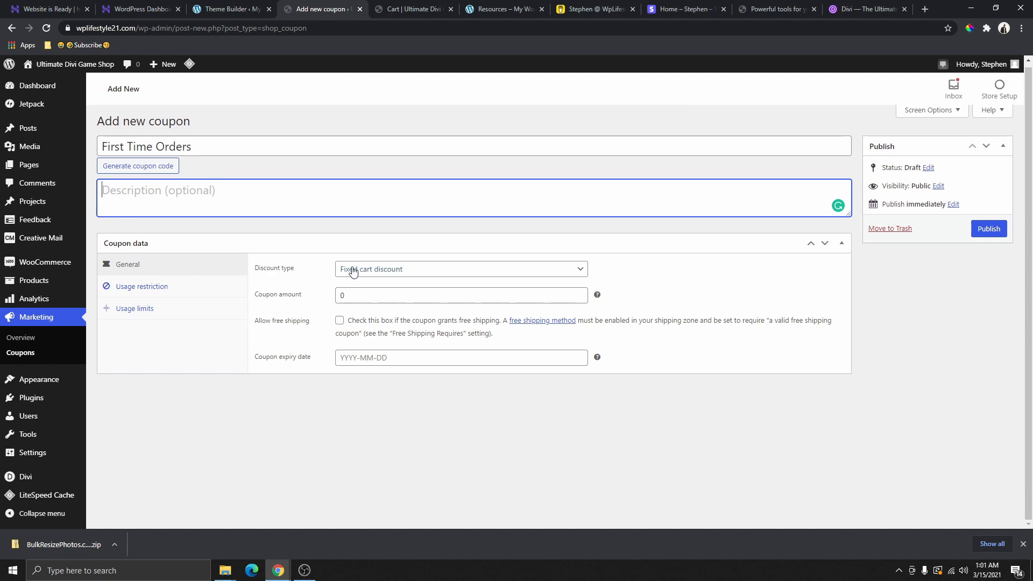
Make the coupon a percentage discount with an amount of 50 and allow free shipping
left_click(374, 270)
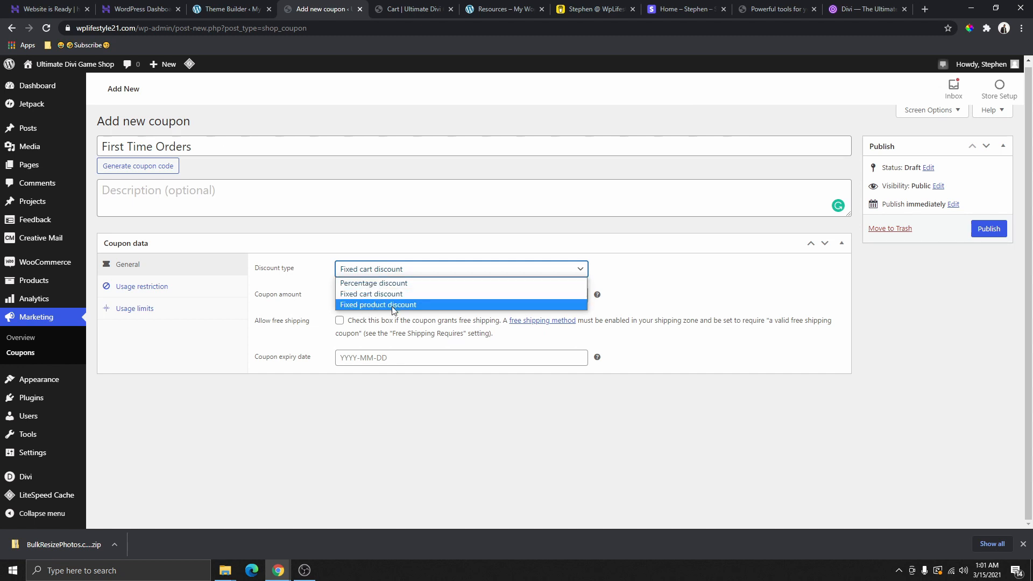
left_click(362, 285)
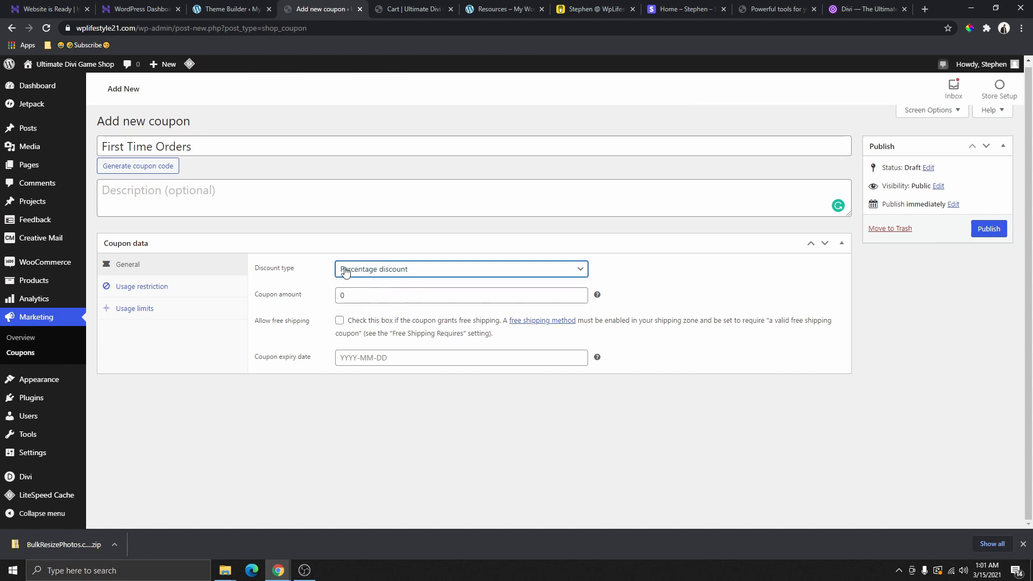
left_click_drag(346, 296, 336, 303)
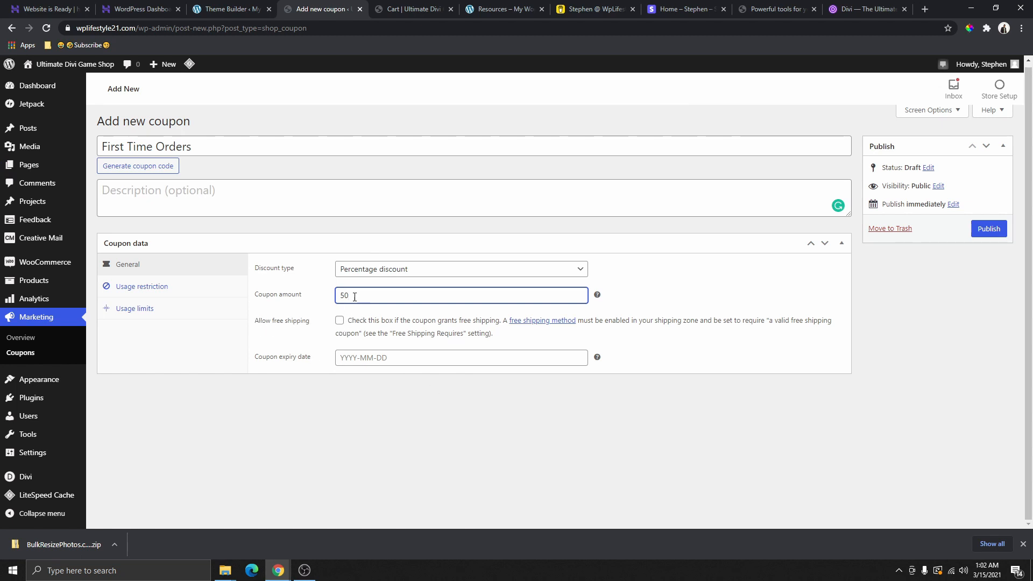
left_click(339, 320)
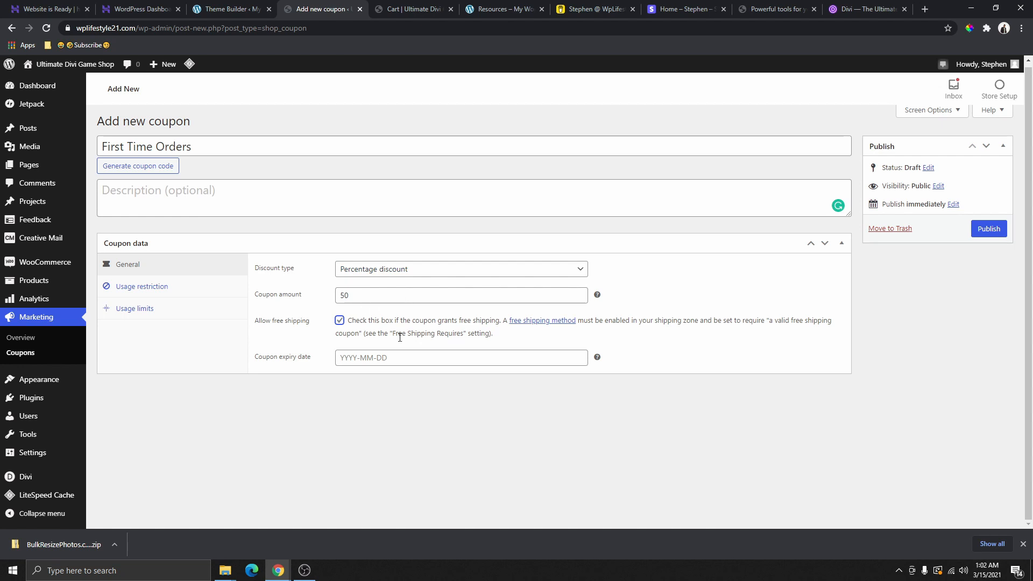
Set the coupon's expiry date to 2021-03-05
left_click(407, 361)
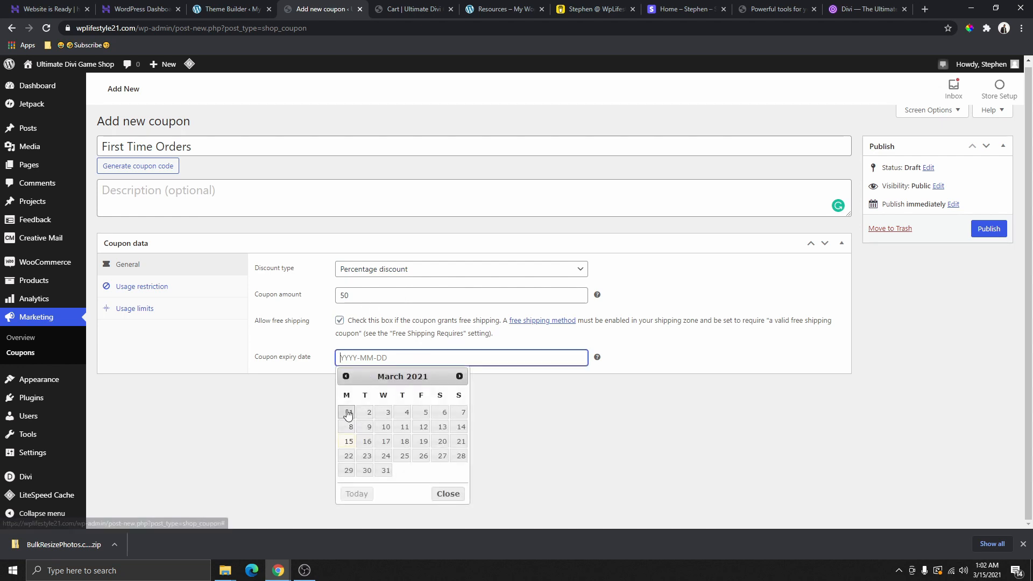
left_click(460, 415)
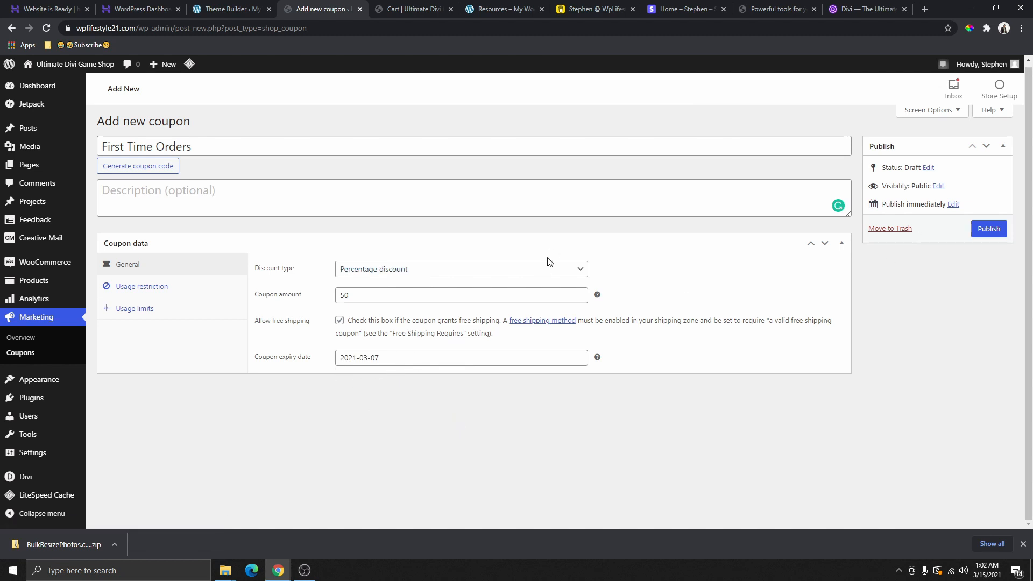
left_click(381, 359)
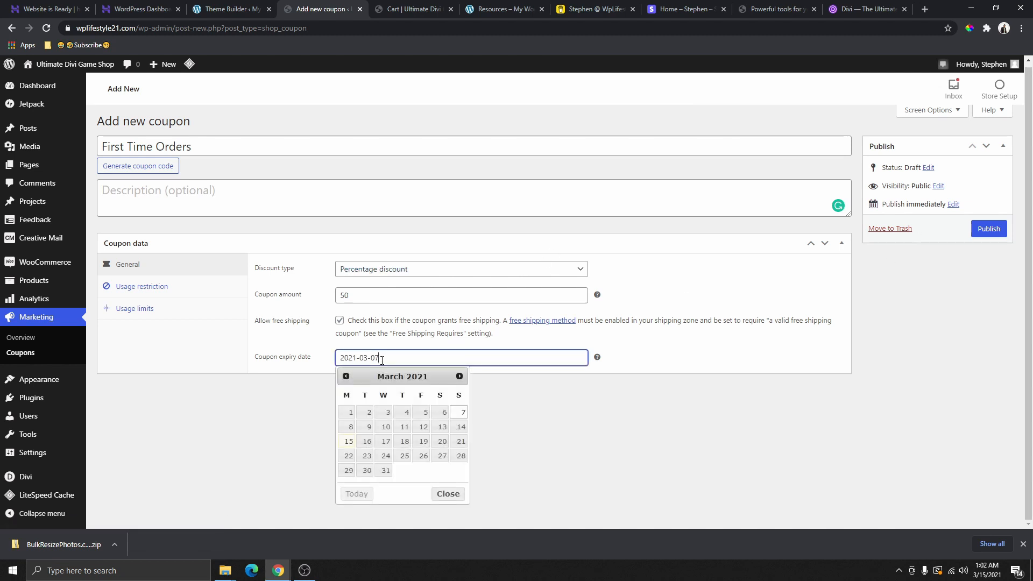
left_click(423, 416)
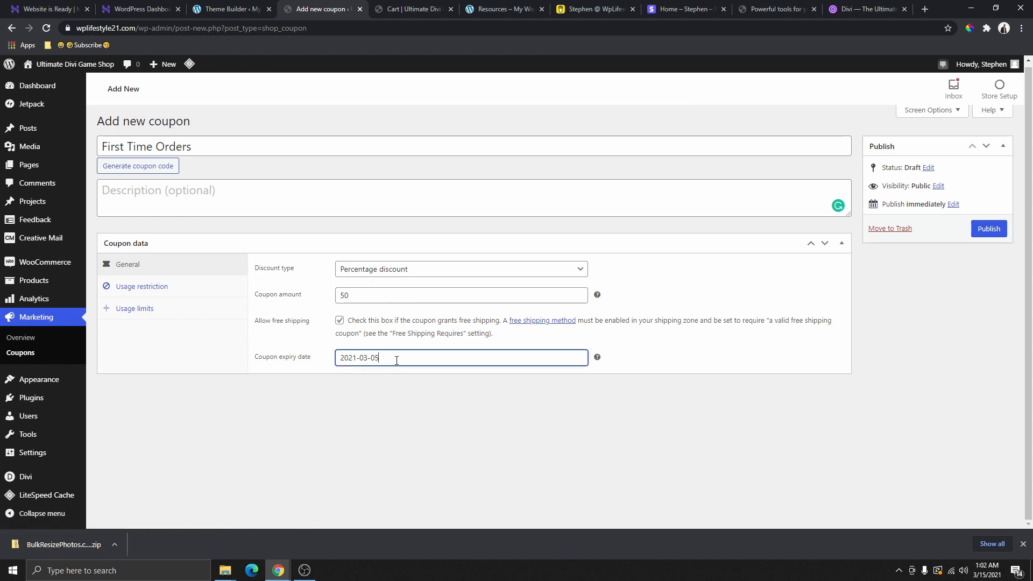
left_click_drag(397, 359, 339, 365)
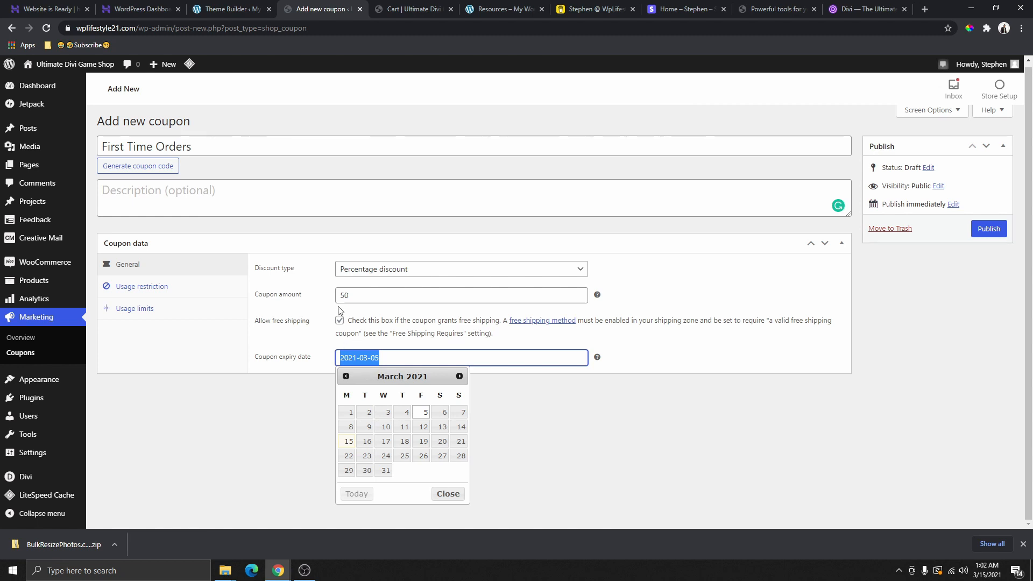
left_click(407, 337)
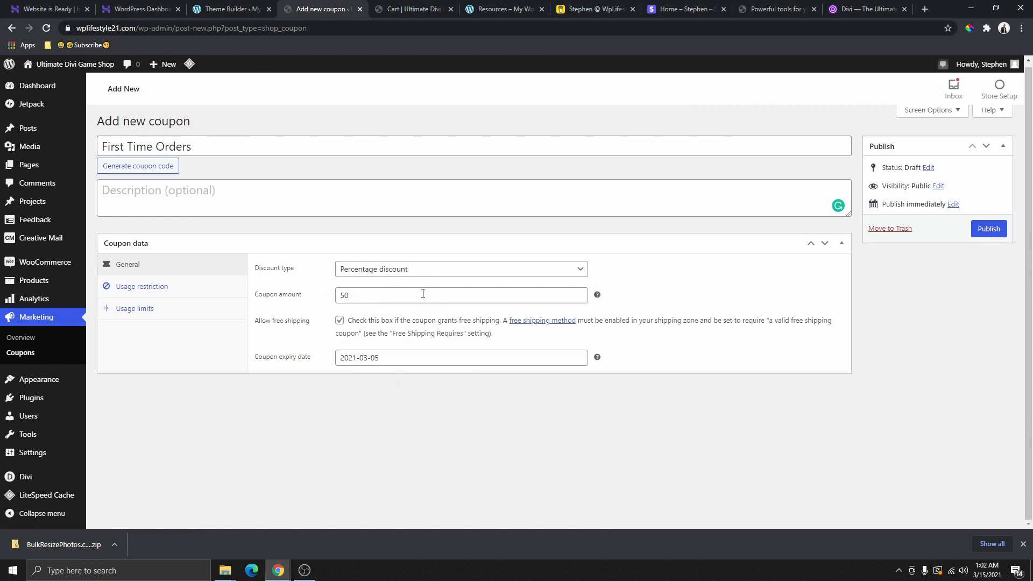
Restrict the coupon's usage to a minimum spend of 100 and a maximum spend of 200
left_click(132, 291)
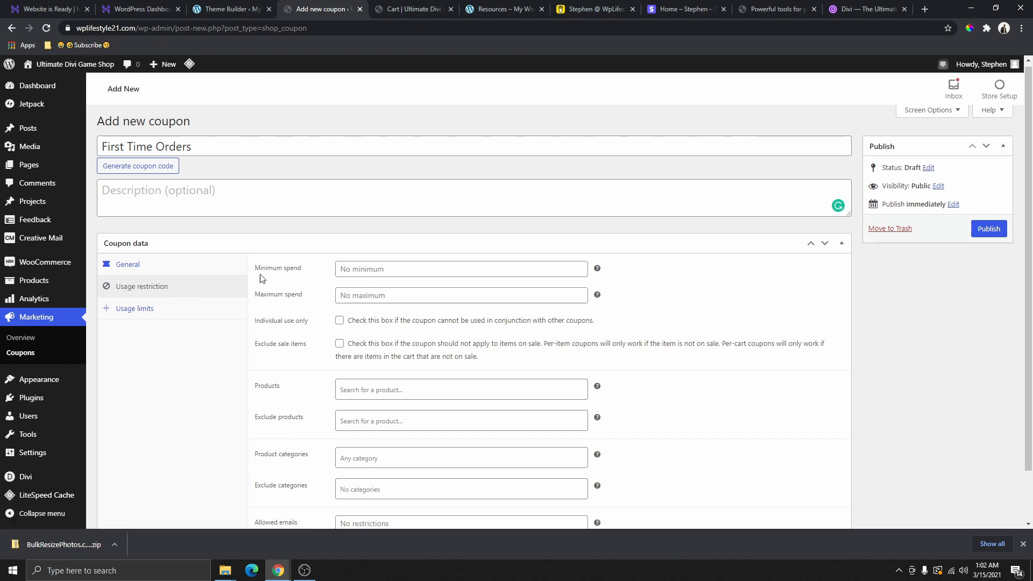
left_click(376, 273)
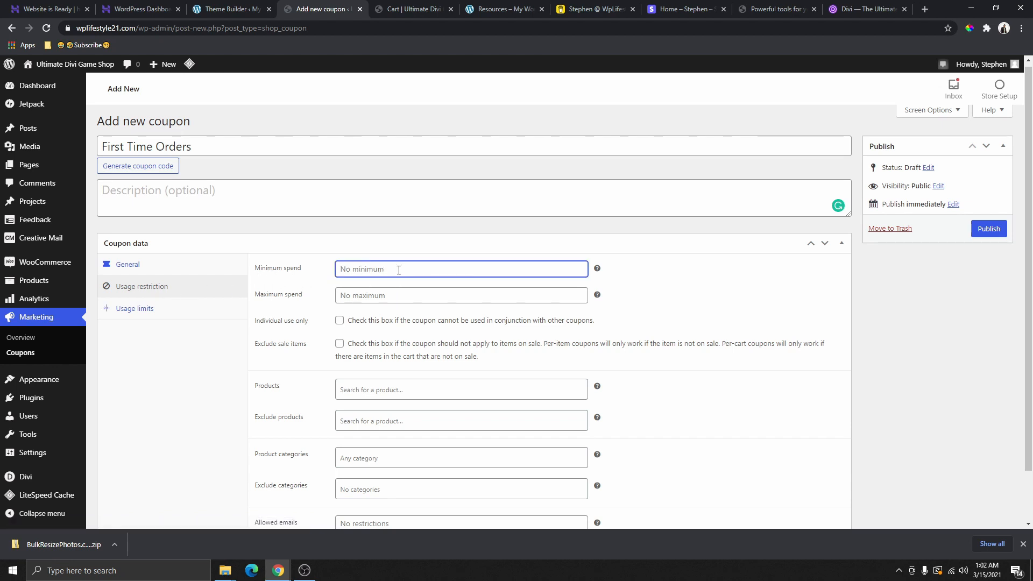
type("100")
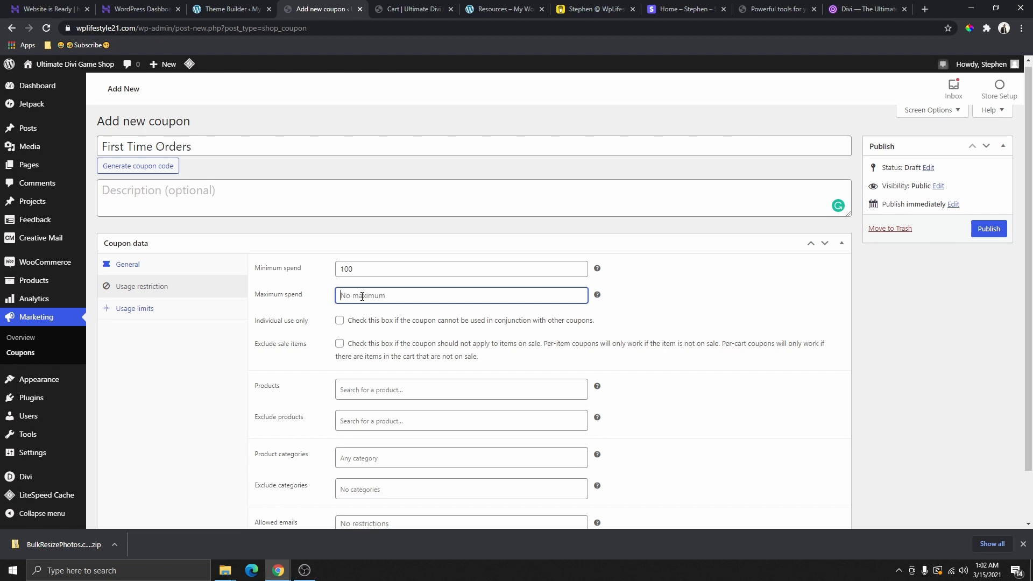
type("200")
Restrict the coupon to individual use only and exclude sale items
left_click(340, 321)
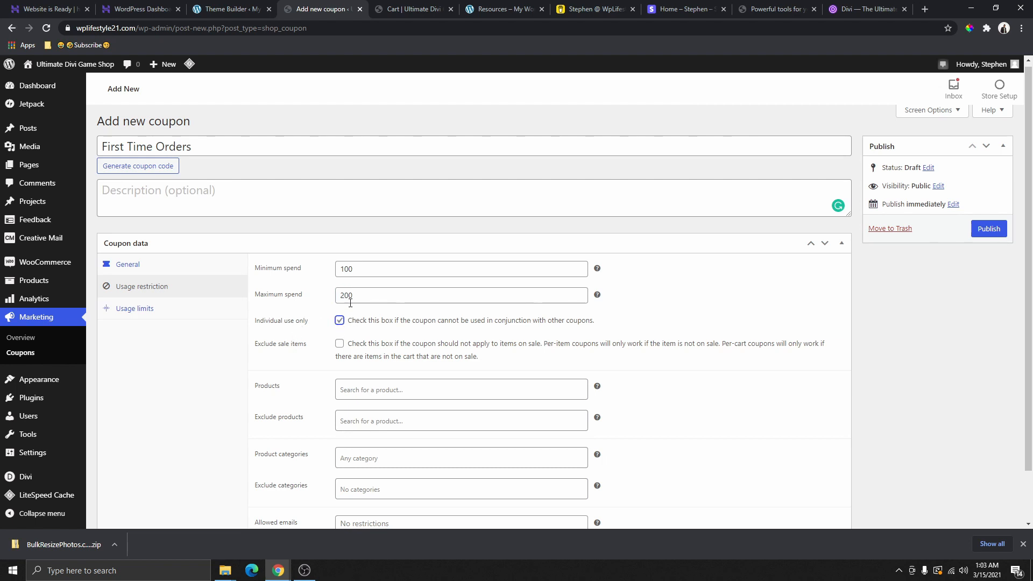
scroll(384, 308, "down", 1)
left_click(340, 289)
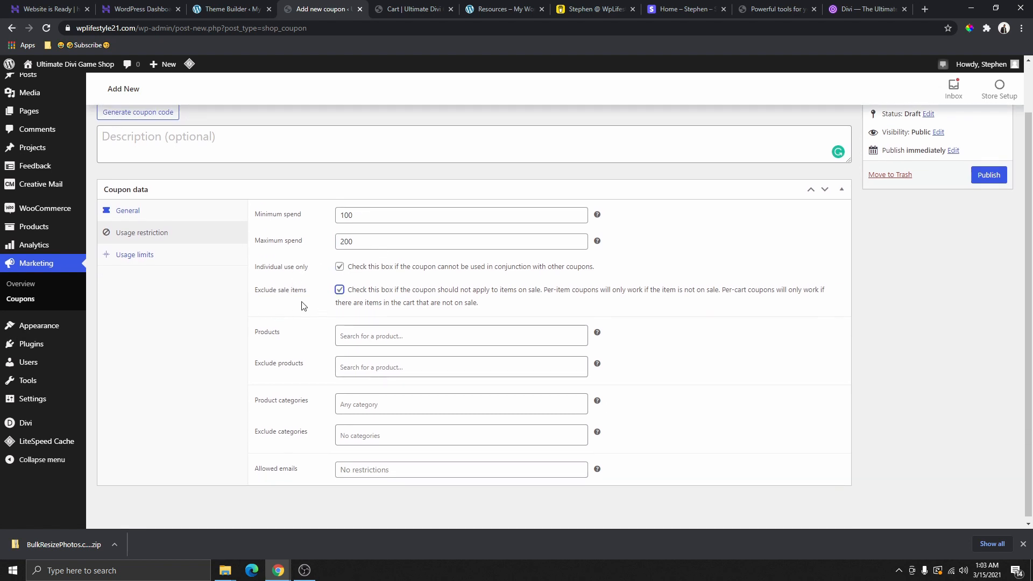
left_click_drag(306, 290, 257, 296)
left_click(254, 295)
scroll(385, 248, "down", 1)
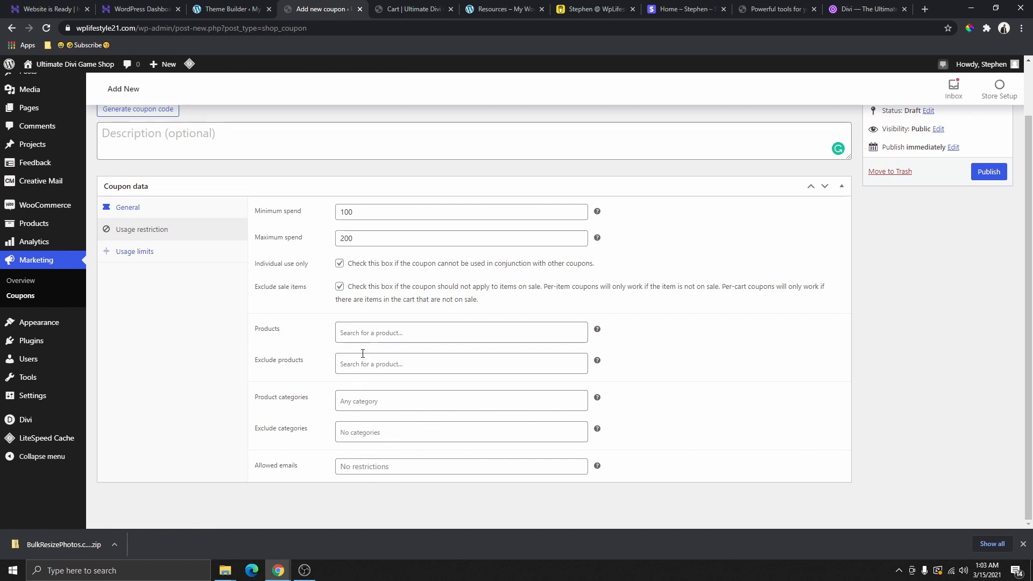
left_click(397, 341)
left_click(311, 350)
left_click(399, 360)
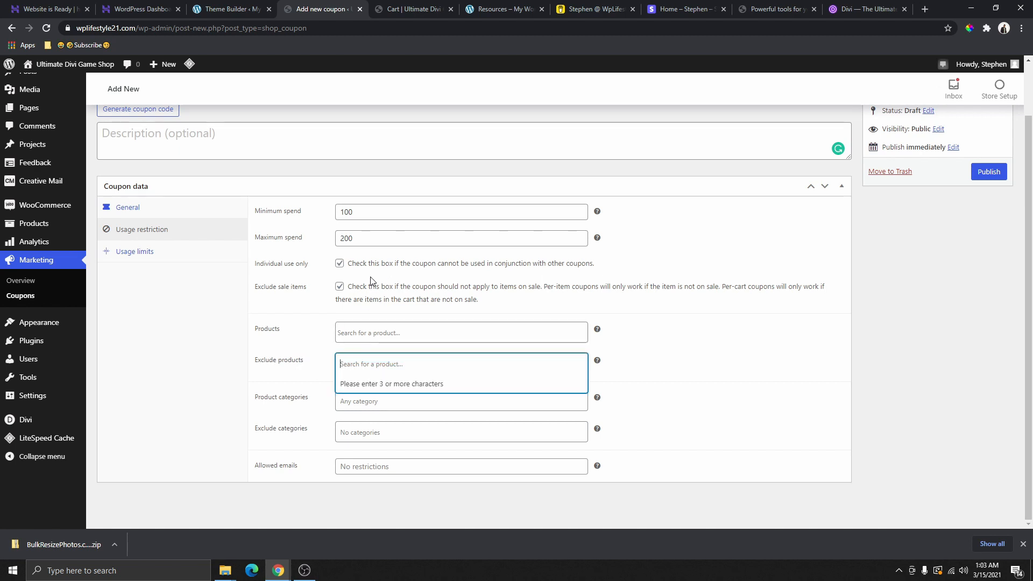
left_click(314, 385)
left_click(360, 396)
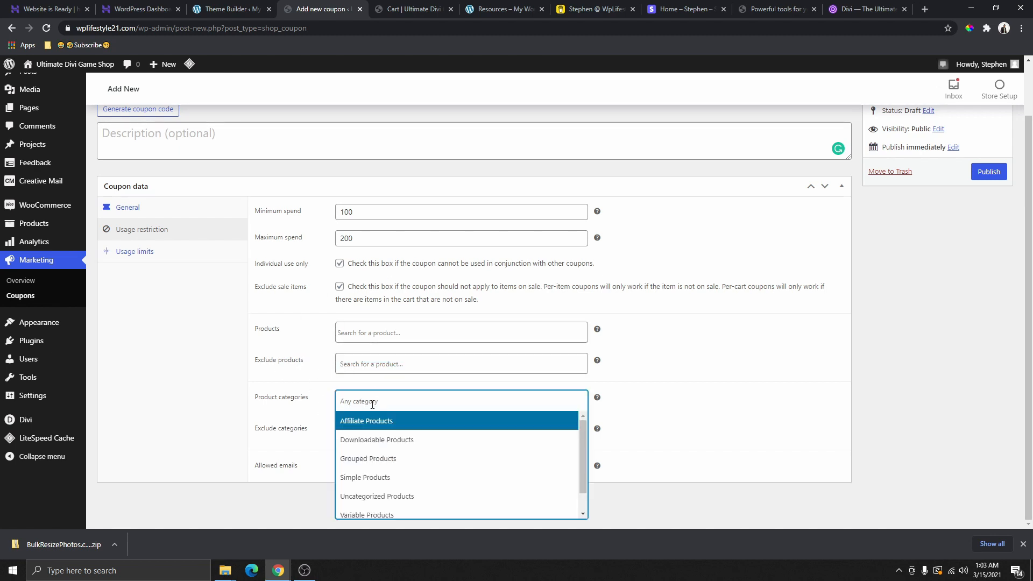
left_click(301, 426)
Exclude the Affiliate Products category from the coupon and set its product categories to Downloadable Products
left_click(359, 433)
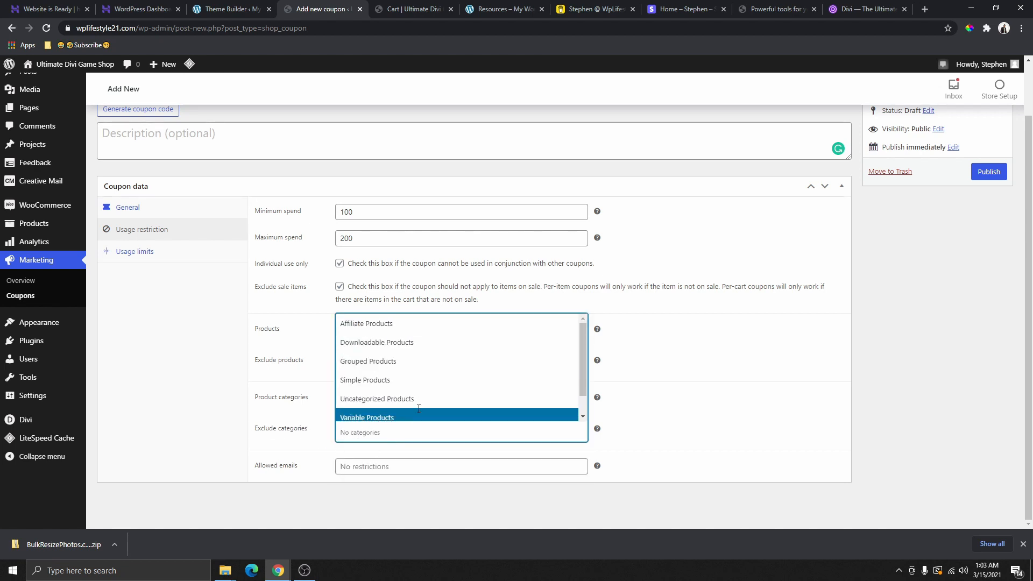
left_click(376, 327)
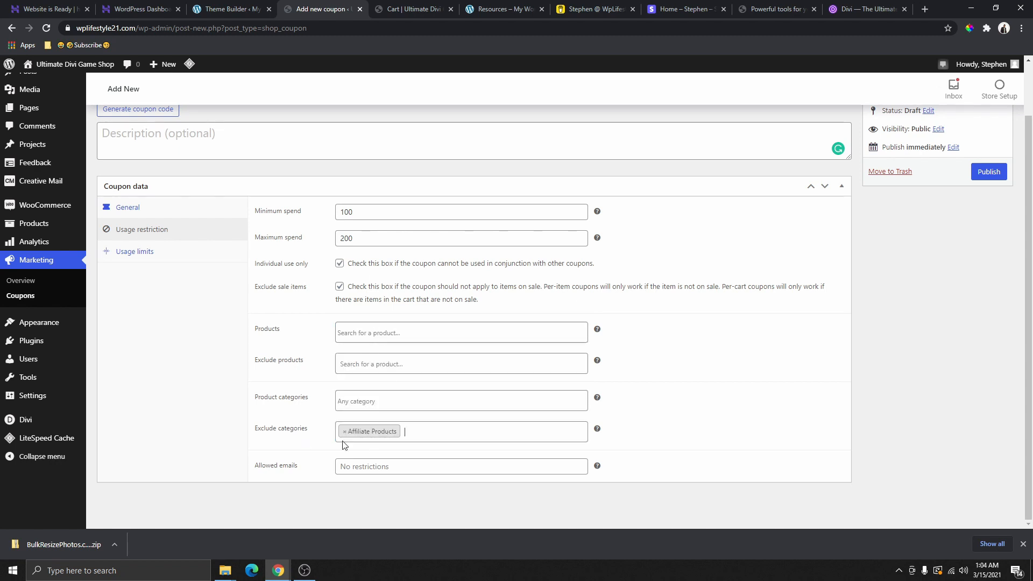
left_click(363, 399)
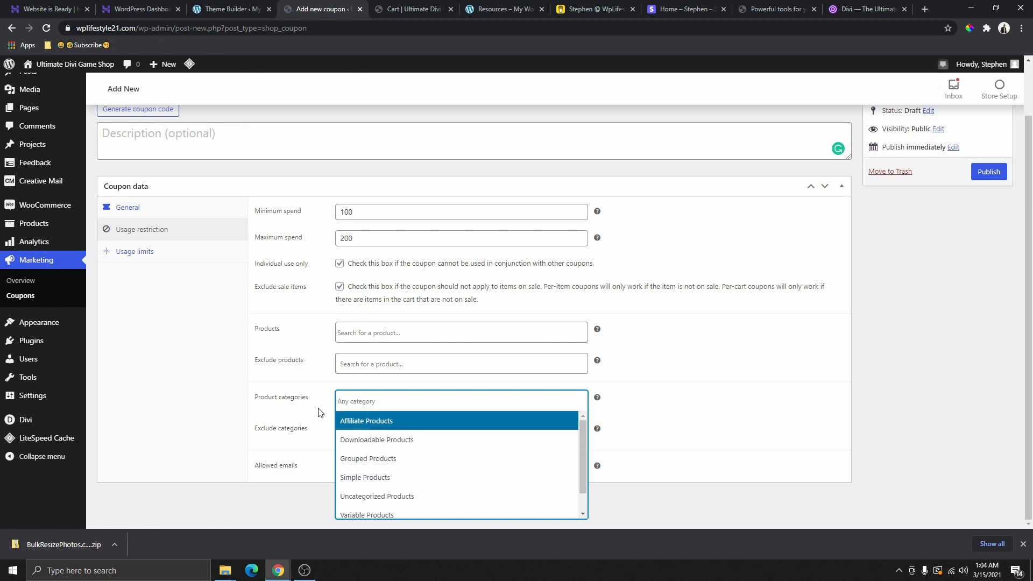
left_click(367, 440)
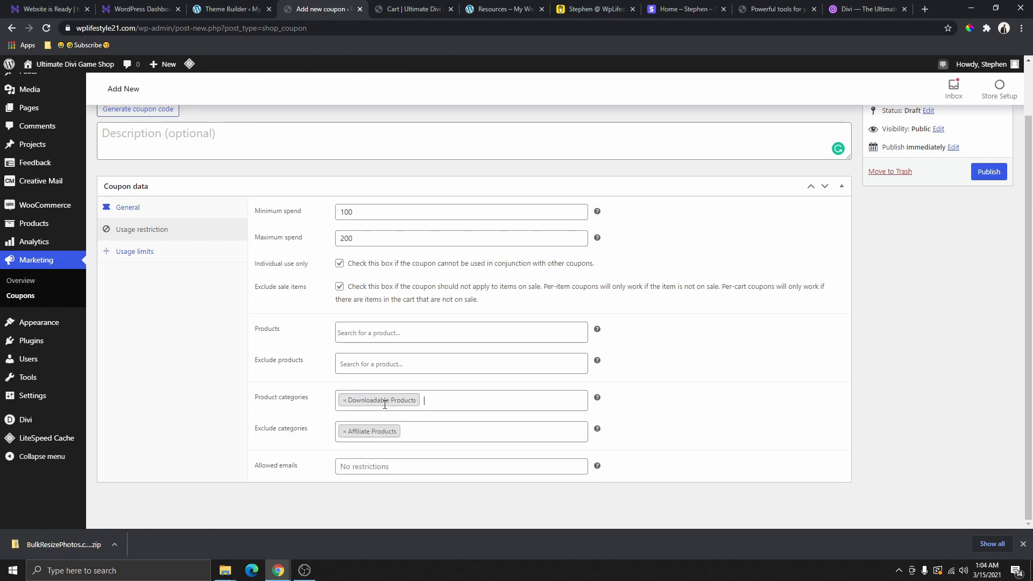
Check what the coupon's Allowed emails restriction is for
left_click(373, 364)
left_click(299, 339)
left_click(379, 466)
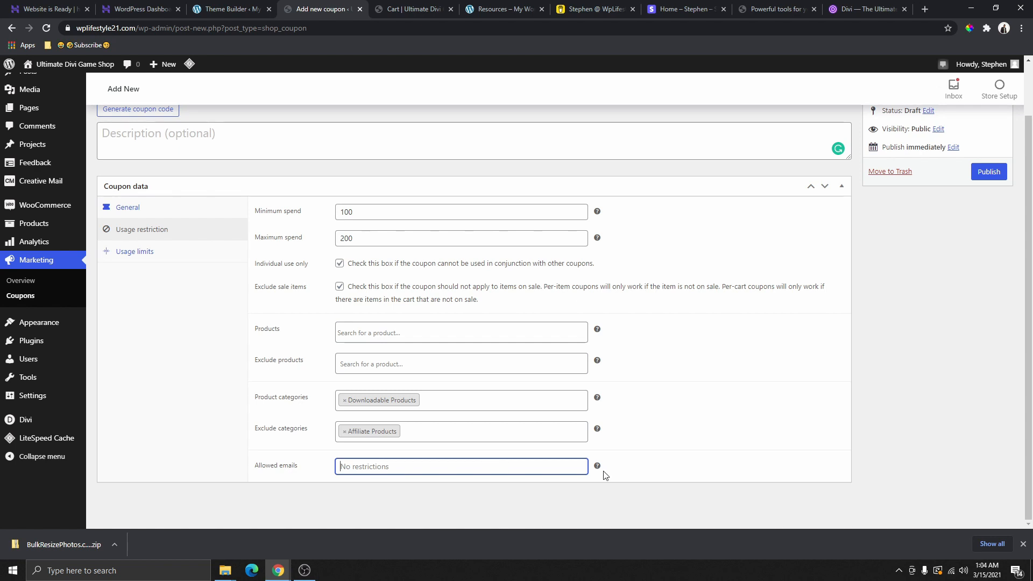
mouse_move(600, 470)
Set the coupon's usage limit per coupon to 200 and limit its usage to 10 items
left_click(150, 252)
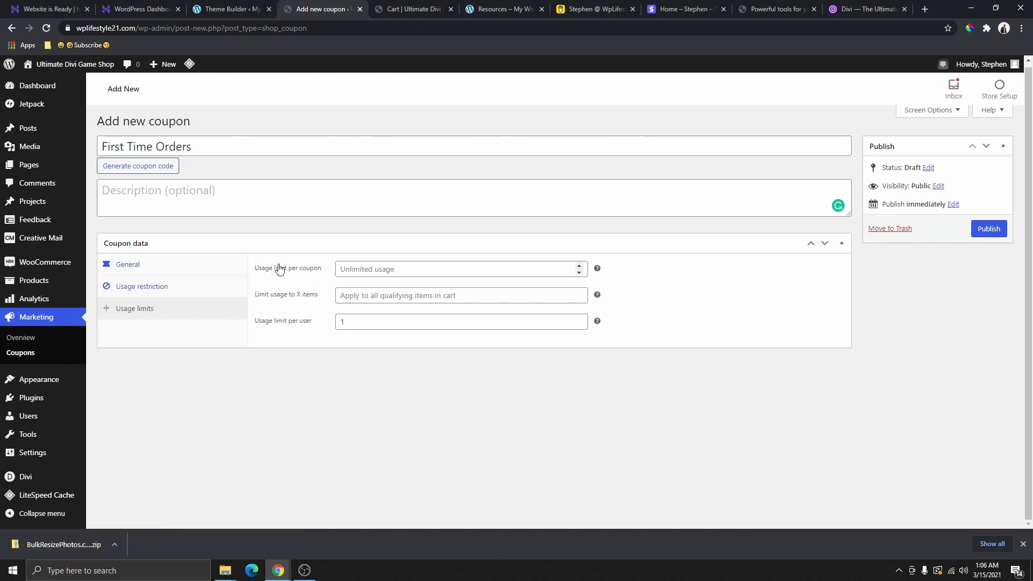
left_click(377, 269)
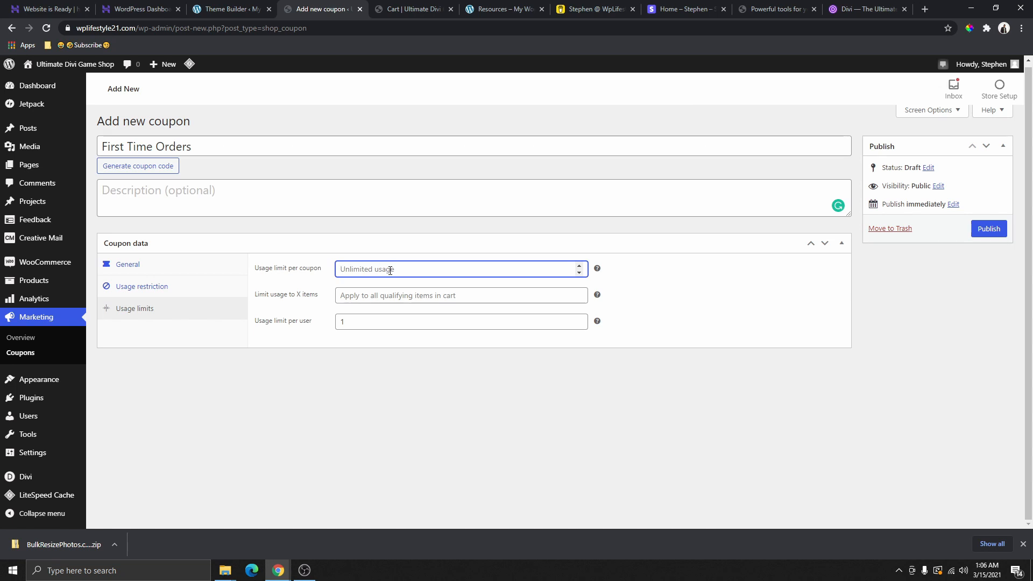
type("200")
left_click(384, 299)
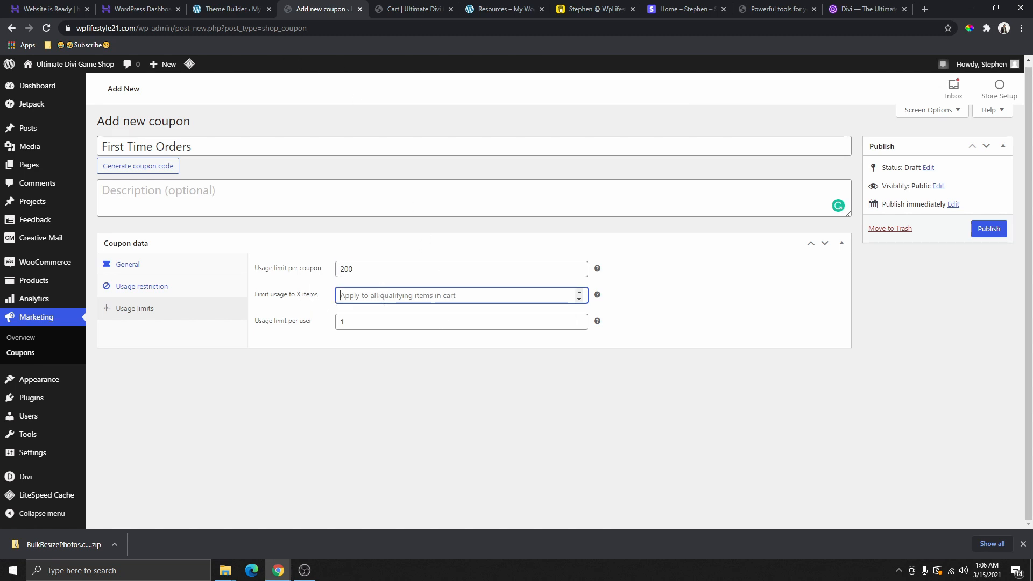
type("5")
double_click(342, 296)
type("10")
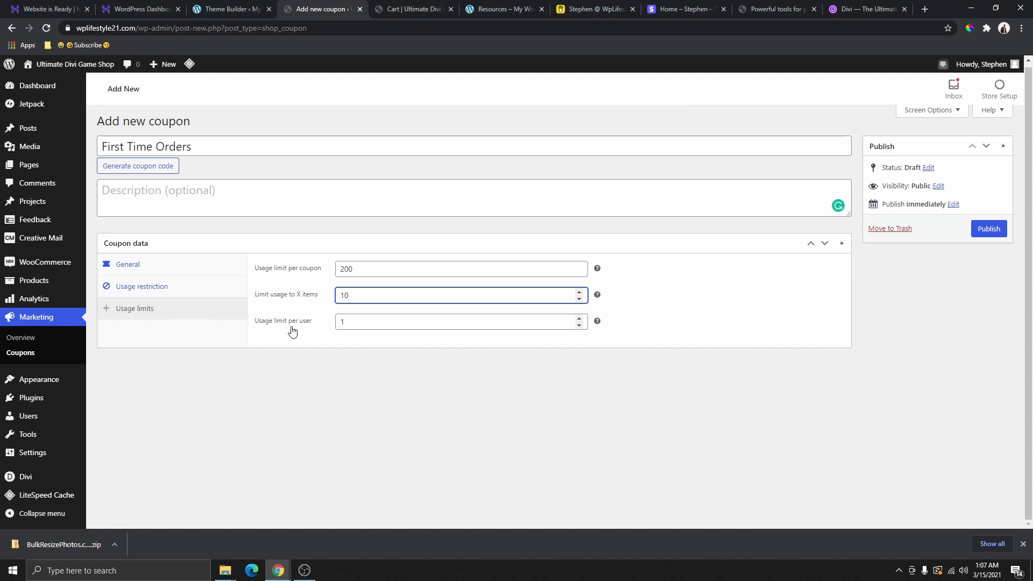
Clear the coupon's usage limit per user
left_click_drag(349, 324, 333, 327)
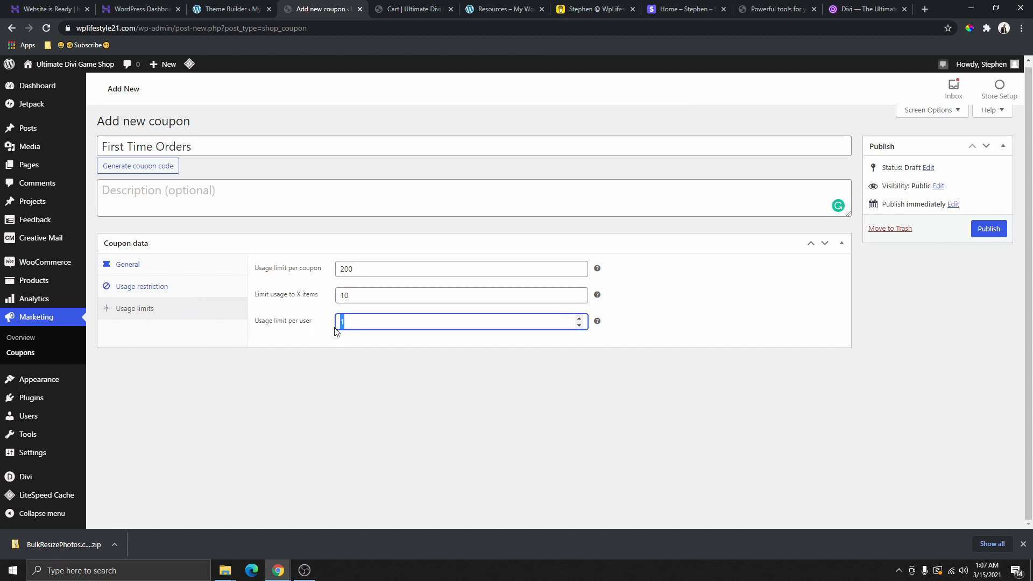
left_click(357, 322)
left_click_drag(351, 322, 336, 324)
left_click(346, 319)
left_click_drag(346, 320, 334, 329)
key("BackSpace")
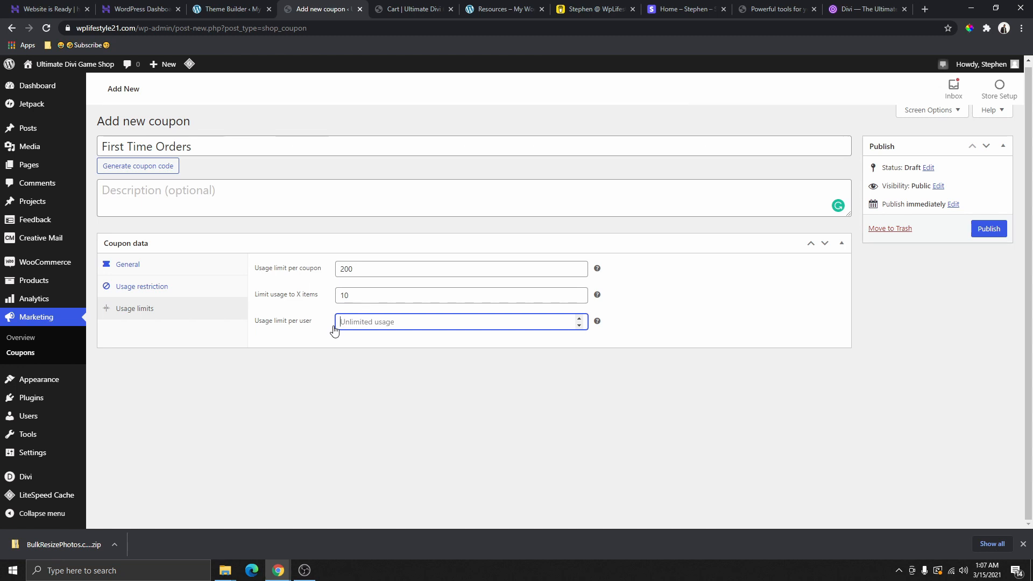
Set the coupon's usage limit per user to 1, then publish the coupon and save its update
type("1")
left_click(994, 231)
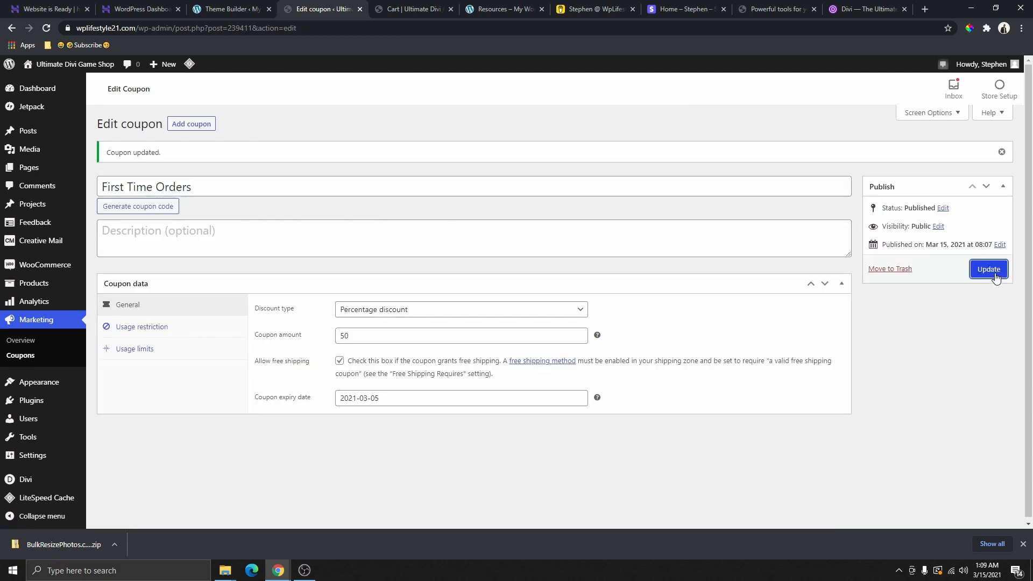
left_click(995, 275)
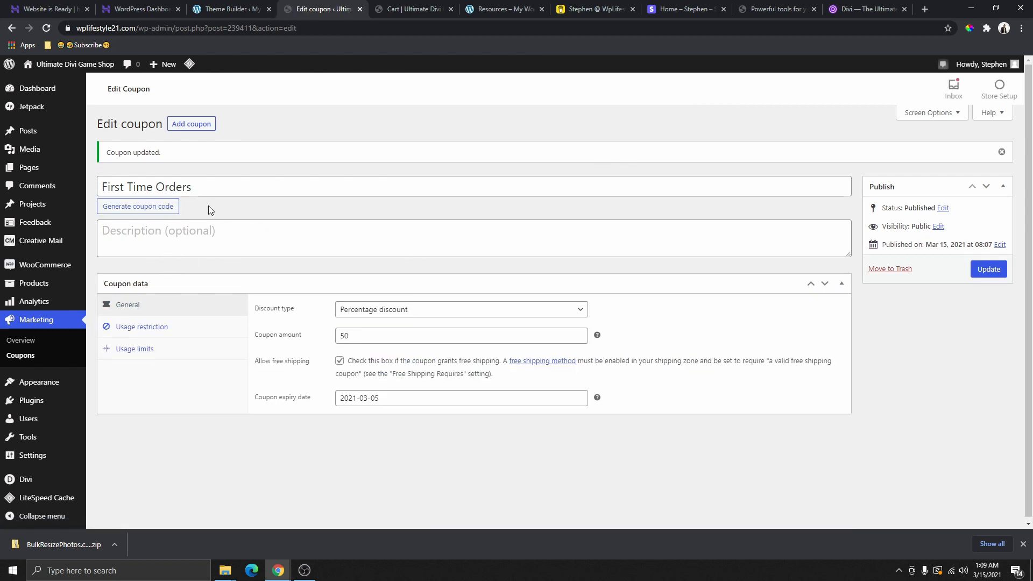
Copy the First Time Orders coupon code and open the storefront's Shop page
left_click_drag(194, 188, 100, 188)
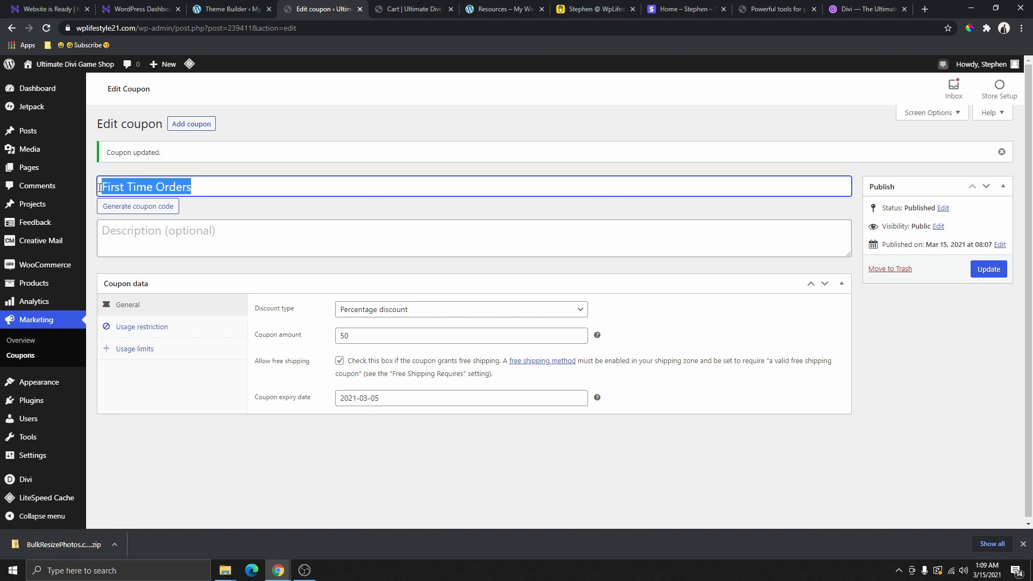
right_click(135, 190)
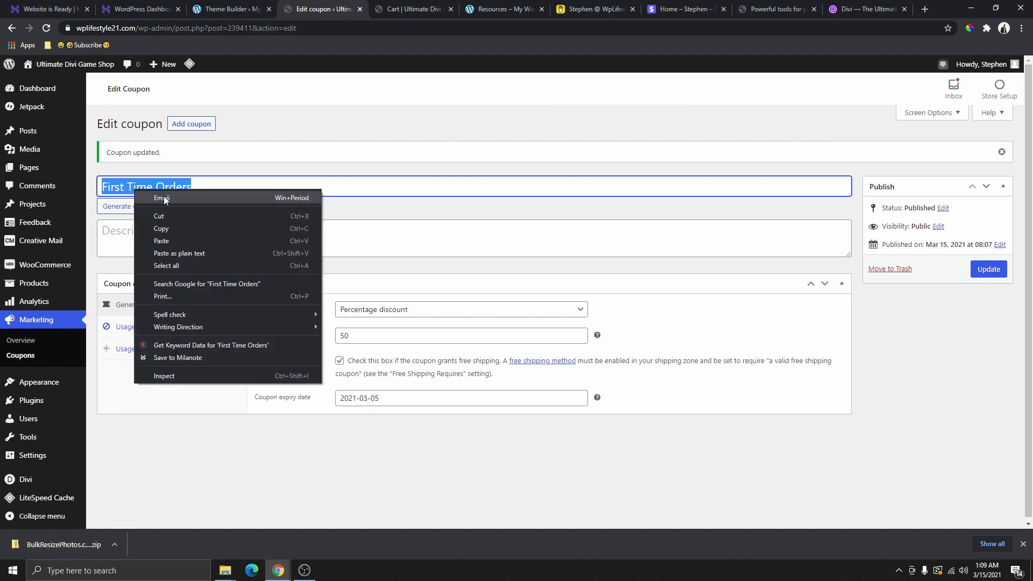
left_click(179, 227)
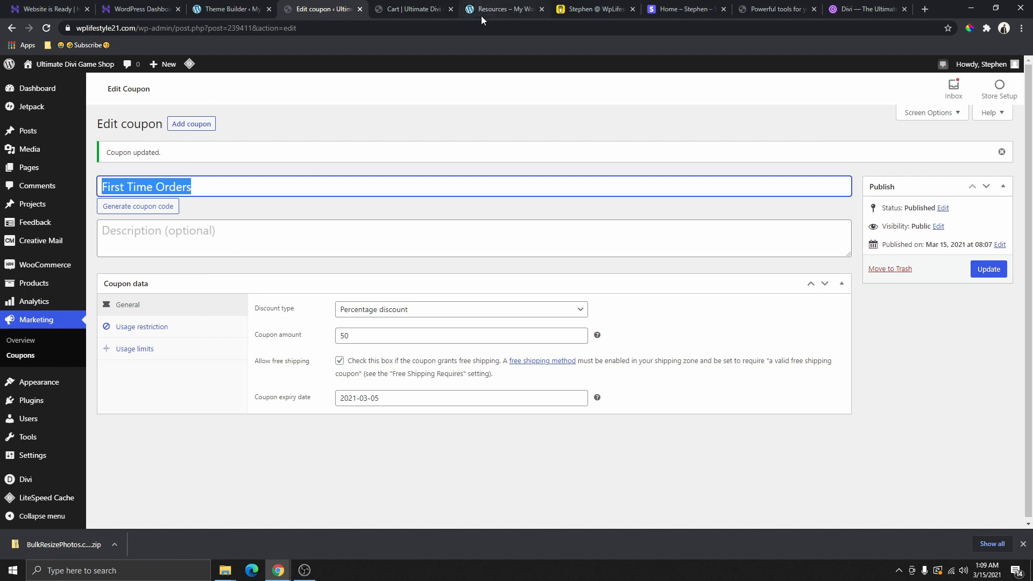
left_click(404, 15)
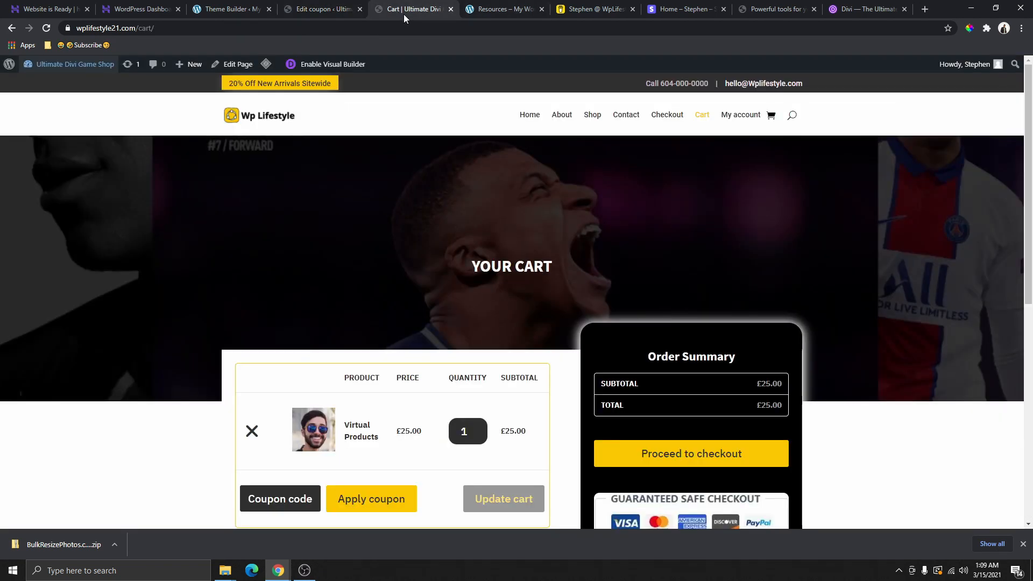
left_click(592, 118)
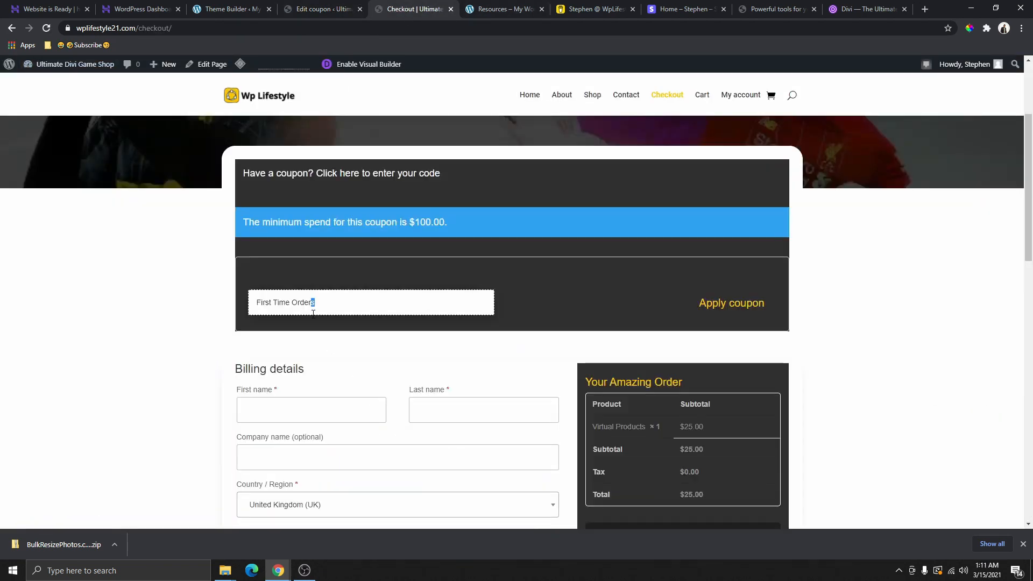
Try to apply the First Time Orders coupon at checkout and read the minimum spend notice
left_click(313, 313)
left_click_drag(315, 314, 251, 311)
left_click(724, 306)
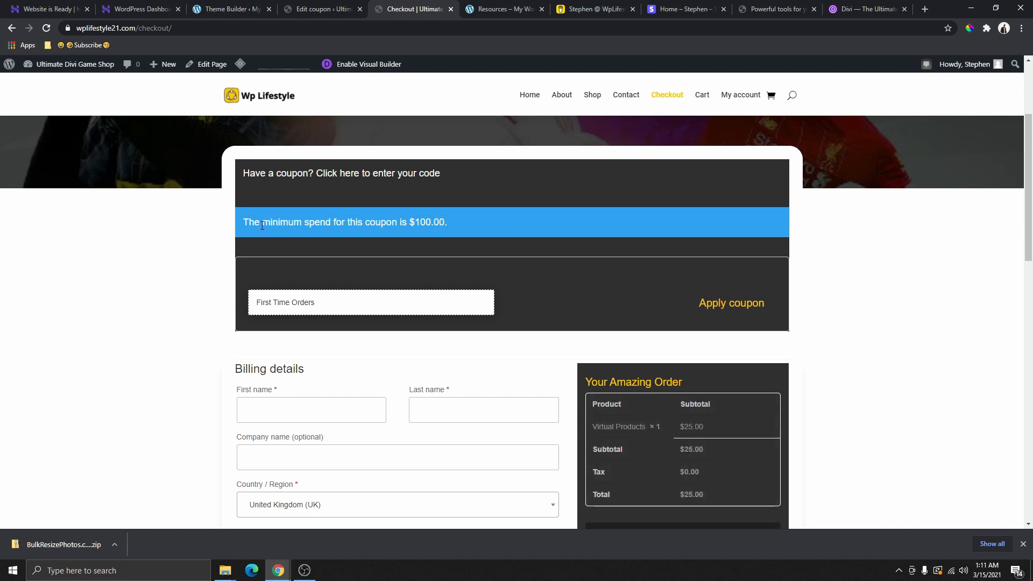
left_click_drag(242, 215, 475, 235)
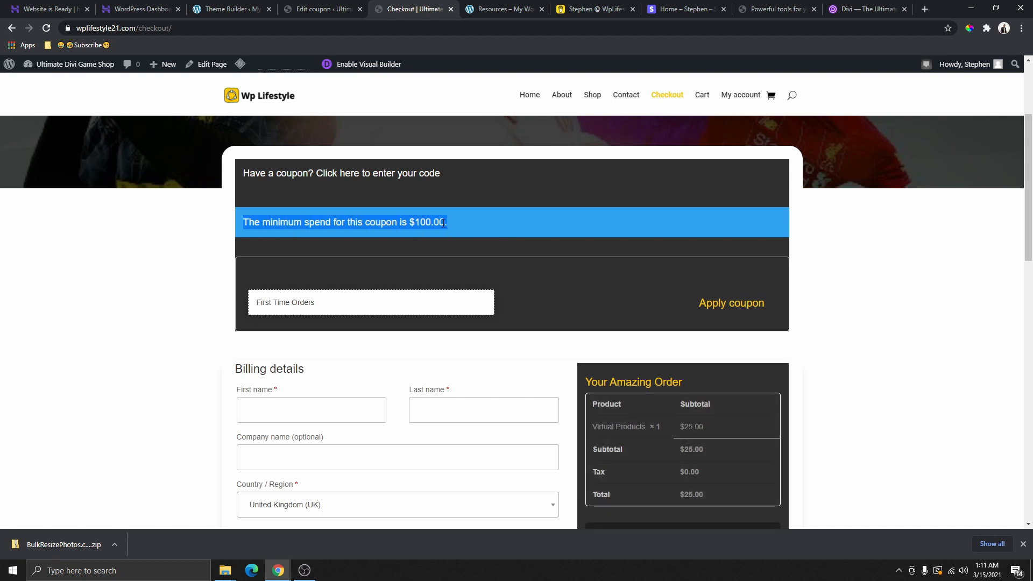
scroll(521, 237, "down", 1)
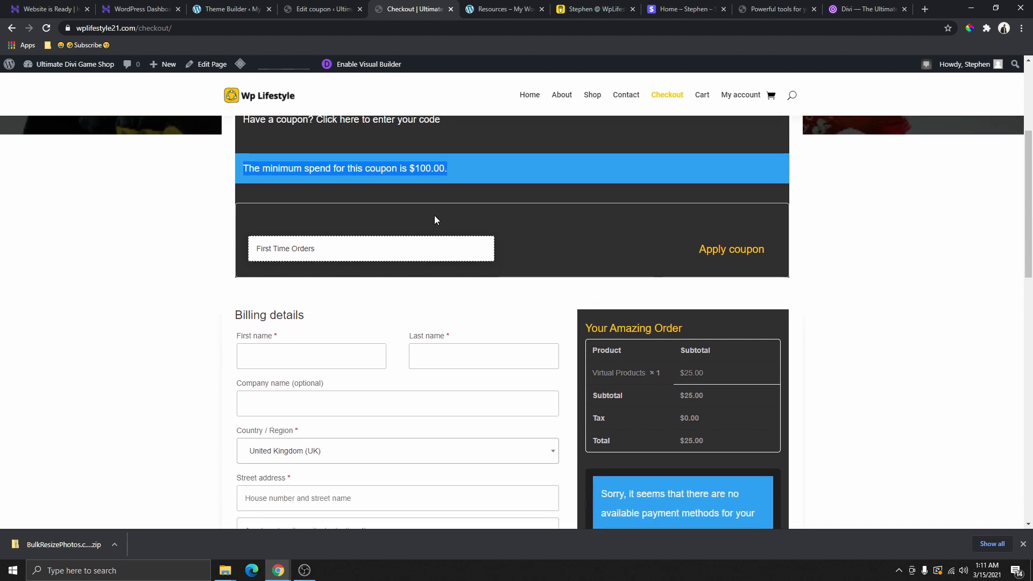
scroll(434, 221, "up", 2)
scroll(528, 261, "down", 2)
scroll(437, 312, "up", 1)
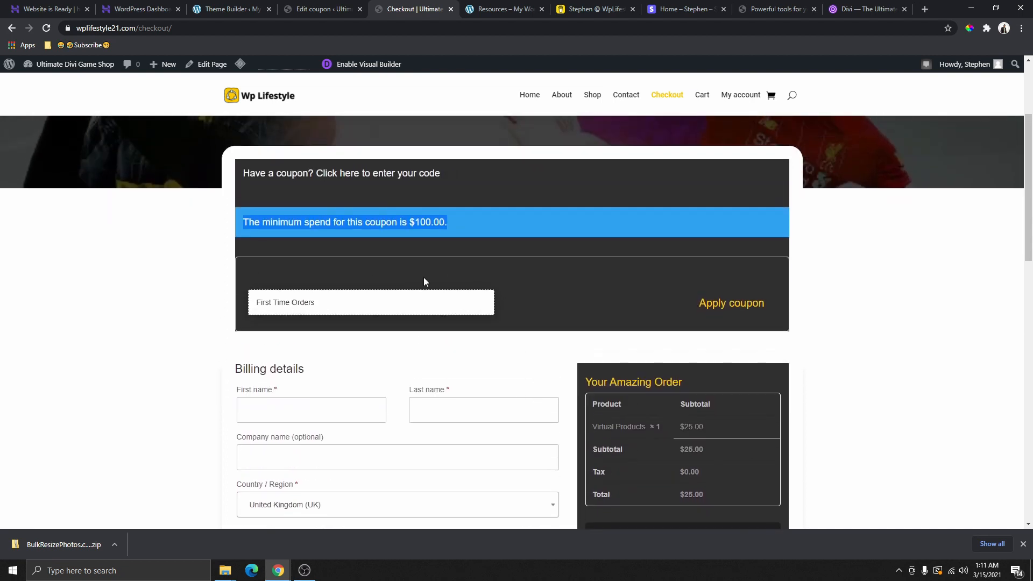
Raise the quantity of Virtual Products in the cart to 4 and update the cart
left_click(592, 98)
scroll(570, 210, "down", 3)
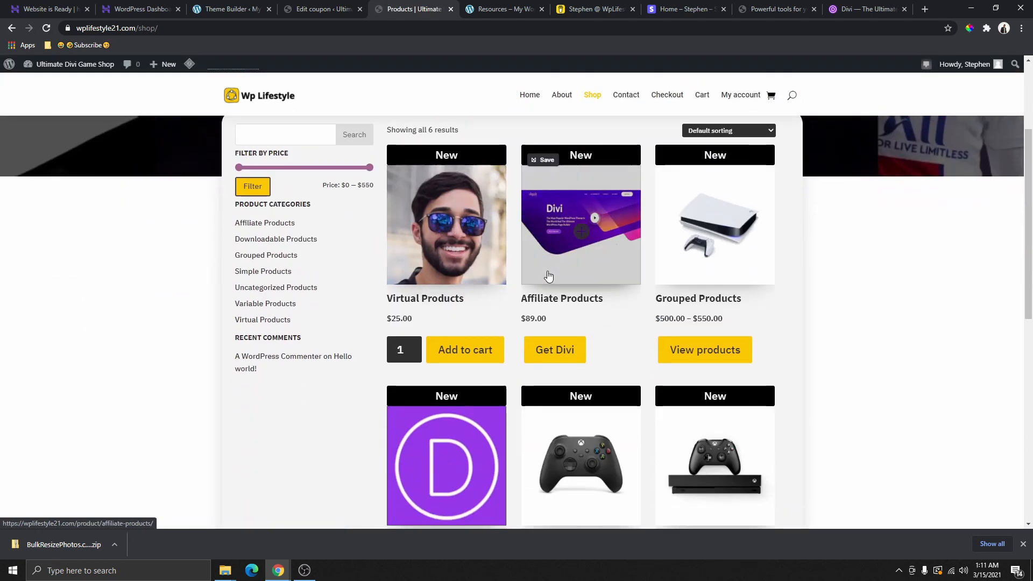
scroll(535, 274, "up", 3)
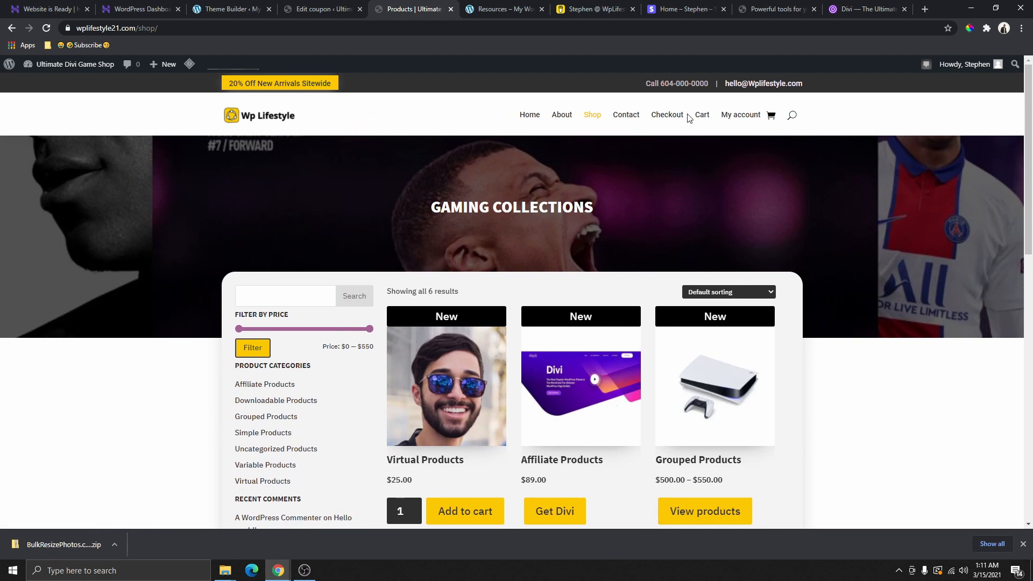
left_click(702, 116)
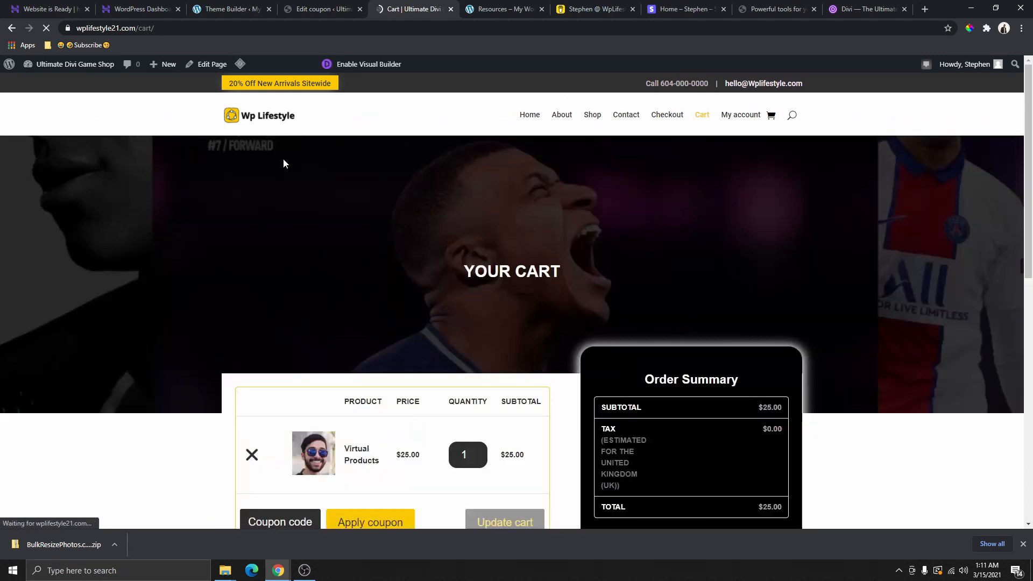
scroll(451, 306, "down", 3)
left_click(482, 291)
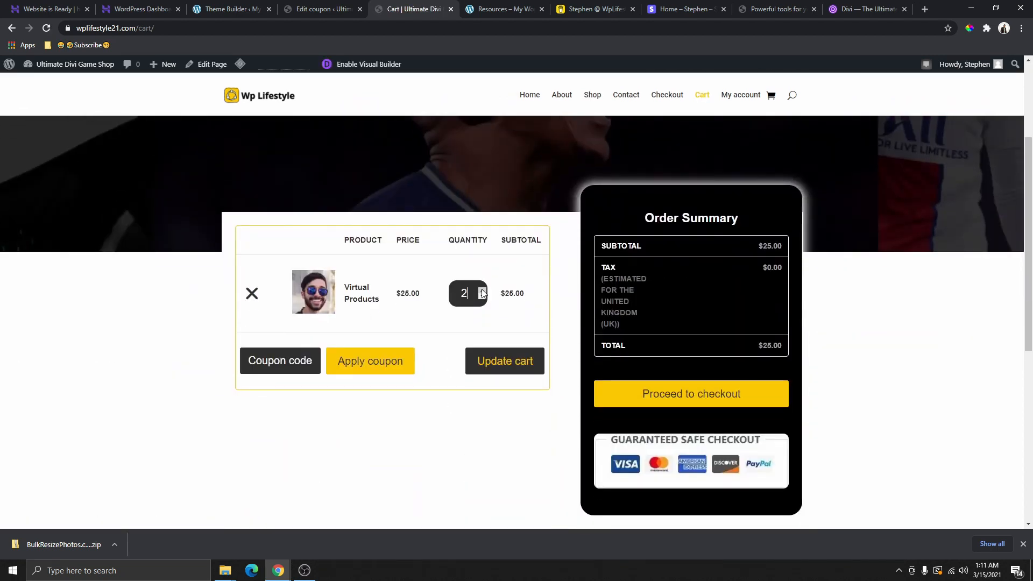
left_click(506, 361)
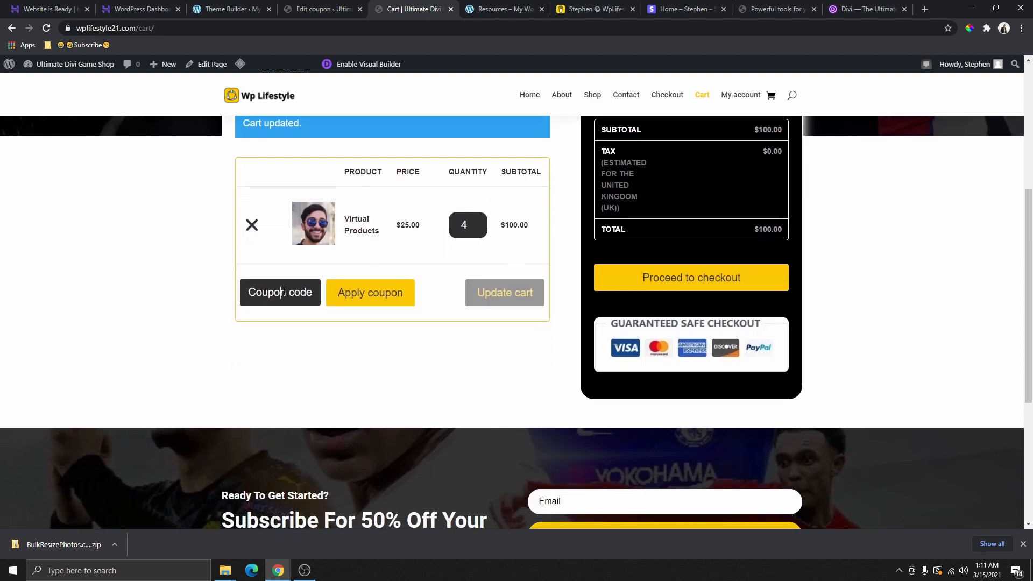
Paste the copied First Time Orders code into the cart's coupon field and apply it
right_click(282, 292)
left_click(322, 376)
left_click(358, 293)
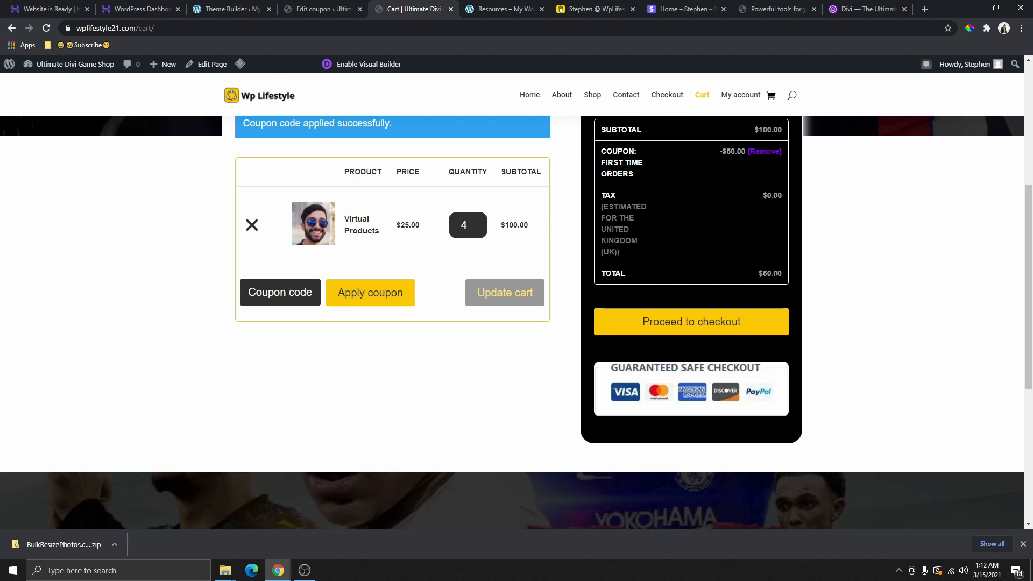
Proceed to checkout and review the coupon discount in the order summary
left_click(700, 324)
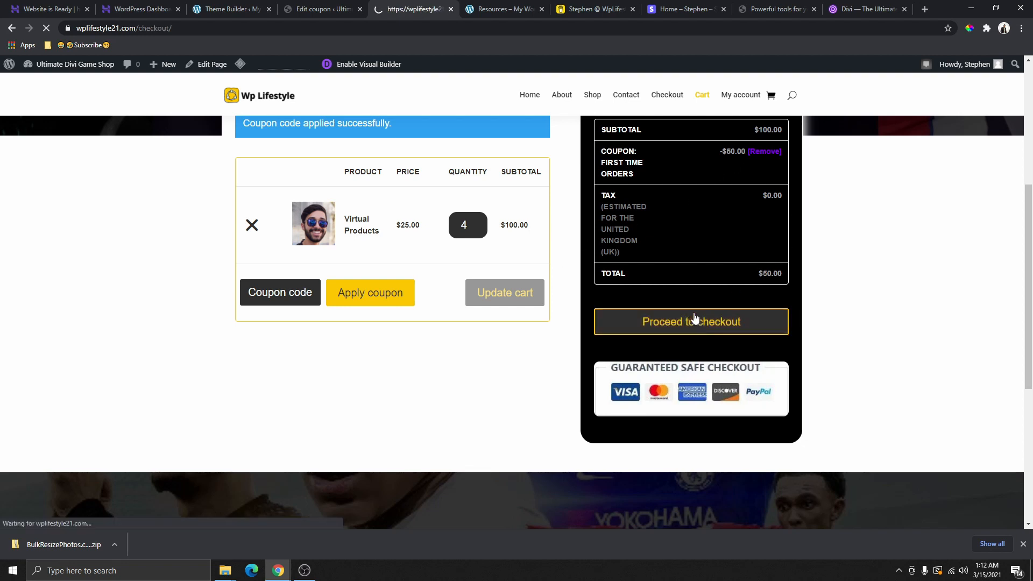
scroll(667, 306, "down", 4)
scroll(684, 280, "down", 2)
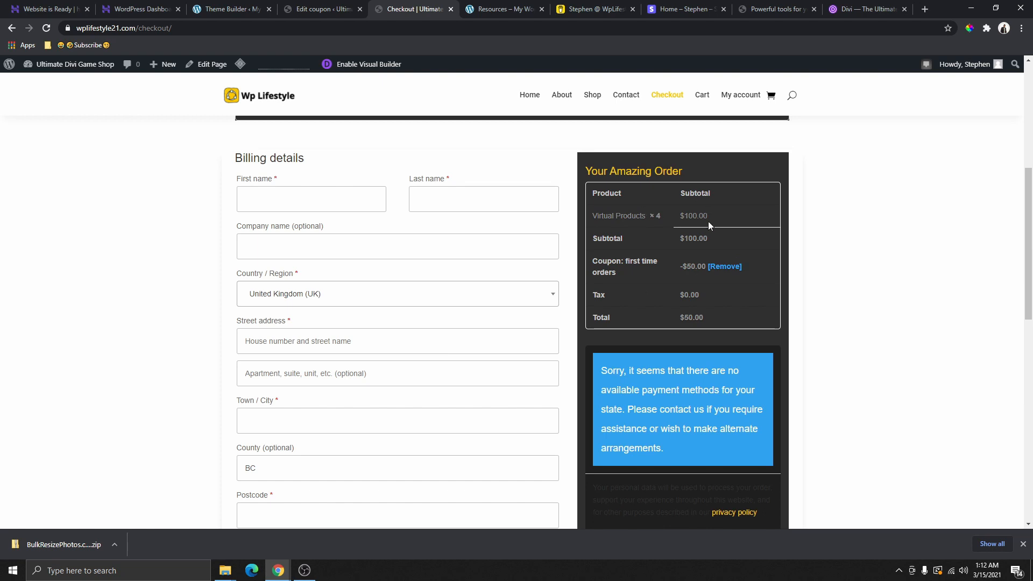
left_click_drag(682, 270, 703, 267)
scroll(691, 334, "down", 2)
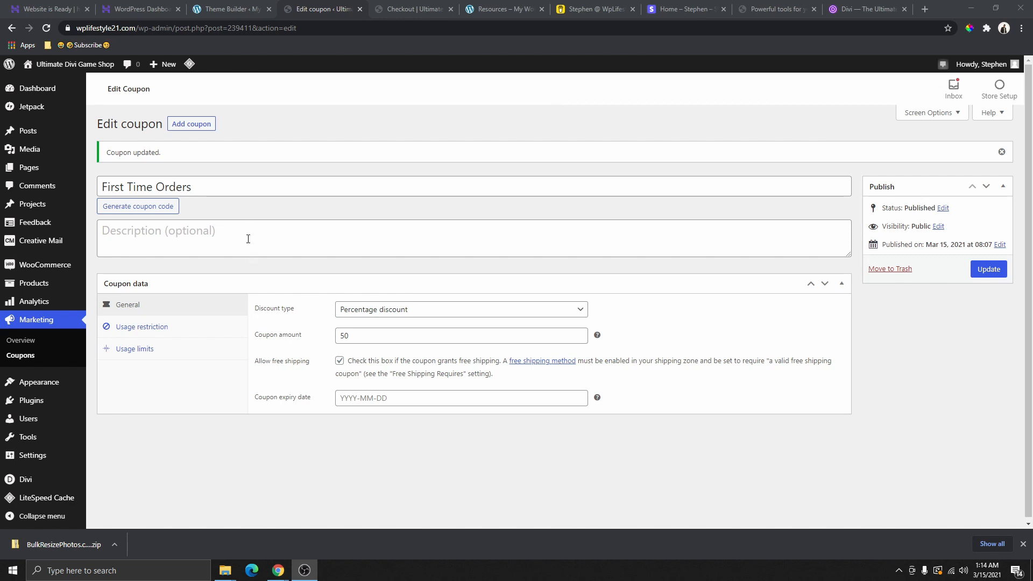
Try to place the order without billing details and read the notice about available payment methods
scroll(771, 239, "up", 1)
left_click(409, 11)
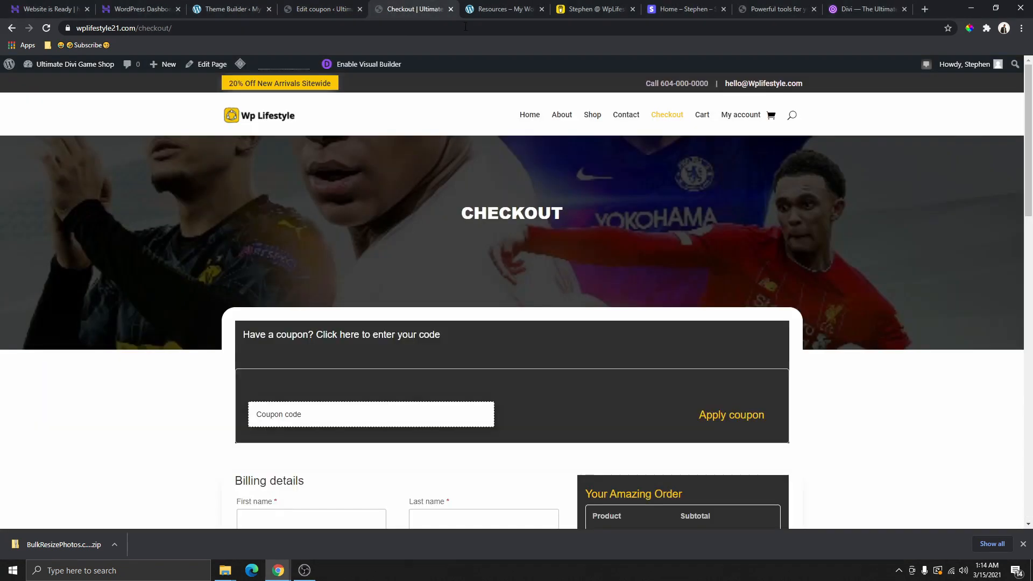
scroll(744, 225, "down", 5)
scroll(747, 225, "down", 5)
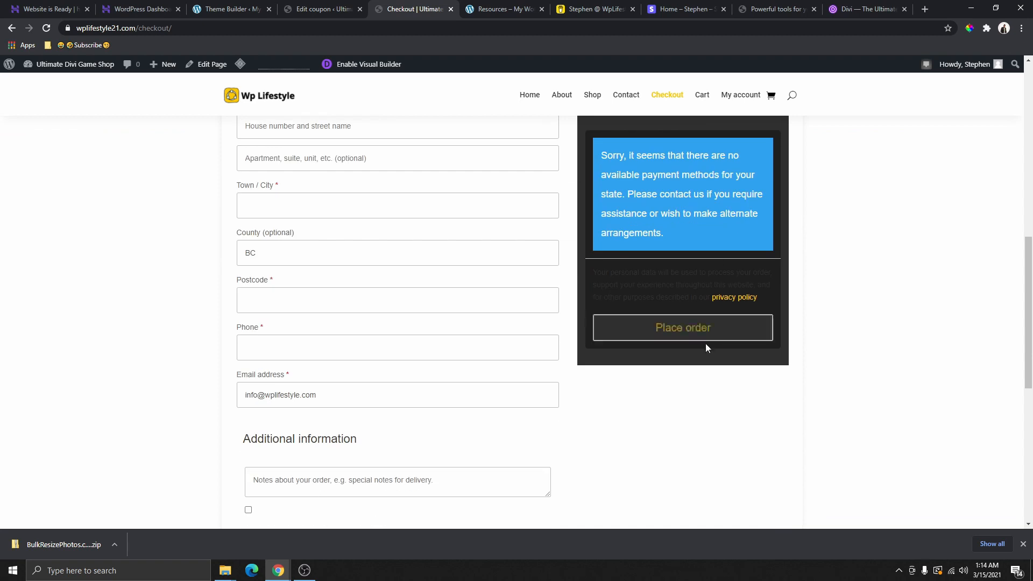
left_click(696, 332)
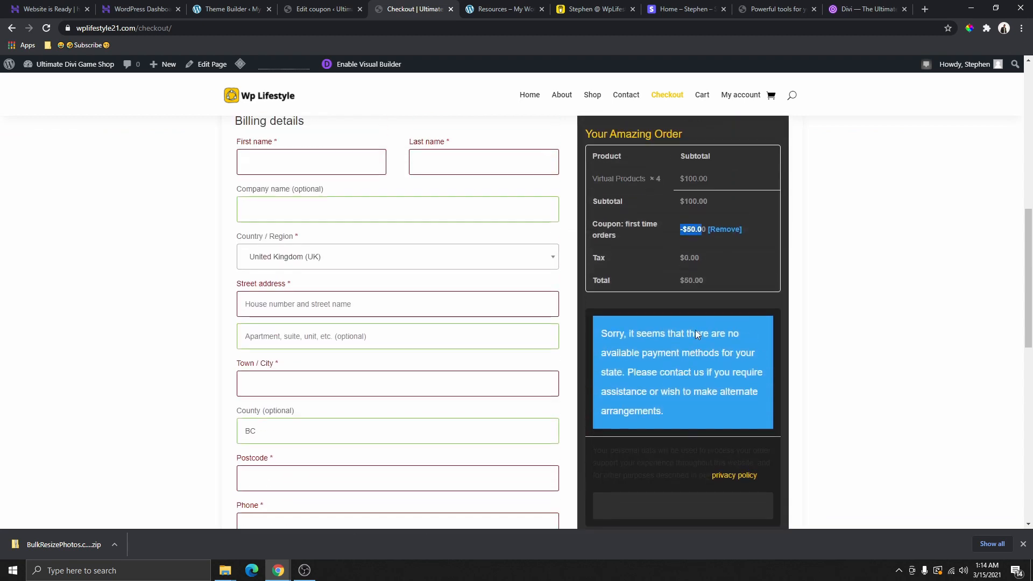
scroll(573, 262, "down", 3)
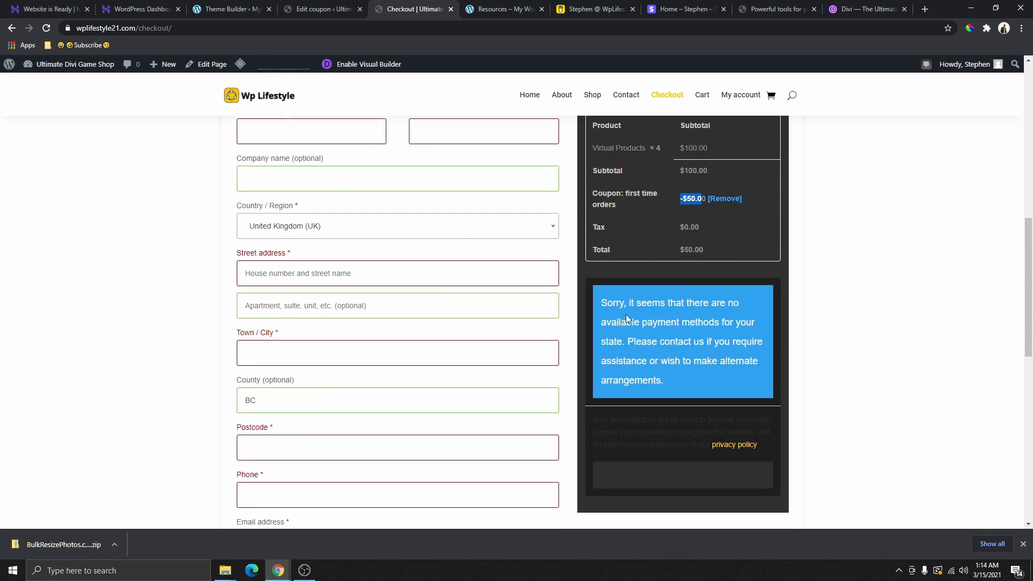
left_click_drag(600, 305, 705, 358)
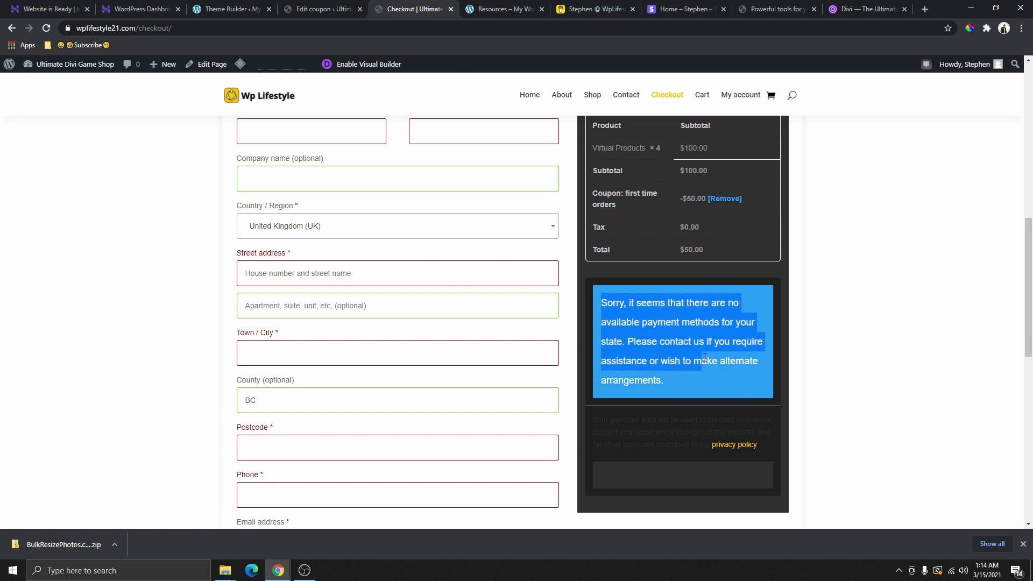
scroll(689, 361, "up", 3)
scroll(677, 400, "down", 2)
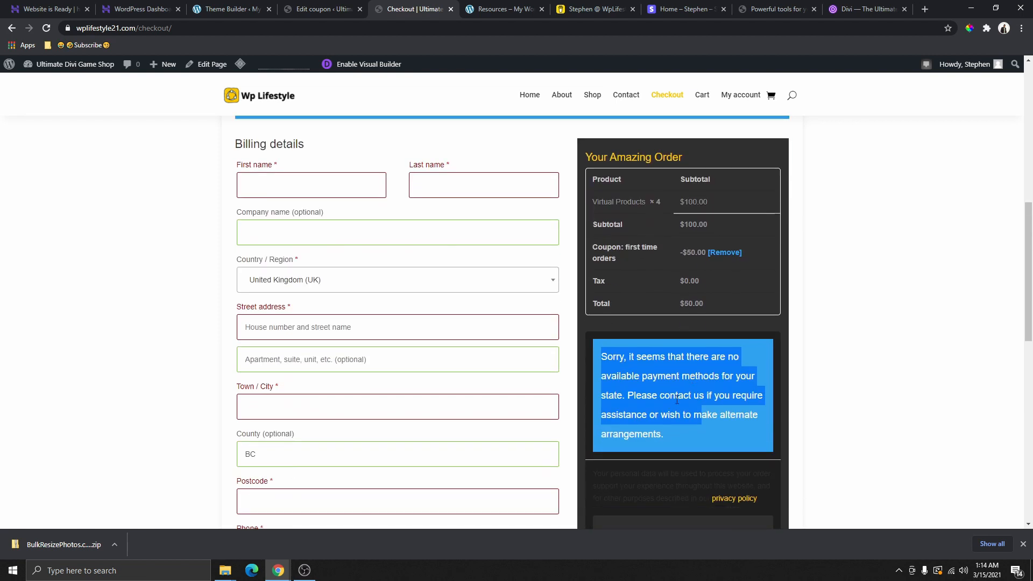
scroll(677, 389, "up", 4)
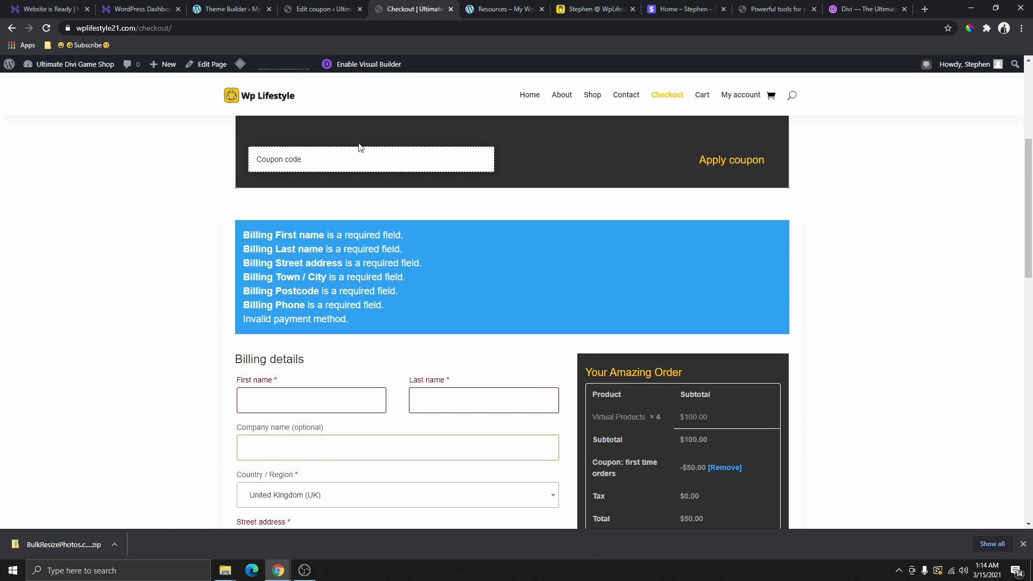
Search for stripe among the plugins that can be added to the Ultimate Divi Game Shop site
left_click(232, 9)
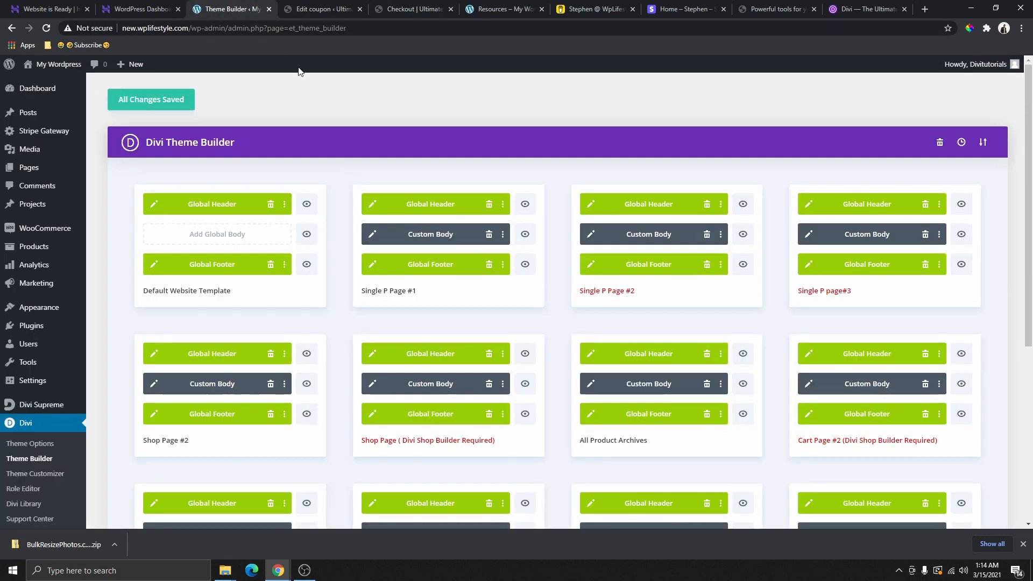
left_click(318, 6)
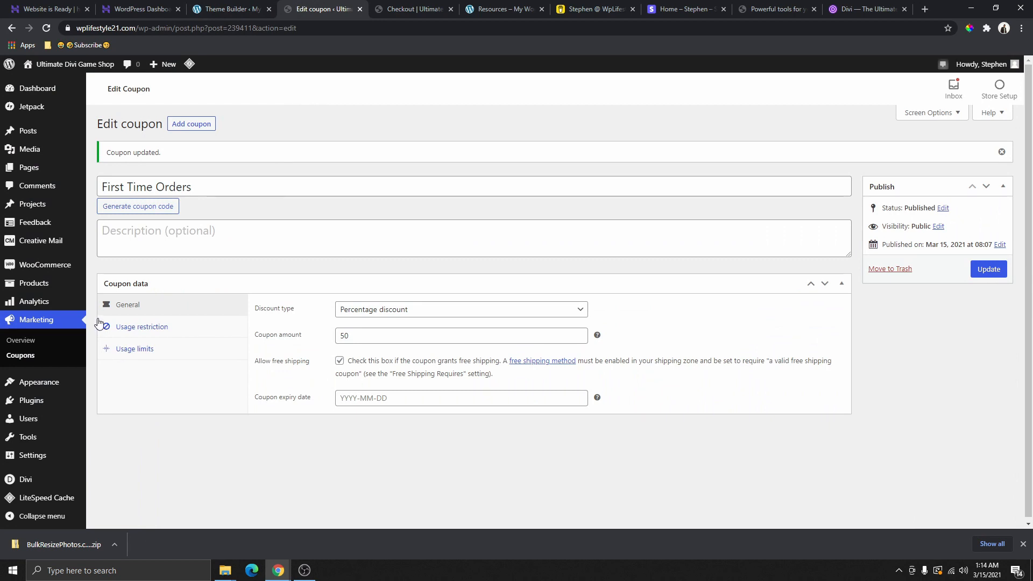
mouse_move(39, 404)
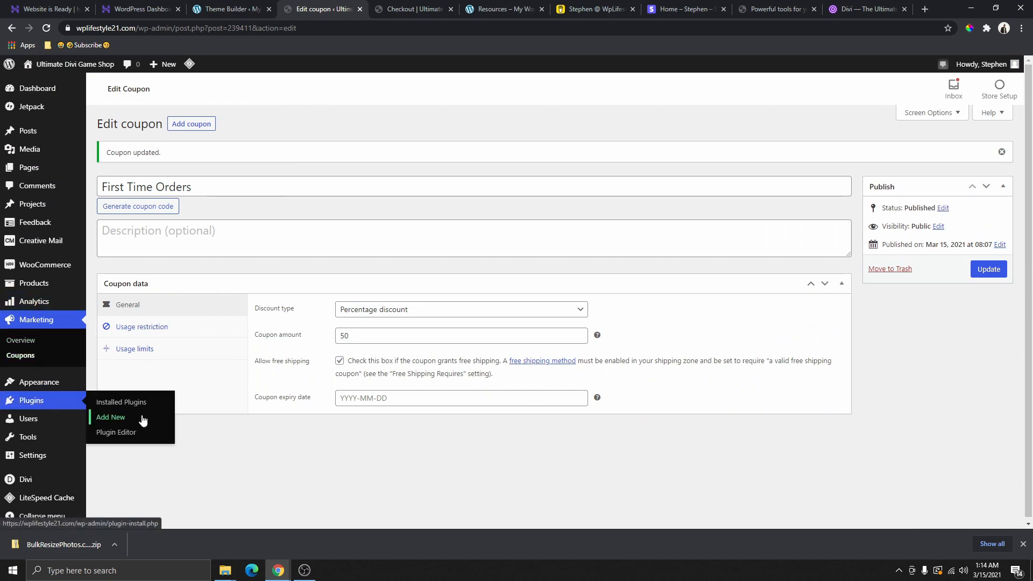
left_click(120, 421)
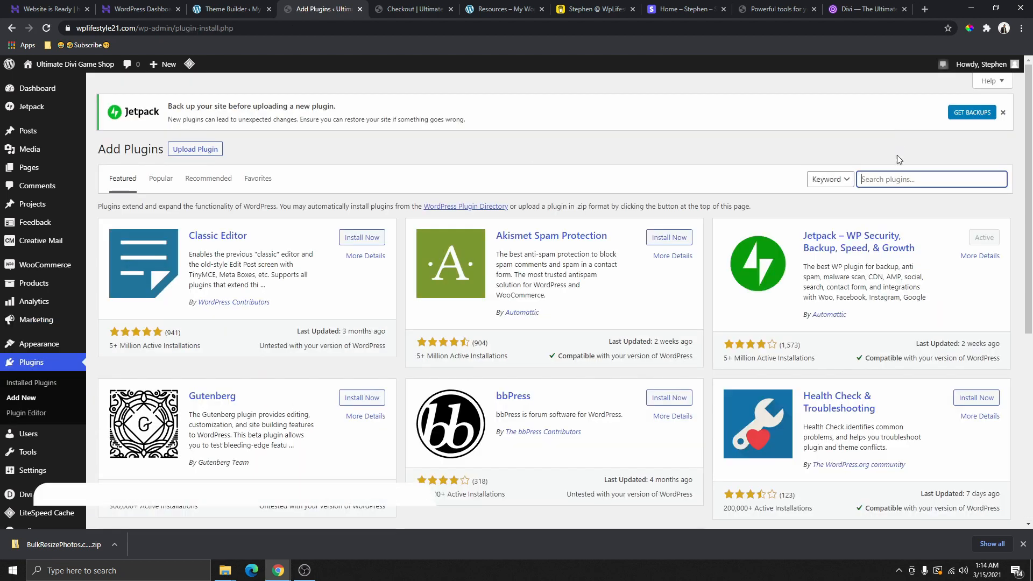
type("stripe")
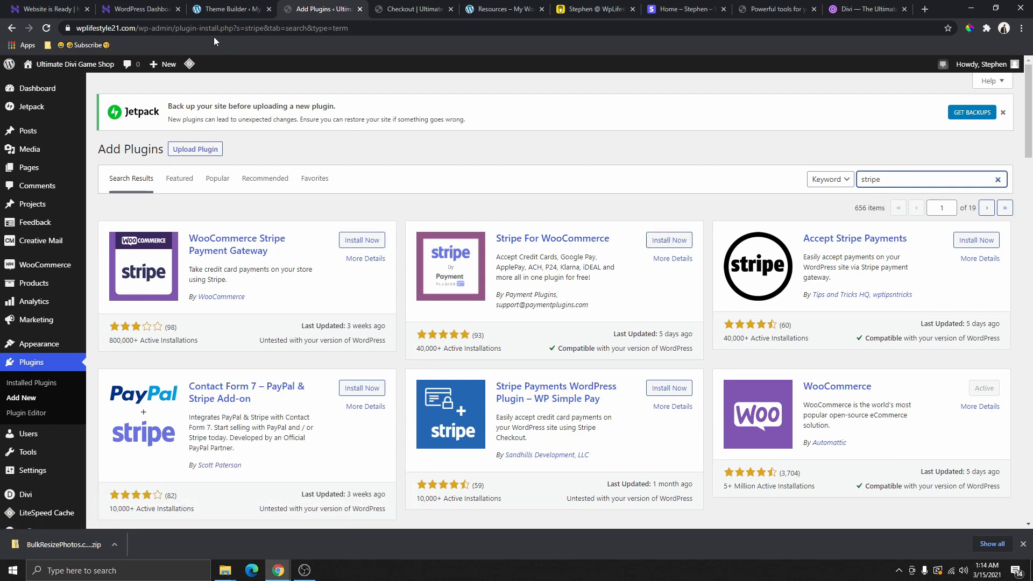
Visit the store of the My Wordpress site on new.wplifestyle.com and open its checkout page
left_click(230, 9)
mouse_move(62, 65)
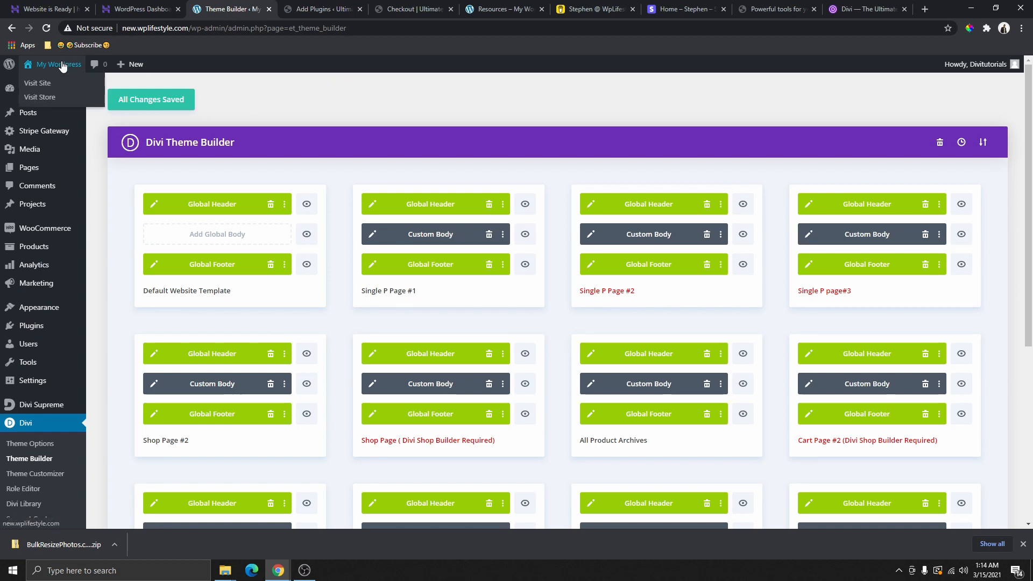
left_click(40, 96)
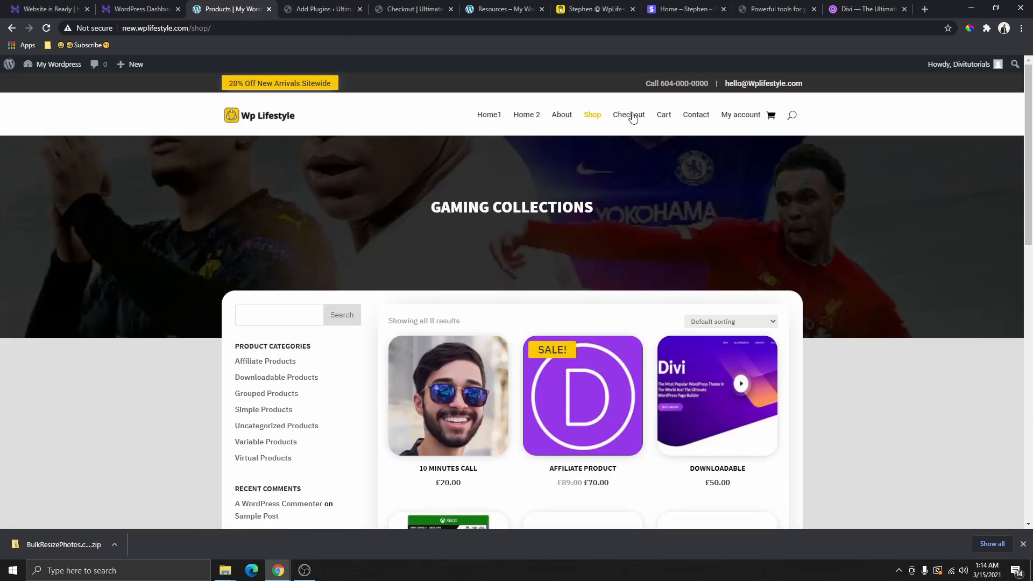
left_click(633, 118)
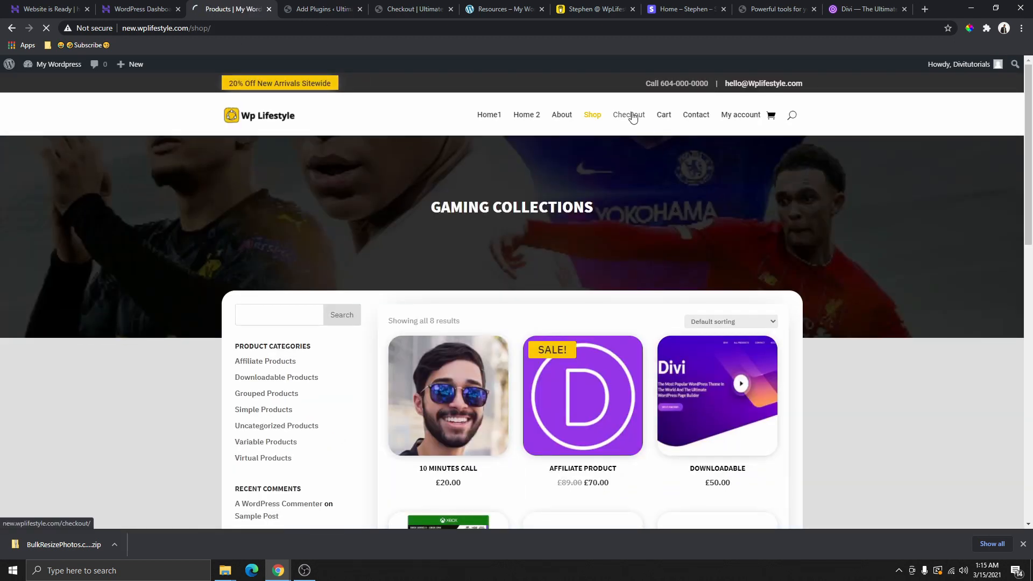
Select Credit Cards as the payment method on the checkout page to examine the card entry form
scroll(694, 235, "down", 10)
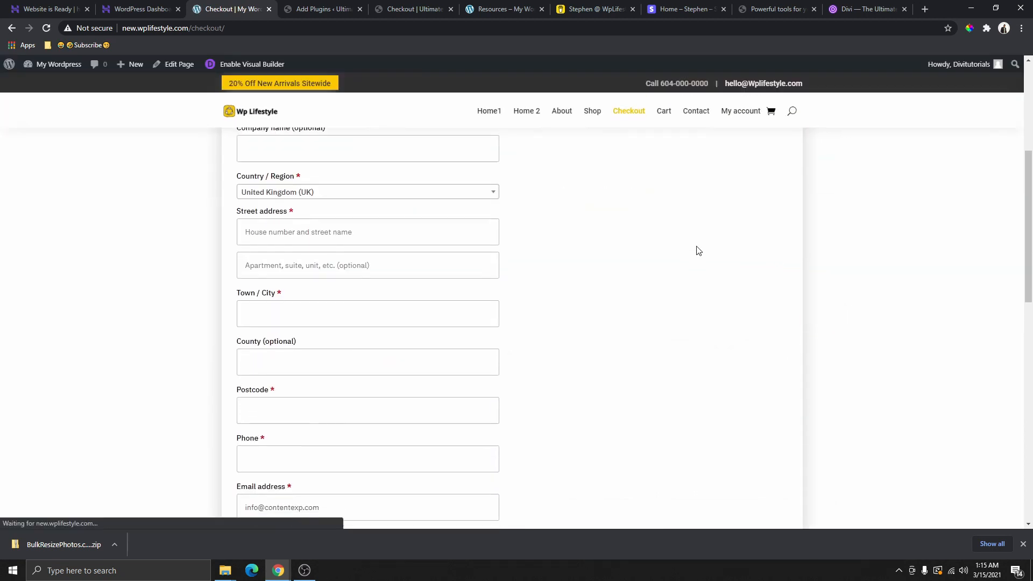
scroll(667, 269, "down", 3)
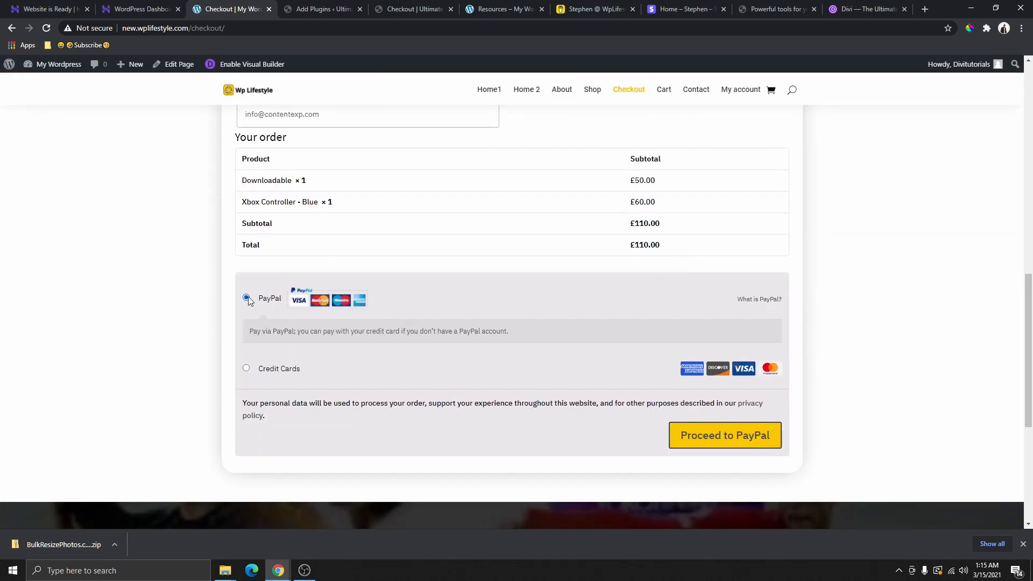
left_click(248, 371)
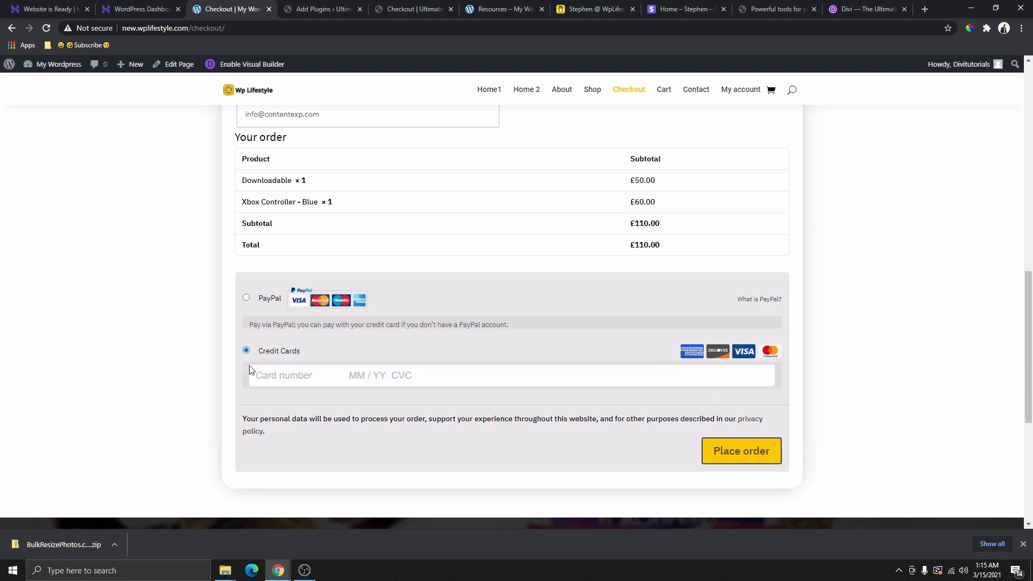
scroll(392, 265, "up", 5)
Install and activate the Stripe For WooCommerce plugin by Payment Plugins on the Ultimate Divi Game Shop site
left_click(314, 9)
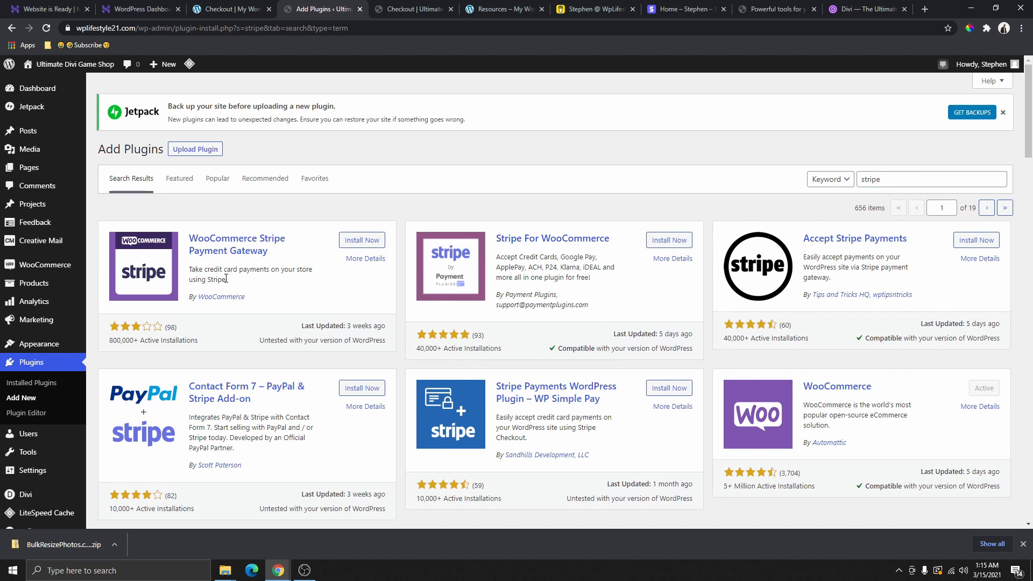
left_click_drag(228, 280, 194, 273)
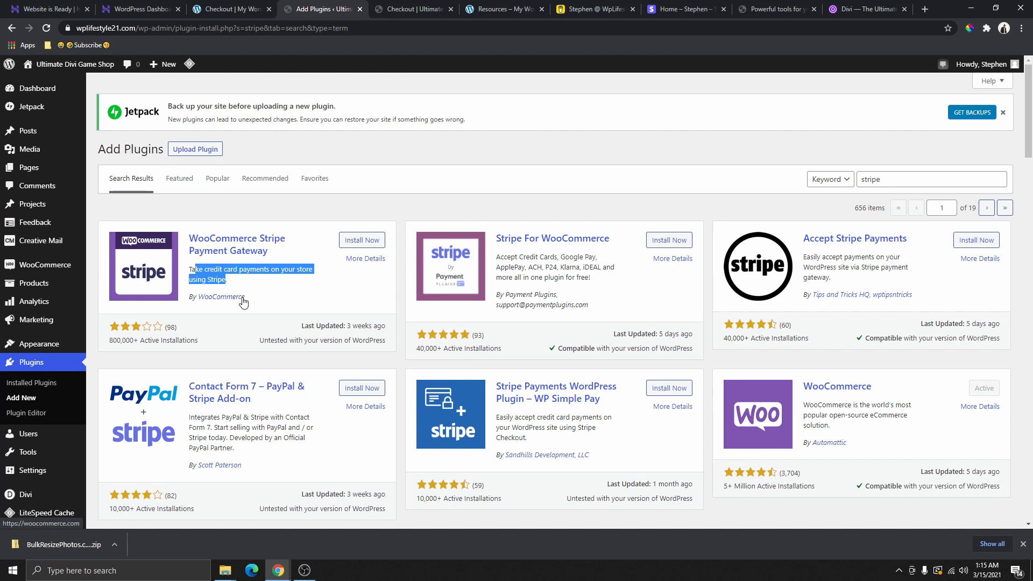
left_click(531, 271)
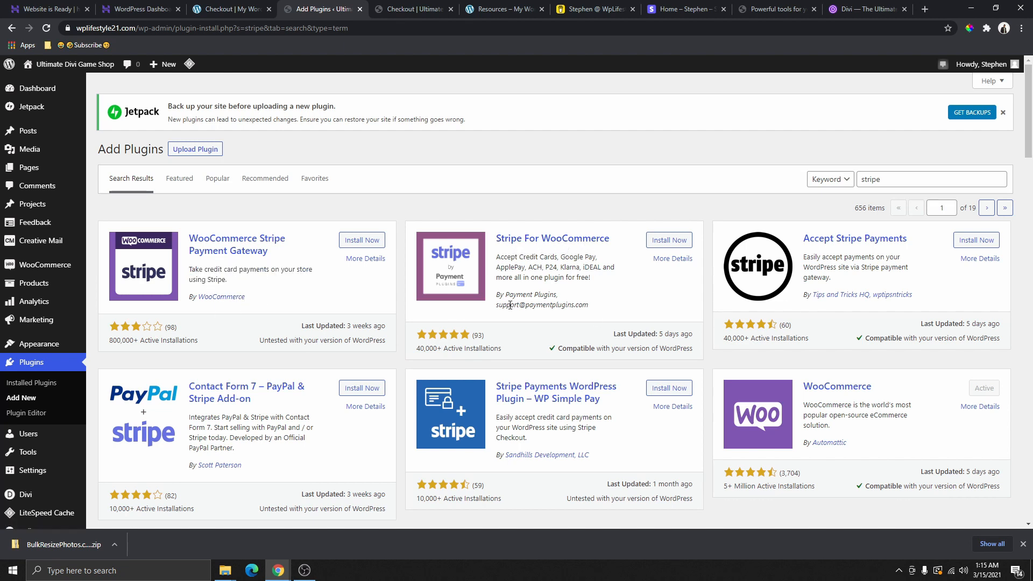
left_click(668, 240)
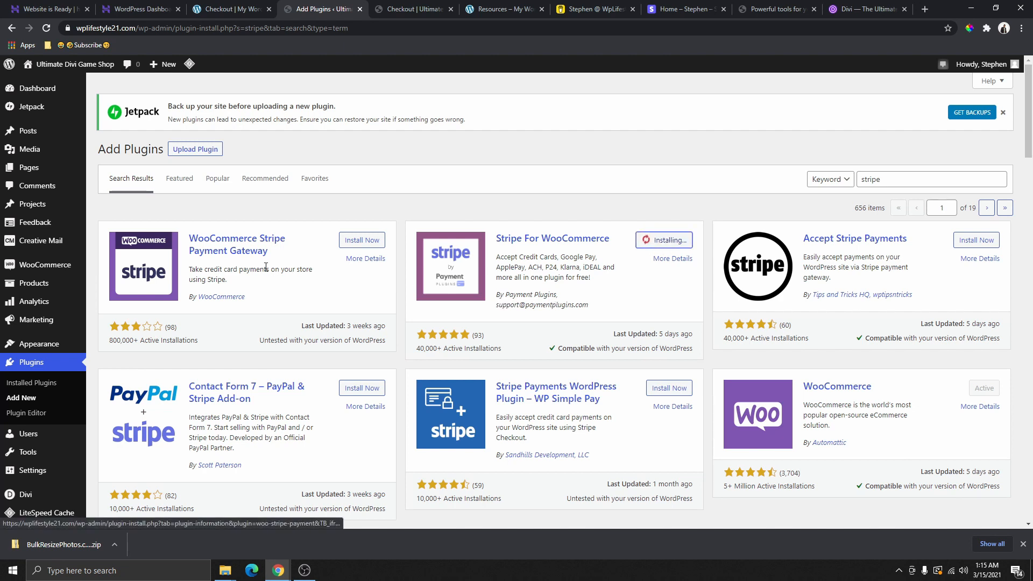
left_click(672, 243)
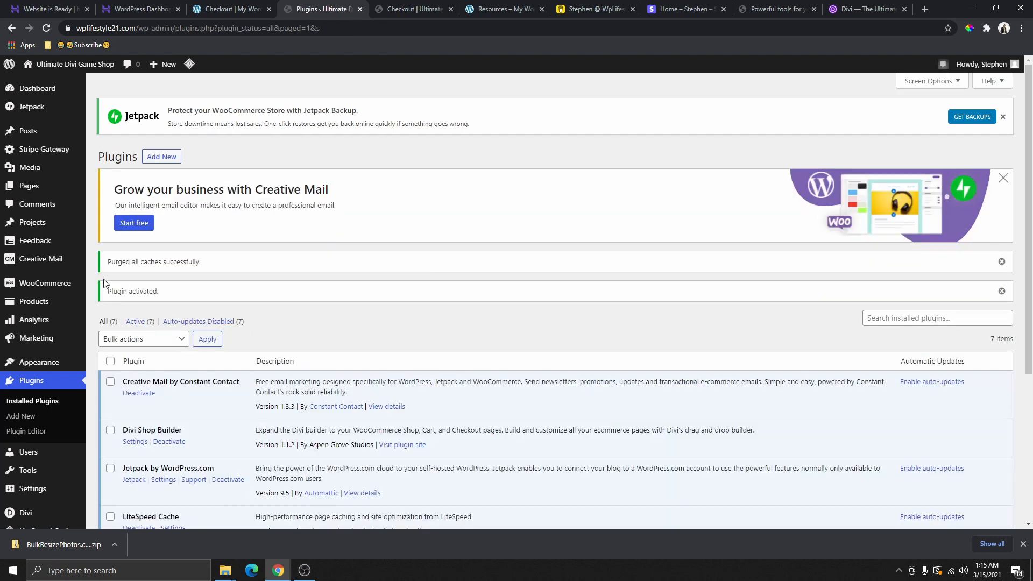
Open the Stripe Credit Cards settings from WooCommerce's payment methods
scroll(105, 284, "down", 2)
mouse_move(46, 249)
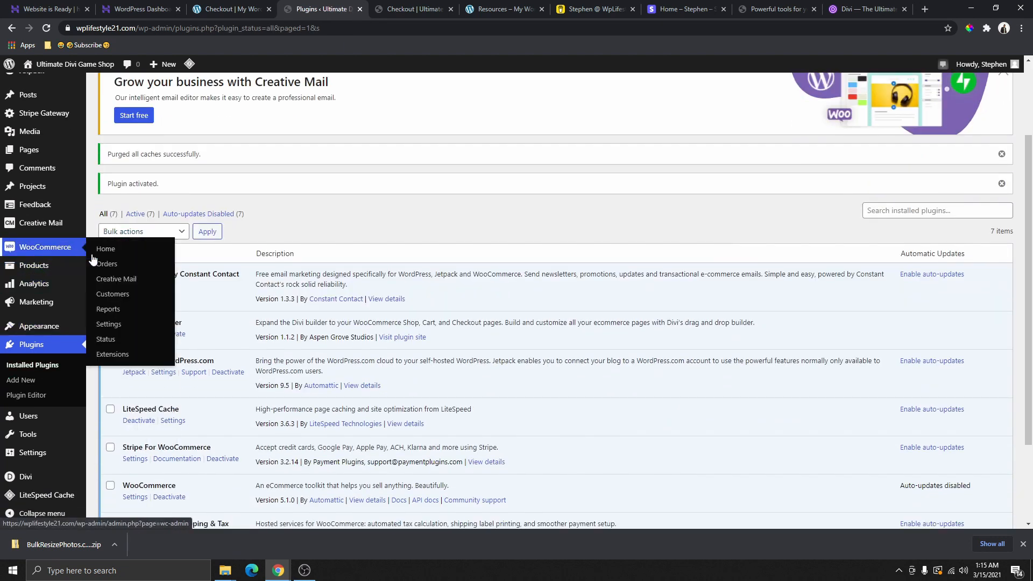
left_click(117, 327)
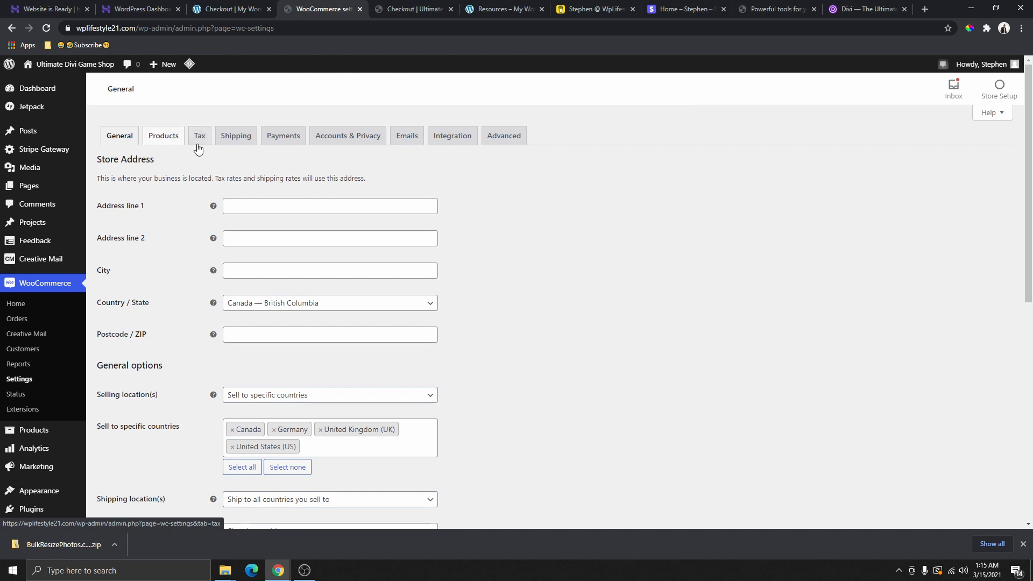
left_click(288, 139)
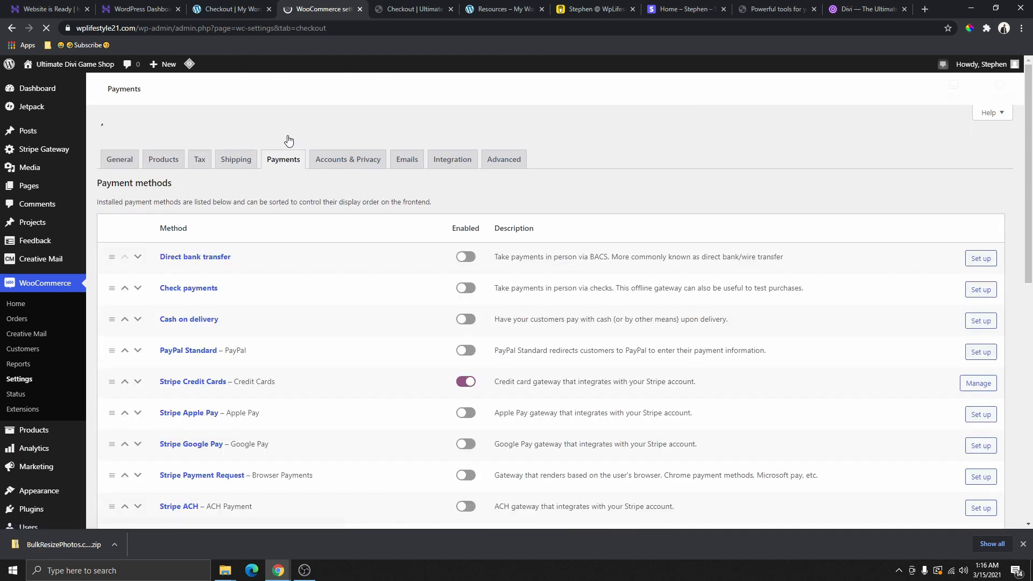
scroll(172, 215, "down", 2)
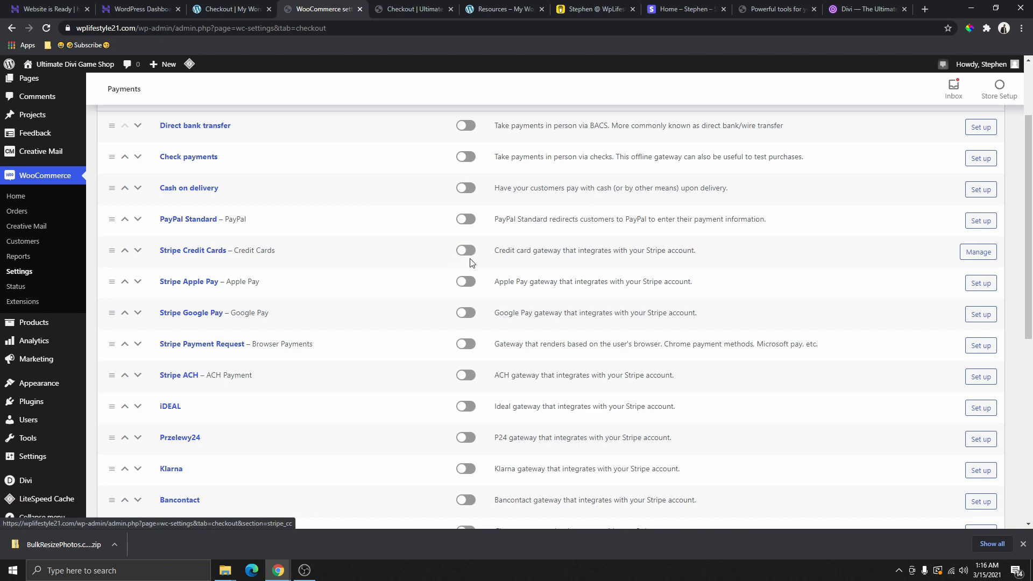
left_click(973, 255)
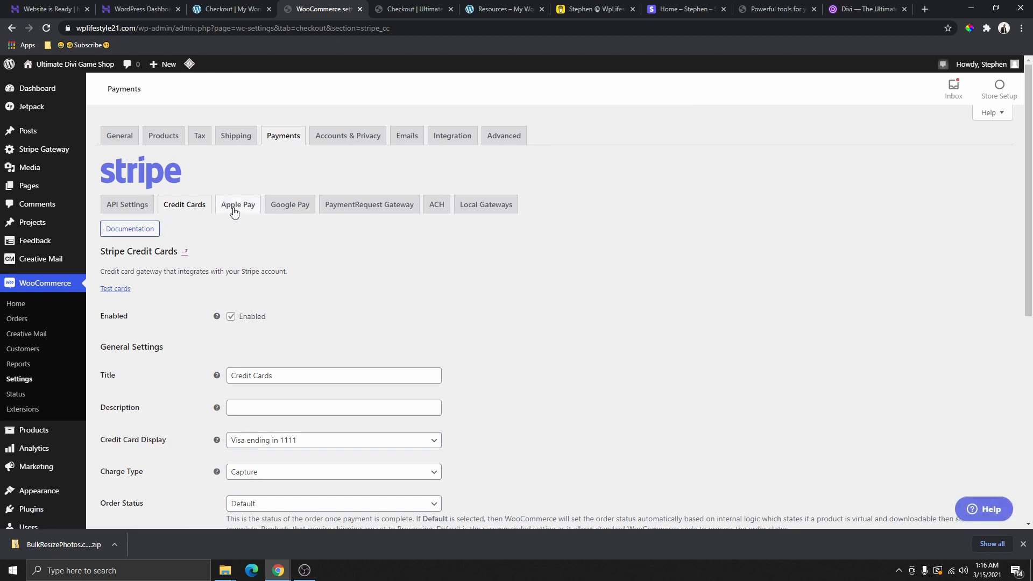
scroll(256, 293, "down", 2)
scroll(243, 224, "up", 2)
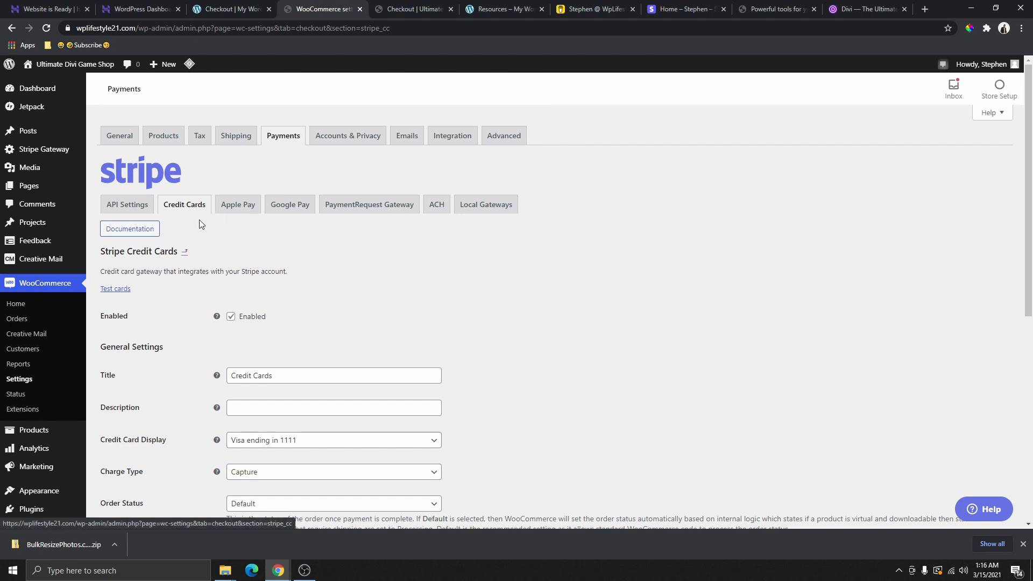
Set the Credit Card Display format of the Stripe Credit Cards gateway to Visa ********1111
scroll(295, 280, "down", 3)
left_click(284, 221)
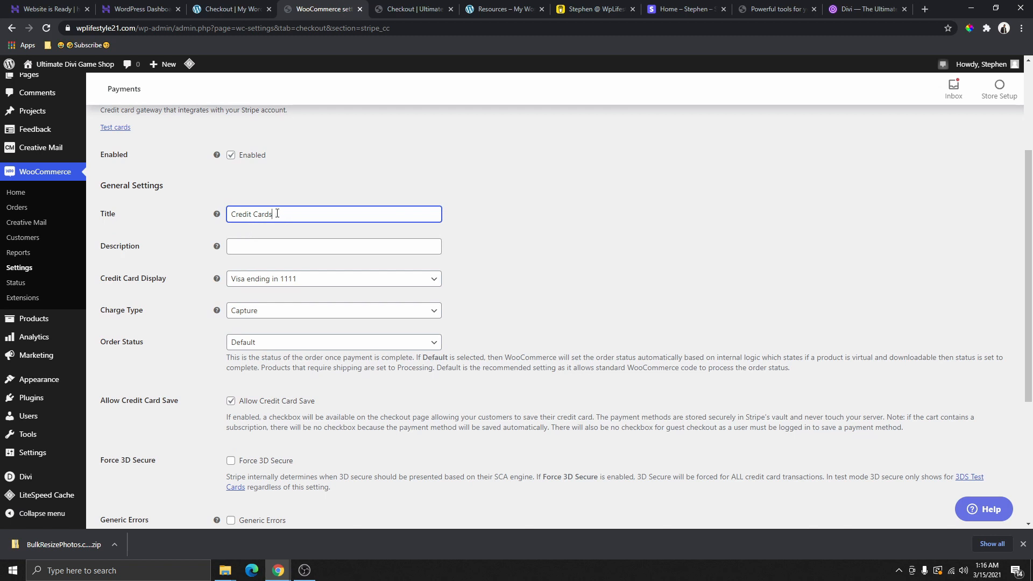
left_click(264, 250)
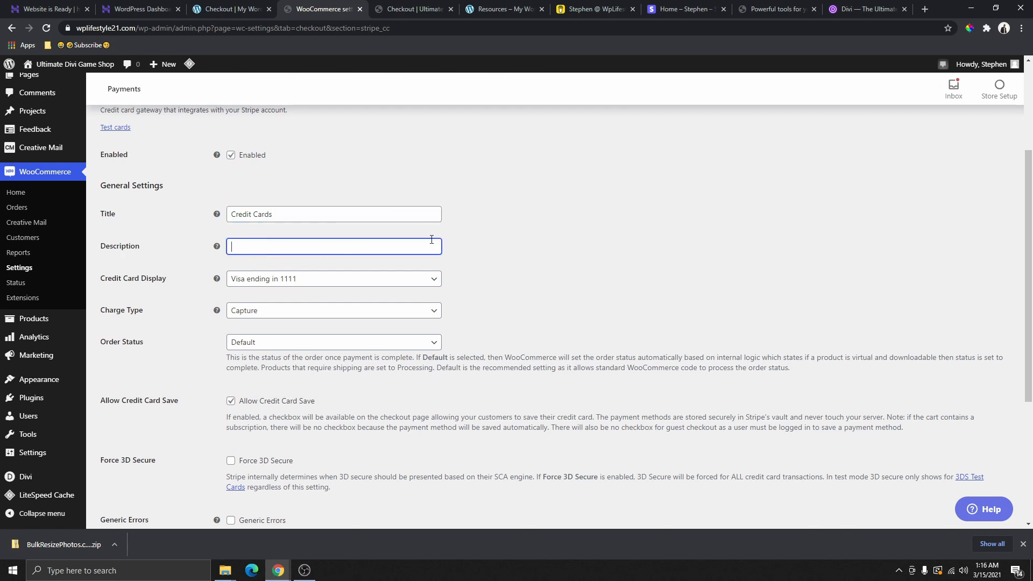
left_click(304, 281)
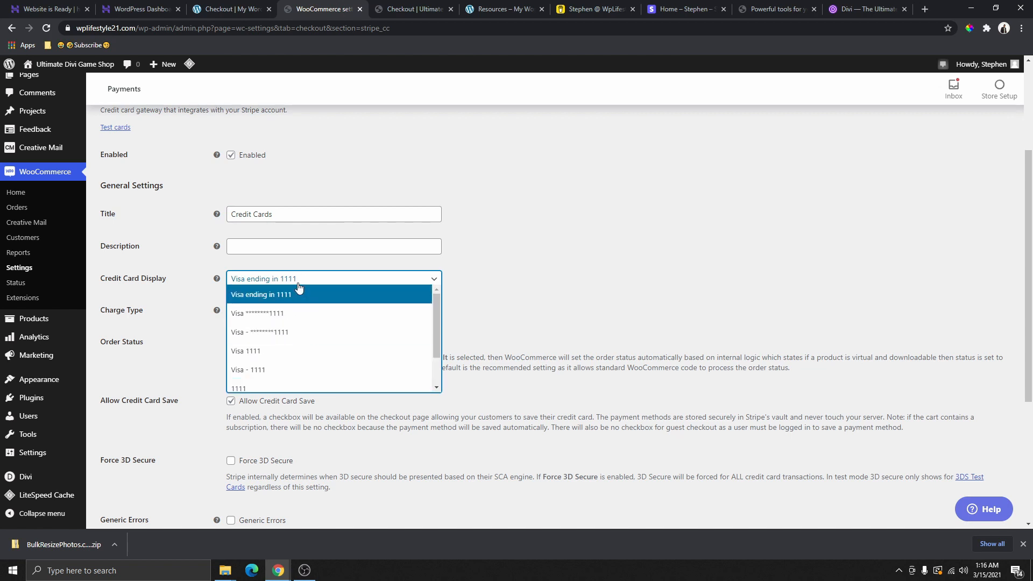
left_click(258, 318)
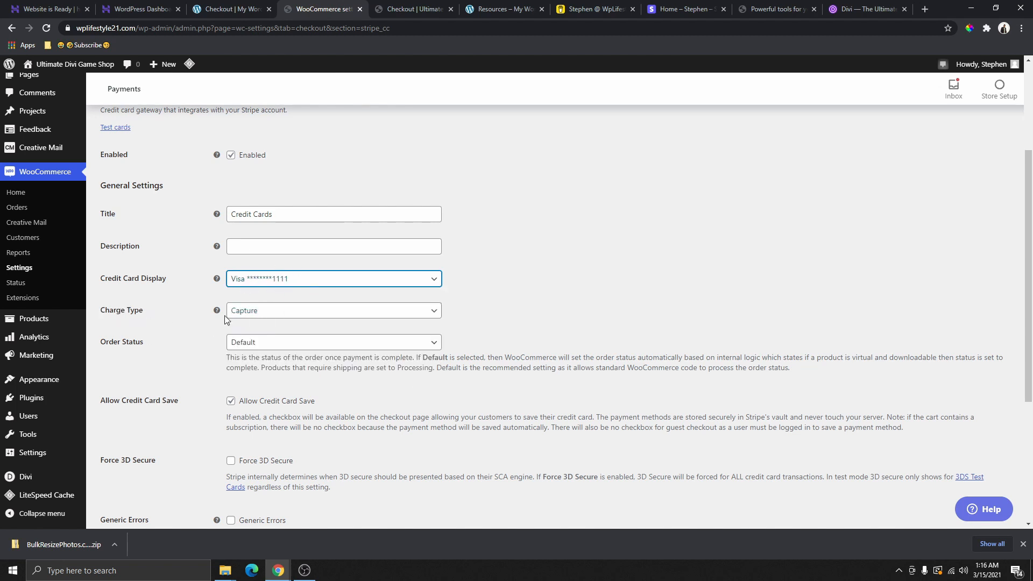
Try the Authorize charge type for Stripe credit cards and return it to Capture
left_click(253, 314)
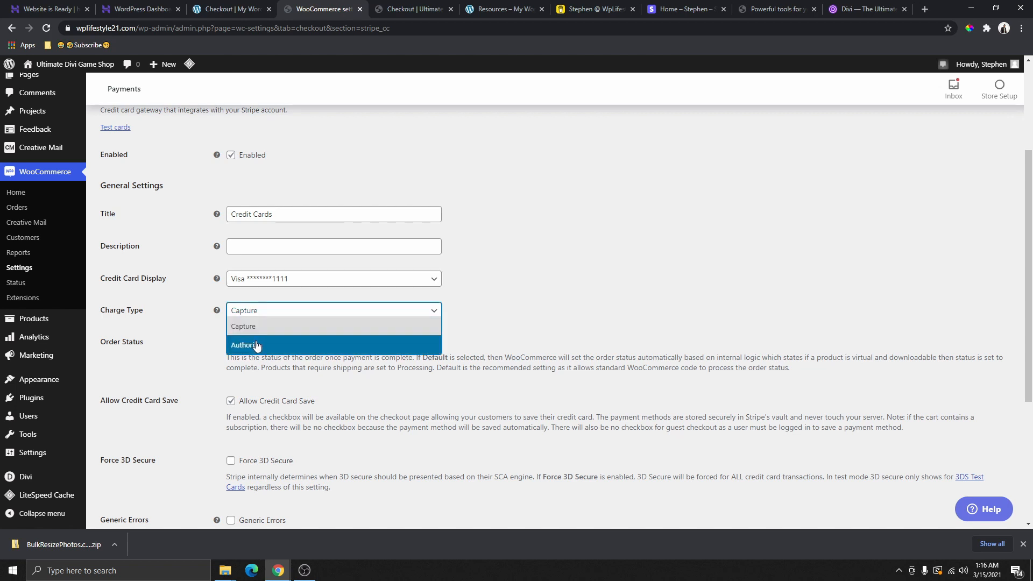
left_click(257, 345)
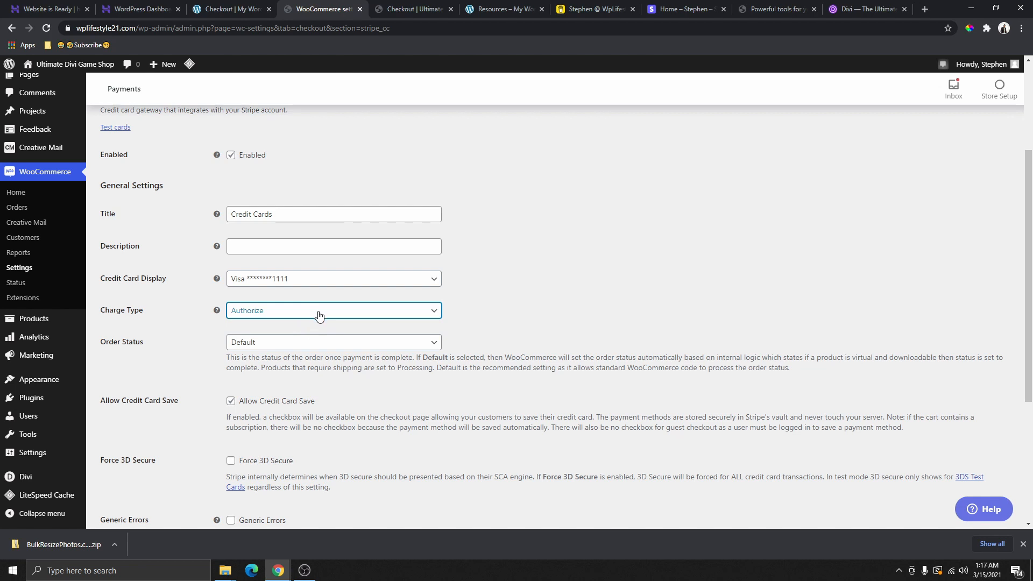
left_click(319, 316)
left_click(294, 327)
Review the remaining credit card settings and compare the accepted payment methods with the card icons on the My Wordpress store's checkout
scroll(307, 316, "down", 3)
scroll(258, 237, "up", 2)
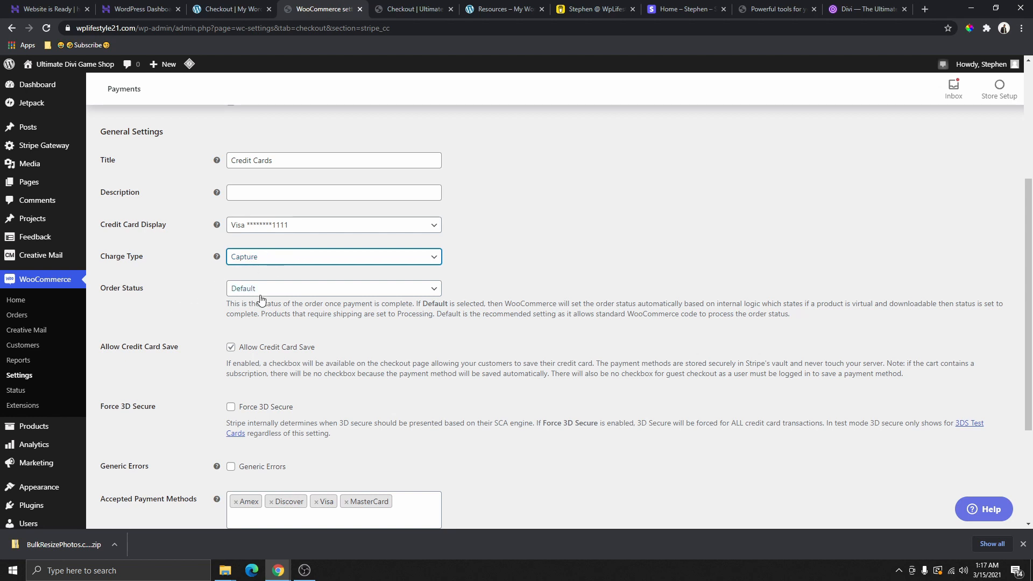
scroll(278, 251, "down", 2)
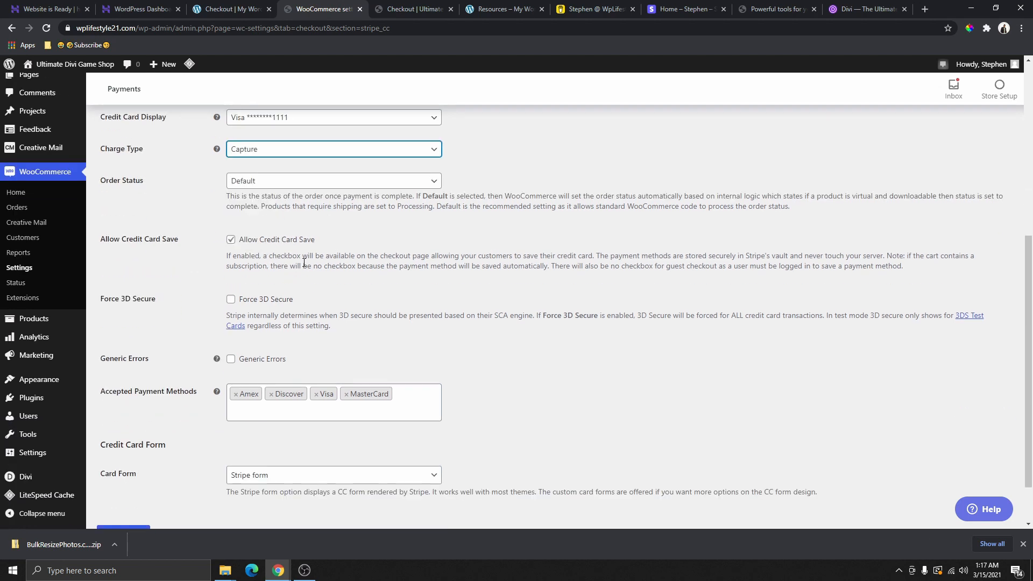
scroll(309, 260, "down", 1)
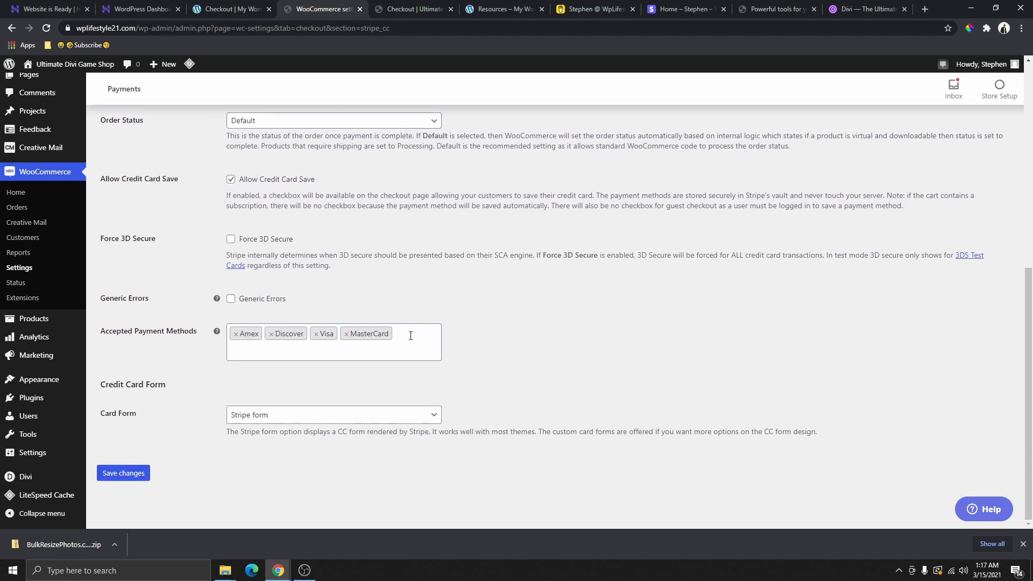
key("ctrl+shift+Tab")
scroll(457, 322, "down", 6)
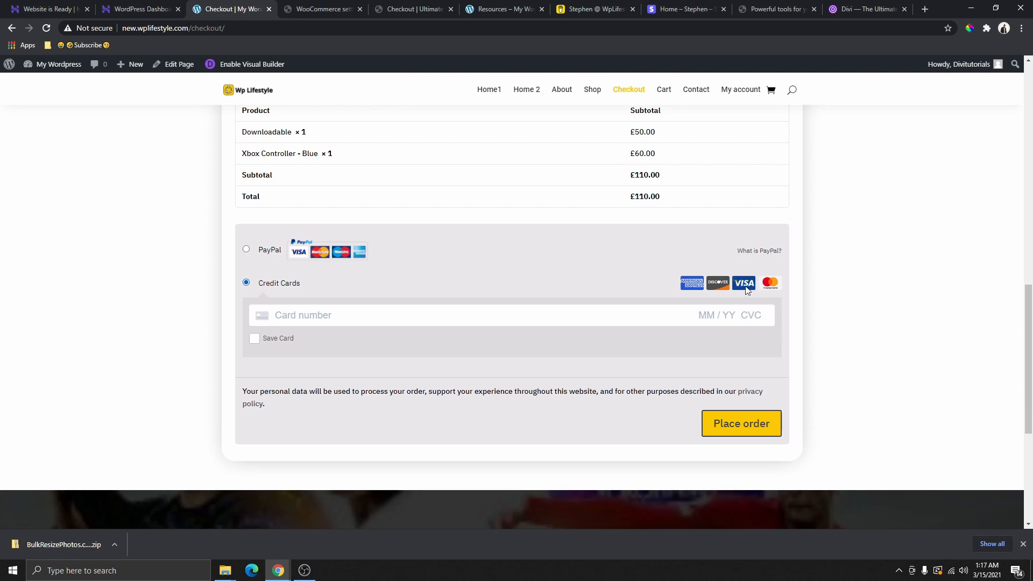
Try adding Union Pay to the accepted payment methods in the Stripe Credit Cards settings, and remove it again
left_click(322, 9)
left_click(375, 352)
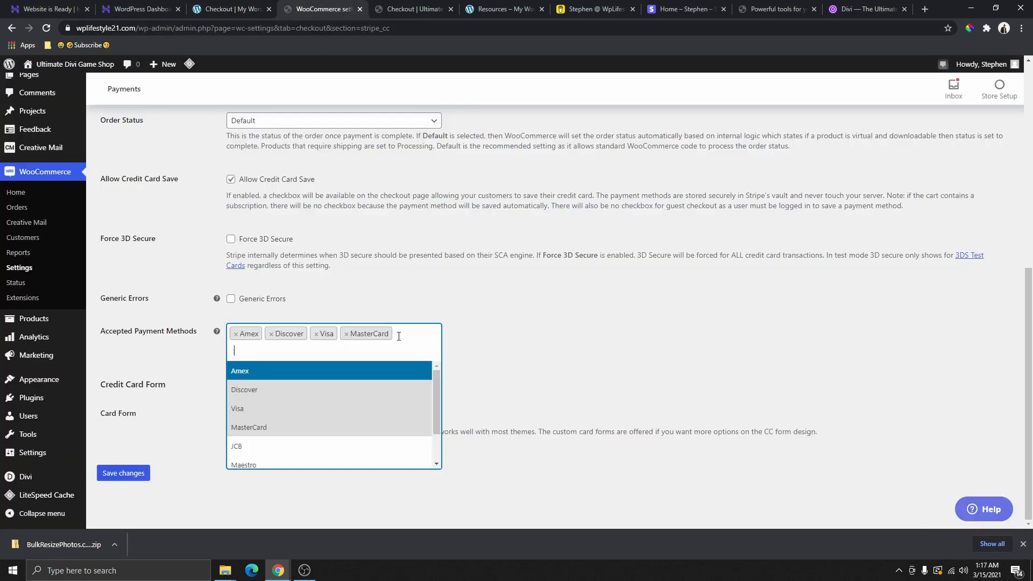
scroll(330, 425, "down", 1)
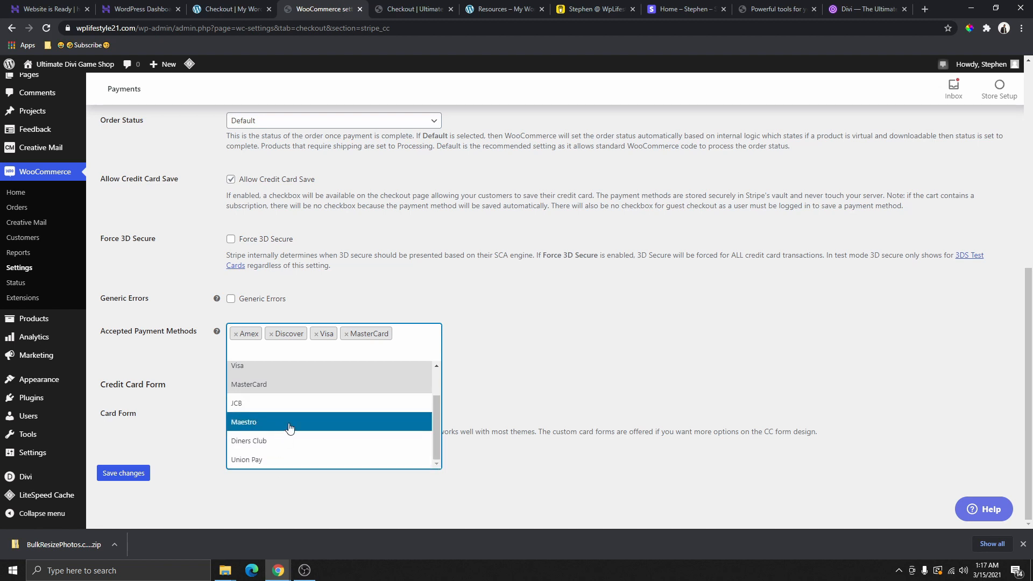
left_click(261, 461)
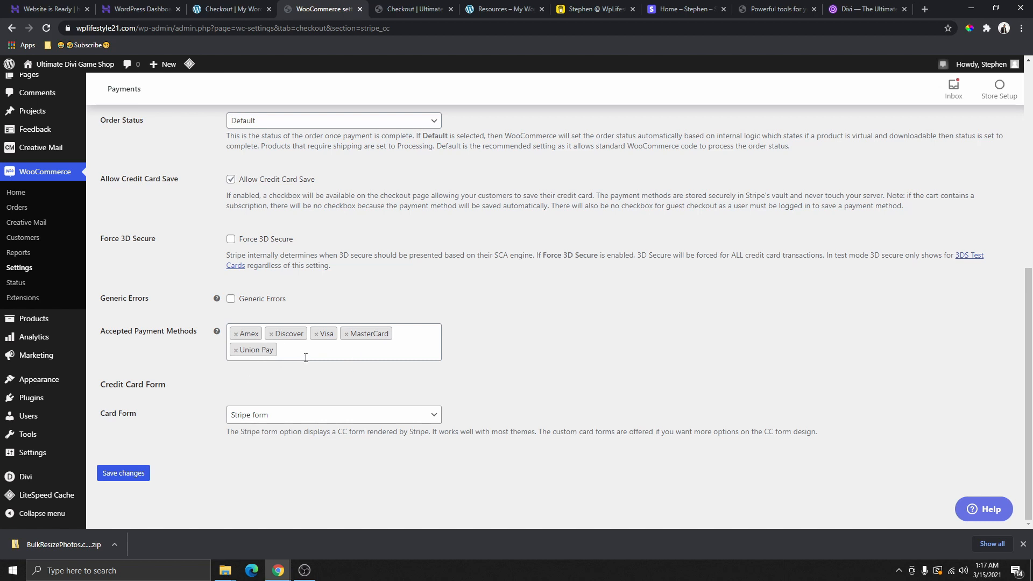
left_click(236, 350)
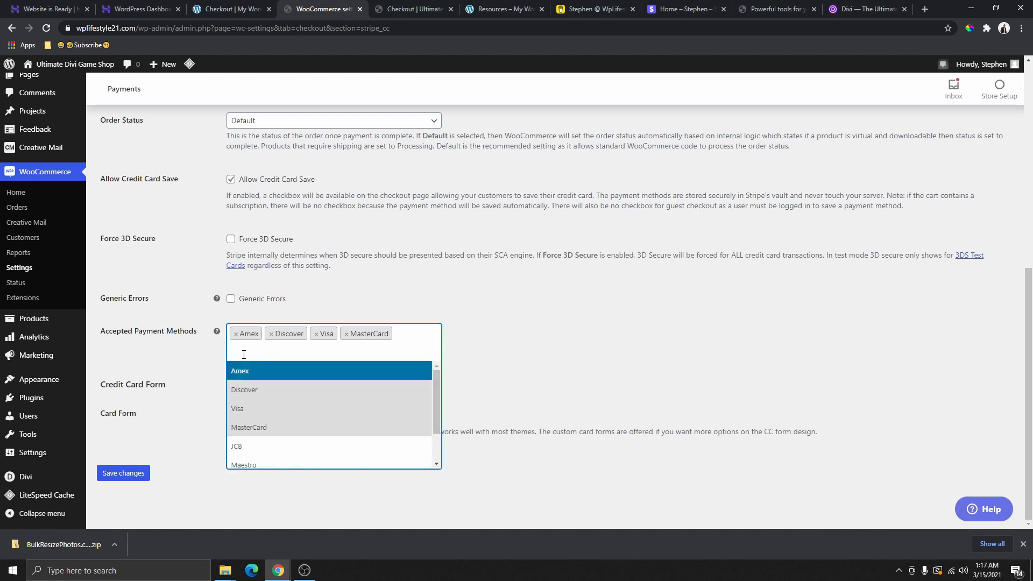
Keep the card form on Stripe form, recheck the credit card settings and save the changes
left_click(312, 415)
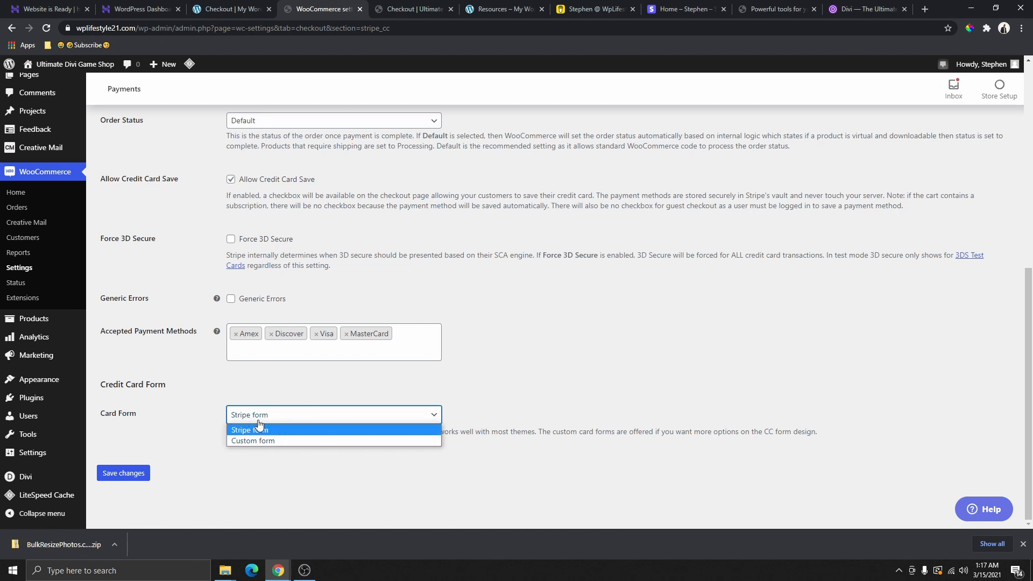
left_click(299, 398)
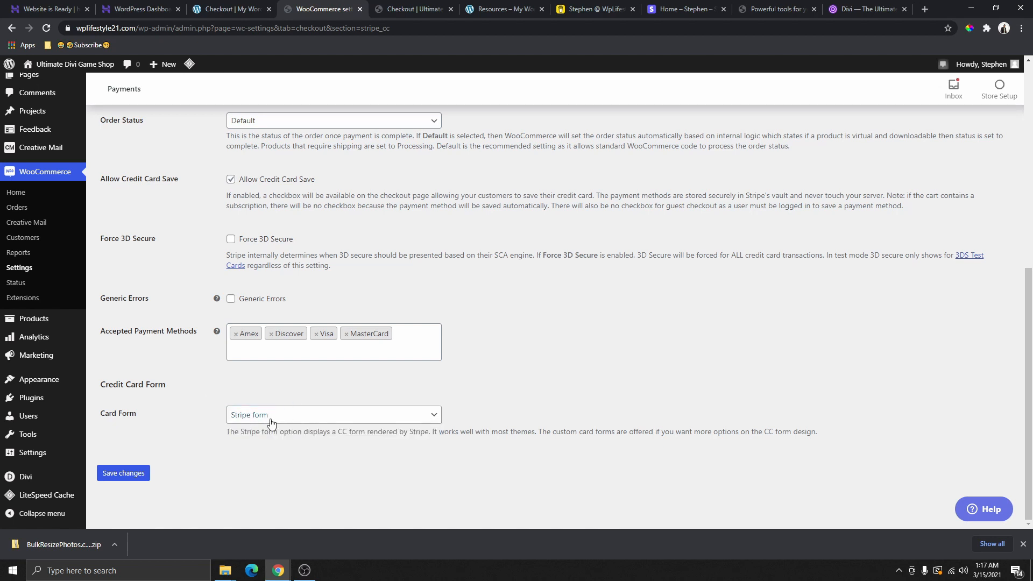
scroll(272, 422, "up", 5)
scroll(284, 372, "down", 4)
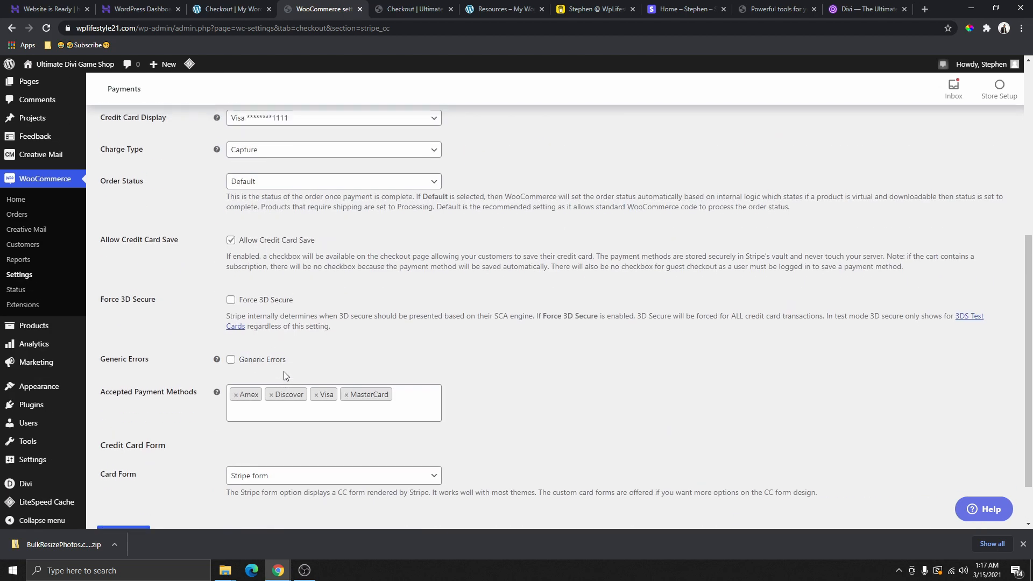
scroll(214, 275, "up", 5)
scroll(253, 268, "down", 6)
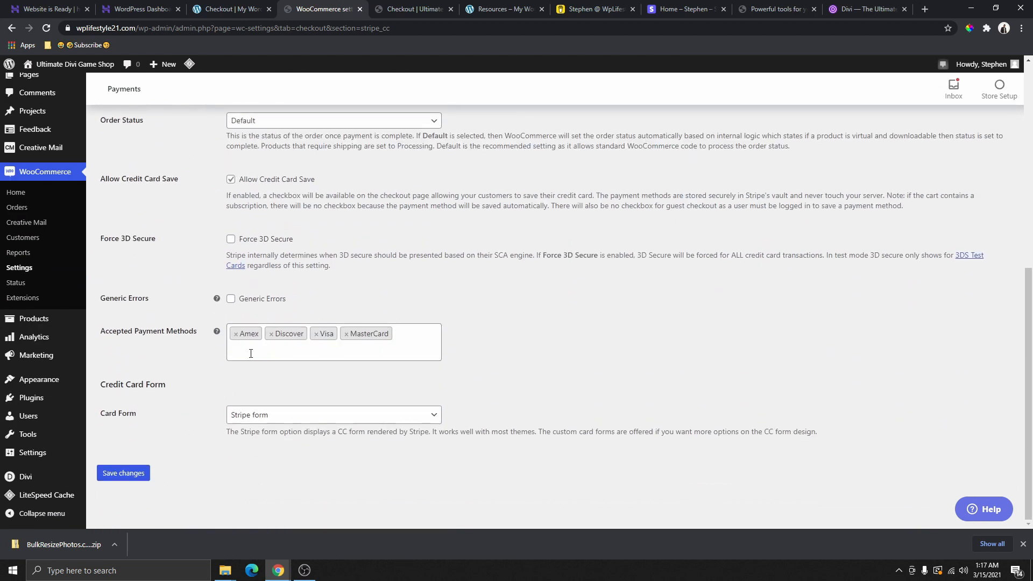
scroll(251, 354, "up", 4)
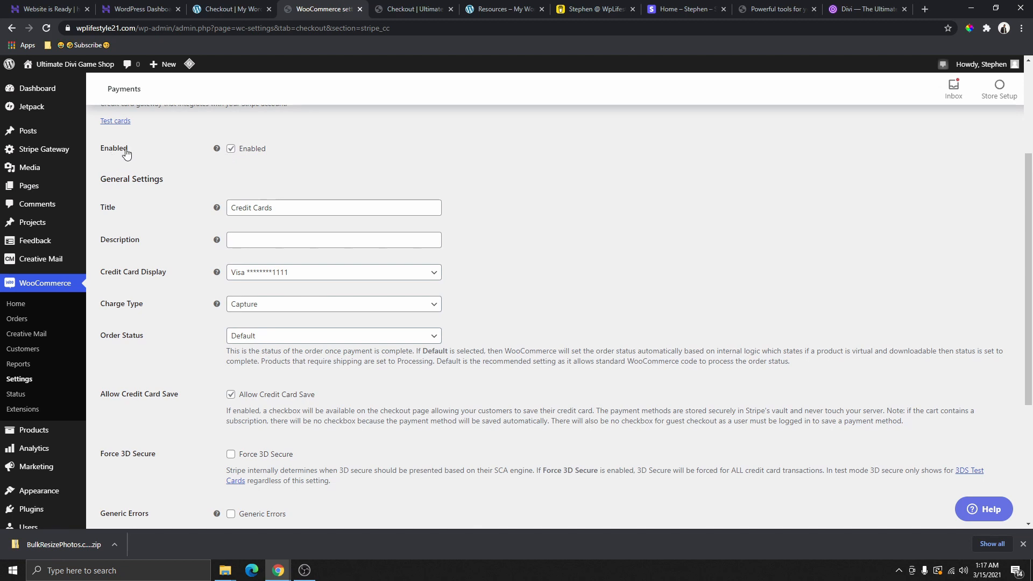
scroll(141, 367, "down", 3)
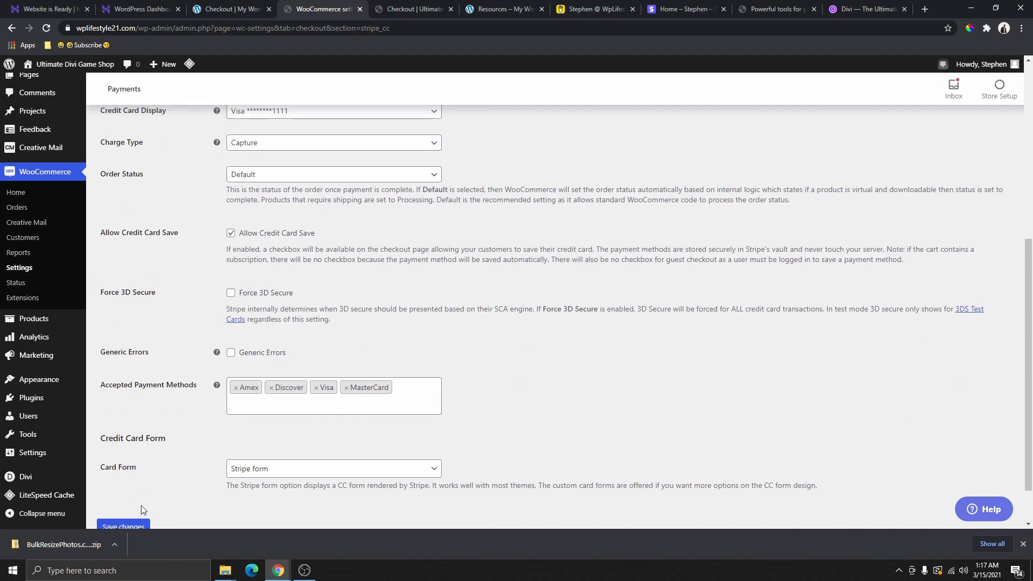
scroll(143, 513, "down", 1)
left_click(134, 475)
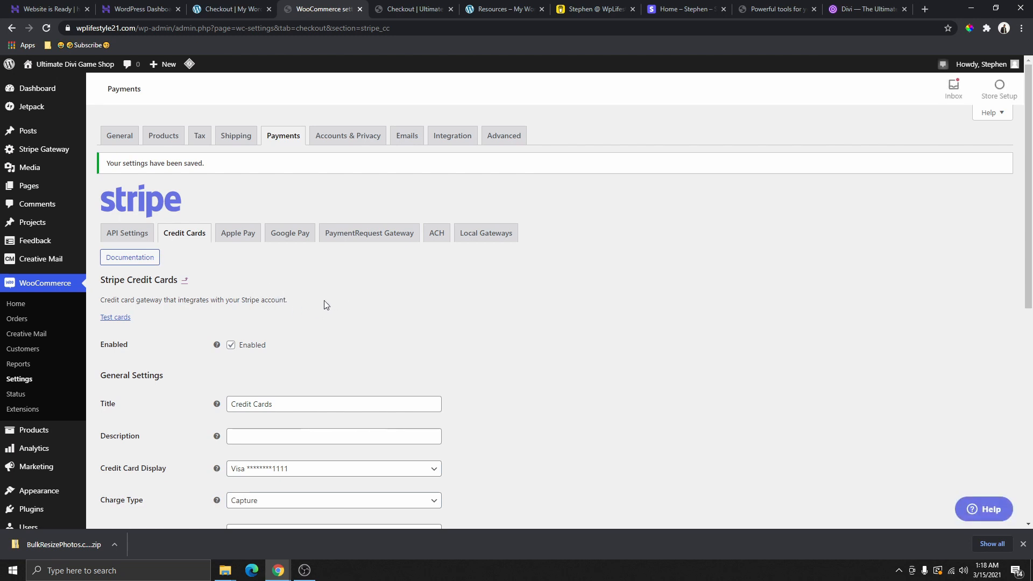
Open the Stripe API Settings and keep the mode on Test
left_click(134, 238)
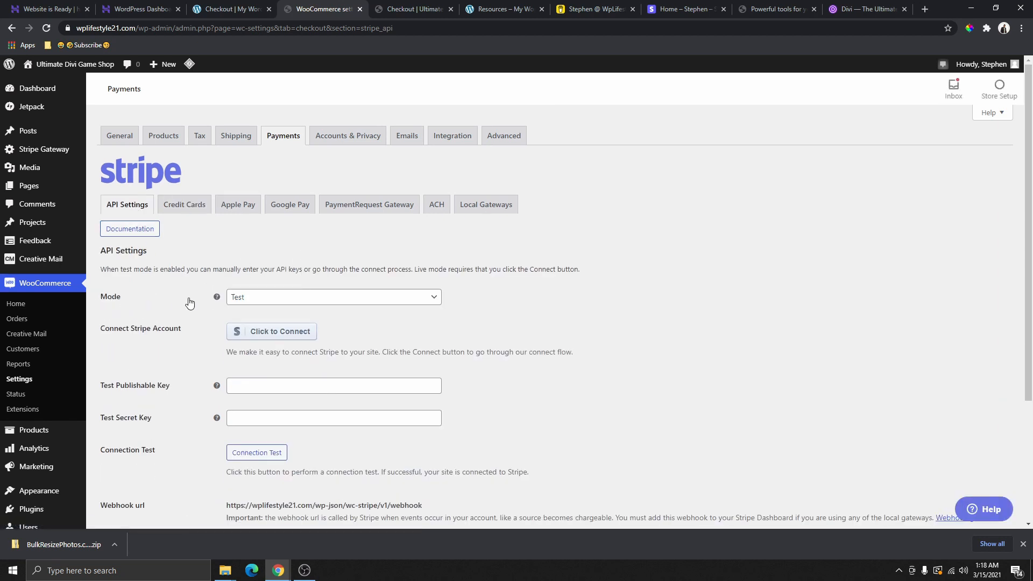
left_click(266, 299)
left_click(259, 316)
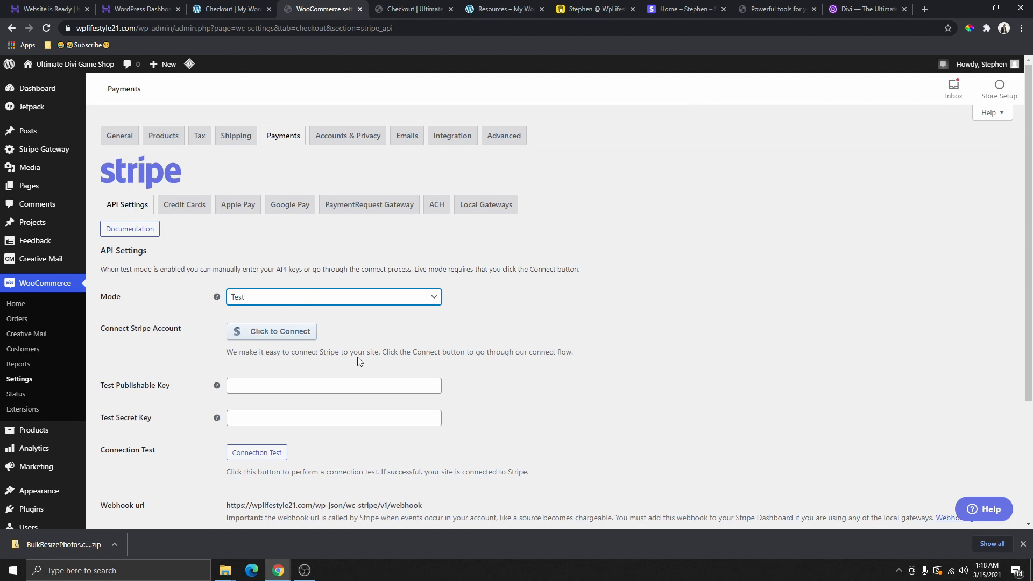
Try the Live mode in the Stripe API Settings and return it to Test
left_click(249, 301)
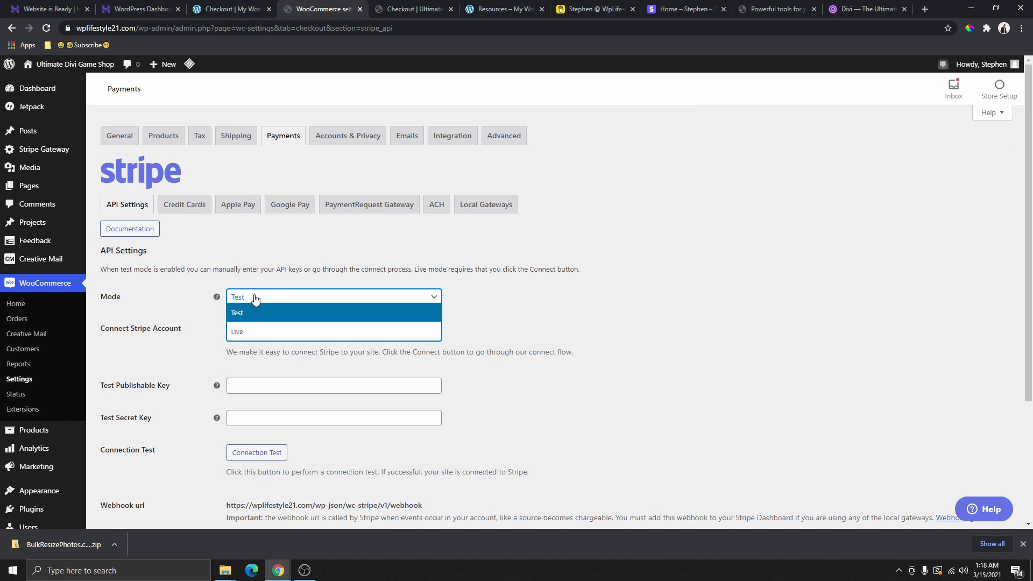
left_click(241, 329)
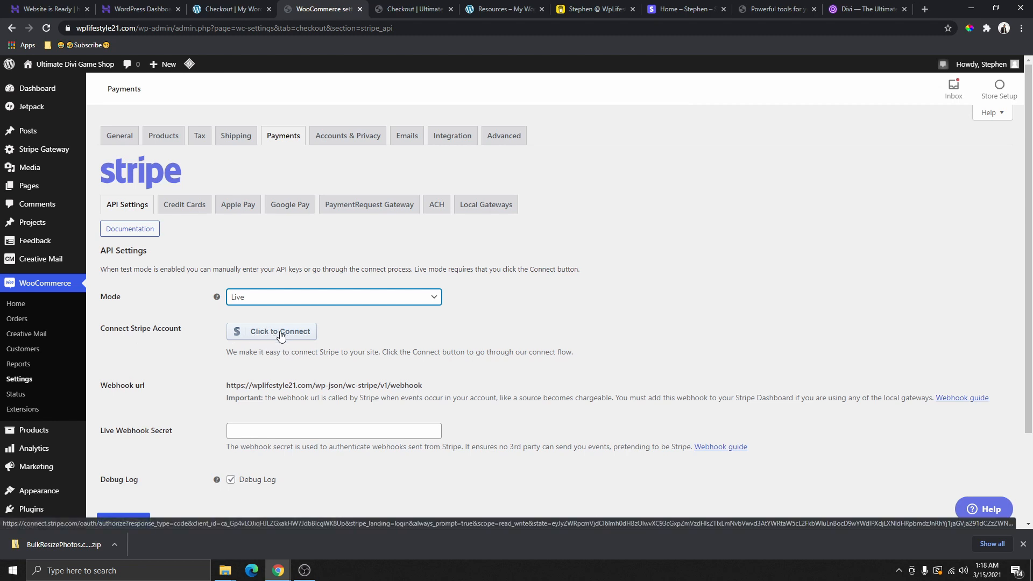
left_click(277, 300)
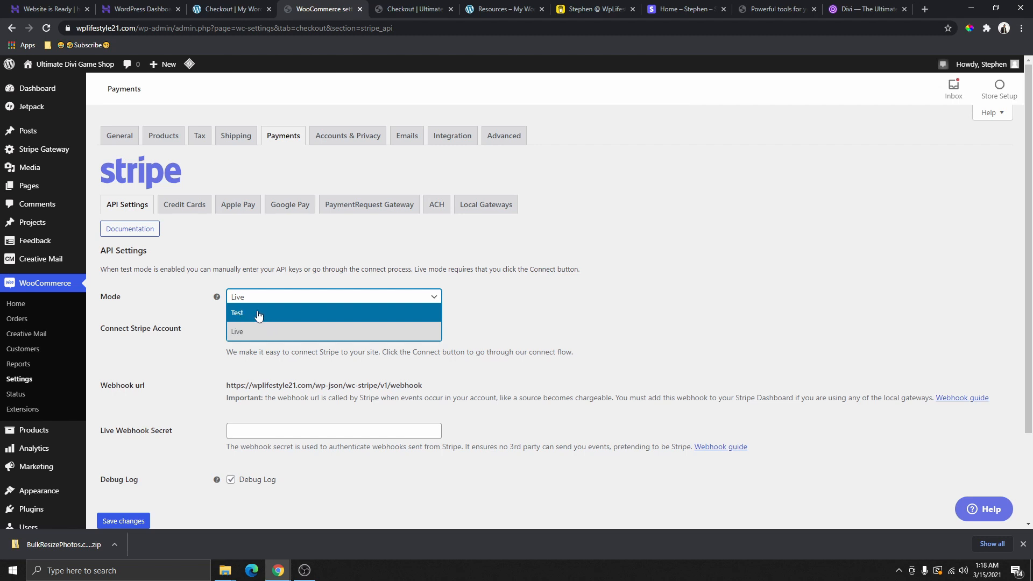
left_click(253, 313)
Switch to the Stripe dashboard and copy the test publishable key from the developer API keys, with test data shown
scroll(267, 312, "down", 2)
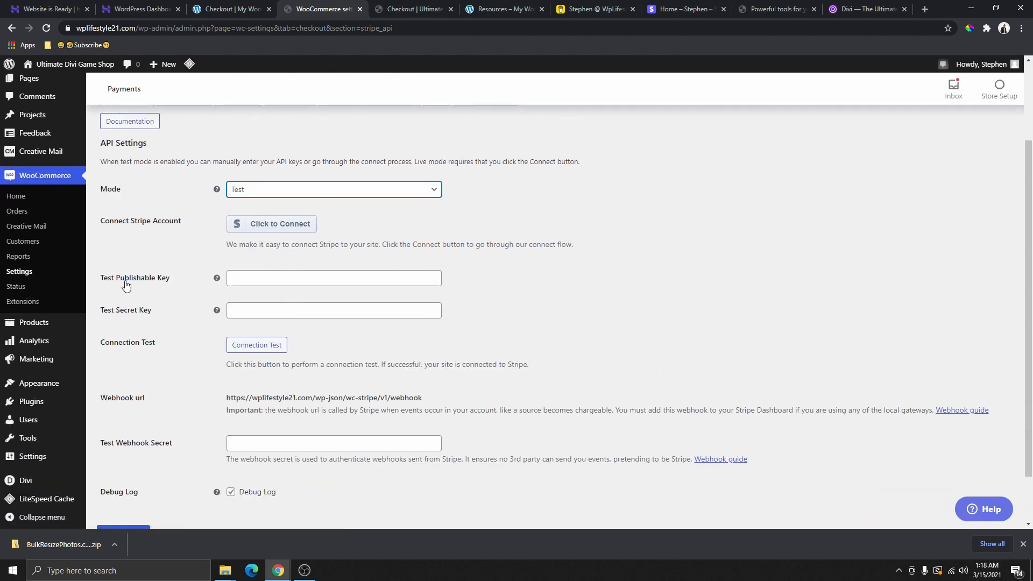
left_click(251, 278)
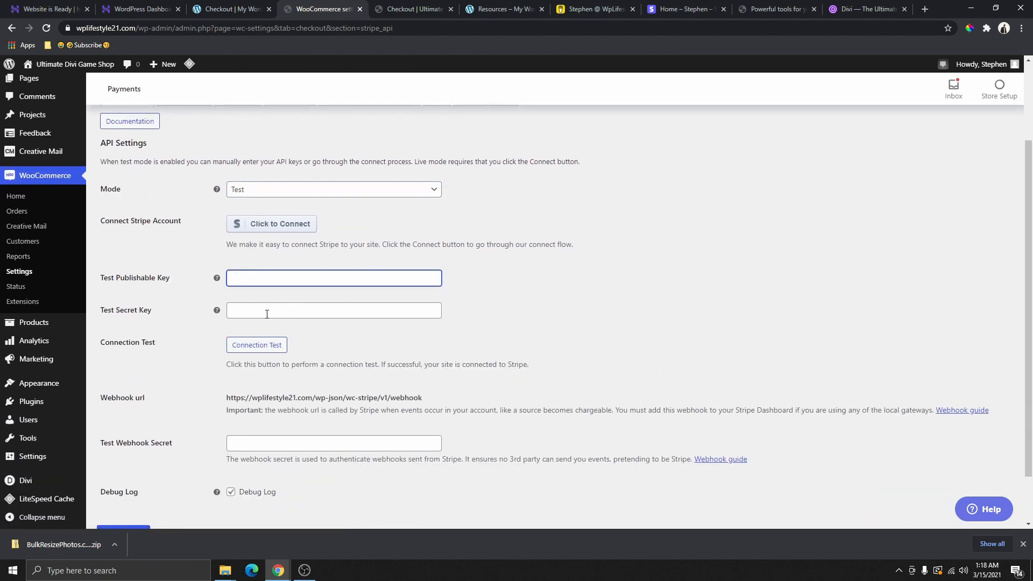
scroll(271, 380, "down", 1)
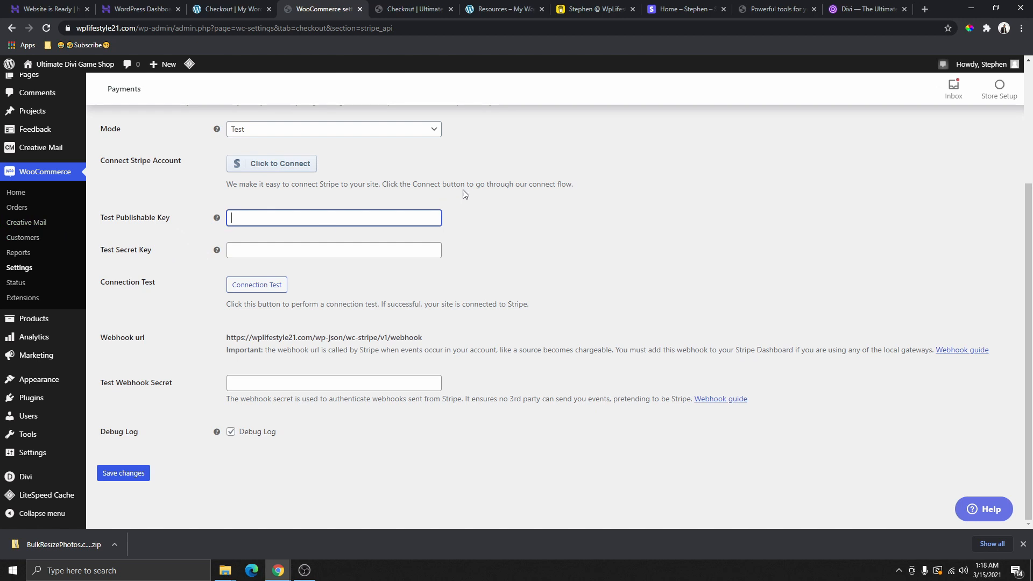
left_click(679, 6)
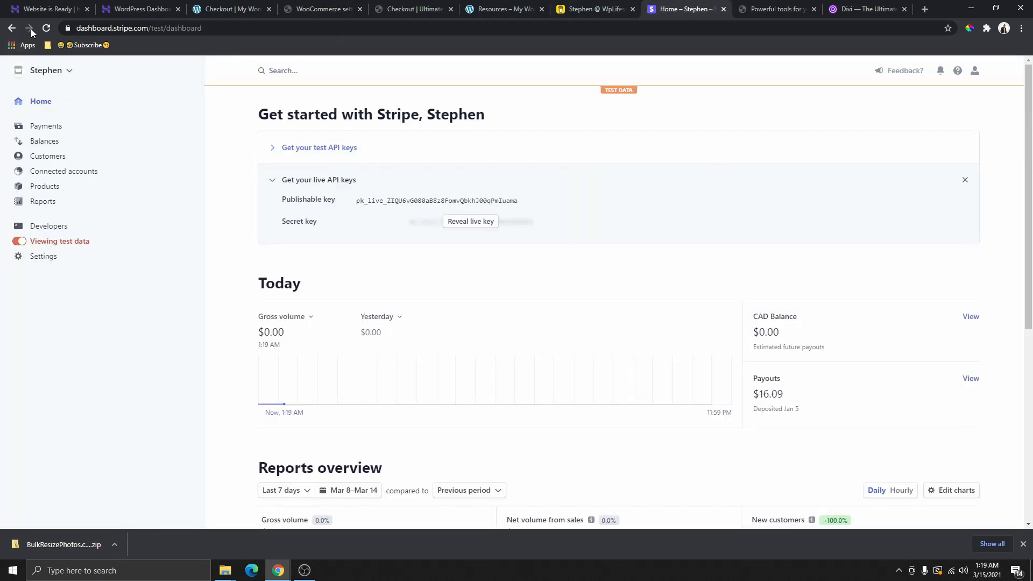
left_click(45, 28)
left_click(45, 229)
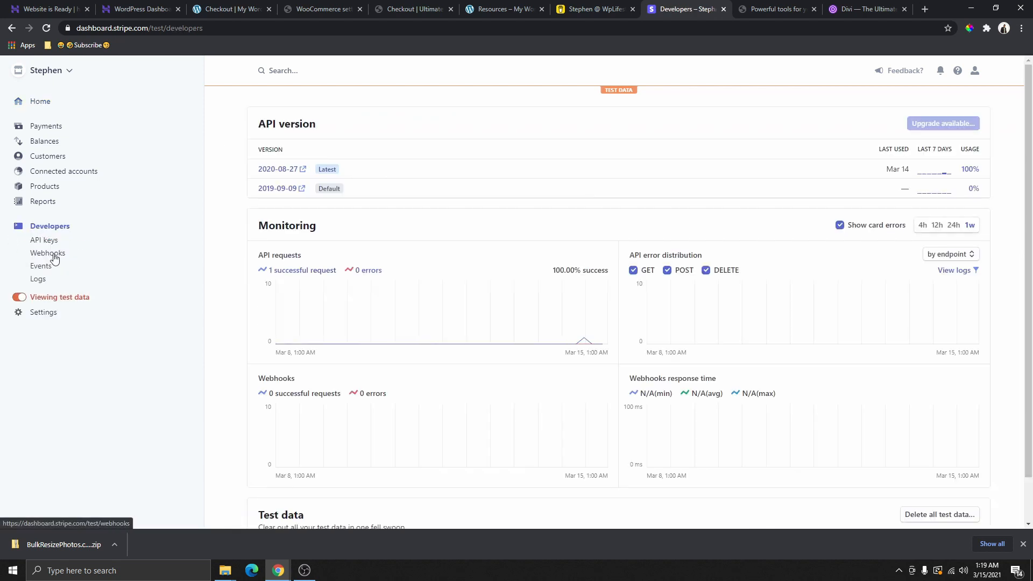
left_click(35, 296)
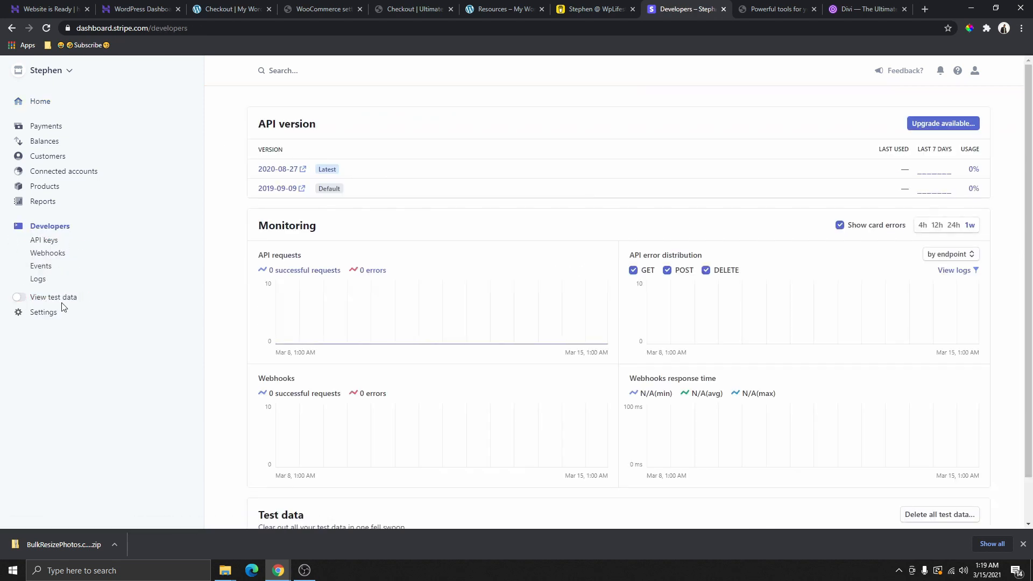
left_click(20, 297)
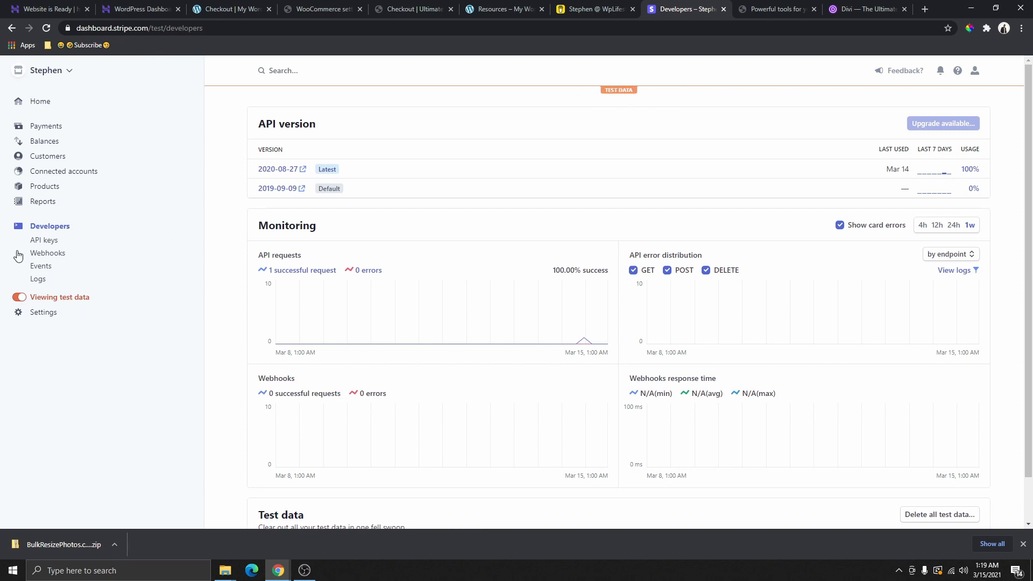
left_click(42, 239)
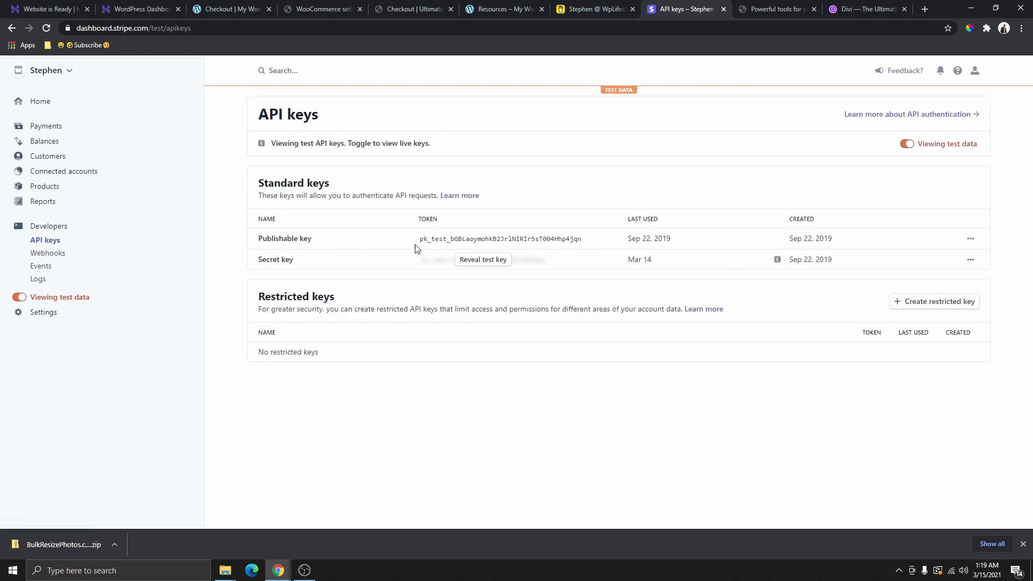
left_click(504, 242)
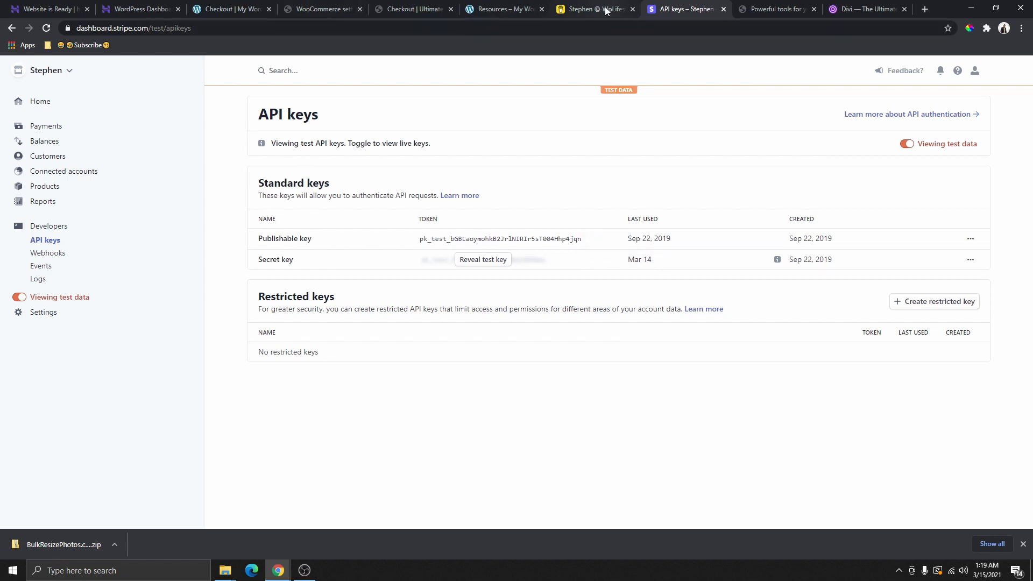
Return to the WooCommerce Stripe API Settings and paste the copied key as the Test Publishable Key
left_click(321, 9)
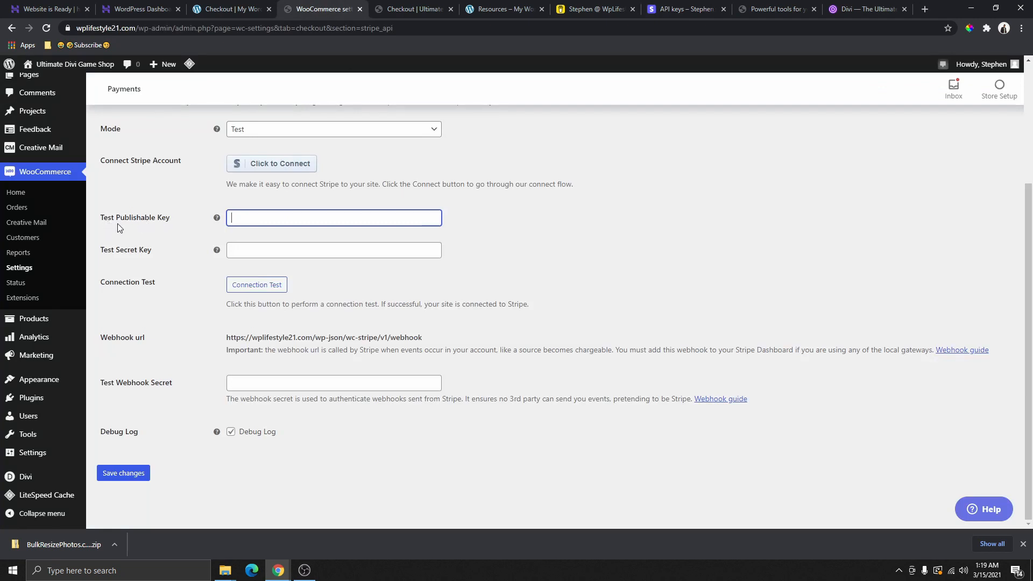
right_click(286, 210)
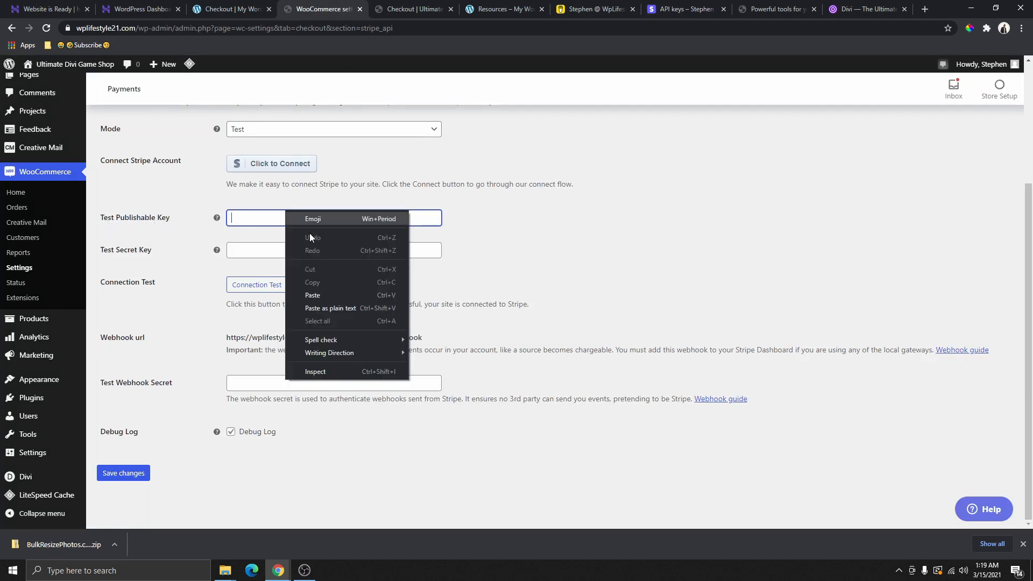
left_click(321, 296)
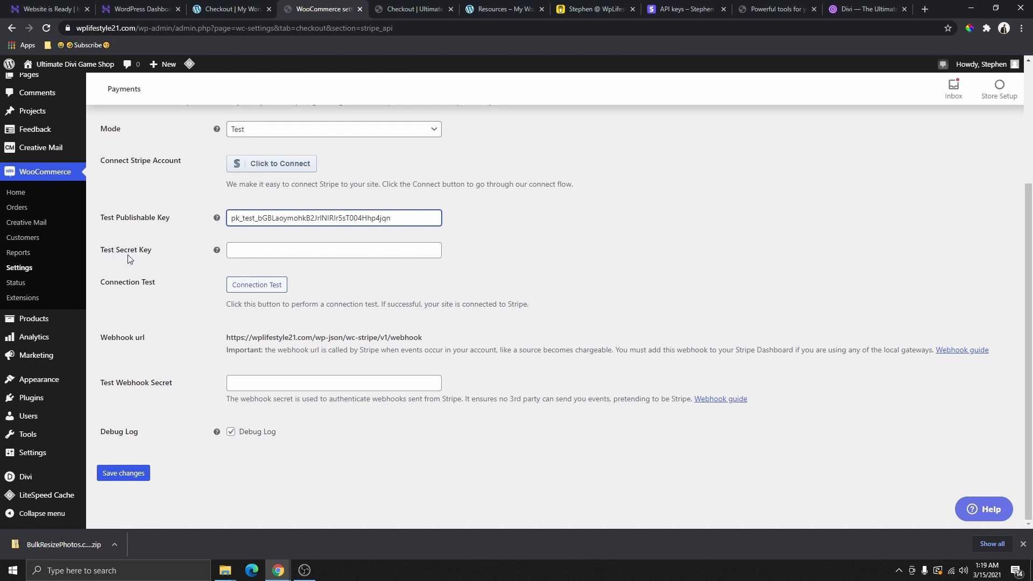
Reveal the test secret key in the Stripe dashboard by confirming the account password, copy it and hide it again, staying on test data
left_click(682, 9)
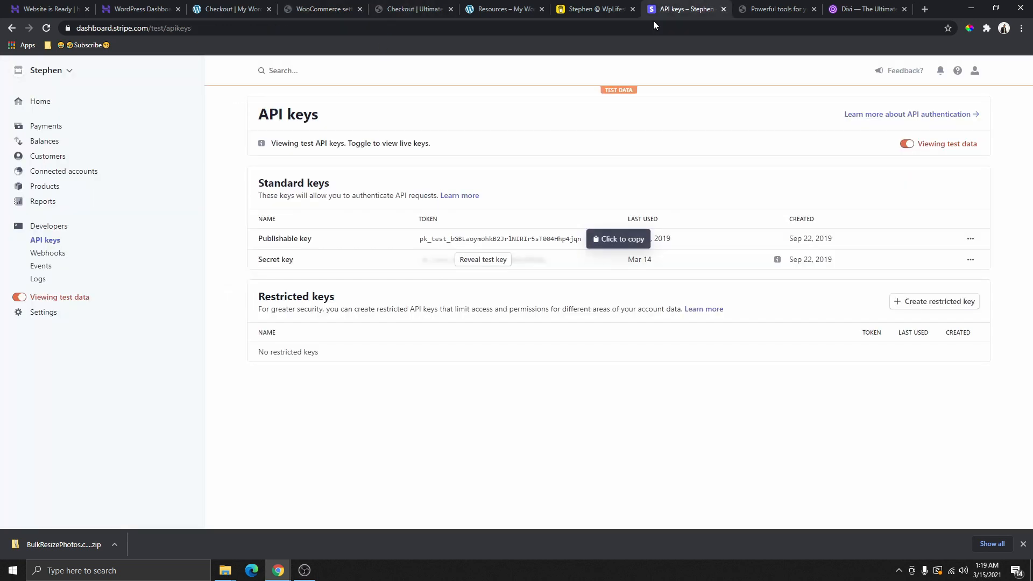
left_click(475, 261)
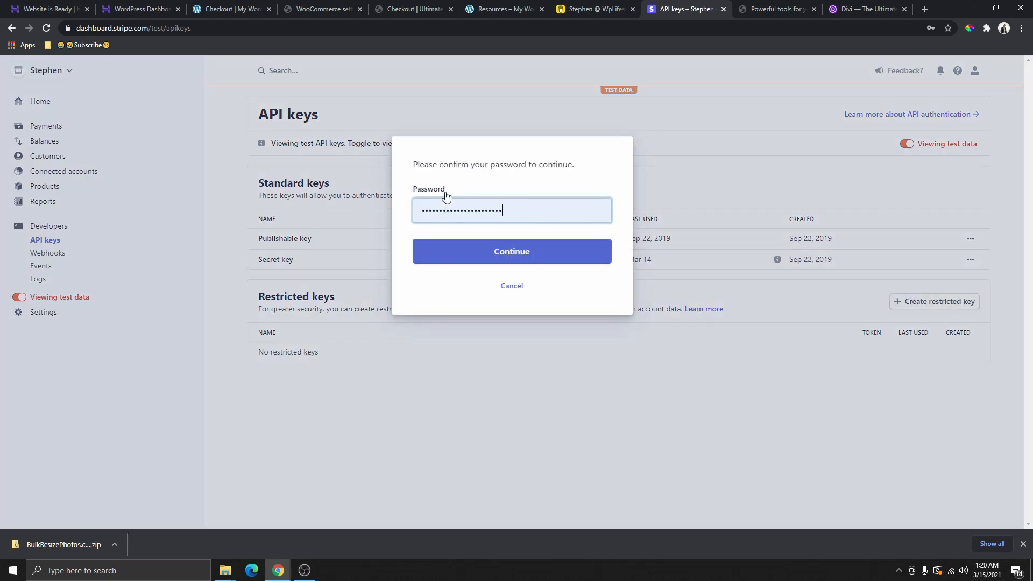
left_click(560, 260)
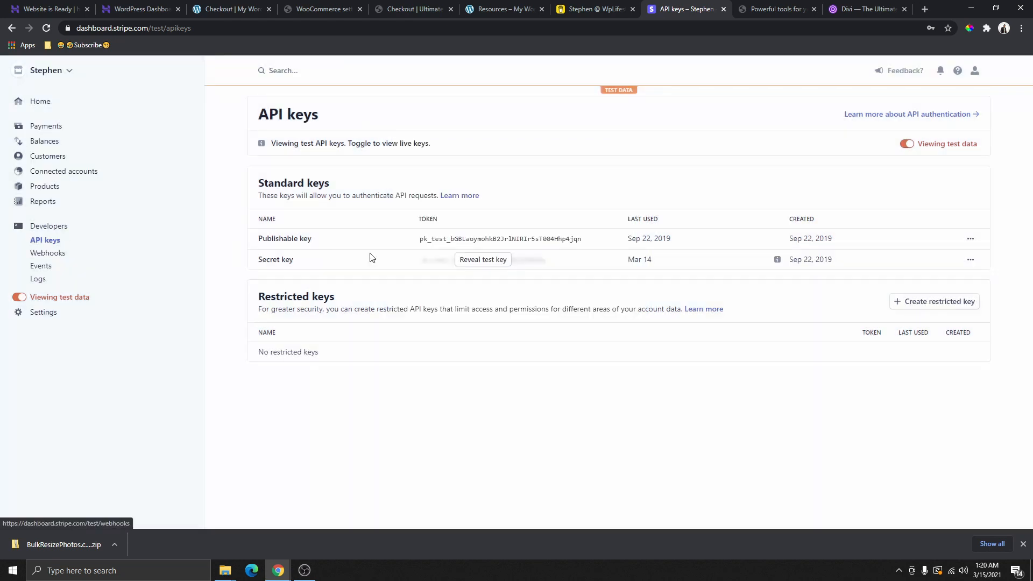
left_click(480, 264)
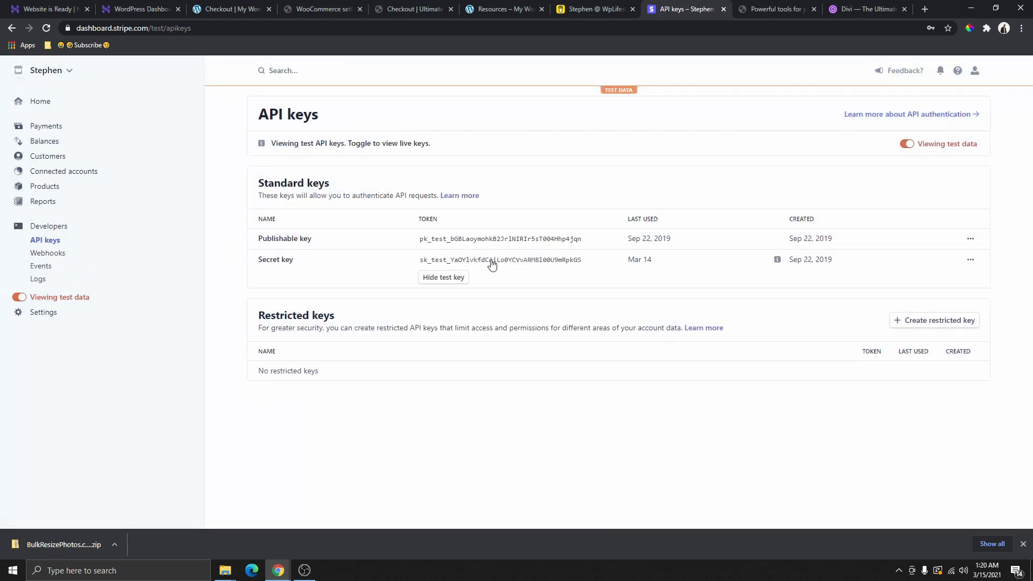
left_click(511, 260)
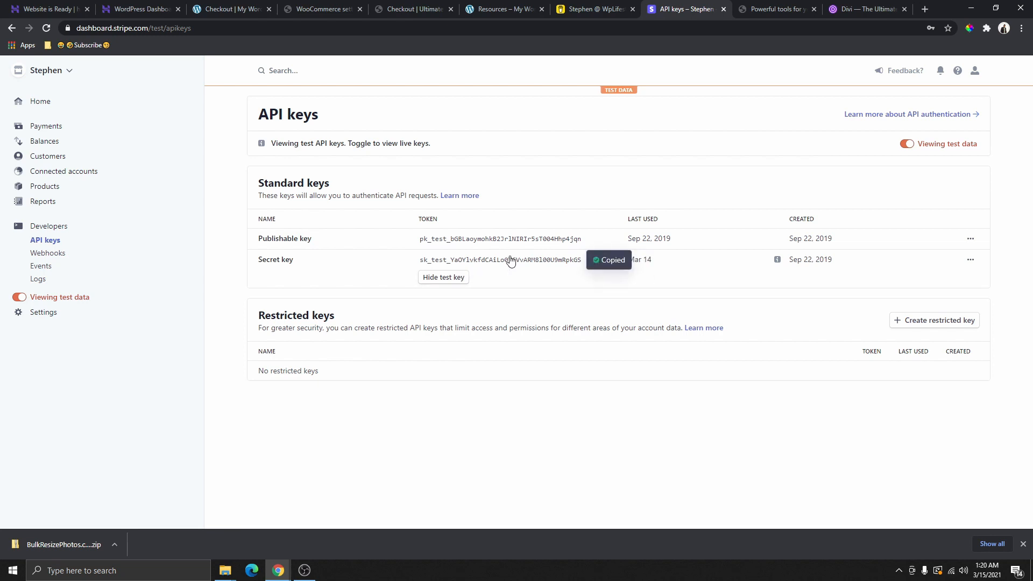
left_click(444, 278)
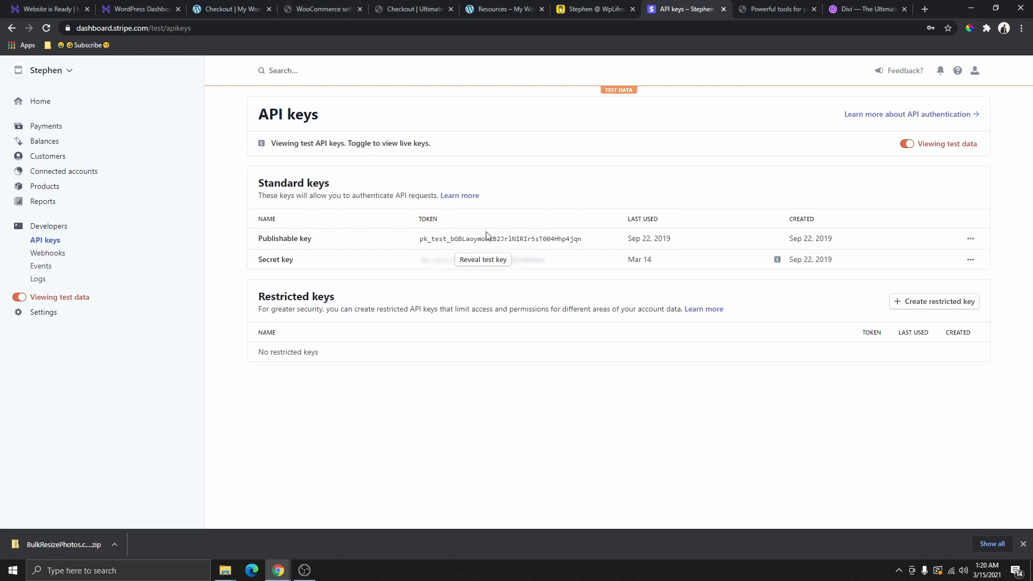
left_click(19, 296)
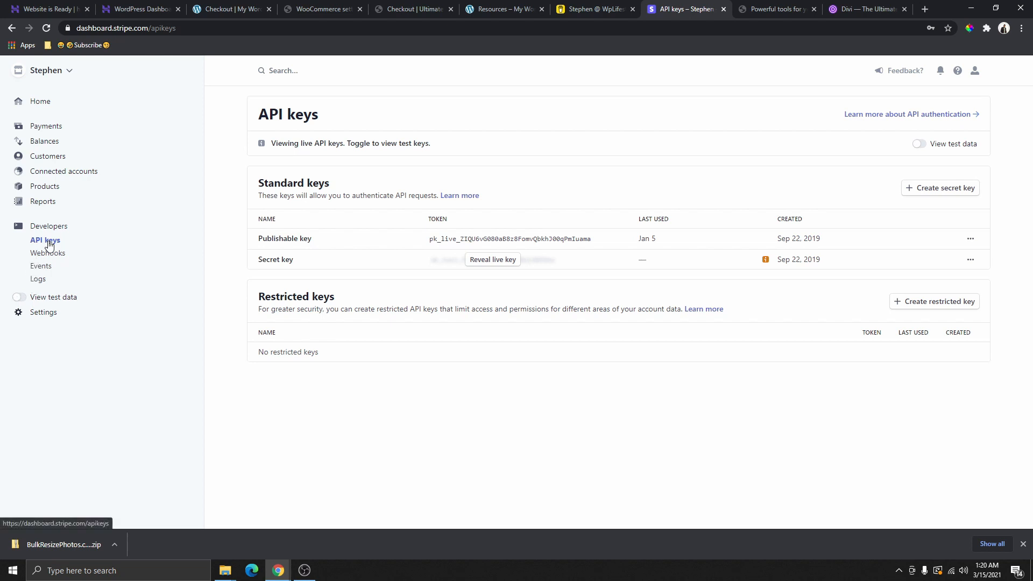
left_click(19, 297)
Paste the Test Secret Key into the WooCommerce Stripe API Settings and run the connection test
left_click(316, 9)
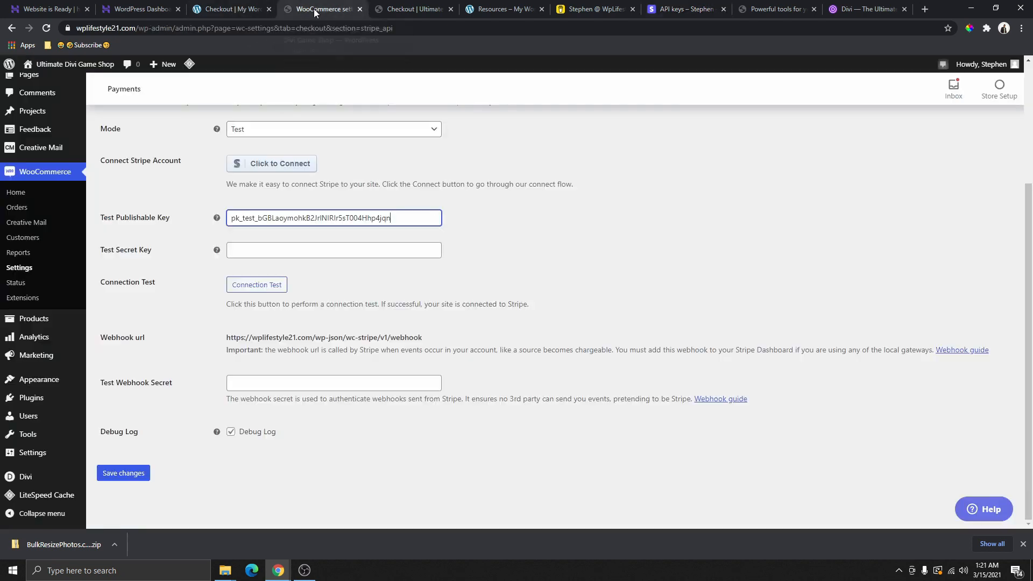
left_click(265, 249)
right_click(268, 250)
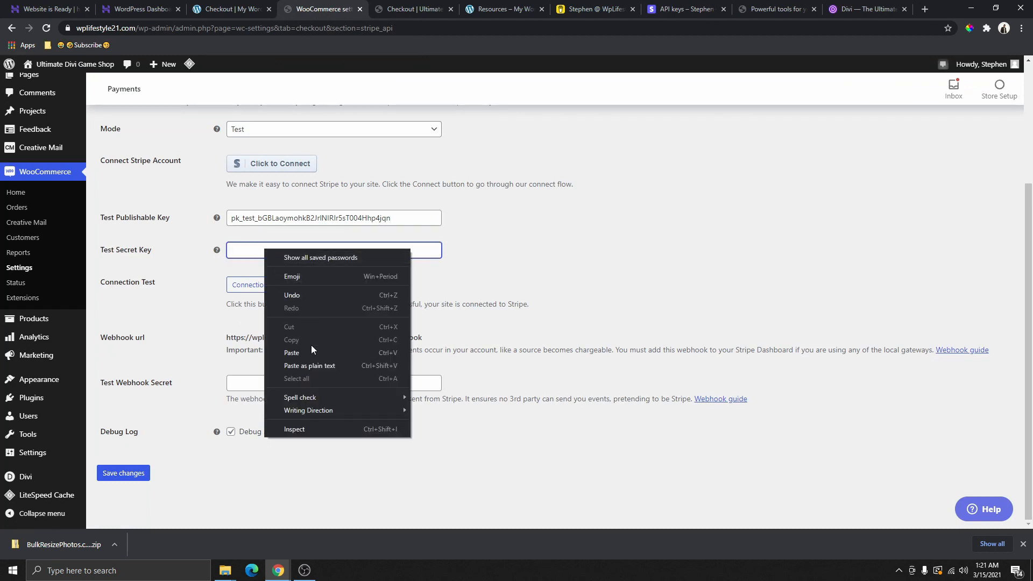
left_click(291, 353)
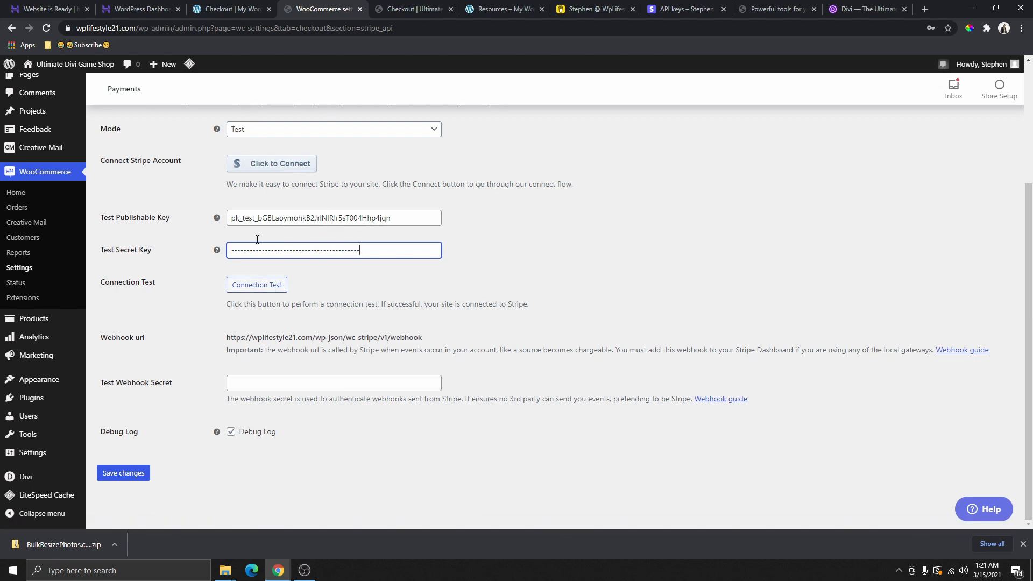
left_click(265, 286)
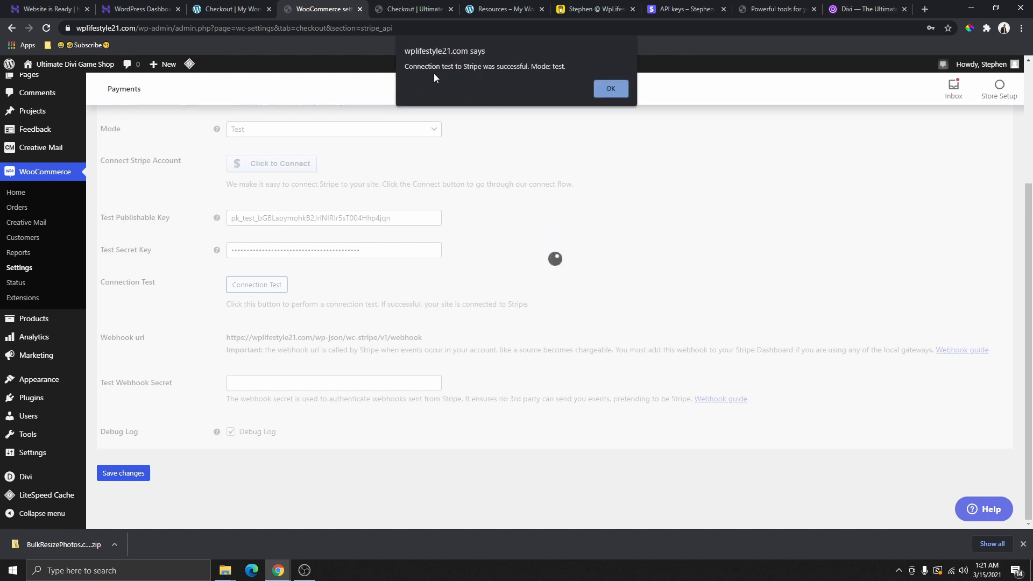
left_click(611, 88)
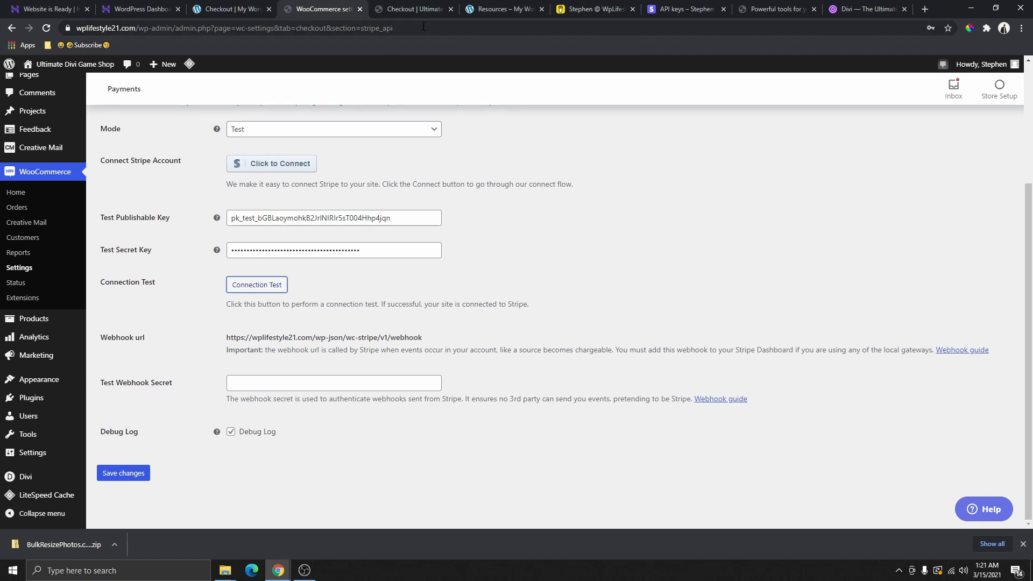
Start adding a test webhook endpoint in the Stripe dashboard, ready for its endpoint URL
left_click(674, 11)
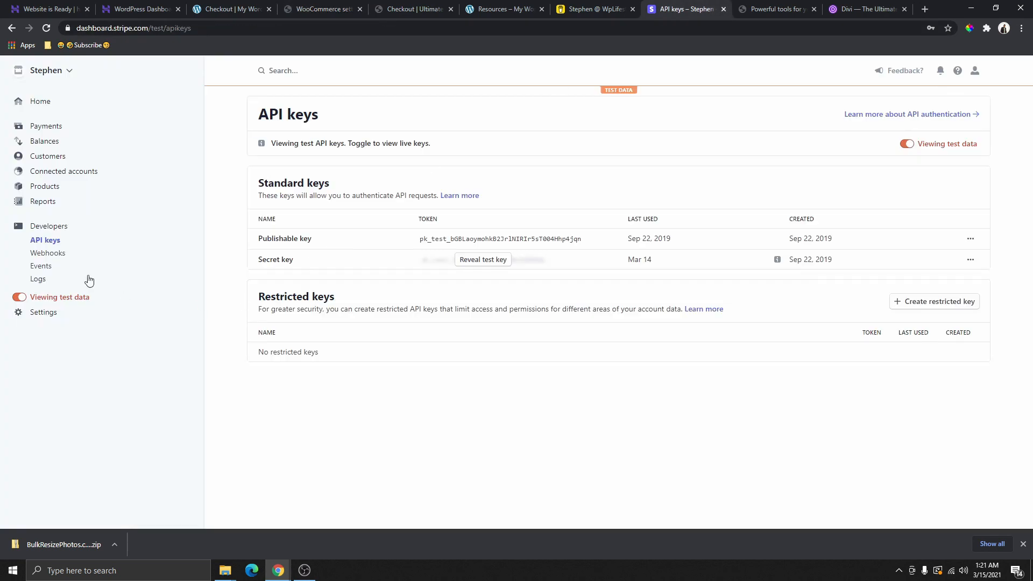
left_click(47, 253)
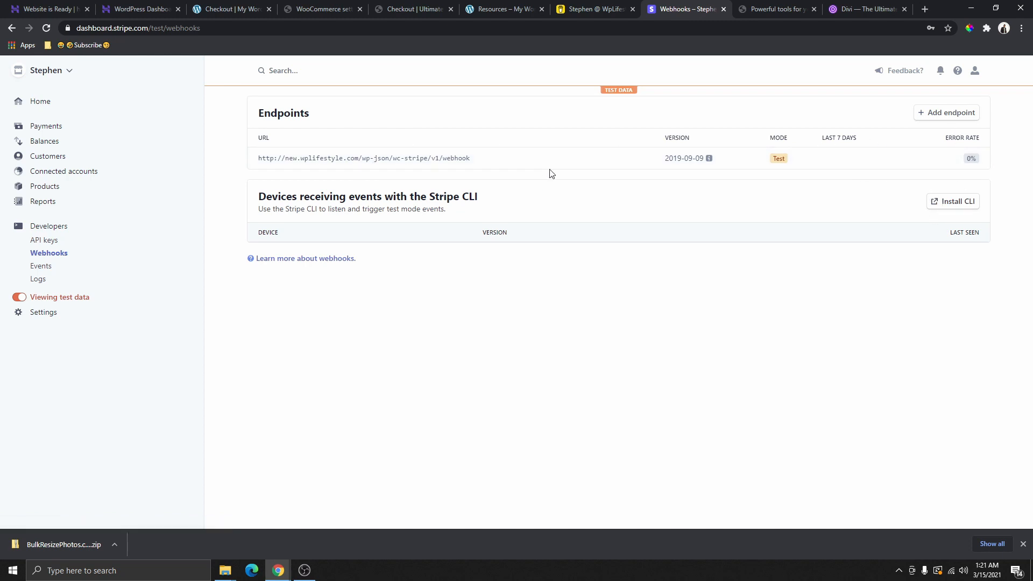
left_click(944, 115)
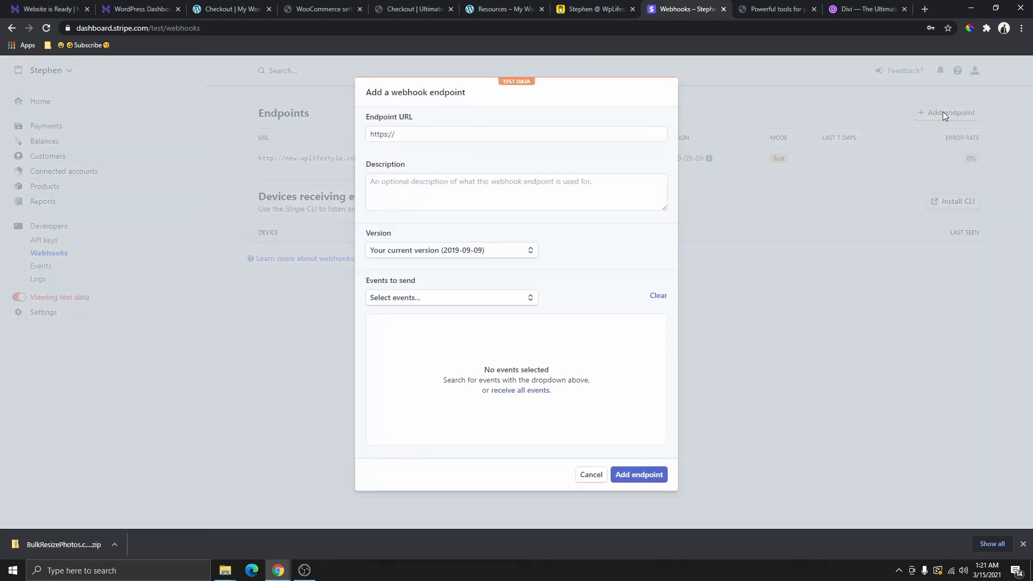
left_click(405, 134)
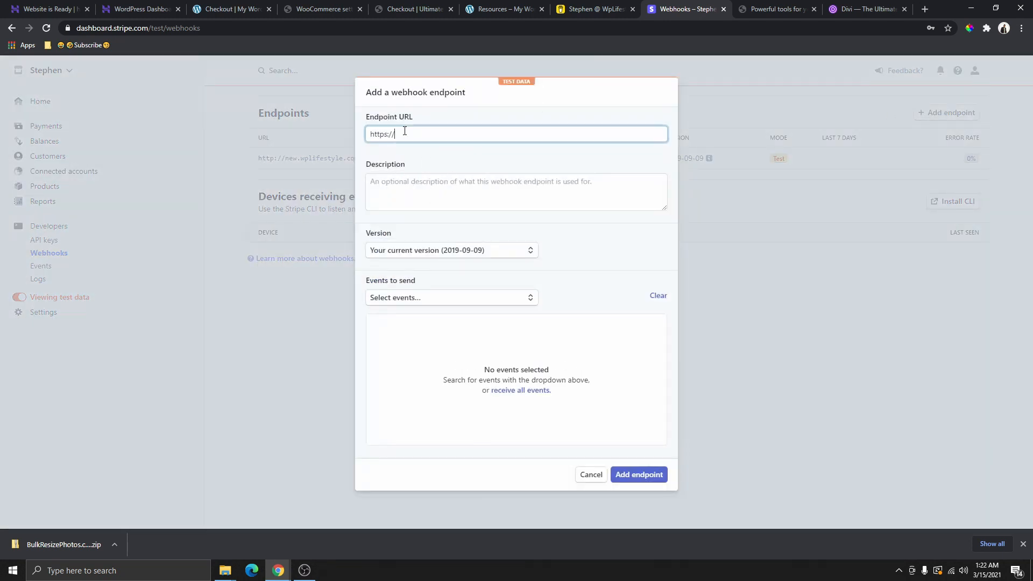
left_click(322, 9)
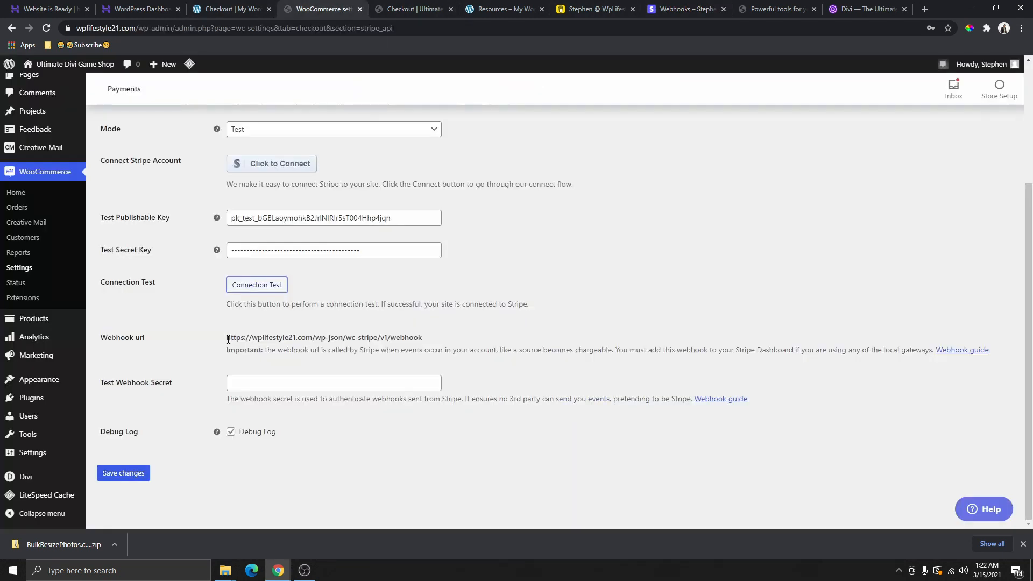
left_click_drag(224, 338, 423, 337)
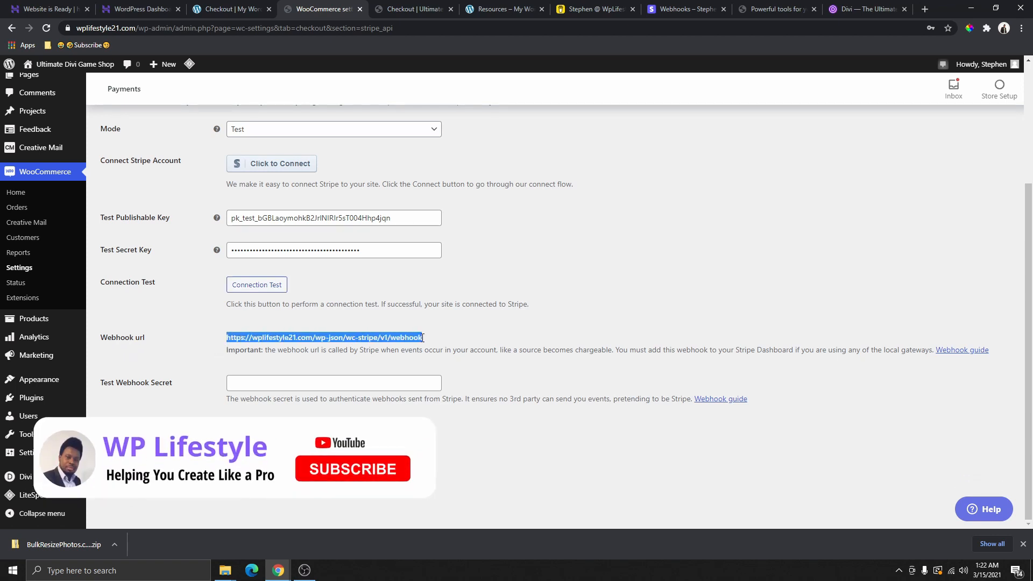
right_click(399, 338)
left_click(427, 347)
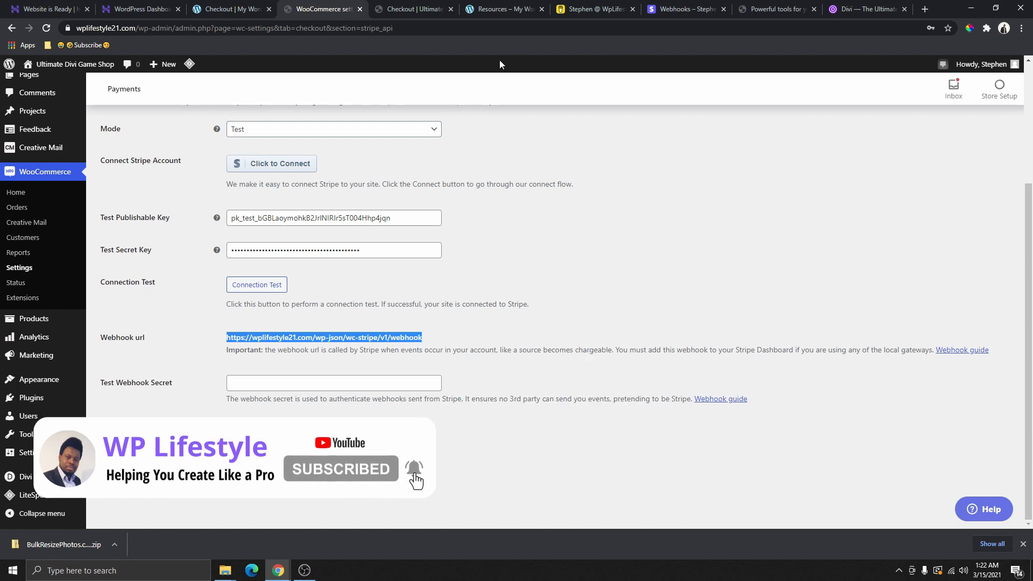
left_click(684, 10)
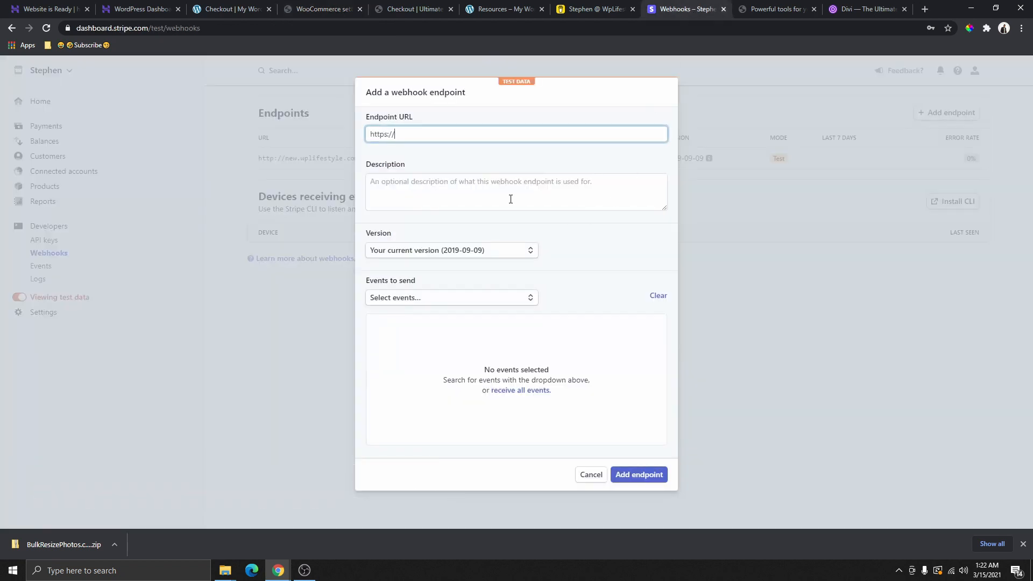
right_click(427, 134)
left_click(470, 250)
Describe the webhook endpoint as "This is for Divi Woo Website" and add it with all Charge events selected
left_click(434, 194)
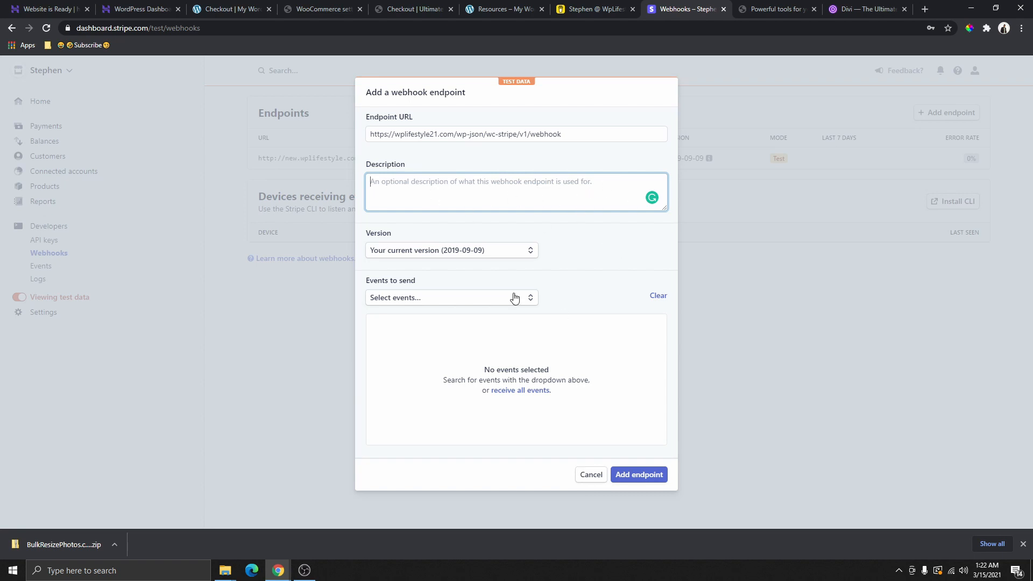
type("This is for Divi Woo Website")
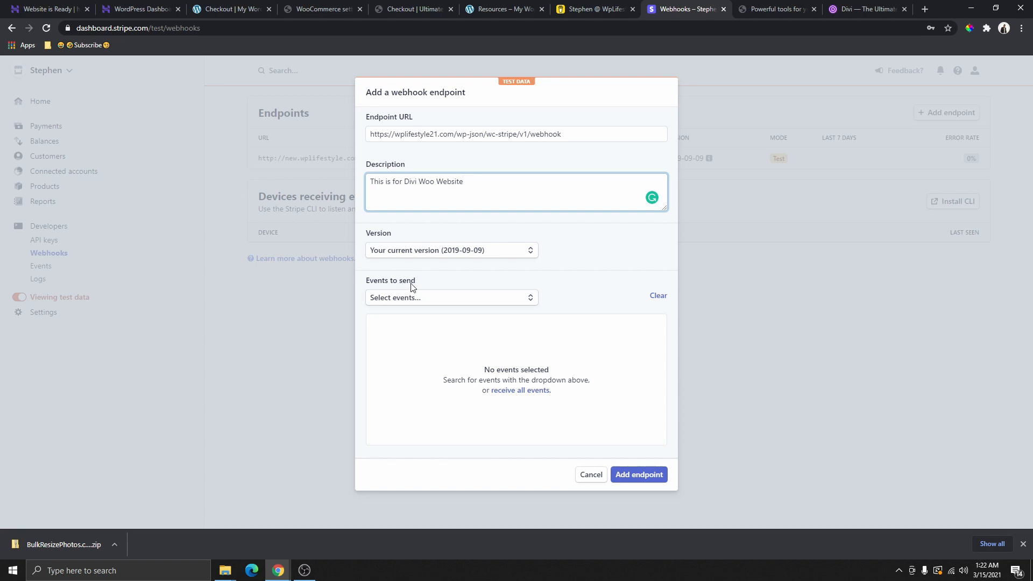
left_click(446, 306)
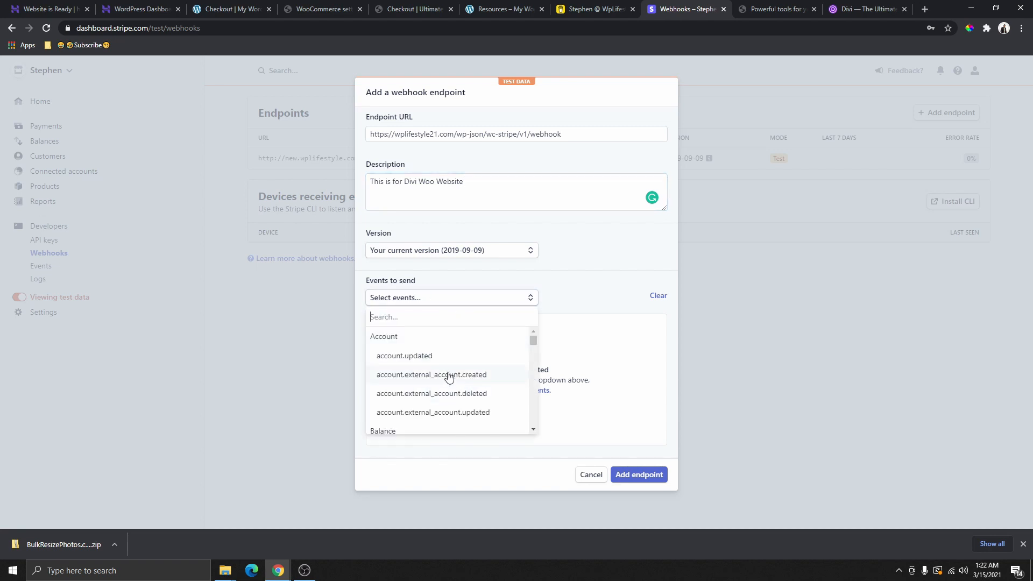
scroll(425, 370, "down", 2)
scroll(430, 370, "down", 6)
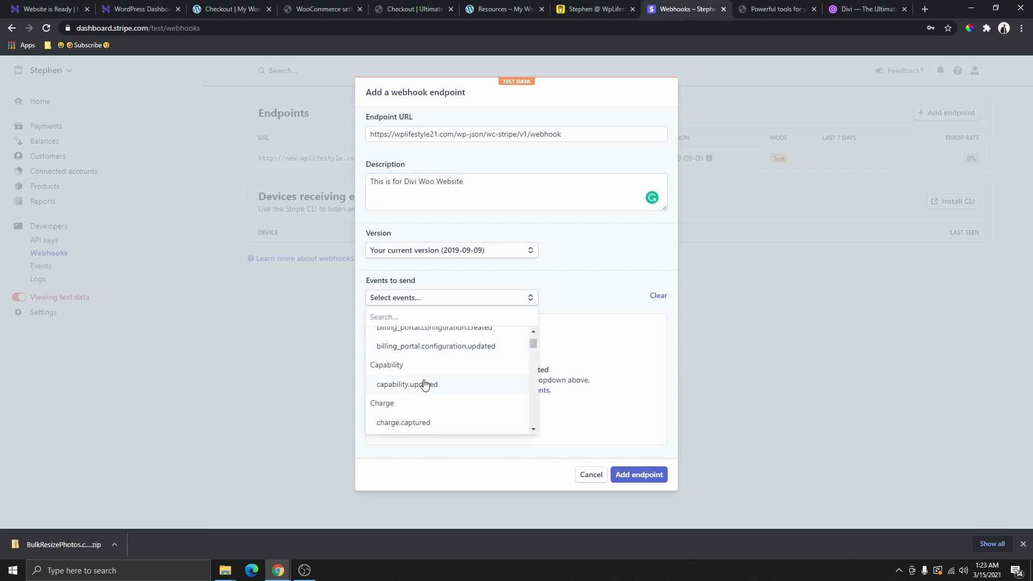
scroll(425, 369, "up", 2)
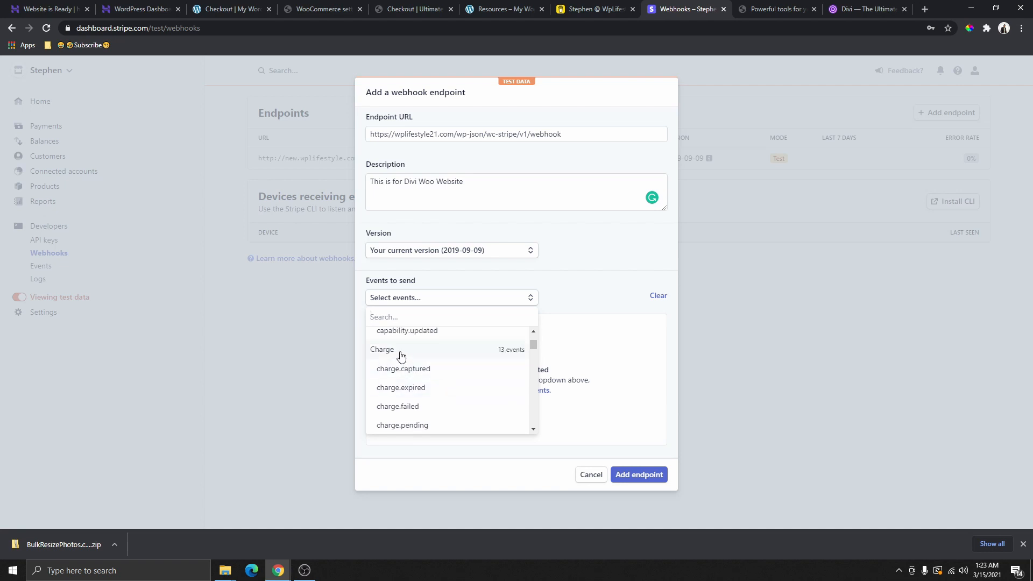
left_click(383, 350)
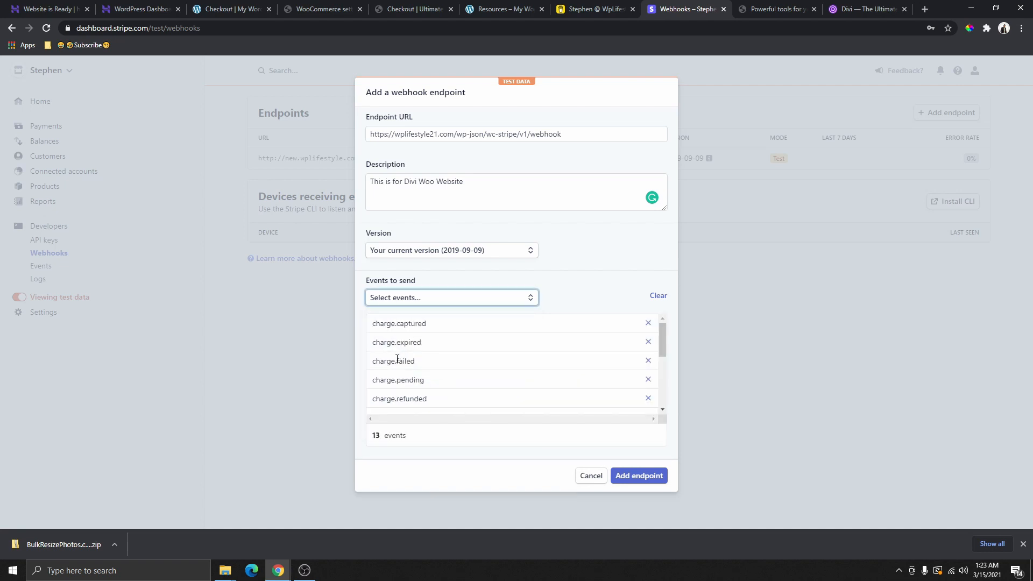
left_click(641, 476)
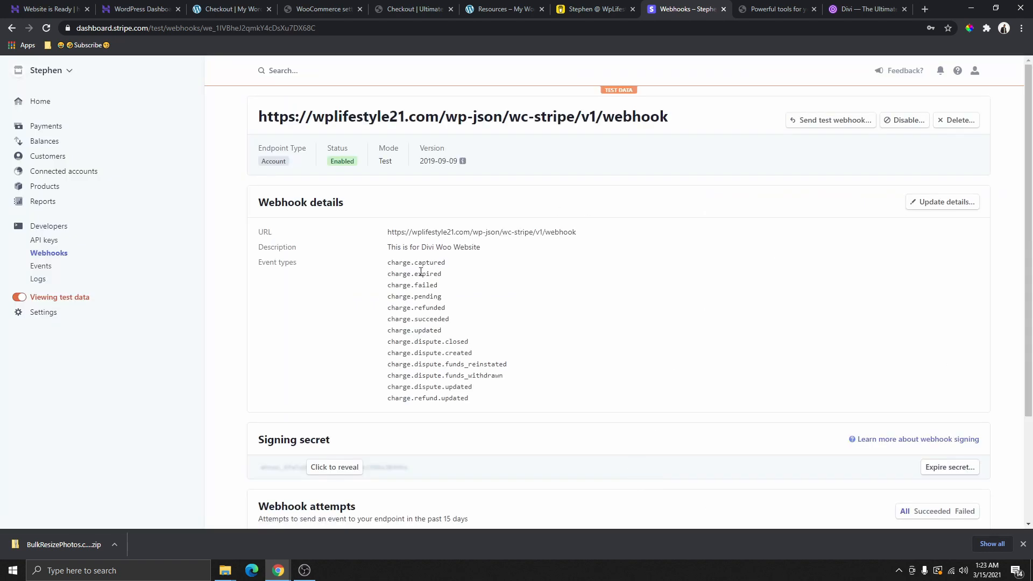
Reveal the new webhook endpoint's signing secret in the Stripe dashboard and copy it
scroll(420, 272, "down", 2)
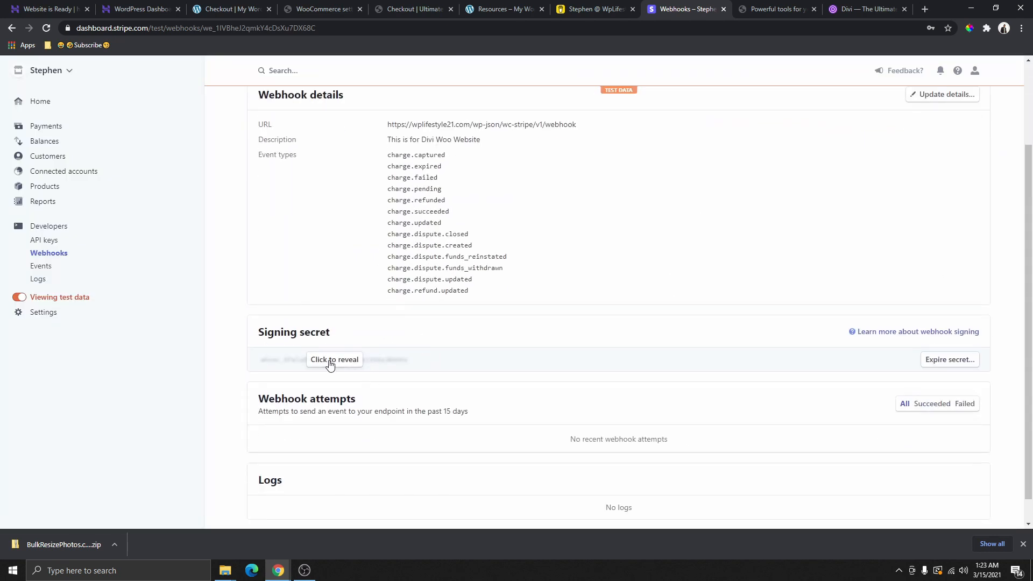
scroll(422, 267, "up", 2)
scroll(391, 239, "down", 1)
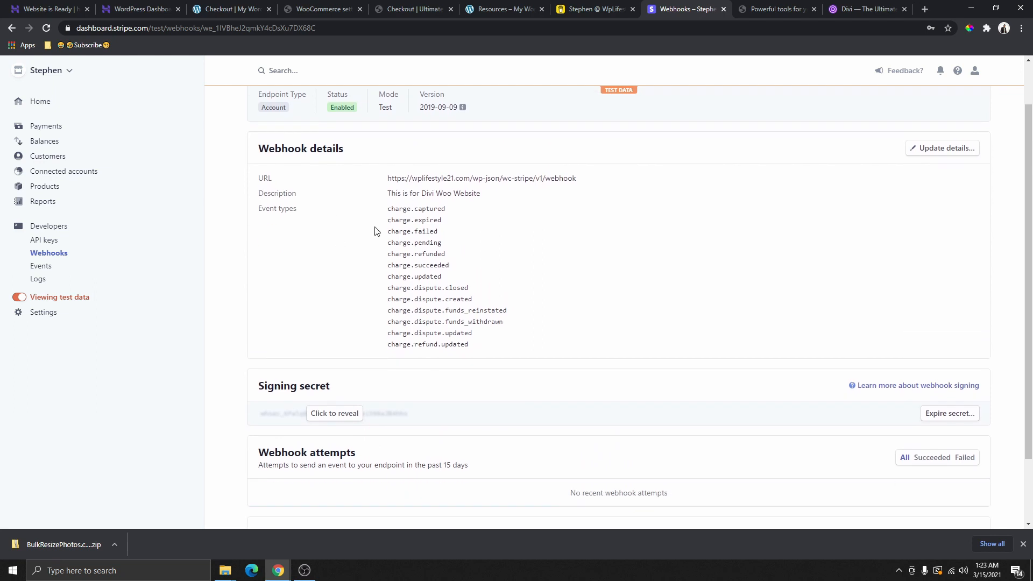
scroll(375, 231, "down", 2)
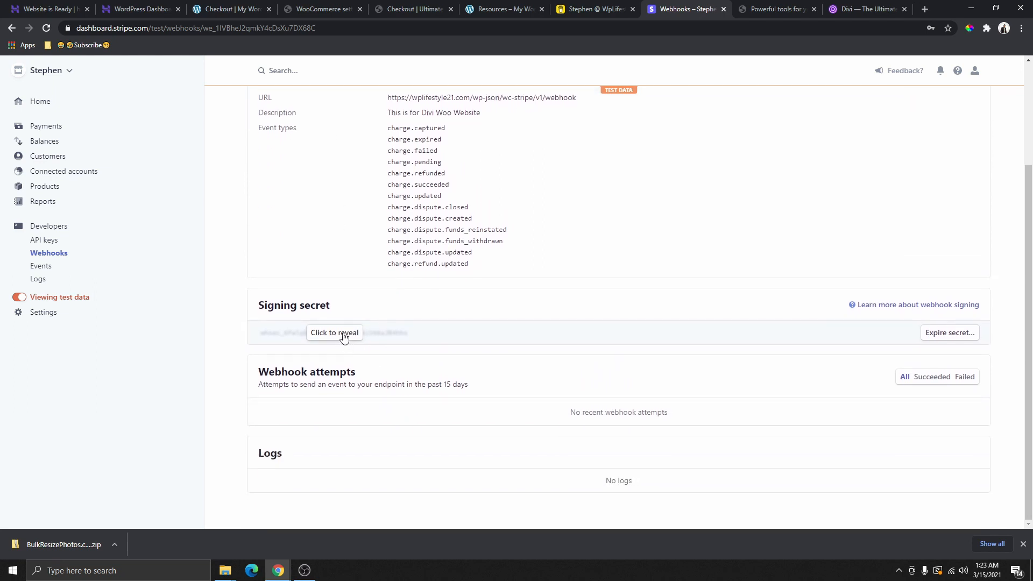
left_click(344, 336)
double_click(314, 332)
right_click(294, 333)
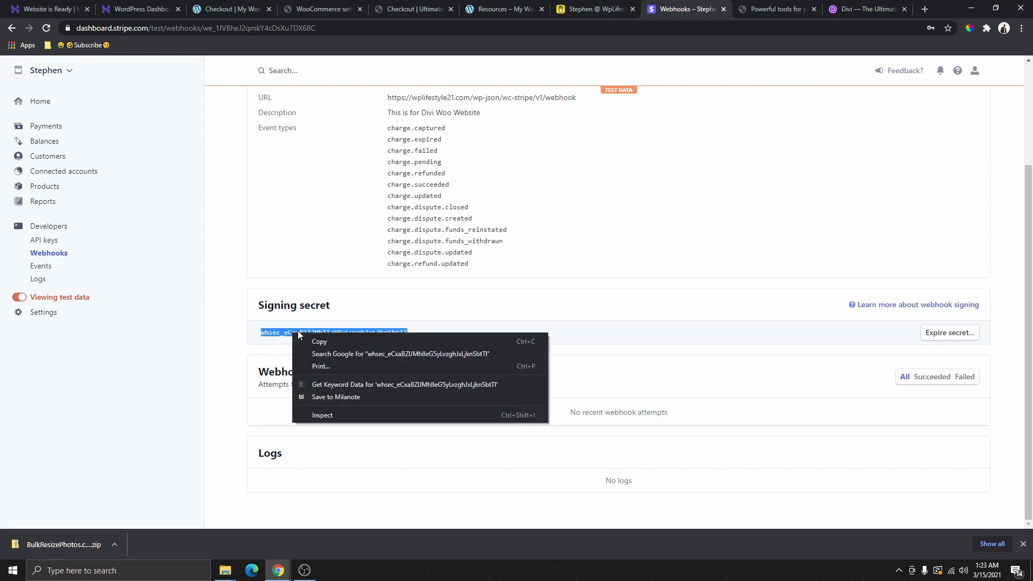
left_click(337, 341)
scroll(210, 256, "up", 2)
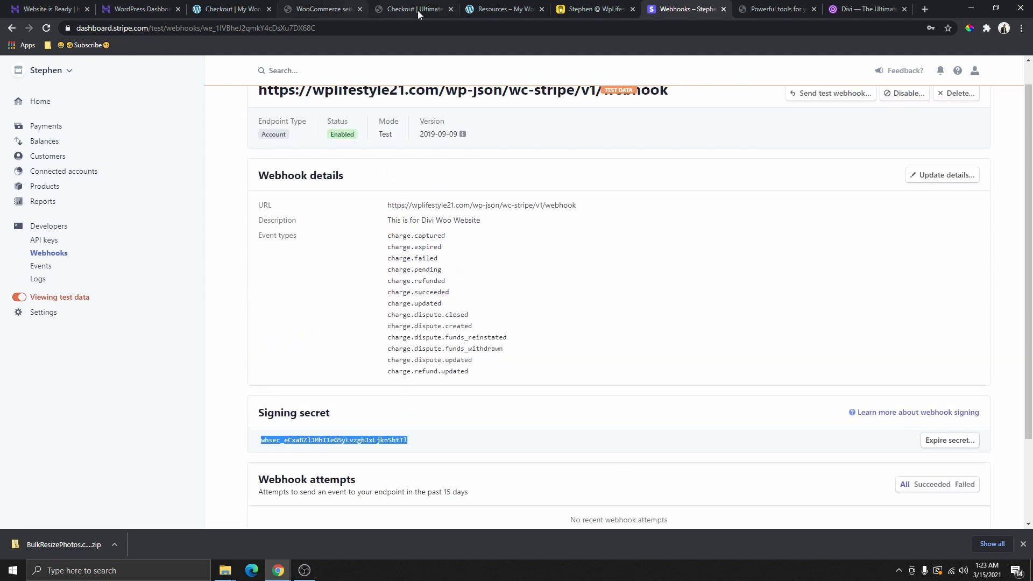
Paste the copied signing secret as the Test Webhook Secret in the WooCommerce Stripe API Settings and save the changes
left_click(323, 9)
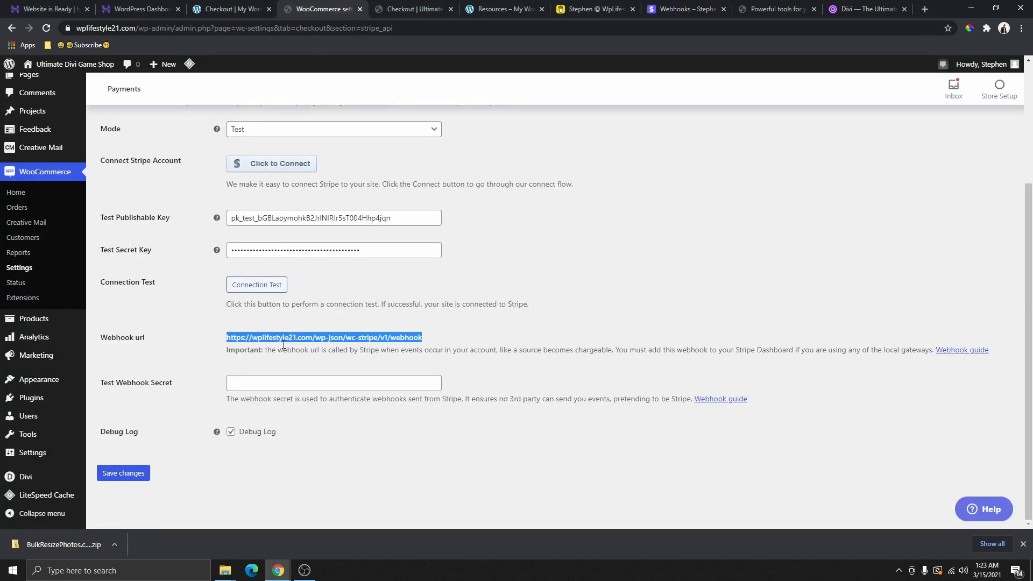
left_click(276, 383)
right_click(277, 383)
left_click(317, 295)
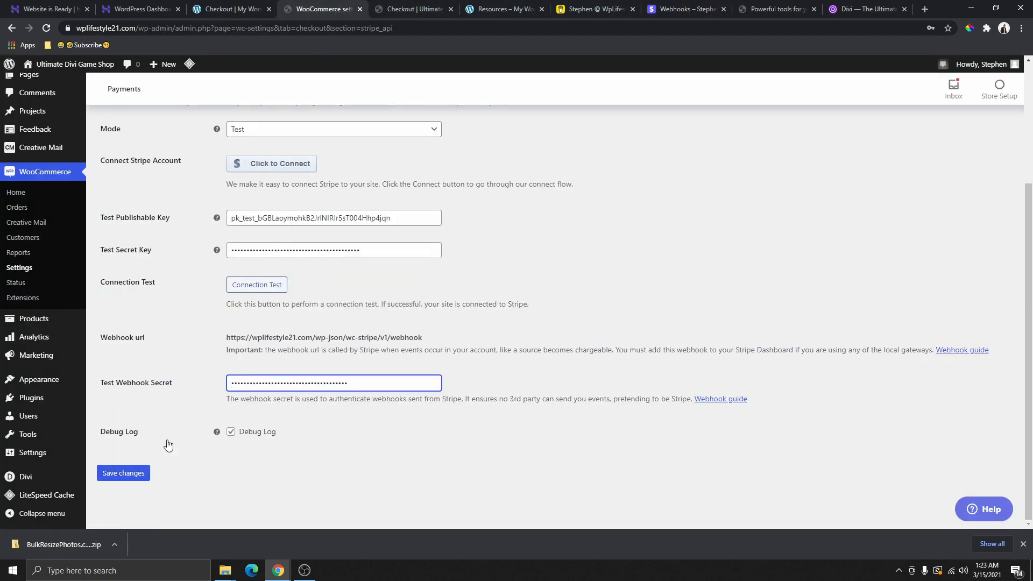
scroll(340, 241, "up", 3)
scroll(301, 285, "down", 3)
left_click(126, 481)
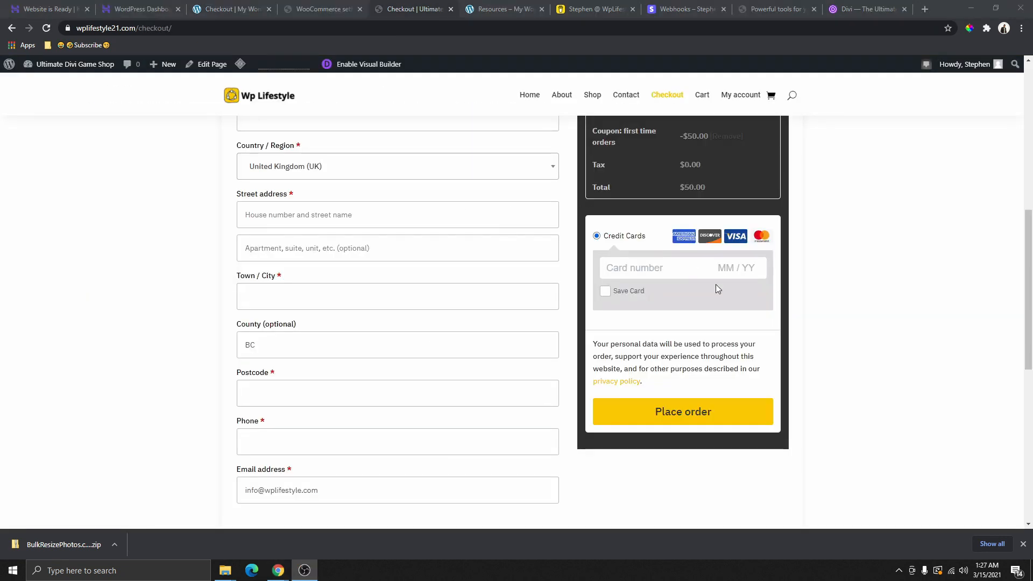
Examine the store's checkout page, checking the order summary, the credit card payment section and the billing form
scroll(700, 294, "up", 3)
scroll(669, 272, "down", 4)
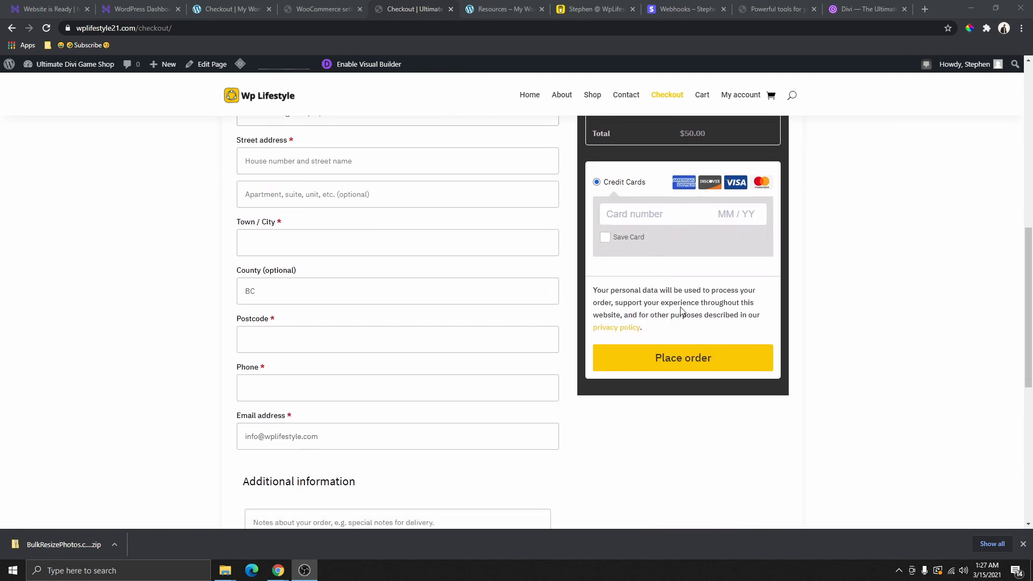
scroll(657, 285, "up", 2)
scroll(664, 280, "down", 1)
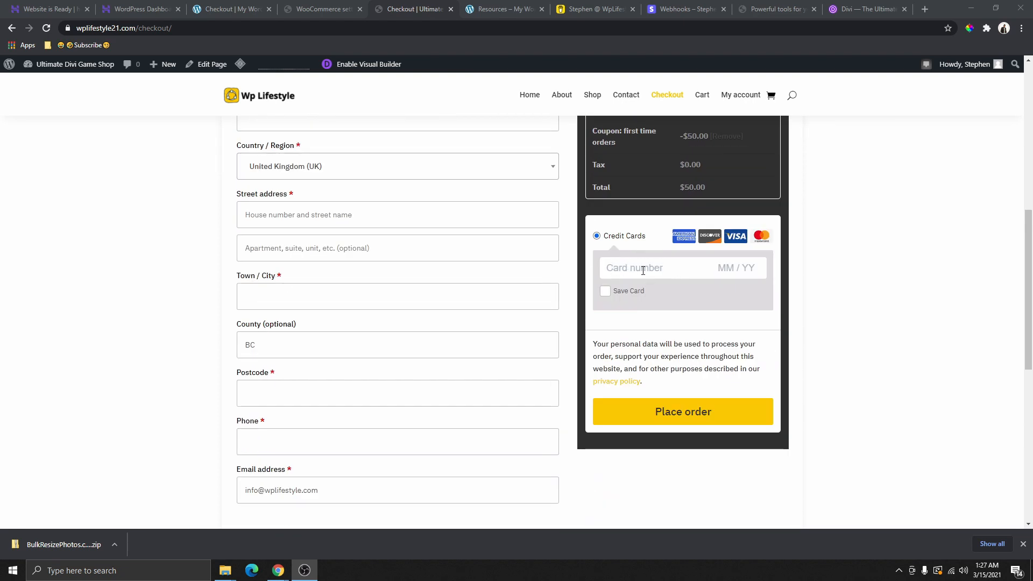
scroll(673, 330, "up", 2)
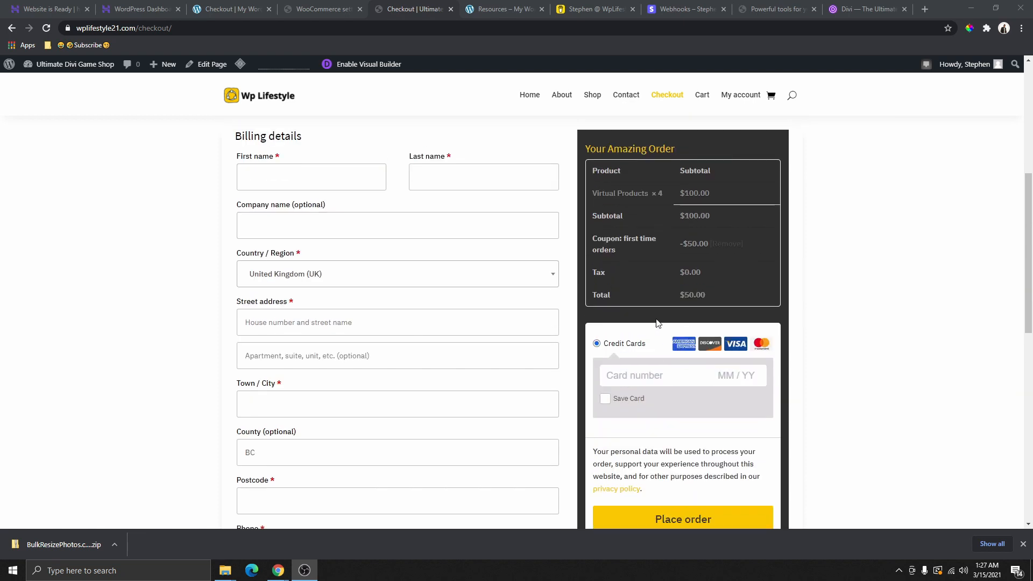
scroll(669, 306, "up", 3)
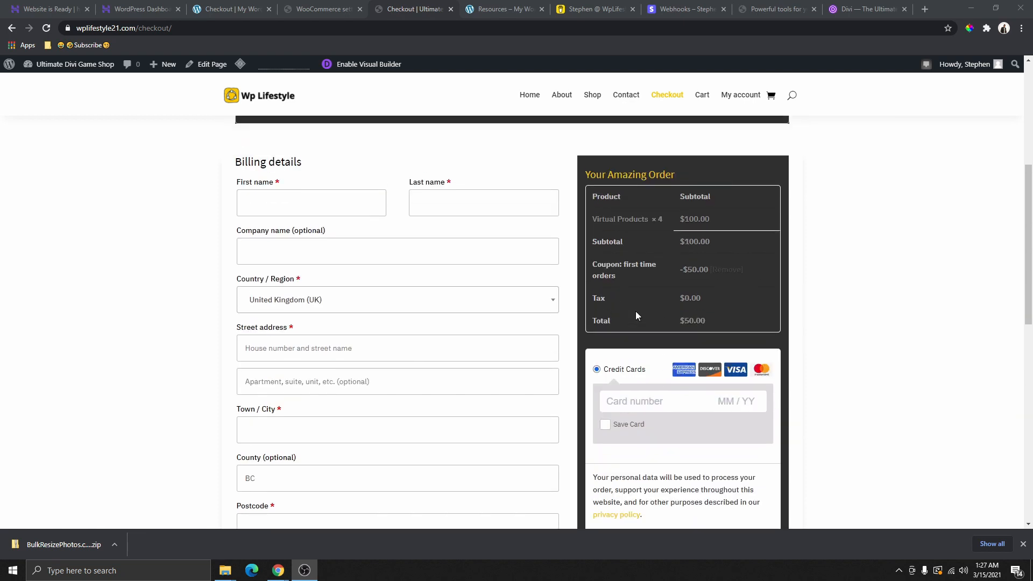
scroll(640, 296, "down", 2)
scroll(664, 305, "down", 3)
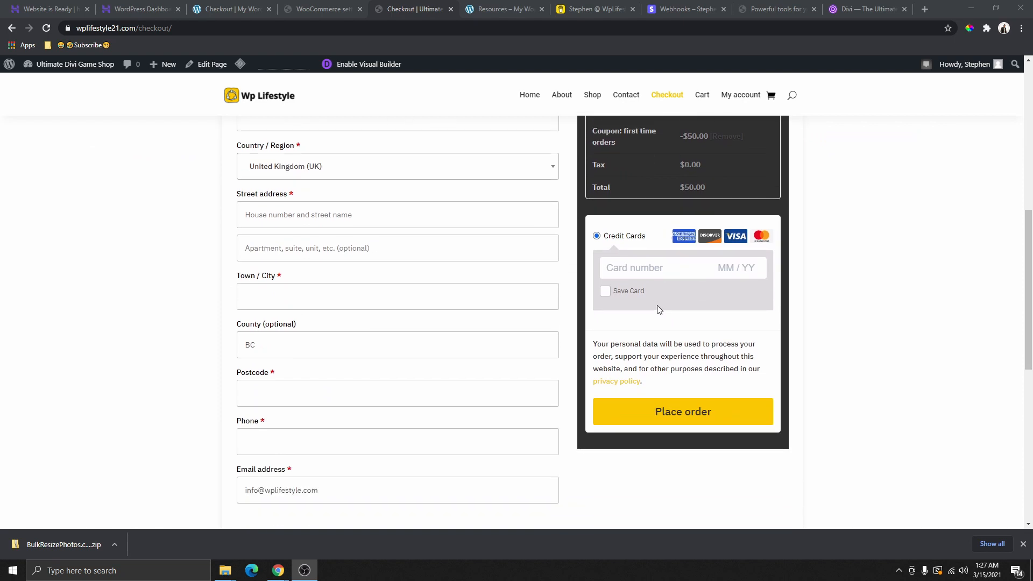
scroll(668, 323, "up", 1)
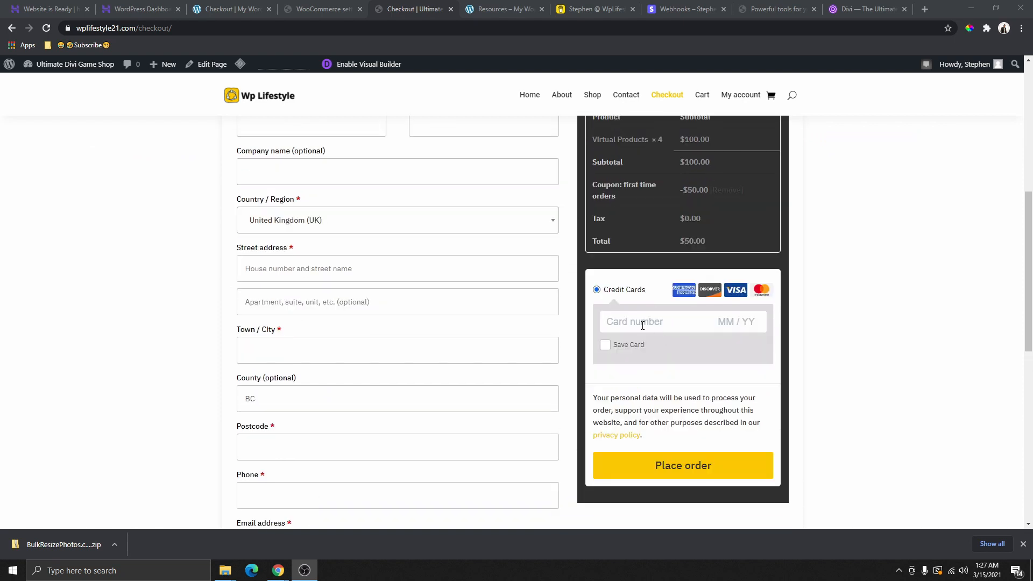
scroll(650, 312, "up", 4)
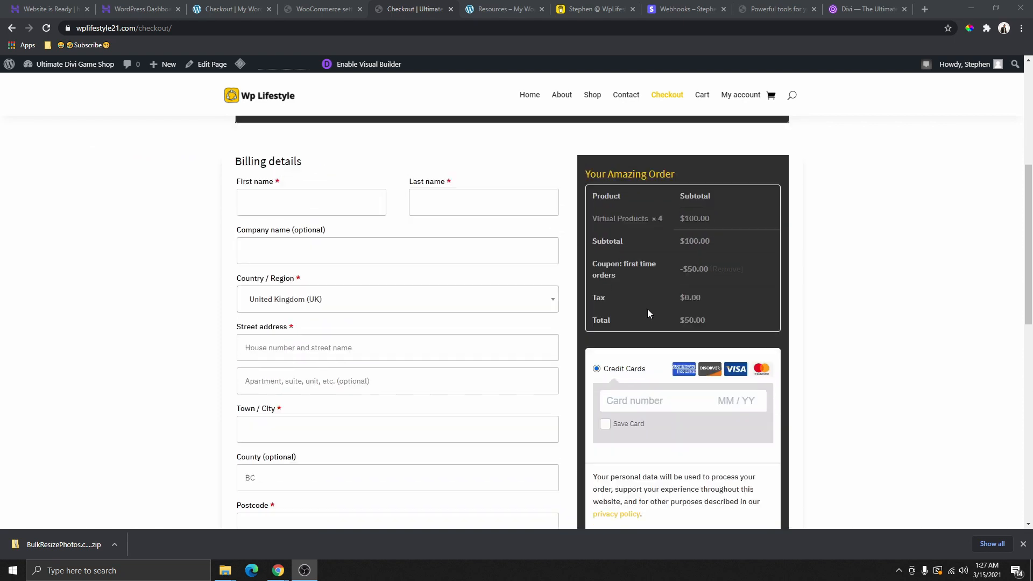
scroll(659, 317, "down", 3)
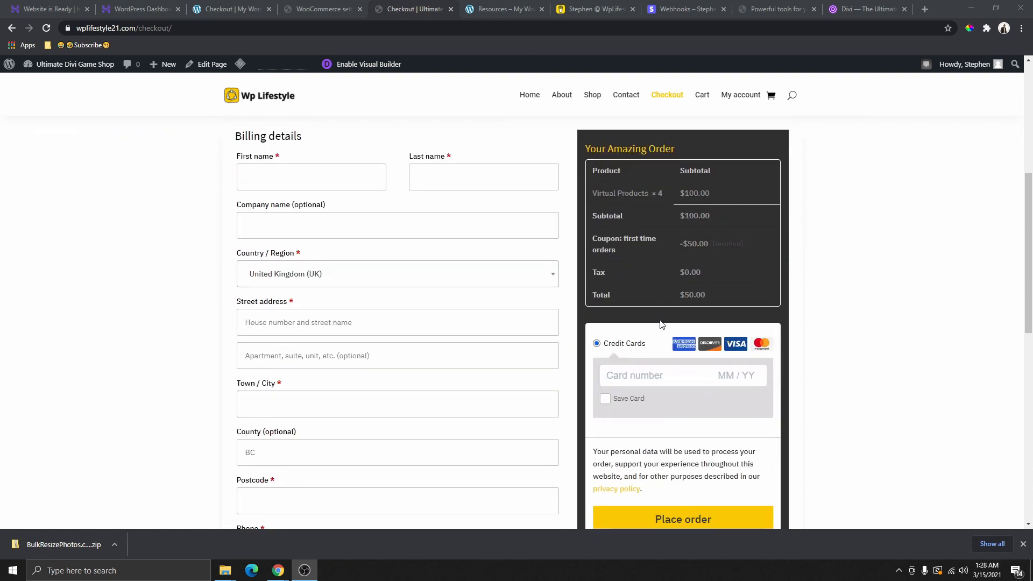
scroll(659, 322, "down", 1)
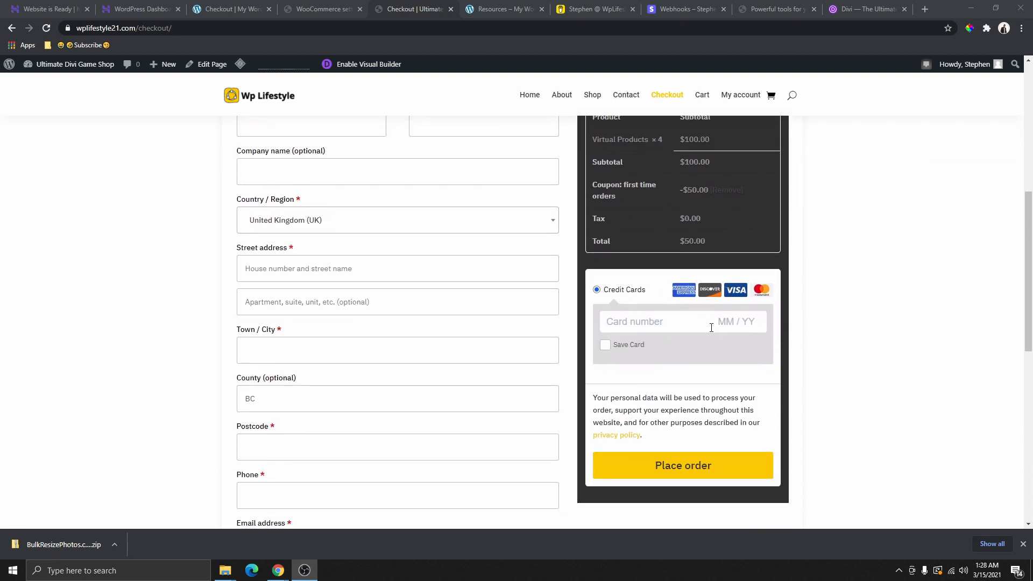
scroll(663, 358, "up", 3)
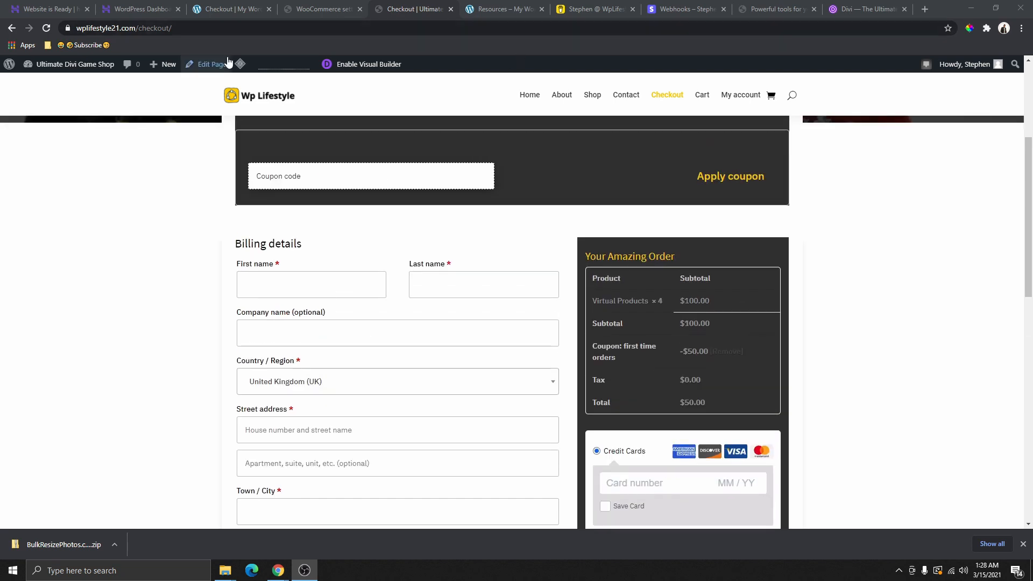
Open the WooCommerce Payments settings and look through the complete list of payment methods, including the Stripe gateways
left_click(244, 11)
left_click(327, 8)
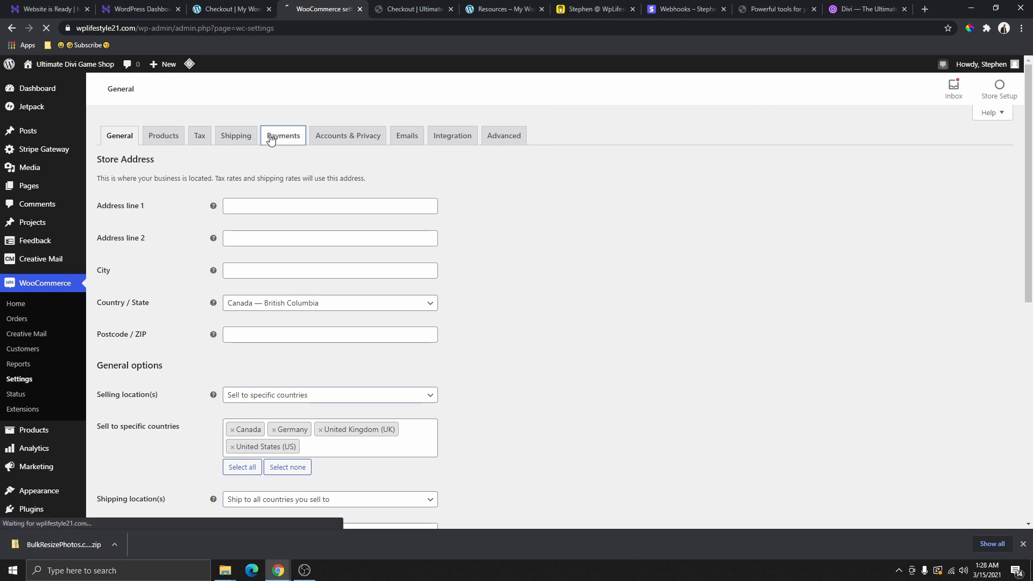
left_click(284, 145)
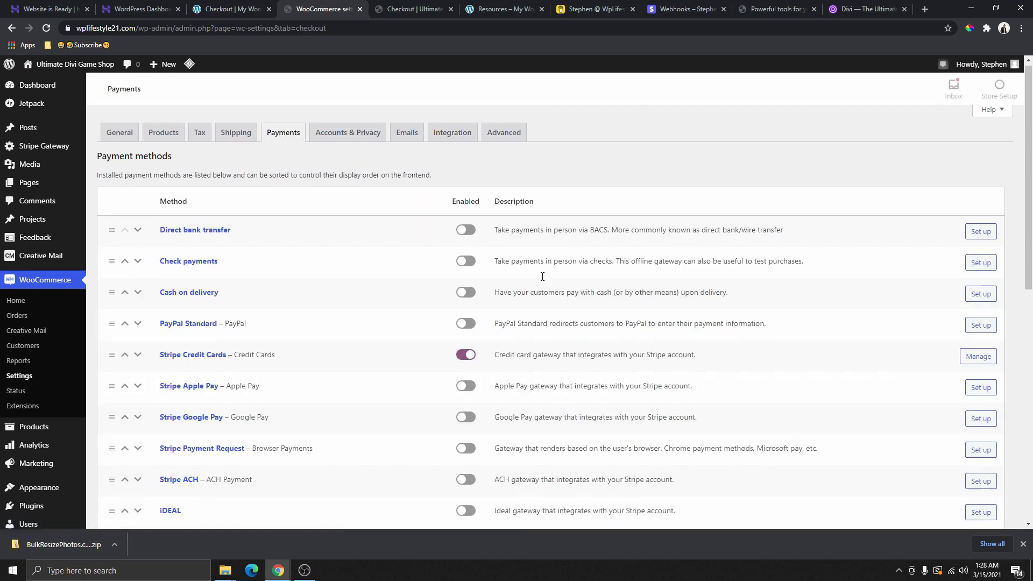
scroll(465, 246, "down", 3)
scroll(487, 284, "down", 3)
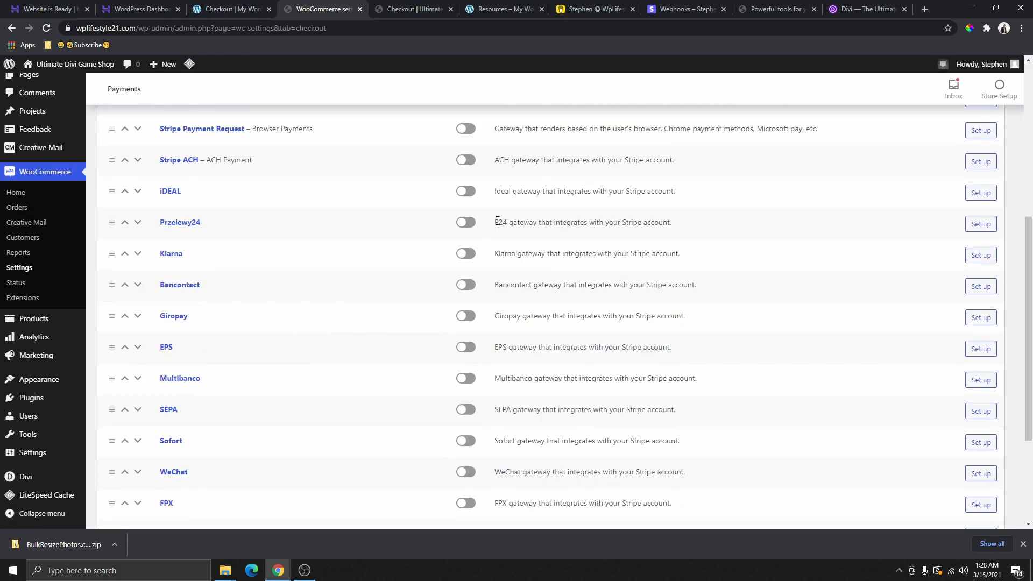
scroll(487, 357, "down", 3)
scroll(482, 397, "up", 4)
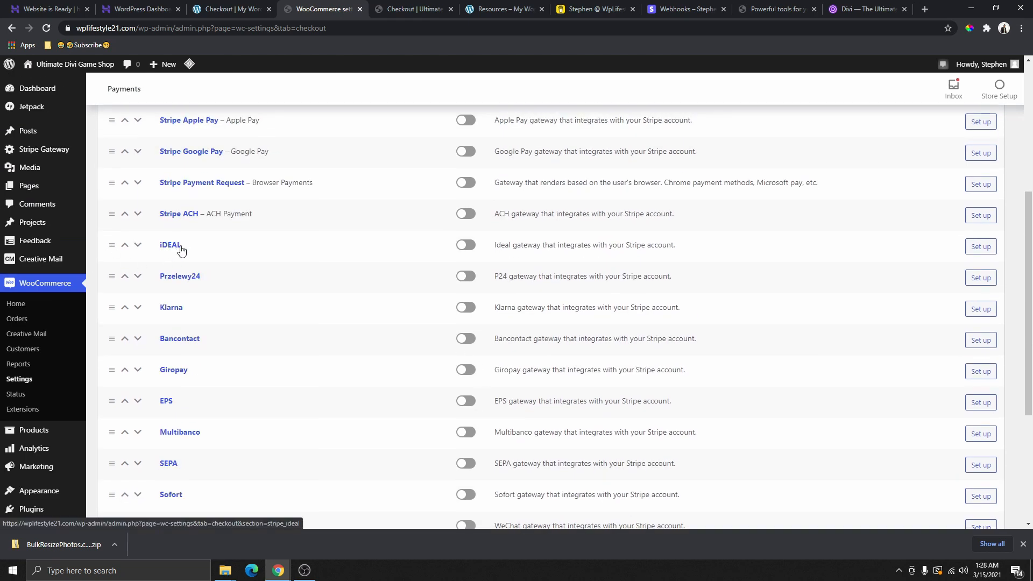
scroll(557, 260, "down", 3)
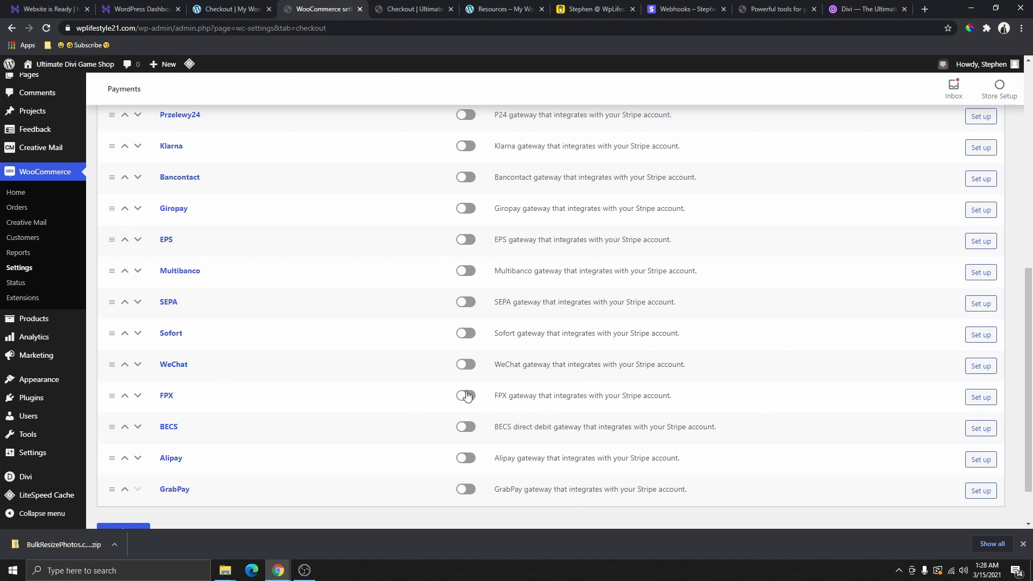
scroll(340, 386, "down", 1)
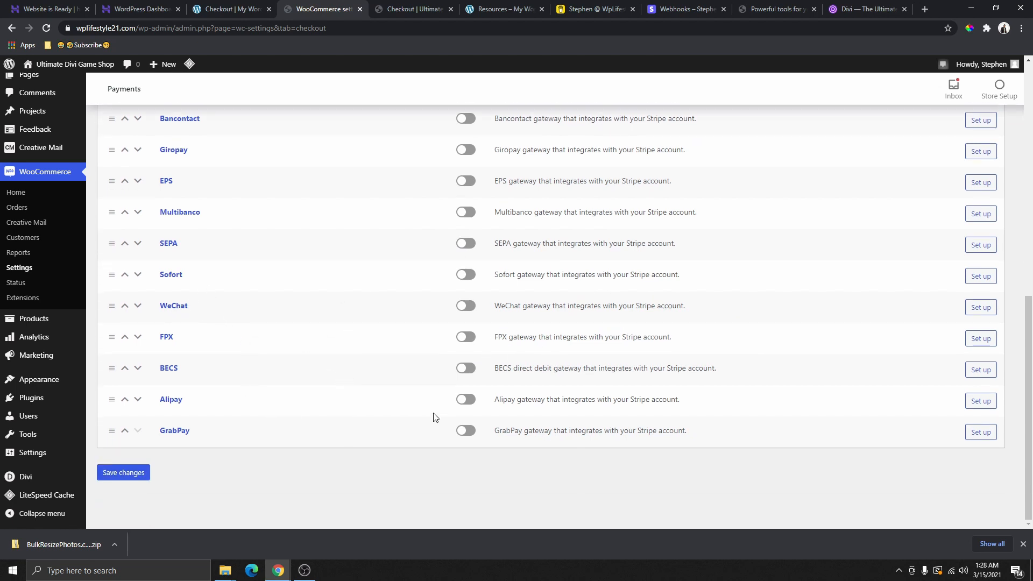
Open the setup of the PayPal Standard payment method and enable PayPal Standard
scroll(514, 428, "up", 5)
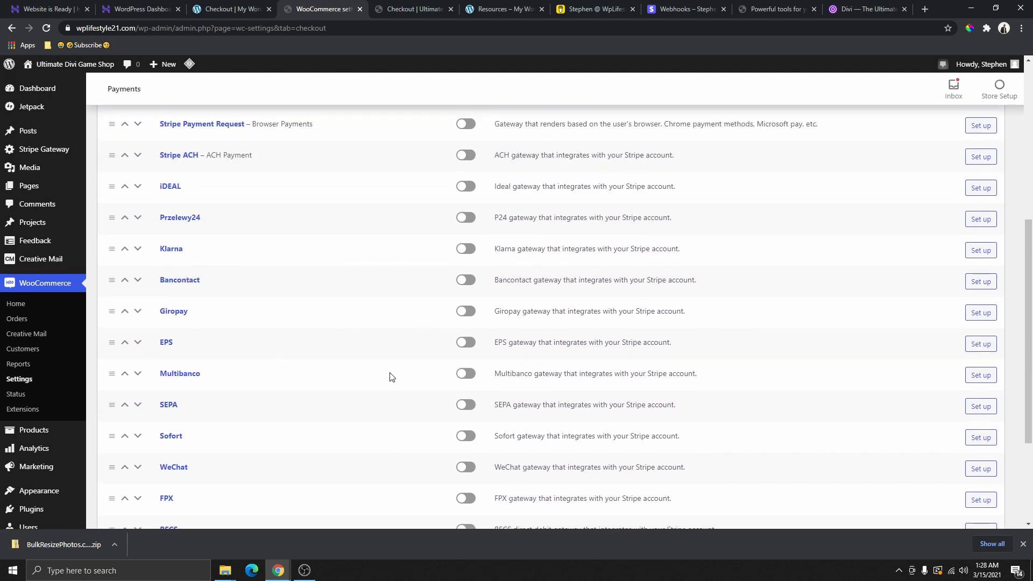
scroll(469, 416, "up", 1)
scroll(367, 396, "up", 2)
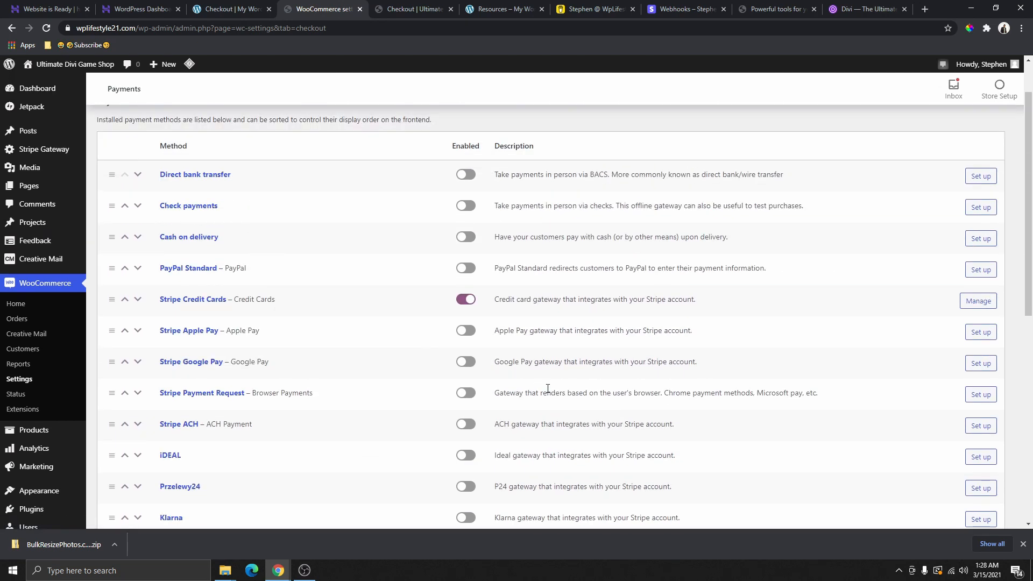
scroll(342, 364, "up", 1)
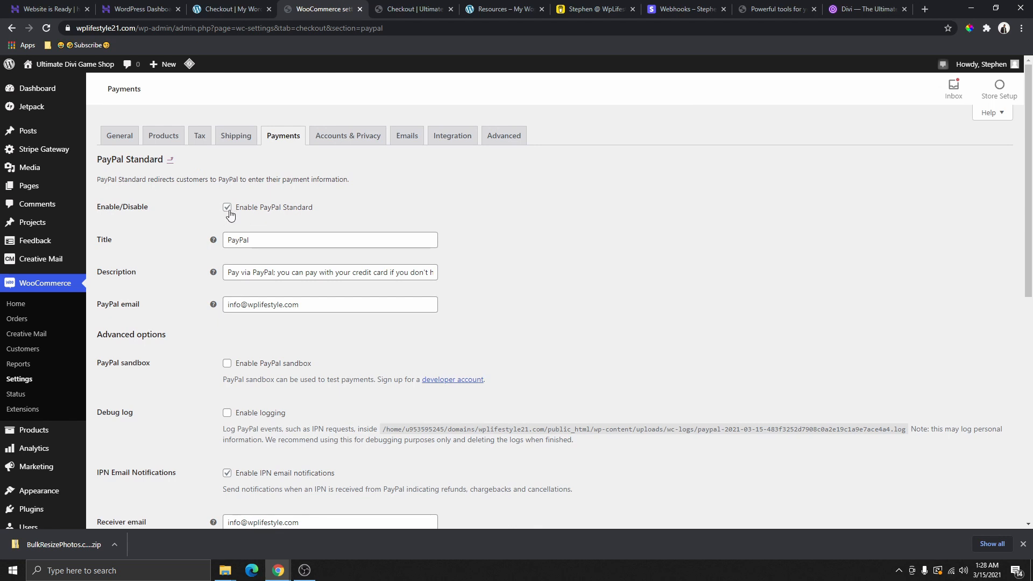
left_click(227, 209)
left_click(227, 210)
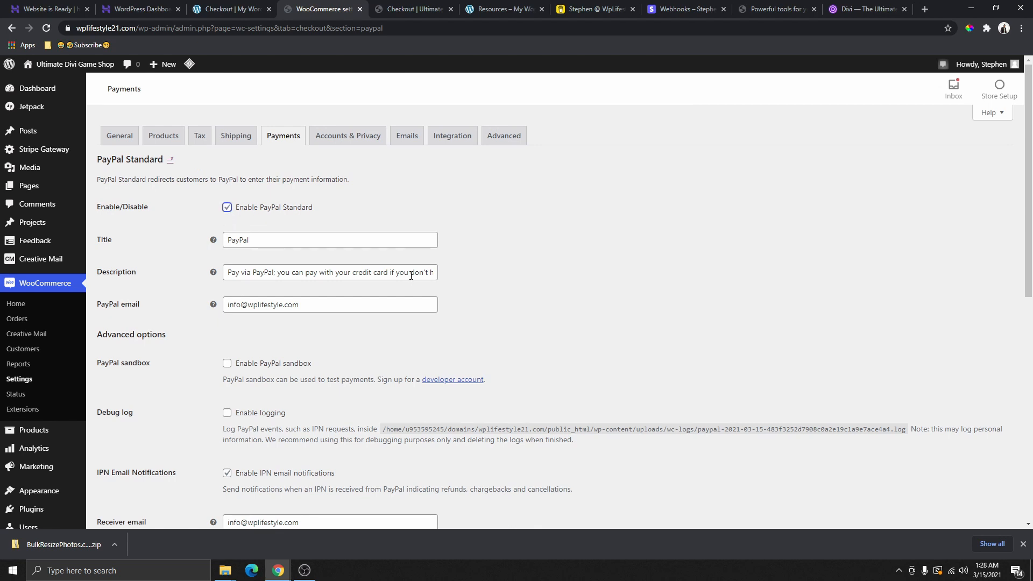
Review the PayPal Standard description and PayPal email fields, selecting the account email
left_click(286, 277)
scroll(376, 275, "down", 1)
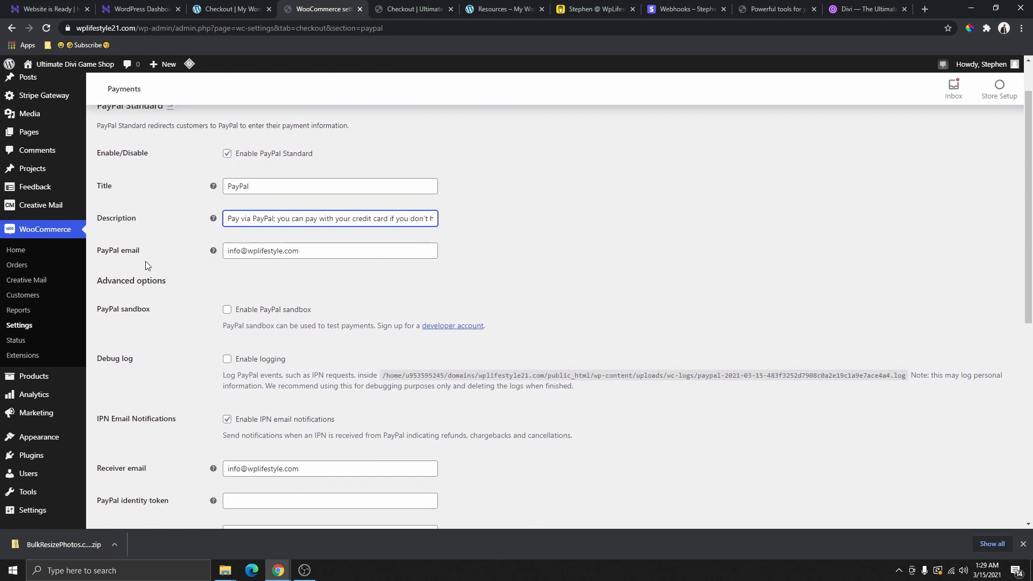
scroll(306, 253, "down", 2)
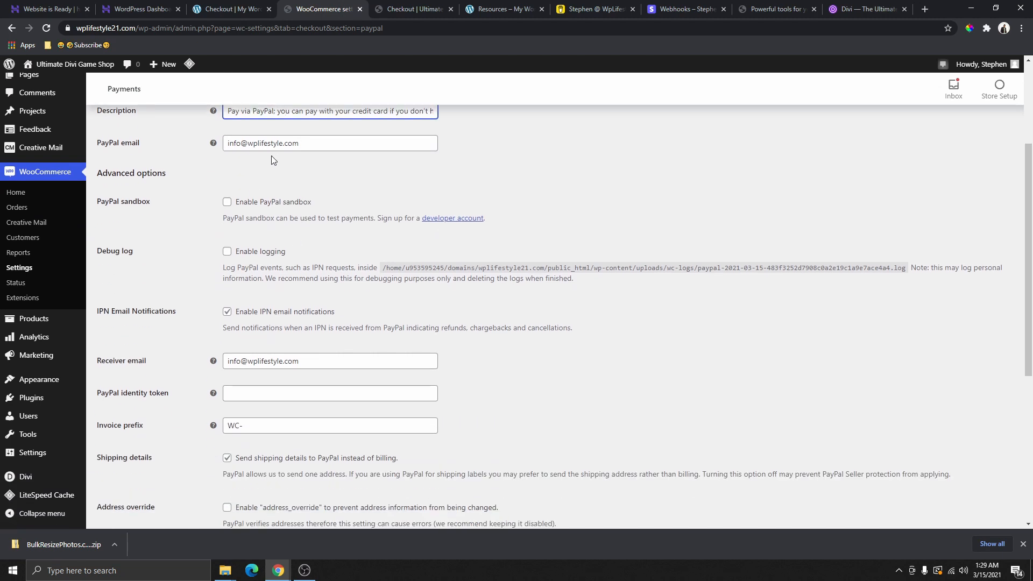
left_click_drag(307, 144, 225, 149)
scroll(326, 162, "up", 1)
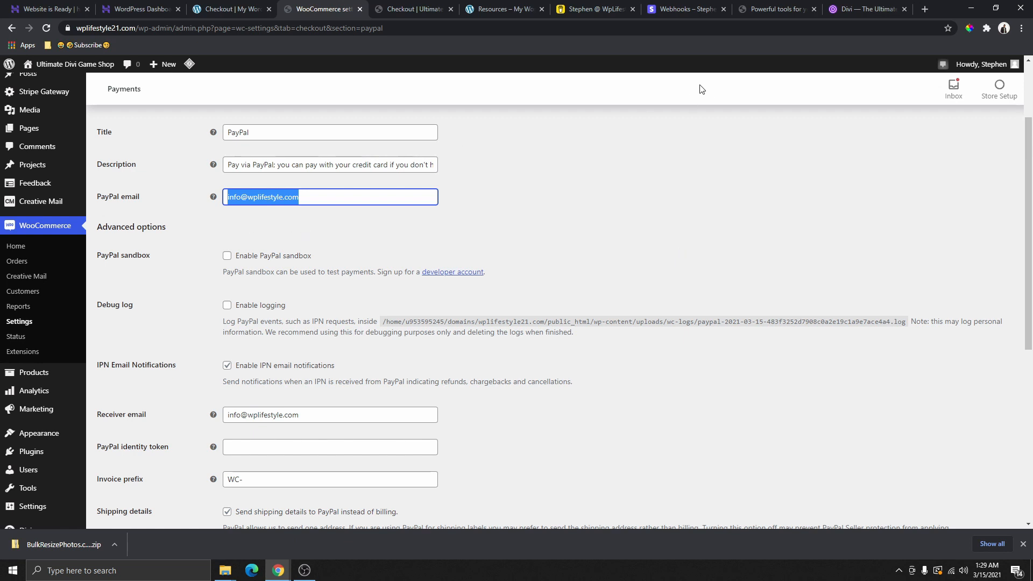
Switch to the PayPal website, start signing up and choose the Business Account type
left_click(779, 9)
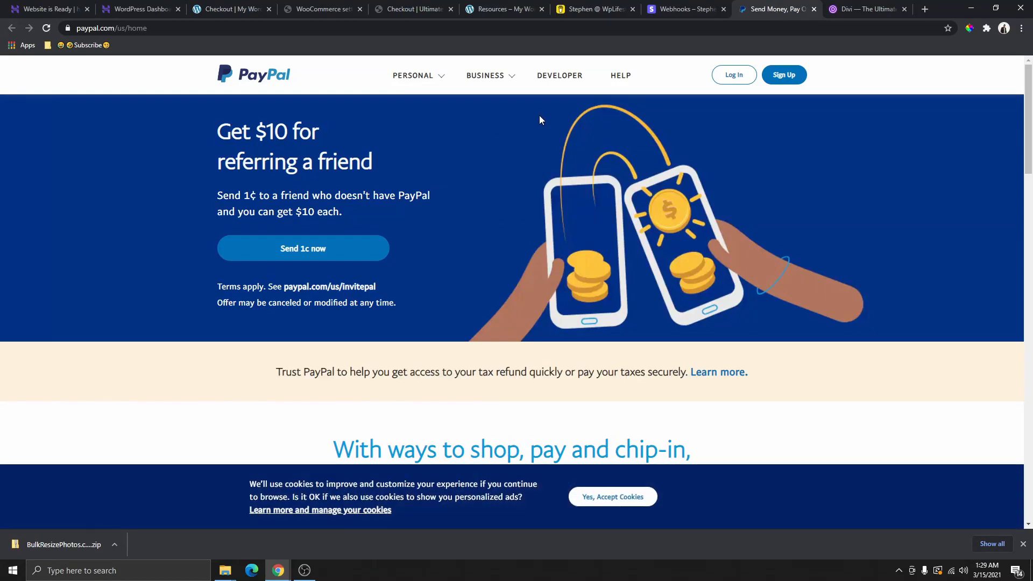
left_click(782, 74)
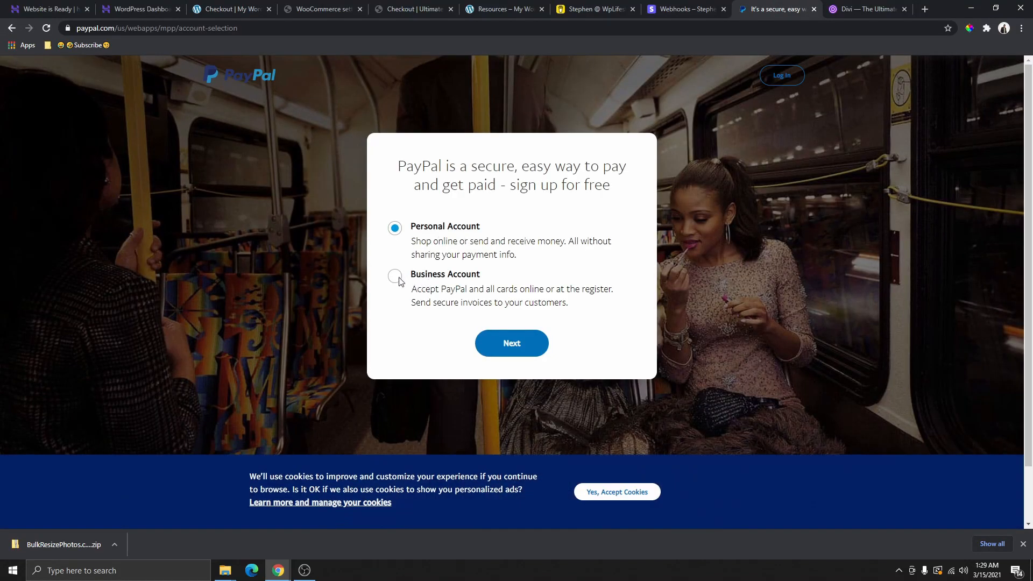
left_click(396, 278)
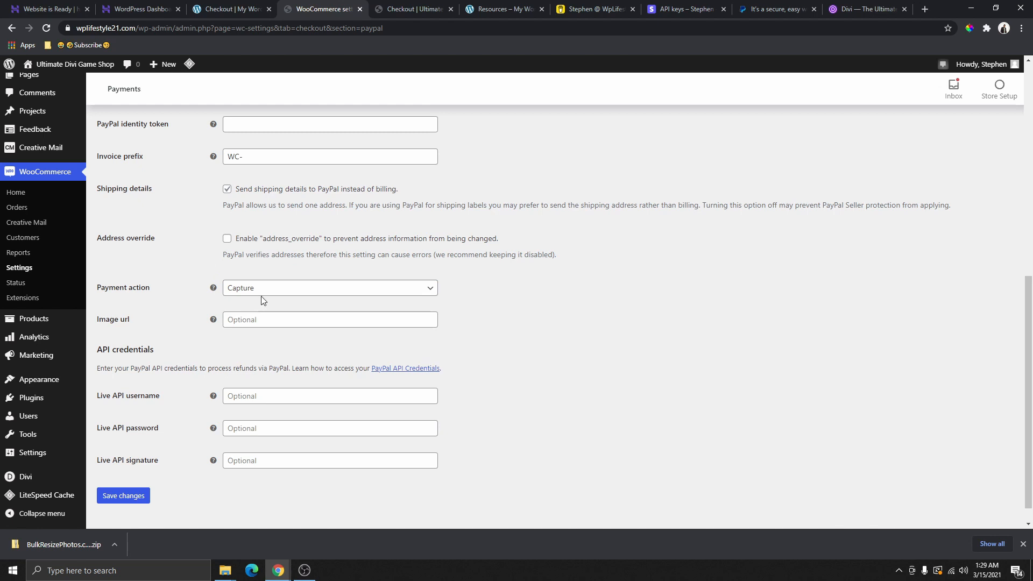
Return to the WooCommerce PayPal Standard settings and examine the payment action, image URL and live API credential fields
left_click(276, 292)
left_click(178, 294)
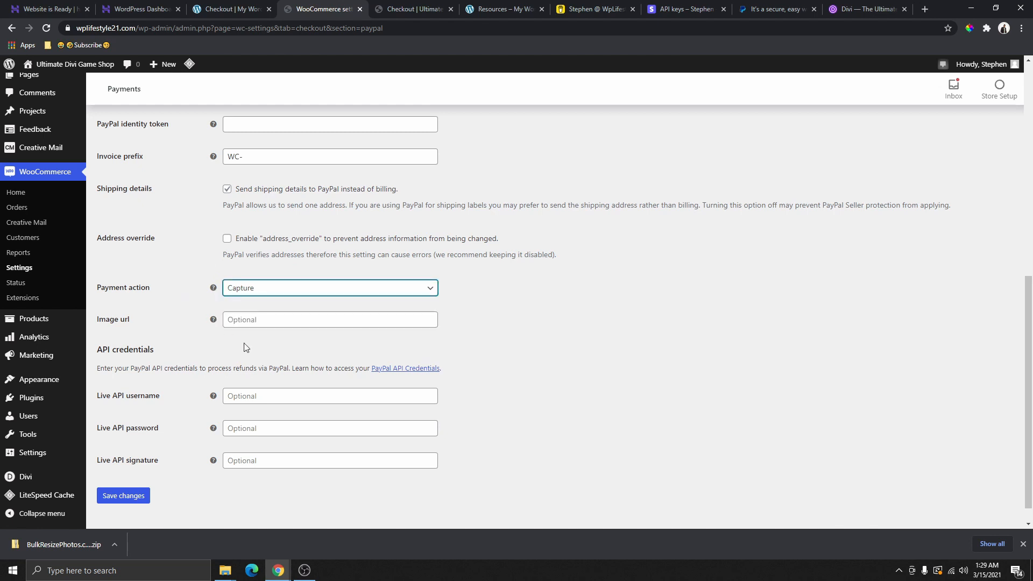
left_click(243, 320)
scroll(275, 354, "down", 1)
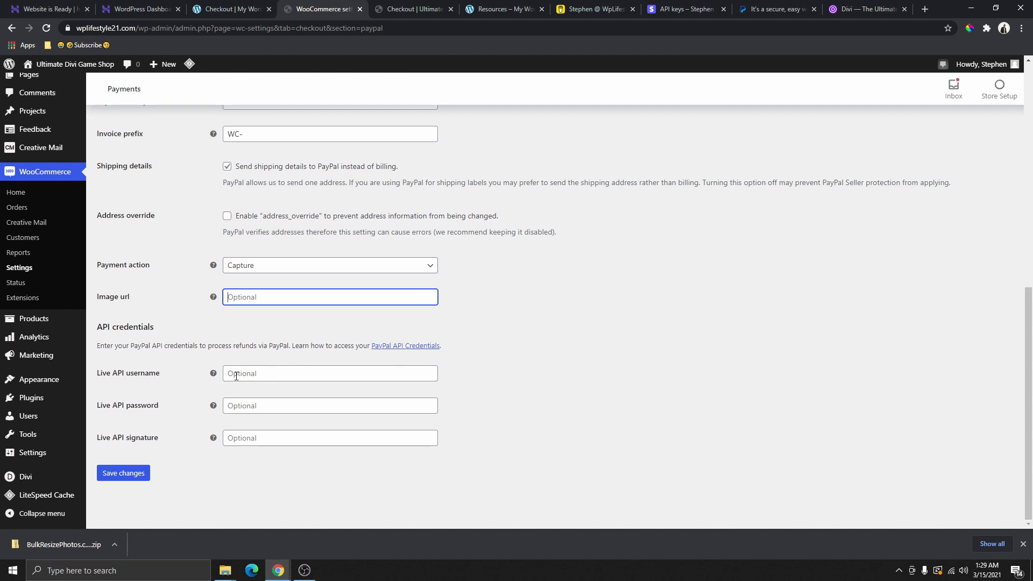
left_click(262, 373)
left_click(259, 407)
left_click(250, 435)
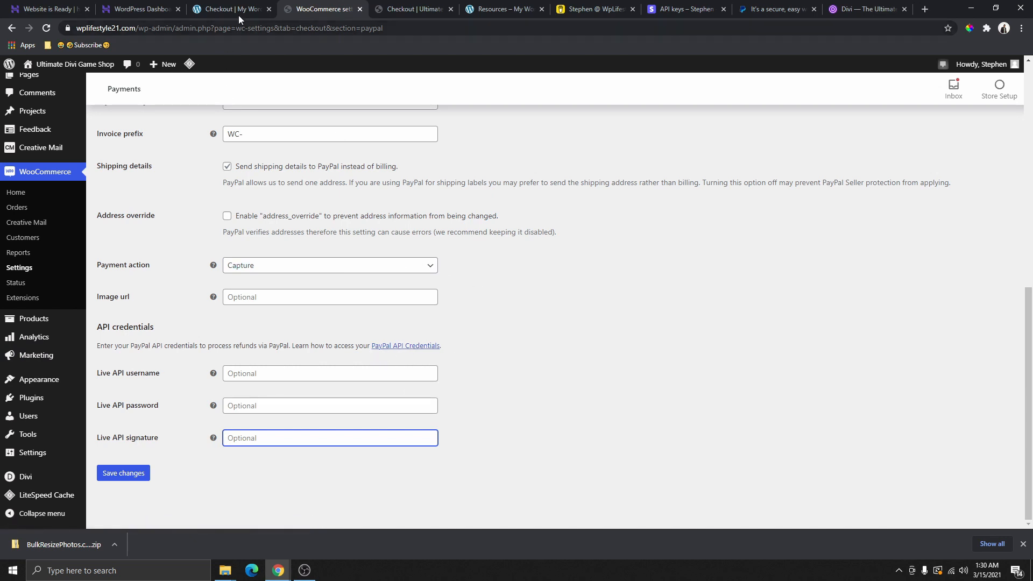
Look at the store's checkout and the Stripe API keys page, and return to the PayPal live API username, password and signature fields
left_click(413, 9)
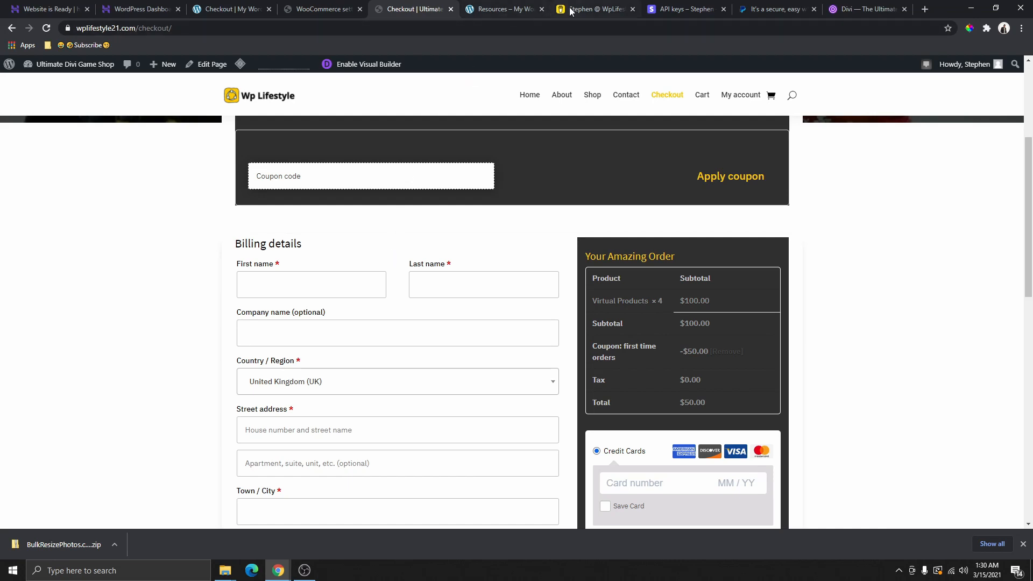
left_click(680, 8)
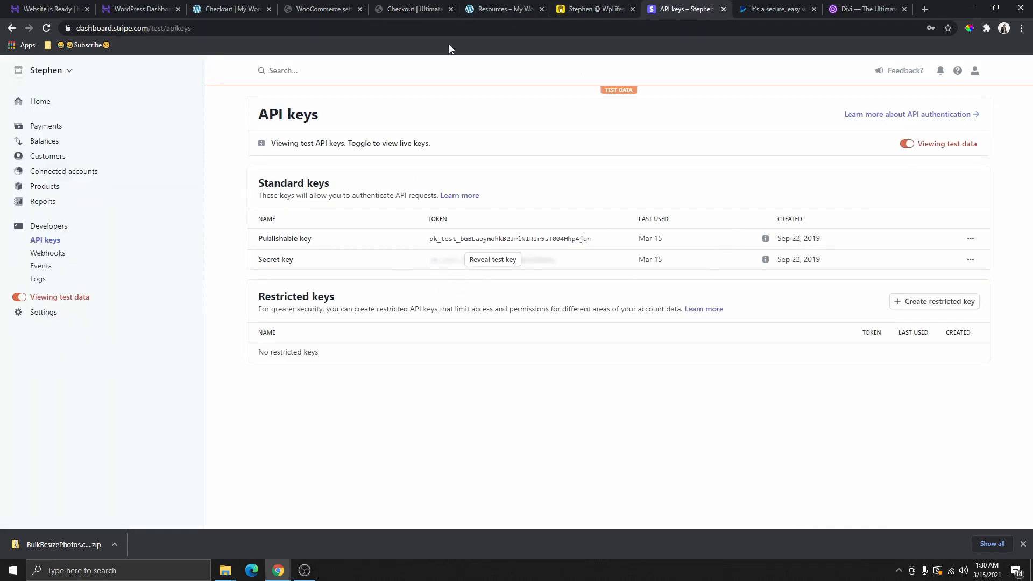
left_click(332, 5)
left_click(244, 373)
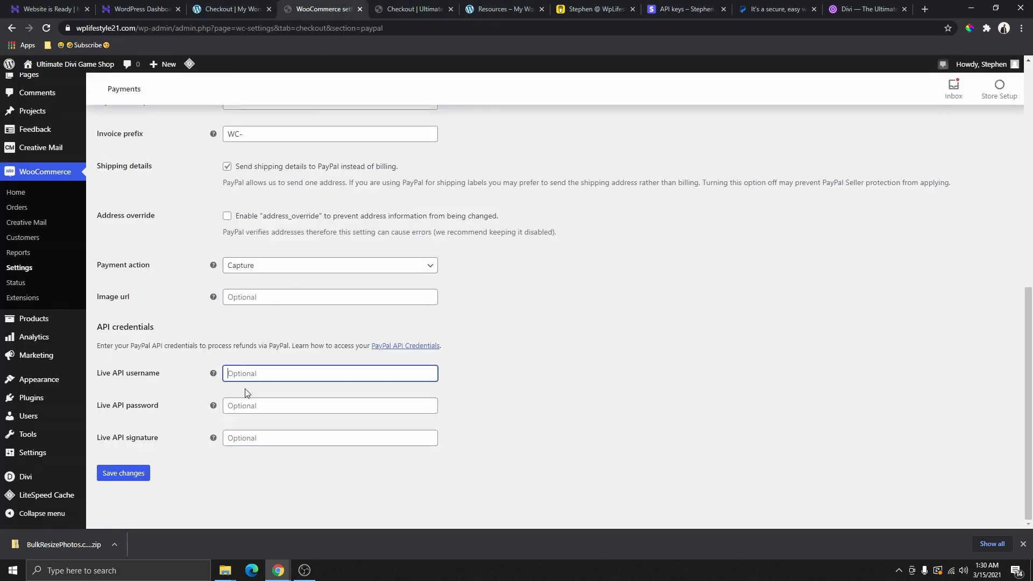
left_click(249, 406)
left_click(249, 433)
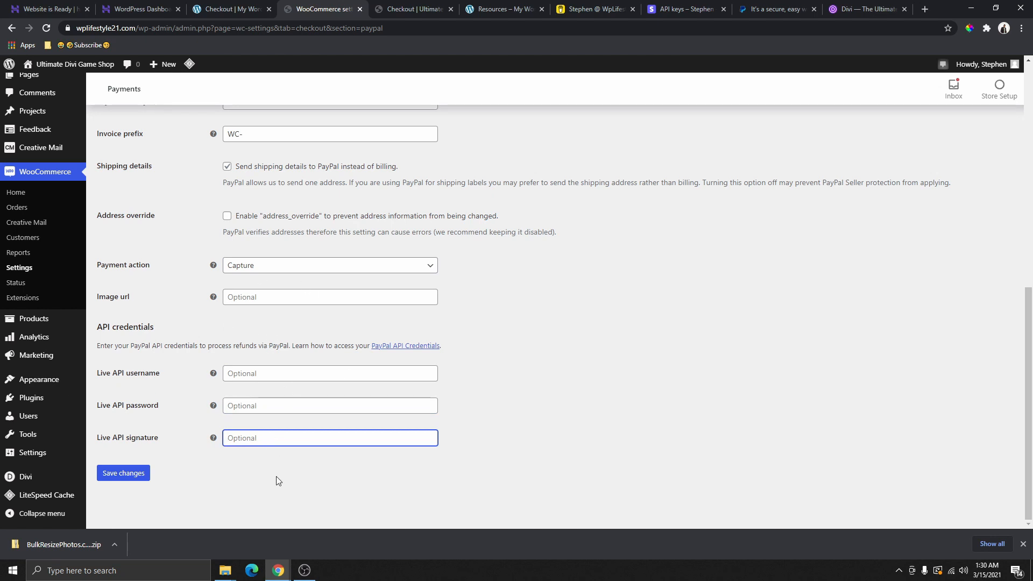
Review the remaining PayPal Standard options and save the gateway's settings
scroll(224, 383, "up", 5)
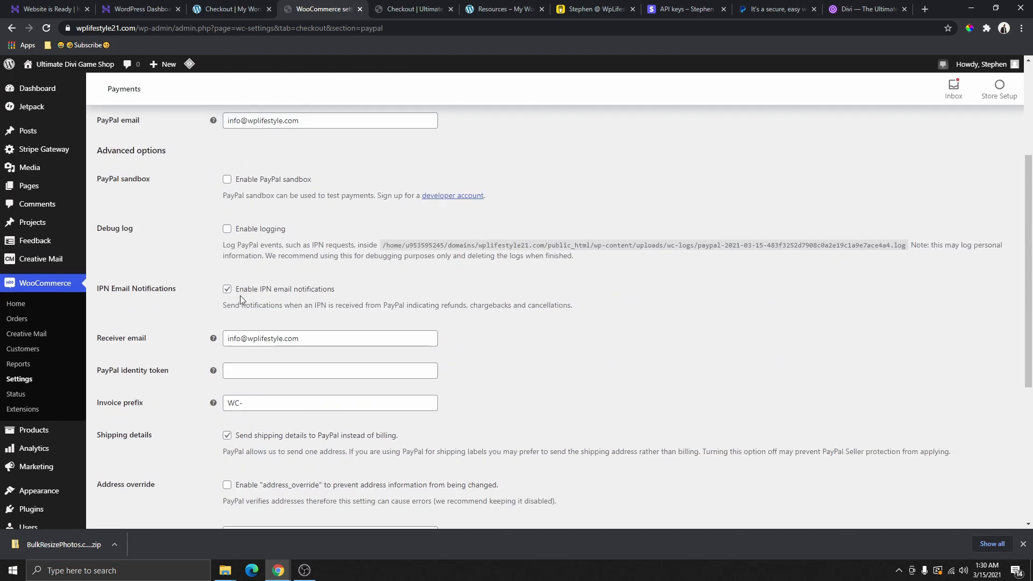
scroll(465, 270, "up", 1)
scroll(740, 214, "down", 2)
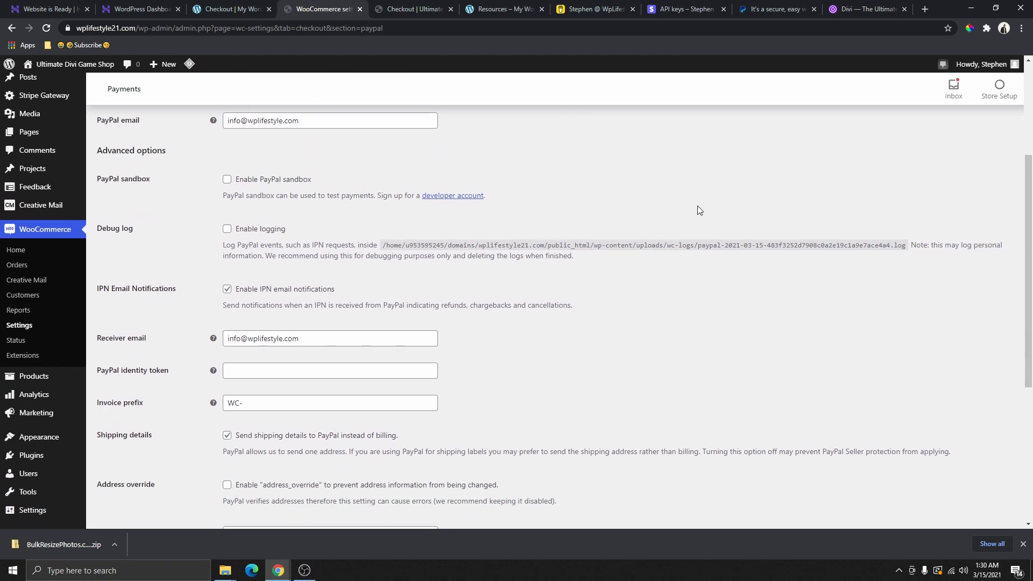
scroll(262, 353, "down", 1)
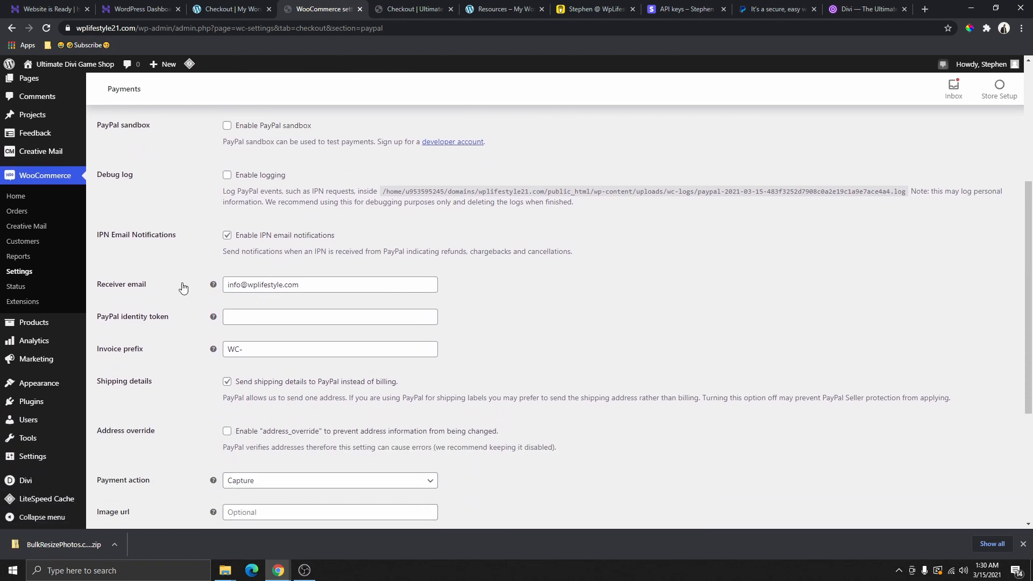
scroll(177, 301, "up", 3)
scroll(231, 316, "down", 7)
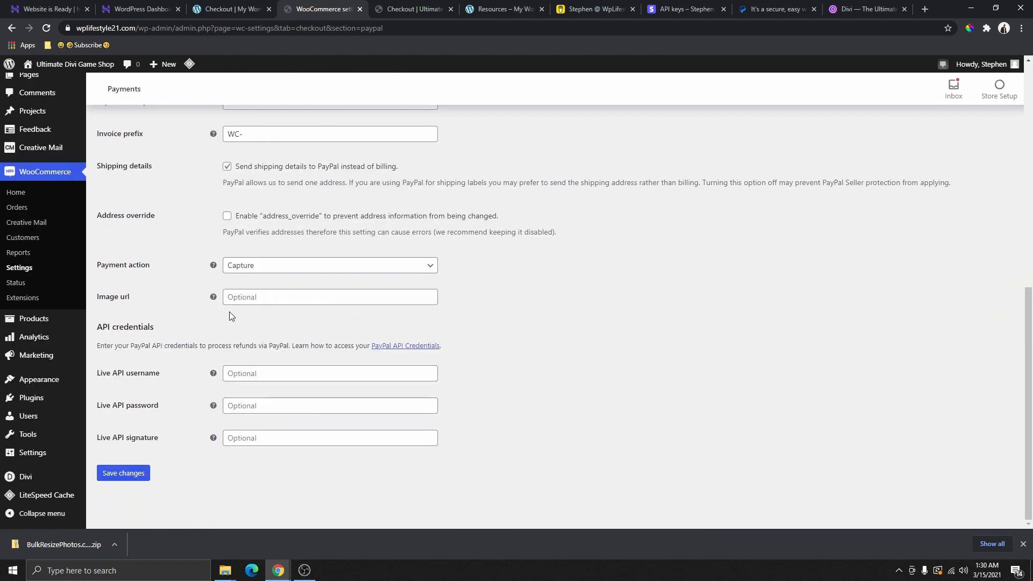
left_click(123, 473)
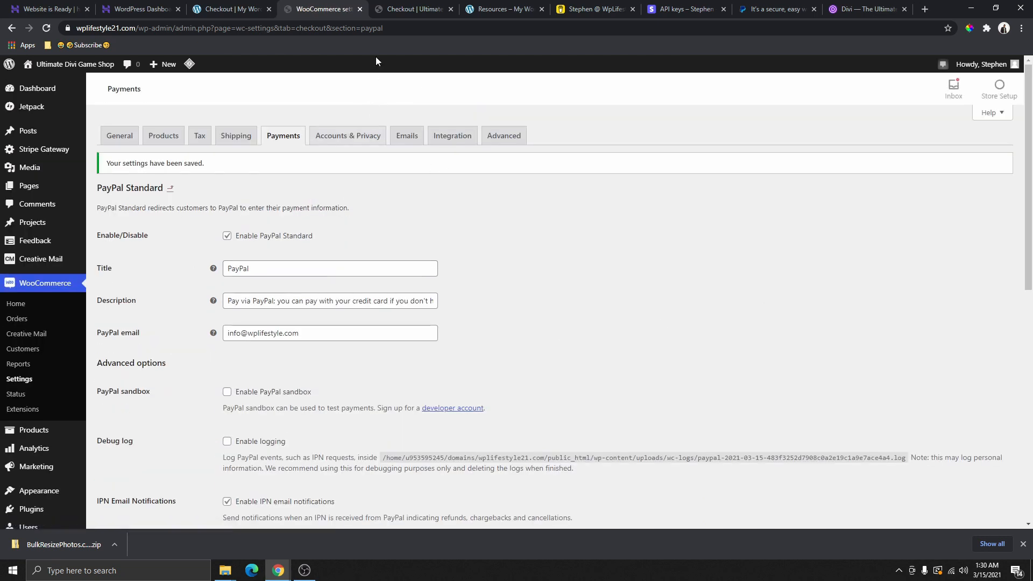
Reload the store's checkout page and compare the PayPal and Credit Cards payment options by selecting each in turn
left_click(415, 10)
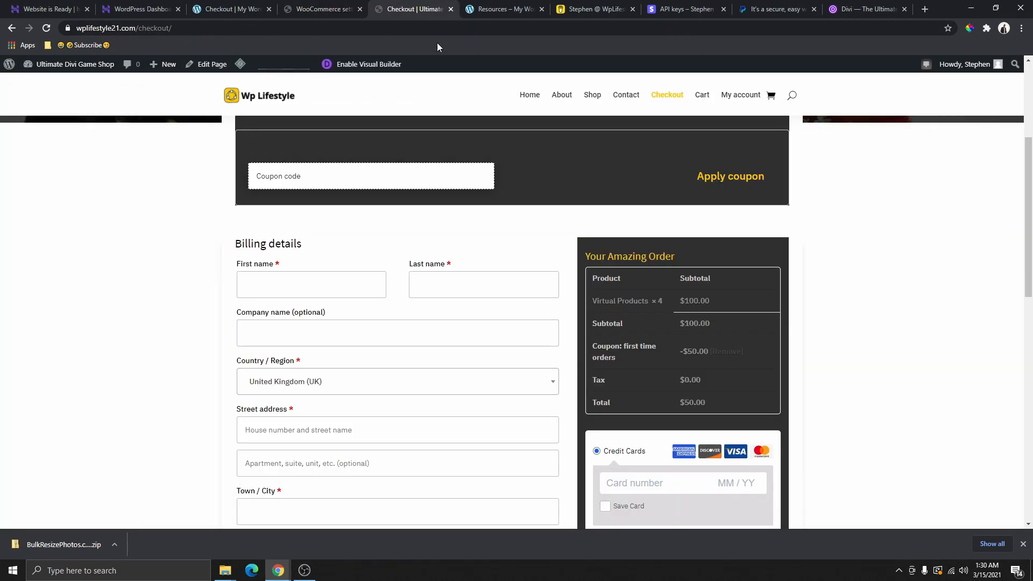
left_click(48, 29)
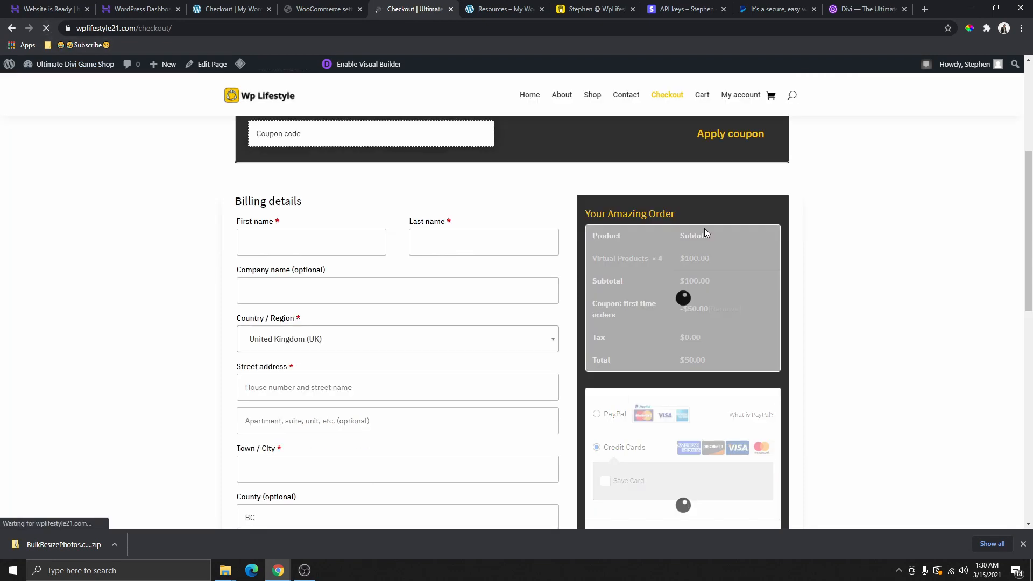
scroll(705, 232, "down", 4)
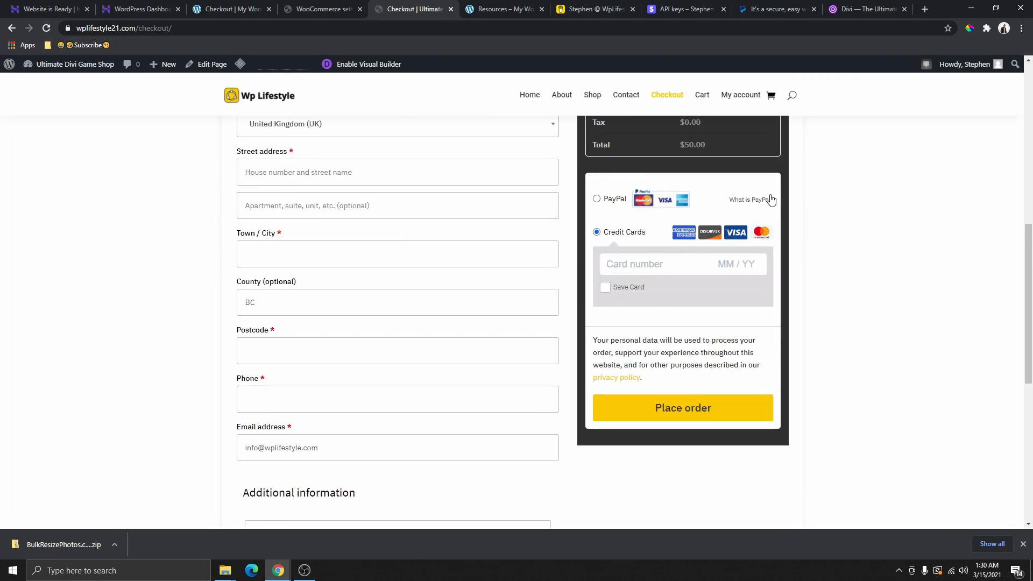
left_click(599, 199)
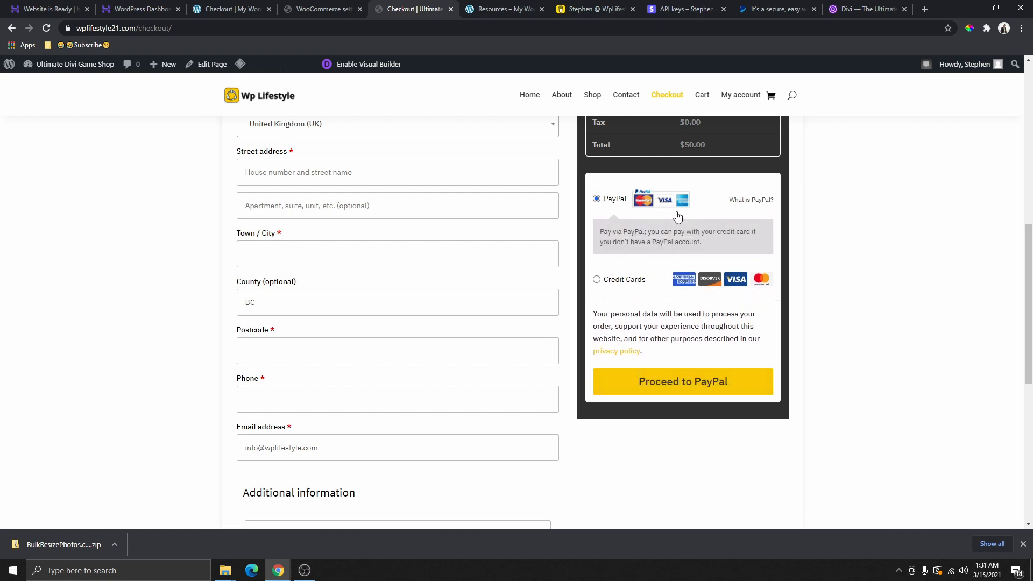
left_click(597, 280)
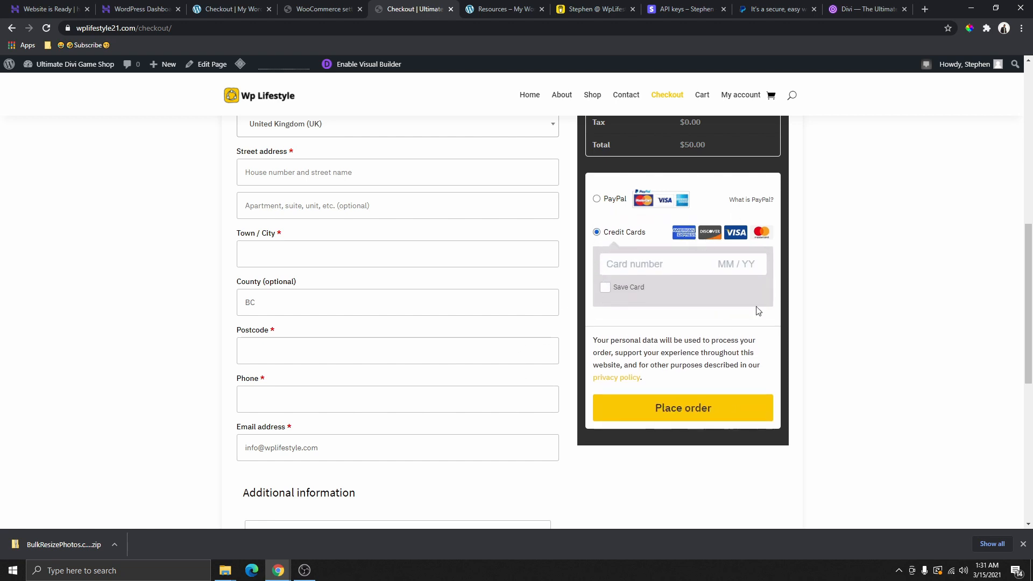
scroll(591, 282, "up", 6)
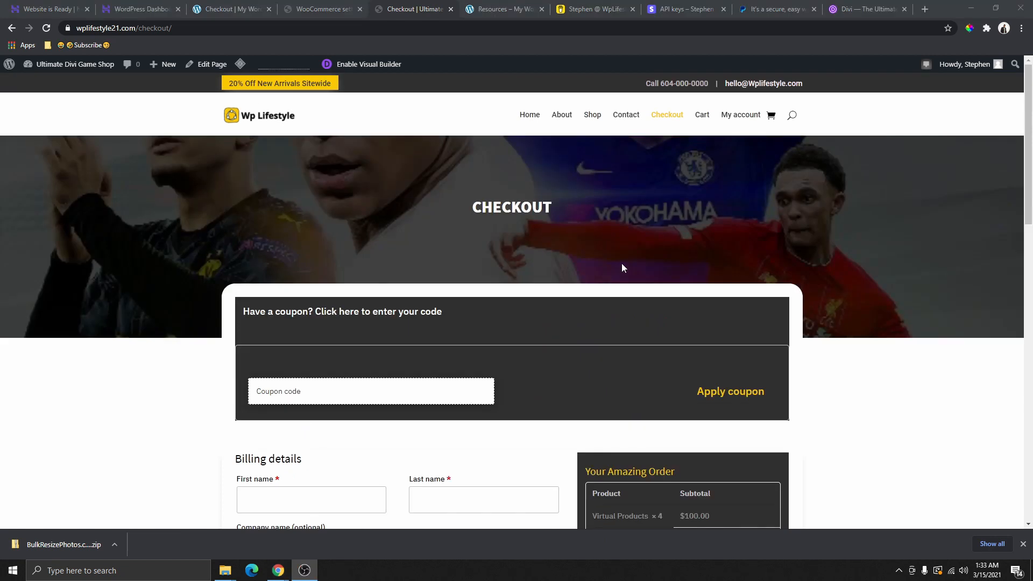
scroll(646, 281, "down", 10)
scroll(670, 318, "up", 10)
Open the store's home page and look over its hero banner, collection section and featured products
left_click(530, 116)
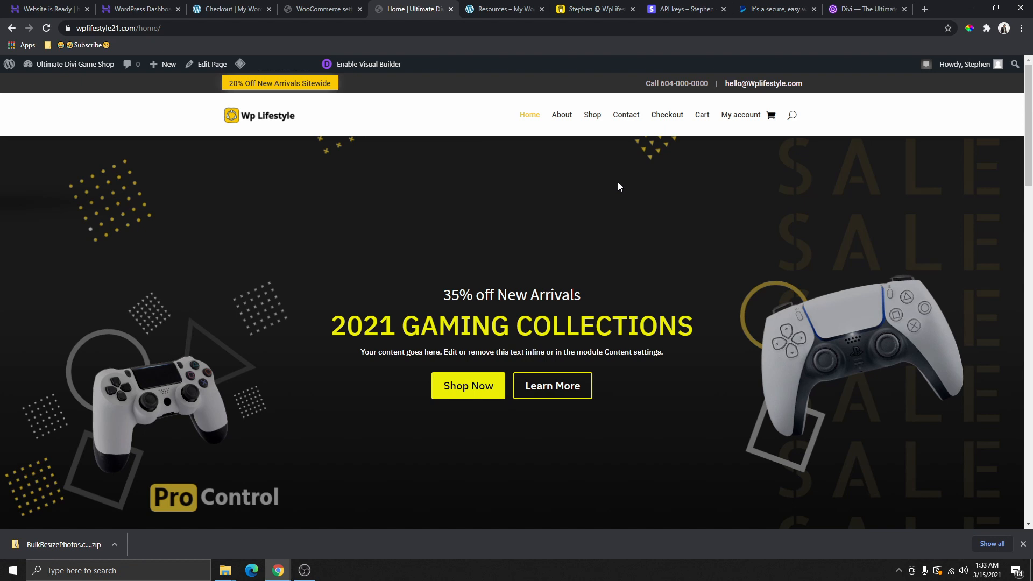
scroll(573, 188, "down", 7)
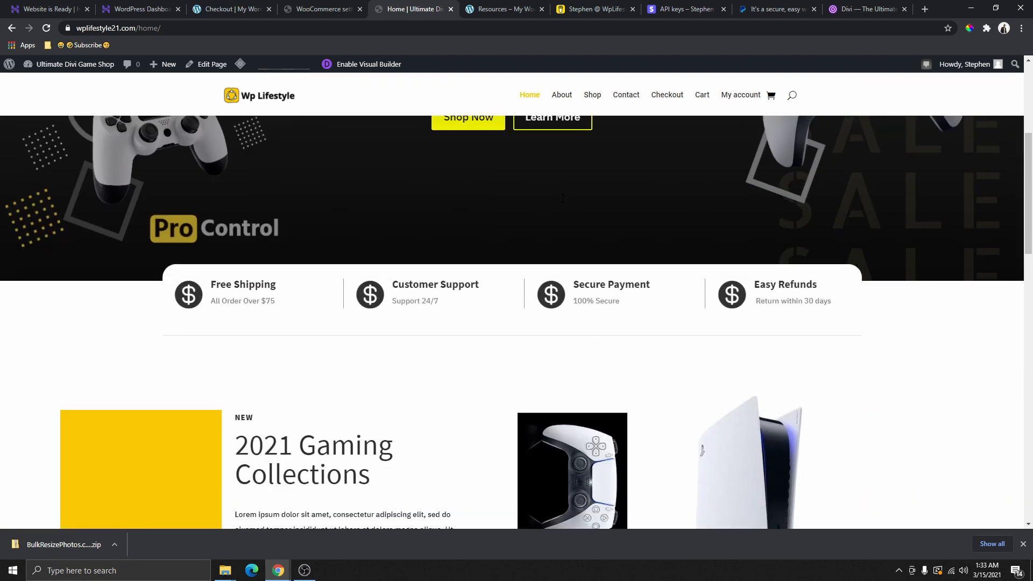
scroll(546, 254, "down", 4)
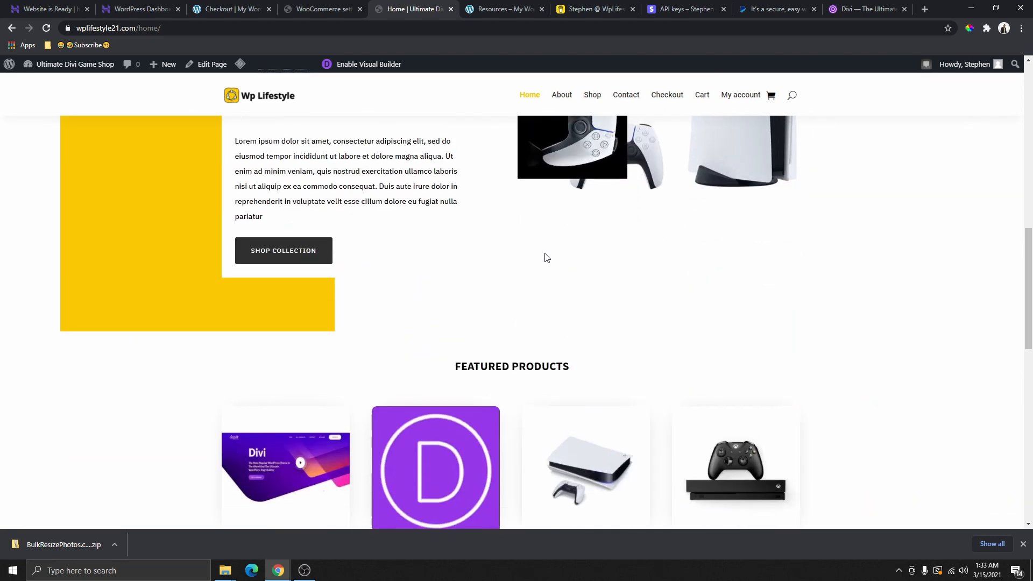
scroll(543, 256, "up", 3)
scroll(544, 257, "up", 8)
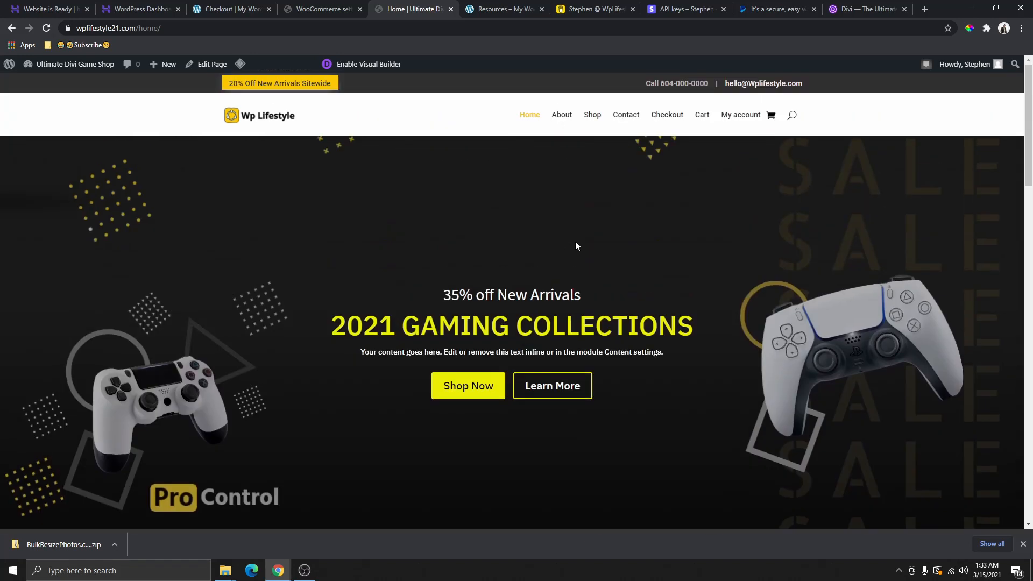